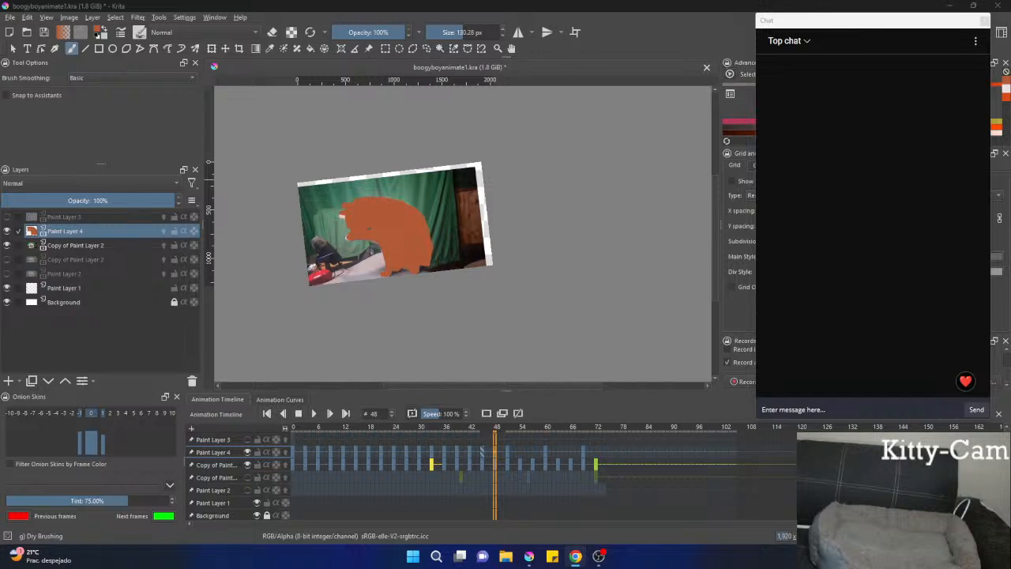
Step back through the animation frames to frame 0, reviewing the orange cat silhouette over the video footage.
key(Left)
key(Left)
key(Left)
key(Left)
key(Left)
key(Left)
key(Left)
key(Left)
key(Left)
key(Left)
key(Left)
key(Left)
key(Left)
key(Left)
key(Left)
key(Left)
key(Left)
key(Left)
key(Left)
key(Left)
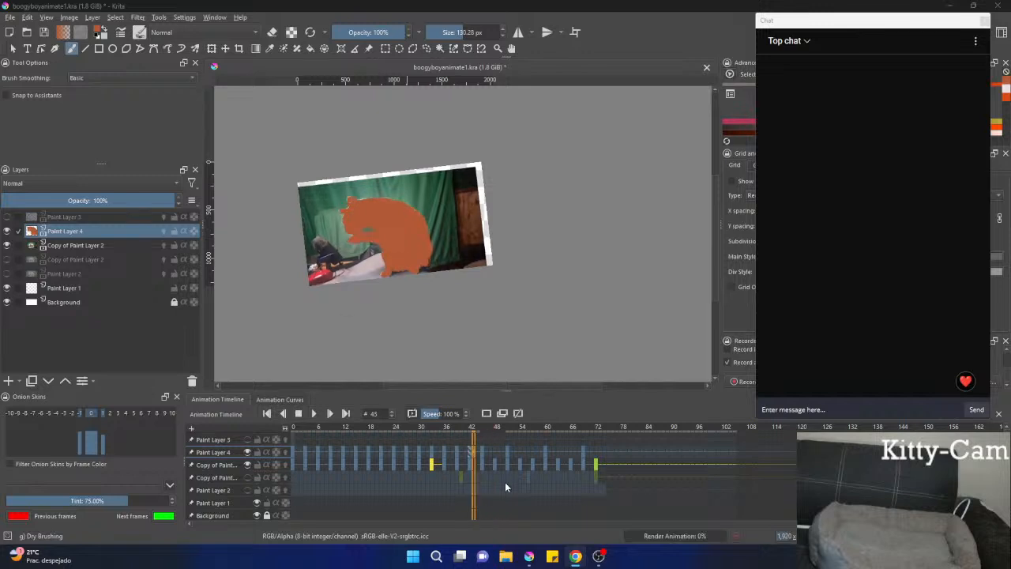
key(Left)
key(Left)
key(Left)
key(Left)
key(Left)
key(Left)
key(Left)
key(Left)
key(Left)
key(Left)
key(Left)
key(Left)
key(Left)
key(Left)
key(Left)
key(Left)
key(Left)
key(Left)
key(Left)
key(Left)
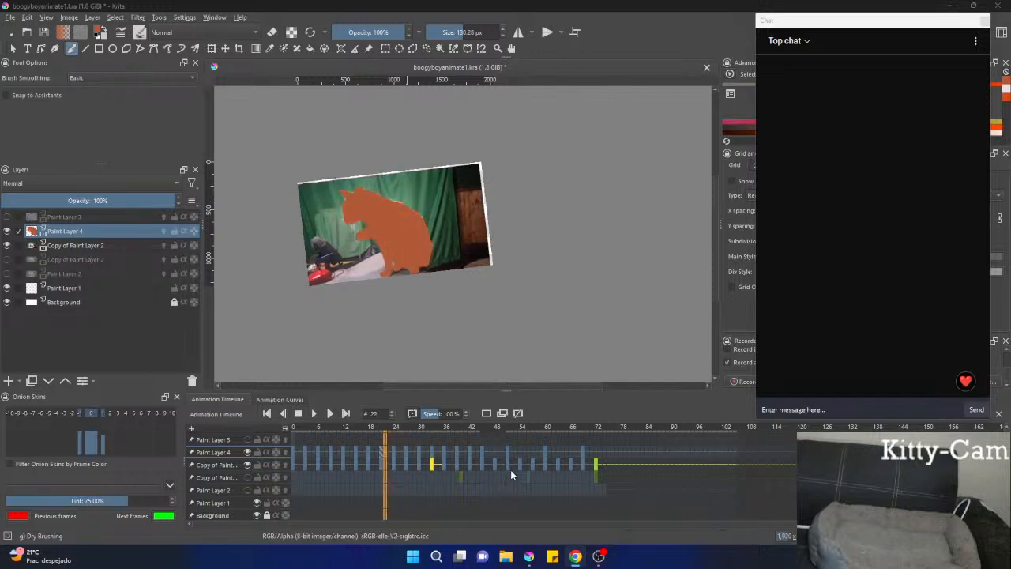
key(Left)
key(Left)
key(Left)
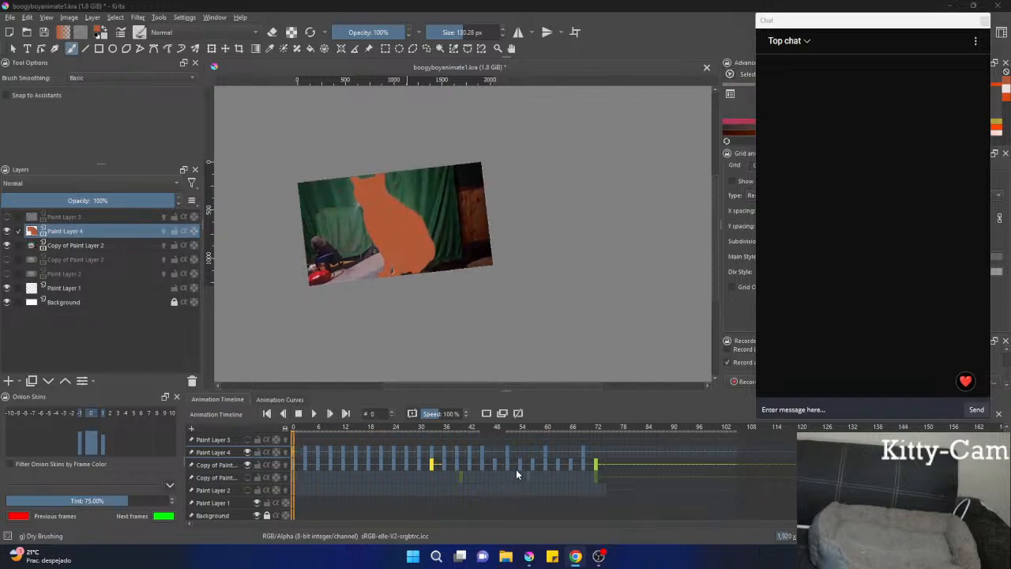
Review the silhouette from frame 0 forward to frame 42, and go back to frame 13.
key(Right)
key(Right)
key(Right)
key(Right)
key(Right)
key(Right)
key(Right)
key(Right)
key(Right)
key(Right)
key(Right)
key(Right)
key(Right)
key(Right)
key(Right)
key(Right)
key(Right)
key(Right)
key(Right)
key(Right)
key(Right)
key(Right)
key(Right)
key(Right)
key(Right)
key(Right)
key(Right)
key(Right)
key(Right)
key(Right)
key(Right)
key(Right)
key(Right)
key(Right)
key(Right)
key(Right)
key(Right)
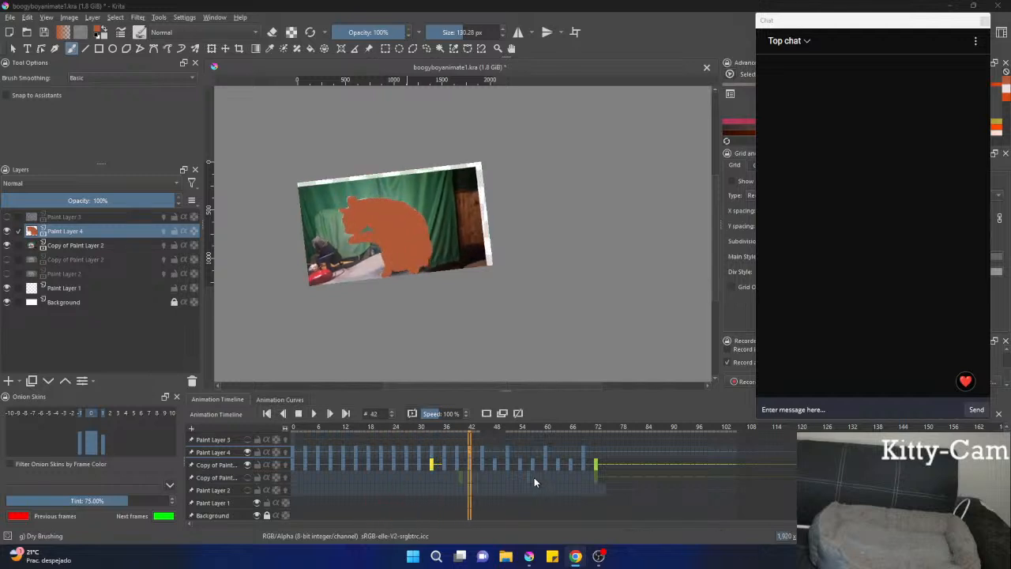
key(Left)
key(Left)
key(Left)
key(Left)
key(Left)
key(Left)
key(Left)
key(Left)
key(Left)
key(Left)
key(Left)
key(Left)
key(Left)
key(Left)
key(Left)
key(Left)
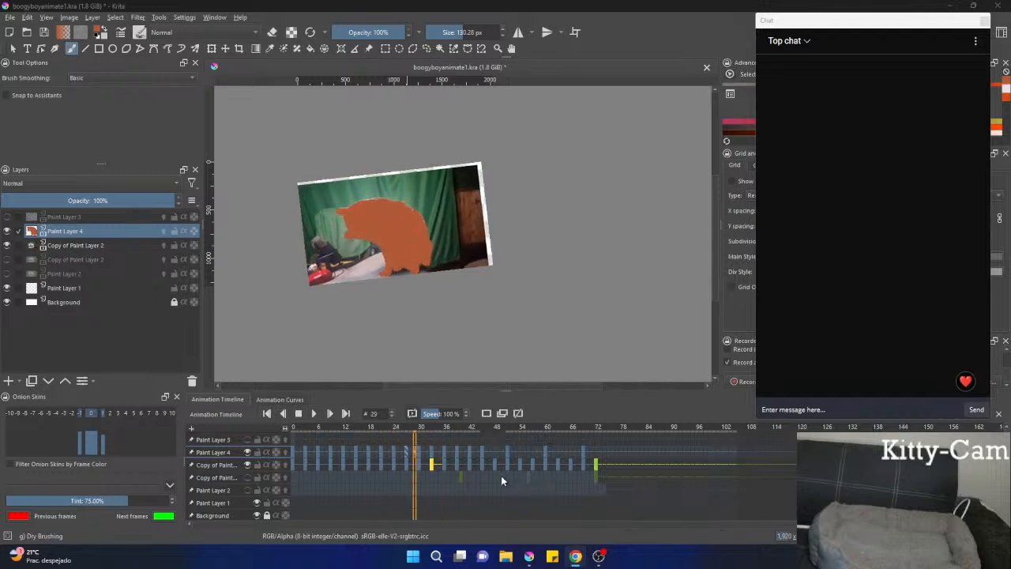
mouse_move(394, 513)
mouse_down()
mouse_move(364, 502)
mouse_move(301, 513)
mouse_move(348, 513)
mouse_up()
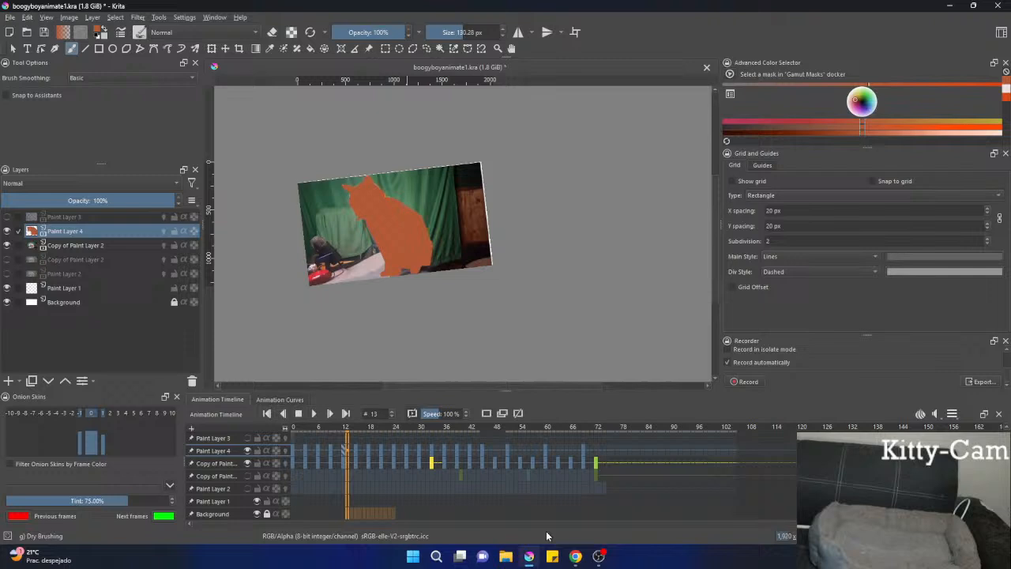
Switch to the floating stream chat window, reposition it slightly, and check its chat options.
click(599, 556)
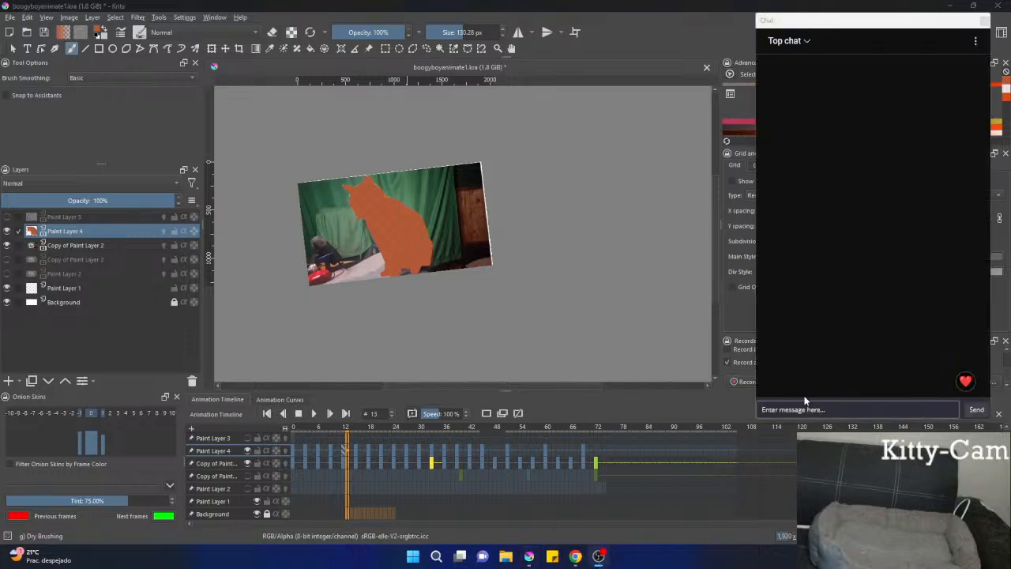
mouse_move(807, 22)
mouse_down()
mouse_move(782, 32)
mouse_move(803, 30)
mouse_move(794, 32)
mouse_up()
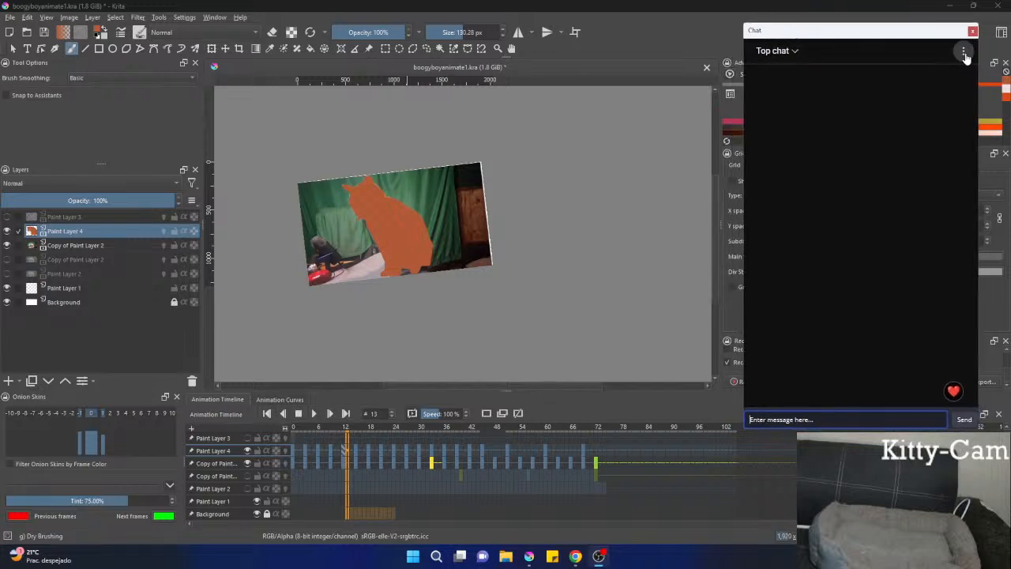
click(665, 9)
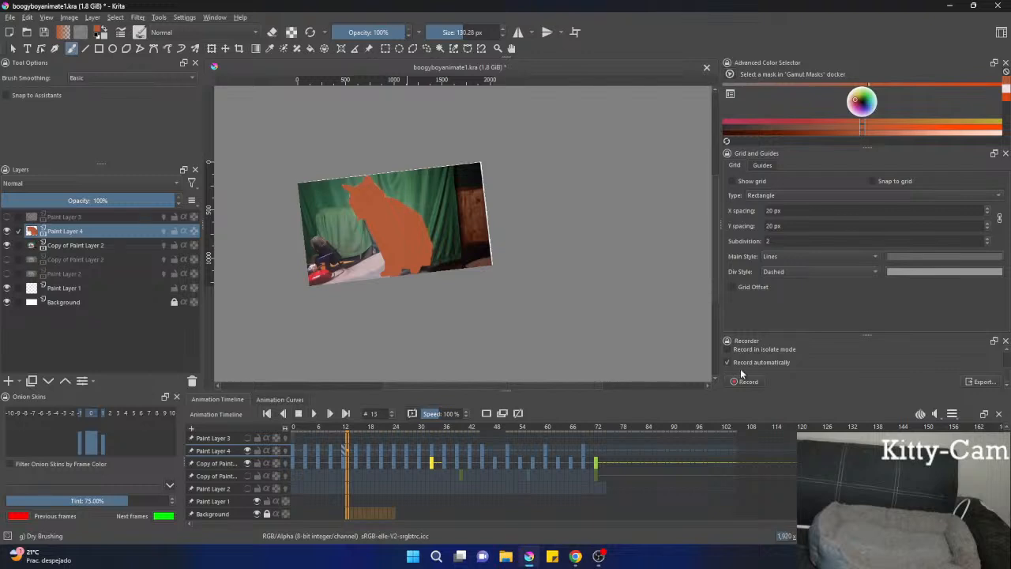
click(602, 556)
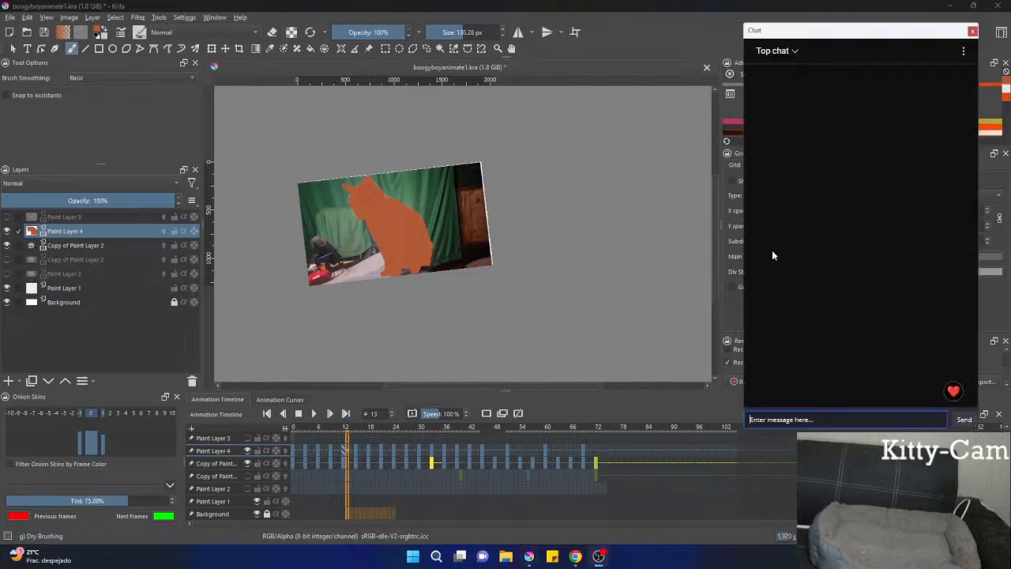
click(963, 51)
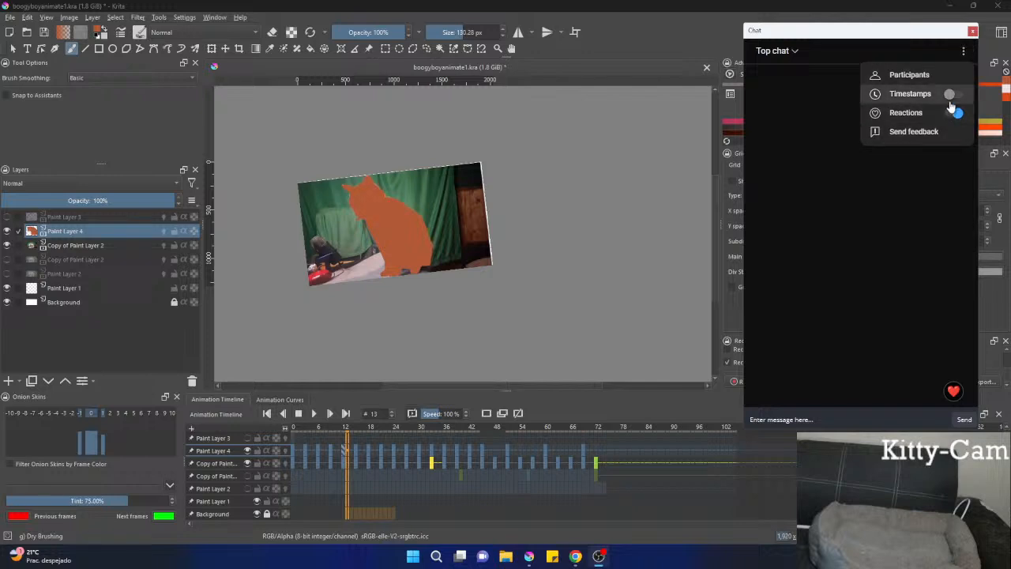
click(910, 34)
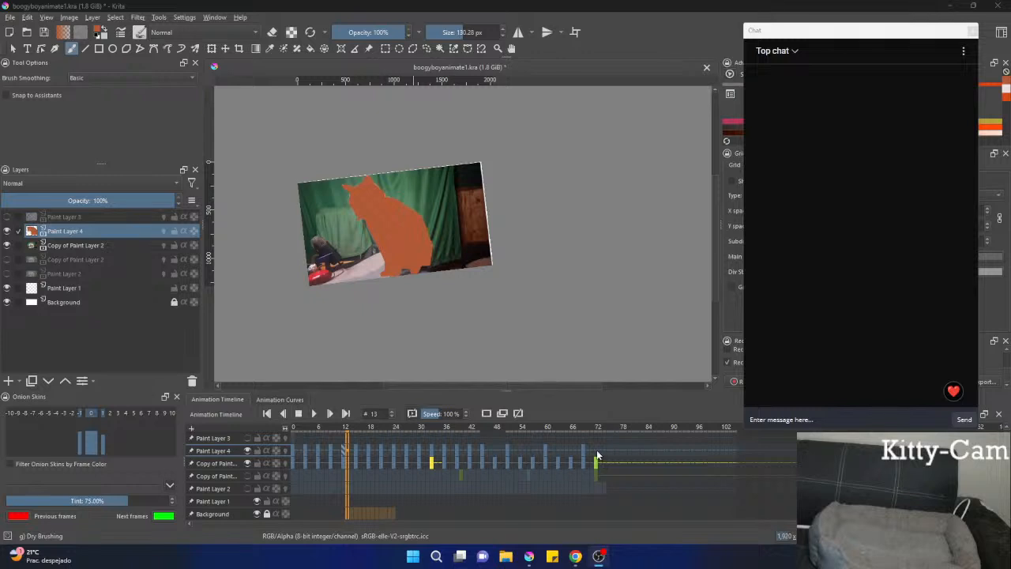
Select the frames of Paint Layer 4 and the visible footage copy back to frame 0, and play the animation briefly.
drag(599, 456, 281, 455)
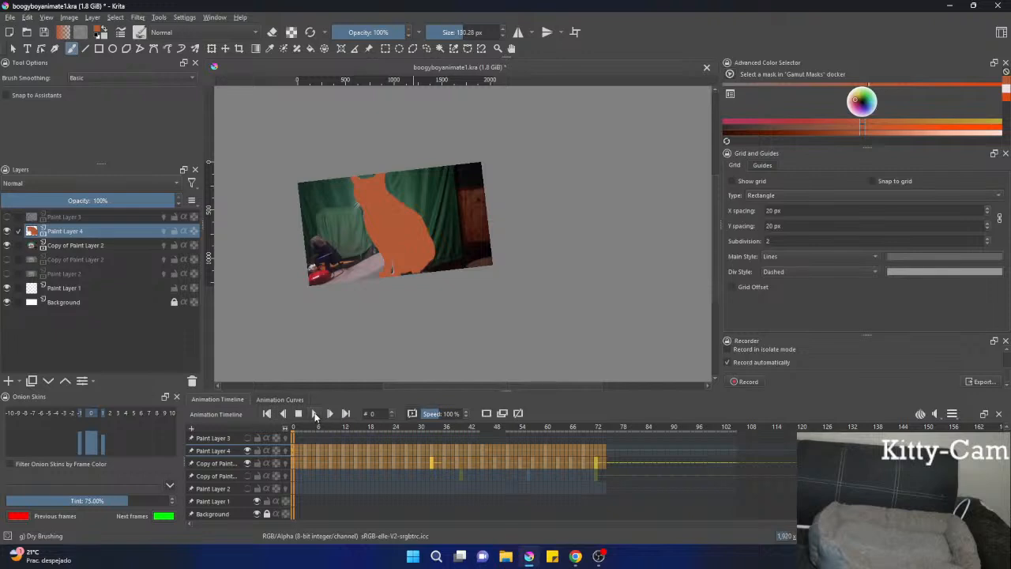
click(315, 413)
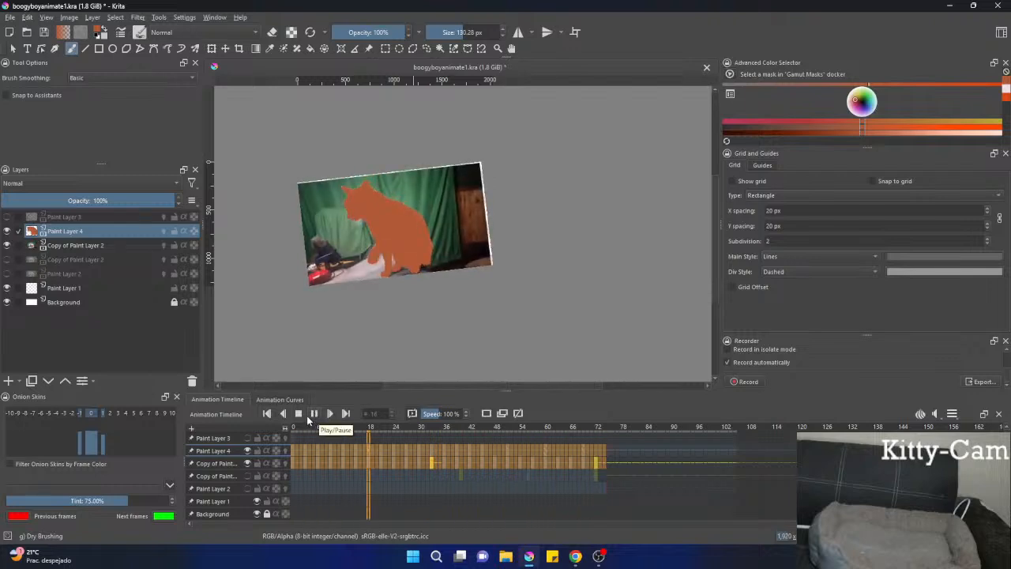
click(300, 416)
Go to frame 10, step back to the start, and examine the silhouette frame by frame forward past frame 65.
click(333, 456)
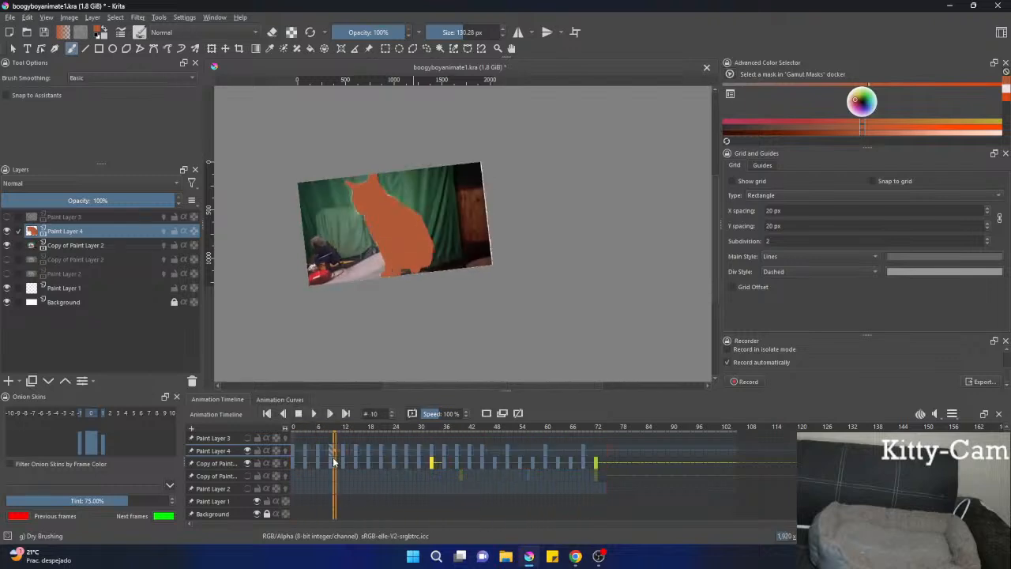
key(Left)
key(Left)
key(Left)
key(Left)
key(Left)
key(Left)
key(Left)
key(Left)
key(Left)
key(Left)
key(Right)
key(Right)
key(Right)
key(Right)
key(Right)
key(Right)
key(Right)
key(Right)
key(Right)
key(Right)
key(Right)
key(Right)
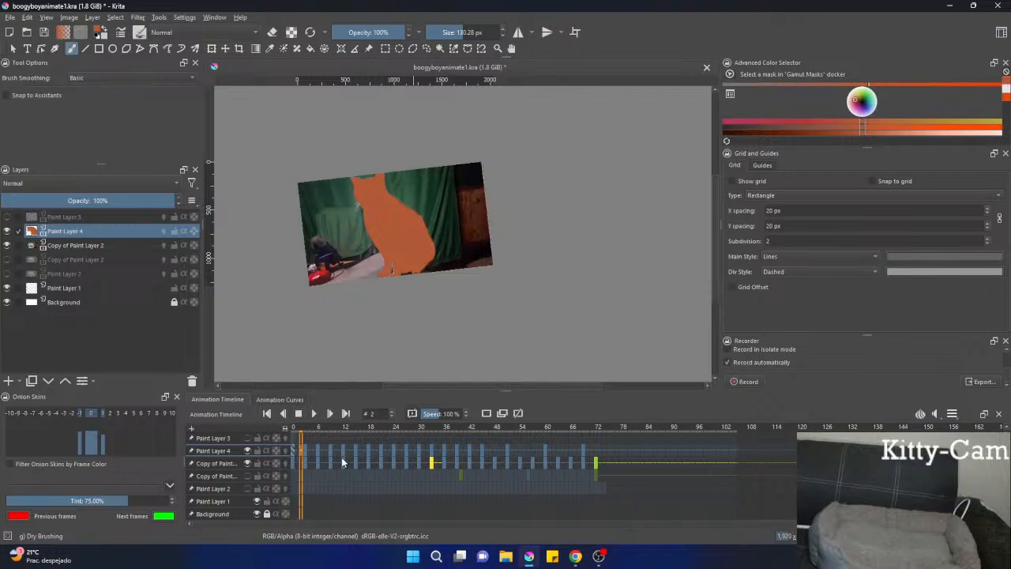
key(Right)
key(Right)
key(Right)
key(Right)
key(Right)
key(Right)
key(Right)
key(Right)
key(Right)
key(Right)
key(Right)
key(Right)
key(Right)
key(Right)
key(Right)
key(Right)
key(Right)
key(Right)
key(Right)
key(Right)
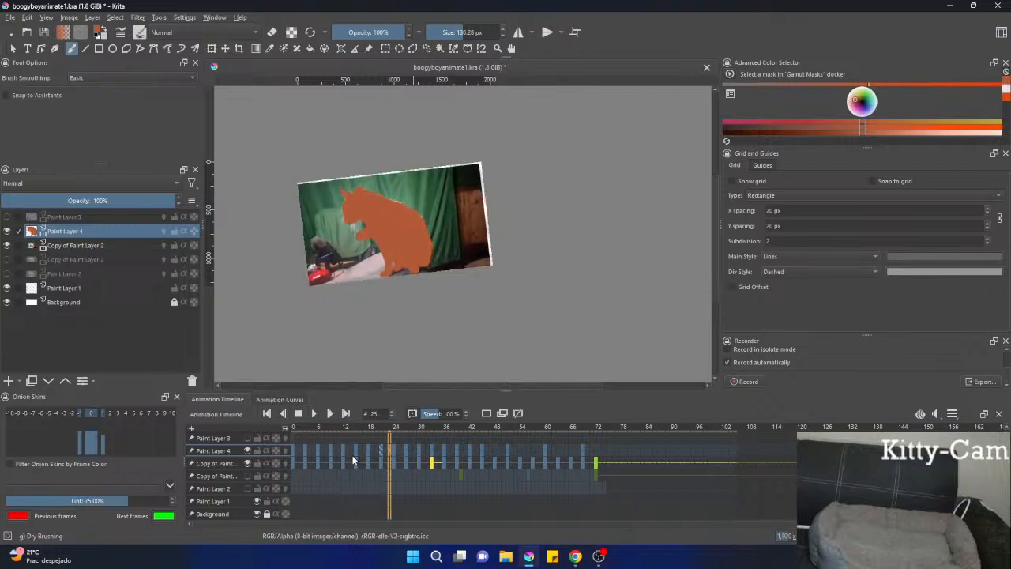
key(Right)
key(Right)
key(Right)
key(Right)
key(Right)
key(Right)
key(Right)
key(Right)
key(Right)
key(Right)
key(Right)
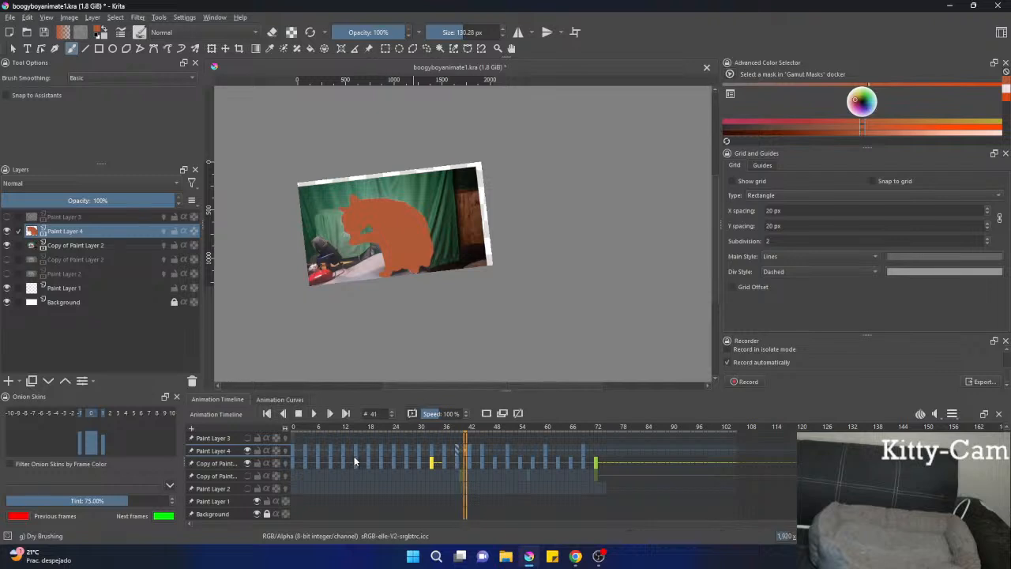
key(Right)
key(Right)
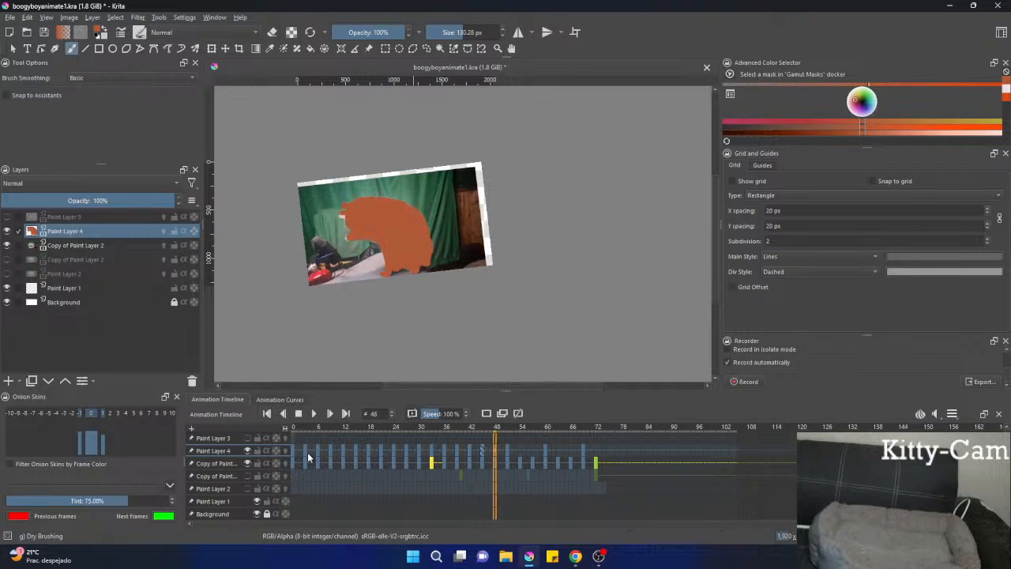
key(Right)
key(Right)
key(Right)
key(Right)
key(Right)
key(Right)
key(Right)
key(Right)
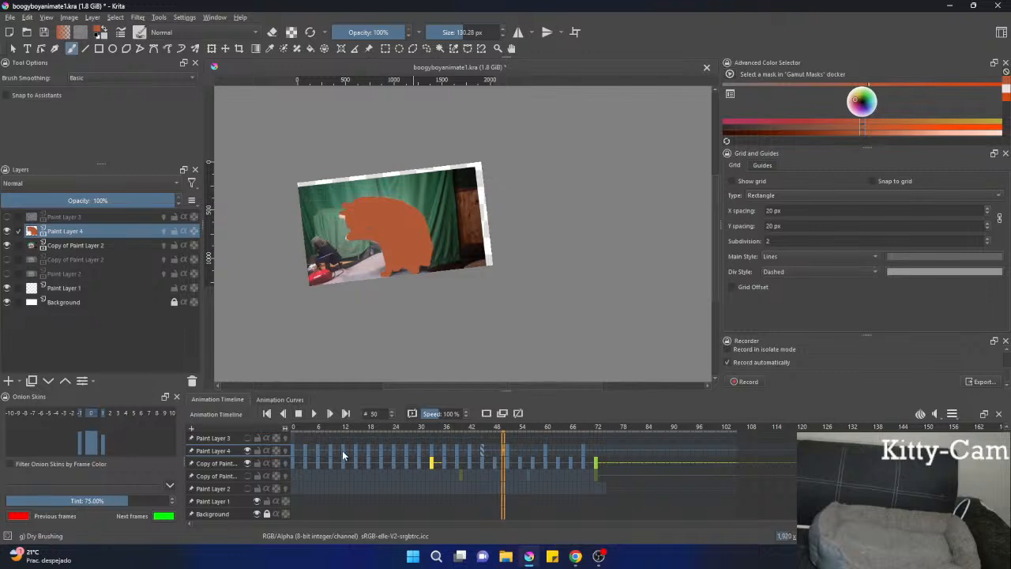
key(Right)
key(Right)
key(Right)
key(Right)
key(Right)
key(Right)
key(Right)
key(Right)
key(Right)
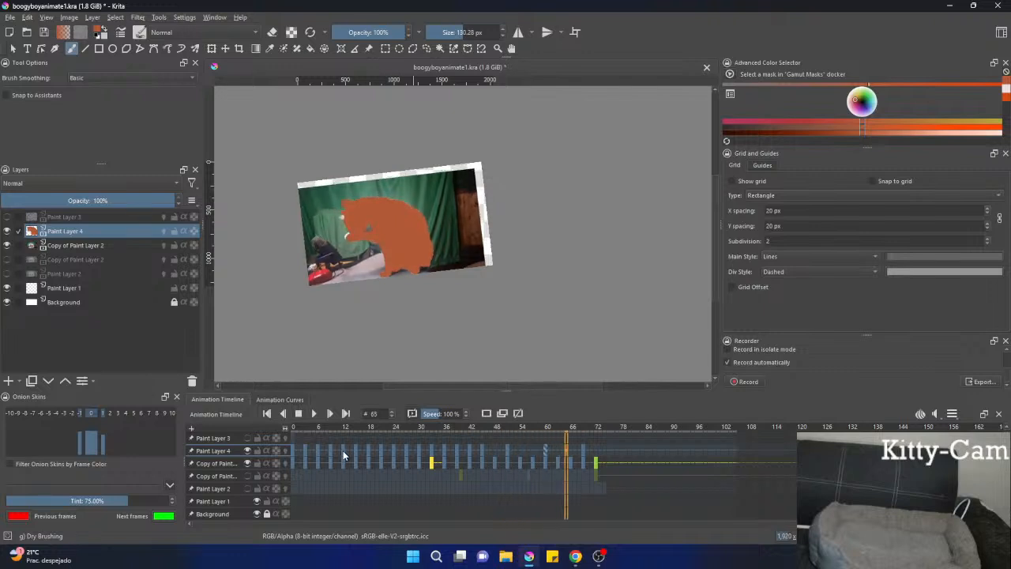
key(Right)
key(Right)
key(Right)
Recheck the silhouette backward to frame 30 and forward again to frame 53, comparing the head and paw area.
key(Left)
key(Left)
key(Left)
key(Left)
key(Left)
key(Left)
key(Left)
key(Left)
key(Left)
key(Left)
key(Left)
key(Left)
key(Left)
key(Left)
key(Left)
key(Left)
key(Left)
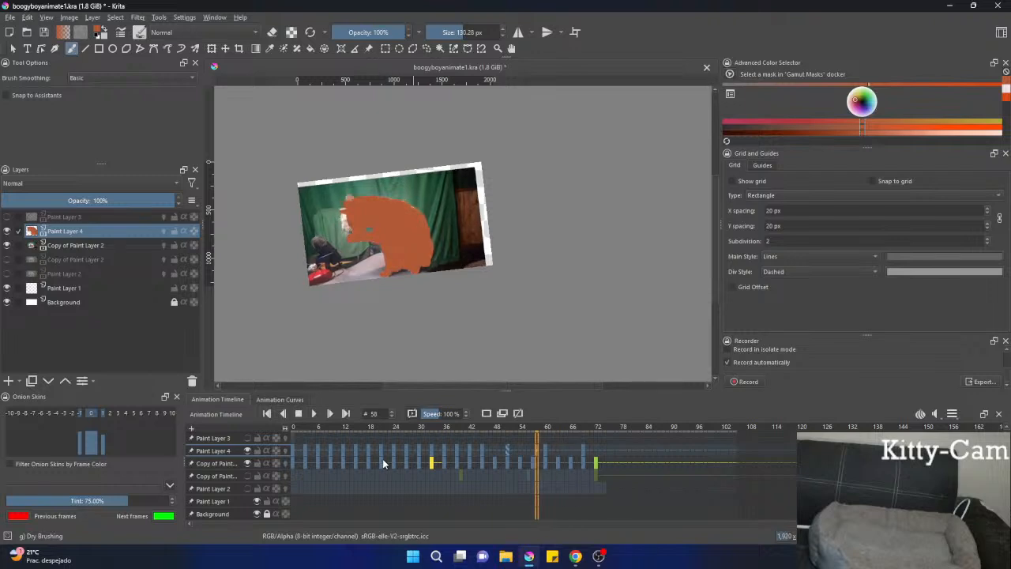
key(Left)
key(Left)
key(Left)
key(Left)
key(Left)
key(Left)
key(Left)
key(Left)
key(Left)
key(Left)
key(Left)
key(Left)
key(Left)
key(Left)
key(Left)
key(Left)
key(Left)
key(Left)
key(Left)
key(Left)
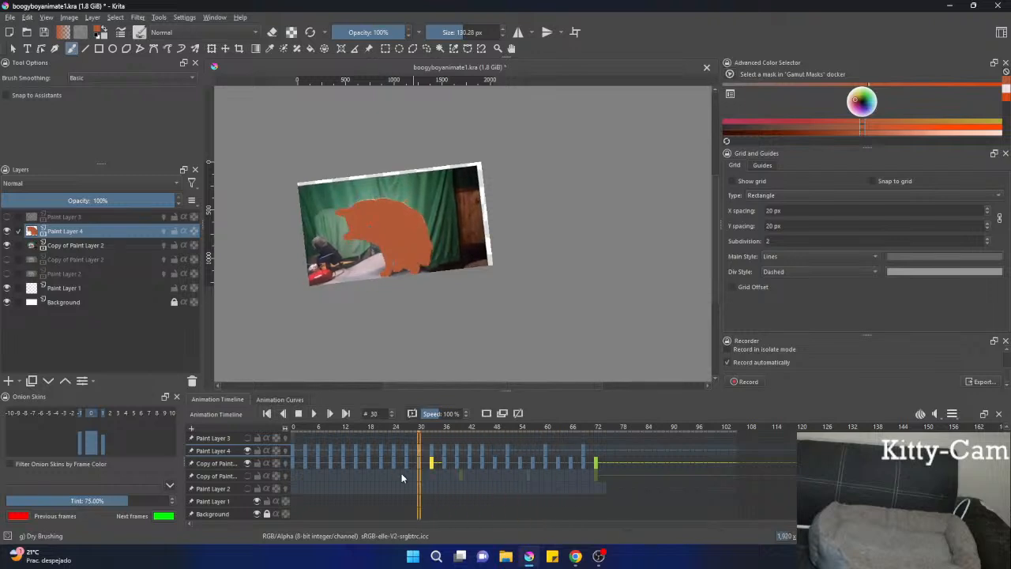
key(Right)
key(Right)
key(Right)
key(Right)
key(Right)
key(Right)
key(Right)
key(Right)
key(Right)
key(Right)
key(Right)
key(Right)
key(Right)
key(Right)
key(Right)
key(Right)
key(Right)
key(Right)
key(Right)
key(Right)
key(Right)
key(Right)
key(Right)
key(Right)
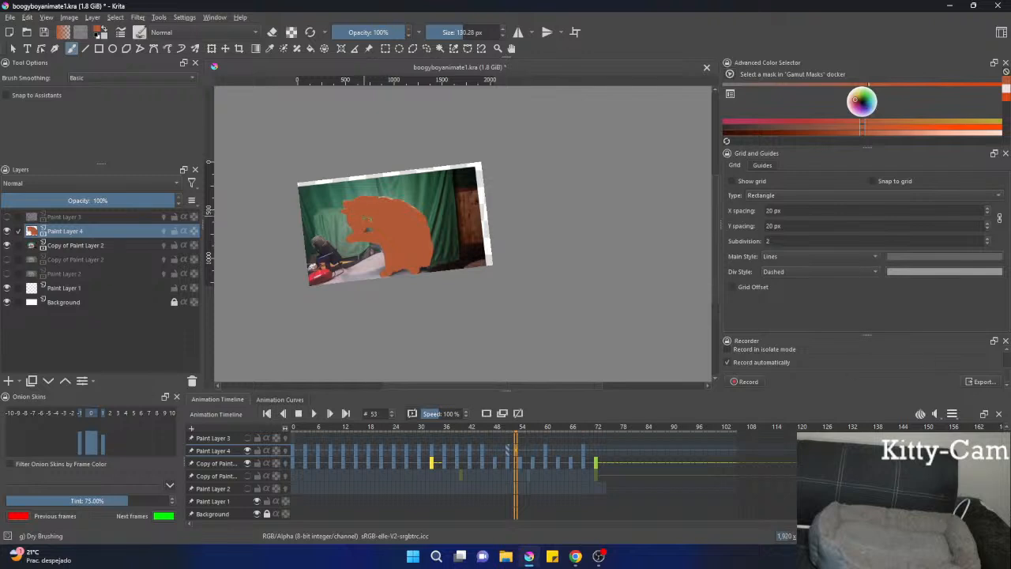
Review the silhouette frames backward from frame 53 to frame 0.
key(Left)
key(Left)
key(Left)
key(Left)
key(Left)
key(Left)
key(Left)
key(Left)
key(Left)
key(Left)
key(Left)
key(Left)
key(Left)
key(Left)
key(Left)
key(Left)
key(Left)
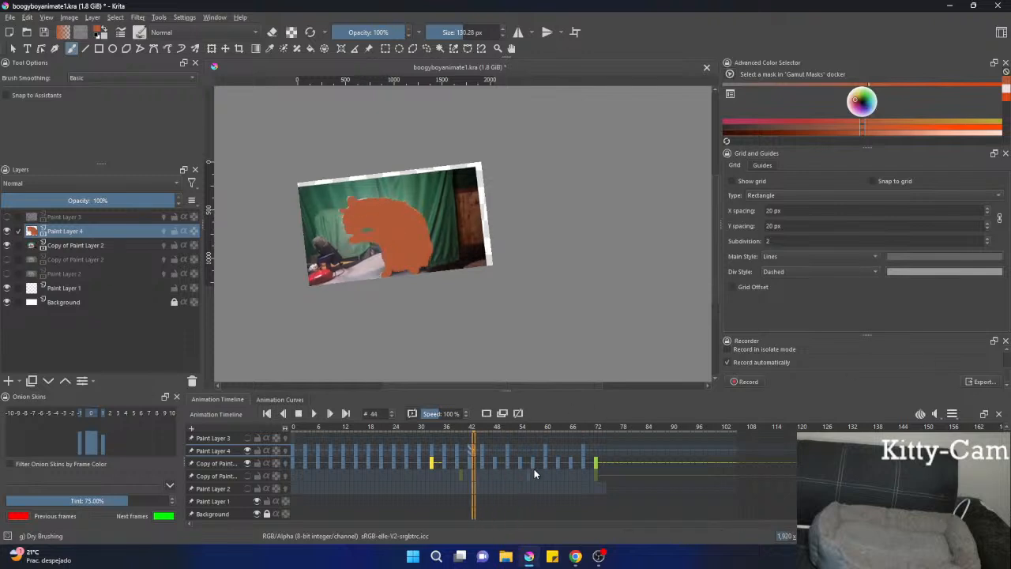
key(Left)
key(Left)
key(Left)
key(Left)
key(Left)
key(Left)
key(Left)
key(Left)
key(Left)
key(Left)
key(Left)
key(Left)
key(Left)
key(Left)
key(Left)
key(Left)
key(Left)
key(Left)
key(Left)
key(Left)
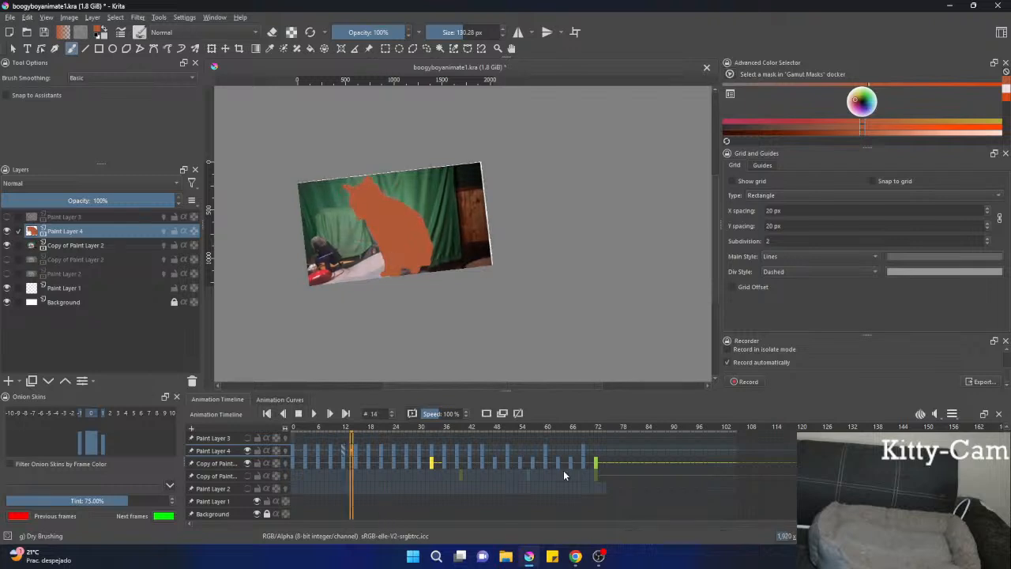
key(Left)
key(Left)
key(Left)
key(Left)
key(Left)
key(Left)
key(Left)
key(Left)
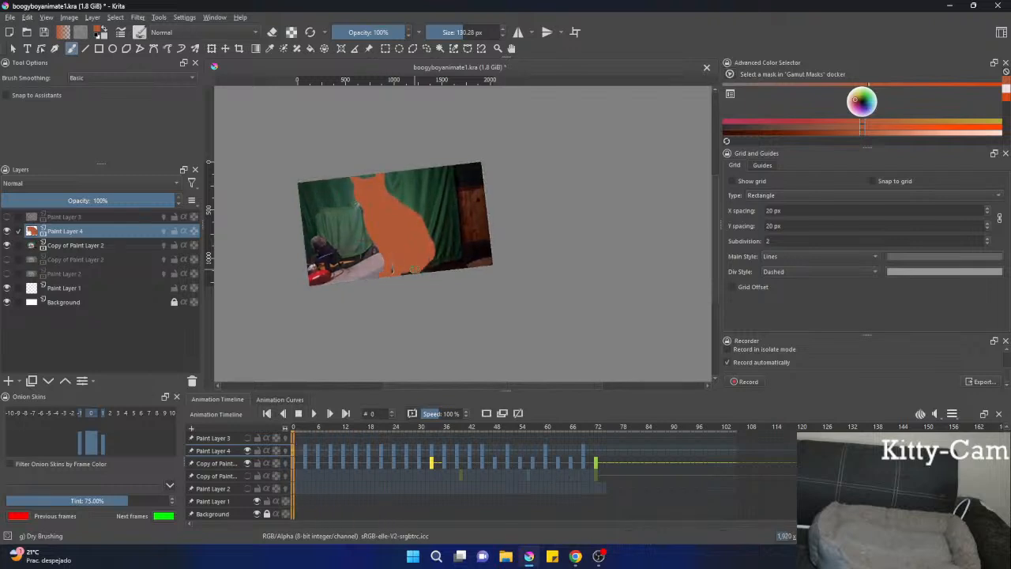
Examine the silhouette's edges against the footage up close, from frame 0 through frame 33.
scroll(411, 266, up, 4)
scroll(406, 264, down, 2)
scroll(436, 272, up, 1)
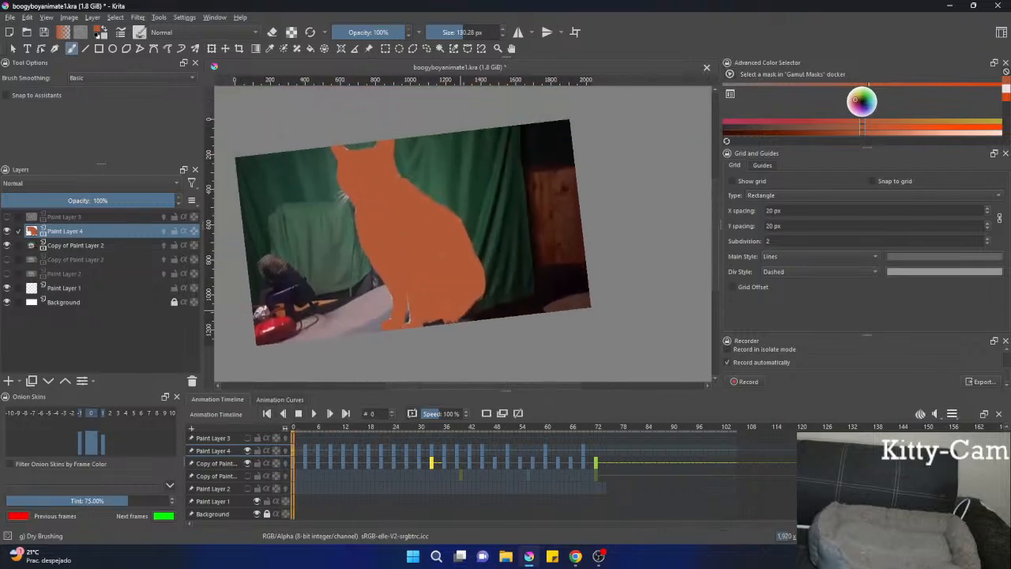
scroll(474, 298, down, 2)
scroll(443, 277, up, 3)
scroll(415, 257, down, 3)
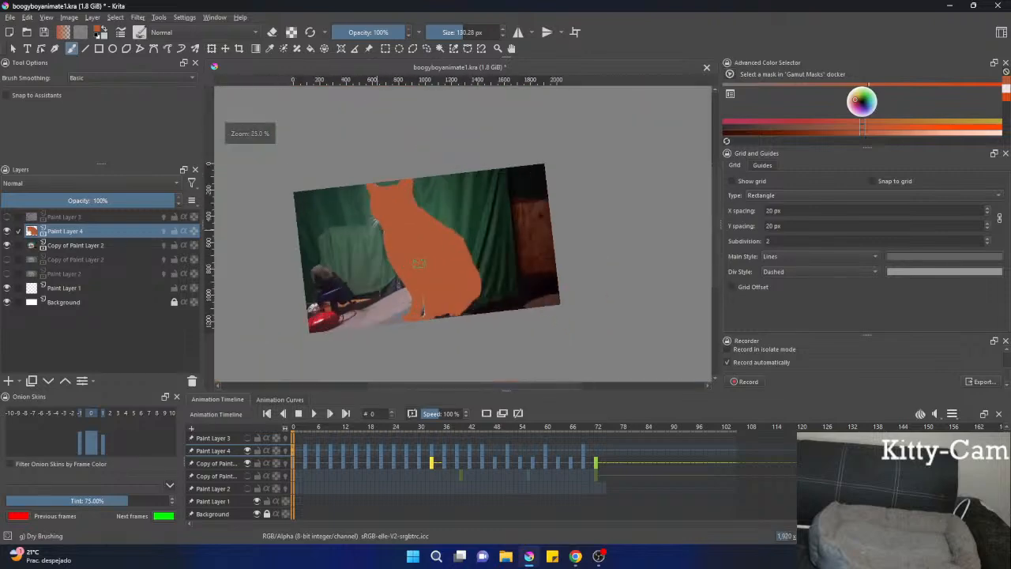
scroll(419, 264, up, 2)
key(Right)
key(Right)
key(Right)
key(Right)
key(Right)
key(Right)
key(Right)
key(Right)
key(Right)
key(Right)
key(Right)
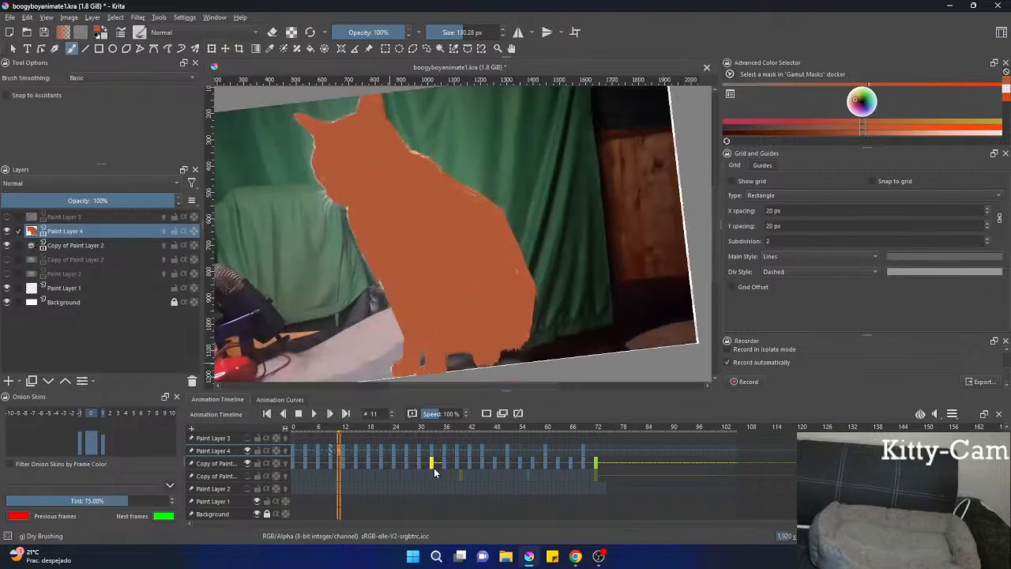
key(Right)
key(Right)
key(Right)
key(Right)
key(Right)
key(Right)
key(Right)
key(Right)
key(Right)
key(Right)
key(Right)
key(Right)
key(Right)
key(Right)
key(Right)
key(Right)
key(Right)
key(Right)
key(Right)
key(Right)
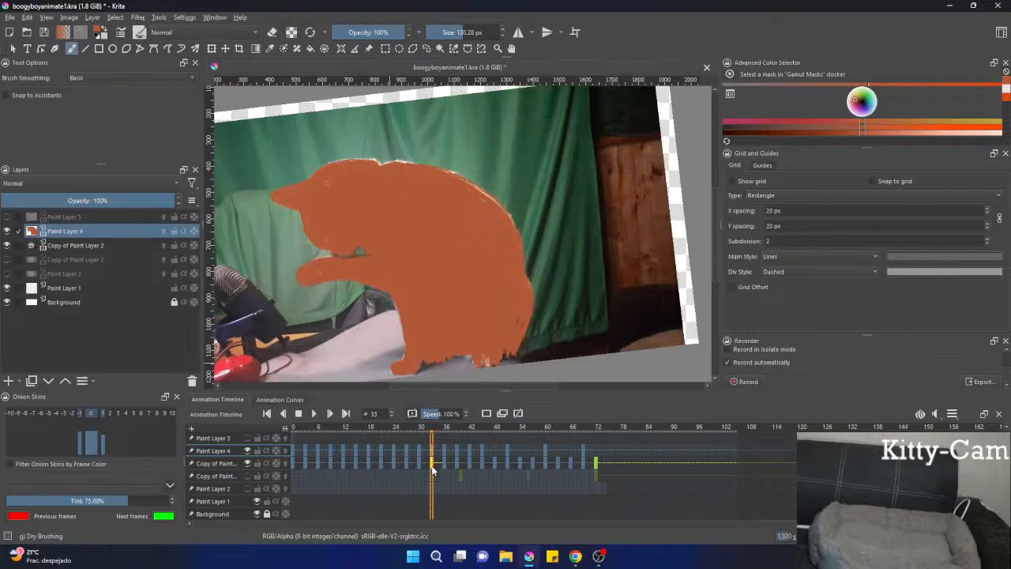
scroll(458, 330, down, 3)
scroll(458, 330, up, 3)
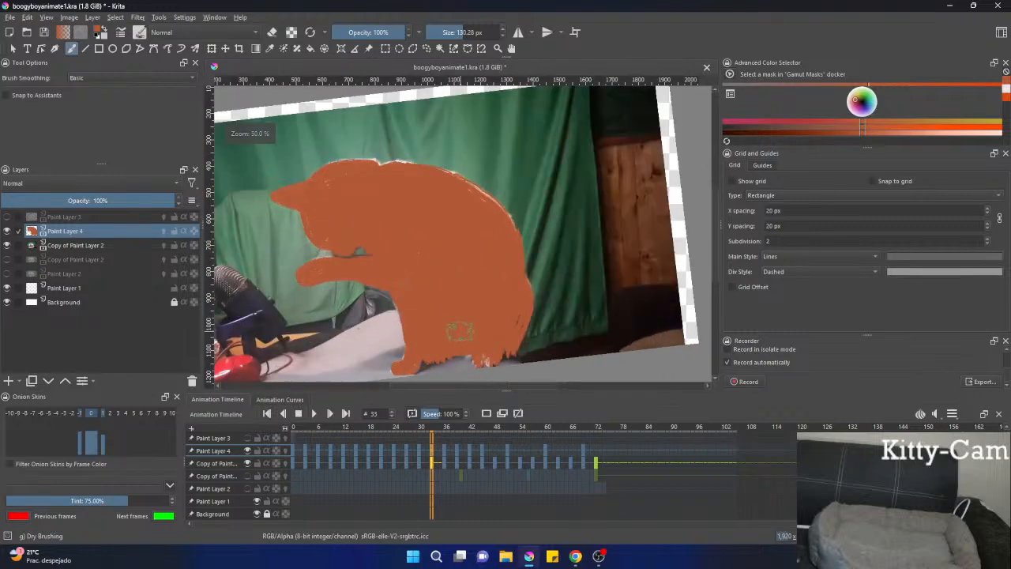
scroll(474, 338, down, 2)
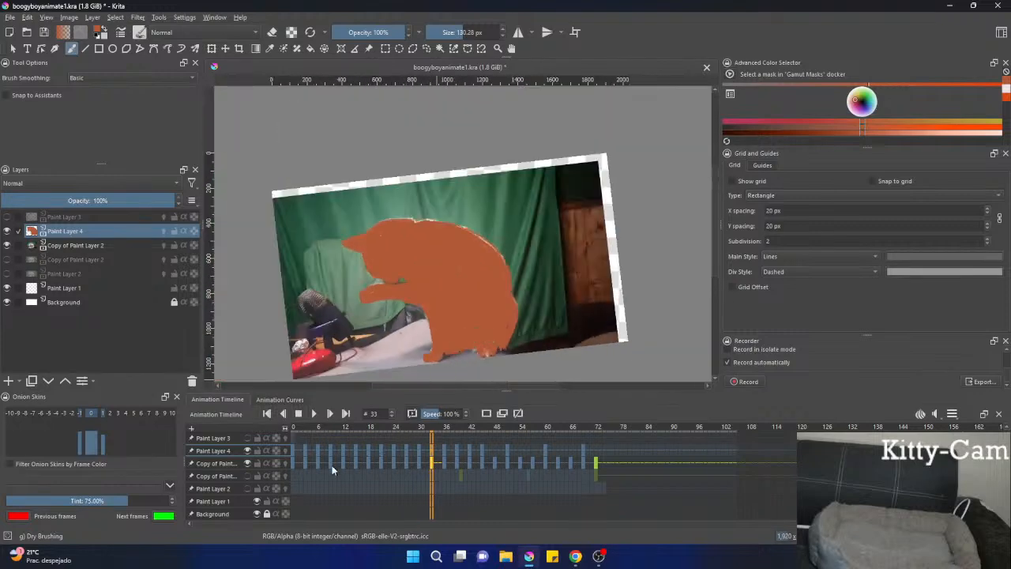
Hide Paint Layer 4 and the upper Copy of Paint Layer 2, and show the lower Copy of Paint Layer 2.
click(247, 451)
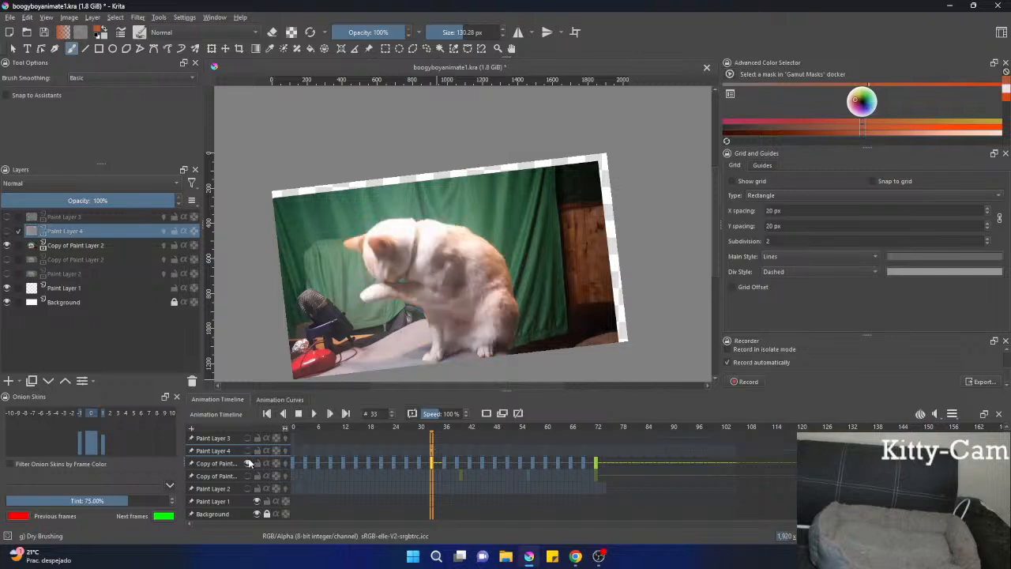
click(248, 464)
click(248, 476)
click(248, 476)
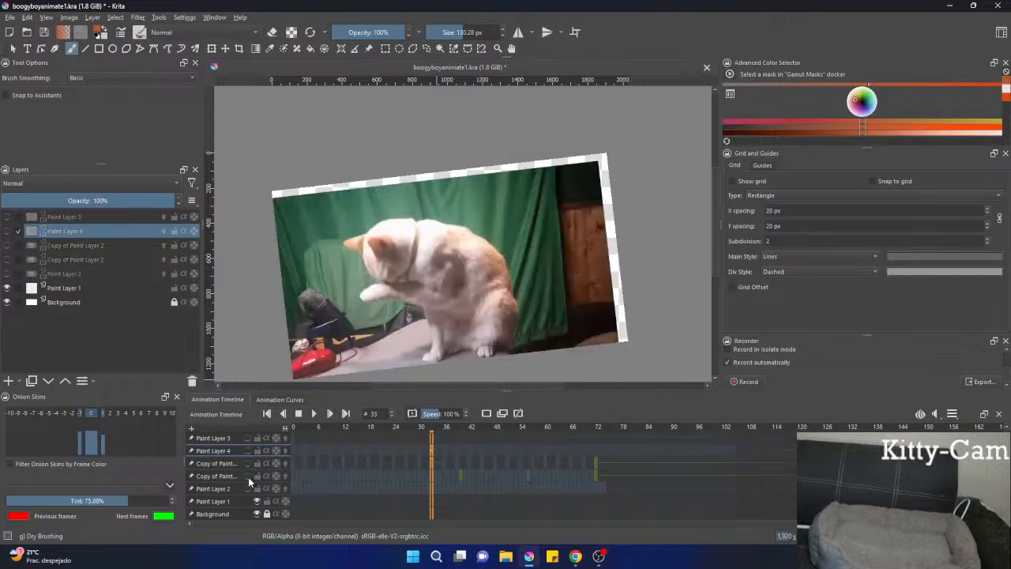
Show Paint Layer 2 and play its full-frame video footage from frame 0.
click(248, 488)
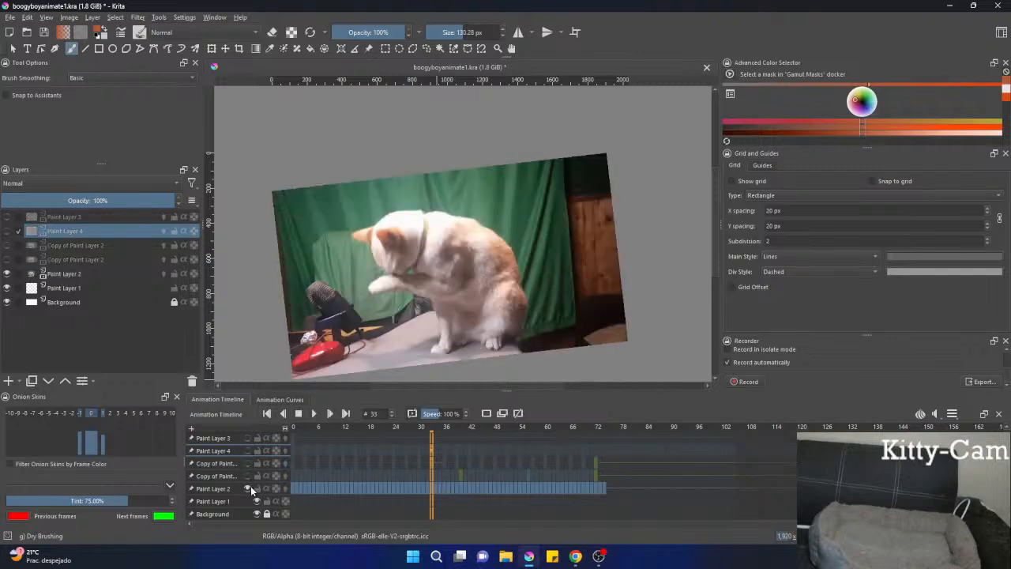
click(293, 488)
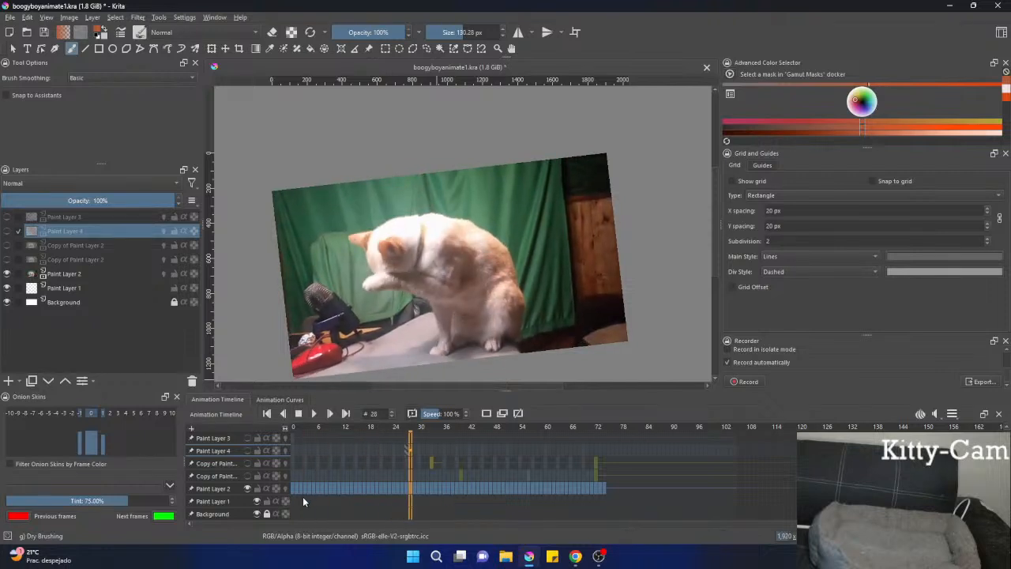
click(290, 500)
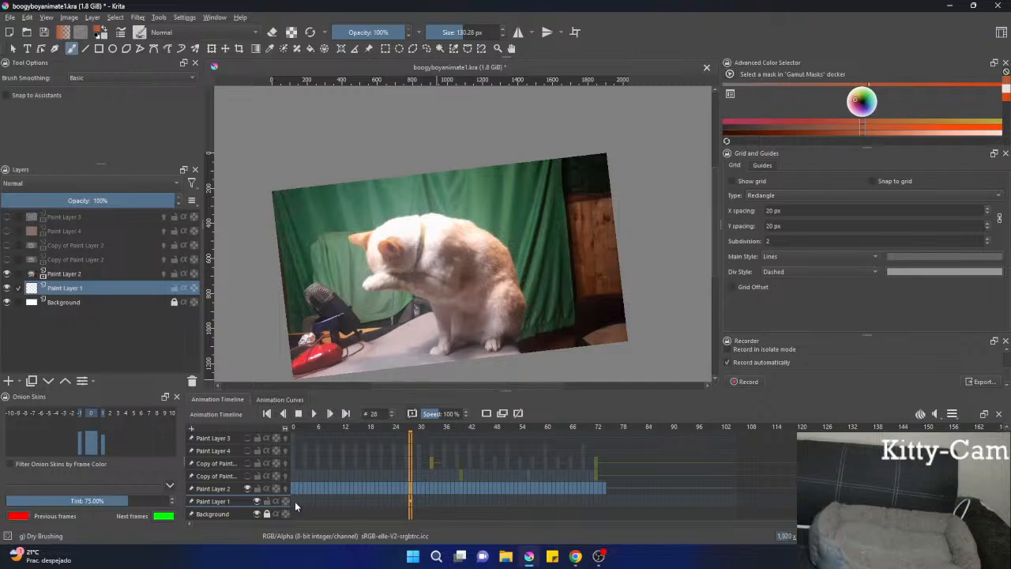
drag(297, 514, 551, 528)
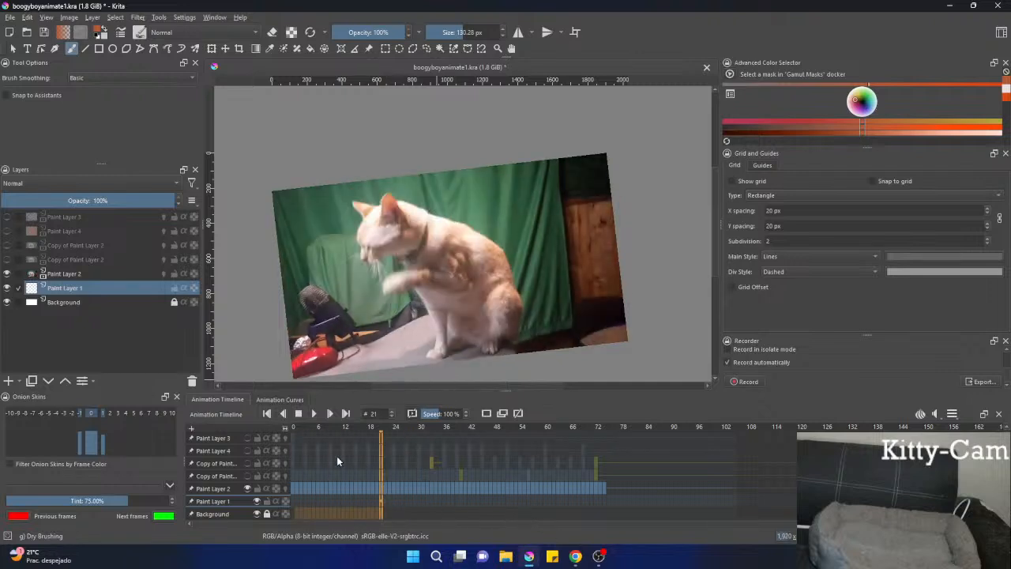
click(312, 513)
click(298, 413)
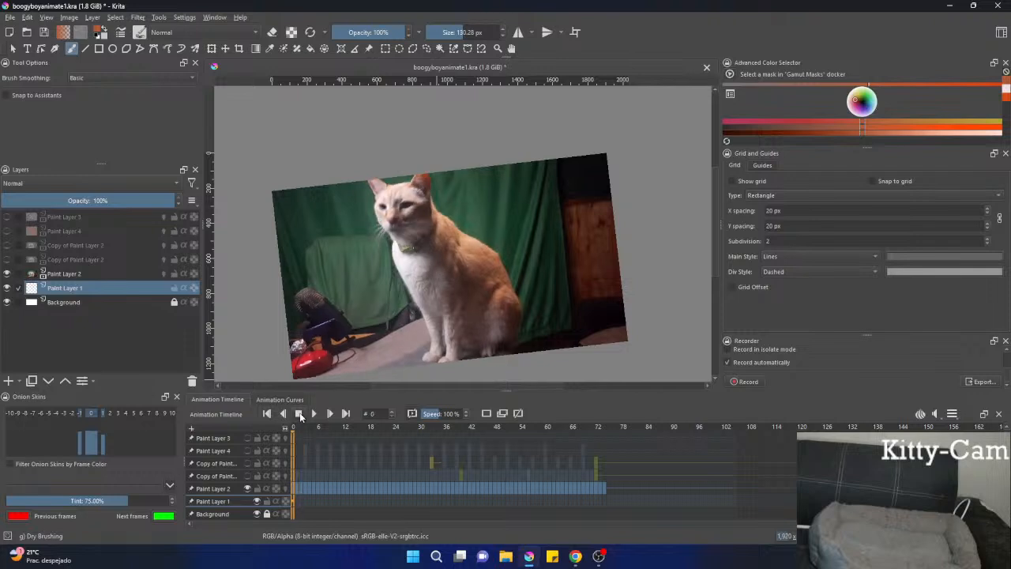
click(317, 418)
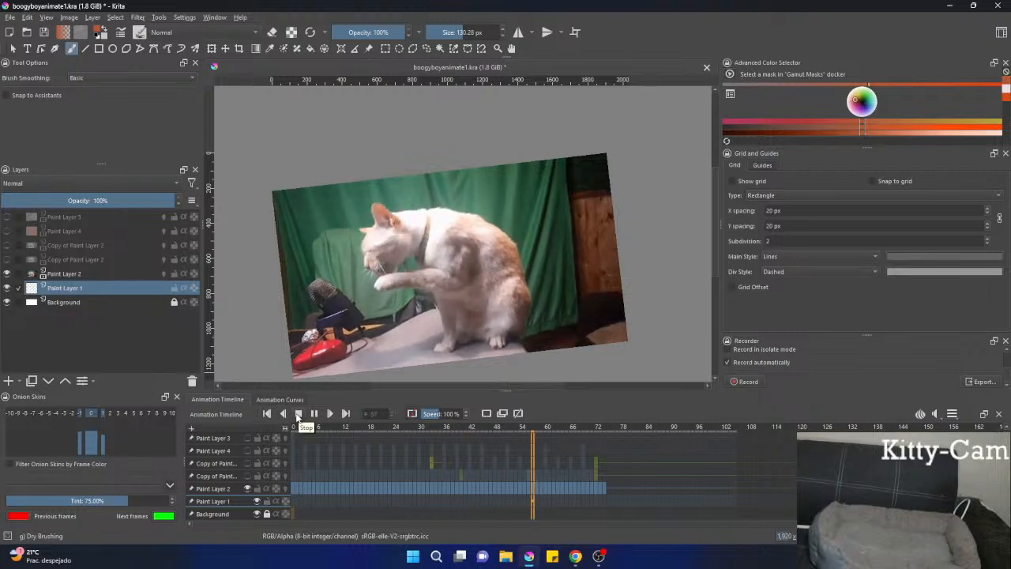
click(299, 414)
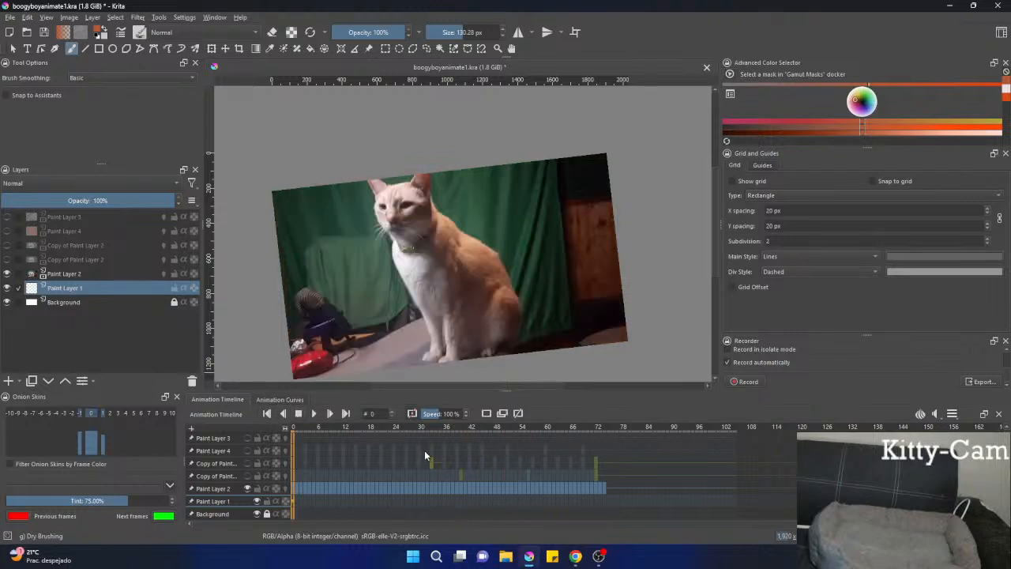
Hide Paint Layer 2, show the upper Copy of Paint Layer 2, and play its footage from frame 0.
click(247, 488)
click(247, 462)
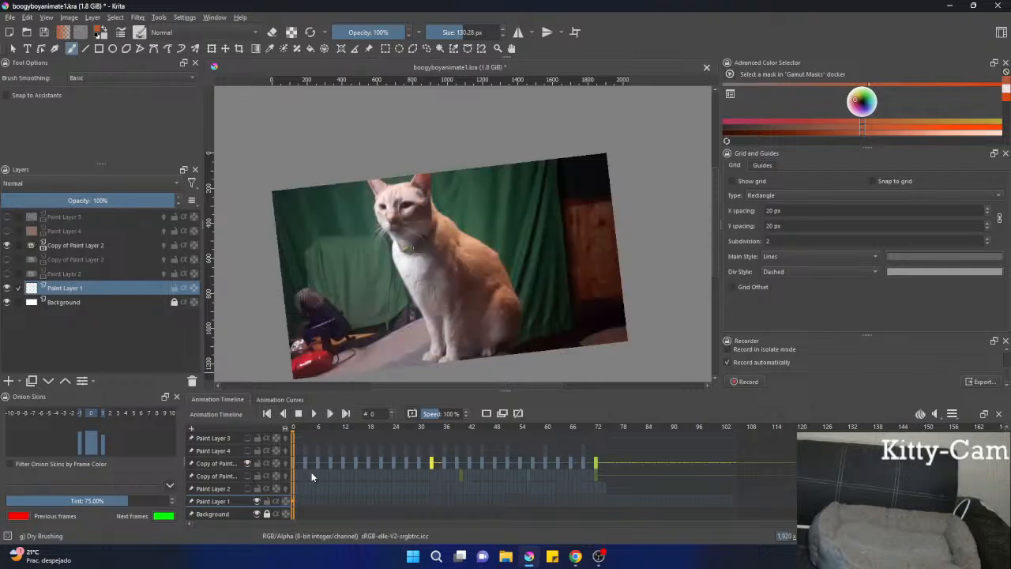
key(Right)
key(Right)
key(Right)
key(Right)
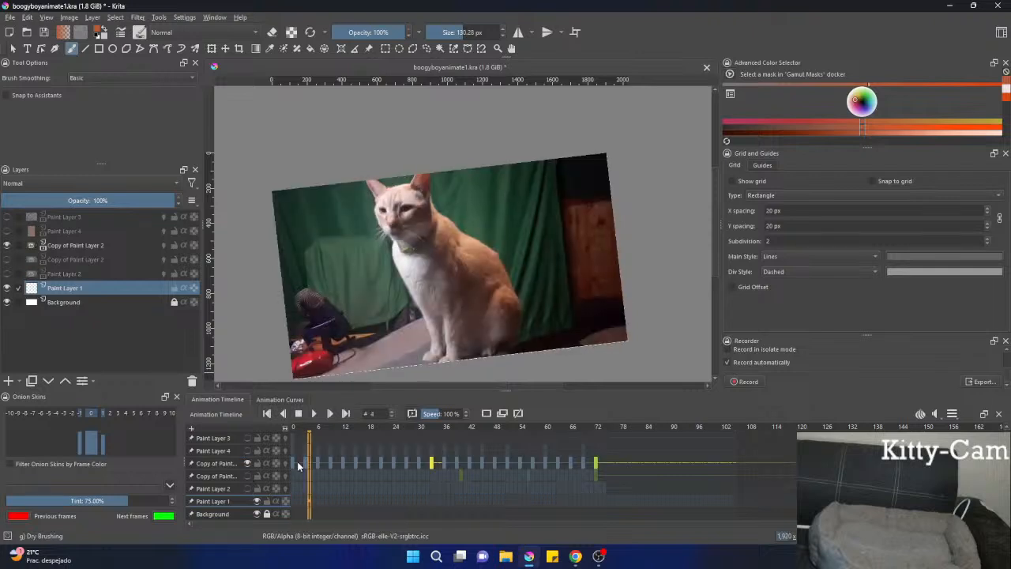
key(space)
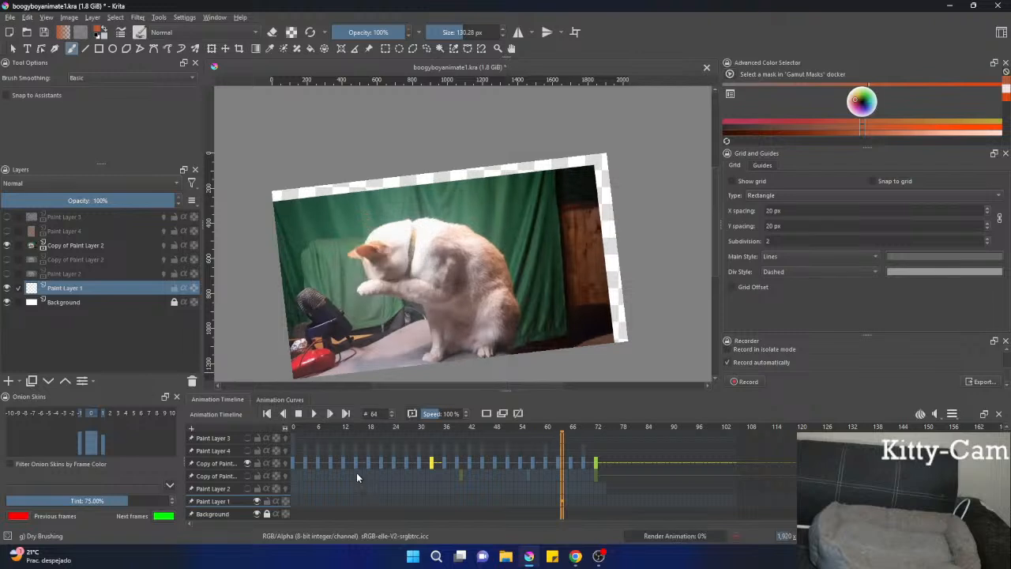
drag(605, 462, 297, 441)
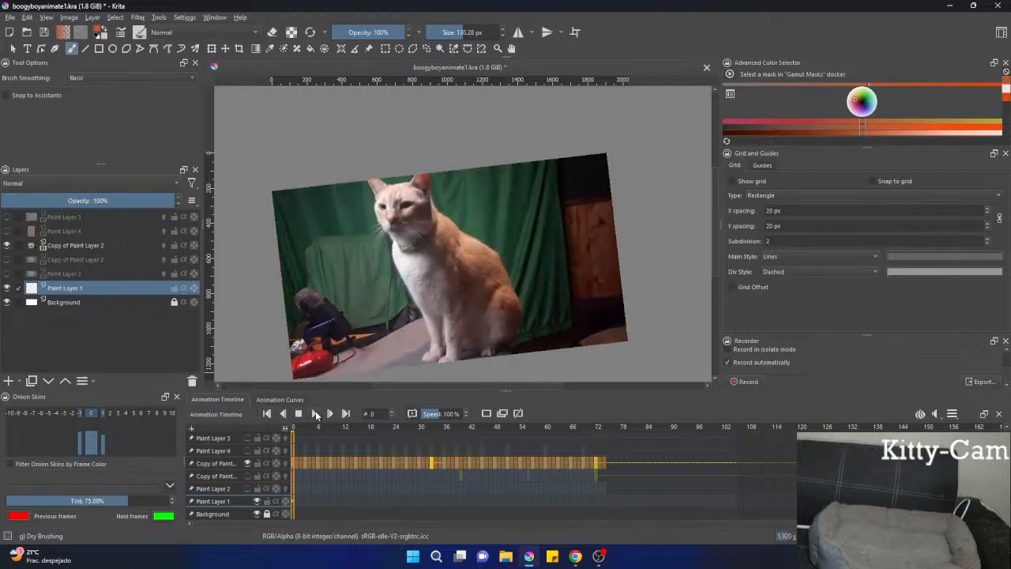
click(315, 412)
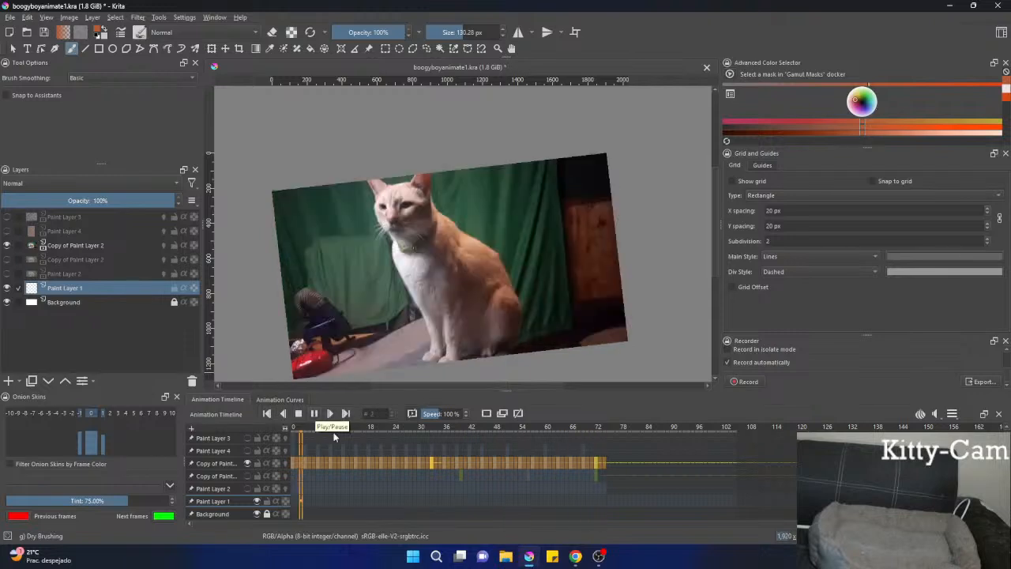
Examine the cat's pose up close in the upper Copy of Paint Layer 2 at frames 36 and 14, and scan through frame 77.
click(402, 491)
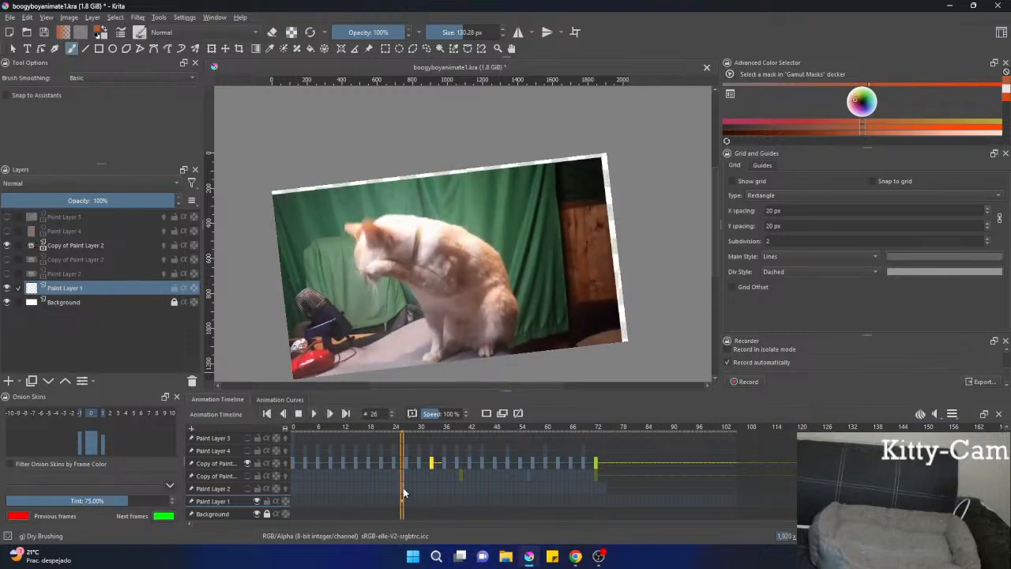
scroll(405, 482, down, 10)
scroll(419, 310, up, 3)
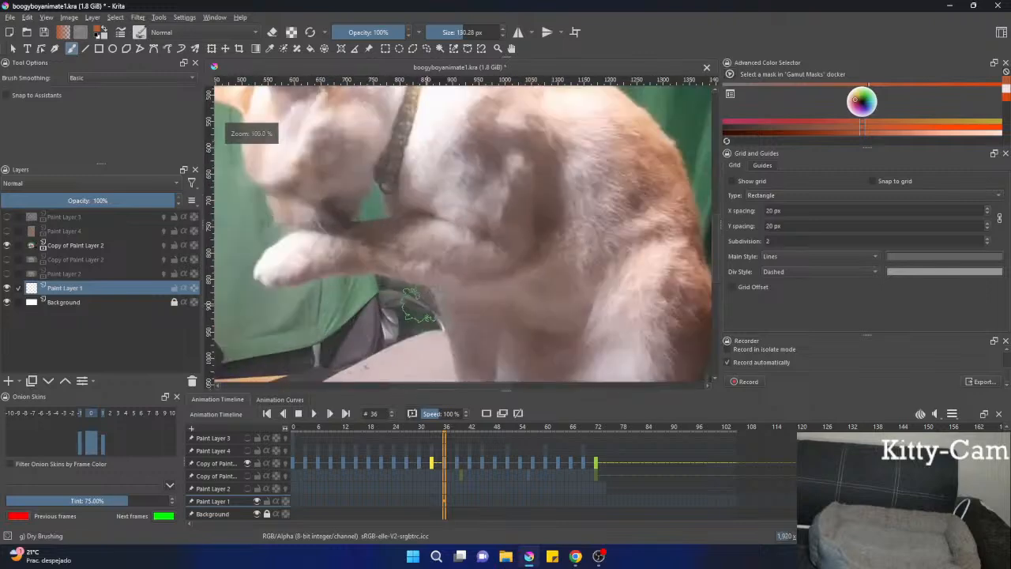
scroll(419, 309, down, 3)
scroll(486, 308, up, 3)
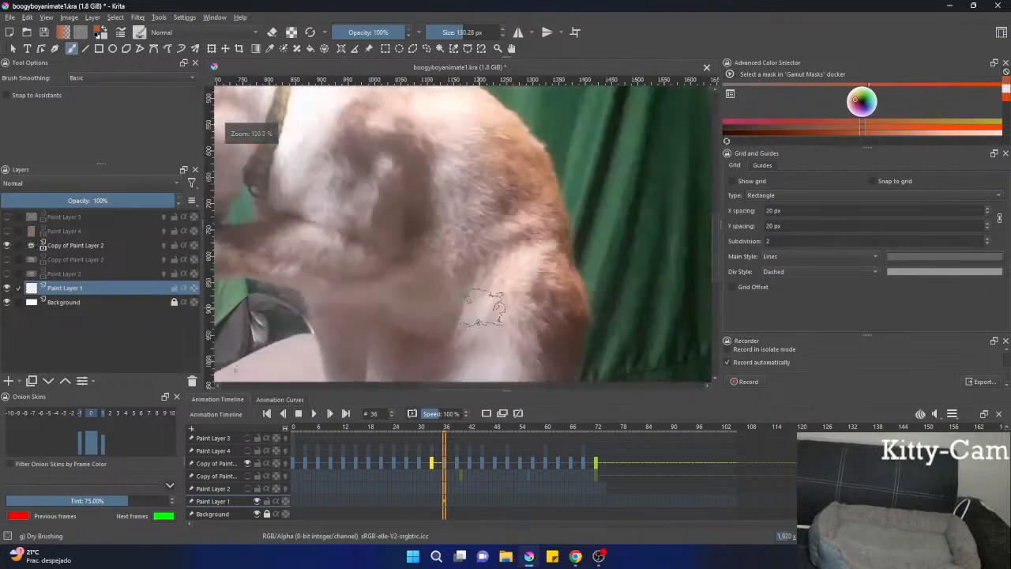
scroll(486, 308, down, 3)
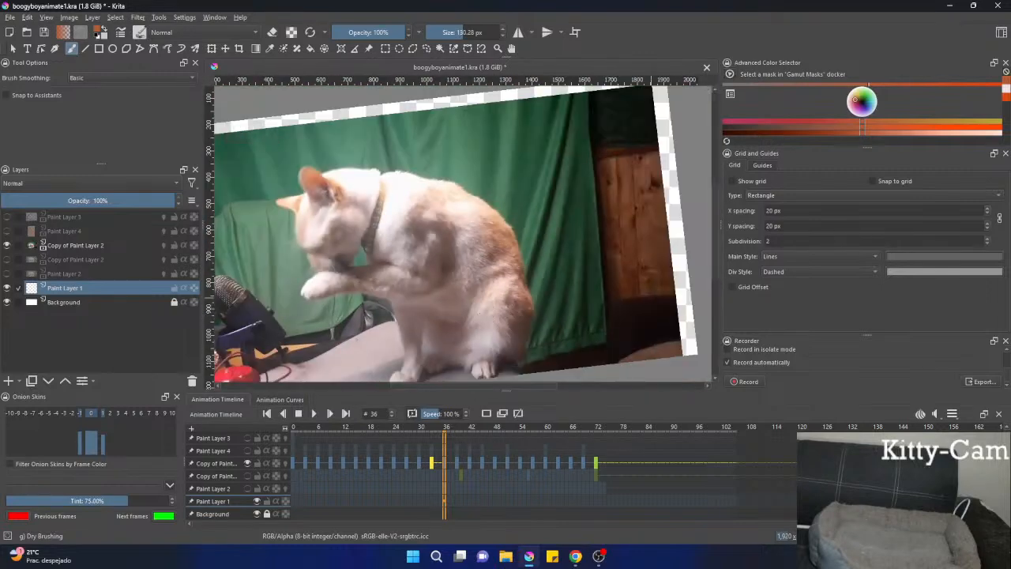
key(alt+Tab)
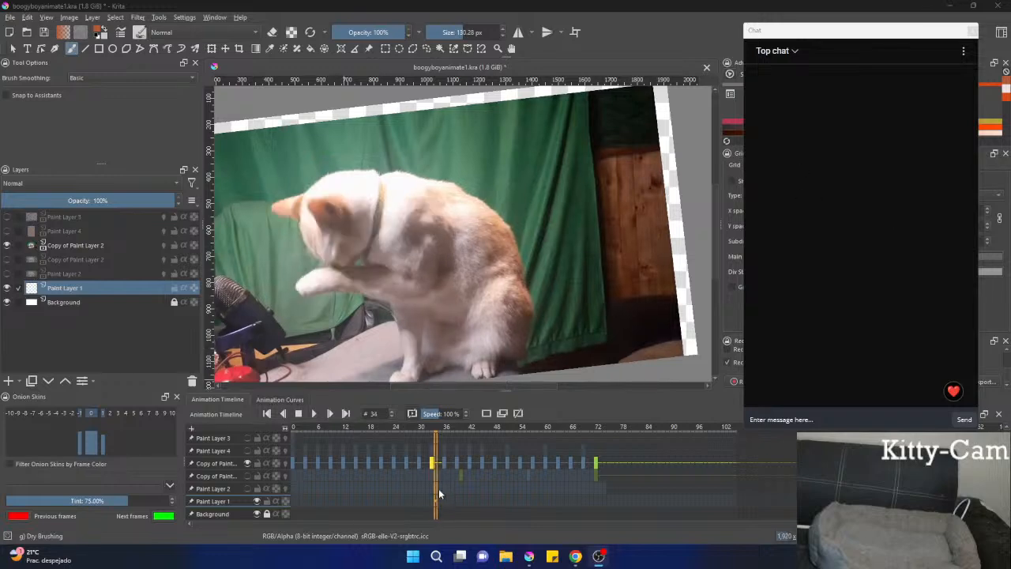
click(307, 462)
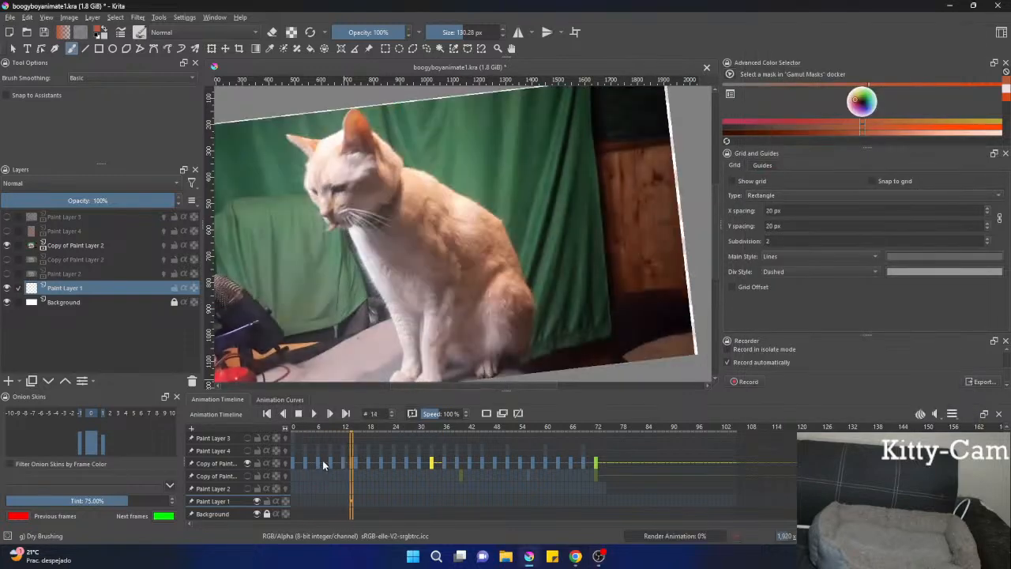
scroll(365, 308, up, 1)
scroll(368, 276, down, 3)
scroll(371, 272, up, 2)
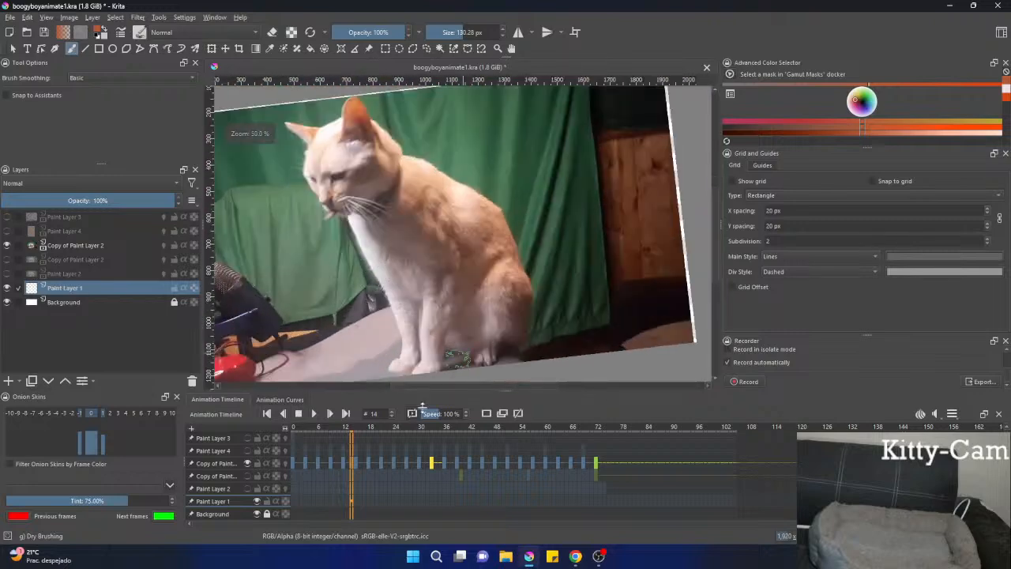
drag(387, 478, 407, 483)
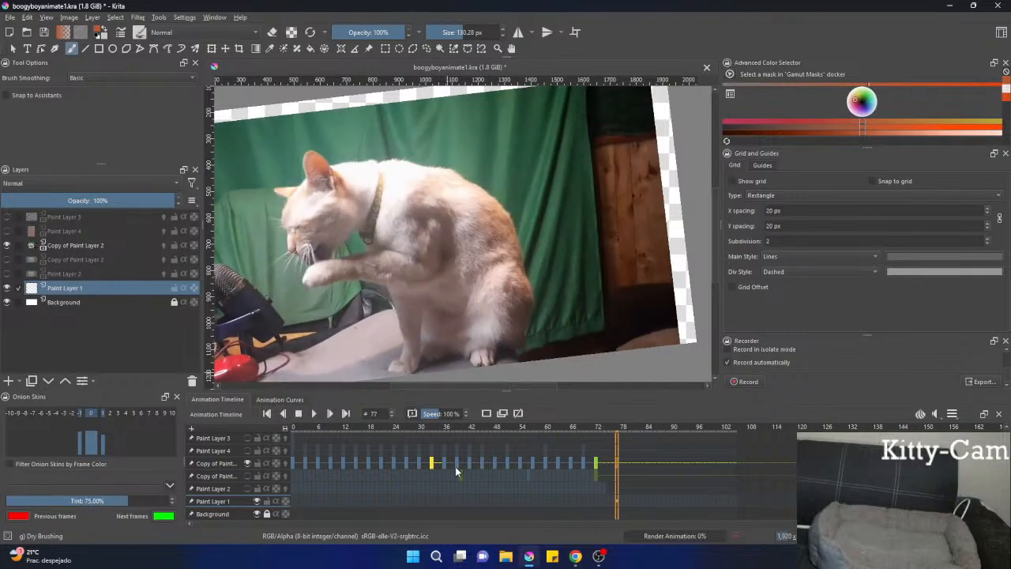
Replay the upper Copy of Paint Layer 2 footage from frame 0, stop it, and view frame 27.
drag(601, 468, 290, 462)
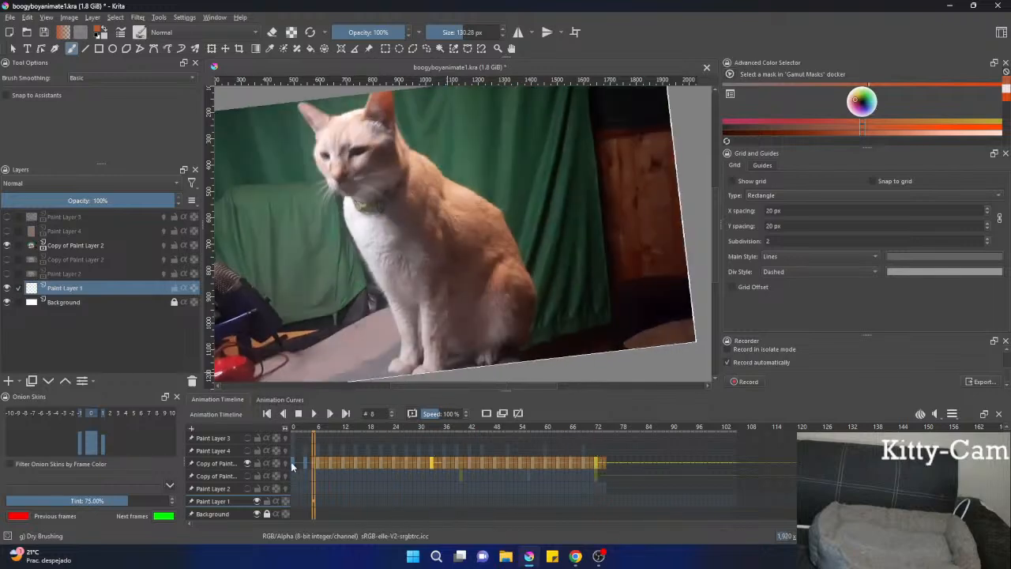
click(316, 414)
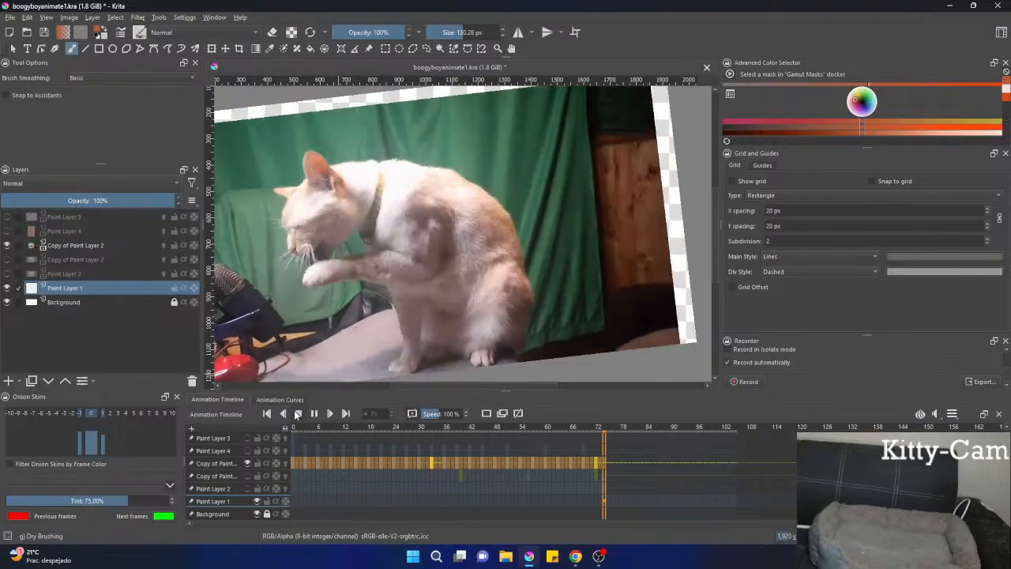
click(298, 413)
click(384, 457)
click(409, 465)
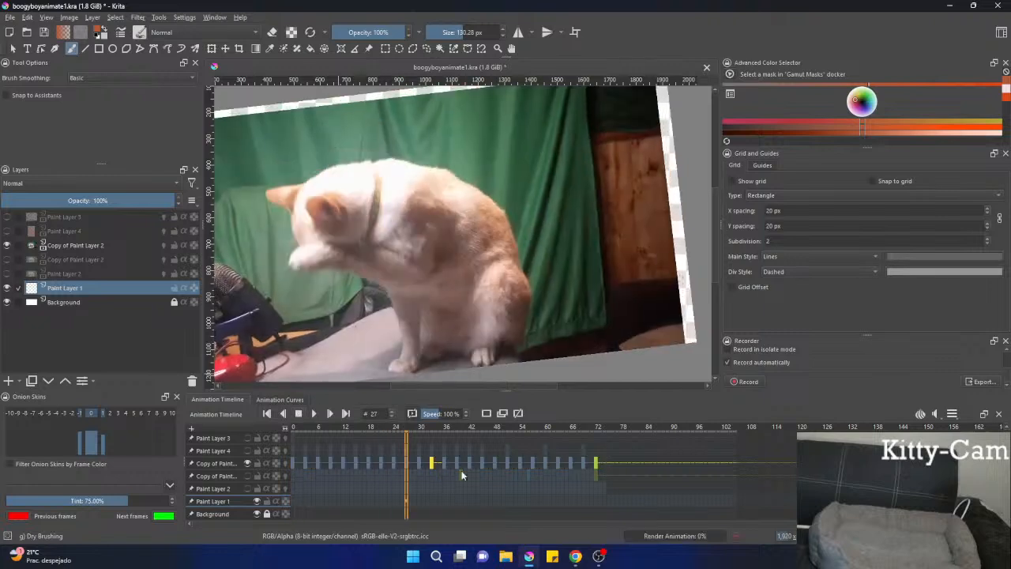
Bring up the stream's Chat window over the workspace and shift it slightly.
key(alt+Tab)
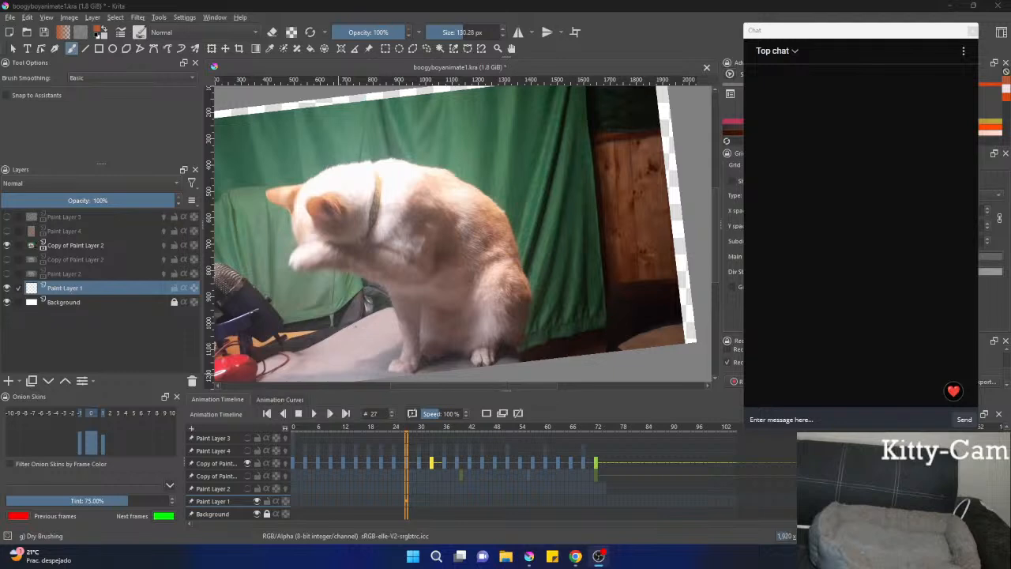
click(624, 8)
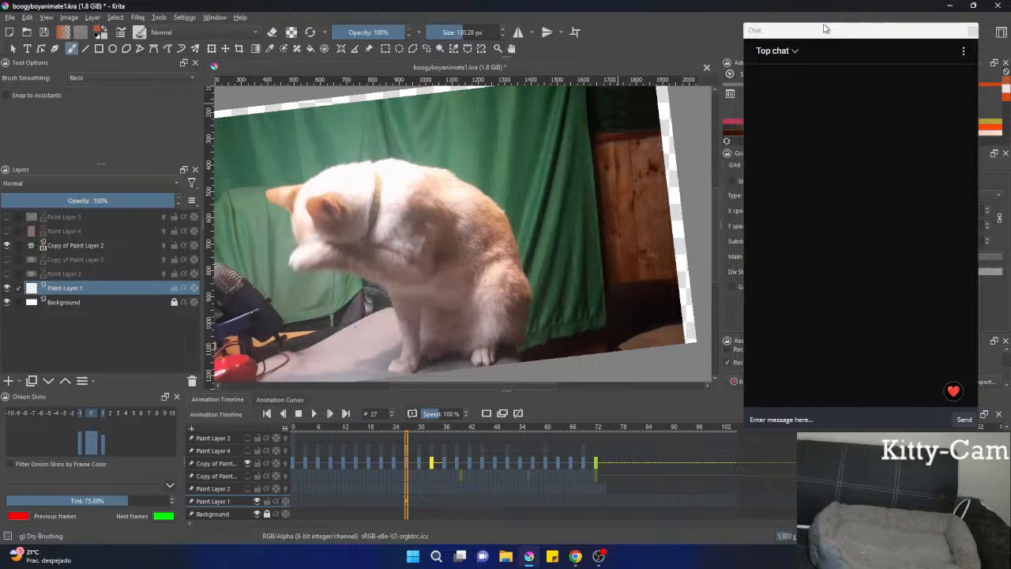
drag(824, 30, 846, 48)
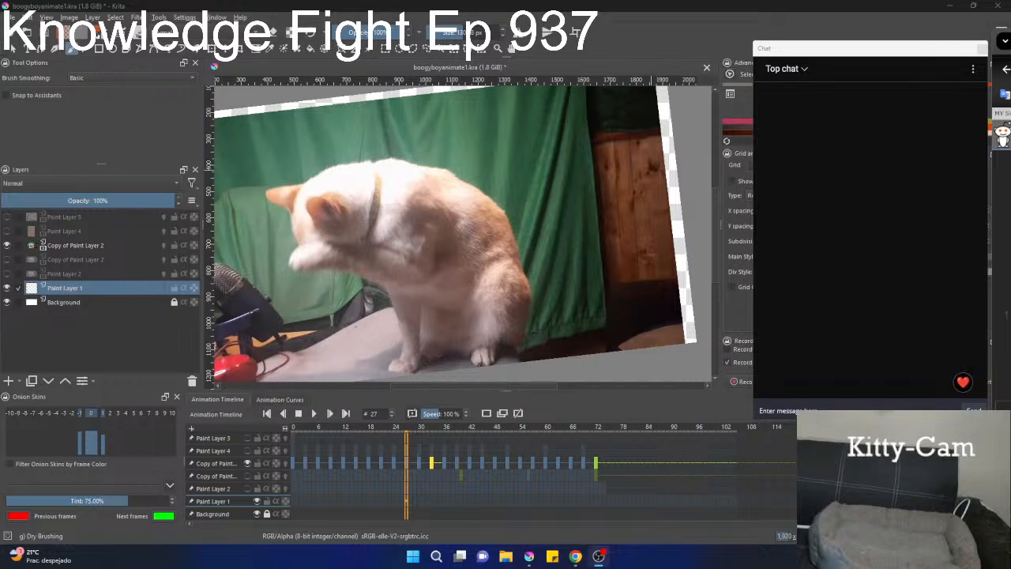
Show Paint Layer 4 over the upper Copy of Paint Layer 2 and go to frame 48.
click(247, 463)
click(249, 462)
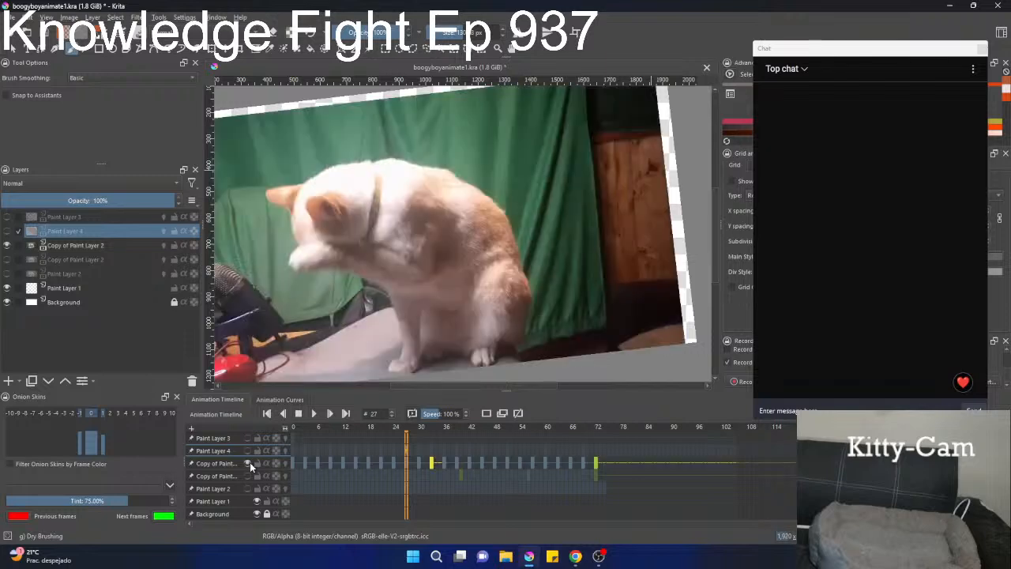
click(248, 450)
drag(411, 465, 452, 481)
scroll(454, 482, up, 11)
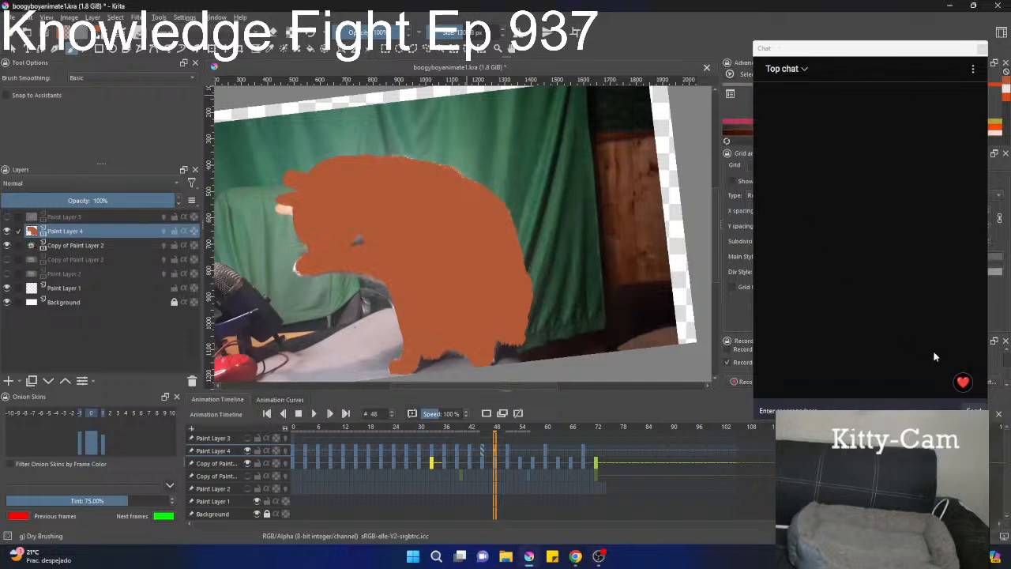
Try to send a party popper reaction in the Chat window, close the sign-in page, and reopen the chat.
mouse_move(963, 381)
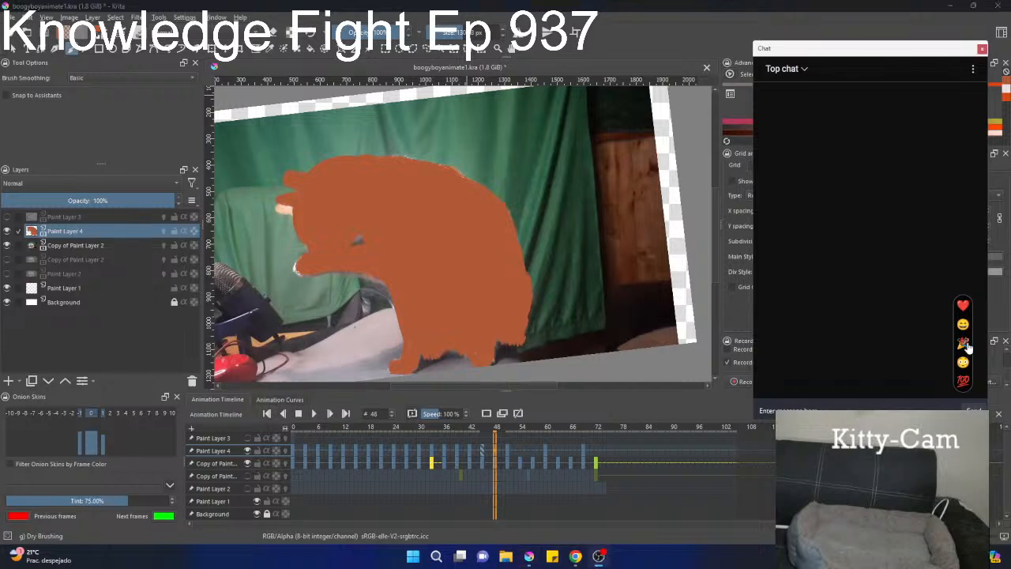
click(964, 344)
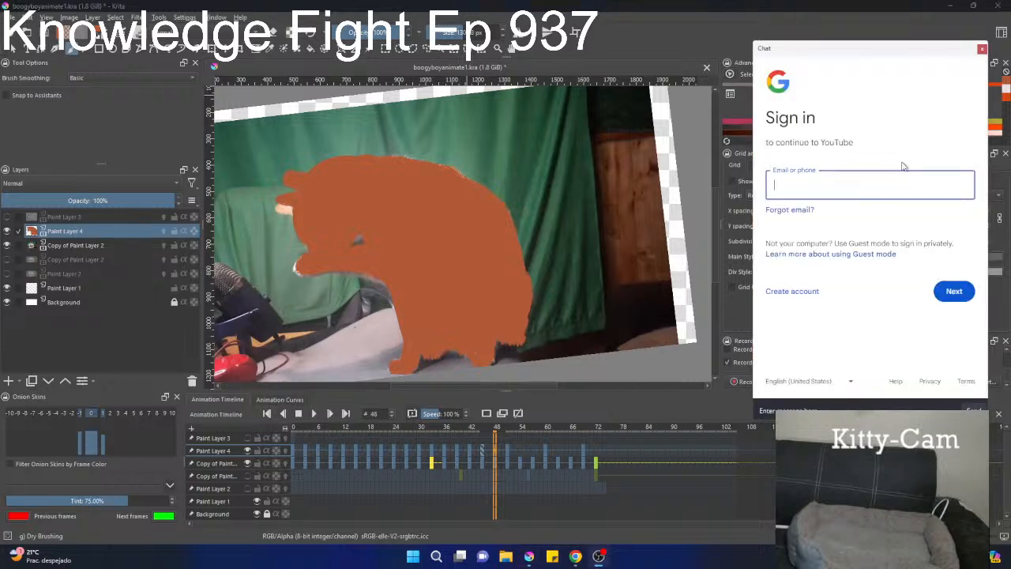
click(981, 50)
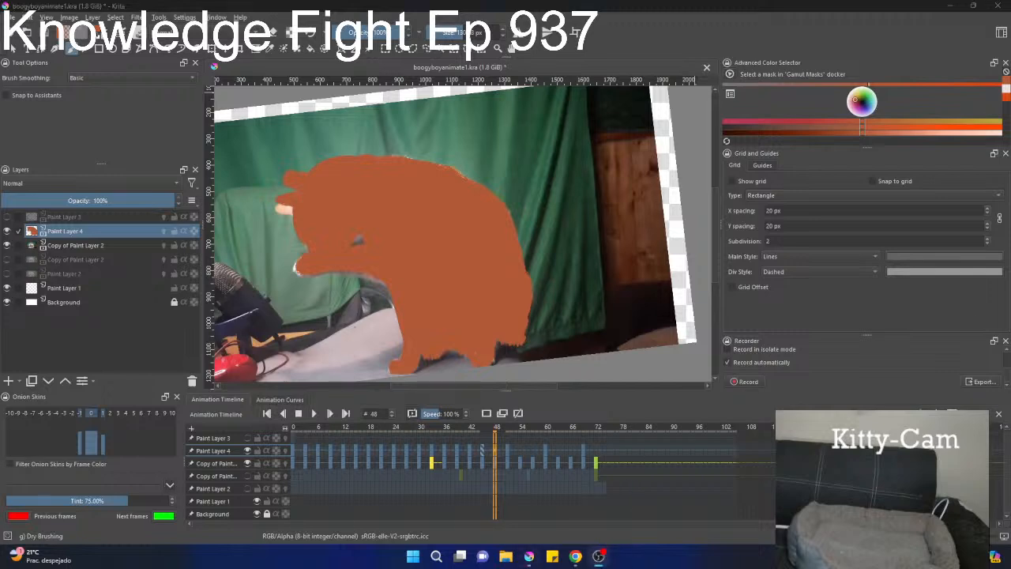
click(599, 556)
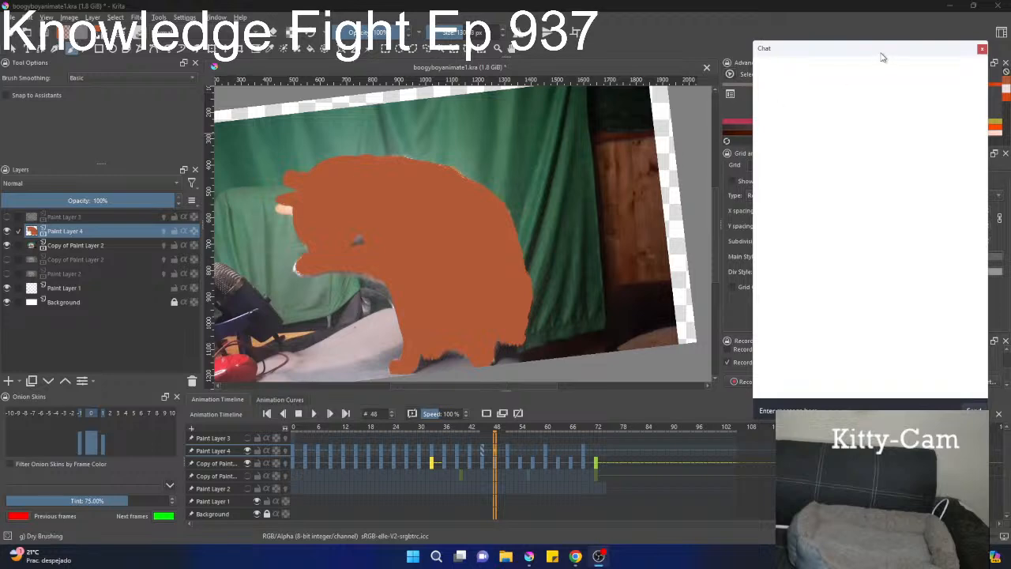
drag(883, 53, 881, 45)
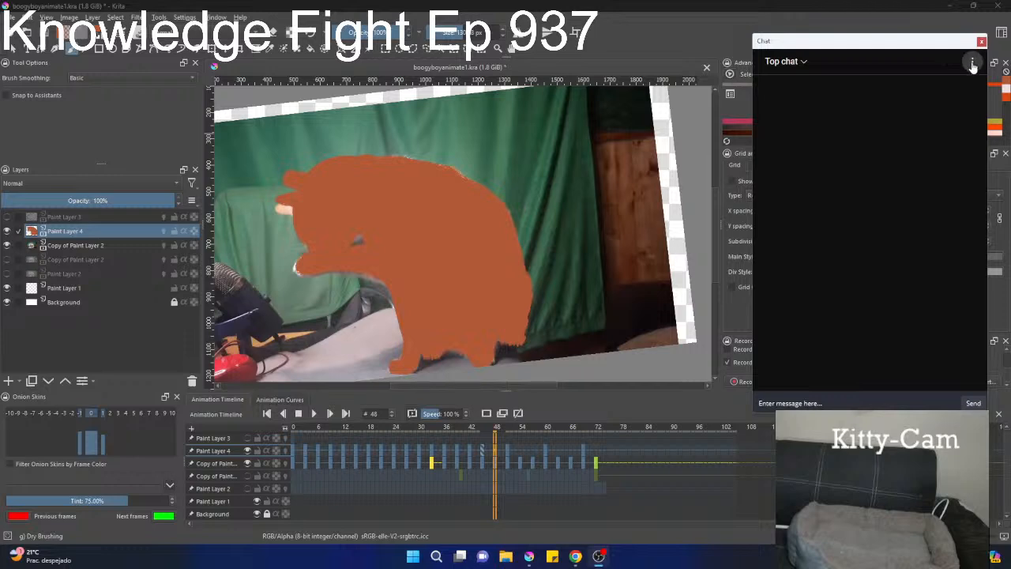
click(1010, 47)
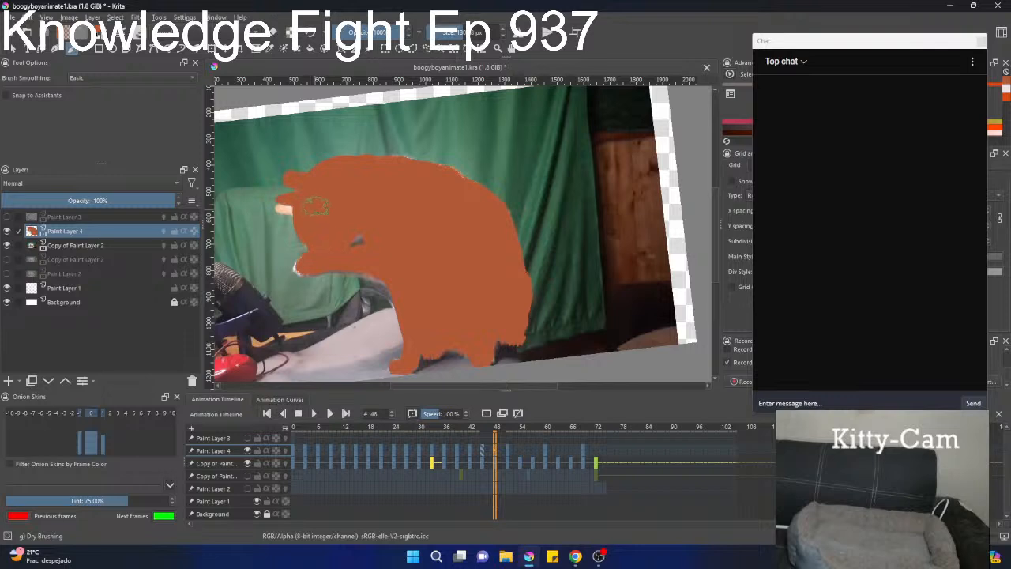
Clear the orange drawing on Paint Layer 4 at frame 48 and start painting the cat's ears orange.
key(Delete)
mouse_move(332, 212)
mouse_down()
mouse_move(322, 213)
mouse_move(340, 198)
mouse_up()
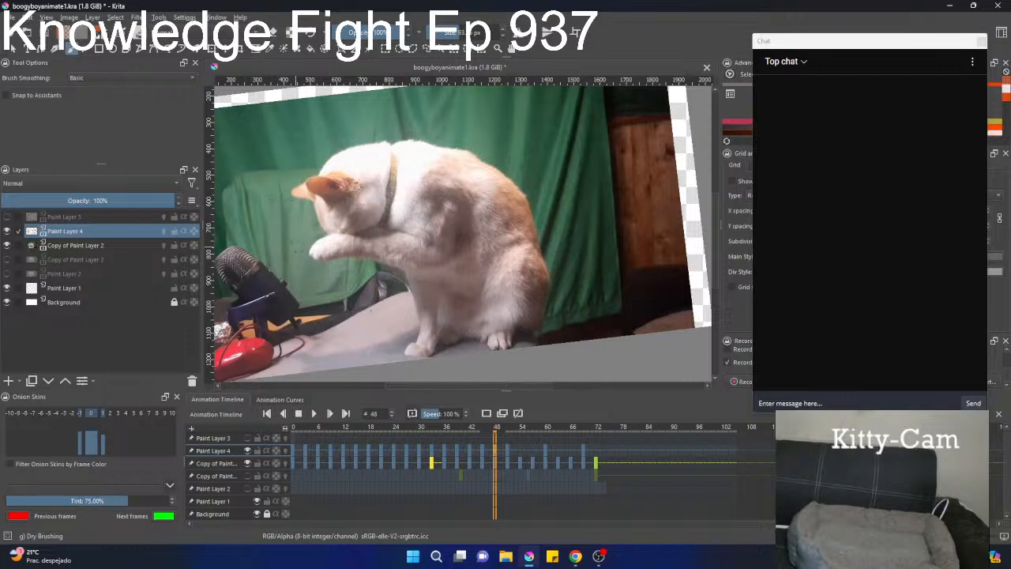
scroll(423, 204, up, 5)
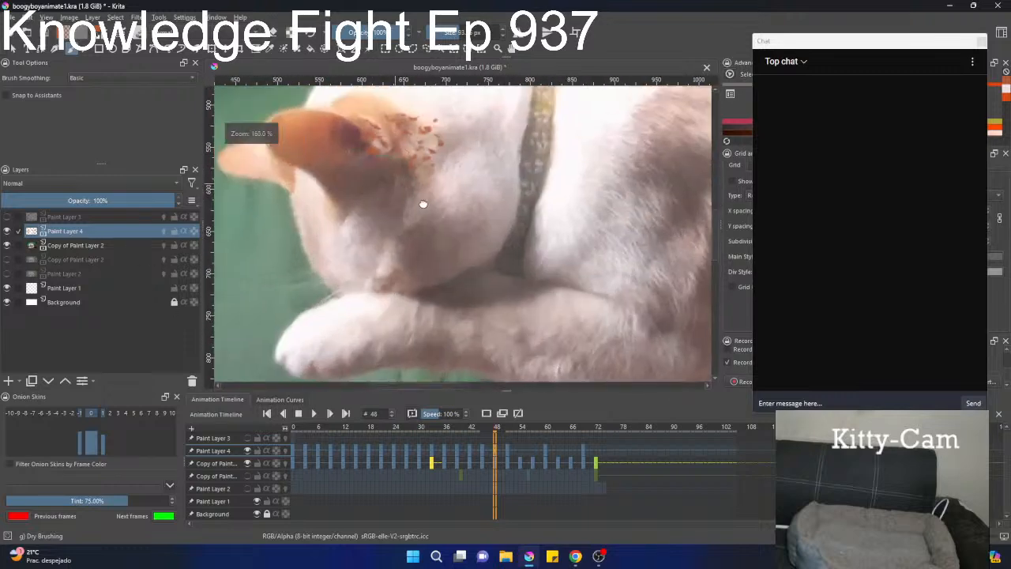
drag(423, 204, 442, 225)
mouse_move(383, 194)
mouse_down()
mouse_move(395, 157)
mouse_move(341, 170)
mouse_up()
mouse_move(302, 152)
mouse_down()
mouse_move(357, 158)
mouse_move(321, 150)
mouse_move(298, 160)
mouse_move(325, 142)
mouse_move(258, 178)
mouse_move(290, 154)
mouse_move(298, 162)
mouse_move(256, 178)
mouse_move(313, 185)
mouse_move(274, 190)
mouse_move(280, 177)
mouse_move(260, 211)
mouse_move(286, 218)
mouse_up()
Refine the orange ears and front edge of the head at frame 48, alternating between brush and eraser.
key(e)
key(e)
mouse_move(286, 175)
mouse_down()
mouse_move(255, 178)
mouse_move(305, 186)
mouse_move(260, 178)
mouse_move(276, 218)
mouse_up()
key(e)
key(e)
mouse_move(309, 178)
mouse_down()
mouse_move(346, 270)
mouse_move(371, 296)
mouse_move(354, 288)
mouse_move(331, 227)
mouse_move(334, 192)
mouse_move(356, 172)
mouse_move(322, 189)
mouse_move(370, 125)
mouse_move(421, 109)
mouse_move(340, 156)
mouse_move(320, 182)
mouse_move(335, 162)
mouse_move(323, 180)
mouse_move(364, 180)
mouse_move(385, 156)
mouse_up()
scroll(353, 175, down, 3)
scroll(342, 185, up, 3)
Paint the orange outline along the cat's face, the top of its head and its back at frame 48.
drag(339, 199, 288, 282)
mouse_move(301, 216)
mouse_down()
mouse_move(363, 184)
mouse_move(442, 170)
mouse_move(464, 178)
mouse_move(446, 182)
mouse_move(454, 166)
mouse_move(490, 177)
mouse_move(534, 167)
mouse_move(595, 185)
mouse_up()
mouse_move(542, 184)
mouse_down()
mouse_move(425, 213)
mouse_move(531, 232)
mouse_move(581, 267)
mouse_up()
mouse_move(516, 243)
mouse_down()
mouse_move(442, 204)
mouse_move(502, 221)
mouse_move(585, 275)
mouse_move(458, 164)
mouse_move(522, 187)
mouse_move(559, 252)
mouse_move(506, 205)
mouse_move(526, 206)
mouse_move(563, 265)
mouse_move(442, 143)
mouse_move(486, 274)
mouse_up()
mouse_move(442, 167)
mouse_down()
mouse_move(418, 119)
mouse_move(483, 302)
mouse_up()
Paint the rump, lower belly, hind paw and standing front leg orange at frame 48.
mouse_move(484, 303)
mouse_down()
mouse_move(447, 200)
mouse_move(457, 234)
mouse_move(435, 316)
mouse_up()
mouse_move(436, 265)
mouse_down()
mouse_move(473, 187)
mouse_move(476, 254)
mouse_move(456, 277)
mouse_move(399, 257)
mouse_move(384, 332)
mouse_move(349, 330)
mouse_move(366, 292)
mouse_move(481, 206)
mouse_move(423, 222)
mouse_move(339, 215)
mouse_move(312, 233)
mouse_move(301, 209)
mouse_move(340, 189)
mouse_move(446, 180)
mouse_up()
mouse_move(417, 143)
mouse_down()
mouse_move(399, 247)
mouse_move(389, 238)
mouse_move(486, 246)
mouse_move(541, 265)
mouse_move(565, 257)
mouse_up()
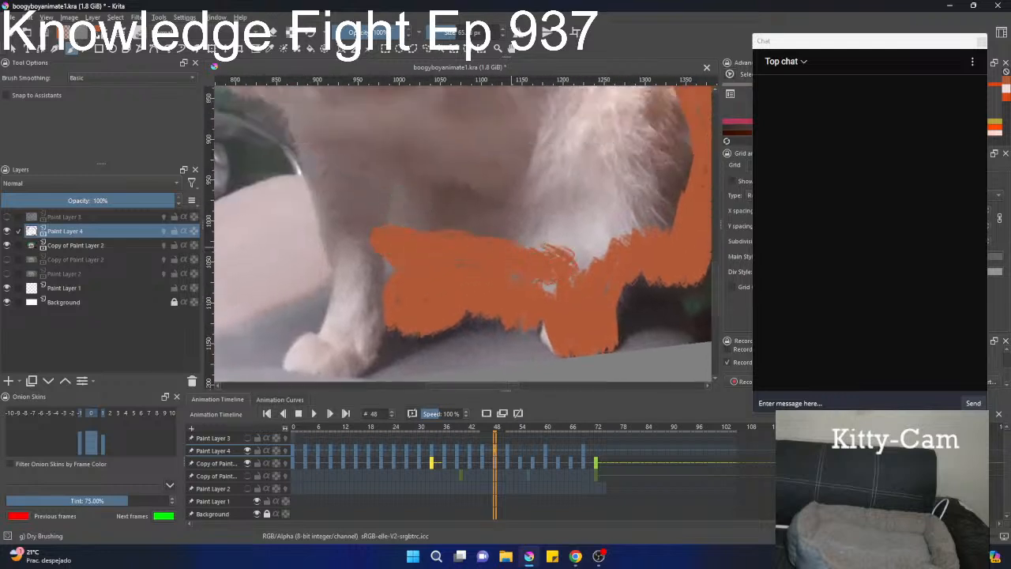
mouse_move(364, 339)
mouse_down()
mouse_move(331, 360)
mouse_move(312, 362)
mouse_move(355, 343)
mouse_move(304, 359)
mouse_move(316, 340)
mouse_move(328, 347)
mouse_move(365, 239)
mouse_move(347, 338)
mouse_move(371, 235)
mouse_move(335, 349)
mouse_move(304, 359)
mouse_move(342, 357)
mouse_move(355, 293)
mouse_move(318, 134)
mouse_up()
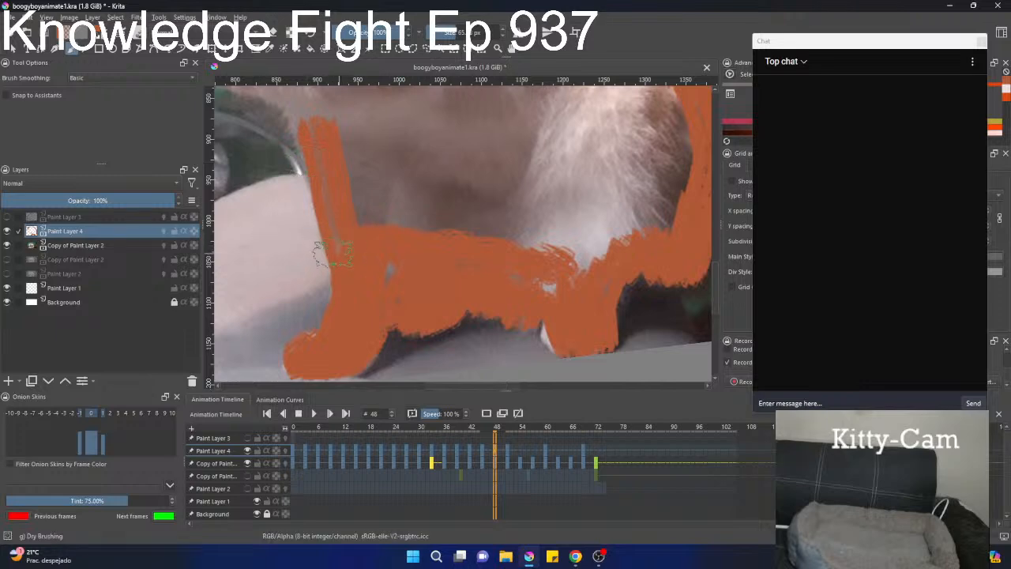
mouse_move(332, 252)
mouse_down()
mouse_move(367, 249)
mouse_move(338, 227)
mouse_move(333, 146)
mouse_move(343, 177)
mouse_up()
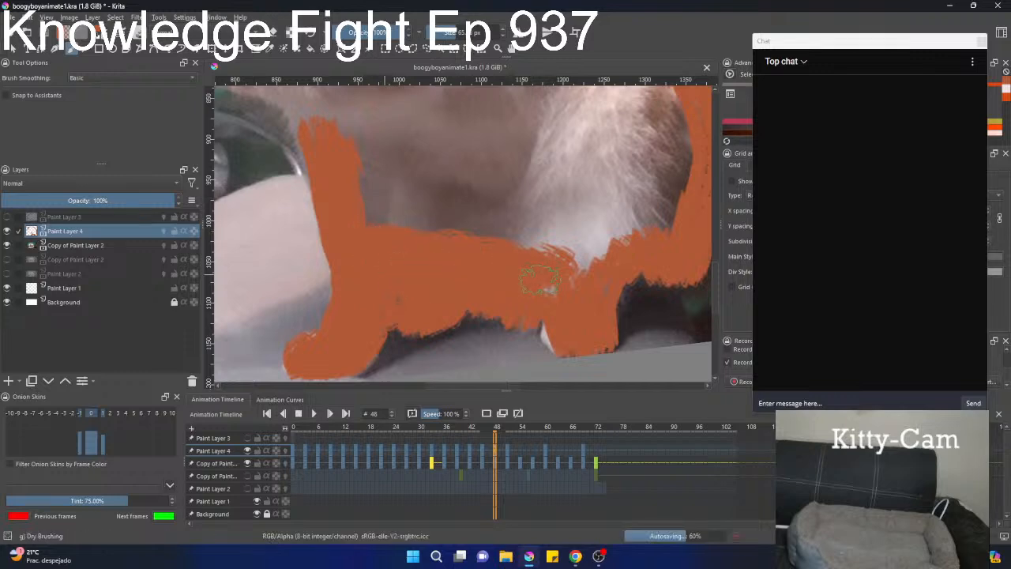
Paint the raised paw, the foreleg's lower edge and the chest orange, joining them to the front leg.
scroll(584, 178, down, 3)
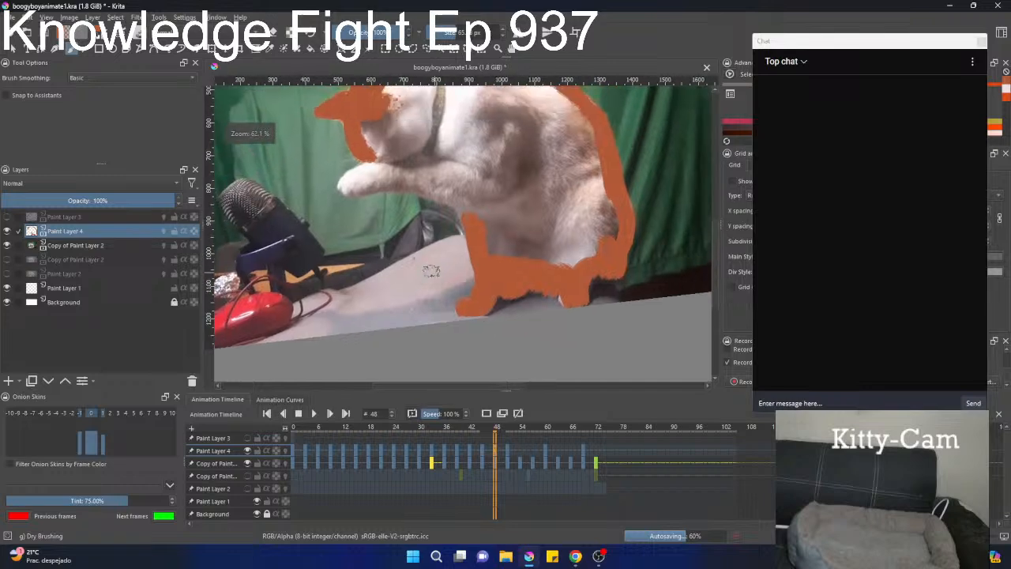
scroll(431, 270, up, 3)
mouse_move(497, 214)
mouse_down()
mouse_move(426, 164)
mouse_move(301, 167)
mouse_move(292, 157)
mouse_move(344, 130)
mouse_move(338, 148)
mouse_move(421, 149)
mouse_move(450, 135)
mouse_move(406, 220)
mouse_move(439, 188)
mouse_up()
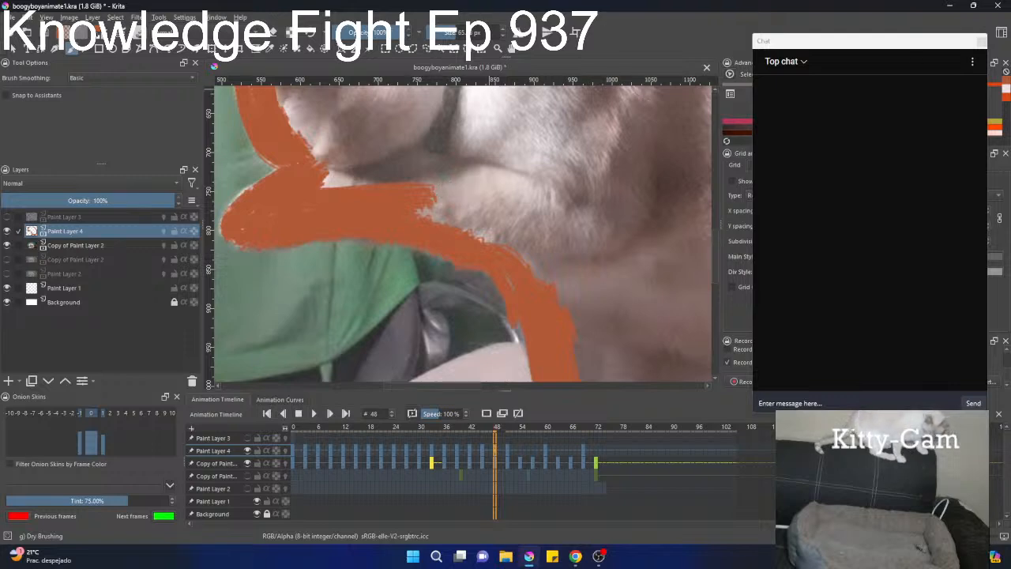
key(alt+Tab)
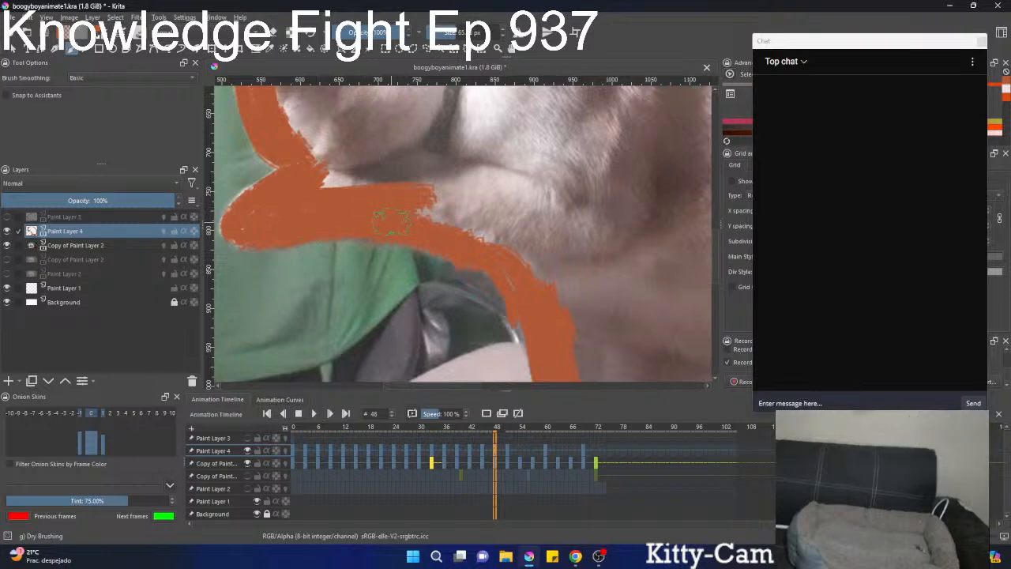
Fill the cat's face, thicken the back outline and touch up the hind paw at frame 48.
scroll(401, 241, down, 4)
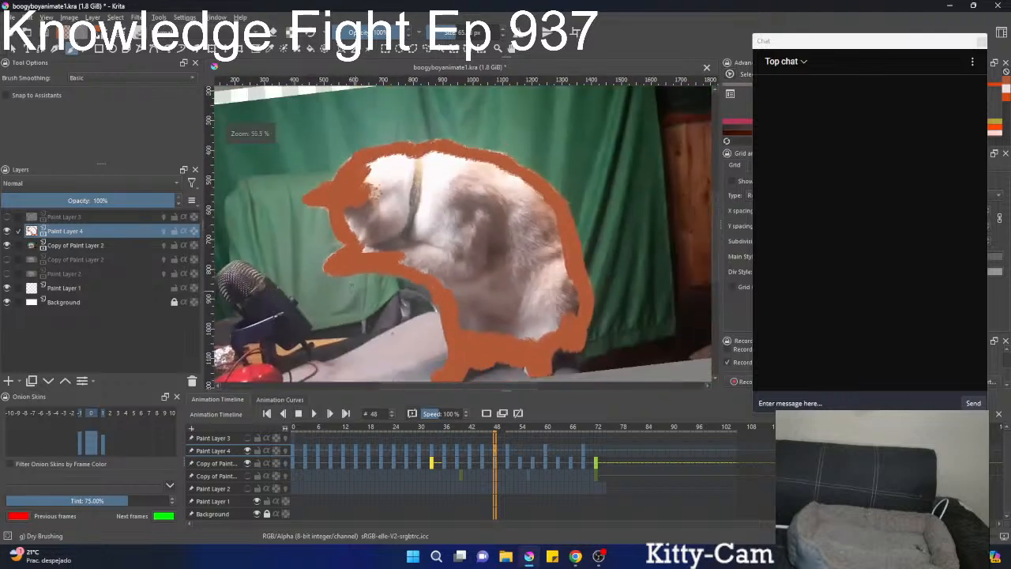
scroll(379, 241, up, 2)
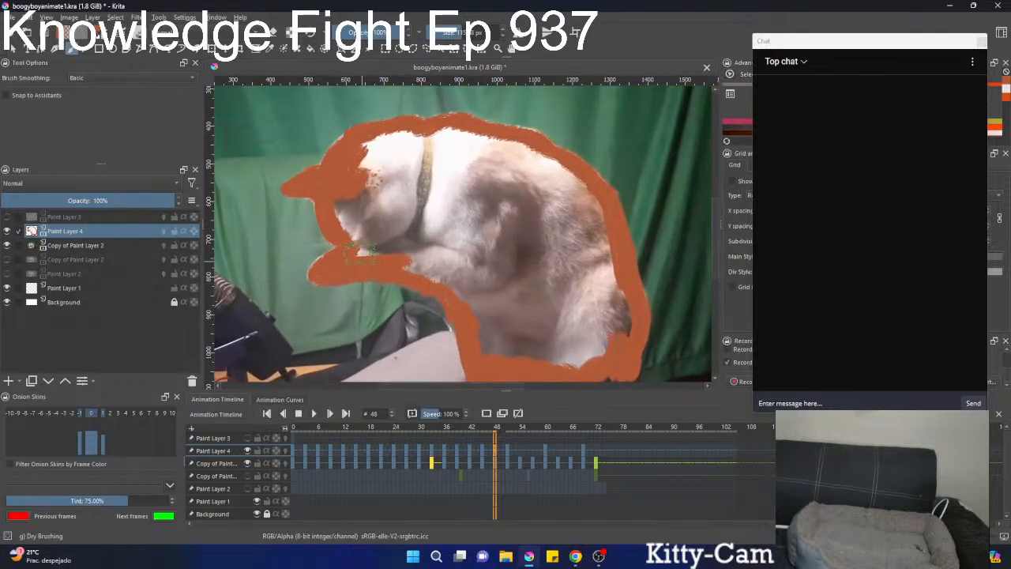
mouse_move(378, 237)
mouse_down()
mouse_move(386, 142)
mouse_move(466, 140)
mouse_move(458, 134)
mouse_move(447, 134)
mouse_move(543, 150)
mouse_move(583, 180)
mouse_move(597, 207)
mouse_move(618, 331)
mouse_move(614, 341)
mouse_move(612, 298)
mouse_move(582, 352)
mouse_up()
mouse_move(552, 292)
mouse_down()
mouse_move(539, 261)
mouse_move(568, 316)
mouse_move(546, 338)
mouse_up()
drag(524, 267, 514, 178)
mouse_move(545, 253)
ctrl+mouse_down()
mouse_move(564, 150)
mouse_move(509, 255)
ctrl+mouse_up()
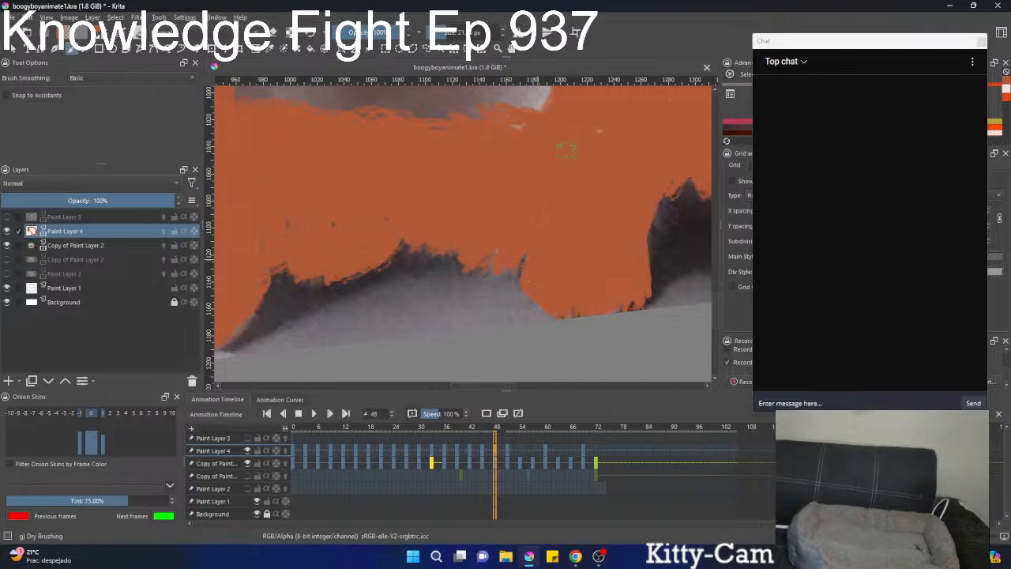
Fill the rest of the cat's head and body with orange using a larger brush at frame 48.
scroll(566, 149, down, 3)
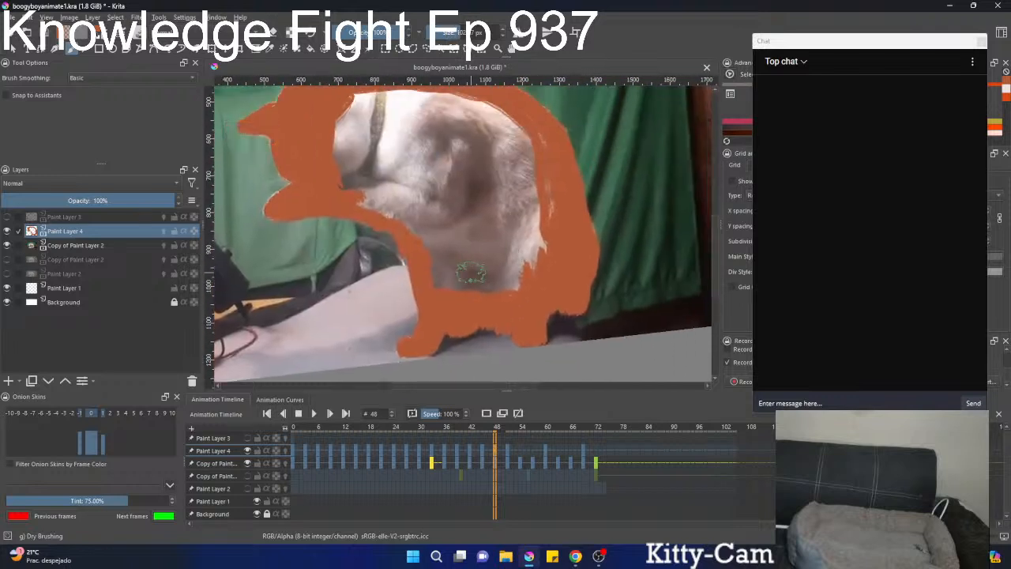
mouse_move(447, 275)
mouse_down()
mouse_move(435, 207)
mouse_move(401, 167)
mouse_move(353, 152)
mouse_up()
shift+drag(460, 170, 483, 170)
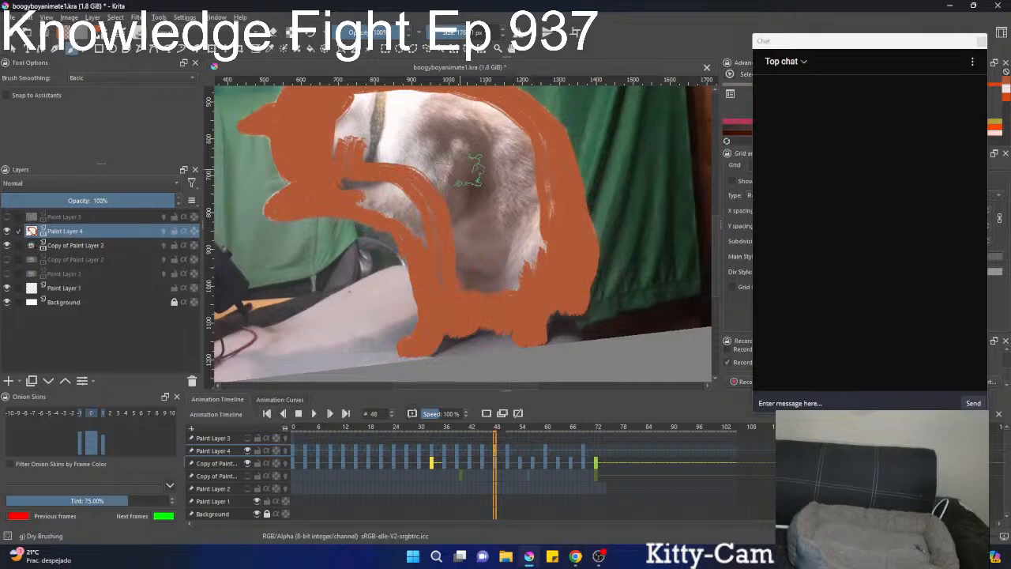
scroll(470, 169, down, 1)
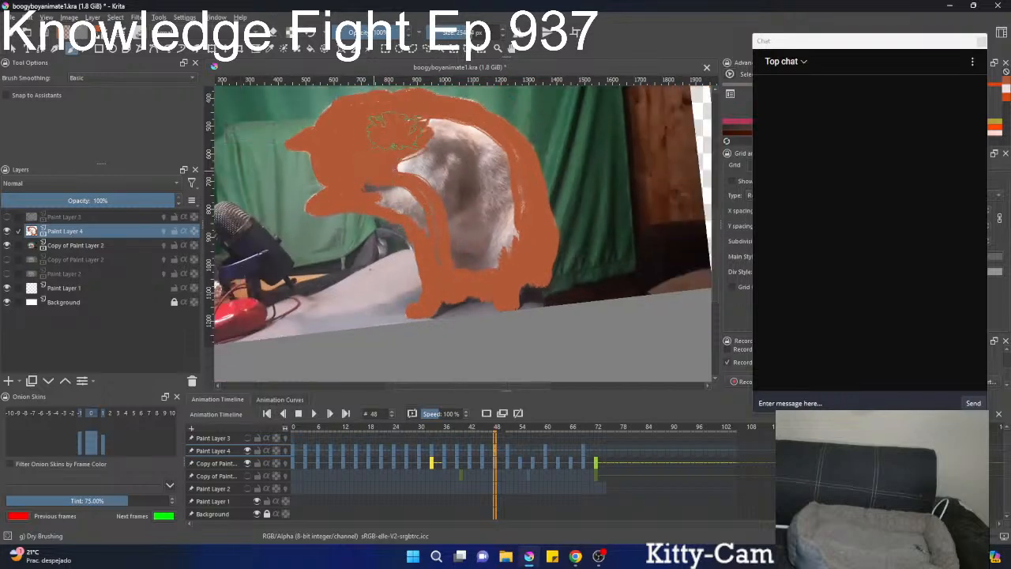
mouse_move(395, 130)
mouse_down()
mouse_move(482, 146)
mouse_move(497, 193)
mouse_move(496, 244)
mouse_move(488, 235)
mouse_move(450, 241)
mouse_move(371, 183)
mouse_move(454, 167)
mouse_move(466, 207)
mouse_move(468, 196)
mouse_move(444, 192)
mouse_move(479, 246)
mouse_up()
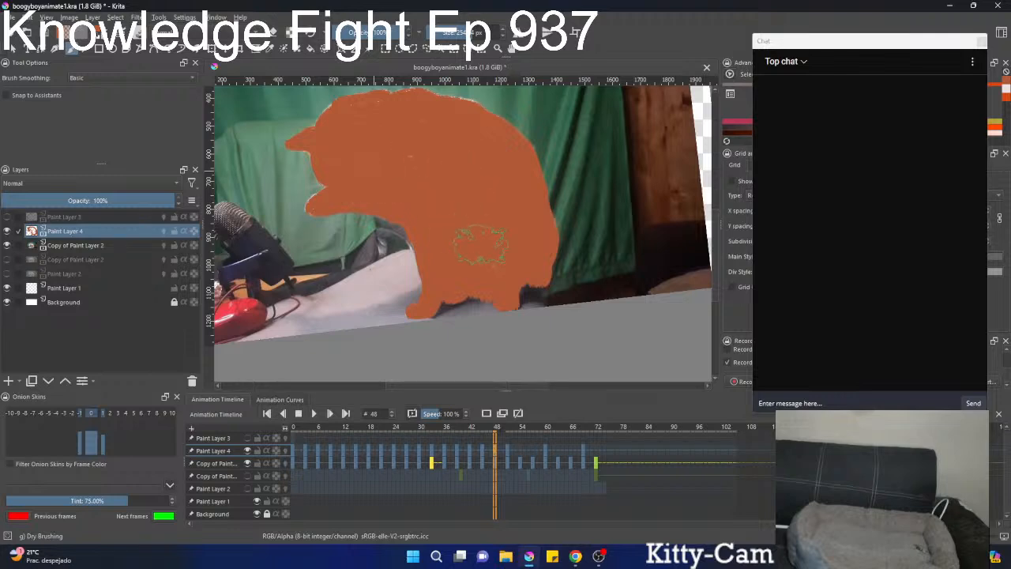
Clear Paint Layer 4's drawing at frame 54 and paint the cat's ears and front of the face orange.
scroll(468, 319, down, 3)
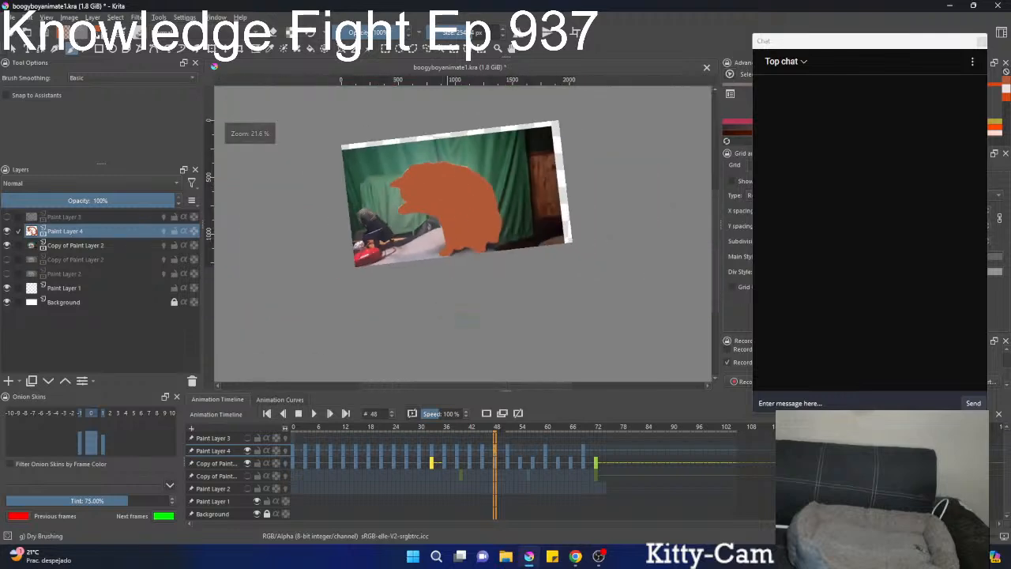
click(521, 456)
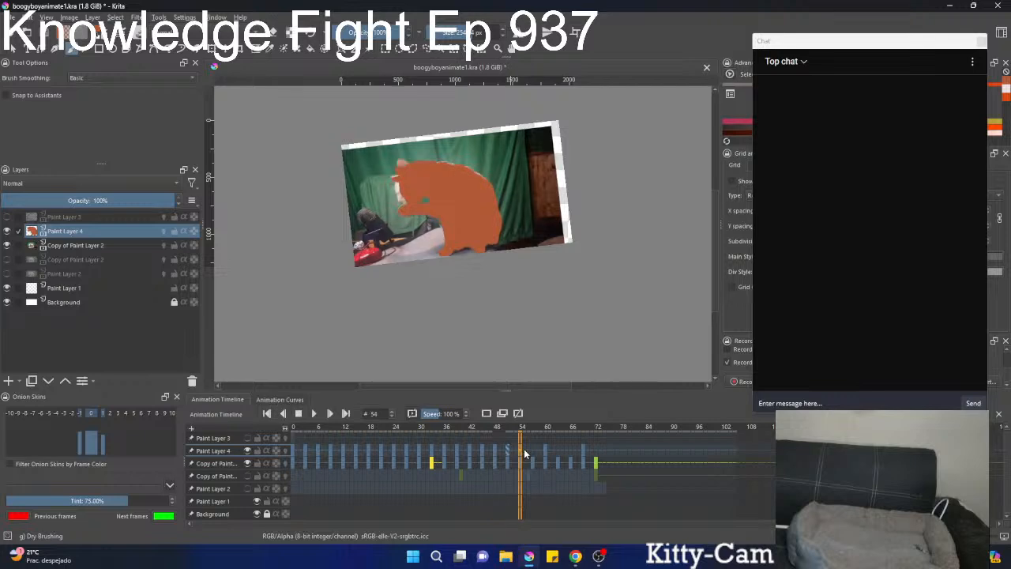
scroll(393, 239, up, 5)
drag(462, 98, 424, 283)
drag(427, 241, 389, 234)
drag(452, 208, 462, 222)
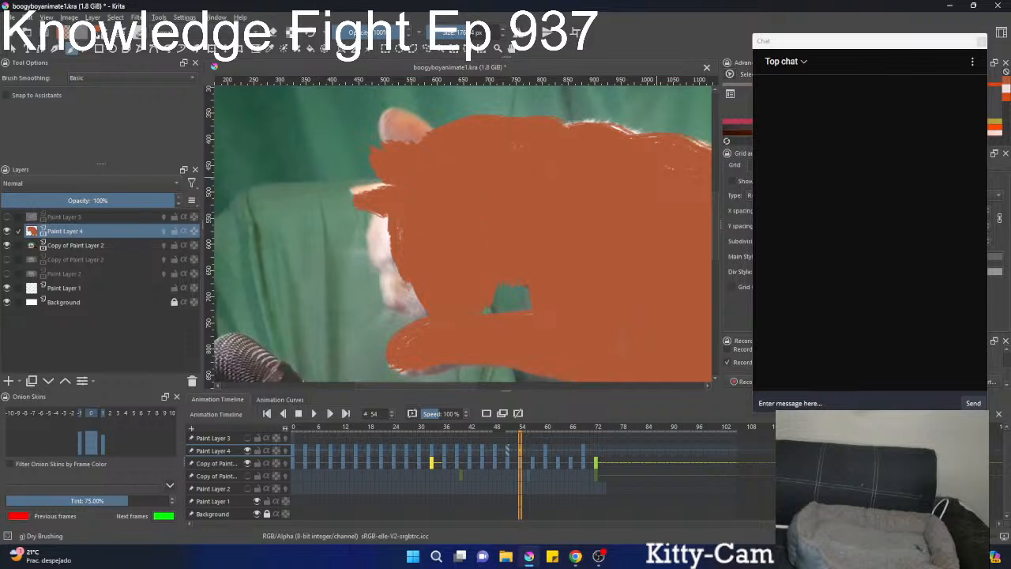
key(alt+Tab)
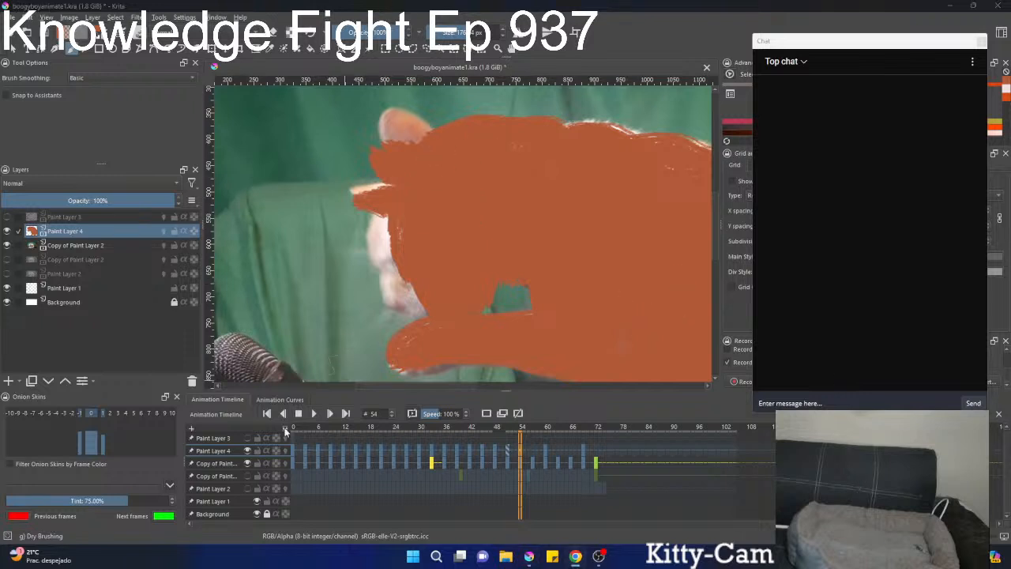
click(521, 454)
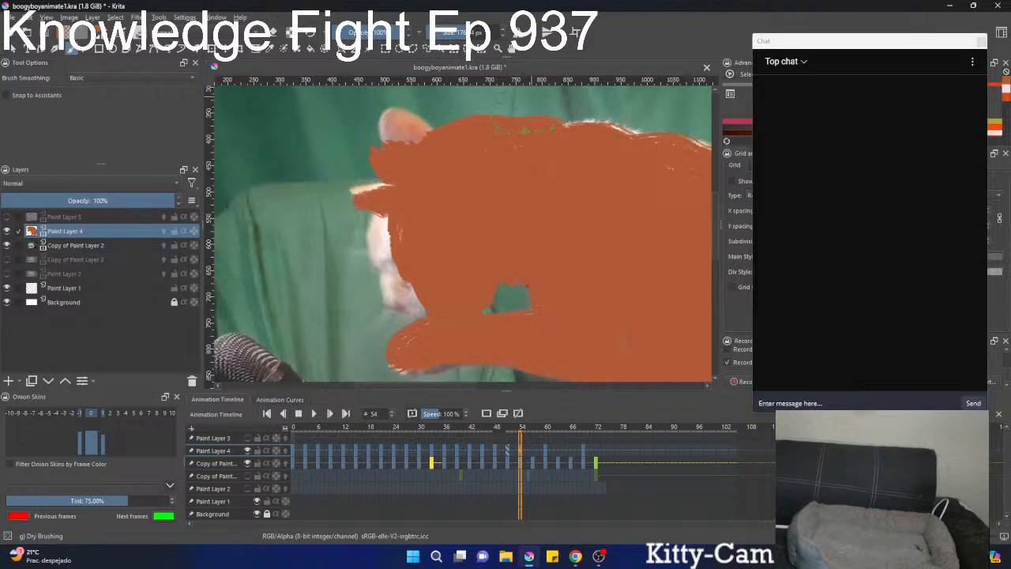
mouse_move(398, 245)
mouse_down()
mouse_move(408, 210)
mouse_move(387, 269)
mouse_move(403, 270)
mouse_move(389, 246)
mouse_move(403, 194)
mouse_move(353, 191)
mouse_move(404, 189)
mouse_move(382, 127)
mouse_move(416, 126)
mouse_up()
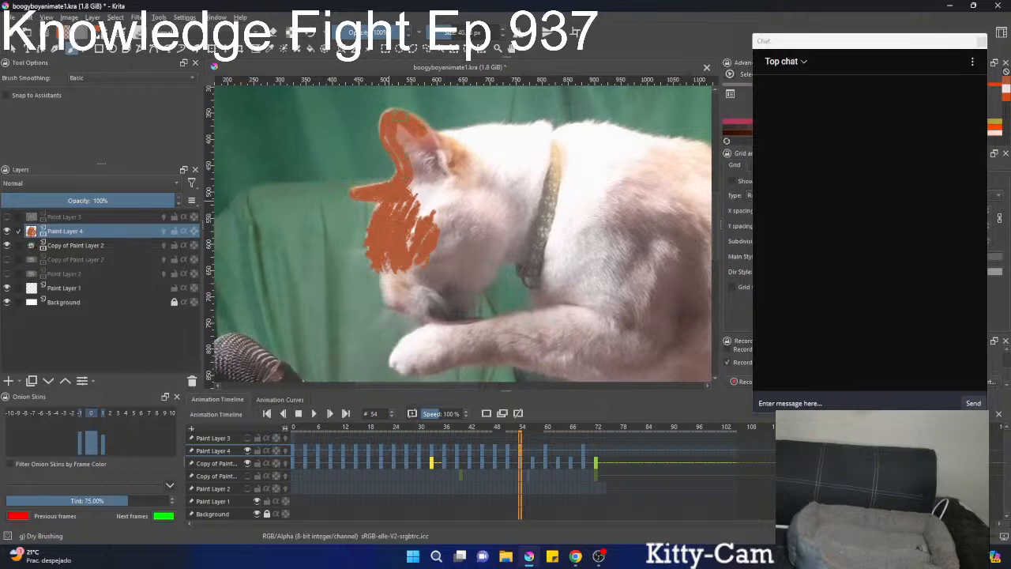
Paint the orange outline along the top of the cat's head and down its back at frame 54.
mouse_move(393, 148)
mouse_down()
mouse_move(395, 118)
mouse_move(410, 178)
mouse_move(438, 136)
mouse_move(541, 124)
mouse_move(556, 136)
mouse_move(582, 125)
mouse_move(629, 134)
mouse_move(407, 167)
mouse_move(452, 143)
mouse_up()
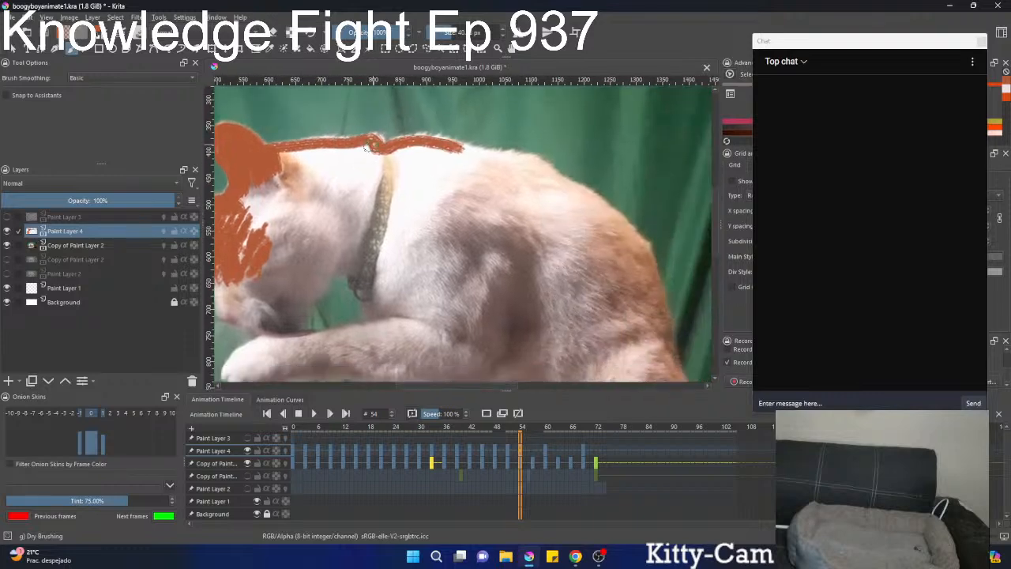
mouse_move(367, 147)
mouse_down()
mouse_move(447, 136)
mouse_move(533, 158)
mouse_move(592, 193)
mouse_move(633, 241)
mouse_up()
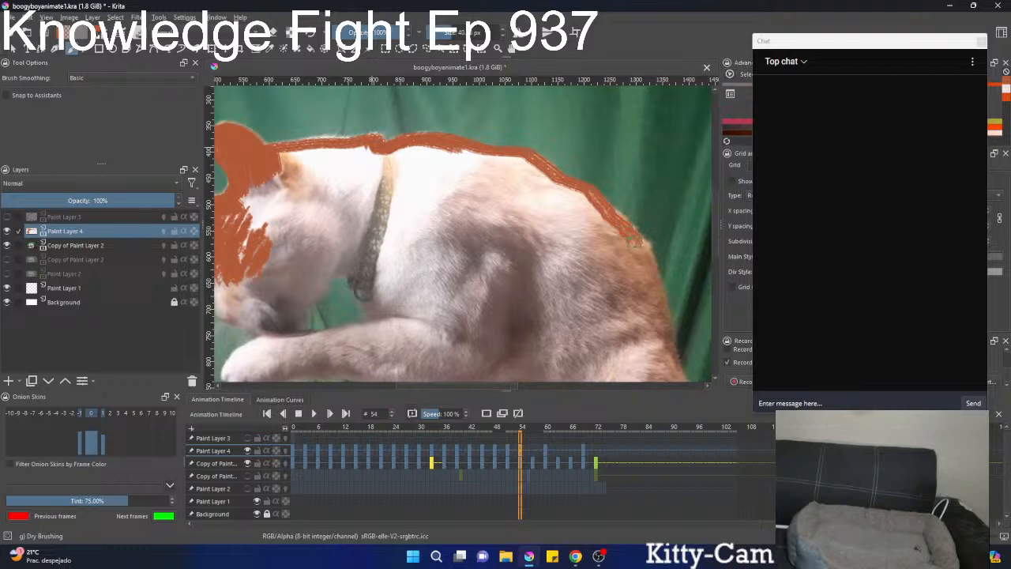
mouse_move(552, 190)
mouse_down()
mouse_move(510, 187)
mouse_move(499, 175)
mouse_move(543, 203)
mouse_move(575, 335)
mouse_up()
Enlarge the brush and paint the rump, belly edge, hind paw and standing front leg orange at frame 54.
scroll(512, 196, down, 2)
key(bracketright)
key(bracketright)
key(bracketright)
key(bracketright)
key(bracketright)
key(bracketright)
drag(537, 271, 498, 161)
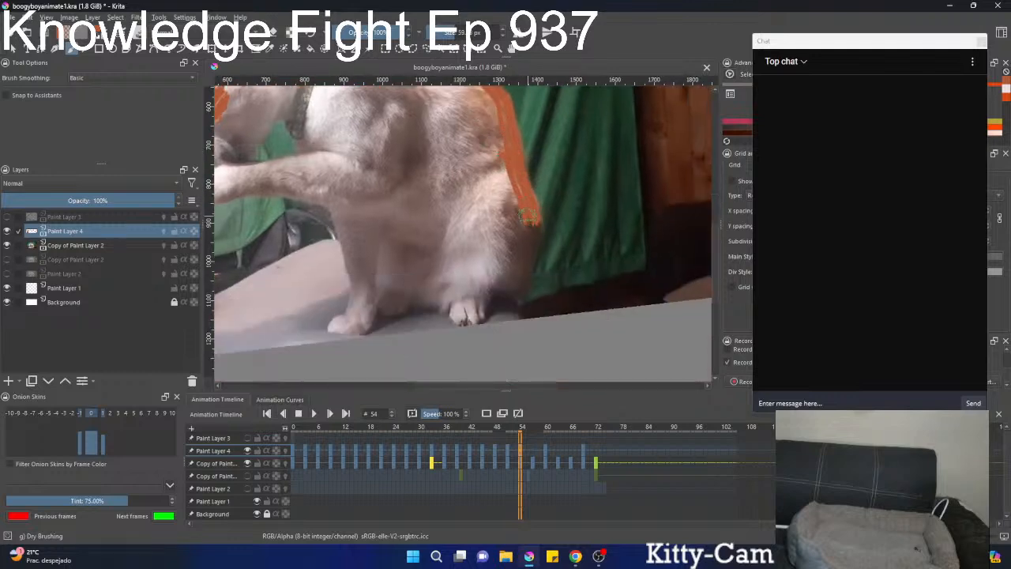
mouse_move(528, 215)
mouse_down()
mouse_move(517, 291)
mouse_move(510, 274)
mouse_move(479, 273)
mouse_move(471, 295)
mouse_move(469, 271)
mouse_move(511, 255)
mouse_move(550, 209)
mouse_up()
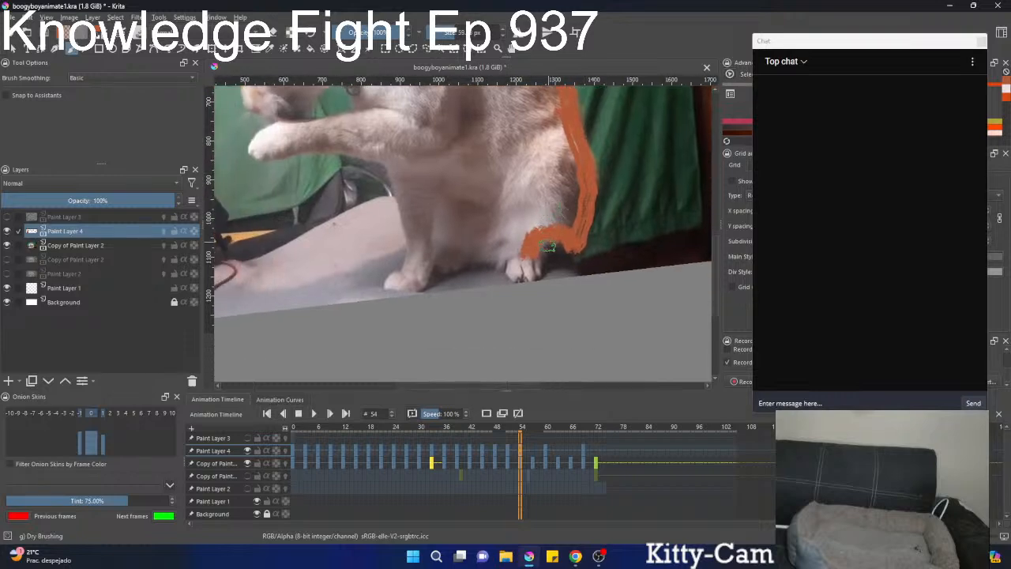
mouse_move(550, 247)
mouse_down()
mouse_move(525, 267)
mouse_move(516, 255)
mouse_move(513, 266)
mouse_move(481, 243)
mouse_move(450, 265)
mouse_move(450, 225)
mouse_move(437, 225)
mouse_move(413, 245)
mouse_move(391, 284)
mouse_up()
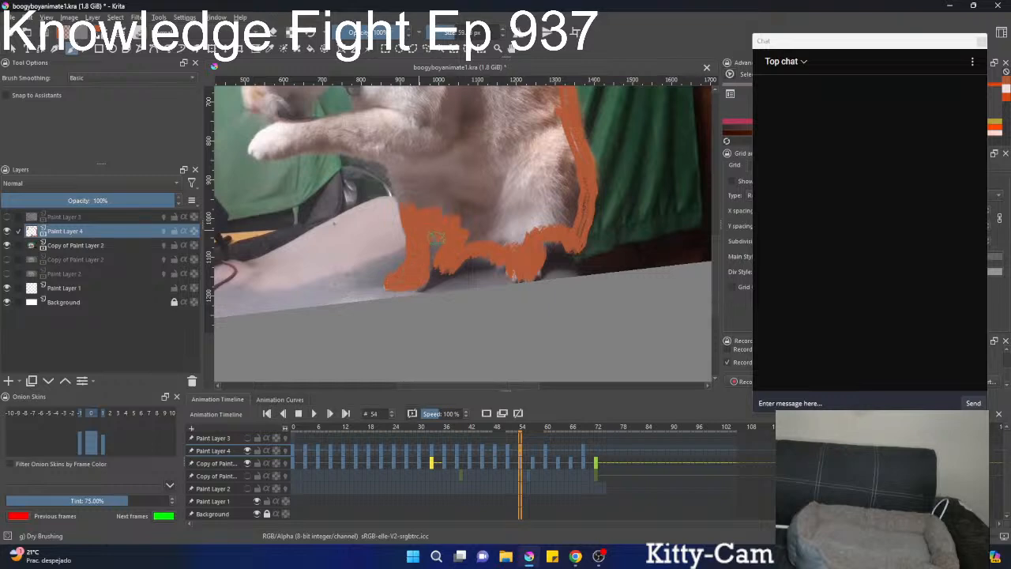
drag(447, 233, 458, 216)
Paint the chest edge, raised foreleg outline, paw and muzzle orange at frame 54.
drag(454, 171, 479, 244)
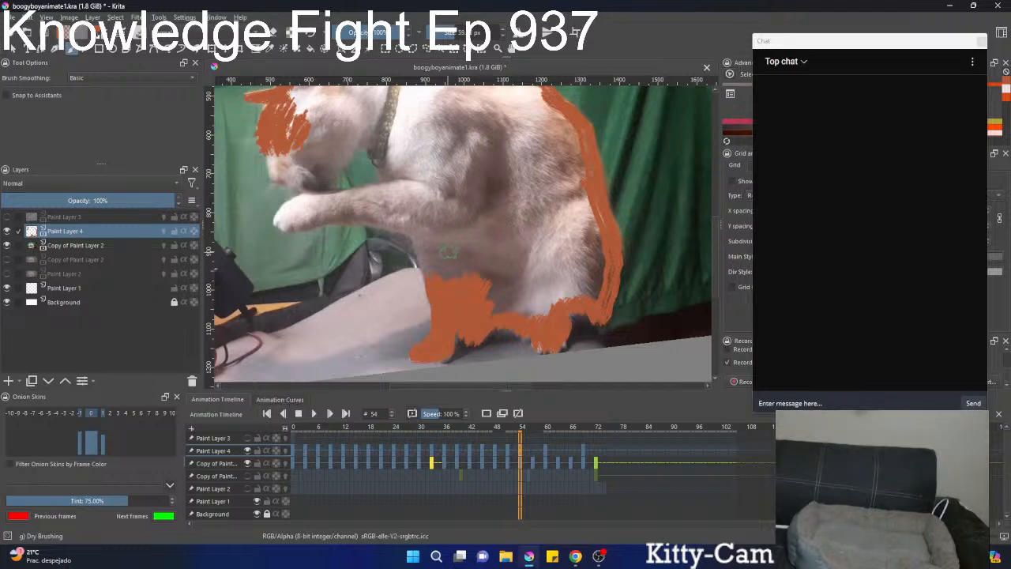
mouse_move(340, 264)
mouse_down()
mouse_move(354, 291)
mouse_move(345, 302)
mouse_up()
mouse_move(313, 251)
mouse_down()
mouse_move(317, 238)
mouse_move(294, 243)
mouse_move(281, 262)
mouse_move(297, 259)
mouse_up()
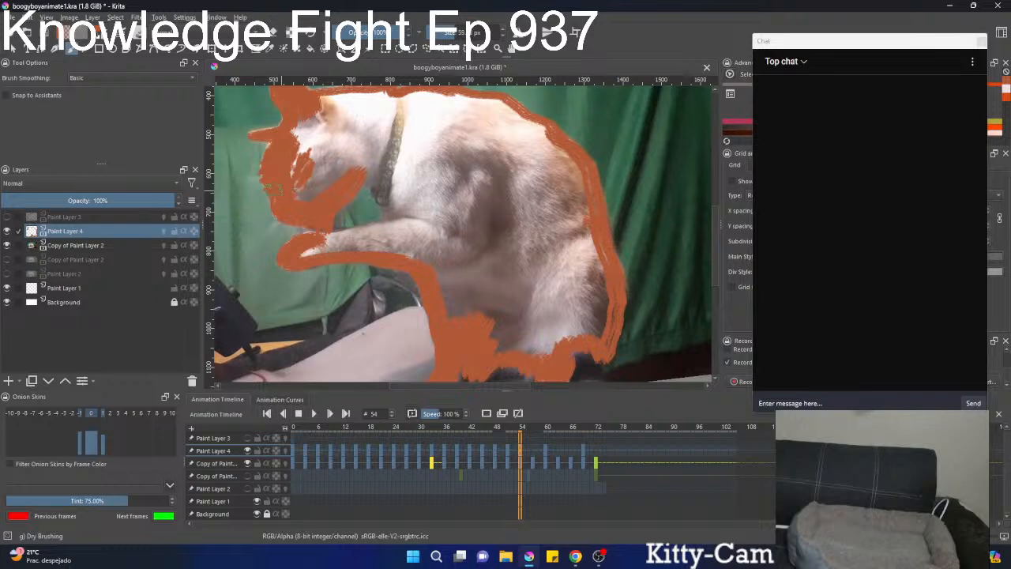
Paint the jaw, throat and top of the foreleg orange, leaving the gap between them open.
drag(318, 190, 335, 180)
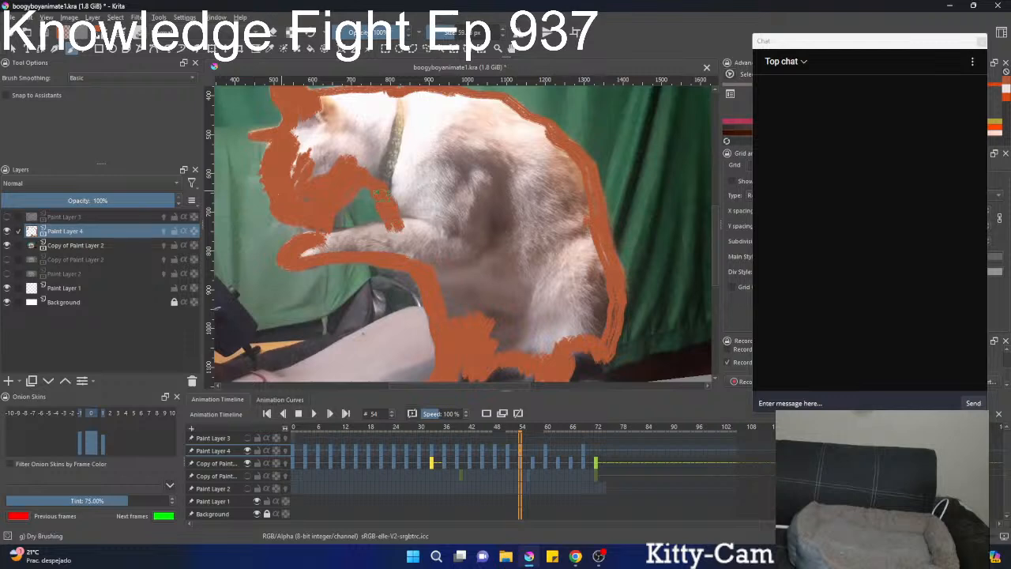
drag(396, 231, 350, 234)
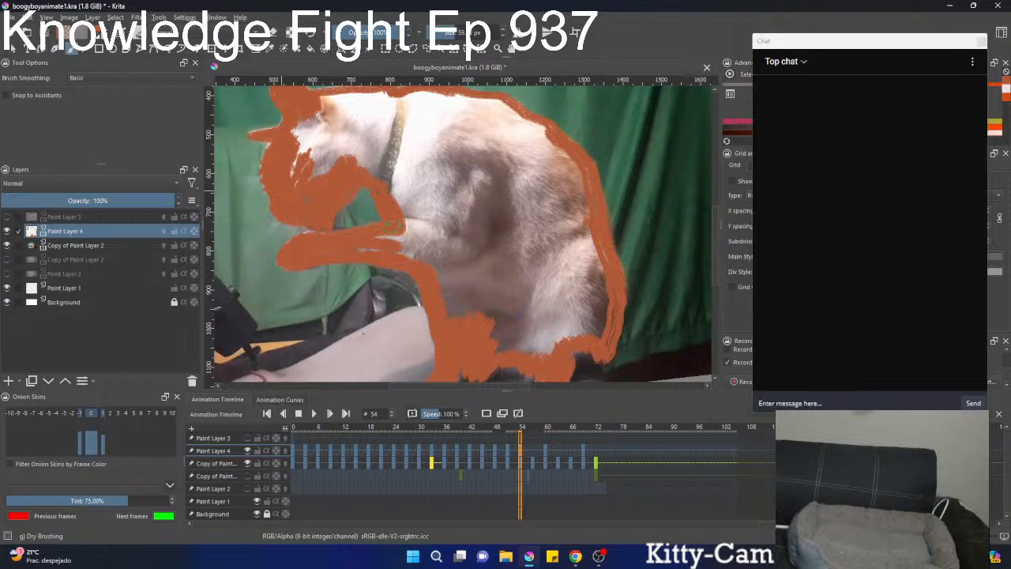
drag(371, 197, 399, 209)
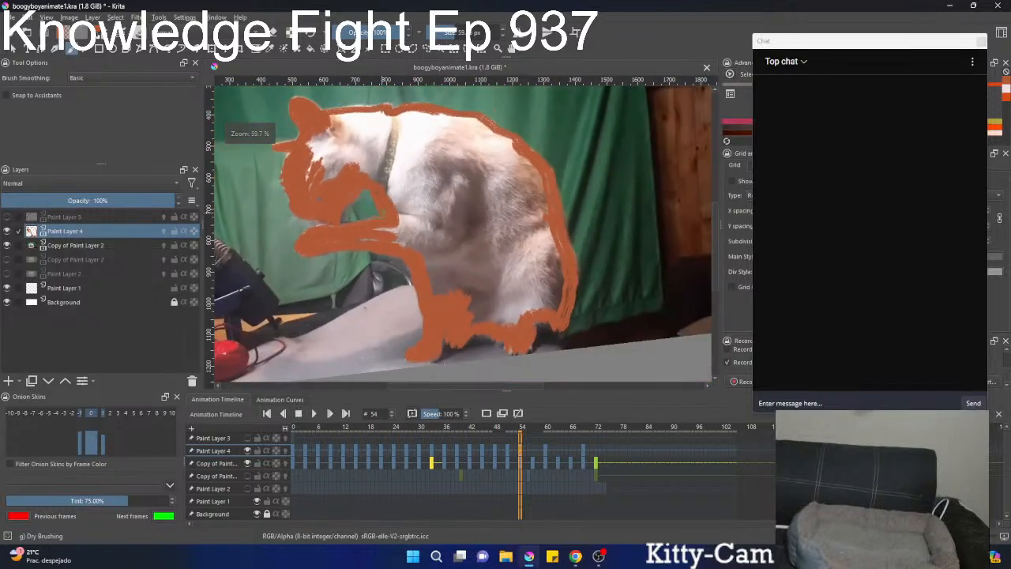
drag(329, 237, 338, 197)
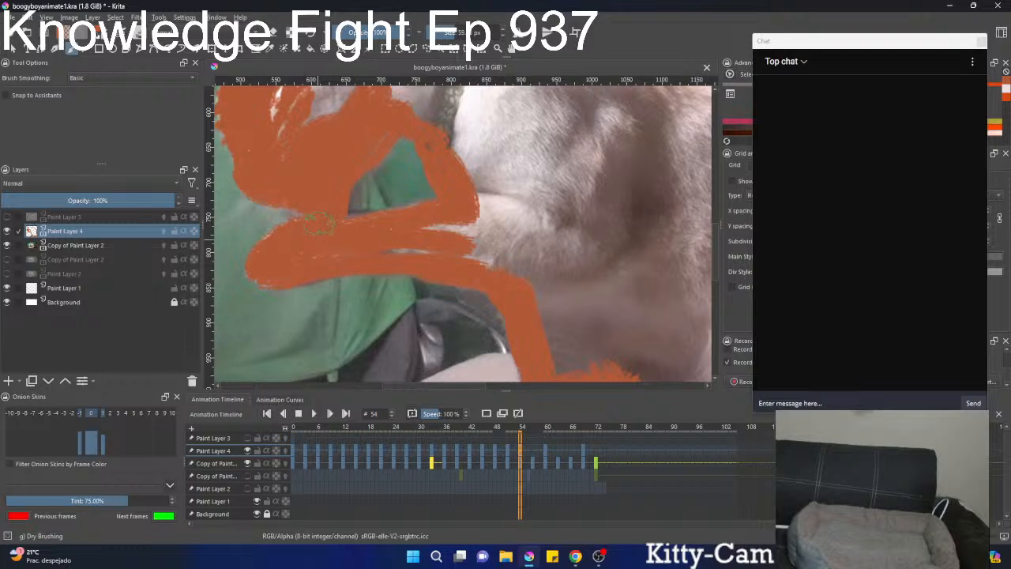
drag(456, 243, 404, 366)
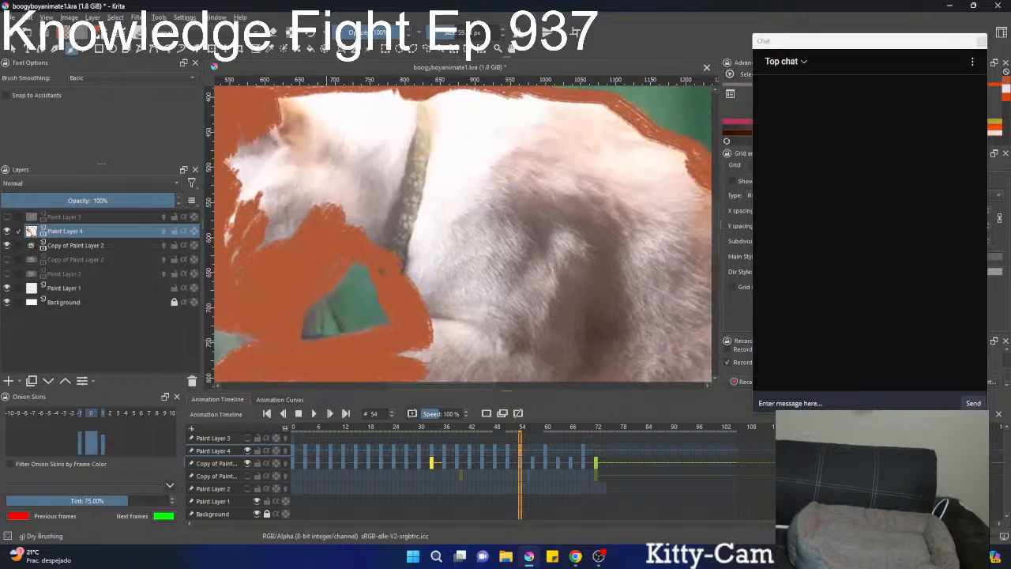
Fill the interior of the cat's head, neck and body solid orange at frame 54, enlarging the brush for the large areas.
drag(306, 233, 313, 273)
drag(316, 312, 305, 243)
mouse_move(308, 168)
mouse_down()
mouse_move(314, 214)
mouse_move(331, 199)
mouse_move(322, 173)
mouse_move(285, 212)
mouse_move(313, 178)
mouse_move(327, 197)
mouse_move(318, 162)
mouse_move(352, 152)
mouse_move(321, 188)
mouse_move(388, 175)
mouse_move(403, 162)
mouse_move(392, 156)
mouse_move(439, 158)
mouse_move(499, 192)
mouse_move(494, 211)
mouse_up()
mouse_move(491, 195)
mouse_down()
mouse_move(409, 160)
mouse_move(436, 278)
mouse_move(401, 316)
mouse_up()
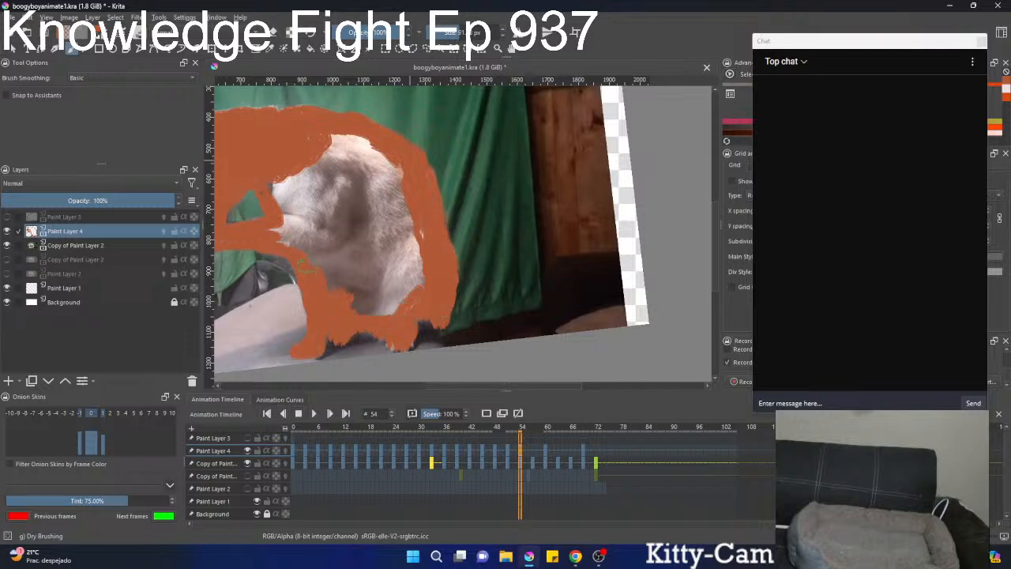
mouse_move(303, 265)
mouse_down()
mouse_move(269, 185)
mouse_move(296, 204)
mouse_move(313, 148)
mouse_move(353, 145)
mouse_move(355, 131)
mouse_move(387, 161)
mouse_move(356, 148)
mouse_move(409, 199)
mouse_move(418, 295)
mouse_up()
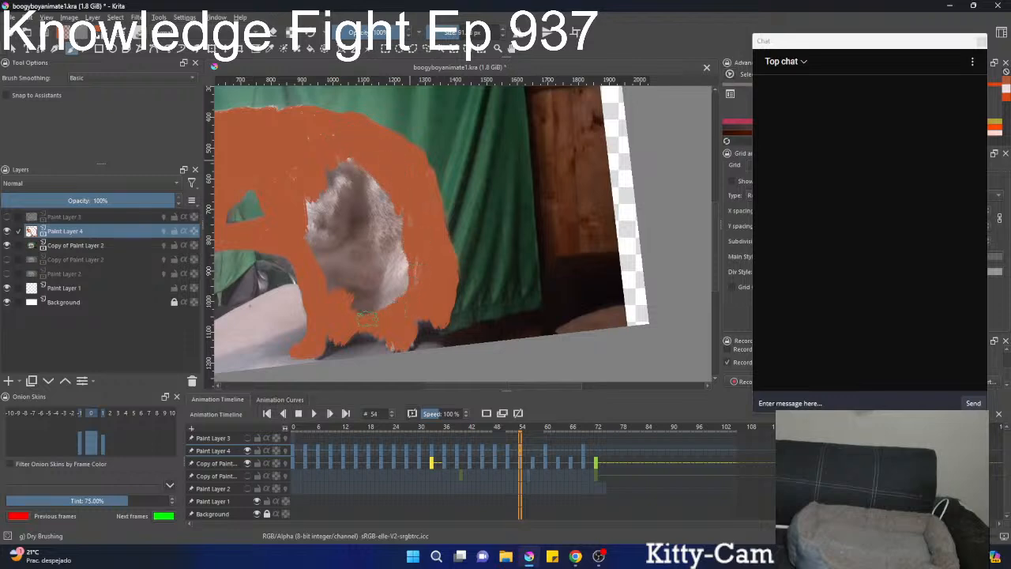
mouse_move(300, 207)
mouse_down()
mouse_move(342, 301)
mouse_move(315, 230)
mouse_move(336, 284)
mouse_move(353, 257)
mouse_move(327, 223)
mouse_move(331, 230)
mouse_move(365, 217)
mouse_move(333, 201)
mouse_move(340, 170)
mouse_move(377, 197)
mouse_move(384, 243)
mouse_move(385, 301)
mouse_up()
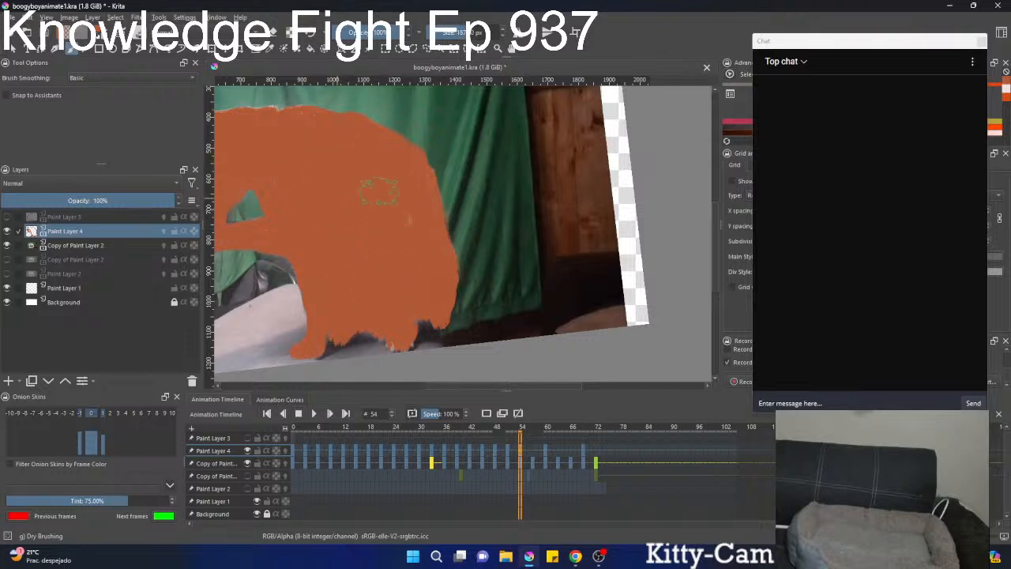
scroll(405, 252, down, 4)
scroll(363, 264, up, 2)
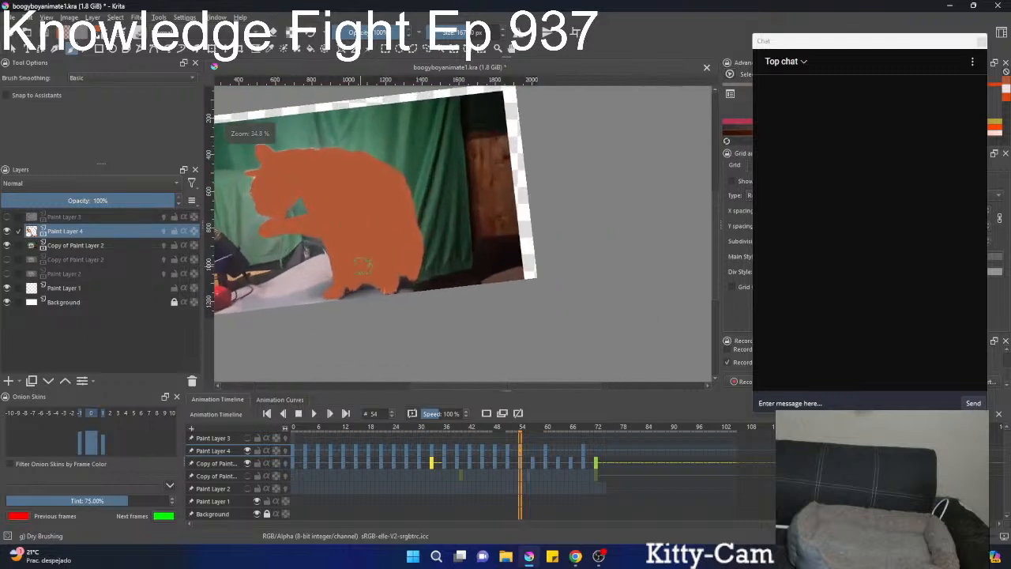
Go to frame 57 on Paint Layer 4 and paint the muzzle, jaw, throat and raised foreleg orange, leaving the gap between them open.
click(532, 448)
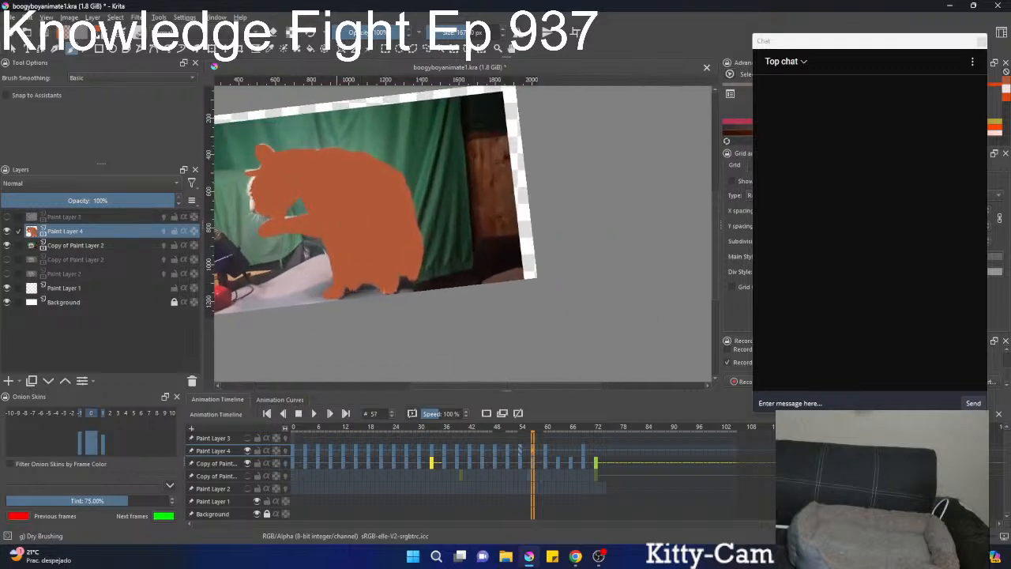
scroll(331, 225, up, 5)
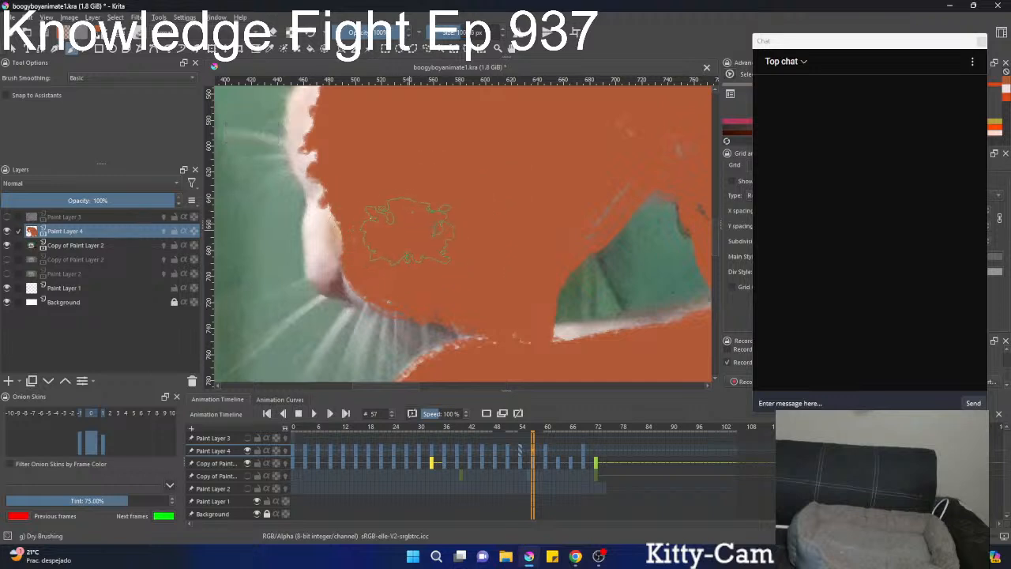
mouse_move(338, 197)
mouse_down()
mouse_move(335, 265)
mouse_move(353, 278)
mouse_move(372, 283)
mouse_move(373, 274)
mouse_move(413, 300)
mouse_move(483, 320)
mouse_move(494, 290)
mouse_move(569, 212)
mouse_move(549, 244)
mouse_move(518, 261)
mouse_move(580, 207)
mouse_move(609, 150)
mouse_up()
mouse_move(609, 160)
mouse_down()
mouse_move(381, 187)
mouse_move(419, 203)
mouse_move(381, 222)
mouse_move(493, 213)
mouse_move(403, 151)
mouse_move(395, 183)
mouse_move(424, 191)
mouse_move(421, 215)
mouse_move(456, 262)
mouse_up()
drag(438, 212, 444, 123)
drag(458, 162, 508, 155)
drag(507, 155, 516, 167)
mouse_move(480, 126)
mouse_down()
mouse_move(514, 138)
mouse_move(546, 192)
mouse_move(594, 205)
mouse_up()
drag(534, 179, 636, 149)
mouse_move(601, 189)
mouse_down()
mouse_move(555, 191)
mouse_move(573, 171)
mouse_move(332, 220)
mouse_move(294, 233)
mouse_move(254, 272)
mouse_move(252, 304)
mouse_move(324, 296)
mouse_move(387, 273)
mouse_move(568, 284)
mouse_move(683, 312)
mouse_up()
mouse_move(467, 253)
mouse_down()
mouse_move(494, 235)
mouse_move(630, 260)
mouse_move(676, 291)
mouse_up()
Paint the chest edge and the standing front leg down to its paw orange at frame 57.
drag(491, 257, 257, 163)
mouse_move(400, 189)
mouse_down()
mouse_move(441, 249)
mouse_move(443, 268)
mouse_move(392, 167)
mouse_move(414, 193)
mouse_move(435, 274)
mouse_up()
drag(425, 233, 387, 147)
mouse_move(407, 213)
mouse_down()
mouse_move(426, 300)
mouse_move(429, 194)
mouse_move(409, 267)
mouse_move(350, 312)
mouse_move(411, 314)
mouse_move(434, 296)
mouse_move(458, 209)
mouse_move(446, 144)
mouse_up()
drag(446, 200, 441, 391)
mouse_move(442, 311)
mouse_down()
mouse_move(403, 248)
mouse_move(389, 184)
mouse_move(453, 238)
mouse_move(437, 254)
mouse_move(462, 243)
mouse_up()
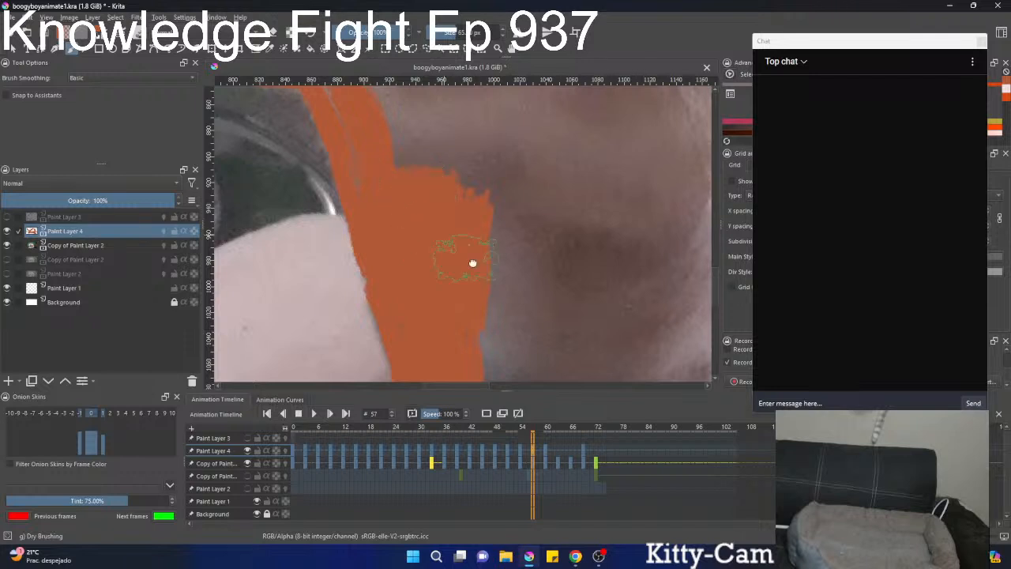
drag(484, 318, 432, 126)
Paint the belly edge, hind paw and lower rump outline orange at frame 57.
mouse_move(485, 207)
mouse_down()
mouse_move(473, 229)
mouse_move(501, 235)
mouse_move(492, 181)
mouse_move(474, 169)
mouse_move(528, 154)
mouse_move(623, 225)
mouse_move(683, 241)
mouse_up()
mouse_move(683, 240)
mouse_down()
mouse_move(462, 241)
mouse_move(486, 257)
mouse_move(474, 284)
mouse_move(497, 304)
mouse_move(523, 288)
mouse_move(541, 237)
mouse_move(523, 178)
mouse_move(483, 190)
mouse_up()
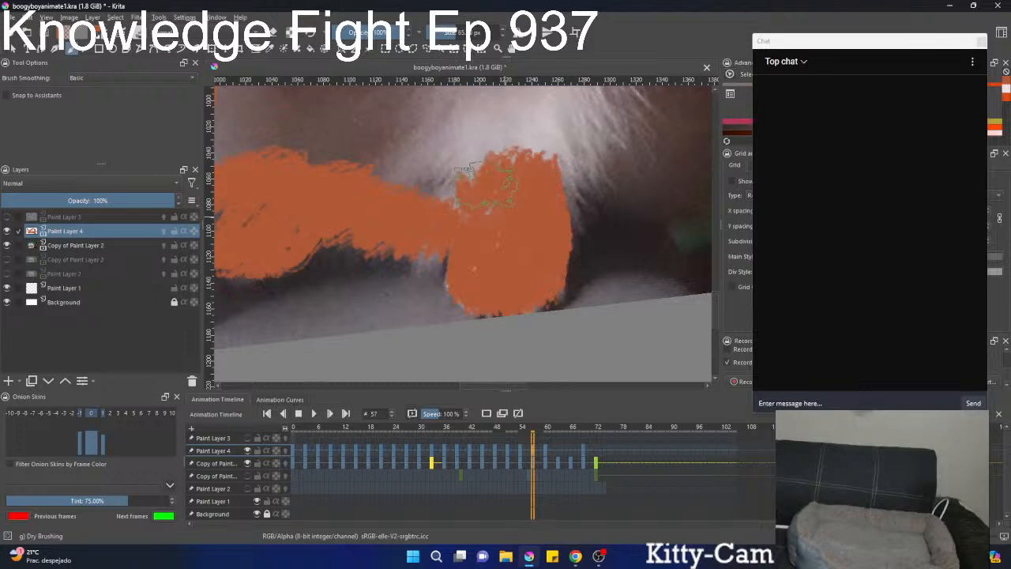
mouse_move(547, 188)
mouse_down()
mouse_move(490, 264)
mouse_move(518, 209)
mouse_up()
drag(538, 168, 462, 274)
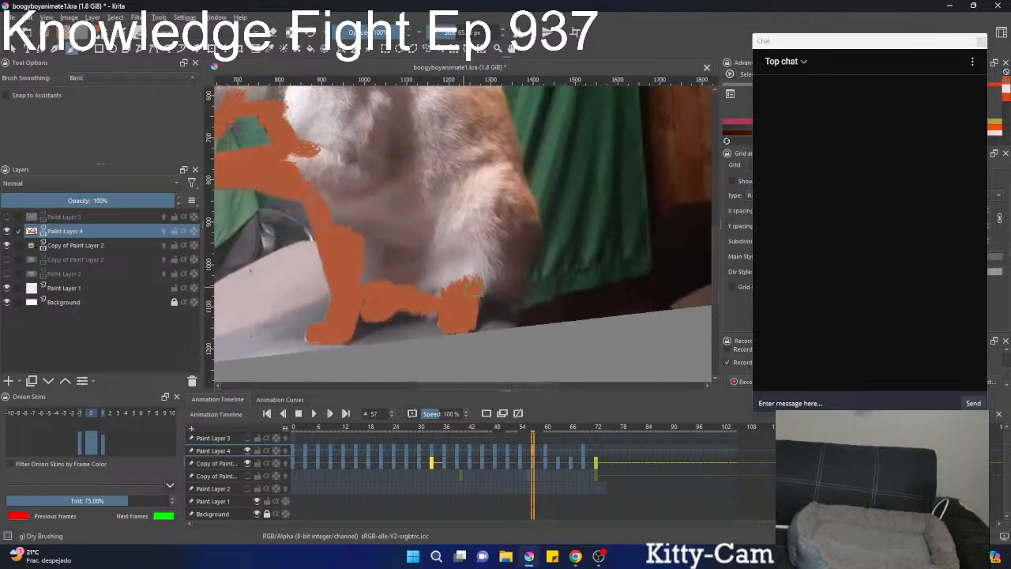
mouse_move(508, 289)
mouse_down()
mouse_move(525, 243)
mouse_move(516, 184)
mouse_up()
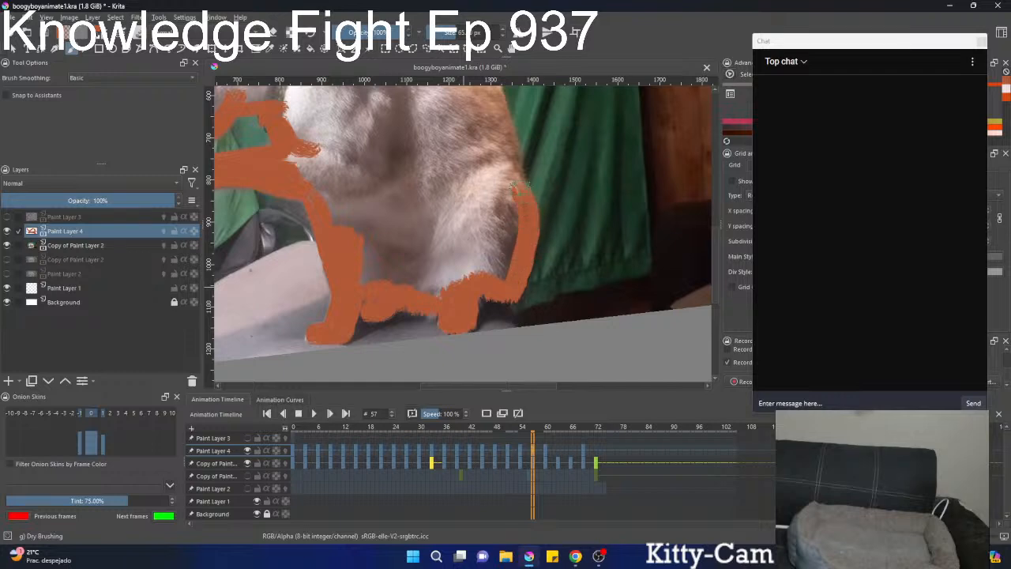
drag(515, 220, 506, 336)
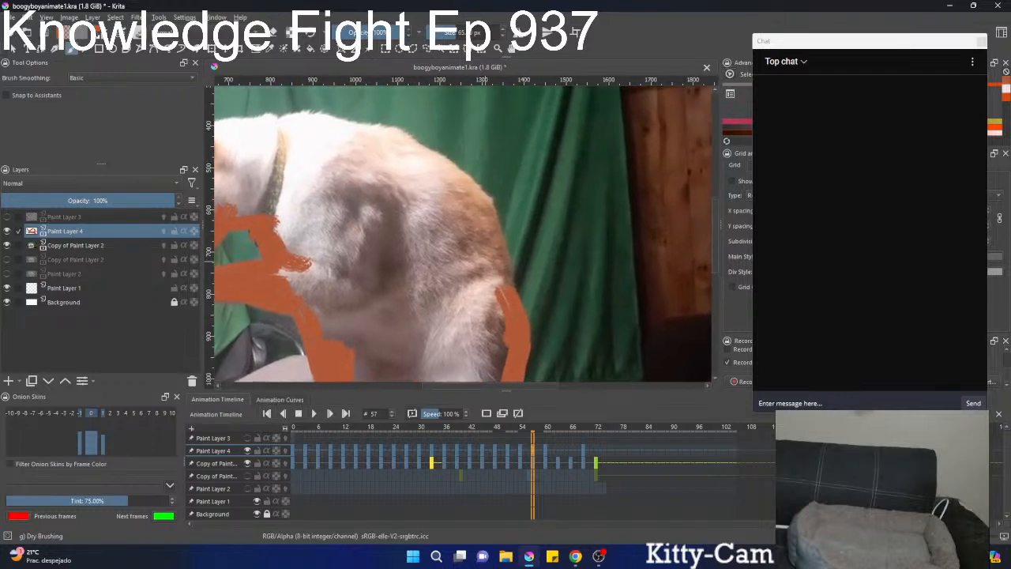
Paint the orange outline from the rump along the back to the top of the head and near ear at frame 57.
drag(494, 294, 499, 274)
mouse_move(483, 227)
mouse_down()
mouse_move(478, 200)
mouse_move(413, 153)
mouse_up()
mouse_move(414, 154)
mouse_down()
mouse_move(511, 204)
mouse_move(381, 173)
mouse_move(517, 192)
mouse_move(499, 181)
mouse_move(412, 189)
mouse_up()
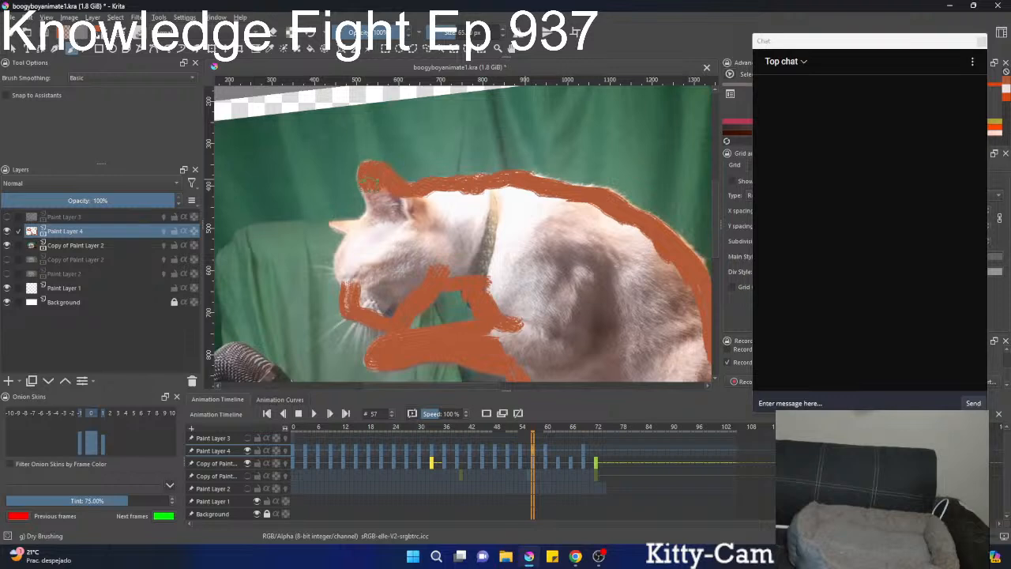
Paint the forehead and front of the face orange at frame 57, using a smaller brush for the far ear.
mouse_move(369, 183)
mouse_down()
mouse_move(392, 204)
mouse_move(357, 247)
mouse_up()
scroll(368, 248, up, 3)
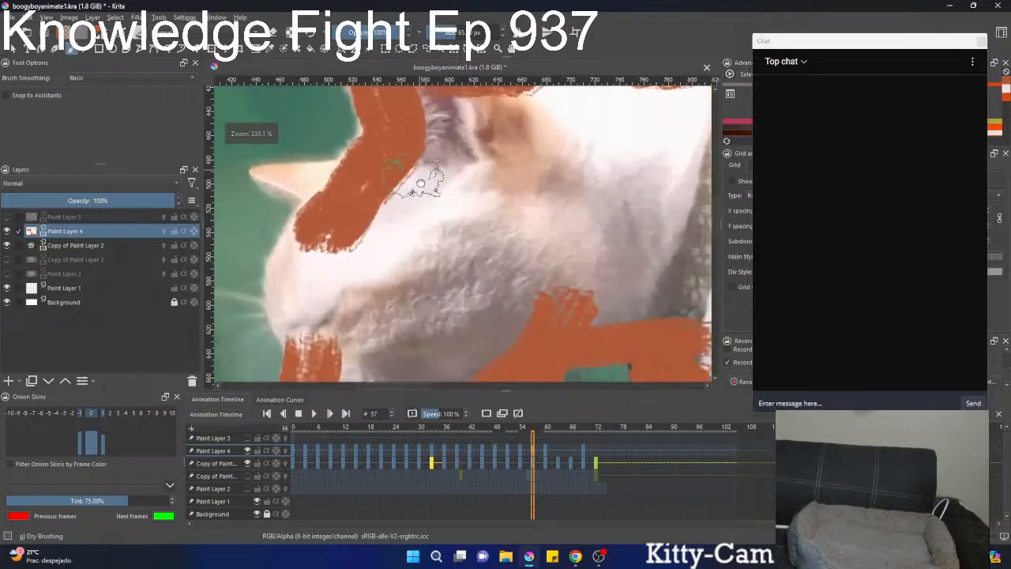
drag(417, 192, 530, 178)
mouse_move(434, 212)
mouse_down()
mouse_move(410, 247)
mouse_move(407, 288)
mouse_move(430, 322)
mouse_move(428, 277)
mouse_move(454, 264)
mouse_up()
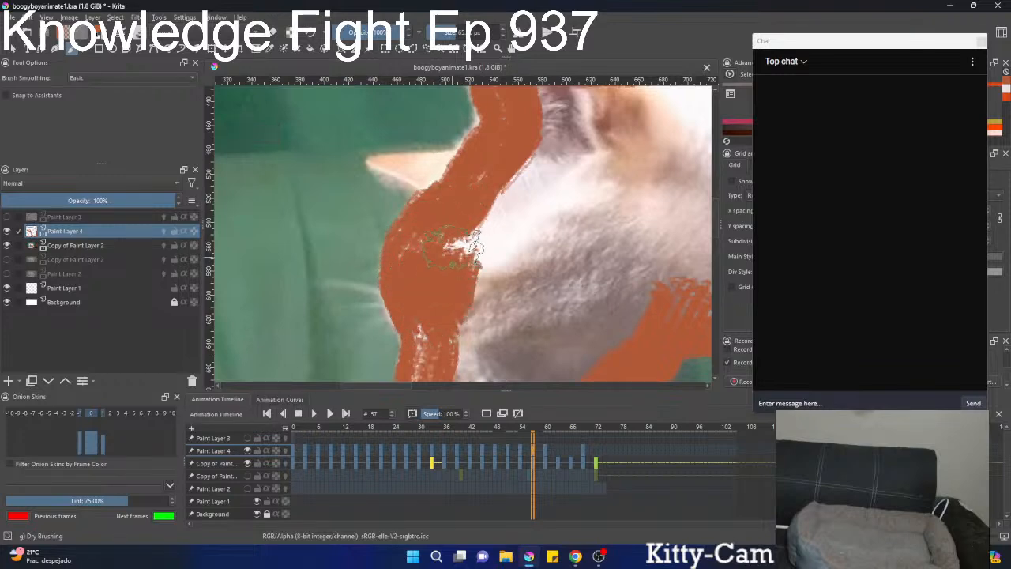
mouse_move(457, 179)
mouse_down()
mouse_move(451, 218)
mouse_move(410, 223)
mouse_move(418, 221)
mouse_up()
mouse_move(448, 224)
mouse_down()
mouse_move(467, 249)
mouse_move(384, 227)
mouse_move(479, 227)
mouse_up()
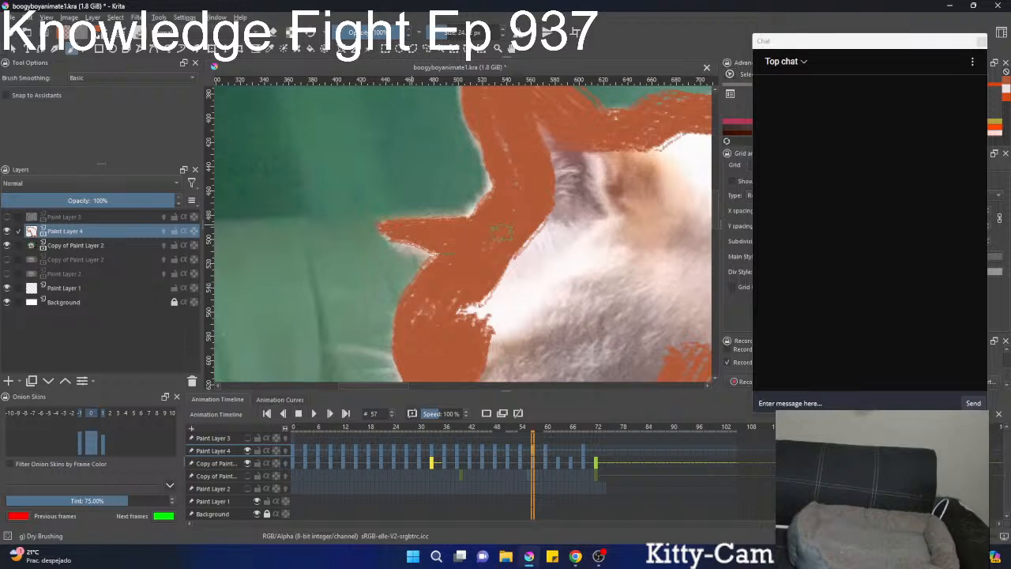
Enlarge the brush and fill the inside of the head, neck and body solid orange at frame 57.
scroll(502, 231, down, 6)
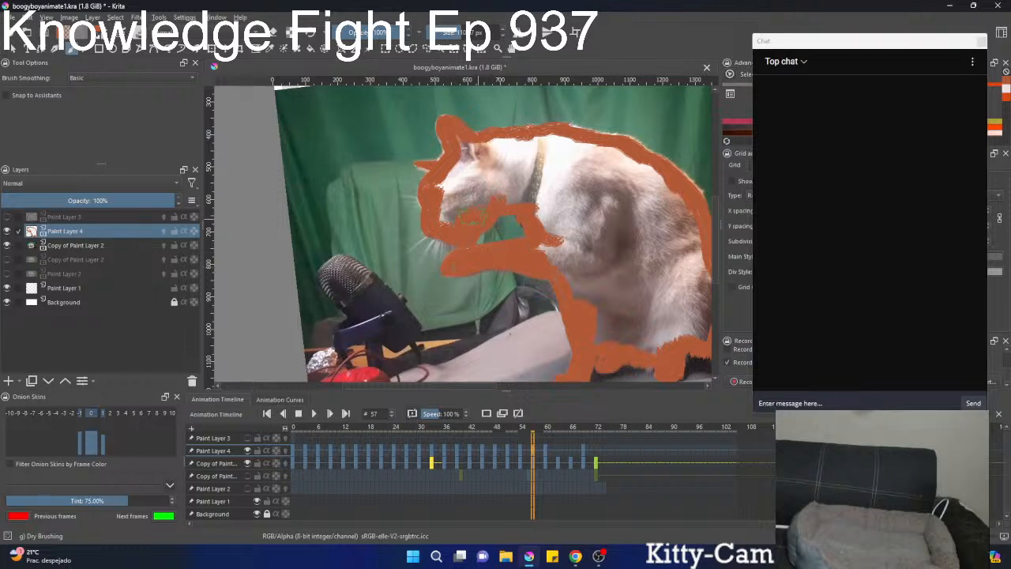
mouse_move(472, 213)
mouse_down()
mouse_move(446, 197)
mouse_move(477, 146)
mouse_move(468, 205)
mouse_move(513, 193)
mouse_move(557, 212)
mouse_move(569, 257)
mouse_move(490, 165)
mouse_move(564, 144)
mouse_move(600, 150)
mouse_move(517, 162)
mouse_up()
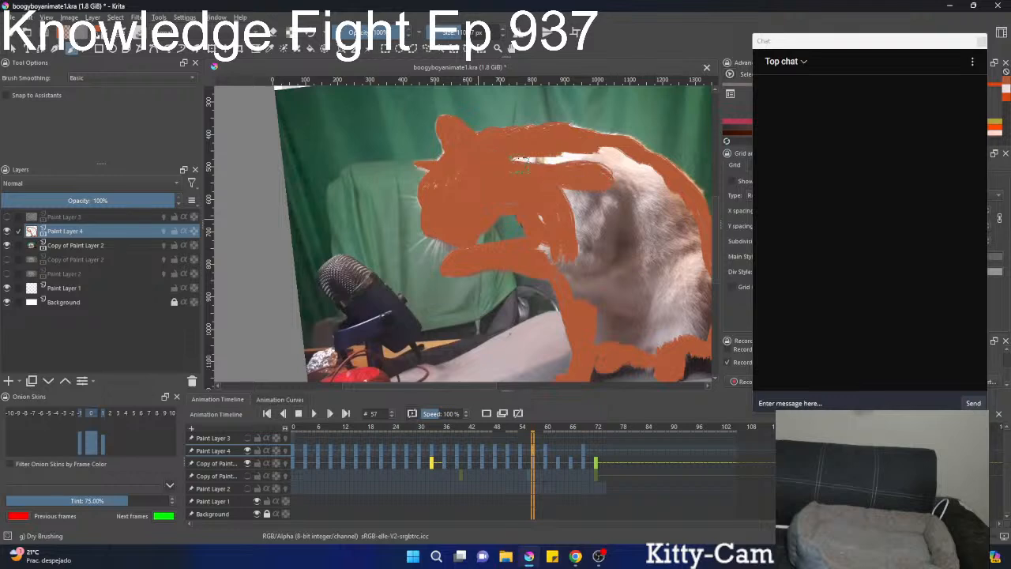
mouse_move(439, 187)
mouse_down()
mouse_move(546, 163)
mouse_move(622, 178)
mouse_up()
mouse_move(575, 190)
mouse_down()
mouse_move(466, 130)
mouse_move(444, 176)
mouse_move(506, 273)
mouse_move(546, 278)
mouse_move(584, 271)
mouse_move(589, 213)
mouse_move(572, 217)
mouse_move(562, 189)
mouse_move(572, 189)
mouse_up()
mouse_move(532, 188)
mouse_down()
mouse_move(502, 150)
mouse_move(450, 147)
mouse_move(525, 162)
mouse_move(478, 150)
mouse_move(470, 240)
mouse_move(494, 250)
mouse_move(516, 293)
mouse_move(528, 297)
mouse_move(539, 245)
mouse_move(507, 207)
mouse_move(538, 180)
mouse_up()
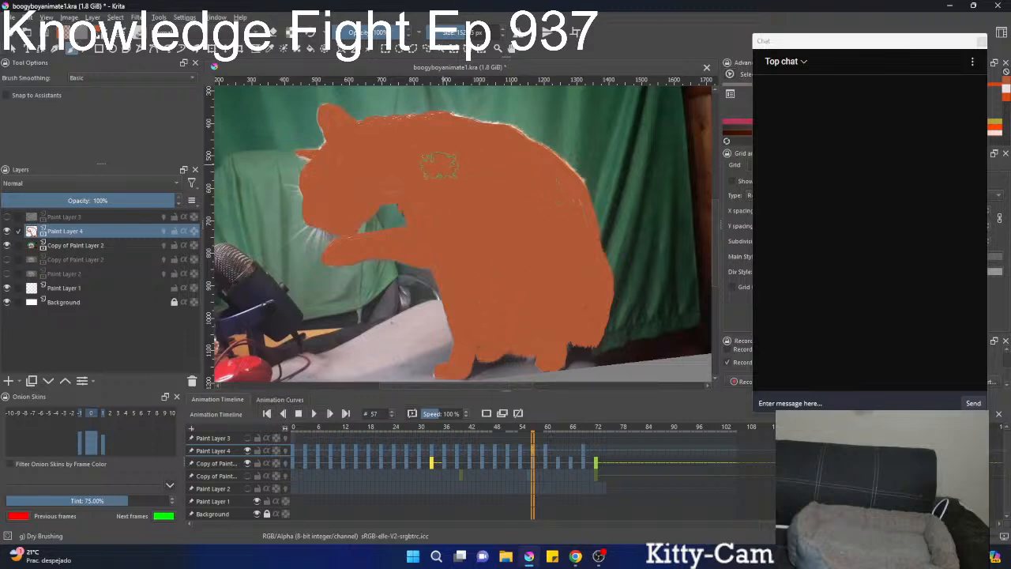
Touch up leftover gaps inside the silhouette and along the face, head and back edges at frame 57 in orange.
scroll(442, 163, up, 1)
drag(471, 150, 457, 227)
mouse_move(424, 192)
mouse_down()
mouse_move(533, 206)
mouse_move(553, 221)
mouse_move(533, 225)
mouse_move(564, 247)
mouse_up()
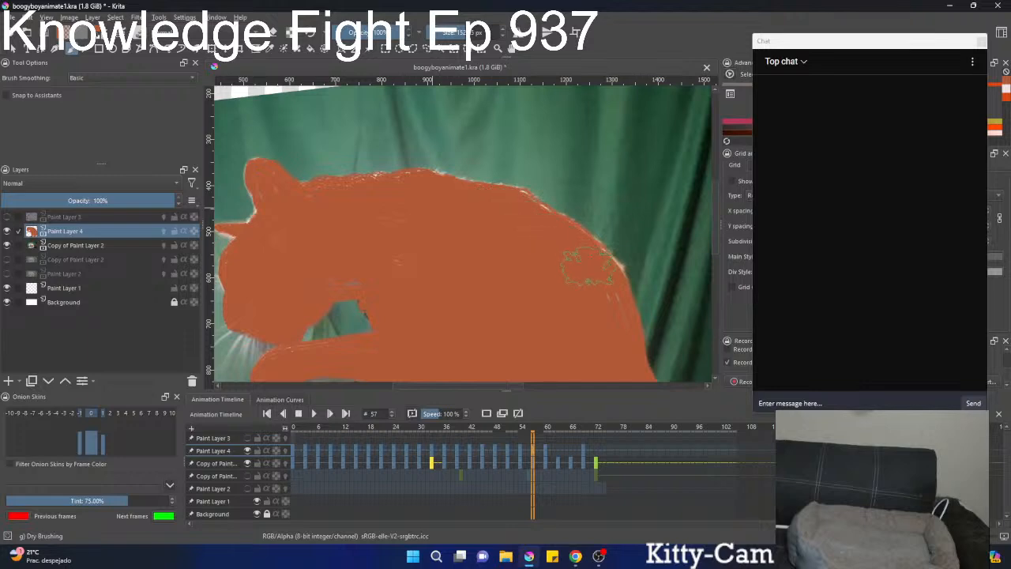
scroll(598, 289, down, 6)
scroll(472, 238, up, 5)
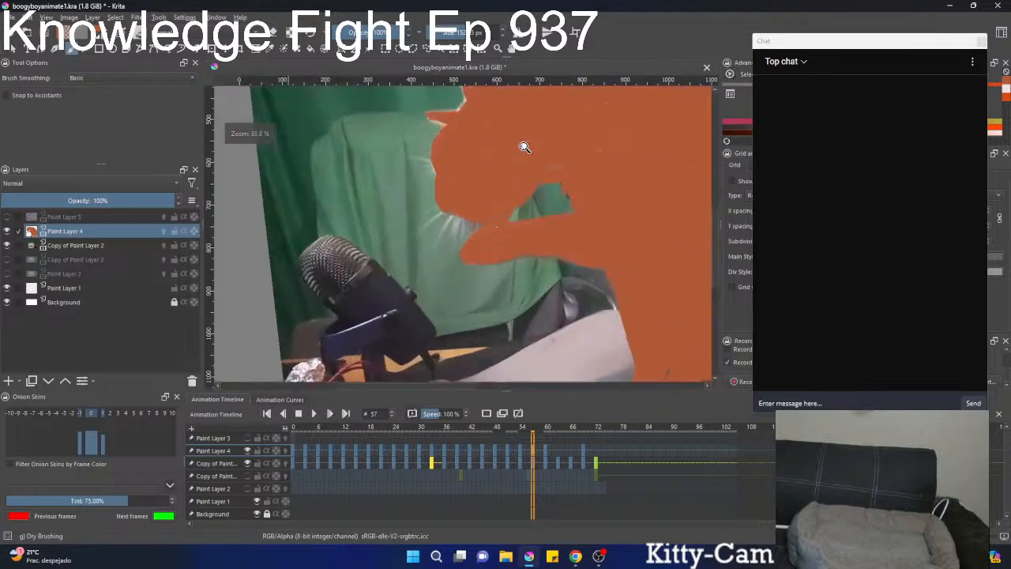
drag(523, 147, 512, 255)
drag(426, 214, 377, 214)
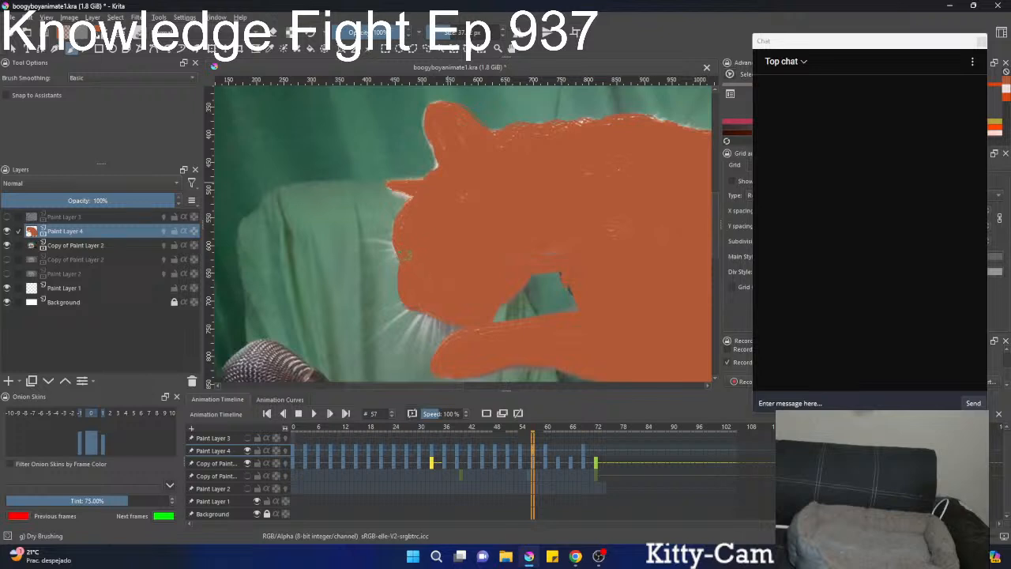
drag(519, 168, 441, 199)
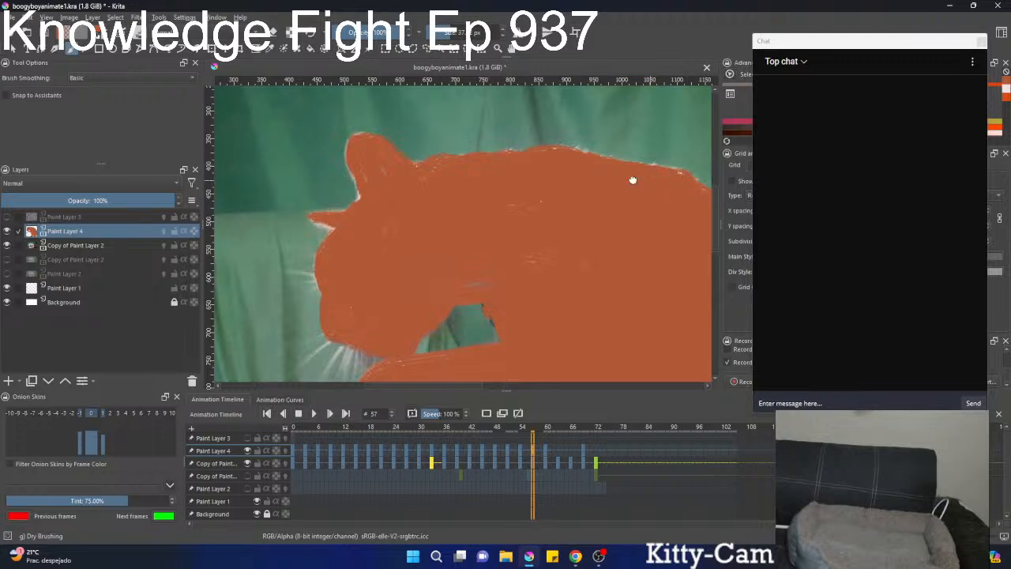
drag(632, 180, 495, 157)
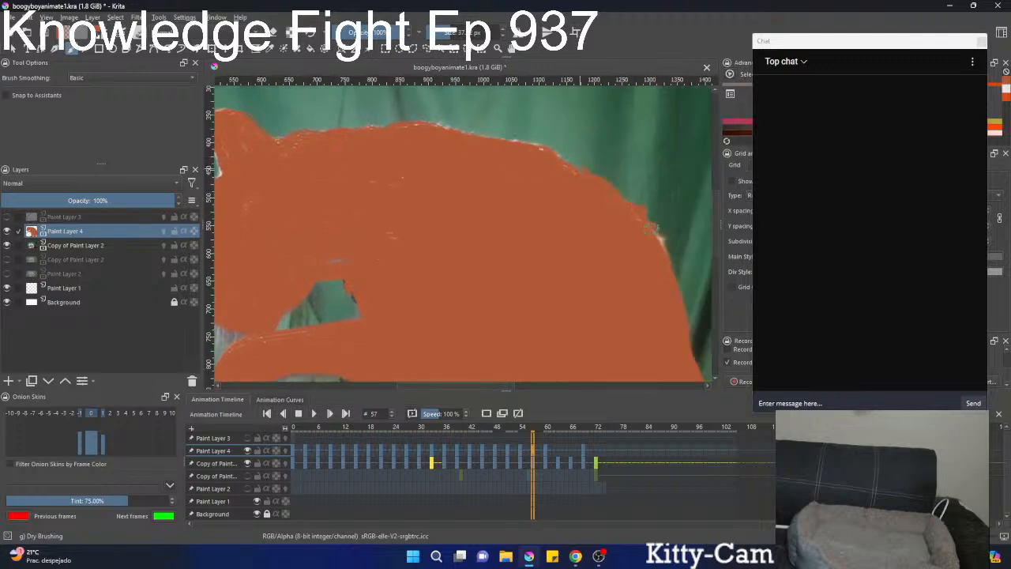
drag(584, 215, 583, 338)
drag(508, 224, 466, 211)
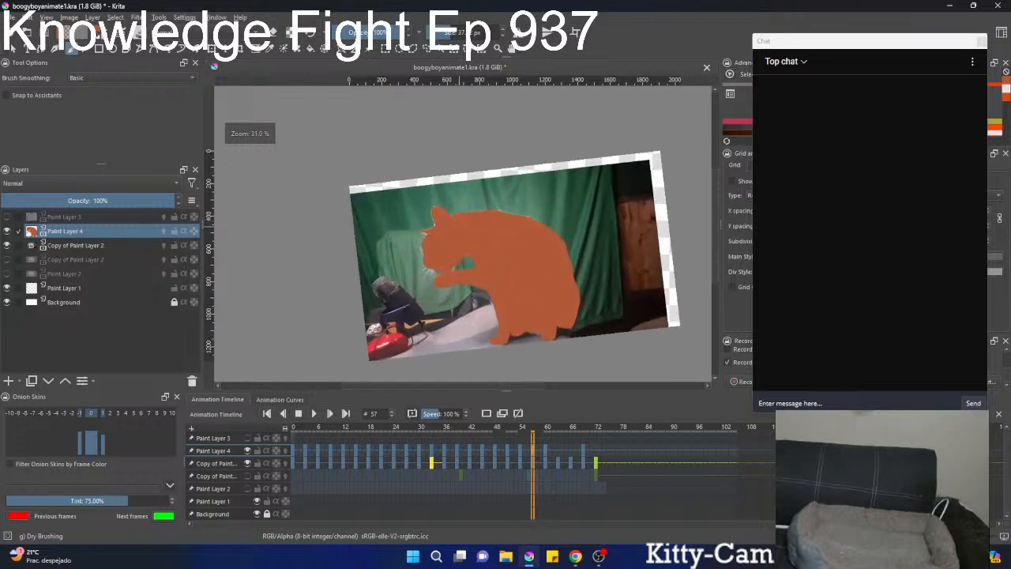
Save the animation document.
key(ctrl+s)
drag(488, 244, 468, 216)
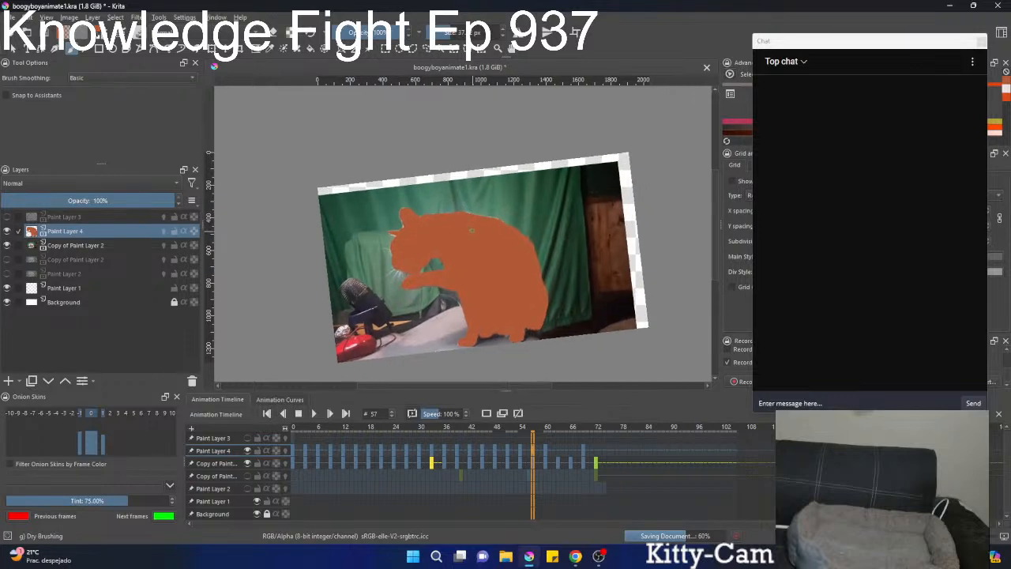
drag(476, 249, 449, 232)
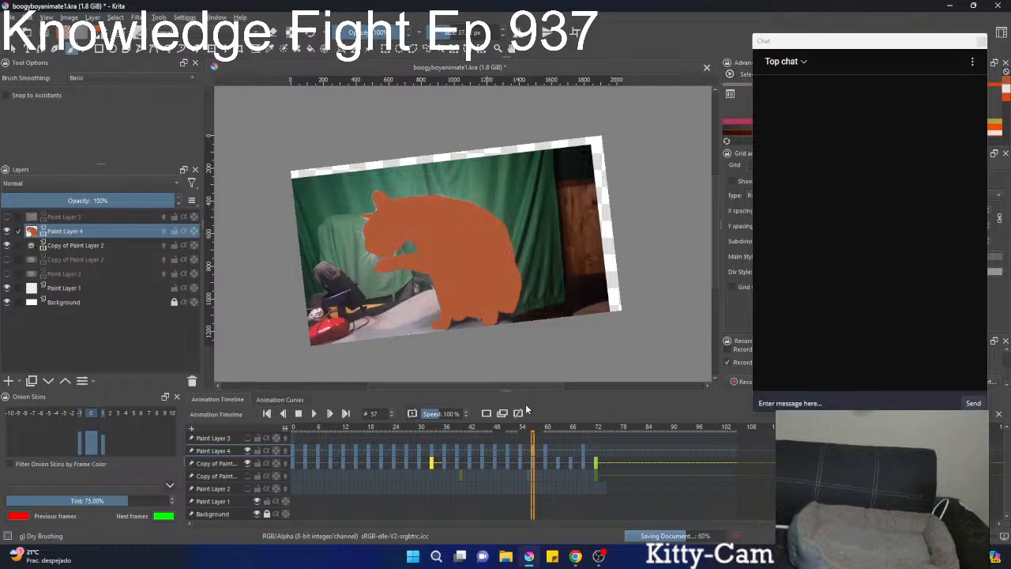
Go to frame 63 on Paint Layer 4 and paint the raised paw and underside of the foreleg orange, undoing a stray stroke.
click(564, 451)
key(Left)
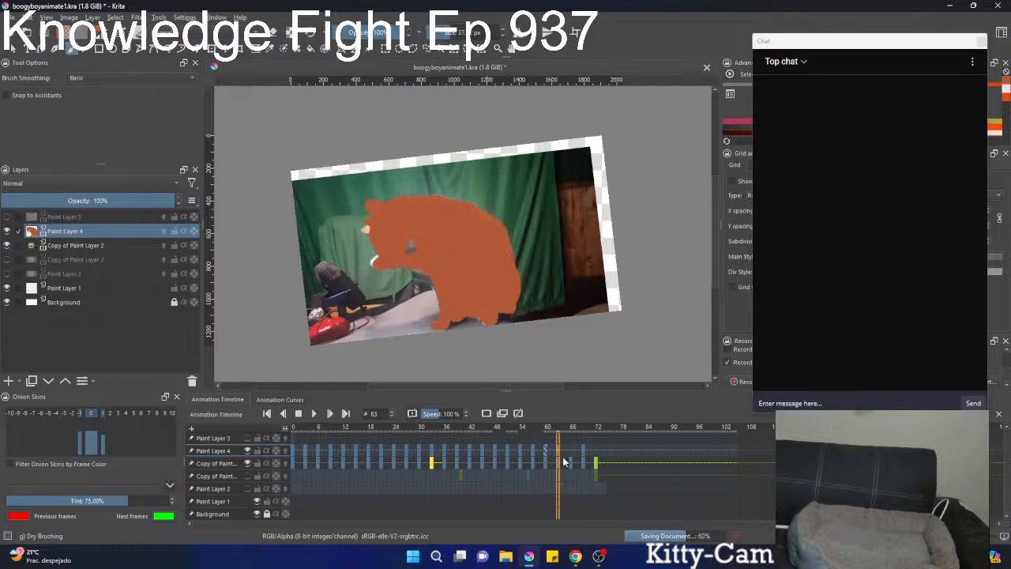
scroll(427, 239, up, 7)
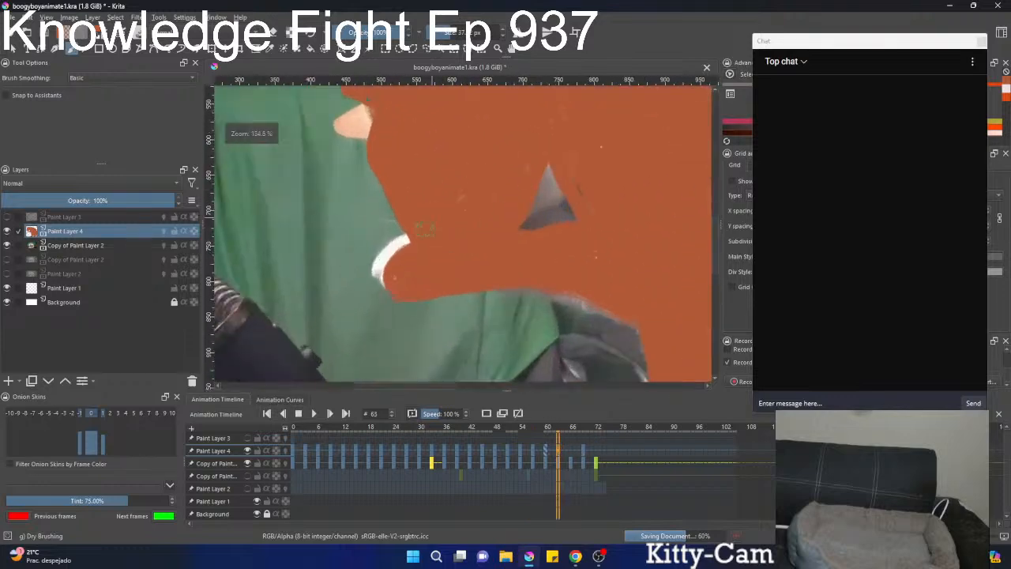
mouse_move(426, 239)
mouse_down()
mouse_move(399, 237)
mouse_move(376, 272)
mouse_move(395, 269)
mouse_move(409, 285)
mouse_move(455, 276)
mouse_move(433, 283)
mouse_up()
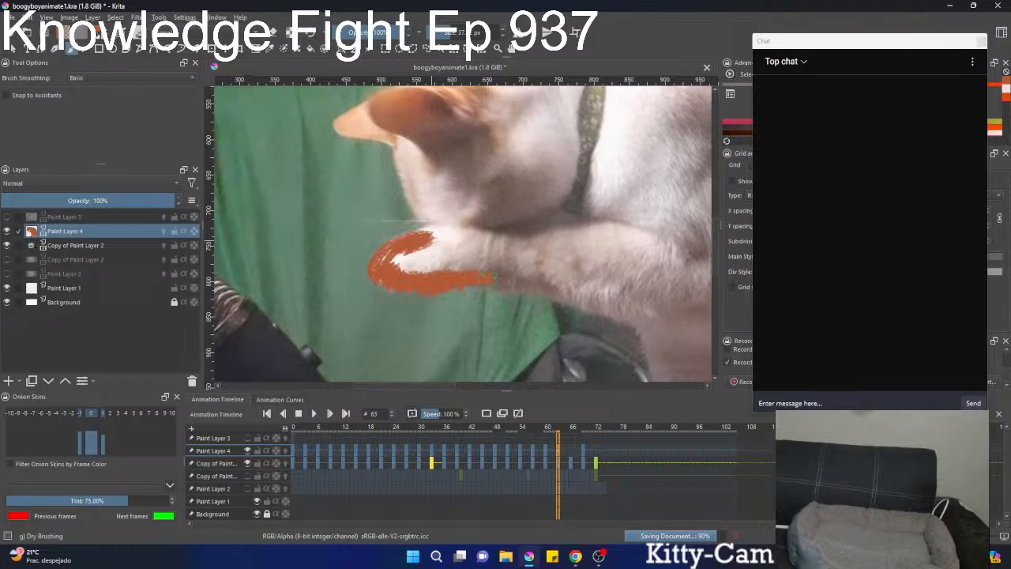
mouse_move(523, 282)
mouse_down()
mouse_move(589, 286)
mouse_move(488, 180)
mouse_move(462, 212)
mouse_move(515, 226)
mouse_up()
key(ctrl+z)
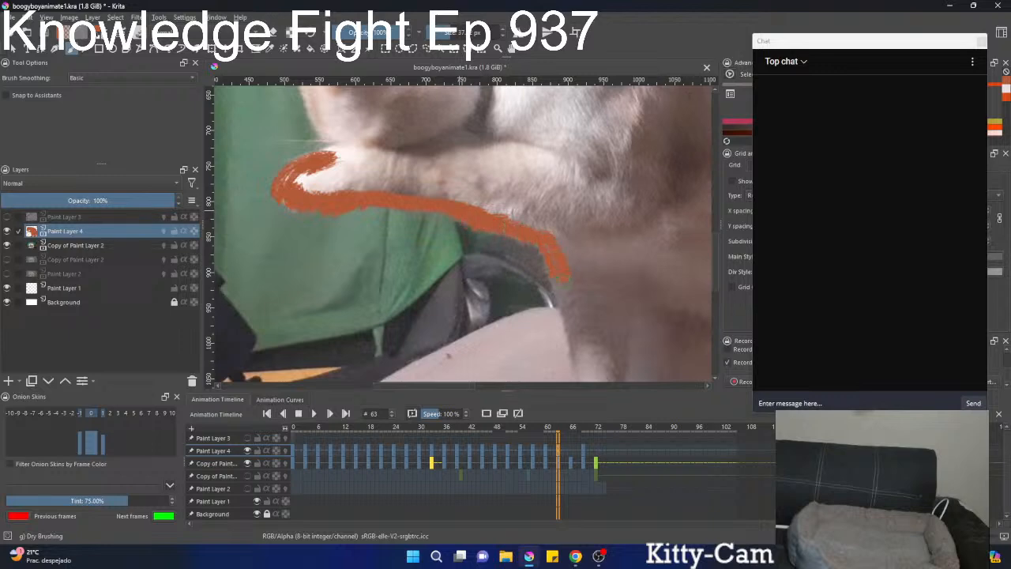
Paint the chest edge, standing front leg, paw and belly edge orange at frame 63.
drag(558, 274, 562, 292)
drag(549, 211, 514, 127)
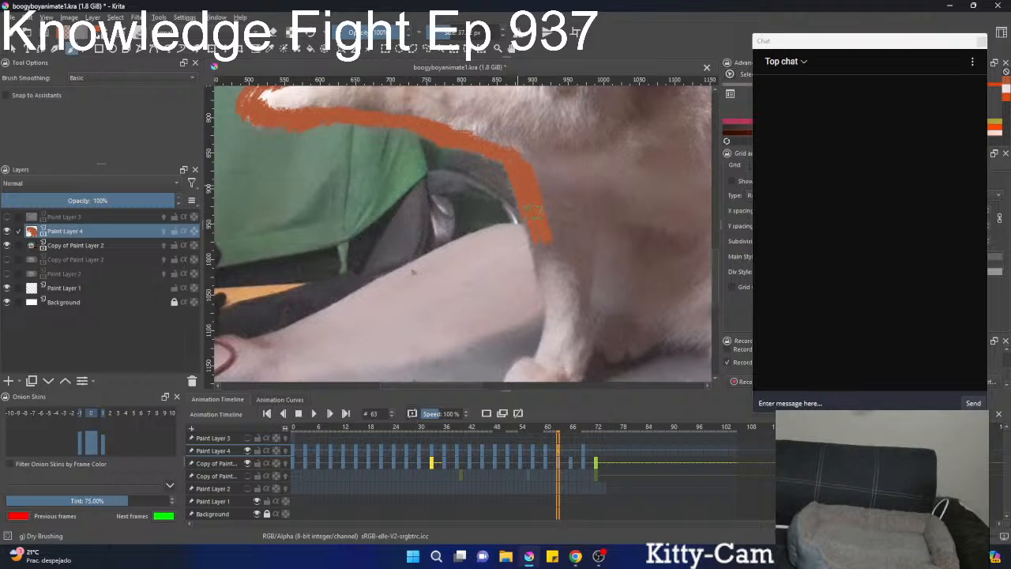
drag(545, 263, 554, 307)
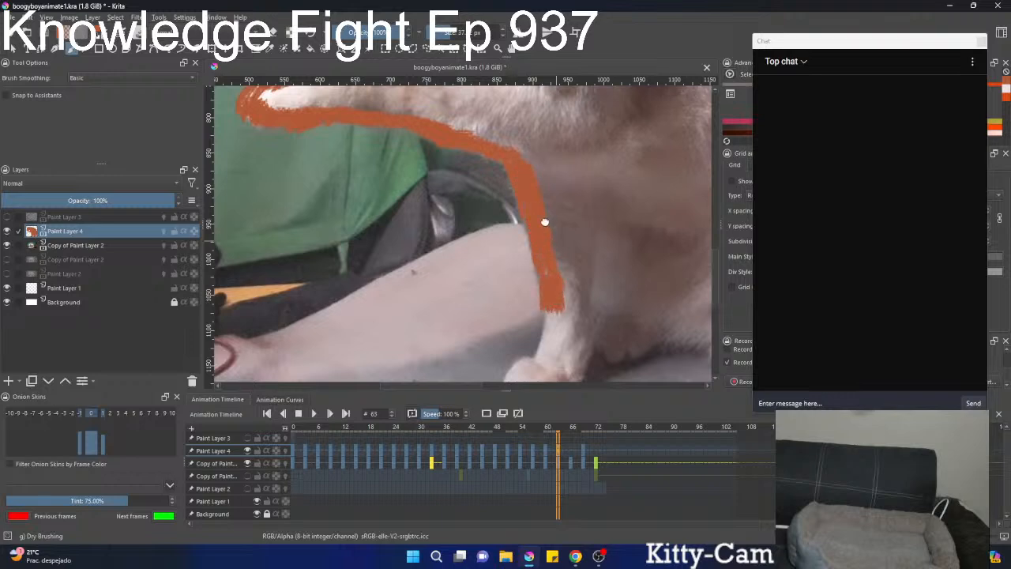
drag(544, 222, 520, 147)
mouse_move(523, 195)
mouse_down()
mouse_move(530, 261)
mouse_move(487, 315)
mouse_move(518, 319)
mouse_move(509, 307)
mouse_move(545, 302)
mouse_move(561, 253)
mouse_move(582, 253)
mouse_move(591, 281)
mouse_move(608, 263)
mouse_move(632, 268)
mouse_move(655, 255)
mouse_up()
mouse_move(617, 232)
mouse_down()
mouse_move(594, 219)
mouse_move(478, 218)
mouse_up()
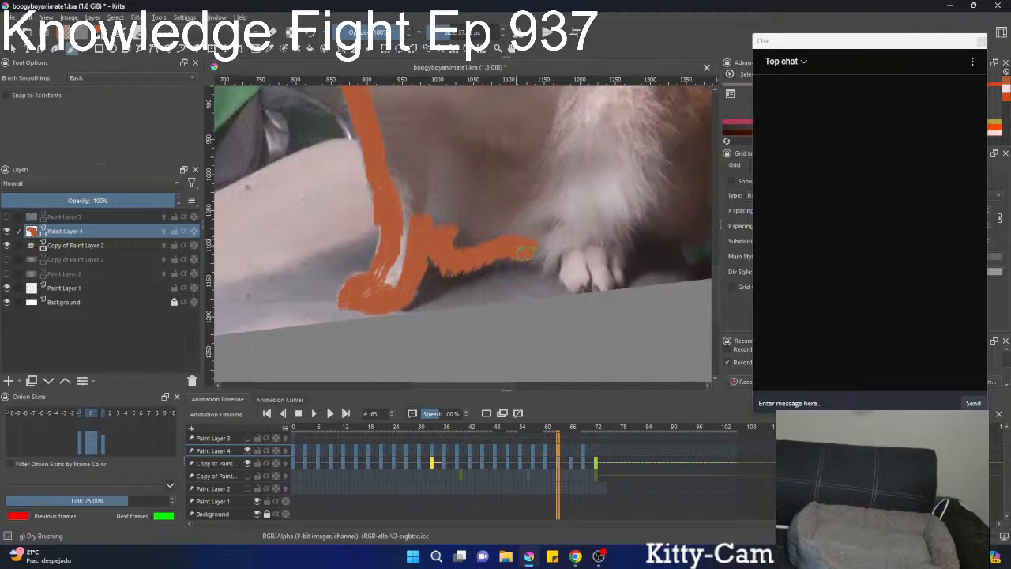
Paint the hind paw and the rump outline orange at frame 63, rotating the canvas to follow the curve.
mouse_move(543, 254)
mouse_down()
mouse_move(570, 237)
mouse_move(572, 281)
mouse_move(610, 286)
mouse_move(616, 271)
mouse_move(615, 251)
mouse_move(595, 272)
mouse_move(592, 262)
mouse_move(577, 265)
mouse_move(616, 247)
mouse_move(505, 219)
mouse_move(515, 212)
mouse_move(523, 229)
mouse_move(548, 191)
mouse_move(524, 225)
mouse_move(512, 215)
mouse_move(503, 238)
mouse_move(539, 219)
mouse_move(547, 234)
mouse_move(563, 229)
mouse_move(578, 154)
mouse_up()
scroll(523, 211, down, 2)
scroll(535, 209, up, 1)
mouse_move(565, 200)
mouse_down()
mouse_move(573, 142)
mouse_move(561, 294)
mouse_move(542, 247)
mouse_move(544, 324)
mouse_move(559, 297)
mouse_move(551, 279)
mouse_move(547, 327)
mouse_move(554, 316)
mouse_move(508, 162)
mouse_up()
drag(545, 294, 504, 167)
drag(513, 222, 443, 262)
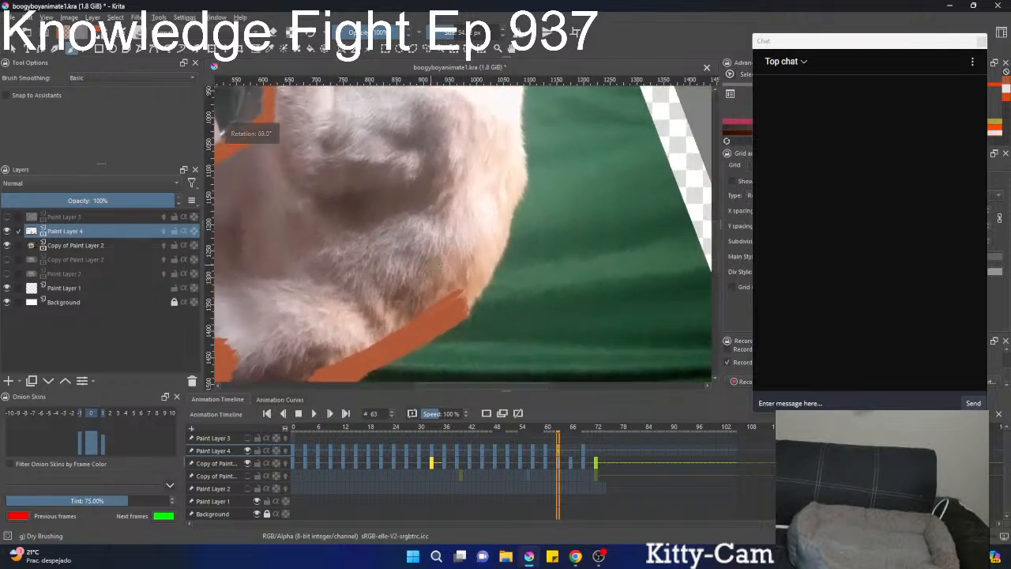
Paint the orange outline along the back, neck, ears and front of the face to the raised paw at frame 63.
mouse_move(450, 314)
mouse_down()
mouse_move(473, 286)
mouse_move(513, 171)
mouse_move(490, 228)
mouse_move(514, 219)
mouse_move(481, 339)
mouse_move(481, 227)
mouse_move(457, 162)
mouse_move(499, 313)
mouse_up()
mouse_move(490, 269)
mouse_down()
mouse_move(555, 190)
mouse_move(529, 145)
mouse_up()
mouse_move(521, 191)
mouse_down()
mouse_move(487, 190)
mouse_move(444, 234)
mouse_move(420, 281)
mouse_move(417, 319)
mouse_move(511, 211)
mouse_move(471, 253)
mouse_move(517, 243)
mouse_move(480, 251)
mouse_move(523, 223)
mouse_move(504, 213)
mouse_move(520, 223)
mouse_move(516, 190)
mouse_move(505, 187)
mouse_move(566, 229)
mouse_move(511, 181)
mouse_move(568, 217)
mouse_move(550, 261)
mouse_move(577, 254)
mouse_move(570, 247)
mouse_move(510, 289)
mouse_move(485, 262)
mouse_move(522, 216)
mouse_move(561, 197)
mouse_move(546, 176)
mouse_up()
scroll(521, 217, down, 3)
drag(513, 222, 532, 169)
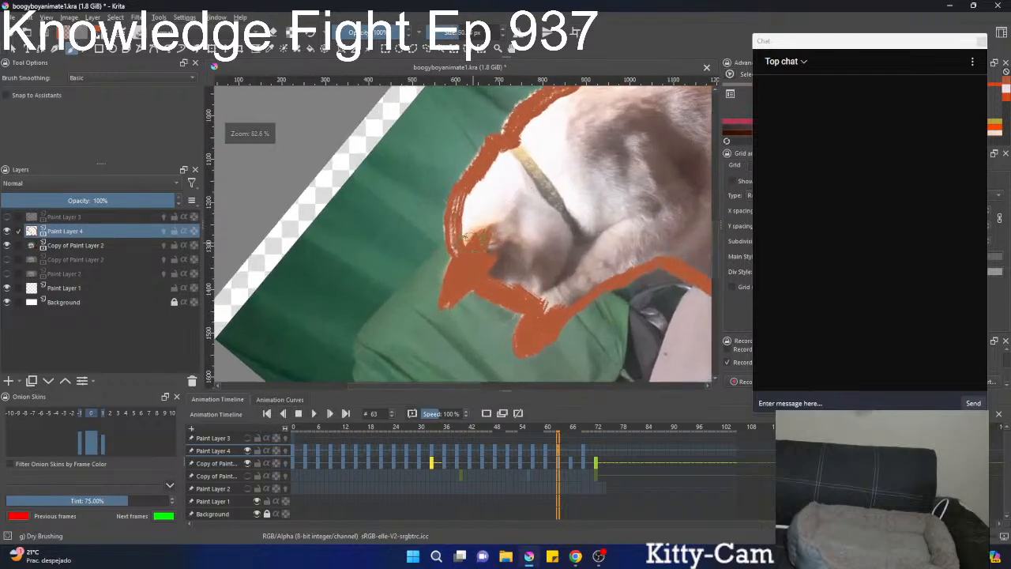
Fill the head, neck and shoulder inside the outline with orange at frame 63.
mouse_move(468, 238)
mouse_down()
mouse_move(473, 199)
mouse_move(490, 200)
mouse_move(503, 259)
mouse_move(545, 299)
mouse_move(521, 276)
mouse_up()
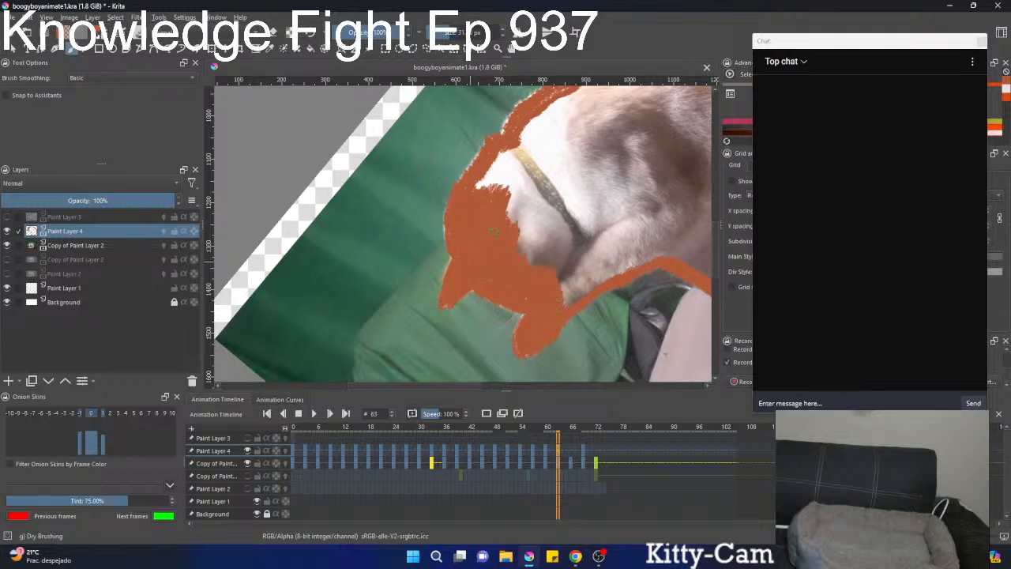
drag(513, 205, 564, 219)
mouse_move(531, 170)
mouse_down()
mouse_move(539, 196)
mouse_move(476, 237)
mouse_move(464, 216)
mouse_move(522, 169)
mouse_move(545, 158)
mouse_move(608, 160)
mouse_move(491, 199)
mouse_move(459, 252)
mouse_move(497, 264)
mouse_move(494, 301)
mouse_move(537, 268)
mouse_move(505, 265)
mouse_move(509, 214)
mouse_move(604, 166)
mouse_move(671, 209)
mouse_move(659, 268)
mouse_move(615, 290)
mouse_move(553, 251)
mouse_move(542, 192)
mouse_move(657, 251)
mouse_move(663, 215)
mouse_up()
drag(591, 245, 628, 272)
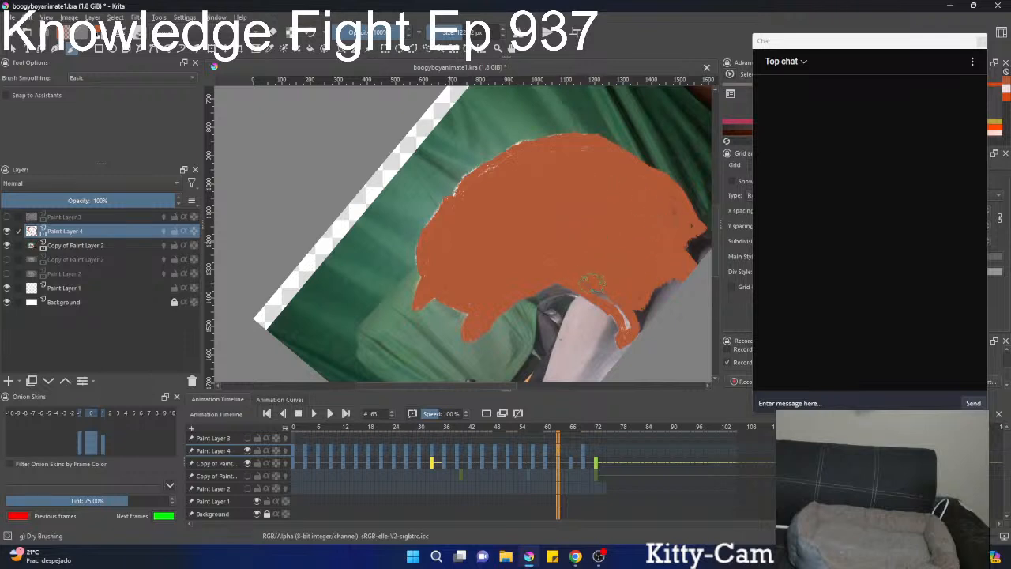
Fill the remaining gaps in the body, belly and hindquarters with orange at frame 63, using a slightly smaller brush.
key(bracketleft)
drag(670, 202, 552, 310)
mouse_move(694, 194)
mouse_down()
mouse_move(564, 220)
mouse_move(598, 195)
mouse_move(515, 302)
mouse_move(530, 285)
mouse_move(542, 211)
mouse_up()
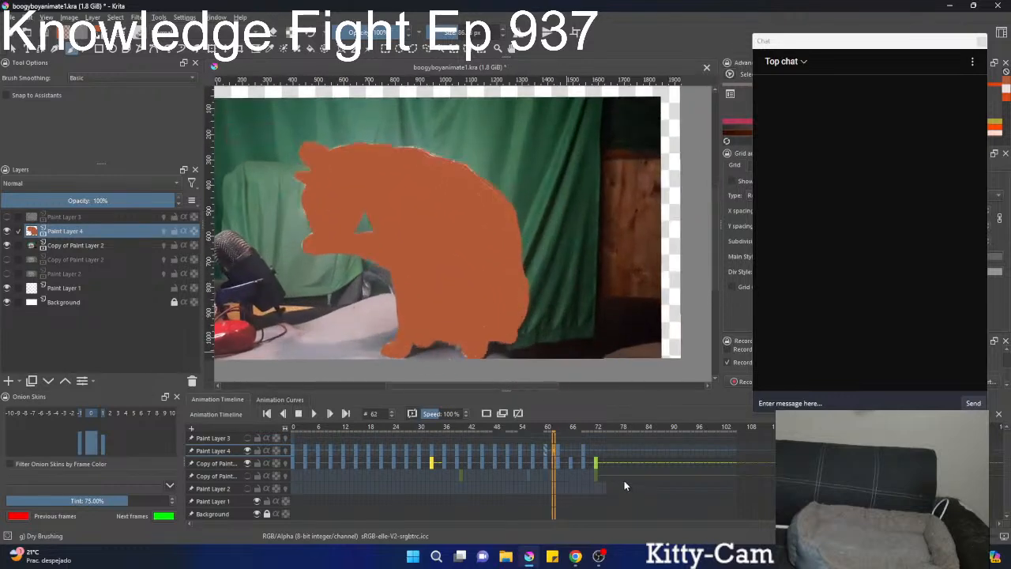
mouse_move(478, 375)
mouse_down()
mouse_move(455, 336)
mouse_move(598, 237)
mouse_up()
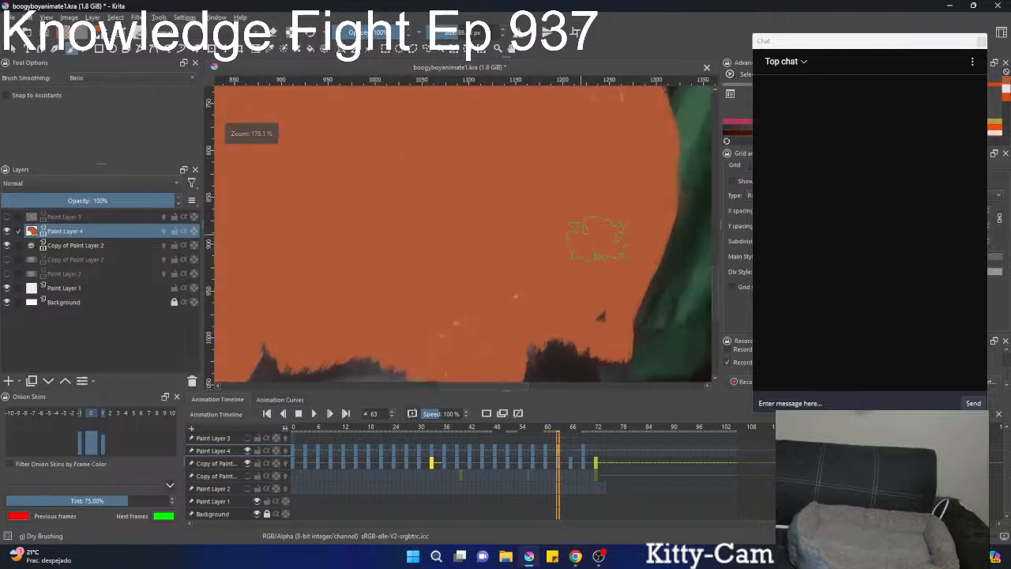
mouse_move(556, 309)
mouse_down()
mouse_move(532, 293)
mouse_move(461, 320)
mouse_move(542, 312)
mouse_move(532, 329)
mouse_up()
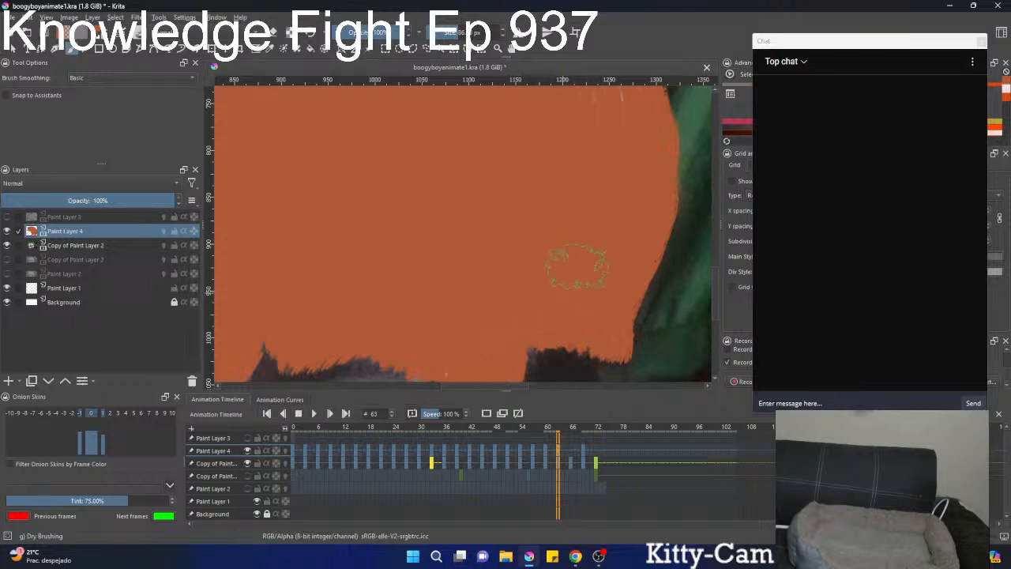
Compare the orange silhouettes across frames 59 to 63, and save boogyboyanimate1.kra.
scroll(580, 268, down, 4)
click(554, 446)
key(Left)
key(Left)
key(Left)
key(Left)
key(Left)
key(Left)
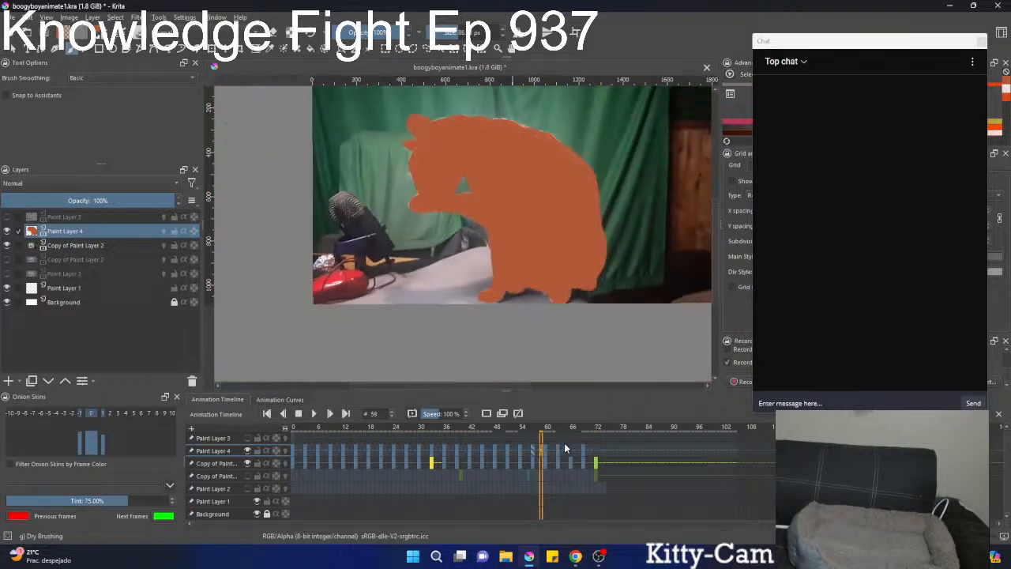
key(Right)
key(Right)
key(Right)
key(Right)
key(Right)
key(Right)
key(Right)
key(Right)
key(Right)
key(Right)
drag(571, 438, 540, 432)
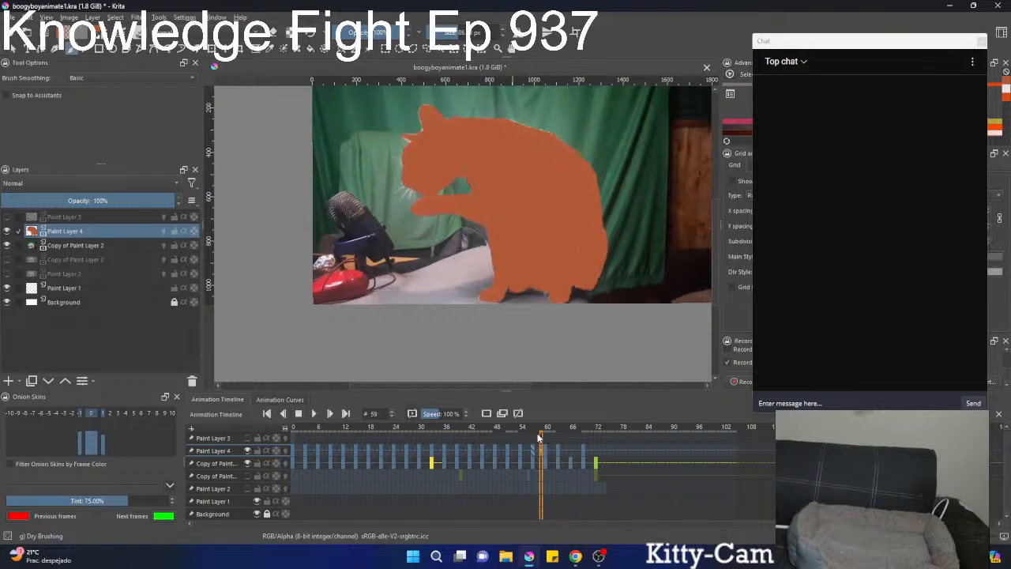
key(ctrl+s)
Go to frame 66 on Paint Layer 4 and paint the underside of the raised foreleg orange.
key(Right)
key(Right)
key(Right)
key(Right)
key(Right)
key(Right)
key(Right)
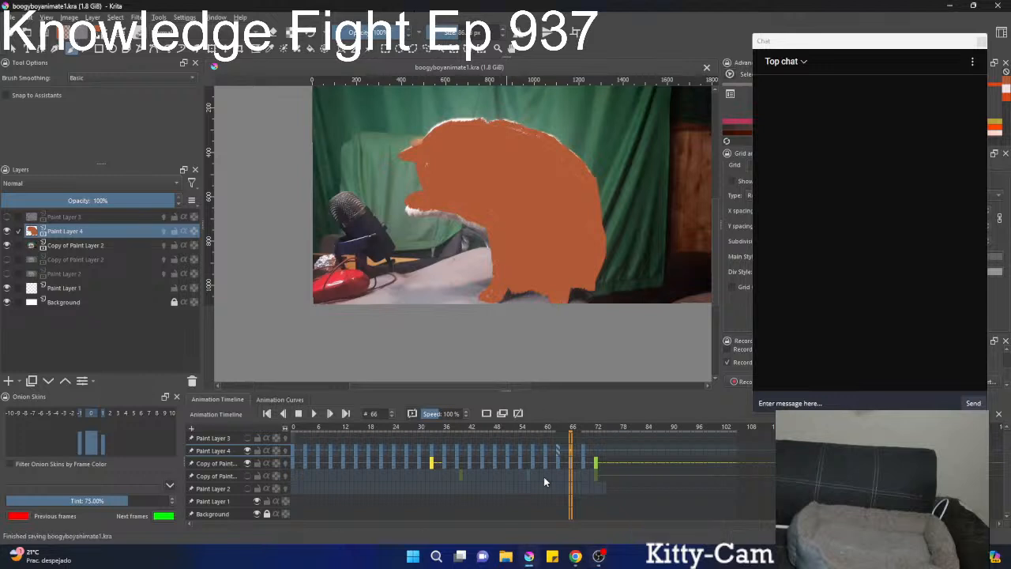
key(1)
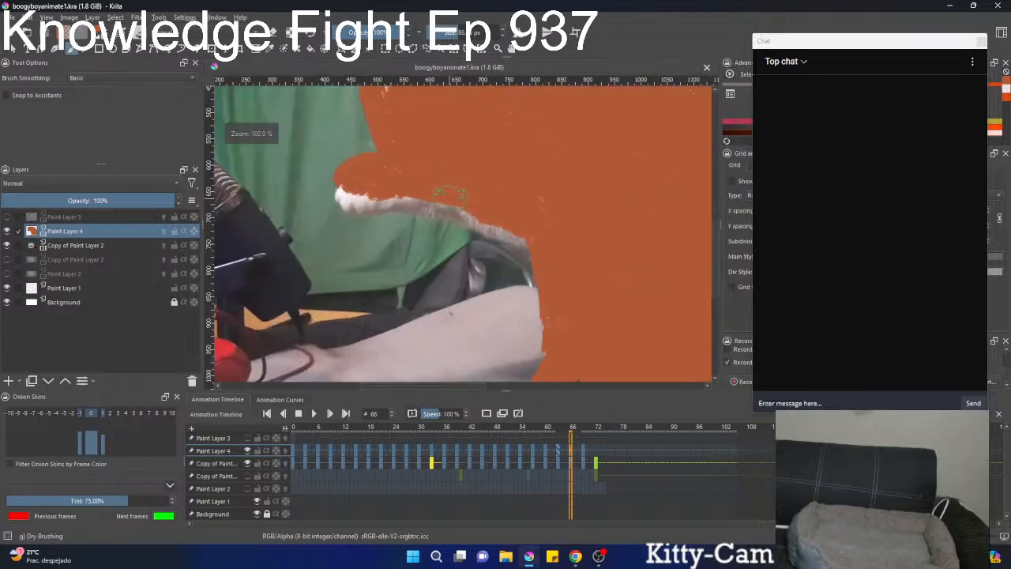
mouse_move(398, 195)
mouse_down()
mouse_move(386, 173)
mouse_move(420, 181)
mouse_move(377, 170)
mouse_move(386, 177)
mouse_move(346, 186)
mouse_move(347, 202)
mouse_move(349, 189)
mouse_move(397, 188)
mouse_move(357, 201)
mouse_move(429, 194)
mouse_move(540, 235)
mouse_move(560, 191)
mouse_move(550, 215)
mouse_move(557, 283)
mouse_move(560, 275)
mouse_move(558, 261)
mouse_move(555, 338)
mouse_move(557, 322)
mouse_move(543, 347)
mouse_move(493, 302)
mouse_move(517, 309)
mouse_move(500, 310)
mouse_move(498, 327)
mouse_move(518, 324)
mouse_move(495, 313)
mouse_move(499, 305)
mouse_move(537, 320)
mouse_move(553, 298)
mouse_move(514, 313)
mouse_move(533, 271)
mouse_move(570, 275)
mouse_move(562, 297)
mouse_move(580, 302)
mouse_move(607, 288)
mouse_move(642, 297)
mouse_move(591, 280)
mouse_move(583, 260)
mouse_move(554, 257)
mouse_move(557, 246)
mouse_move(482, 265)
mouse_move(522, 197)
mouse_up()
Paint the standing front leg, its paw, the belly edge and the hind paw orange at frame 66 with a smaller brush.
scroll(541, 182, down, 2)
key(bracketleft)
key(bracketleft)
key(bracketleft)
key(bracketleft)
key(bracketleft)
key(bracketleft)
key(bracketleft)
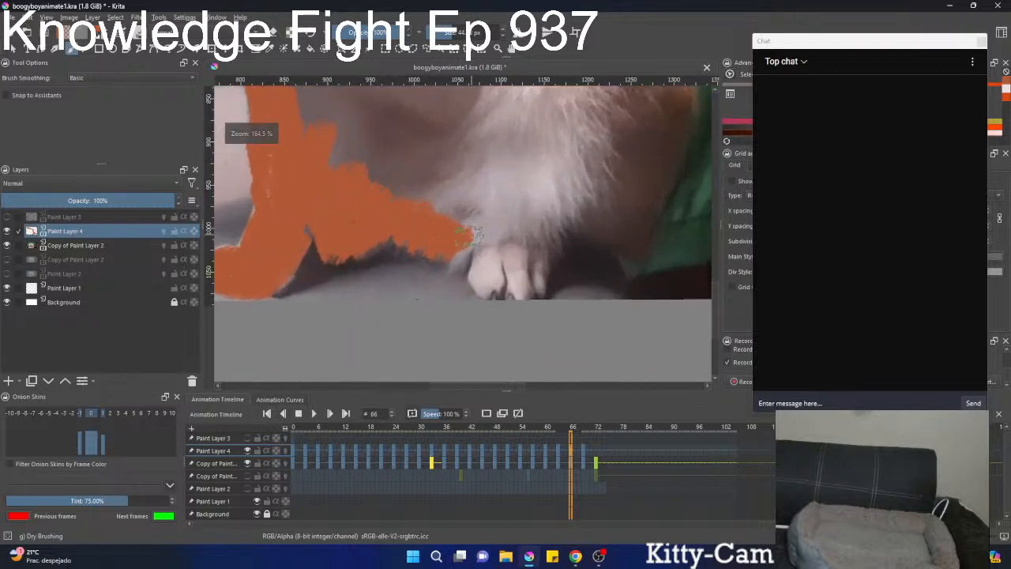
mouse_move(461, 239)
mouse_down()
mouse_move(488, 239)
mouse_move(484, 280)
mouse_move(500, 273)
mouse_move(510, 288)
mouse_move(520, 283)
mouse_move(533, 269)
mouse_move(521, 247)
mouse_up()
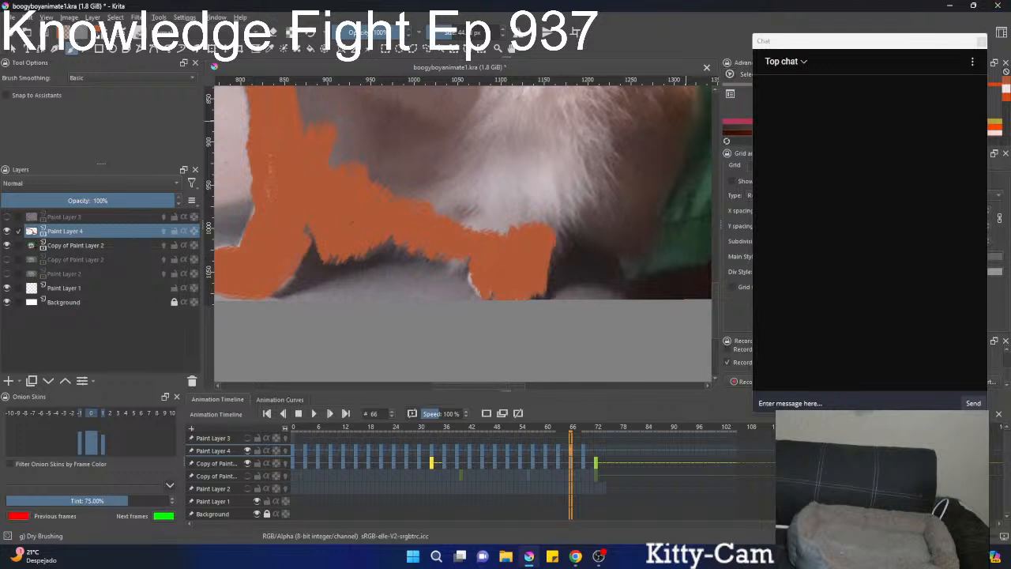
key(alt+Tab)
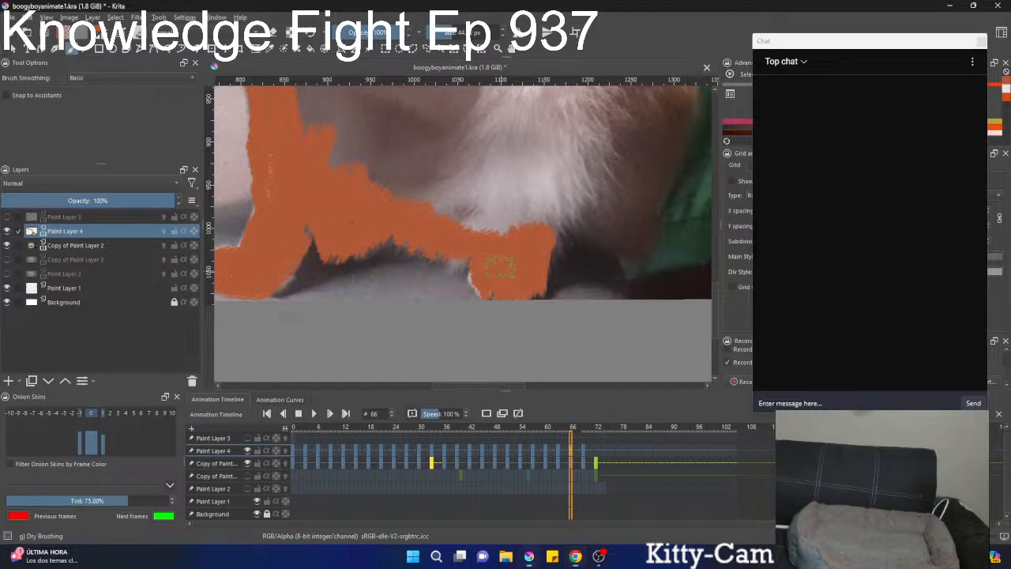
Paint the orange outline along the rump, back, neck, ear and face to the raised paw at frame 66.
mouse_move(500, 268)
mouse_down()
mouse_move(512, 219)
mouse_move(553, 223)
mouse_move(545, 237)
mouse_move(573, 207)
mouse_move(593, 231)
mouse_move(619, 240)
mouse_move(629, 229)
mouse_move(634, 238)
mouse_move(673, 123)
mouse_move(589, 239)
mouse_move(605, 217)
mouse_move(599, 247)
mouse_move(620, 203)
mouse_move(611, 113)
mouse_move(583, 270)
mouse_move(569, 135)
mouse_up()
drag(573, 178, 554, 303)
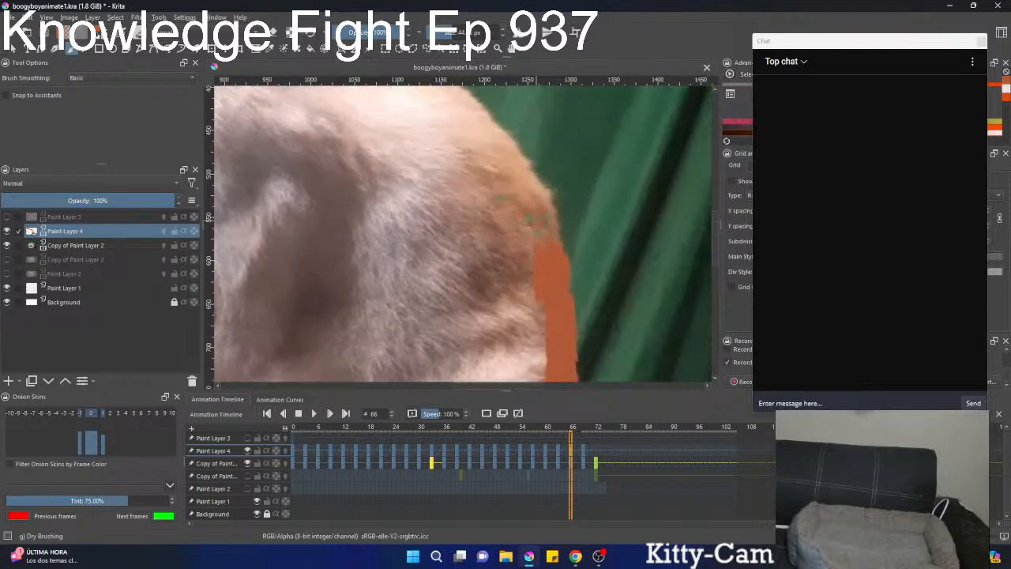
mouse_move(529, 219)
mouse_down()
mouse_move(540, 241)
mouse_move(530, 237)
mouse_move(549, 210)
mouse_move(487, 130)
mouse_move(558, 277)
mouse_move(533, 209)
mouse_move(544, 223)
mouse_move(452, 136)
mouse_move(420, 123)
mouse_up()
drag(485, 191, 564, 266)
mouse_move(511, 207)
mouse_down()
mouse_move(488, 189)
mouse_move(520, 202)
mouse_move(419, 167)
mouse_move(492, 202)
mouse_move(455, 201)
mouse_move(449, 175)
mouse_move(445, 186)
mouse_move(417, 181)
mouse_move(413, 194)
mouse_move(368, 187)
mouse_move(362, 200)
mouse_move(441, 198)
mouse_move(413, 235)
mouse_up()
mouse_move(385, 196)
mouse_down()
mouse_move(395, 167)
mouse_move(393, 180)
mouse_move(395, 167)
mouse_move(357, 192)
mouse_move(505, 139)
mouse_move(478, 134)
mouse_move(488, 146)
mouse_move(444, 157)
mouse_move(418, 185)
mouse_move(438, 157)
mouse_move(446, 154)
mouse_move(402, 203)
mouse_move(385, 200)
mouse_move(352, 277)
mouse_move(355, 308)
mouse_move(412, 211)
mouse_move(371, 225)
mouse_move(393, 210)
mouse_move(371, 231)
mouse_move(438, 240)
mouse_move(384, 249)
mouse_move(353, 287)
mouse_move(383, 250)
mouse_move(351, 284)
mouse_move(413, 268)
mouse_move(351, 280)
mouse_move(404, 275)
mouse_move(438, 288)
mouse_move(389, 245)
mouse_move(435, 259)
mouse_move(440, 243)
mouse_move(400, 173)
mouse_move(421, 217)
mouse_move(395, 206)
mouse_move(394, 221)
mouse_move(442, 271)
mouse_move(496, 290)
mouse_move(422, 268)
mouse_move(482, 272)
mouse_move(468, 294)
mouse_move(529, 292)
mouse_up()
drag(536, 253, 489, 179)
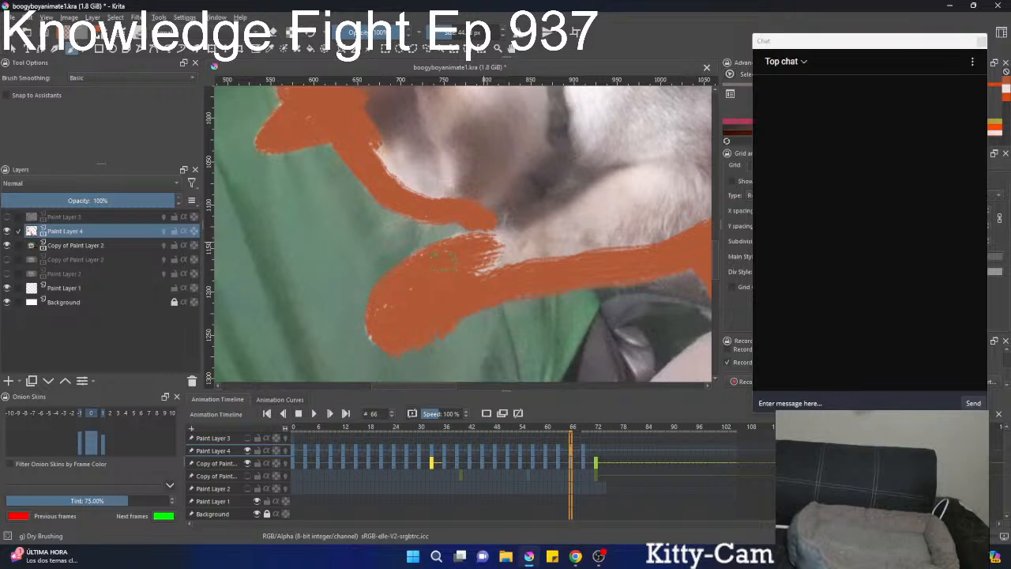
Join the chin outline to the raised foreleg with orange along the throat and chest at frame 66.
mouse_move(503, 235)
mouse_down()
mouse_move(496, 260)
mouse_move(553, 242)
mouse_move(510, 267)
mouse_up()
scroll(510, 267, up, 5)
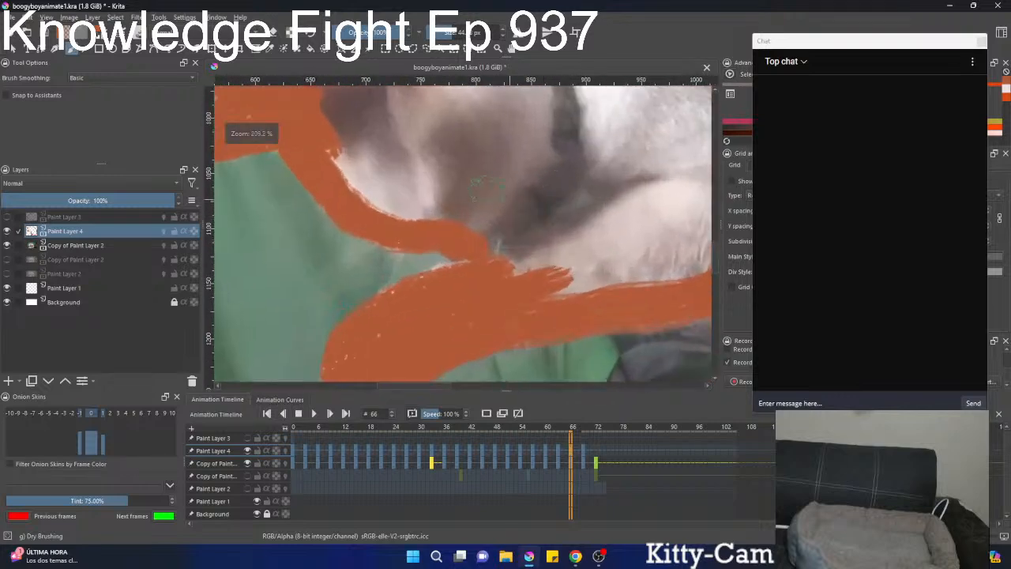
mouse_move(495, 231)
mouse_down()
mouse_move(574, 176)
mouse_move(627, 191)
mouse_move(600, 207)
mouse_move(629, 196)
mouse_move(616, 209)
mouse_move(496, 251)
mouse_move(552, 254)
mouse_move(531, 278)
mouse_move(569, 256)
mouse_move(590, 262)
mouse_move(570, 299)
mouse_up()
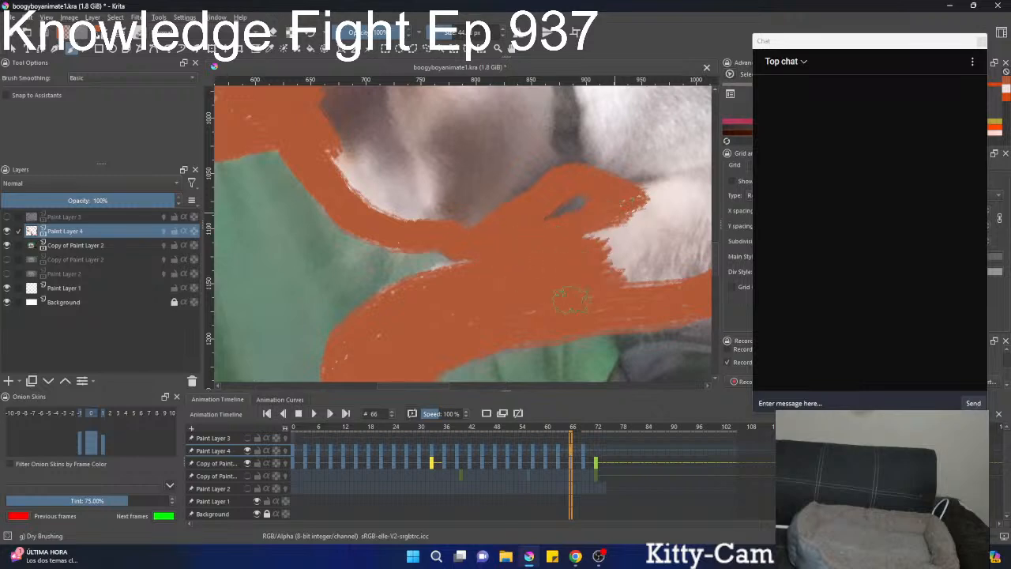
scroll(632, 273, down, 2)
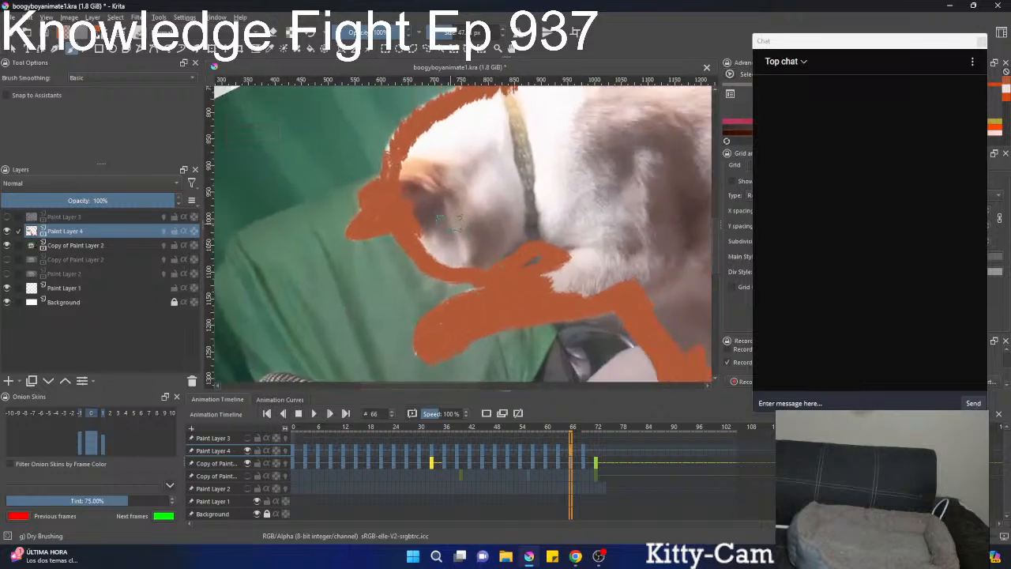
Fill the head, foreleg and body inside the outline with orange at frame 66, using a larger brush.
mouse_move(450, 223)
mouse_down()
mouse_move(428, 163)
mouse_move(408, 174)
mouse_move(412, 213)
mouse_move(426, 243)
mouse_move(420, 203)
mouse_move(450, 253)
mouse_up()
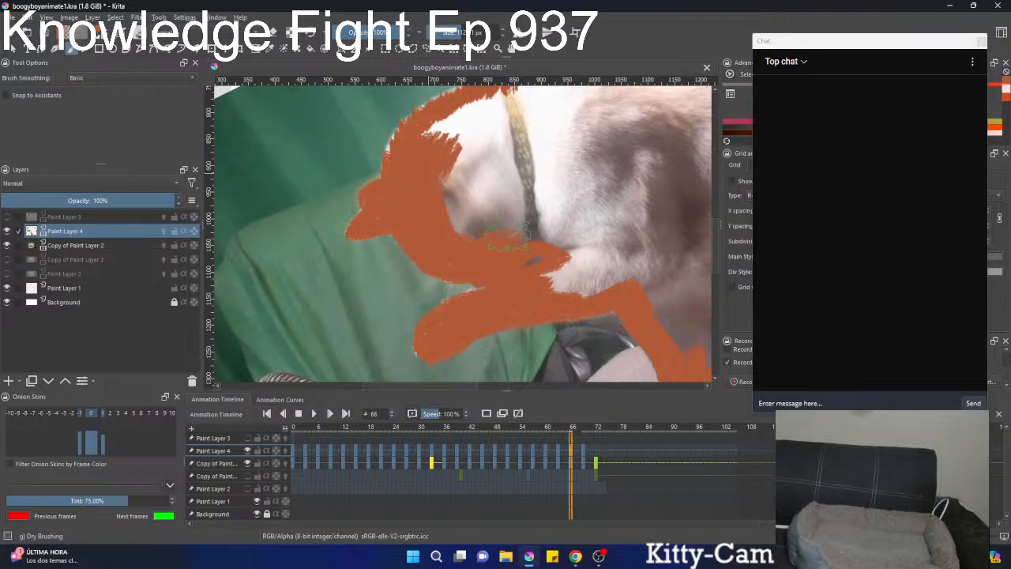
mouse_move(508, 241)
mouse_down()
mouse_move(510, 211)
mouse_move(514, 192)
mouse_move(459, 182)
mouse_move(475, 115)
mouse_move(445, 128)
mouse_up()
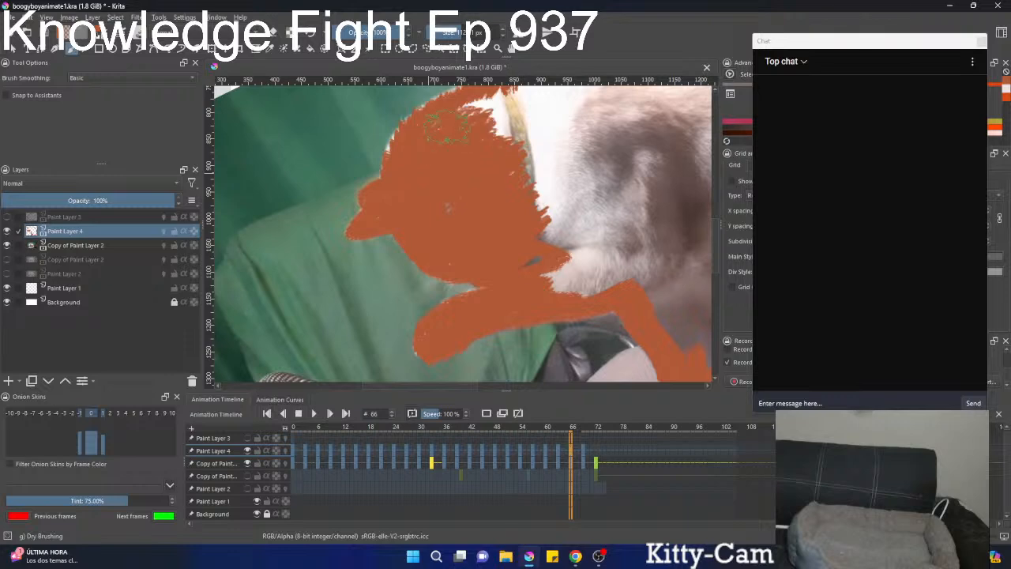
mouse_move(438, 216)
mouse_down()
mouse_move(480, 129)
mouse_move(505, 104)
mouse_move(541, 102)
mouse_up()
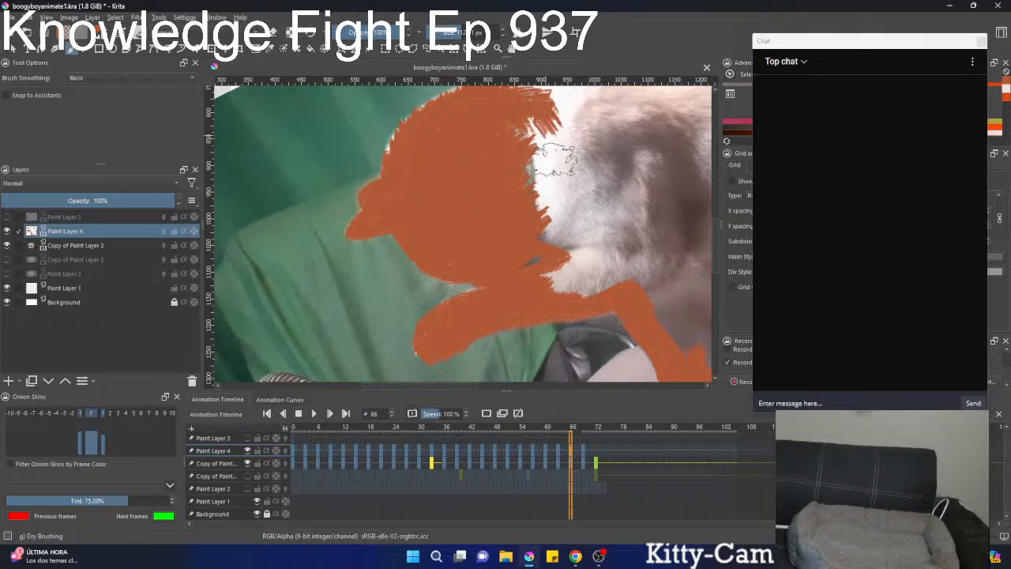
mouse_move(596, 211)
mouse_down()
mouse_move(516, 165)
mouse_move(542, 151)
mouse_move(479, 163)
mouse_move(526, 201)
mouse_move(557, 215)
mouse_move(590, 207)
mouse_move(619, 228)
mouse_up()
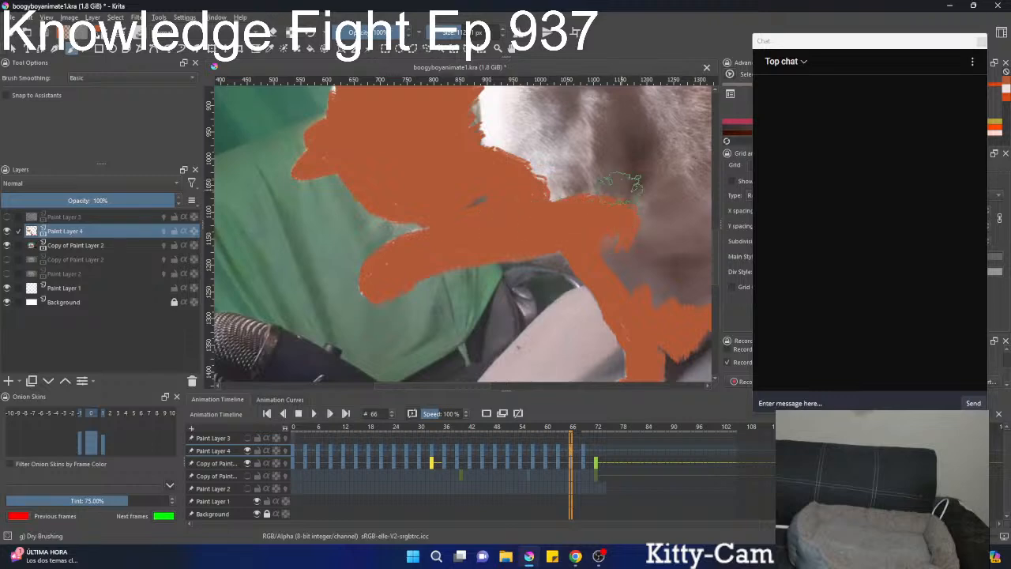
scroll(466, 251, down, 4)
mouse_move(466, 252)
mouse_down()
mouse_move(535, 221)
mouse_move(442, 259)
mouse_up()
mouse_move(483, 207)
mouse_down()
mouse_move(521, 211)
mouse_move(504, 231)
mouse_move(478, 215)
mouse_move(456, 199)
mouse_move(444, 161)
mouse_move(506, 148)
mouse_move(540, 158)
mouse_move(591, 241)
mouse_move(583, 259)
mouse_move(543, 274)
mouse_move(459, 197)
mouse_move(480, 190)
mouse_move(487, 168)
mouse_move(520, 178)
mouse_move(539, 209)
mouse_move(552, 192)
mouse_move(552, 241)
mouse_up()
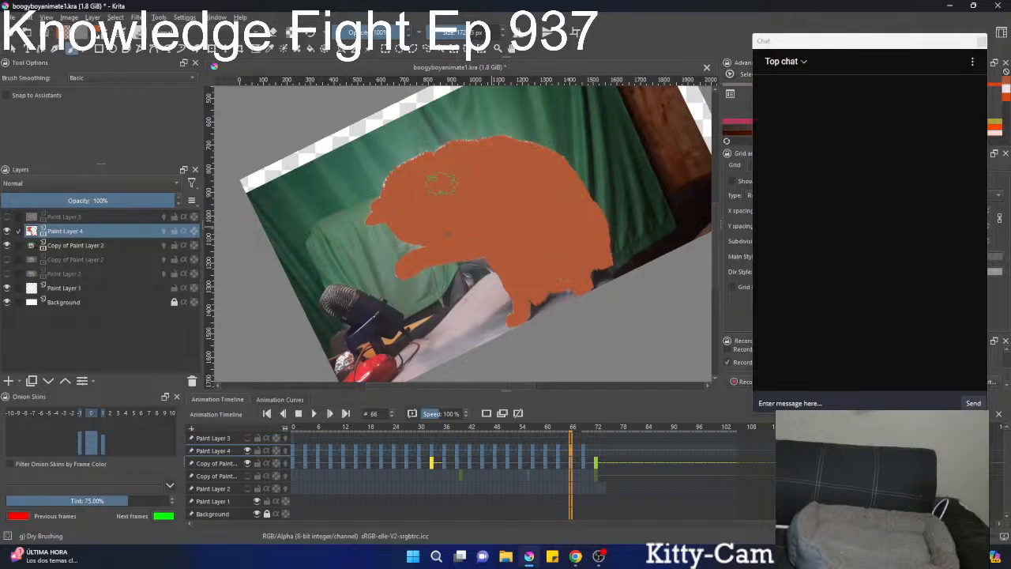
Go to frame 72 on Paint Layer 4 and paint the orange outline along the rump and back up to the collar.
click(596, 456)
drag(479, 229, 556, 270)
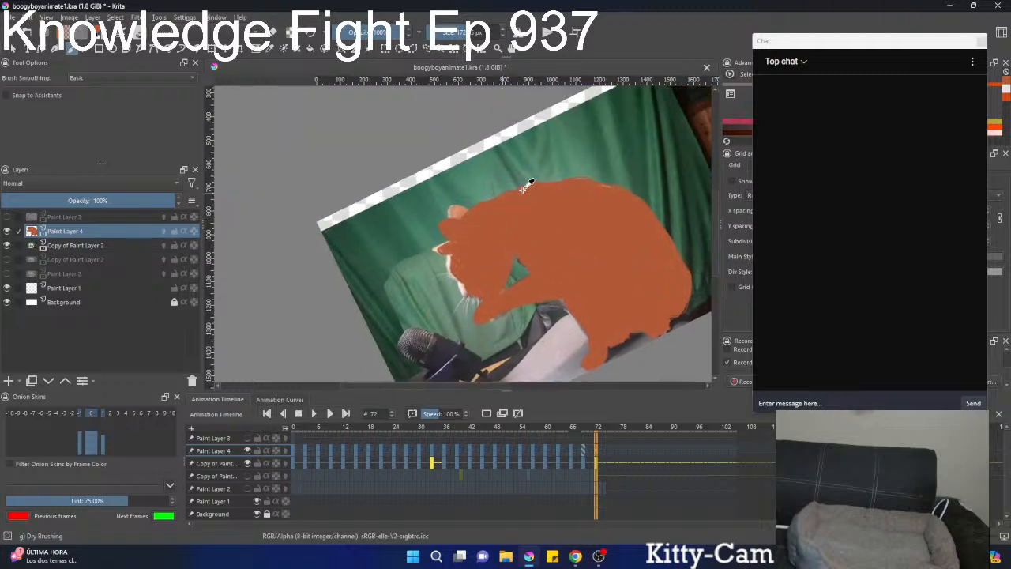
mouse_move(522, 190)
mouse_down()
mouse_move(575, 190)
mouse_move(512, 188)
mouse_up()
mouse_move(556, 222)
mouse_down()
mouse_move(566, 211)
mouse_move(597, 243)
mouse_move(566, 108)
mouse_move(479, 208)
mouse_up()
mouse_move(430, 259)
mouse_down()
mouse_move(392, 259)
mouse_move(584, 314)
mouse_up()
drag(523, 148, 562, 331)
mouse_move(459, 266)
mouse_down()
mouse_move(434, 264)
mouse_move(417, 226)
mouse_move(324, 204)
mouse_move(604, 304)
mouse_move(557, 304)
mouse_move(486, 267)
mouse_move(324, 241)
mouse_move(360, 229)
mouse_move(342, 251)
mouse_move(585, 192)
mouse_up()
mouse_move(517, 207)
mouse_down()
mouse_move(538, 182)
mouse_move(446, 221)
mouse_move(325, 215)
mouse_move(309, 239)
mouse_up()
drag(352, 227, 524, 174)
drag(505, 177, 439, 188)
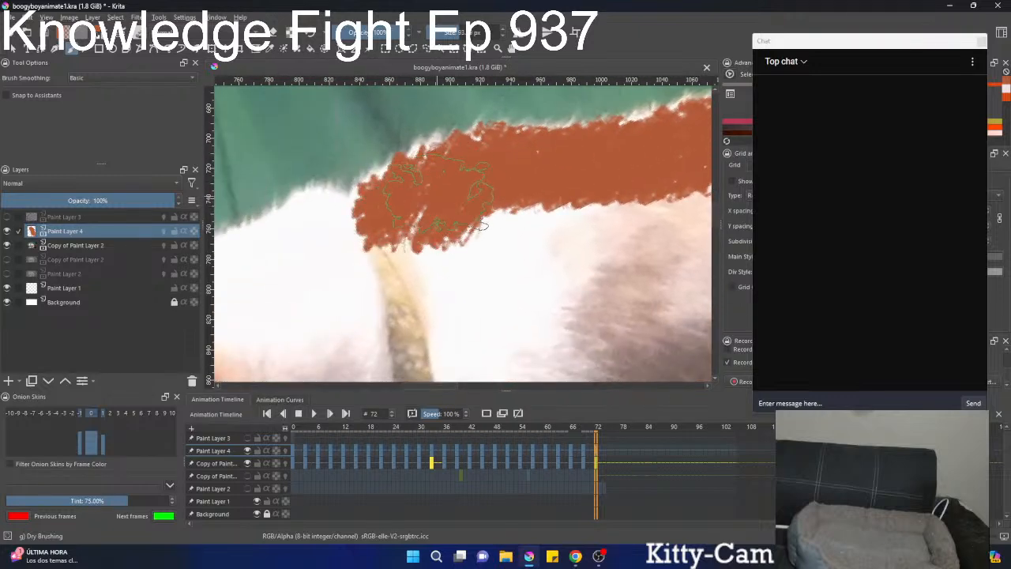
Paint the orange outline along the neck, ears and front of the face at frame 72.
mouse_move(340, 249)
mouse_down()
mouse_move(459, 168)
mouse_move(459, 147)
mouse_move(452, 152)
mouse_move(478, 157)
mouse_move(513, 133)
mouse_up()
mouse_move(359, 186)
mouse_down()
mouse_move(453, 203)
mouse_move(521, 175)
mouse_move(351, 253)
mouse_move(339, 251)
mouse_move(473, 231)
mouse_move(486, 249)
mouse_move(312, 170)
mouse_move(401, 240)
mouse_move(433, 304)
mouse_up()
drag(421, 225, 439, 117)
drag(414, 172, 385, 270)
mouse_move(374, 265)
mouse_down()
mouse_move(424, 198)
mouse_move(473, 194)
mouse_move(480, 183)
mouse_move(390, 209)
mouse_move(347, 237)
mouse_move(379, 214)
mouse_move(399, 213)
mouse_move(356, 225)
mouse_move(395, 229)
mouse_move(348, 225)
mouse_move(439, 237)
mouse_move(439, 304)
mouse_up()
mouse_move(431, 240)
mouse_down()
mouse_move(409, 165)
mouse_move(411, 260)
mouse_move(432, 316)
mouse_move(364, 189)
mouse_move(450, 348)
mouse_move(407, 268)
mouse_move(399, 202)
mouse_move(371, 162)
mouse_move(420, 212)
mouse_up()
drag(423, 228, 375, 155)
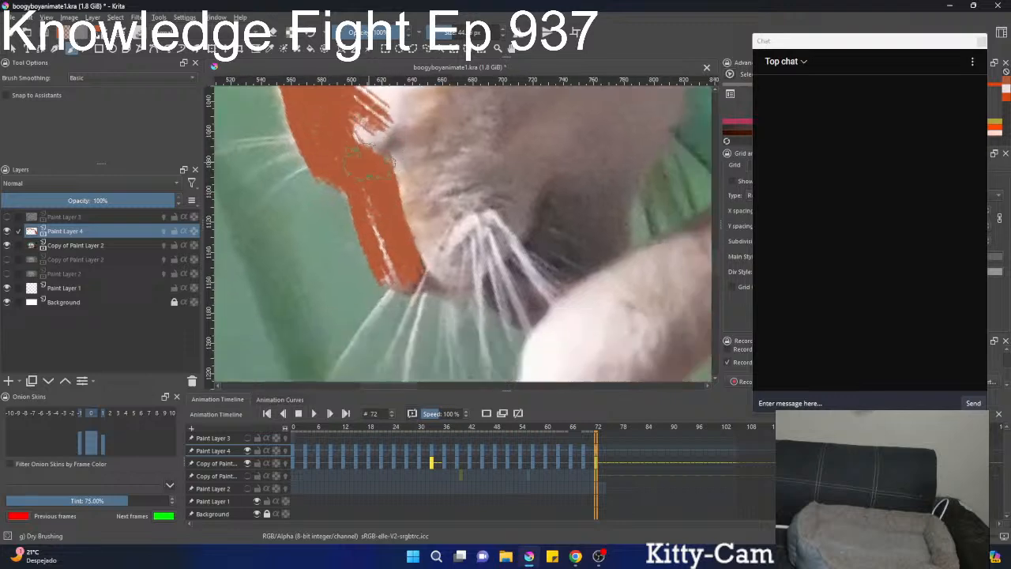
Paint the muzzle edge, chin and raised paw orange at frame 72.
mouse_move(383, 201)
mouse_down()
mouse_move(404, 266)
mouse_move(462, 281)
mouse_move(517, 207)
mouse_up()
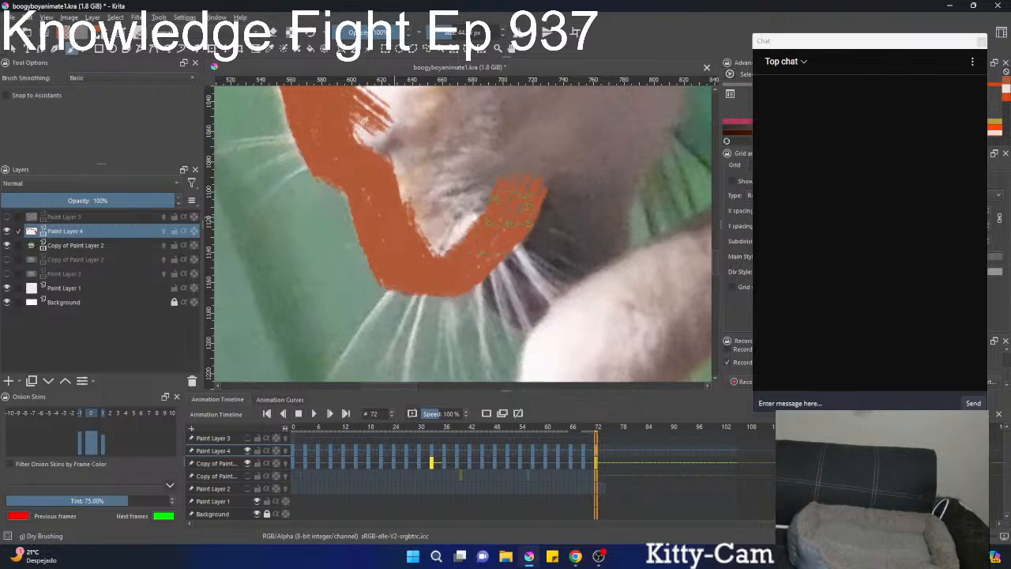
mouse_move(508, 251)
mouse_down()
mouse_move(436, 174)
mouse_move(419, 273)
mouse_move(450, 292)
mouse_move(472, 289)
mouse_move(491, 240)
mouse_up()
scroll(439, 172, down, 4)
scroll(424, 240, up, 3)
mouse_move(468, 197)
mouse_down()
mouse_move(451, 100)
mouse_move(440, 217)
mouse_move(420, 264)
mouse_move(439, 281)
mouse_move(476, 273)
mouse_move(620, 180)
mouse_move(447, 255)
mouse_up()
drag(514, 190, 431, 192)
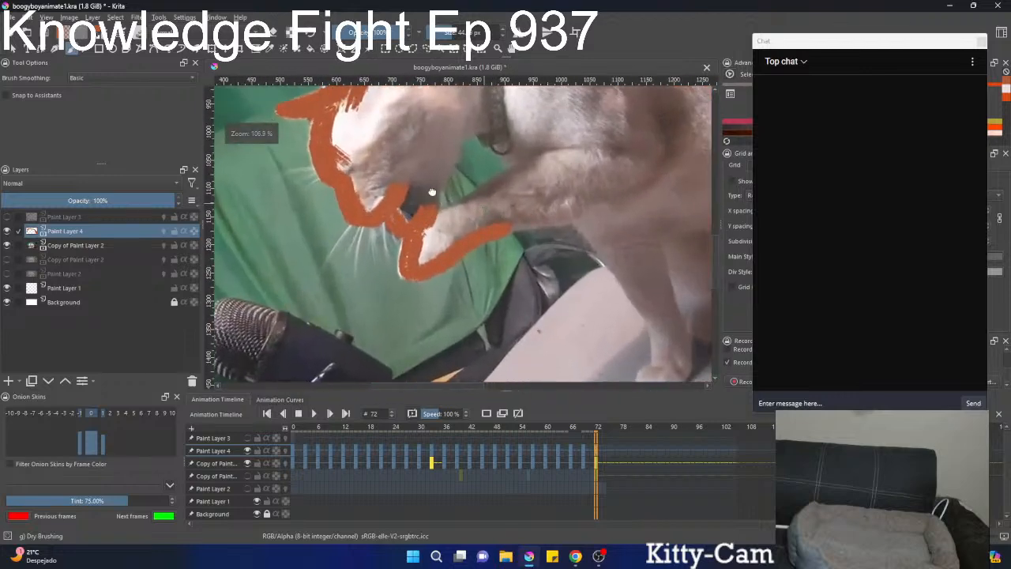
mouse_move(504, 210)
mouse_down()
mouse_move(393, 176)
mouse_move(466, 146)
mouse_up()
Paint the underside of the foreleg, chest edge, standing front leg and its paw orange at frame 72.
drag(379, 171, 390, 175)
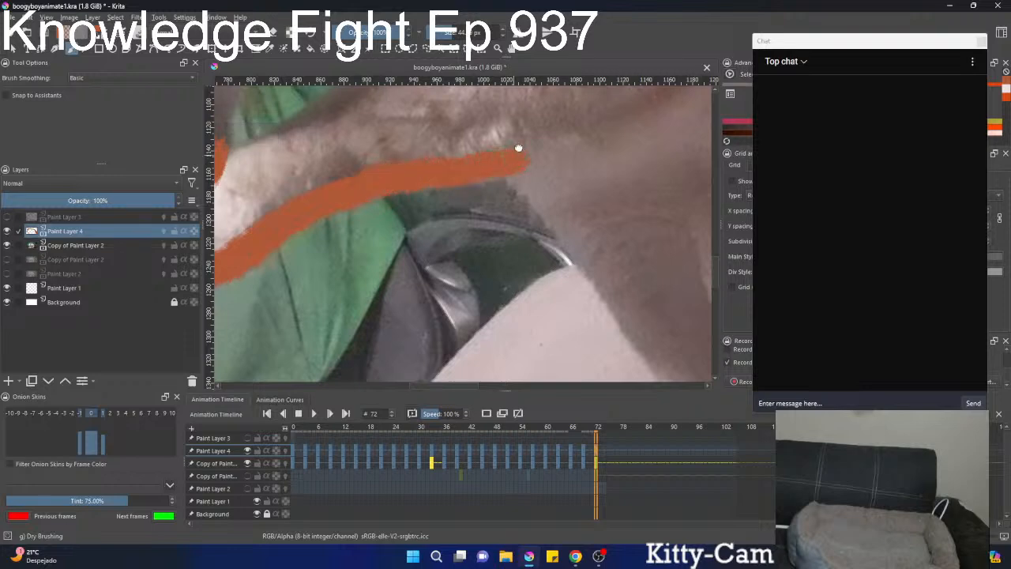
drag(518, 148, 459, 116)
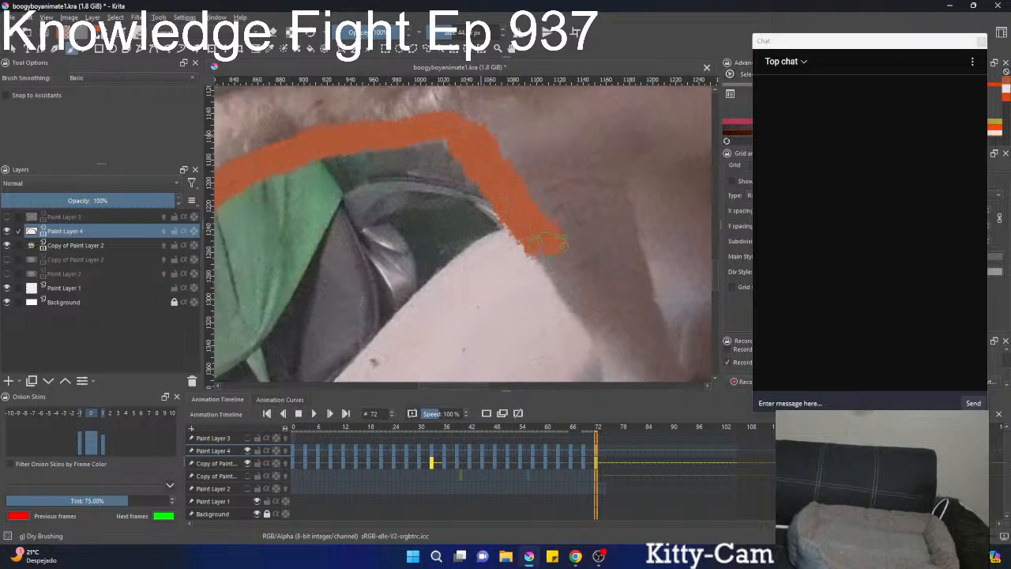
drag(548, 242, 447, 174)
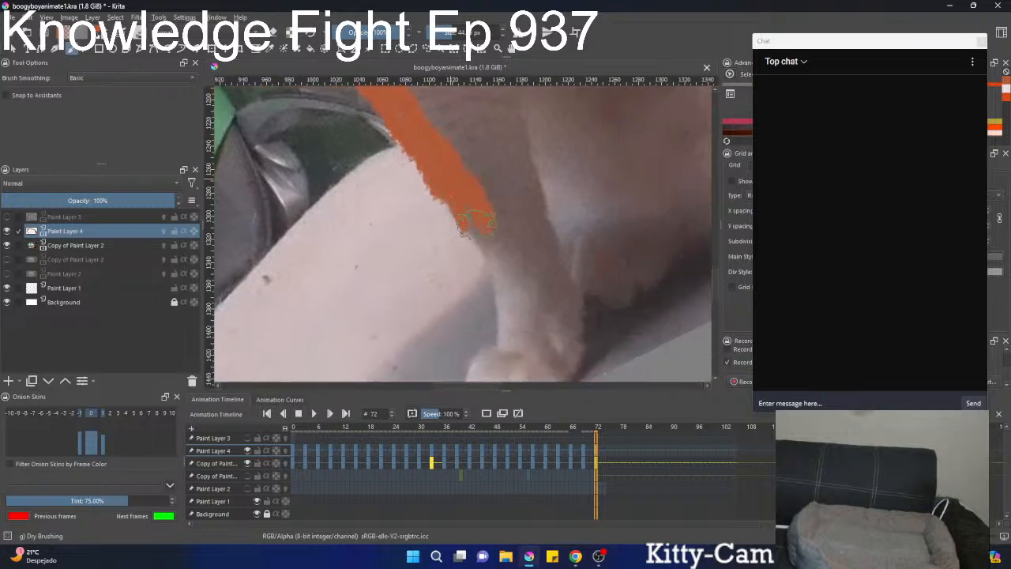
mouse_move(505, 267)
mouse_down()
mouse_move(454, 178)
mouse_move(466, 274)
mouse_move(427, 309)
mouse_move(509, 286)
mouse_move(513, 254)
mouse_up()
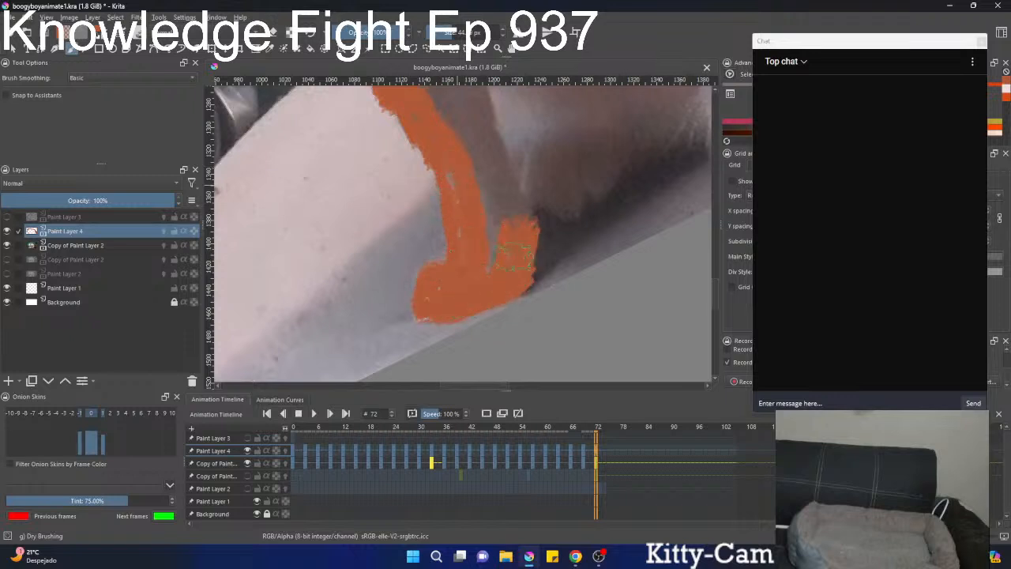
drag(513, 206, 424, 313)
mouse_move(459, 252)
mouse_down()
mouse_move(452, 222)
mouse_move(442, 241)
mouse_move(447, 231)
mouse_move(461, 265)
mouse_up()
mouse_move(417, 338)
mouse_down()
mouse_move(430, 197)
mouse_move(452, 136)
mouse_move(412, 168)
mouse_up()
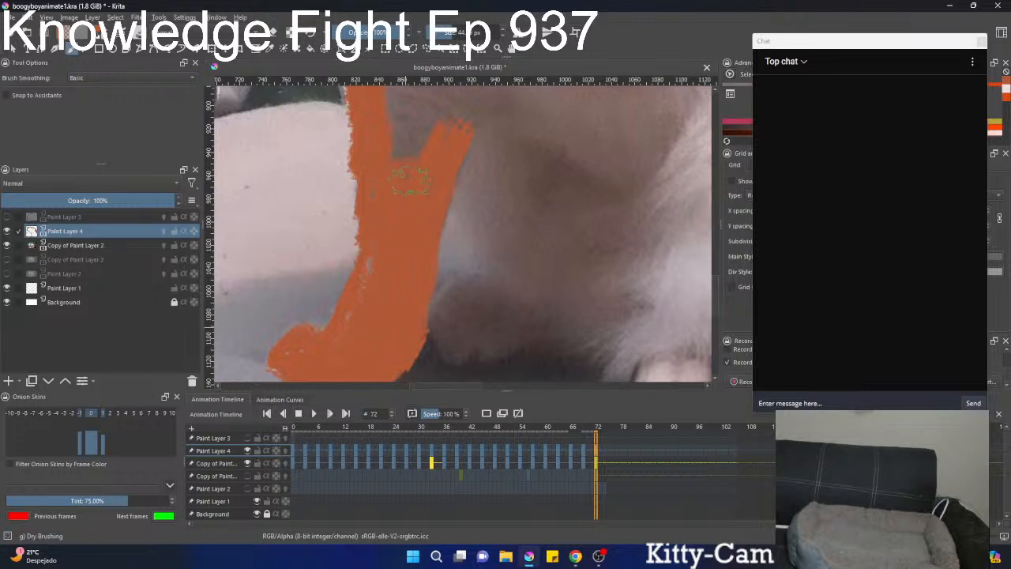
Paint the second front paw, belly edge, hind paws and lower rump outline orange at frame 72.
mouse_move(476, 198)
mouse_down()
mouse_move(499, 264)
mouse_move(485, 300)
mouse_move(452, 316)
mouse_move(464, 349)
mouse_move(525, 316)
mouse_move(457, 347)
mouse_move(484, 299)
mouse_up()
scroll(492, 271, down, 4)
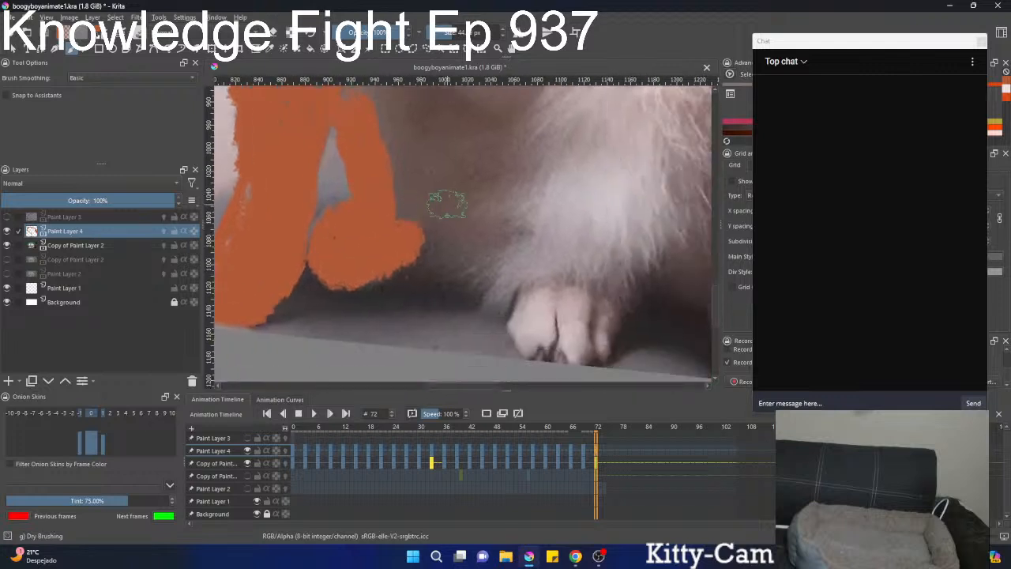
drag(442, 234, 487, 272)
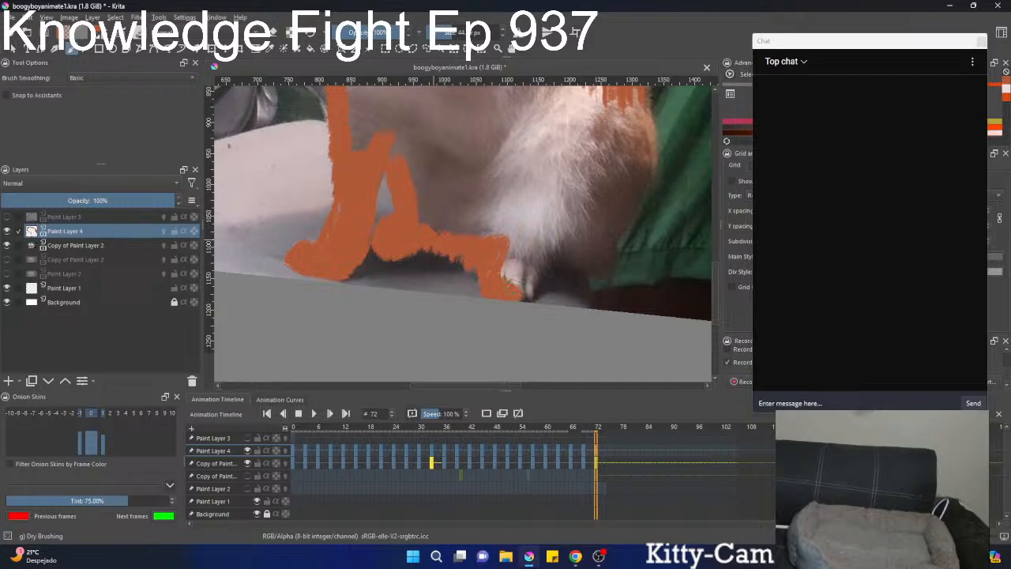
mouse_move(506, 275)
mouse_down()
mouse_move(537, 231)
mouse_move(559, 222)
mouse_move(564, 256)
mouse_move(623, 199)
mouse_move(616, 225)
mouse_move(643, 162)
mouse_move(641, 119)
mouse_move(441, 246)
mouse_move(458, 207)
mouse_move(467, 241)
mouse_up()
scroll(506, 225, down, 5)
scroll(505, 225, up, 4)
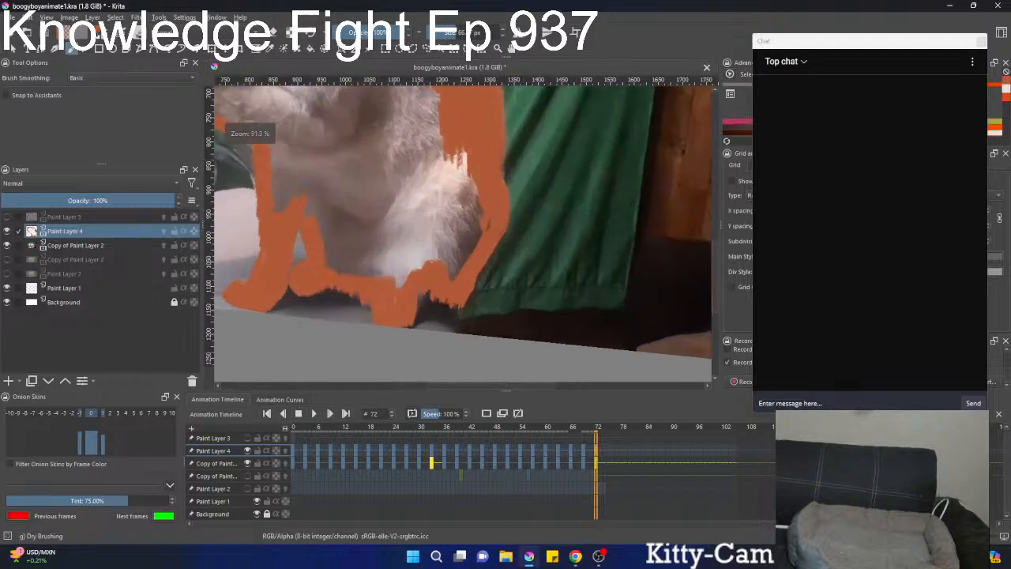
Fill the cat's body interior and legs solid orange at frame 72.
mouse_move(490, 172)
mouse_down()
mouse_move(495, 213)
mouse_move(461, 262)
mouse_move(482, 215)
mouse_move(451, 282)
mouse_move(469, 146)
mouse_move(441, 184)
mouse_move(426, 264)
mouse_move(332, 237)
mouse_move(395, 225)
mouse_move(435, 199)
mouse_up()
scroll(435, 198, down, 5)
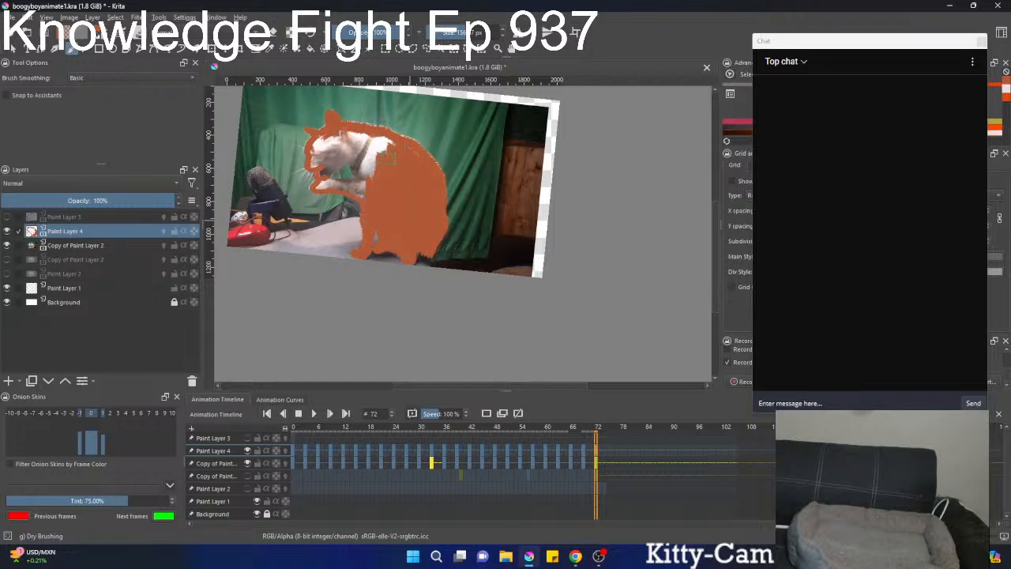
scroll(376, 144, up, 5)
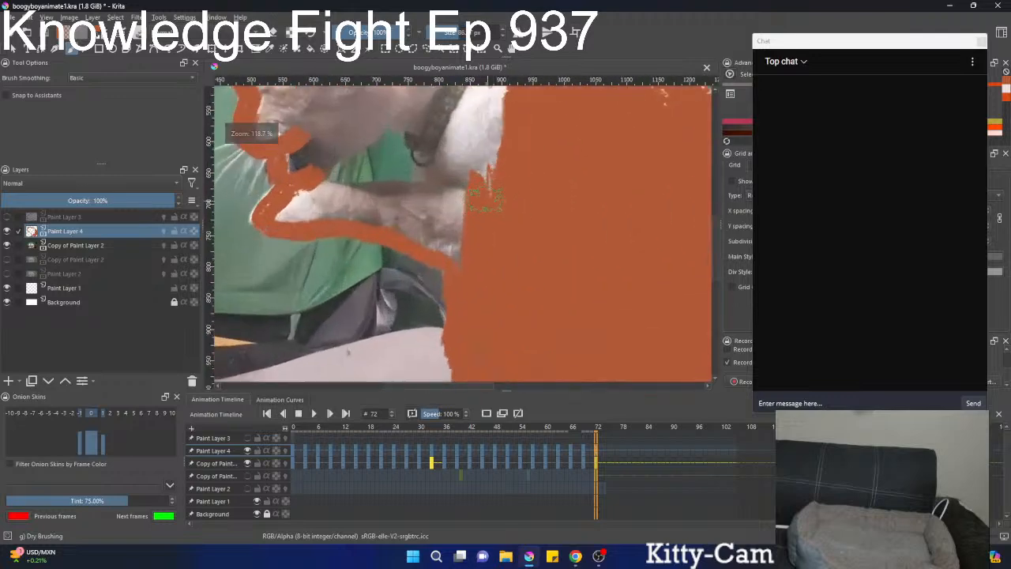
Fill the raised foreleg and the chest fur beside it orange at frame 72.
drag(307, 190, 356, 186)
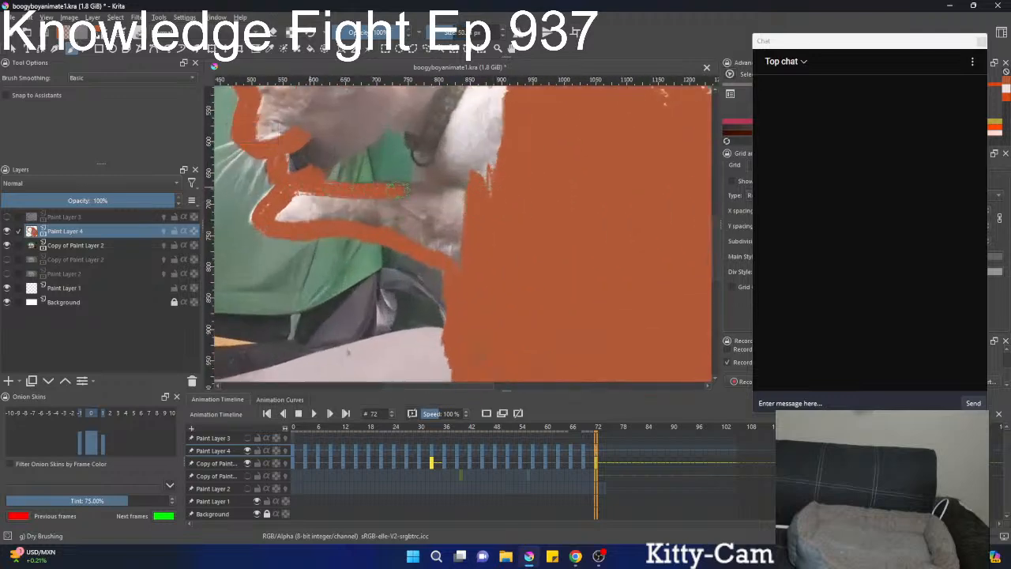
mouse_move(427, 164)
mouse_down()
mouse_move(447, 155)
mouse_move(478, 172)
mouse_up()
mouse_move(317, 207)
mouse_down()
mouse_move(281, 211)
mouse_move(340, 205)
mouse_move(422, 225)
mouse_move(446, 236)
mouse_move(458, 260)
mouse_up()
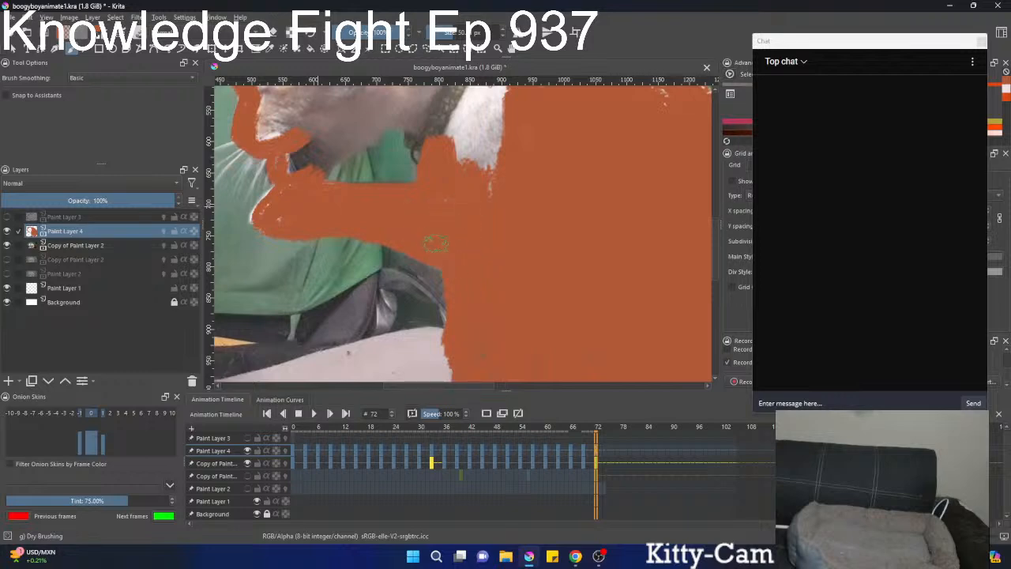
mouse_move(490, 151)
mouse_down()
mouse_move(488, 221)
mouse_move(476, 153)
mouse_move(464, 162)
mouse_up()
Fill the neck, collar, jaw and face orange at frame 72, leaving the opening between head and foreleg clear.
drag(462, 163, 420, 273)
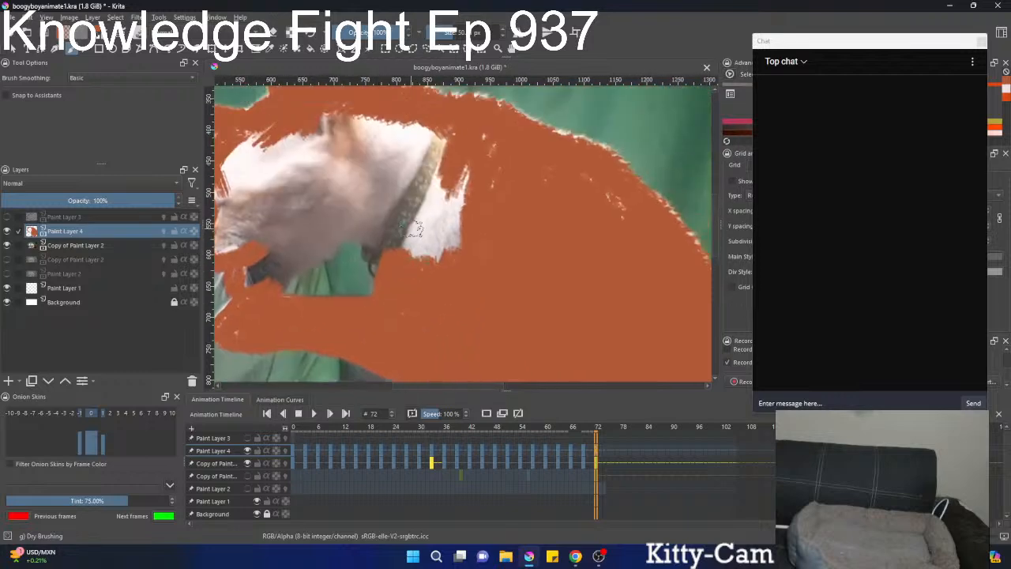
mouse_move(417, 227)
mouse_down()
mouse_move(426, 181)
mouse_move(450, 245)
mouse_move(416, 234)
mouse_up()
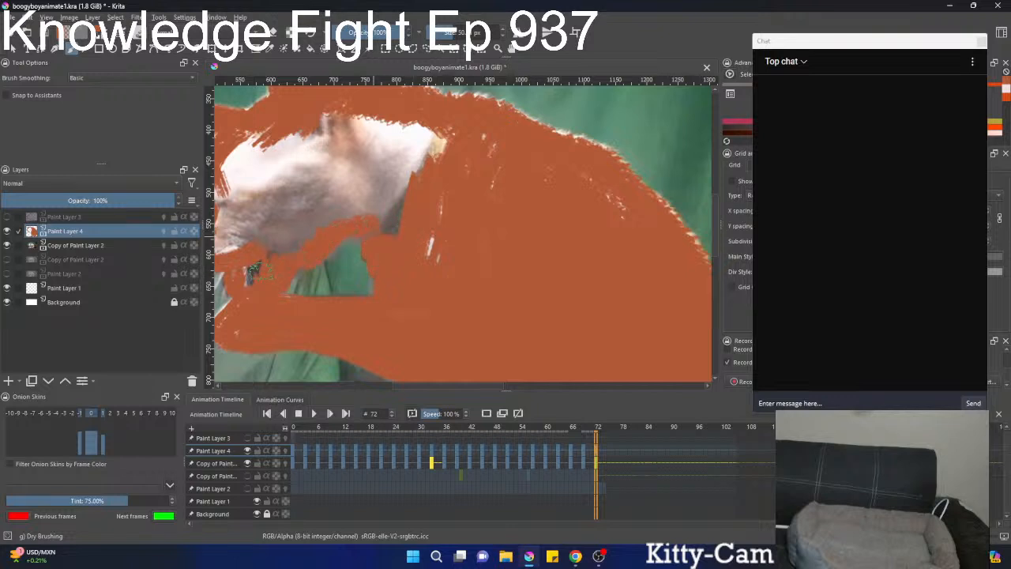
drag(260, 271, 357, 268)
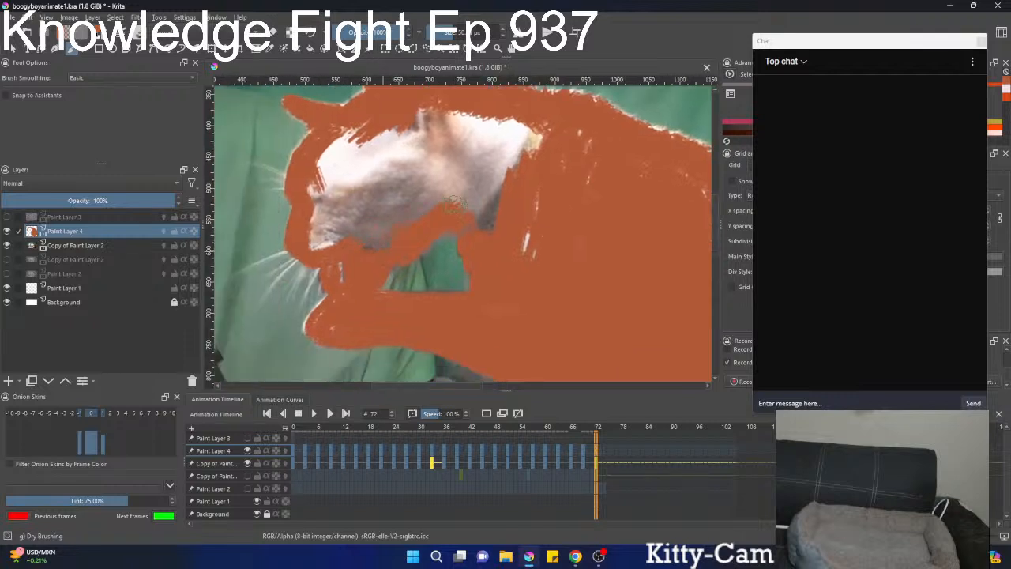
mouse_move(454, 204)
mouse_down()
mouse_move(482, 220)
mouse_move(515, 154)
mouse_up()
mouse_move(404, 185)
mouse_down()
mouse_move(438, 186)
mouse_move(370, 235)
mouse_move(315, 237)
mouse_move(379, 134)
mouse_move(442, 158)
mouse_move(529, 126)
mouse_move(497, 229)
mouse_move(585, 140)
mouse_up()
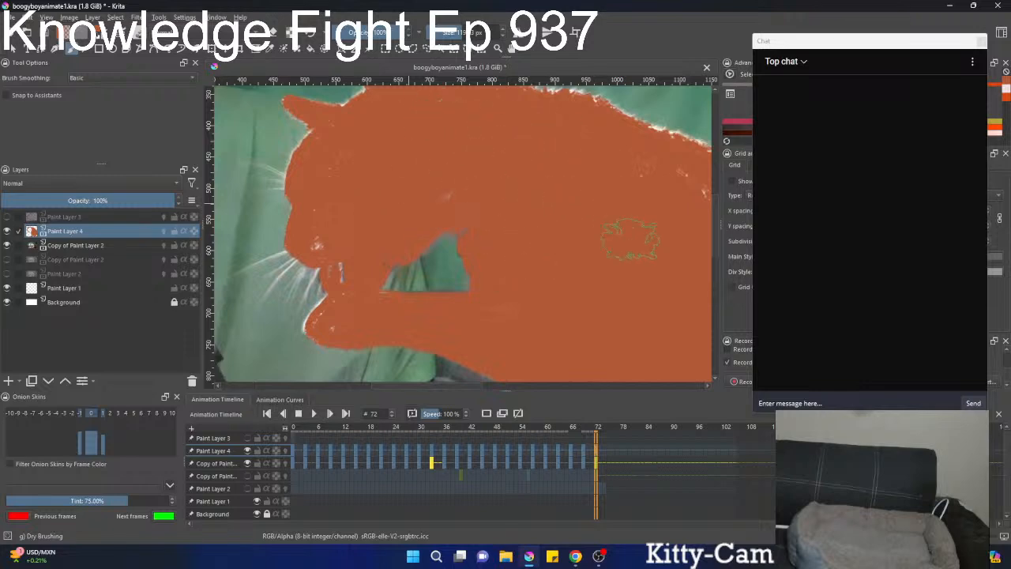
scroll(513, 229, down, 3)
scroll(434, 203, up, 2)
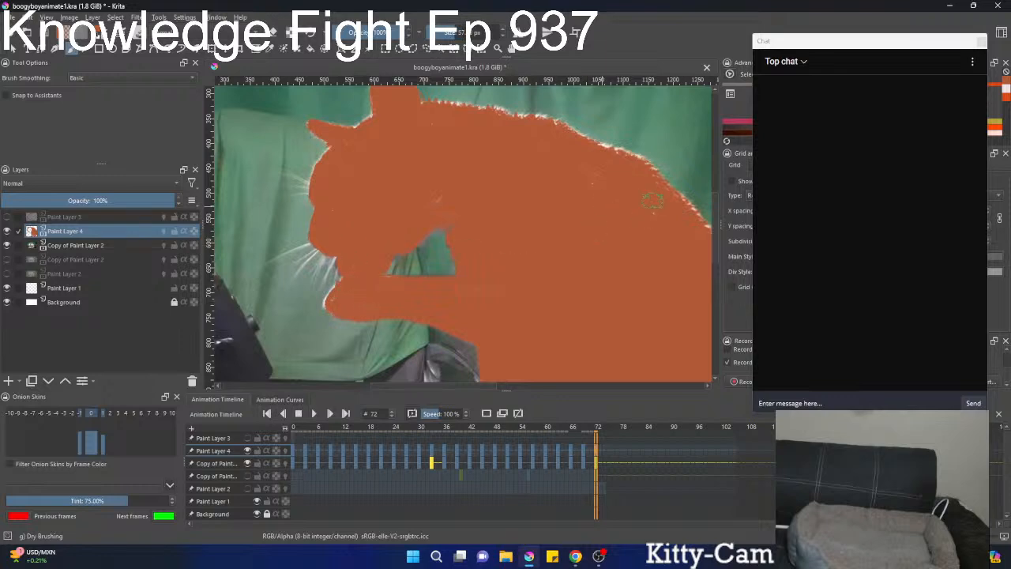
scroll(652, 201, down, 7)
scroll(581, 186, up, 2)
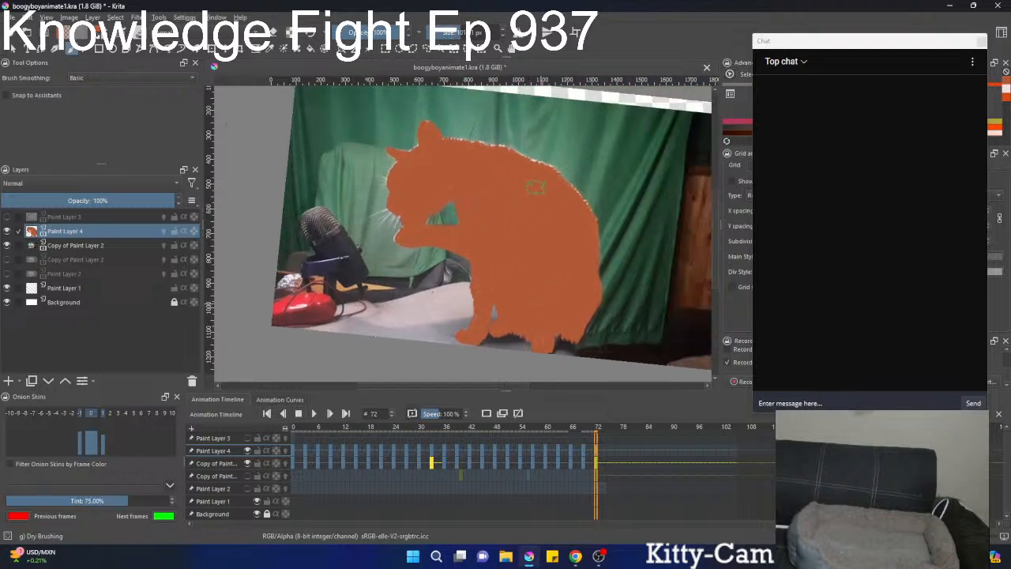
Hide the footage layer Copy of Paint Layer 2 and set the animation's end time to frame 74.
scroll(557, 196, down, 3)
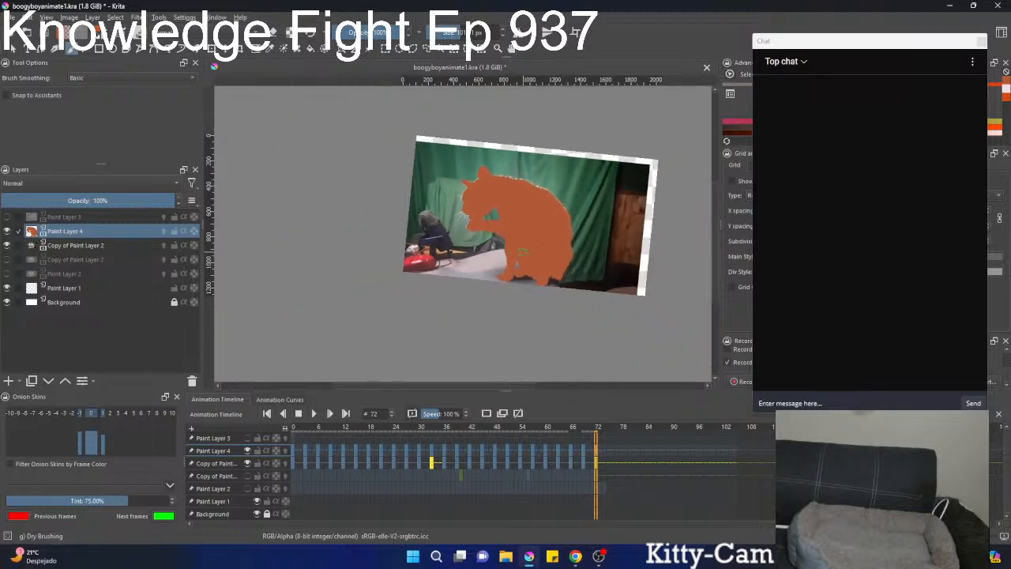
click(6, 246)
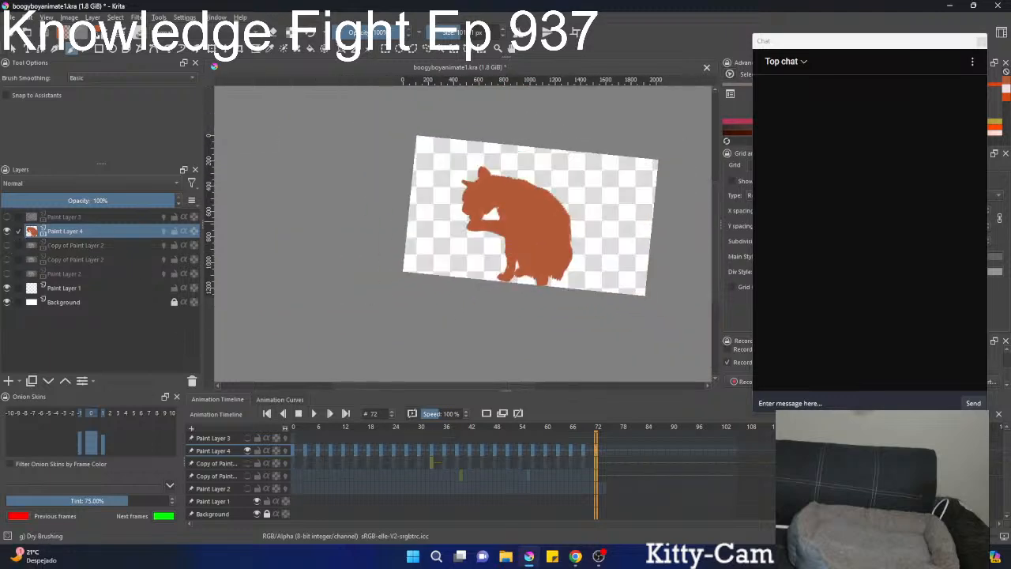
mouse_move(605, 453)
mouse_down()
mouse_move(239, 461)
mouse_move(320, 455)
mouse_move(293, 446)
mouse_up()
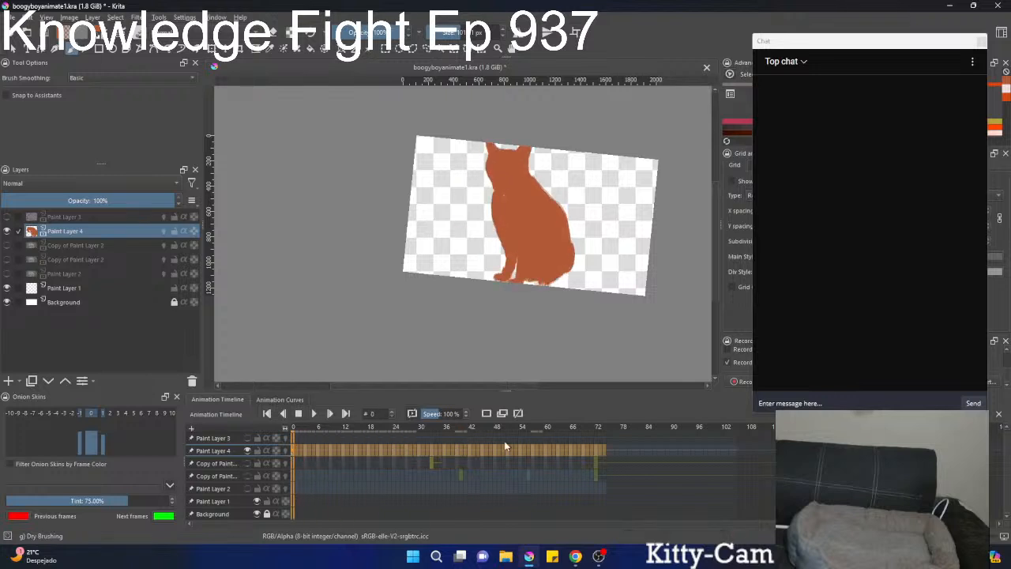
click(606, 457)
right_click(606, 456)
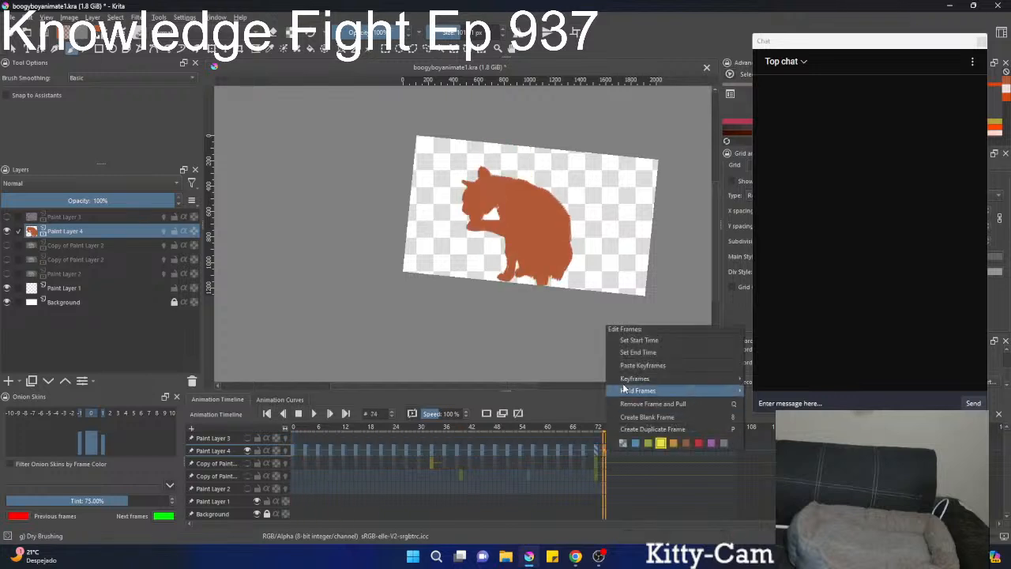
click(636, 352)
Play back the silhouette animation over the extended range, then stop it.
click(314, 414)
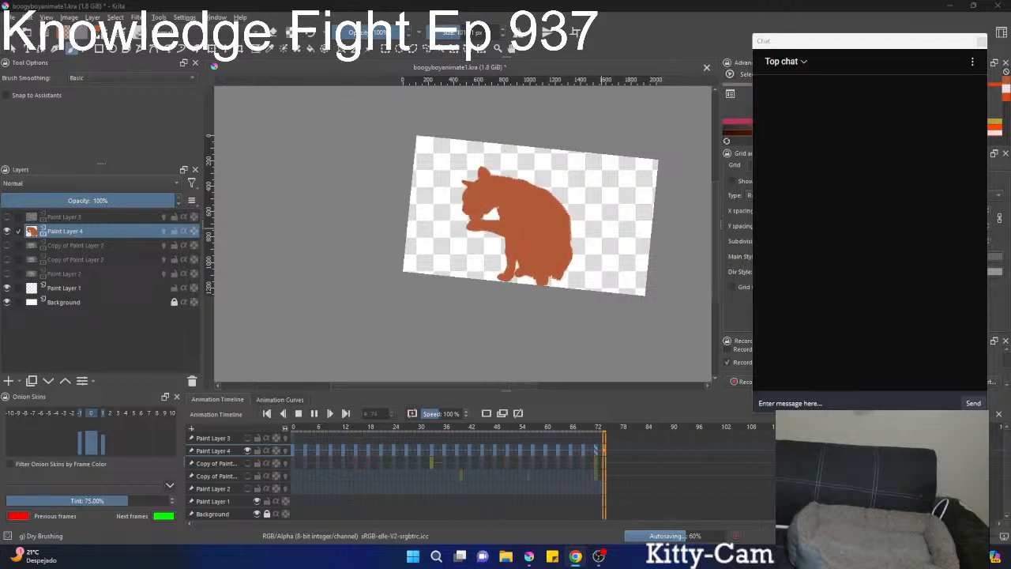
scroll(548, 247, down, 2)
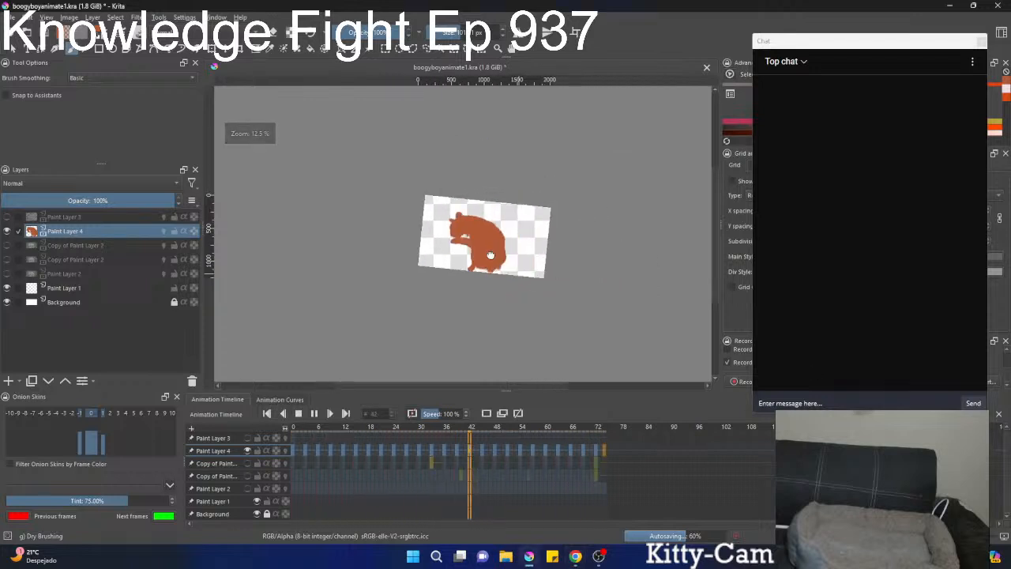
scroll(548, 248, up, 3)
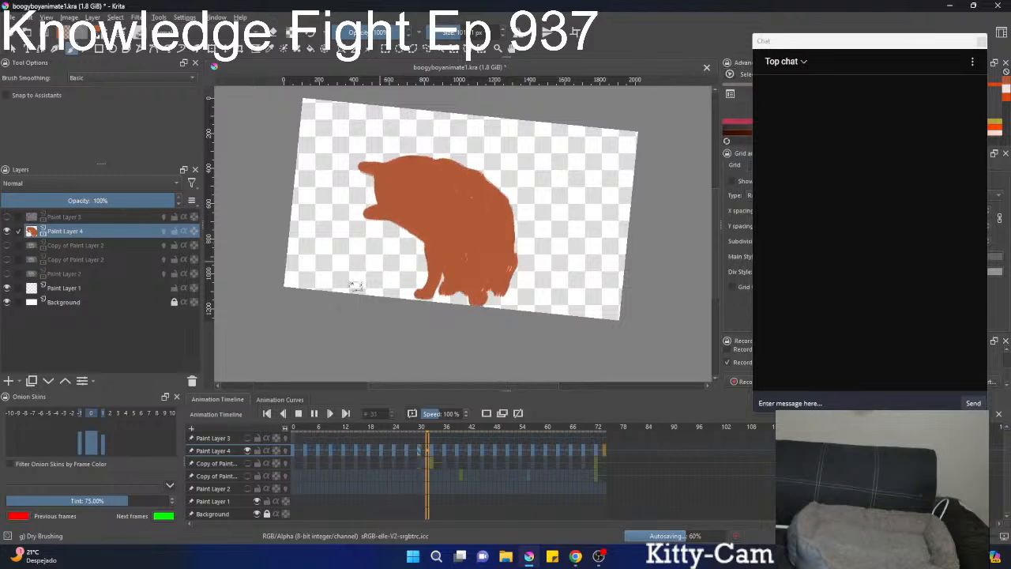
click(301, 418)
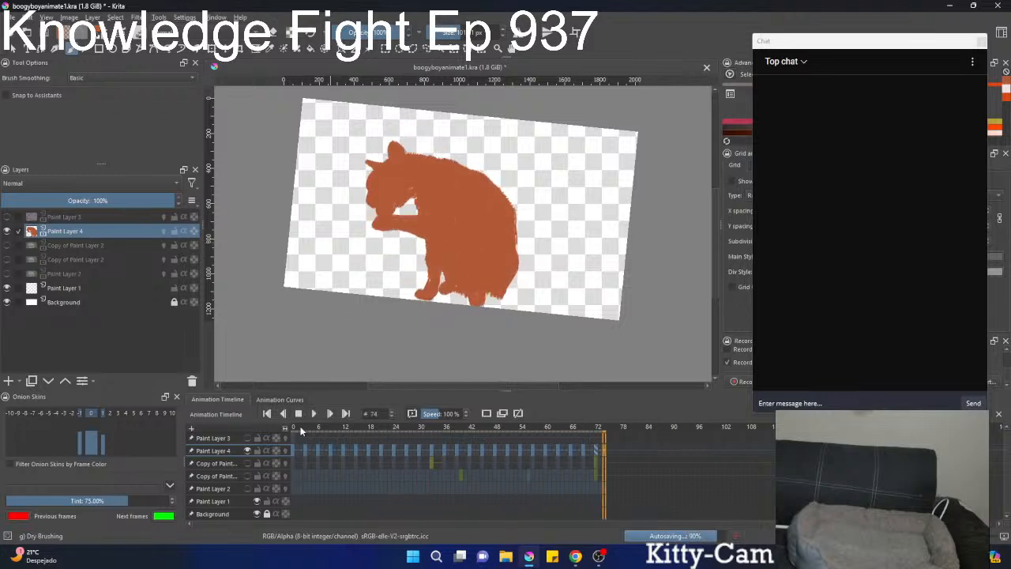
Return to frame 72 and paint over the unpainted specks around the head, foreleg and body in orange.
scroll(409, 242, up, 5)
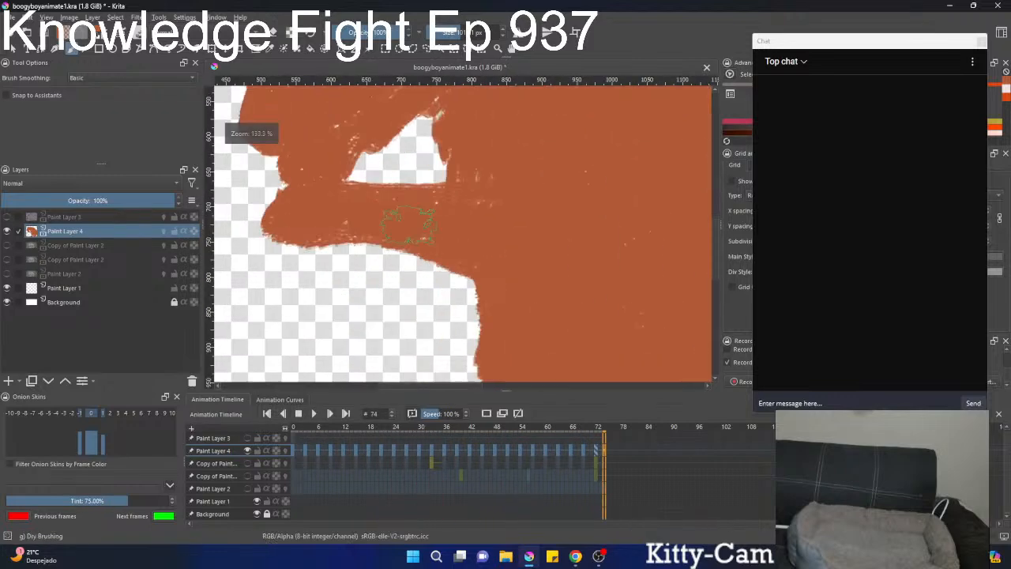
scroll(410, 241, down, 5)
key(Left)
key(Left)
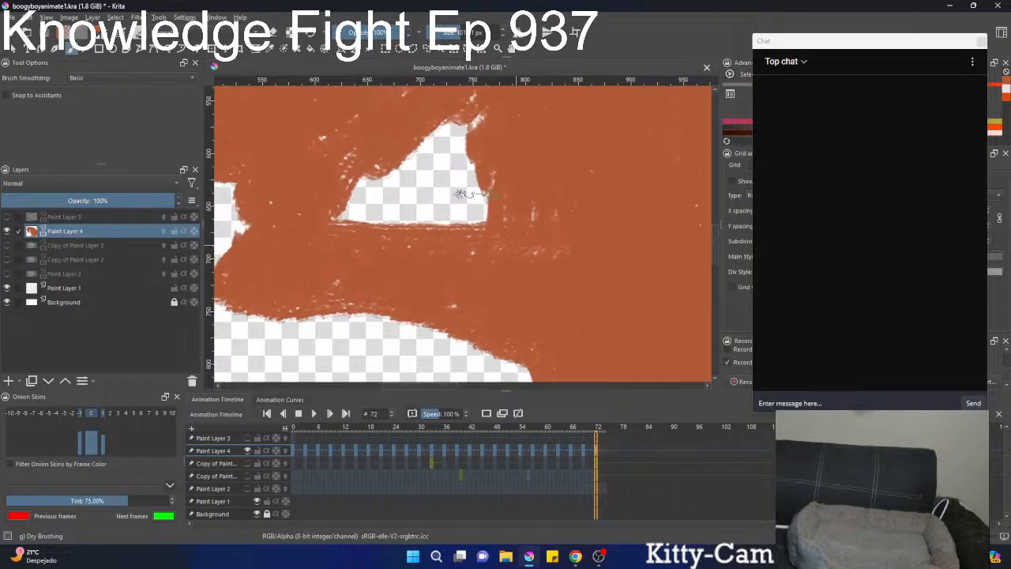
drag(450, 156, 422, 262)
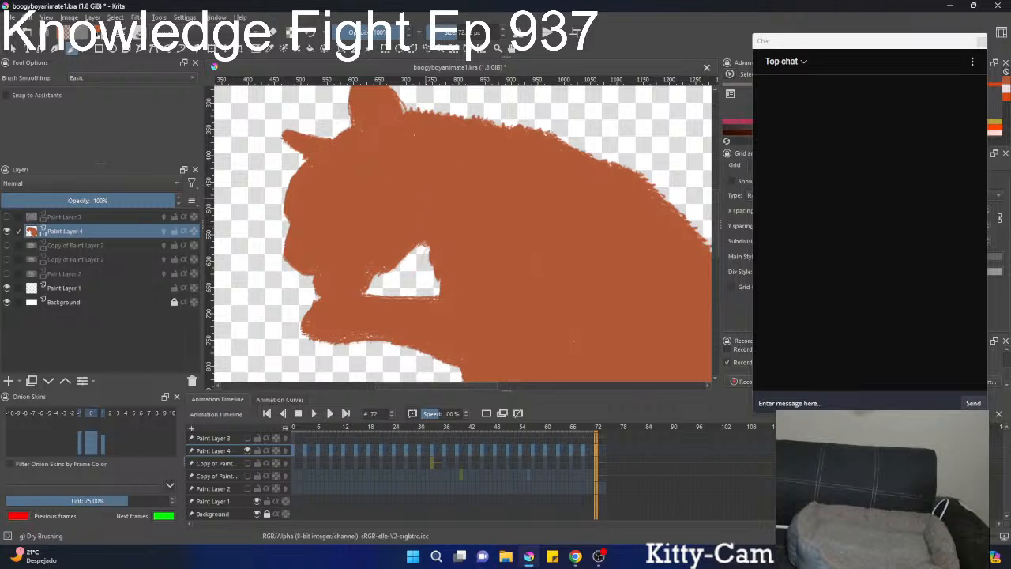
Replay the whole animation to check the touched-up frame 72, then stop playback.
scroll(427, 241, down, 3)
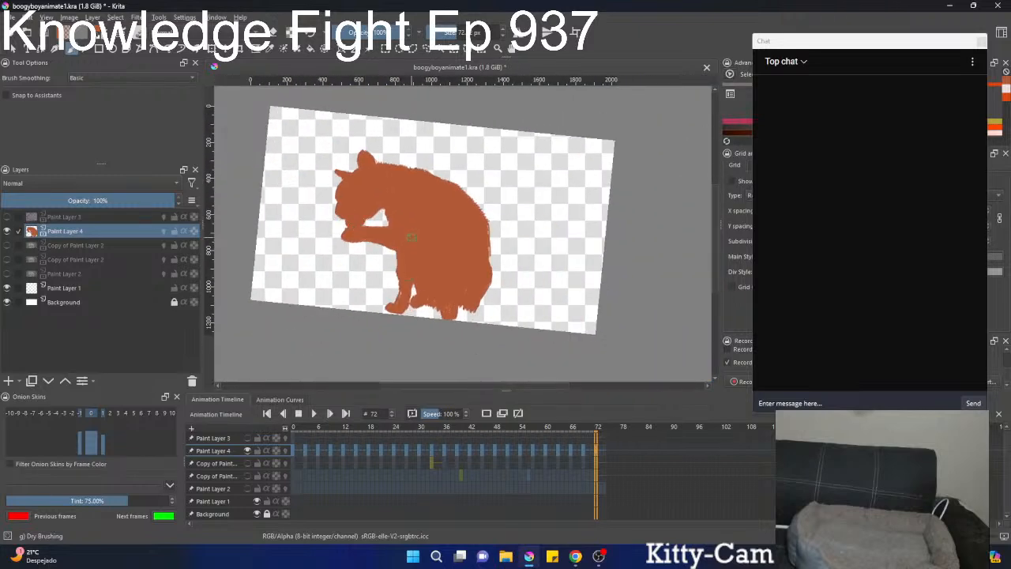
click(313, 413)
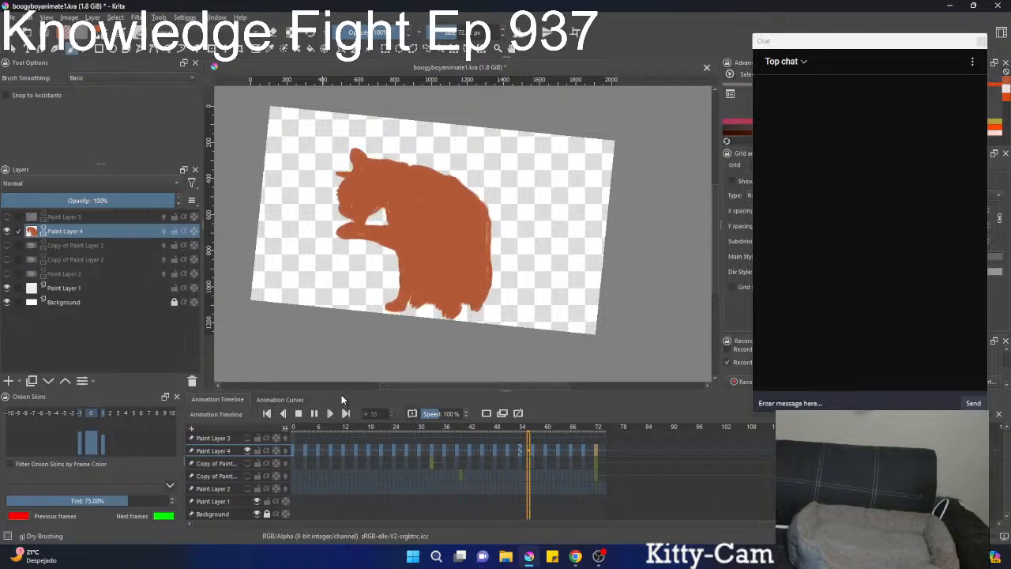
click(298, 415)
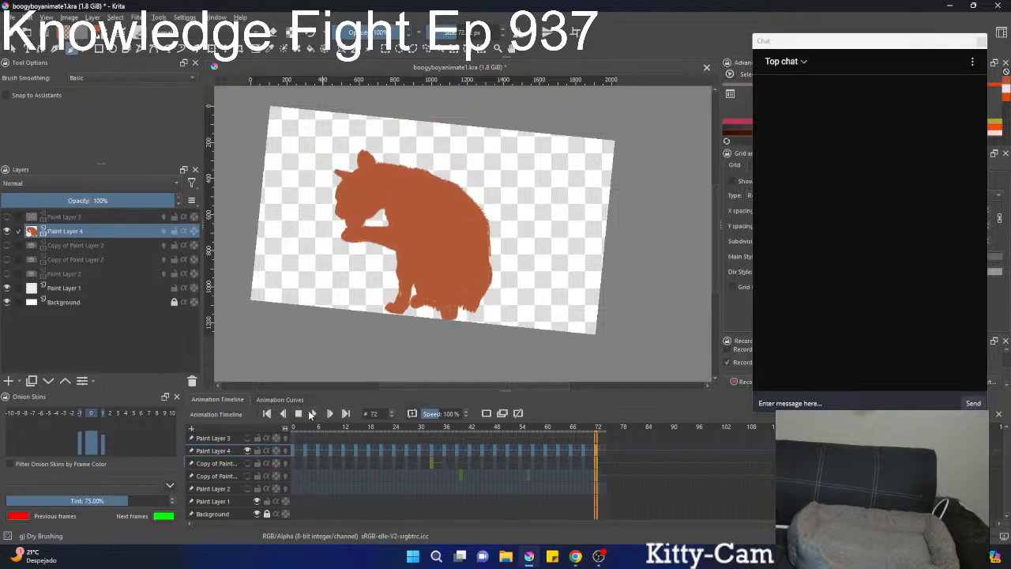
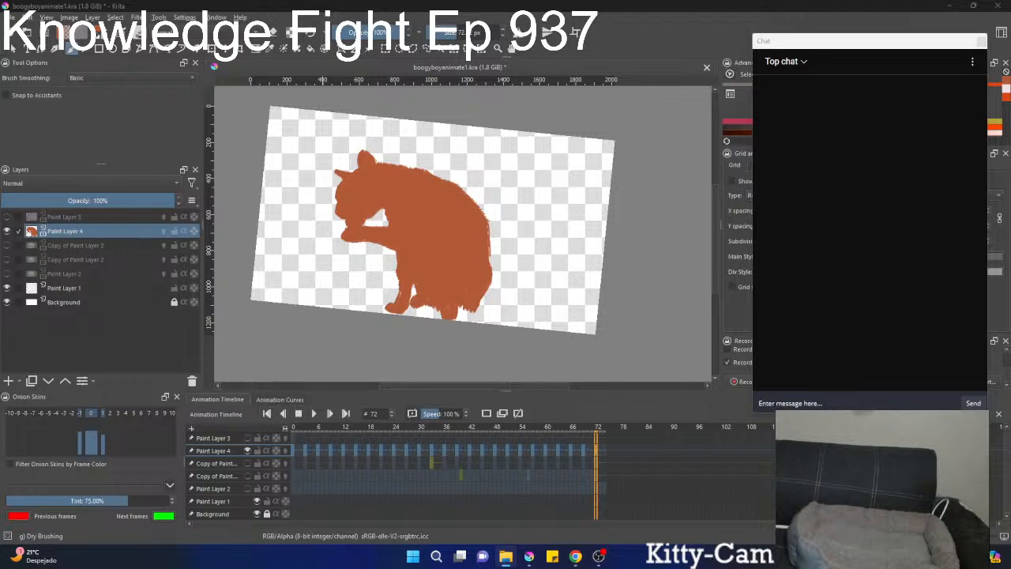
Import SELI0000.png from the file explorer window into the Krita document as a new layer above Paint Layer 4.
drag(1010, 61, 947, 54)
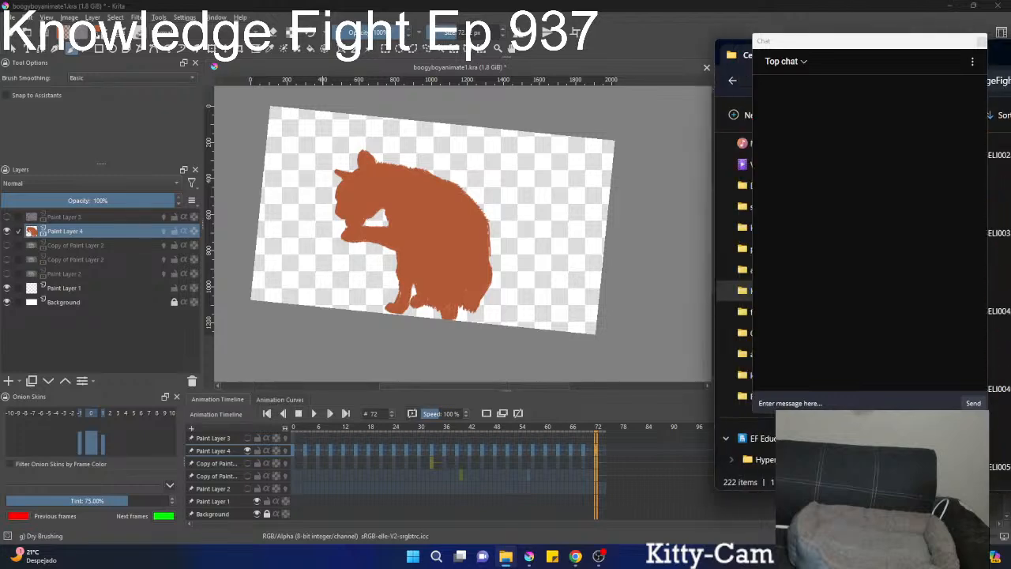
scroll(999, 277, up, 5)
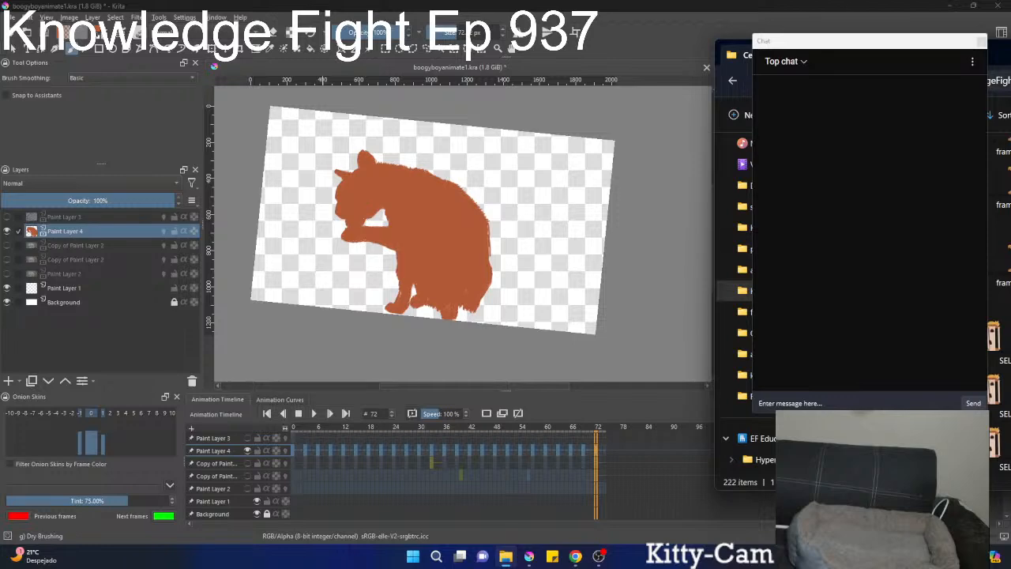
drag(949, 317, 497, 265)
click(526, 272)
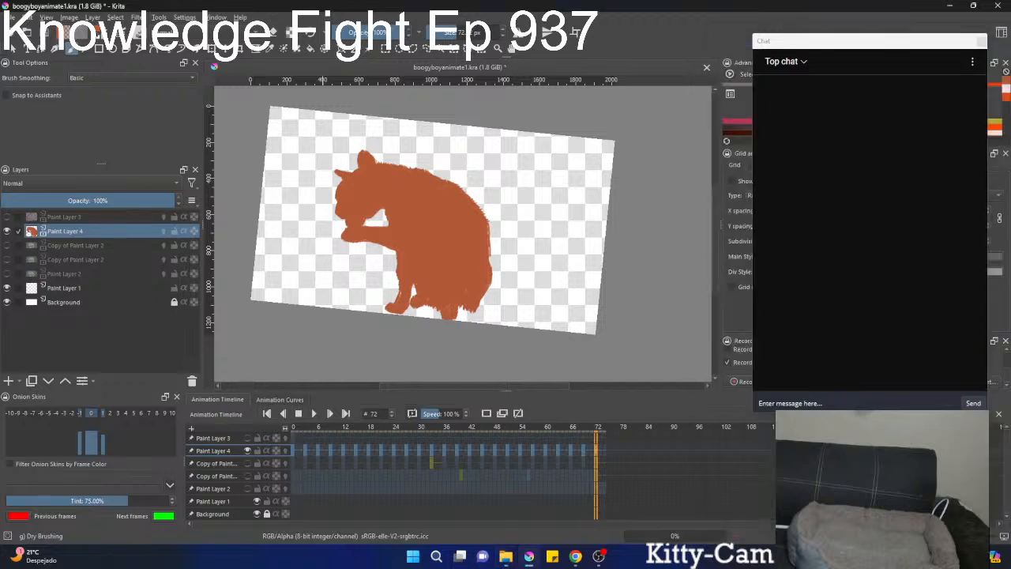
drag(939, 57, 930, 34)
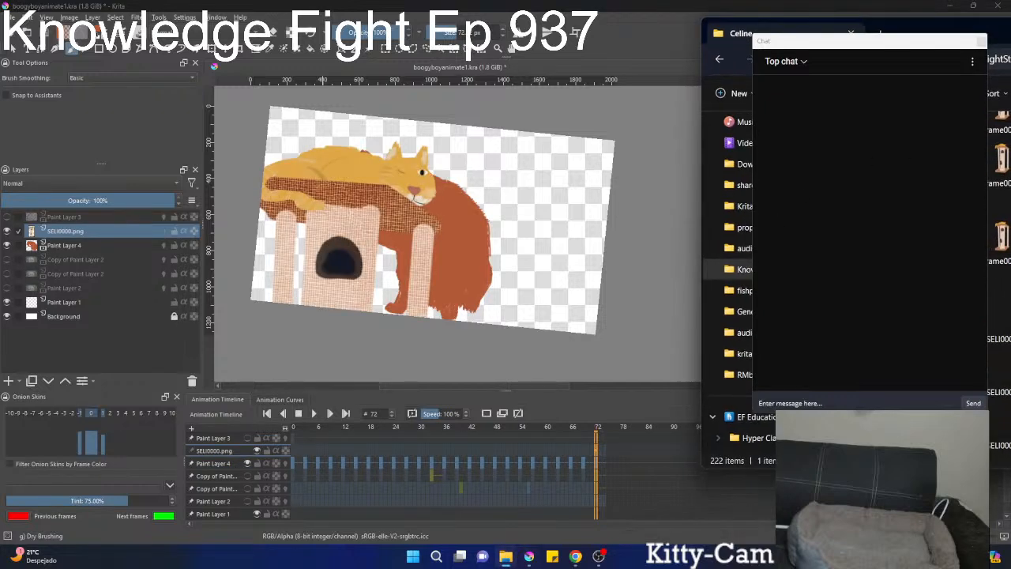
key(alt+Tab)
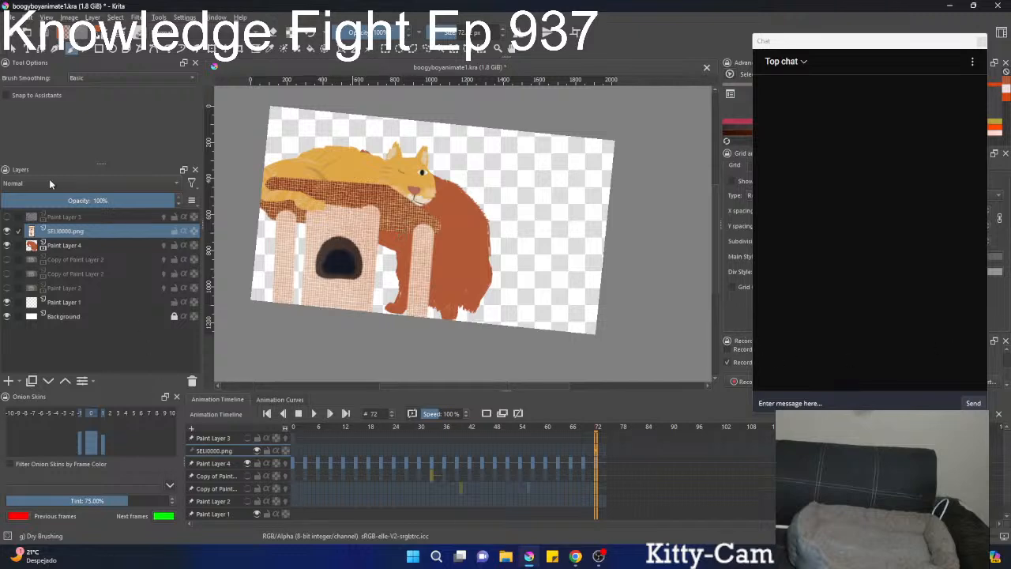
Move the SELI0000.png image to the lower-right part of the canvas beside the silhouette and reset the canvas rotation.
scroll(381, 254, down, 2)
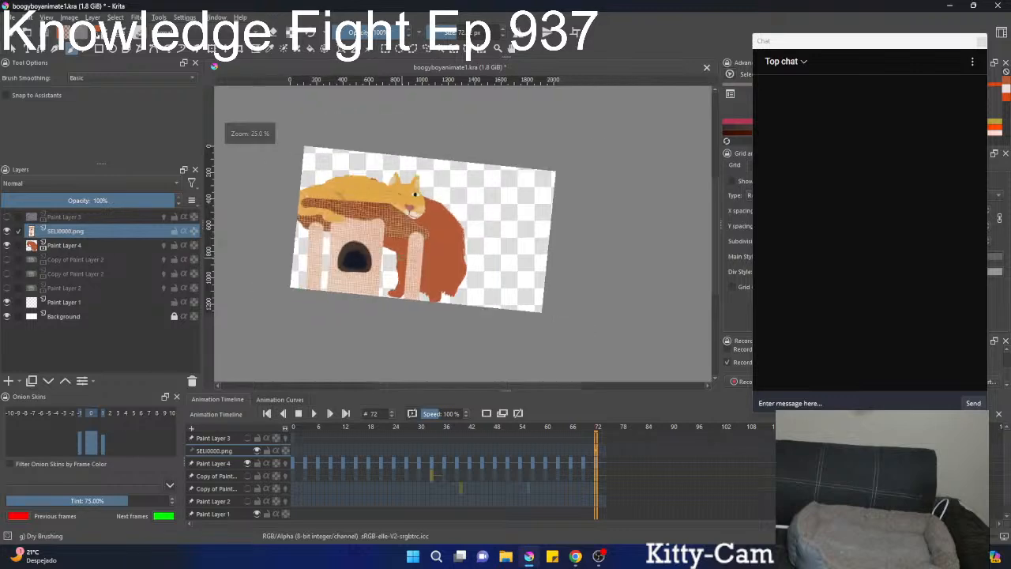
drag(395, 281, 427, 299)
key(ctrl+t)
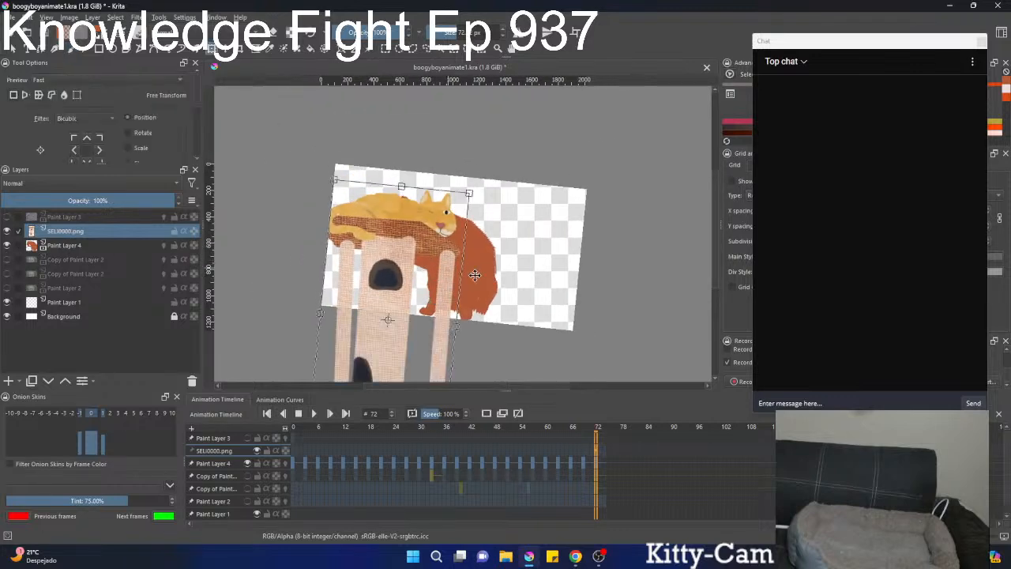
drag(532, 282, 613, 311)
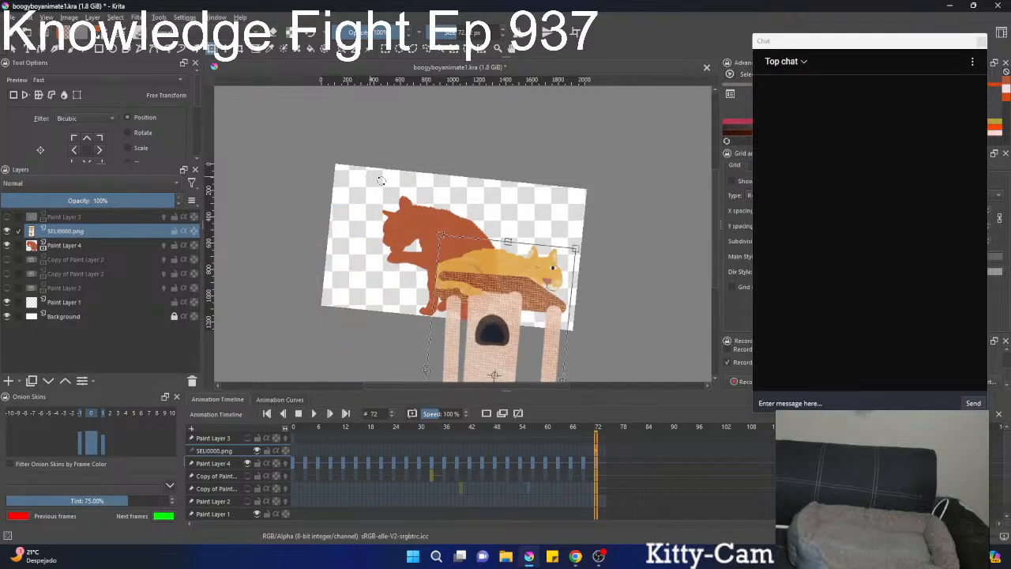
key(b)
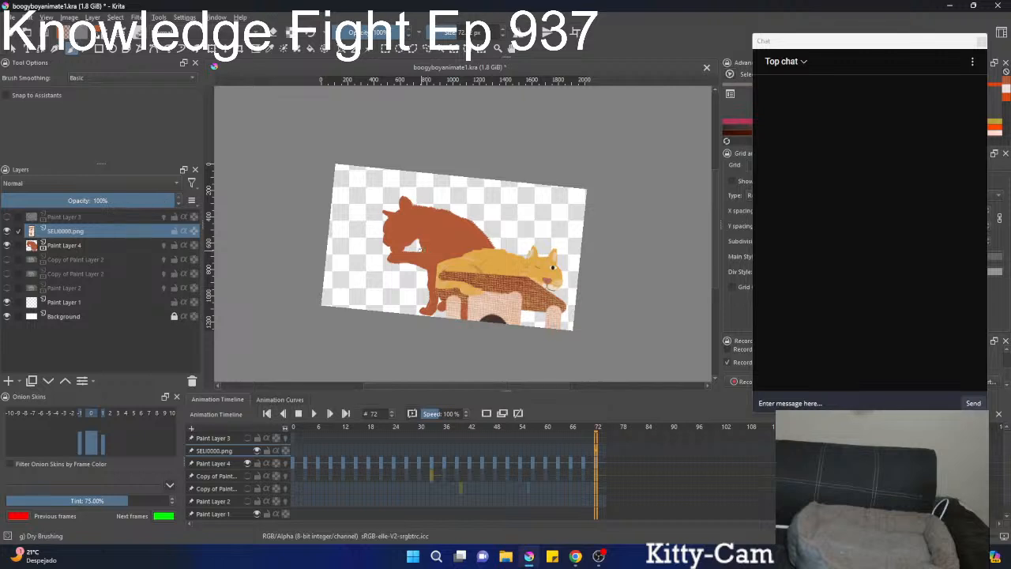
key(5)
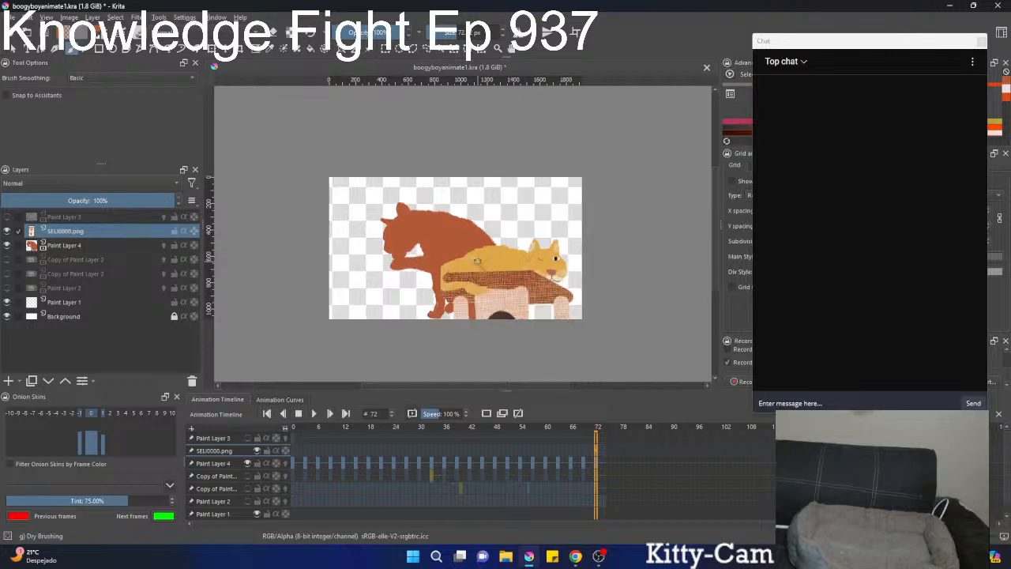
Add a paint layer above SELI0000.png and dab reddish-orange and yellow swatches, sampled from the two cats, above them.
drag(497, 277, 430, 305)
scroll(427, 273, up, 2)
click(8, 382)
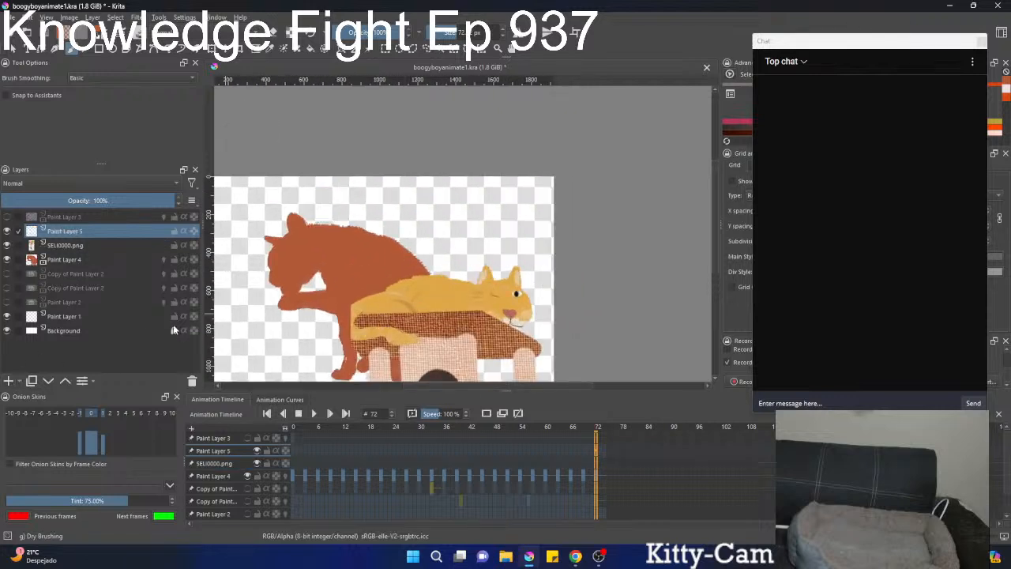
right_click(417, 206)
click(472, 162)
click(411, 208)
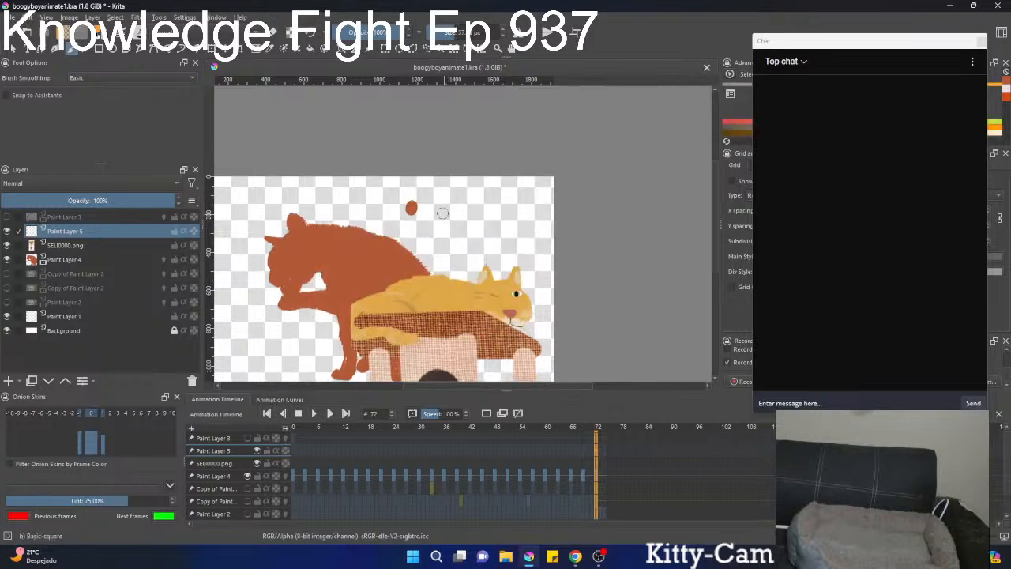
click(438, 209)
scroll(437, 208, up, 3)
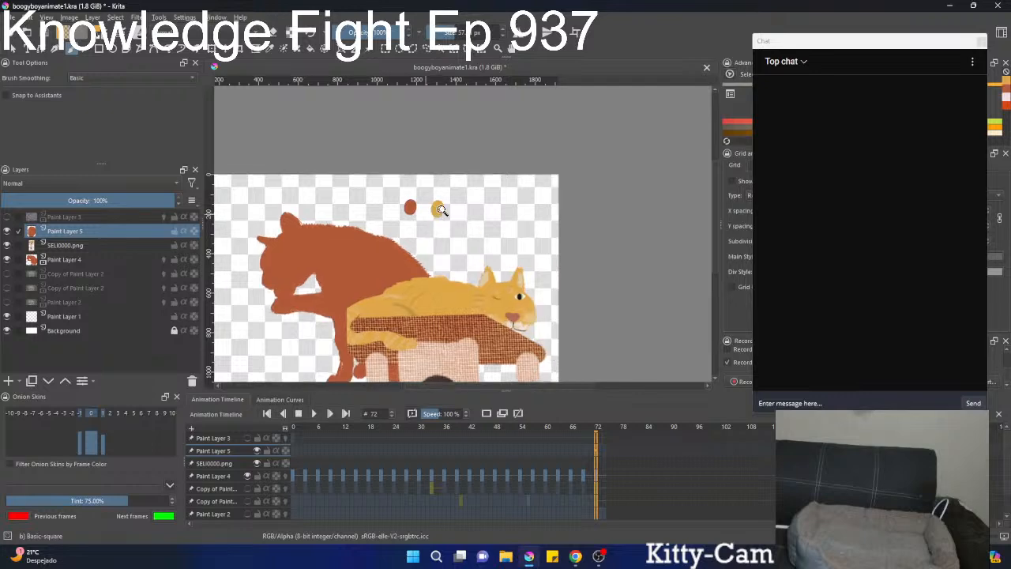
Compare the yellow and reddish-orange swatch colours on the pop-up palette's colour wheel.
right_click(449, 202)
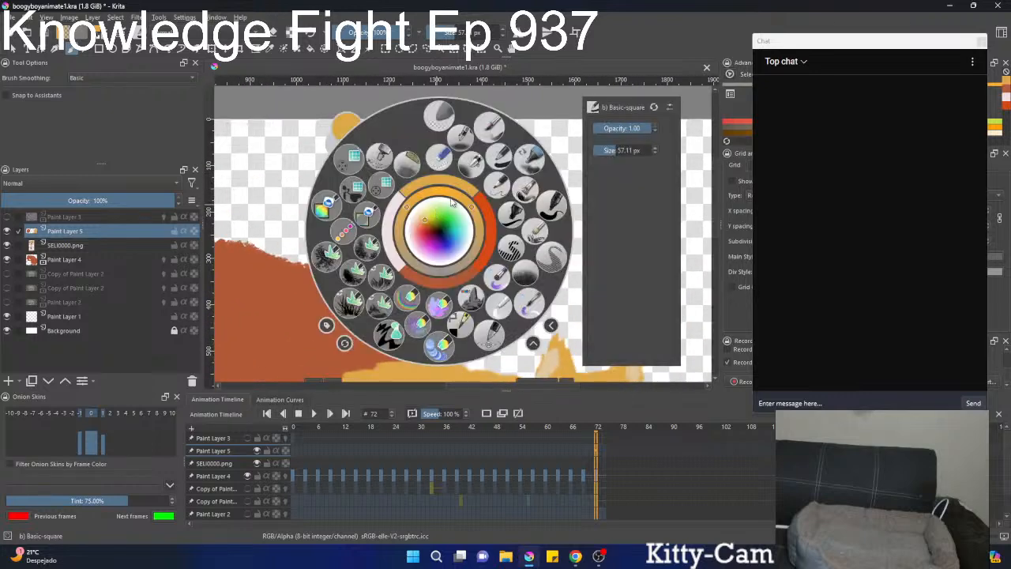
right_click(439, 215)
ctrl+click(382, 191)
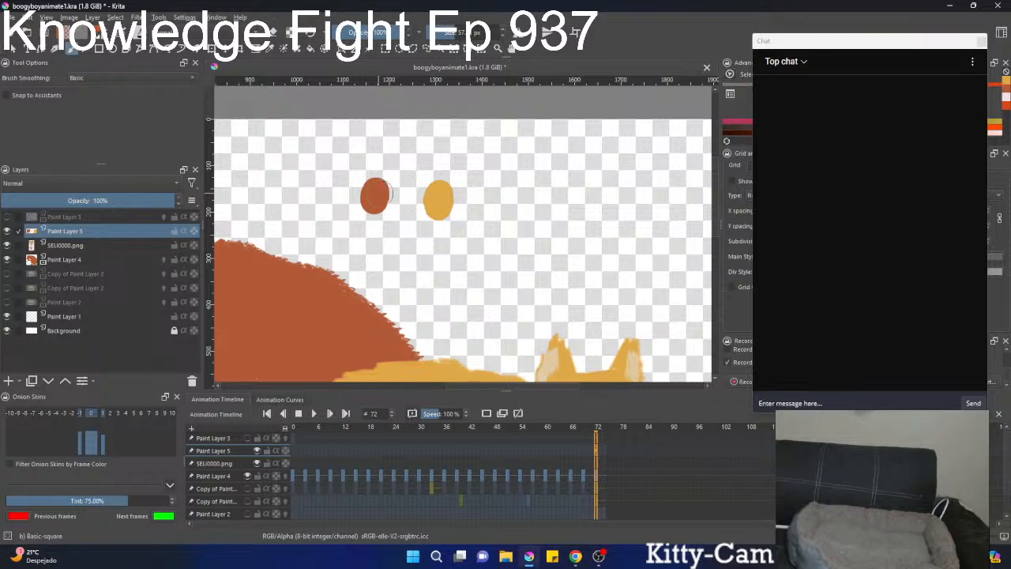
right_click(392, 202)
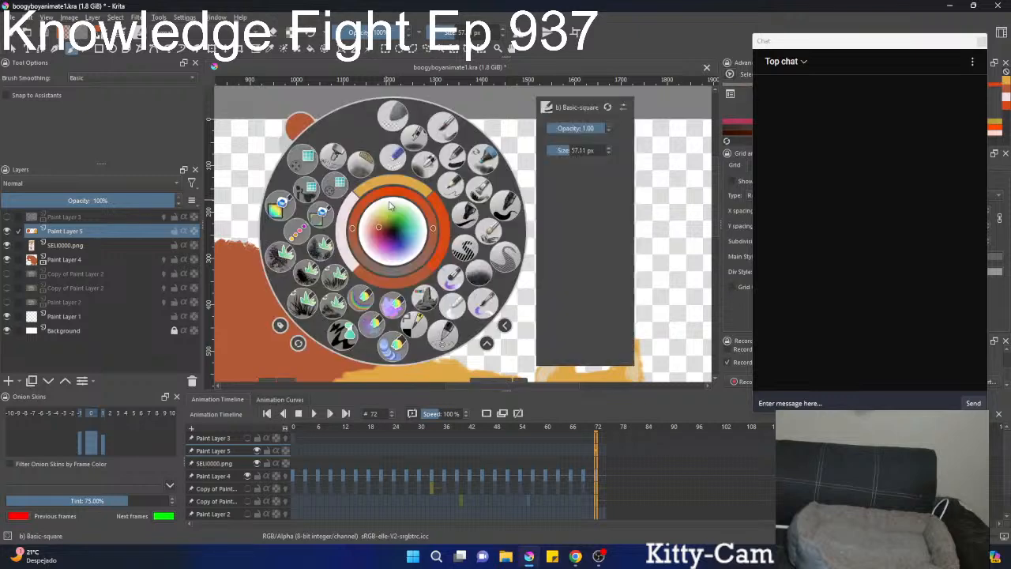
right_click(419, 251)
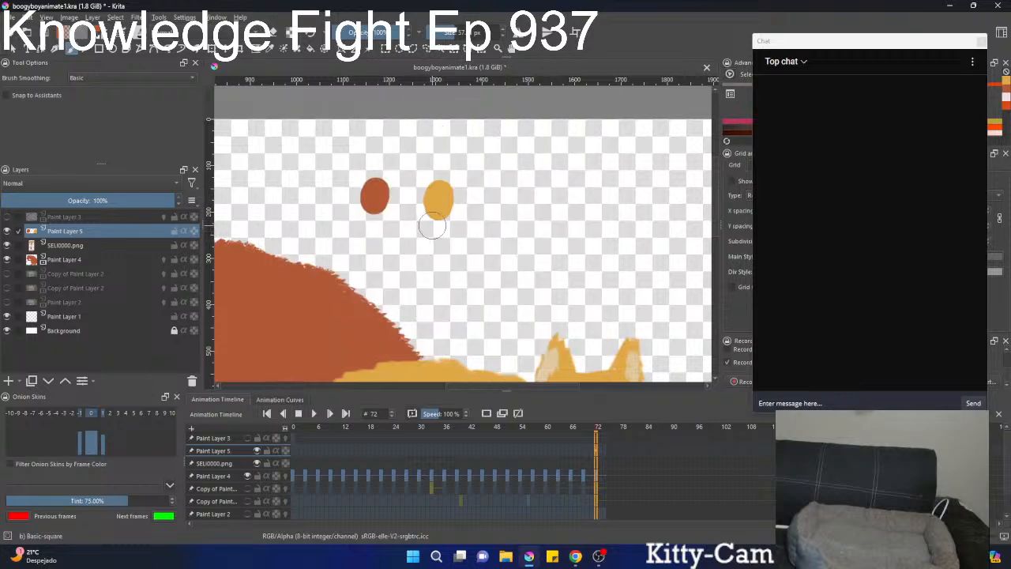
Show the Artistic Color Selector docker and dock it together with Tool Options.
drag(801, 41, 802, 113)
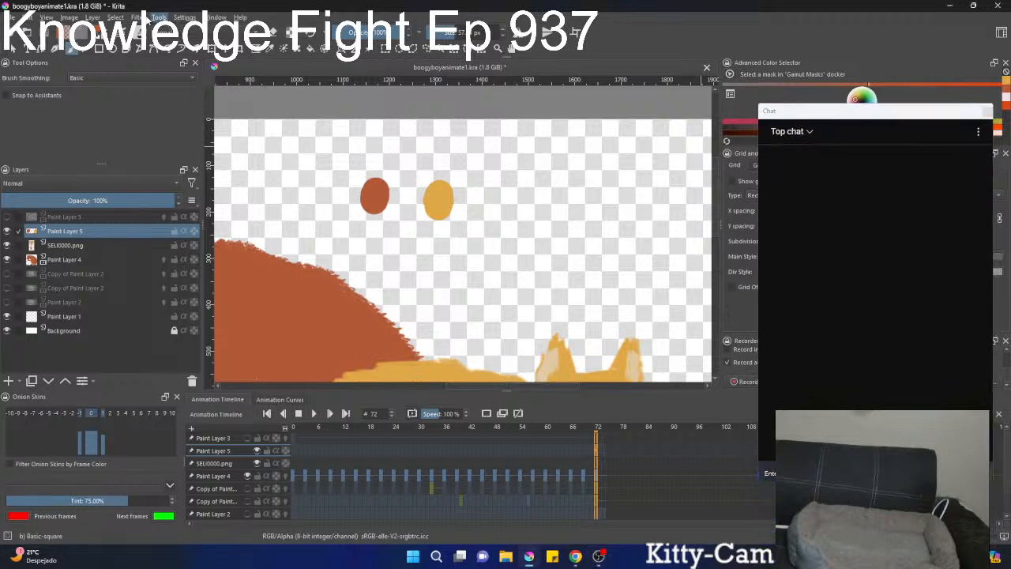
click(139, 17)
mouse_move(188, 17)
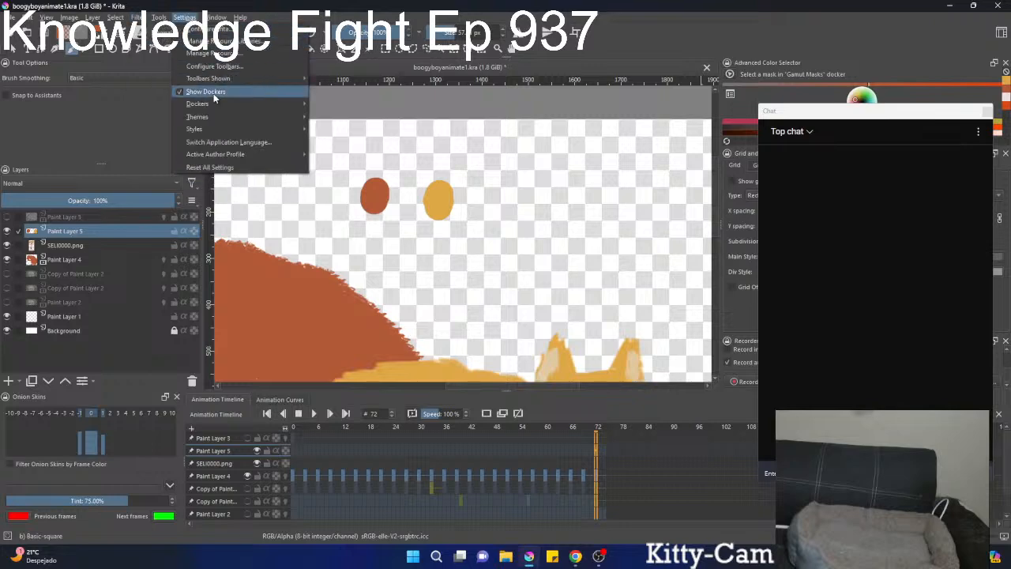
mouse_move(225, 105)
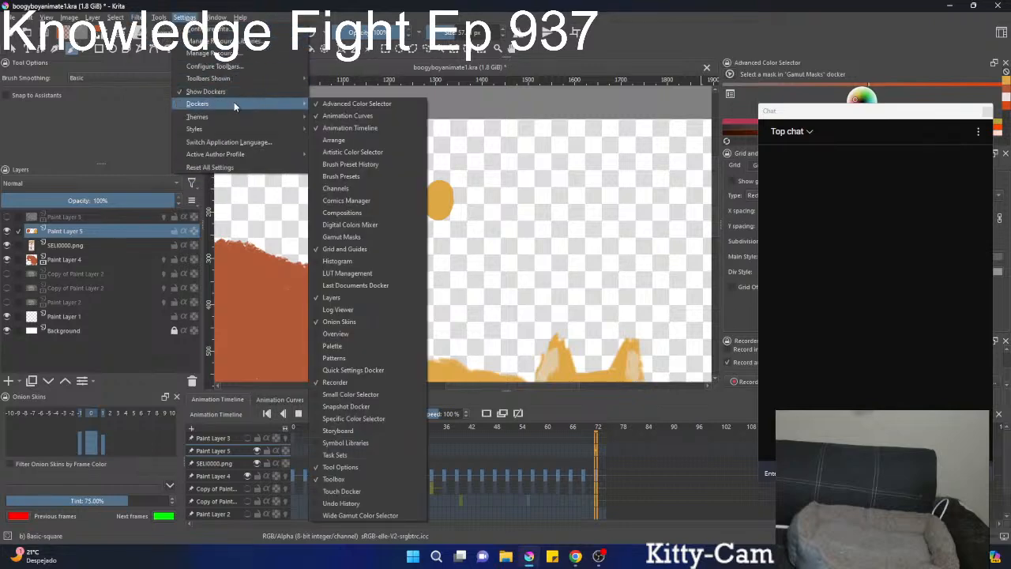
click(368, 153)
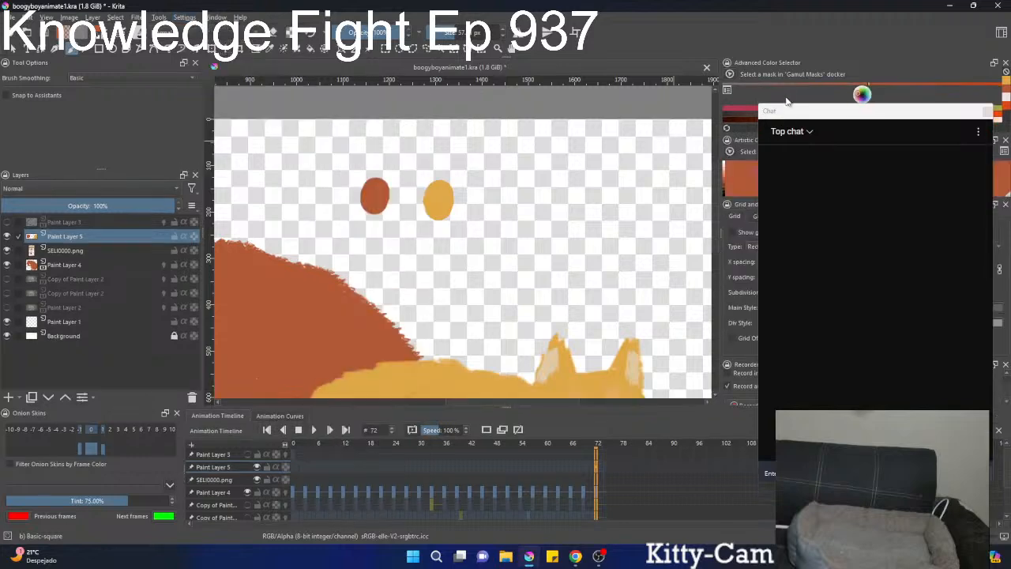
drag(746, 140, 170, 135)
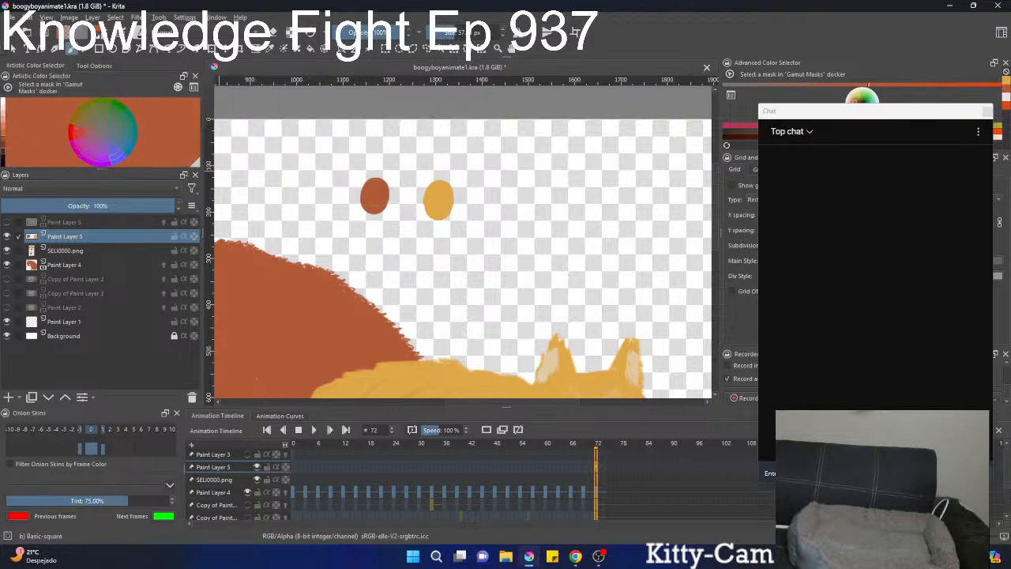
Sample the reddish-orange swatch and show the Specific Color Selector docker, grouped with the Advanced Color Selector.
ctrl+click(381, 193)
right_click(416, 215)
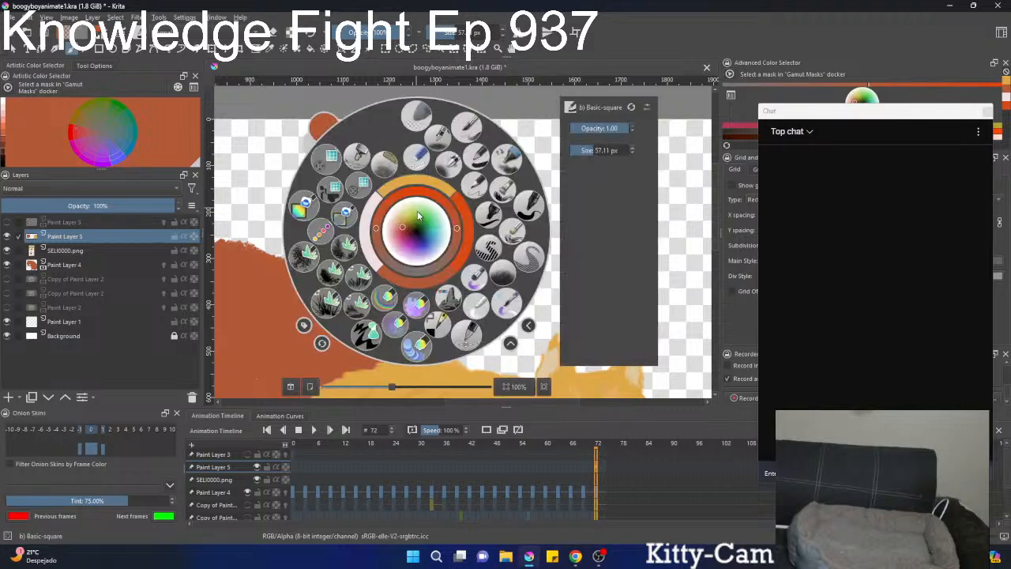
right_click(421, 220)
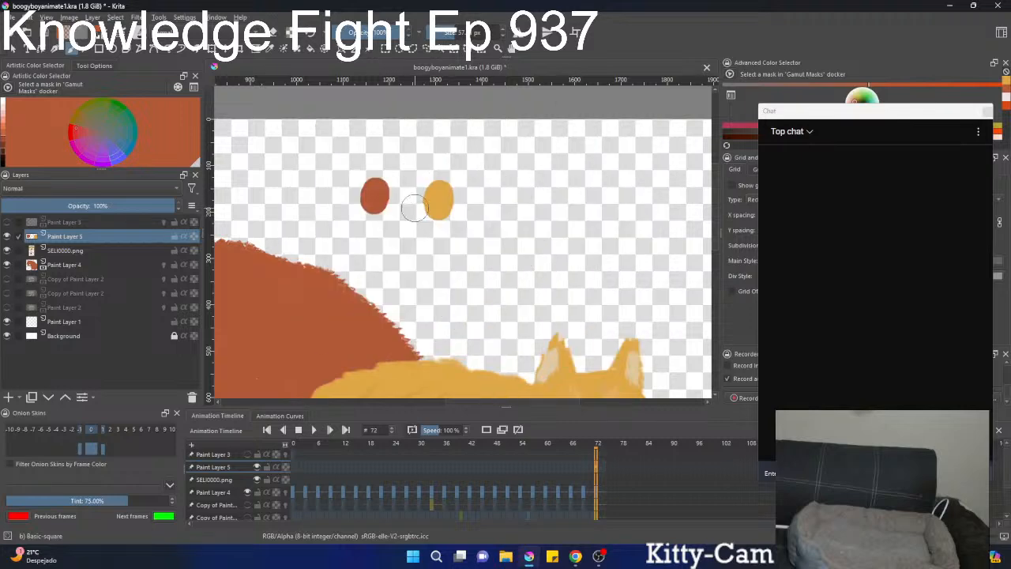
click(186, 17)
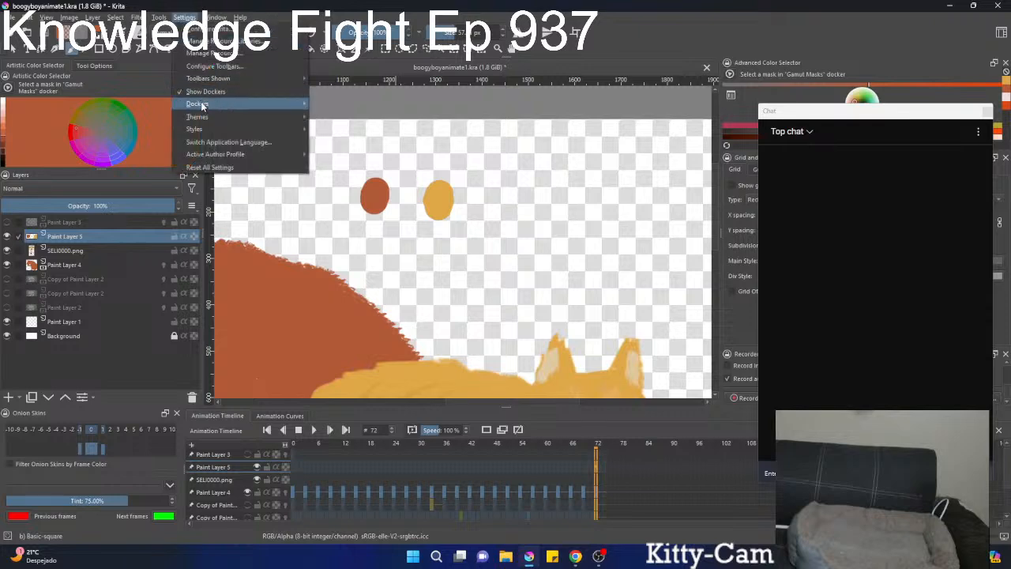
mouse_move(220, 104)
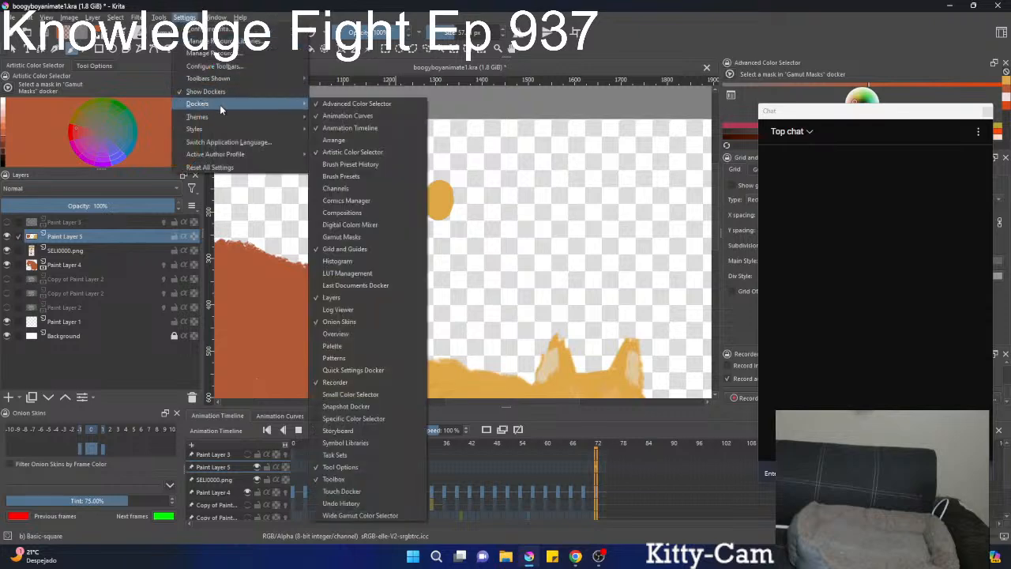
click(376, 419)
drag(864, 117, 860, 238)
click(833, 66)
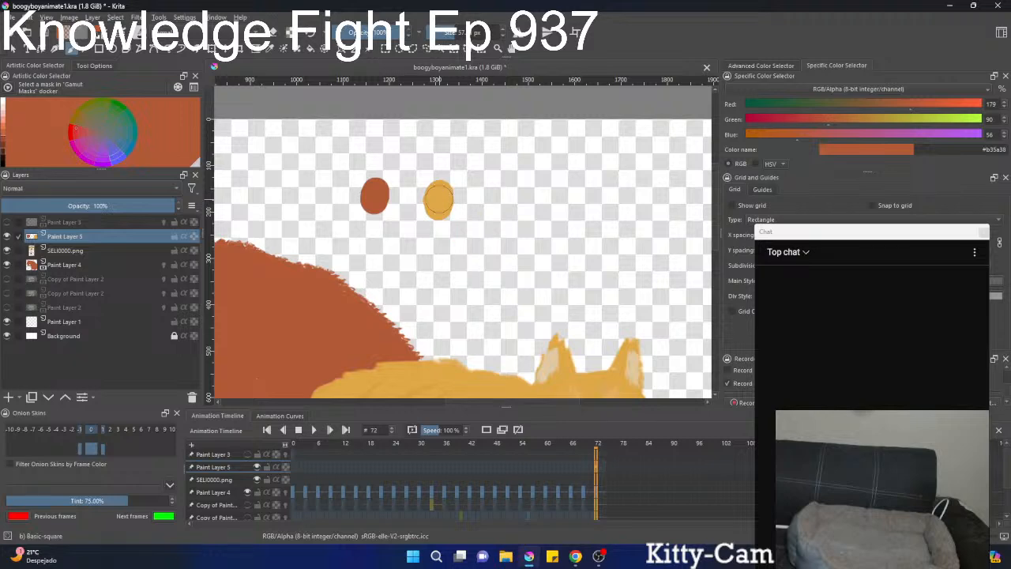
Sample the yellow and reddish-orange swatches alternately to compare their RGB values and positions on the colour wheel.
ctrl+click(440, 194)
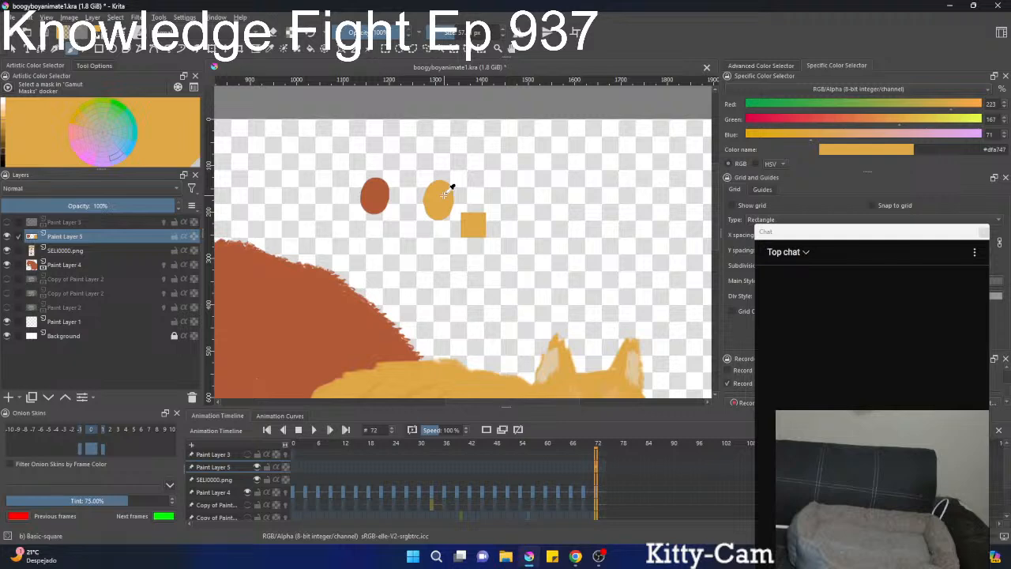
ctrl+click(370, 195)
ctrl+click(435, 199)
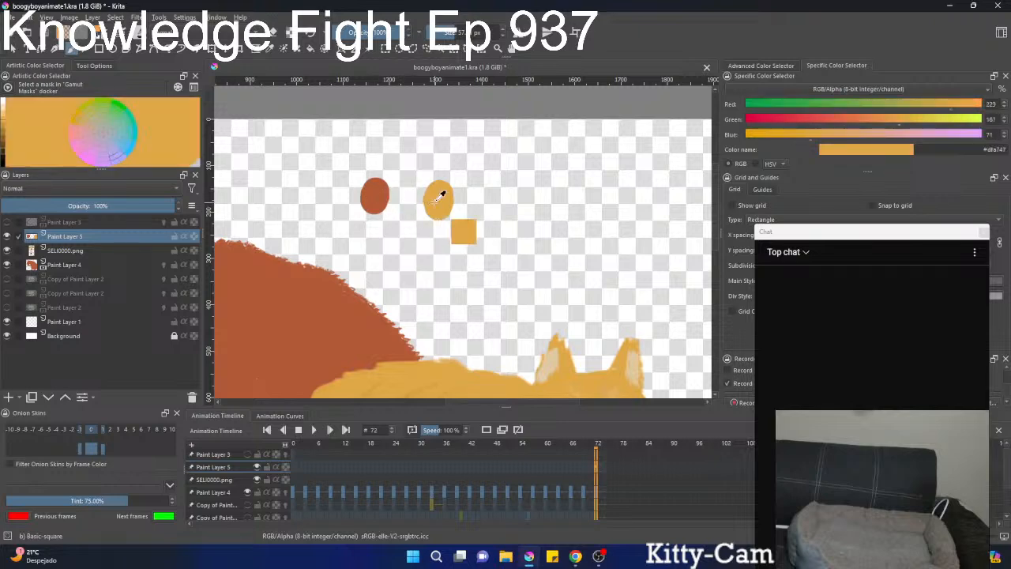
ctrl+click(377, 195)
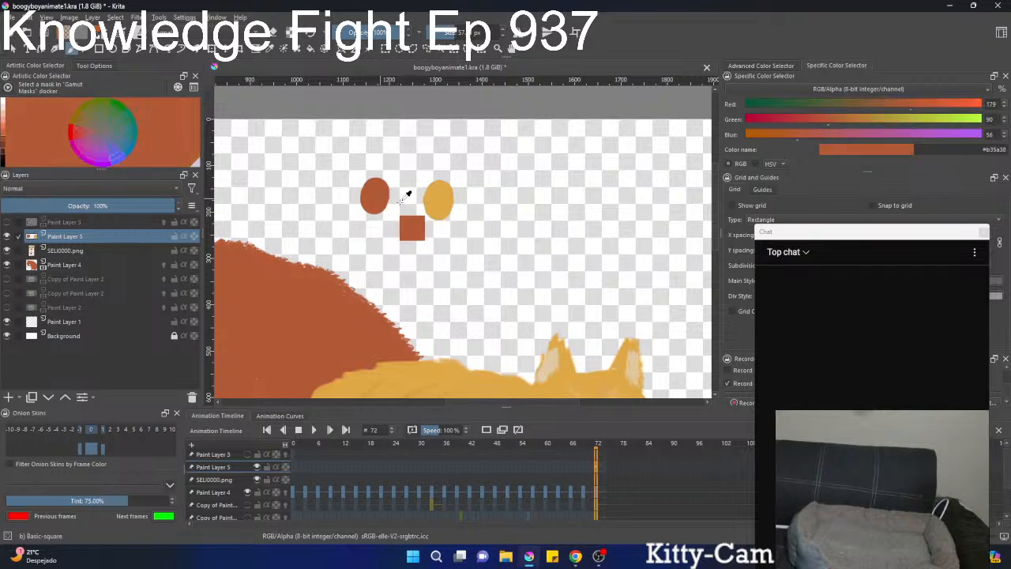
ctrl+click(440, 198)
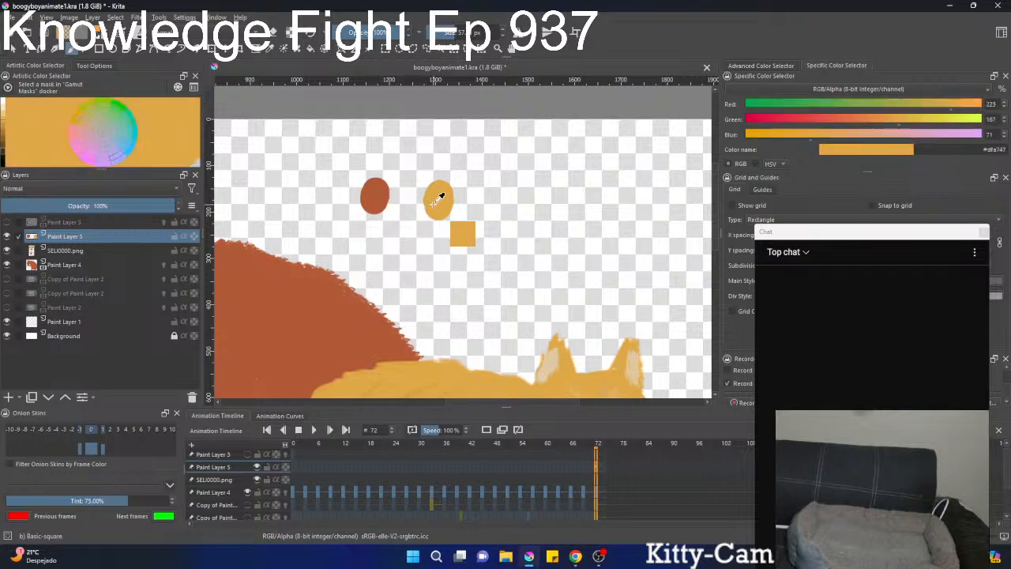
ctrl+click(377, 195)
ctrl+click(438, 197)
ctrl+click(376, 190)
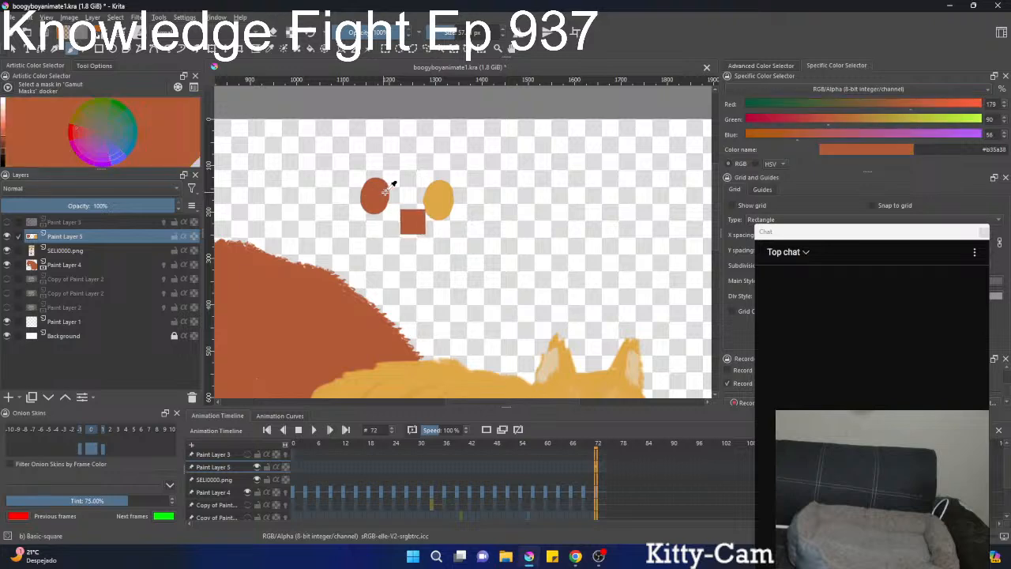
ctrl+click(439, 188)
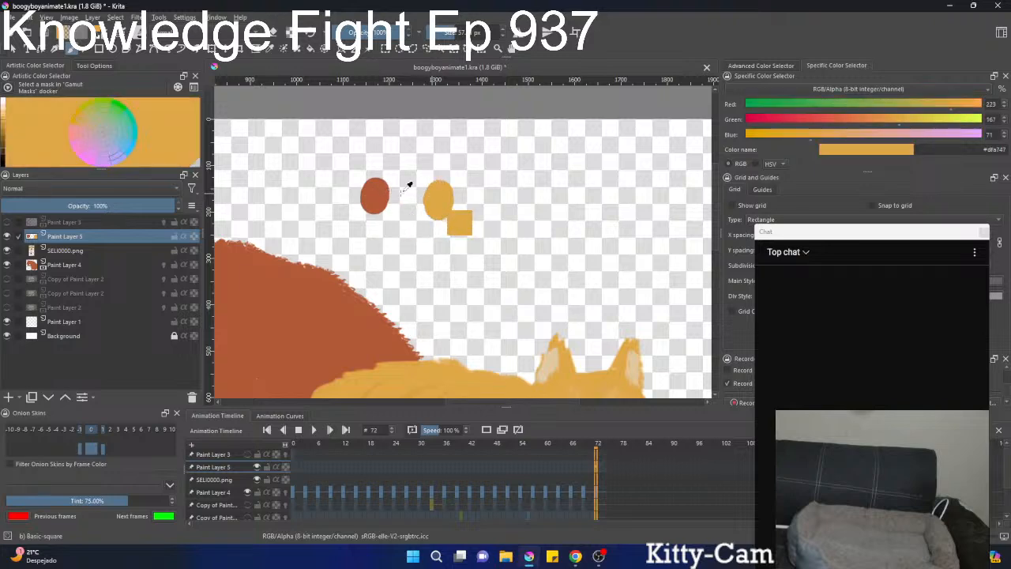
ctrl+click(375, 188)
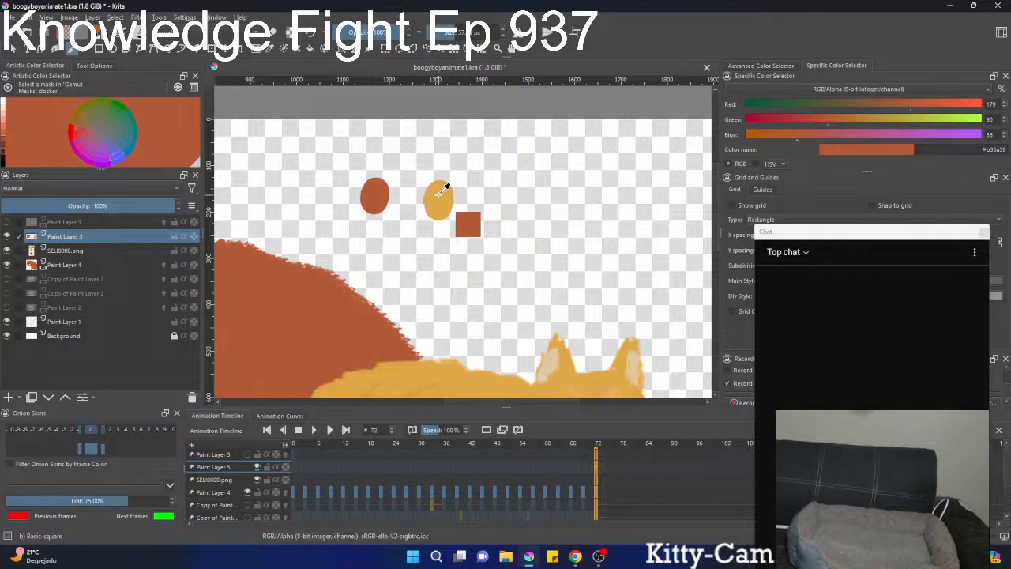
Sample the reddish-orange swatch, raise its green value to 119, and paint a test dab beside it.
ctrl+click(440, 192)
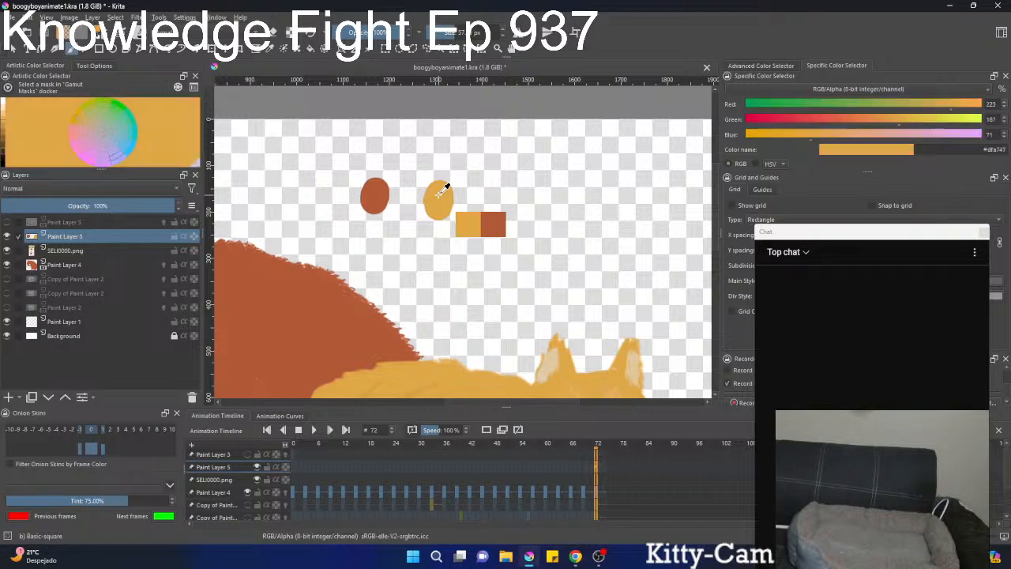
ctrl+click(375, 190)
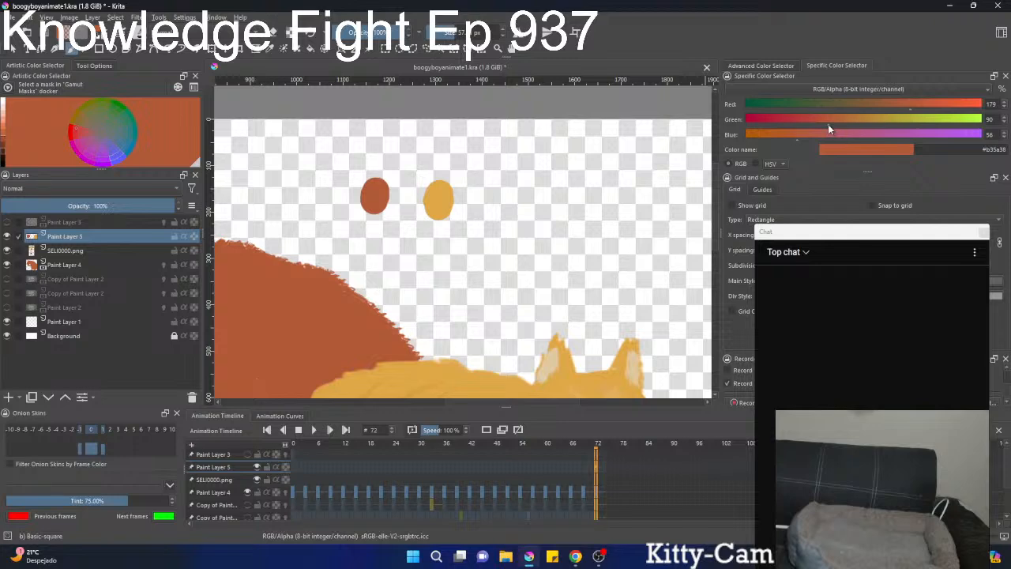
drag(828, 124, 858, 126)
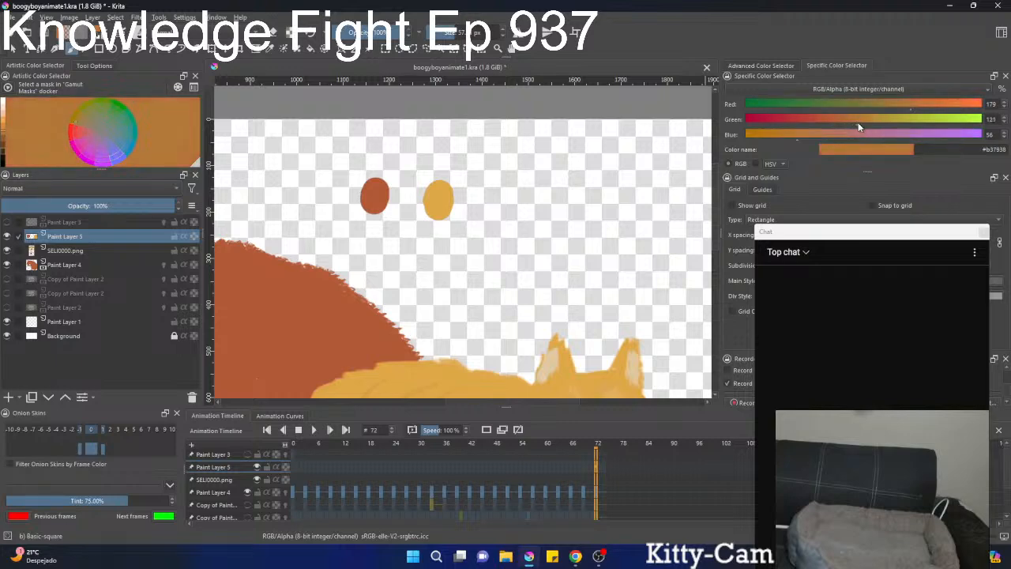
click(384, 185)
Sample the yellow swatch and the brown test dab alternately to compare their RGB values and positions on the colour wheel.
scroll(400, 202, down, 3)
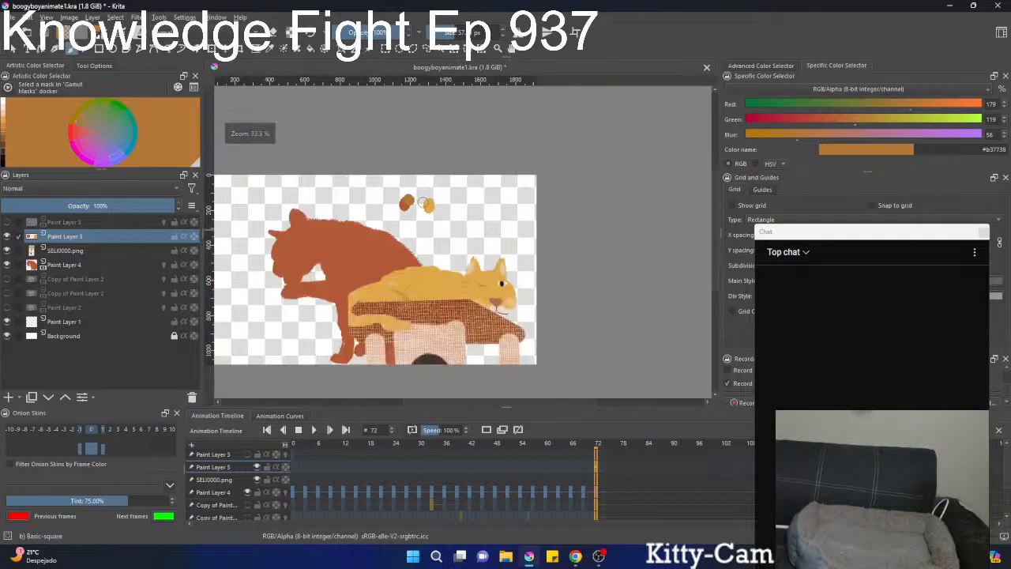
scroll(399, 203, up, 4)
scroll(427, 112, up, 2)
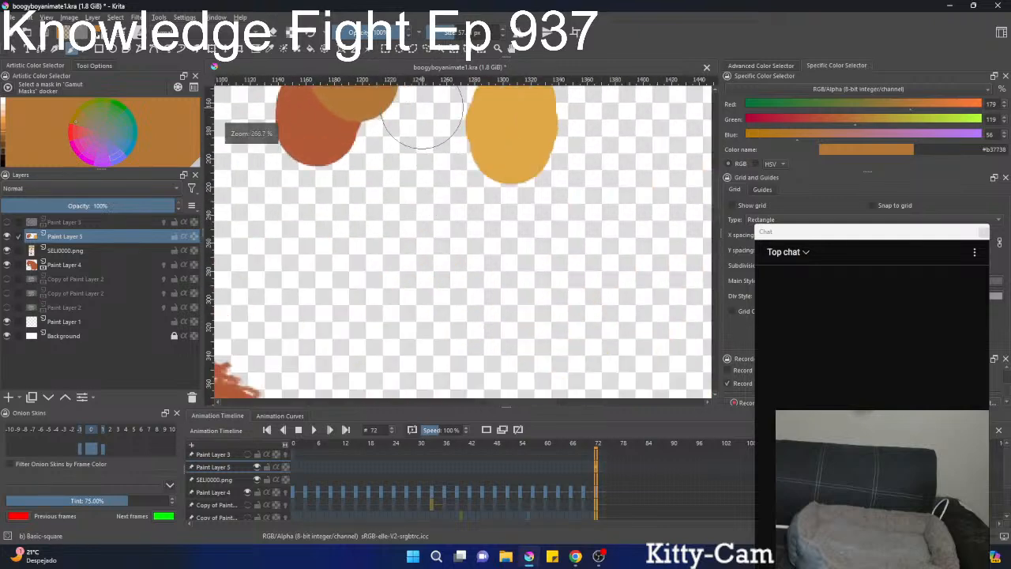
drag(404, 111, 448, 198)
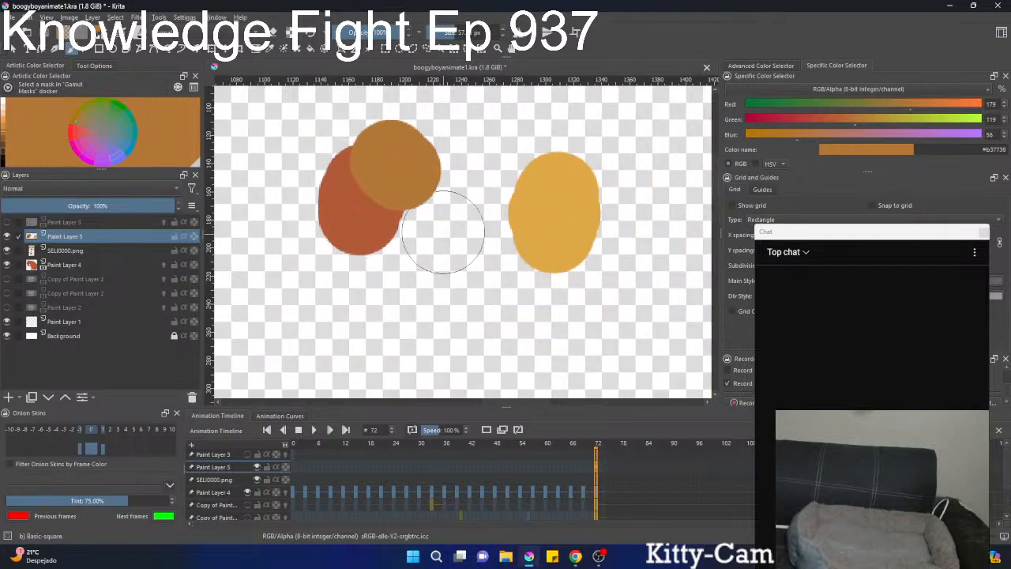
ctrl+click(567, 222)
ctrl+click(400, 172)
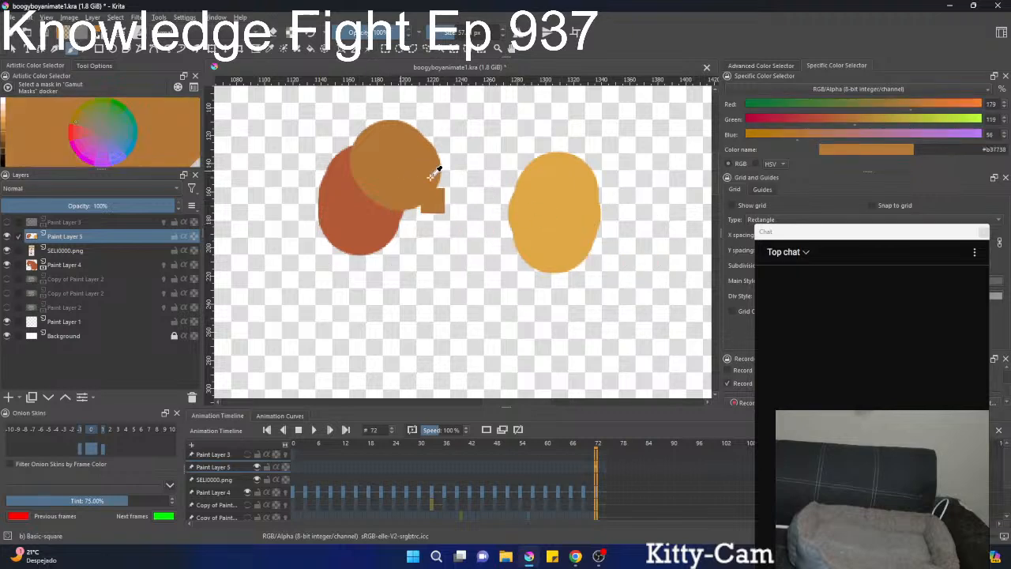
ctrl+click(550, 220)
ctrl+click(409, 172)
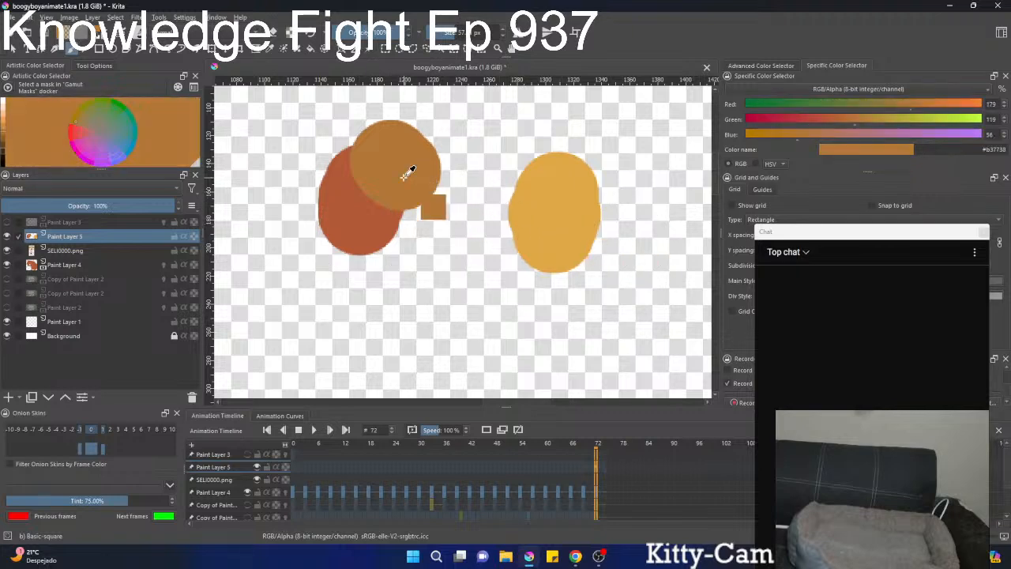
ctrl+click(565, 199)
drag(565, 199, 411, 162)
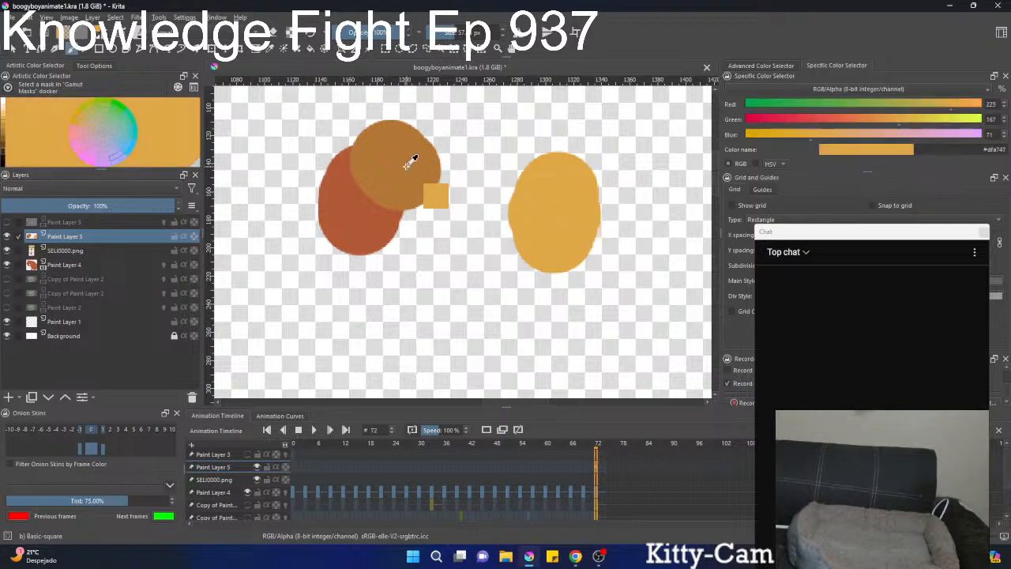
Sample the brown test dab, adjust its RGB values to 190, 128 and 43, and paint test dabs over the swatches.
ctrl+click(409, 161)
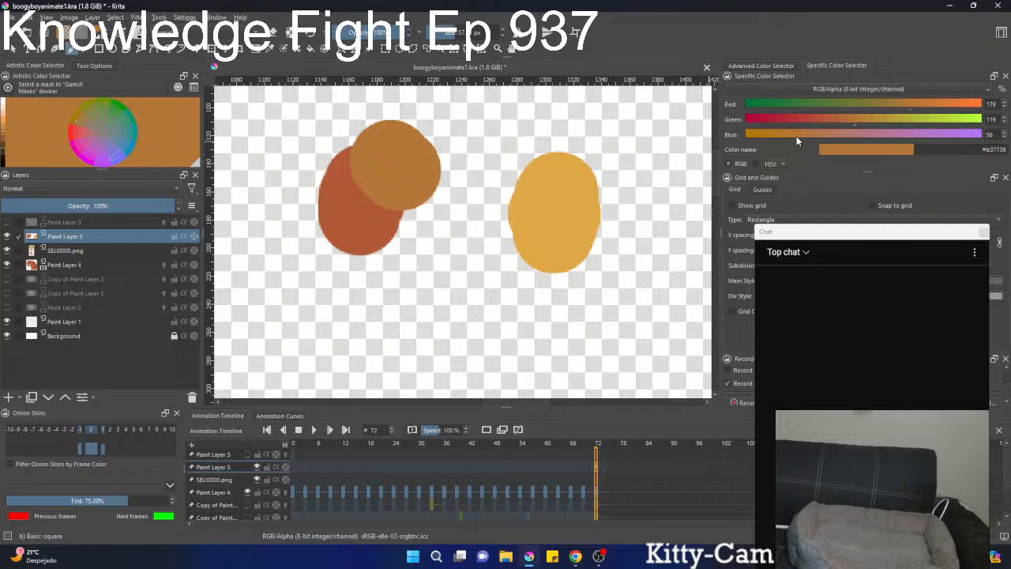
click(862, 123)
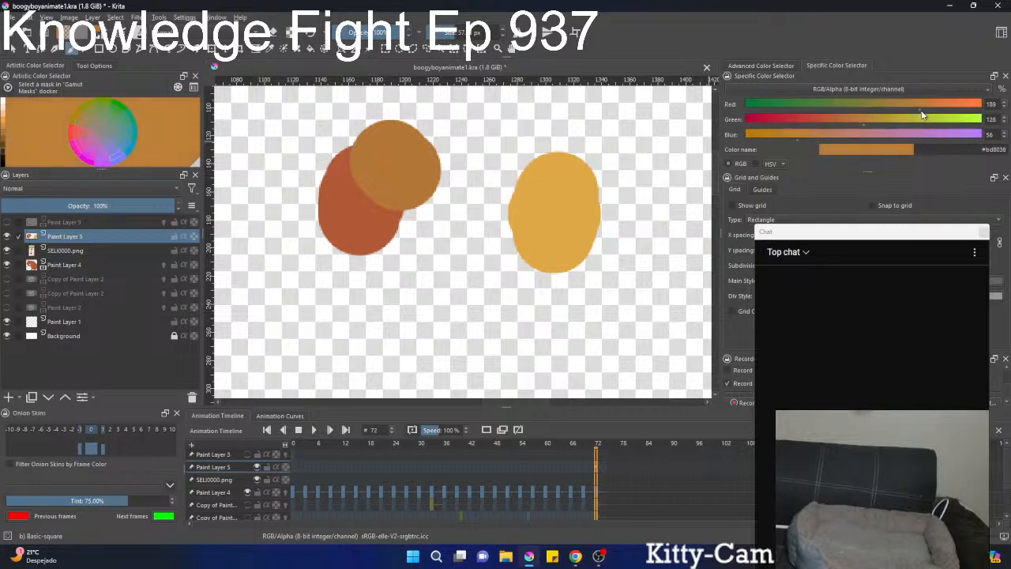
mouse_move(367, 138)
mouse_down()
mouse_move(375, 193)
mouse_move(414, 166)
mouse_up()
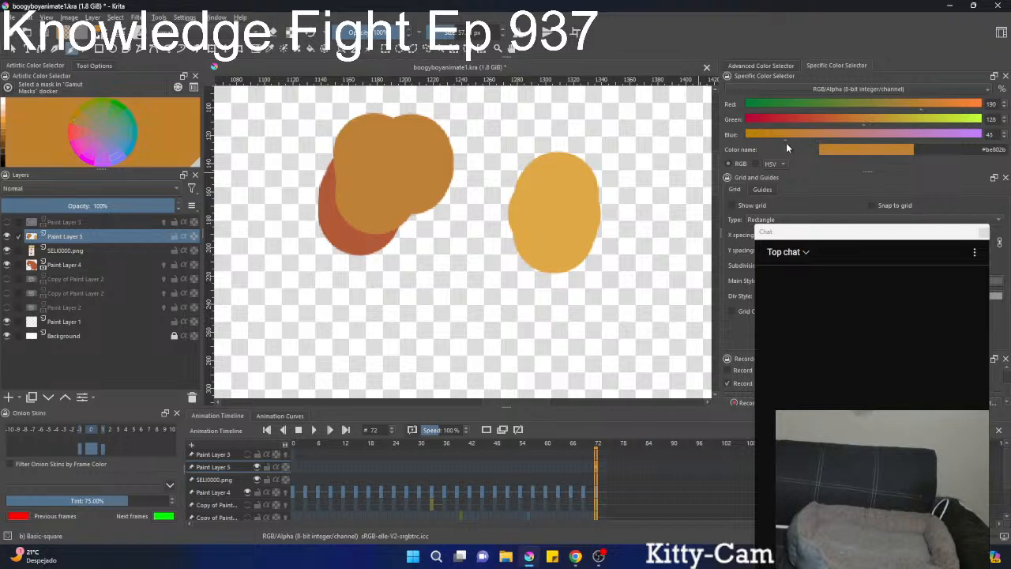
ctrl+click(429, 148)
click(438, 131)
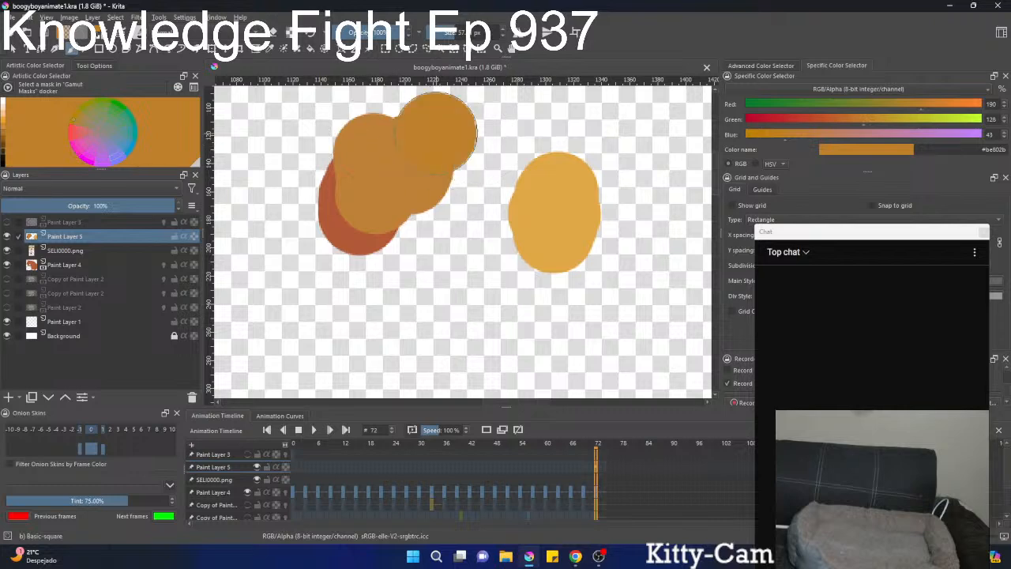
Sample the yellow swatch and the new orange dab alternately to compare their colour values.
ctrl+click(564, 197)
ctrl+click(436, 133)
ctrl+click(561, 203)
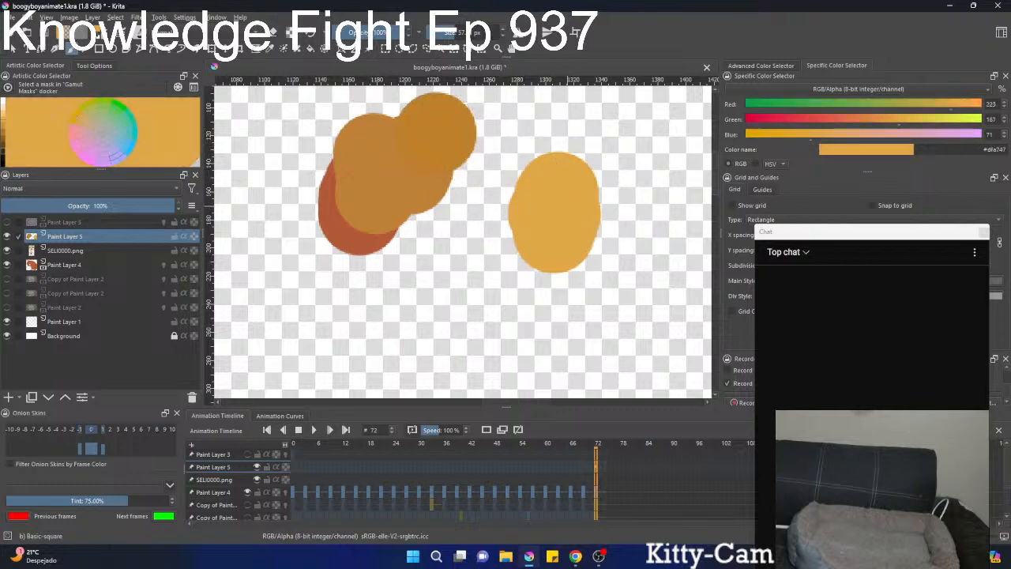
ctrl+click(458, 114)
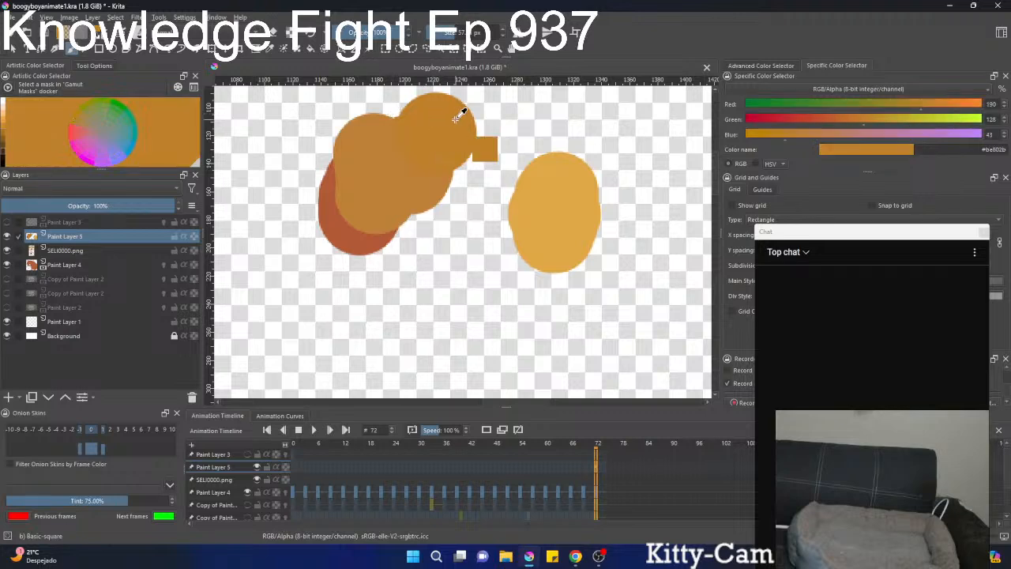
ctrl+click(574, 183)
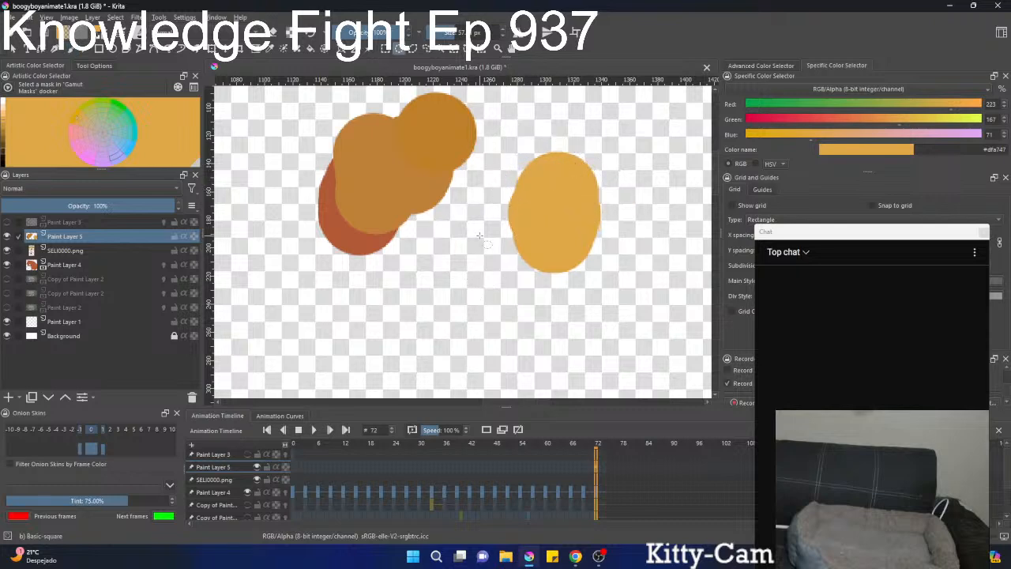
Darken the sampled yellow and paint a dab below the swatches, and paint a second dab in a slightly lighter shade.
key(k)
key(k)
click(458, 288)
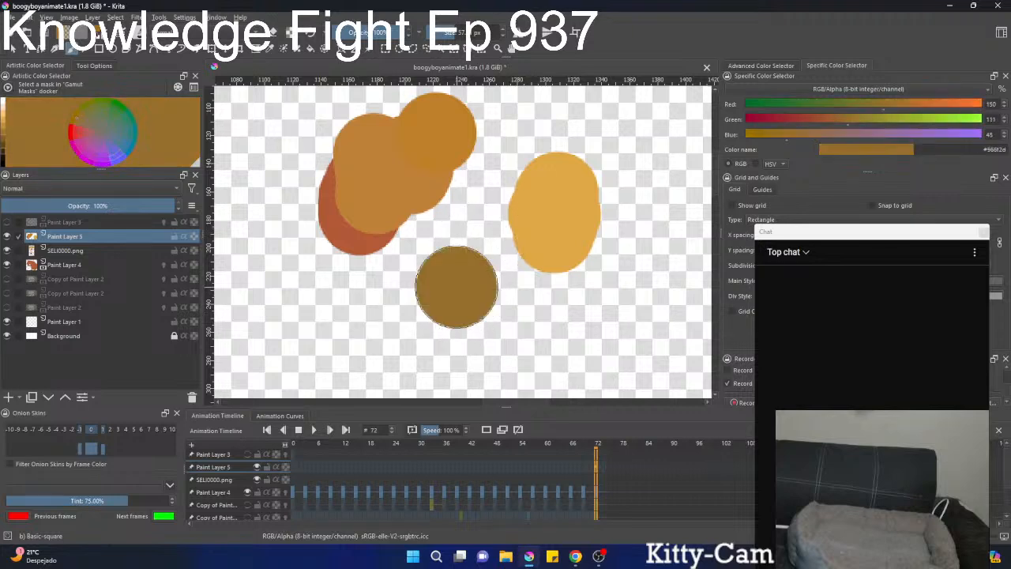
key(l)
click(361, 316)
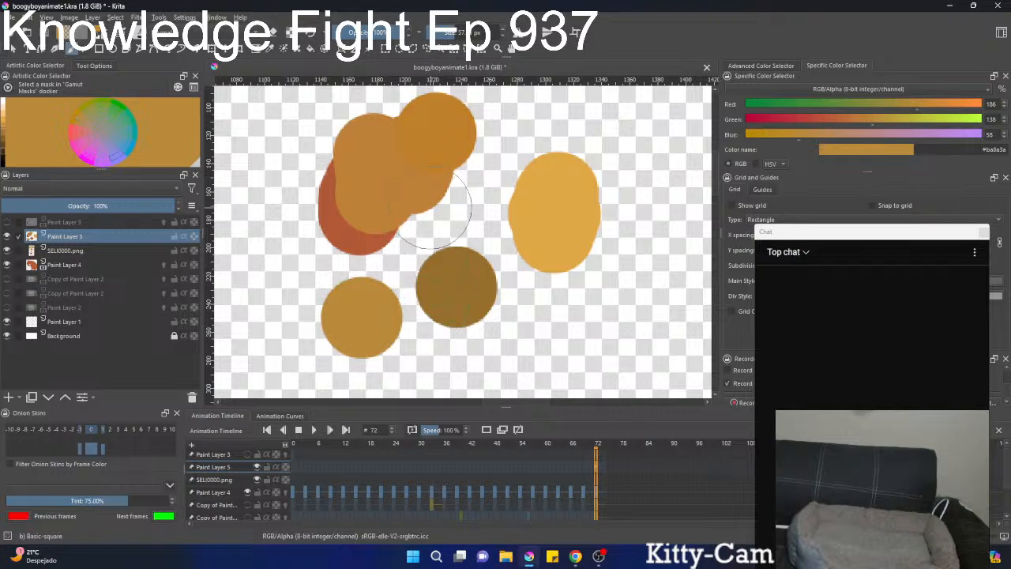
Sample the lower ochre dab and the upper orange dab to compare their colours.
ctrl+click(364, 325)
ctrl+drag(369, 319, 386, 271)
ctrl+click(349, 321)
ctrl+click(454, 117)
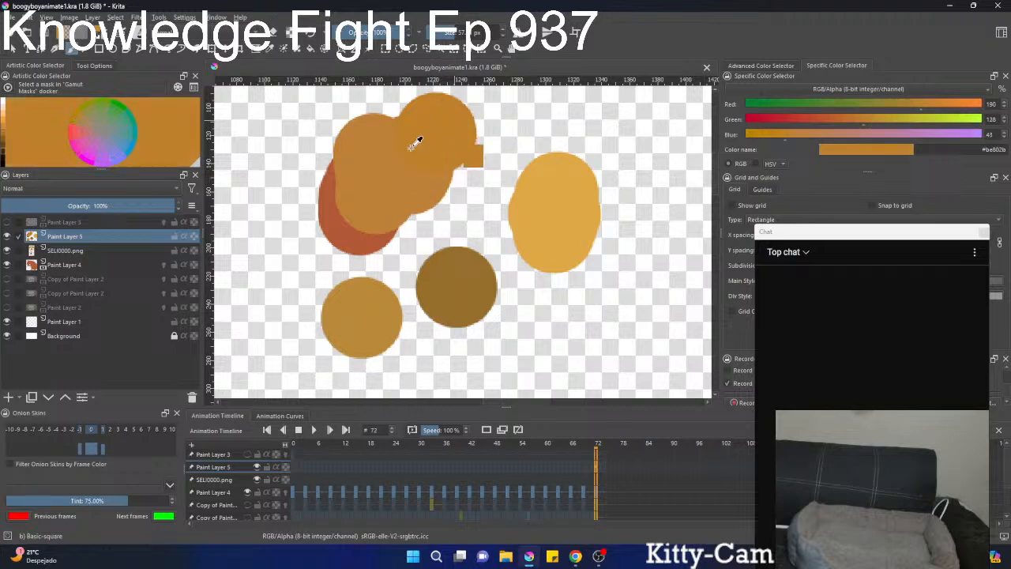
mouse_move(388, 293)
ctrl+mouse_down()
mouse_move(377, 313)
mouse_move(452, 164)
mouse_move(458, 118)
ctrl+mouse_up()
Sample the orange dab (#be802b) and paint a separate dab of it on the empty area beside the swatches.
scroll(466, 160, down, 5)
scroll(466, 160, down, 2)
scroll(466, 158, up, 5)
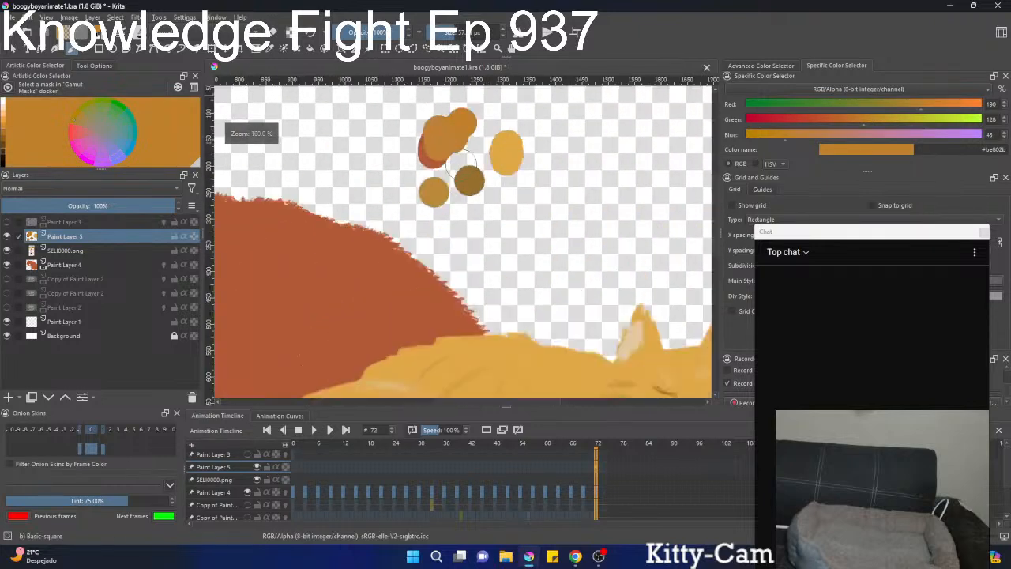
ctrl+click(475, 104)
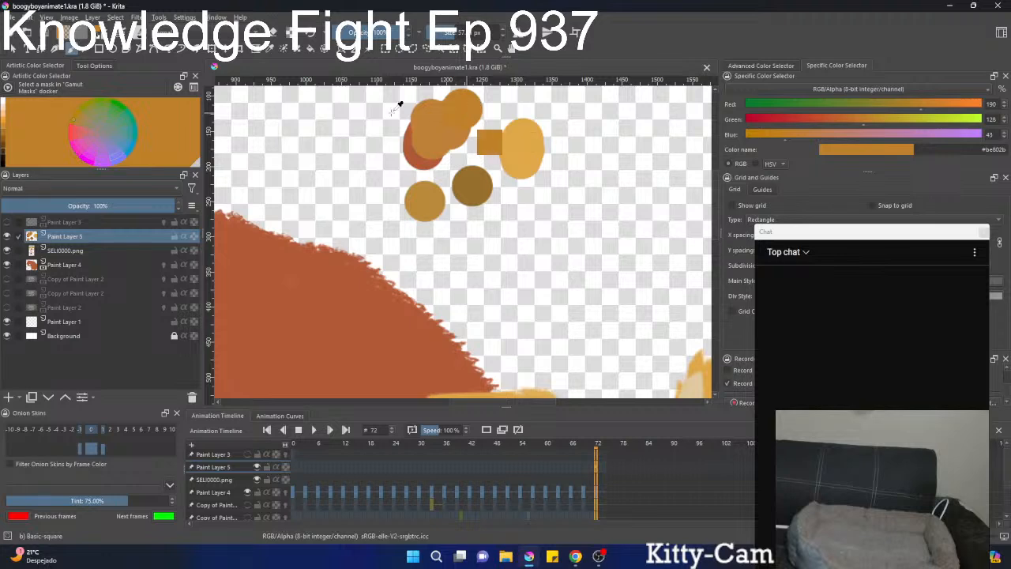
click(368, 116)
Create a clipping group from Paint Layer 4.
click(89, 277)
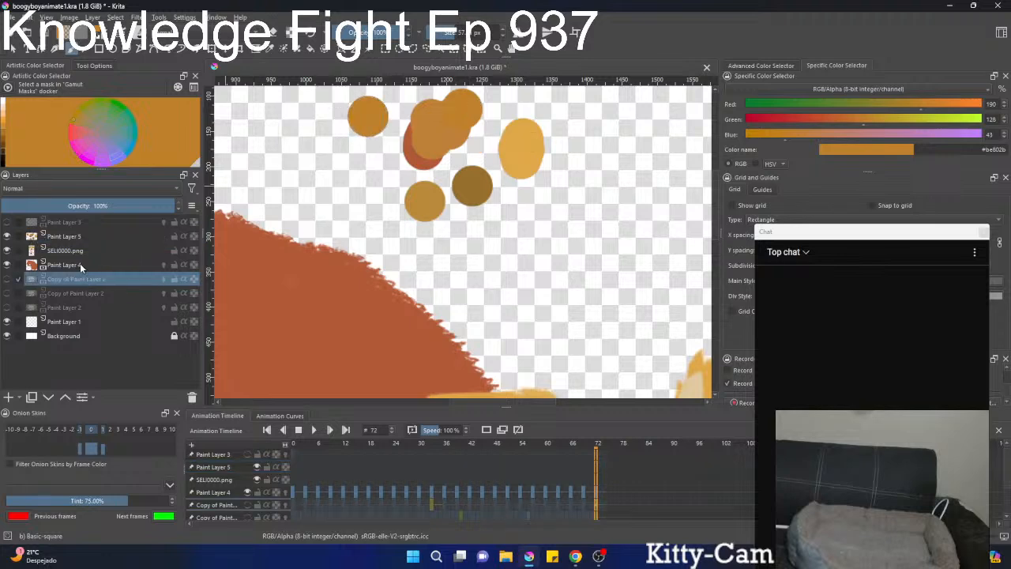
click(80, 263)
scroll(494, 262, down, 5)
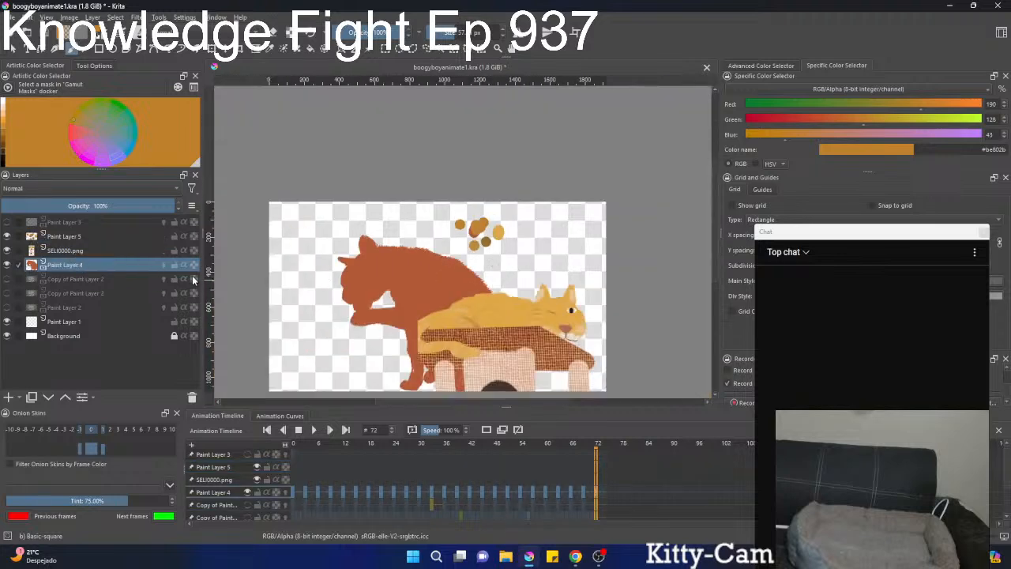
key(ctrl+shift+g)
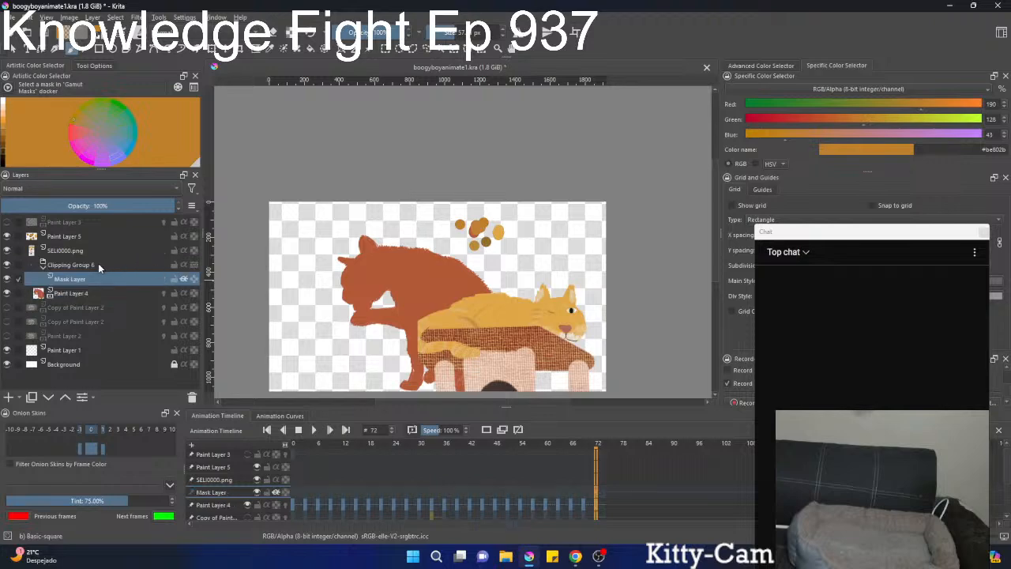
Fill the clipping group's mask layer with the foreground orange #be802b to recolour the cat silhouette, and collapse the group.
click(93, 66)
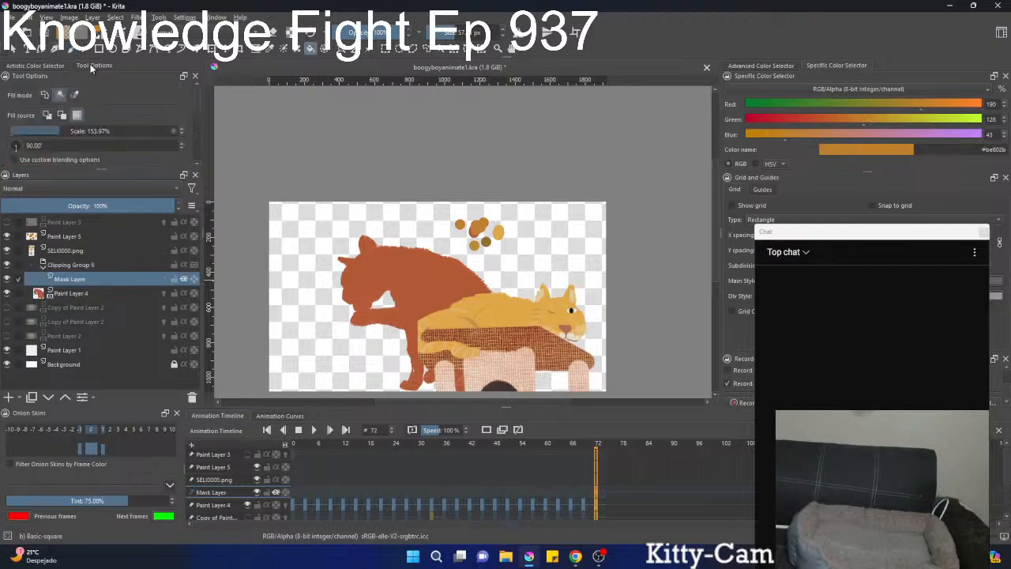
click(48, 119)
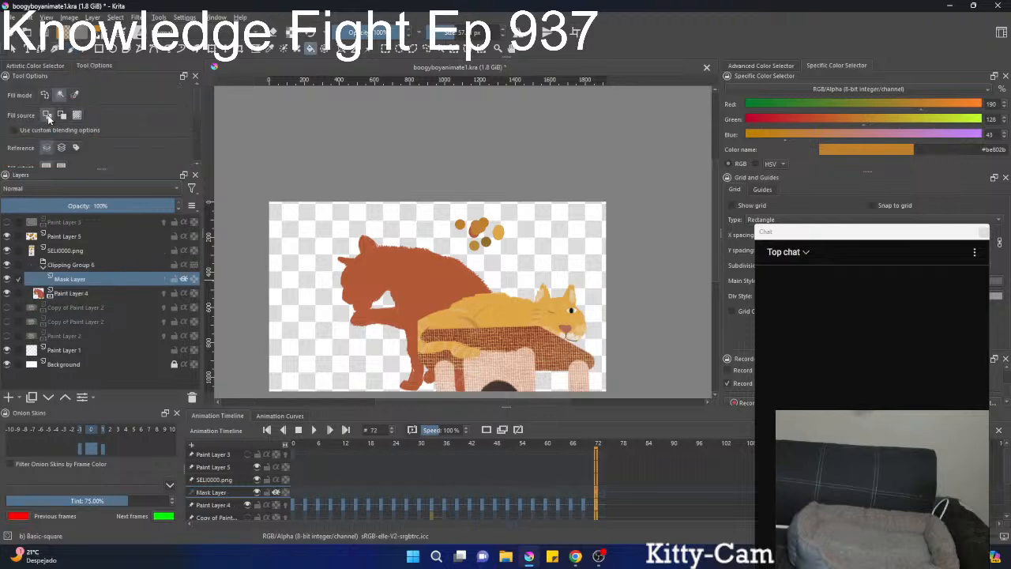
click(402, 225)
scroll(454, 241, up, 2)
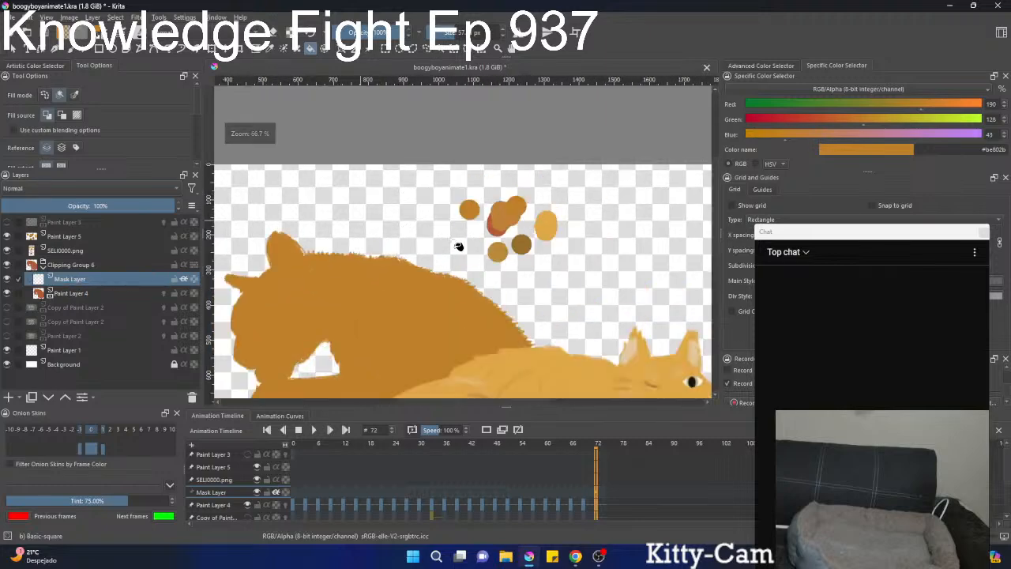
scroll(458, 246, down, 2)
click(44, 266)
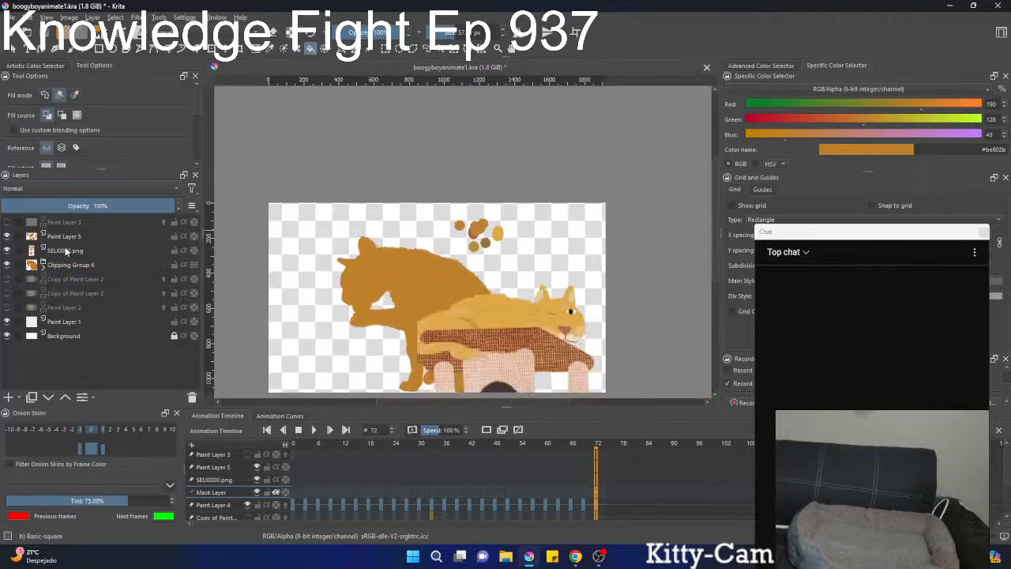
Delete Paint Layer 5, which holds the colour swatches.
click(65, 236)
key(ctrl+t)
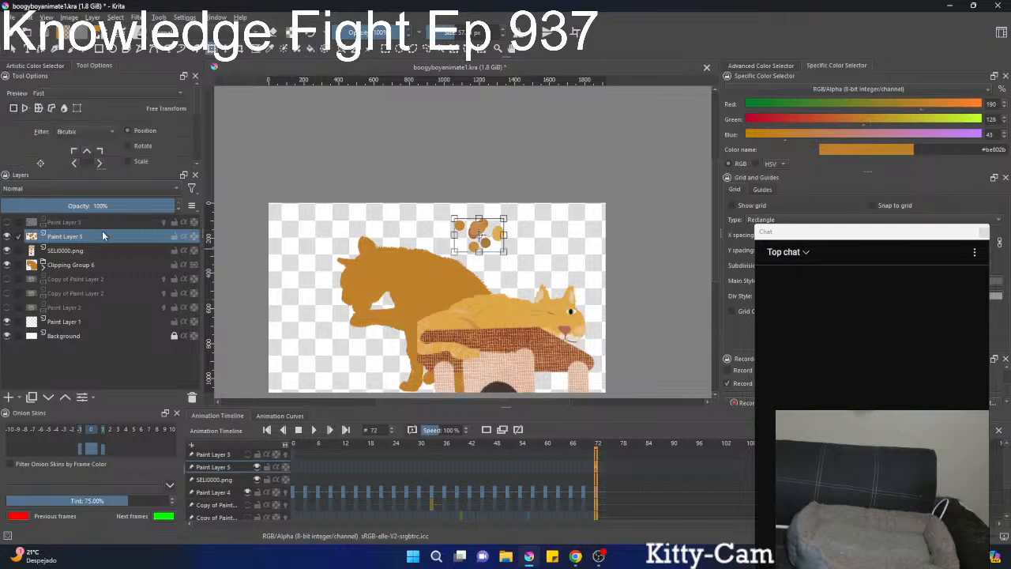
click(192, 396)
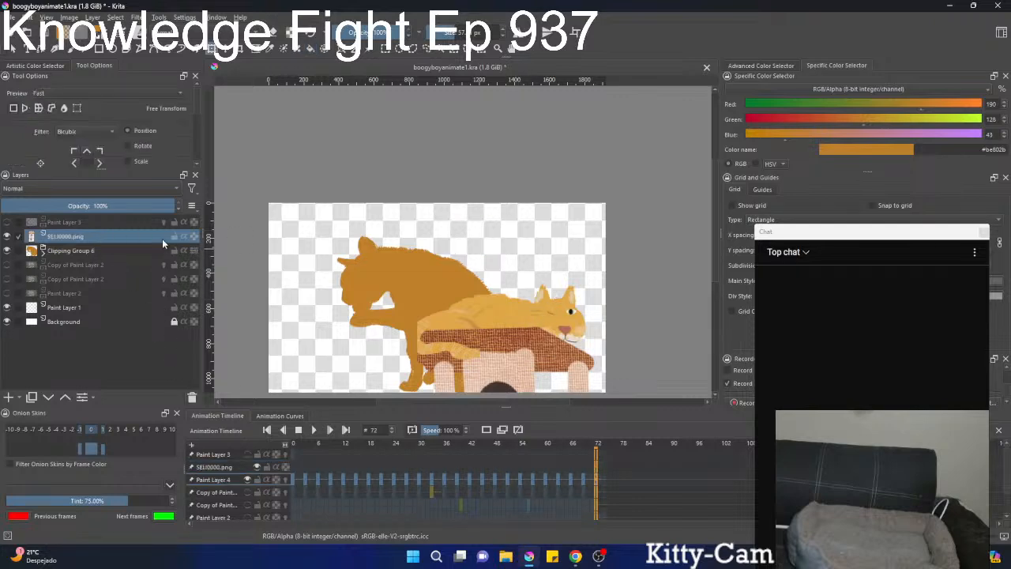
Show the upper Copy of Paint Layer 2 reference footage and hide Clipping Group 6.
scroll(482, 347, down, 1)
scroll(474, 316, up, 3)
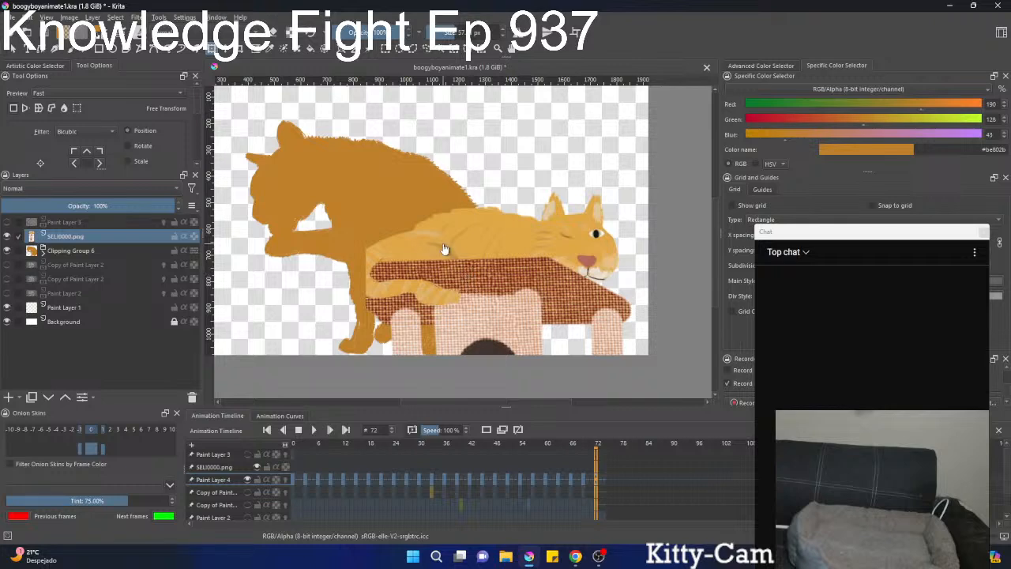
click(7, 266)
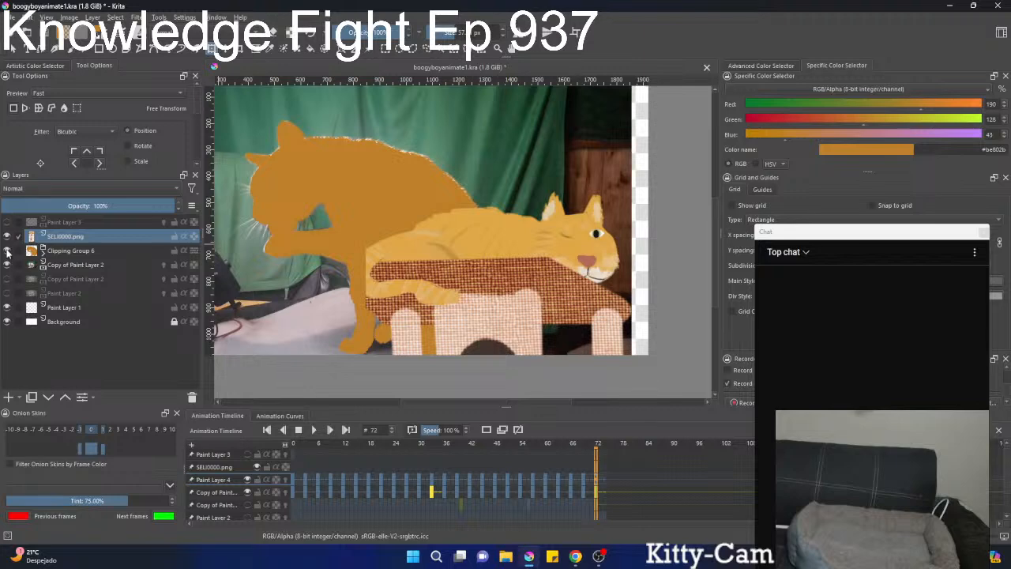
click(7, 251)
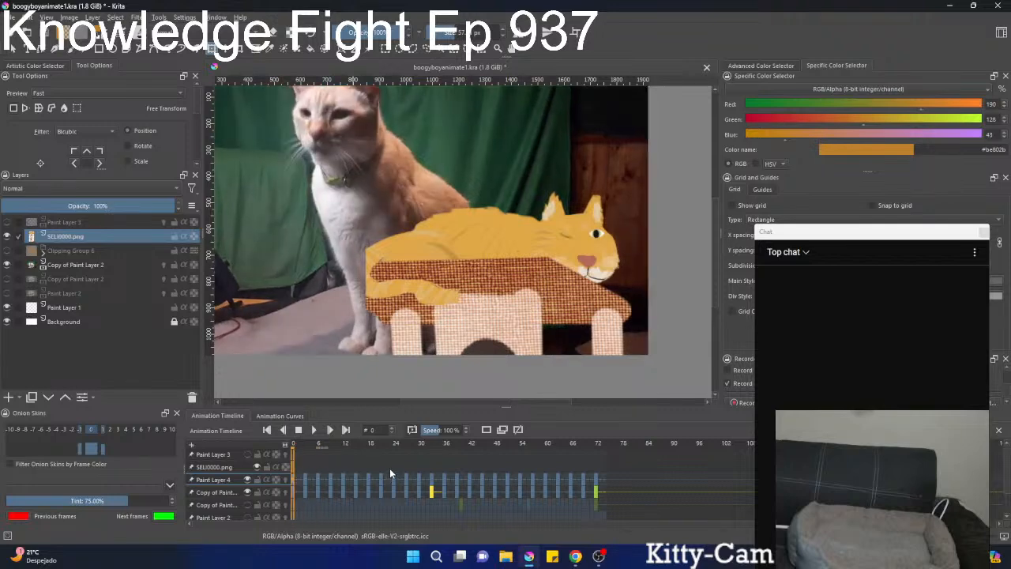
Add a new paint layer directly above Clipping Group 6.
click(70, 250)
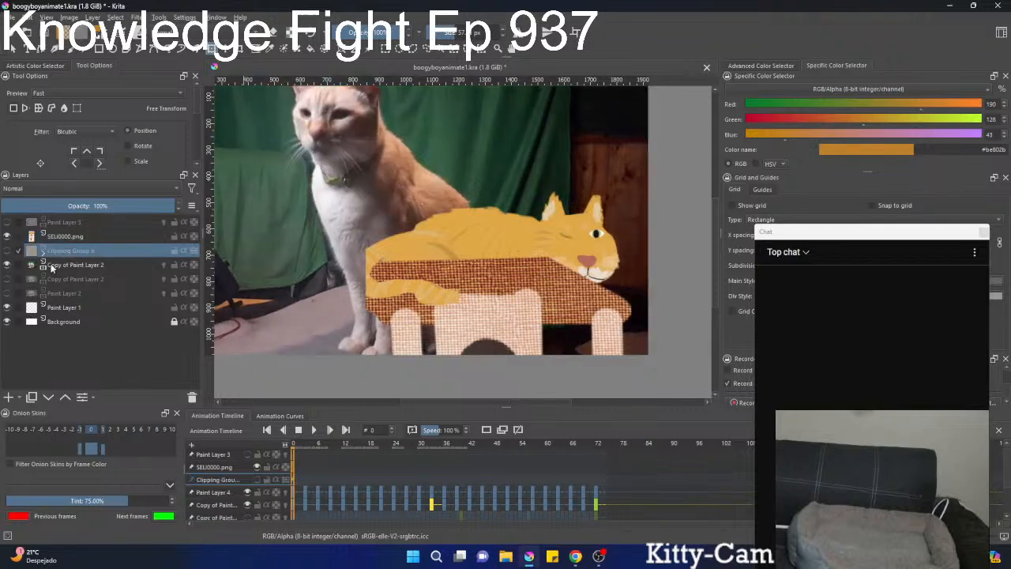
click(9, 398)
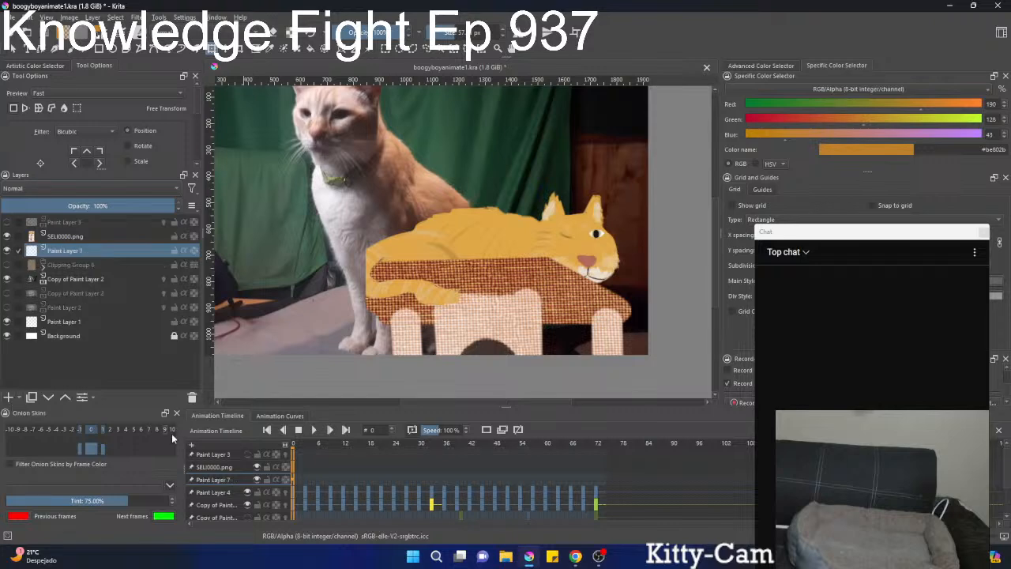
Create a blank frame at frame 0 of Paint Layer 7 and sample the yellow cat's iris green #b7b989 as the brush colour.
right_click(294, 480)
click(312, 447)
scroll(627, 218, up, 4)
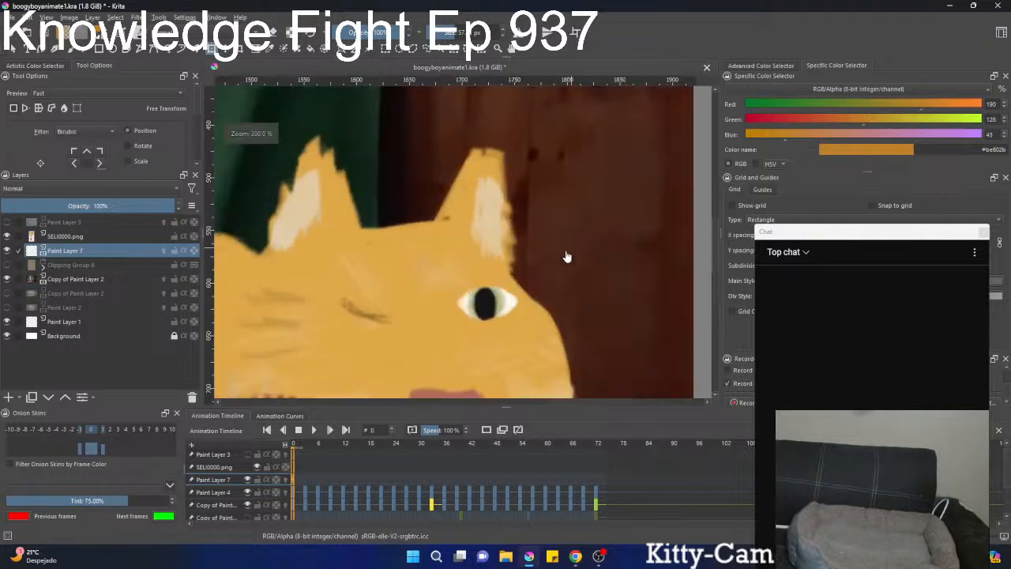
key(b)
ctrl+click(510, 294)
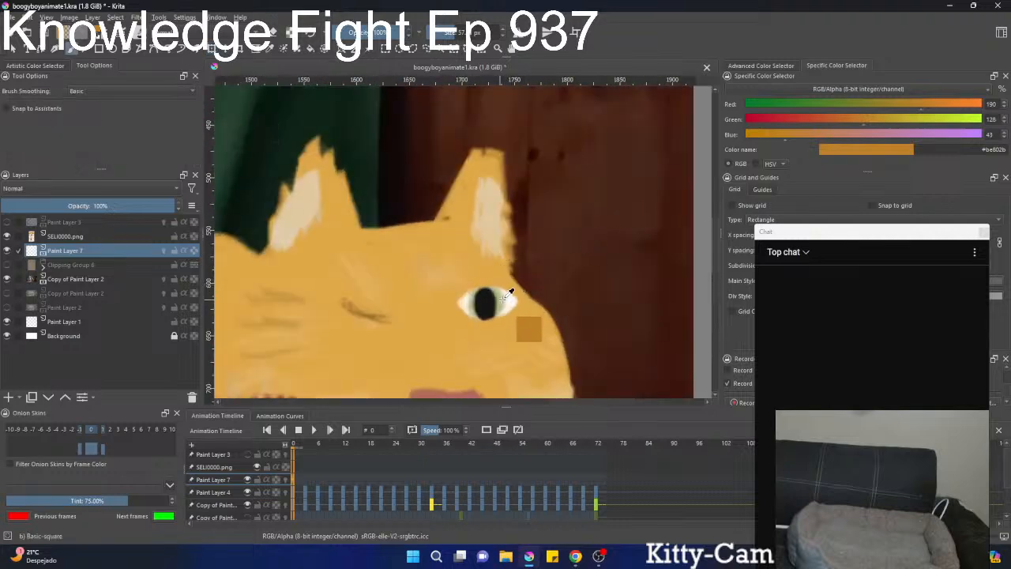
Choose the Fill circle brush preset and move the chat window higher on the screen.
scroll(428, 237, down, 6)
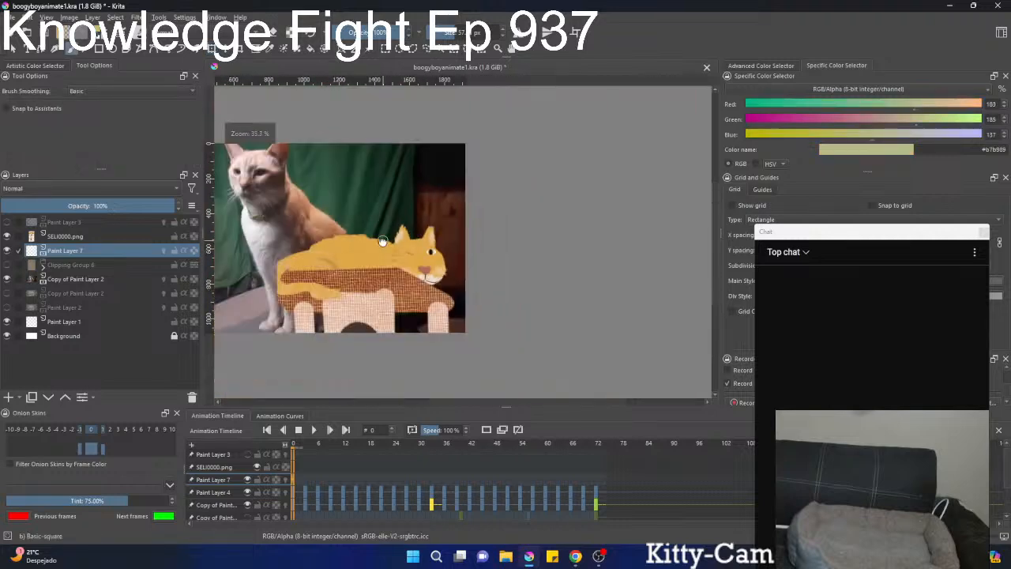
scroll(429, 234, up, 4)
scroll(428, 233, down, 3)
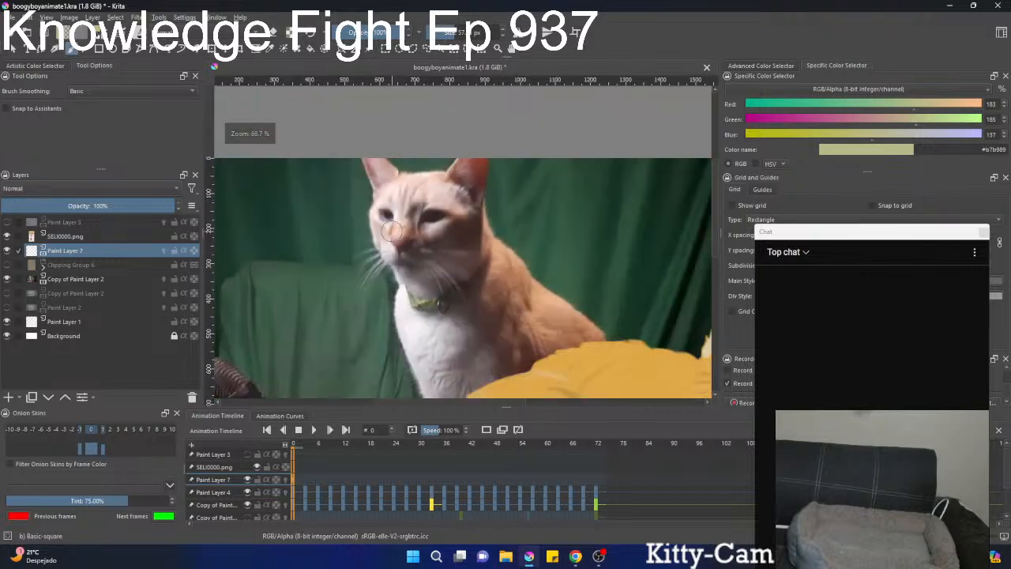
right_click(409, 250)
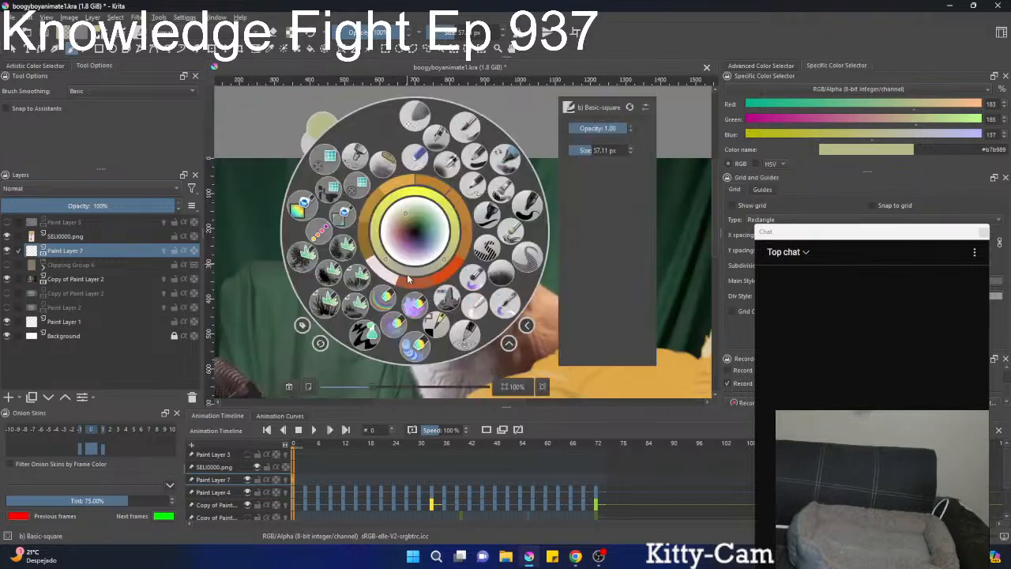
drag(485, 213, 536, 228)
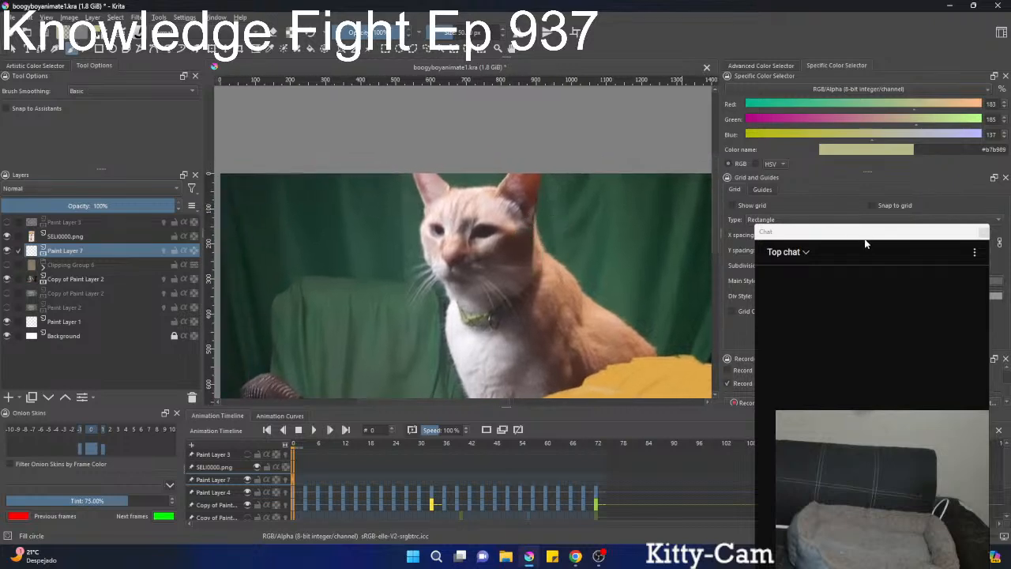
drag(865, 243, 870, 45)
Paint a trial green iris on the reference cat's larger eye and cover it with an off-white almond-shaped eye.
scroll(361, 226, up, 4)
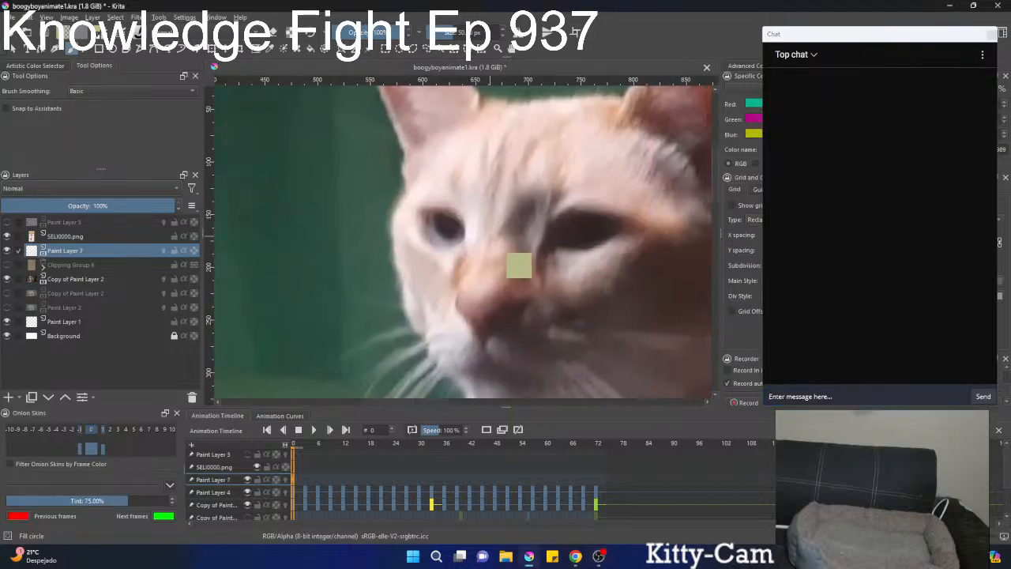
scroll(496, 266, up, 3)
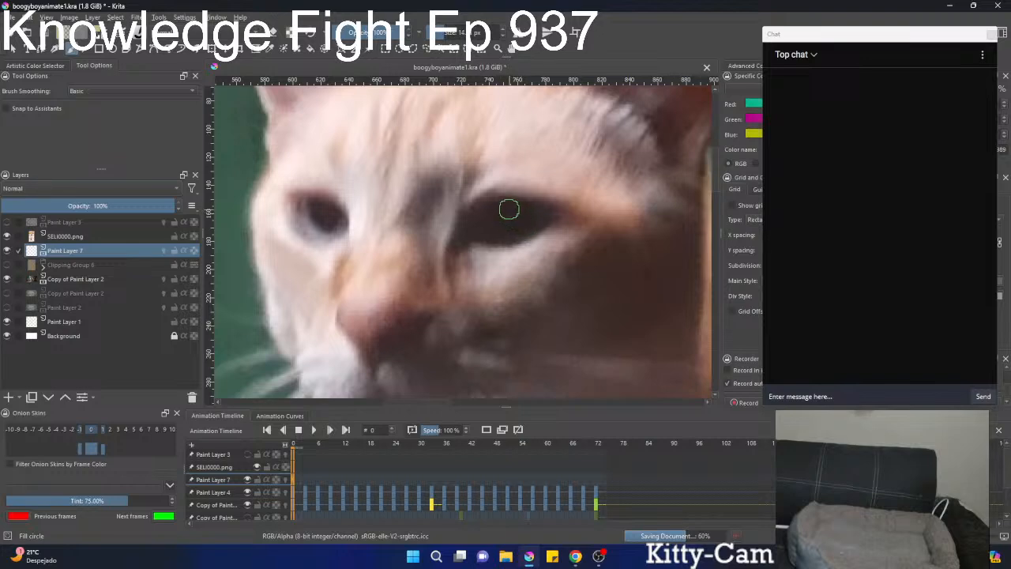
mouse_move(493, 229)
mouse_down()
mouse_move(521, 226)
mouse_move(500, 197)
mouse_up()
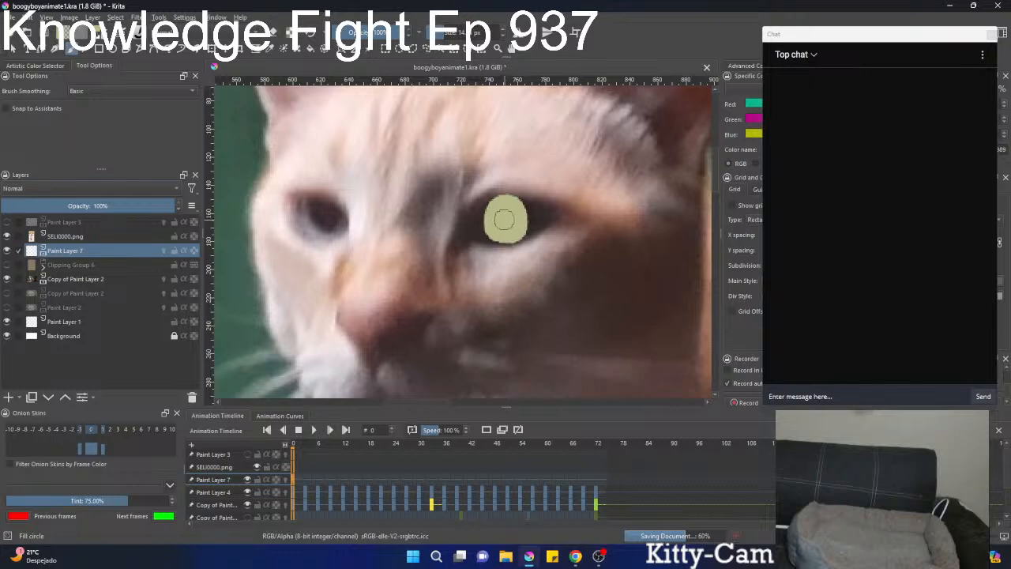
right_click(501, 229)
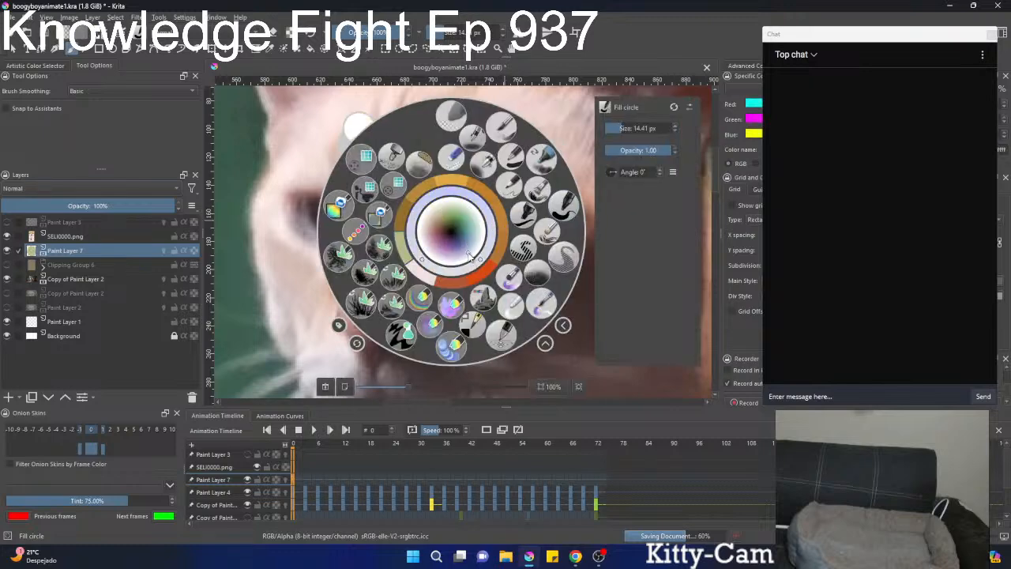
right_click(504, 220)
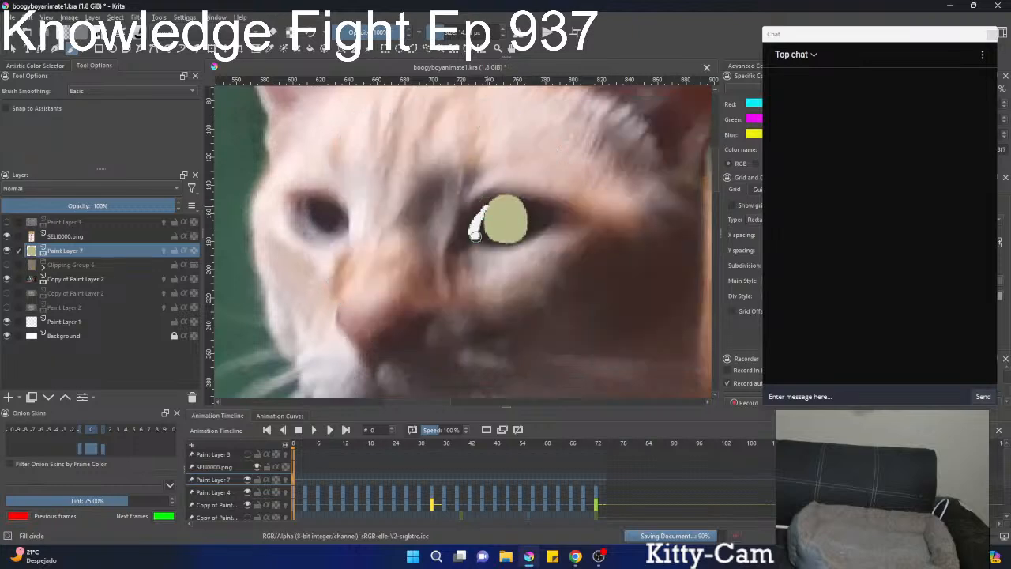
mouse_move(521, 237)
mouse_down()
mouse_move(549, 215)
mouse_move(487, 212)
mouse_move(527, 211)
mouse_move(498, 207)
mouse_move(474, 222)
mouse_move(508, 210)
mouse_move(543, 216)
mouse_move(486, 202)
mouse_move(461, 235)
mouse_move(504, 237)
mouse_move(546, 220)
mouse_move(479, 226)
mouse_move(522, 223)
mouse_up()
Reselect the recent pale green #b7b989 and paint a round iris in the middle of the off-white eye.
right_click(520, 223)
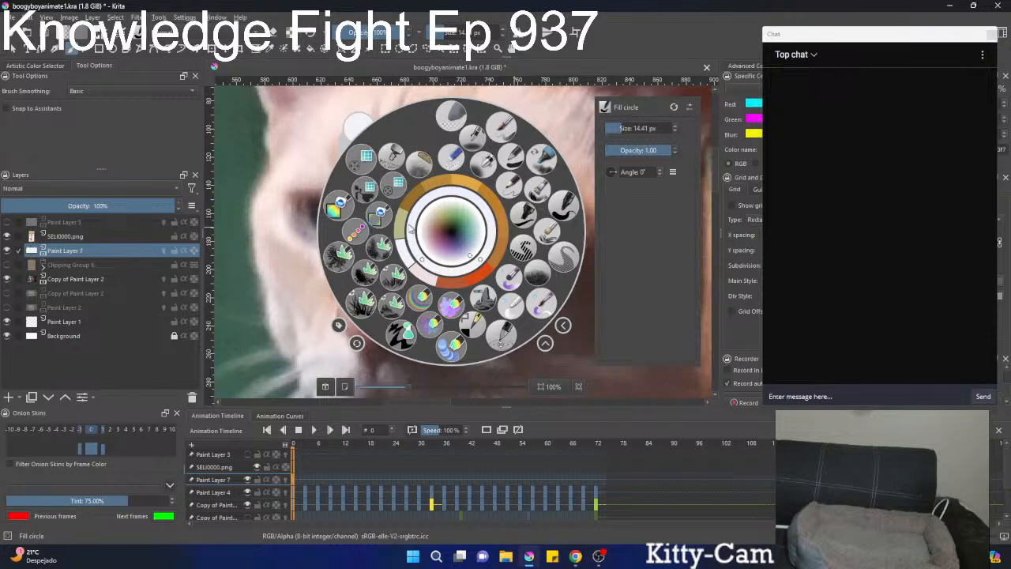
click(400, 225)
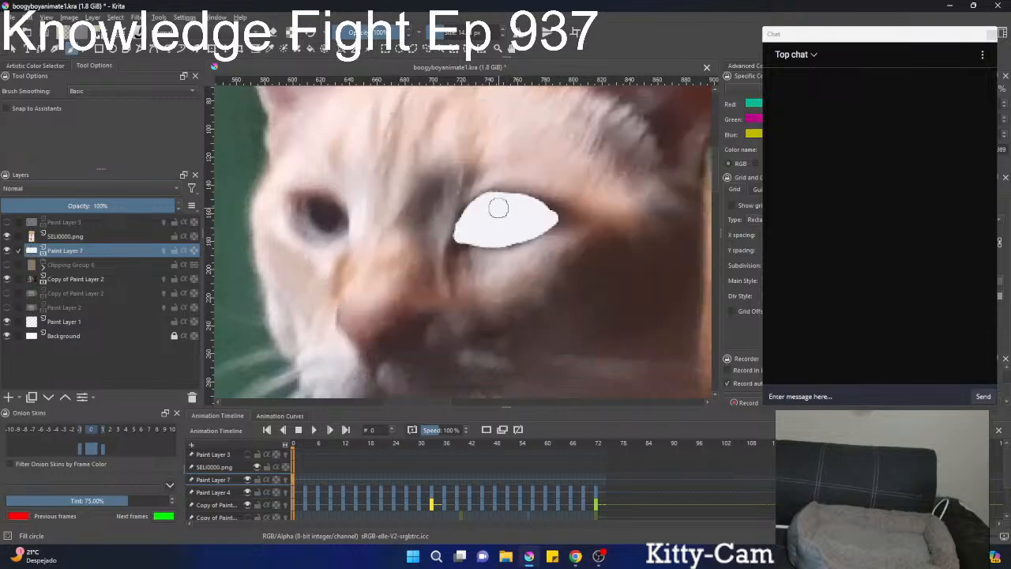
click(489, 205)
mouse_move(489, 206)
mouse_down()
mouse_move(488, 237)
mouse_move(515, 238)
mouse_move(516, 204)
mouse_move(499, 197)
mouse_move(485, 227)
mouse_up()
Paint a near-black pupil in the centre of the iris and add a small white highlight to it.
right_click(457, 229)
click(457, 229)
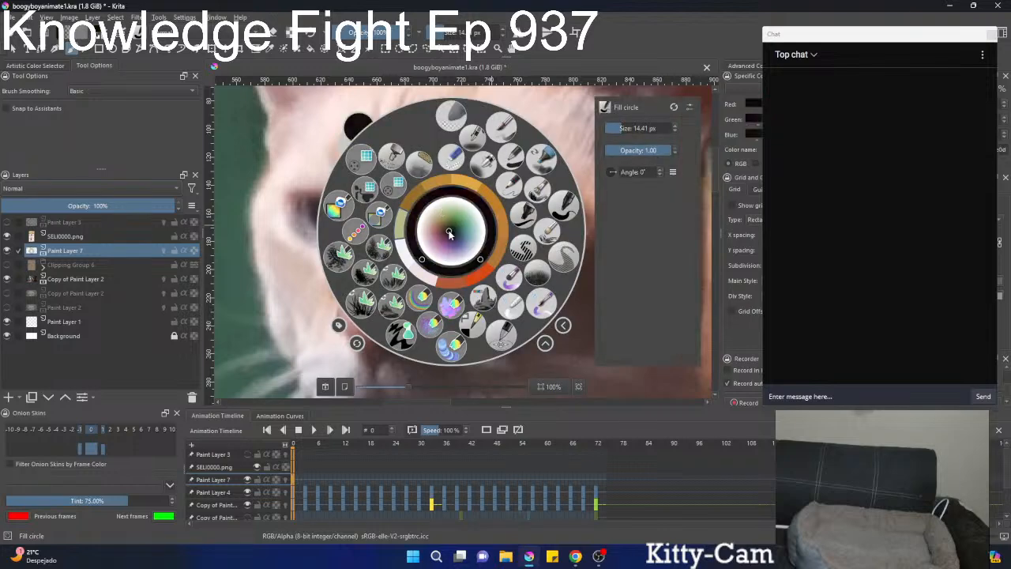
right_click(461, 228)
mouse_move(494, 230)
mouse_down()
mouse_move(451, 308)
mouse_move(513, 212)
mouse_move(479, 207)
mouse_move(496, 202)
mouse_move(492, 224)
mouse_move(478, 207)
mouse_move(498, 202)
mouse_move(498, 226)
mouse_move(477, 206)
mouse_move(496, 198)
mouse_move(497, 224)
mouse_move(475, 215)
mouse_move(461, 241)
mouse_move(471, 260)
mouse_move(477, 227)
mouse_up()
scroll(499, 224, down, 3)
scroll(497, 220, up, 5)
right_click(450, 231)
right_click(468, 240)
mouse_move(474, 250)
ctrl+mouse_down()
mouse_move(458, 372)
mouse_move(512, 218)
mouse_move(481, 284)
mouse_move(459, 395)
mouse_move(473, 342)
mouse_move(466, 380)
mouse_move(485, 263)
mouse_move(442, 416)
ctrl+mouse_up()
Check the painted eye against the orange silhouette by temporarily showing Clipping Group 6 and toggling Paint Layer 7's visibility.
click(7, 265)
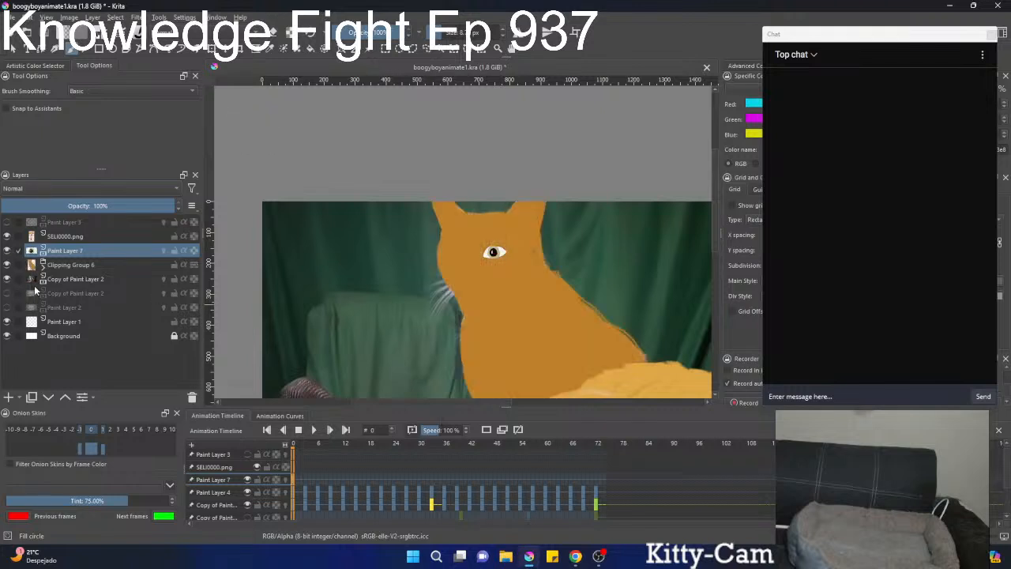
click(8, 250)
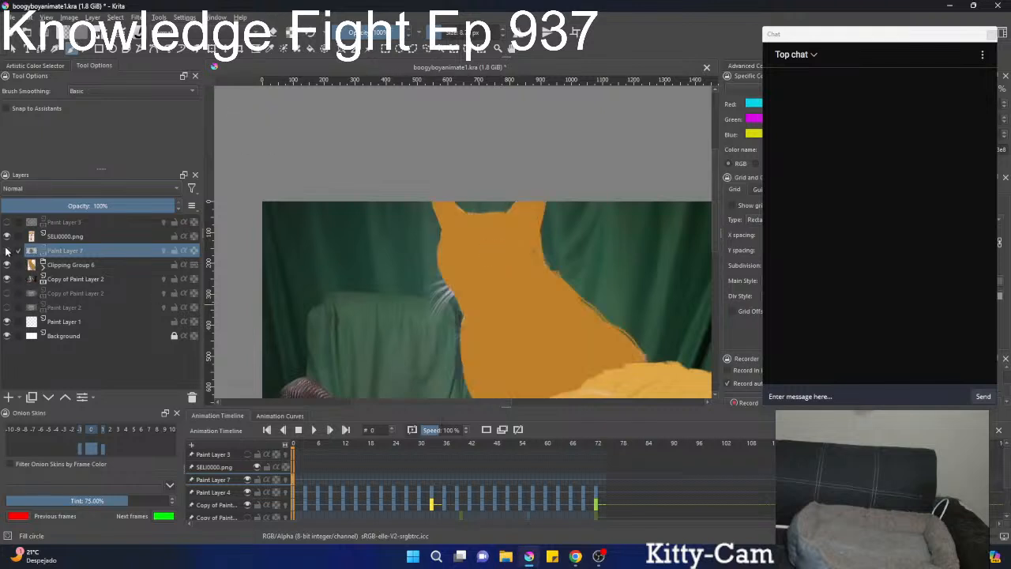
click(8, 250)
click(7, 265)
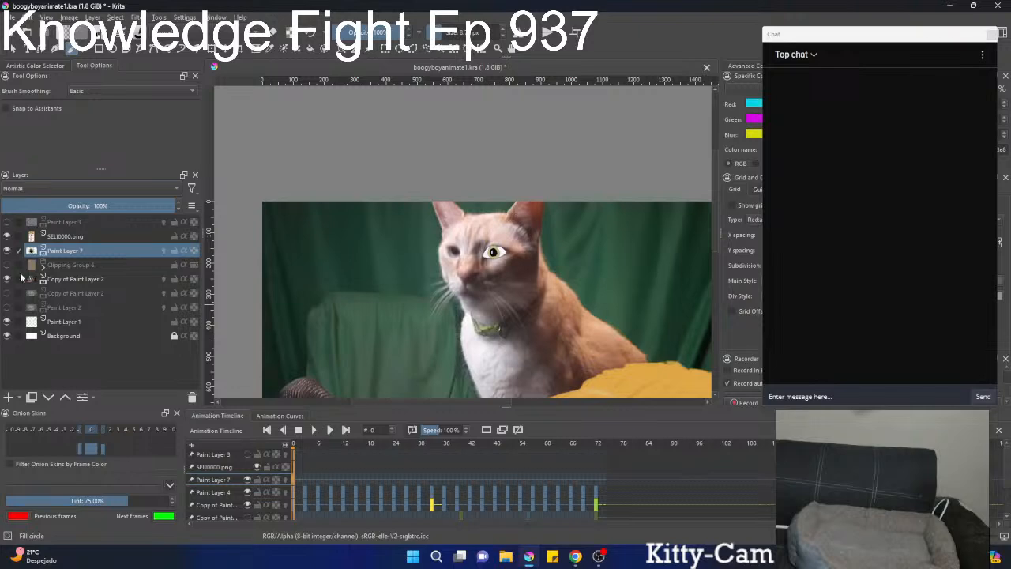
Sample the yellow cat's muted red nose colour and paint a rounded triangular nose on the reference cat, erasing the stem beneath it.
drag(401, 346, 444, 348)
ctrl+drag(549, 346, 527, 387)
drag(528, 387, 565, 243)
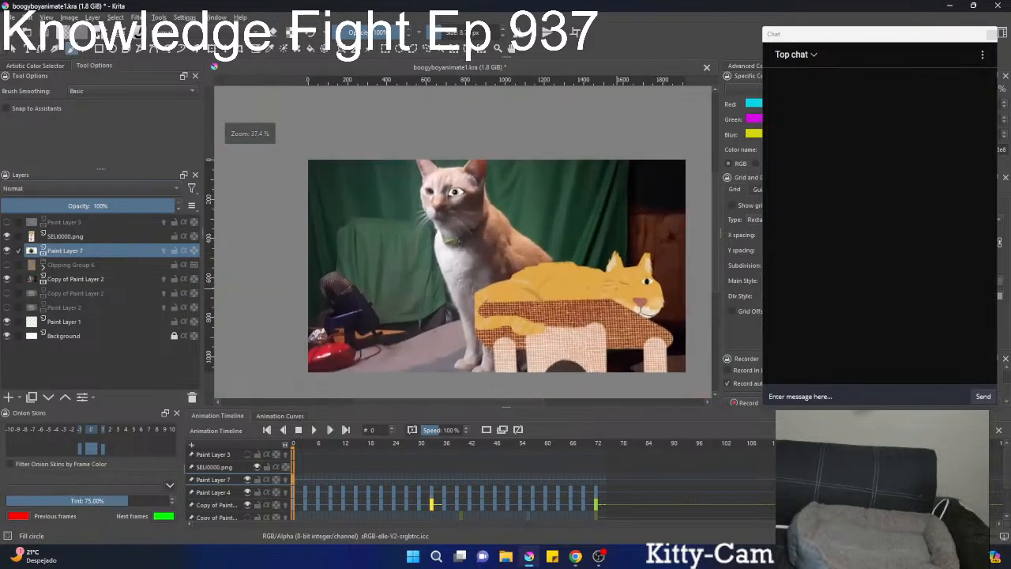
ctrl+click(636, 299)
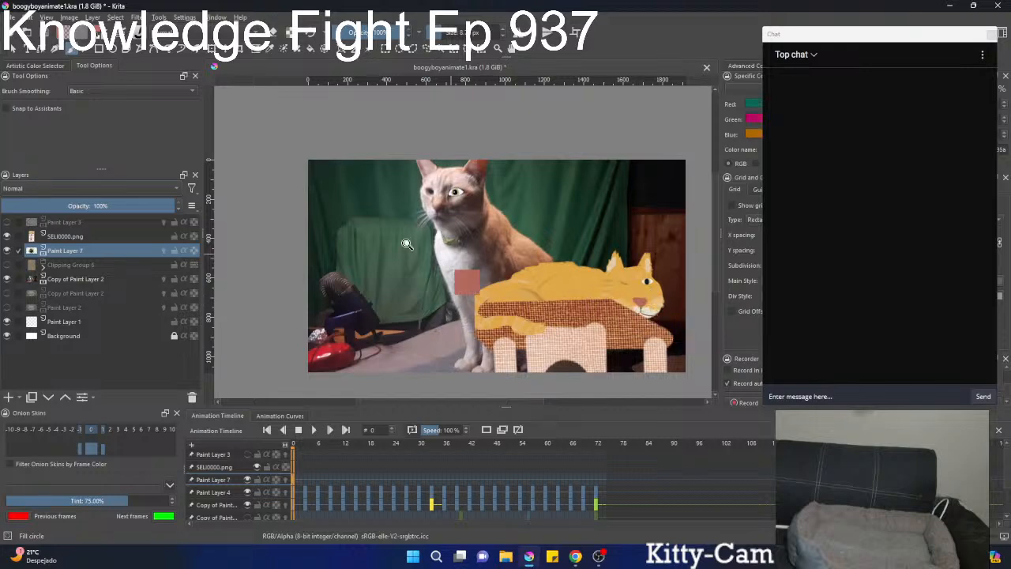
mouse_move(409, 243)
ctrl+mouse_down()
mouse_move(515, 176)
mouse_move(458, 371)
ctrl+mouse_up()
mouse_move(458, 371)
ctrl+mouse_down()
mouse_move(398, 187)
mouse_move(372, 227)
ctrl+mouse_up()
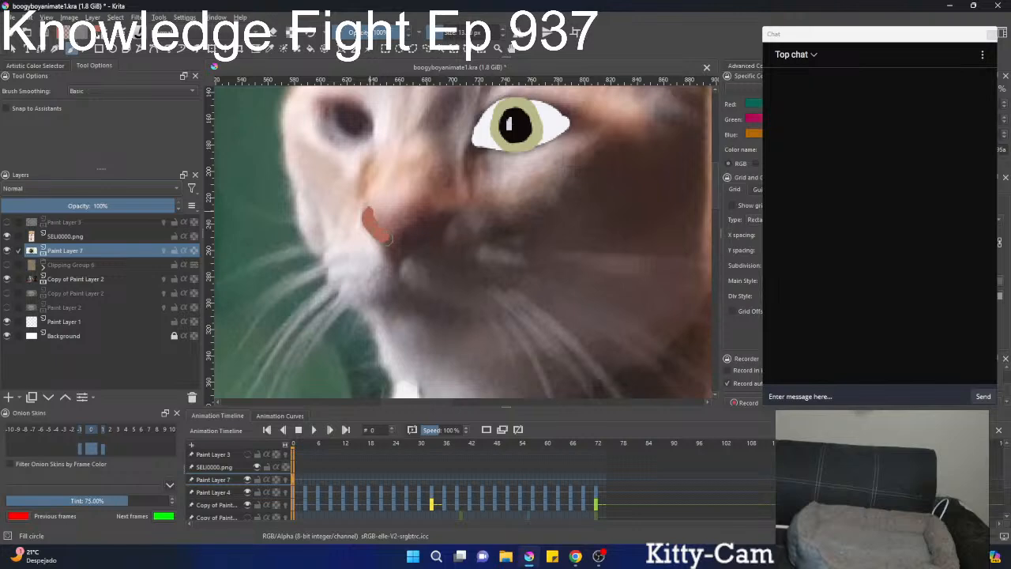
mouse_move(399, 261)
mouse_down()
mouse_move(425, 217)
mouse_move(375, 210)
mouse_move(391, 231)
mouse_move(405, 232)
mouse_move(387, 256)
mouse_move(359, 361)
mouse_move(411, 231)
mouse_up()
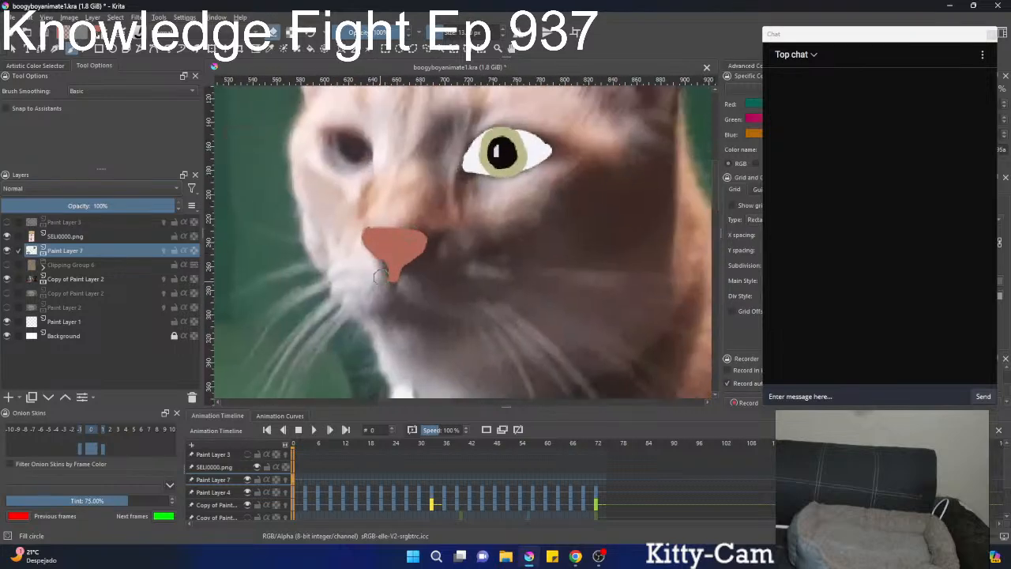
drag(409, 269, 399, 292)
key(e)
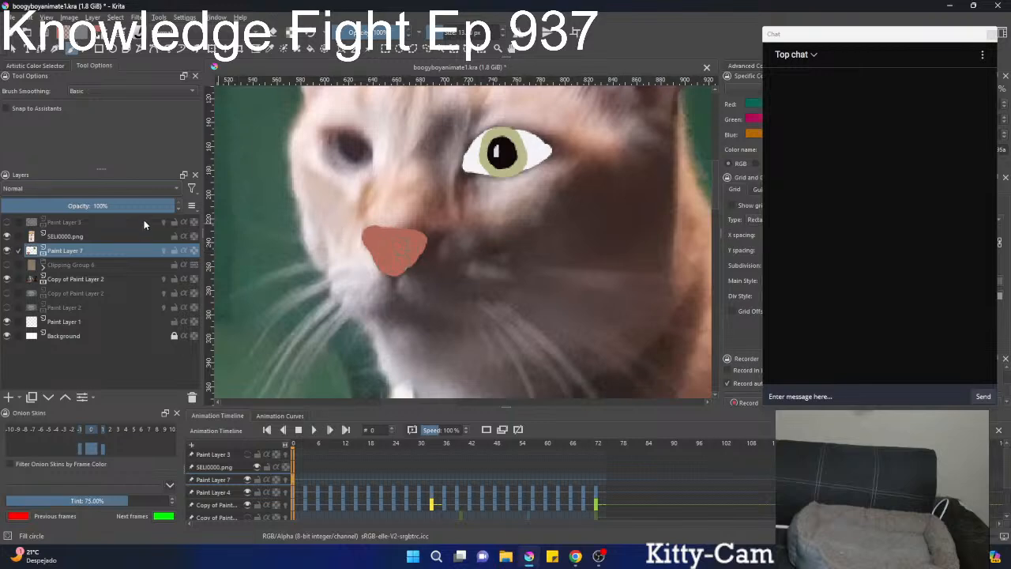
Set Paint Layer 7's opacity to 98% and paint two darker red-brown nostrils at the lower sides of the nose.
mouse_move(126, 206)
mouse_down()
mouse_move(3, 206)
mouse_move(176, 221)
mouse_up()
right_click(402, 236)
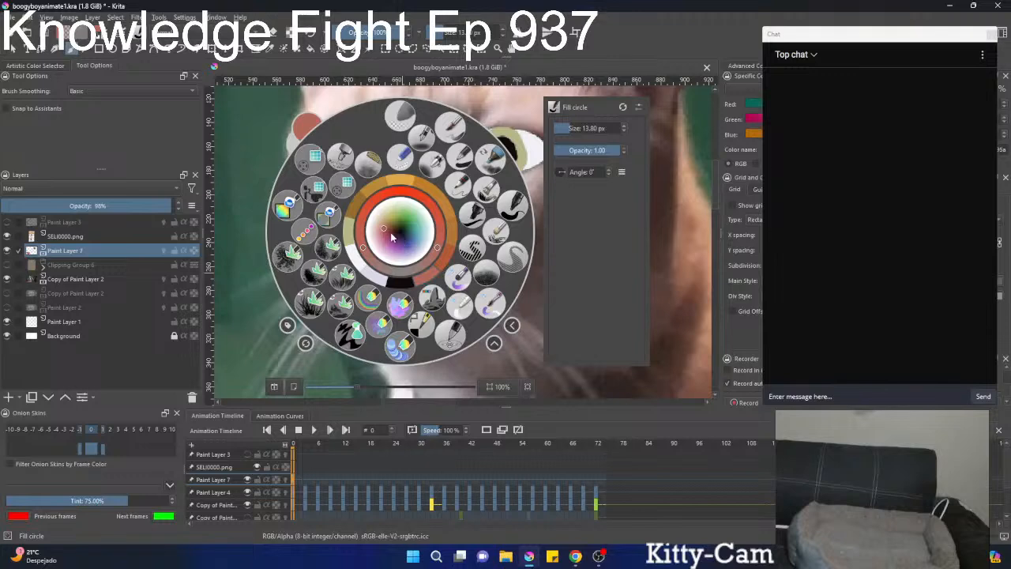
click(389, 229)
right_click(388, 229)
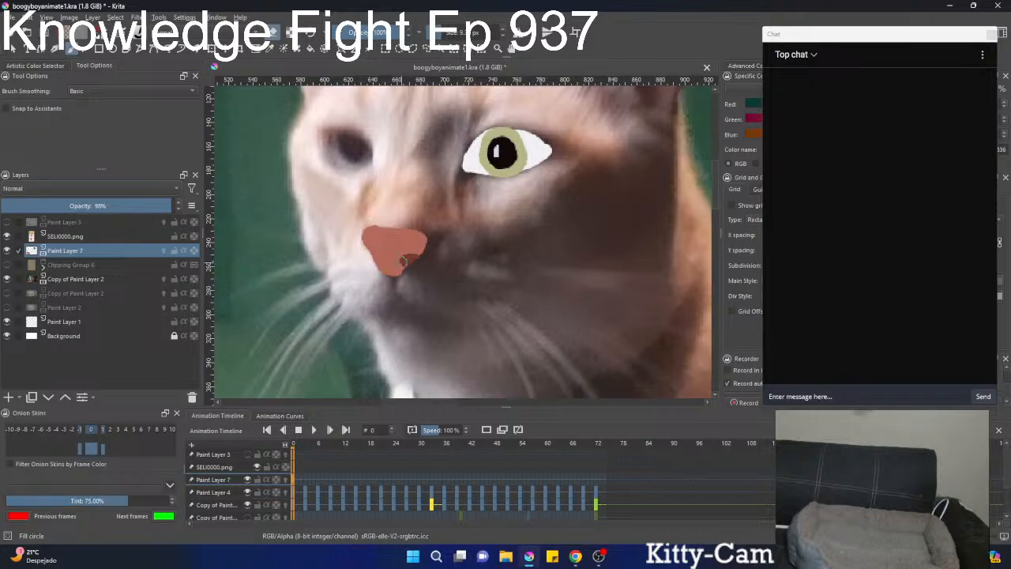
mouse_move(369, 256)
mouse_down()
mouse_move(342, 391)
mouse_move(364, 365)
mouse_move(387, 272)
mouse_up()
drag(379, 120, 361, 402)
Sample the orange of the Clipping Group 6 silhouette, hide the group again, and darken the colour to brown for the mouth.
click(7, 265)
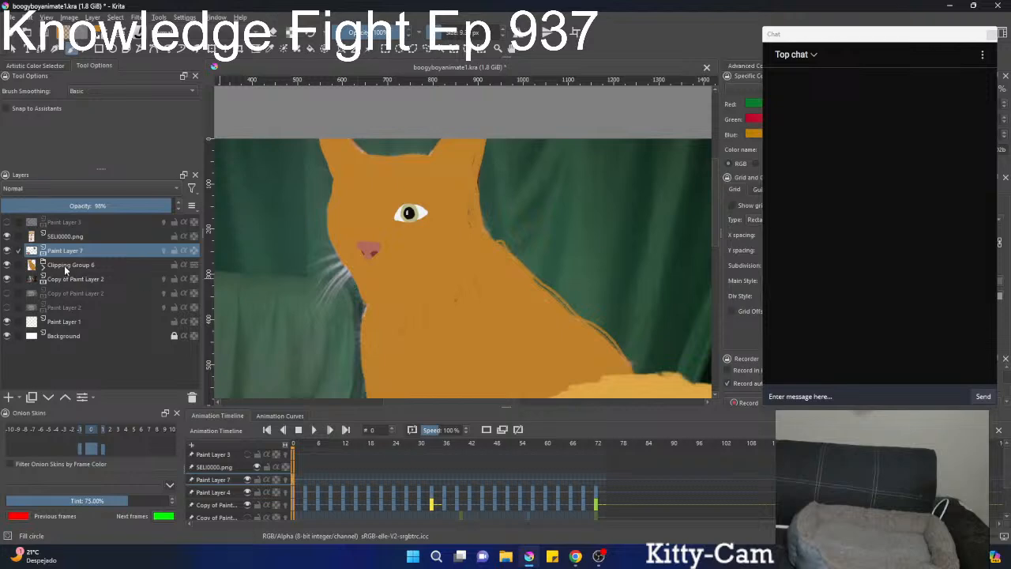
click(6, 265)
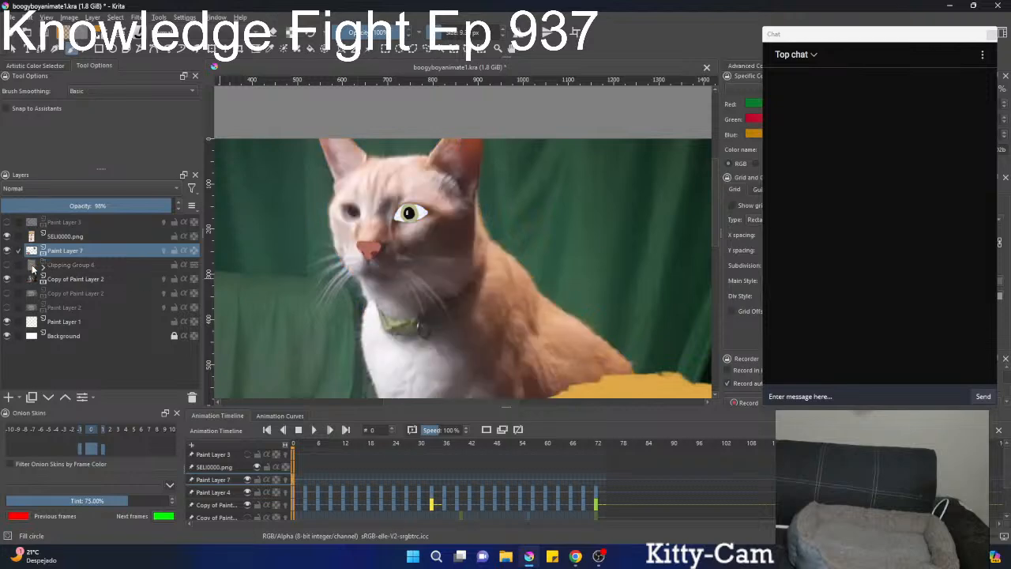
scroll(426, 301, up, 3)
drag(340, 226, 434, 253)
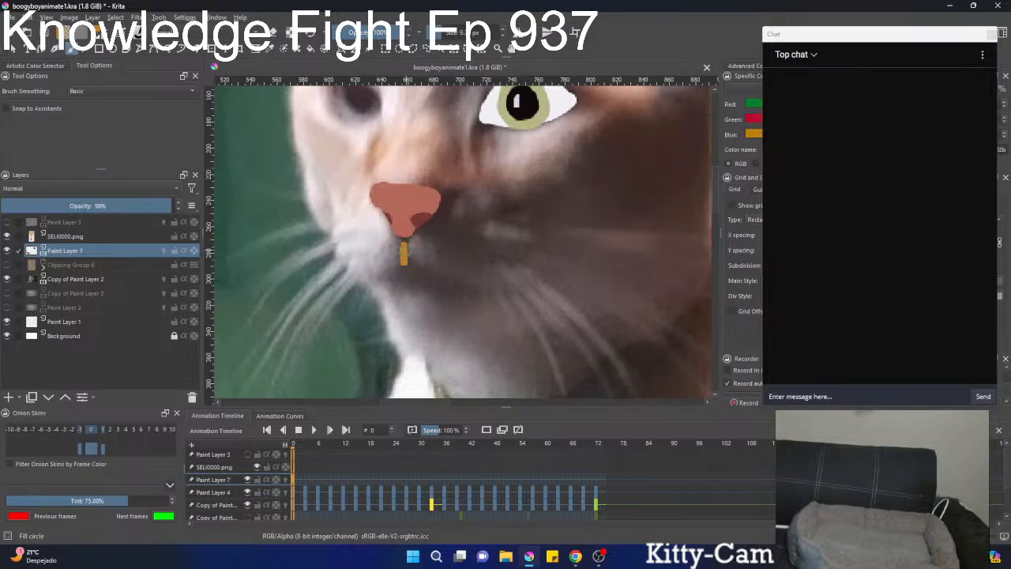
right_click(404, 231)
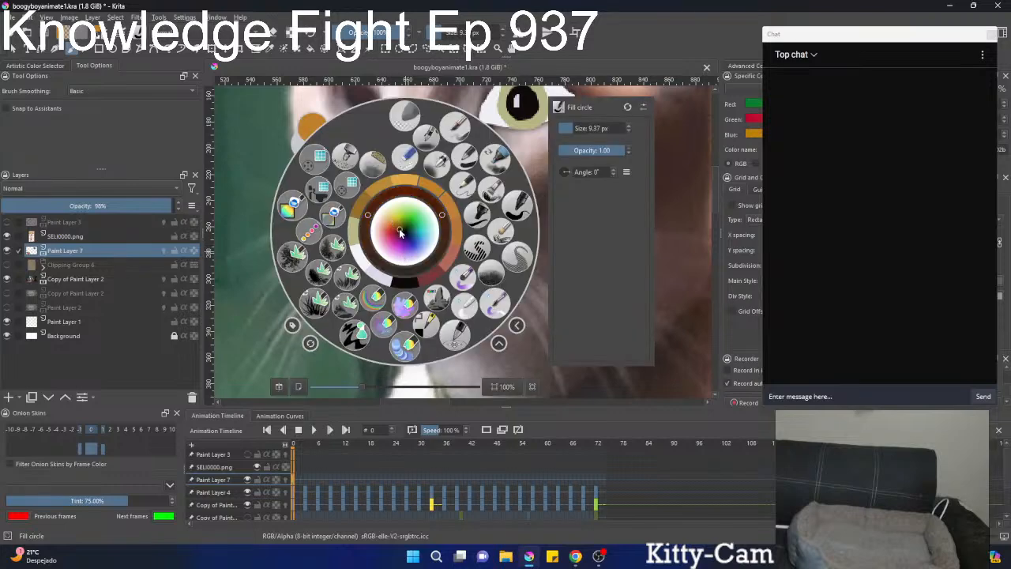
right_click(400, 227)
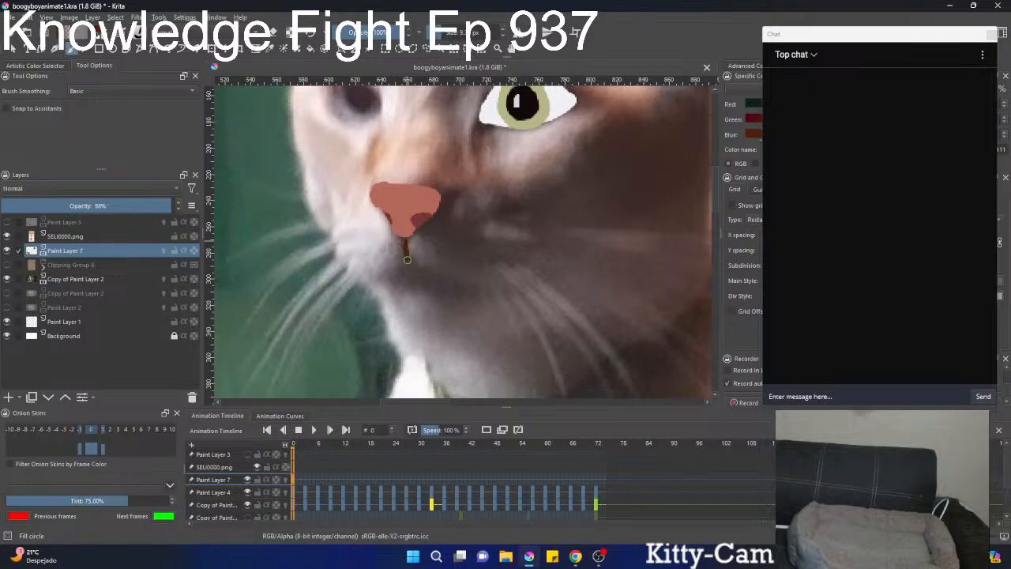
mouse_move(379, 278)
mouse_down()
mouse_move(470, 289)
mouse_move(407, 265)
mouse_move(388, 274)
mouse_up()
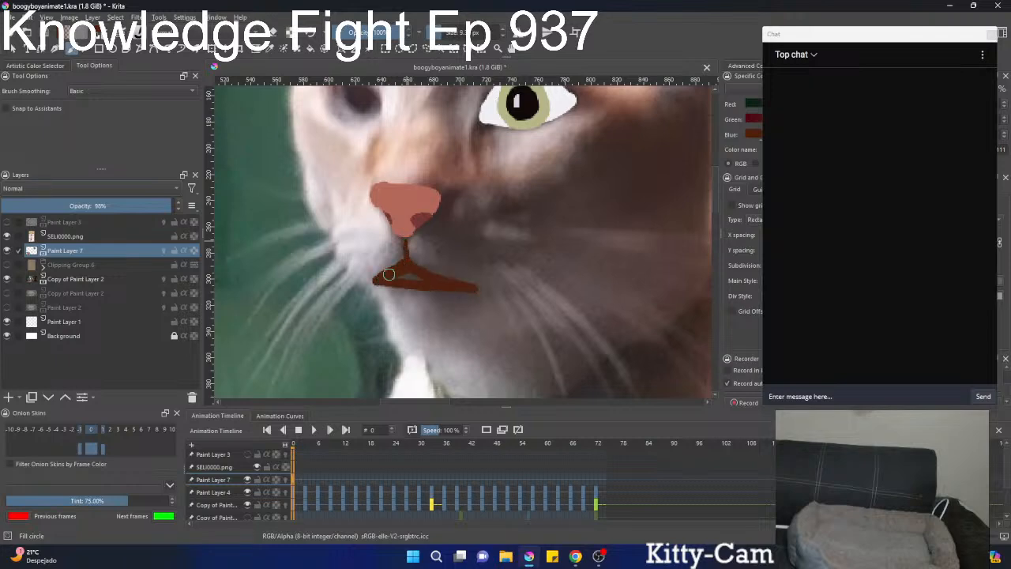
scroll(399, 252, up, 3)
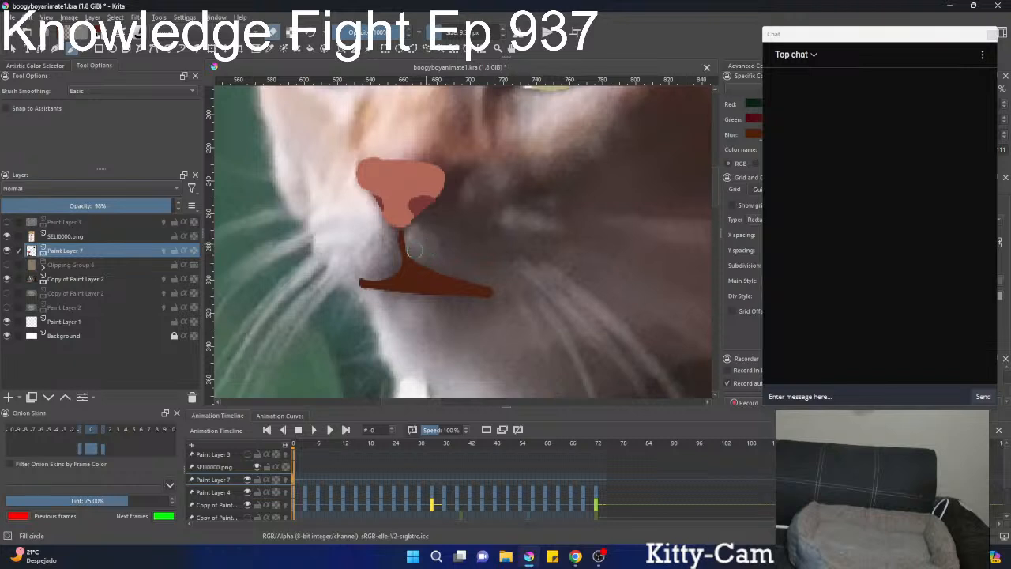
mouse_move(414, 251)
mouse_down()
mouse_move(421, 274)
mouse_move(472, 276)
mouse_up()
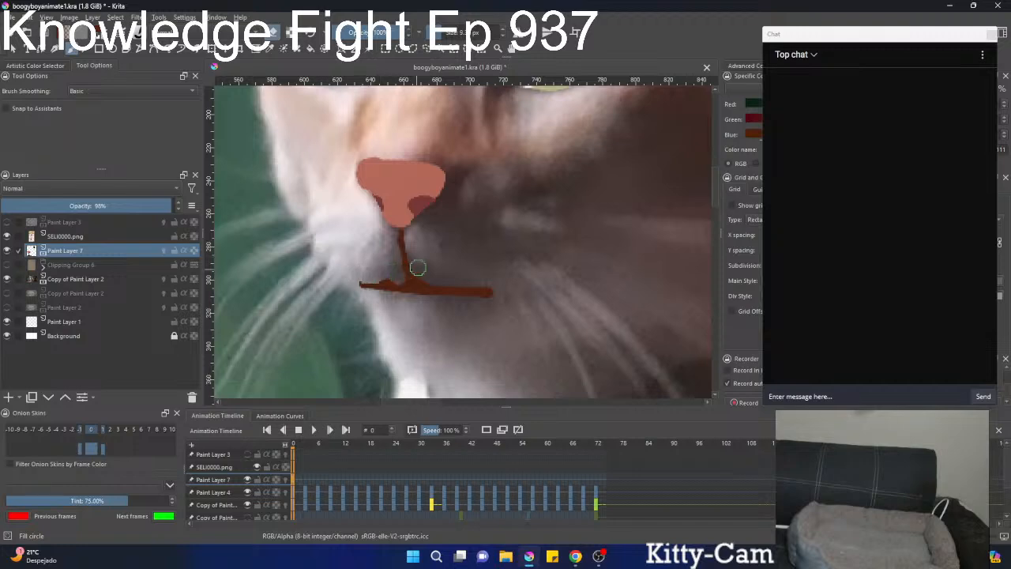
mouse_move(445, 241)
mouse_down()
mouse_move(392, 343)
mouse_move(447, 246)
mouse_up()
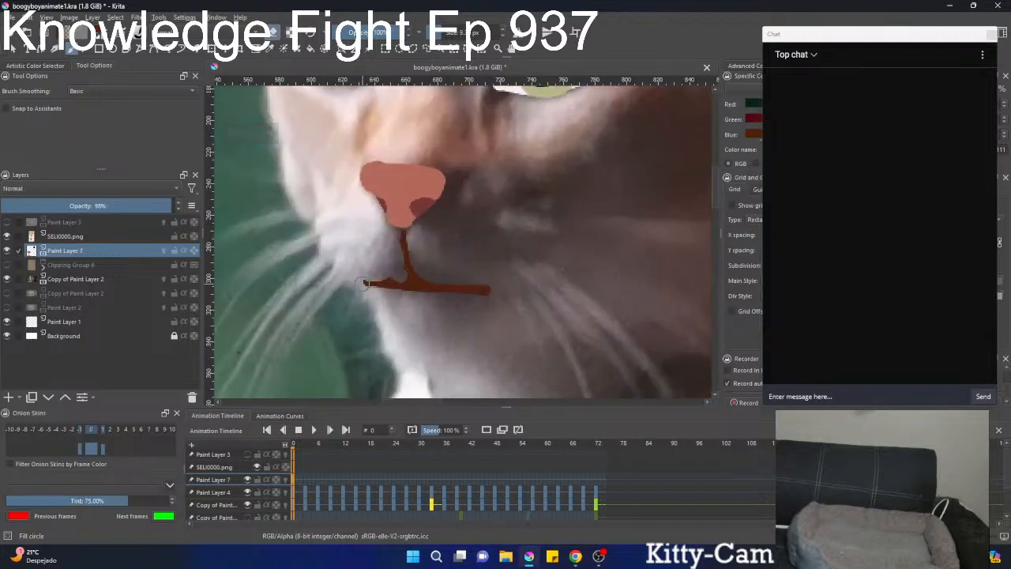
key(ctrl+z)
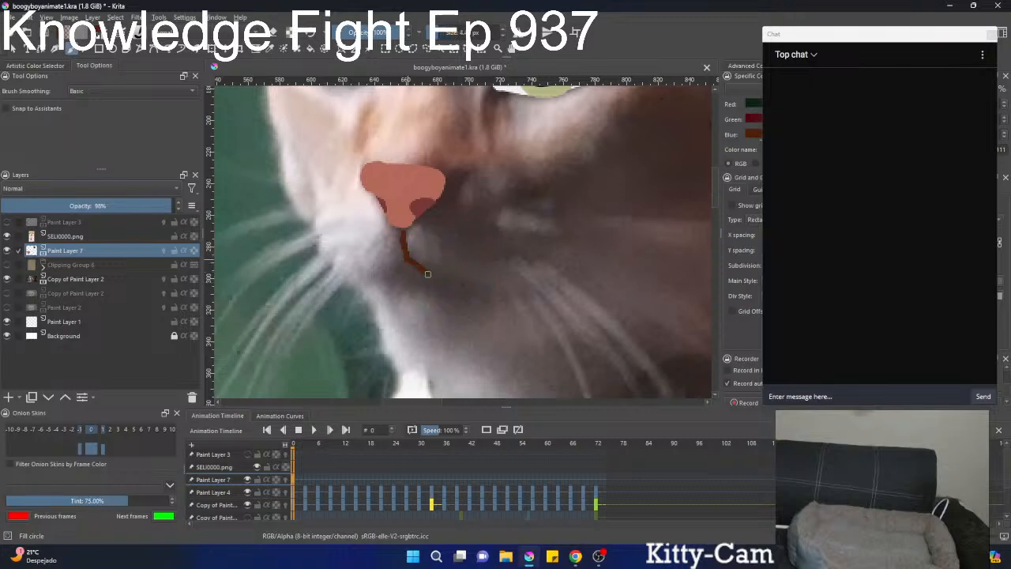
Draw a thin brown mouth line below the nose, curving outwards to both sides of the muzzle.
drag(427, 274, 510, 291)
drag(405, 258, 369, 287)
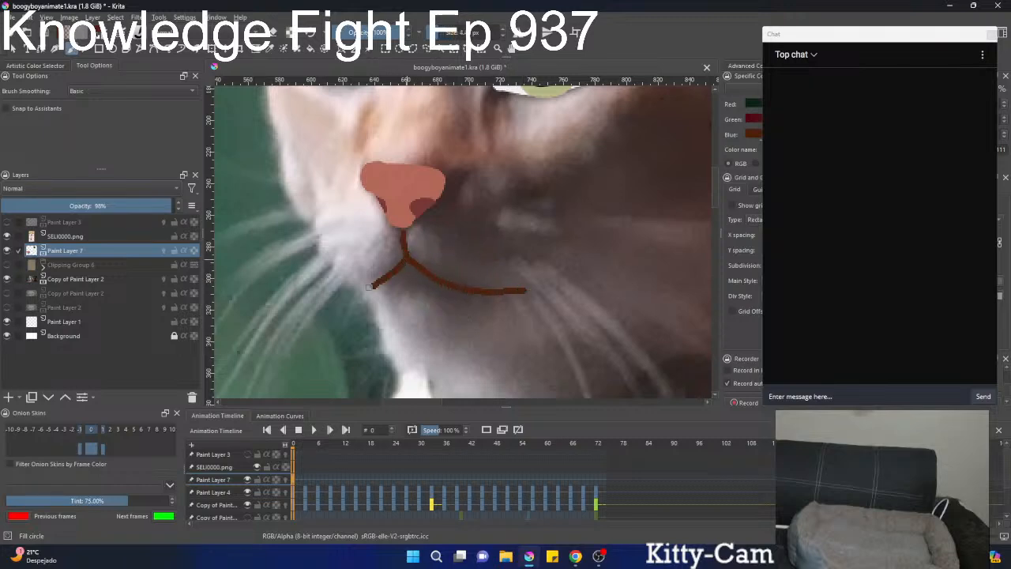
Draw thin brown lines for the bridge above the nose and the slanted closed eyelid, undoing and redrawing strokes as needed.
scroll(360, 287, down, 5)
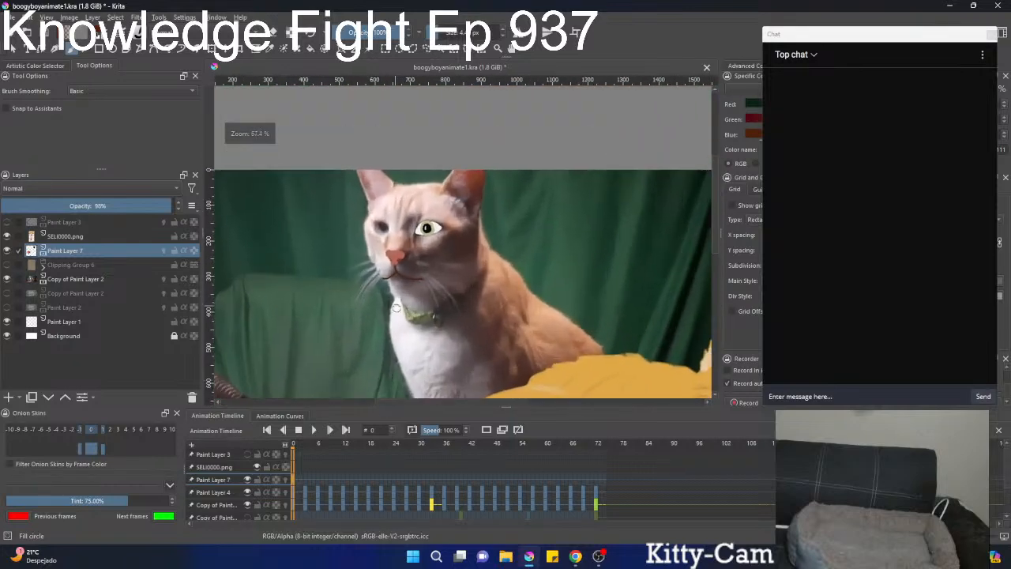
scroll(384, 324, up, 5)
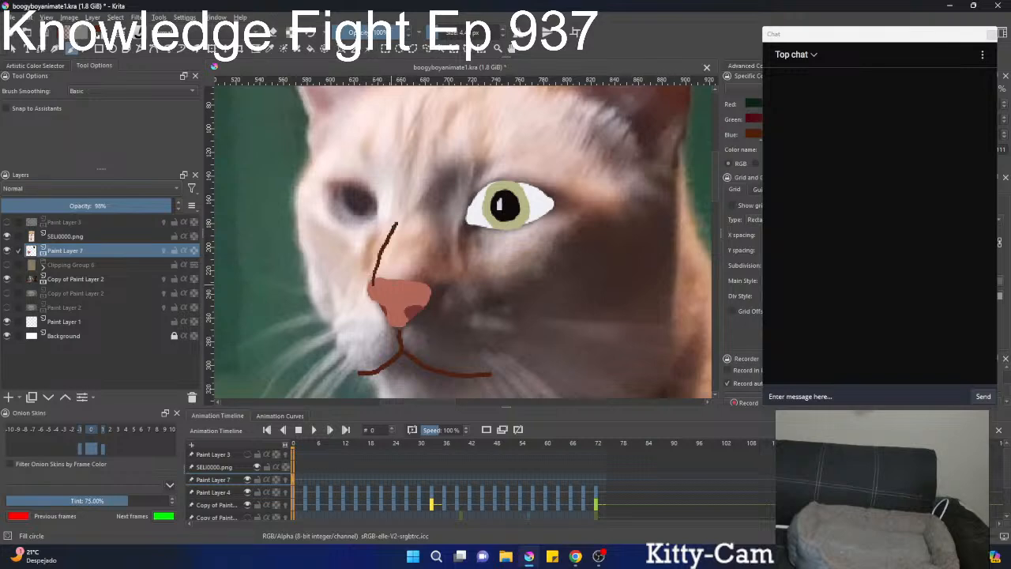
key(ctrl+z)
mouse_move(377, 256)
mouse_down()
mouse_move(399, 210)
mouse_move(424, 276)
mouse_up()
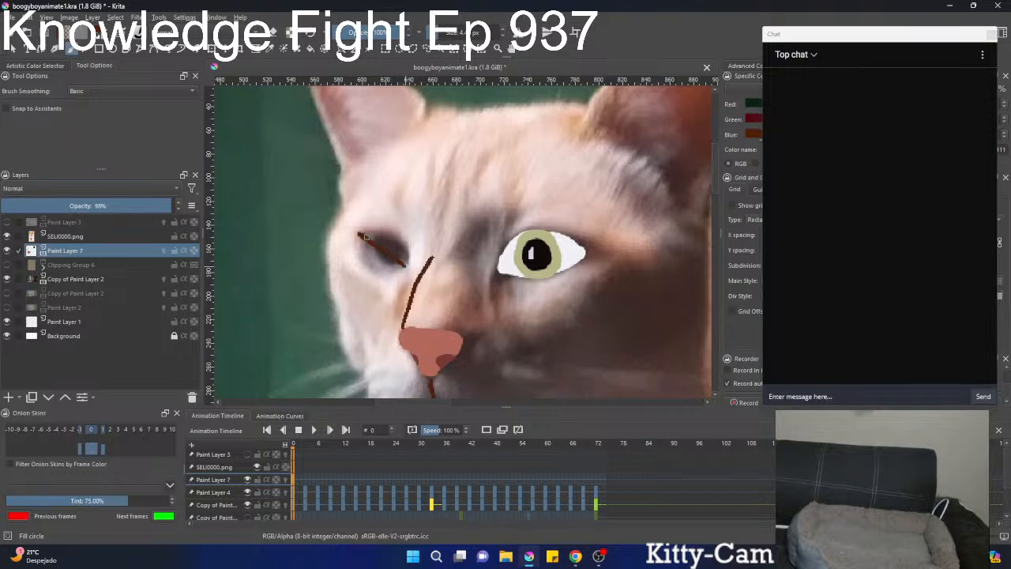
key(ctrl+z)
drag(378, 264, 370, 293)
Hide the Copy of Paint Layer 2 footage and show the orange Clipping Group 6 silhouette behind the facial features.
click(7, 279)
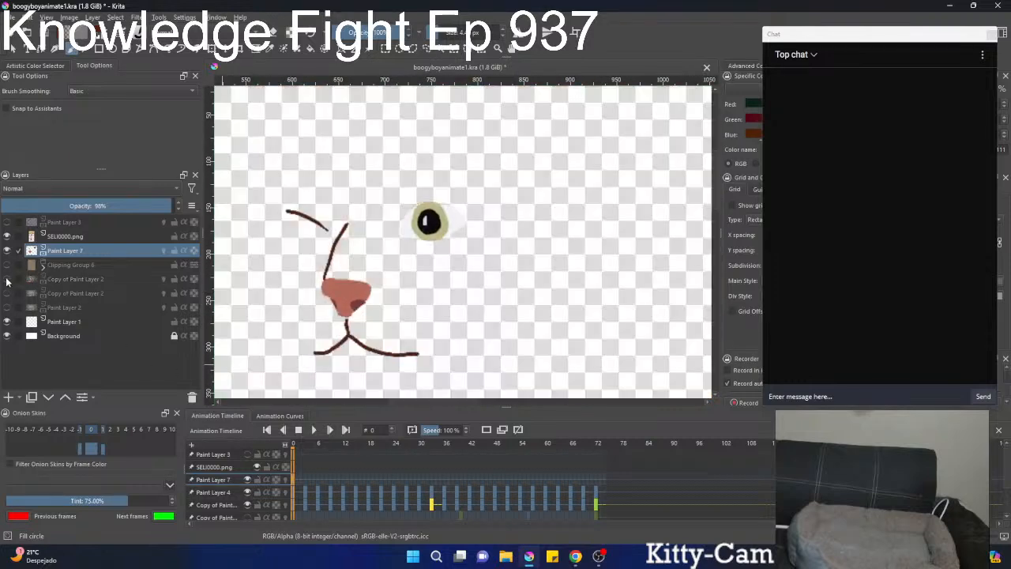
click(7, 264)
mouse_move(379, 232)
mouse_down()
mouse_move(402, 334)
mouse_move(429, 253)
mouse_move(447, 289)
mouse_move(364, 275)
mouse_up()
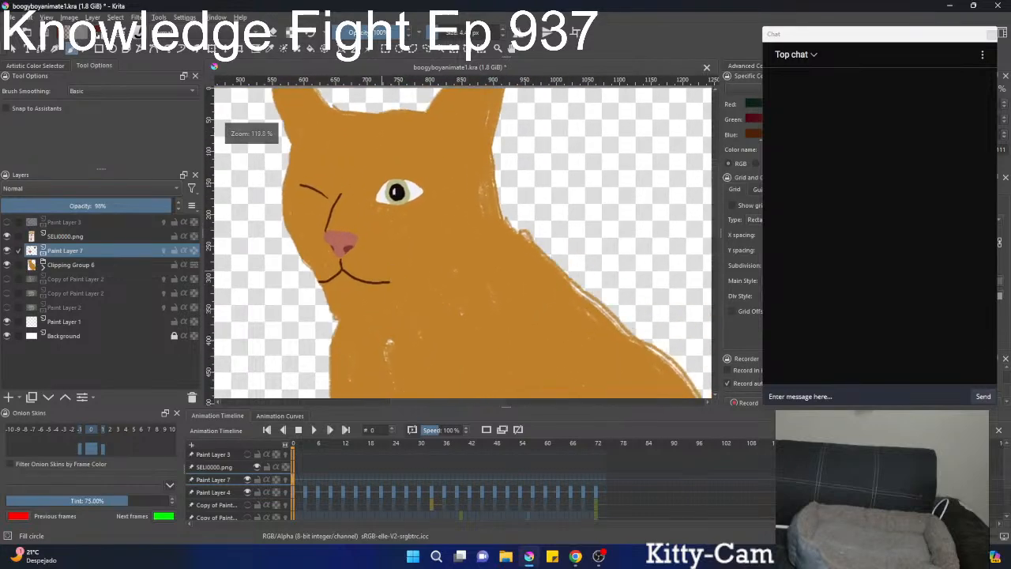
Add a new paint layer directly above Clipping Group 6 and beneath Paint Layer 7.
key(ctrl+t)
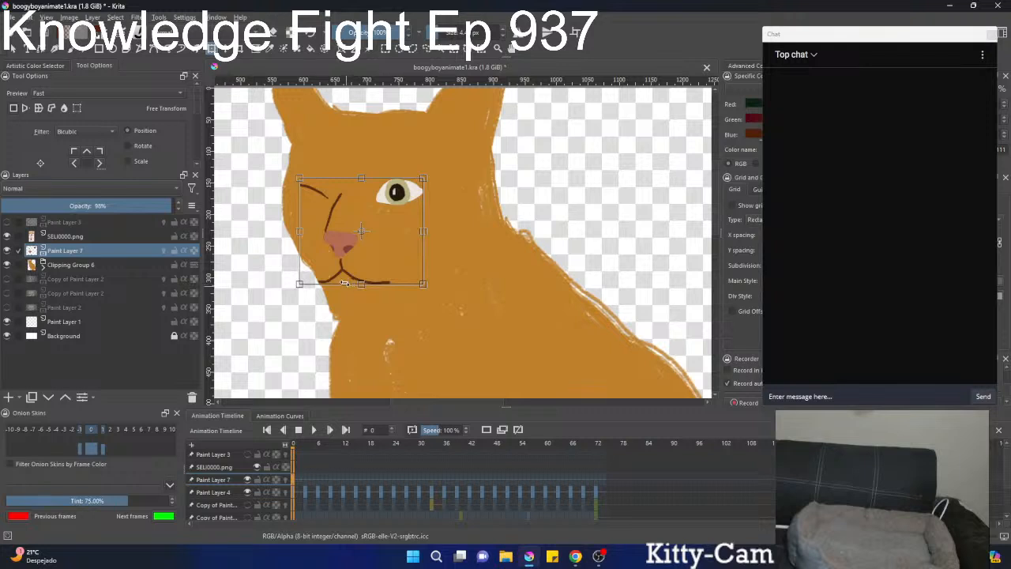
click(71, 265)
click(8, 398)
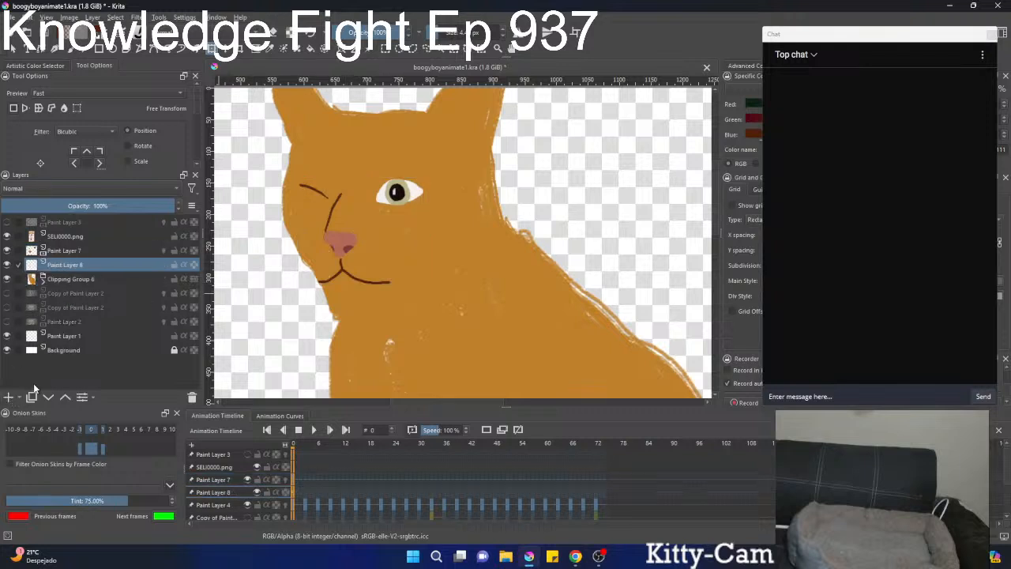
right_click(347, 283)
click(368, 257)
With the Wet Paint brush in a lighter orange, paint both rounded muzzle pads and a highlight along the nose bridge.
key(b)
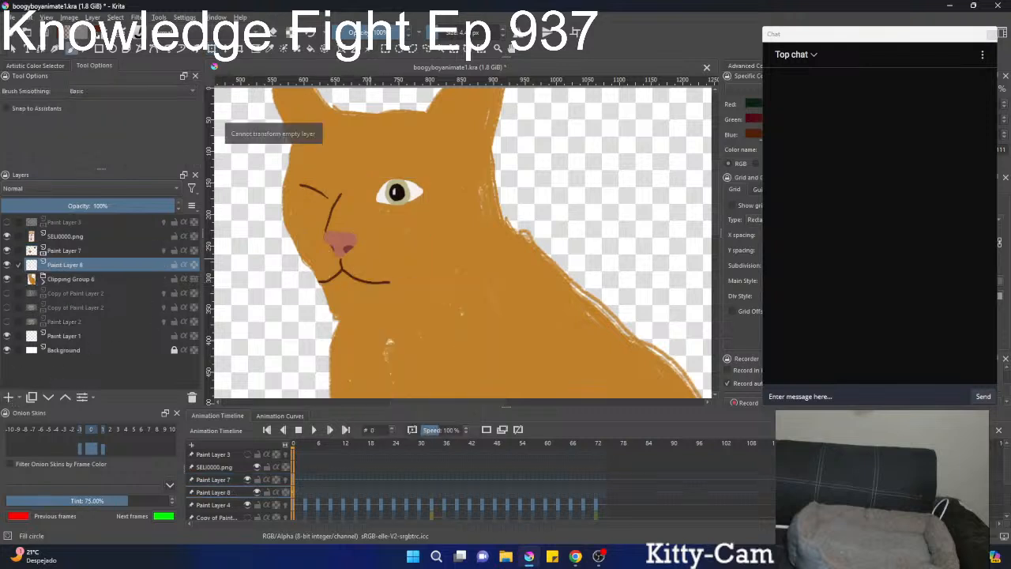
right_click(377, 231)
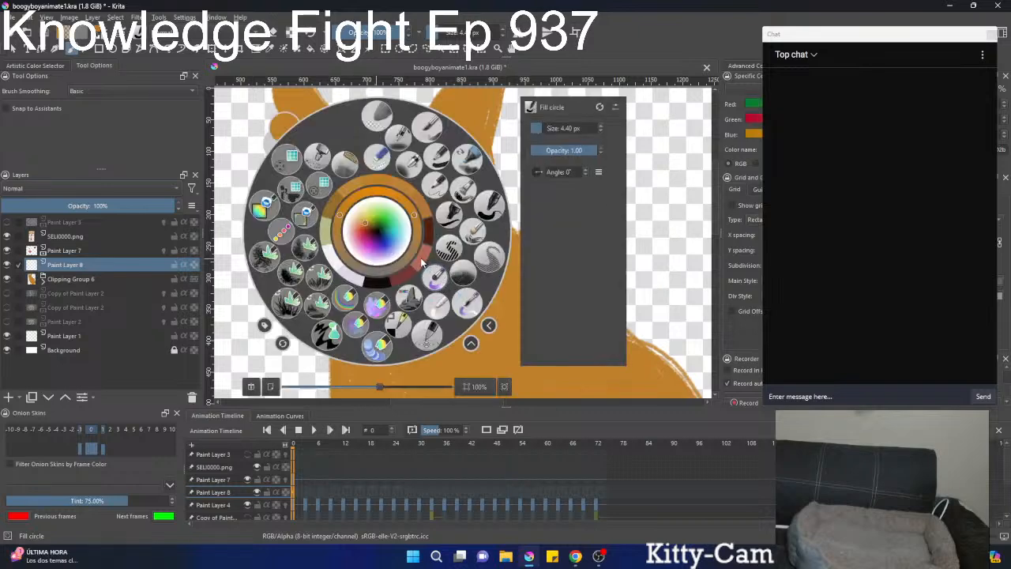
click(422, 263)
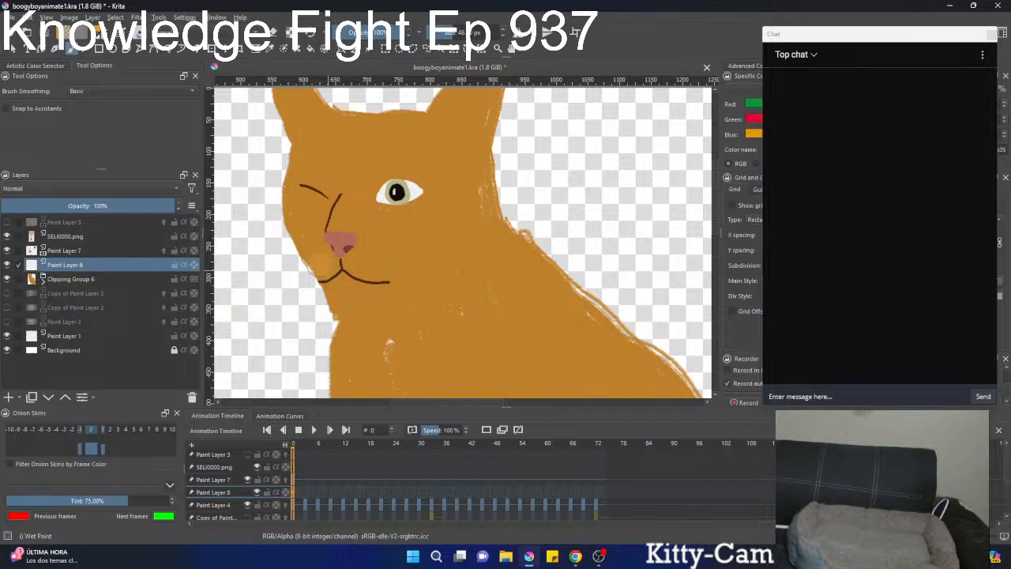
drag(365, 264, 321, 260)
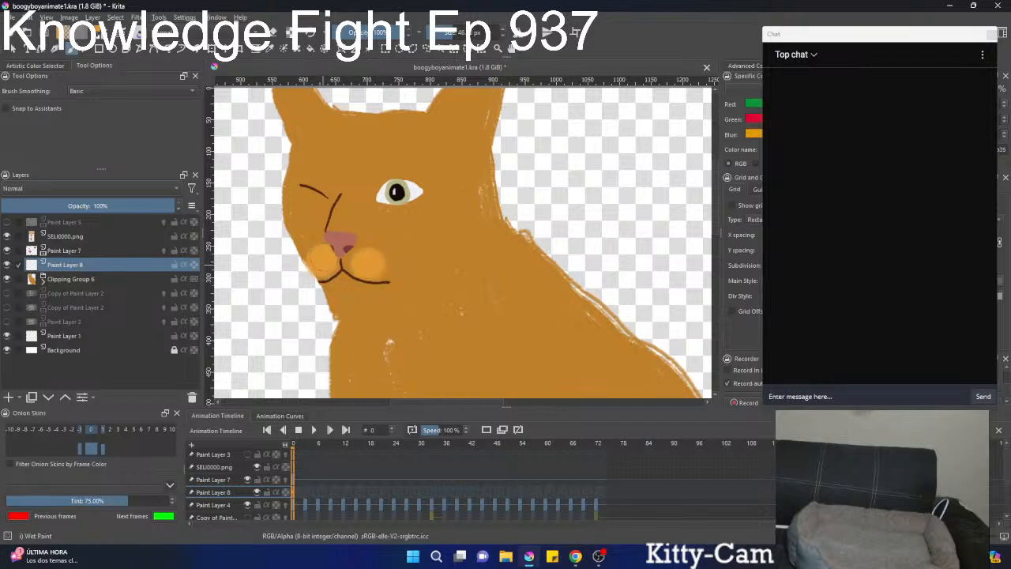
drag(341, 215, 348, 212)
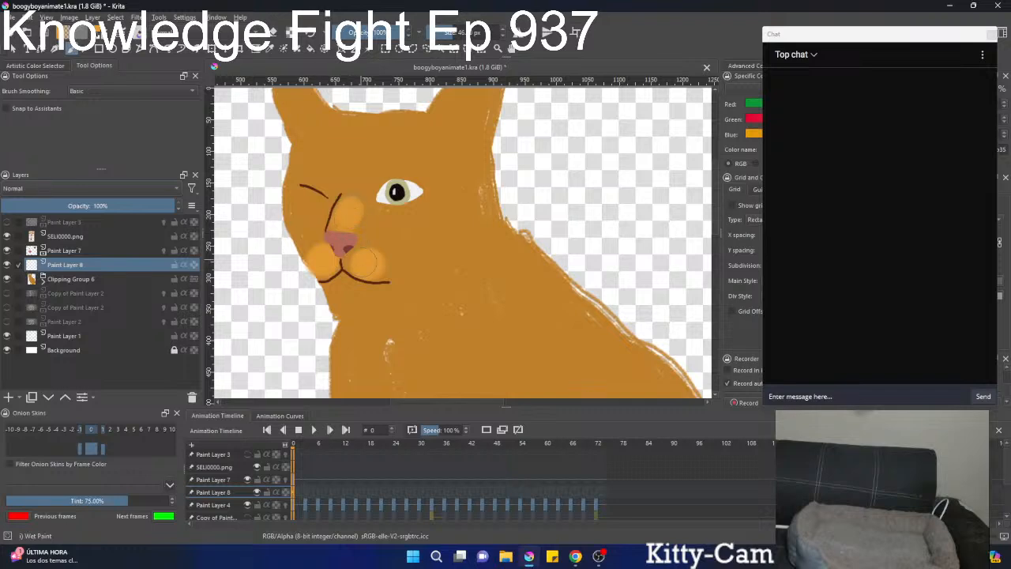
drag(365, 262, 320, 257)
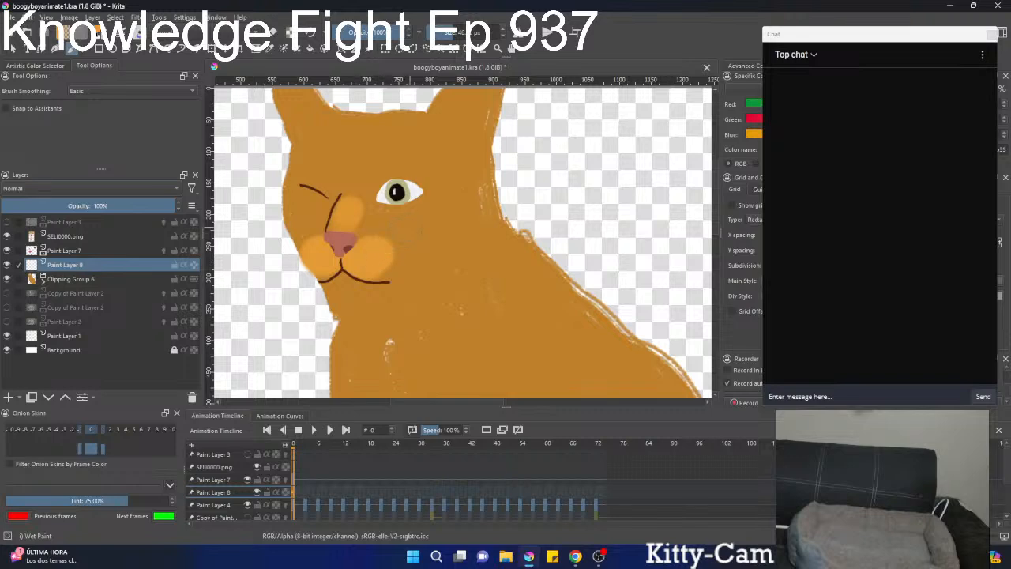
mouse_move(373, 263)
mouse_down()
mouse_move(361, 320)
mouse_move(363, 265)
mouse_move(362, 296)
mouse_up()
drag(348, 237, 359, 218)
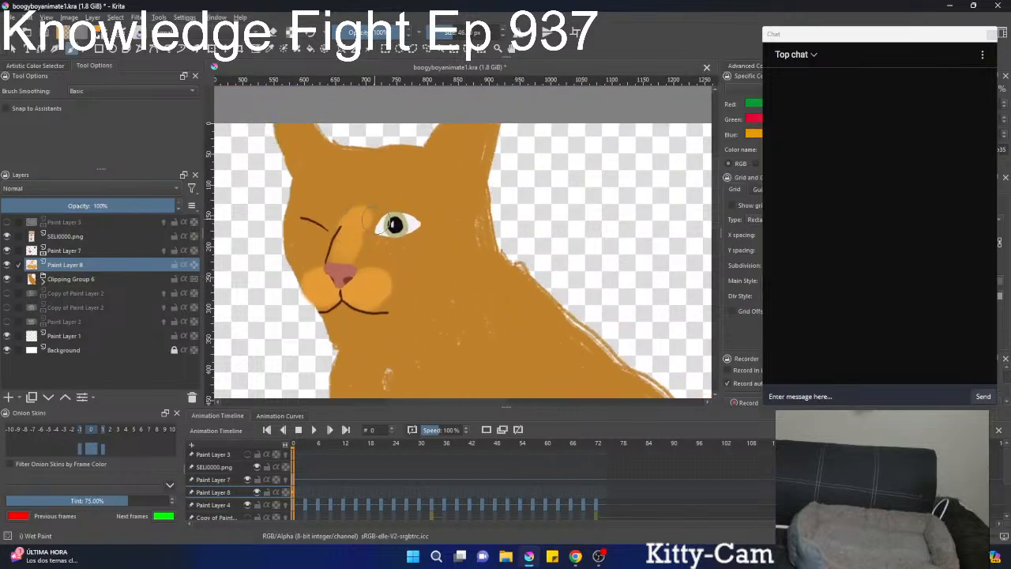
Sample the base orange, darken it, and paint a soft shadow around the edges of the open eye.
scroll(360, 221, down, 2)
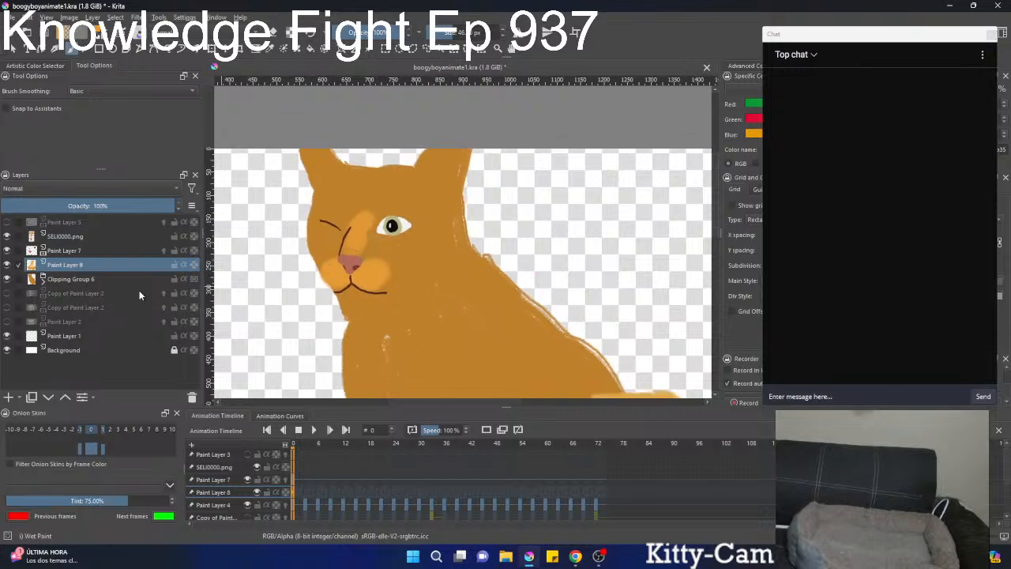
scroll(394, 222, up, 4)
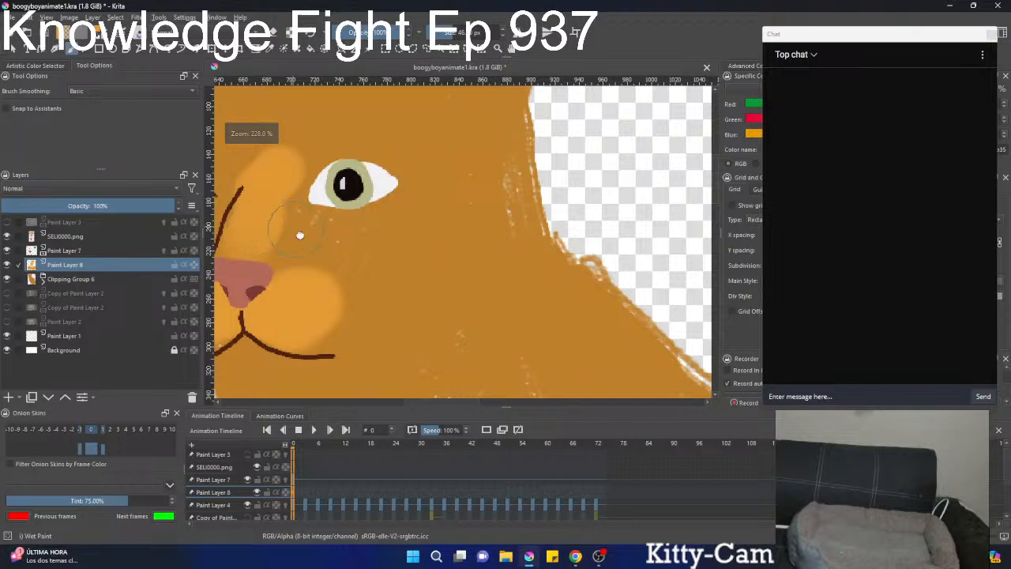
scroll(363, 273, down, 1)
right_click(346, 266)
right_click(358, 243)
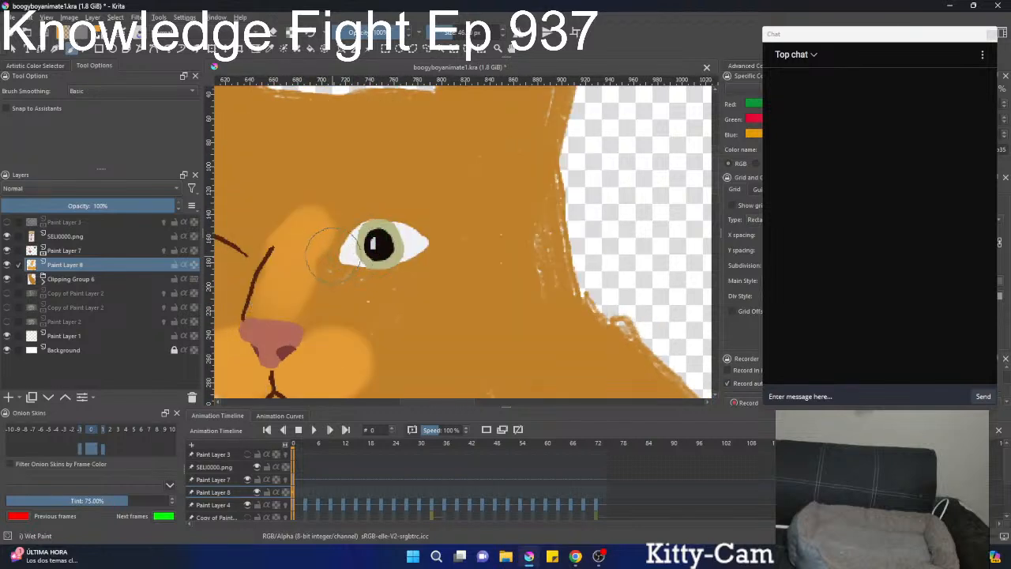
ctrl+click(344, 256)
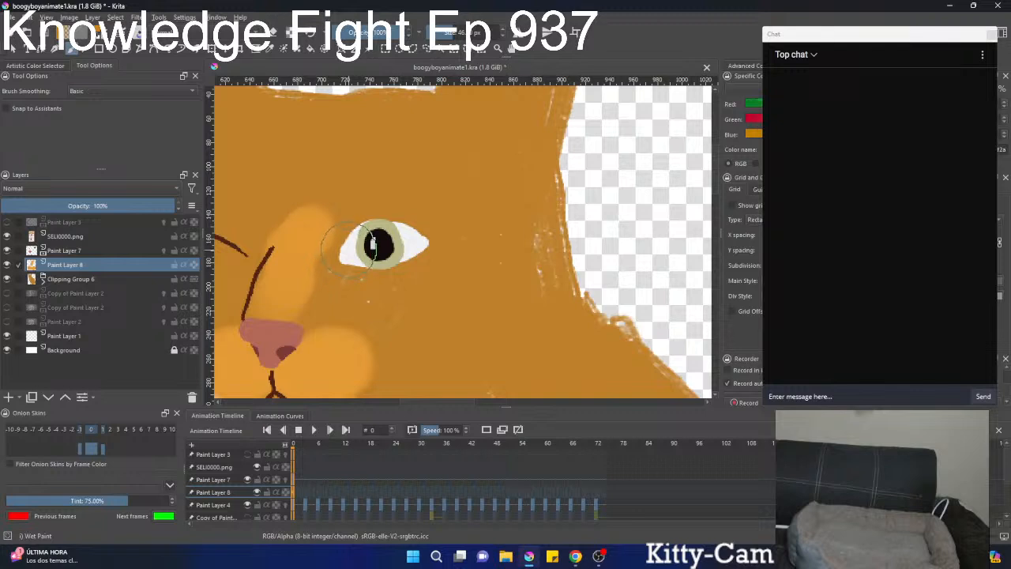
key(k)
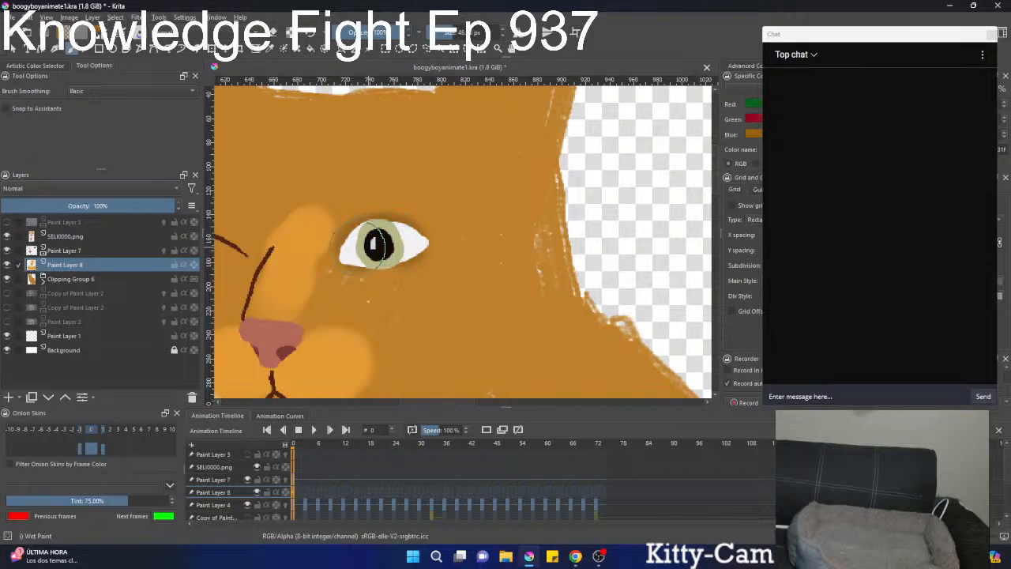
mouse_move(365, 245)
mouse_down()
mouse_move(346, 245)
mouse_move(417, 242)
mouse_up()
Change the Wet Paint brush size and build up darker brown shading around the closed eye and the open eye.
scroll(371, 246, down, 5)
scroll(398, 203, up, 4)
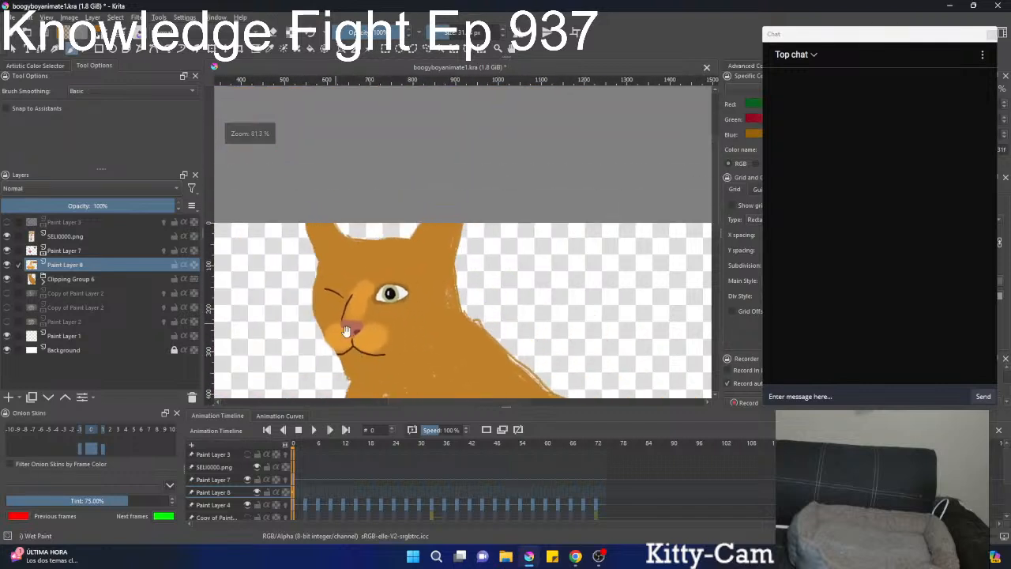
mouse_move(355, 284)
mouse_down()
mouse_move(345, 285)
mouse_move(370, 284)
mouse_move(371, 316)
mouse_up()
scroll(293, 259, down, 3)
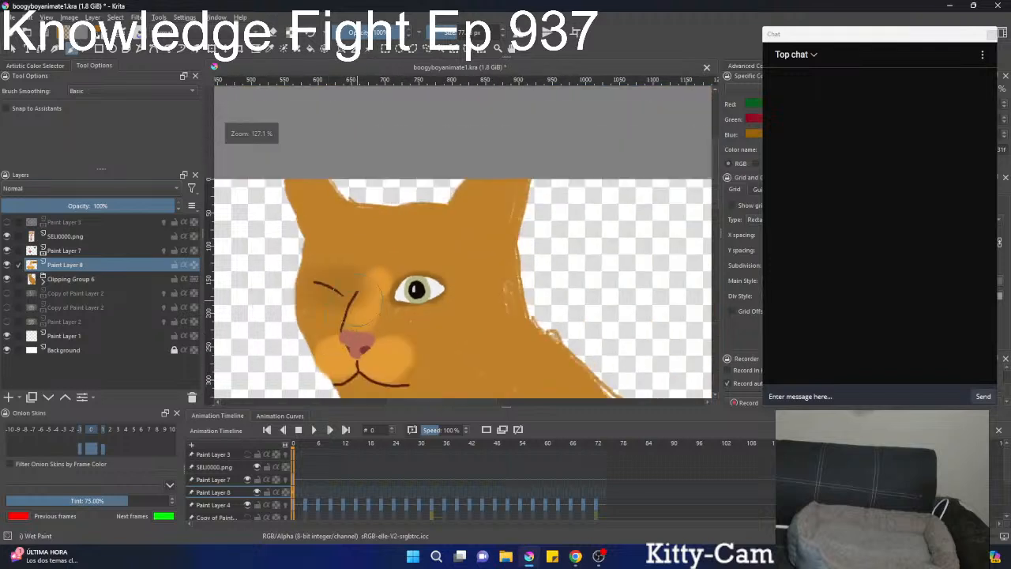
key(ctrl+z)
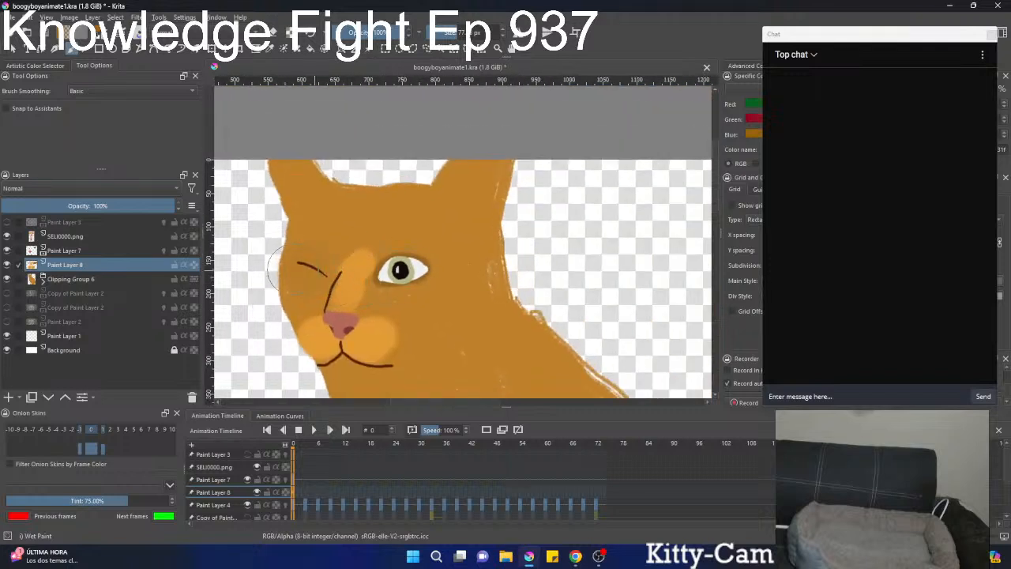
mouse_move(369, 272)
mouse_down()
mouse_move(395, 294)
mouse_move(409, 223)
mouse_up()
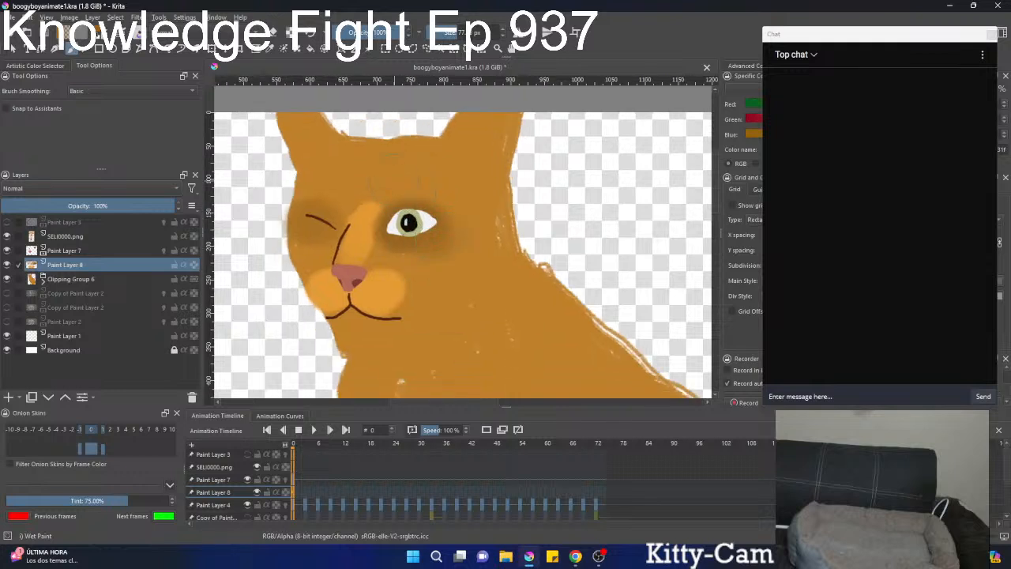
drag(408, 223, 417, 292)
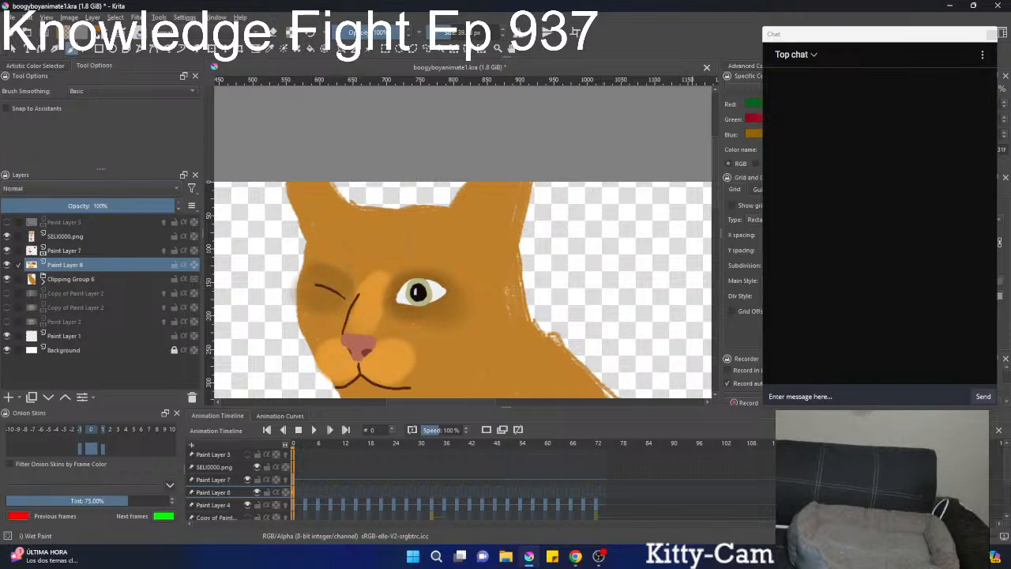
Check the yellow cat's colouring, then switch to the Dry Brushing preset with a muted beige colour.
scroll(585, 341, down, 3)
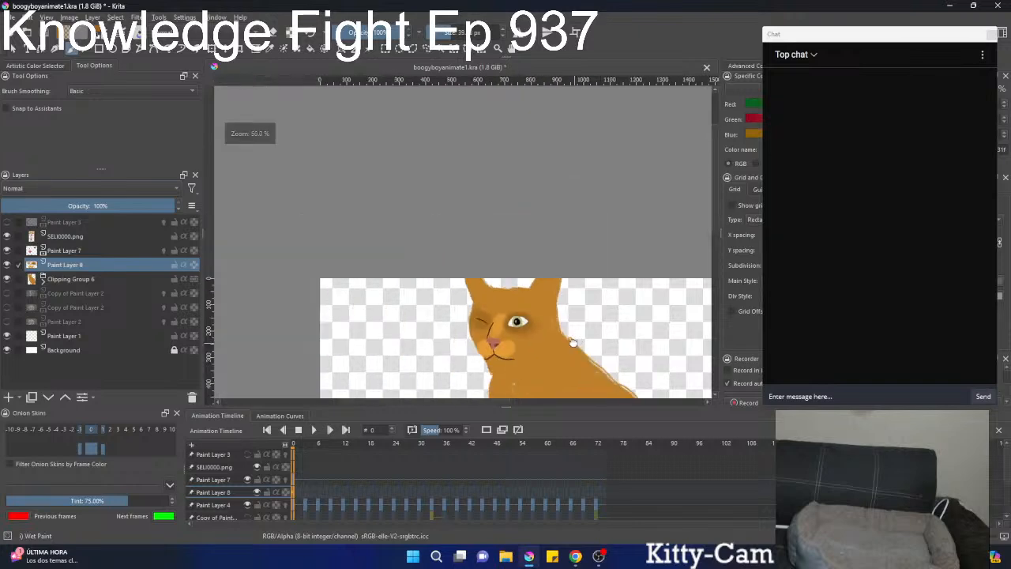
drag(576, 342, 402, 176)
scroll(403, 177, up, 1)
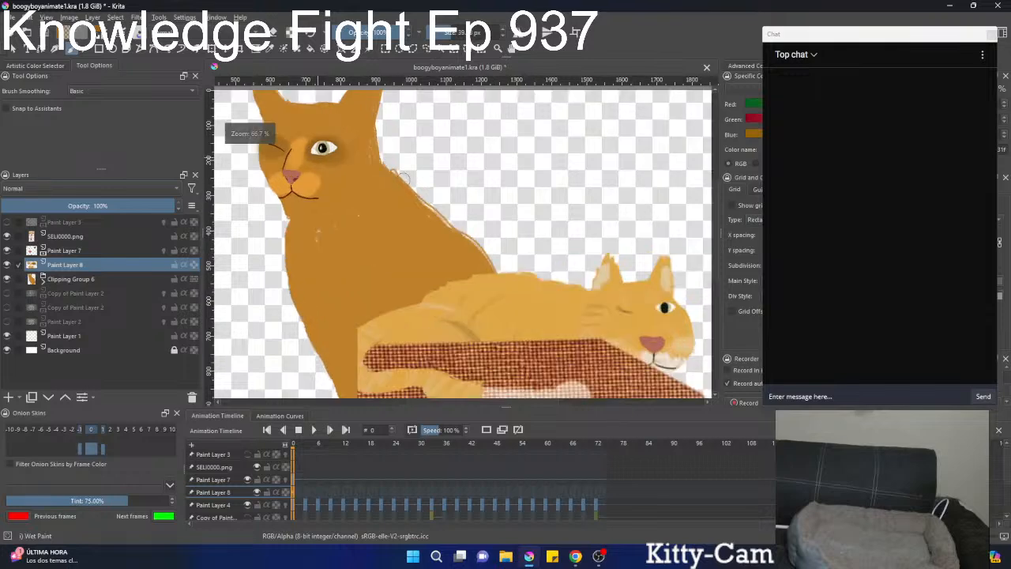
scroll(485, 232, up, 1)
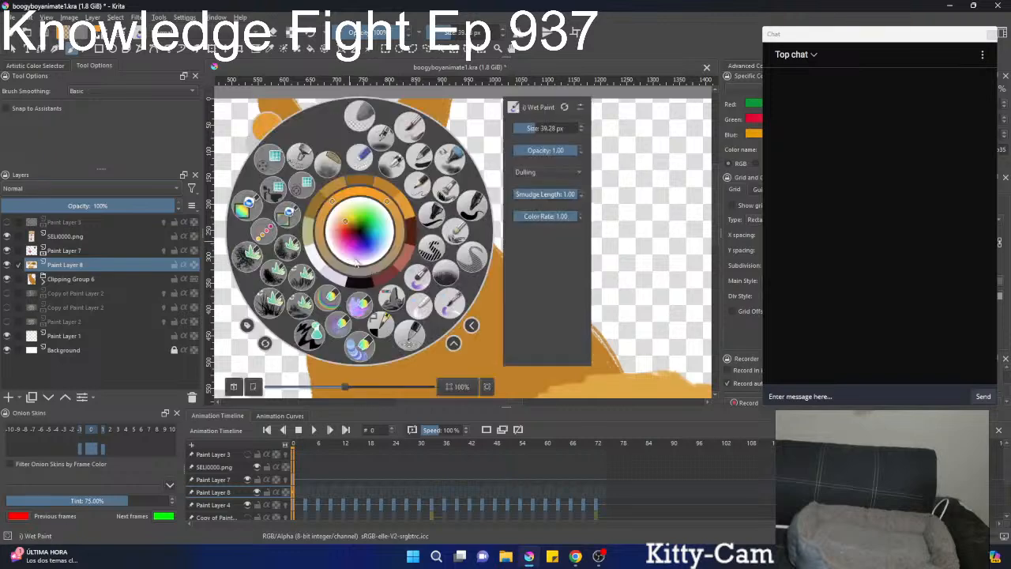
right_click(360, 269)
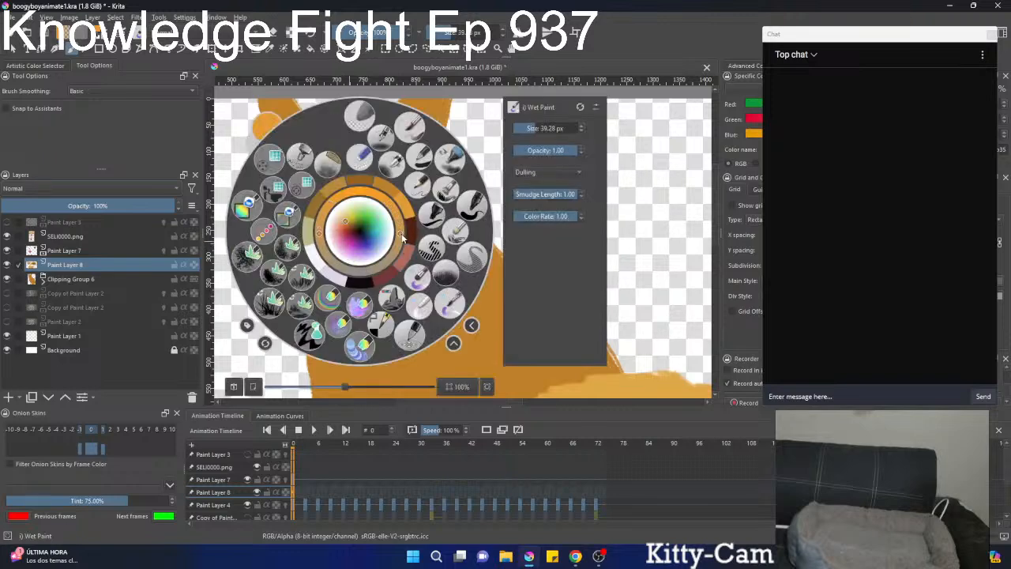
click(457, 238)
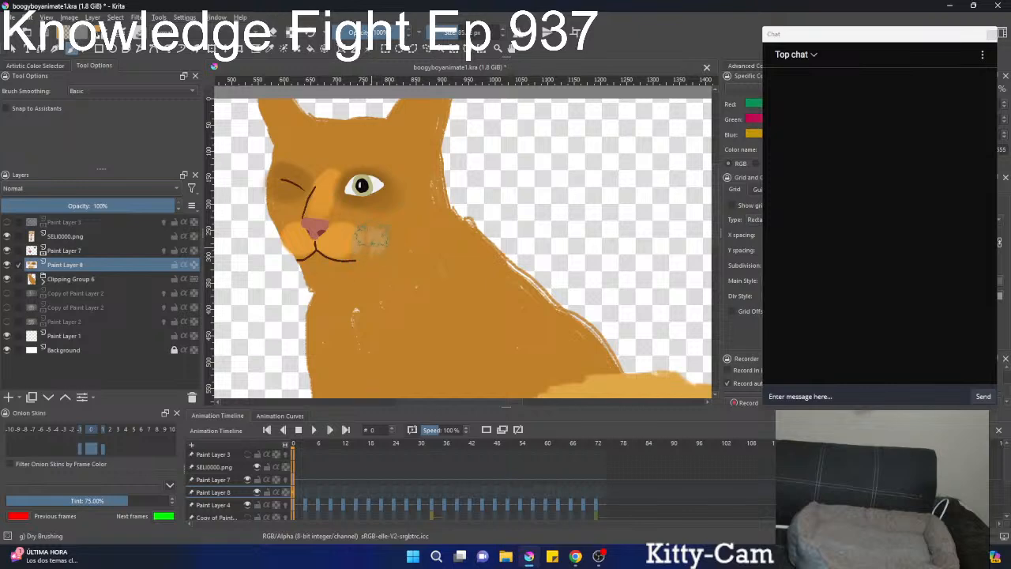
Paint textured beige bands across the cheeks below both eyes.
mouse_move(360, 241)
shift+mouse_down()
mouse_move(337, 251)
mouse_move(362, 247)
shift+mouse_up()
scroll(285, 211, up, 3)
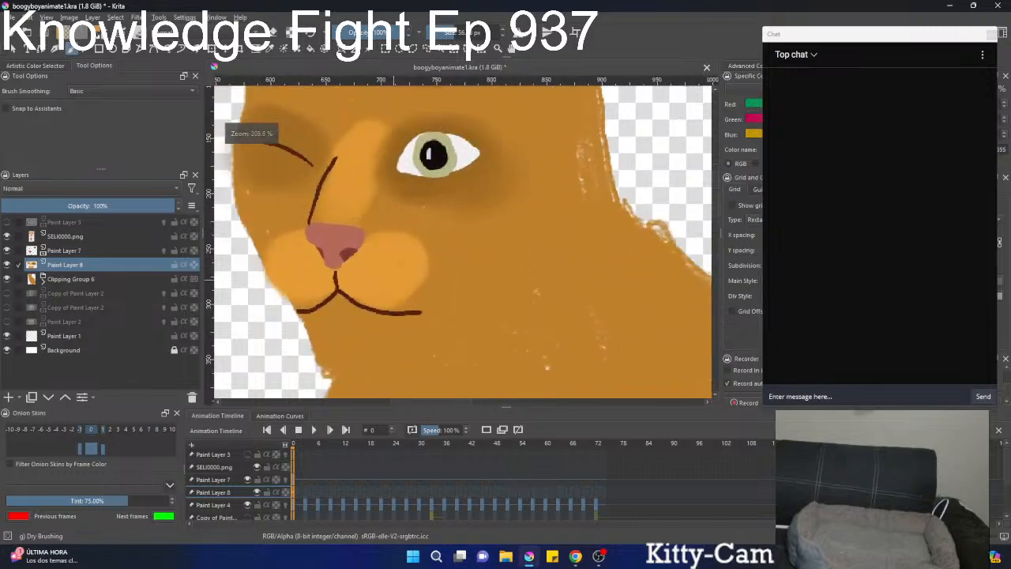
mouse_move(289, 201)
mouse_down()
mouse_move(347, 209)
mouse_move(296, 217)
mouse_move(344, 213)
mouse_up()
drag(446, 222, 543, 229)
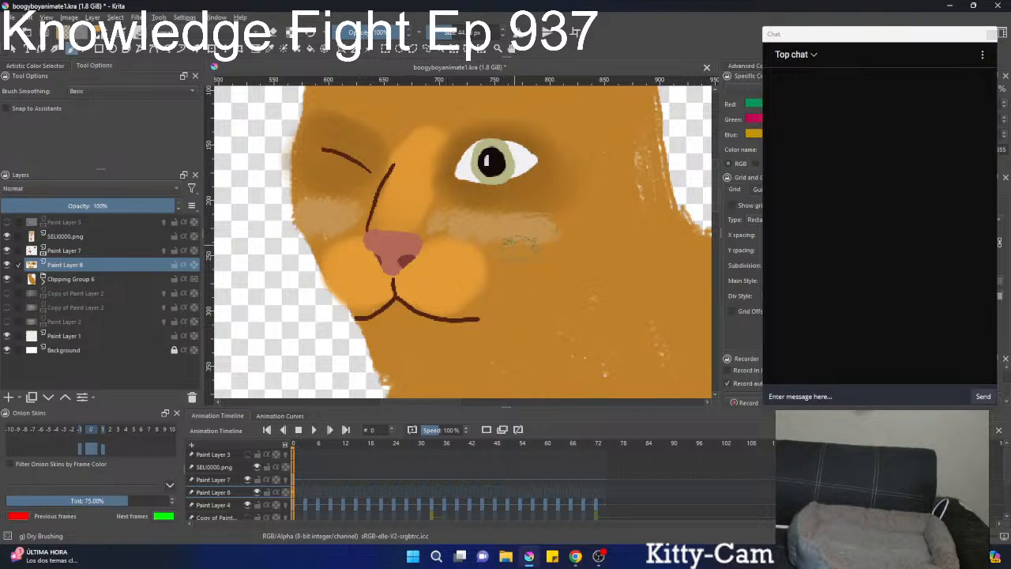
Dry-brush light orange fur outwards over the muzzle and add pale peach highlights on both pads.
ctrl+click(468, 264)
mouse_move(467, 256)
mouse_down()
mouse_move(507, 267)
mouse_move(474, 291)
mouse_up()
mouse_move(353, 252)
mouse_down()
mouse_move(322, 254)
mouse_move(336, 274)
mouse_move(368, 272)
mouse_move(348, 267)
mouse_move(370, 284)
mouse_move(441, 275)
mouse_move(416, 288)
mouse_move(365, 282)
mouse_move(430, 277)
mouse_move(374, 287)
mouse_move(477, 275)
mouse_move(453, 270)
mouse_move(477, 276)
mouse_up()
mouse_move(477, 300)
mouse_down()
mouse_move(399, 399)
mouse_move(427, 363)
mouse_up()
drag(434, 300, 417, 319)
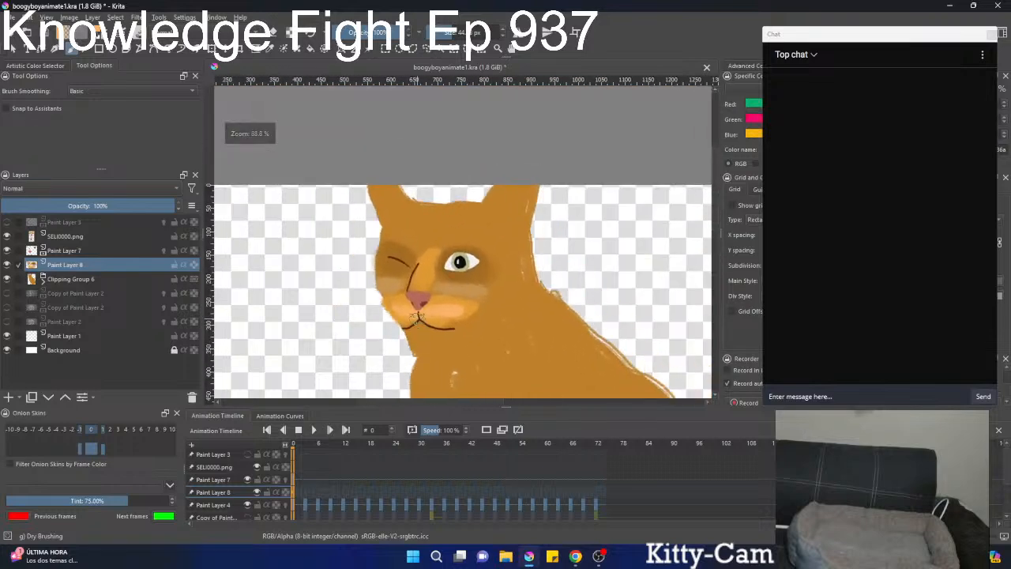
Darken the Dry Brushing colour to deep brown, shrink the brush to 23.47 px and outline the open eye's edges.
scroll(432, 280, up, 3)
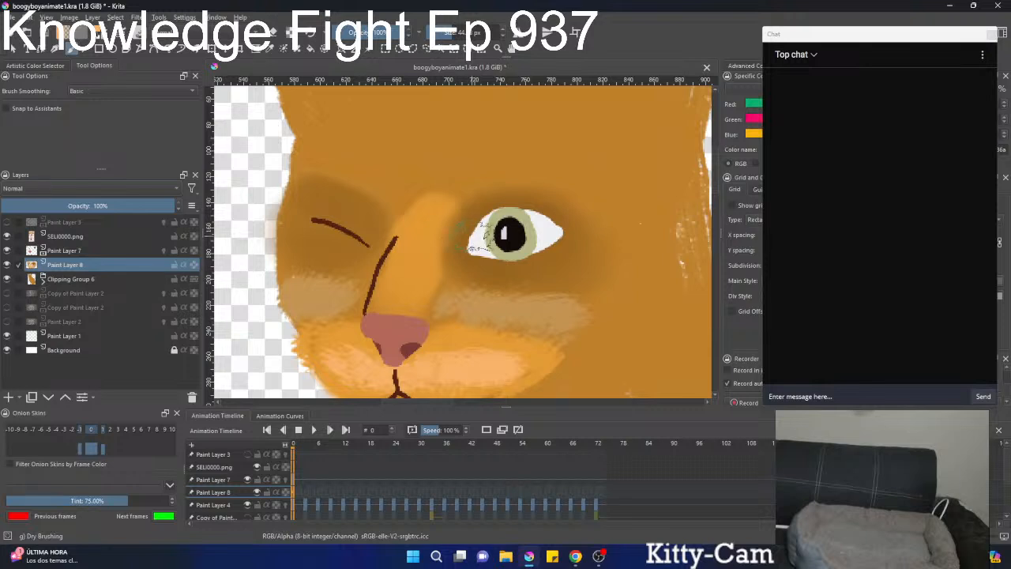
right_click(451, 233)
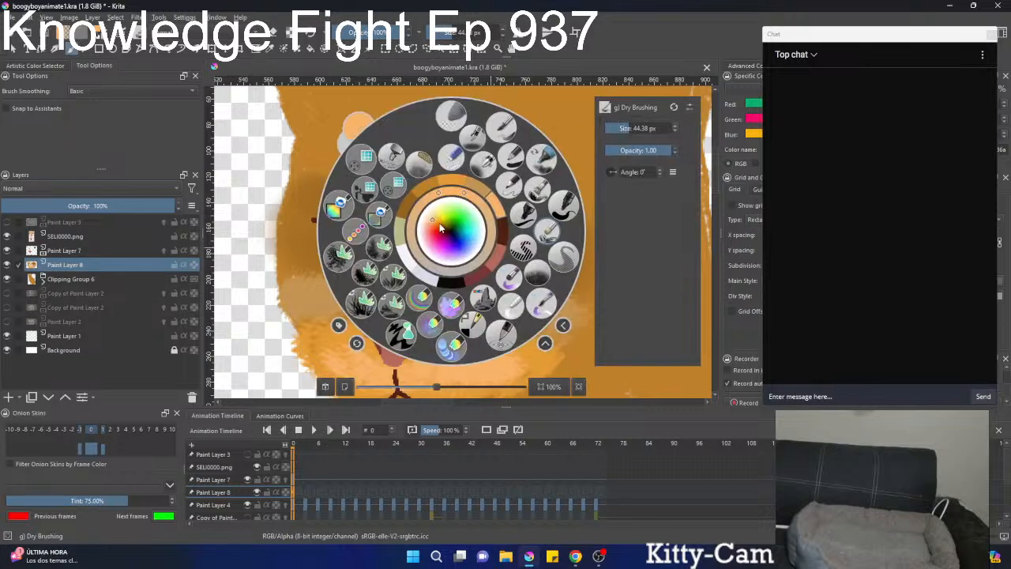
key(k)
key(k)
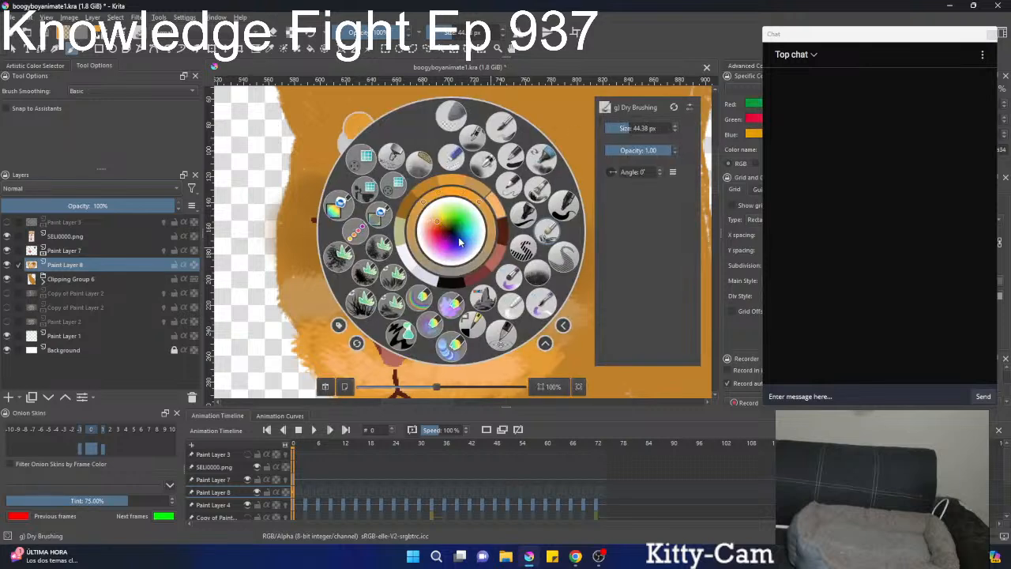
key(k)
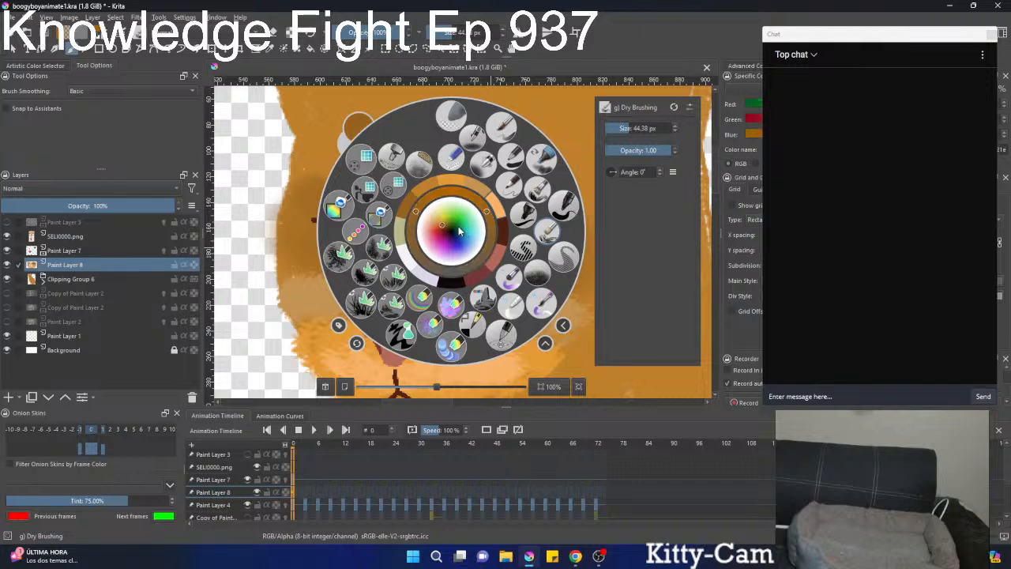
key(k)
right_click(460, 231)
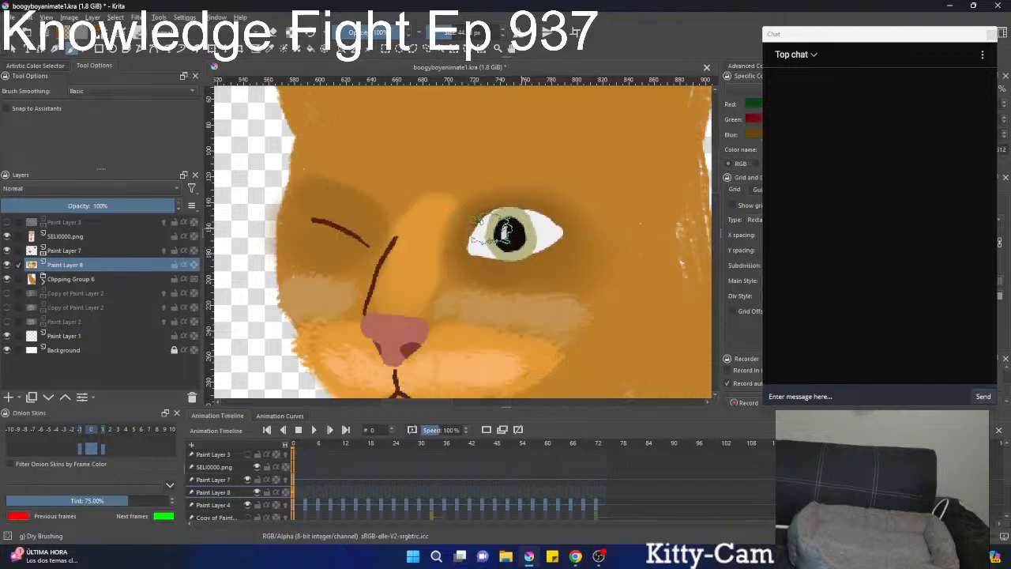
mouse_move(490, 229)
mouse_down()
mouse_move(556, 228)
mouse_move(494, 224)
mouse_up()
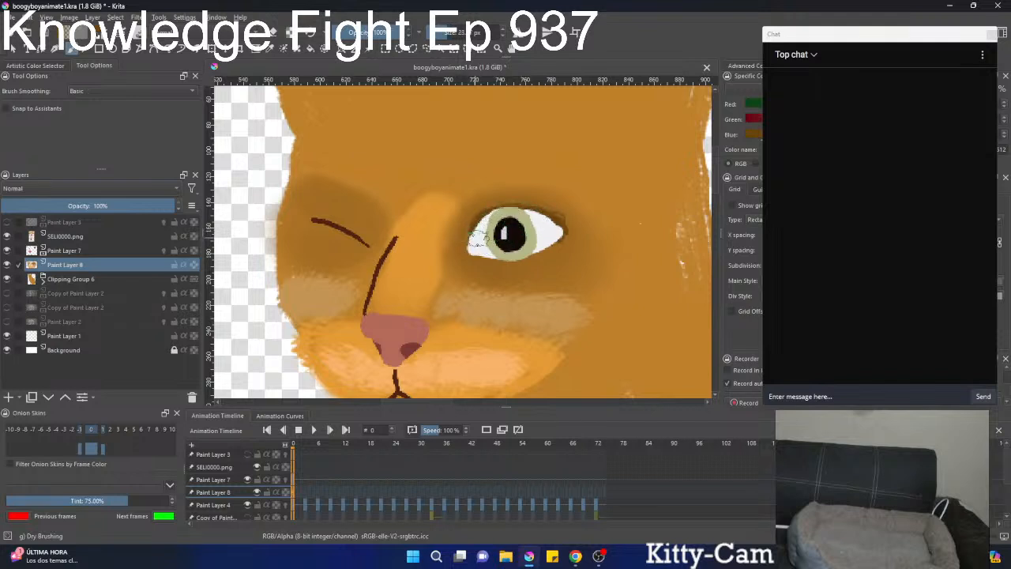
mouse_move(472, 251)
mouse_down()
mouse_move(500, 215)
mouse_move(535, 214)
mouse_up()
mouse_move(475, 250)
mouse_down()
mouse_move(511, 256)
mouse_move(543, 246)
mouse_move(553, 229)
mouse_up()
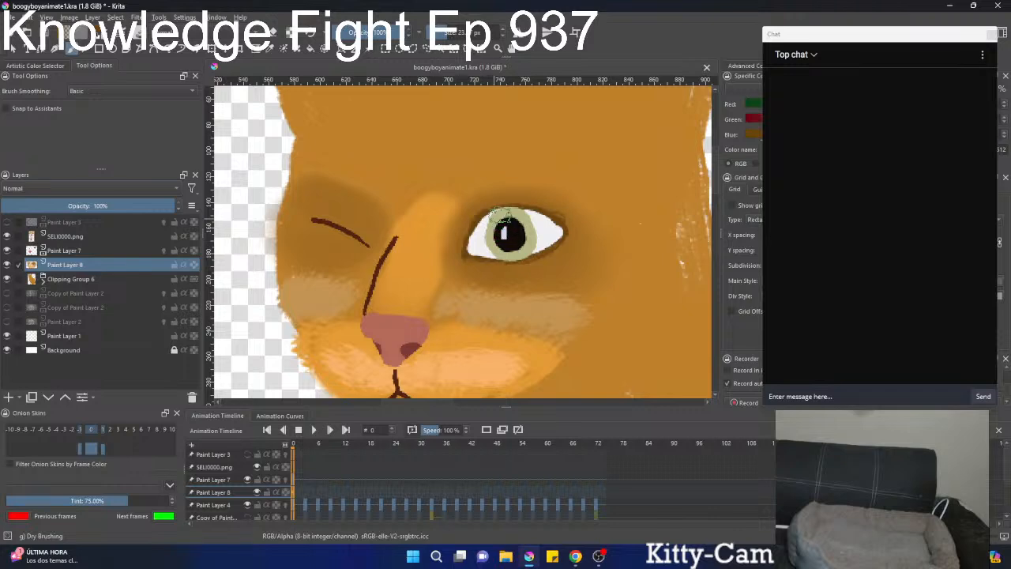
Switch to the Blender Basic preset and smudge the brown shading up around both eyes into the brow.
scroll(544, 227, down, 4)
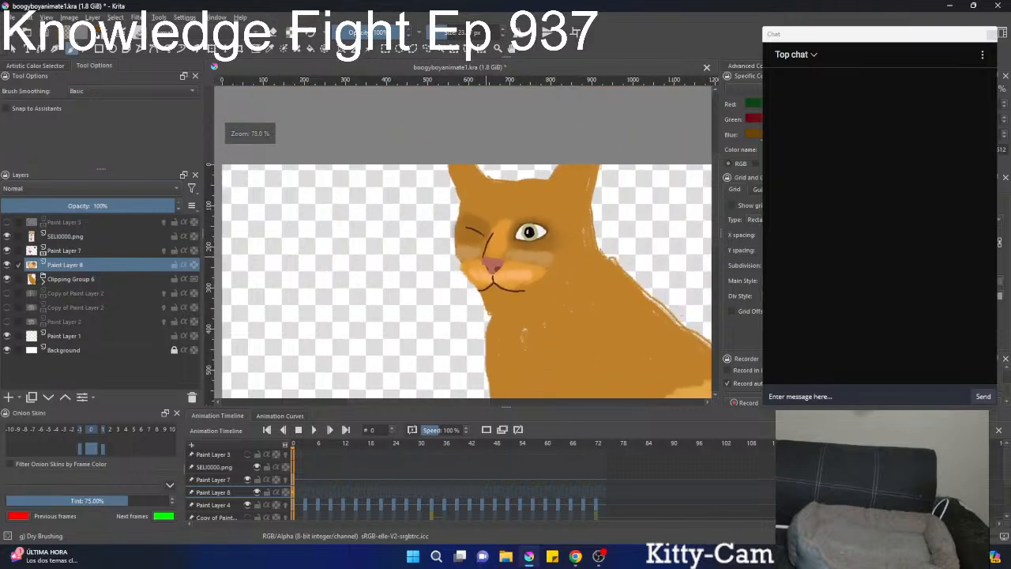
drag(486, 257, 503, 222)
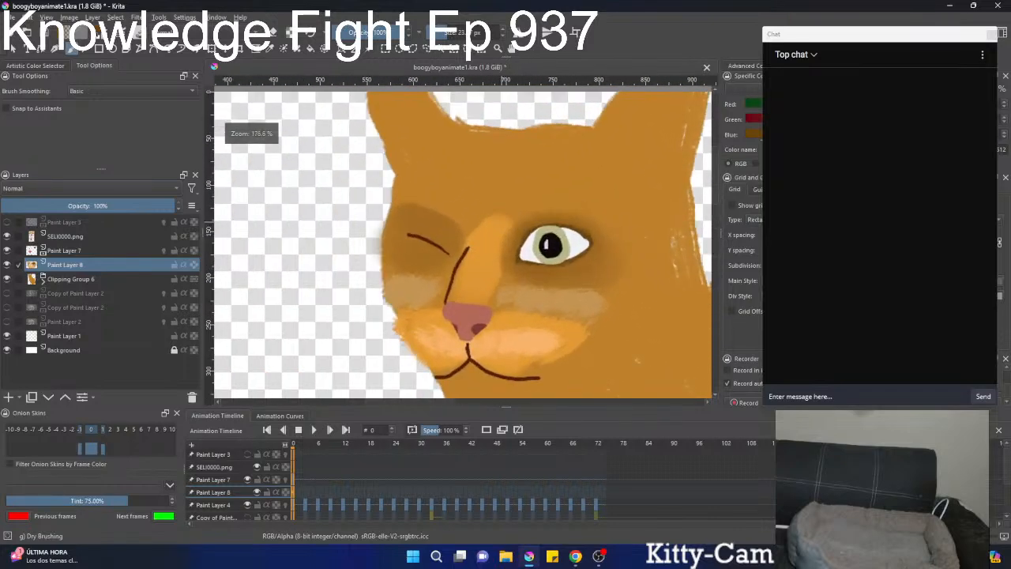
scroll(481, 261, down, 4)
right_click(474, 262)
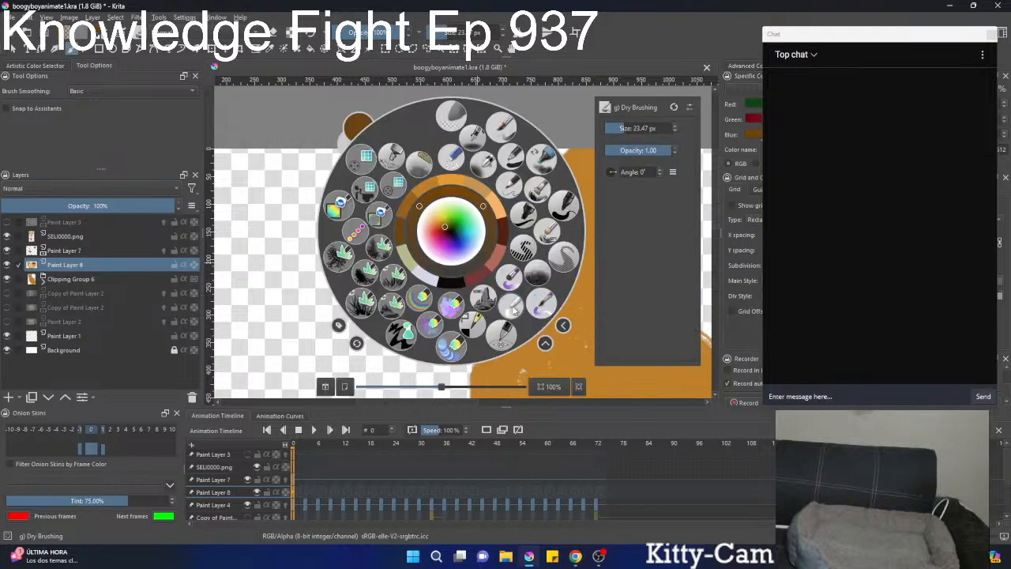
click(511, 308)
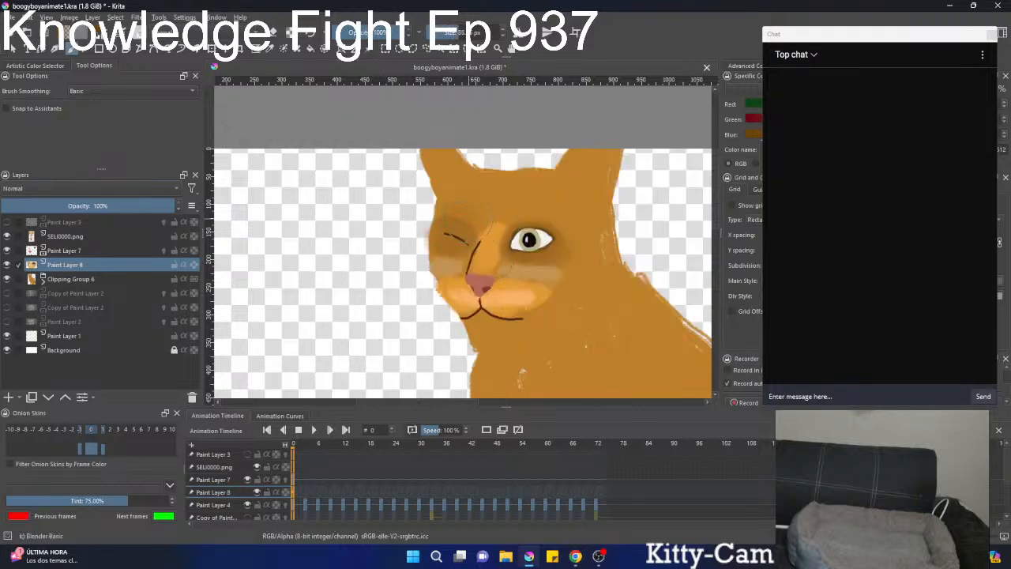
mouse_move(519, 226)
mouse_down()
mouse_move(534, 221)
mouse_move(528, 238)
mouse_up()
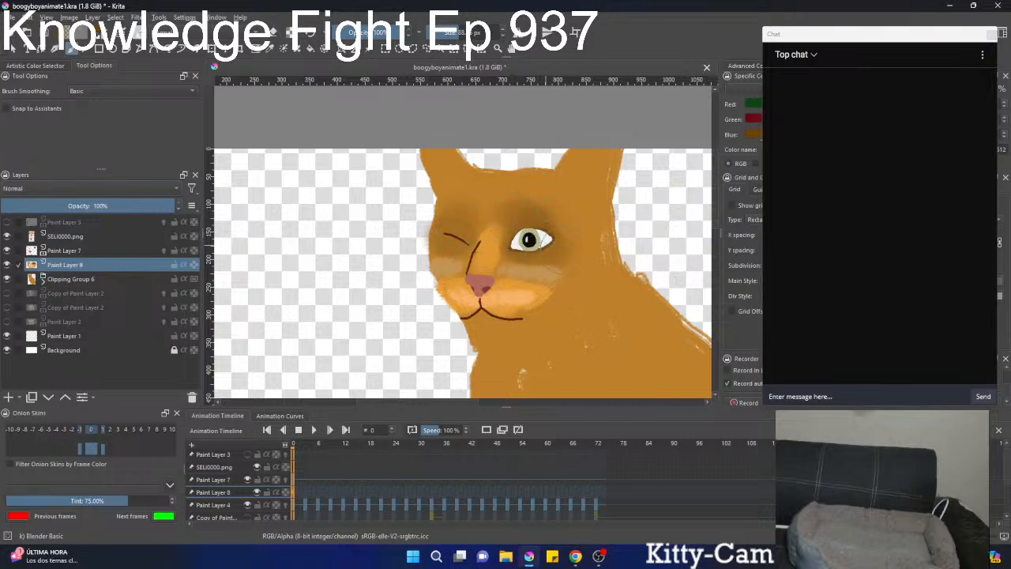
Select the open eye on Paint Layer 7, adjust its fit in the socket with a free transform and deselect it.
click(69, 252)
scroll(519, 251, up, 3)
click(427, 48)
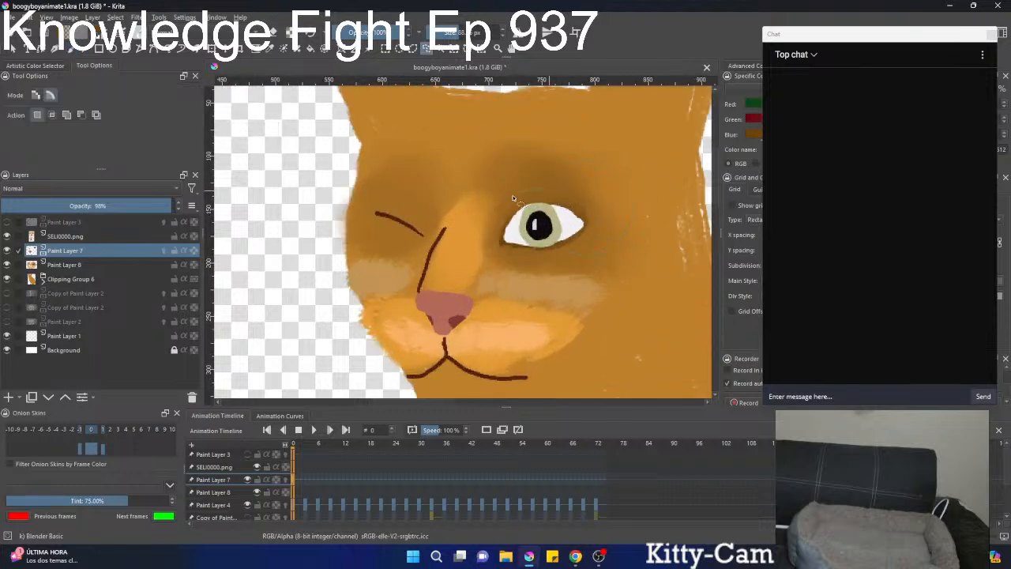
scroll(579, 207, down, 2)
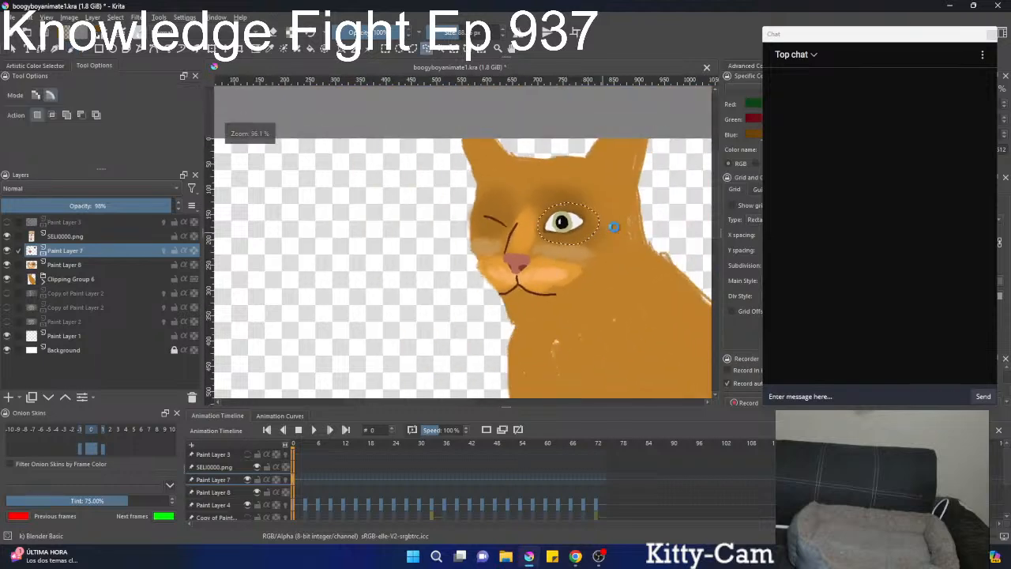
key(ctrl+t)
drag(570, 203, 595, 225)
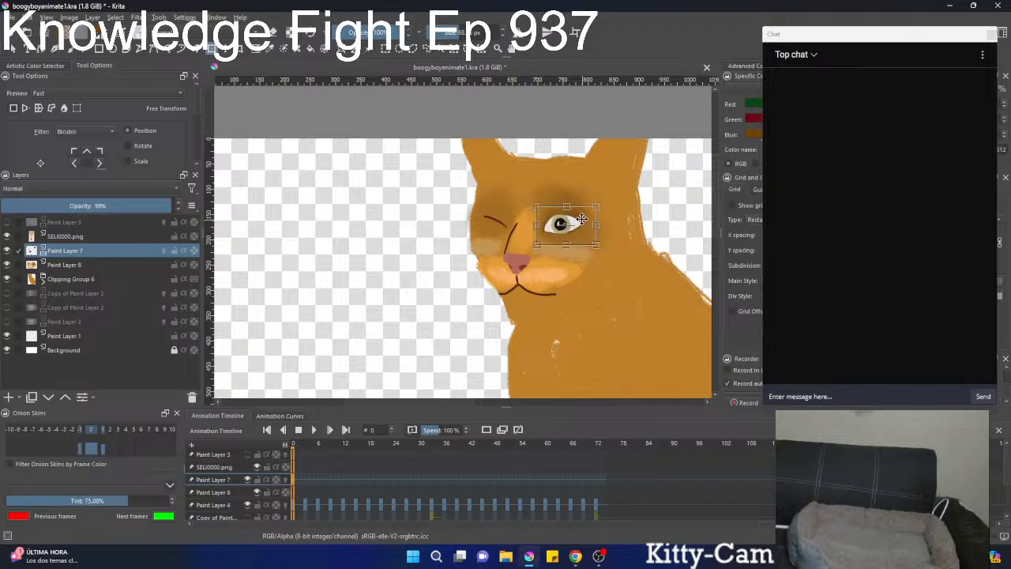
key(b)
key(ctrl+shift+a)
drag(591, 215, 591, 179)
key(l)
drag(580, 217, 643, 145)
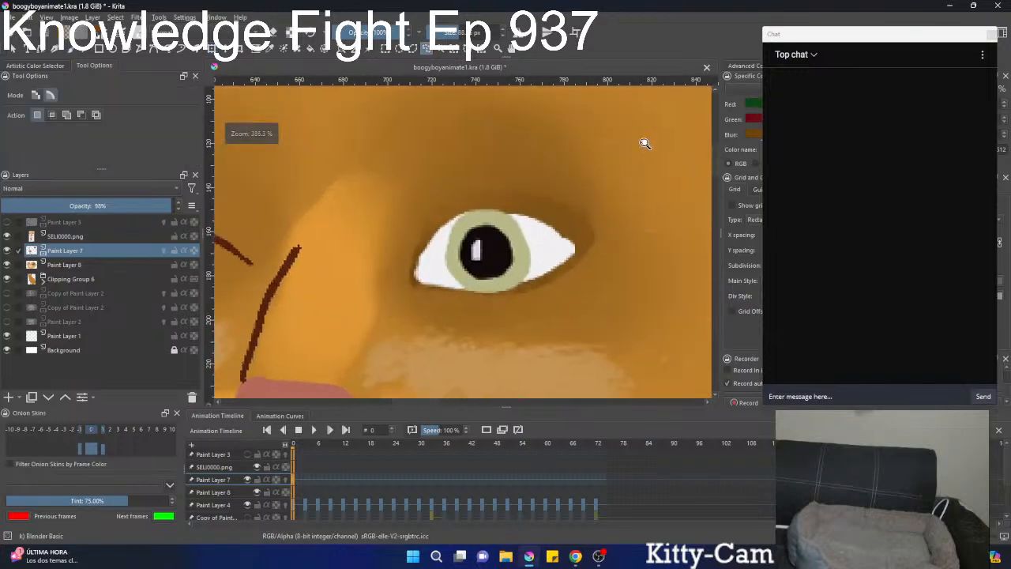
Check the yellow cat's ears, then make Paint Layer 8 active and switch to the Dry Brushing preset.
mouse_move(541, 224)
mouse_down()
mouse_move(497, 365)
mouse_move(500, 384)
mouse_move(511, 318)
mouse_move(475, 324)
mouse_move(493, 303)
mouse_move(453, 308)
mouse_up()
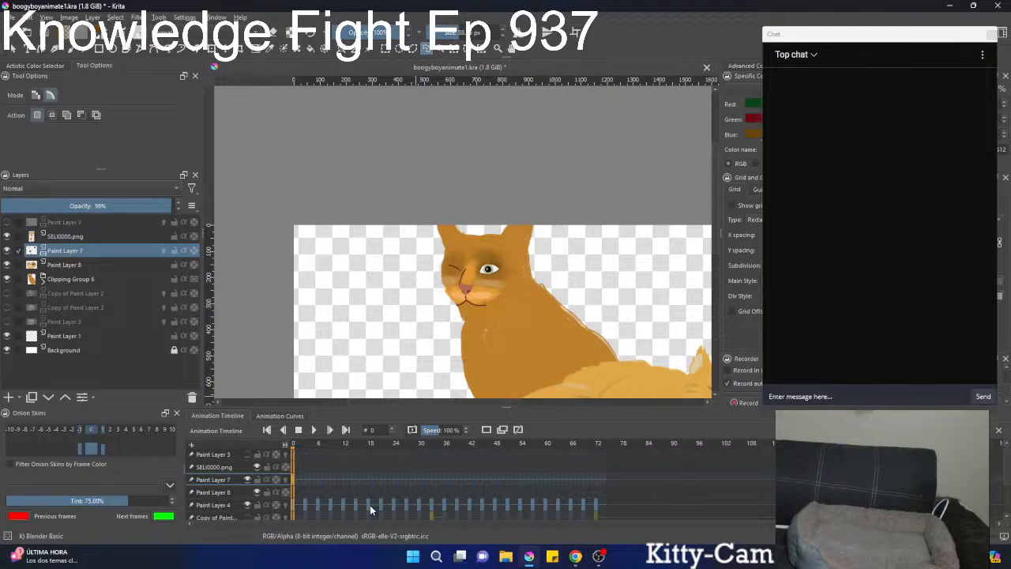
scroll(375, 296, down, 2)
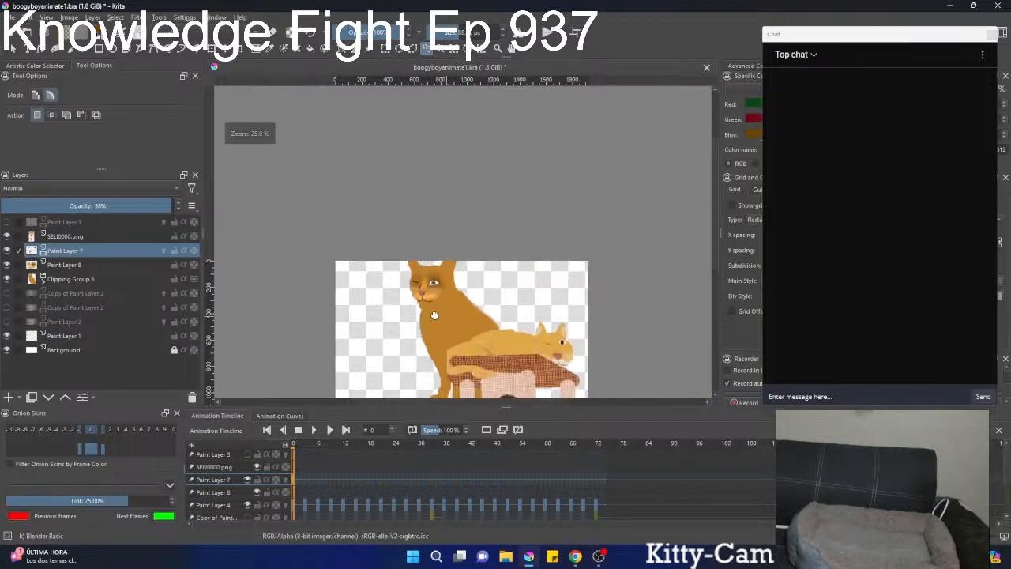
drag(444, 317, 414, 316)
scroll(424, 290, up, 2)
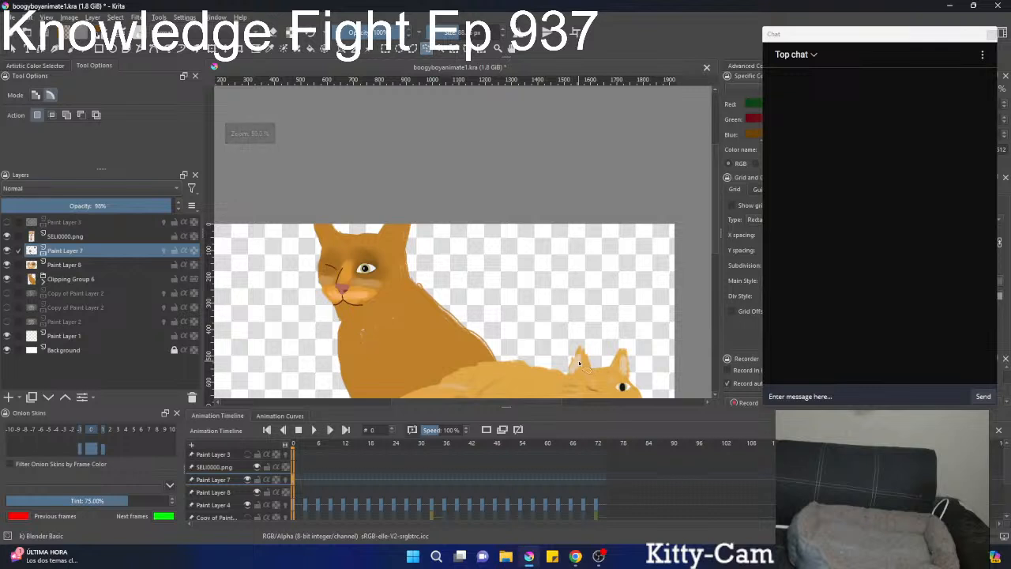
key(b)
click(62, 265)
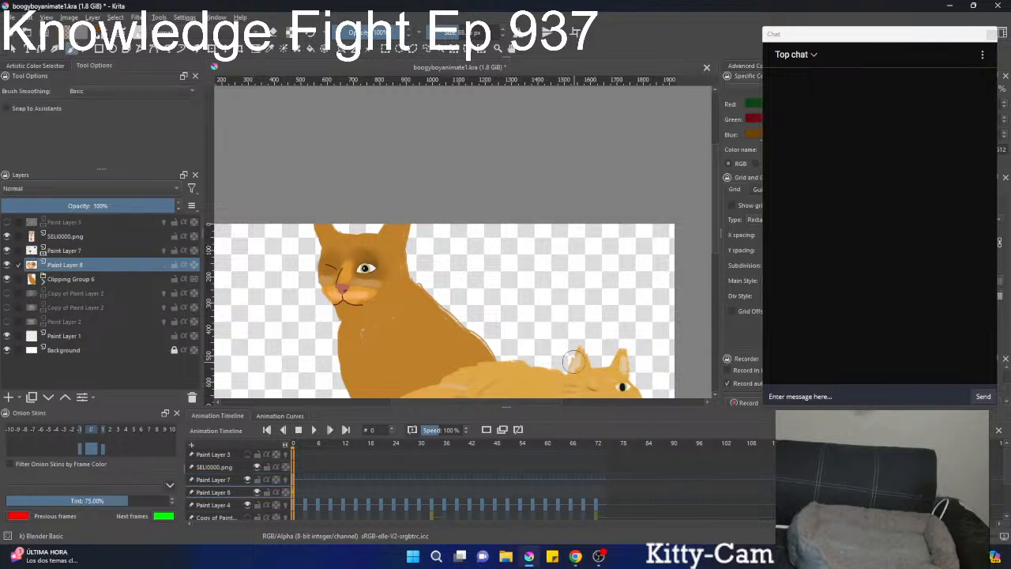
scroll(351, 229, up, 4)
drag(556, 278, 562, 225)
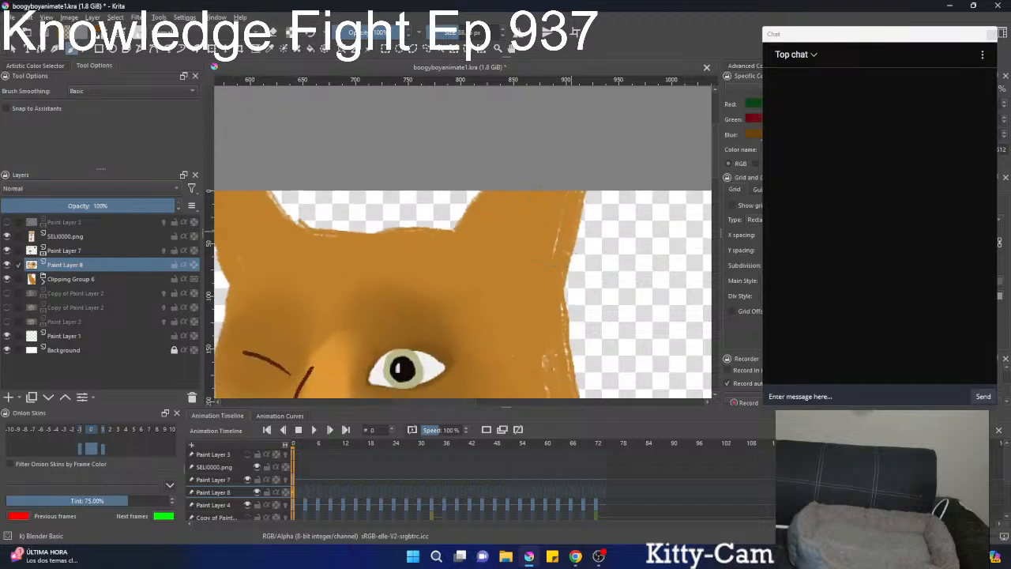
right_click(562, 227)
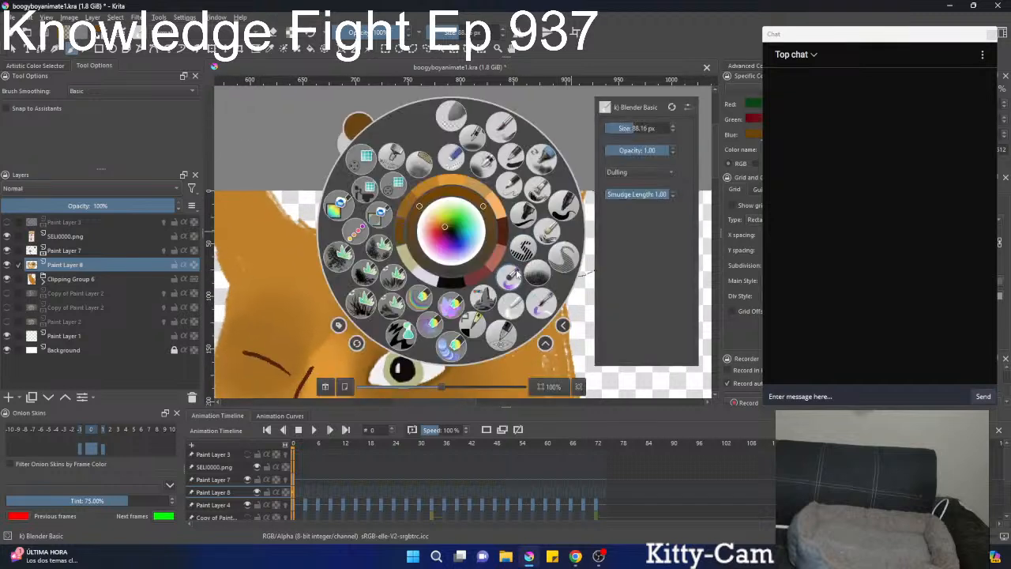
click(548, 231)
Undo the first brown stroke, sample pale beige from the yellow cat's ear and brush it into the ear above the open eye.
mouse_move(504, 223)
mouse_down()
mouse_move(521, 235)
mouse_move(528, 221)
mouse_move(487, 377)
mouse_up()
key(ctrl+z)
drag(488, 378, 384, 338)
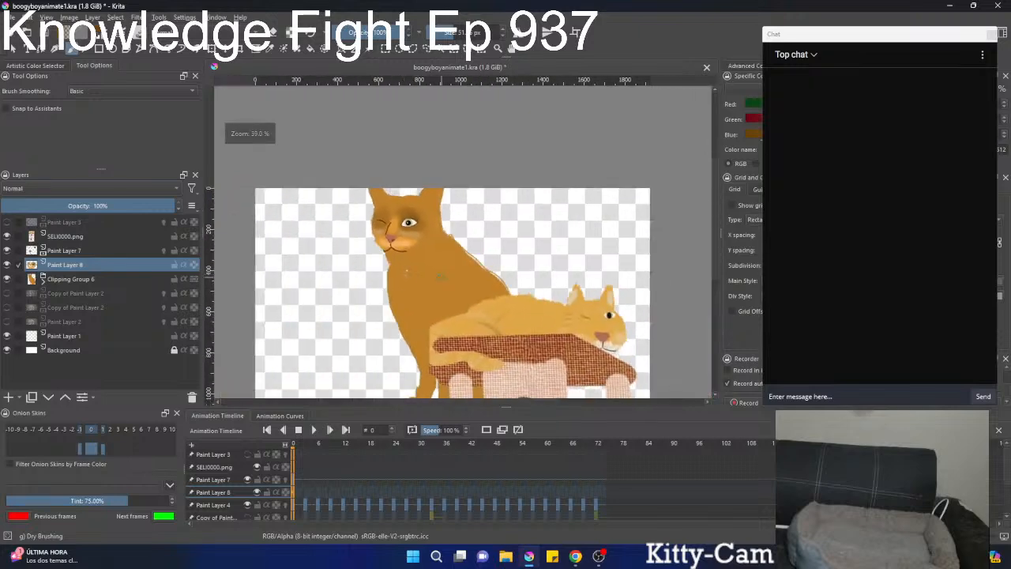
ctrl+click(614, 295)
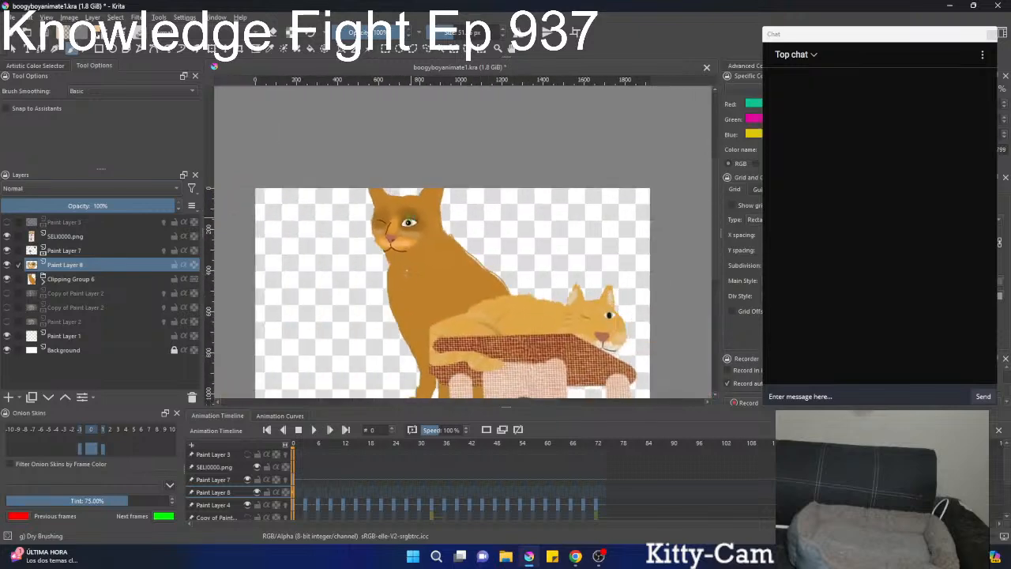
drag(441, 202, 442, 150)
drag(424, 186, 416, 194)
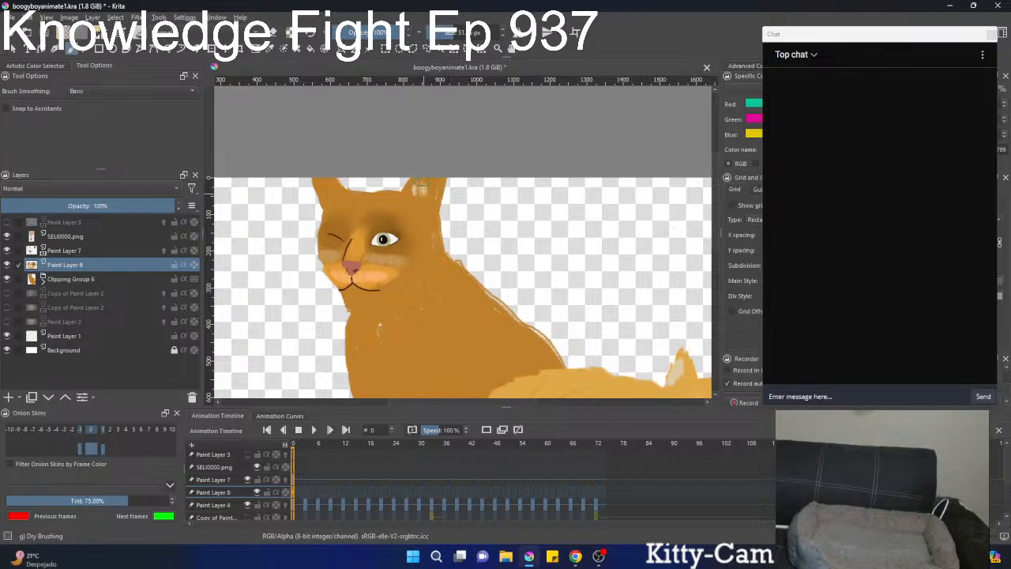
Hide Clipping Group 6, show the photo on Copy of Paint Layer 2 and fill both inner ears with textured beige fur.
click(7, 279)
click(7, 293)
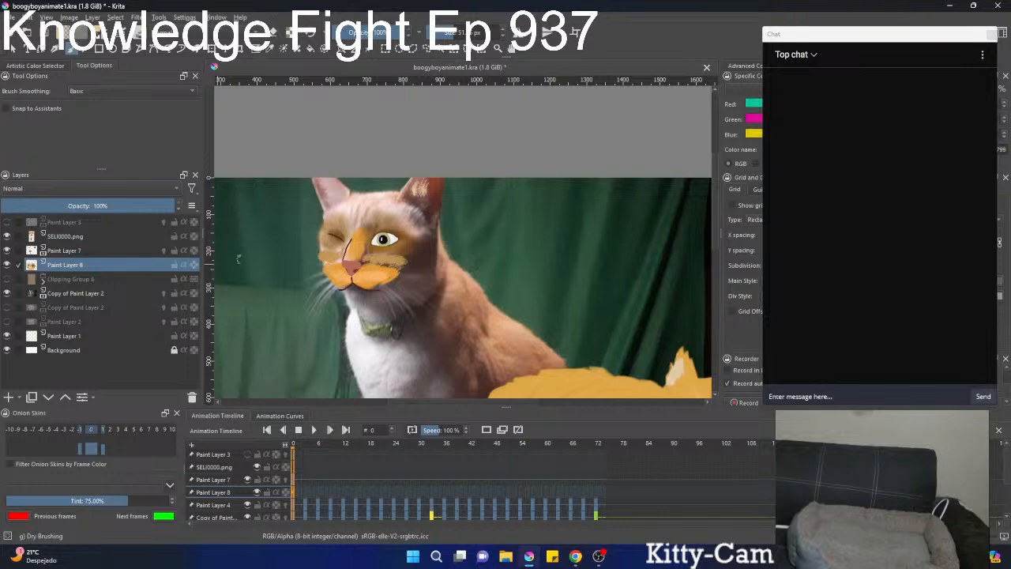
mouse_move(443, 218)
mouse_down()
mouse_move(434, 190)
mouse_move(379, 278)
mouse_move(389, 233)
mouse_move(406, 269)
mouse_move(417, 254)
mouse_move(397, 265)
mouse_move(379, 308)
mouse_move(399, 323)
mouse_move(415, 365)
mouse_move(477, 292)
mouse_move(532, 334)
mouse_up()
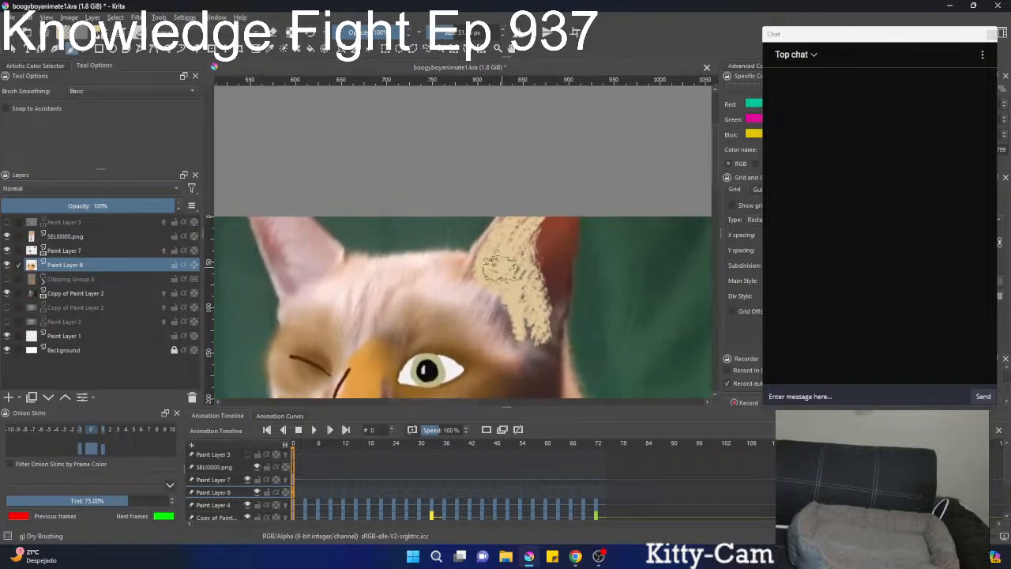
mouse_move(316, 266)
mouse_down()
mouse_move(286, 231)
mouse_move(318, 250)
mouse_move(323, 262)
mouse_move(283, 229)
mouse_move(352, 264)
mouse_up()
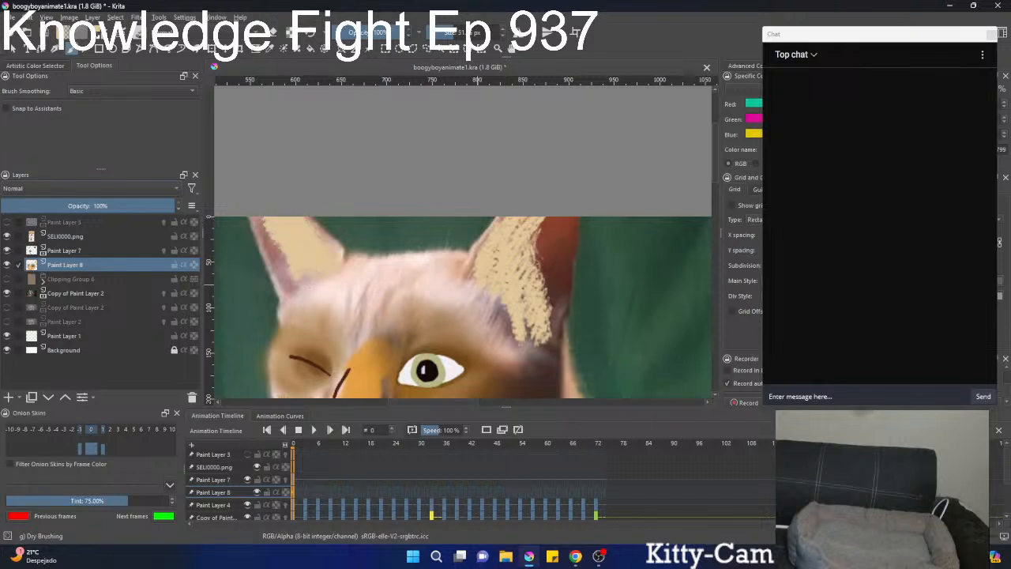
right_click(451, 265)
right_click(456, 264)
key(k)
key(k)
key(k)
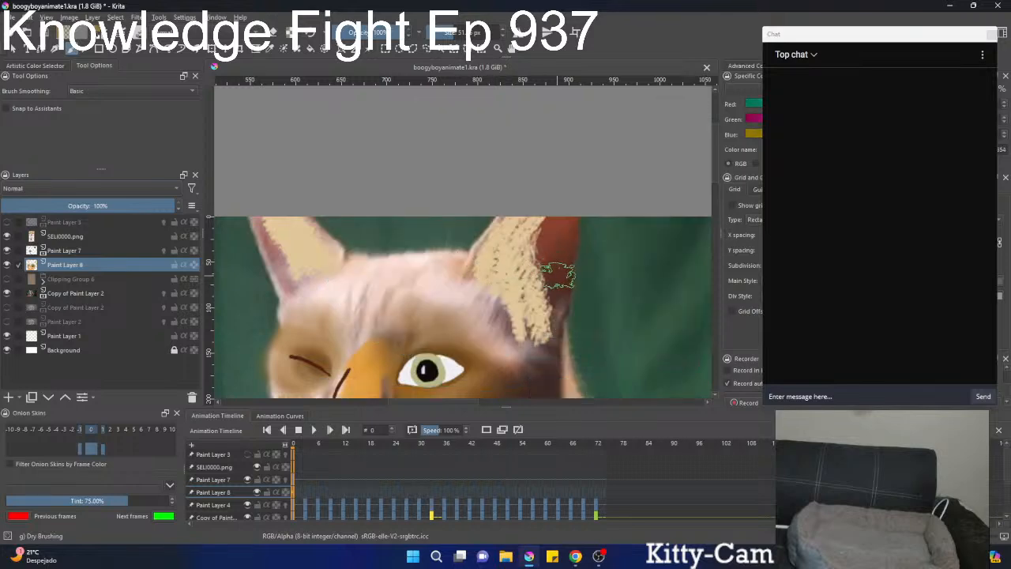
key(k)
key(bracketleft)
key(bracketleft)
key(bracketleft)
key(bracketleft)
key(bracketleft)
key(bracketleft)
key(bracketleft)
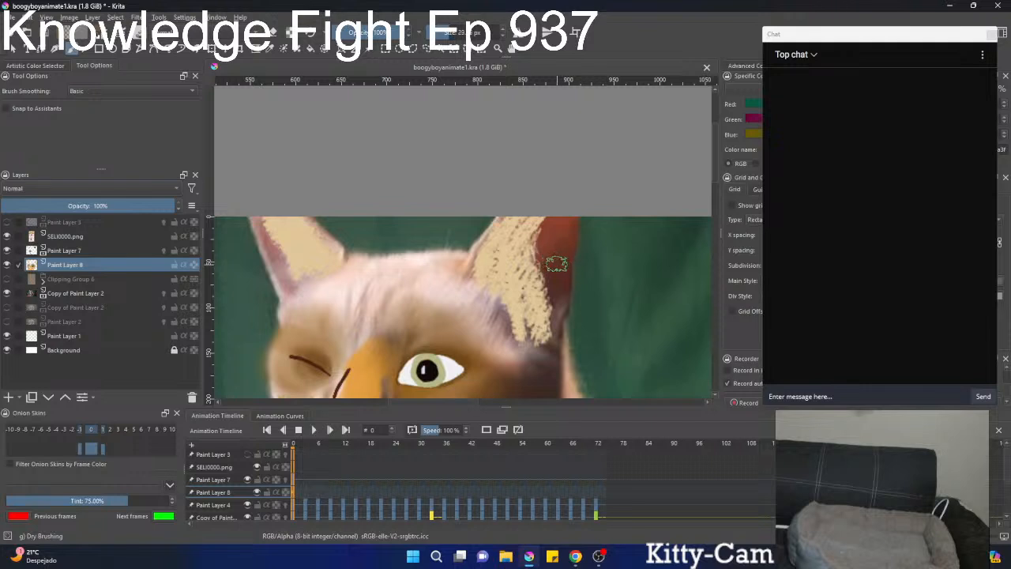
mouse_move(554, 266)
mouse_down()
mouse_move(556, 286)
mouse_move(551, 259)
mouse_move(565, 223)
mouse_move(562, 246)
mouse_move(570, 237)
mouse_up()
key(ctrl+z)
Show Clipping Group 6 again and sample an orange-brown from the cat's head for touching up the ear.
drag(534, 272, 535, 350)
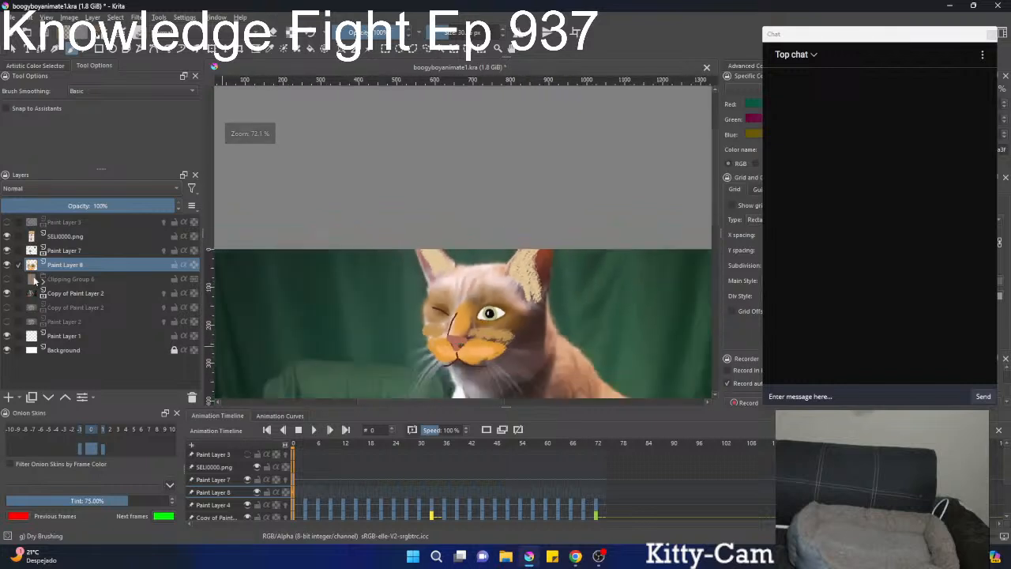
click(7, 279)
drag(545, 283, 621, 204)
drag(573, 236, 567, 278)
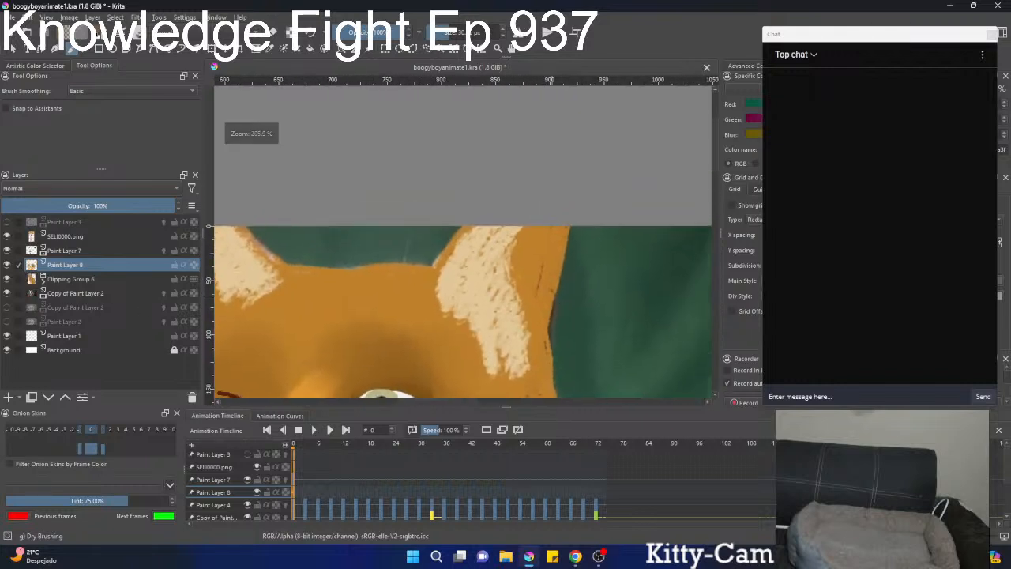
ctrl+click(406, 379)
drag(494, 330, 498, 317)
drag(497, 317, 539, 265)
ctrl+click(451, 352)
drag(604, 228, 551, 319)
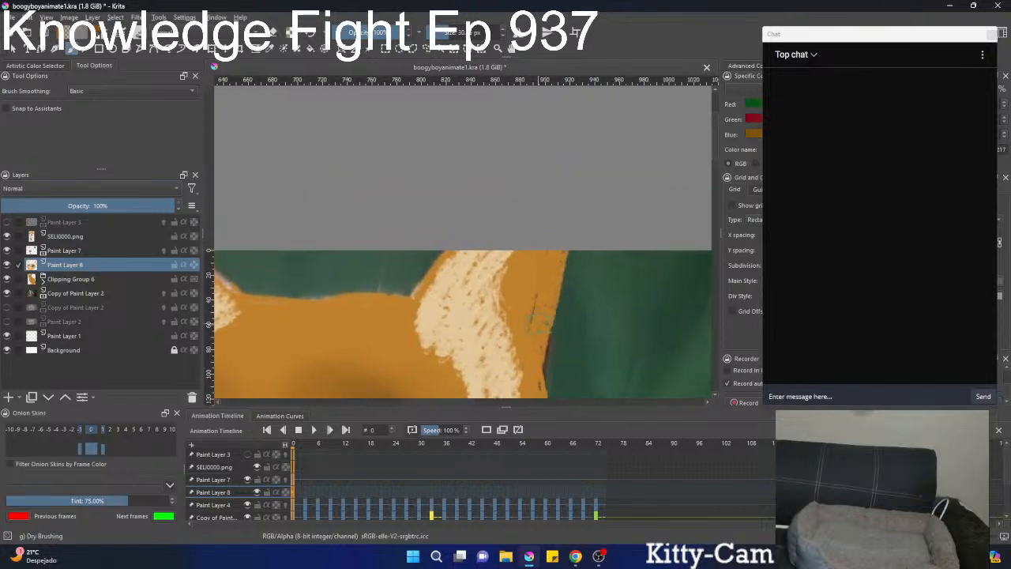
Dry-brush orange-brown fur along the outer side and edges of the ear above the open eye.
drag(532, 264, 530, 314)
drag(542, 256, 518, 310)
drag(526, 264, 527, 354)
drag(534, 319, 500, 403)
drag(497, 308, 562, 265)
mouse_move(466, 272)
mouse_down()
mouse_move(498, 225)
mouse_move(453, 246)
mouse_move(449, 273)
mouse_up()
drag(445, 226, 453, 252)
drag(481, 309, 419, 256)
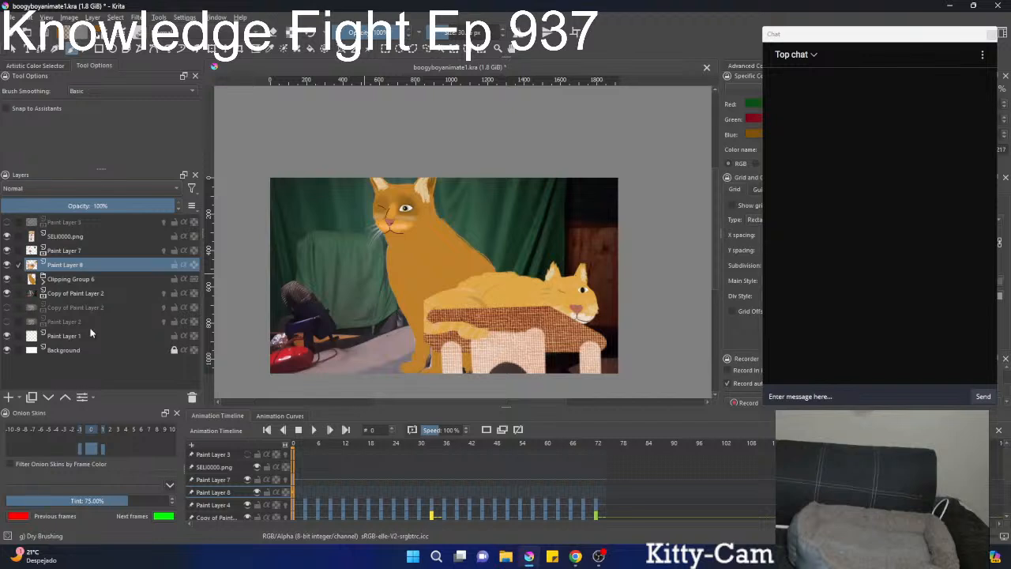
mouse_move(90, 333)
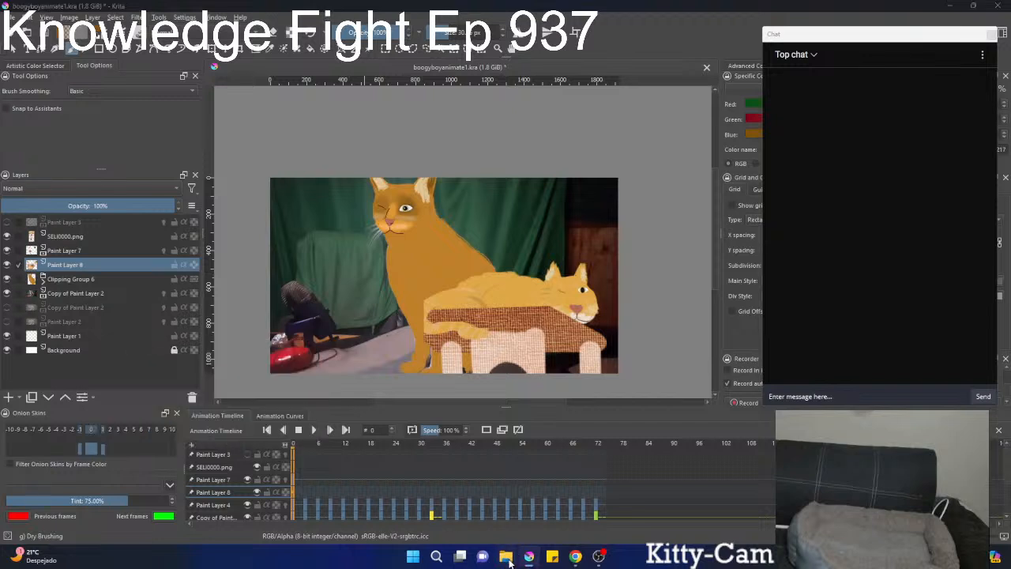
Switch to File Explorer and open the reference file celinerefpic.kra in Krita.
key(super+e)
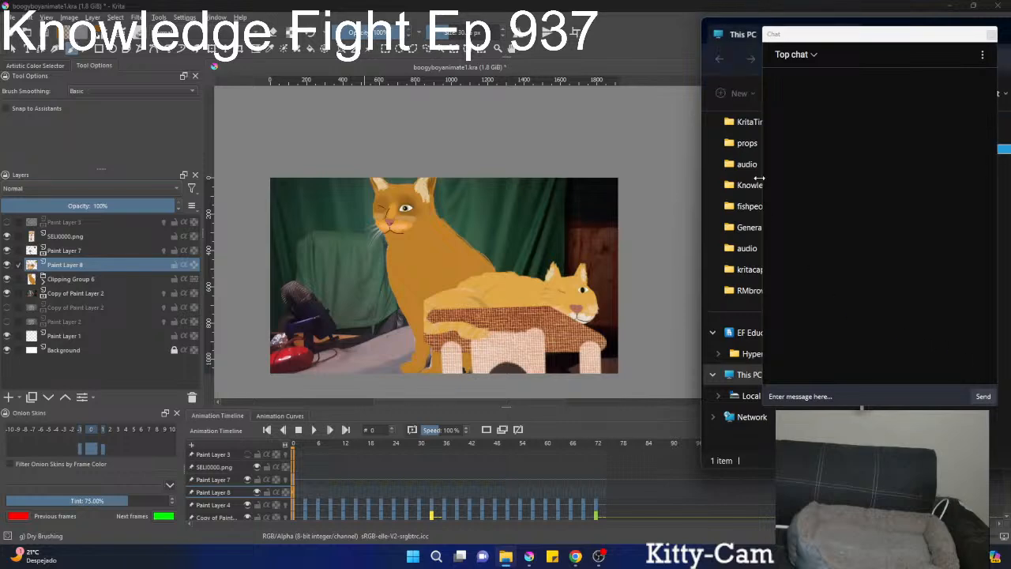
drag(737, 27, 146, 98)
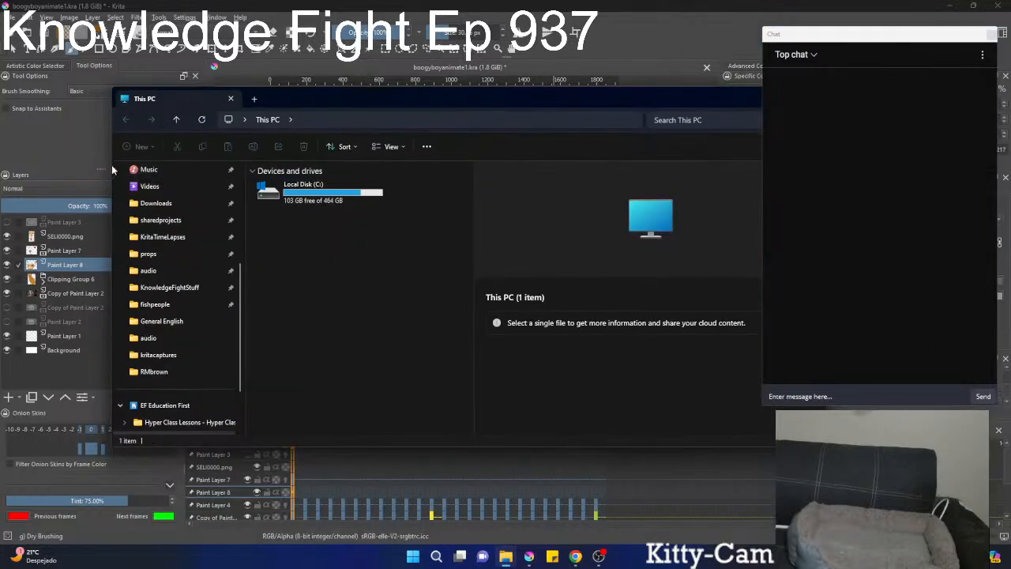
drag(110, 168, 526, 168)
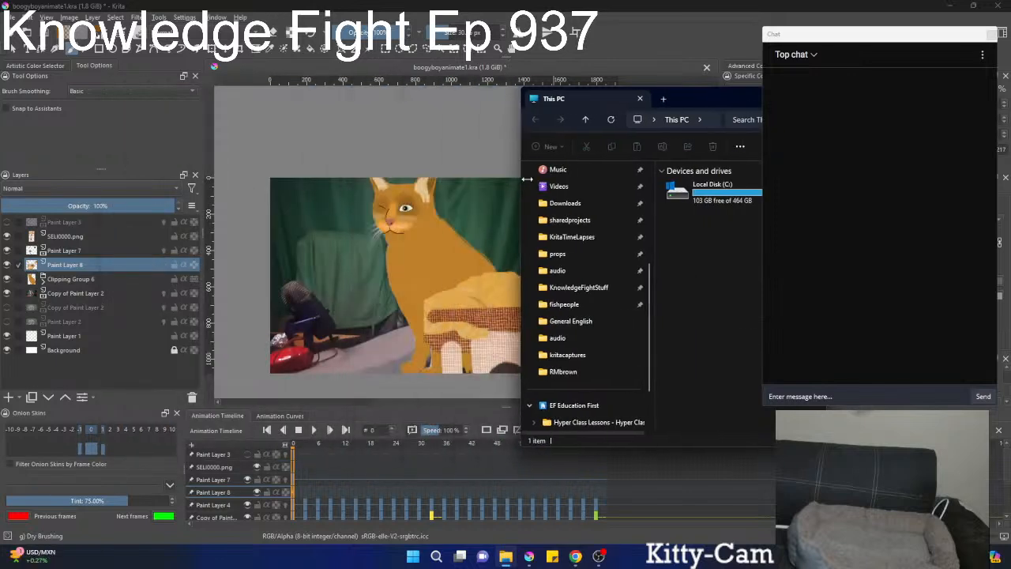
click(728, 100)
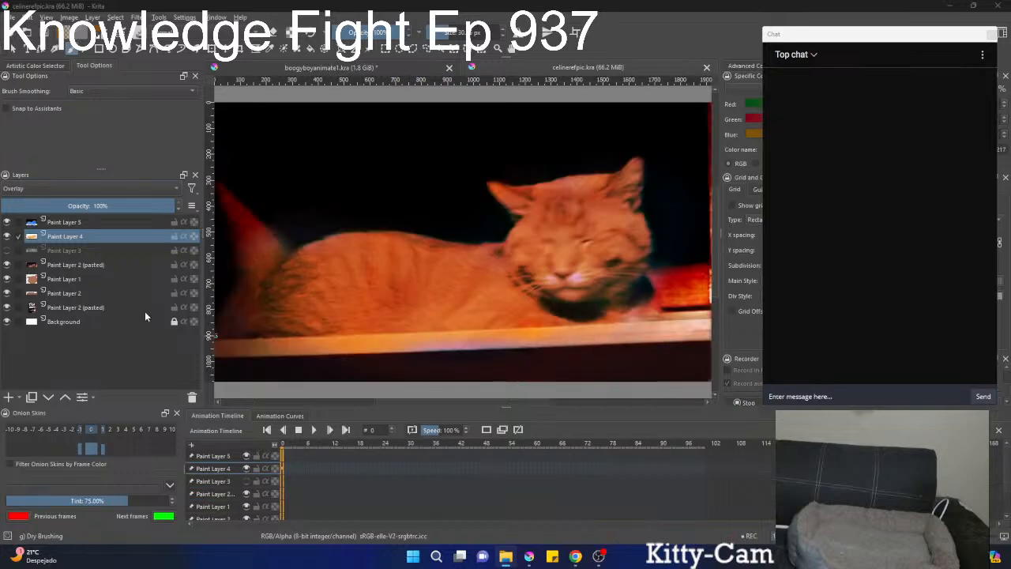
Toggle the visibility of the upper layers in celinerefpic.kra to examine what each contributes to the cat picture.
click(64, 265)
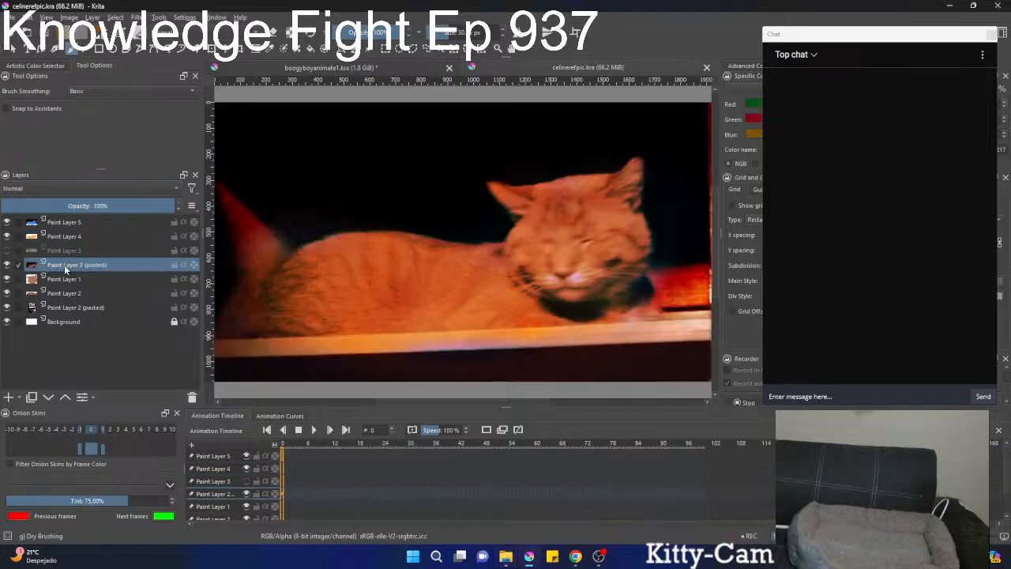
click(9, 268)
click(9, 269)
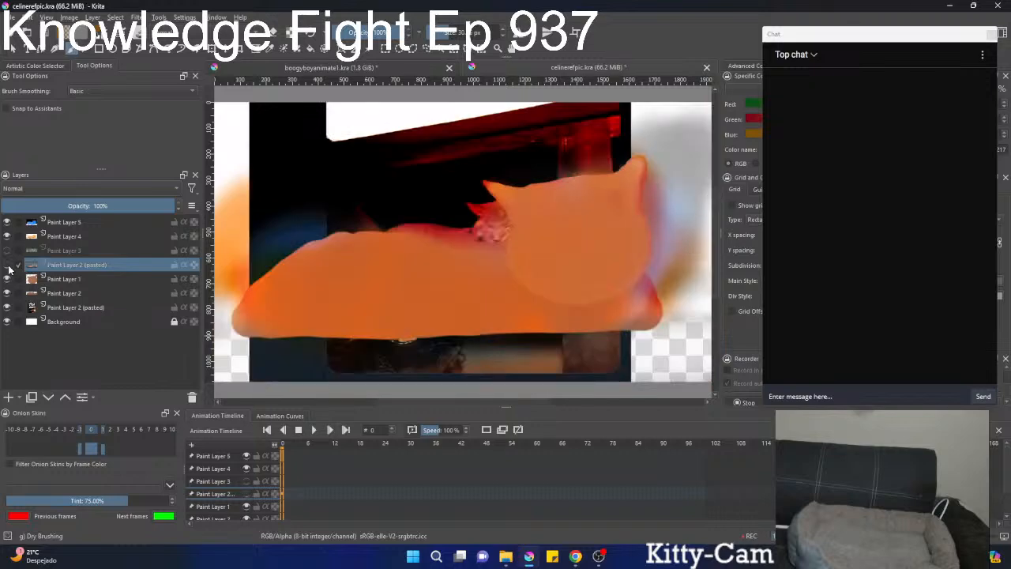
click(9, 268)
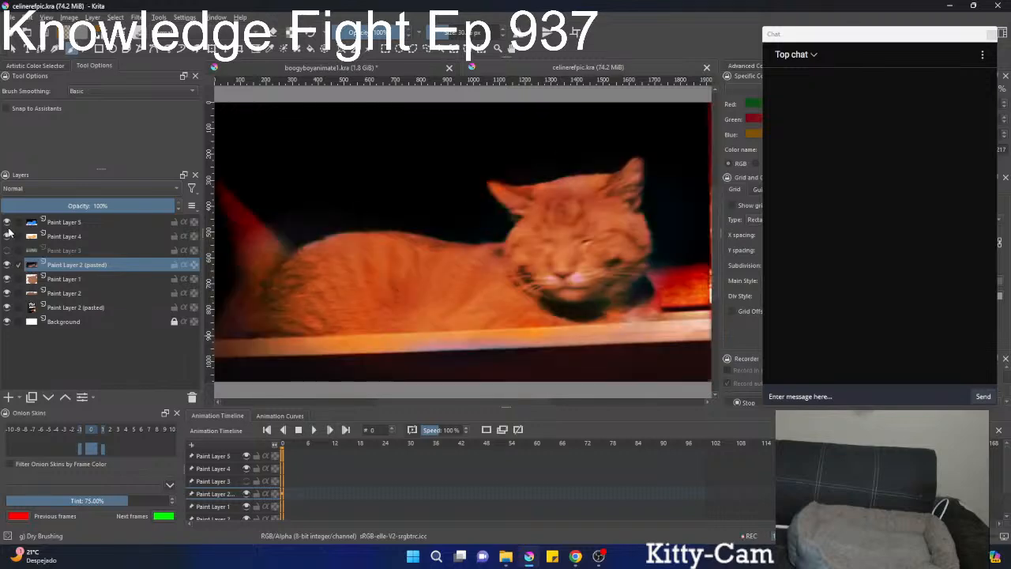
click(6, 236)
click(6, 237)
click(6, 250)
click(6, 250)
Hide all layers above Background except the lowest Paint Layer 2 (pasted), and select that original photo layer.
click(7, 236)
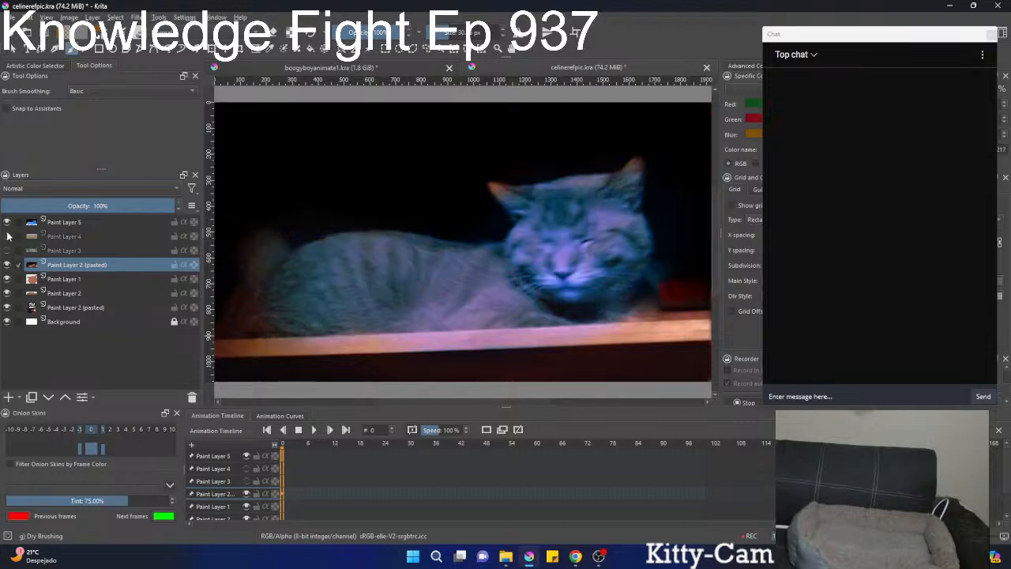
click(6, 222)
click(7, 265)
click(7, 265)
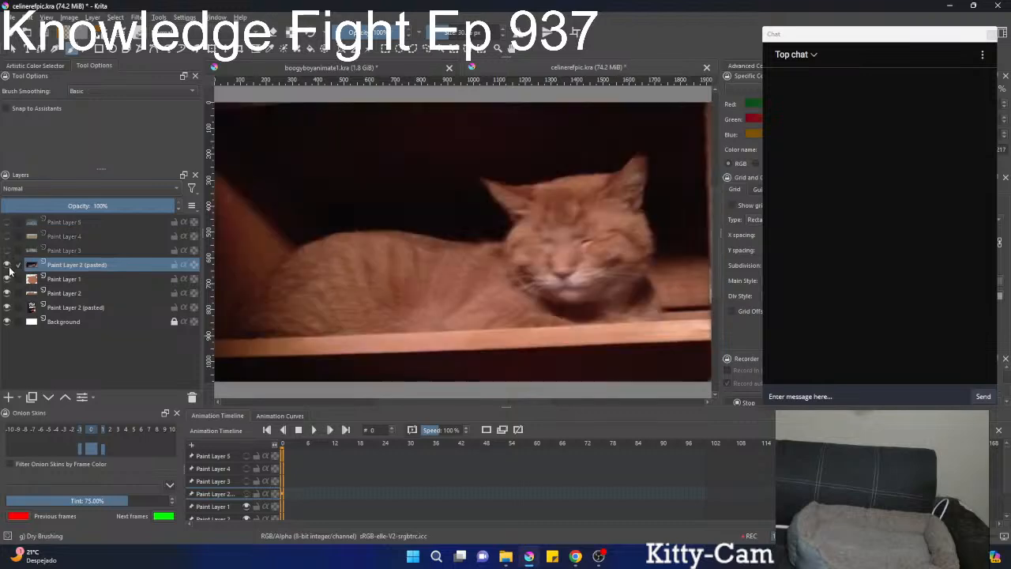
click(8, 265)
click(8, 267)
ctrl+click(14, 308)
click(8, 308)
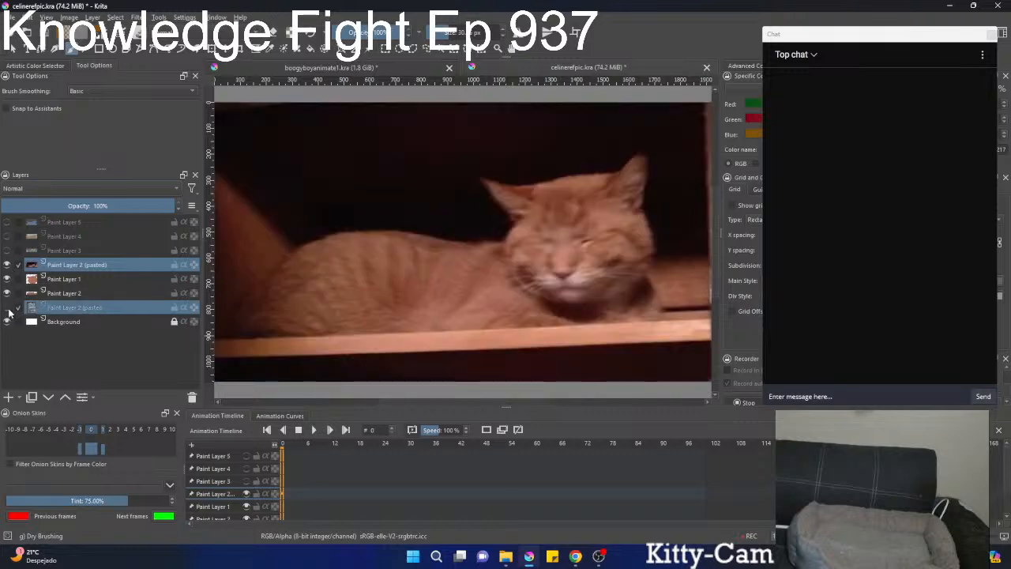
click(8, 295)
click(8, 278)
click(8, 265)
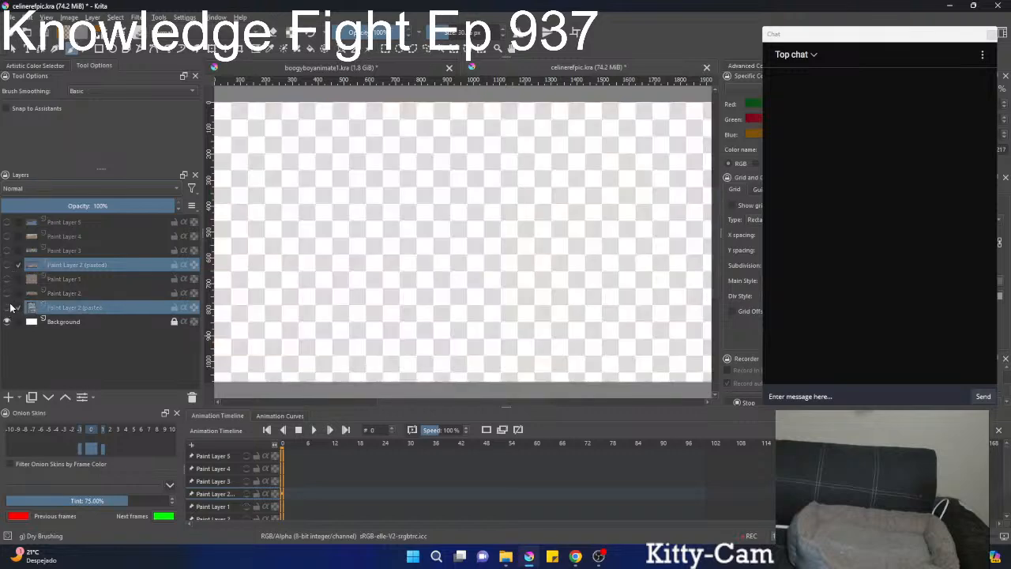
click(7, 308)
click(53, 308)
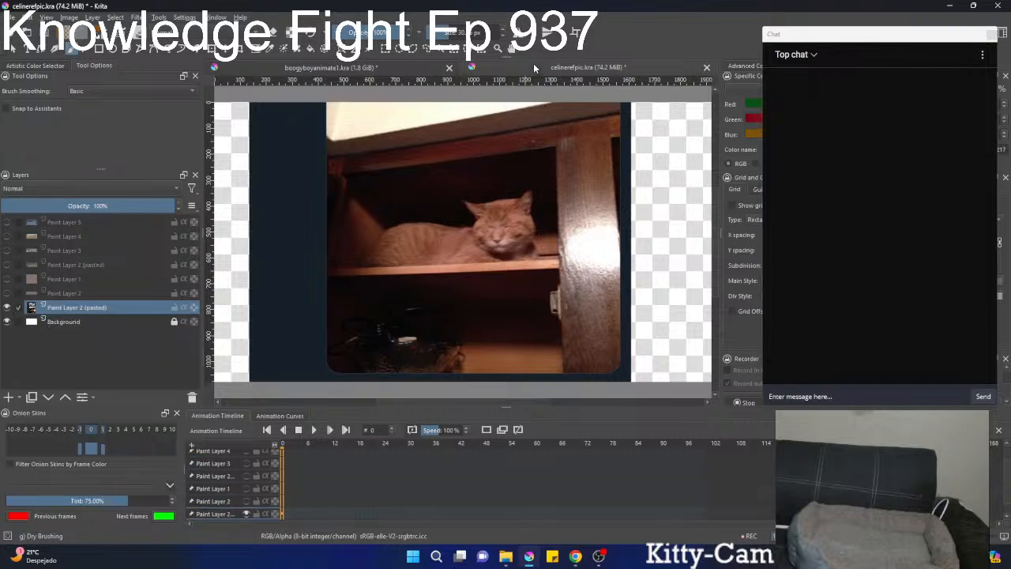
Return to boogyboyanimate1.kra, paste the cat photo as a reference image and move it up so the photographed cat is visible.
click(421, 69)
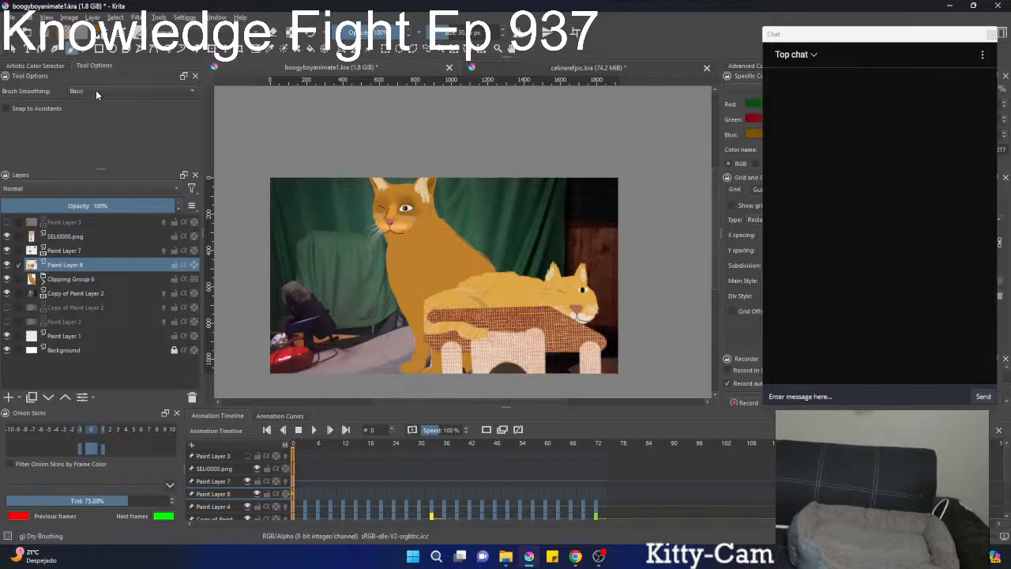
click(27, 19)
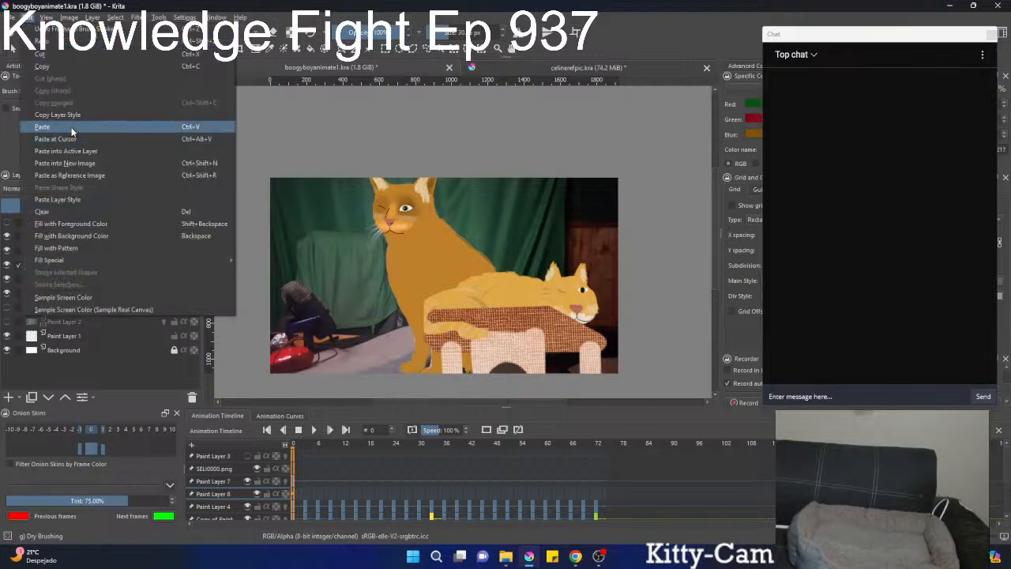
click(99, 175)
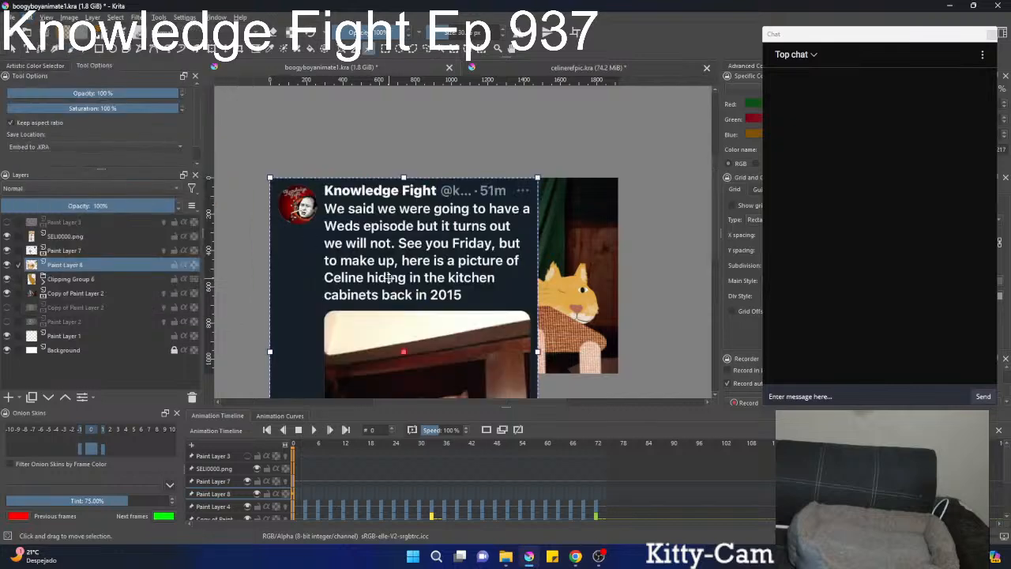
drag(410, 290, 399, 223)
key(b)
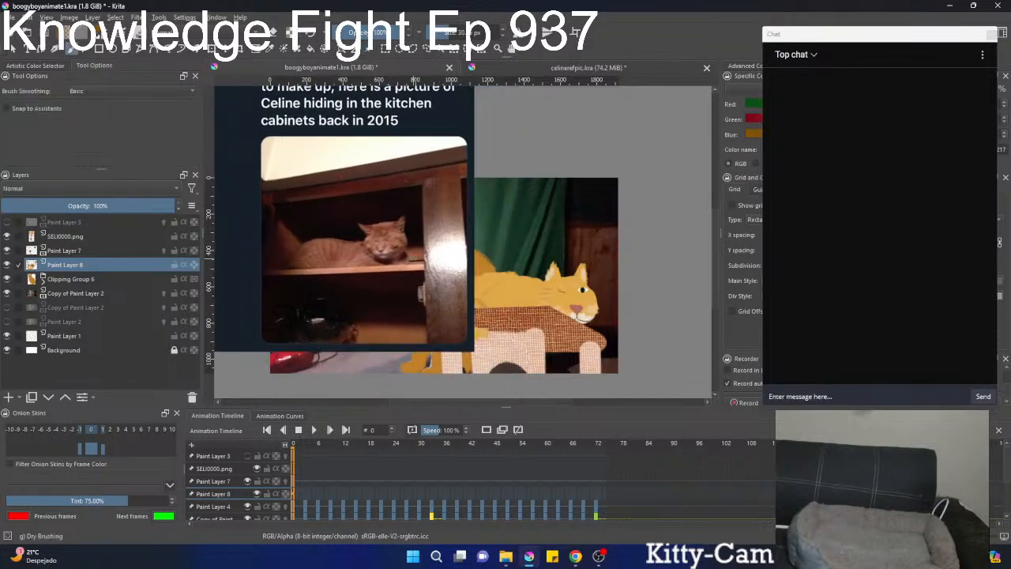
Select the SELI0000.png layer and move the reference image aside to uncover the orange cat.
scroll(414, 259, up, 1)
scroll(415, 259, down, 2)
key(ctrl+t)
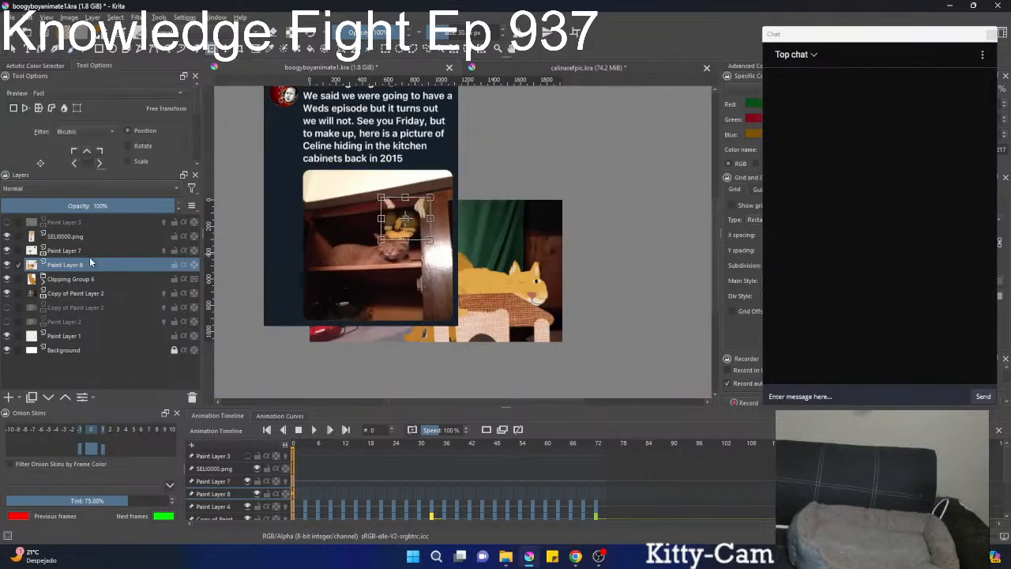
click(383, 52)
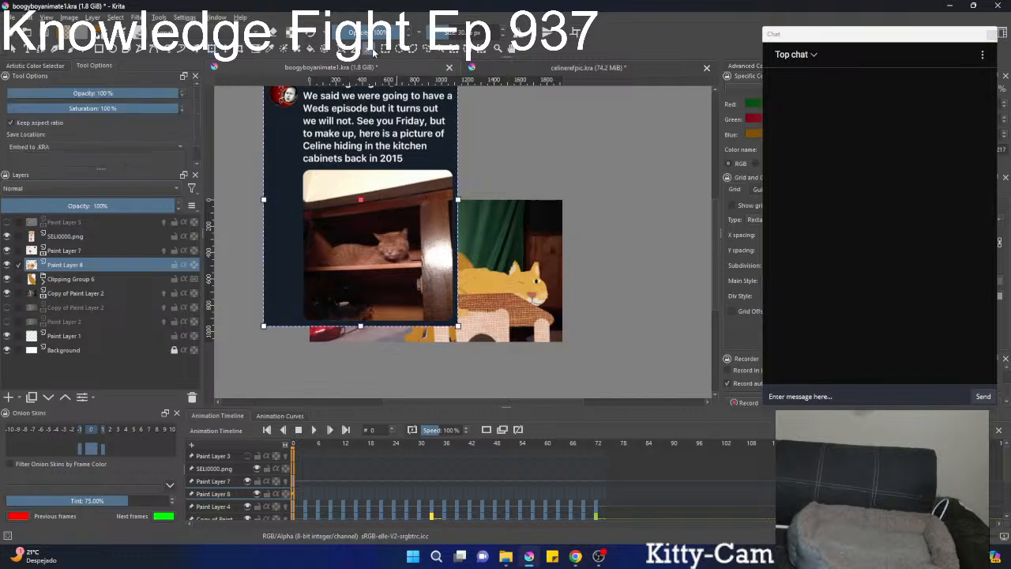
click(72, 238)
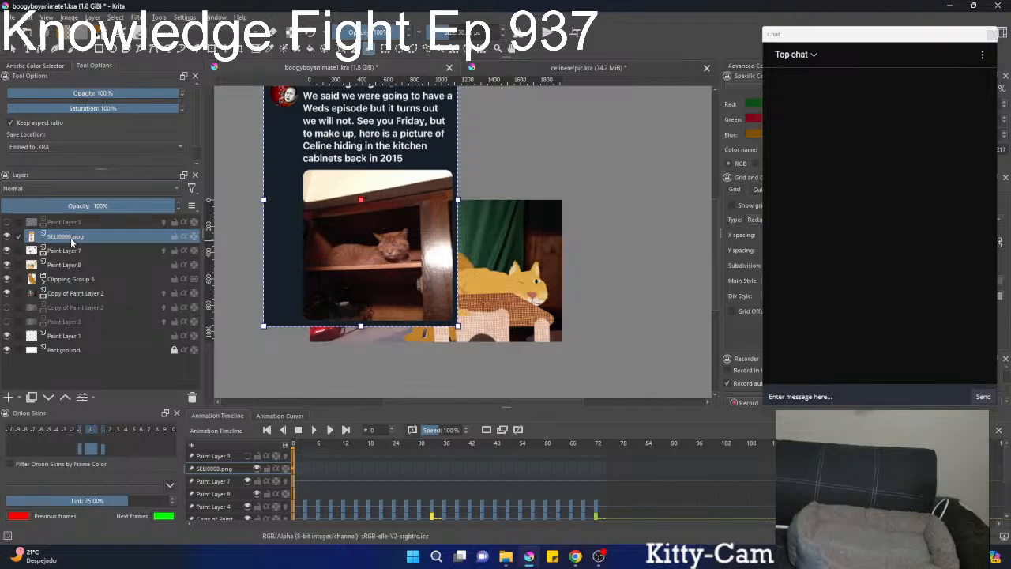
drag(390, 235, 312, 209)
Position the reference image beside the orange cat so both cats' heads can be compared up close.
scroll(312, 210, up, 4)
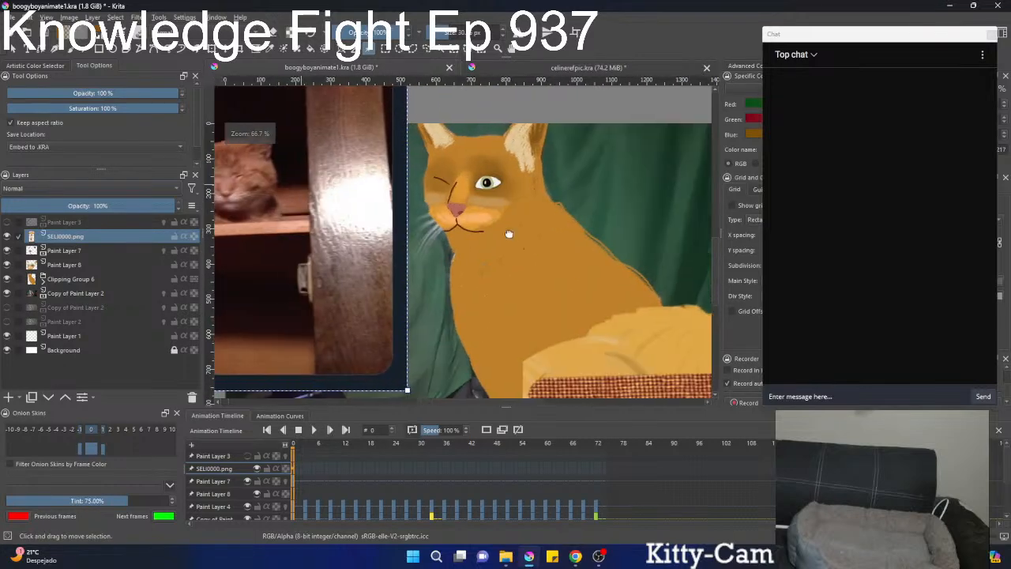
scroll(543, 235, down, 3)
drag(493, 234, 431, 246)
scroll(431, 246, up, 1)
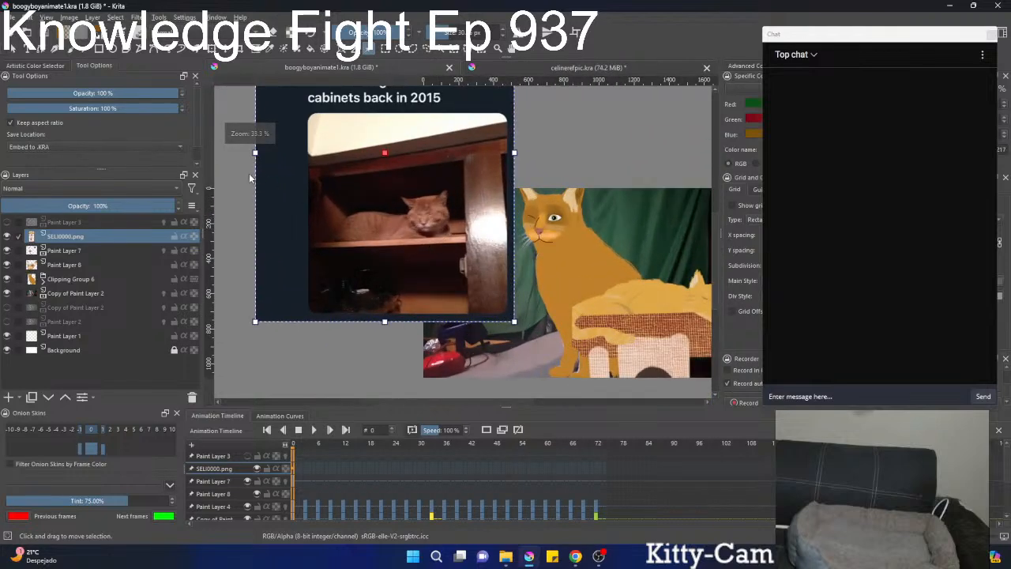
scroll(154, 134, down, 1)
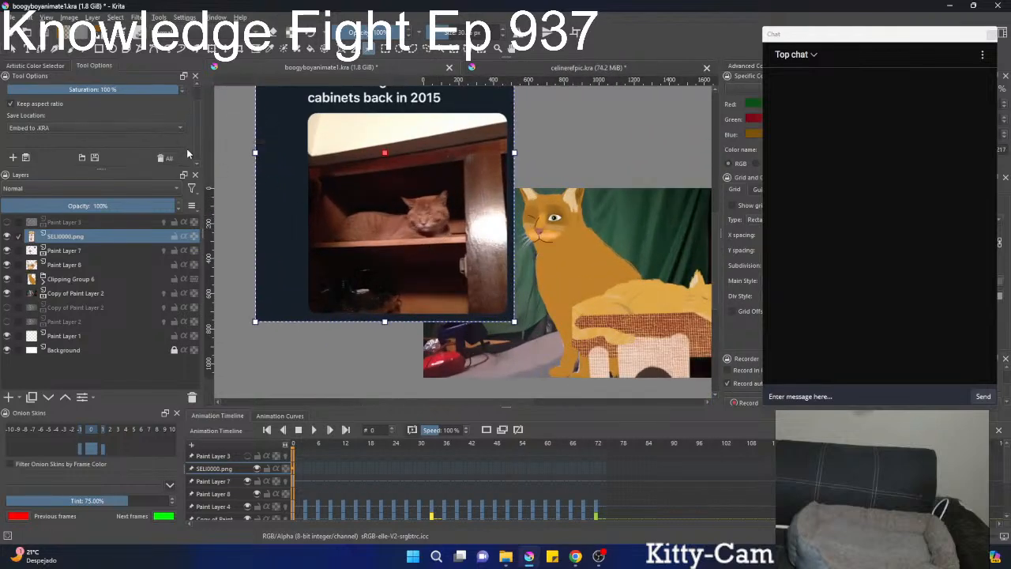
mouse_move(483, 225)
mouse_down()
mouse_move(316, 226)
mouse_move(361, 226)
mouse_up()
scroll(412, 232, up, 1)
scroll(413, 232, up, 1)
key(b)
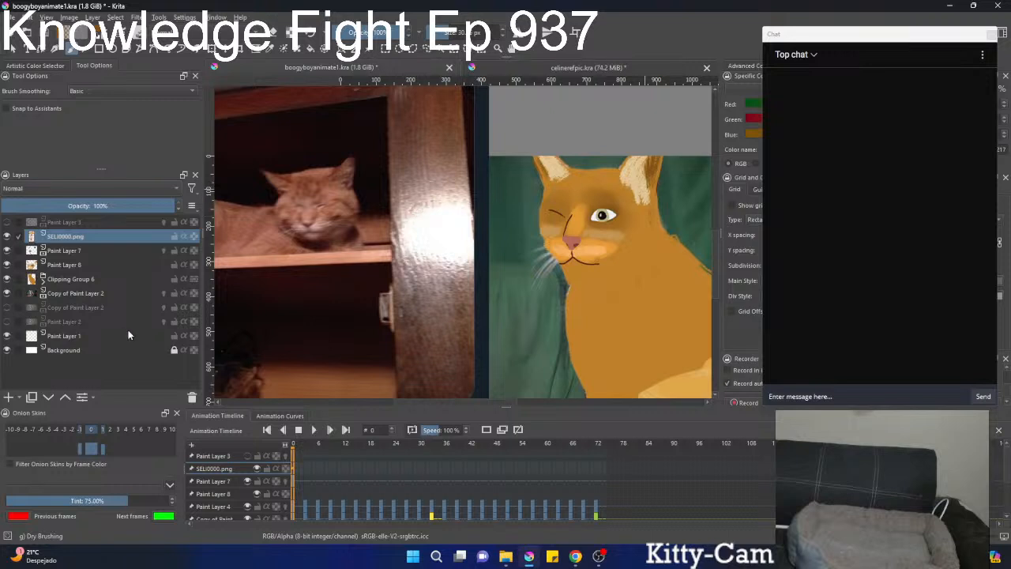
Clear the dark shading around the open eye on Paint Layer 8 with the Pencil-2 brush.
click(67, 267)
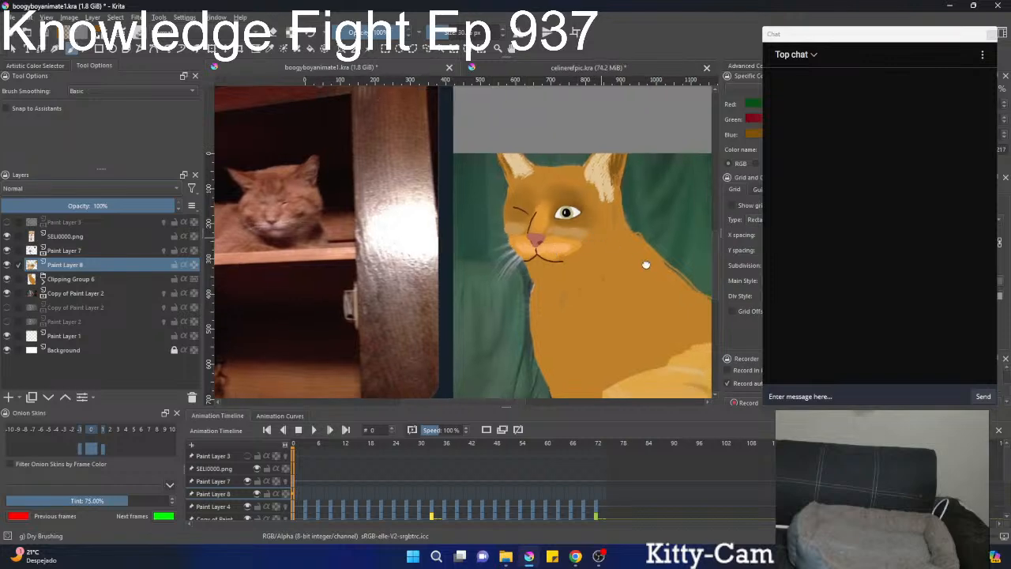
right_click(450, 229)
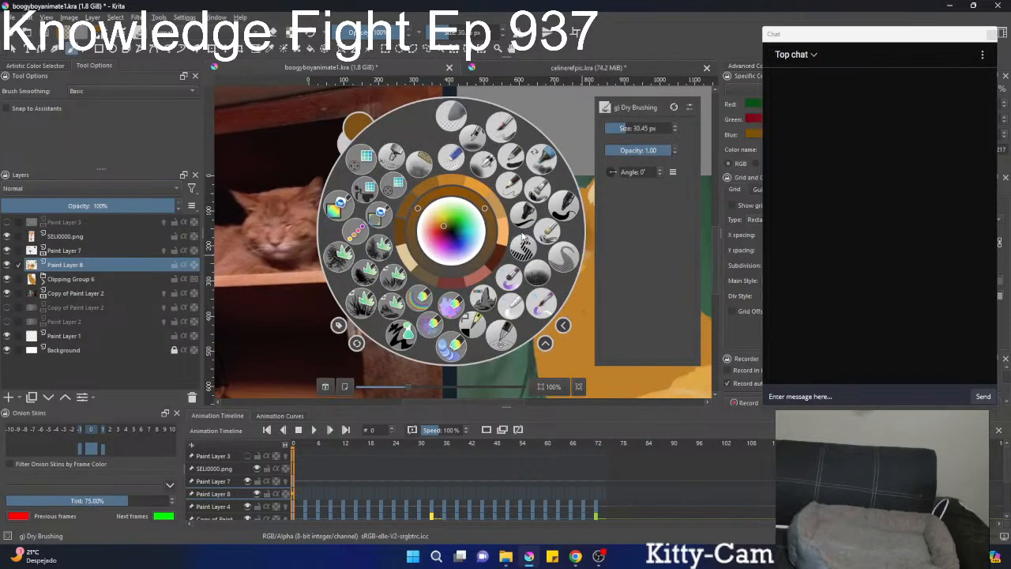
click(509, 190)
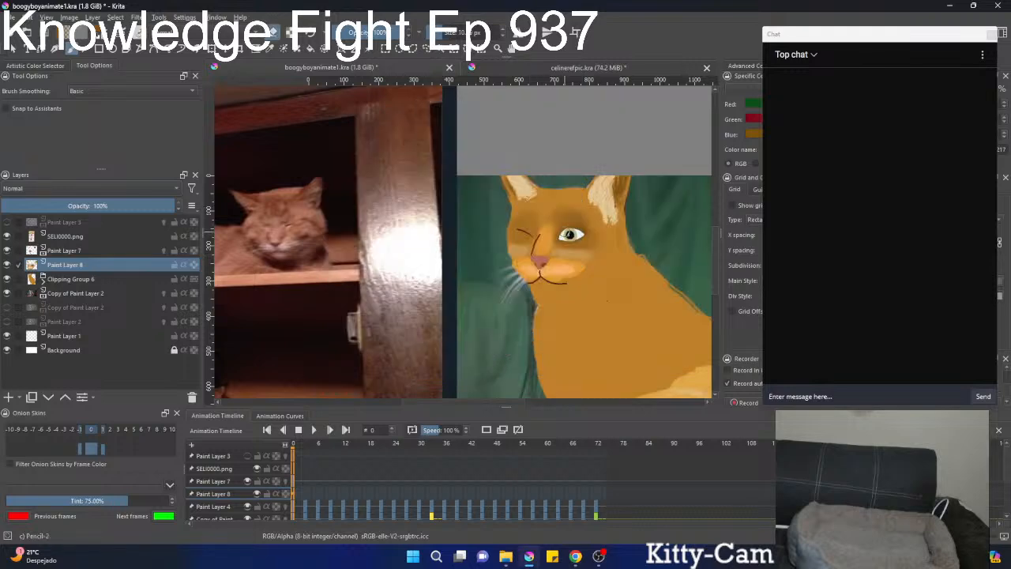
shift+drag(564, 231, 583, 218)
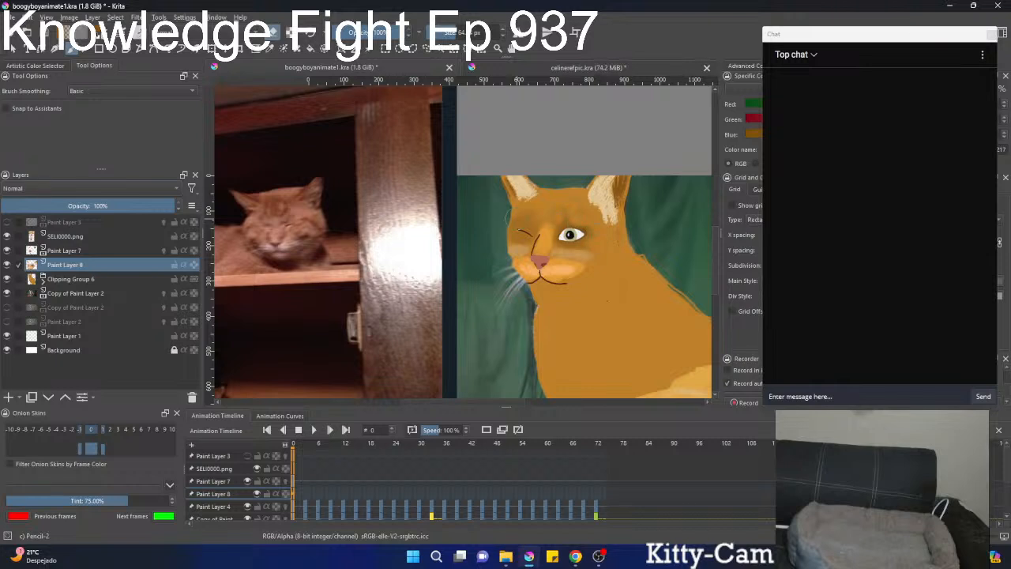
Add a filter mask of type HSV/HSL Adjustment to the Mask Layer in Clipping Group 6.
click(43, 281)
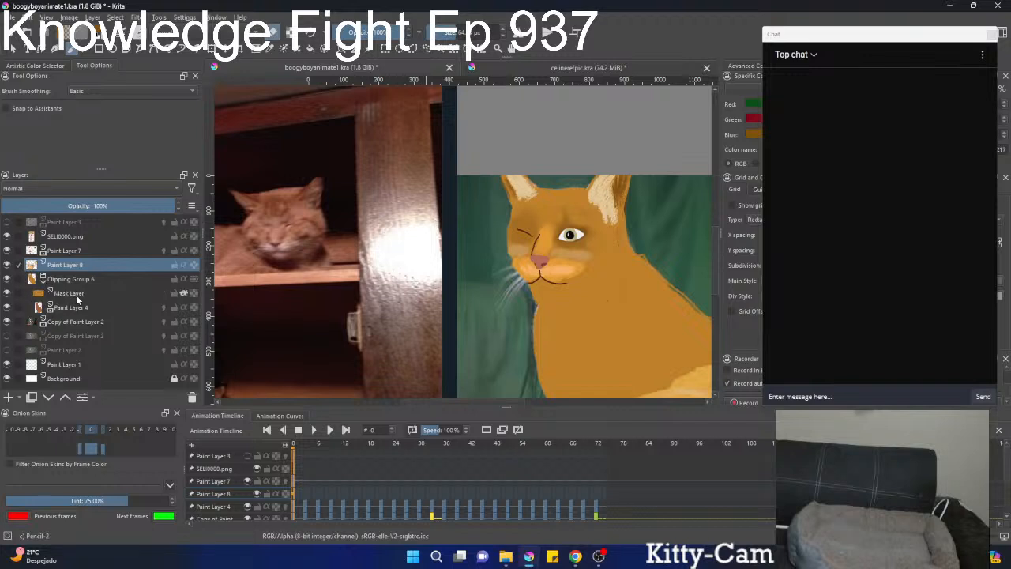
click(77, 297)
right_click(79, 294)
mouse_move(207, 486)
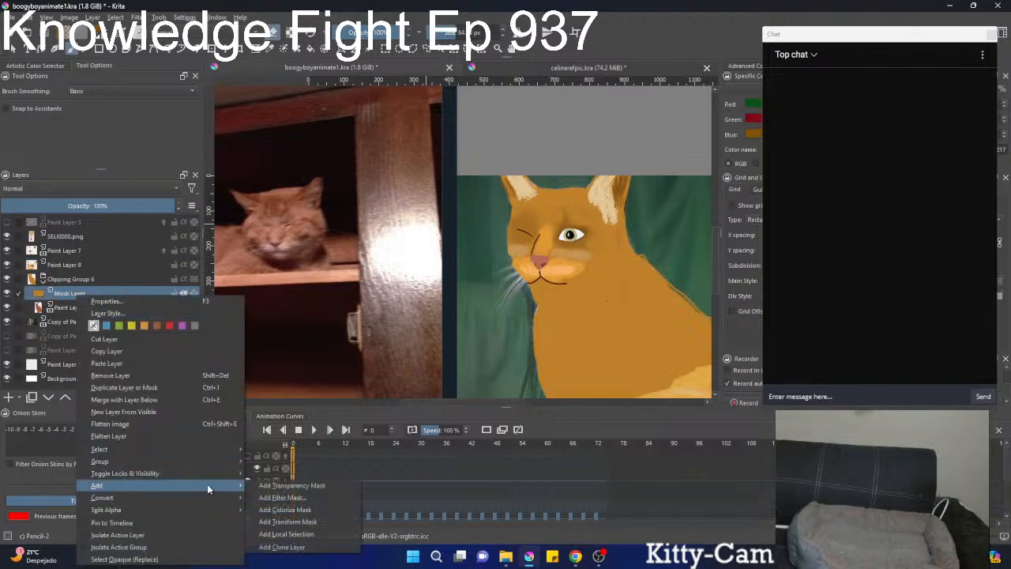
click(269, 497)
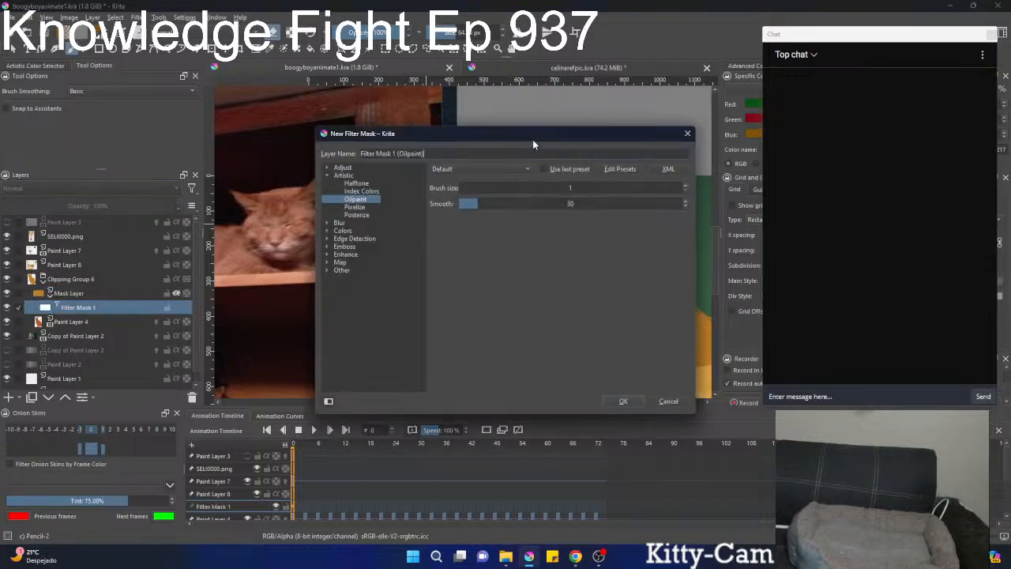
drag(532, 145, 261, 219)
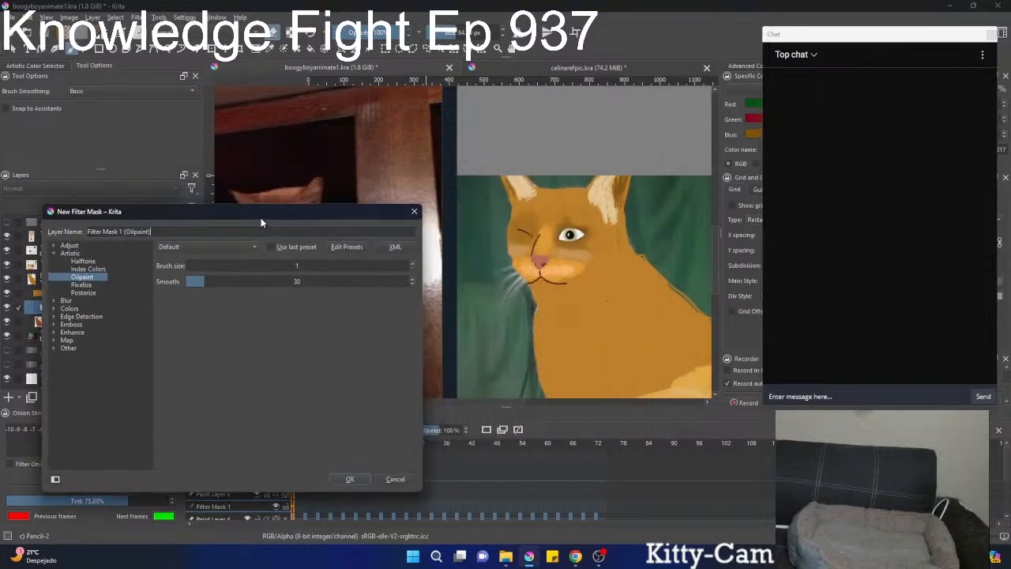
click(59, 247)
click(106, 302)
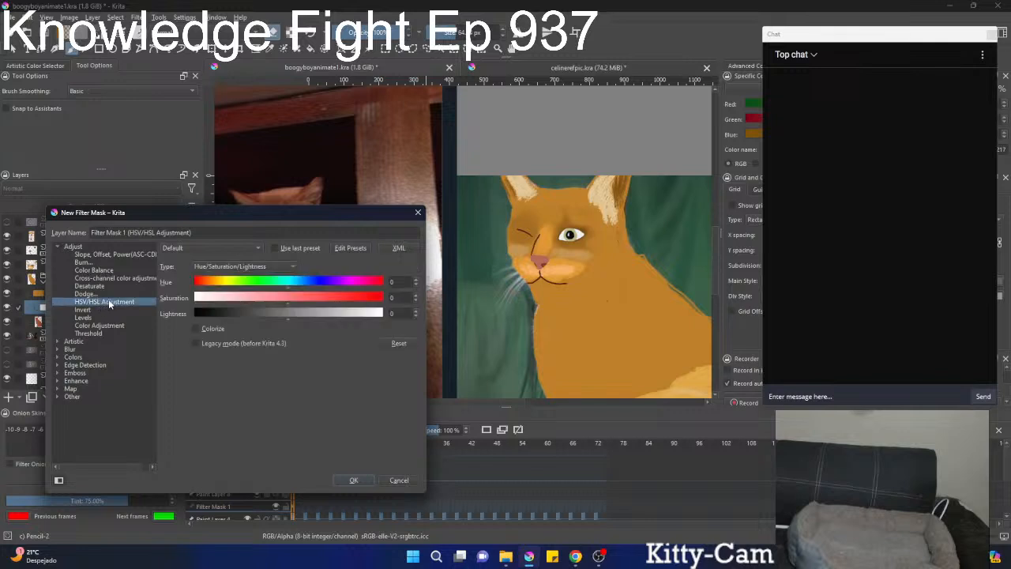
Shift the filter mask's hue to -6 and fine-tune its saturation to turn the cat's coat redder, then apply the mask.
drag(286, 226, 401, 327)
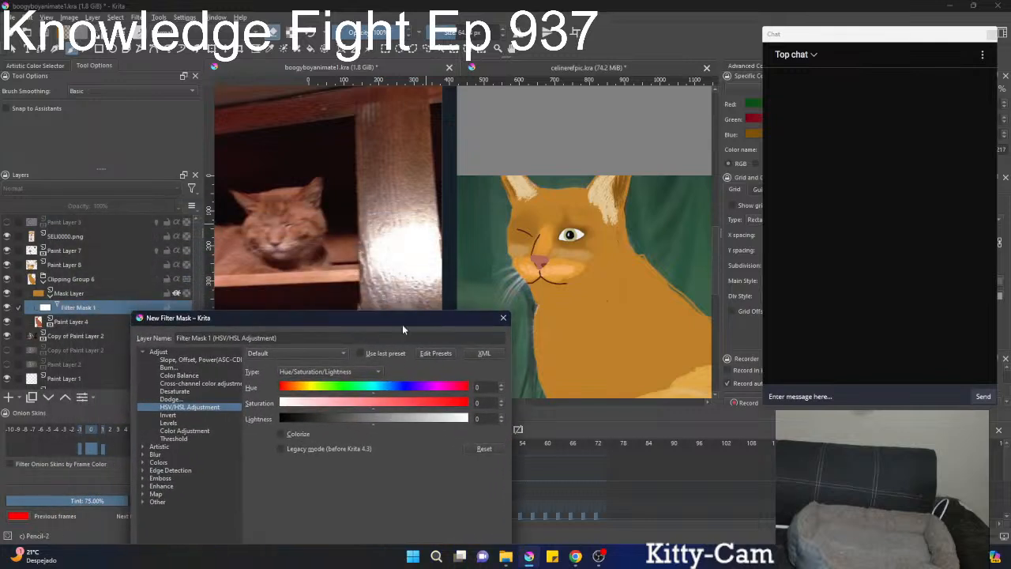
drag(374, 392, 372, 392)
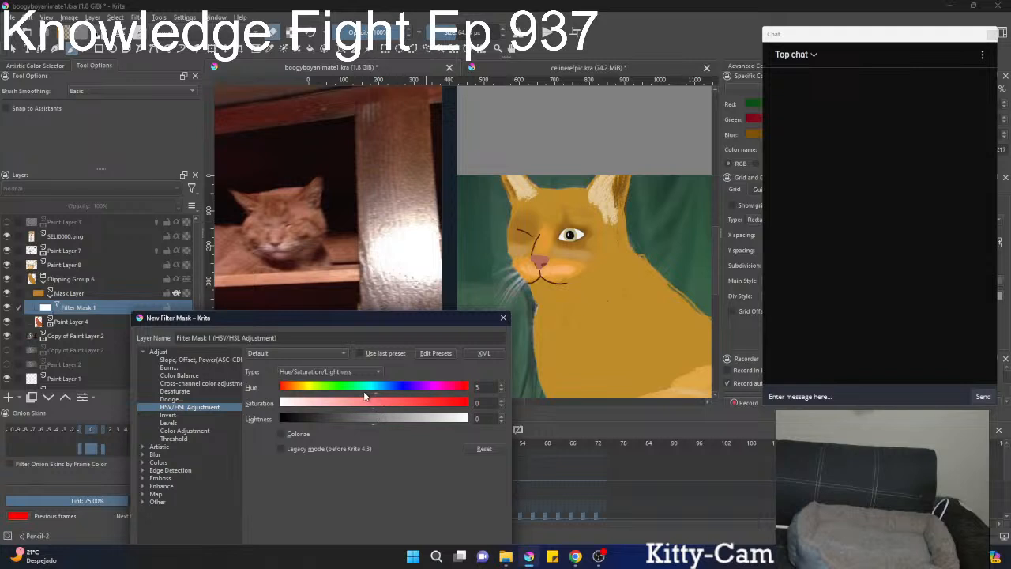
drag(377, 392, 372, 393)
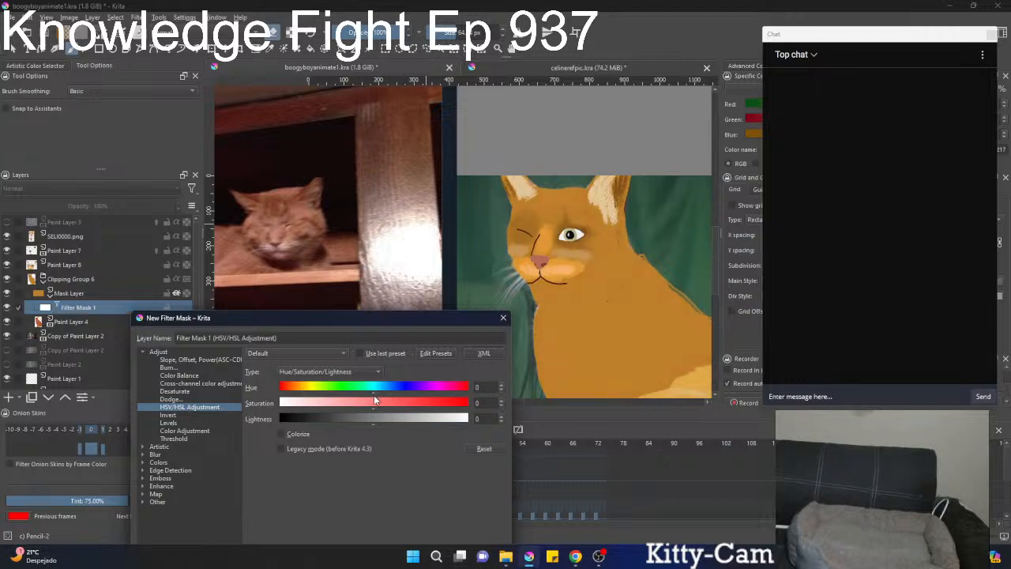
drag(373, 394, 371, 393)
click(376, 409)
drag(387, 412, 367, 402)
drag(366, 392, 372, 401)
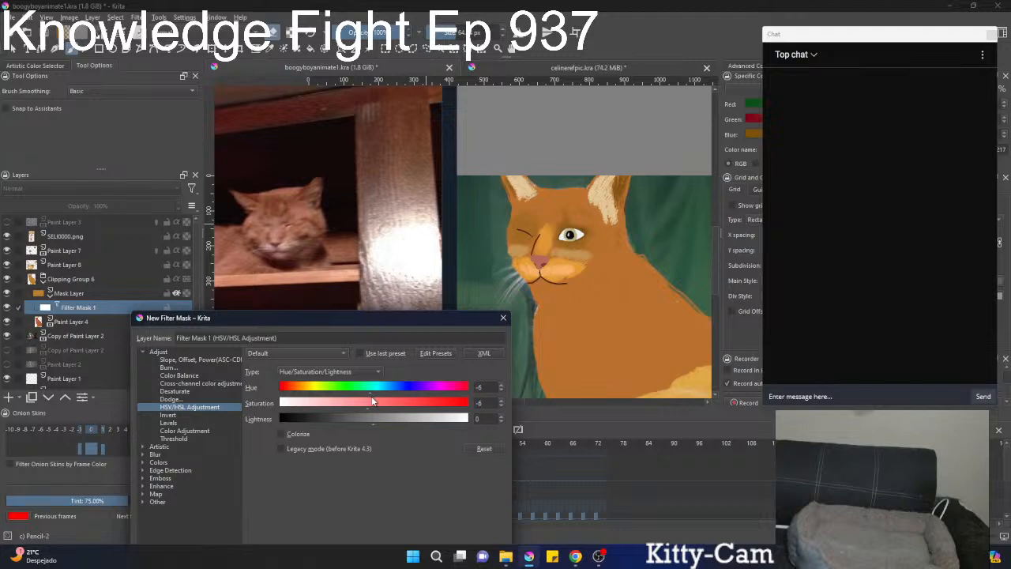
drag(373, 400, 374, 401)
drag(422, 319, 370, 212)
click(386, 476)
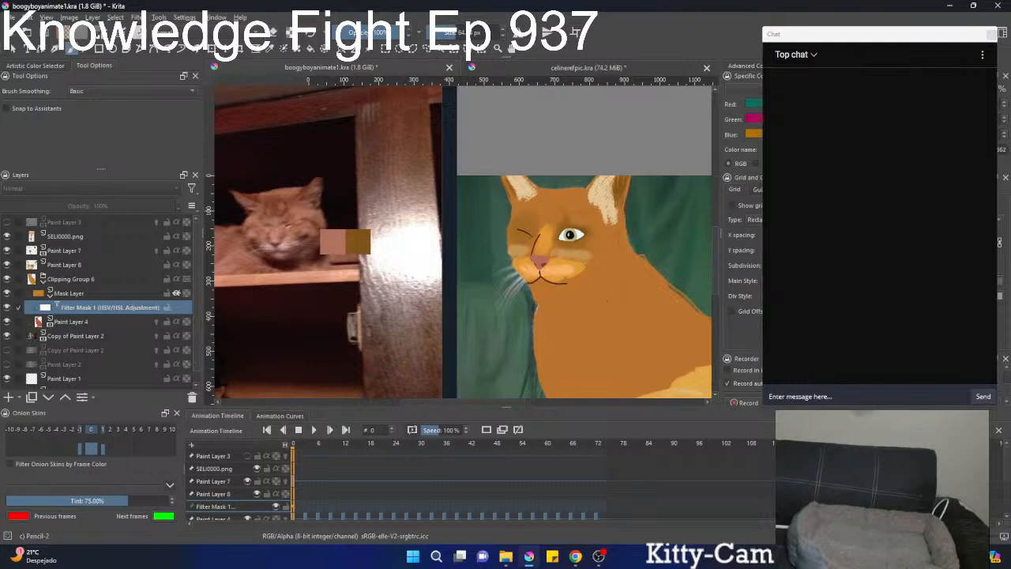
Undo the HSV/HSL Adjustment filter mask added to the Mask Layer.
right_click(359, 229)
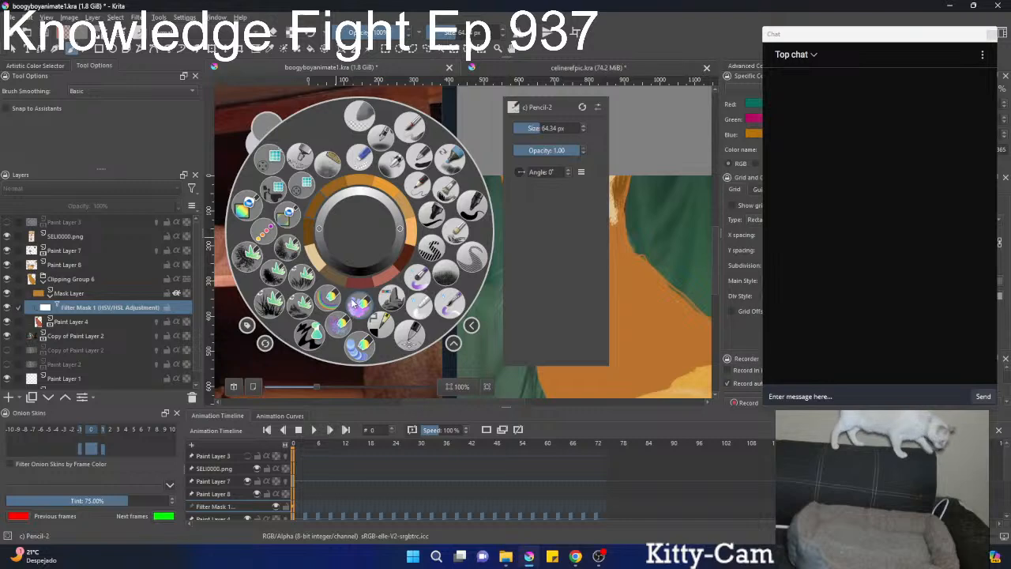
click(349, 301)
right_click(342, 294)
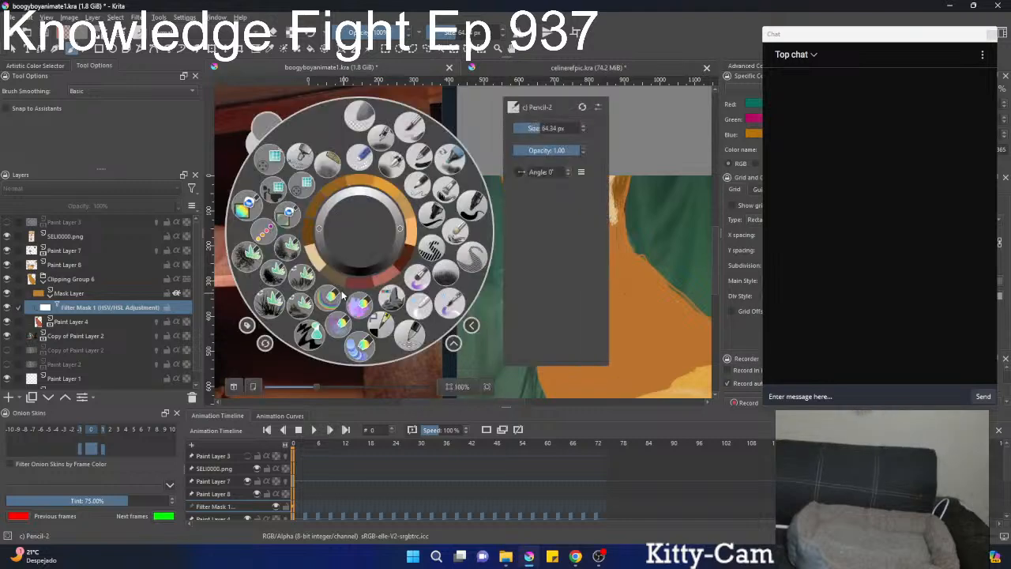
key(ctrl+z)
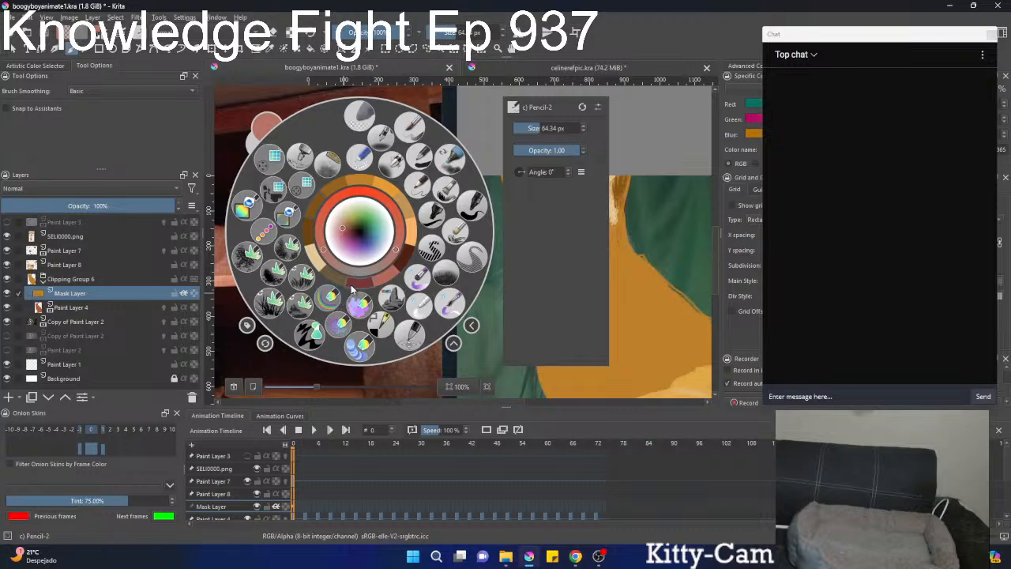
Sample a light brown from the reference cat's head and fill the painted cat's coat with it on the Mask Layer.
right_click(350, 283)
ctrl+click(306, 213)
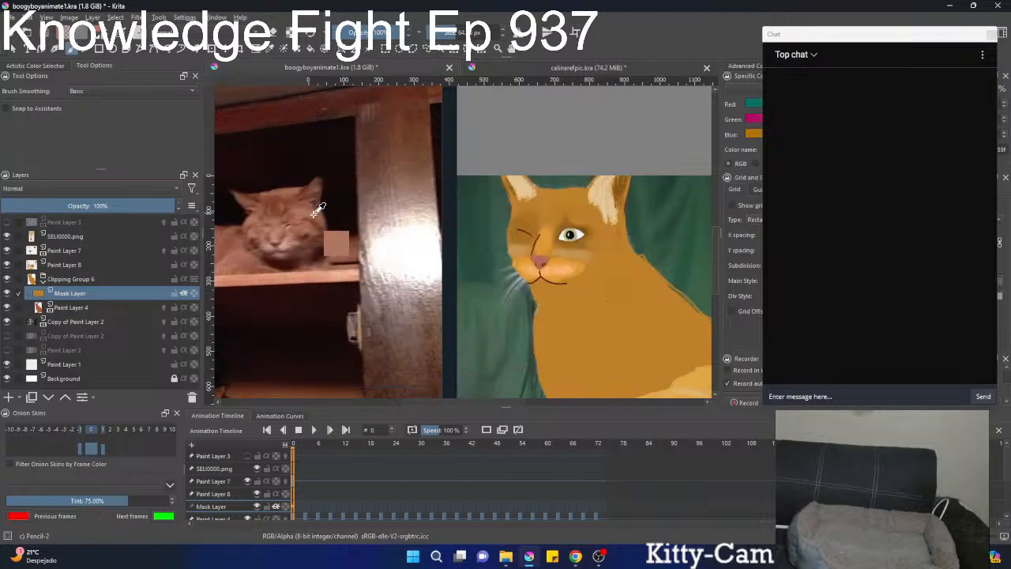
ctrl+click(306, 214)
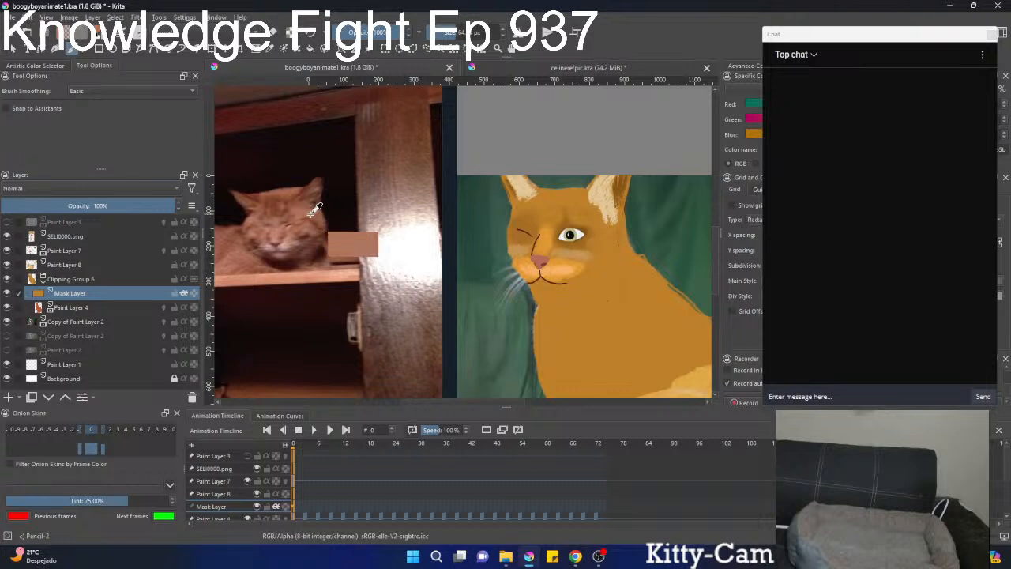
right_click(317, 225)
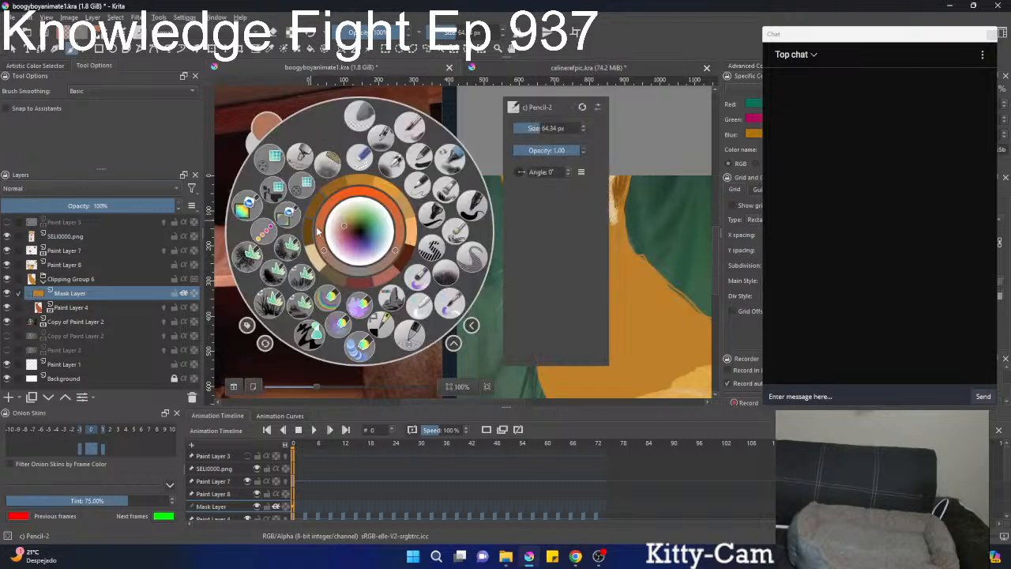
right_click(379, 280)
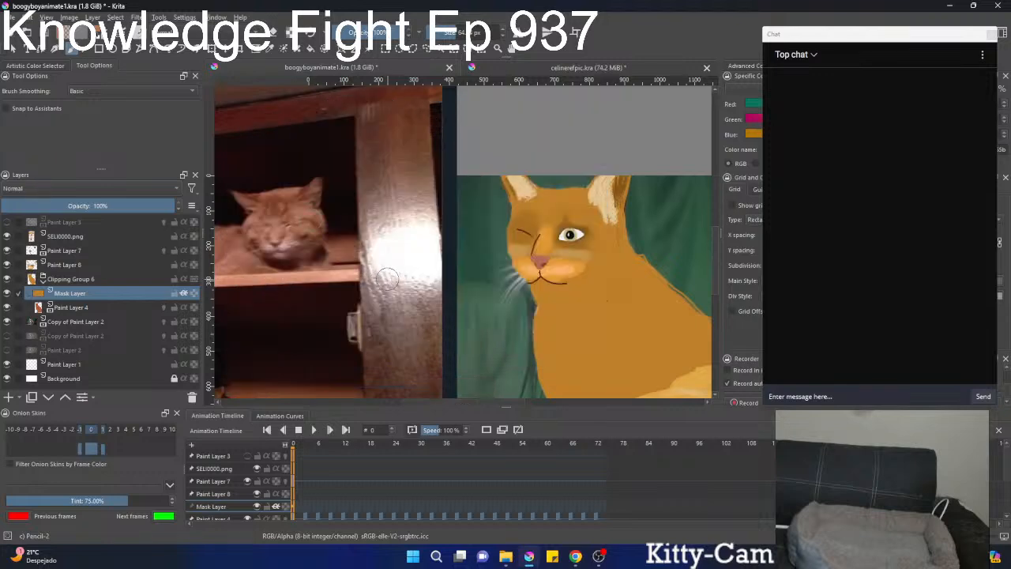
scroll(550, 302, down, 3)
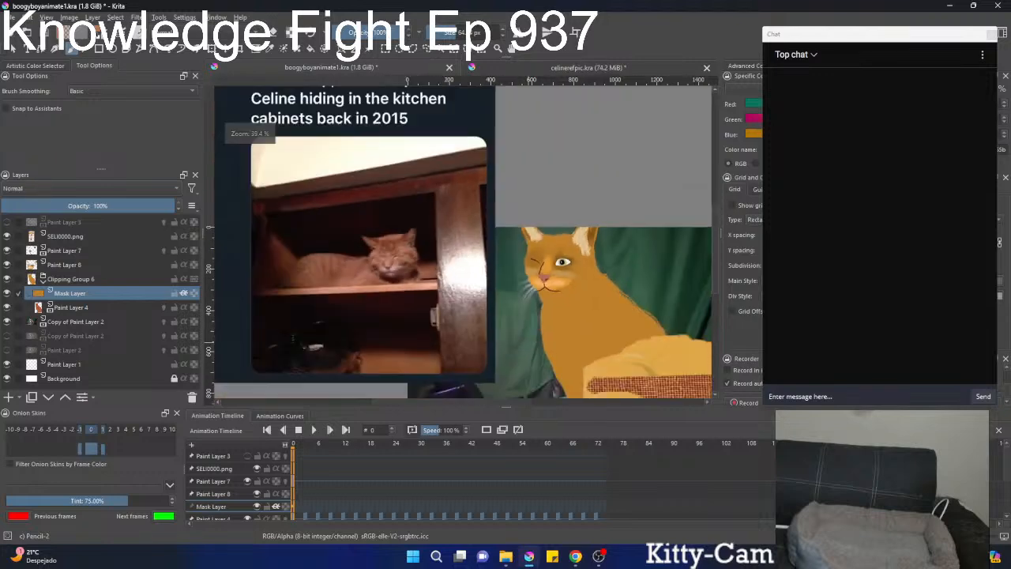
key(f)
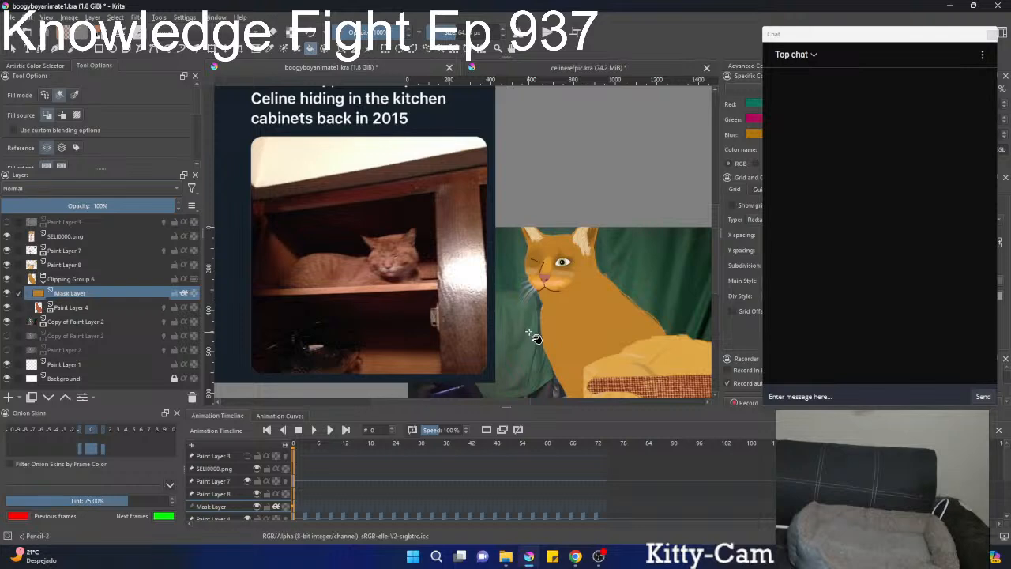
drag(528, 329, 521, 292)
drag(521, 293, 586, 304)
Sample a dark reddish brown from the top of the reference cat's head and refill the painted cat's coat with it.
ctrl+click(363, 213)
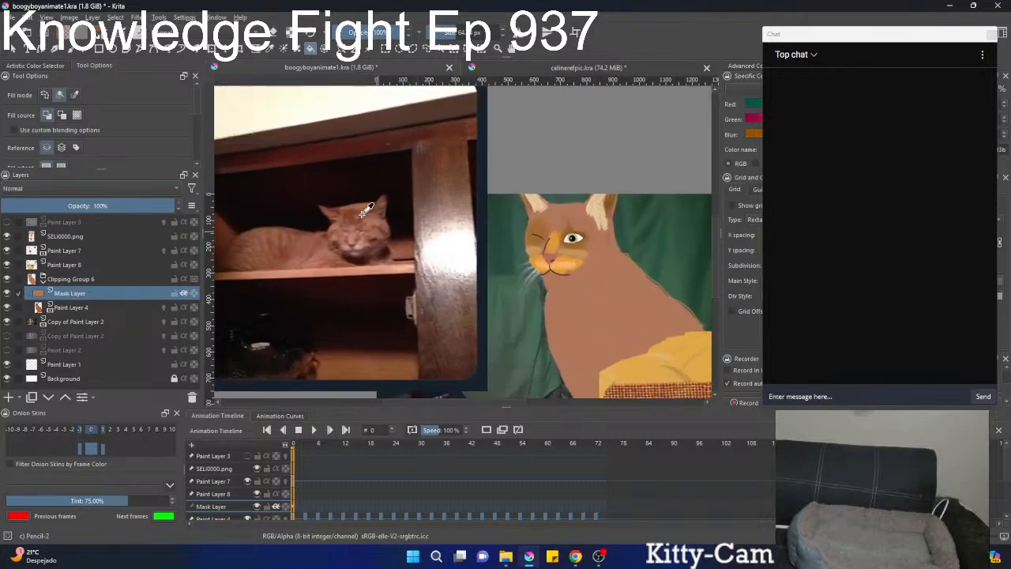
ctrl+click(362, 204)
ctrl+click(365, 200)
ctrl+click(359, 208)
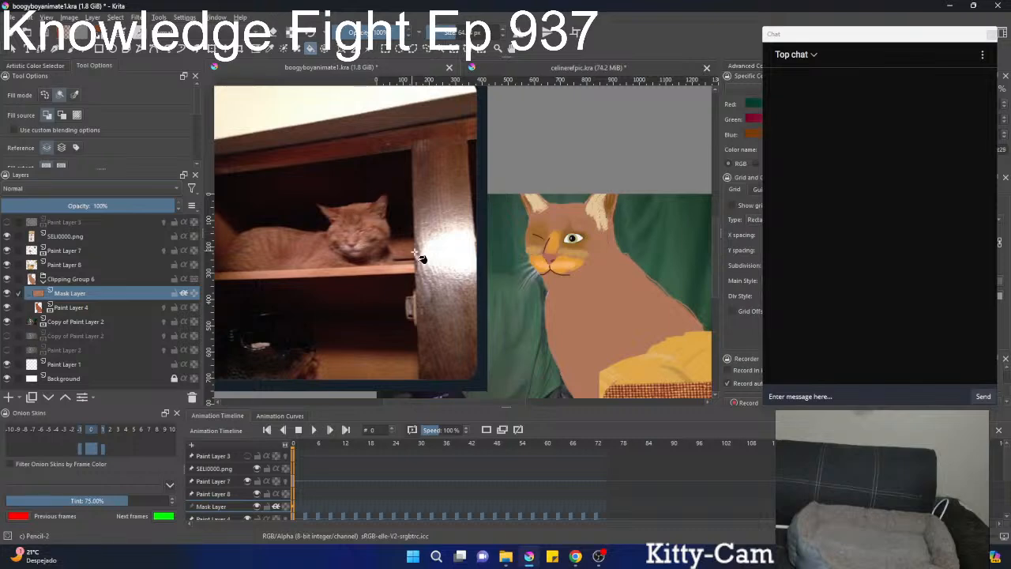
click(574, 324)
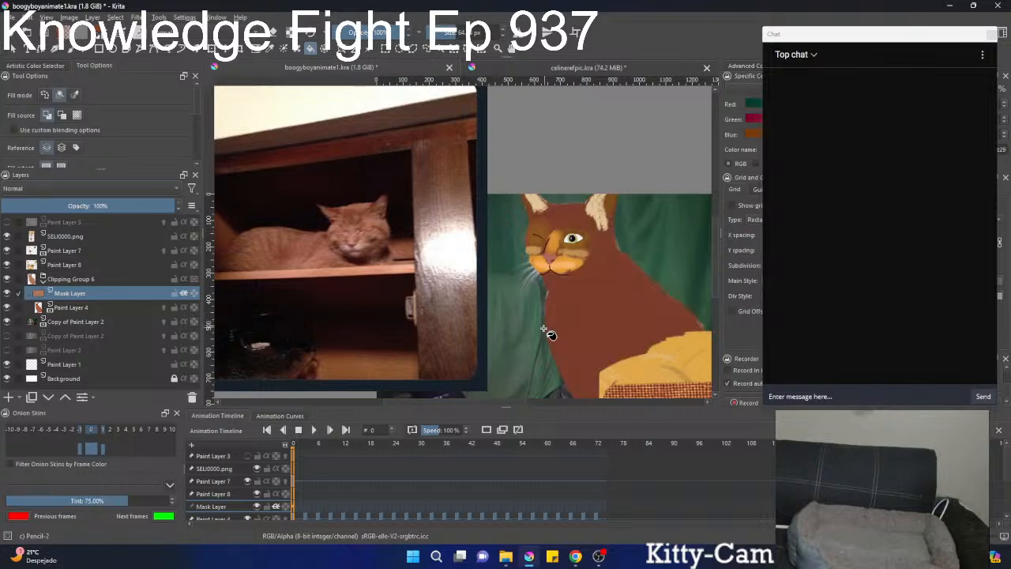
Refill the painted cat's coat with a lighter pinkish brown sampled from the reference cat's fur.
scroll(521, 362, down, 3)
scroll(525, 357, up, 2)
ctrl+click(349, 264)
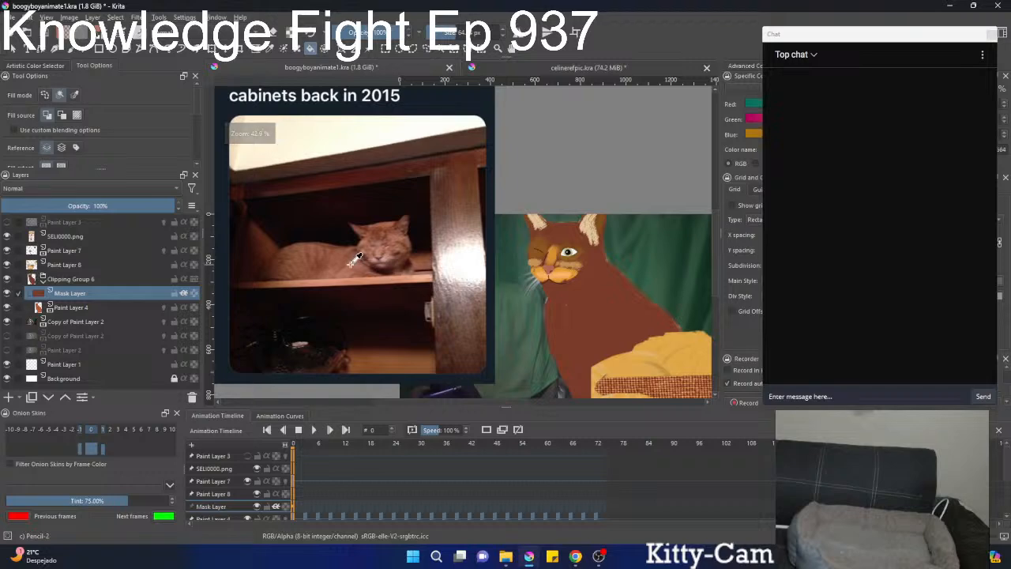
click(578, 331)
Sample a light pink tone from the reference cat's face and refill the painted cat's coat with it.
scroll(553, 367, down, 3)
drag(552, 373, 529, 300)
click(357, 256)
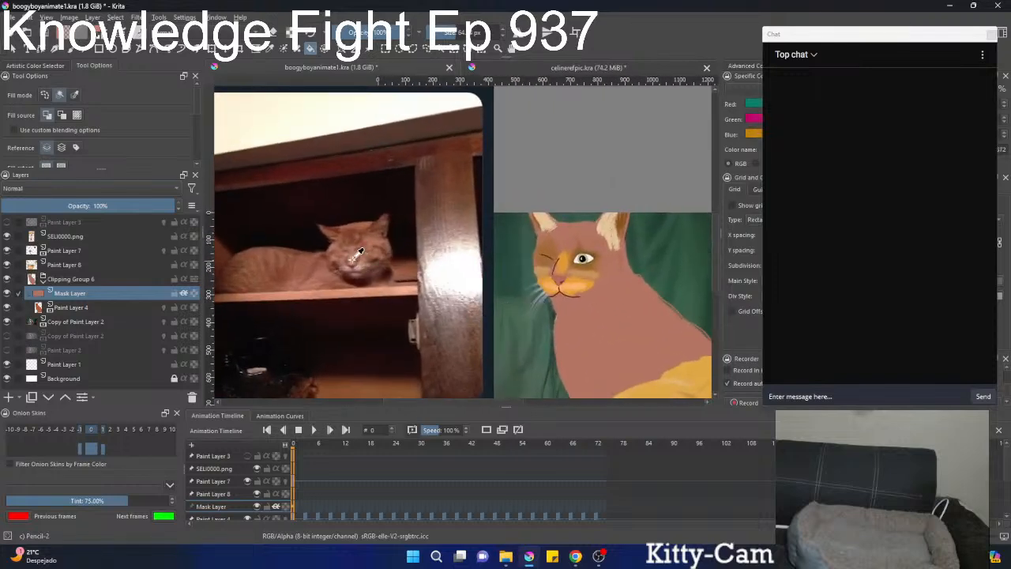
ctrl+click(352, 258)
click(594, 353)
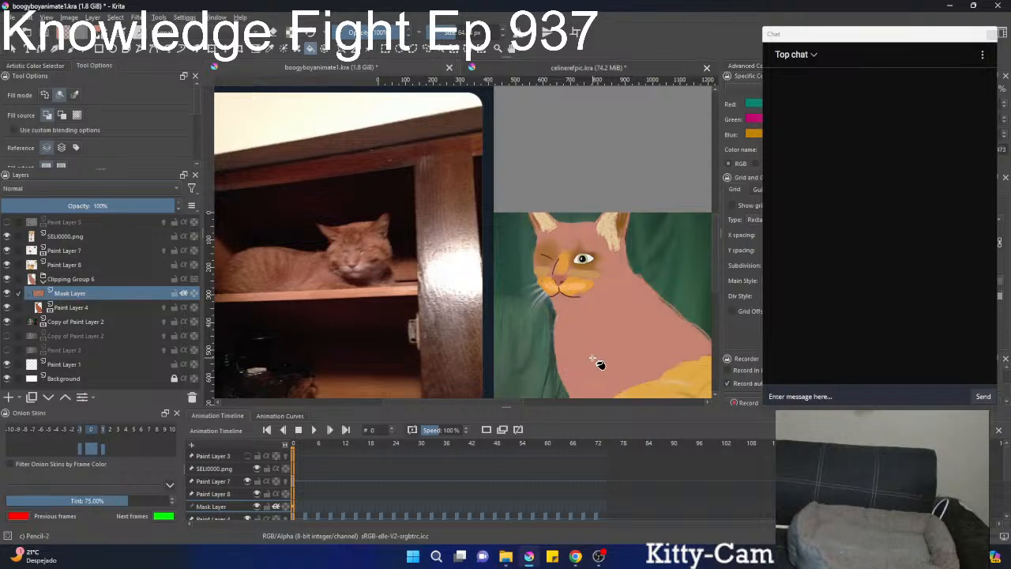
Sample a darker brown from the reference cat's face and refill the painted cat's coat with it.
drag(598, 363, 536, 283)
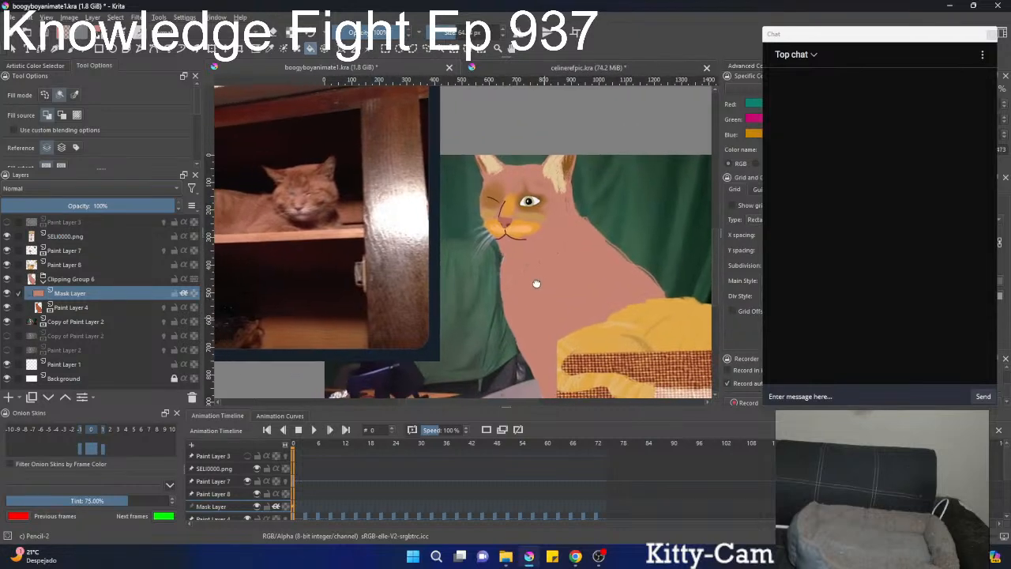
ctrl+click(325, 211)
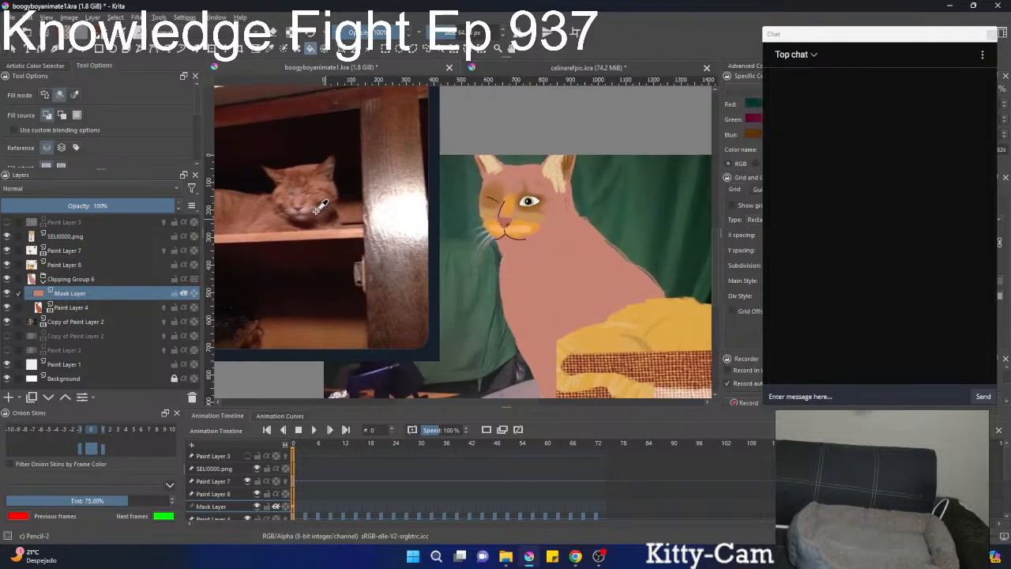
drag(316, 212, 300, 188)
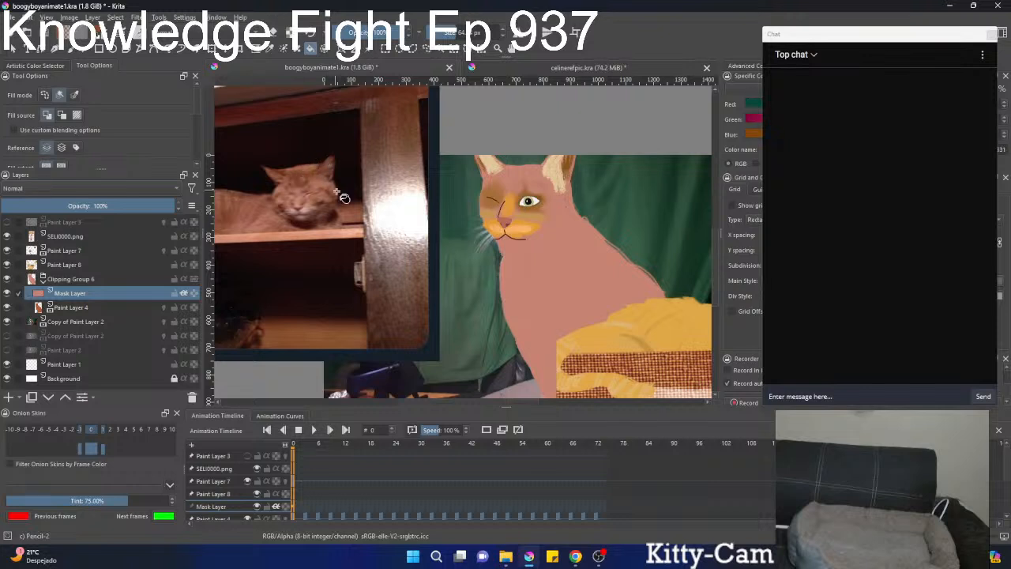
click(533, 306)
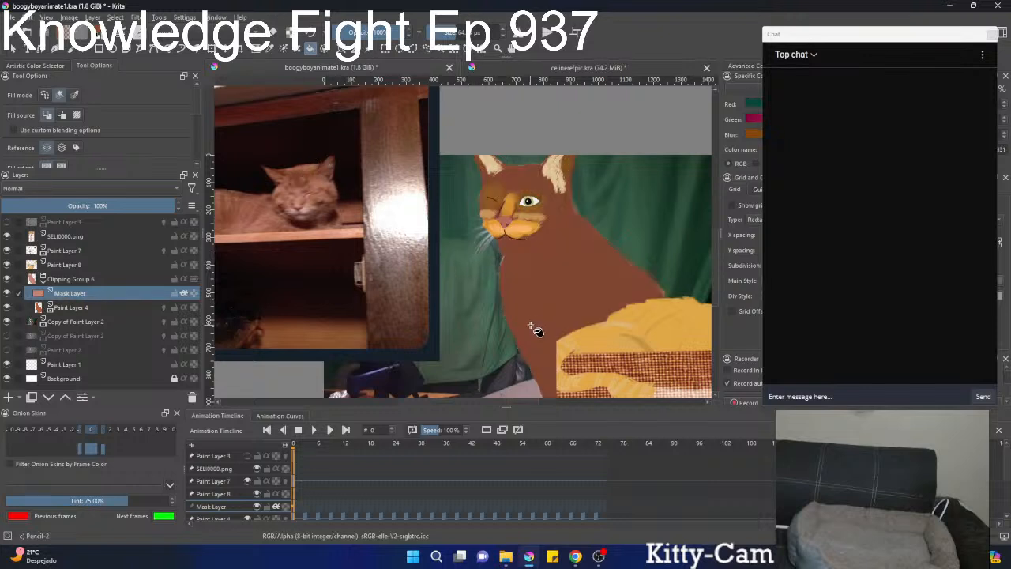
Fill the painted cat's coat with the medium reddish brown #b0715f sampled from the reference cat's head near the ear.
ctrl+click(320, 175)
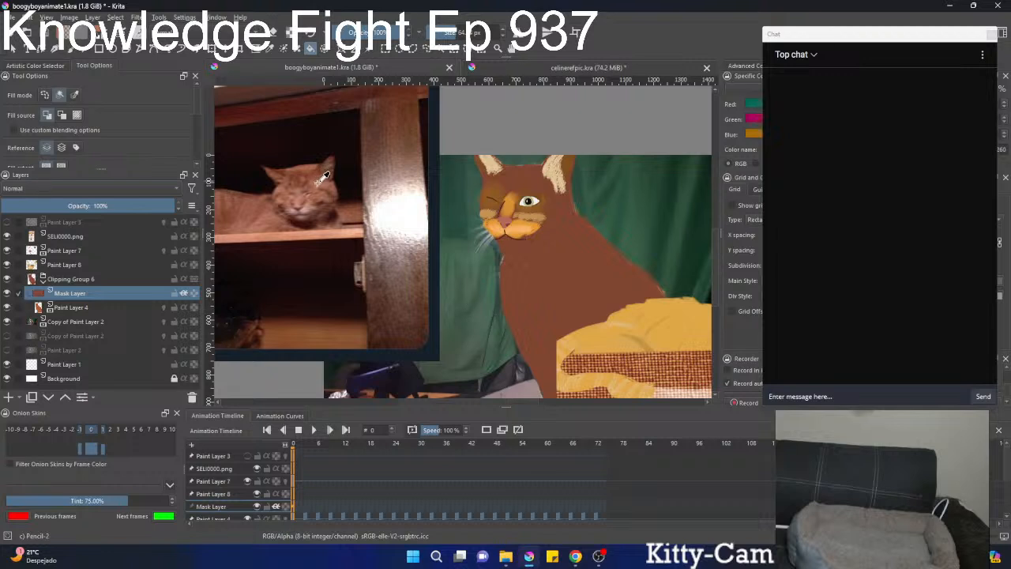
click(530, 312)
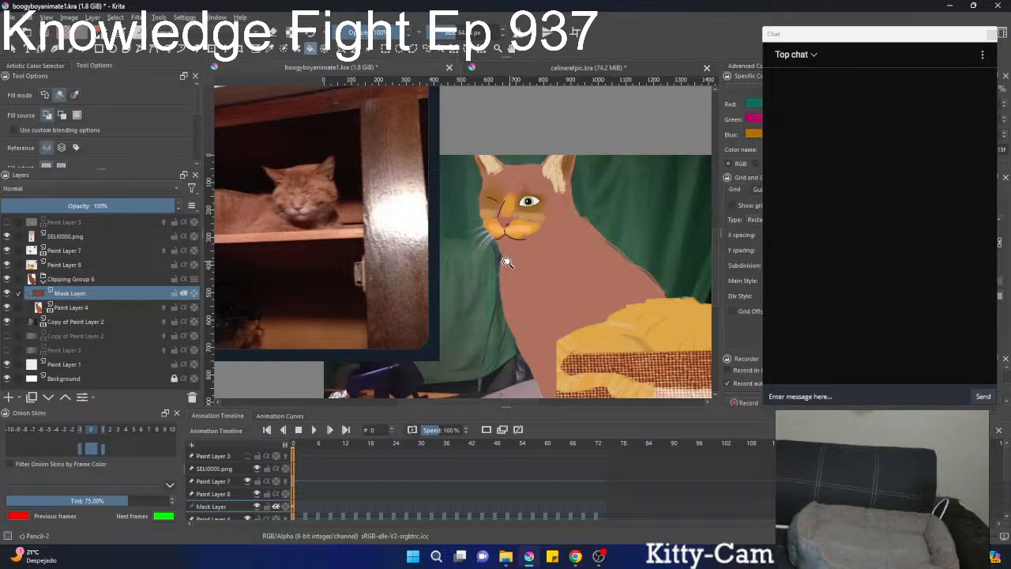
drag(506, 262, 505, 306)
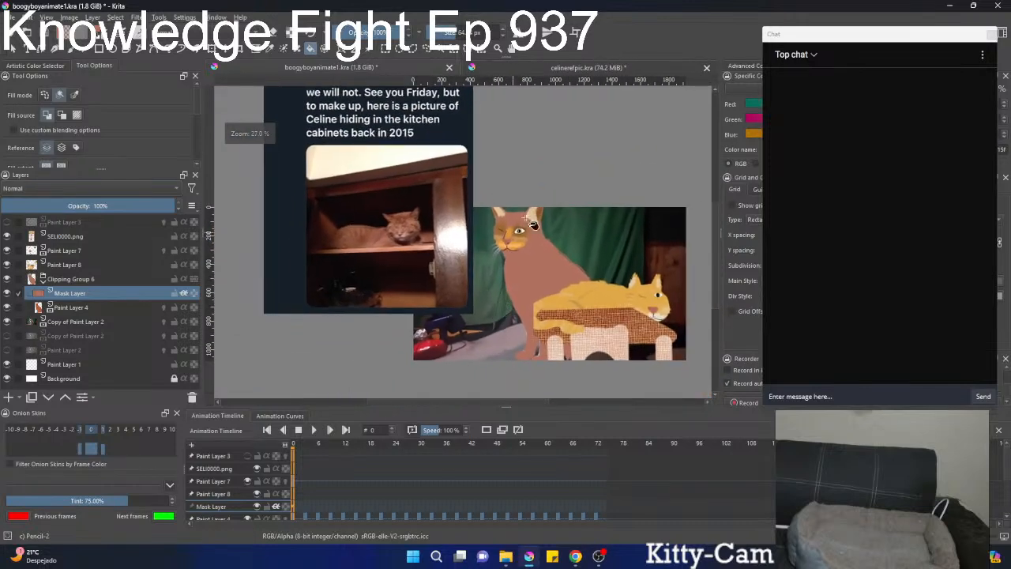
Dock the Specific Color Selector above the Layers docker, grouped with the Artistic Color Selector and Tool Options.
drag(756, 79, 79, 113)
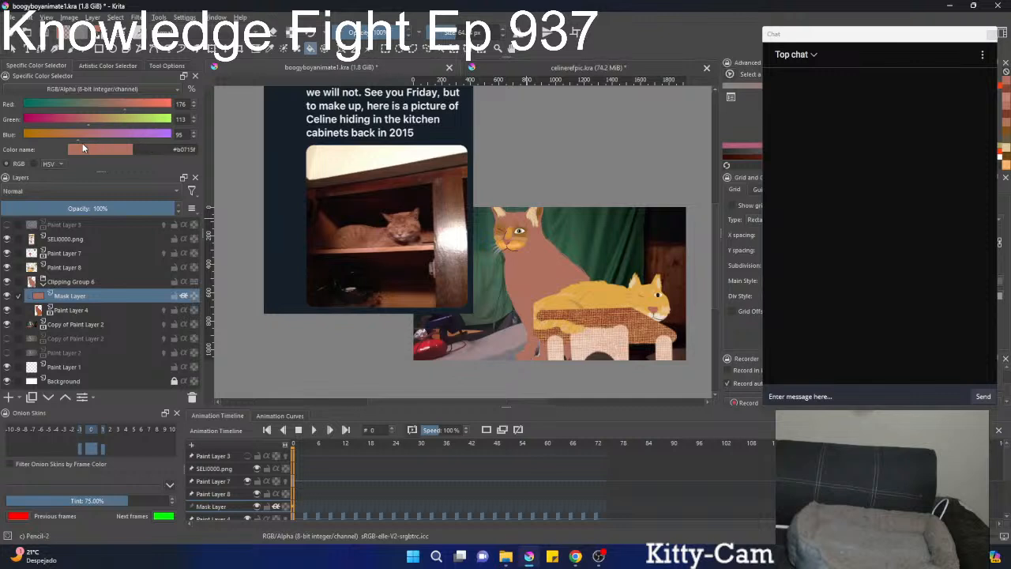
Try filling the painted cat's coat with #90715f by setting the red value to 144, and undo the fill.
click(106, 103)
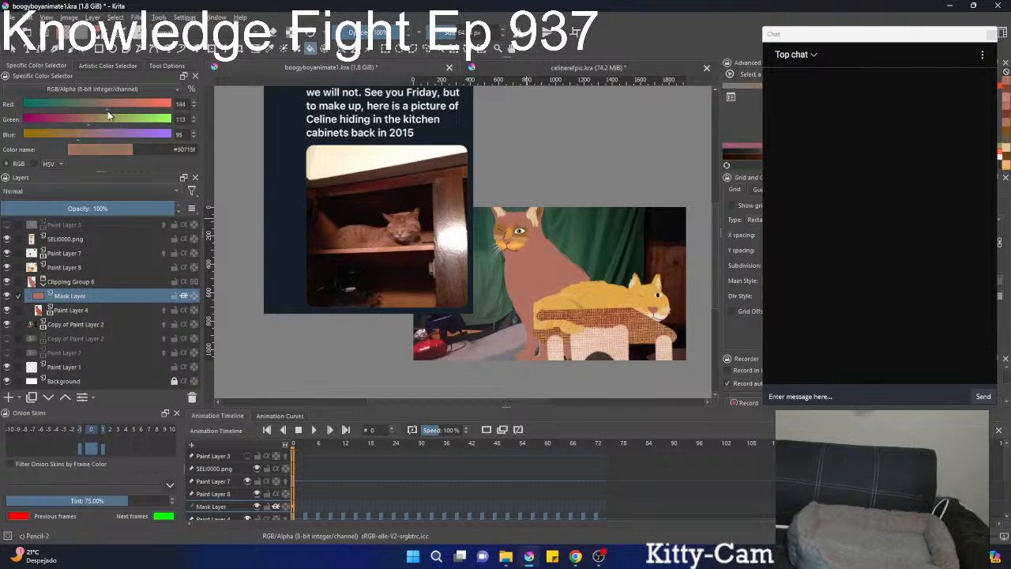
click(532, 276)
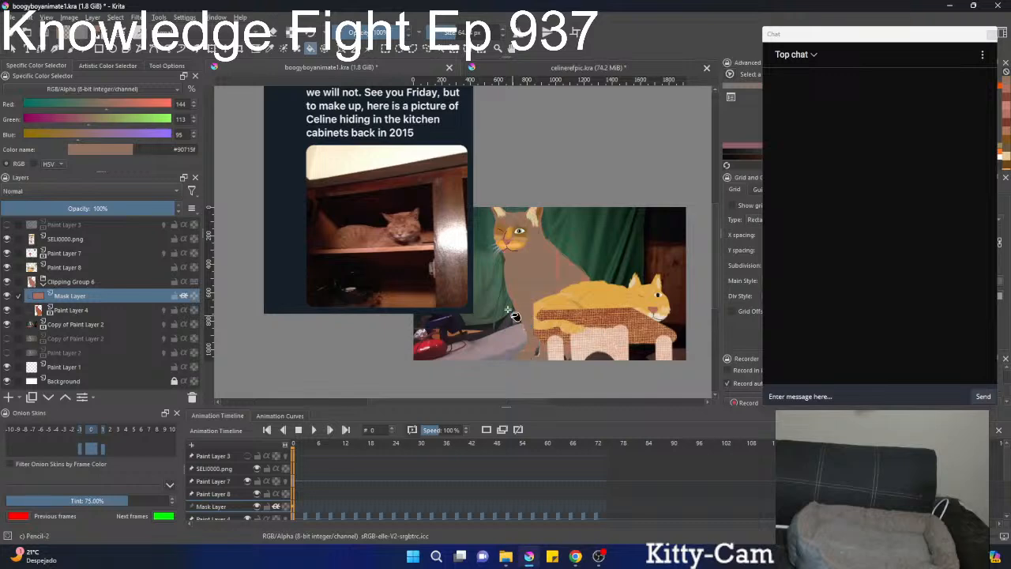
drag(494, 289, 464, 292)
scroll(469, 296, up, 3)
key(ctrl+z)
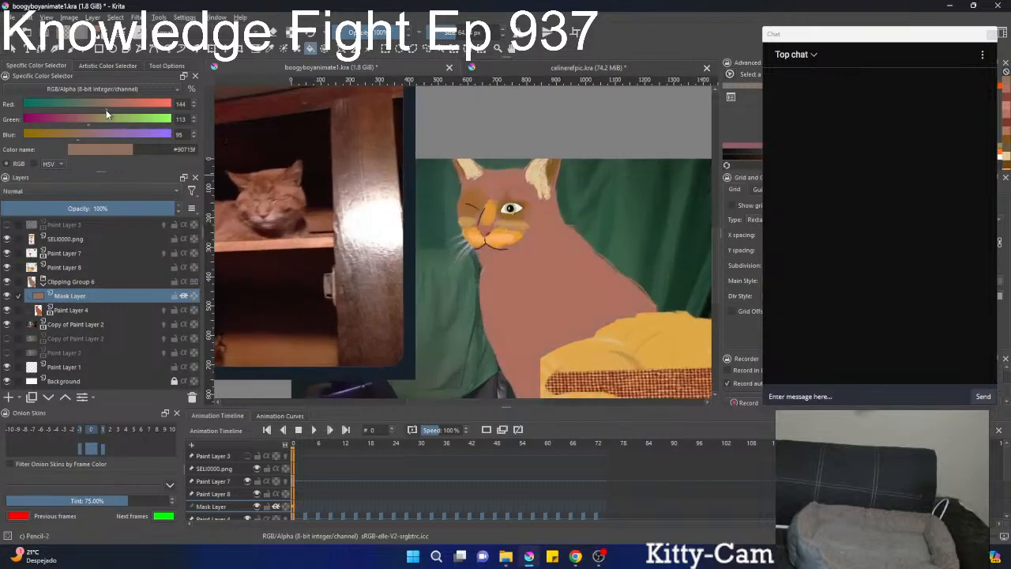
Set the red value to 166 and fill the painted cat's coat with #a6715f.
click(119, 105)
scroll(509, 289, down, 5)
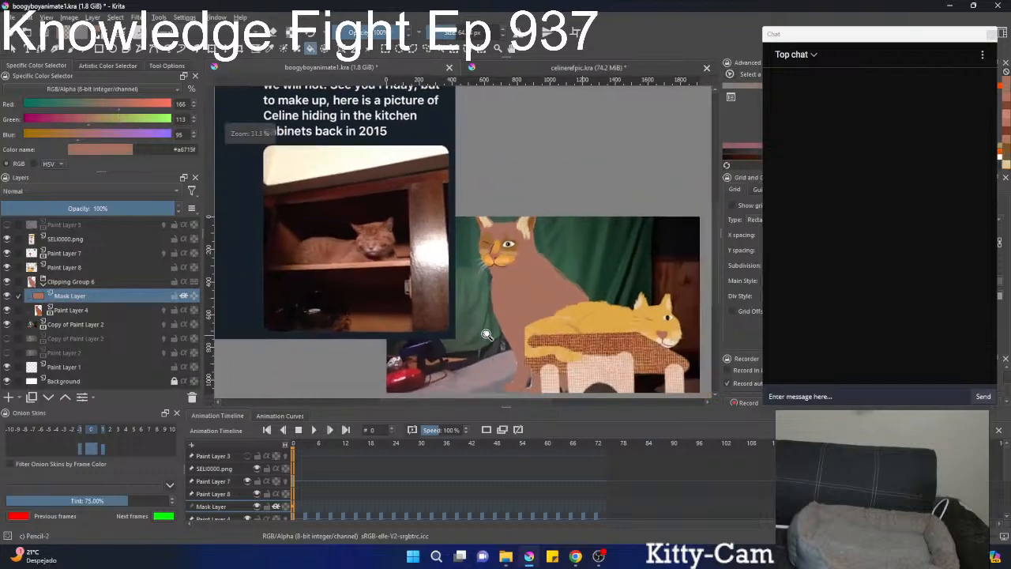
scroll(486, 344, up, 2)
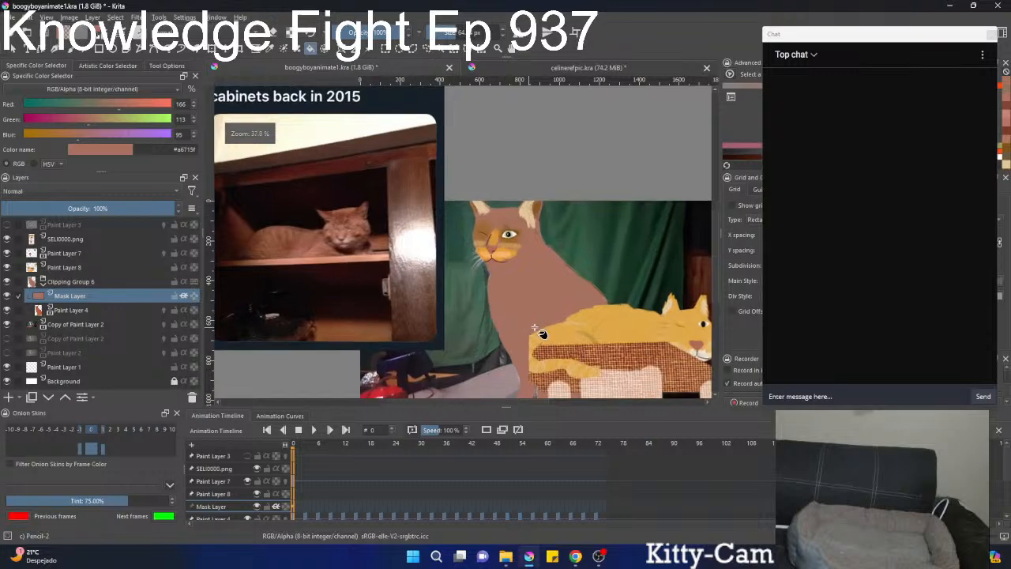
Sample the yellow #dfa747 from the lying cat's body and fill the sitting cat's coat with it.
ctrl+click(598, 325)
key(shift+BackSpace)
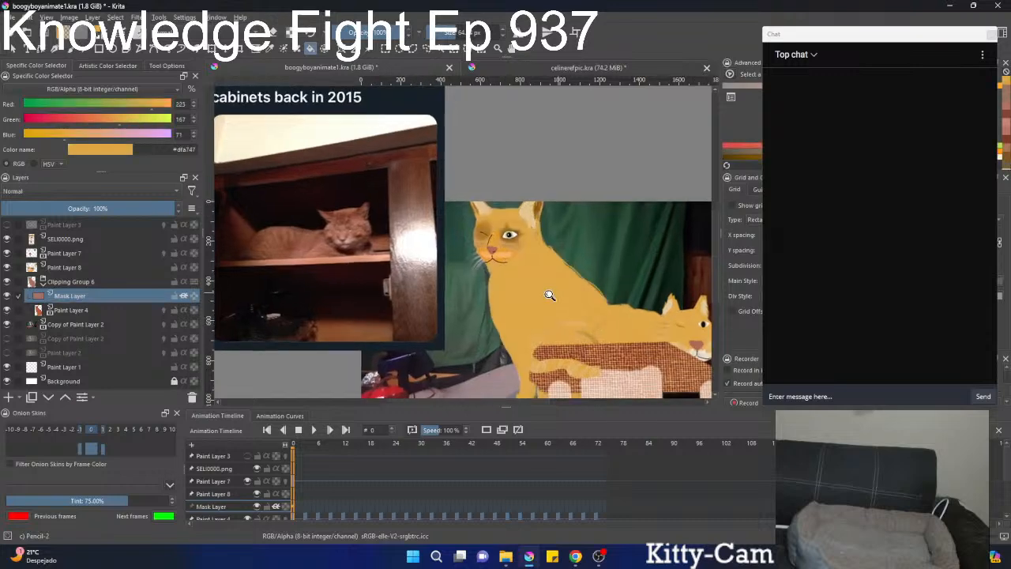
scroll(545, 300, down, 3)
scroll(539, 323, up, 4)
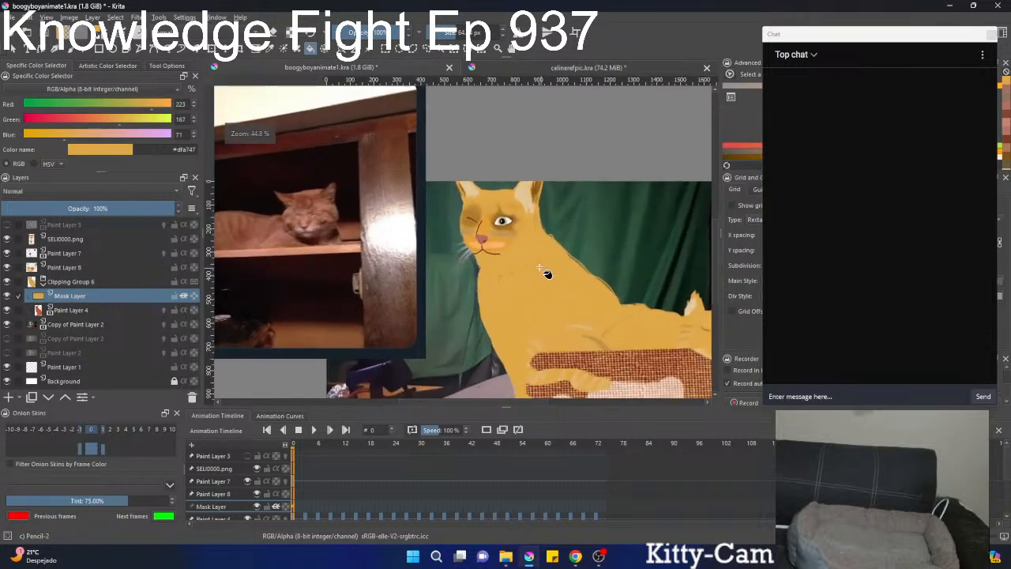
Try filling the sitting cat's coat with a more saturated orange, #d57f25, and undo the fill.
right_click(527, 265)
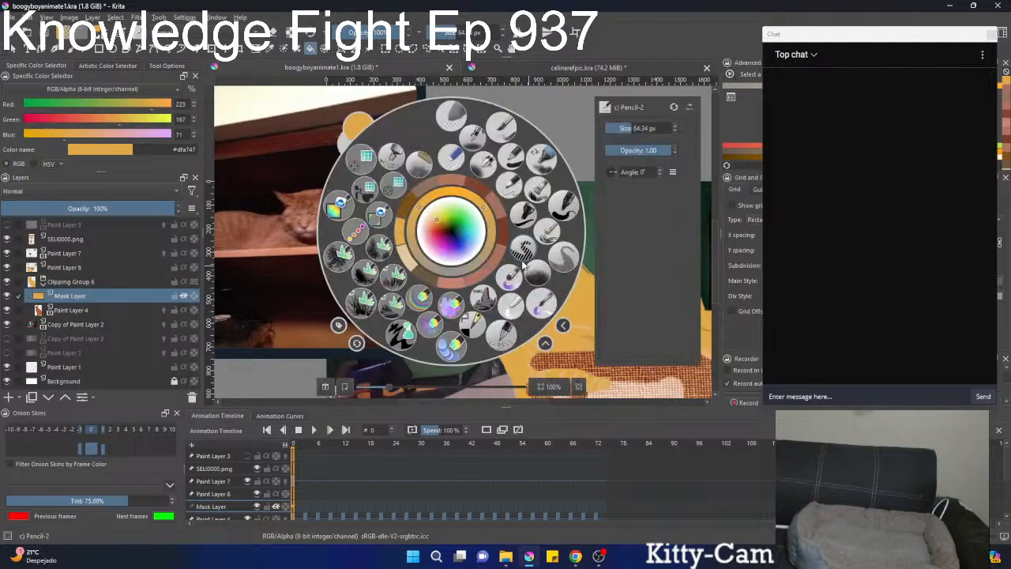
click(437, 222)
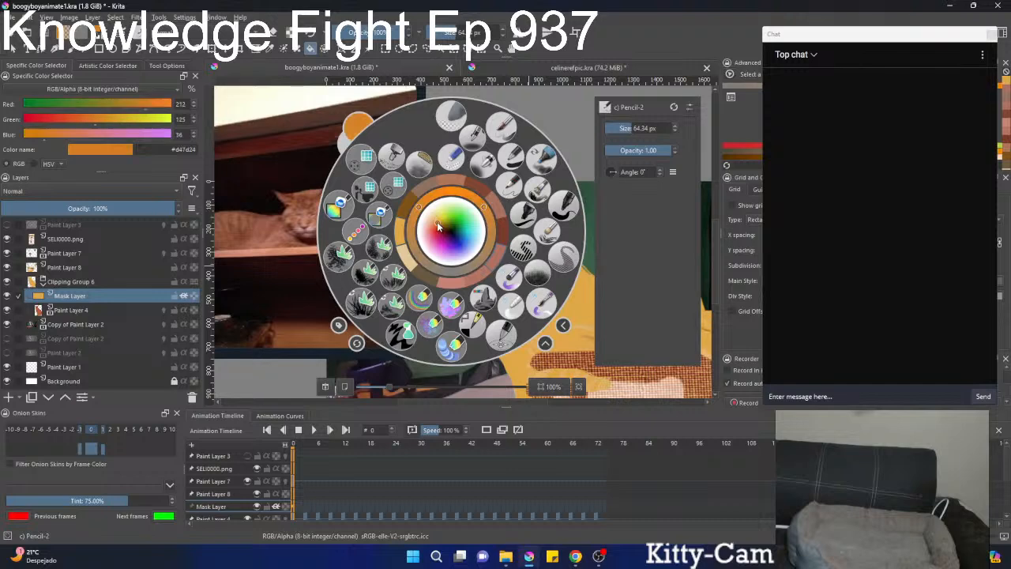
click(453, 283)
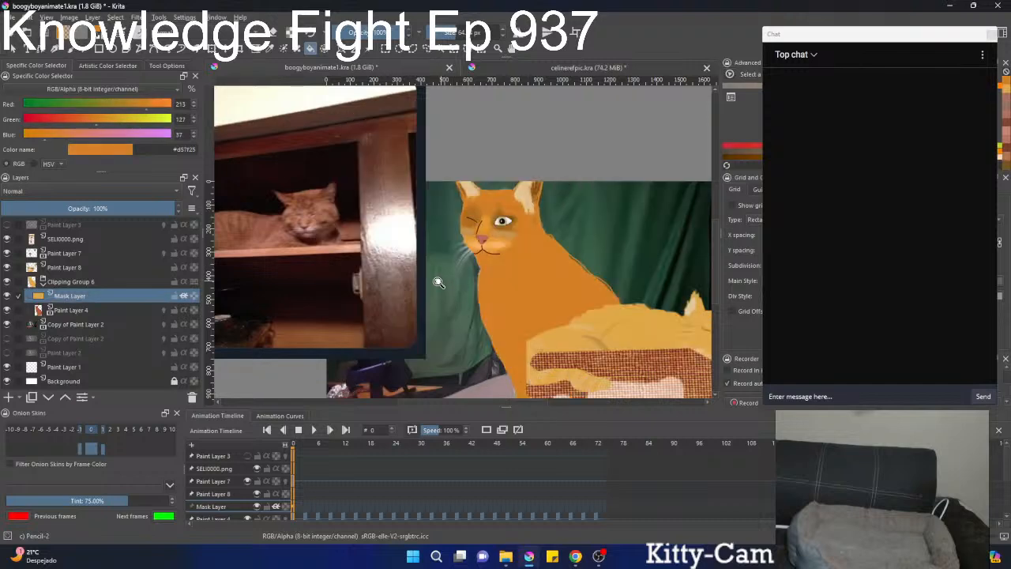
mouse_move(439, 281)
mouse_down()
mouse_move(429, 341)
mouse_move(425, 280)
mouse_up()
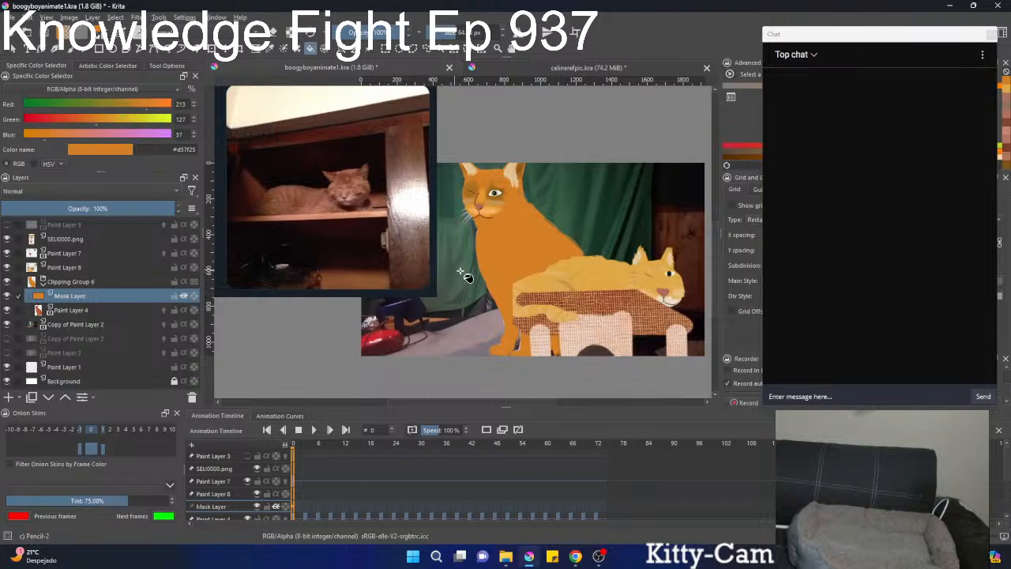
key(ctrl+z)
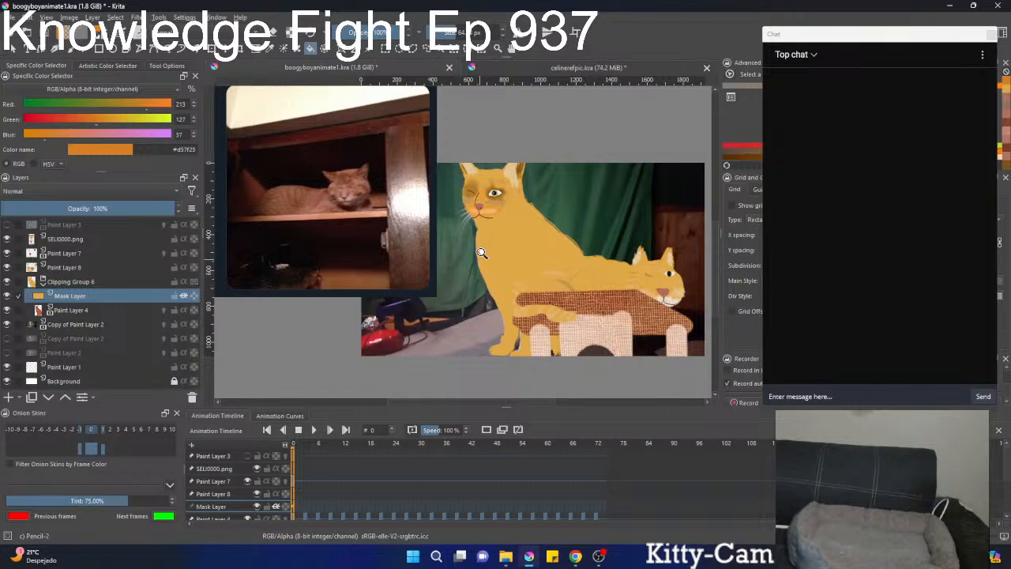
Sample the reddish brown #a3674f from the real cat in the reference photo.
mouse_move(483, 253)
mouse_down()
mouse_move(508, 203)
mouse_move(483, 262)
mouse_move(467, 283)
mouse_move(456, 280)
mouse_up()
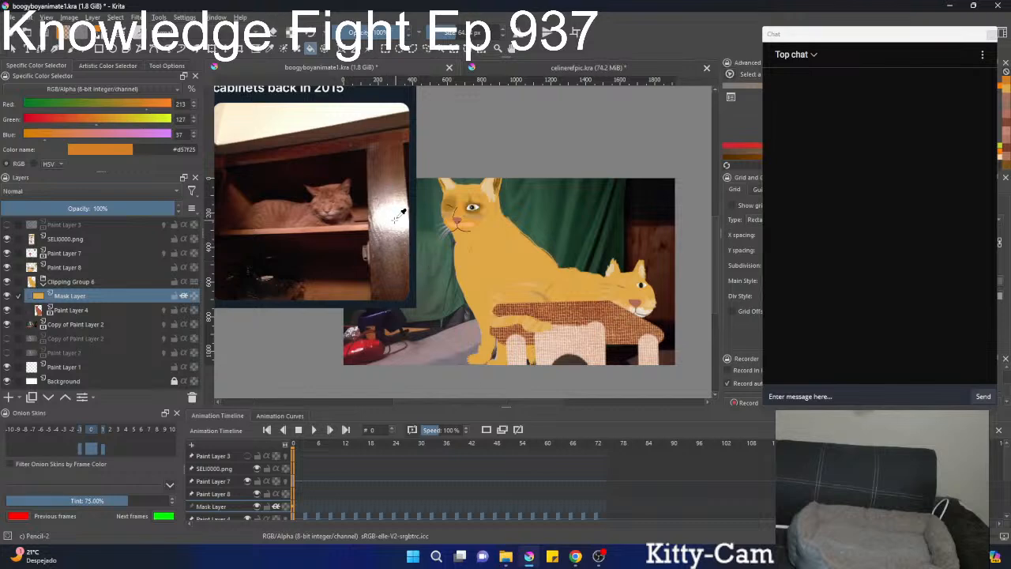
key(x)
drag(395, 219, 320, 193)
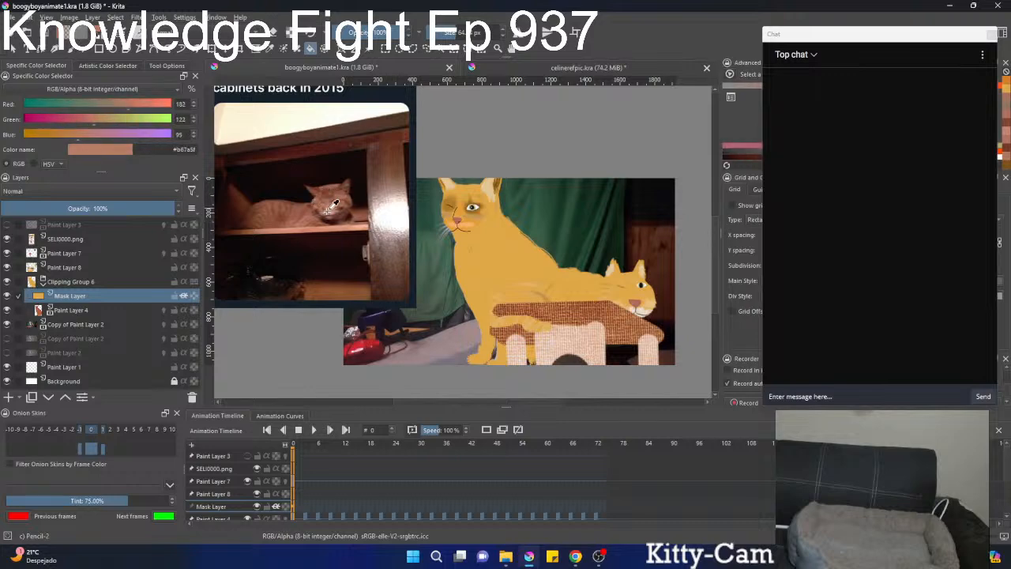
drag(312, 198, 399, 200)
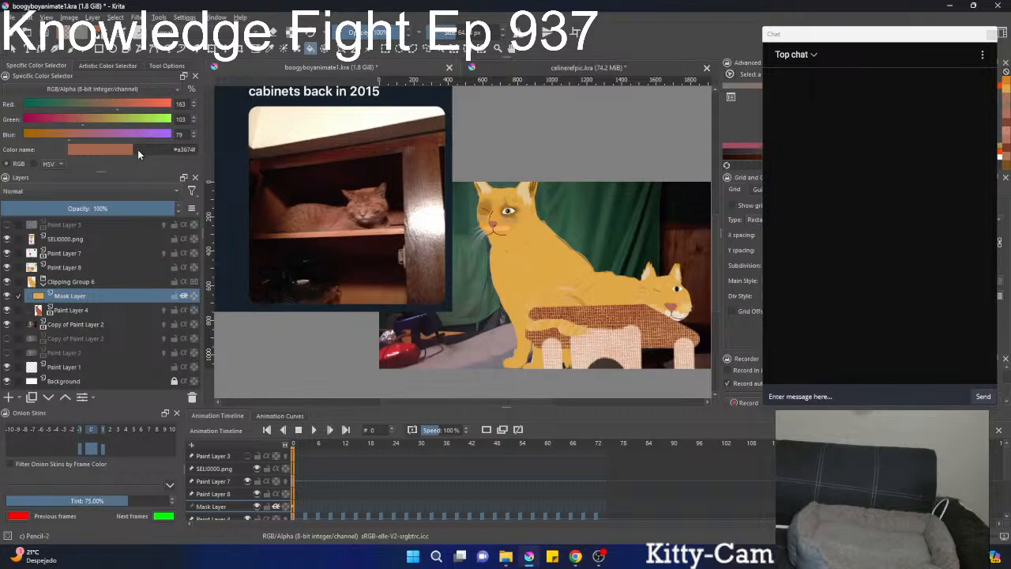
Raise the sampled colour to red 175, green 114 and blue 89, and fill the sitting cat's coat with it.
click(118, 114)
drag(118, 113, 121, 116)
drag(80, 123, 90, 124)
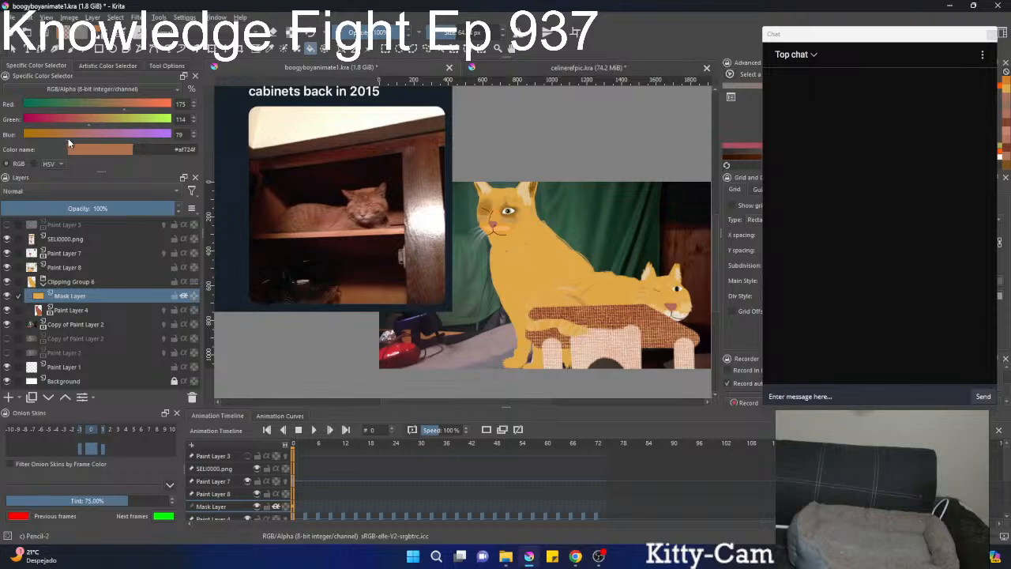
drag(68, 140, 74, 138)
click(487, 287)
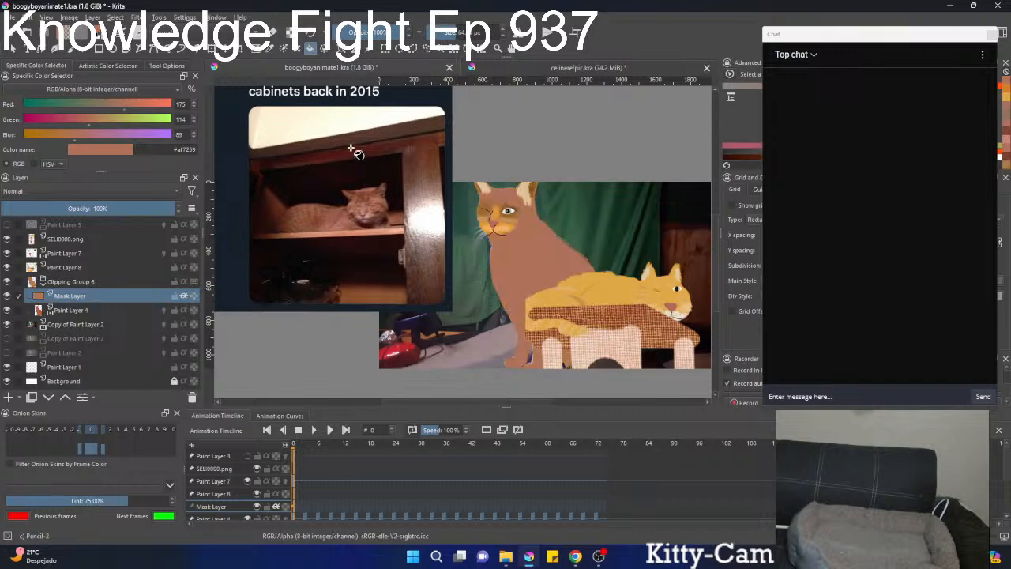
Brighten the colour to red 193, green 133 and blue 106, and refill the sitting cat's coat with it.
scroll(193, 136, up, 3)
scroll(194, 136, up, 3)
scroll(193, 136, up, 3)
scroll(196, 119, up, 2)
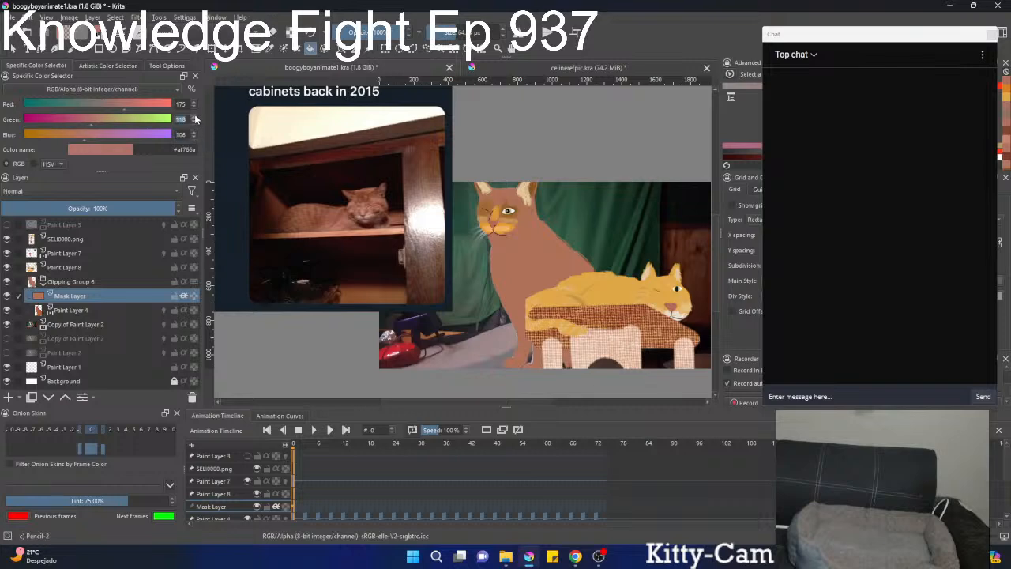
scroll(196, 119, up, 5)
scroll(195, 107, down, 2)
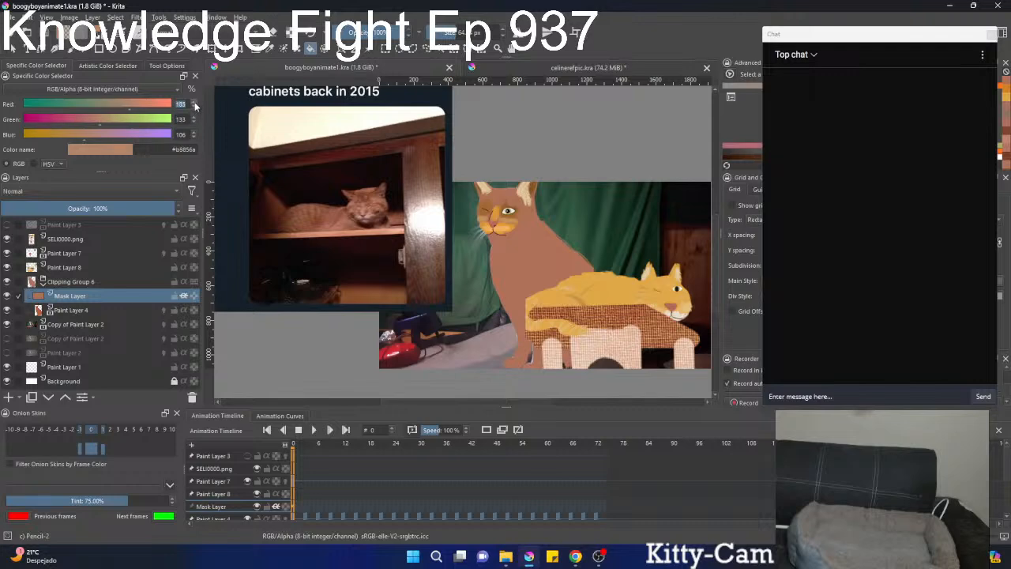
scroll(195, 106, up, 3)
scroll(195, 106, up, 3)
click(467, 264)
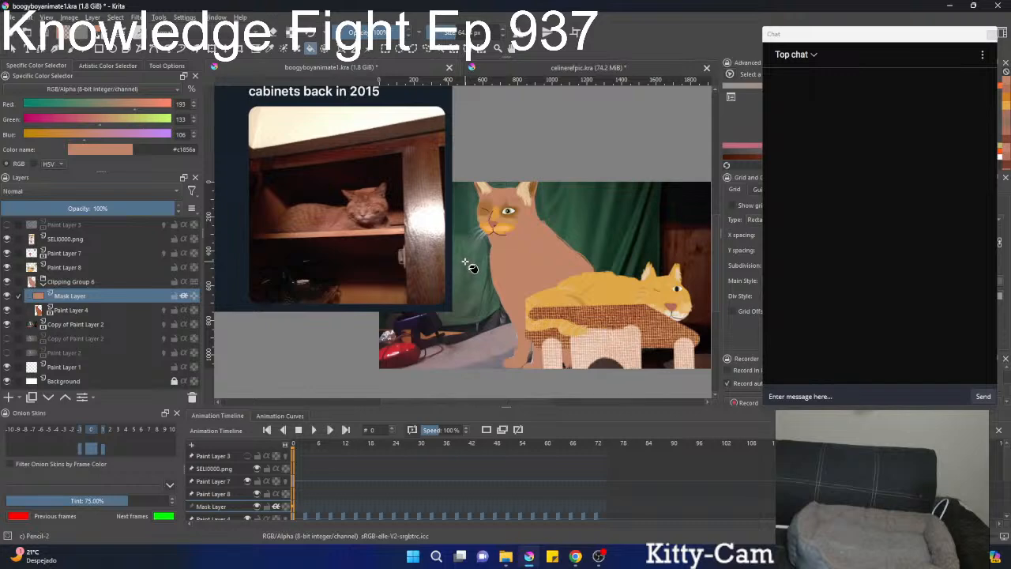
Lighten the colour to the pale pink #d7b8ad and fill the sitting cat's coat with it.
scroll(477, 257, up, 1)
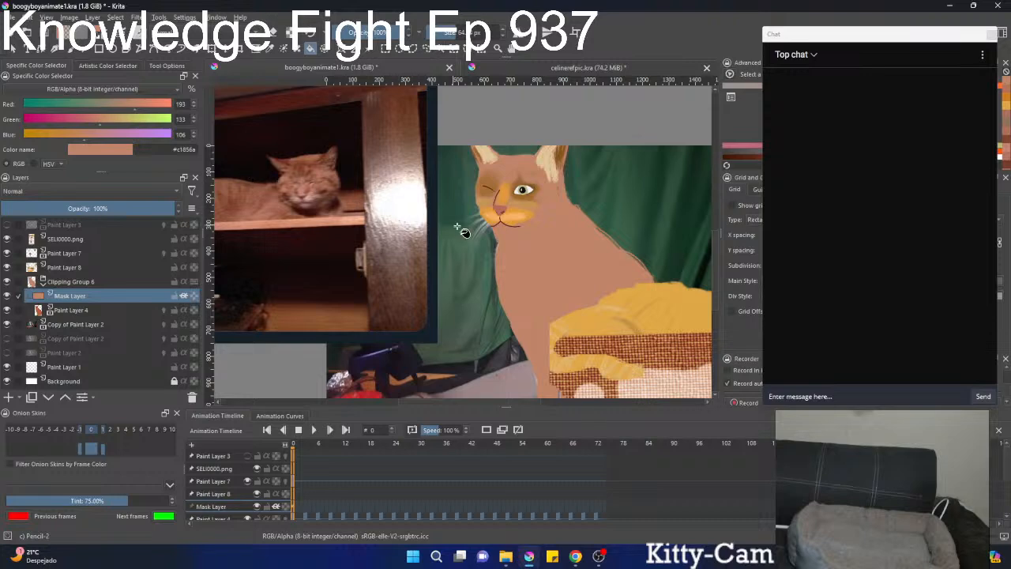
scroll(544, 252, down, 1)
scroll(545, 251, up, 1)
scroll(544, 252, down, 2)
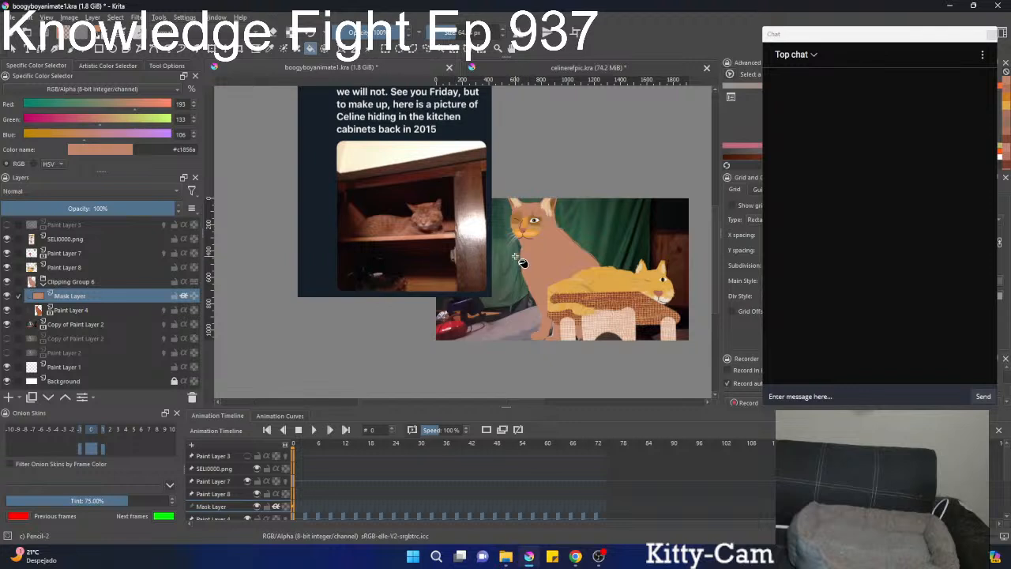
ctrl+click(546, 287)
key(l)
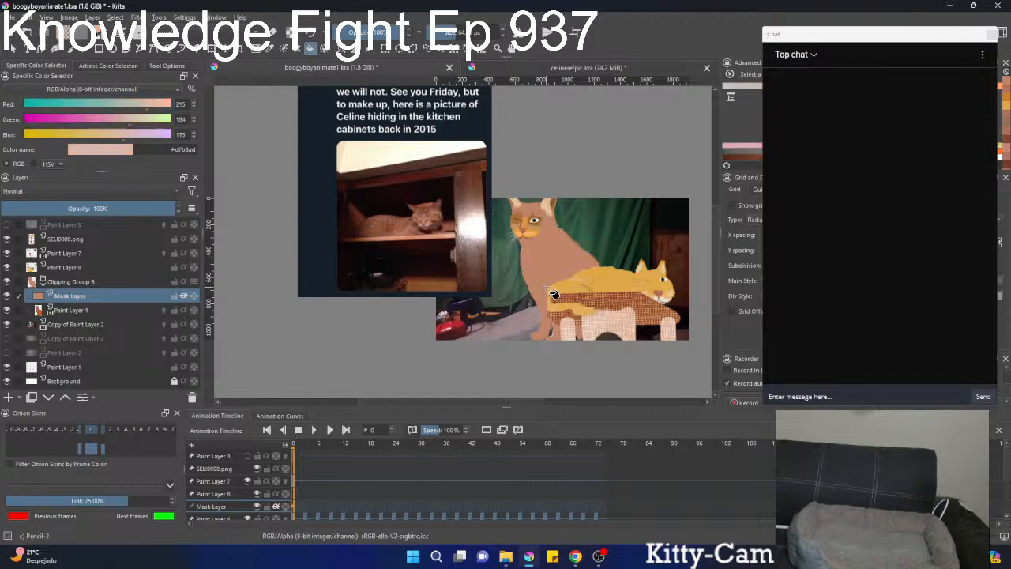
click(530, 265)
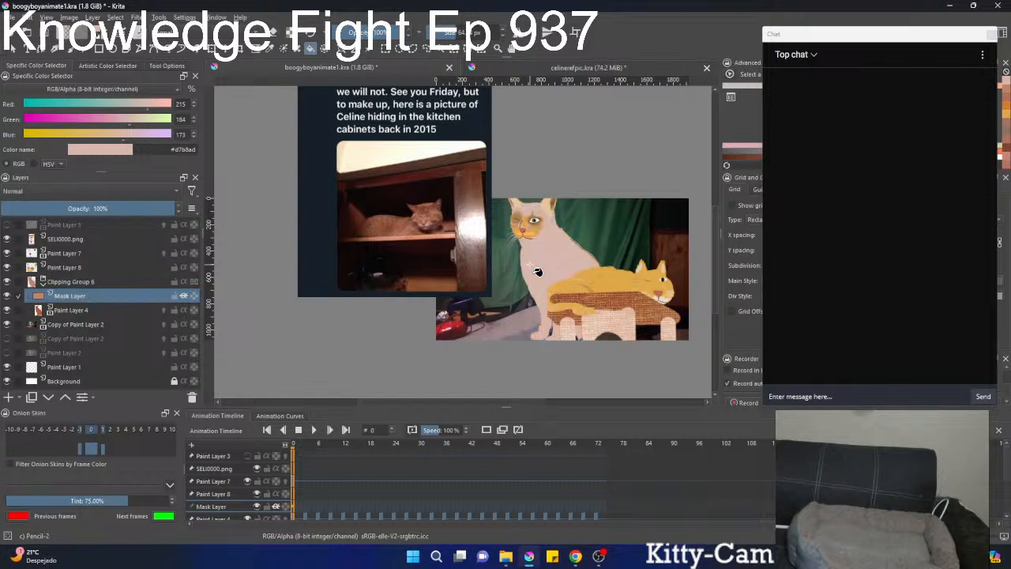
Darken the colour in two stages, #ca9e8c and #bb846a, refilling the sitting cat's coat after each change.
key(k)
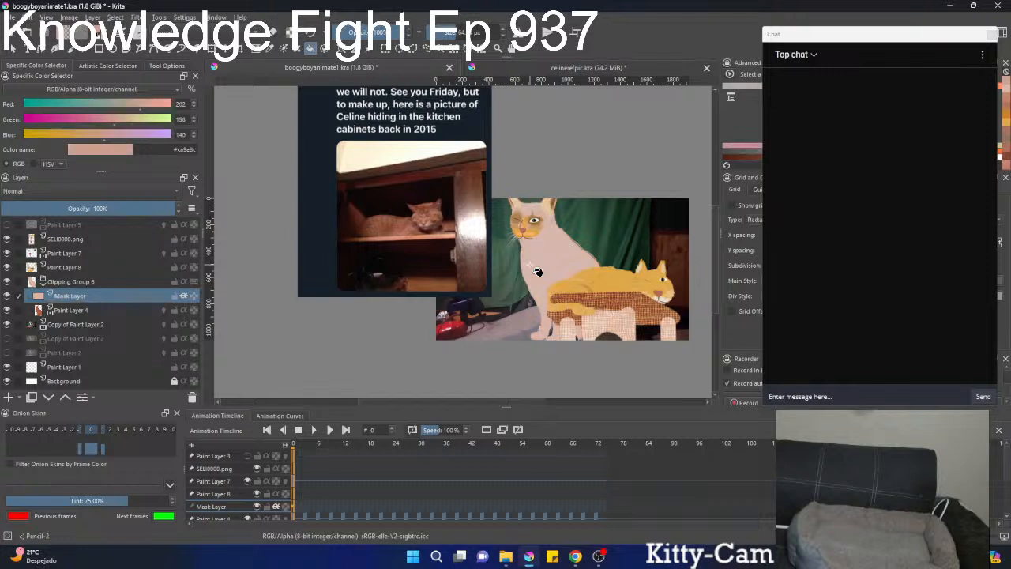
click(530, 265)
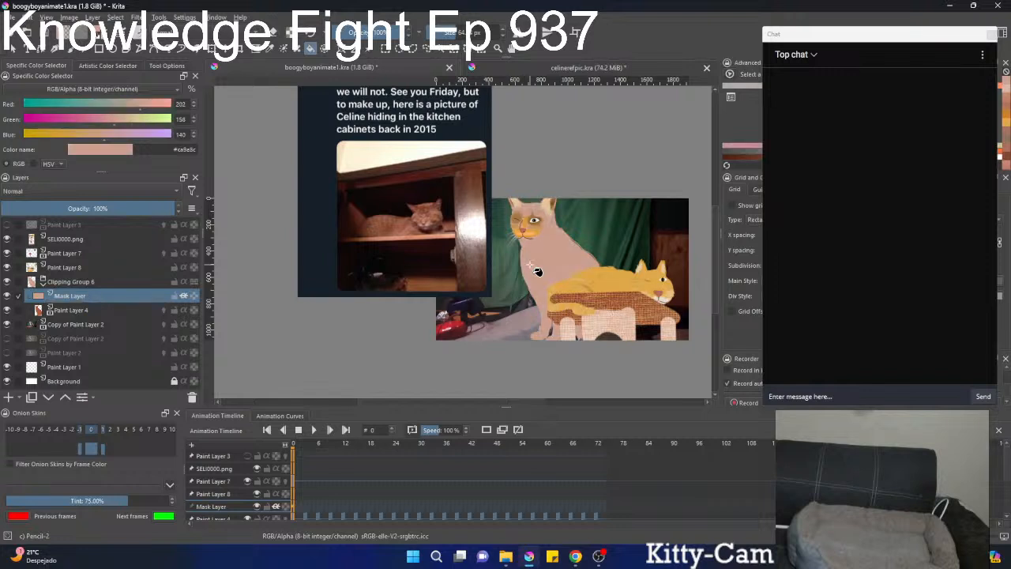
key(k)
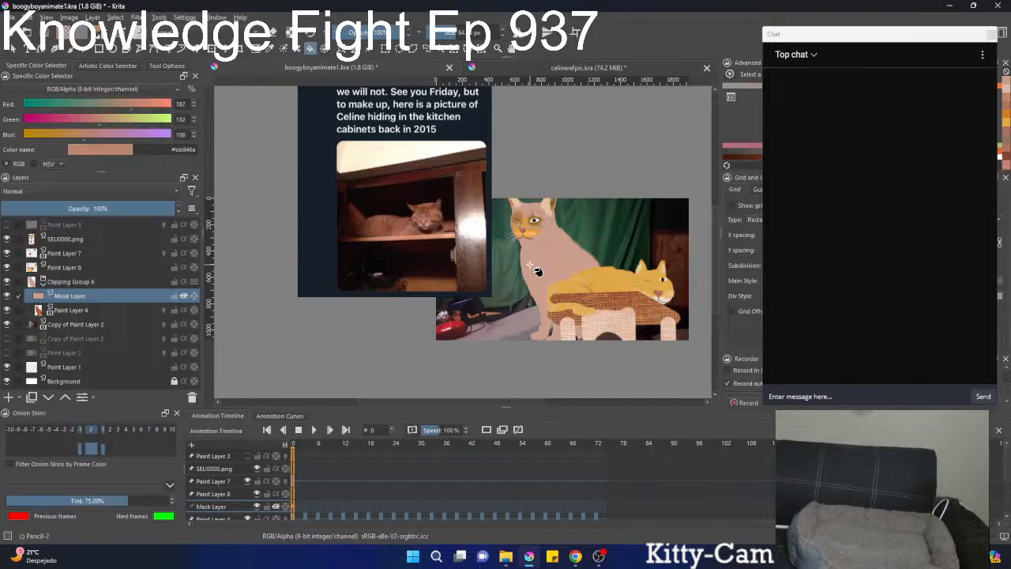
click(530, 265)
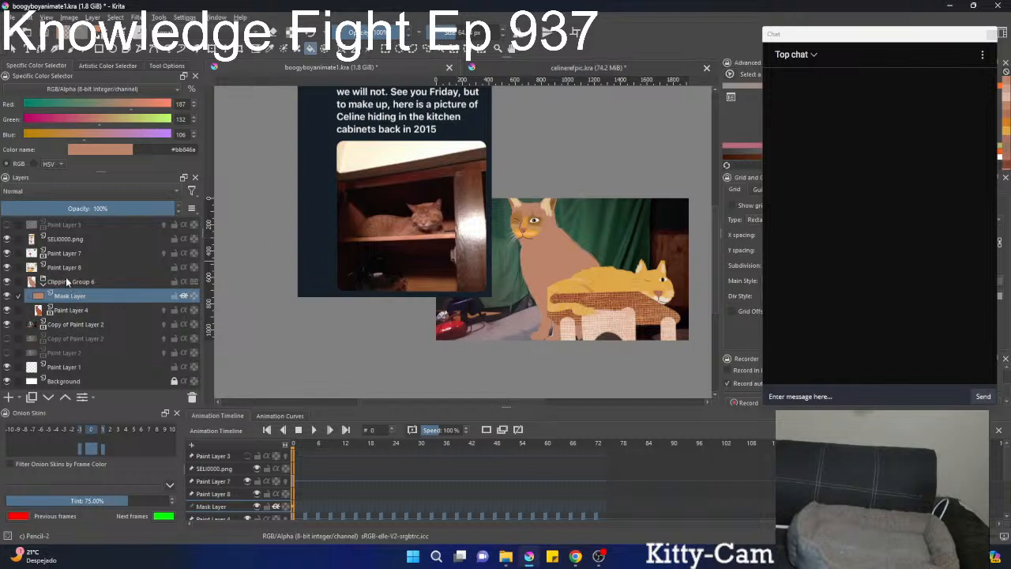
Select Paint Layer 8 and toggle its visibility off and on to check which face and ear markings it holds.
mouse_move(68, 285)
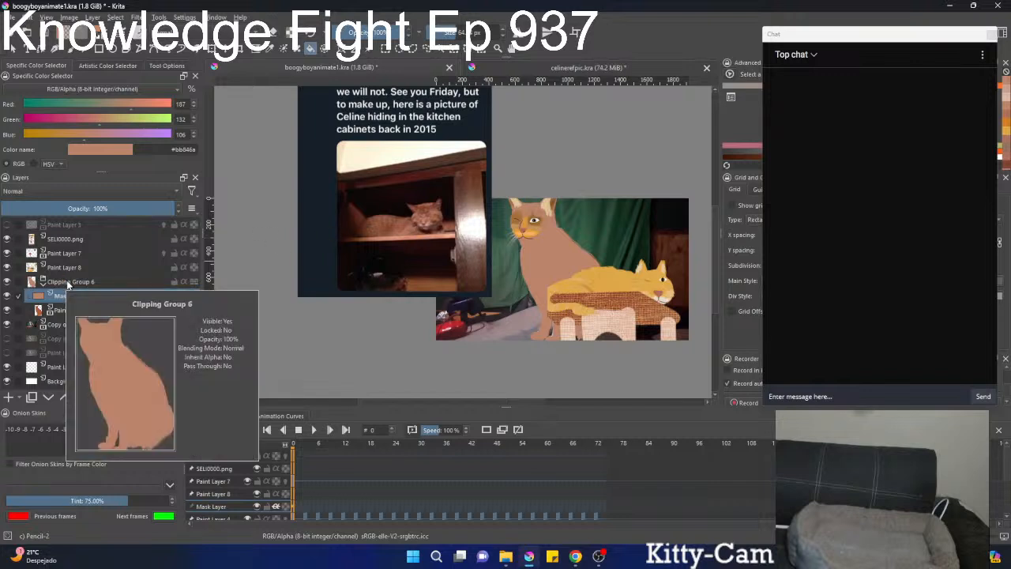
scroll(569, 239, up, 2)
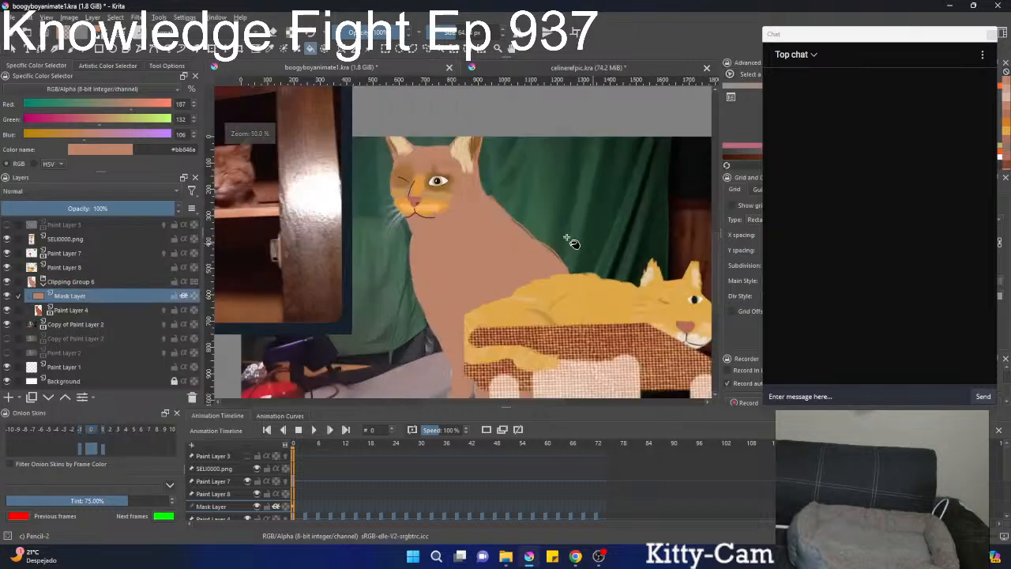
scroll(517, 265, up, 1)
scroll(520, 263, down, 1)
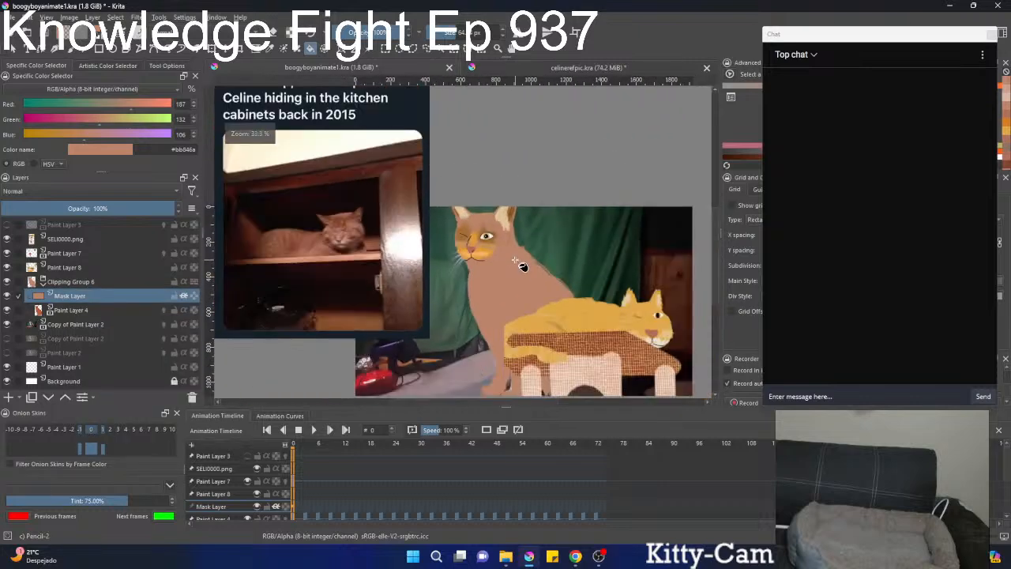
scroll(519, 264, up, 2)
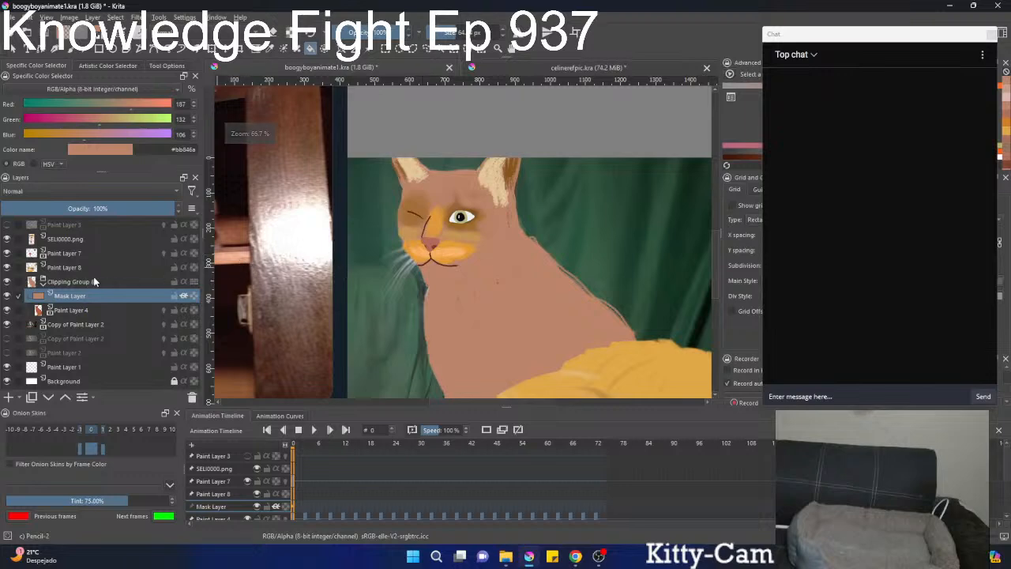
click(75, 268)
click(6, 268)
click(6, 267)
click(6, 268)
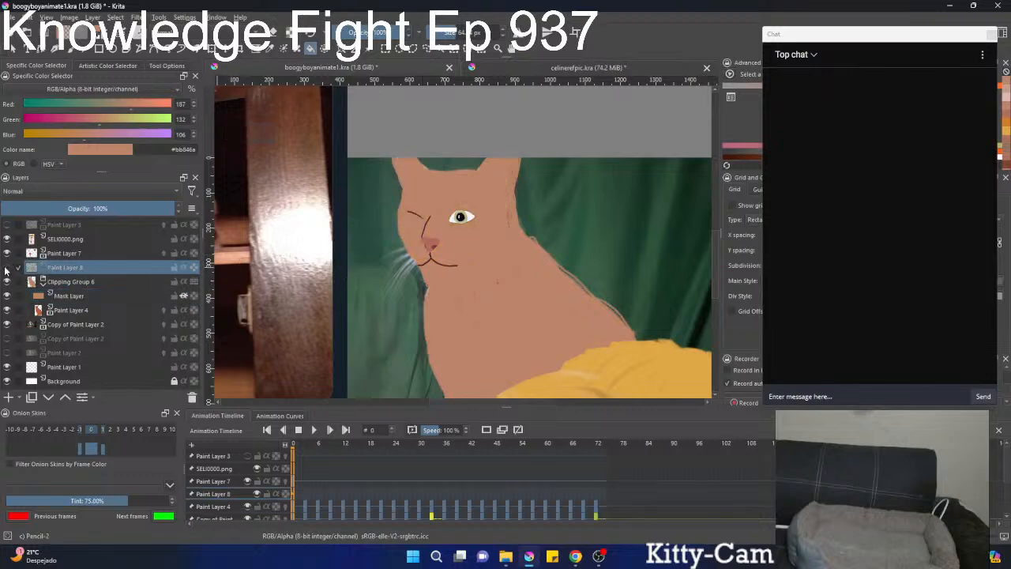
click(7, 267)
Recheck Paint Layer 8's markings by toggling its visibility, and start a new HSV/HSL Adjustment filter mask on it.
click(7, 268)
click(7, 268)
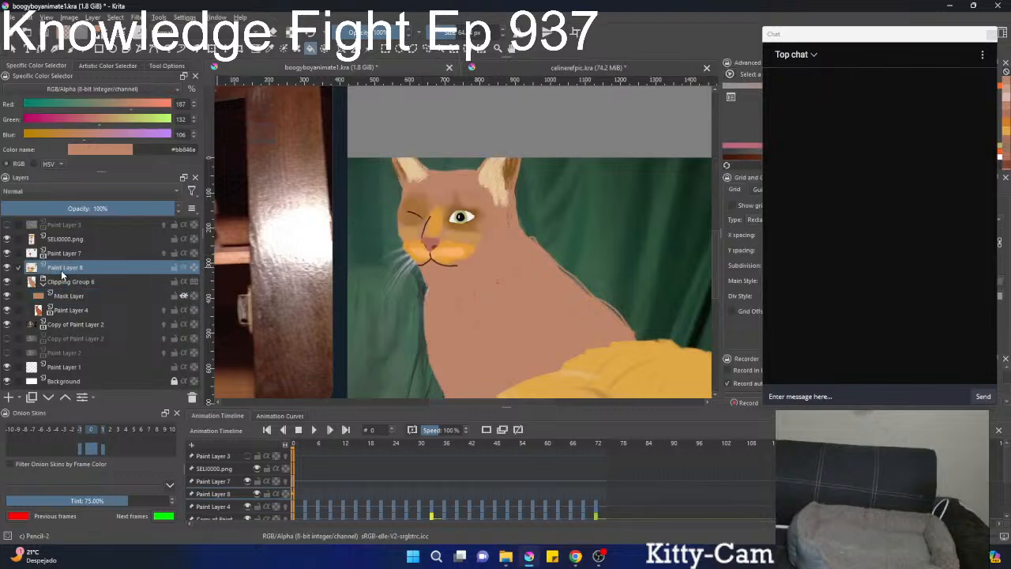
click(7, 268)
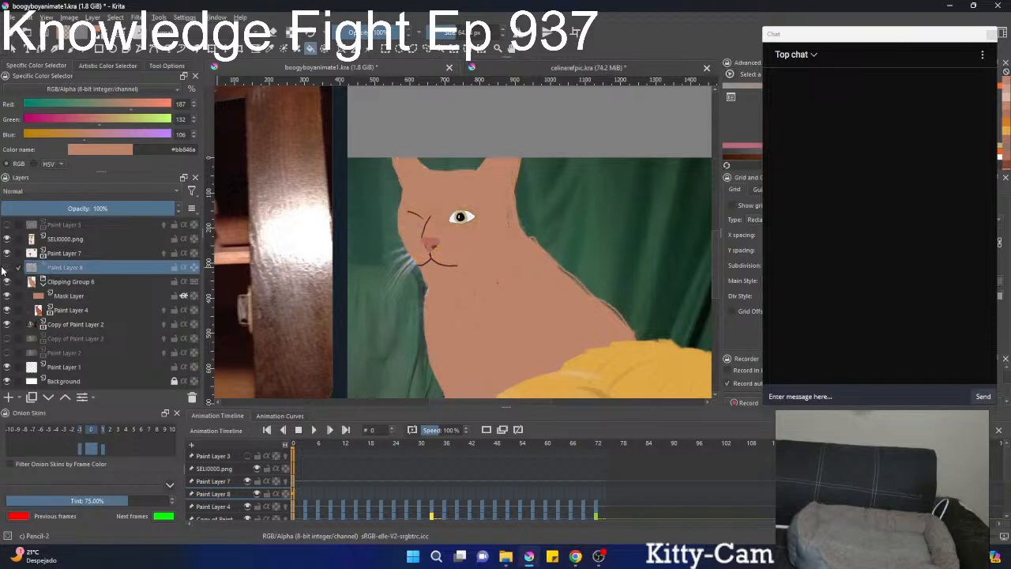
click(6, 268)
right_click(62, 271)
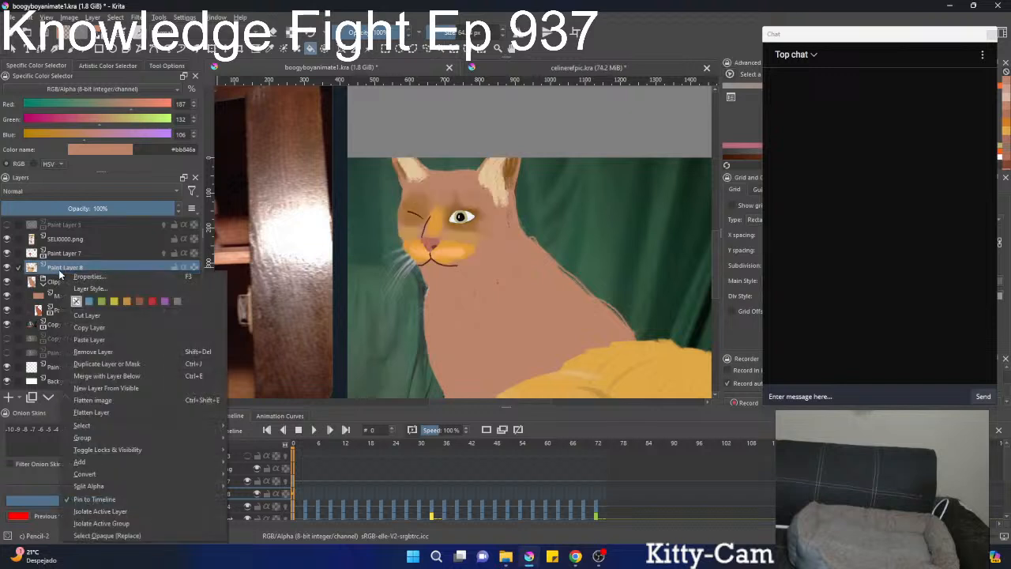
mouse_move(171, 461)
click(264, 473)
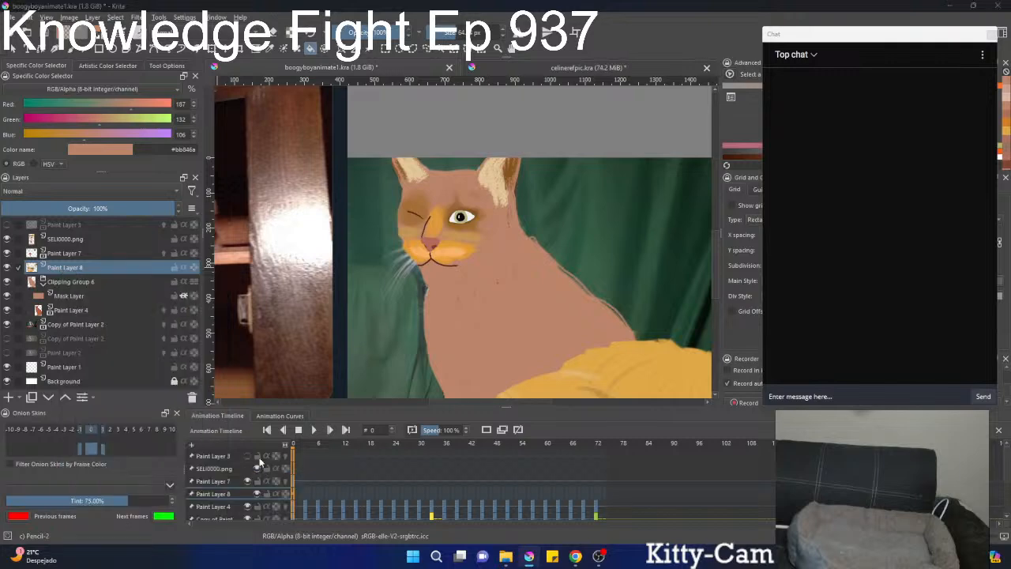
drag(430, 136, 93, 244)
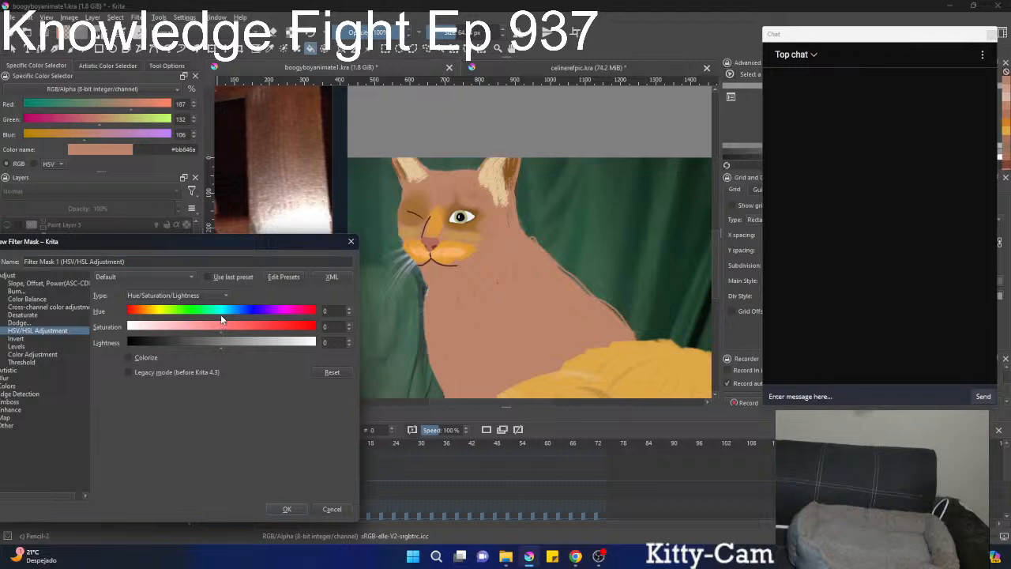
Shift the filter mask's hue to -6, lower its saturation, and apply it to Paint Layer 8.
drag(221, 316, 218, 315)
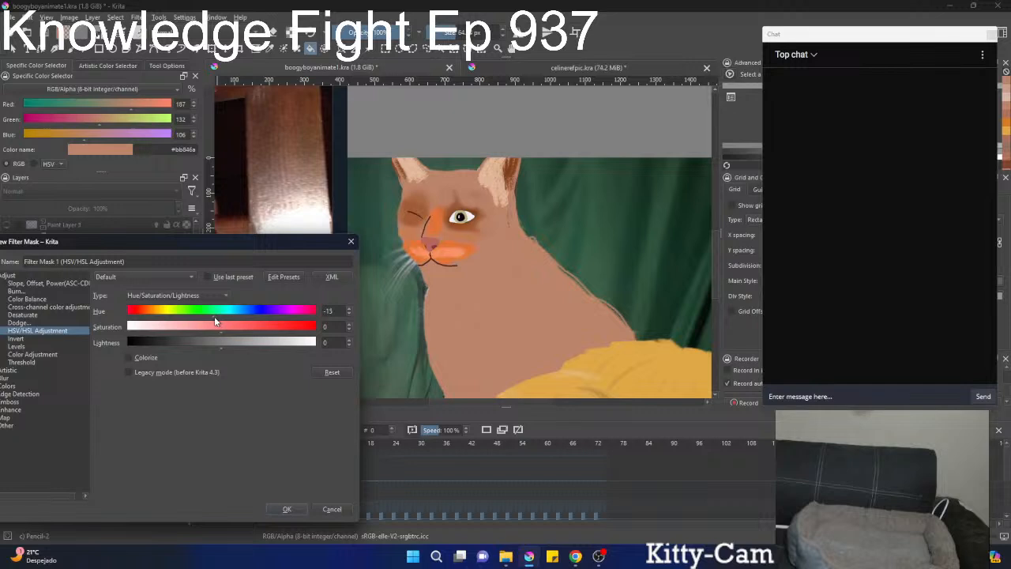
mouse_move(214, 316)
mouse_down()
mouse_move(201, 324)
mouse_move(220, 326)
mouse_up()
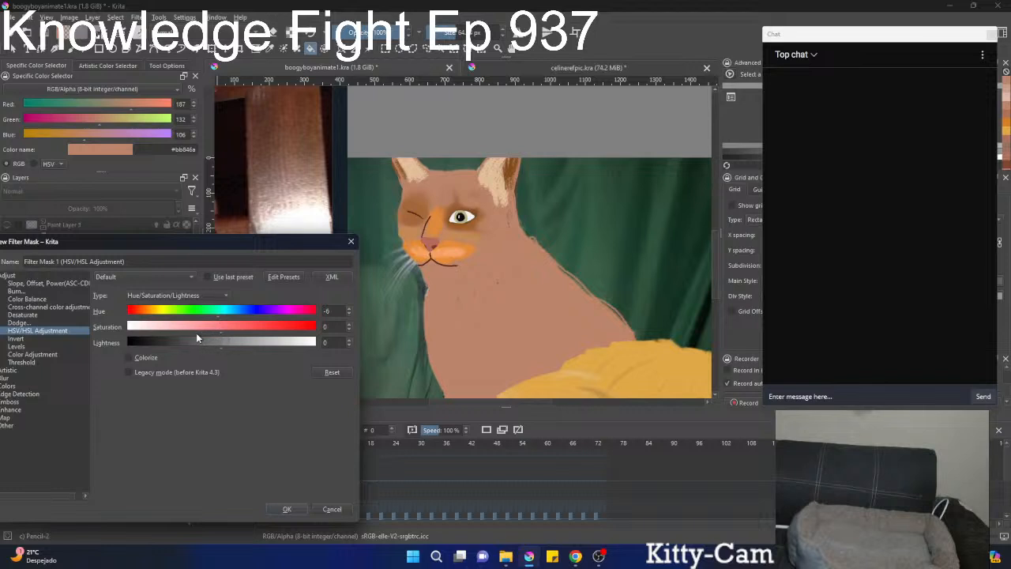
drag(220, 338, 195, 337)
click(286, 509)
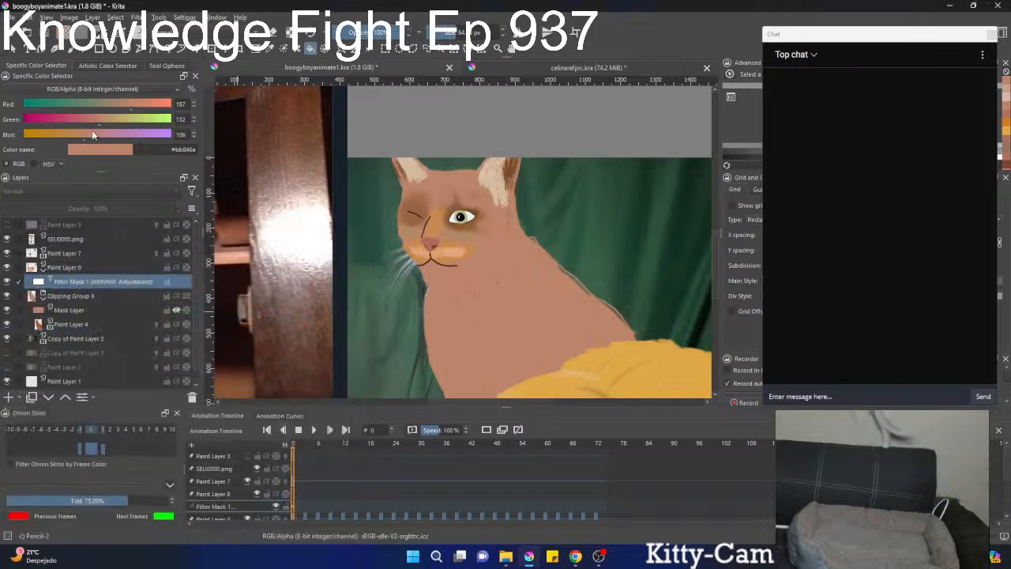
Erase the excess shading beside the sitting cat's open eye and at its adjacent ear on Paint Layer 8.
click(44, 271)
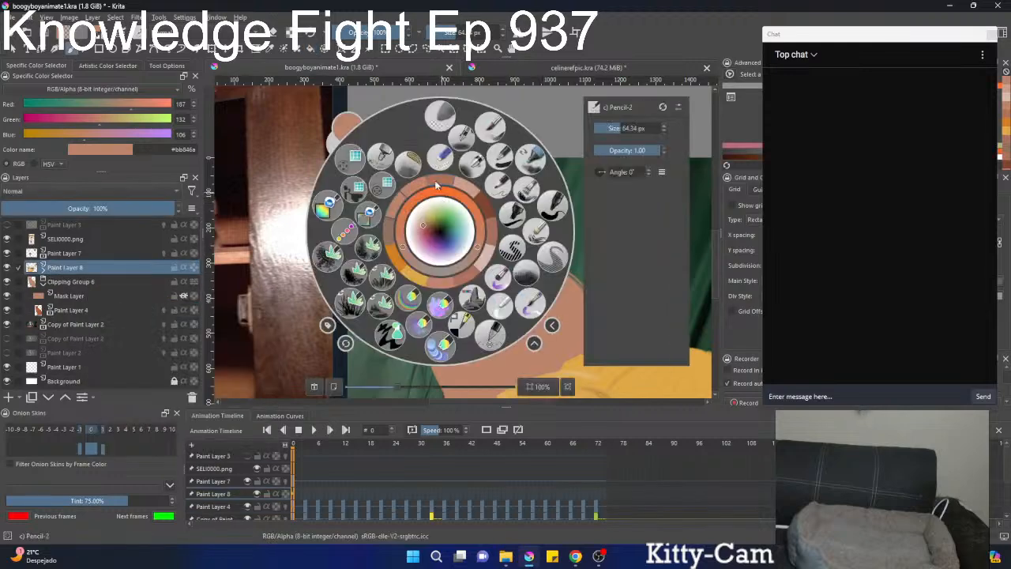
right_click(440, 231)
click(497, 189)
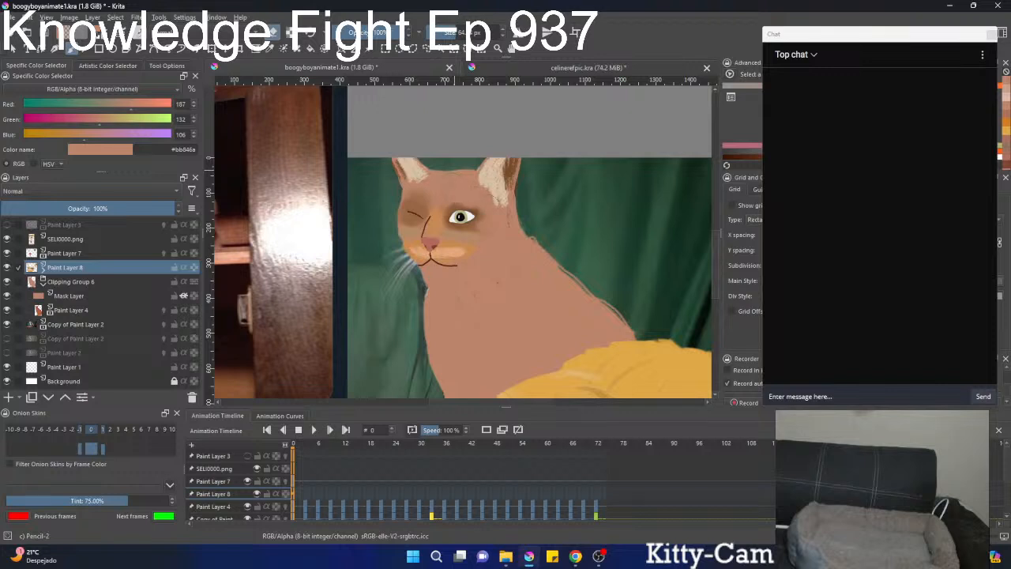
mouse_move(501, 205)
mouse_down()
mouse_move(484, 186)
mouse_move(506, 200)
mouse_move(490, 165)
mouse_move(494, 181)
mouse_up()
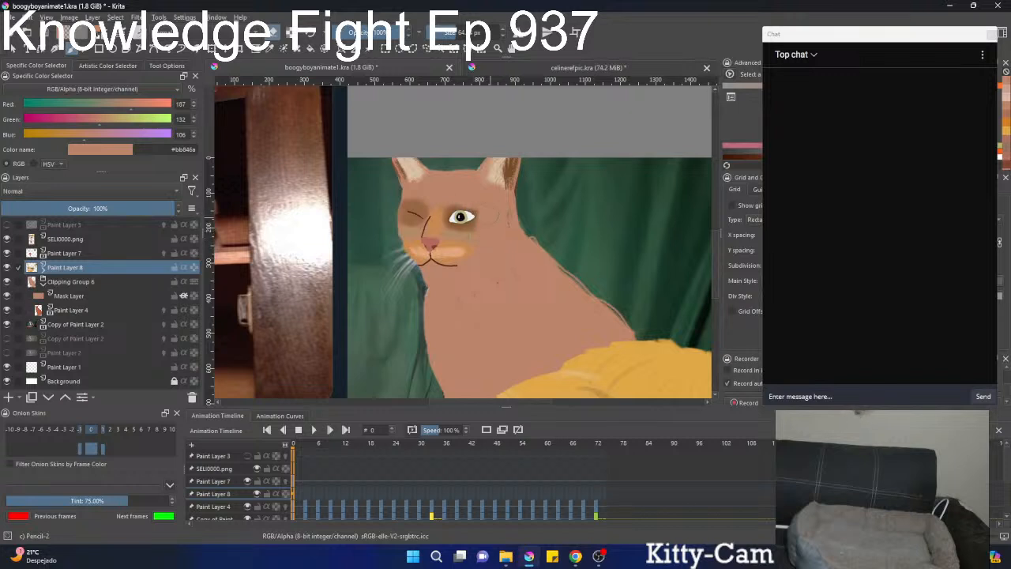
Sample a brown from the forehead of the cat in the reference photo and lighten it to #995634.
scroll(458, 224, down, 2)
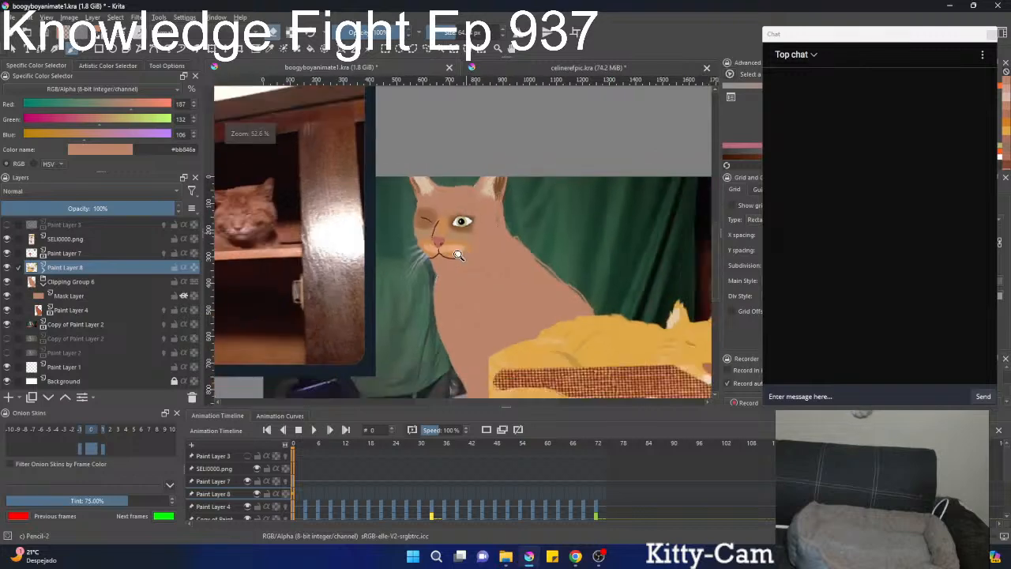
scroll(458, 223, up, 1)
drag(458, 222, 617, 241)
ctrl+click(370, 212)
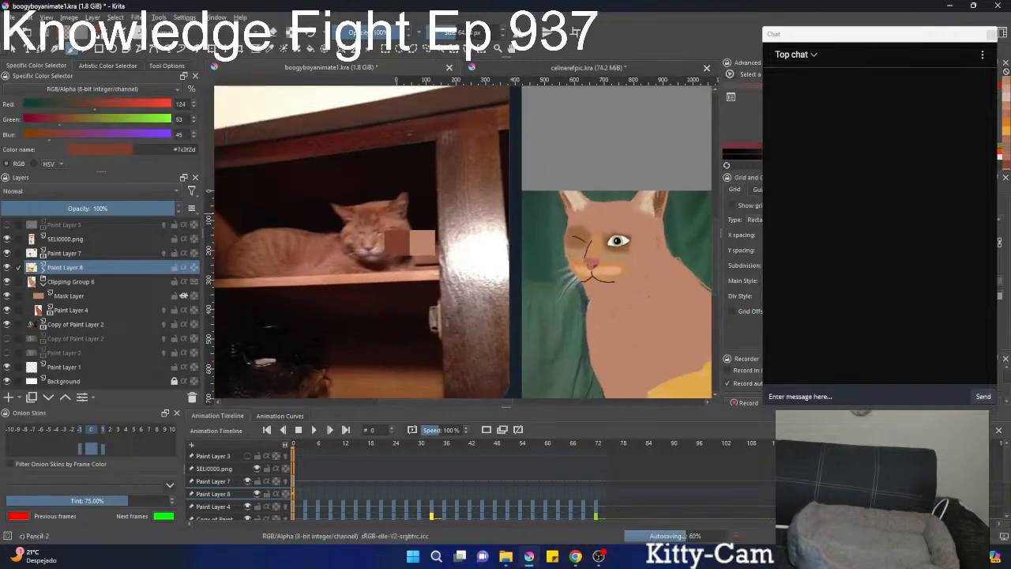
ctrl+click(386, 221)
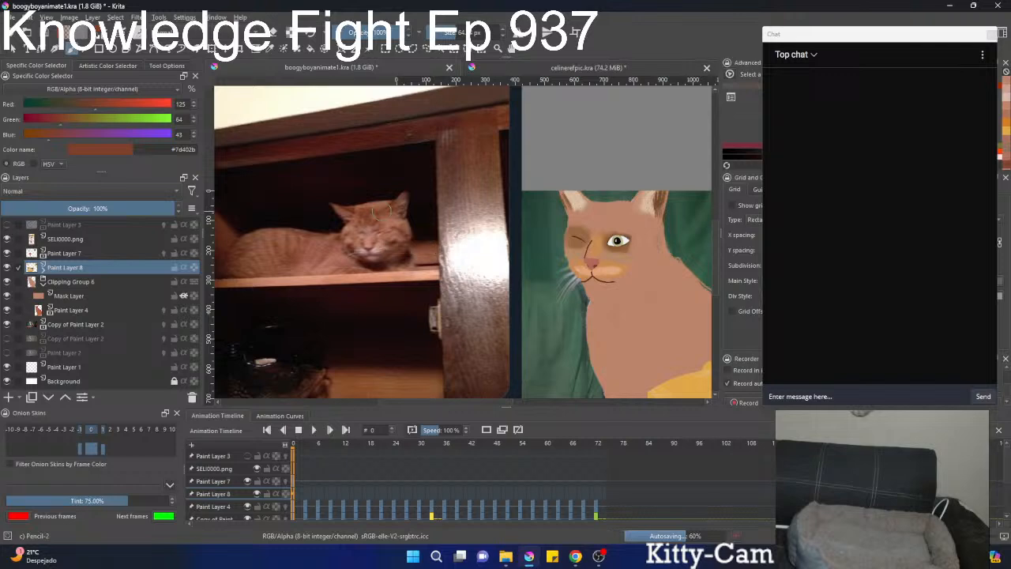
right_click(386, 221)
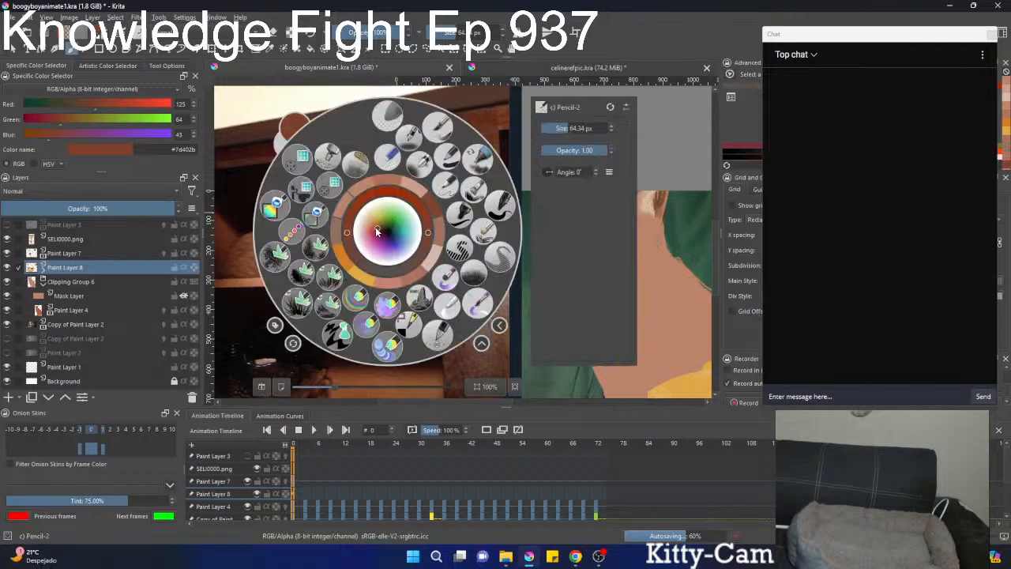
click(377, 229)
right_click(379, 228)
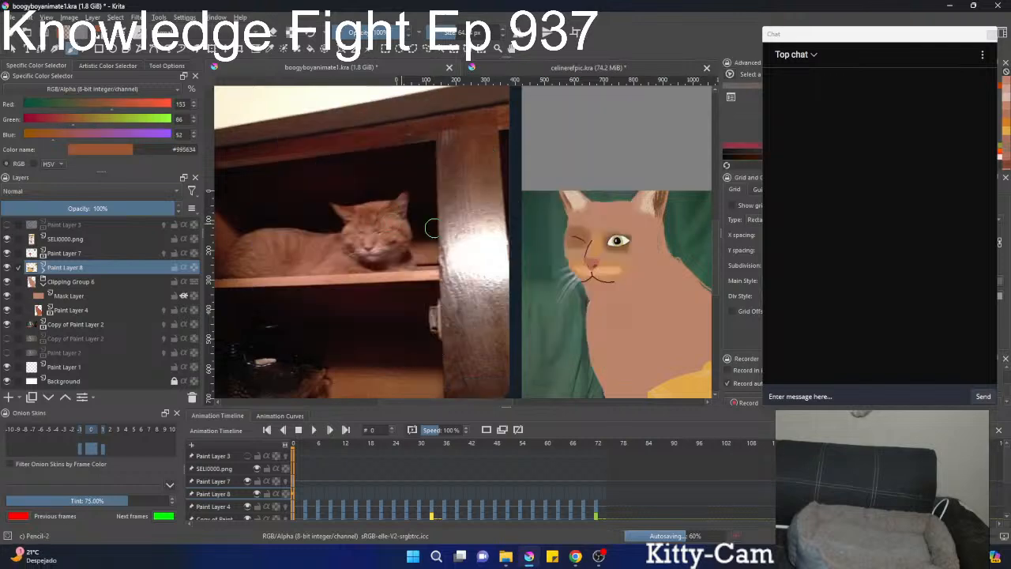
drag(573, 232, 442, 217)
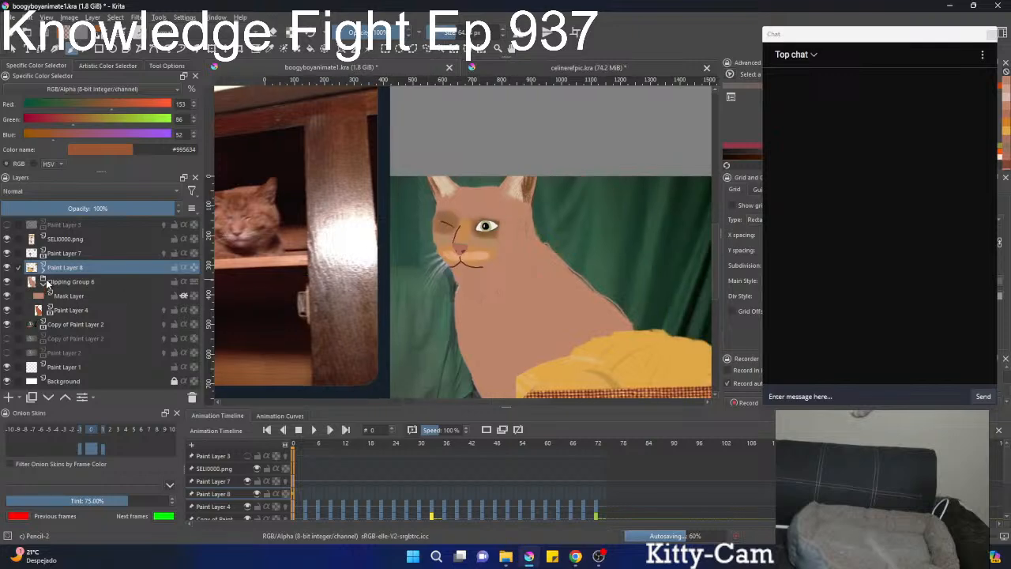
Add a paint layer above Paint Layer 8 and paint brown forehead stripes on the sitting cat with a 32.63 px brush.
click(8, 397)
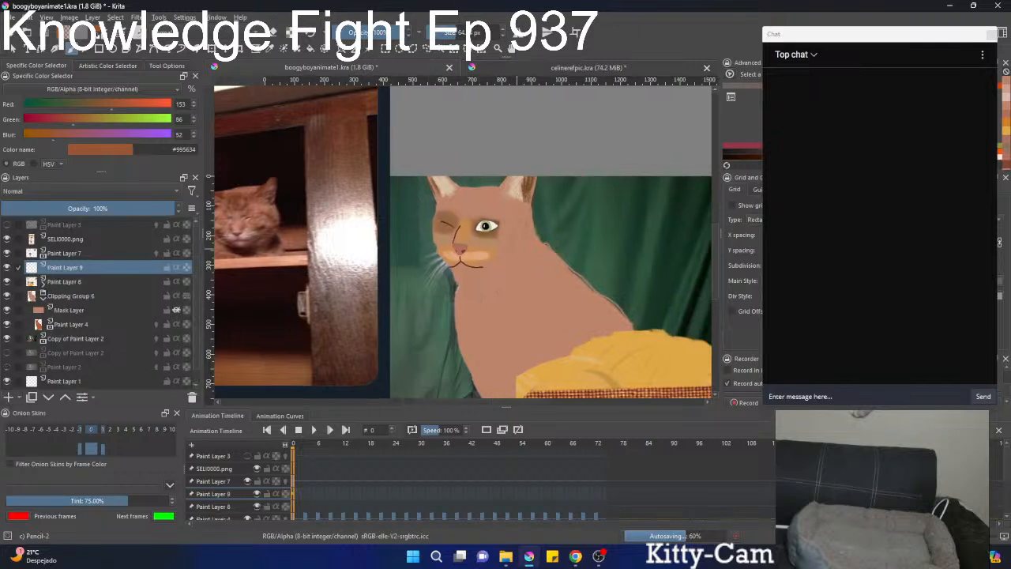
scroll(488, 207, up, 2)
key(bracketleft)
key(bracketleft)
key(bracketleft)
key(bracketleft)
key(bracketleft)
key(bracketleft)
key(bracketleft)
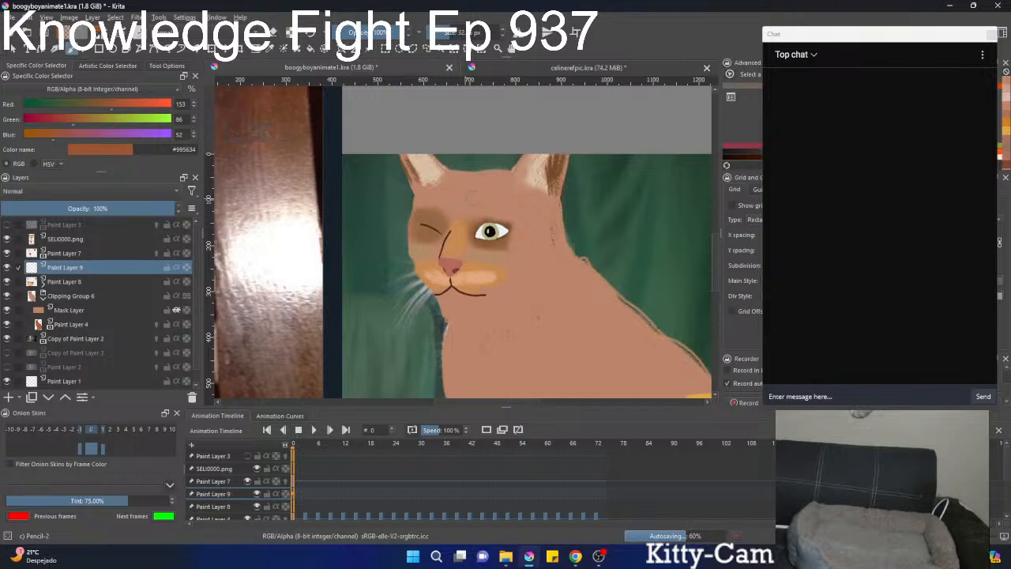
mouse_move(481, 207)
mouse_down()
mouse_move(579, 236)
mouse_move(617, 201)
mouse_move(581, 190)
mouse_move(610, 218)
mouse_up()
Paint brown stripes on the sitting cat's cheek and along its jawline, undoing the unwanted strokes.
scroll(613, 202, down, 2)
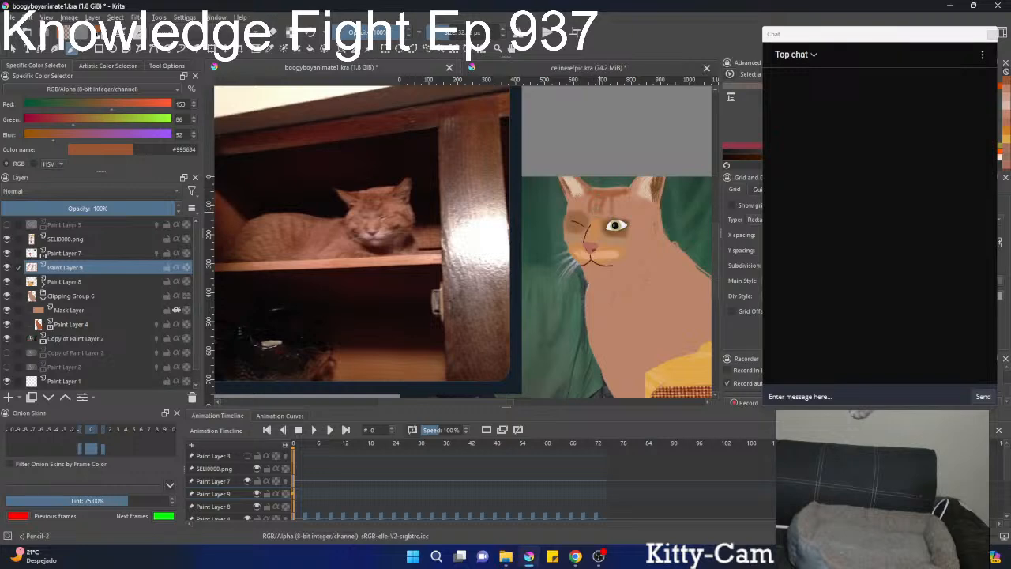
scroll(612, 223, down, 4)
scroll(608, 221, up, 5)
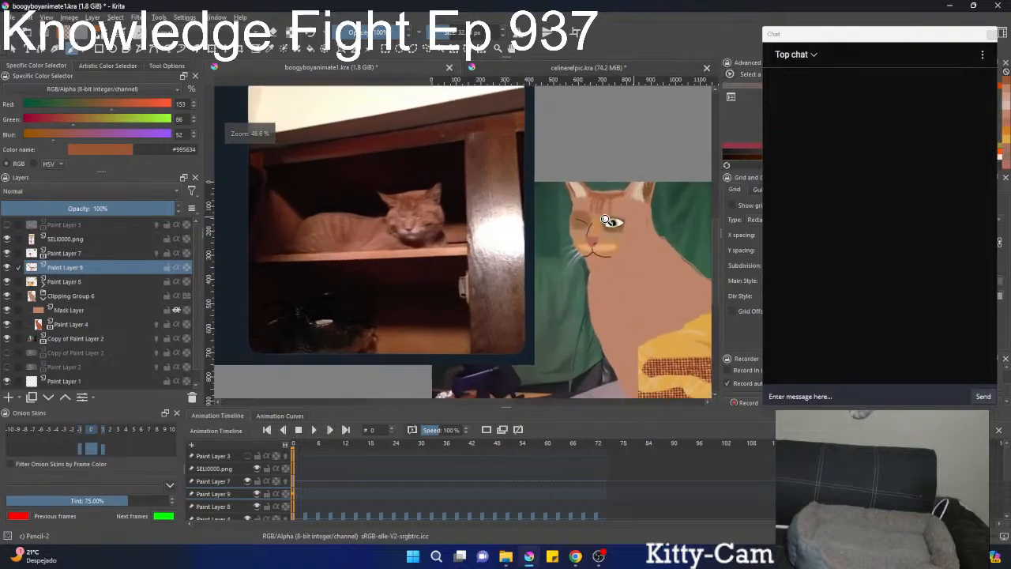
scroll(608, 221, up, 2)
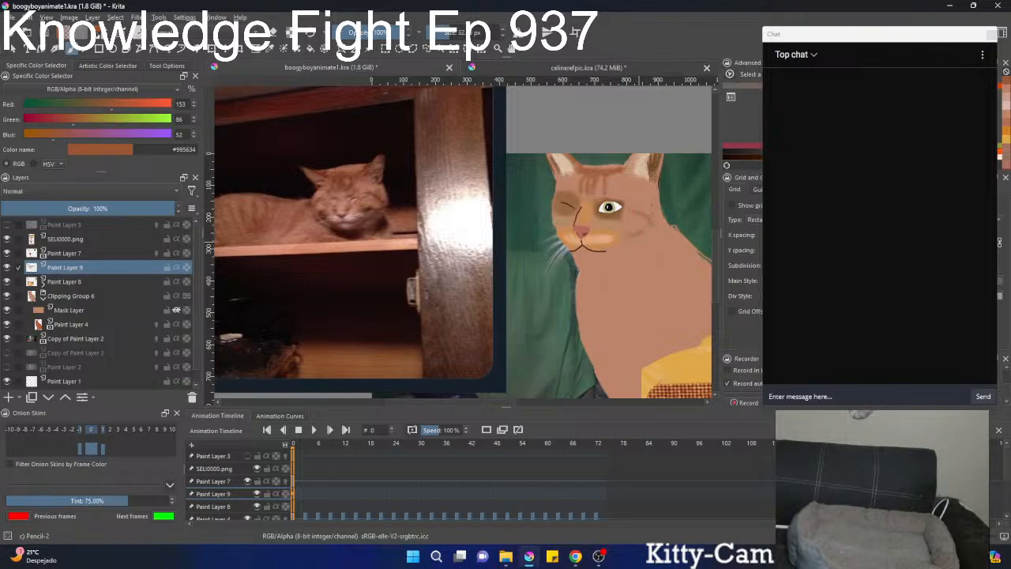
drag(657, 228, 652, 250)
drag(631, 258, 613, 263)
key(ctrl+z)
key(ctrl+z)
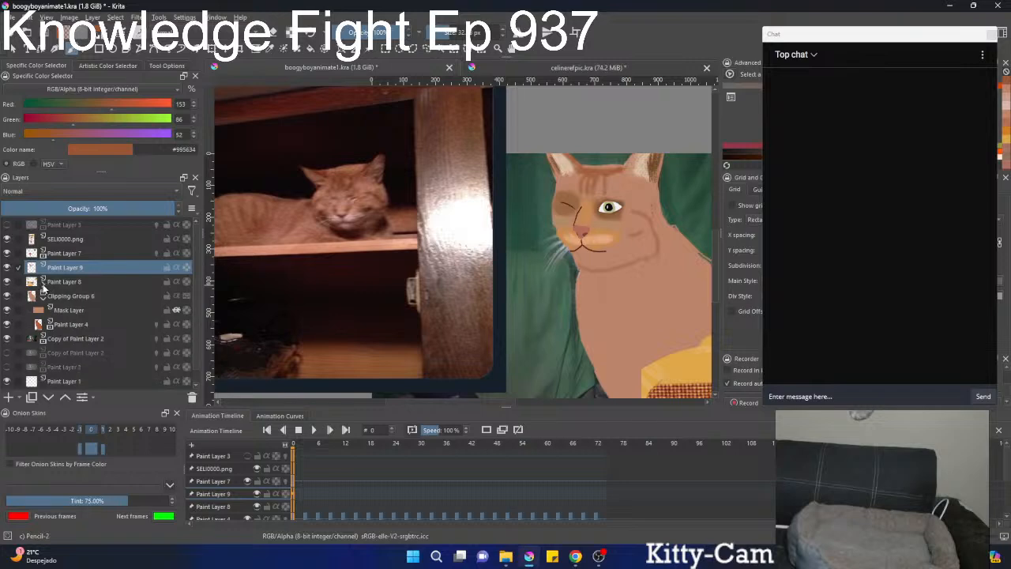
Set the colour to the pale peach #d9b490 and paint the sitting cat's muzzle and chin on Paint Layer 8.
click(67, 282)
scroll(635, 236, up, 3)
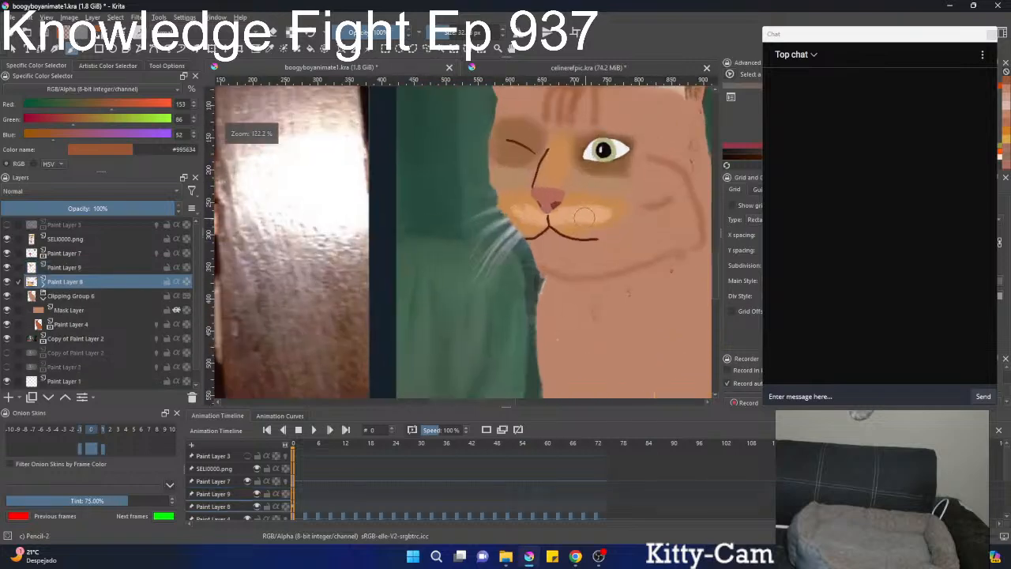
right_click(585, 215)
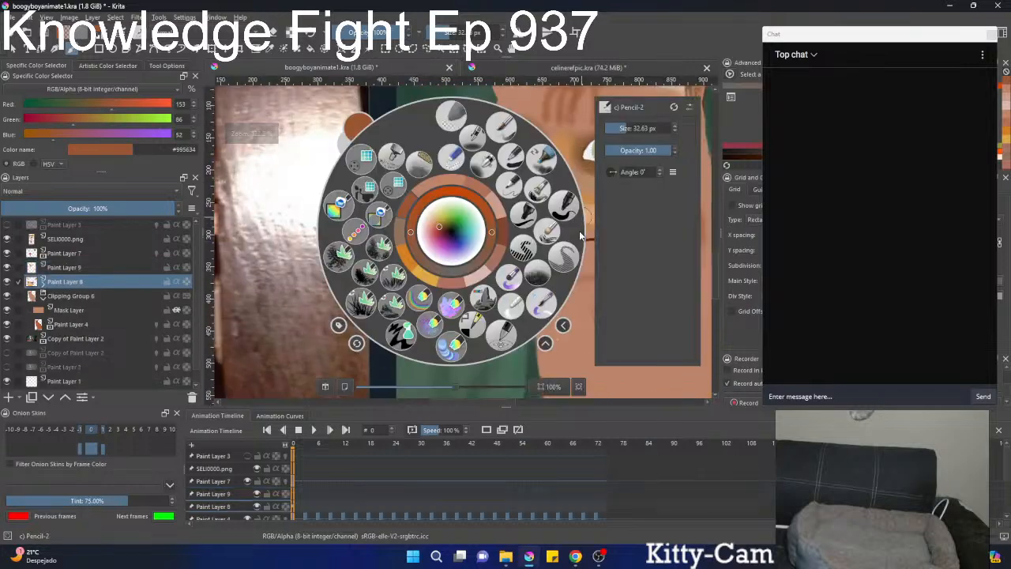
click(436, 228)
scroll(560, 286, down, 3)
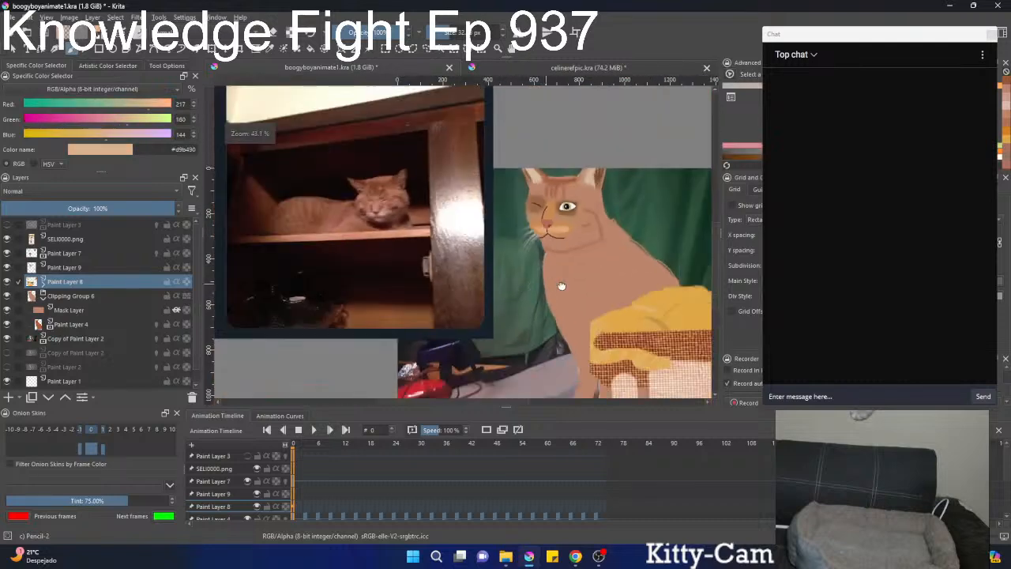
scroll(561, 286, up, 2)
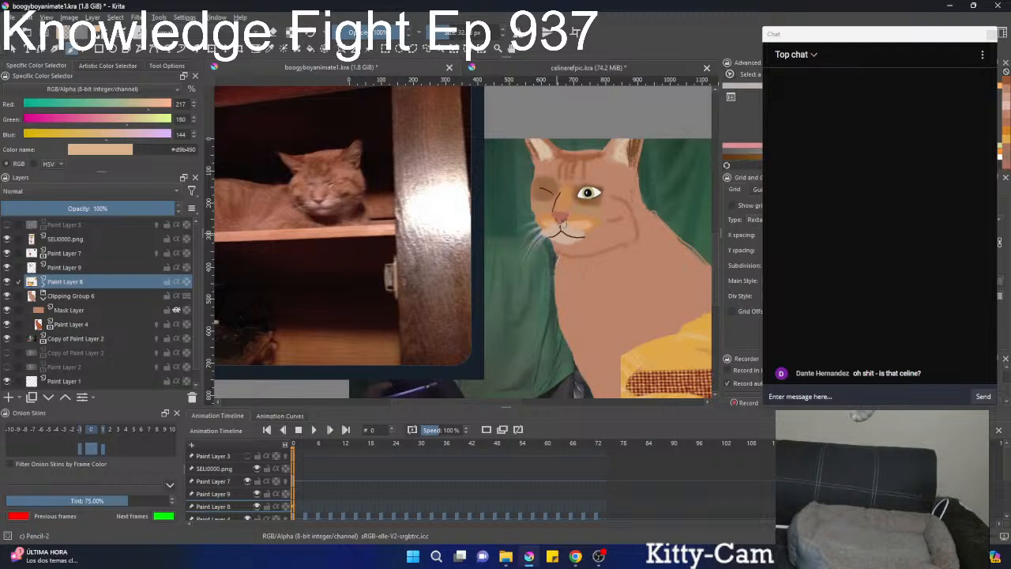
drag(577, 225, 580, 204)
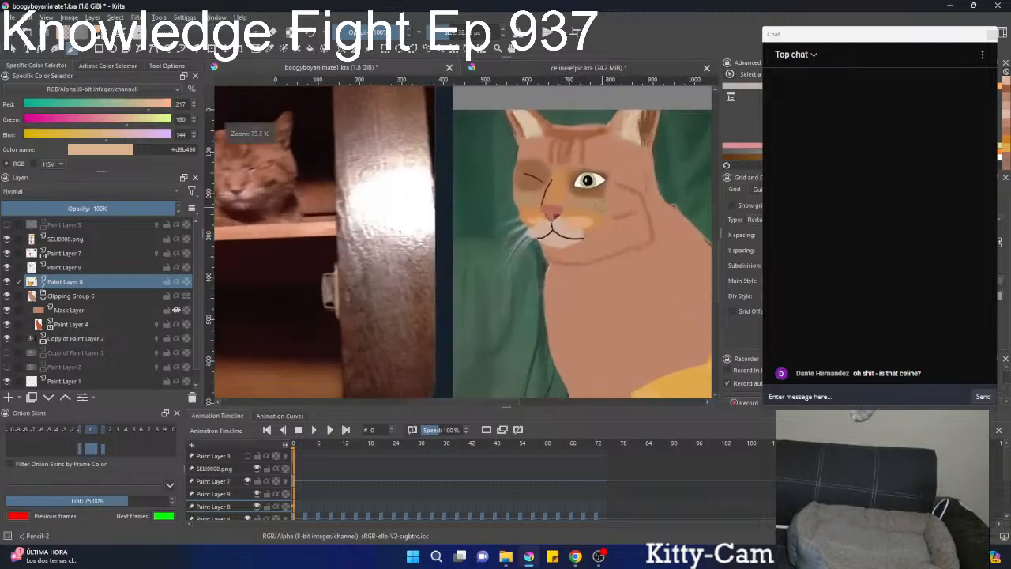
Blend the orange and pale muzzle patches into the surrounding fur using the Blender Basic brush.
right_click(581, 221)
click(510, 306)
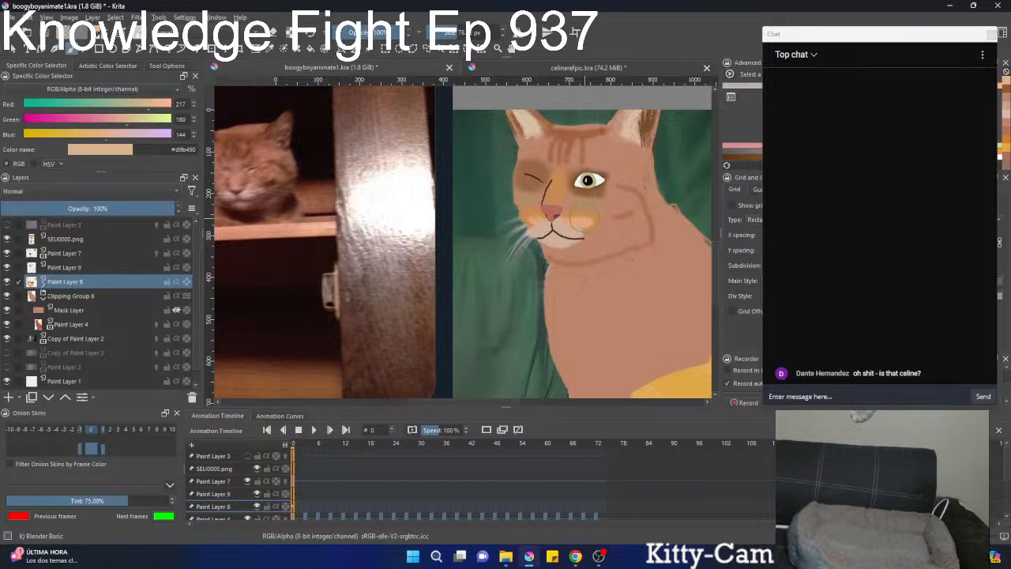
drag(584, 218, 575, 220)
drag(573, 226, 587, 223)
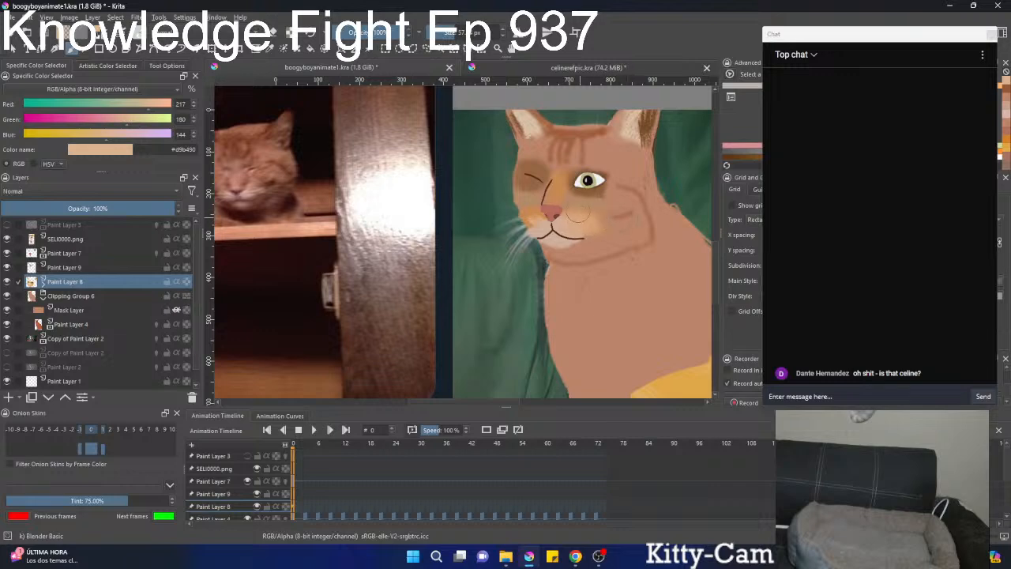
drag(598, 218, 648, 227)
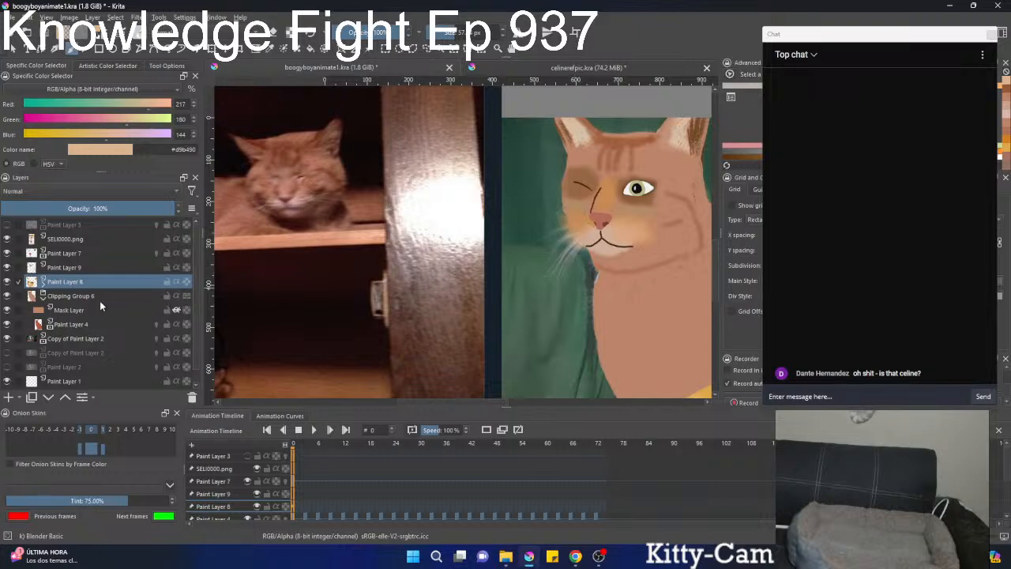
Turn on Inherit Alpha for Paint Layer 8, group it with Clipping Group 6, and reselect Paint Layer 8.
click(44, 300)
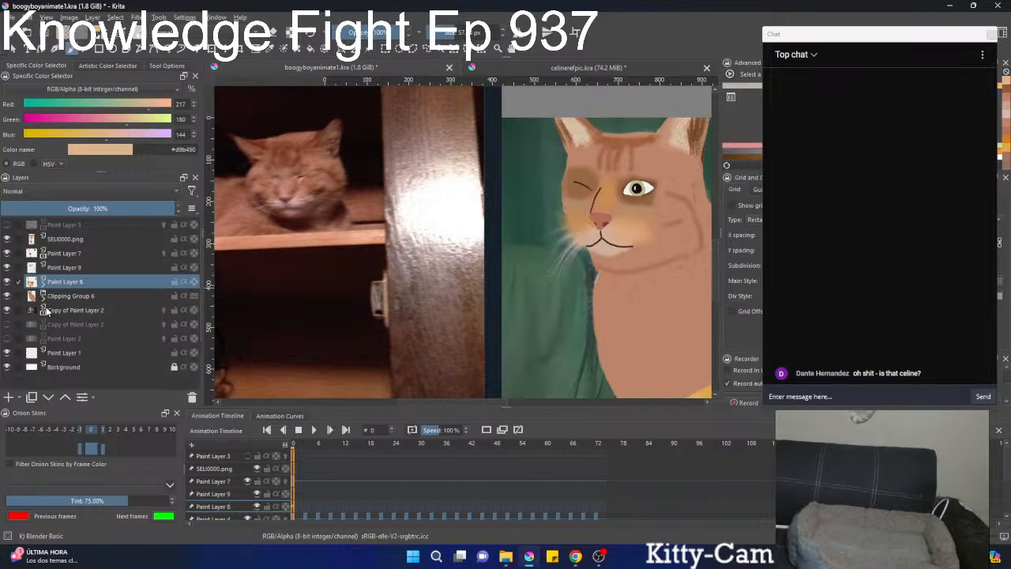
click(184, 282)
shift+click(73, 299)
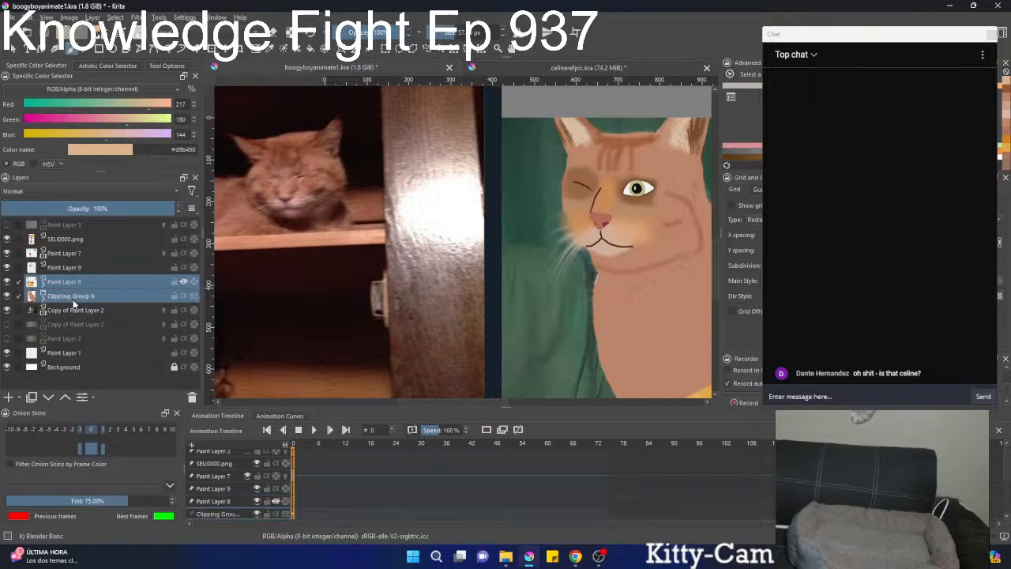
key(ctrl+g)
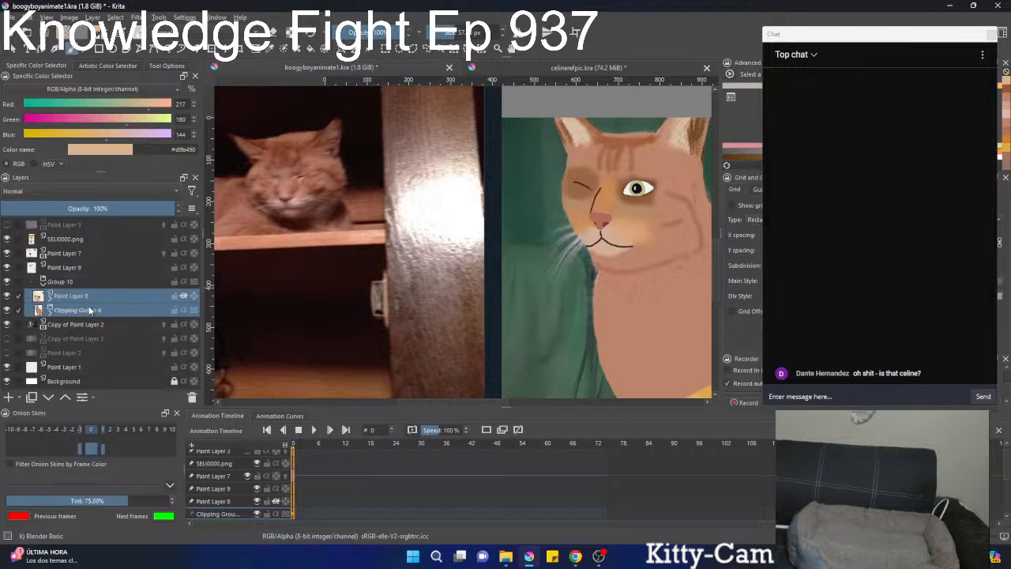
click(106, 301)
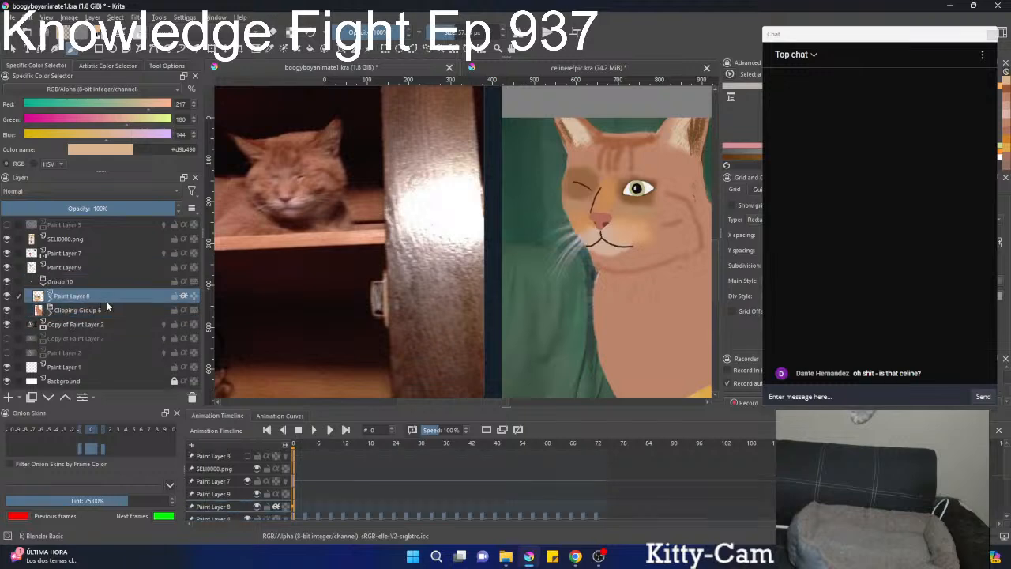
drag(584, 249, 510, 296)
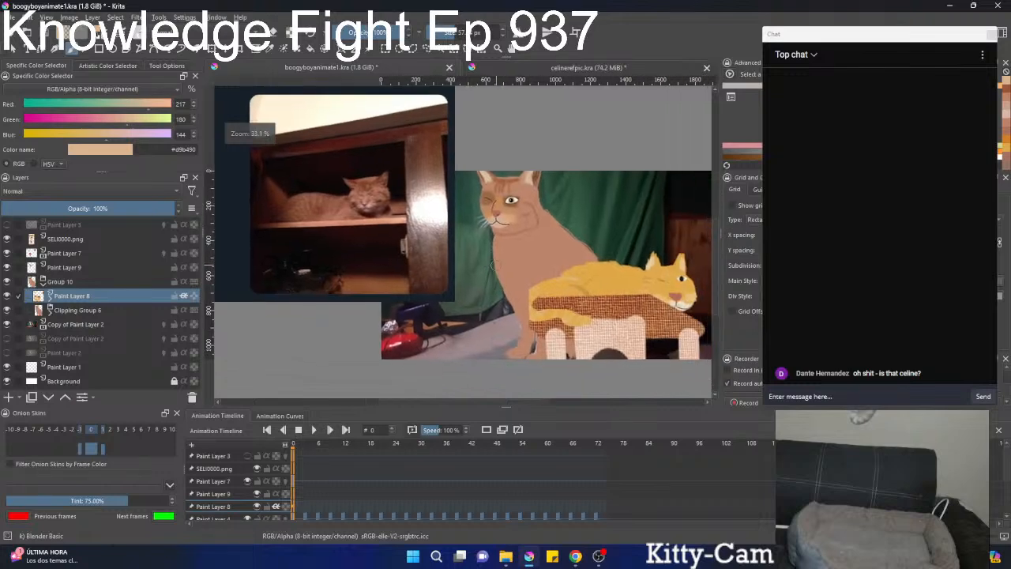
Set up the Dry Brushing brush with the orange-tan #ca9261 sampled from the sitting cat's face, and select Paint Layer 9.
mouse_move(519, 249)
mouse_down()
mouse_move(518, 215)
mouse_move(530, 203)
mouse_move(600, 245)
mouse_move(600, 198)
mouse_move(622, 218)
mouse_up()
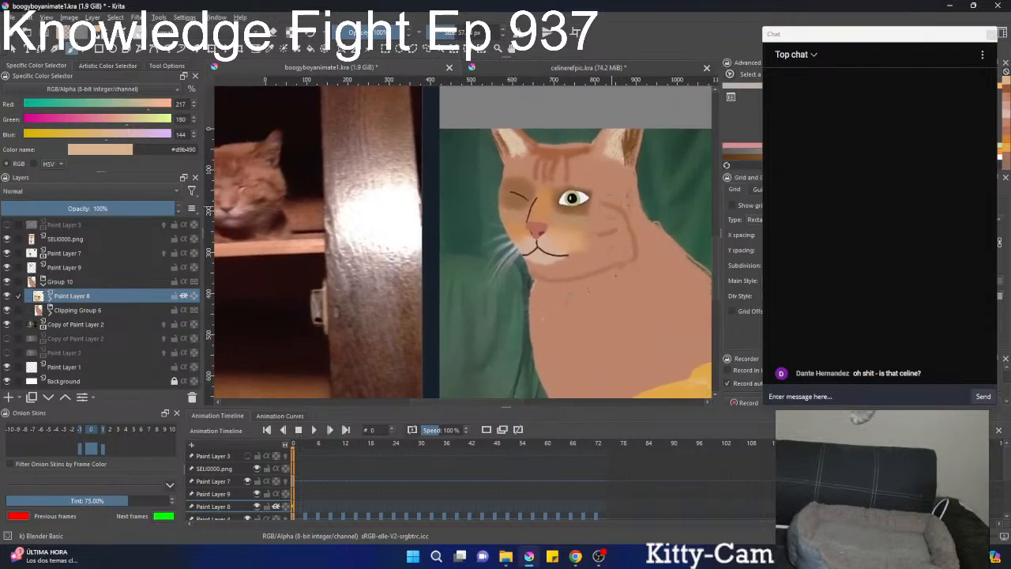
ctrl+click(583, 224)
ctrl+click(578, 230)
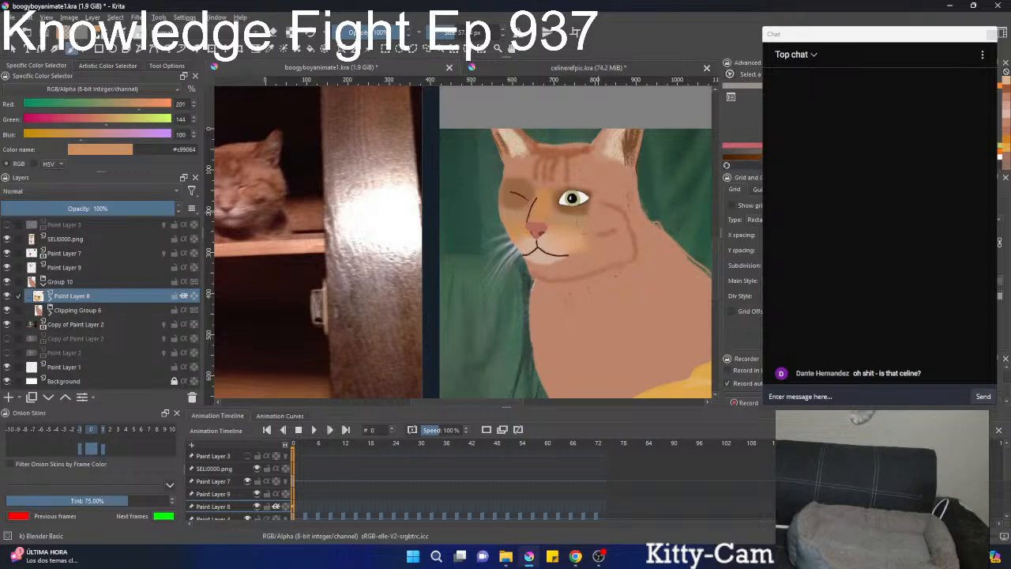
right_click(578, 230)
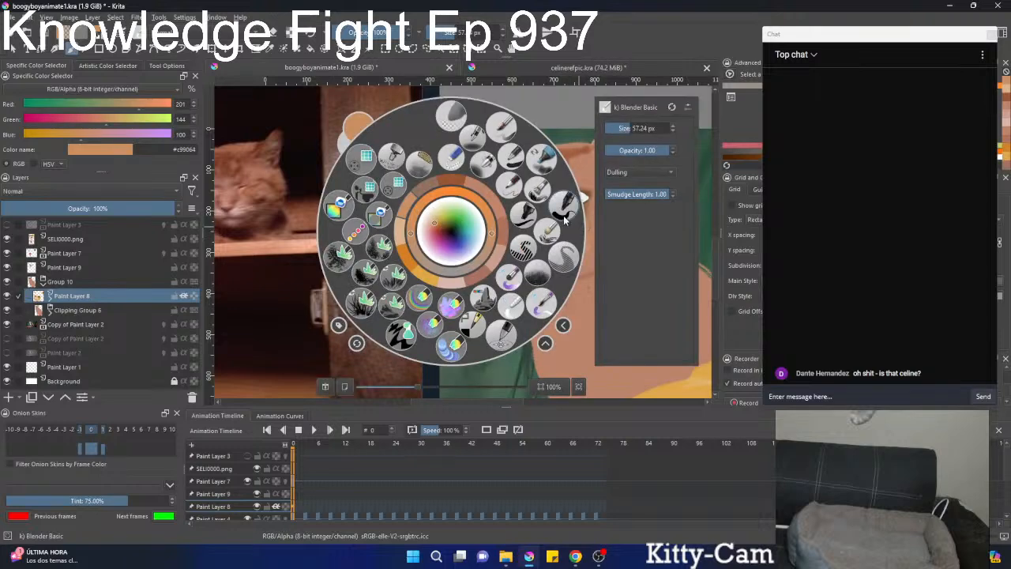
click(550, 235)
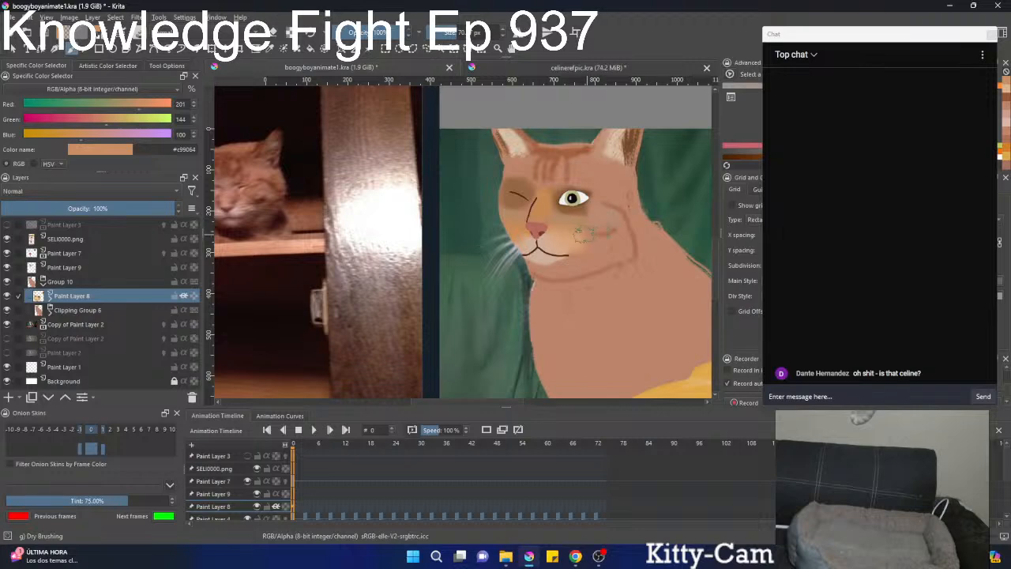
ctrl+click(567, 229)
click(50, 300)
click(51, 301)
click(66, 271)
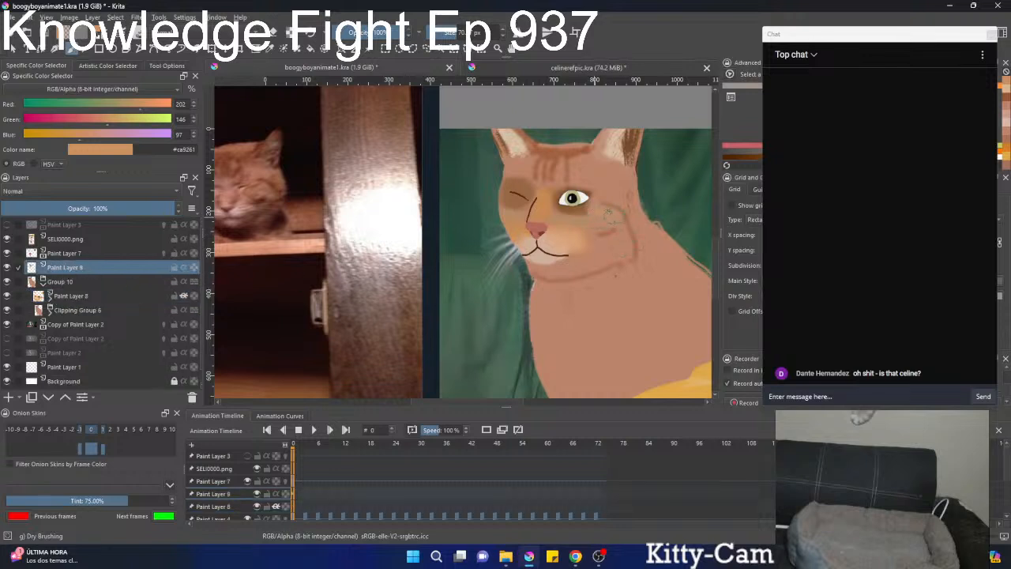
Paint the sitting cat's cheek with orange-tan dry-brush strokes on Paint Layer 9, undoing the unwanted first stroke.
mouse_move(608, 211)
mouse_down()
mouse_move(594, 211)
mouse_move(667, 229)
mouse_up()
key(ctrl+z)
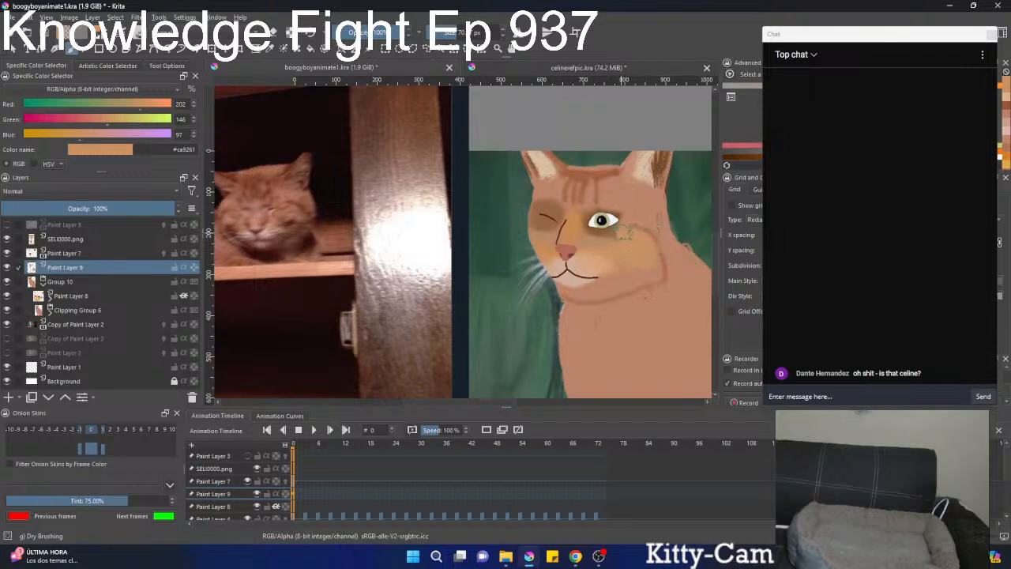
mouse_move(621, 232)
mouse_down()
mouse_move(676, 185)
mouse_move(577, 237)
mouse_move(628, 240)
mouse_move(644, 227)
mouse_move(572, 238)
mouse_move(605, 242)
mouse_move(645, 225)
mouse_move(578, 245)
mouse_move(633, 230)
mouse_move(642, 212)
mouse_move(636, 192)
mouse_move(591, 186)
mouse_up()
mouse_move(629, 228)
mouse_down()
mouse_move(570, 232)
mouse_move(602, 185)
mouse_up()
scroll(600, 190, down, 4)
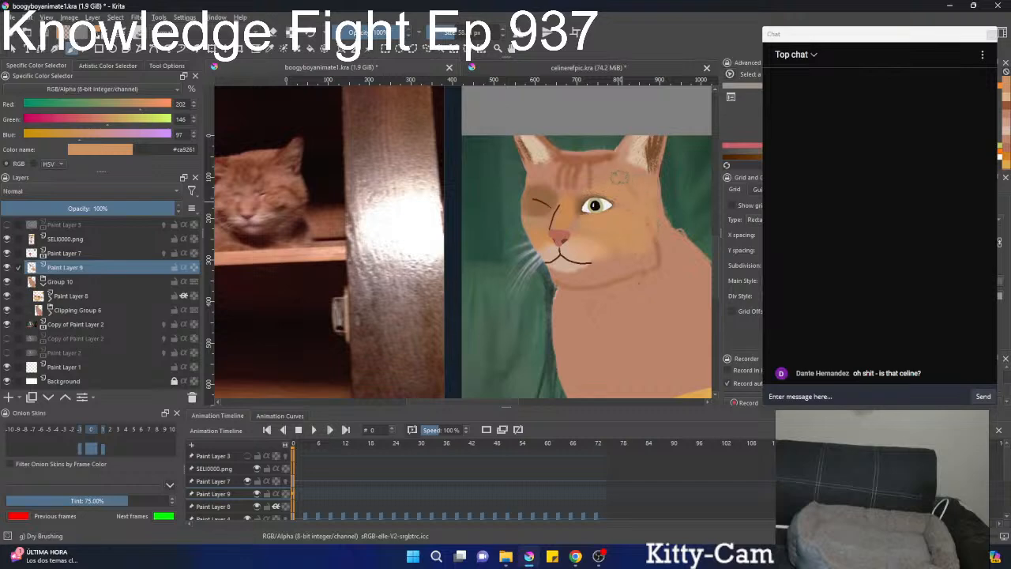
Extend the orange-tan dry brushing over the sitting cat's brow, forehead and outer cheek.
drag(633, 189, 634, 304)
drag(622, 212, 596, 267)
drag(608, 246, 667, 115)
drag(582, 263, 633, 227)
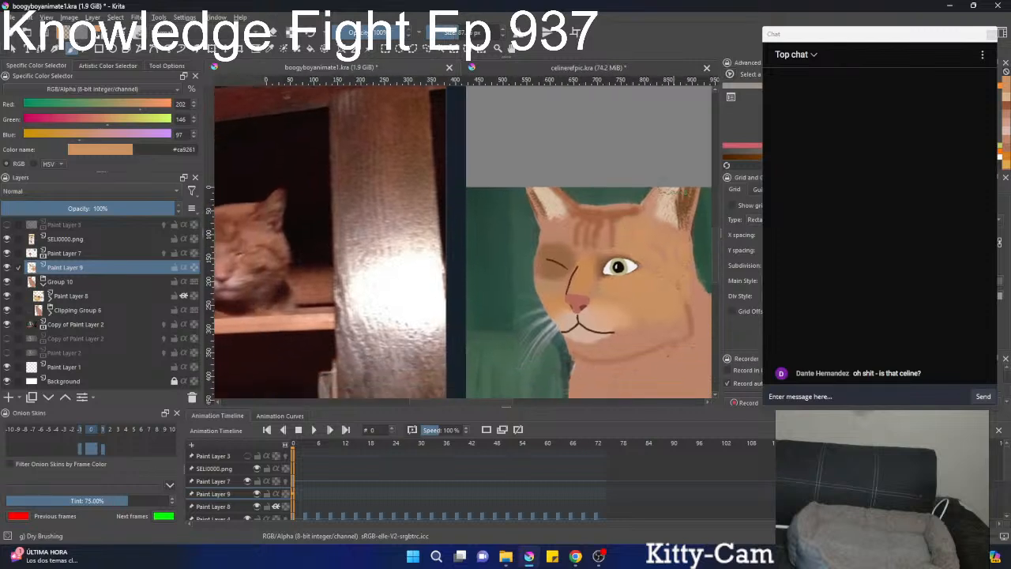
drag(557, 227, 537, 229)
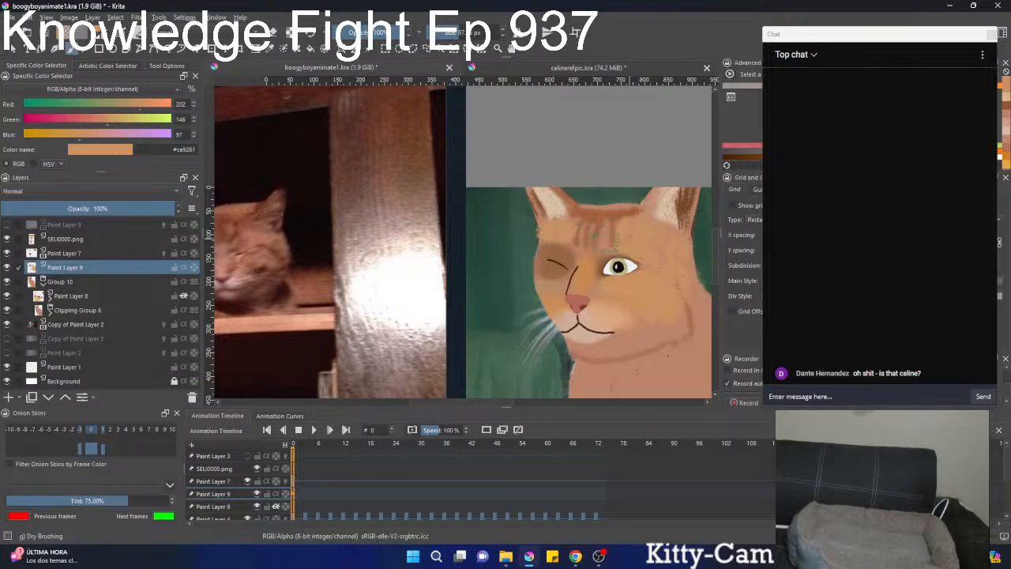
Paint orange-tan over the dark patch around the sitting cat's winking eye.
scroll(601, 243, down, 2)
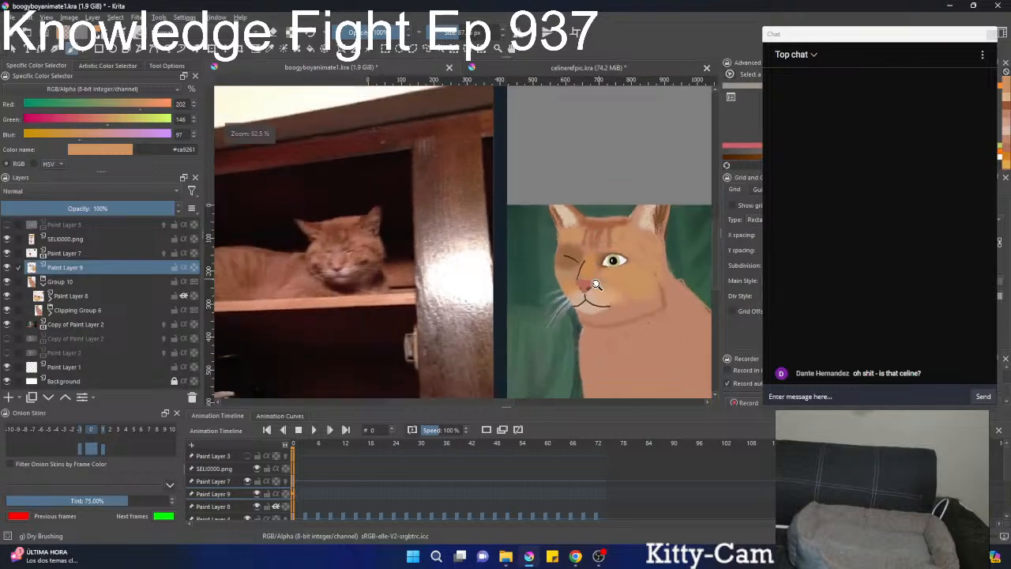
mouse_move(596, 284)
mouse_down()
mouse_move(582, 292)
mouse_move(632, 176)
mouse_up()
drag(591, 241, 579, 240)
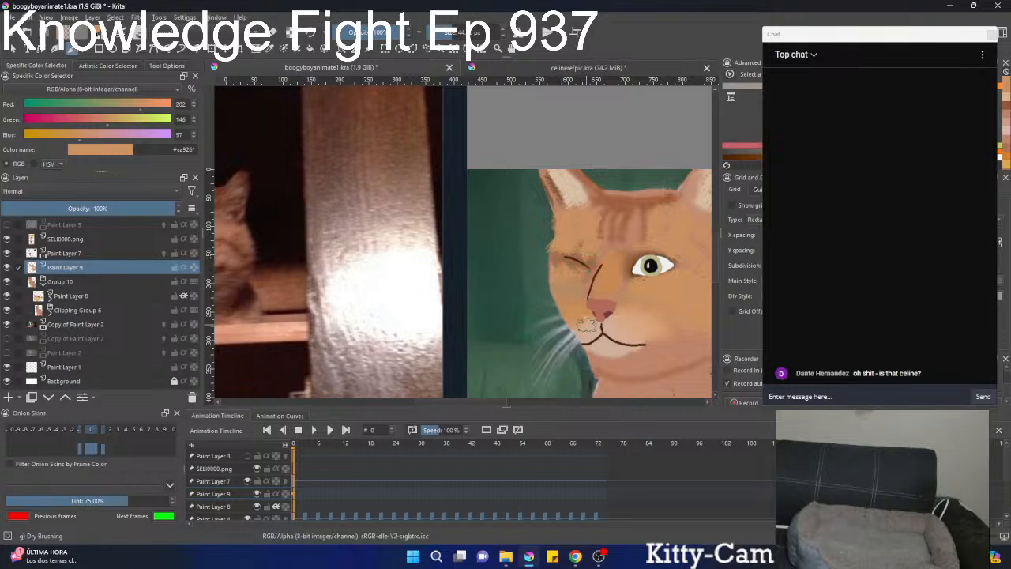
Dab the sampled pale tone #cfad97 beneath the sitting cat's eyes, undoing the last unwanted stroke.
ctrl+click(587, 325)
drag(561, 285, 571, 282)
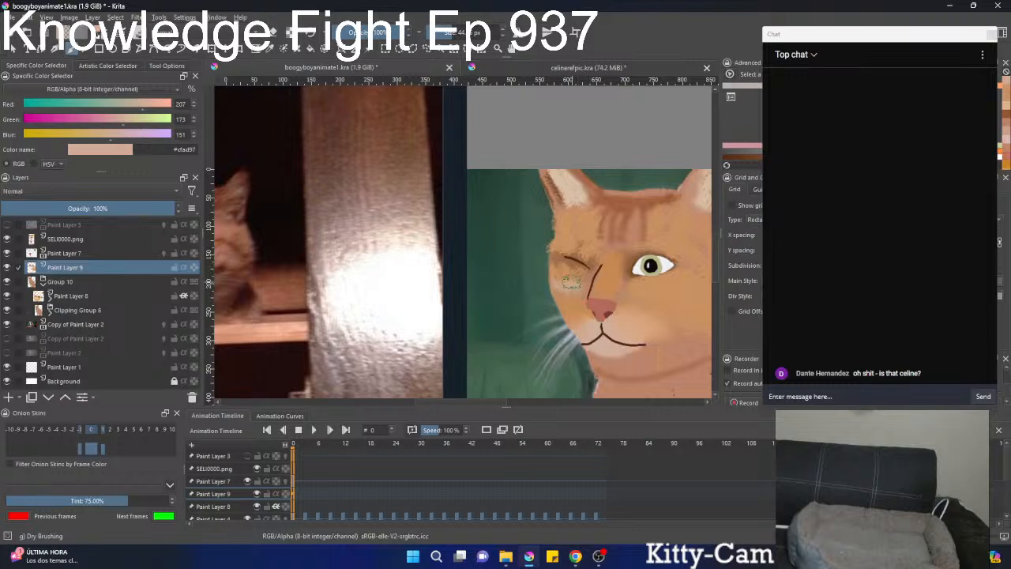
scroll(573, 280, down, 3)
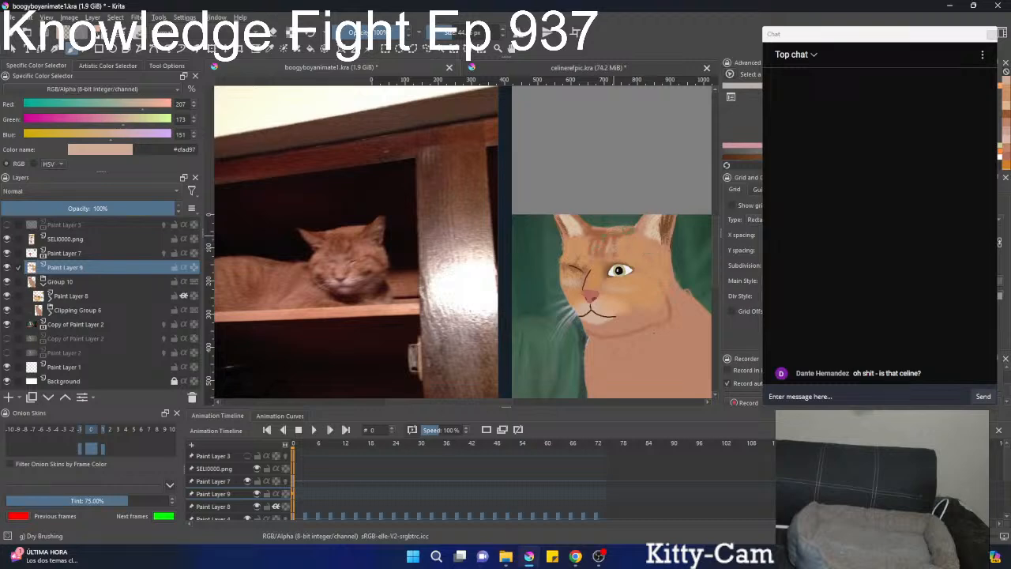
key(ctrl+z)
Touch up the forehead with #c89062 and add brown #b37856 dry-brush markings around the winking eye and on the cheek.
ctrl+click(633, 244)
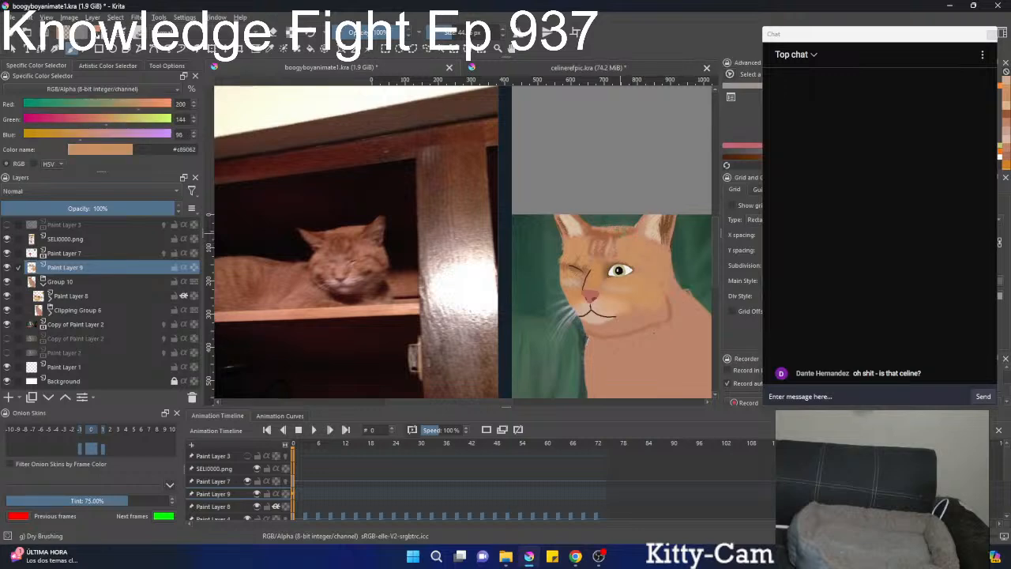
mouse_move(602, 231)
mouse_down()
mouse_move(634, 232)
mouse_move(612, 300)
mouse_move(598, 224)
mouse_move(614, 270)
mouse_move(627, 224)
mouse_up()
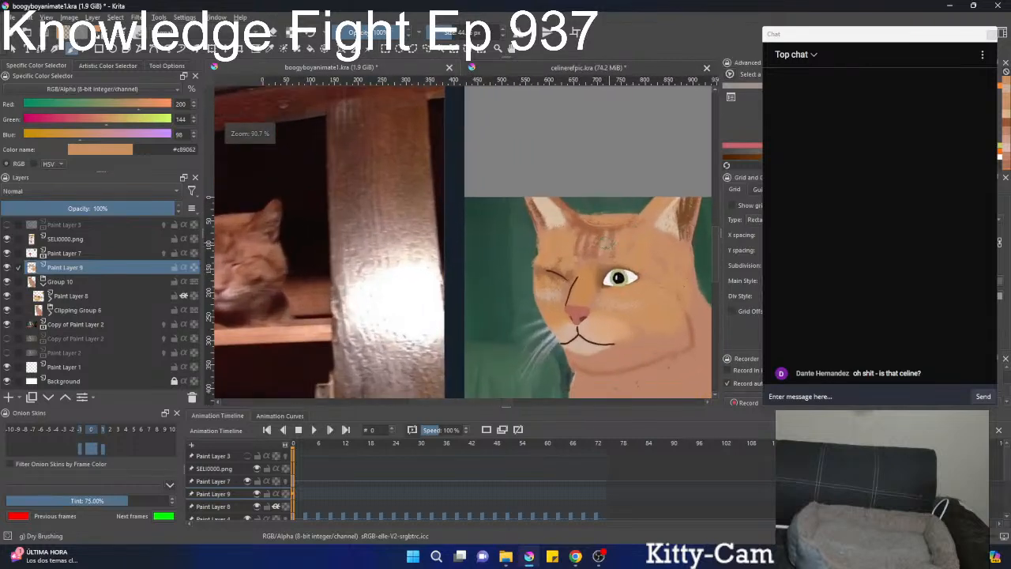
ctrl+click(598, 239)
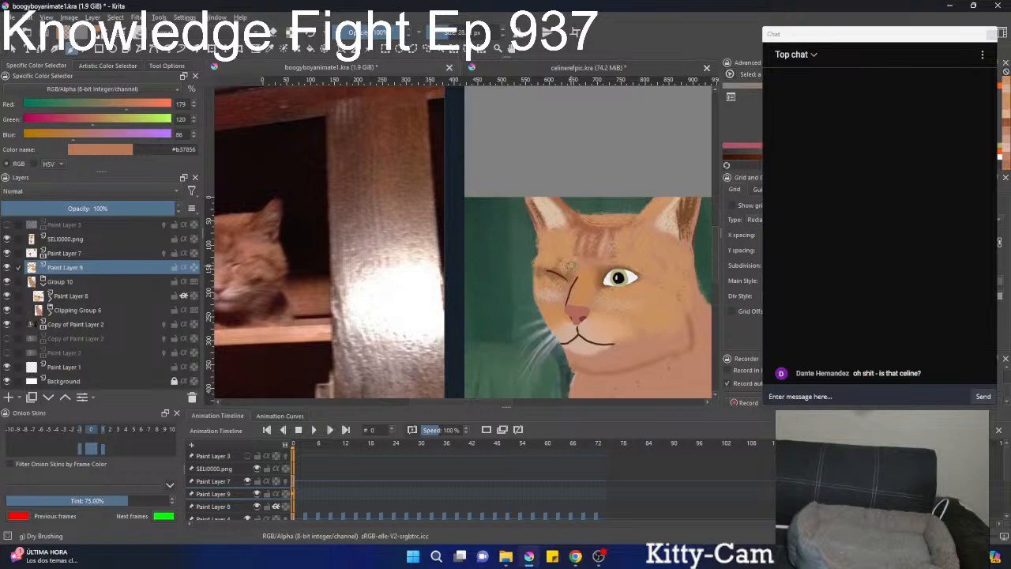
mouse_move(562, 259)
mouse_down()
mouse_move(622, 248)
mouse_move(600, 223)
mouse_move(538, 195)
mouse_up()
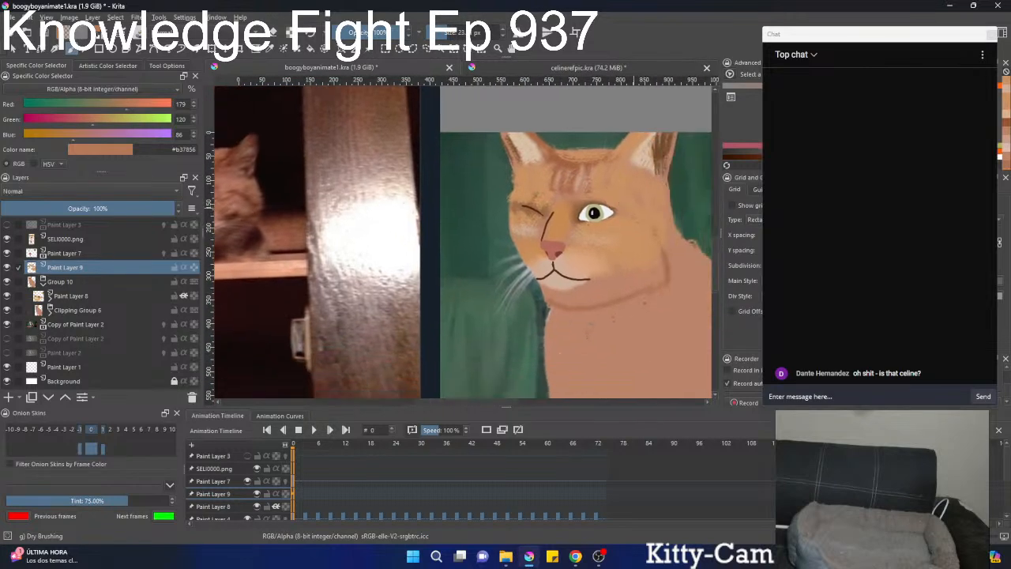
drag(652, 237, 647, 245)
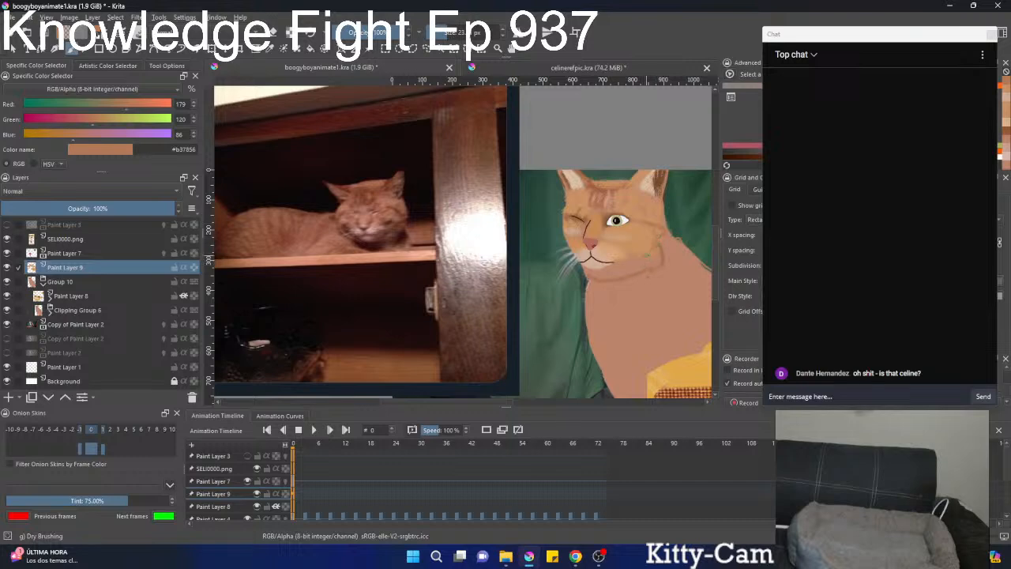
mouse_move(640, 251)
mouse_down()
mouse_move(614, 270)
mouse_move(604, 295)
mouse_up()
Select the sitting cat's open eye on Paint Layer 7 and adjust it with the Transform tool.
click(80, 255)
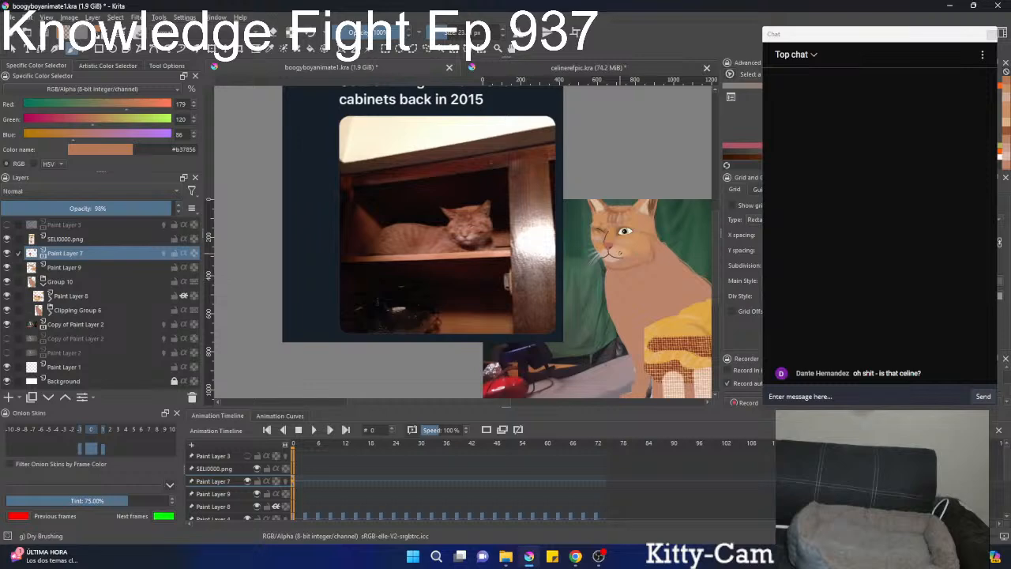
scroll(639, 222, up, 5)
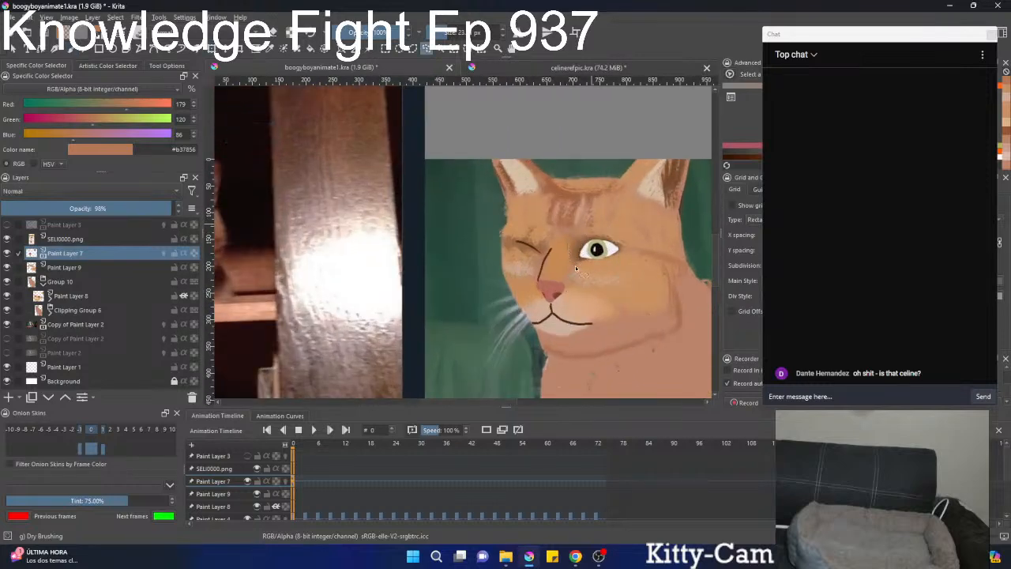
key(ctrl+t)
key(Return)
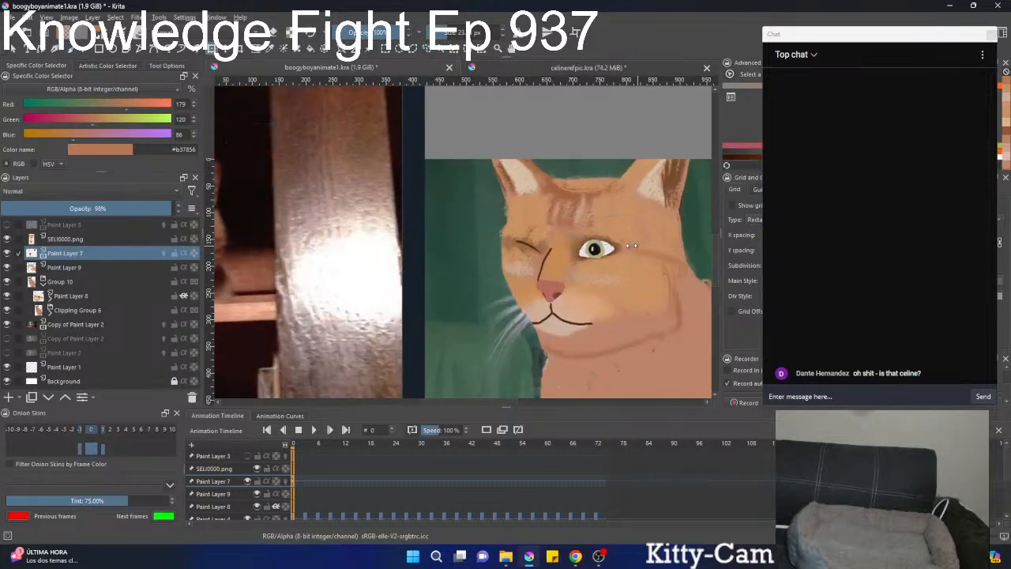
key(ctrl+t)
key(b)
key(l)
click(603, 241)
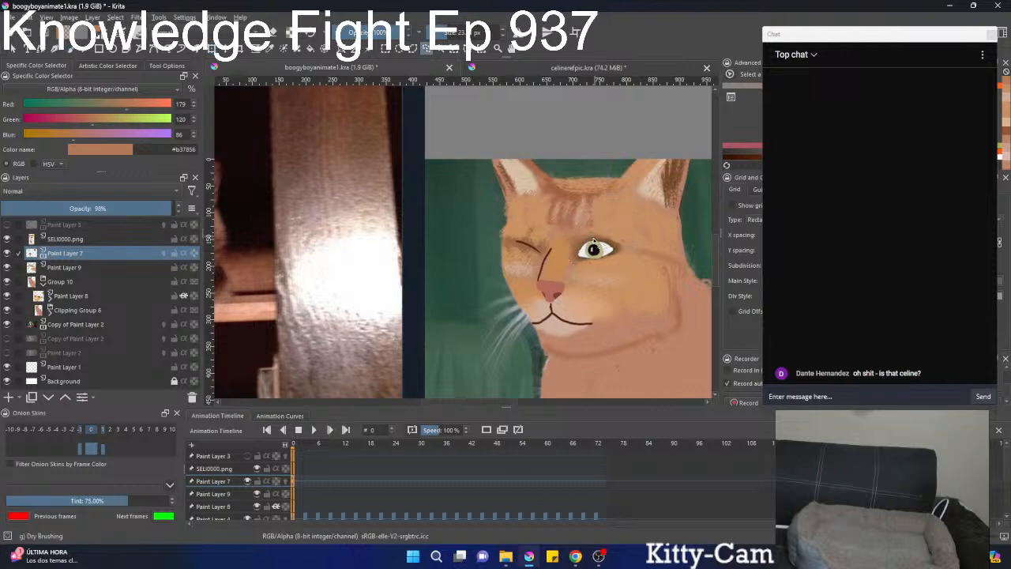
Switch to the Basic-square brush in eraser mode and try trimming the open eye on Paint Layer 7.
key(b)
right_click(460, 232)
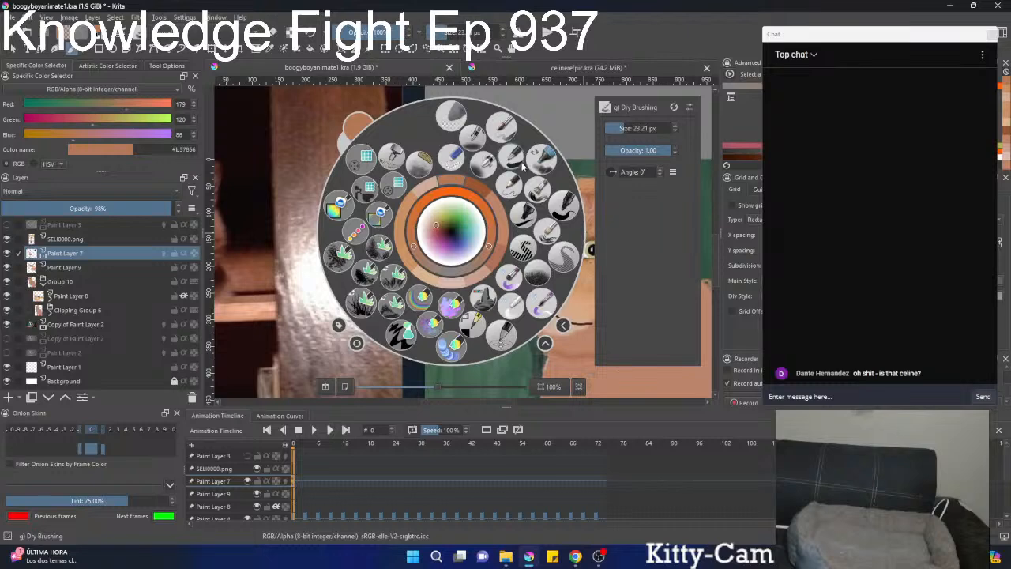
click(527, 190)
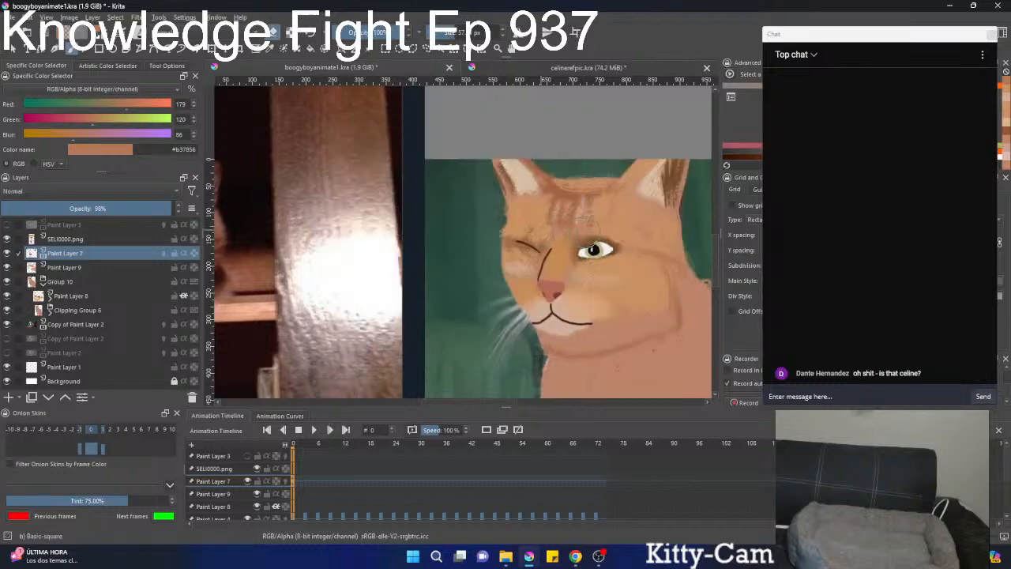
mouse_move(633, 219)
mouse_down()
mouse_move(587, 277)
mouse_move(598, 289)
mouse_move(640, 246)
mouse_move(646, 224)
mouse_up()
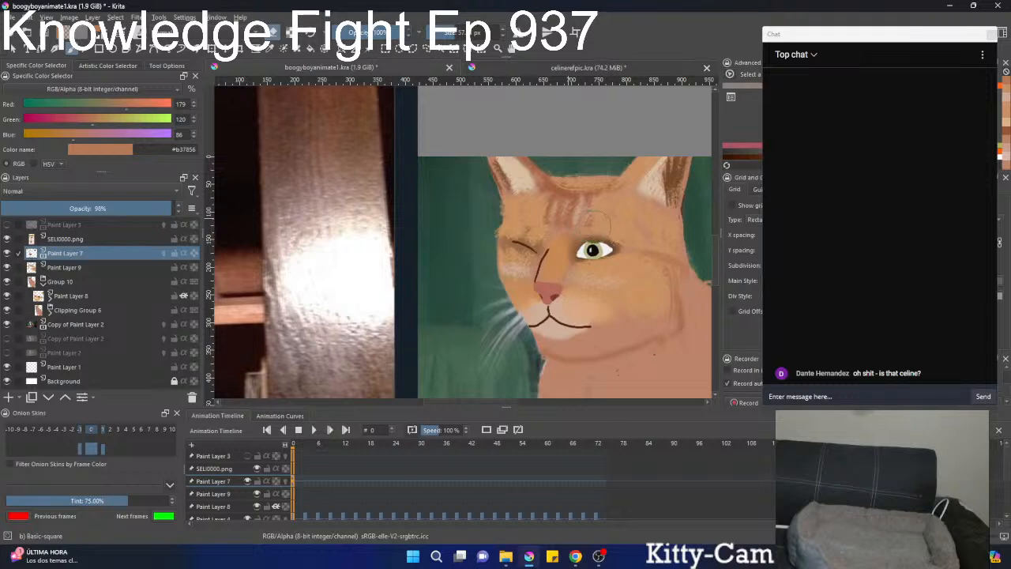
mouse_move(632, 235)
mouse_down()
mouse_move(606, 281)
mouse_move(603, 320)
mouse_move(650, 227)
mouse_move(605, 318)
mouse_move(643, 264)
mouse_move(608, 267)
mouse_up()
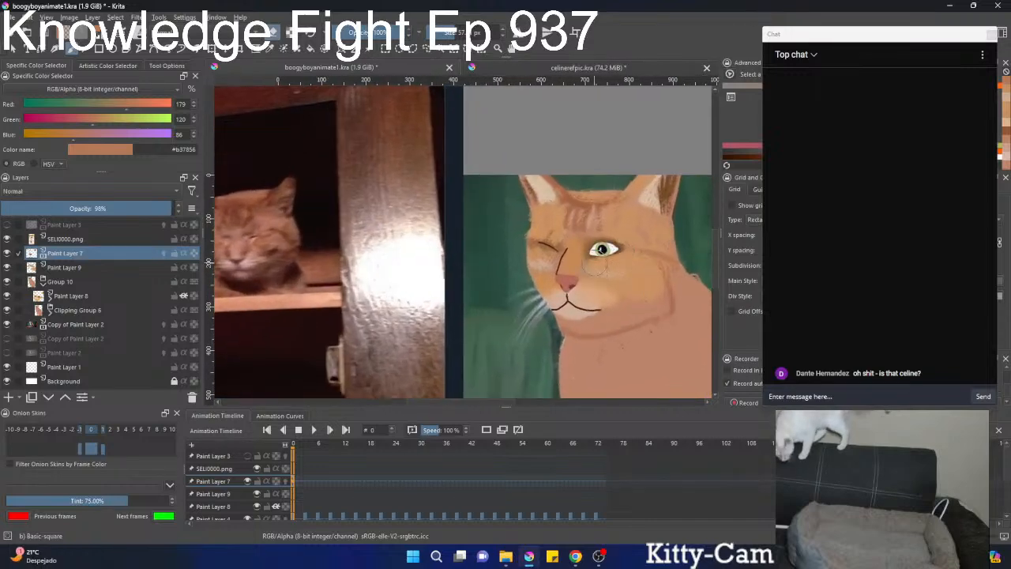
Advance the animation to frame 2 and create a duplicate frame there on Paint Layer 7.
key(Right)
key(Right)
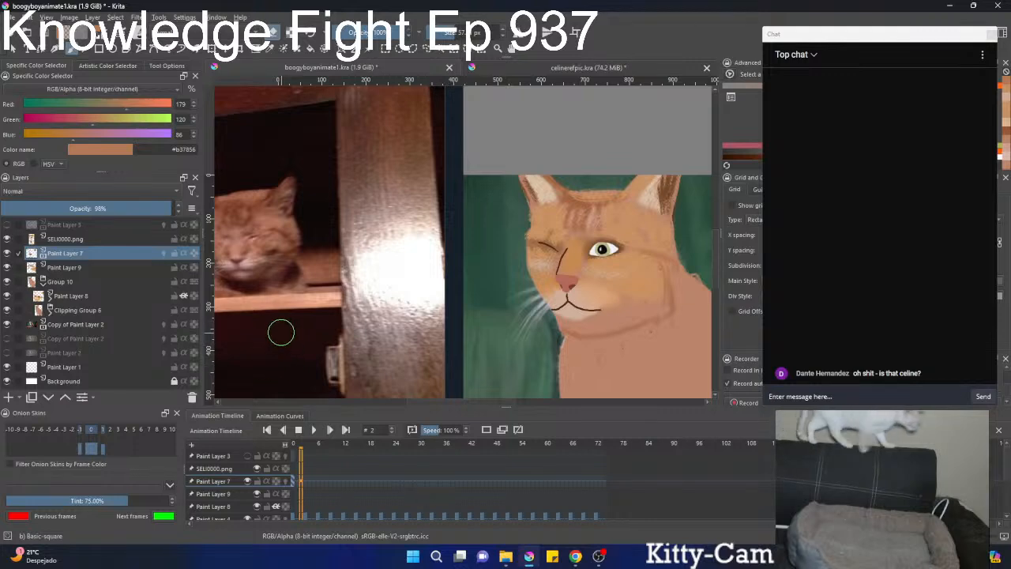
right_click(300, 486)
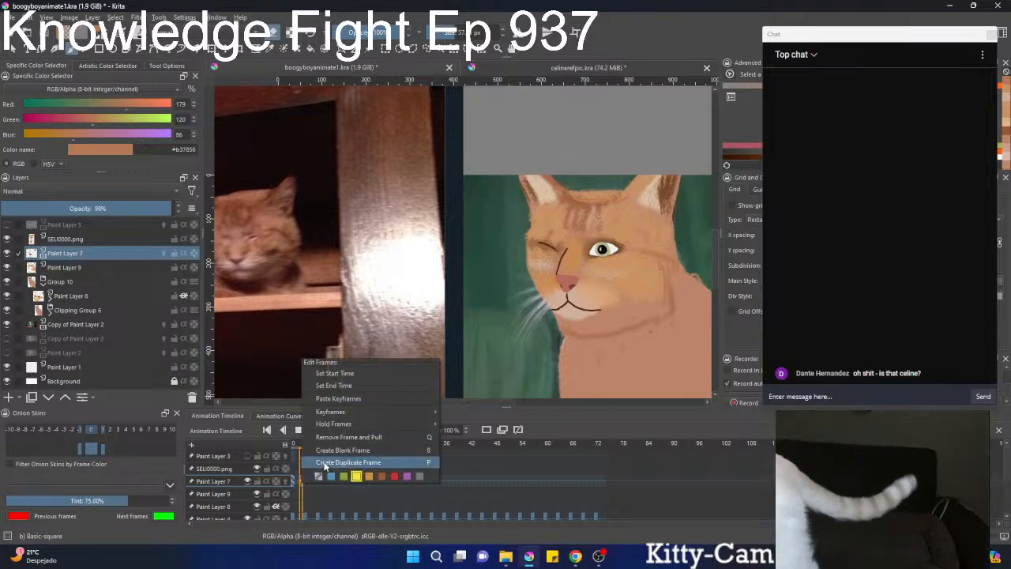
click(371, 457)
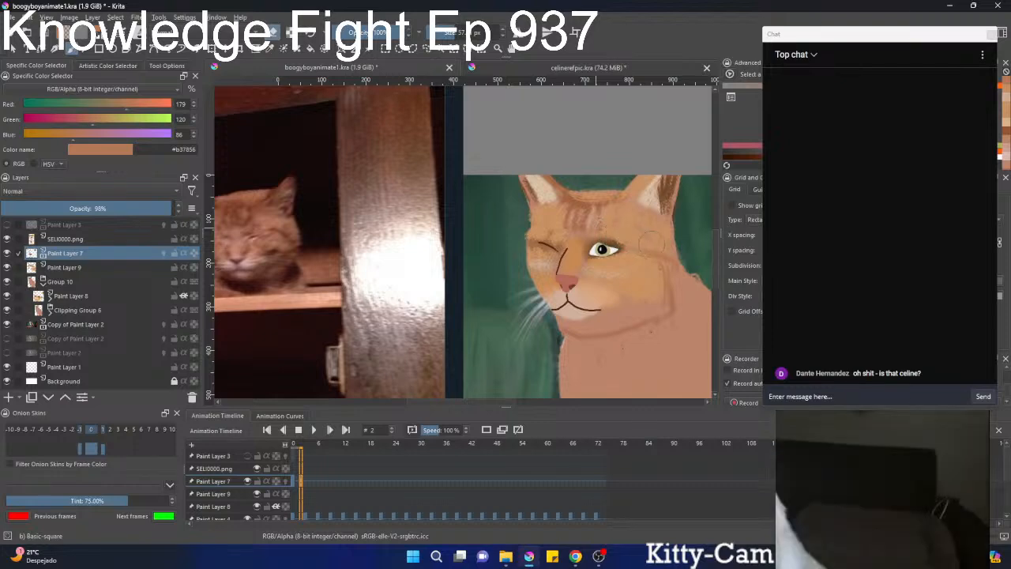
Check the sitting cat's recoloured face and open eye on frame 2 against the reference photo.
scroll(612, 230, down, 2)
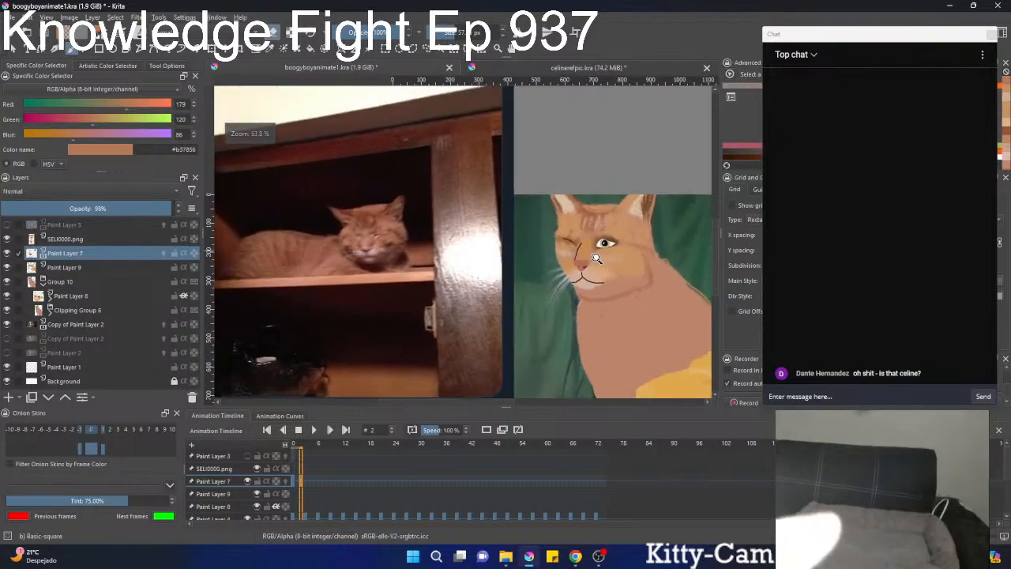
scroll(611, 230, up, 3)
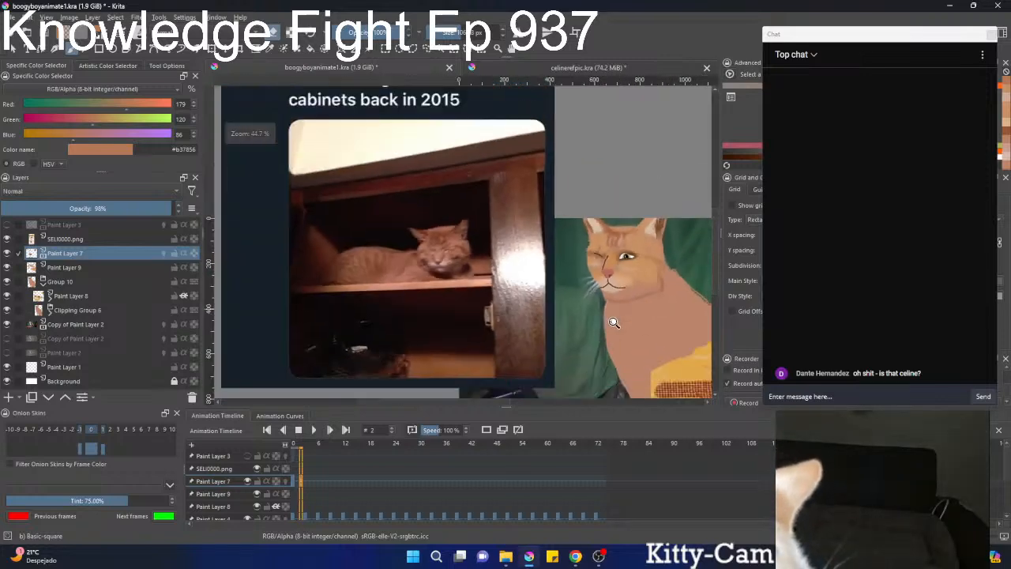
scroll(642, 268, up, 3)
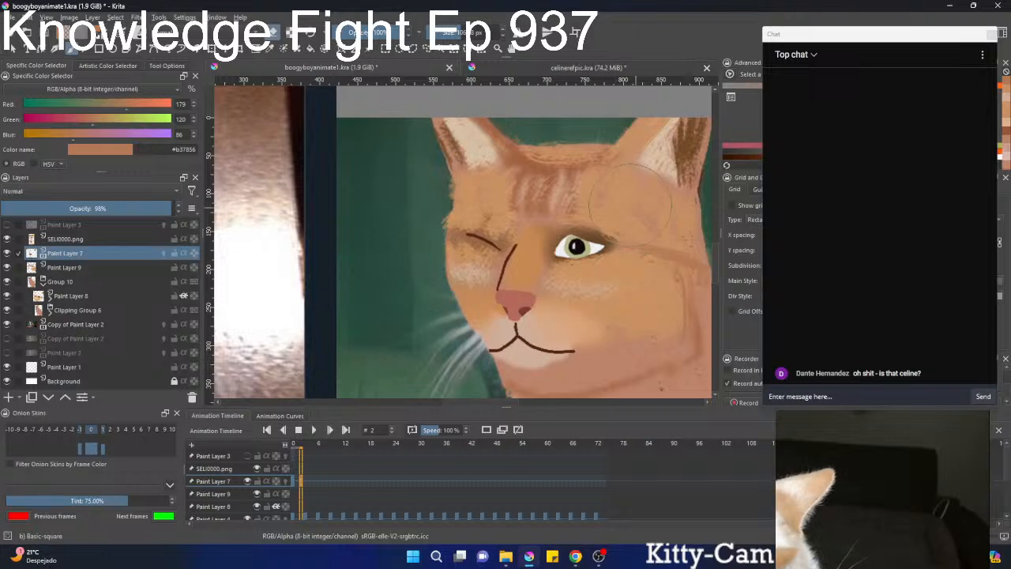
scroll(596, 190, down, 8)
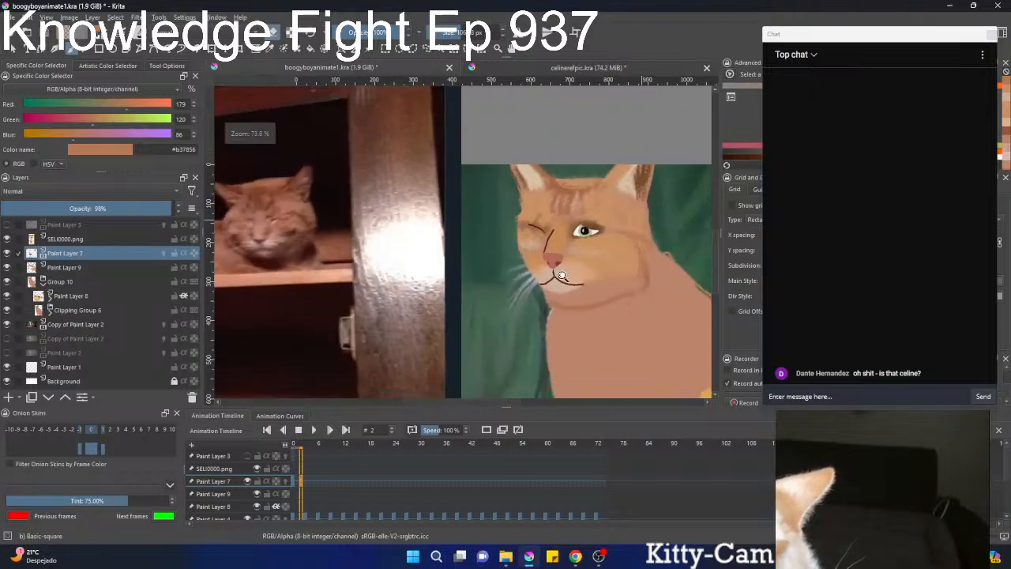
scroll(549, 316, up, 1)
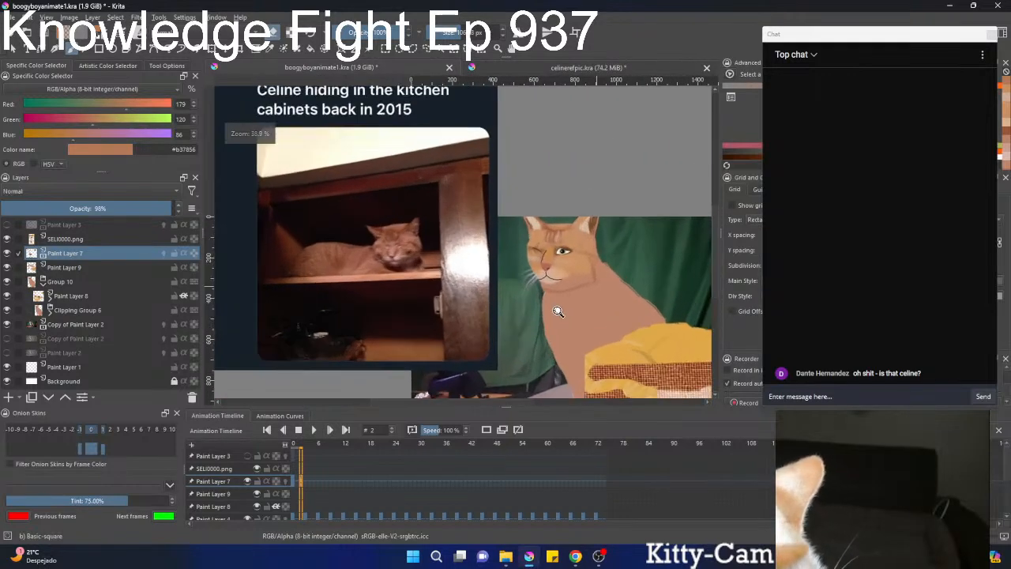
scroll(563, 292, up, 1)
scroll(570, 282, up, 3)
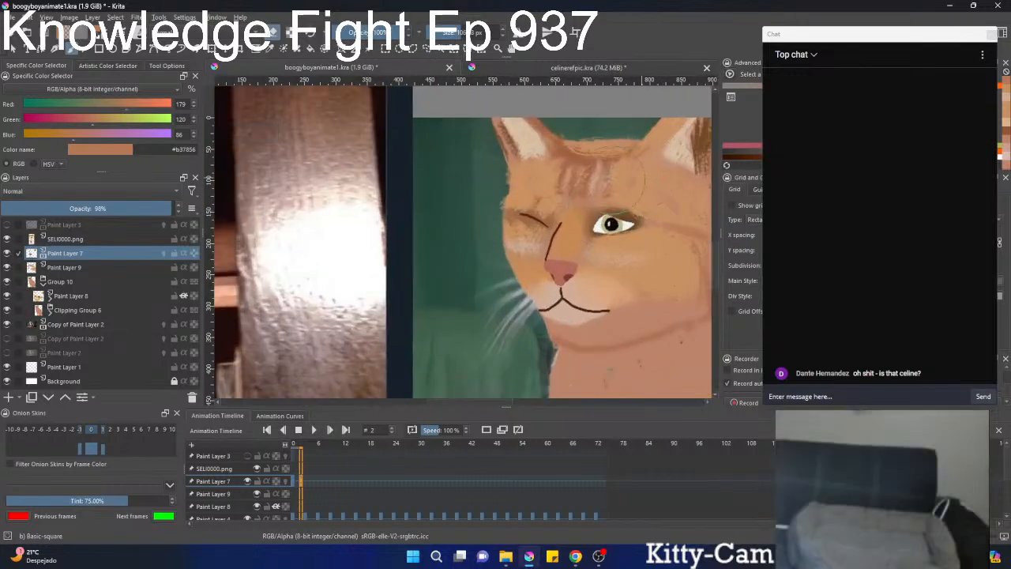
scroll(624, 182, down, 2)
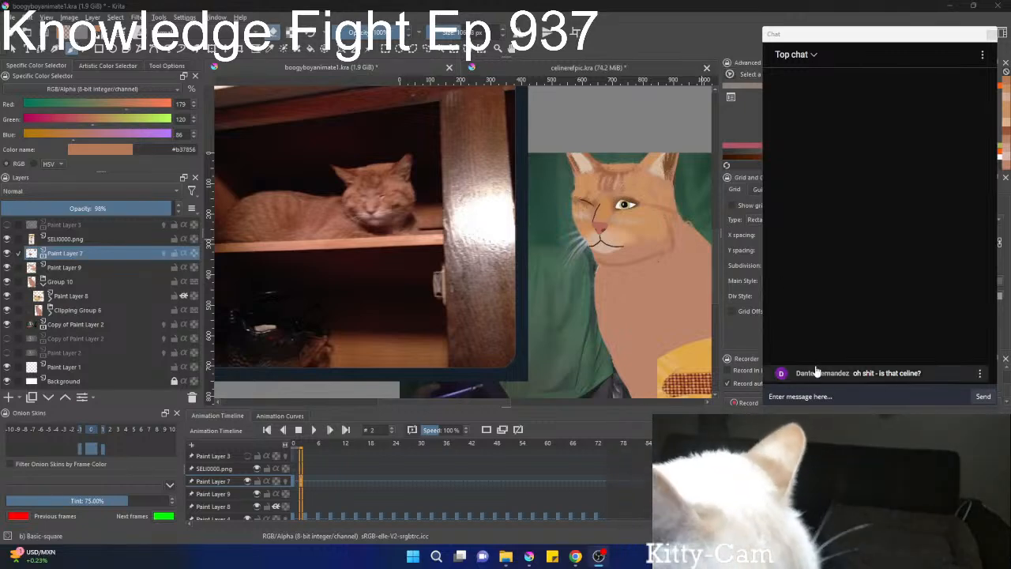
click(836, 389)
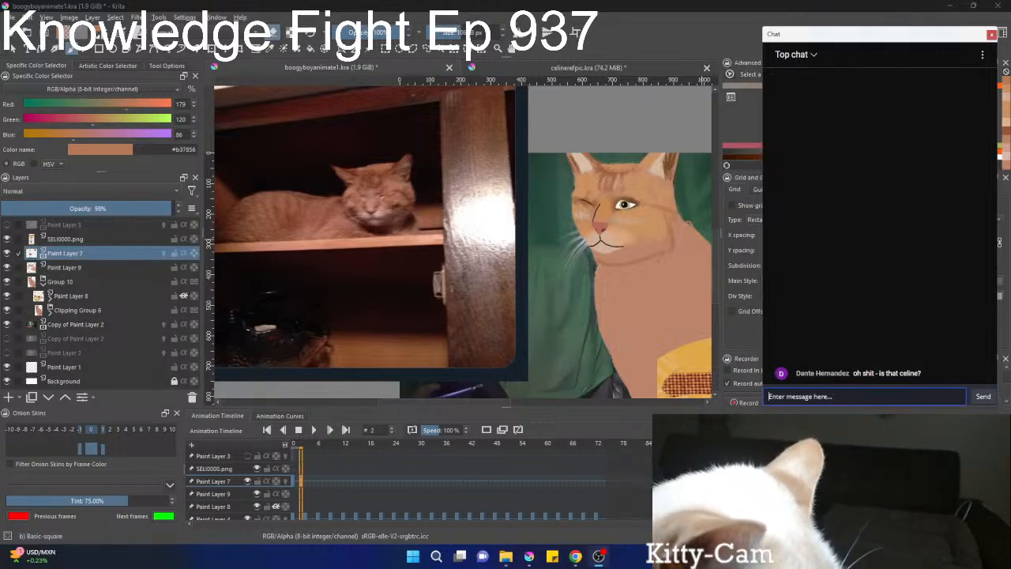
key(alt+Tab)
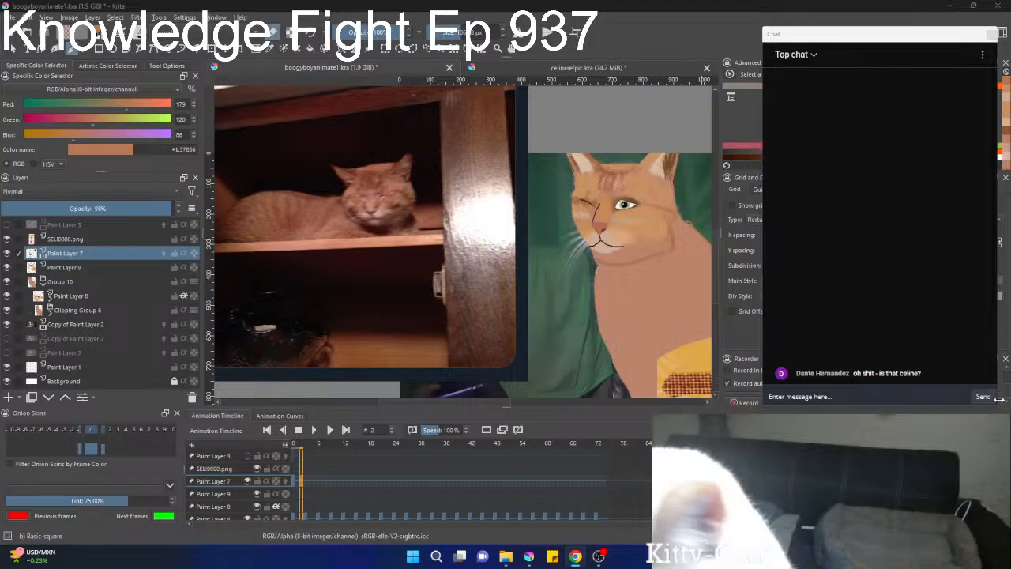
scroll(386, 275, down, 4)
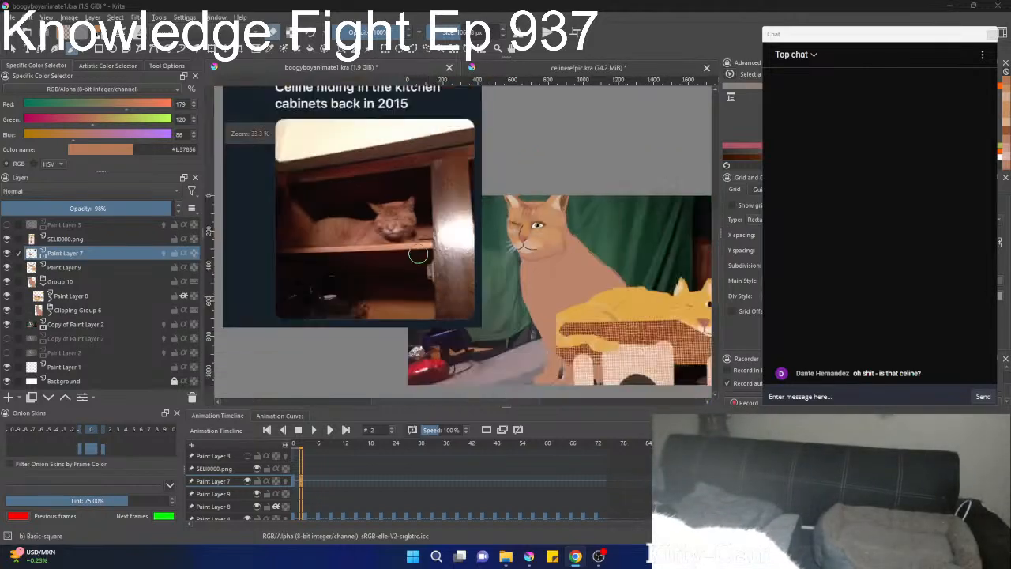
scroll(415, 257, up, 1)
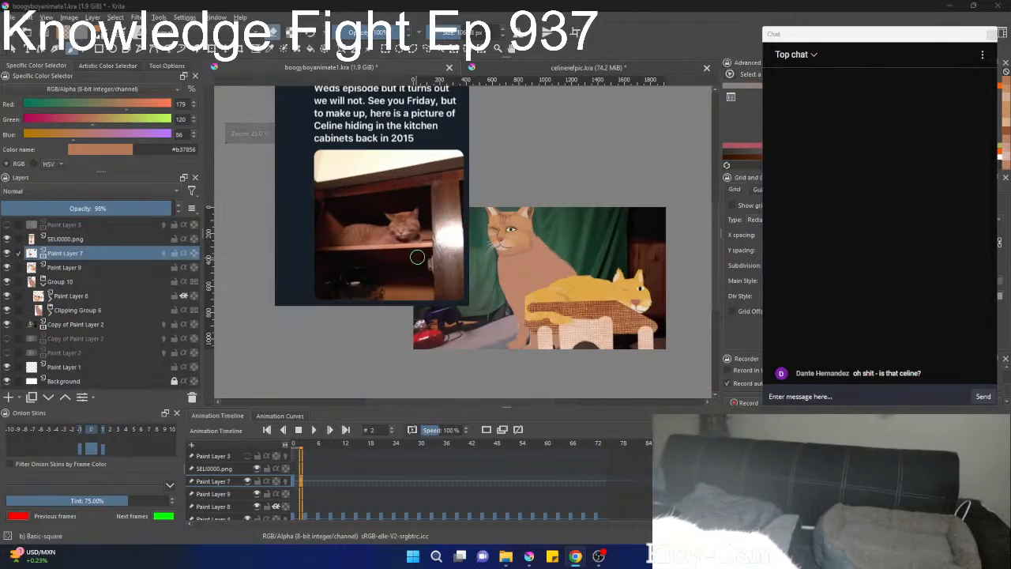
scroll(470, 240, up, 2)
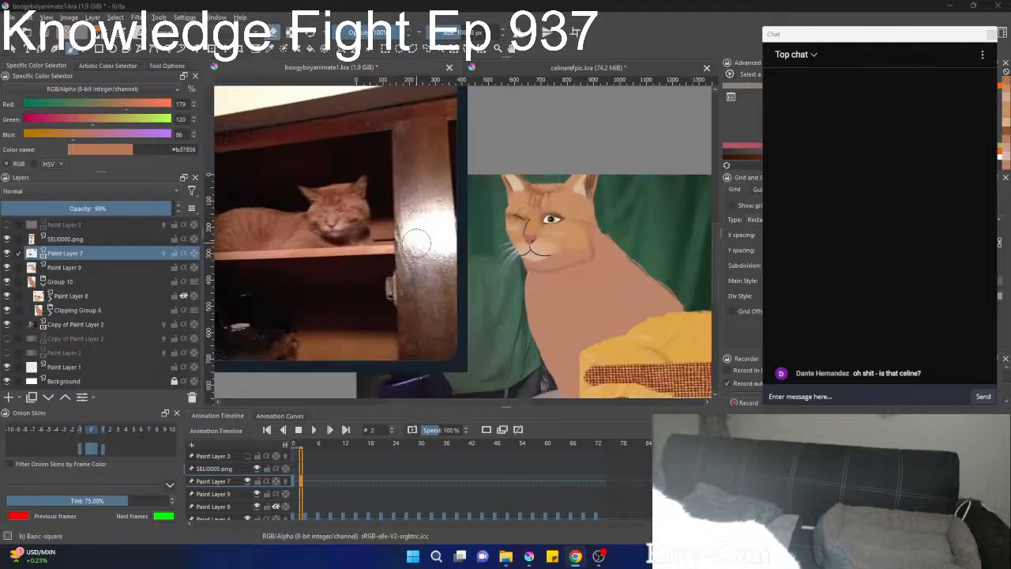
Return to frame 0, collapse Group 10, and hide Group 10, Paint Layer 9 and Paint Layer 7 to expose the footage beneath.
key(Left)
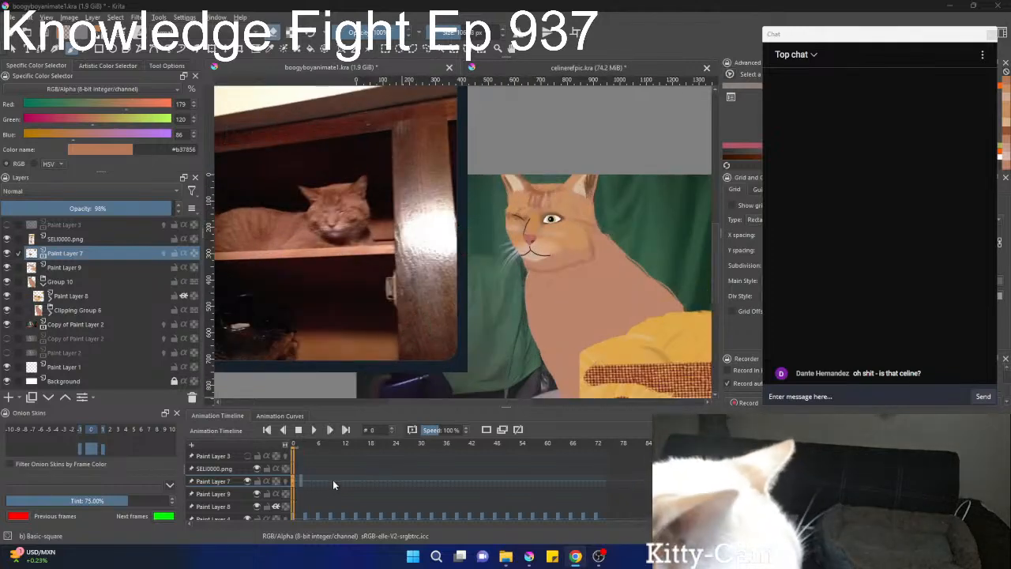
key(Left)
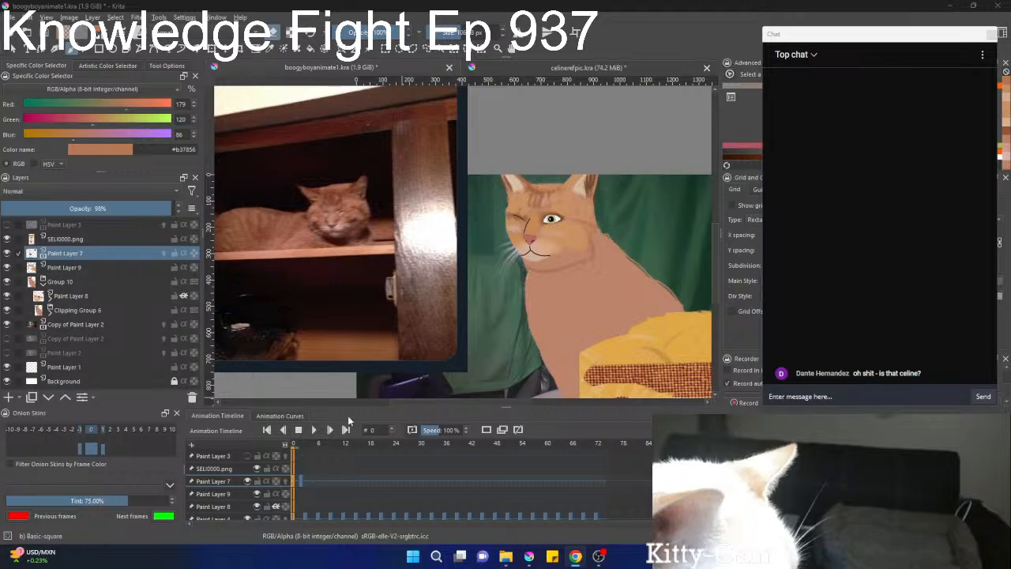
scroll(401, 275, down, 3)
drag(395, 276, 335, 299)
scroll(336, 292, up, 1)
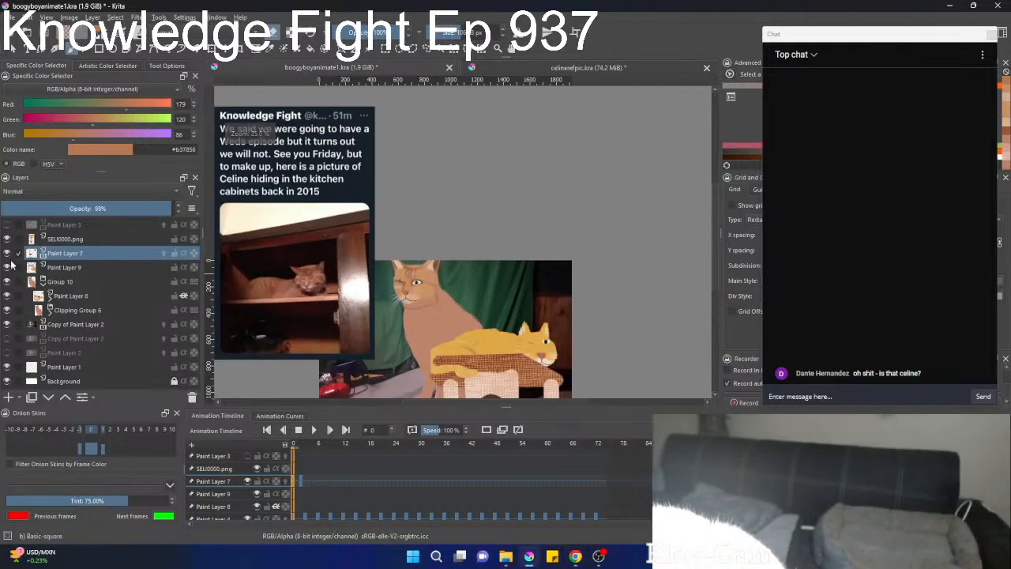
click(44, 283)
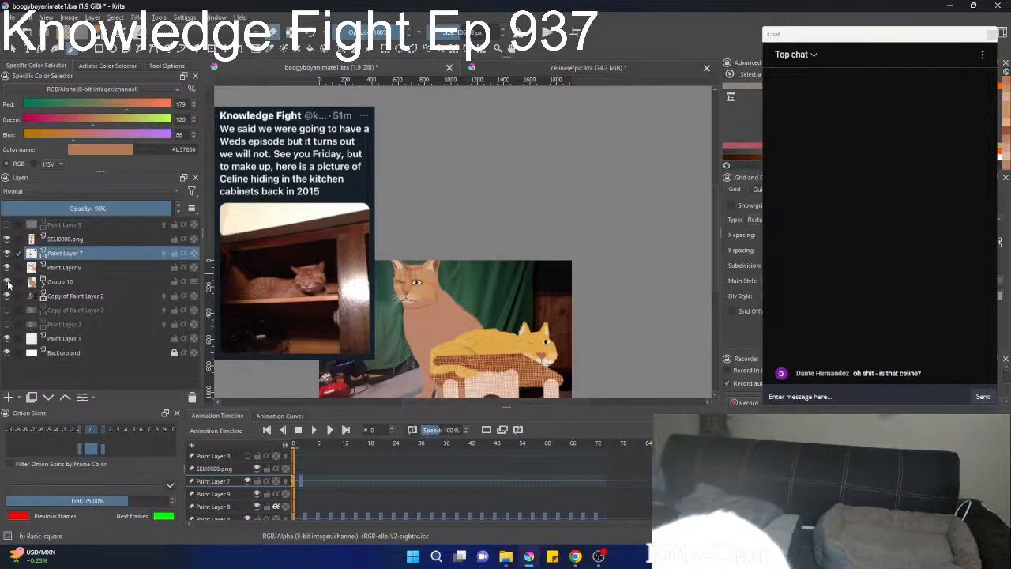
click(6, 282)
click(6, 282)
click(7, 268)
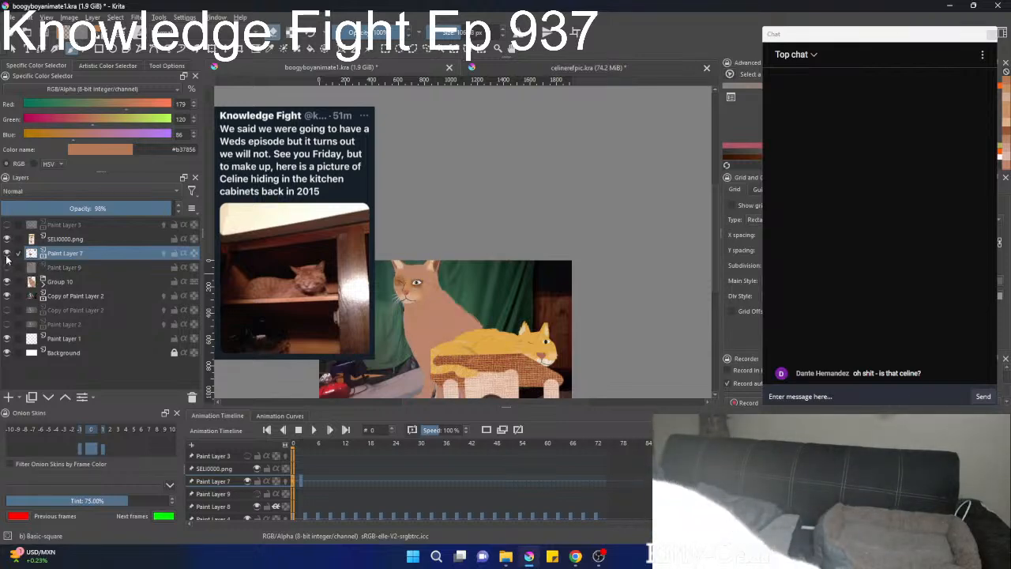
click(6, 254)
click(7, 282)
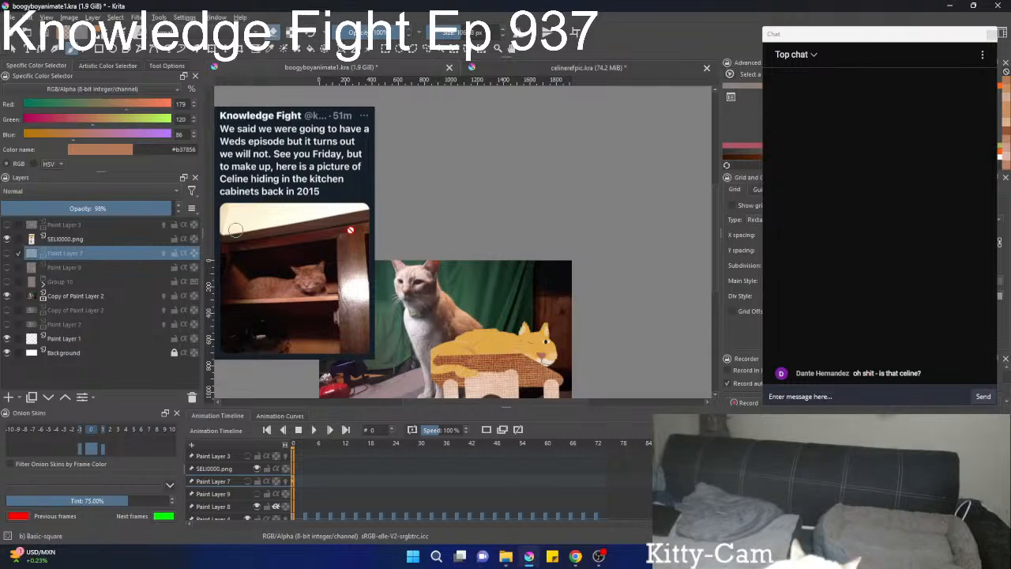
Compare the face and fur of the cabinet cat in the reference photo with the real sitting cat in the footage.
drag(341, 226, 623, 337)
scroll(554, 251, up, 2)
drag(566, 280, 503, 158)
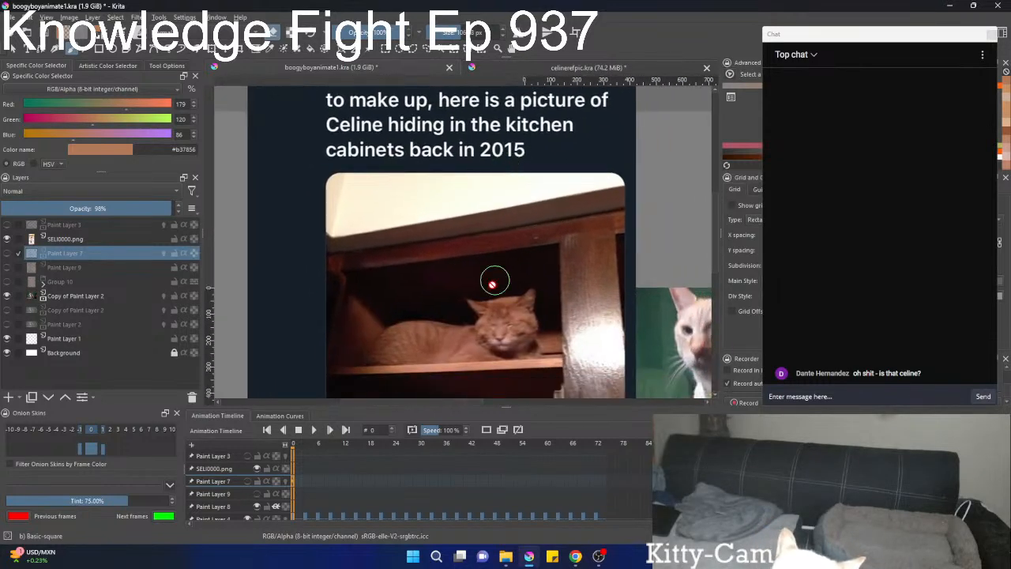
scroll(495, 286, up, 3)
scroll(513, 309, down, 1)
drag(500, 270, 506, 132)
scroll(517, 180, up, 2)
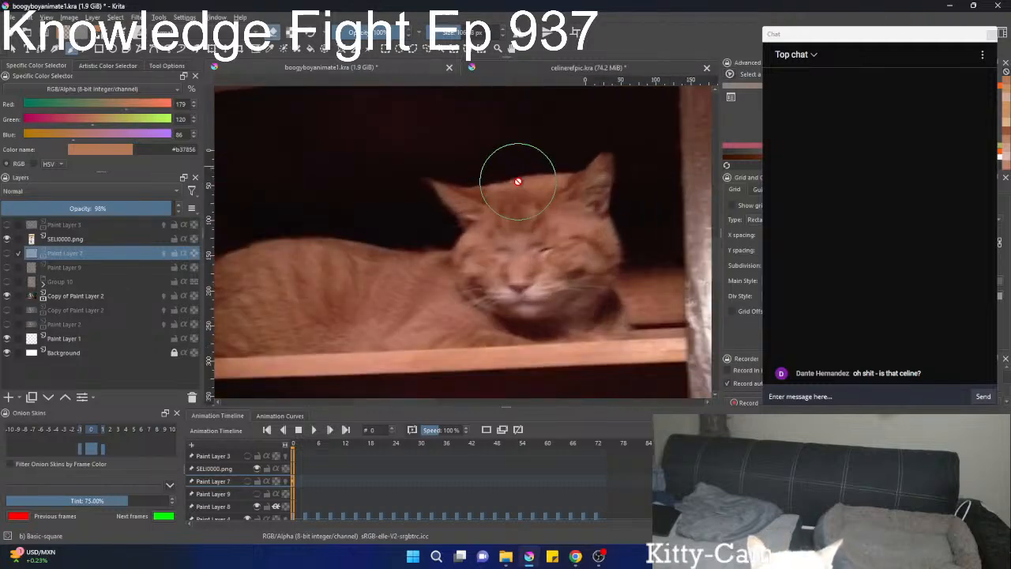
scroll(518, 180, down, 5)
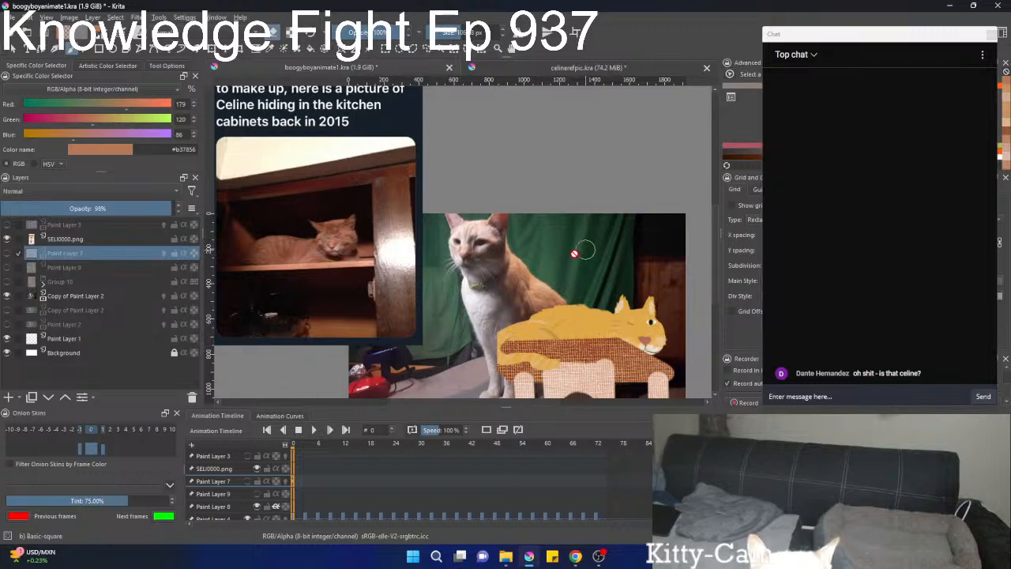
drag(547, 257, 439, 240)
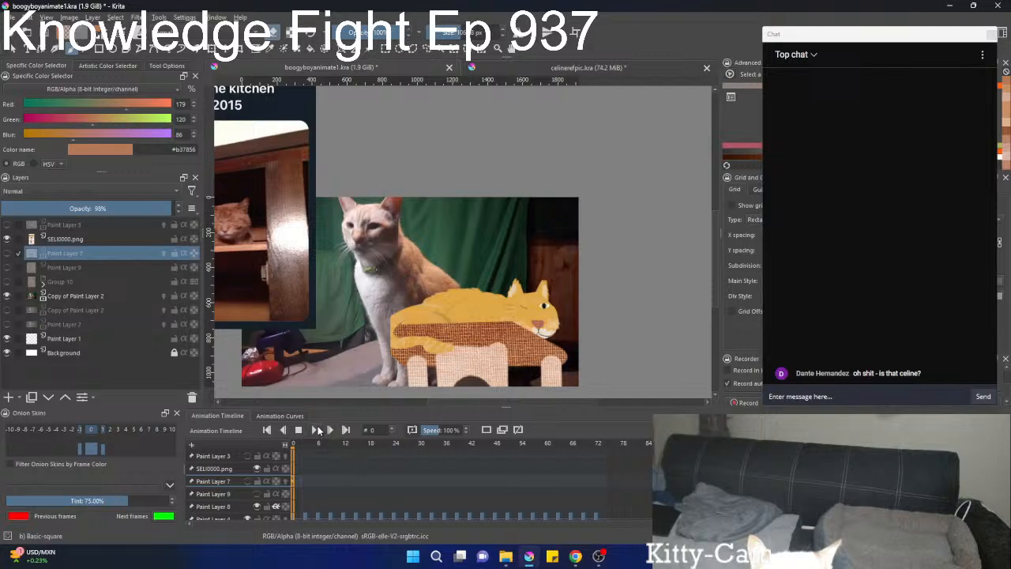
Play back the real cat's footage with the painted layers hidden, and stop the playback.
click(316, 430)
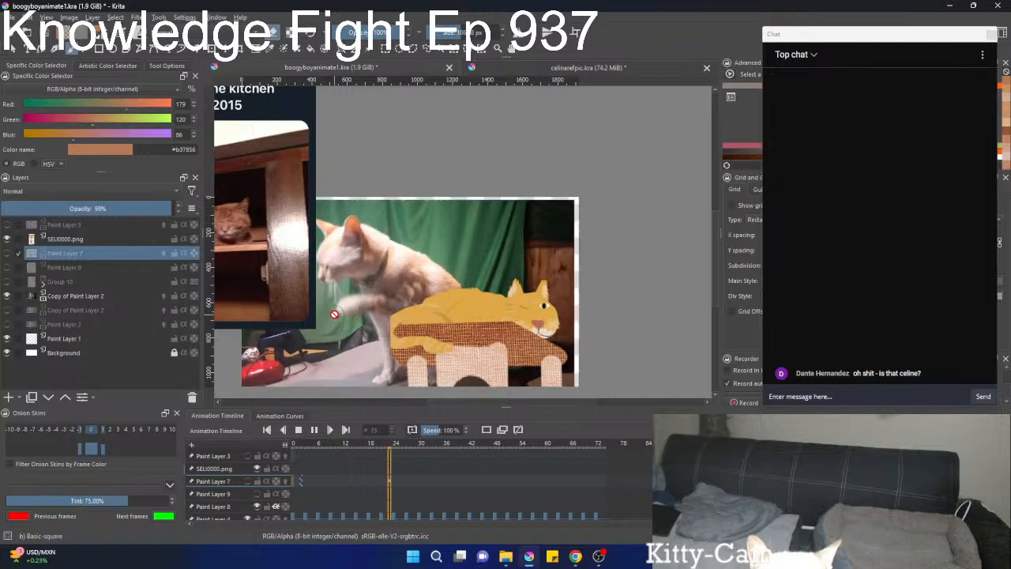
drag(364, 313, 449, 290)
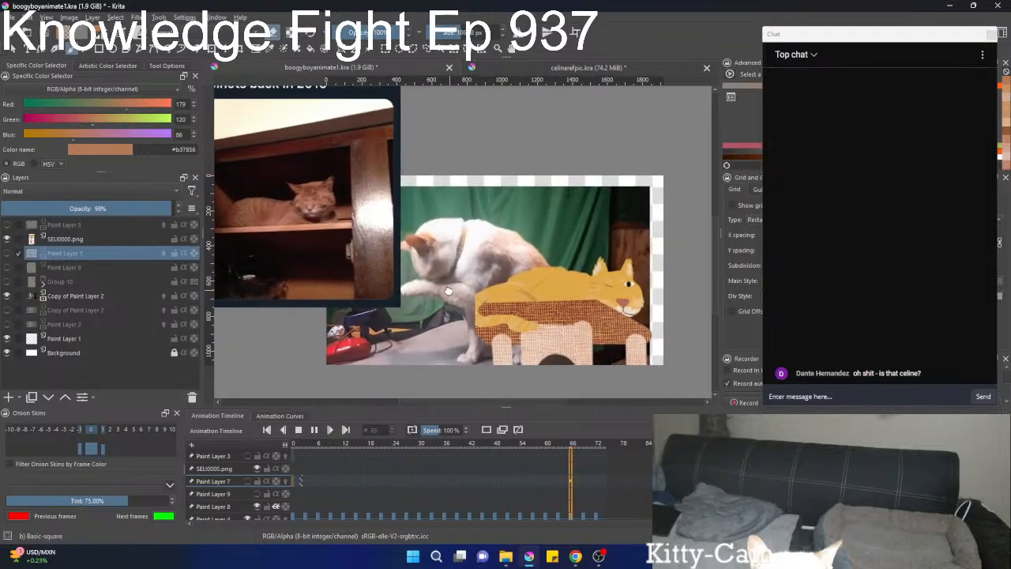
click(298, 432)
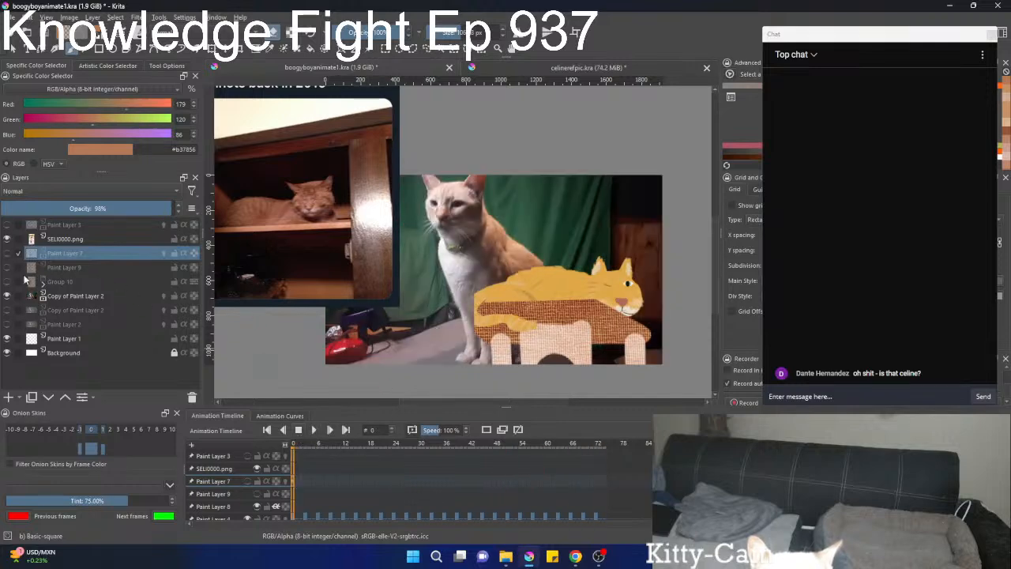
Show Group 10, Paint Layer 9 and Paint Layer 7 again over the footage.
click(7, 281)
click(7, 267)
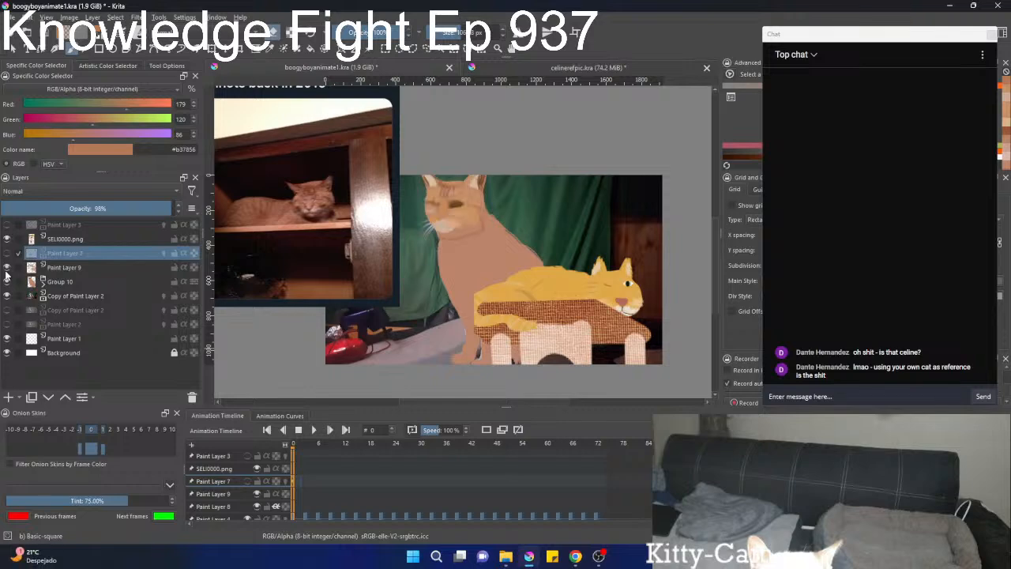
click(7, 253)
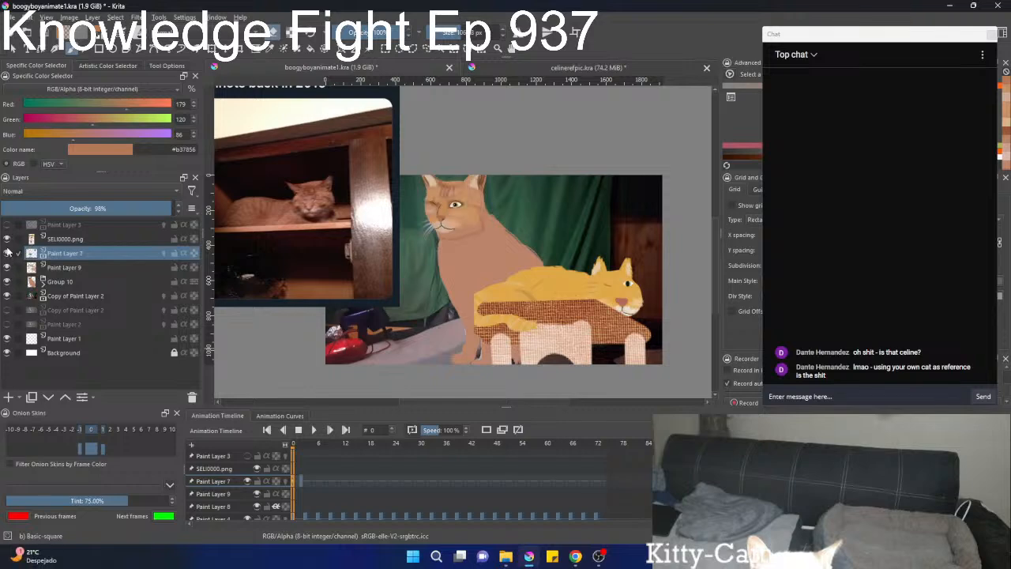
click(8, 226)
Play the animation with the painted sitting cat visible to check its motion, and stop the playback.
click(312, 430)
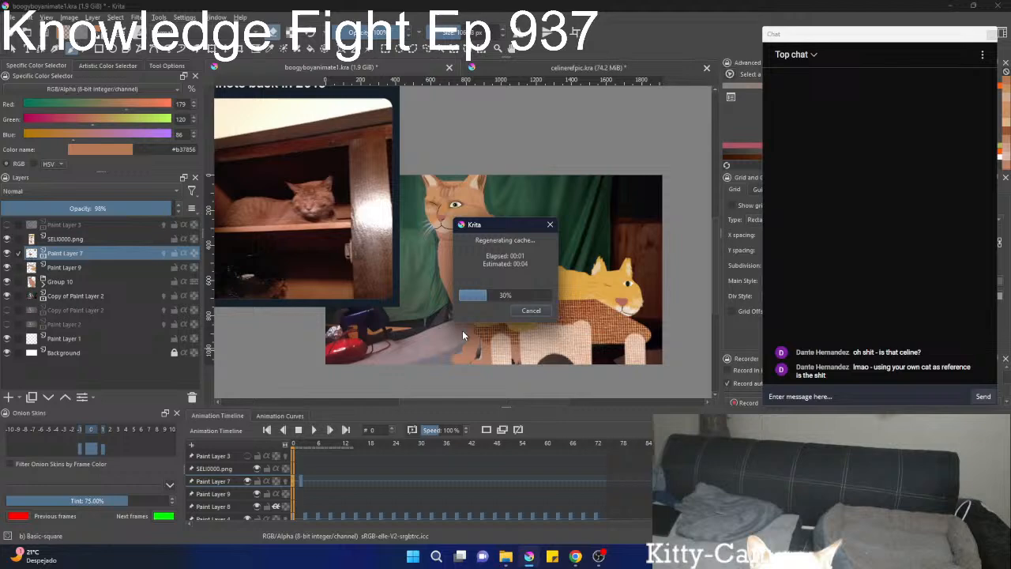
click(508, 319)
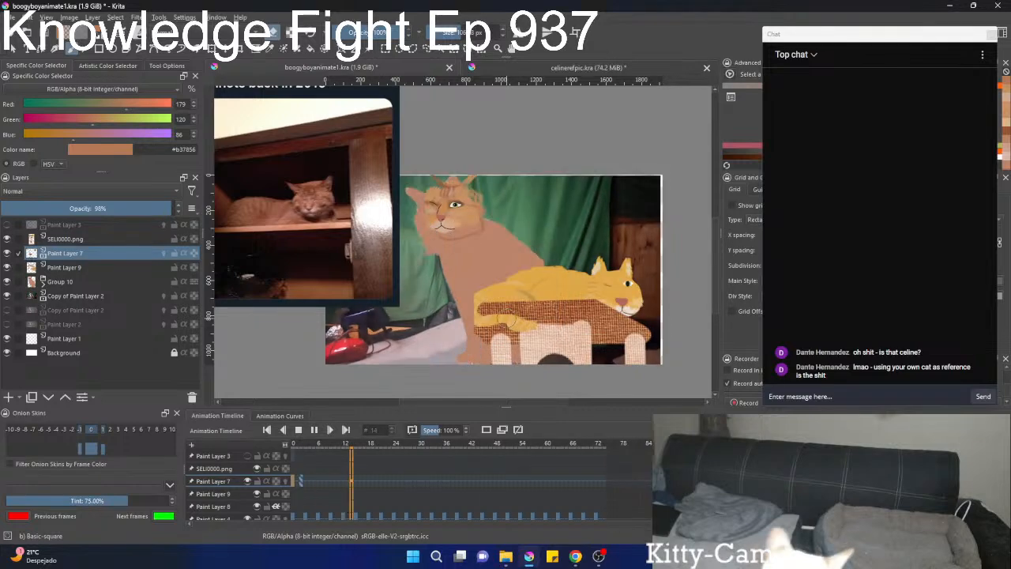
scroll(508, 318, down, 2)
scroll(530, 330, up, 2)
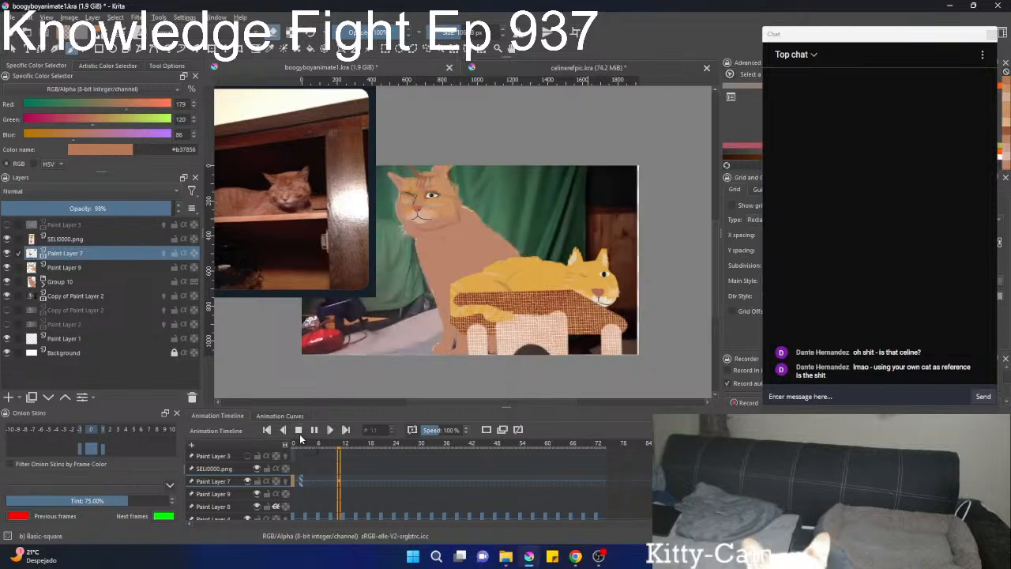
click(299, 432)
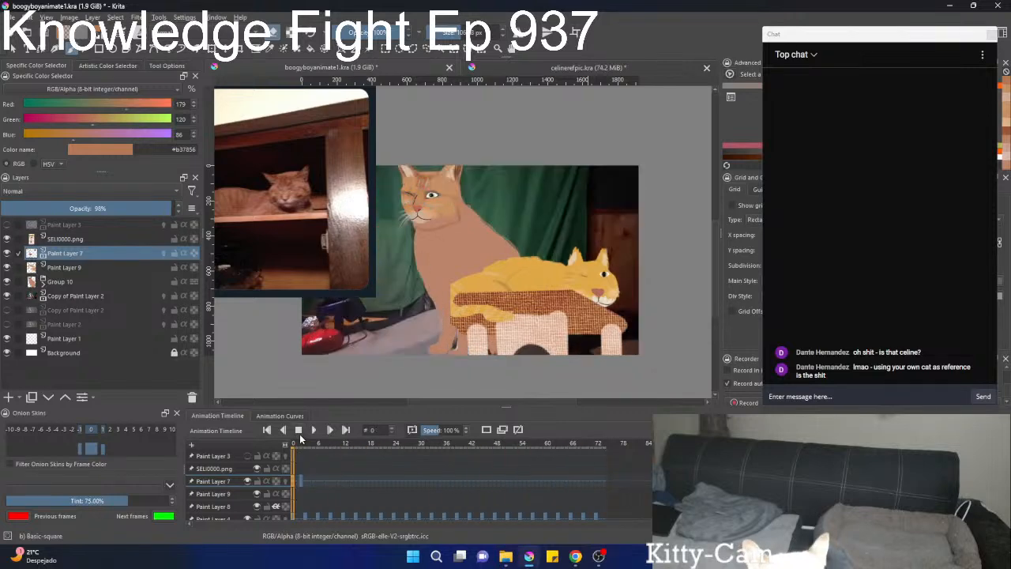
Step through the animation's frames from 0 to 50 to examine how the painted face lines up with the moving body.
key(Left)
key(Left)
key(Left)
key(Left)
key(Left)
key(Left)
key(Left)
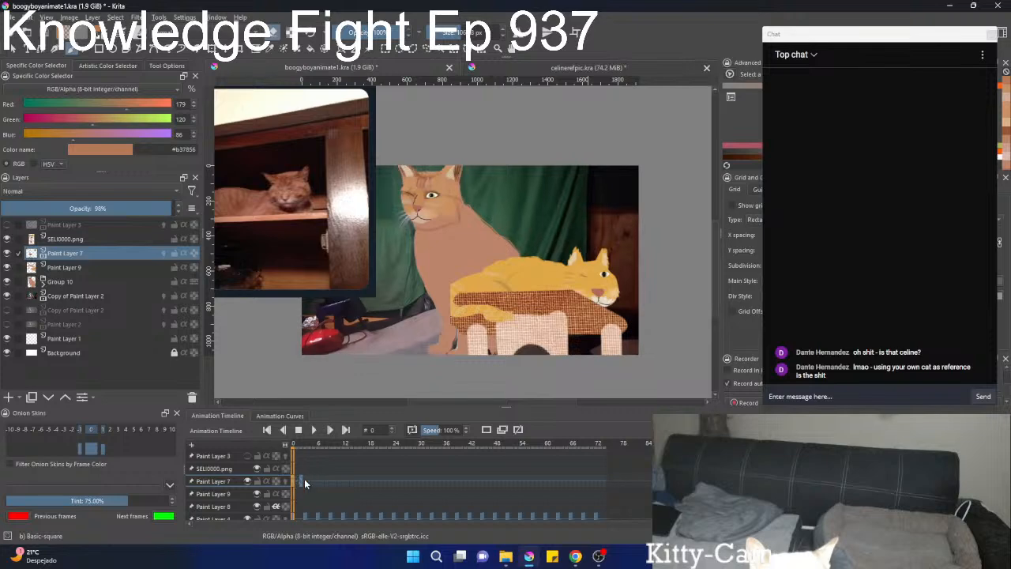
key(Right)
key(Right)
key(Right)
key(Right)
key(Right)
key(Right)
key(Right)
key(Right)
key(Right)
key(Right)
key(Right)
key(Right)
key(Right)
key(Right)
key(Right)
key(Right)
key(Right)
key(Right)
key(Right)
key(Right)
key(Right)
key(Right)
key(Right)
key(Right)
key(Right)
key(Right)
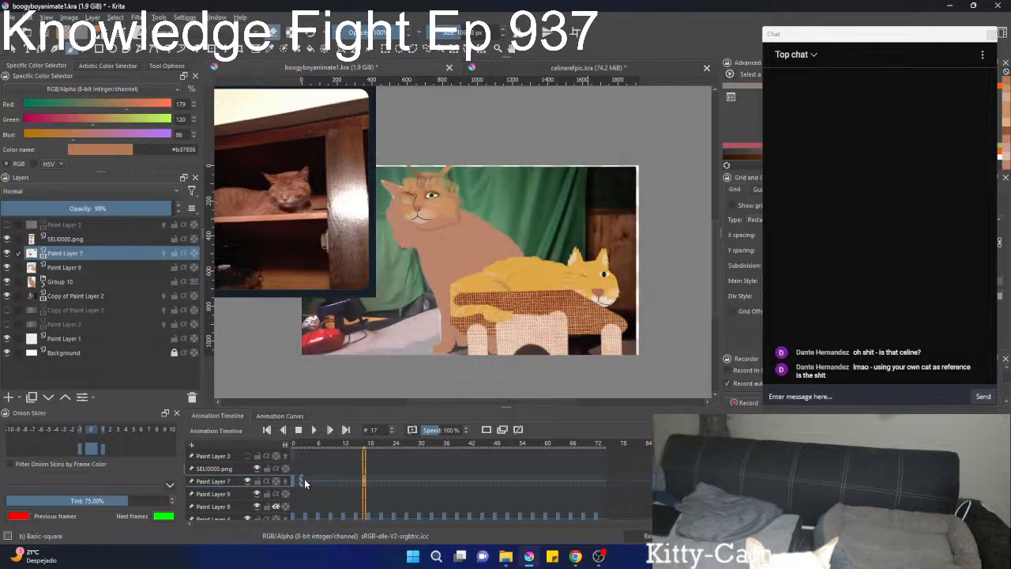
key(Right)
key(Right)
key(Right)
key(Right)
key(Right)
key(Right)
key(Right)
key(Right)
key(Right)
key(Right)
key(Right)
key(Right)
key(Right)
key(Right)
key(Right)
key(Right)
key(Right)
key(Right)
key(Right)
key(Right)
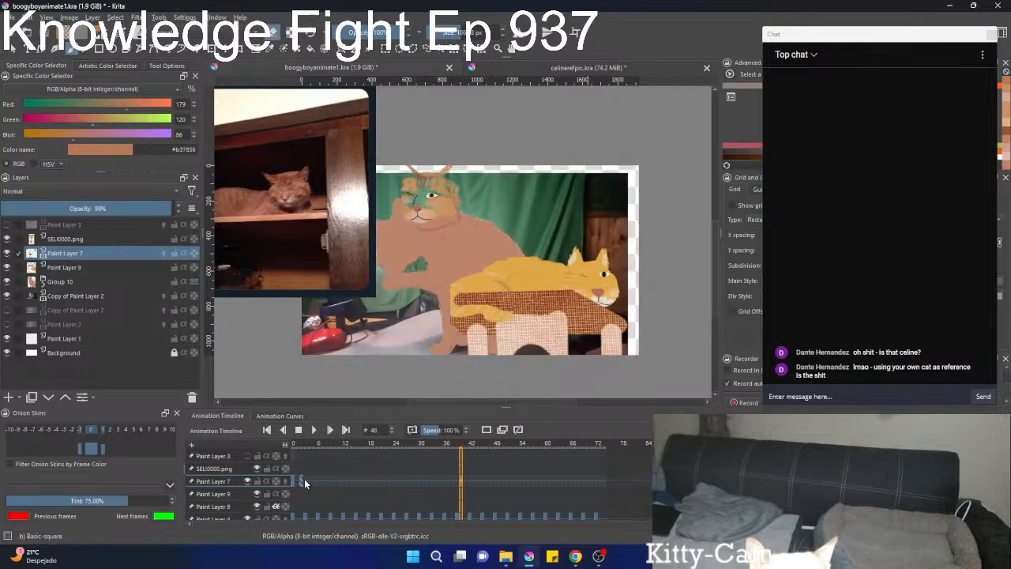
scroll(400, 244, up, 2)
scroll(400, 244, down, 4)
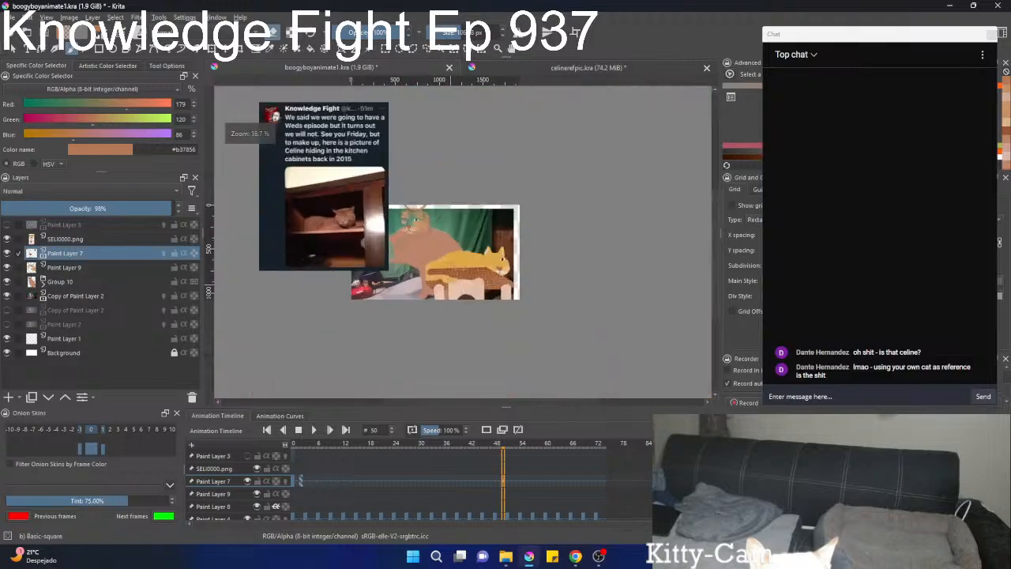
scroll(400, 244, up, 3)
scroll(400, 244, down, 3)
scroll(400, 247, up, 2)
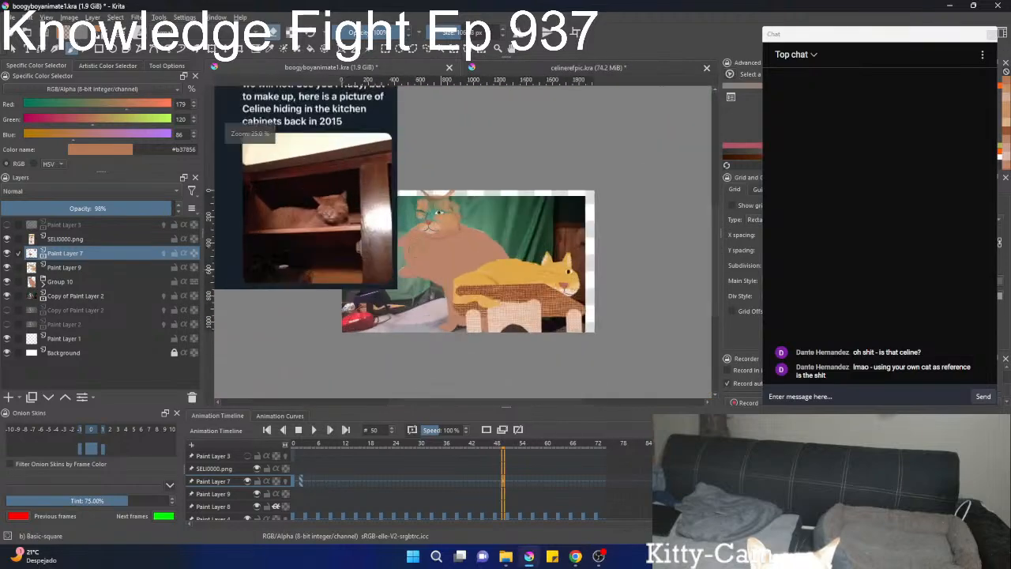
scroll(400, 246, down, 2)
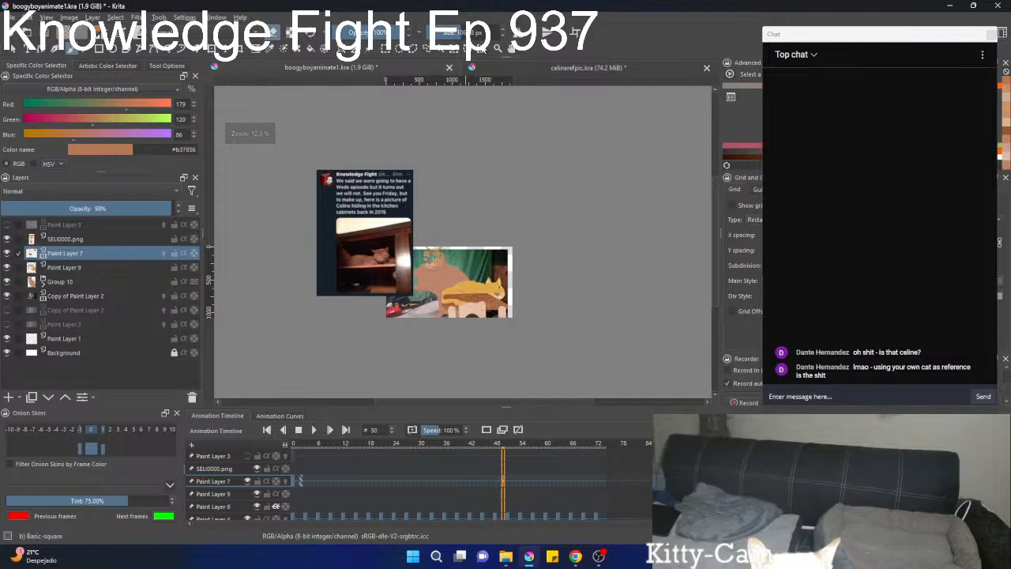
Move the Knowledge Fight reference image off the artwork so it sits beside the canvas's left edge.
click(366, 51)
mouse_move(374, 267)
mouse_down()
mouse_move(356, 260)
mouse_move(383, 289)
mouse_move(366, 266)
mouse_move(382, 258)
mouse_up()
scroll(433, 278, up, 3)
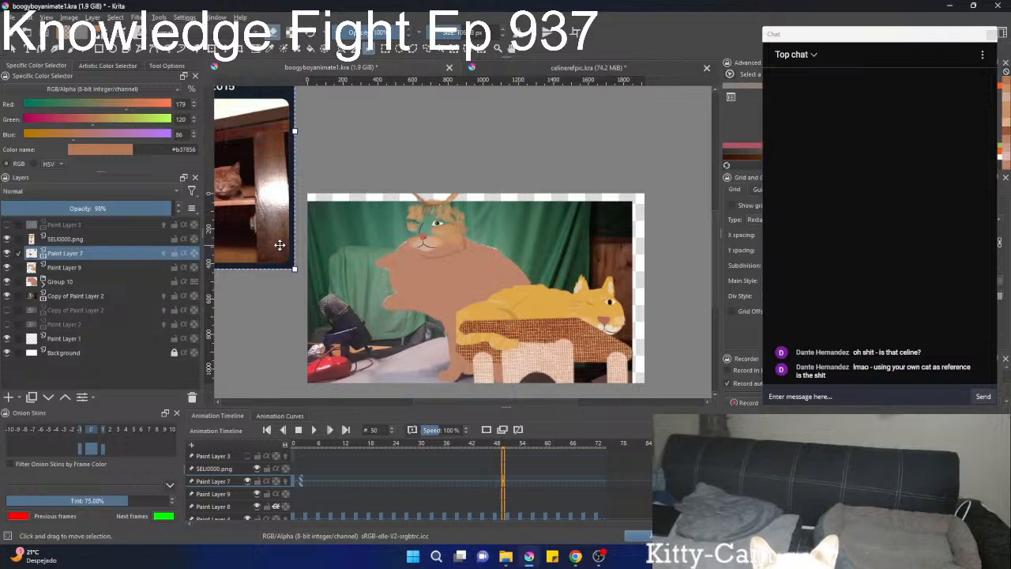
drag(279, 245, 292, 263)
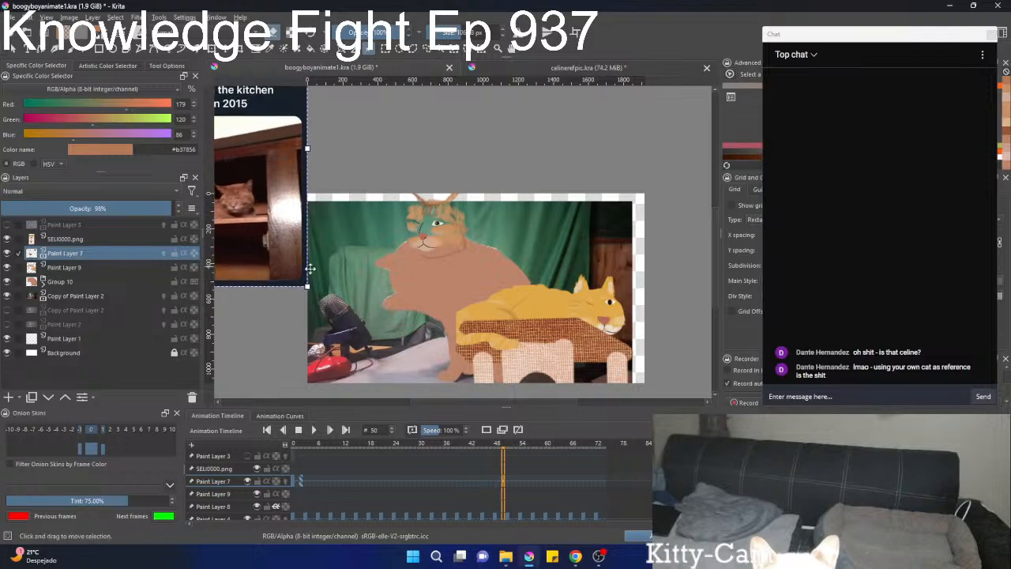
scroll(424, 307, down, 1)
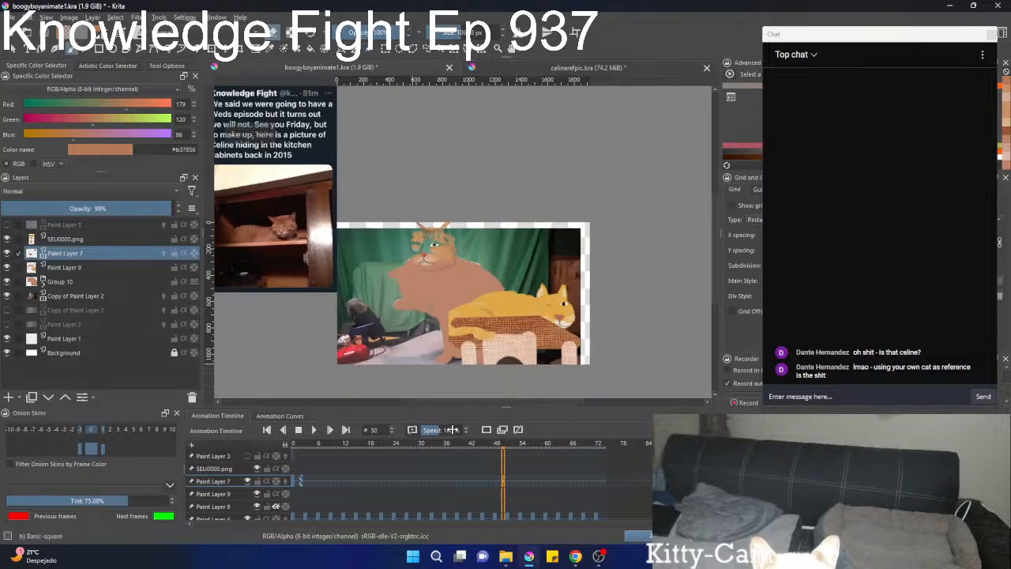
Step the animation back from frame 50 to frame 0 to examine how the painted face and body follow the footage.
scroll(507, 484, down, 5)
scroll(505, 487, down, 20)
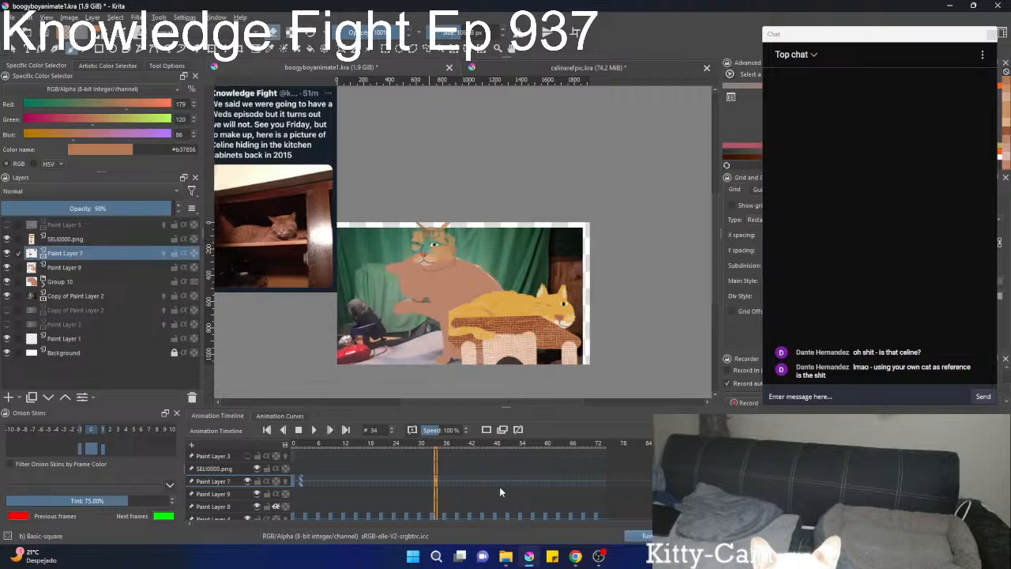
scroll(505, 486, down, 20)
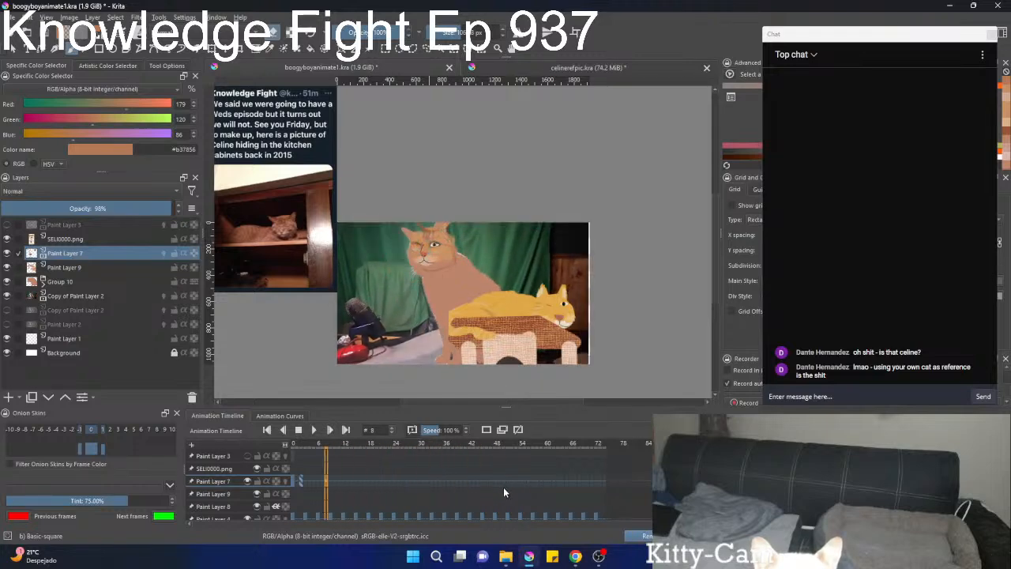
scroll(518, 499, up, 8)
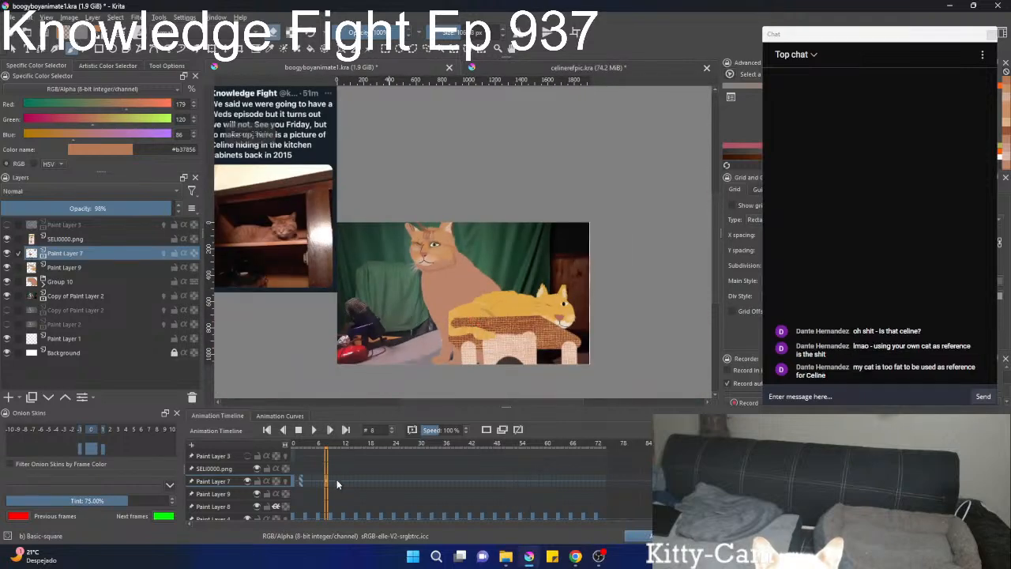
scroll(338, 486, down, 6)
scroll(344, 485, down, 2)
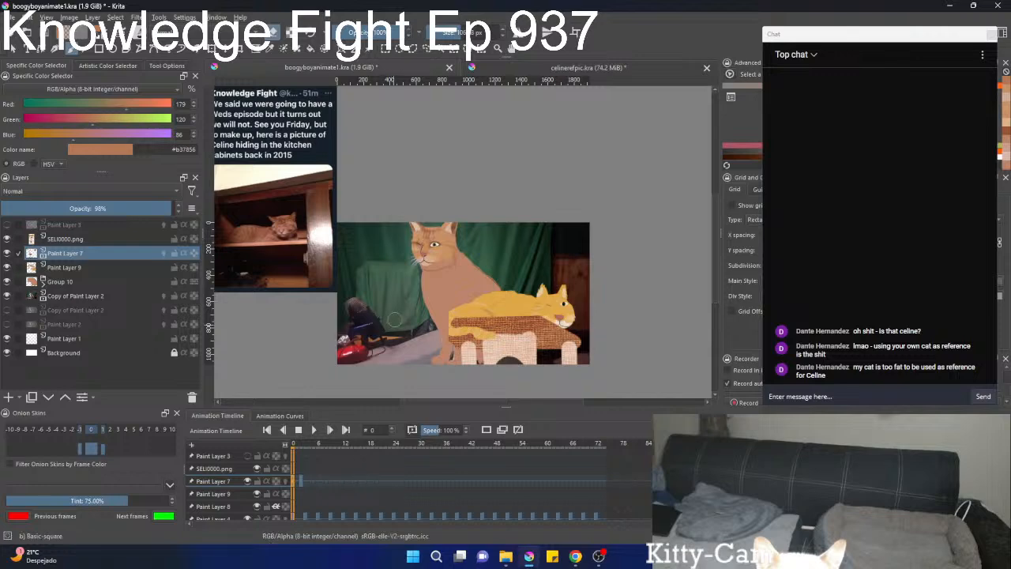
drag(395, 314, 436, 311)
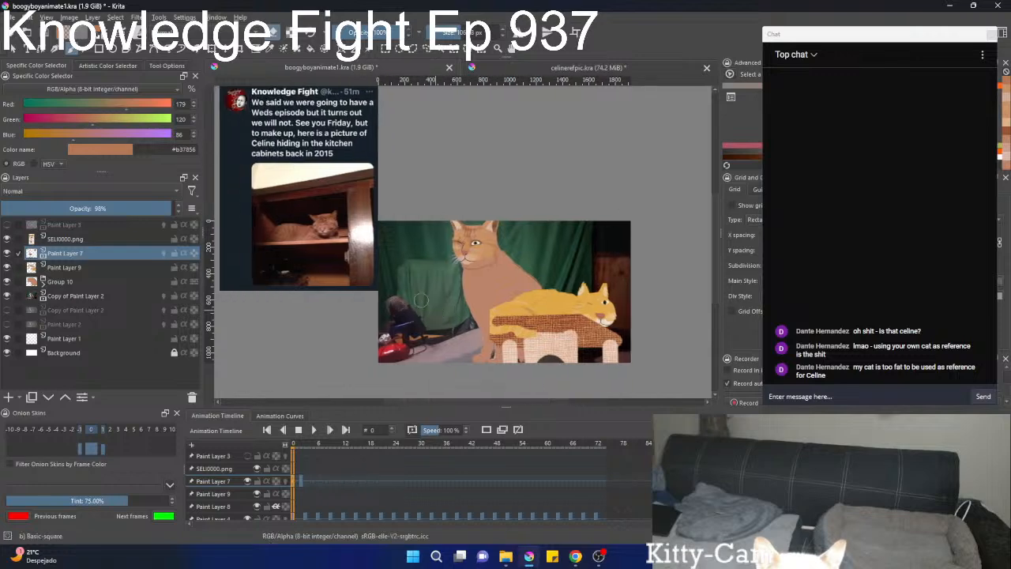
scroll(388, 260, up, 2)
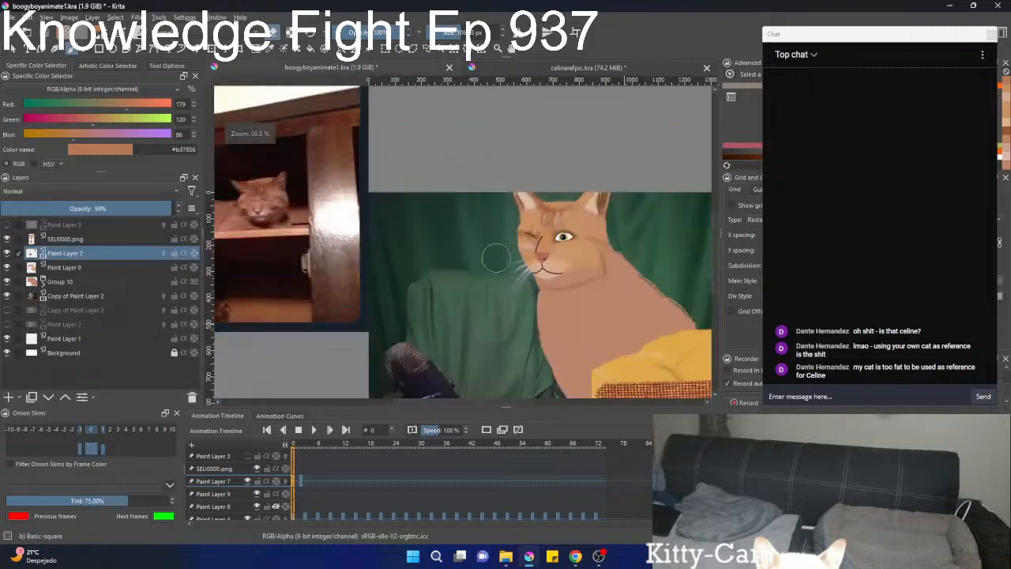
scroll(498, 259, down, 1)
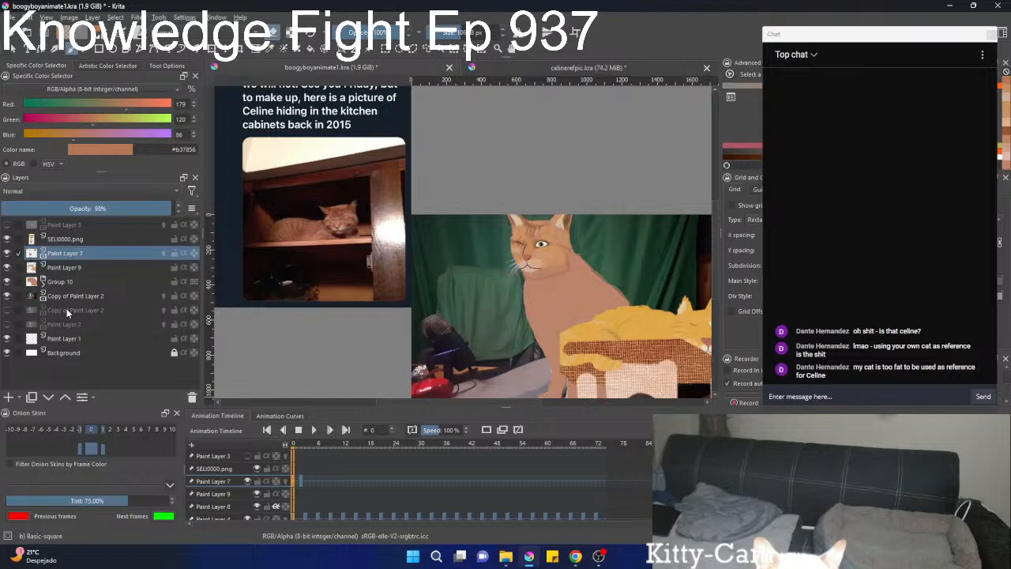
Hide Paint Layer 7, Paint Layer 9 and Group 10, and examine the real cat's face and muzzle in the footage.
drag(8, 251, 12, 279)
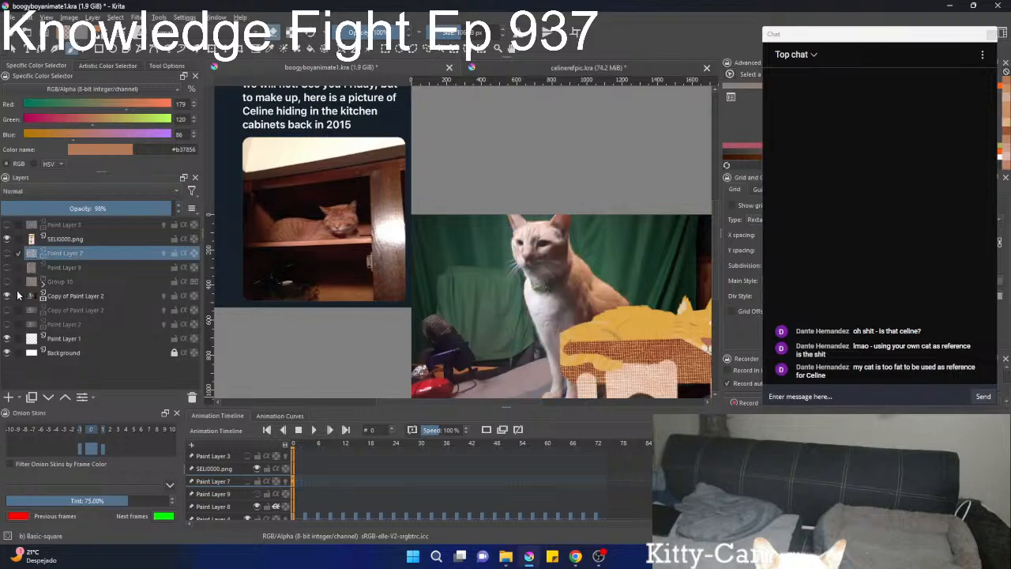
scroll(537, 256, up, 1)
scroll(538, 255, down, 1)
scroll(347, 257, down, 2)
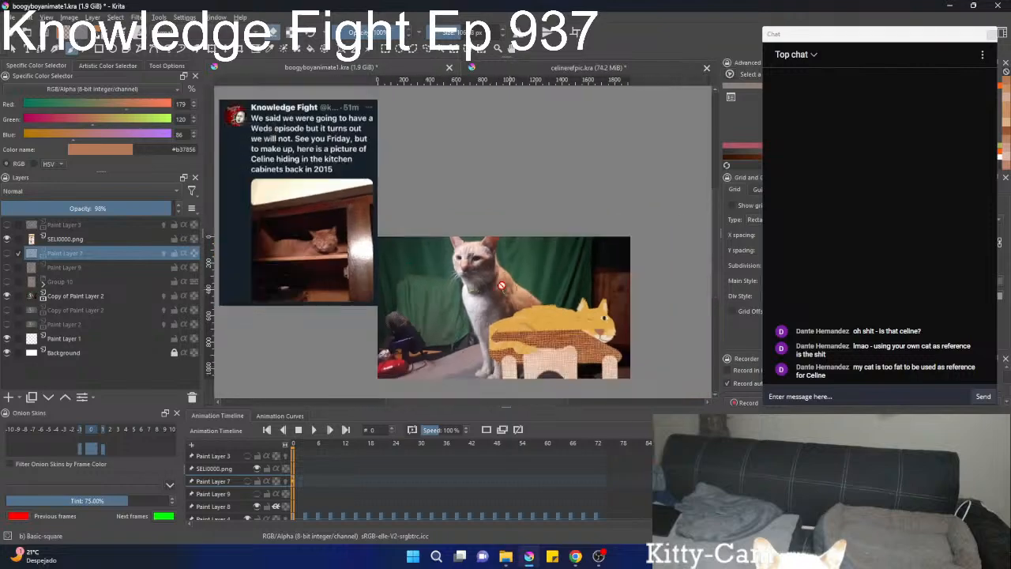
scroll(320, 259, up, 4)
scroll(312, 207, up, 1)
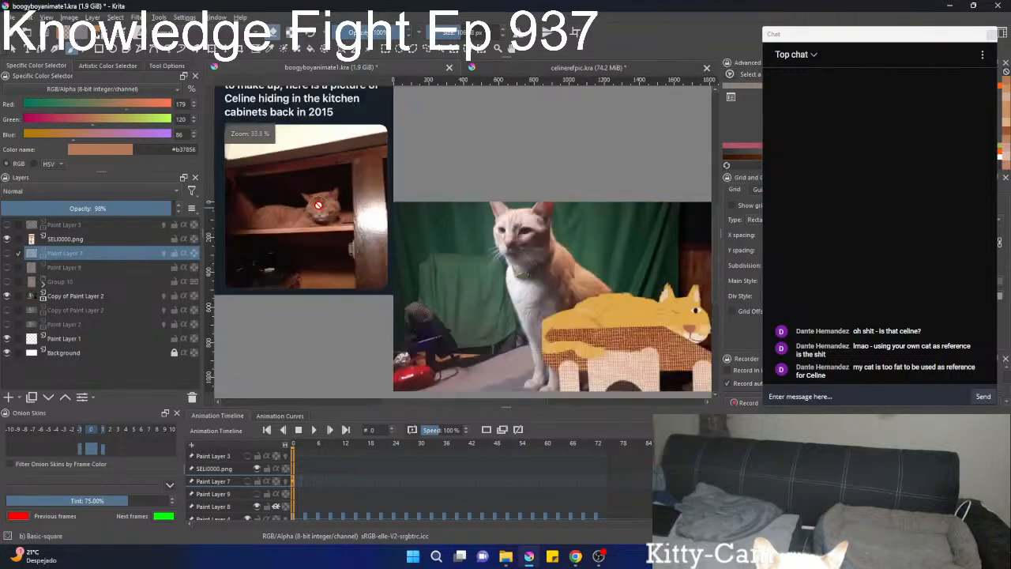
scroll(319, 206, down, 5)
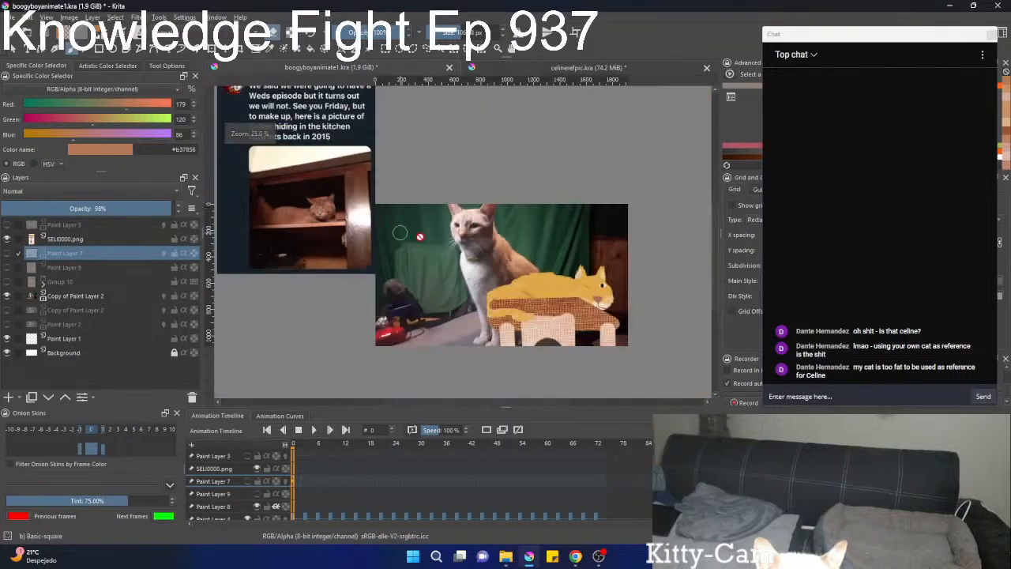
scroll(490, 237, up, 4)
scroll(488, 238, down, 5)
scroll(469, 242, up, 2)
scroll(474, 237, up, 4)
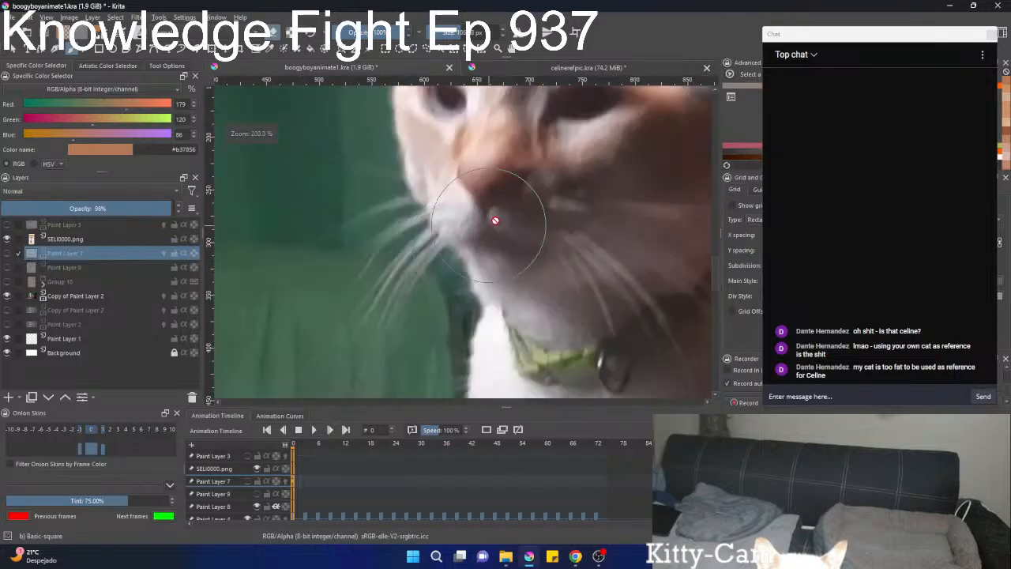
scroll(494, 219, down, 4)
scroll(510, 214, up, 4)
scroll(528, 207, down, 2)
scroll(523, 201, down, 2)
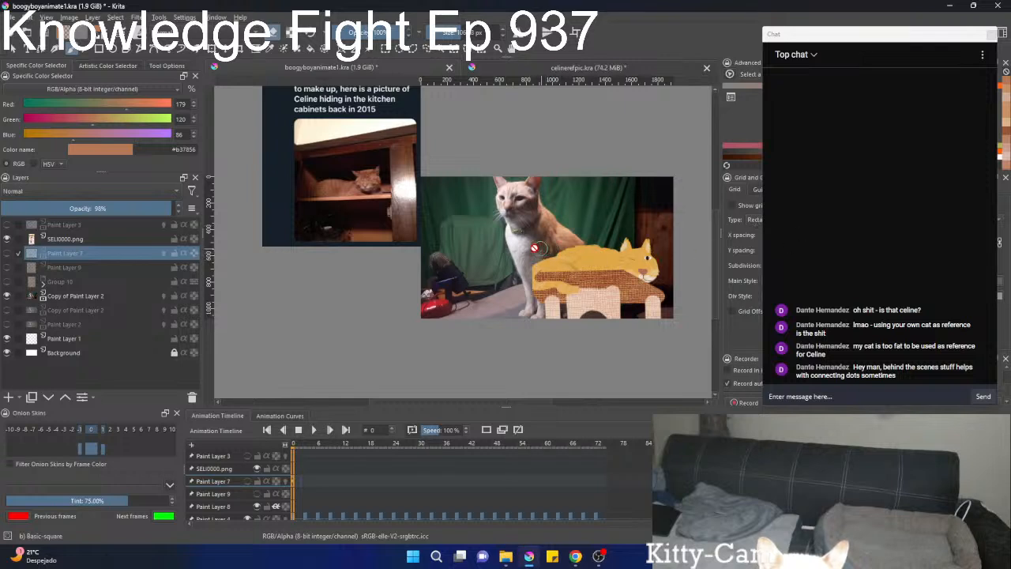
Compare the footage cat's head and body with the cat in the reference photo and the painted lying cat.
scroll(460, 228, down, 2)
scroll(440, 226, up, 3)
scroll(442, 226, down, 3)
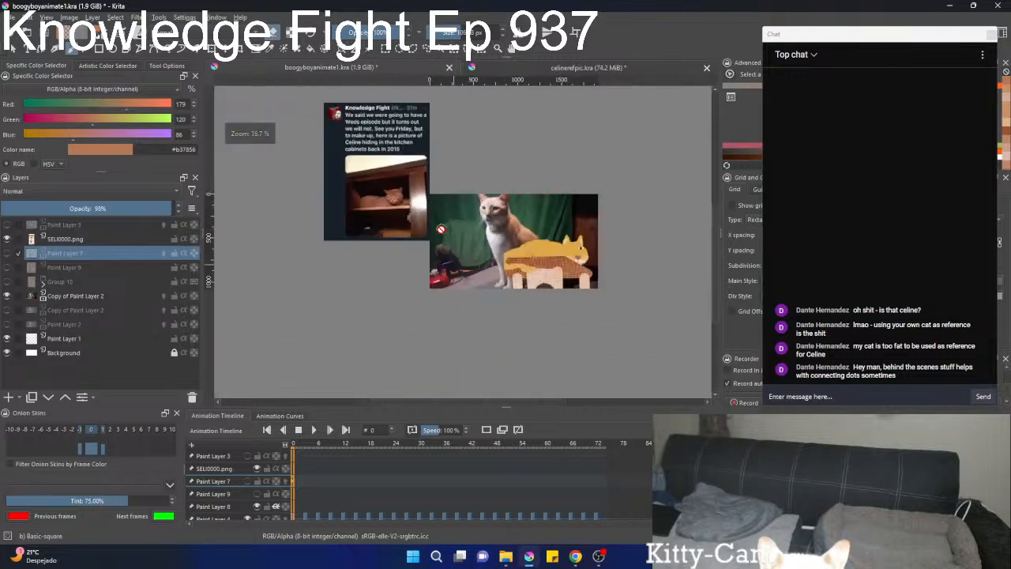
scroll(462, 229, up, 5)
scroll(384, 252, down, 4)
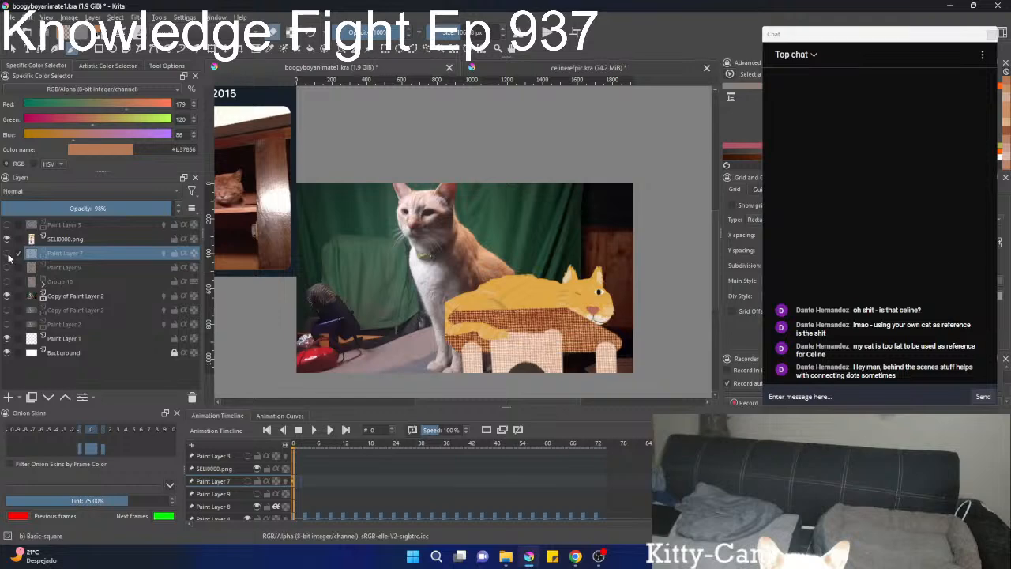
mouse_move(9, 257)
scroll(488, 273, up, 3)
scroll(488, 272, down, 3)
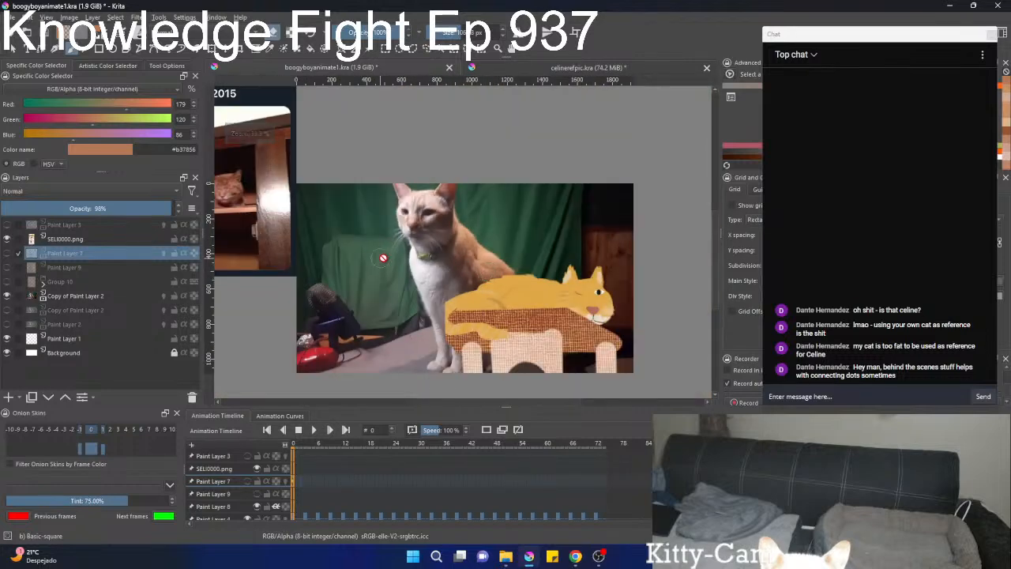
scroll(399, 255, up, 2)
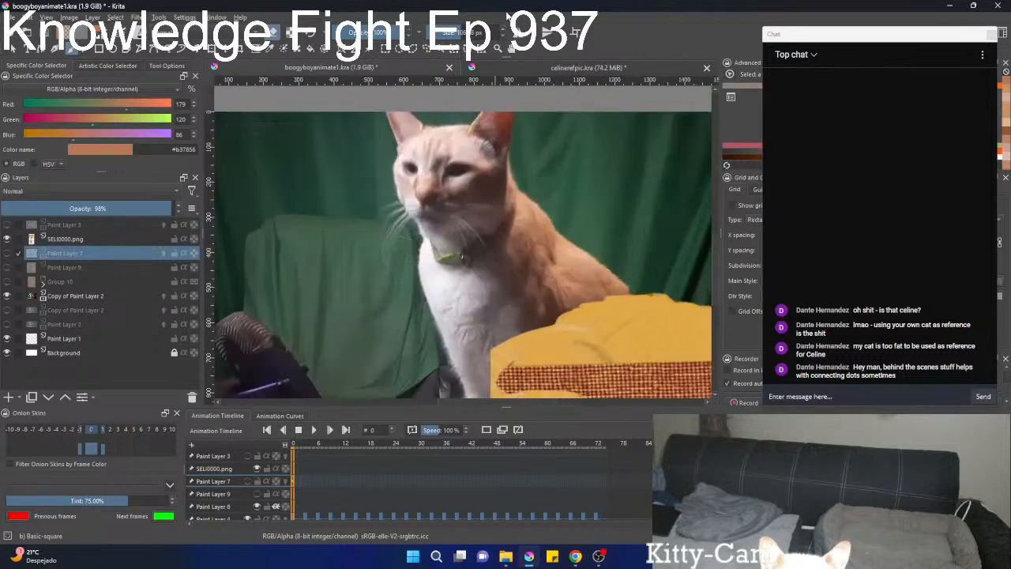
scroll(462, 199, up, 3)
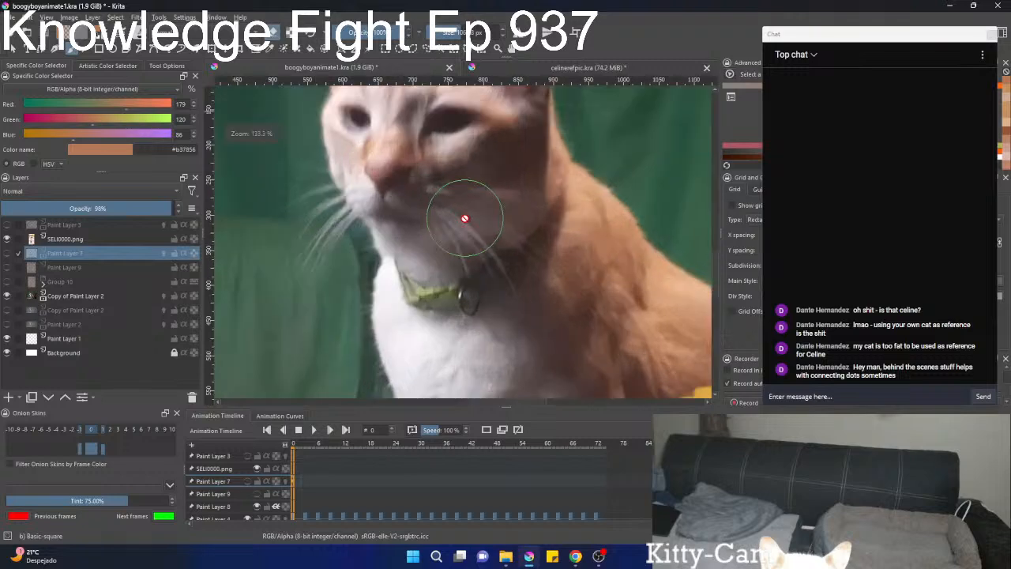
scroll(388, 263, down, 4)
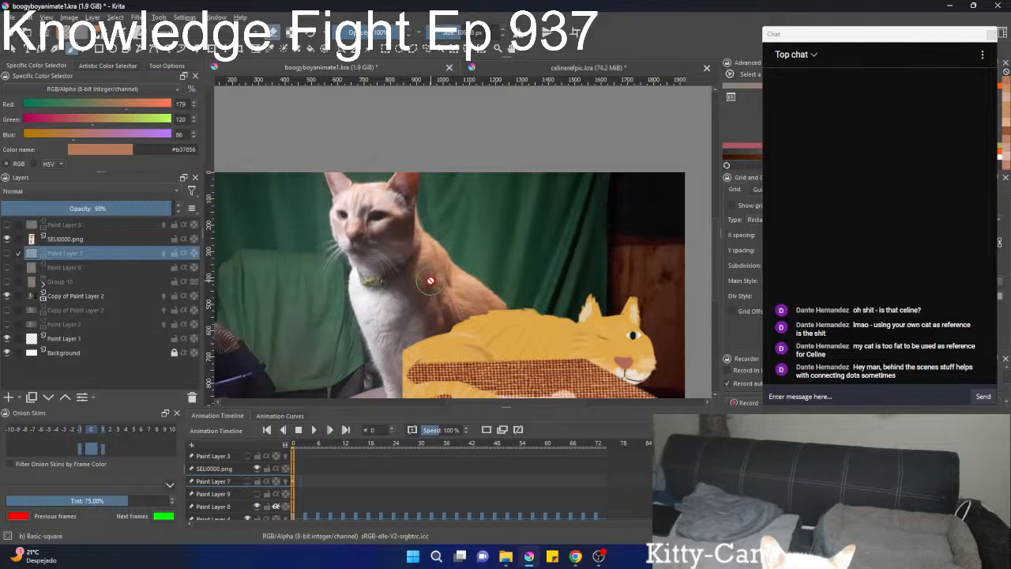
scroll(450, 272, down, 3)
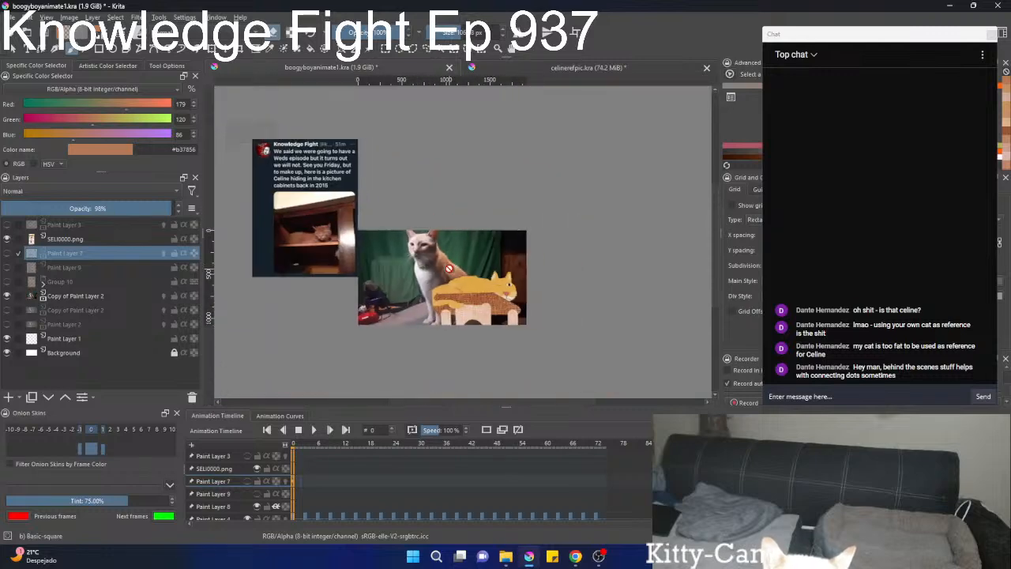
scroll(448, 269, up, 3)
scroll(379, 263, down, 4)
scroll(311, 257, up, 4)
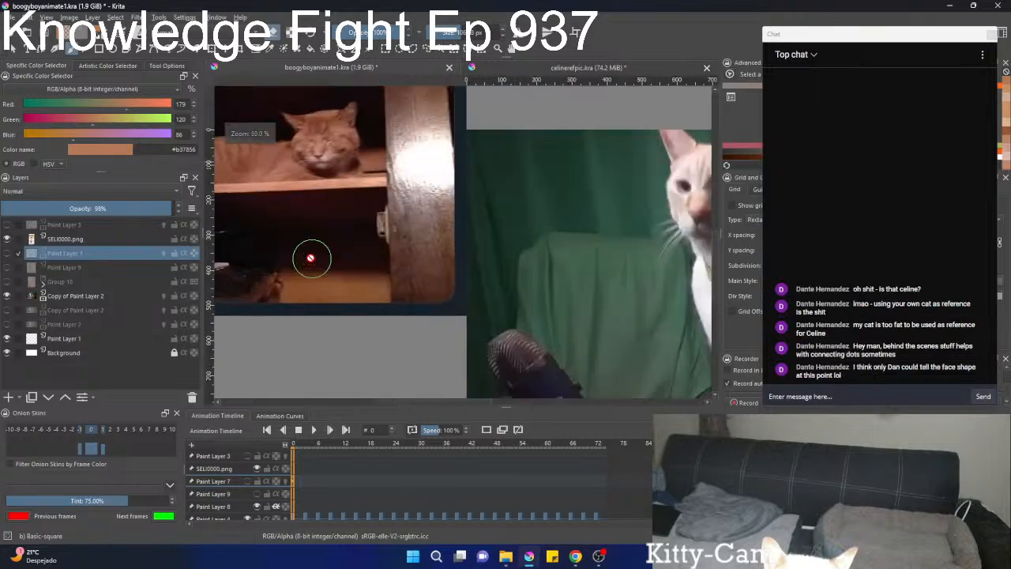
scroll(313, 257, down, 2)
scroll(461, 276, up, 4)
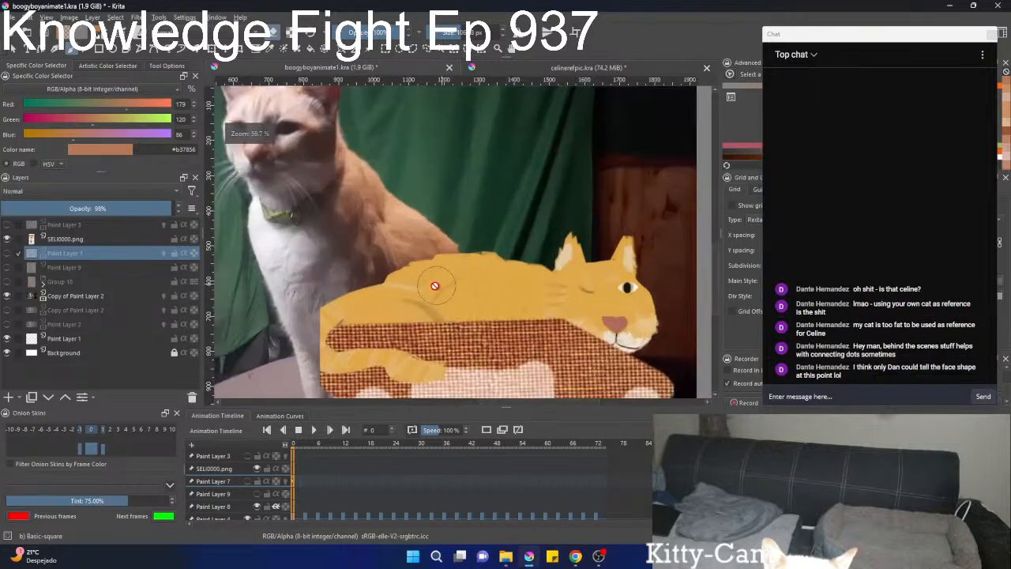
scroll(412, 287, down, 1)
scroll(394, 292, down, 2)
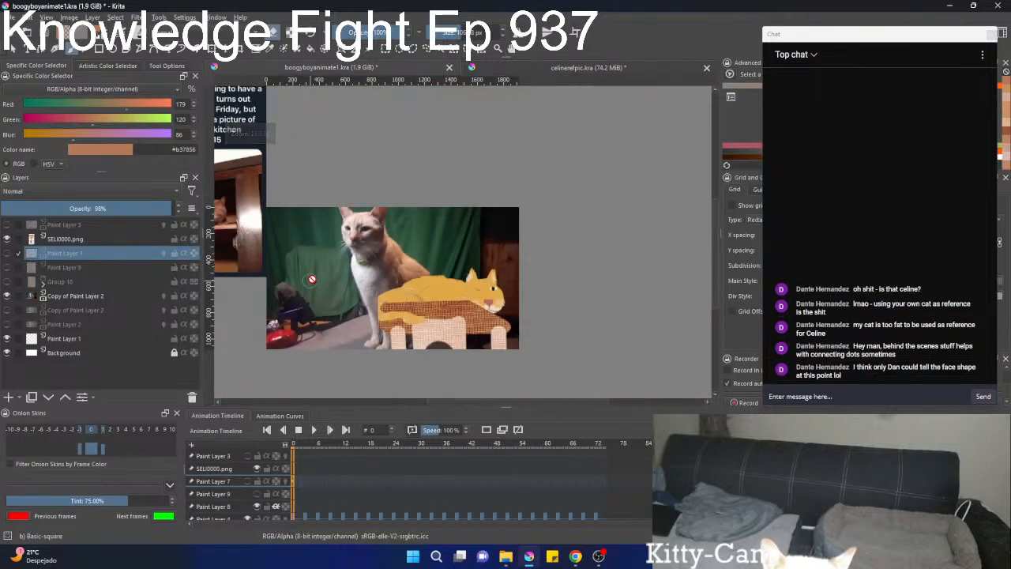
scroll(316, 289, down, 2)
scroll(340, 276, up, 1)
scroll(339, 276, up, 1)
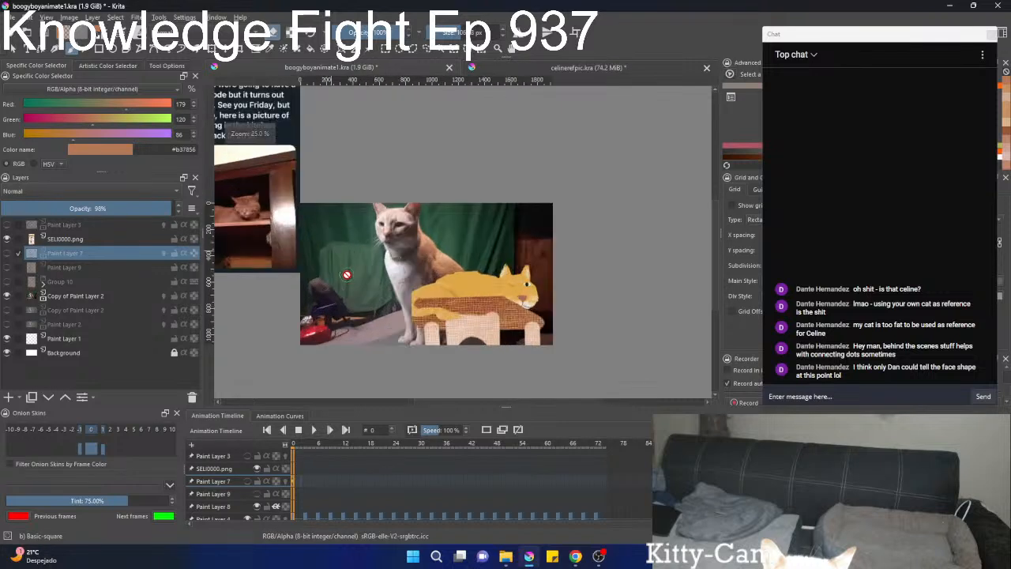
scroll(346, 275, up, 1)
drag(347, 274, 384, 273)
scroll(384, 272, down, 1)
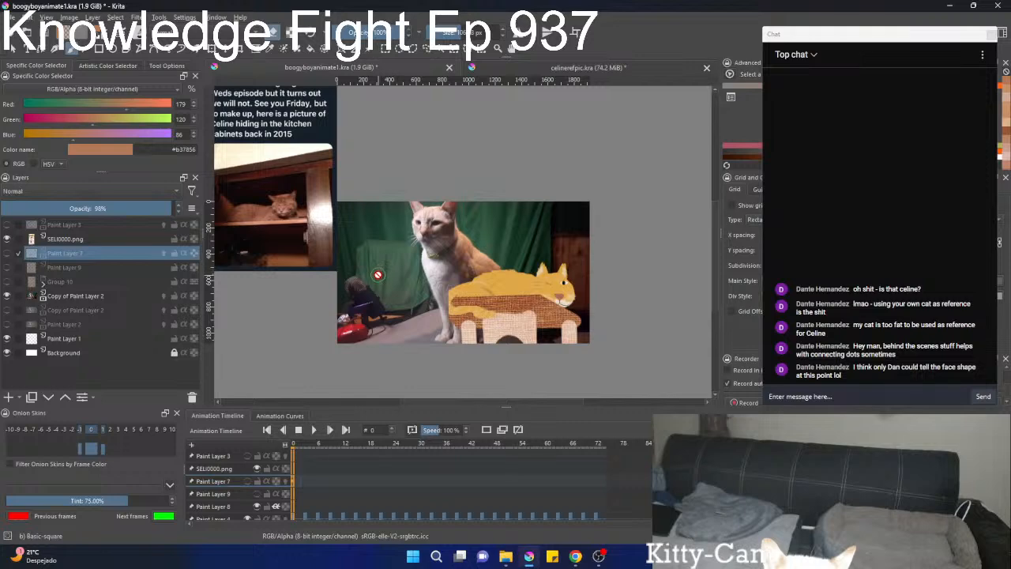
drag(378, 275, 424, 274)
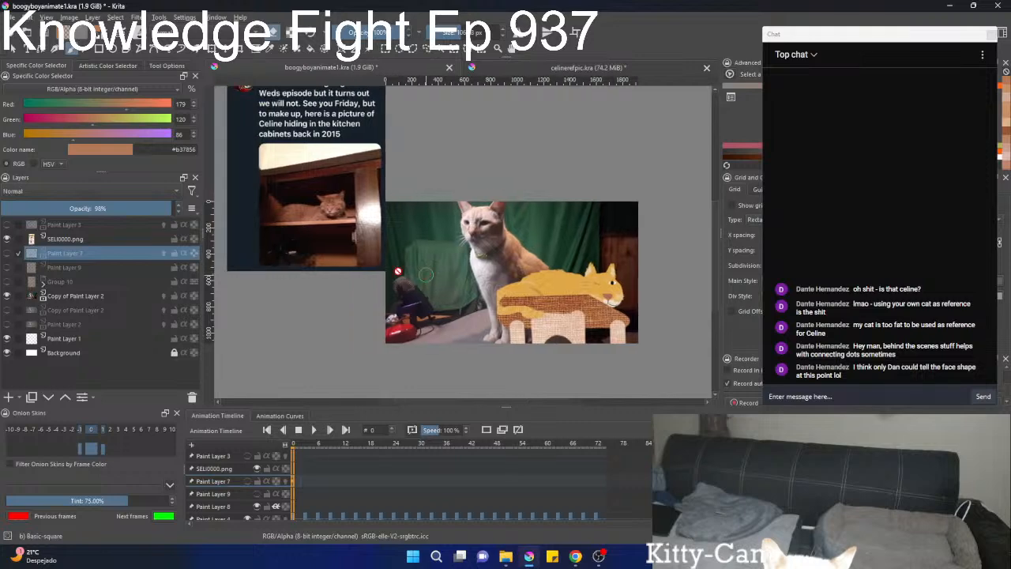
Show Paint Layer 7, Paint Layer 9 and Group 10 again so the painted sitting cat covers the footage.
click(7, 252)
click(7, 267)
click(7, 281)
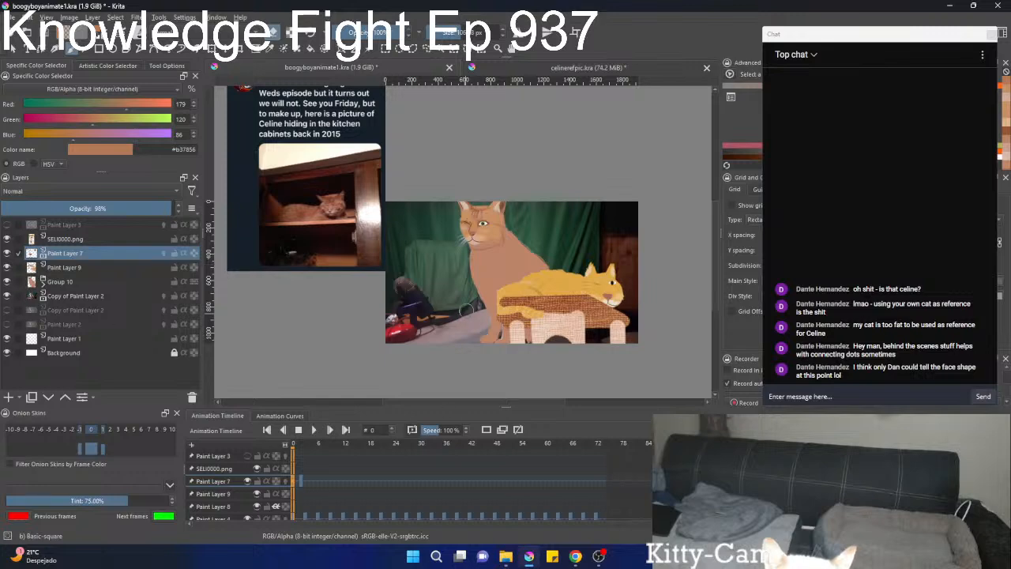
Examine the painted sitting cat's eyes, nose and mouth up close and against the whole scene.
scroll(467, 311, up, 4)
drag(530, 221, 510, 351)
scroll(510, 219, up, 2)
drag(510, 219, 523, 379)
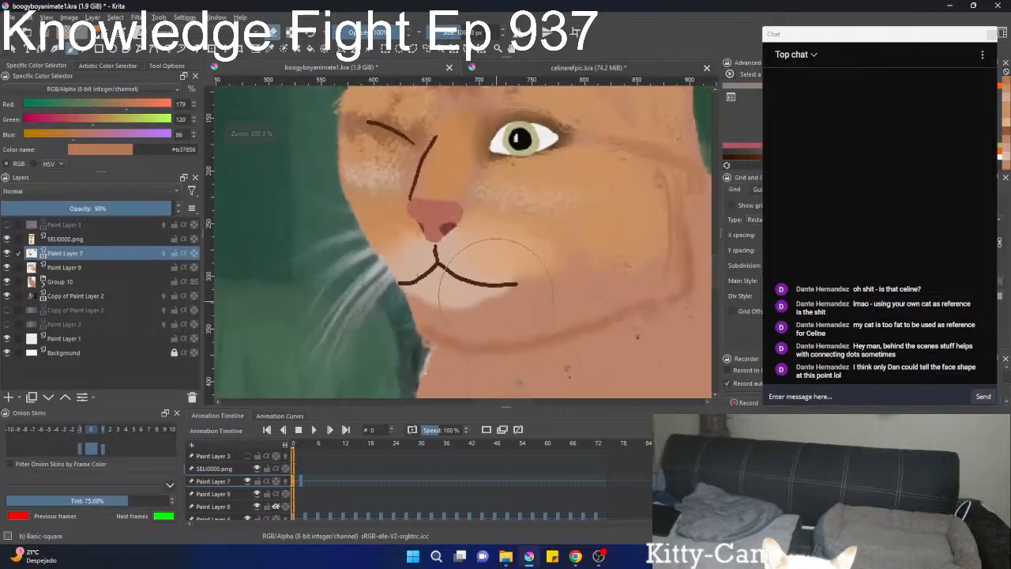
scroll(495, 272, down, 5)
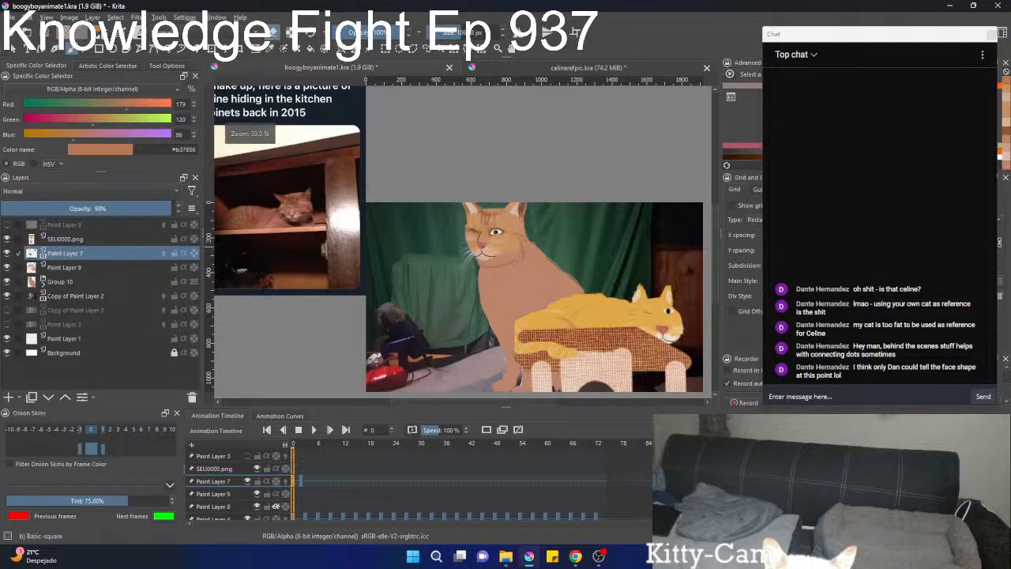
scroll(459, 240, down, 1)
Step the animation forward to frame 35 to check the painted face against the raised-paw body pose.
key(space)
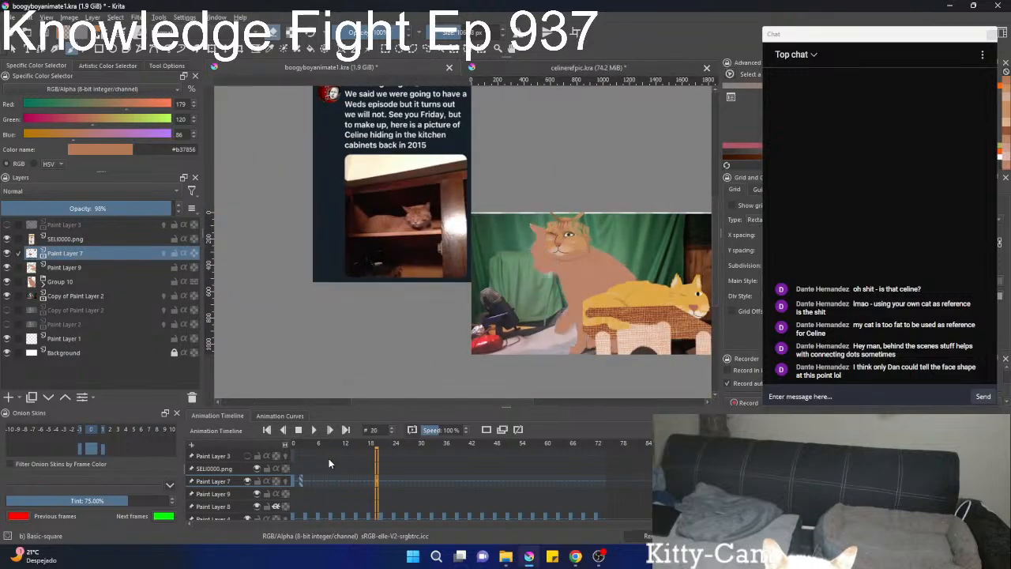
key(Right)
key(Right)
key(Right)
key(Right)
key(Right)
key(Right)
key(Right)
key(Right)
key(Right)
key(Right)
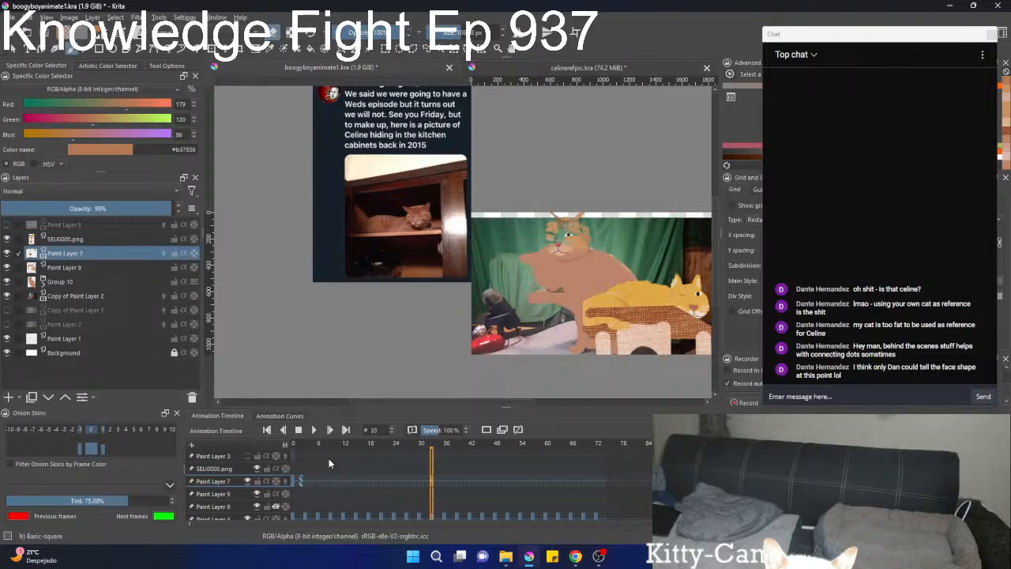
drag(513, 254, 382, 264)
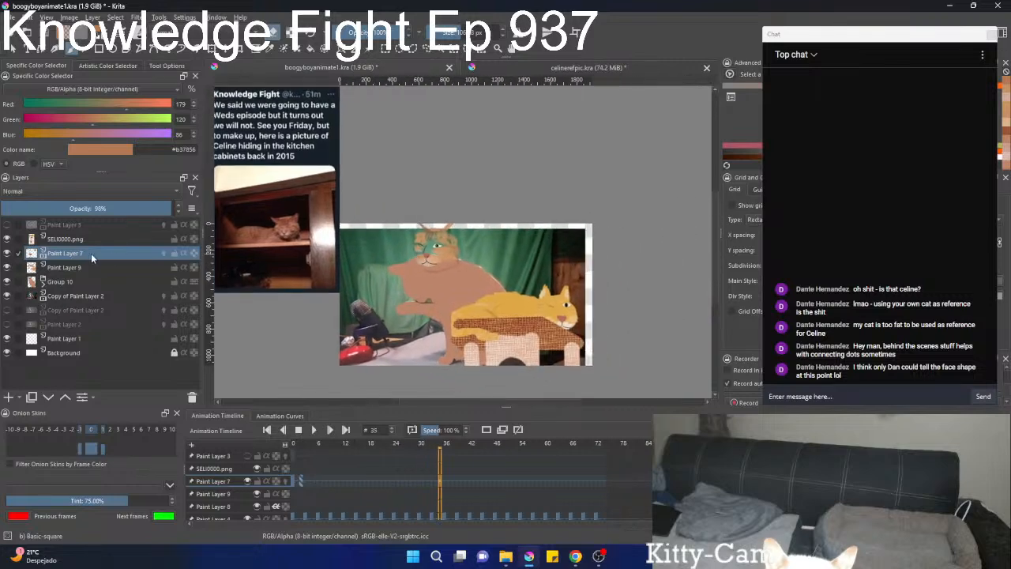
Hide the SELI0000.png layer, play the animation from the start to check the sitting cat's motion, and stop the playback.
click(7, 239)
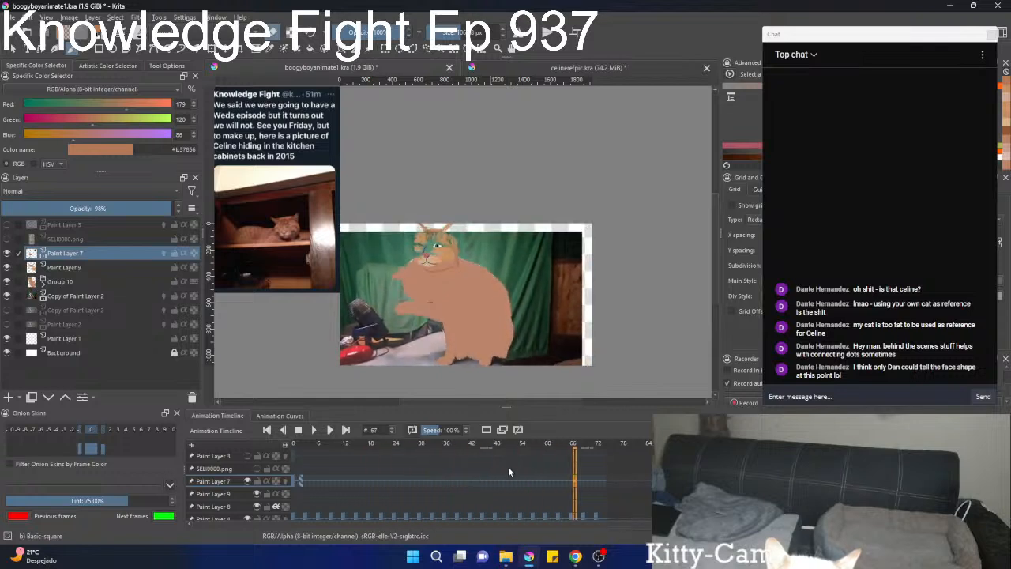
drag(605, 482, 294, 489)
click(312, 433)
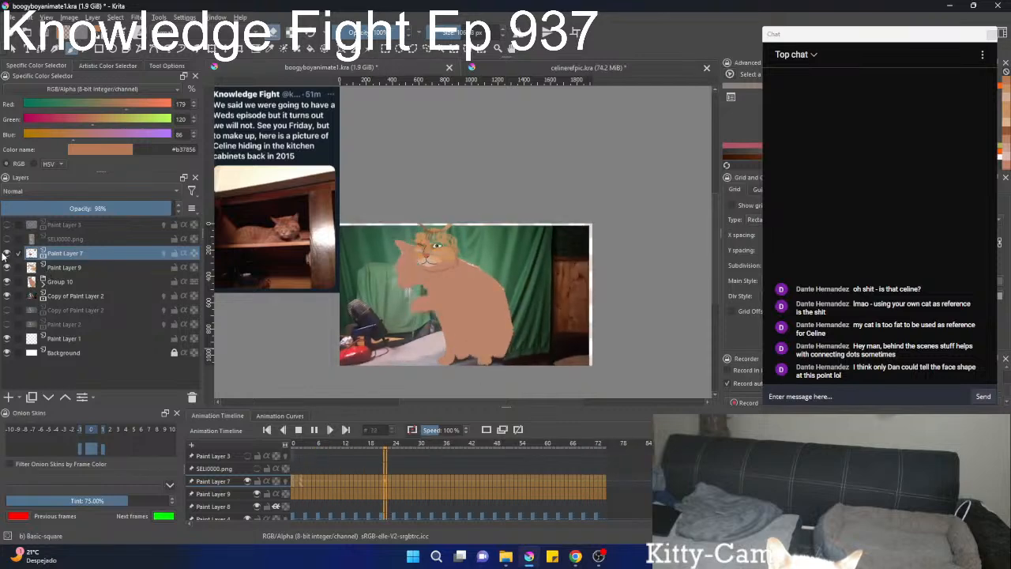
click(298, 430)
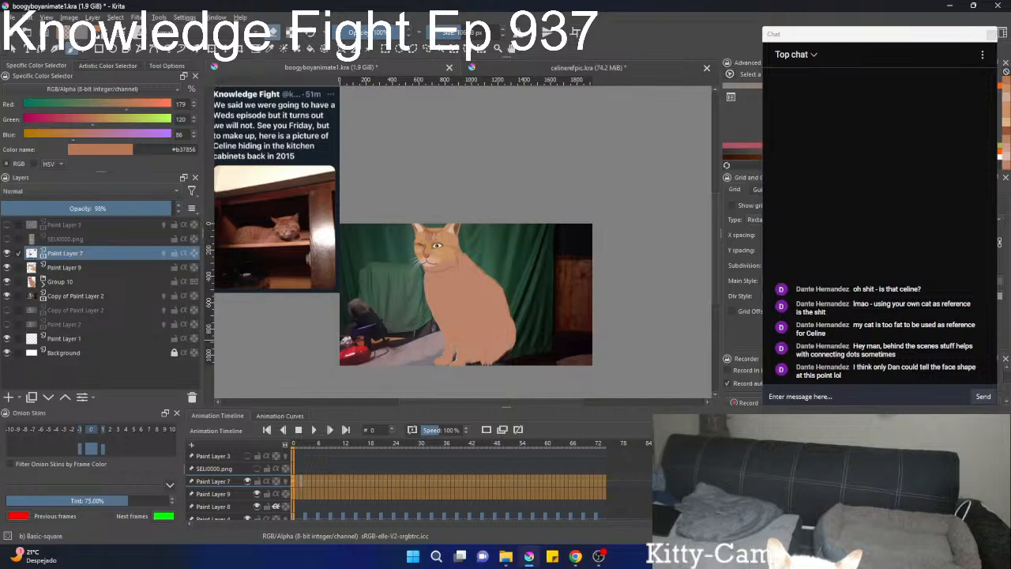
Clear the timeline frame selection and compare the painted face with the body over the opening frames, ending on frame 3.
key(alt+Tab)
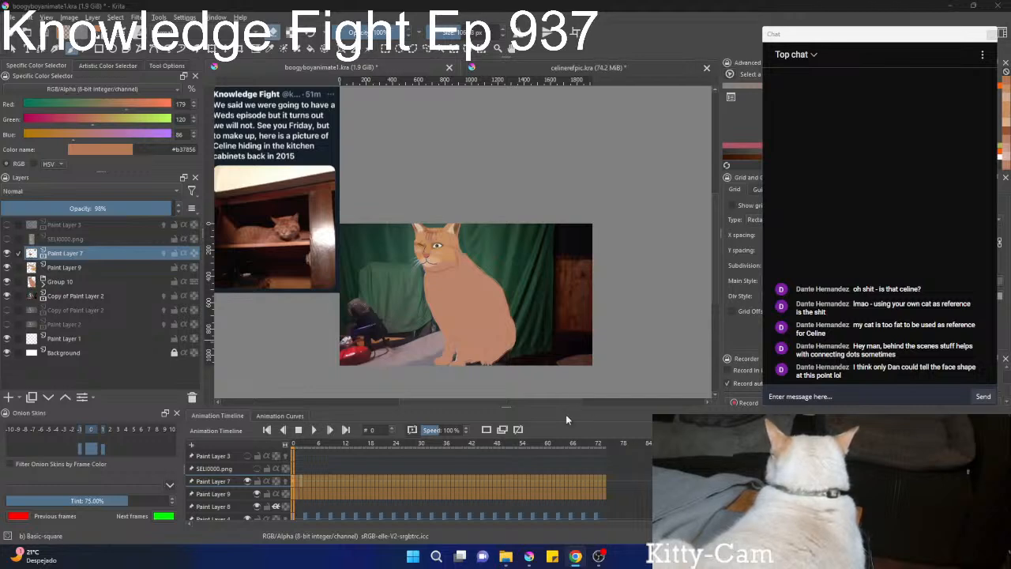
click(305, 481)
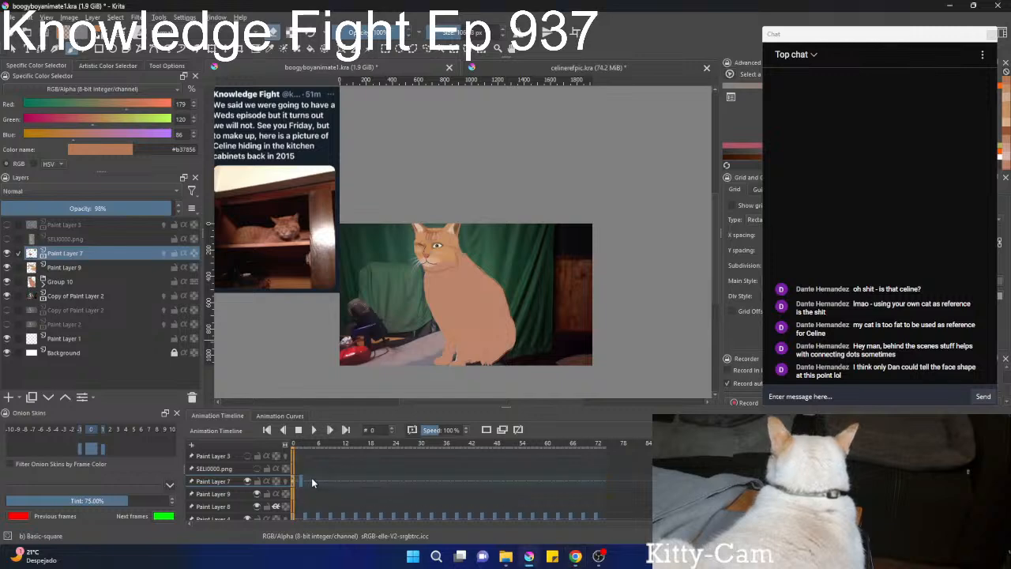
scroll(441, 279, up, 6)
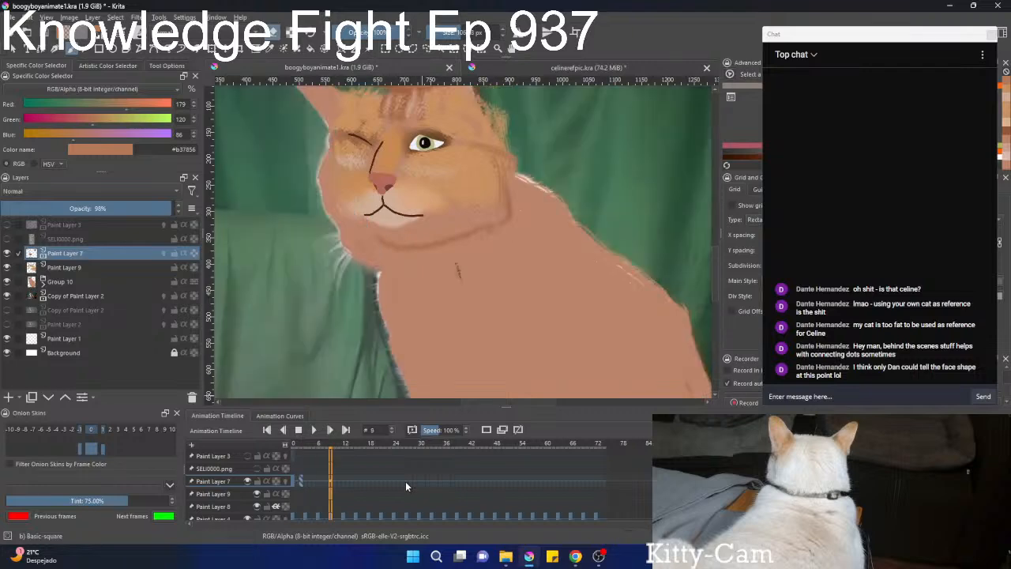
scroll(406, 481, down, 13)
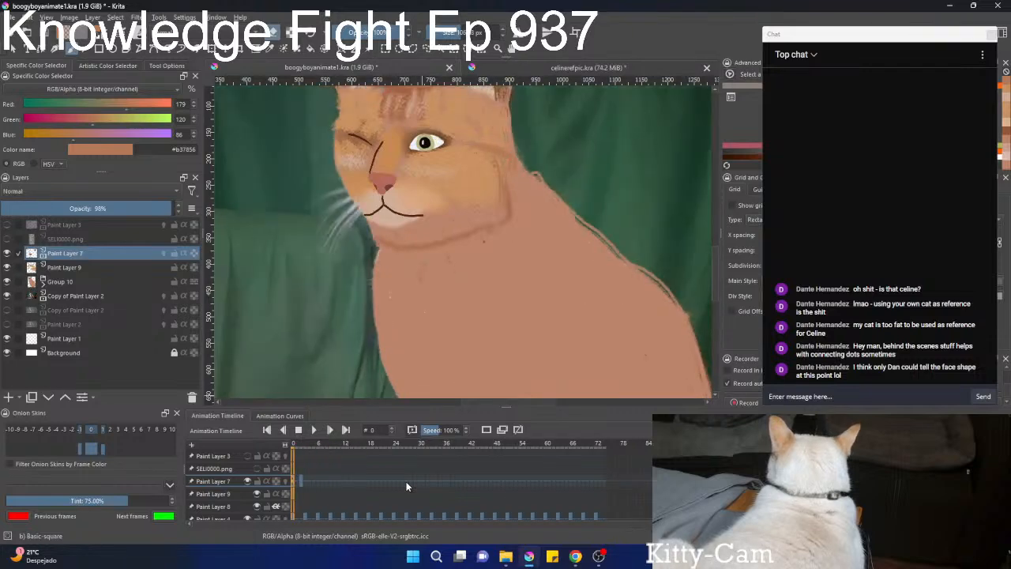
scroll(405, 286, down, 2)
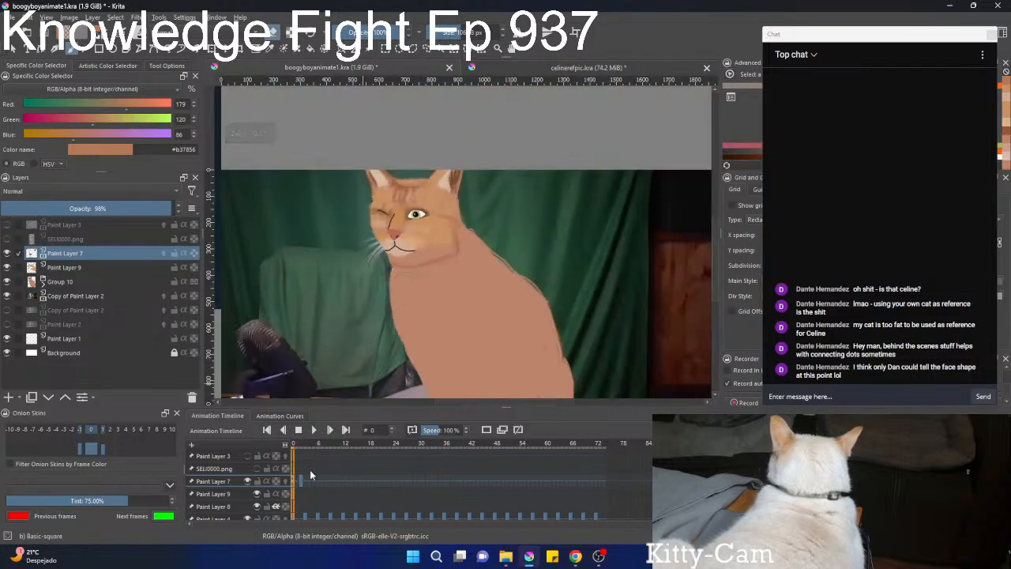
scroll(310, 501, up, 1)
scroll(312, 502, up, 2)
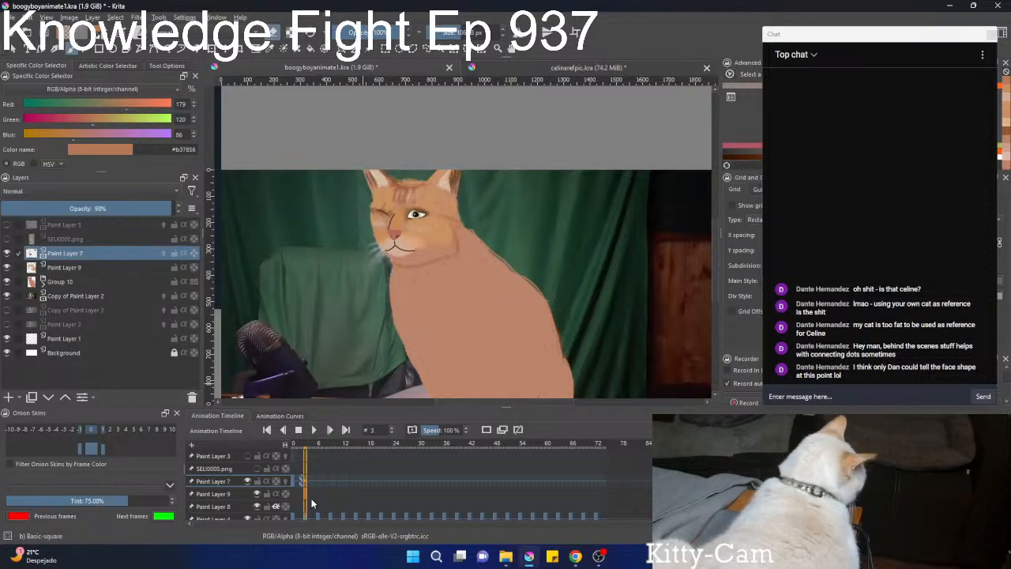
Hide Paint Layer 9 and Group 10, leaving only the Paint Layer 7 face lines over the cat footage.
click(7, 252)
click(7, 267)
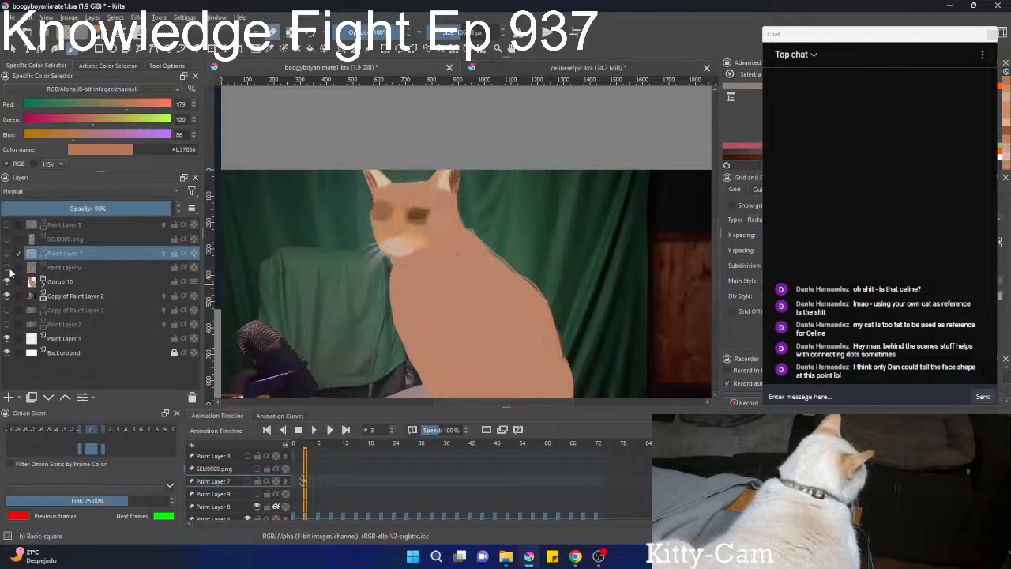
click(7, 281)
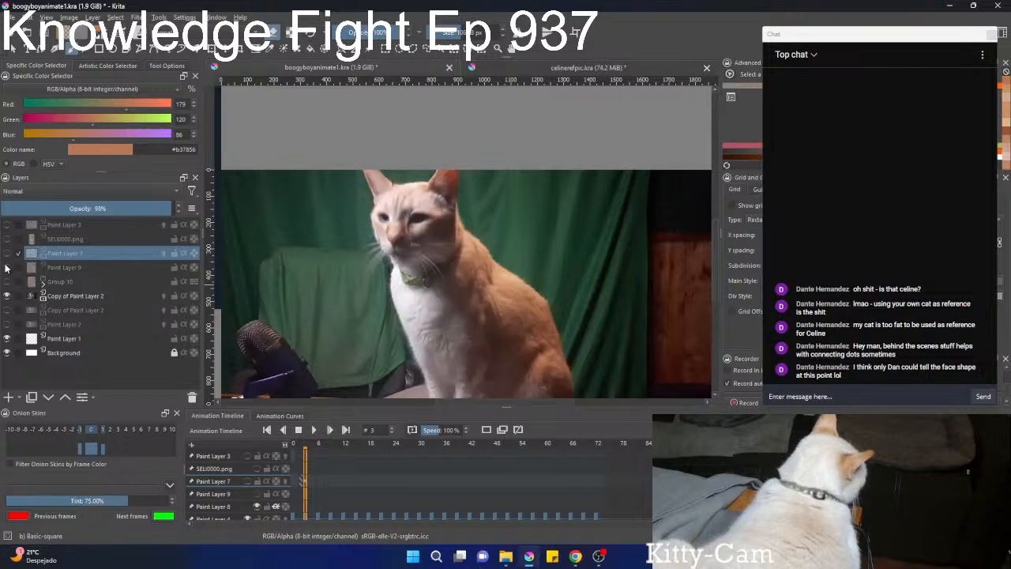
click(7, 267)
click(7, 252)
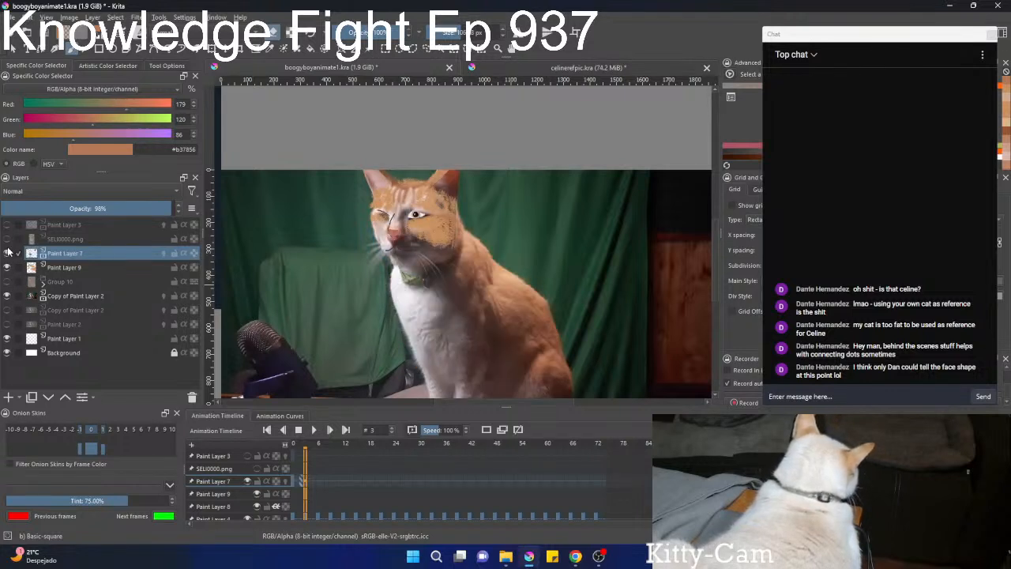
scroll(454, 237, up, 5)
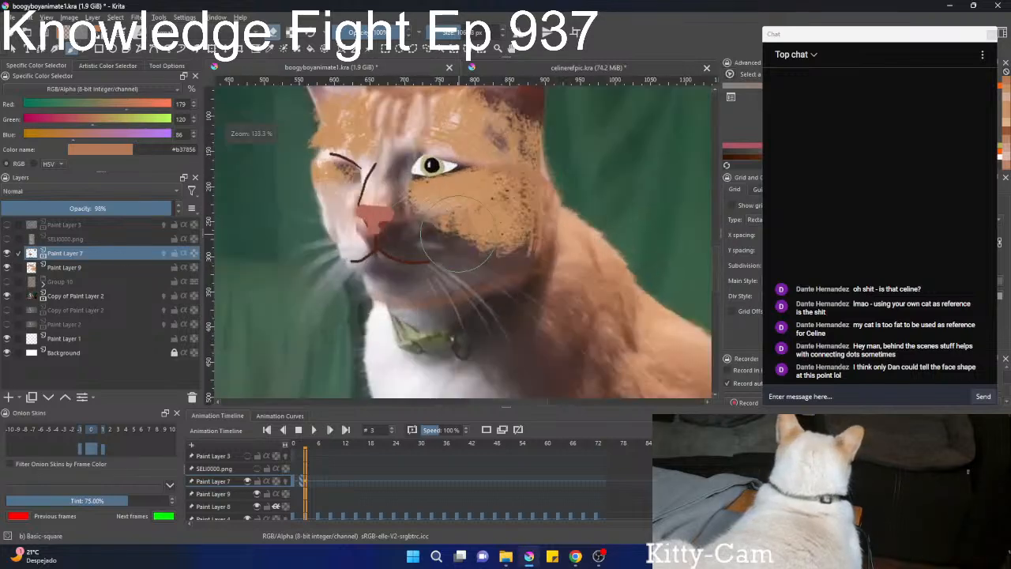
scroll(456, 237, up, 1)
click(7, 267)
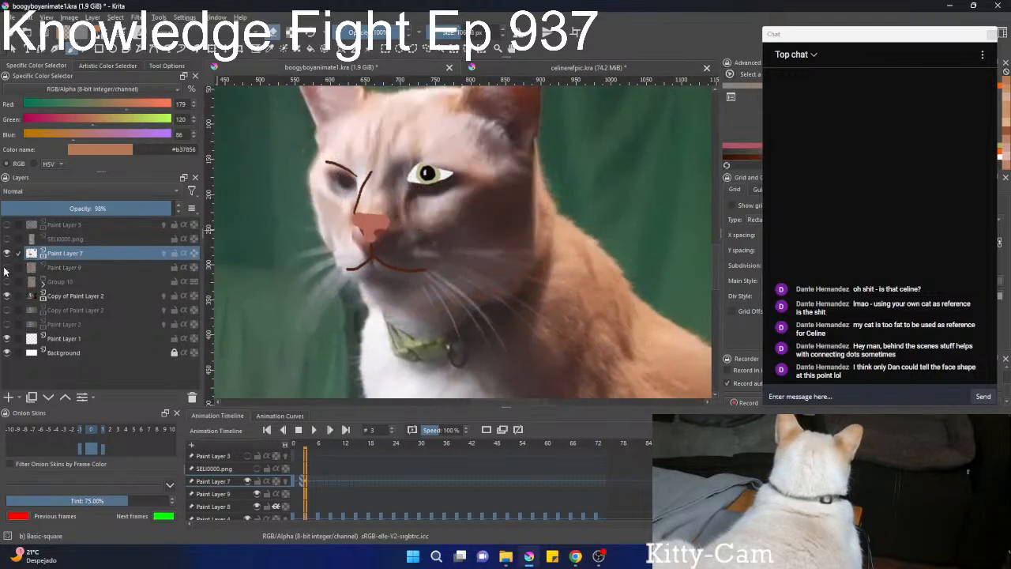
Compare frames 2 and 3, and move the Paint Layer 7 face lines slightly down at frame 3 to follow the head.
key(Left)
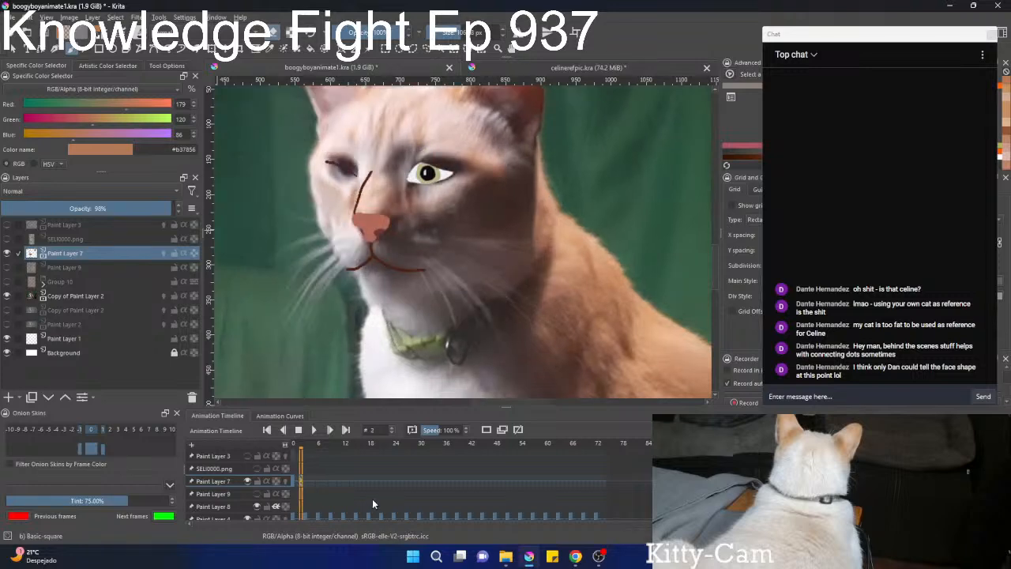
key(Right)
key(Left)
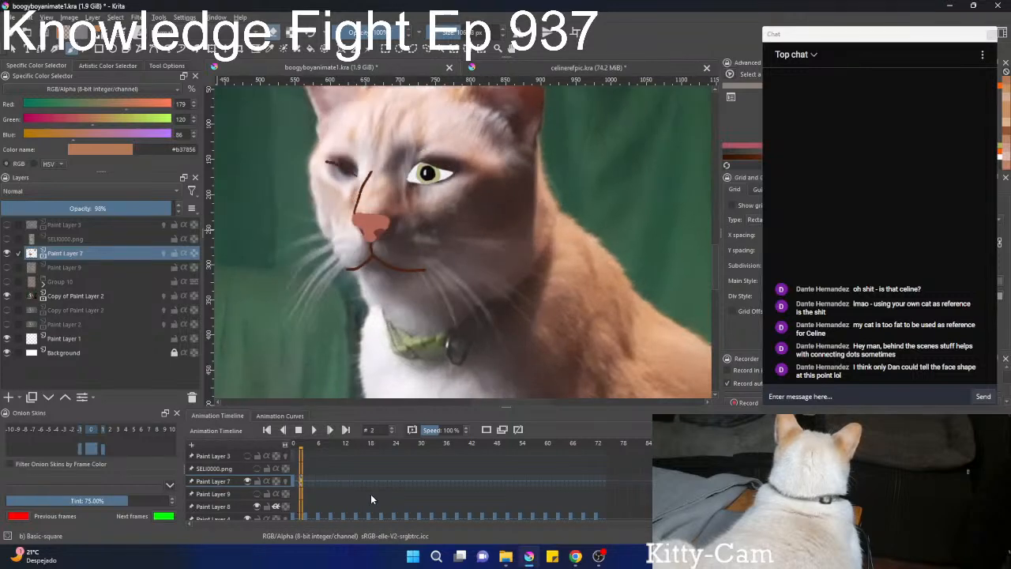
key(Right)
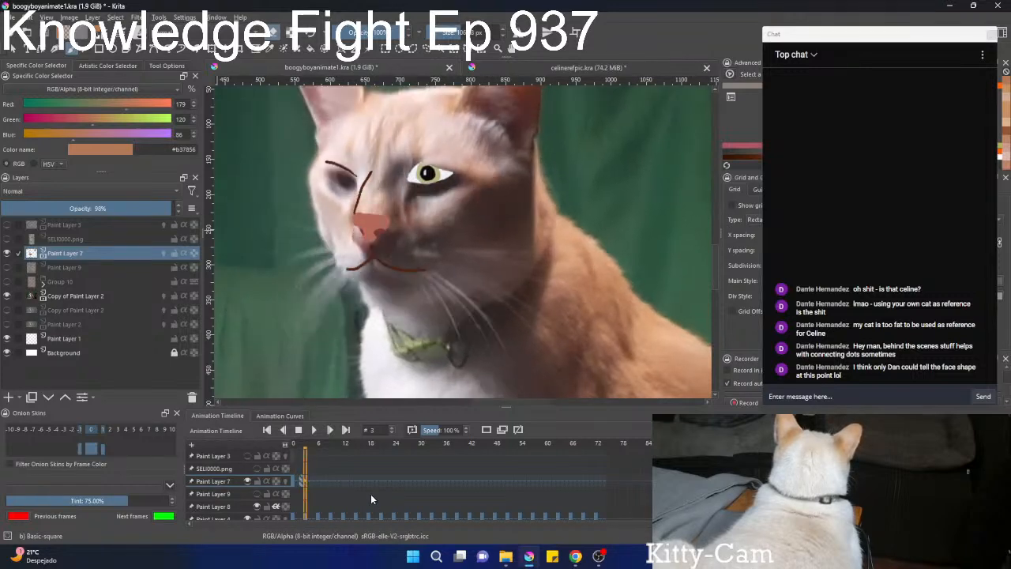
key(ctrl+t)
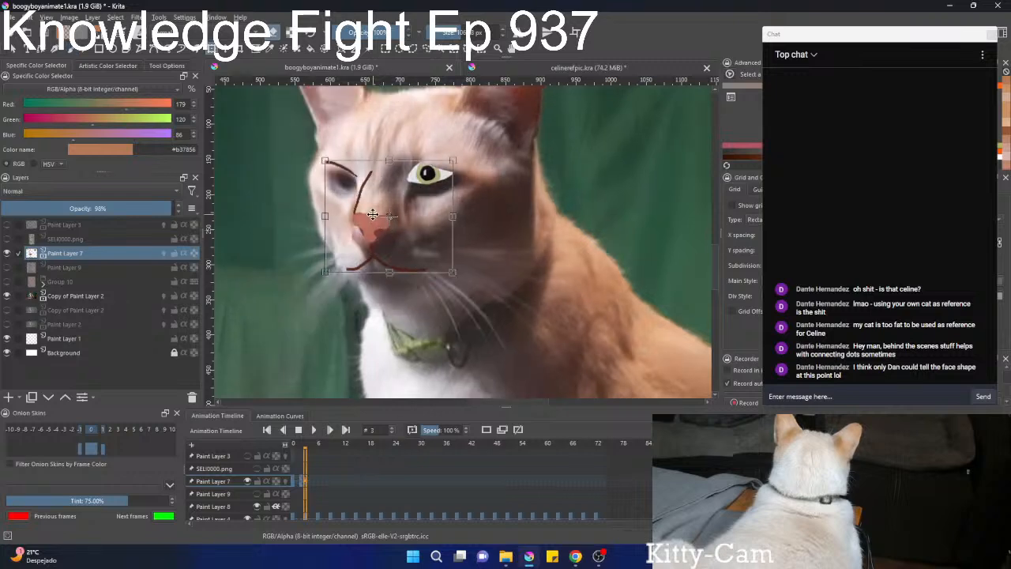
drag(373, 214, 376, 229)
Flip between frames 2 and 3 to check the moved face lines against the cat footage.
key(Left)
key(Right)
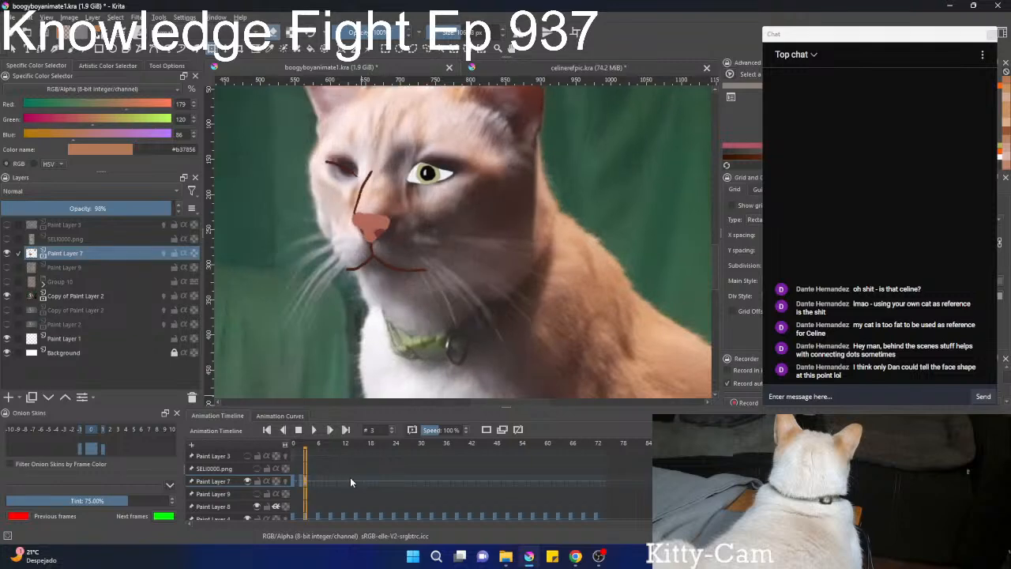
key(Left)
key(Right)
key(Left)
key(Right)
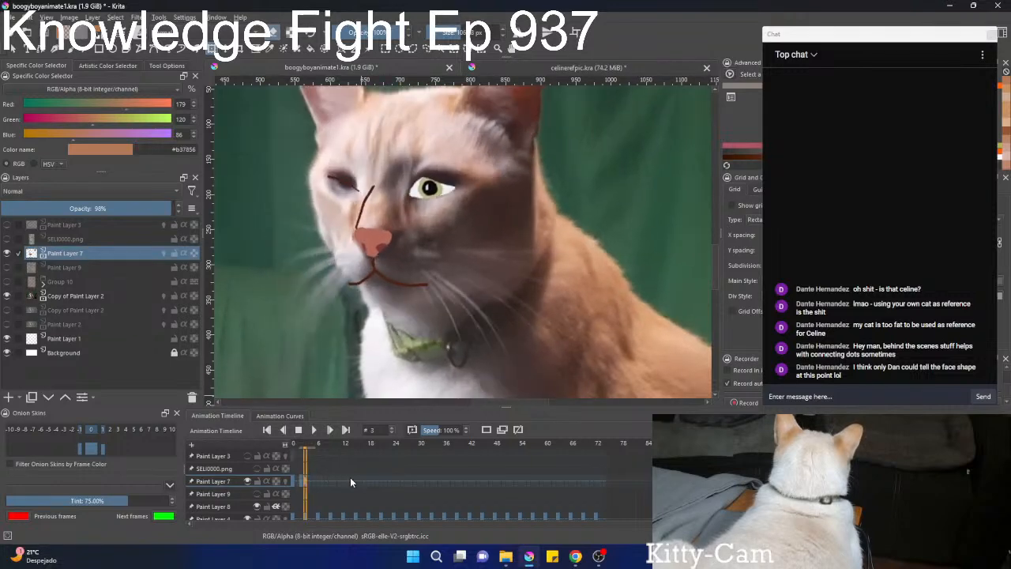
key(Left)
key(Right)
key(Left)
key(Right)
key(Left)
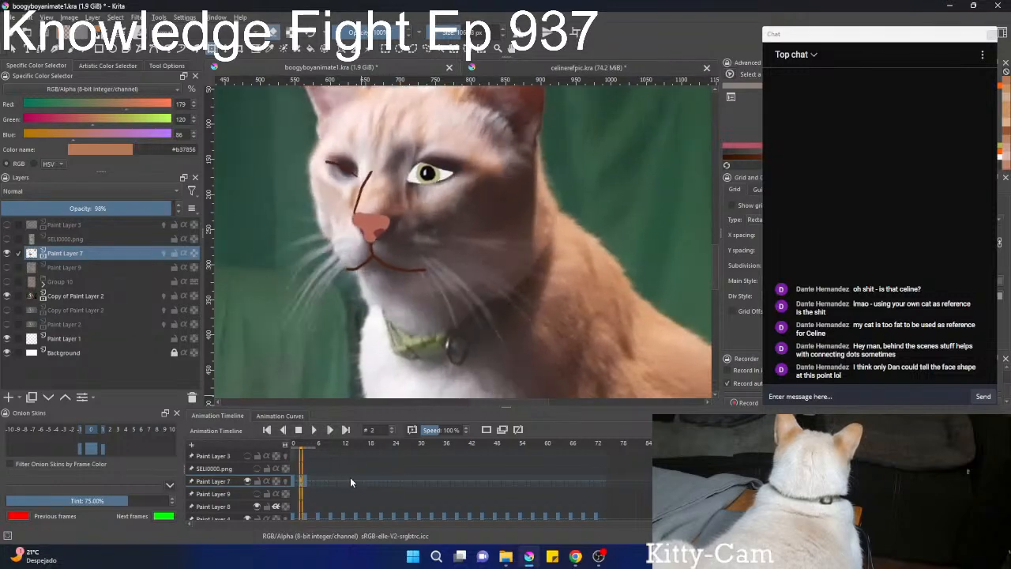
key(Right)
Show Paint Layer 9 and add a duplicate keyframe to it at frame 2.
click(8, 267)
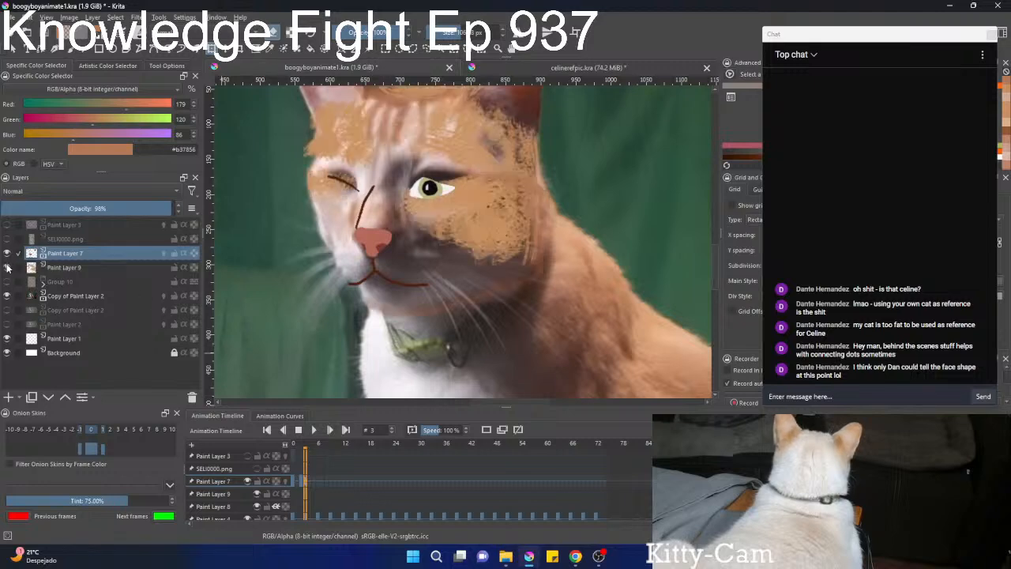
right_click(305, 495)
click(298, 493)
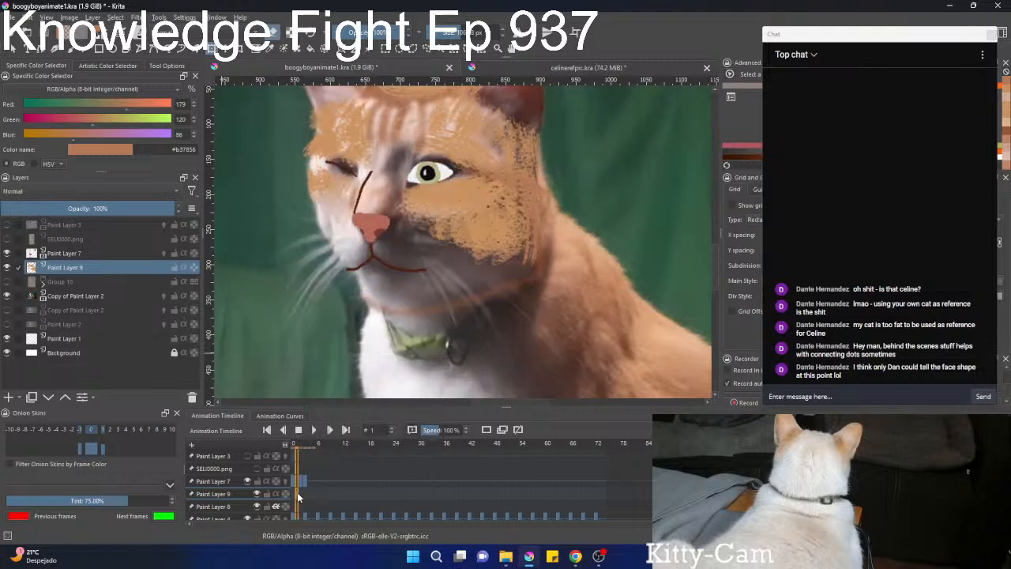
key(Left)
click(302, 493)
right_click(303, 493)
click(329, 474)
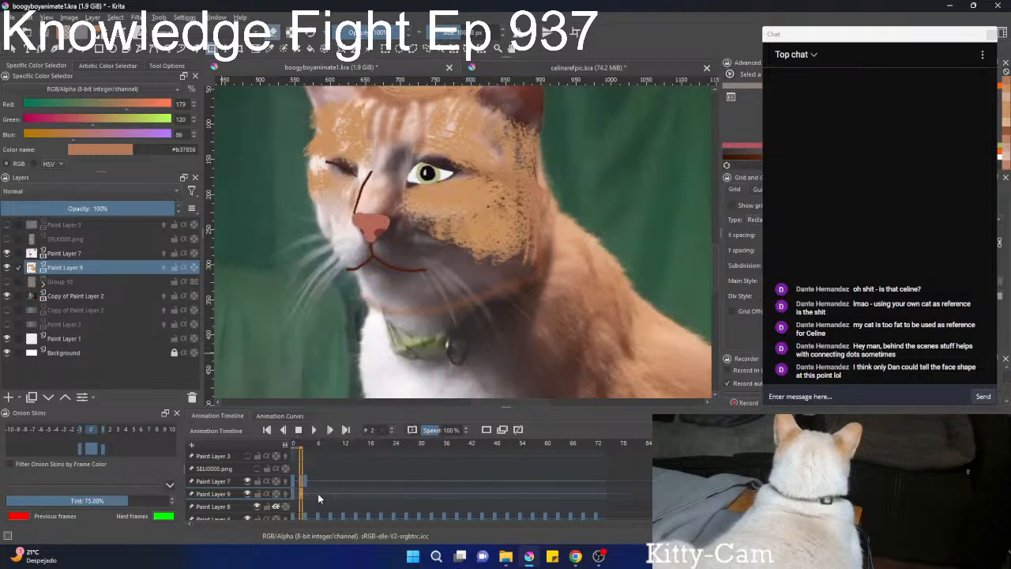
Move the Paint Layer 9 face colouring slightly down at frame 3 to match the lowered face lines.
key(Right)
click(425, 209)
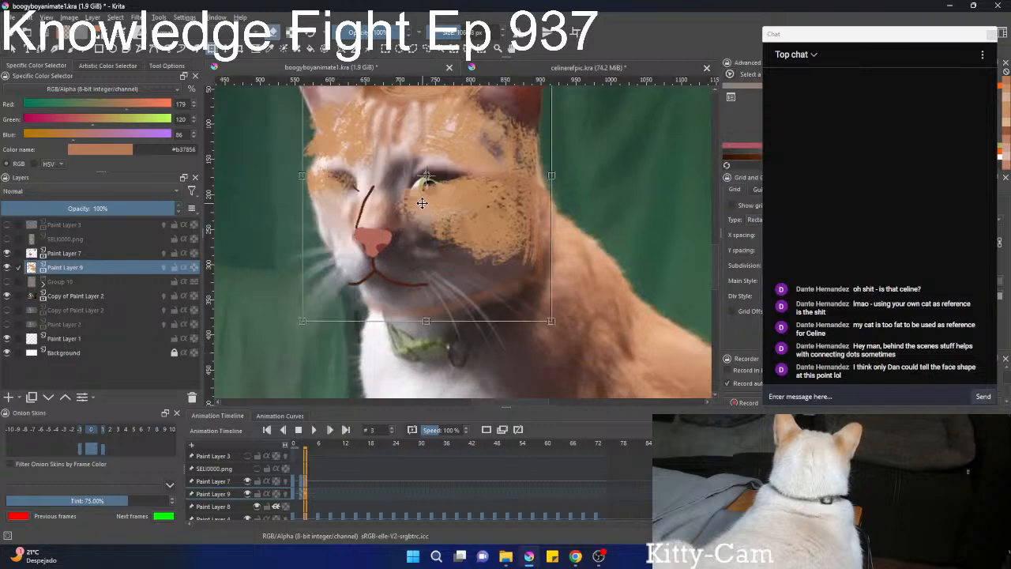
drag(425, 207, 421, 223)
Compare the Paint Layer 9 face colouring at frames 2 and 3 with the footage, up close and from farther out.
scroll(374, 483, down, 1)
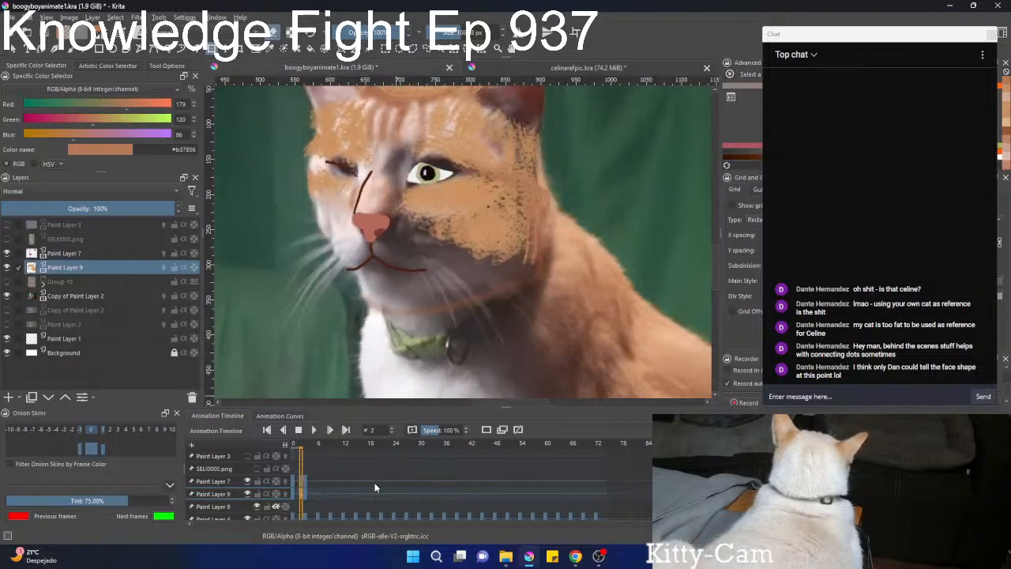
scroll(375, 483, up, 1)
scroll(375, 484, down, 1)
scroll(375, 483, up, 1)
scroll(442, 300, down, 2)
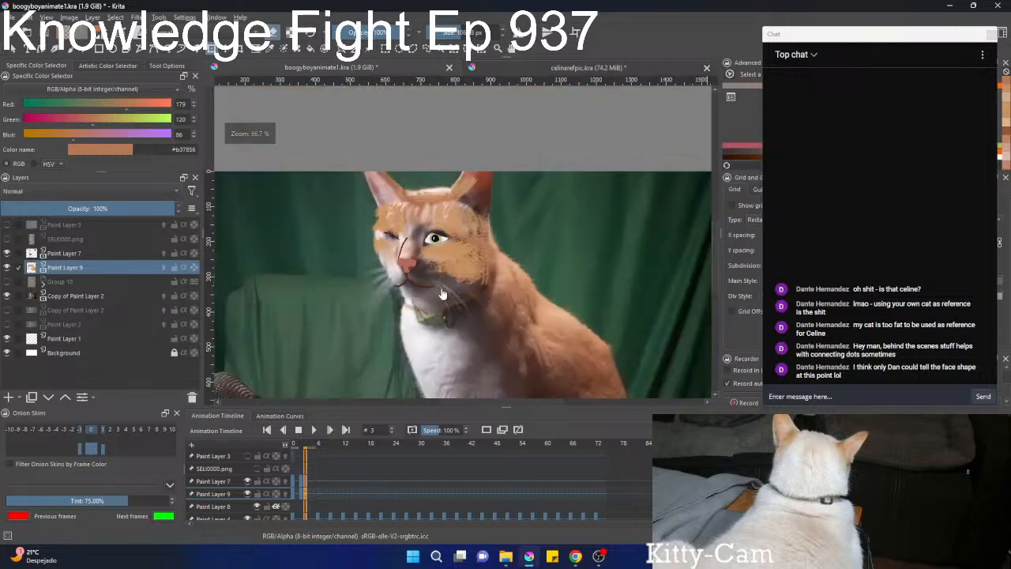
scroll(331, 491, down, 2)
scroll(332, 491, up, 2)
scroll(331, 490, down, 1)
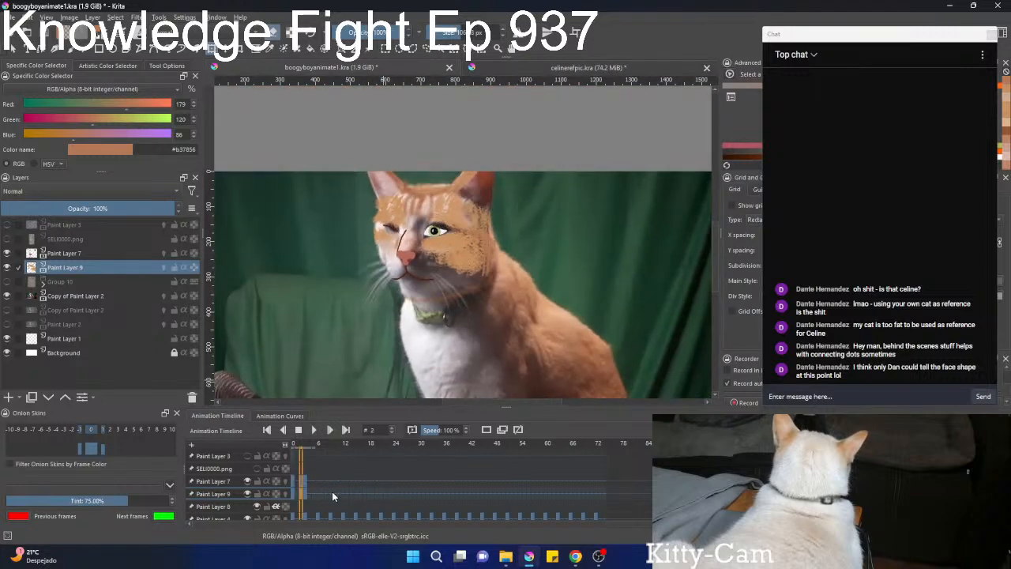
scroll(331, 491, up, 1)
Transform the Paint Layer 9 face colouring at frame 3, tilting it slightly to fit the head.
key(ctrl+t)
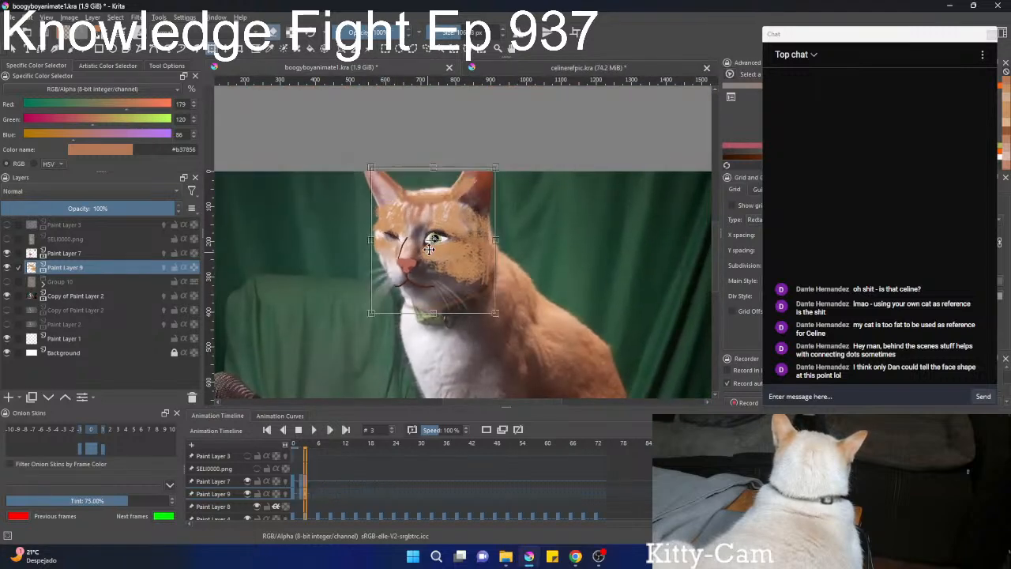
drag(444, 273, 445, 270)
key(Return)
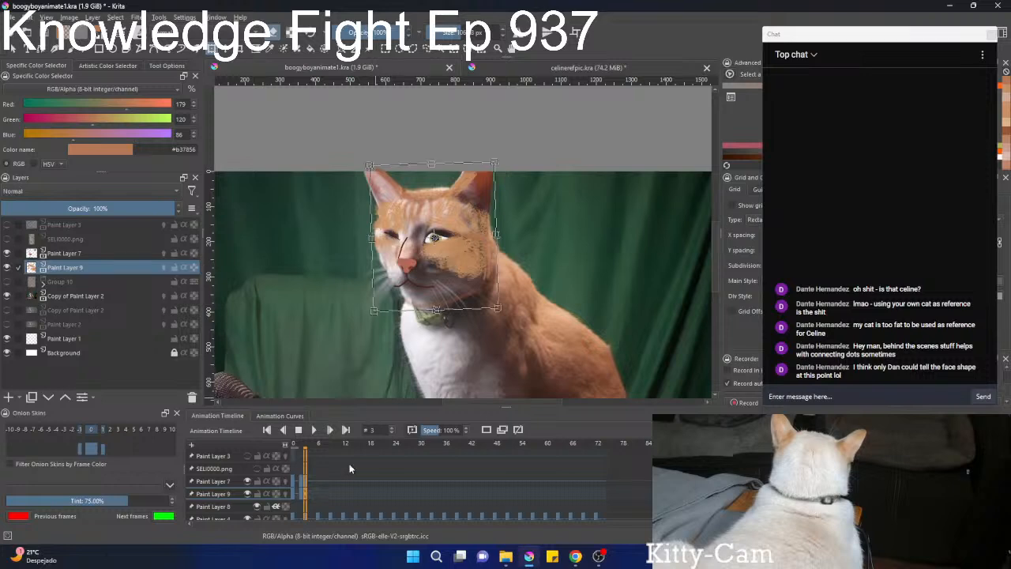
Flip between frames 2 and 3 to check the tilted face colouring over the real cat's head.
key(Left)
key(Right)
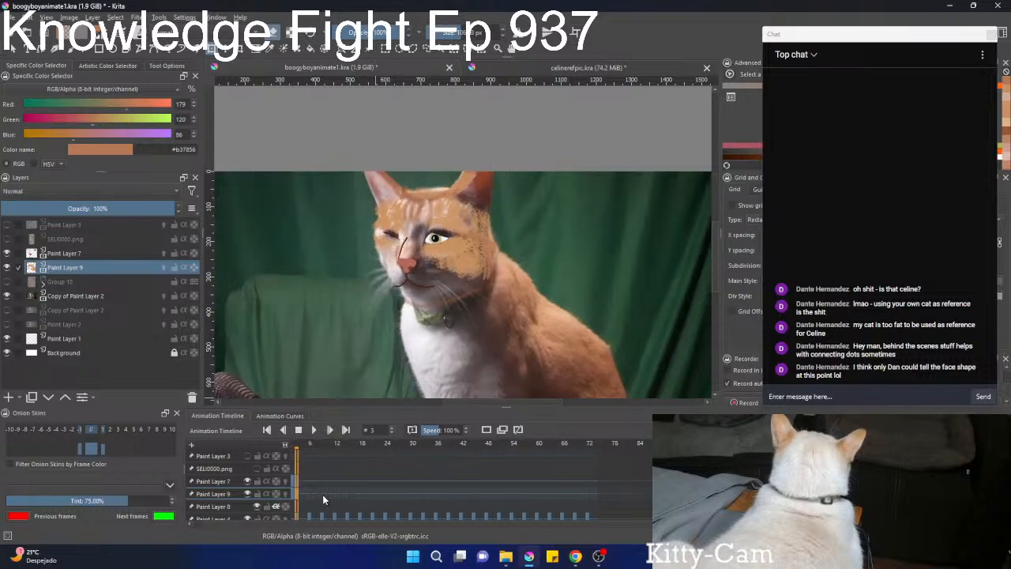
key(Left)
key(Right)
key(Left)
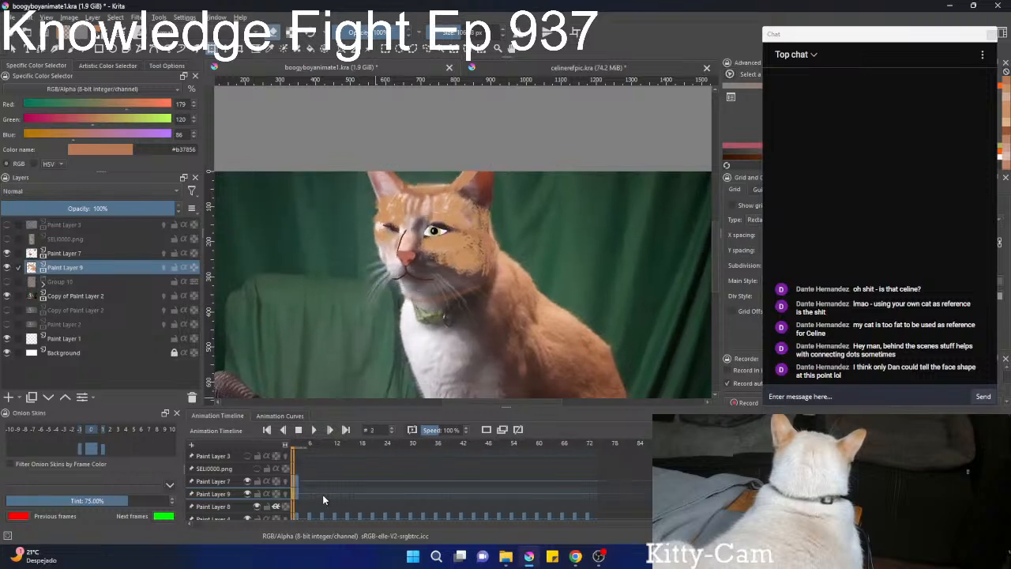
key(Right)
key(Left)
key(Right)
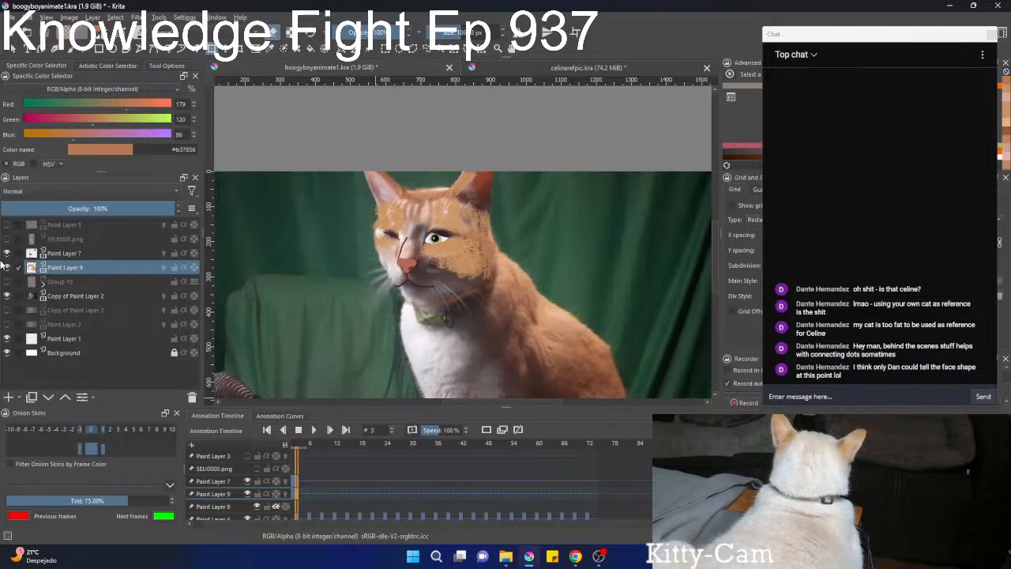
Show Group 10 again and check the face movement between frames 2 and 3 on the fully painted cat.
click(8, 283)
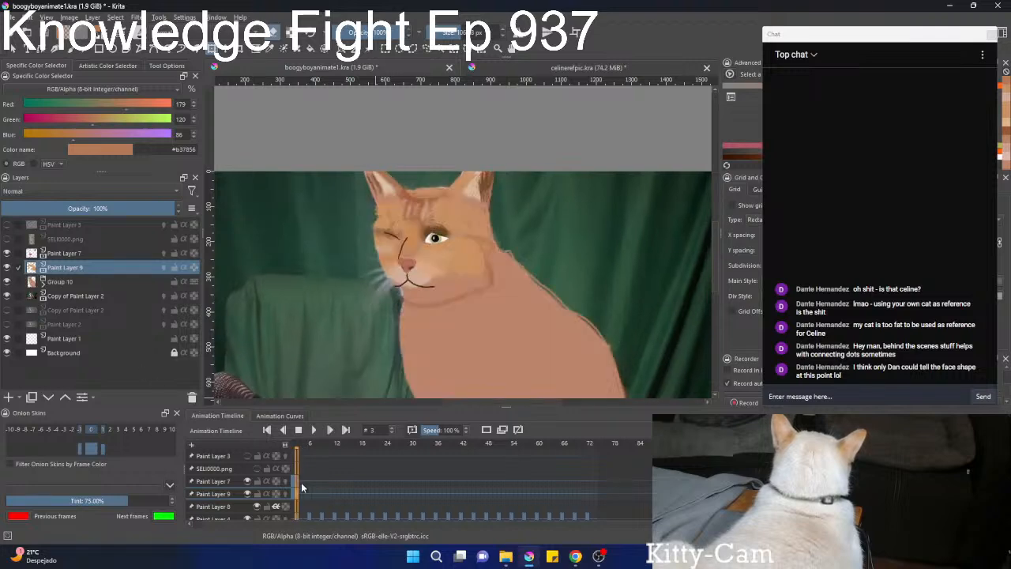
key(Left)
key(Right)
key(Left)
key(Right)
key(Left)
key(Right)
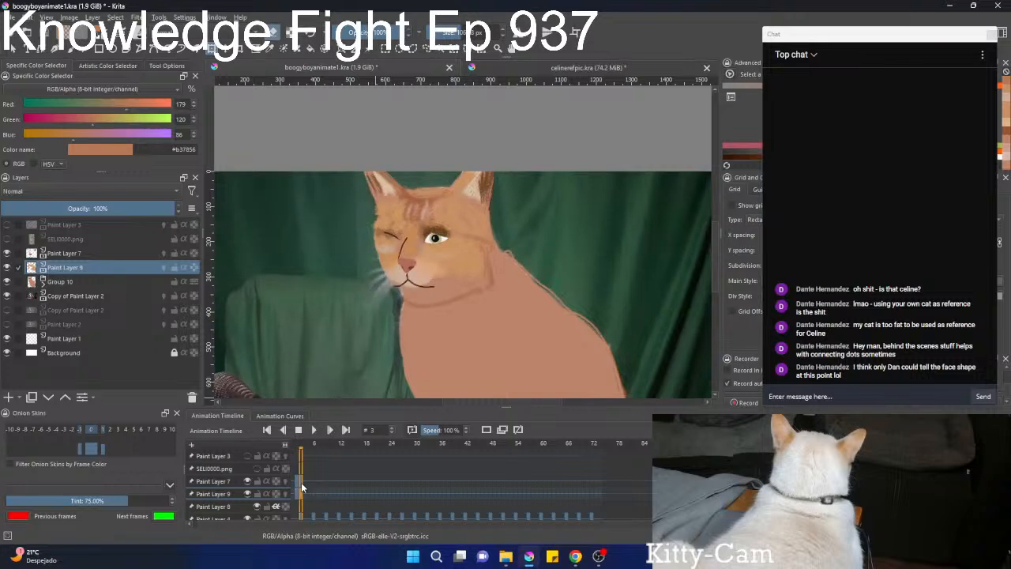
key(Left)
key(Right)
key(Left)
key(Right)
key(Right)
Examine the head movement over frames 2 to 4 with the painted cat's whole body in view.
scroll(409, 317, down, 1)
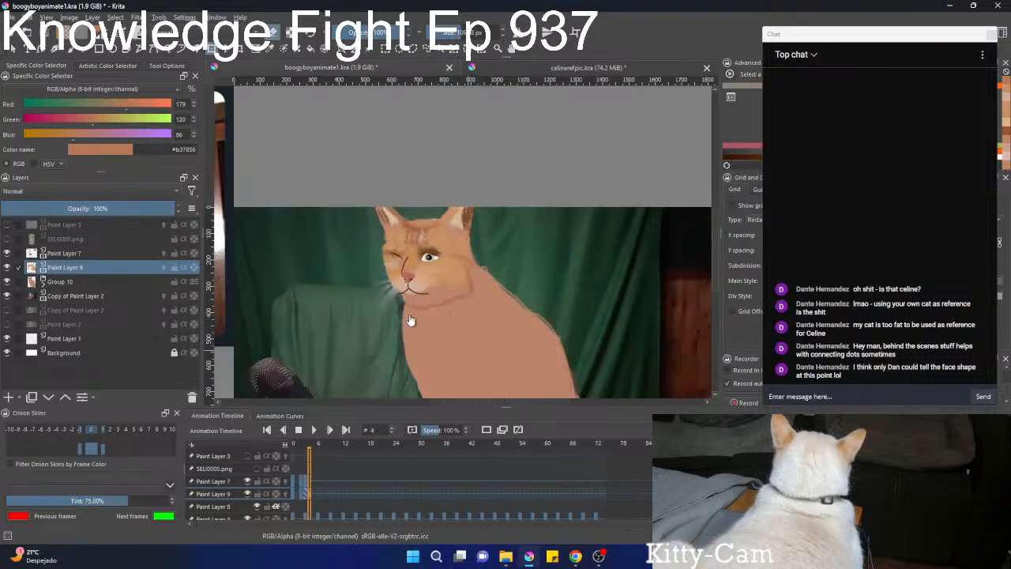
scroll(410, 318, down, 1)
mouse_move(409, 316)
mouse_down()
mouse_move(402, 250)
mouse_move(456, 285)
mouse_move(424, 307)
mouse_up()
key(Left)
key(Left)
key(Right)
key(Right)
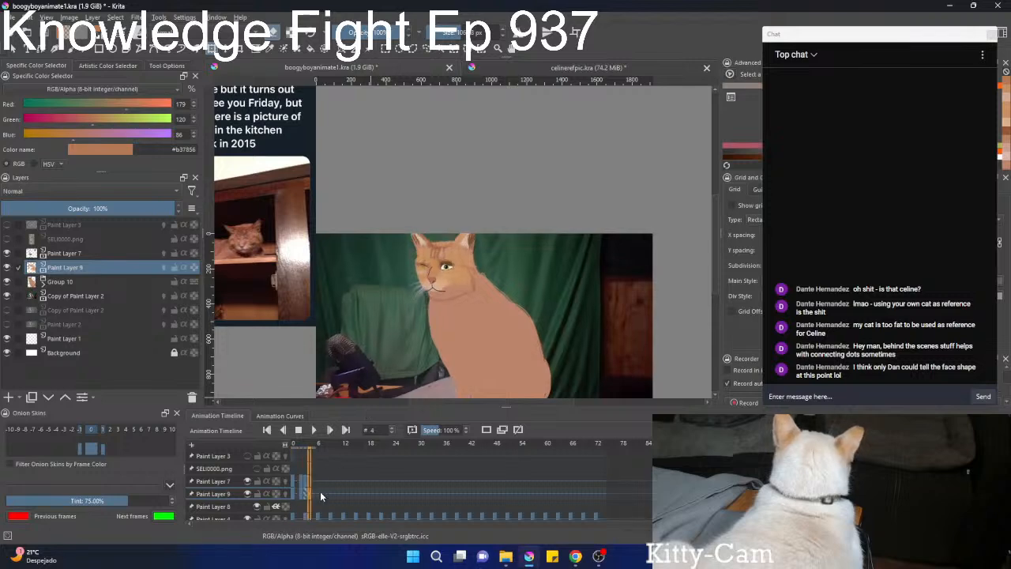
key(Left)
key(Left)
key(Right)
key(Left)
key(Right)
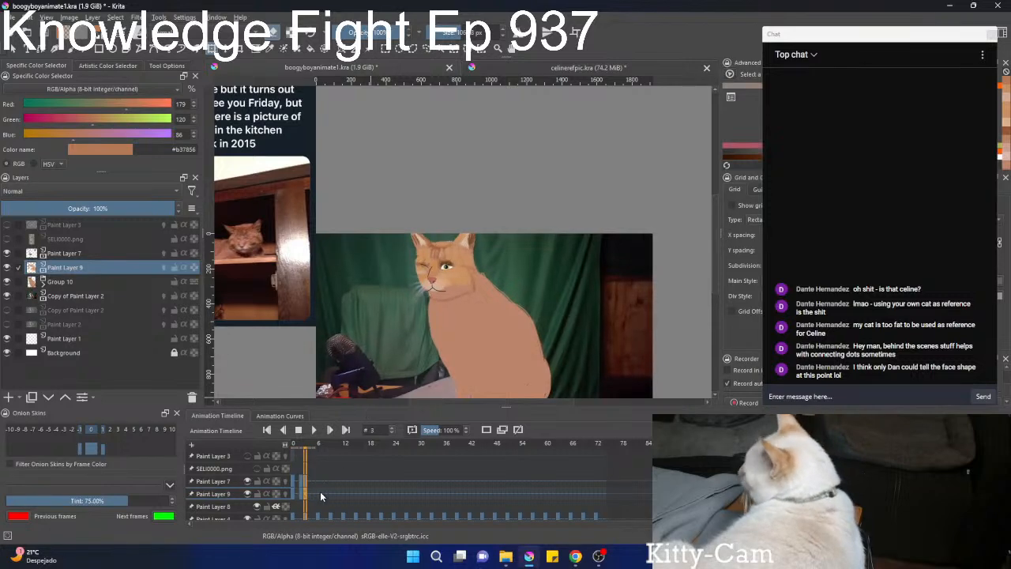
Select Paint Layer 7 and adjust the position of its face lines at frame 3.
click(80, 252)
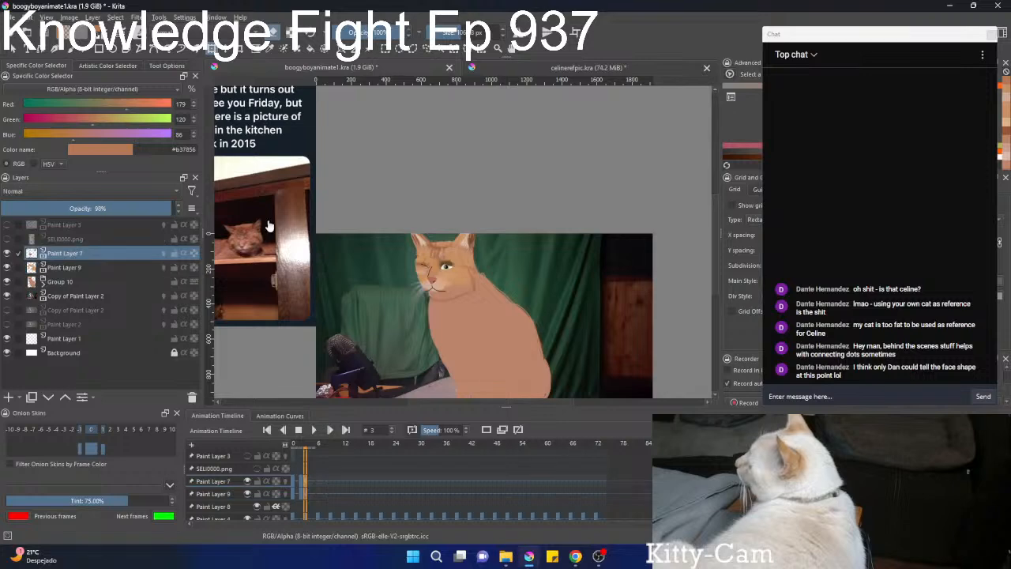
scroll(440, 252, up, 3)
click(452, 328)
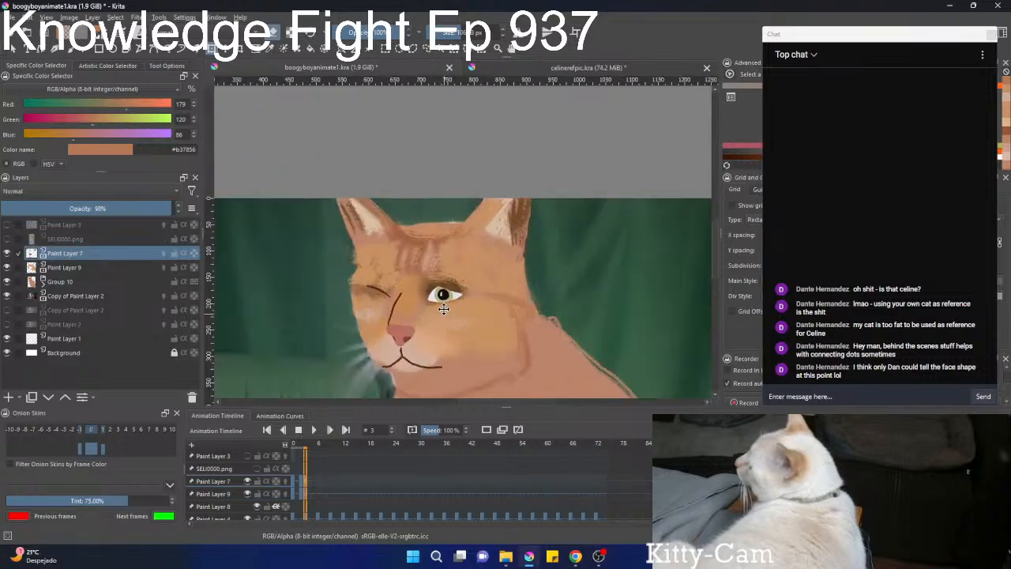
drag(443, 309, 495, 306)
Step back and forth through the first frames to check the face lines' motion up close.
key(Left)
key(Left)
key(Left)
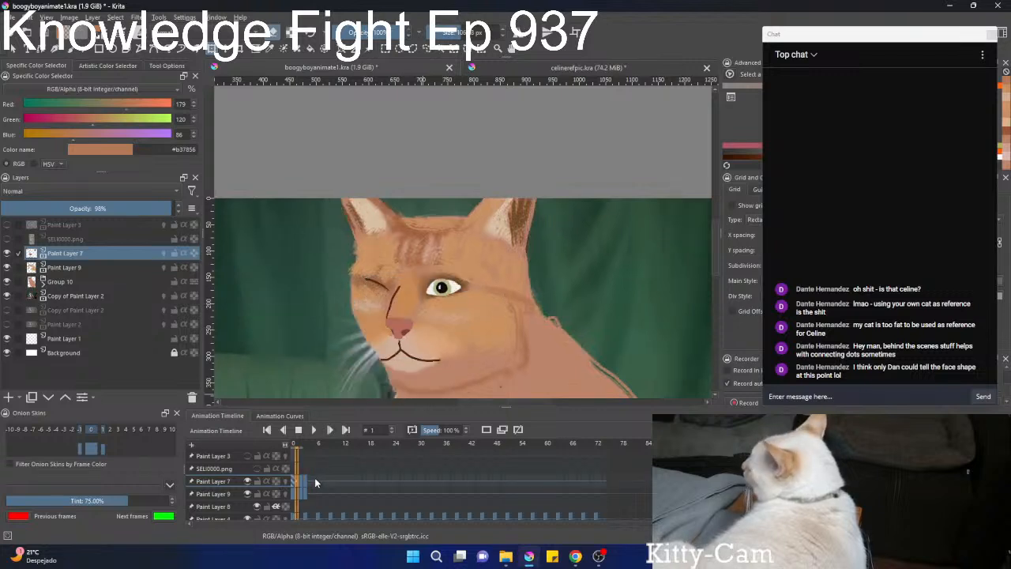
key(Right)
key(Right)
key(Right)
key(Right)
key(Left)
key(Left)
key(Left)
key(Left)
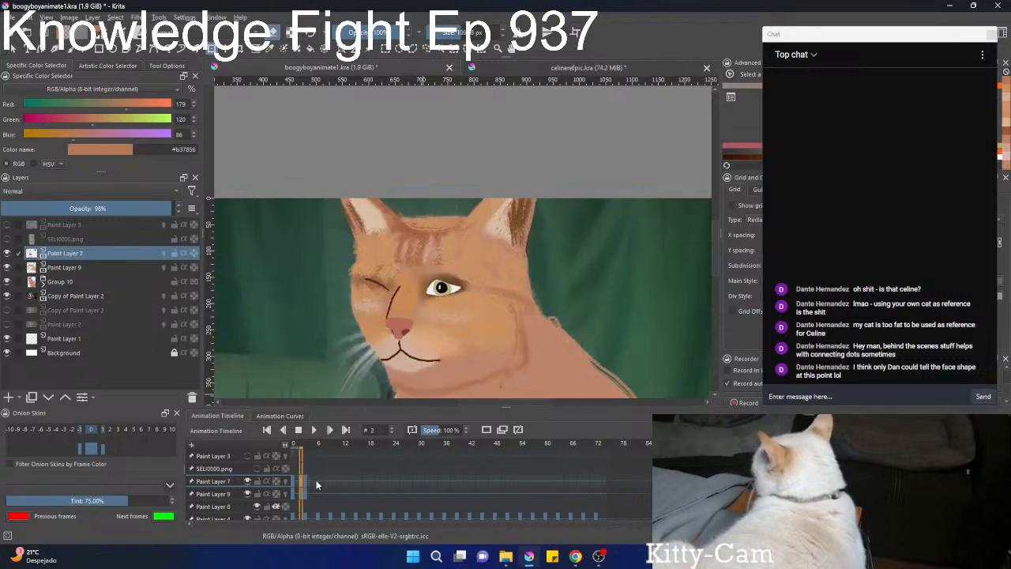
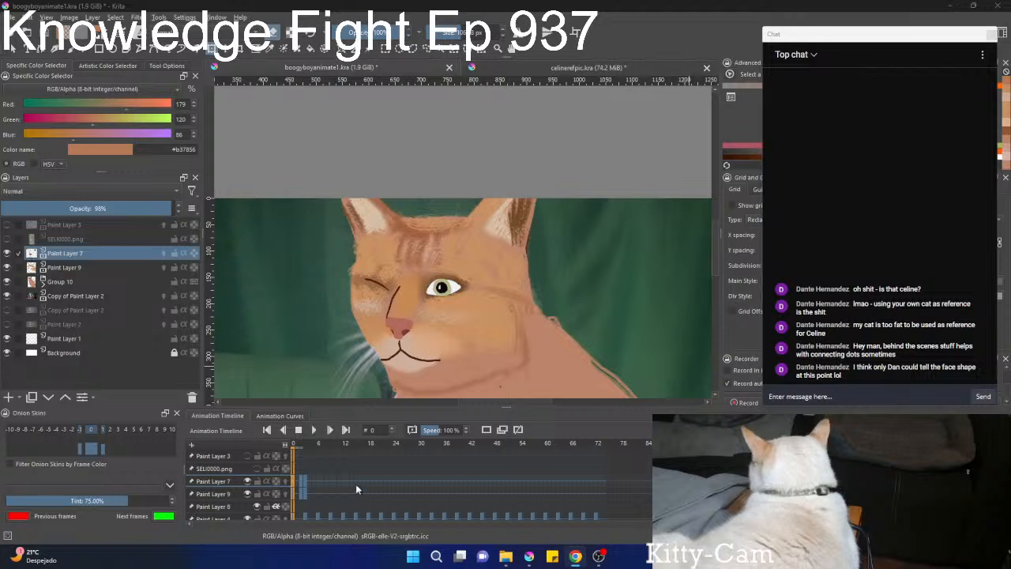
Step through frames 0 to 6 to examine how the face lines follow the painted cat's head.
click(326, 473)
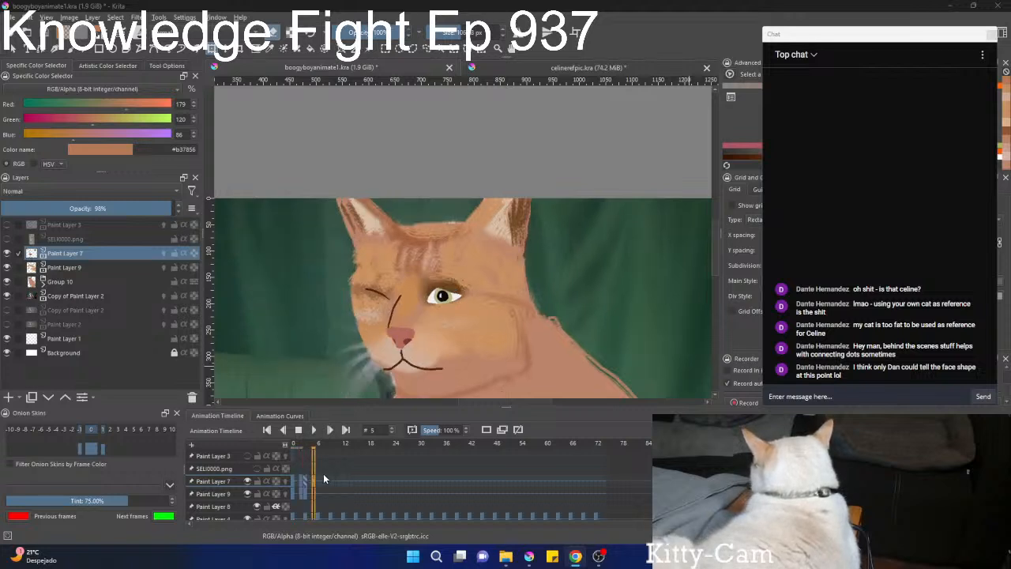
key(Left)
key(Left)
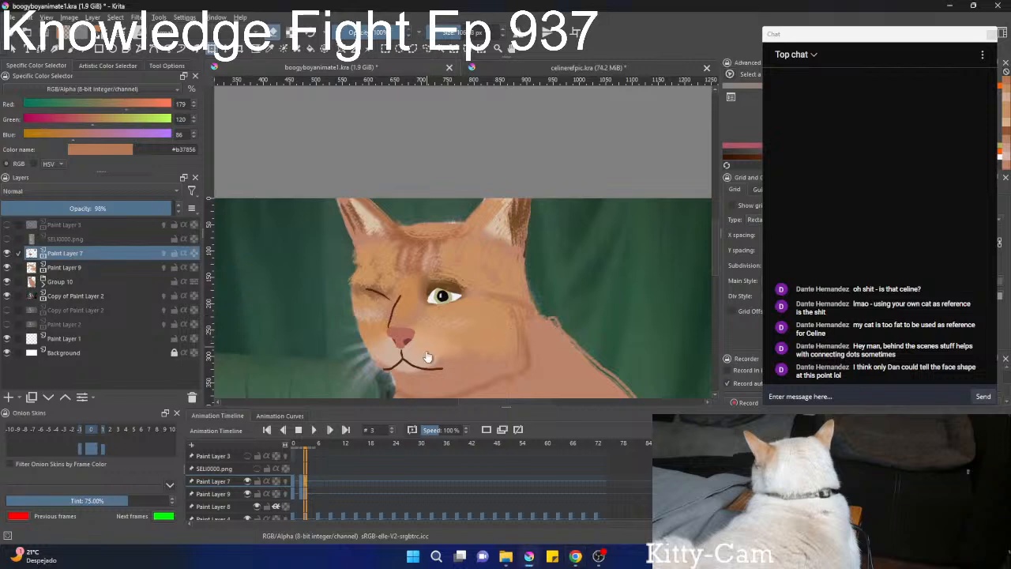
key(ctrl+t)
key(Left)
key(Left)
key(Left)
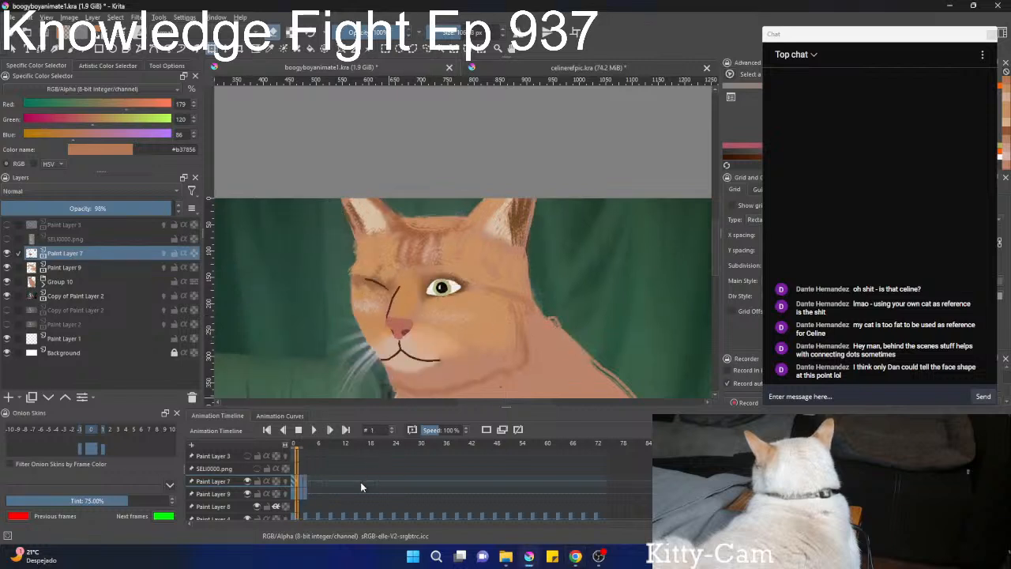
key(Right)
key(Right)
key(Right)
key(Right)
key(Right)
key(Right)
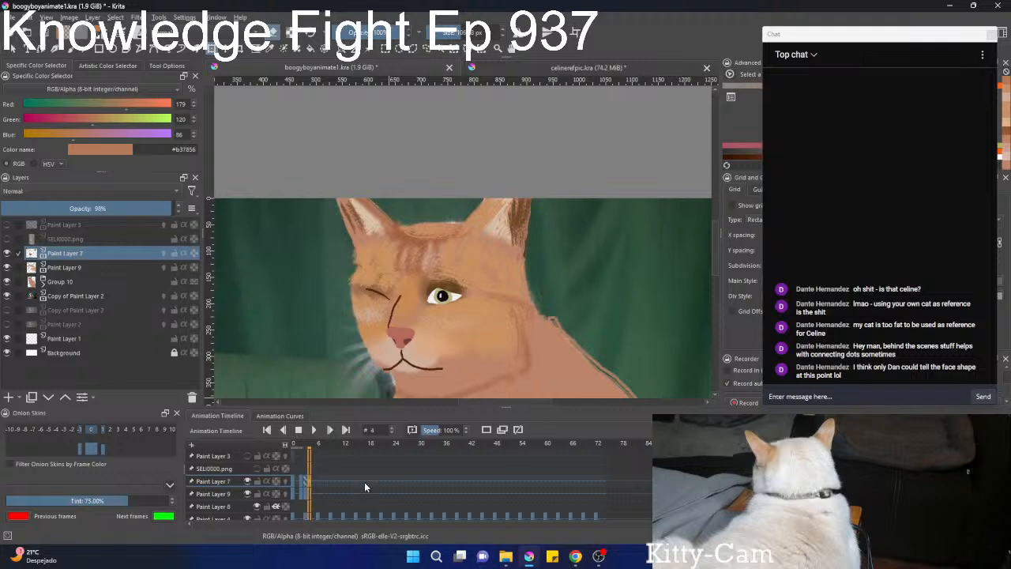
Hide Group 10 and Paint Layer 9 and compare Paint Layer 7's face lines with the cat photo at frame 6.
click(7, 281)
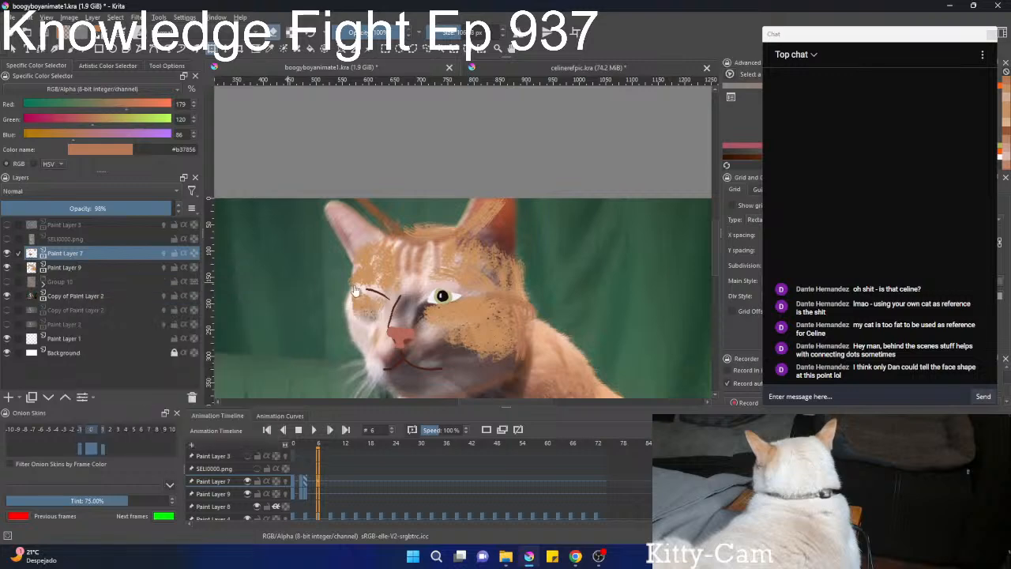
drag(456, 252, 510, 145)
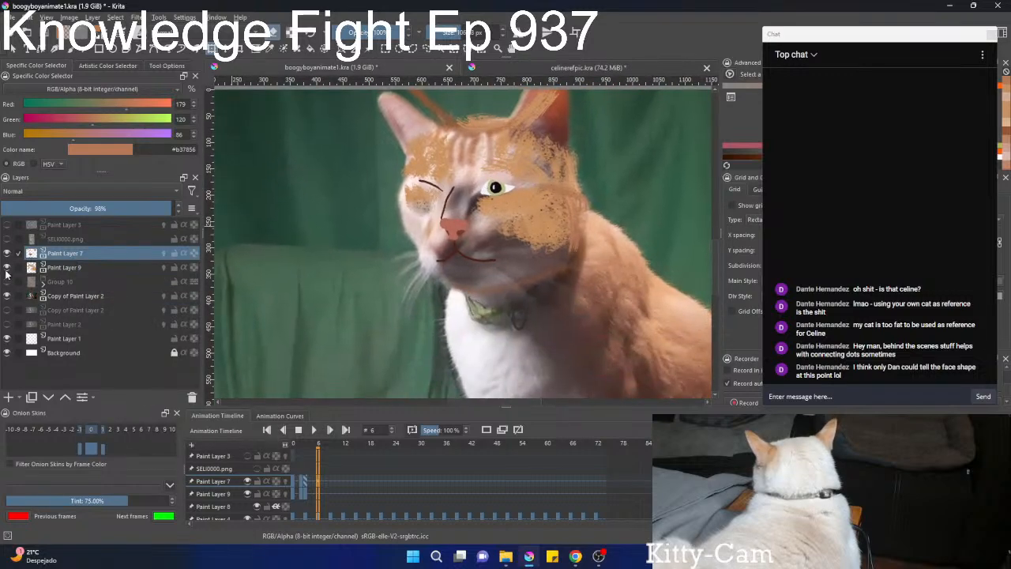
click(6, 267)
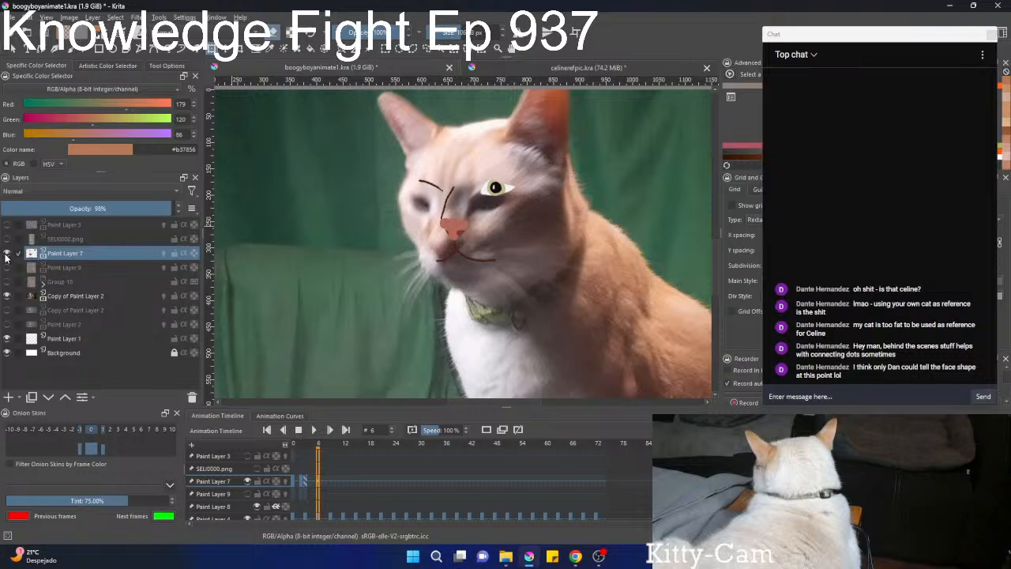
click(7, 254)
click(6, 254)
click(7, 254)
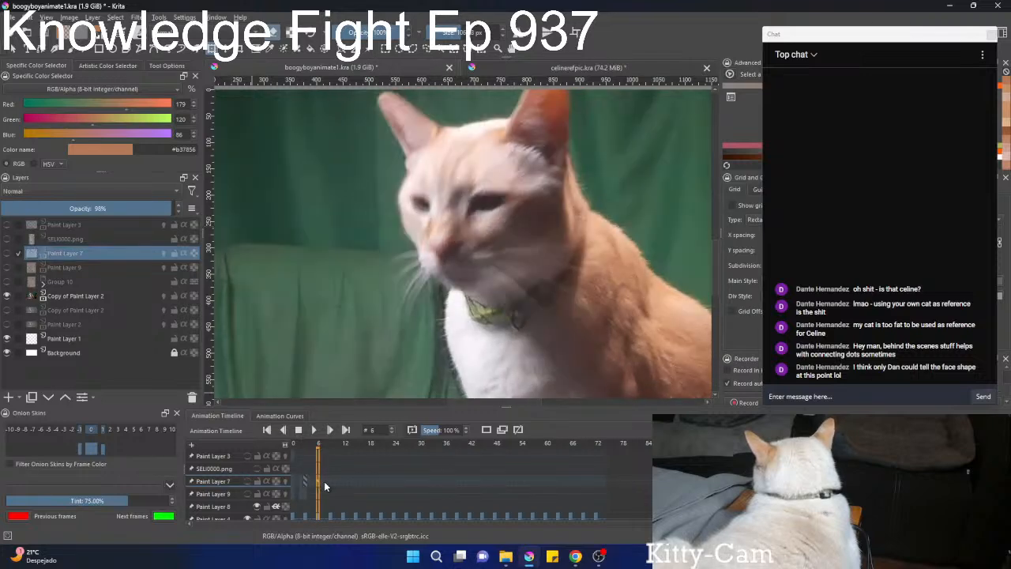
click(6, 255)
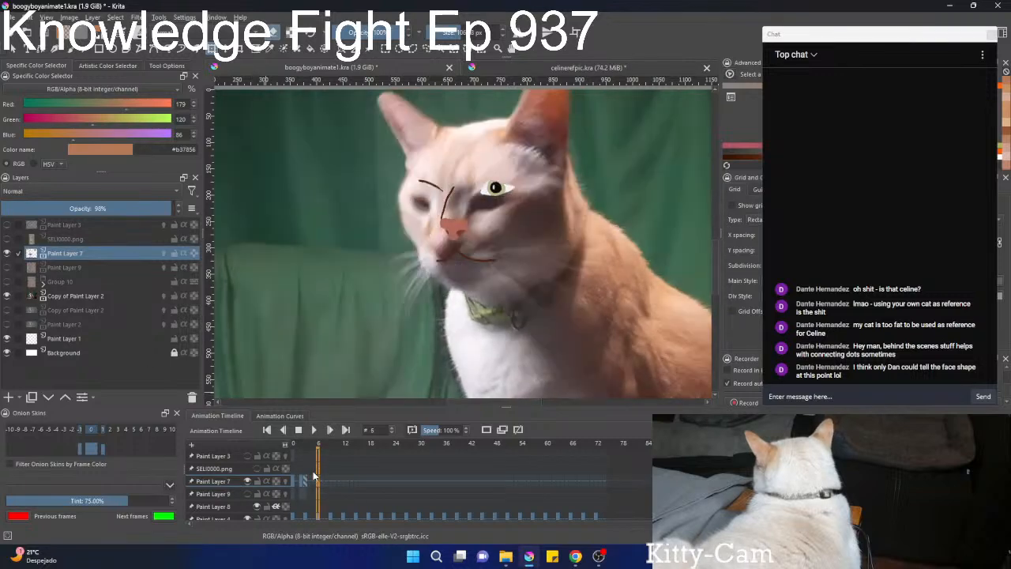
Move and rotate Paint Layer 7's face lines at frame 6 to match the photo's lowered, tilted head.
click(314, 475)
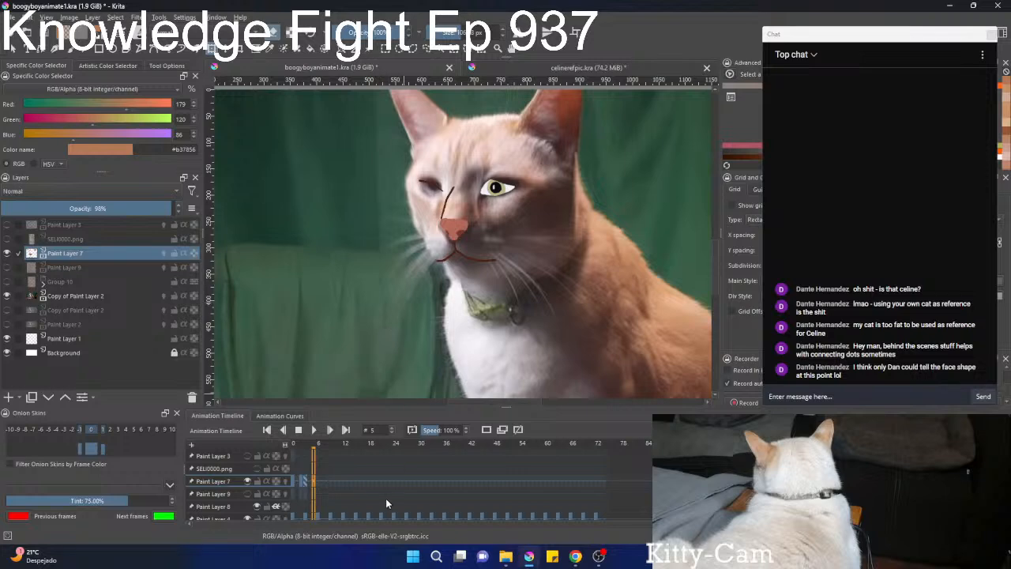
key(Right)
click(469, 237)
mouse_move(562, 228)
mouse_down()
mouse_move(545, 218)
mouse_move(499, 221)
mouse_move(494, 232)
mouse_up()
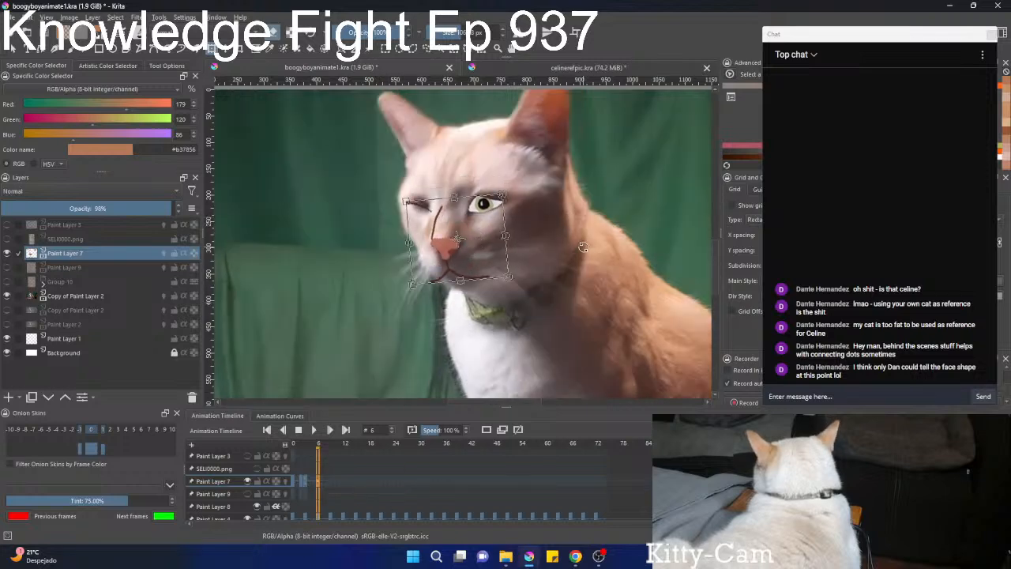
key(Return)
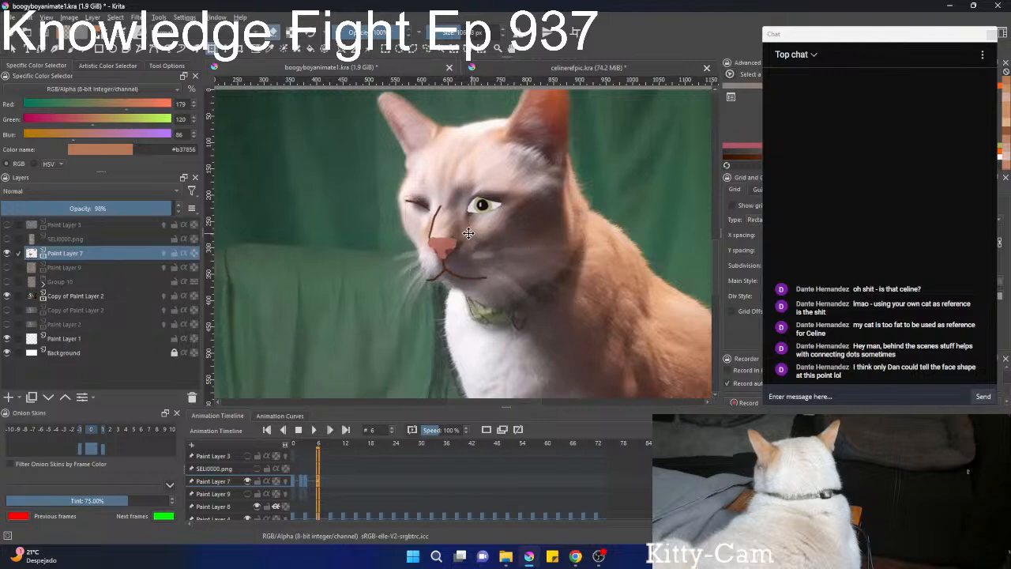
click(468, 233)
Select the closed-eye line at frame 6 and reposition and rotate it over the photo's closed eye.
key(b)
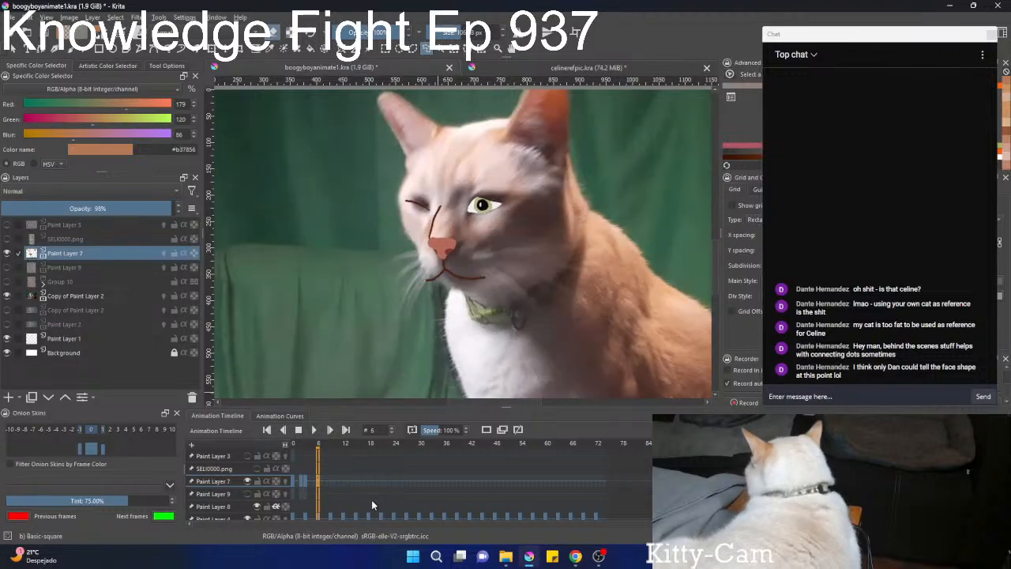
scroll(381, 225, up, 3)
mouse_move(524, 174)
mouse_down()
mouse_move(462, 211)
mouse_move(417, 147)
mouse_move(521, 180)
mouse_move(490, 188)
mouse_up()
key(ctrl+t)
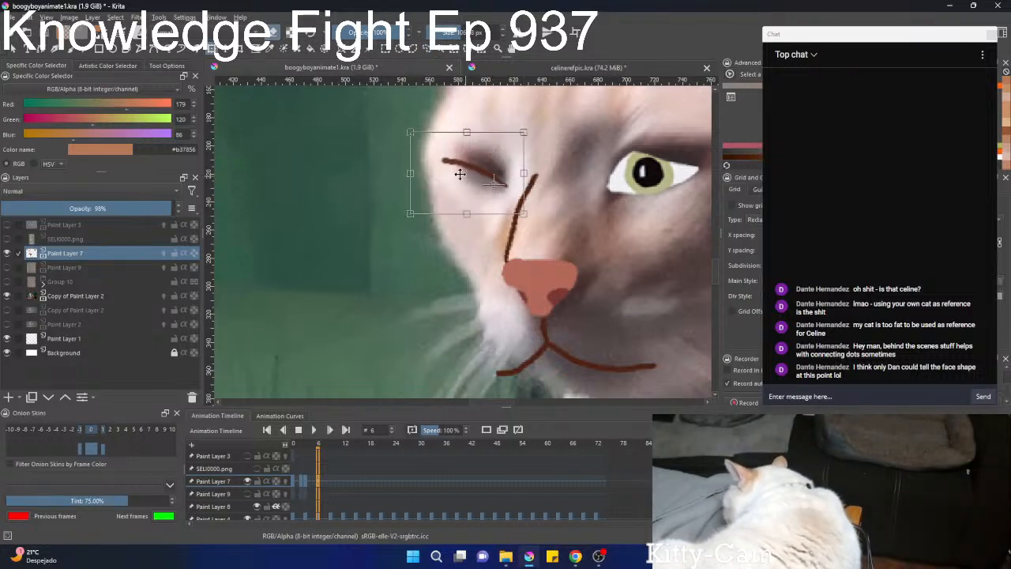
drag(397, 140, 434, 124)
scroll(459, 166, down, 1)
key(b)
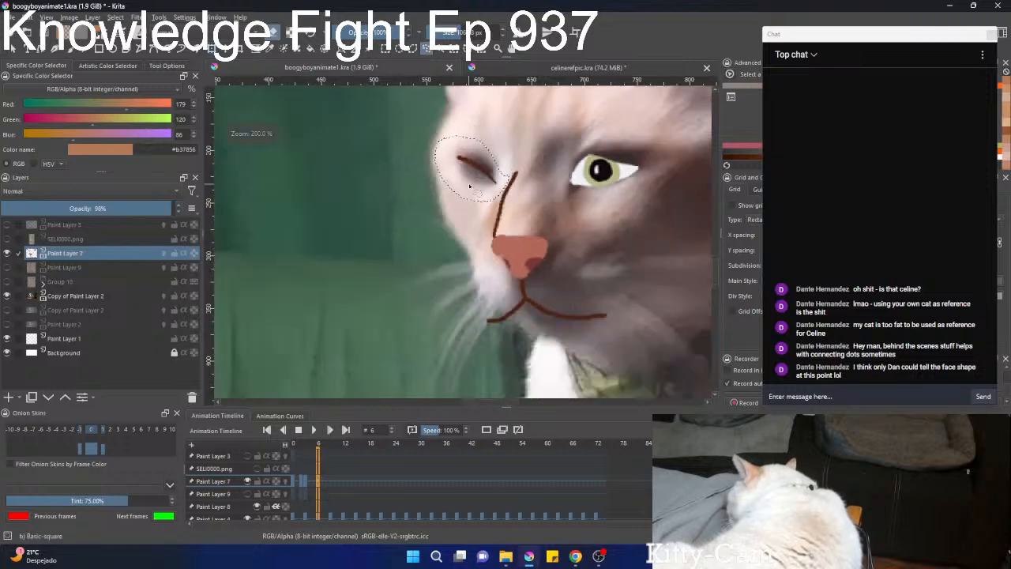
scroll(534, 201, down, 2)
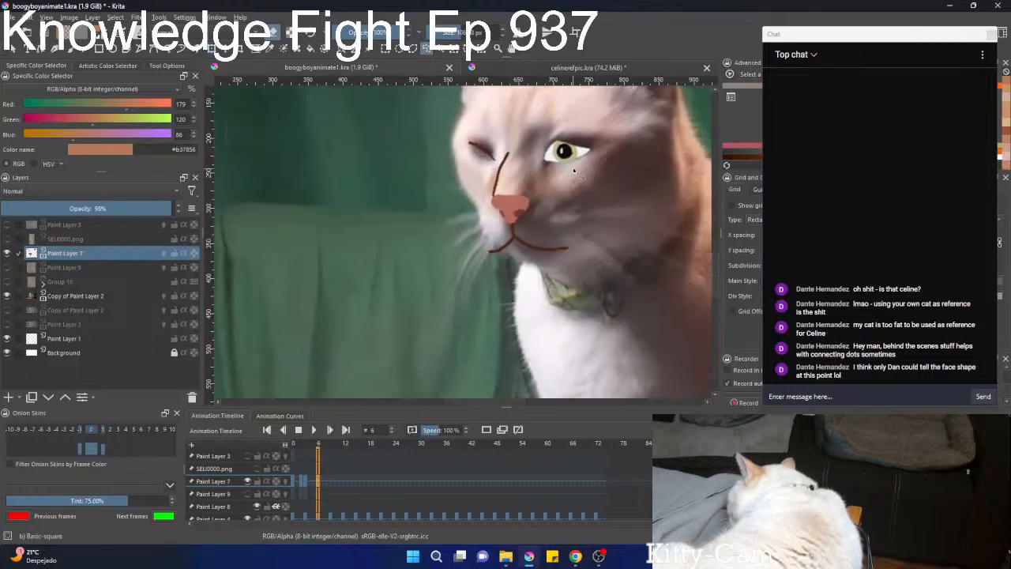
Check the adjusted face lines against the photo by moving back and forth over frames 4 to 7.
drag(572, 167, 554, 182)
scroll(379, 495, down, 6)
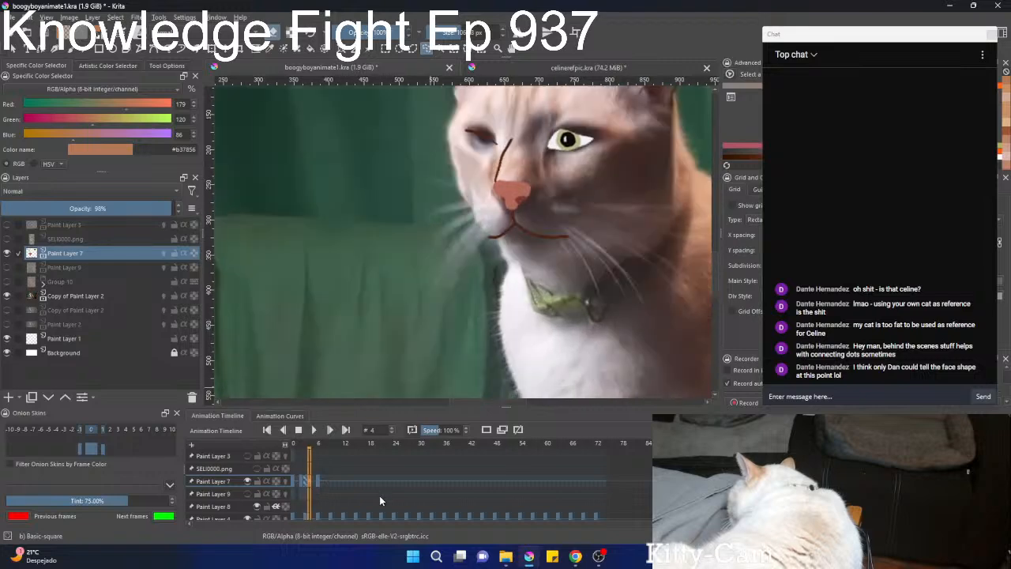
scroll(379, 495, up, 6)
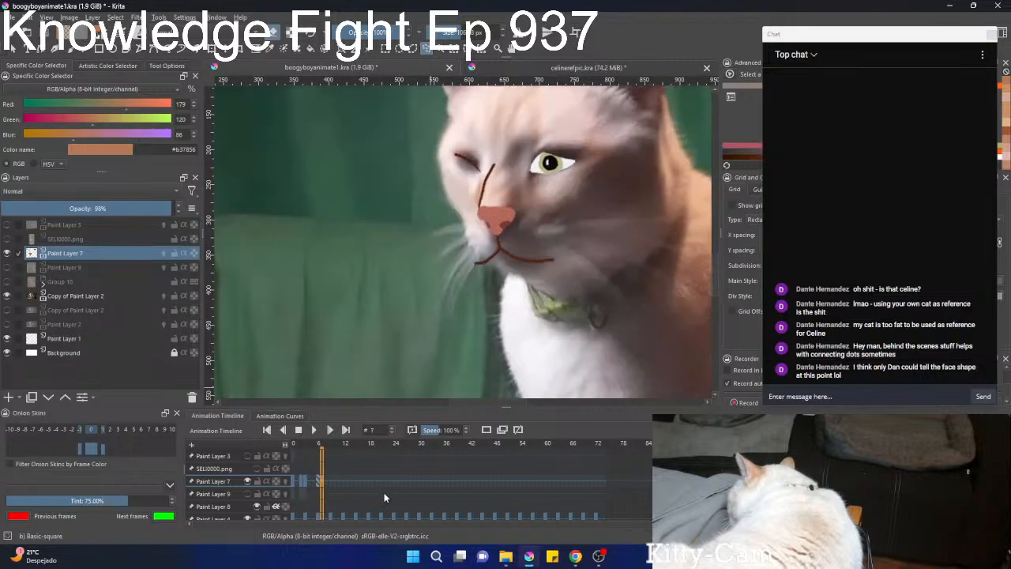
scroll(384, 492, down, 2)
scroll(384, 492, up, 1)
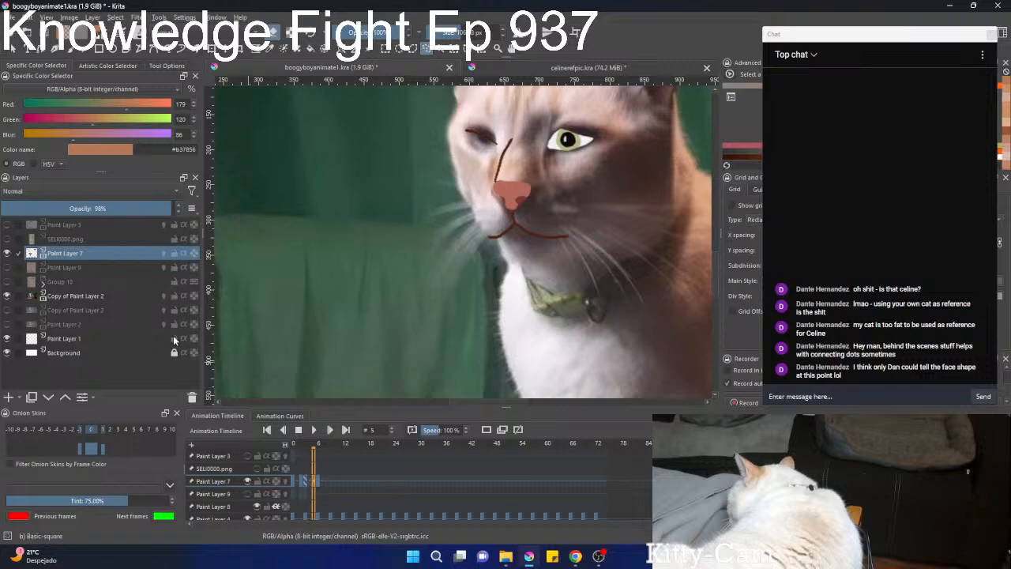
Show Paint Layer 9 and move and rotate its orange face colouring at frame 6 to follow the lowered head.
click(7, 267)
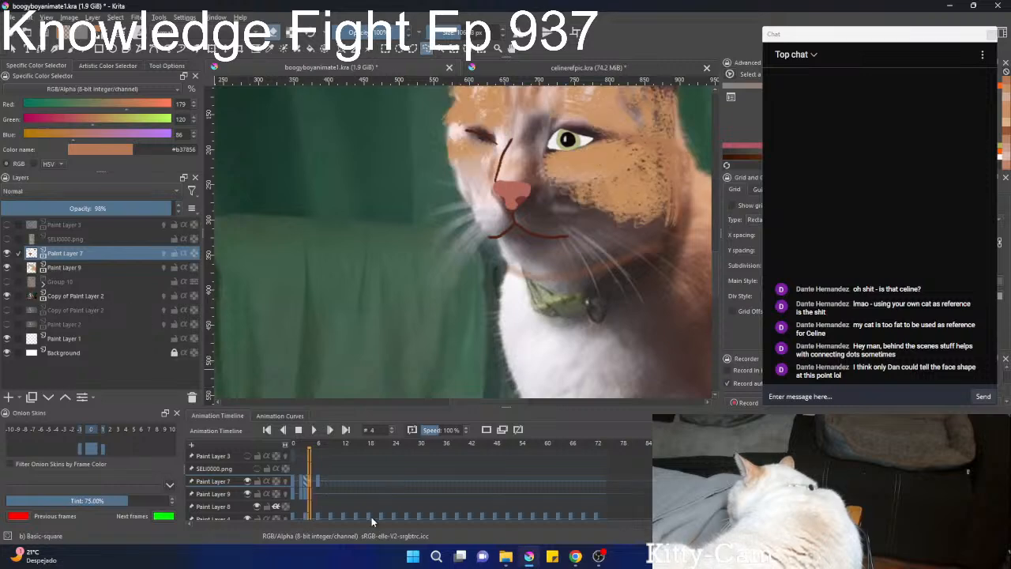
scroll(369, 515, up, 1)
click(70, 267)
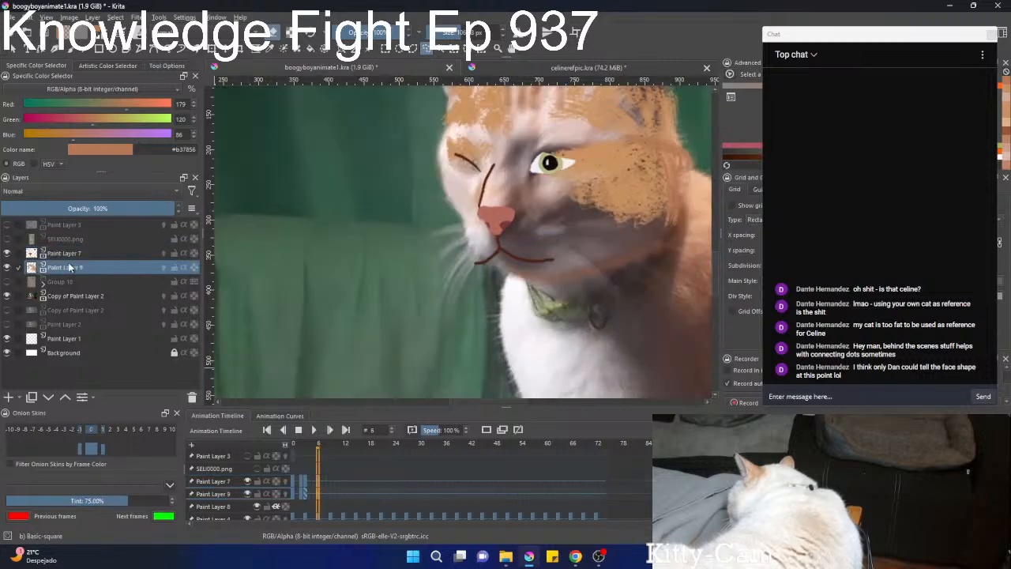
scroll(312, 292, down, 3)
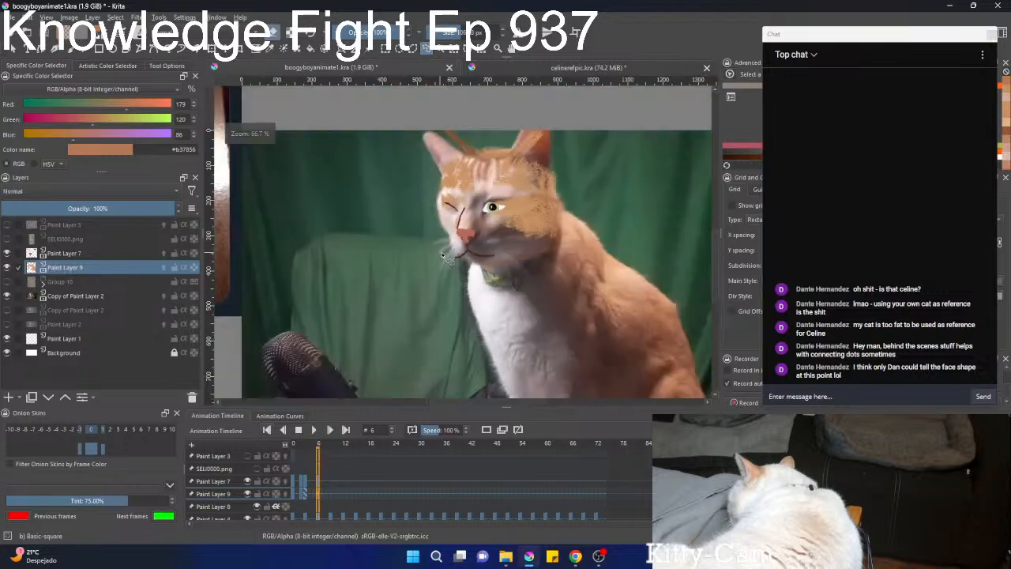
scroll(312, 292, up, 1)
key(Left)
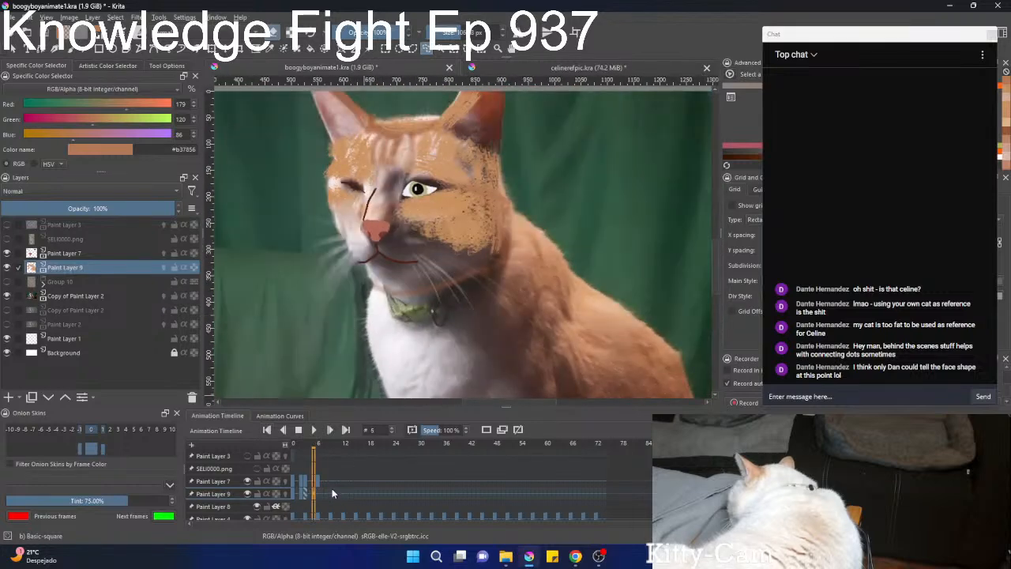
key(Right)
key(ctrl+t)
drag(428, 227, 414, 242)
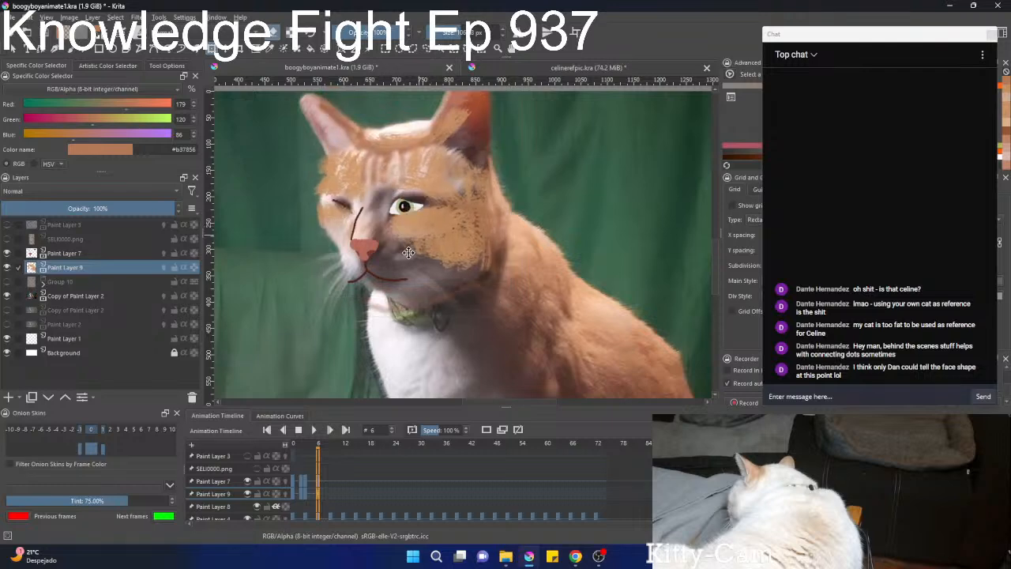
drag(613, 225, 611, 214)
drag(427, 222, 424, 213)
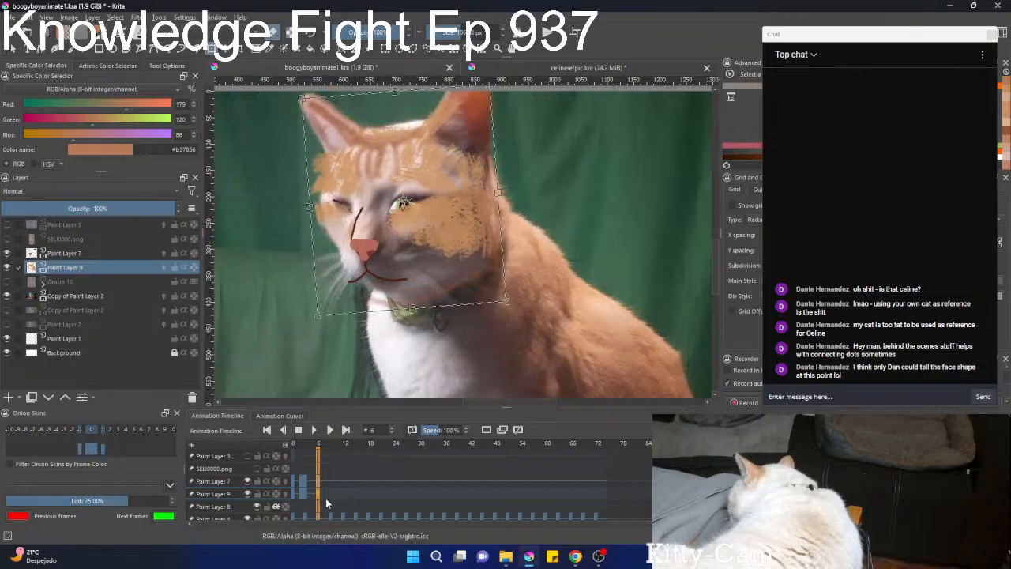
Compare frames 5 and 6, then nudge the orange colouring at frame 6 and stretch it slightly downward.
key(Left)
key(Right)
key(Left)
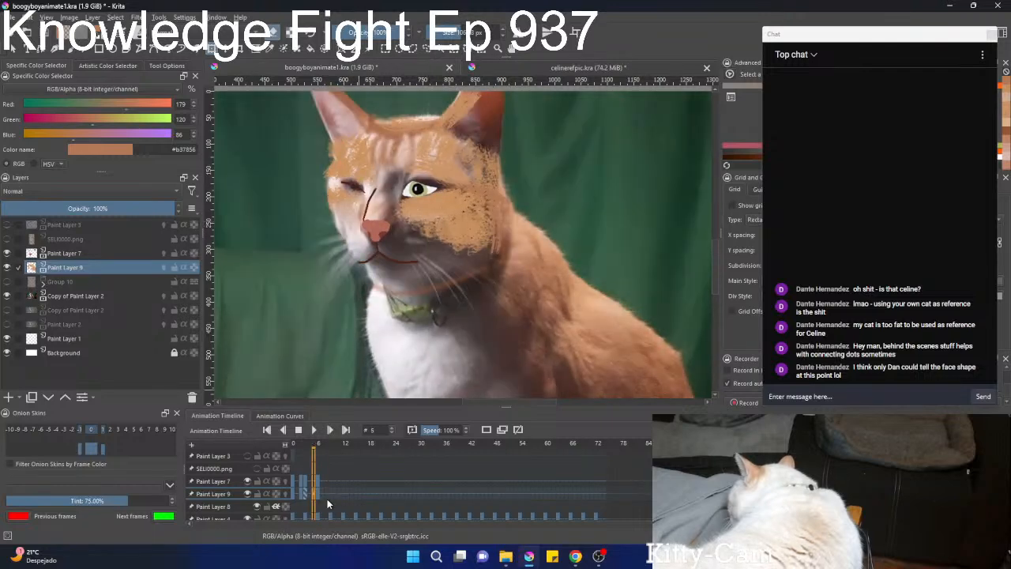
key(Right)
click(400, 212)
mouse_move(397, 215)
mouse_down()
mouse_move(411, 222)
mouse_move(404, 210)
mouse_up()
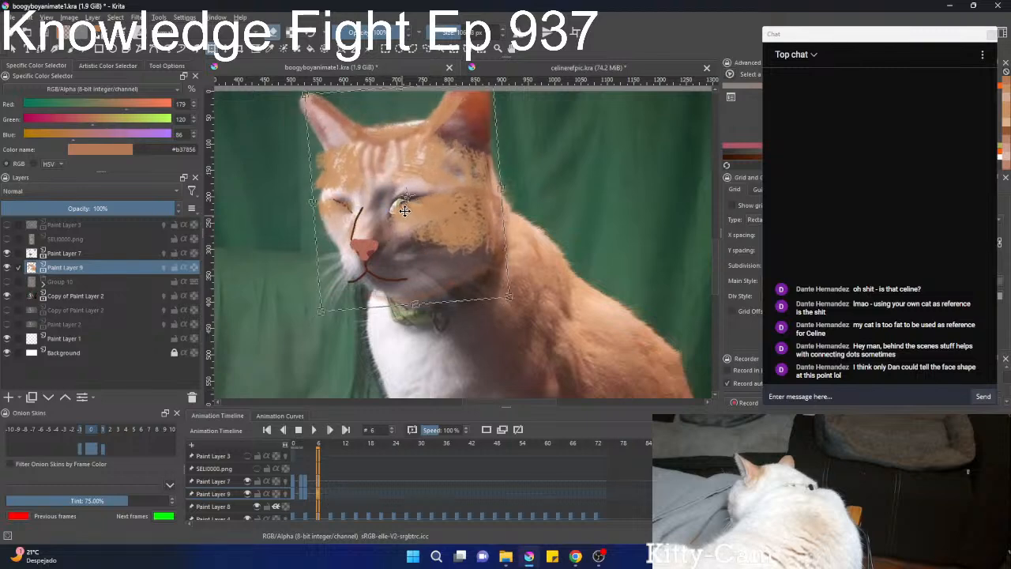
drag(414, 302, 415, 313)
Flip between frames 4 and 6 to check how the orange face colouring moves with the head.
scroll(323, 482, down, 2)
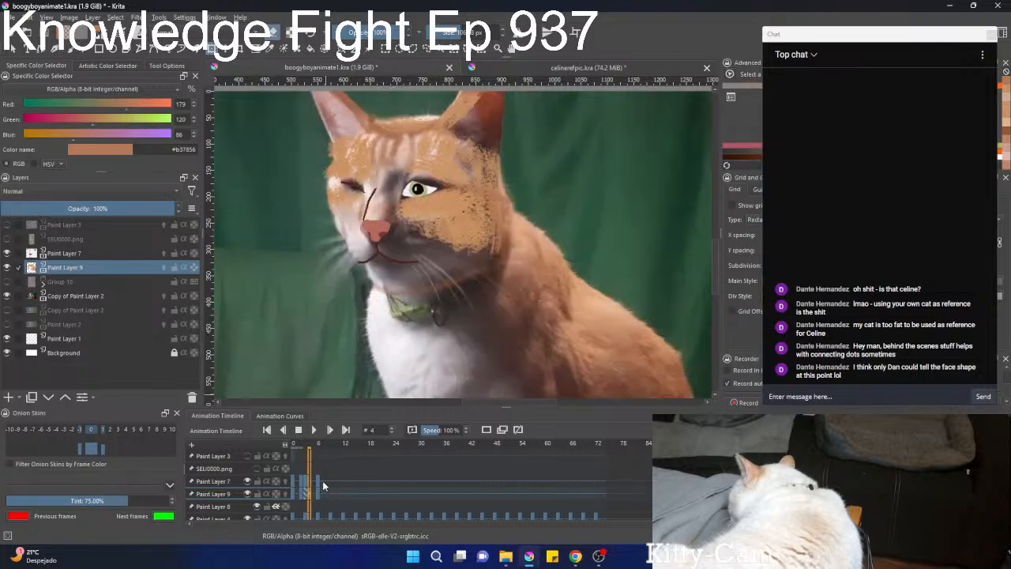
scroll(325, 483, up, 2)
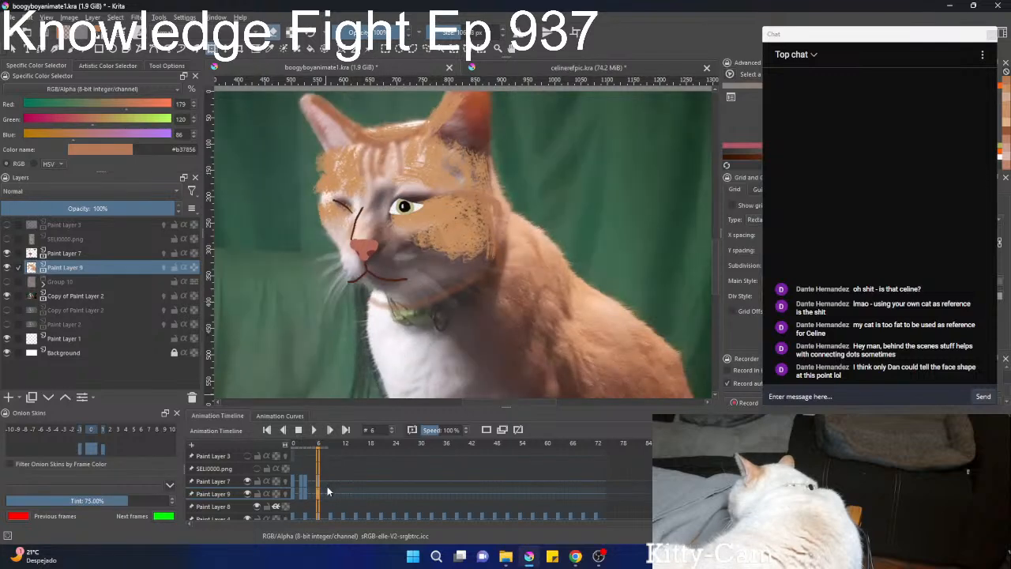
scroll(327, 485, down, 1)
scroll(327, 486, up, 1)
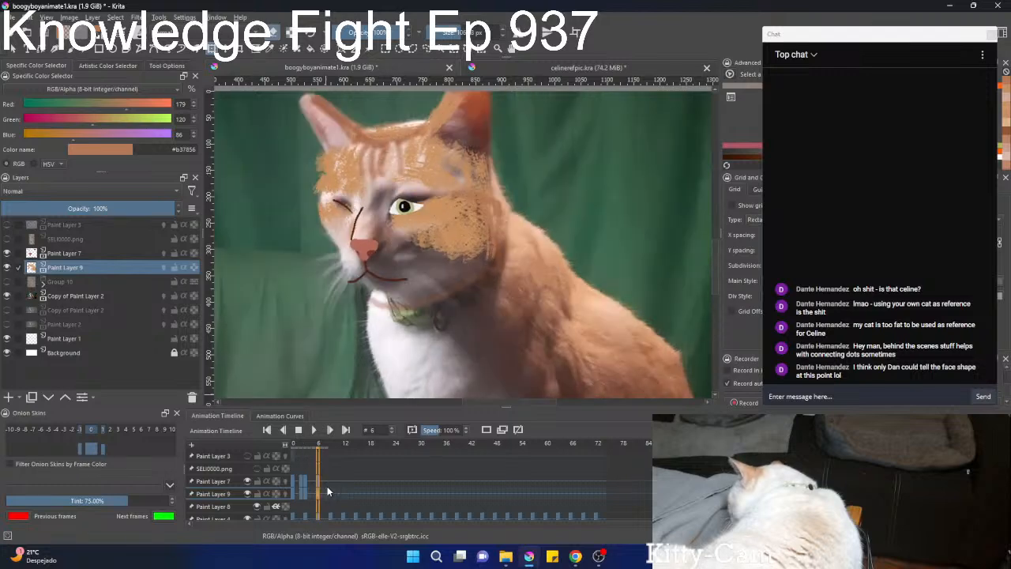
scroll(327, 486, down, 1)
scroll(327, 486, up, 1)
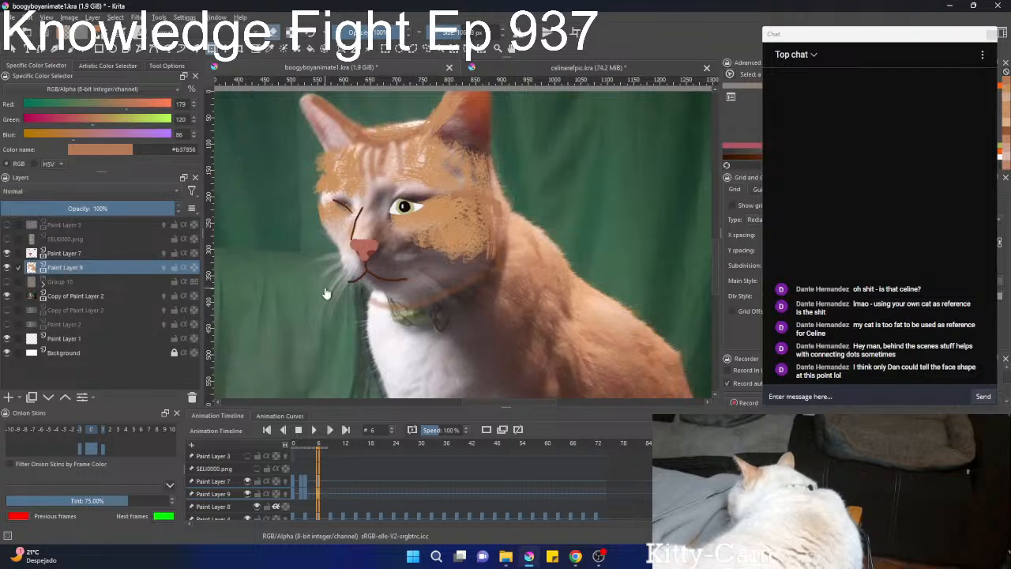
Erase the orange overspill along the face's edge at frame 6 with Dry Brushing and fill the winking cheek with orange #ca9261.
right_click(301, 184)
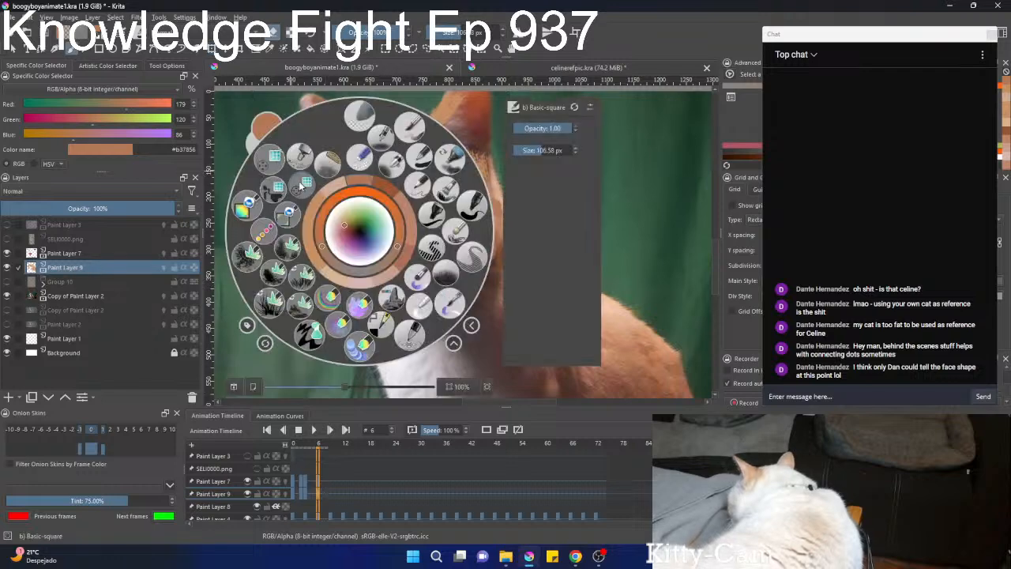
click(455, 234)
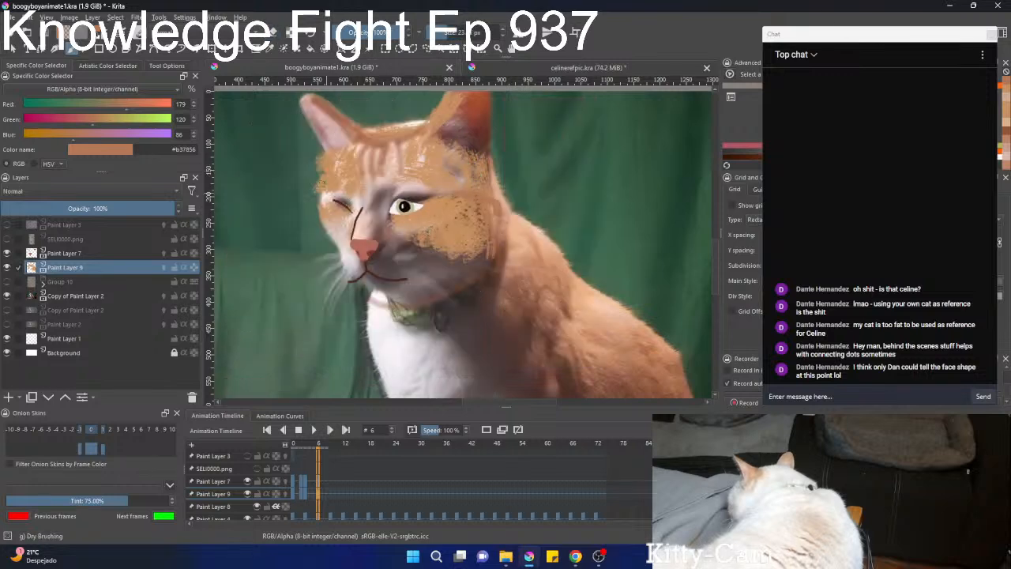
key(e)
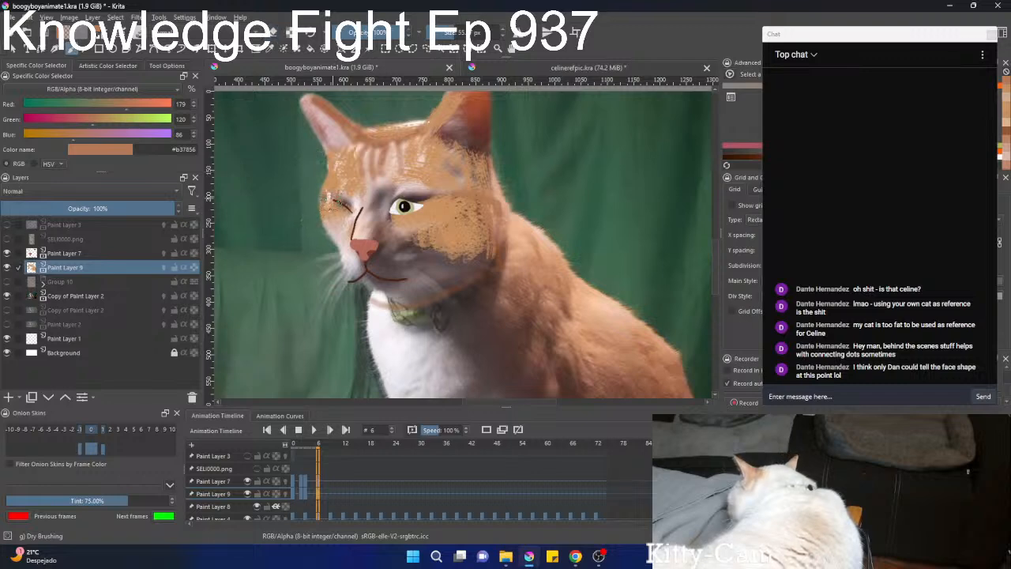
ctrl+click(340, 202)
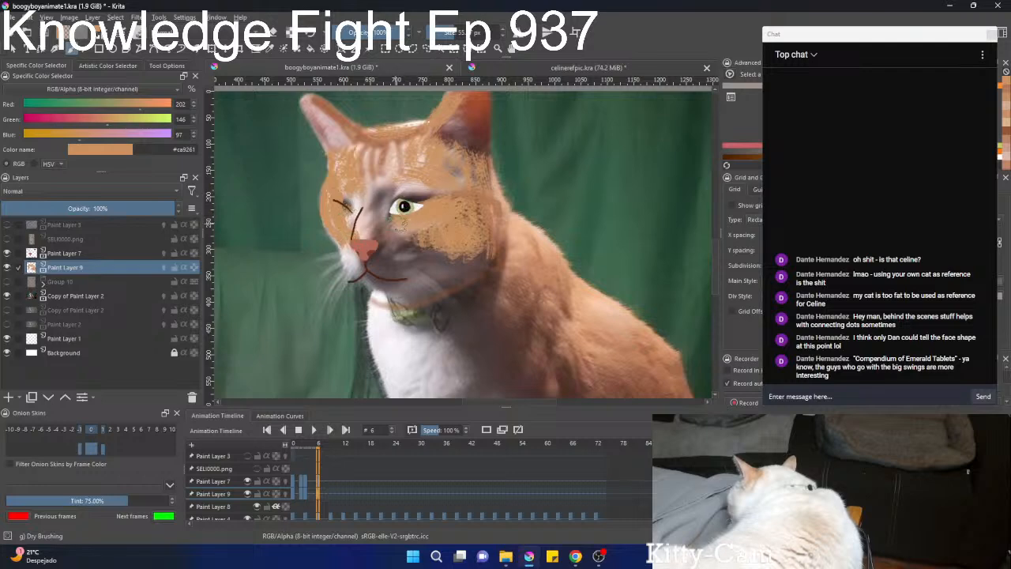
Extend the orange between the nose and open eye at frame 6 and paint the nose bridge in light peach #d9b08f.
scroll(401, 221, down, 3)
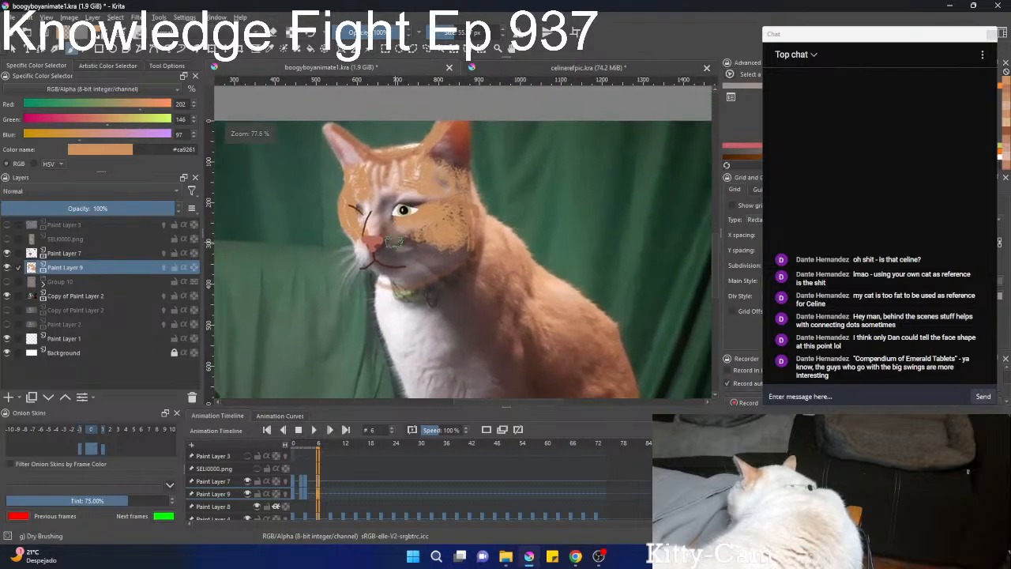
scroll(397, 244, up, 3)
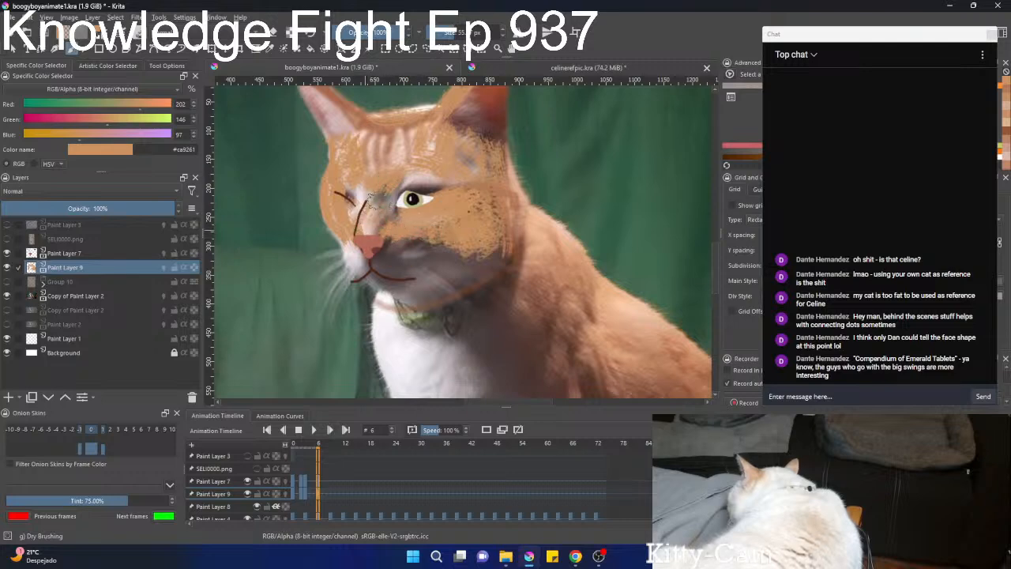
drag(385, 224, 355, 332)
mouse_move(262, 215)
mouse_down()
mouse_move(350, 259)
mouse_move(402, 140)
mouse_move(440, 114)
mouse_move(465, 254)
mouse_move(371, 229)
mouse_move(401, 162)
mouse_move(410, 219)
mouse_move(440, 185)
mouse_move(420, 144)
mouse_up()
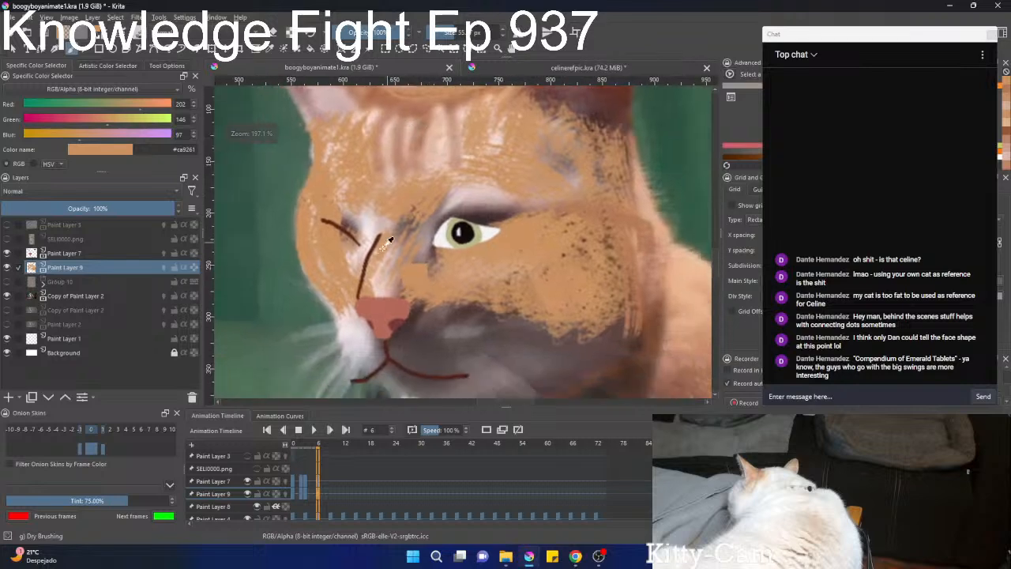
right_click(391, 232)
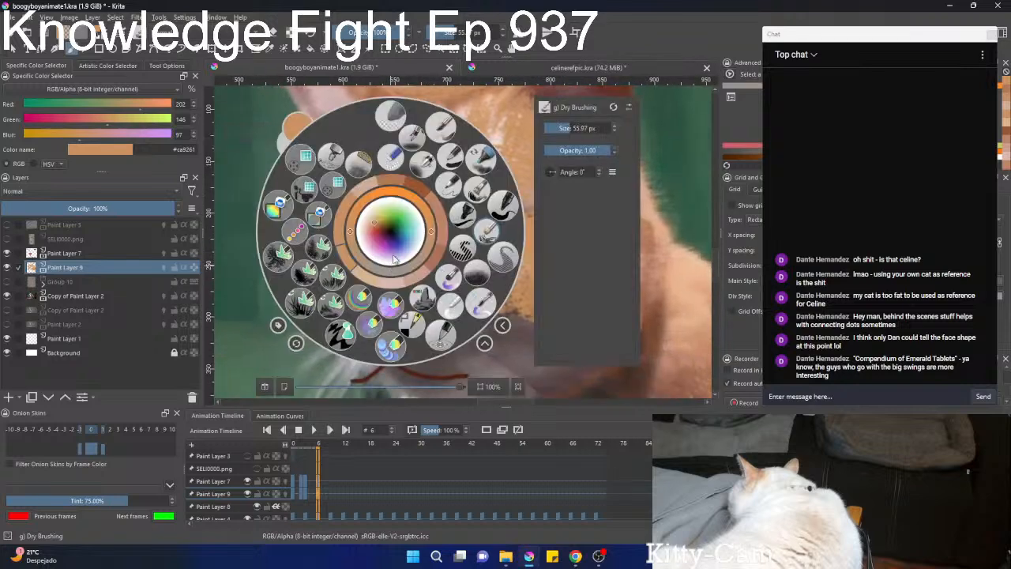
click(371, 222)
right_click(371, 225)
mouse_move(380, 263)
mouse_down()
mouse_move(405, 204)
mouse_move(381, 286)
mouse_move(419, 203)
mouse_move(407, 214)
mouse_move(393, 286)
mouse_move(439, 192)
mouse_move(422, 226)
mouse_up()
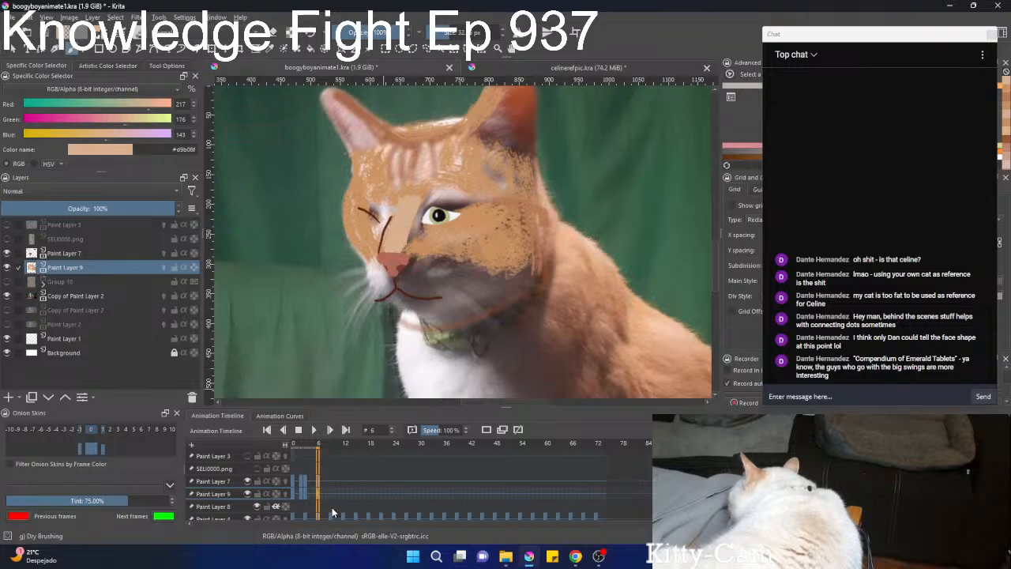
Paint the nose bridge in the same light peach at frame 3.
key(Left)
key(Left)
key(Left)
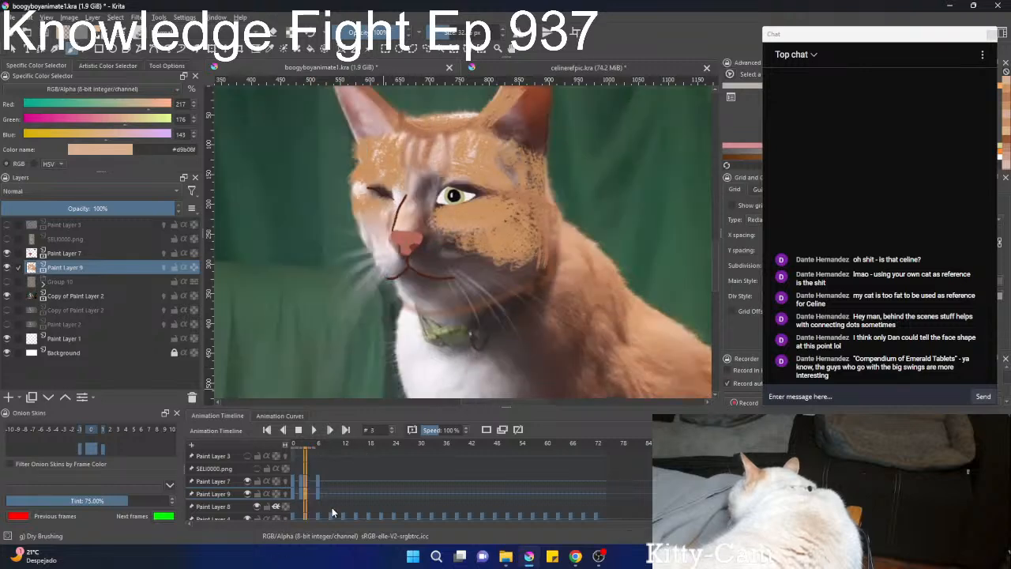
mouse_move(406, 227)
mouse_down()
mouse_move(414, 175)
mouse_move(407, 210)
mouse_up()
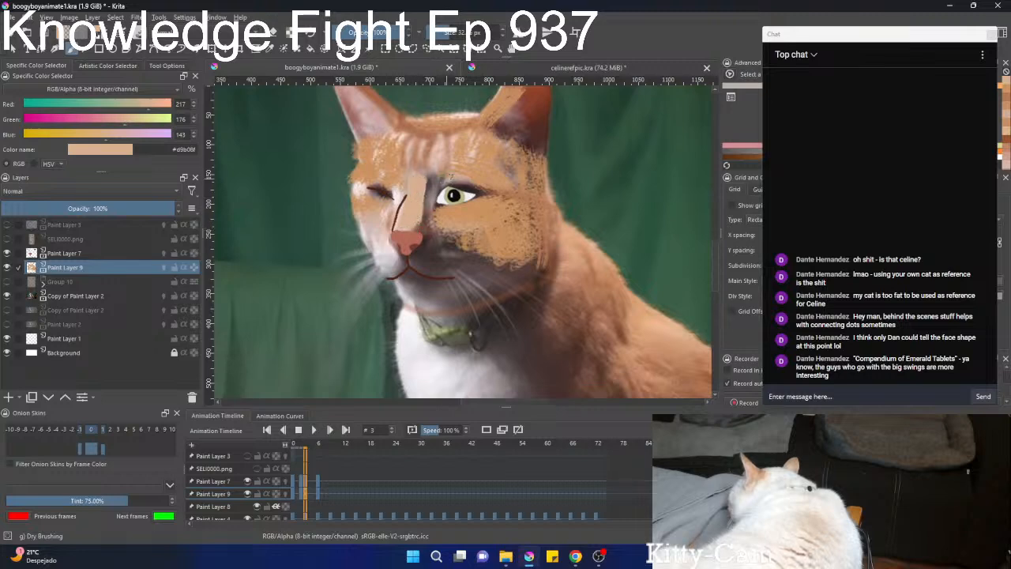
At frame 2, paint the nose bridge light peach and fill the winking cheek and the area beside the nose with tan #cea485.
key(Left)
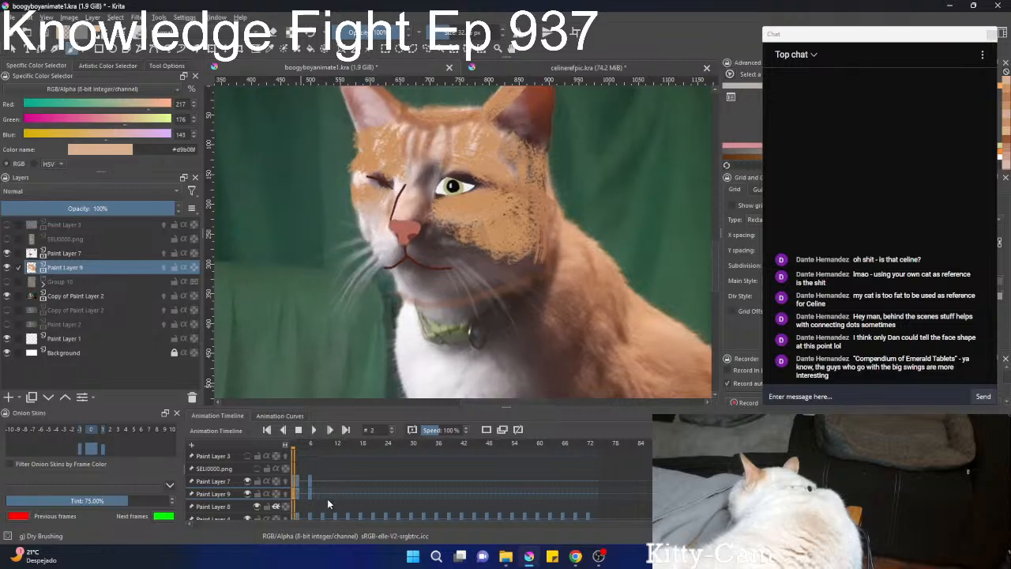
mouse_move(400, 215)
mouse_down()
mouse_move(420, 161)
mouse_move(415, 210)
mouse_move(427, 161)
mouse_up()
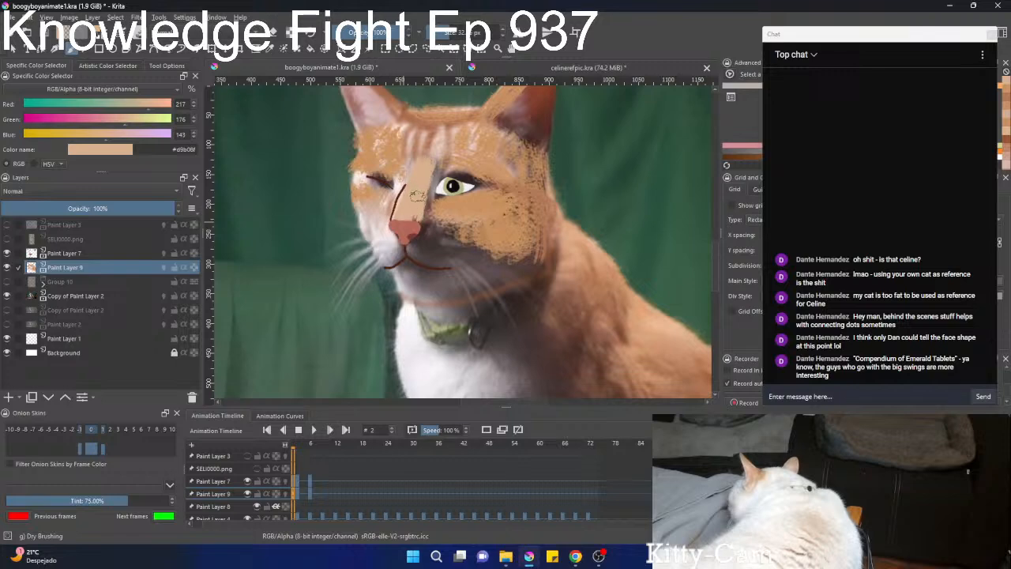
ctrl+click(381, 200)
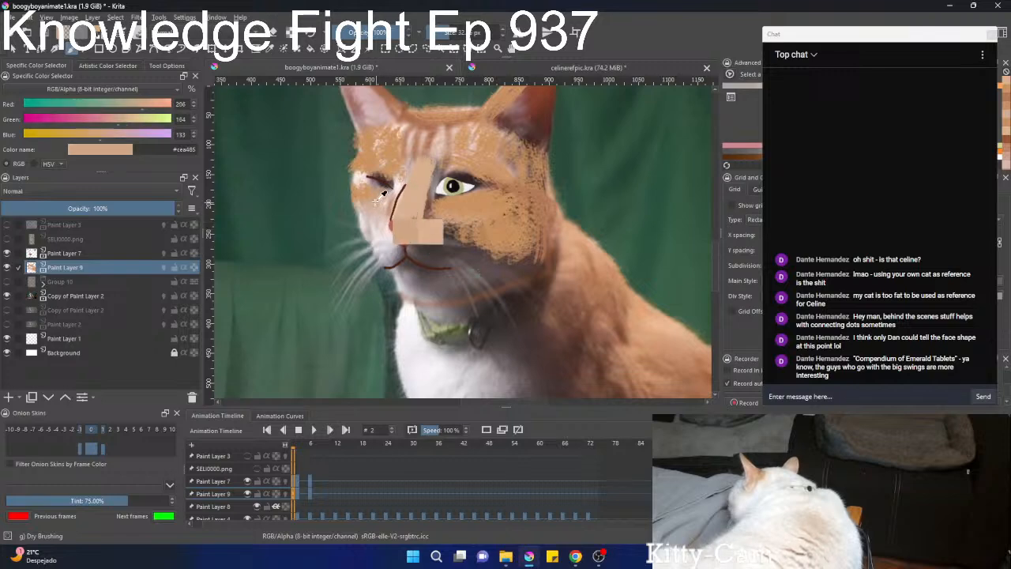
mouse_move(373, 212)
mouse_down()
mouse_move(368, 225)
mouse_move(378, 227)
mouse_move(370, 221)
mouse_up()
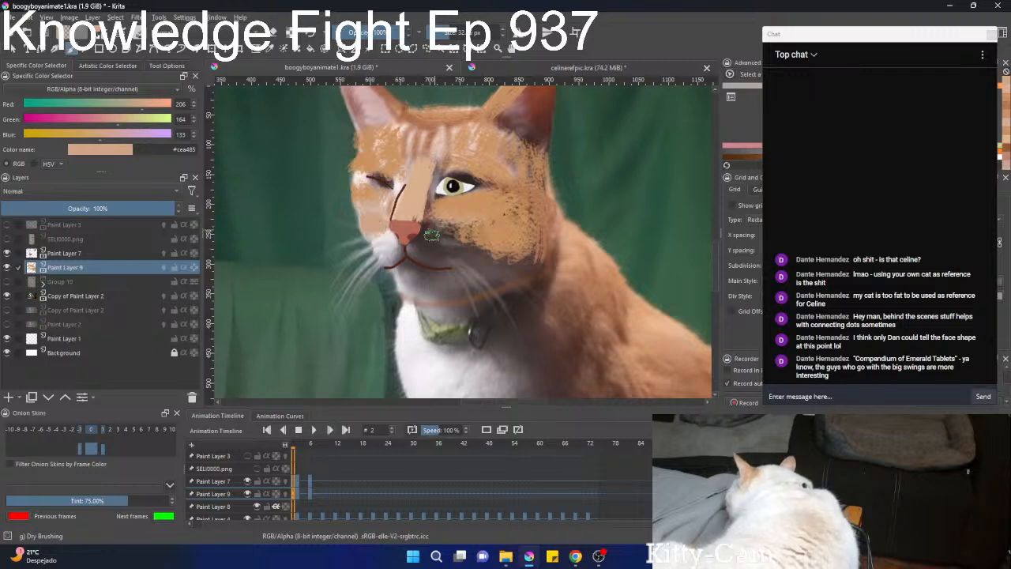
drag(430, 227, 448, 230)
Paint the muzzle around the mouth off-white #e2dbdd at frame 2 and compare the colouring with frames 0 and 6.
ctrl+click(393, 245)
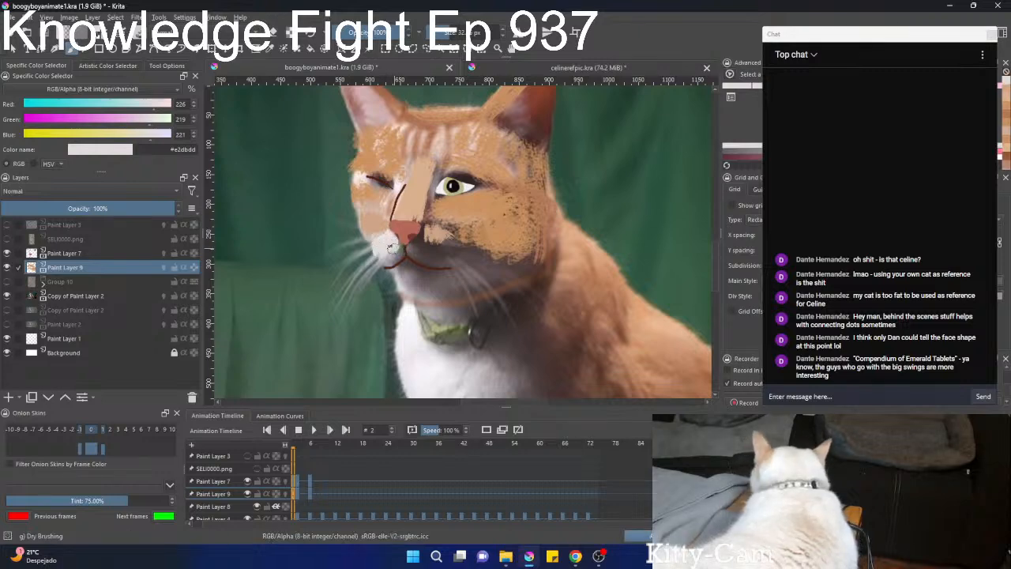
mouse_move(402, 248)
mouse_down()
mouse_move(440, 255)
mouse_move(406, 266)
mouse_move(425, 271)
mouse_move(403, 266)
mouse_move(426, 273)
mouse_up()
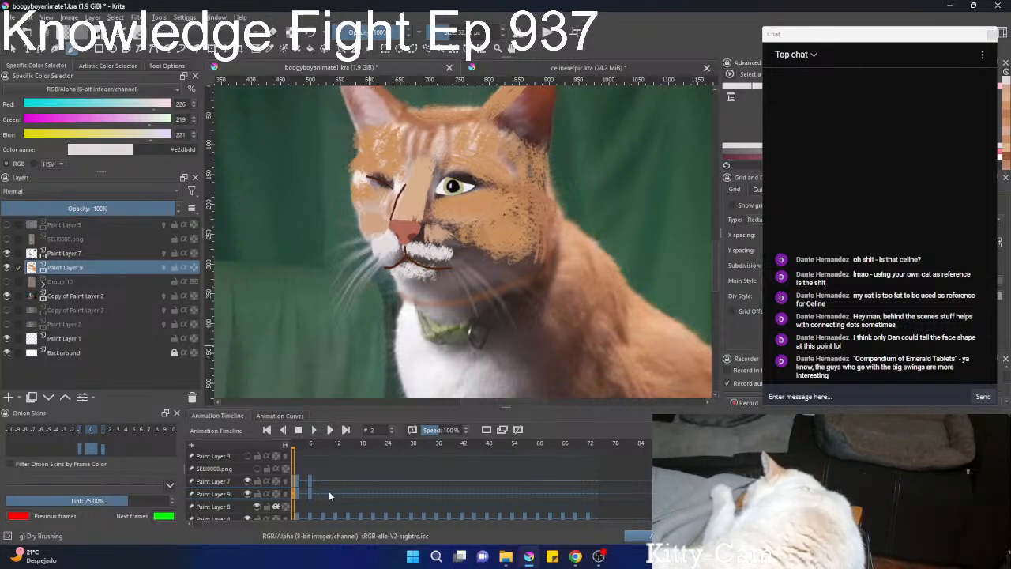
scroll(328, 491, up, 4)
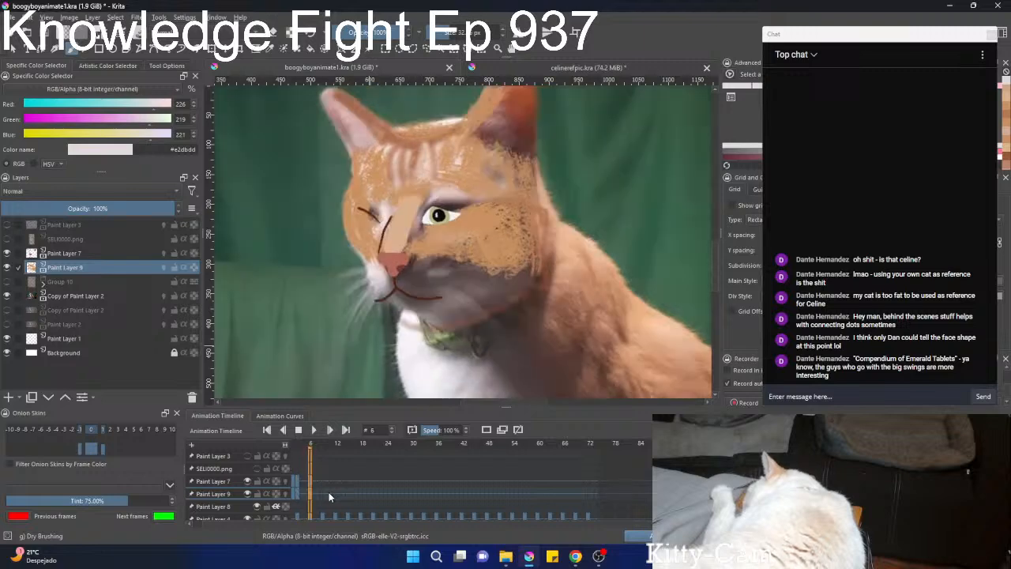
scroll(328, 496, down, 4)
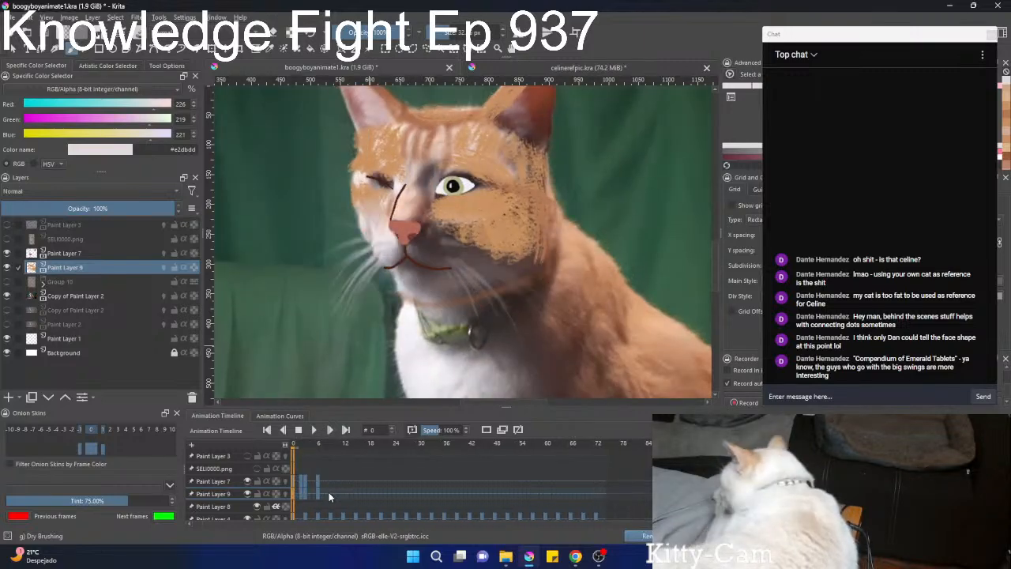
scroll(329, 495, down, 2)
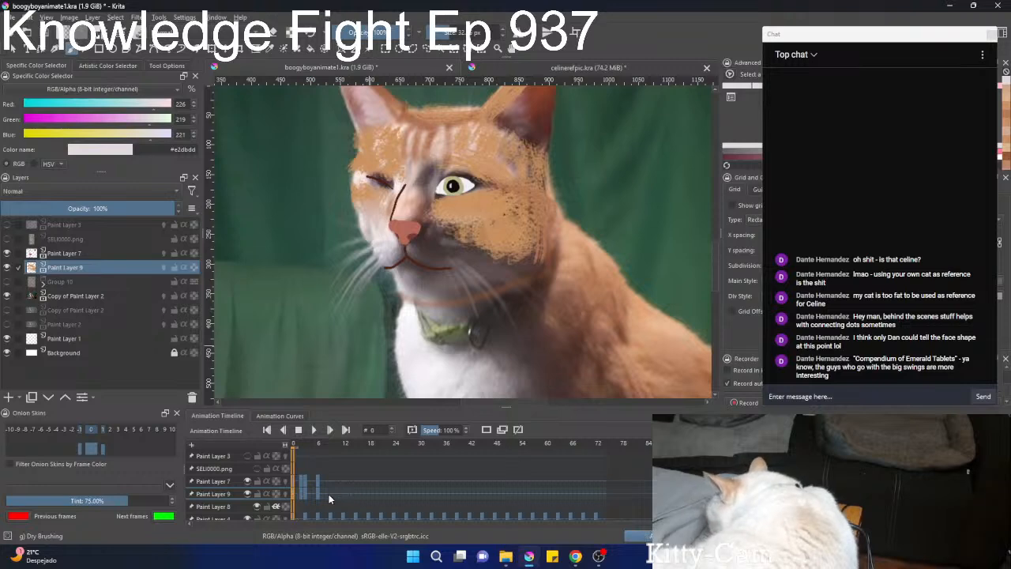
scroll(328, 494, up, 1)
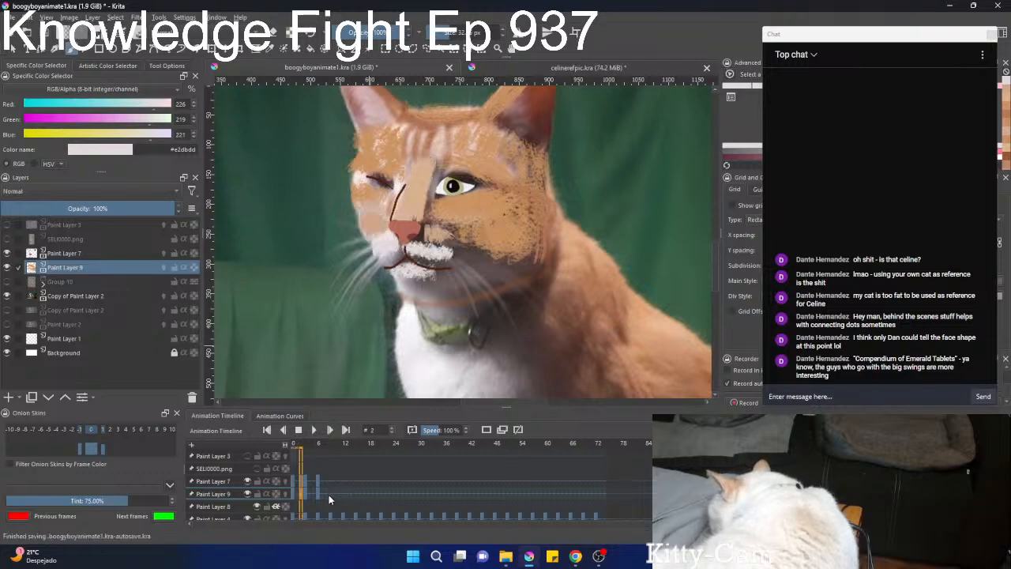
scroll(328, 494, down, 1)
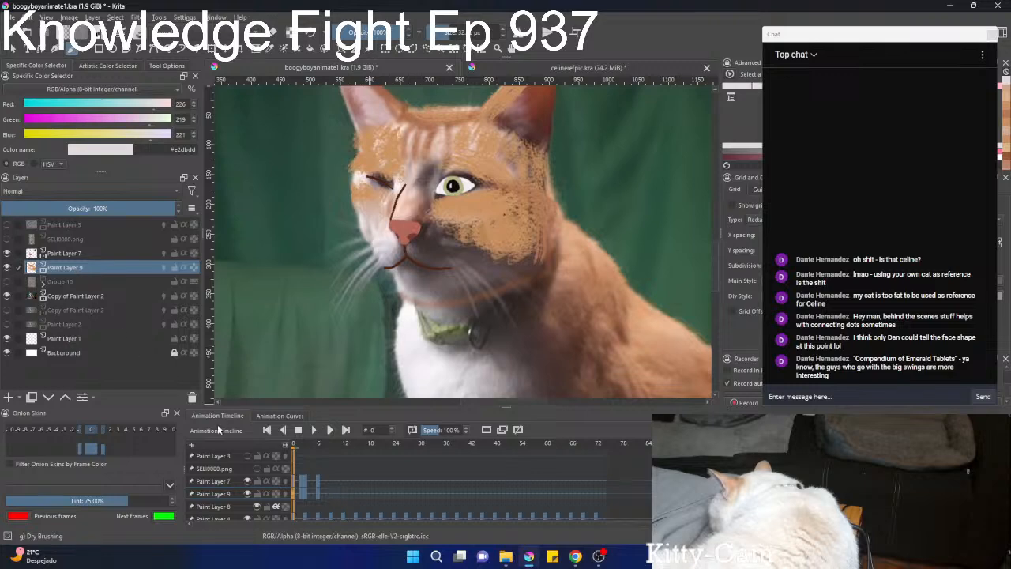
Sample the peach from the nose bridge at frame 3 and paint the nose bridge with it at frame 0.
drag(286, 458, 299, 461)
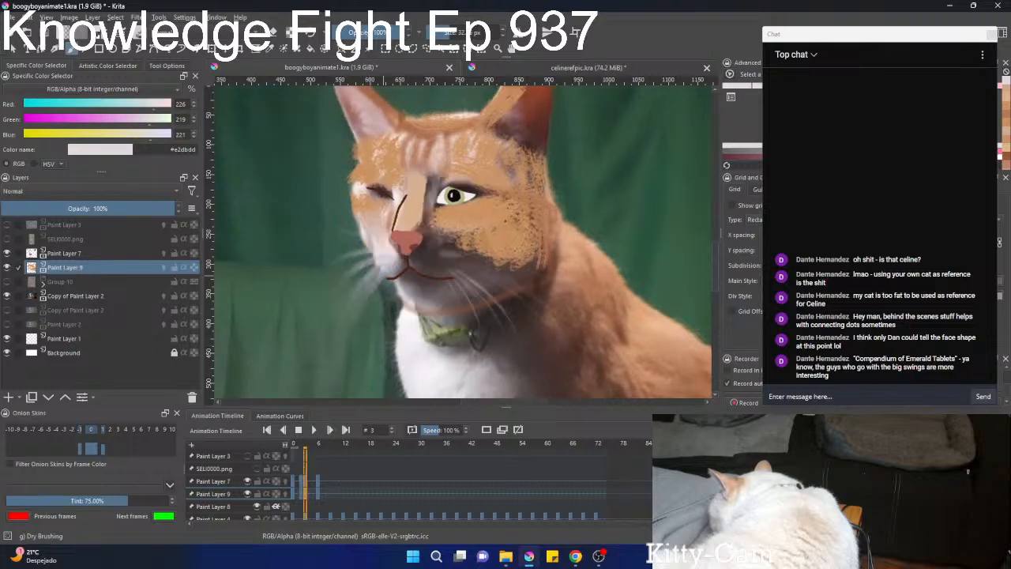
ctrl+click(415, 204)
scroll(346, 476, down, 3)
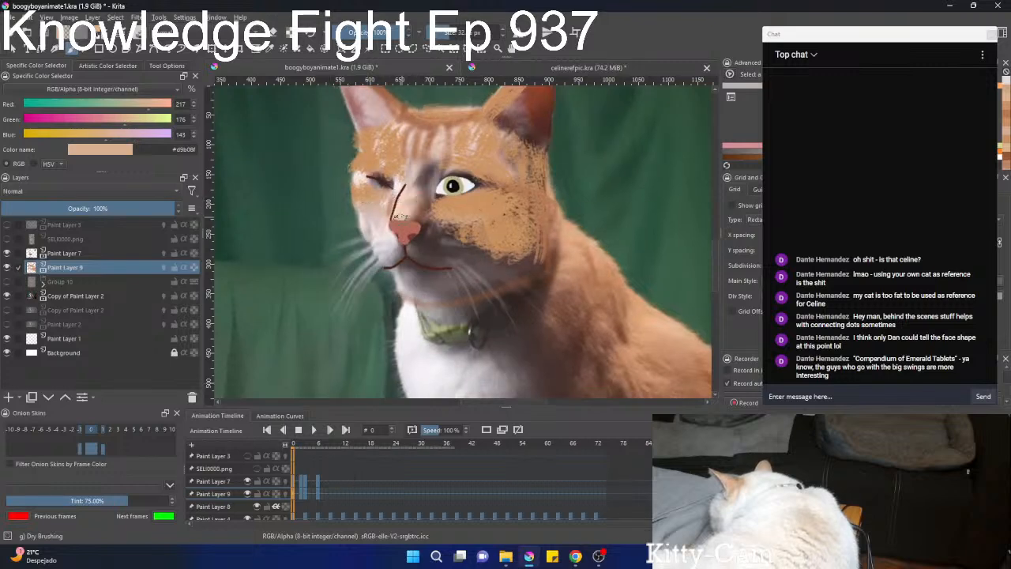
mouse_move(400, 215)
mouse_down()
mouse_move(415, 188)
mouse_move(414, 217)
mouse_up()
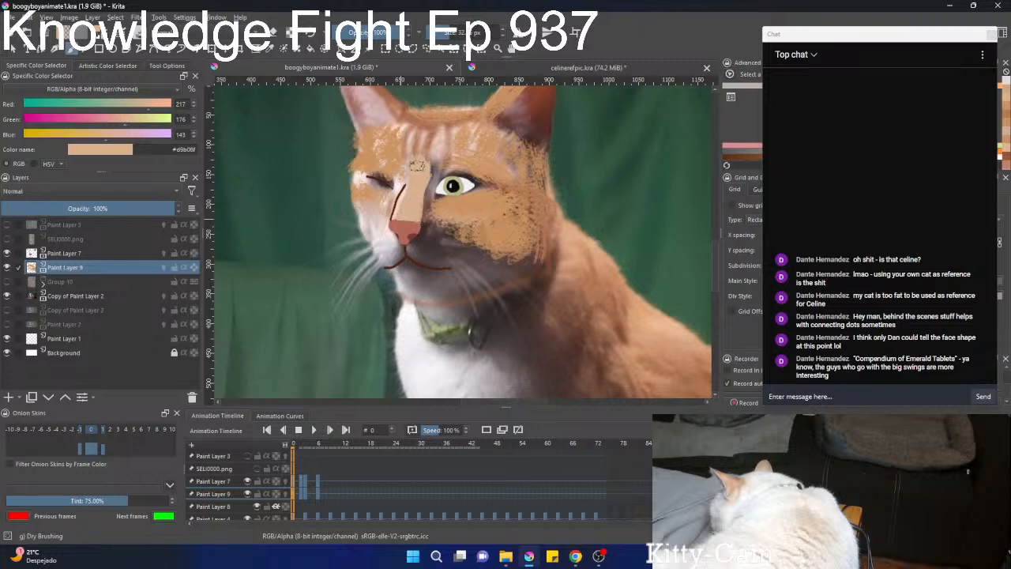
Compare frames 0 and 2, then move Paint Layer 9's frame 2 keyframe onto frame 0, replacing the one there.
scroll(437, 150, down, 2)
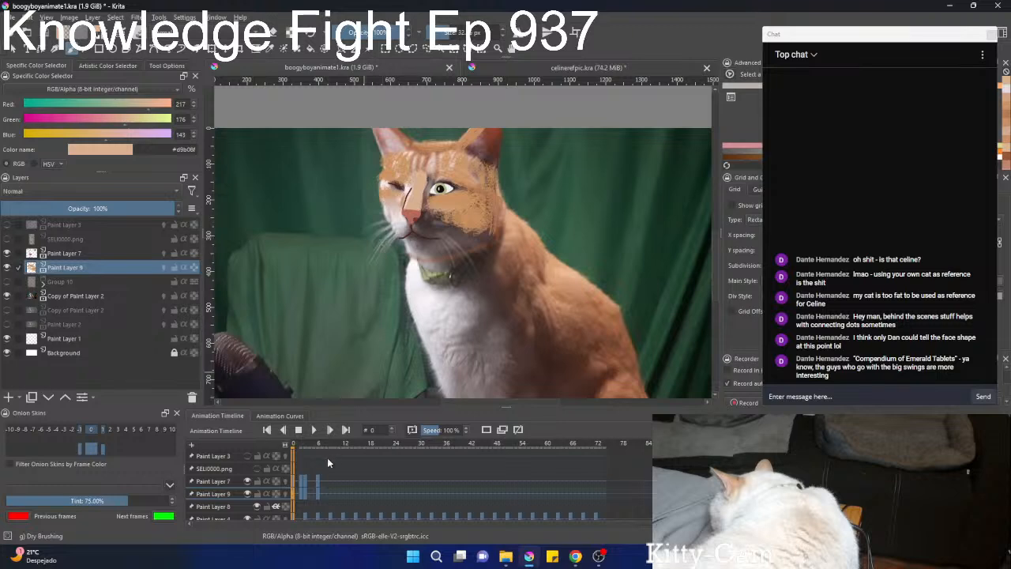
scroll(335, 498, up, 2)
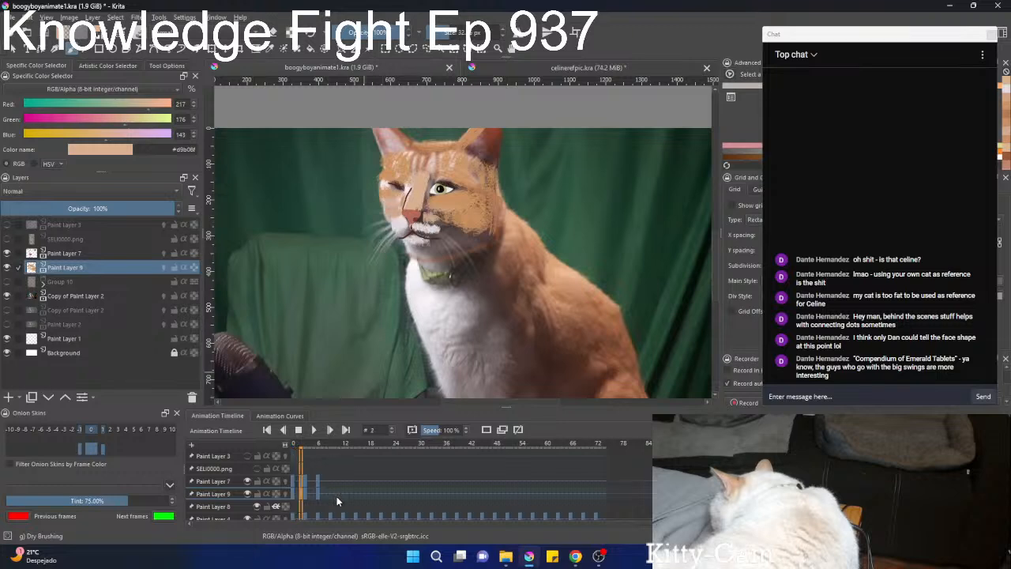
scroll(322, 494, down, 2)
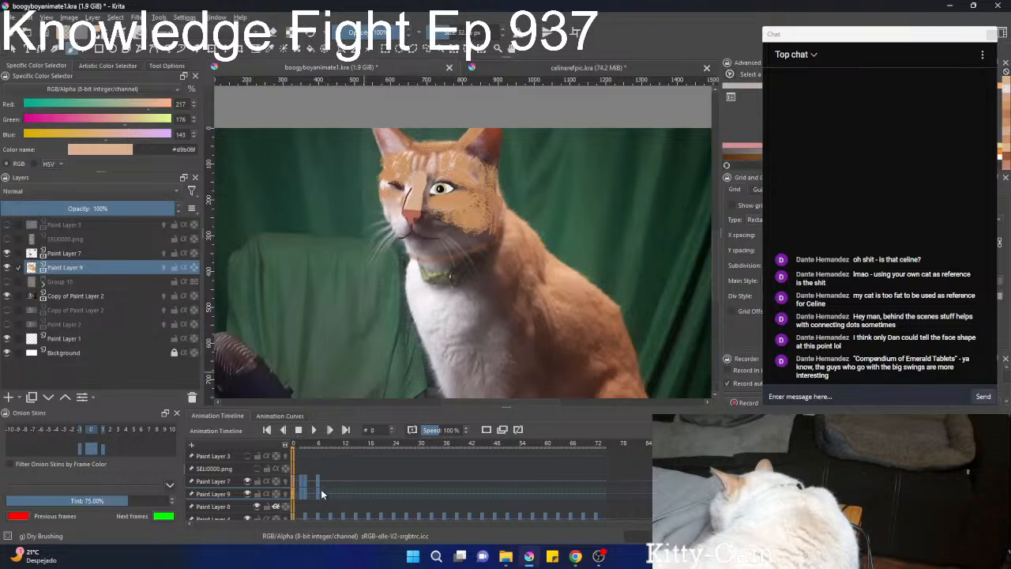
drag(300, 495, 292, 496)
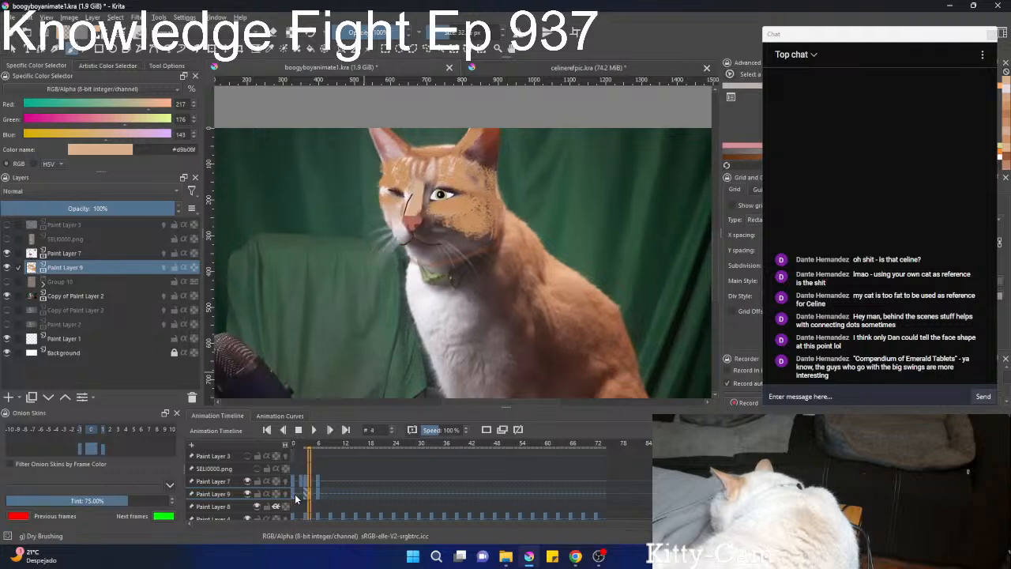
Remove Paint Layer 9's keyframe at frame 3.
scroll(309, 503, up, 2)
scroll(309, 503, up, 1)
right_click(306, 497)
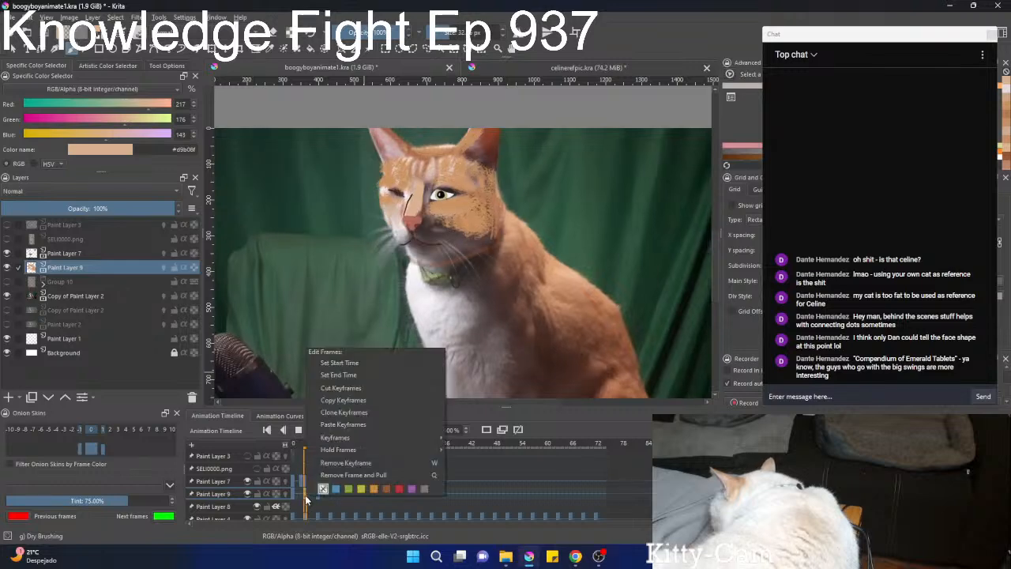
click(332, 465)
Move the face colouring on Paint Layer 9 slightly down at frame 3 to line up with the head.
key(ctrl+t)
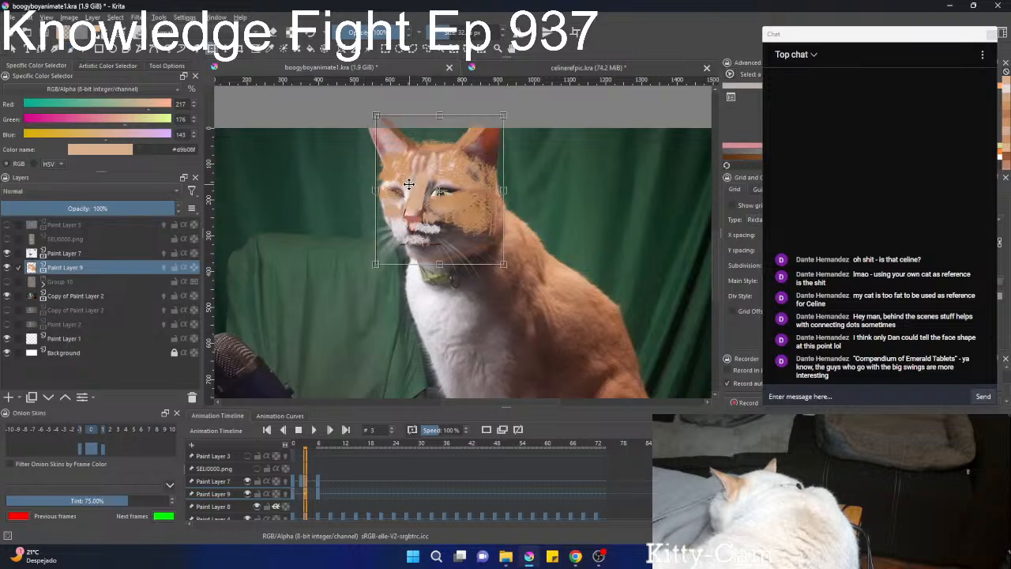
drag(405, 181, 402, 188)
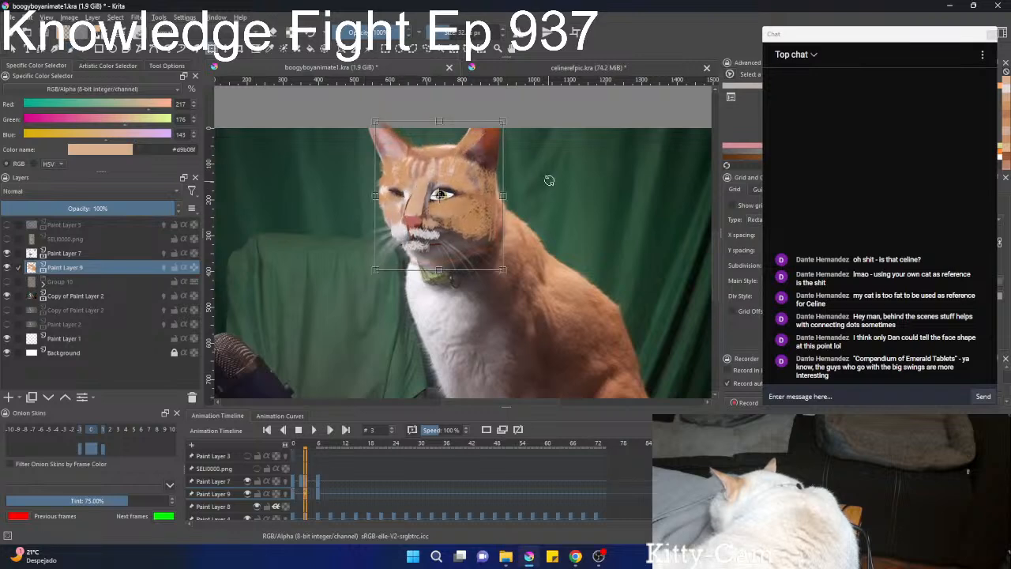
key(Return)
key(b)
Step through frames 1 to 6 to check how the repositioned face colouring follows the head.
key(Left)
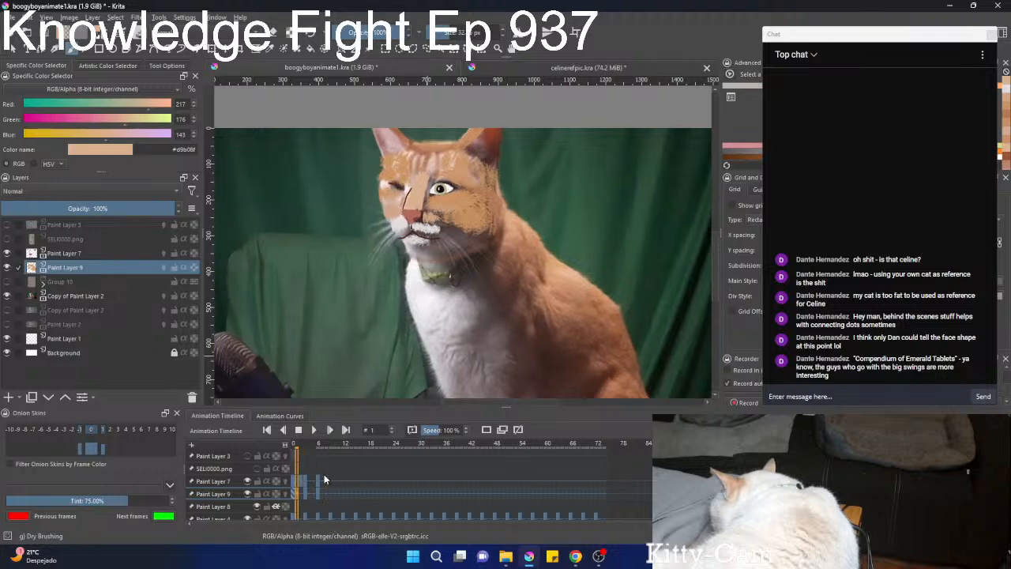
key(Right)
key(Right)
key(Right)
key(Right)
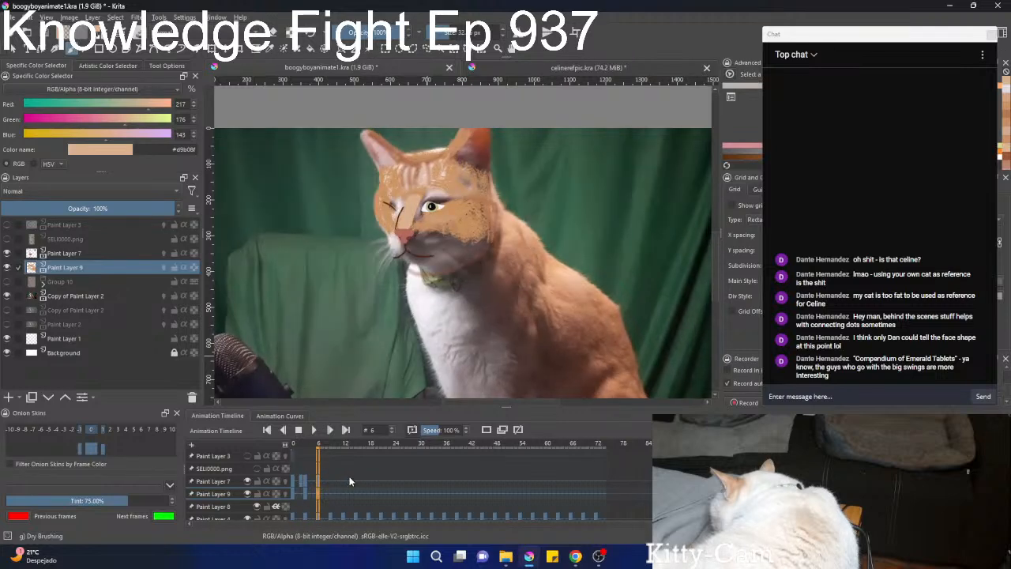
key(Left)
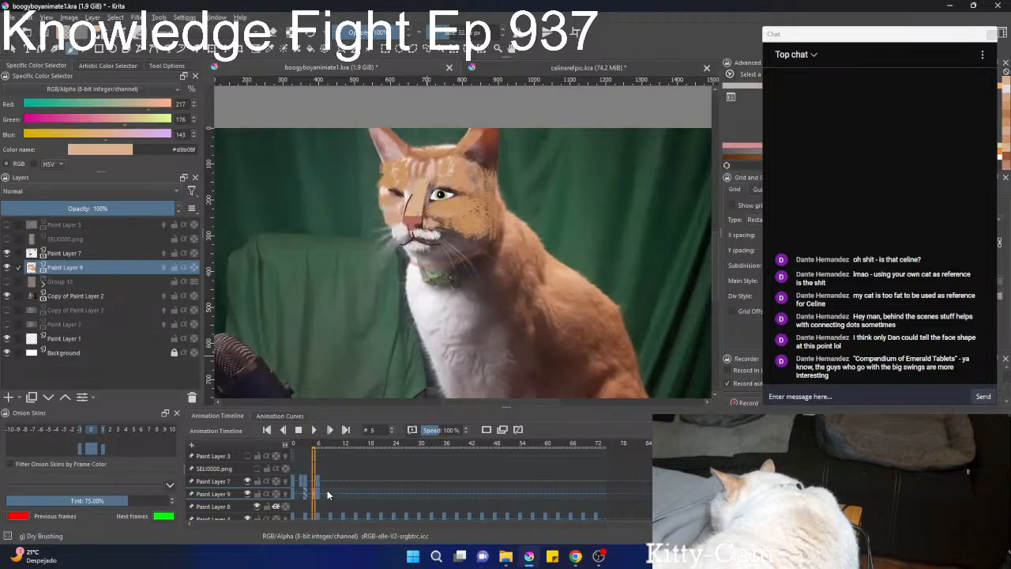
Create a duplicate keyframe on Paint Layer 9 at frame 6 and shift its face colouring slightly down to line up with the head.
right_click(317, 497)
click(359, 463)
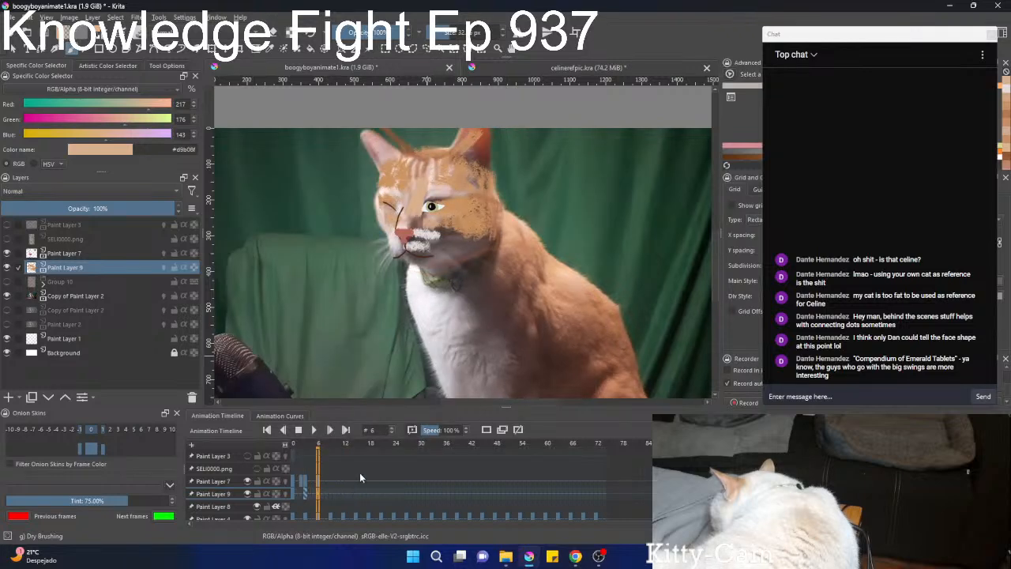
key(t)
drag(447, 223, 443, 228)
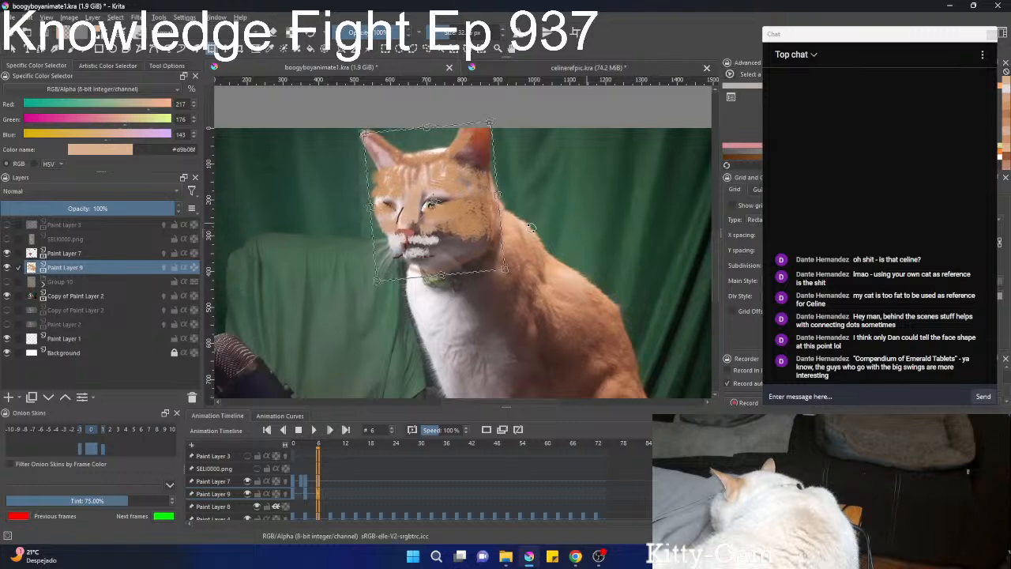
drag(445, 227, 445, 230)
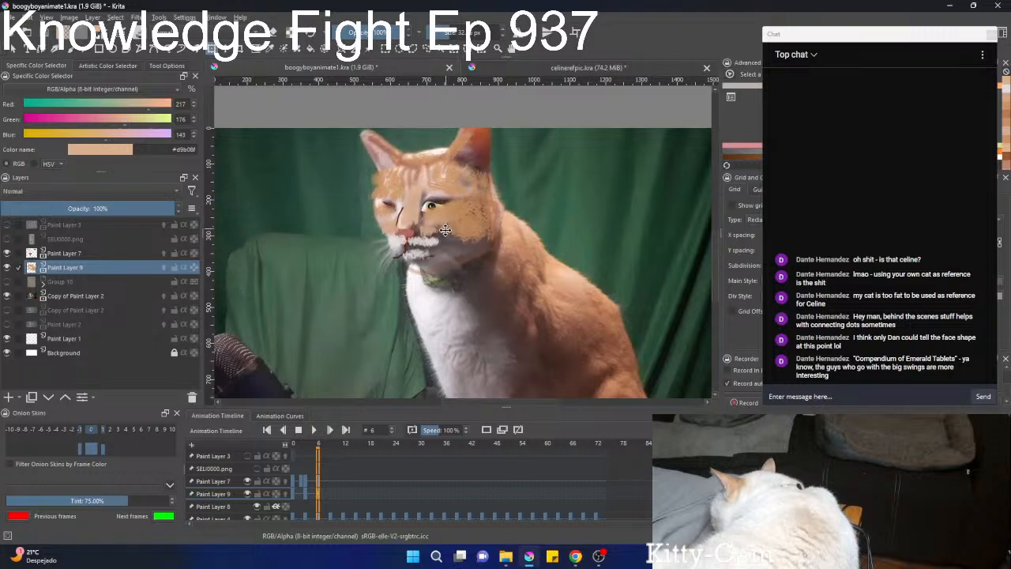
click(445, 230)
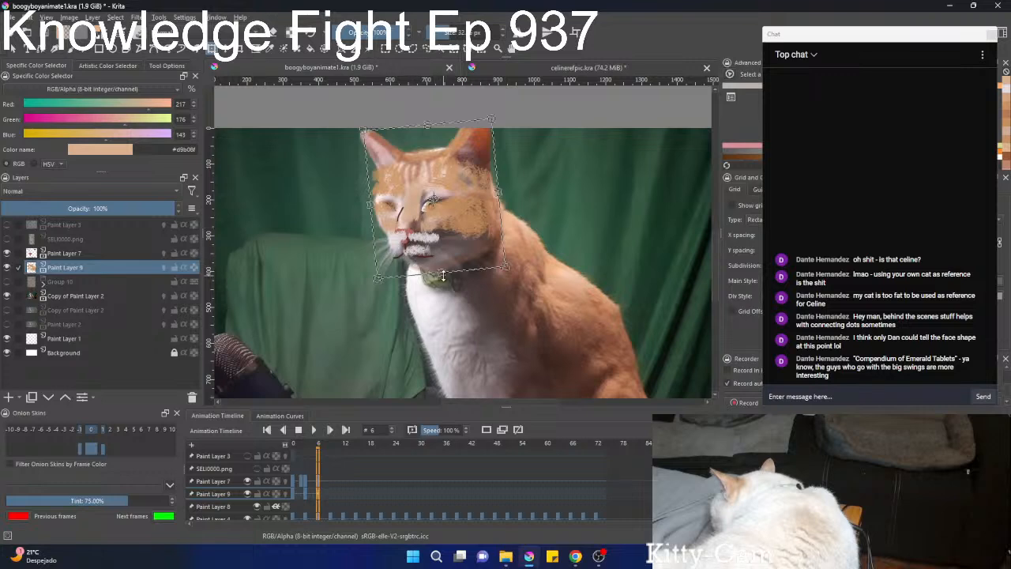
Shear and reshape the face colouring at frame 6 to fit the tilted head, then return to the brush.
drag(405, 274, 397, 275)
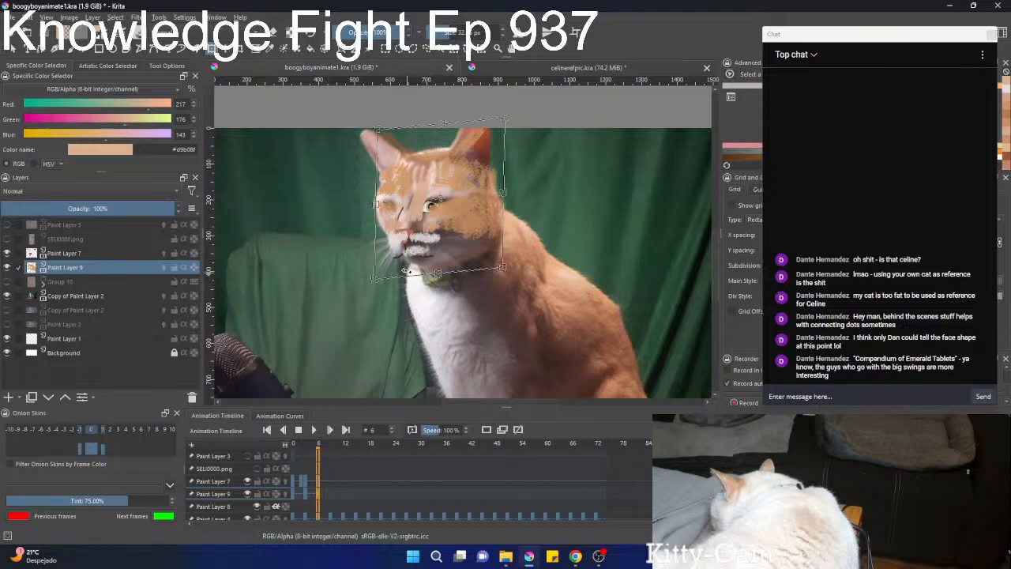
mouse_move(411, 276)
mouse_down()
mouse_move(420, 273)
mouse_move(402, 255)
mouse_move(450, 272)
mouse_move(447, 283)
mouse_move(444, 253)
mouse_up()
key(Return)
key(b)
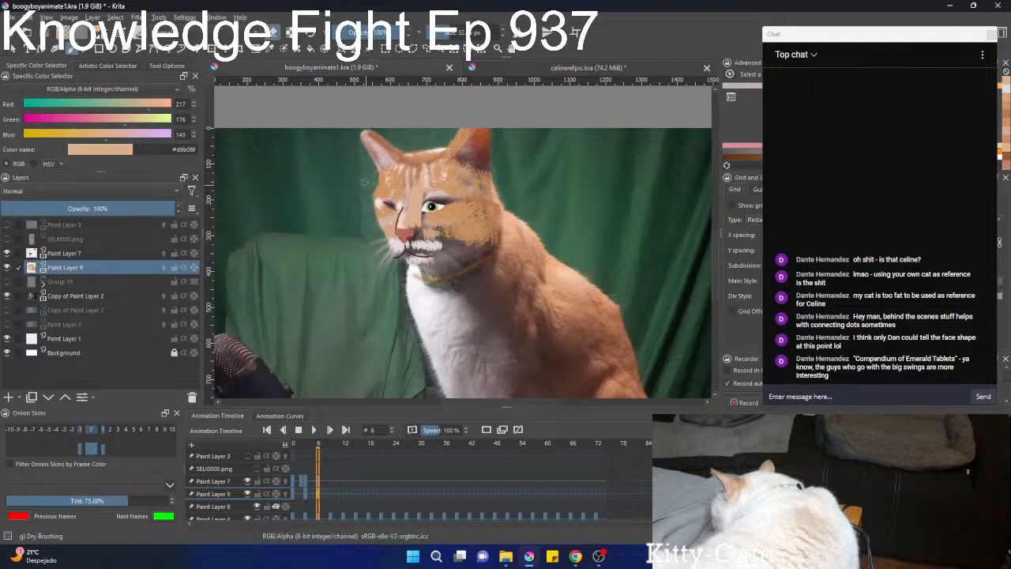
Sample orange tones from the face and dry-brush them over the lower cheek and the brow above the open eye.
scroll(364, 183, up, 2)
ctrl+click(474, 218)
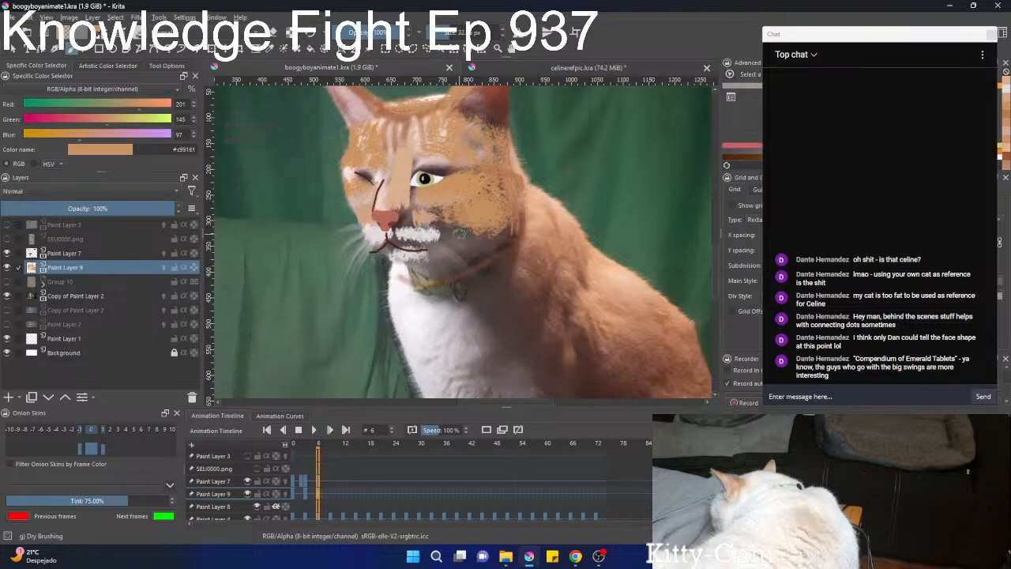
mouse_move(459, 234)
mouse_down()
mouse_move(444, 235)
mouse_move(466, 232)
mouse_move(452, 253)
mouse_move(431, 253)
mouse_up()
ctrl+click(455, 154)
mouse_move(449, 160)
mouse_down()
mouse_move(414, 162)
mouse_move(449, 168)
mouse_up()
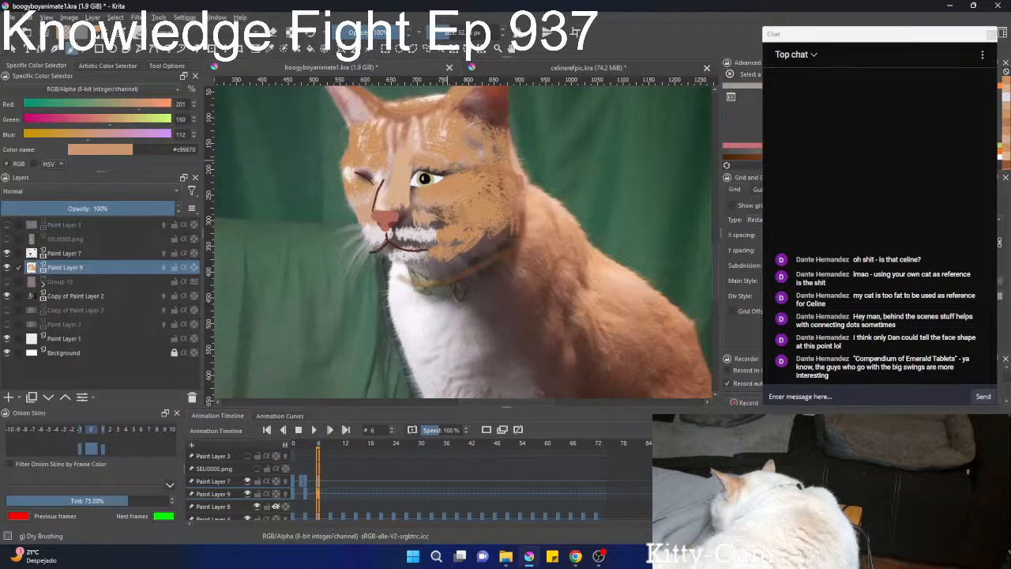
Paint sampled light tan and orange tones along the nose bridge, around the open eye and beneath it at frame 6.
ctrl+click(381, 174)
drag(382, 182, 377, 179)
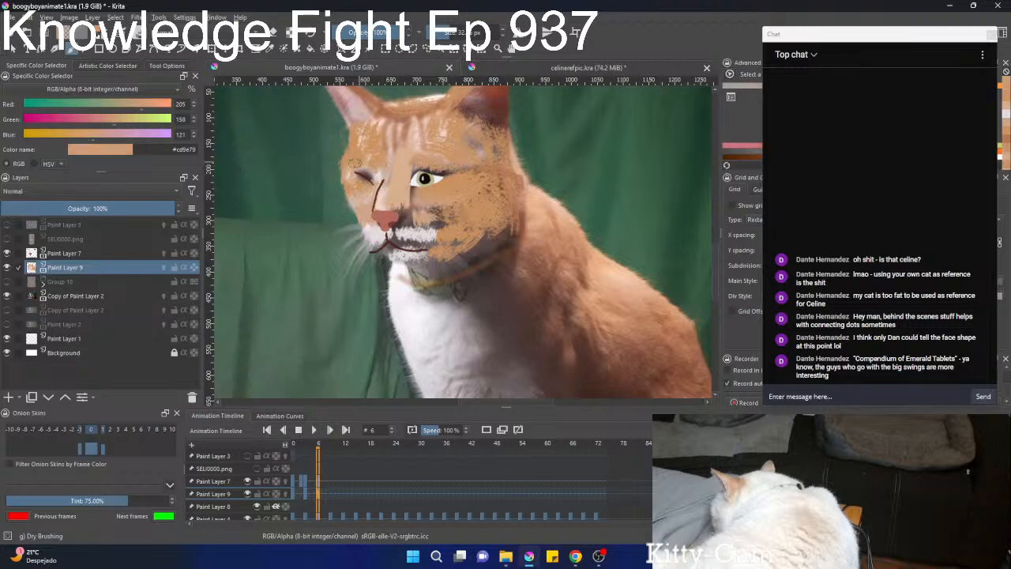
ctrl+click(383, 198)
ctrl+click(401, 186)
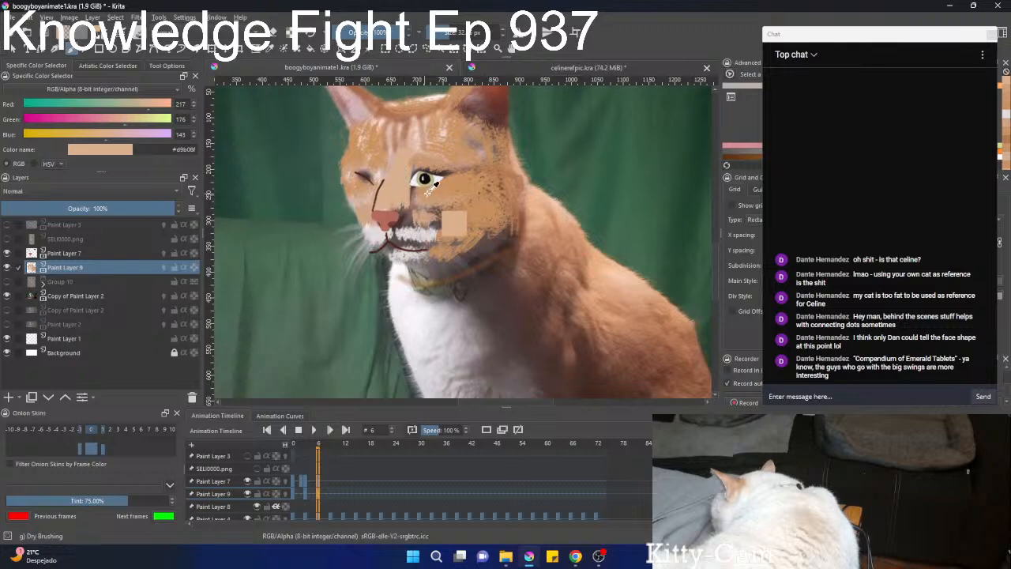
ctrl+click(427, 191)
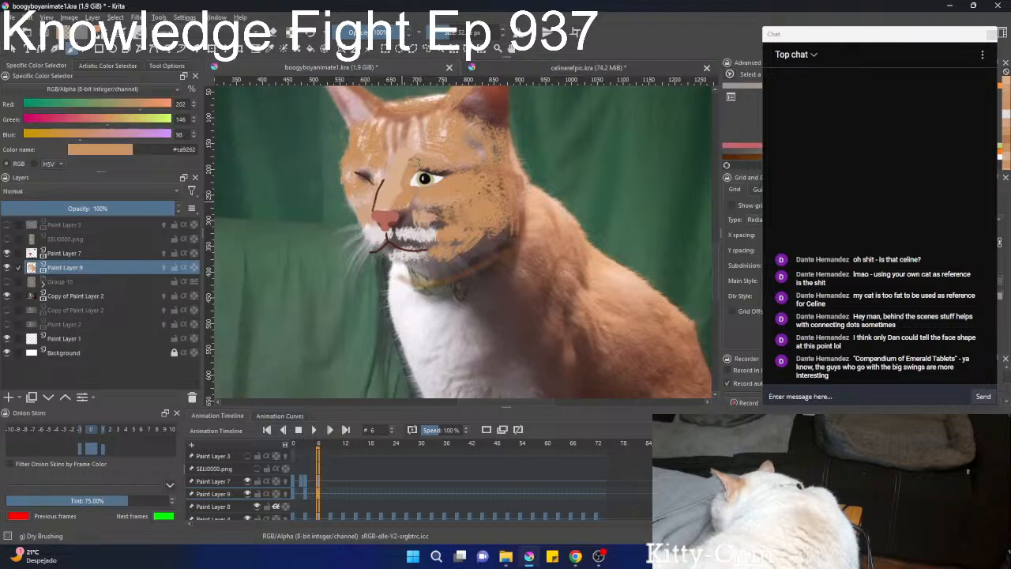
ctrl+click(420, 199)
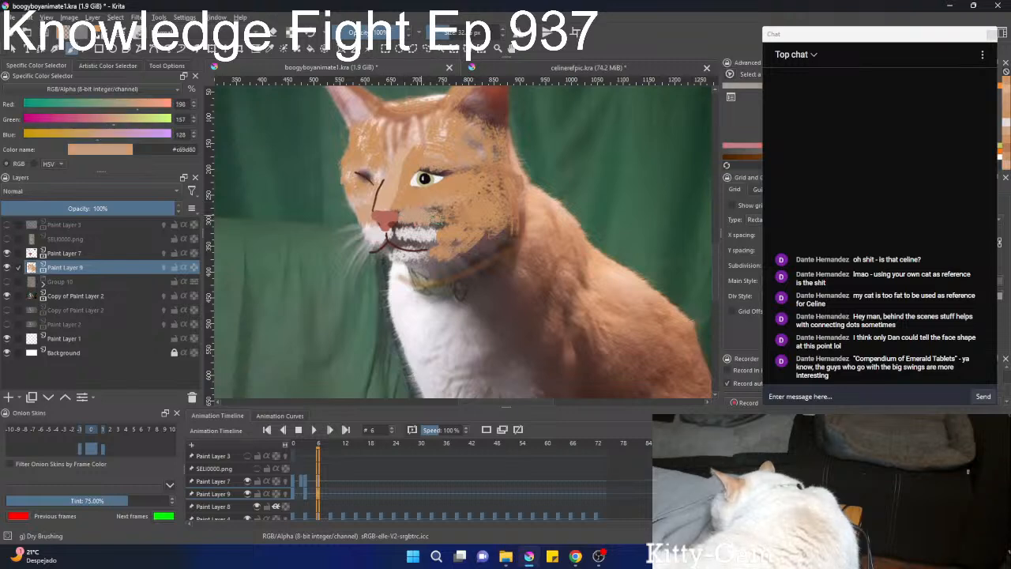
Fill in the muzzle and chin around the mouth with sampled pale grey-white fur colours.
ctrl+click(413, 232)
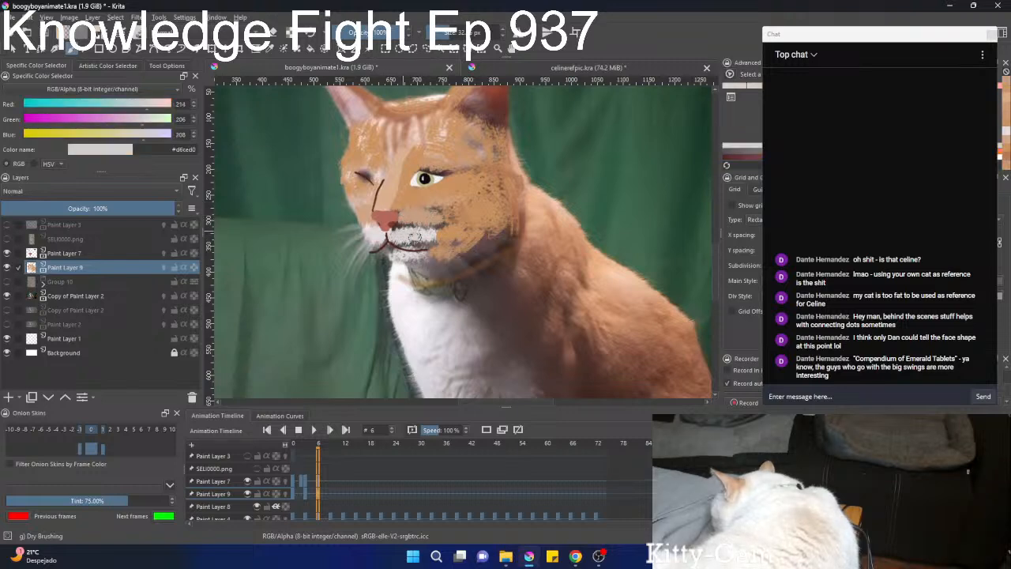
ctrl+click(427, 240)
ctrl+click(399, 243)
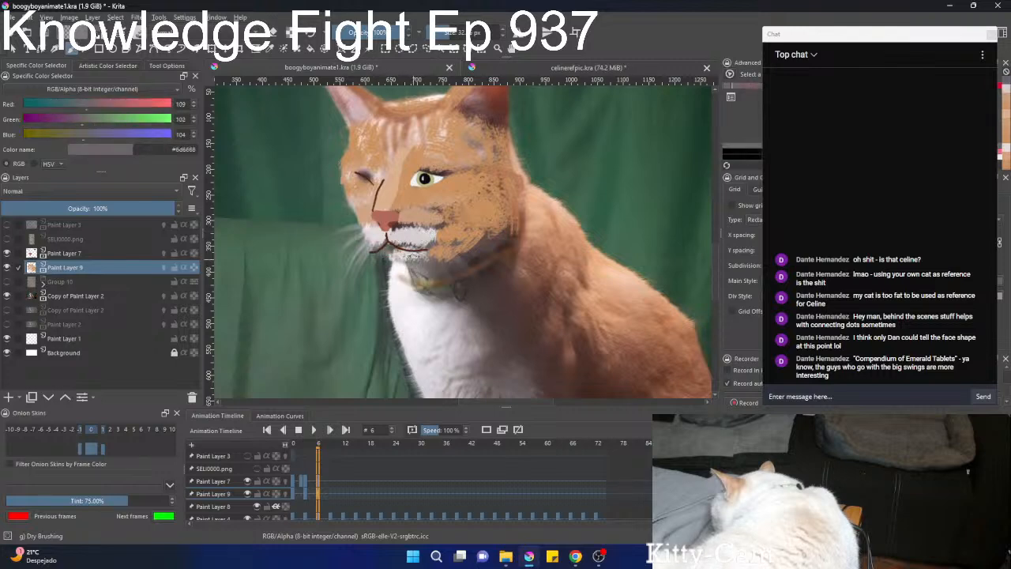
ctrl+click(407, 256)
drag(394, 254, 382, 244)
Hide the cat photo on the visible Copy of Paint Layer 2 so only the drawn face shows.
scroll(428, 233, down, 4)
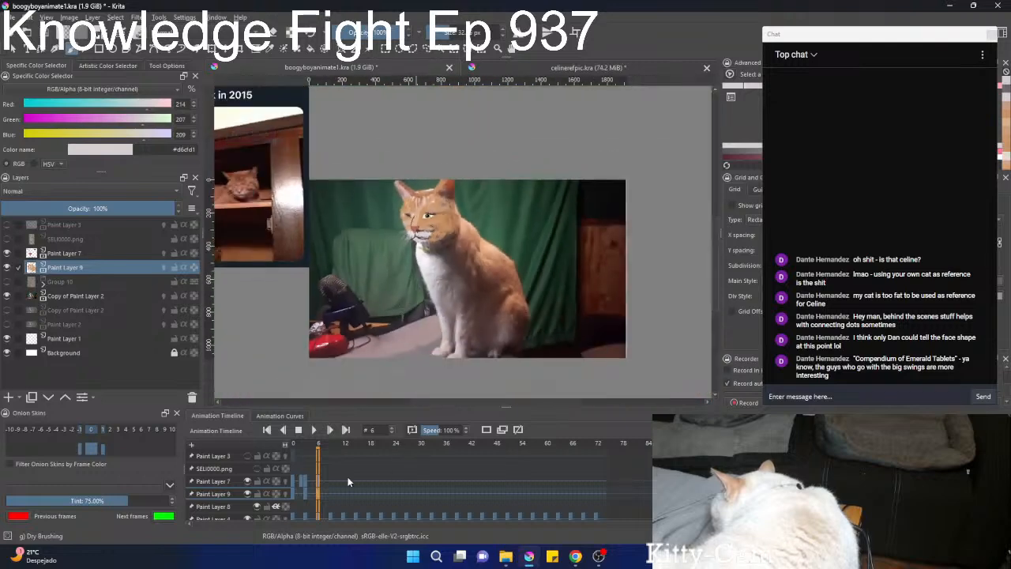
scroll(345, 484, down, 6)
scroll(345, 485, up, 5)
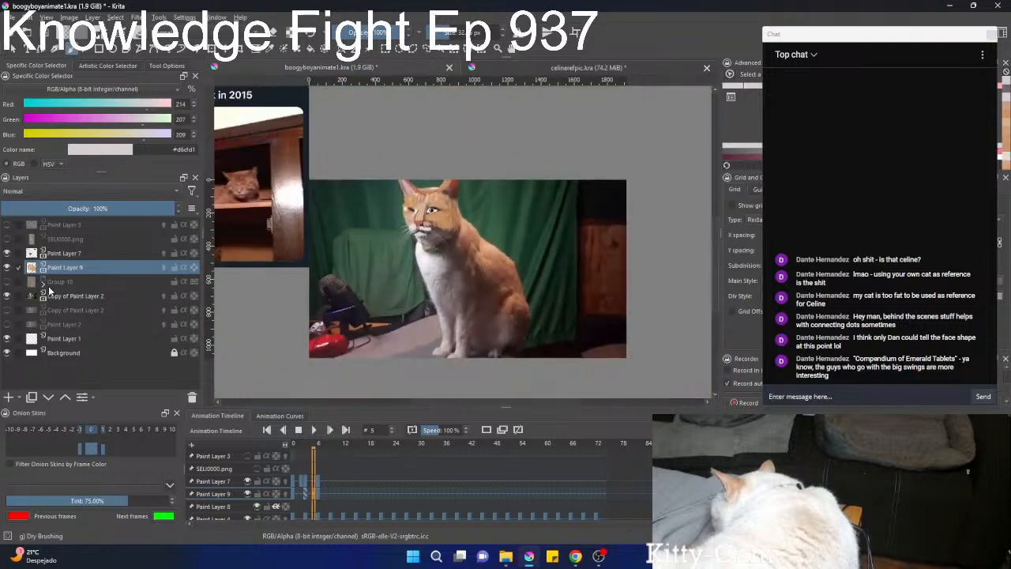
click(6, 297)
Step back and forth through frames 0 to 8 to compare the face lines and colouring without the photo.
scroll(342, 491, down, 2)
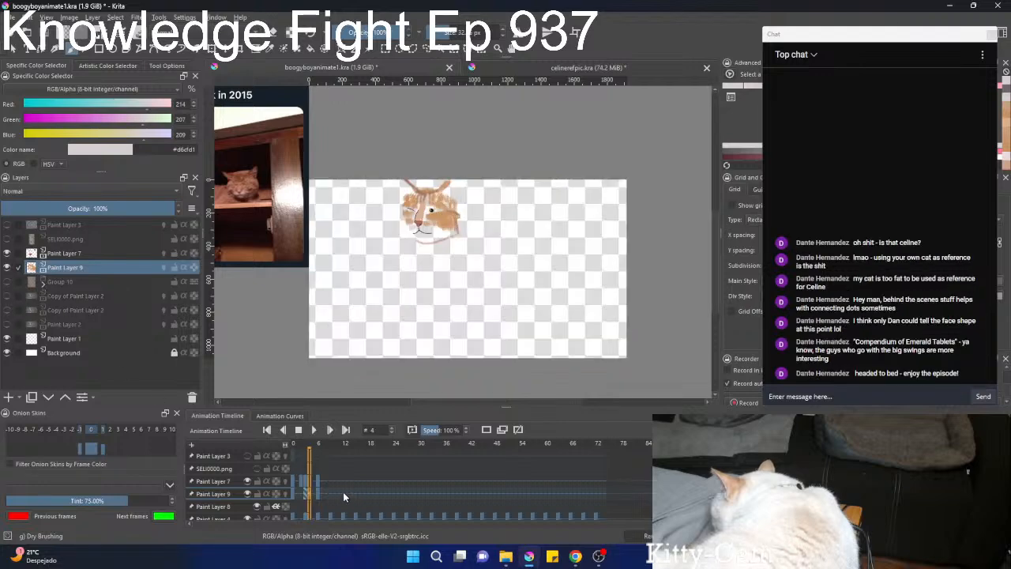
scroll(339, 488, up, 3)
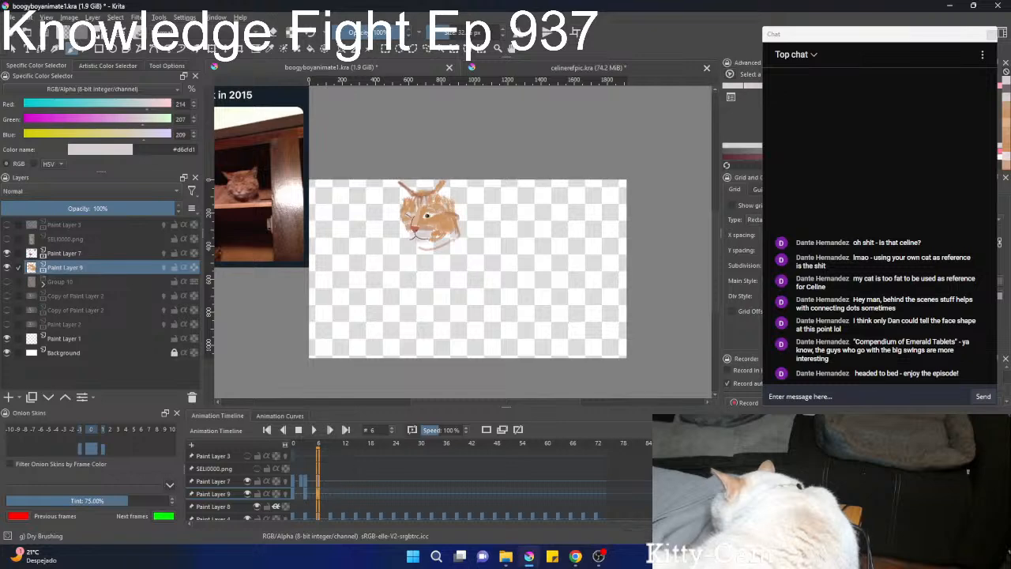
scroll(442, 170, up, 4)
scroll(386, 296, up, 2)
scroll(386, 296, down, 5)
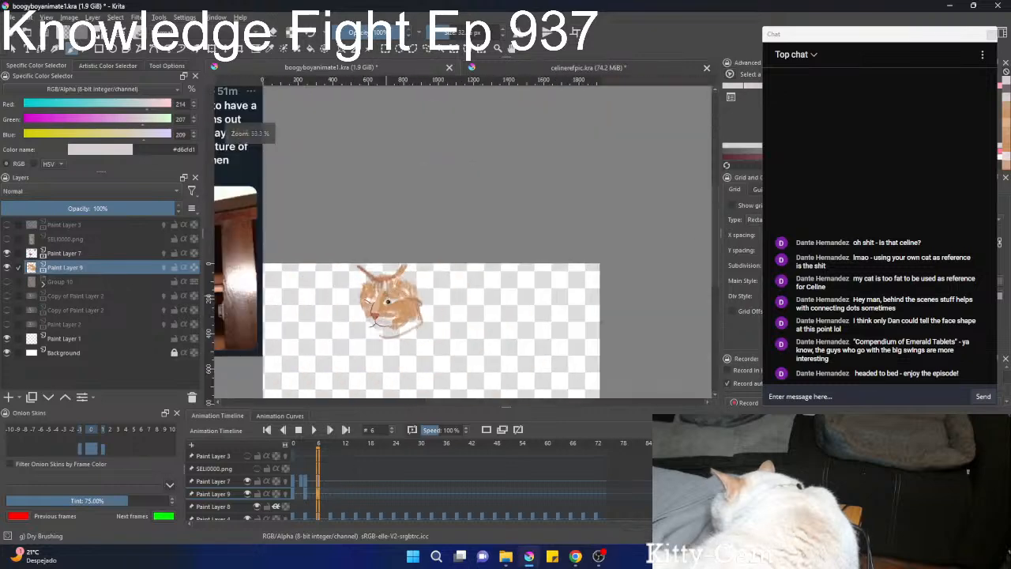
scroll(319, 487, down, 6)
scroll(319, 488, up, 9)
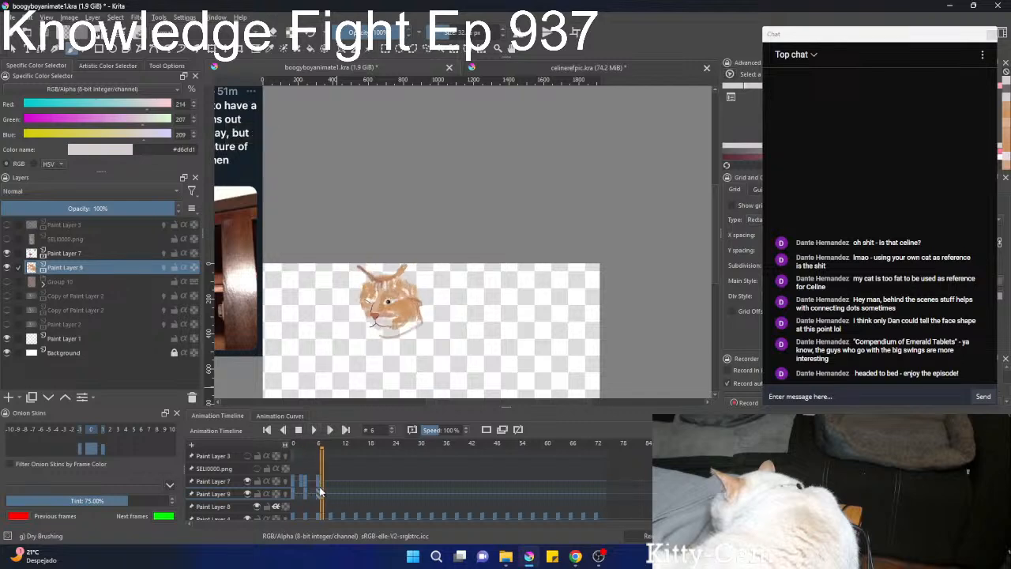
scroll(320, 487, down, 3)
scroll(319, 491, down, 6)
scroll(319, 491, up, 8)
scroll(320, 491, down, 8)
scroll(320, 491, up, 6)
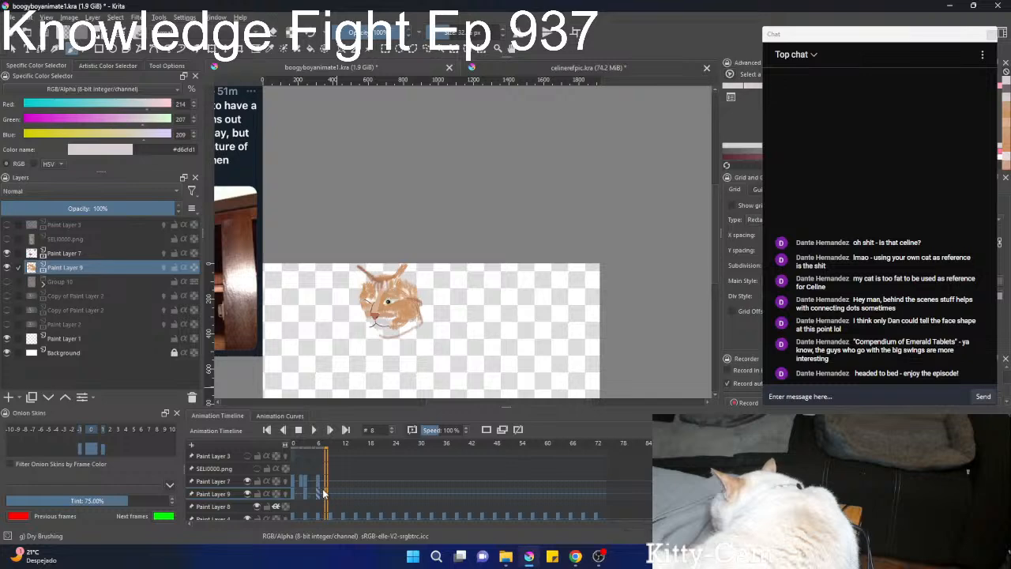
scroll(326, 491, down, 5)
scroll(326, 490, up, 6)
scroll(326, 485, down, 7)
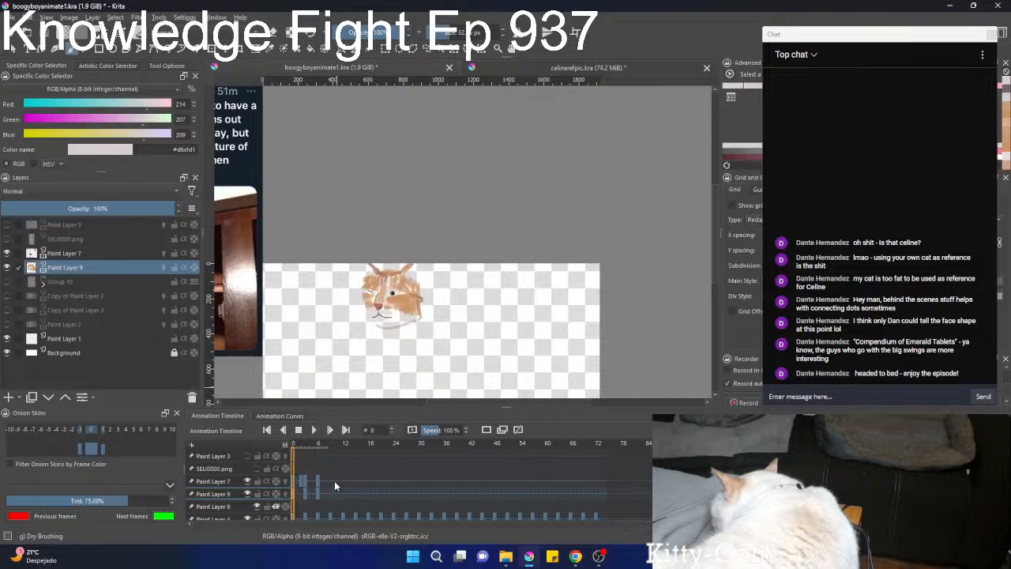
scroll(336, 484, up, 6)
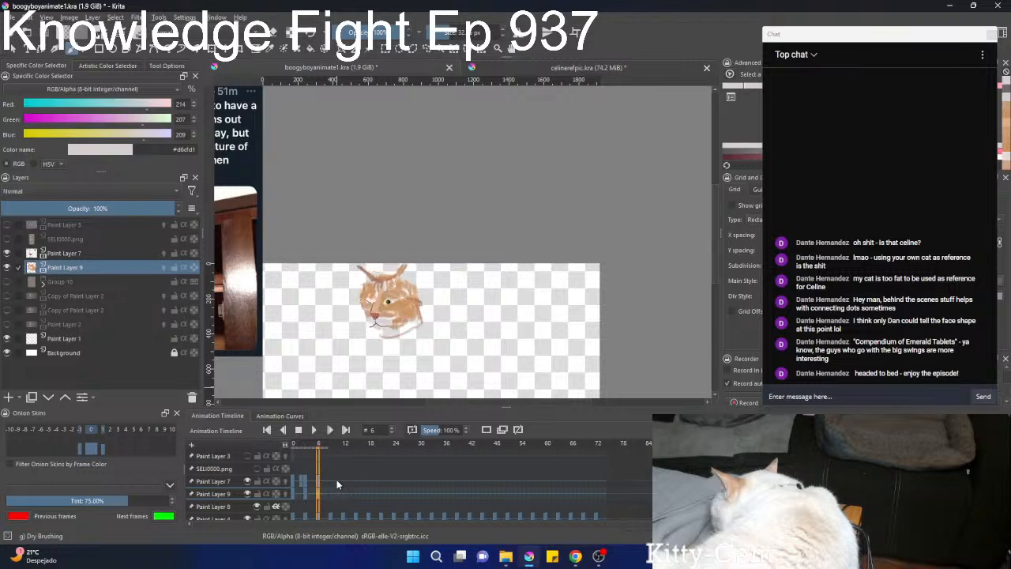
scroll(396, 341, up, 5)
drag(386, 315, 425, 334)
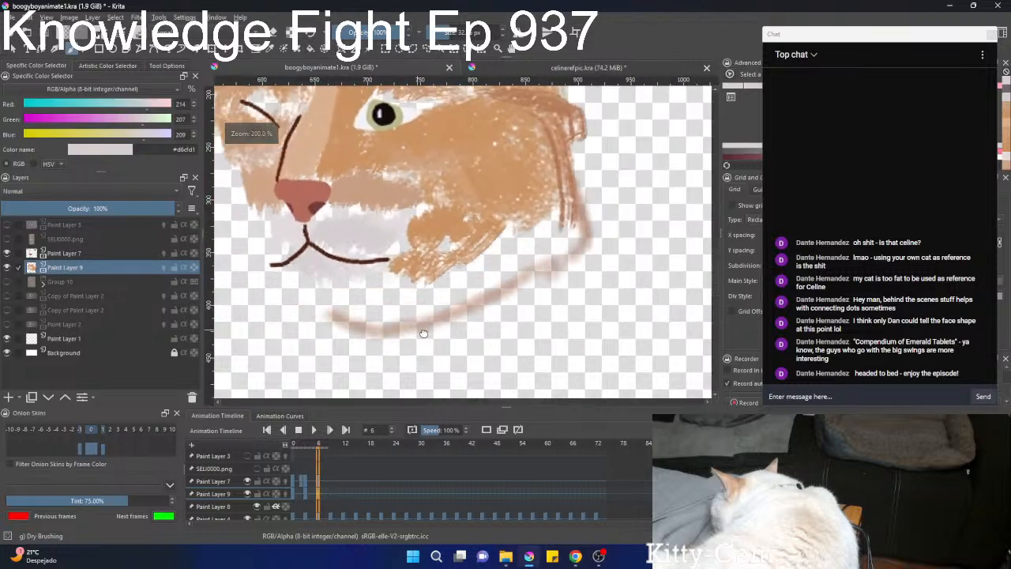
scroll(344, 474, down, 6)
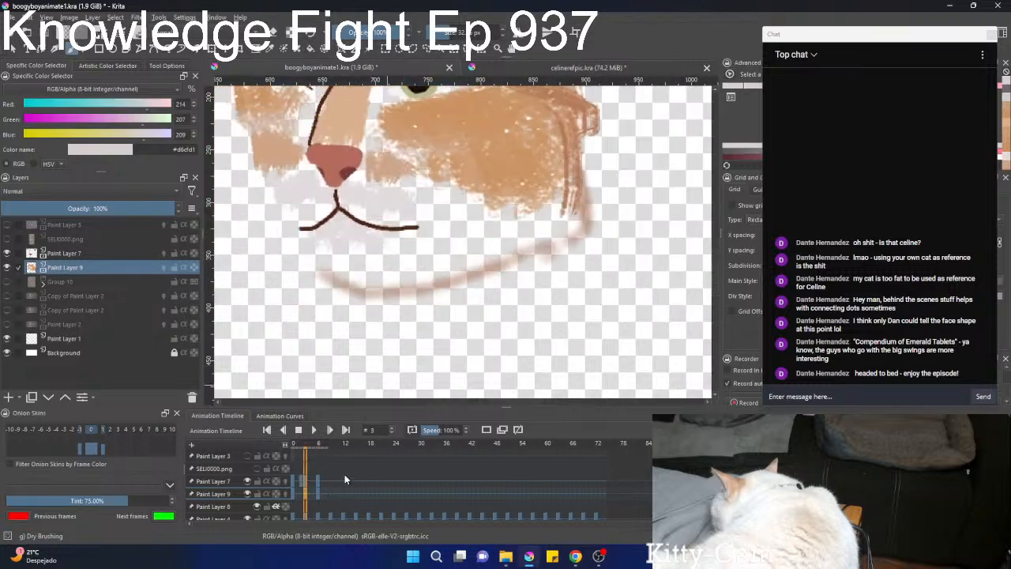
Show Group 10 and flip between frames 0 and 6 to check the face details against the coloured body.
click(6, 283)
scroll(352, 294, down, 3)
drag(353, 298, 325, 320)
scroll(322, 484, up, 7)
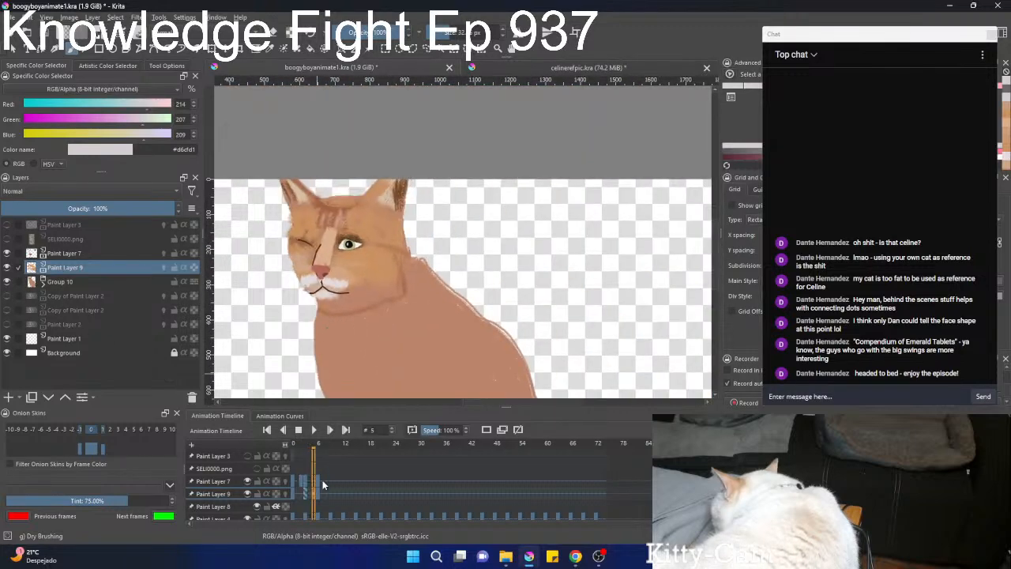
scroll(322, 484, down, 7)
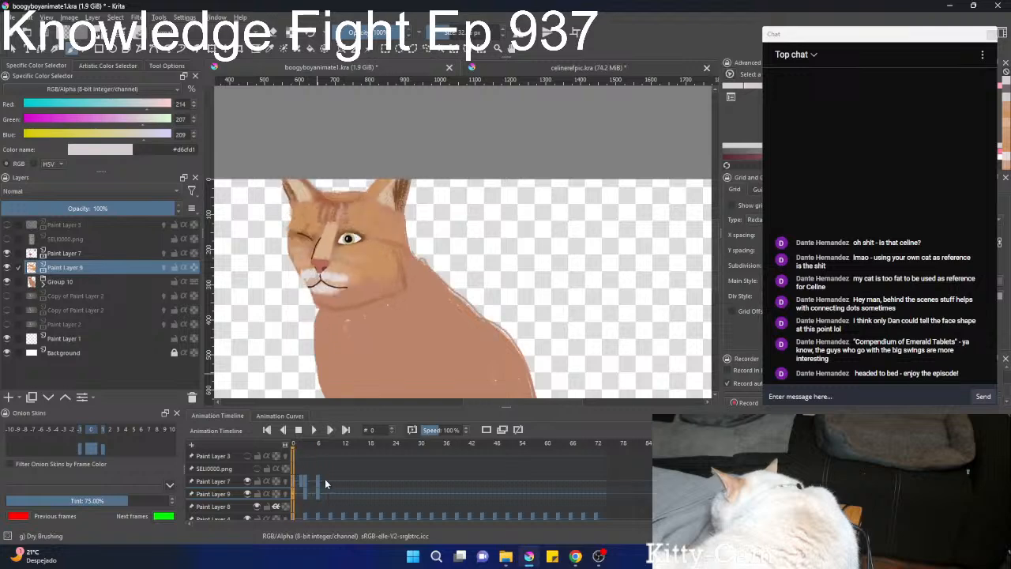
scroll(325, 483, up, 7)
scroll(325, 480, down, 1)
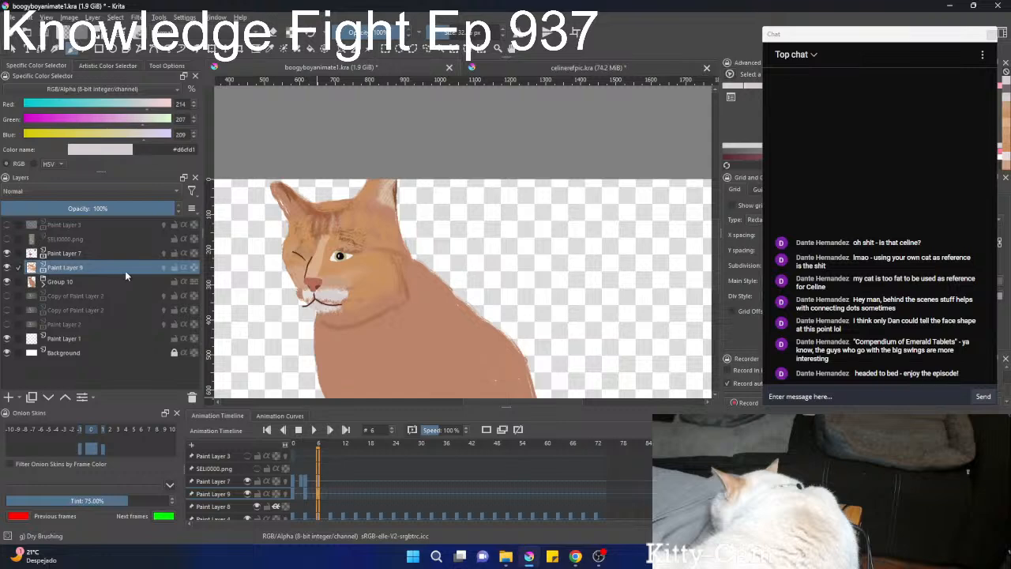
Hide Paint Layers 9 and 7, check what Group 10 contributes, and expand the group.
click(7, 267)
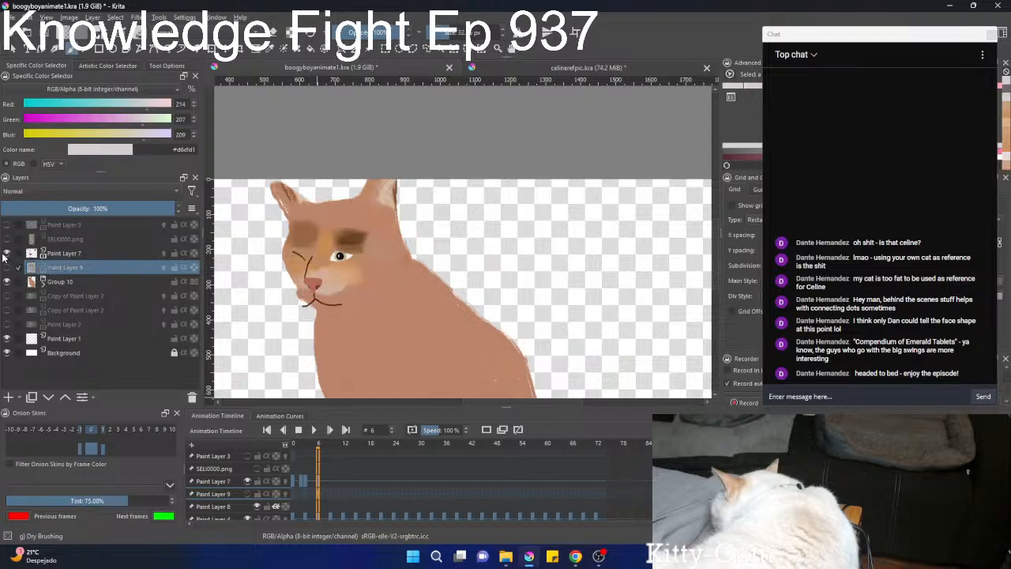
click(7, 253)
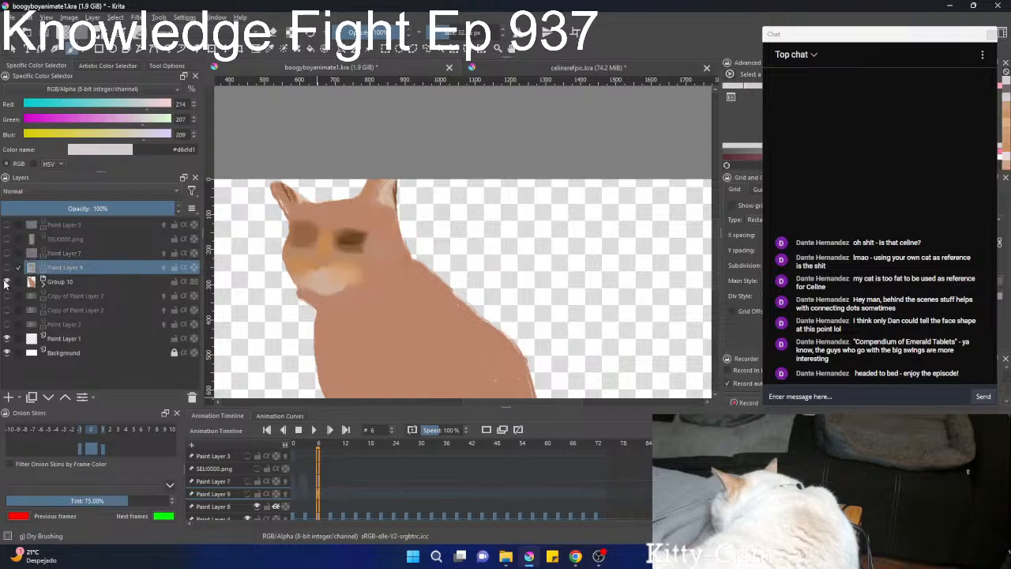
click(7, 281)
click(6, 281)
click(43, 282)
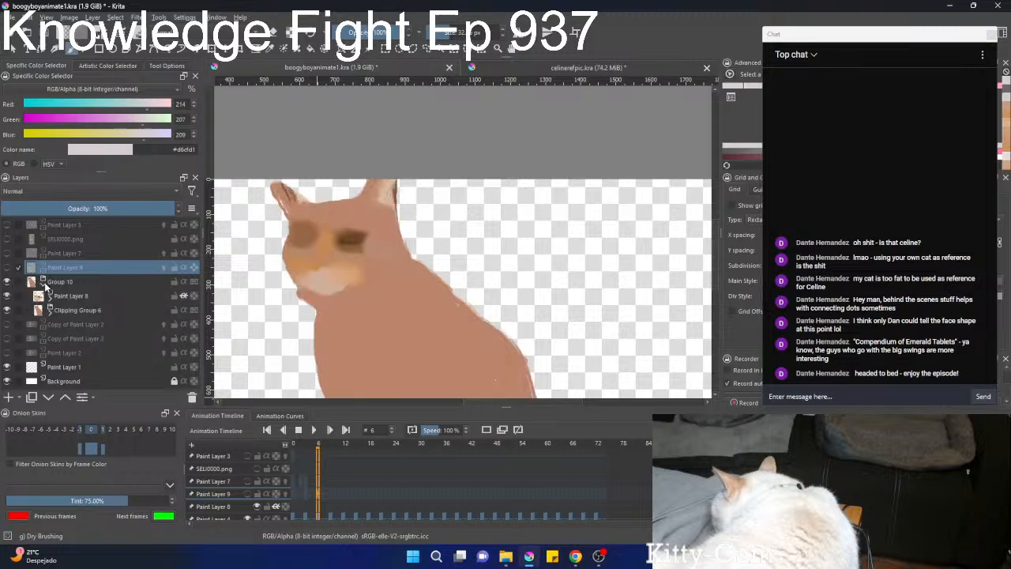
Hide Paint Layer 8 inside Group 10 and make Paint Layers 7 and 9 visible again.
click(7, 296)
click(6, 295)
click(6, 295)
click(7, 253)
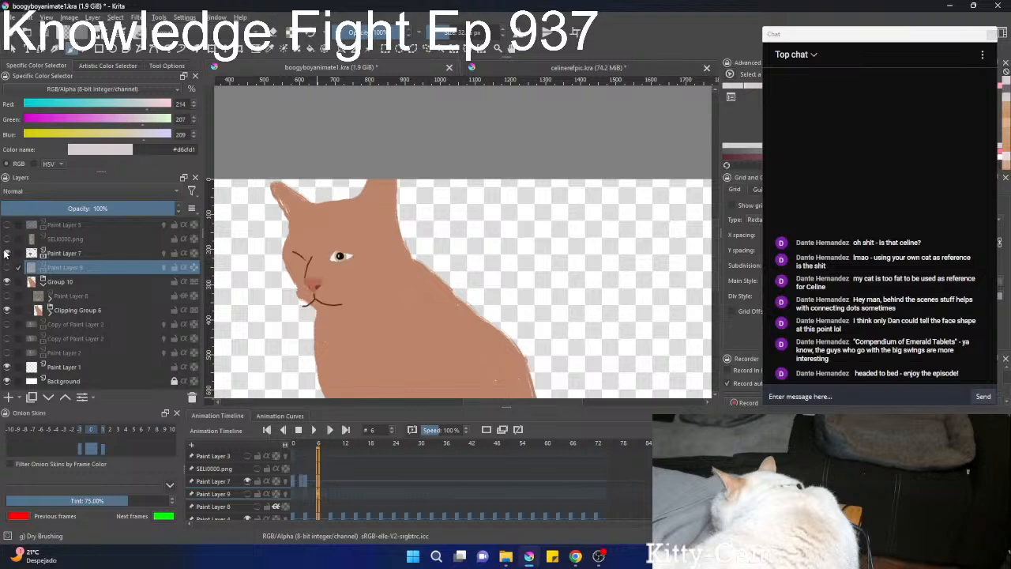
click(8, 267)
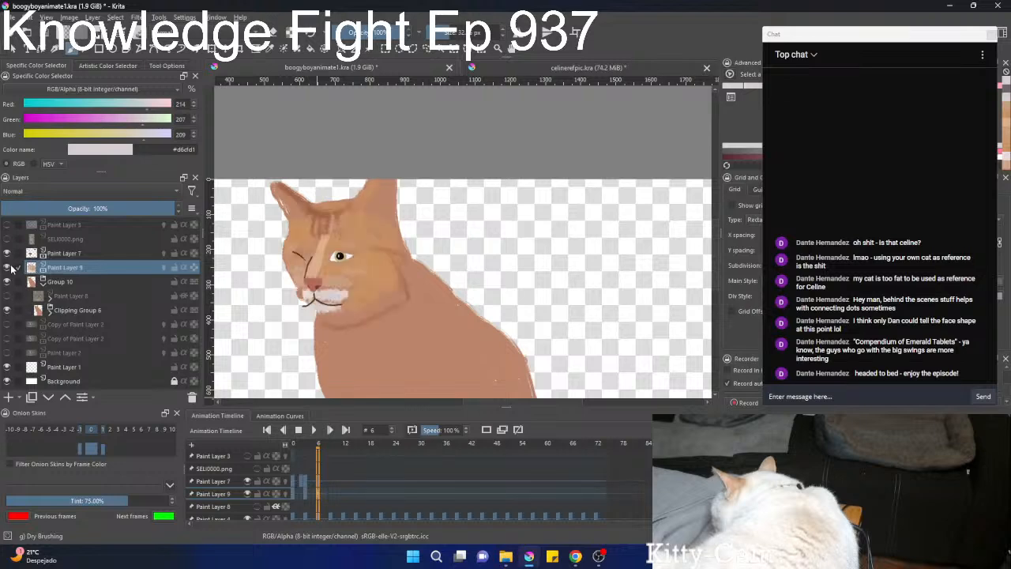
Compare the face with and without Paint Layer 8, leave that layer hidden, and expand it to reveal its filter mask.
click(6, 295)
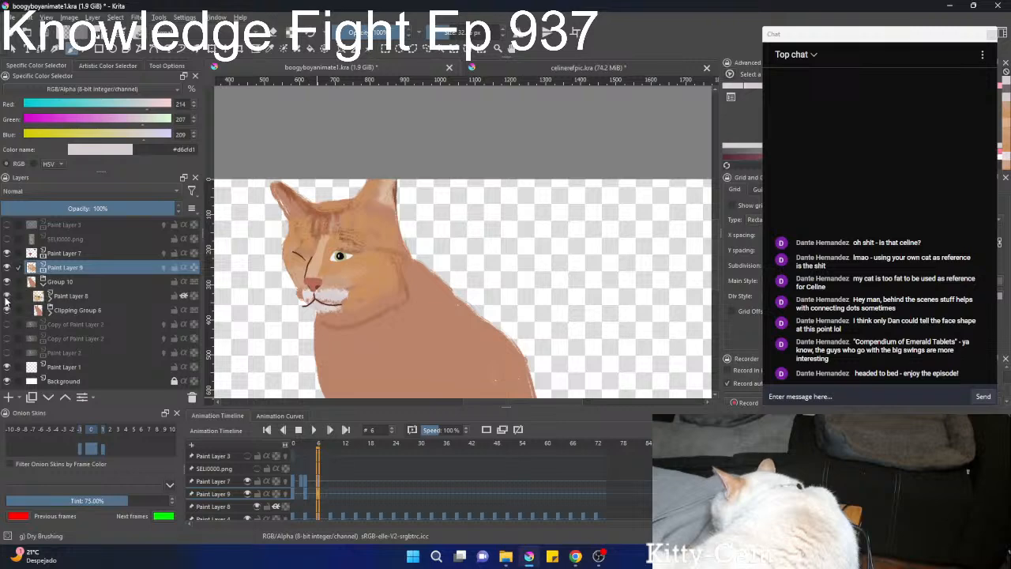
click(7, 296)
click(50, 296)
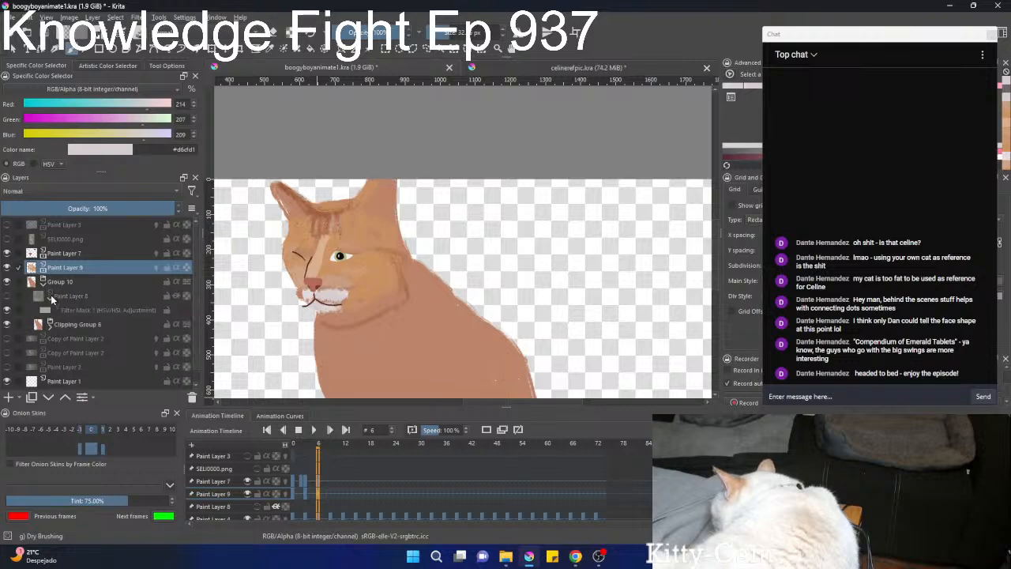
Make Paint Layer 8 visible, delete its HSV/HSL Adjustment filter mask, and collapse Group 10.
click(7, 296)
click(33, 312)
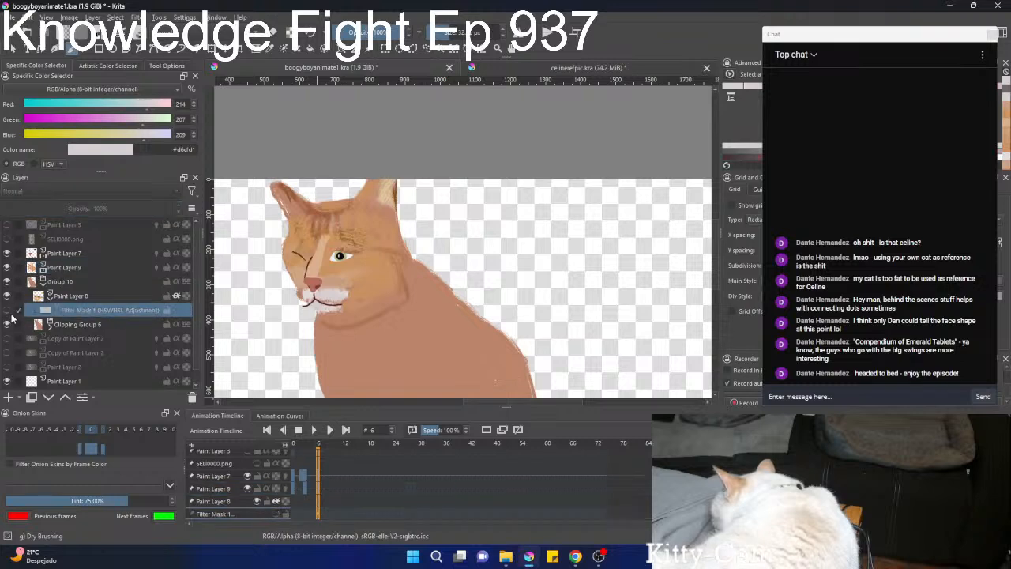
click(191, 397)
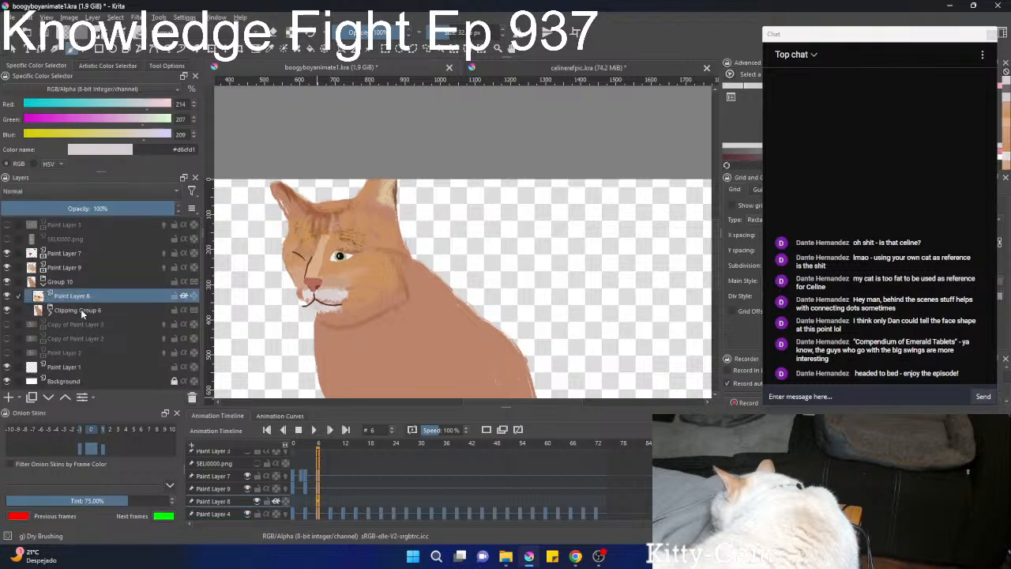
click(44, 283)
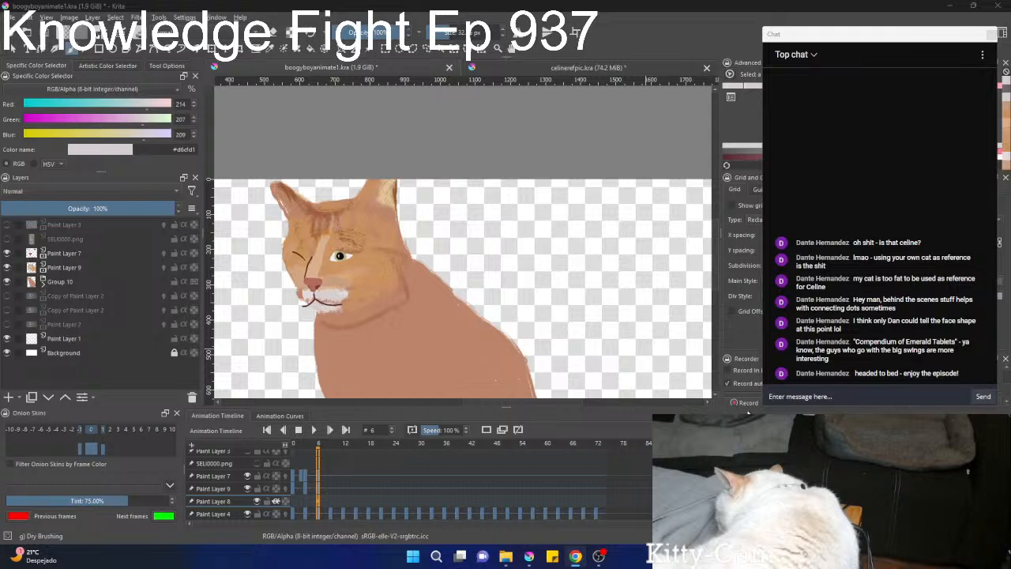
At frame 9, hide Paint Layers 7 and 9 and Group 10, and show the upper Copy of Paint Layer 2 as reference.
scroll(469, 495, up, 3)
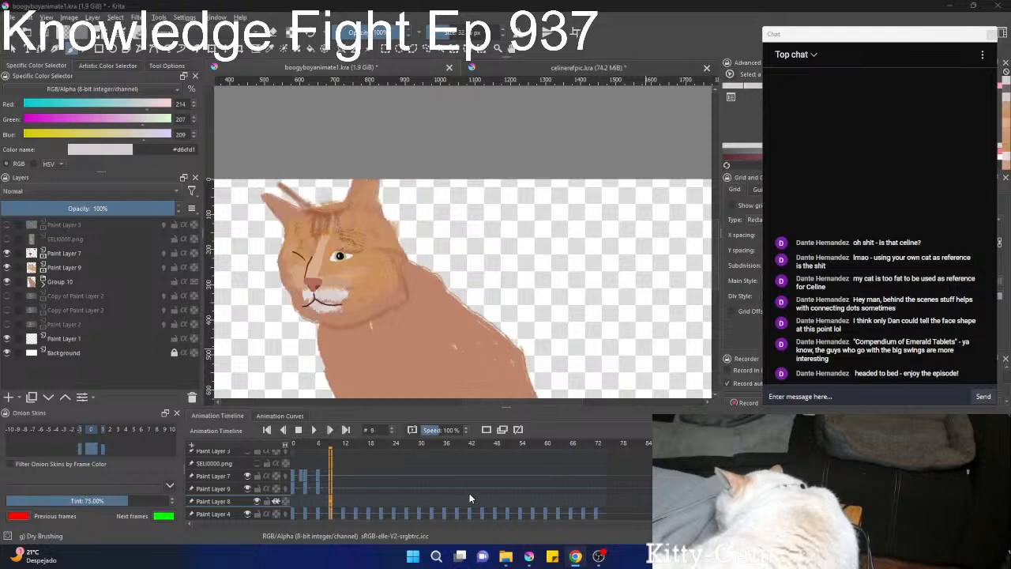
scroll(469, 497, up, 3)
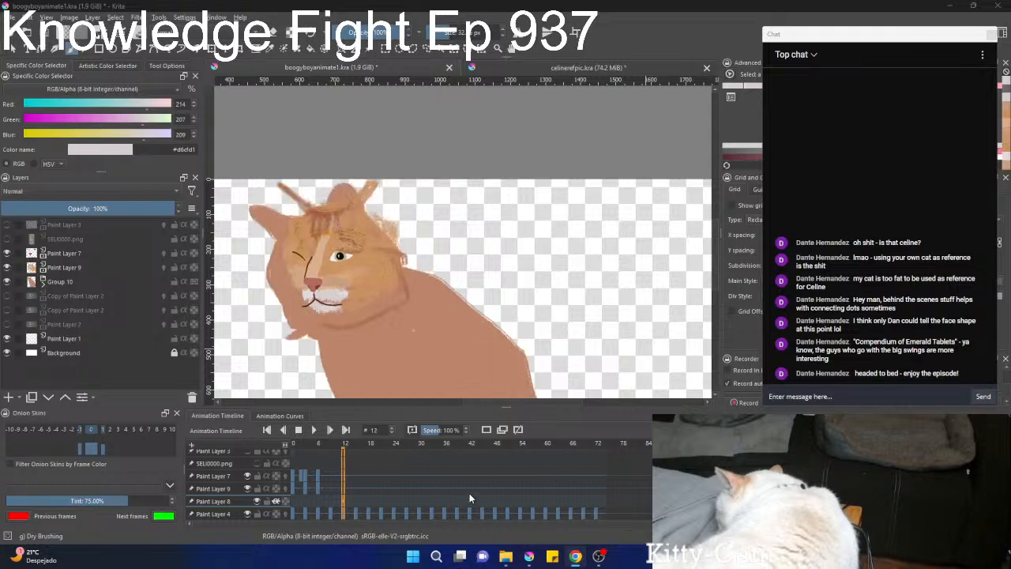
scroll(469, 497, down, 3)
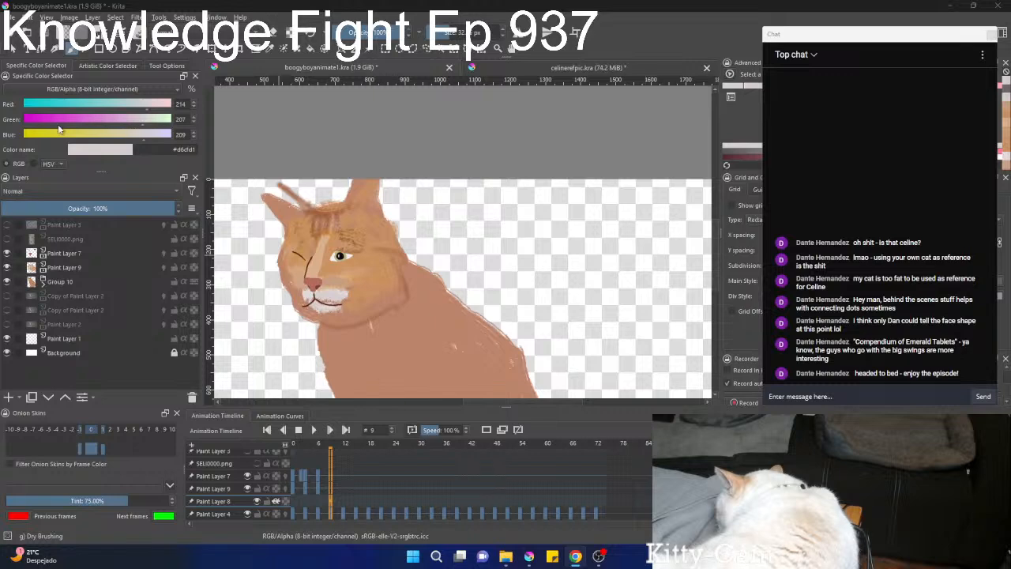
click(7, 253)
click(7, 267)
click(7, 281)
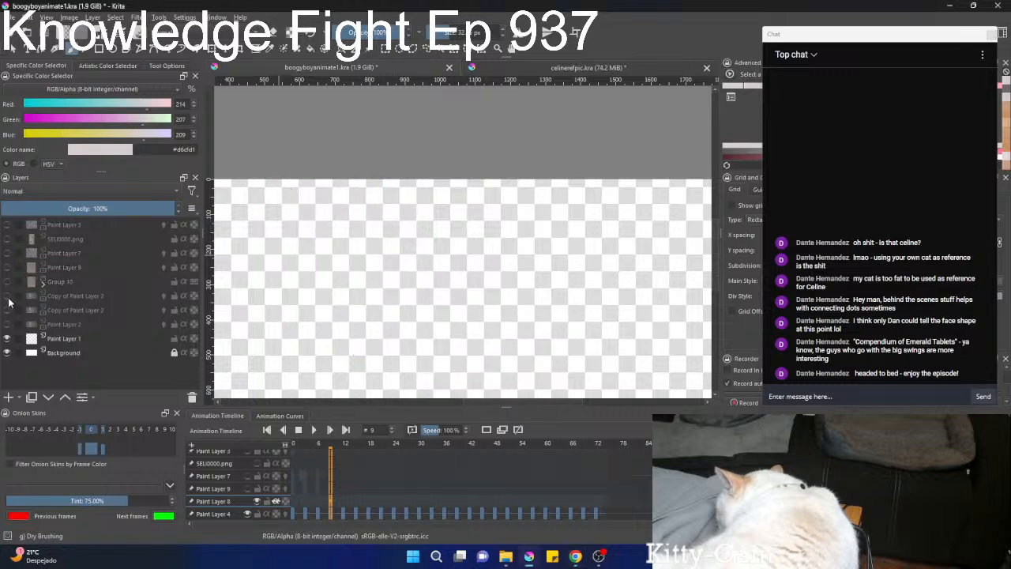
click(8, 297)
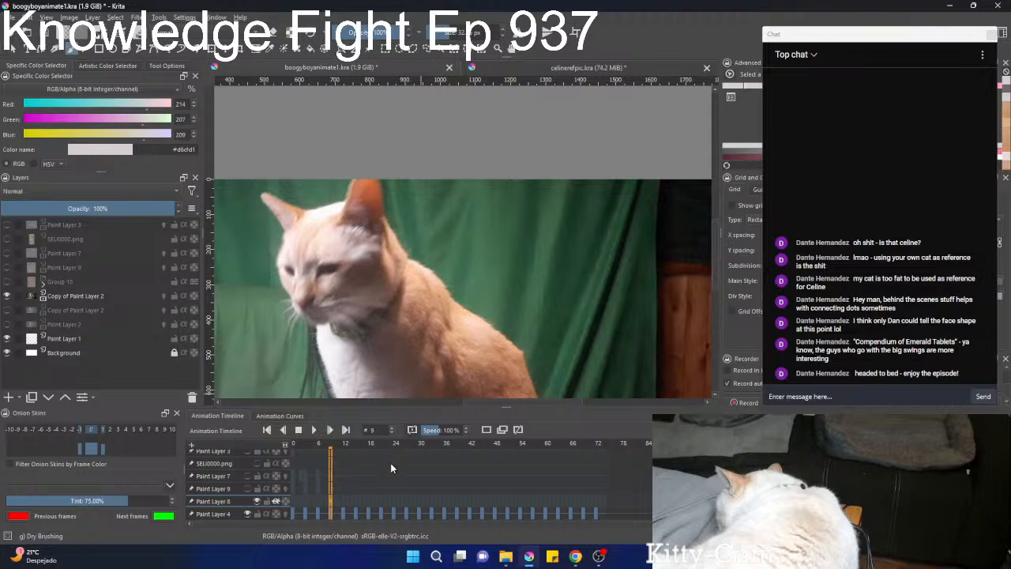
Flip between frames 8, 9, 11 and 12 to examine how the cat's head turns in the reference photos.
scroll(375, 484, down, 1)
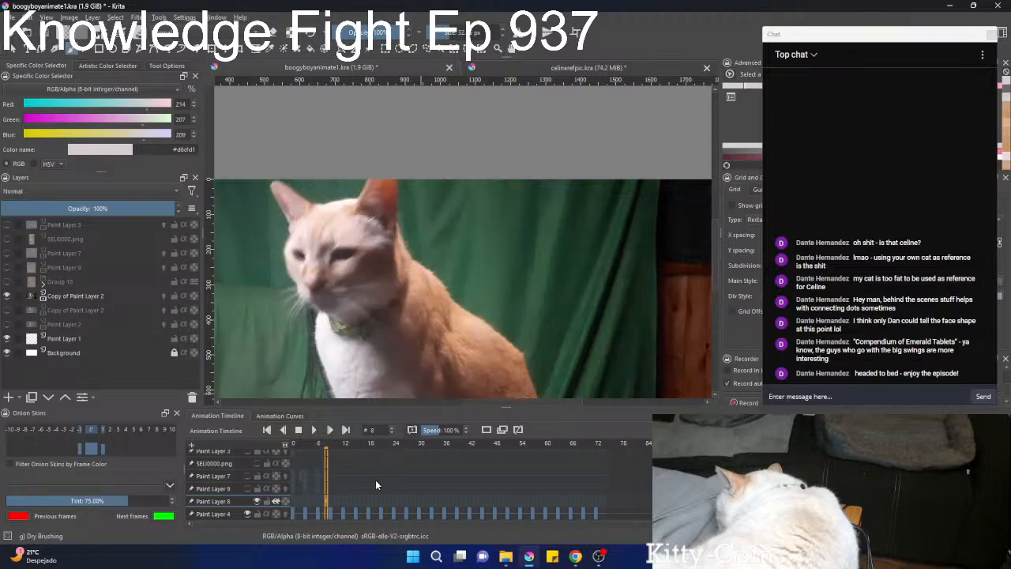
scroll(375, 481, up, 1)
scroll(375, 481, down, 1)
scroll(375, 481, up, 1)
scroll(375, 481, down, 1)
scroll(375, 484, up, 1)
scroll(393, 328, down, 2)
drag(393, 326, 415, 285)
scroll(397, 358, down, 1)
drag(398, 355, 395, 341)
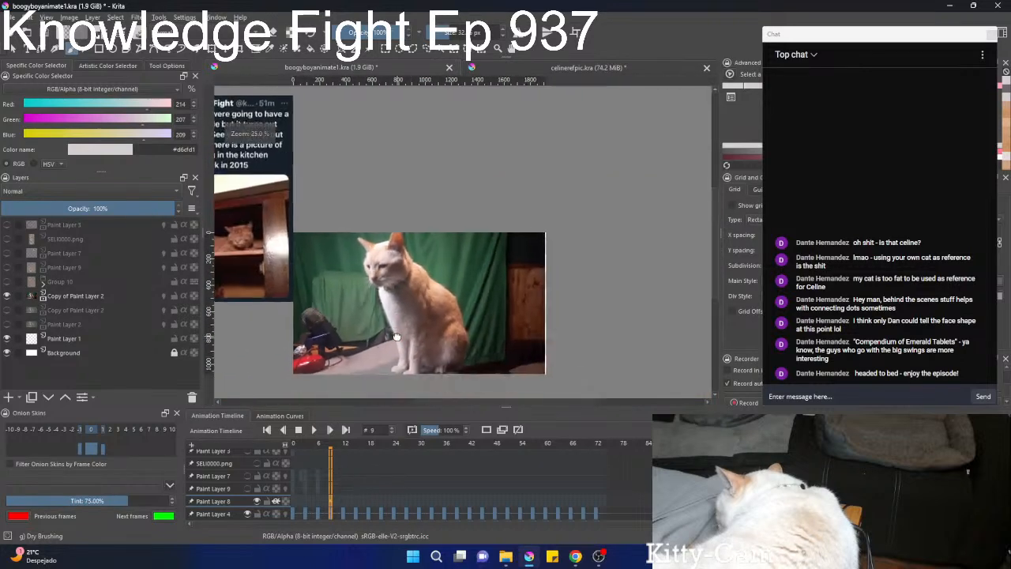
scroll(333, 506, up, 2)
scroll(334, 509, up, 1)
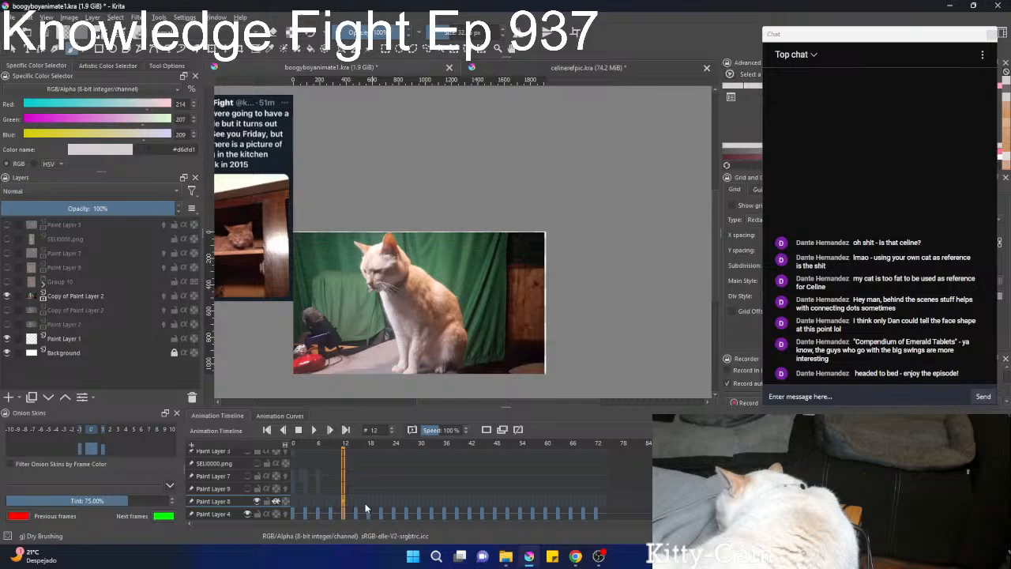
scroll(365, 507, down, 1)
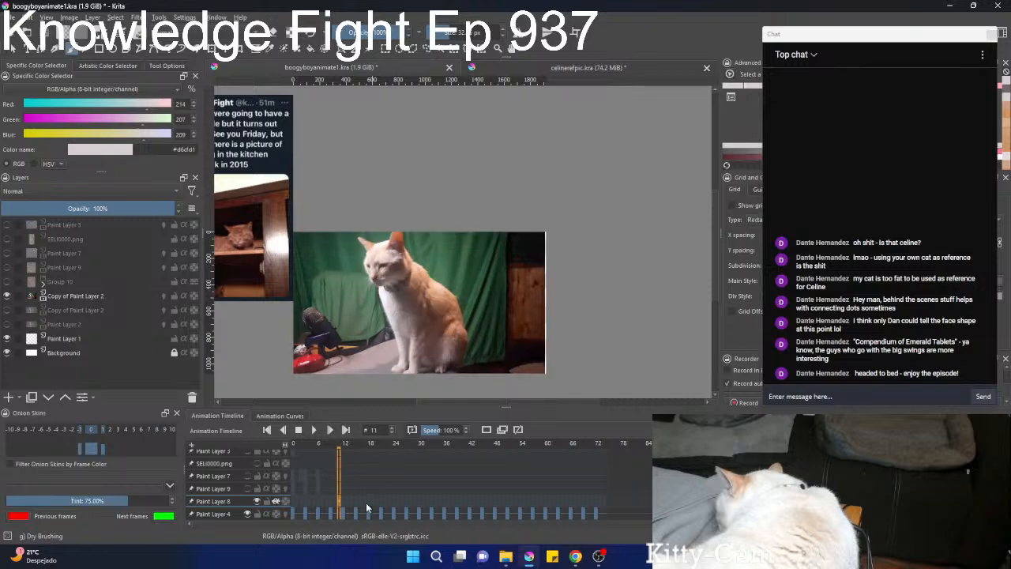
scroll(366, 507, up, 1)
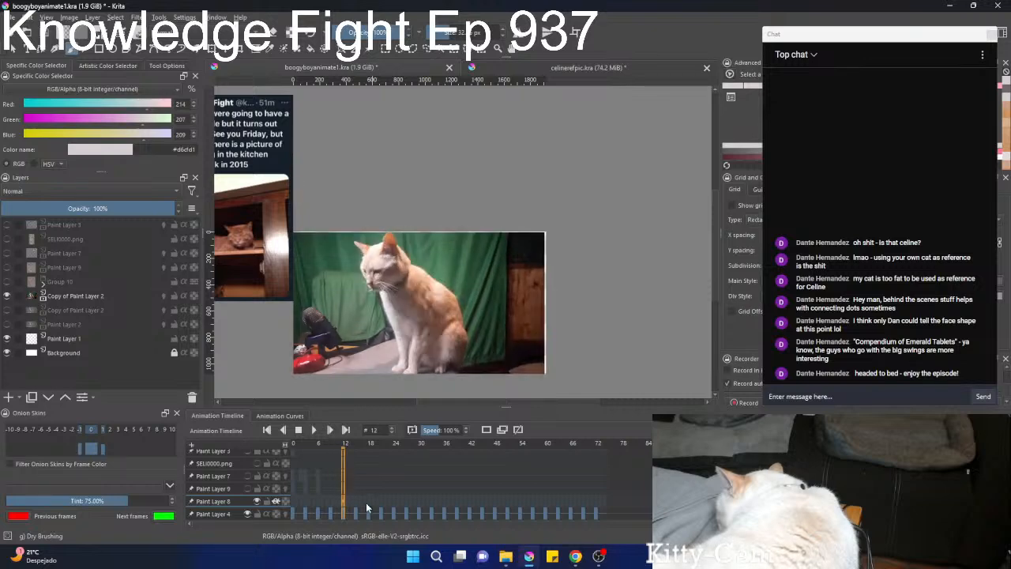
scroll(365, 502, down, 4)
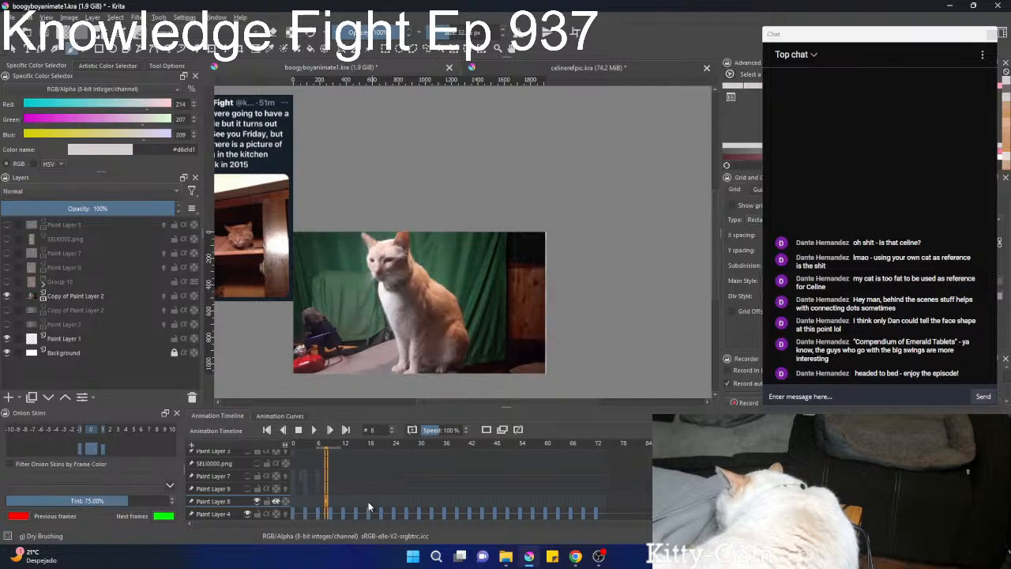
scroll(368, 501, up, 1)
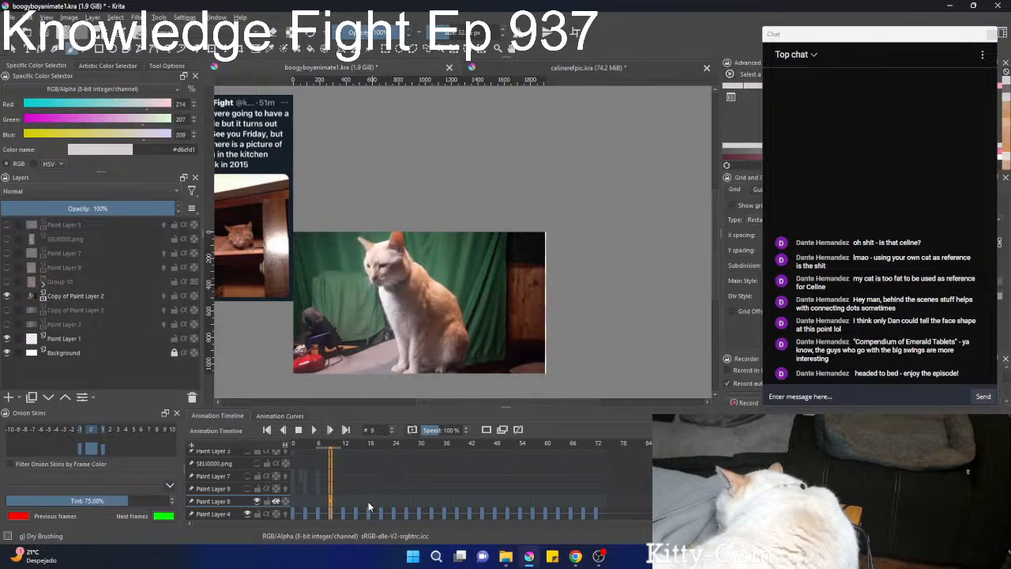
scroll(413, 296, up, 3)
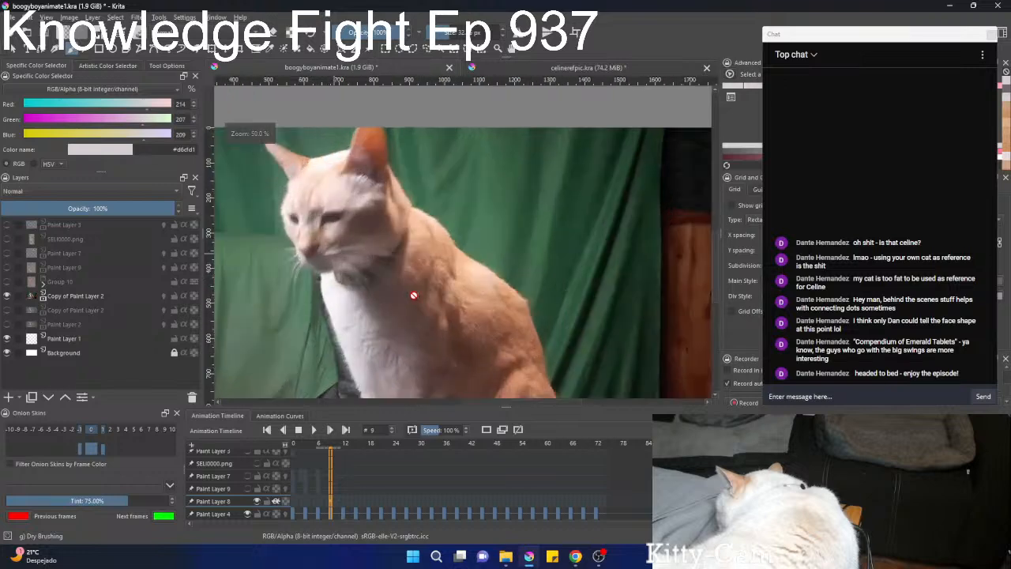
scroll(413, 295, up, 2)
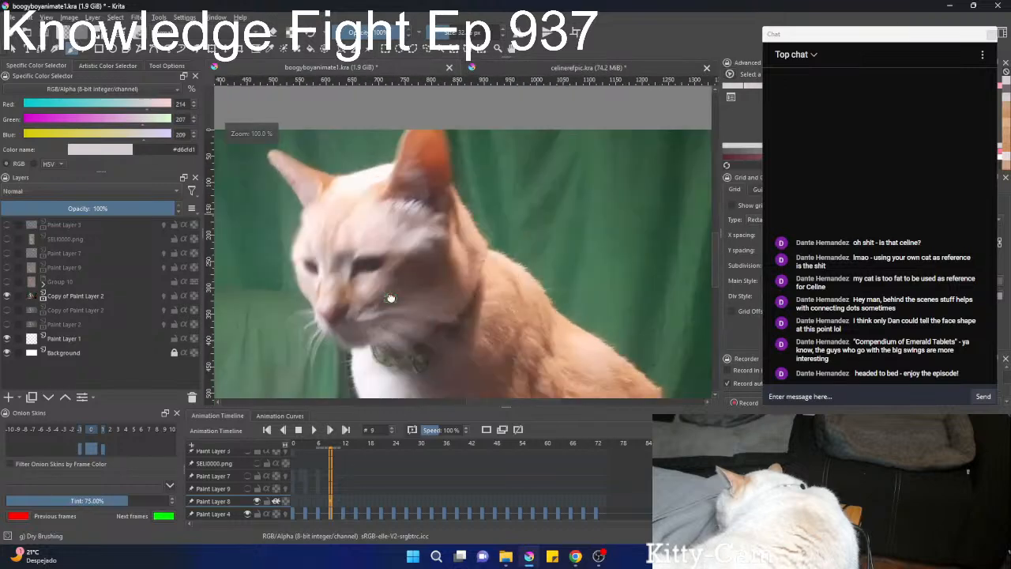
scroll(344, 477, down, 1)
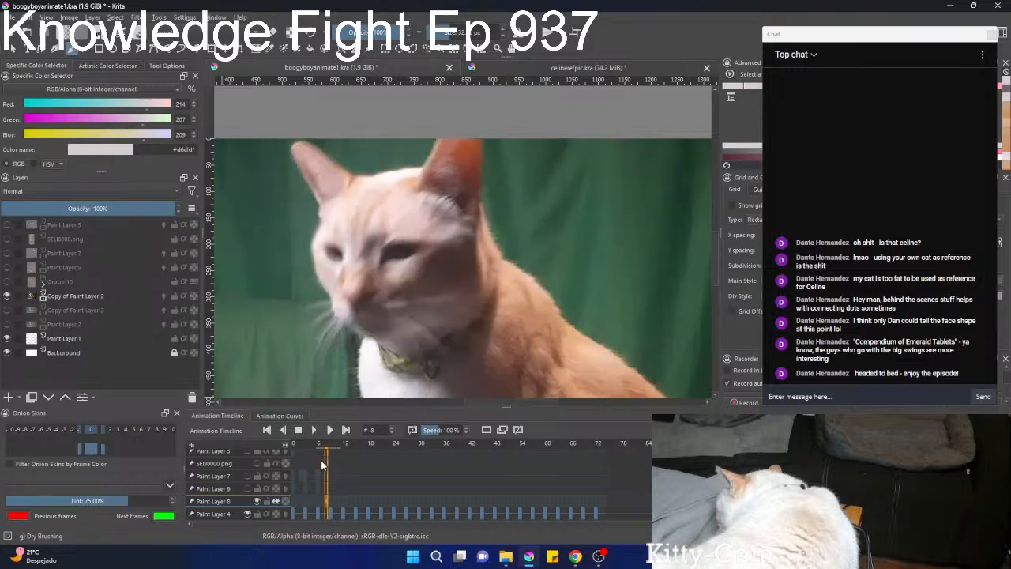
Show Paint Layer 7 and move its face lines on frame 9 down and toward the muzzle to fit the photographed face.
click(7, 253)
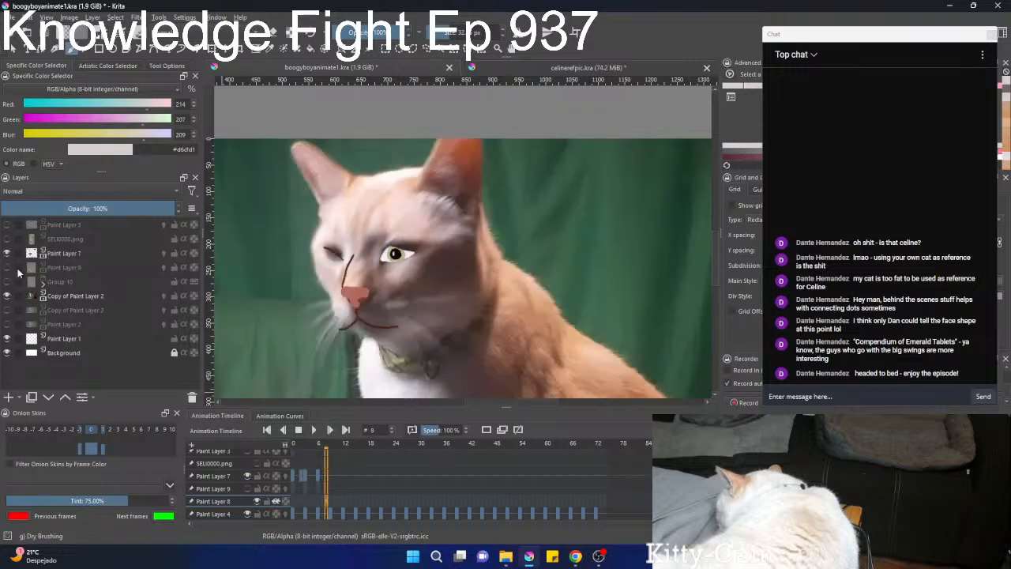
scroll(345, 477, up, 2)
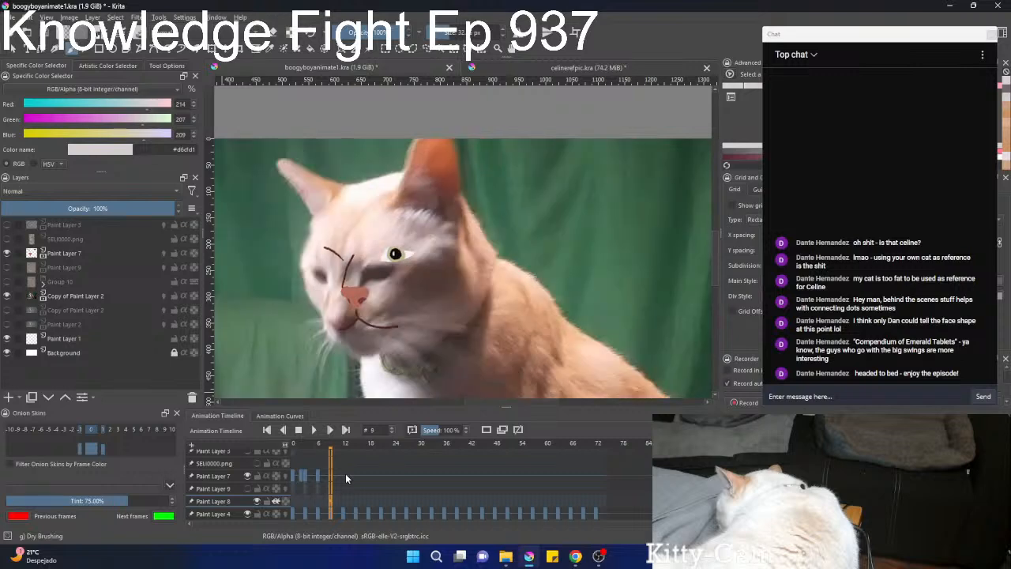
click(56, 251)
key(ctrl+t)
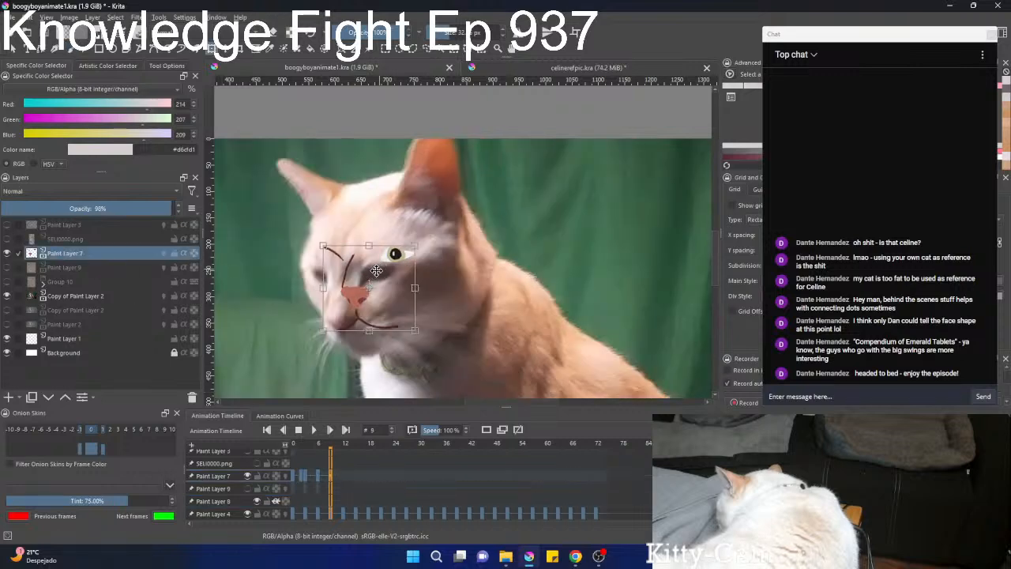
drag(379, 264, 362, 284)
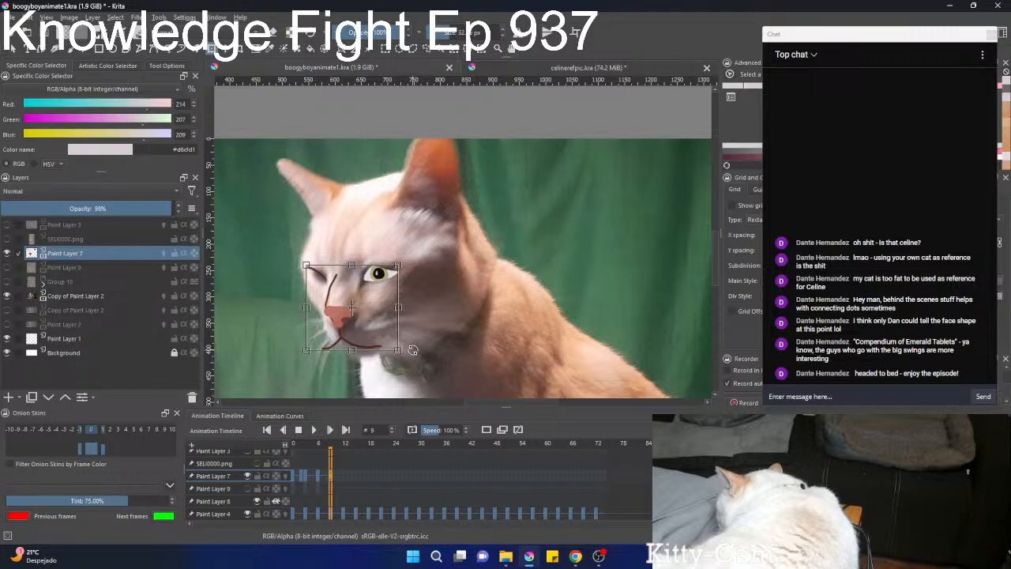
Reposition the open eye over the photographed eye, and shift its iris down and toward the nose.
scroll(412, 350, up, 4)
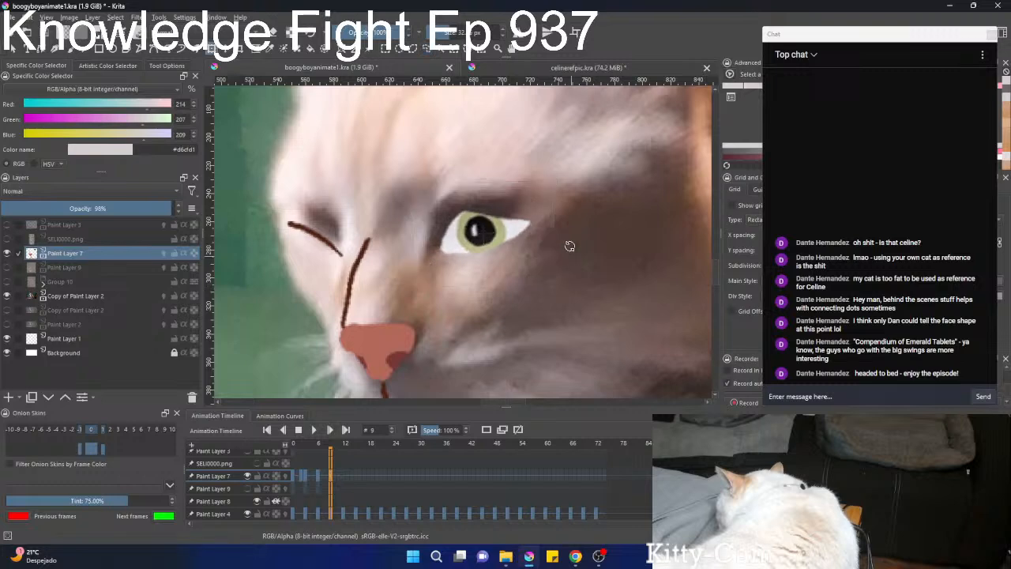
drag(490, 268, 484, 224)
key(b)
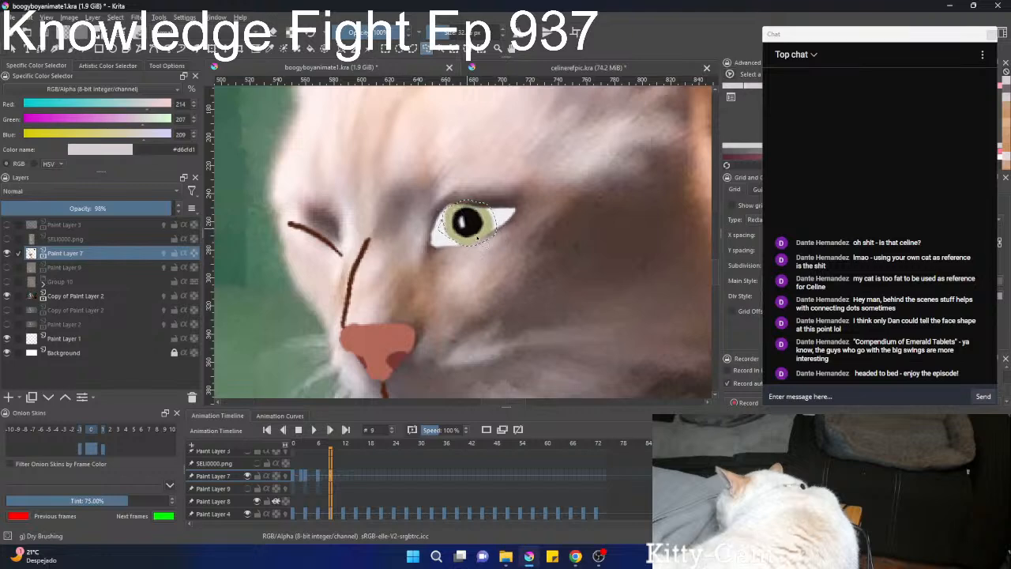
key(ctrl+shift+a)
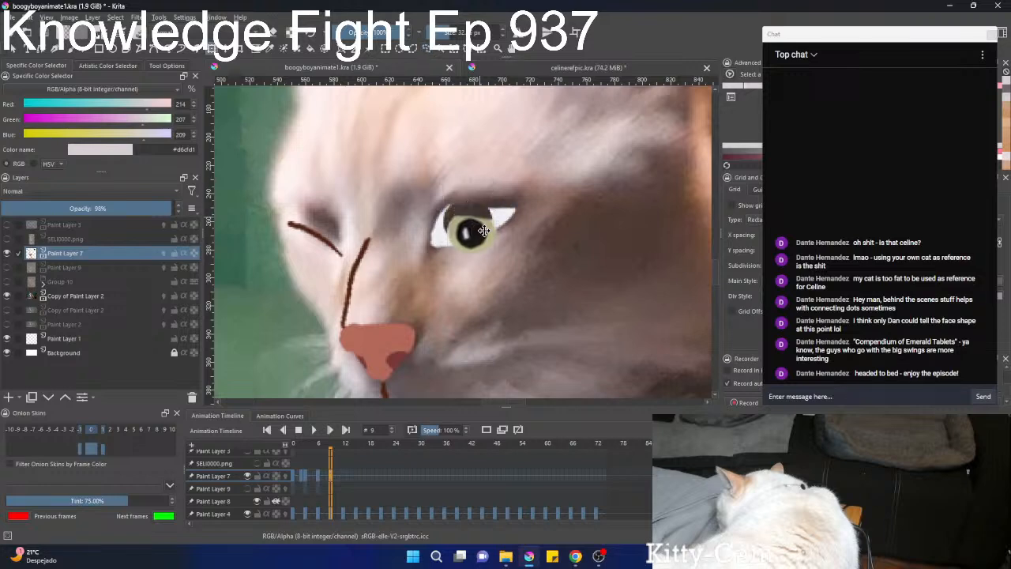
drag(486, 235, 478, 233)
key(Return)
key(l)
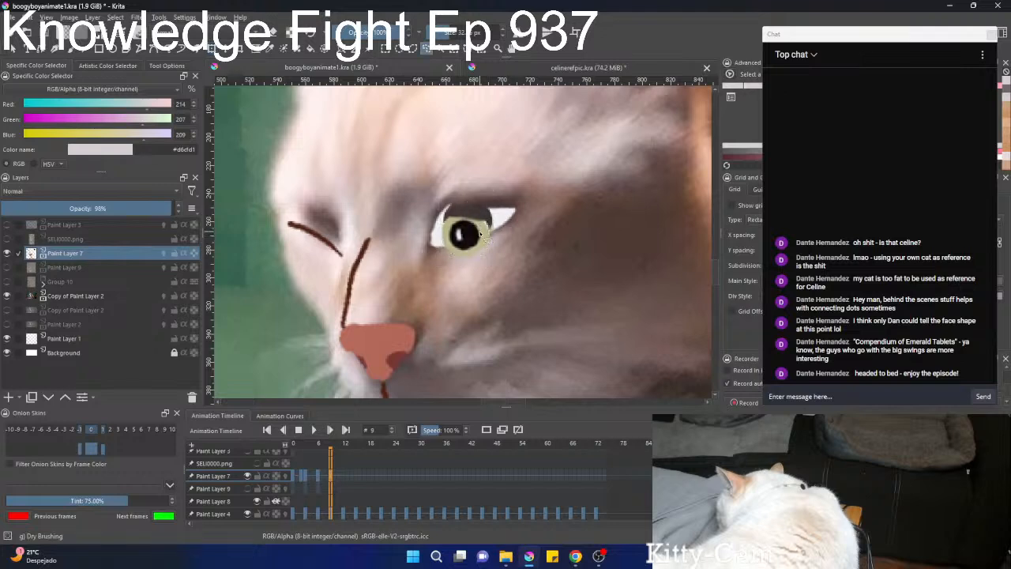
Erase the part of the iris that hangs below the lower eyelid, using the Basic-square brush.
key(b)
key(e)
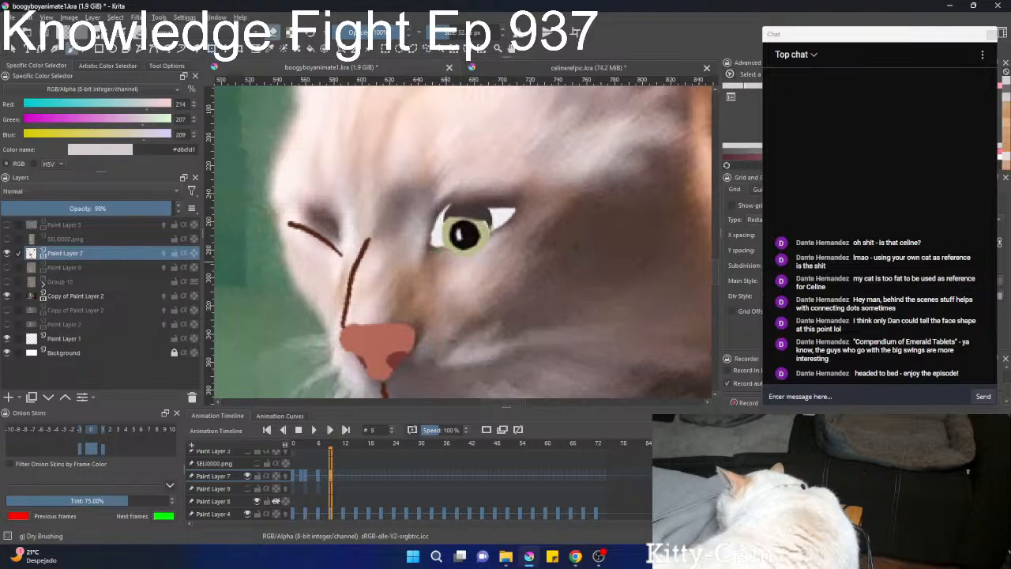
right_click(447, 232)
click(503, 182)
mouse_move(498, 178)
mouse_down()
mouse_move(328, 176)
mouse_move(352, 177)
mouse_up()
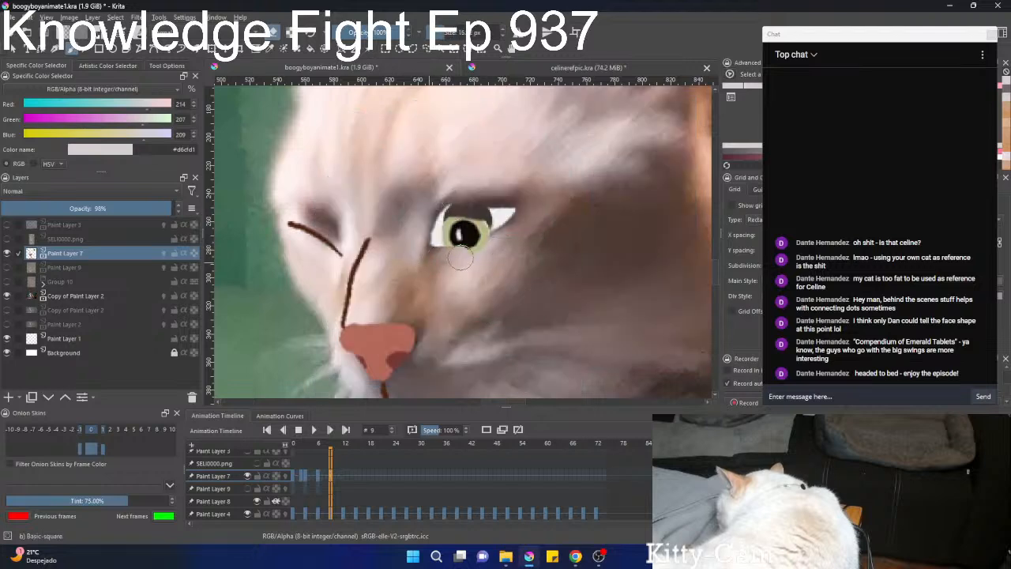
drag(501, 239, 434, 253)
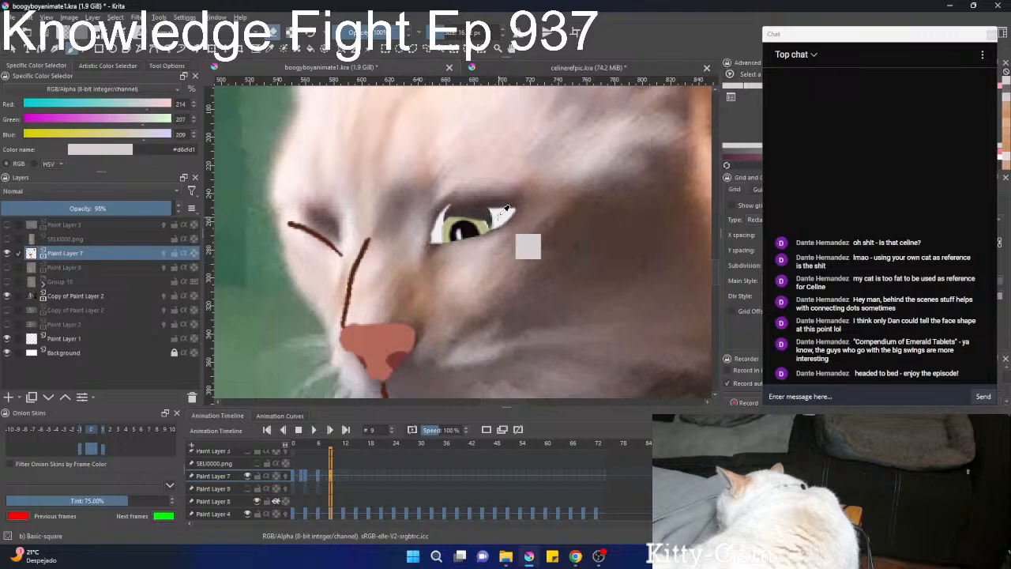
Paint the gap above the iris with the sampled eye white #efeff3, and retouch the iris with #a8a77e and the inner corner with #ecebef.
ctrl+click(503, 214)
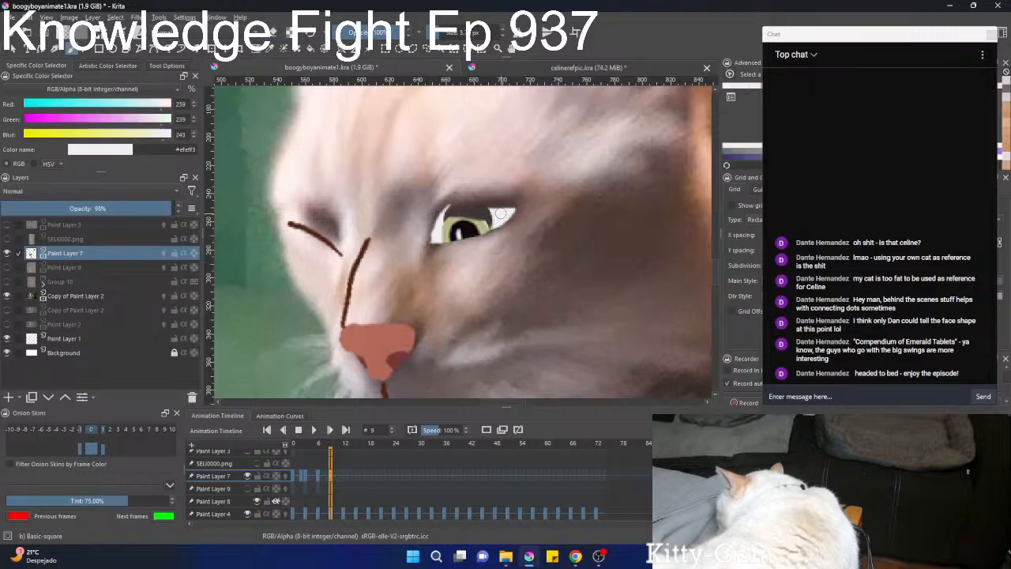
drag(508, 213, 472, 209)
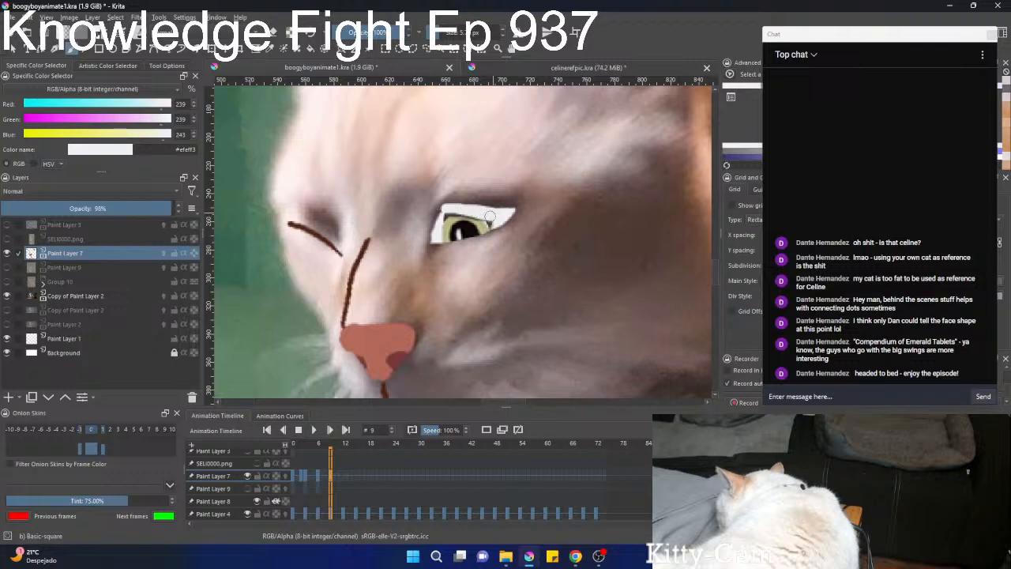
ctrl+click(456, 224)
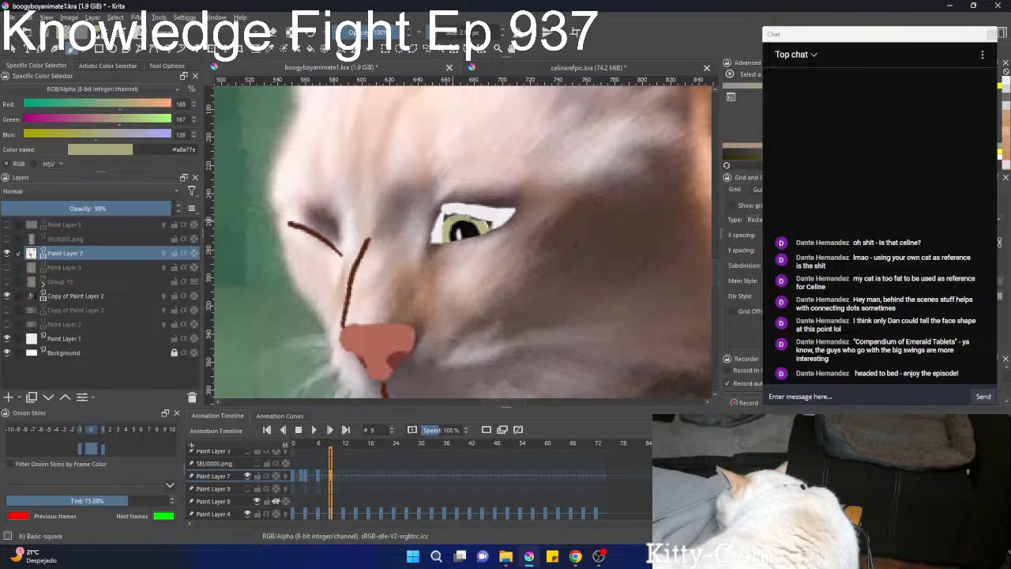
ctrl+click(448, 213)
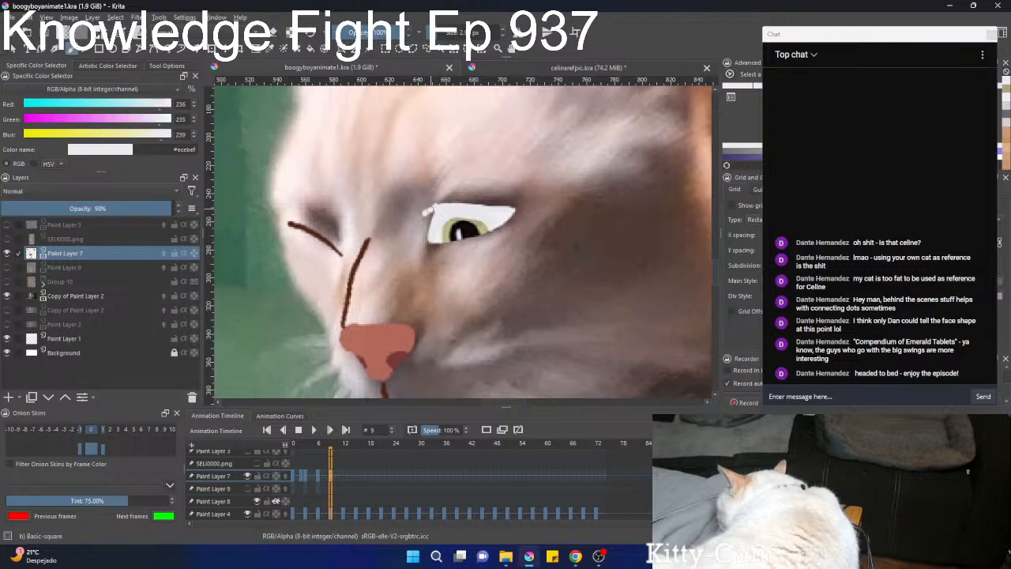
drag(419, 217, 442, 200)
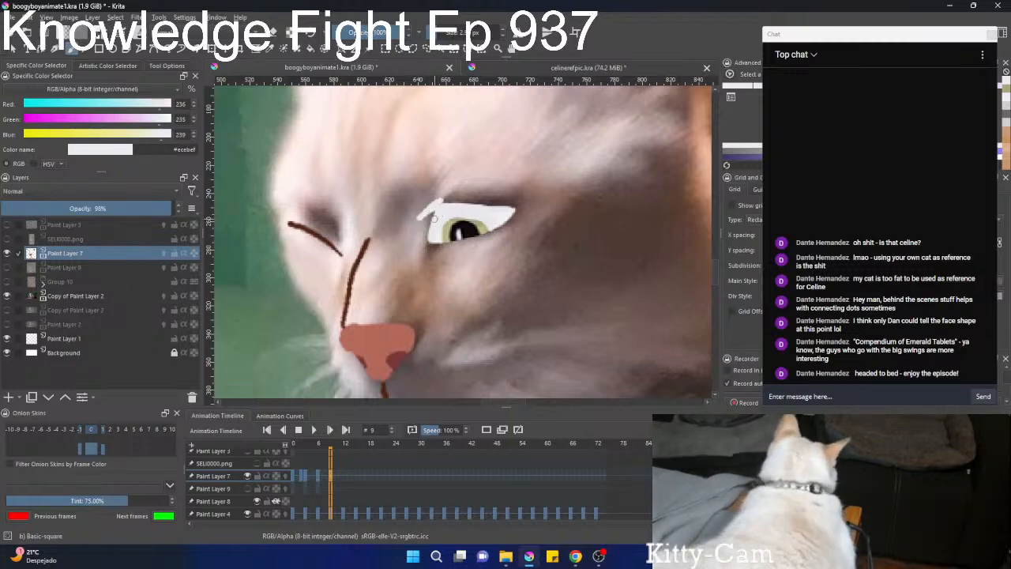
key(ctrl+z)
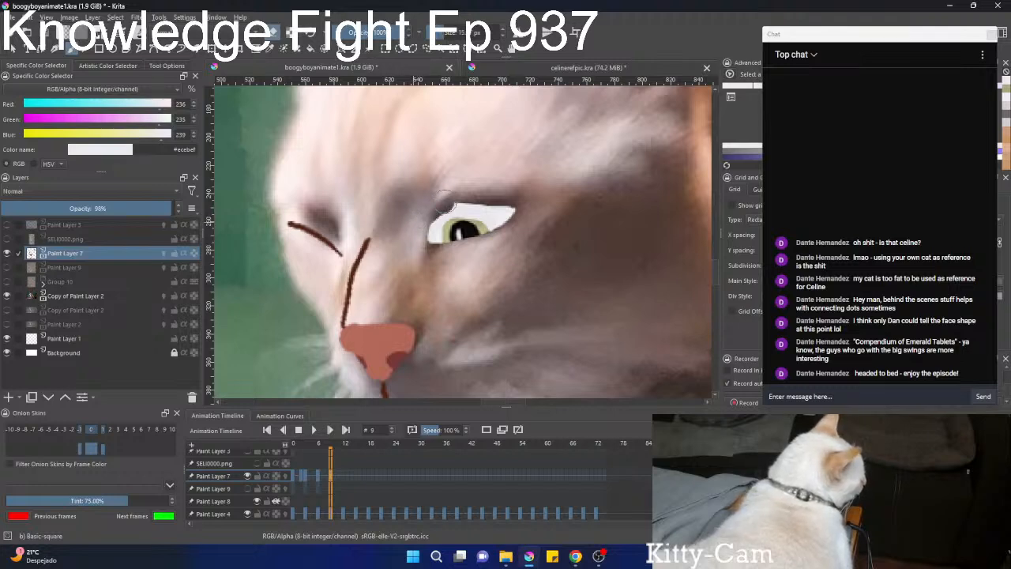
Touch up the outer edge of the open eye's iris with the sampled green #b3b584.
mouse_move(453, 204)
mouse_down()
mouse_move(517, 206)
mouse_move(451, 326)
mouse_move(533, 200)
mouse_move(539, 158)
mouse_up()
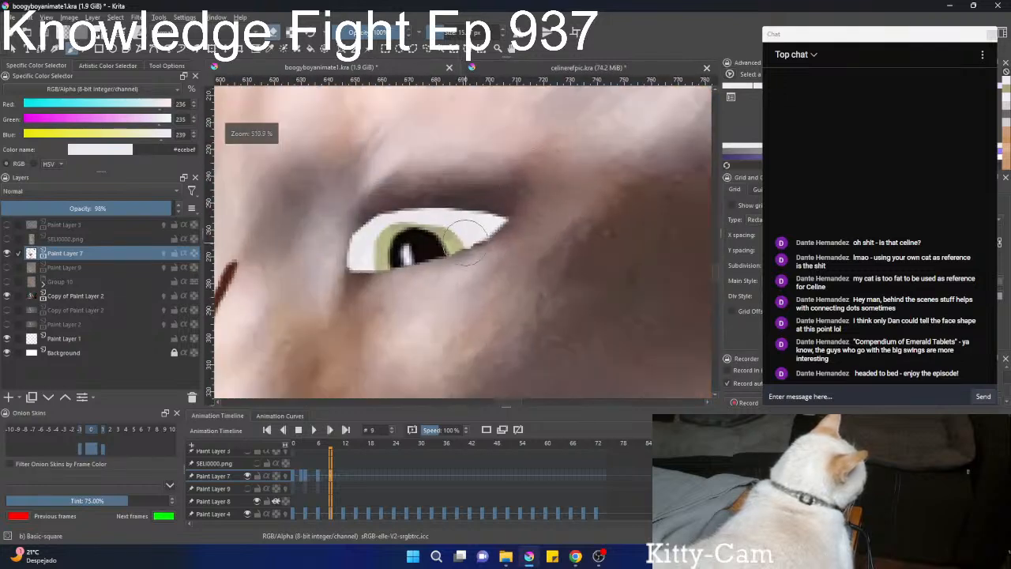
drag(472, 238, 453, 239)
ctrl+click(453, 239)
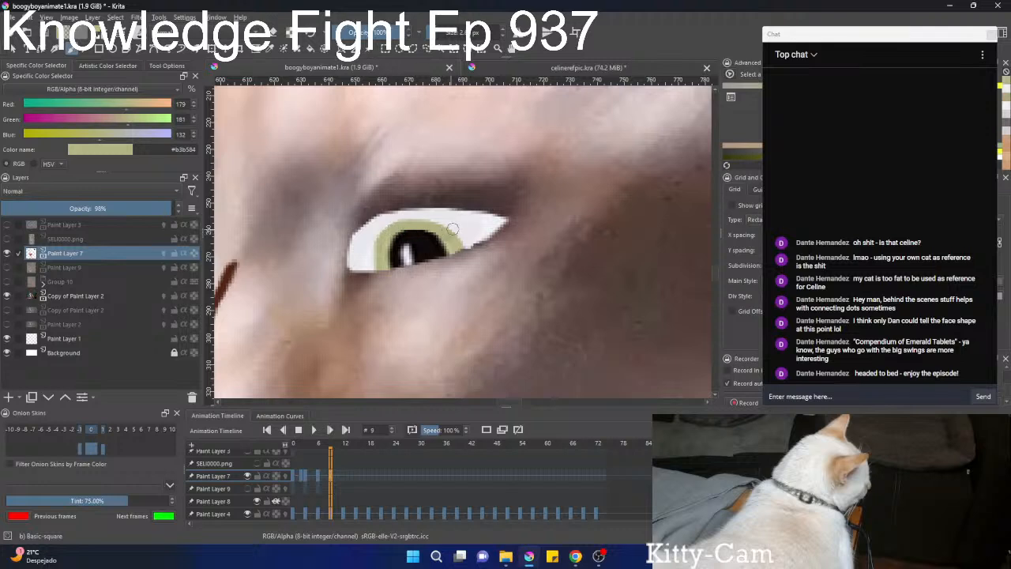
mouse_move(470, 225)
mouse_down()
mouse_move(456, 243)
mouse_move(486, 225)
mouse_up()
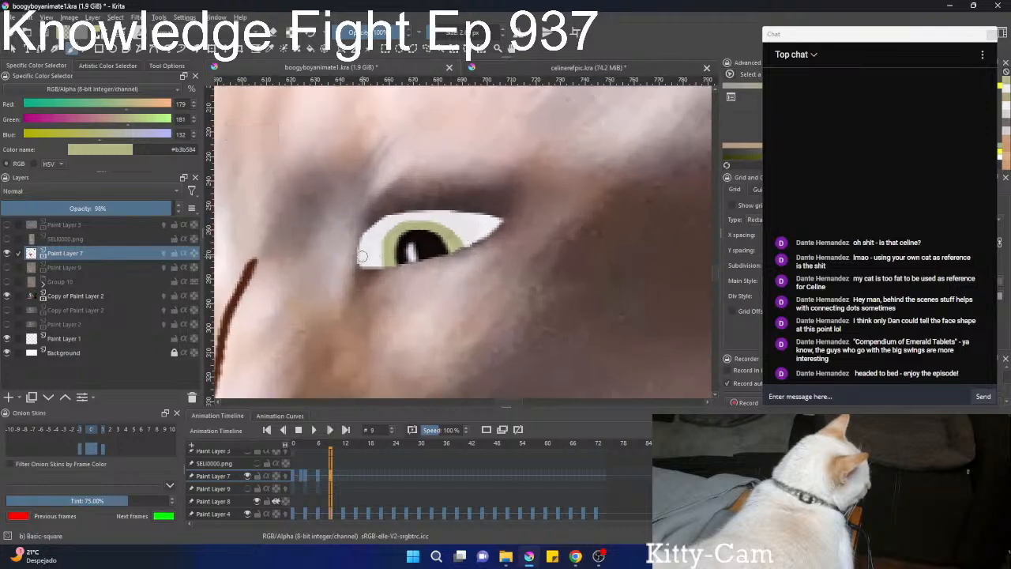
Erase the overhang at the eye's inner corner, and extend the eye white upward at the outer corner with sampled #e9e7eb.
drag(347, 275, 389, 192)
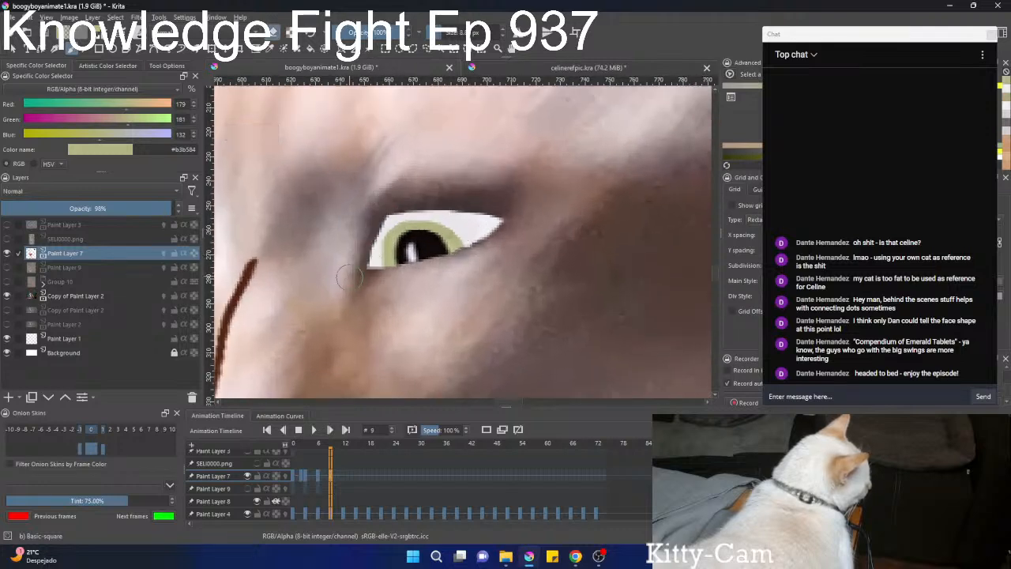
mouse_move(349, 277)
mouse_down()
mouse_move(401, 205)
mouse_move(424, 200)
mouse_move(472, 217)
mouse_move(499, 206)
mouse_move(433, 212)
mouse_up()
key(e)
ctrl+click(480, 228)
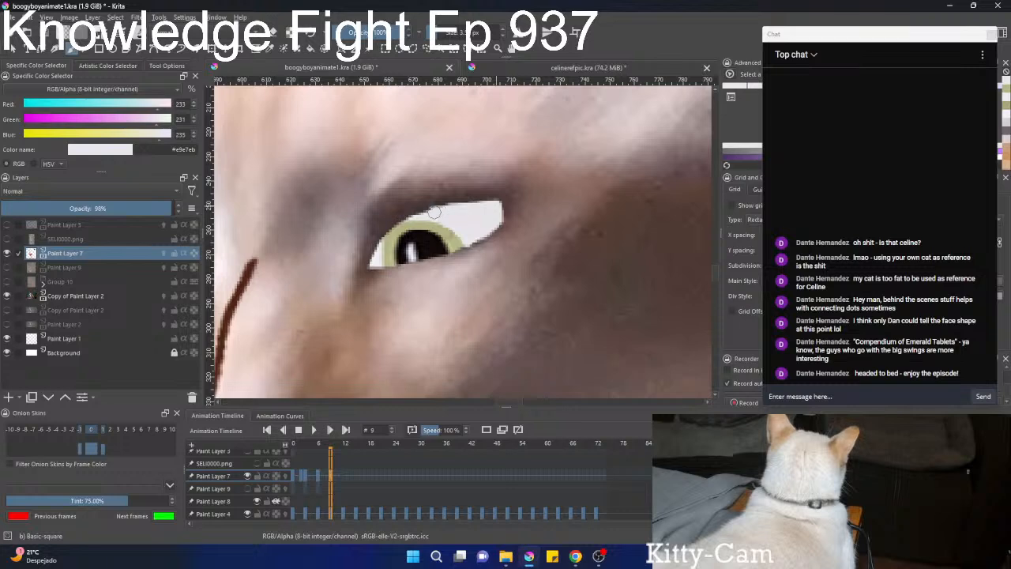
Paint the inner corner and the strip under the upper eyelid with #e9e7eb, erasing the paint that spills past the eye's outline.
scroll(447, 228, down, 3)
scroll(453, 229, up, 4)
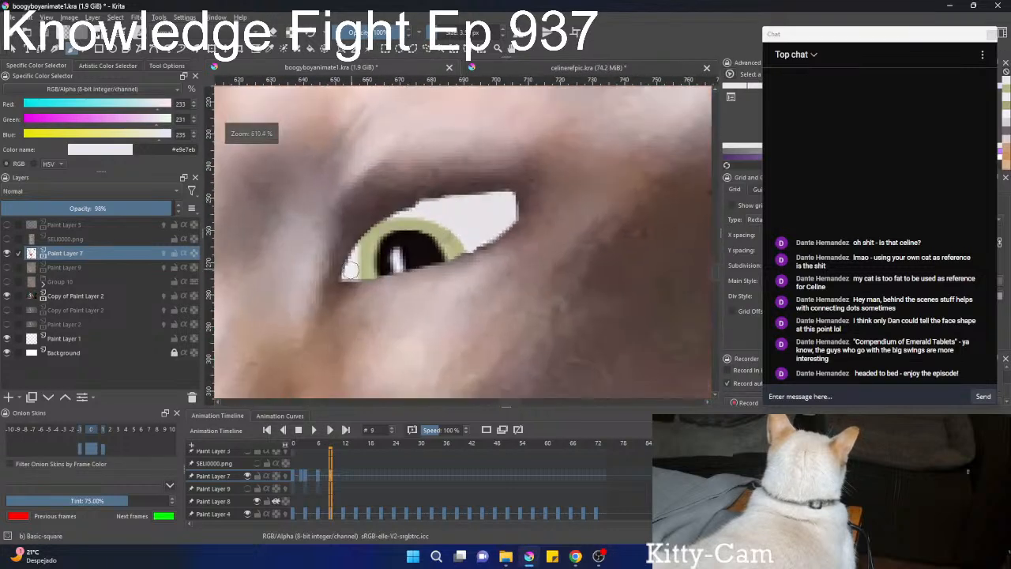
mouse_move(350, 273)
mouse_down()
mouse_move(339, 289)
mouse_move(354, 251)
mouse_up()
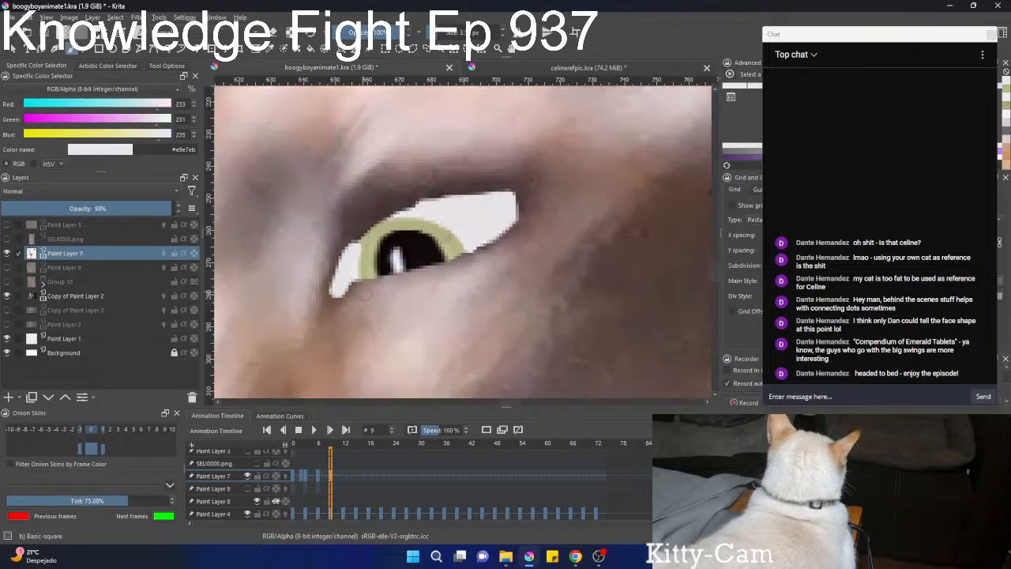
drag(365, 293, 328, 297)
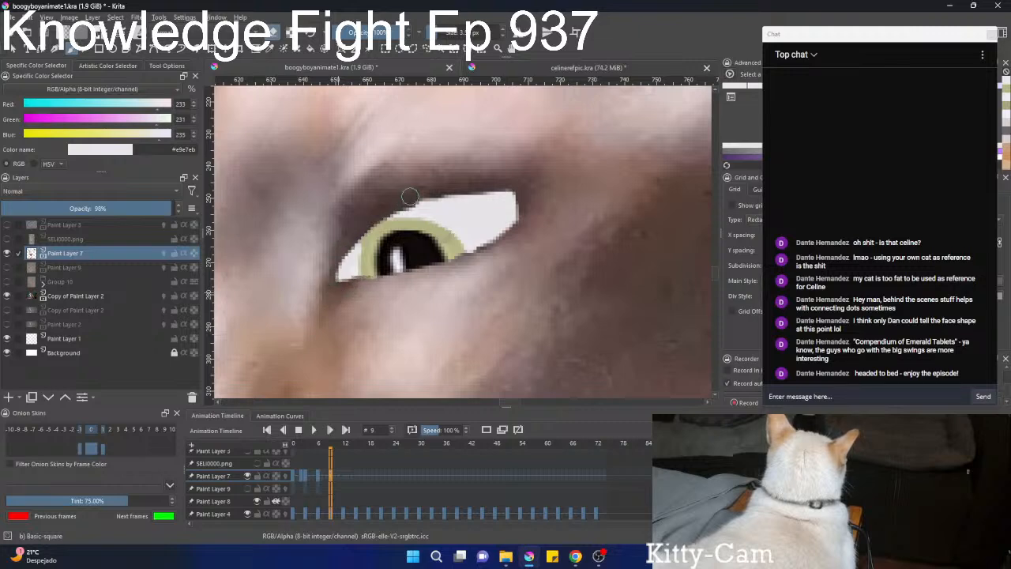
mouse_move(420, 211)
mouse_down()
mouse_move(385, 211)
mouse_move(350, 245)
mouse_move(390, 212)
mouse_move(362, 229)
mouse_up()
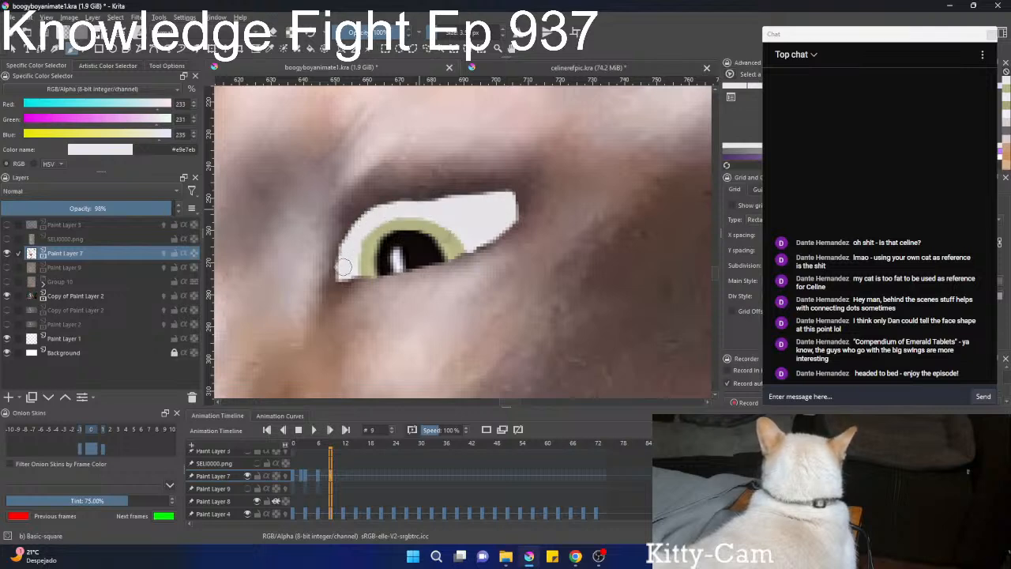
mouse_move(346, 297)
mouse_down()
mouse_move(360, 344)
mouse_move(395, 366)
mouse_move(359, 285)
mouse_move(372, 150)
mouse_up()
Rotate the mouth line so its cheek end rises, and shift it to sit directly under the nose on the photographed mouth.
key(ctrl+t)
drag(385, 284, 375, 262)
key(l)
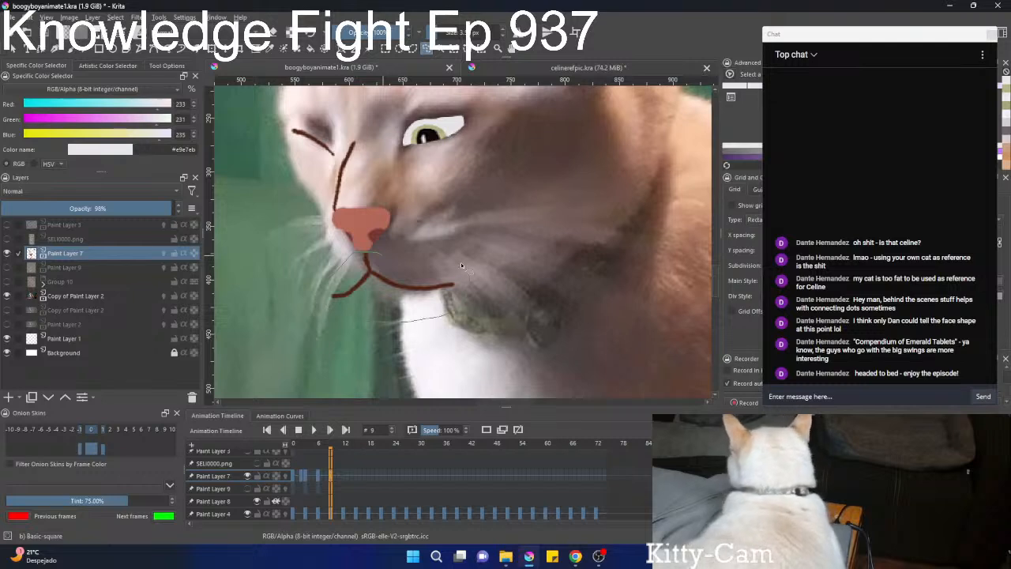
key(ctrl+t)
drag(390, 277, 393, 269)
drag(527, 212, 514, 189)
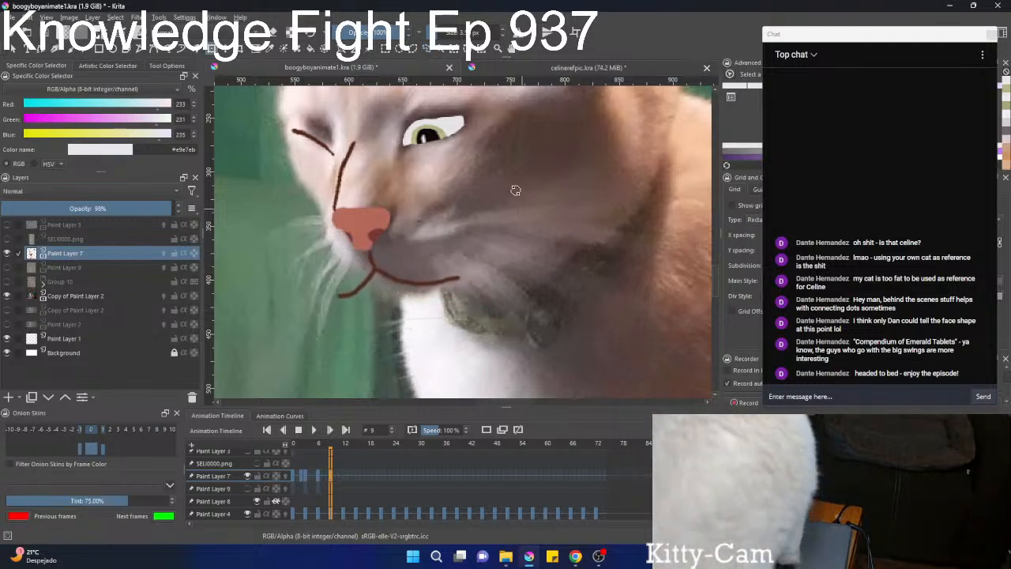
drag(399, 278, 394, 278)
key(b)
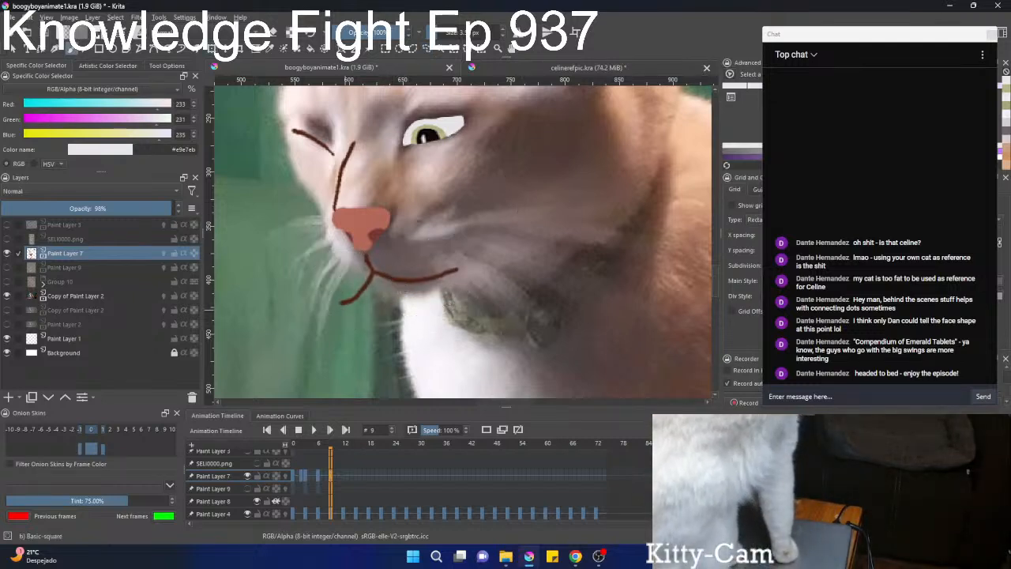
Erase the far-side half of the mouth line, leaving only a short stub beneath the nose.
key(e)
drag(341, 306, 372, 300)
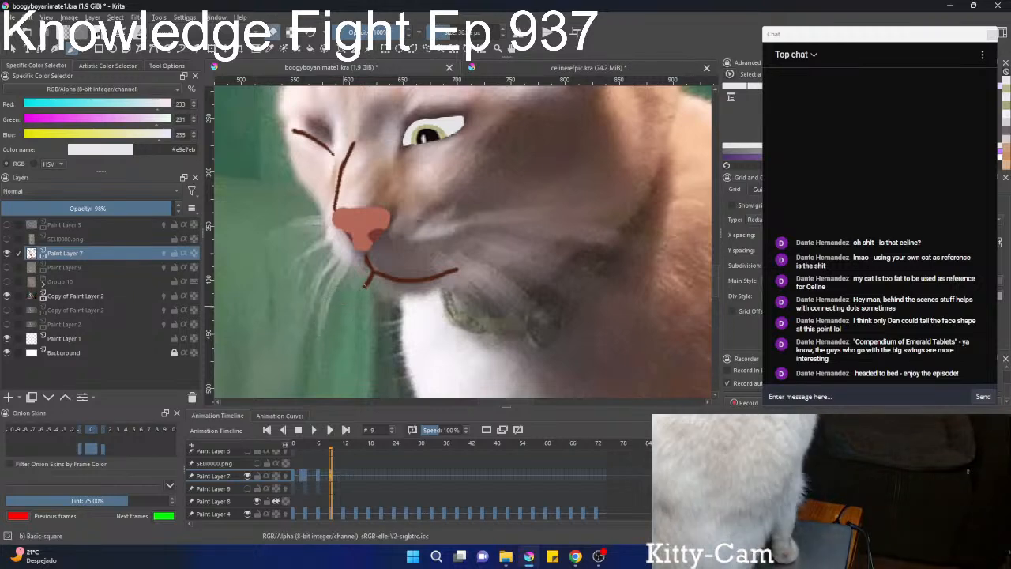
key(e)
scroll(384, 301, up, 2)
scroll(394, 286, down, 4)
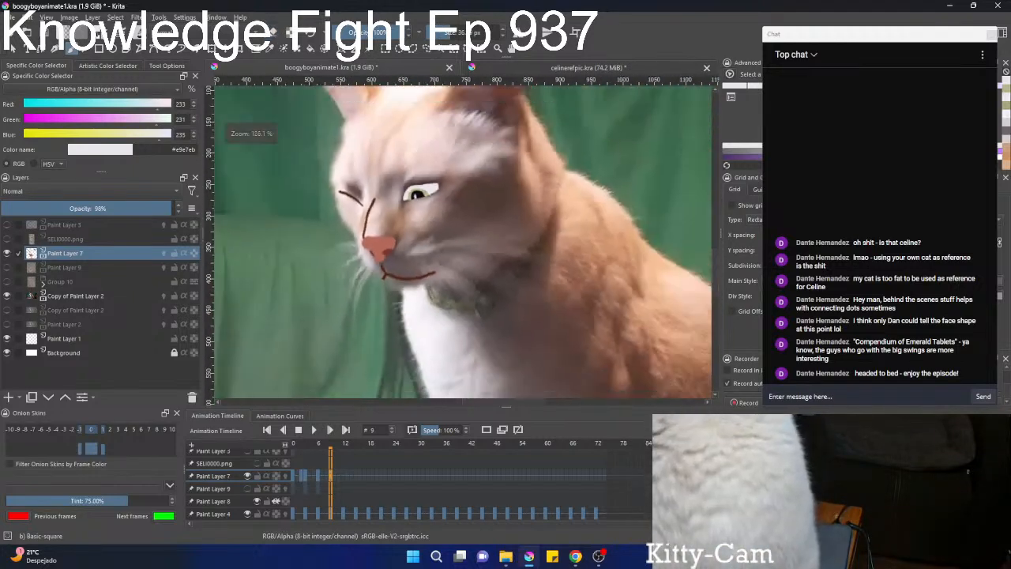
scroll(369, 272, down, 3)
scroll(387, 321, up, 5)
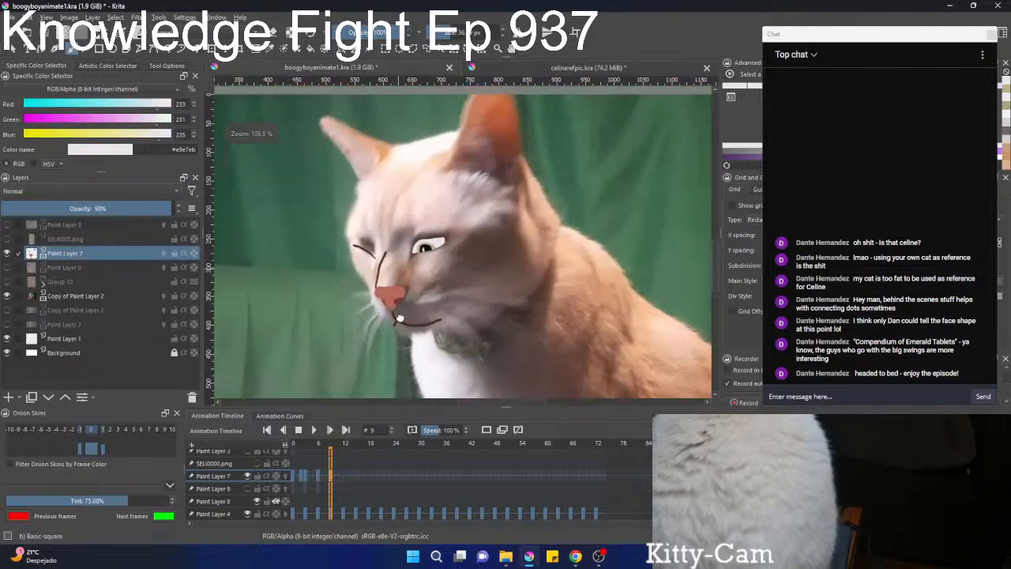
Erase the nose bridge line above the nose and redraw it thinner with a brown sampled from its remainder, #734a3d.
mouse_move(376, 185)
mouse_down()
mouse_move(373, 212)
mouse_move(391, 186)
mouse_move(383, 227)
mouse_move(374, 183)
mouse_move(364, 234)
mouse_move(381, 233)
mouse_move(312, 249)
mouse_up()
key(e)
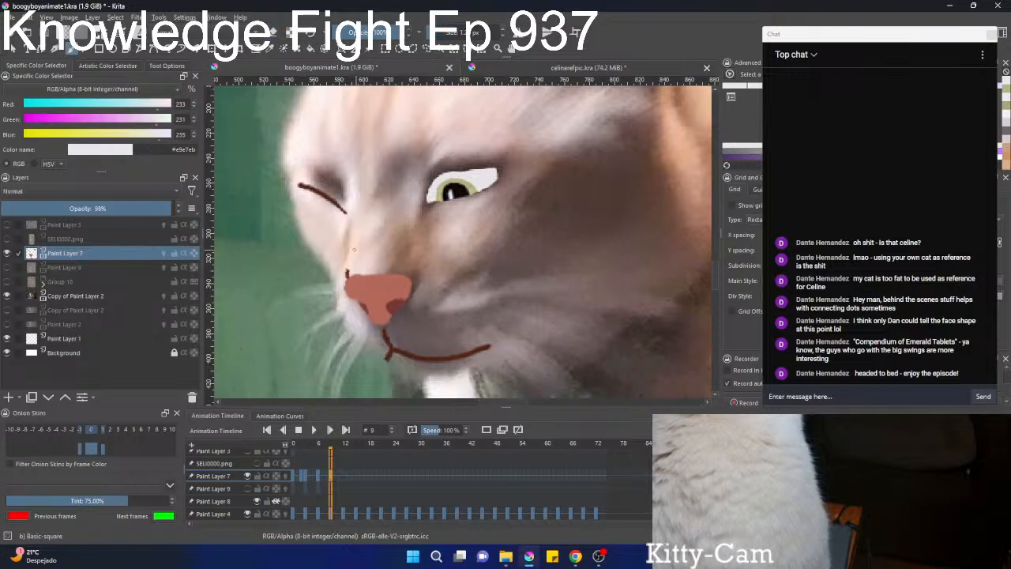
ctrl+click(347, 271)
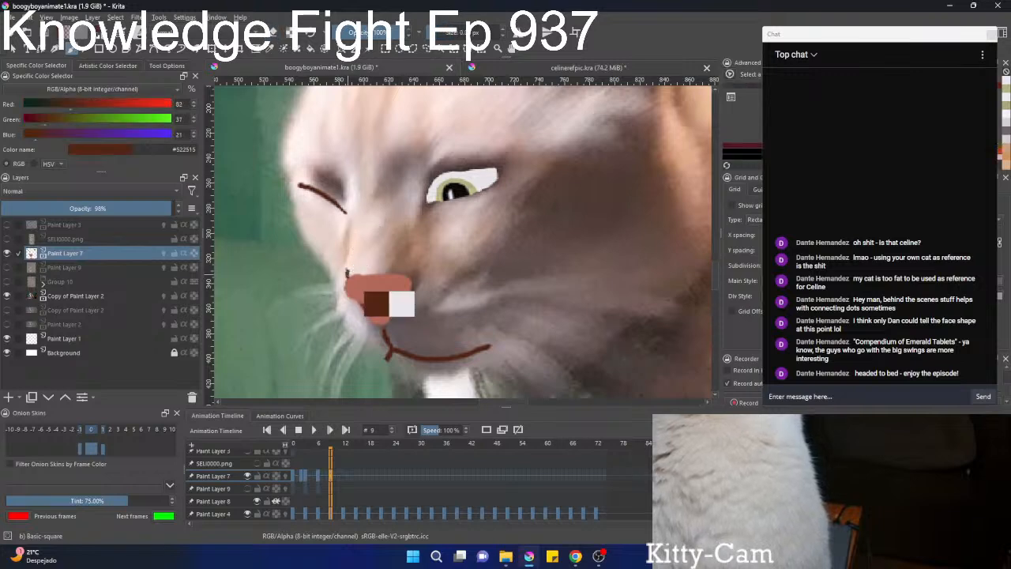
ctrl+click(347, 270)
mouse_move(346, 254)
mouse_down()
mouse_move(352, 235)
mouse_move(349, 272)
mouse_up()
ctrl+click(348, 270)
ctrl+click(350, 270)
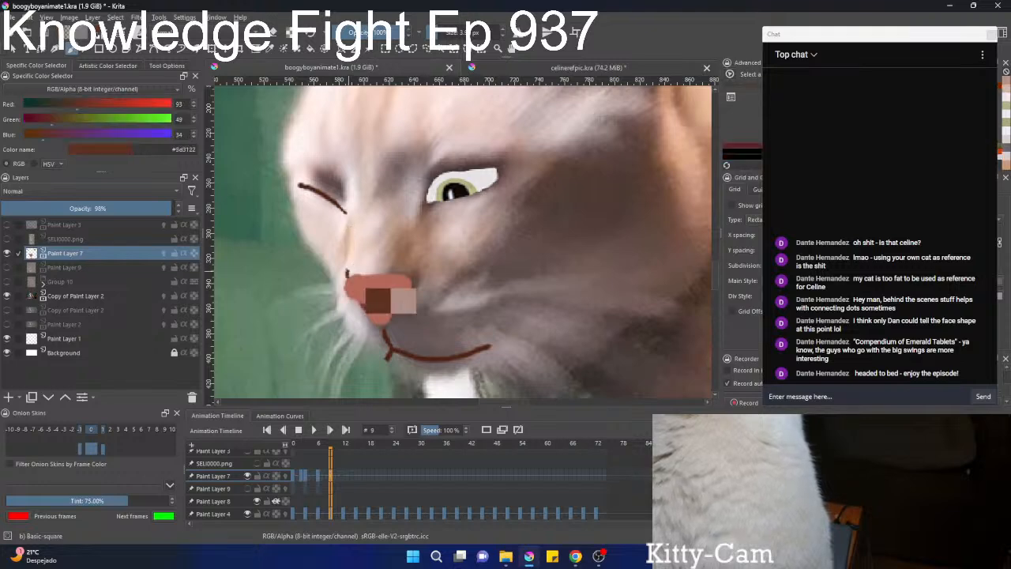
ctrl+click(347, 272)
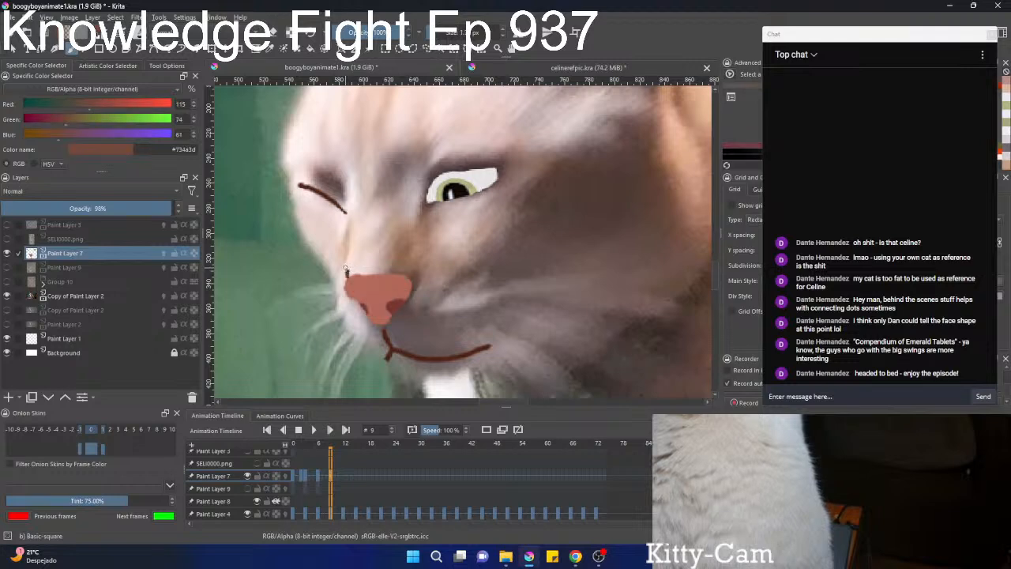
scroll(346, 270, down, 5)
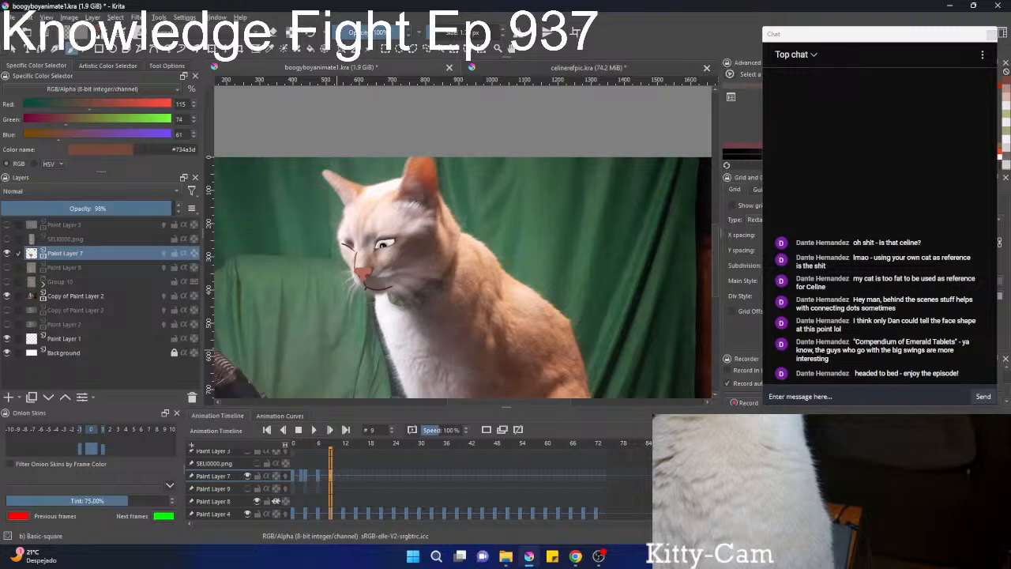
scroll(359, 241, up, 6)
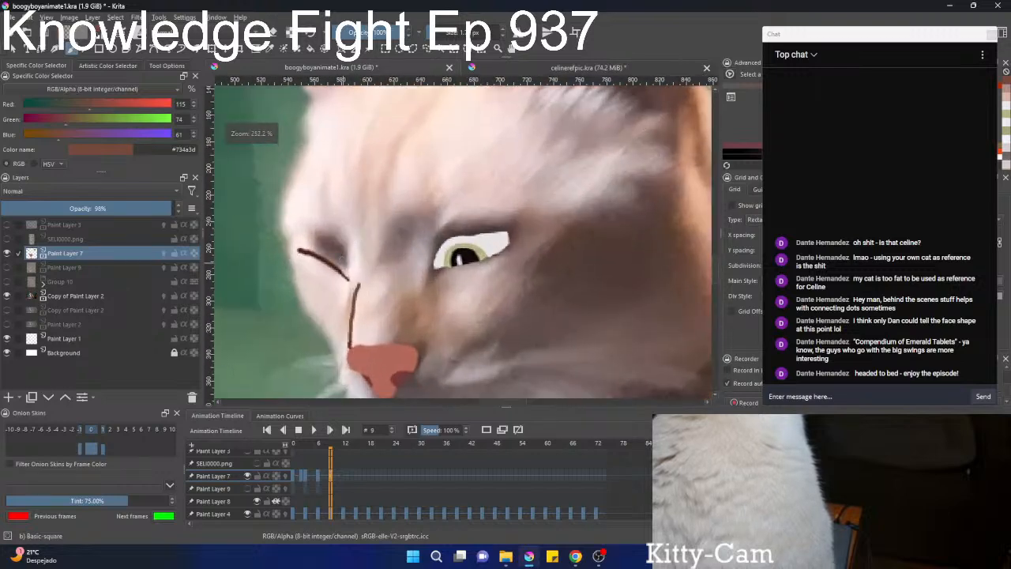
Shorten the closed-eye line and raise it onto the photographed closed eye, and try to save the file.
key(l)
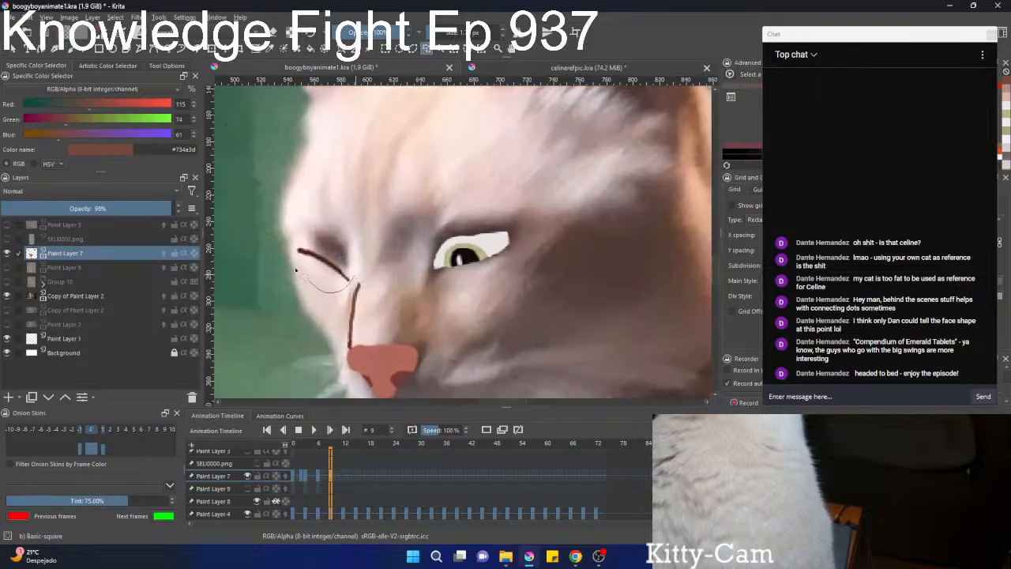
mouse_move(347, 259)
mouse_down()
mouse_move(350, 273)
mouse_move(324, 240)
mouse_move(299, 236)
mouse_move(317, 227)
mouse_move(334, 270)
mouse_move(316, 353)
mouse_up()
key(ctrl+t)
key(l)
click(319, 230)
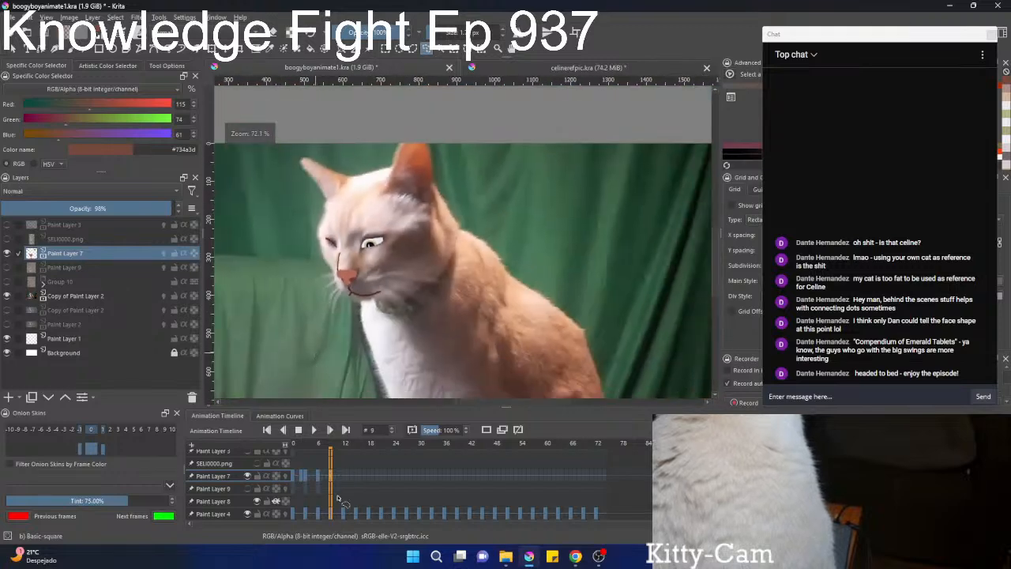
key(ctrl+s)
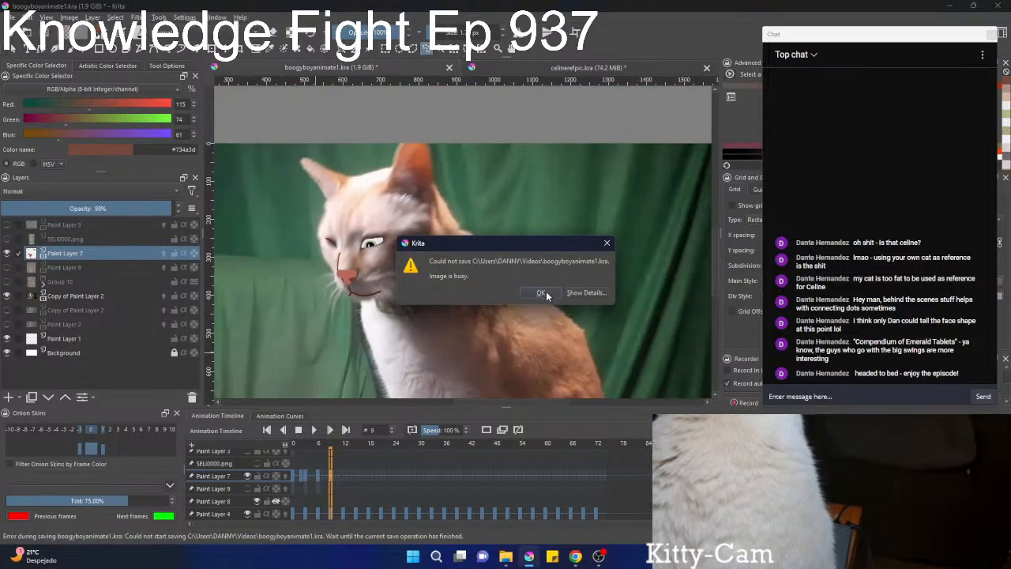
click(543, 293)
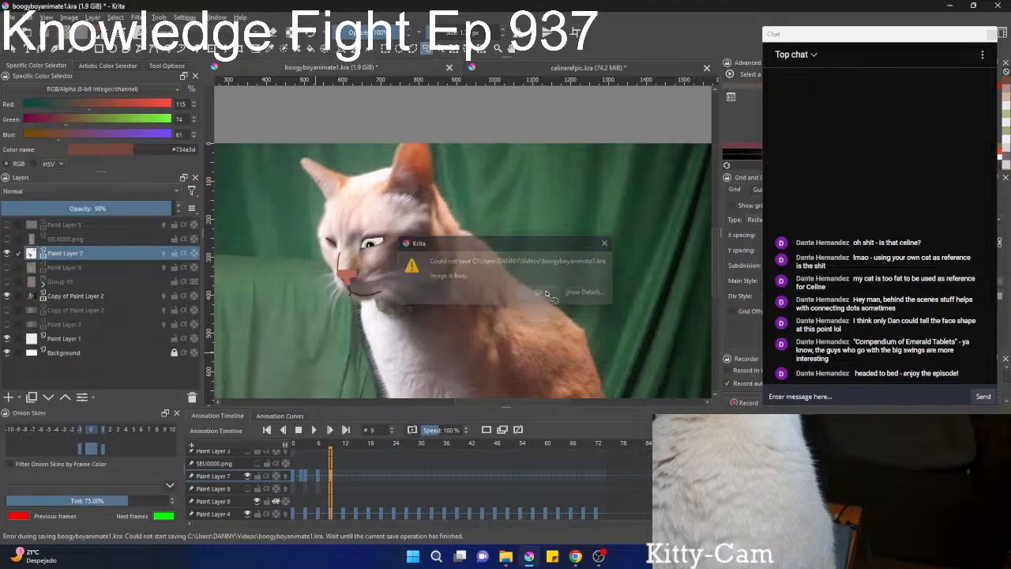
Show Paint Layer 9 and Group 10 under the face lines, keeping the Copy of Paint Layer 2 photo visible.
click(7, 296)
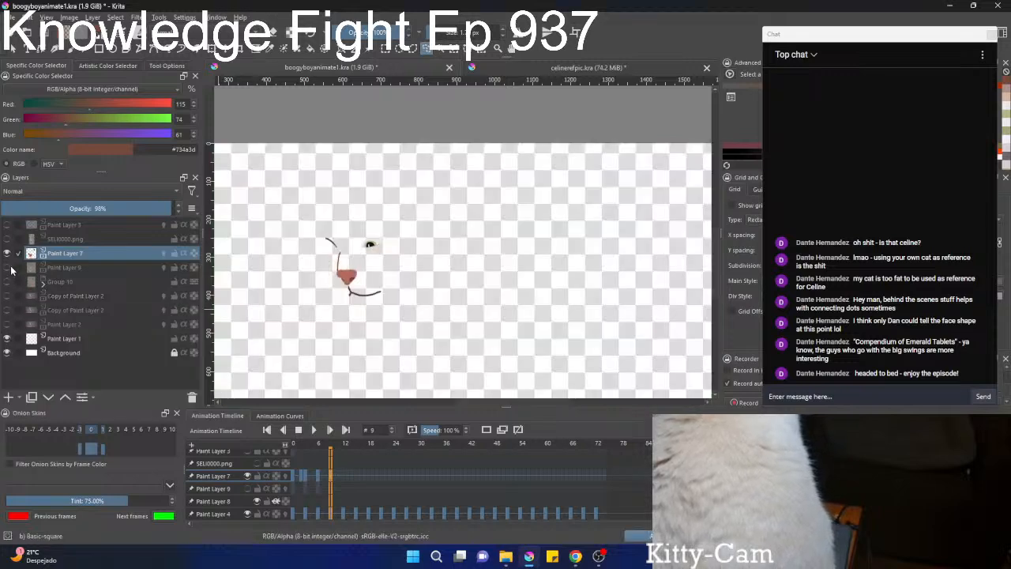
click(8, 269)
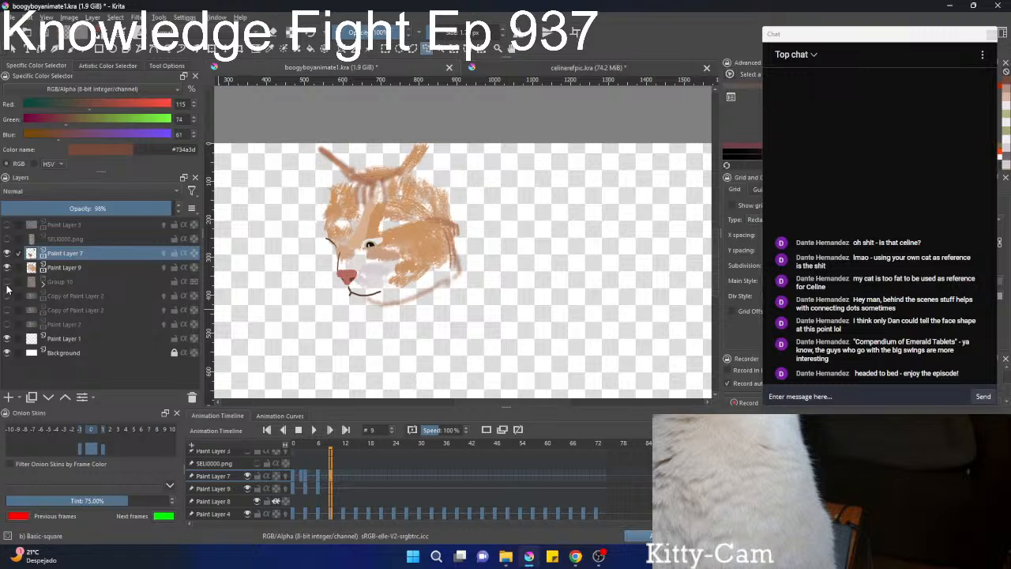
click(8, 283)
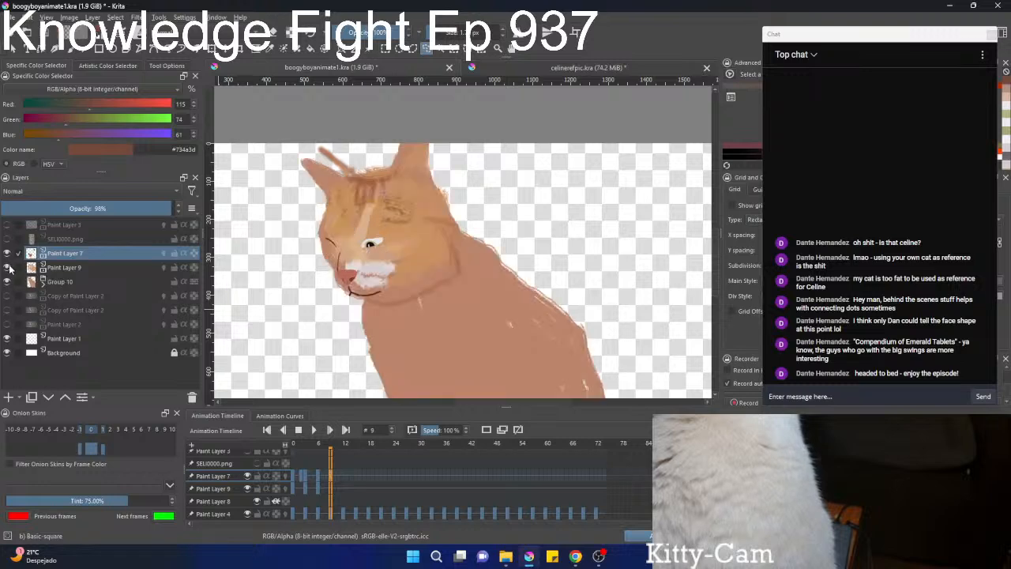
click(7, 296)
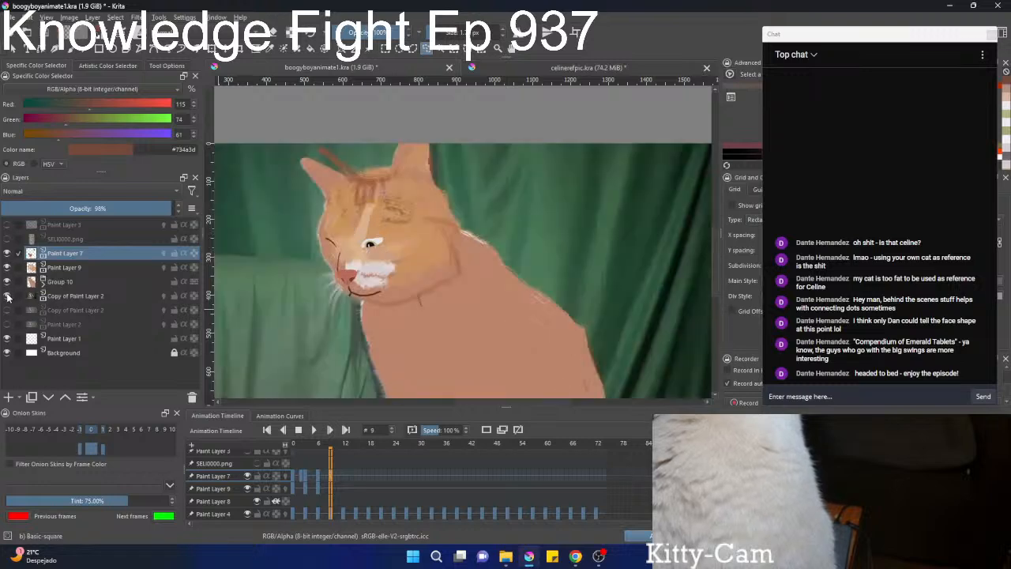
Rotate Paint Layer 9's face colouring on frame 9 counter-clockwise and move it down toward the muzzle to fit the head.
click(68, 269)
key(Left)
key(Right)
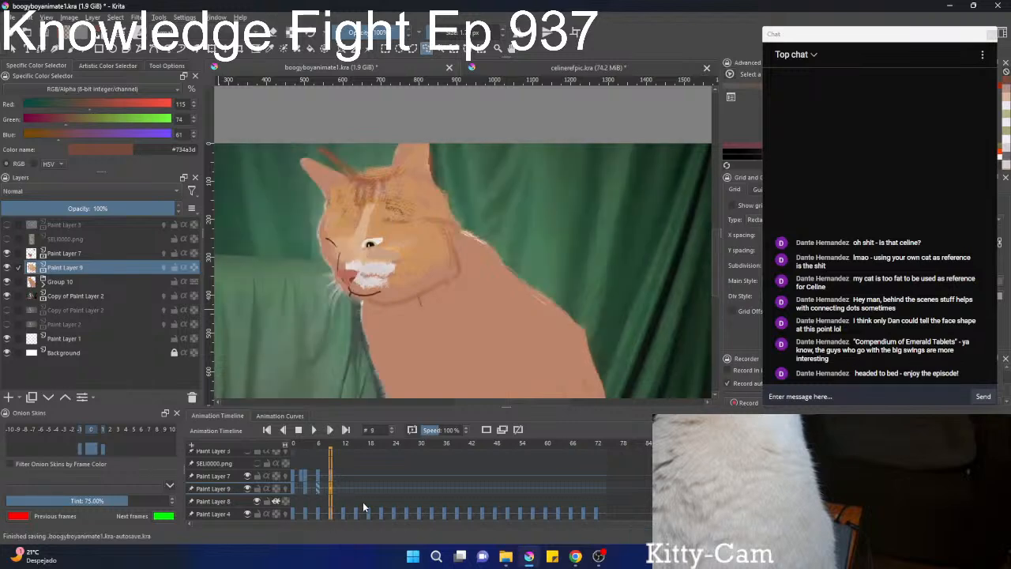
key(Left)
key(Right)
key(ctrl+t)
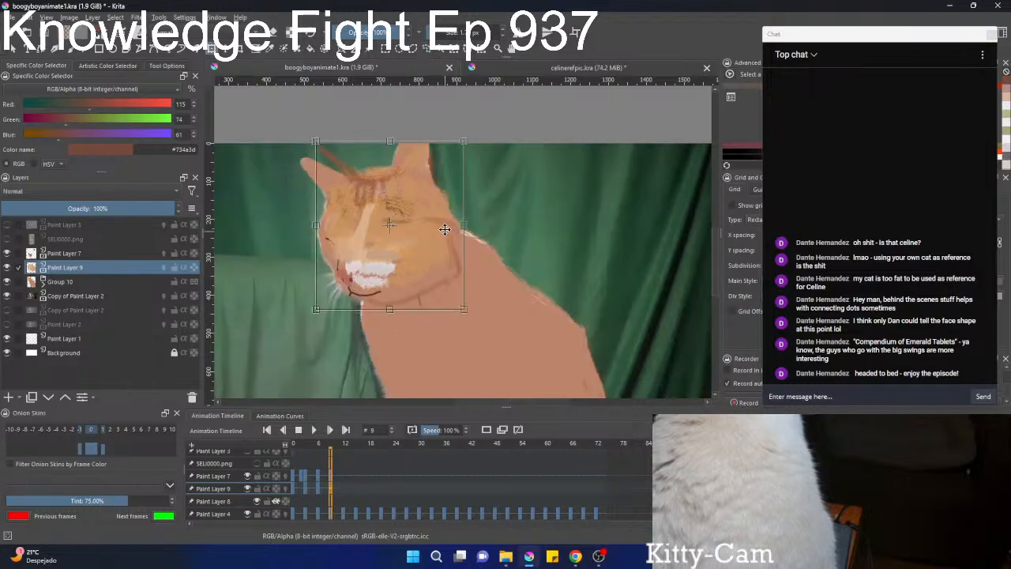
drag(532, 187, 526, 197)
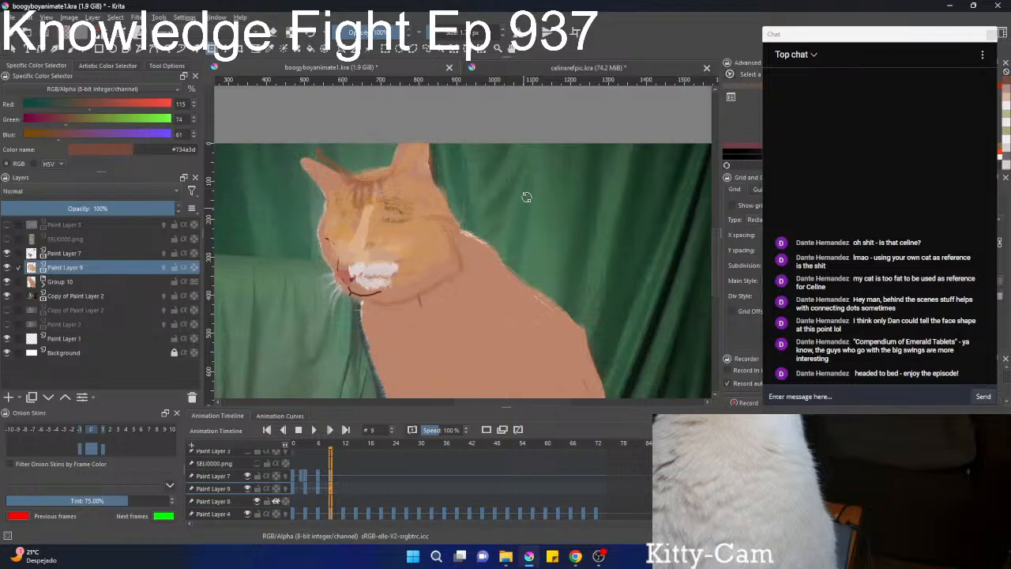
drag(390, 195, 376, 204)
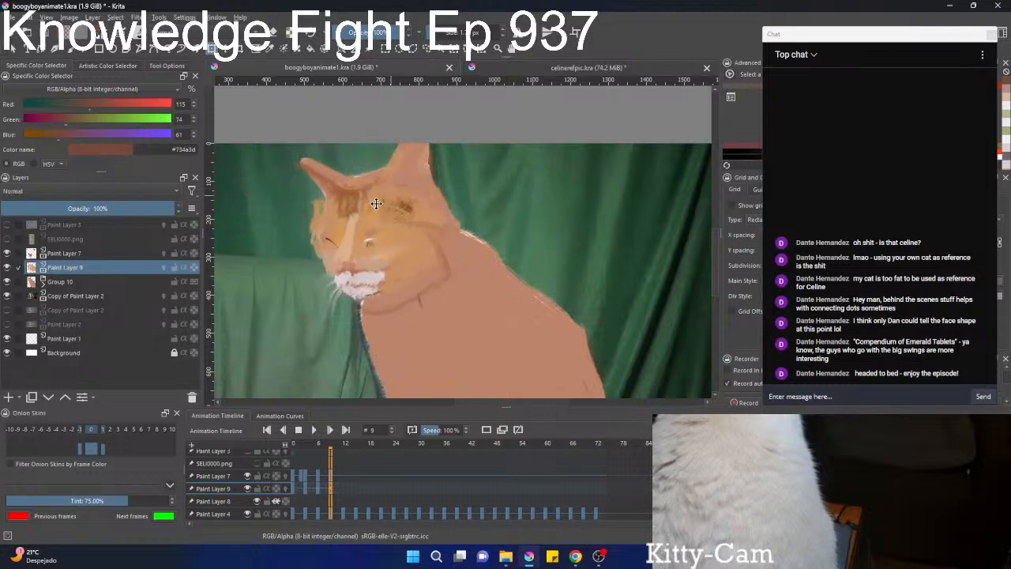
key(b)
Nudge Paint Layer 9's face colouring slightly further down on frame 9 to line up with the face lines.
scroll(375, 205, up, 2)
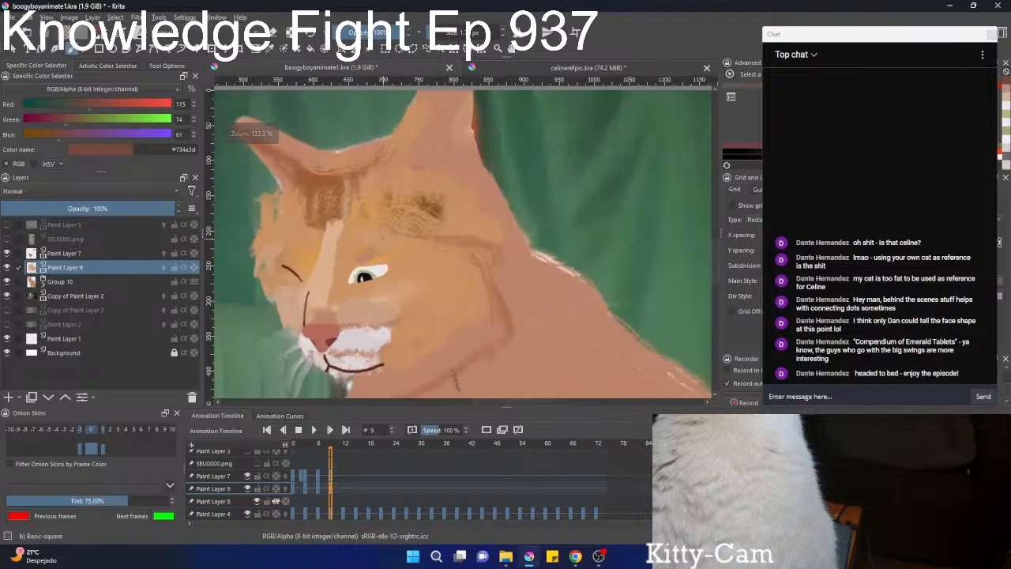
scroll(376, 205, down, 2)
key(t)
drag(379, 251, 378, 258)
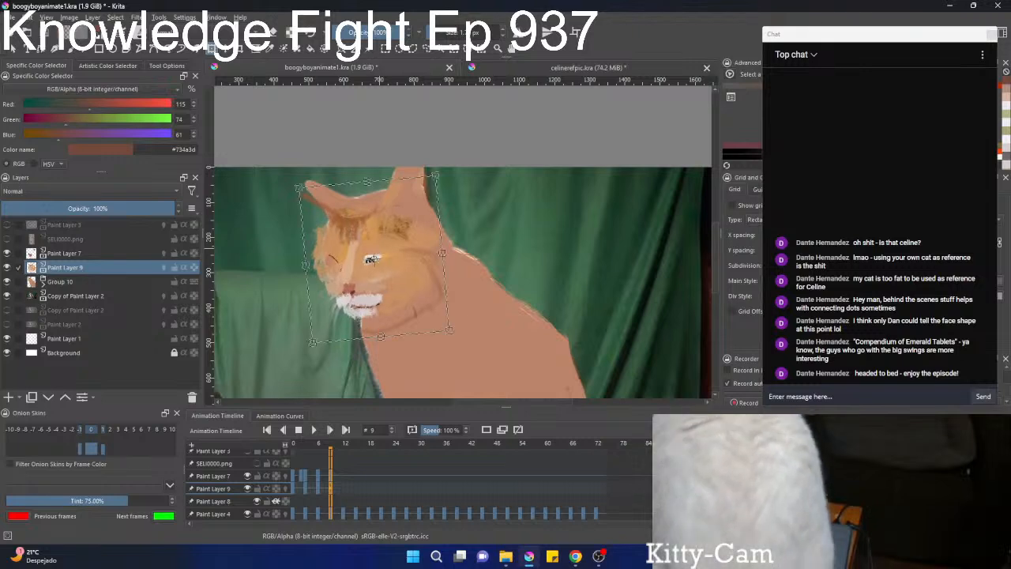
key(b)
scroll(398, 252, up, 2)
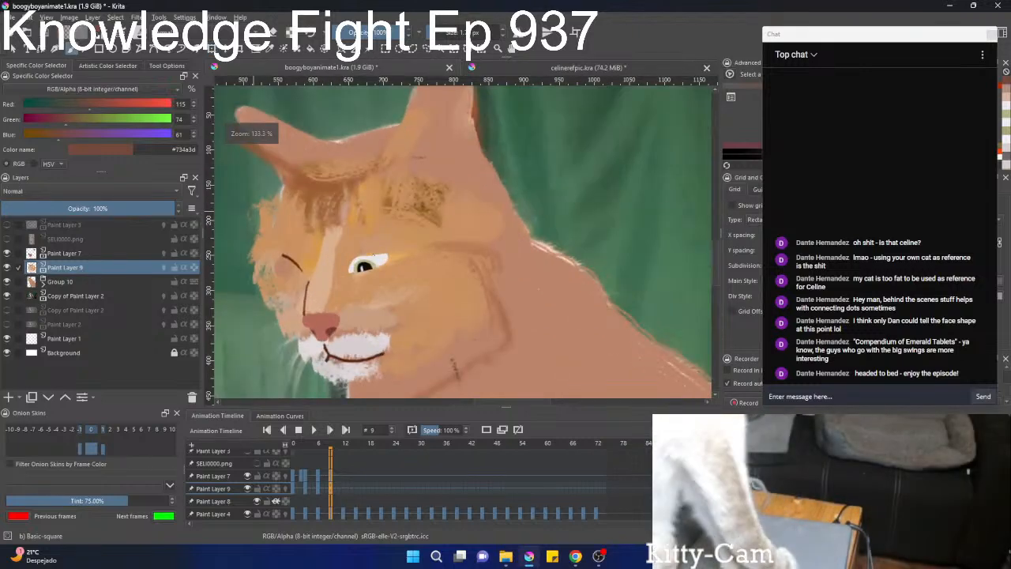
Reshape Paint Layer 9's face colouring on frame 9 with Liquify to follow the head, undoing a bad distortion stroke.
key(ctrl+t)
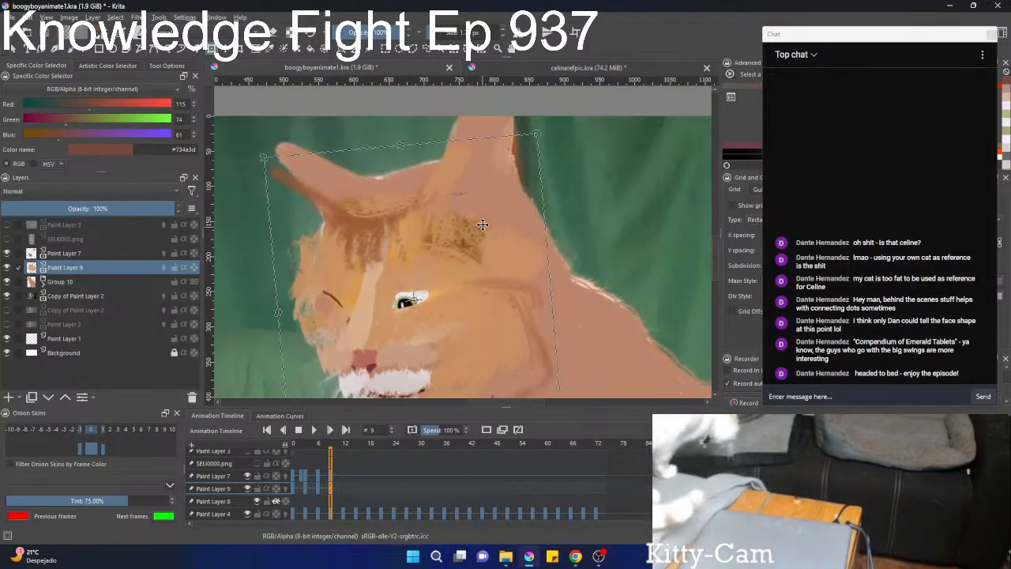
right_click(483, 223)
click(508, 285)
drag(529, 224, 472, 269)
drag(466, 216, 474, 228)
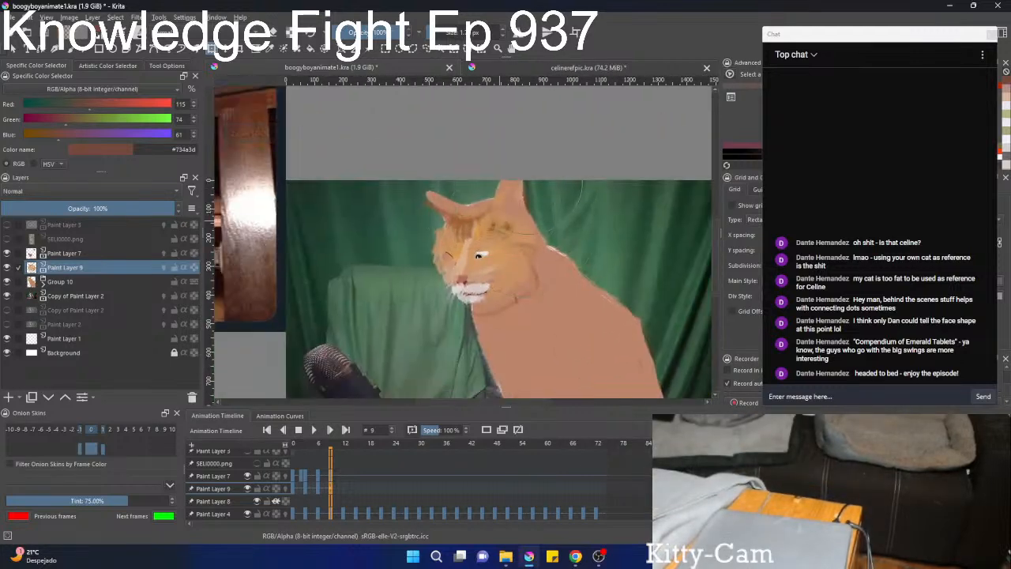
key(ctrl+z)
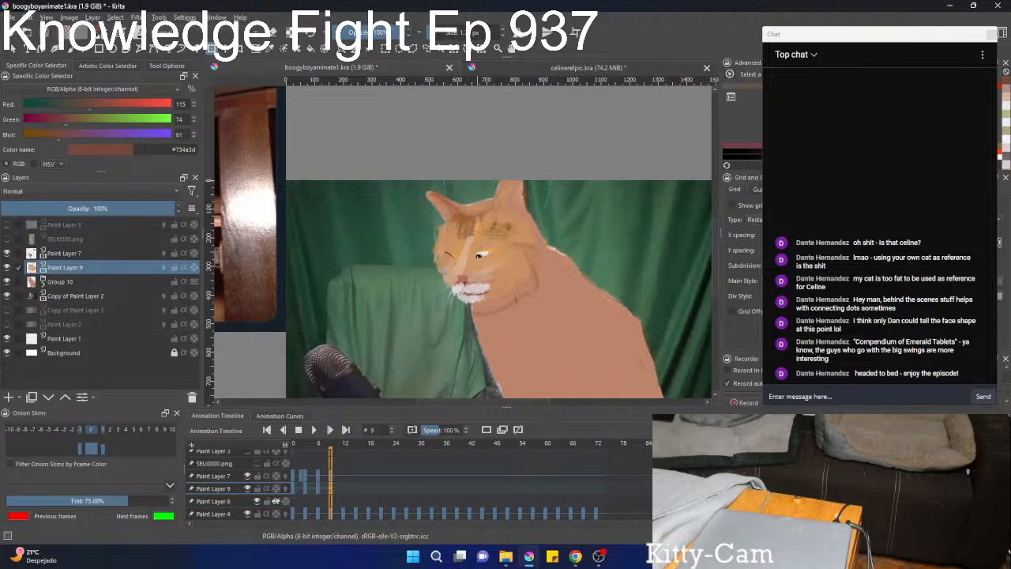
drag(524, 218, 526, 164)
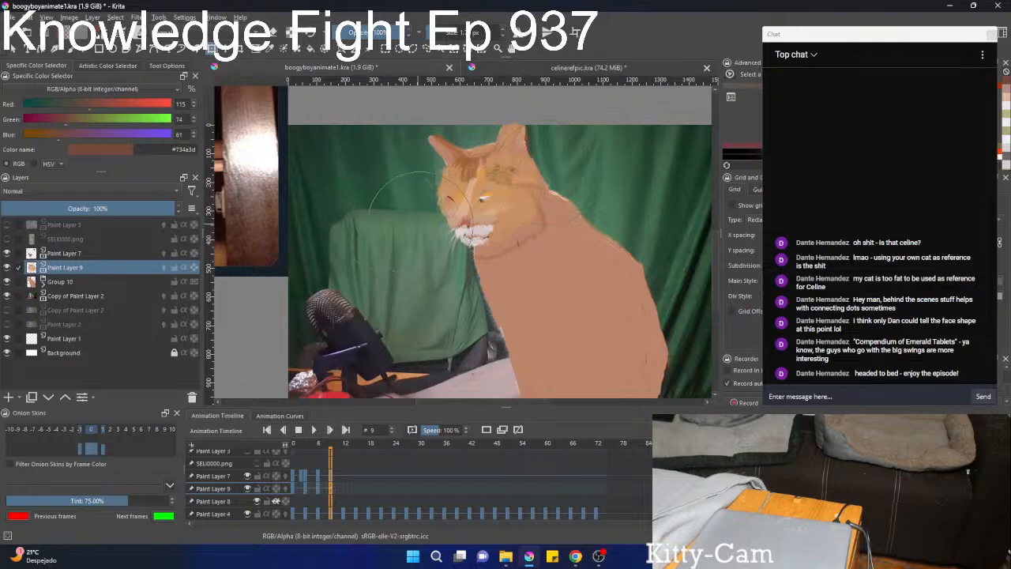
key(b)
scroll(493, 217, up, 6)
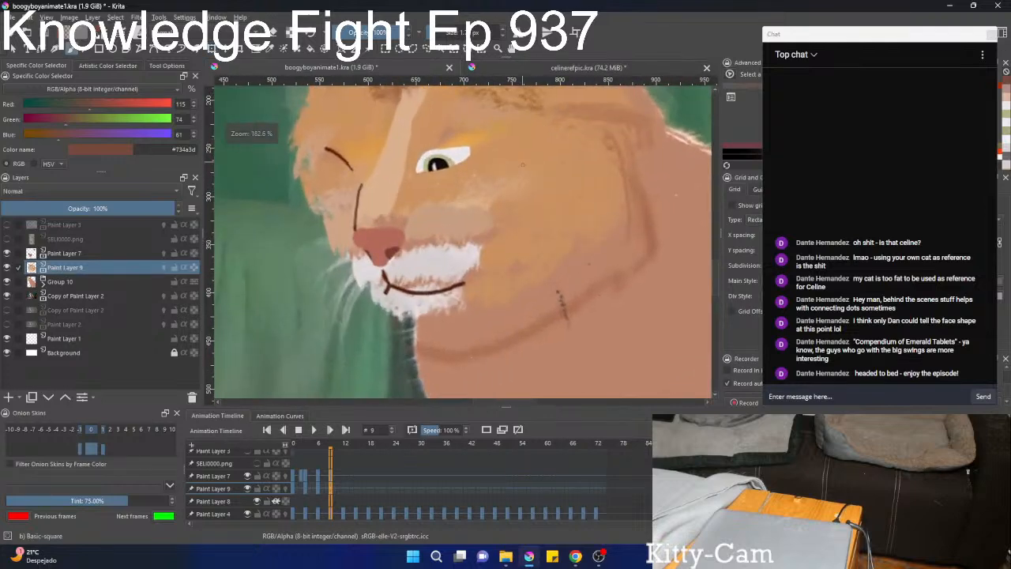
scroll(499, 229, down, 5)
scroll(498, 229, down, 4)
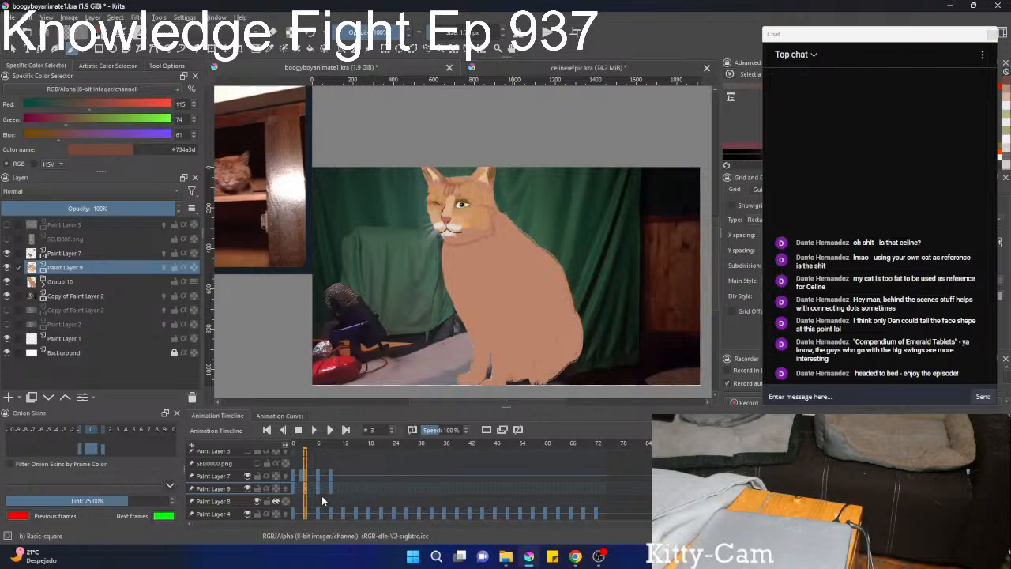
Select Paint Layer 8 inside Group 10, check its content by hiding and showing it, and create a duplicate keyframe on frame 0.
click(52, 285)
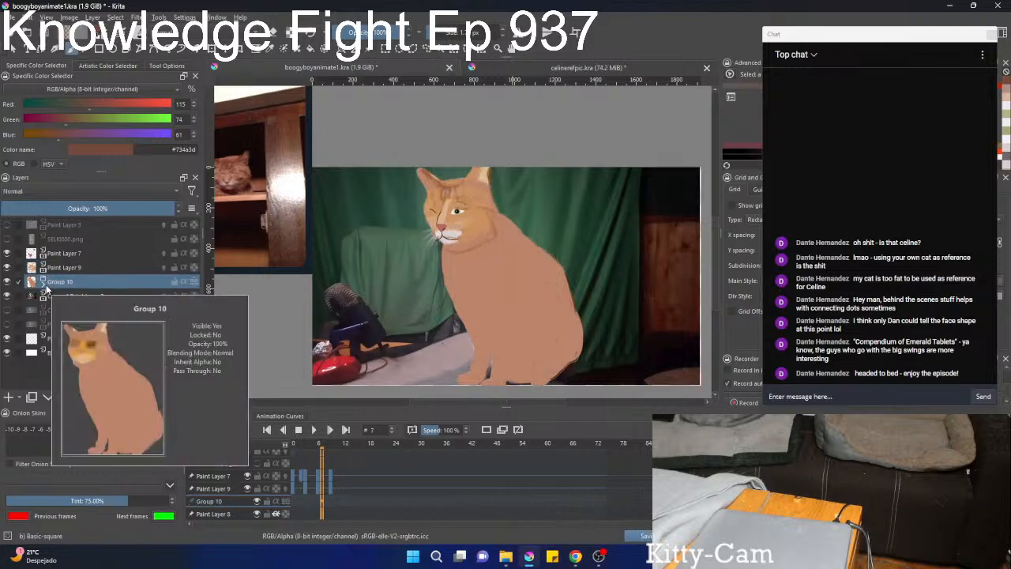
click(45, 286)
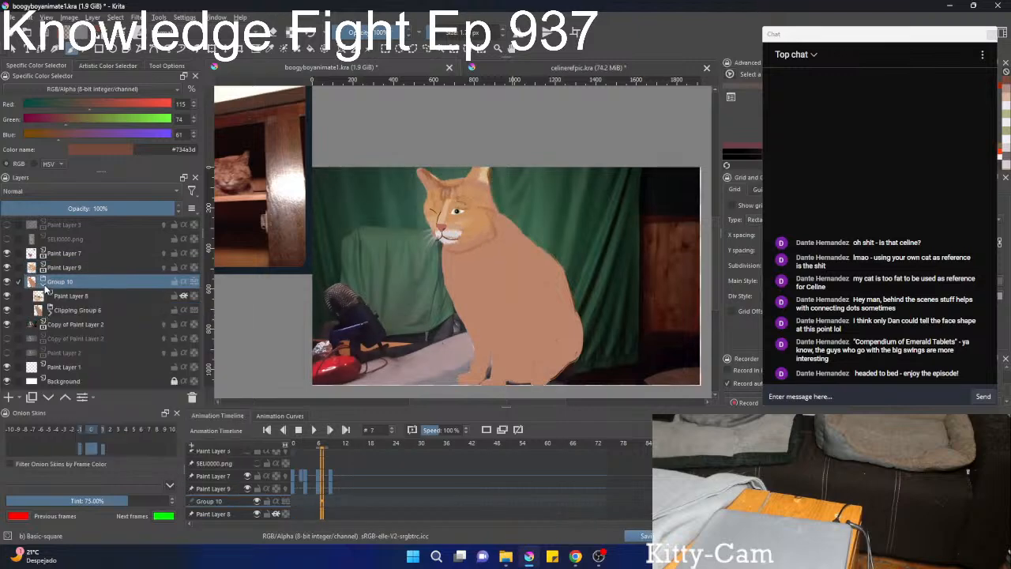
click(71, 297)
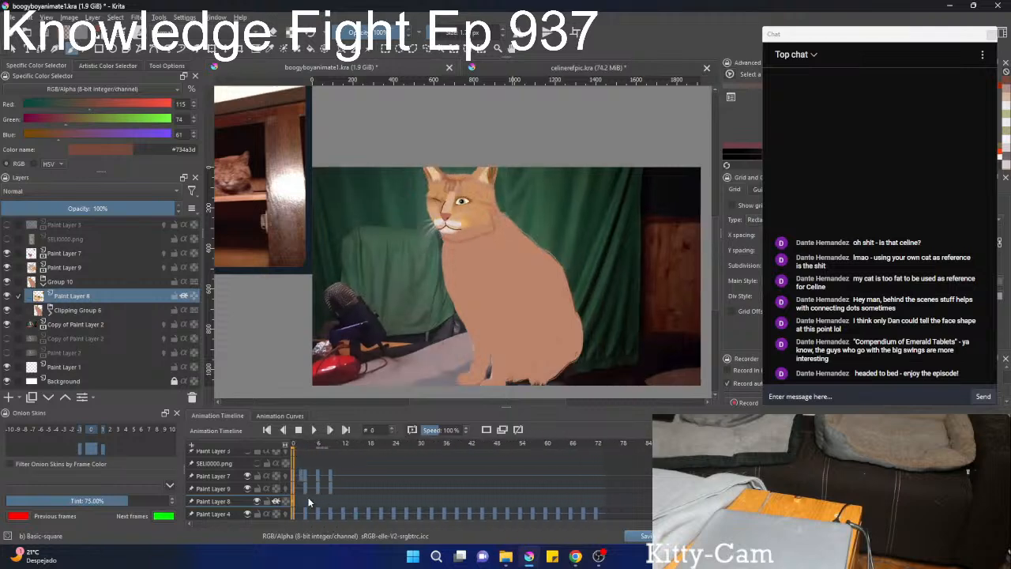
click(9, 297)
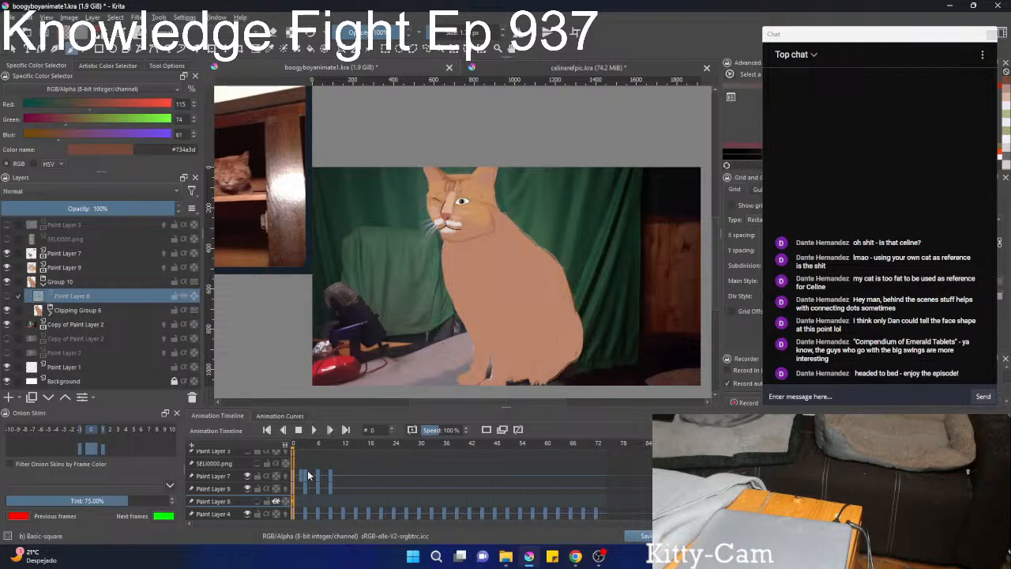
key(Left)
key(Left)
key(Left)
key(Left)
key(Left)
key(Left)
key(Left)
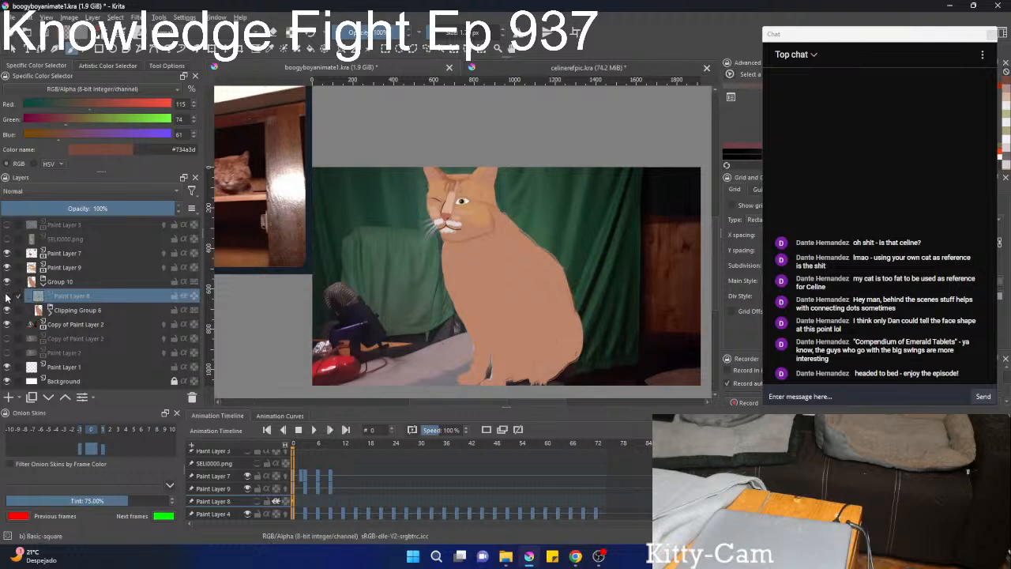
click(8, 296)
right_click(293, 500)
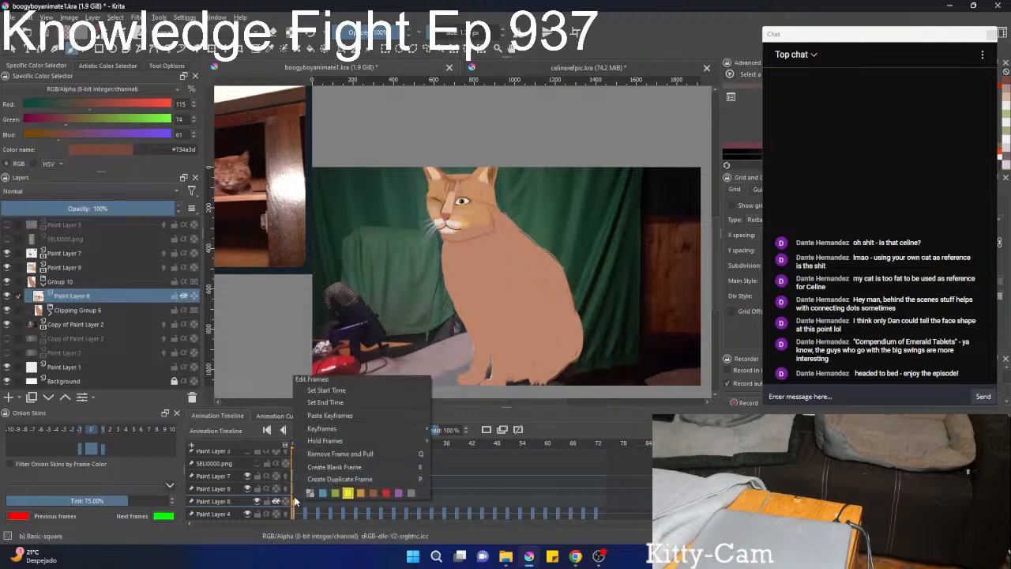
click(308, 479)
Rotate Paint Layer 8's face patches slightly counter-clockwise on frame 3 and shift them to fit the head.
key(Right)
key(Right)
key(Right)
key(Left)
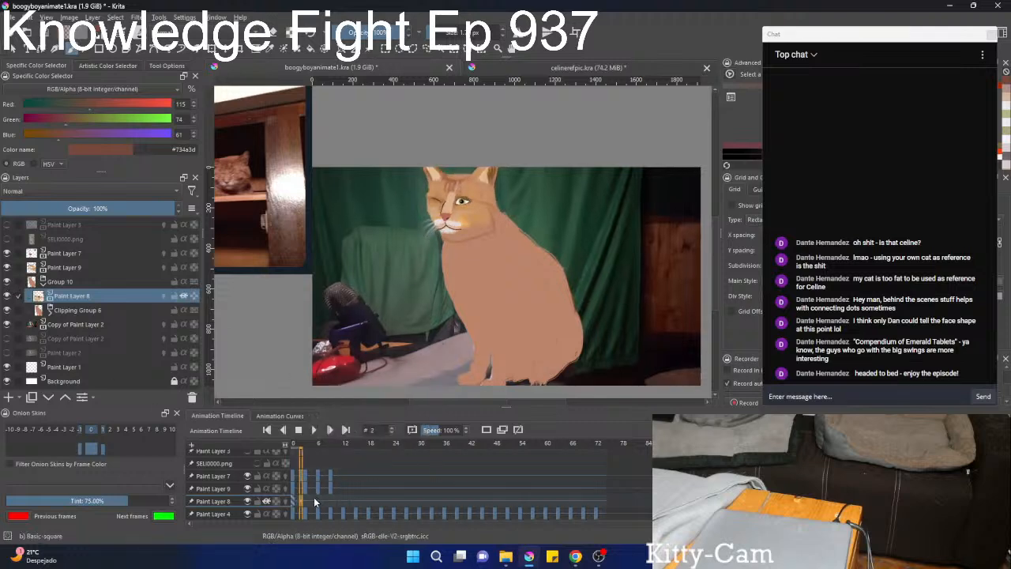
key(Right)
scroll(506, 229, up, 3)
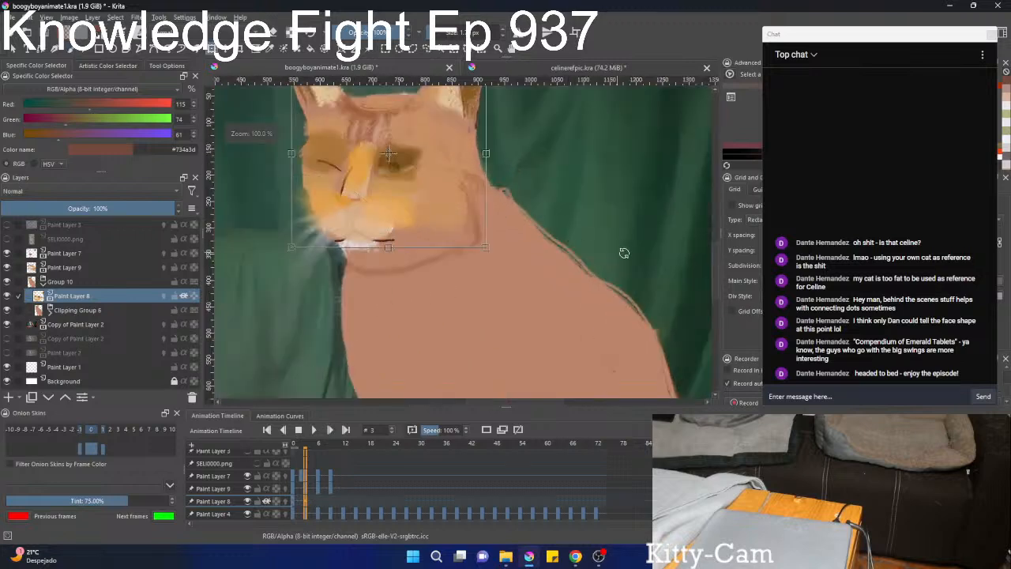
key(ctrl+t)
drag(600, 251, 621, 344)
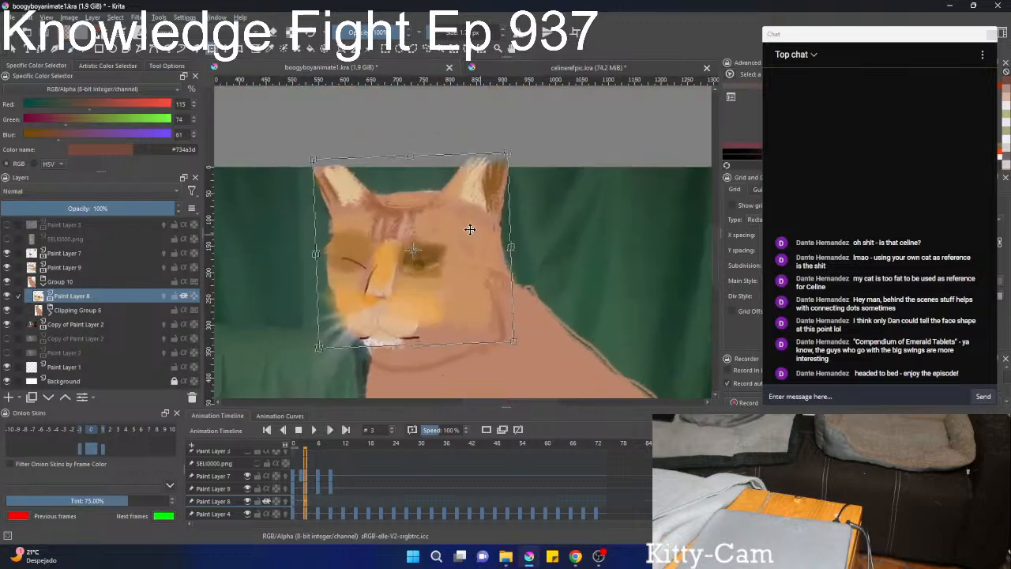
key(Return)
click(433, 225)
scroll(432, 415, down, 1)
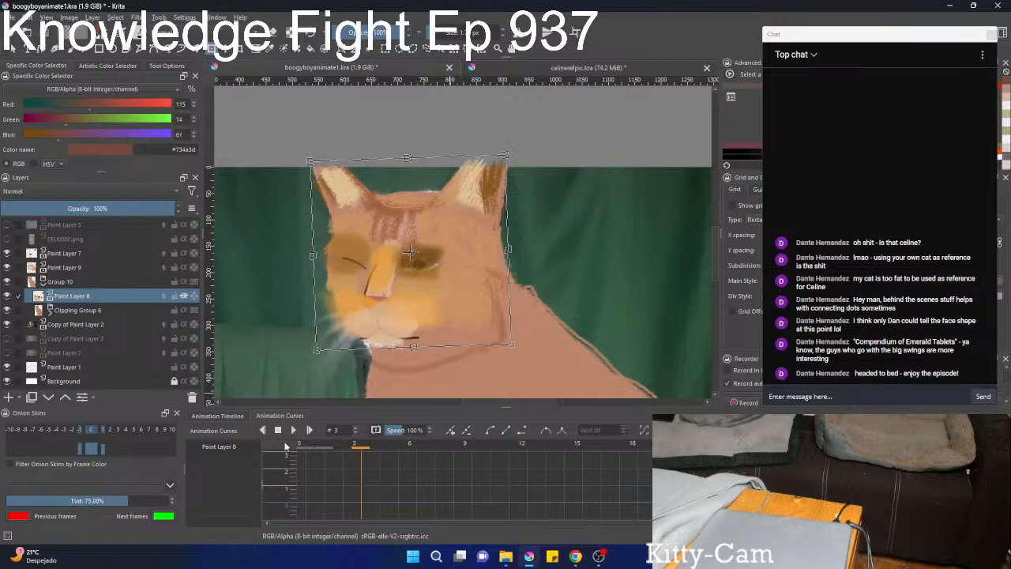
Move Paint Layer 8's face patches left on frame 6 and rotate them slightly to match the turned head.
click(218, 416)
click(325, 512)
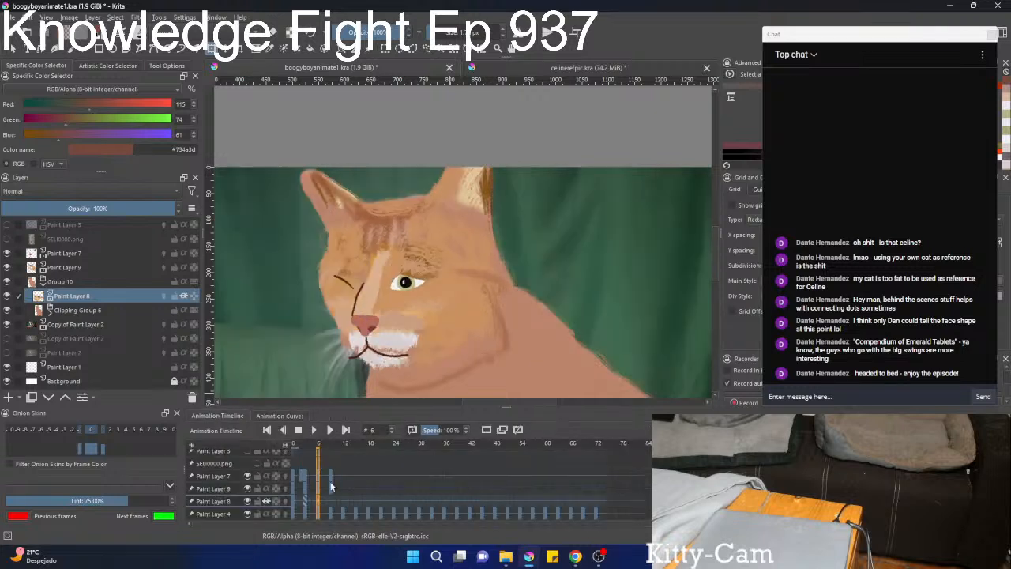
key(ctrl+t)
drag(443, 280, 435, 283)
drag(560, 285, 560, 291)
key(Return)
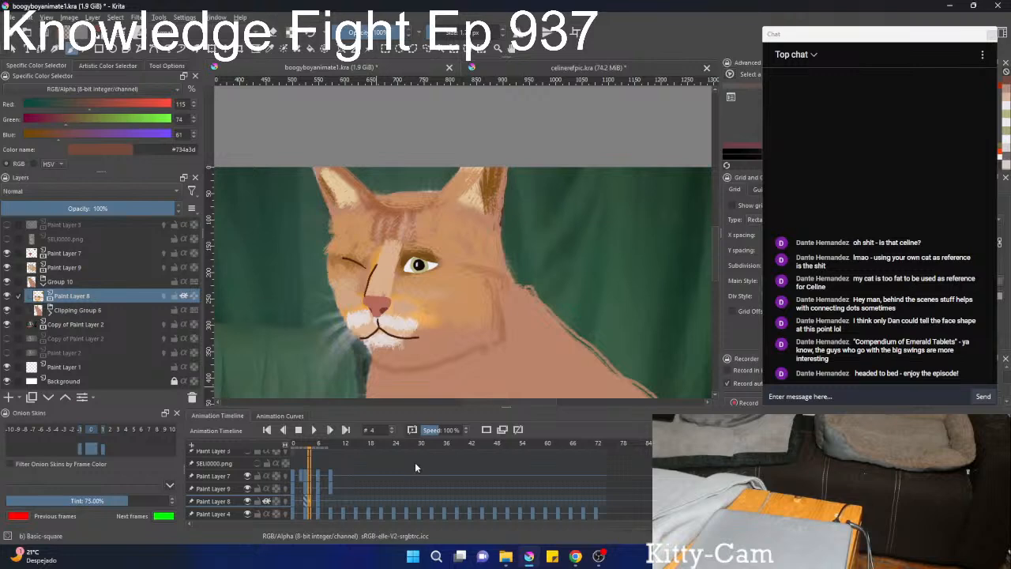
Step back and forth through frames 4 to 9 to examine how the face colouring follows the head.
key(alt+Tab)
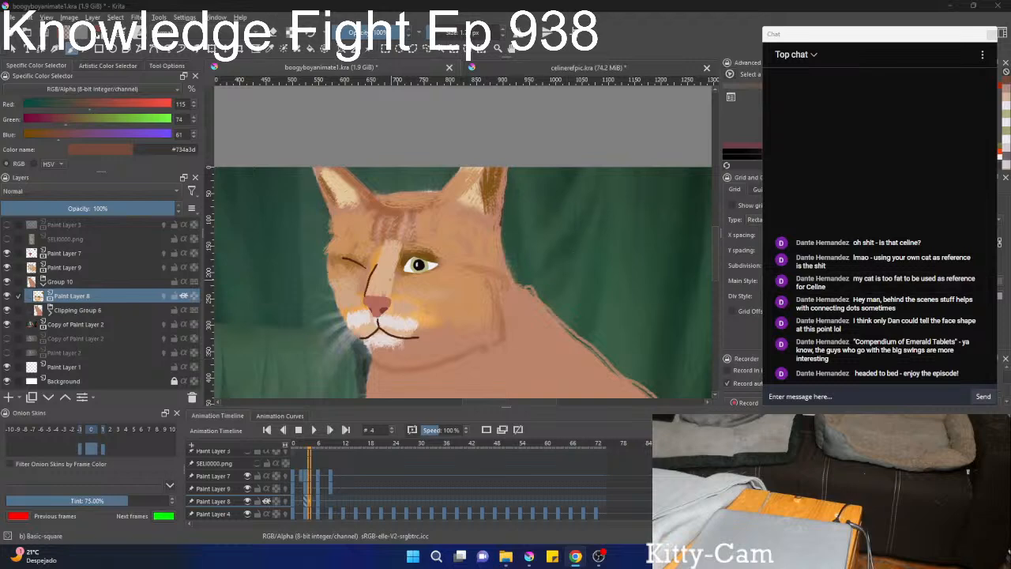
scroll(346, 481, down, 3)
scroll(359, 512, up, 6)
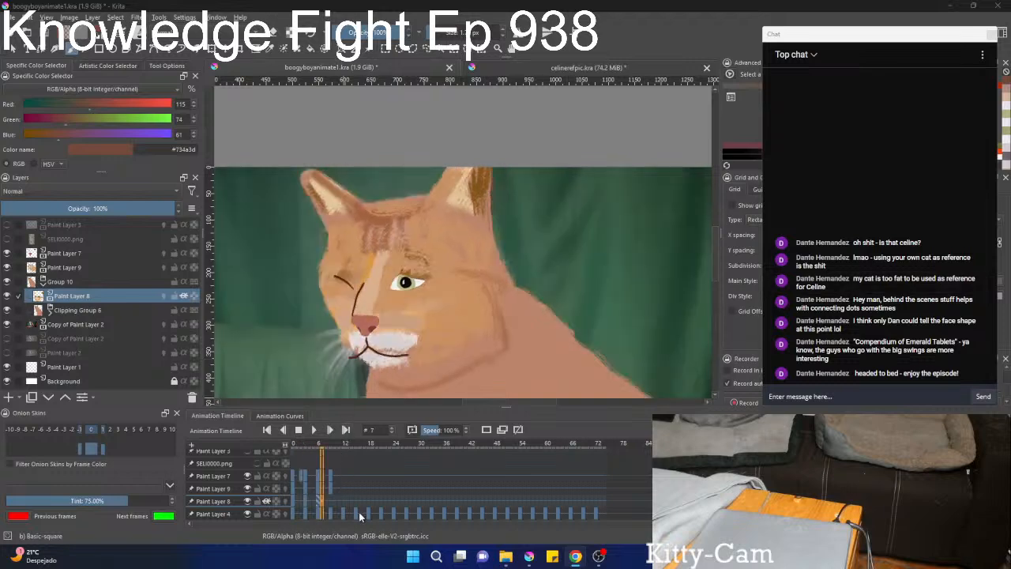
scroll(359, 512, up, 2)
scroll(359, 511, down, 2)
scroll(358, 512, up, 1)
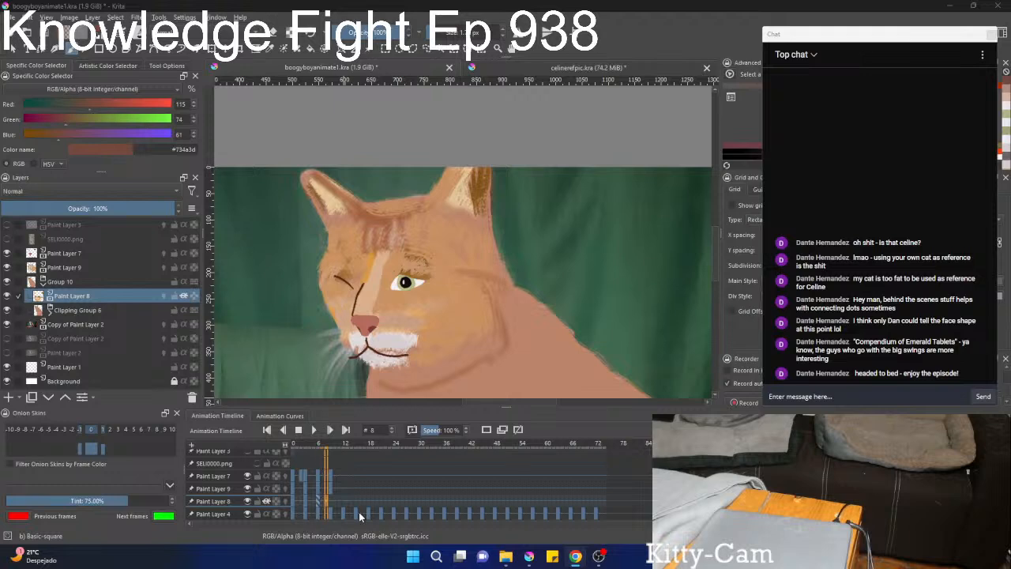
scroll(358, 511, up, 1)
scroll(358, 511, down, 1)
scroll(445, 259, down, 1)
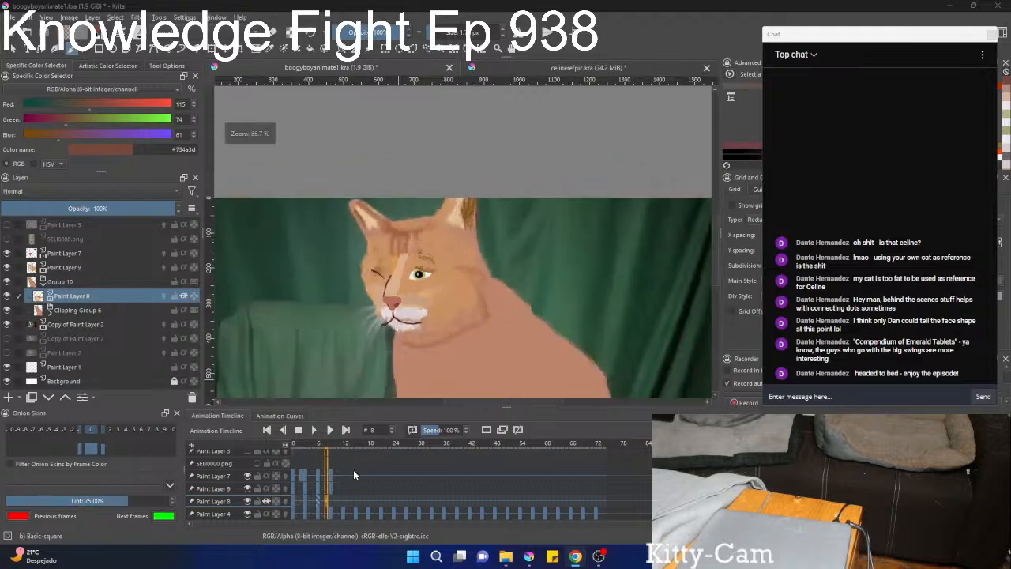
scroll(353, 474, up, 1)
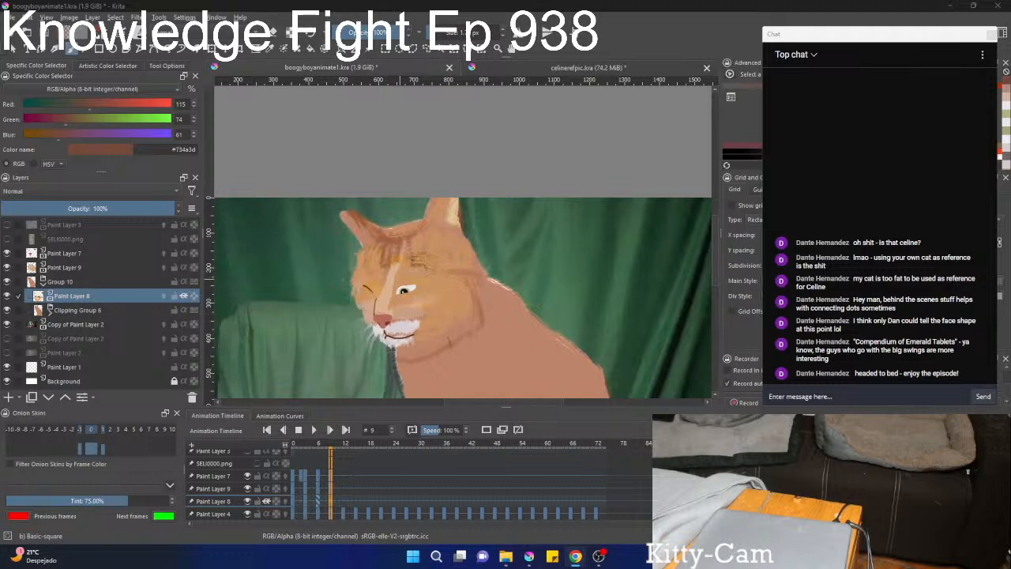
Move Paint Layer 8's face patches down and left on frame 9 and tilt them counter-clockwise toward the lowered head.
click(348, 5)
key(ctrl+t)
drag(436, 274, 429, 283)
drag(545, 265, 543, 254)
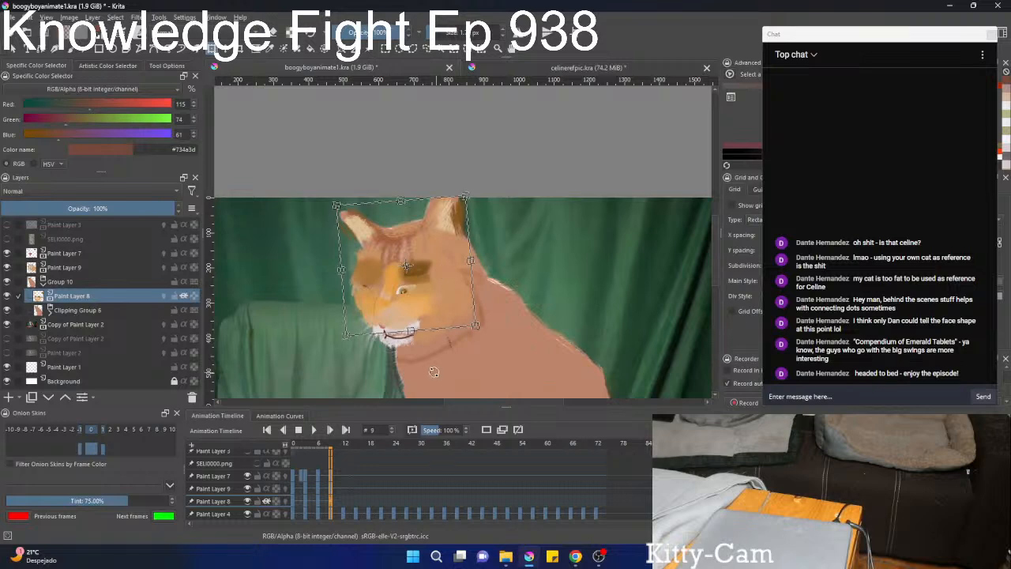
drag(419, 366, 406, 365)
drag(406, 276, 411, 280)
key(Return)
Stretch Paint Layer 8's patches downward on frame 9 so they reach the eyes and muzzle.
scroll(411, 306, up, 2)
click(401, 325)
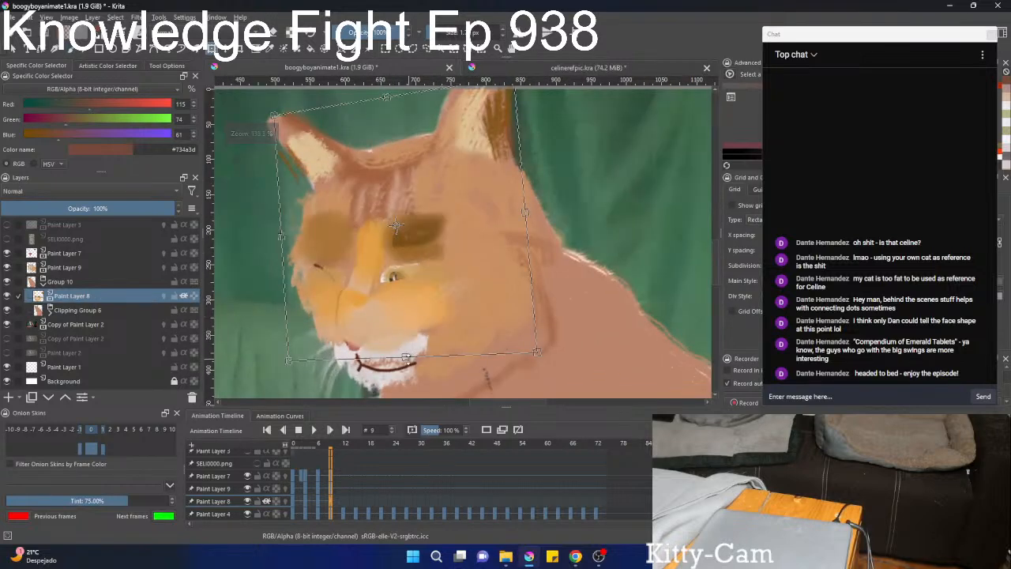
drag(396, 226, 422, 252)
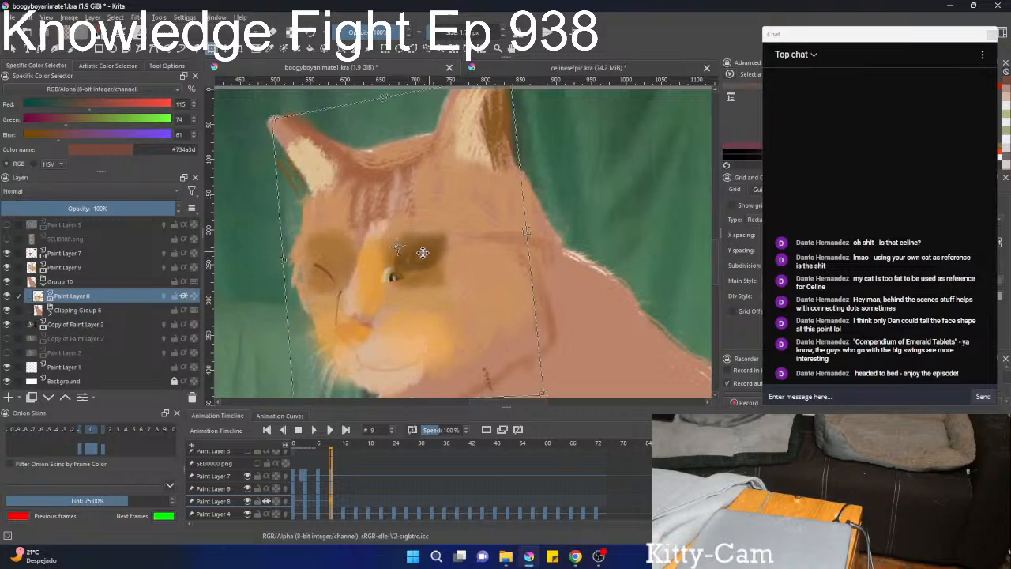
key(b)
scroll(577, 299, down, 1)
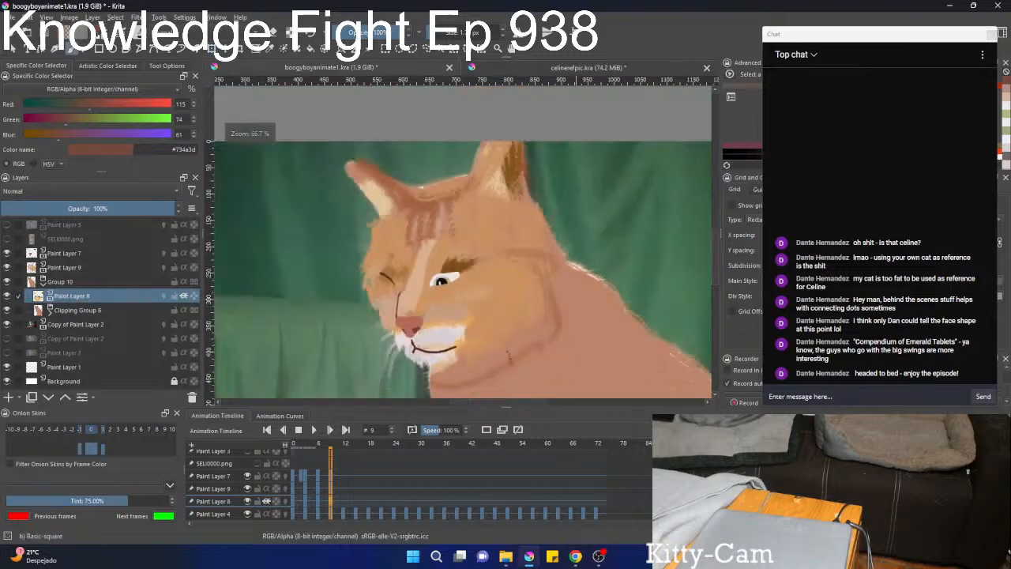
scroll(582, 361, down, 1)
Narrow Paint Layer 8's face patches slightly on frame 9 and nudge them to fit the lowered head.
key(ctrl+t)
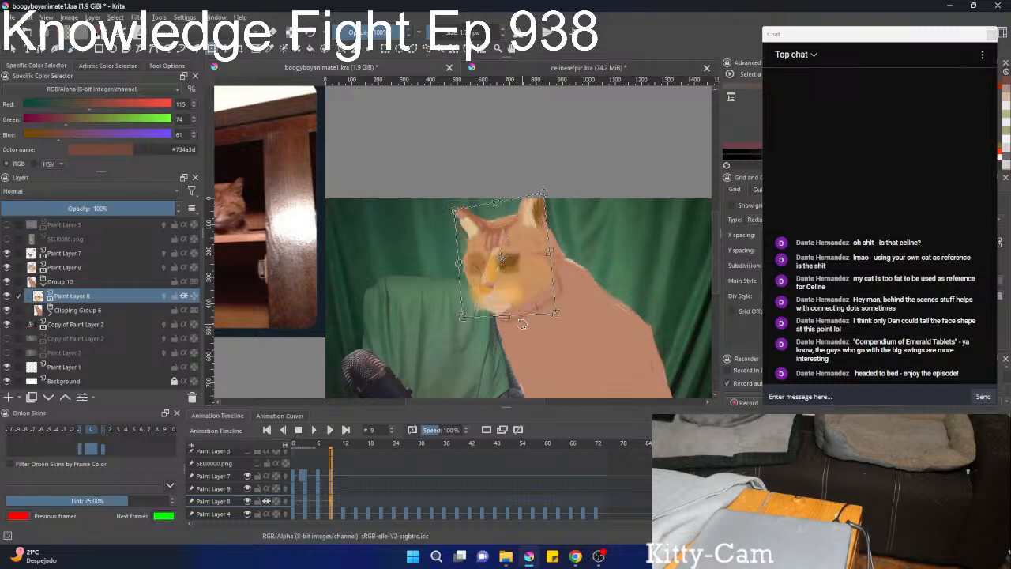
drag(522, 323, 557, 322)
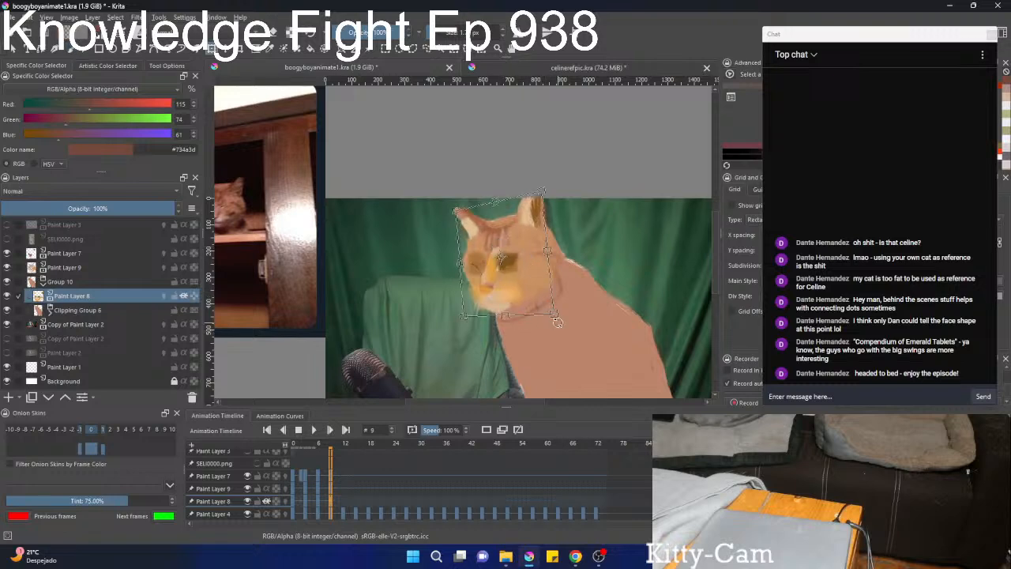
key(Return)
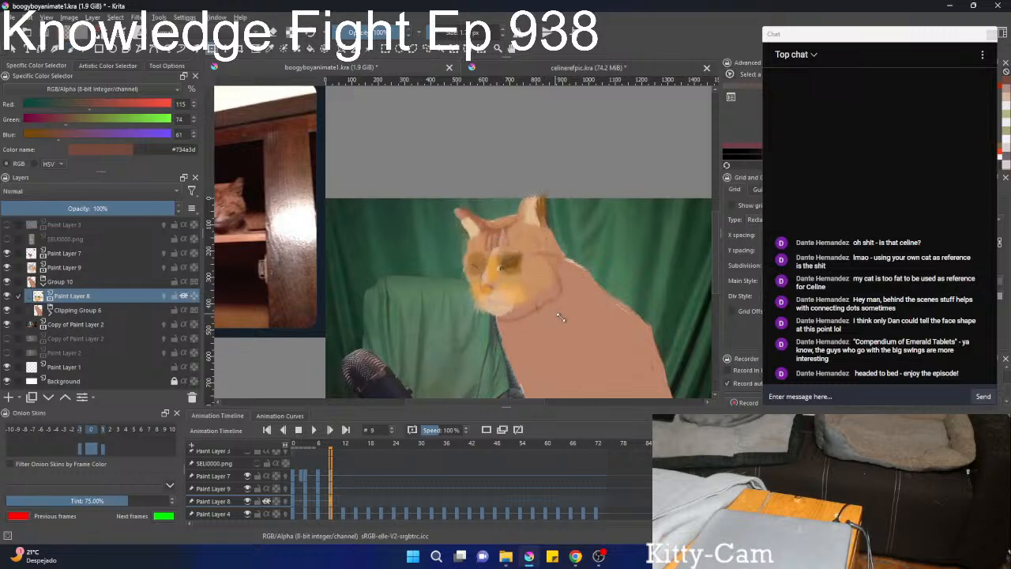
key(ctrl+t)
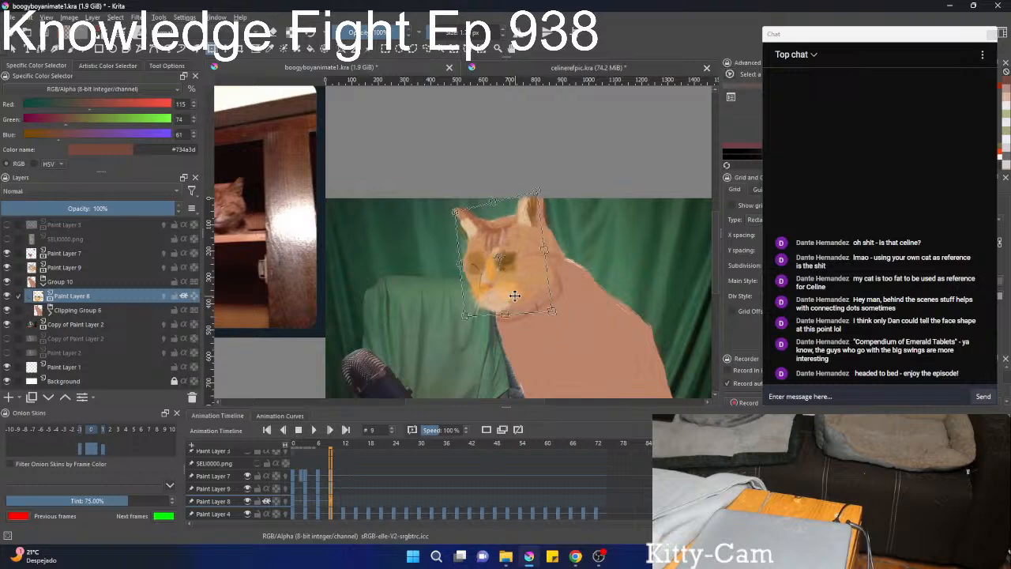
drag(511, 281, 514, 280)
key(Return)
click(507, 306)
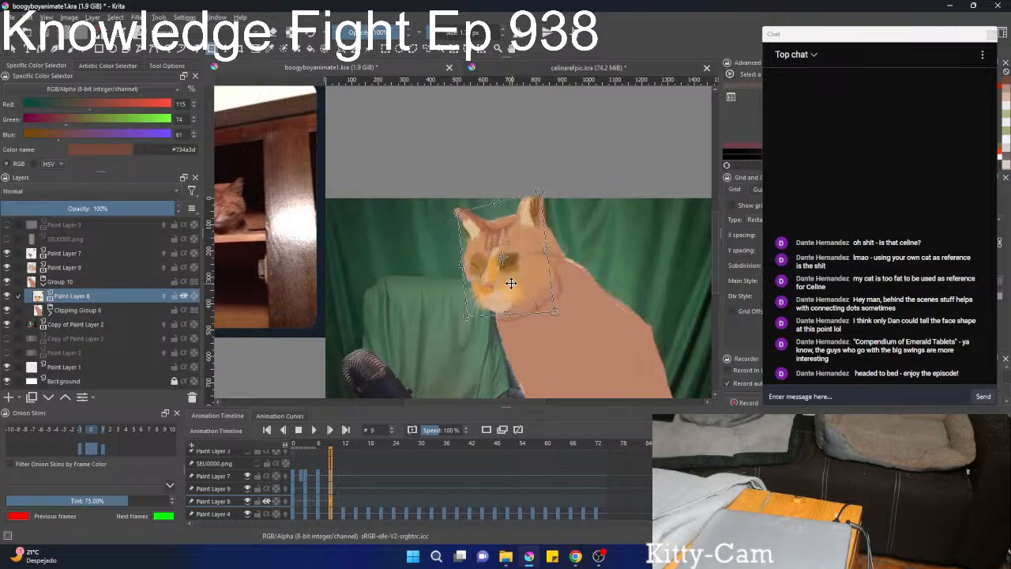
key(Return)
Step back and forth through the keyframes from 0 to 12 to examine how the face colouring moves with the head.
key(Left)
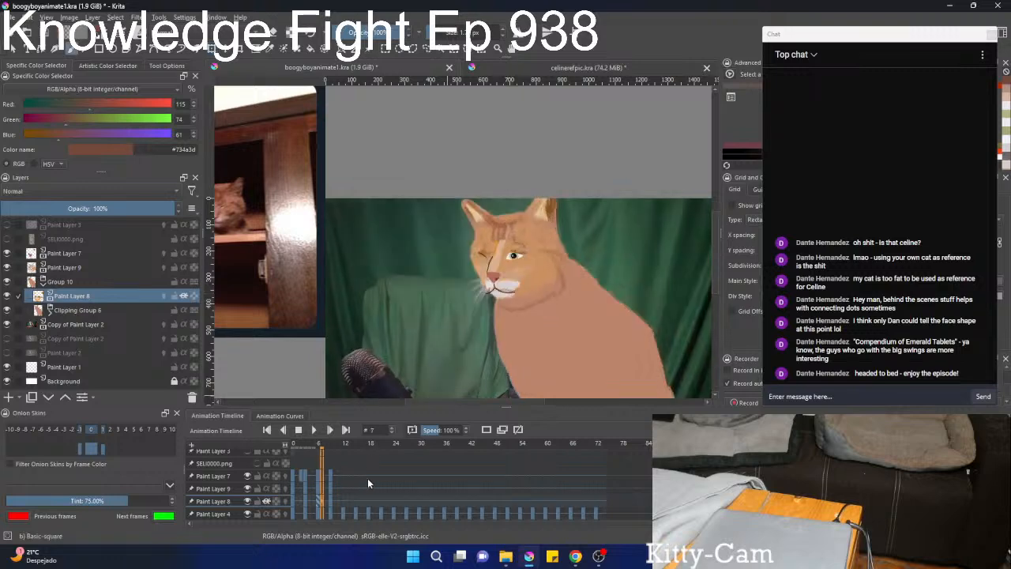
key(Right)
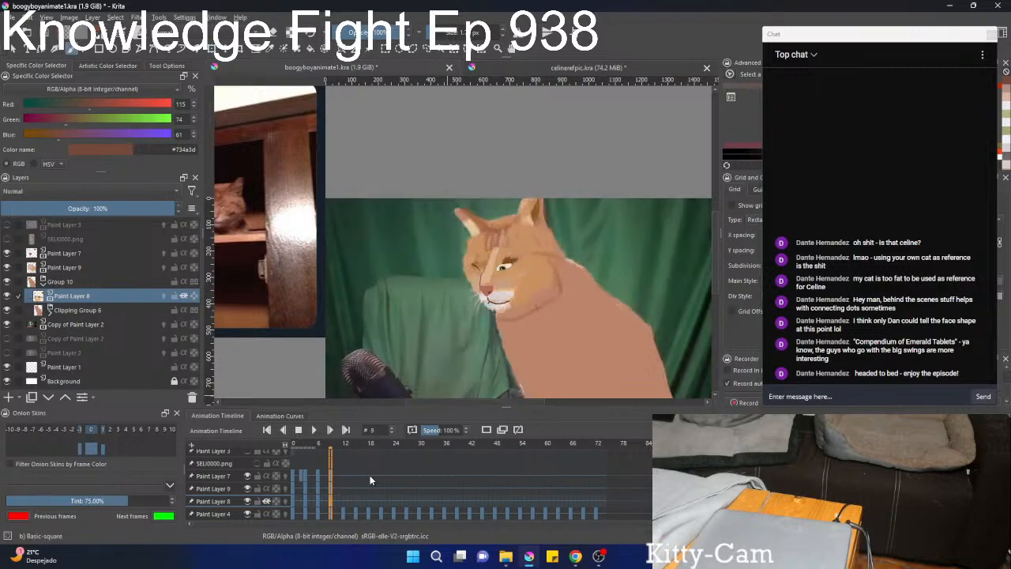
key(Left)
key(Left)
key(Left)
key(Left)
key(Left)
key(Left)
key(Left)
key(Left)
key(Left)
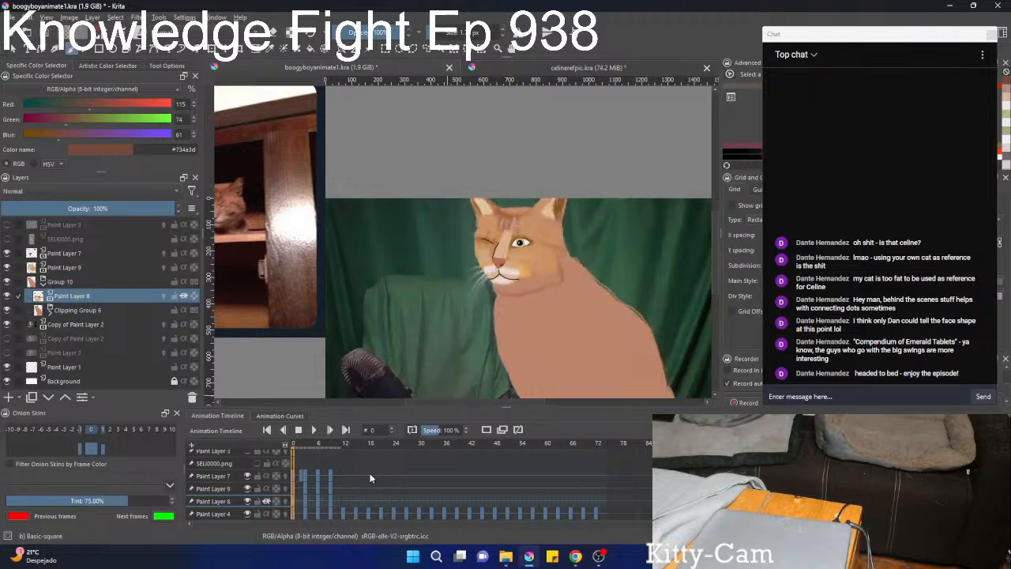
key(Right)
key(Right)
key(Right)
key(Right)
key(Right)
key(Right)
key(Right)
key(Right)
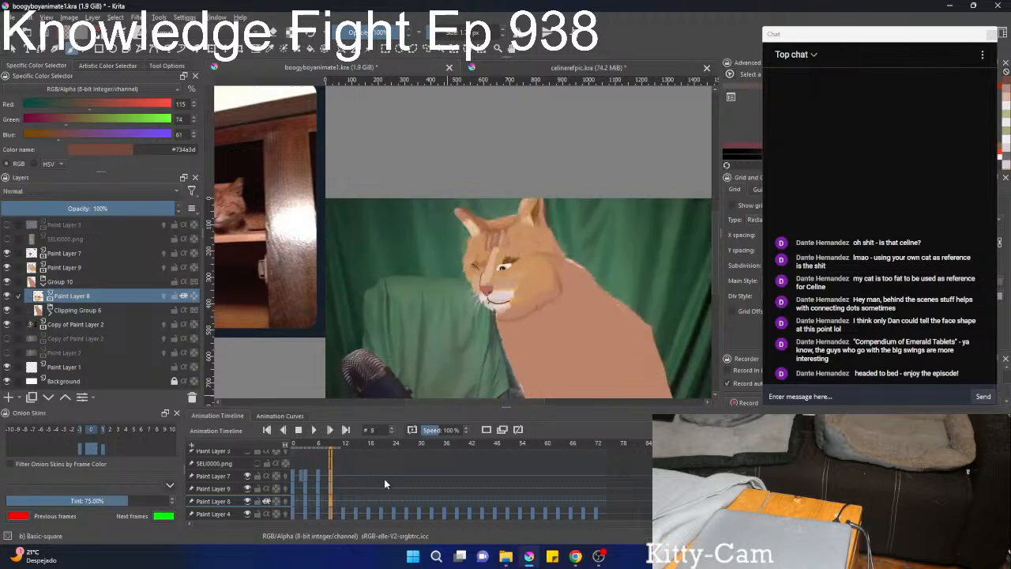
key(Right)
key(Right)
key(Right)
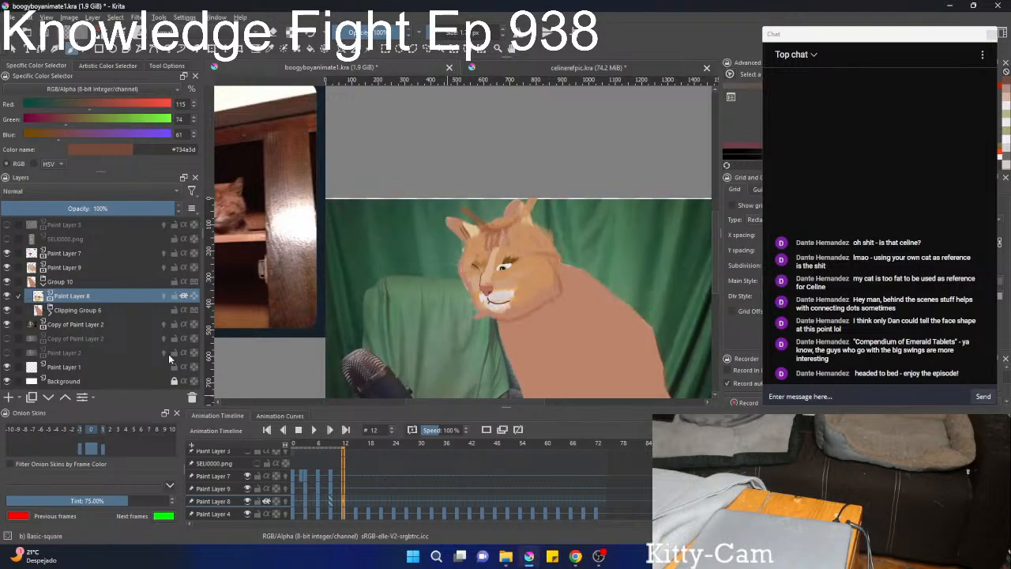
Hide Group 10 and Paint Layer 9 on frame 12 to uncover the reference photo, with Paint Layer 7 active.
click(43, 283)
click(6, 281)
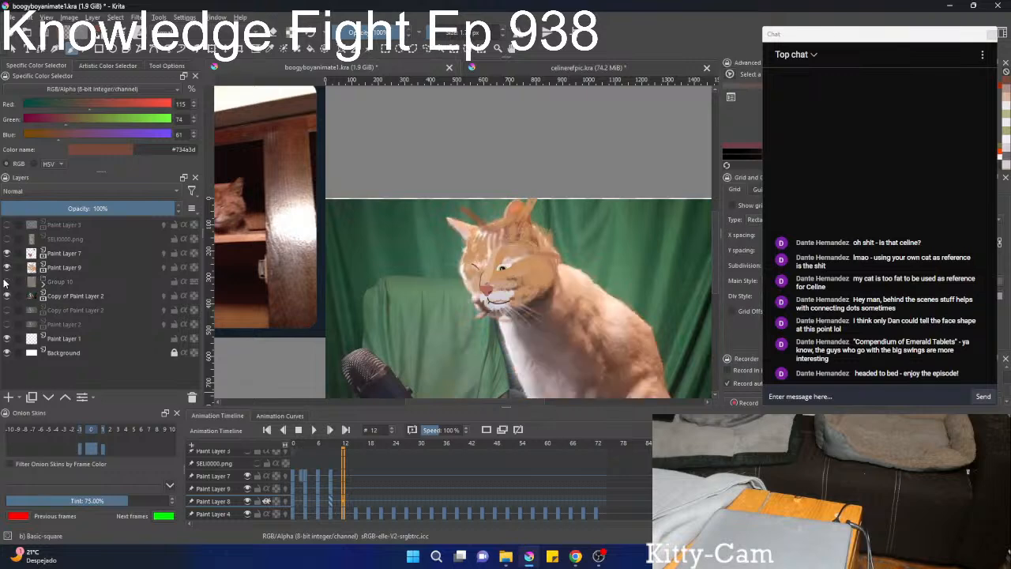
click(59, 269)
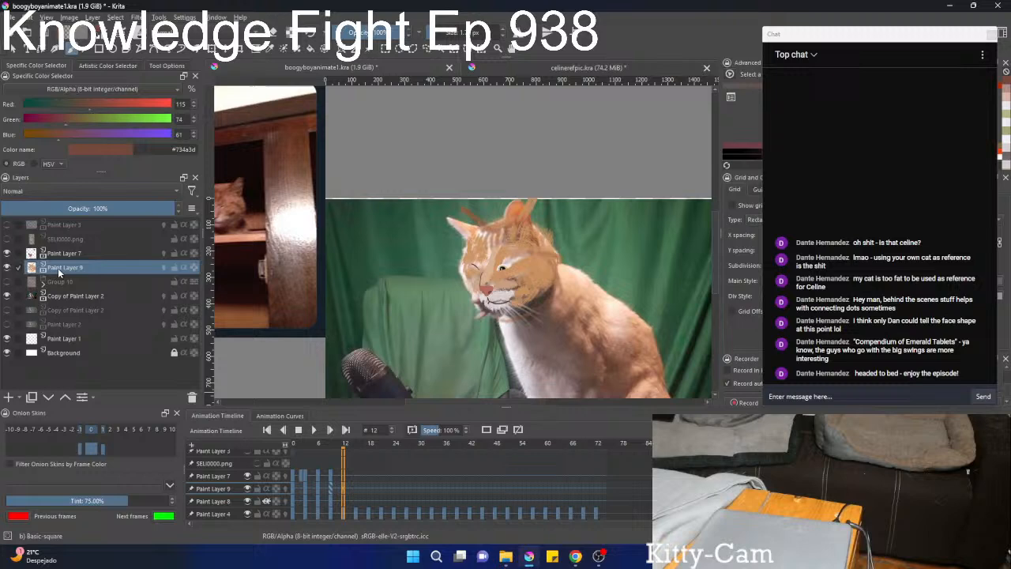
click(7, 268)
click(7, 267)
click(7, 267)
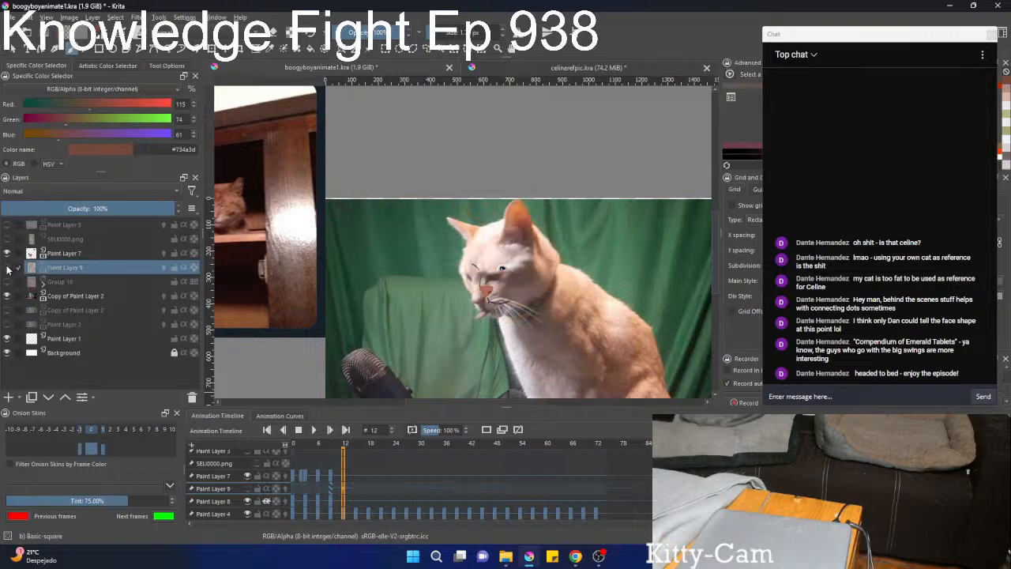
click(7, 268)
click(7, 268)
click(67, 253)
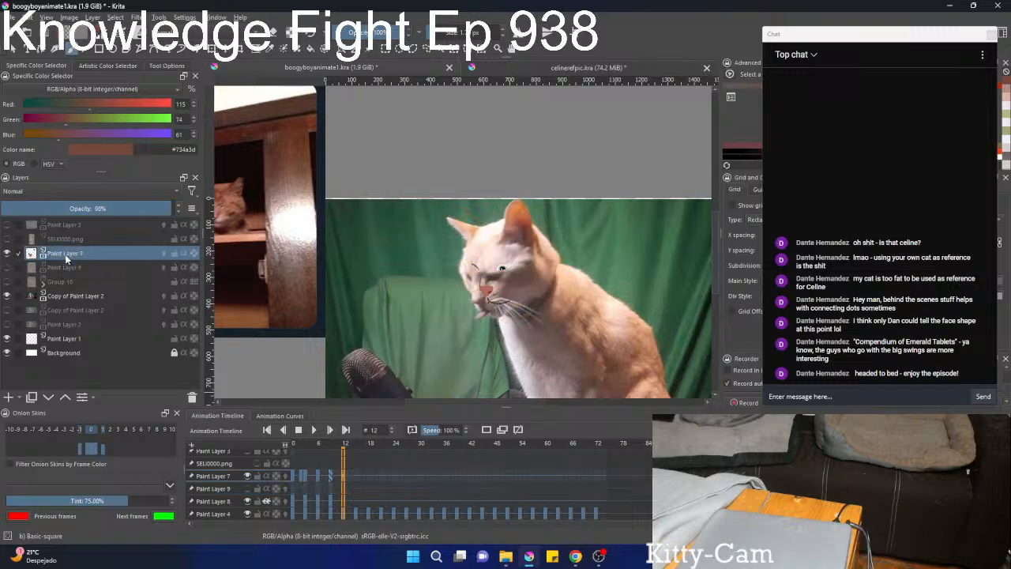
click(7, 267)
click(7, 268)
Move Paint Layer 7's face lines on frame 12 down and left onto the photo's eyes and nose, adjusting their width and tilt.
scroll(441, 299, up, 2)
key(ctrl+t)
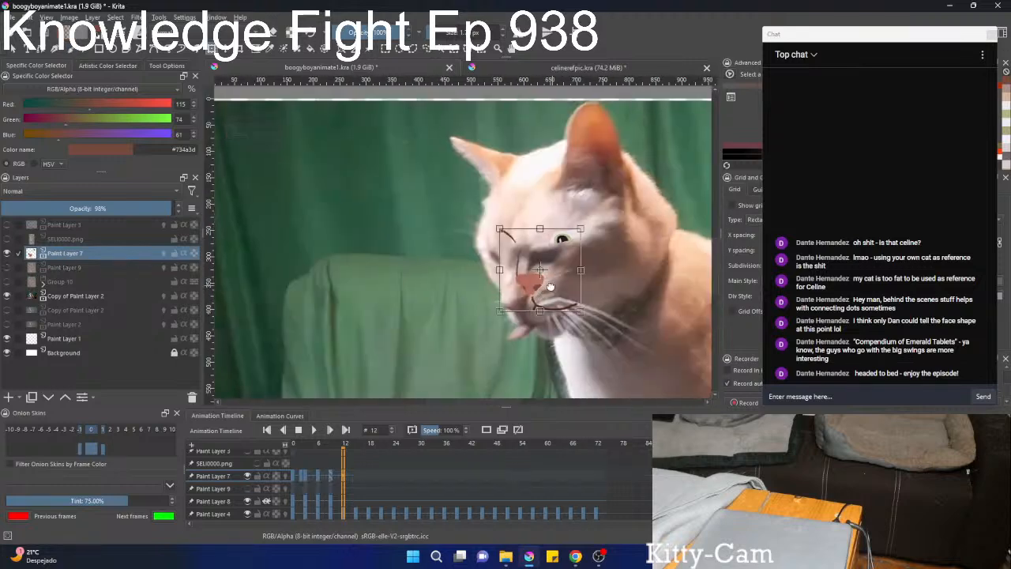
drag(553, 285, 429, 292)
scroll(430, 293, up, 1)
key(Return)
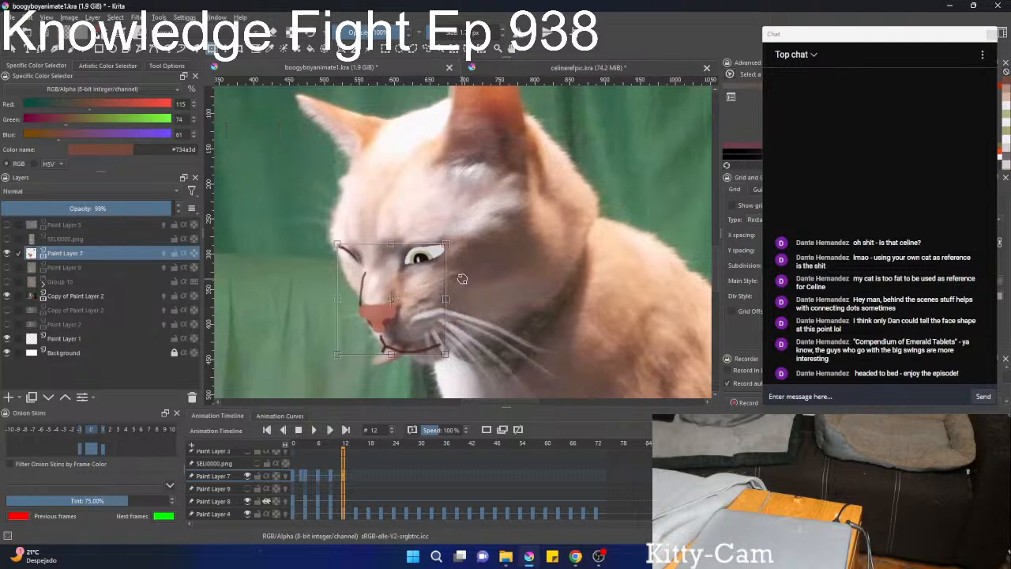
drag(446, 300, 410, 285)
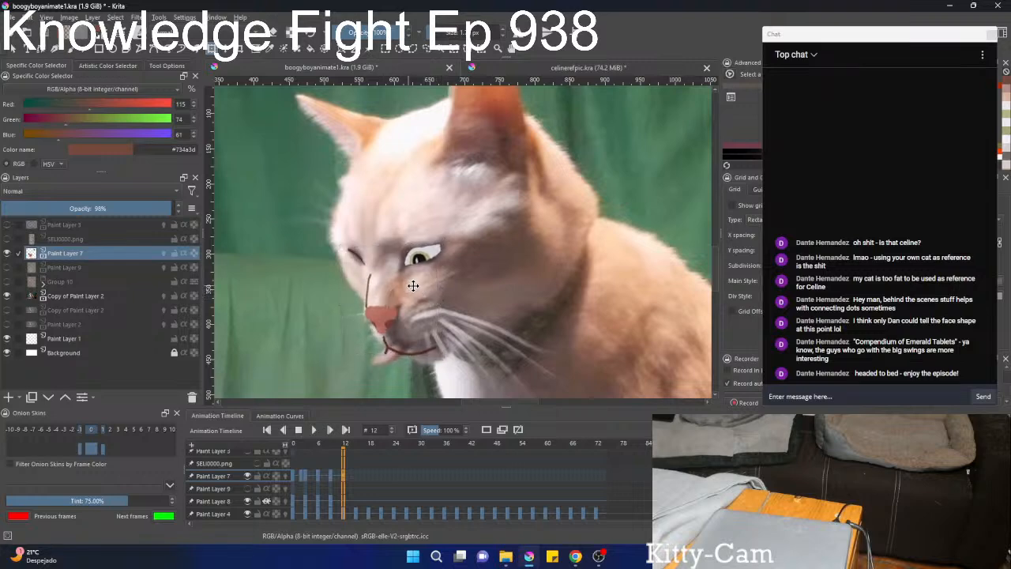
Select the mouth line on frame 12, shift it up and right beneath the nose, and flatten it slightly.
scroll(399, 286, down, 2)
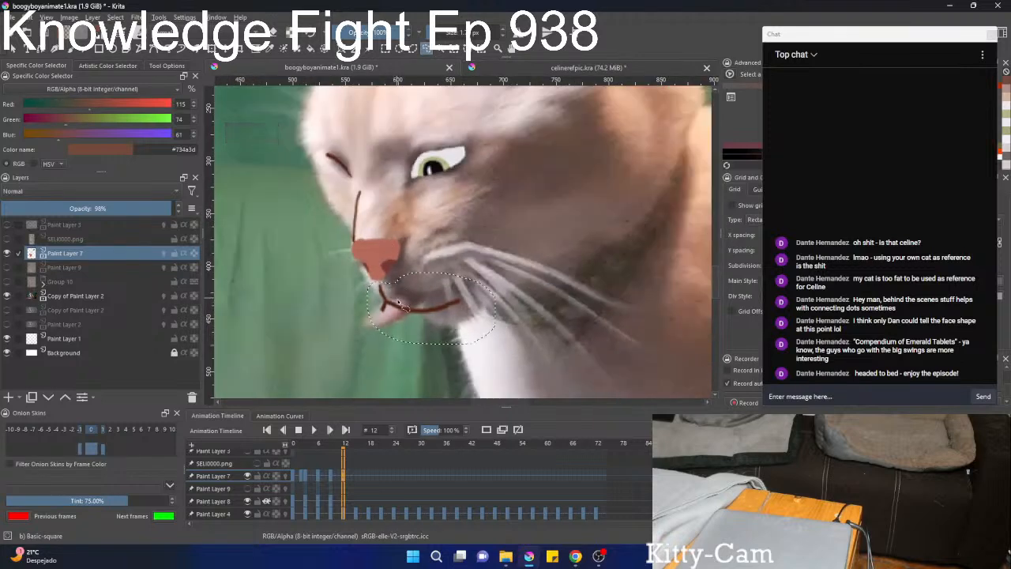
key(ctrl+t)
drag(409, 305, 424, 292)
drag(531, 299, 532, 294)
drag(447, 330, 445, 318)
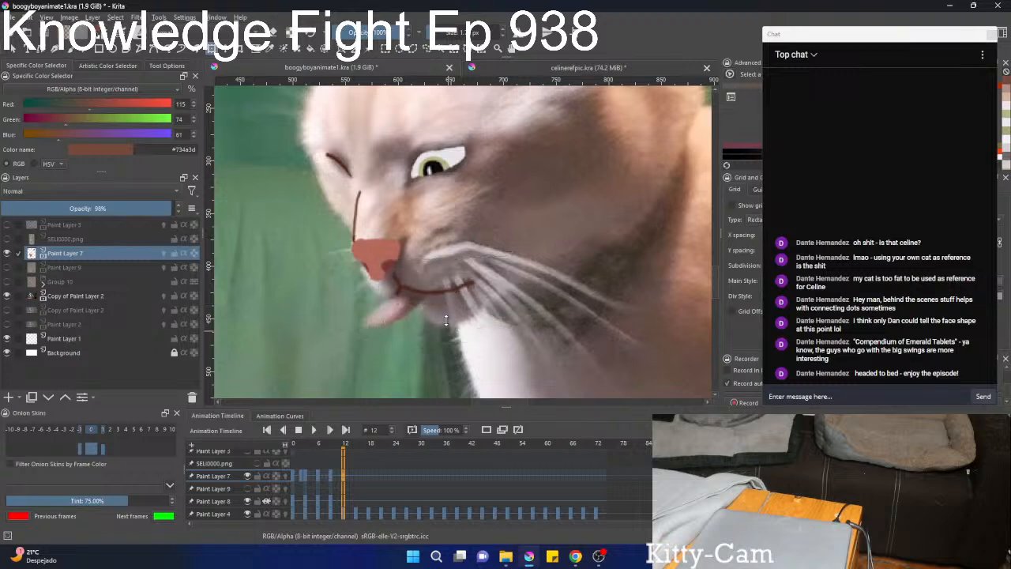
drag(551, 299, 552, 289)
key(Return)
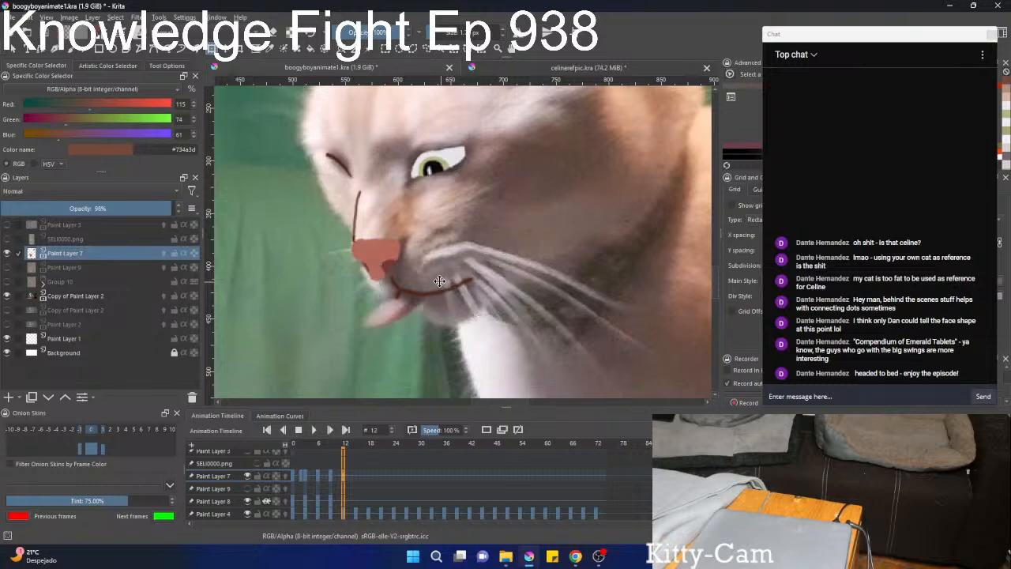
Select the nose with its bridge line on frame 12 and rotate them counter-clockwise to match the photo's muzzle.
key(b)
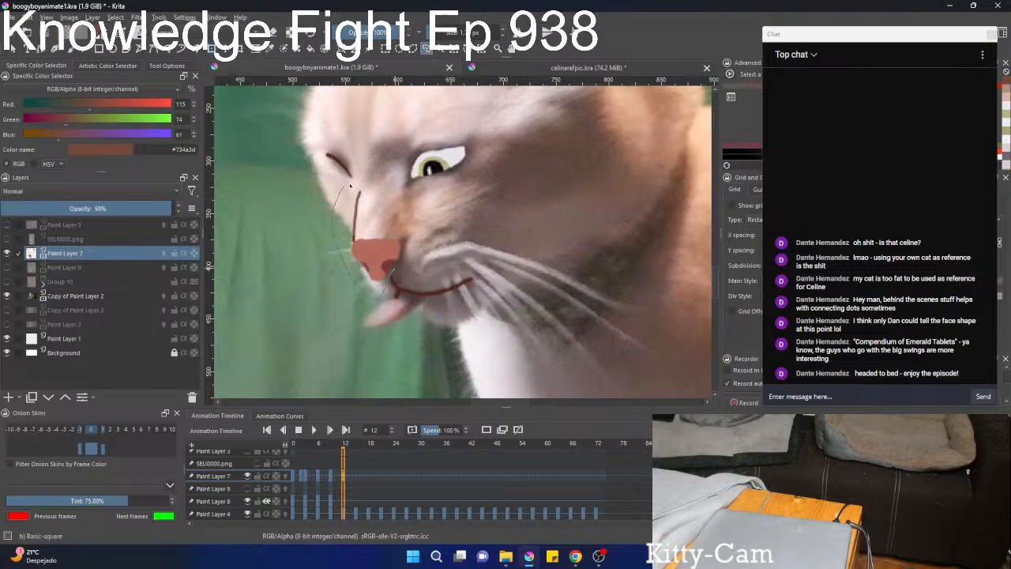
drag(395, 267, 406, 263)
key(ctrl+t)
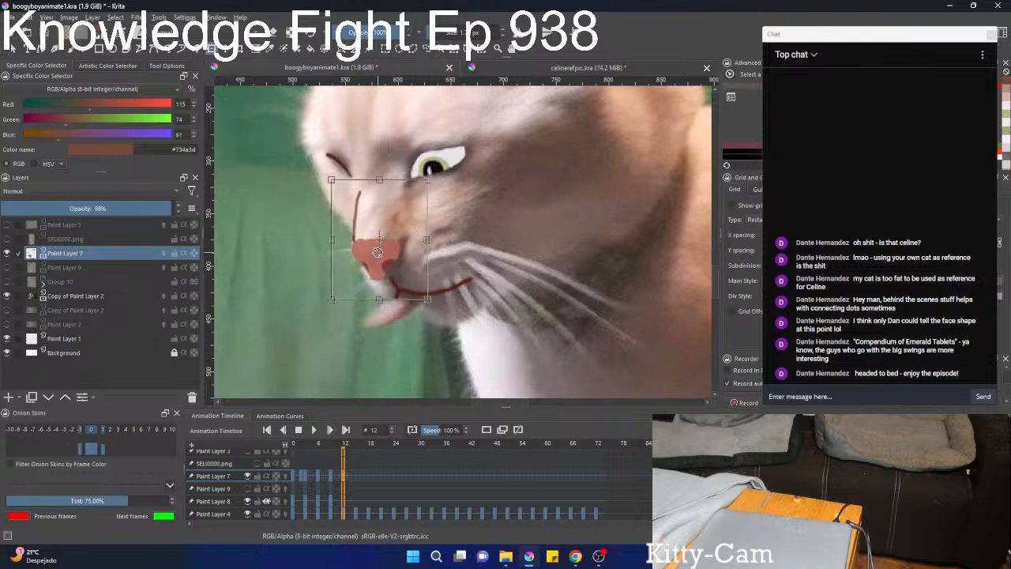
mouse_move(369, 310)
mouse_down()
mouse_move(302, 275)
mouse_move(422, 227)
mouse_move(385, 273)
mouse_up()
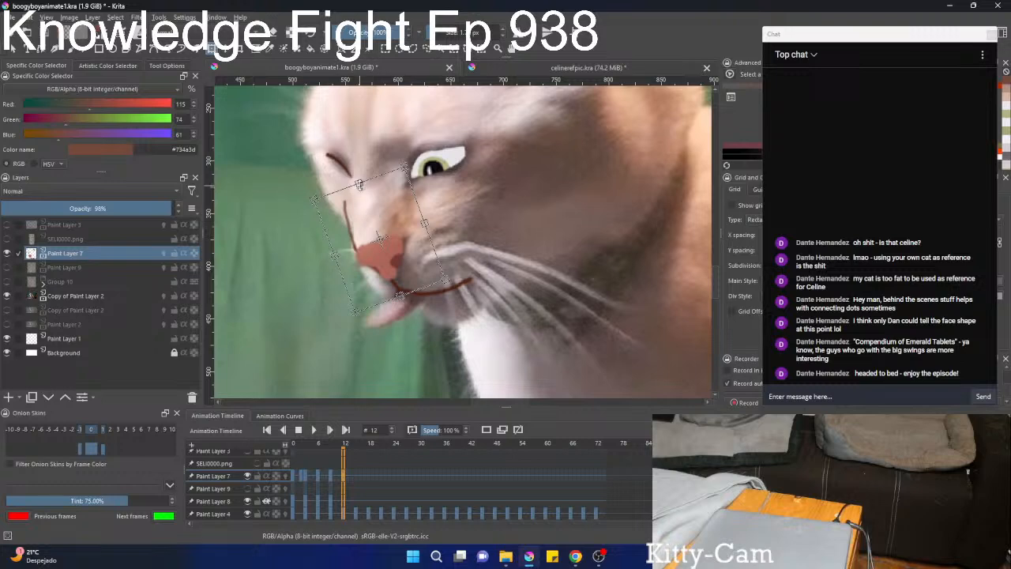
key(Return)
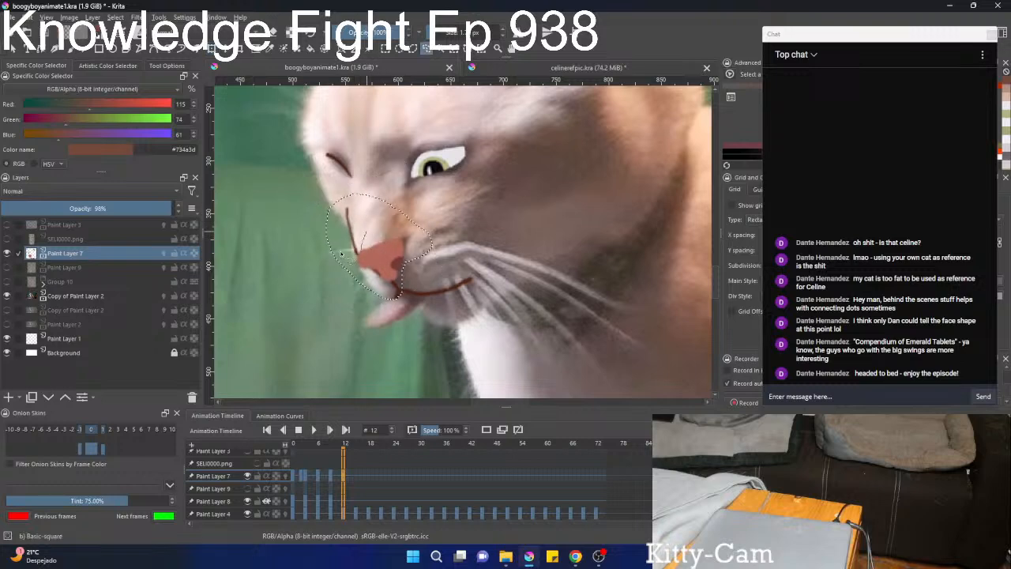
Select the nose bridge line on frame 12 and turn it nearly upright above the nose's outer corner.
mouse_move(369, 197)
mouse_down()
mouse_move(336, 252)
mouse_move(367, 230)
mouse_up()
key(ctrl+t)
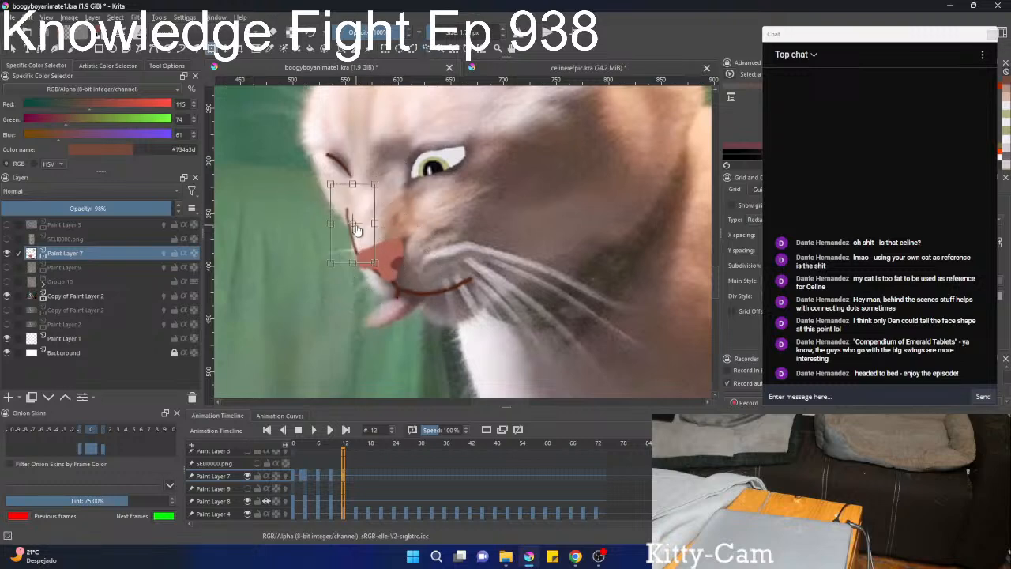
mouse_move(283, 236)
mouse_down()
mouse_move(289, 215)
mouse_move(341, 229)
mouse_move(351, 221)
mouse_up()
scroll(371, 226, down, 2)
scroll(370, 240, up, 2)
key(l)
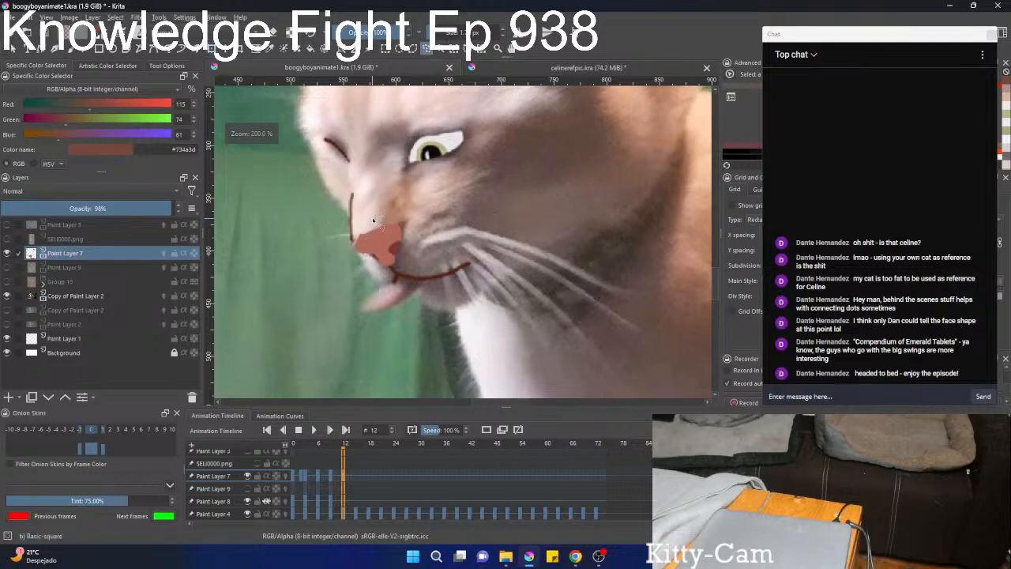
Extend the nose's outer corner to meet the bridge line using its sampled colour #b26a5b, and touch up its upper inner corner with #a06154.
scroll(377, 224, up, 1)
scroll(374, 251, up, 3)
key(b)
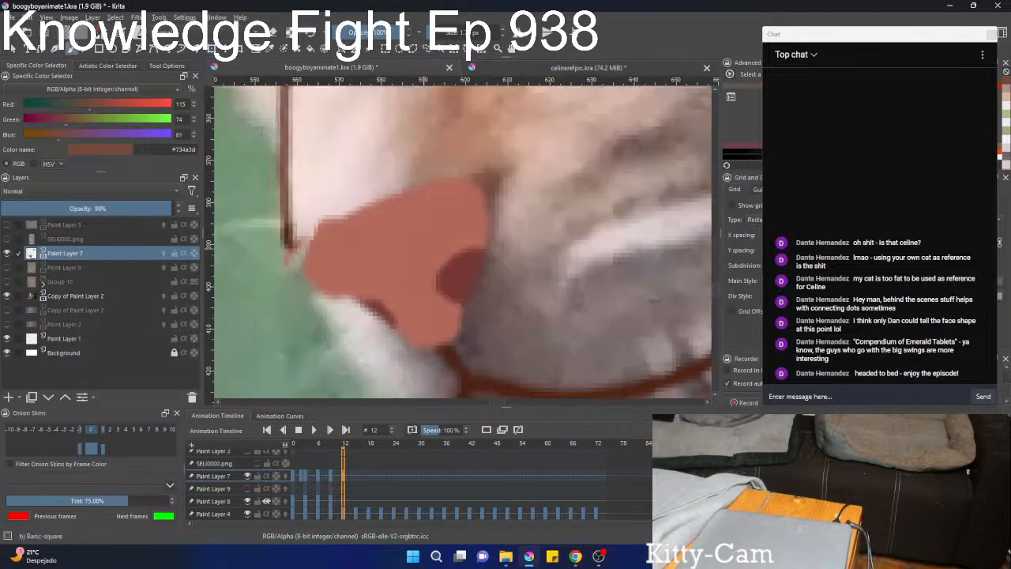
ctrl+click(320, 253)
drag(296, 261, 301, 248)
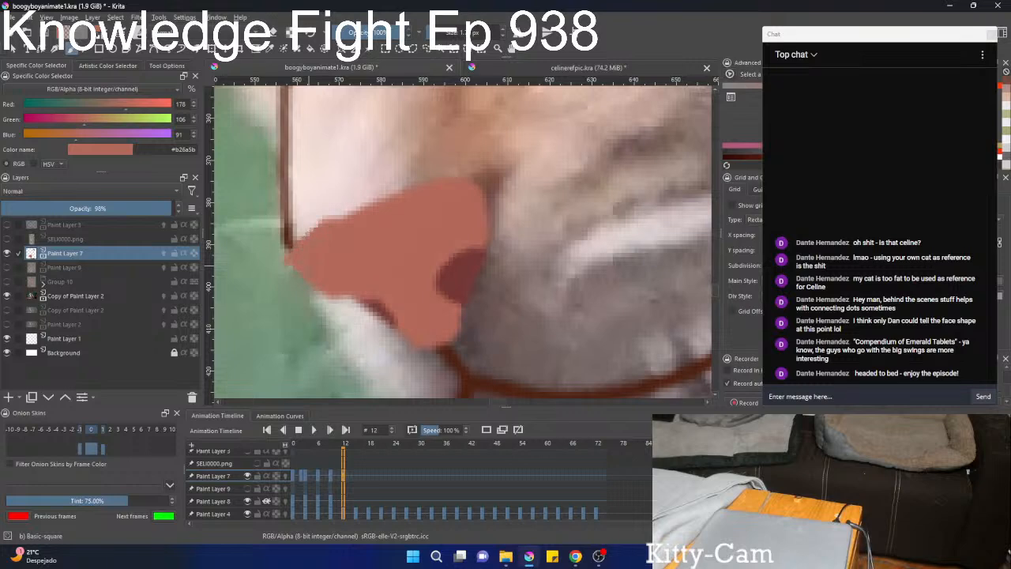
scroll(343, 283, down, 3)
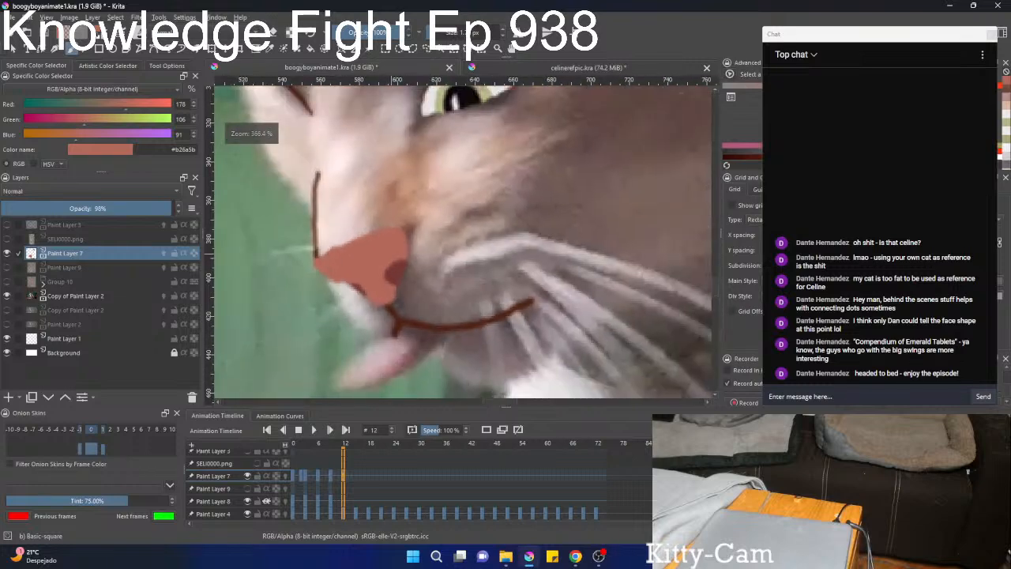
ctrl+click(407, 227)
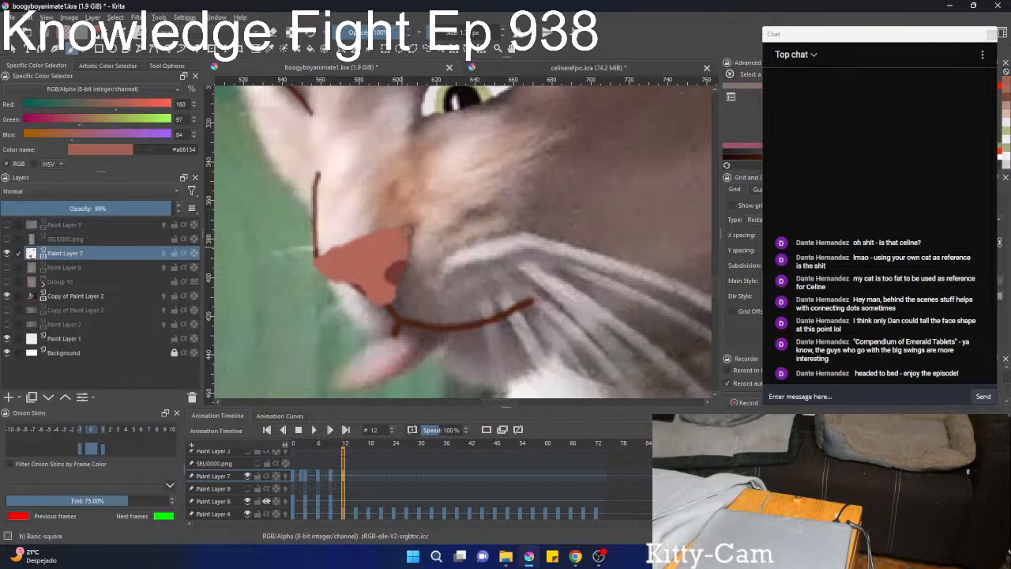
scroll(348, 278, down, 4)
Sample the tongue's pink #bfa1a8 from the photo and paint the protruding tongue below the mouth with a larger brush on frame 12.
drag(347, 278, 318, 265)
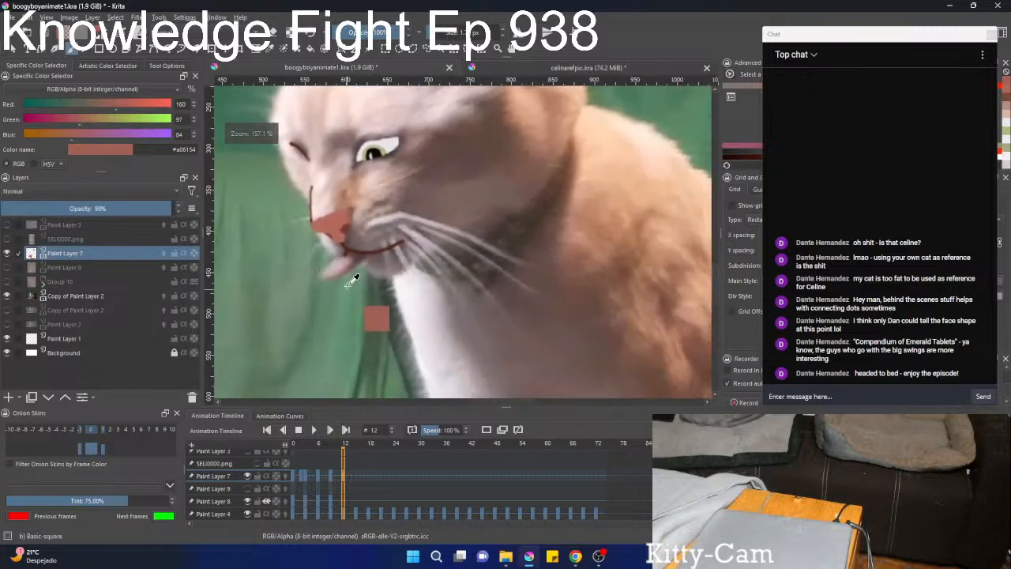
scroll(365, 259, up, 3)
scroll(397, 269, down, 4)
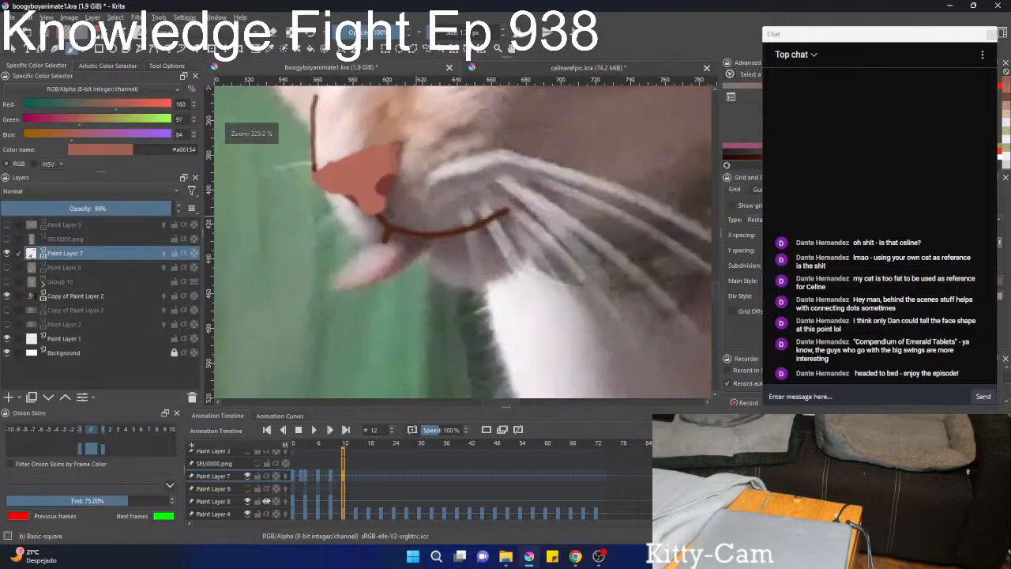
scroll(397, 270, up, 3)
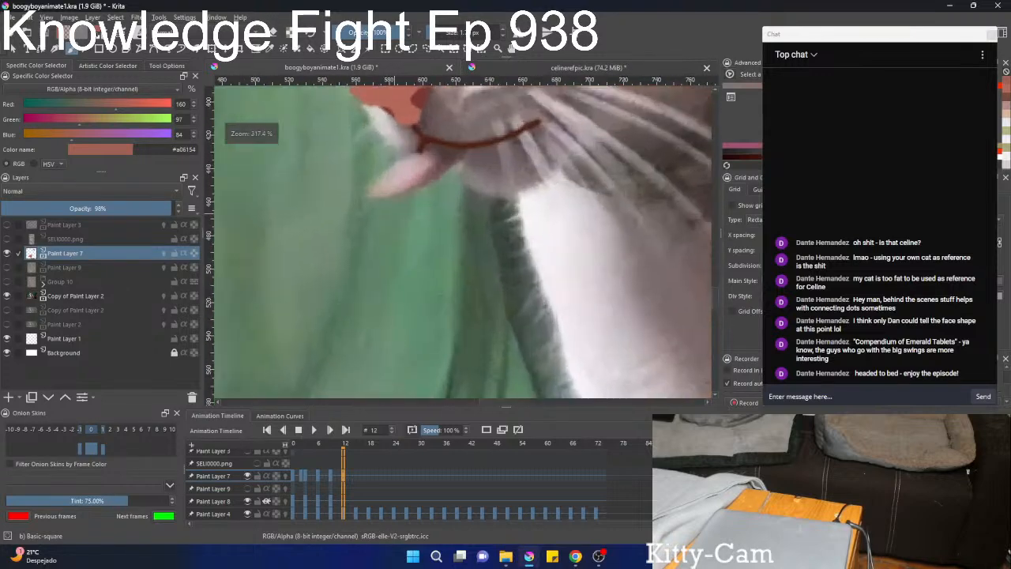
right_click(399, 231)
right_click(401, 230)
ctrl+click(422, 169)
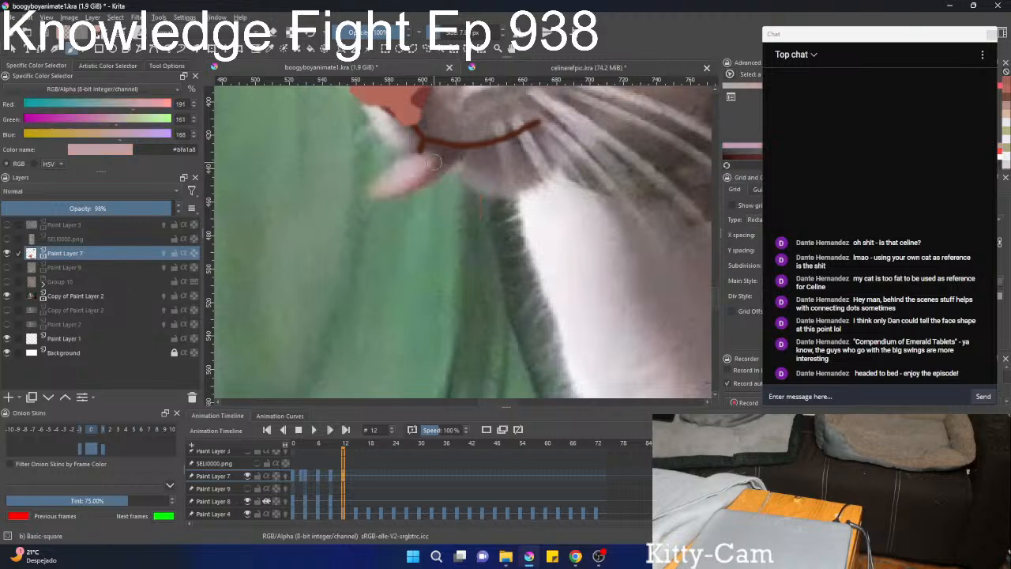
mouse_move(435, 152)
mouse_down()
mouse_move(369, 189)
mouse_move(424, 181)
mouse_move(456, 156)
mouse_move(431, 149)
mouse_move(421, 166)
mouse_move(382, 180)
mouse_move(443, 162)
mouse_up()
scroll(418, 170, down, 4)
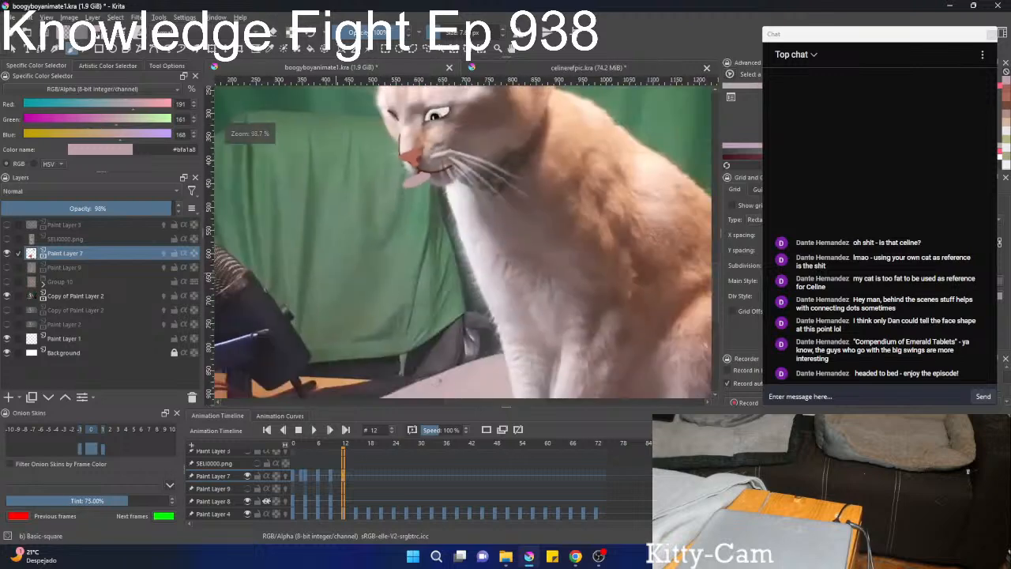
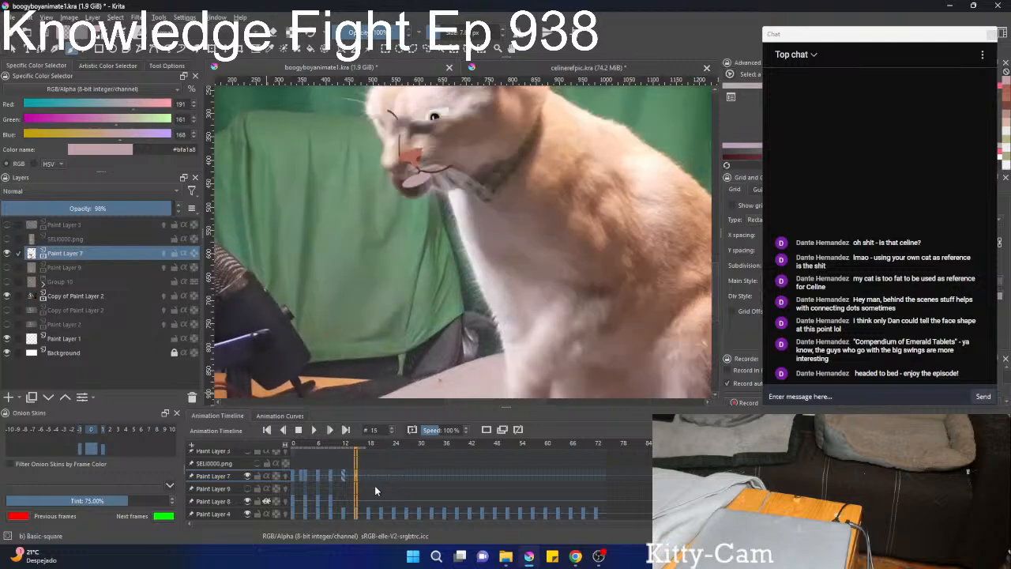
Show Paint Layer 9 and compare the painted cat face on frames 12 and 10.
scroll(434, 267, down, 3)
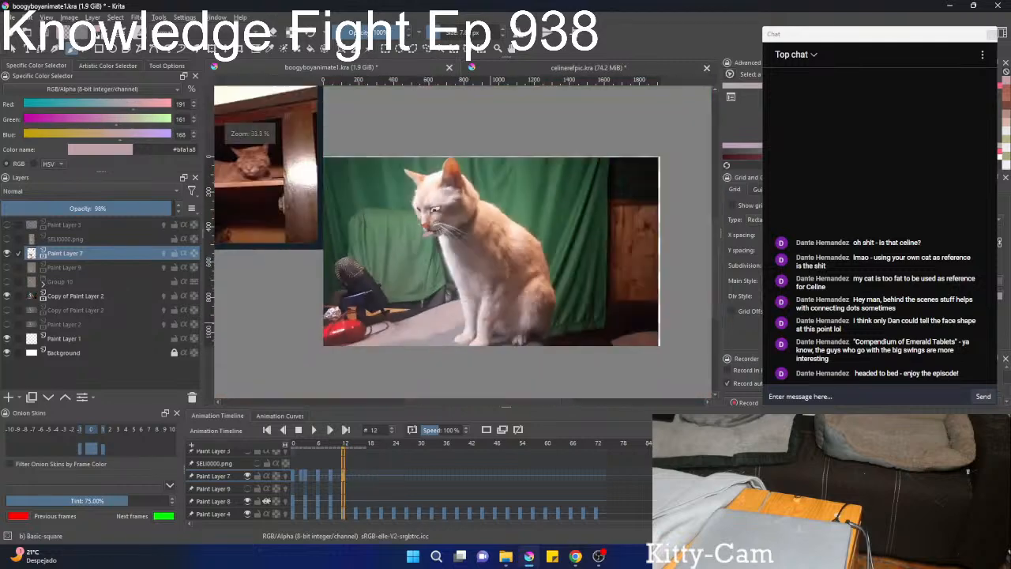
drag(436, 282, 475, 326)
scroll(474, 326, up, 5)
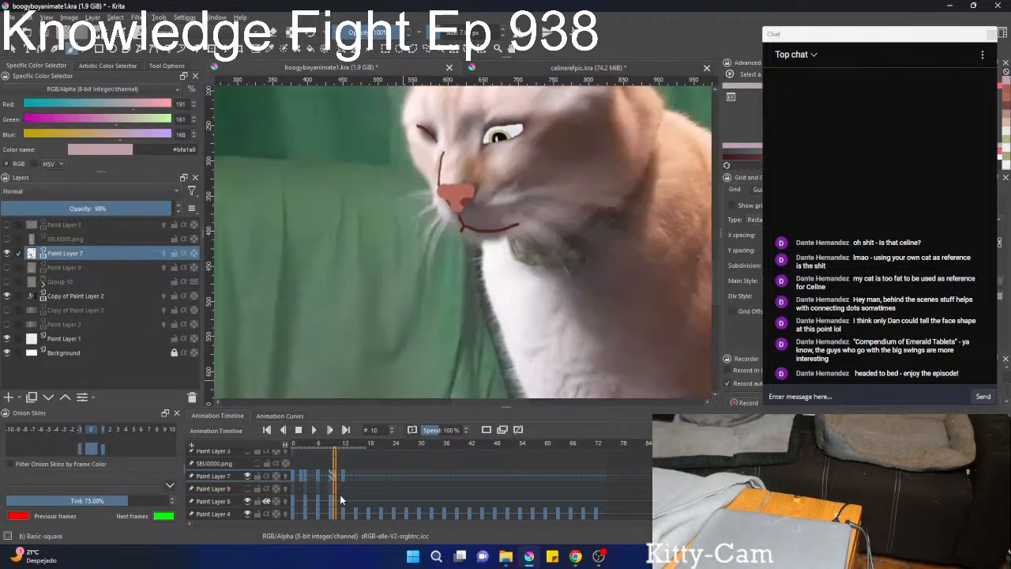
click(7, 268)
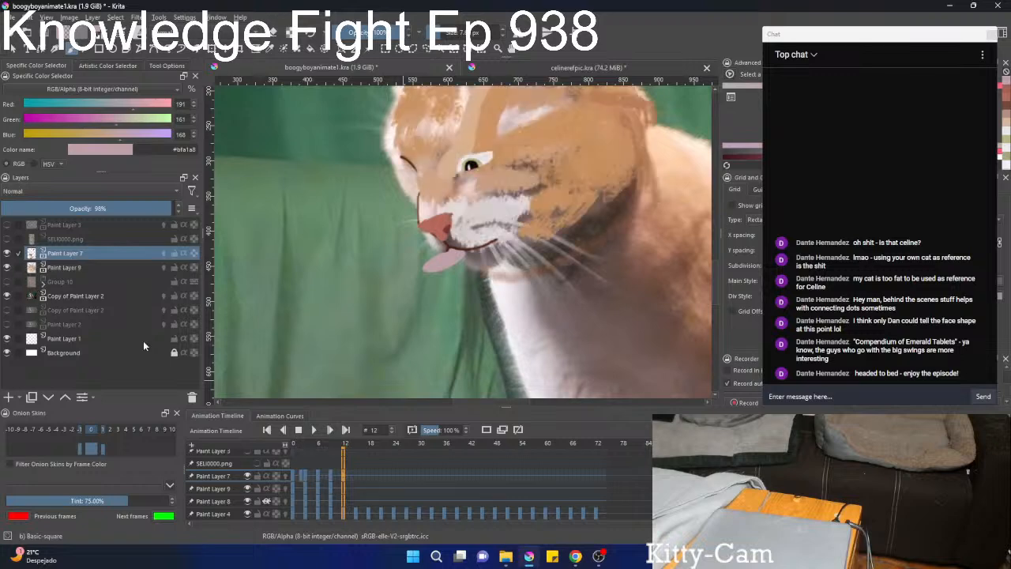
key(Left)
key(Left)
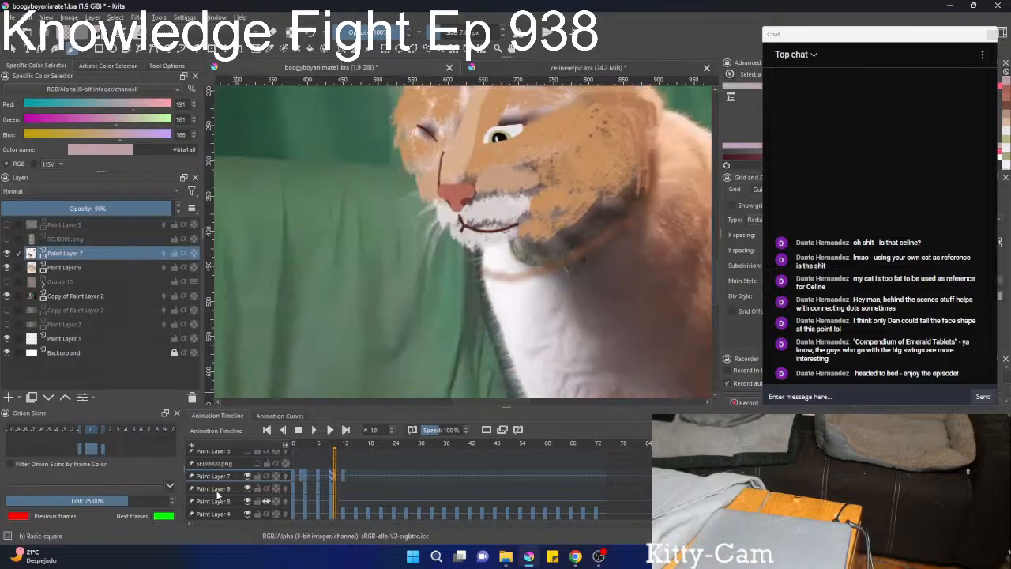
On frame 12, move and rotate Paint Layer 9's fur markings counterclockwise to line up with the cat's head.
click(335, 488)
key(Right)
key(Right)
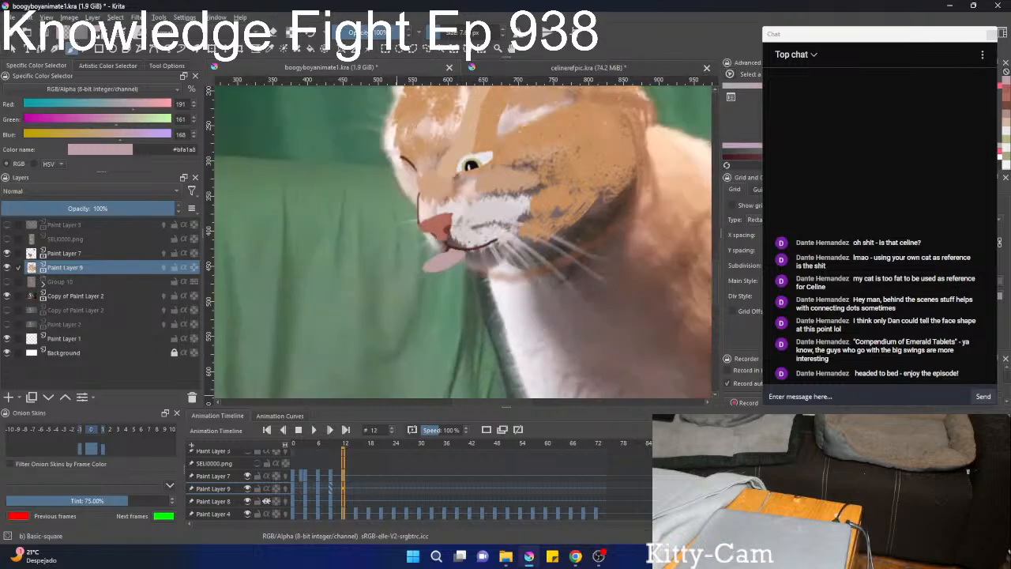
scroll(497, 144, up, 1)
scroll(496, 144, down, 1)
drag(496, 144, 396, 232)
scroll(436, 190, down, 1)
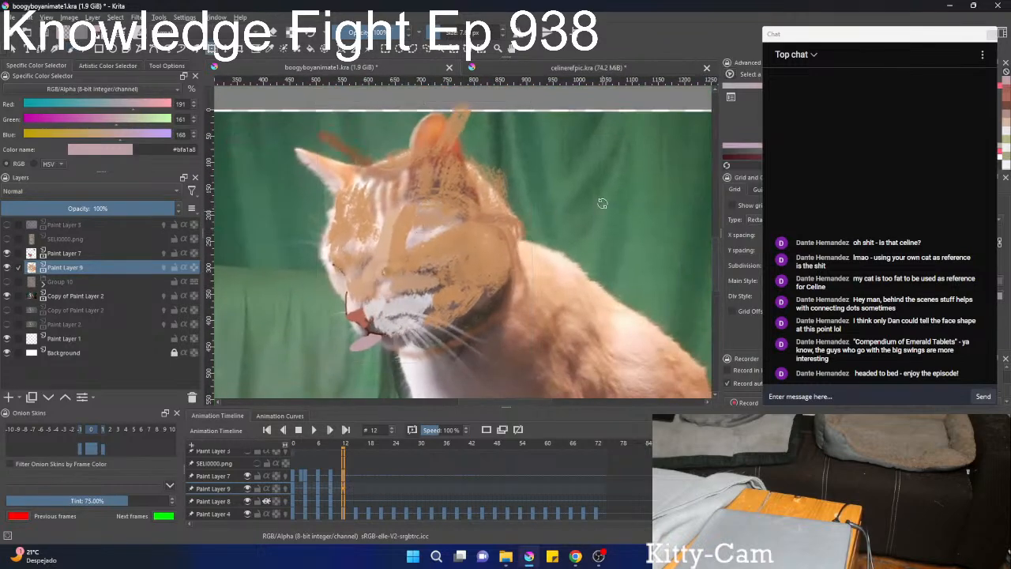
drag(438, 205, 419, 217)
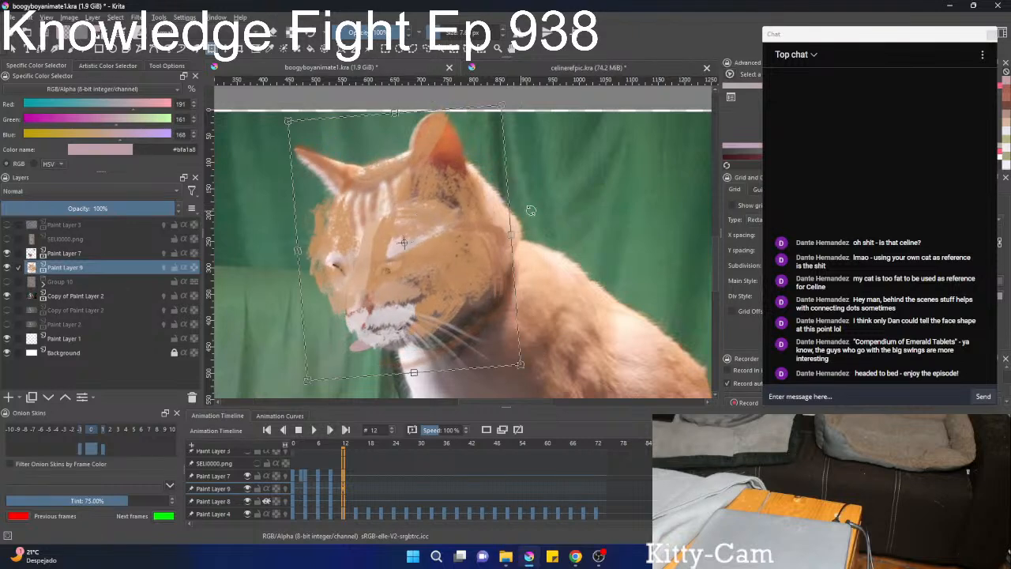
drag(580, 185, 575, 193)
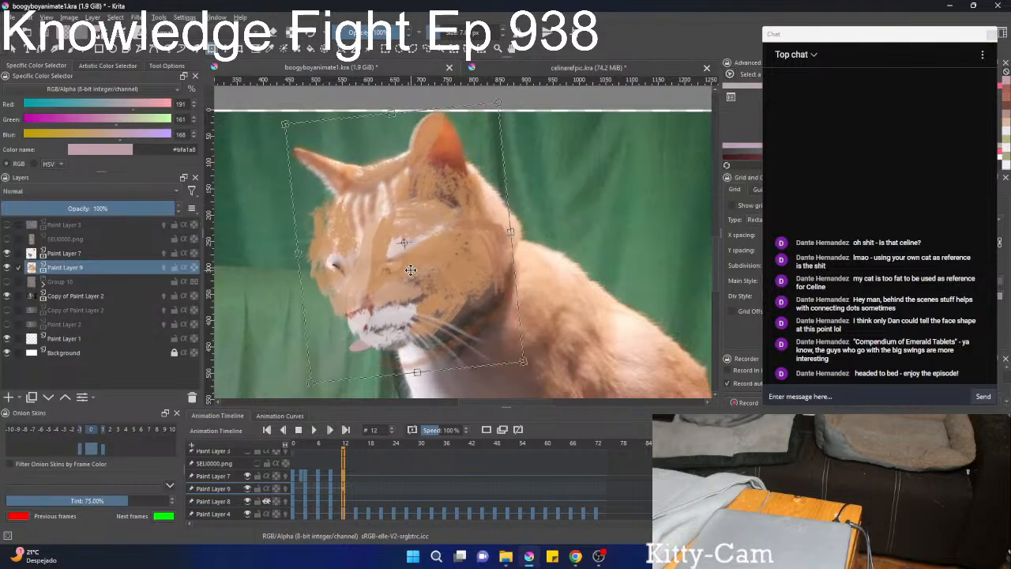
key(b)
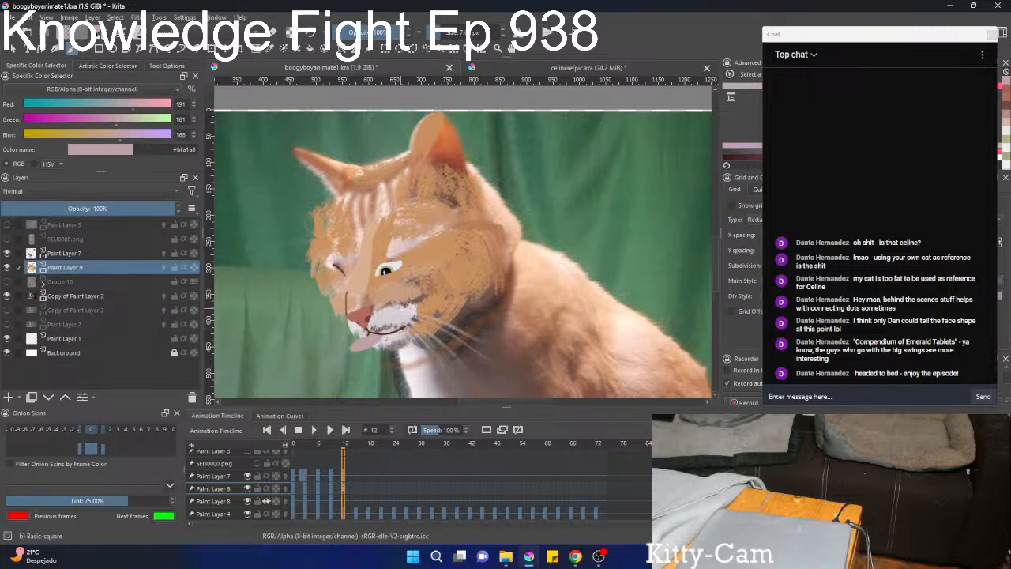
Liquify Paint Layer 9's fur markings on frame 12 to fit the cheek and forehead outline, and apply the transform.
scroll(410, 298, down, 1)
scroll(411, 297, up, 1)
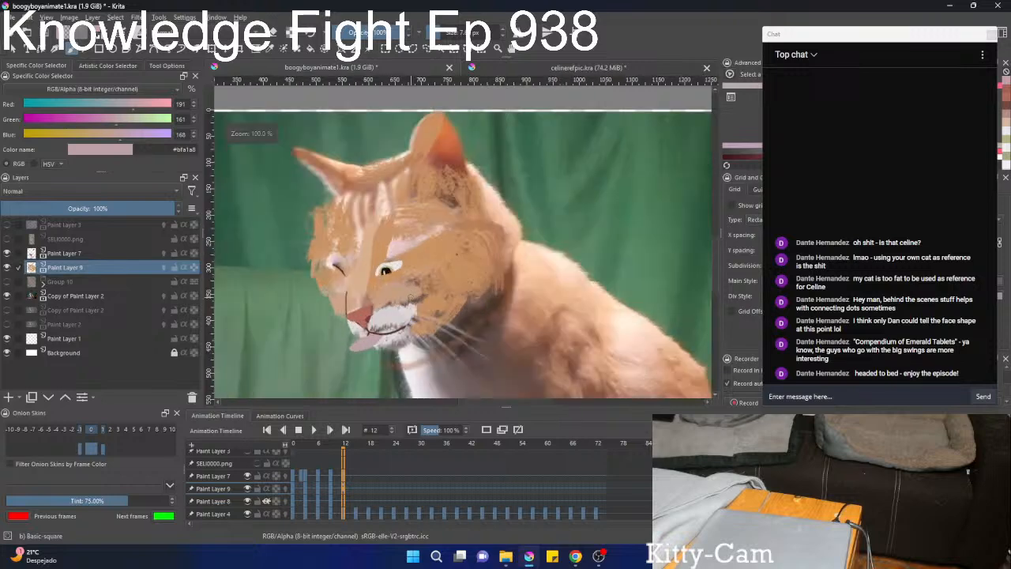
key(ctrl+t)
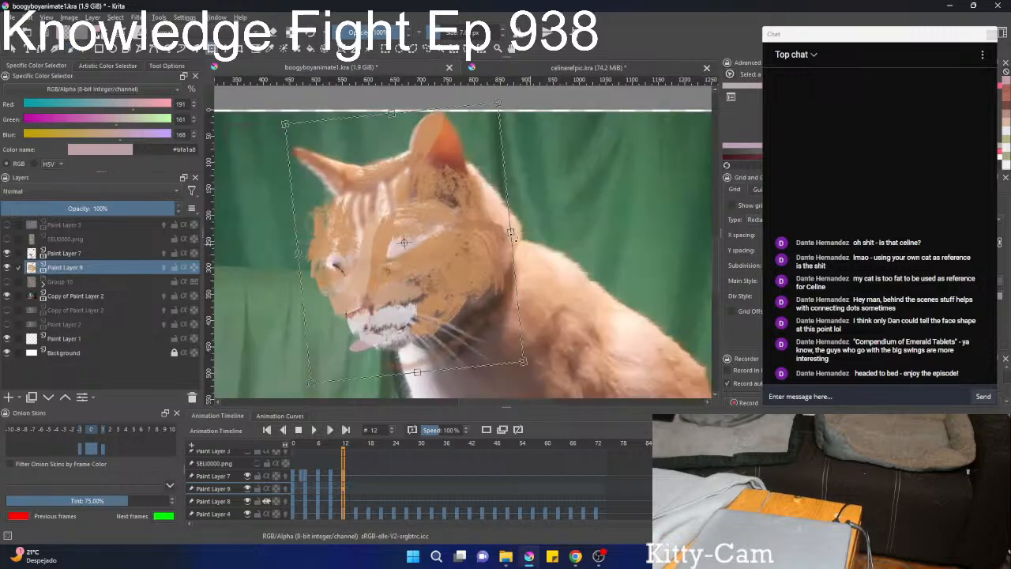
right_click(511, 234)
click(545, 299)
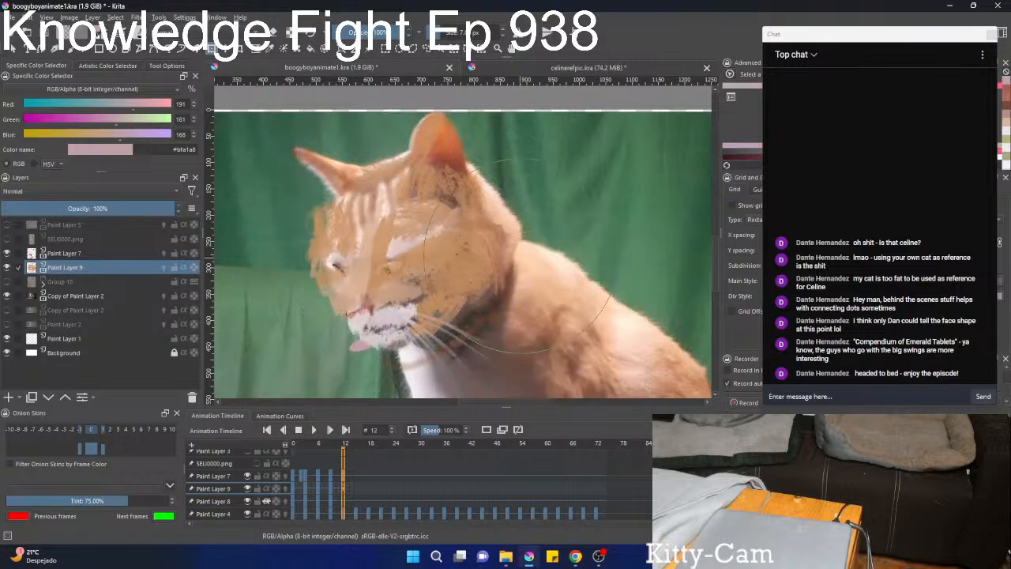
drag(520, 257, 528, 252)
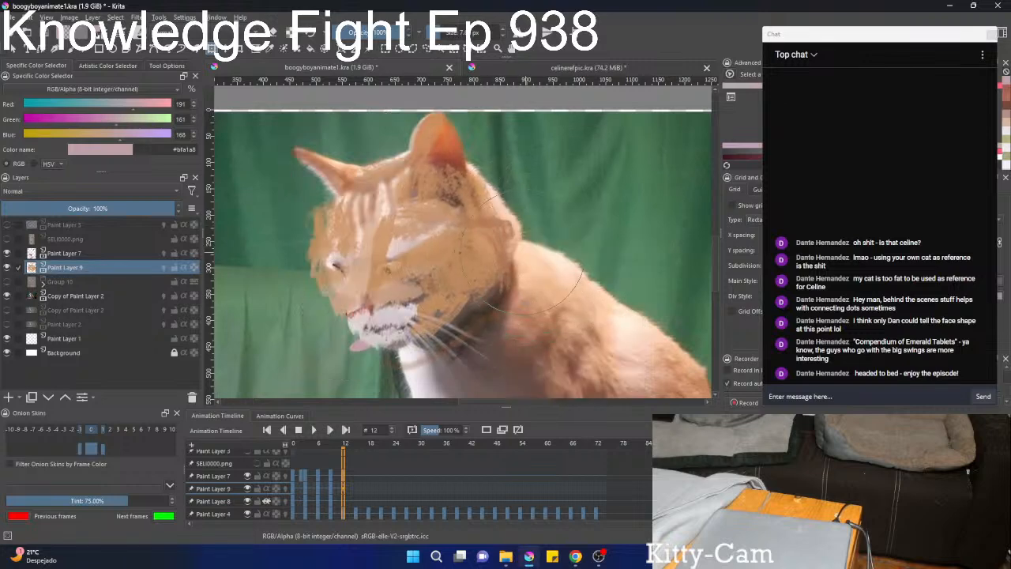
drag(375, 220, 365, 216)
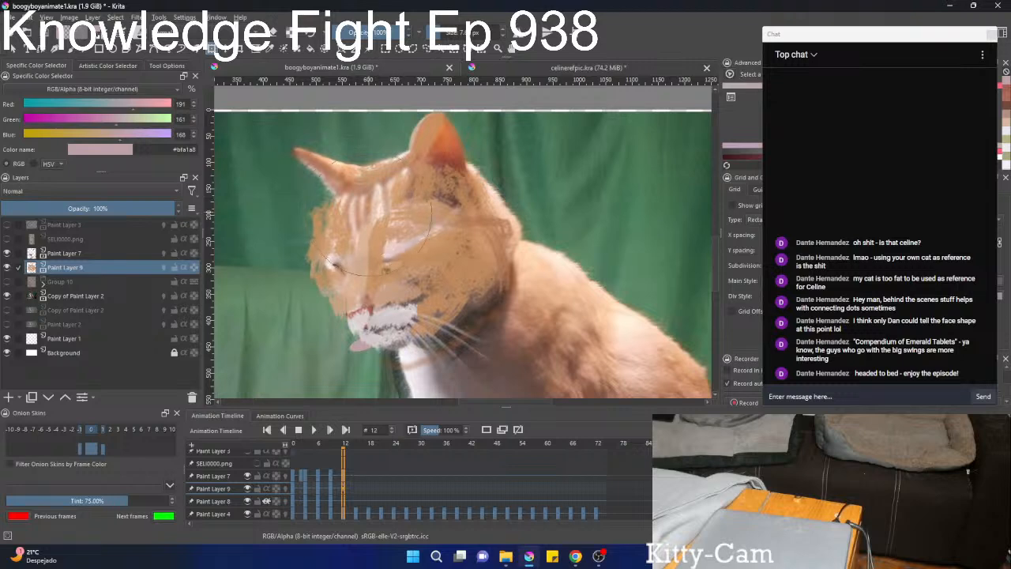
mouse_move(267, 231)
mouse_down()
mouse_move(272, 259)
mouse_move(341, 327)
mouse_up()
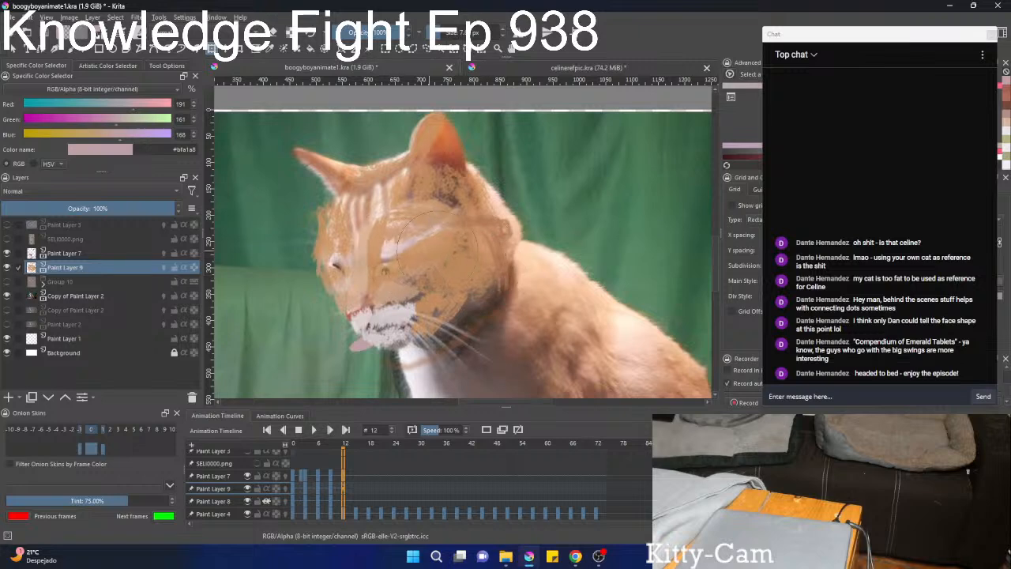
key(Return)
Liquify the markings around both eyes and the muzzle on Paint Layer 9 to fit the facial features beneath.
mouse_move(438, 265)
mouse_down()
mouse_move(444, 248)
mouse_move(425, 176)
mouse_up()
mouse_move(453, 247)
mouse_down()
mouse_move(456, 219)
mouse_move(439, 263)
mouse_up()
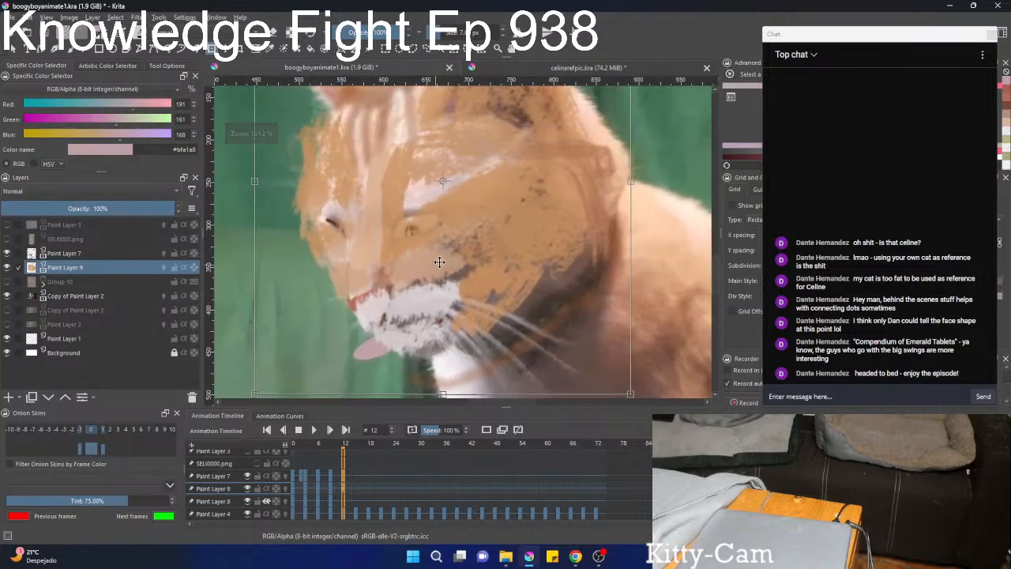
right_click(439, 262)
click(474, 321)
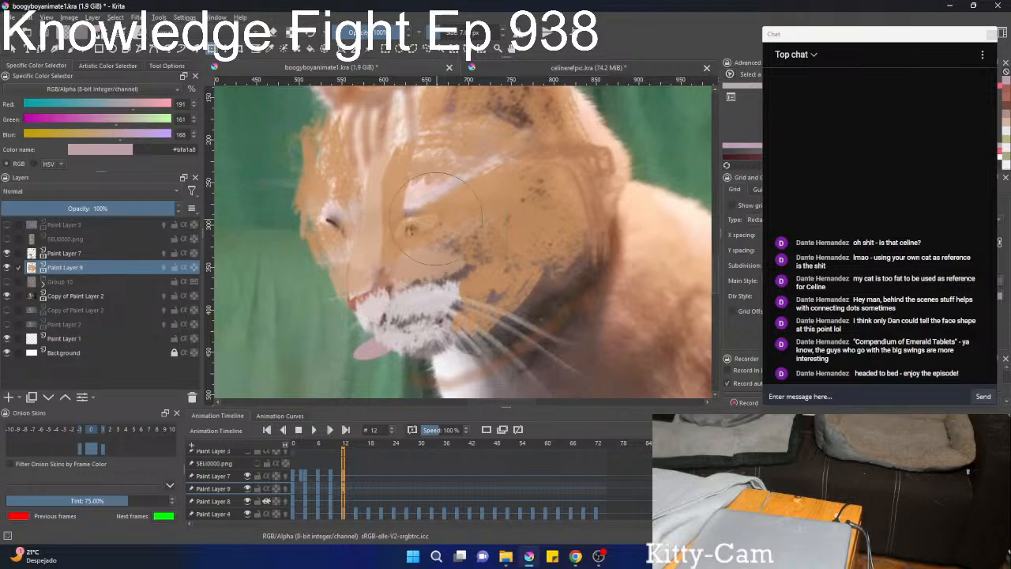
mouse_move(406, 205)
mouse_down()
mouse_move(394, 227)
mouse_move(404, 211)
mouse_move(396, 227)
mouse_move(418, 189)
mouse_move(424, 213)
mouse_move(446, 190)
mouse_move(435, 213)
mouse_move(462, 191)
mouse_move(428, 162)
mouse_move(405, 204)
mouse_move(344, 195)
mouse_move(402, 136)
mouse_move(391, 148)
mouse_move(427, 173)
mouse_up()
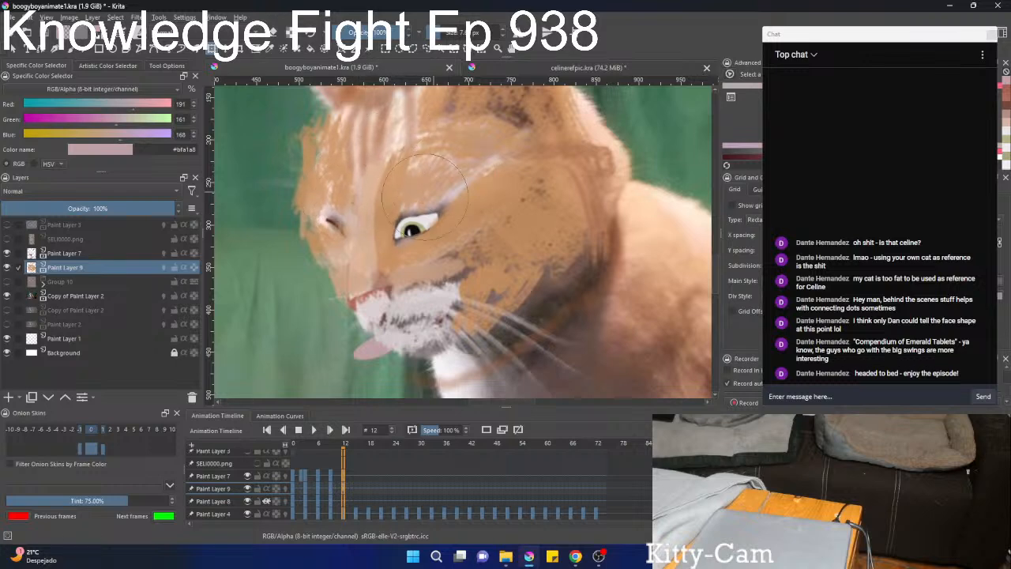
mouse_move(342, 222)
mouse_down()
mouse_move(304, 214)
mouse_move(300, 253)
mouse_up()
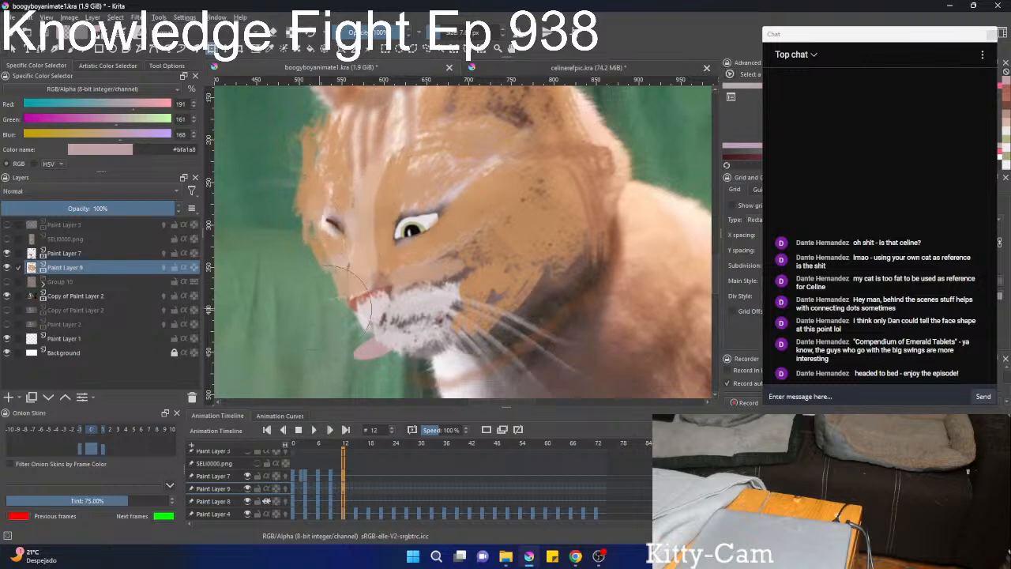
mouse_move(357, 310)
mouse_down()
mouse_move(348, 258)
mouse_move(367, 261)
mouse_move(355, 256)
mouse_move(347, 295)
mouse_move(370, 289)
mouse_move(344, 294)
mouse_move(386, 285)
mouse_move(364, 289)
mouse_move(378, 298)
mouse_move(367, 306)
mouse_move(375, 287)
mouse_move(363, 292)
mouse_move(375, 321)
mouse_move(354, 292)
mouse_move(365, 306)
mouse_move(364, 282)
mouse_move(373, 317)
mouse_move(398, 336)
mouse_move(389, 325)
mouse_move(379, 343)
mouse_move(372, 335)
mouse_move(404, 343)
mouse_move(373, 339)
mouse_move(404, 338)
mouse_up()
scroll(421, 307, down, 2)
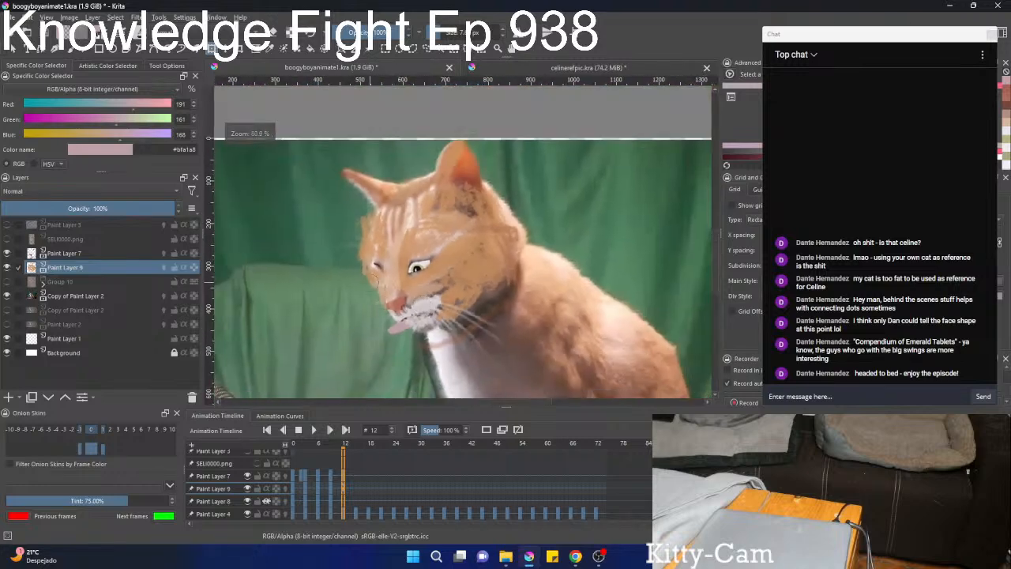
key(b)
mouse_move(415, 264)
mouse_down()
mouse_move(442, 206)
mouse_move(406, 289)
mouse_up()
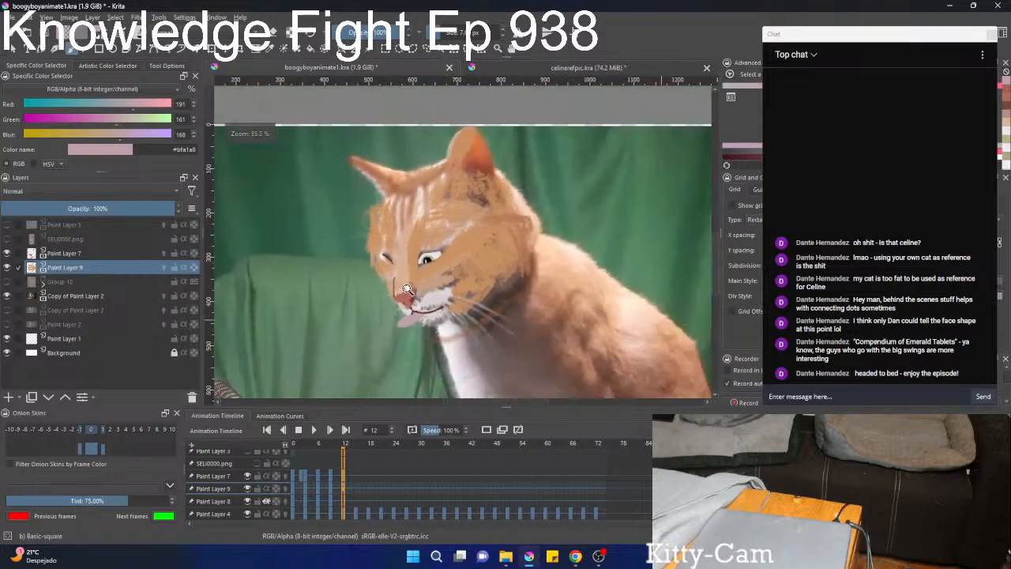
Show and expand Group 10, select Paint Layer 8 inside it, and go to frame 13.
scroll(407, 289, down, 2)
click(8, 296)
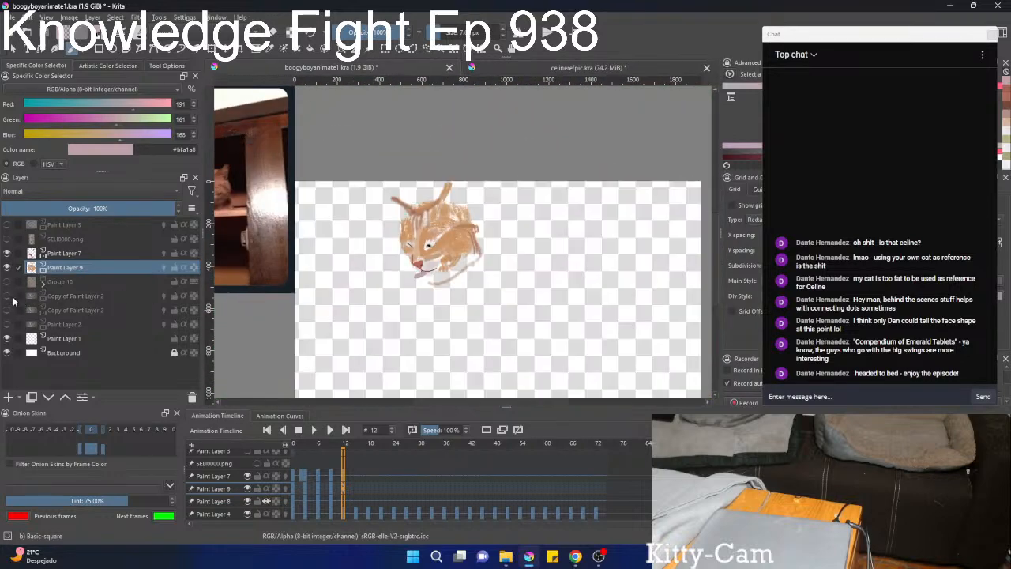
click(7, 295)
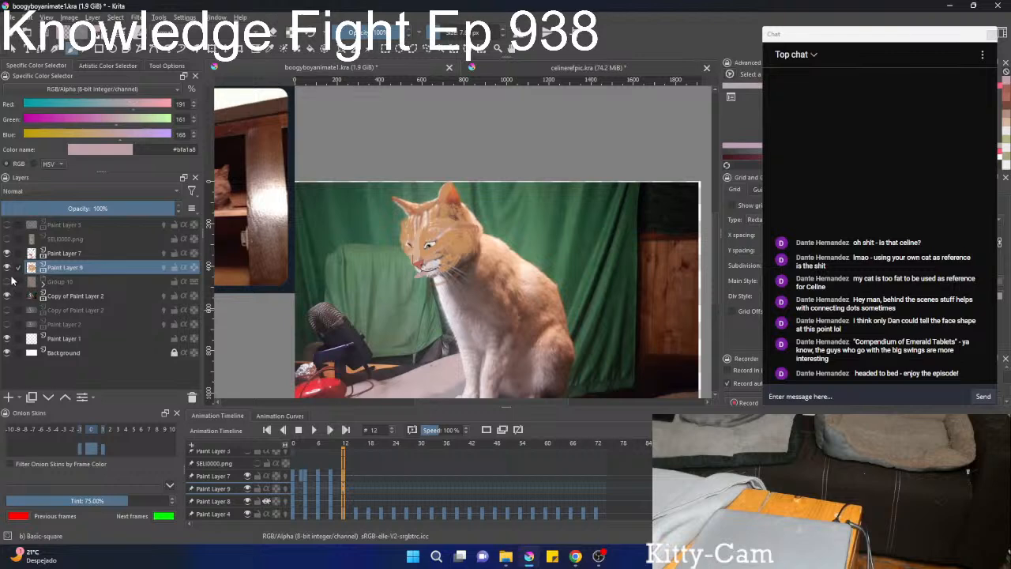
click(8, 281)
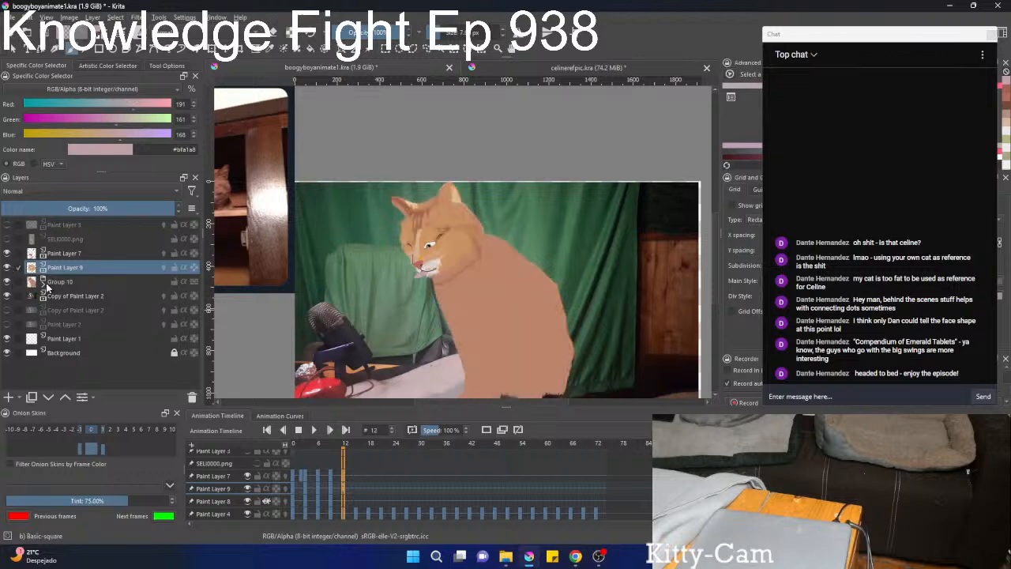
click(46, 285)
click(70, 297)
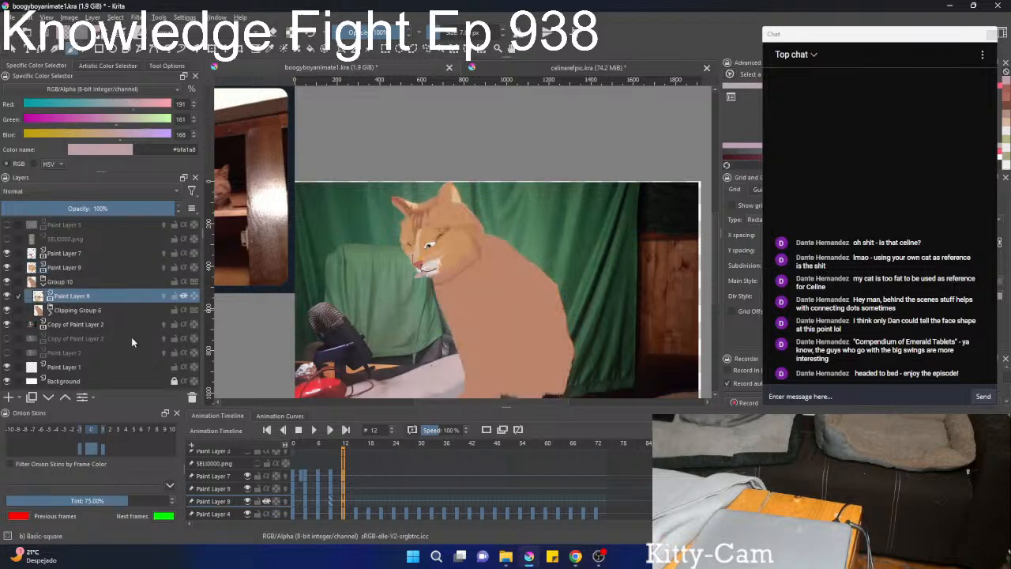
click(331, 502)
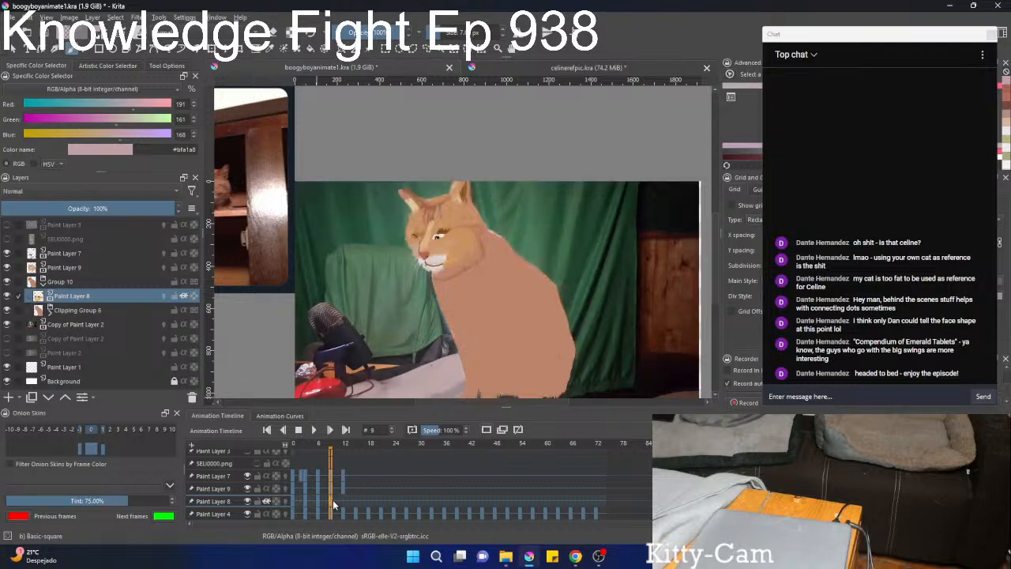
click(346, 502)
Rotate and move Paint Layer 8's head colours on frame 13 to follow the tilted cat head.
mouse_move(460, 282)
mouse_down()
mouse_move(503, 219)
mouse_move(499, 207)
mouse_move(479, 271)
mouse_up()
key(ctrl+t)
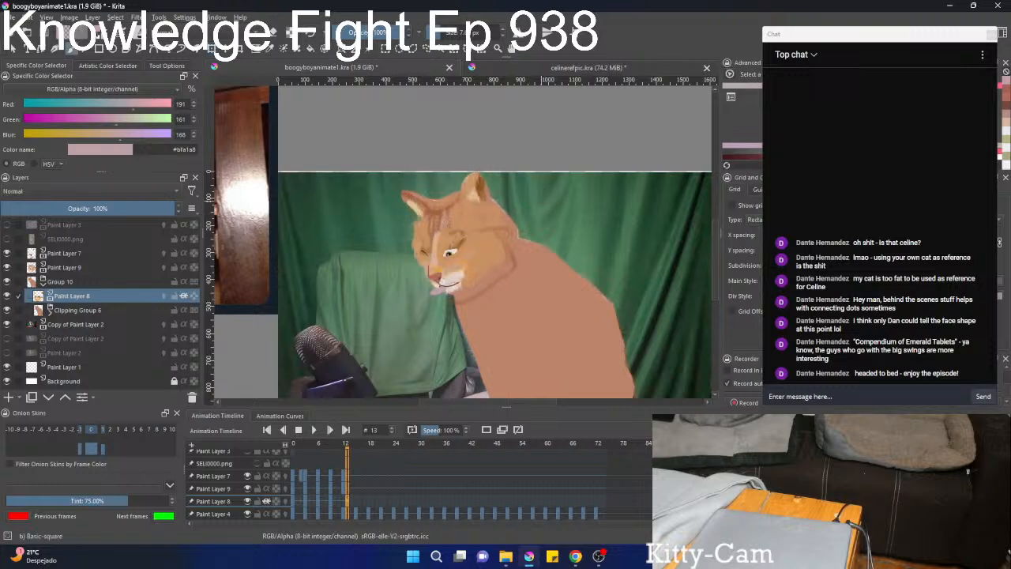
drag(544, 205, 567, 142)
drag(418, 284, 445, 257)
Liquify Paint Layer 8's shading around the eyes, ear and muzzle to match the cat's face, and apply the transform.
right_click(443, 250)
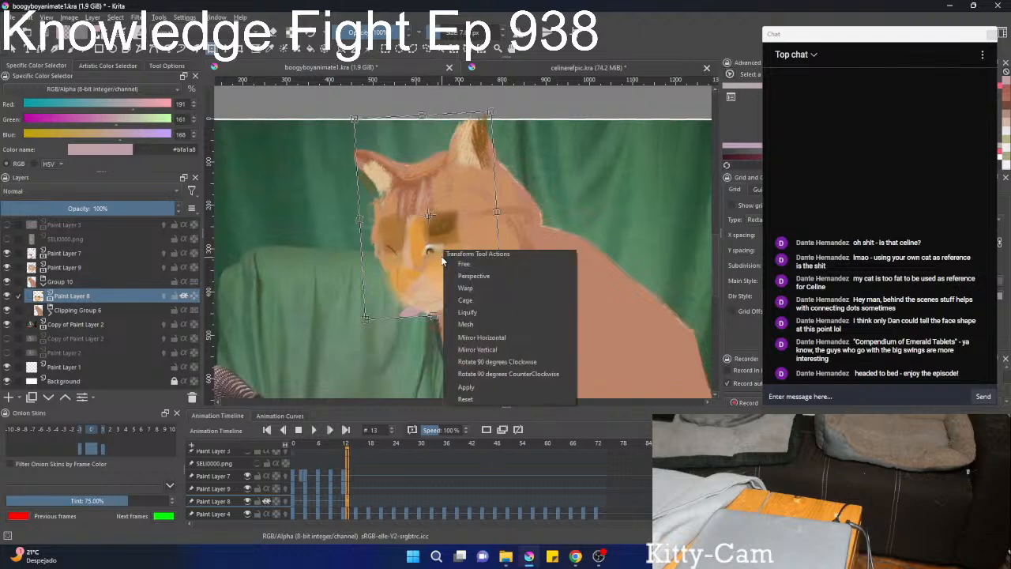
click(466, 313)
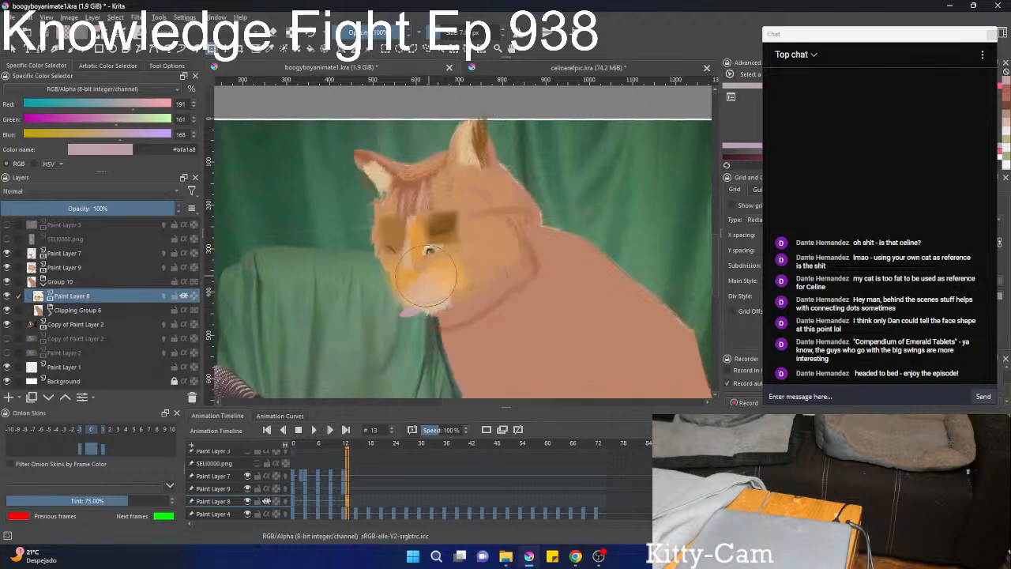
mouse_move(449, 218)
mouse_down()
mouse_move(437, 247)
mouse_move(426, 210)
mouse_move(415, 249)
mouse_move(441, 193)
mouse_move(431, 240)
mouse_up()
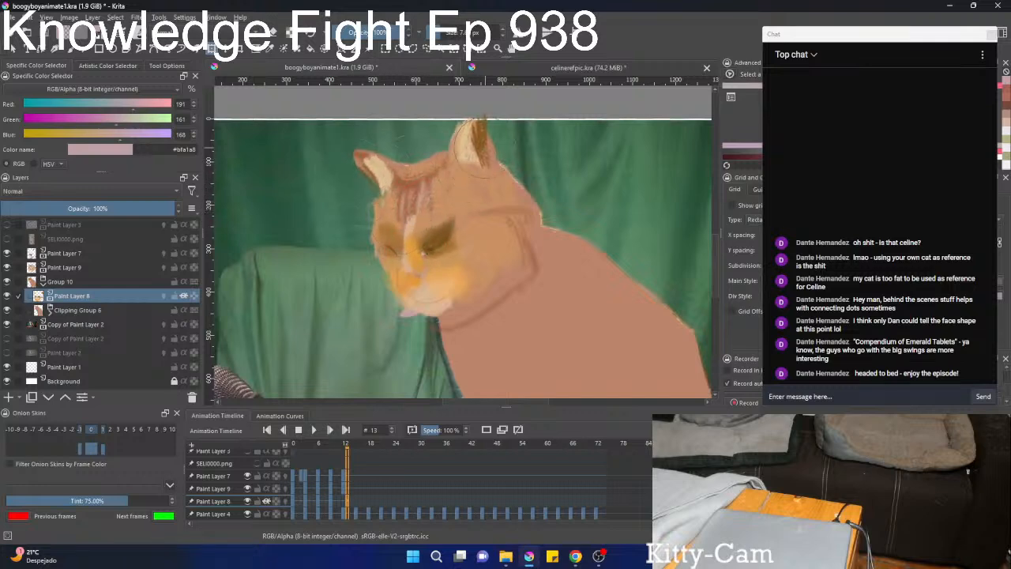
drag(484, 150, 486, 169)
drag(426, 224, 418, 246)
mouse_move(365, 228)
mouse_down()
mouse_move(397, 242)
mouse_move(419, 295)
mouse_move(419, 279)
mouse_move(448, 281)
mouse_move(432, 266)
mouse_move(409, 281)
mouse_move(417, 253)
mouse_up()
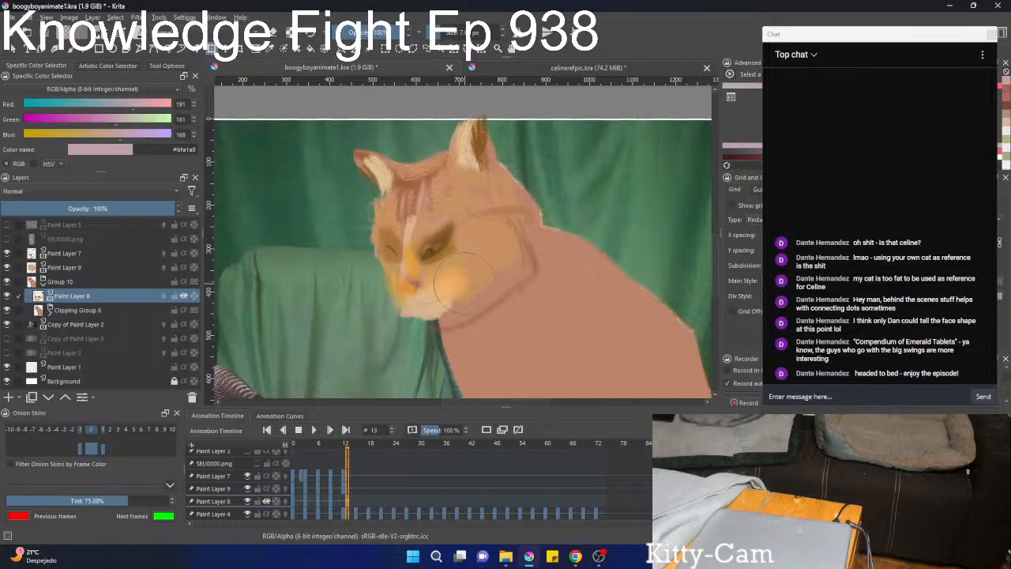
key(Return)
Liquify Paint Layer 8's cheek and muzzle shading on frame 13 in two passes to match the cat's face.
scroll(483, 281, down, 3)
scroll(483, 281, up, 3)
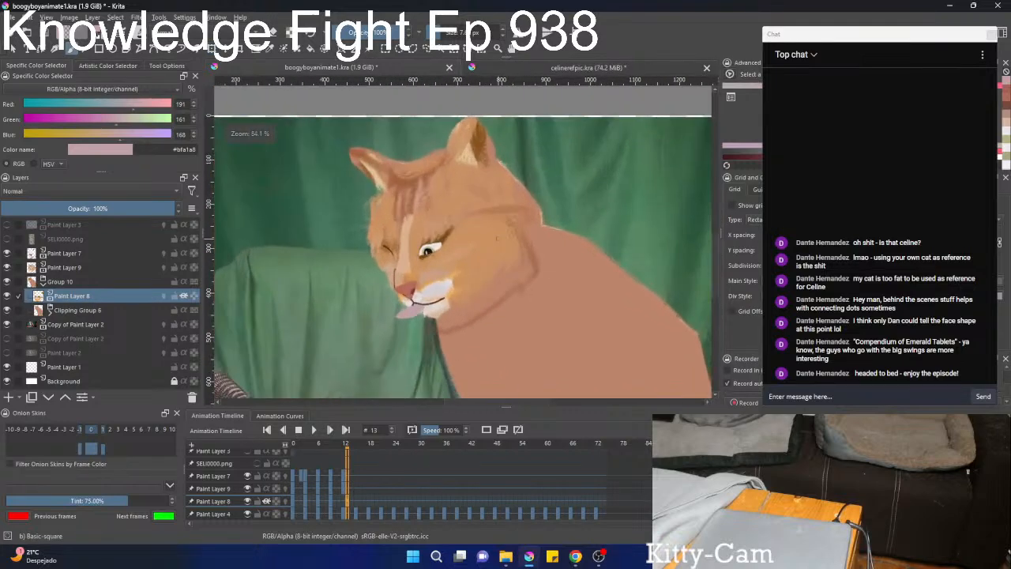
click(457, 275)
right_click(449, 279)
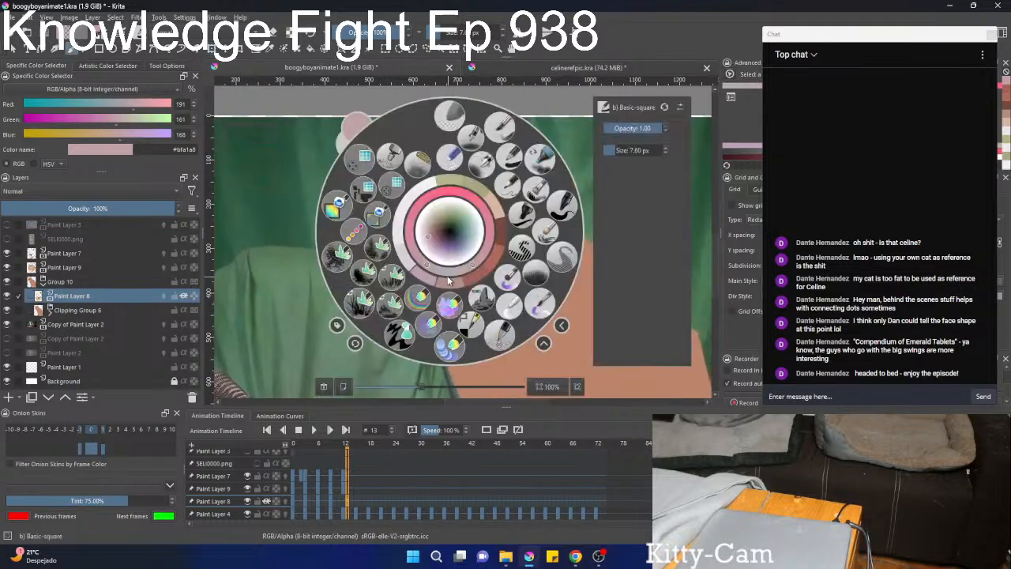
click(486, 269)
right_click(467, 268)
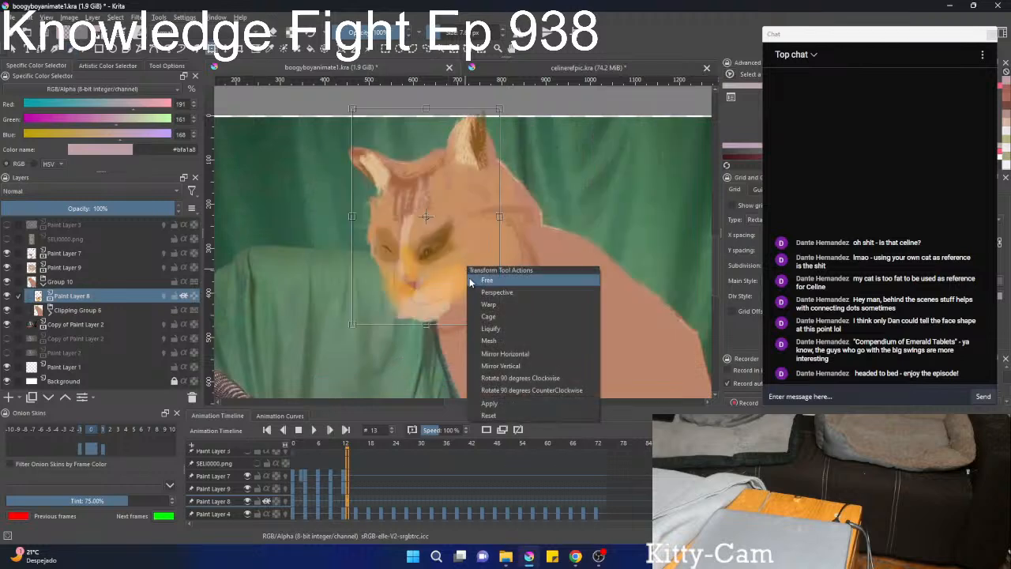
click(491, 328)
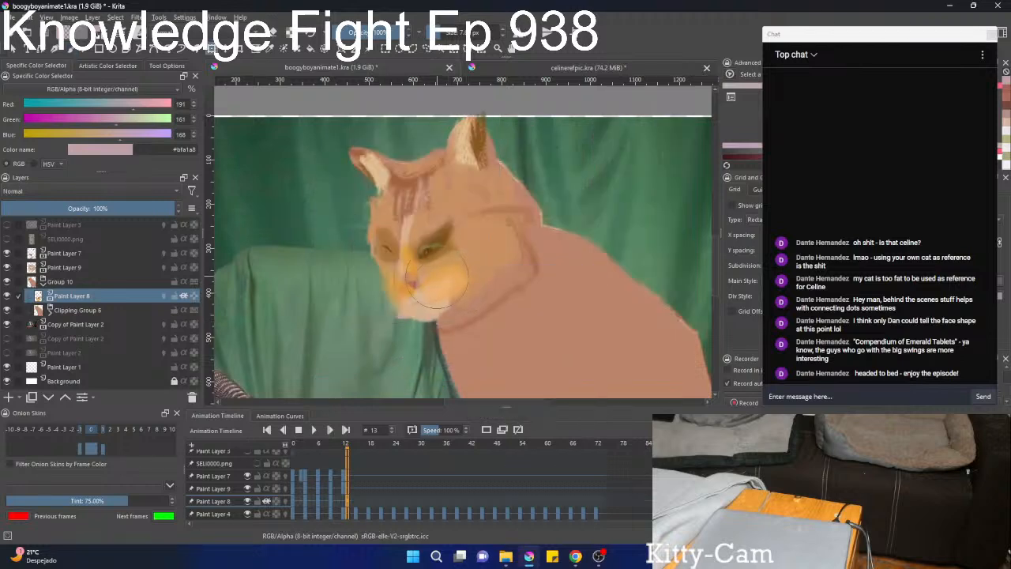
key(b)
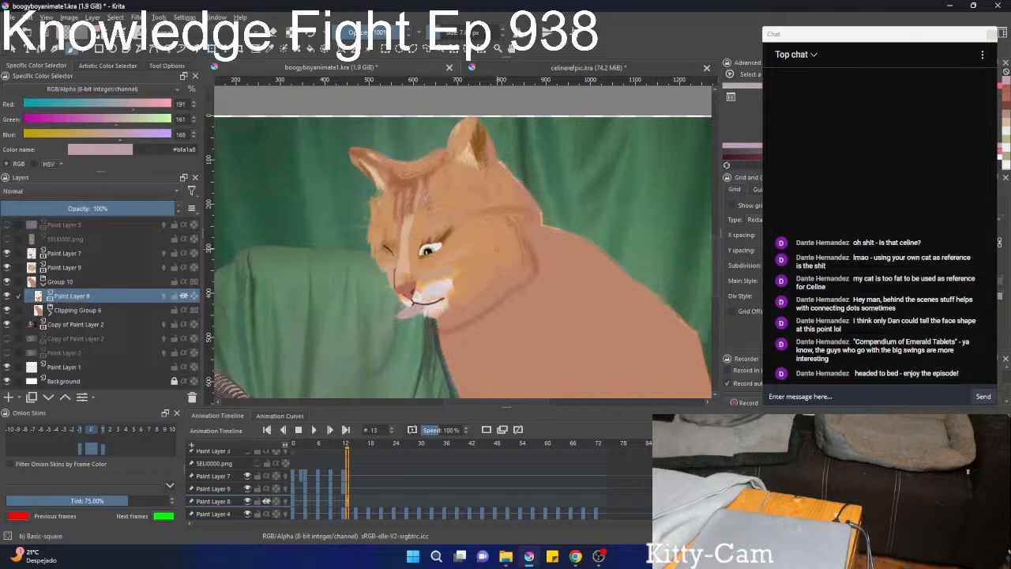
mouse_move(492, 254)
mouse_down()
mouse_move(459, 327)
mouse_move(546, 181)
mouse_move(440, 271)
mouse_up()
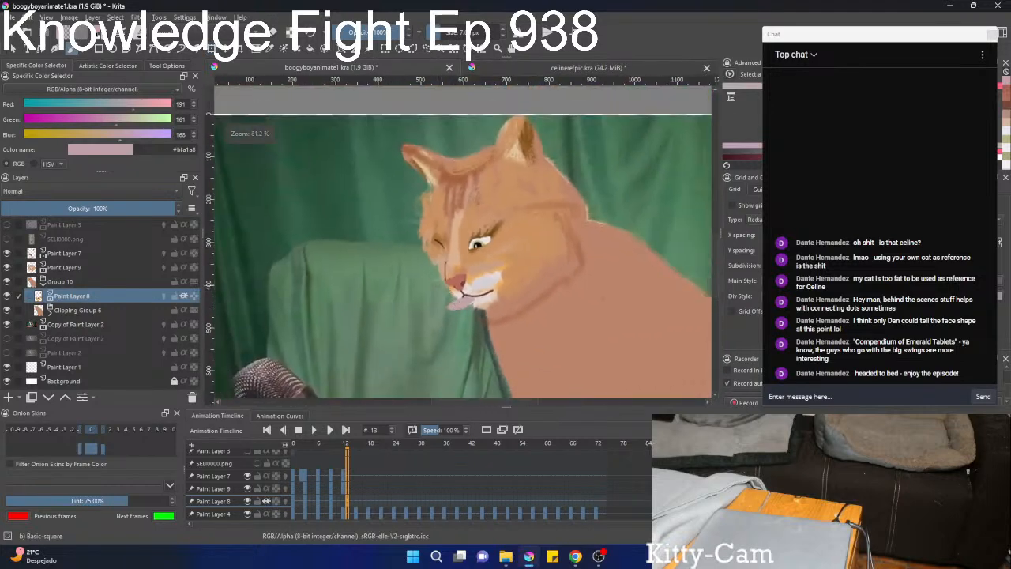
right_click(441, 272)
key(ctrl+t)
right_click(443, 273)
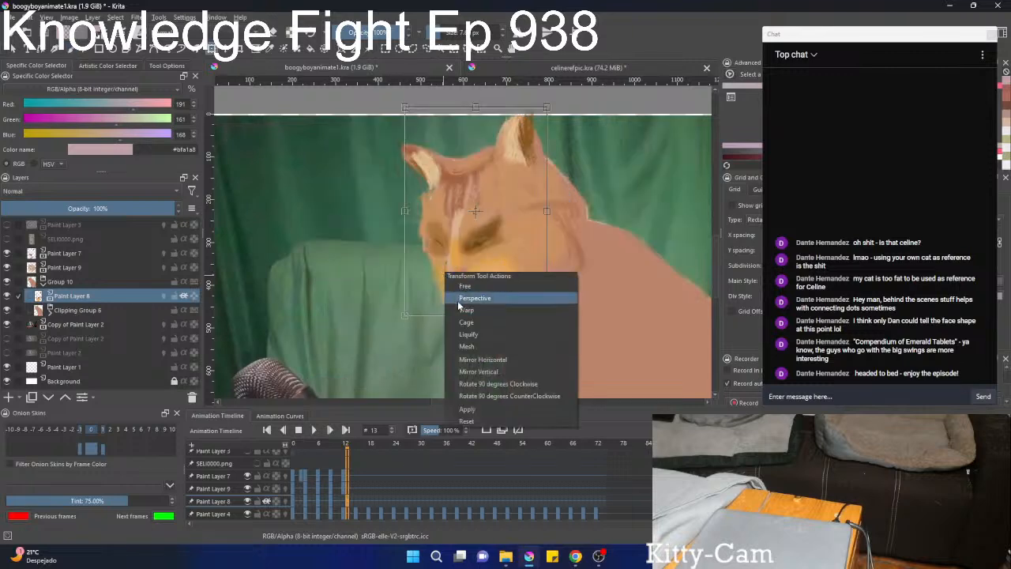
click(485, 333)
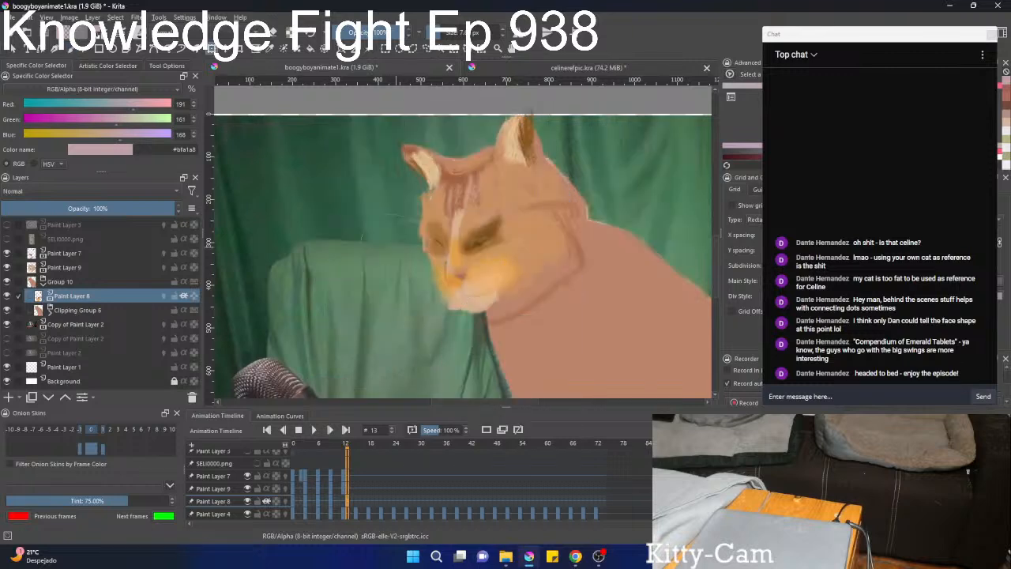
Liquify Paint Layer 9's markings on frame 13 with a large brush along the far side of the cat's face.
click(67, 267)
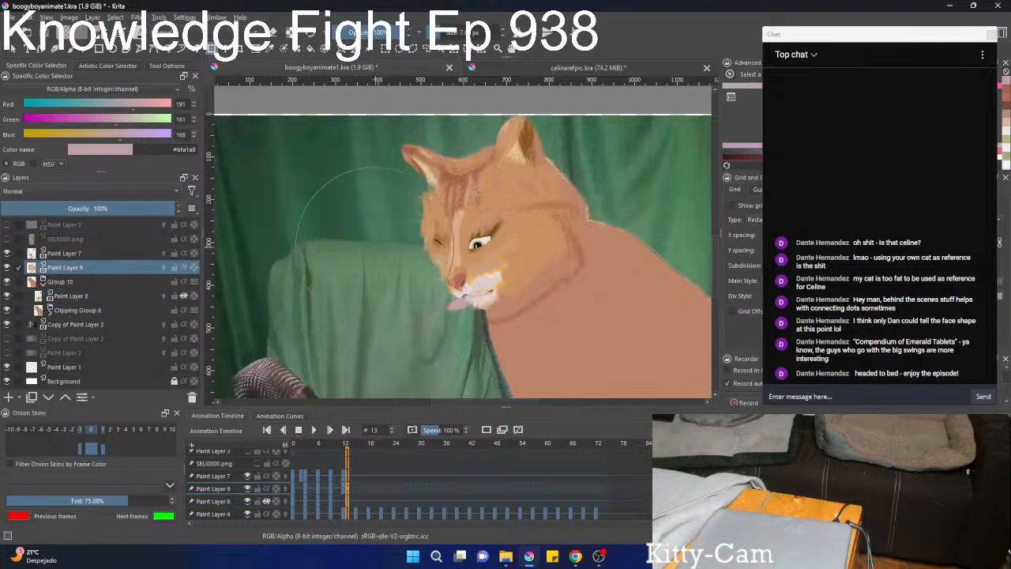
drag(360, 236, 335, 237)
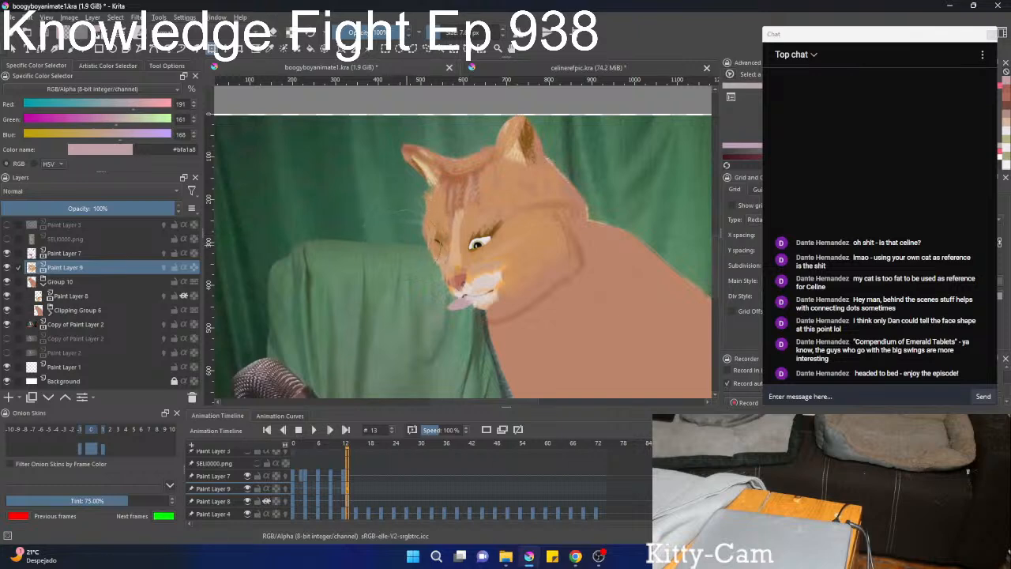
key(b)
Step back and forth between frames 10 and 13 to compare the cat head's position and markings.
scroll(340, 306, down, 5)
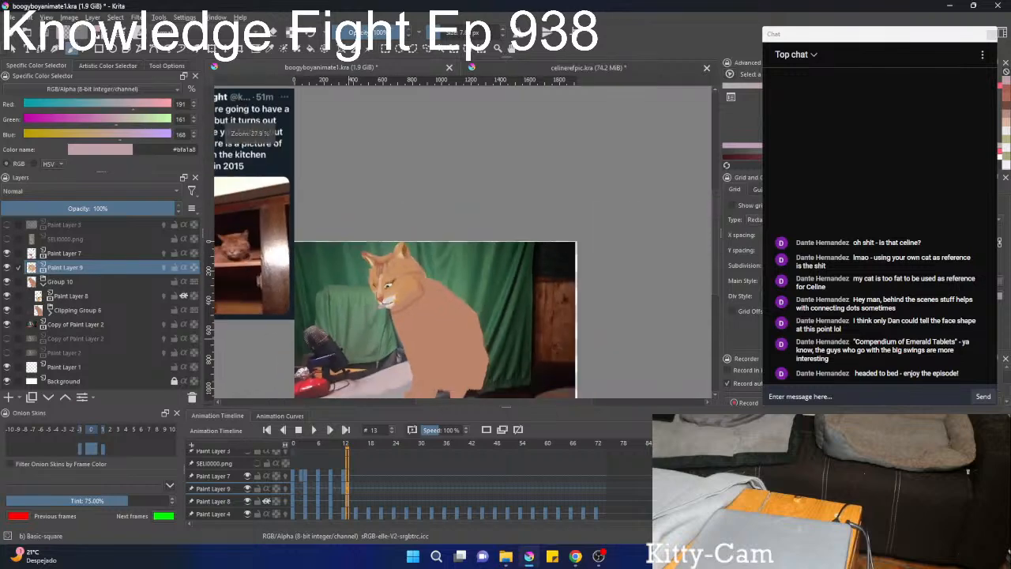
key(Left)
key(Left)
key(Left)
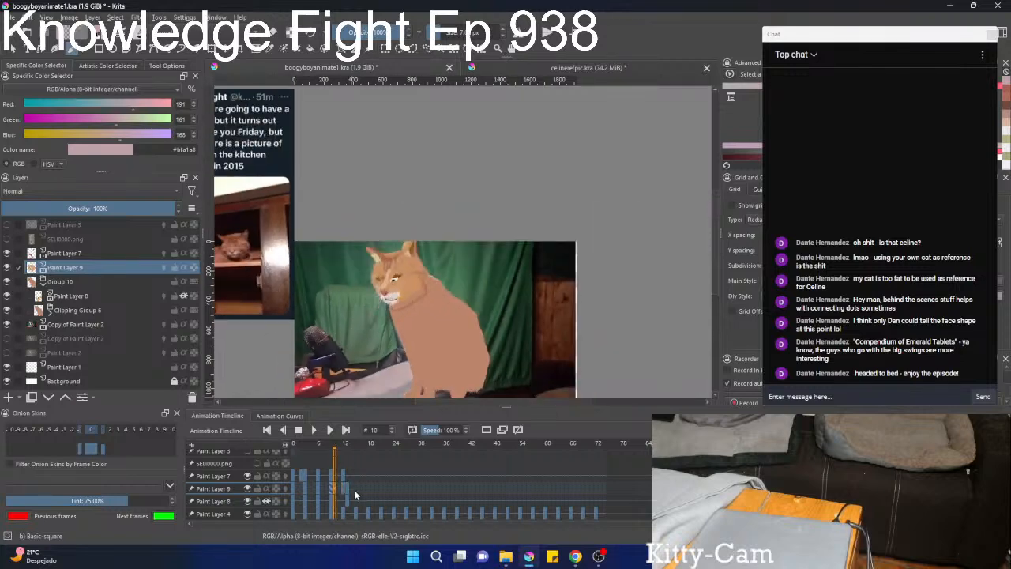
key(Right)
key(Right)
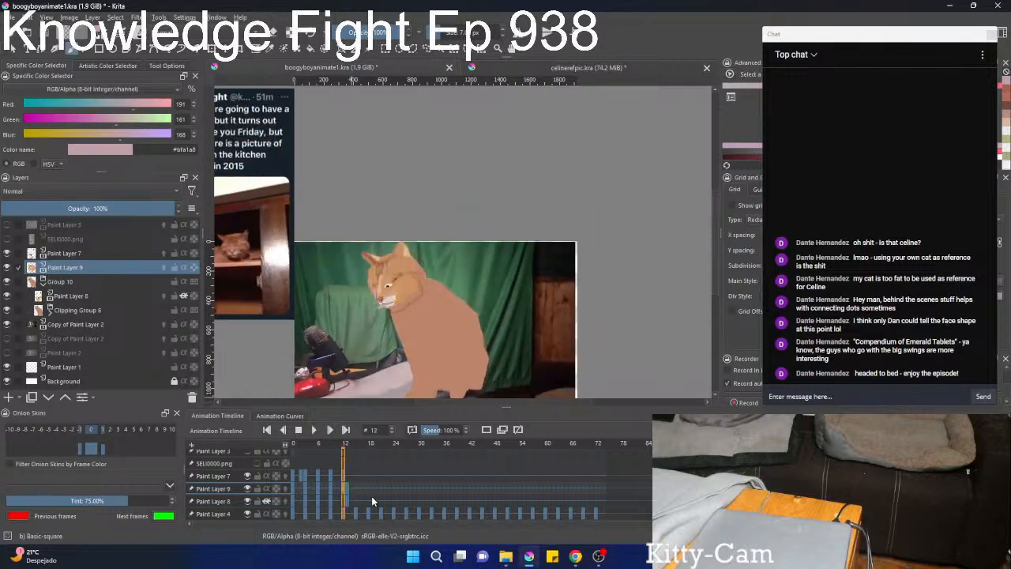
key(Right)
key(Left)
key(Right)
key(Left)
key(Right)
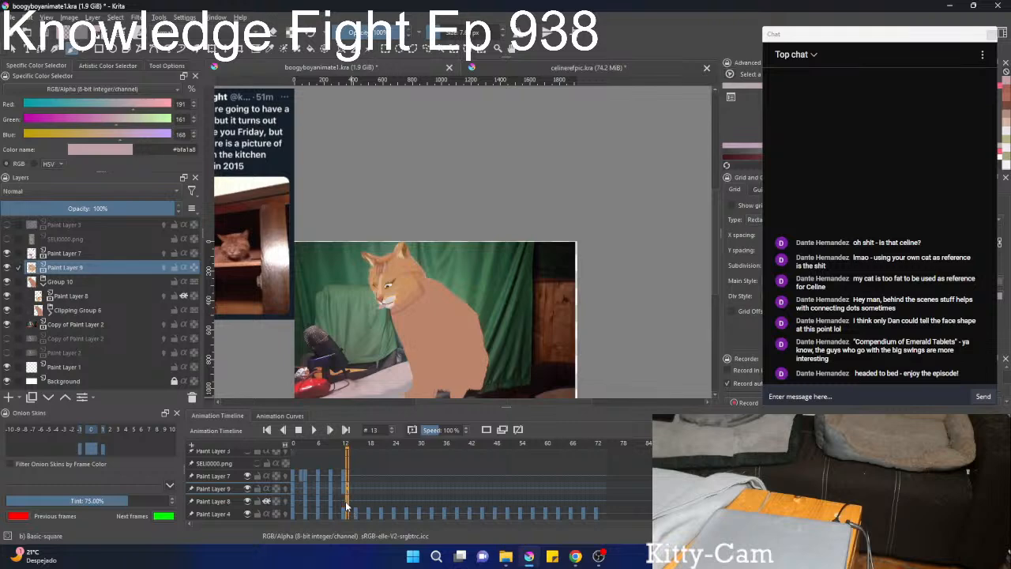
key(Left)
key(Left)
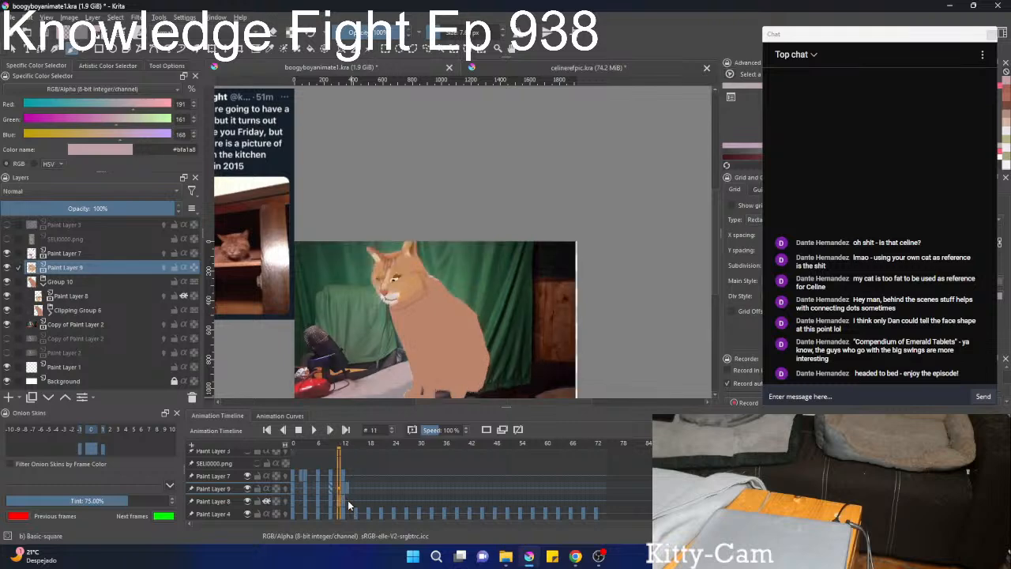
key(Right)
key(Right)
Move the head drawings' keyframes on Paint Layers 8 and 9 from frame 13 to frame 12 and check the neighbouring frames.
key(Left)
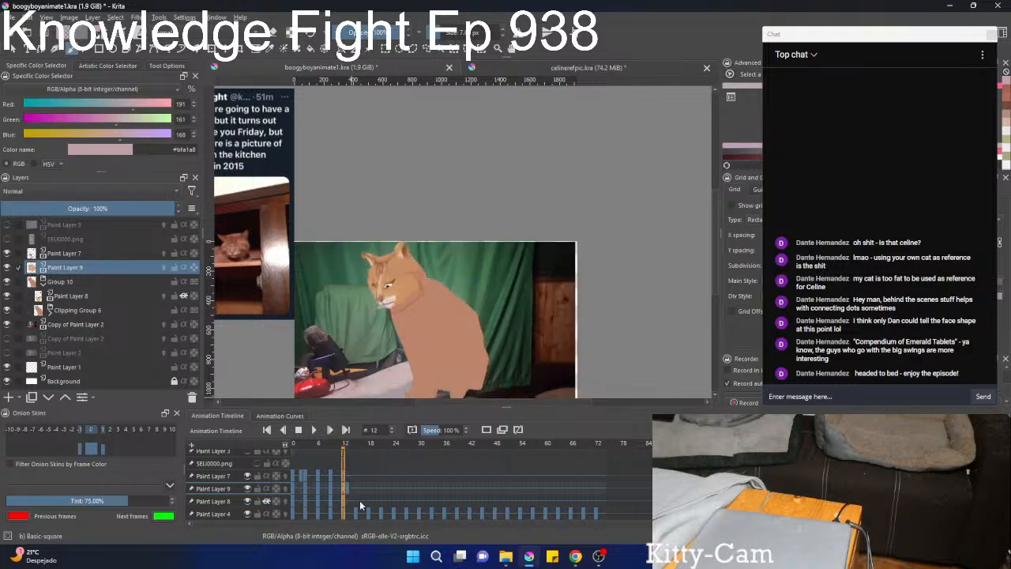
key(Right)
click(344, 488)
key(Left)
key(Left)
key(Left)
key(Left)
key(Left)
key(Left)
key(Right)
key(Right)
key(Right)
key(Right)
key(Right)
key(Right)
Review the cat animation frame by frame from frame 0 through frame 13.
key(Left)
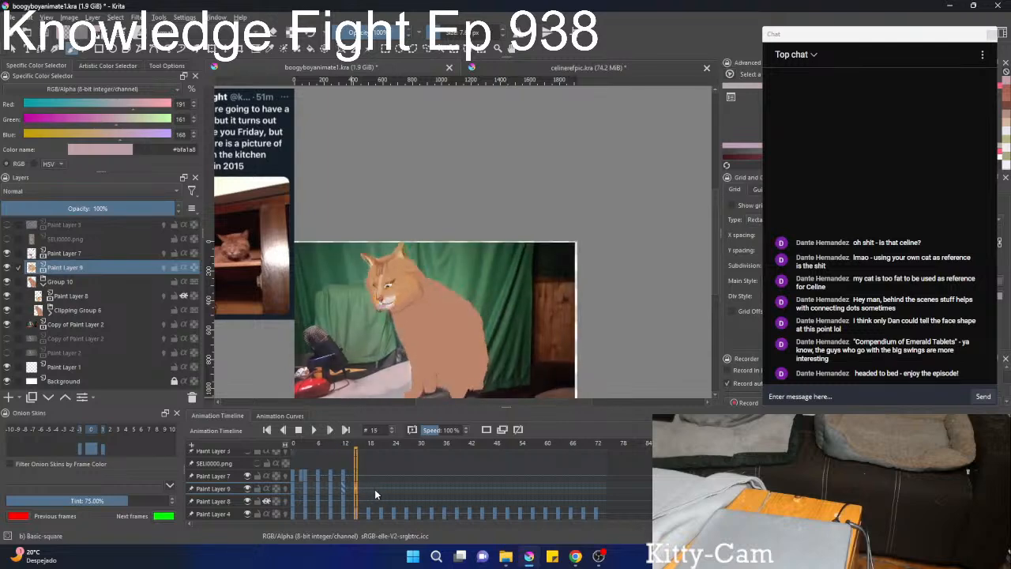
key(Left)
key(Left)
key(Left)
key(Left)
key(Left)
key(Left)
key(Left)
key(Left)
key(Left)
key(Left)
key(Left)
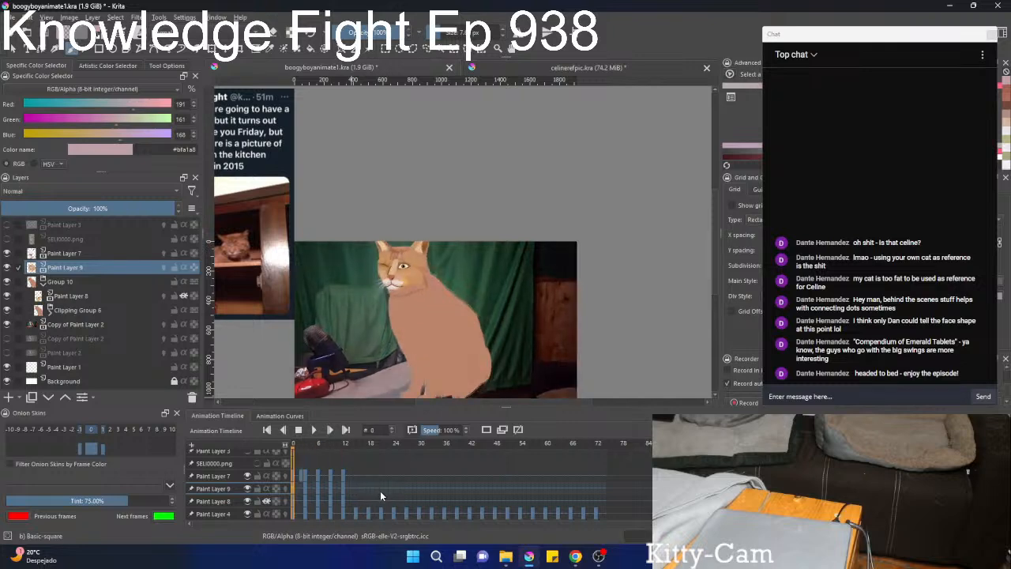
key(Right)
key(Right)
key(Right)
key(Right)
key(Right)
key(Right)
key(Right)
key(Right)
key(Right)
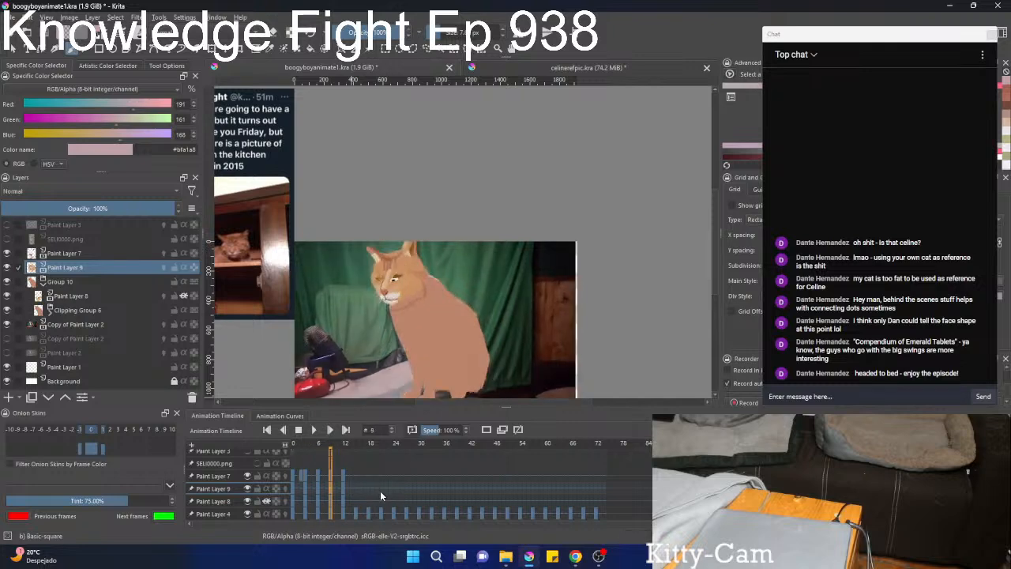
key(Right)
key(Right)
key(Right)
key(Right)
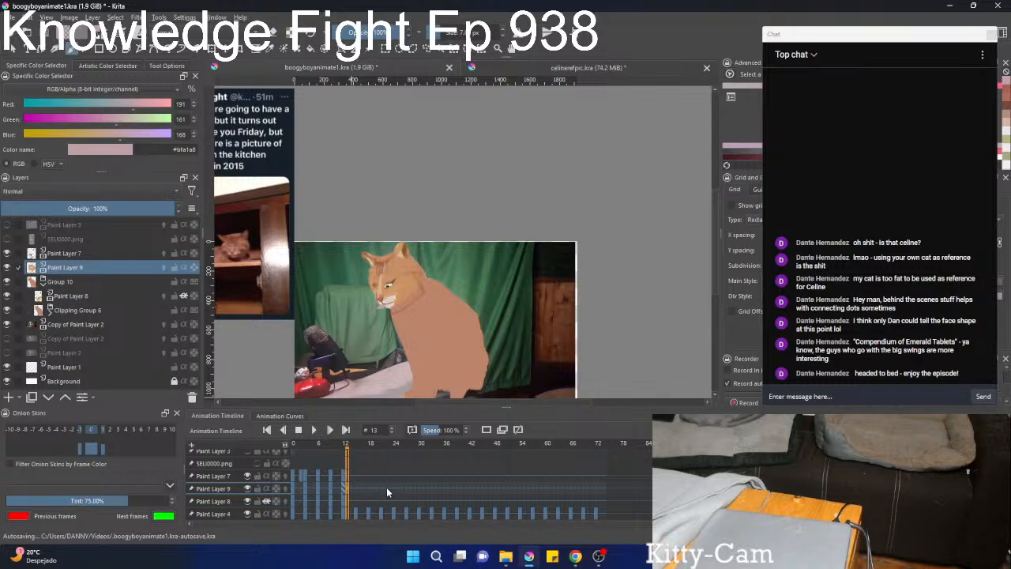
Try to save the animation file.
key(ctrl+s)
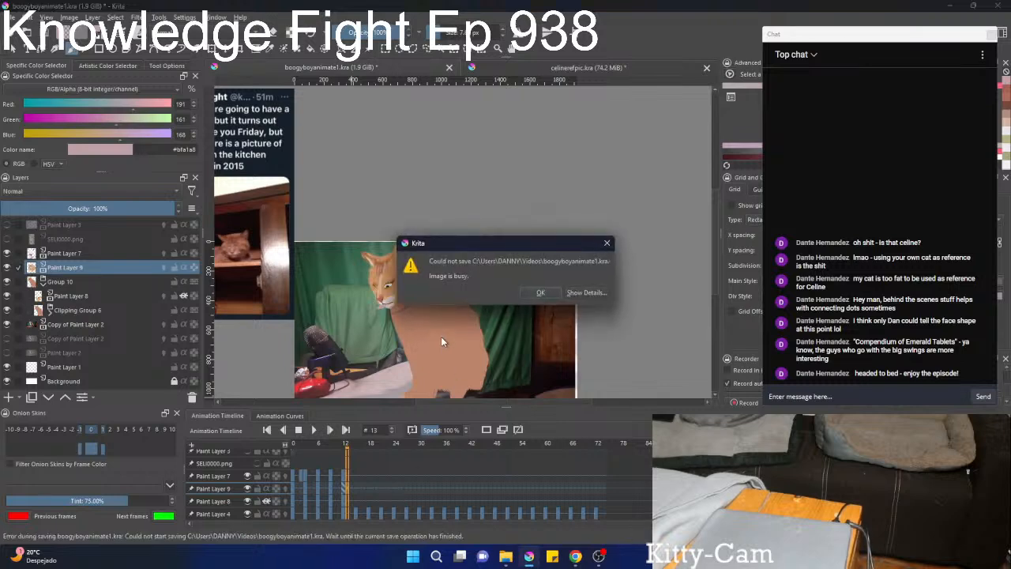
click(541, 292)
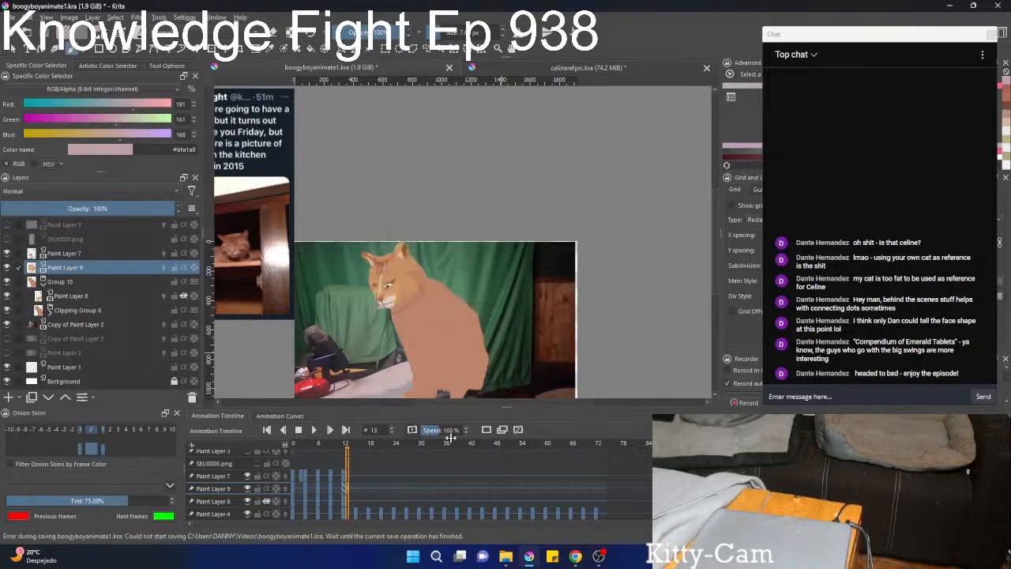
Examine the cat's head movement over the whole footage frame by frame from frame 3 to frame 14.
key(Left)
key(Left)
key(Left)
key(Left)
key(Left)
scroll(350, 306, down, 1)
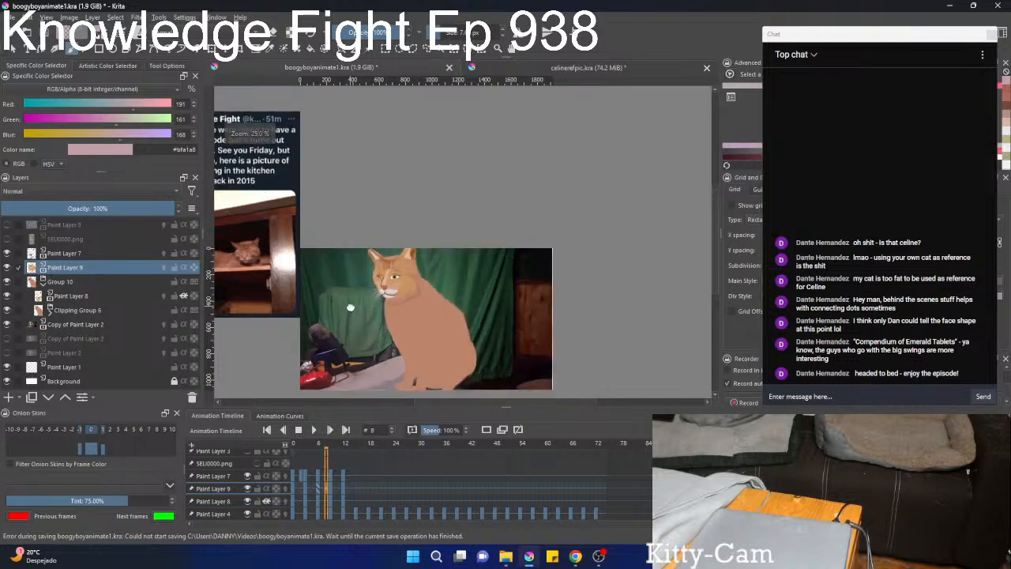
drag(350, 307, 441, 290)
click(303, 457)
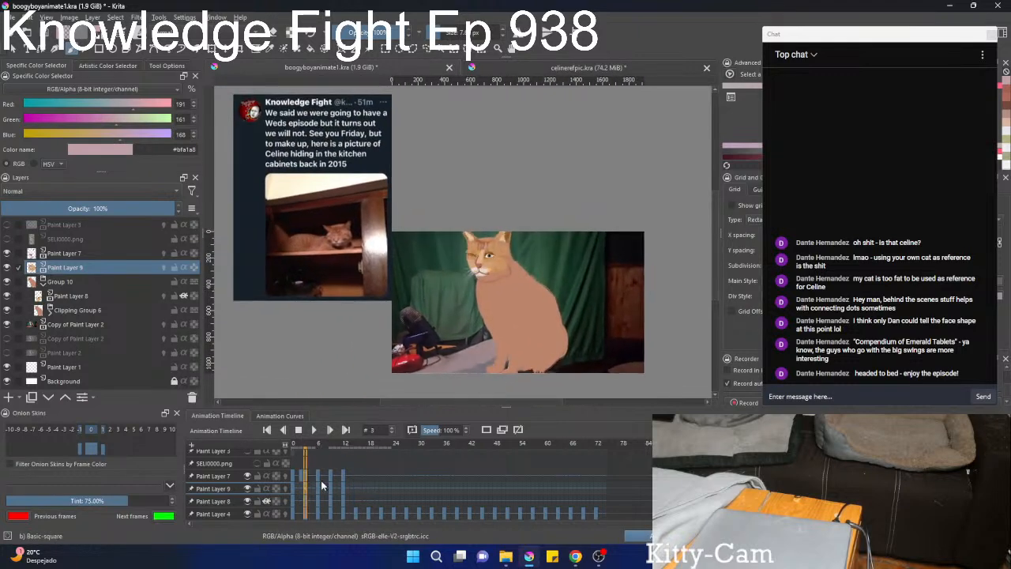
key(Right)
key(Right)
key(Right)
key(Right)
key(Right)
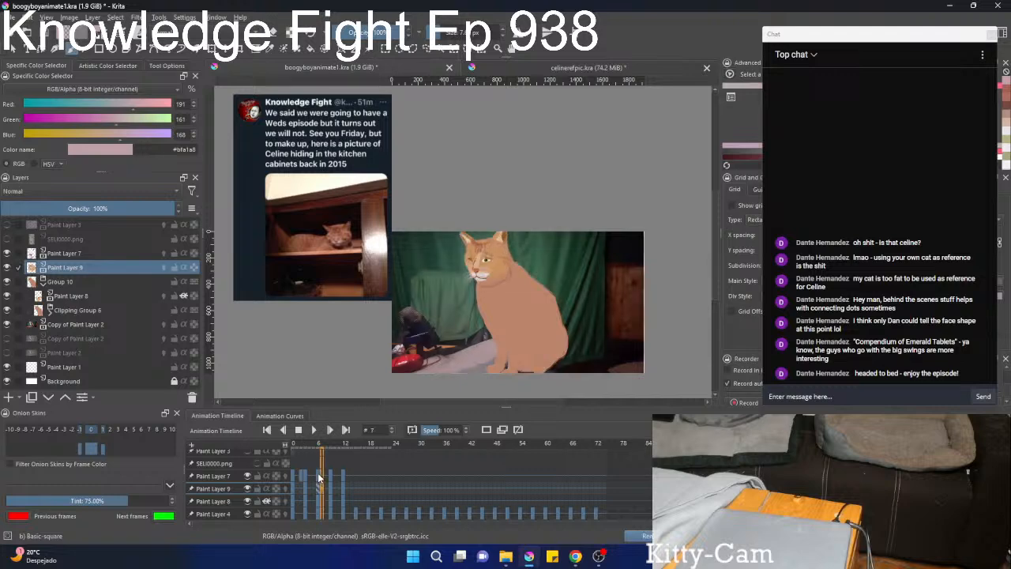
key(Right)
key(Right)
key(Right)
key(Right)
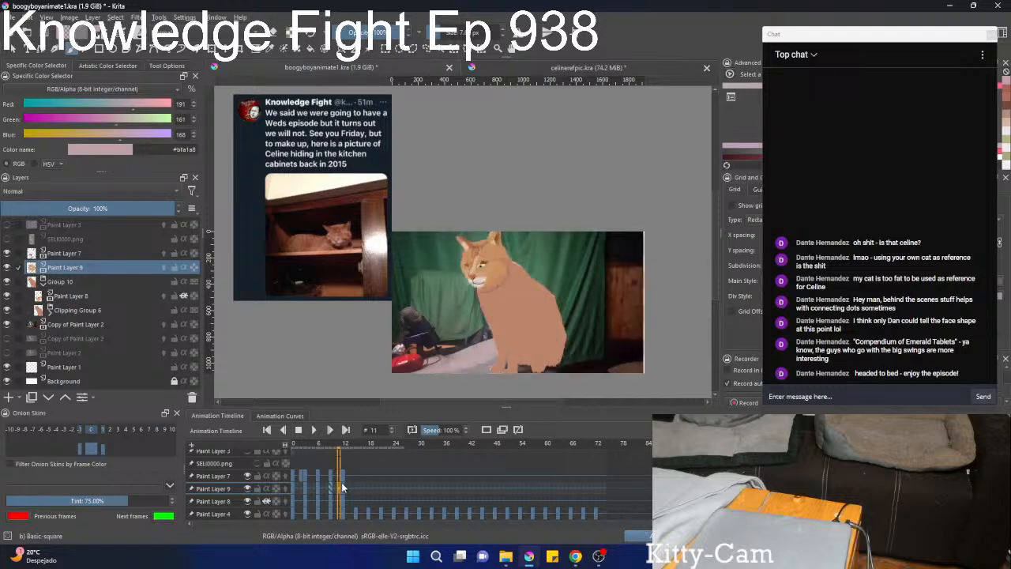
key(Right)
key(Right)
key(Right)
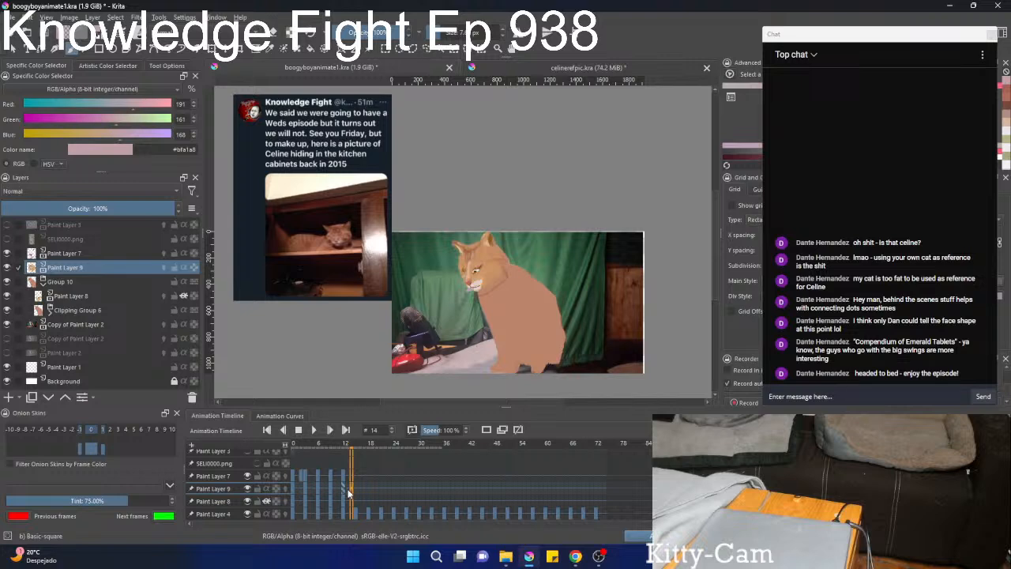
Go to frame 15 and move and slightly rotate Paint Layer 8's head colours to follow the lowered cat head.
key(Right)
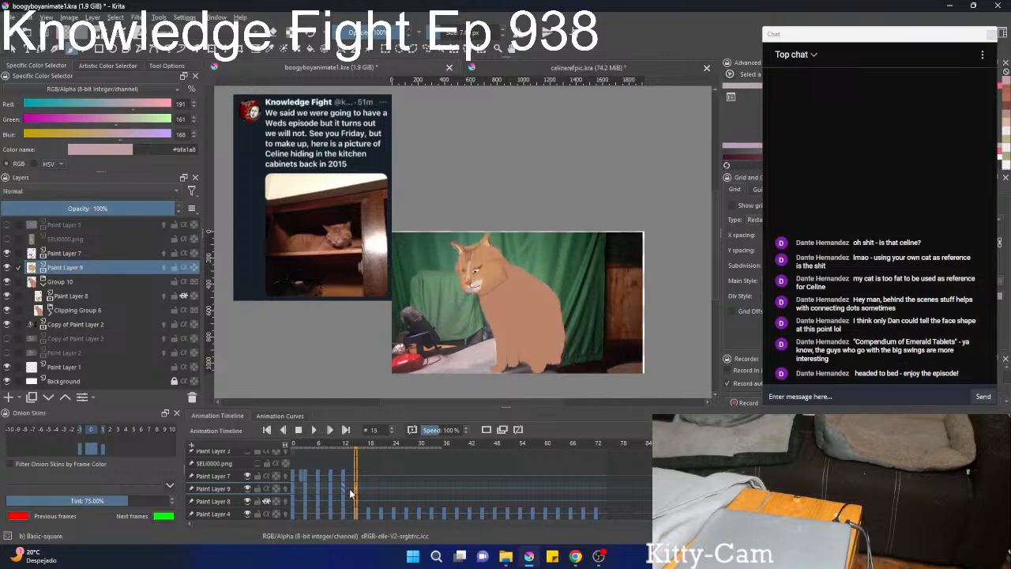
click(90, 297)
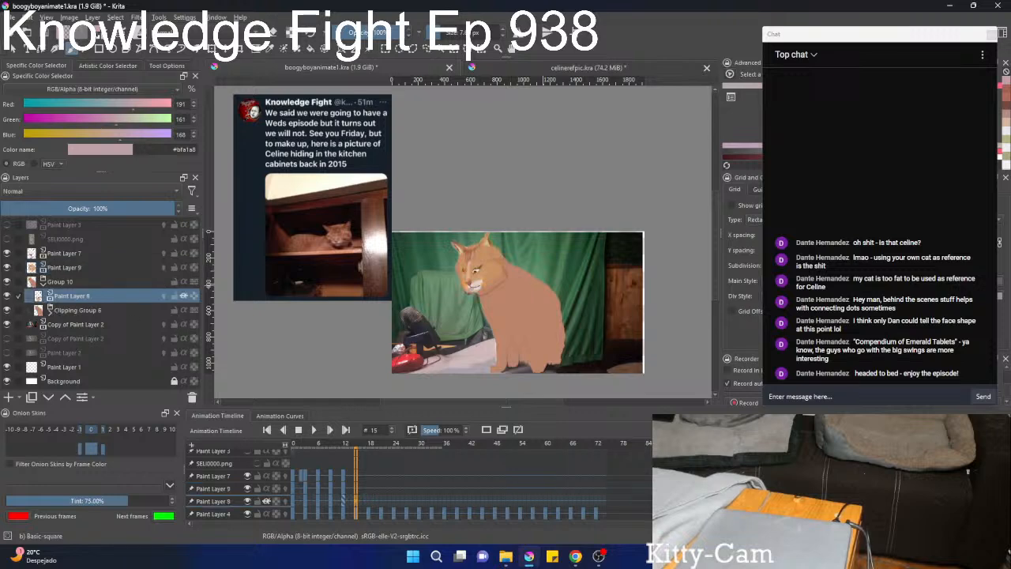
scroll(534, 272, up, 5)
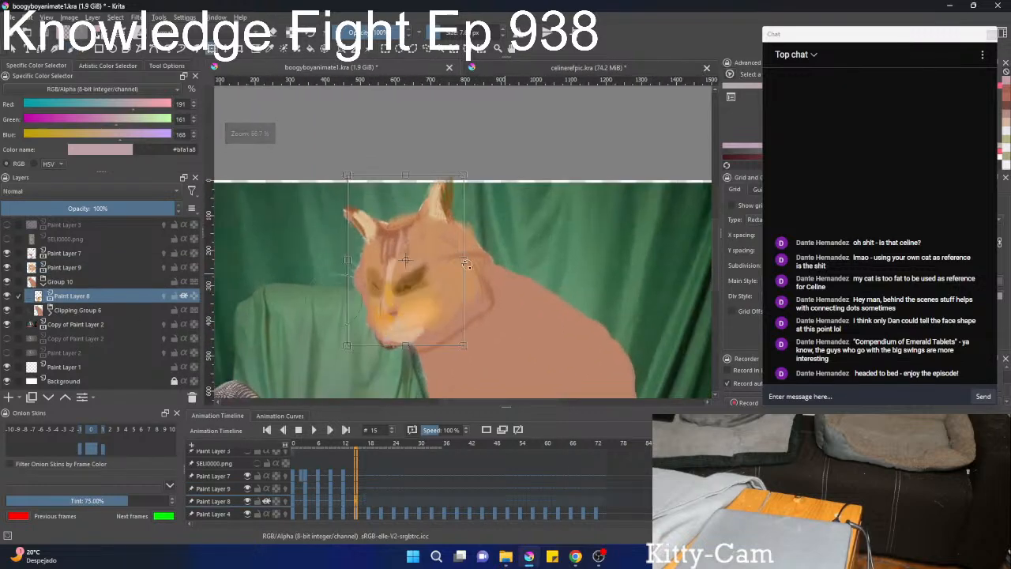
key(ctrl+t)
drag(430, 236, 423, 241)
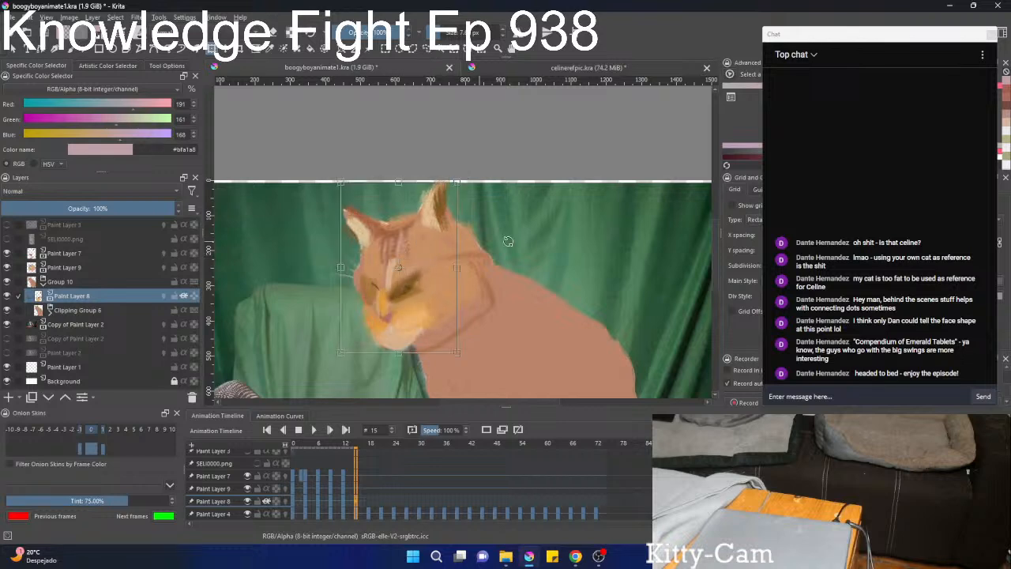
drag(538, 236, 539, 226)
drag(426, 240, 431, 237)
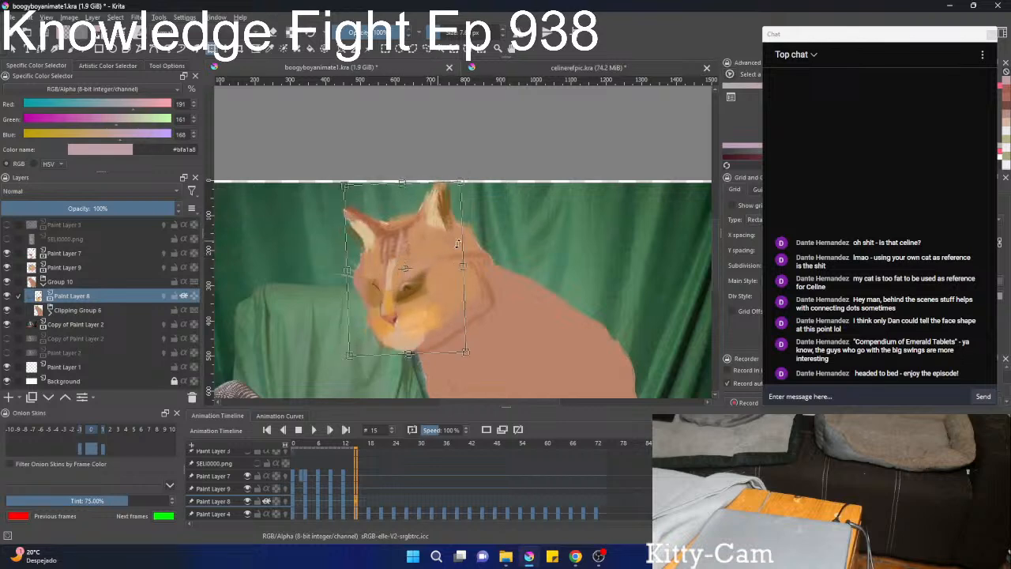
drag(533, 245, 533, 236)
key(b)
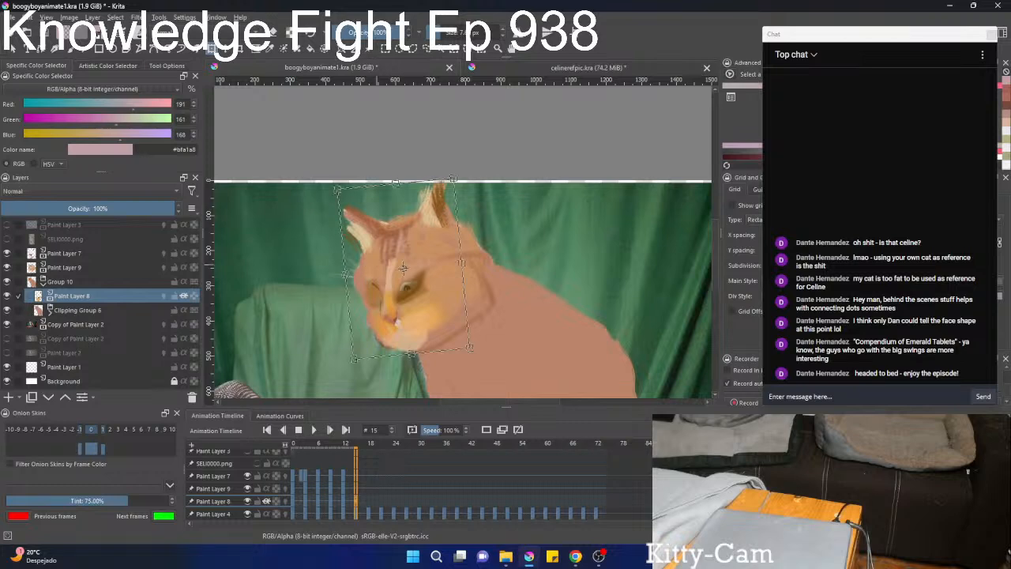
Move and rotate Paint Layer 9's face markings on frame 15 to follow the lowered head, and apply the transform.
click(67, 267)
key(ctrl+t)
drag(402, 272, 390, 293)
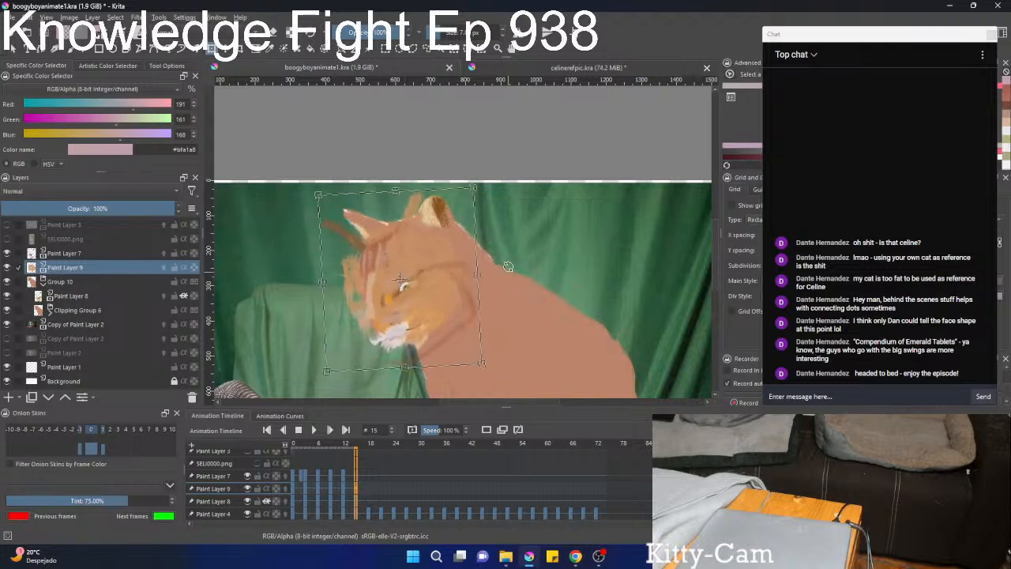
key(Return)
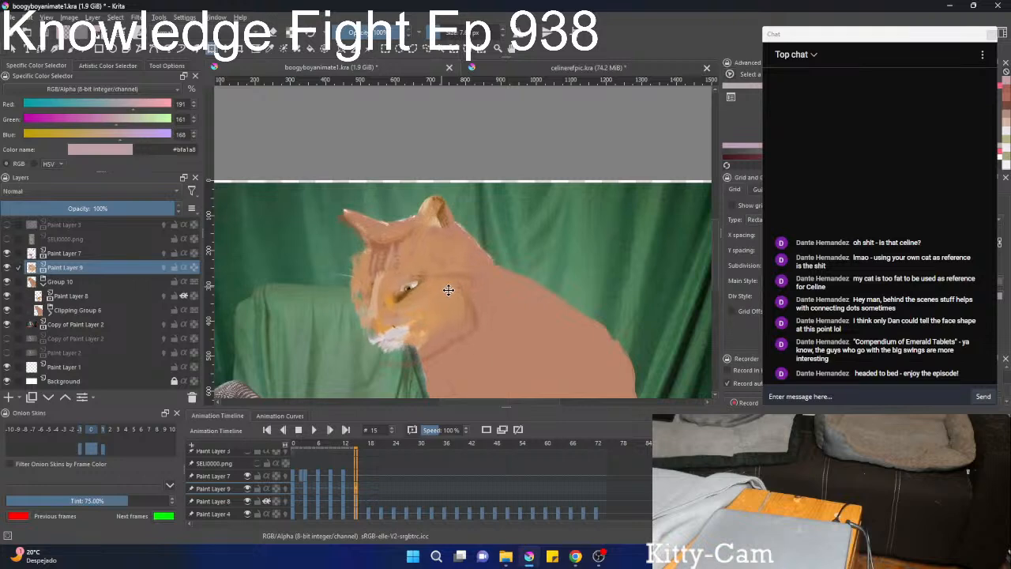
Hide Paint Layer 9 and Group 10, and move and rotate Paint Layer 7's facial features onto the cat's lowered head on frame 15.
click(67, 254)
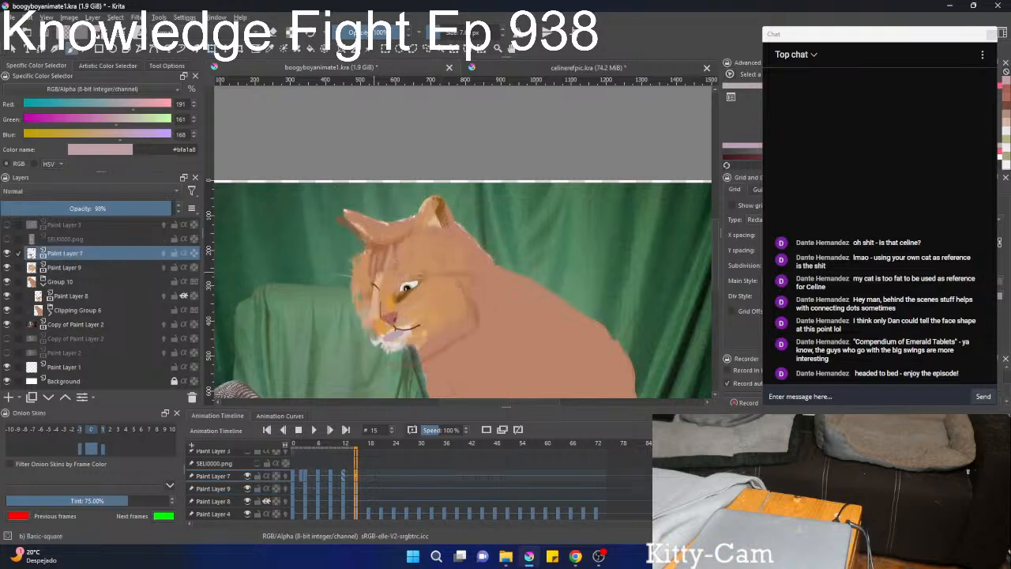
key(t)
mouse_move(396, 294)
mouse_down()
mouse_move(376, 310)
mouse_move(433, 264)
mouse_move(472, 266)
mouse_move(366, 309)
mouse_up()
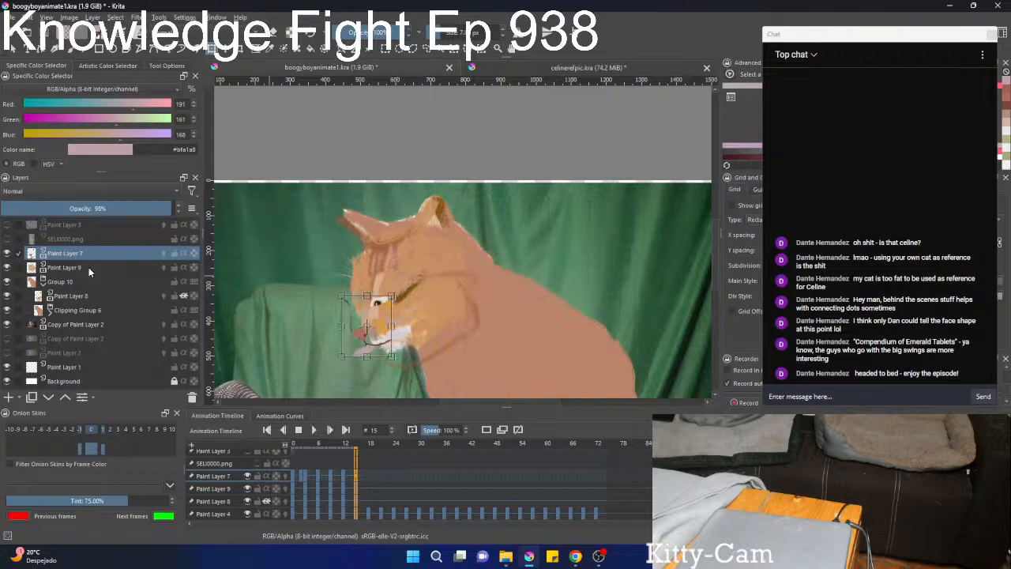
click(6, 268)
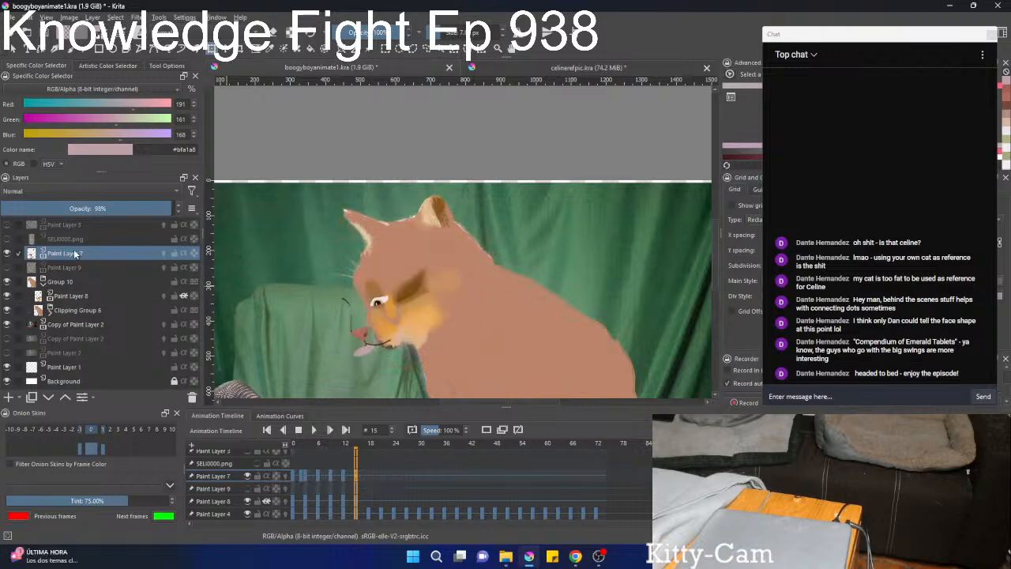
mouse_move(378, 313)
mouse_down()
mouse_move(451, 323)
mouse_move(354, 303)
mouse_up()
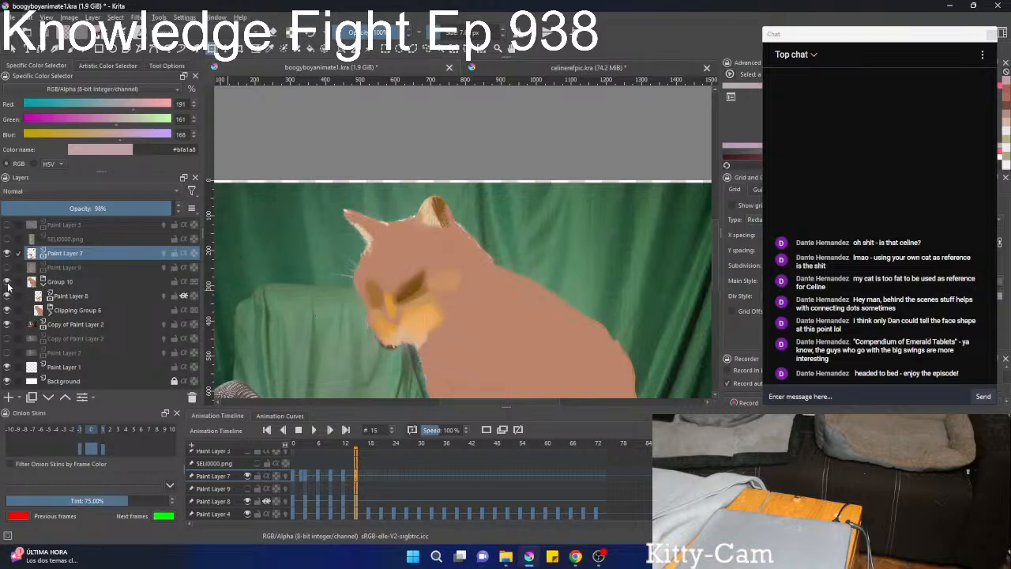
click(6, 282)
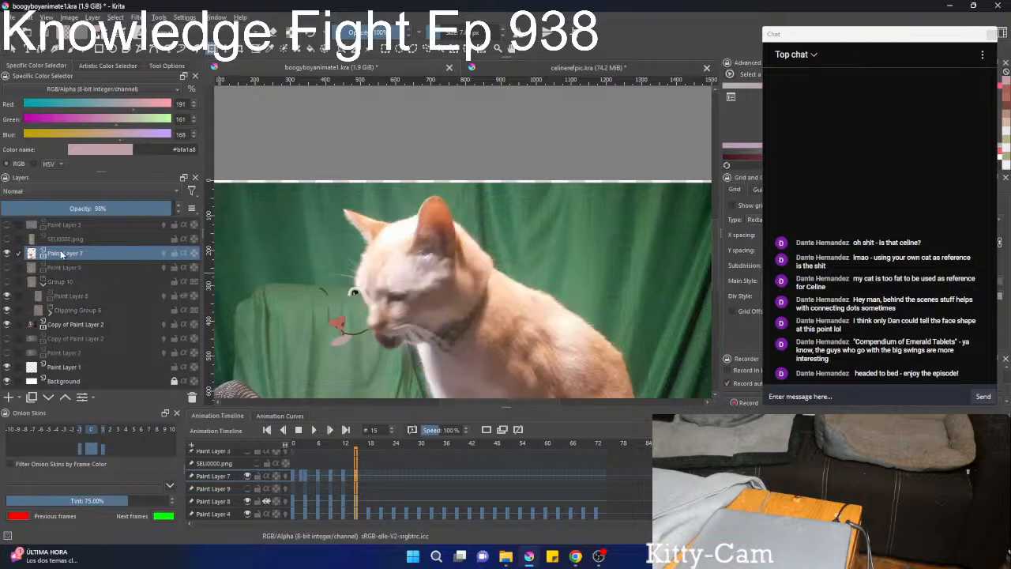
drag(343, 298, 384, 310)
scroll(378, 311, up, 3)
drag(503, 319, 506, 335)
mouse_move(400, 322)
mouse_down()
mouse_move(388, 303)
mouse_move(348, 311)
mouse_move(429, 327)
mouse_move(450, 289)
mouse_up()
key(b)
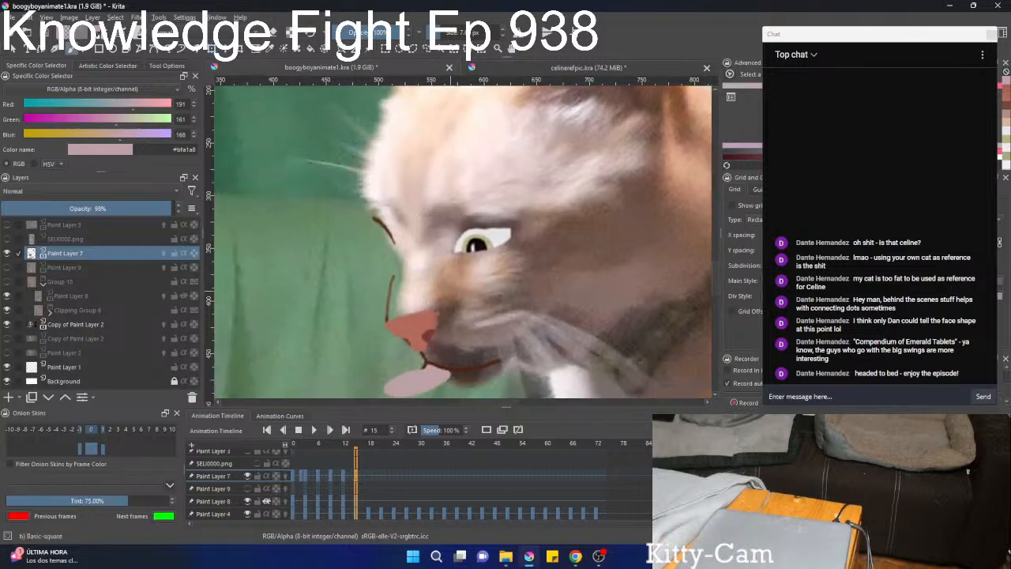
Lasso the nose and snout outline on Paint Layer 7 and transform and liquify it to fit the footage cat's nose.
mouse_move(466, 323)
mouse_down()
mouse_move(477, 268)
mouse_move(453, 286)
mouse_up()
key(l)
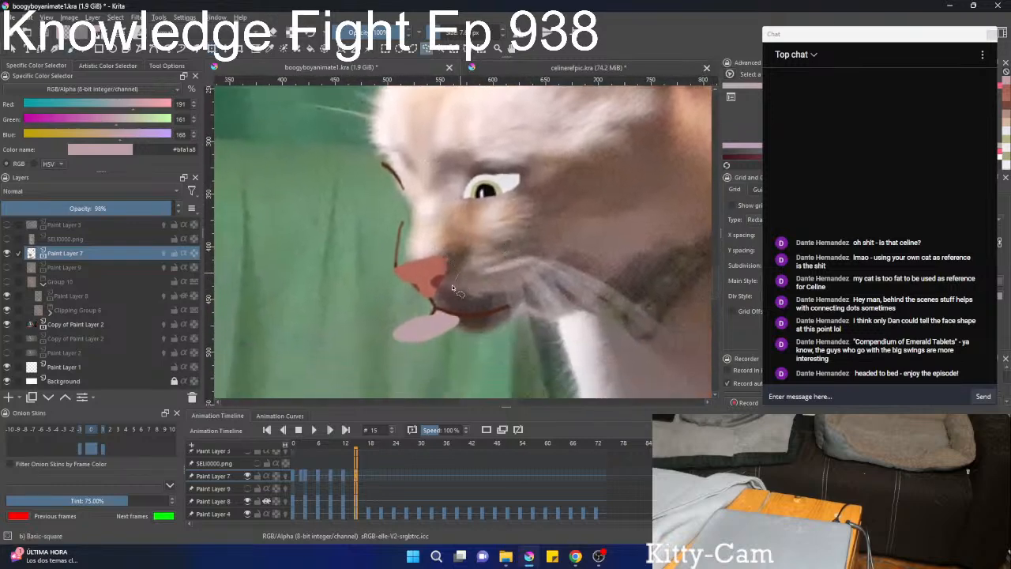
drag(437, 230, 477, 298)
key(ctrl+t)
mouse_move(430, 274)
mouse_down()
mouse_move(413, 321)
mouse_move(445, 264)
mouse_move(428, 209)
mouse_move(435, 261)
mouse_move(482, 275)
mouse_up()
key(ctrl+shift+a)
right_click(461, 257)
click(478, 319)
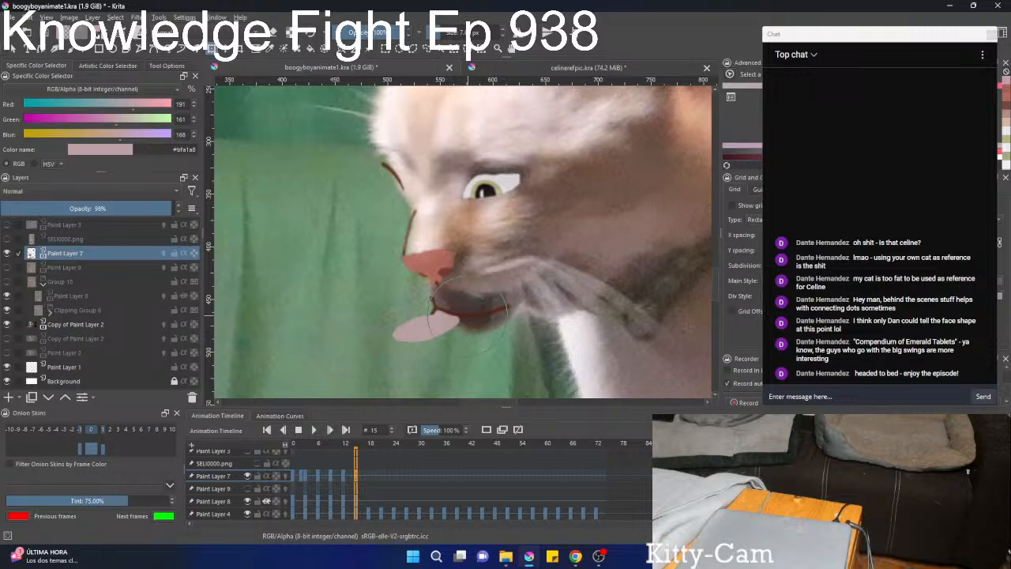
Lasso the mouth line and tongue, and move and rotate them to sit along the cat's muzzle.
key(l)
mouse_move(434, 294)
mouse_down()
mouse_move(454, 300)
mouse_move(395, 384)
mouse_move(411, 341)
mouse_move(360, 330)
mouse_up()
key(t)
drag(392, 322, 569, 238)
drag(645, 237, 635, 174)
drag(575, 230, 577, 222)
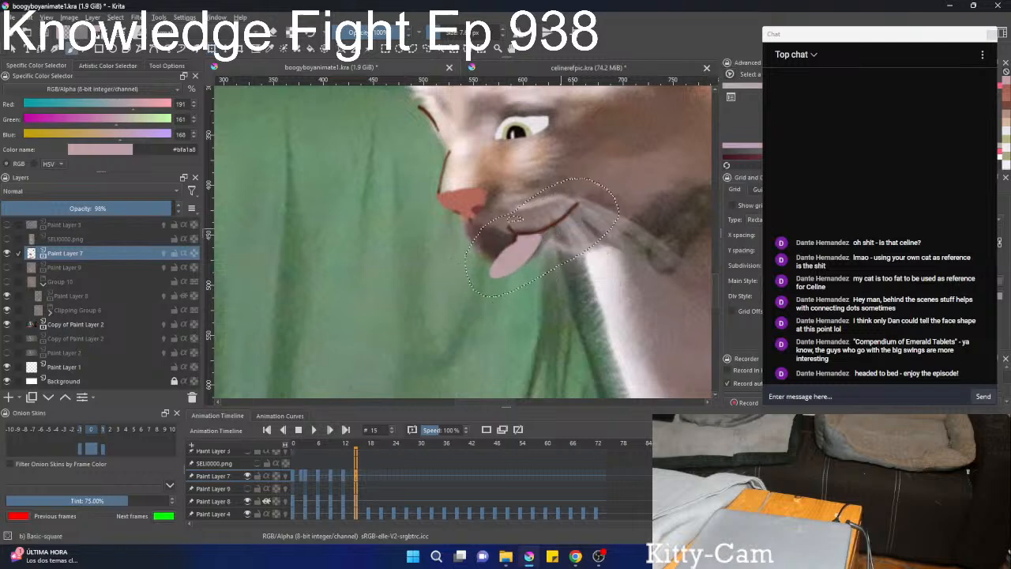
Sample the mouth line's dark brown #542d20 and paint a line joining the mouth to the underside of the nose.
key(b)
scroll(477, 237, up, 2)
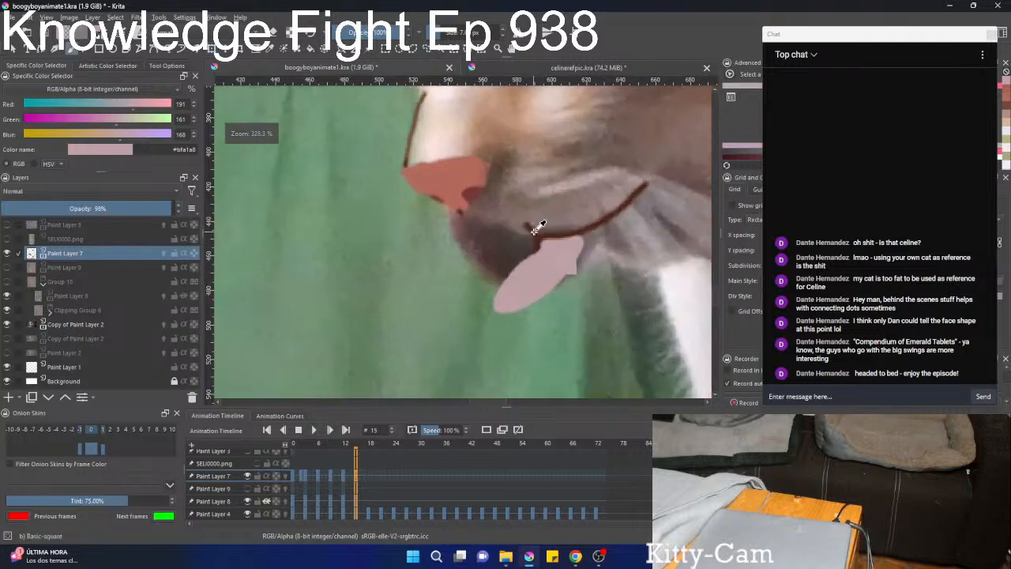
ctrl+click(535, 230)
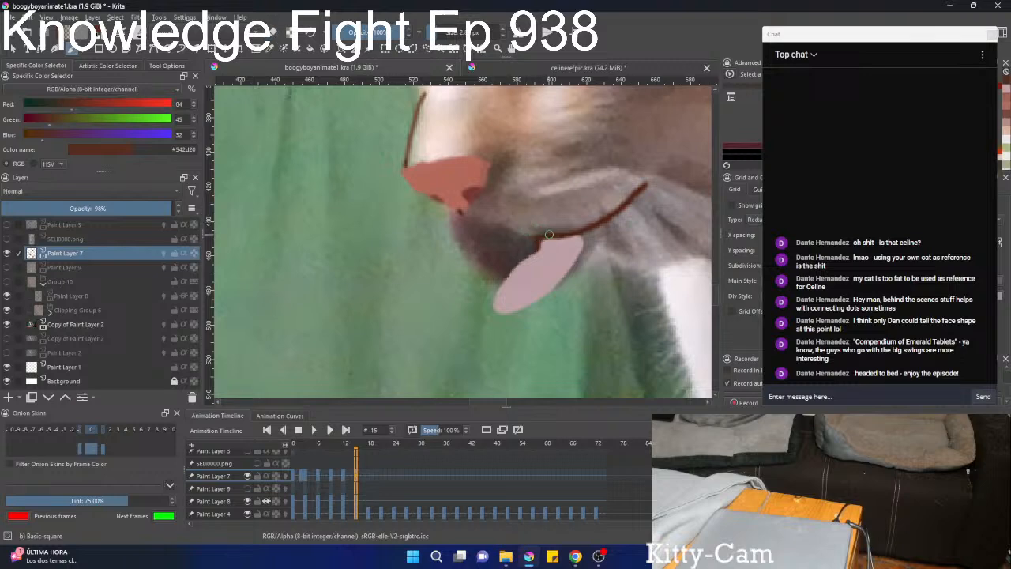
drag(549, 234, 513, 228)
key(ctrl+z)
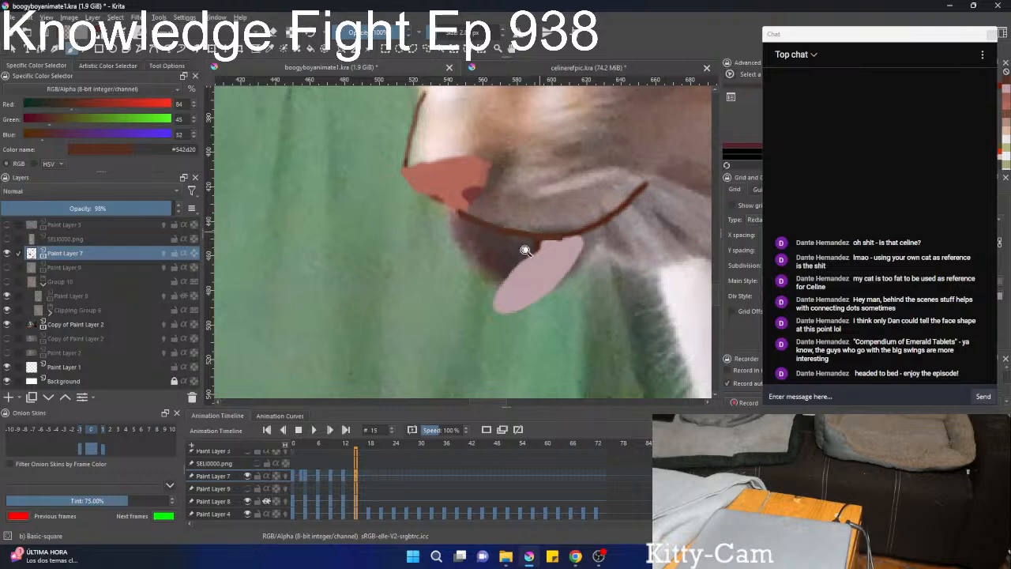
Liquify the pink tongue shape into a curved form under the mouth that follows the cat's chin.
drag(525, 251, 542, 233)
key(ctrl+t)
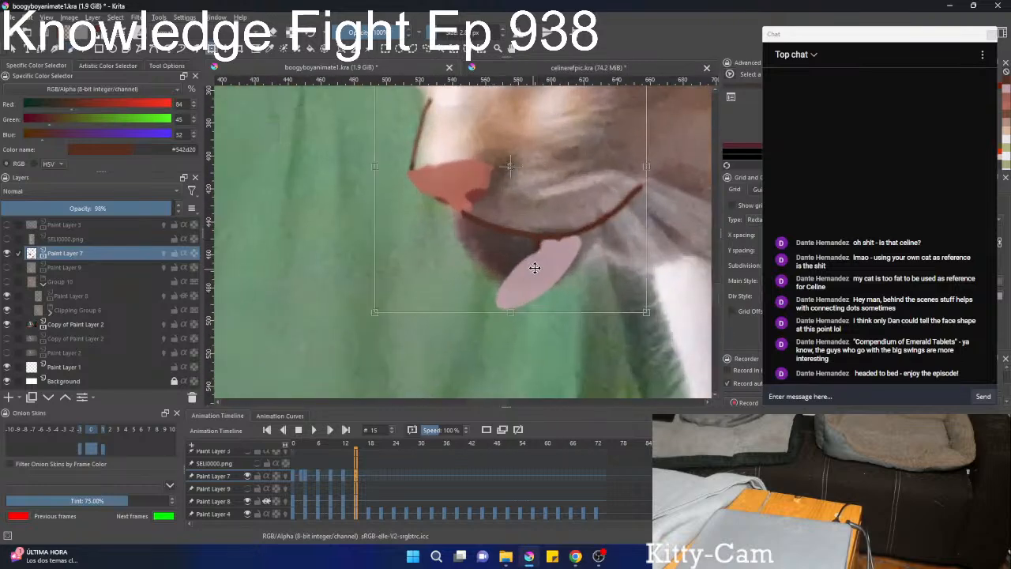
right_click(535, 268)
click(537, 327)
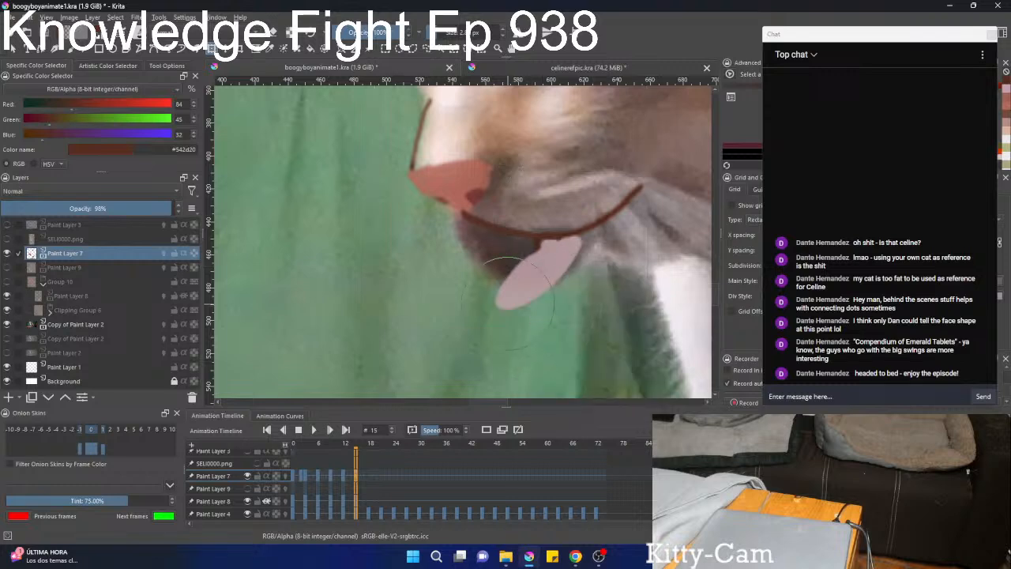
mouse_move(507, 303)
mouse_down()
mouse_move(463, 278)
mouse_move(525, 316)
mouse_move(512, 287)
mouse_move(475, 262)
mouse_move(493, 294)
mouse_move(487, 286)
mouse_move(472, 246)
mouse_move(470, 265)
mouse_move(509, 289)
mouse_move(507, 279)
mouse_move(460, 279)
mouse_move(502, 273)
mouse_move(449, 276)
mouse_move(500, 274)
mouse_move(455, 250)
mouse_move(487, 279)
mouse_move(463, 239)
mouse_up()
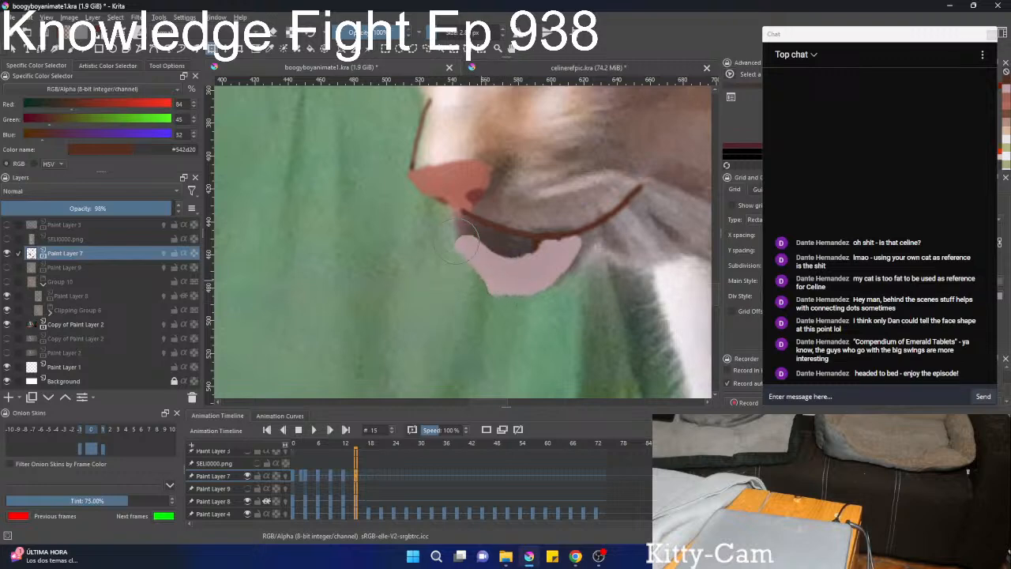
right_click(495, 272)
click(480, 250)
Use the Dragbrush to smear the pink shape under the mouth into a fuller, rounded form extending below the nose.
key(b)
right_click(479, 266)
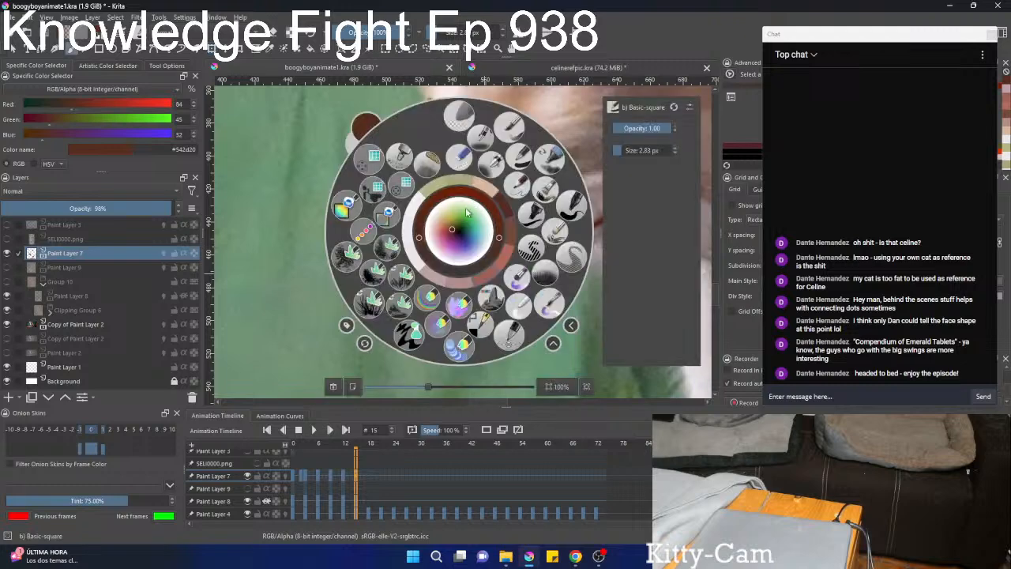
click(392, 222)
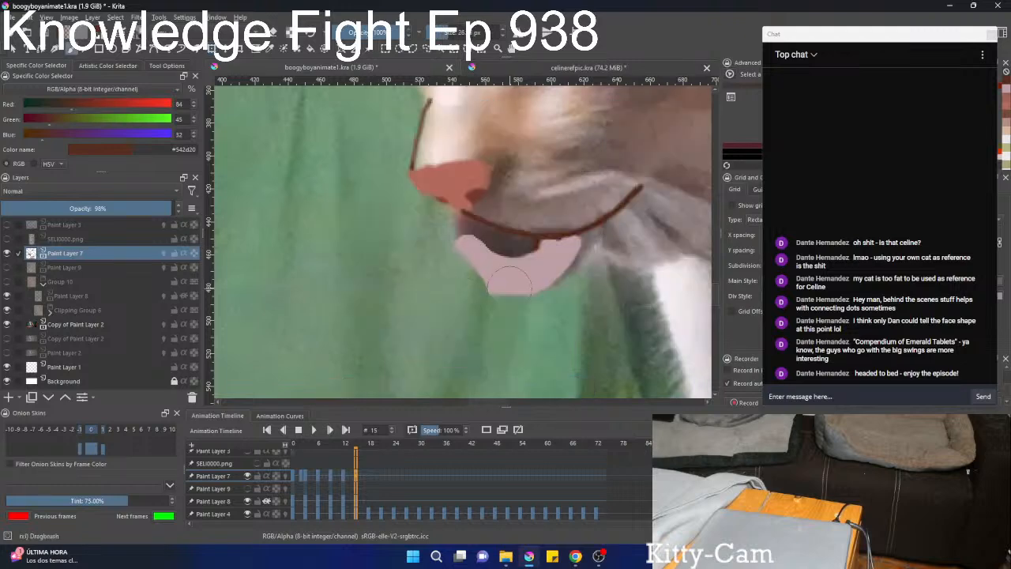
mouse_move(509, 280)
mouse_down()
mouse_move(448, 256)
mouse_move(479, 267)
mouse_move(451, 247)
mouse_move(478, 266)
mouse_move(458, 234)
mouse_move(488, 277)
mouse_move(476, 249)
mouse_move(488, 272)
mouse_move(510, 271)
mouse_move(481, 249)
mouse_move(517, 274)
mouse_move(459, 263)
mouse_move(450, 246)
mouse_move(479, 255)
mouse_move(457, 229)
mouse_move(469, 254)
mouse_move(478, 244)
mouse_move(467, 226)
mouse_move(464, 245)
mouse_move(469, 231)
mouse_move(452, 238)
mouse_move(460, 277)
mouse_move(455, 249)
mouse_move(446, 258)
mouse_move(464, 279)
mouse_move(514, 283)
mouse_move(561, 255)
mouse_up()
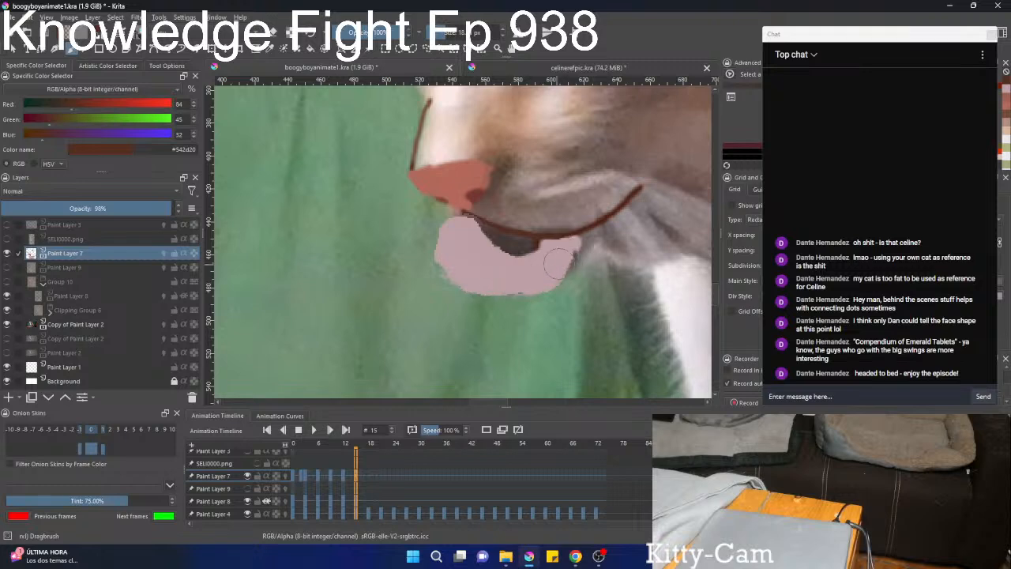
scroll(557, 264, down, 6)
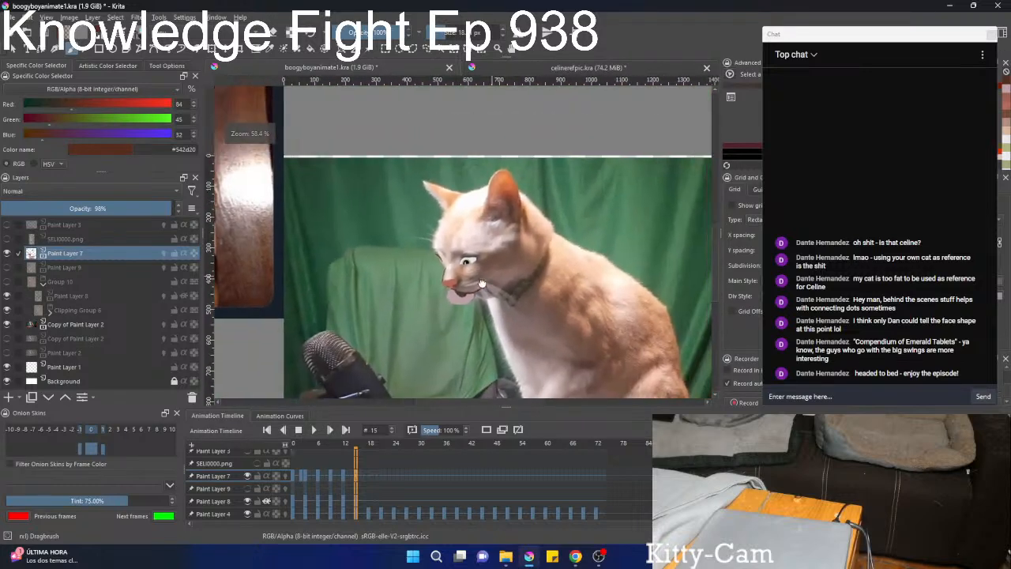
Lasso the near eye and adjust its position over the footage cat's eye with a transform.
scroll(481, 282, up, 6)
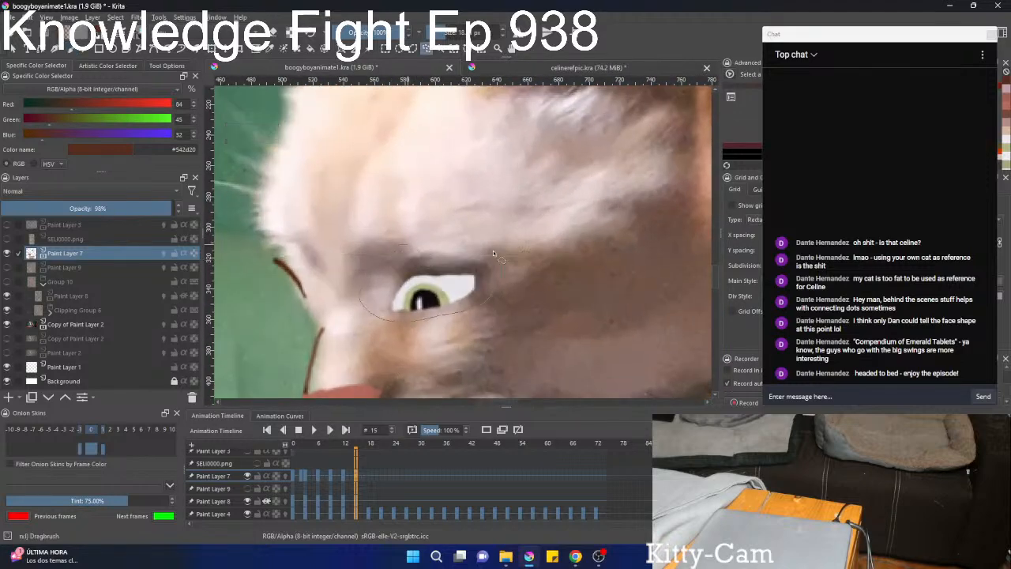
key(ctrl+t)
drag(479, 327, 463, 269)
key(b)
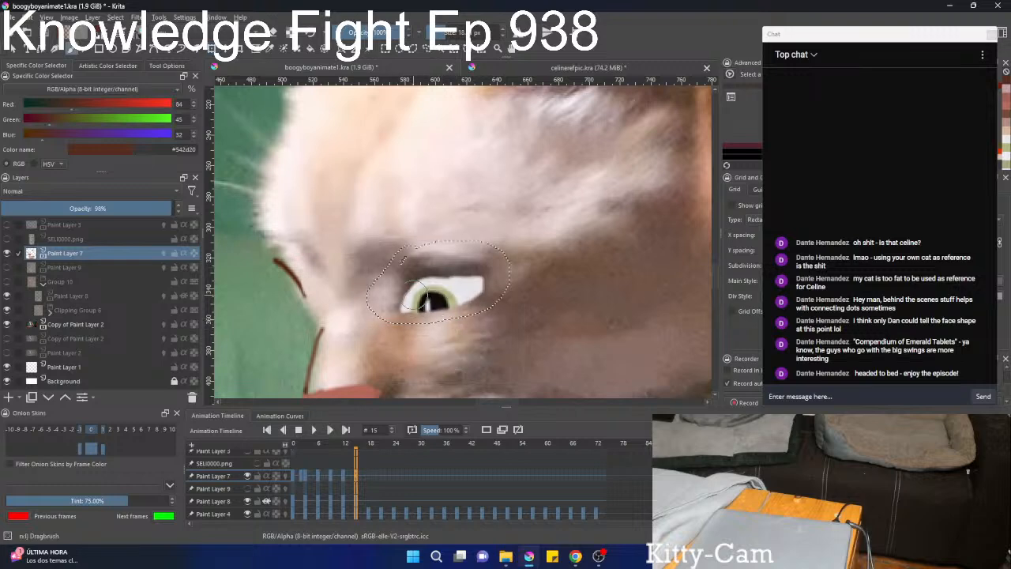
Erase the upper and lower parts of the near eye with the Basic-square brush to leave it half closed.
key(l)
mouse_move(403, 295)
mouse_down()
mouse_move(431, 276)
mouse_move(466, 274)
mouse_up()
right_click(446, 227)
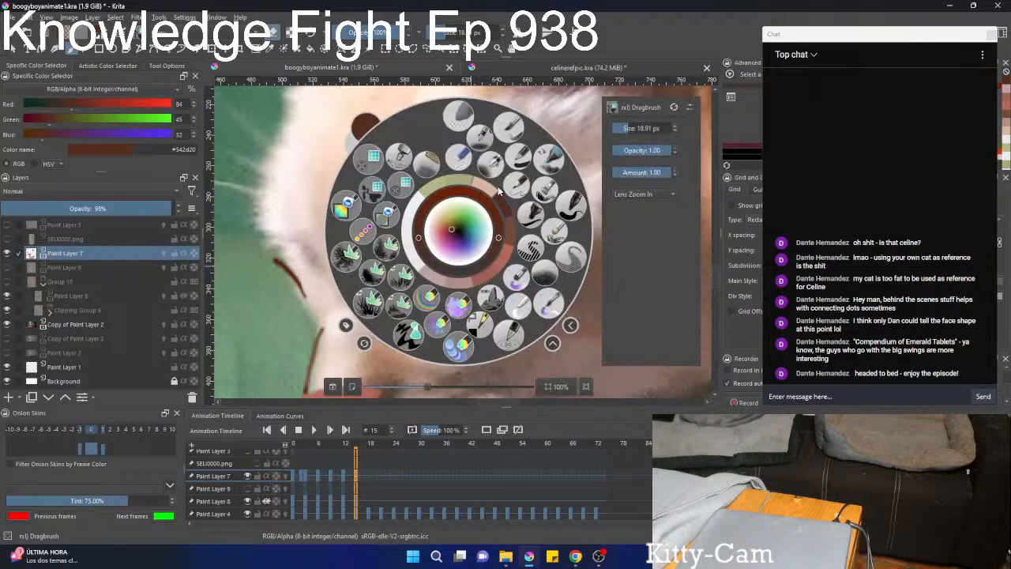
click(519, 160)
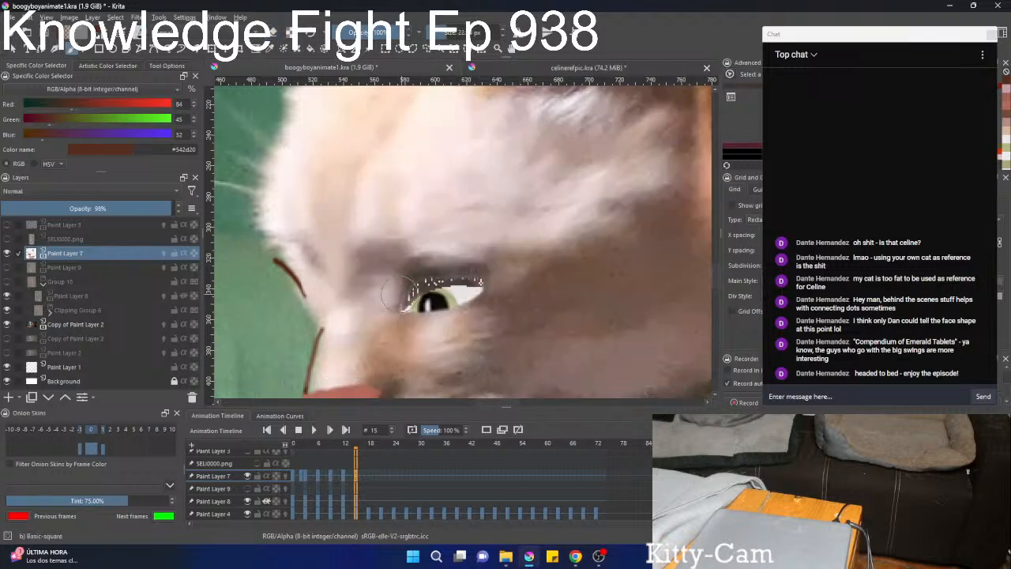
mouse_move(388, 295)
mouse_down()
mouse_move(437, 268)
mouse_move(466, 271)
mouse_up()
key(ctrl+z)
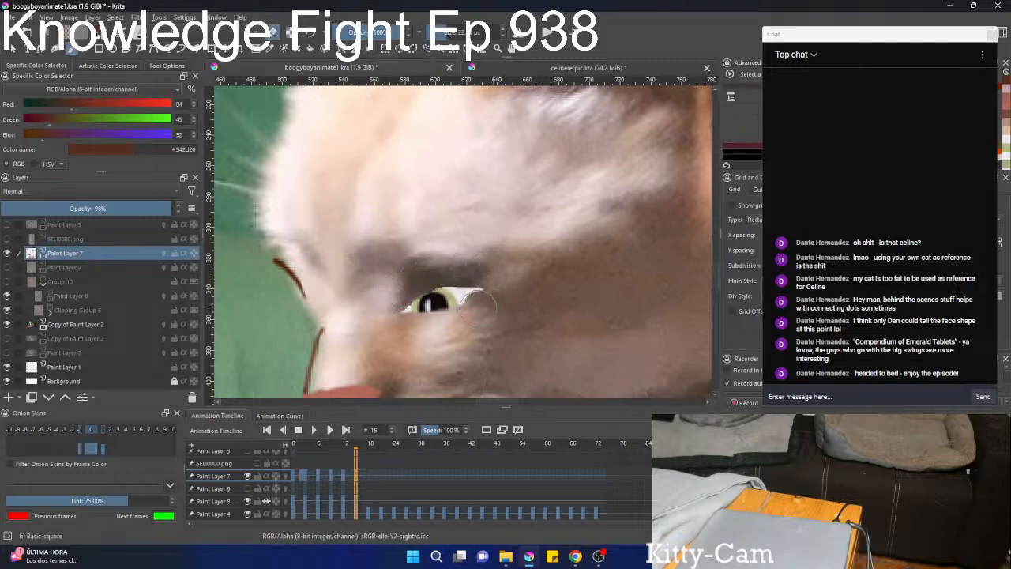
drag(477, 305, 424, 324)
Lasso the narrowed near eye, and move and rotate it to match the footage cat's eye.
key(l)
scroll(450, 303, down, 2)
scroll(442, 298, up, 3)
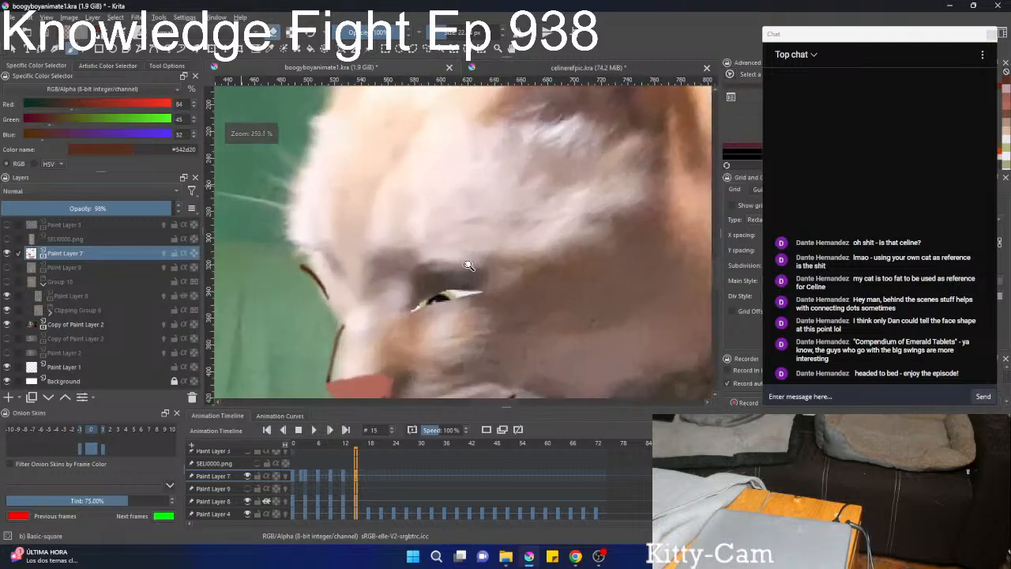
drag(427, 280, 449, 341)
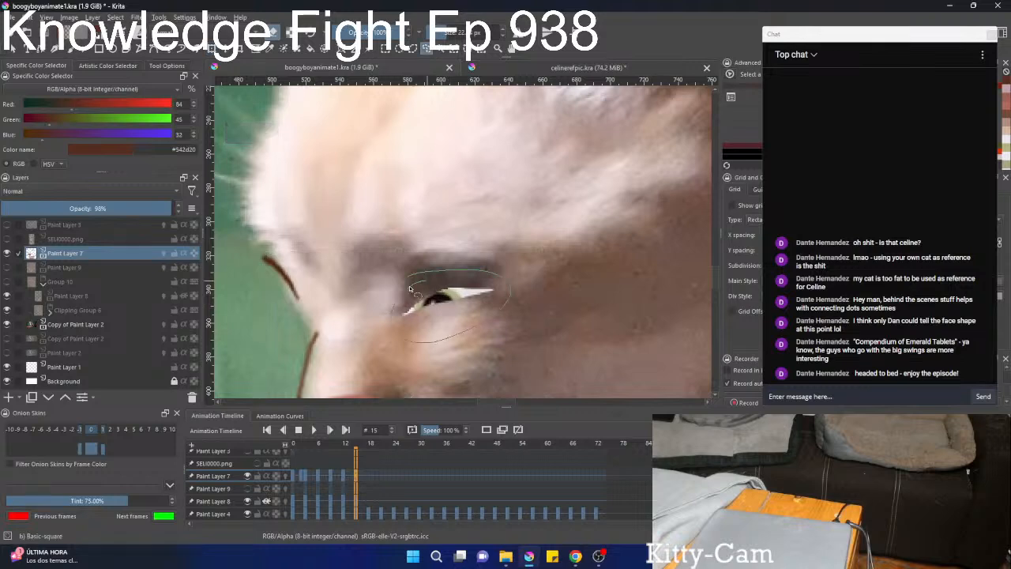
key(ctrl+t)
drag(410, 289, 463, 280)
mouse_move(542, 271)
mouse_down()
mouse_move(451, 413)
mouse_move(468, 351)
mouse_move(551, 197)
mouse_up()
key(l)
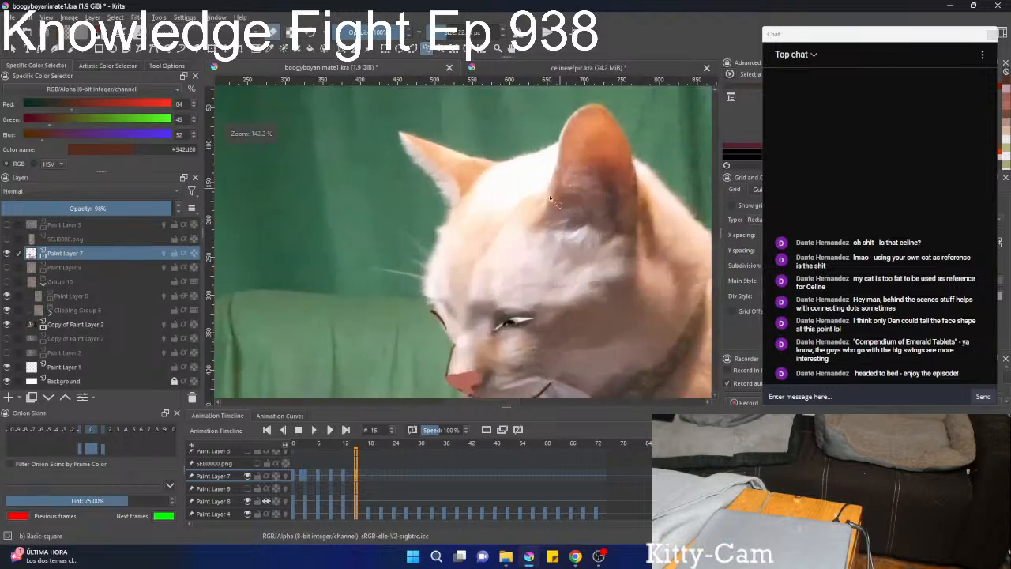
Show Paint Layer 9 and transform its face markings to line up with the repositioned eye, nose and mouth.
mouse_move(486, 264)
mouse_down()
mouse_move(462, 292)
mouse_move(402, 235)
mouse_move(441, 257)
mouse_move(453, 237)
mouse_move(472, 244)
mouse_up()
click(6, 267)
key(ctrl+t)
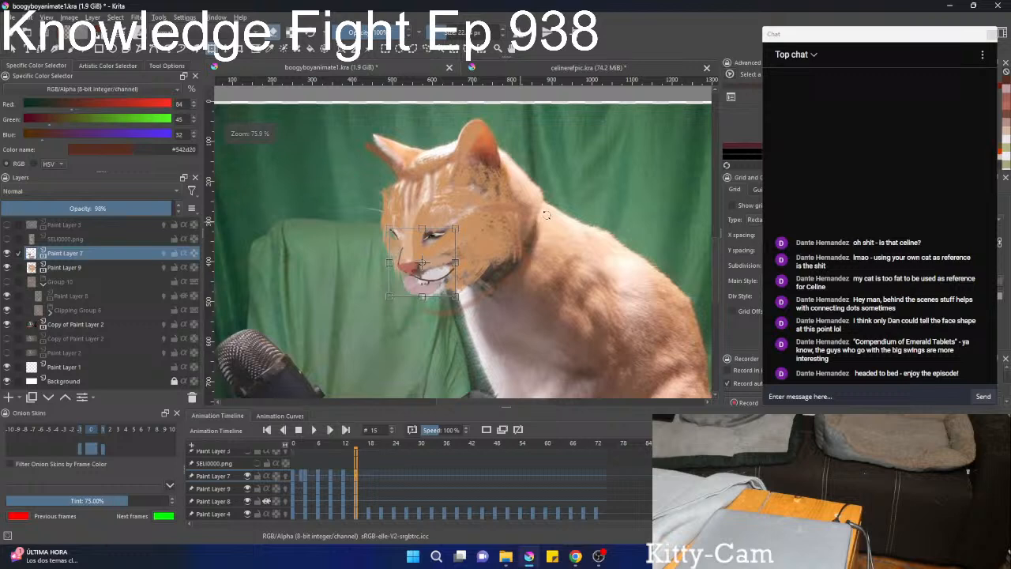
click(67, 269)
key(ctrl+t)
drag(434, 250, 497, 158)
mouse_move(458, 229)
mouse_down()
mouse_move(434, 264)
mouse_move(461, 246)
mouse_move(466, 259)
mouse_move(472, 232)
mouse_up()
key(b)
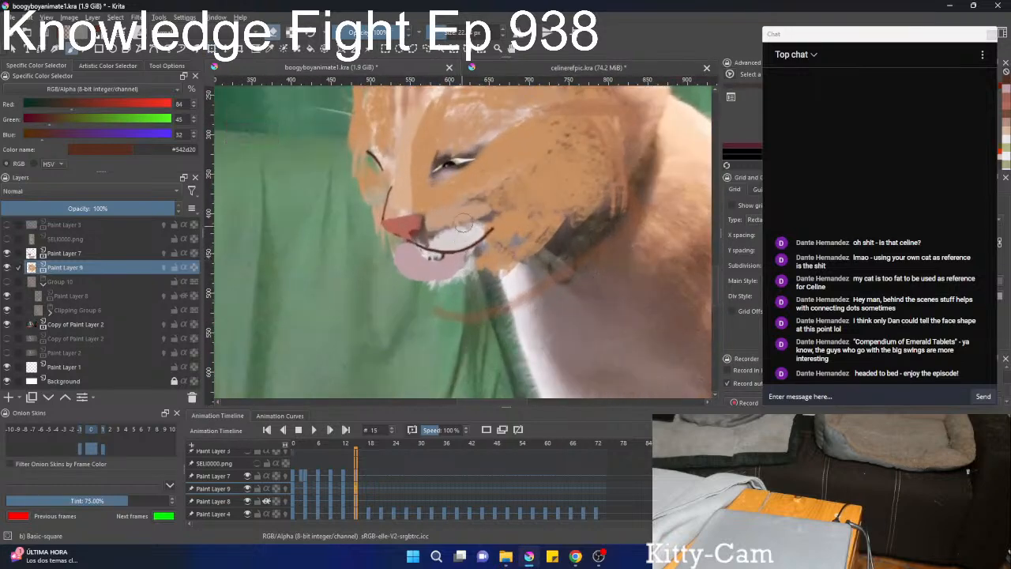
Rotate Paint Layer 9's markings slightly counterclockwise and liquify the muzzle markings to follow the mouth line.
key(ctrl+t)
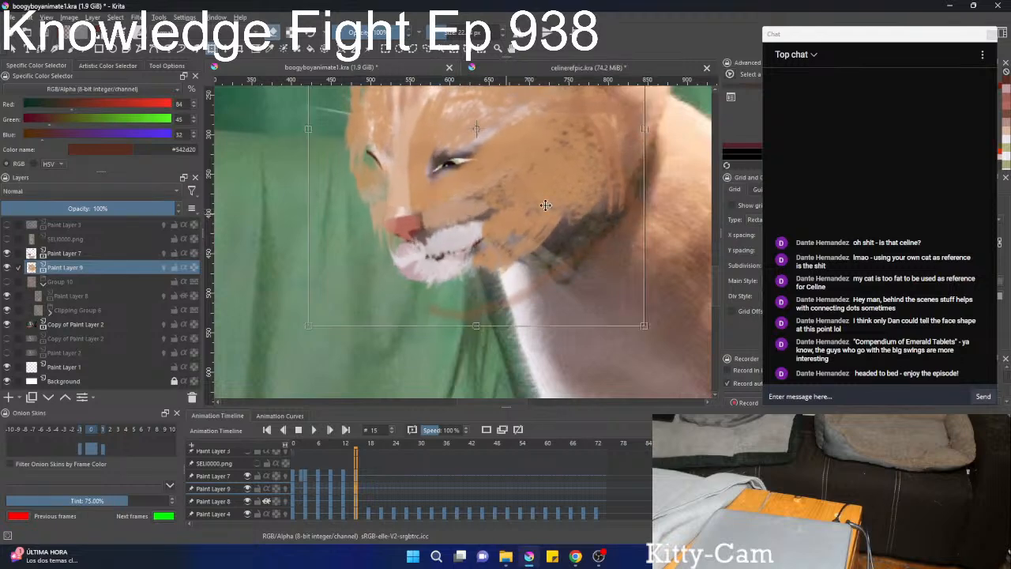
drag(667, 167, 668, 151)
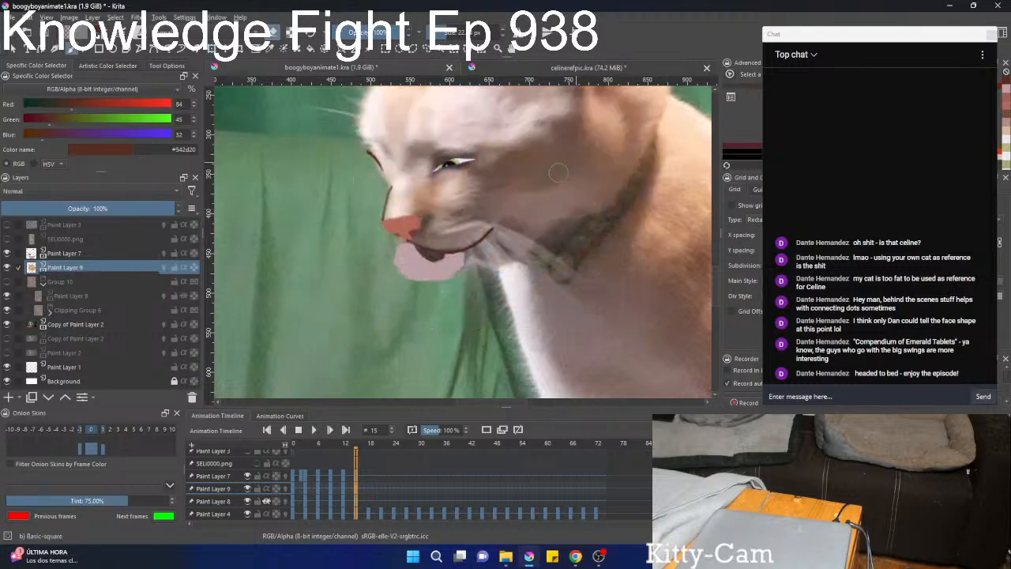
right_click(453, 245)
click(479, 308)
mouse_move(450, 297)
mouse_down()
mouse_move(437, 293)
mouse_move(494, 253)
mouse_move(425, 292)
mouse_move(424, 266)
mouse_move(463, 258)
mouse_up()
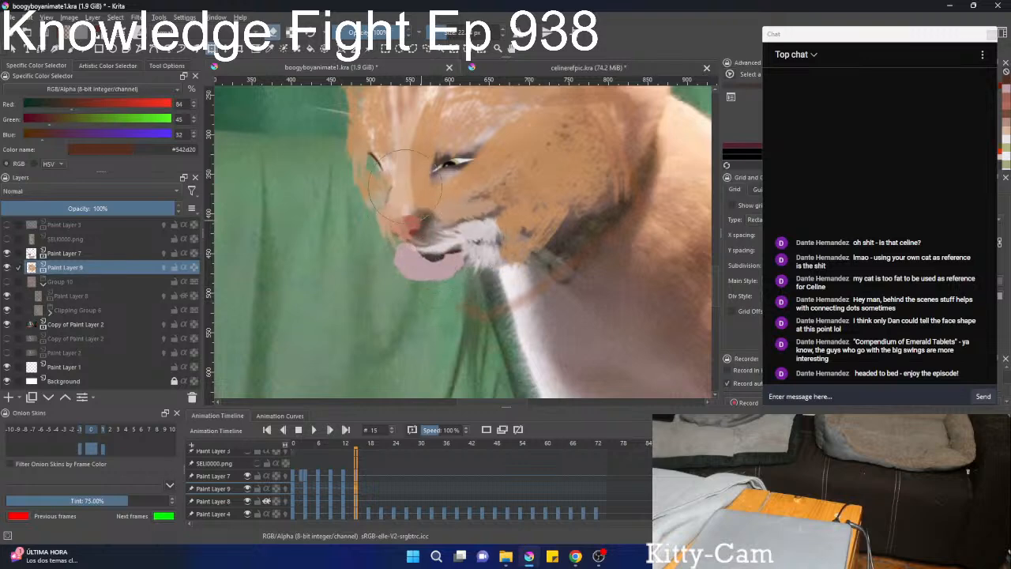
Liquify Paint Layer 9's markings on the far ear so the orange colour follows the ear's outline.
drag(453, 176, 444, 276)
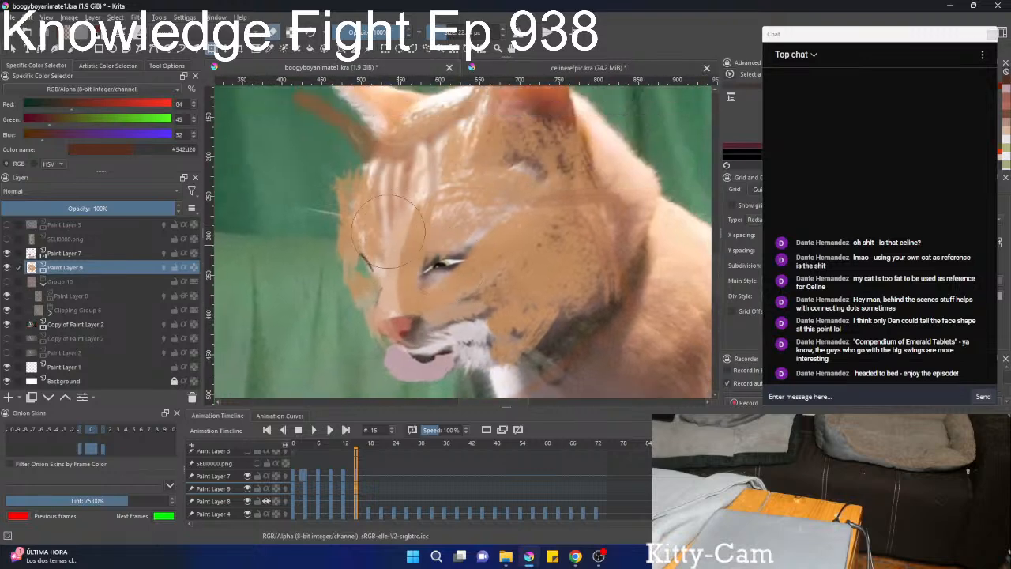
drag(394, 139, 454, 248)
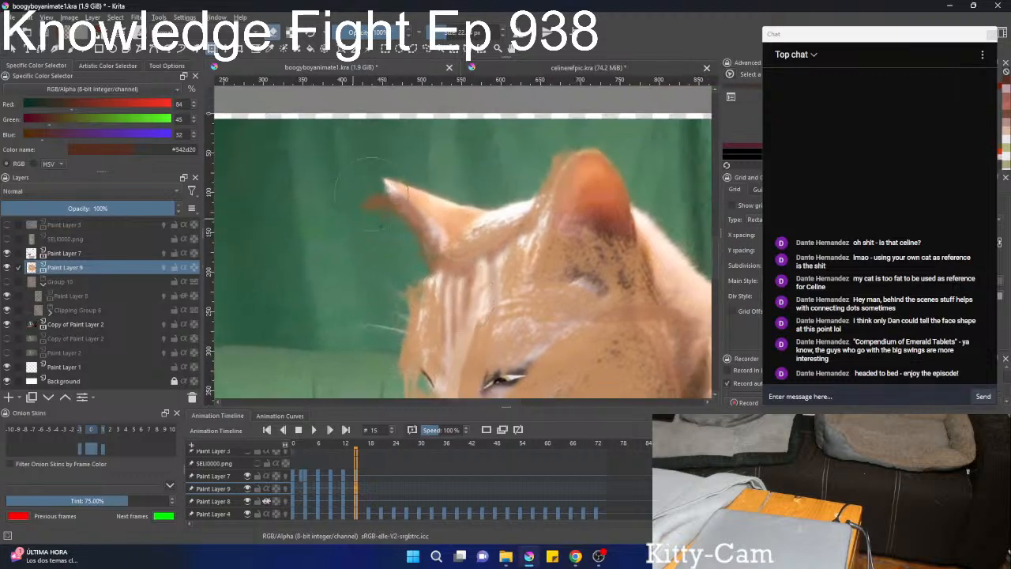
mouse_move(371, 194)
mouse_down()
mouse_move(445, 229)
mouse_move(447, 255)
mouse_move(526, 220)
mouse_move(447, 210)
mouse_move(443, 197)
mouse_move(452, 229)
mouse_move(473, 235)
mouse_move(383, 197)
mouse_move(383, 168)
mouse_up()
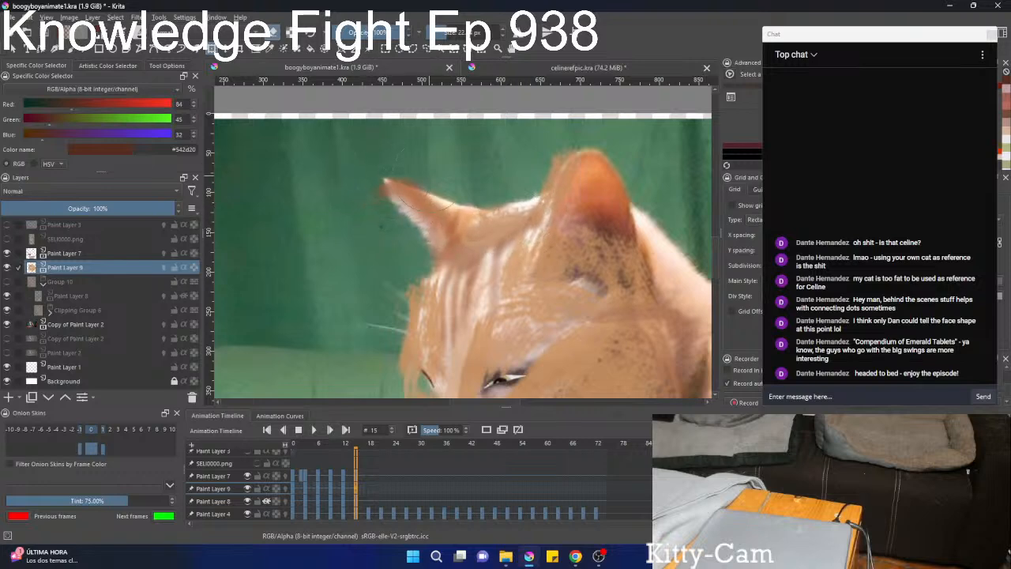
Liquify Paint Layer 9's orange markings on the near ear and the top of the head to follow the footage cat.
mouse_move(579, 257)
mouse_down()
mouse_move(596, 213)
mouse_move(531, 183)
mouse_move(567, 177)
mouse_up()
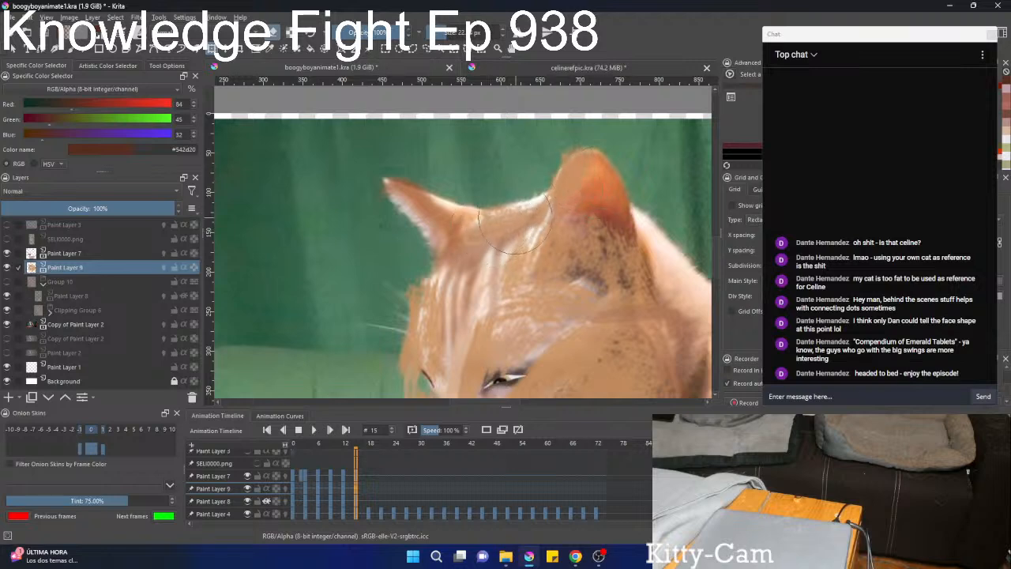
drag(676, 270, 501, 189)
mouse_move(495, 229)
mouse_down()
mouse_move(512, 210)
mouse_move(533, 215)
mouse_move(511, 237)
mouse_move(488, 208)
mouse_move(482, 192)
mouse_move(502, 157)
mouse_move(501, 269)
mouse_move(544, 237)
mouse_move(514, 270)
mouse_move(500, 233)
mouse_move(509, 190)
mouse_move(491, 165)
mouse_up()
drag(433, 224, 526, 151)
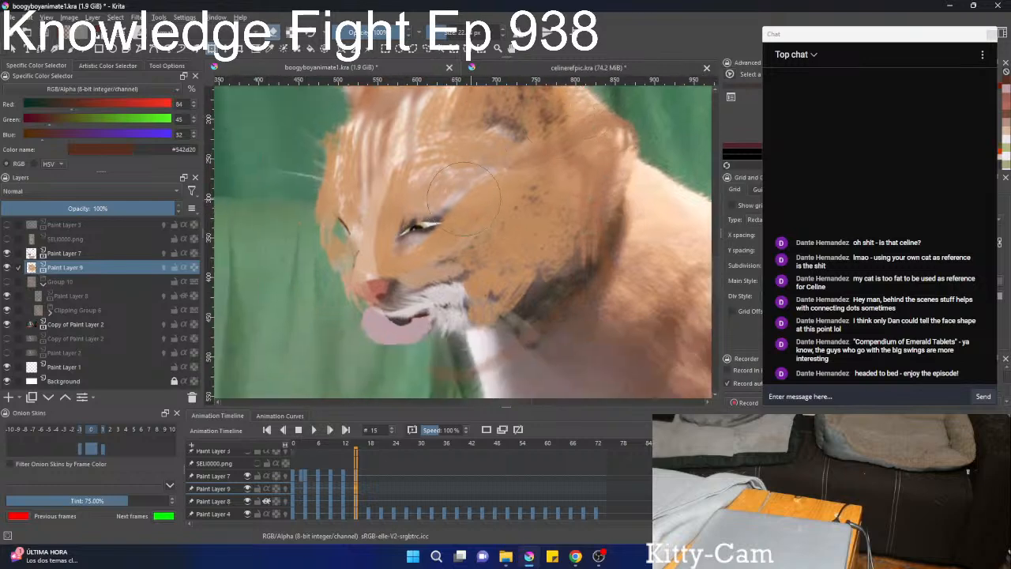
Liquify Paint Layer 9's markings along the far cheek, around the eyes and across the muzzle to fit the footage cat's face.
mouse_move(464, 197)
mouse_down()
mouse_move(423, 185)
mouse_move(433, 197)
mouse_move(383, 237)
mouse_move(323, 236)
mouse_move(321, 228)
mouse_move(346, 217)
mouse_move(339, 239)
mouse_move(318, 249)
mouse_move(354, 187)
mouse_up()
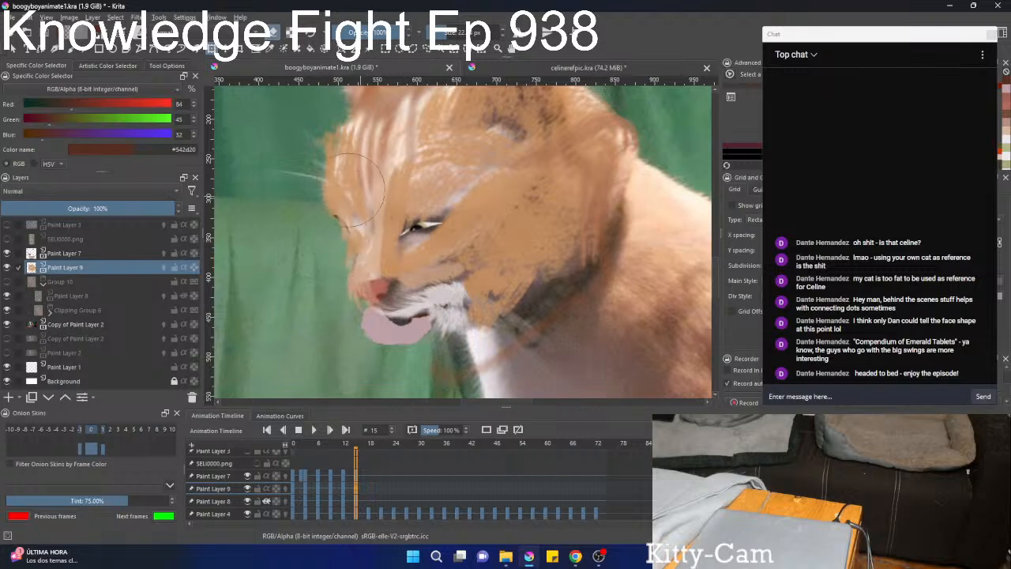
drag(360, 226, 396, 175)
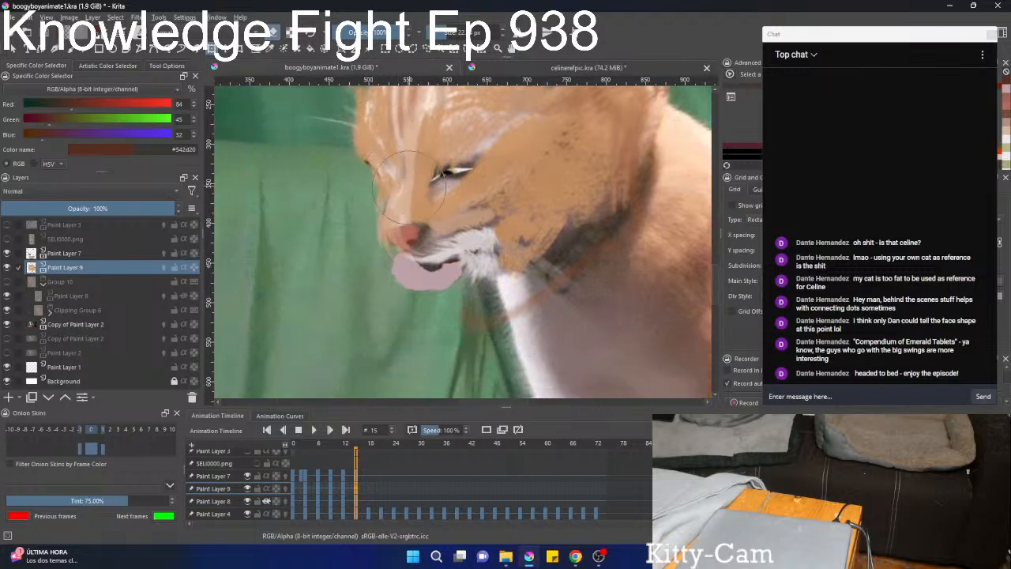
drag(421, 217, 398, 193)
drag(416, 240, 462, 221)
key(b)
mouse_move(505, 184)
mouse_down()
mouse_move(505, 244)
mouse_move(464, 245)
mouse_move(478, 212)
mouse_move(460, 250)
mouse_up()
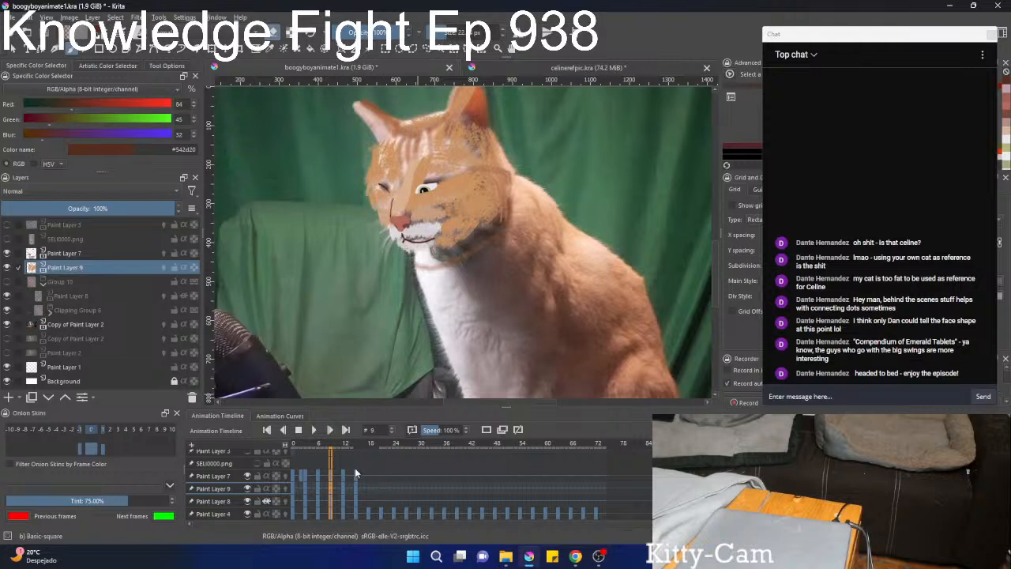
Play back frames 0 to 17, then hide the Copy of Paint Layer 2 footage and show Group 10.
drag(363, 476, 296, 479)
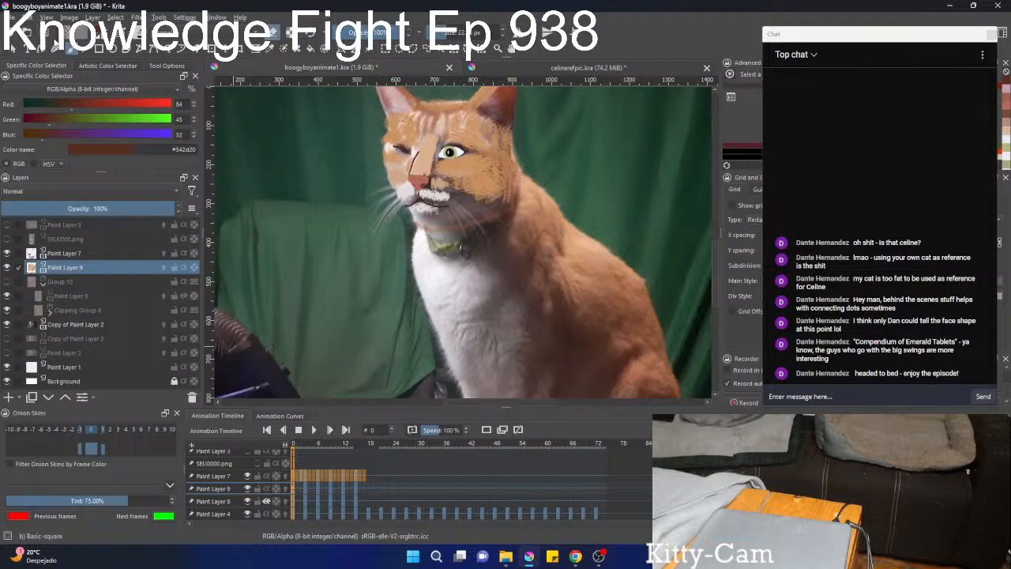
click(313, 429)
click(6, 324)
click(6, 281)
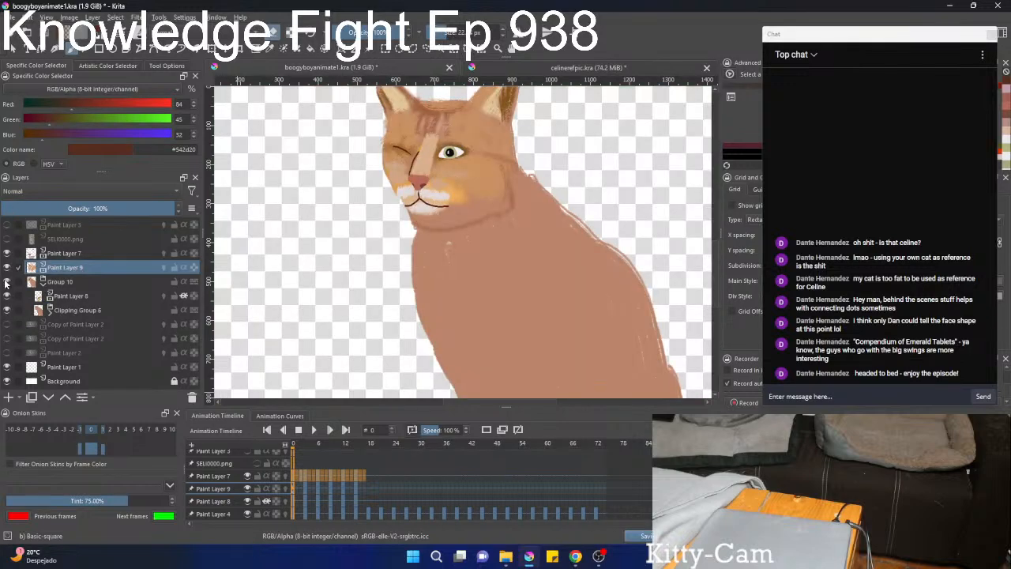
Play the painted cat's frames without the footage, examine the whole figure's motion, and stop the playback.
click(9, 243)
click(10, 244)
key(space)
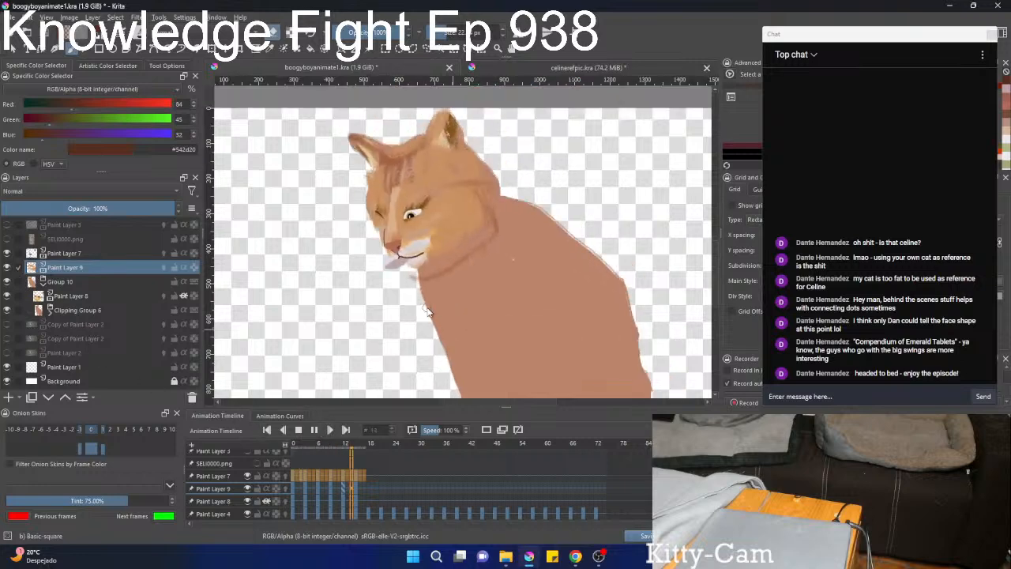
scroll(426, 308, down, 1)
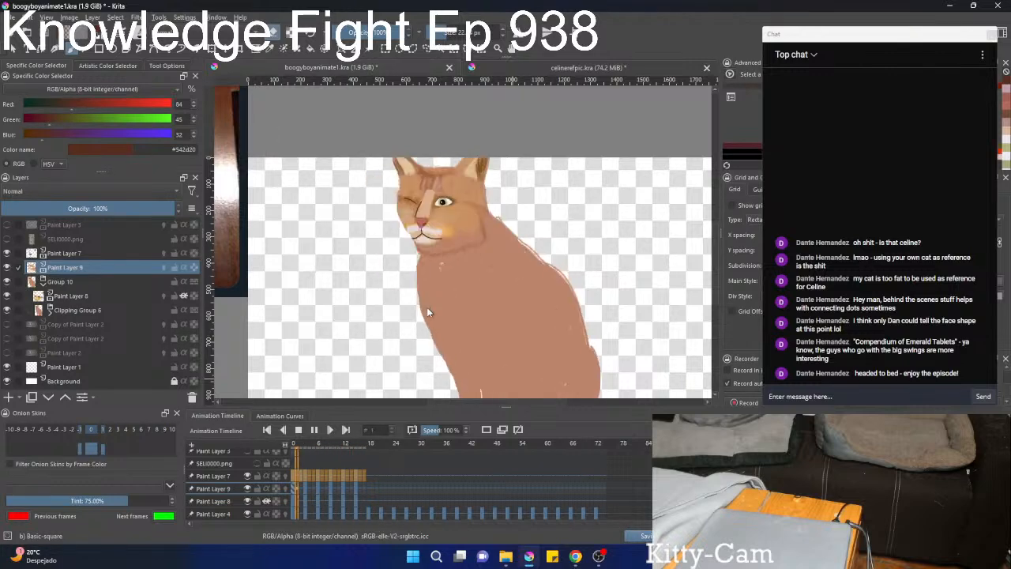
scroll(427, 312, down, 1)
scroll(355, 346, down, 2)
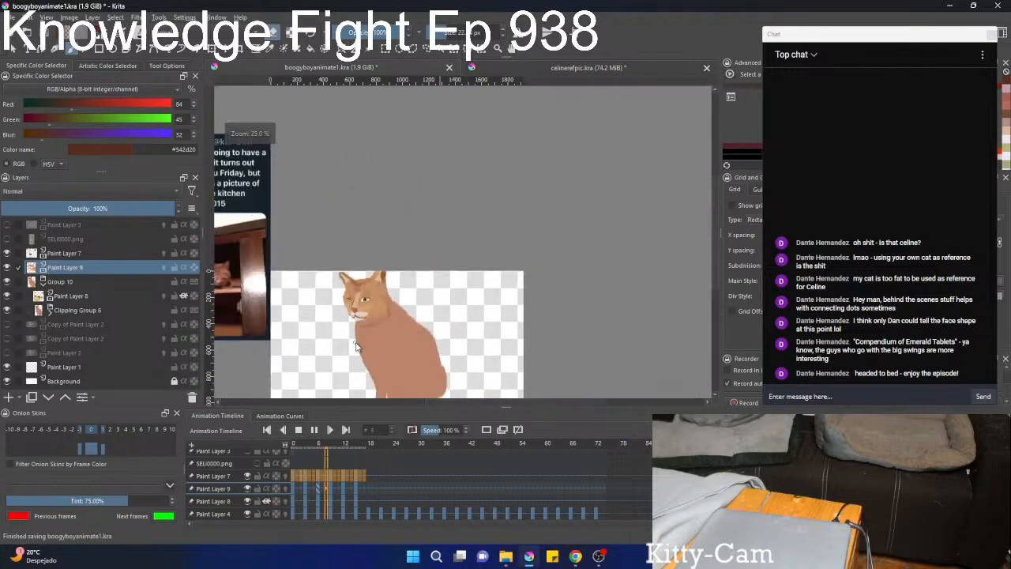
drag(356, 345, 437, 301)
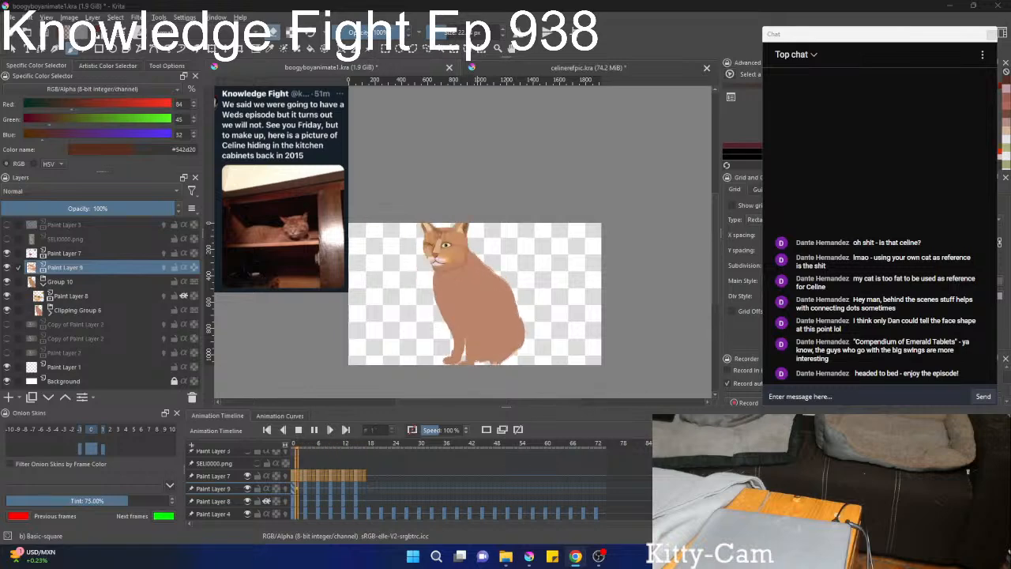
click(298, 429)
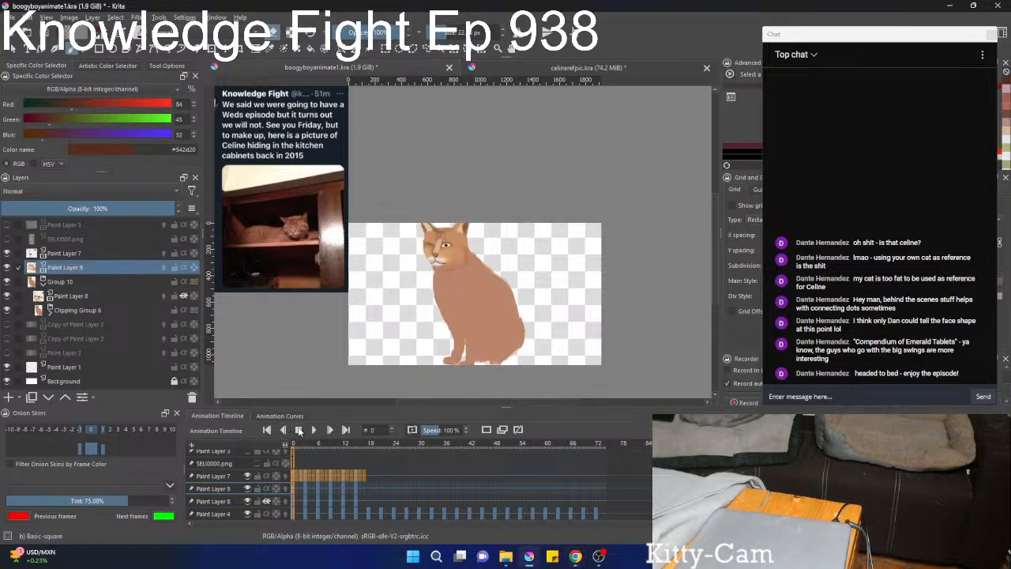
Step through the frames around 14 to 18 and examine how the face markings sit on the painted head at frame 15.
click(368, 477)
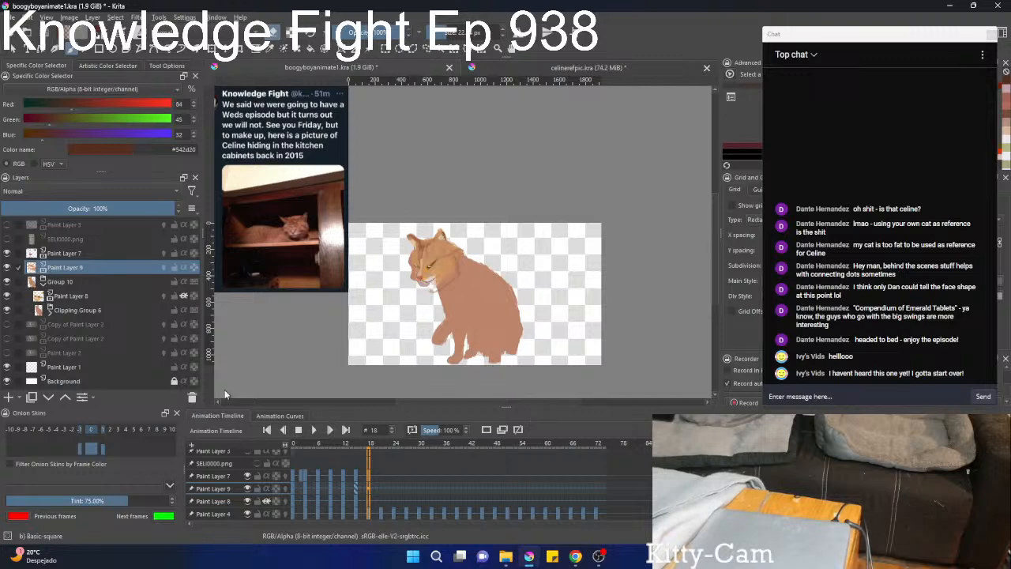
key(Left)
key(Left)
key(Left)
key(Left)
key(Left)
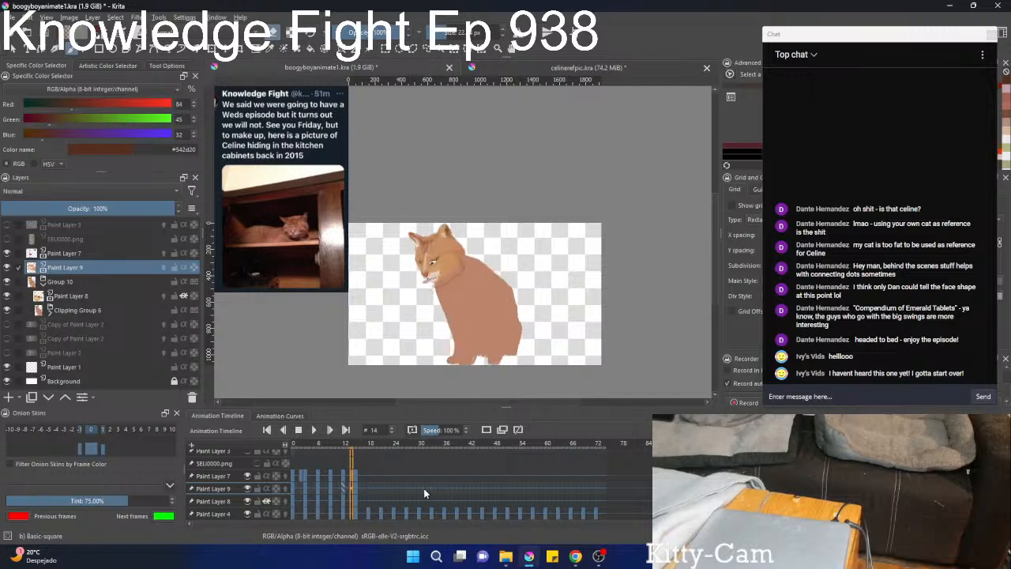
key(Right)
key(Right)
scroll(436, 283, up, 5)
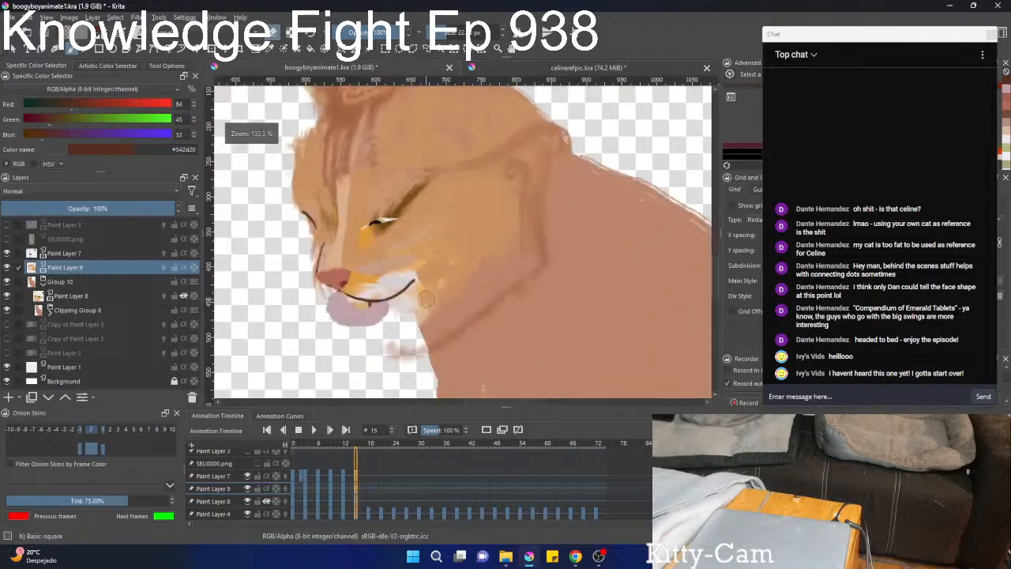
scroll(421, 314, down, 2)
scroll(419, 316, up, 1)
scroll(420, 316, up, 1)
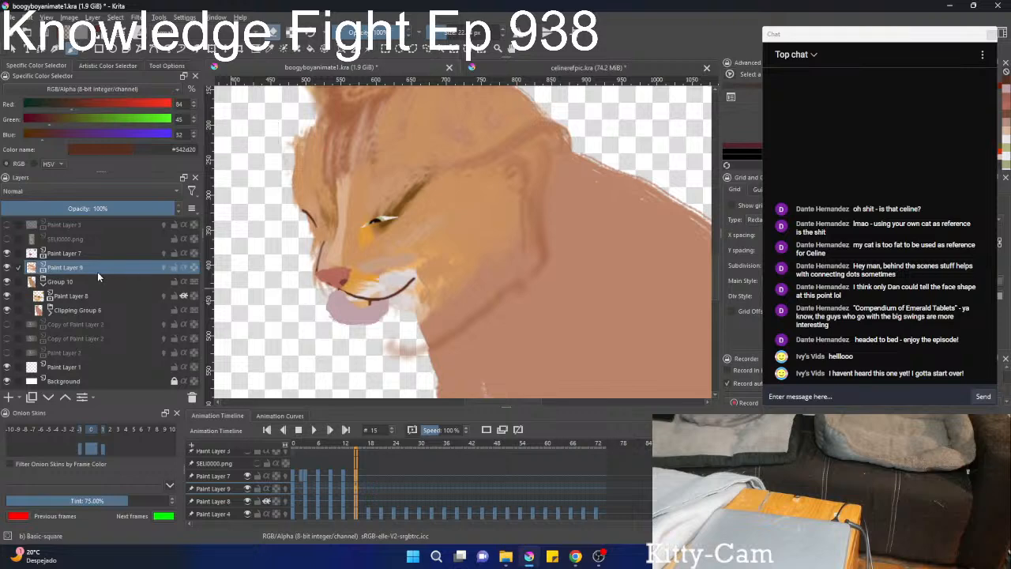
Move Paint Layers 7 and 9 down into Group 10 and make Paint Layer 9 inherit alpha.
ctrl+click(78, 254)
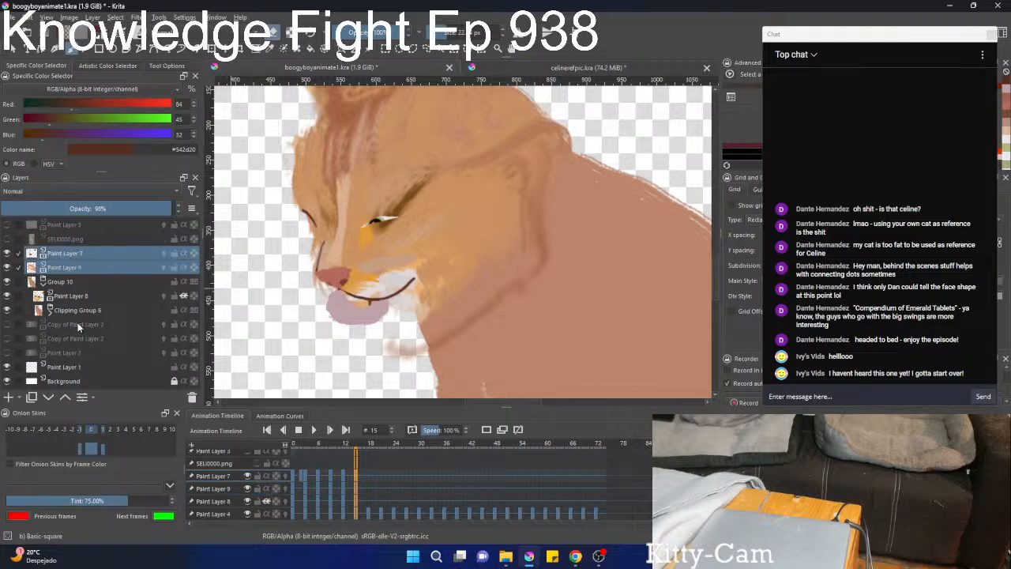
click(48, 397)
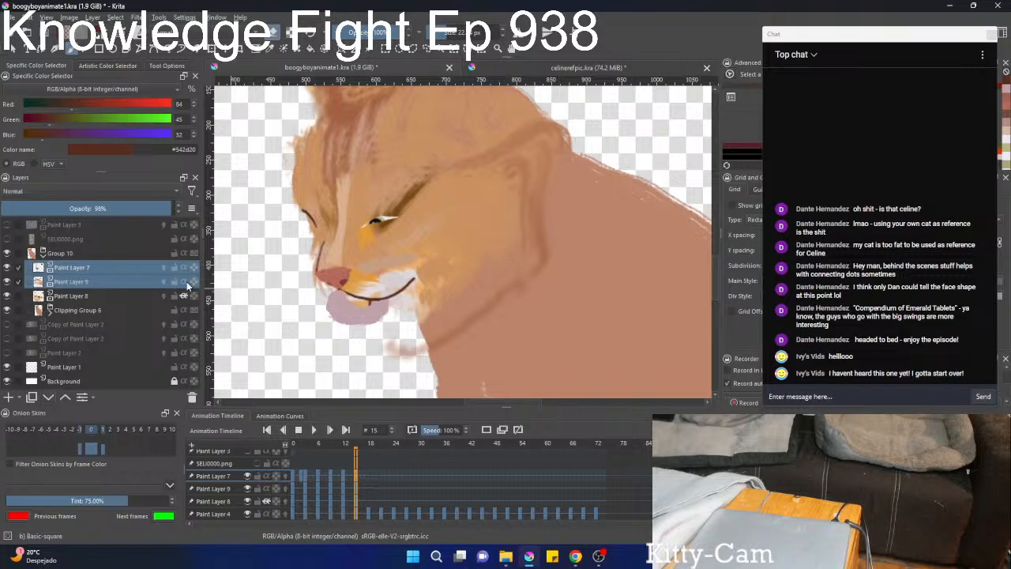
click(185, 283)
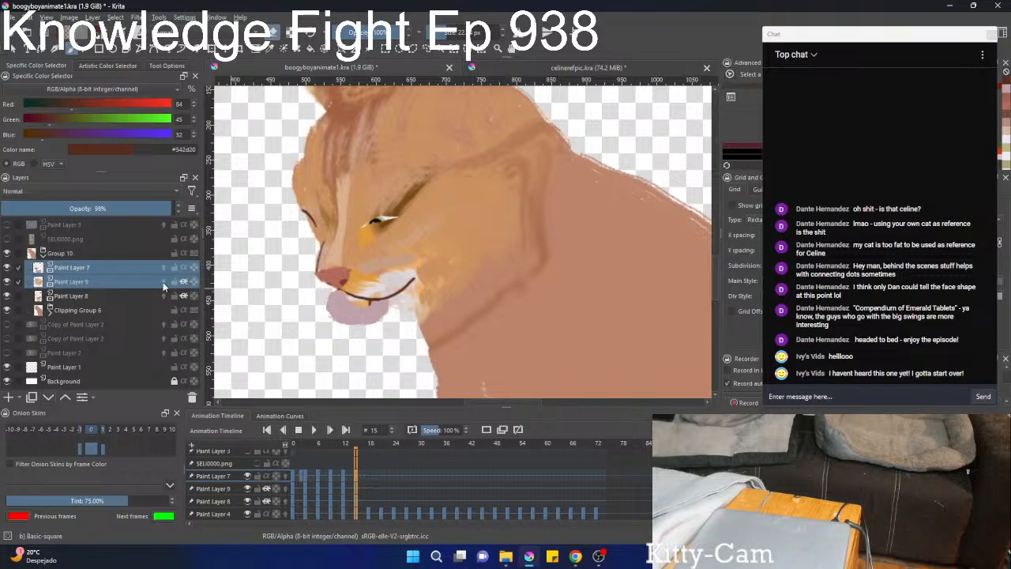
On frame 18, hide Paint Layer 9, Paint Layer 8 and Clipping Group 6, and show the Copy of Paint Layer 2 footage.
key(Left)
key(Right)
key(Right)
key(Right)
key(Right)
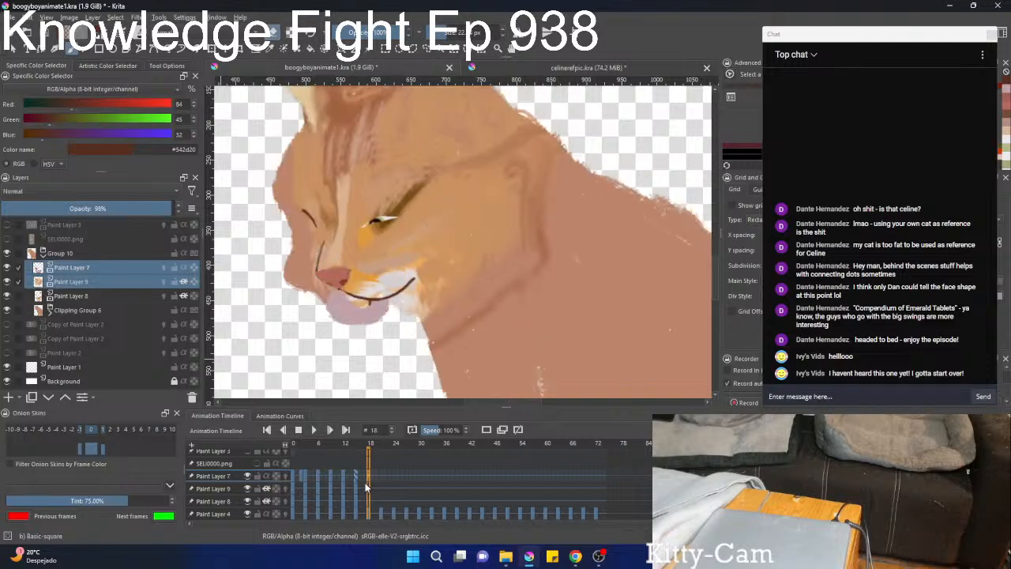
key(Left)
key(Right)
key(Right)
click(8, 282)
click(7, 295)
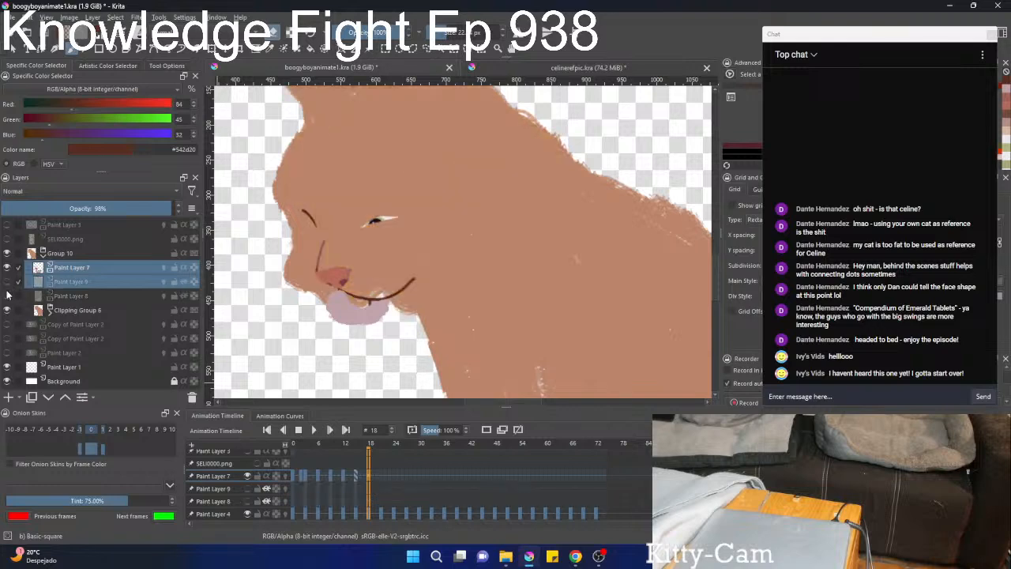
click(6, 312)
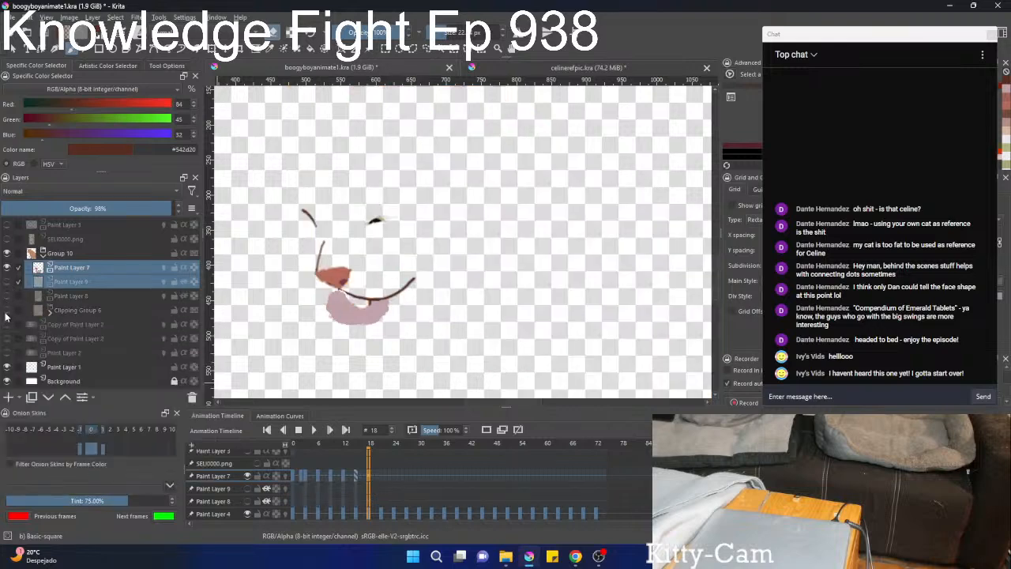
click(8, 326)
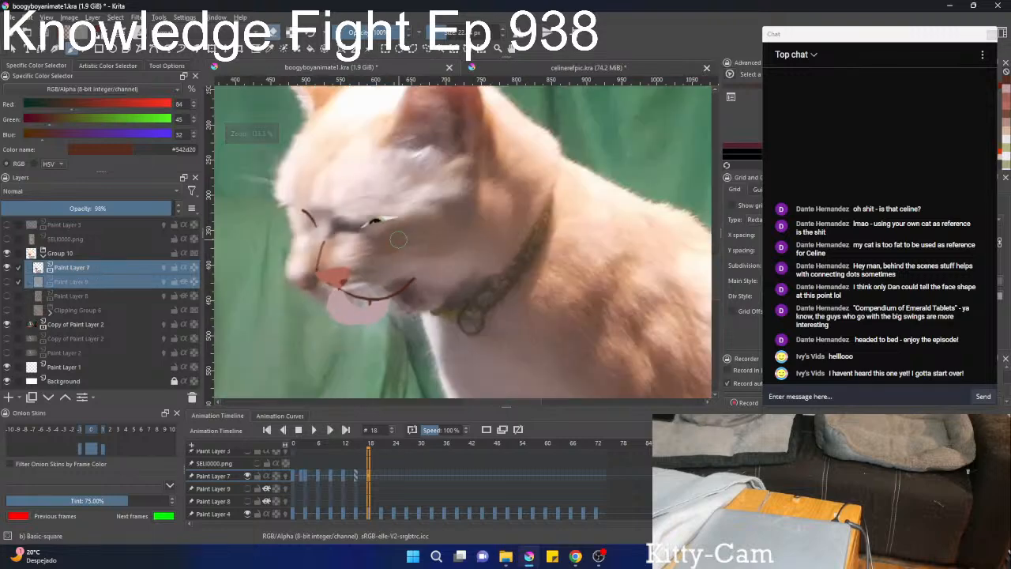
Transform Paint Layer 7's facial features on frame 18 so the nose and mouth line up with the footage cat's.
mouse_move(368, 257)
mouse_down()
mouse_move(374, 225)
mouse_move(370, 239)
mouse_move(339, 219)
mouse_move(395, 224)
mouse_up()
click(106, 267)
key(ctrl+t)
key(b)
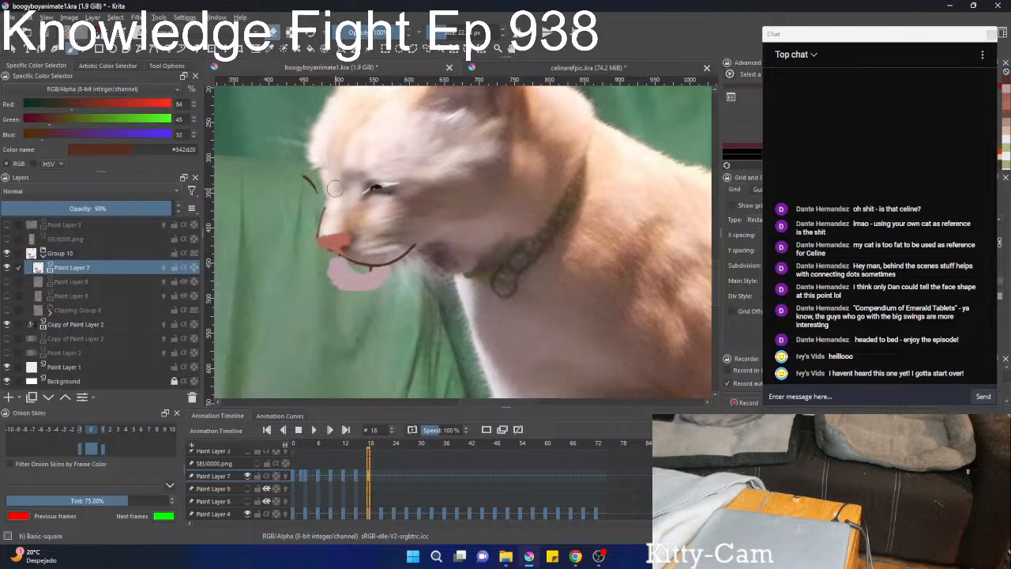
Remove the far eye line and the near eye from Paint Layer 7 on frame 18.
scroll(322, 187, up, 1)
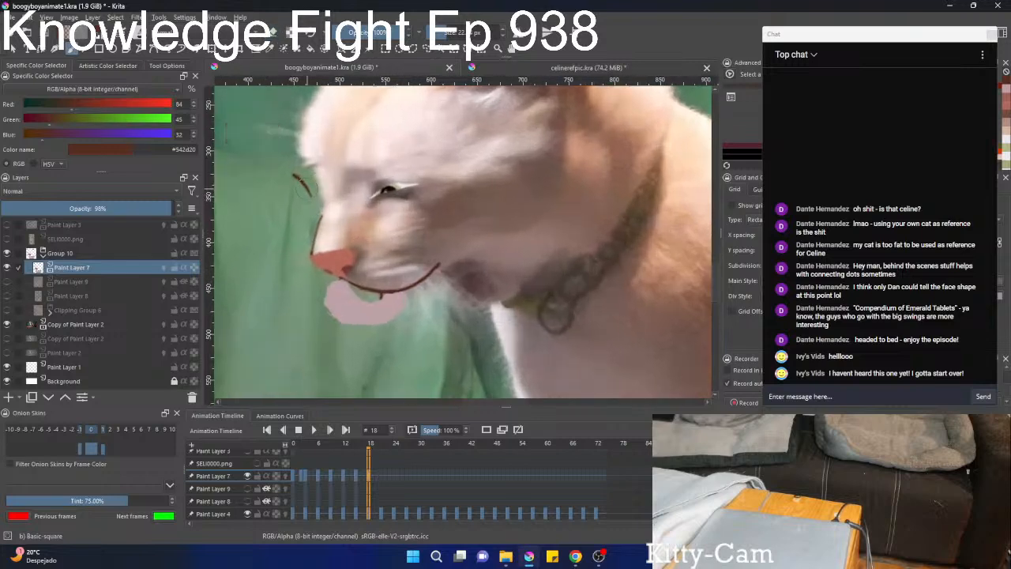
drag(295, 175, 305, 197)
key(ctrl+z)
mouse_move(390, 199)
mouse_down()
mouse_move(364, 190)
mouse_move(373, 169)
mouse_move(351, 181)
mouse_up()
scroll(363, 189, up, 1)
key(ctrl+z)
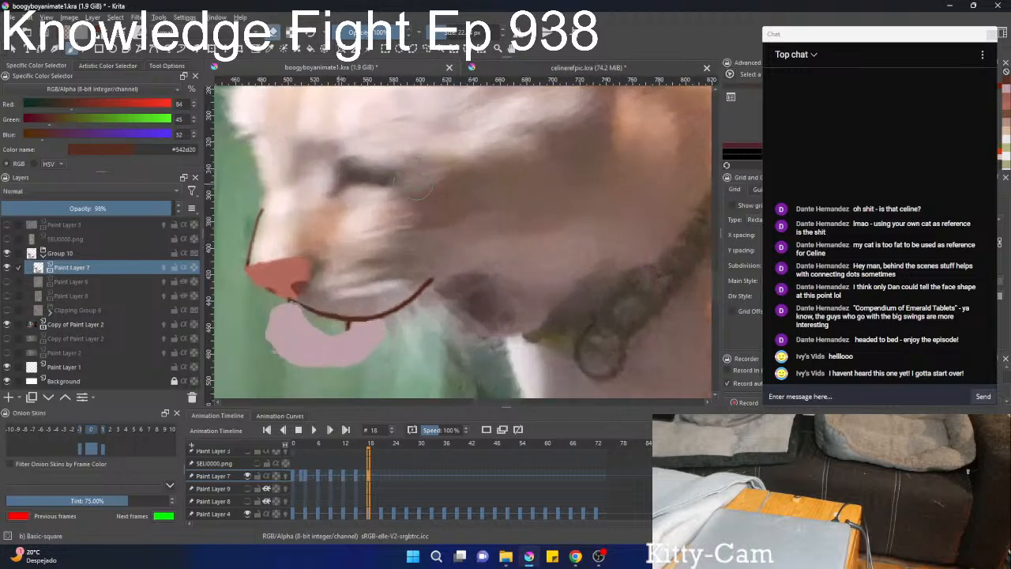
Sample the dark brown #584545 from the footage cat's eye and paint the closed near eye on Paint Layer 7.
drag(356, 180, 331, 180)
ctrl+click(354, 179)
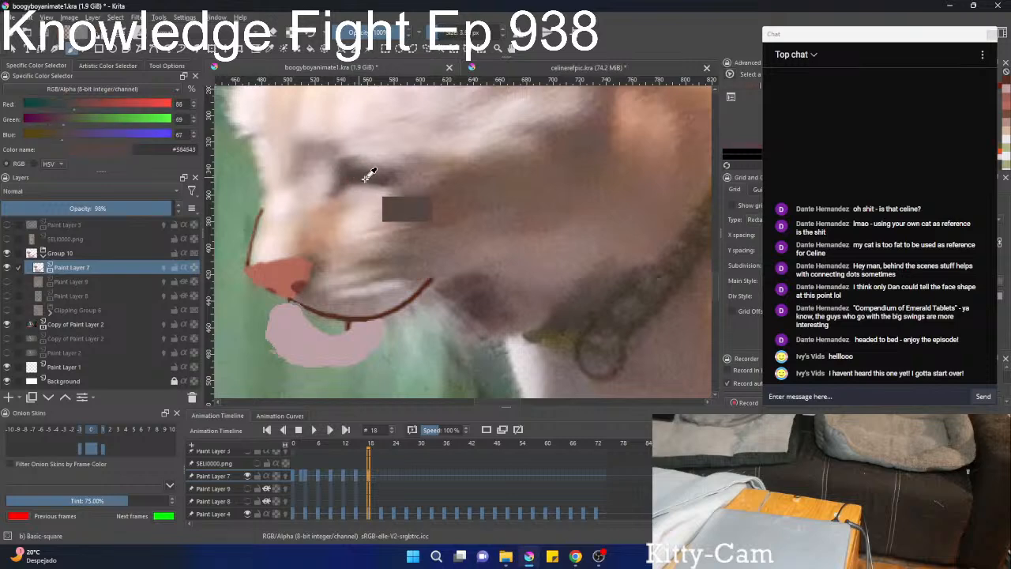
ctrl+click(348, 180)
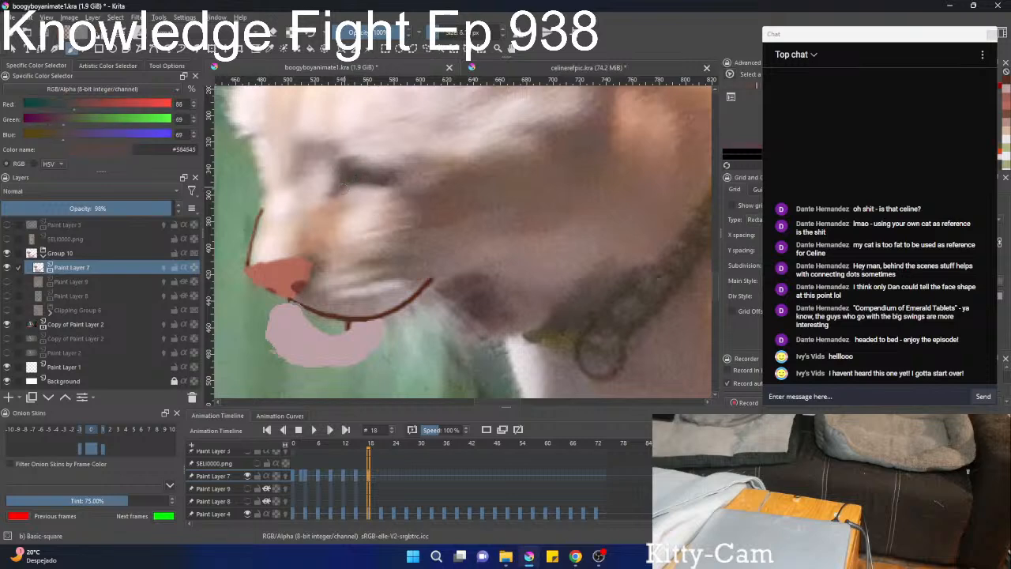
right_click(349, 179)
click(470, 211)
mouse_move(347, 180)
mouse_down()
mouse_move(393, 181)
mouse_move(348, 255)
mouse_move(368, 206)
mouse_move(387, 191)
mouse_up()
Liquify Paint Layer 7's nose and mouth line to follow the footage cat's muzzle on frame 18.
key(ctrl+t)
right_click(365, 221)
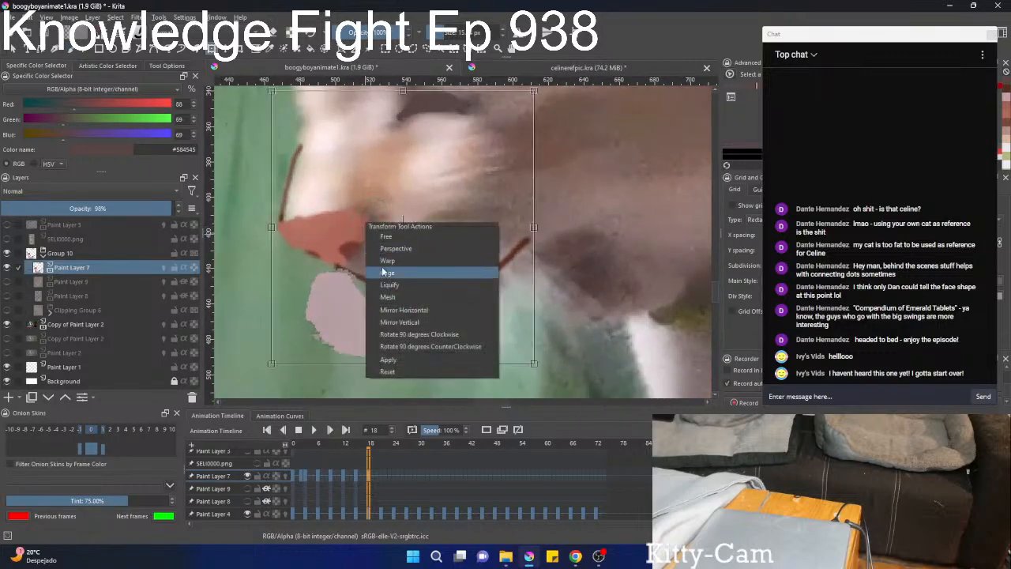
click(388, 285)
mouse_move(397, 220)
mouse_down()
mouse_move(364, 220)
mouse_move(352, 233)
mouse_move(366, 241)
mouse_up()
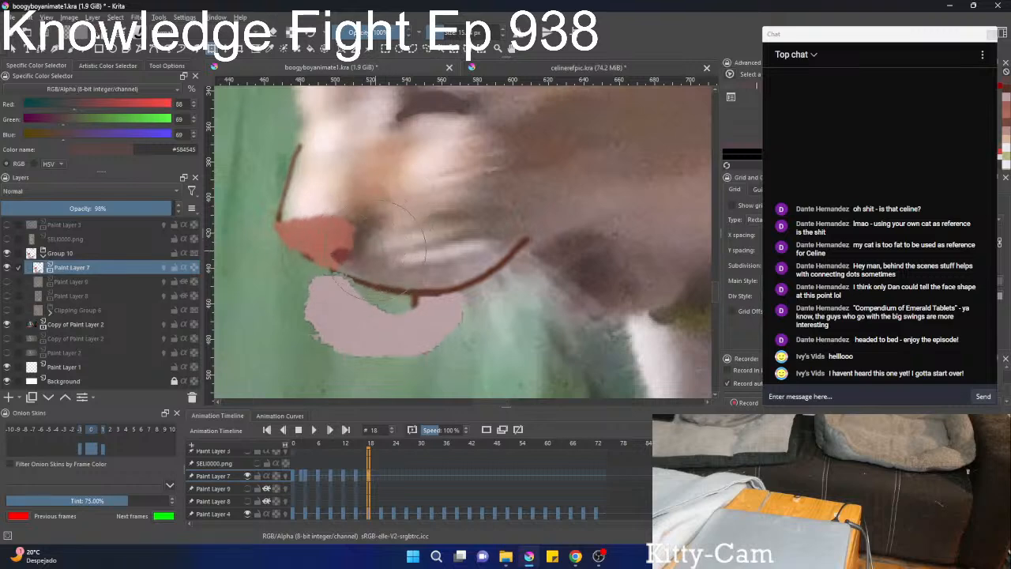
drag(376, 306, 419, 290)
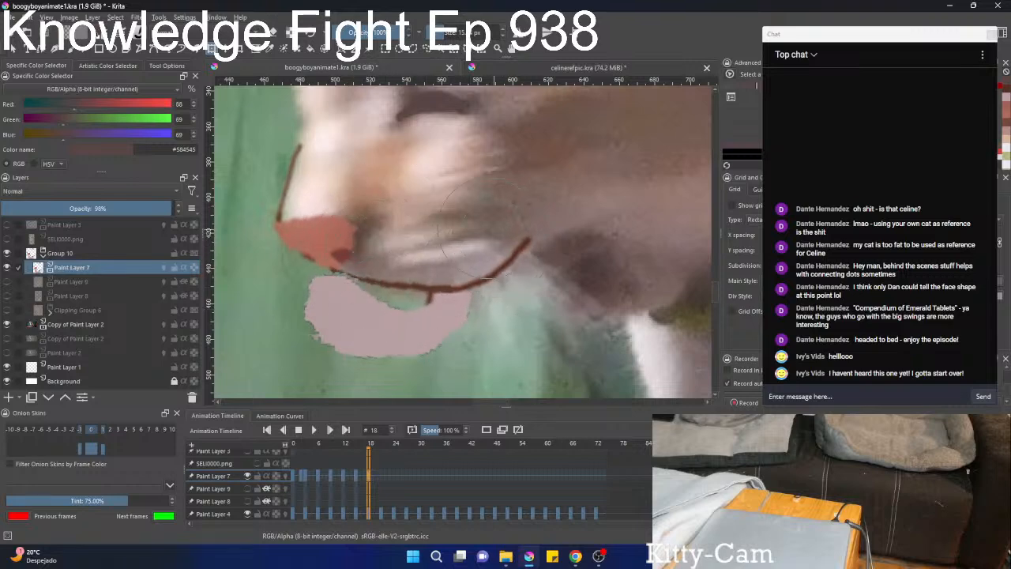
mouse_move(502, 243)
mouse_down()
mouse_move(360, 208)
mouse_move(421, 211)
mouse_move(466, 221)
mouse_up()
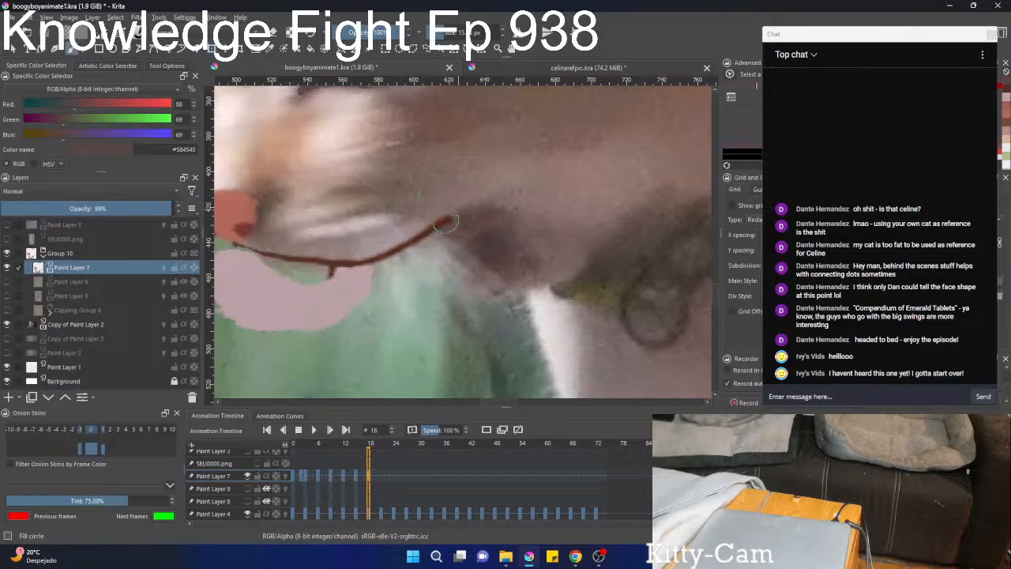
Erase the pink tongue and the short stub hanging below the mouth line on Paint Layer 7, frame 18.
scroll(443, 199, down, 5)
scroll(447, 237, up, 2)
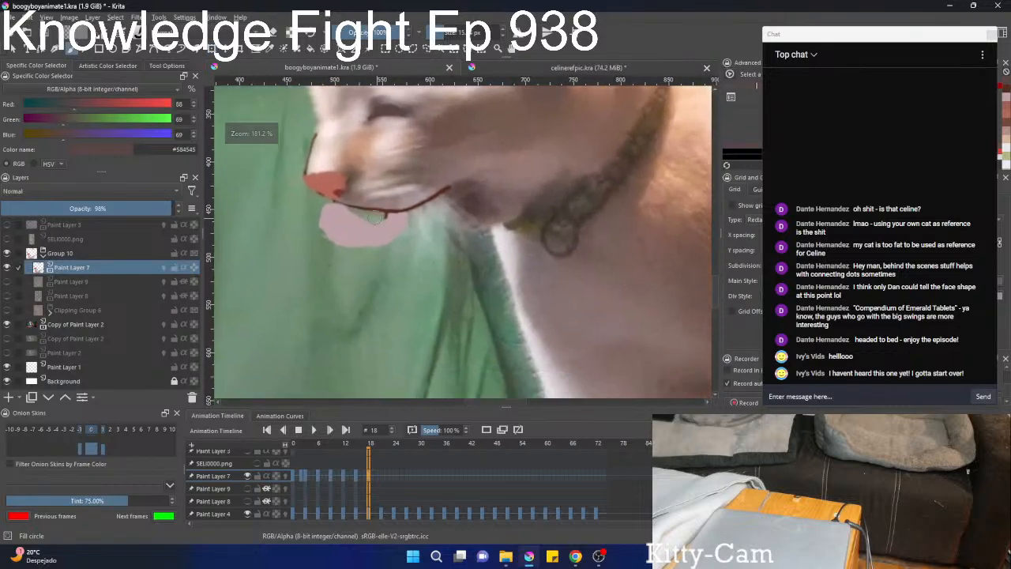
key(e)
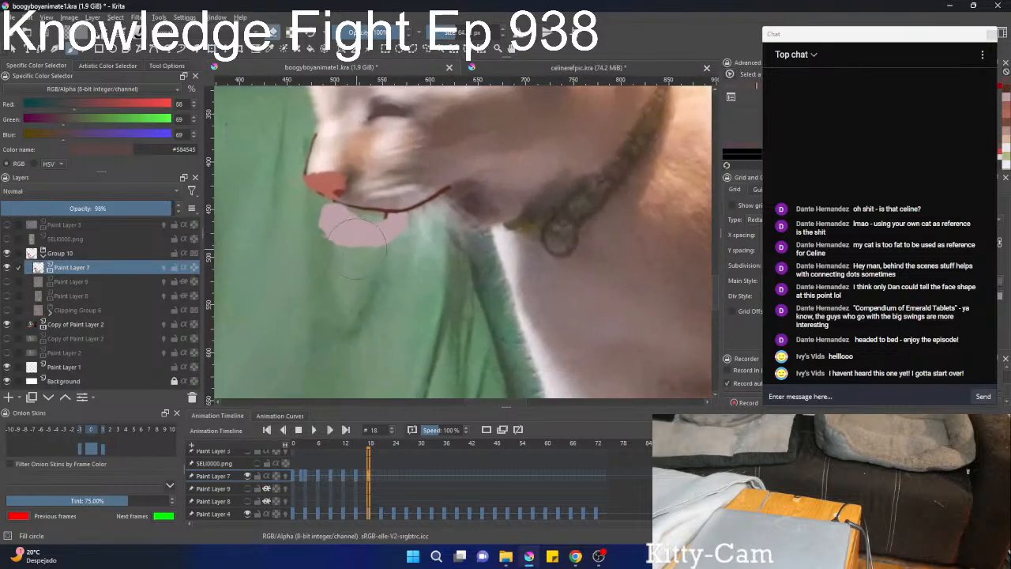
mouse_move(351, 218)
mouse_down()
mouse_move(329, 229)
mouse_move(427, 236)
mouse_move(409, 246)
mouse_up()
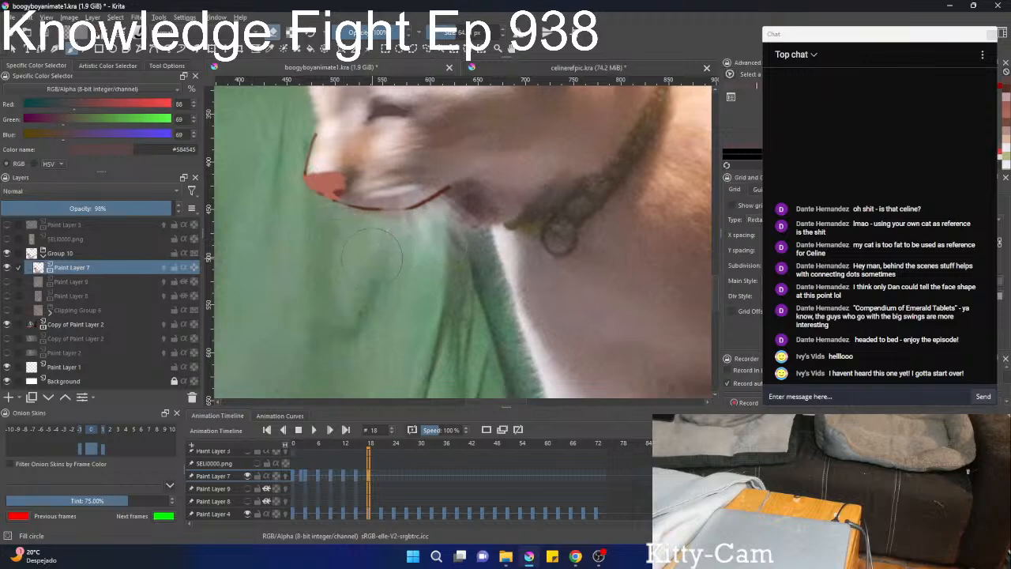
key(ctrl+z)
scroll(398, 239, up, 1)
drag(398, 238, 390, 269)
Liquify Paint Layer 7's mouth line so its curve and rear end follow the footage cat's mouth.
key(ctrl+t)
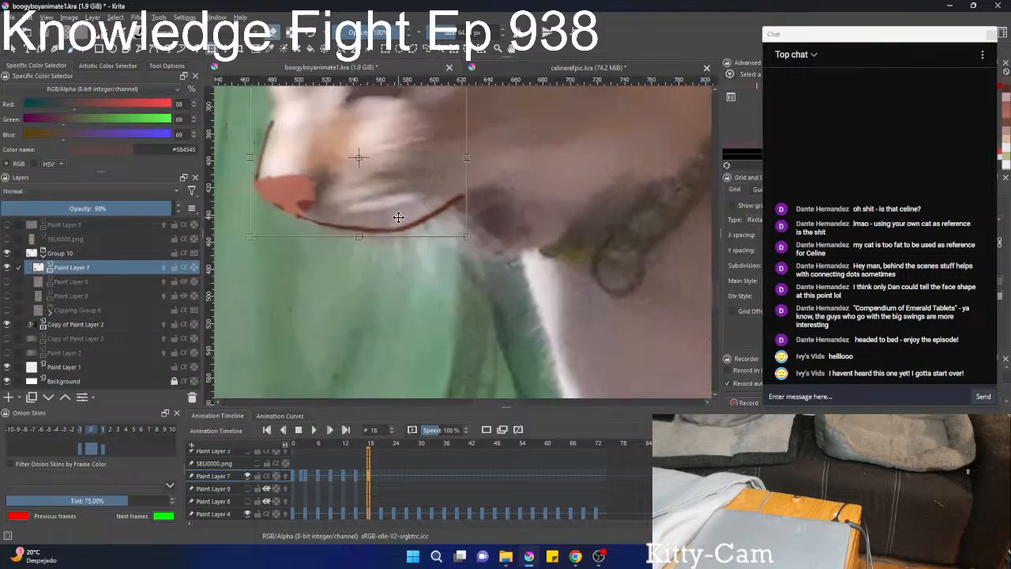
right_click(399, 218)
click(442, 282)
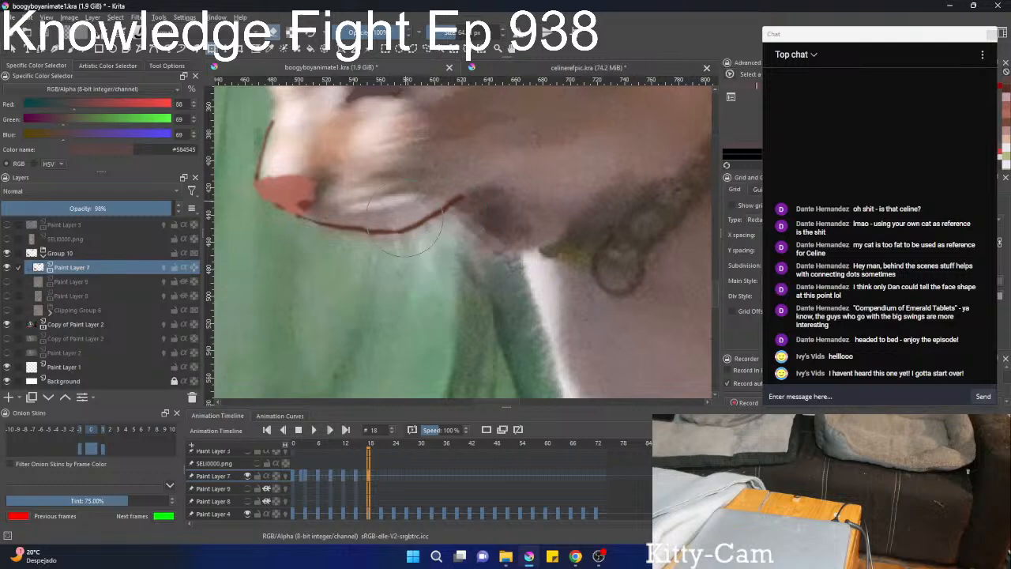
mouse_move(398, 205)
mouse_down()
mouse_move(389, 225)
mouse_move(446, 207)
mouse_up()
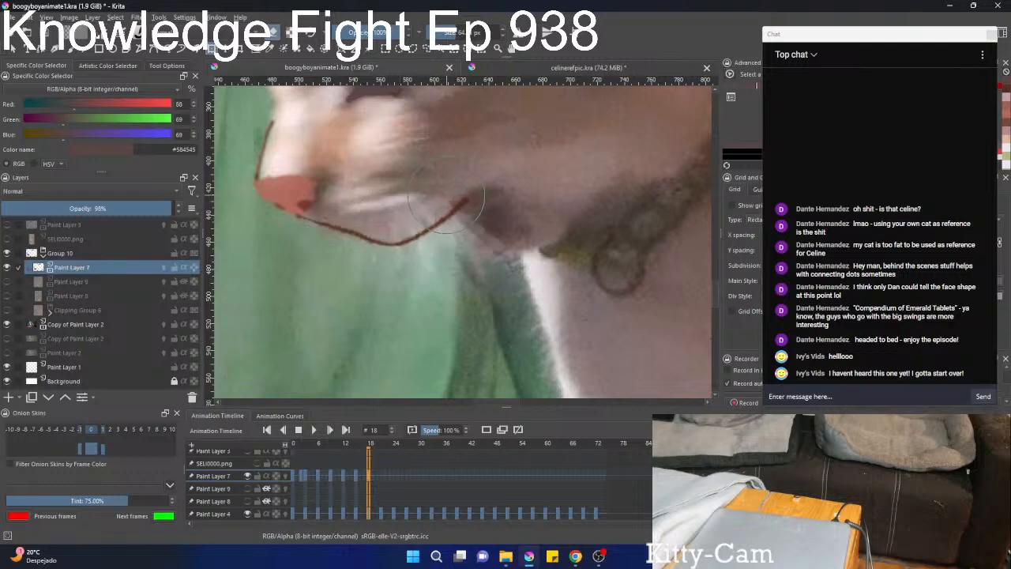
mouse_move(425, 251)
mouse_down()
mouse_move(435, 223)
mouse_move(401, 241)
mouse_up()
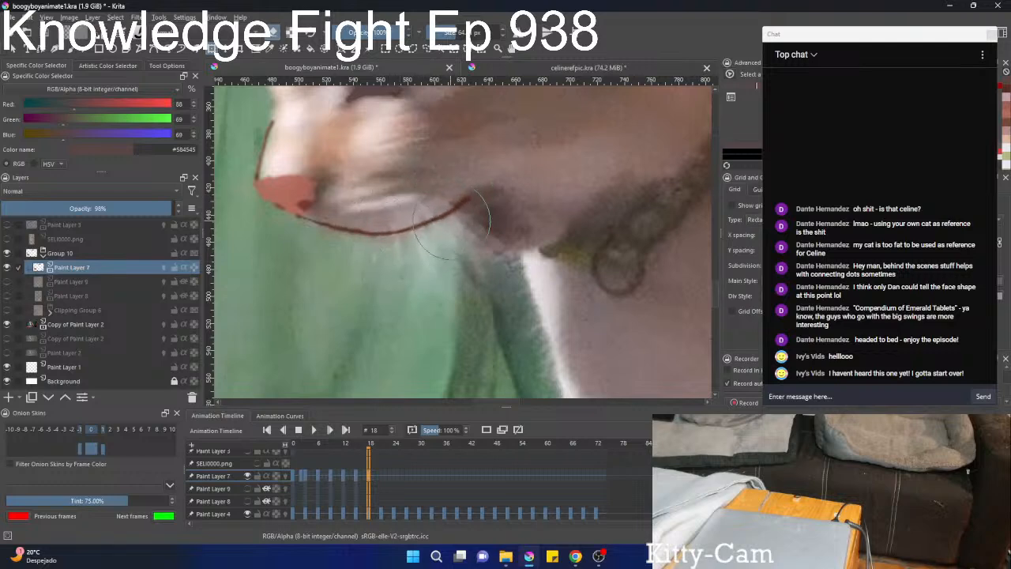
drag(452, 218, 494, 201)
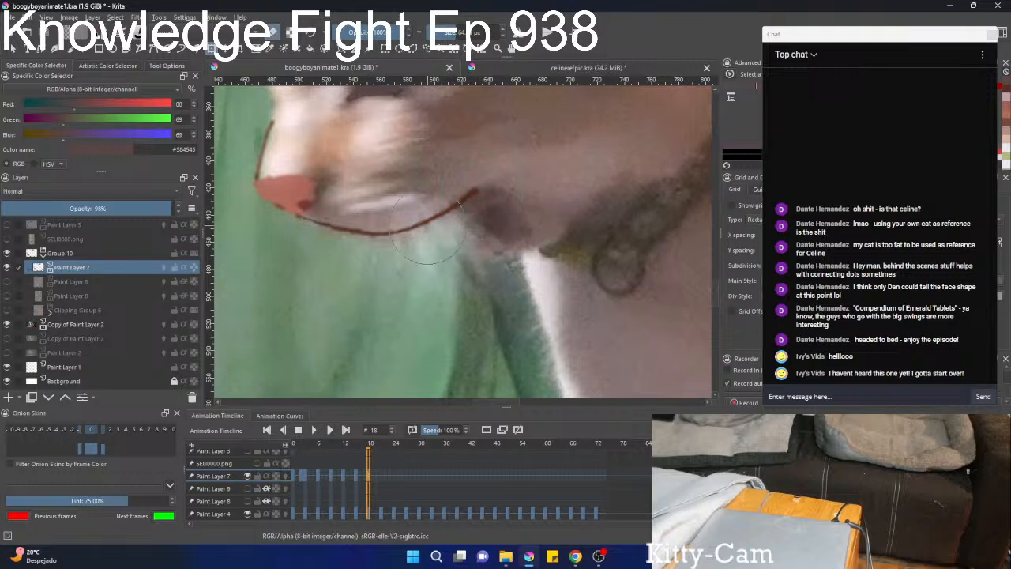
mouse_move(289, 261)
mouse_down()
mouse_move(297, 252)
mouse_move(369, 285)
mouse_up()
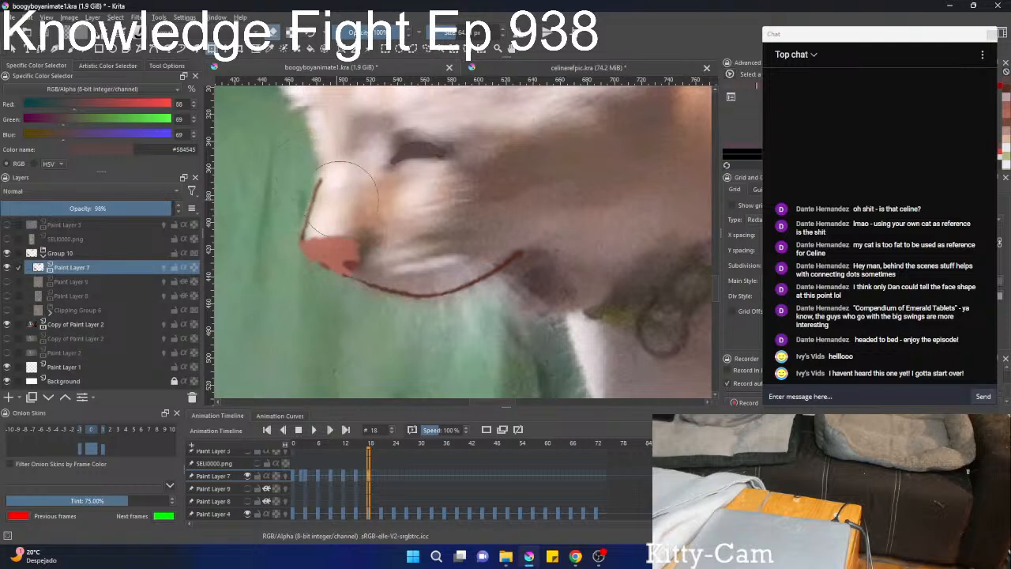
drag(433, 244, 387, 210)
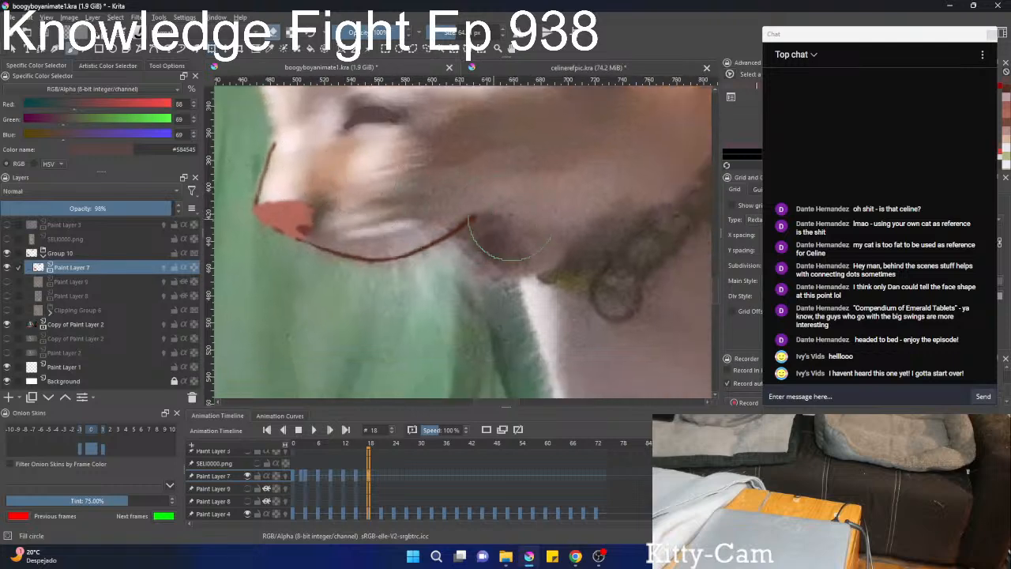
Sample the dark brown #512517 from the mouth line and paint a small closed loop around the dark patch at the mouth corner.
mouse_move(509, 238)
mouse_down()
mouse_move(436, 211)
mouse_move(406, 339)
mouse_move(422, 258)
mouse_up()
mouse_move(416, 215)
mouse_down()
mouse_move(429, 254)
mouse_move(413, 218)
mouse_up()
right_click(417, 239)
right_click(417, 239)
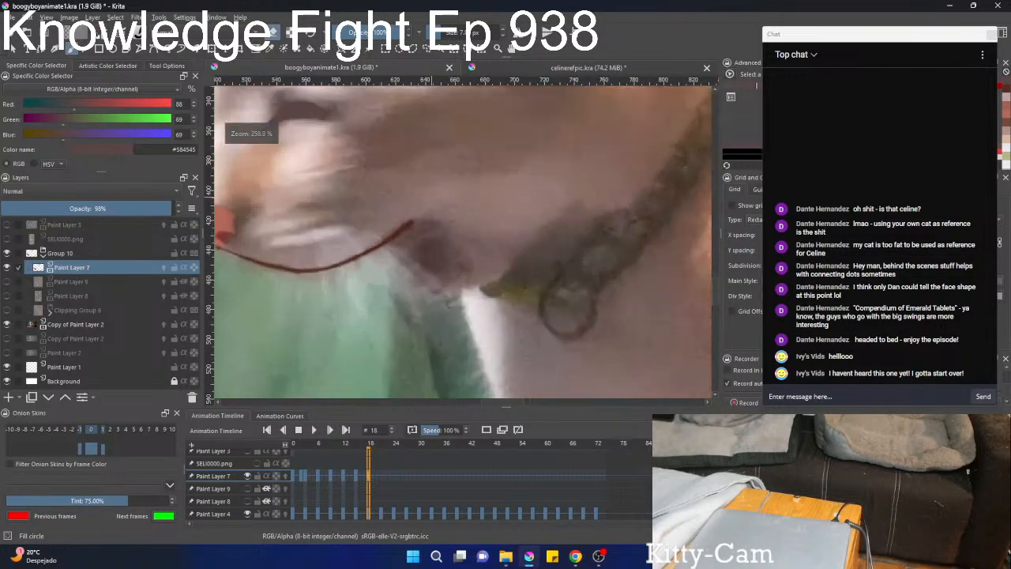
ctrl+click(413, 222)
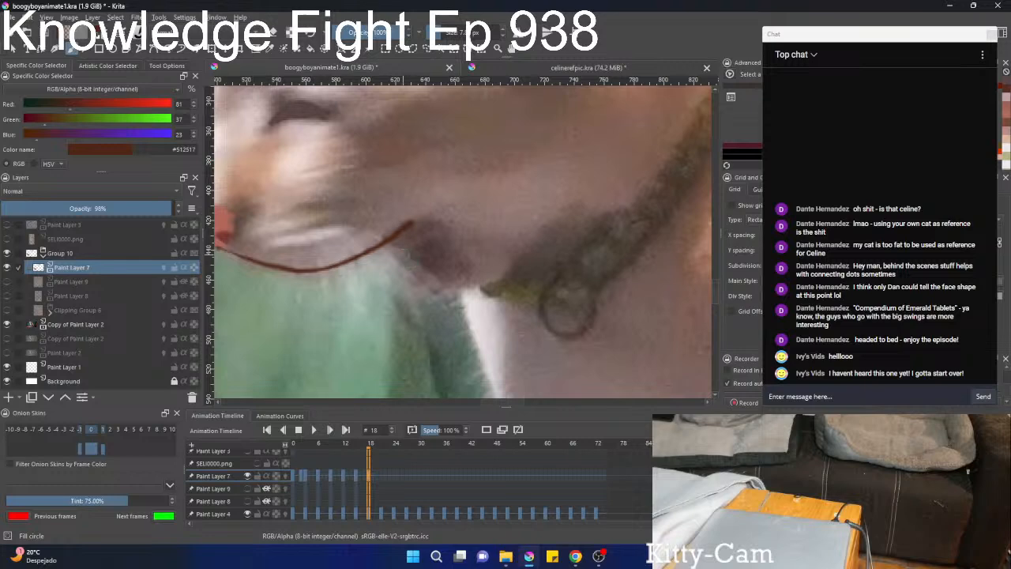
mouse_move(462, 257)
mouse_down()
mouse_move(430, 288)
mouse_move(404, 265)
mouse_move(411, 336)
mouse_move(428, 265)
mouse_up()
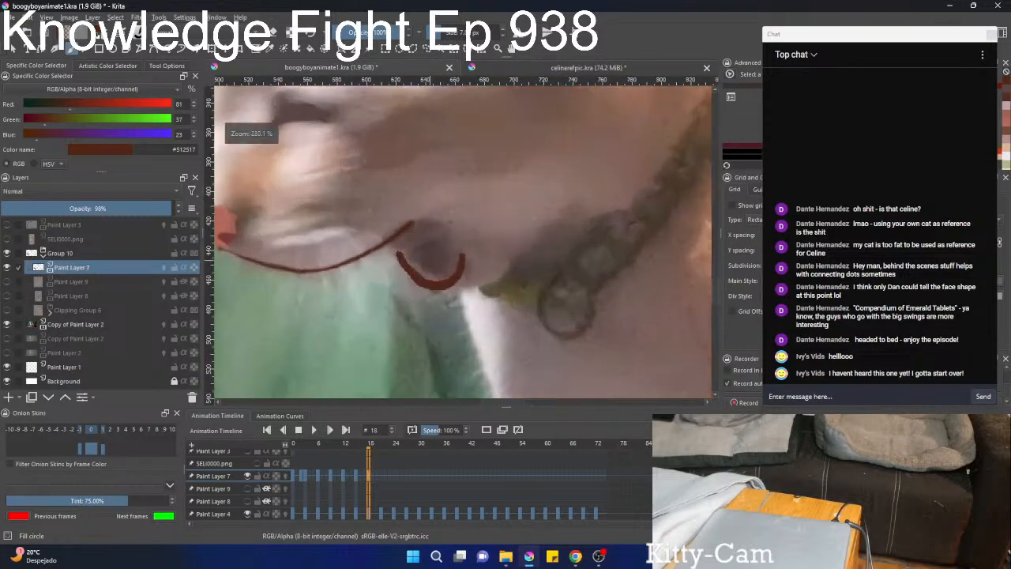
key(ctrl+z)
mouse_move(412, 226)
mouse_down()
mouse_move(457, 243)
mouse_move(434, 279)
mouse_move(385, 240)
mouse_move(409, 335)
mouse_move(414, 296)
mouse_move(411, 352)
mouse_up()
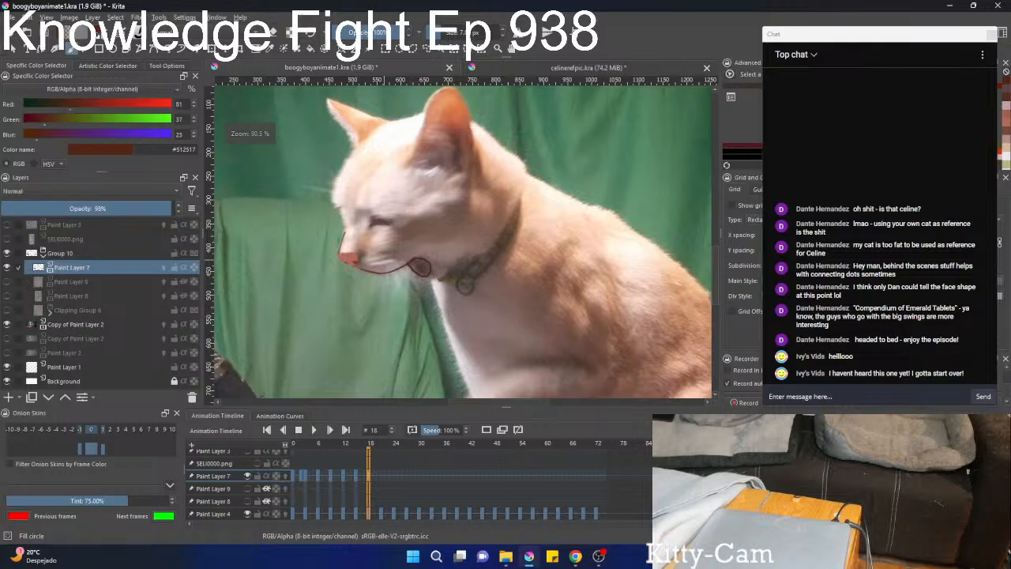
drag(399, 255, 400, 267)
mouse_move(405, 229)
mouse_down()
mouse_move(397, 283)
mouse_move(405, 224)
mouse_move(412, 244)
mouse_up()
Show Paint Layer 9 and move the footage layer Copy of Paint Layer 2 up into Group 10, beneath Clipping Group 6.
click(7, 282)
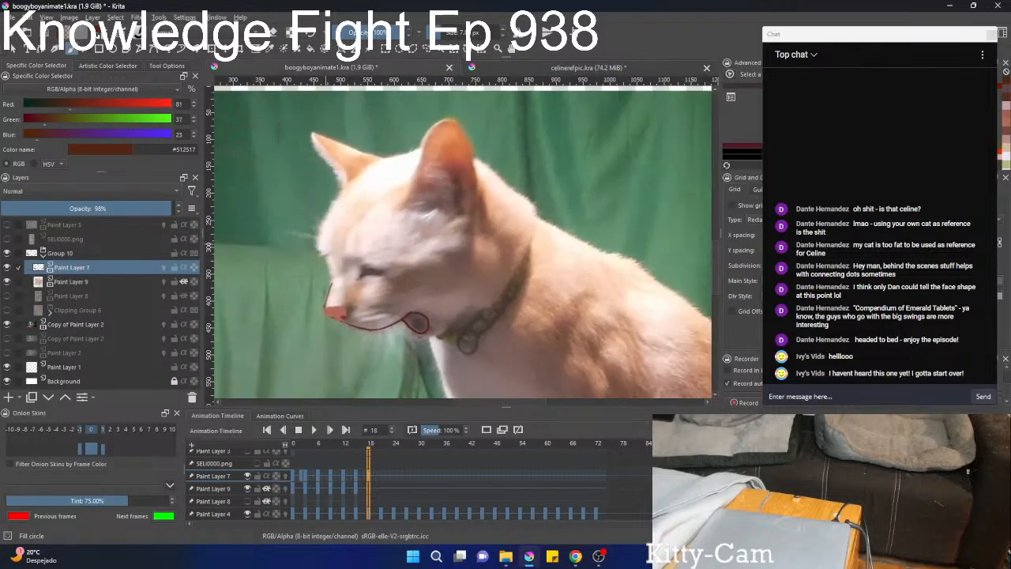
click(92, 282)
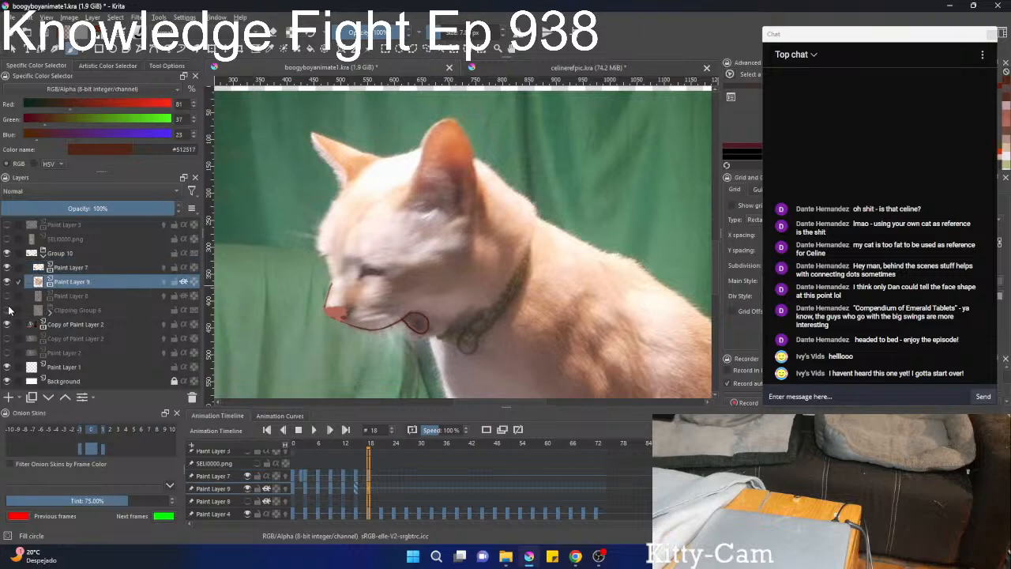
click(60, 326)
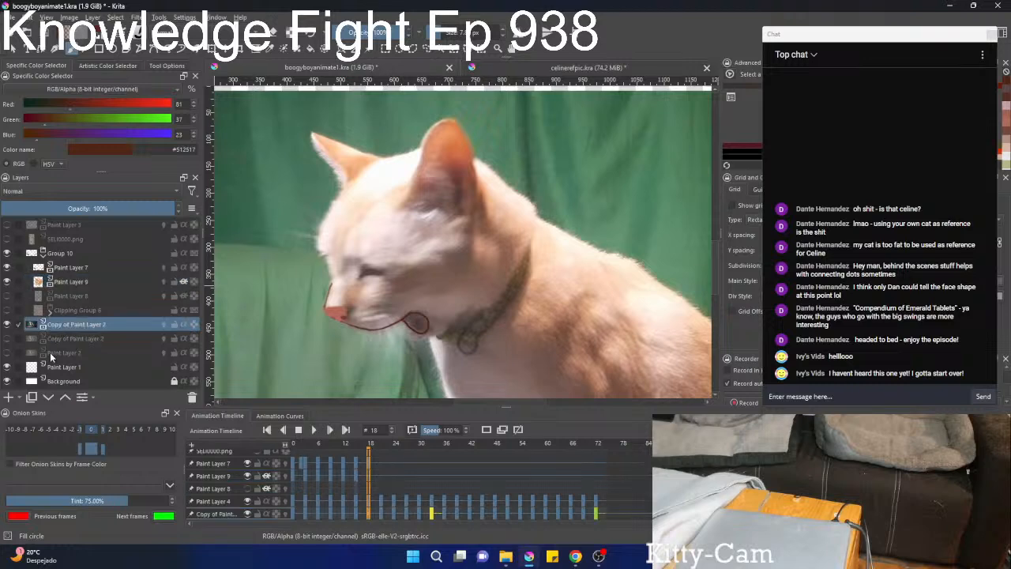
click(69, 398)
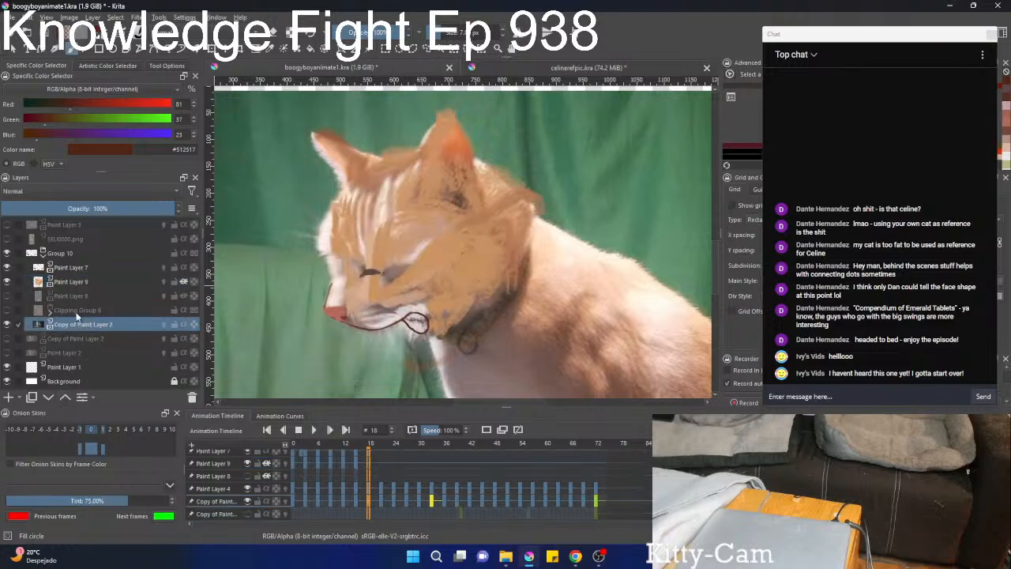
Move and rotate Paint Layer 9's face markings clockwise to fit the footage cat's head on frame 18.
click(76, 285)
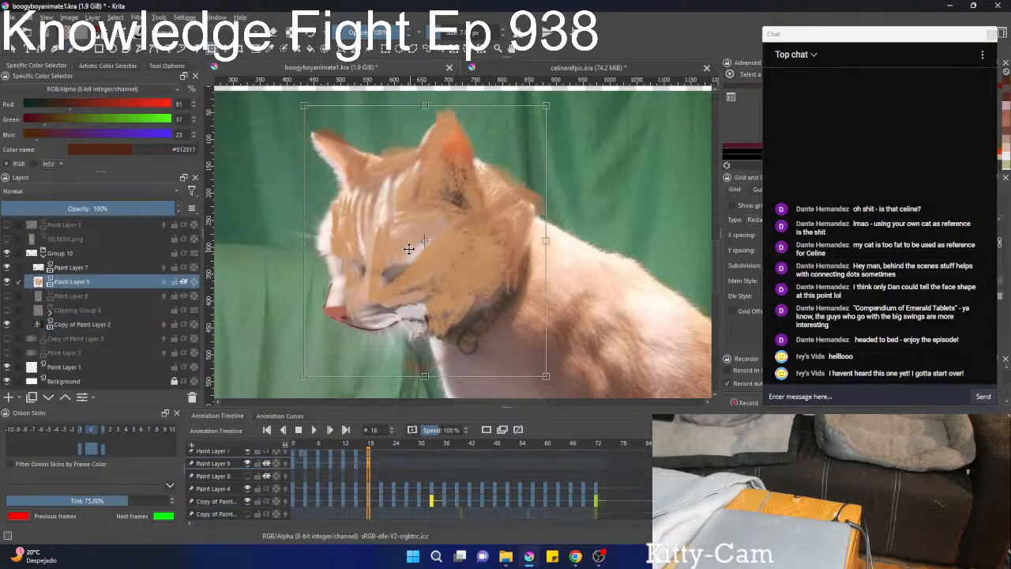
key(ctrl+t)
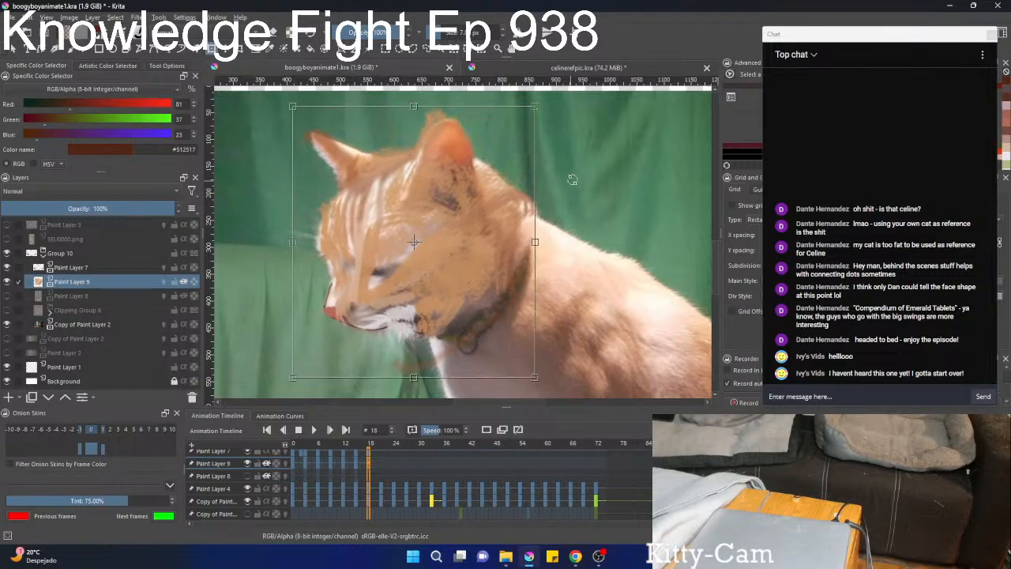
key(Return)
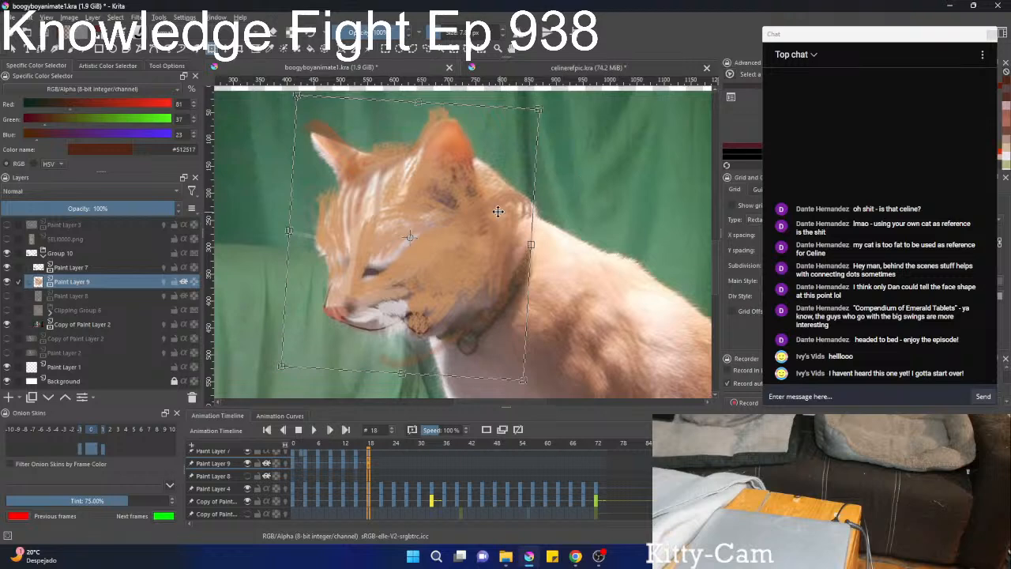
key(b)
Liquify Paint Layer 9's markings around the mouth, pushing the orange fur out of the loop at the mouth corner.
mouse_move(436, 321)
mouse_down()
mouse_move(460, 247)
mouse_move(413, 229)
mouse_move(441, 203)
mouse_move(420, 232)
mouse_up()
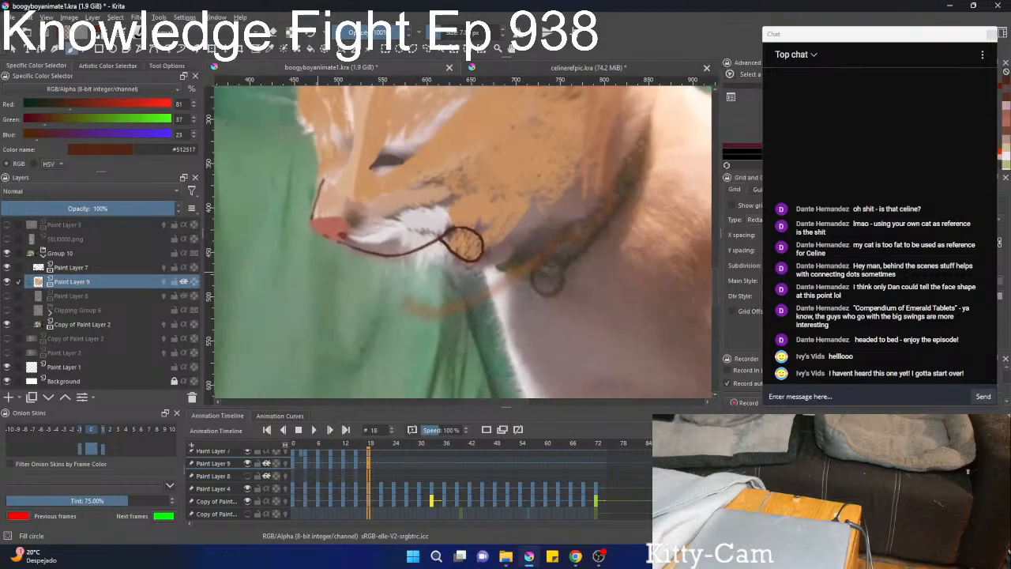
right_click(429, 244)
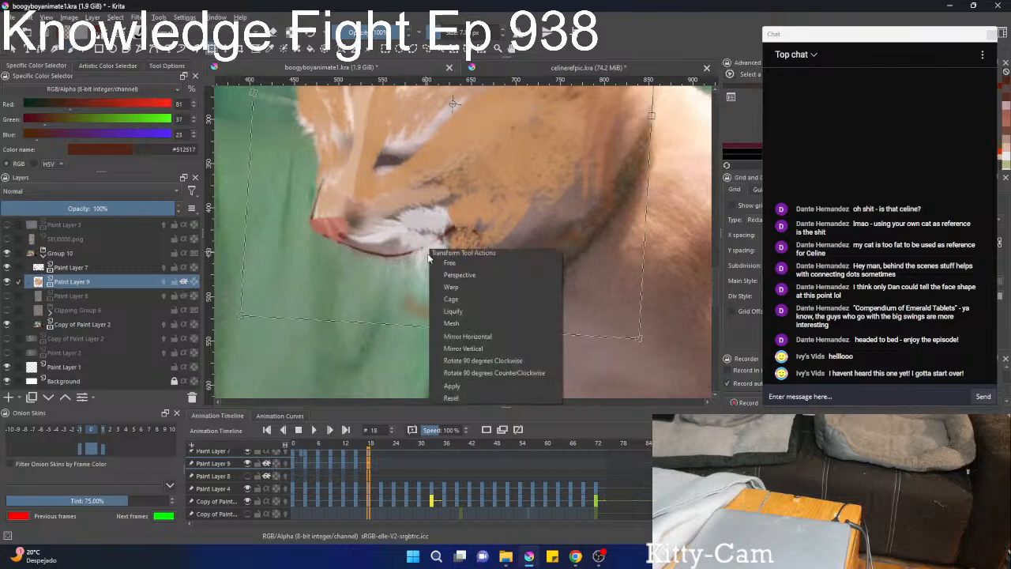
click(451, 311)
mouse_move(455, 269)
mouse_down()
mouse_move(447, 240)
mouse_move(391, 252)
mouse_move(391, 263)
mouse_move(448, 270)
mouse_move(468, 246)
mouse_up()
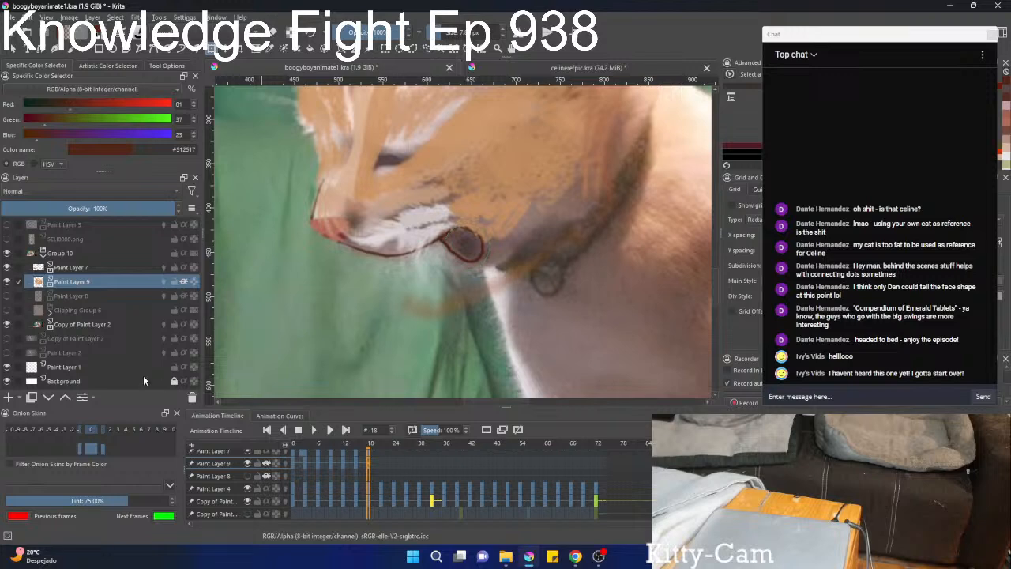
Show Paint Layer 8 and move and rotate its colour patches clockwise to line up with the face on frame 18.
click(6, 297)
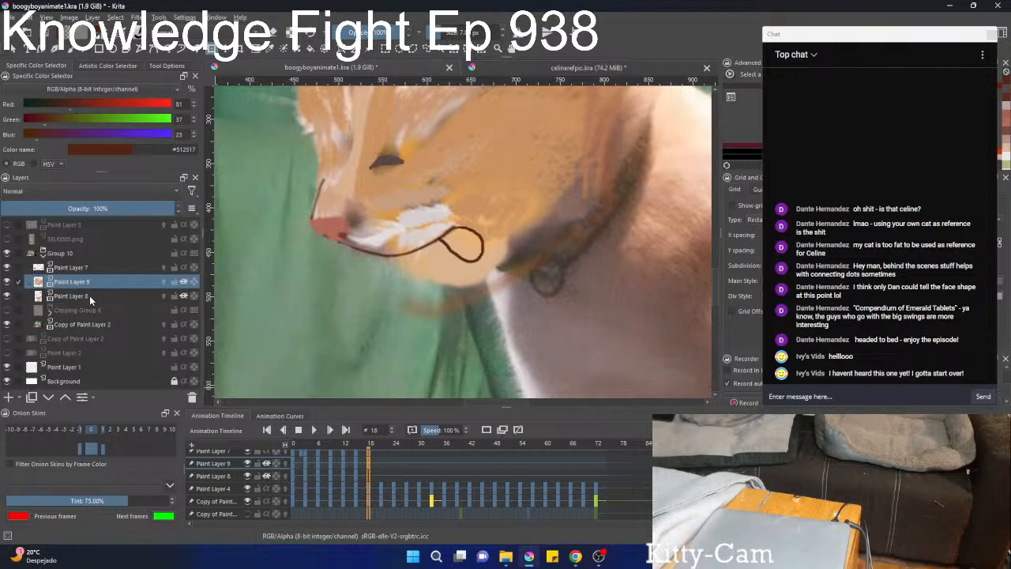
click(89, 295)
scroll(439, 248, down, 5)
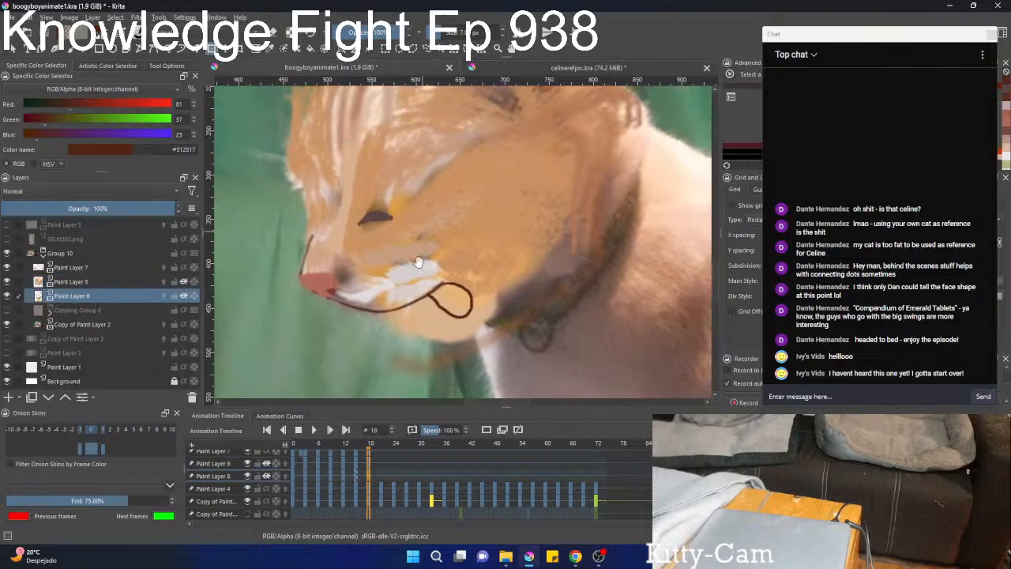
drag(482, 234, 486, 226)
key(Delete)
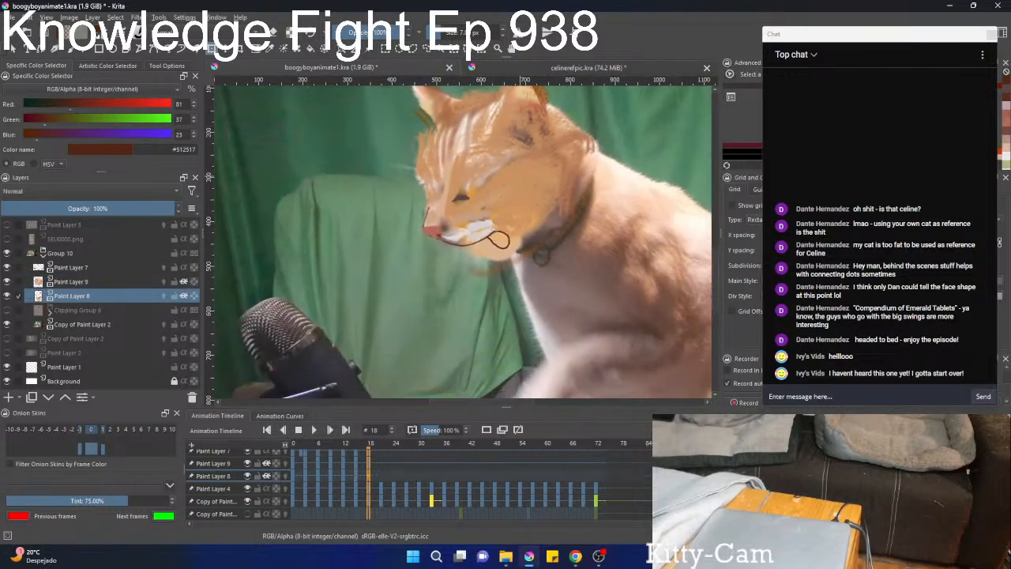
drag(519, 185, 474, 218)
right_click(431, 203)
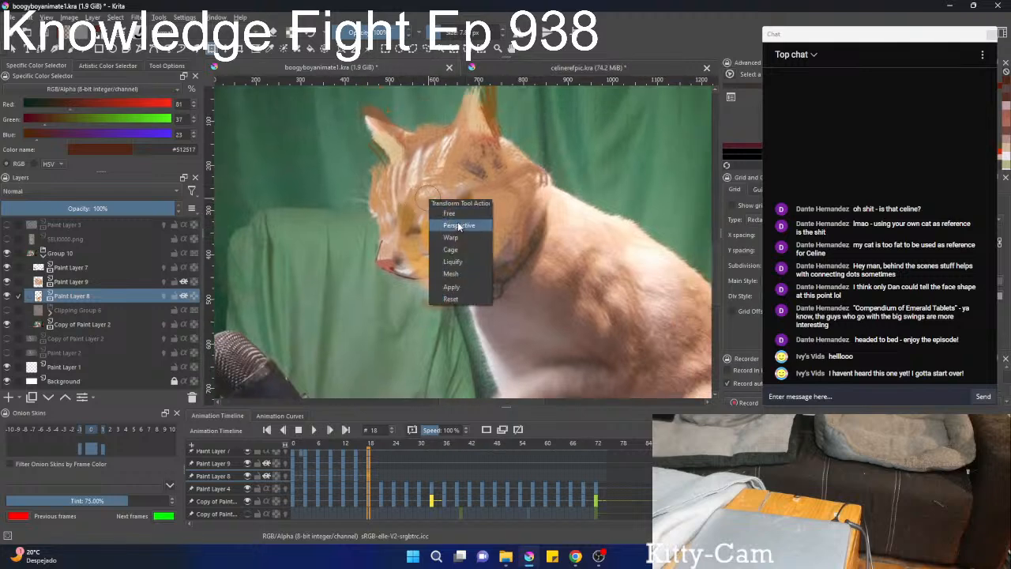
click(449, 214)
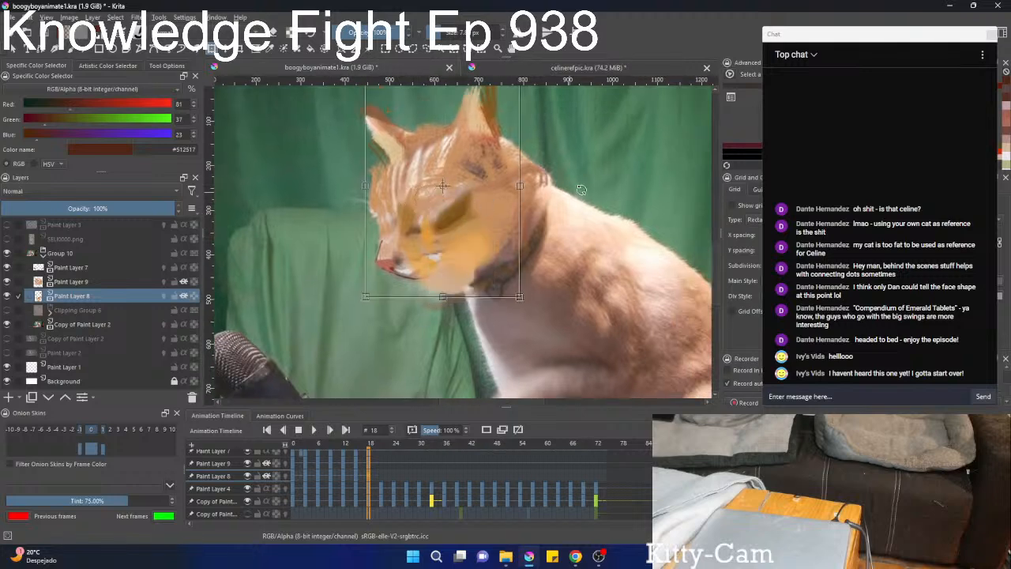
mouse_move(476, 199)
mouse_down()
mouse_move(454, 216)
mouse_move(473, 213)
mouse_move(467, 208)
mouse_up()
drag(546, 192, 548, 198)
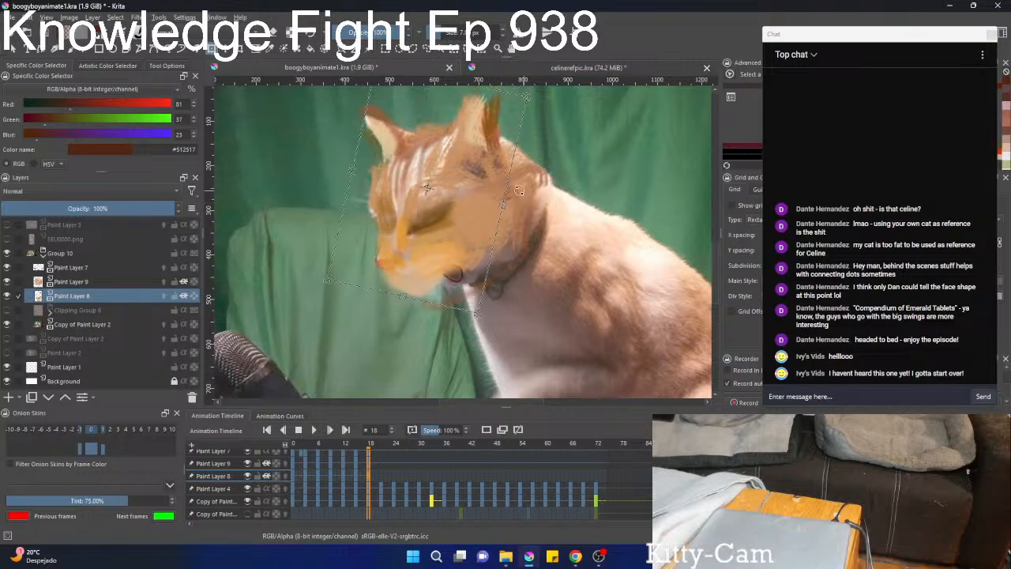
mouse_move(469, 189)
mouse_down()
mouse_move(497, 203)
mouse_move(465, 208)
mouse_up()
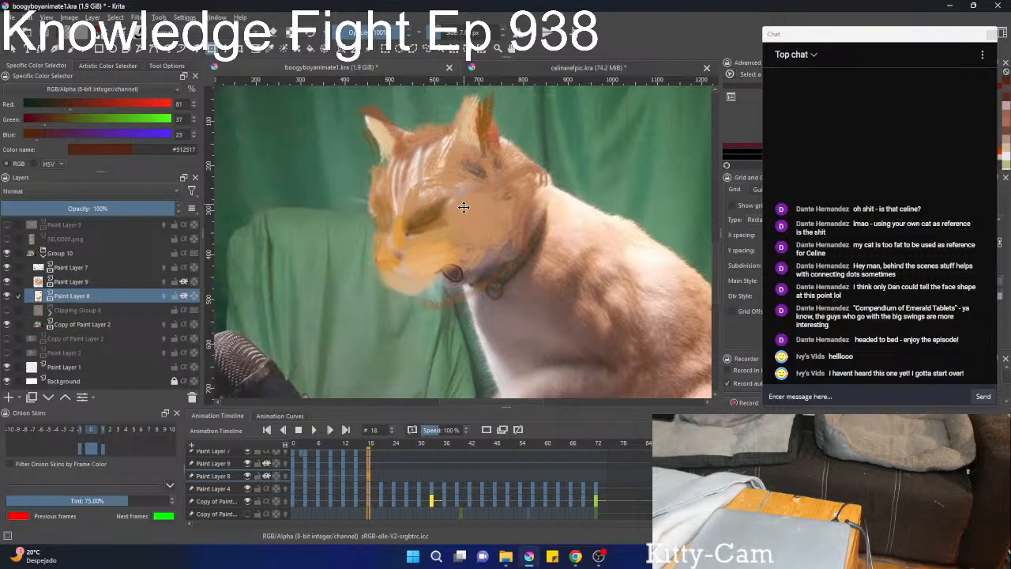
key(b)
scroll(496, 201, up, 2)
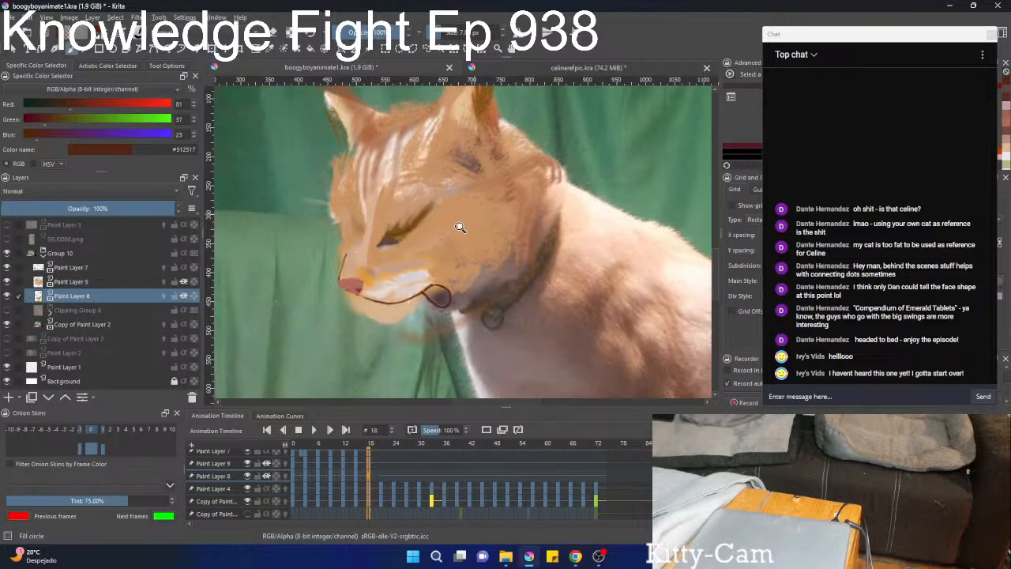
Show Clipping Group 6, toggling the footage layer Copy of Paint Layer 2 off and on to check the painted cat.
scroll(463, 226, down, 3)
click(8, 325)
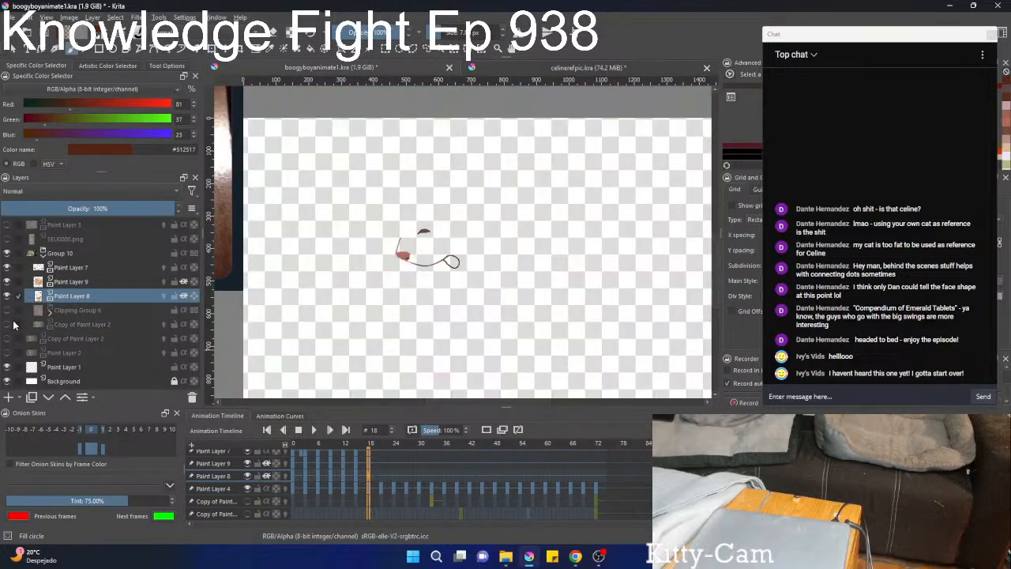
click(10, 311)
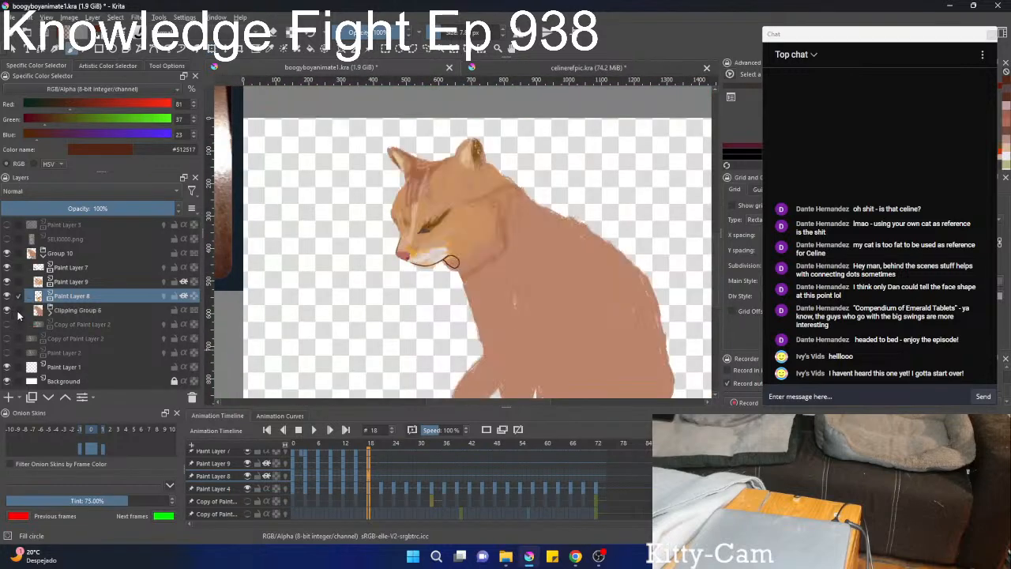
click(8, 325)
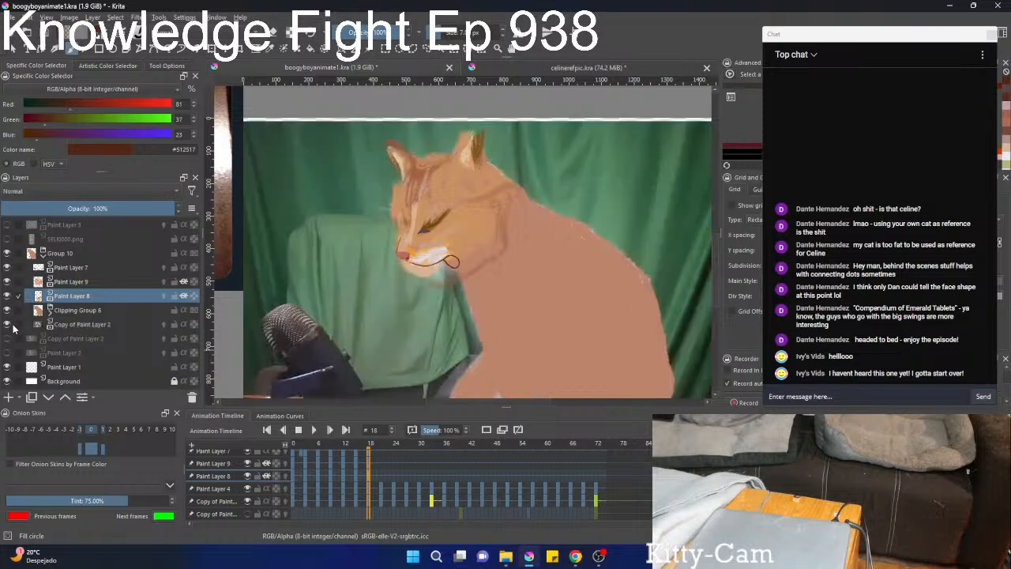
Hide Clipping Group 6 to uncover the footage cat's body around the painted face on frame 18.
click(8, 310)
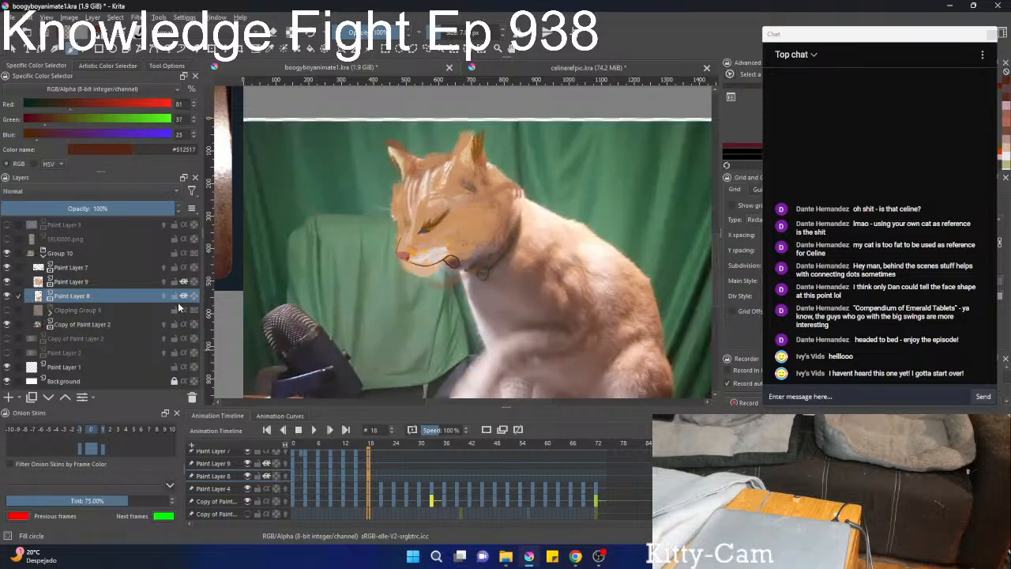
drag(481, 263, 421, 273)
scroll(421, 274, down, 2)
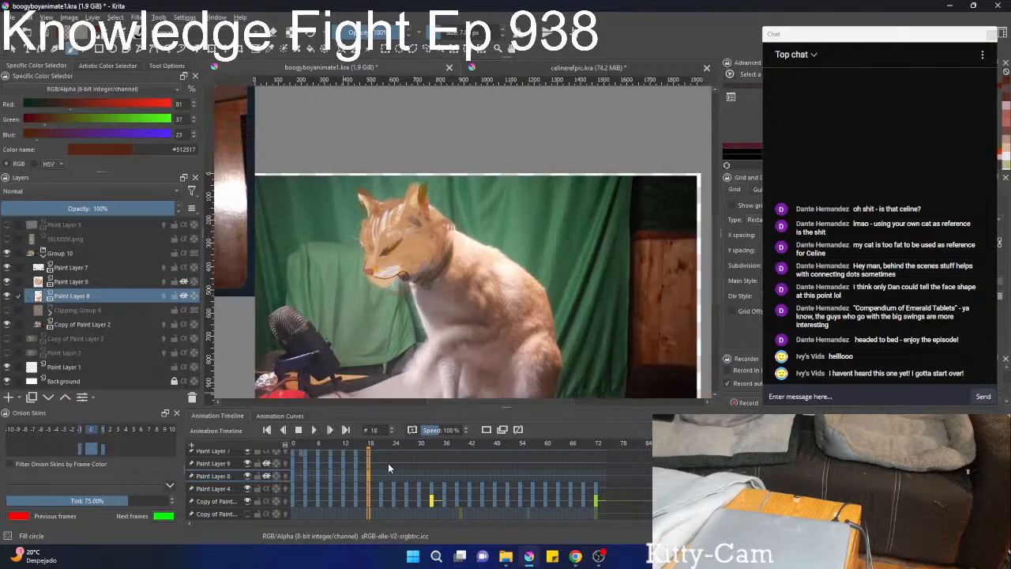
Step back and forth through the earlier frames to check how the painted face follows the footage cat.
key(Left)
key(Left)
key(Left)
key(Right)
key(Right)
key(Left)
key(Left)
key(Left)
key(Left)
key(Left)
key(Left)
key(Left)
key(Left)
key(Left)
key(Left)
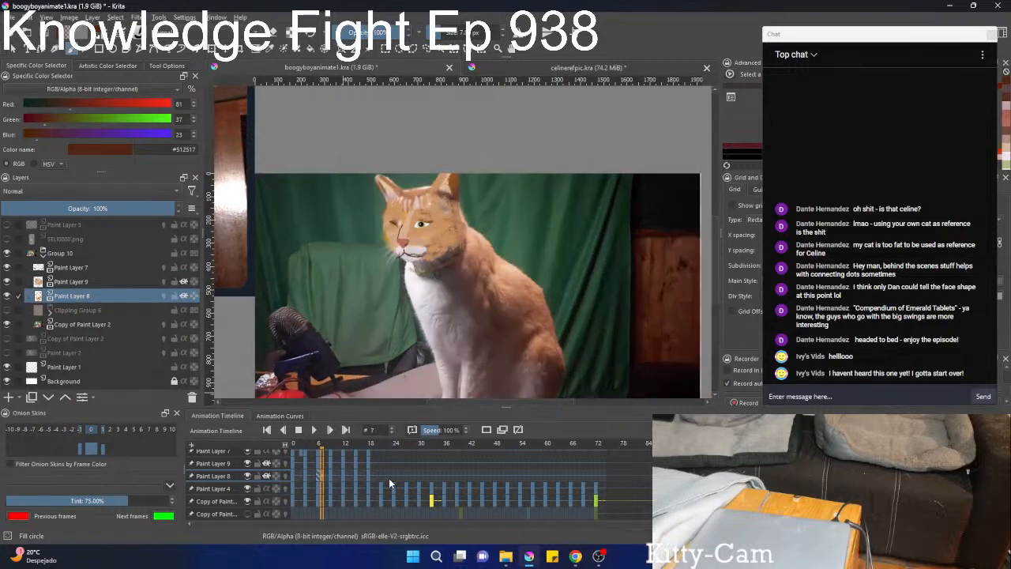
key(Right)
key(Right)
key(Right)
key(Right)
key(Right)
key(Right)
key(Right)
key(Right)
key(Right)
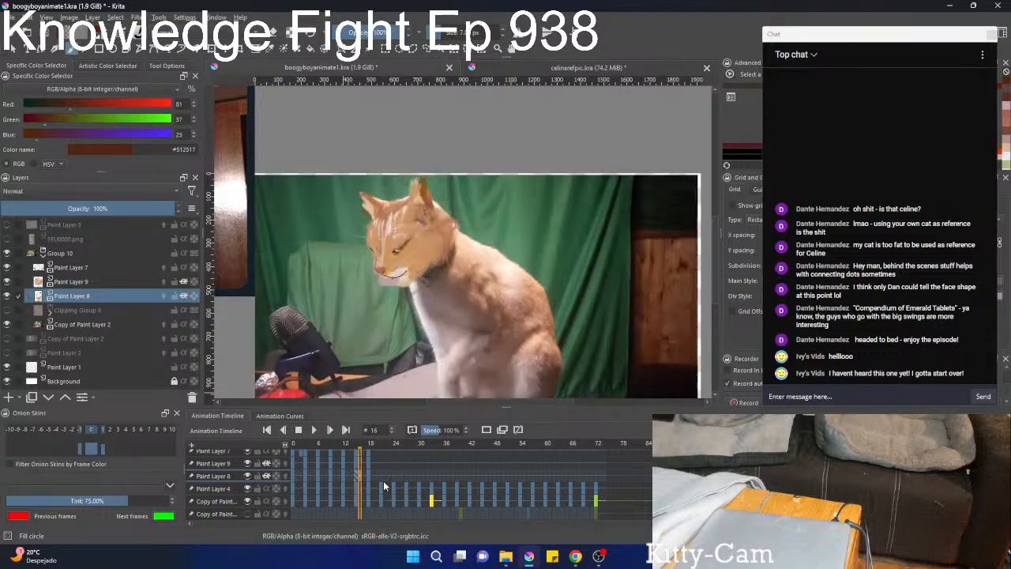
Go to frame 21 and move and slightly rotate Paint Layer 7's facial features counter-clockwise to meet the footage cat's nose.
key(Right)
key(Right)
key(Right)
key(Right)
key(Right)
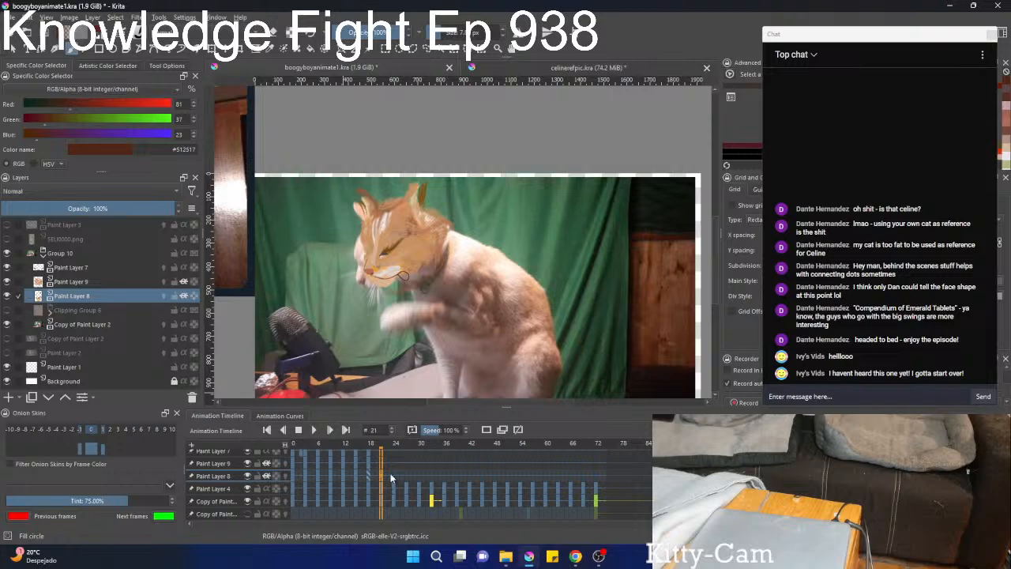
key(1)
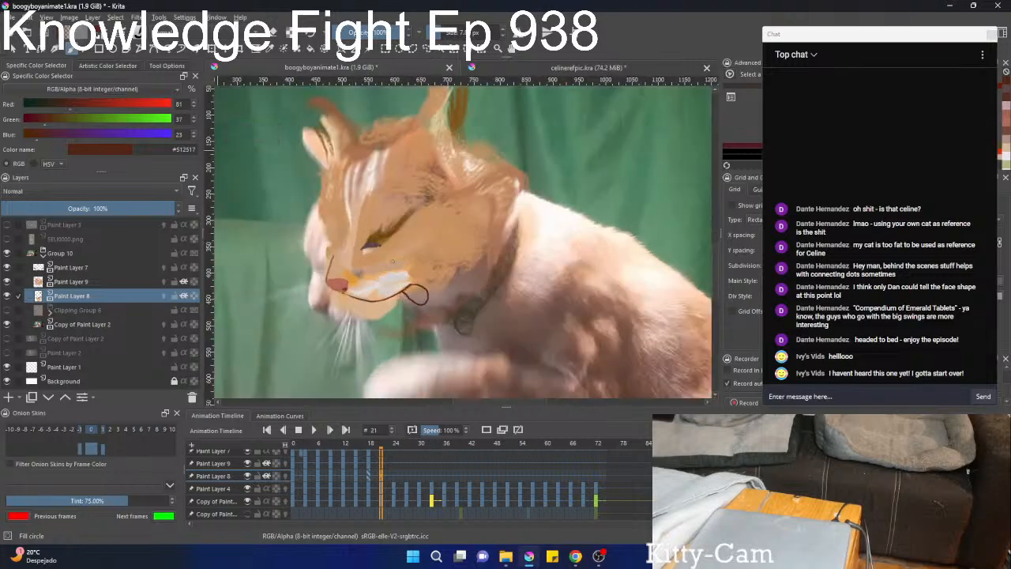
click(77, 268)
key(ctrl+t)
scroll(394, 250, down, 2)
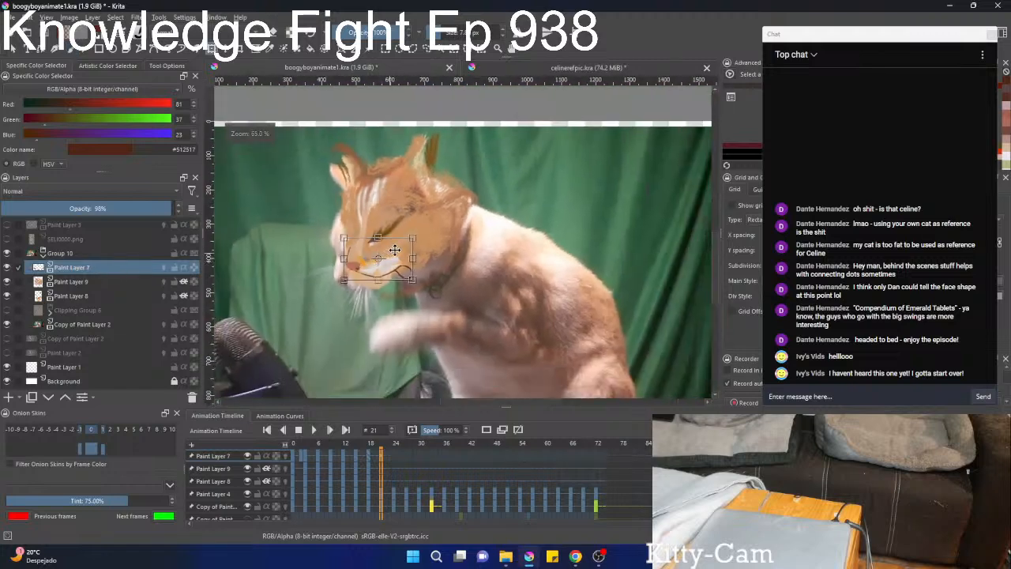
scroll(400, 247, up, 2)
drag(448, 253, 444, 240)
mouse_move(373, 270)
mouse_down()
mouse_move(352, 285)
mouse_move(327, 255)
mouse_move(348, 292)
mouse_move(315, 266)
mouse_move(337, 298)
mouse_move(319, 261)
mouse_up()
scroll(294, 299, up, 2)
Erase the excess eye detail on Paint Layer 7 and fill out the nose with its sampled pink, #b36a5b.
key(b)
key(e)
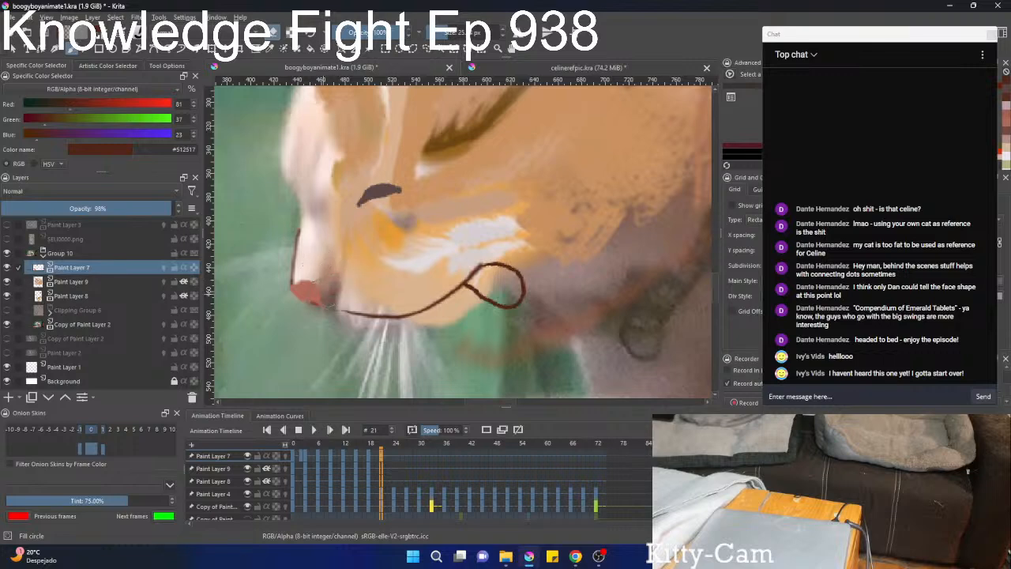
ctrl+click(313, 286)
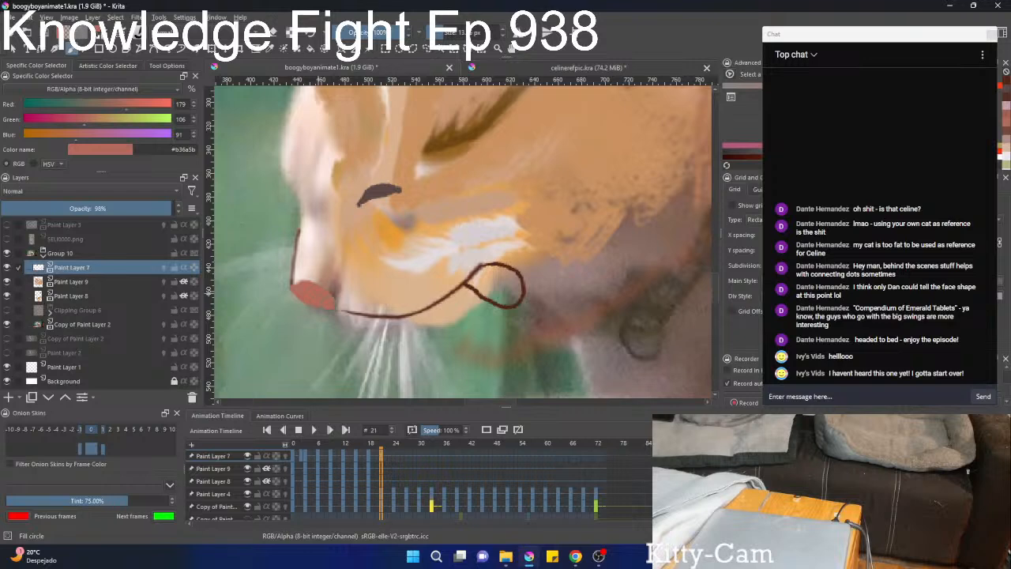
scroll(322, 272, down, 3)
scroll(347, 273, up, 2)
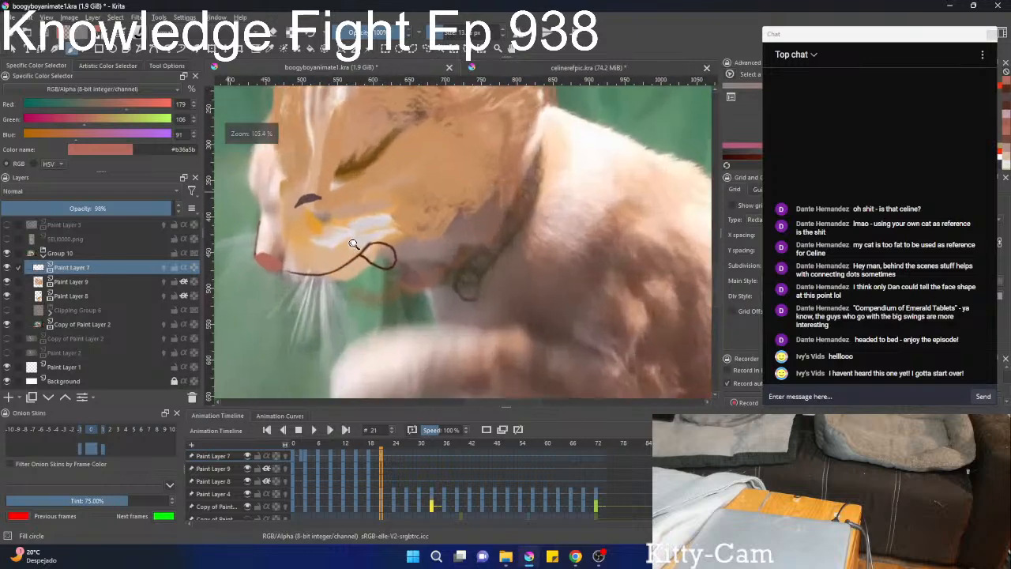
scroll(357, 261, down, 1)
Hide Paint Layers 9 and 8 and erase the looped mouth line from Paint Layer 7 on frame 21.
click(8, 281)
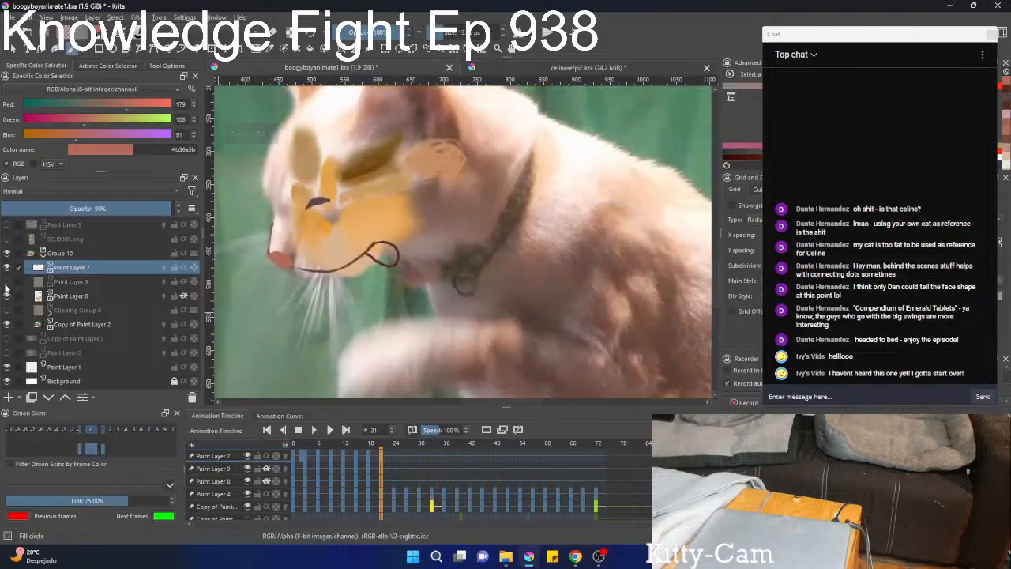
click(10, 295)
scroll(315, 234, up, 2)
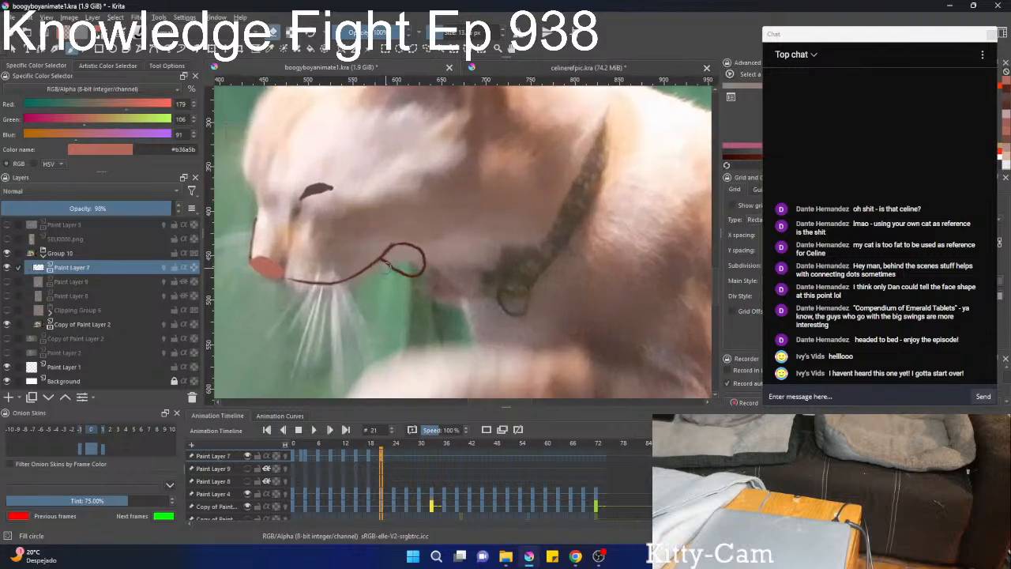
key(ctrl+z)
key(ctrl+z)
mouse_move(405, 251)
mouse_down()
mouse_move(364, 276)
mouse_move(299, 285)
mouse_move(327, 266)
mouse_move(335, 234)
mouse_move(341, 342)
mouse_move(339, 290)
mouse_up()
Redraw the mouth as a dark brown #512517 line with the Pencil-2 brush, running from the nose along the jaw towards the collar.
right_click(341, 289)
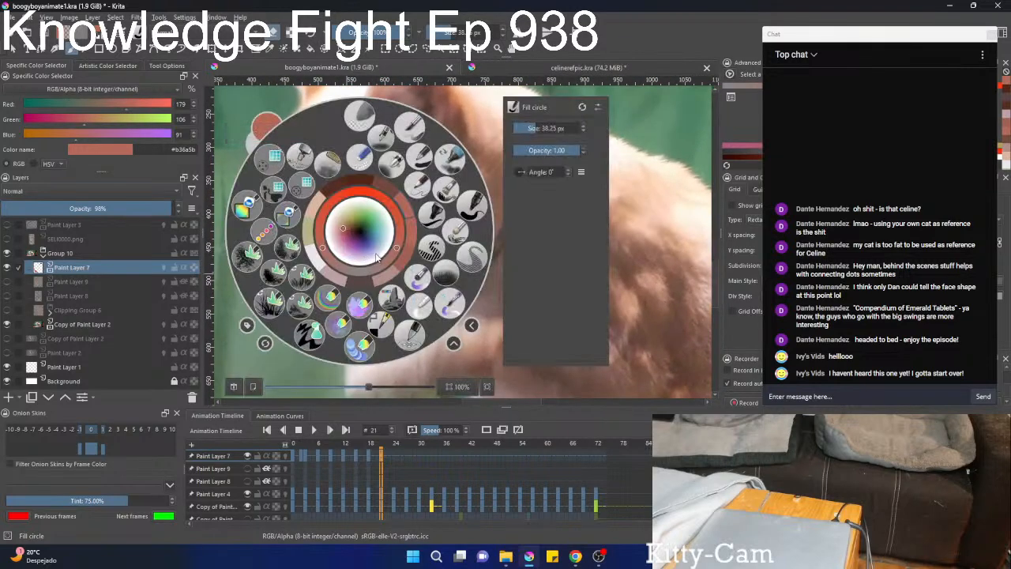
click(352, 180)
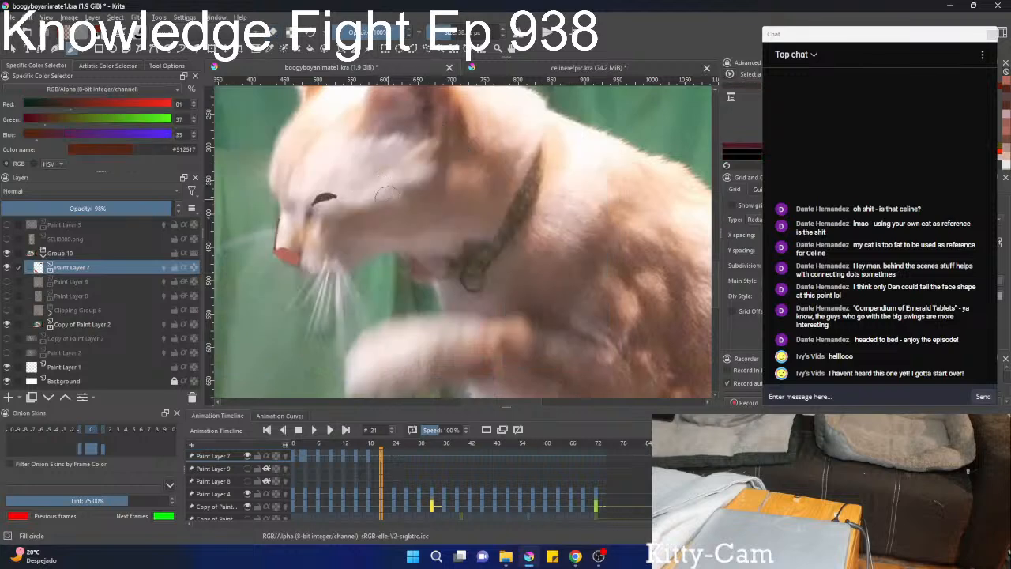
right_click(384, 195)
click(443, 192)
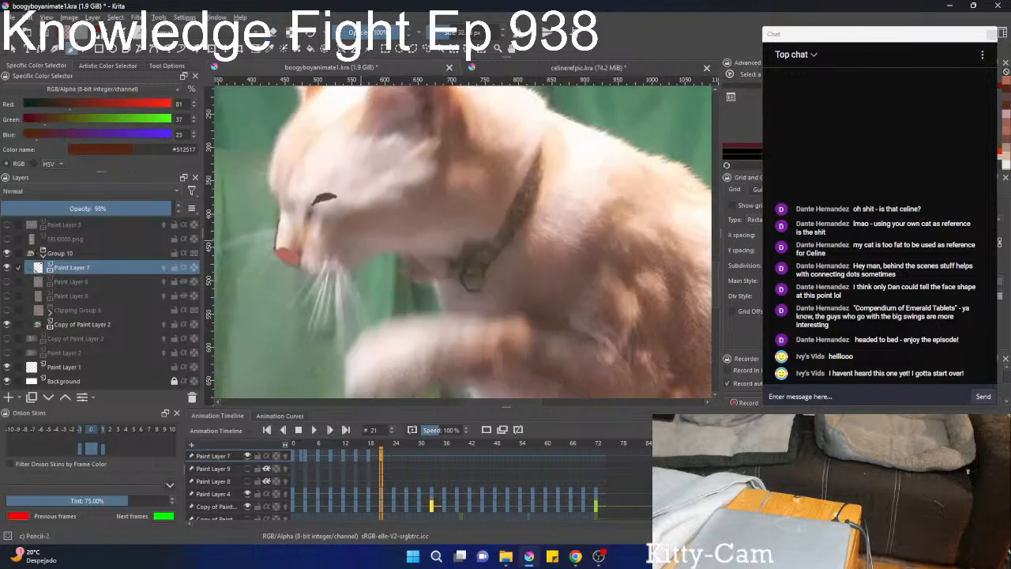
right_click(315, 252)
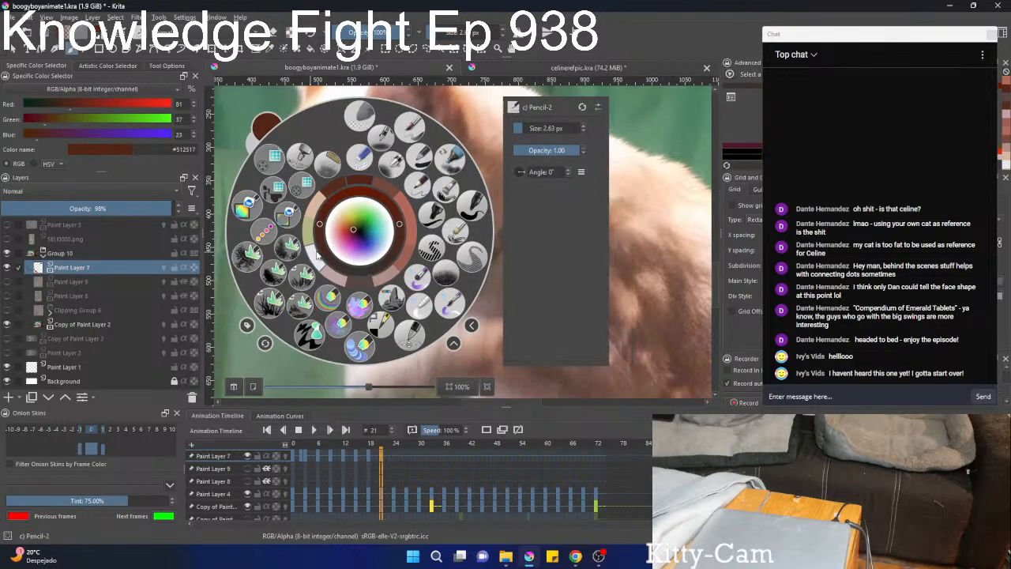
right_click(313, 251)
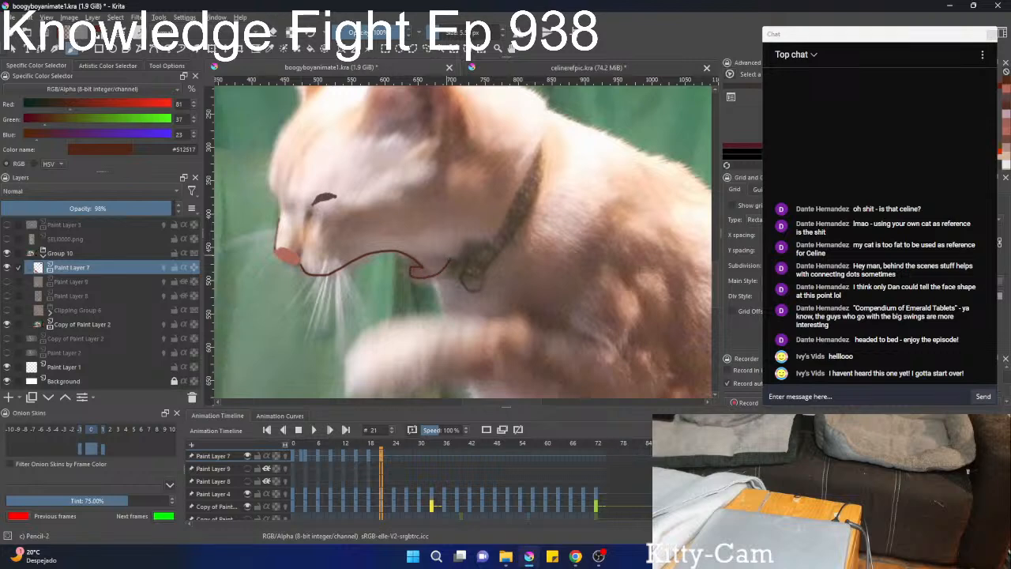
scroll(446, 248, up, 3)
scroll(428, 239, down, 2)
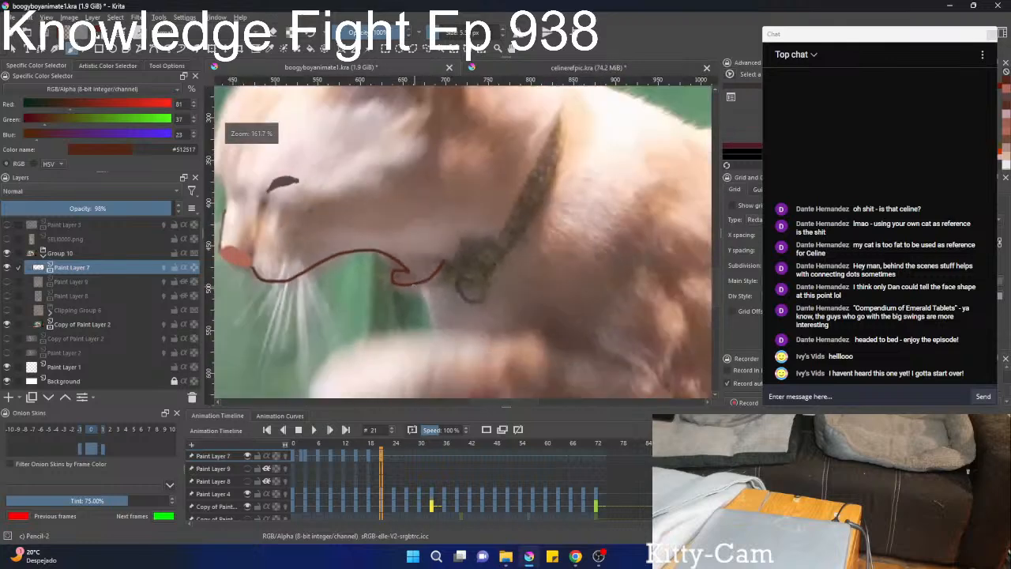
Fill the small loop at the mouth corner with dark brown on Paint Layer 7.
scroll(429, 239, up, 2)
mouse_move(400, 266)
mouse_down()
mouse_move(427, 281)
mouse_move(379, 270)
mouse_move(400, 281)
mouse_move(387, 287)
mouse_move(375, 280)
mouse_move(411, 285)
mouse_move(370, 285)
mouse_move(386, 281)
mouse_move(382, 267)
mouse_move(419, 275)
mouse_move(373, 270)
mouse_up()
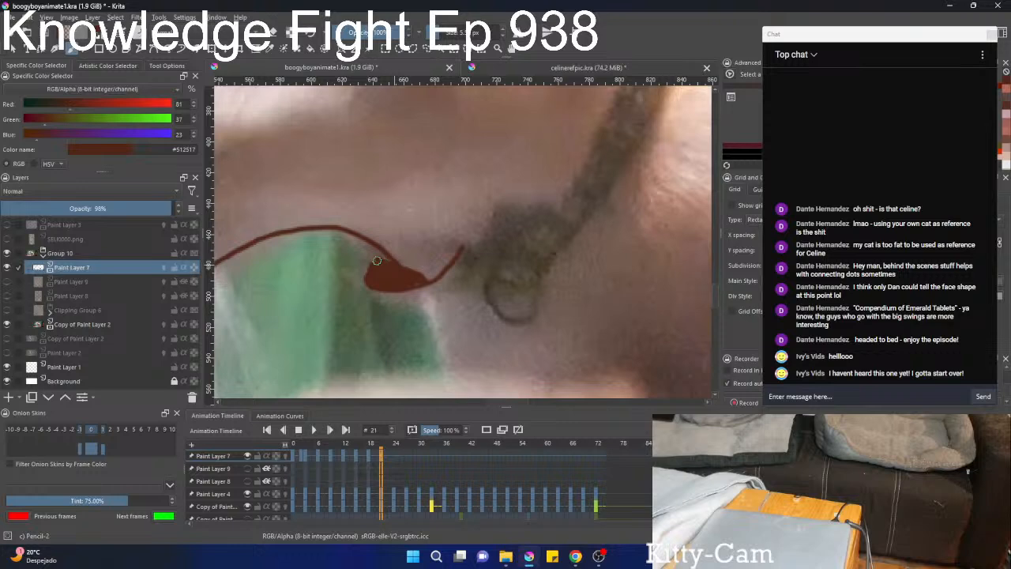
scroll(379, 276, down, 3)
scroll(392, 270, up, 3)
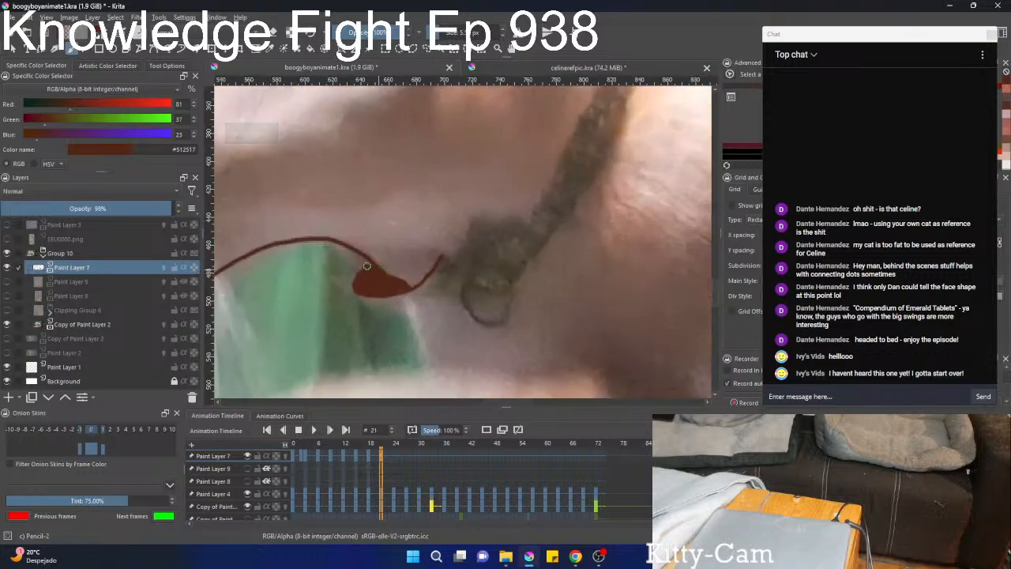
scroll(371, 273, down, 3)
scroll(387, 311, down, 2)
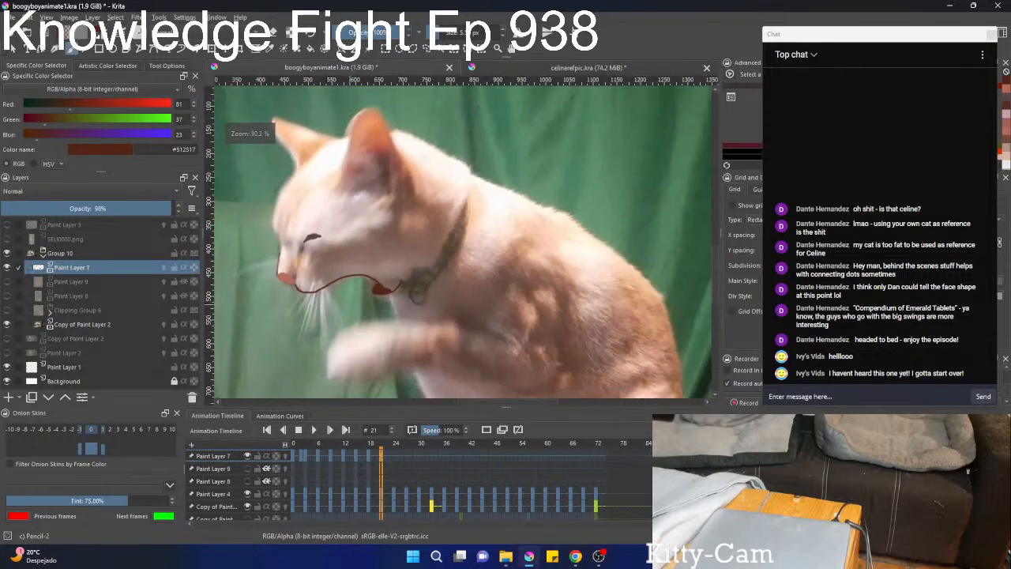
Select the dark closed-eye stroke, then rotate it counter-clockwise, narrow it and move it down onto the footage cat's eye.
scroll(342, 235, up, 4)
scroll(341, 247, up, 3)
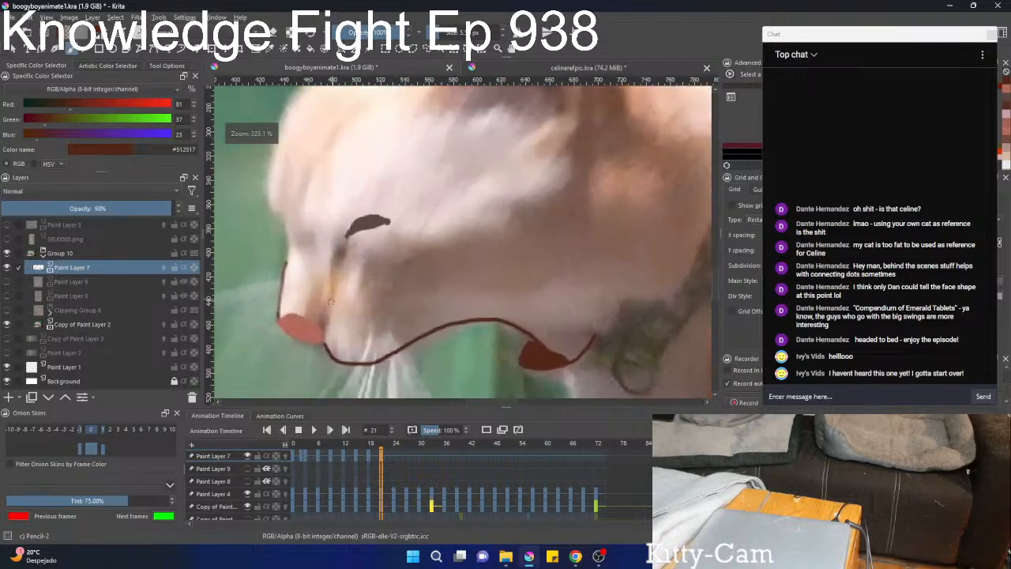
scroll(334, 300, down, 2)
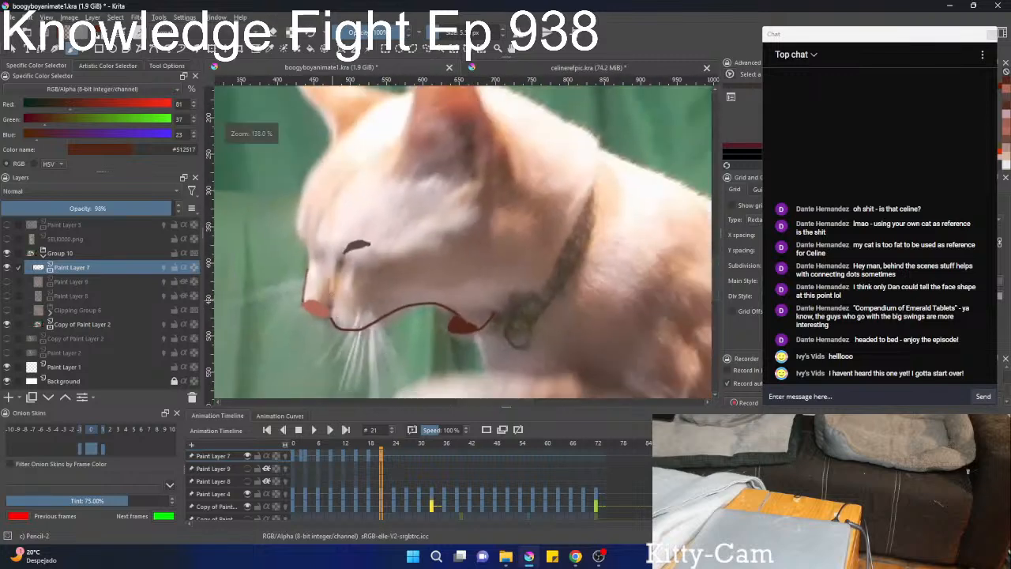
scroll(360, 249, up, 3)
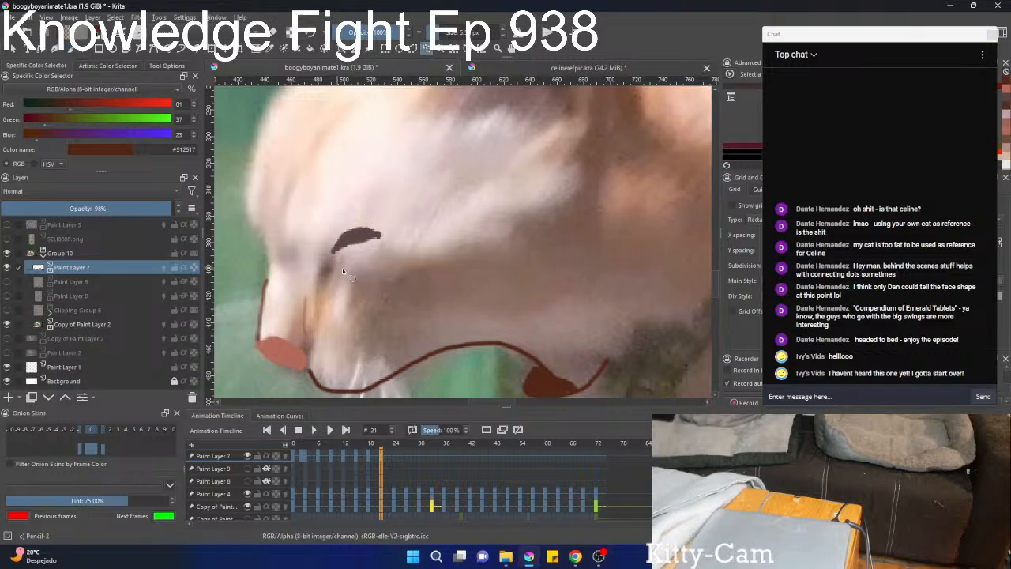
drag(329, 227, 353, 270)
key(ctrl+t)
drag(429, 235, 419, 201)
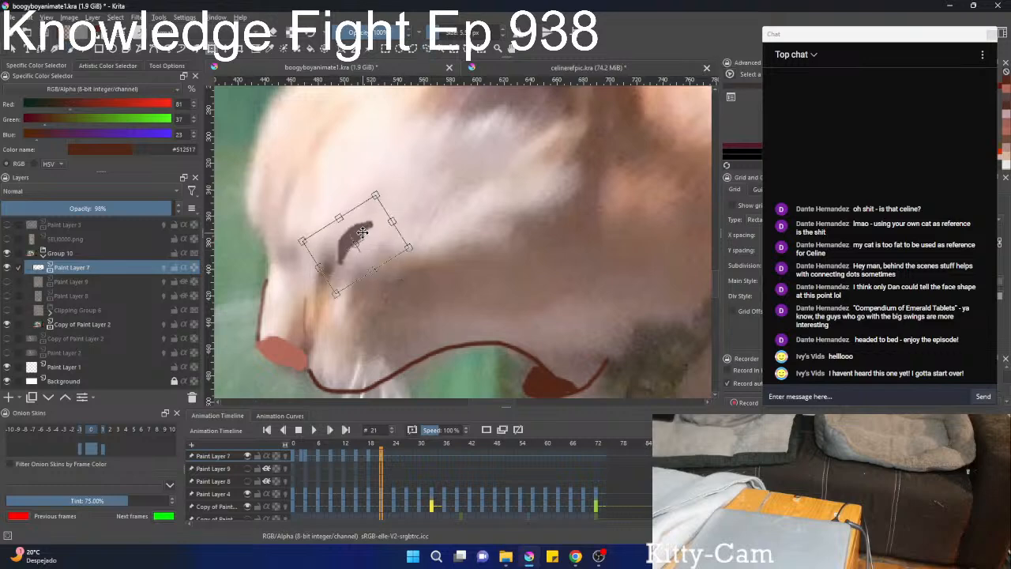
mouse_move(362, 234)
mouse_down()
mouse_move(344, 265)
mouse_move(363, 291)
mouse_move(361, 274)
mouse_up()
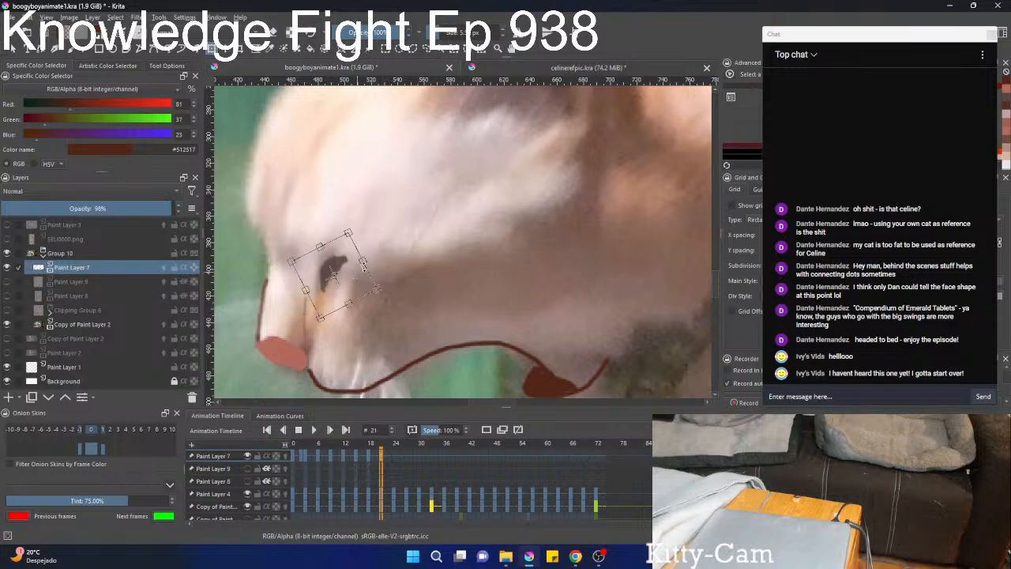
key(Return)
key(l)
scroll(364, 259, down, 3)
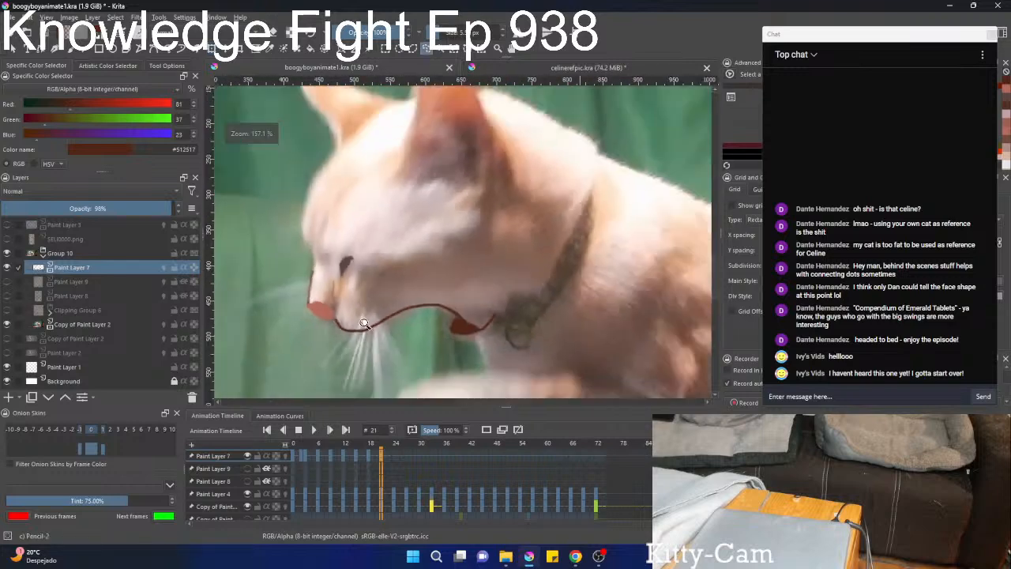
drag(391, 261, 352, 267)
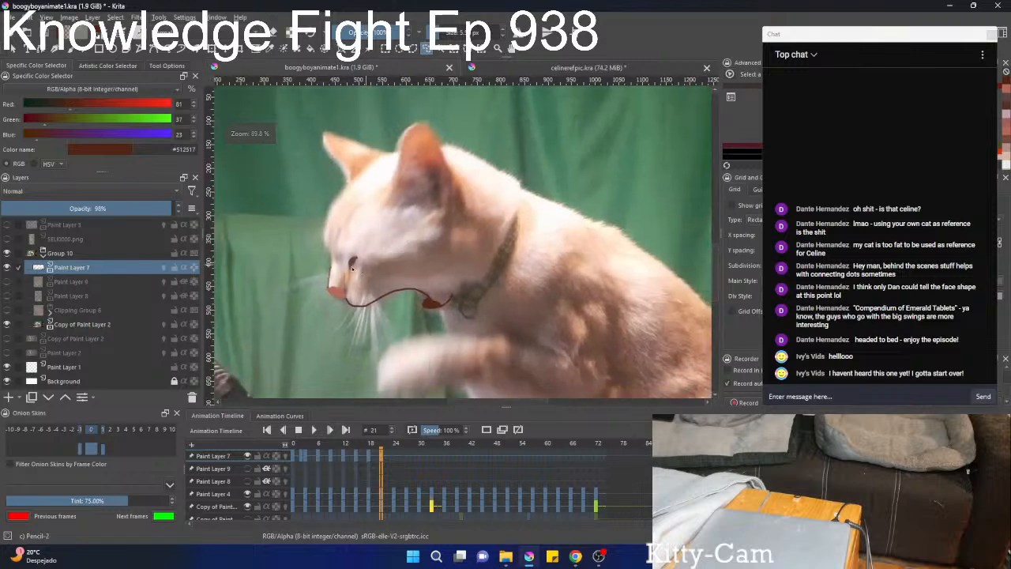
Show Paint Layer 9 and move and rotate its face markings counter-clockwise over the footage cat's head on frame 21.
click(6, 281)
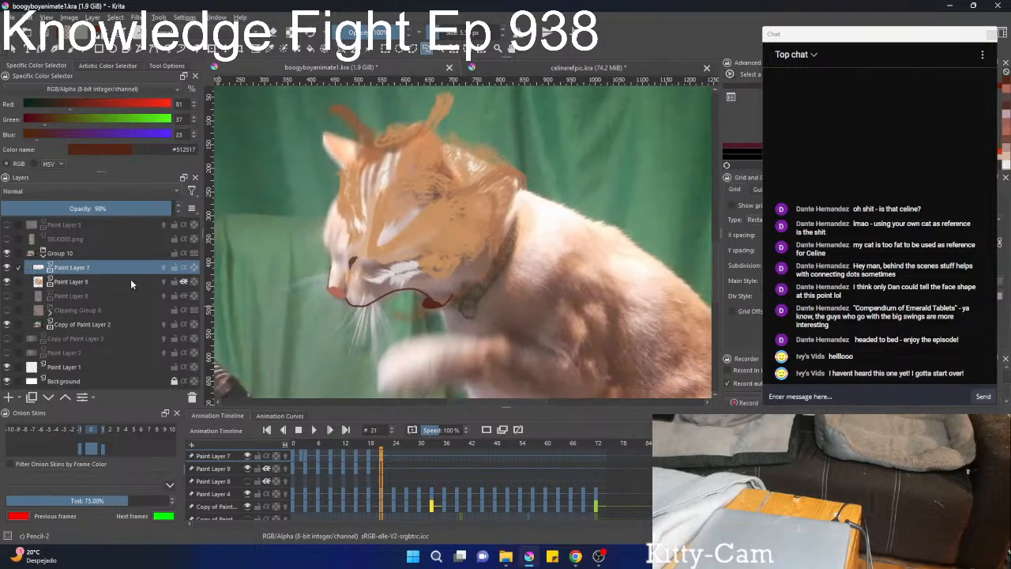
click(91, 282)
key(t)
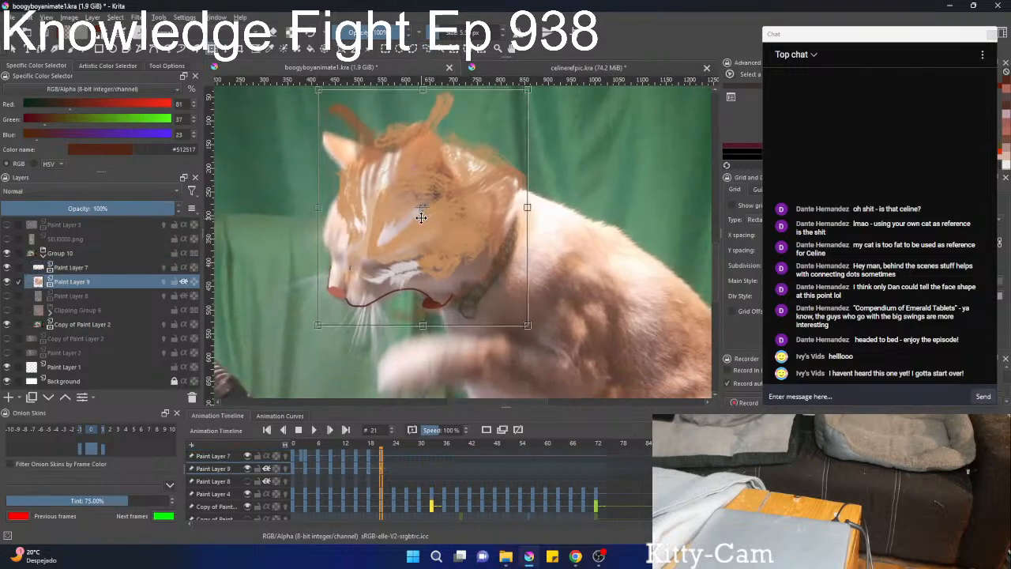
mouse_move(419, 216)
mouse_down()
mouse_move(397, 240)
mouse_move(443, 199)
mouse_up()
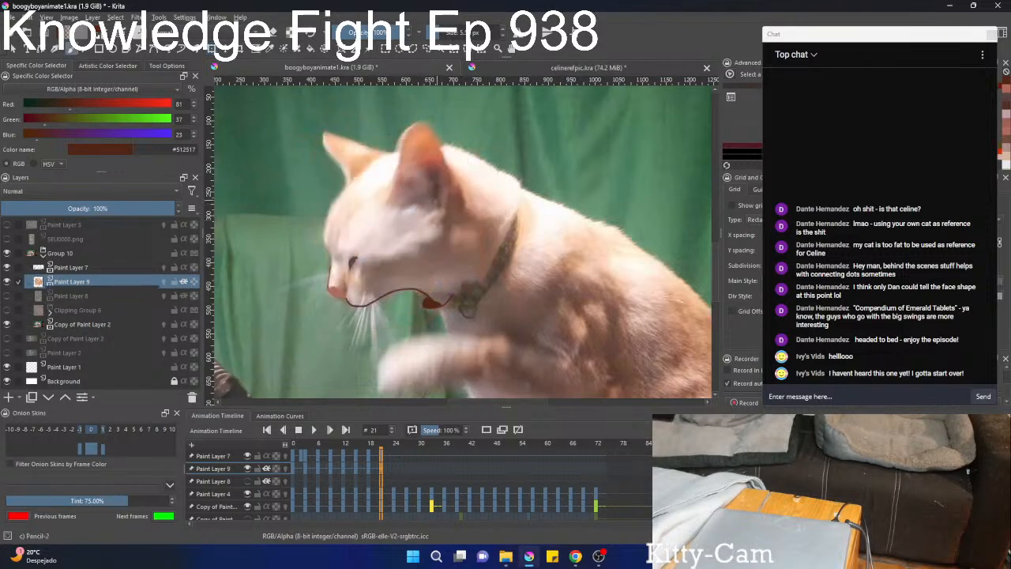
Liquify Paint Layer 9's markings so the ears, forehead, cheek and neck fur match the footage cat's head outline.
right_click(402, 192)
click(438, 253)
key(b)
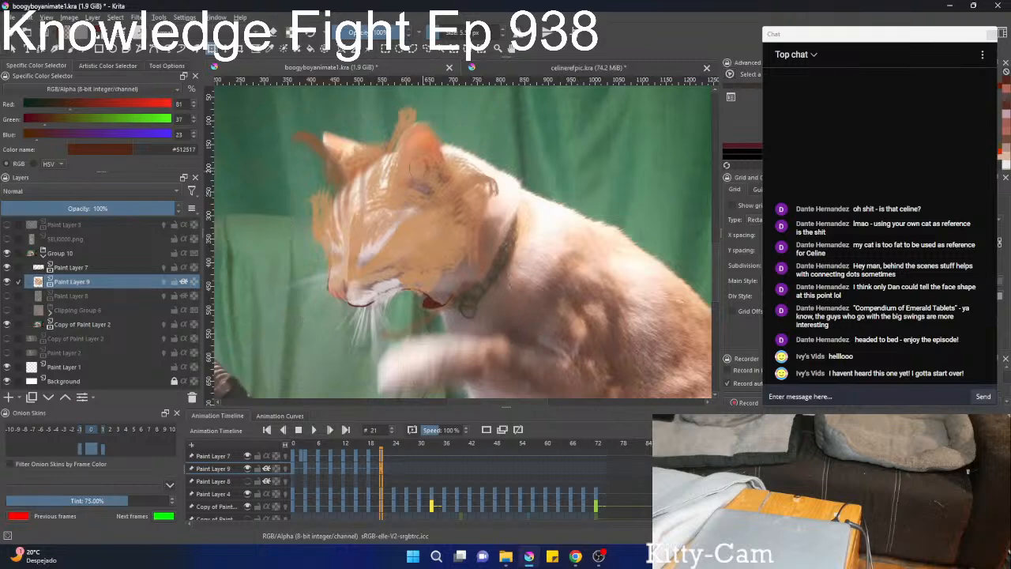
mouse_move(396, 163)
mouse_down()
mouse_move(426, 172)
mouse_move(388, 131)
mouse_move(408, 155)
mouse_up()
mouse_move(296, 142)
mouse_down()
mouse_move(373, 158)
mouse_move(357, 165)
mouse_move(362, 154)
mouse_move(353, 154)
mouse_move(348, 186)
mouse_up()
drag(313, 214, 340, 222)
drag(375, 197, 387, 199)
mouse_move(462, 176)
mouse_down()
mouse_move(499, 180)
mouse_move(466, 203)
mouse_move(489, 202)
mouse_up()
drag(470, 237, 474, 285)
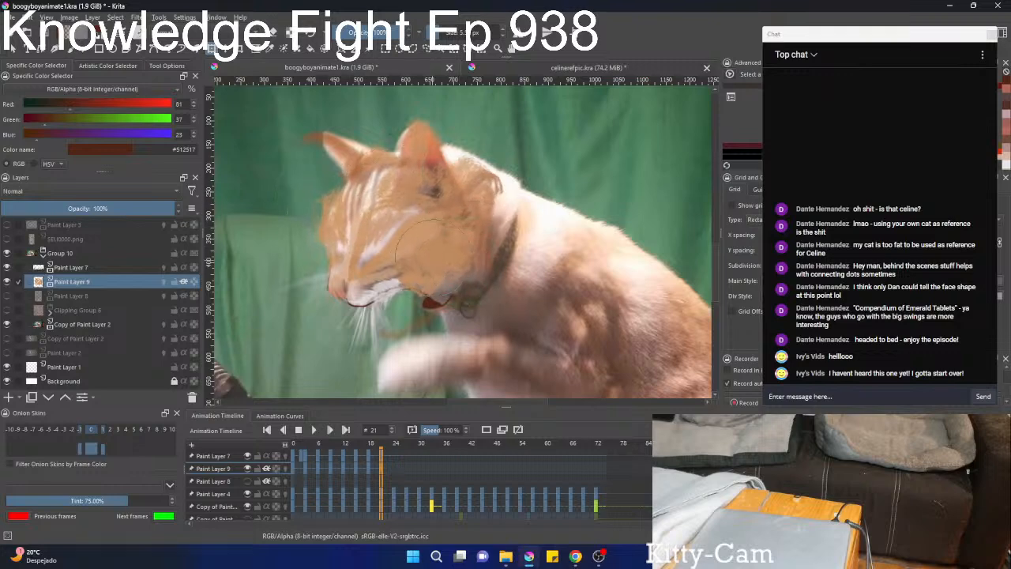
drag(433, 256, 466, 276)
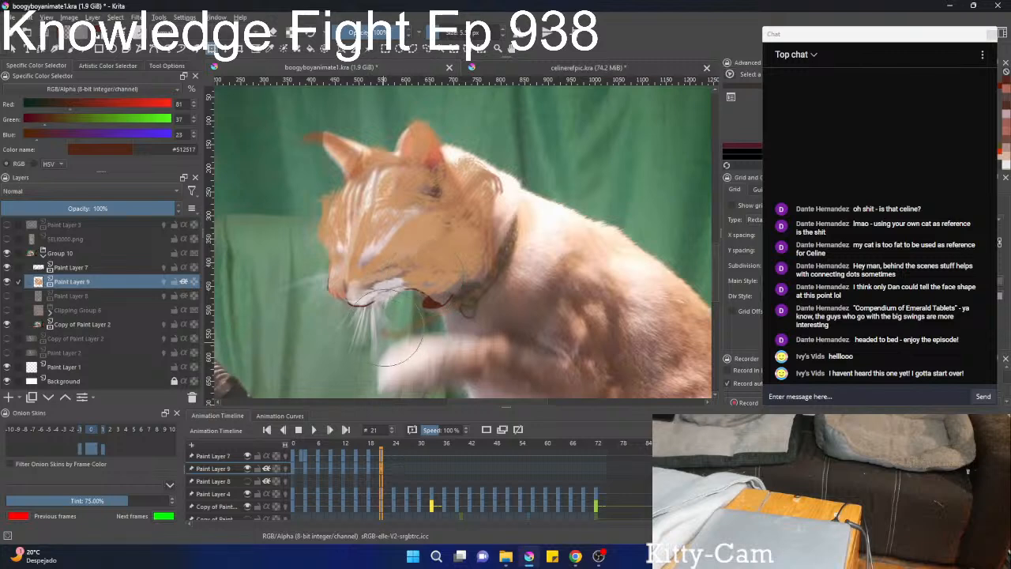
mouse_move(383, 219)
mouse_down()
mouse_move(344, 204)
mouse_move(344, 218)
mouse_move(302, 209)
mouse_move(332, 188)
mouse_move(412, 181)
mouse_move(482, 198)
mouse_move(485, 212)
mouse_move(521, 207)
mouse_move(477, 177)
mouse_up()
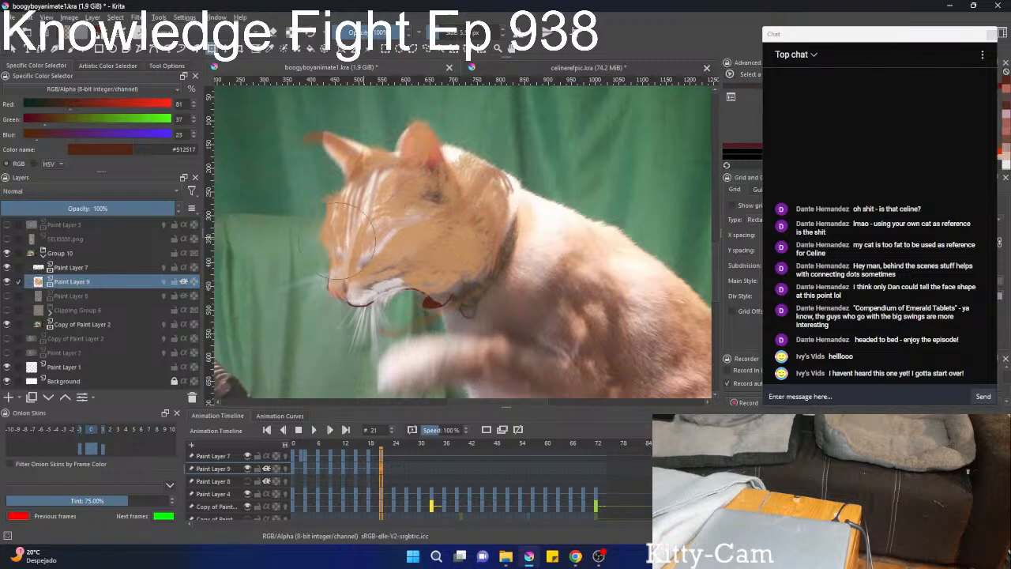
Show Paint Layer 8 and liquify its ear colours down into the cat's ear outlines on frame 21.
click(66, 296)
click(7, 296)
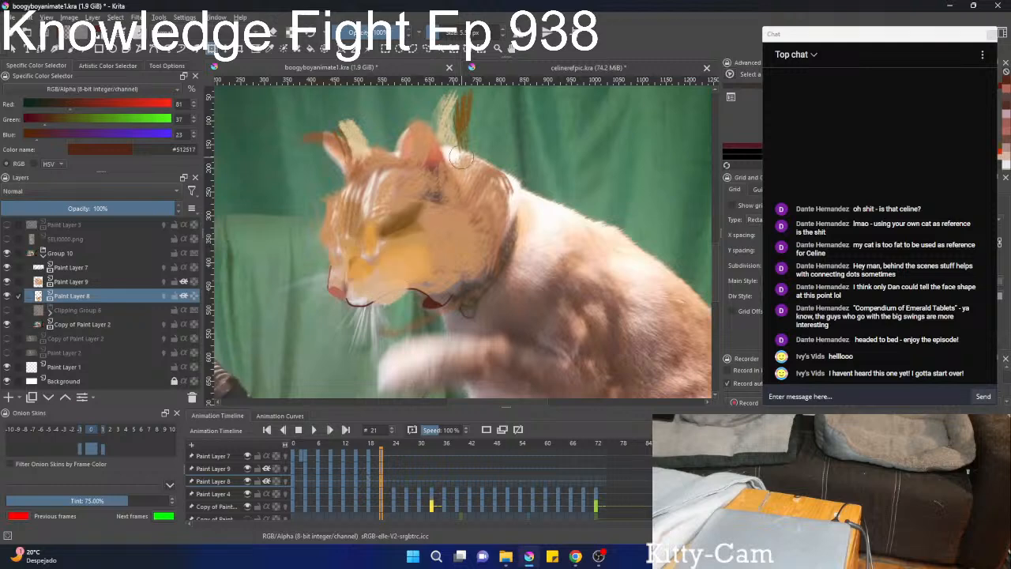
scroll(482, 159, down, 1)
drag(464, 202, 463, 226)
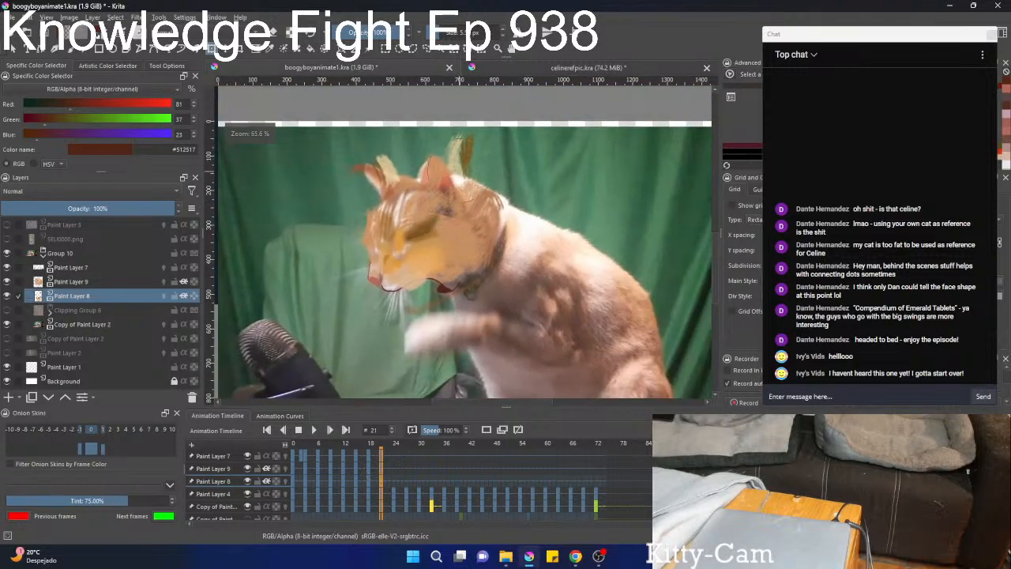
right_click(467, 169)
click(491, 231)
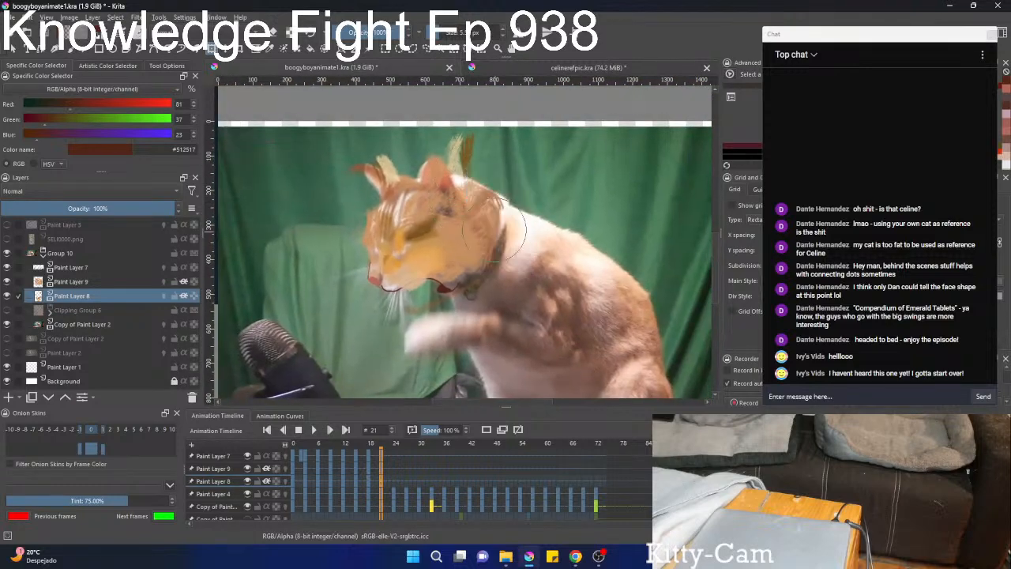
mouse_move(484, 146)
mouse_down()
mouse_move(444, 197)
mouse_move(483, 158)
mouse_move(365, 170)
mouse_up()
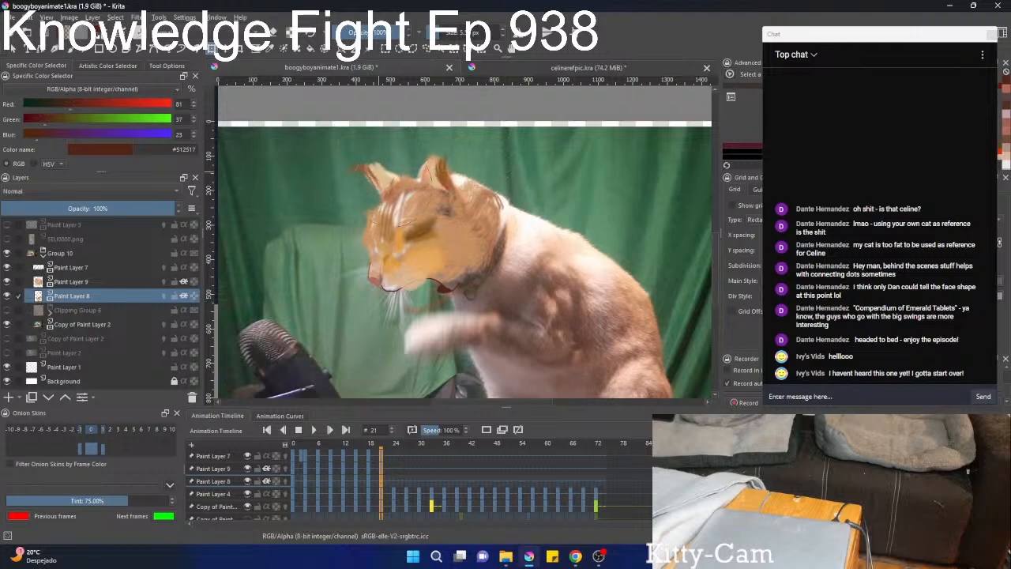
Liquify Paint Layer 8's muzzle colour over the nose and chin, fit its dark patch around the closed eye, and apply the warp.
mouse_move(402, 224)
mouse_down()
mouse_move(376, 256)
mouse_move(442, 225)
mouse_move(407, 256)
mouse_move(411, 237)
mouse_move(395, 229)
mouse_move(458, 229)
mouse_move(426, 213)
mouse_move(430, 237)
mouse_move(391, 268)
mouse_move(415, 278)
mouse_up()
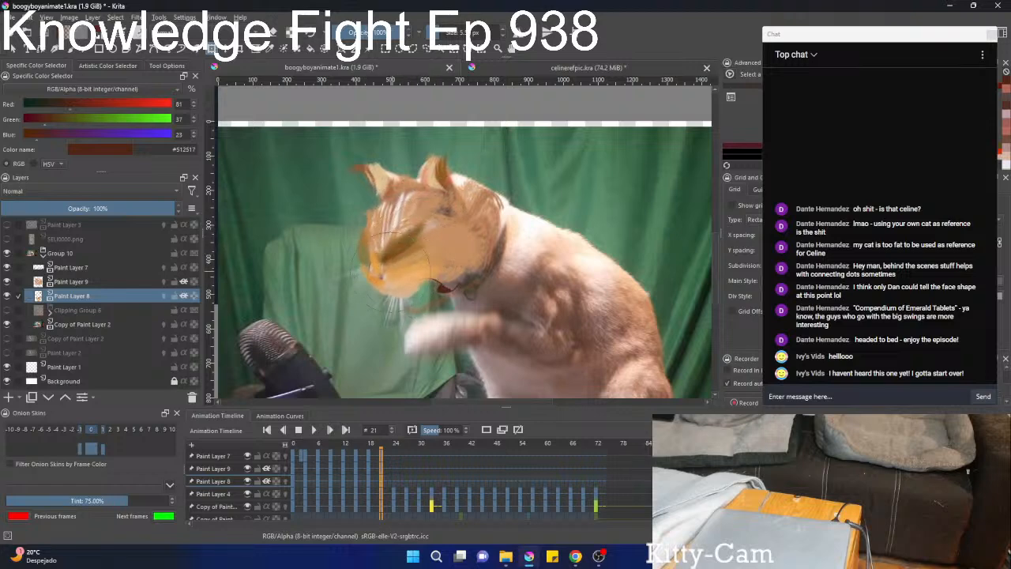
drag(389, 241, 399, 210)
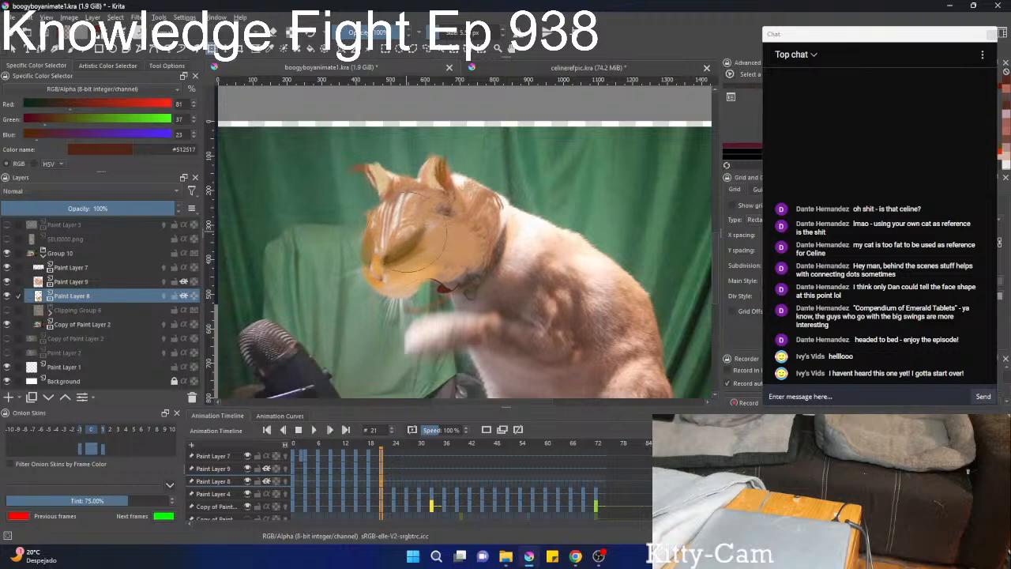
key(b)
scroll(436, 206, up, 3)
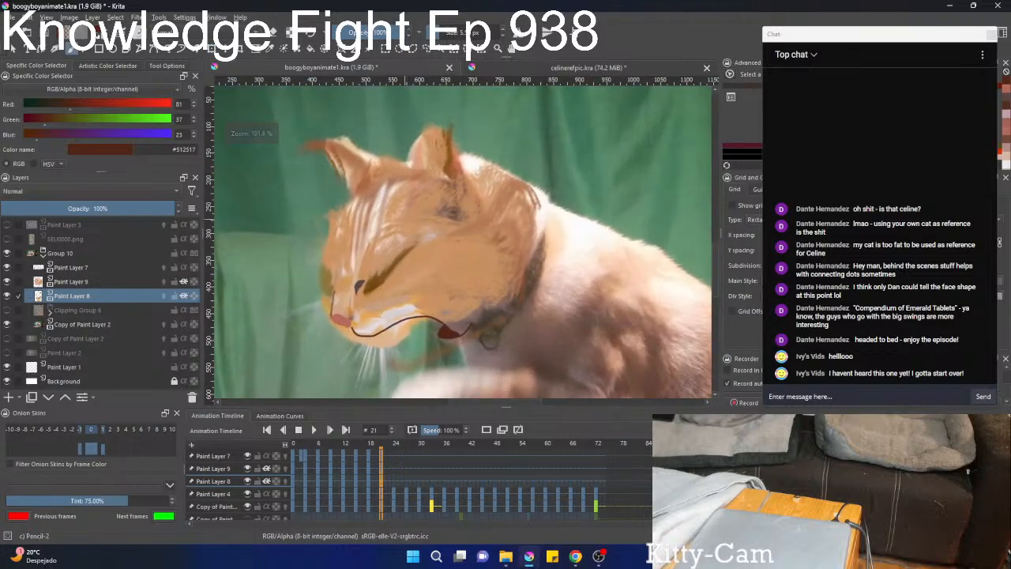
Go to frame 24 and play the animation to examine how the painted head follows the footage.
scroll(374, 264, down, 4)
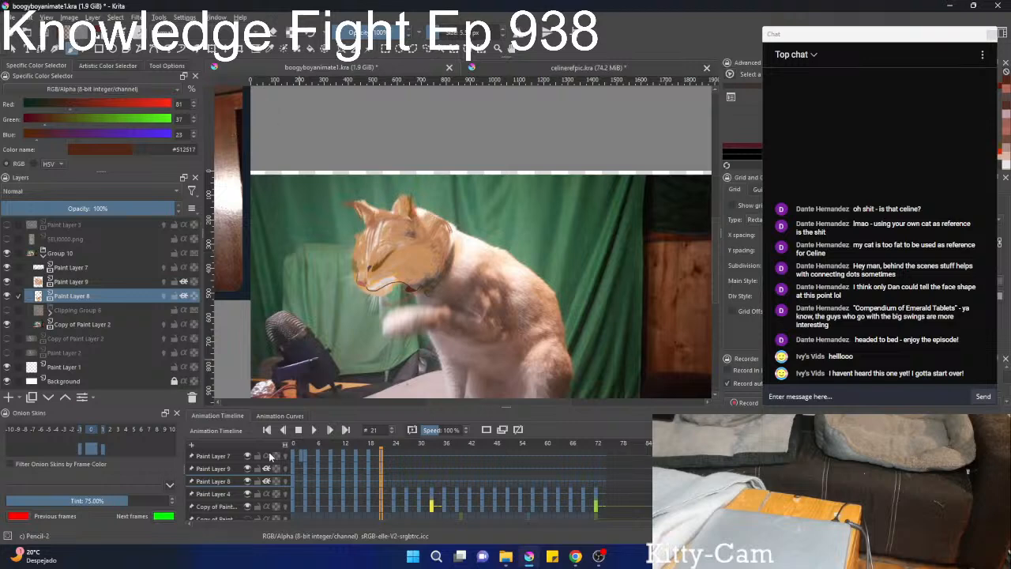
click(396, 472)
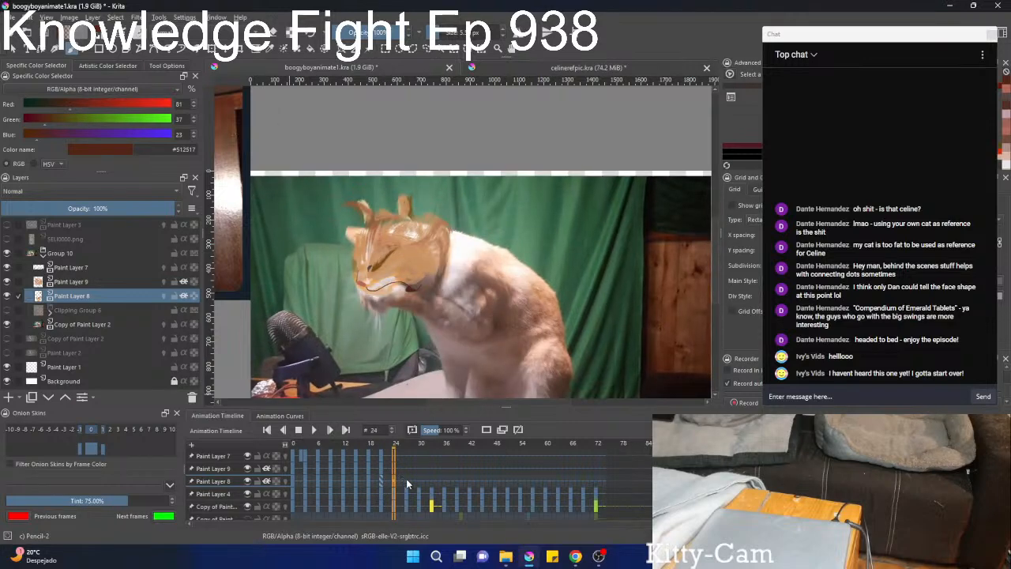
key(space)
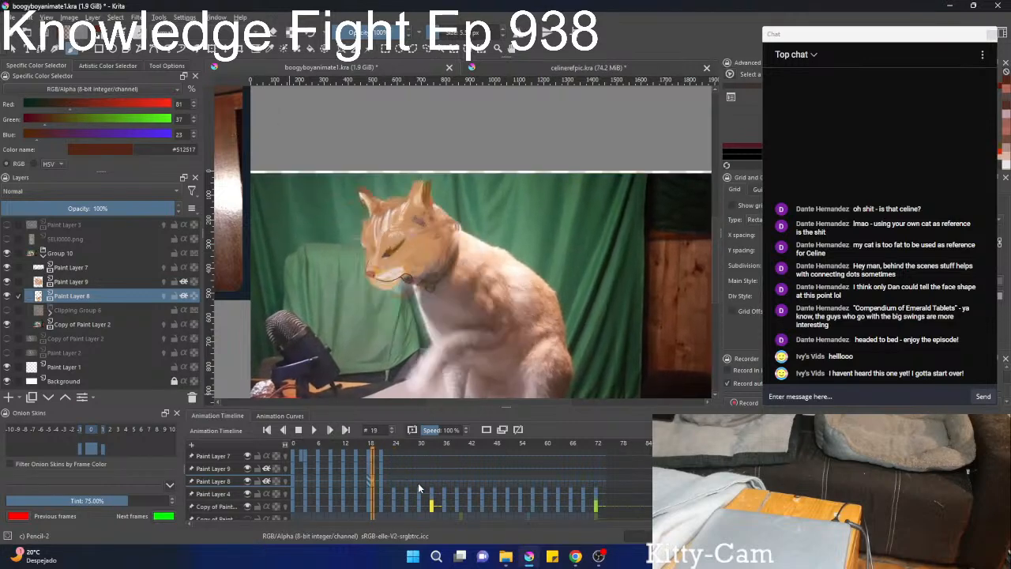
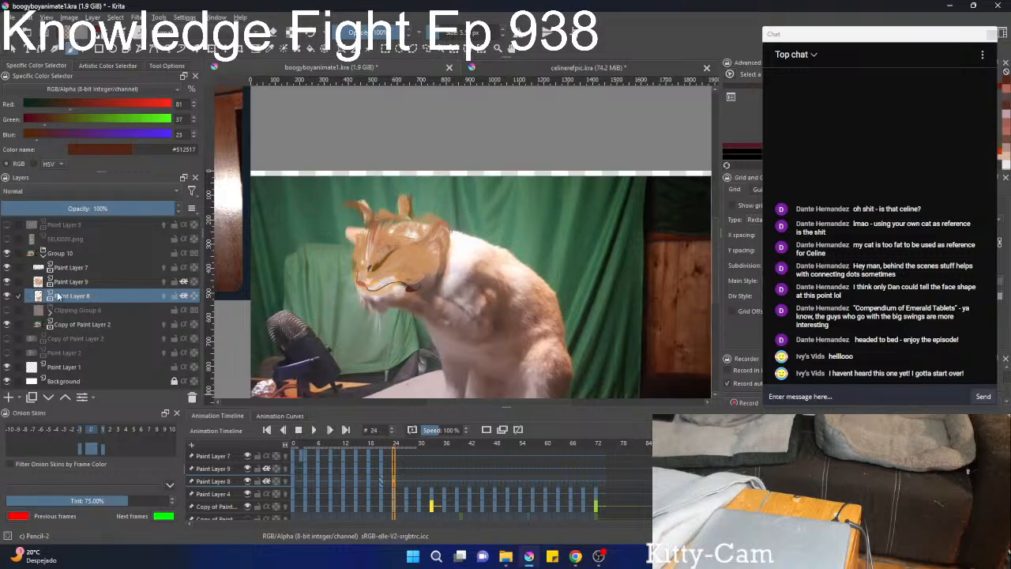
Hide Paint Layers 8 and 9 and move Paint Layer 7's facial features down onto the footage cat's muzzle on frame 24.
click(9, 296)
click(7, 281)
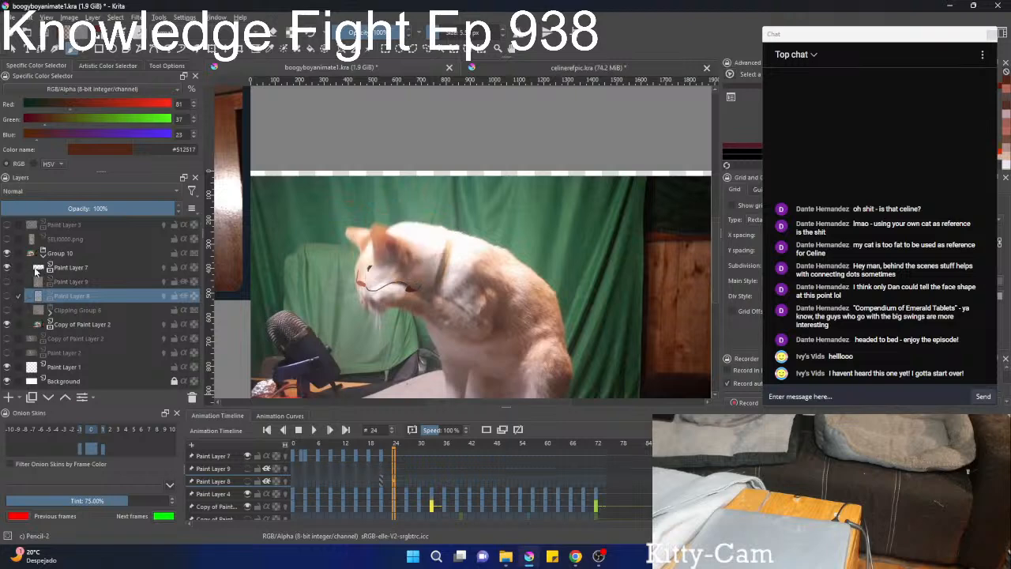
click(90, 270)
scroll(421, 294, up, 3)
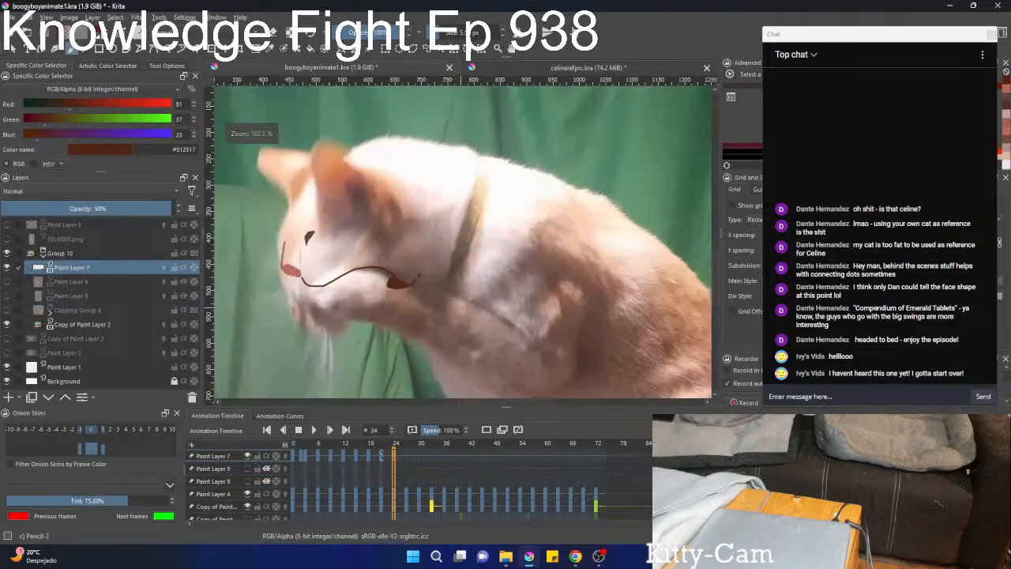
drag(408, 319, 488, 321)
key(ctrl+t)
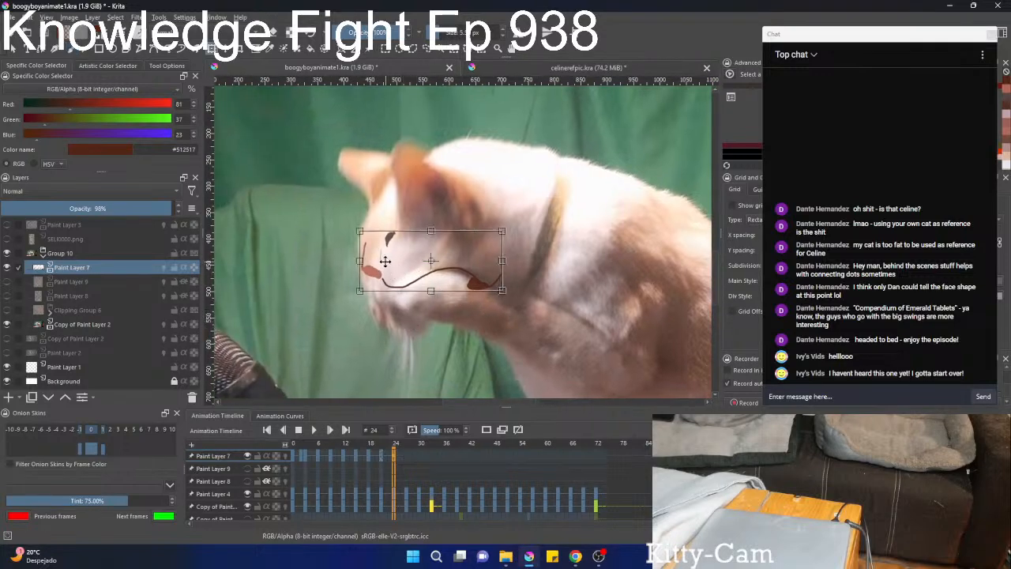
mouse_move(384, 261)
mouse_down()
mouse_move(394, 340)
mouse_move(394, 309)
mouse_up()
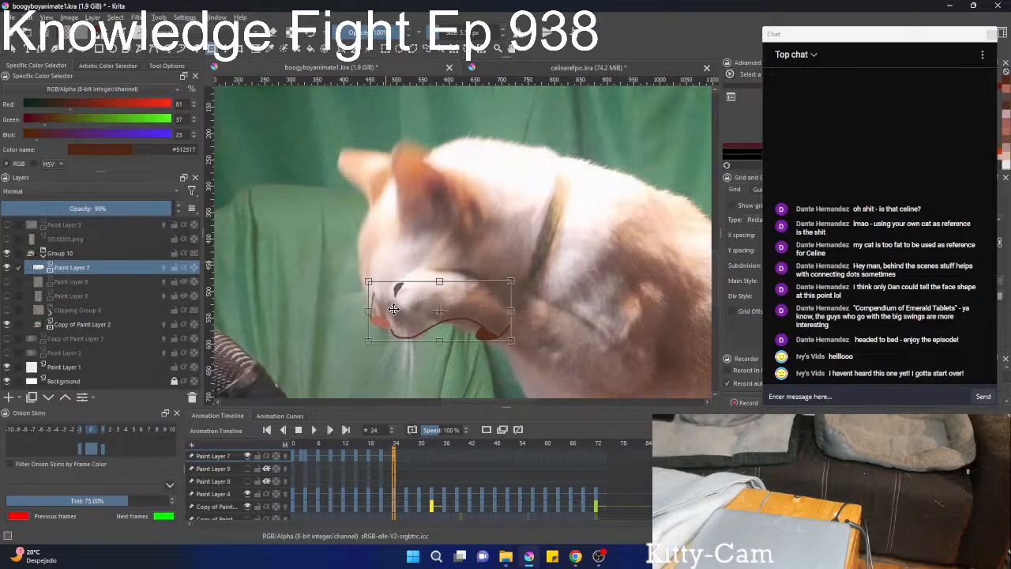
scroll(393, 308, up, 3)
mouse_move(434, 336)
mouse_down()
mouse_move(401, 271)
mouse_move(442, 311)
mouse_move(435, 343)
mouse_move(429, 331)
mouse_up()
key(b)
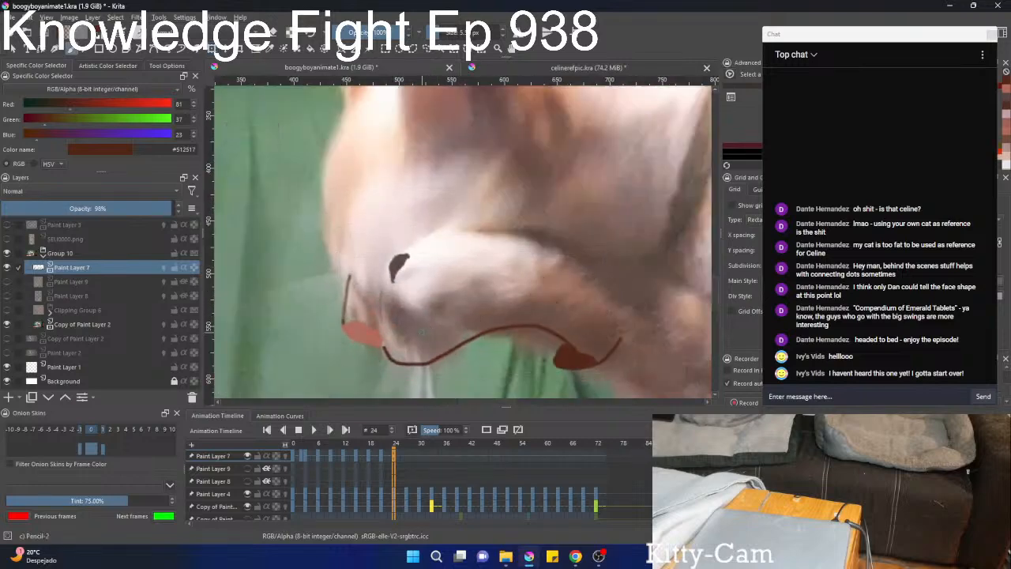
Liquify Paint Layer 7's nose and mouth lines to follow the cat's lowered muzzle behind the raised paw.
right_click(414, 243)
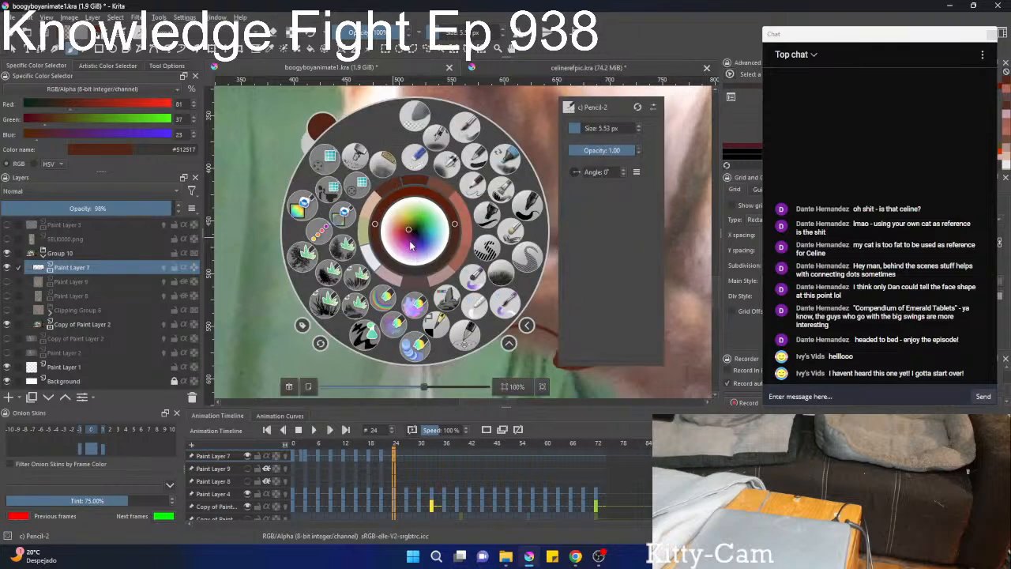
right_click(373, 259)
drag(380, 308, 405, 264)
key(ctrl+t)
right_click(395, 268)
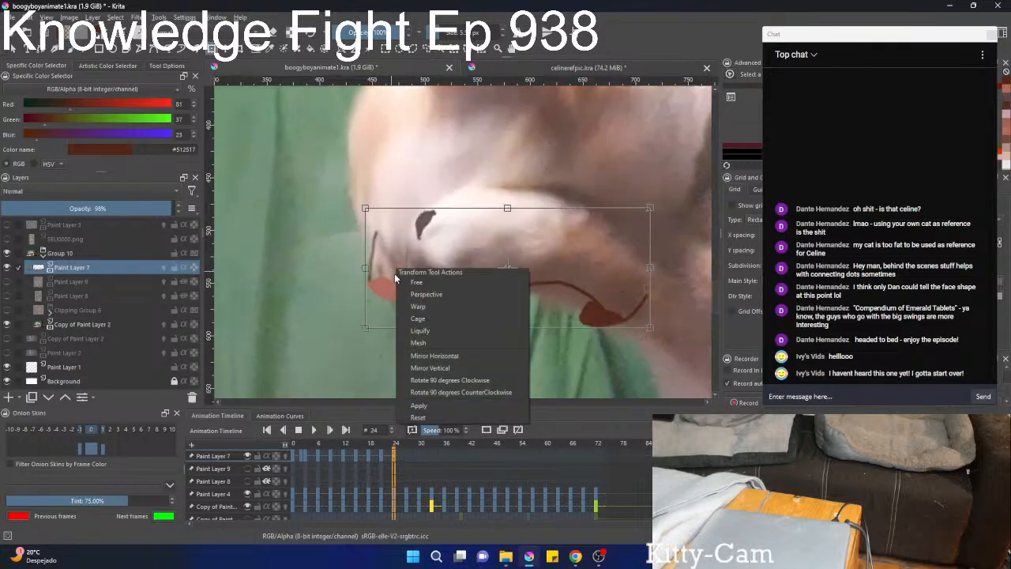
click(414, 331)
mouse_move(367, 293)
mouse_down()
mouse_move(381, 265)
mouse_move(350, 292)
mouse_move(376, 237)
mouse_up()
mouse_move(433, 338)
mouse_down()
mouse_move(508, 298)
mouse_move(469, 318)
mouse_move(490, 319)
mouse_move(491, 289)
mouse_up()
mouse_move(570, 283)
mouse_down()
mouse_move(557, 289)
mouse_move(392, 255)
mouse_up()
mouse_move(483, 272)
mouse_down()
mouse_move(462, 334)
mouse_move(457, 423)
mouse_up()
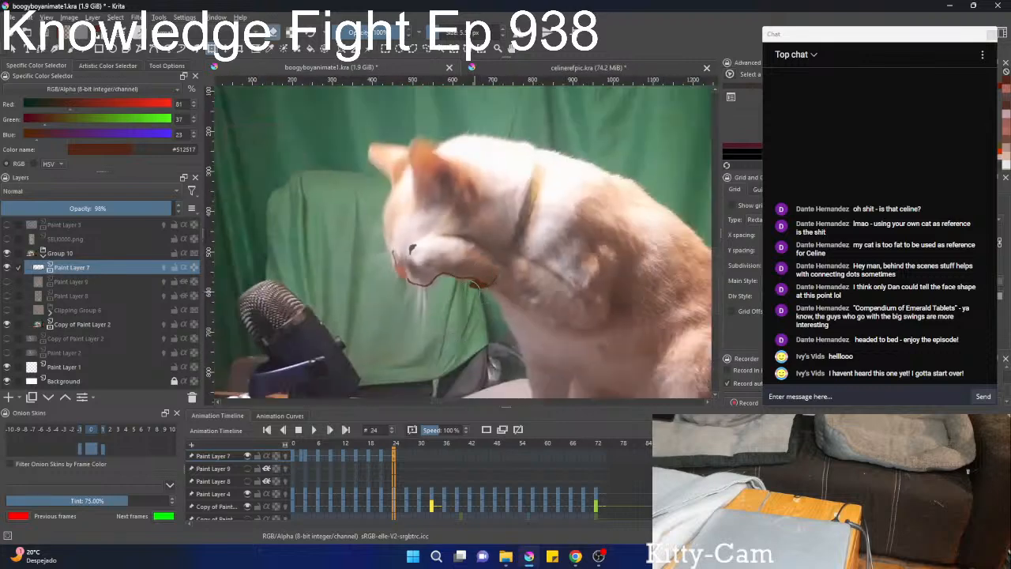
Erase the dark patch at the mouth corner and the eye mark on Paint Layer 7.
key(b)
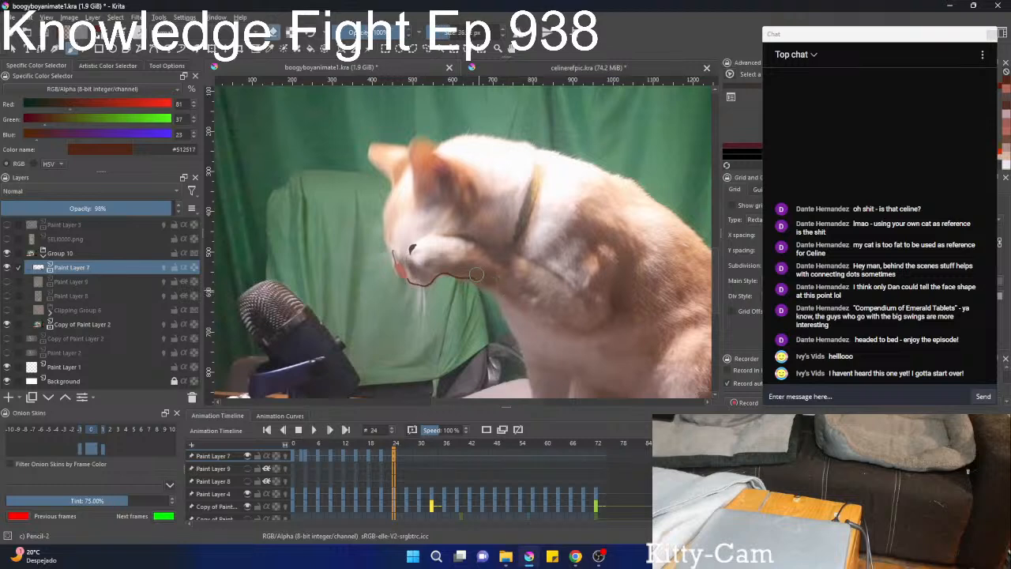
scroll(463, 269, up, 3)
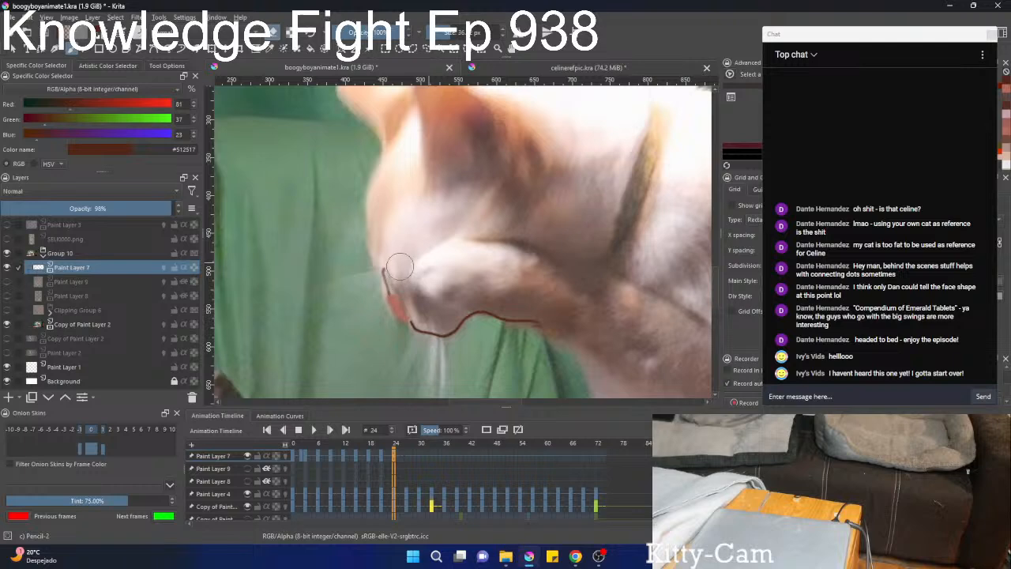
scroll(411, 244, down, 3)
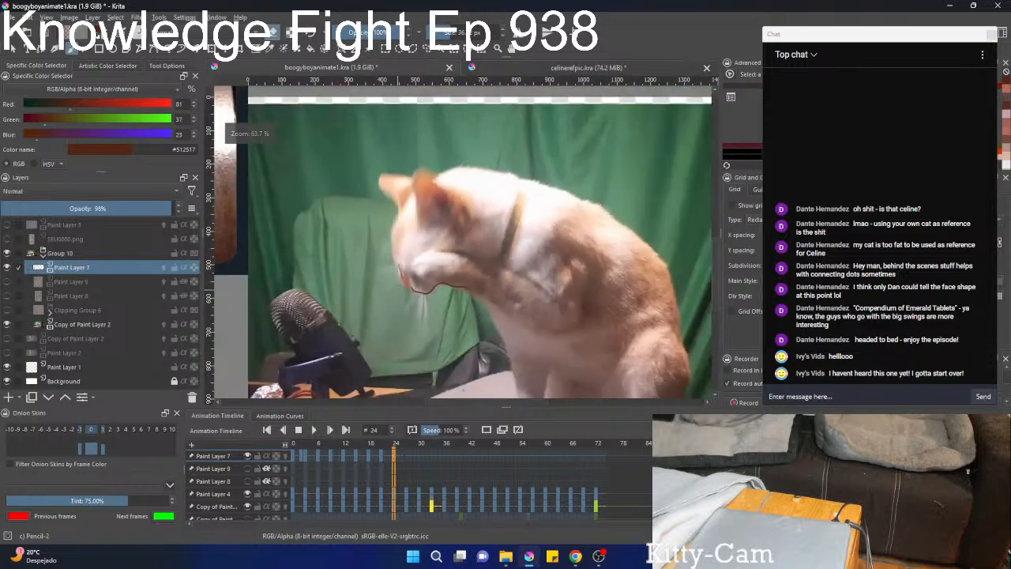
scroll(370, 271, down, 2)
scroll(402, 307, up, 3)
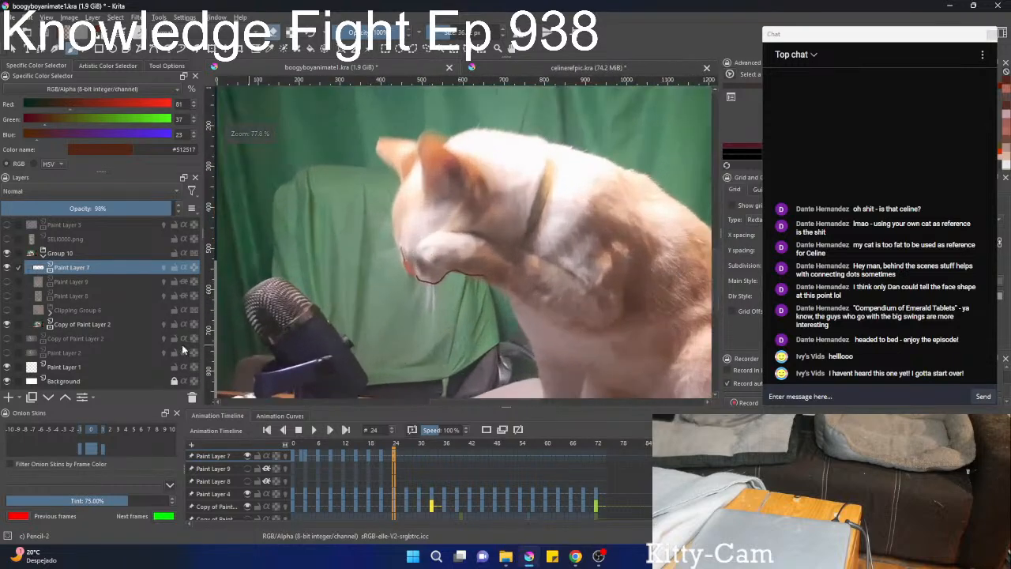
Show Paint Layer 9 and move its fur markings down over the footage cat's head on frame 24.
click(8, 281)
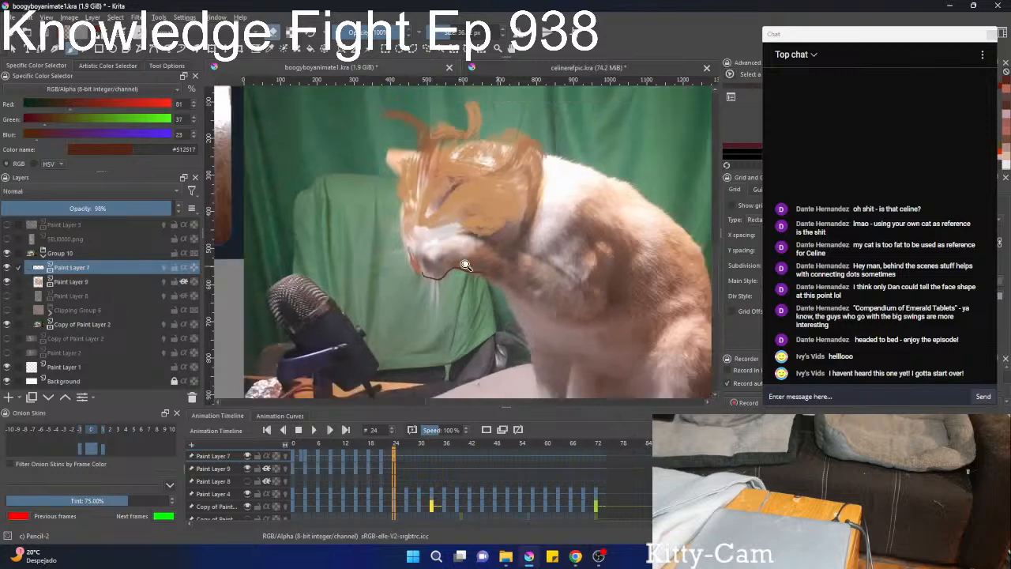
key(ctrl+t)
right_click(472, 218)
click(89, 282)
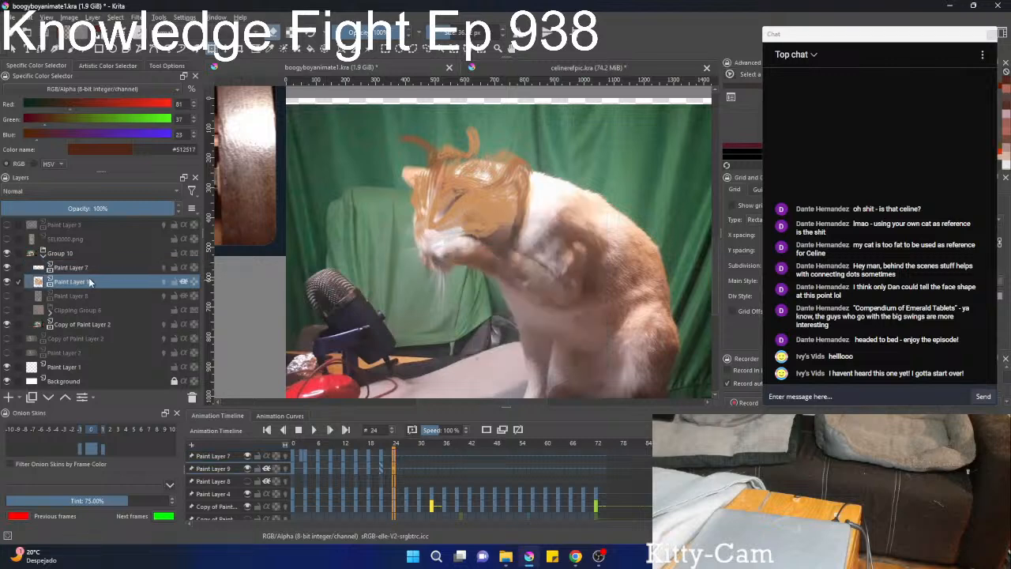
click(462, 227)
right_click(466, 209)
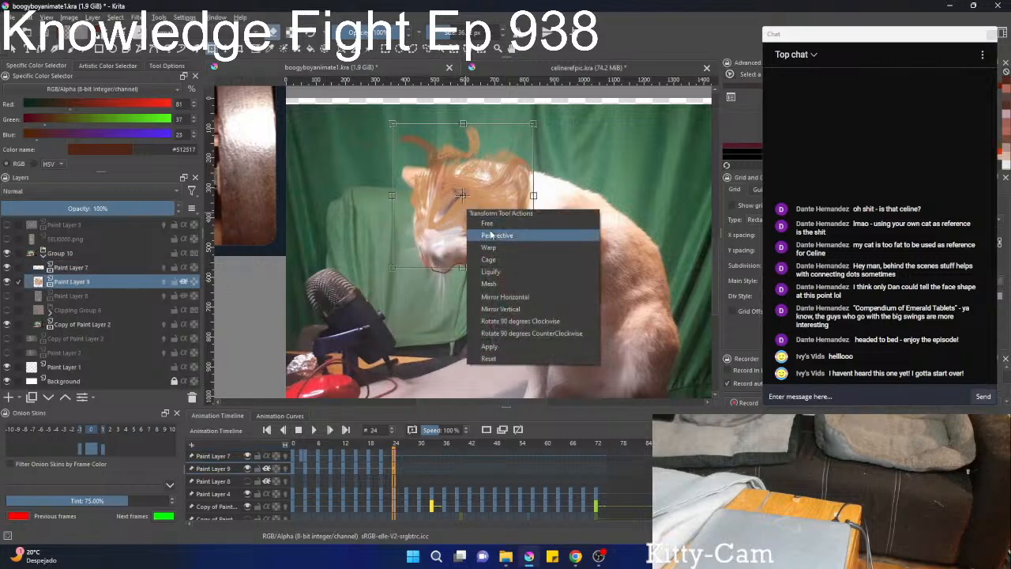
click(440, 197)
drag(430, 207, 435, 224)
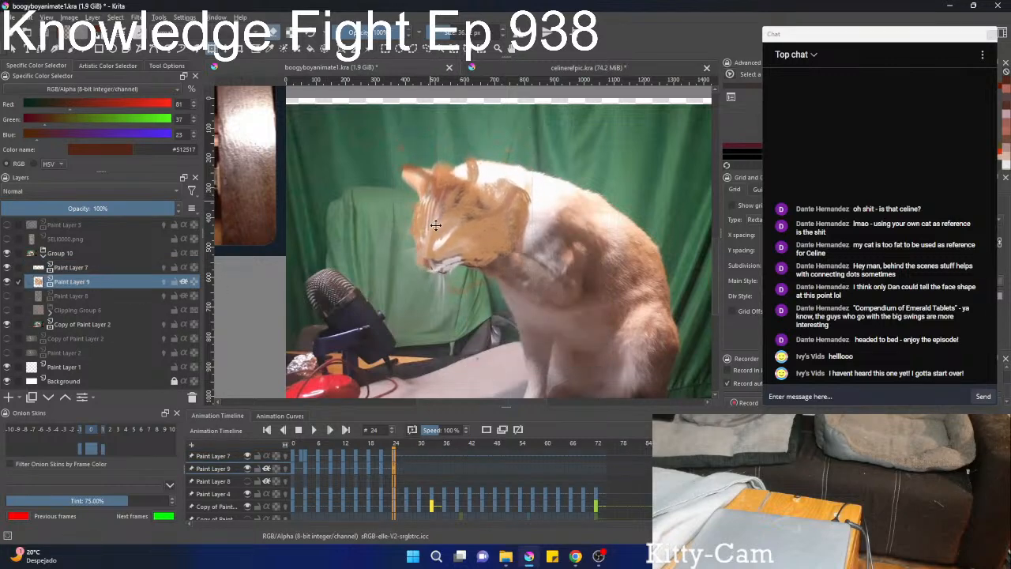
Rotate and narrow Paint Layer 9's markings to fit the bowed head between ears and muzzle, and apply the transform.
drag(586, 134, 543, 182)
drag(531, 219, 491, 222)
drag(465, 219, 466, 226)
key(b)
key(ctrl+t)
key(b)
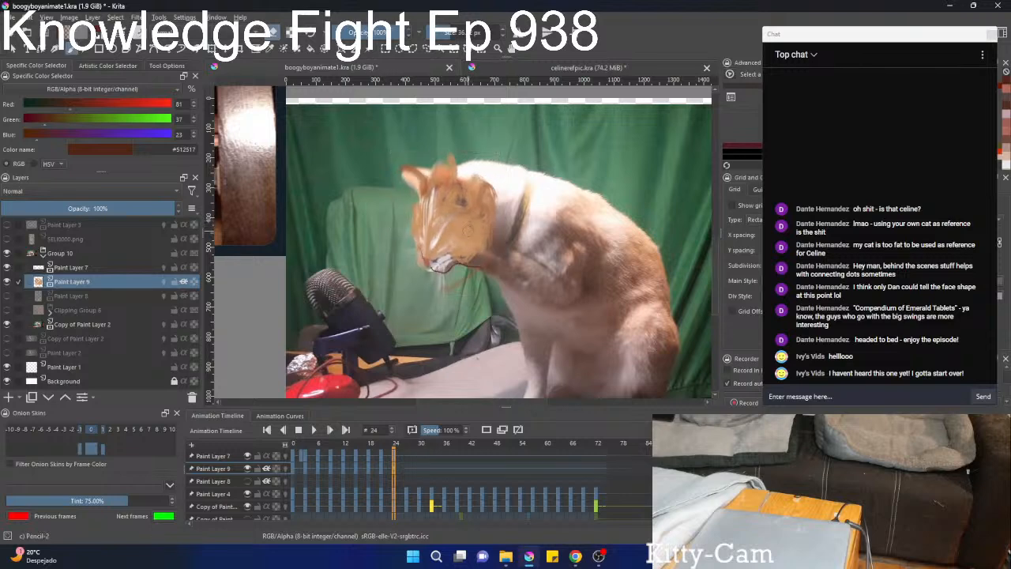
Show Paint Layer 8 and move, rotate and scale its ear and face colours onto the bowed head.
click(6, 297)
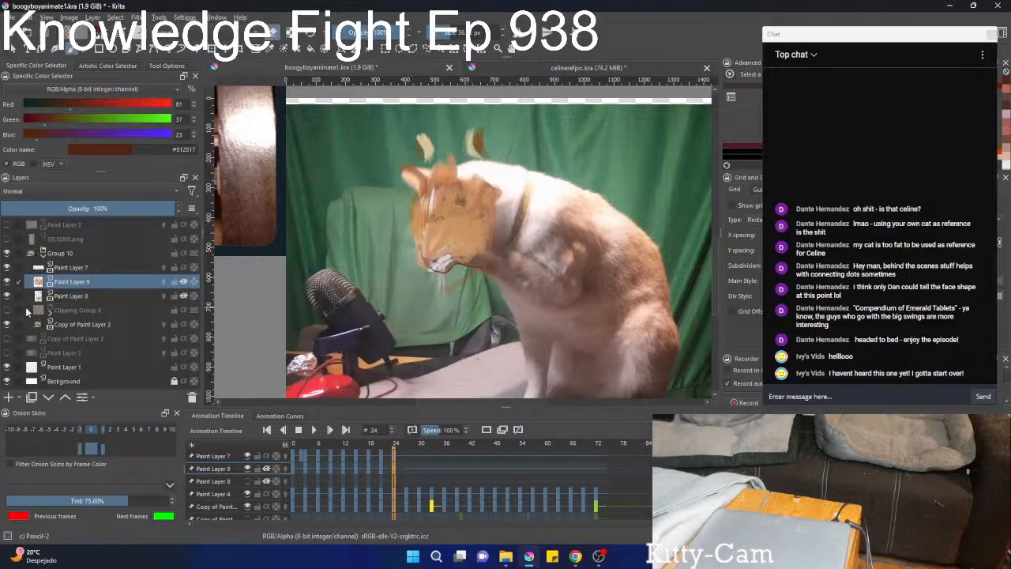
click(84, 299)
key(ctrl+t)
drag(471, 165, 451, 196)
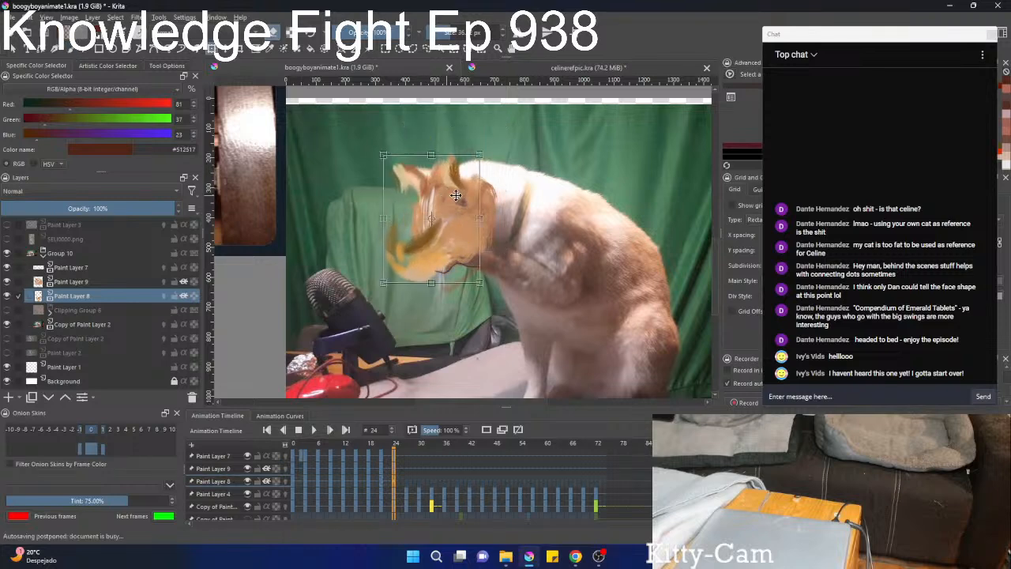
drag(527, 186, 523, 173)
drag(440, 326, 439, 290)
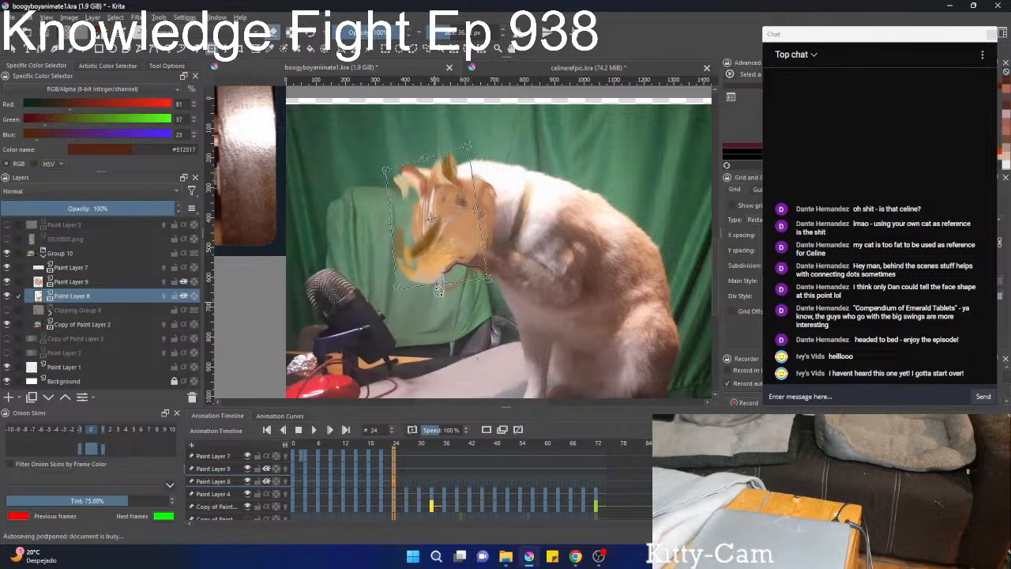
drag(498, 316, 479, 334)
drag(467, 229, 472, 213)
key(b)
Narrow Paint Layer 8's colours to the head outline and clean up the overhang around the muzzle.
key(ctrl+t)
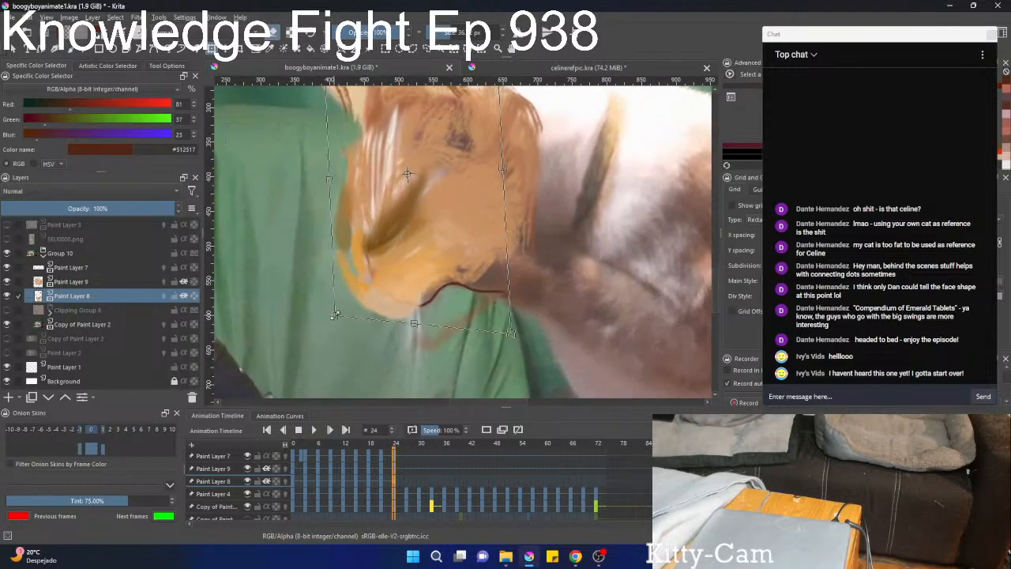
drag(406, 174, 414, 165)
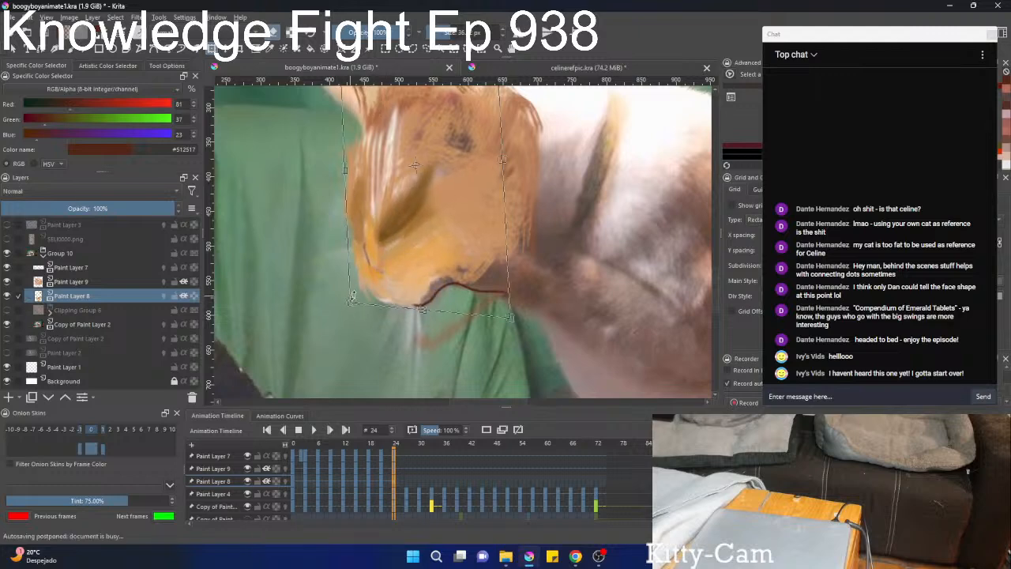
key(b)
ctrl+drag(401, 293, 404, 323)
ctrl+drag(413, 289, 390, 310)
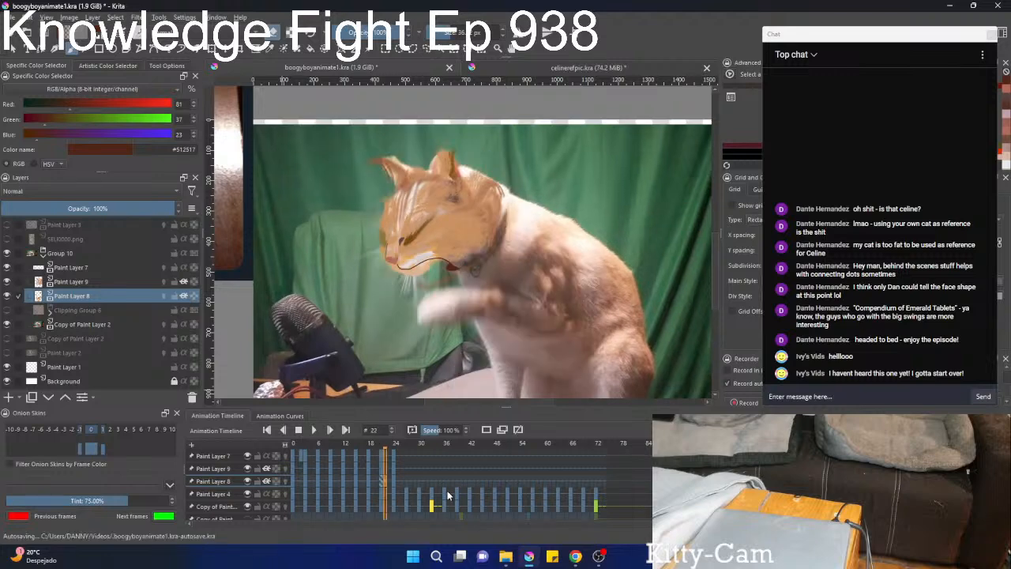
Show Clipping Group 6, hide the footage in Copy of Paint Layer 2, and turn on alpha inheritance for Paint Layer 7.
click(7, 311)
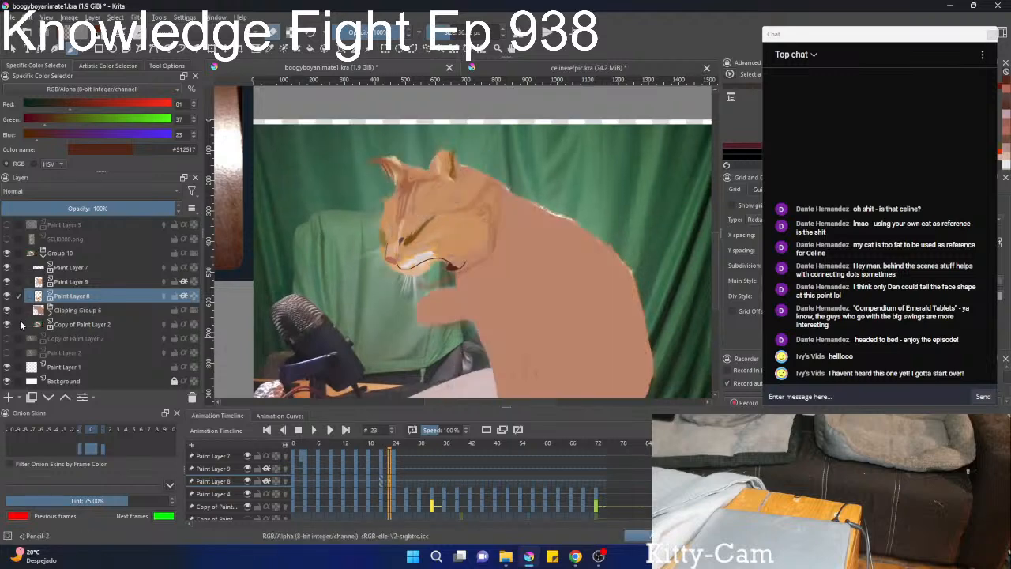
click(12, 324)
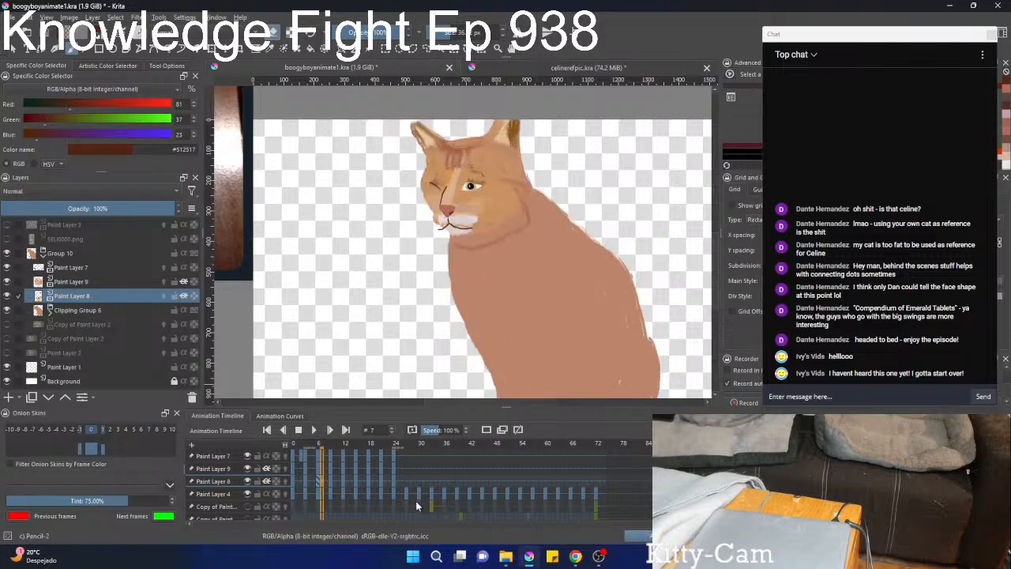
key(Left)
key(Left)
key(Right)
key(Right)
key(Left)
click(265, 456)
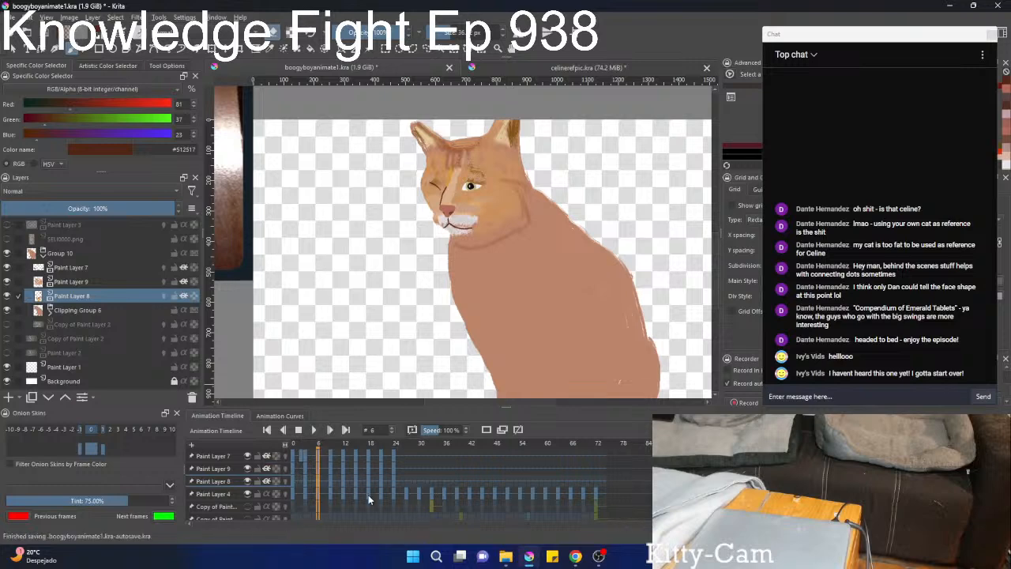
Step forward from frame 6 to frame 24 to examine the painted head against the flat-coloured body.
key(Right)
key(Right)
key(Right)
key(Right)
key(Right)
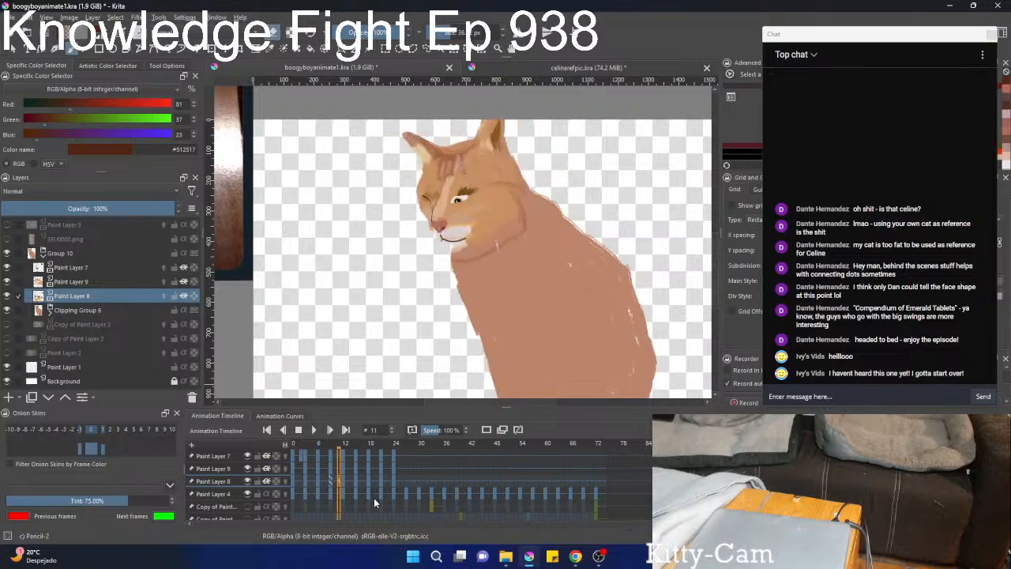
key(Right)
key(Right)
key(Right)
key(Right)
key(Right)
key(Right)
key(Right)
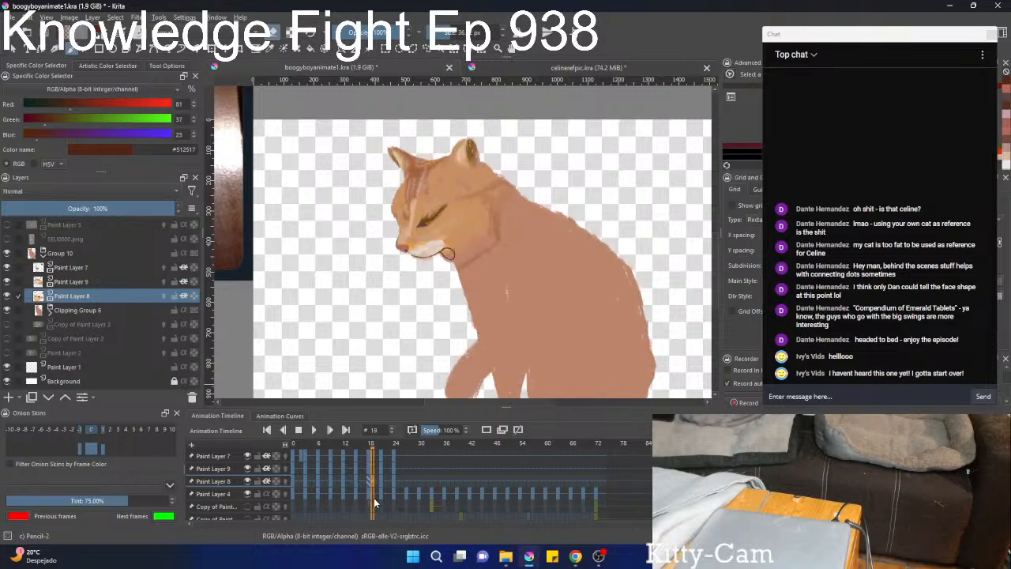
key(Right)
key(Right)
key(Right)
key(Right)
key(Right)
key(Right)
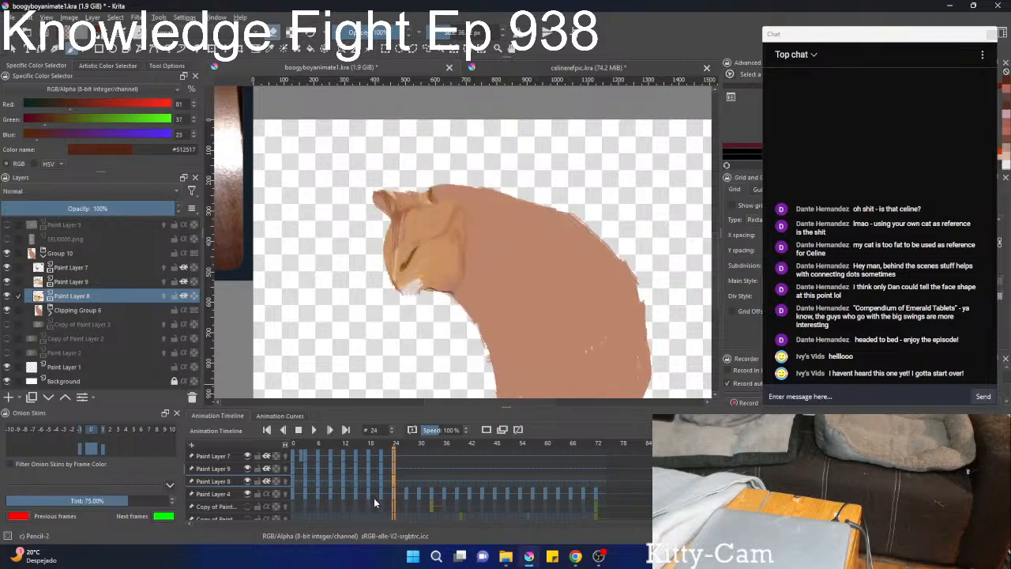
Hide Clipping Group 6 and Paint Layers 8, 9 and 7, and compare the bare footage on frames 23 and 24.
click(7, 315)
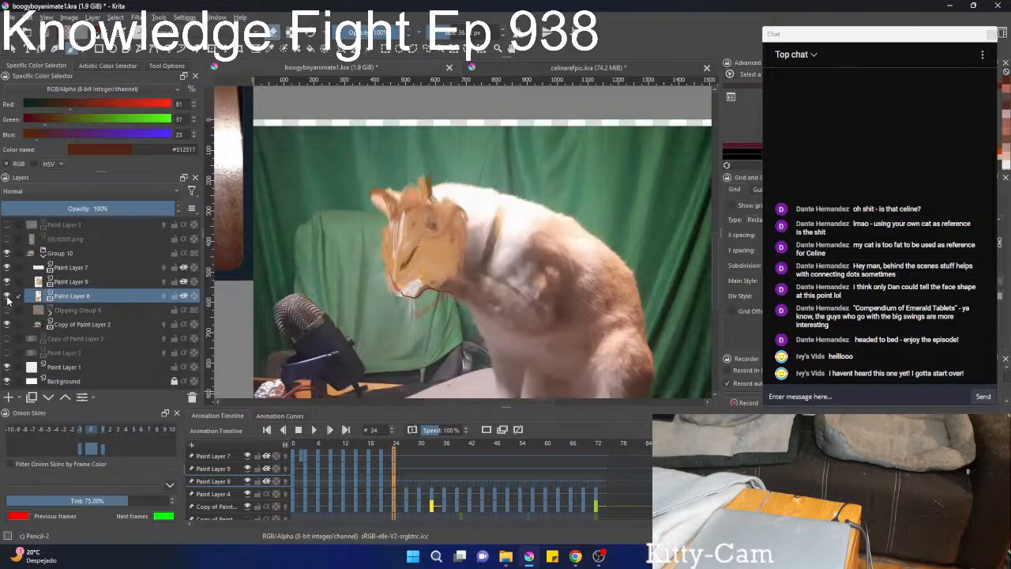
click(7, 297)
click(7, 283)
click(7, 267)
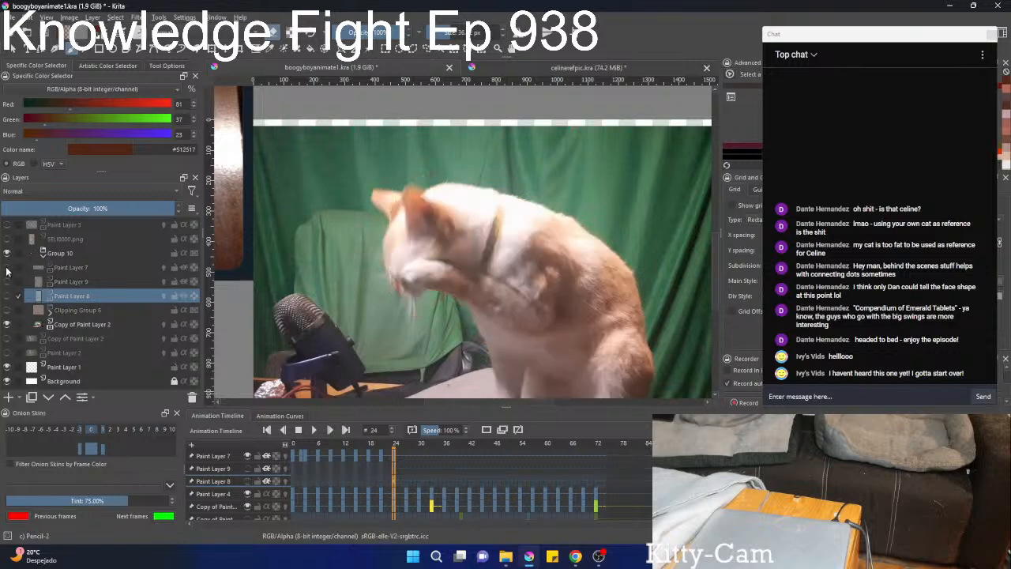
scroll(451, 471, down, 1)
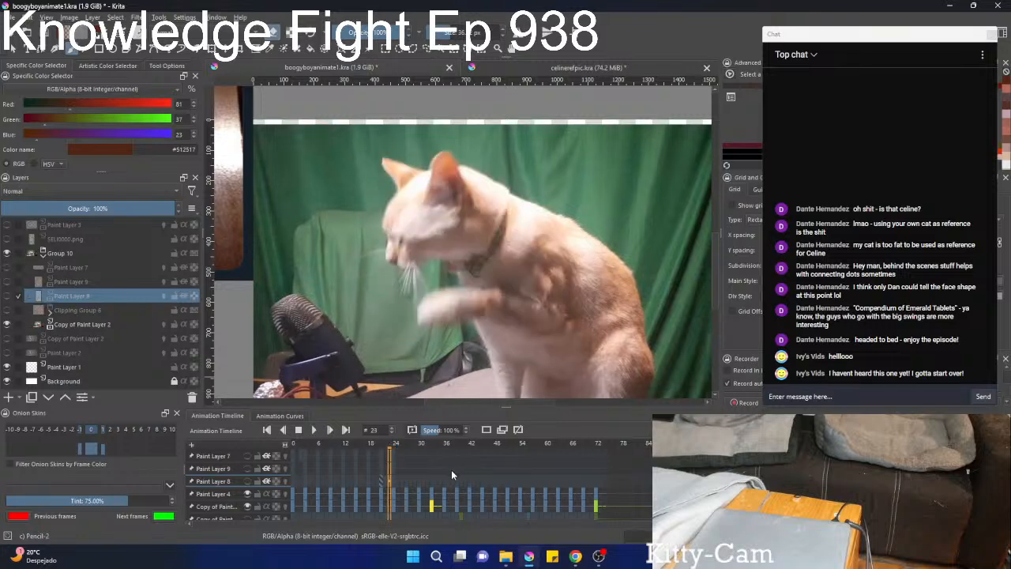
scroll(452, 471, up, 1)
scroll(452, 471, down, 1)
scroll(450, 469, down, 1)
scroll(451, 469, up, 1)
Show Paint Layers 7, 9 and 8 and Clipping Group 6 again over the footage on frame 24.
click(7, 269)
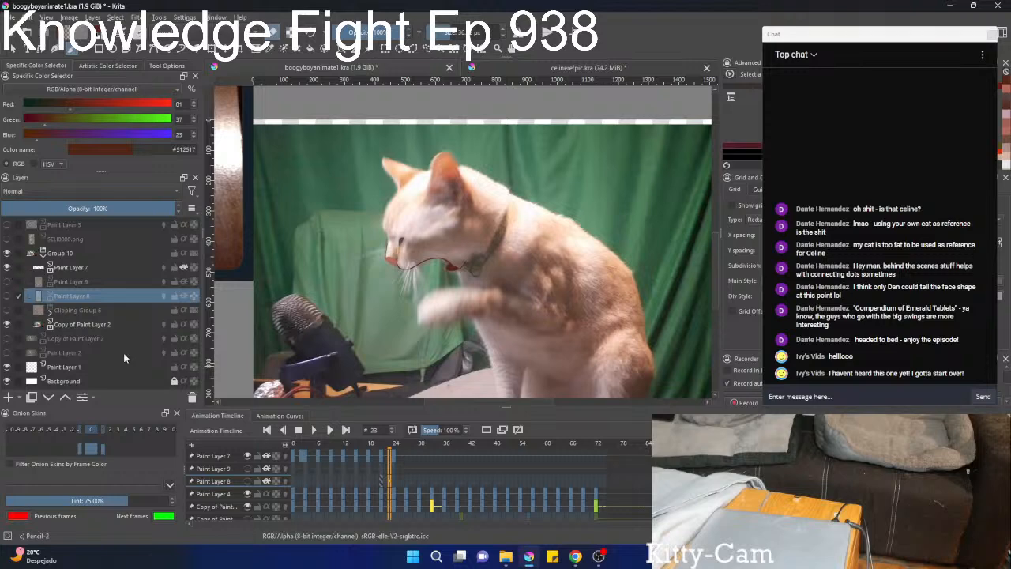
scroll(404, 463, down, 1)
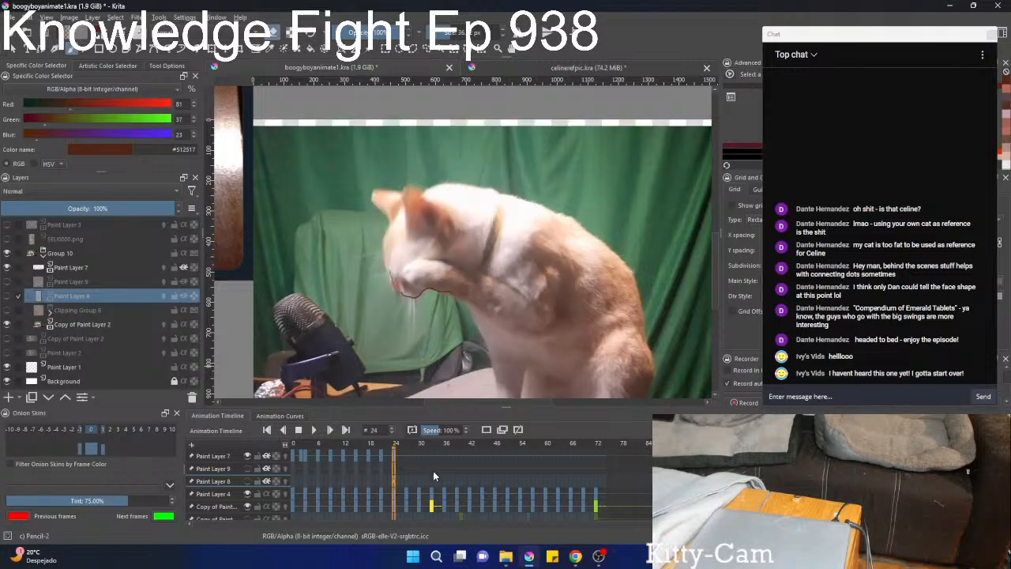
click(5, 282)
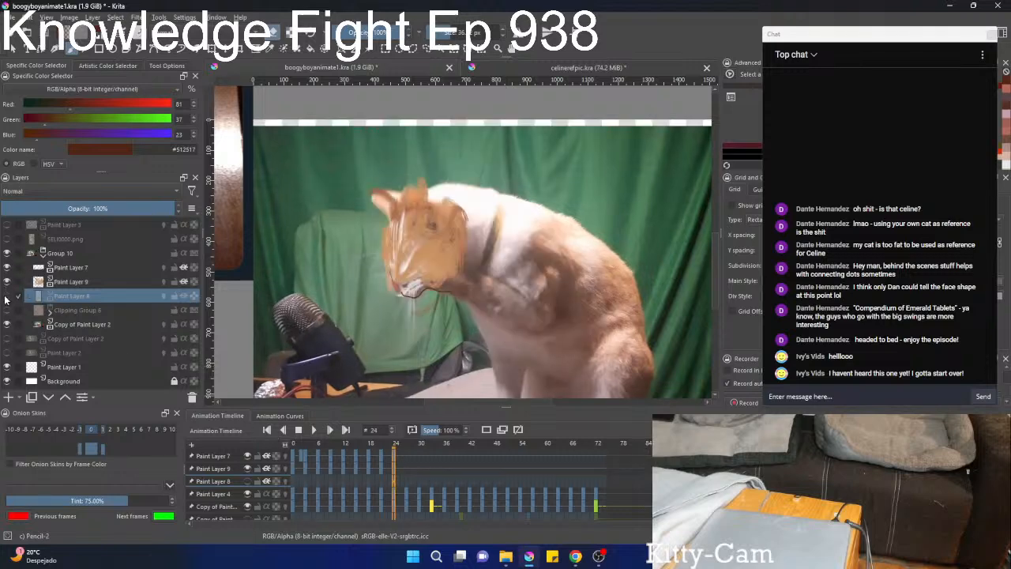
click(7, 296)
click(7, 311)
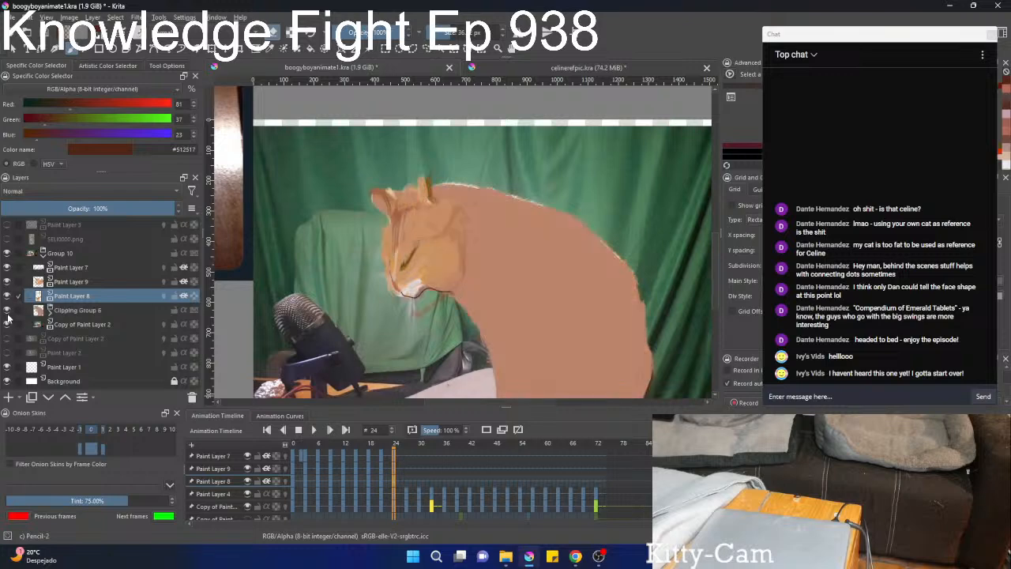
click(7, 314)
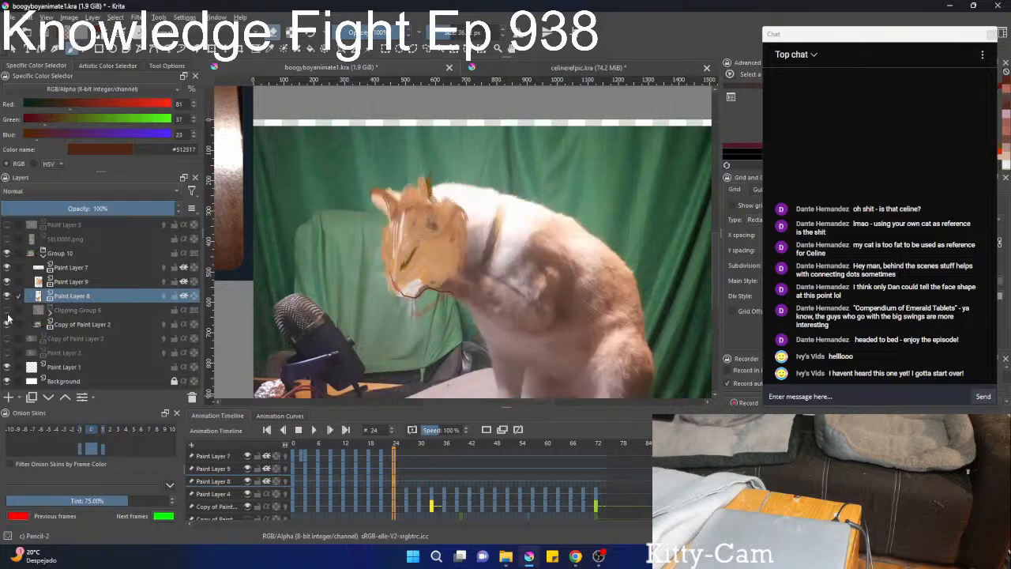
click(7, 312)
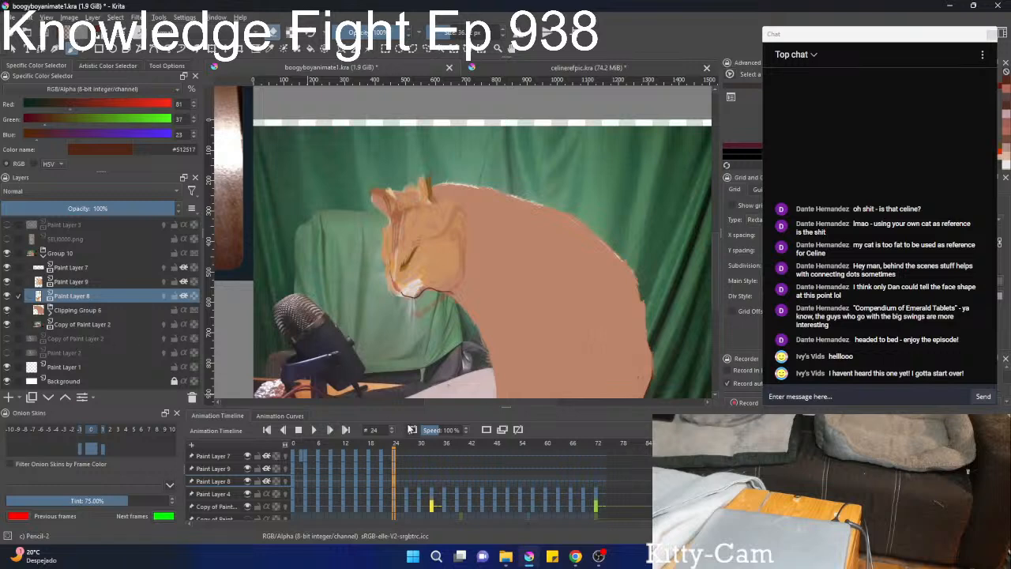
Advance to frame 27 and hide Clipping Group 6, Paint Layer 8 and Paint Layer 9 to expose the footage.
key(Right)
key(Right)
key(Right)
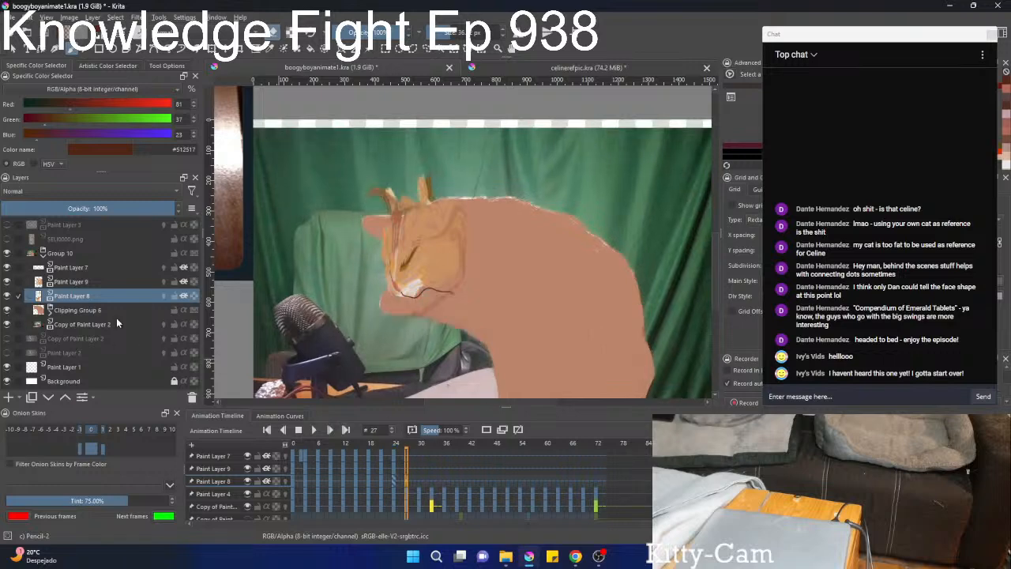
click(7, 310)
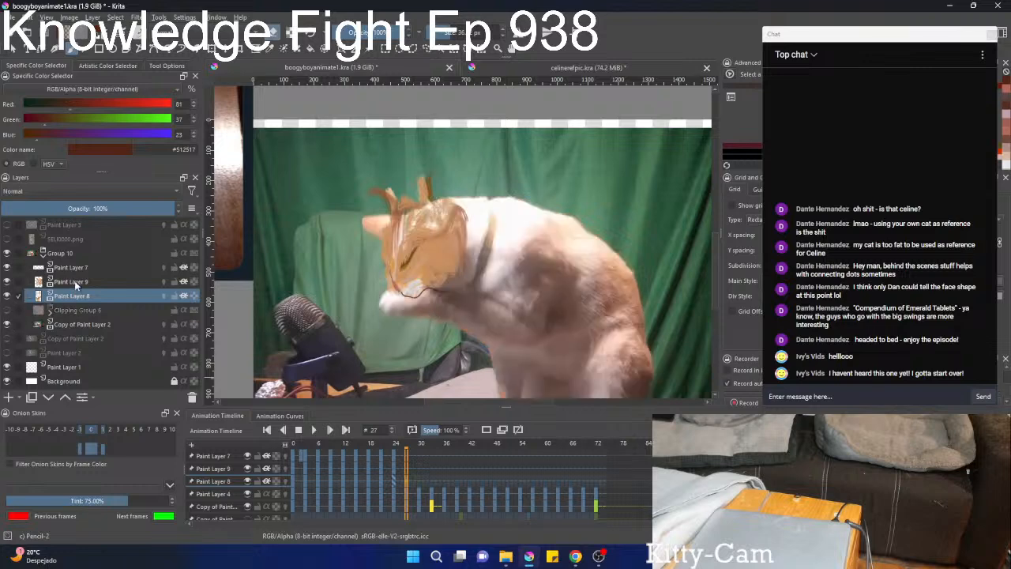
click(7, 296)
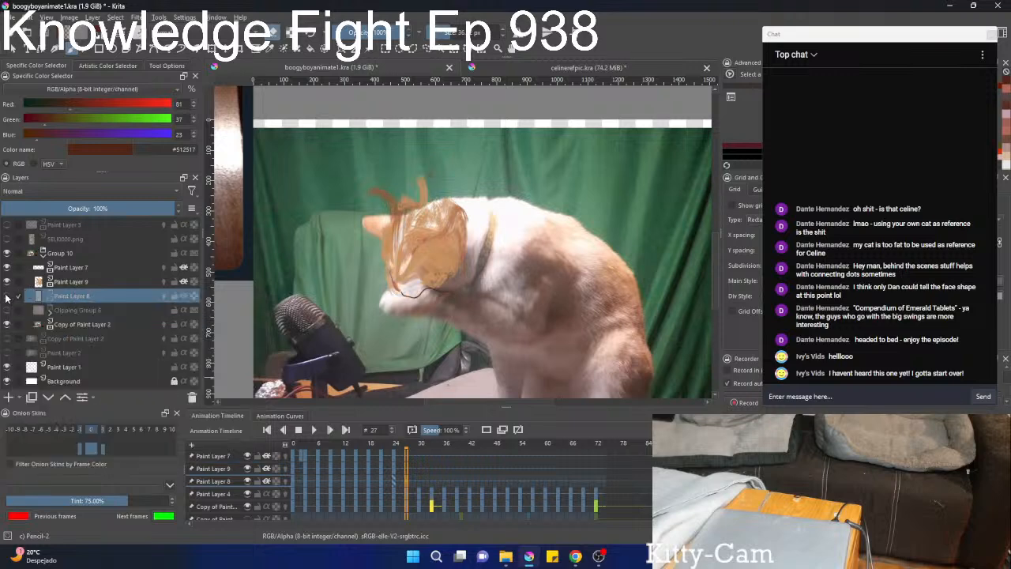
click(8, 283)
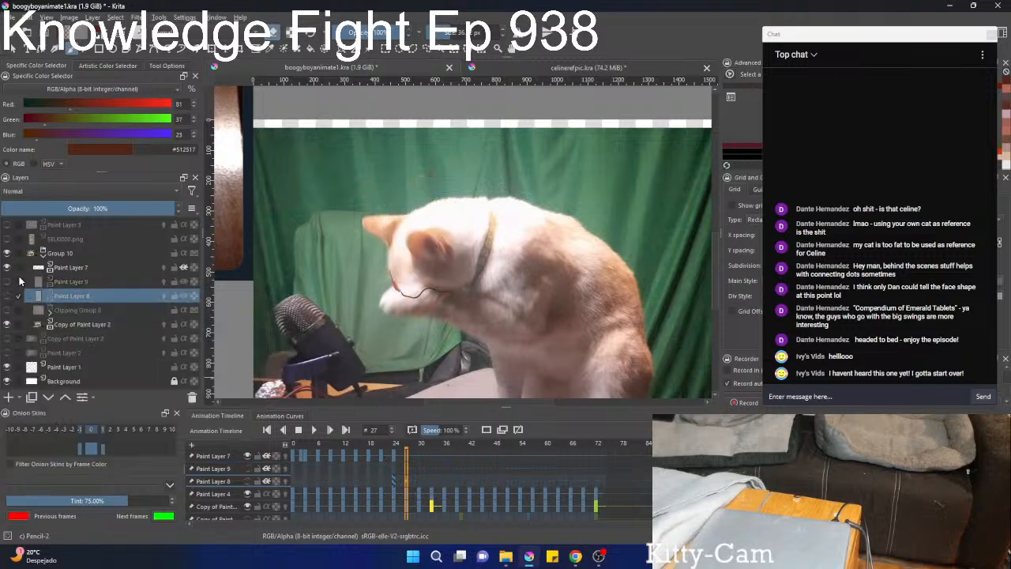
Remove the mouth line from Paint Layer 7 on frame 27.
click(67, 272)
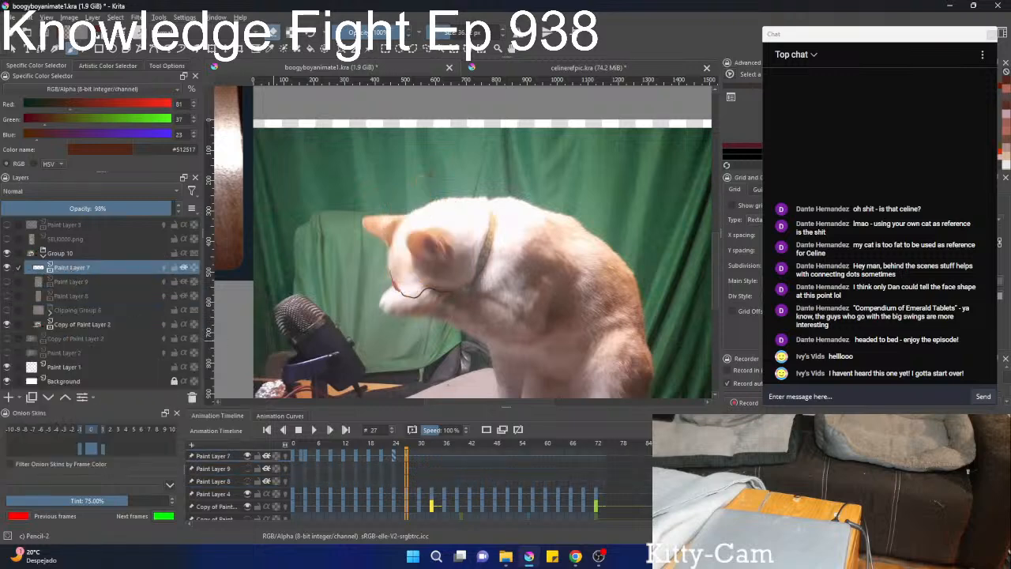
key(ctrl+z)
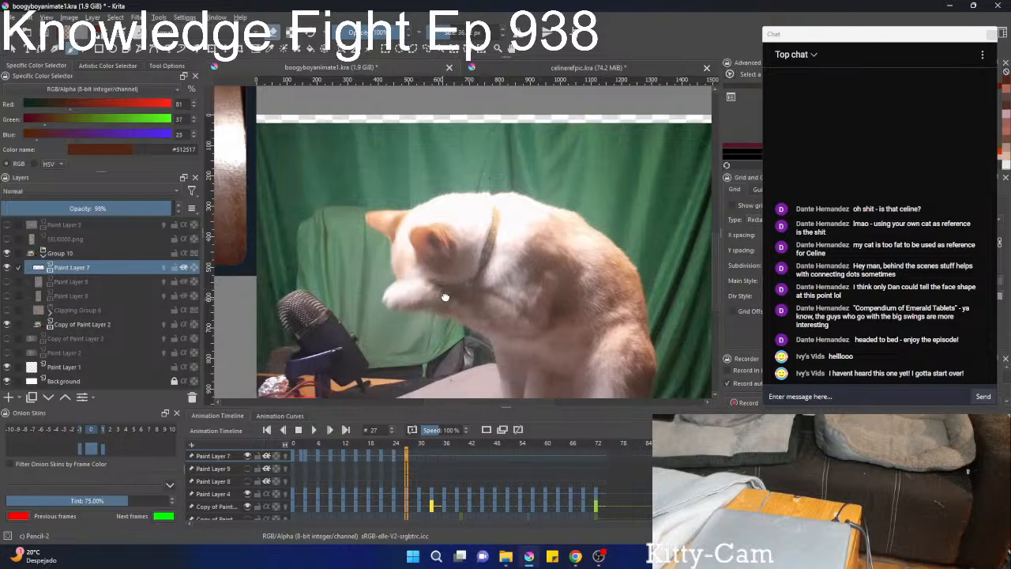
scroll(435, 310, up, 2)
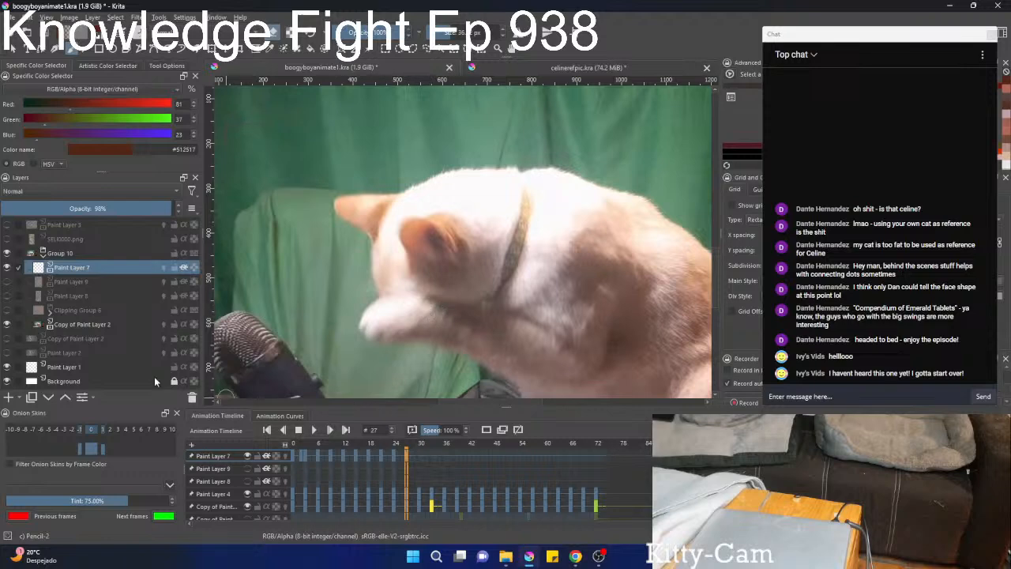
Show Paint Layer 9, move its markings down onto the lowered head, and paint the far ear in light orange #e3a574.
click(8, 282)
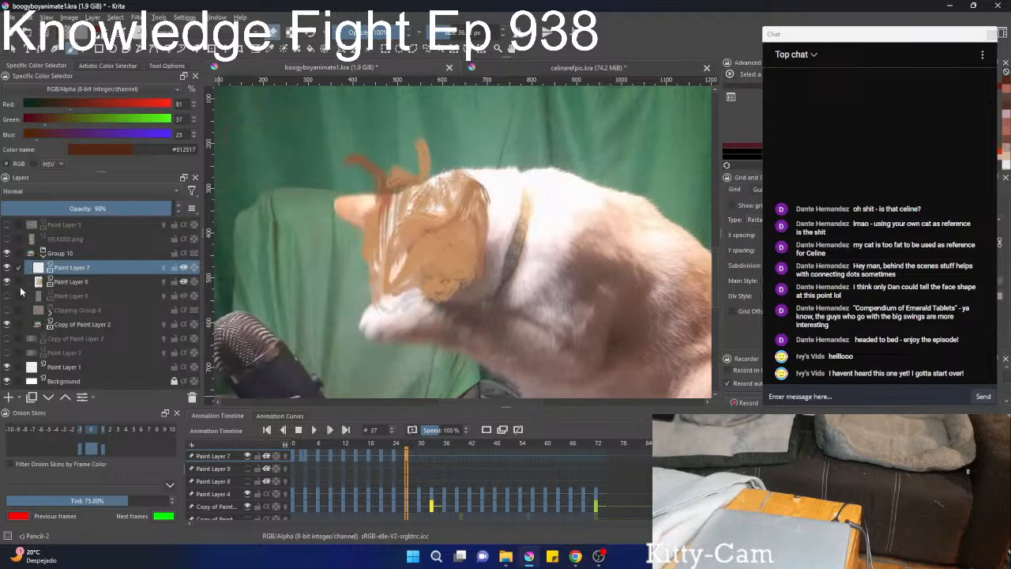
click(83, 282)
key(ctrl+t)
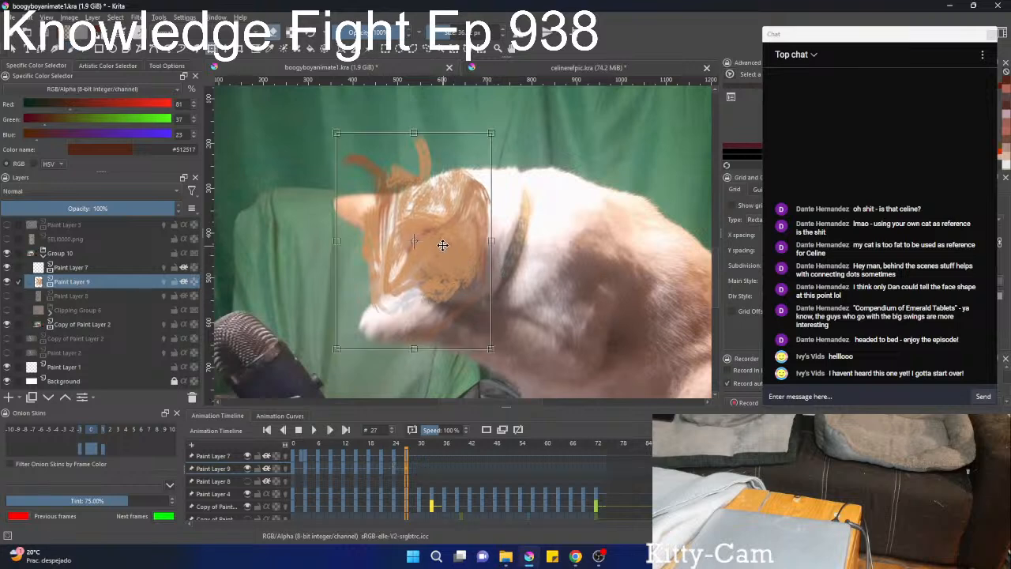
drag(444, 242, 440, 277)
key(Return)
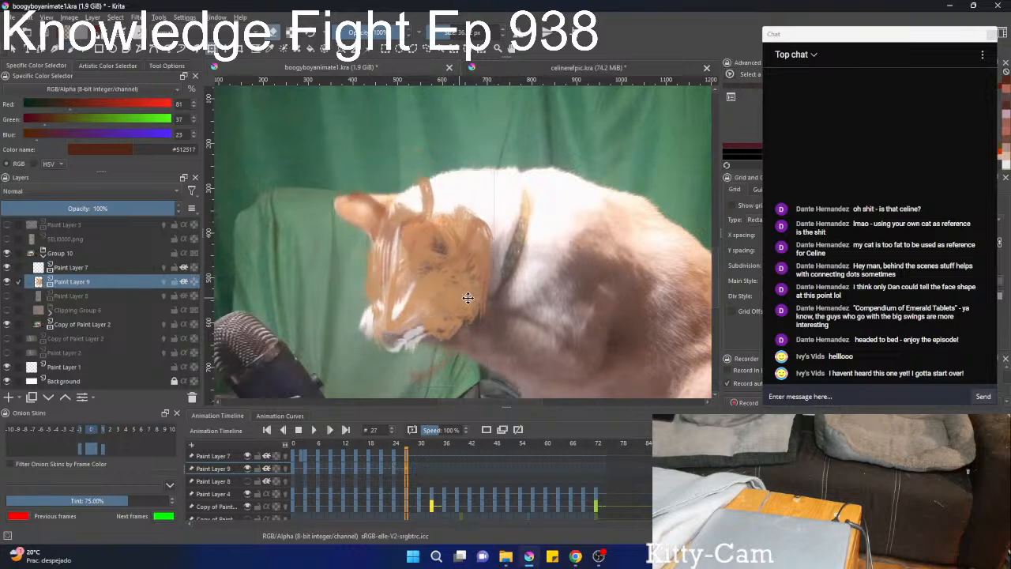
key(b)
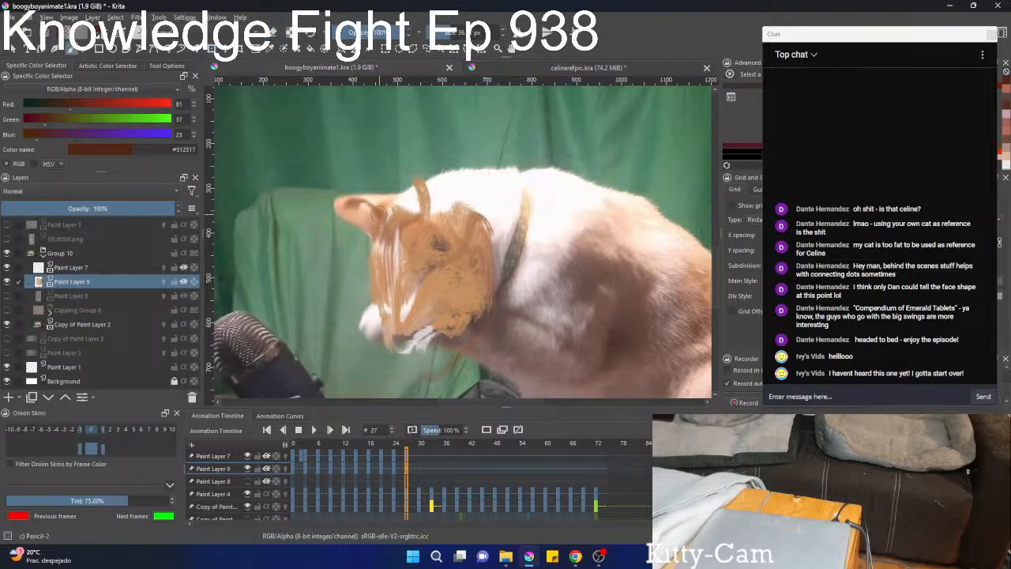
ctrl+click(375, 205)
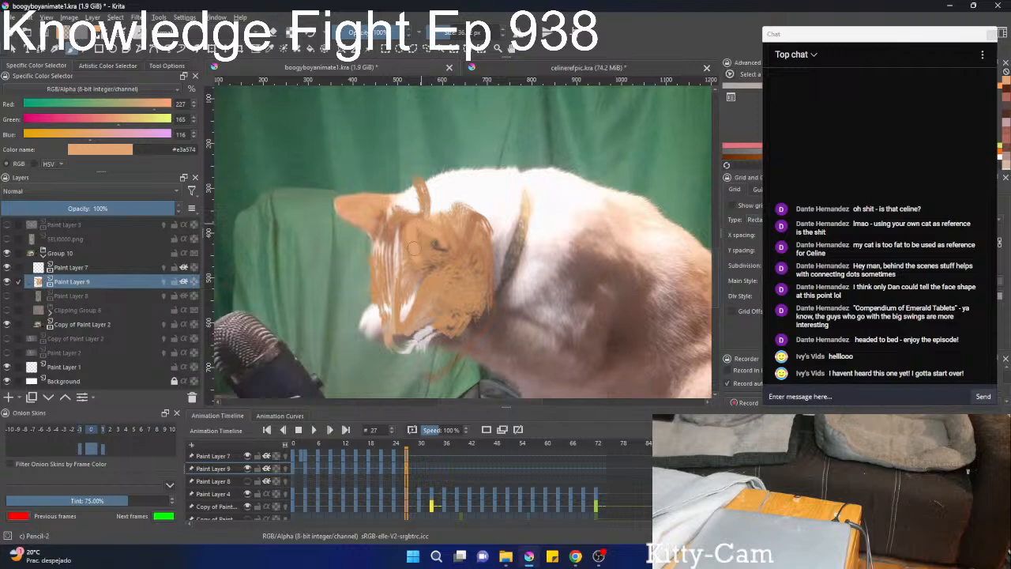
Hide Paint Layer 9 and make Paint Layer 8 the visible, active layer over the footage.
click(6, 295)
key(ctrl+t)
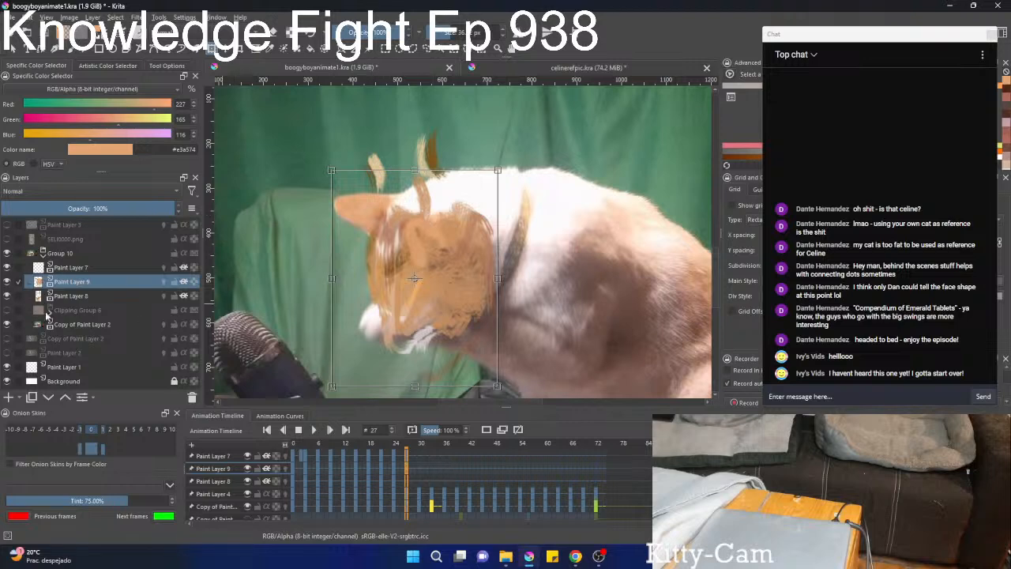
click(6, 282)
click(6, 295)
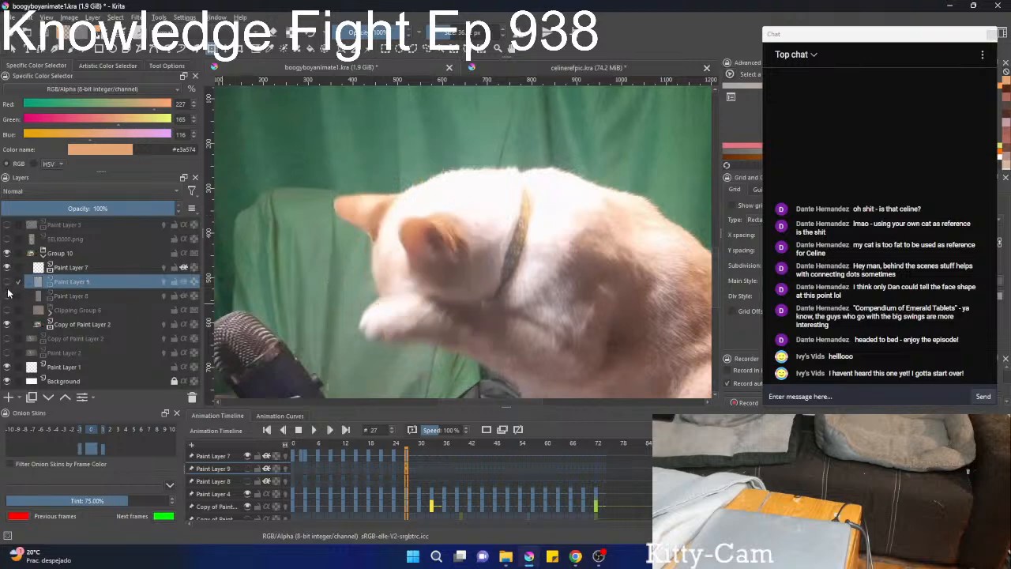
click(8, 283)
click(6, 282)
click(7, 296)
click(65, 296)
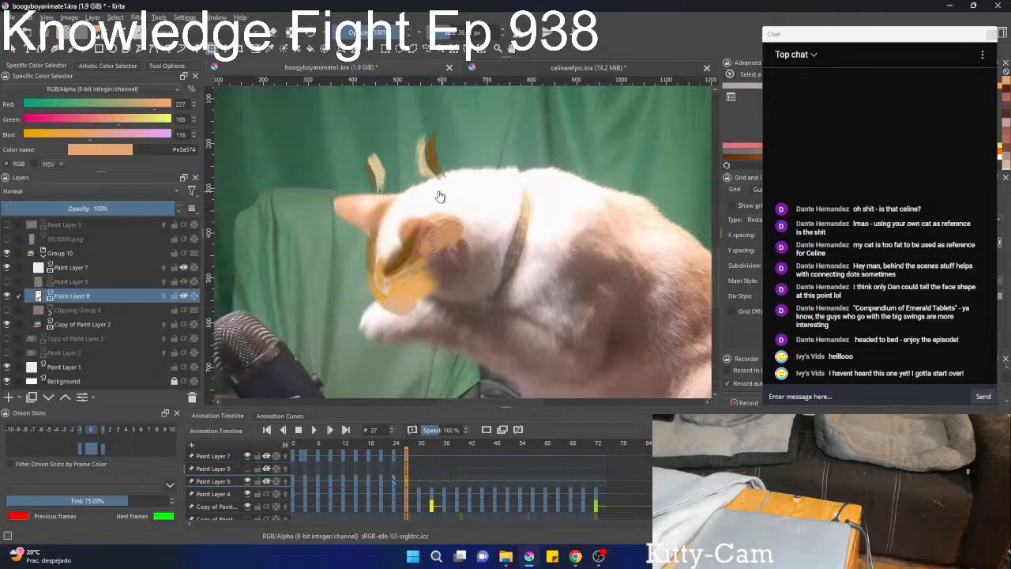
Move, rotate and reshape Paint Layer 8's colours to fit the lowered head's ears and muzzle.
key(ctrl+t)
mouse_move(433, 192)
mouse_down()
mouse_move(445, 263)
mouse_move(436, 247)
mouse_move(476, 254)
mouse_move(469, 274)
mouse_up()
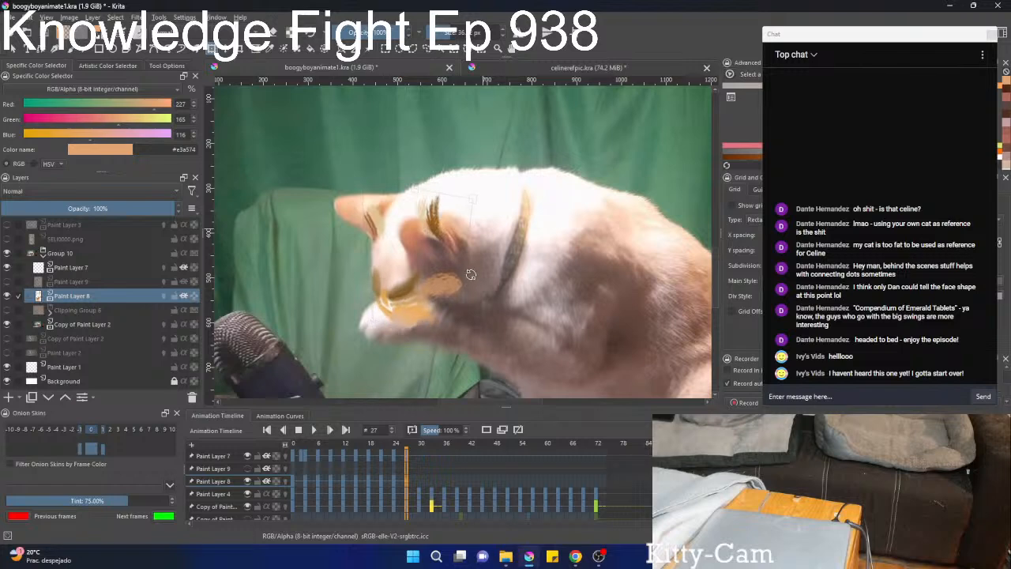
drag(436, 233, 437, 255)
mouse_move(451, 212)
mouse_down()
mouse_move(433, 213)
mouse_move(442, 214)
mouse_up()
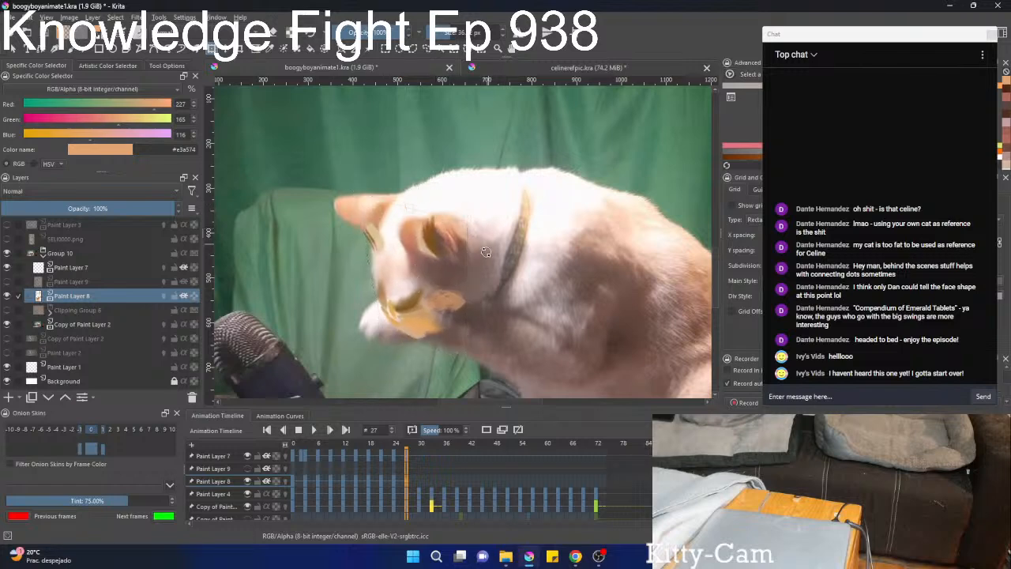
drag(437, 267, 451, 260)
mouse_move(388, 262)
mouse_down()
mouse_move(359, 255)
mouse_move(407, 255)
mouse_move(458, 213)
mouse_up()
Repaint the near ear on Paint Layer 8 with sampled orange and tan tones such as #e89a74, #dec195 and #e2a473.
key(b)
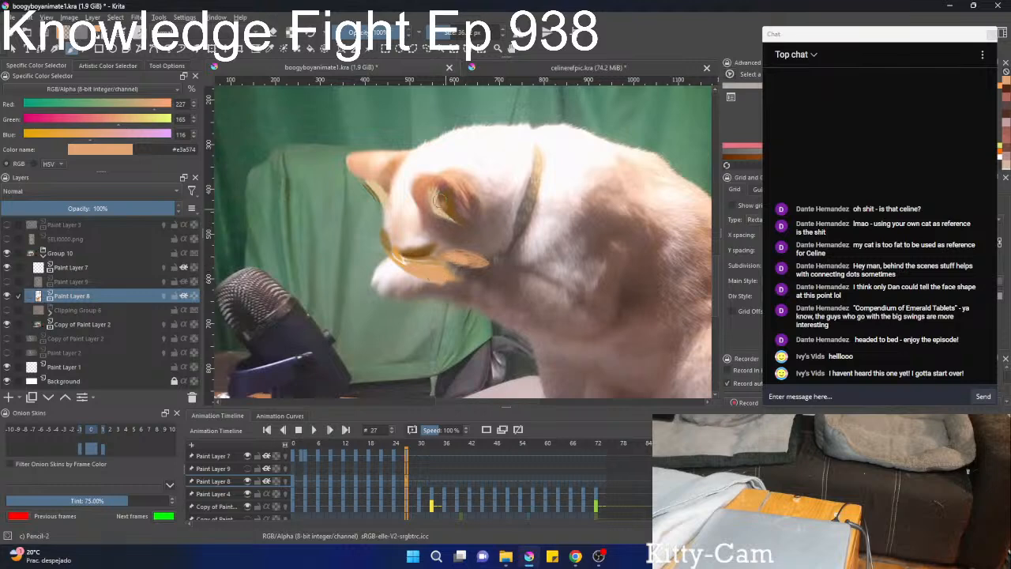
mouse_move(441, 201)
mouse_down()
mouse_move(446, 192)
mouse_move(451, 202)
mouse_move(443, 185)
mouse_move(421, 182)
mouse_move(419, 204)
mouse_move(463, 202)
mouse_move(462, 189)
mouse_move(478, 208)
mouse_move(428, 175)
mouse_up()
ctrl+click(461, 213)
ctrl+click(429, 182)
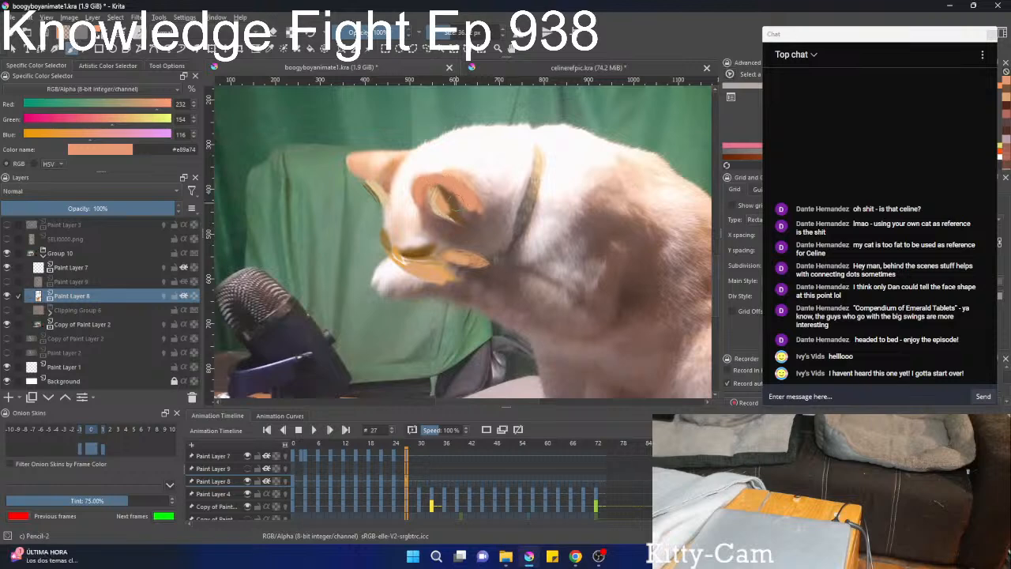
ctrl+click(453, 200)
ctrl+click(442, 199)
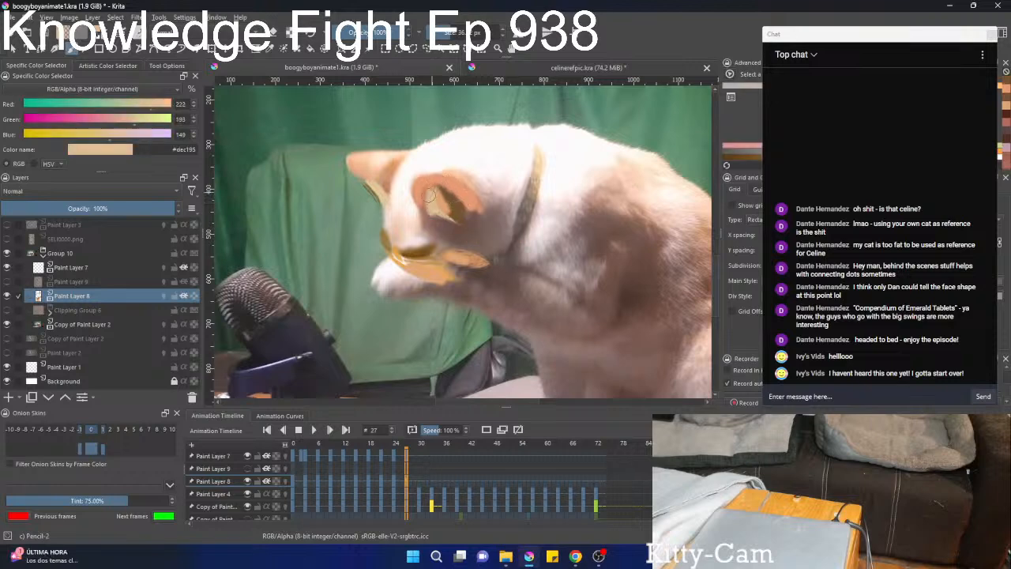
ctrl+click(441, 202)
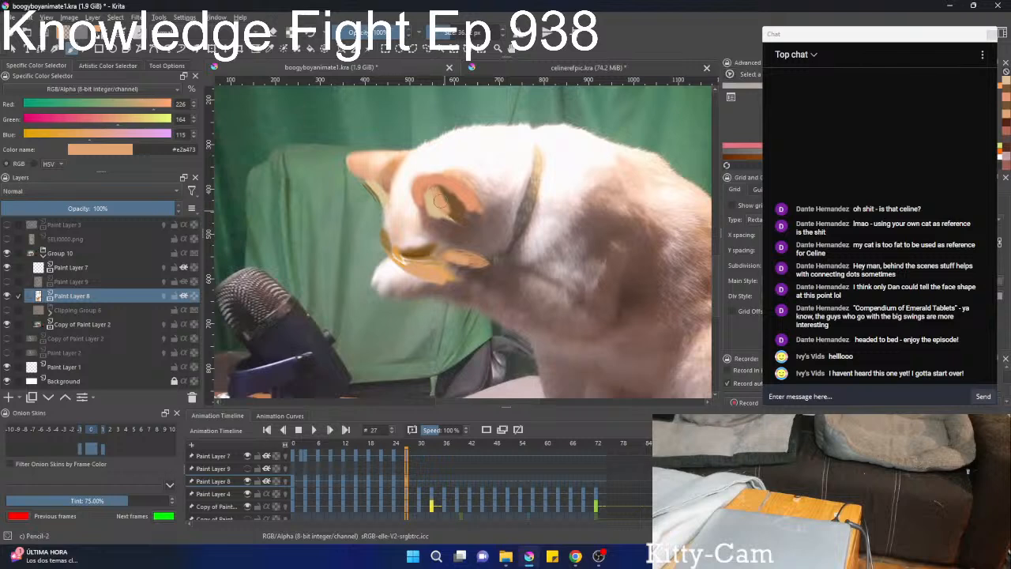
drag(450, 219, 443, 211)
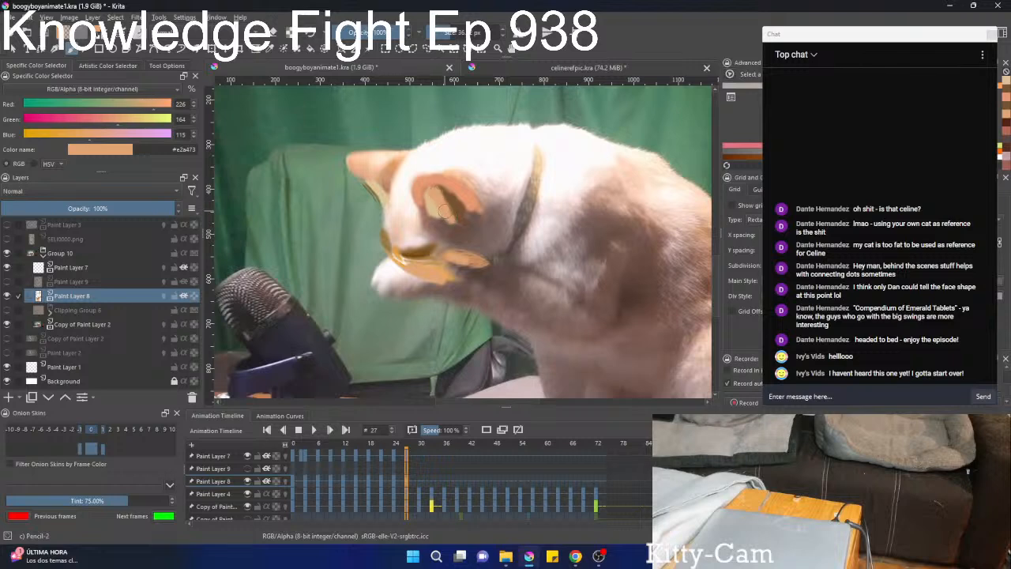
Liquify Paint Layer 8 to push the far ear's inner colour and the muzzle colours into the head outline.
key(ctrl+t)
right_click(391, 195)
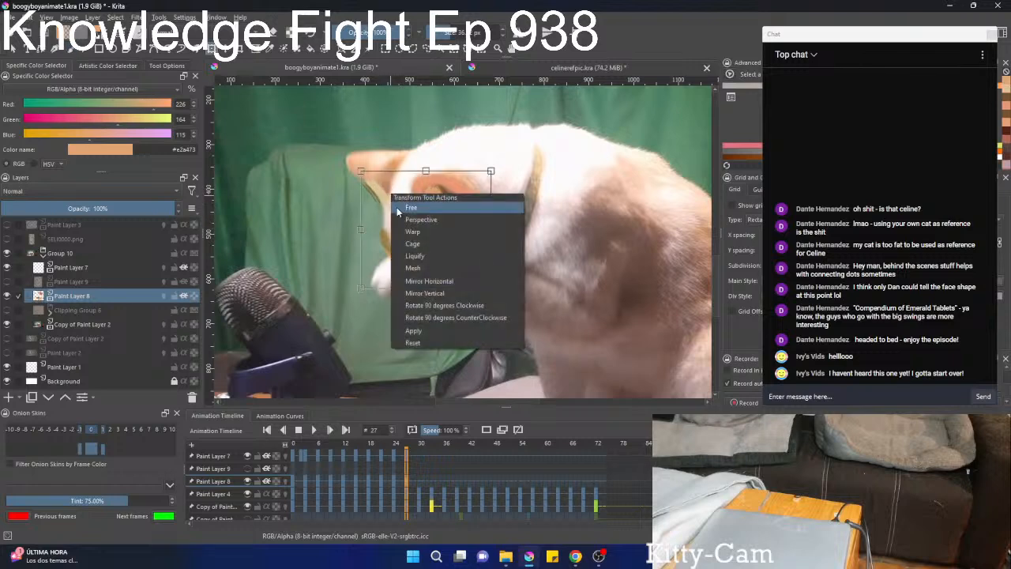
click(419, 255)
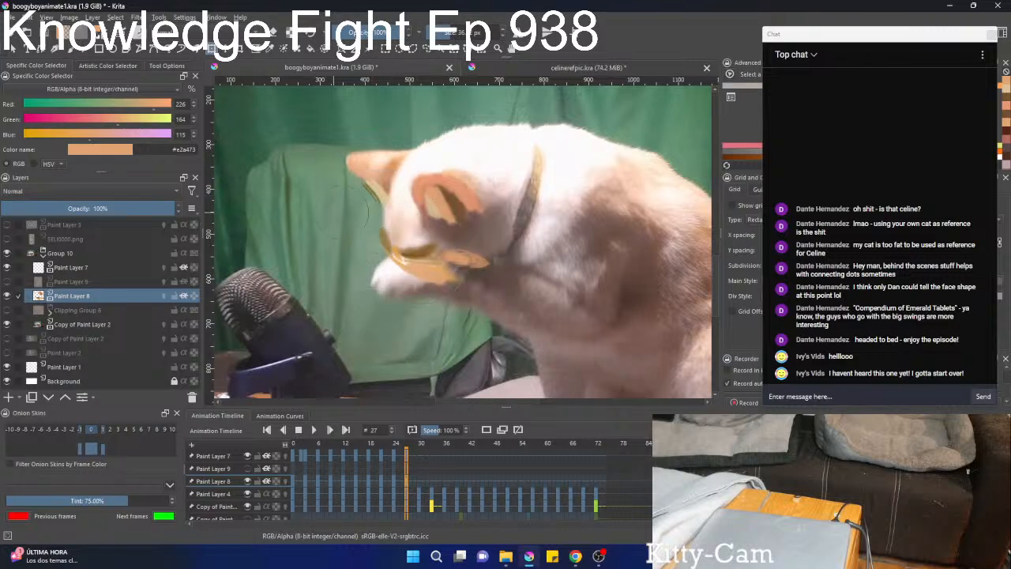
drag(379, 184, 368, 183)
drag(382, 221, 380, 207)
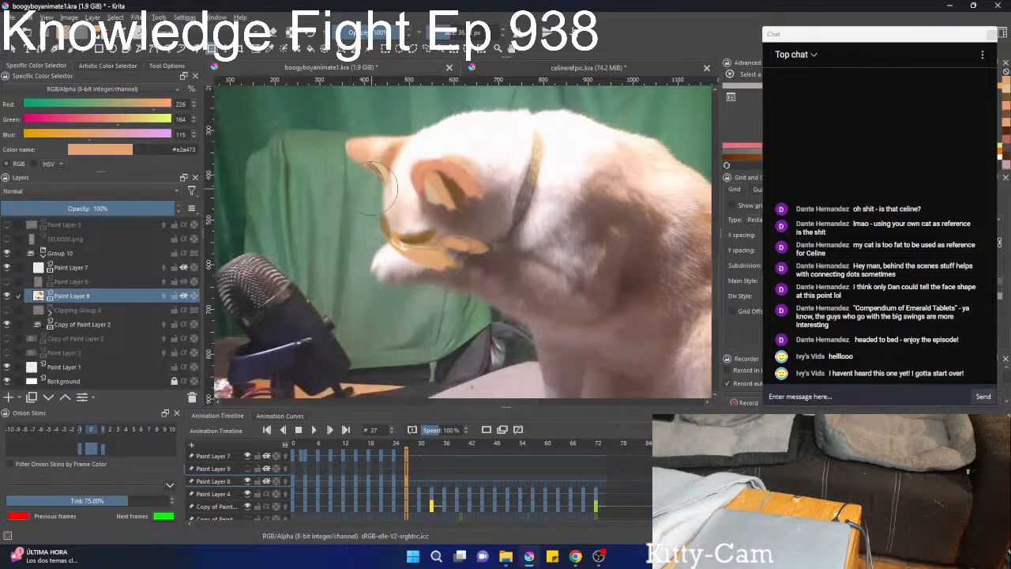
mouse_move(406, 240)
mouse_down()
mouse_move(448, 267)
mouse_move(485, 253)
mouse_up()
key(b)
Show Paint Layer 9 and Clipping Group 6, and hide the footage in Copy of Paint Layer 2.
ctrl+drag(510, 186, 505, 229)
drag(505, 229, 437, 265)
ctrl+drag(450, 208, 448, 167)
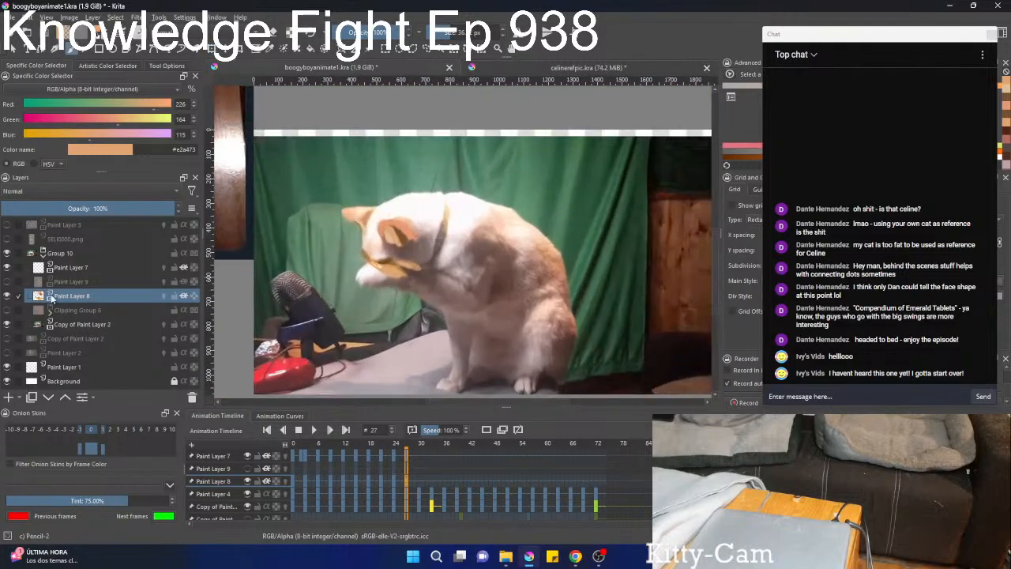
click(8, 281)
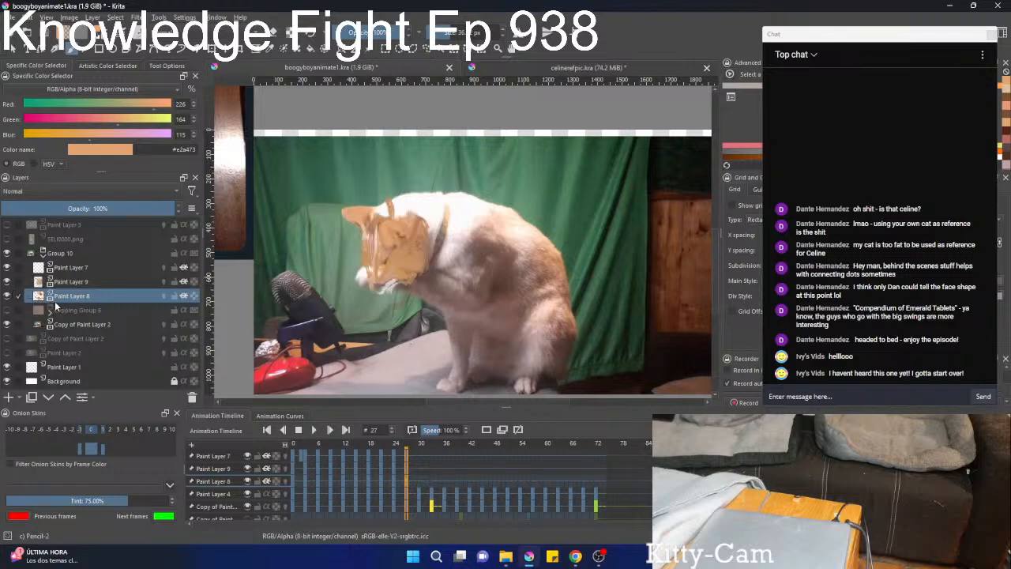
click(8, 309)
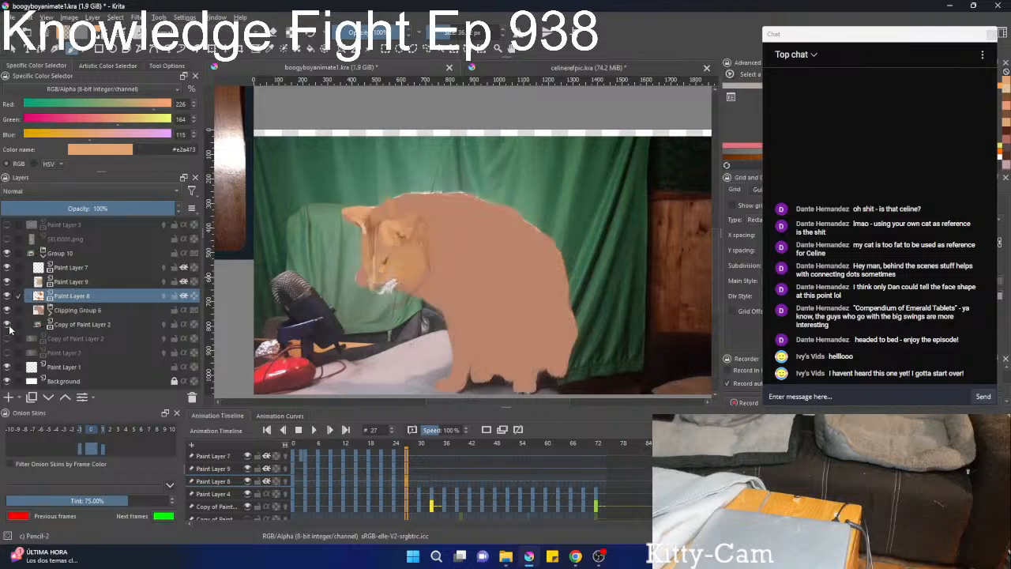
click(8, 324)
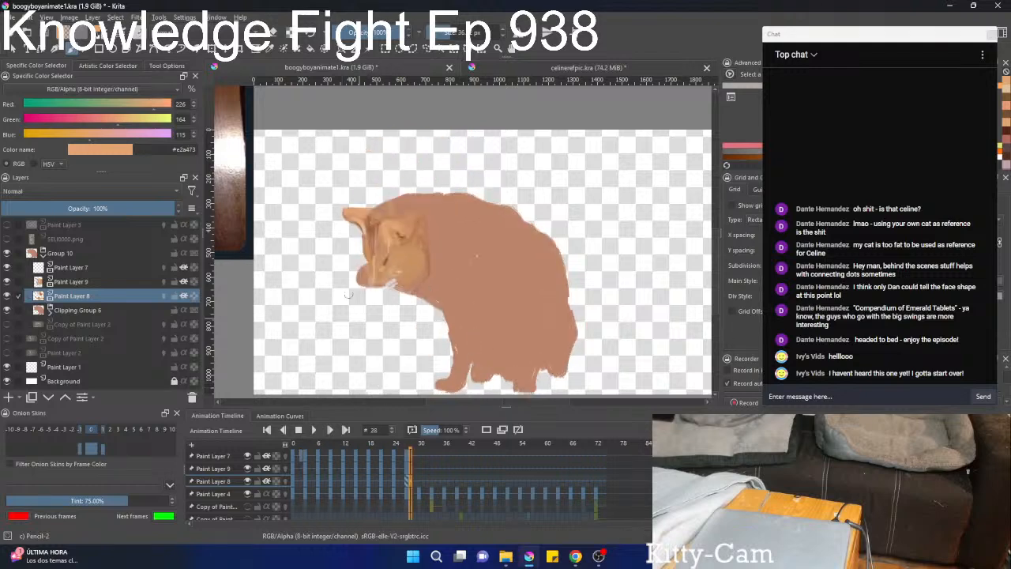
Examine the reference picture and compare the painted cat's head position on frames 24 to 40.
scroll(322, 248, down, 1)
scroll(322, 247, up, 8)
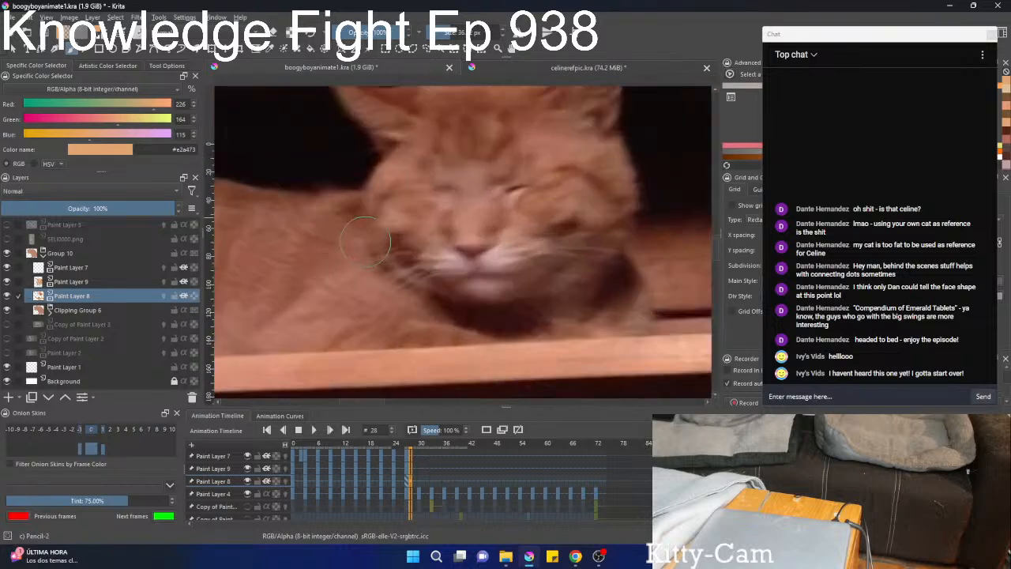
scroll(365, 242, down, 8)
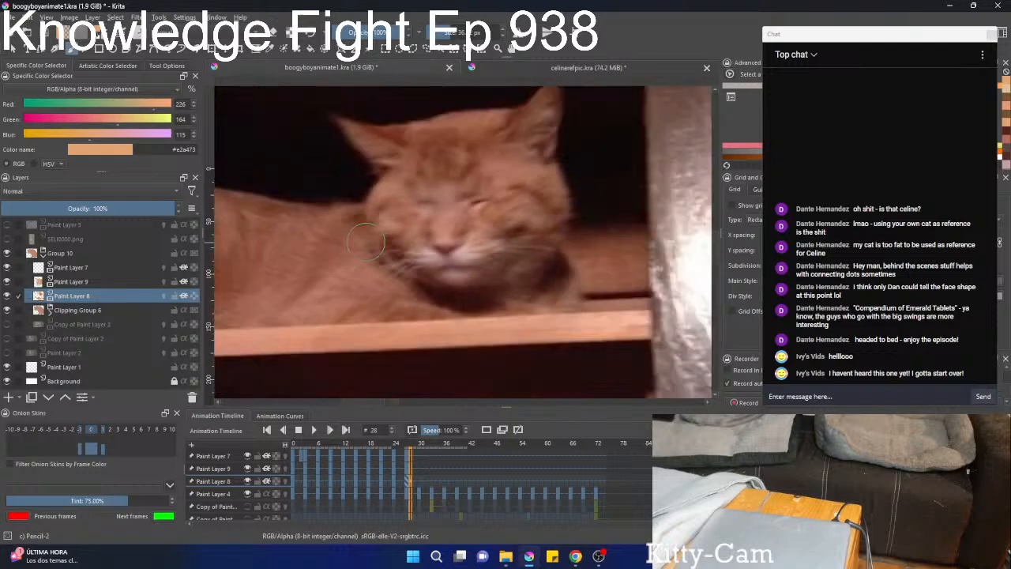
scroll(486, 312, up, 5)
scroll(487, 313, down, 3)
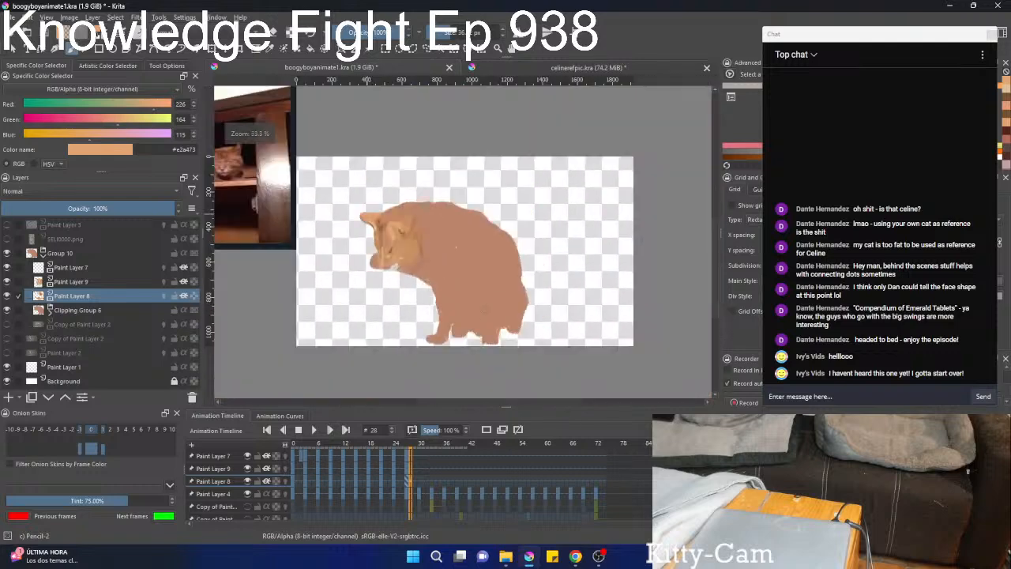
scroll(413, 475, down, 6)
scroll(413, 474, up, 6)
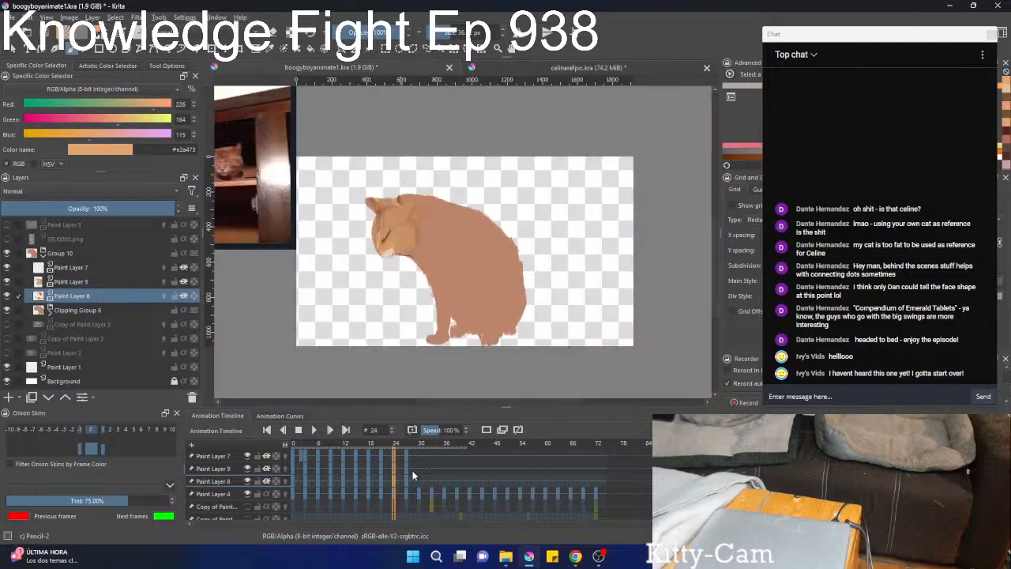
scroll(432, 480, down, 5)
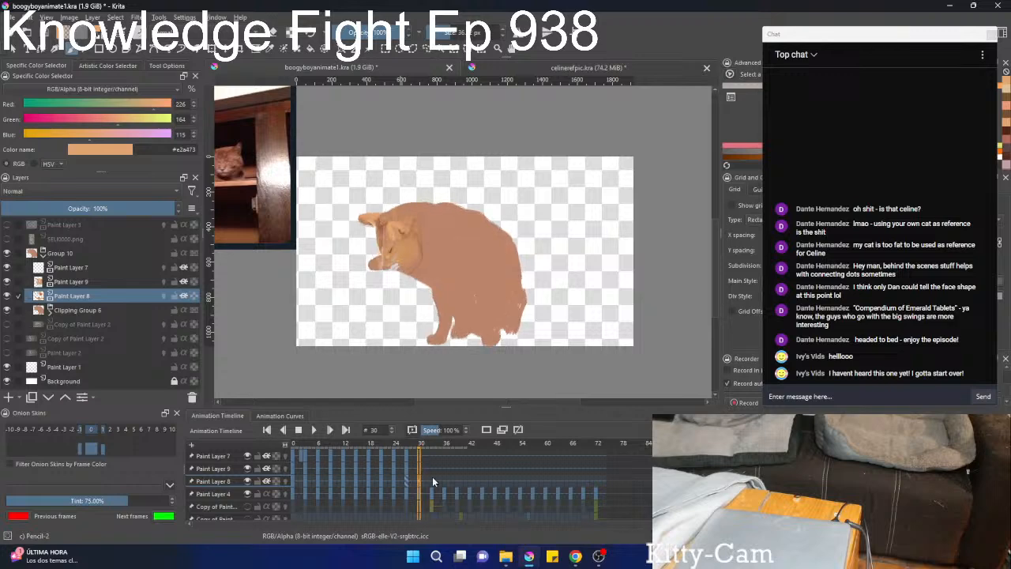
scroll(432, 479, up, 3)
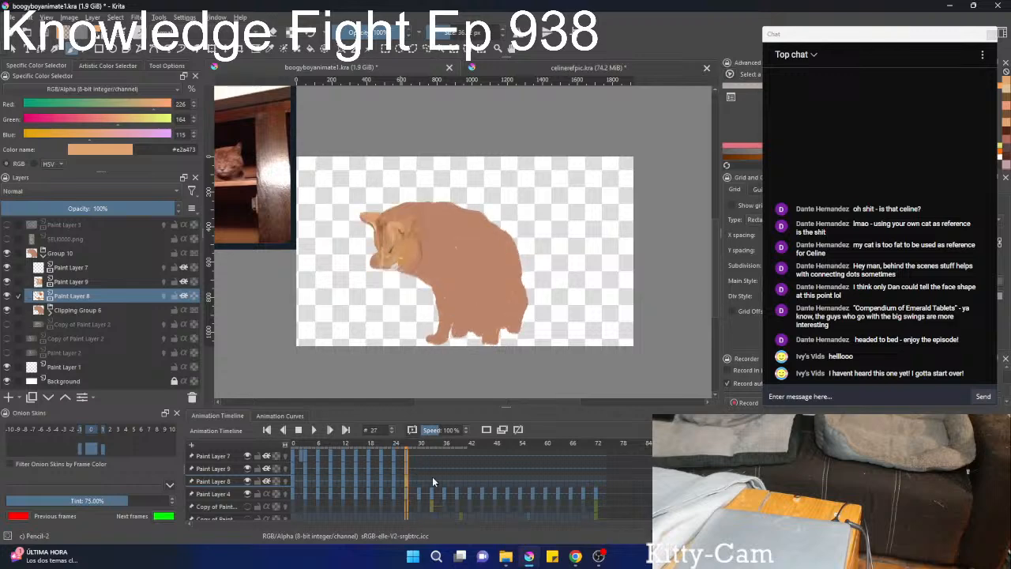
scroll(432, 476, up, 3)
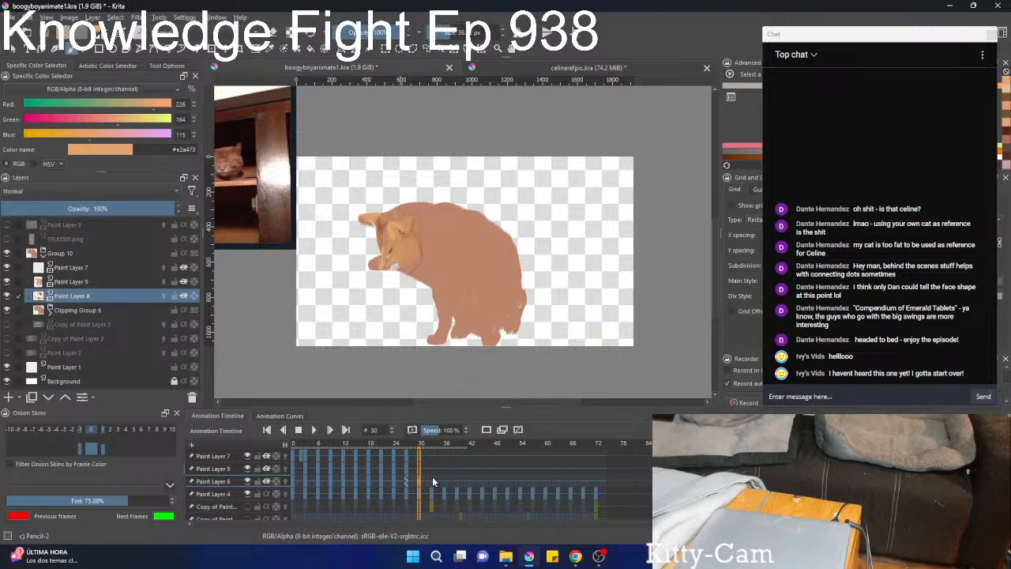
scroll(432, 476, up, 3)
scroll(432, 480, up, 7)
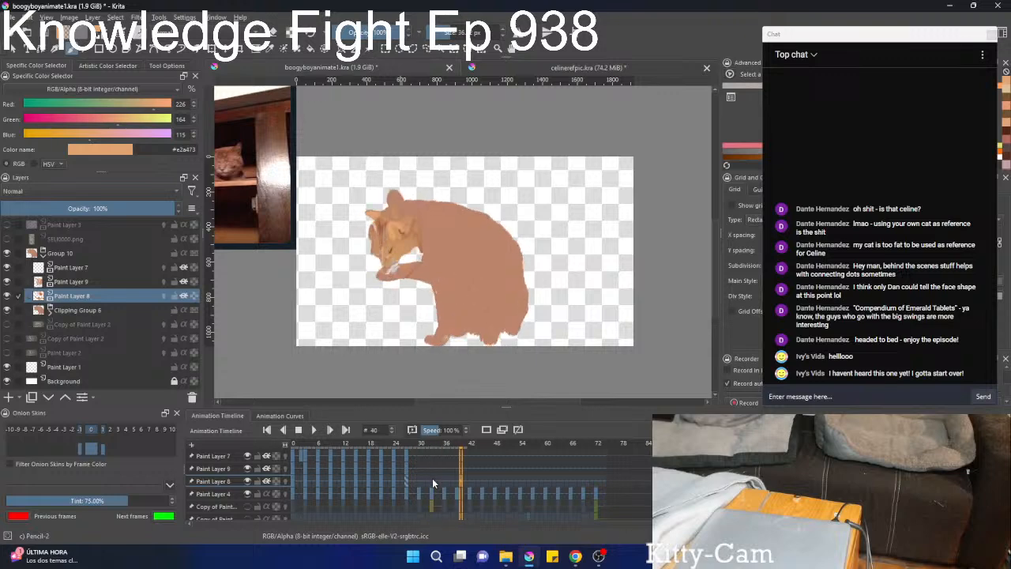
scroll(432, 480, down, 1)
Hide Paint Layers 8 and 9 and Clipping Group 6, show the footage in Copy of Paint Layer 2, and select Paint Layer 7.
drag(6, 296, 6, 281)
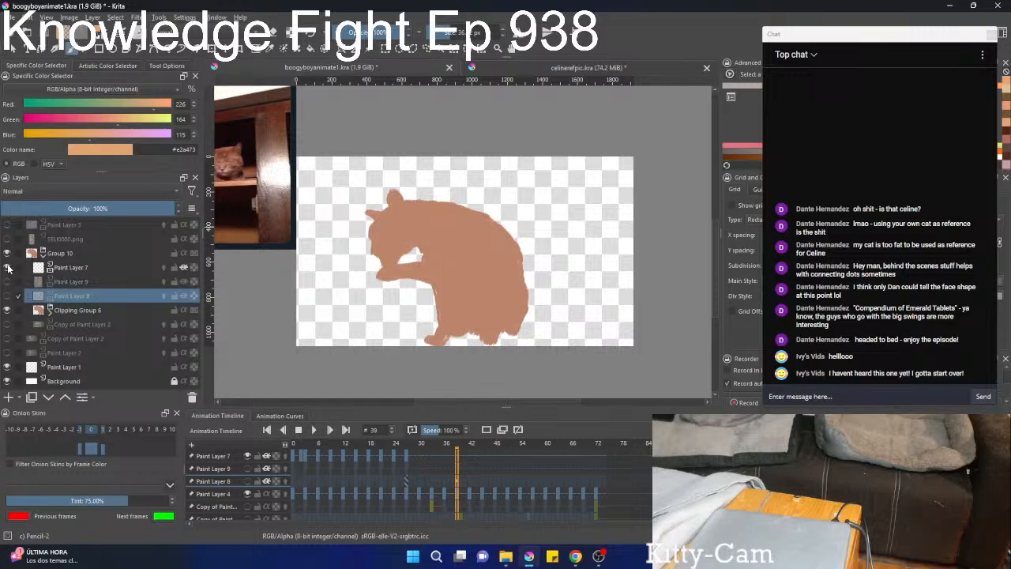
click(74, 268)
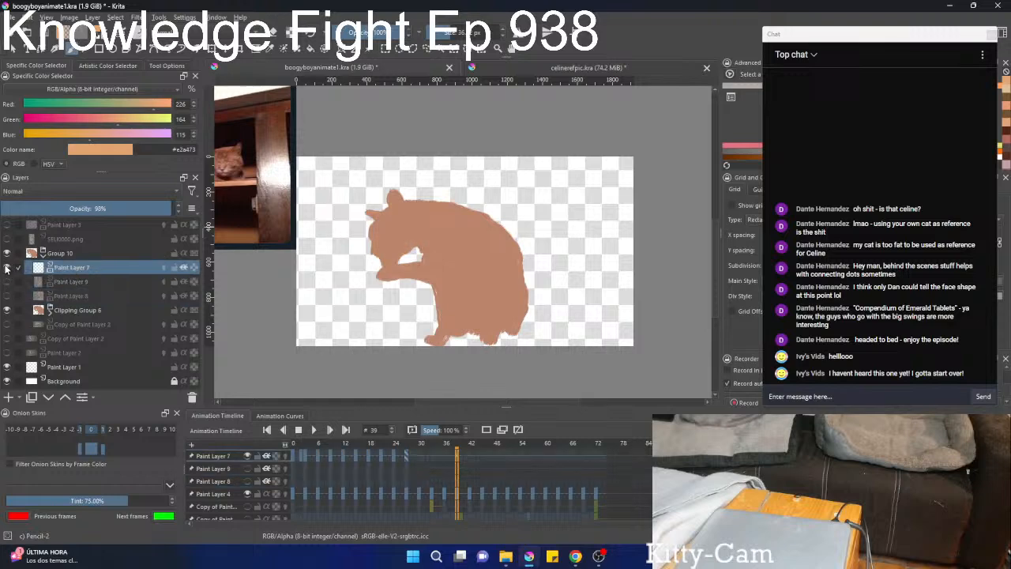
click(7, 309)
click(7, 324)
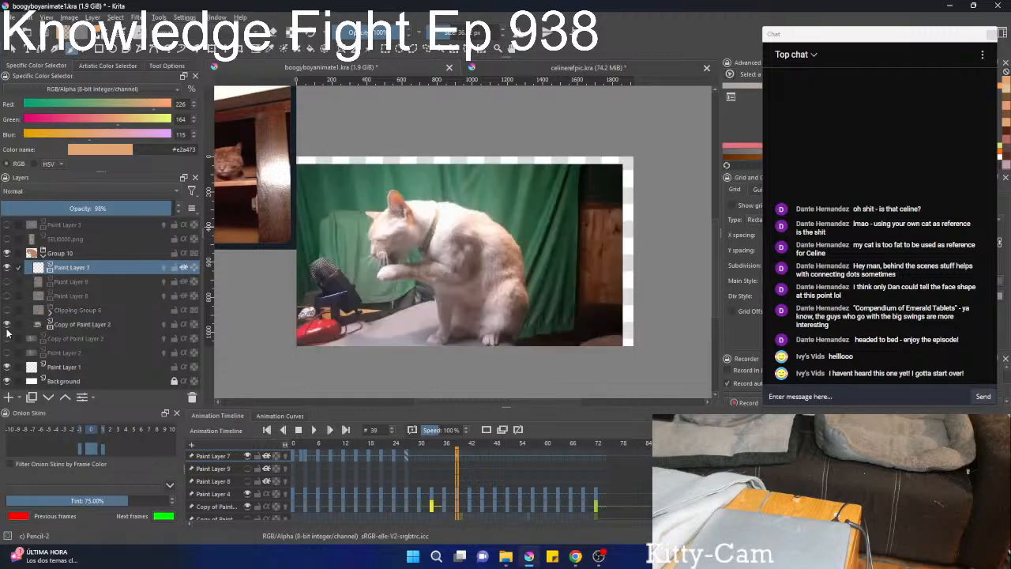
Sample the nose colour #b36d5f from frame 24 and paint the cat's nose with it on Paint Layer 7 at frame 39.
scroll(434, 264, up, 4)
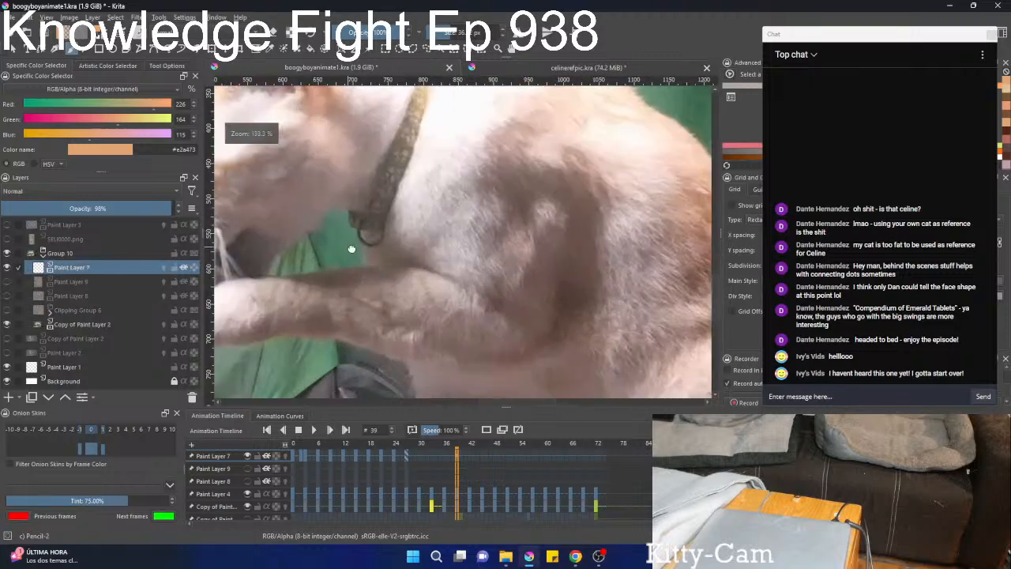
drag(350, 248, 535, 294)
scroll(404, 458, down, 15)
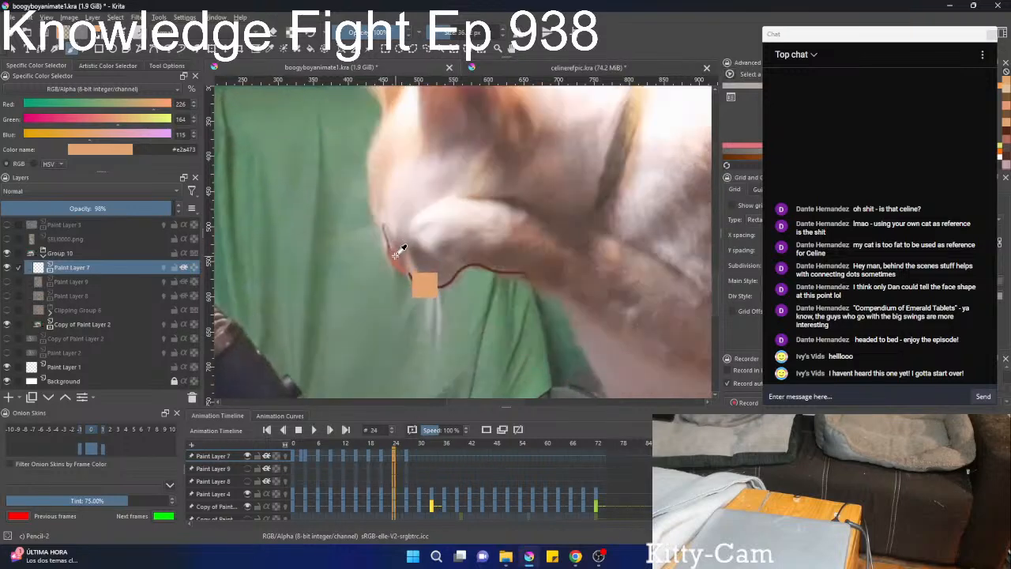
key(ctrl+z)
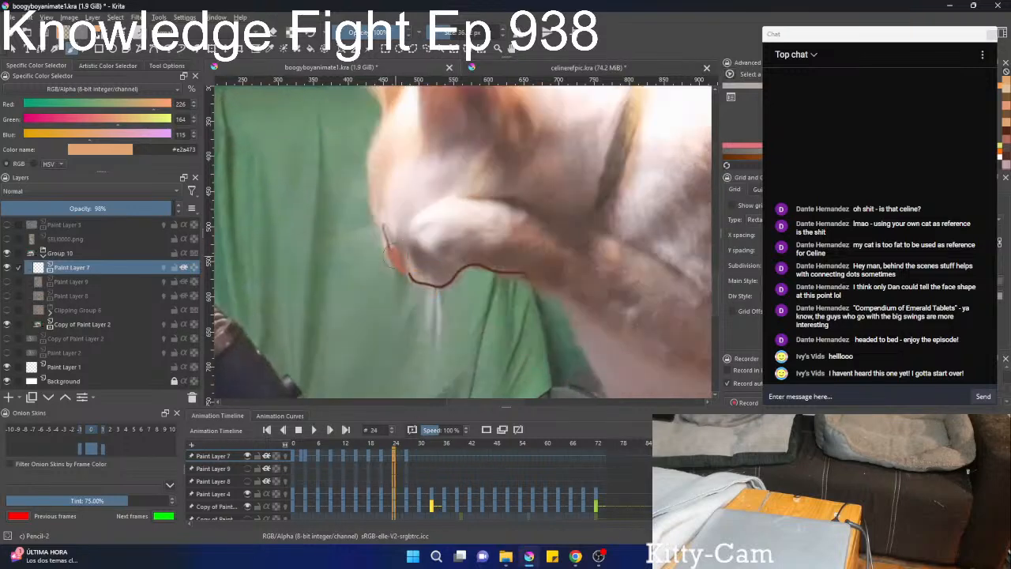
ctrl+click(394, 266)
scroll(420, 490, up, 1)
scroll(420, 490, up, 14)
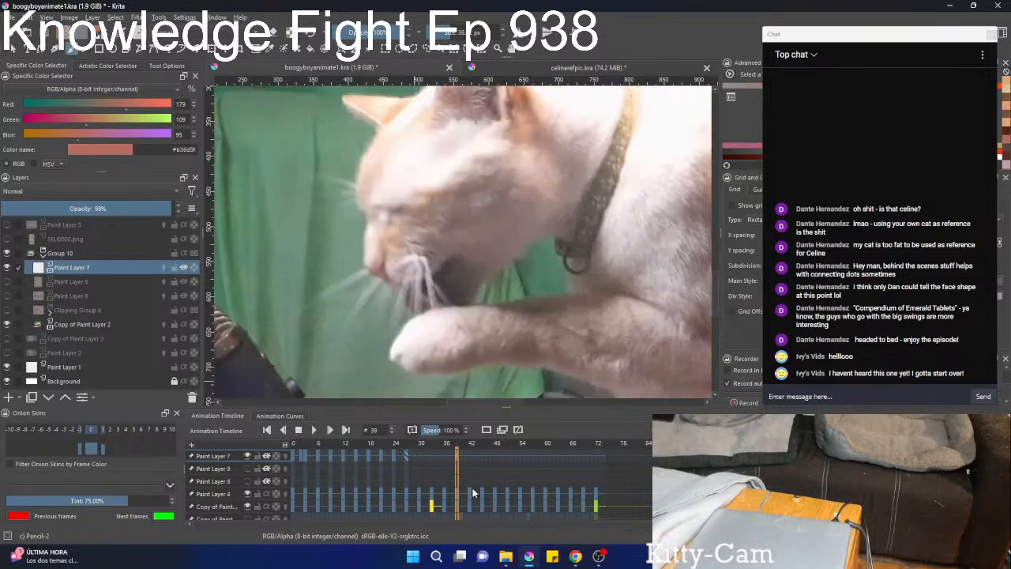
scroll(440, 473, up, 4)
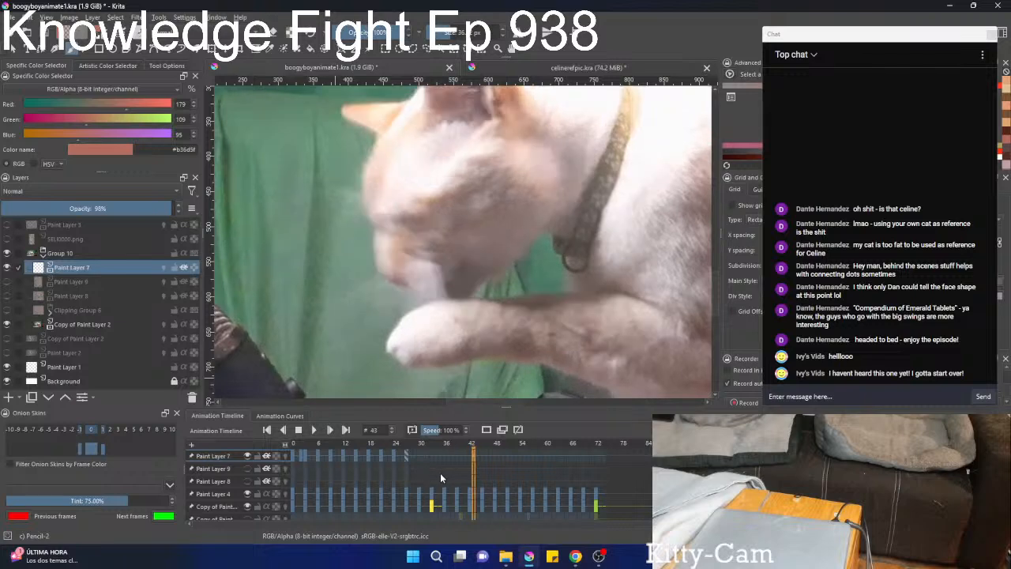
scroll(441, 474, down, 5)
scroll(441, 475, up, 1)
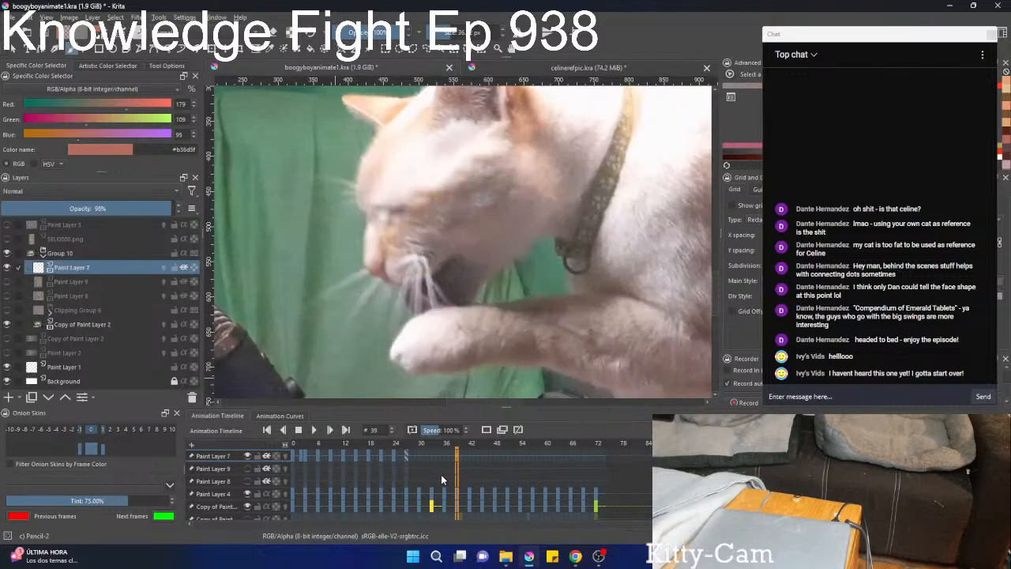
scroll(415, 296, up, 3)
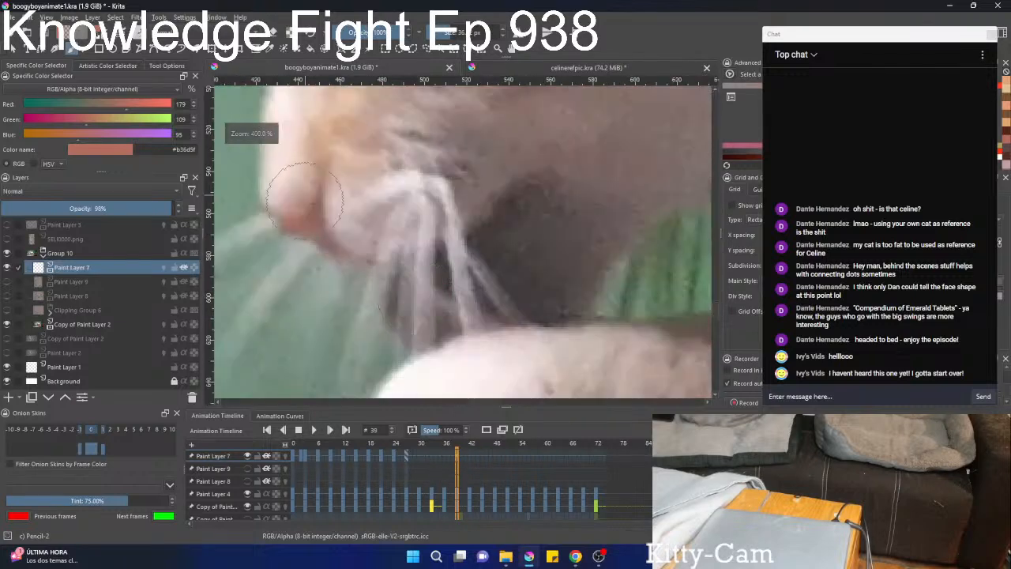
mouse_move(348, 197)
mouse_down()
mouse_move(400, 219)
mouse_move(345, 246)
mouse_move(390, 273)
mouse_move(404, 267)
mouse_move(395, 226)
mouse_up()
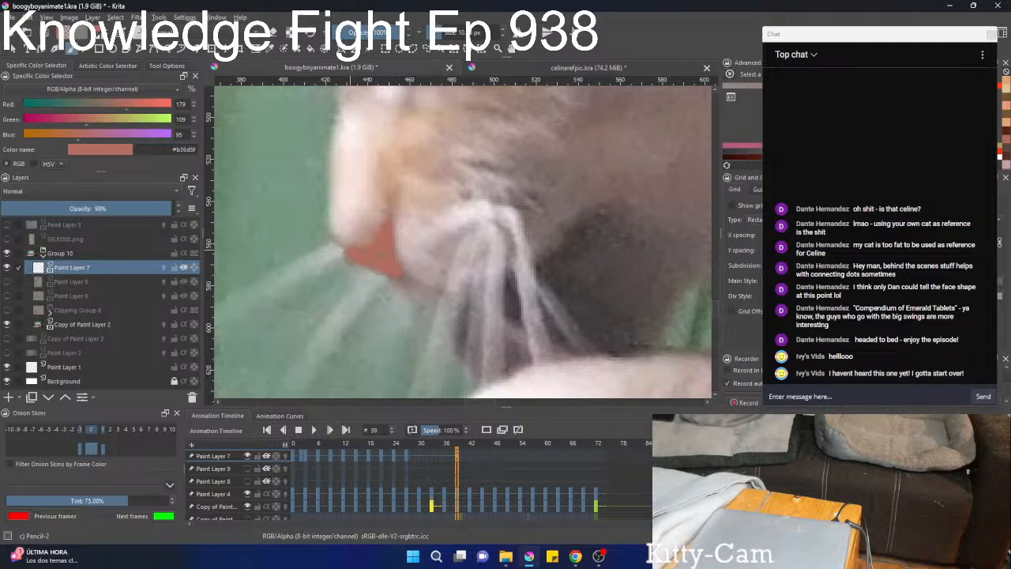
mouse_move(349, 249)
mouse_down()
mouse_move(377, 221)
mouse_move(331, 231)
mouse_move(344, 221)
mouse_move(380, 218)
mouse_move(343, 215)
mouse_move(325, 247)
mouse_up()
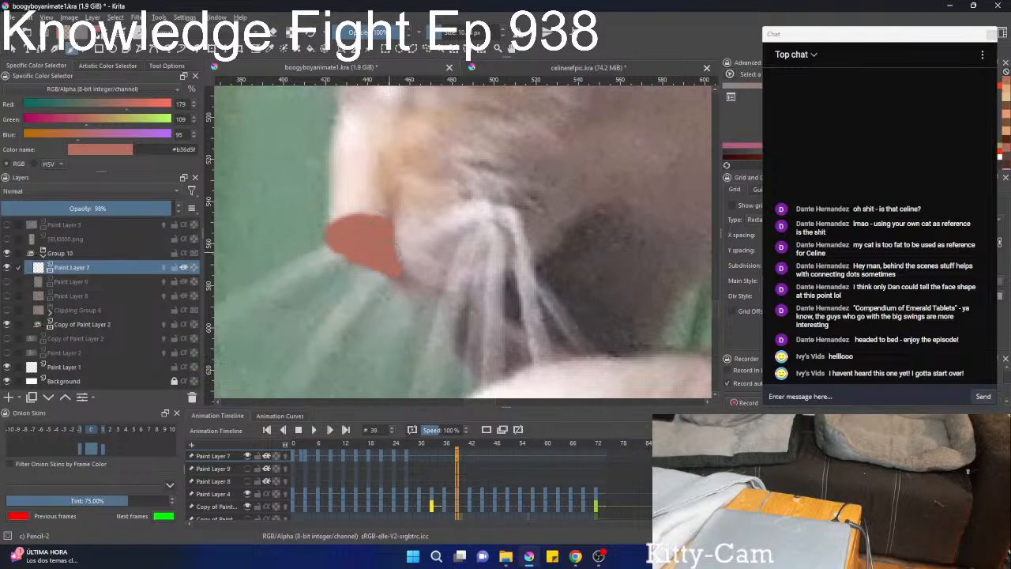
Paint a small nostril on the near side of the nose in dark red #71363d.
right_click(387, 231)
click(368, 228)
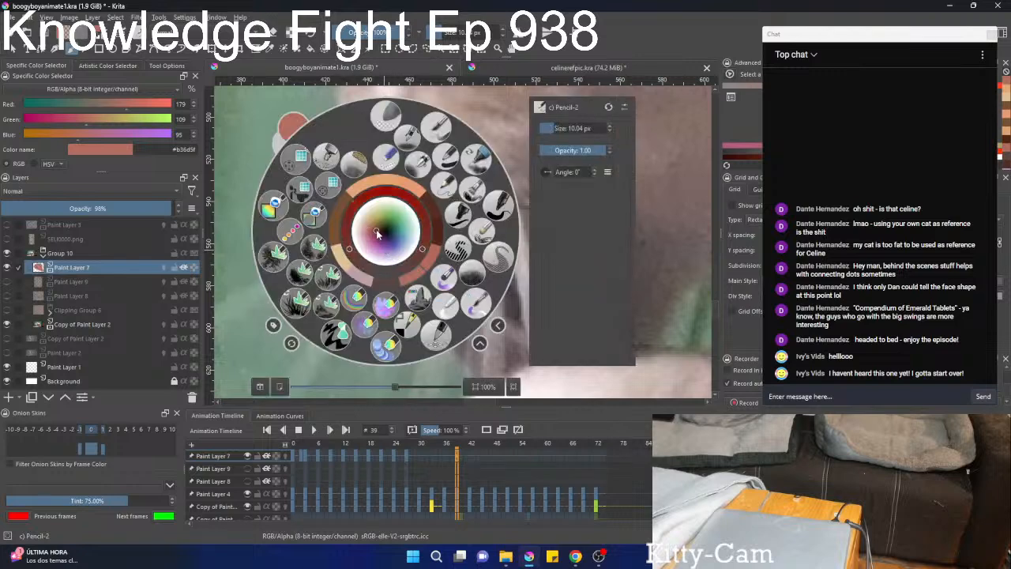
right_click(368, 228)
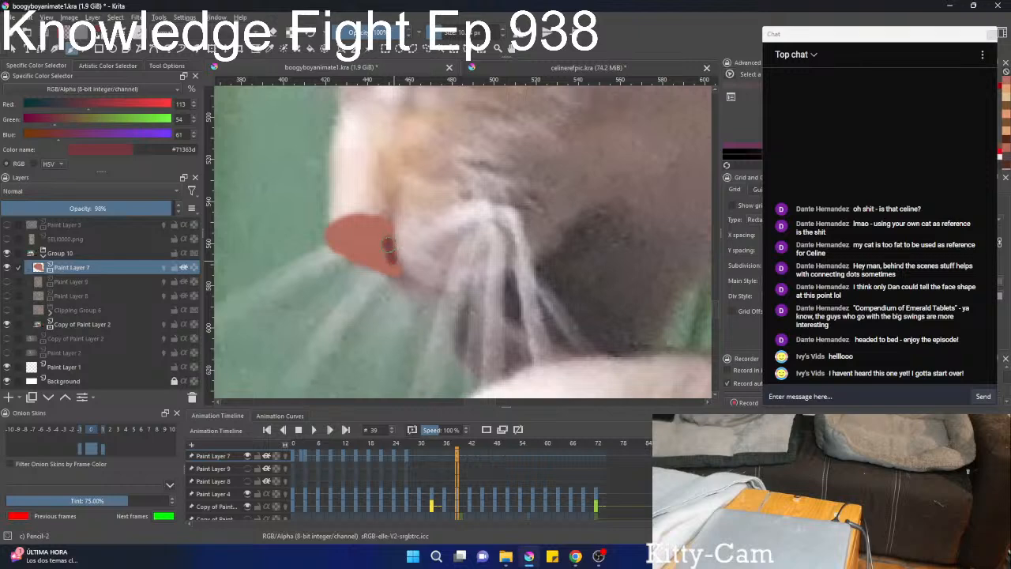
scroll(383, 237, down, 3)
scroll(379, 234, up, 2)
Draw the curved mouth line from the nose back along the muzzle with a thin brush in #48222e.
right_click(369, 230)
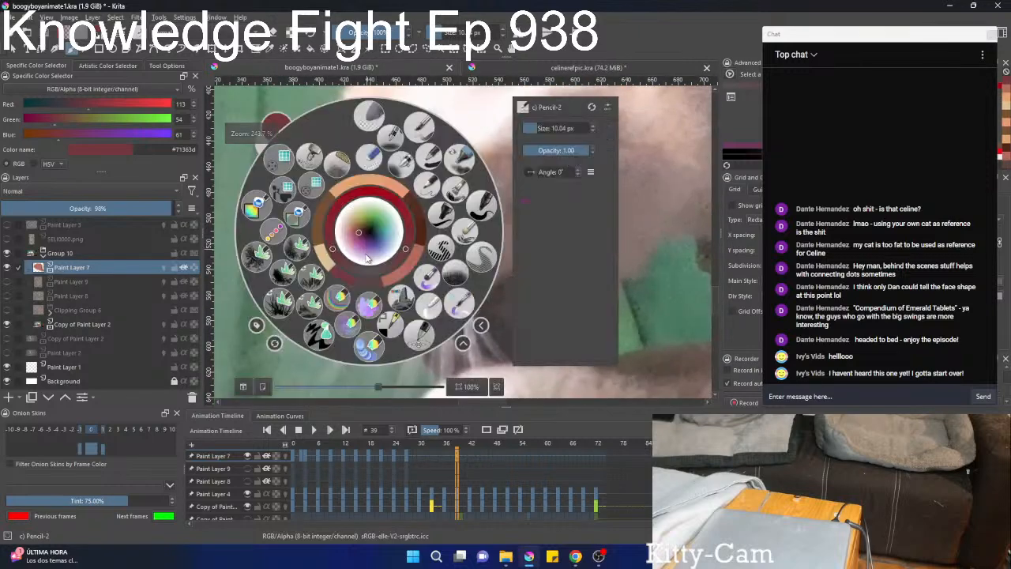
right_click(369, 258)
drag(370, 236, 358, 196)
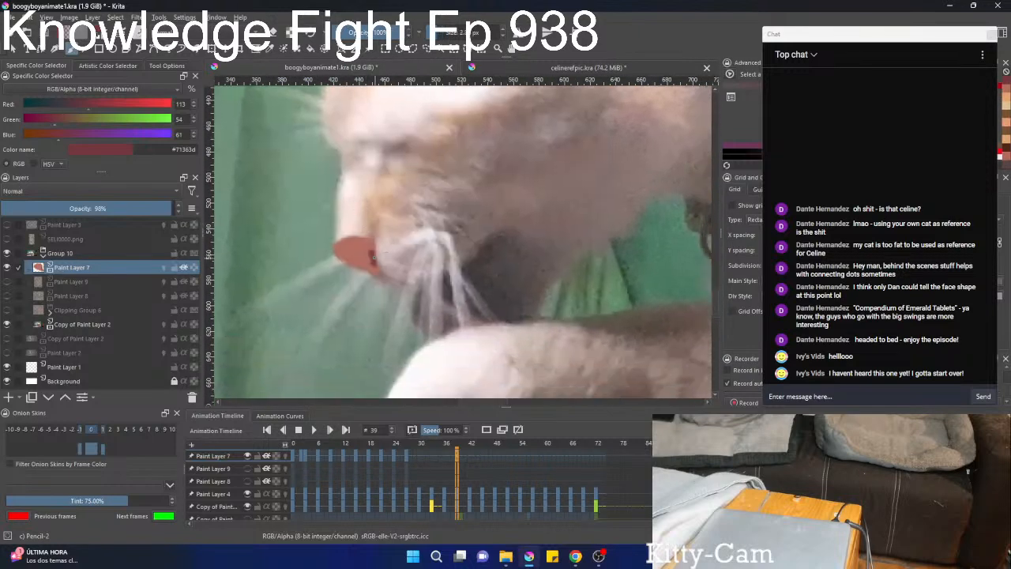
right_click(379, 254)
click(375, 234)
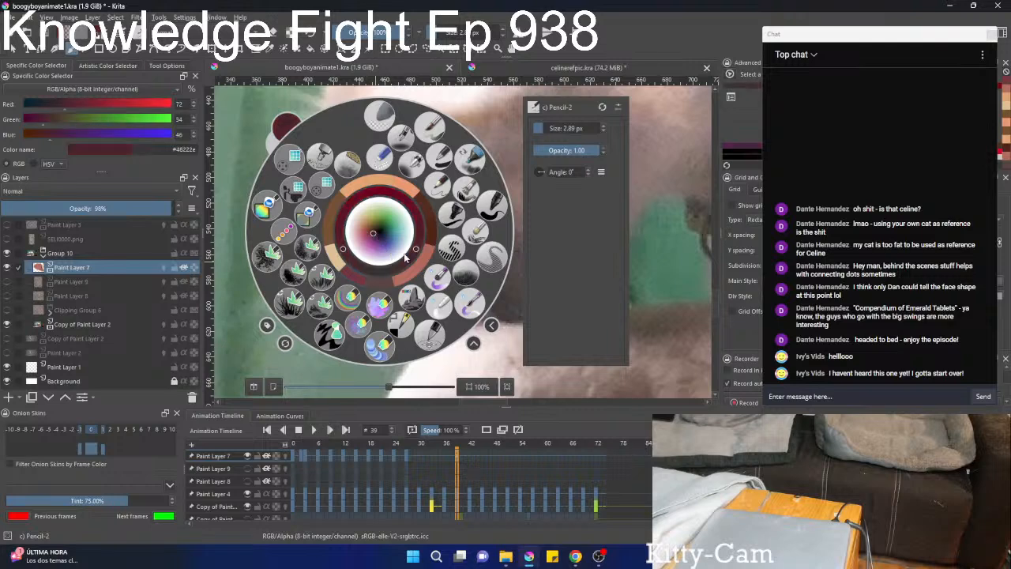
right_click(401, 257)
drag(394, 253, 379, 235)
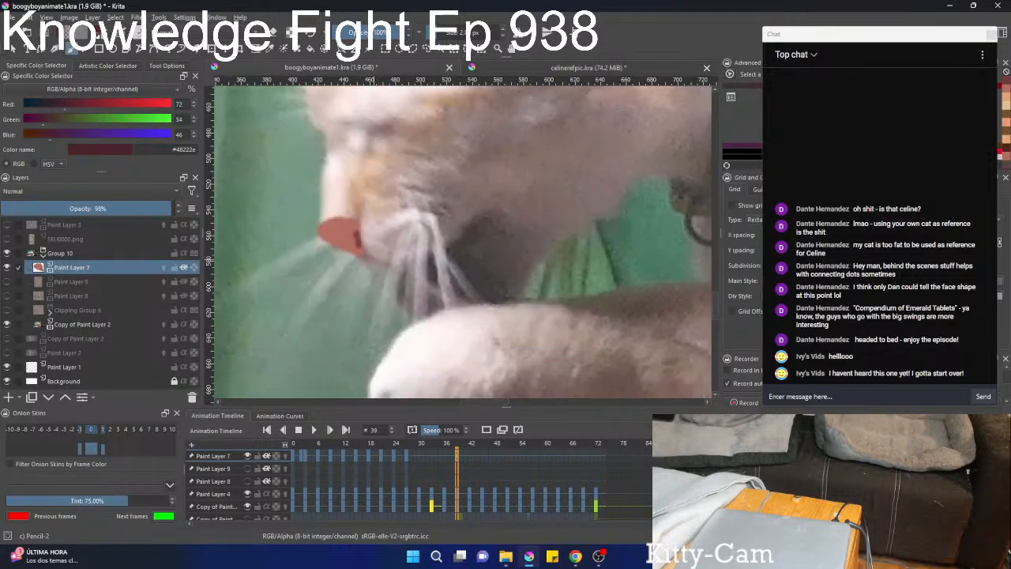
drag(474, 220, 479, 217)
mouse_move(422, 235)
mouse_down()
mouse_move(431, 340)
mouse_move(465, 167)
mouse_up()
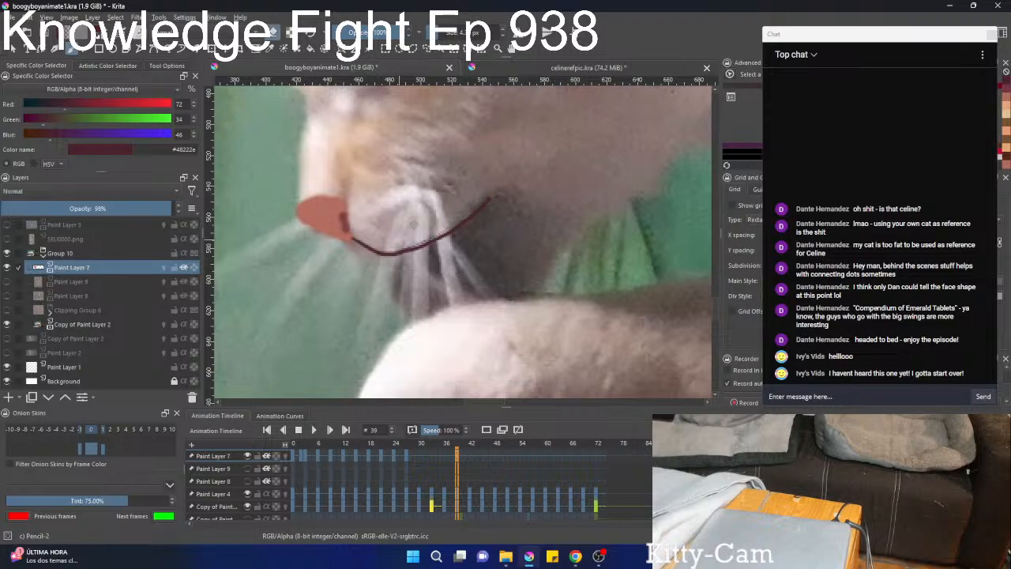
Draw a short line for the closed eye and a thin line along each side of the nose bridge.
drag(433, 233, 437, 316)
mouse_move(430, 206)
mouse_down()
mouse_move(437, 268)
mouse_move(440, 212)
mouse_up()
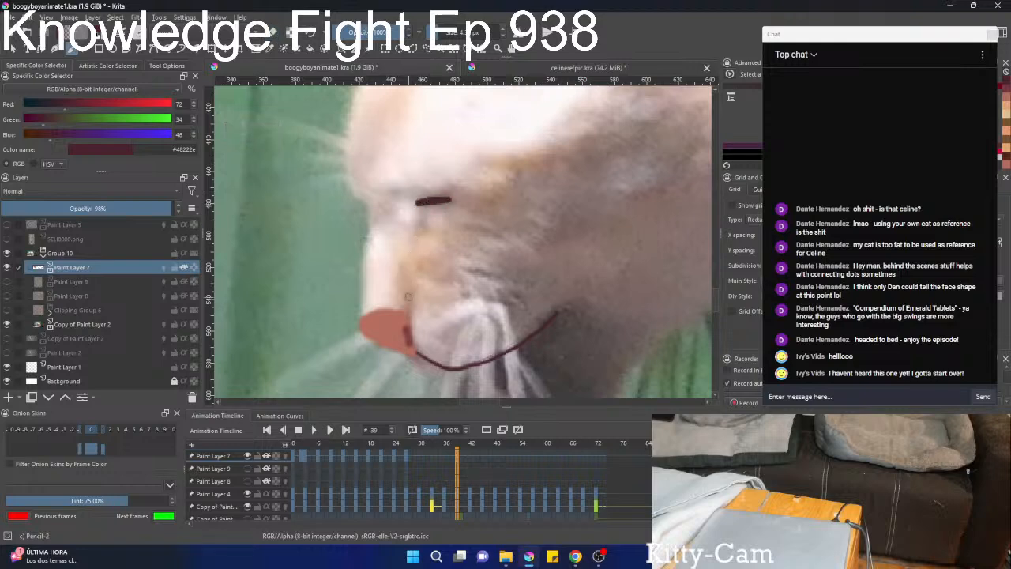
mouse_move(430, 240)
mouse_down()
mouse_move(419, 208)
mouse_move(429, 198)
mouse_up()
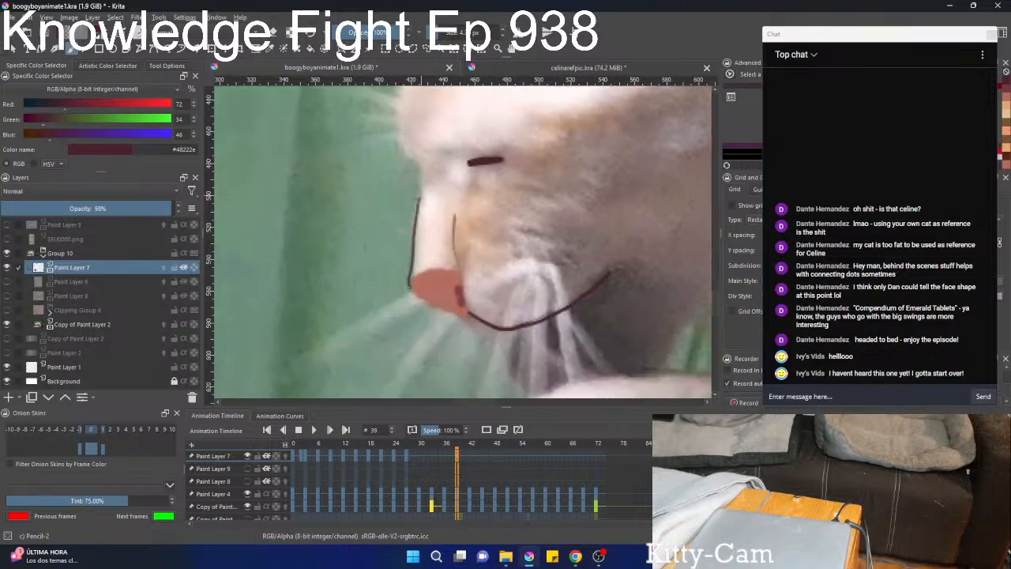
drag(435, 247, 410, 306)
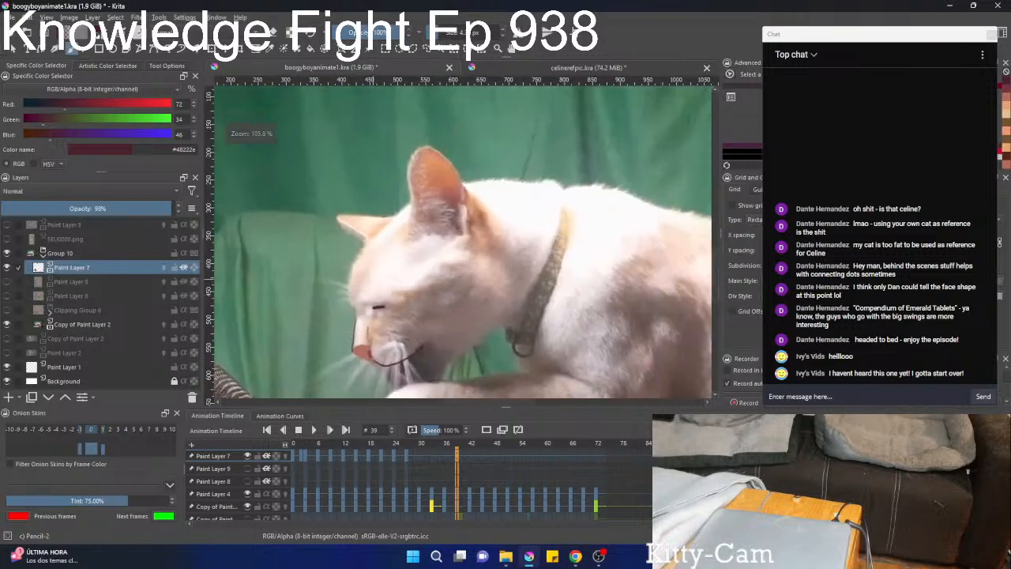
Show Paint Layer 9 with the orange fur markings and make it the active layer at frame 39.
mouse_move(373, 279)
mouse_down()
mouse_move(395, 335)
mouse_move(406, 249)
mouse_move(436, 207)
mouse_move(432, 265)
mouse_move(472, 132)
mouse_up()
mouse_move(442, 190)
mouse_down()
mouse_move(435, 229)
mouse_move(447, 257)
mouse_up()
click(8, 282)
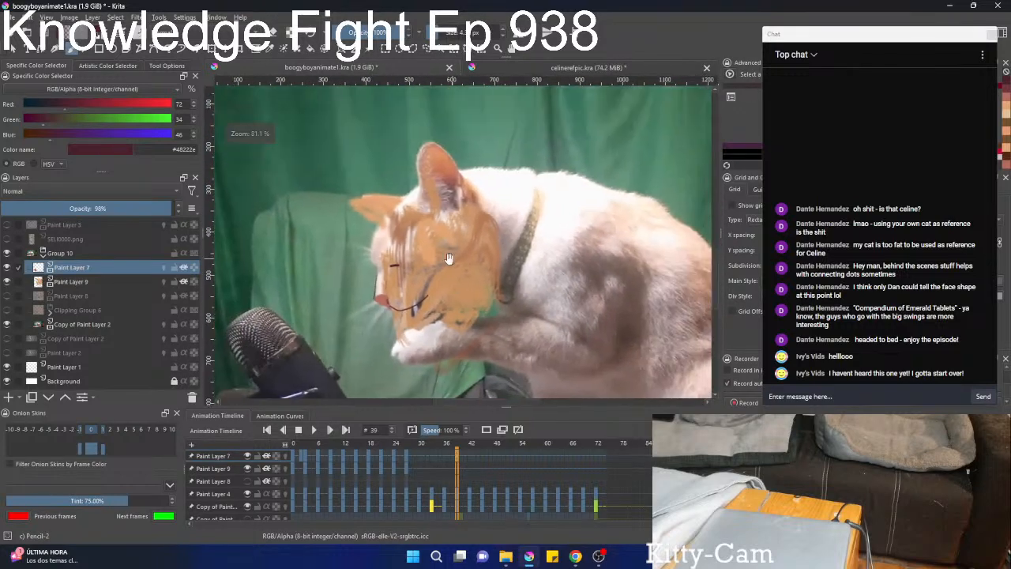
key(ctrl+t)
click(93, 281)
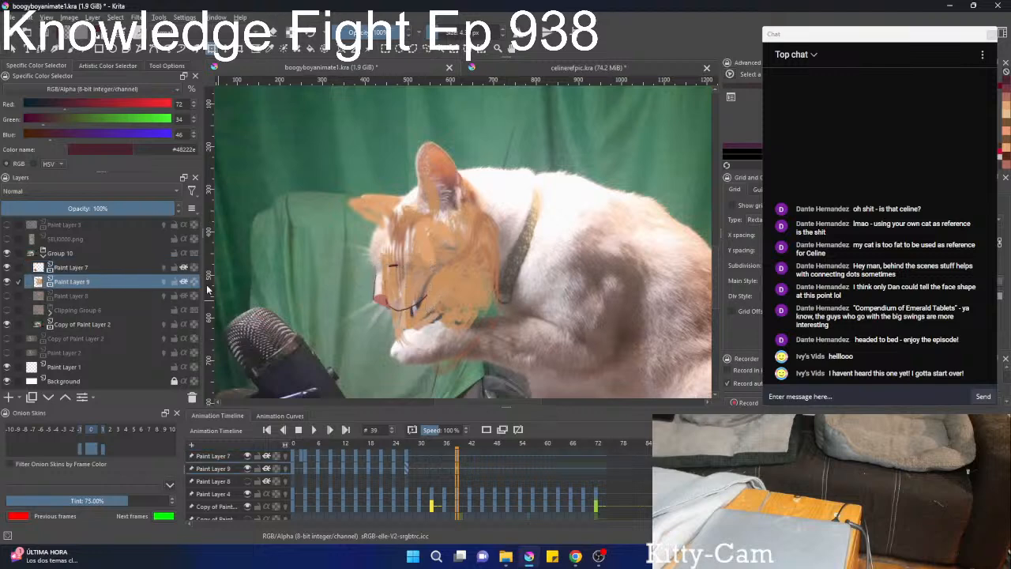
Try to rotate and shift the Paint Layer 9 fur markings to fit the cat's head at frame 39.
key(ctrl+t)
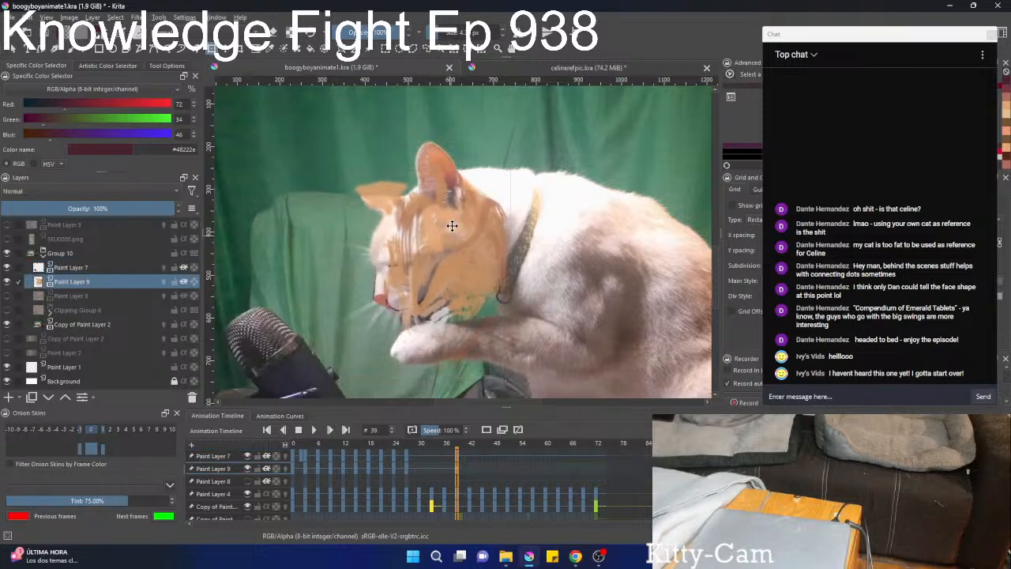
drag(556, 204, 546, 226)
drag(467, 244, 463, 242)
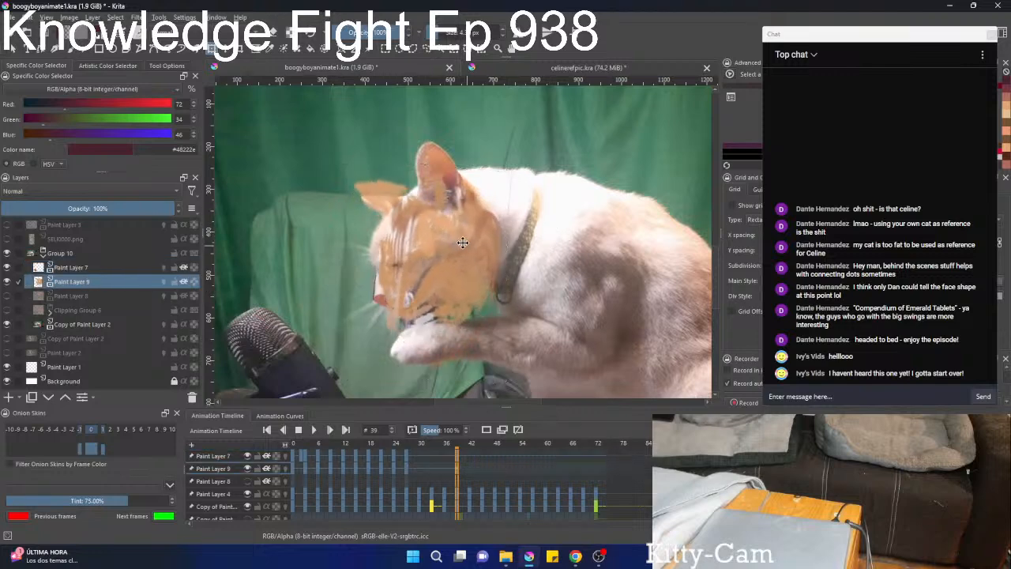
right_click(419, 308)
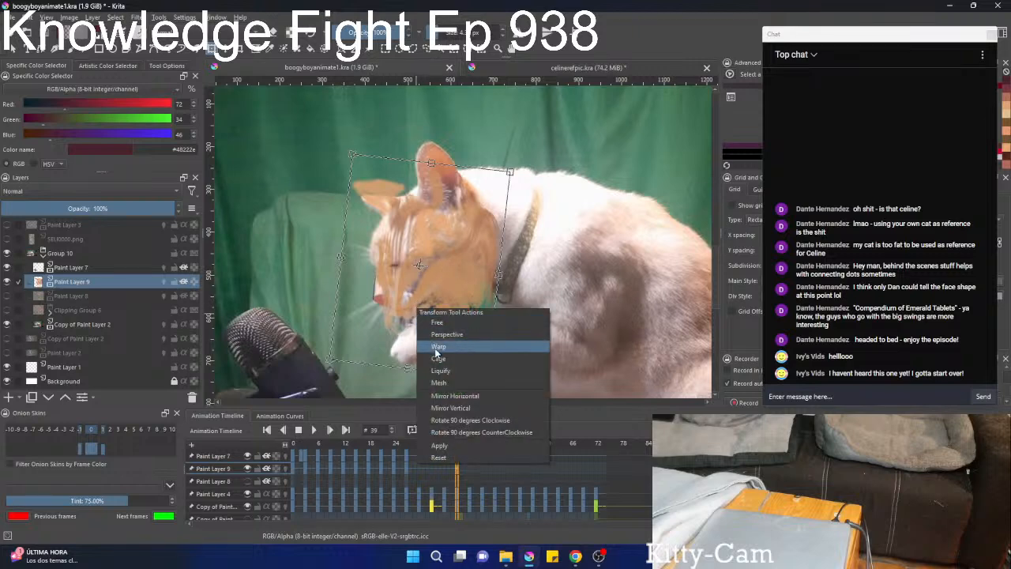
click(443, 277)
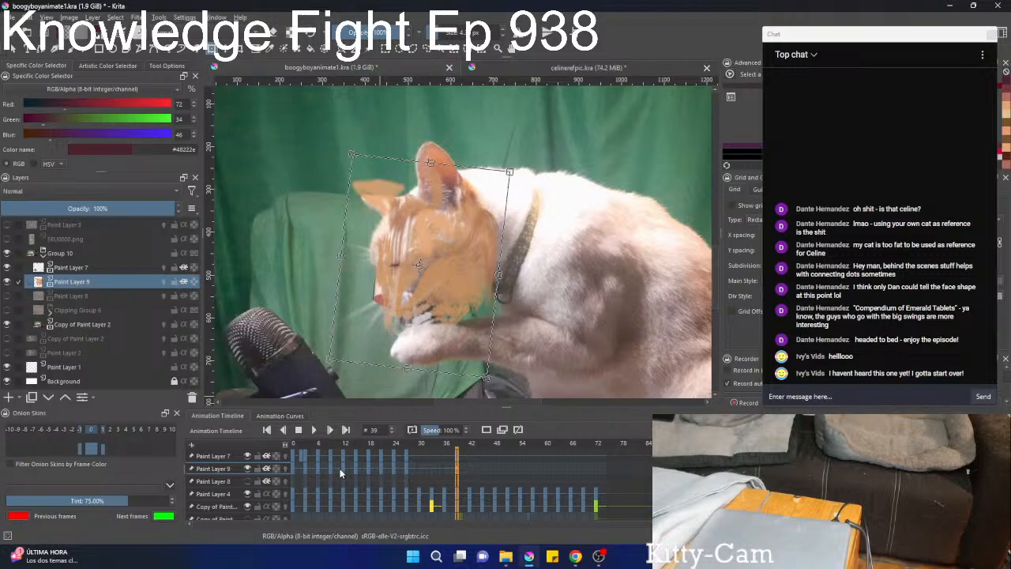
Copy the Paint Layer 9 keyframe from frame 12 to frame 39 and move the fur markings over the cat's lowered head.
click(317, 468)
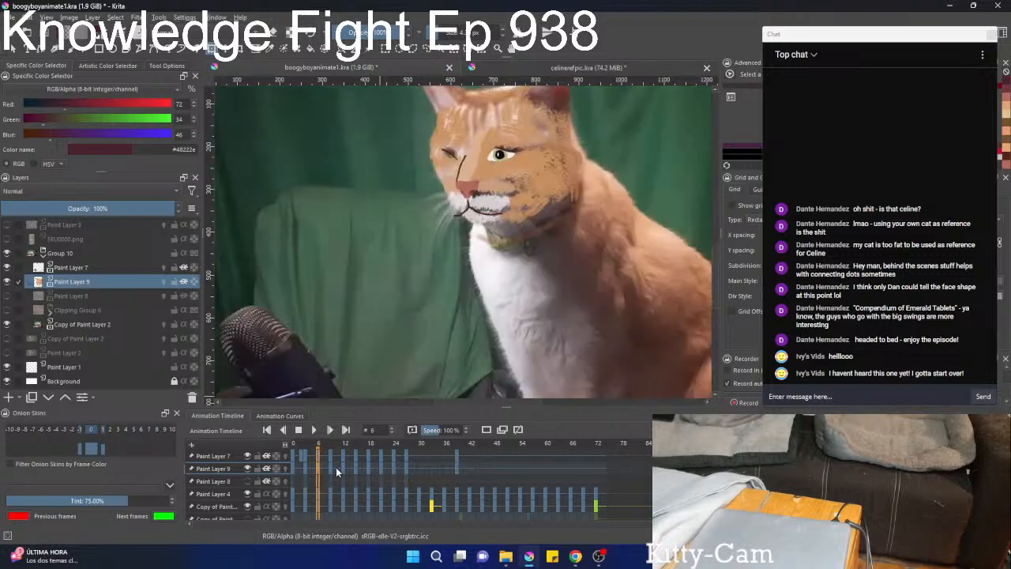
click(330, 468)
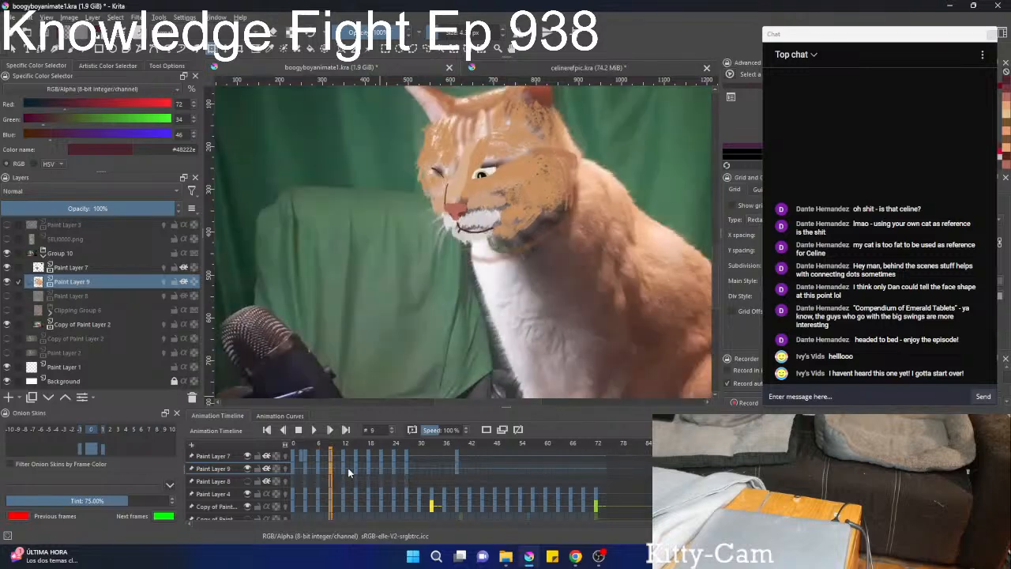
click(344, 470)
drag(345, 470, 458, 470)
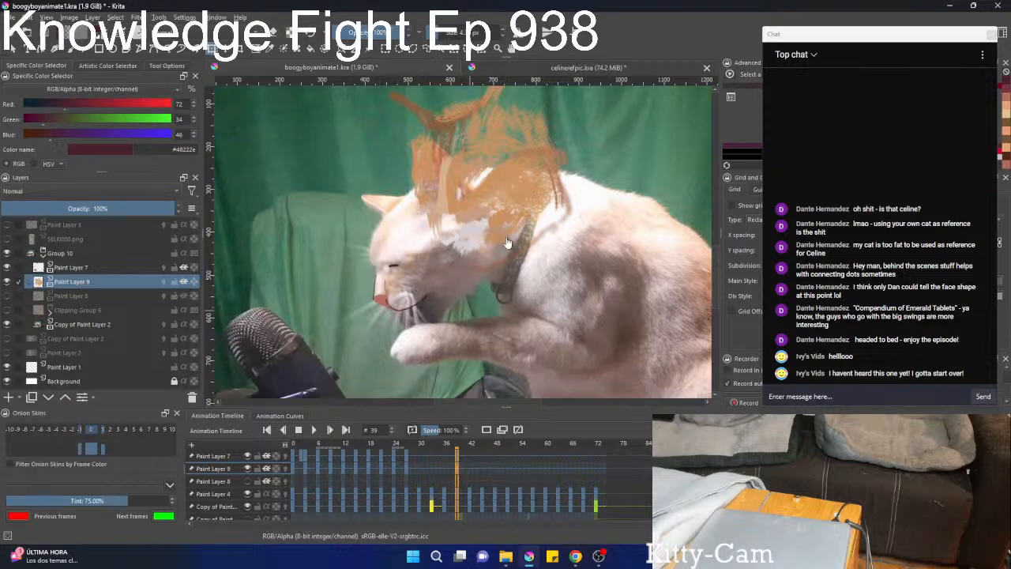
key(t)
mouse_move(484, 186)
mouse_down()
mouse_move(441, 256)
mouse_move(444, 268)
mouse_move(418, 244)
mouse_move(462, 210)
mouse_move(422, 259)
mouse_up()
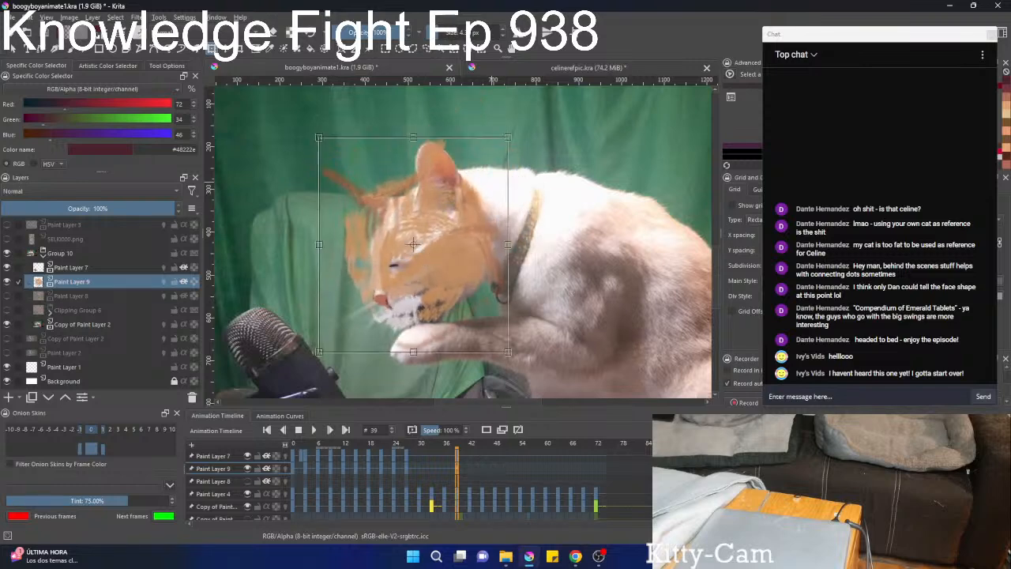
Use the Liquify transform with a large brush on Paint Layer 9 to pull the stray fur strokes onto the face's front edge.
key(b)
scroll(423, 259, up, 2)
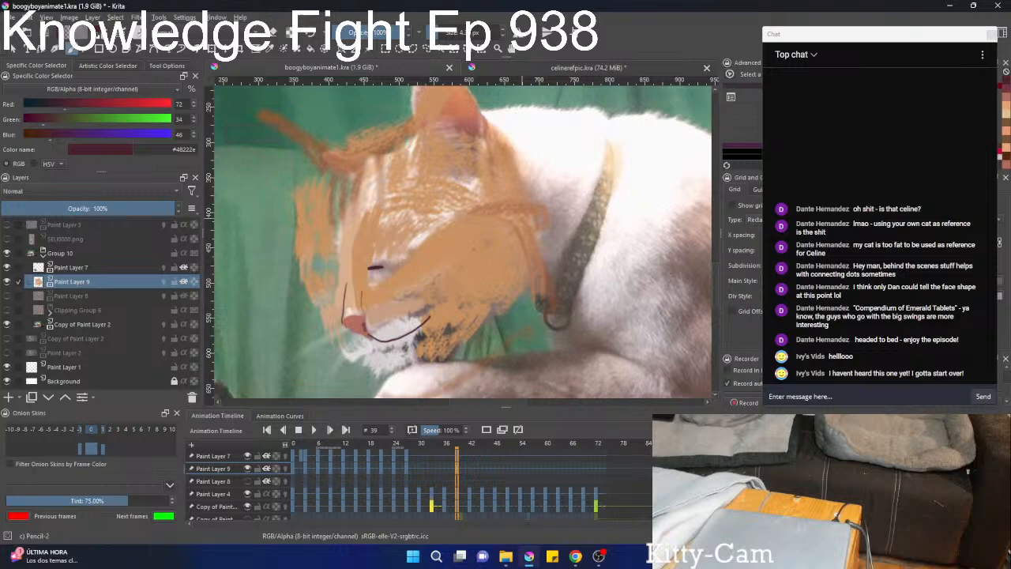
right_click(479, 231)
right_click(478, 229)
key(ctrl+t)
right_click(479, 227)
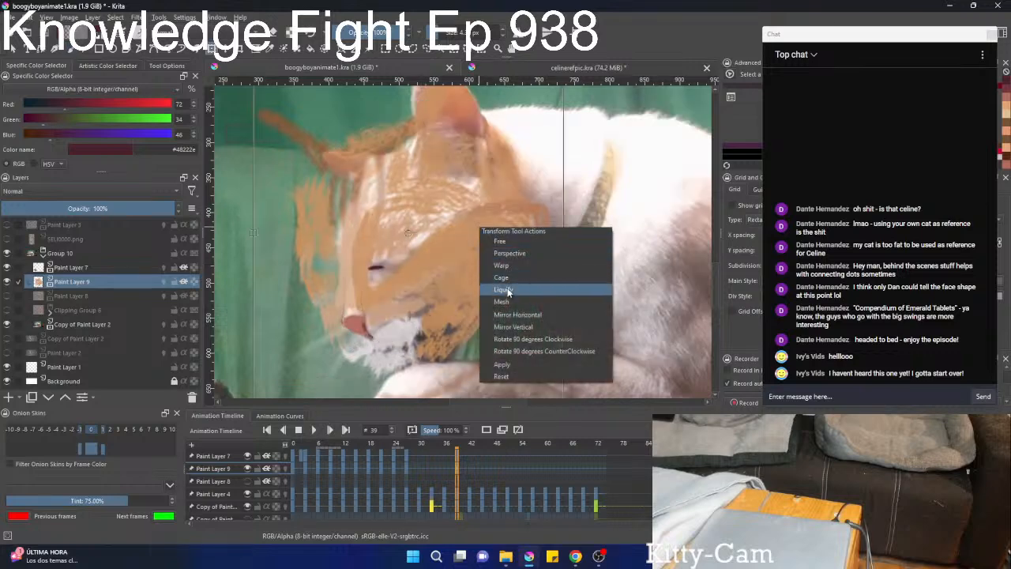
click(507, 291)
scroll(465, 230, down, 5)
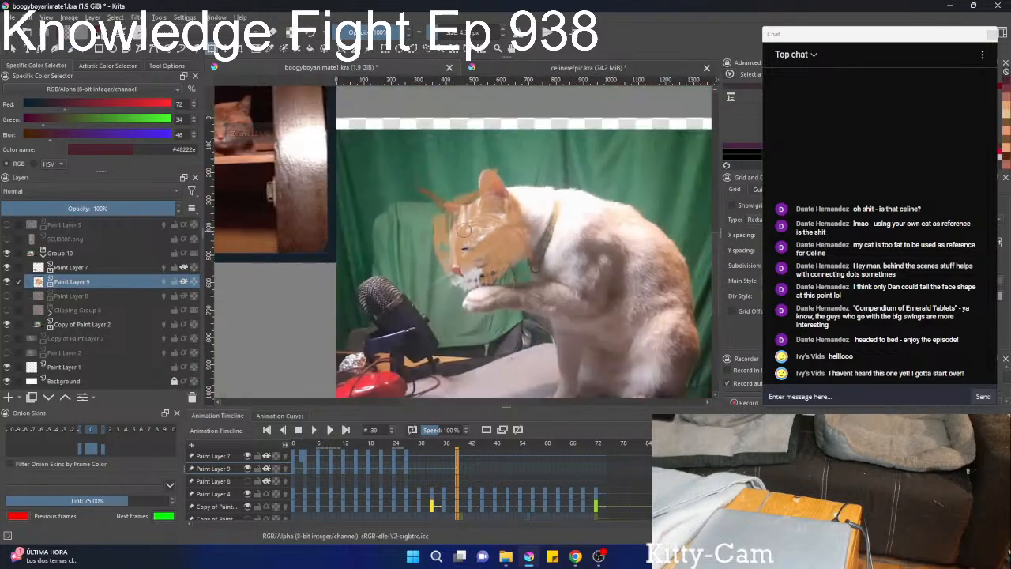
mouse_move(444, 229)
mouse_down()
mouse_move(474, 229)
mouse_move(450, 209)
mouse_up()
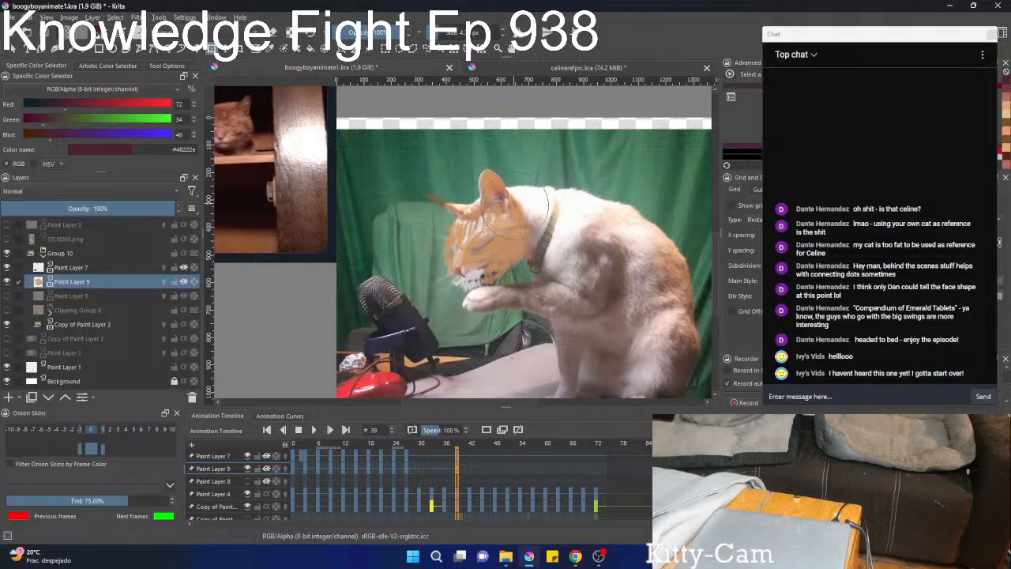
drag(473, 240, 474, 255)
Liquify the muzzle, eye area, forehead stripes and chin on Paint Layer 9 to match the cat's face at frame 39.
scroll(448, 259, up, 5)
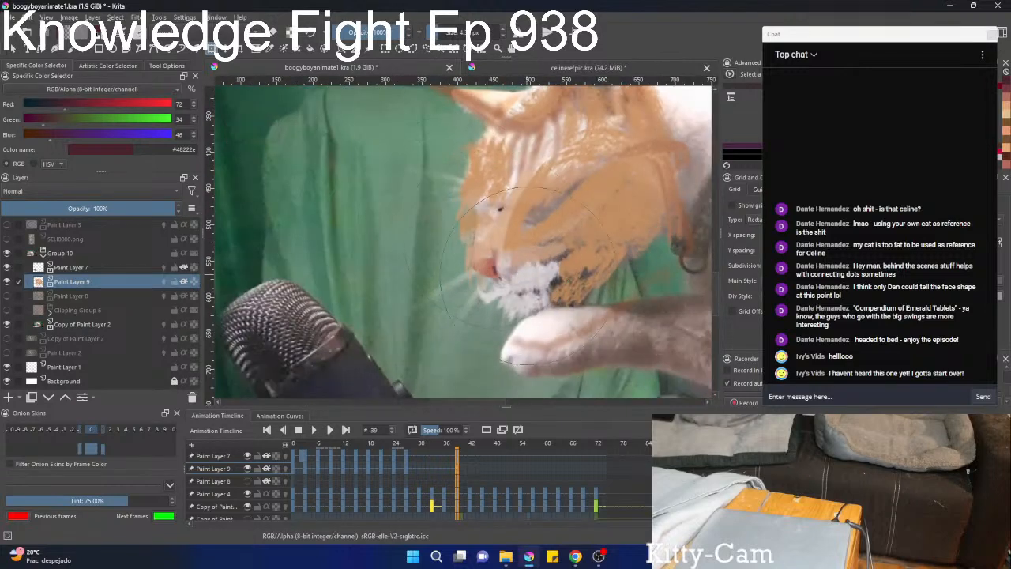
drag(534, 268, 503, 270)
mouse_move(529, 318)
mouse_down()
mouse_move(590, 301)
mouse_move(588, 265)
mouse_up()
drag(610, 194, 593, 272)
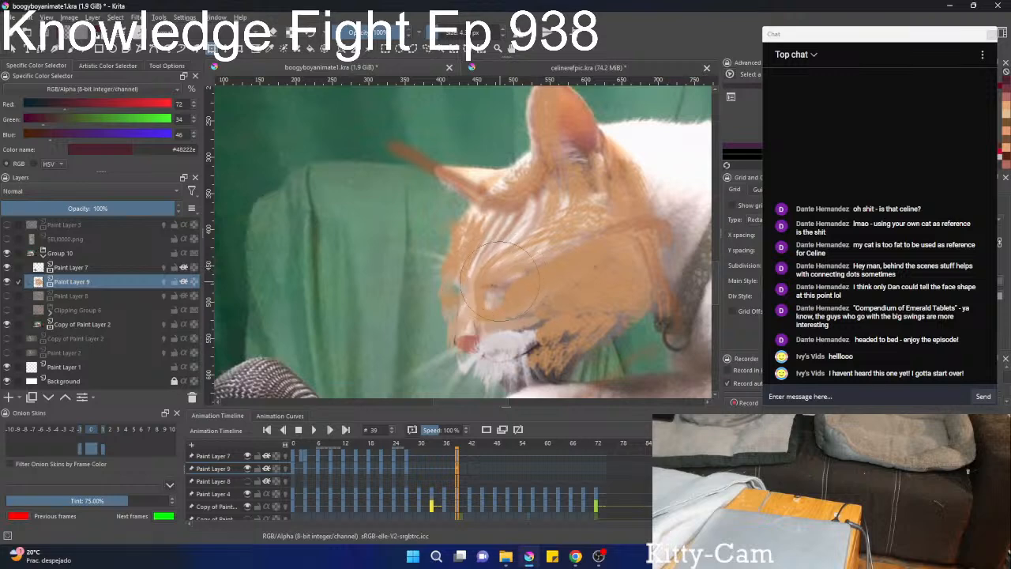
drag(480, 259, 512, 259)
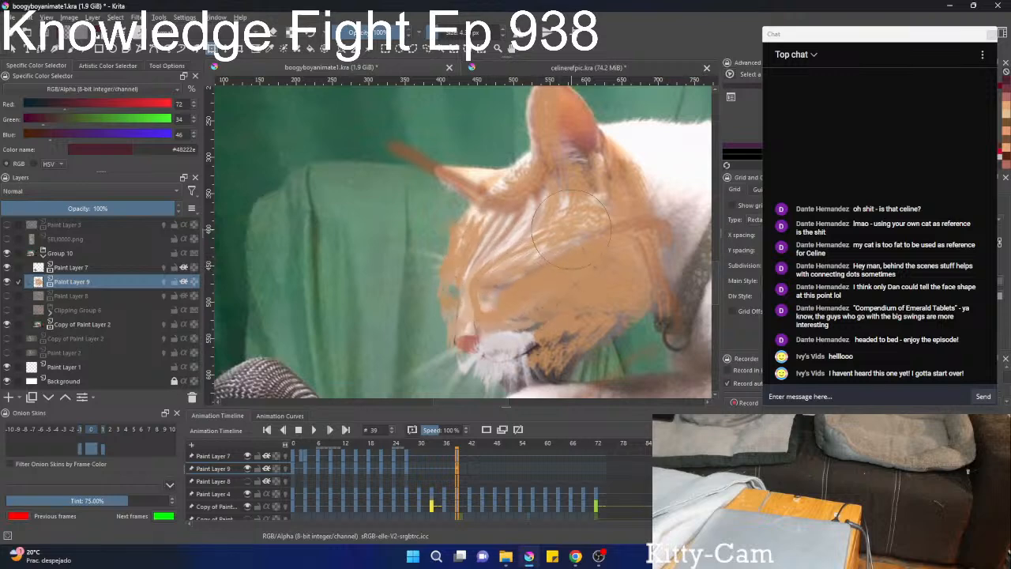
mouse_move(546, 227)
mouse_down()
mouse_move(499, 233)
mouse_move(523, 217)
mouse_move(533, 188)
mouse_move(531, 199)
mouse_move(581, 195)
mouse_move(570, 221)
mouse_move(519, 219)
mouse_up()
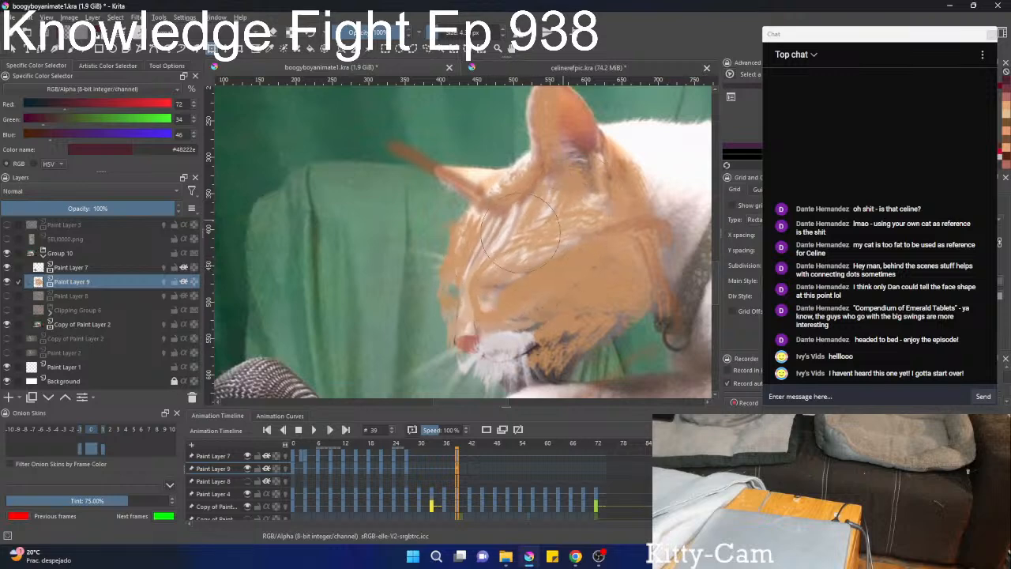
mouse_move(590, 223)
mouse_down()
mouse_move(597, 267)
mouse_move(578, 292)
mouse_move(591, 289)
mouse_move(567, 285)
mouse_move(556, 242)
mouse_up()
drag(567, 335, 546, 346)
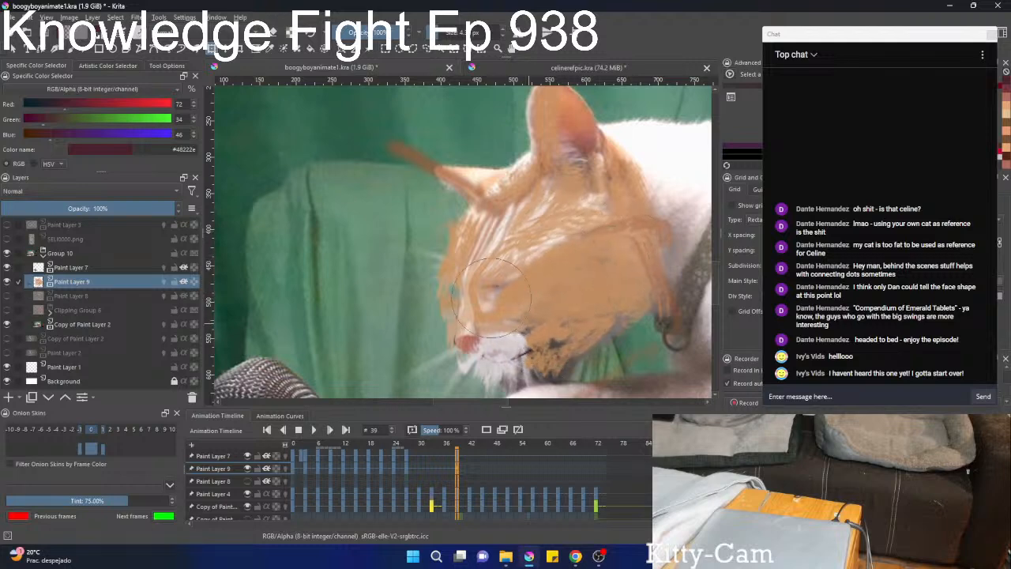
key(b)
Show Paint Layer 8 with the face shading and make it the active layer.
mouse_move(540, 208)
mouse_down()
mouse_move(511, 278)
mouse_move(478, 296)
mouse_move(504, 229)
mouse_up()
click(10, 295)
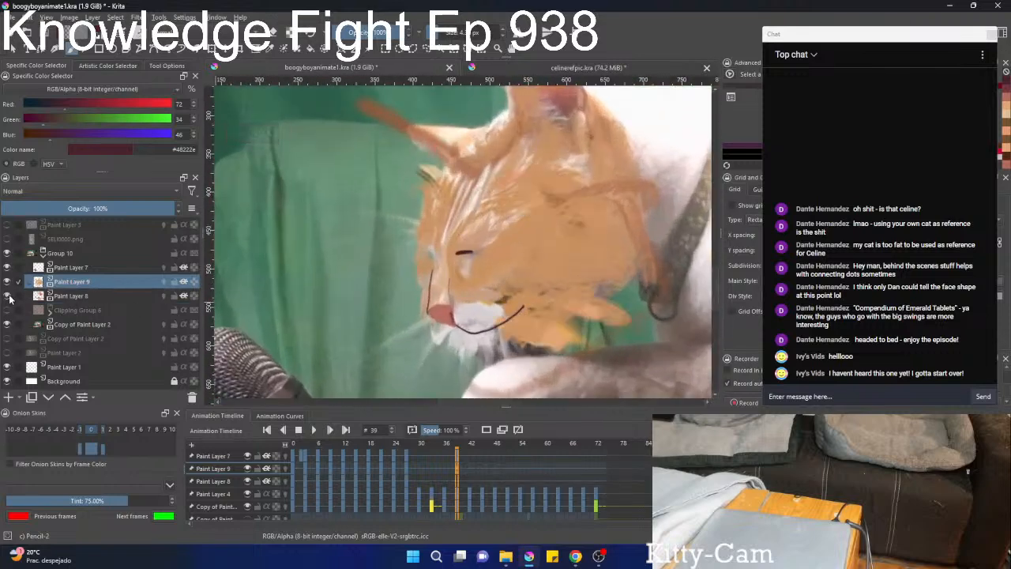
click(71, 295)
Try to move the Paint Layer 8 shading up over the cat's head at frame 39.
drag(463, 289, 458, 316)
key(ctrl+t)
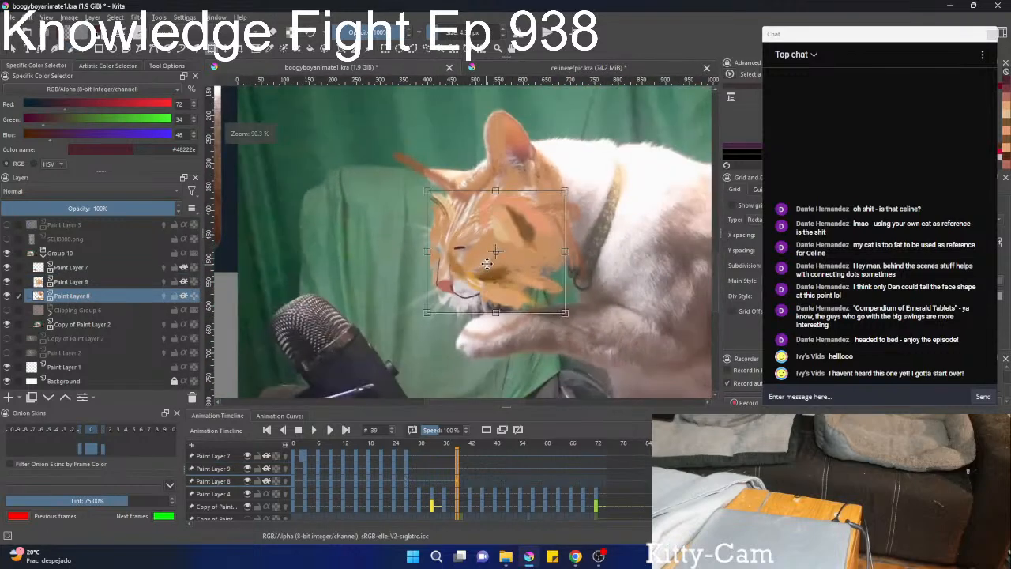
drag(501, 254, 504, 229)
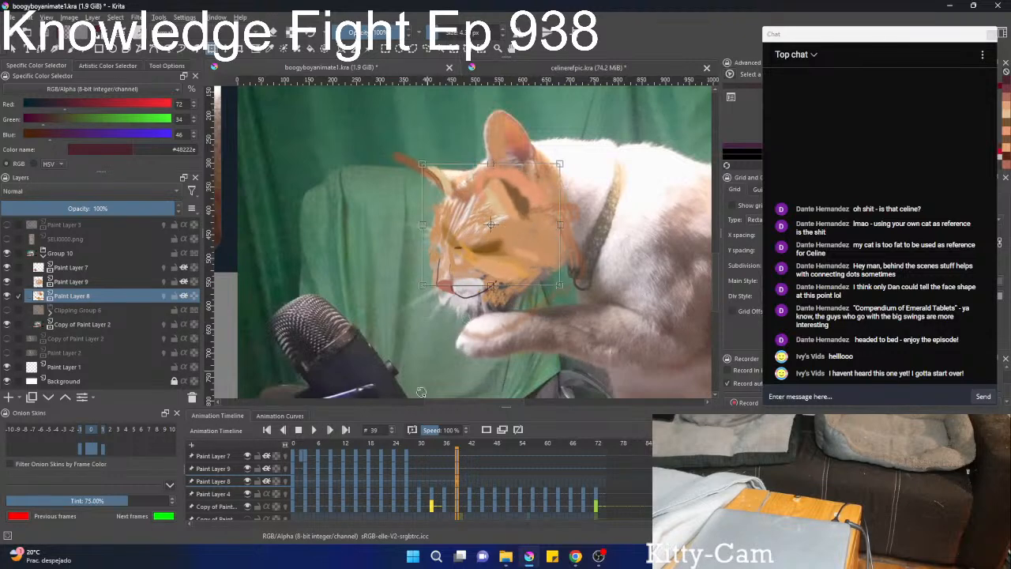
Copy the Paint Layer 8 shading keyframe from frame 21 to frame 39.
click(381, 481)
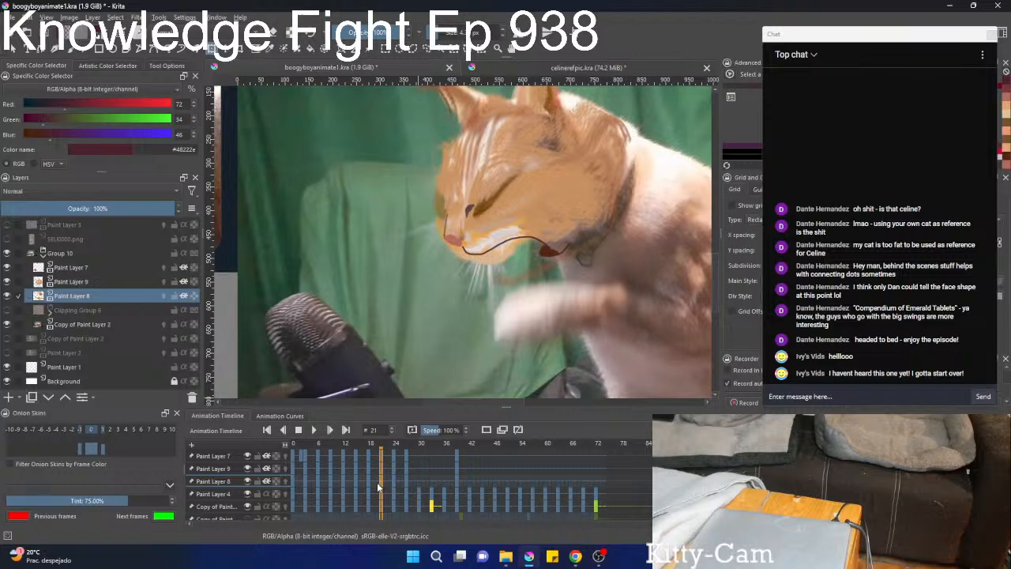
drag(382, 480, 456, 481)
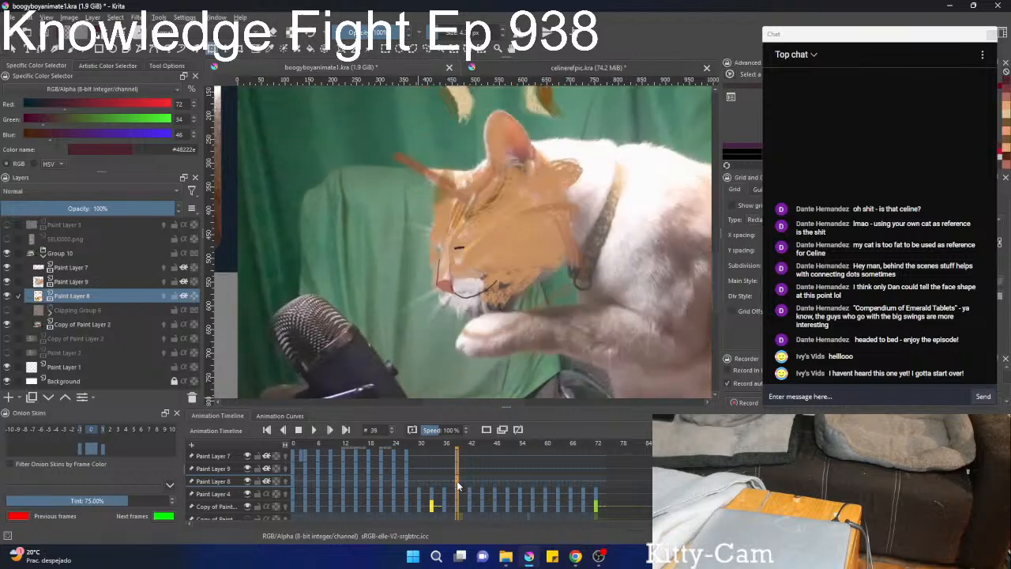
scroll(487, 197, down, 2)
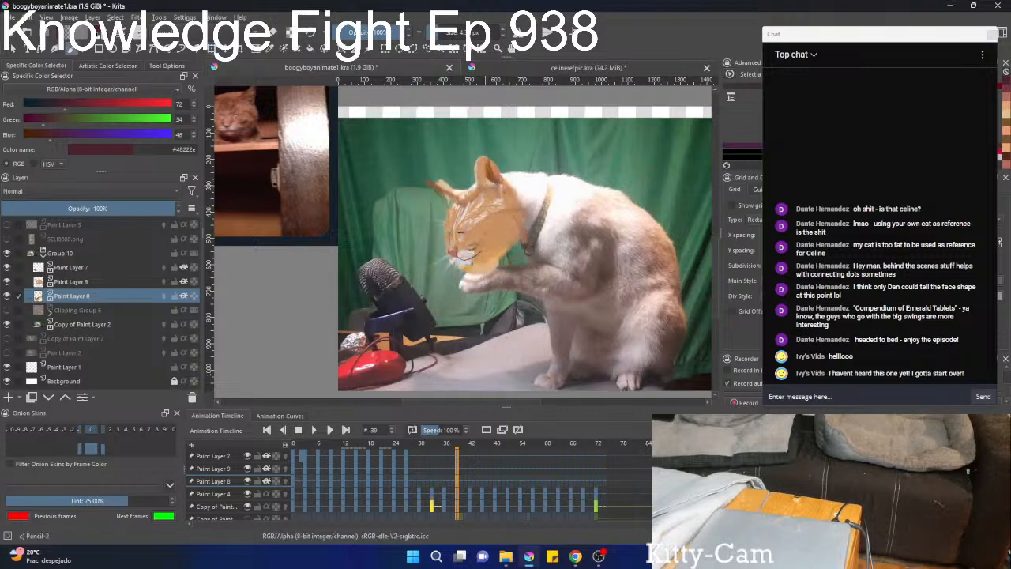
Liquify the Paint Layer 8 shading at frame 36, stretching the ear shape up onto the near ear and bending the eye shading downward.
scroll(483, 223, up, 2)
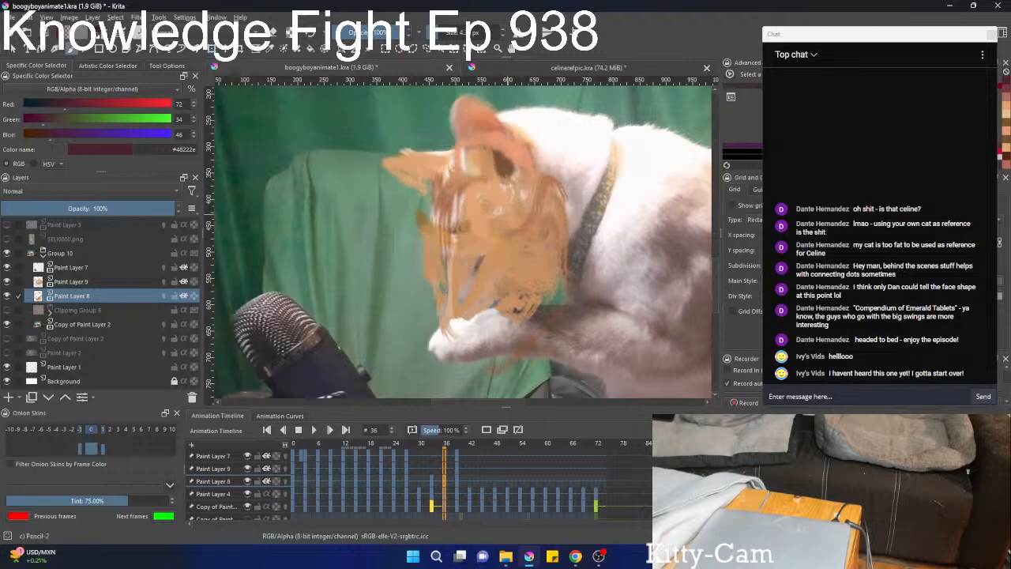
key(ctrl+t)
right_click(518, 191)
click(539, 254)
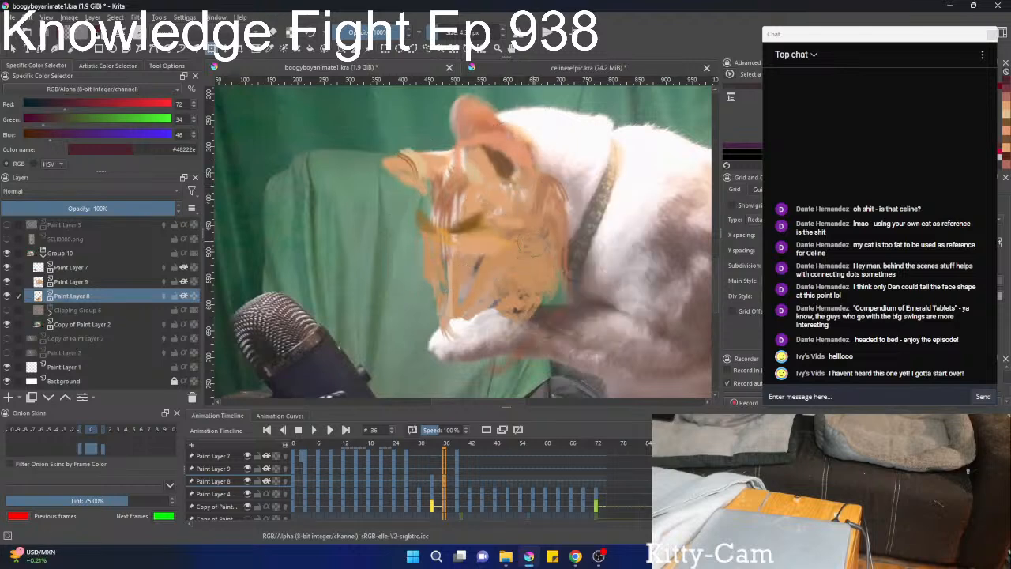
drag(503, 174, 462, 107)
drag(500, 168, 511, 157)
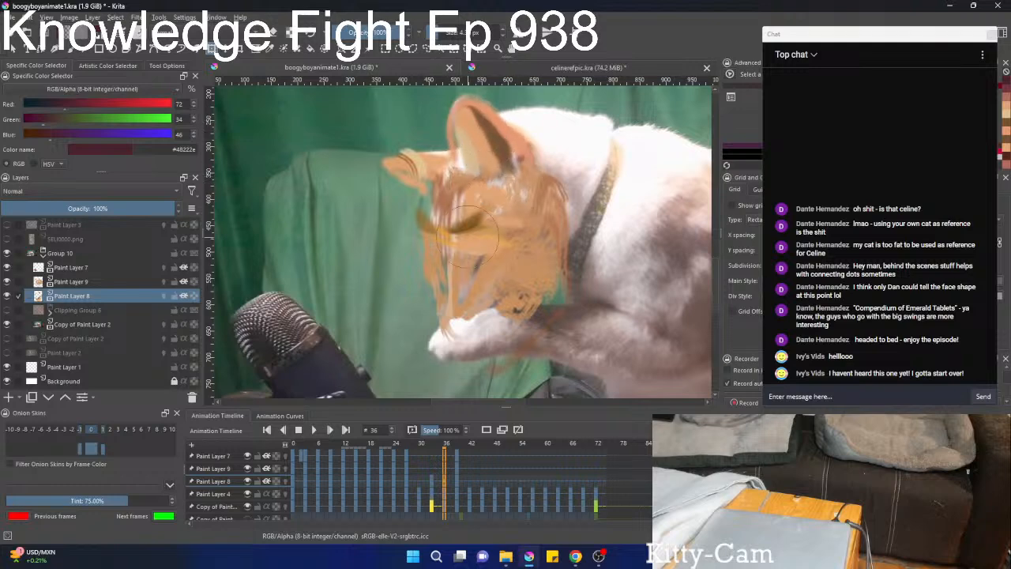
mouse_move(461, 214)
mouse_down()
mouse_move(430, 212)
mouse_move(430, 225)
mouse_move(465, 249)
mouse_move(495, 220)
mouse_move(489, 251)
mouse_move(511, 237)
mouse_up()
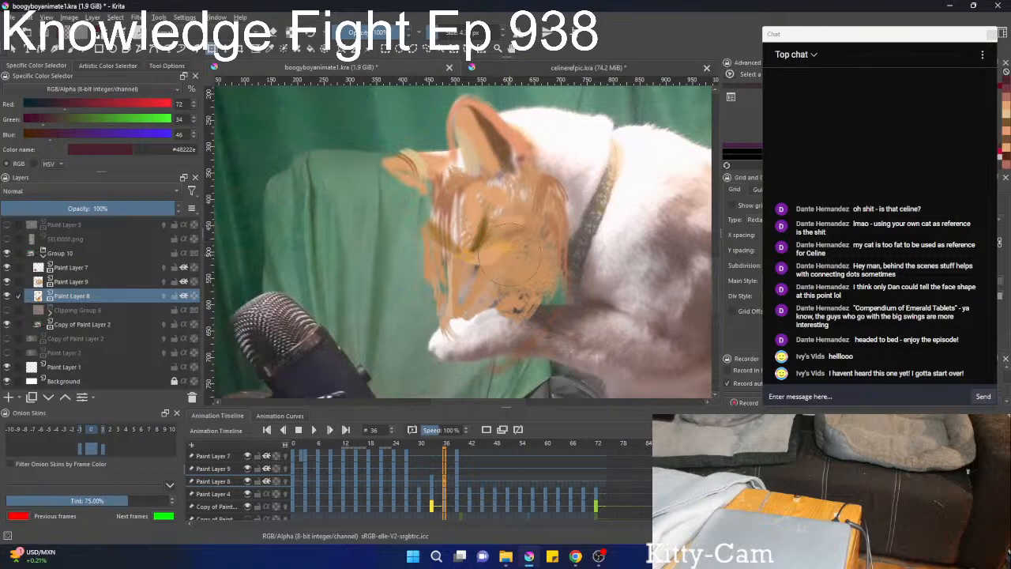
Compare the neighbouring keyframes, and liquify the Paint Layer 8 ear and lower face shading at frame 30 to fit the head.
key(Left)
key(Left)
key(Left)
key(Right)
key(Right)
key(Right)
key(Right)
key(Right)
key(Right)
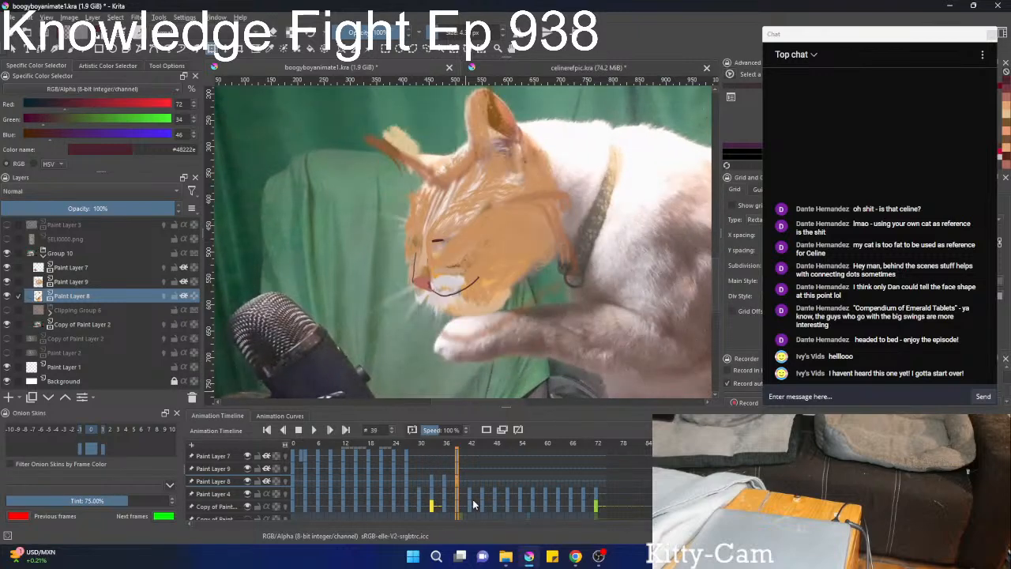
key(Left)
key(Left)
key(Left)
key(Left)
key(Left)
key(Left)
key(Left)
key(Left)
key(Left)
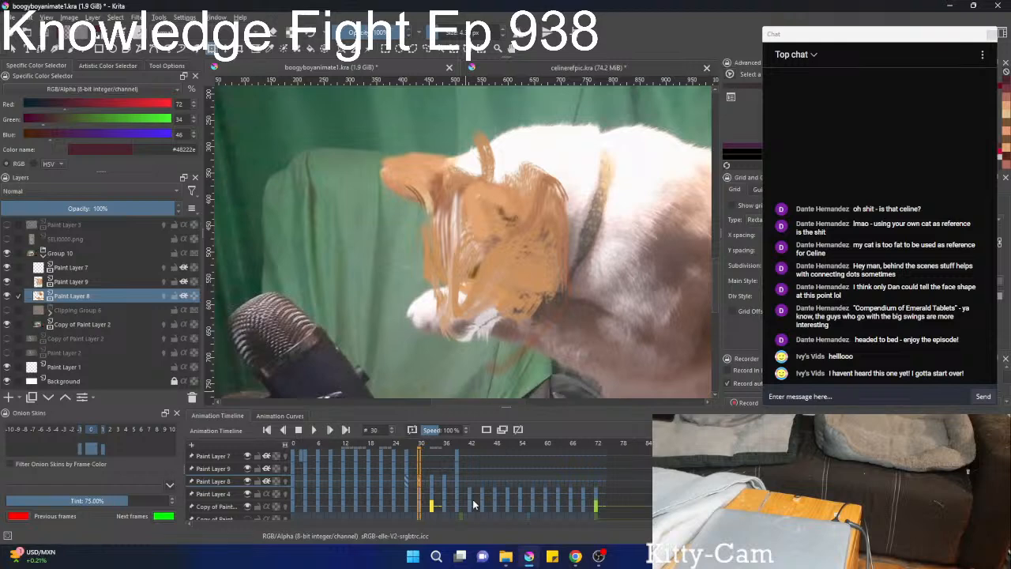
click(472, 257)
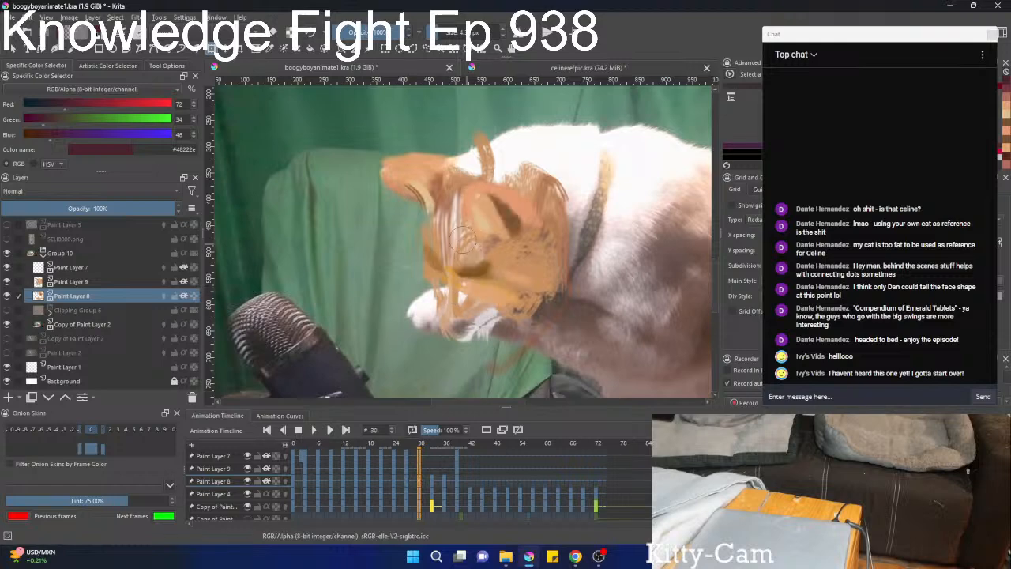
mouse_move(432, 207)
mouse_down()
mouse_move(404, 196)
mouse_move(423, 187)
mouse_up()
mouse_move(491, 213)
mouse_down()
mouse_move(477, 229)
mouse_move(495, 220)
mouse_up()
drag(489, 280, 469, 301)
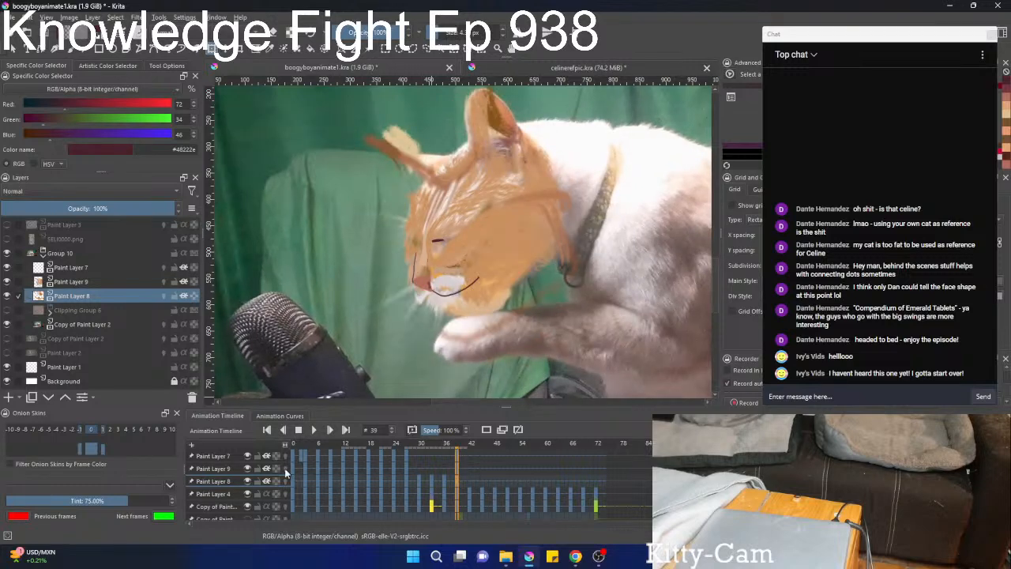
Select Paint Layer 9 at frame 39 and toggle its visibility off and on to check its markings.
click(209, 469)
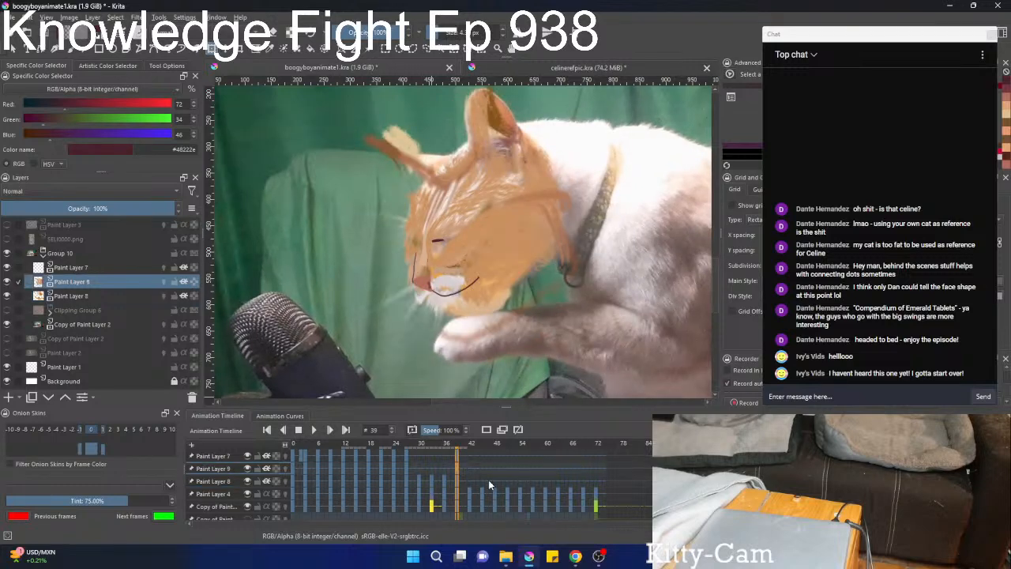
click(8, 283)
click(8, 283)
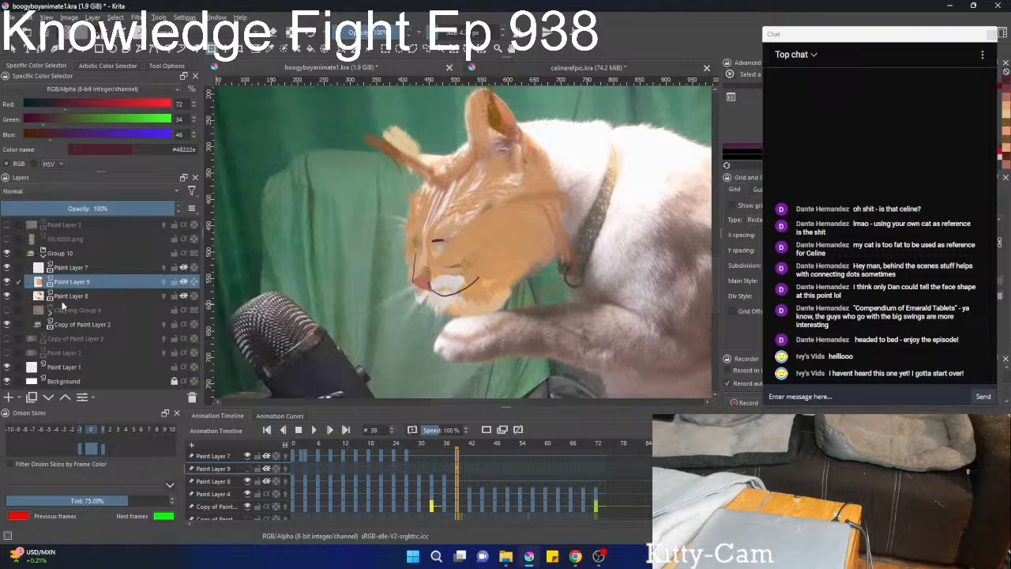
Liquify the Paint Layer 9 face markings at frame 33, pulling the far edge and muzzle inward to fit the bowed head.
scroll(450, 495, down, 2)
scroll(456, 492, down, 3)
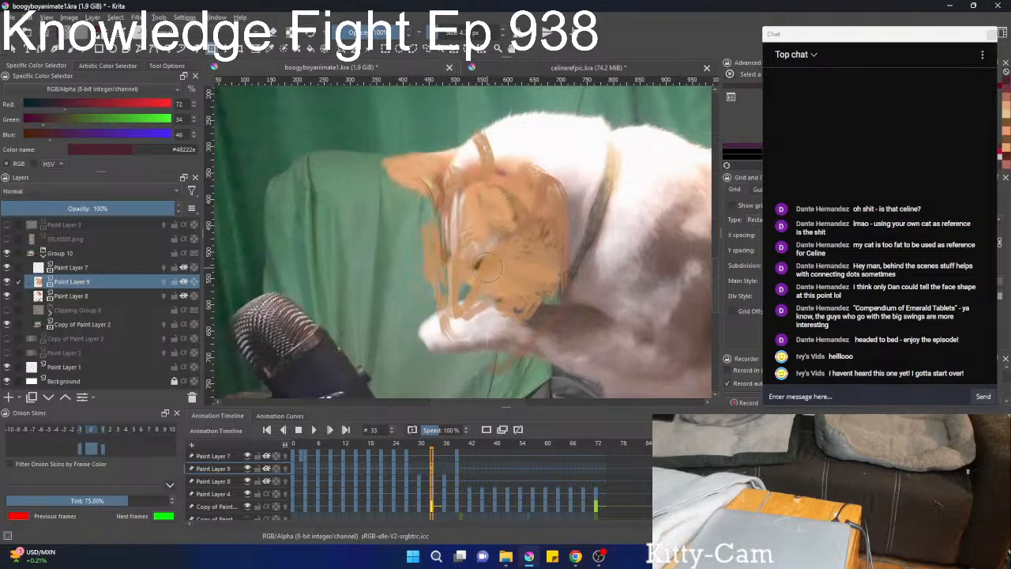
mouse_move(467, 277)
mouse_down()
mouse_move(456, 287)
mouse_move(472, 282)
mouse_up()
mouse_move(424, 207)
mouse_down()
mouse_move(426, 162)
mouse_move(460, 198)
mouse_up()
mouse_move(453, 276)
mouse_down()
mouse_move(461, 309)
mouse_move(472, 294)
mouse_move(471, 328)
mouse_move(475, 253)
mouse_move(481, 287)
mouse_move(510, 306)
mouse_move(541, 283)
mouse_move(531, 289)
mouse_move(572, 186)
mouse_move(490, 262)
mouse_move(435, 237)
mouse_move(467, 228)
mouse_move(453, 248)
mouse_move(496, 281)
mouse_up()
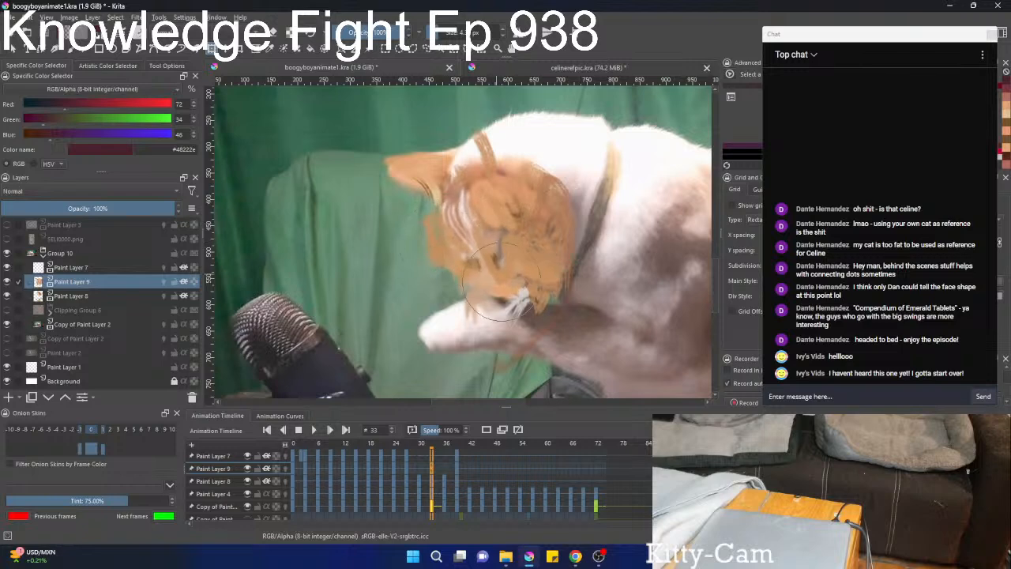
key(b)
Hide Paint Layer 8 and toggle Paint Layer 9 off and on to compare its markings with the cat's head at frame 33.
scroll(559, 215, up, 2)
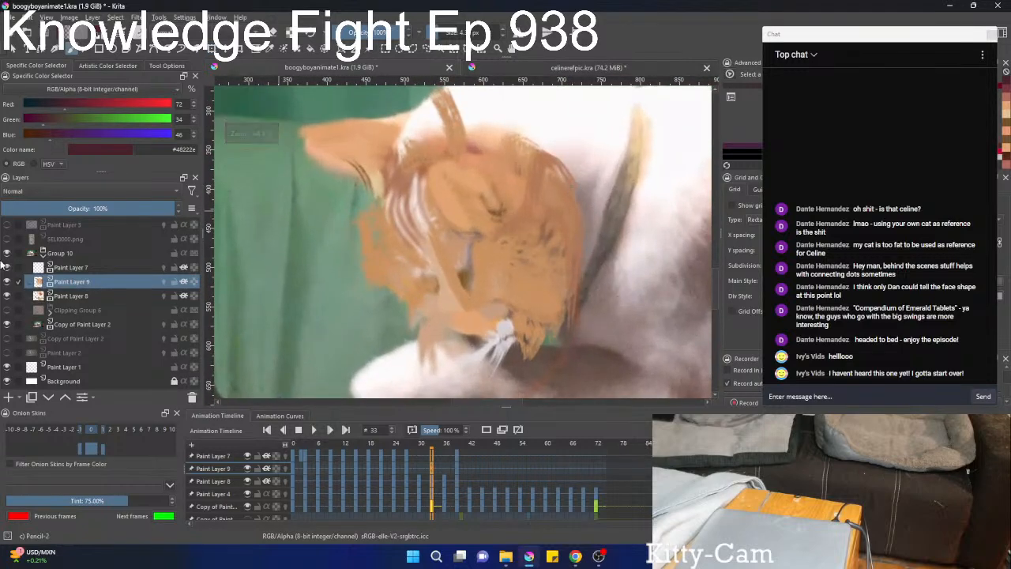
click(7, 281)
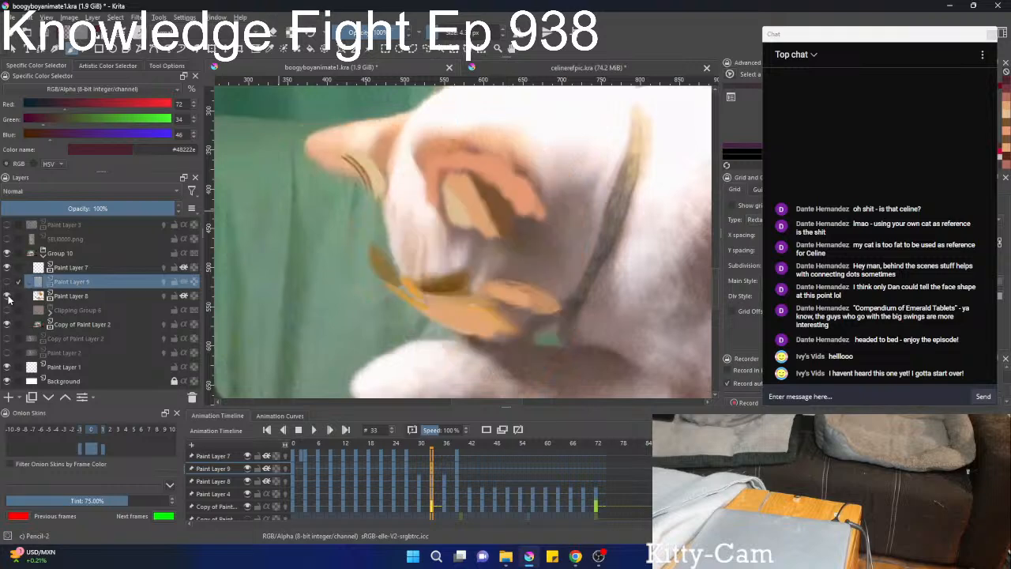
click(7, 296)
scroll(401, 277, down, 3)
scroll(389, 319, up, 1)
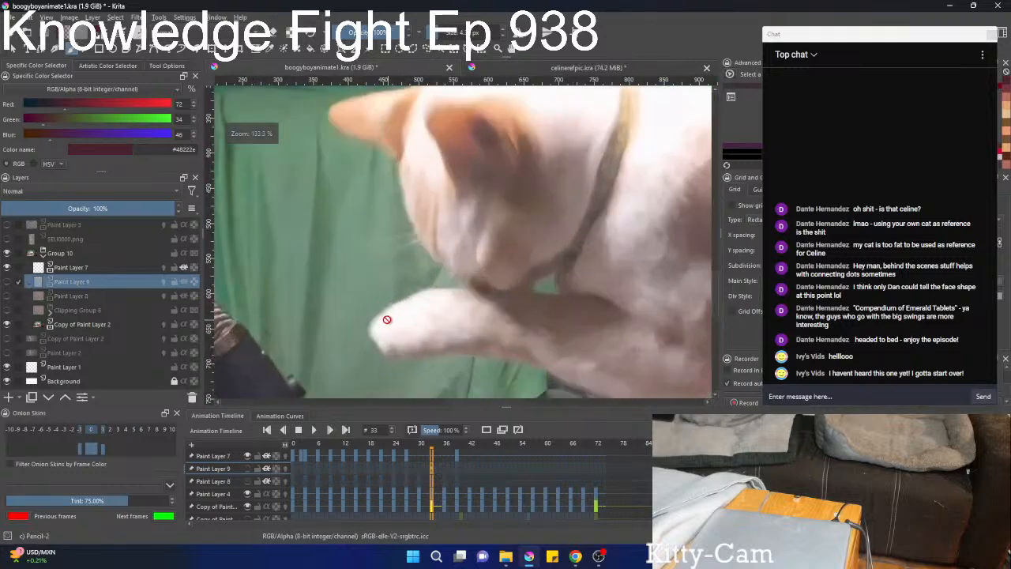
drag(388, 319, 332, 317)
scroll(332, 314, down, 1)
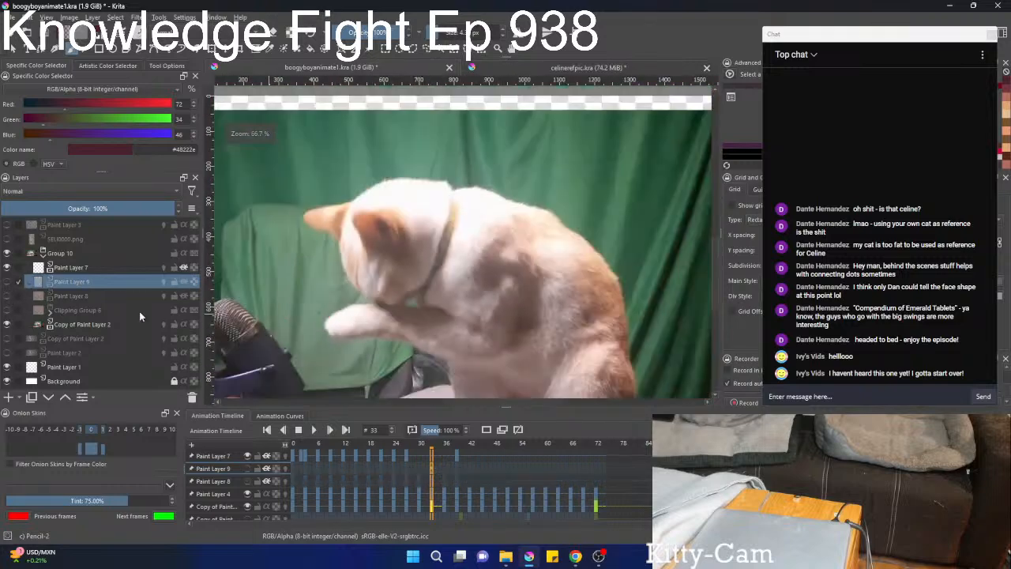
click(8, 282)
click(8, 282)
click(8, 284)
scroll(402, 270, up, 2)
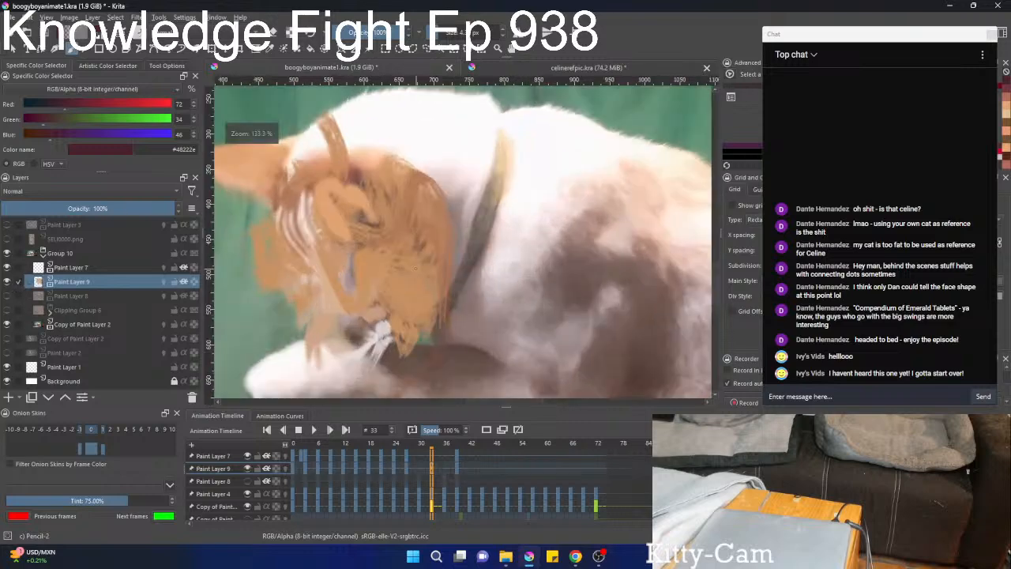
Liquify Paint Layer 9 at frame 33, bending the far cheek and nose markings down toward the muzzle.
scroll(459, 269, up, 1)
key(ctrl+t)
right_click(446, 238)
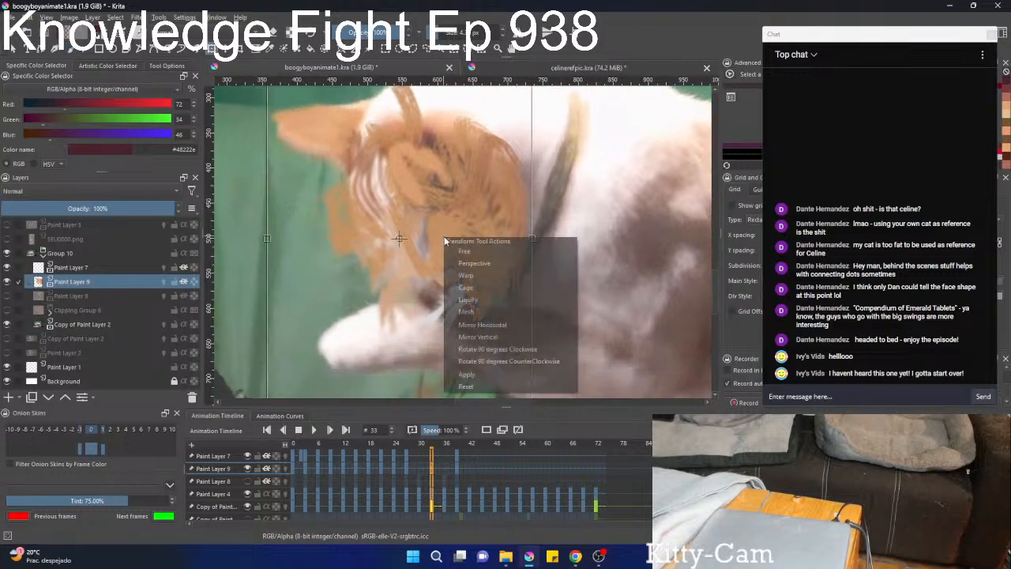
click(467, 276)
right_click(470, 274)
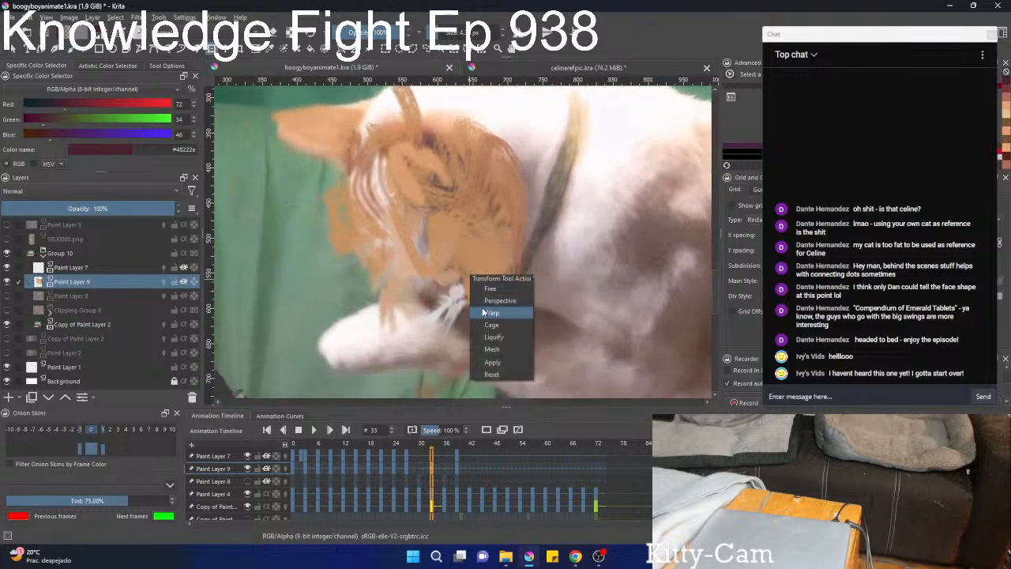
click(491, 336)
mouse_move(439, 234)
mouse_down()
mouse_move(430, 260)
mouse_move(442, 276)
mouse_move(430, 292)
mouse_move(455, 288)
mouse_move(415, 290)
mouse_up()
mouse_move(292, 243)
mouse_down()
mouse_move(322, 221)
mouse_move(332, 228)
mouse_up()
drag(393, 278, 423, 293)
drag(458, 323, 477, 304)
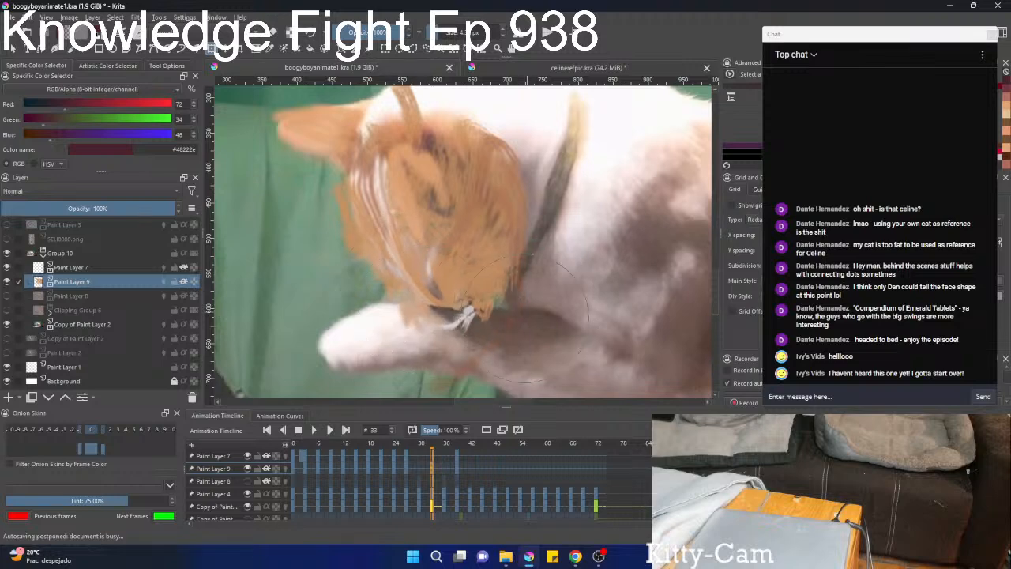
Reshape the lower face and chin markings of Paint Layer 9 with Liquify so they sit just above the raised paw.
drag(517, 382, 537, 277)
mouse_move(483, 251)
mouse_down()
mouse_move(486, 229)
mouse_move(469, 222)
mouse_up()
mouse_move(483, 269)
mouse_down()
mouse_move(484, 242)
mouse_move(469, 329)
mouse_move(449, 293)
mouse_move(436, 315)
mouse_move(452, 257)
mouse_move(462, 300)
mouse_move(465, 262)
mouse_move(468, 272)
mouse_move(529, 259)
mouse_move(489, 286)
mouse_move(461, 267)
mouse_up()
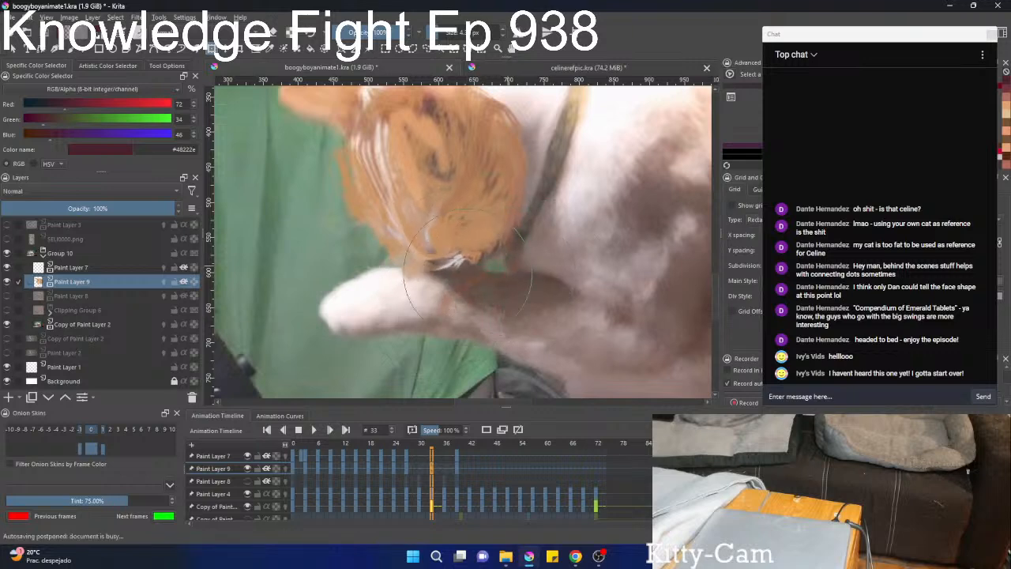
mouse_move(533, 239)
mouse_down()
mouse_move(544, 234)
mouse_move(483, 304)
mouse_move(437, 296)
mouse_move(499, 219)
mouse_move(519, 241)
mouse_move(480, 338)
mouse_up()
drag(474, 283, 447, 359)
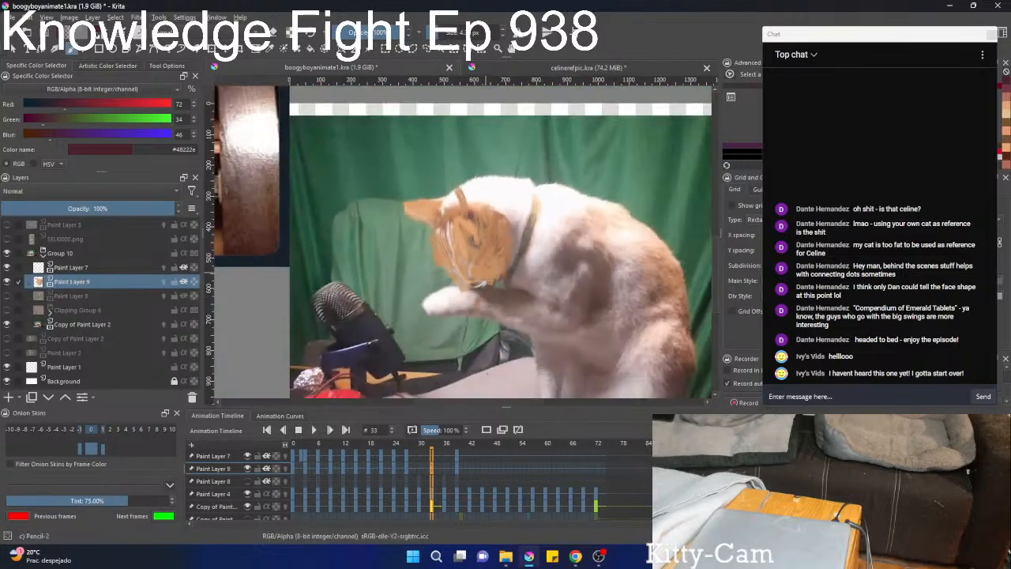
Paint the white top and back of the head at frame 33 with the Dry Brushing brush in orange sampled from the fur.
drag(486, 239, 480, 273)
right_click(483, 254)
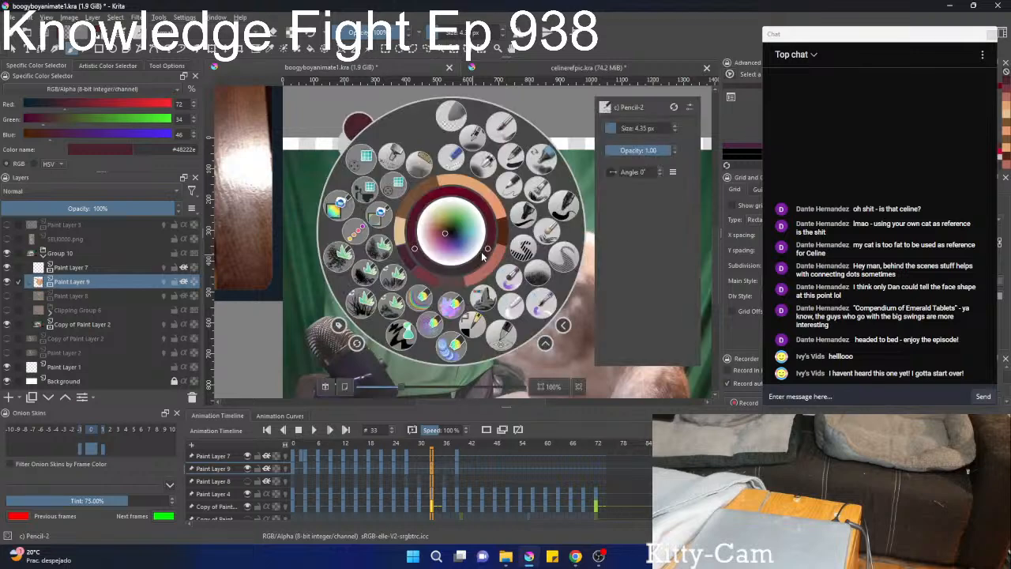
right_click(490, 249)
ctrl+click(489, 248)
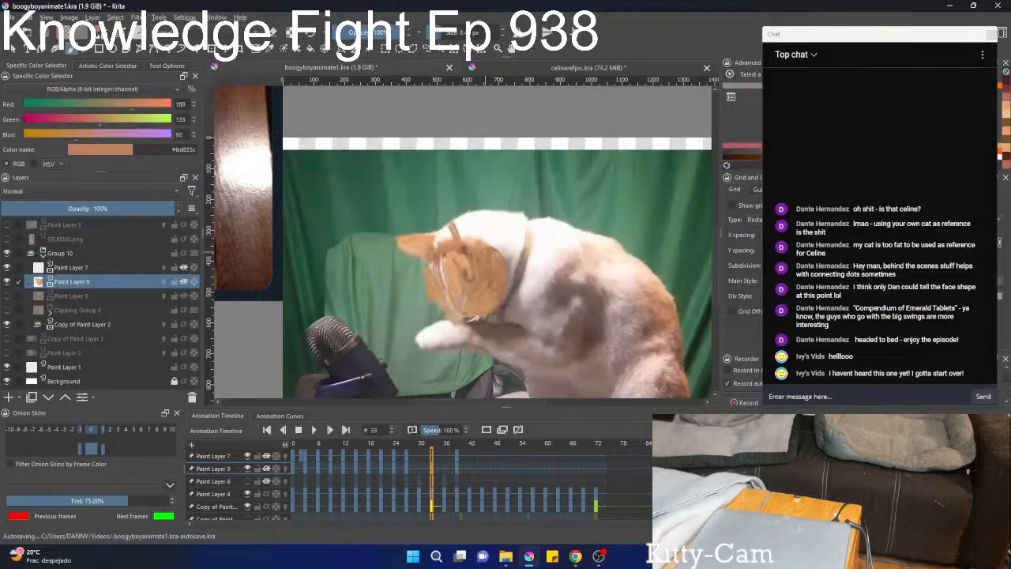
right_click(489, 243)
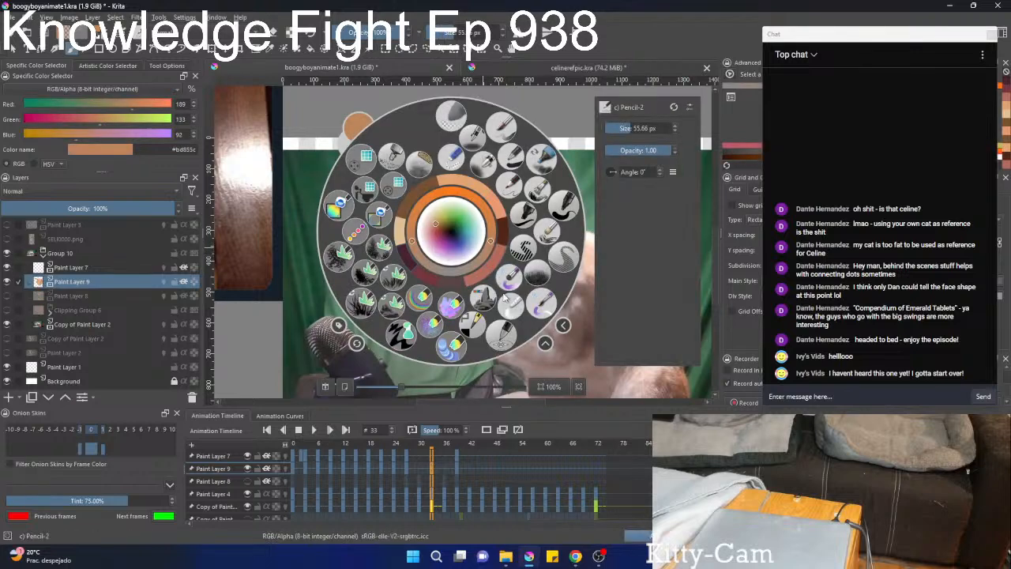
click(543, 234)
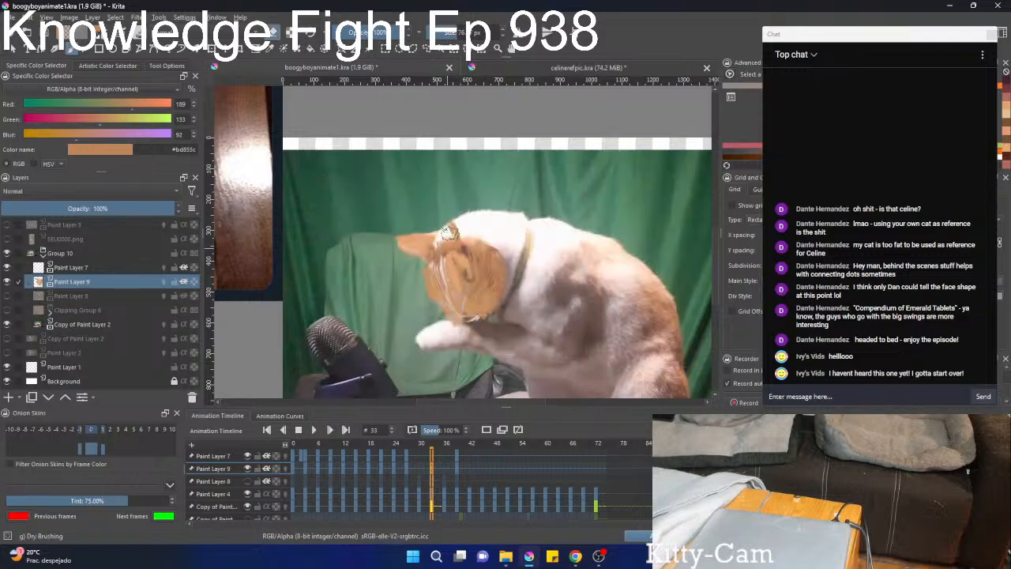
ctrl+click(455, 231)
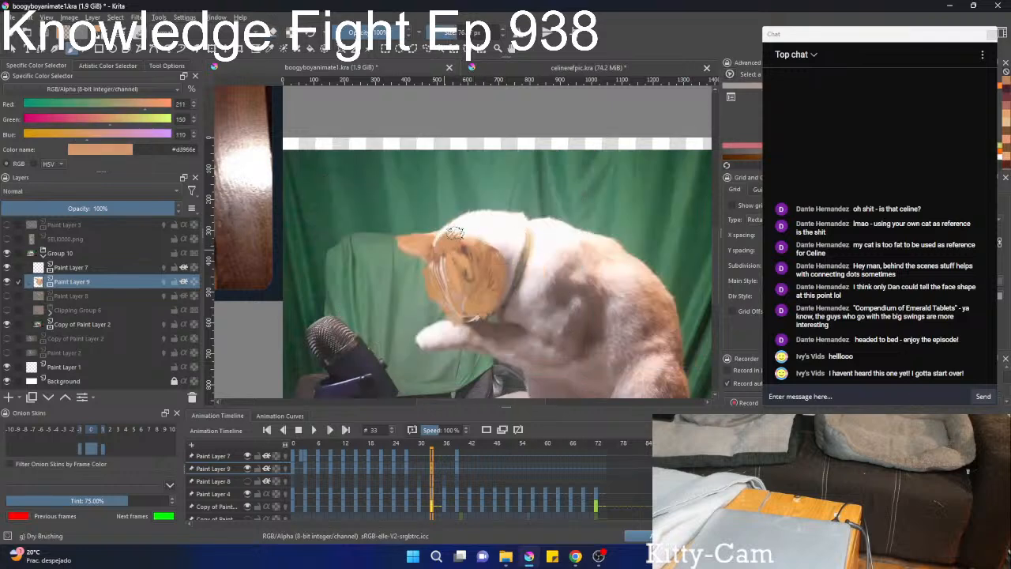
mouse_move(474, 217)
mouse_down()
mouse_move(503, 218)
mouse_move(472, 233)
mouse_move(510, 219)
mouse_move(491, 245)
mouse_move(514, 225)
mouse_move(525, 233)
mouse_up()
ctrl+click(472, 251)
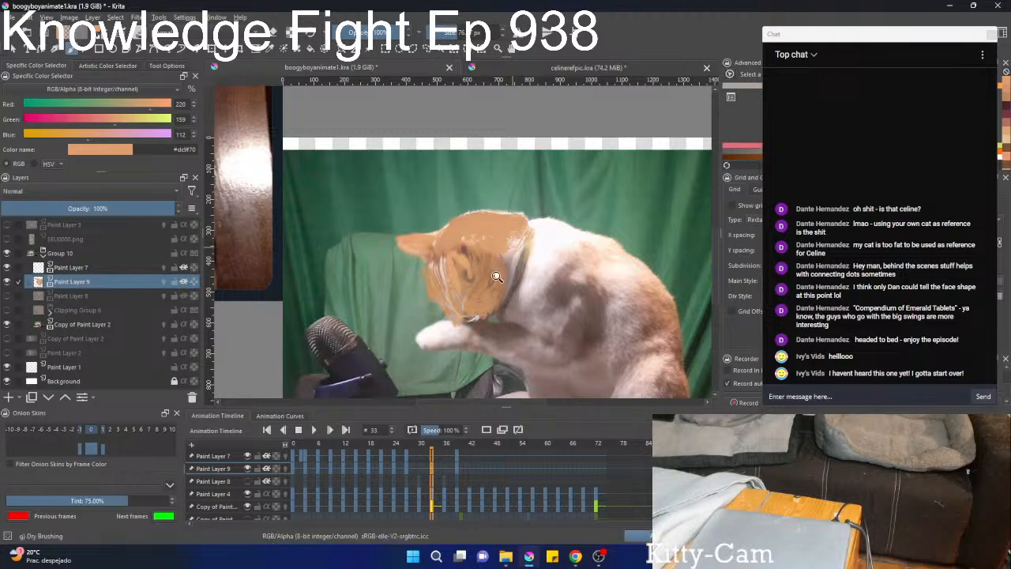
mouse_move(496, 276)
mouse_down()
mouse_move(498, 339)
mouse_move(534, 197)
mouse_up()
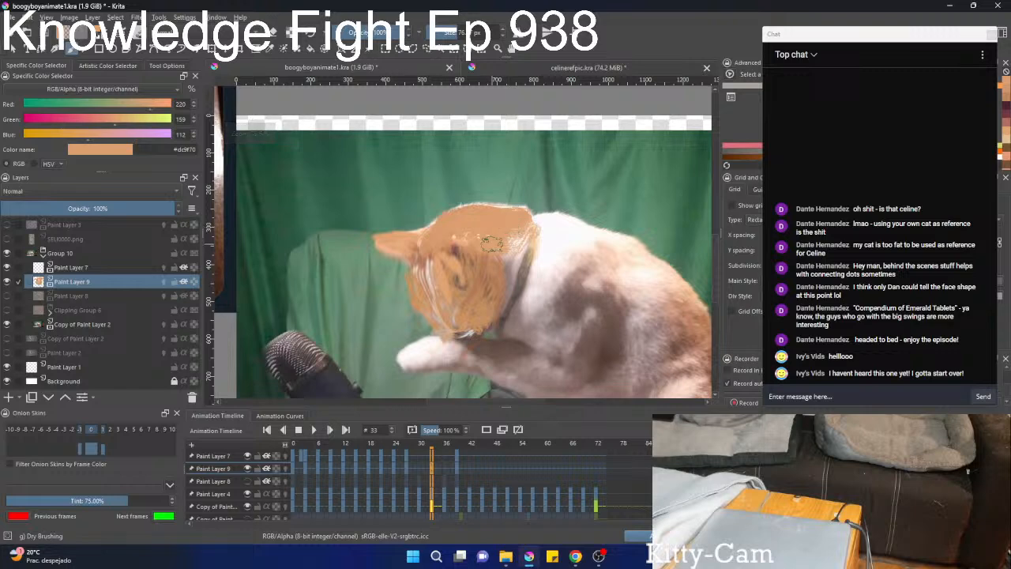
Compare the painted face at frames 30 and 33, and check Paint Layer 7 by toggling its visibility.
scroll(451, 498, down, 3)
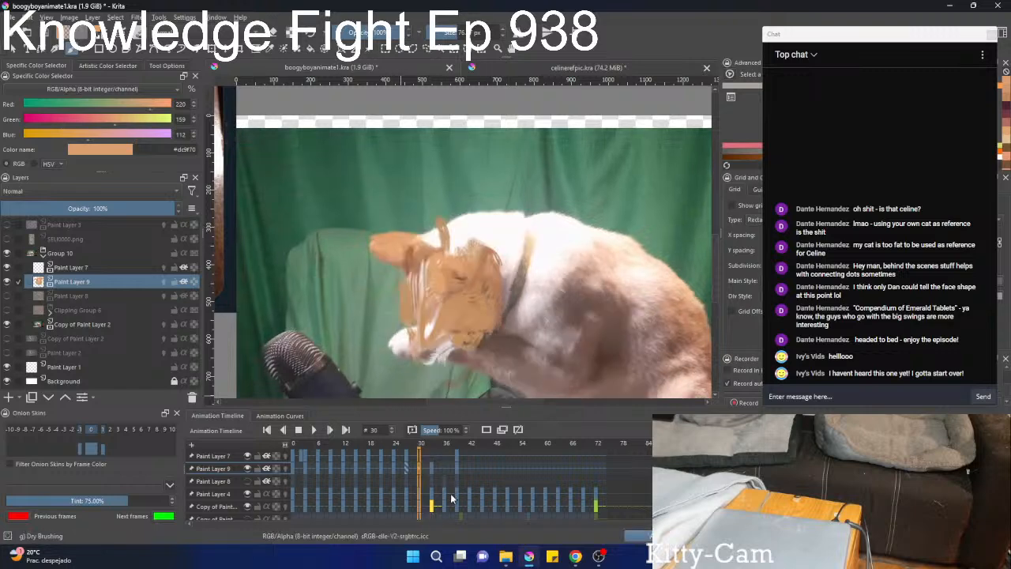
click(432, 462)
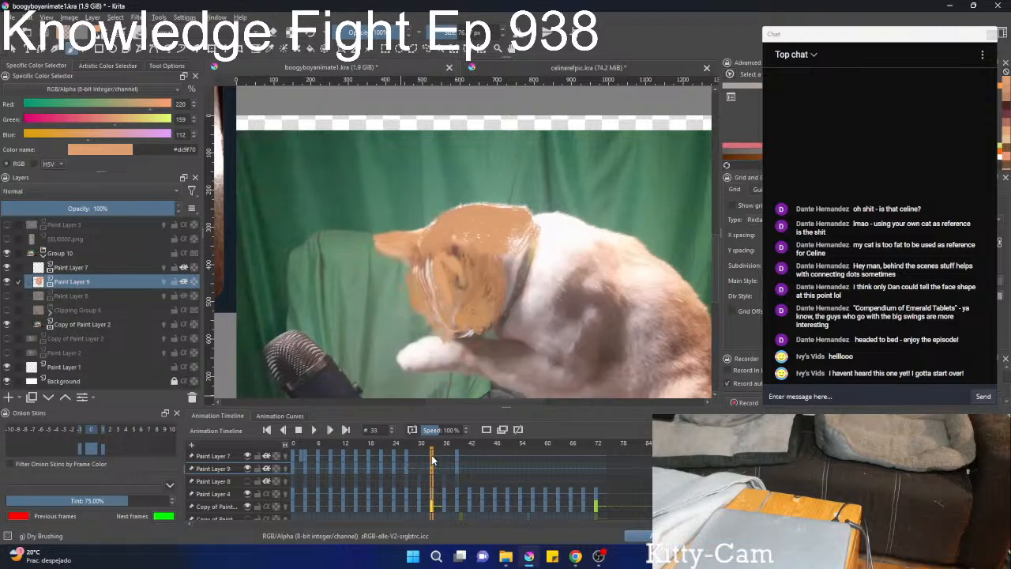
click(75, 268)
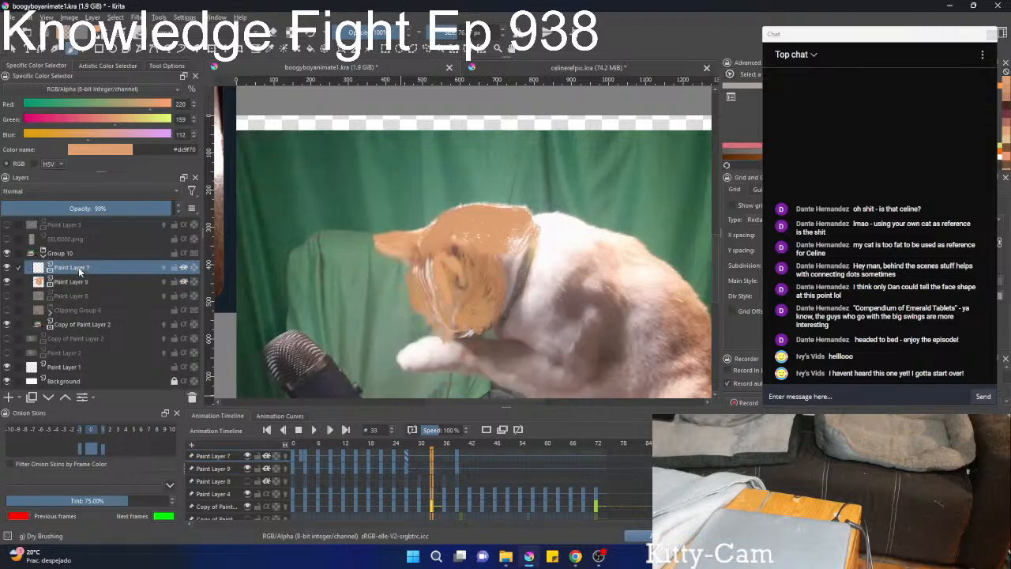
click(5, 270)
click(5, 269)
key(Left)
key(Left)
key(Left)
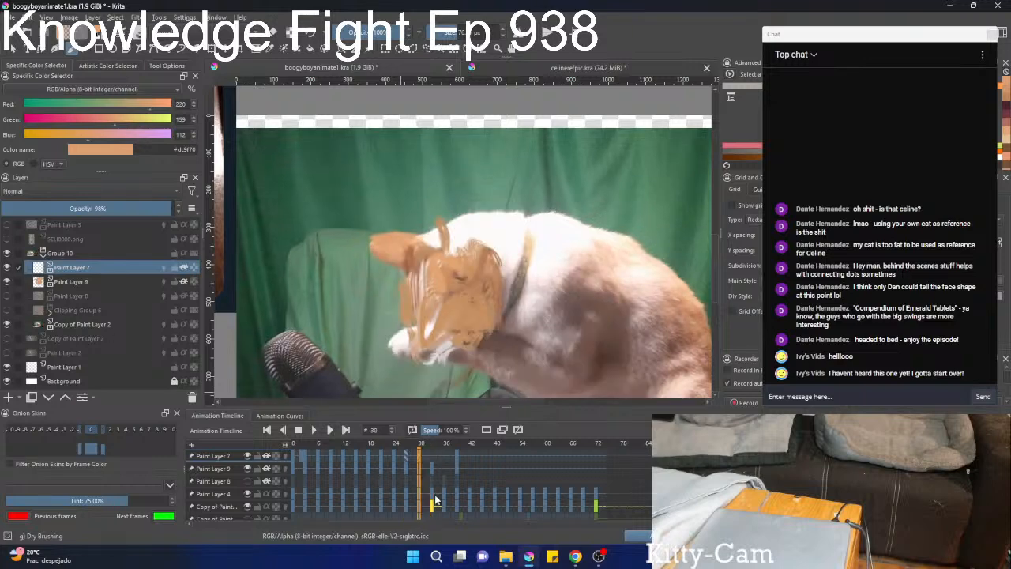
Liquify the Paint Layer 9 markings at frame 30, pushing the far cheek and muzzle inward to follow the head.
click(70, 282)
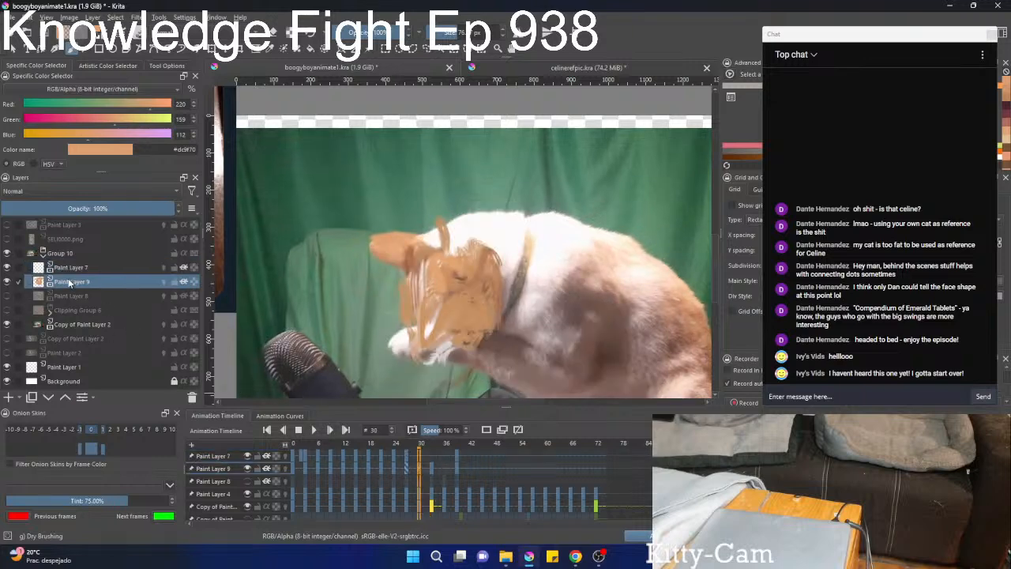
key(ctrl+t)
right_click(433, 295)
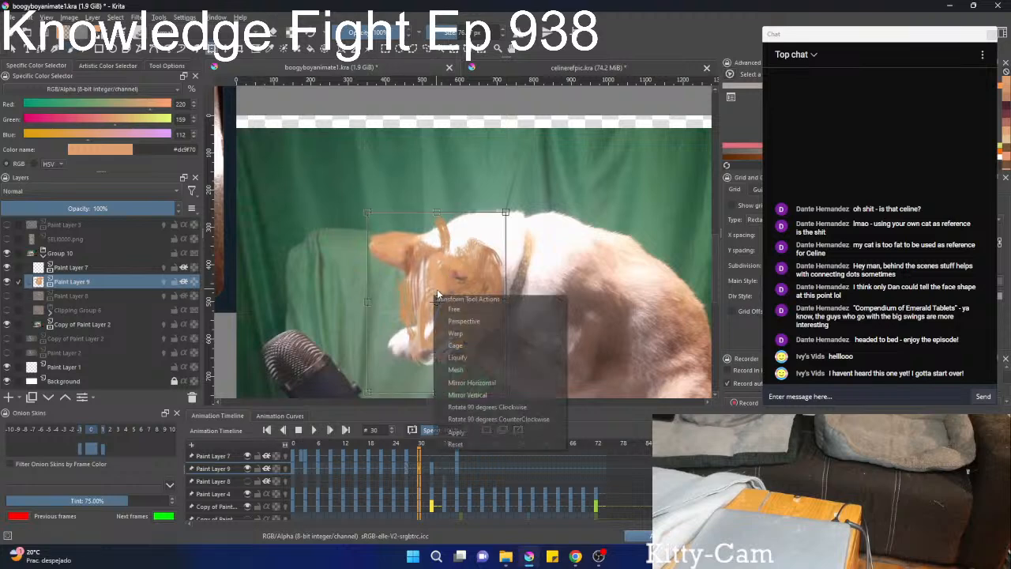
click(462, 356)
mouse_move(388, 357)
mouse_down()
mouse_move(431, 325)
mouse_move(414, 340)
mouse_move(442, 339)
mouse_up()
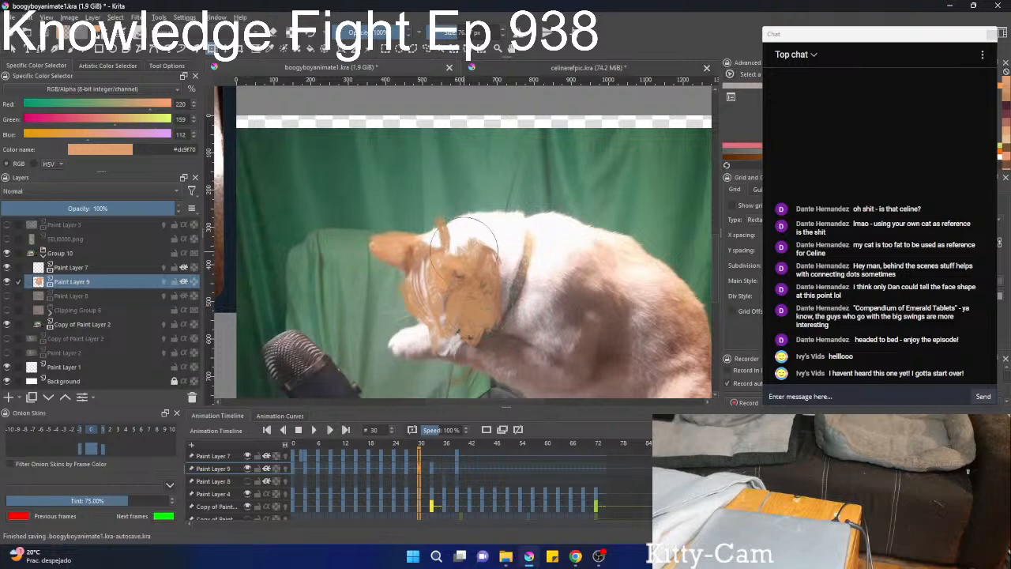
mouse_move(466, 246)
mouse_down()
mouse_move(386, 244)
mouse_move(447, 251)
mouse_move(441, 285)
mouse_move(478, 251)
mouse_up()
drag(437, 340, 431, 337)
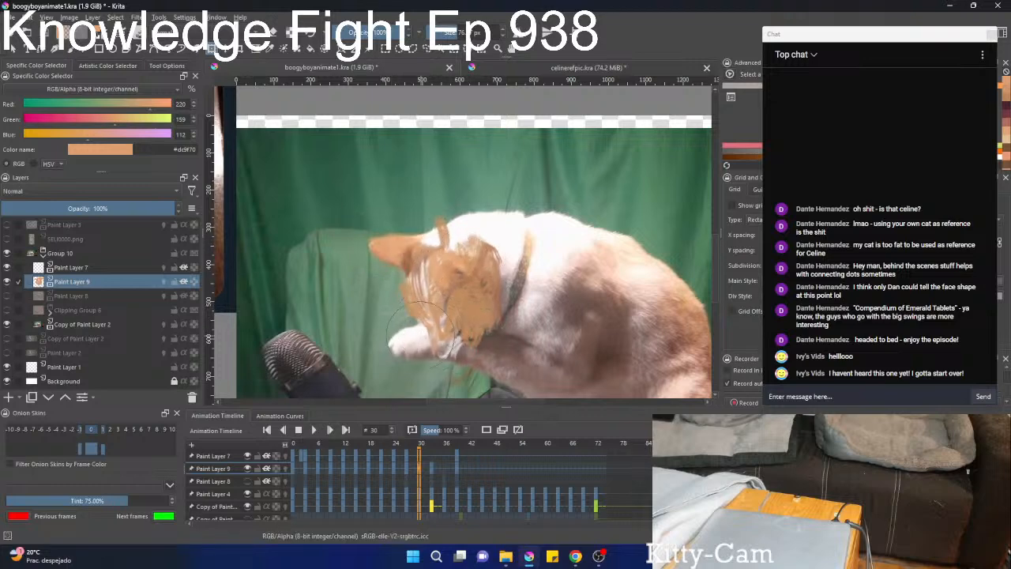
key(b)
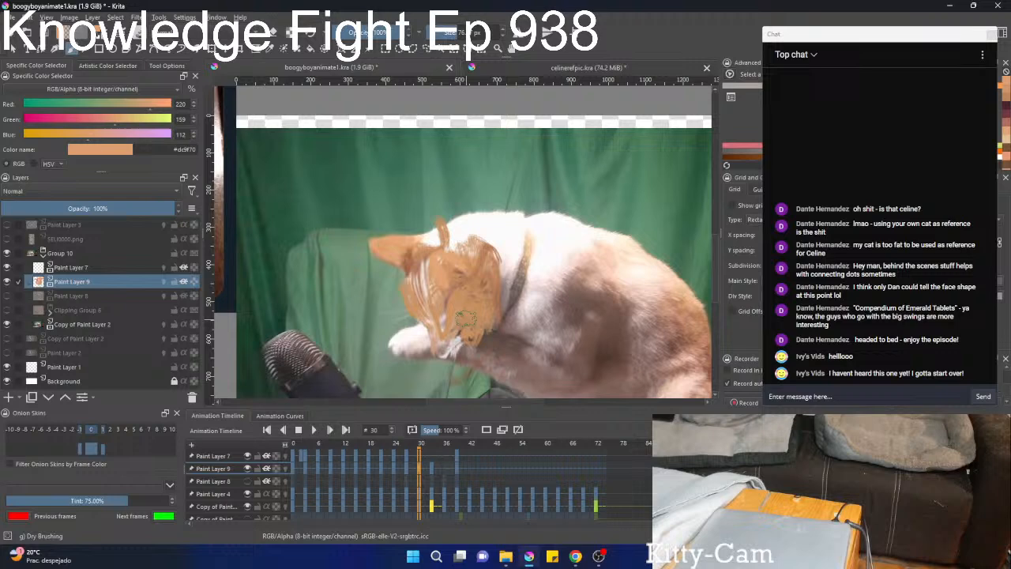
Rotate the Paint Layer 9 markings slightly clockwise at frame 36 and shift them to line up with the head.
click(445, 471)
key(ctrl+t)
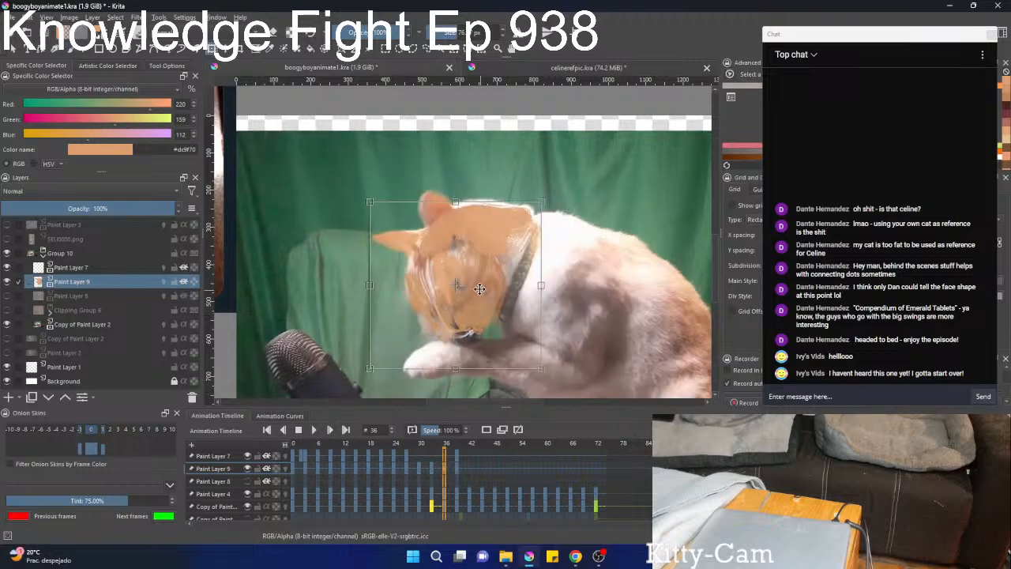
drag(598, 254, 597, 265)
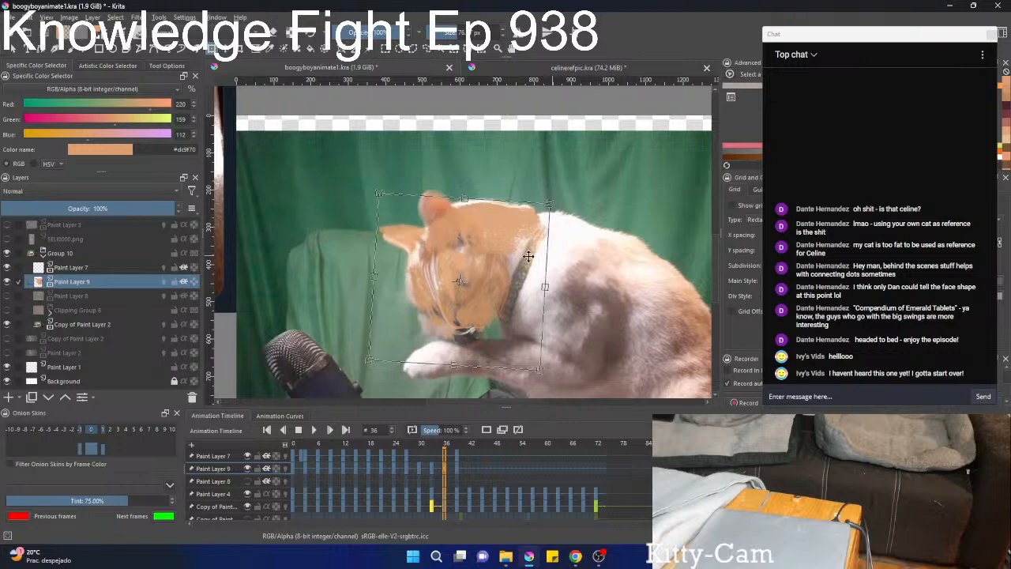
drag(501, 259, 501, 266)
key(b)
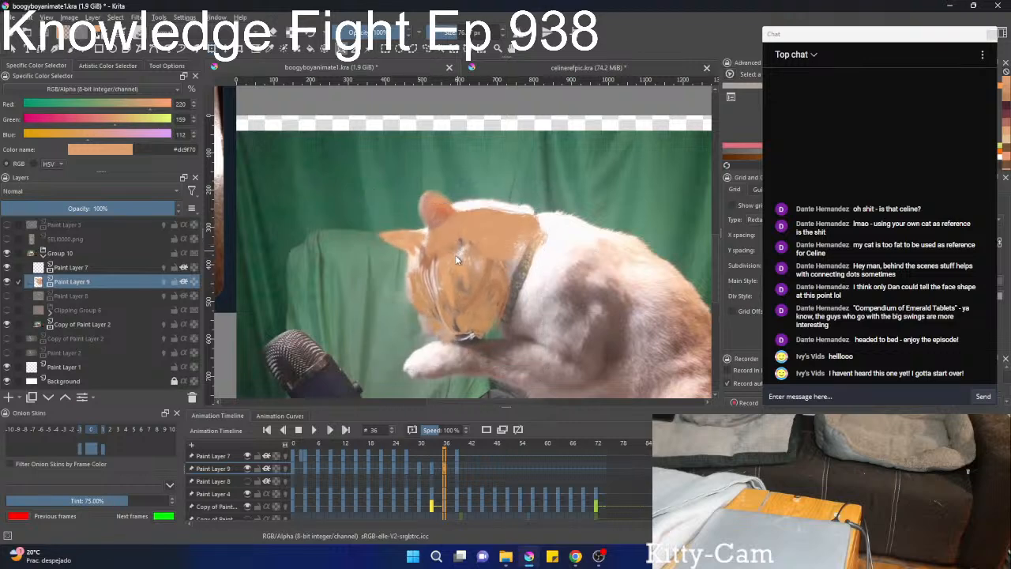
key(ctrl+t)
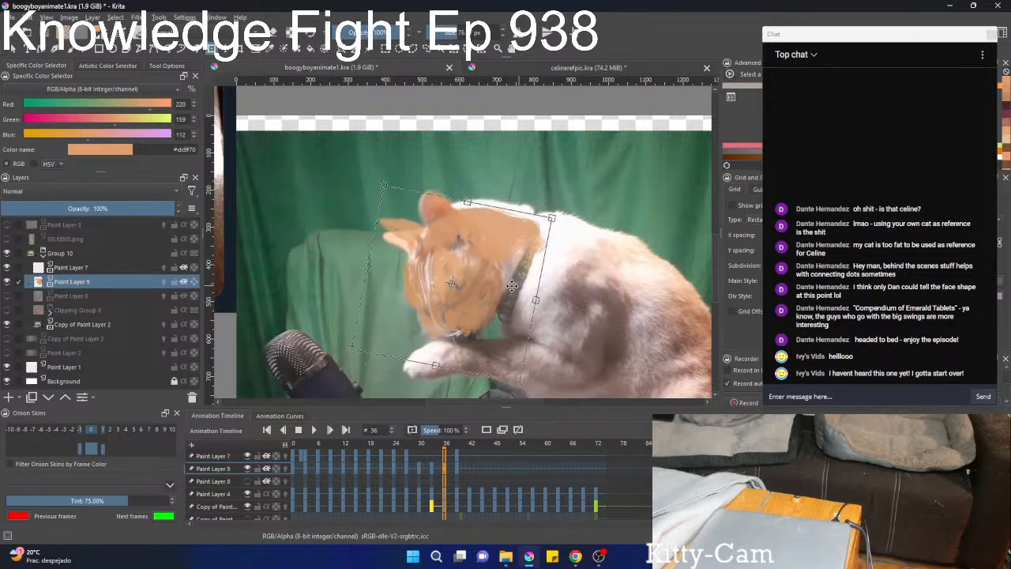
drag(511, 286, 507, 286)
key(b)
Liquify Paint Layer 9 at frame 36, fitting the far ear, crown and face markings to the head outline.
right_click(432, 246)
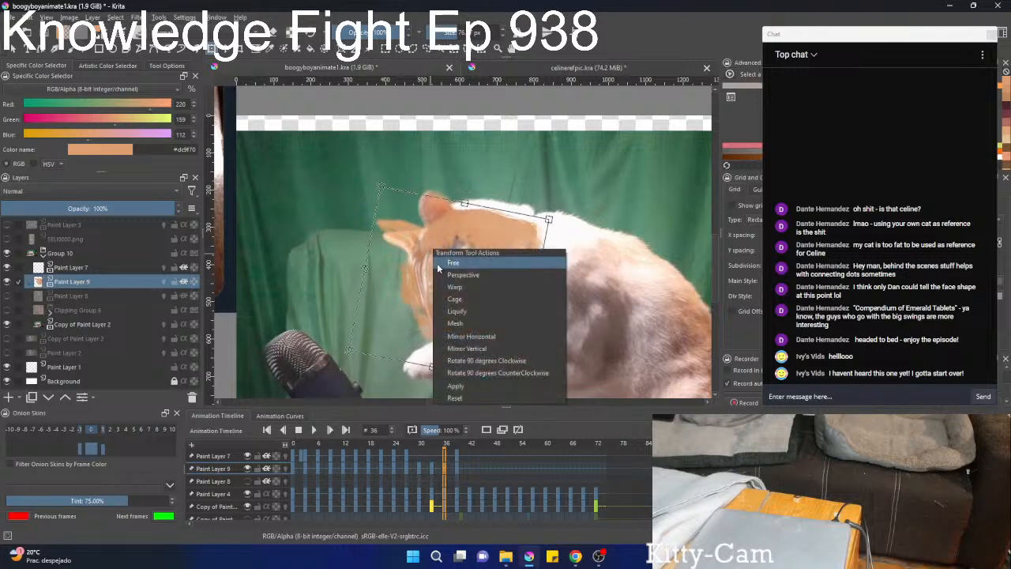
click(458, 312)
drag(391, 208, 394, 232)
mouse_move(464, 222)
mouse_down()
mouse_move(473, 259)
mouse_move(509, 241)
mouse_move(506, 193)
mouse_move(493, 188)
mouse_move(479, 229)
mouse_move(500, 235)
mouse_move(484, 267)
mouse_move(434, 288)
mouse_up()
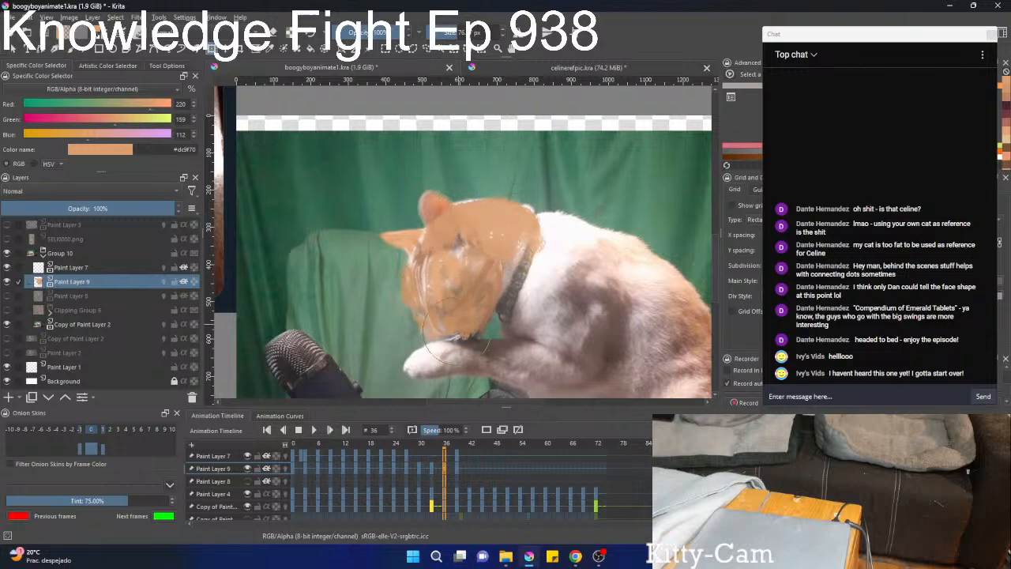
key(b)
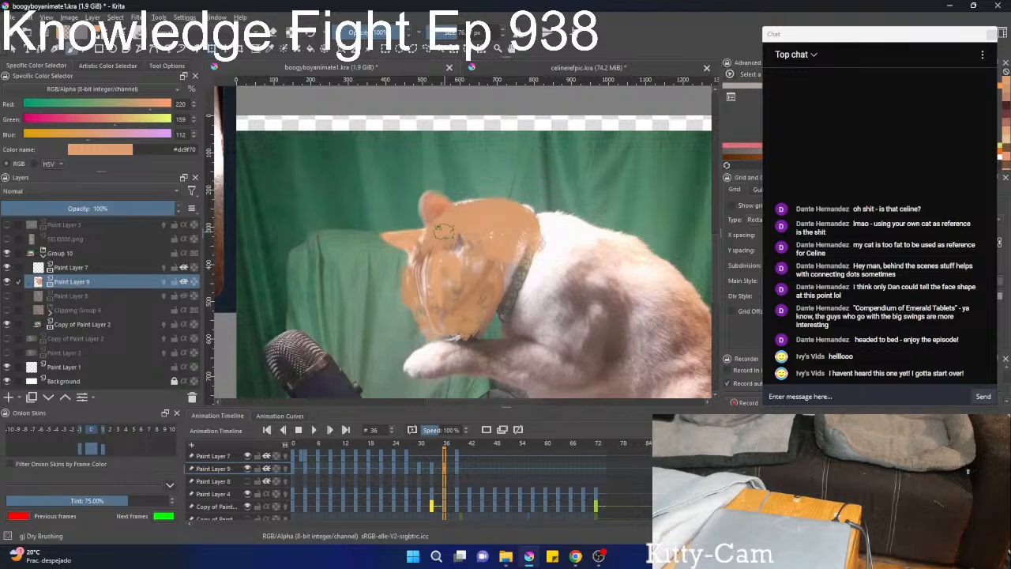
Paint the near ear on Paint Layer 9 at frame 36 with a pinkish brown and blend the crown in orange using Dry Brushing.
ctrl+click(453, 215)
drag(452, 220, 437, 215)
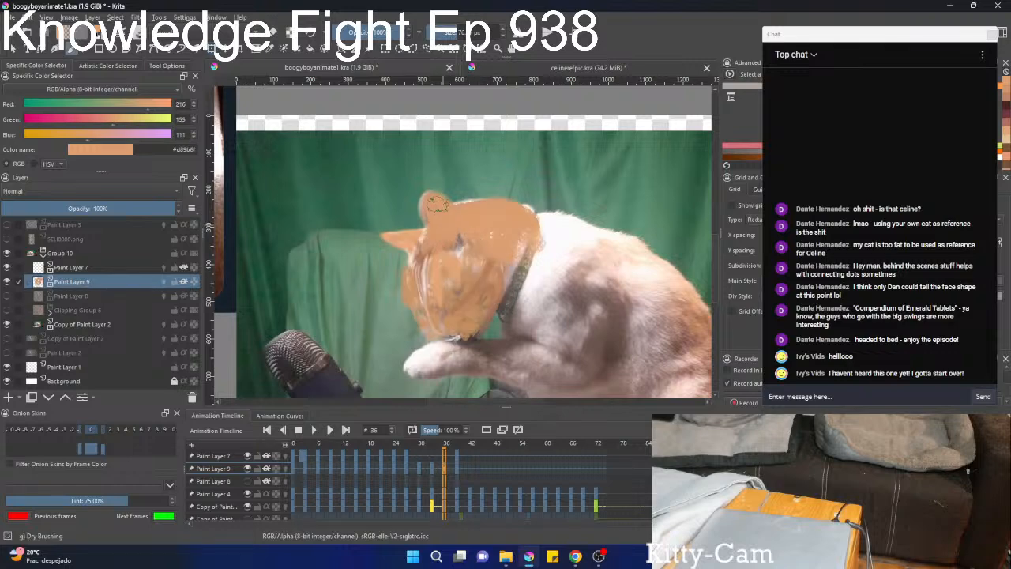
right_click(444, 232)
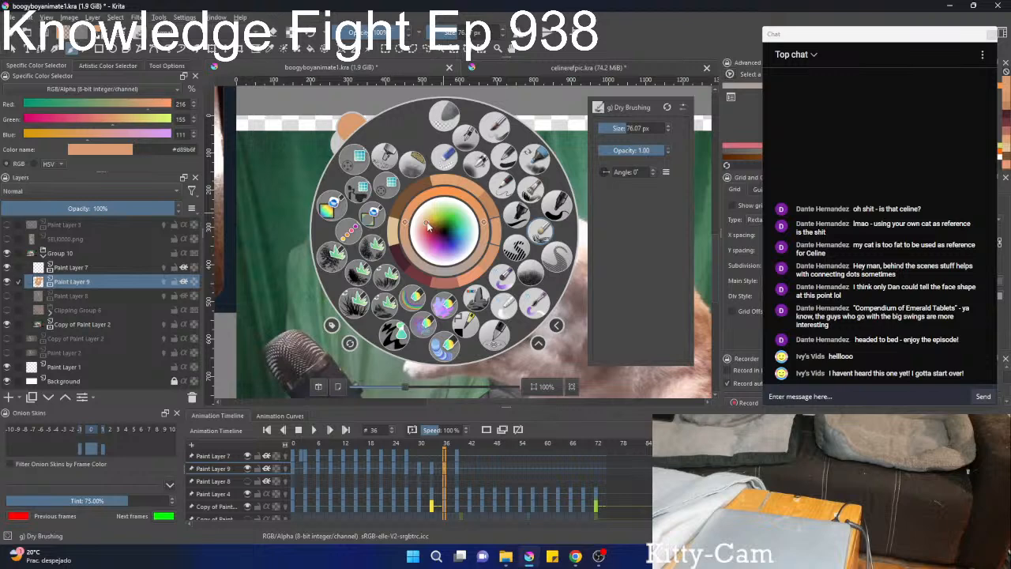
right_click(427, 226)
ctrl+click(425, 213)
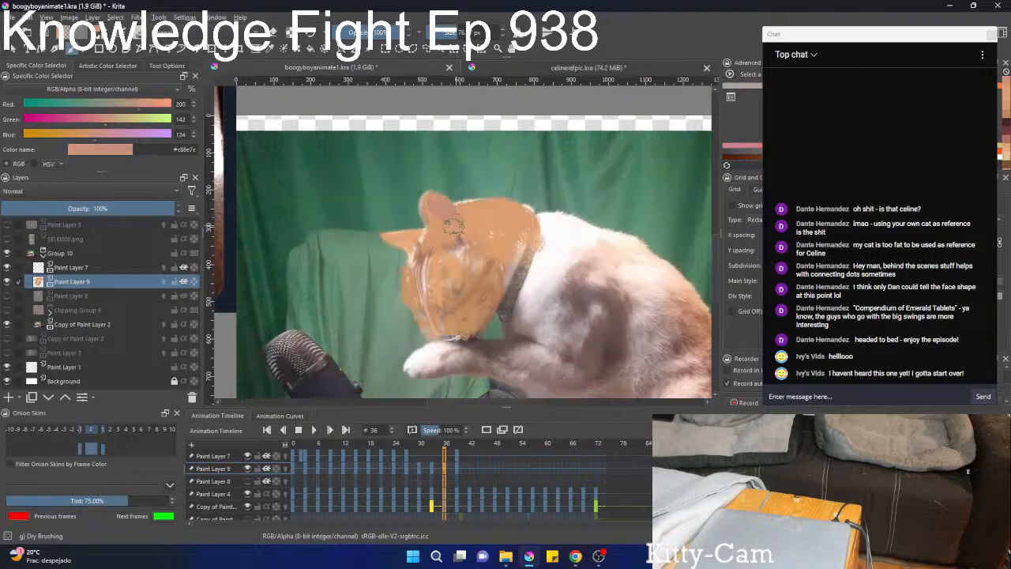
ctrl+click(498, 248)
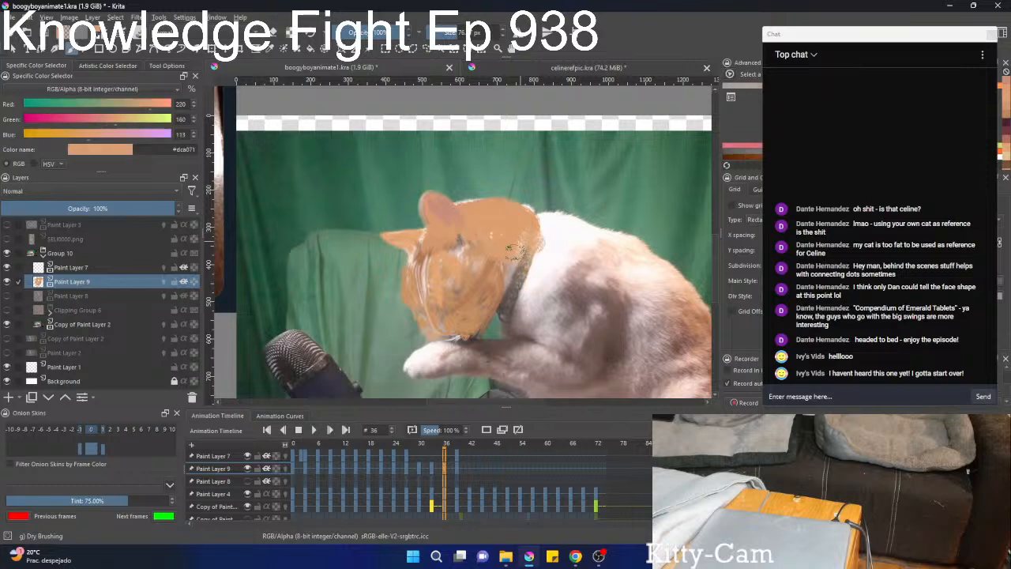
Compare the head at frames 30 and 38 with Paint Layer 7 selected, and show Paint Layer 8 and Clipping Group 6.
scroll(497, 266, down, 2)
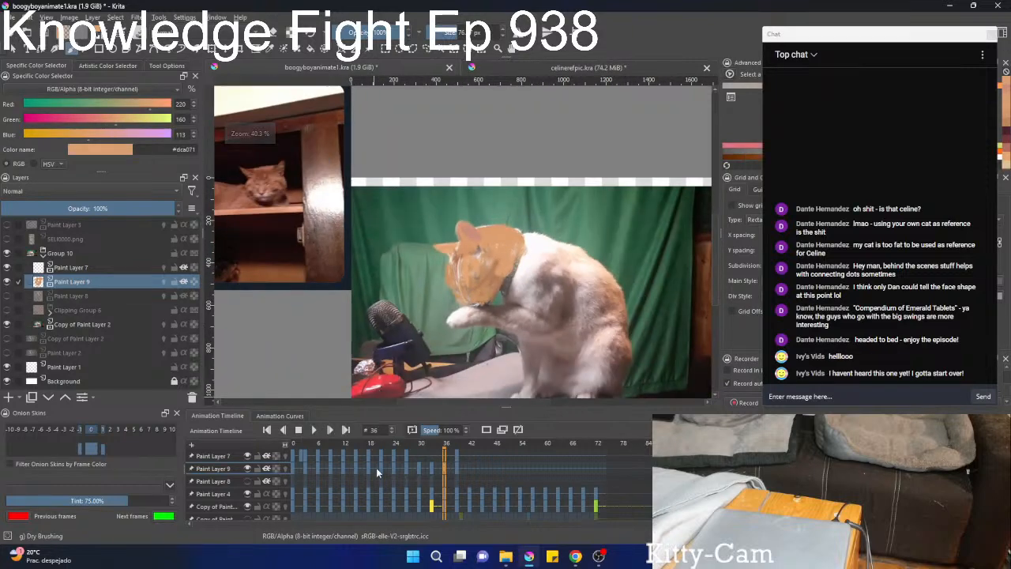
click(421, 458)
click(225, 457)
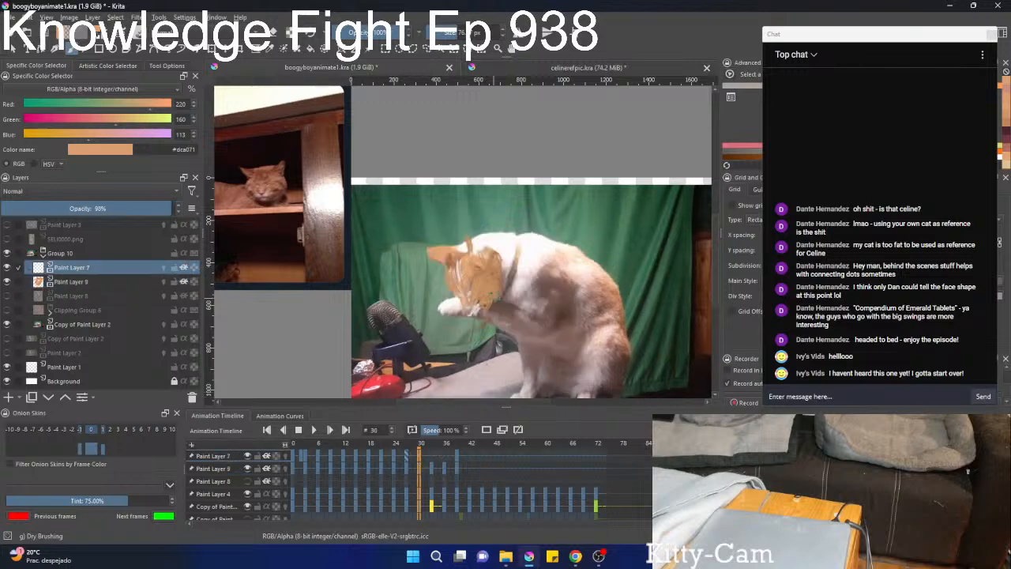
scroll(489, 291, up, 2)
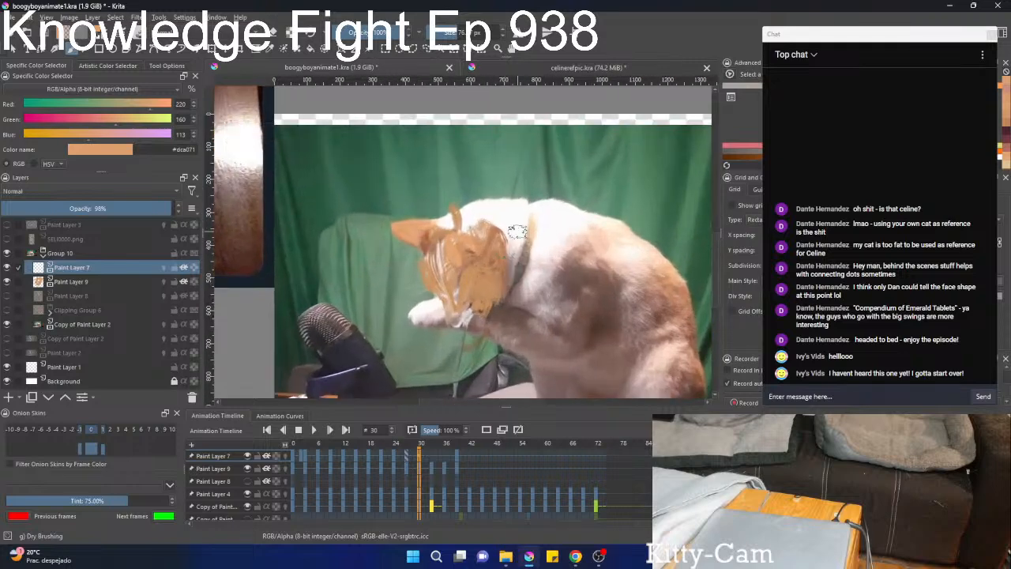
key(space)
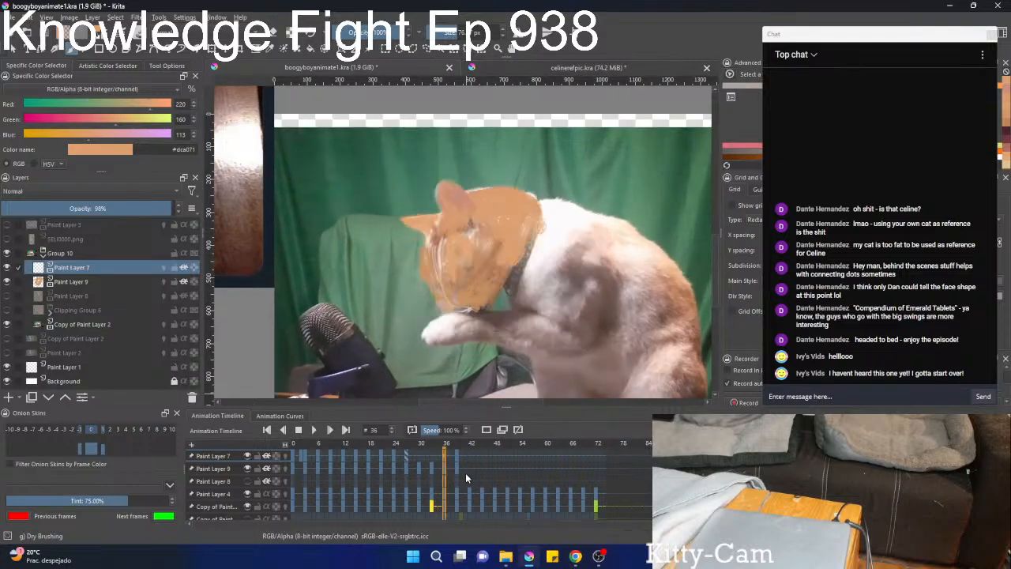
click(7, 300)
click(6, 311)
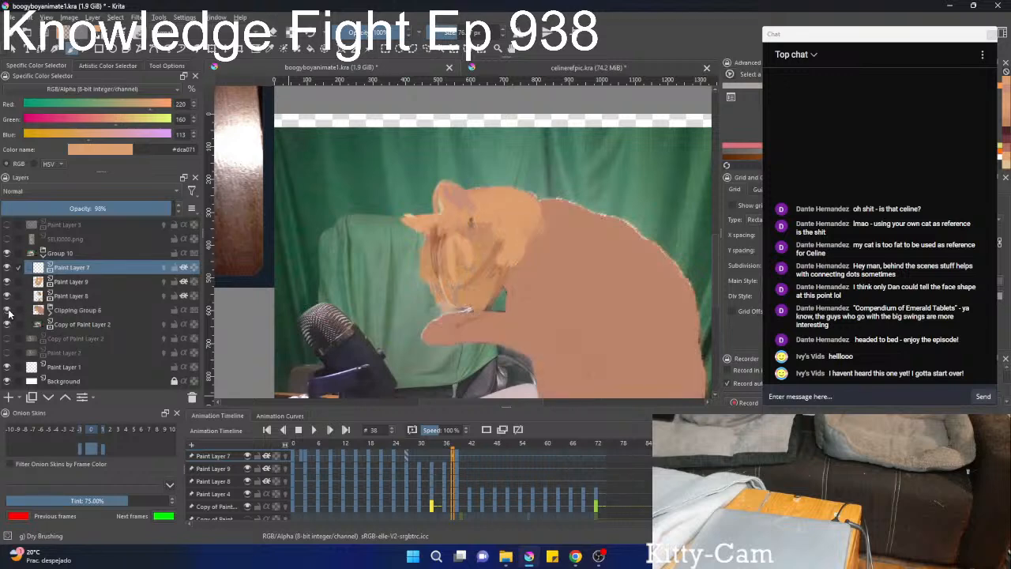
Scrub between frames 27 and 40 and back to frame 0 to examine the painted cat with its body layers.
scroll(466, 488, down, 12)
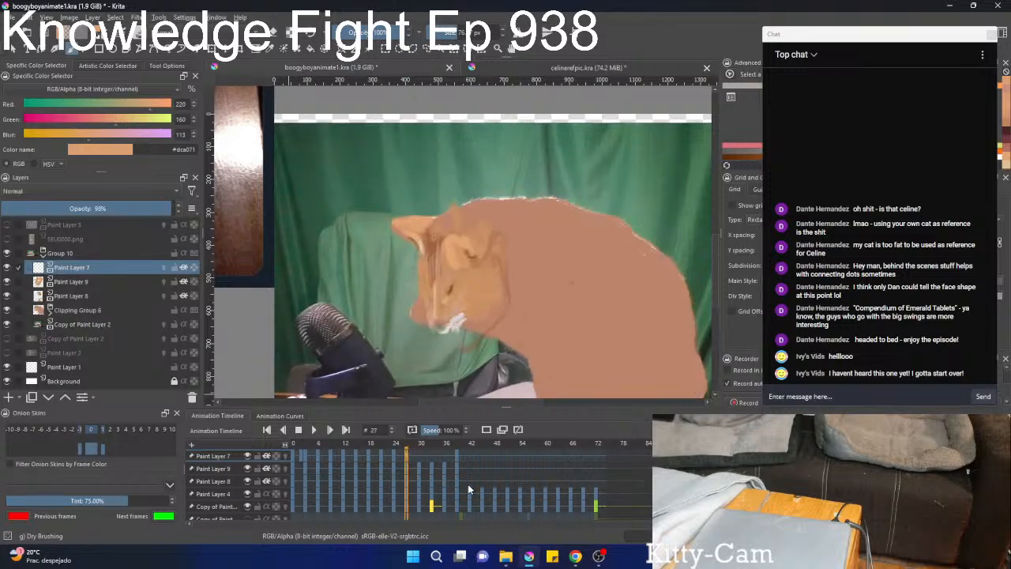
scroll(468, 488, up, 4)
scroll(467, 483, up, 2)
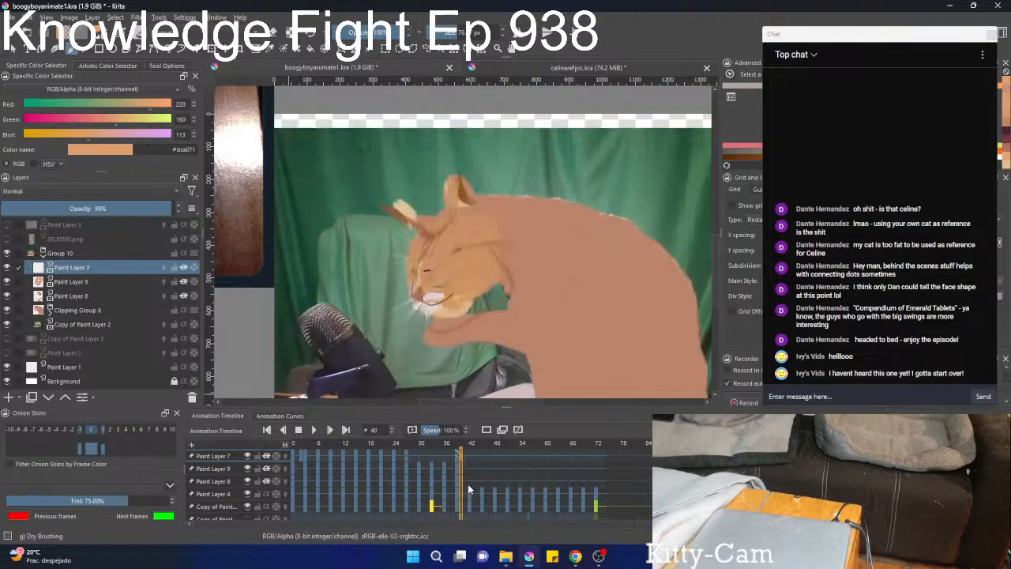
scroll(471, 482, up, 7)
scroll(471, 481, down, 11)
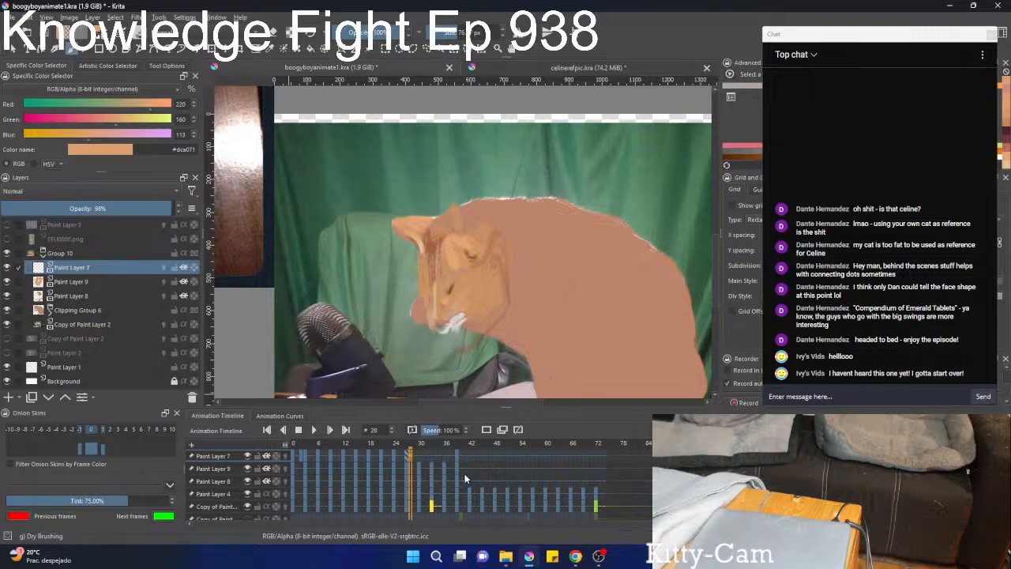
drag(465, 471, 275, 473)
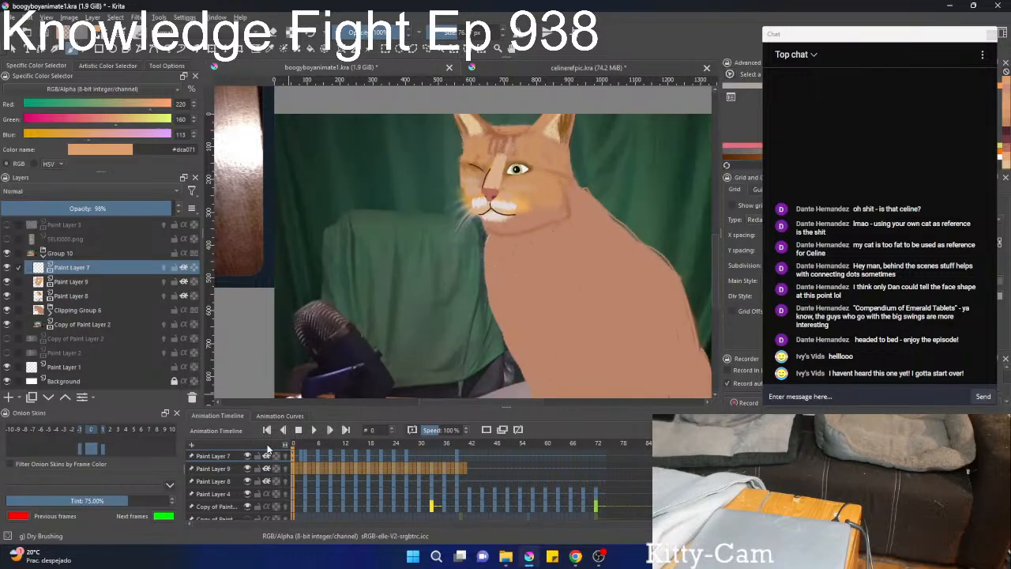
Hide Copy of Paint Layer 2 and play the animation with the whole cat in view, pausing at frame 27.
click(6, 325)
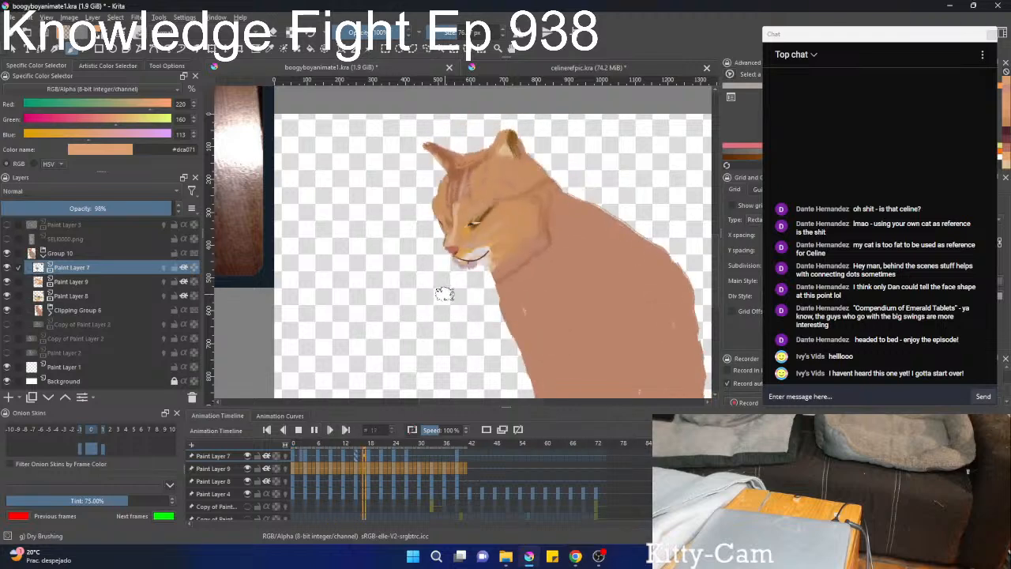
scroll(490, 318, down, 3)
drag(497, 330, 394, 320)
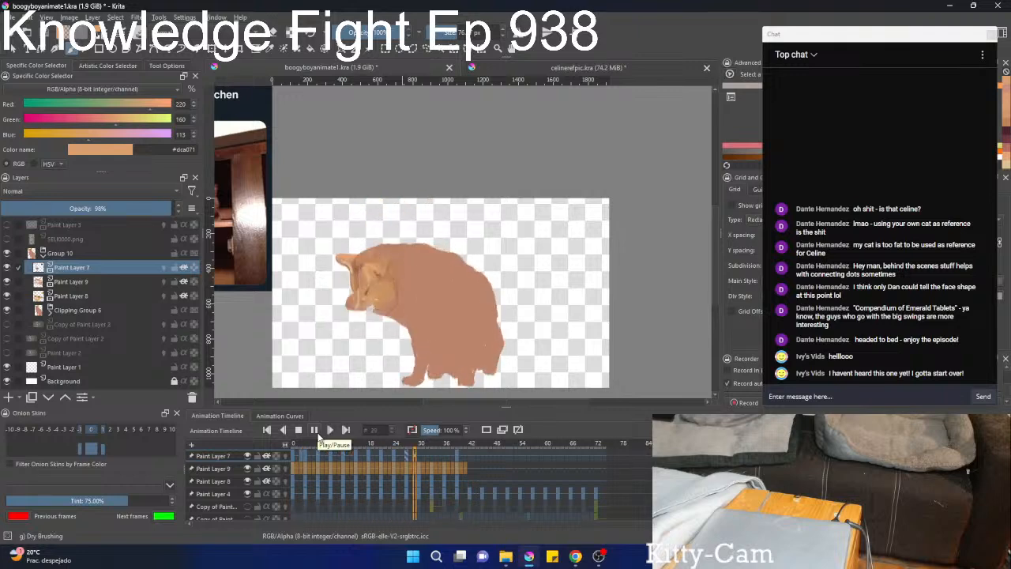
click(315, 430)
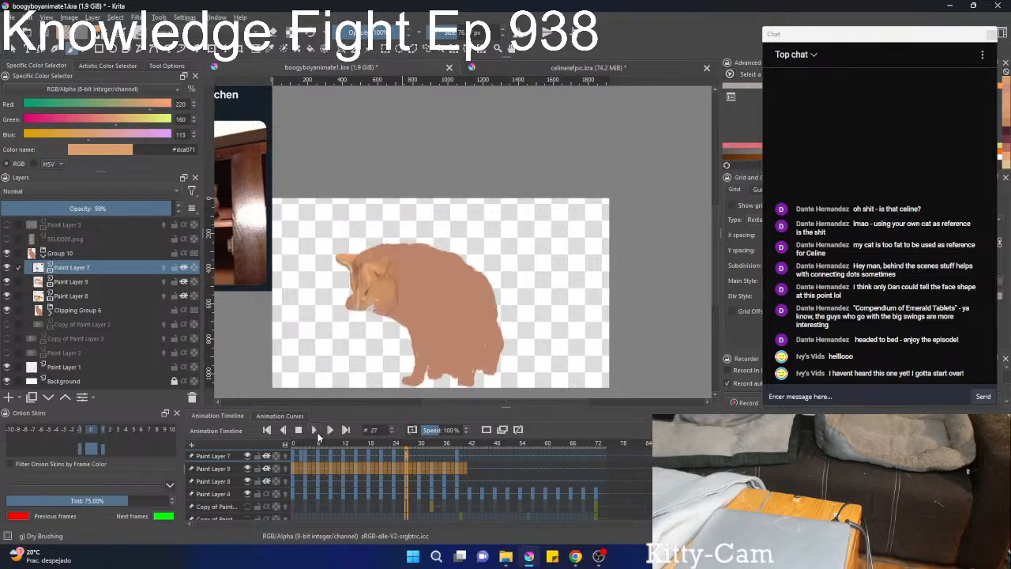
Flip between frame 40 and the frames around 28 to compare the cat's head poses.
click(465, 471)
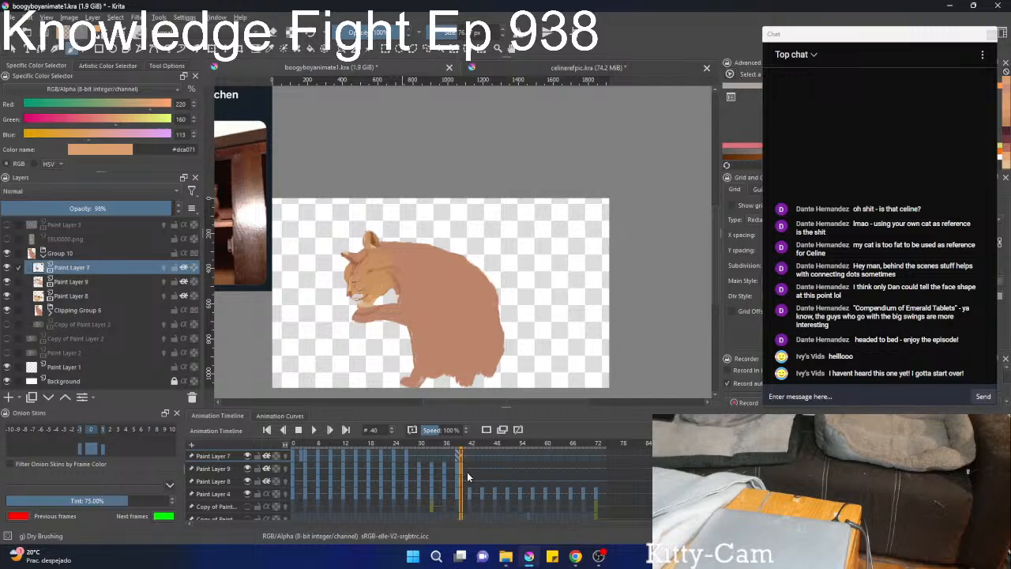
key(Left)
key(Left)
key(Left)
key(Left)
key(Left)
key(Left)
key(Left)
key(Left)
key(Left)
key(Left)
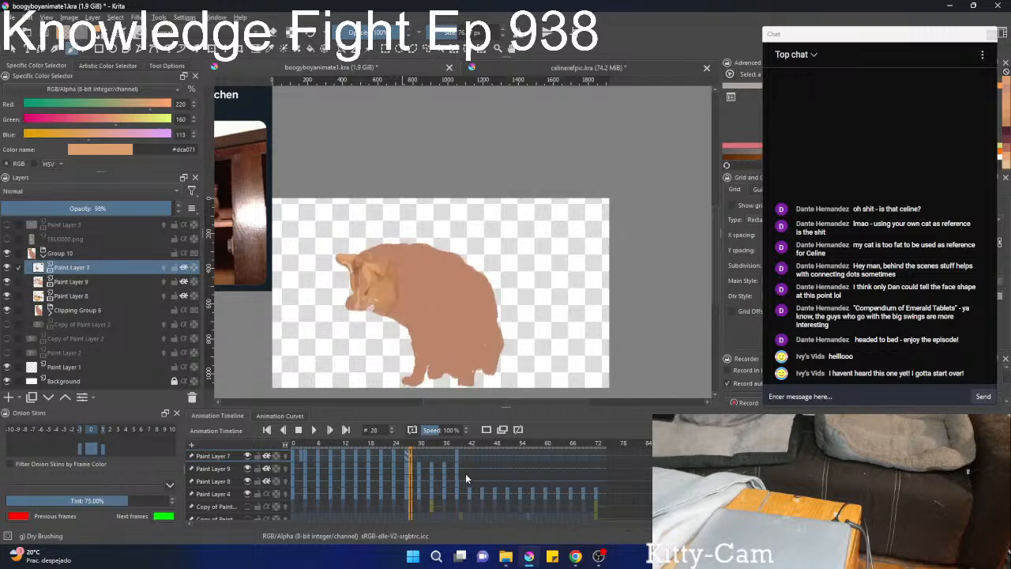
key(Right)
key(Right)
key(Right)
key(Right)
key(Right)
key(Right)
key(Right)
key(Right)
key(Right)
key(Left)
key(Left)
key(Left)
key(Left)
key(Left)
key(Left)
key(Left)
key(Left)
key(Left)
key(Left)
key(Left)
key(Left)
key(Left)
key(Left)
key(Left)
key(Left)
key(Left)
key(Left)
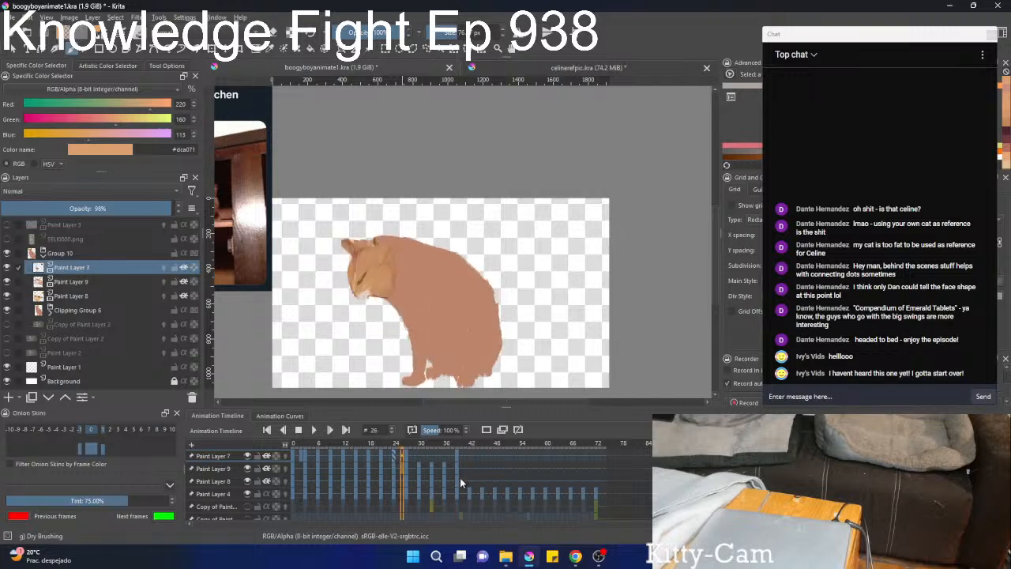
Return to frame 1 and step through the animation up to frame 45, examining the painted cat's motion.
key(Left)
key(Left)
key(Left)
key(Left)
key(Left)
key(Left)
key(Left)
key(Left)
key(Left)
key(Left)
key(Left)
key(Left)
key(Left)
key(Left)
key(Left)
key(Left)
key(Left)
key(Left)
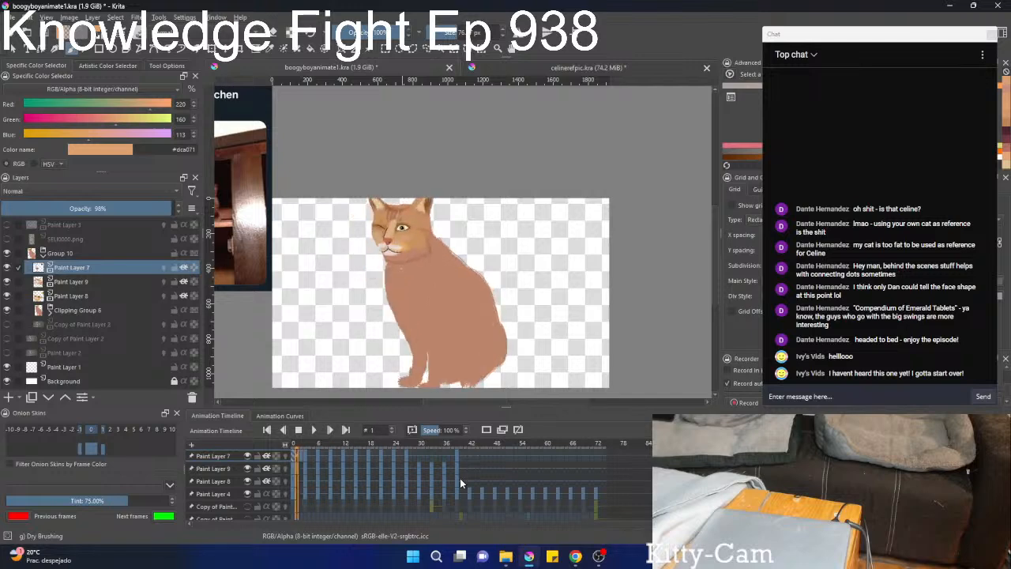
key(Right)
key(Right)
key(Right)
key(Right)
key(Right)
key(Right)
key(Right)
key(Right)
key(Right)
key(Right)
key(Right)
key(Right)
key(Right)
key(Right)
key(Right)
key(Right)
key(Right)
key(Right)
key(Right)
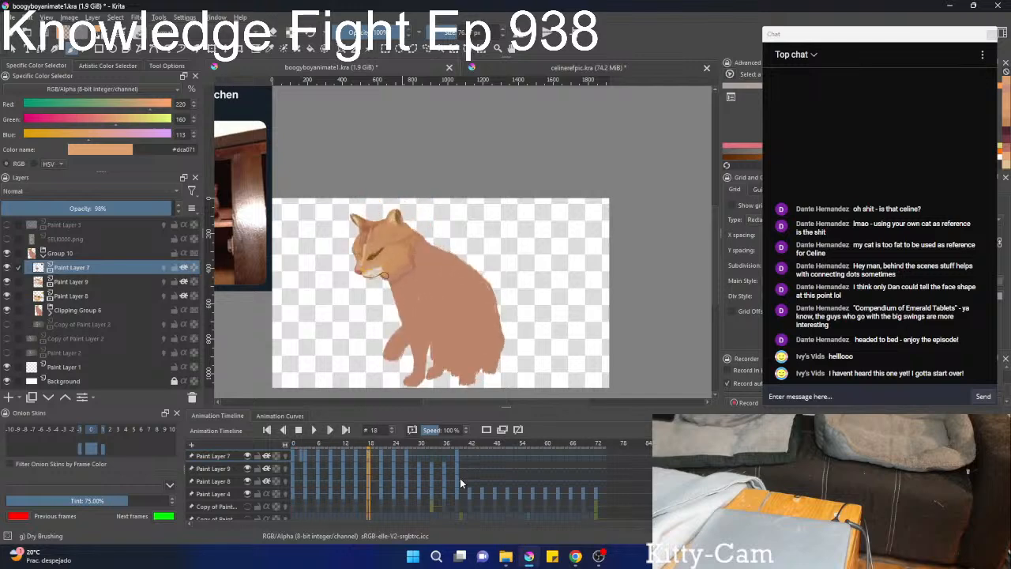
key(Right)
key(Right)
key(Right)
key(Right)
key(Right)
key(Right)
key(Right)
key(Right)
key(Right)
key(Right)
key(Right)
key(Right)
key(Right)
key(Right)
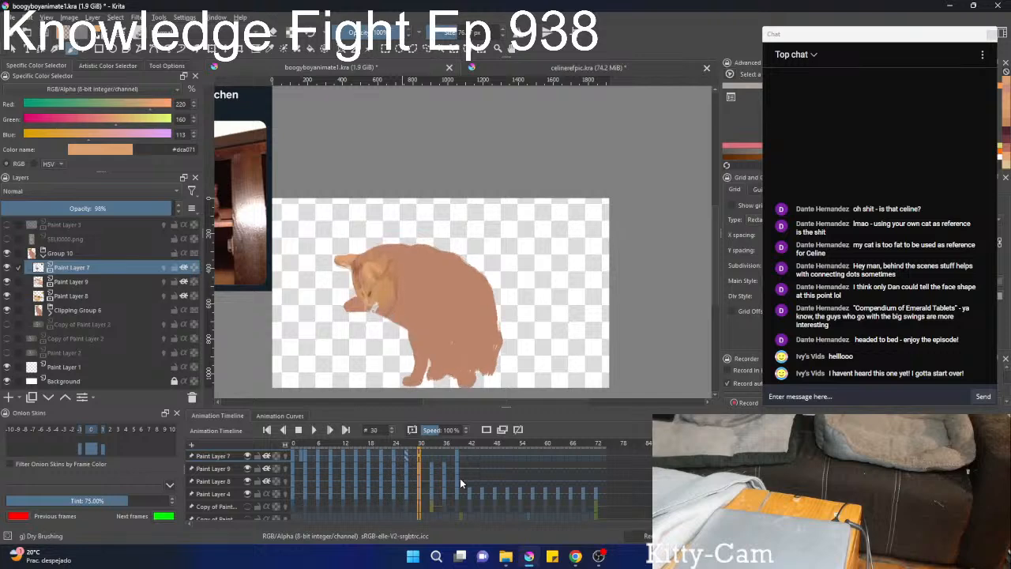
key(Right)
key(Right)
key(Right)
key(Right)
key(Right)
key(Right)
key(Right)
key(Right)
key(Right)
key(Right)
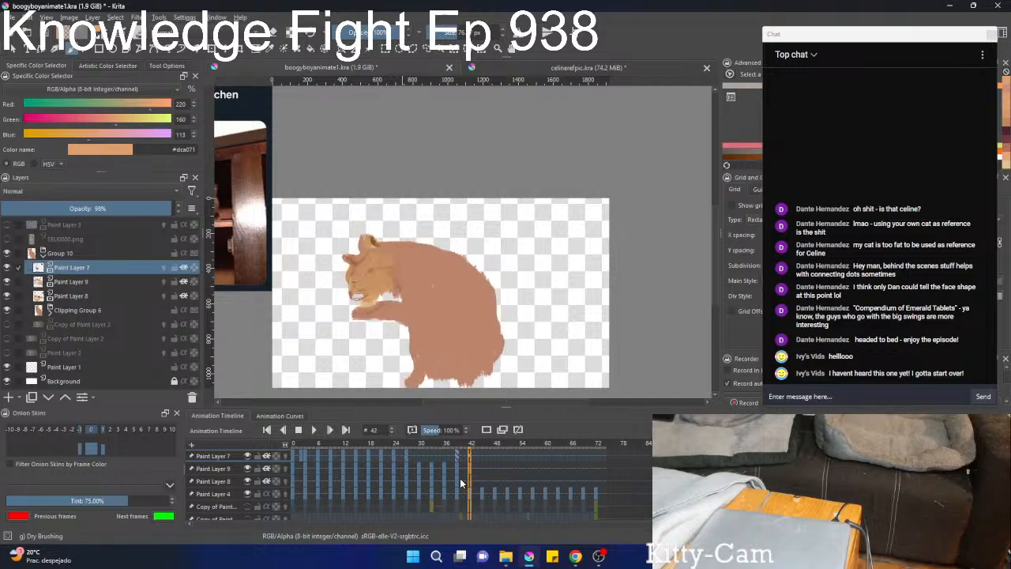
Flip between frames 40 and 45 to examine how well the face markings fit the changing head outline.
key(Right)
key(Right)
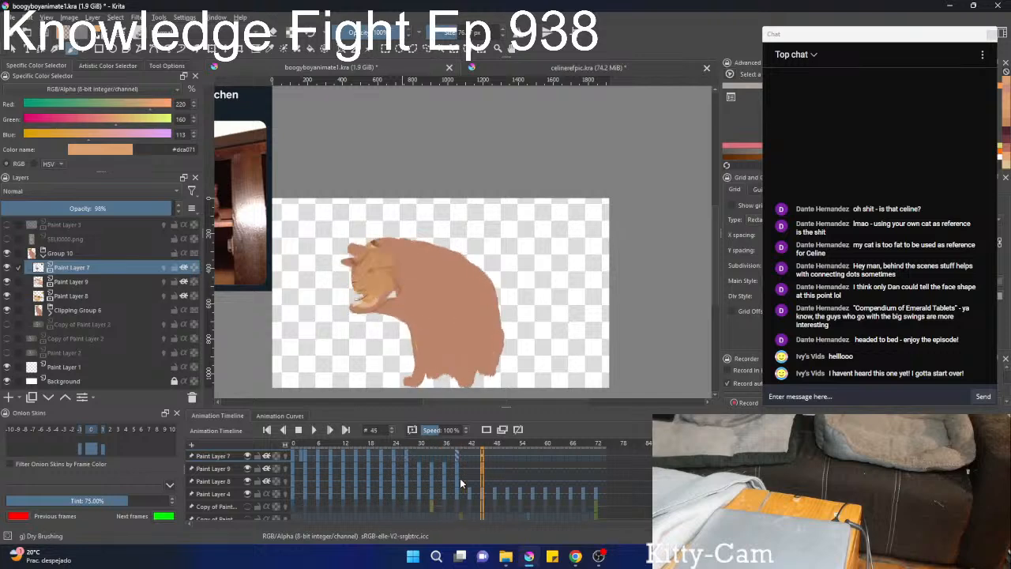
key(Left)
key(Left)
key(Right)
key(Right)
key(Left)
key(Left)
key(Left)
key(Left)
key(Left)
key(Left)
key(Left)
key(Left)
key(Left)
key(Left)
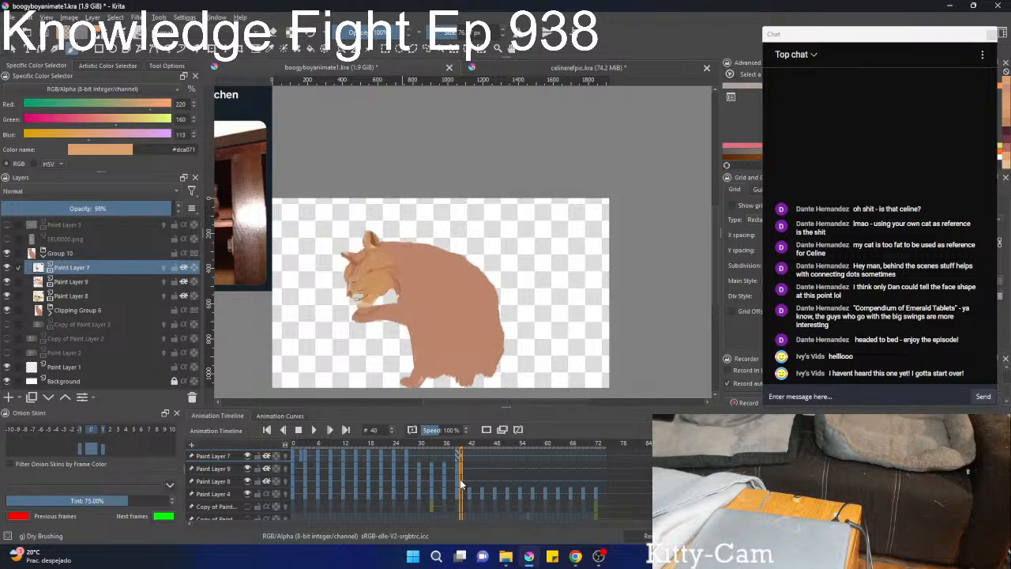
key(Right)
key(Right)
key(Right)
key(Right)
Compare the head pose at frame 39 with frames 48, 52, 57 and 60, ending on frame 57.
click(496, 493)
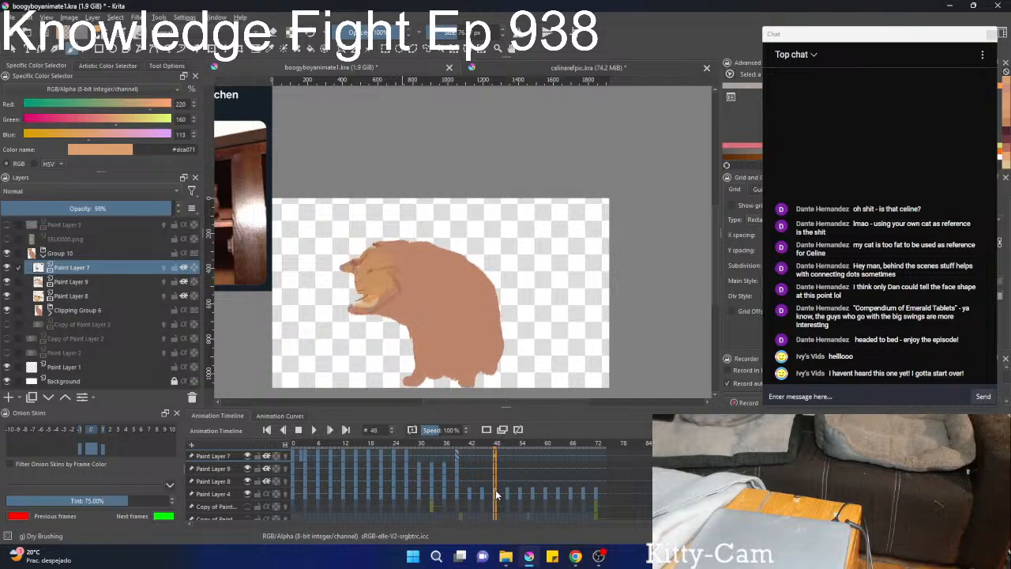
click(510, 492)
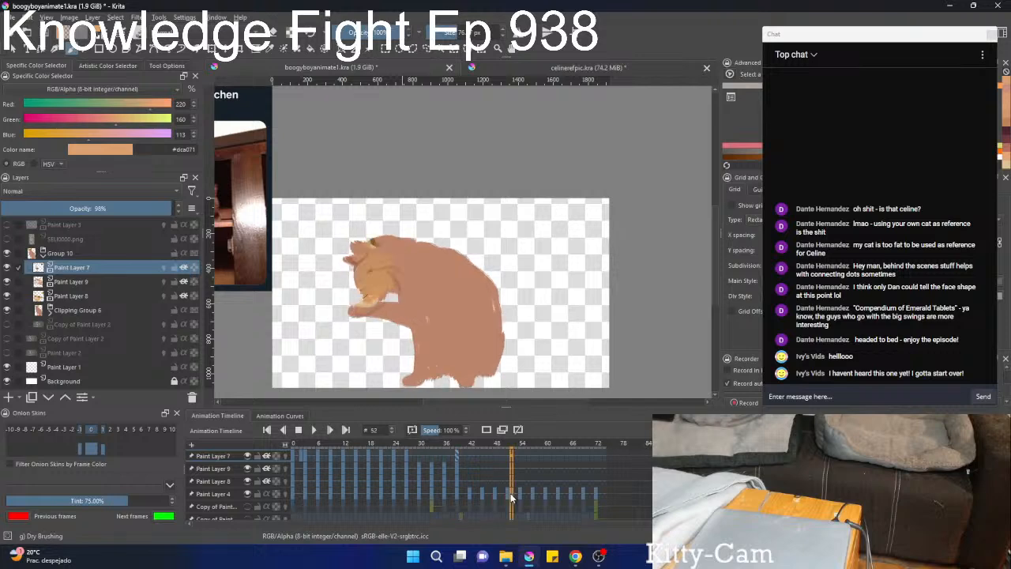
click(458, 490)
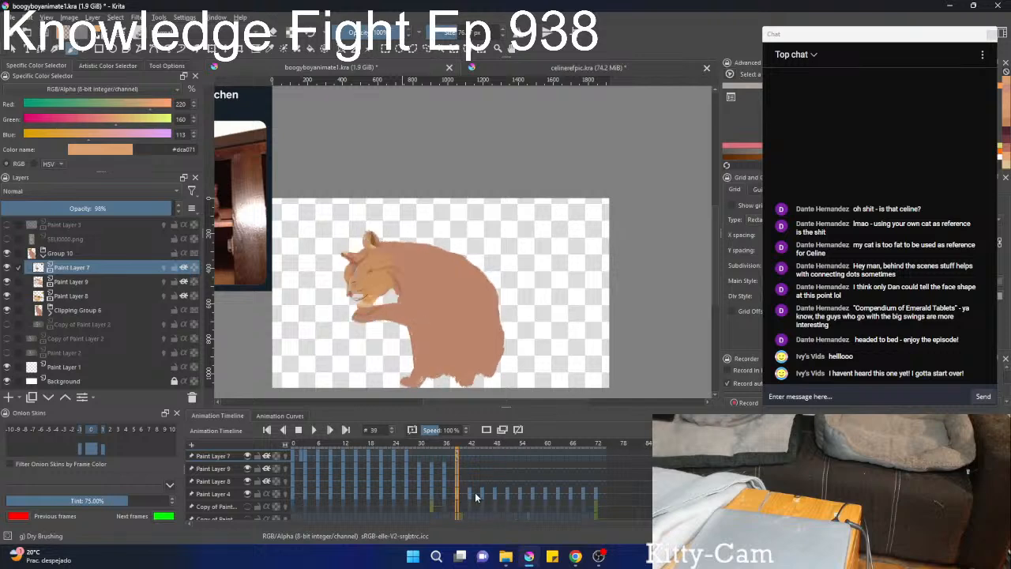
click(544, 493)
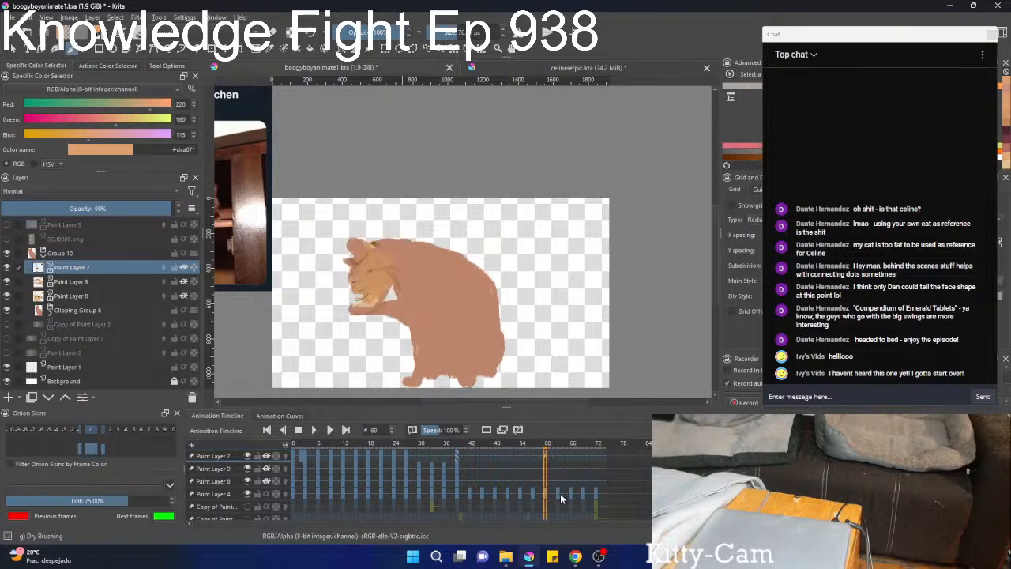
click(560, 493)
click(544, 493)
click(532, 494)
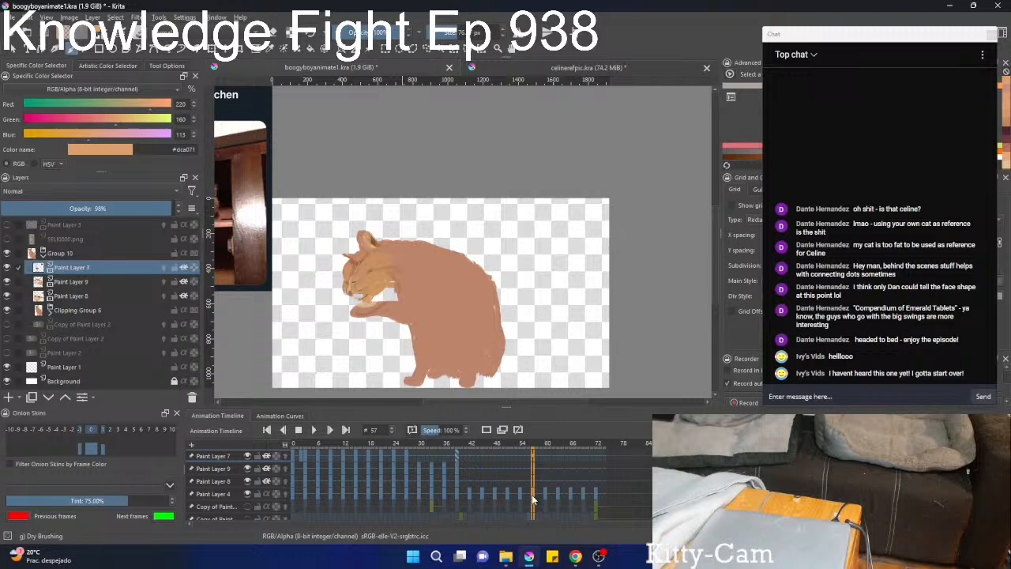
click(458, 495)
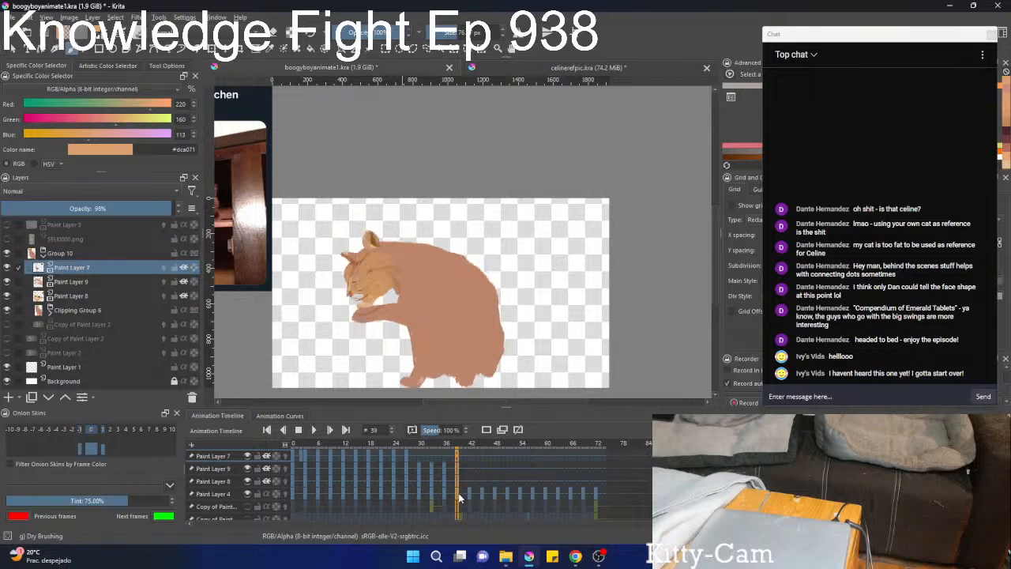
click(531, 494)
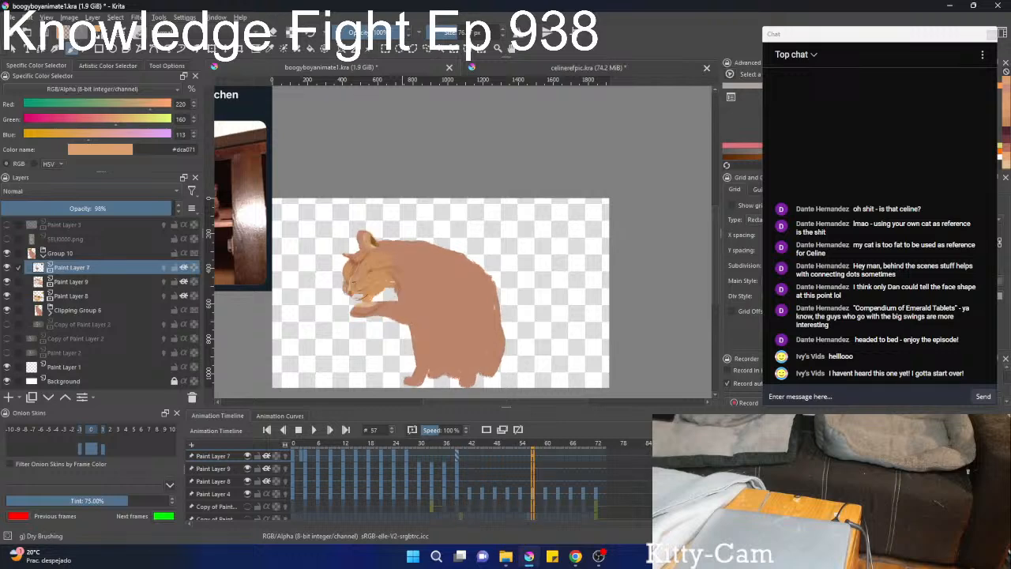
Transform the Paint Layer 9 markings at frame 57, repositioning them to fit the head outline.
scroll(378, 273, up, 3)
click(101, 283)
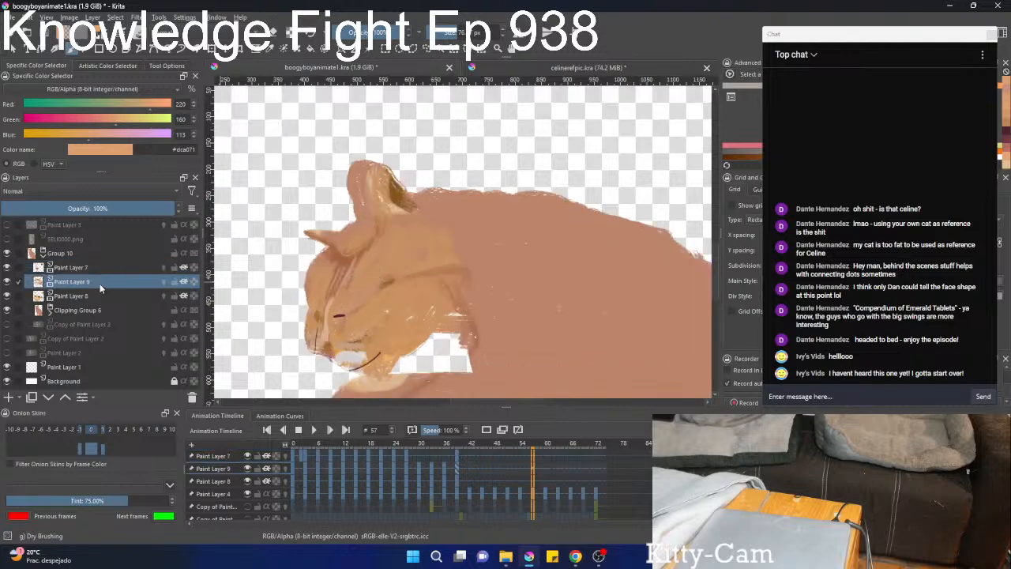
key(ctrl+t)
mouse_move(378, 319)
mouse_down()
mouse_move(364, 317)
mouse_move(448, 277)
mouse_up()
drag(525, 267, 370, 311)
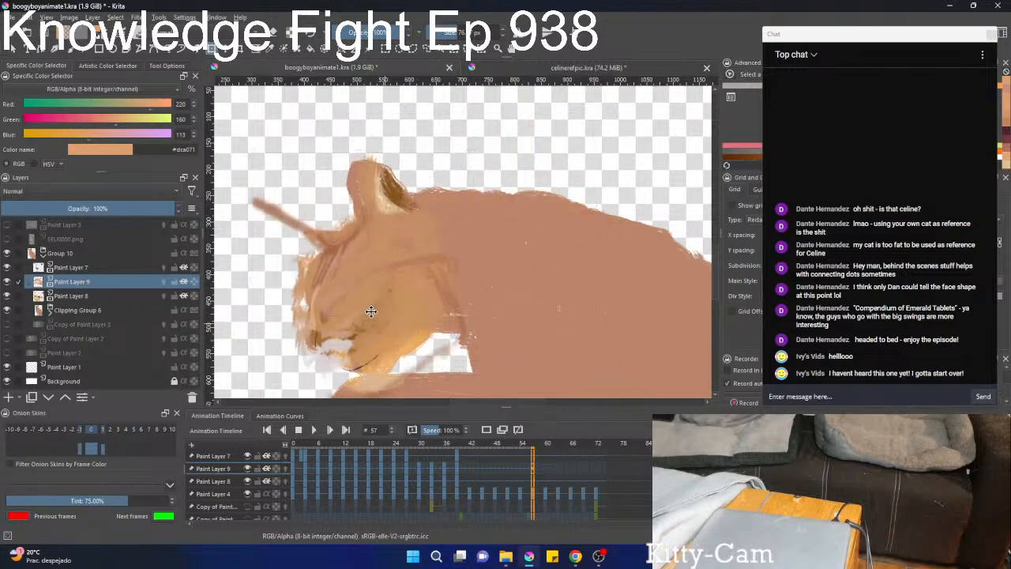
Transform the Paint Layer 8 shading at frame 57, moving and narrowing it to fit the cat's head.
click(113, 270)
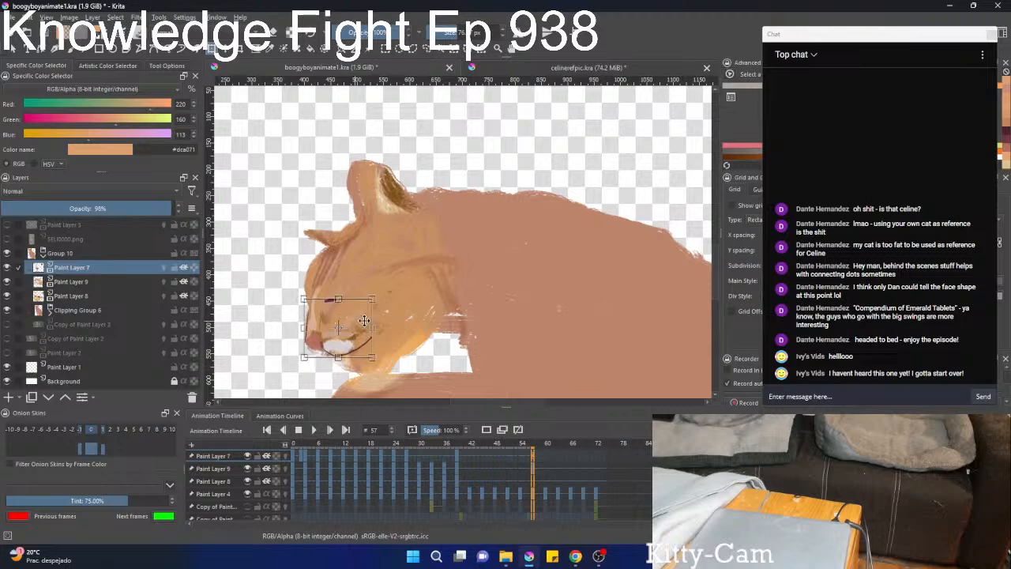
scroll(346, 316, down, 2)
click(72, 296)
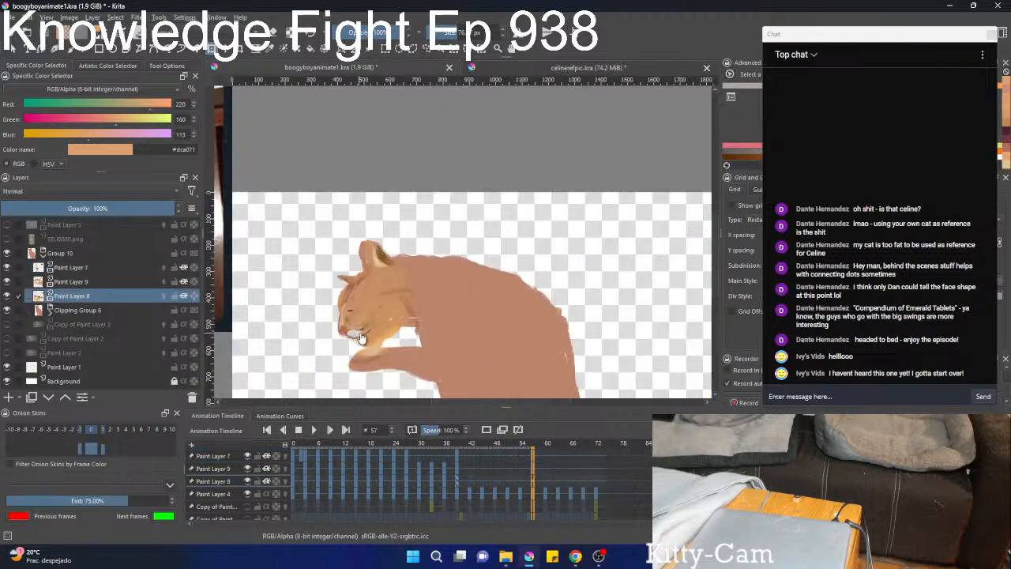
click(392, 318)
drag(393, 317, 387, 313)
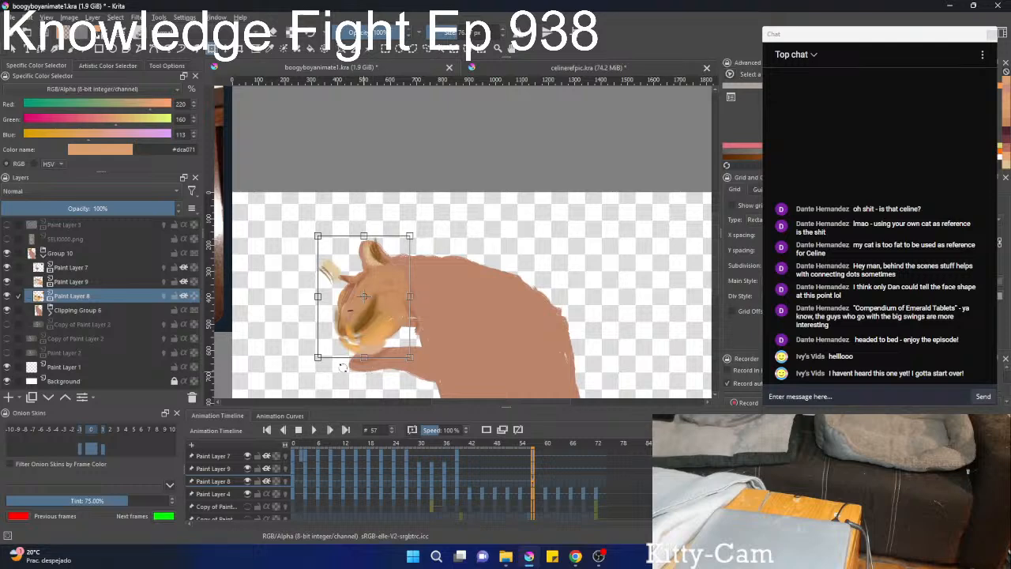
drag(316, 295, 326, 296)
drag(490, 377, 466, 375)
key(b)
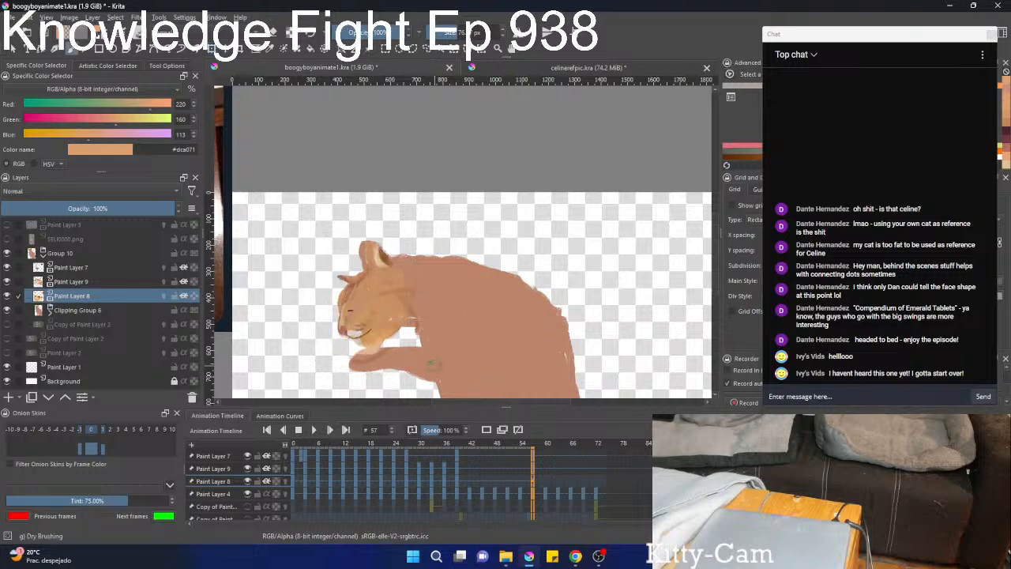
Transform the Paint Layer 8 shading again, rotating, shrinking and shifting it so the dark eye marking and ear shading align with the face.
scroll(366, 353, up, 1)
scroll(365, 352, up, 3)
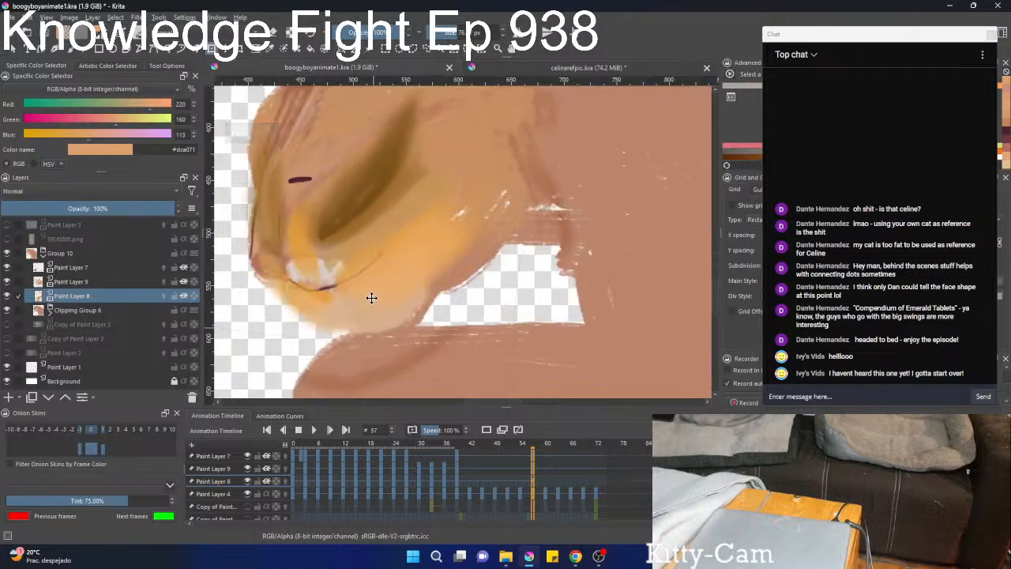
scroll(375, 308, down, 4)
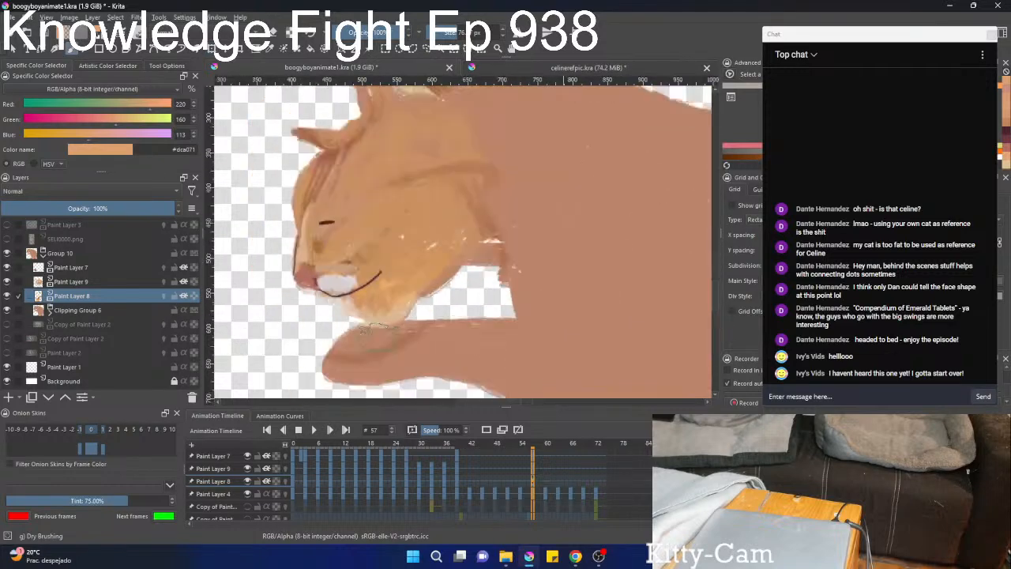
key(ctrl+t)
mouse_move(387, 304)
mouse_down()
mouse_move(385, 287)
mouse_move(393, 294)
mouse_move(383, 295)
mouse_up()
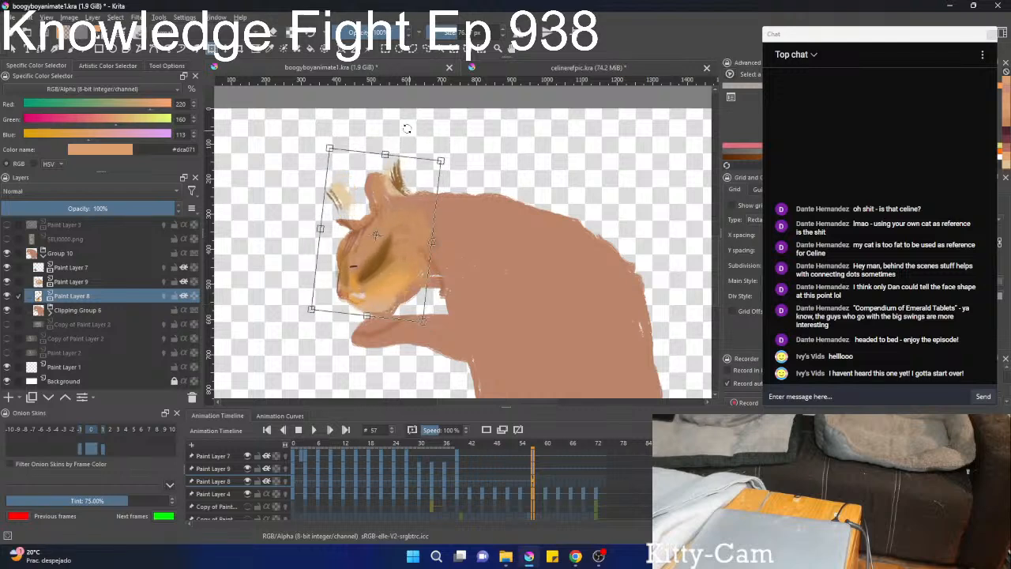
drag(384, 150, 383, 178)
drag(431, 256, 400, 255)
drag(467, 290, 486, 283)
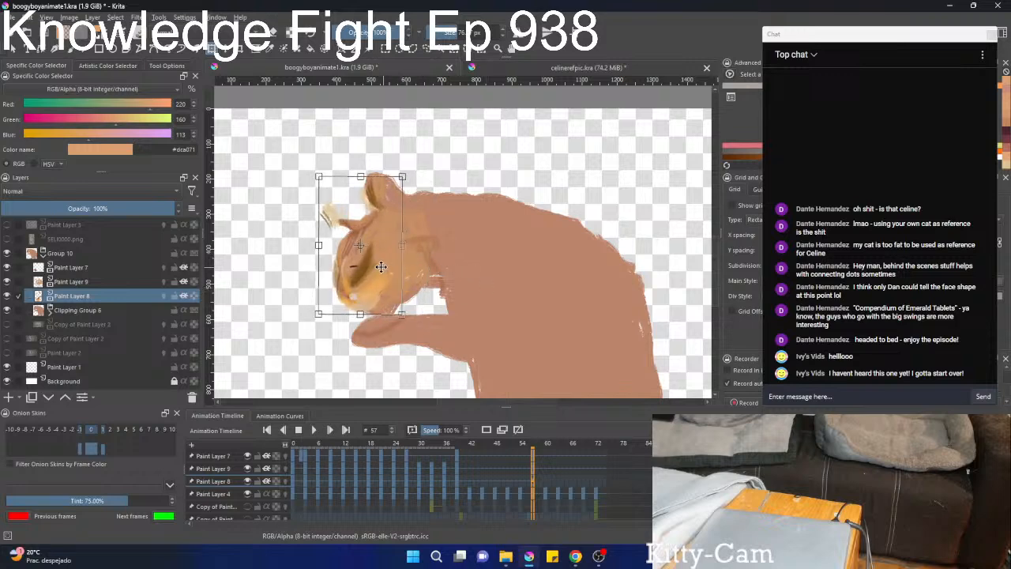
drag(384, 267, 339, 260)
scroll(389, 267, up, 3)
key(b)
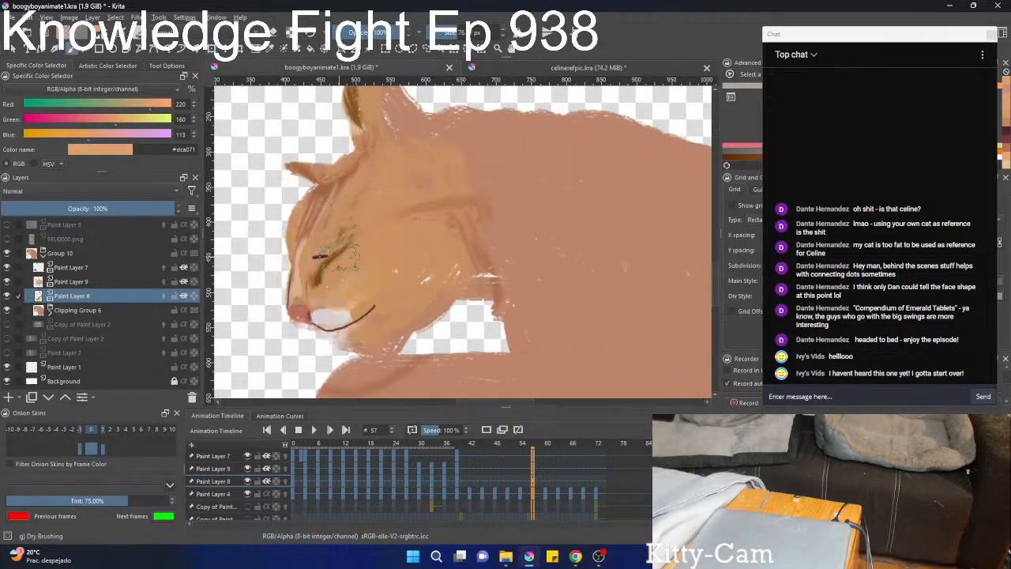
Compare the head and face markings at frame 57 with frames 53 and 51, ending on frame 57.
scroll(358, 263, down, 3)
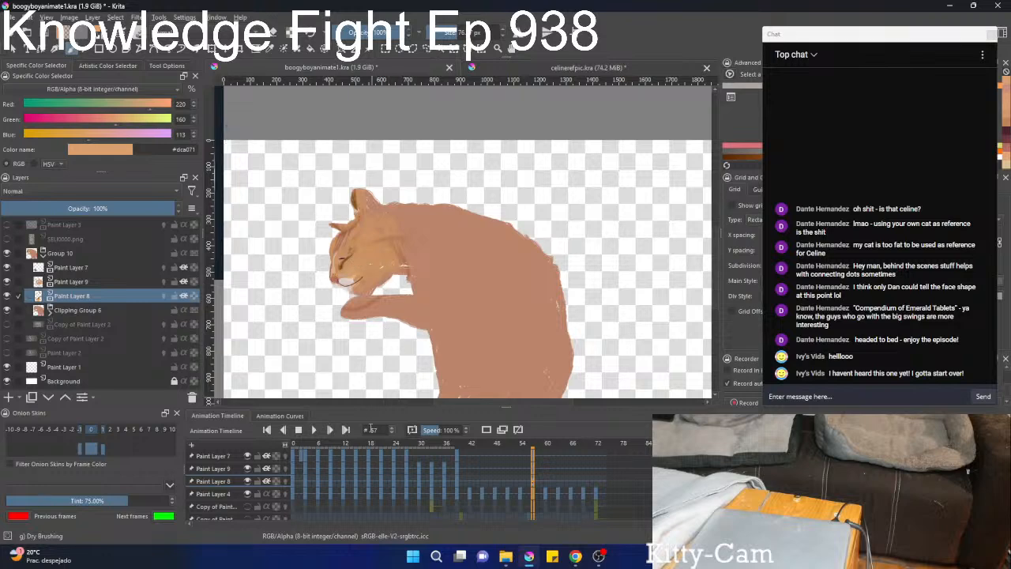
scroll(342, 295, up, 3)
scroll(342, 294, up, 1)
scroll(494, 469, down, 5)
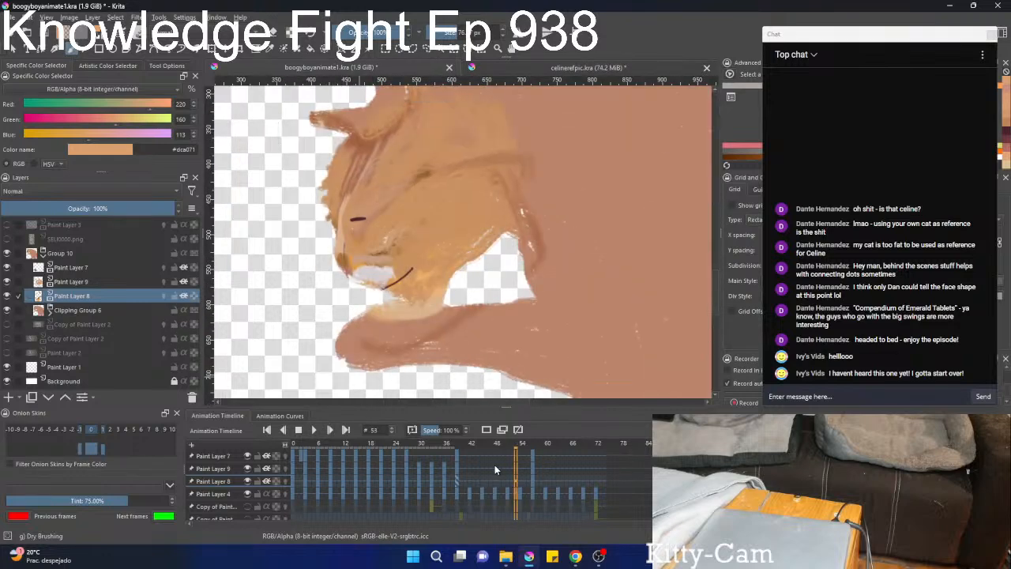
scroll(495, 469, up, 4)
scroll(494, 469, down, 5)
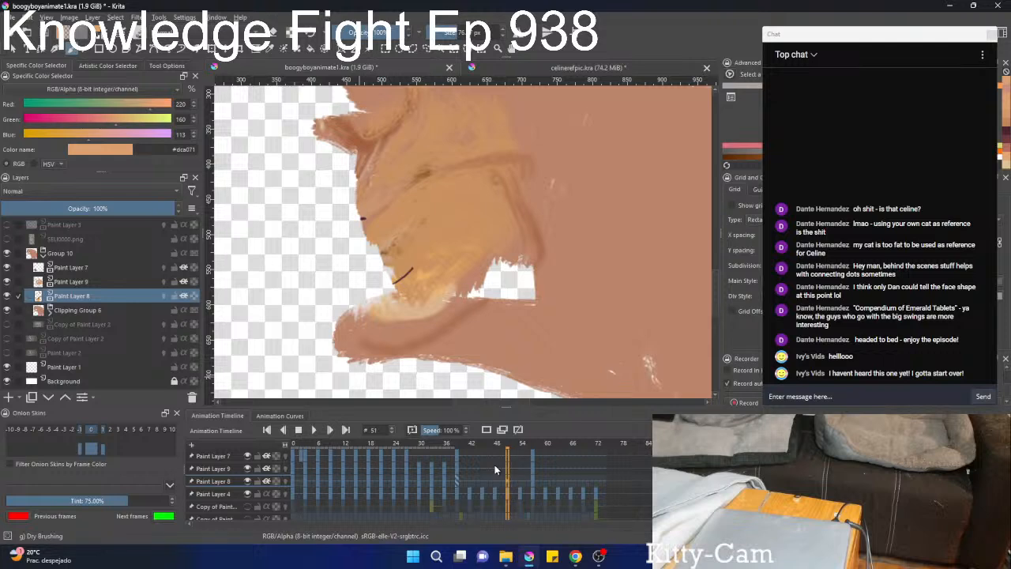
scroll(494, 469, up, 2)
scroll(494, 469, down, 2)
scroll(495, 469, up, 3)
scroll(494, 469, up, 3)
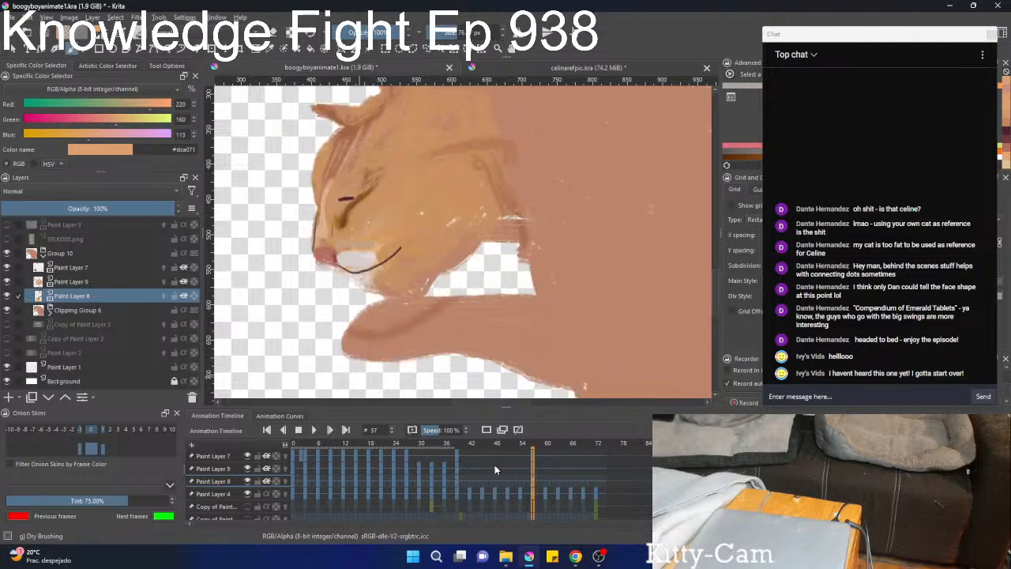
Liquify the Paint Layer 7 facial features at frame 57, pulling the rear end of the mouth line downward.
click(79, 268)
key(ctrl+t)
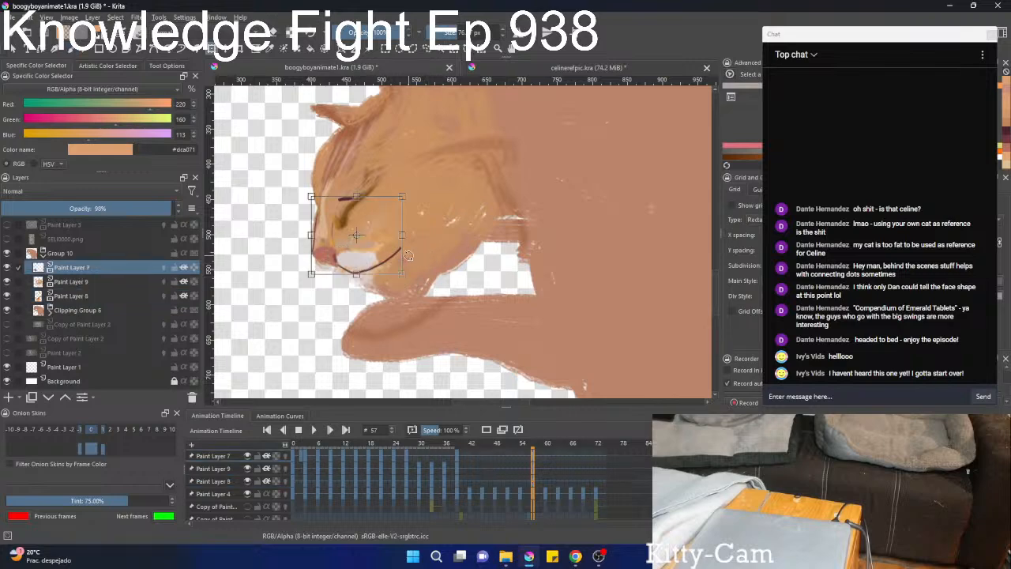
right_click(434, 251)
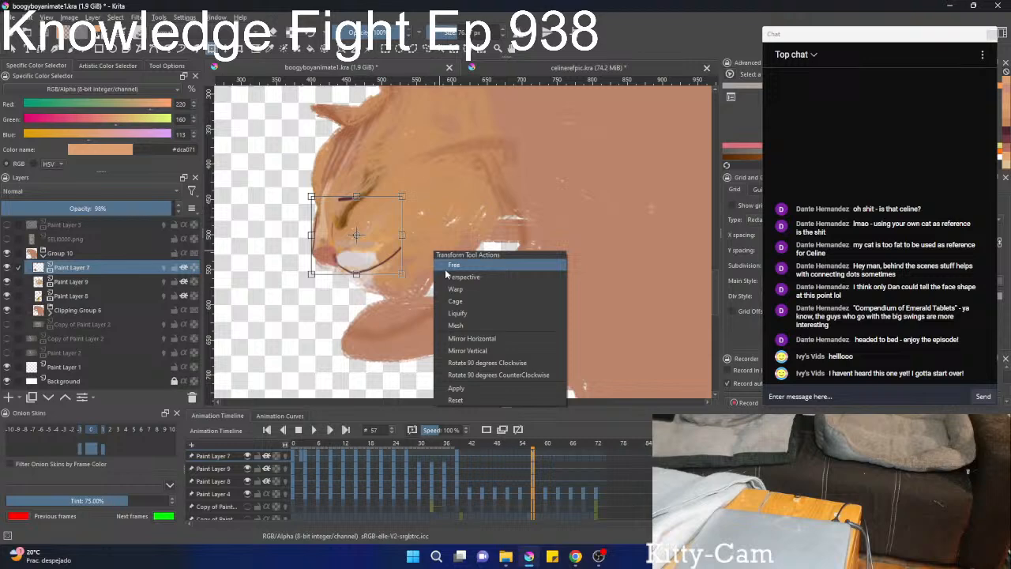
click(458, 314)
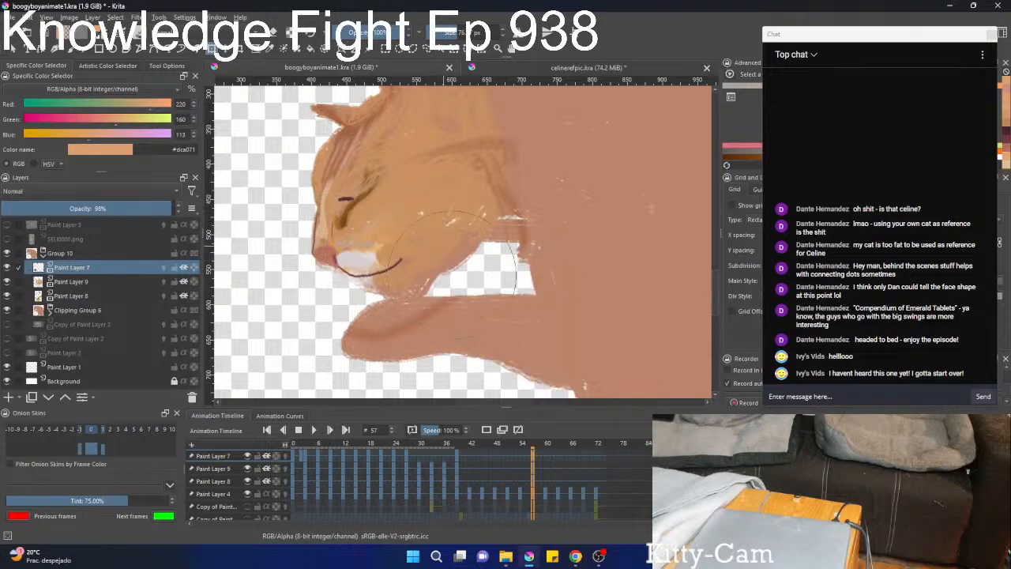
drag(445, 256, 455, 275)
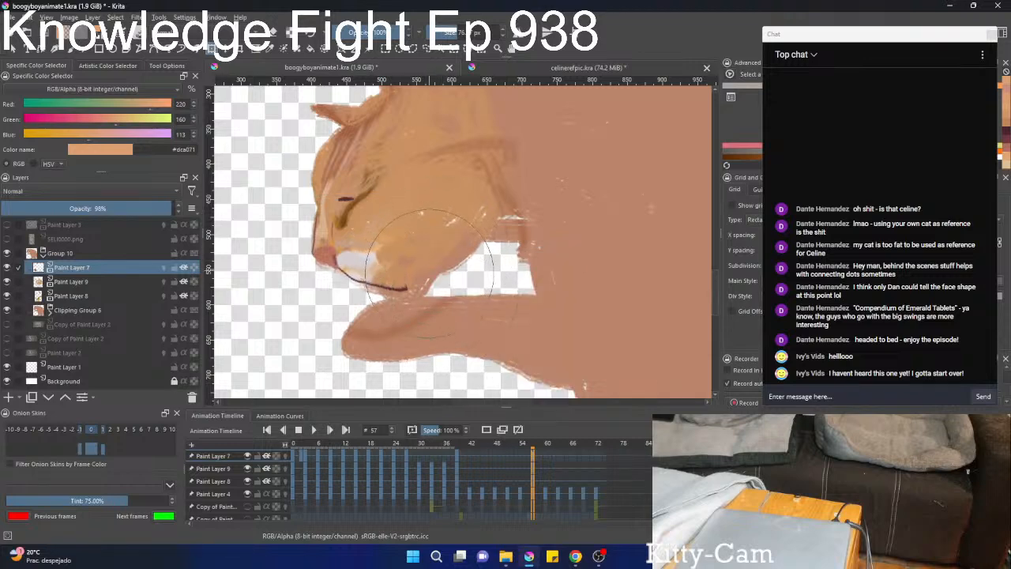
key(b)
Review the face back from frame 39 to frame 15, sample the pinkish chin colour #c0a1a7 there, and go to frame 42.
click(457, 455)
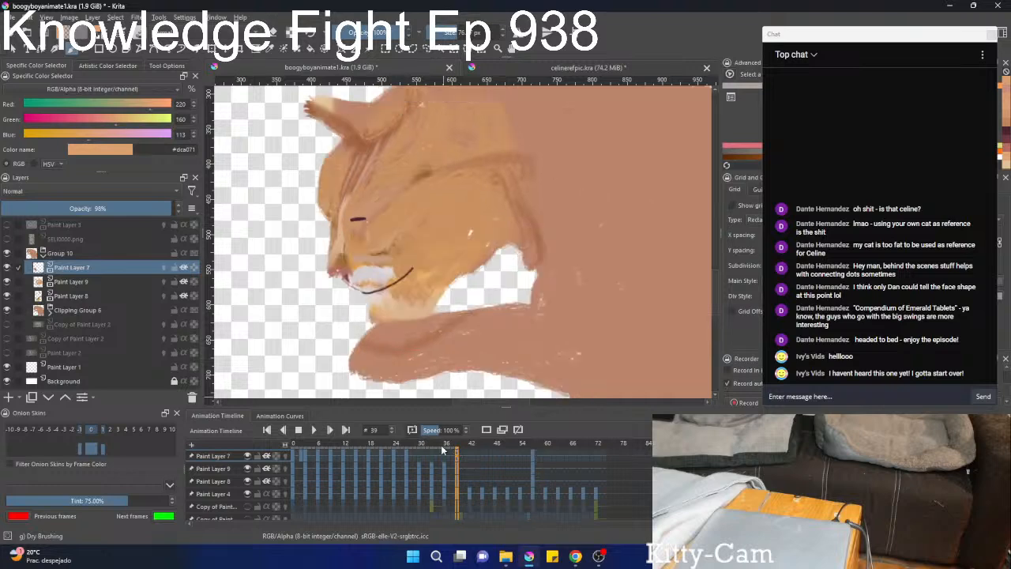
click(394, 453)
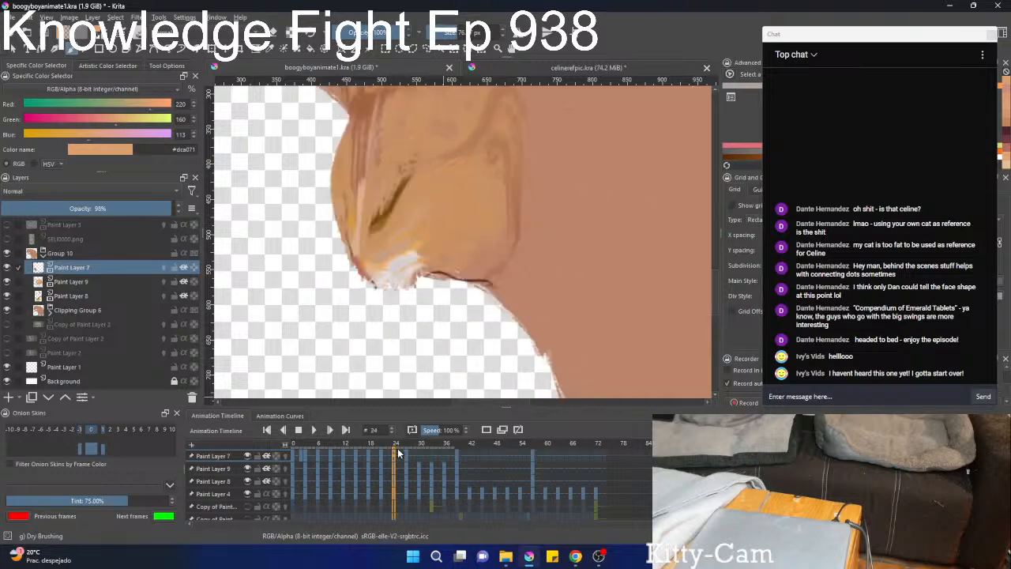
click(382, 452)
click(370, 448)
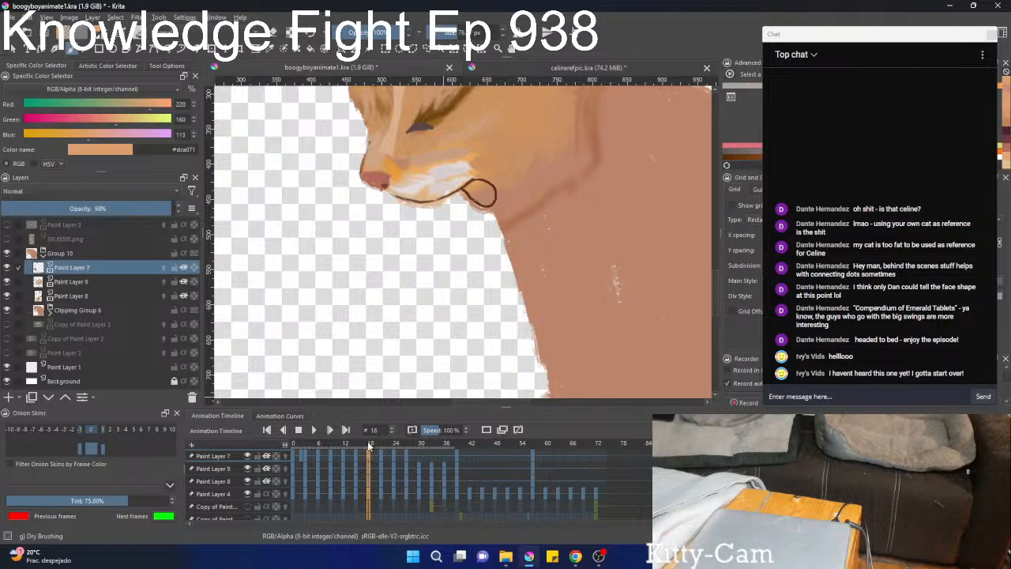
click(357, 448)
ctrl+click(455, 201)
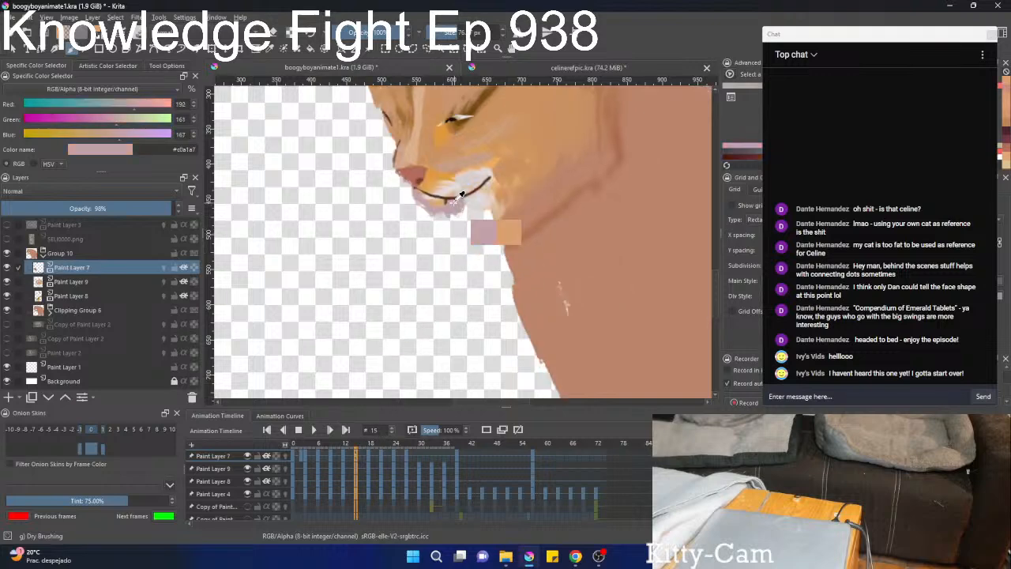
click(470, 455)
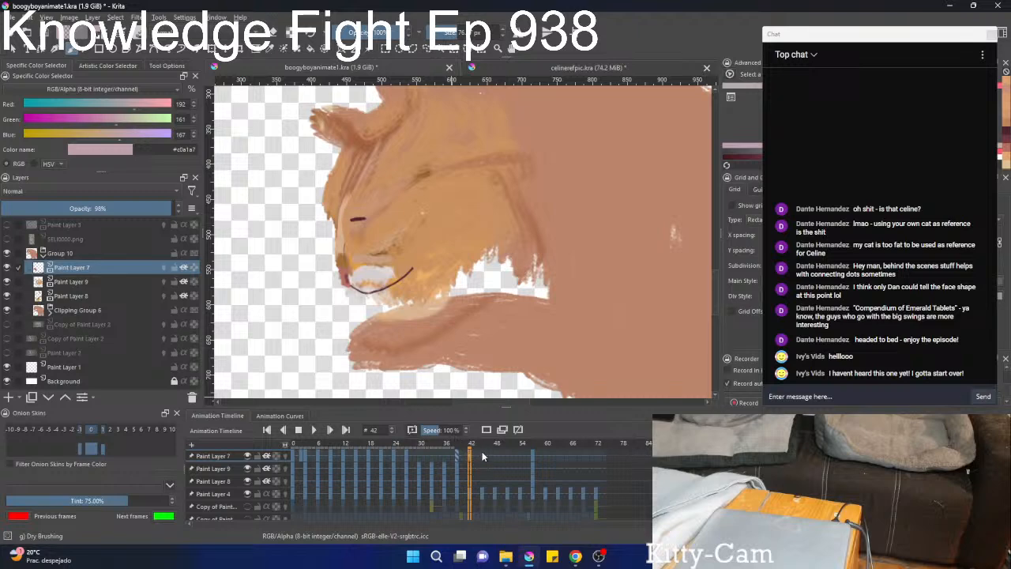
Paint the pinkish #c0a1a7 chin under the mouth line on Paint Layer 9 at frame 57 with the Basic-square brush.
click(531, 454)
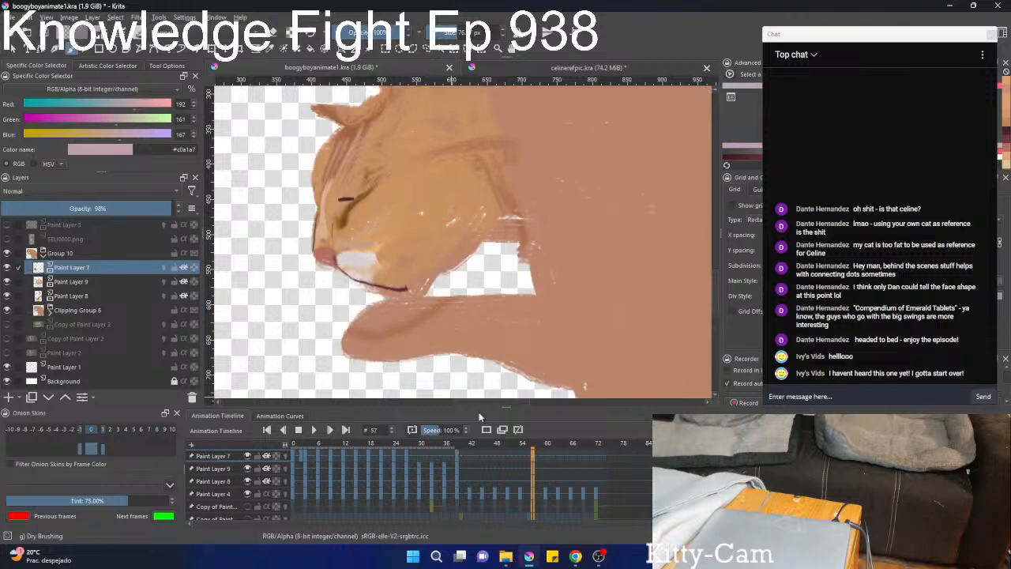
click(94, 285)
right_click(387, 304)
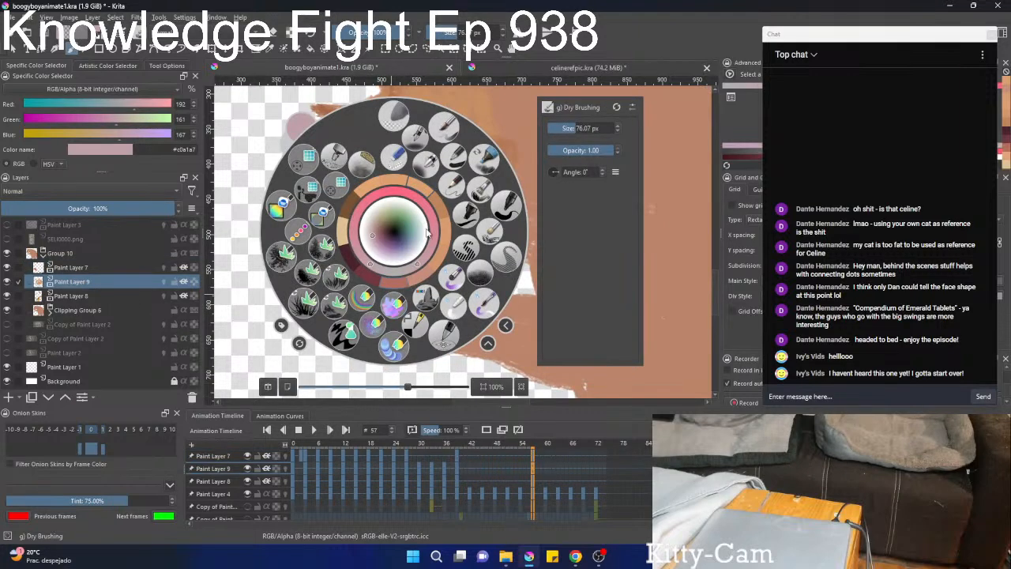
click(460, 164)
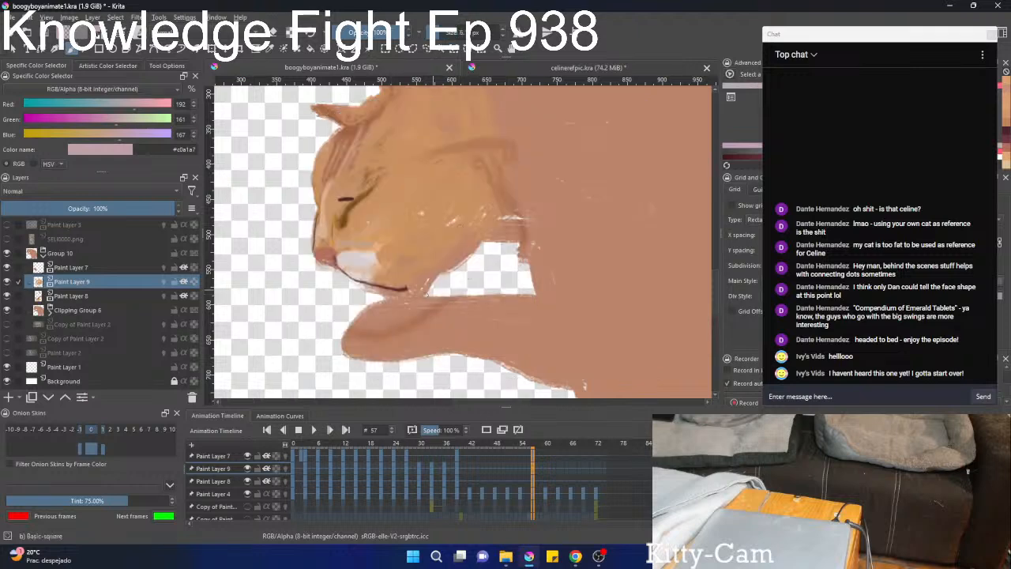
mouse_move(394, 297)
mouse_down()
mouse_move(382, 296)
mouse_move(421, 289)
mouse_move(400, 299)
mouse_up()
scroll(417, 360, down, 2)
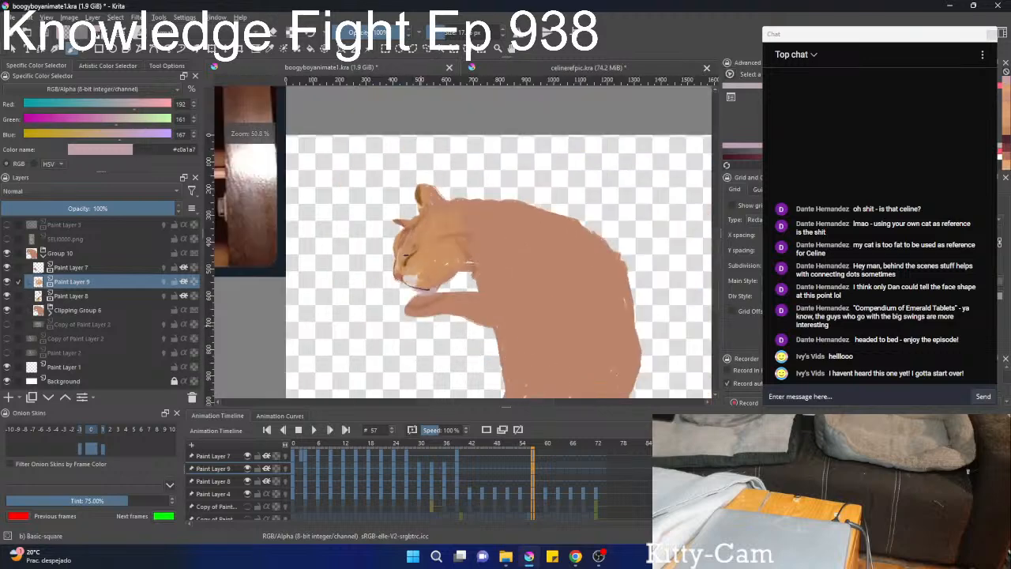
scroll(425, 318, up, 2)
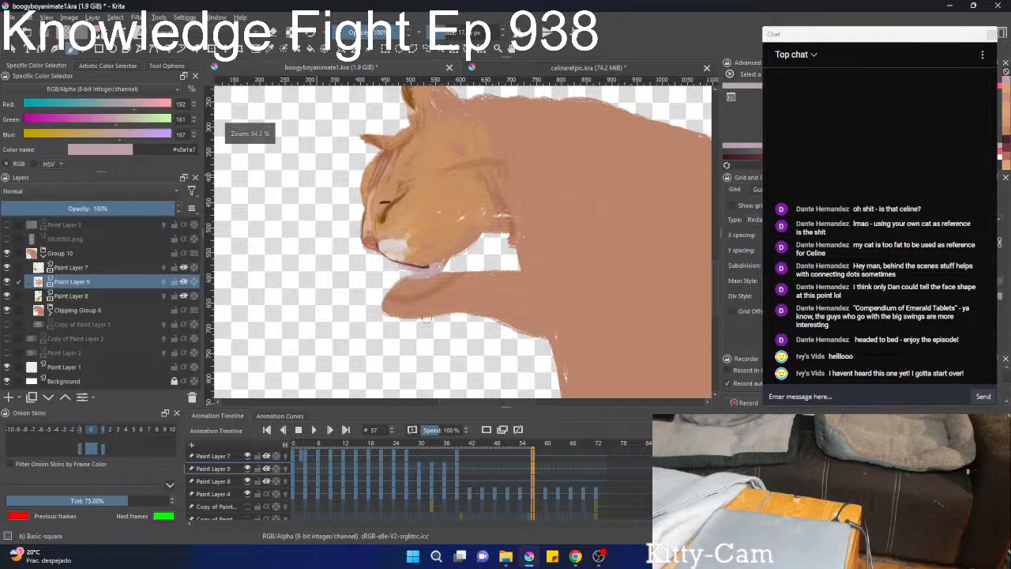
click(530, 450)
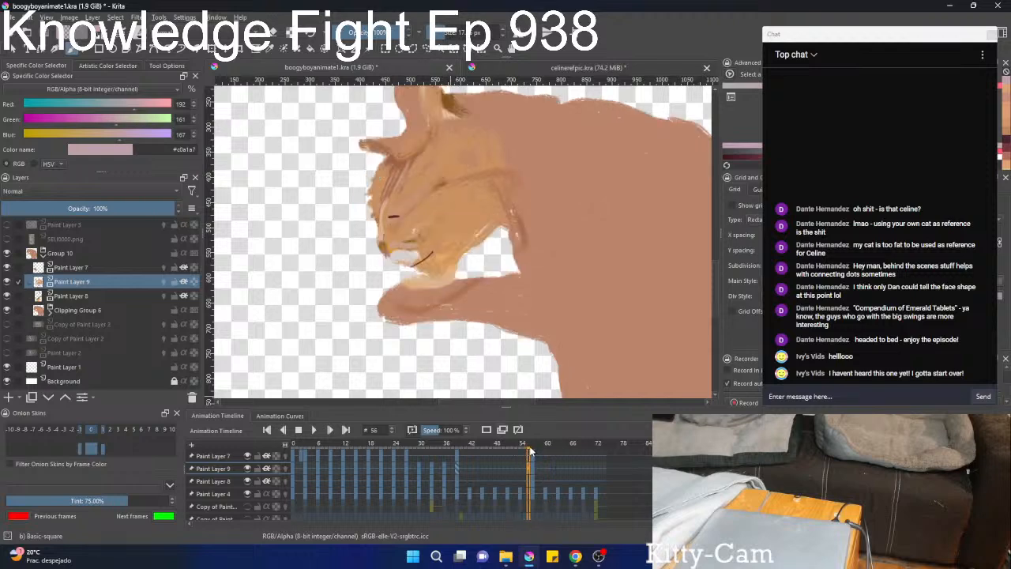
key(ctrl+t)
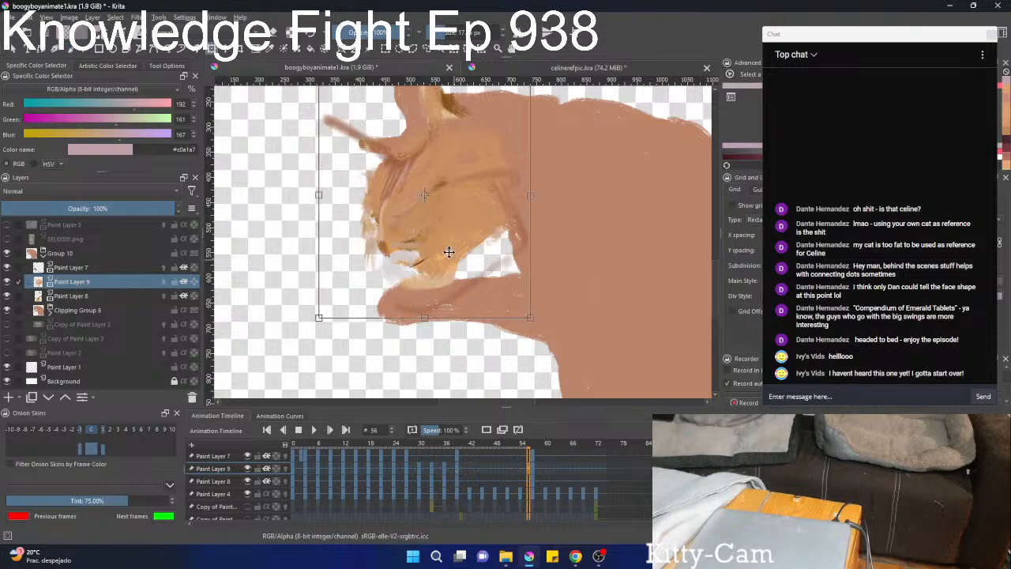
right_click(439, 260)
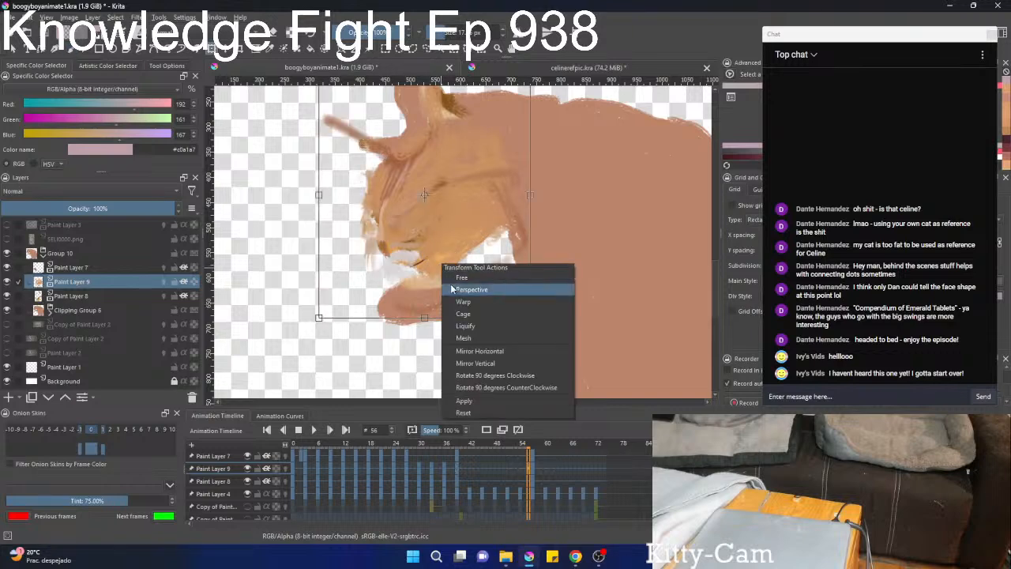
click(473, 327)
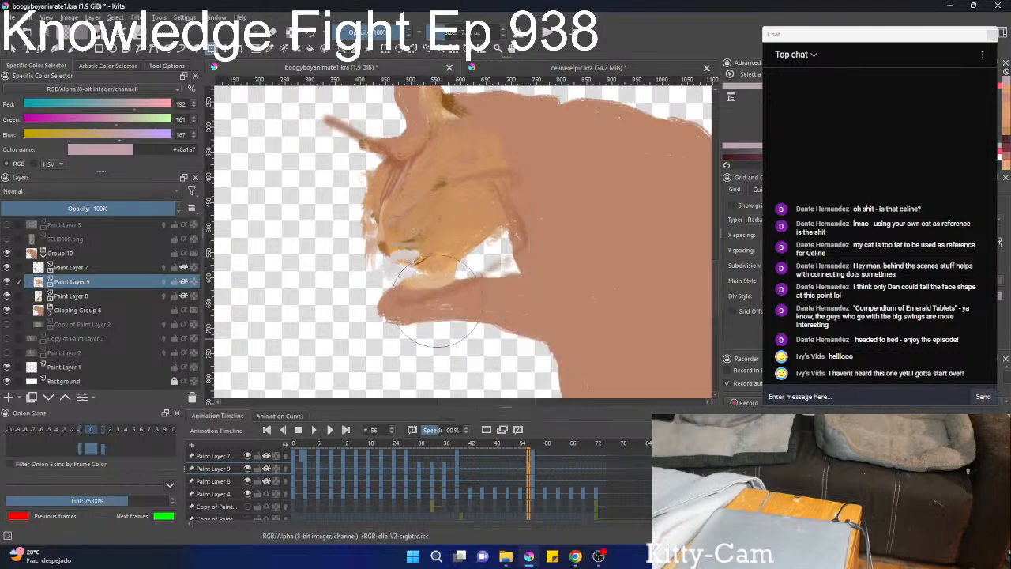
Liquify the Paint Layer 8 shading at frame 56, pushing the pale chin patch above the paw upward.
click(82, 296)
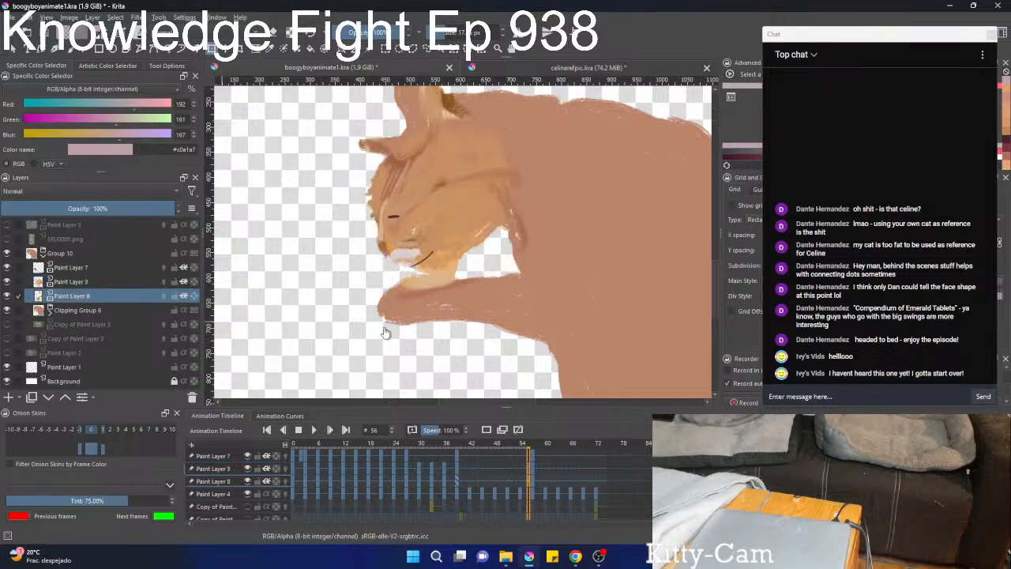
mouse_move(441, 339)
mouse_down()
mouse_move(427, 296)
mouse_move(436, 331)
mouse_move(446, 320)
mouse_move(403, 330)
mouse_move(391, 299)
mouse_move(373, 307)
mouse_move(448, 285)
mouse_up()
key(b)
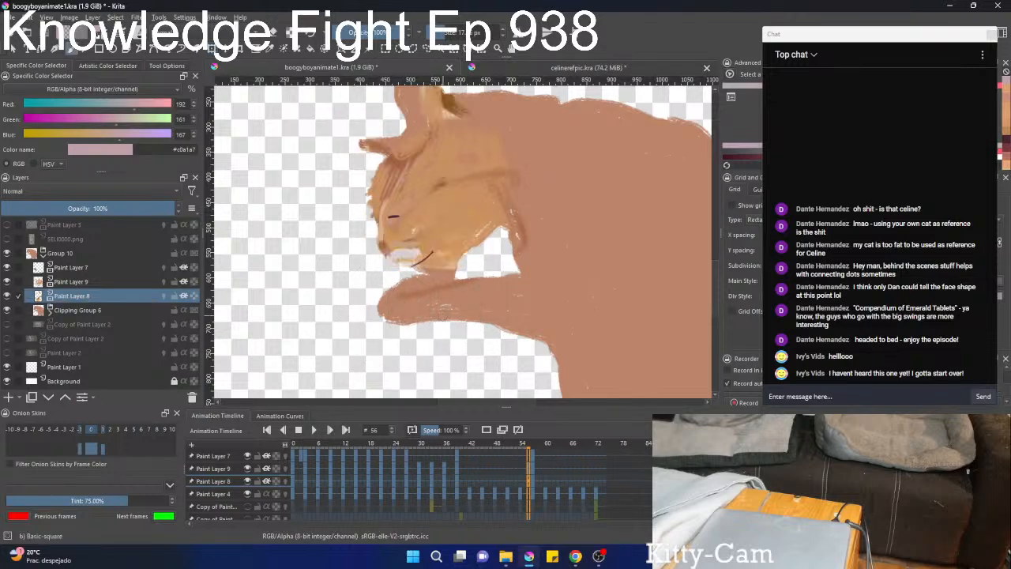
scroll(442, 296, up, 2)
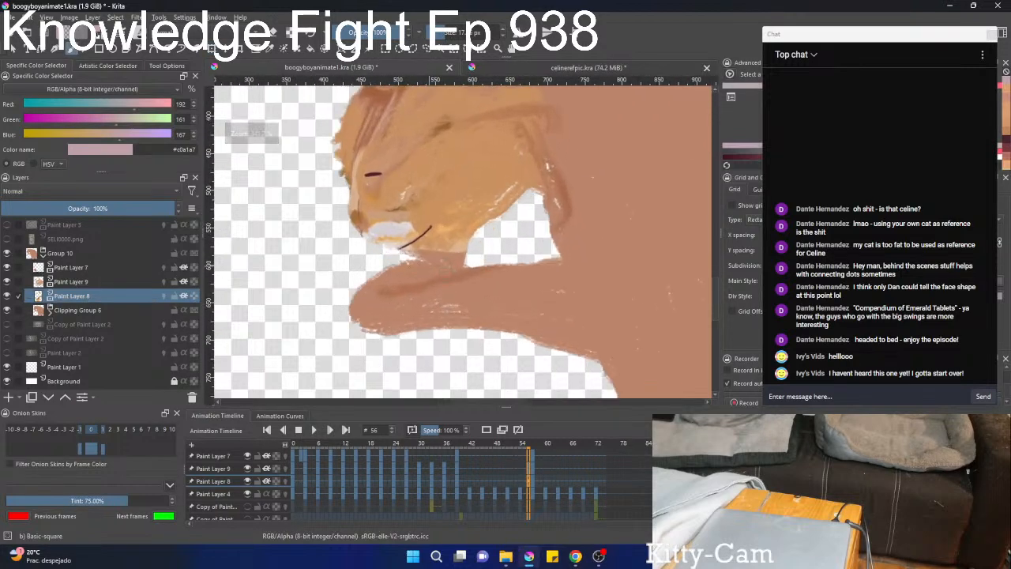
Add a blank Paint Layer 7 frame at frame 54, paint the pinkish #c0a1a7 chin above the paw, and compare it with frame 57.
click(107, 267)
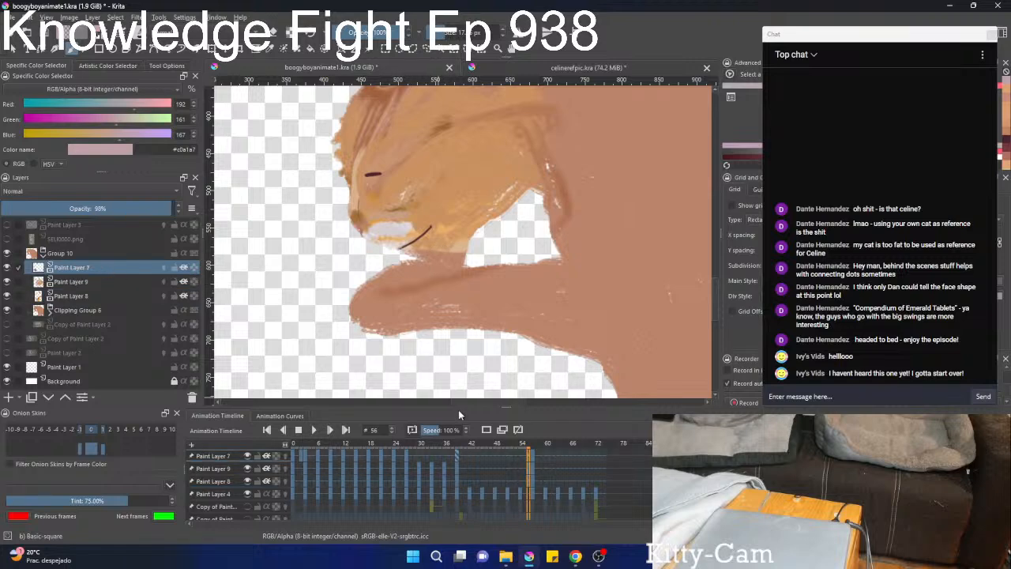
click(518, 479)
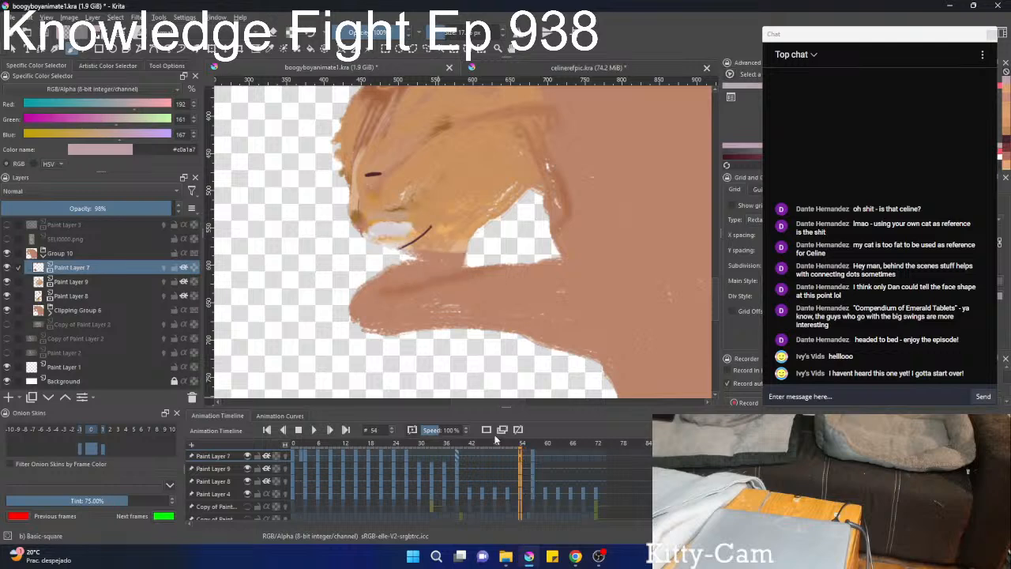
click(536, 469)
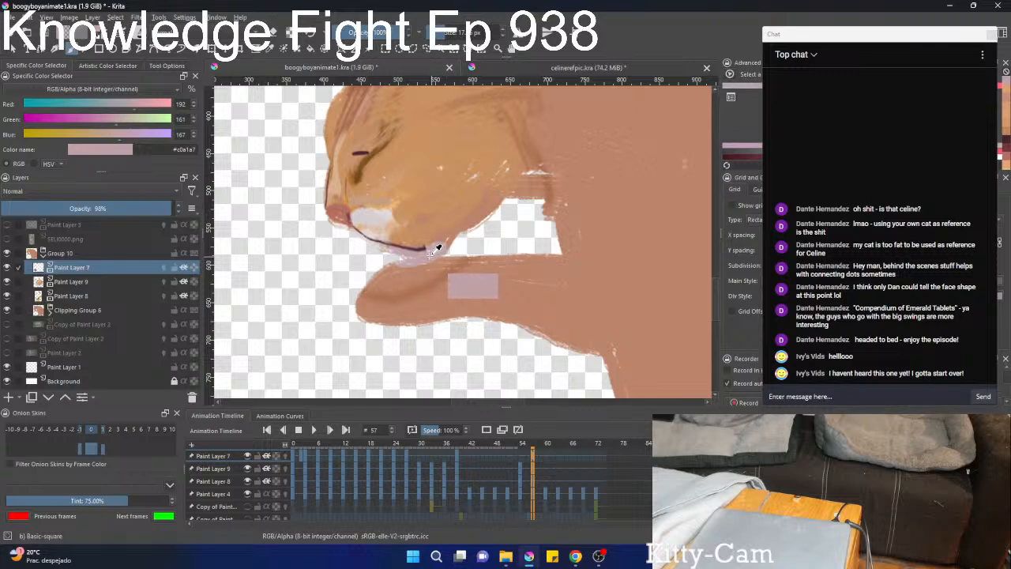
click(521, 465)
mouse_move(432, 252)
mouse_down()
mouse_move(433, 262)
mouse_move(452, 261)
mouse_move(420, 252)
mouse_move(458, 260)
mouse_move(456, 355)
mouse_move(456, 256)
mouse_up()
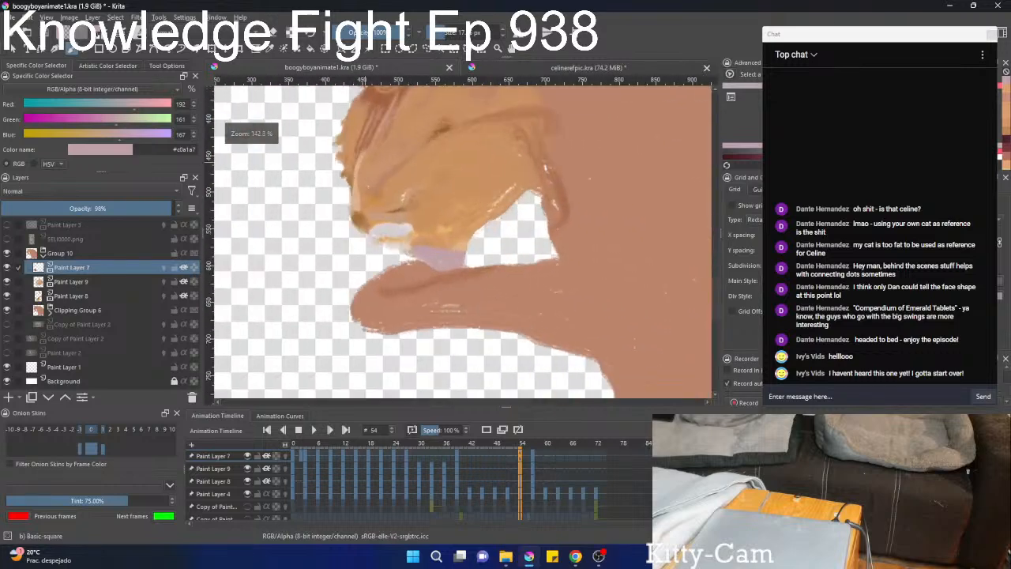
click(533, 450)
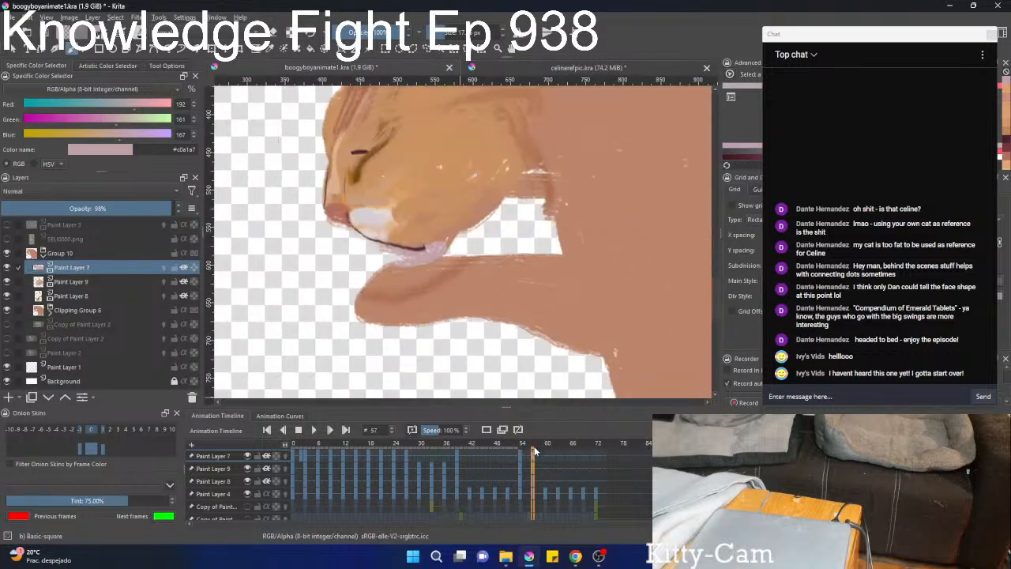
click(522, 447)
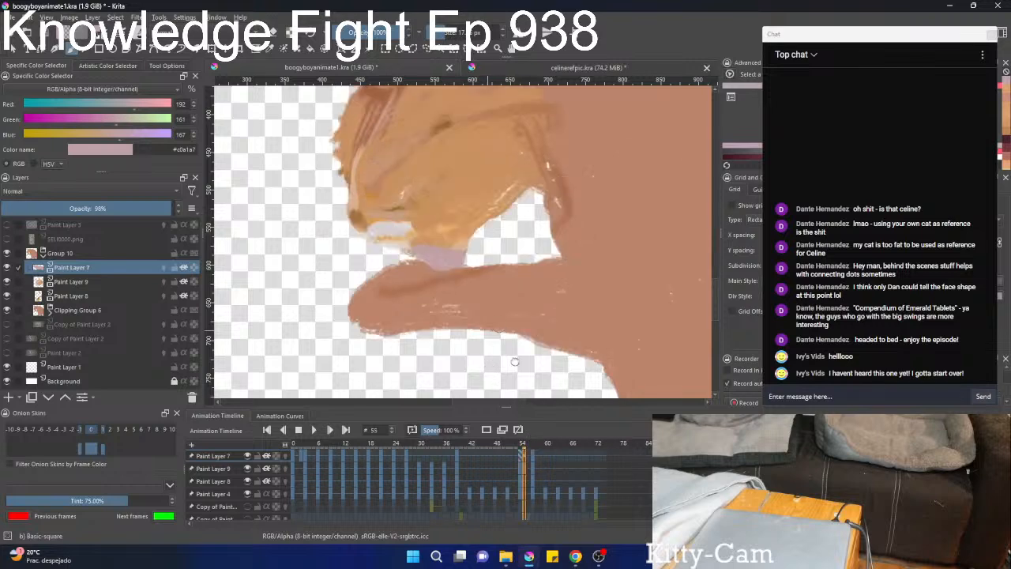
drag(475, 235, 491, 356)
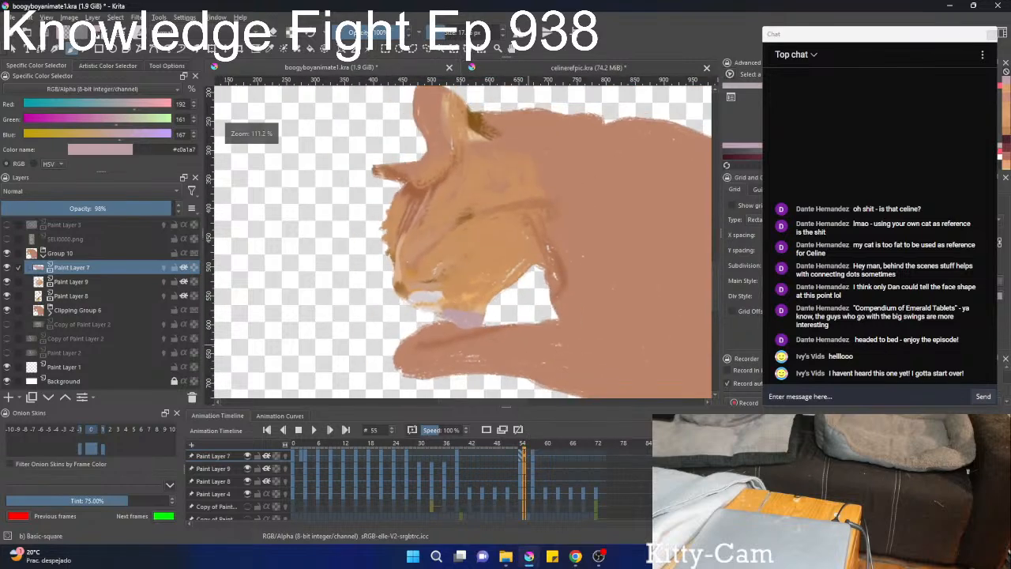
Paint the nose tip at frame 54 on Paint Layer 7 in the reddish-brown colour #b36d5f.
click(519, 440)
drag(415, 311, 437, 241)
right_click(437, 230)
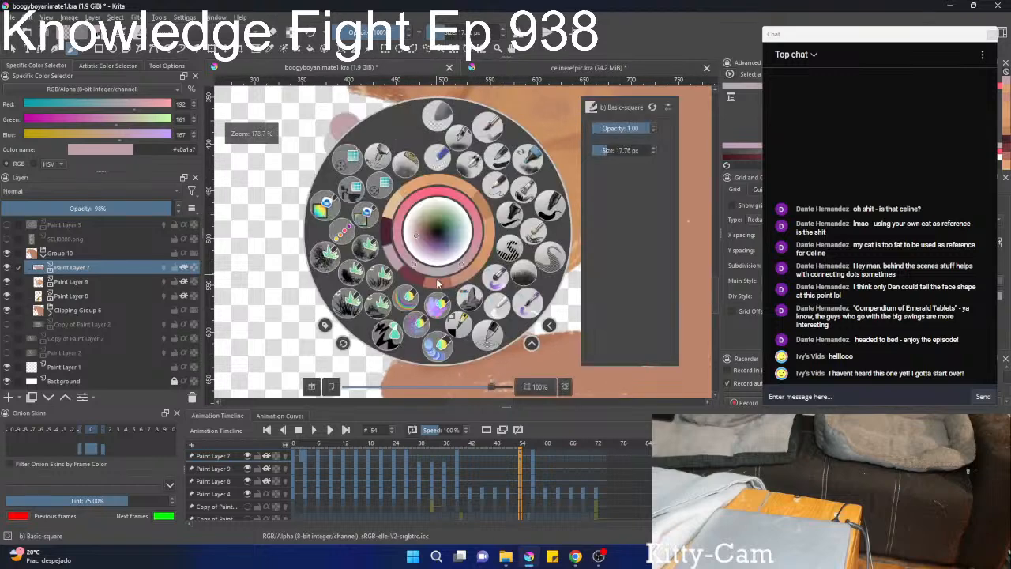
right_click(397, 268)
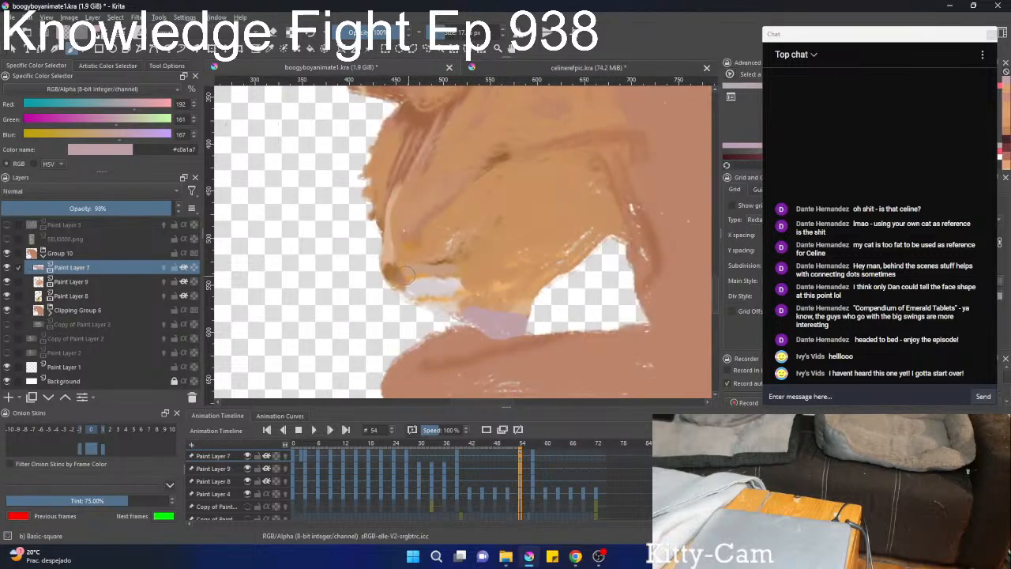
right_click(417, 298)
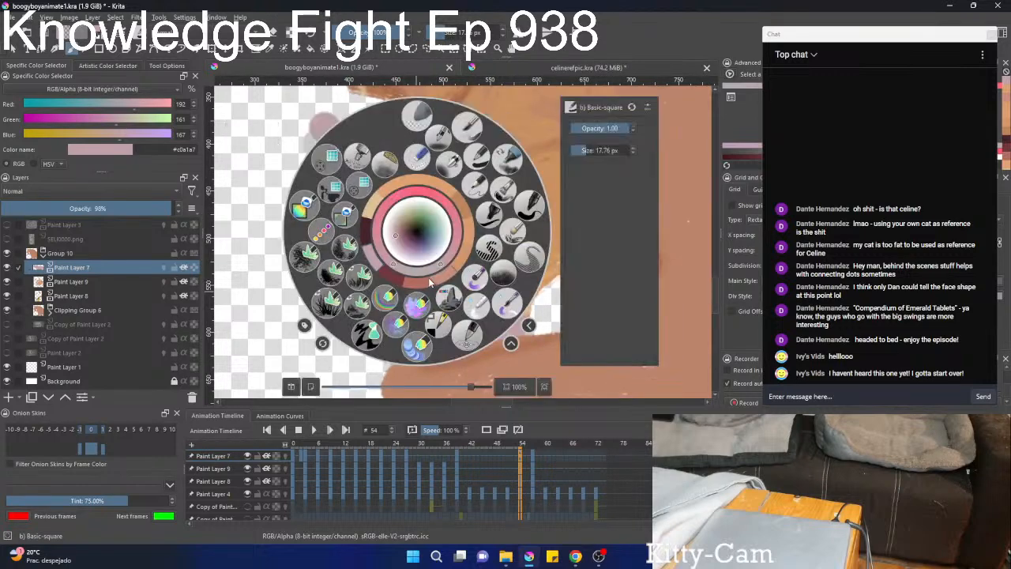
click(424, 284)
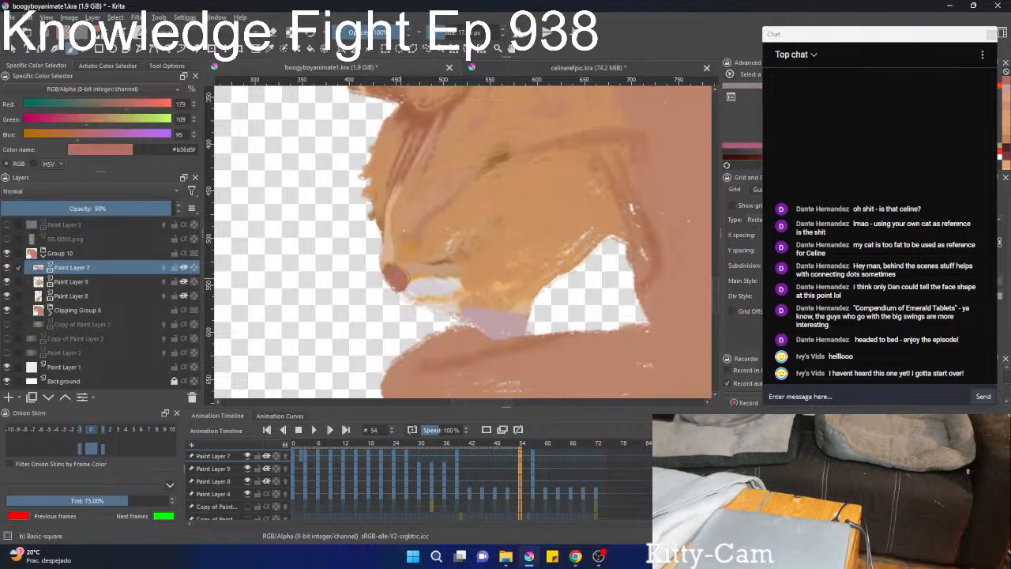
key(minus)
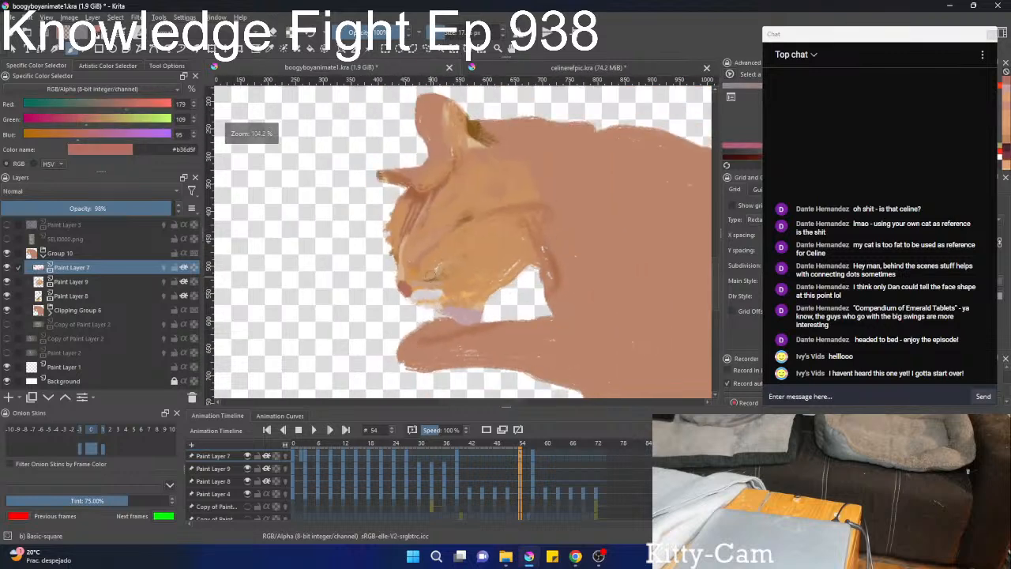
Reveal the video footage without the painted fur layers and draw the closed eye line at frame 54 in dark #48222e on Paint Layer 7.
right_click(419, 286)
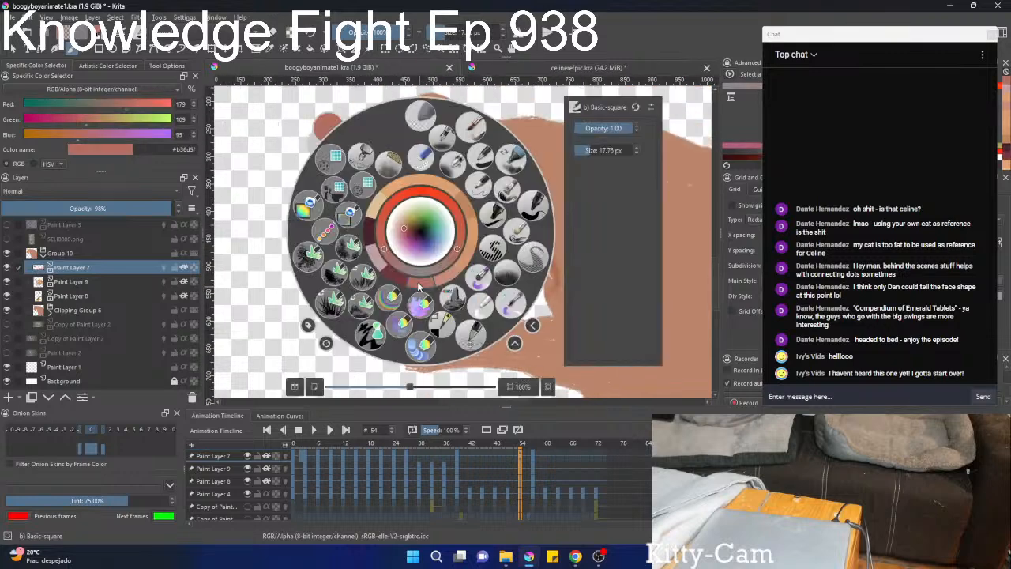
click(371, 234)
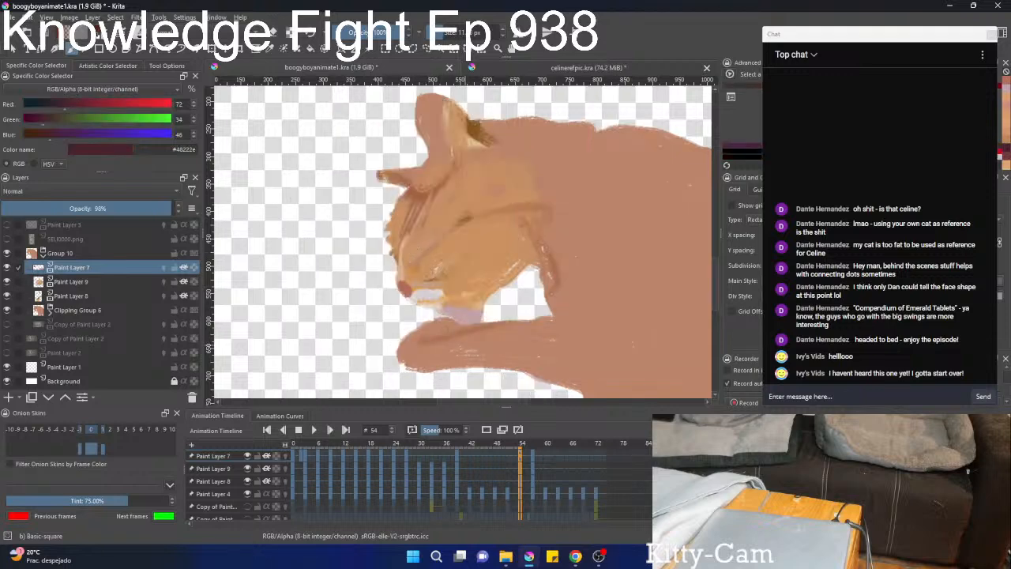
click(6, 324)
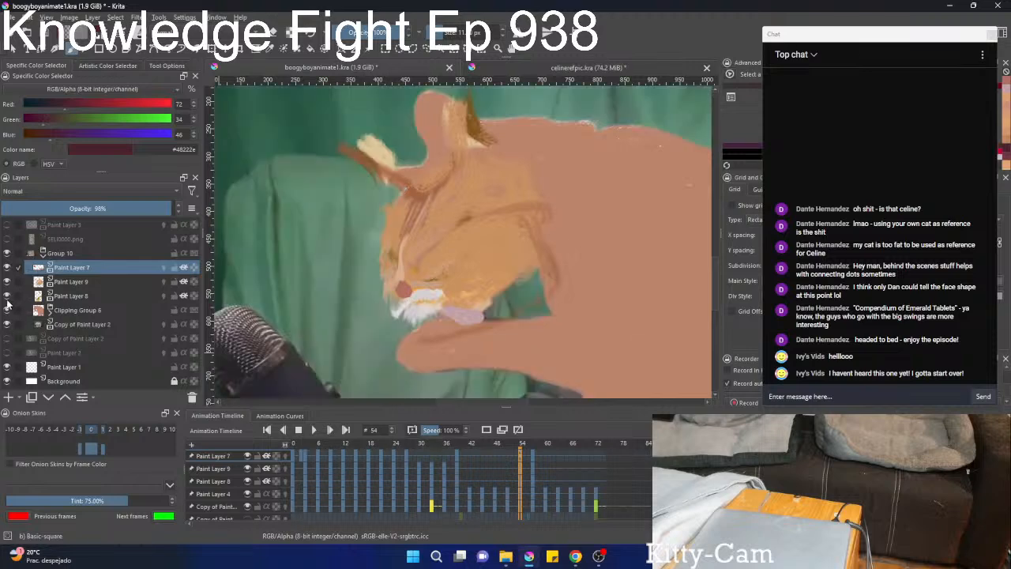
click(7, 309)
click(7, 295)
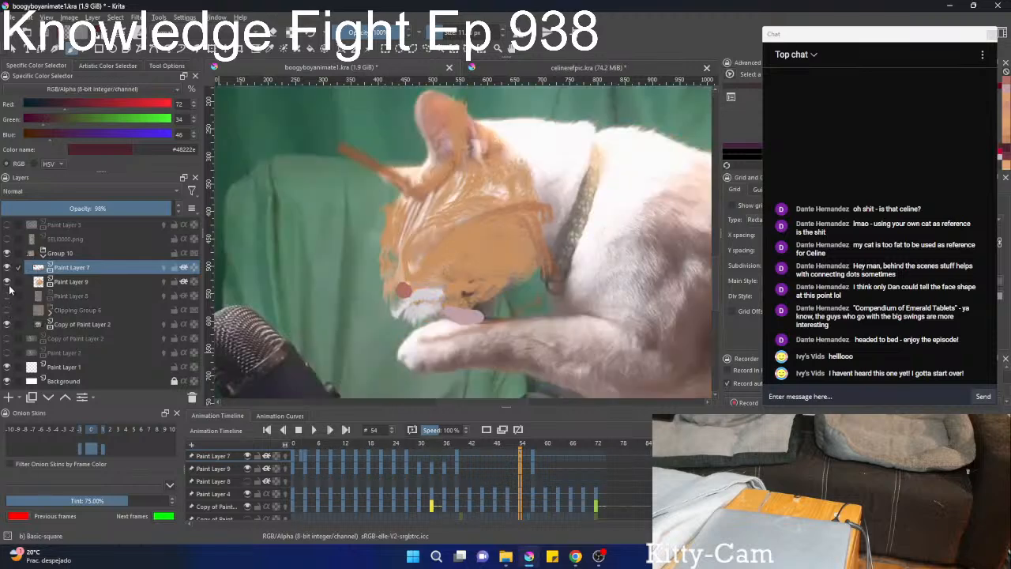
click(7, 283)
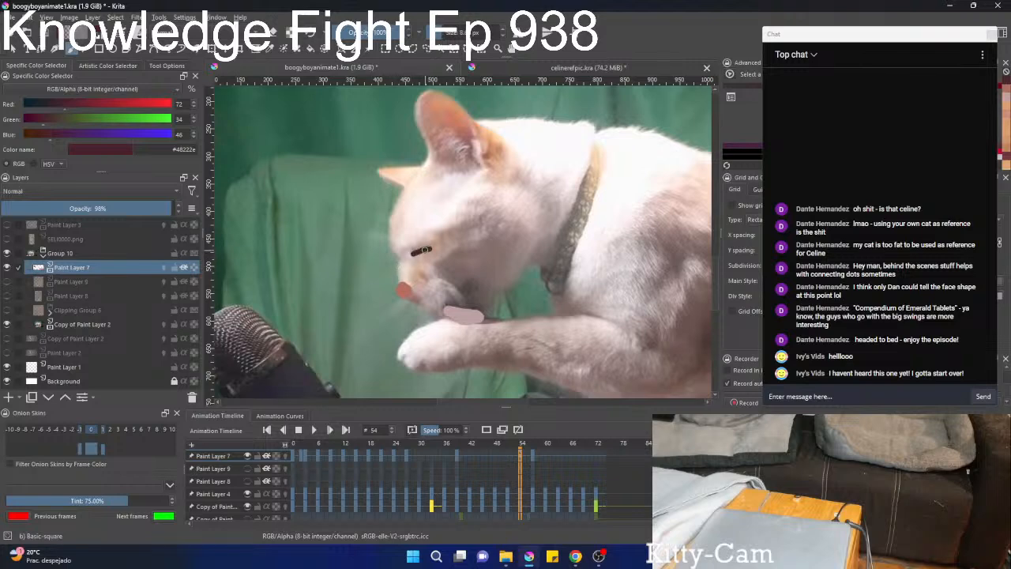
Show Paint Layer 9, Paint Layer 8 and Clipping Group 6 again, and hide the Copy of Paint Layer 2 footage.
click(7, 295)
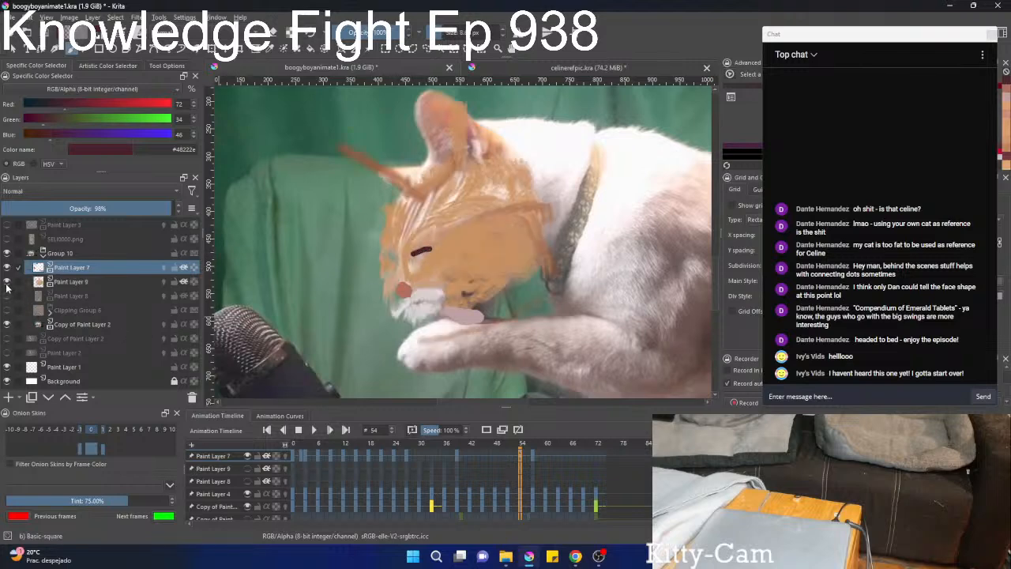
click(7, 281)
click(8, 310)
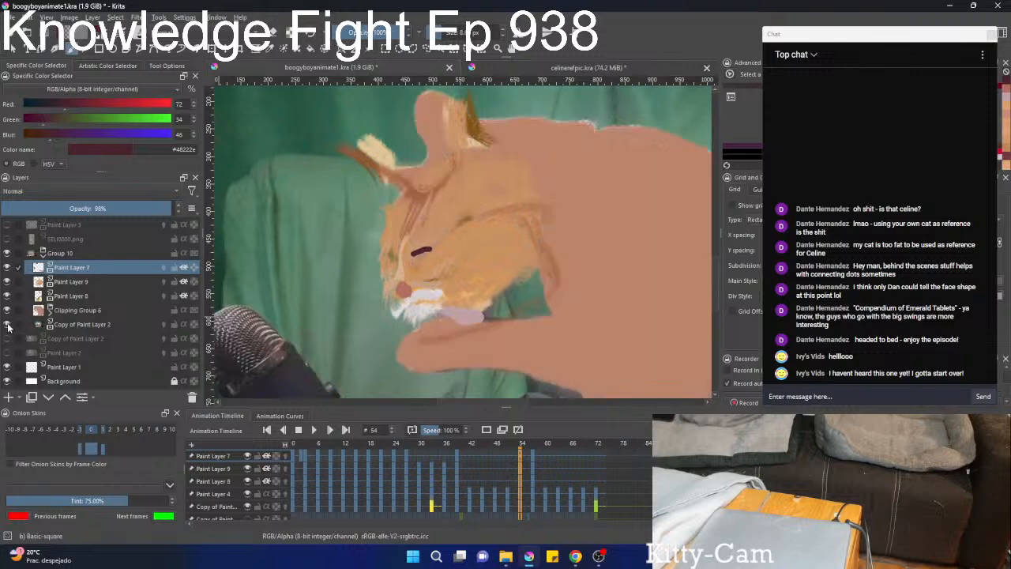
click(7, 324)
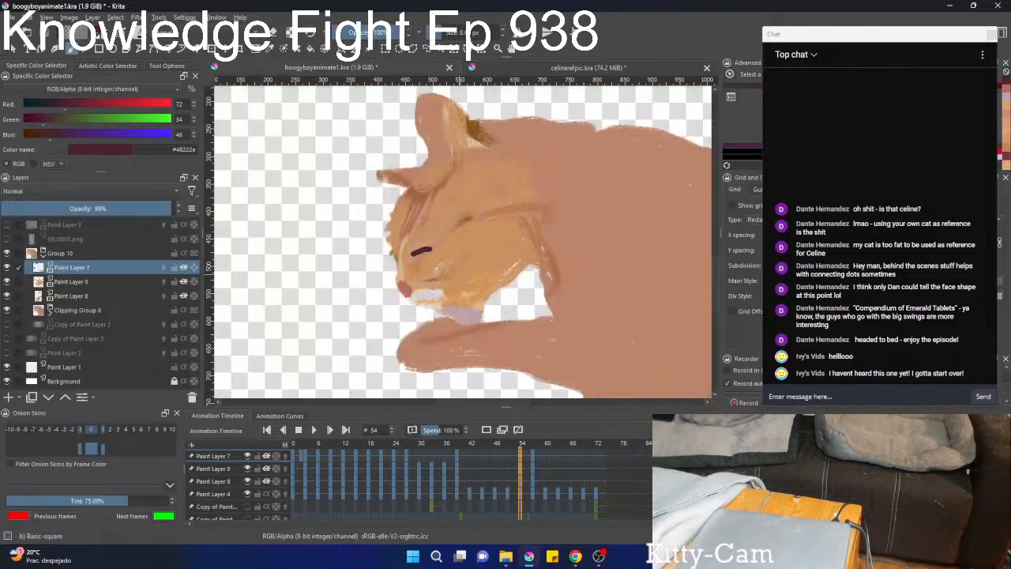
Examine the whole cat at frame 54 and compare its face with frame 57.
scroll(491, 228, down, 3)
scroll(491, 192, up, 3)
scroll(491, 228, down, 4)
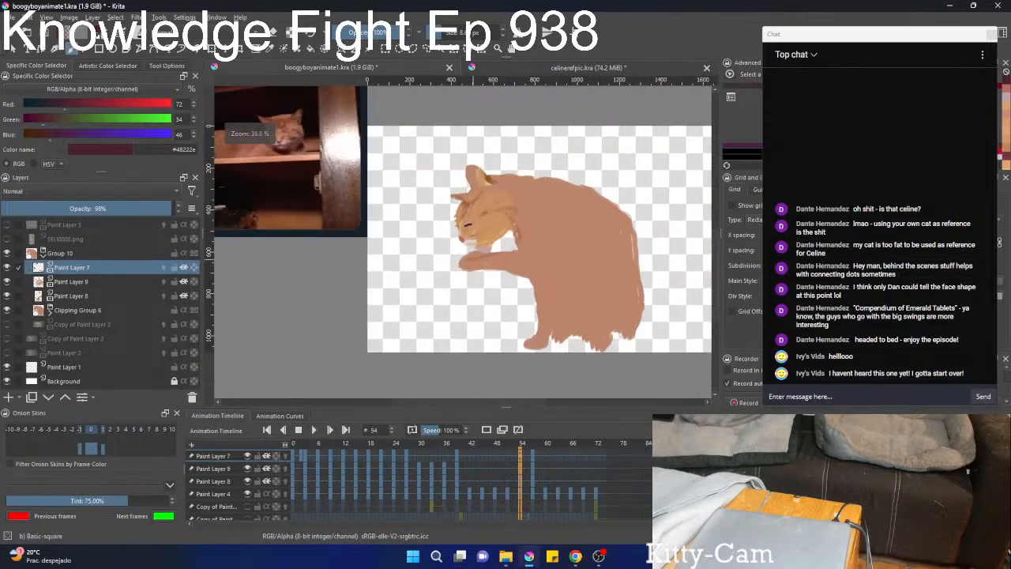
scroll(482, 252, up, 1)
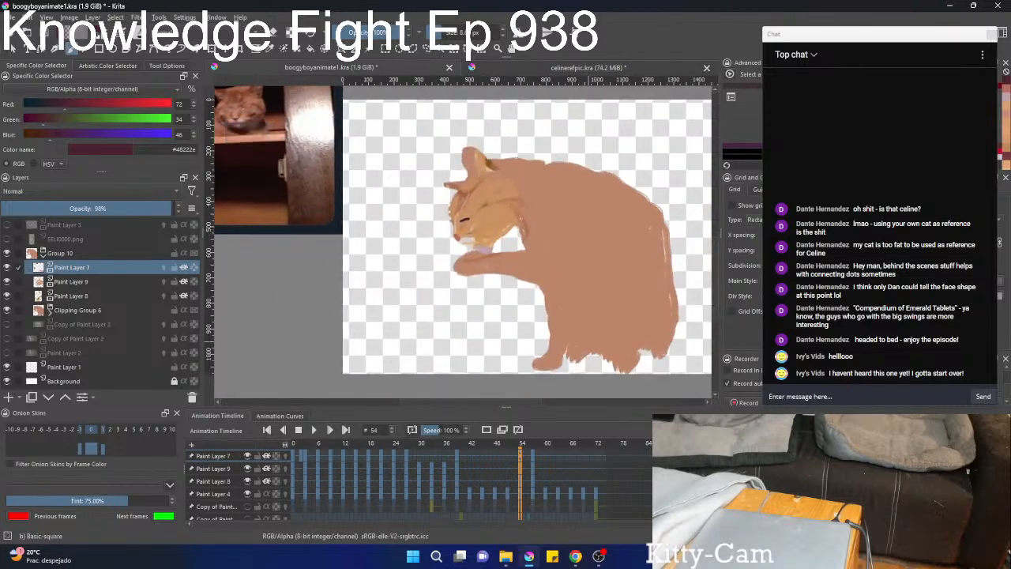
scroll(556, 493, down, 3)
scroll(557, 496, up, 6)
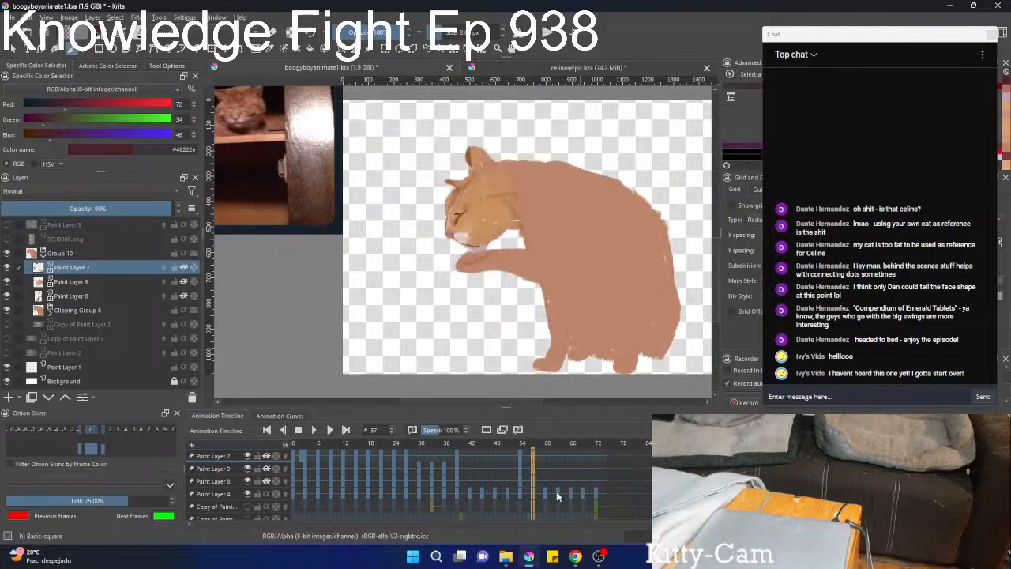
Step back through the animation from frame 57 to frame 30 and compare the cat's face and paw around frames 31 to 36.
scroll(557, 495, down, 1)
scroll(557, 496, down, 2)
scroll(557, 496, up, 4)
scroll(557, 496, down, 4)
scroll(558, 496, up, 4)
scroll(557, 496, down, 6)
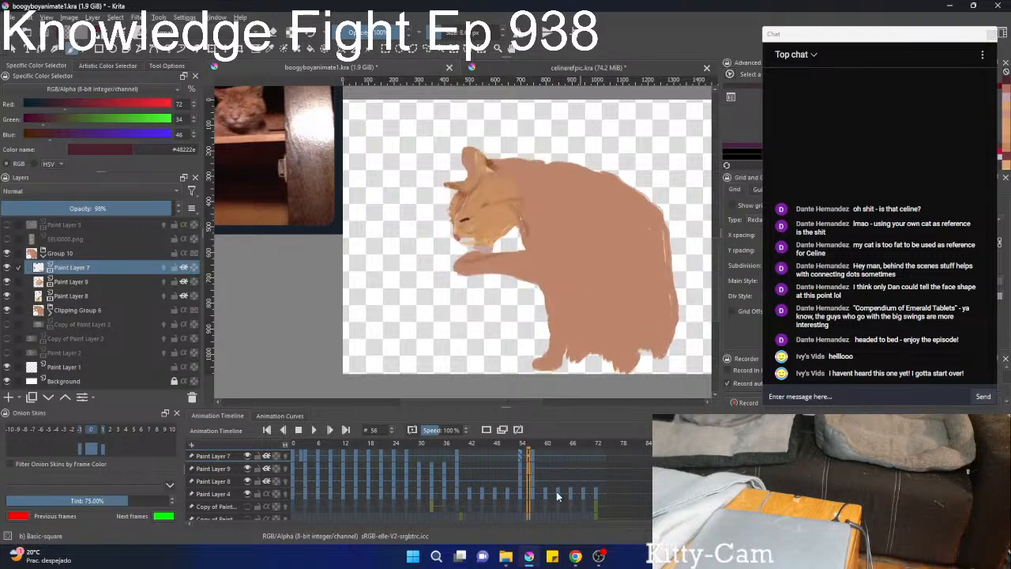
scroll(557, 495, down, 9)
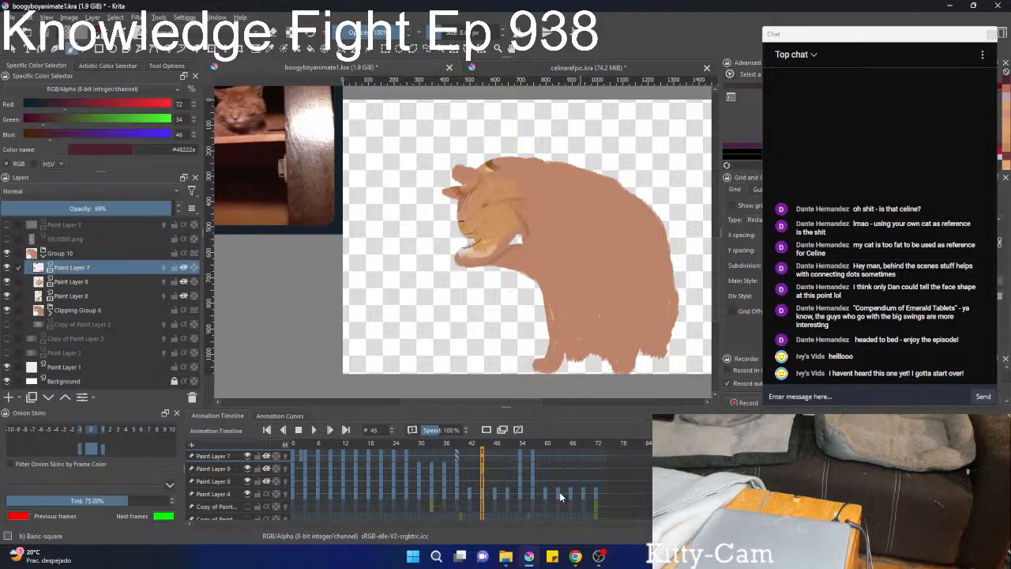
scroll(561, 491, down, 19)
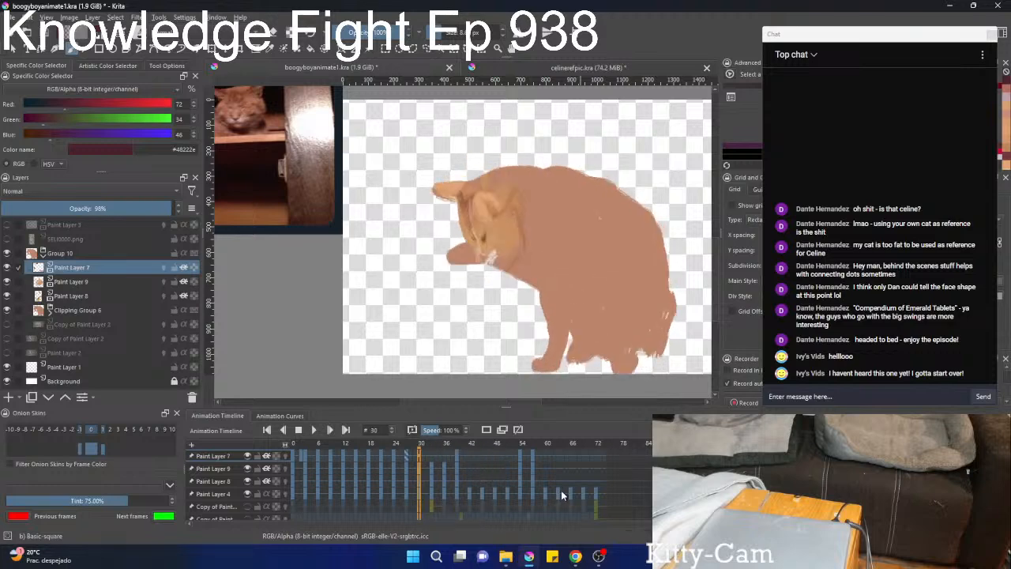
scroll(563, 494, up, 9)
scroll(563, 493, up, 7)
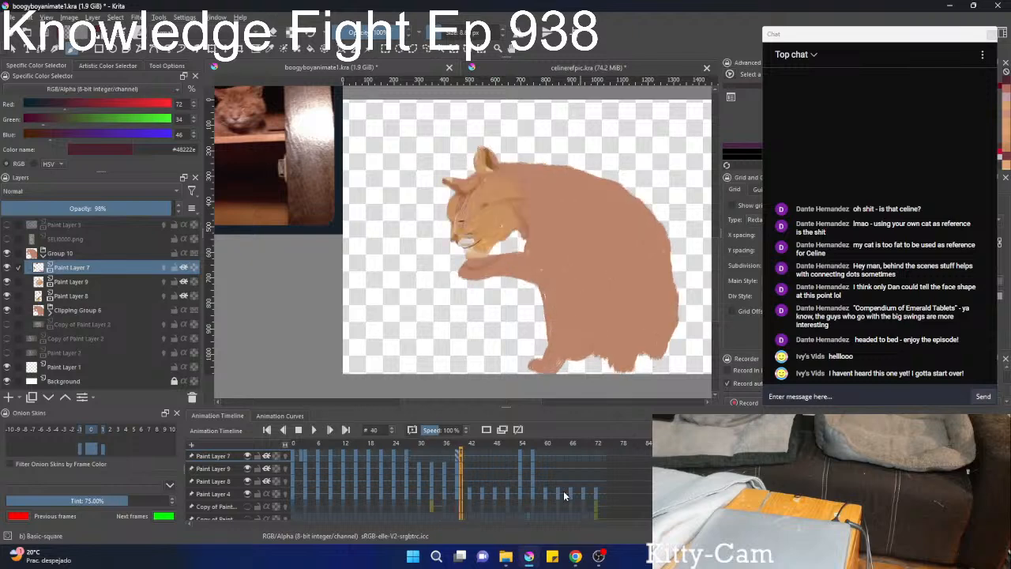
scroll(563, 490, down, 2)
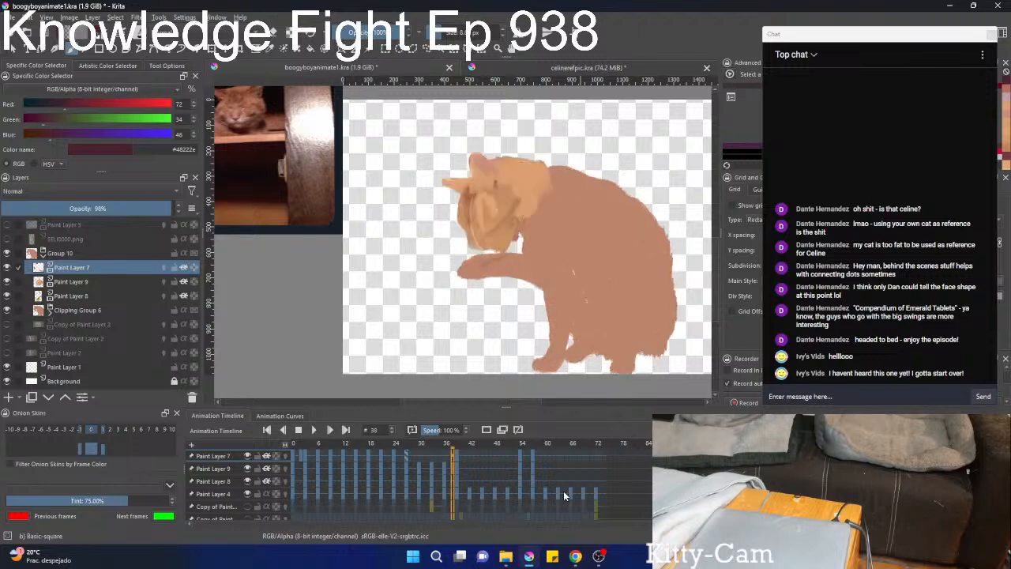
scroll(564, 495, down, 2)
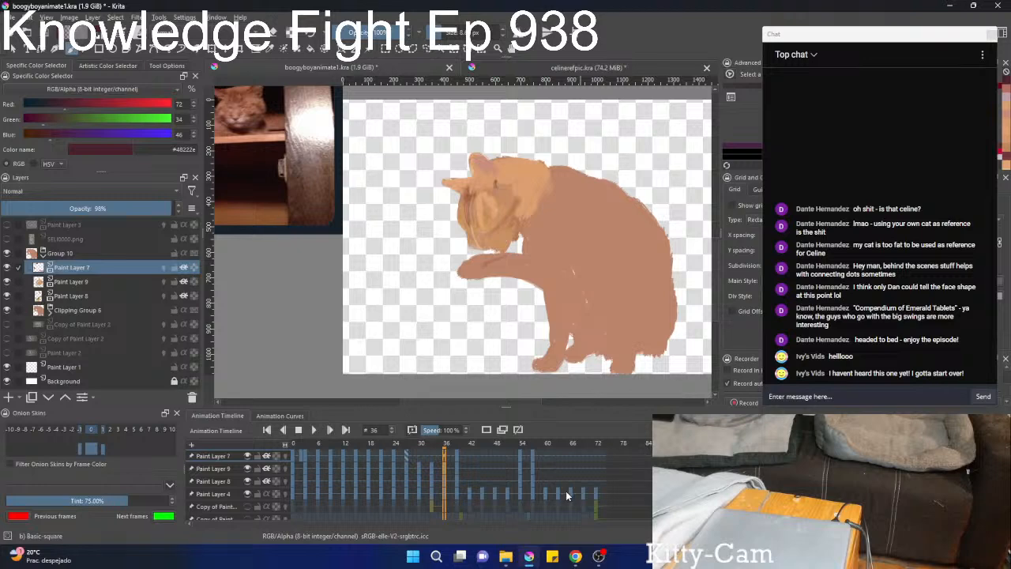
scroll(443, 284, up, 3)
drag(442, 284, 532, 351)
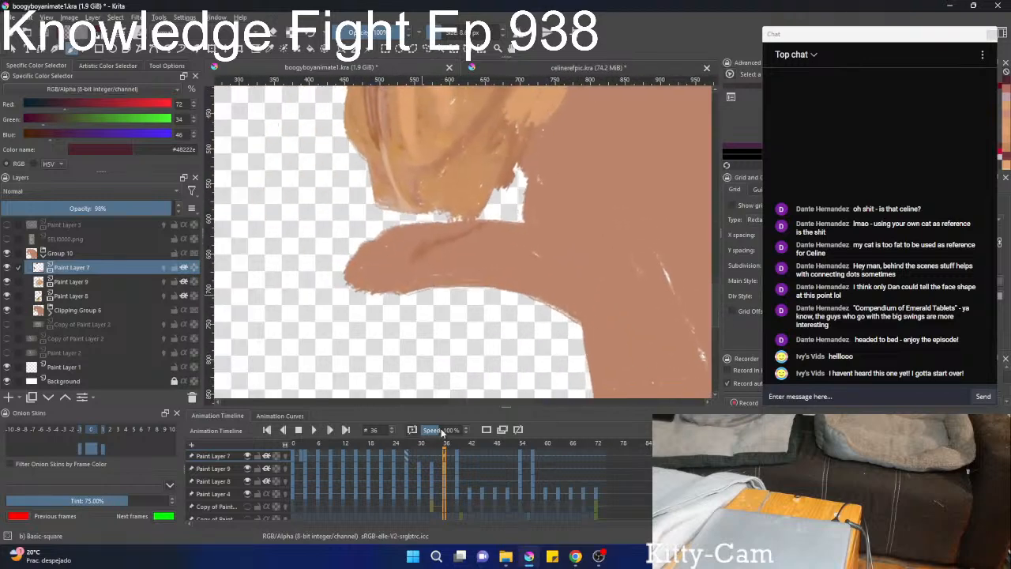
scroll(477, 486, down, 5)
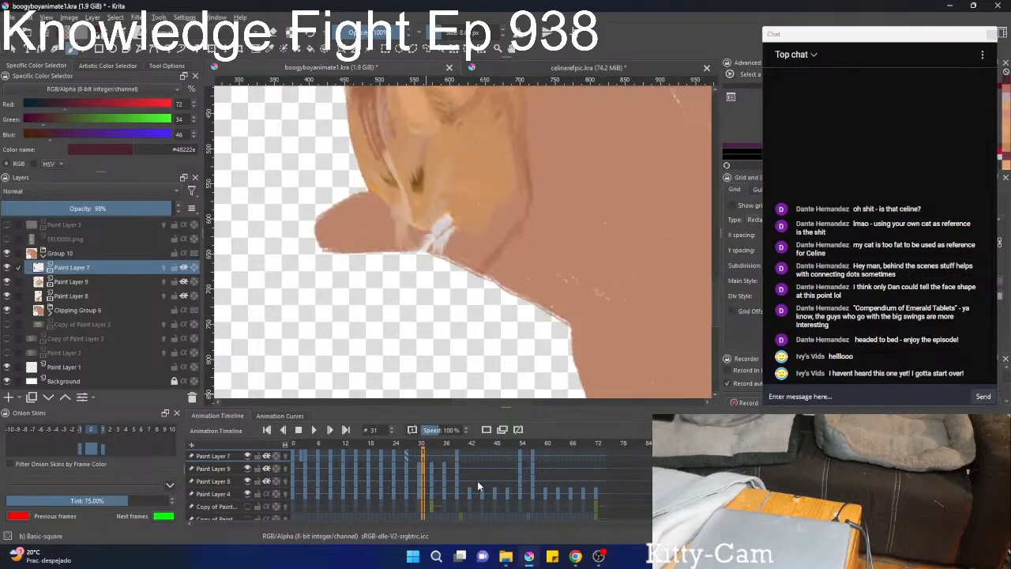
scroll(477, 480, up, 2)
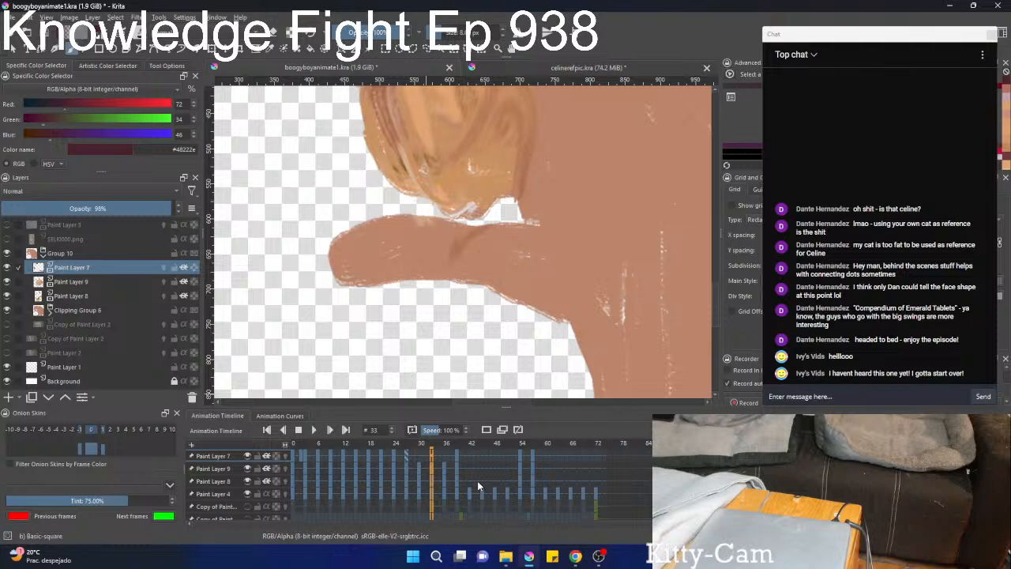
Show the Copy of Paint Layer 2 footage and temporarily hide the fur layers to examine the cat's real face at frames 33 and 36.
click(7, 325)
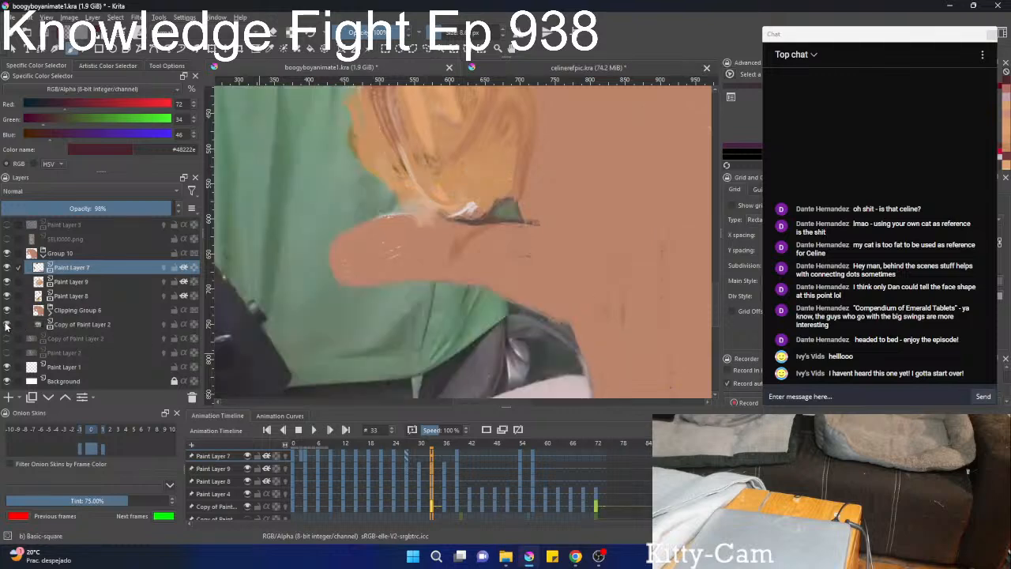
click(6, 295)
click(6, 282)
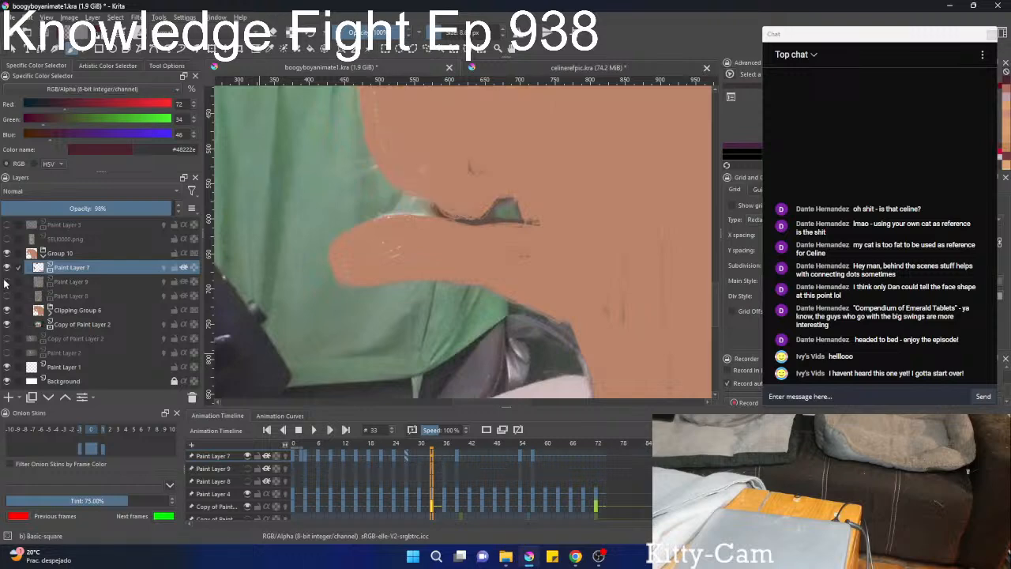
click(7, 311)
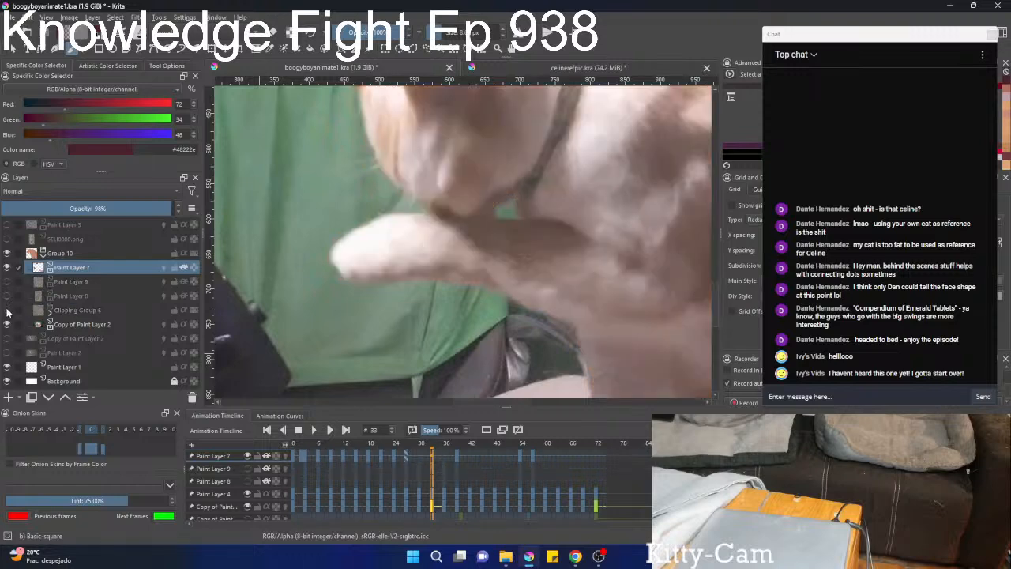
click(445, 466)
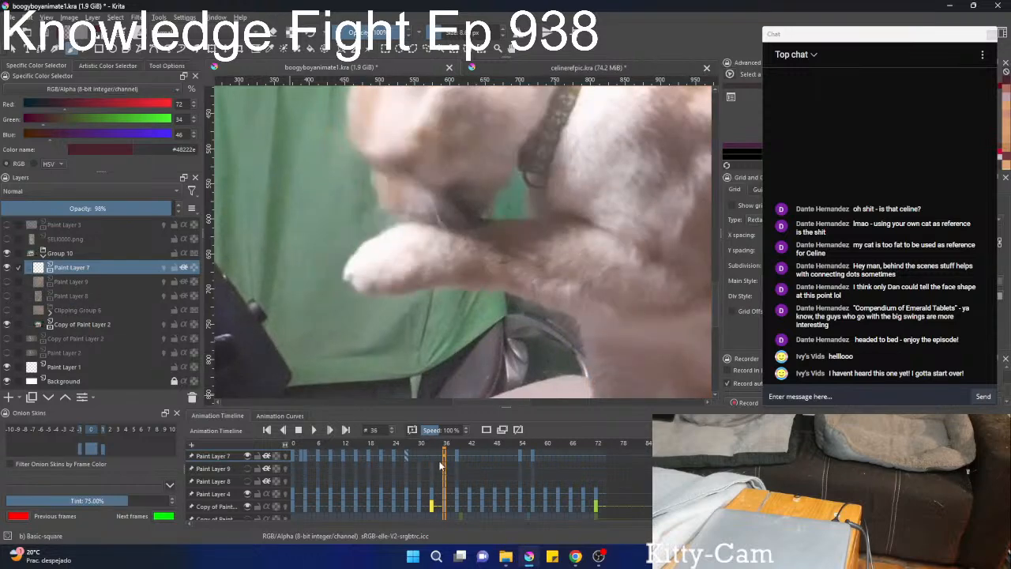
click(6, 295)
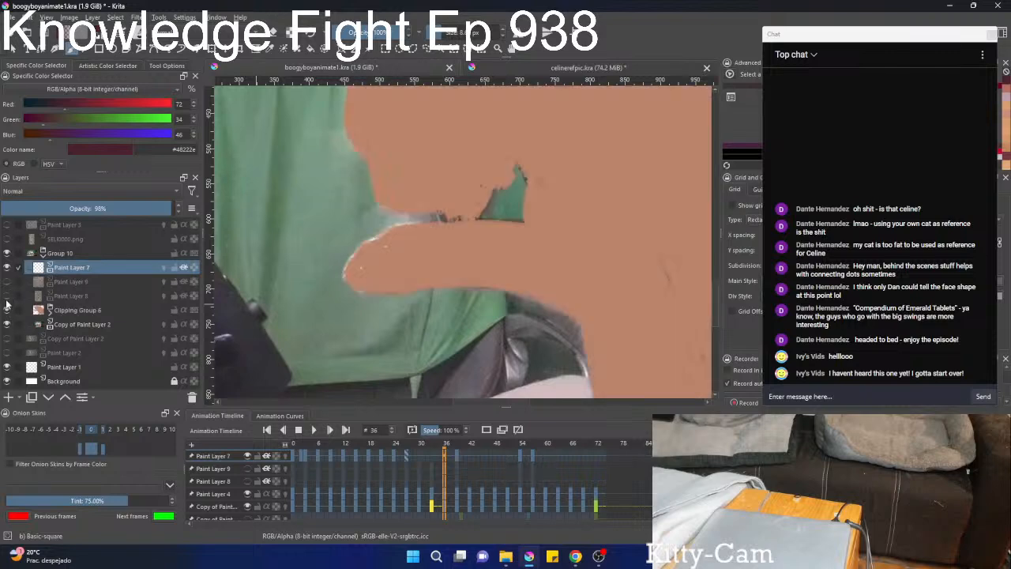
click(7, 309)
click(6, 282)
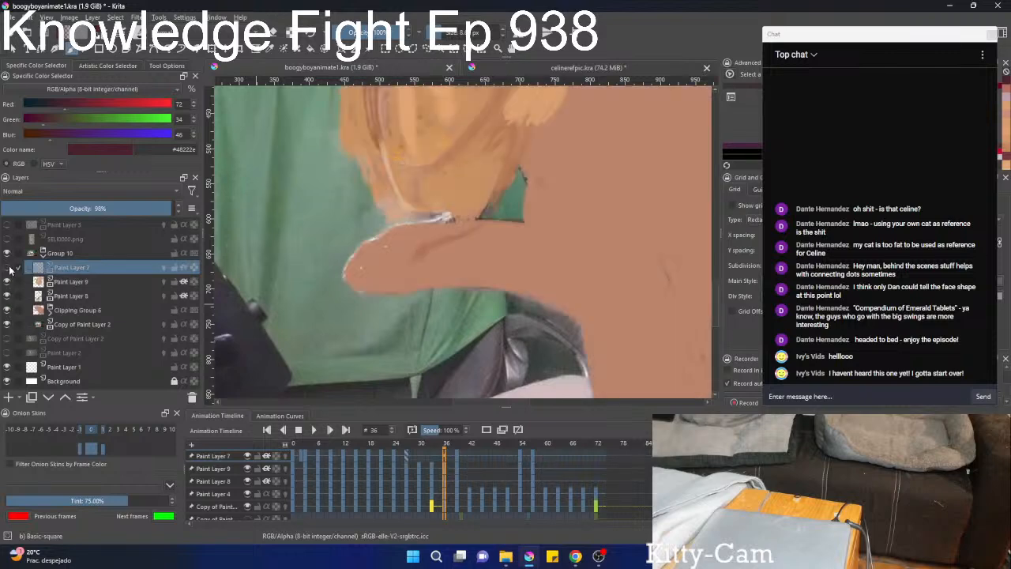
Copy the Paint Layer 7 face-feature keyframe from frame 18 to frame 36.
click(394, 451)
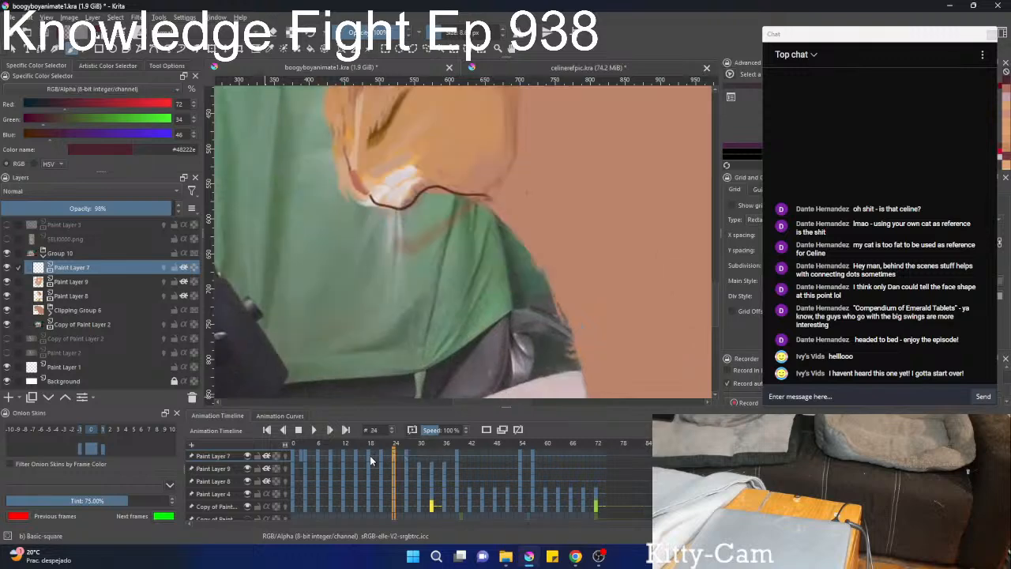
click(370, 456)
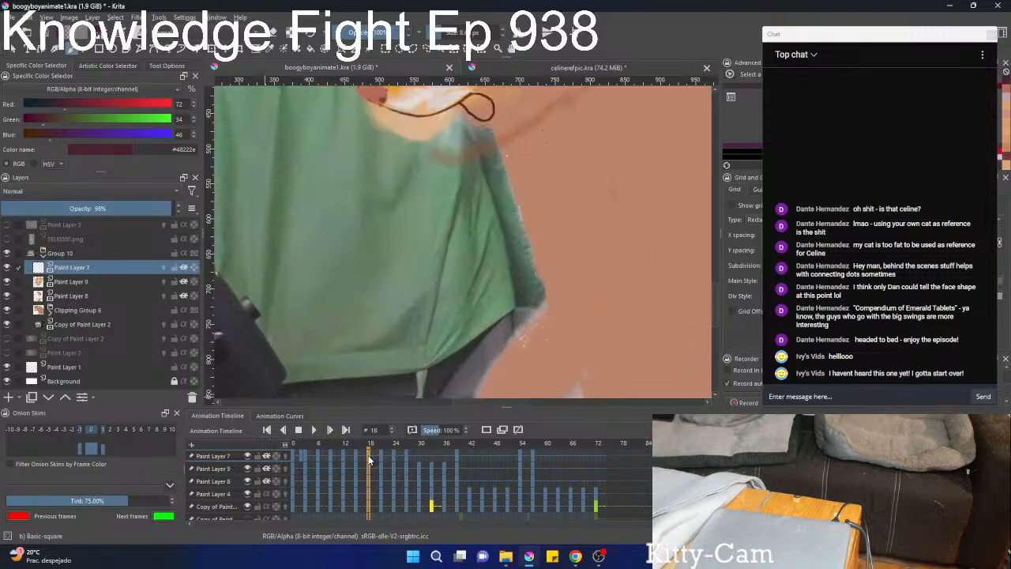
click(428, 456)
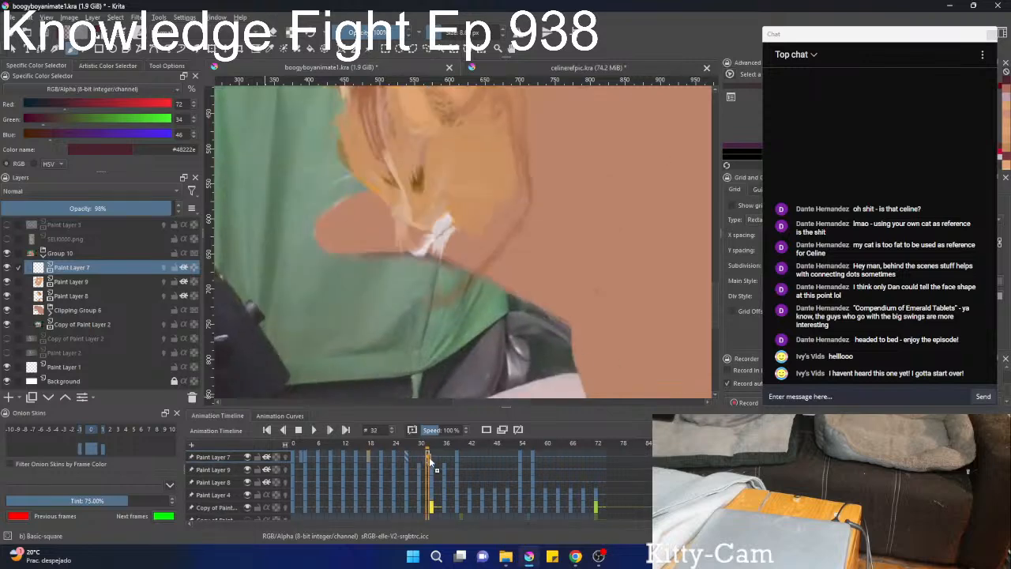
drag(433, 461, 446, 462)
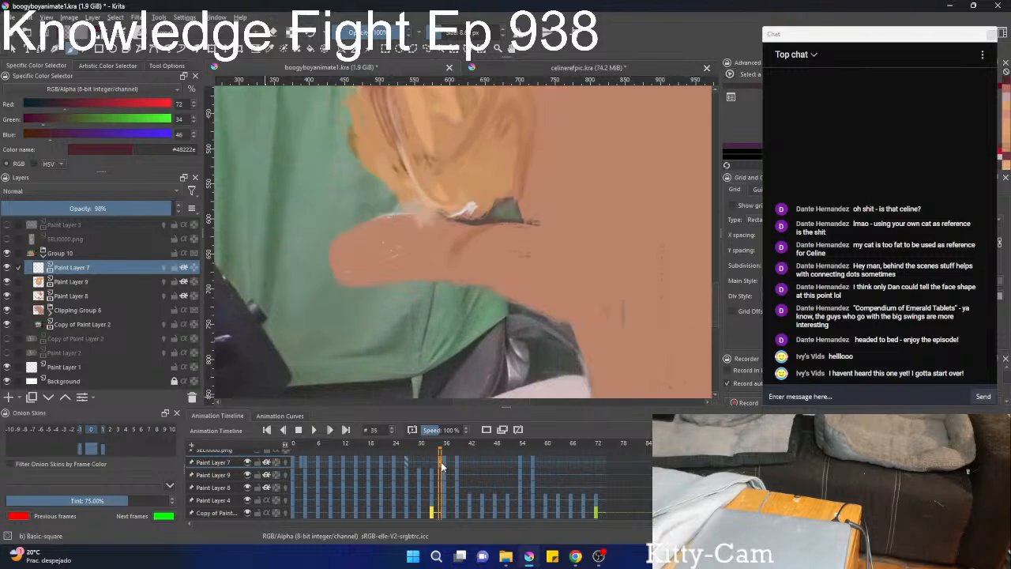
scroll(458, 220, down, 3)
scroll(466, 205, up, 3)
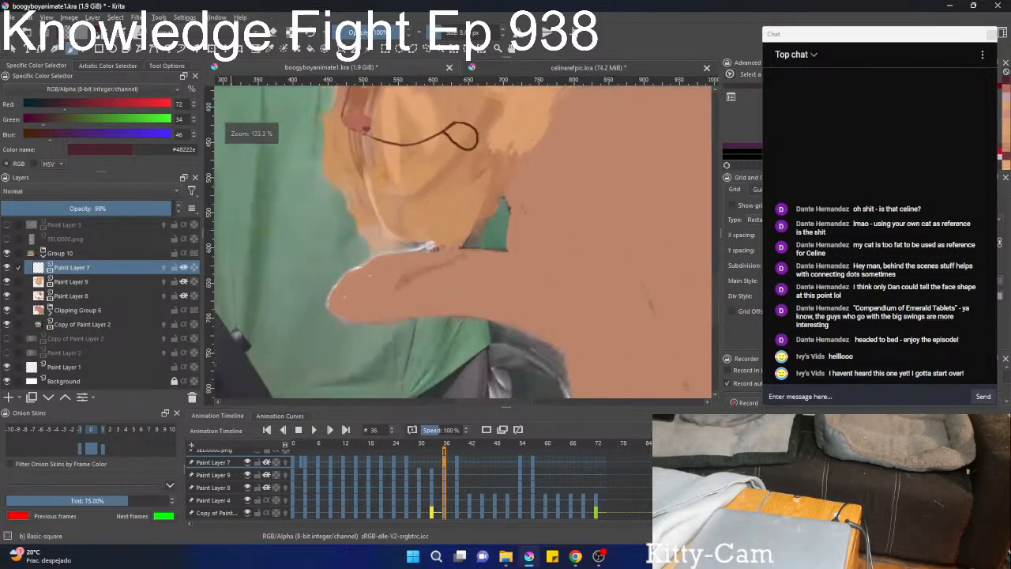
Move the copied face features down onto the muzzle at frame 36 and erase the mouth line with its loop.
key(ctrl+t)
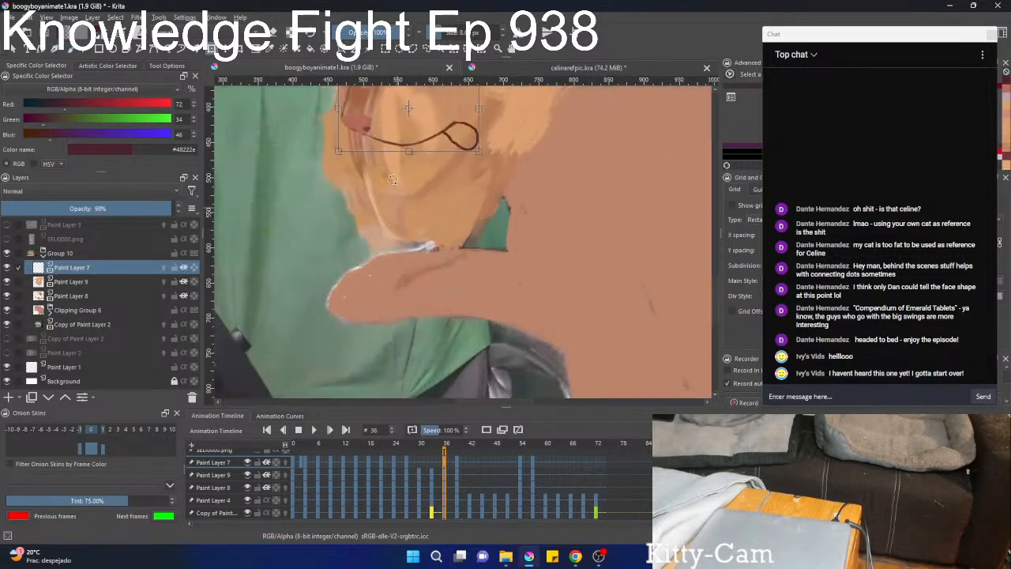
drag(393, 181, 402, 273)
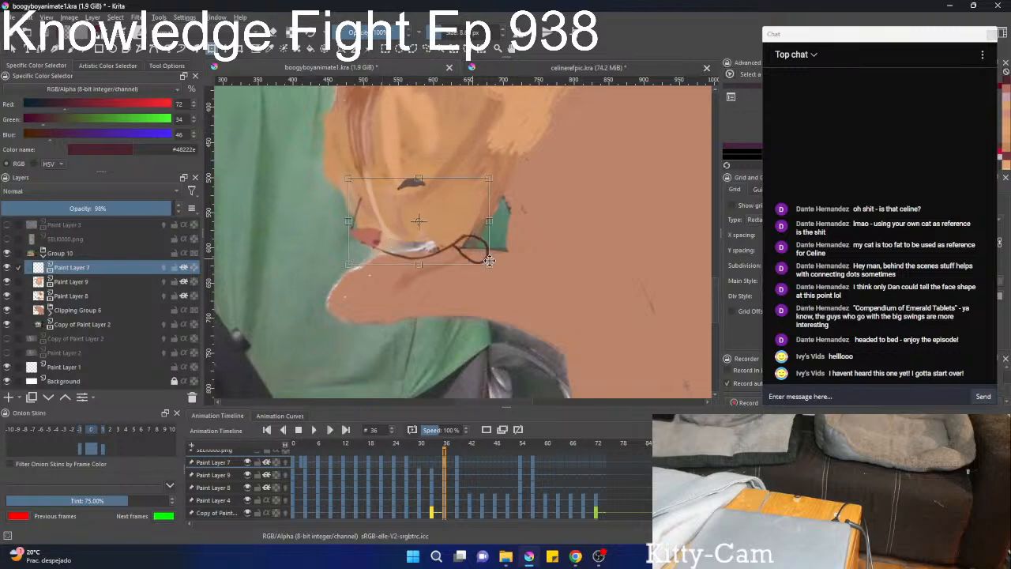
key(b)
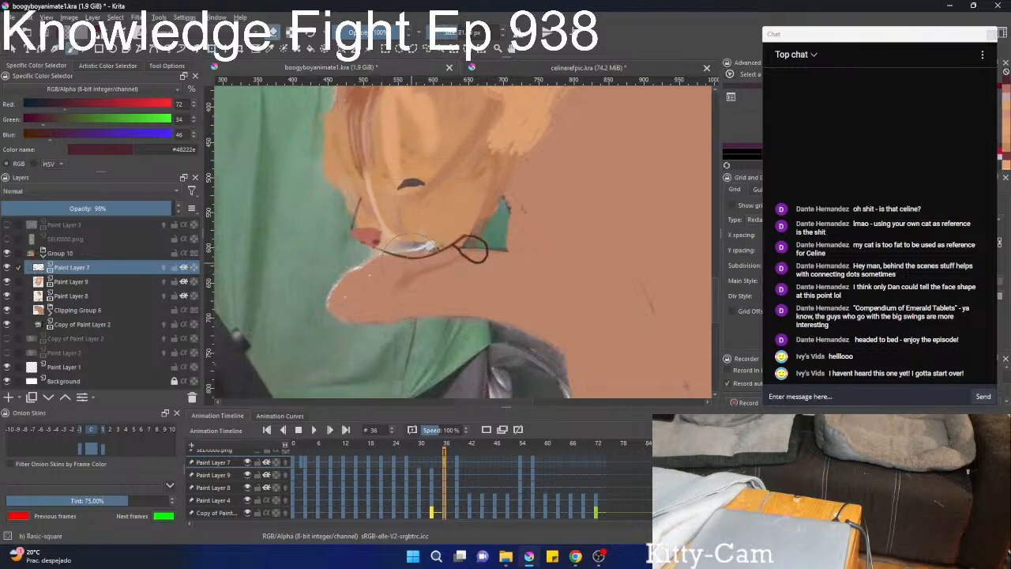
drag(411, 262, 476, 244)
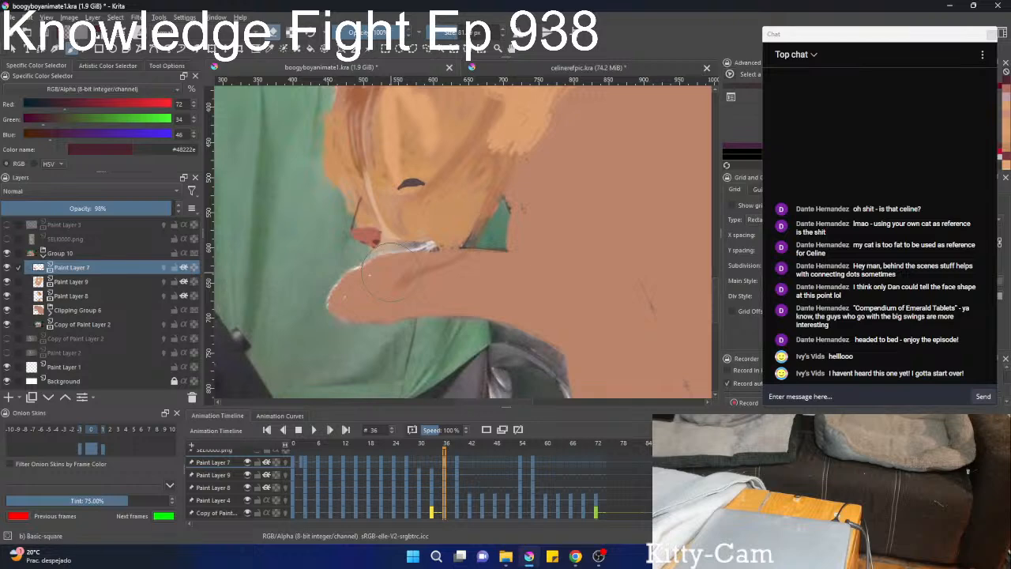
Rotate the remaining eye and nose features at frame 36 and reposition them over the cat's muzzle.
key(ctrl+t)
drag(461, 228, 471, 208)
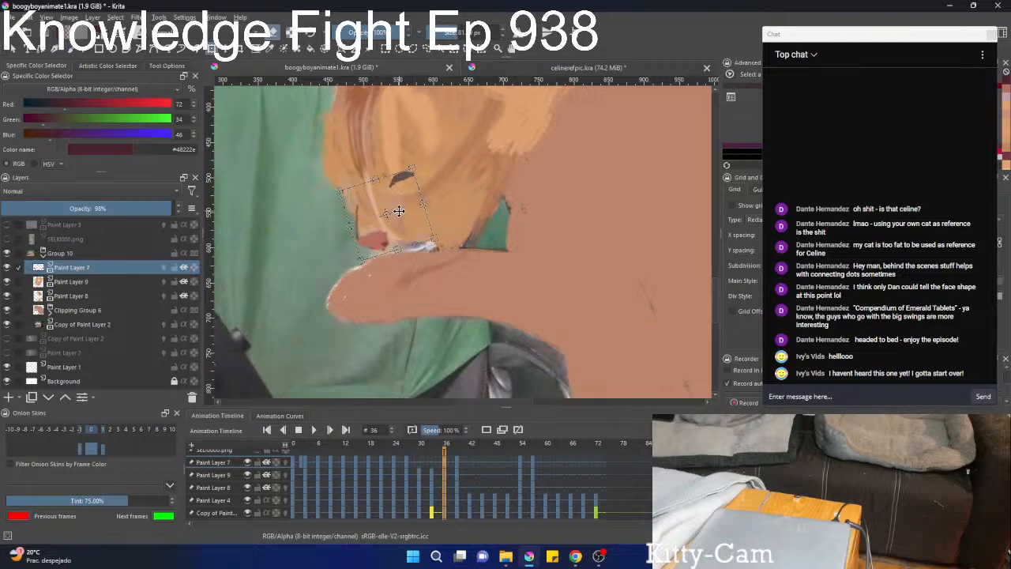
drag(398, 210, 403, 216)
key(ctrl+t)
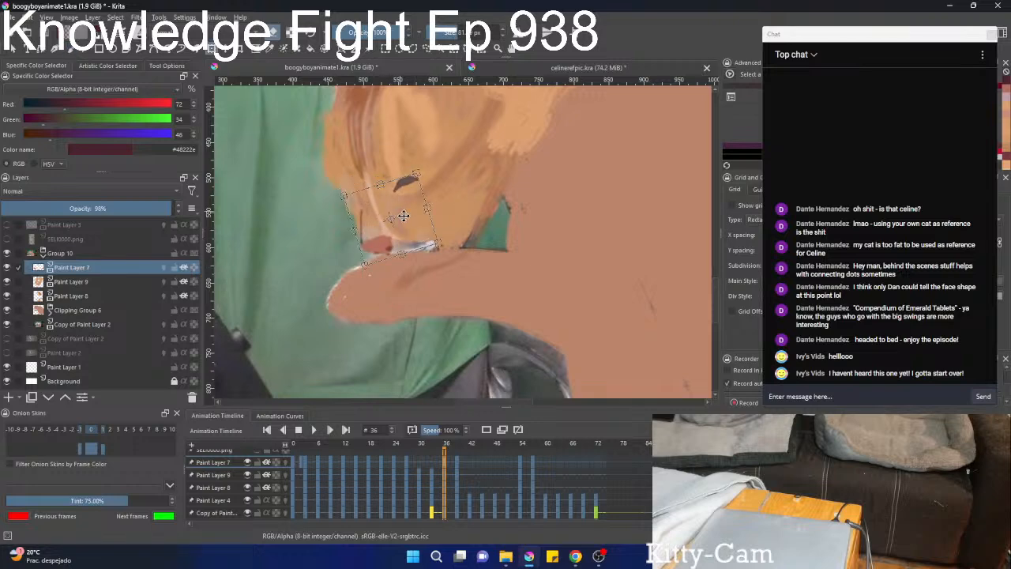
Hide Paint Layer 9, Paint Layer 8 and Clipping Group 6, and rotate the eye and nose features to match the footage at frame 36.
click(7, 281)
click(8, 296)
click(7, 309)
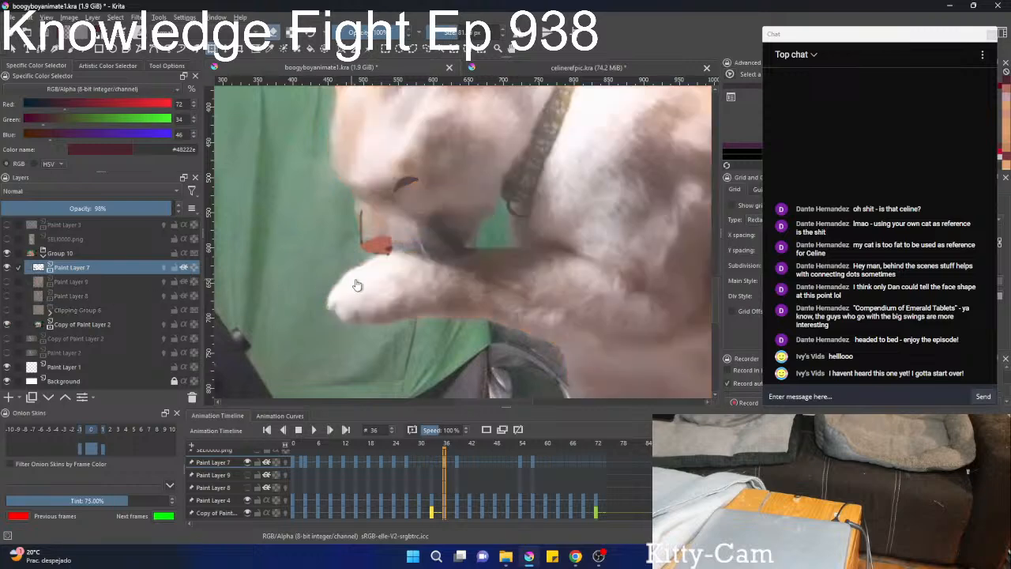
scroll(357, 284, up, 2)
click(413, 271)
mouse_move(408, 196)
mouse_down()
mouse_move(306, 254)
mouse_move(434, 171)
mouse_up()
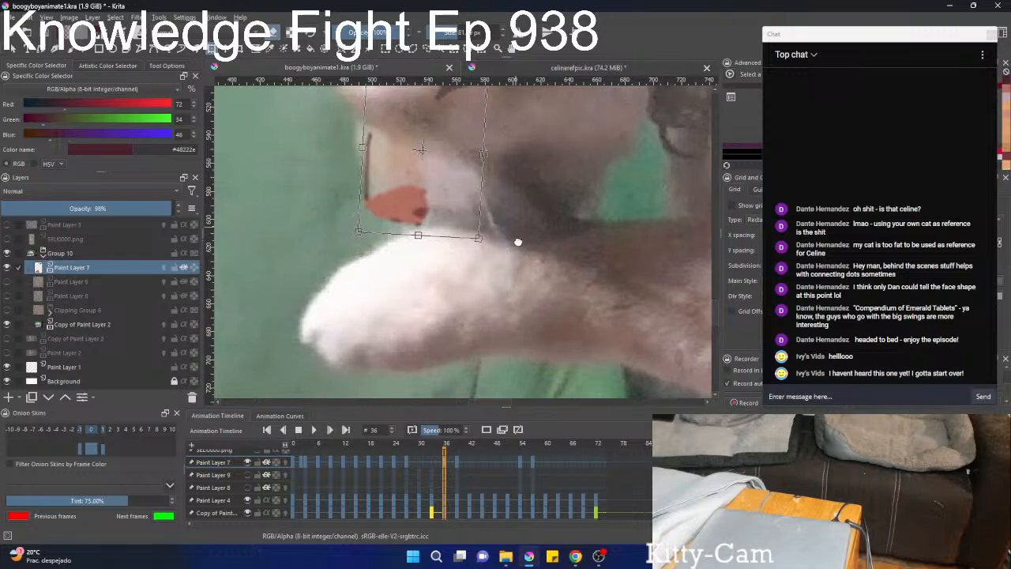
drag(518, 242, 510, 317)
scroll(506, 309, down, 1)
drag(466, 257, 476, 266)
scroll(475, 262, up, 2)
key(b)
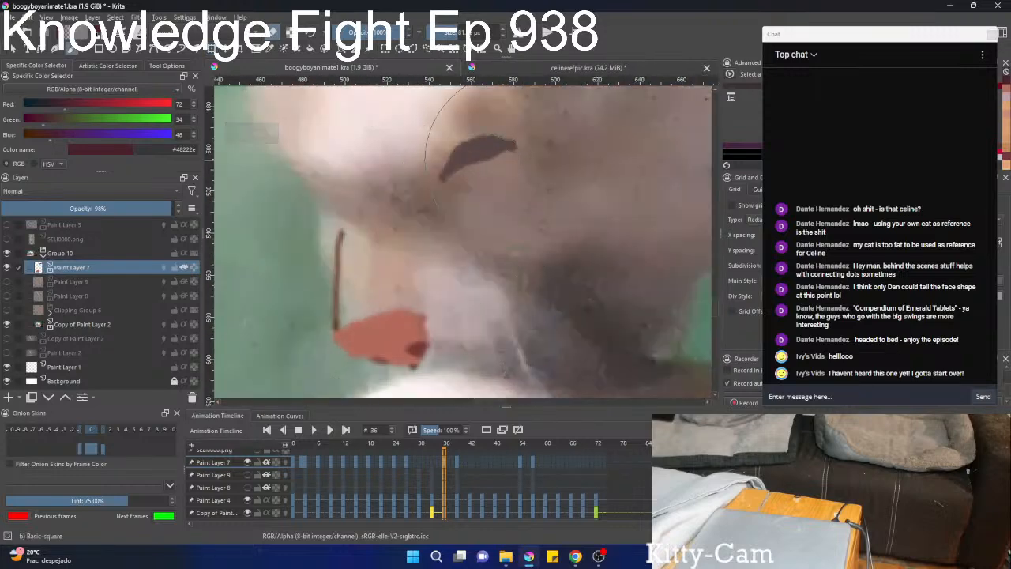
Select the painted eye at frame 36, shrink it and move it onto the cat's eye in the footage.
scroll(507, 172, down, 3)
key(l)
key(ctrl+t)
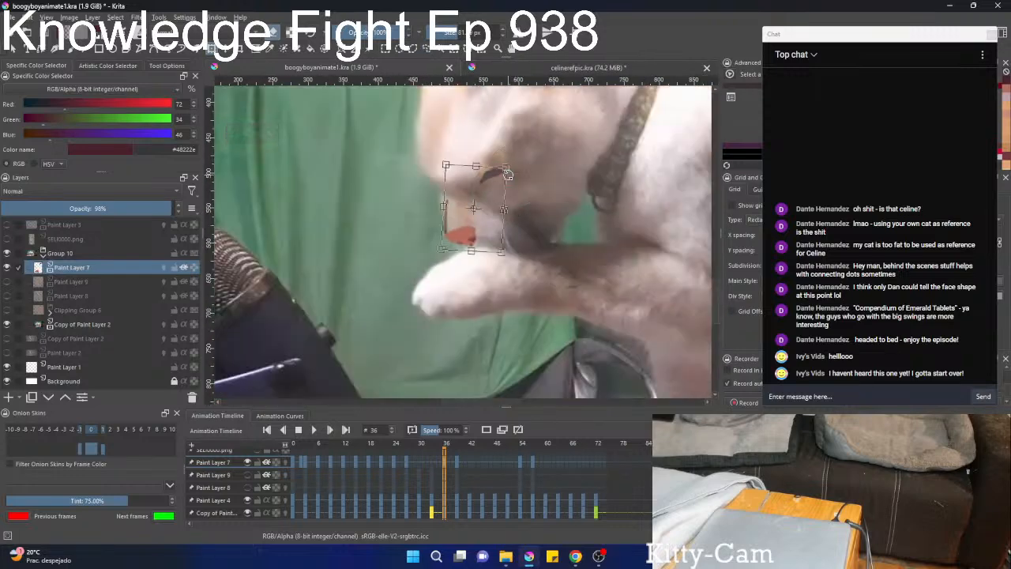
key(b)
key(ctrl+t)
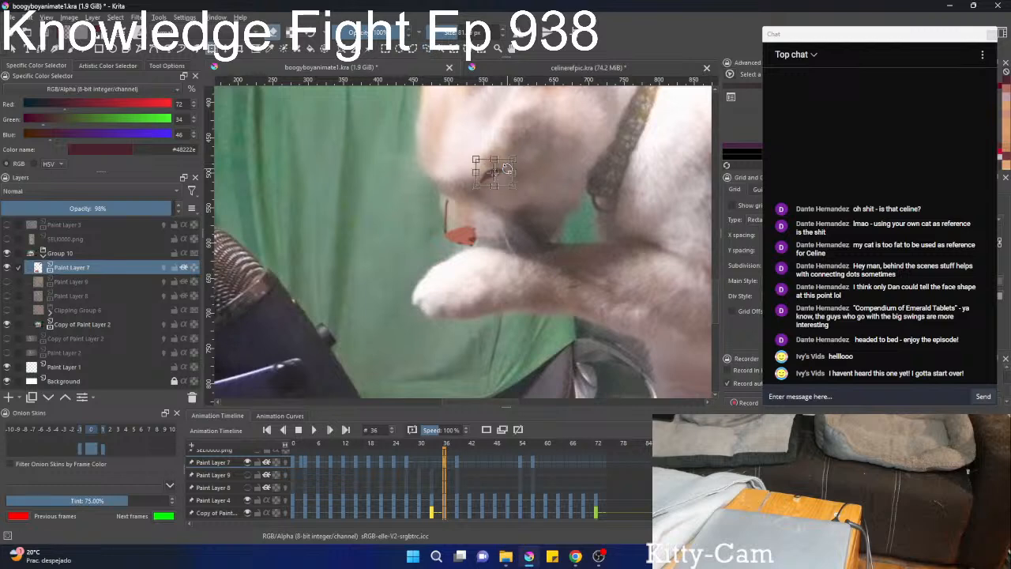
mouse_move(503, 169)
mouse_down()
mouse_move(487, 188)
mouse_move(491, 205)
mouse_move(483, 192)
mouse_up()
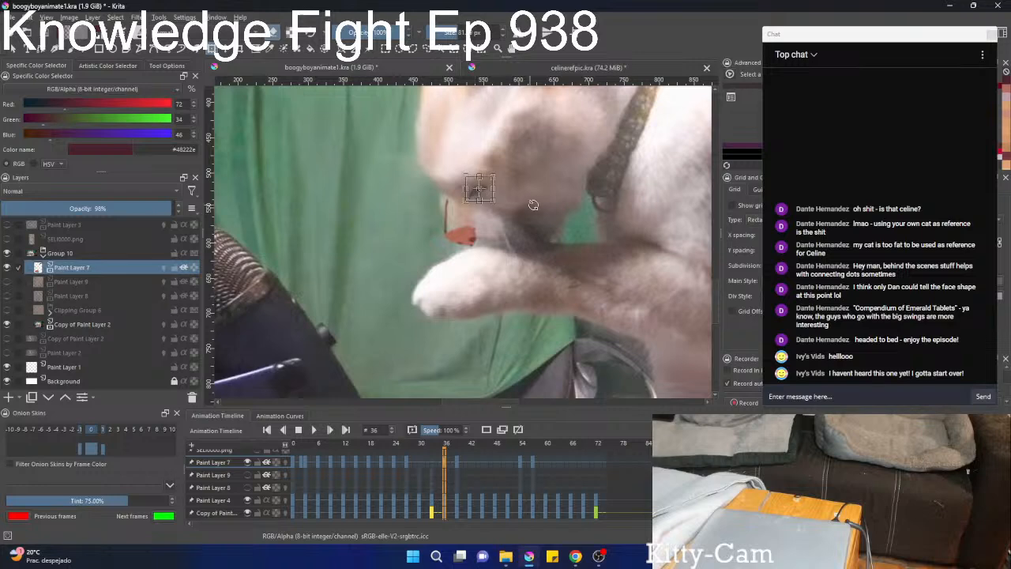
key(Return)
Select and shrink the painted nose at frame 36, then realign the face features with the muzzle in the footage.
key(l)
scroll(547, 263, up, 3)
scroll(378, 184, down, 1)
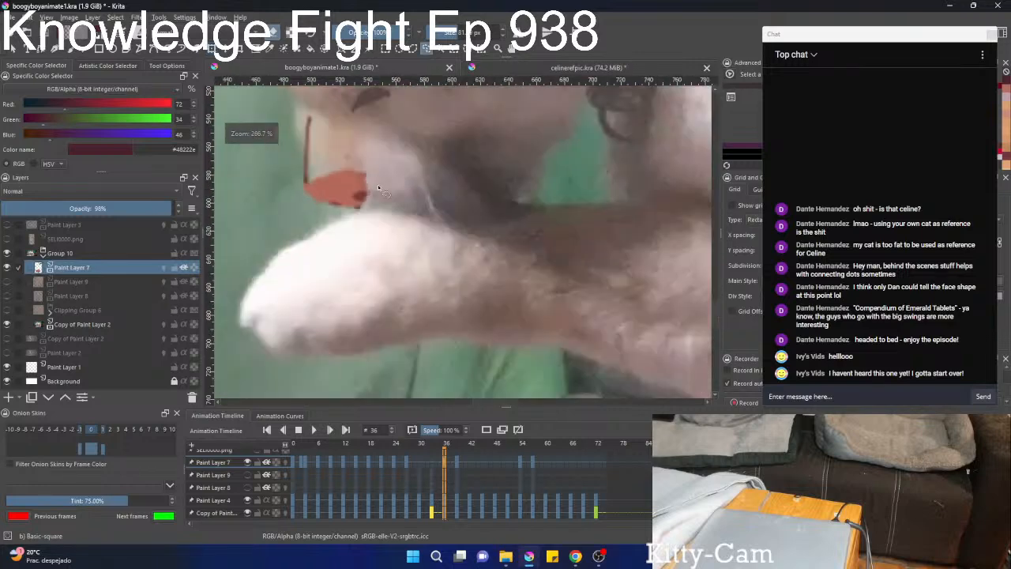
scroll(378, 184, down, 1)
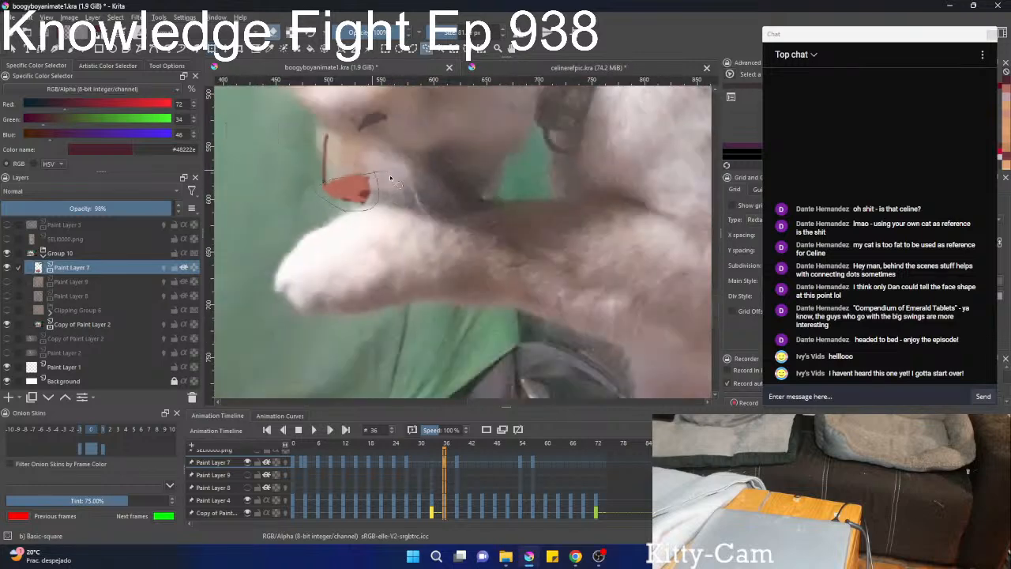
drag(390, 178, 398, 184)
key(ctrl+t)
drag(377, 243, 372, 243)
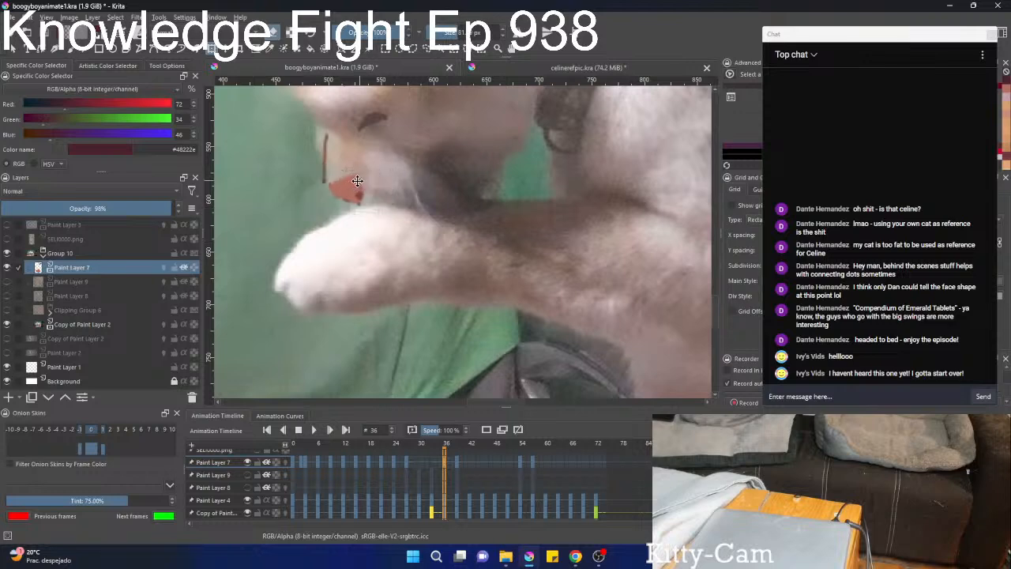
drag(357, 181, 447, 224)
key(ctrl+z)
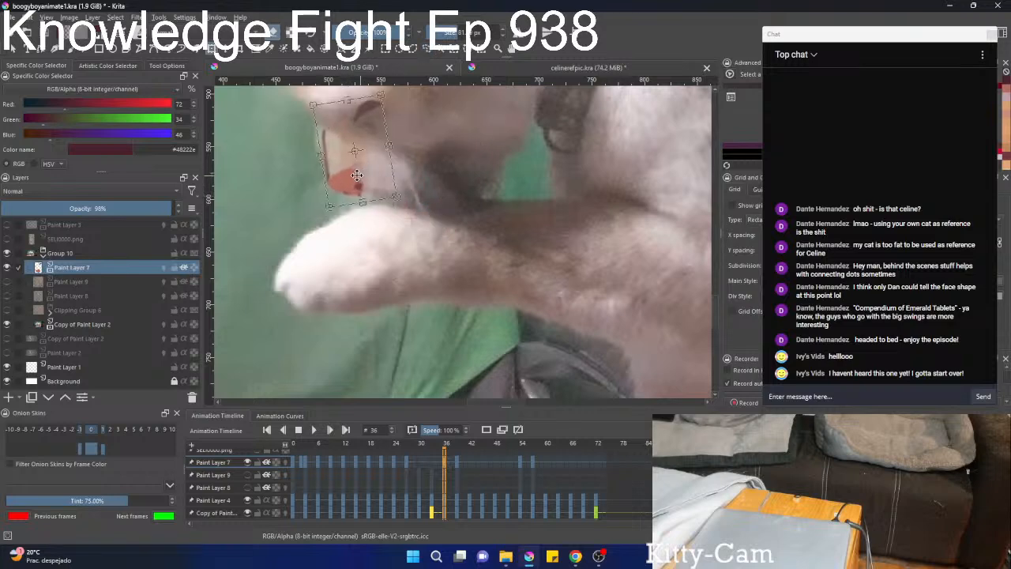
key(b)
Show Paint Layer 9, Paint Layer 8 and Clipping Group 6 again and view the whole cat at frame 38.
scroll(370, 177, down, 4)
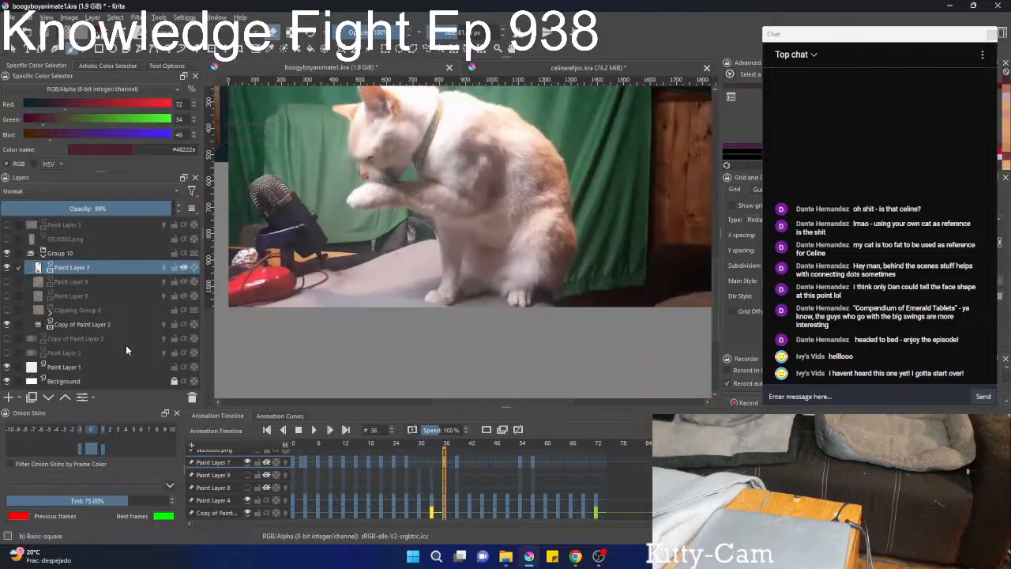
click(7, 281)
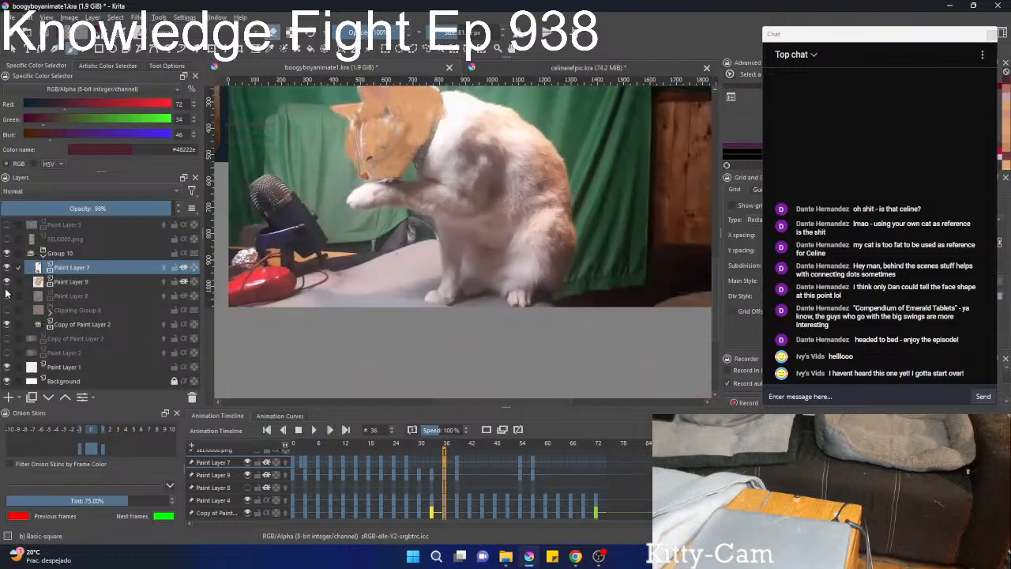
click(7, 296)
click(7, 310)
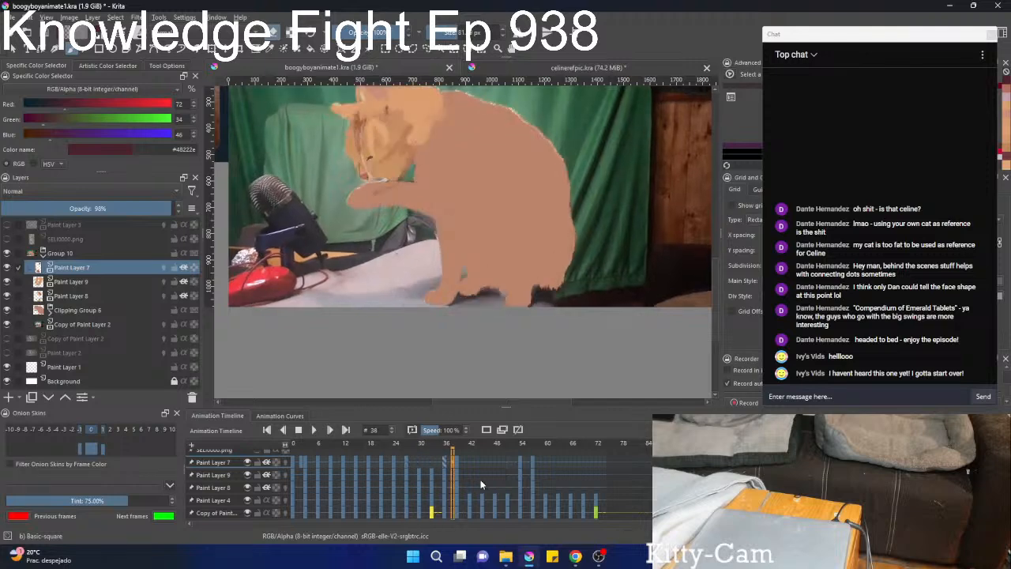
scroll(528, 230, down, 1)
drag(513, 227, 464, 275)
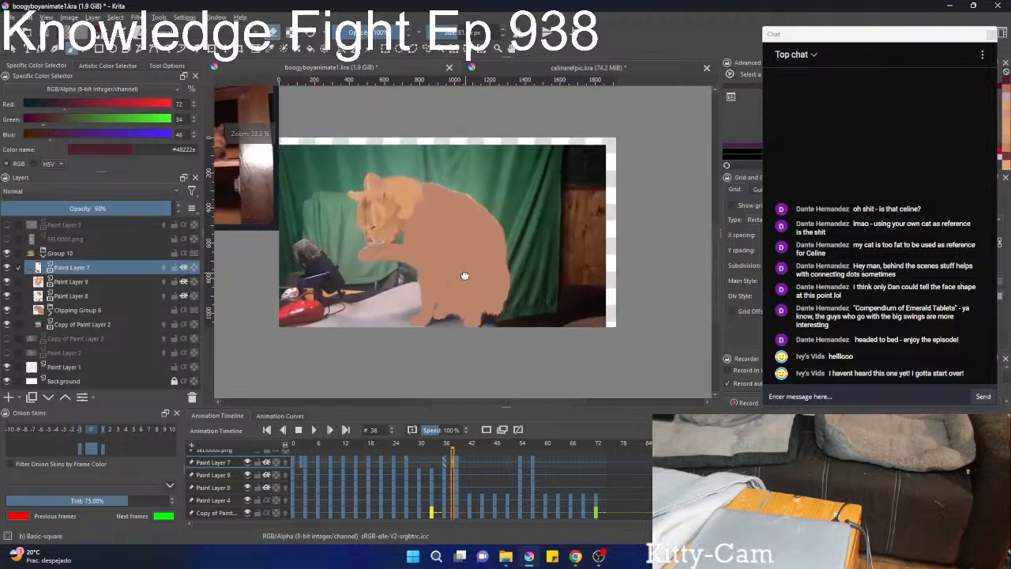
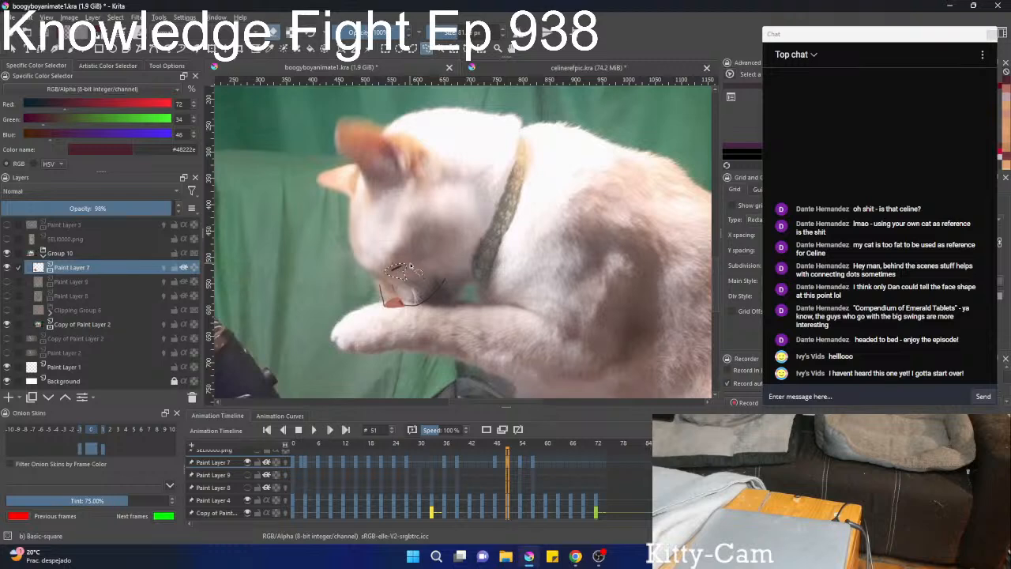
Transform the selected eye line on Paint Layer 7 at frame 51 to match the cat's eye in the footage.
key(ctrl+t)
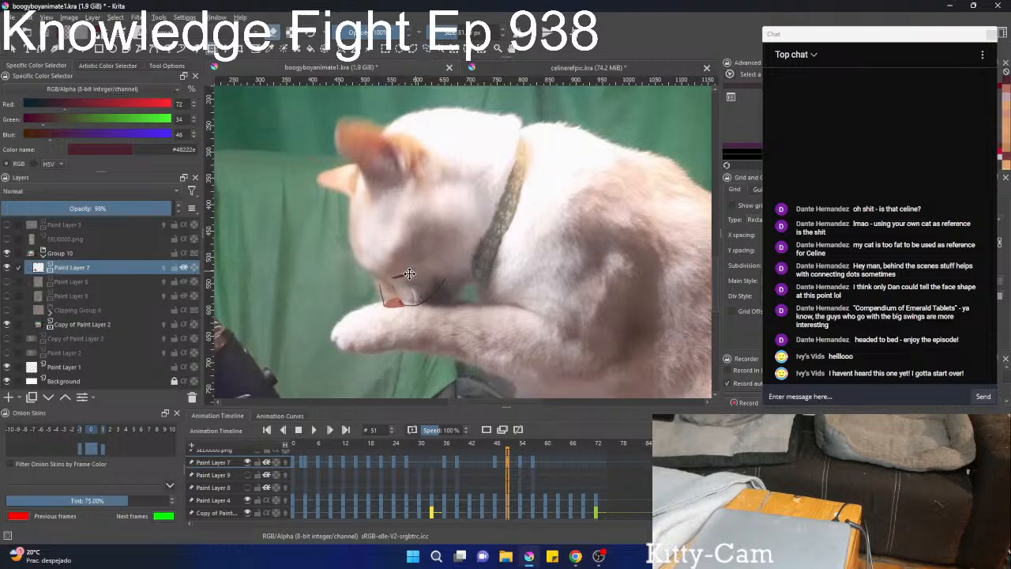
drag(409, 274, 411, 275)
key(Return)
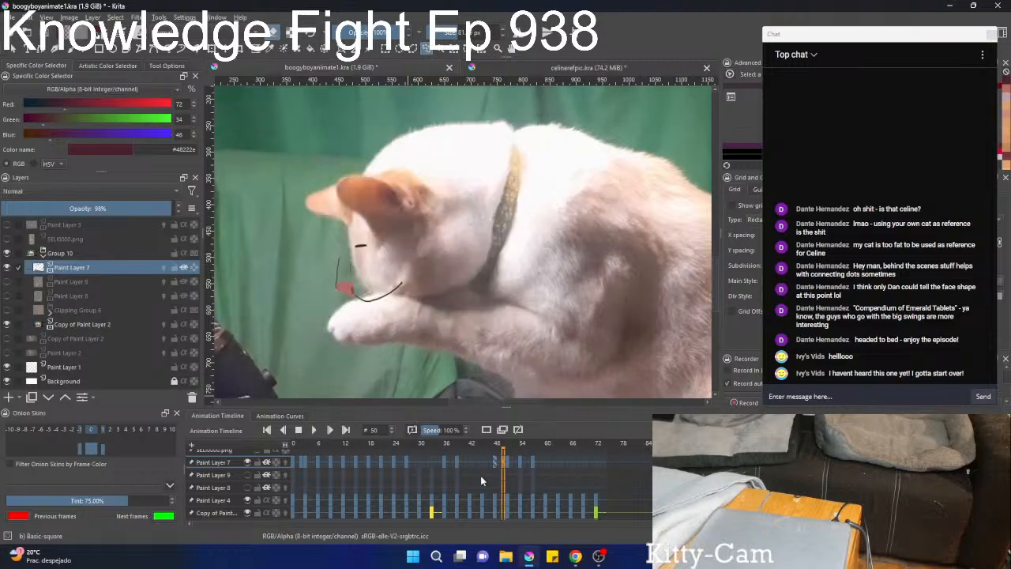
Show Paint Layer 9 and rotate and move its fur over the cat's lowered head at frame 51.
click(4, 282)
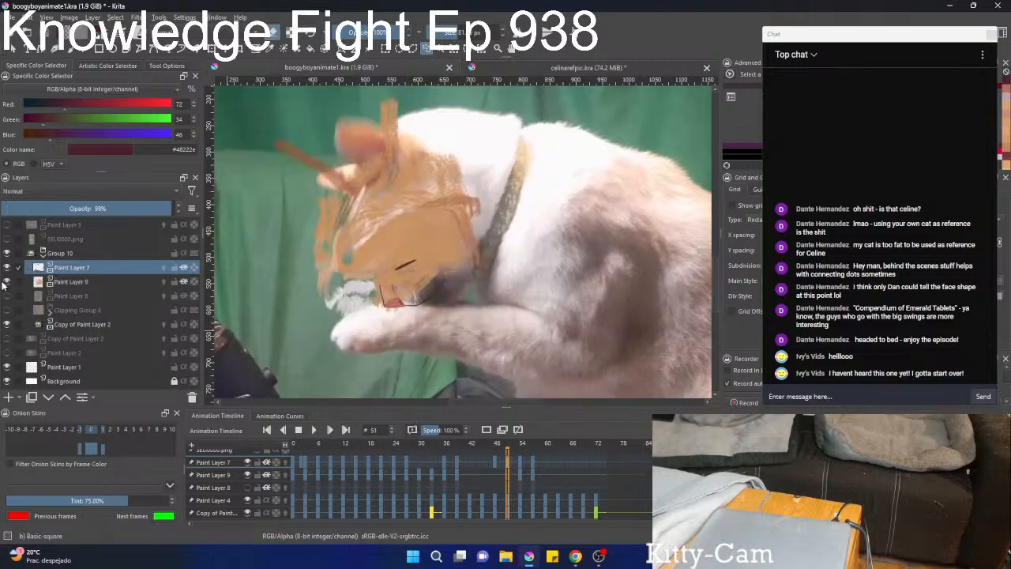
click(105, 282)
key(ctrl+t)
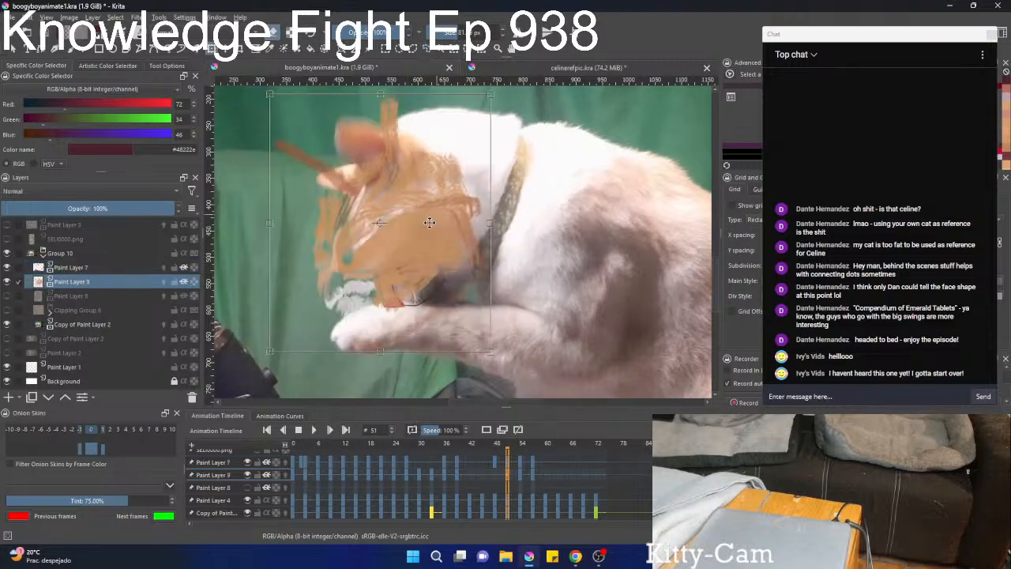
drag(625, 189, 594, 120)
key(minus)
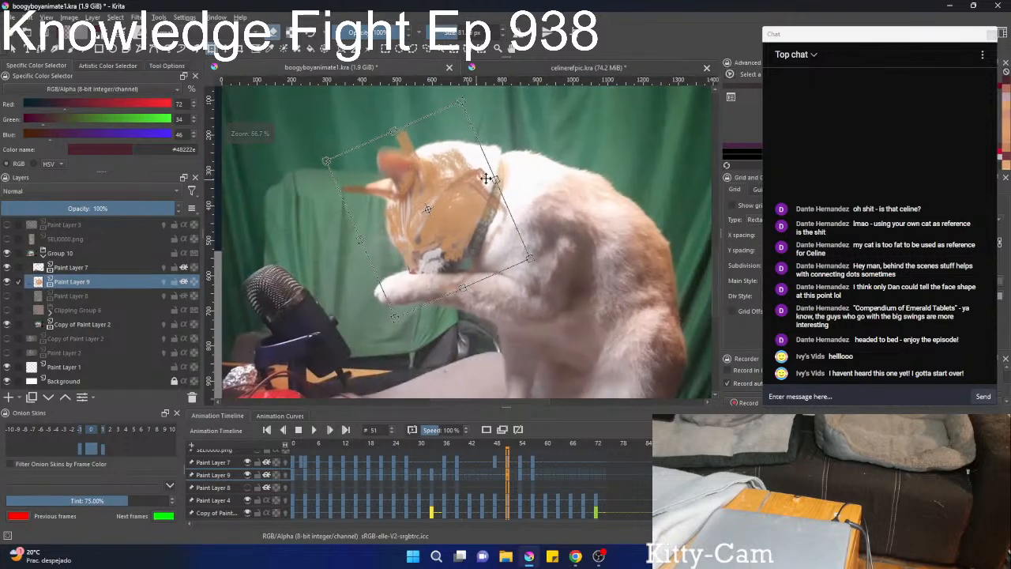
mouse_move(478, 194)
mouse_down()
mouse_move(477, 181)
mouse_move(472, 198)
mouse_up()
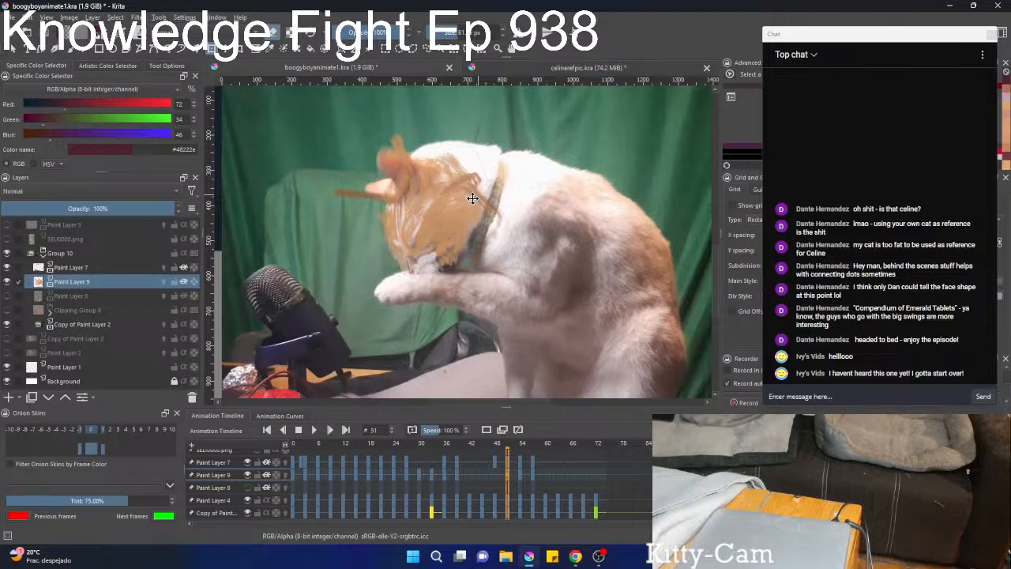
key(b)
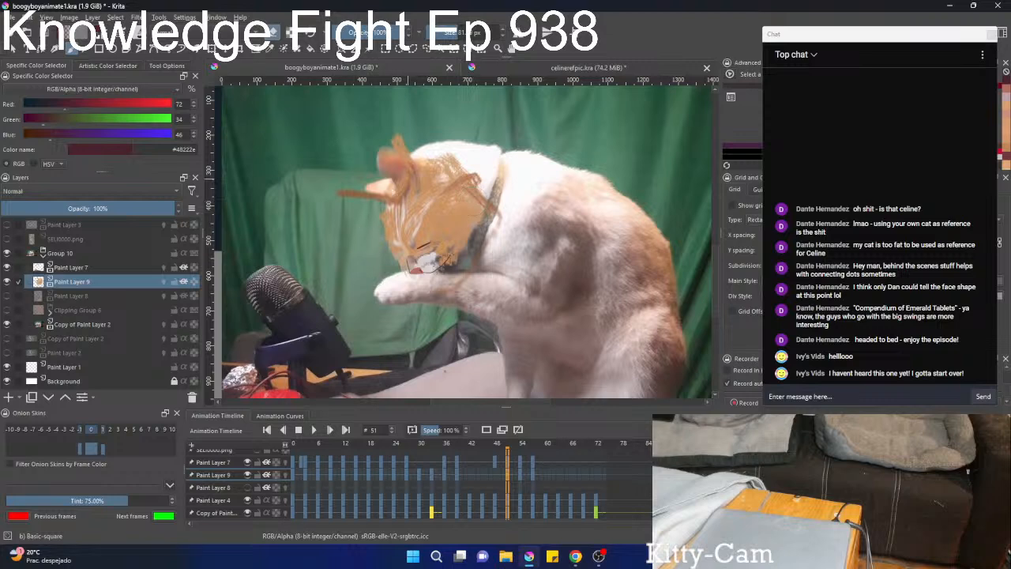
Liquify the Paint Layer 9 fur at frame 51 to fit the ears, crown and back of the head, comparing it with the footage.
right_click(405, 232)
key(ctrl+t)
right_click(395, 194)
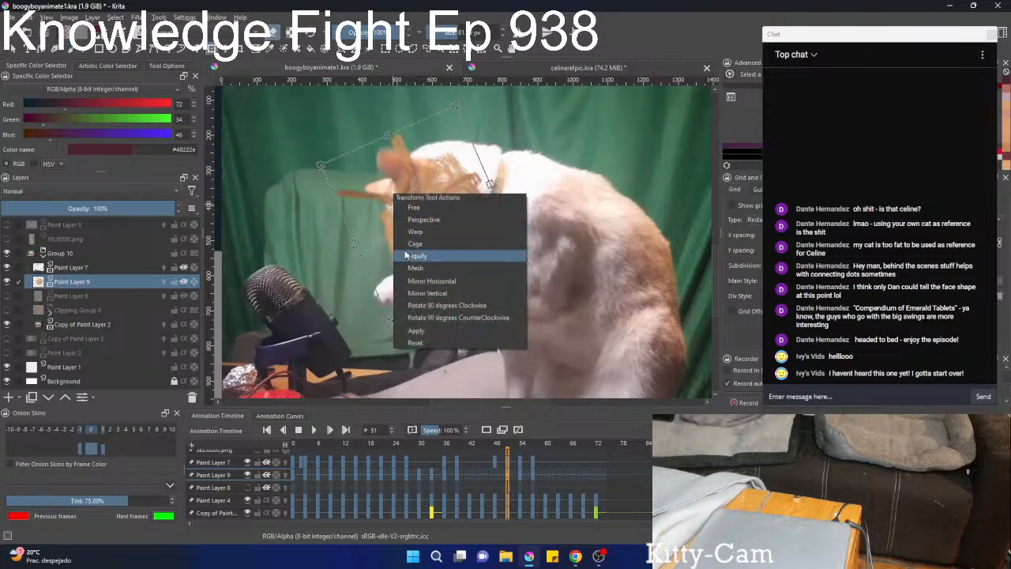
click(411, 255)
drag(325, 202, 422, 156)
drag(410, 117, 405, 126)
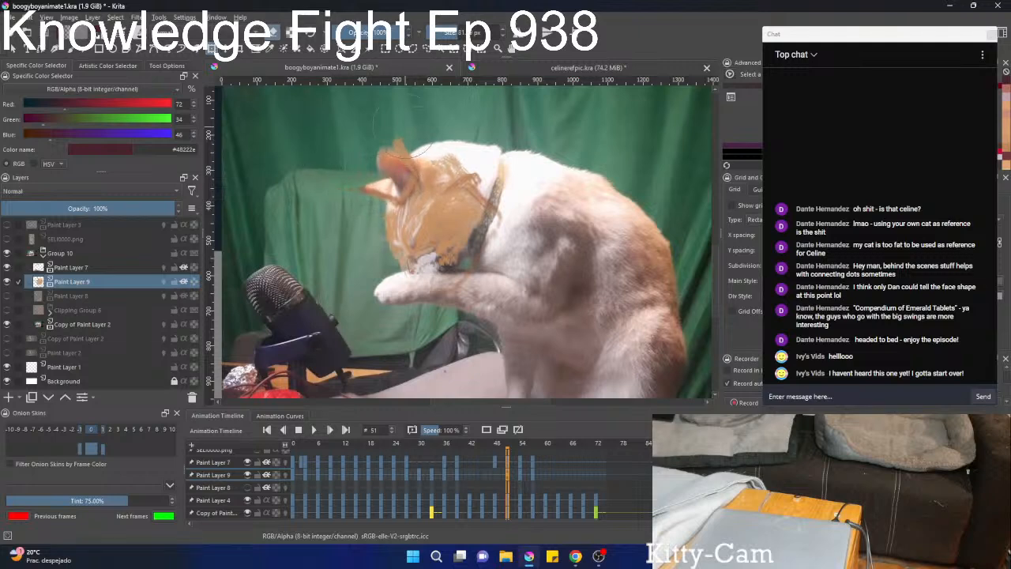
mouse_move(426, 168)
mouse_down()
mouse_move(454, 162)
mouse_move(438, 198)
mouse_move(473, 167)
mouse_up()
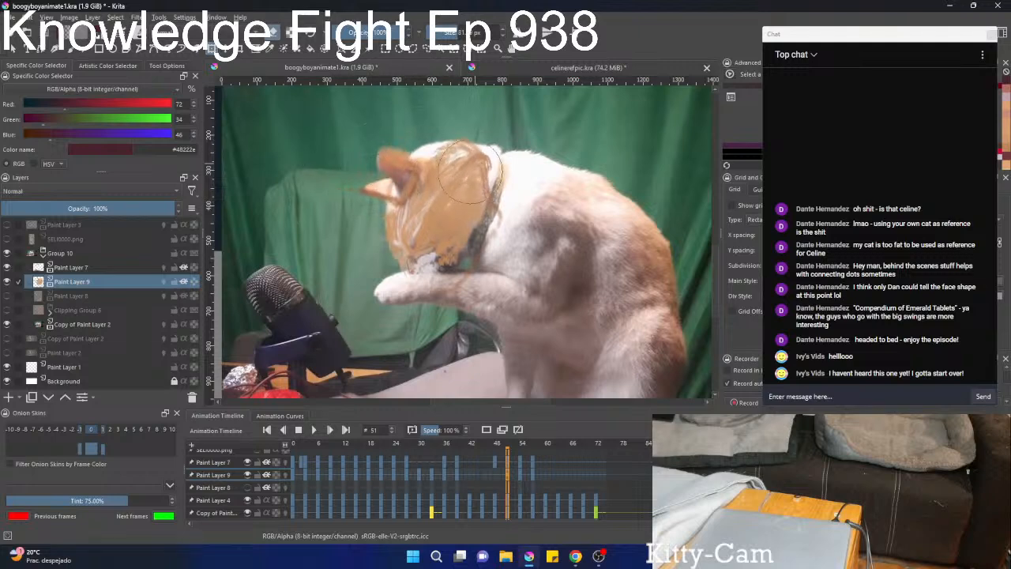
mouse_move(404, 242)
mouse_down()
mouse_move(396, 268)
mouse_move(469, 228)
mouse_move(479, 167)
mouse_move(491, 163)
mouse_move(441, 150)
mouse_move(468, 150)
mouse_up()
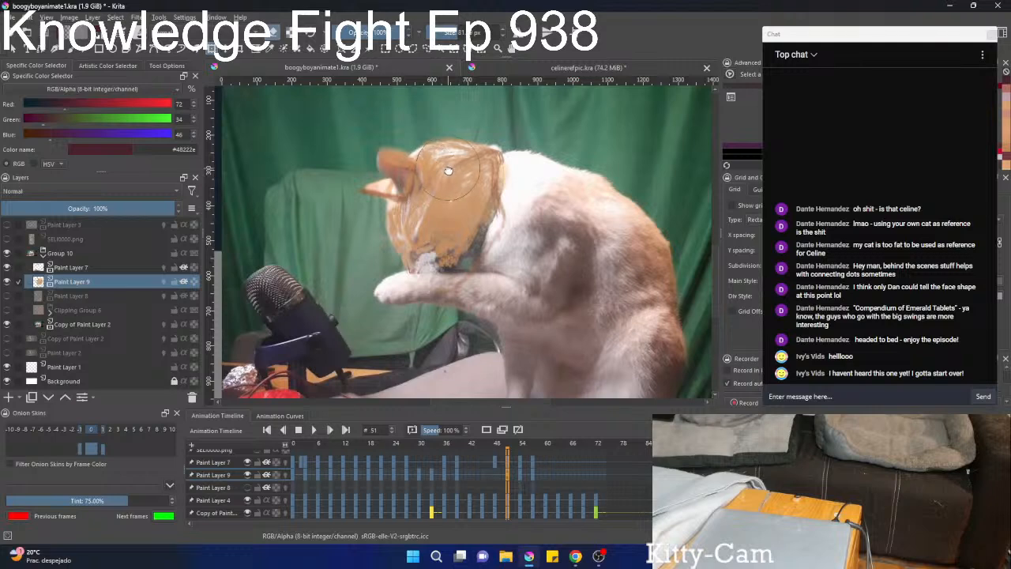
click(7, 282)
click(7, 282)
Show Paint Layer 8 and liquify its shading at frame 51 to follow the ears and the front of the face.
click(7, 296)
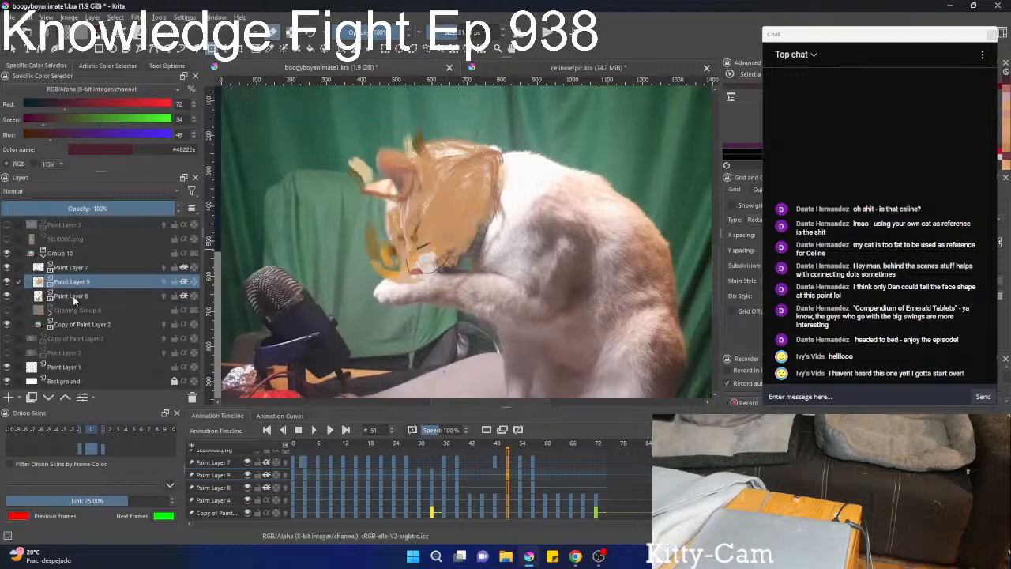
click(79, 296)
mouse_move(394, 255)
mouse_down()
mouse_move(431, 229)
mouse_move(411, 205)
mouse_up()
mouse_move(420, 168)
mouse_down()
mouse_move(365, 146)
mouse_move(429, 170)
mouse_move(390, 163)
mouse_up()
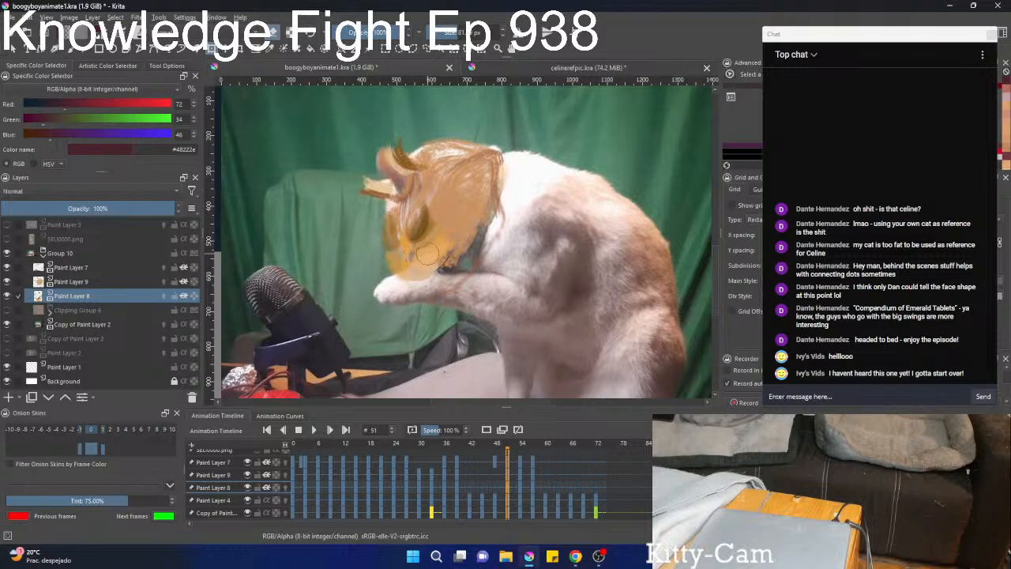
mouse_move(384, 190)
mouse_down()
mouse_move(410, 207)
mouse_move(439, 166)
mouse_up()
key(b)
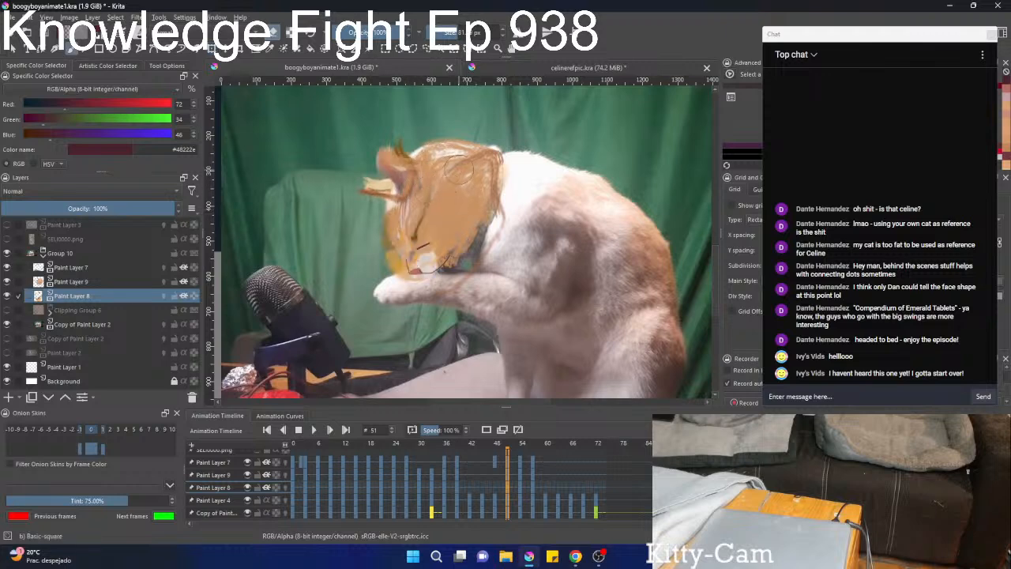
Liquify the Paint Layer 8 shading around the muzzle at frame 51 to fit inside the face outline.
scroll(446, 167, down, 2)
scroll(446, 168, up, 2)
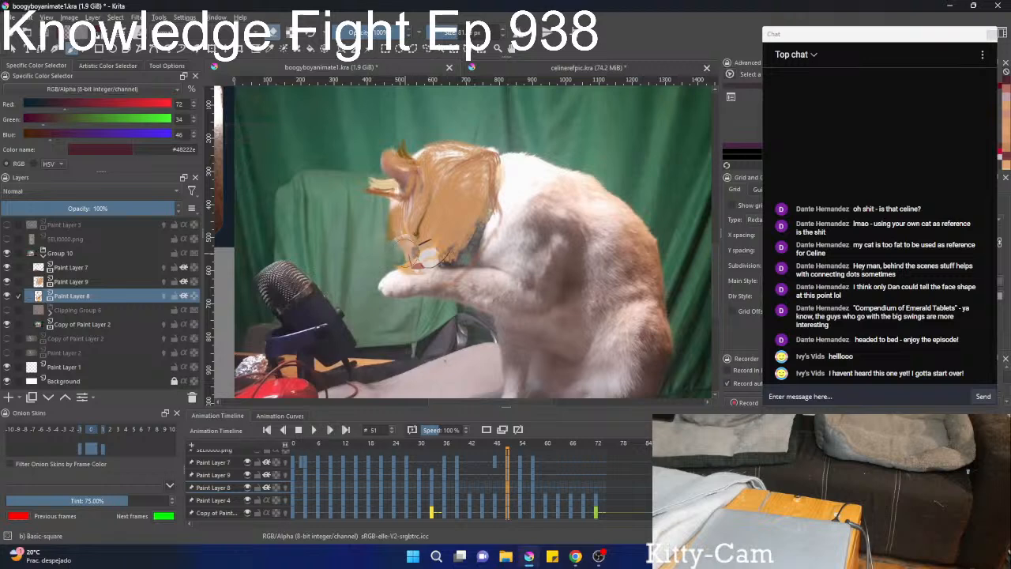
right_click(397, 245)
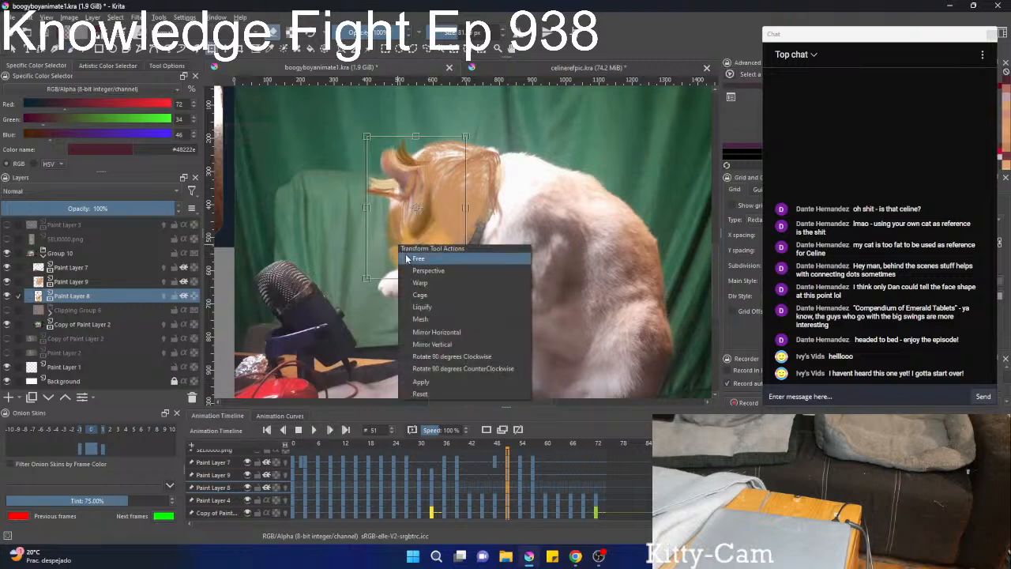
click(426, 308)
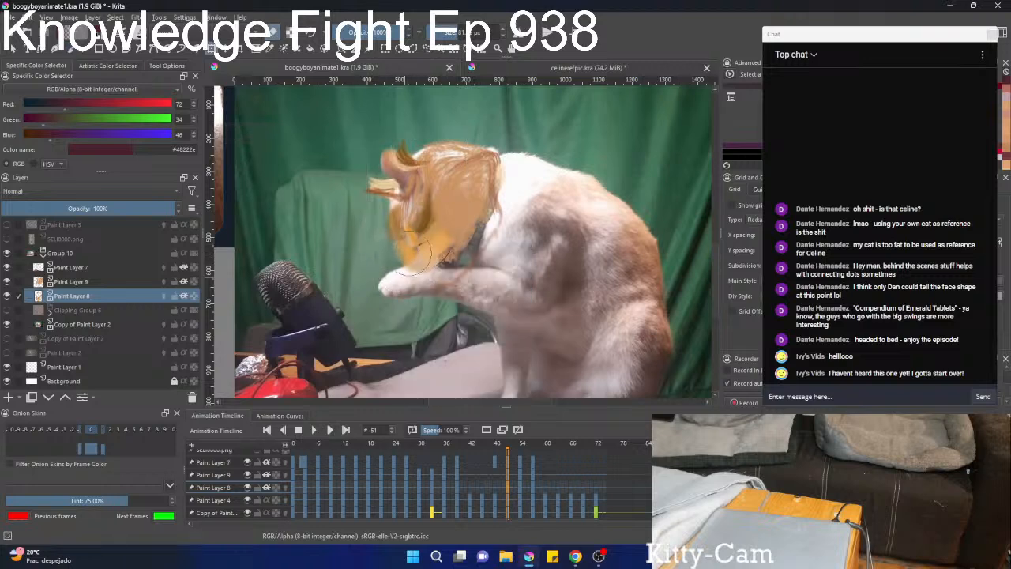
Step through the frames from 50 to 57 to check the painted head against the footage.
scroll(435, 265, down, 1)
ctrl+drag(435, 265, 436, 318)
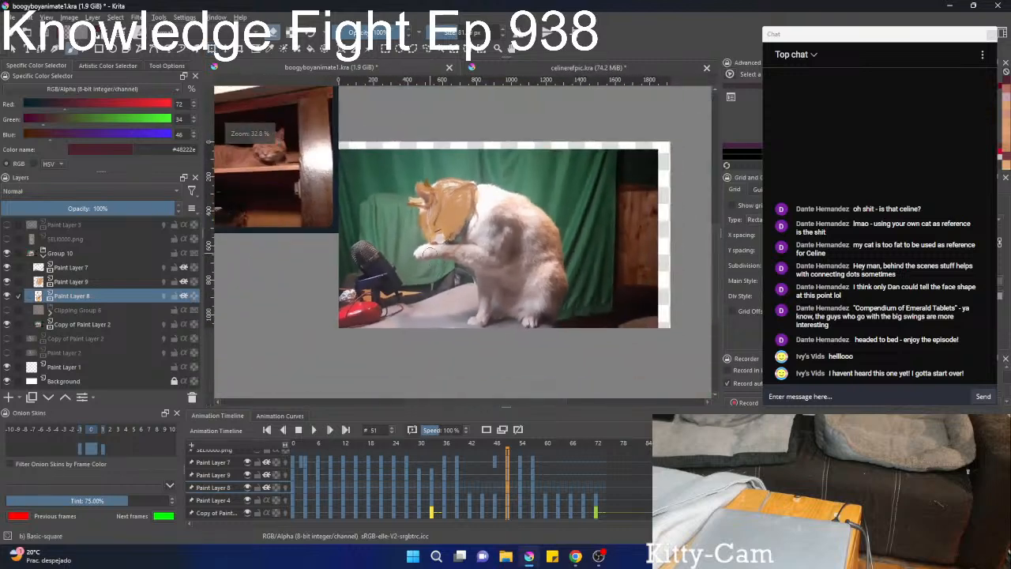
key(Left)
key(Left)
key(Right)
key(Right)
key(Right)
key(Right)
key(Right)
key(Right)
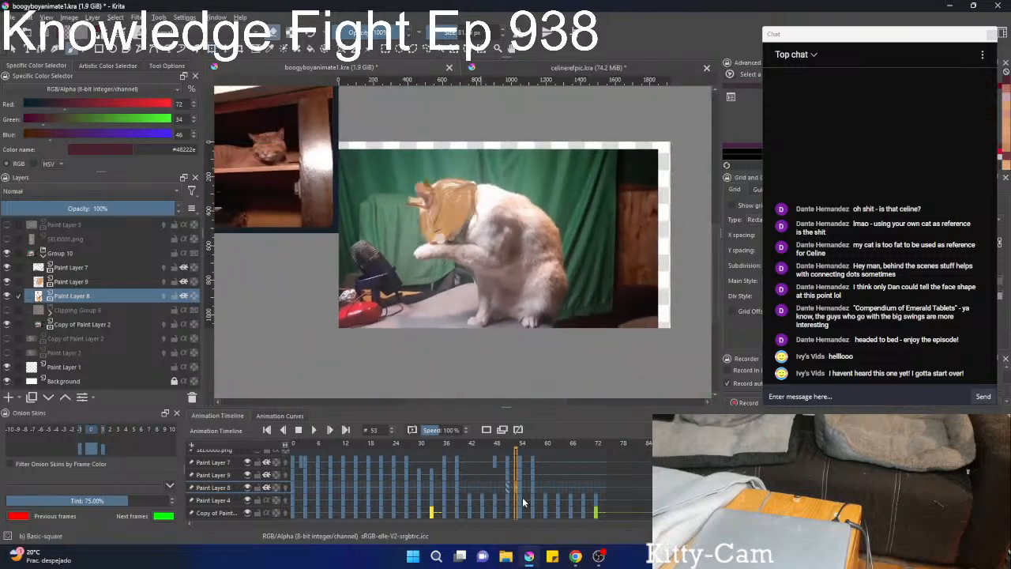
key(Right)
key(Right)
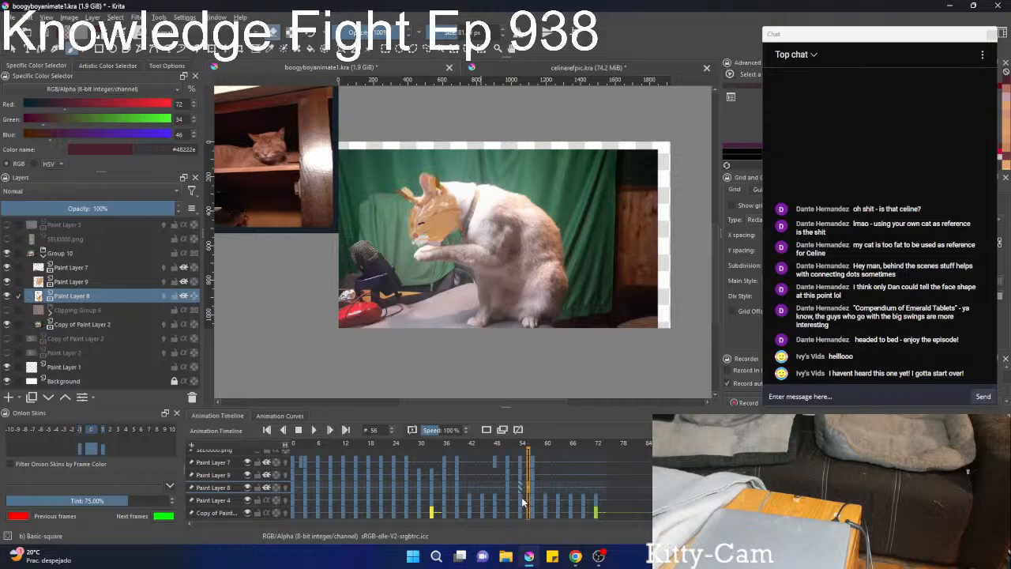
scroll(442, 259, up, 4)
scroll(439, 260, down, 3)
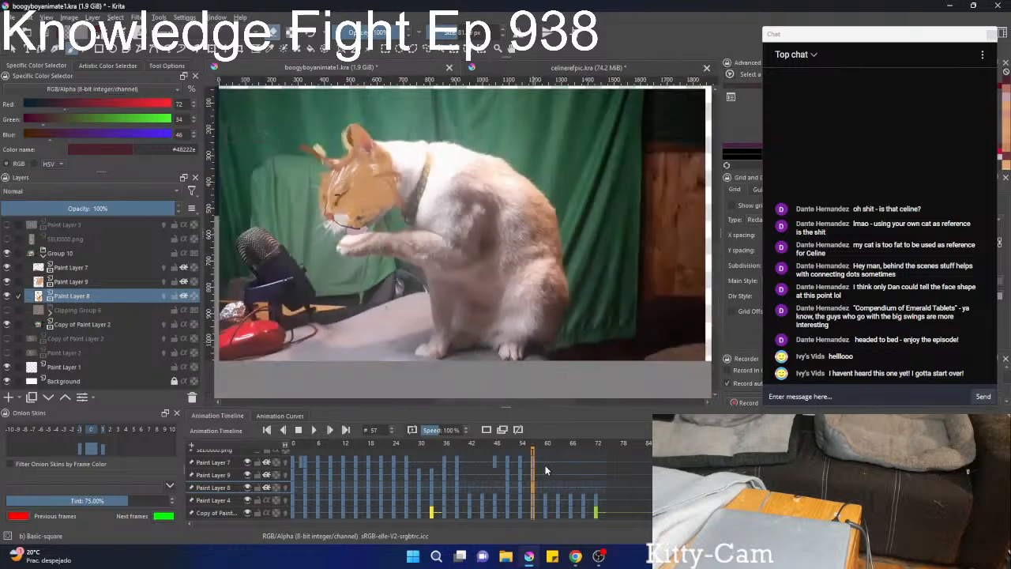
Step back to frame 42 and compare the painted head's fit around frames 40 to 42.
key(Left)
key(Left)
key(Left)
key(Left)
key(Left)
key(Left)
key(Left)
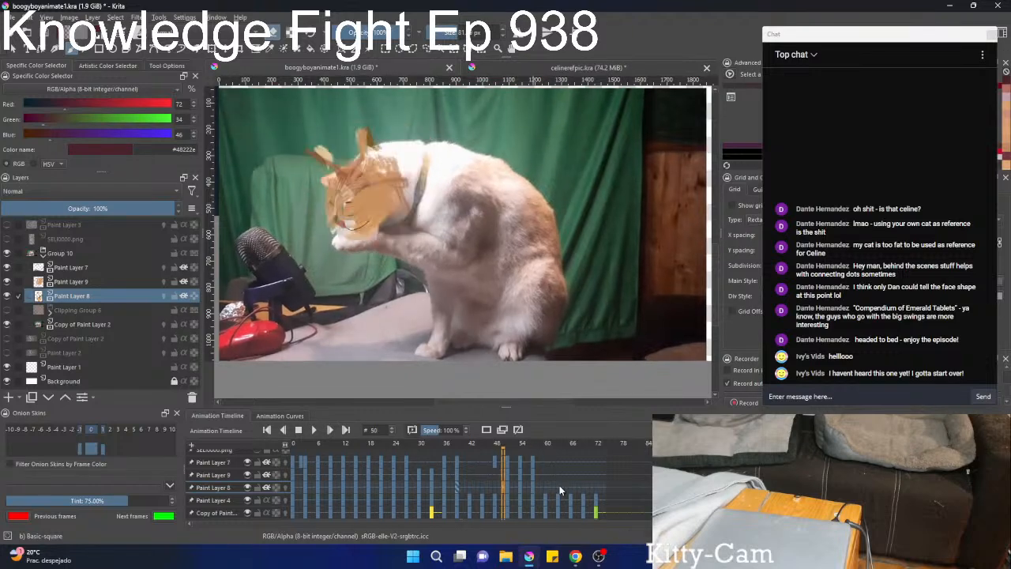
key(Left)
key(Left)
key(Left)
key(Left)
key(Left)
key(Left)
key(Left)
key(Left)
key(Left)
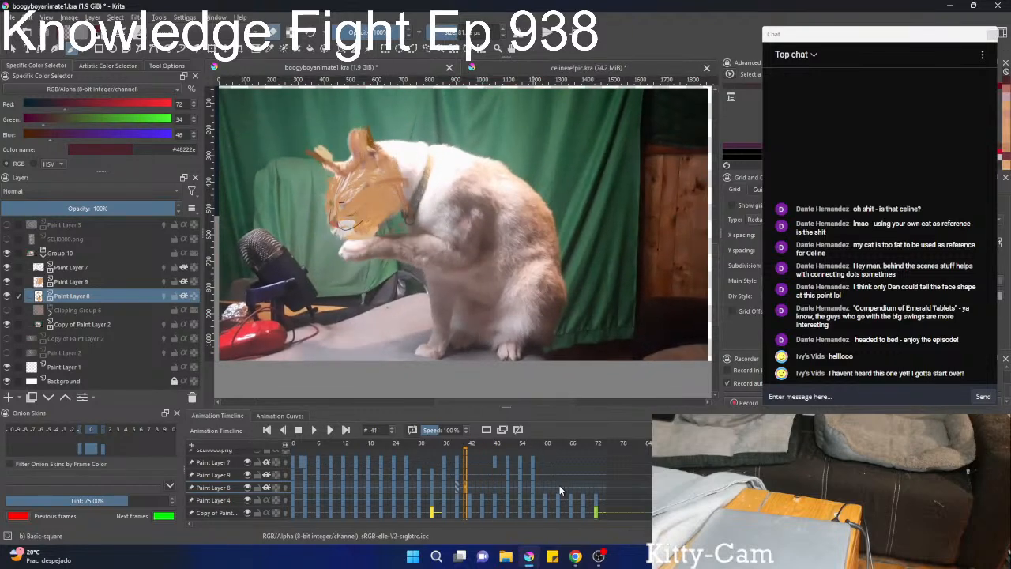
key(Left)
key(Right)
key(Left)
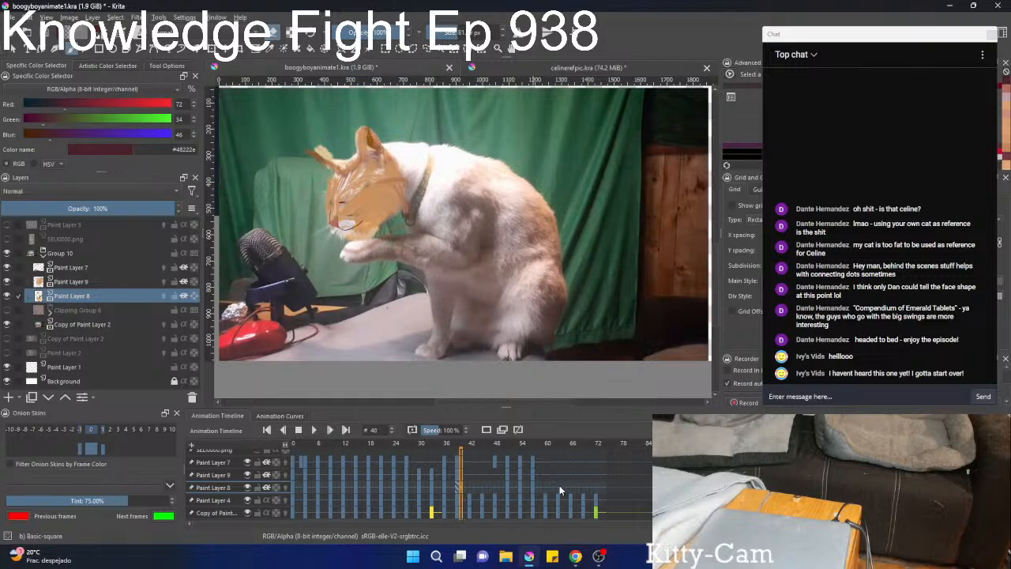
key(Right)
key(Right)
key(Left)
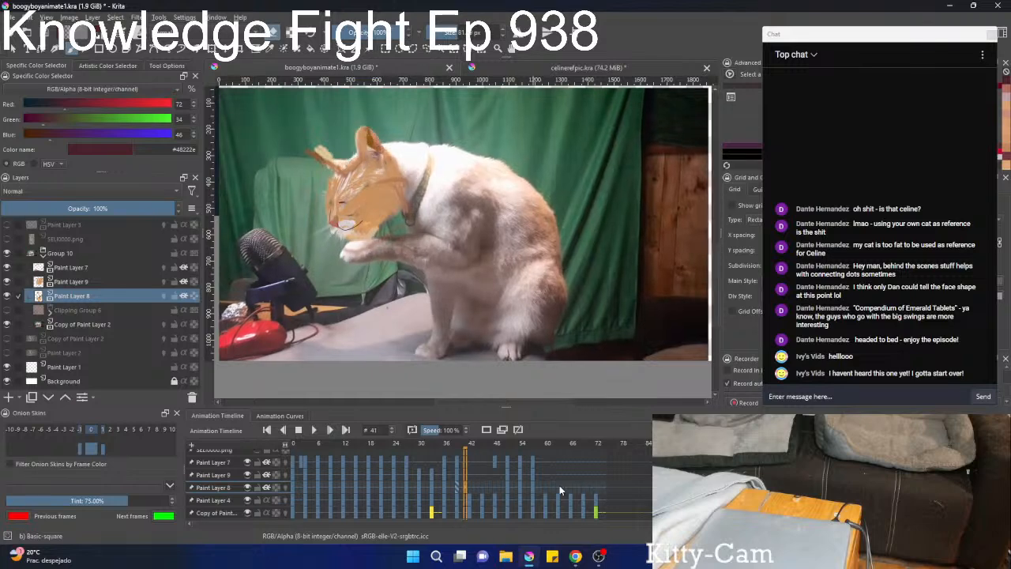
key(Right)
Hide Paint Layers 8 and 9, then move and rotate the Paint Layer 7 face features onto the muzzle at frame 42.
drag(6, 297, 8, 281)
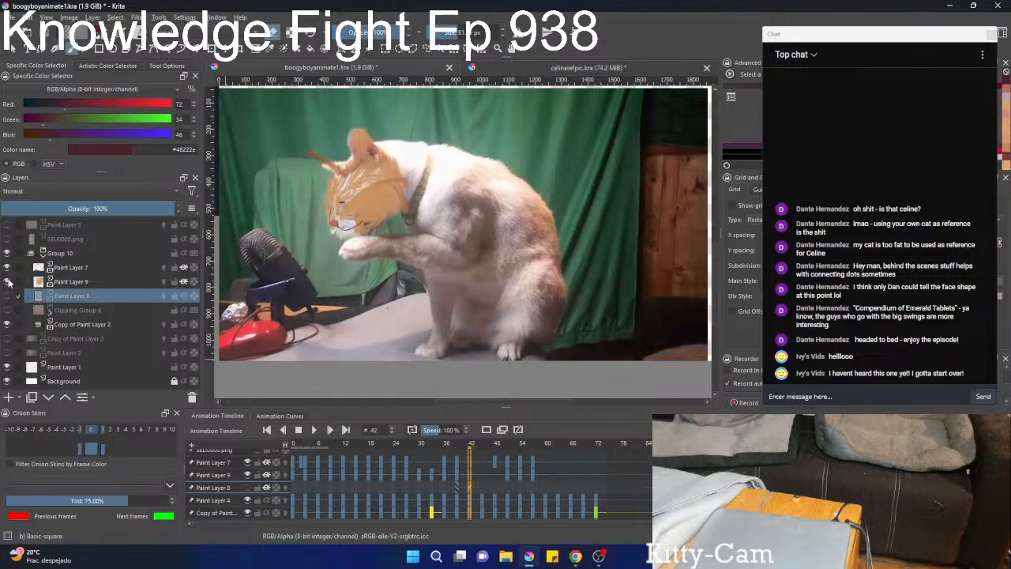
click(81, 270)
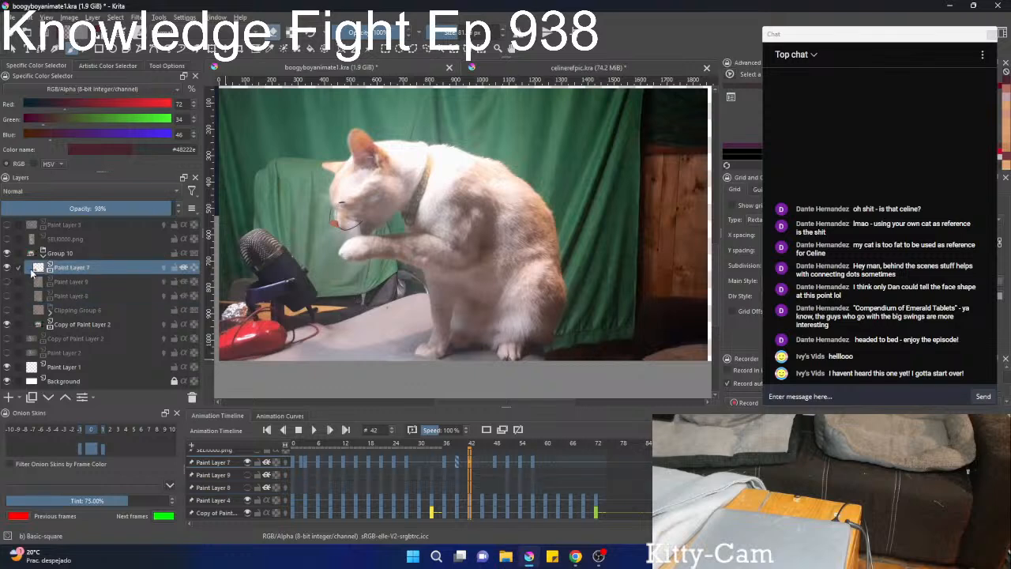
scroll(305, 224, up, 5)
key(ctrl+t)
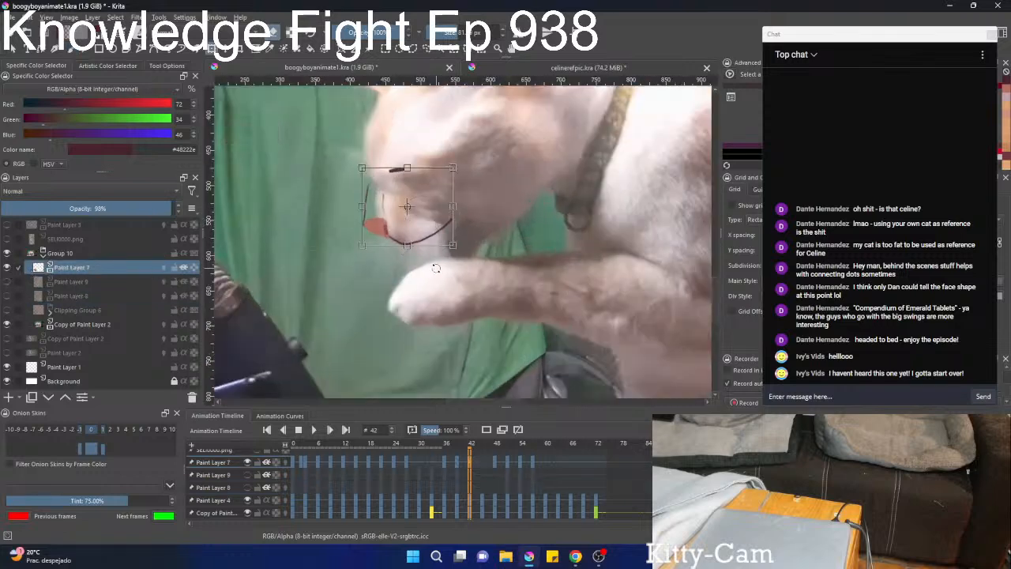
mouse_move(387, 220)
mouse_down()
mouse_move(423, 256)
mouse_move(405, 232)
mouse_up()
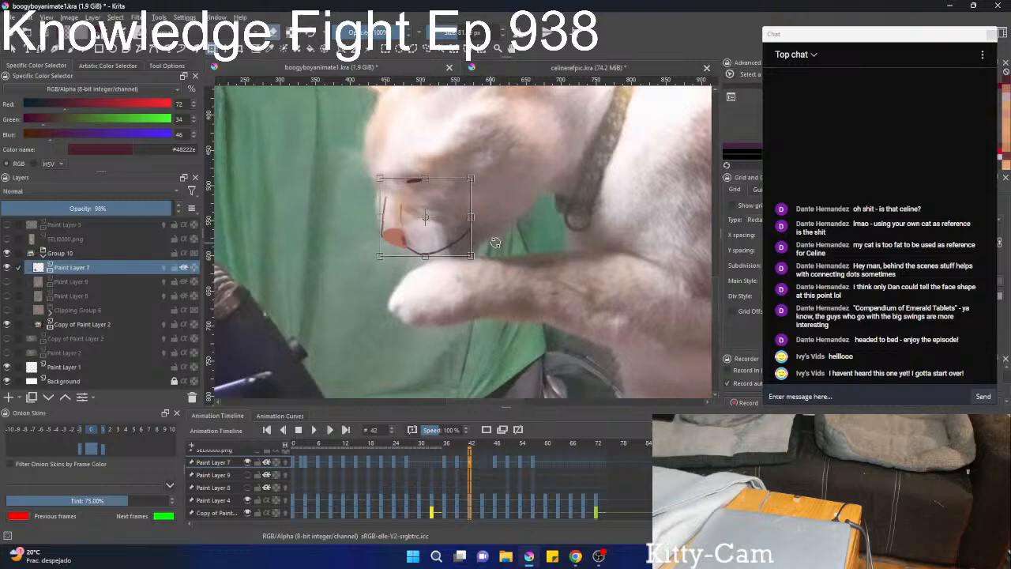
drag(519, 228, 519, 218)
key(b)
Erase the stray inner line above the nose on Paint Layer 7 at frame 42 with a smaller brush.
scroll(442, 229, up, 2)
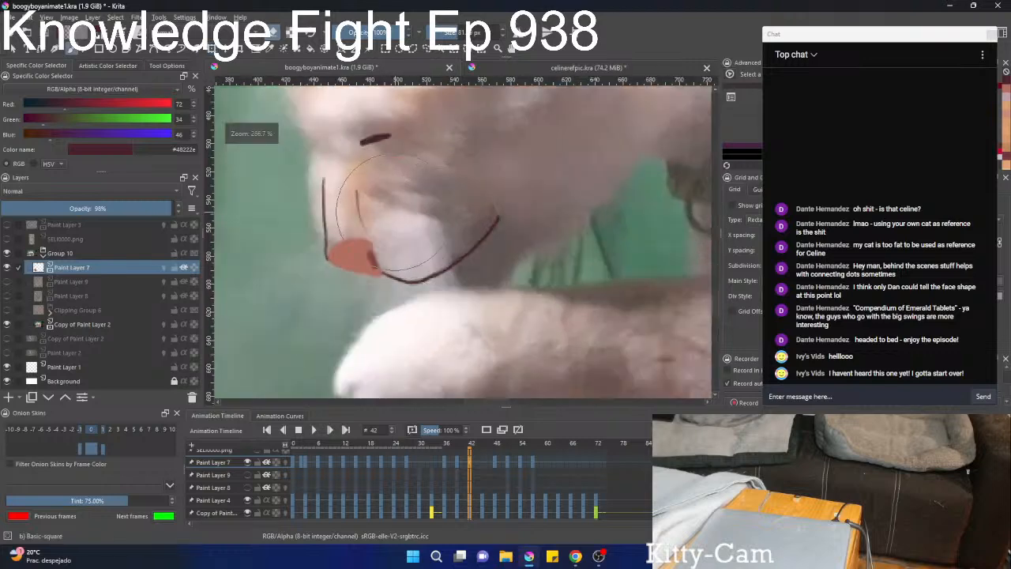
shift+drag(385, 211, 312, 212)
key(e)
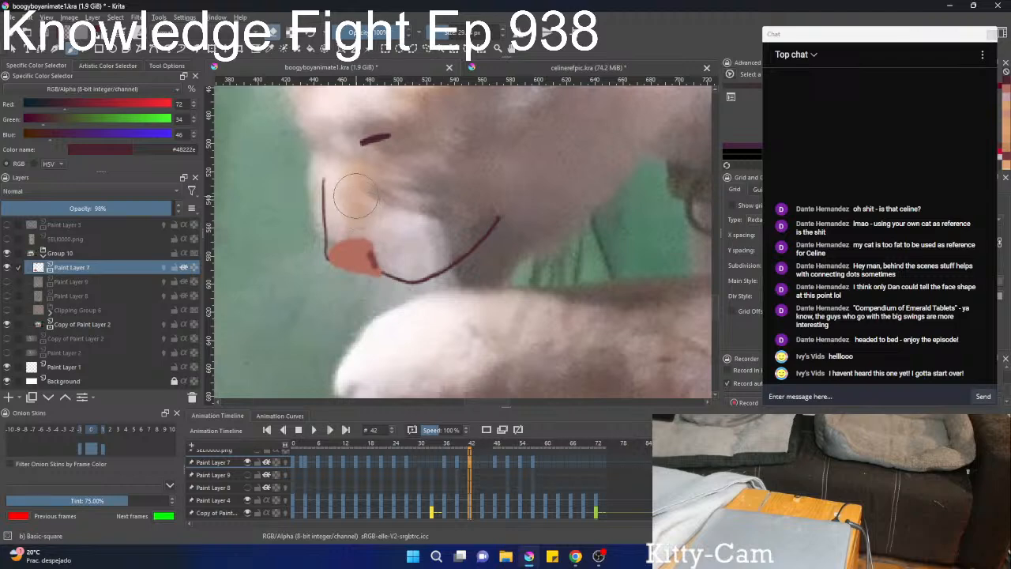
Liquify the nose and the nose-bridge line at frame 42 to follow the muzzle's contour in the footage.
key(ctrl+t)
right_click(351, 194)
click(373, 242)
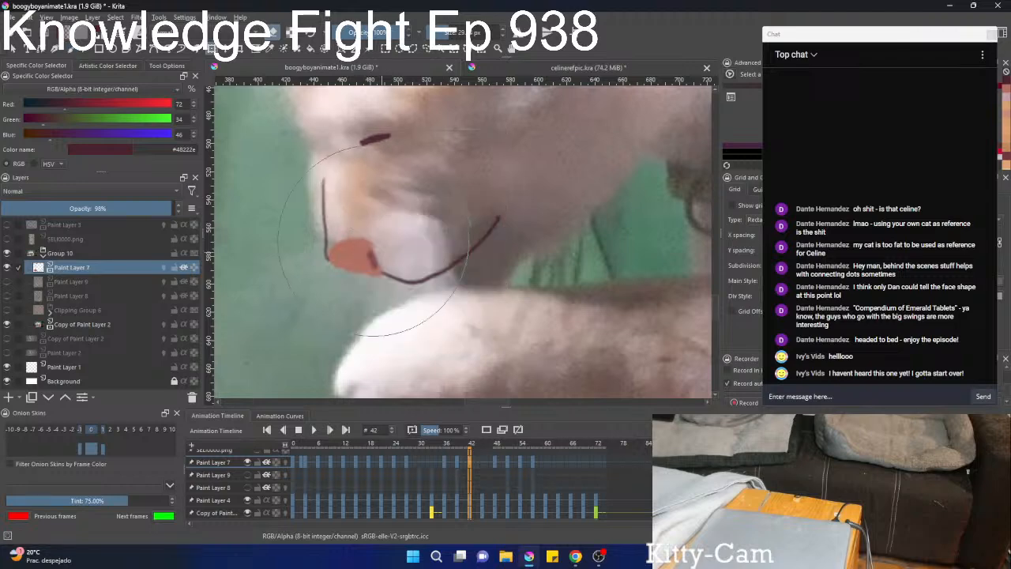
shift+drag(375, 206, 245, 206)
mouse_move(354, 216)
mouse_down()
mouse_move(319, 205)
mouse_move(347, 195)
mouse_move(298, 188)
mouse_move(322, 210)
mouse_move(300, 217)
mouse_up()
mouse_move(290, 260)
mouse_down()
mouse_move(316, 251)
mouse_move(323, 175)
mouse_move(309, 144)
mouse_up()
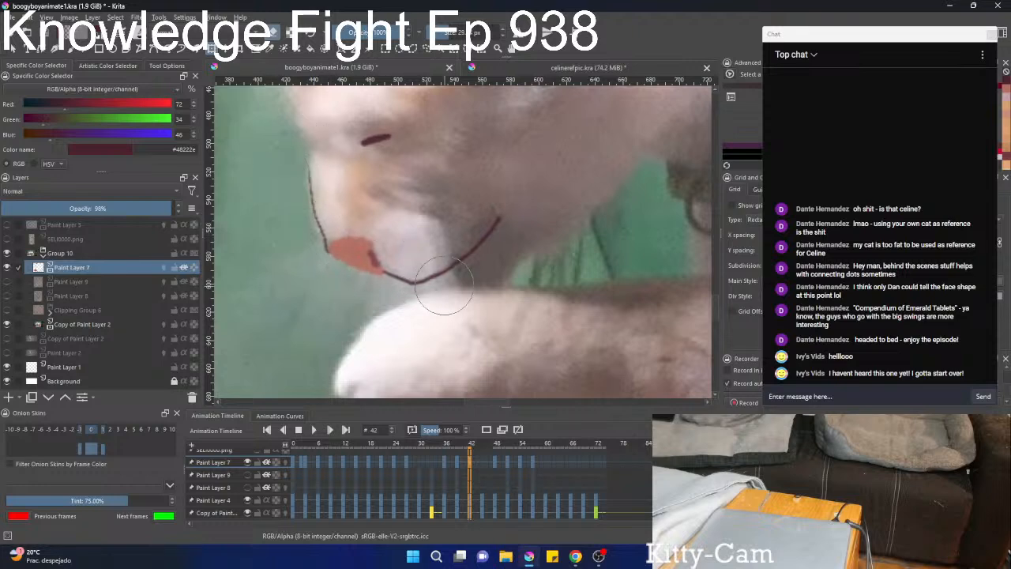
Liquify the eye line on Paint Layer 7 at frame 42 to match the cat's closed eye.
scroll(403, 227, down, 1)
drag(404, 222, 369, 274)
drag(337, 204, 368, 217)
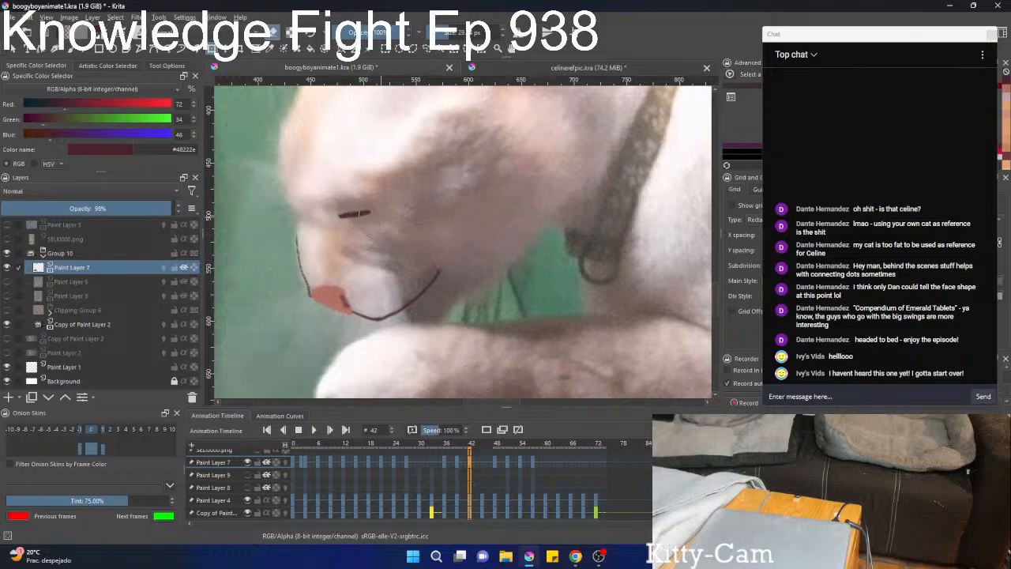
key(b)
scroll(428, 214, down, 2)
drag(404, 265, 350, 276)
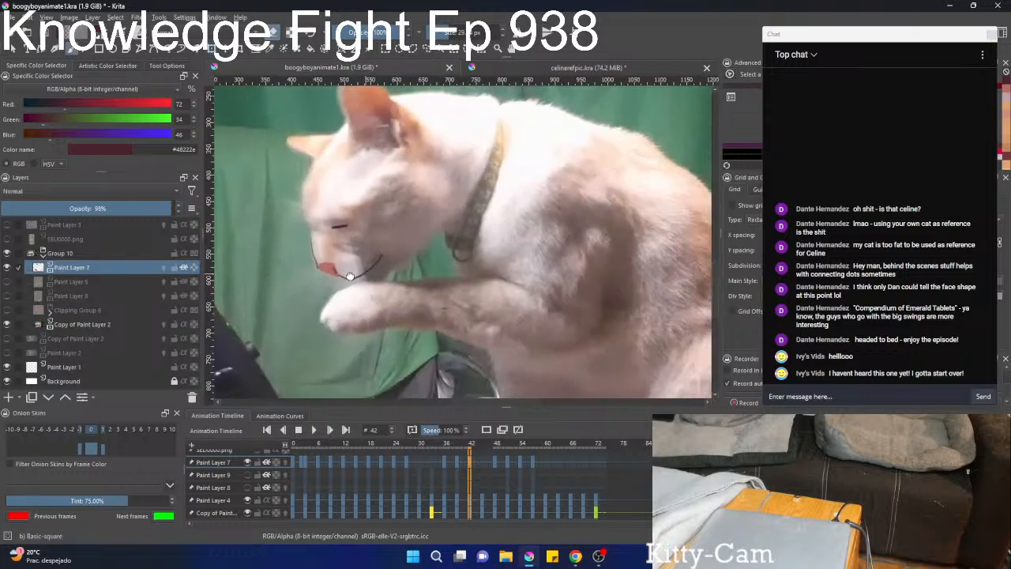
Step back and forth through frames 34 to 45 to check the Paint Layer 7 face features against the footage.
scroll(349, 275, up, 2)
scroll(387, 336, down, 1)
scroll(397, 331, up, 2)
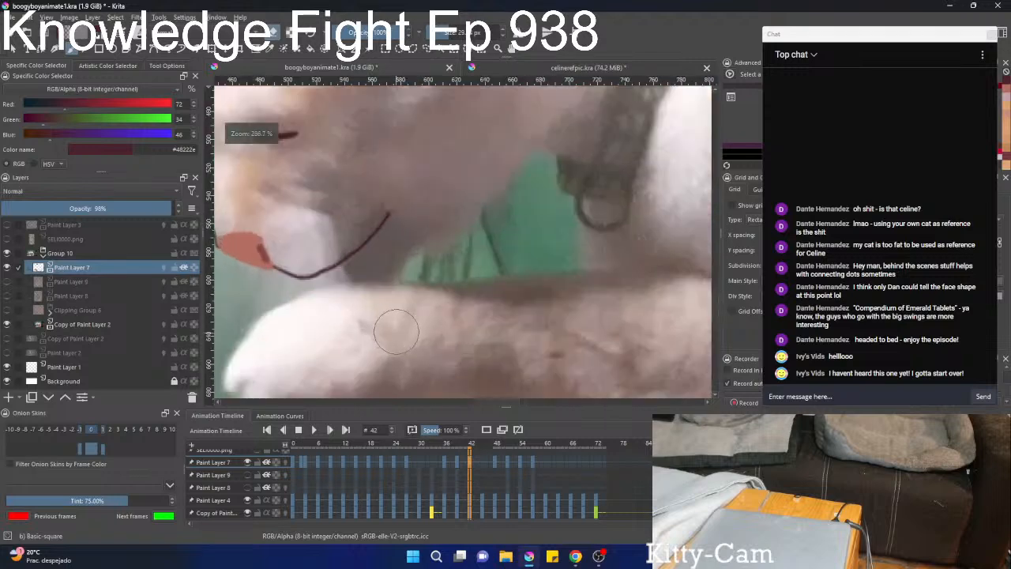
scroll(399, 259, down, 2)
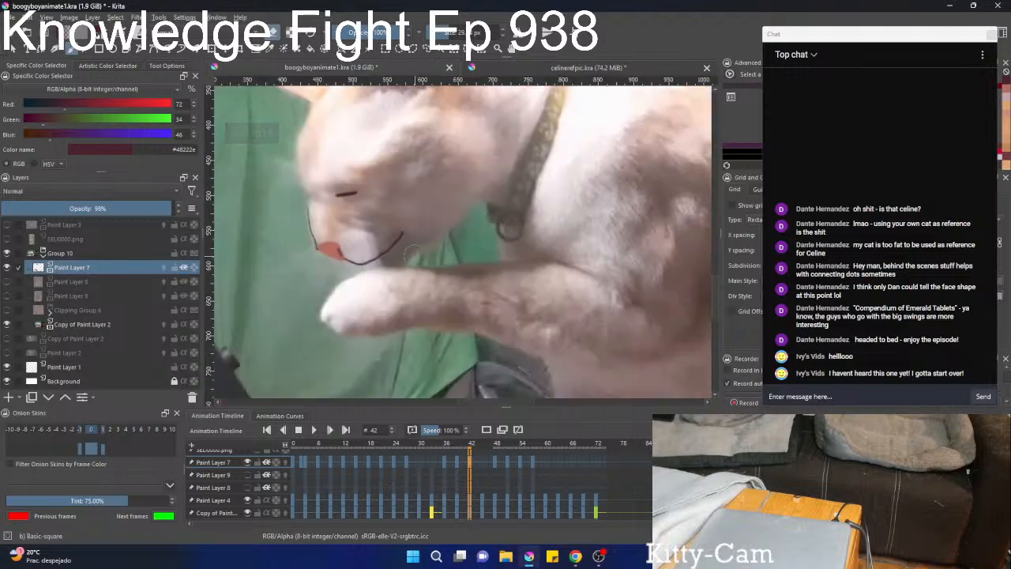
scroll(411, 250, down, 1)
key(Left)
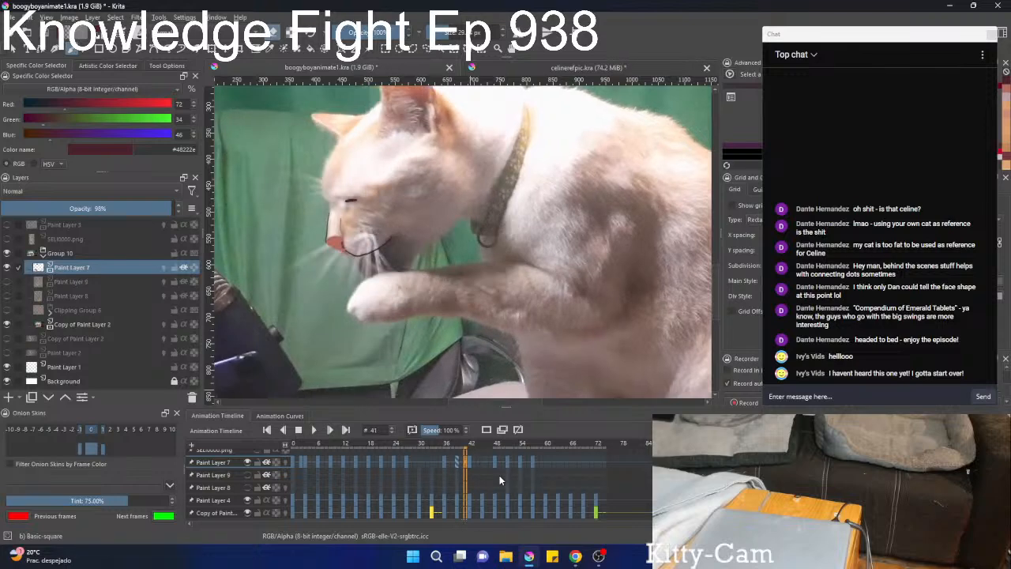
key(Right)
key(Left)
key(Left)
key(Left)
key(Left)
key(Left)
key(Left)
key(Left)
key(Left)
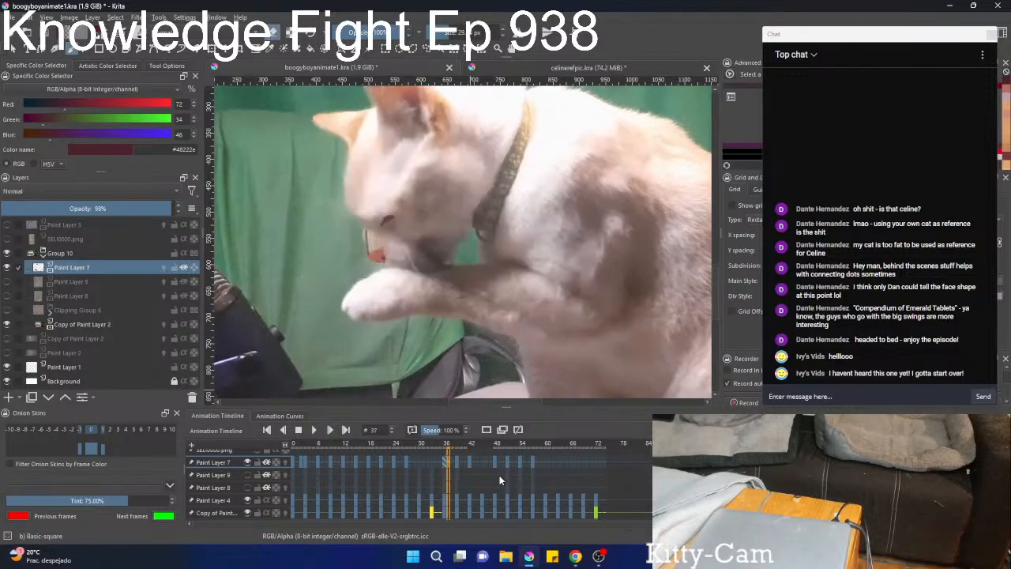
key(Left)
key(Left)
key(Left)
key(Right)
key(Right)
key(Right)
key(Right)
key(Right)
key(Right)
key(Right)
key(Right)
key(Right)
key(Right)
key(Right)
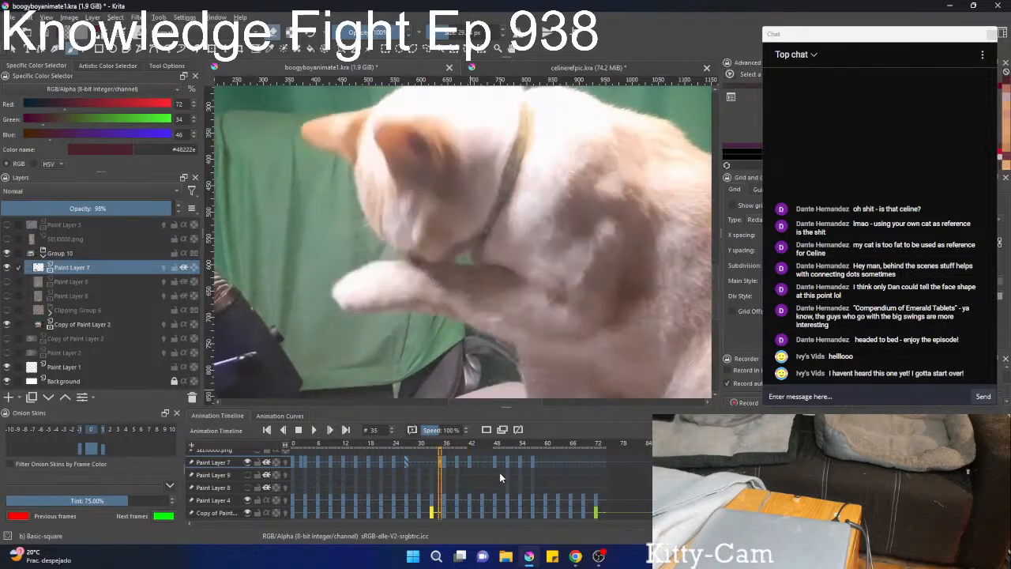
key(Right)
key(Right)
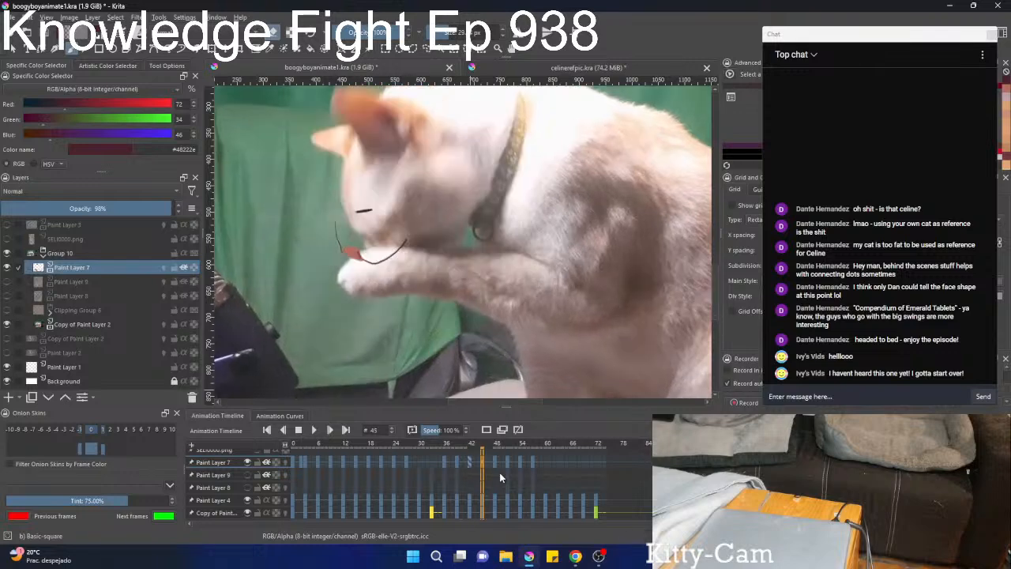
key(Left)
key(Right)
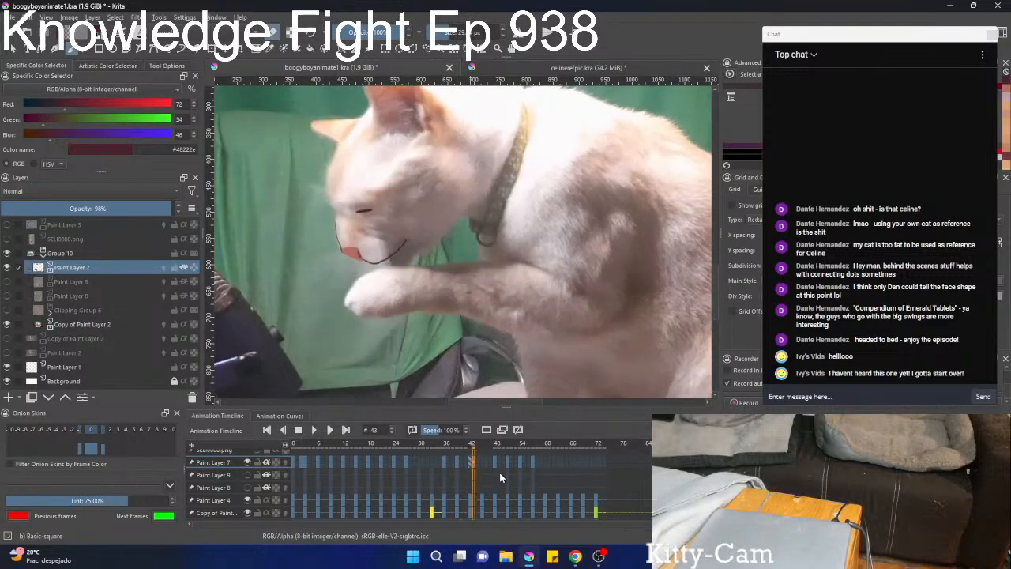
Create a blank frame on Paint Layer 7 at frame 45.
key(Right)
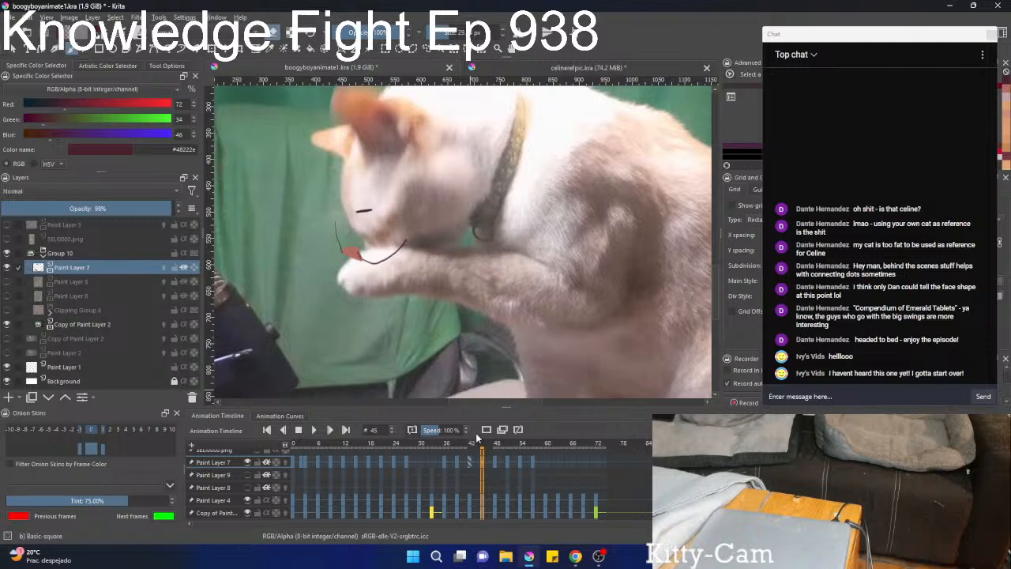
right_click(485, 467)
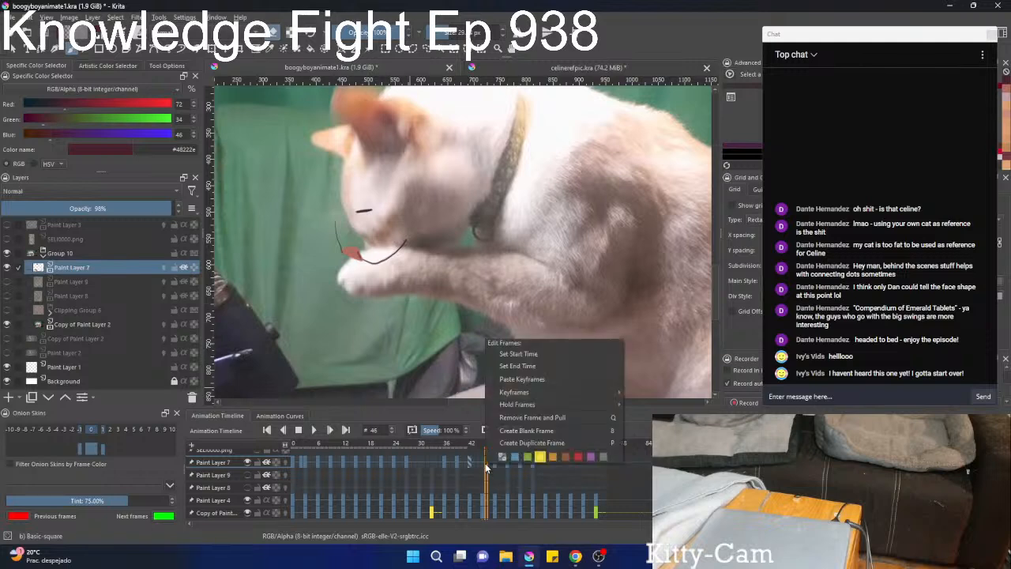
click(501, 432)
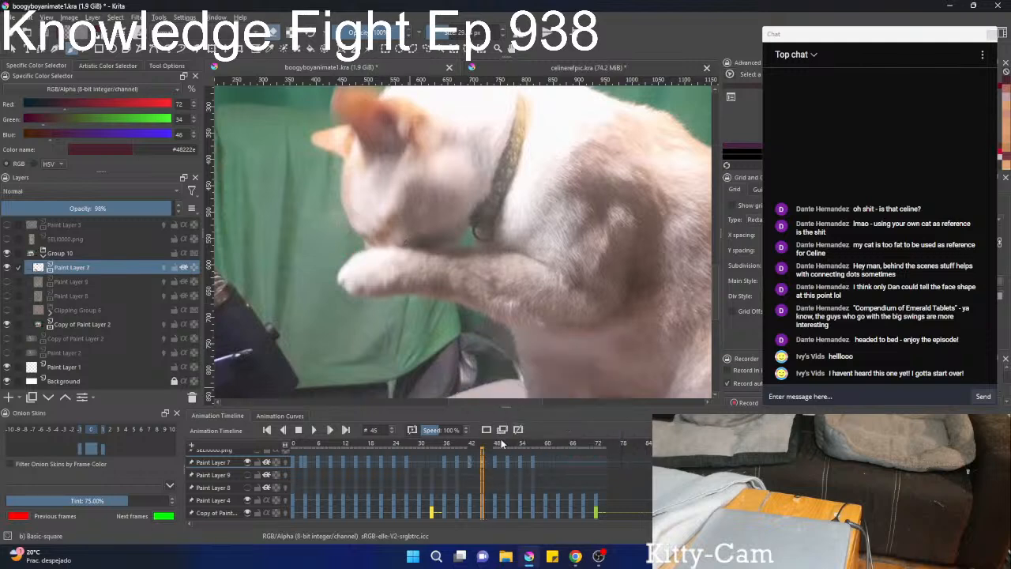
Scrub through frames 34 to 51 to review how the face features follow the cat's head.
scroll(473, 472, down, 5)
scroll(474, 472, up, 5)
scroll(474, 482, down, 7)
scroll(474, 486, down, 6)
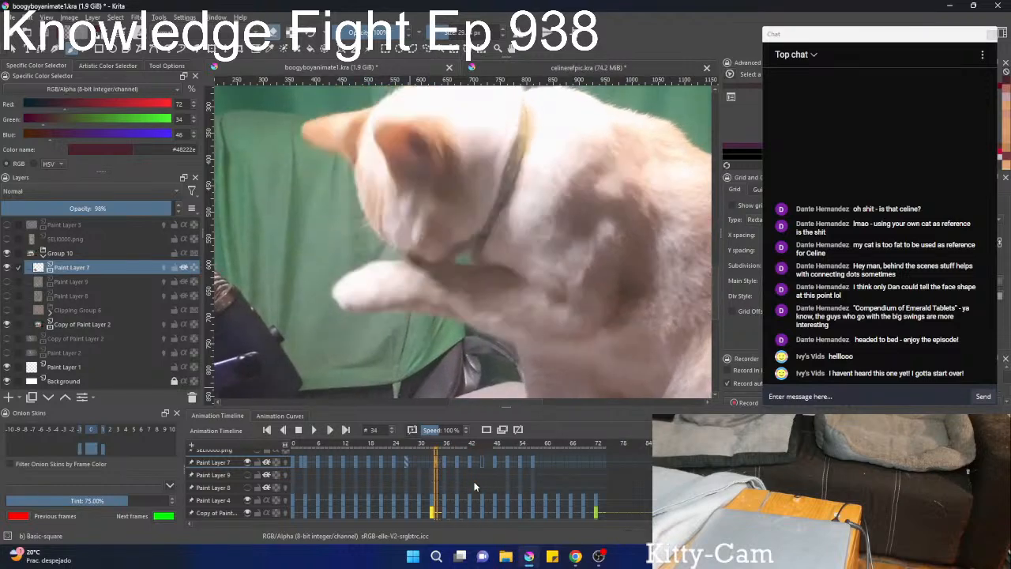
scroll(475, 486, down, 5)
scroll(474, 486, up, 17)
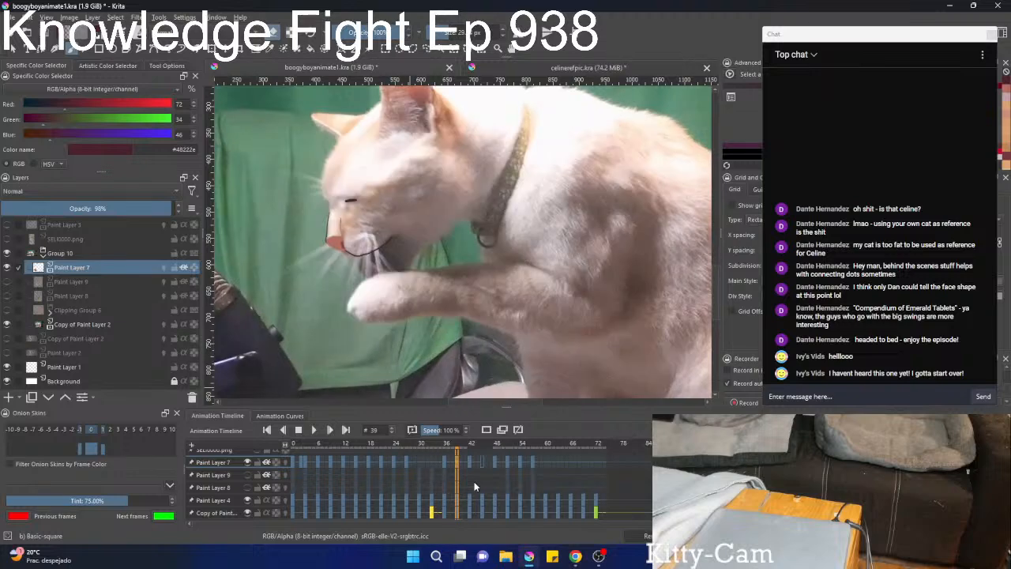
scroll(475, 485, up, 4)
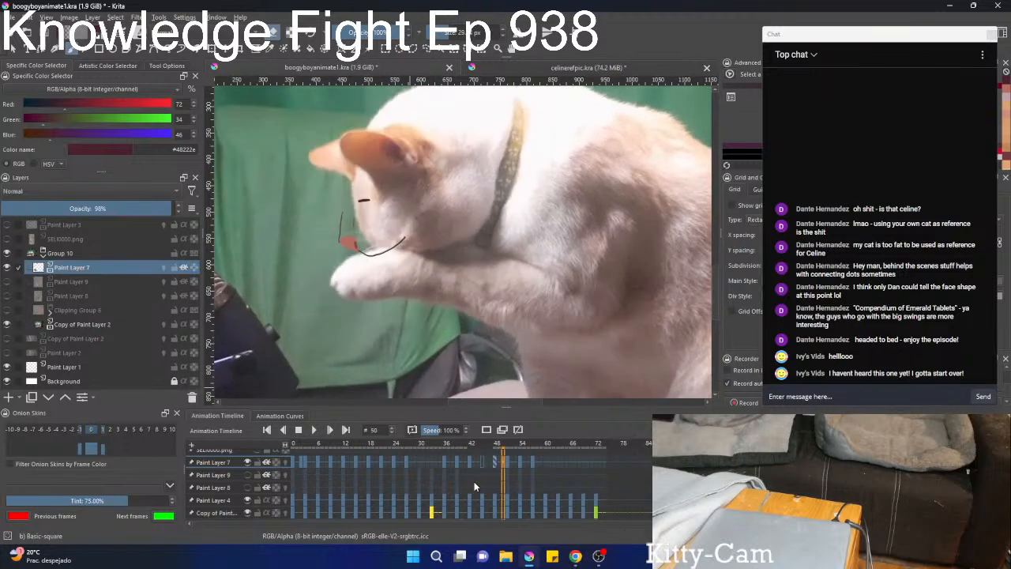
scroll(474, 481, up, 3)
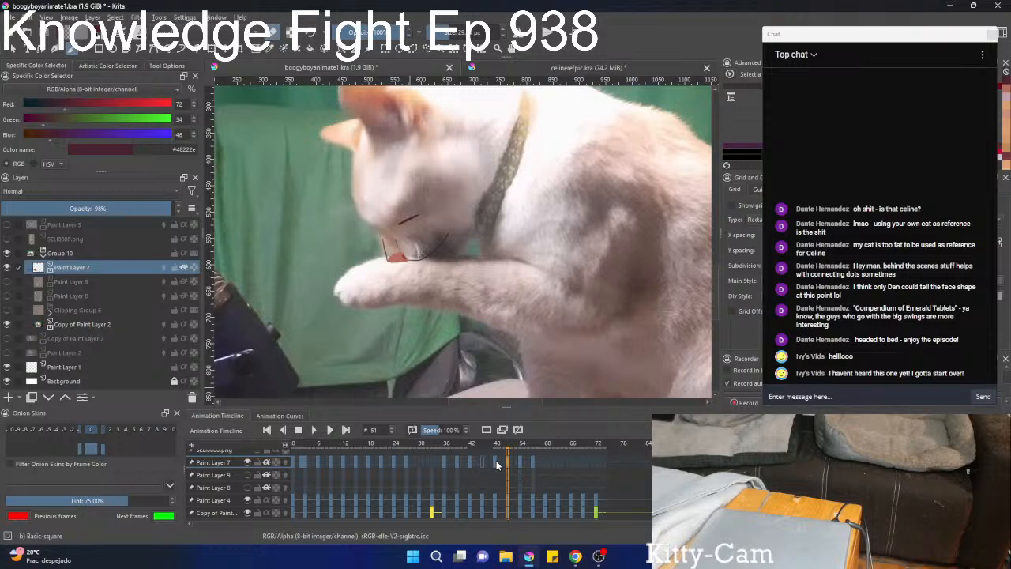
click(495, 462)
right_click(496, 462)
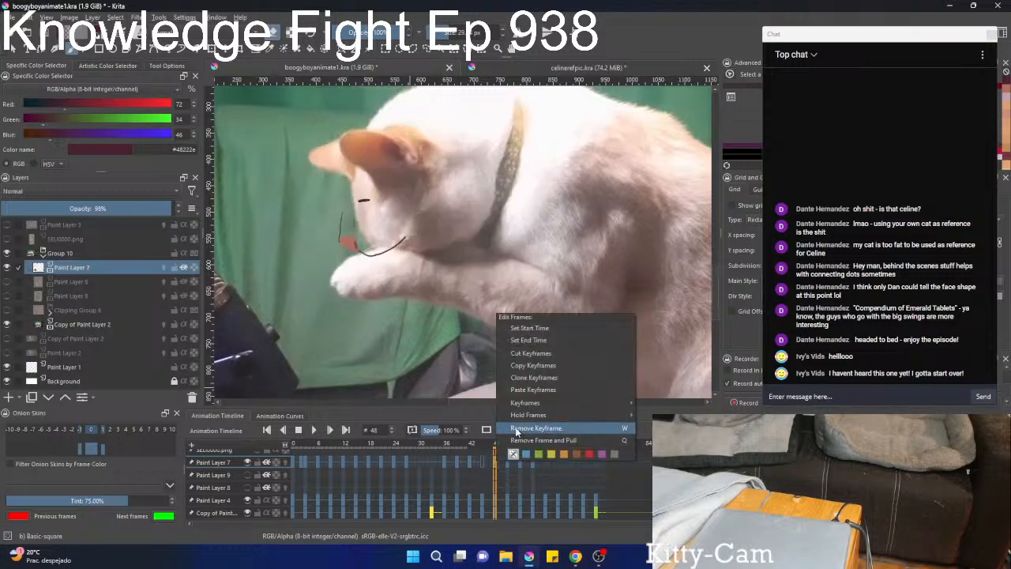
click(482, 462)
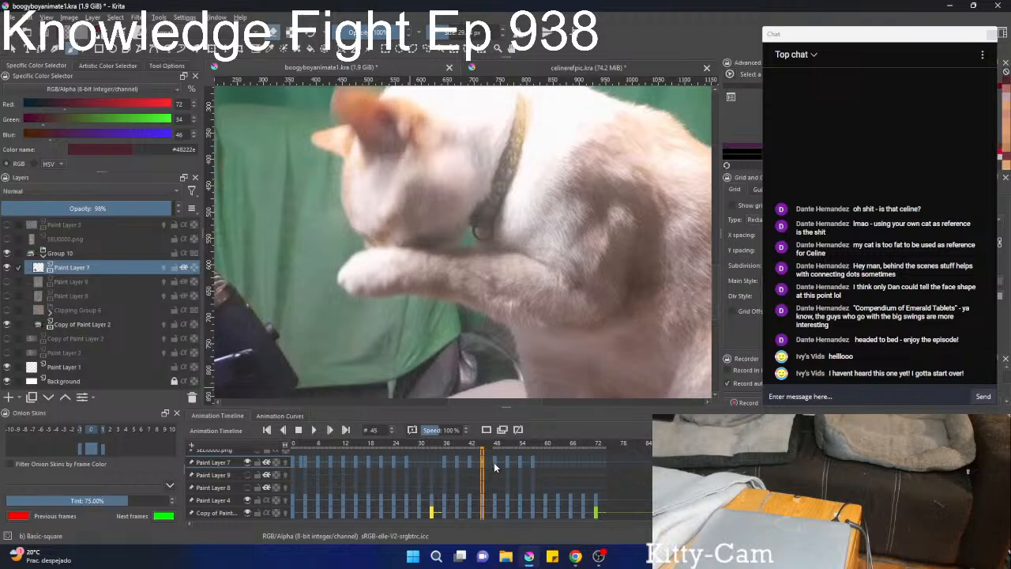
Step through frames 59 to 69 to examine the cat's head position against the face features.
click(542, 463)
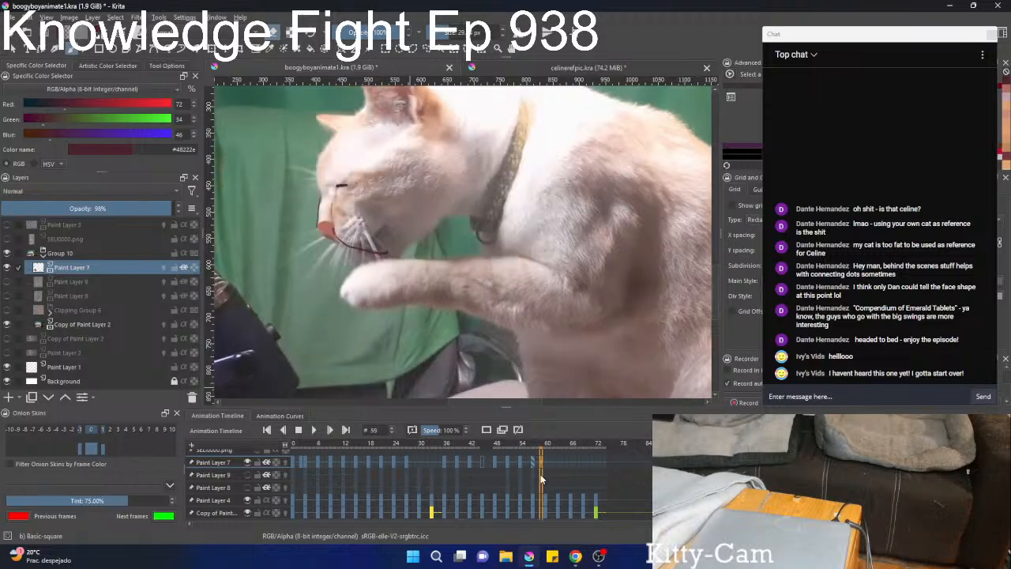
key(Right)
key(Right)
key(Right)
key(Right)
key(Right)
key(Right)
key(Right)
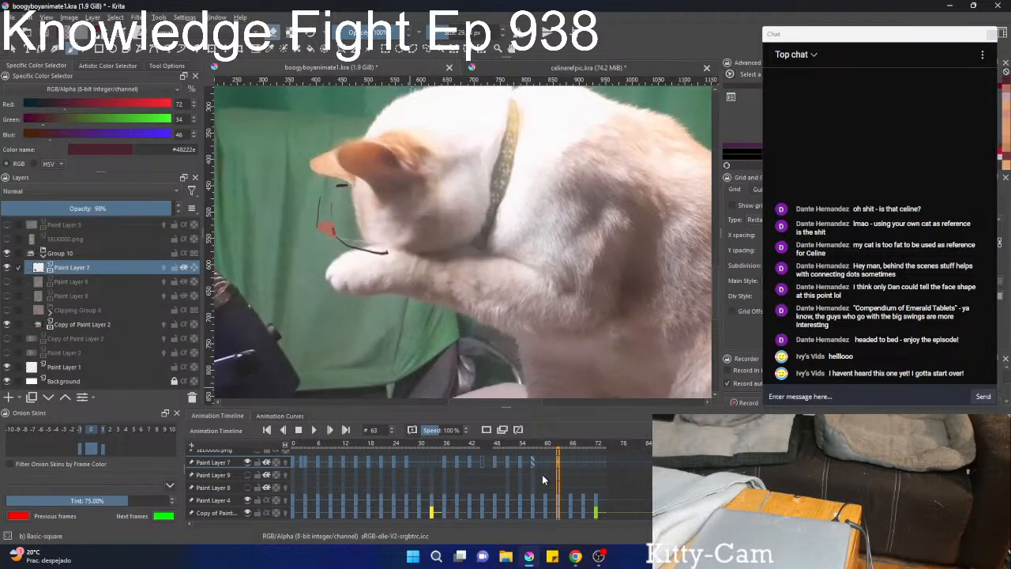
key(Right)
key(Right)
key(Right)
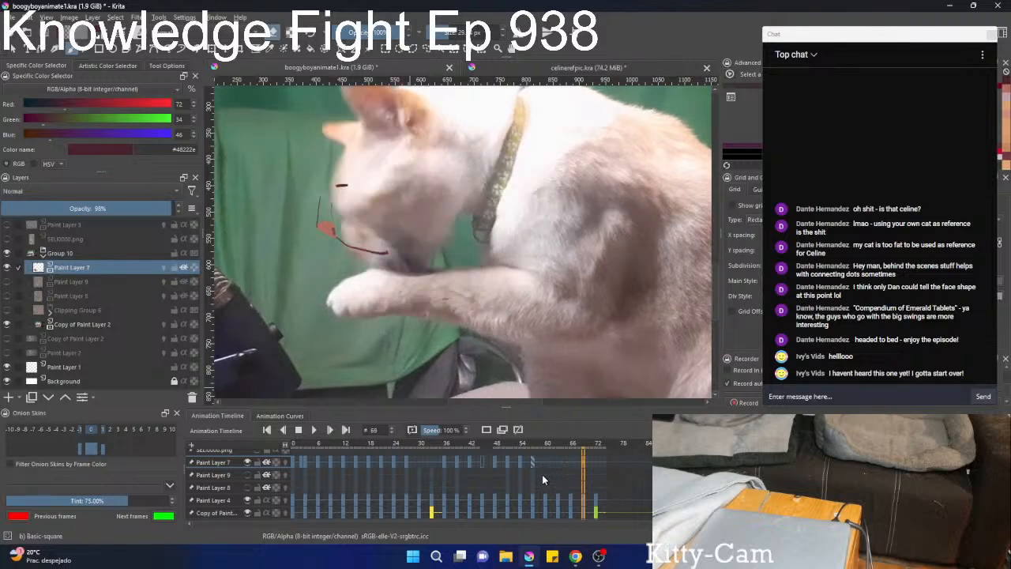
Remove the Paint Layer 7 keyframe at frame 48.
click(493, 463)
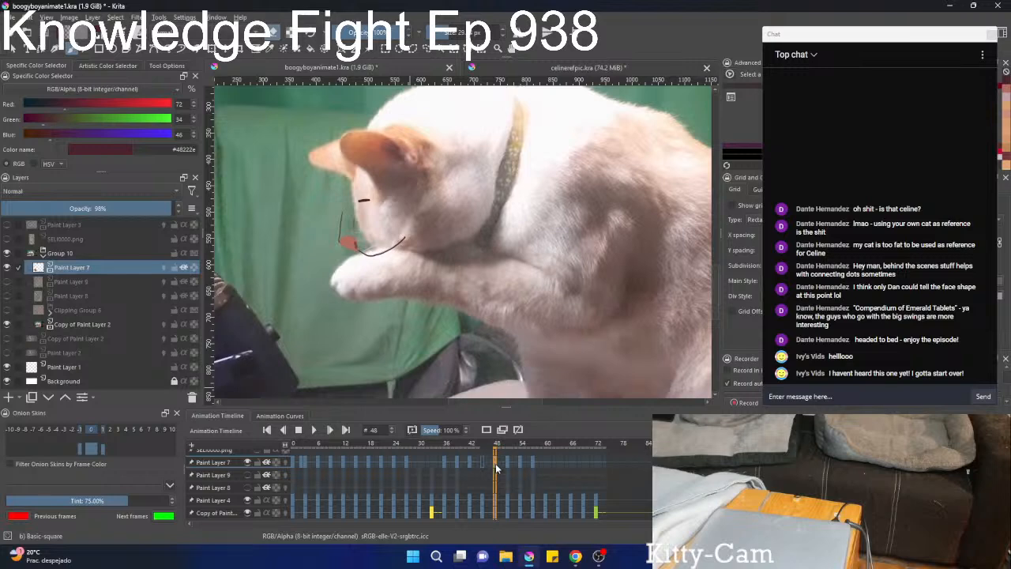
right_click(495, 463)
click(552, 447)
Liquify the mouth and eye lines on Paint Layer 7 at frame 72 to follow the cat's muzzle and closed eye.
key(space)
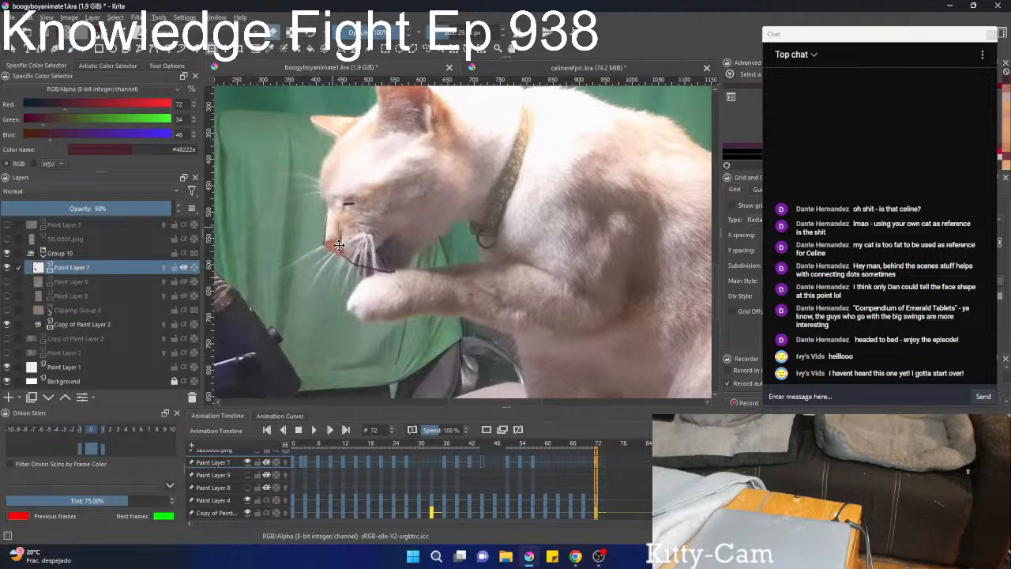
scroll(338, 245, up, 2)
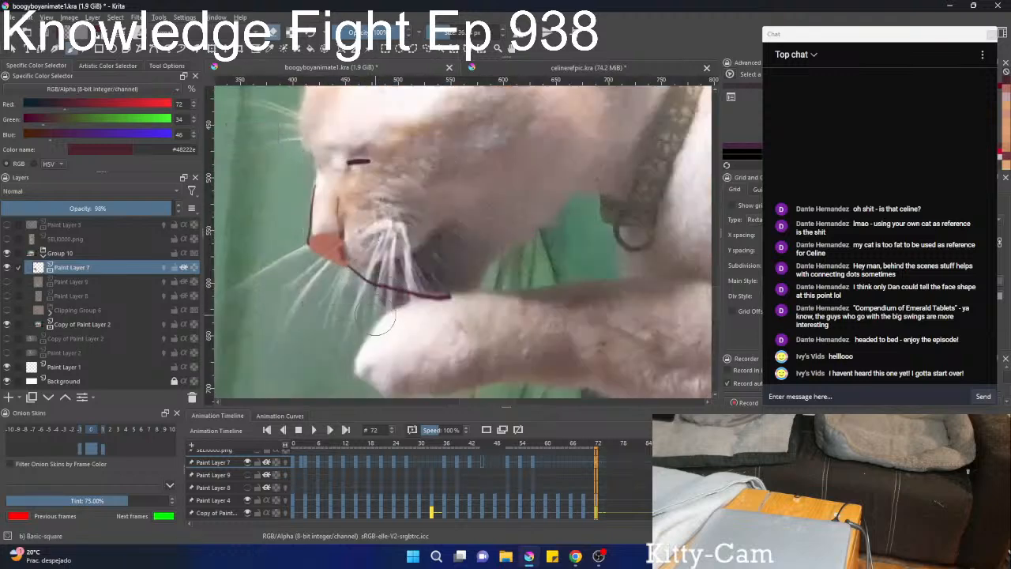
key(e)
key(ctrl+t)
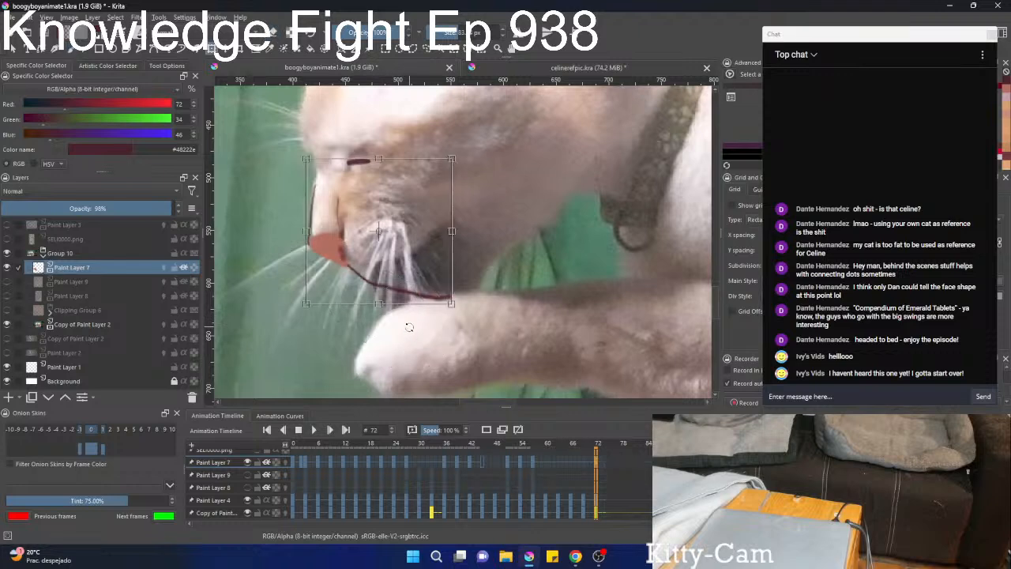
right_click(409, 326)
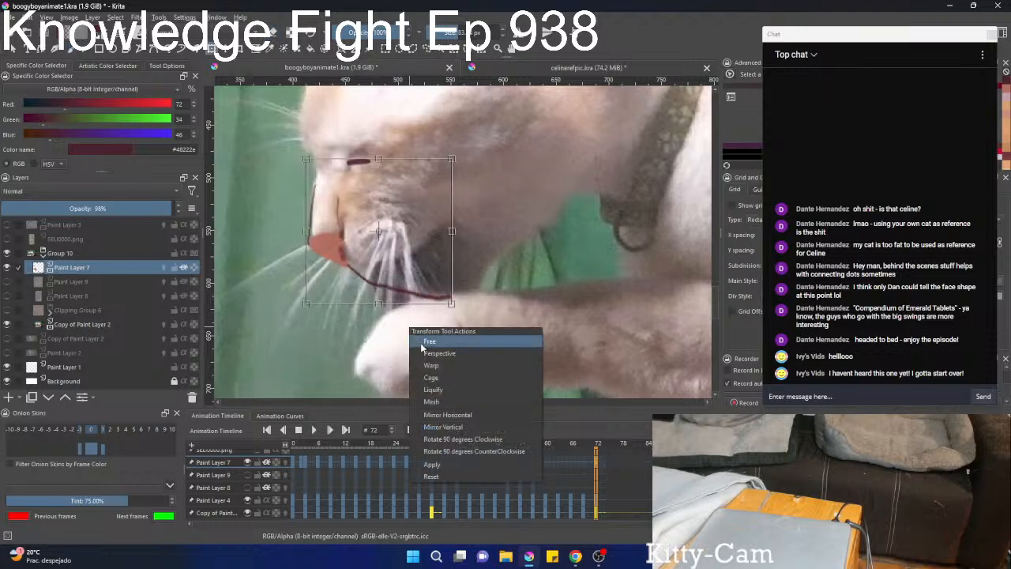
click(433, 388)
mouse_move(472, 347)
mouse_down()
mouse_move(456, 272)
mouse_move(465, 241)
mouse_move(442, 249)
mouse_move(342, 230)
mouse_move(348, 189)
mouse_move(387, 168)
mouse_move(366, 145)
mouse_move(336, 161)
mouse_move(377, 128)
mouse_move(332, 158)
mouse_move(359, 169)
mouse_move(349, 148)
mouse_move(393, 148)
mouse_up()
key(bracketleft)
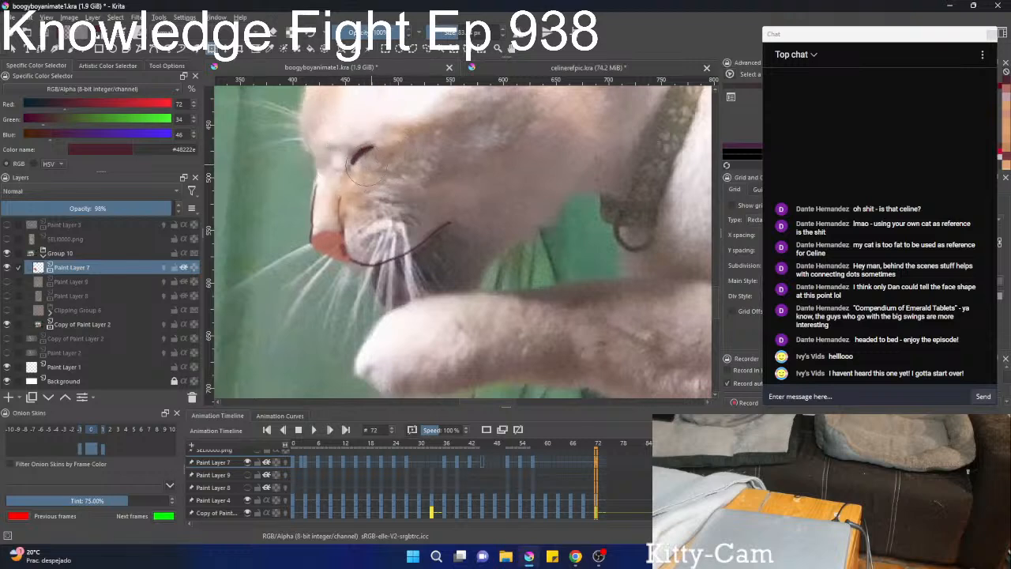
scroll(435, 274, down, 3)
key(b)
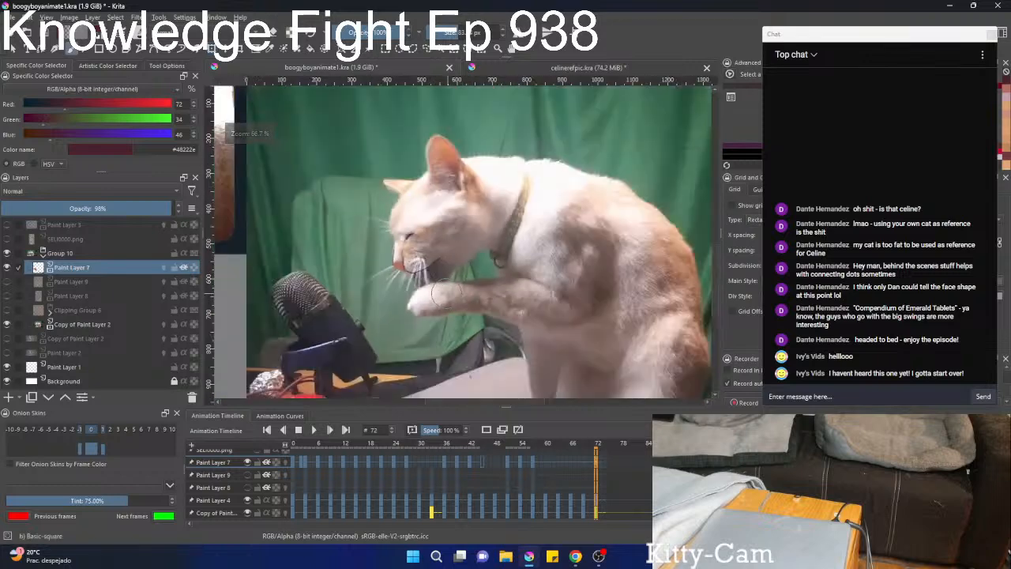
scroll(442, 293, up, 3)
drag(417, 282, 439, 288)
Move and rotate the Paint Layer 7 face features onto the cat's muzzle at frame 69.
key(Left)
key(Left)
key(Left)
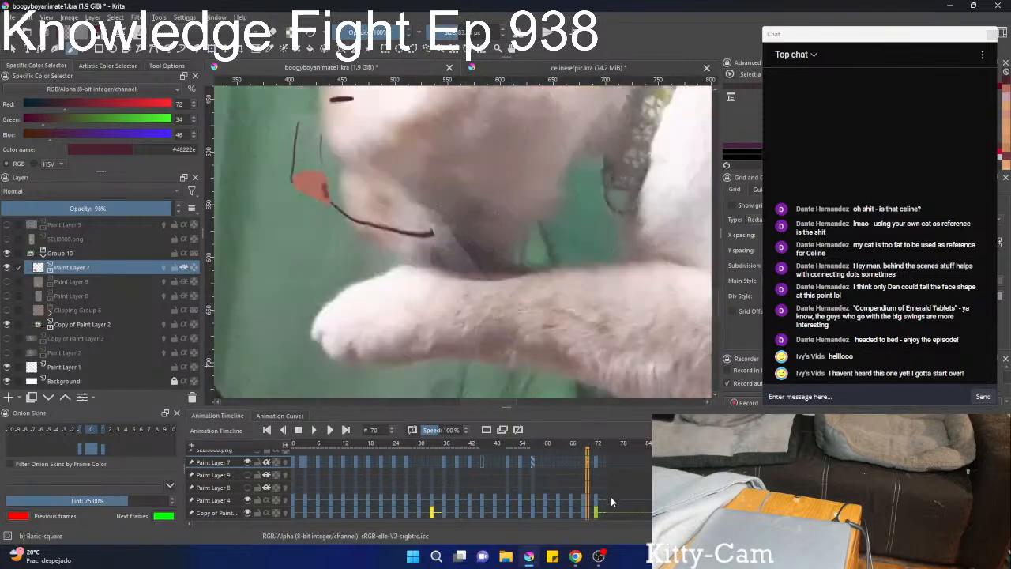
scroll(493, 309, down, 1)
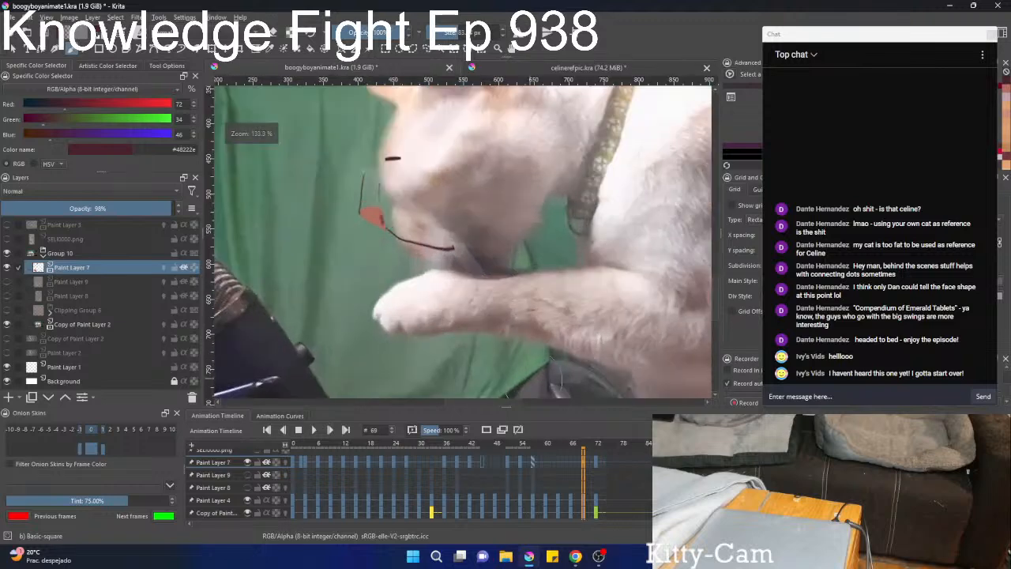
key(ctrl+t)
mouse_move(377, 206)
mouse_down()
mouse_move(574, 285)
mouse_move(416, 215)
mouse_move(419, 237)
mouse_up()
key(Return)
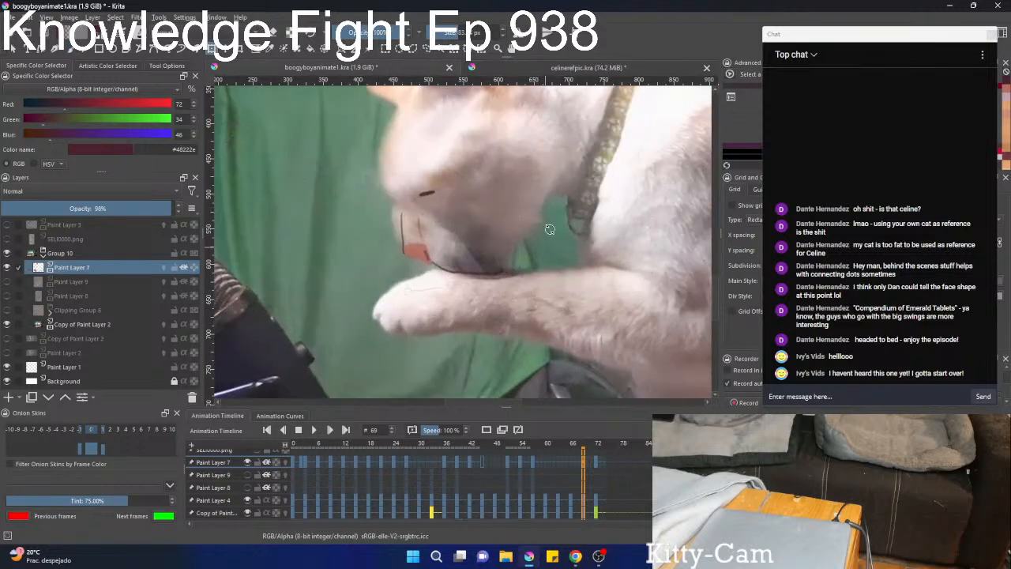
Liquify the nose-bridge and mouth lines on Paint Layer 7 at frame 69 to match the muzzle's contour.
key(b)
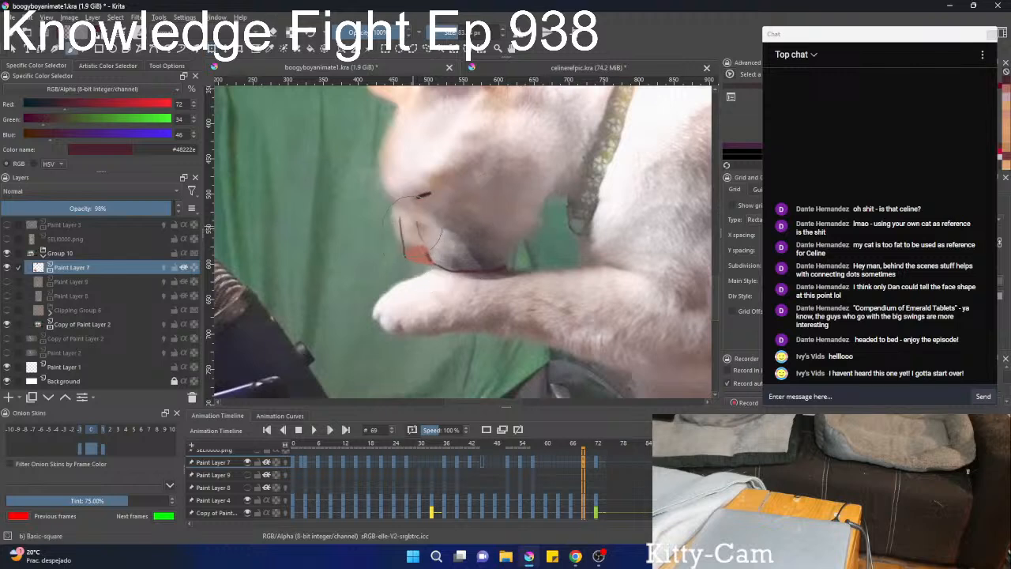
key(ctrl+t)
right_click(410, 226)
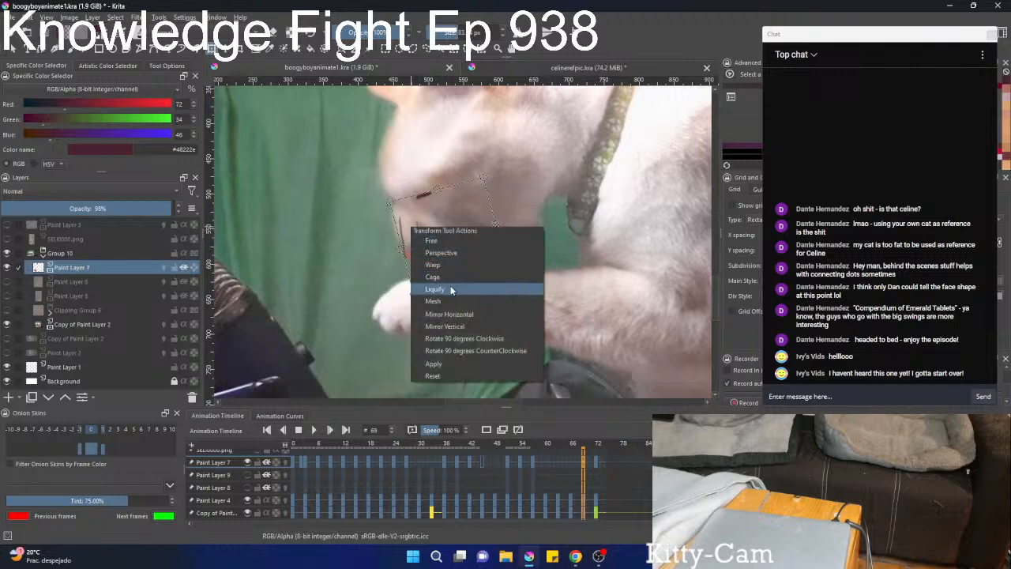
click(452, 289)
drag(402, 241, 324, 241)
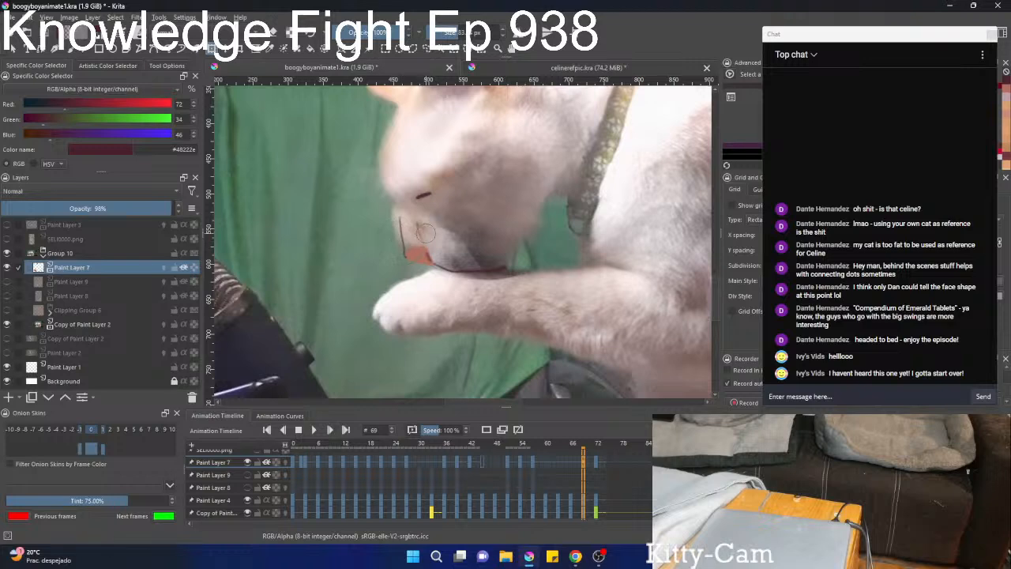
drag(409, 232, 396, 229)
mouse_move(468, 269)
mouse_down()
mouse_move(473, 257)
mouse_move(454, 261)
mouse_up()
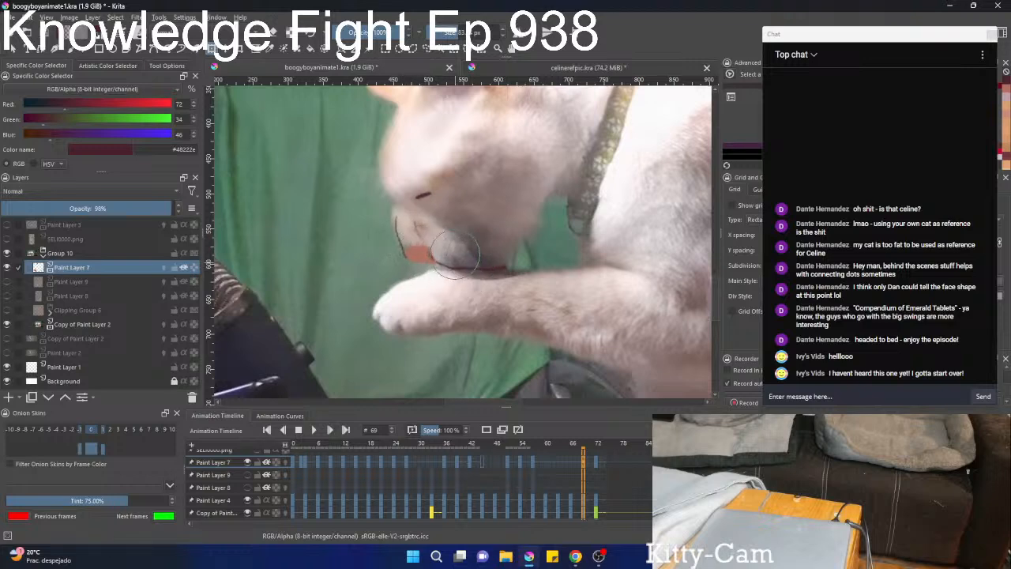
drag(412, 228, 406, 229)
Go to frame 66 of Paint Layer 7 to work on its face features.
click(570, 463)
scroll(489, 229, down, 3)
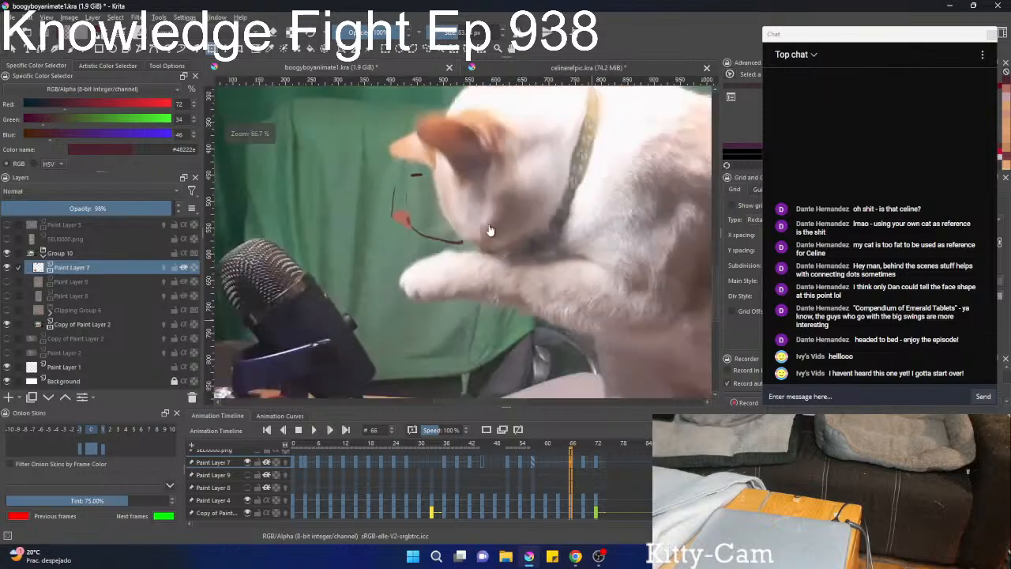
scroll(507, 244, up, 4)
scroll(403, 227, down, 1)
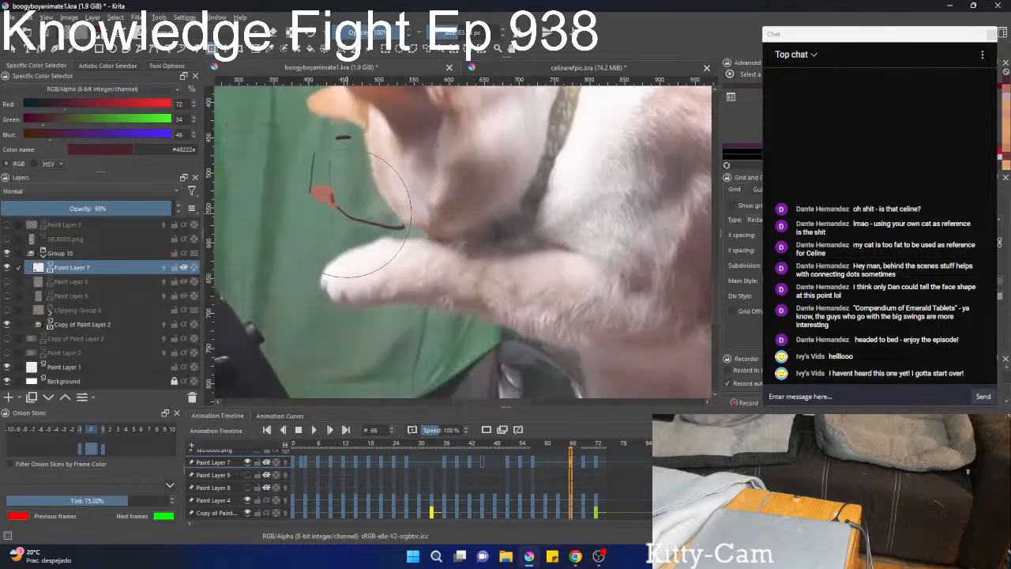
right_click(341, 195)
click(357, 209)
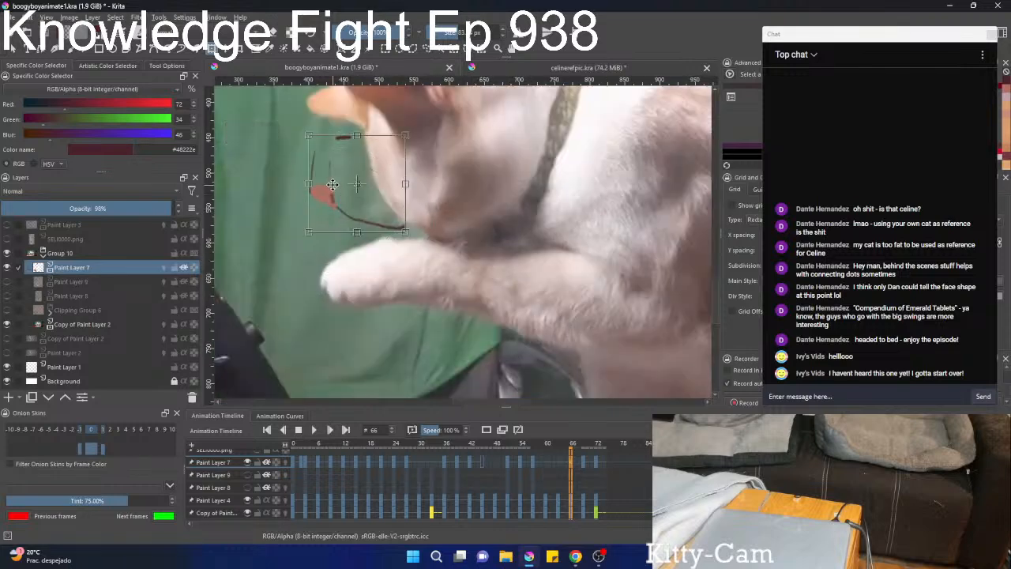
right_click(333, 184)
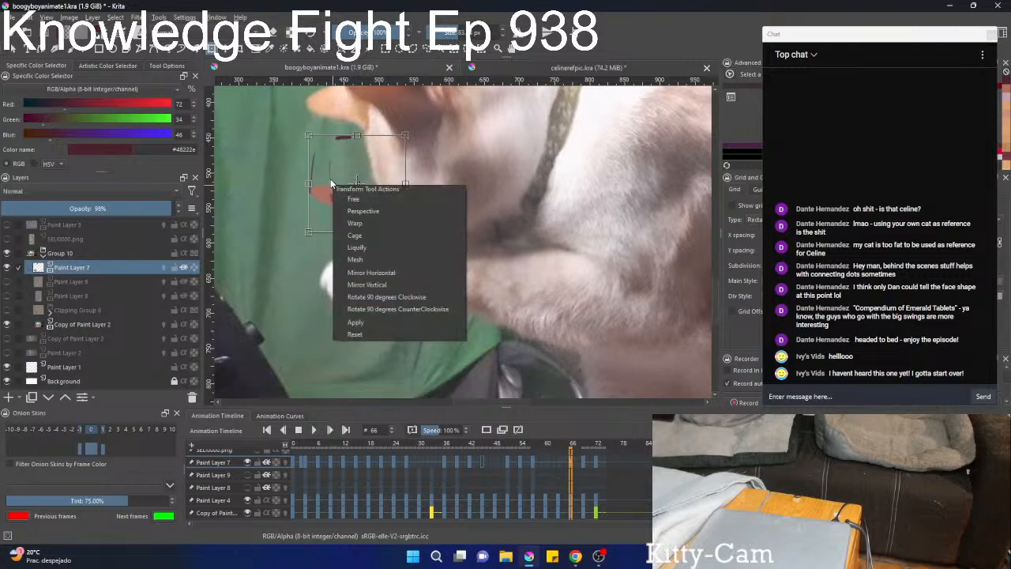
click(331, 184)
key(b)
right_click(331, 185)
right_click(331, 188)
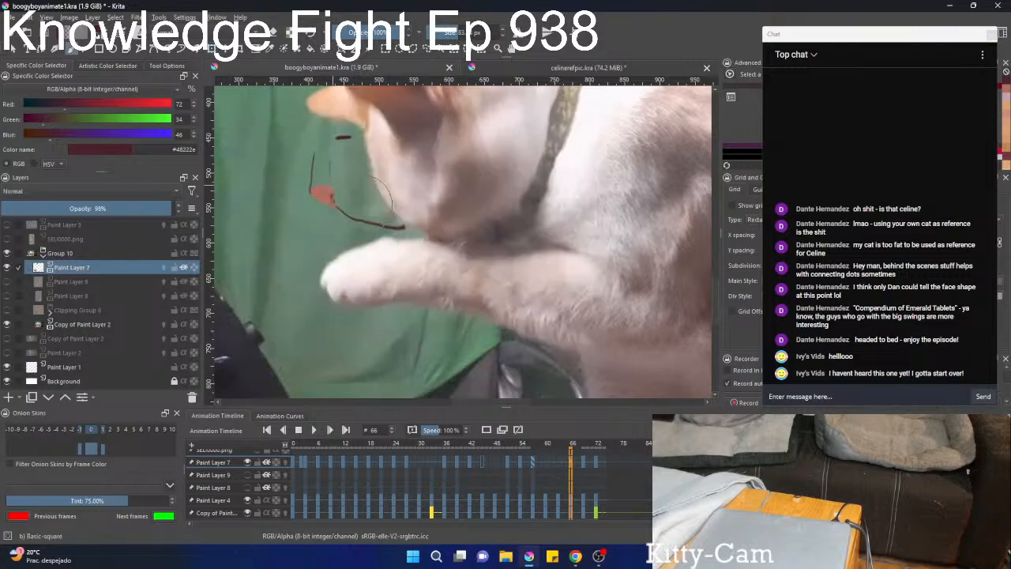
key(e)
drag(331, 156, 378, 229)
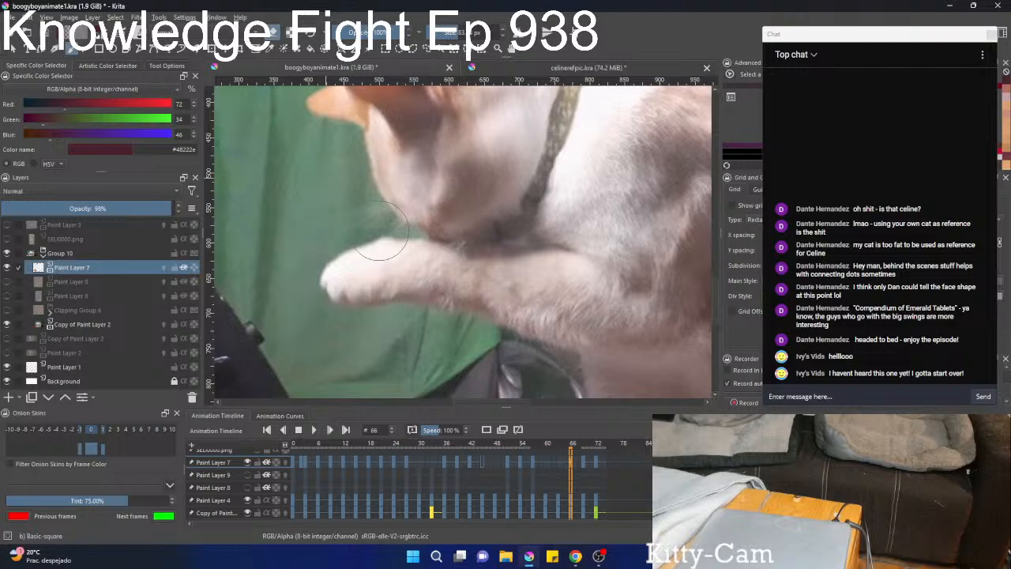
key(ctrl+z)
key(ctrl+z)
key(ctrl+z)
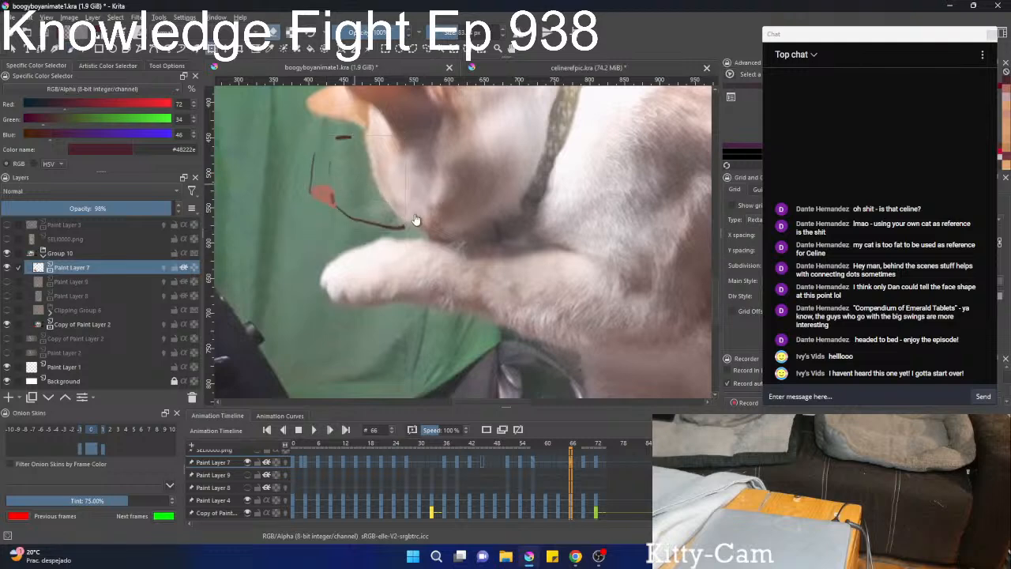
Erase the nose, mouth and eye marks from Paint Layer 7 at frame 66.
drag(370, 188, 484, 280)
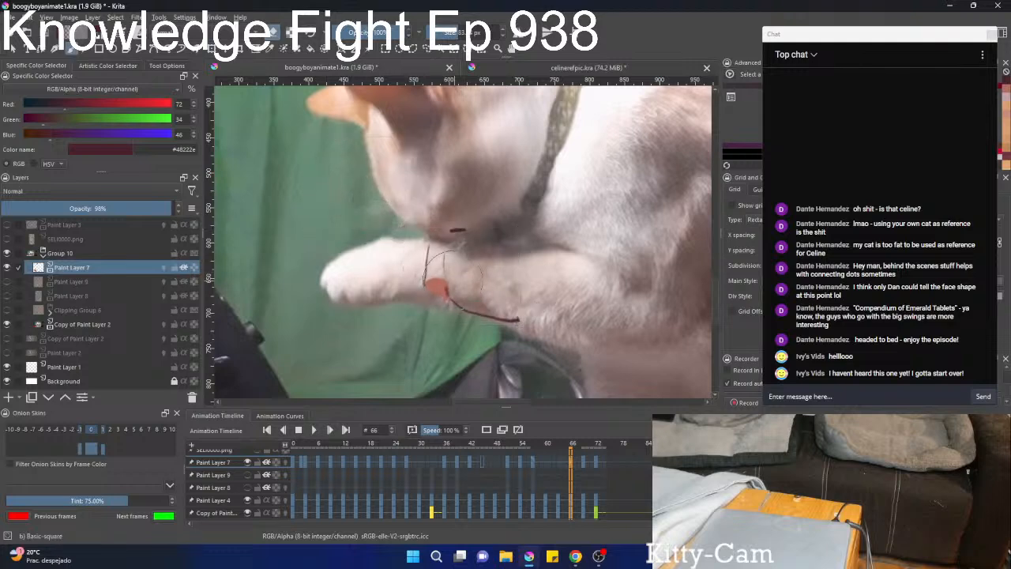
key(b)
key(e)
mouse_move(429, 263)
mouse_down()
mouse_move(498, 319)
mouse_move(558, 339)
mouse_up()
key(e)
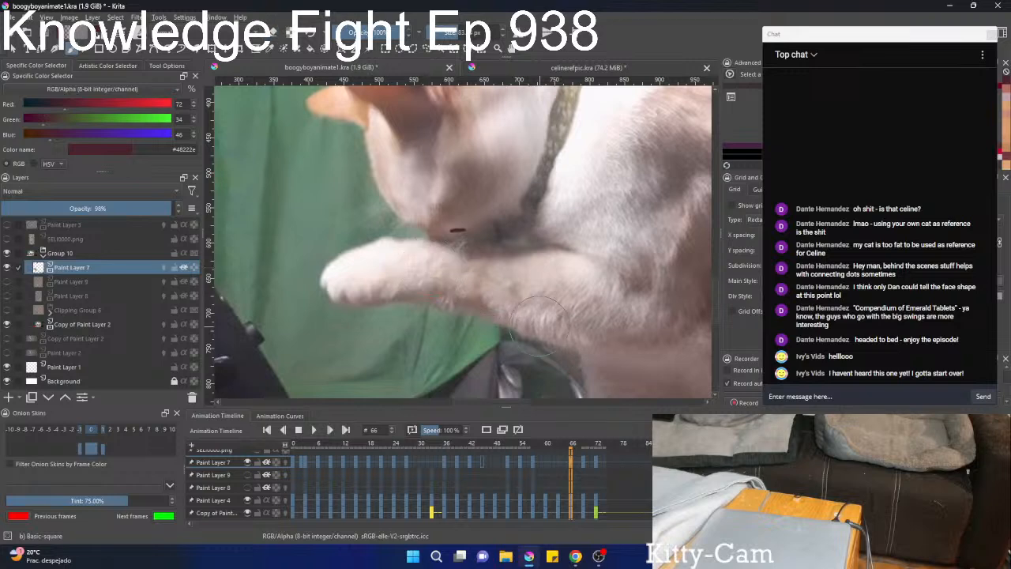
drag(459, 237, 499, 229)
key(e)
mouse_move(440, 254)
mouse_down()
mouse_move(573, 208)
mouse_move(464, 262)
mouse_move(517, 276)
mouse_up()
Erase the leftover face features from Paint Layer 7 at frames 63 and 60.
key(Left)
key(Left)
key(Left)
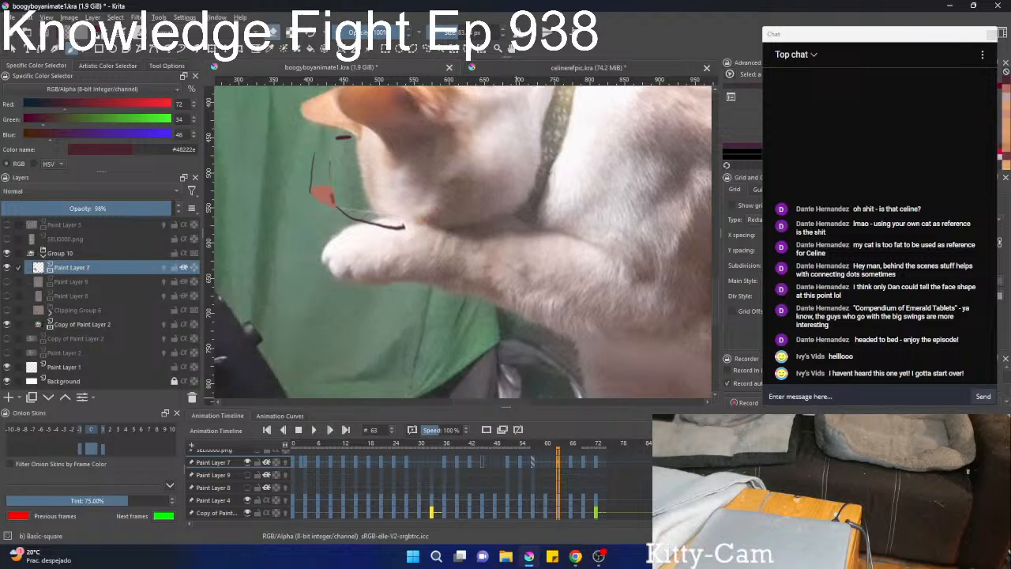
drag(409, 232, 316, 140)
key(Left)
key(Left)
key(Left)
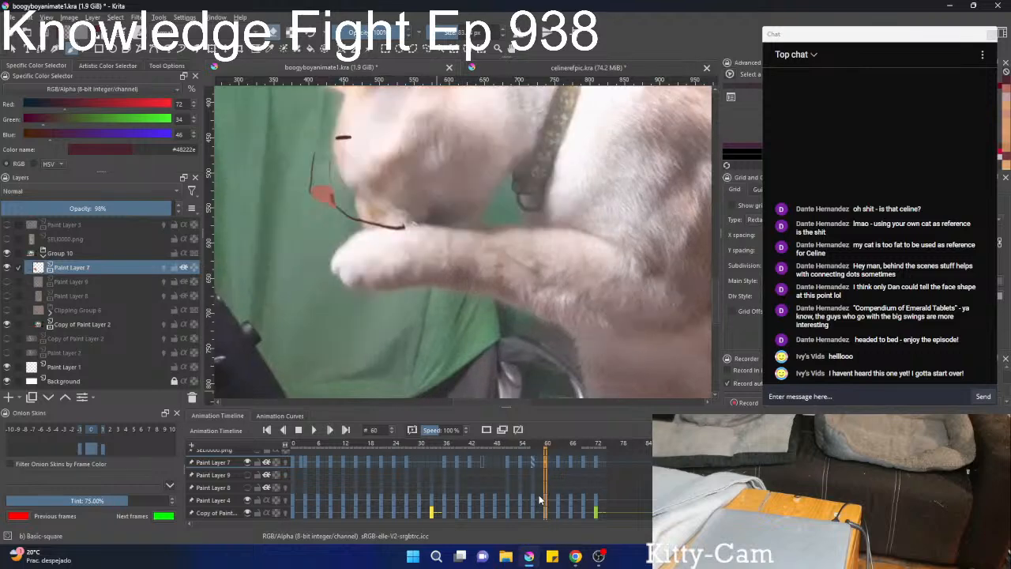
mouse_move(389, 229)
mouse_down()
mouse_move(339, 193)
mouse_move(336, 162)
mouse_up()
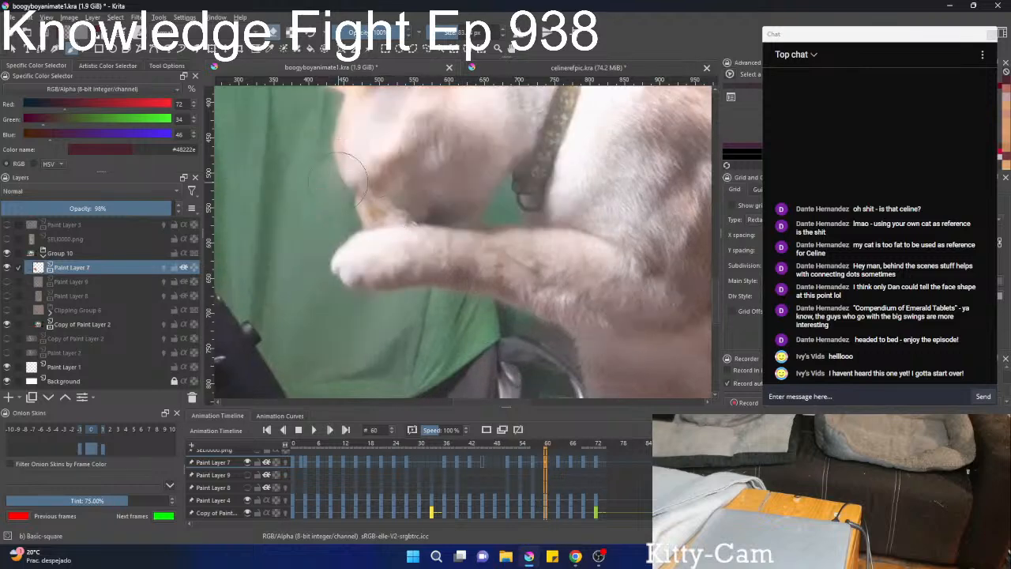
Make Paint Layer 9 with the orange face fur visible again.
scroll(539, 488, down, 6)
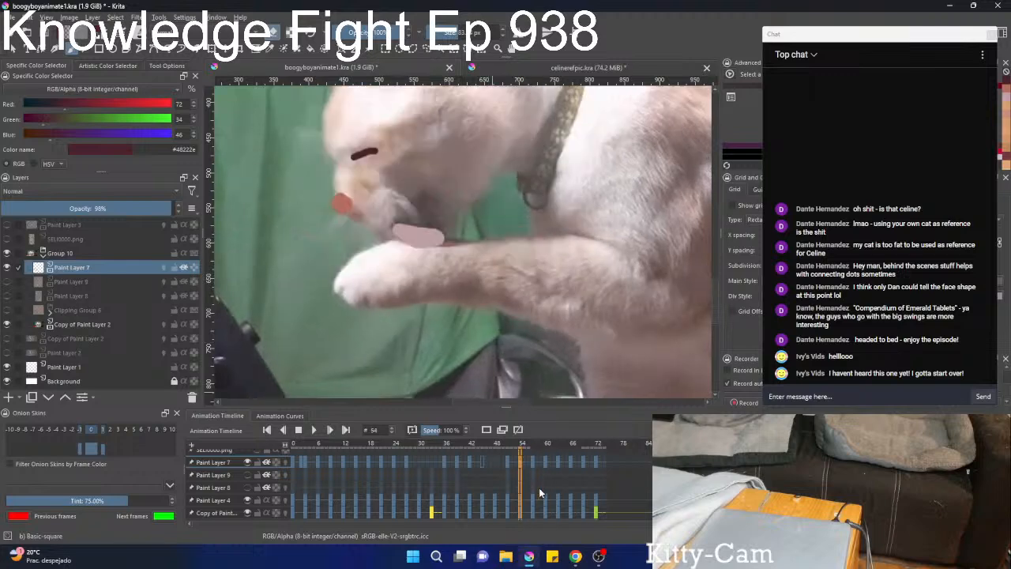
scroll(538, 487, up, 6)
scroll(494, 273, down, 4)
scroll(589, 460, down, 2)
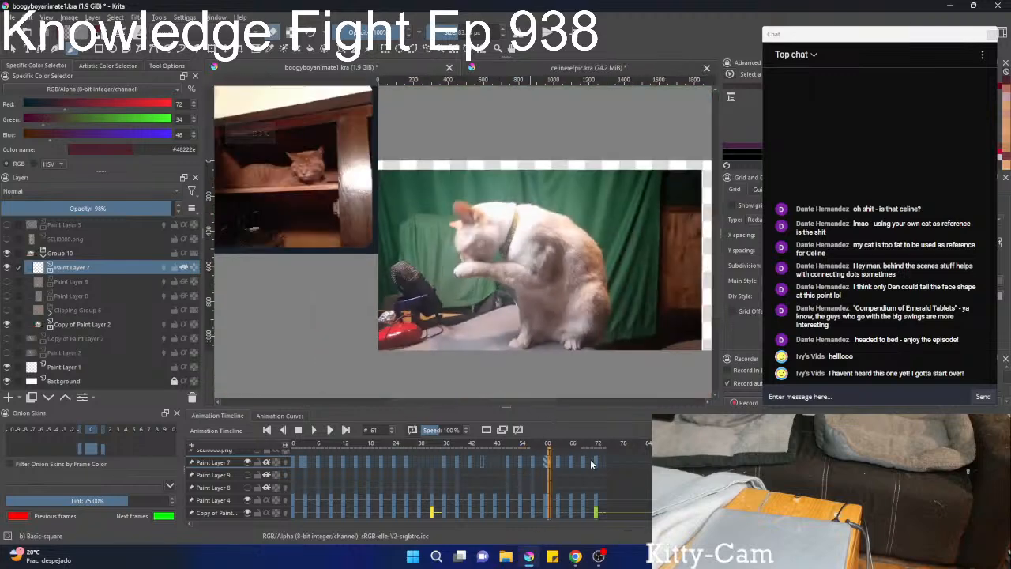
scroll(583, 457, down, 7)
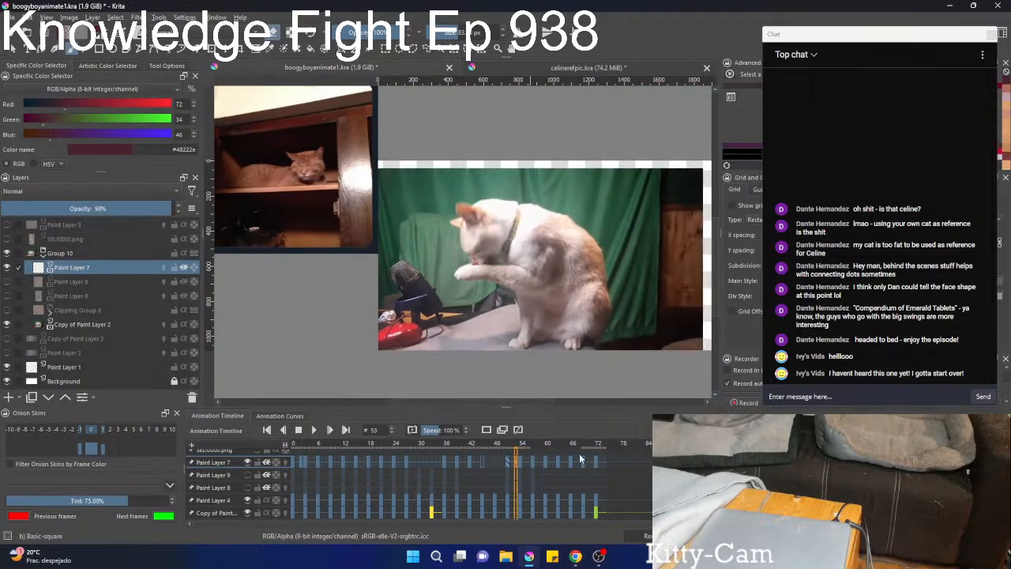
click(247, 475)
Examine how the Paint Layer 9 fur lines up with the cat's head across frames 49 to 72.
scroll(508, 520, down, 6)
scroll(508, 520, up, 12)
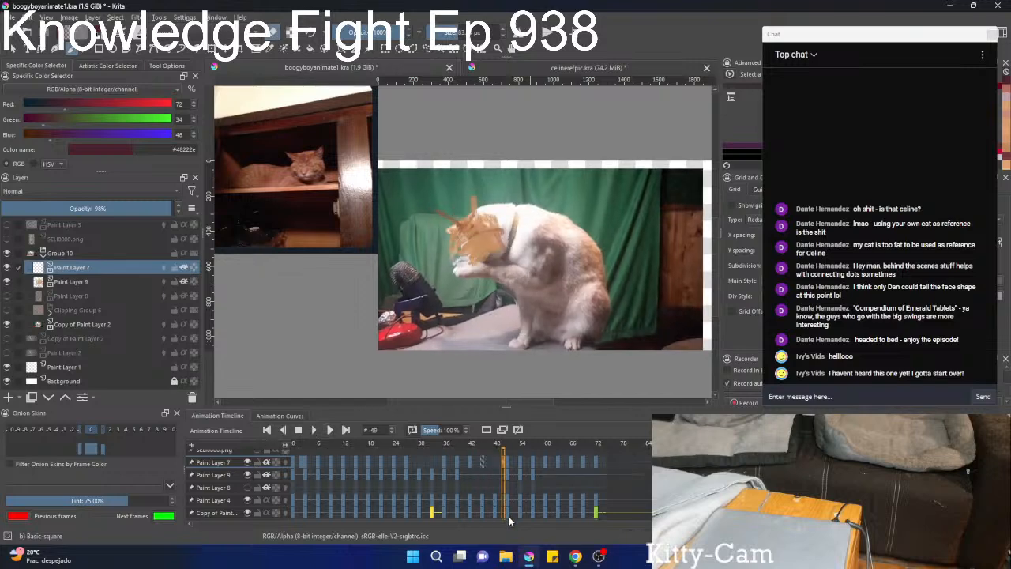
scroll(511, 514, up, 9)
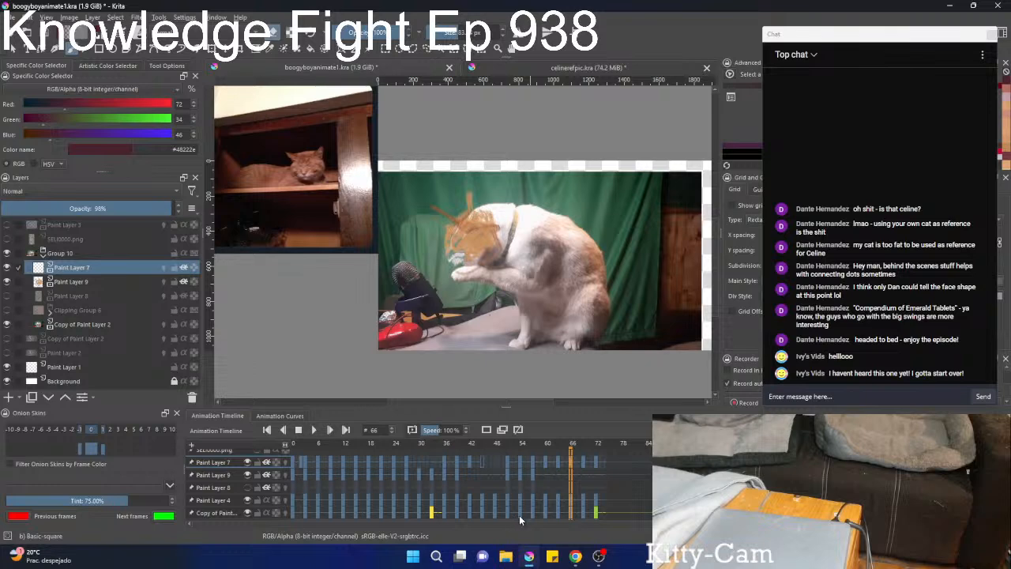
scroll(519, 515, up, 5)
scroll(431, 194, up, 3)
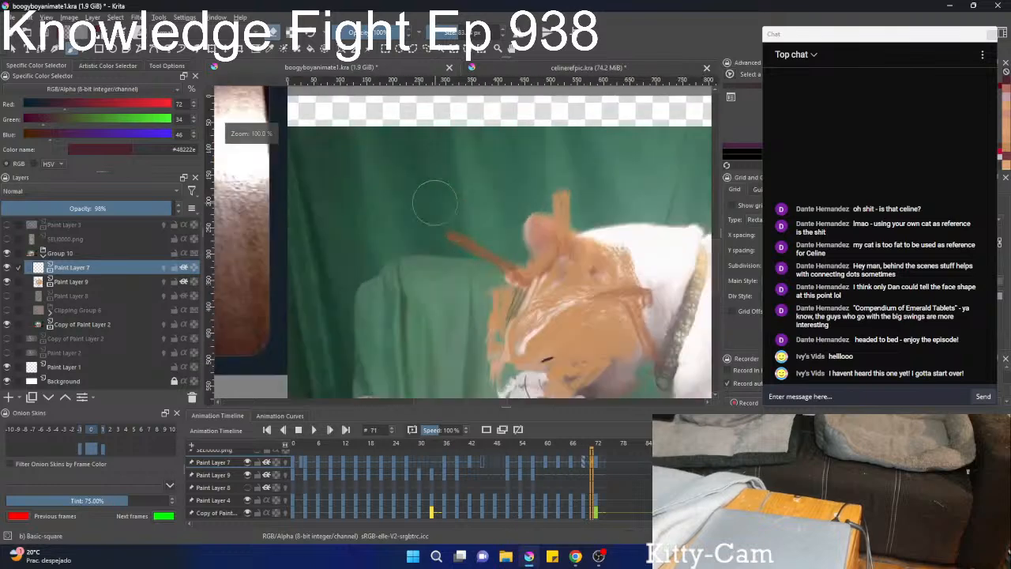
drag(505, 286, 409, 180)
scroll(474, 258, down, 2)
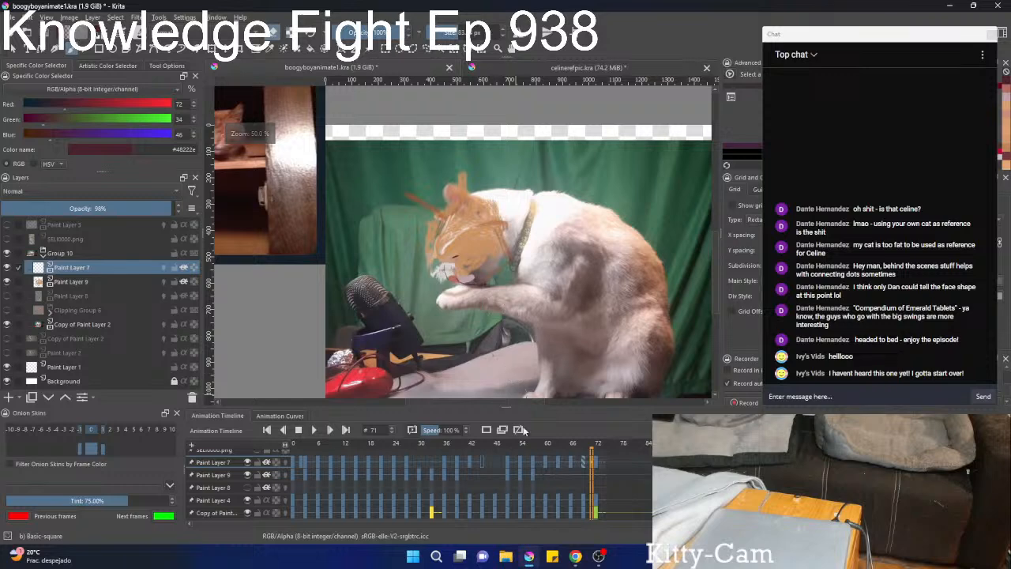
click(536, 482)
scroll(552, 507, up, 10)
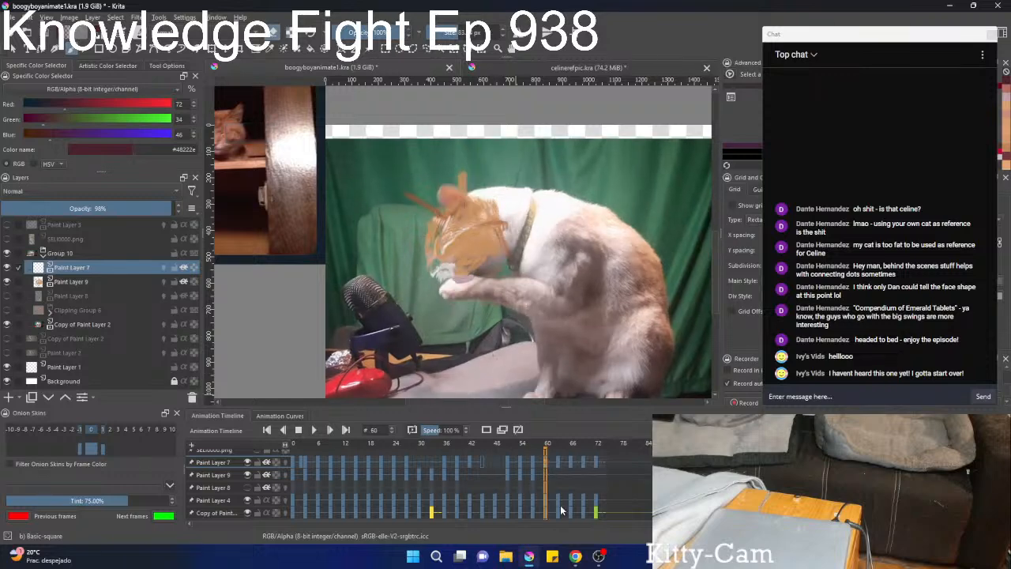
scroll(561, 509, up, 4)
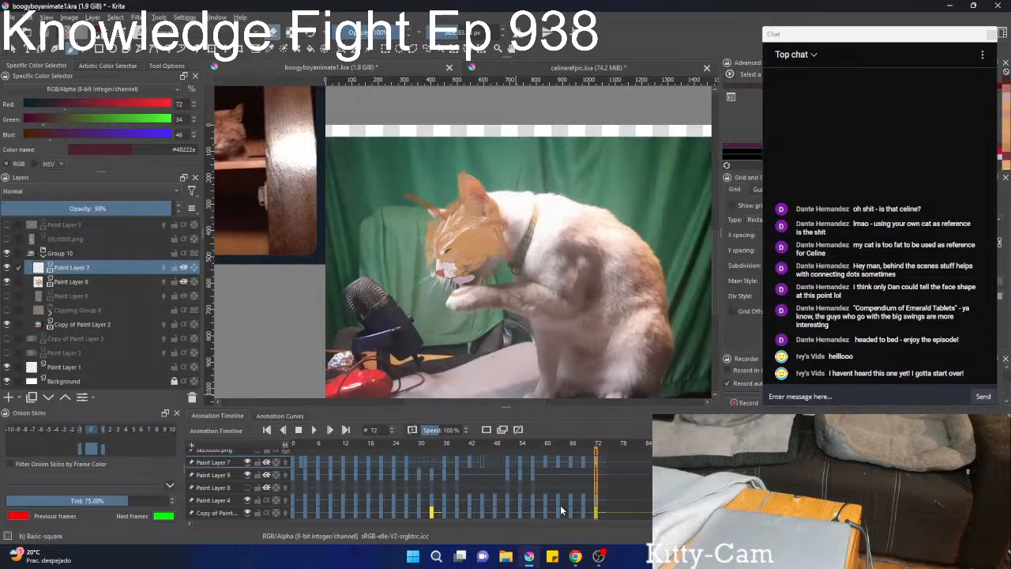
Move and slightly rotate the Paint Layer 9 fur onto the cat's head at frame 72 with a free transform.
key(ctrl+t)
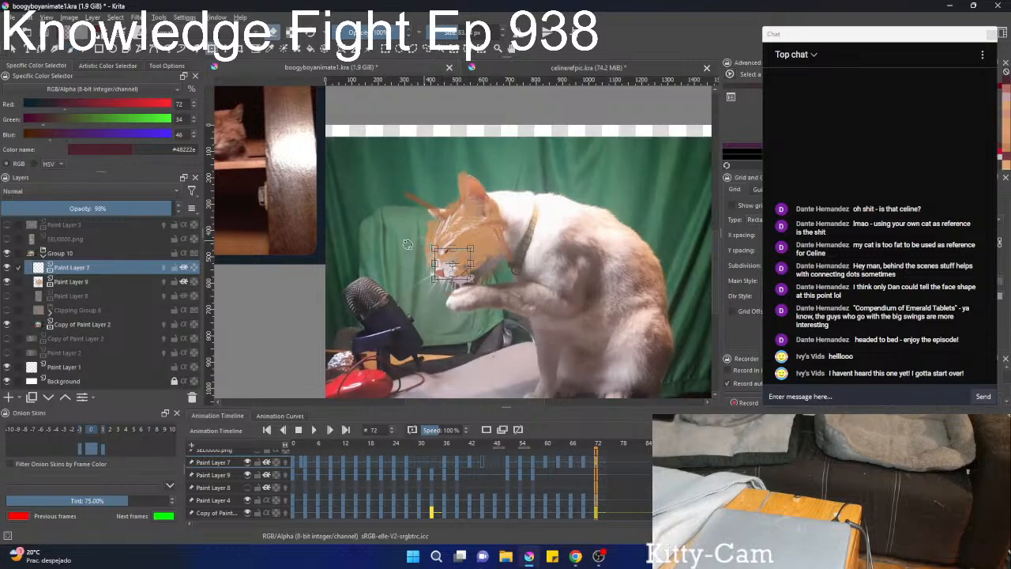
click(63, 283)
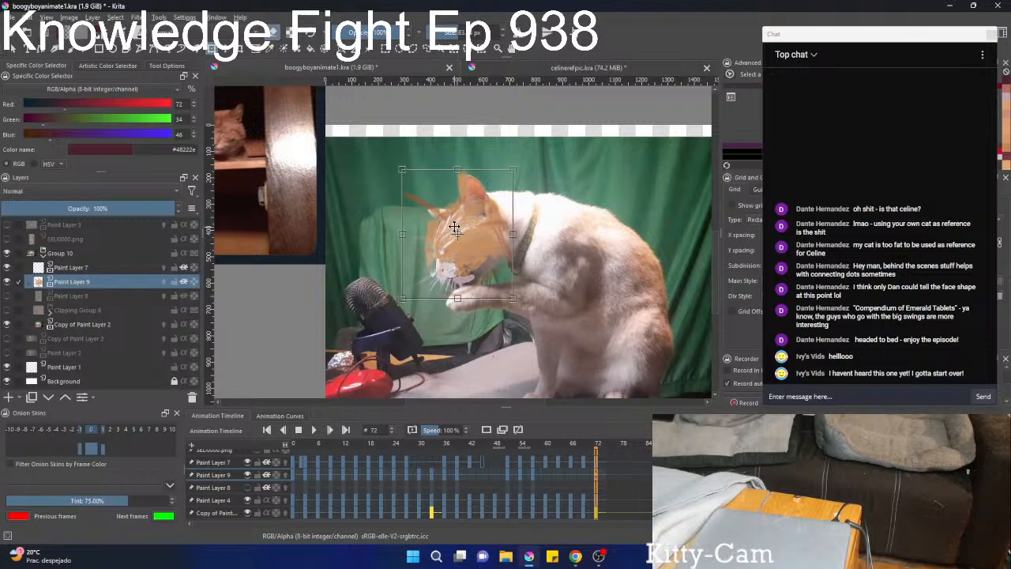
right_click(457, 237)
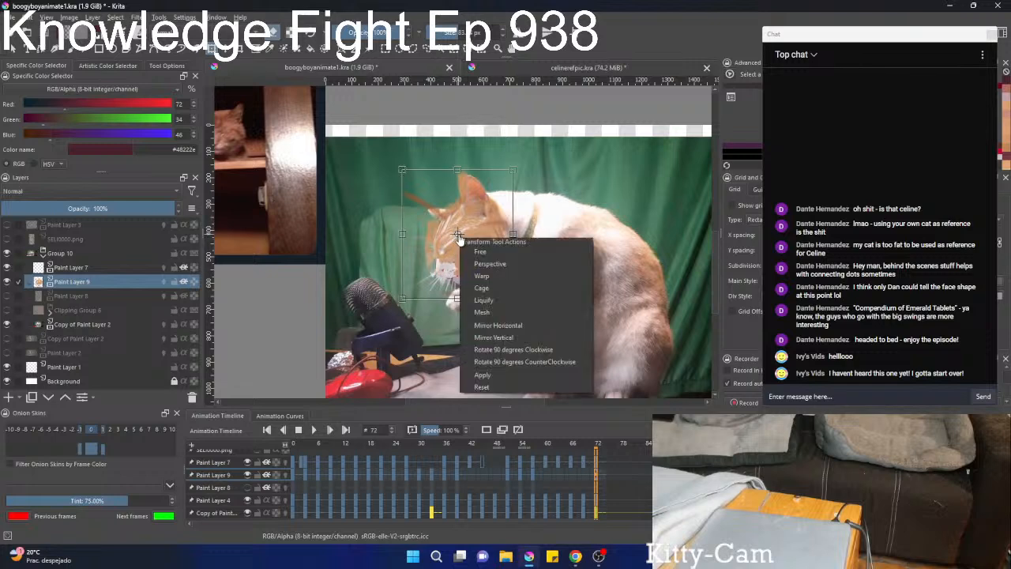
click(480, 251)
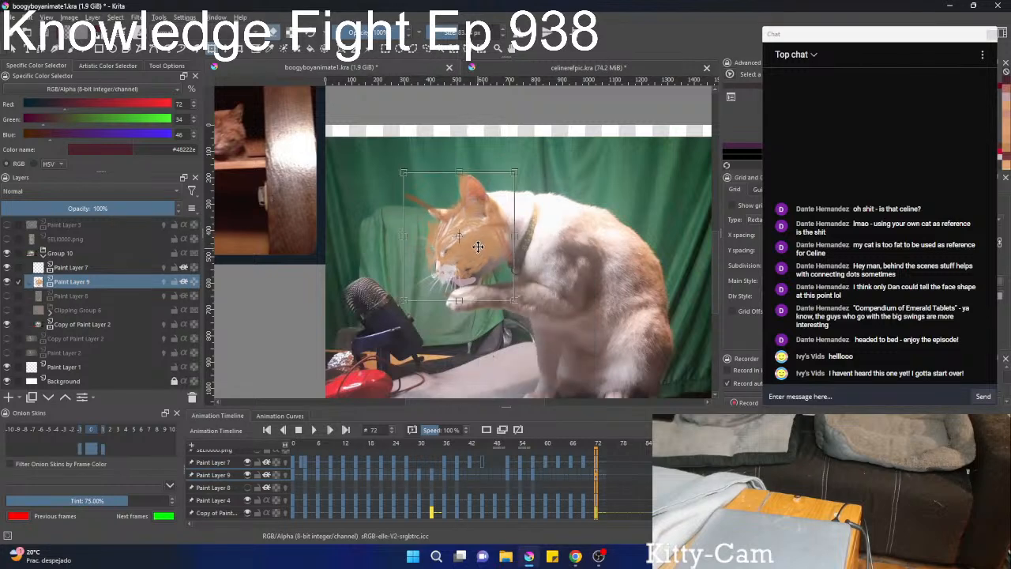
key(b)
scroll(447, 246, up, 3)
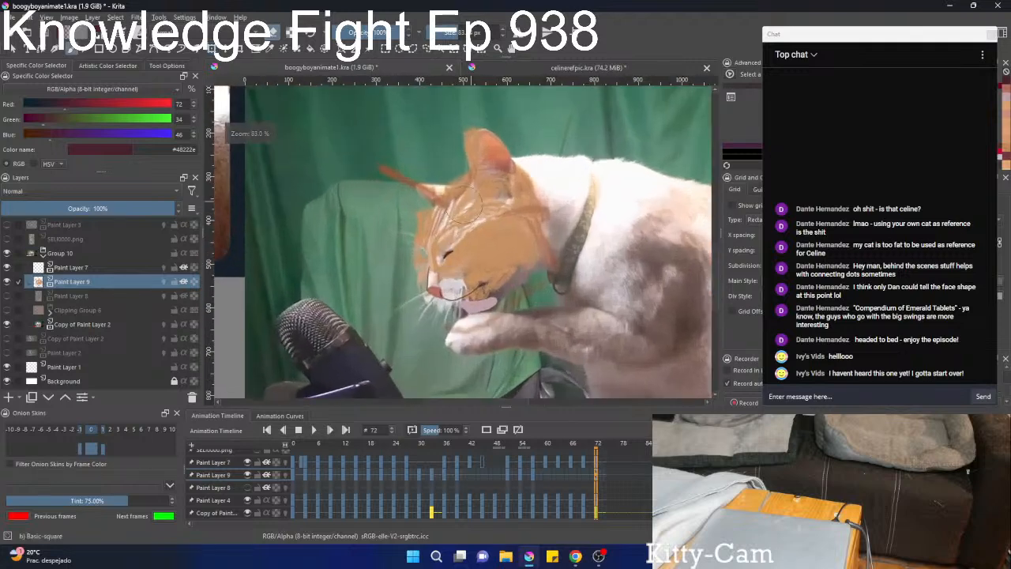
Liquify the Paint Layer 9 fur at frame 72 to follow the cat's far ear and the front of its face.
right_click(408, 221)
right_click(407, 218)
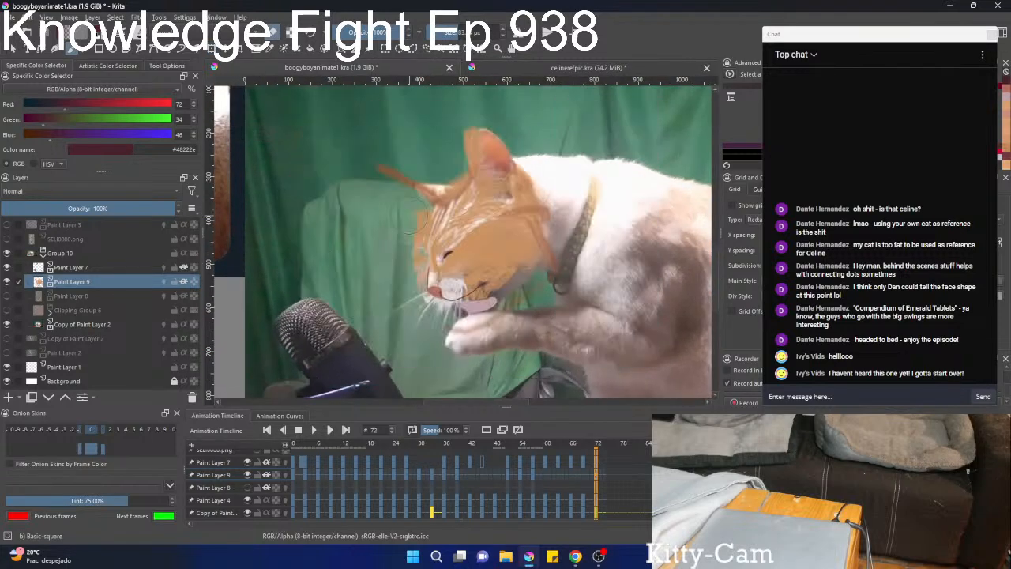
key(ctrl+t)
right_click(408, 218)
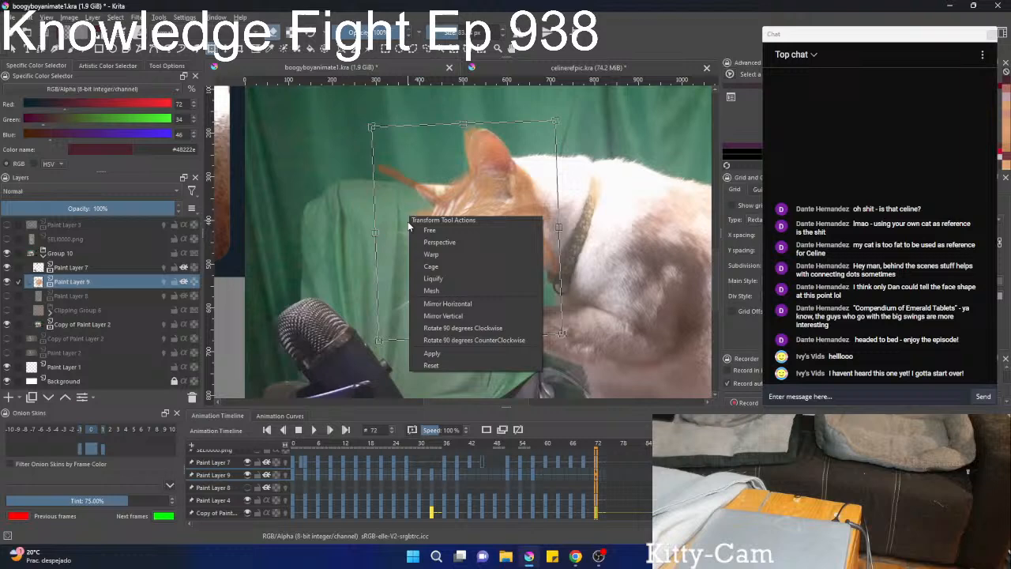
click(432, 286)
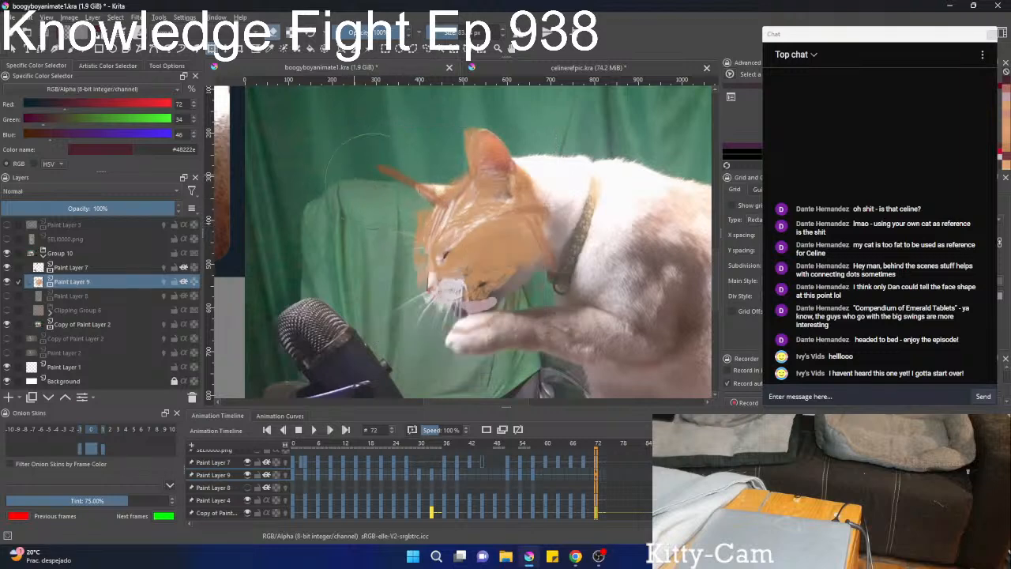
mouse_move(379, 178)
mouse_down()
mouse_move(414, 194)
mouse_move(365, 167)
mouse_up()
mouse_move(419, 186)
mouse_down()
mouse_move(453, 193)
mouse_move(435, 179)
mouse_up()
drag(424, 261, 434, 271)
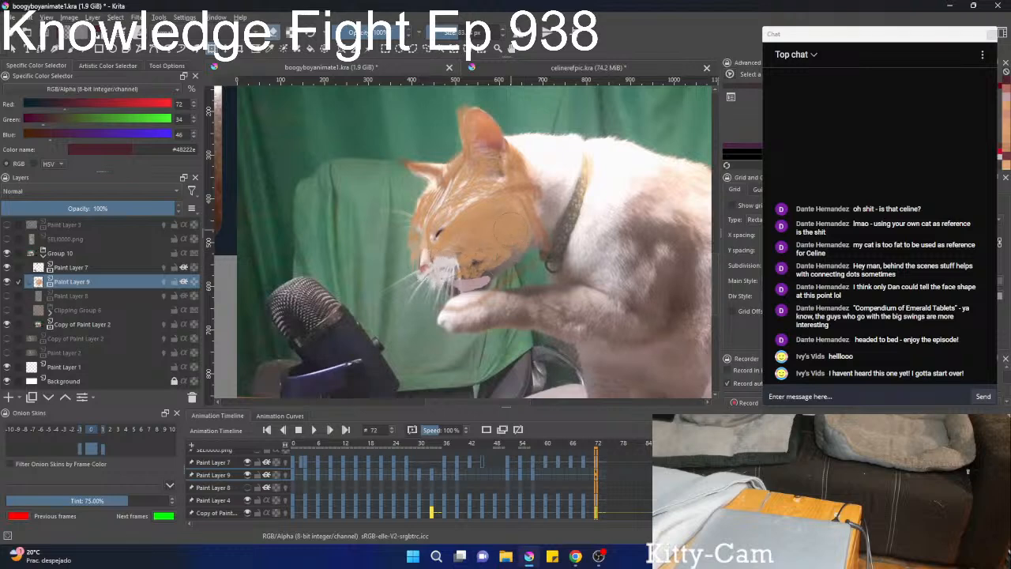
At frame 60, rotate the Paint Layer 9 fur counterclockwise and move it onto the cat's head with a free transform.
scroll(588, 477, down, 7)
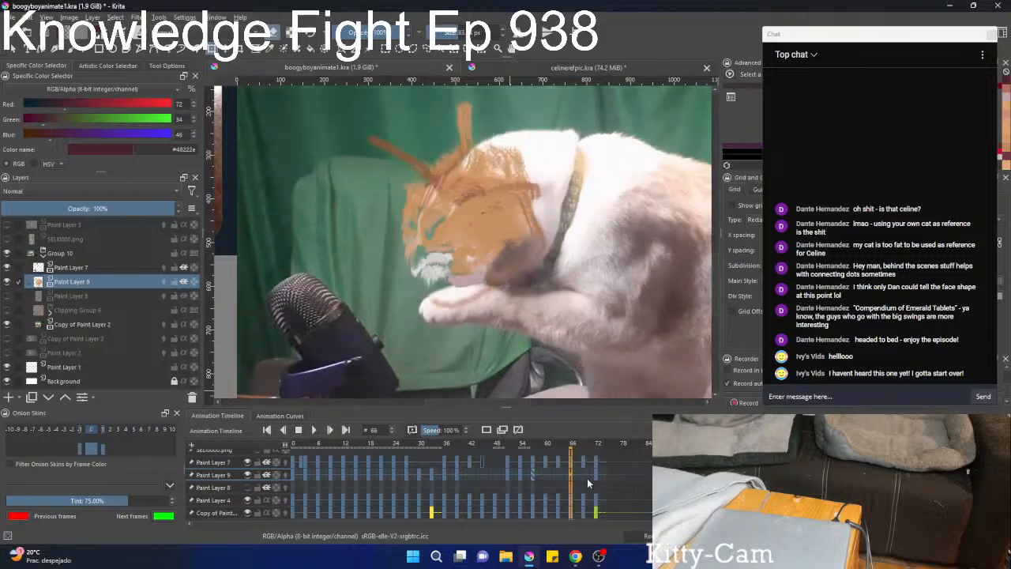
scroll(587, 490, down, 6)
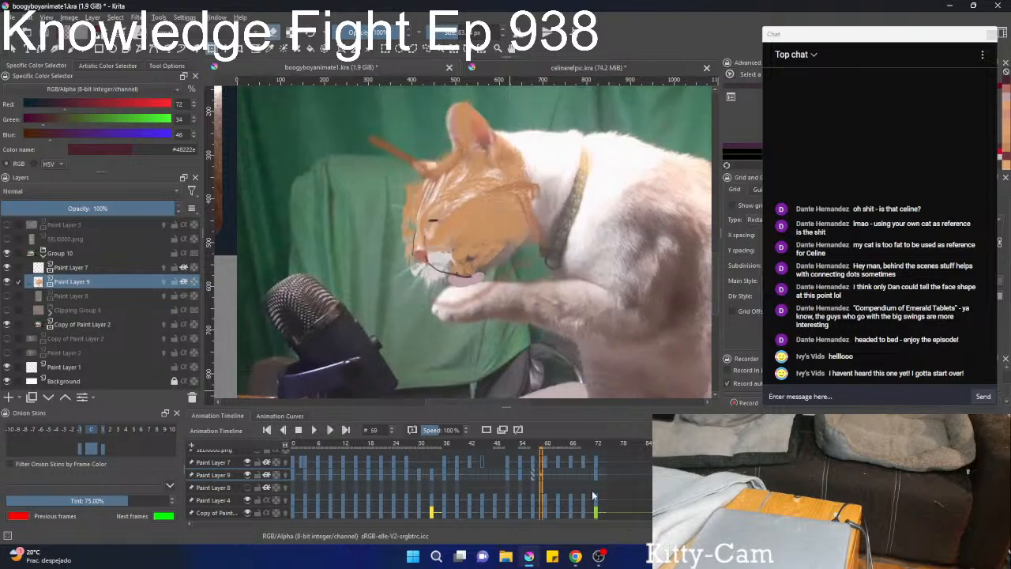
scroll(591, 489, up, 1)
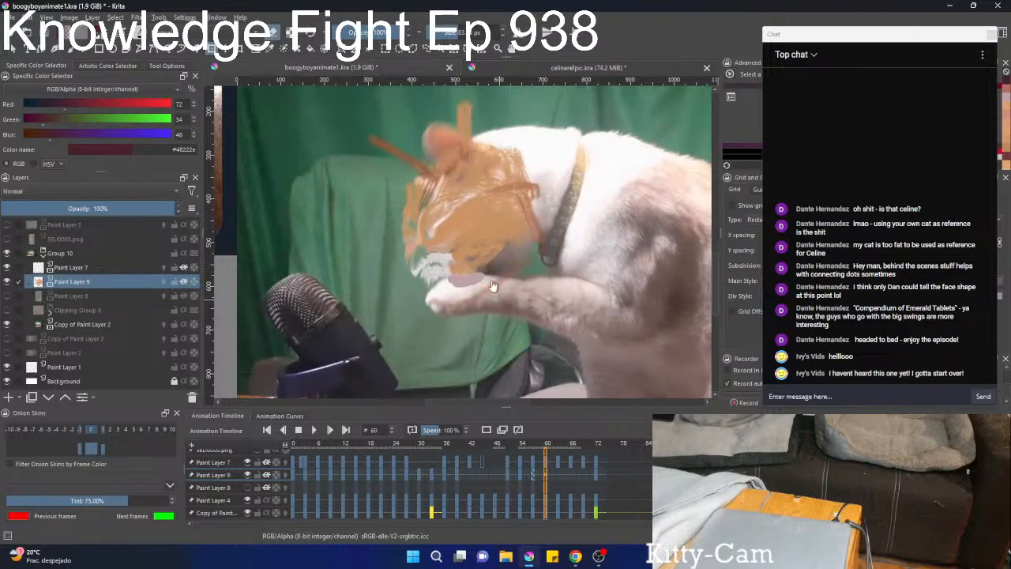
right_click(550, 276)
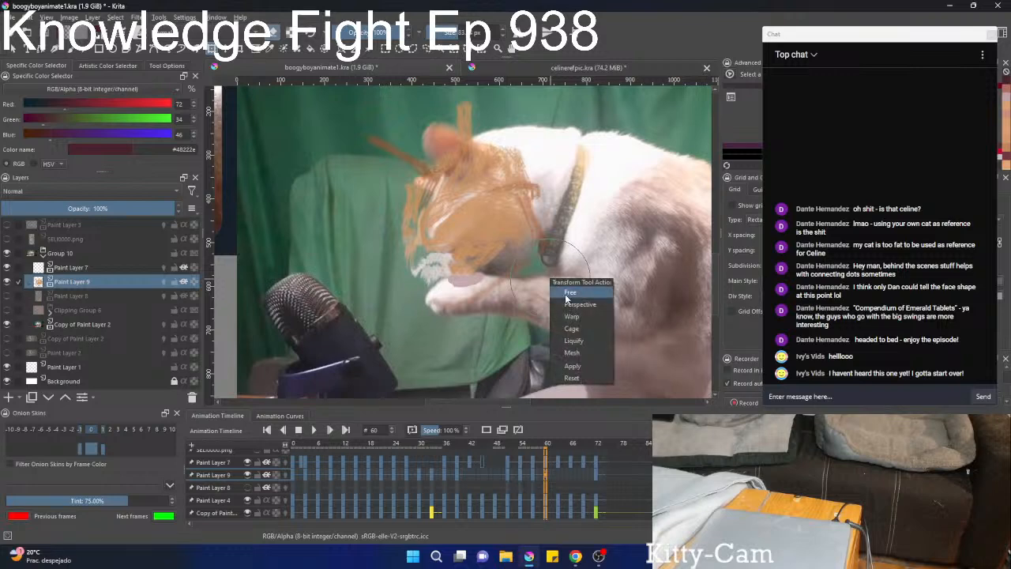
click(568, 293)
drag(611, 316, 634, 272)
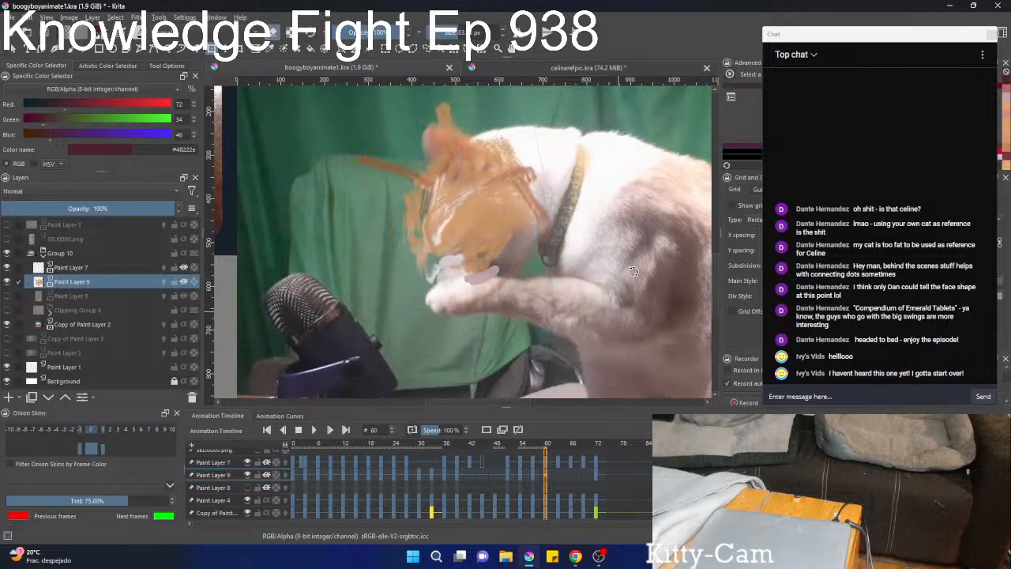
mouse_move(501, 233)
mouse_down()
mouse_move(638, 248)
mouse_move(609, 229)
mouse_move(513, 229)
mouse_move(506, 210)
mouse_move(514, 221)
mouse_move(487, 203)
mouse_up()
key(Return)
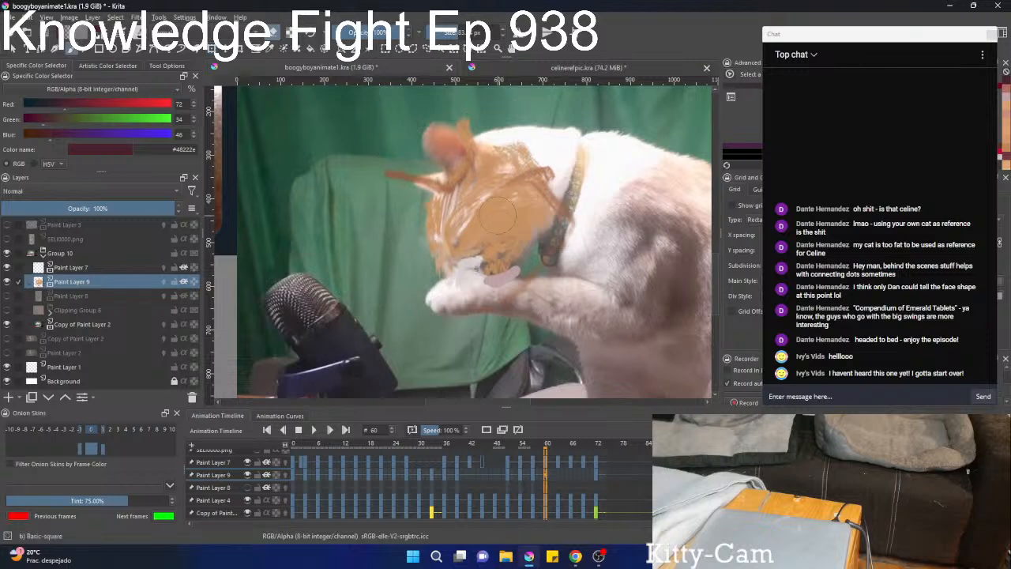
Liquify the Paint Layer 9 fur at frame 60 to fit the cat's ears, the front of its face and the top of its head.
right_click(479, 142)
click(513, 202)
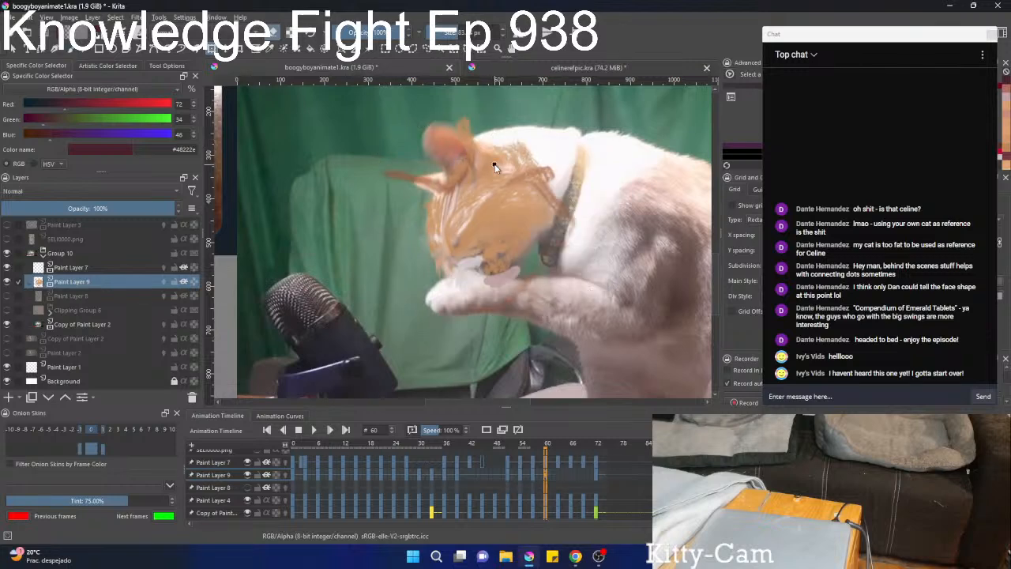
right_click(494, 163)
click(532, 230)
mouse_move(498, 164)
mouse_down()
mouse_move(429, 130)
mouse_move(451, 141)
mouse_move(406, 129)
mouse_up()
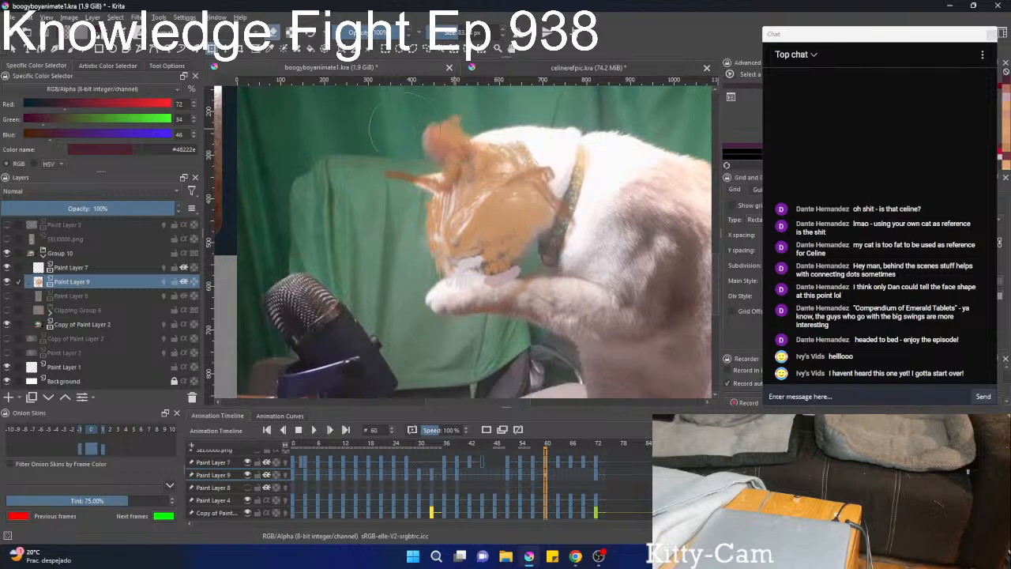
drag(463, 144, 431, 145)
mouse_move(417, 196)
mouse_down()
mouse_move(451, 206)
mouse_move(446, 195)
mouse_move(443, 225)
mouse_move(456, 229)
mouse_up()
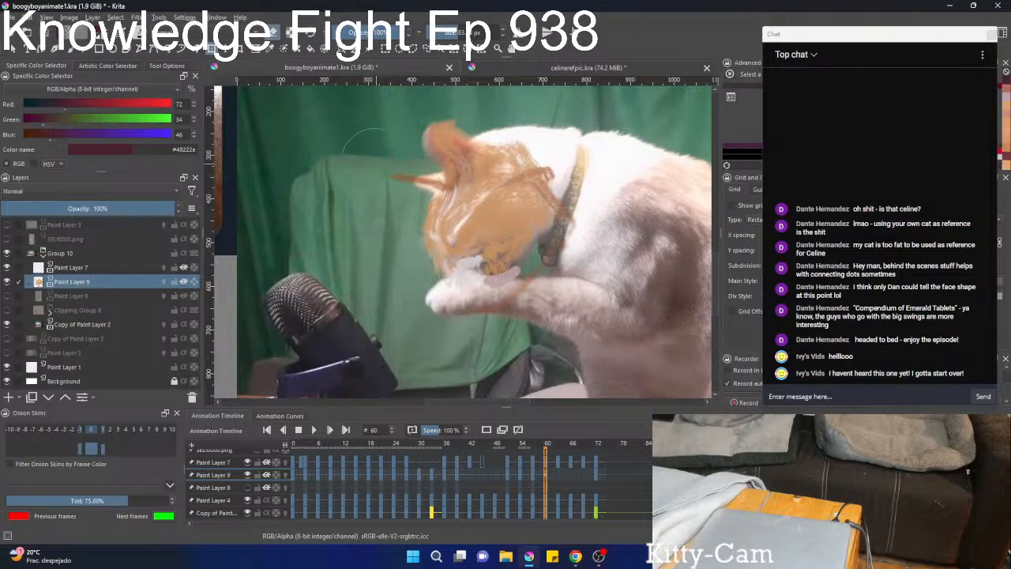
drag(364, 164, 386, 172)
mouse_move(465, 169)
mouse_down()
mouse_move(504, 154)
mouse_move(518, 184)
mouse_move(521, 158)
mouse_up()
mouse_move(495, 193)
mouse_down()
mouse_move(465, 253)
mouse_move(479, 268)
mouse_move(513, 273)
mouse_up()
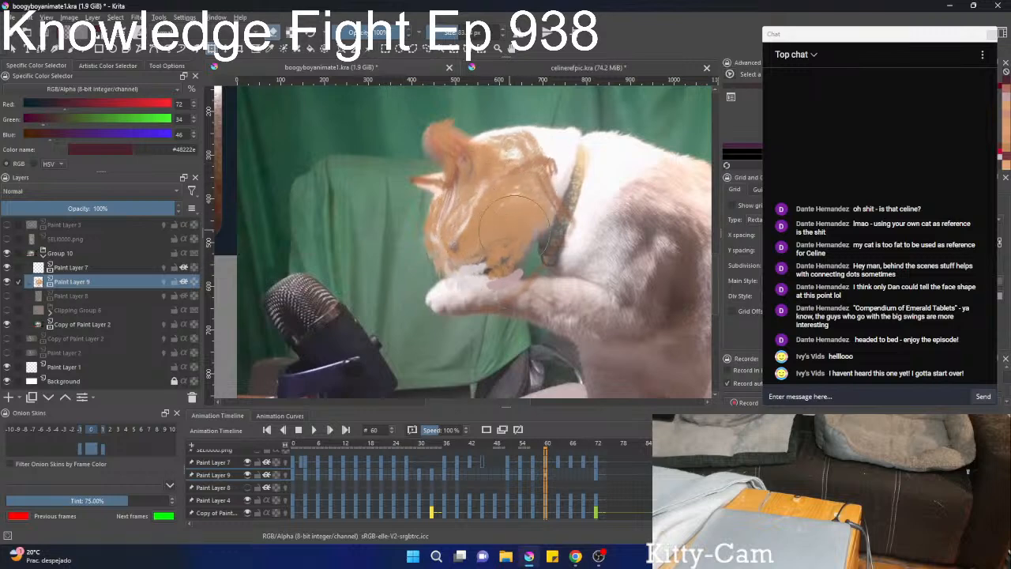
Examine how well the Paint Layer 9 fur follows the cat's head across frames 52 to 66.
key(Left)
key(Right)
key(Right)
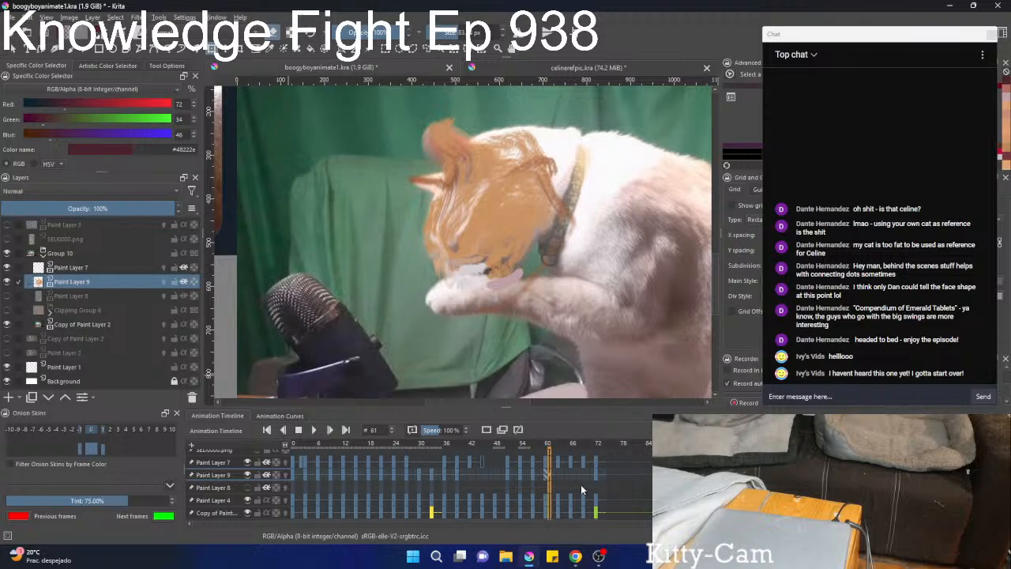
key(Right)
key(Right)
key(Right)
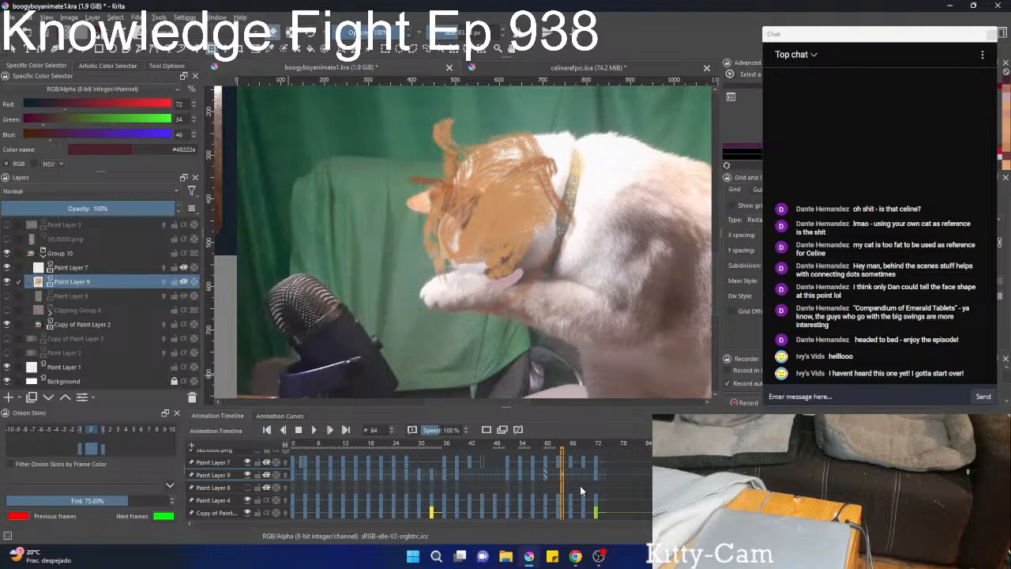
click(571, 484)
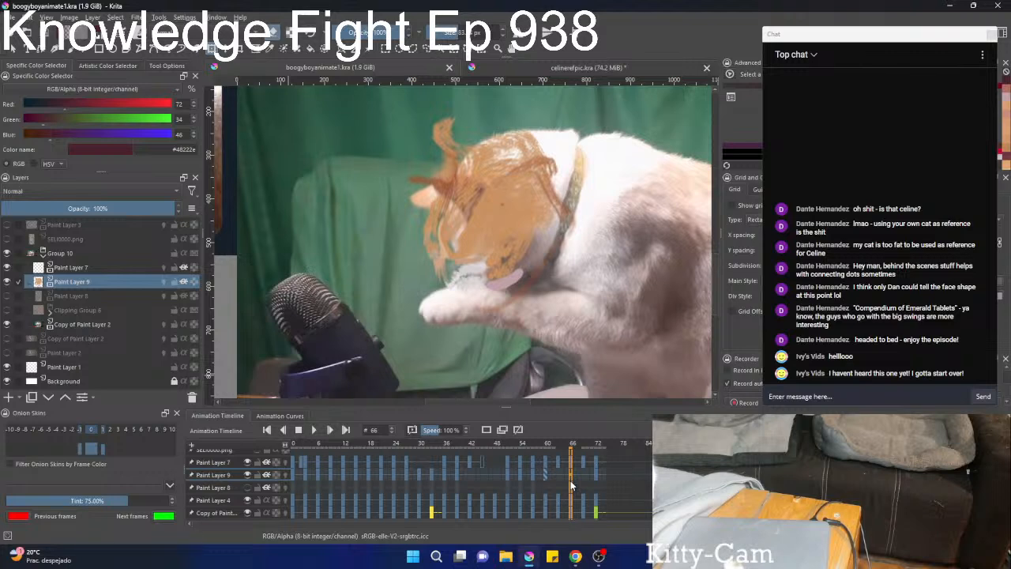
key(Left)
key(Left)
key(Left)
key(Left)
key(Left)
key(Left)
key(Left)
key(Left)
key(Left)
key(Left)
key(Left)
key(Left)
key(Left)
key(Left)
key(Left)
key(Left)
key(Left)
key(Left)
key(Left)
key(Left)
key(Left)
key(Left)
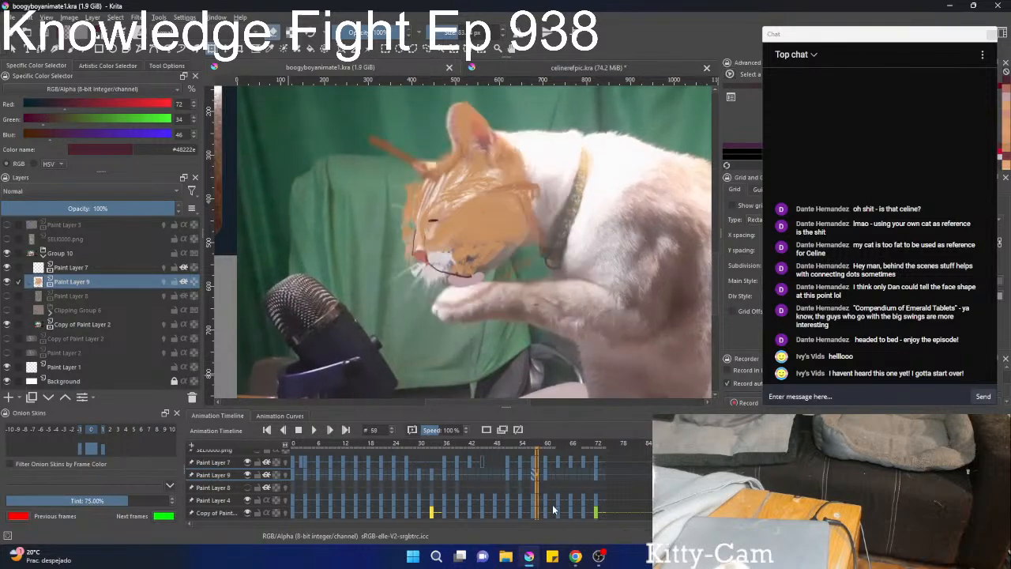
key(Right)
key(Right)
key(Right)
key(Right)
key(Right)
key(Right)
key(Right)
key(Right)
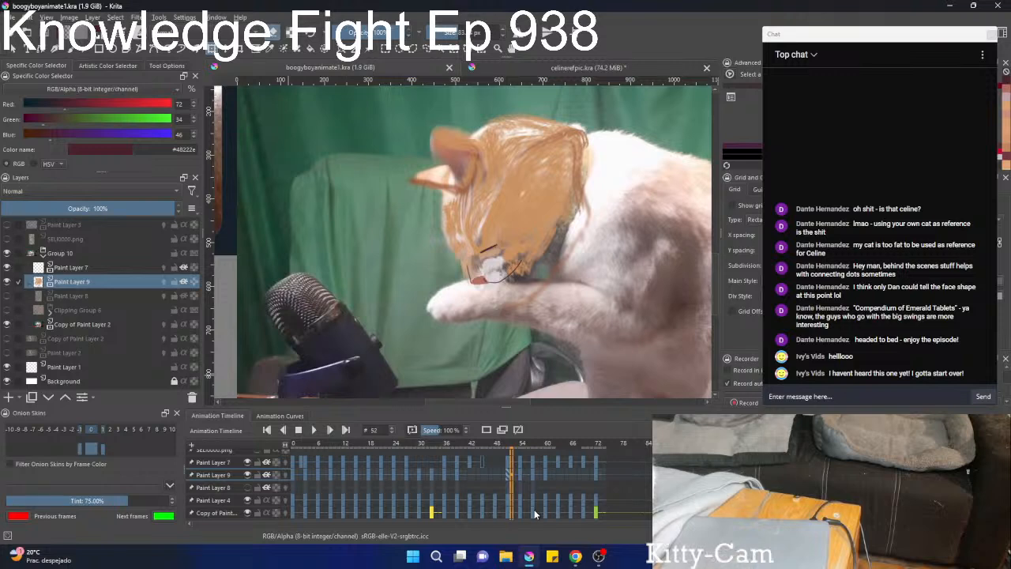
key(Right)
key(Right)
key(Right)
key(Right)
key(Right)
key(Right)
key(Right)
key(Right)
key(Right)
key(Right)
key(Right)
key(Right)
key(Right)
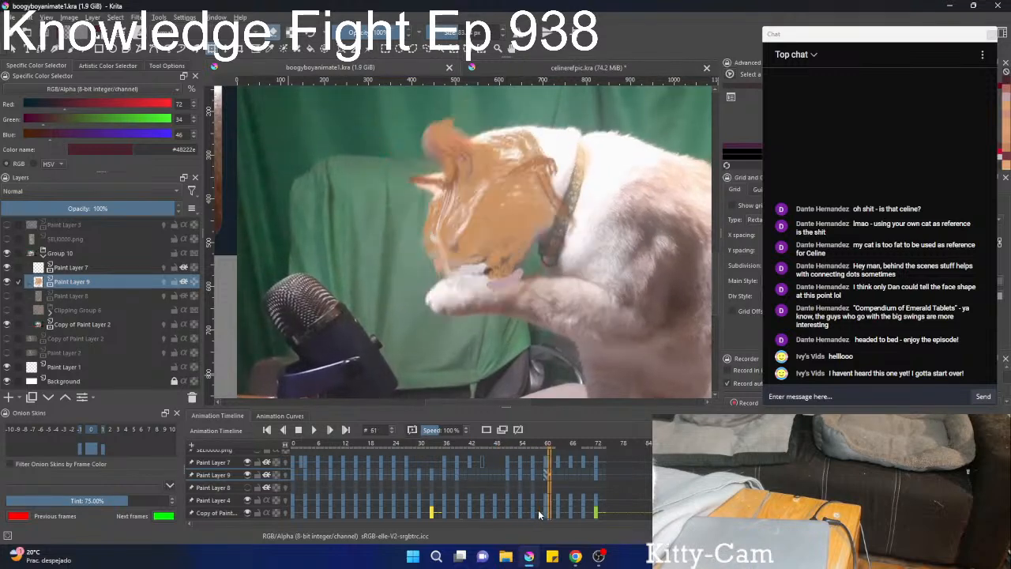
key(Right)
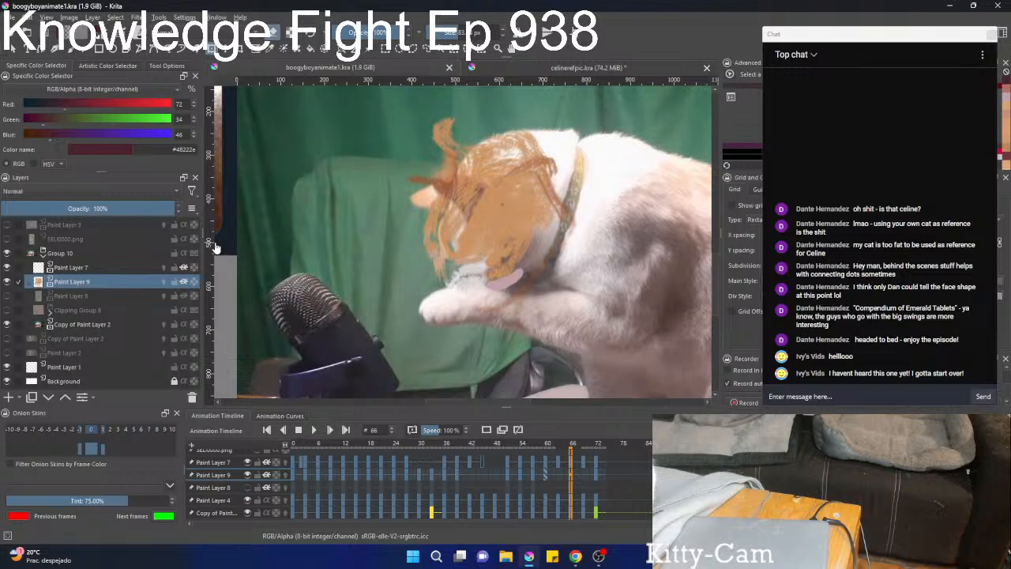
At frame 66, rotate the Paint Layer 9 fur counterclockwise and shift it slightly toward the collar with a free transform.
key(ctrl+z)
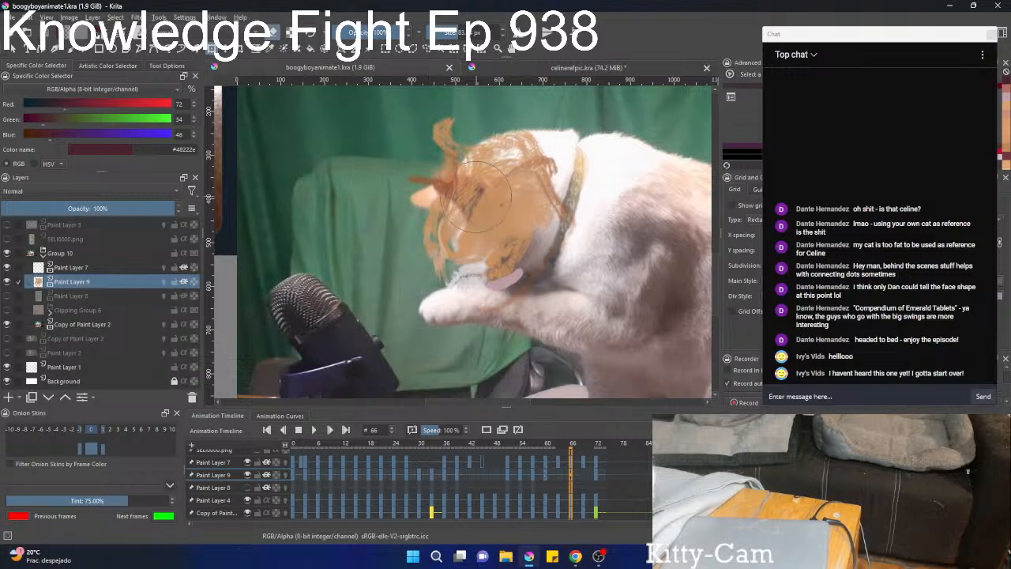
right_click(447, 203)
click(509, 240)
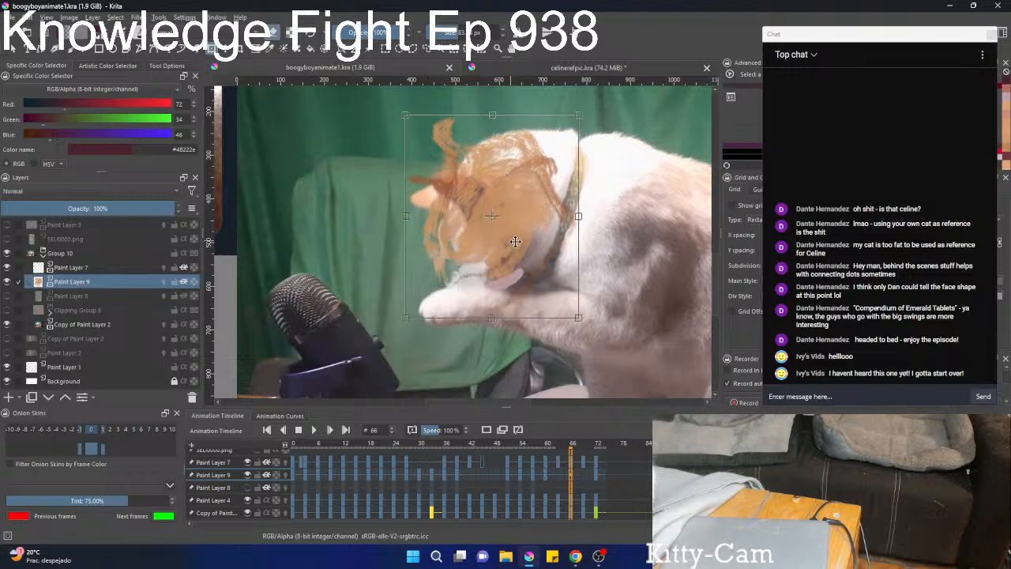
drag(662, 287, 631, 231)
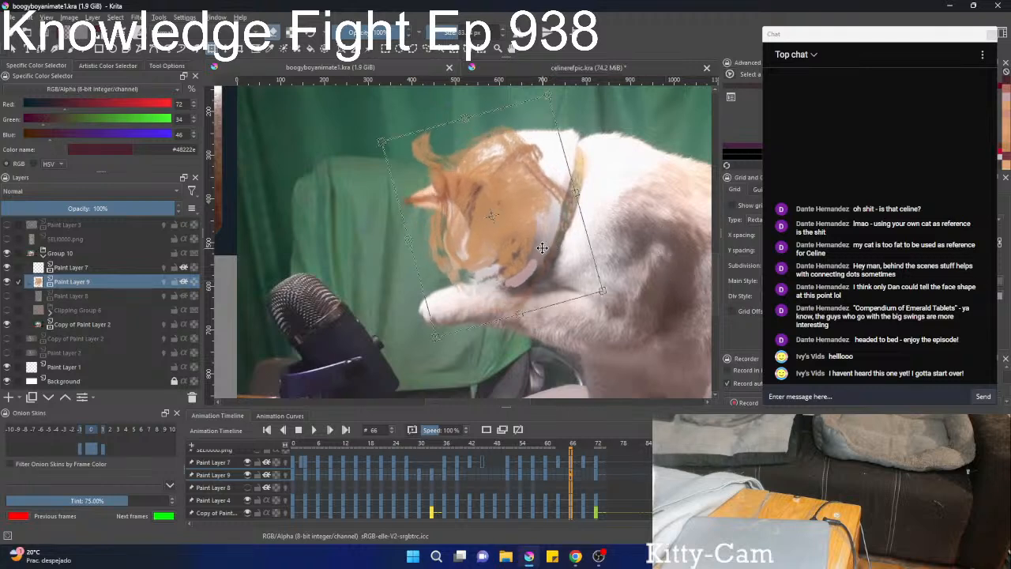
drag(542, 248, 549, 249)
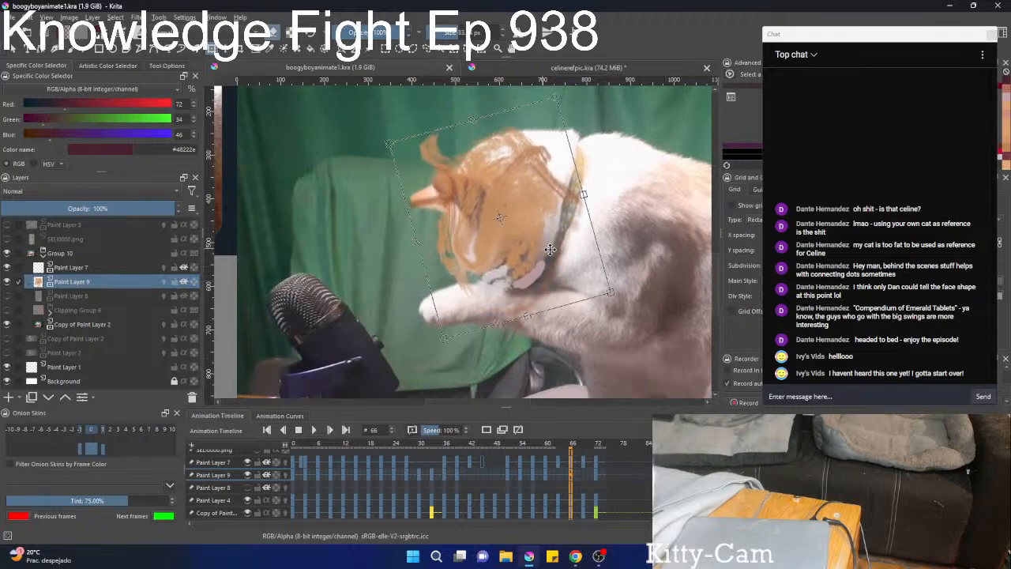
Liquify the Paint Layer 9 fur at frame 66 around the cheek, the ear strands and the front of the face.
right_click(551, 250)
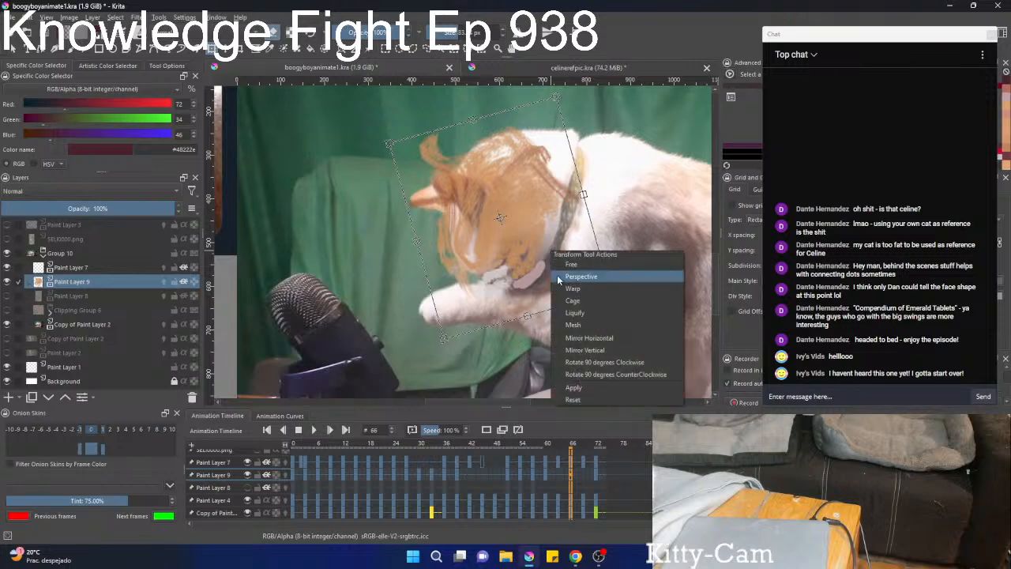
click(579, 314)
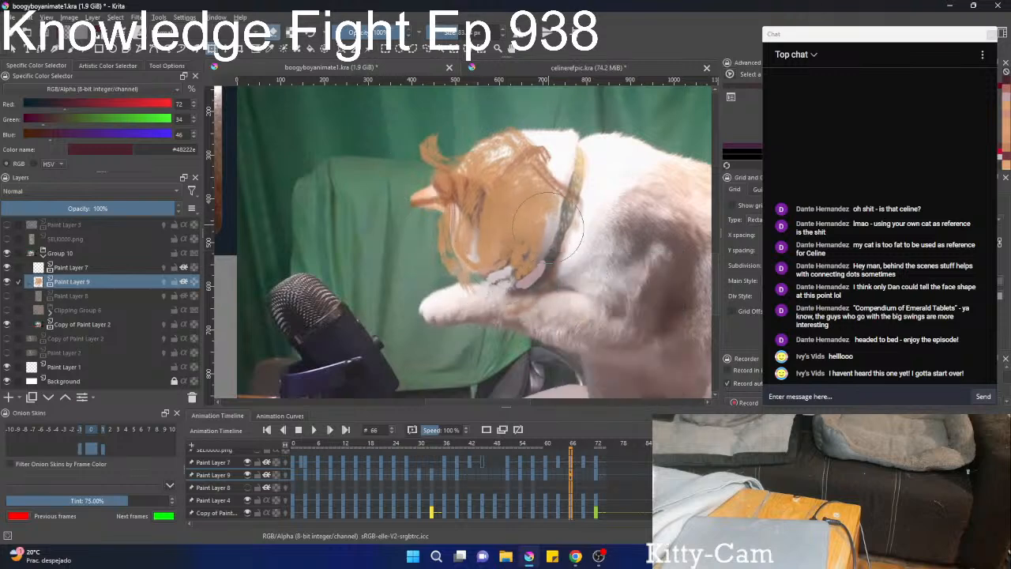
mouse_move(548, 227)
mouse_down()
mouse_move(529, 251)
mouse_move(522, 239)
mouse_move(519, 273)
mouse_up()
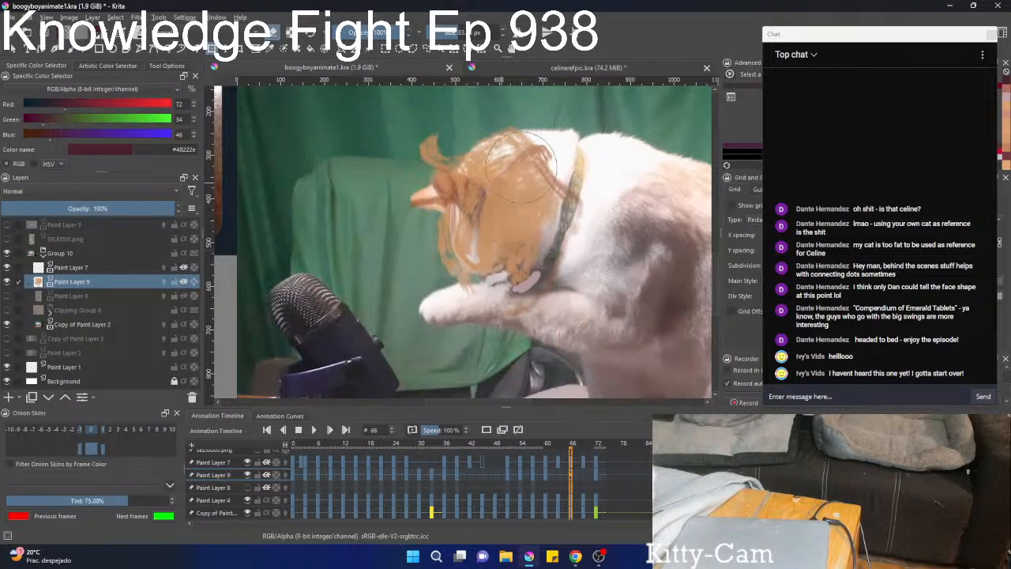
drag(412, 145, 424, 150)
drag(434, 191, 446, 194)
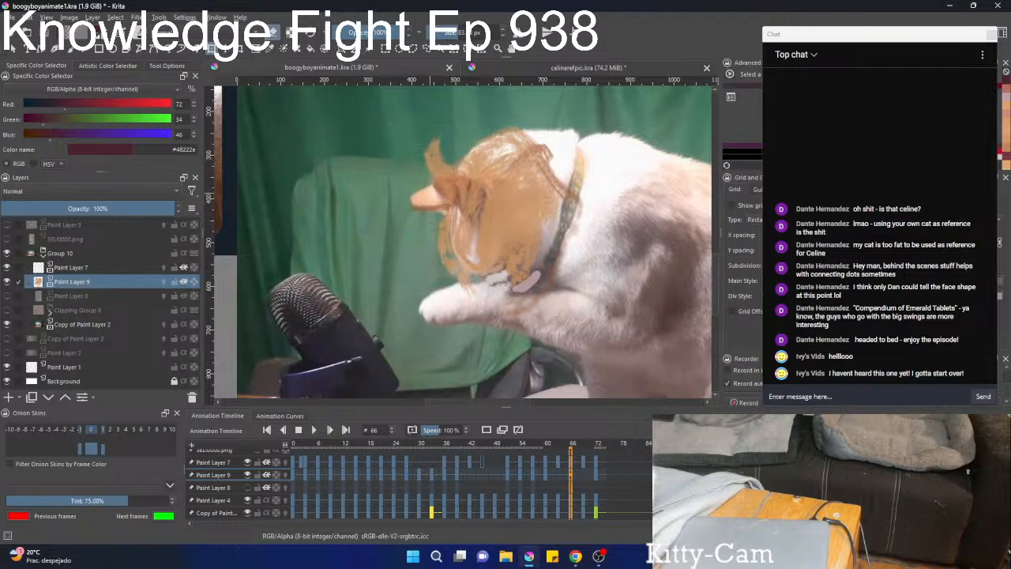
drag(431, 149, 432, 158)
drag(402, 198, 402, 204)
drag(426, 142, 456, 162)
key(b)
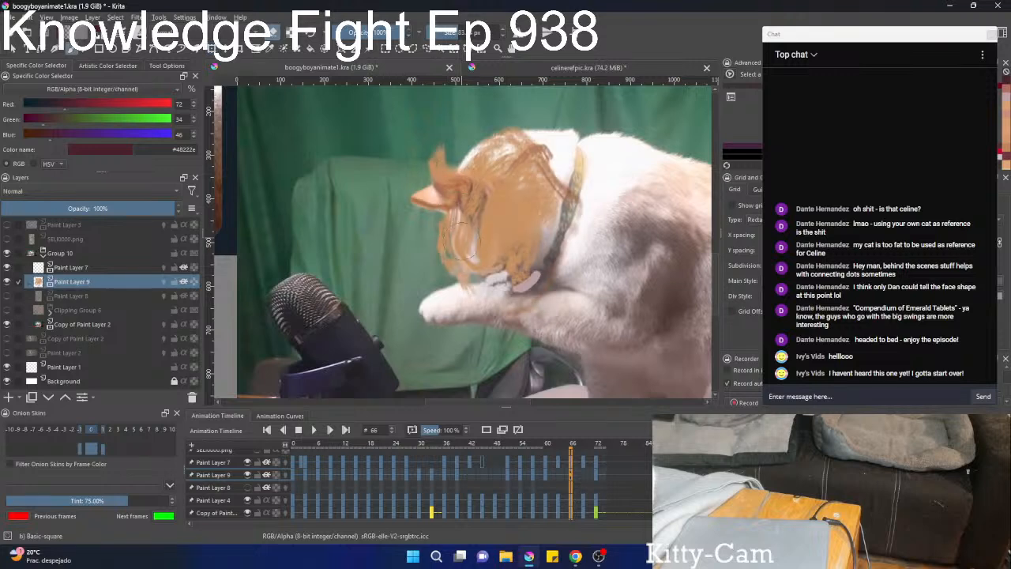
Compare the reshaped fur at frame 66 with the fur at frame 60.
key(Left)
key(Right)
key(Left)
key(Left)
key(Left)
key(Left)
key(Left)
key(Left)
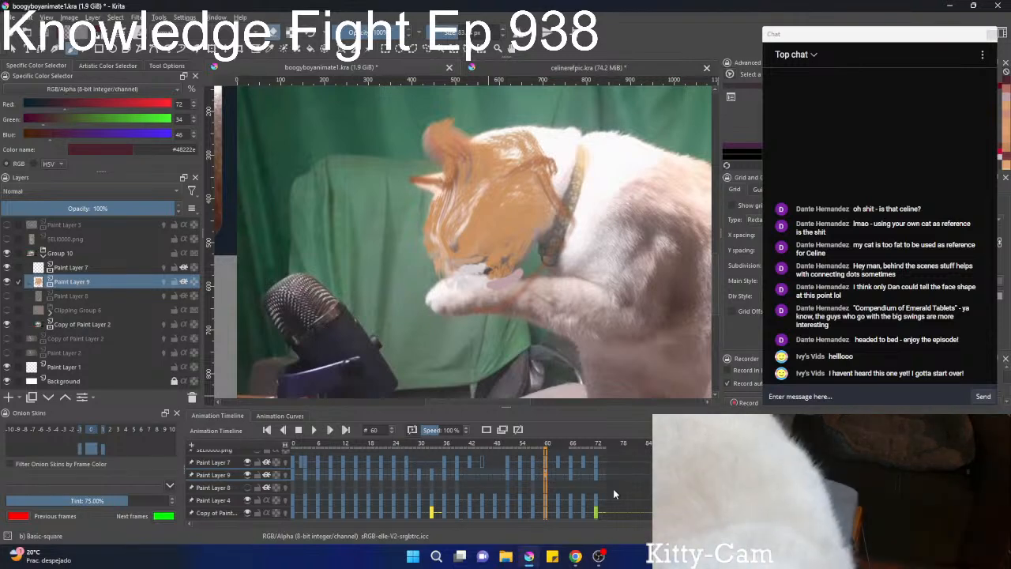
key(1)
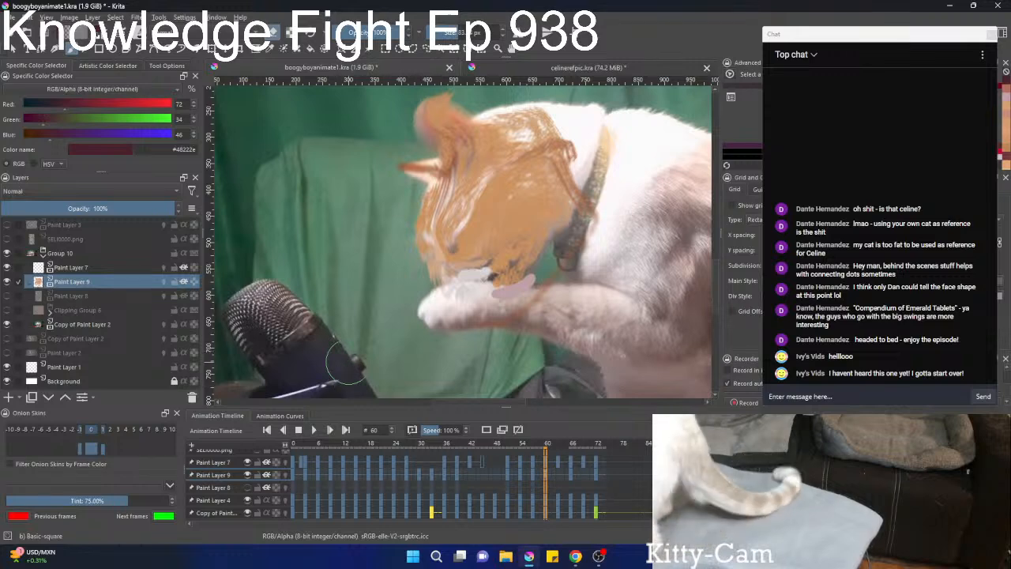
scroll(516, 483, down, 1)
scroll(517, 484, up, 1)
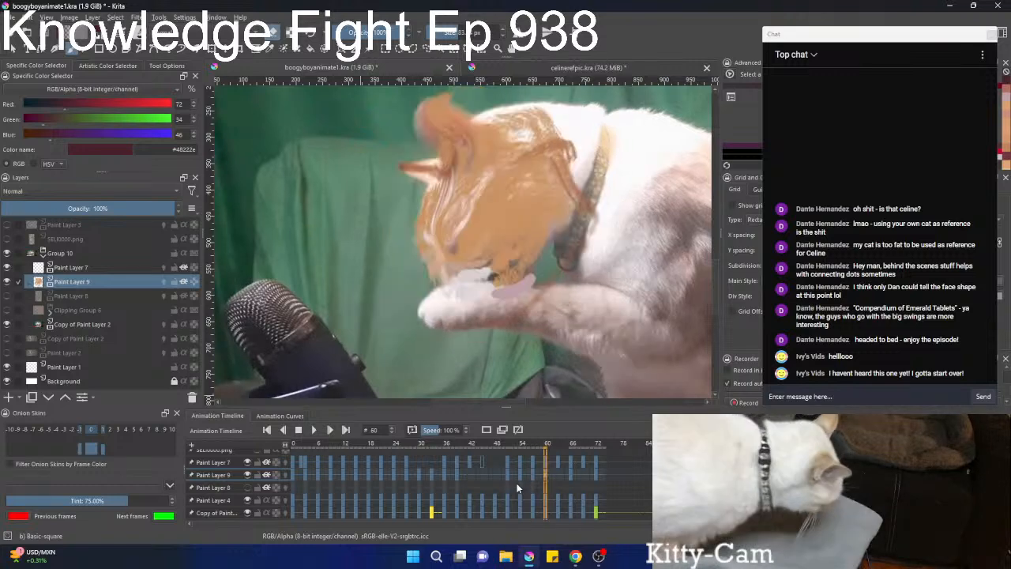
At frame 63, move the Paint Layer 9 fur onto the cat's head and rotate it counterclockwise with a free transform.
scroll(517, 484, down, 1)
scroll(516, 487, up, 2)
scroll(515, 486, up, 2)
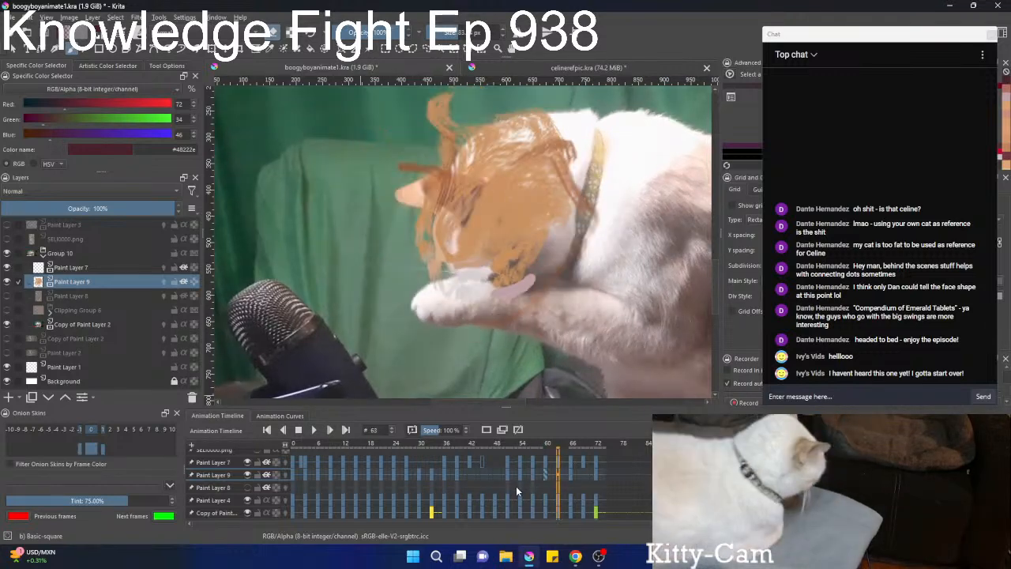
key(ctrl+t)
drag(480, 213, 480, 236)
drag(661, 270, 664, 234)
mouse_move(499, 259)
mouse_down()
mouse_move(573, 242)
mouse_move(515, 262)
mouse_move(514, 248)
mouse_move(528, 250)
mouse_up()
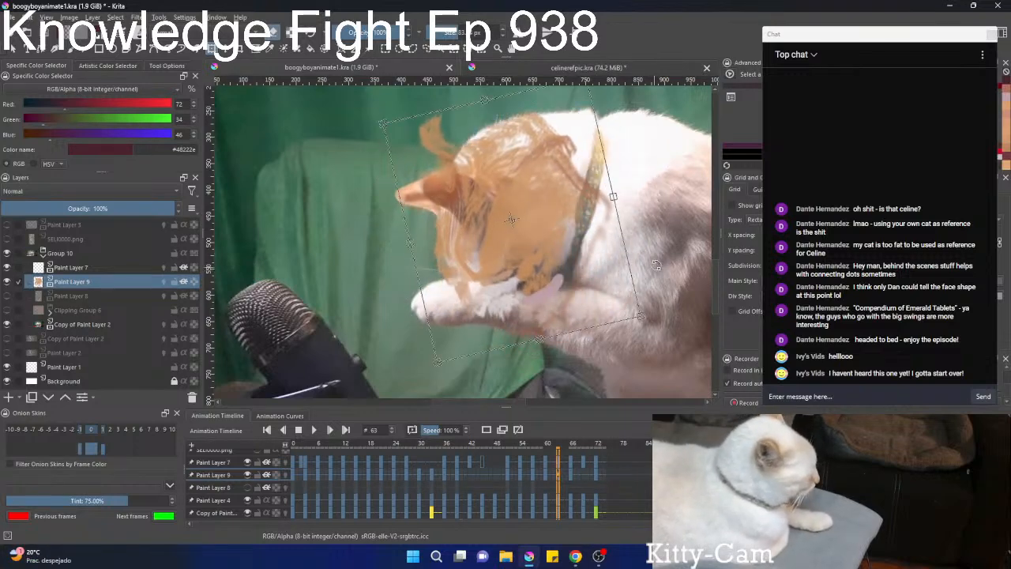
drag(656, 265, 660, 262)
key(b)
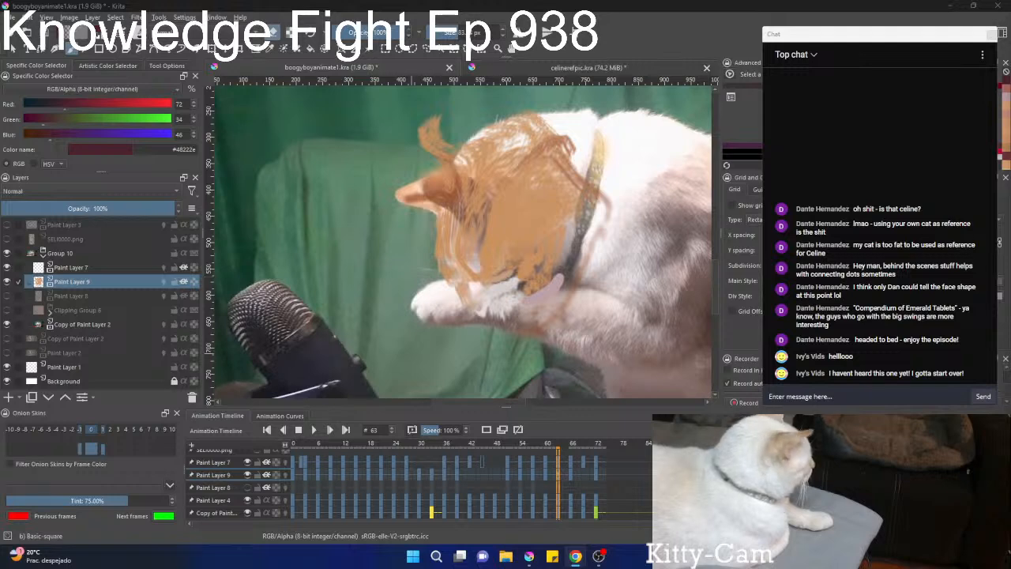
Review how the Paint Layer 9 fur carries over through frame 66 to frame 69.
click(550, 475)
key(Right)
key(Right)
key(Right)
key(Right)
key(Right)
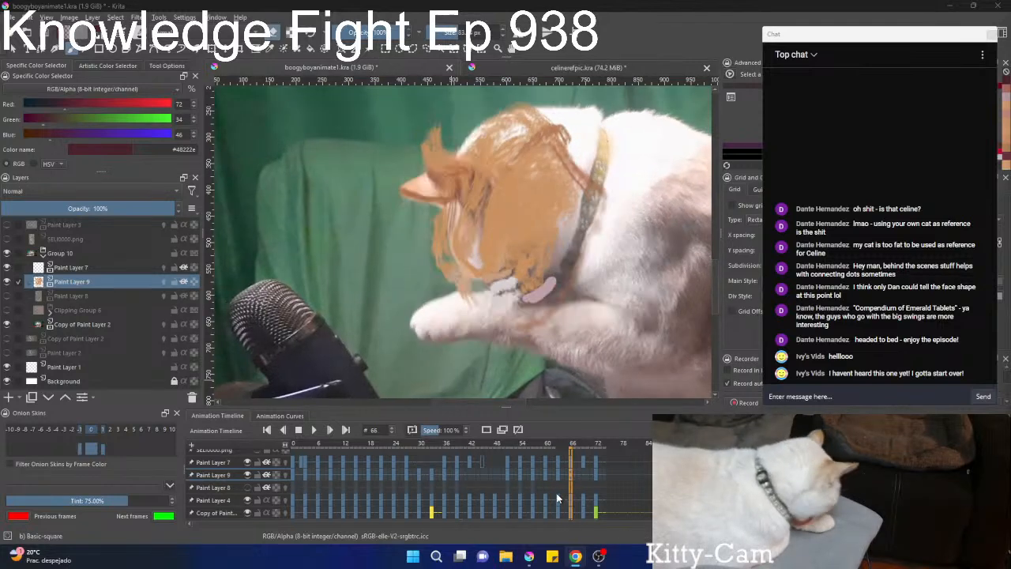
key(Right)
key(Right)
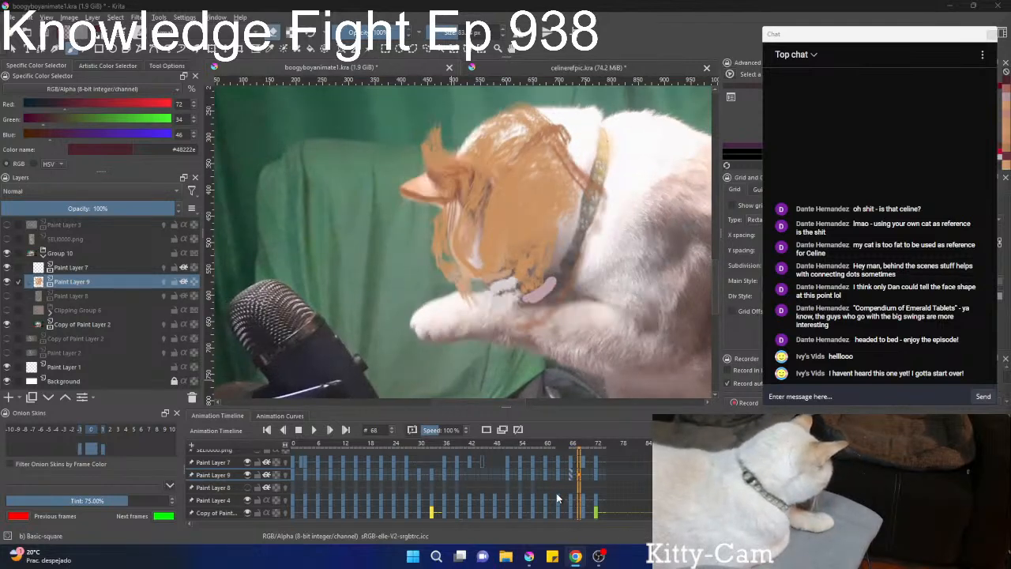
key(Right)
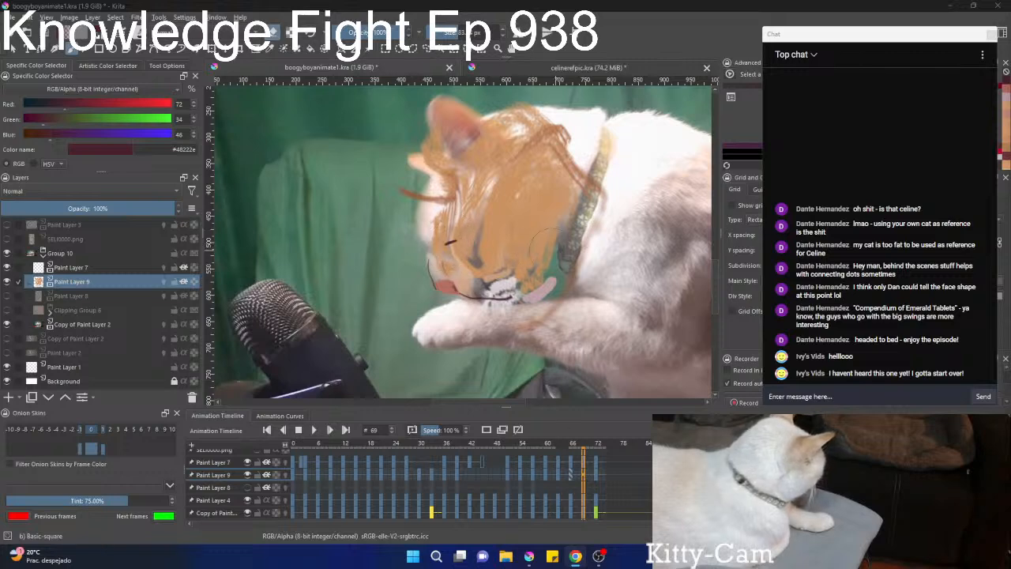
At frame 69, move the Paint Layer 9 fur slightly up and left over the cat's head.
right_click(456, 230)
key(ctrl+t)
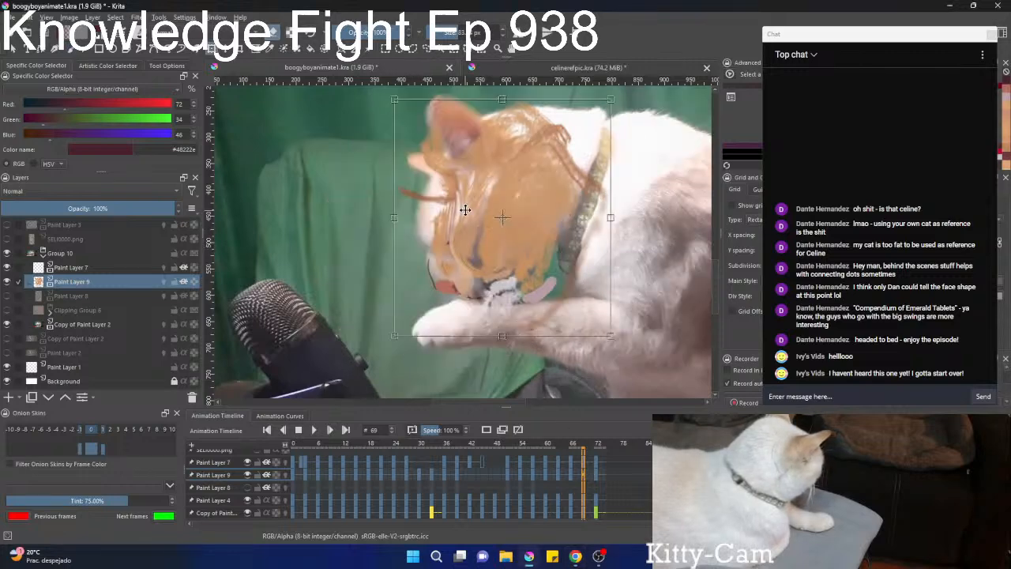
drag(480, 222, 458, 214)
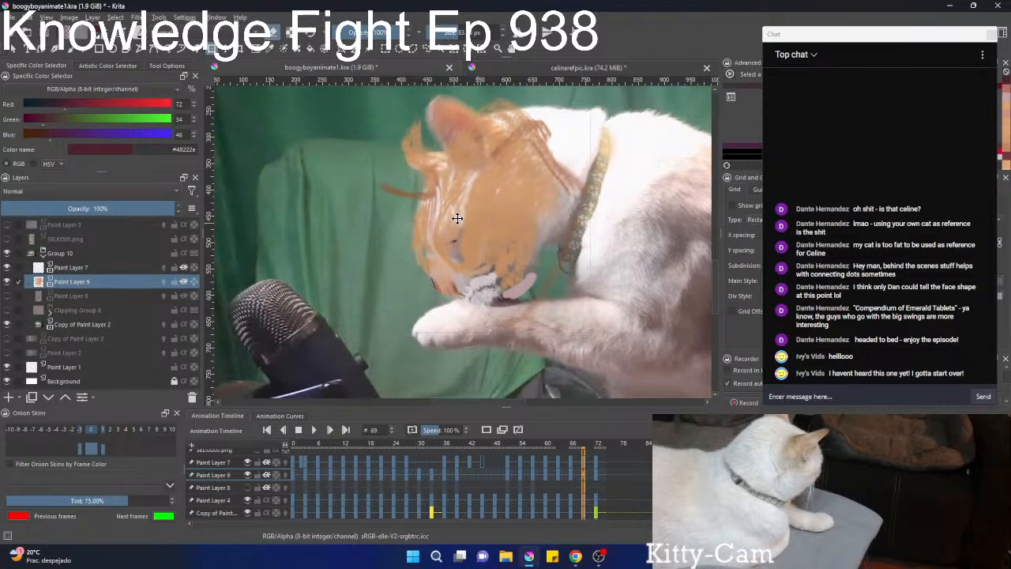
key(Return)
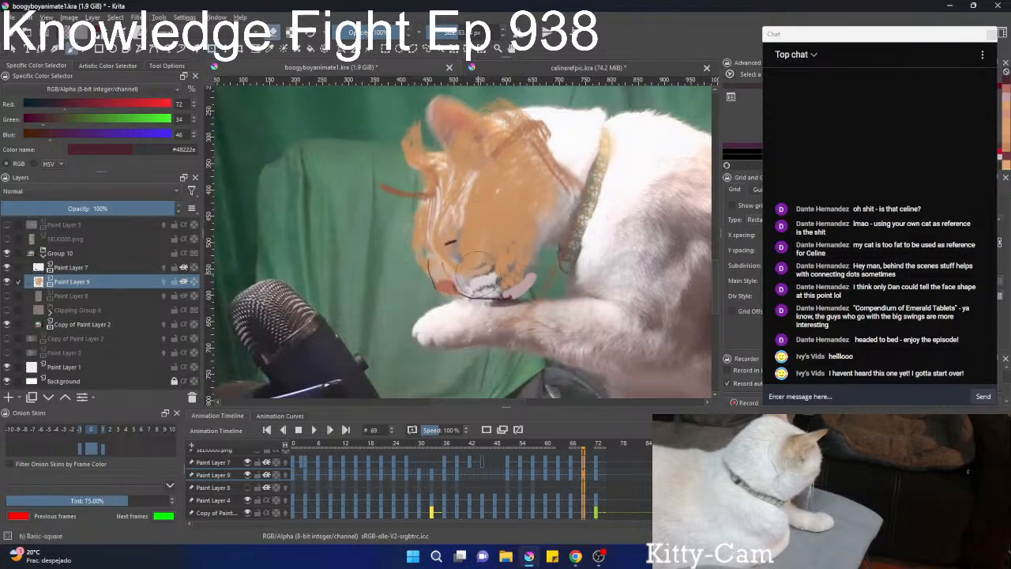
Liquify the Paint Layer 9 fur at frame 69 at the back of the head, the crown and the loose front strand.
right_click(459, 232)
right_click(493, 249)
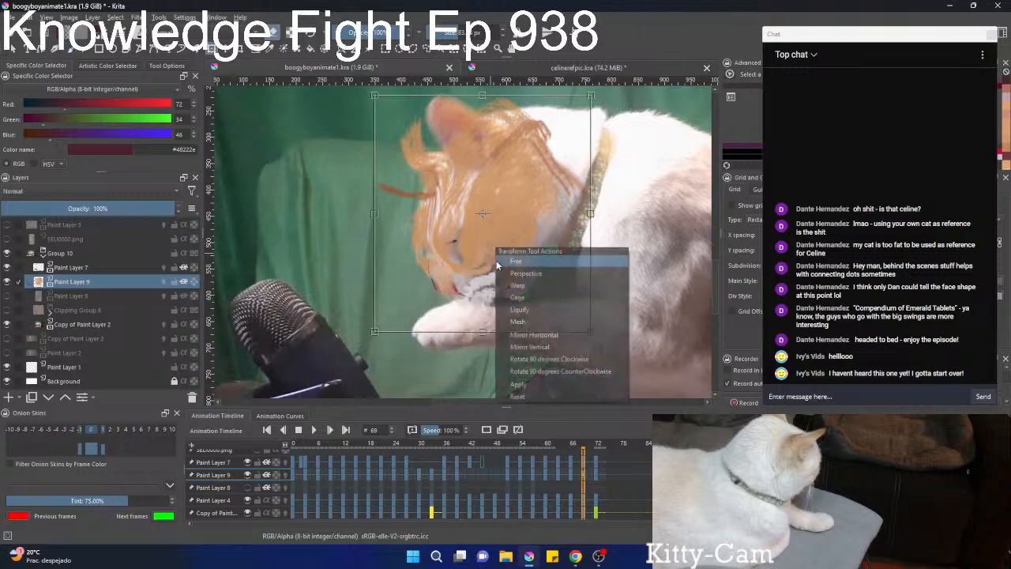
click(527, 311)
drag(543, 204, 578, 210)
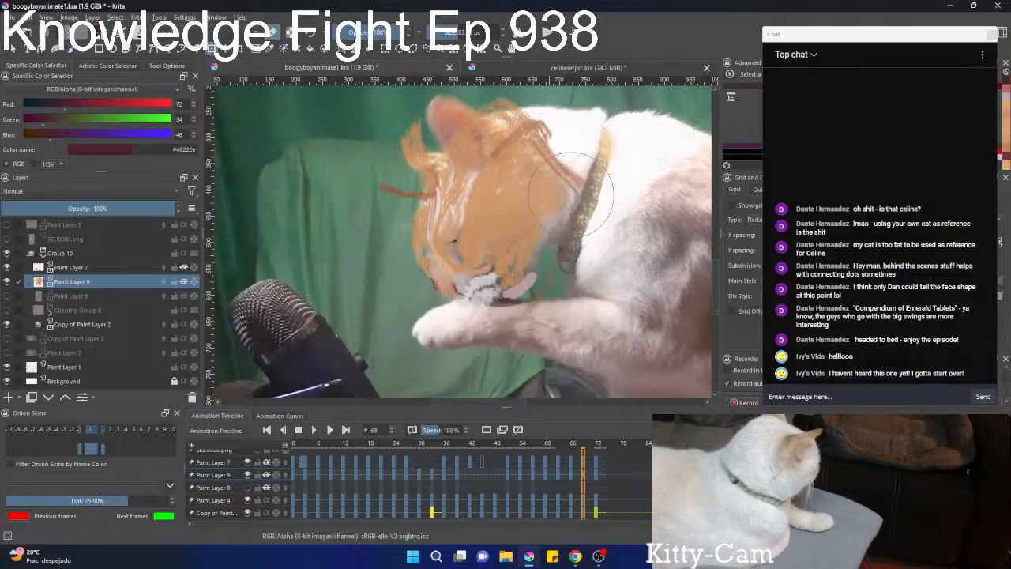
drag(512, 161, 542, 149)
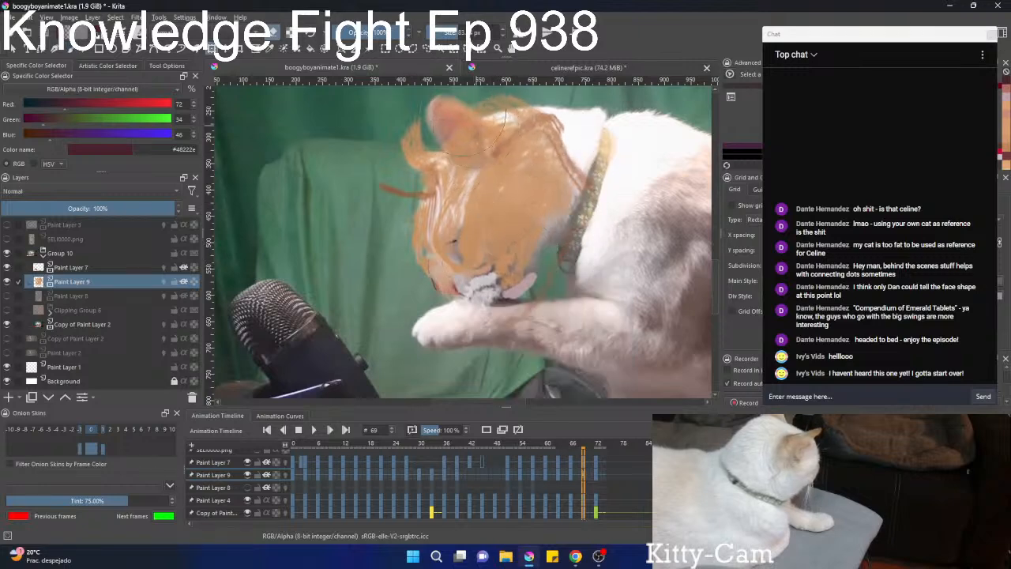
drag(398, 187, 420, 190)
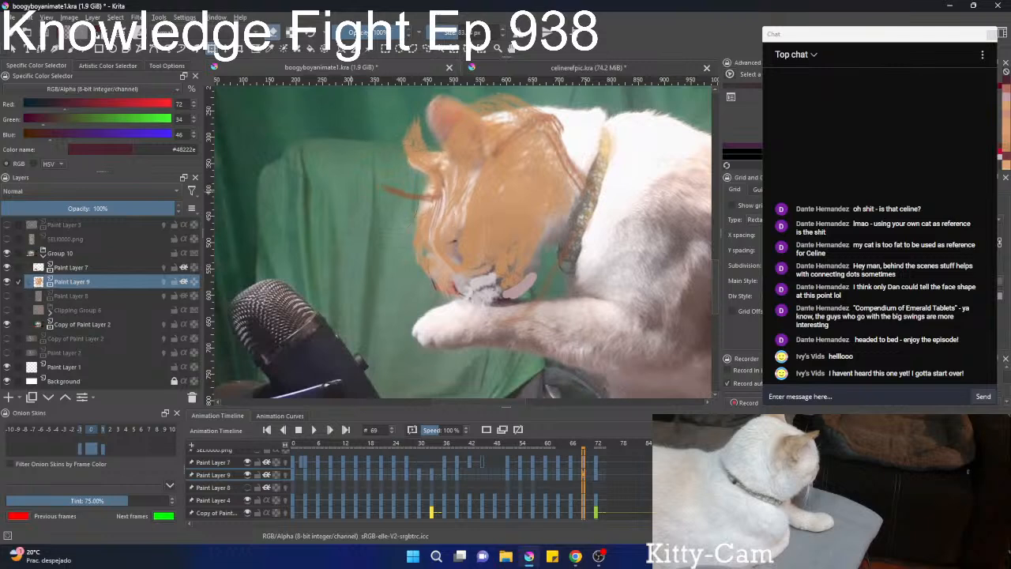
key(b)
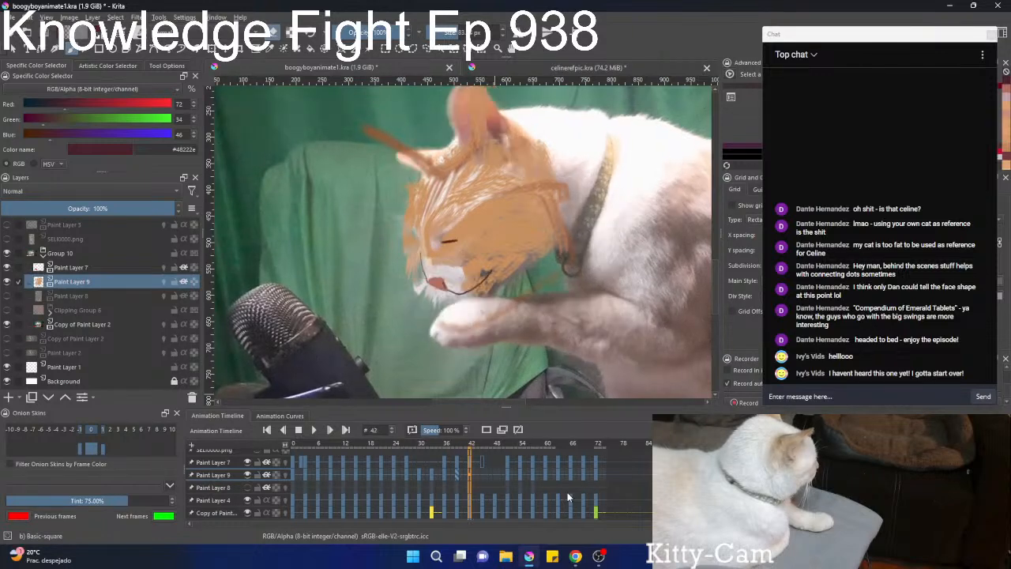
At frame 42, rotate the Paint Layer 9 fur slightly counterclockwise and compare it with the neighbouring frames.
key(ctrl+t)
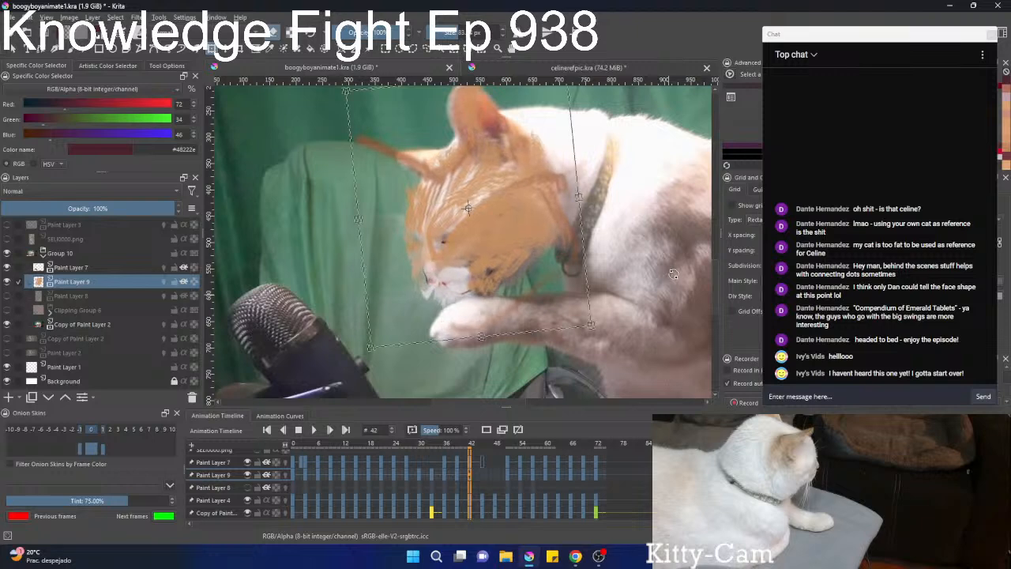
scroll(509, 488, down, 1)
scroll(509, 488, up, 1)
scroll(509, 488, down, 2)
scroll(509, 488, up, 2)
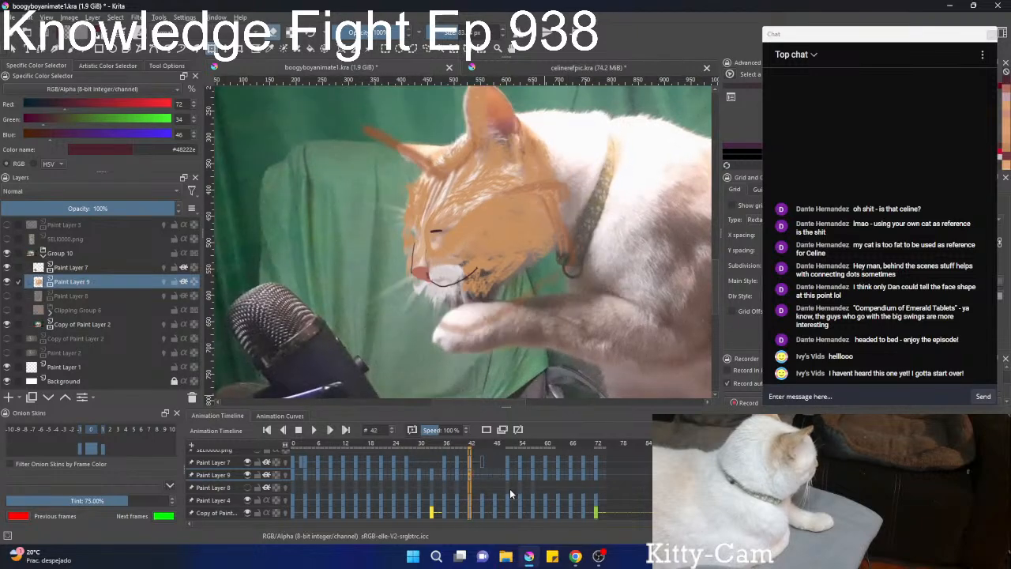
scroll(511, 488, down, 3)
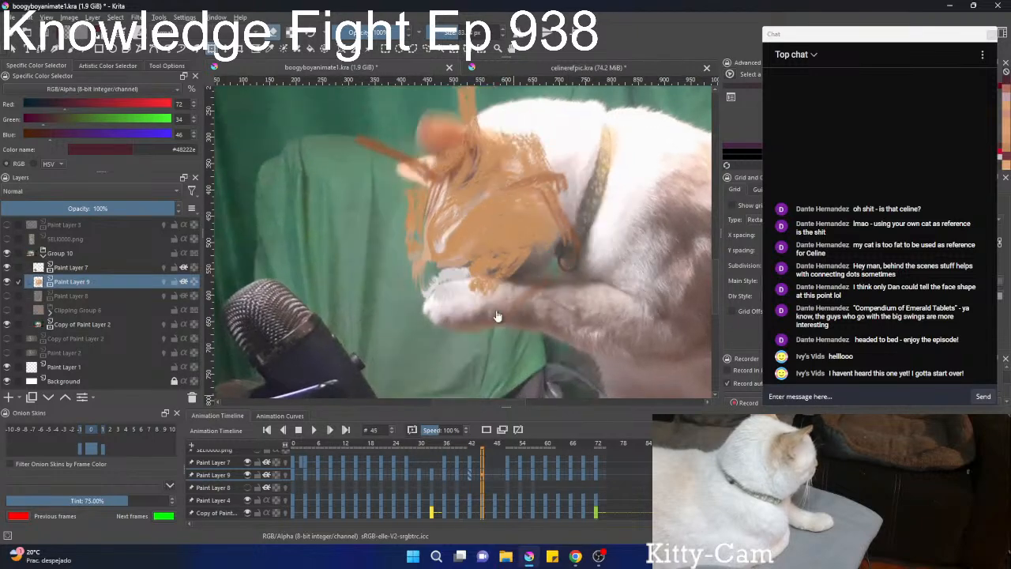
At frame 45, rotate the Paint Layer 9 fur counterclockwise and shift it right to follow the lowered head.
key(ctrl+t)
drag(639, 288, 650, 253)
mouse_move(499, 240)
mouse_down()
mouse_move(523, 250)
mouse_move(515, 241)
mouse_up()
scroll(529, 483, down, 2)
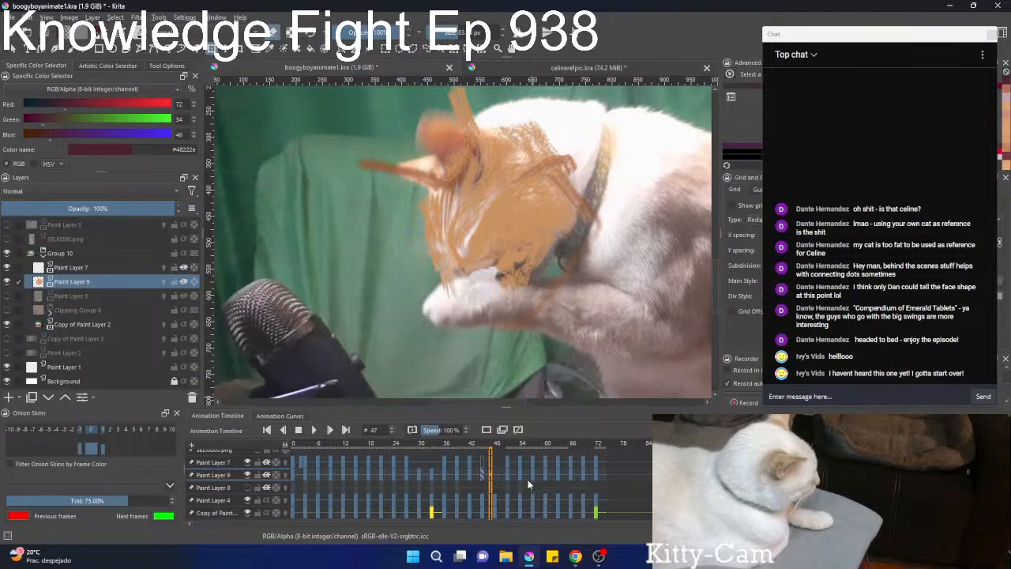
At frame 48, move the Paint Layer 9 fur down and right onto the cat's head.
scroll(529, 483, down, 1)
click(445, 212)
drag(445, 211, 462, 232)
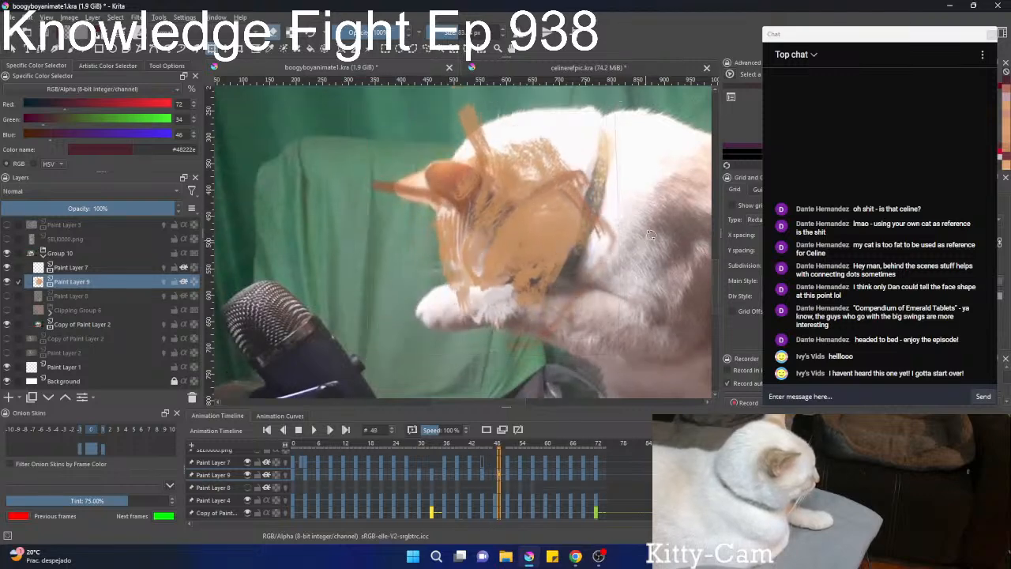
Compare the fur placement around frame 48 with its neighbours and review the following frames up to frame 59.
scroll(554, 459, down, 1)
scroll(555, 459, up, 1)
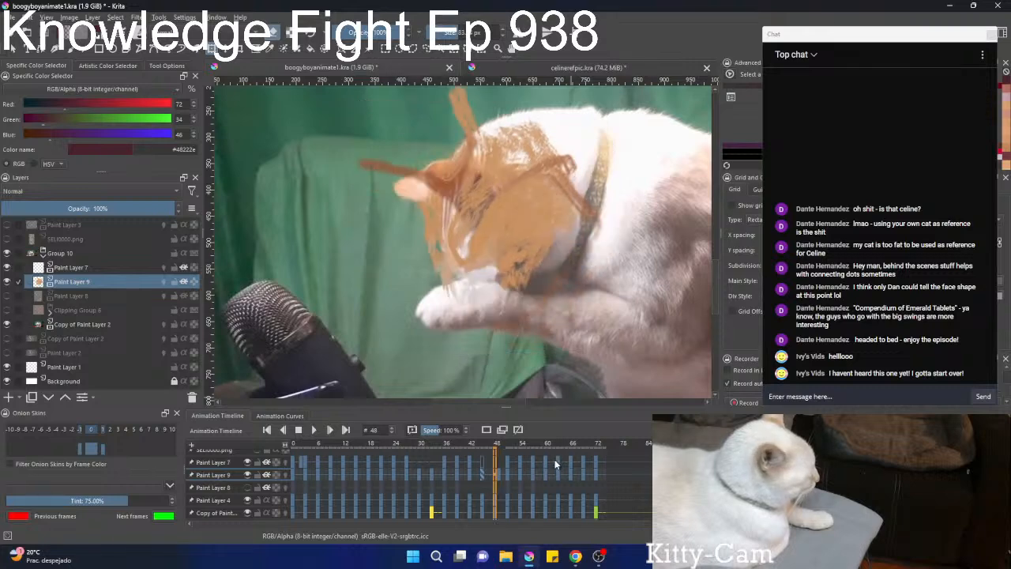
click(498, 472)
scroll(498, 474, up, 1)
scroll(498, 474, down, 1)
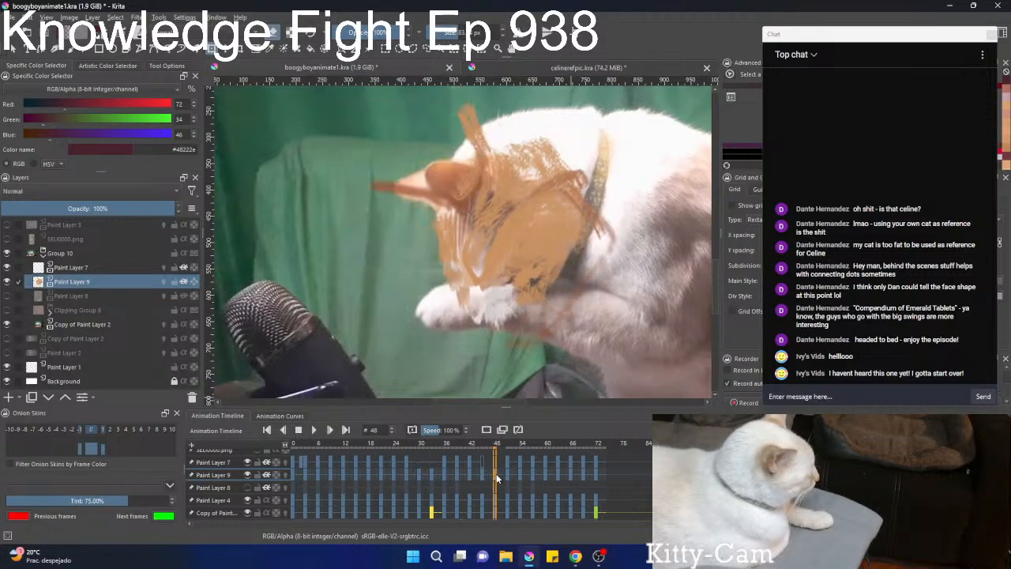
scroll(498, 476, up, 2)
scroll(499, 475, down, 3)
scroll(497, 473, down, 2)
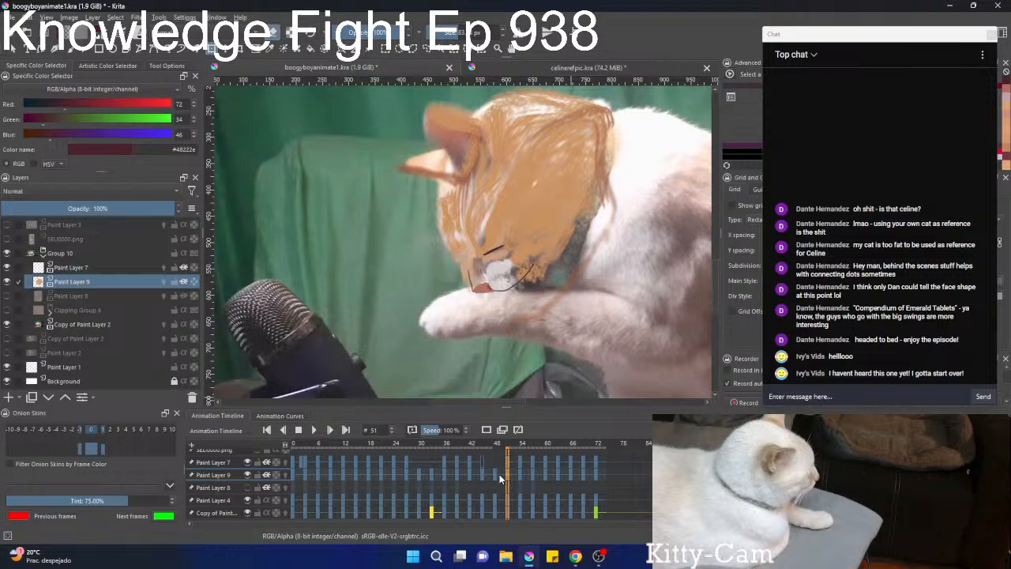
scroll(499, 474, down, 2)
scroll(499, 474, down, 3)
scroll(499, 474, down, 1)
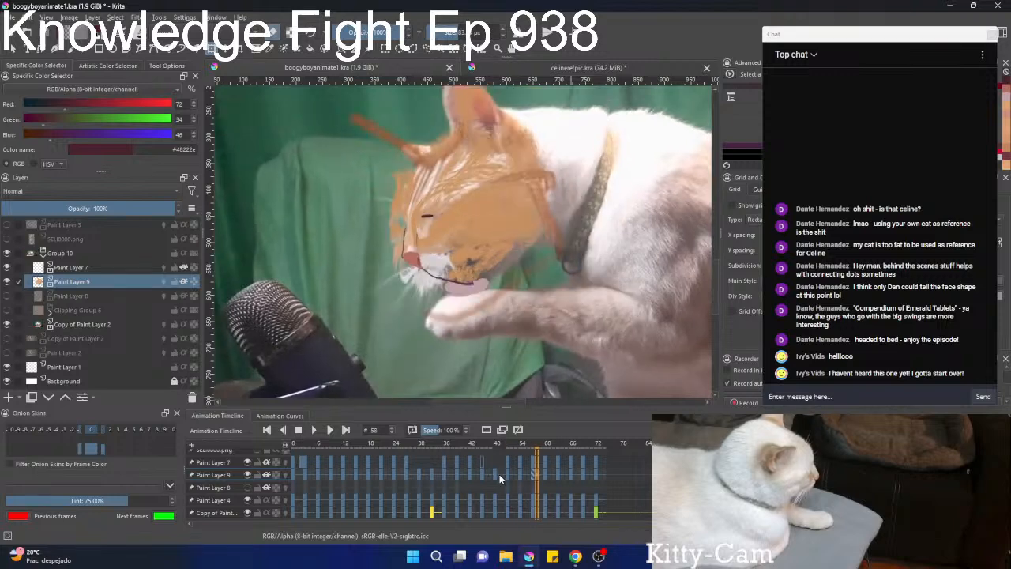
scroll(499, 474, down, 5)
scroll(486, 470, up, 6)
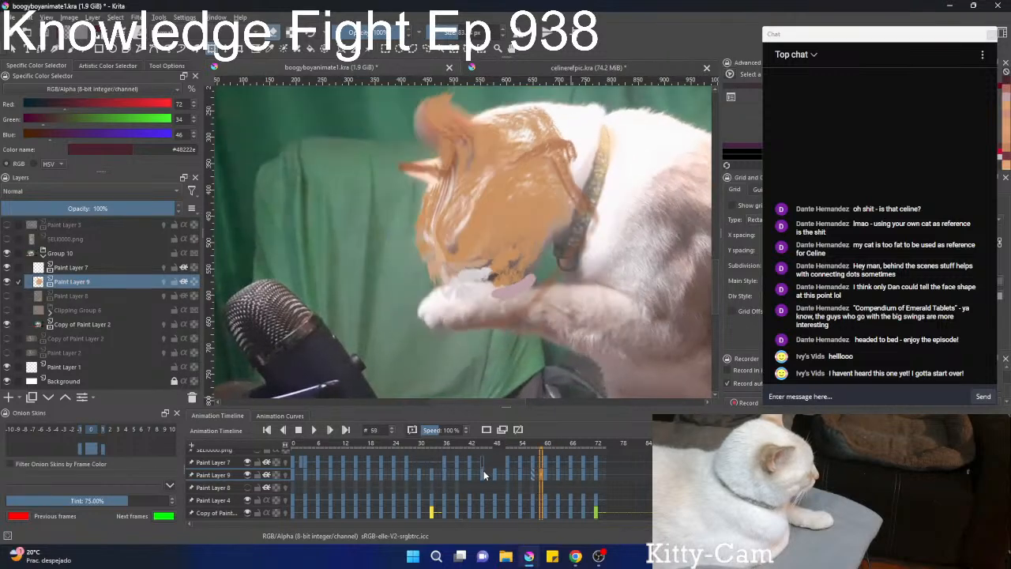
Show Paint Layer 8 and make it the active layer at frame 72.
click(247, 487)
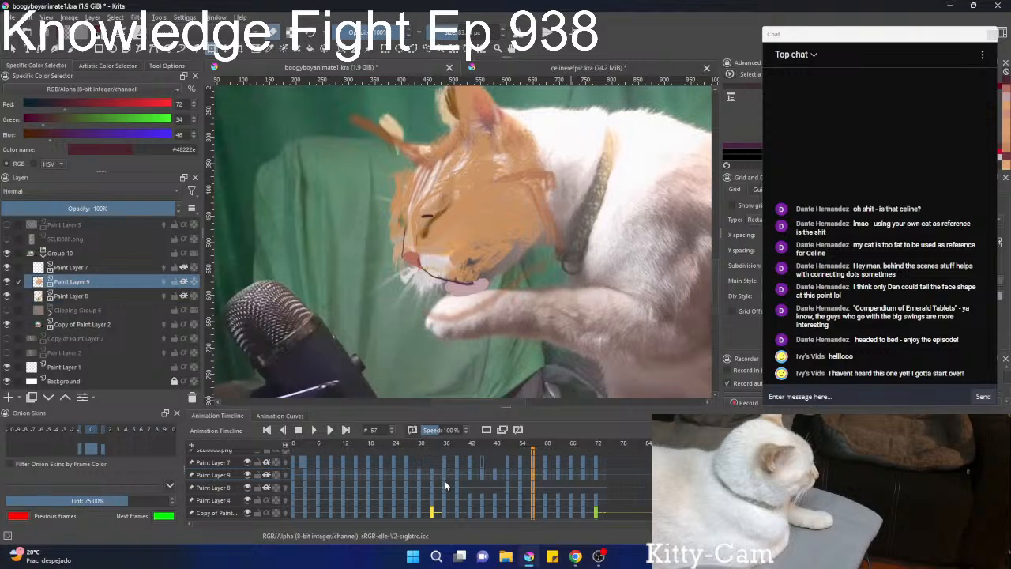
click(597, 491)
key(ctrl+t)
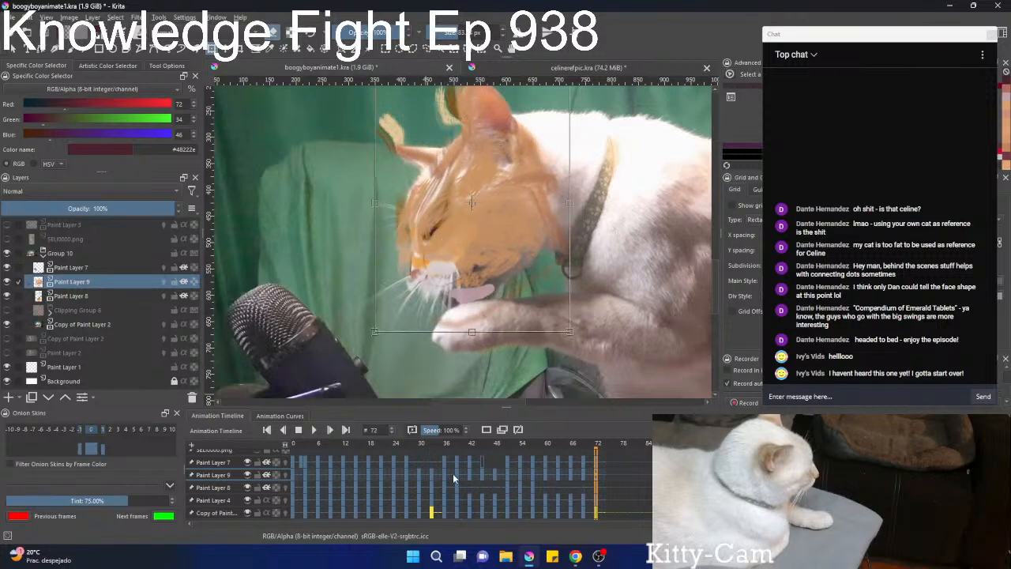
click(217, 487)
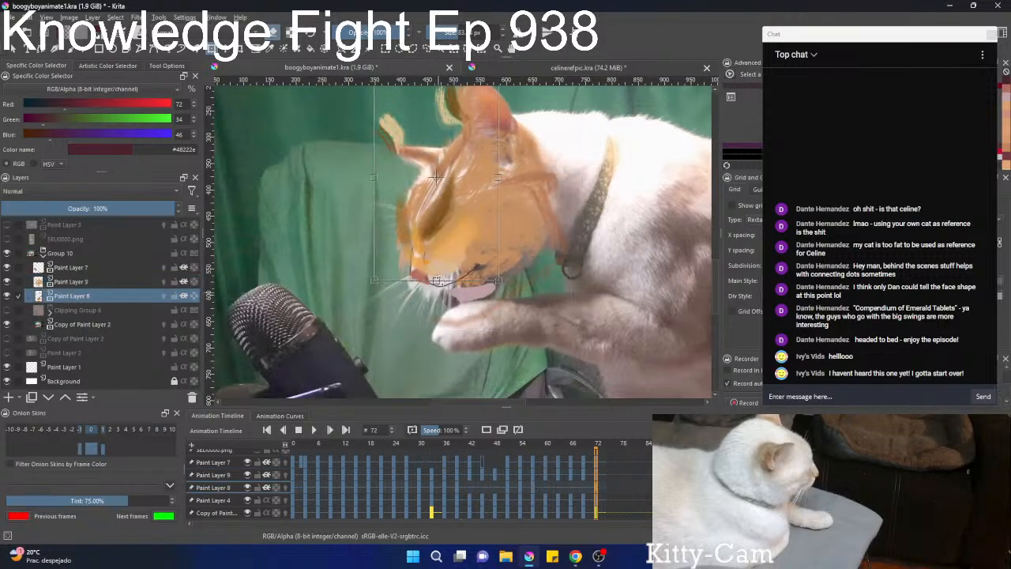
Move the Paint Layer 8 shading down and right onto the face at frame 72 and rotate it slightly clockwise.
drag(446, 245, 459, 263)
key(Return)
key(ctrl+t)
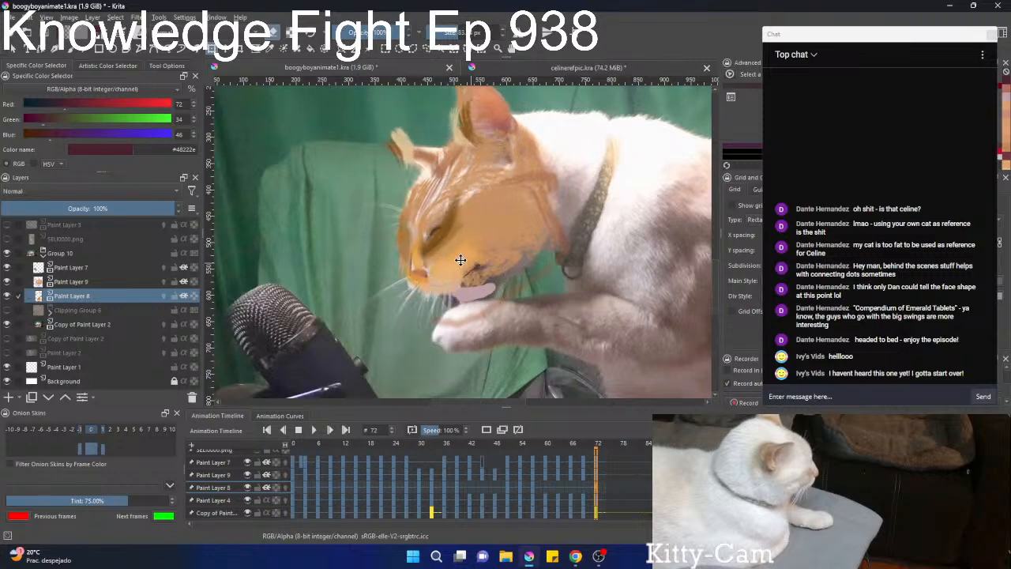
drag(475, 299, 479, 300)
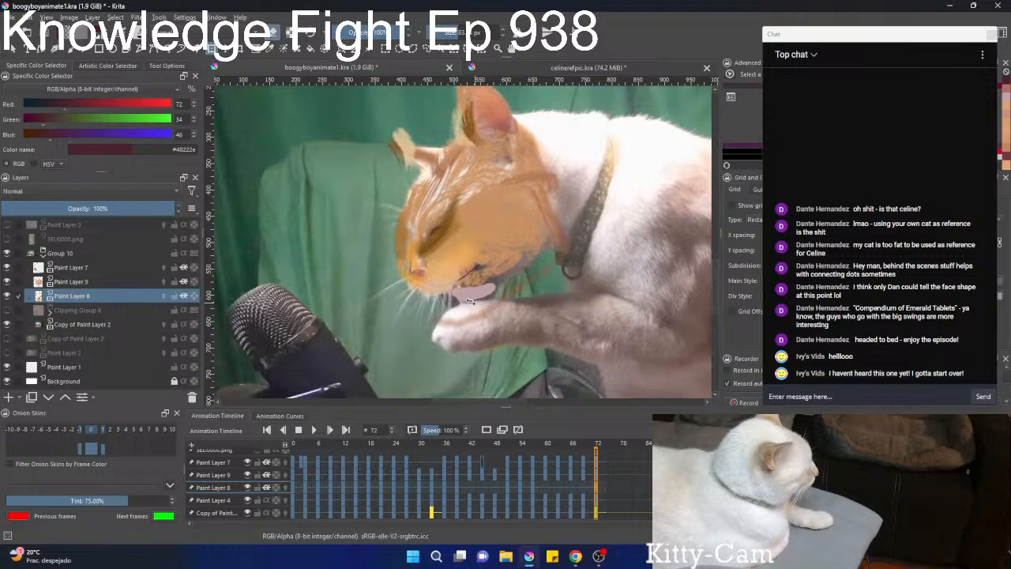
key(b)
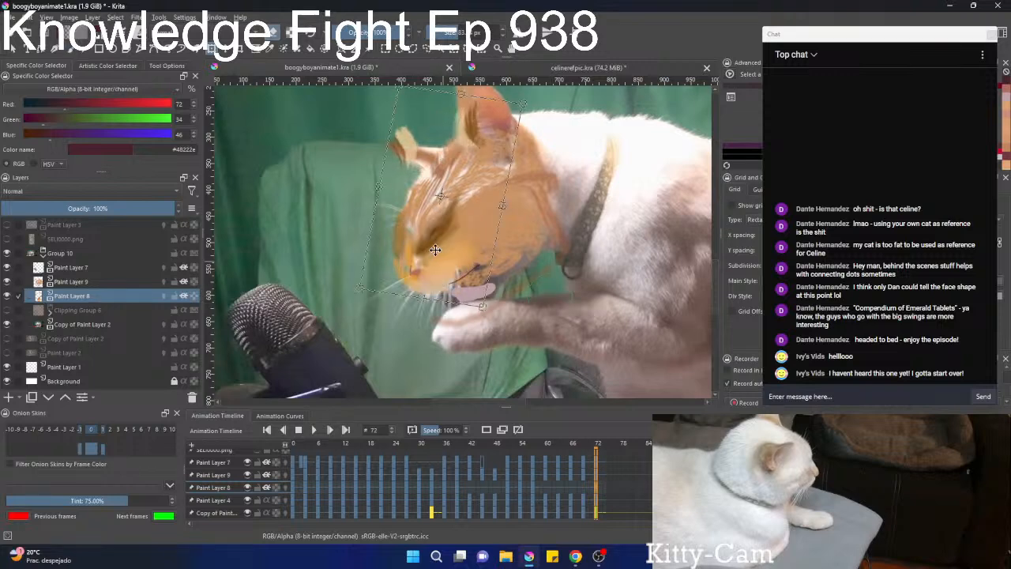
key(ctrl+t)
At frame 69, move the Paint Layer 8 shading down and right onto the cat's face.
scroll(608, 458, down, 3)
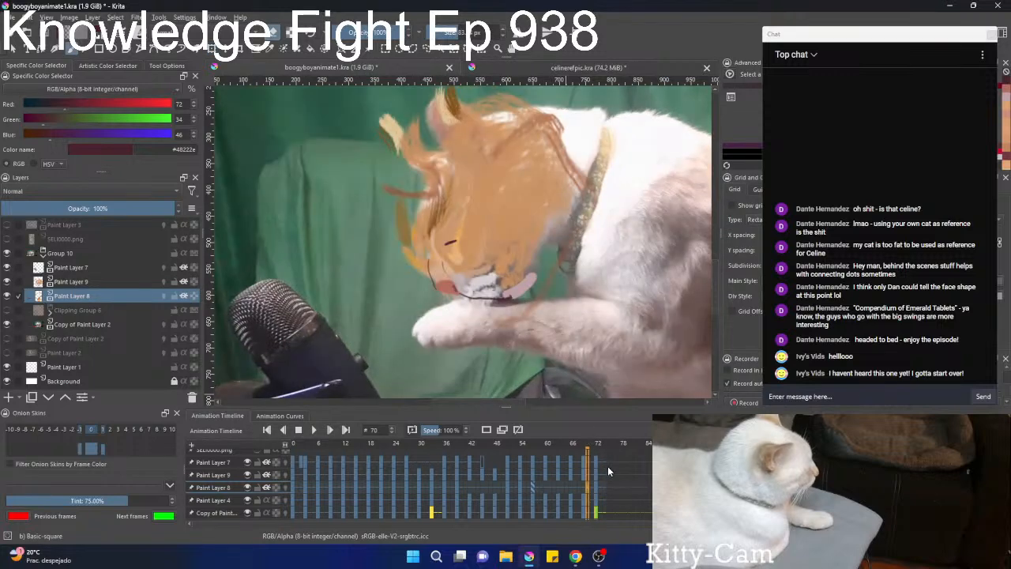
click(427, 238)
mouse_move(442, 230)
mouse_down()
mouse_move(462, 219)
mouse_move(463, 248)
mouse_move(494, 285)
mouse_move(485, 289)
mouse_up()
scroll(593, 487, down, 3)
At frame 66, rotate the Paint Layer 8 shading counterclockwise and position it over the lowered face.
click(418, 254)
drag(491, 340, 527, 326)
drag(484, 260, 486, 273)
drag(412, 262, 429, 250)
drag(484, 226, 476, 234)
drag(589, 209, 586, 183)
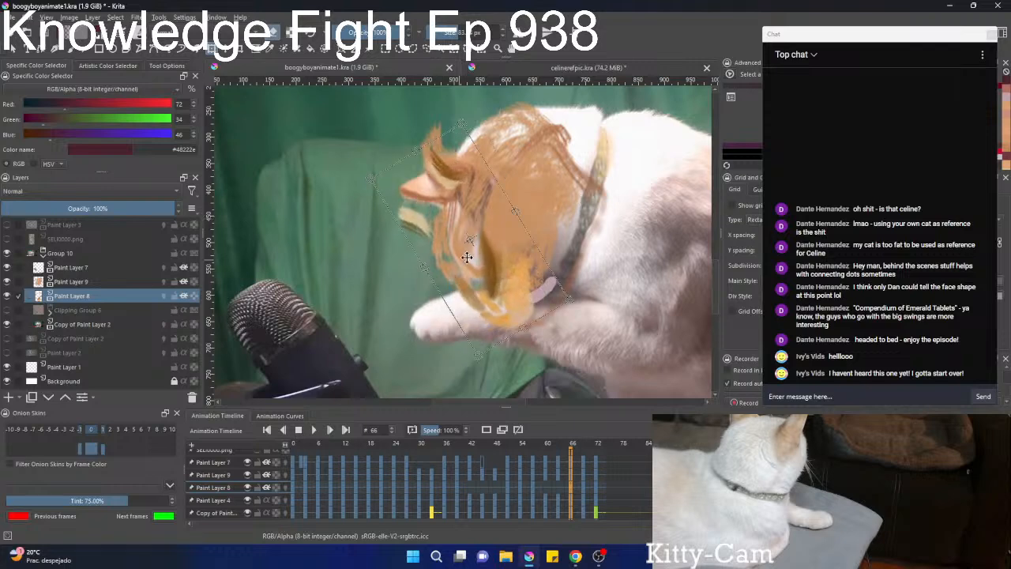
Shorten the Paint Layer 8 shading at frame 66, nudge it into place on the face and apply the transform.
drag(484, 248, 492, 239)
mouse_move(431, 141)
mouse_down()
mouse_move(479, 228)
mouse_move(465, 213)
mouse_up()
drag(488, 247, 457, 200)
drag(502, 272, 512, 279)
key(Return)
click(476, 225)
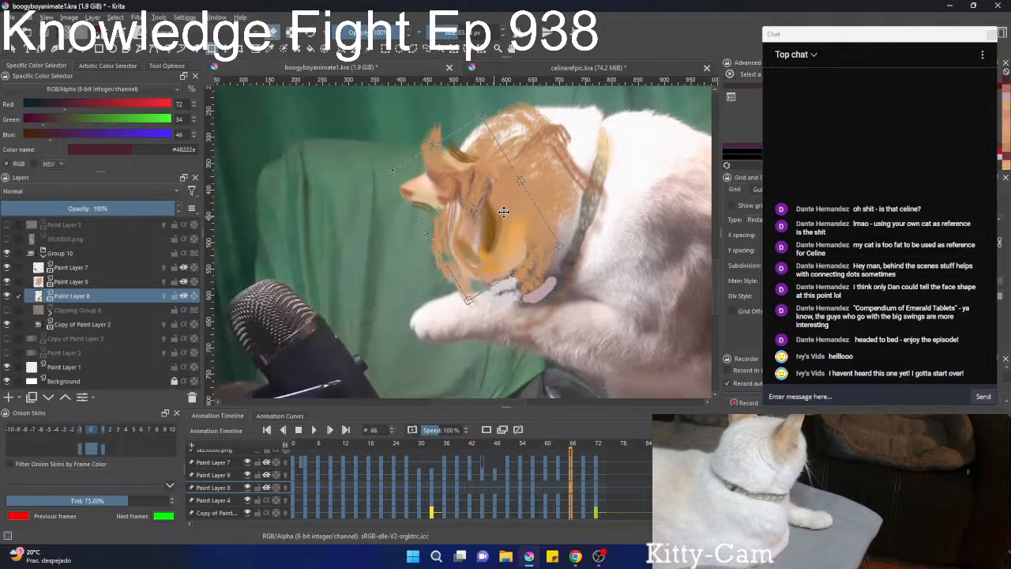
key(Return)
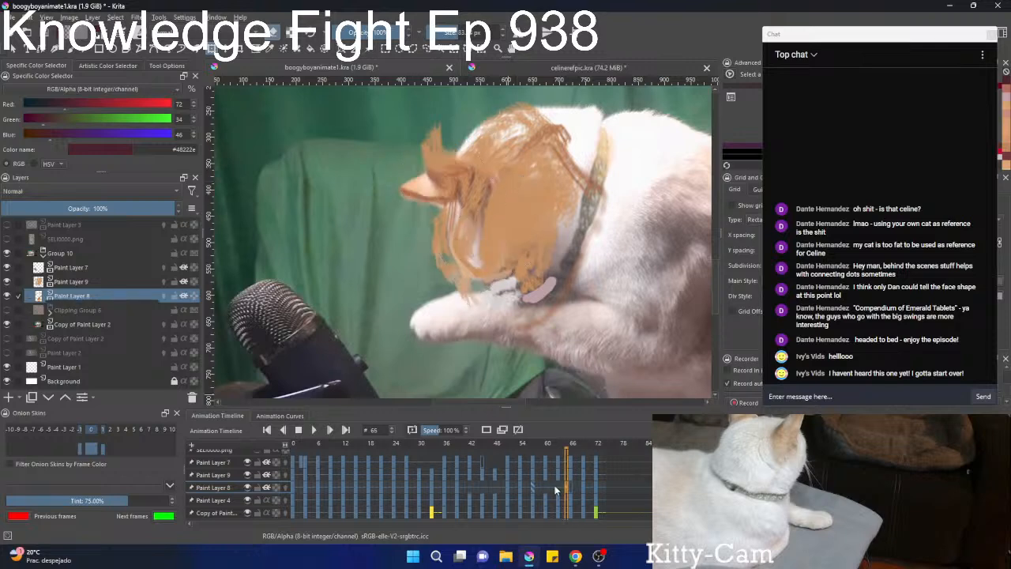
At frame 63, move the Paint Layer 8 shading onto the face, rotate it counterclockwise and shorten it.
click(556, 486)
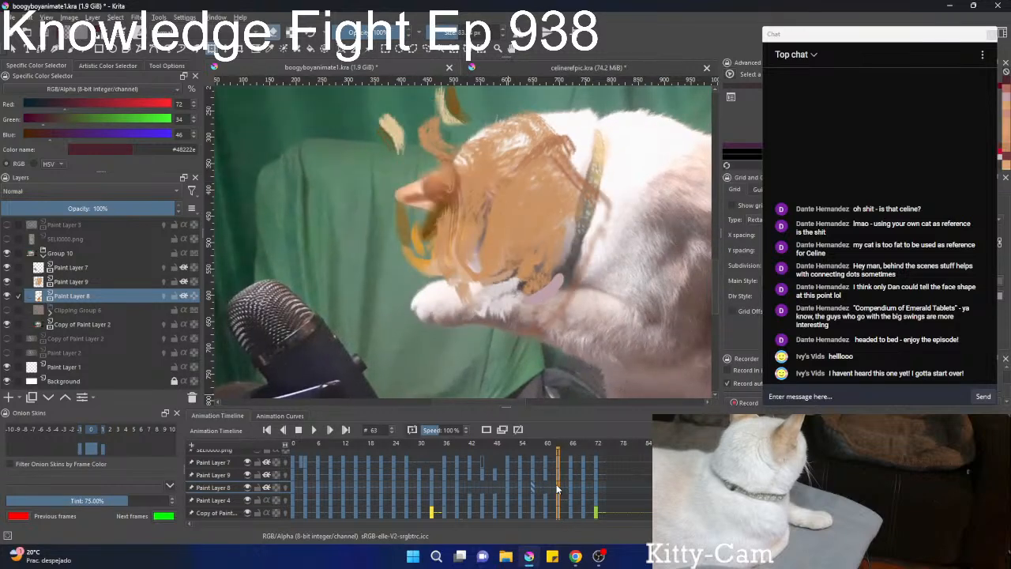
click(456, 236)
drag(457, 237, 471, 298)
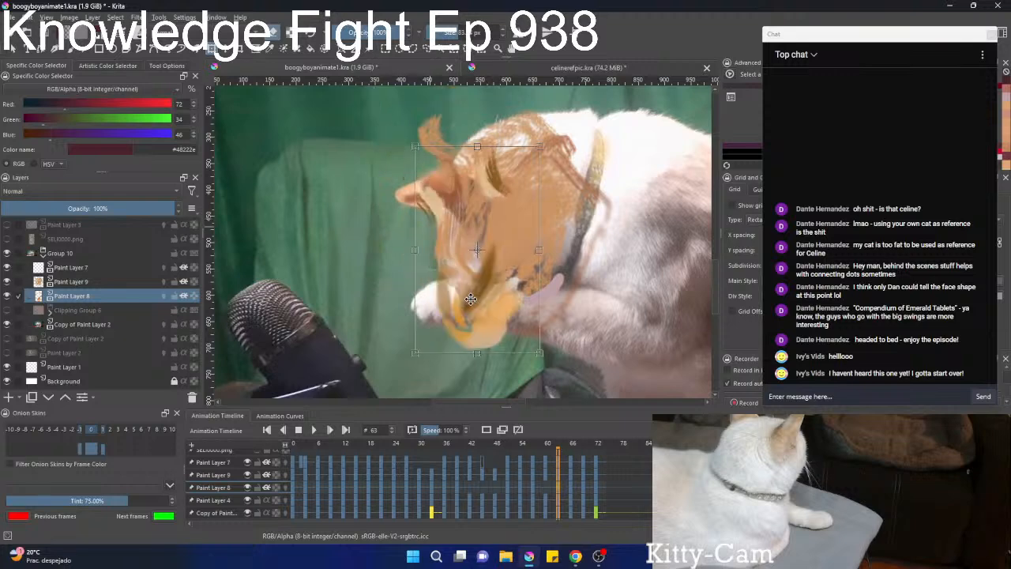
drag(599, 292, 584, 326)
drag(509, 348, 490, 289)
drag(472, 252, 474, 269)
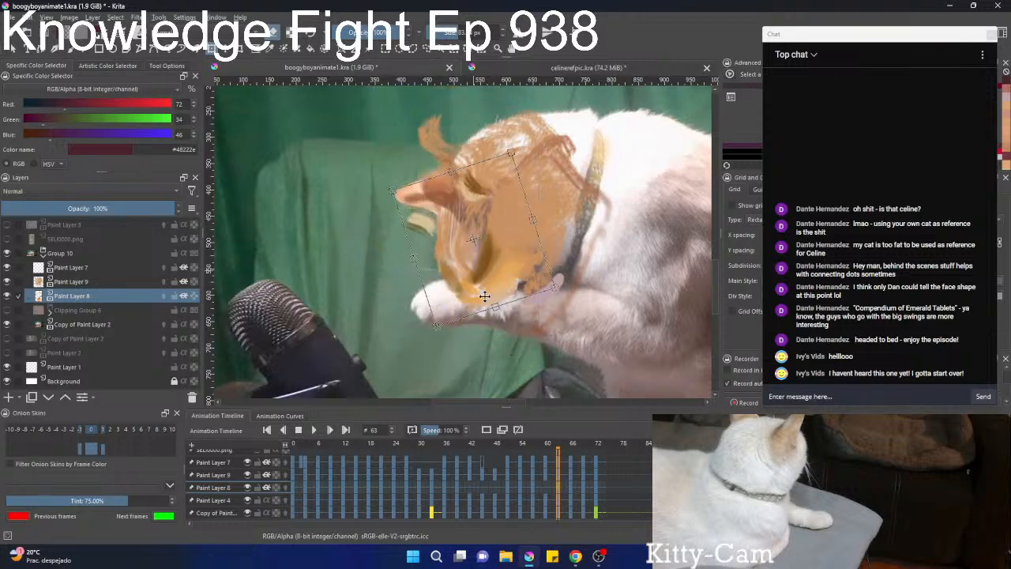
At frame 60, move the Paint Layer 8 shading onto the face, rotate it slightly counterclockwise and check the following frames.
key(comma)
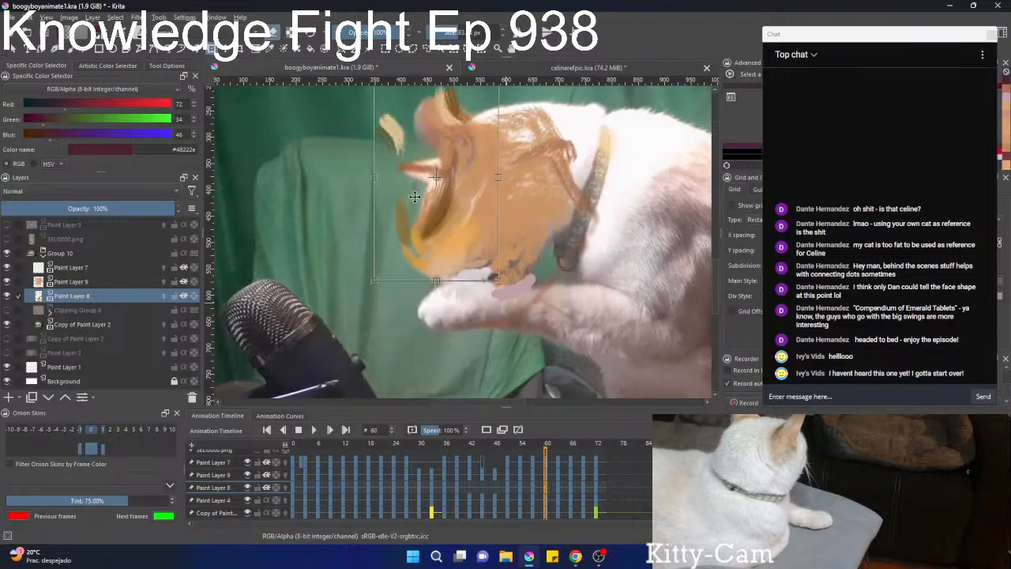
drag(414, 196, 441, 228)
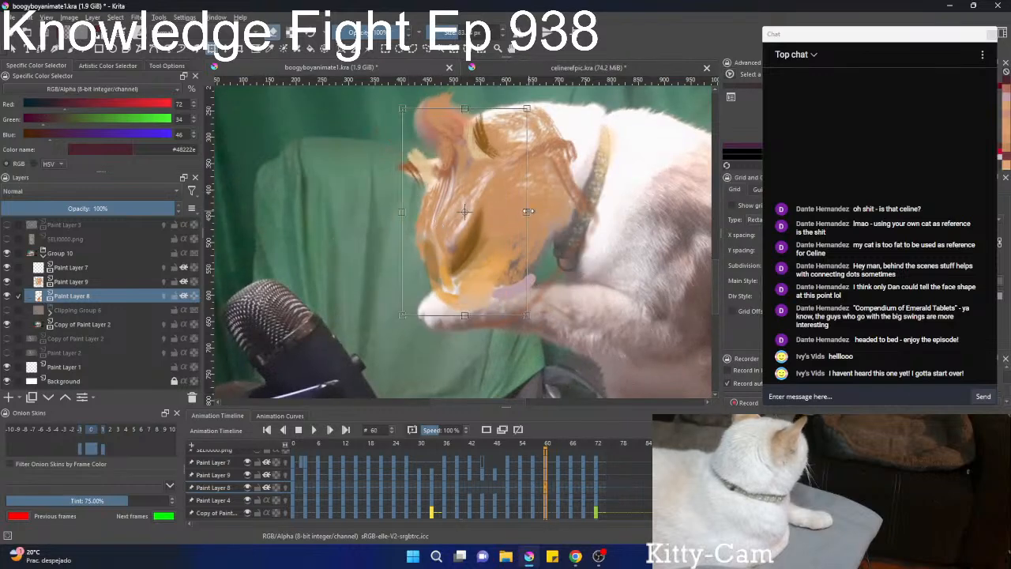
drag(528, 211, 561, 189)
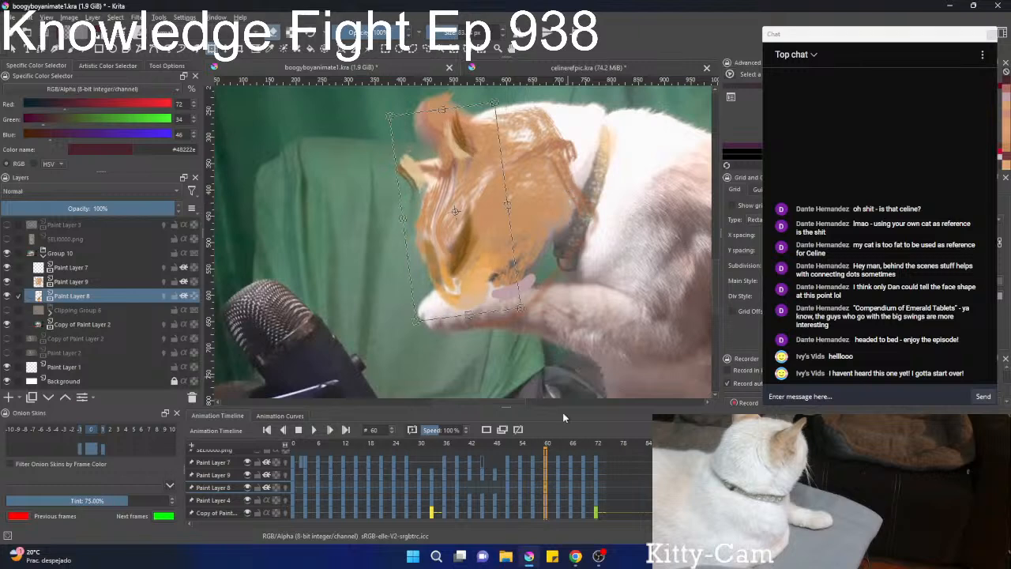
key(period)
key(period)
key(period)
key(period)
key(period)
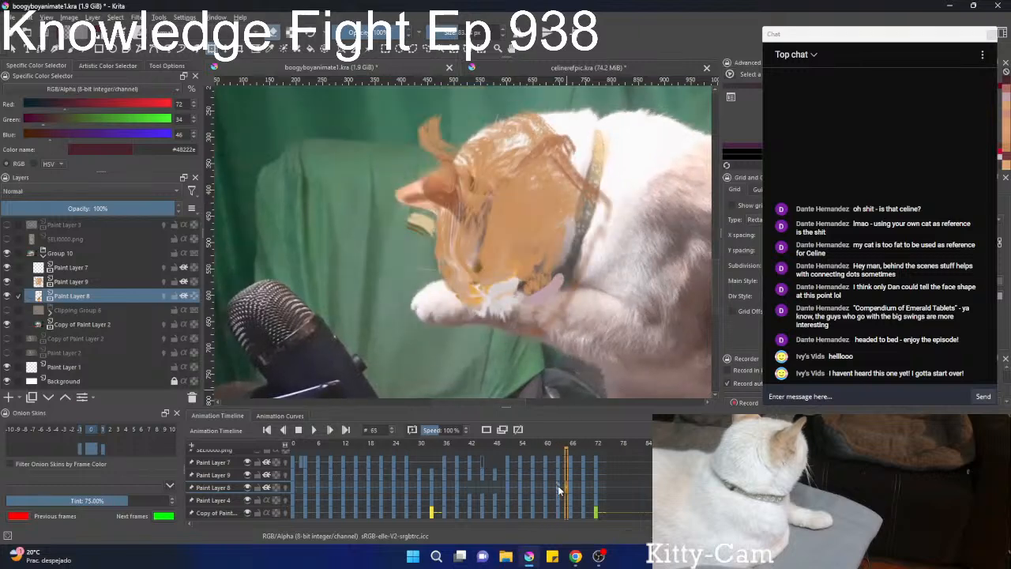
At frame 63, use the Liquify transform to push the stray Paint Layer 8 shading beside the lower ear inward.
key(comma)
key(comma)
key(comma)
key(comma)
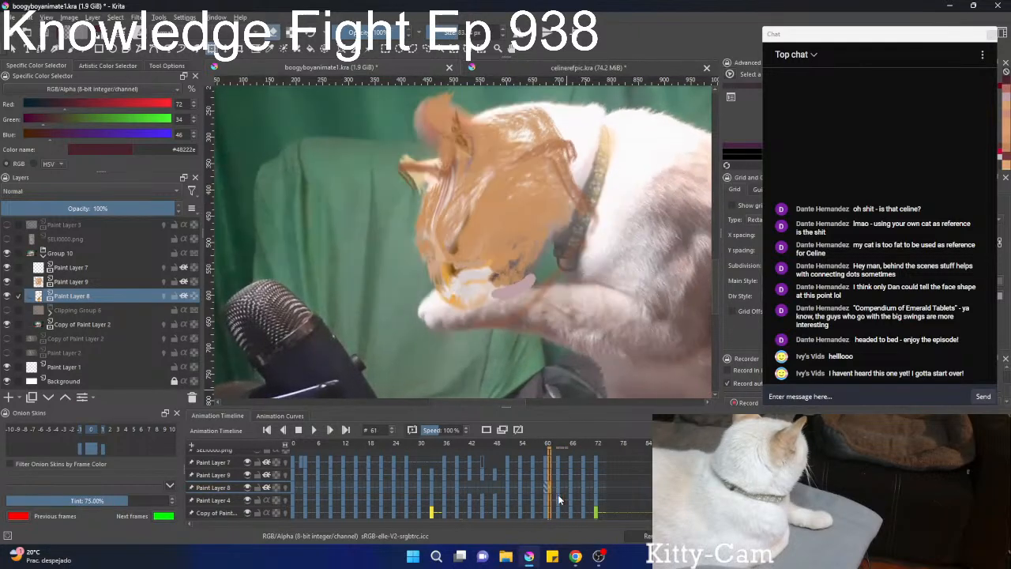
click(558, 495)
right_click(411, 232)
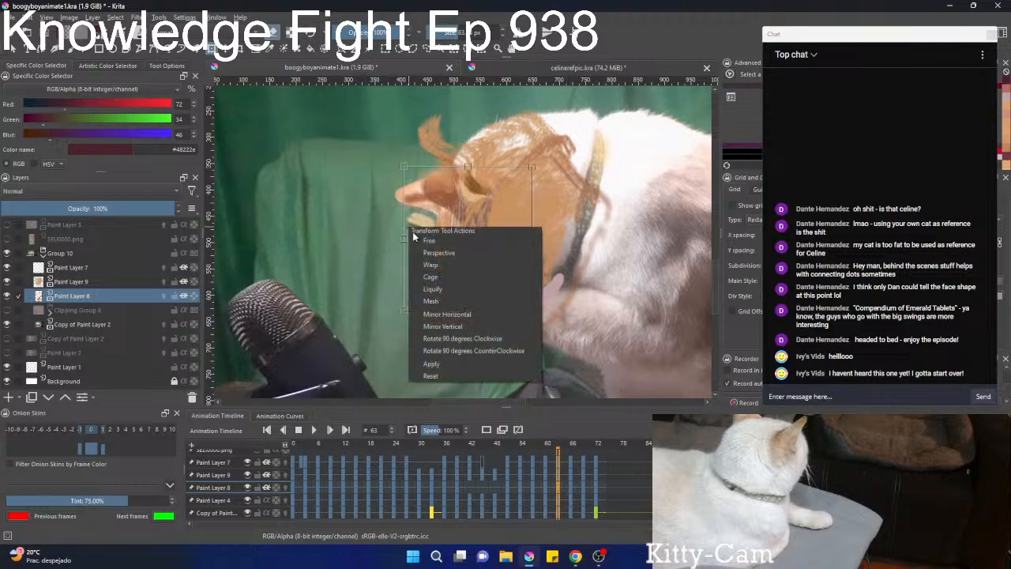
click(431, 290)
drag(403, 231, 412, 218)
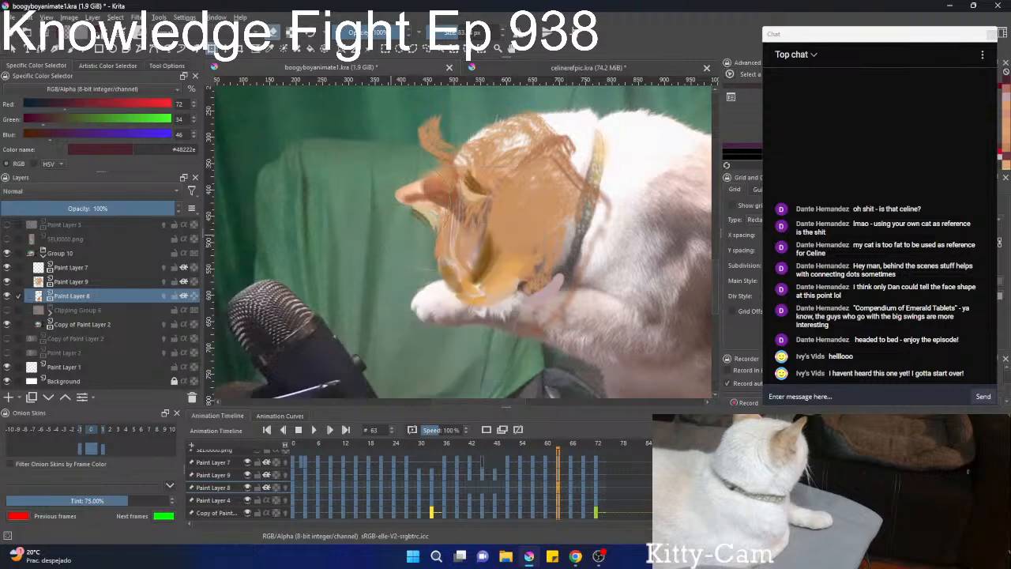
At frame 45, liquify the Paint Layer 8 shading, pulling the stray ear strokes and the muzzle edge inward to fit the head.
key(comma)
key(comma)
key(comma)
key(comma)
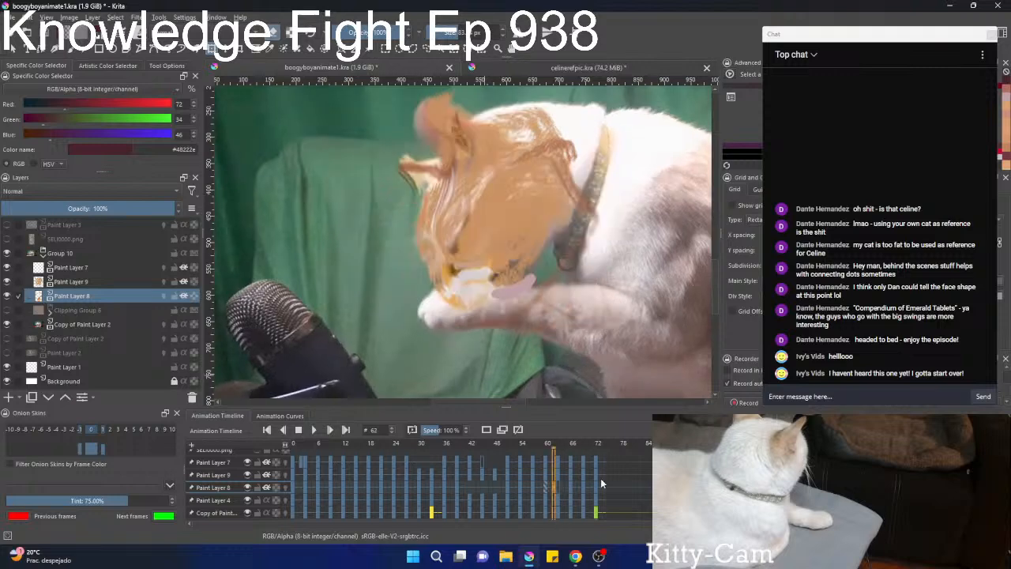
key(comma)
key(comma)
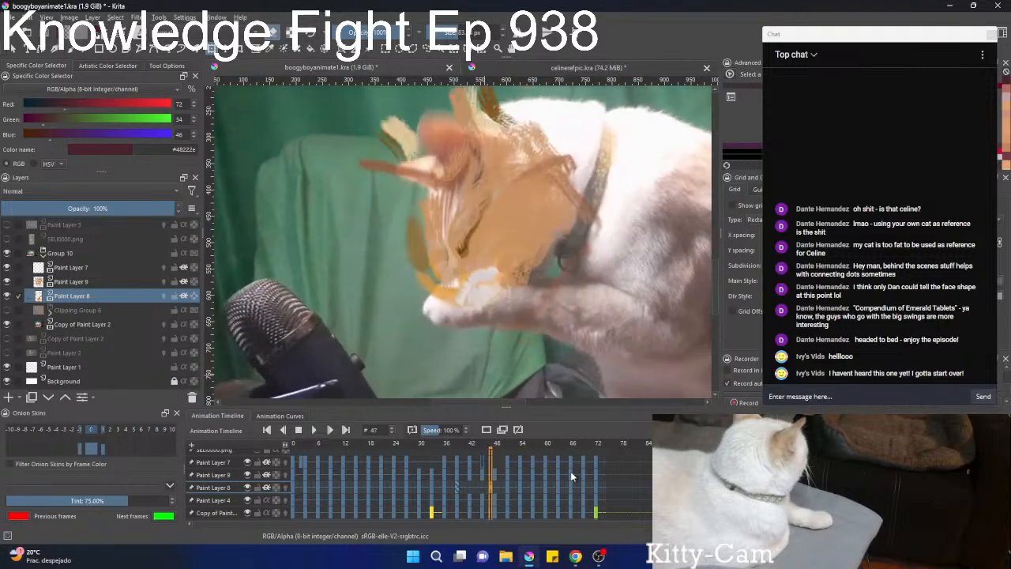
key(comma)
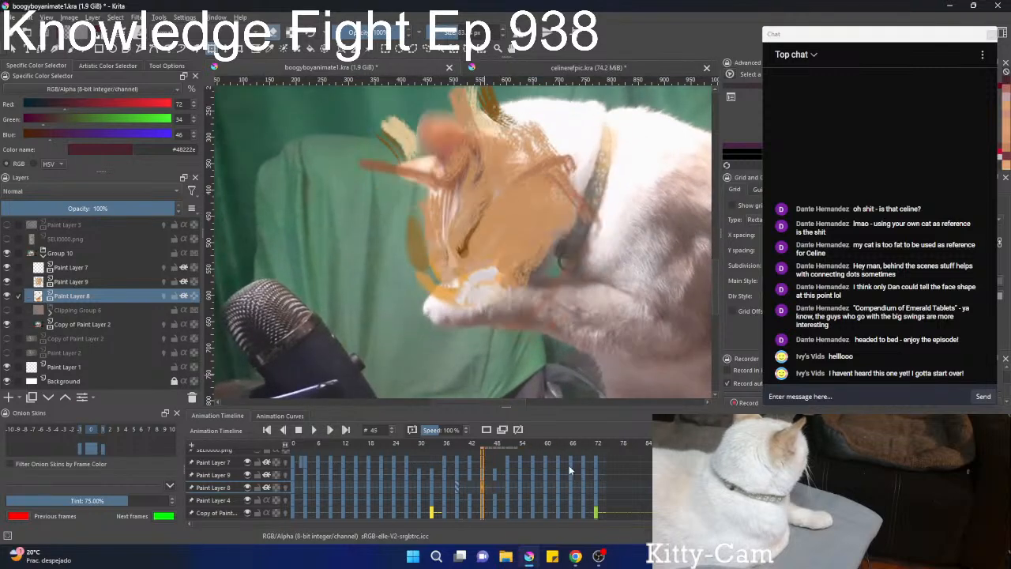
key(minus)
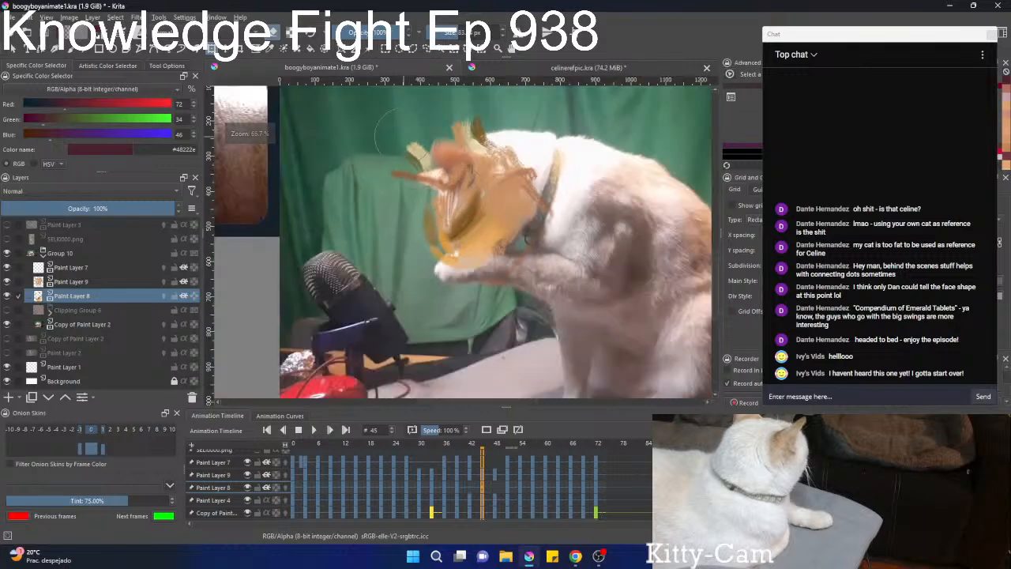
mouse_move(420, 143)
mouse_down()
mouse_move(418, 183)
mouse_move(447, 181)
mouse_up()
mouse_move(500, 124)
mouse_down()
mouse_move(499, 142)
mouse_move(448, 173)
mouse_up()
key(ctrl+z)
drag(474, 142, 451, 158)
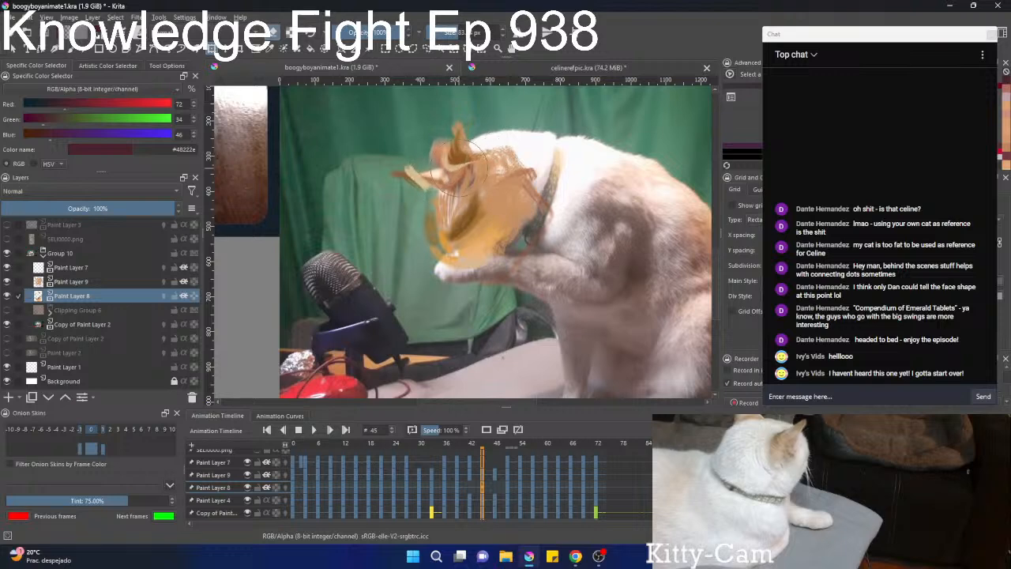
mouse_move(472, 194)
mouse_down()
mouse_move(443, 229)
mouse_move(443, 251)
mouse_move(474, 257)
mouse_move(463, 218)
mouse_move(475, 217)
mouse_move(431, 183)
mouse_up()
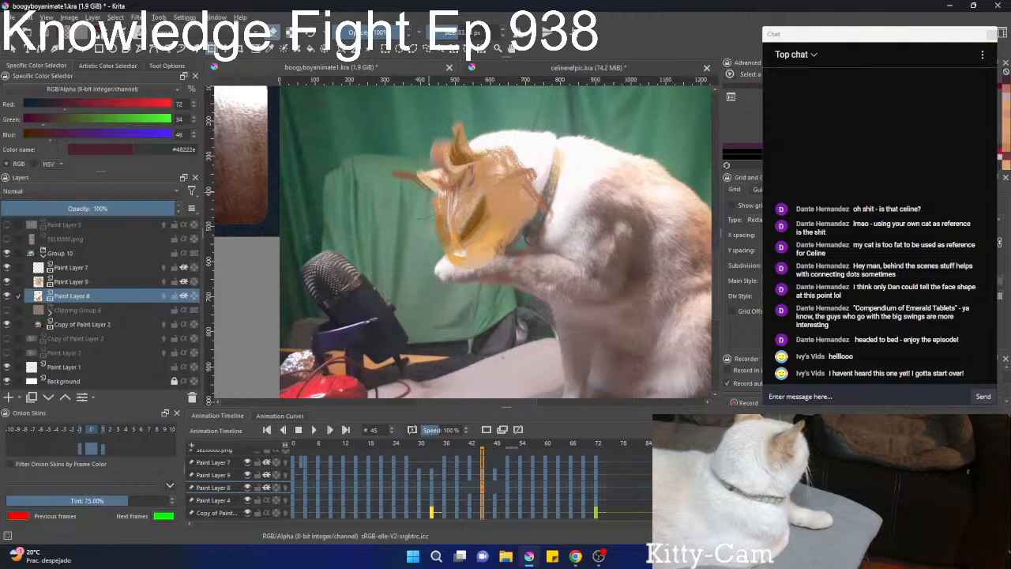
drag(465, 144, 457, 167)
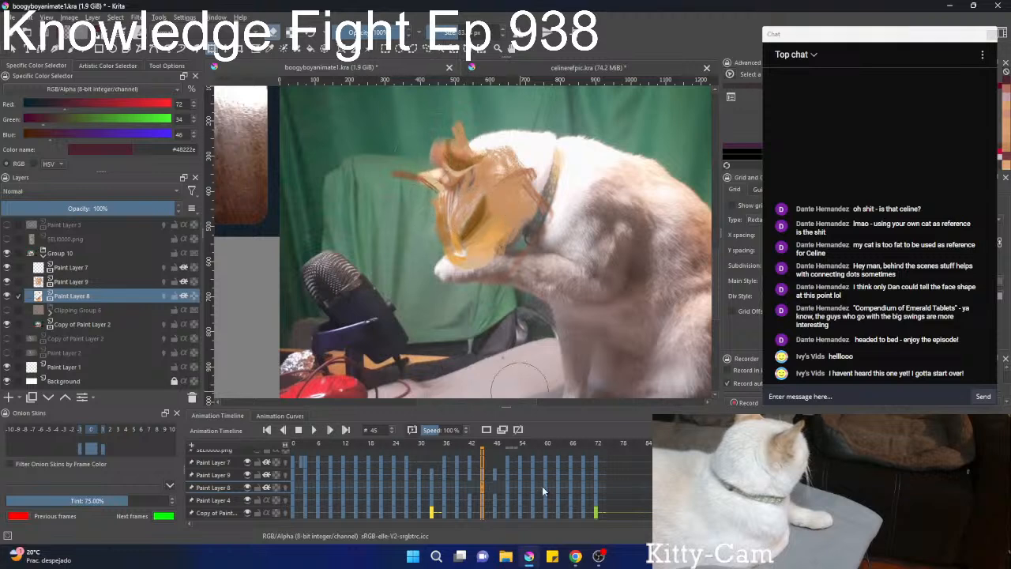
At frame 48, liquify the Paint Layer 8 shading to fit the ears and face of the lowered head.
key(Left)
key(Right)
key(Right)
key(Right)
key(Right)
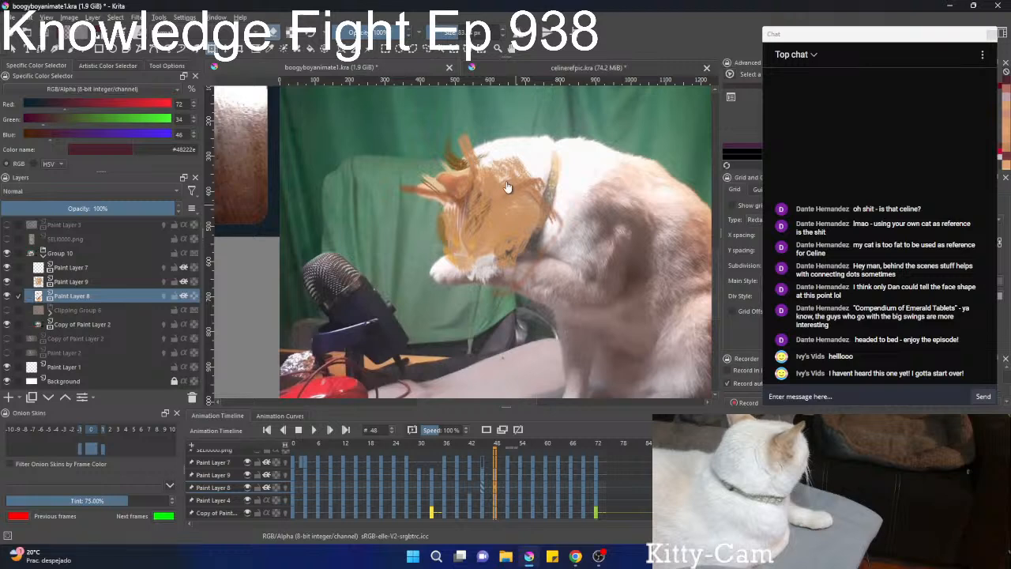
mouse_move(508, 186)
mouse_down()
mouse_move(494, 241)
mouse_move(461, 235)
mouse_move(495, 259)
mouse_move(455, 233)
mouse_move(463, 166)
mouse_move(463, 201)
mouse_move(466, 166)
mouse_move(486, 161)
mouse_move(467, 168)
mouse_move(481, 239)
mouse_move(462, 260)
mouse_up()
At frame 42, liquify the Paint Layer 8 shading to tighten the ear strokes and adjust the markings around the face.
key(Left)
key(Left)
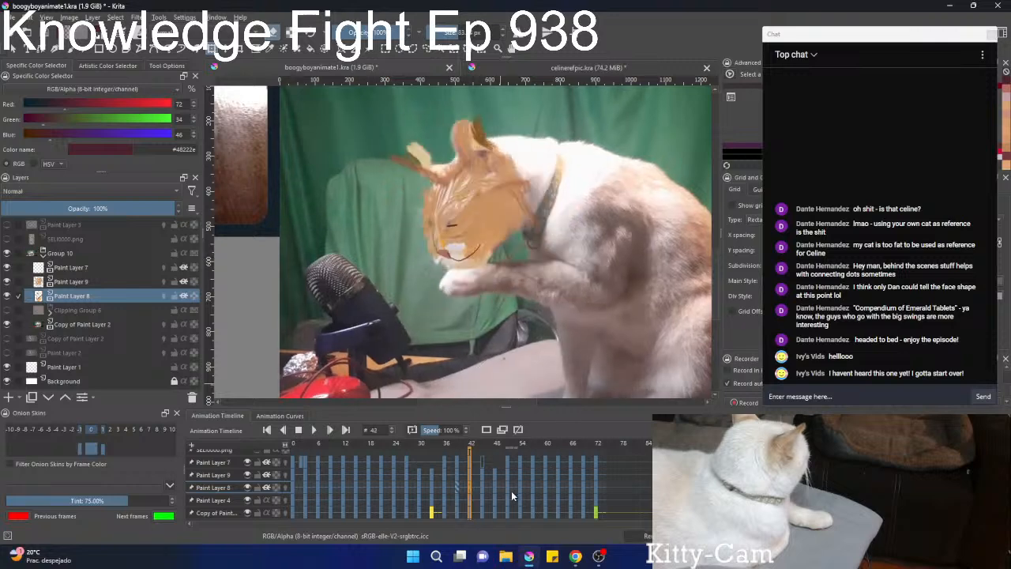
mouse_move(499, 126)
mouse_down()
mouse_move(480, 150)
mouse_move(484, 141)
mouse_move(405, 138)
mouse_move(402, 166)
mouse_move(447, 201)
mouse_move(421, 162)
mouse_move(438, 181)
mouse_up()
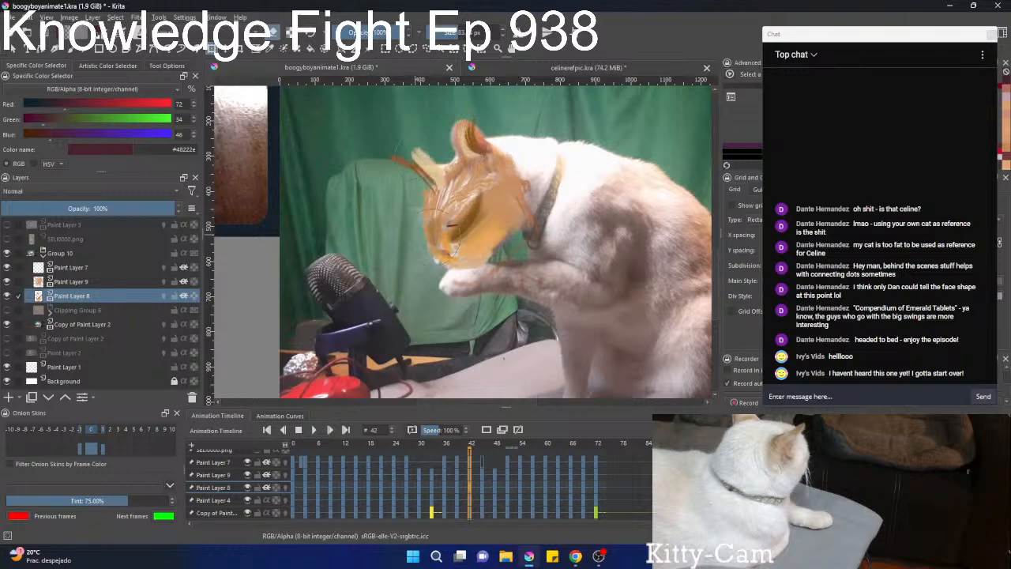
drag(454, 213, 466, 242)
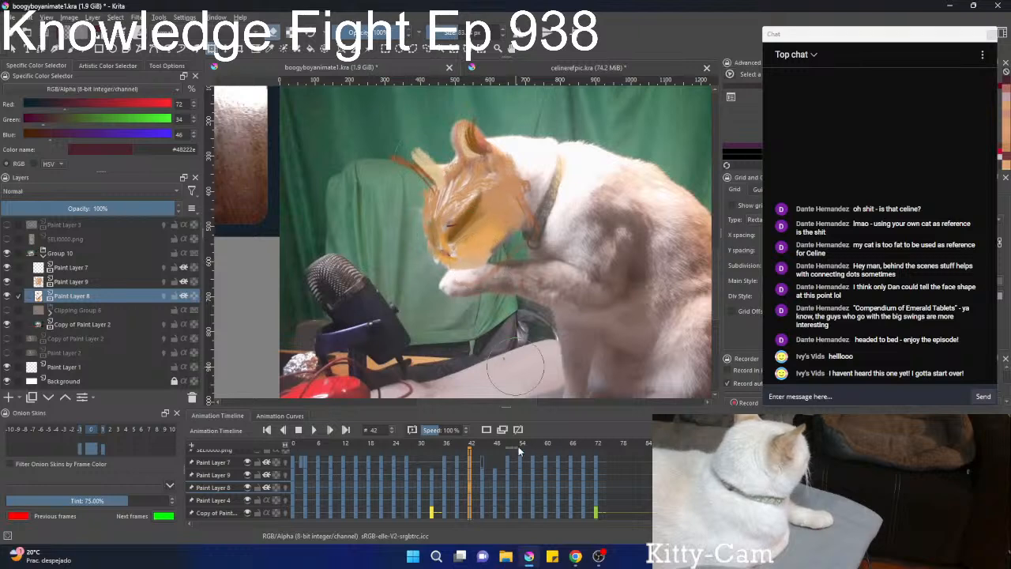
Make Paint Layer 9 active, go back to about frame 23, show Clipping Group 6 and hide Copy of Paint Layer 2.
key(space)
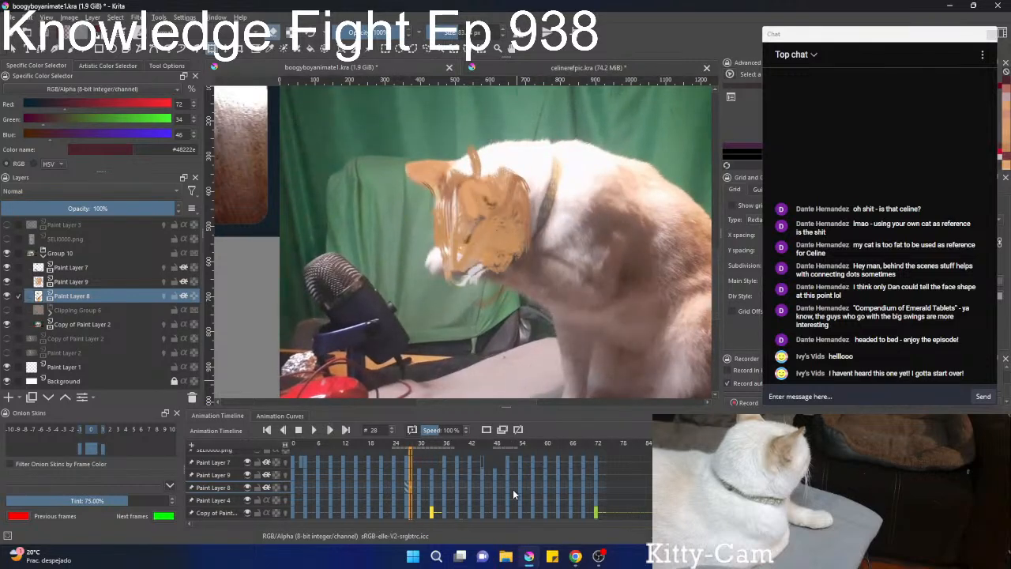
click(63, 281)
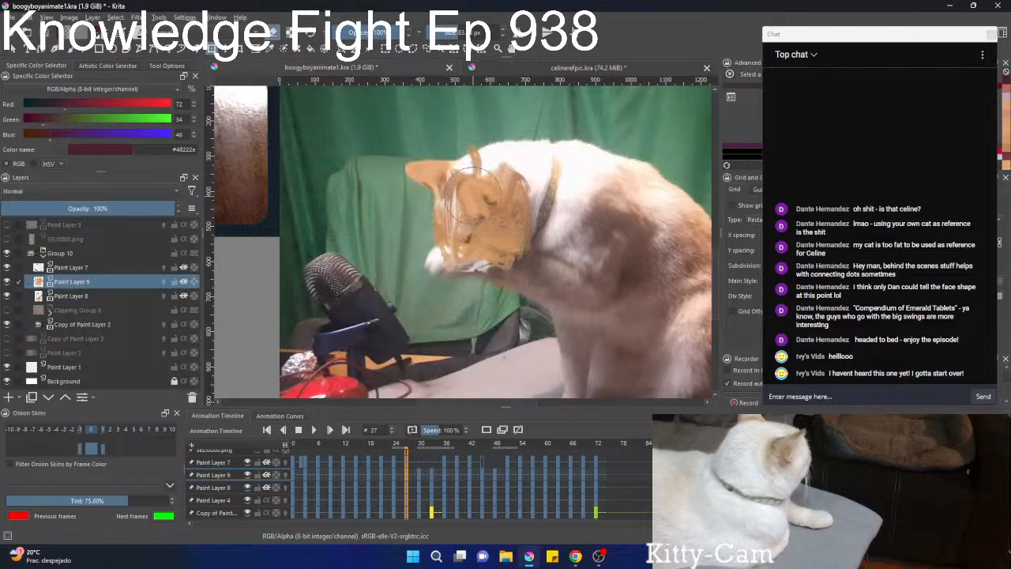
key(Left)
key(Left)
key(Left)
key(Left)
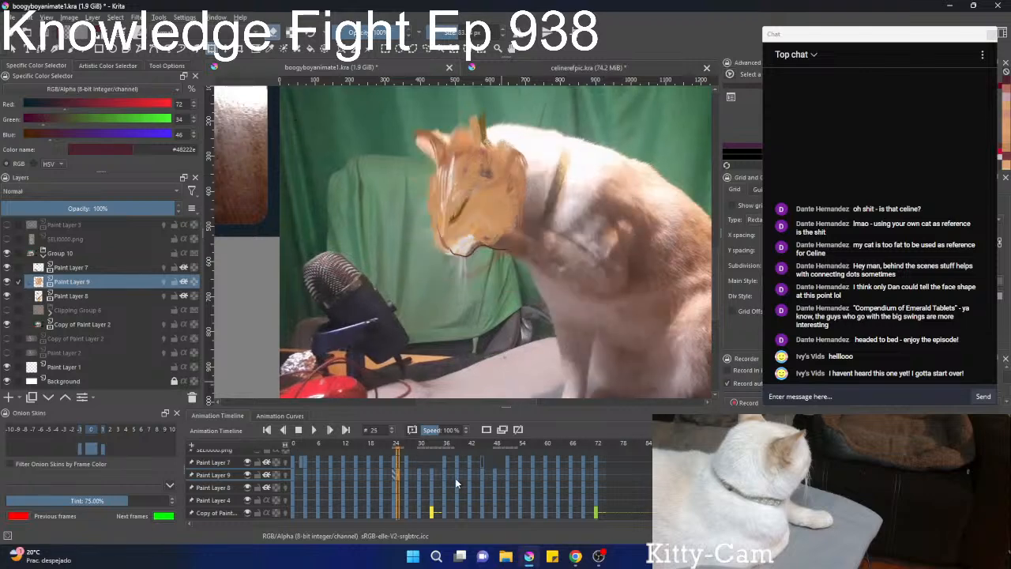
click(7, 311)
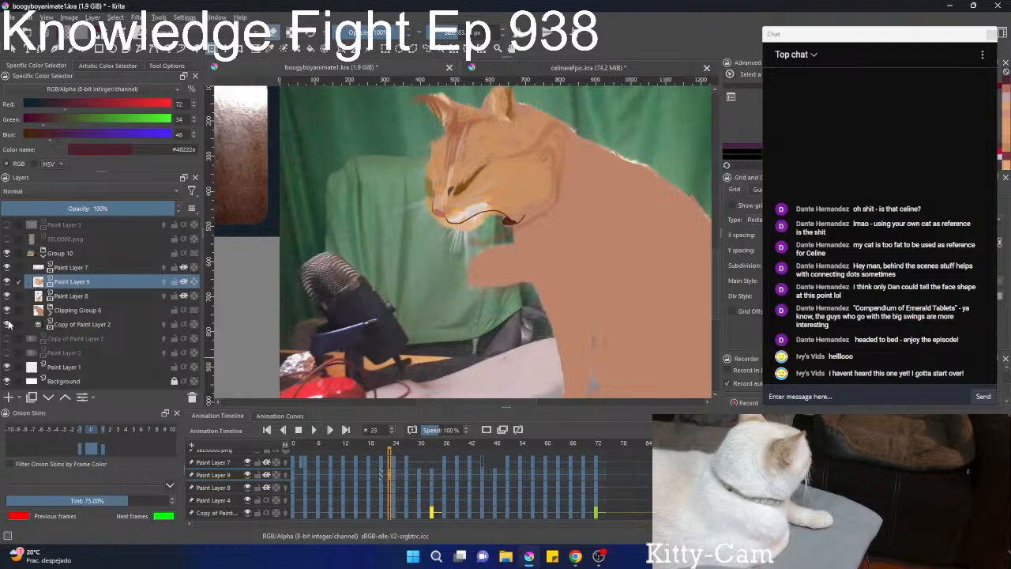
click(7, 323)
Step back to frame 11, play the animation without the footage to check the whole cat's motion, and stop playback.
key(Left)
key(Left)
key(Left)
key(Left)
key(Left)
key(Left)
key(Left)
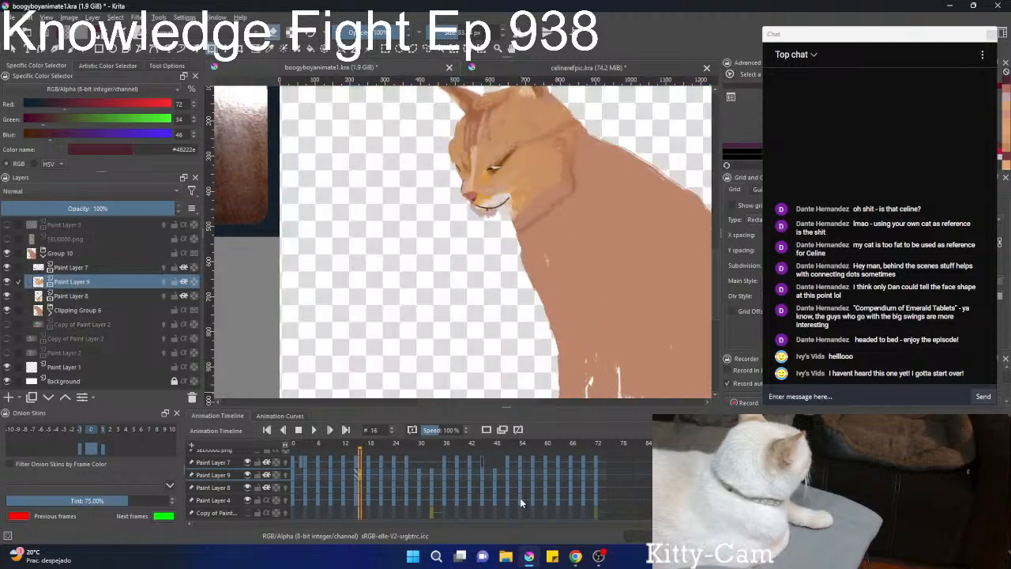
key(Left)
key(Left)
key(Left)
key(Left)
key(Left)
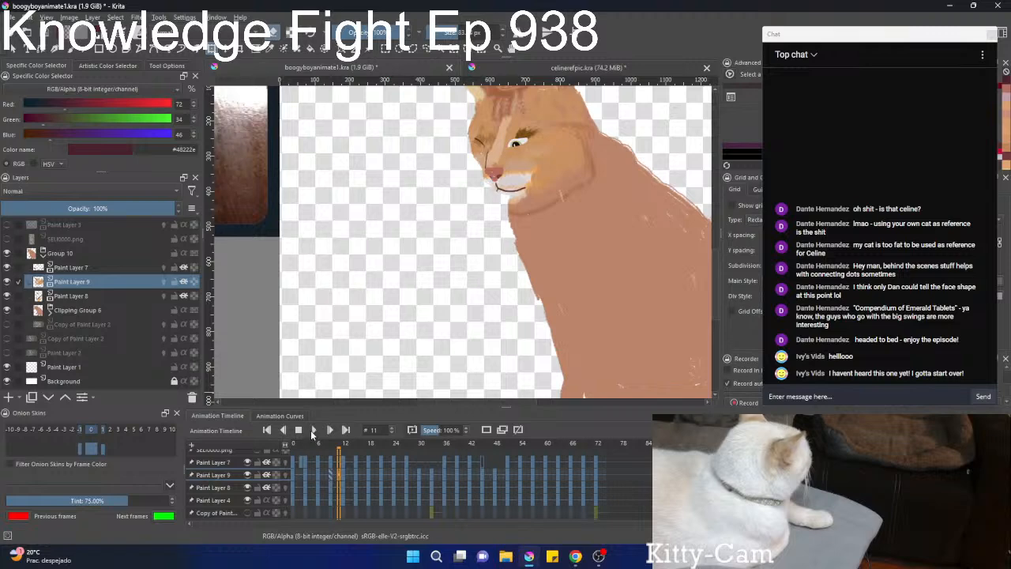
click(311, 430)
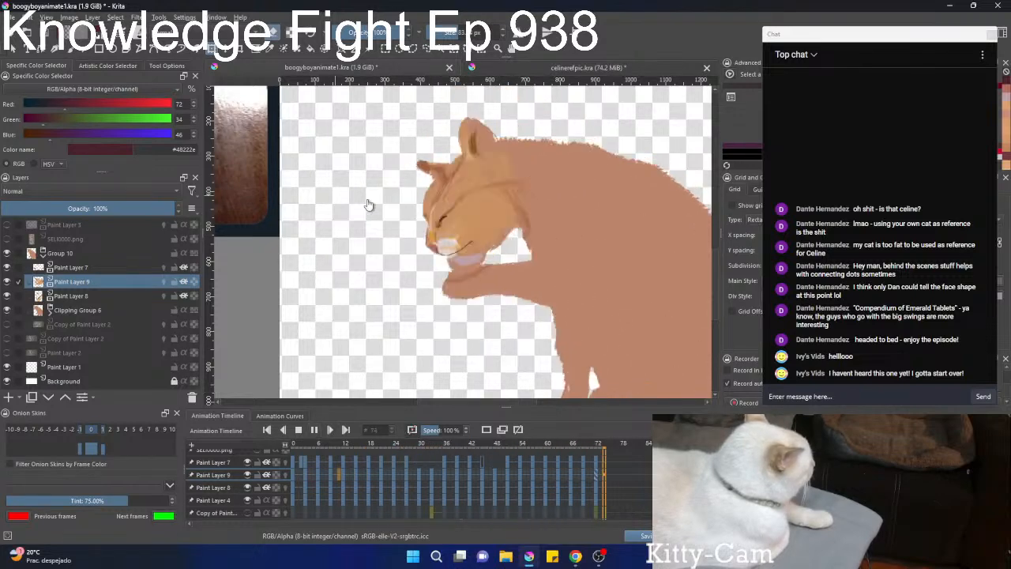
scroll(411, 219, down, 3)
drag(426, 255, 376, 287)
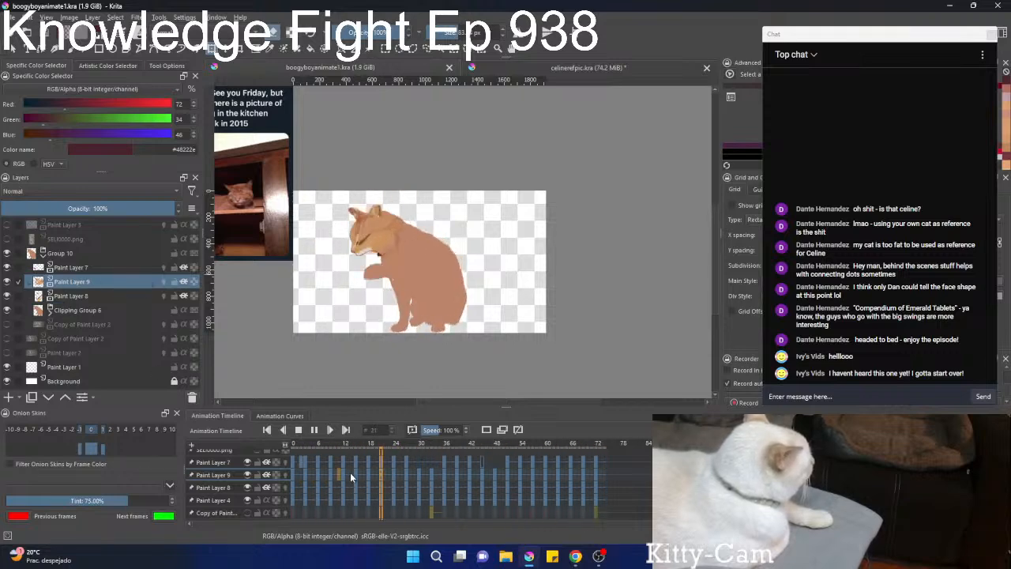
click(298, 429)
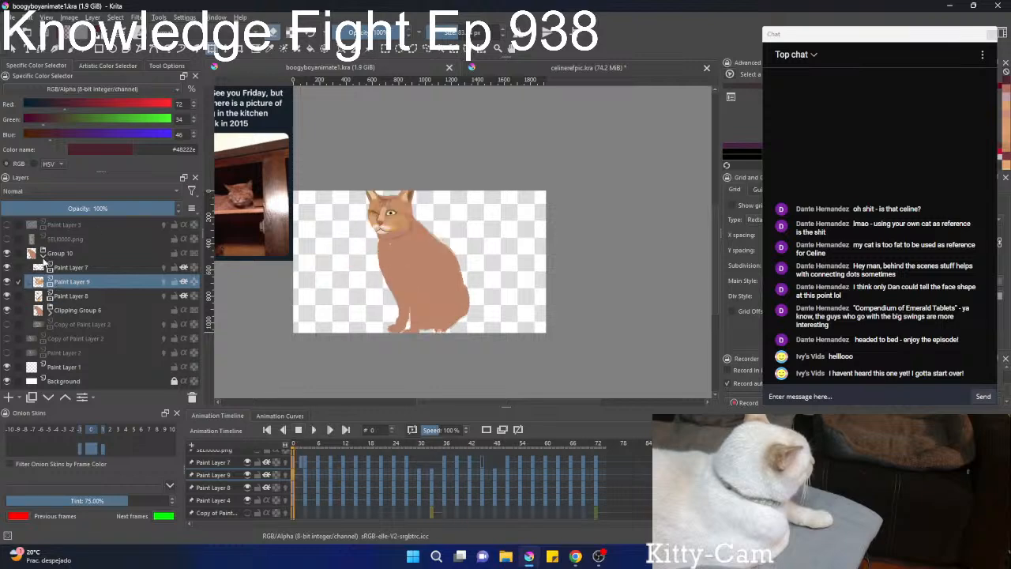
Collapse Group 10 and add a new paint layer directly above it.
click(56, 254)
click(42, 253)
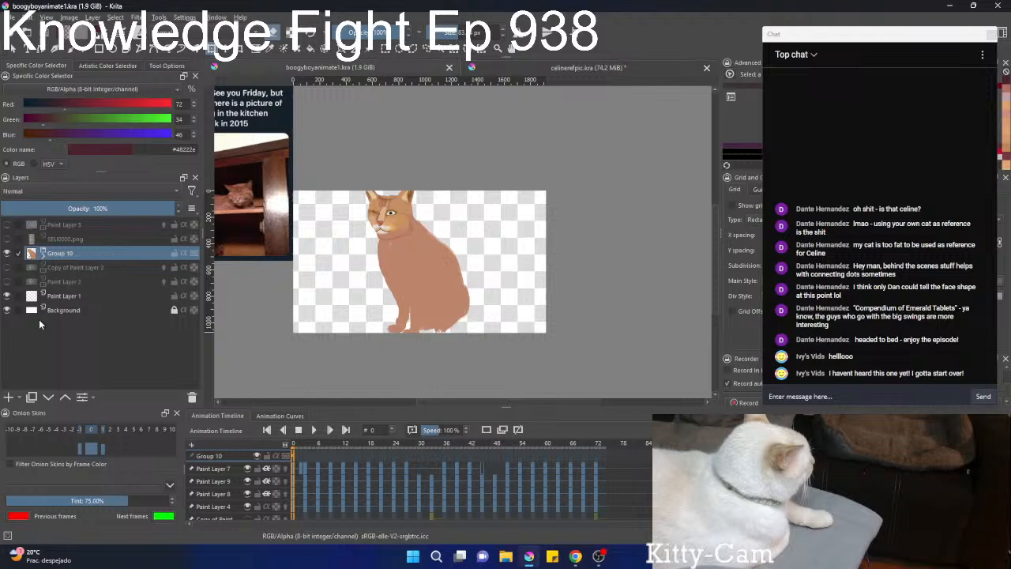
click(8, 397)
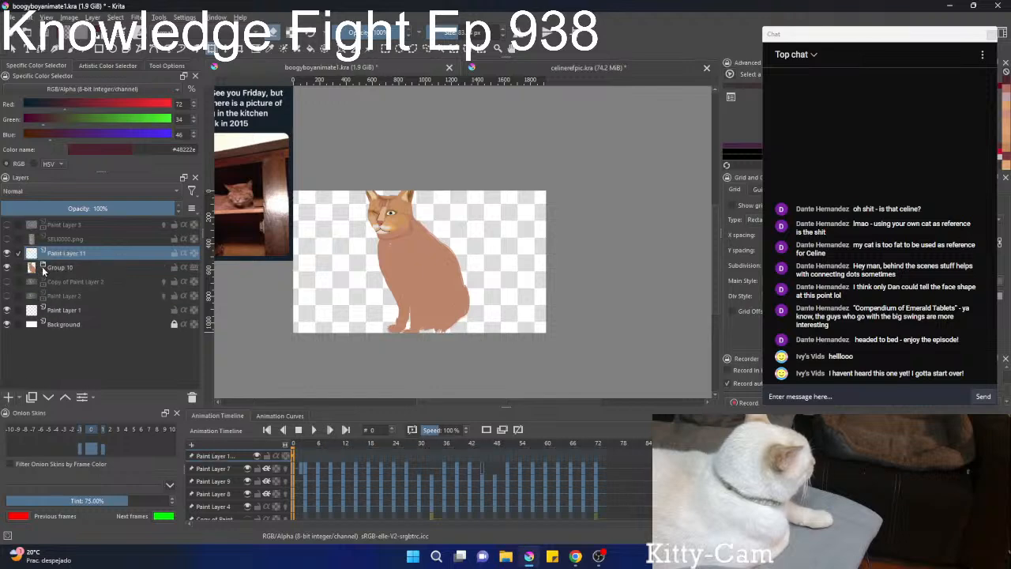
Expand Group 10, show the Copy of Paint Layer 2 footage and compare the body with Clipping Group 6 hidden and shown.
click(43, 268)
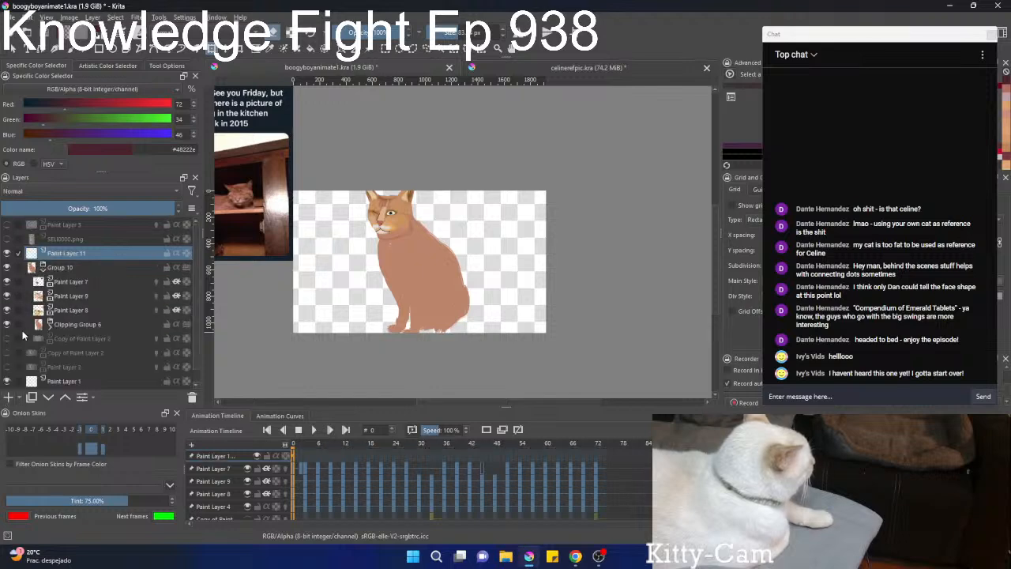
click(7, 338)
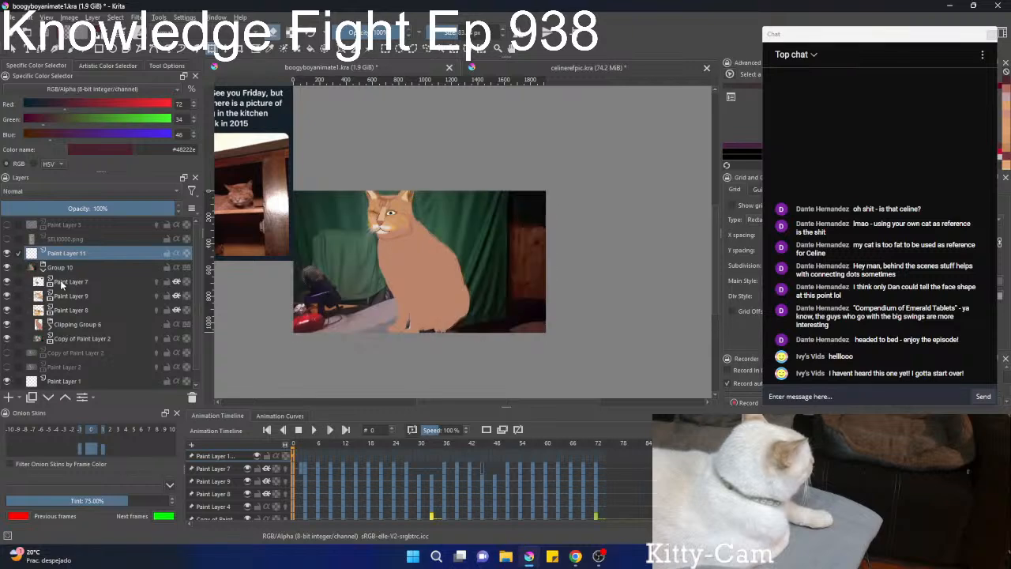
click(7, 325)
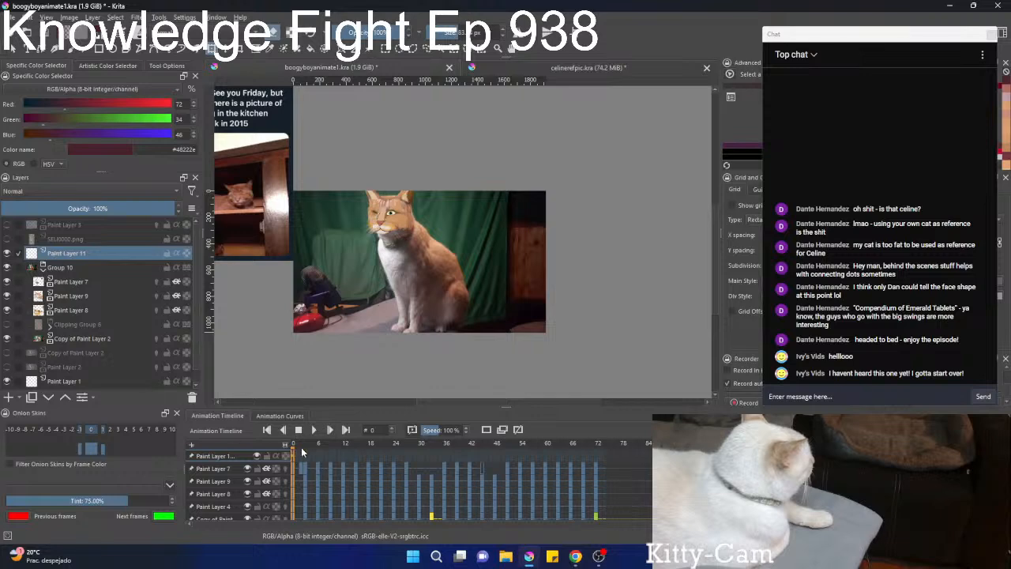
click(7, 324)
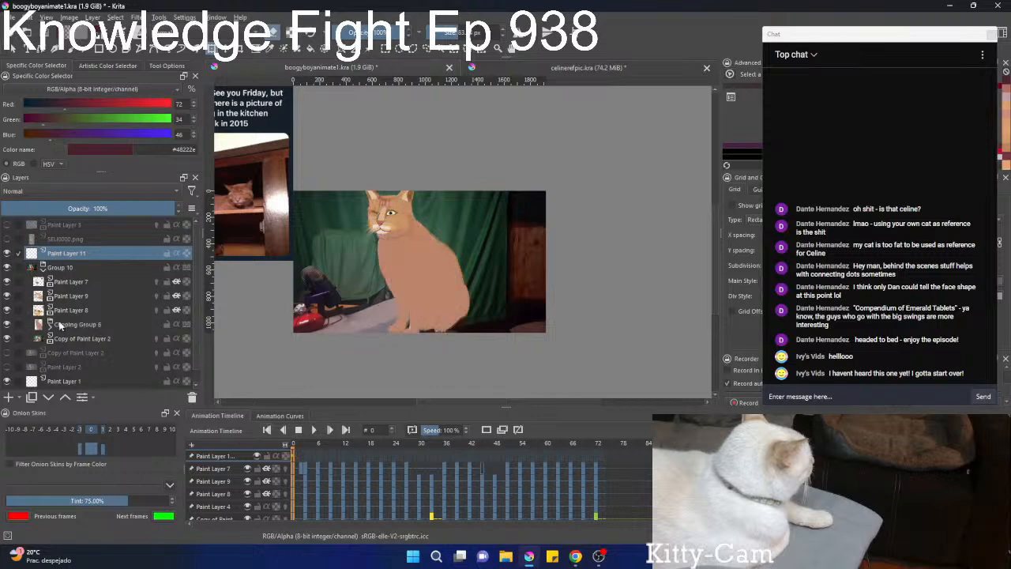
Sample the fur colour #c99d8b from the cat's front leg, and hide Clipping Group 6 to expose the legs in the footage.
scroll(371, 323, up, 4)
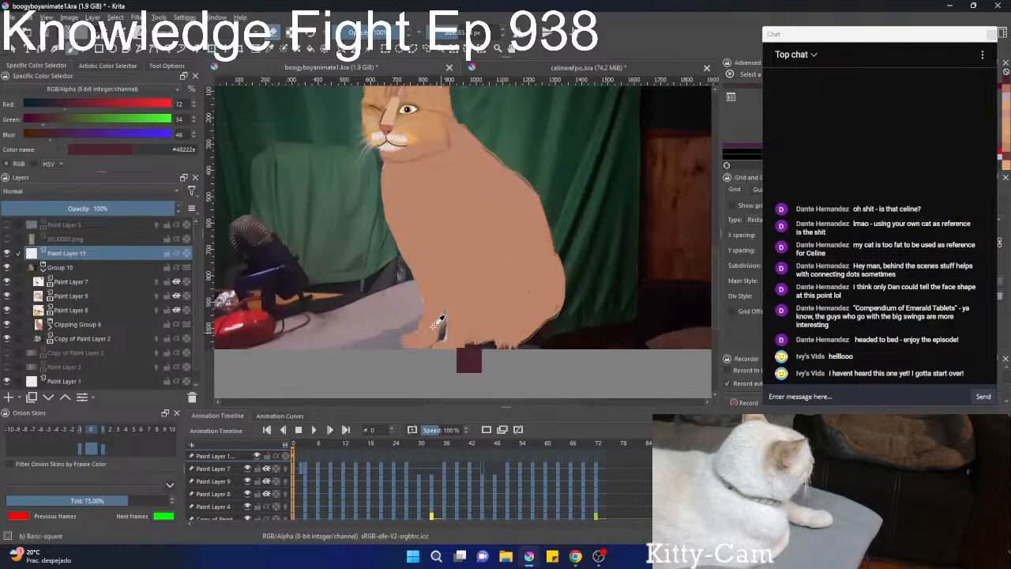
ctrl+click(432, 324)
right_click(431, 328)
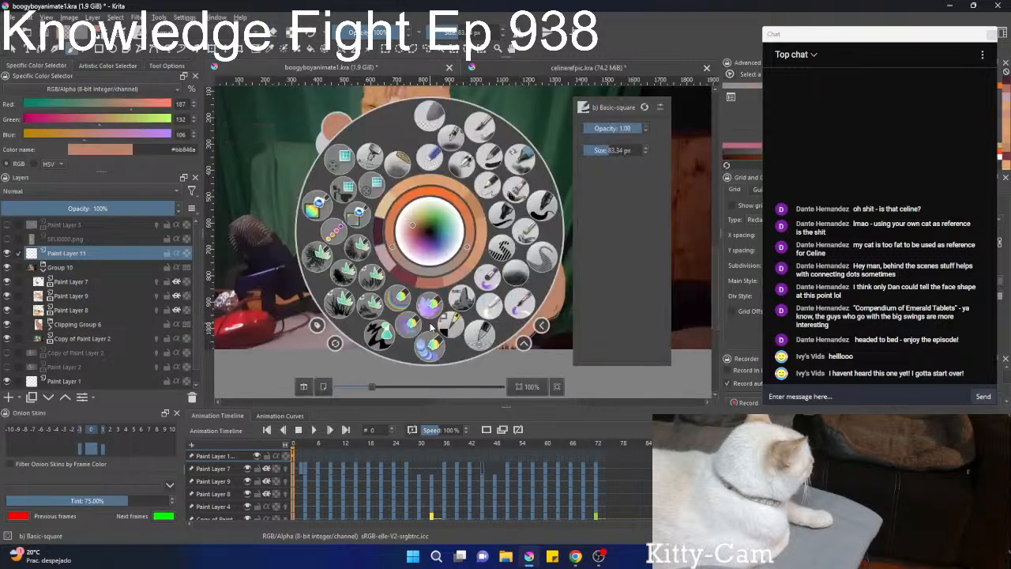
right_click(431, 328)
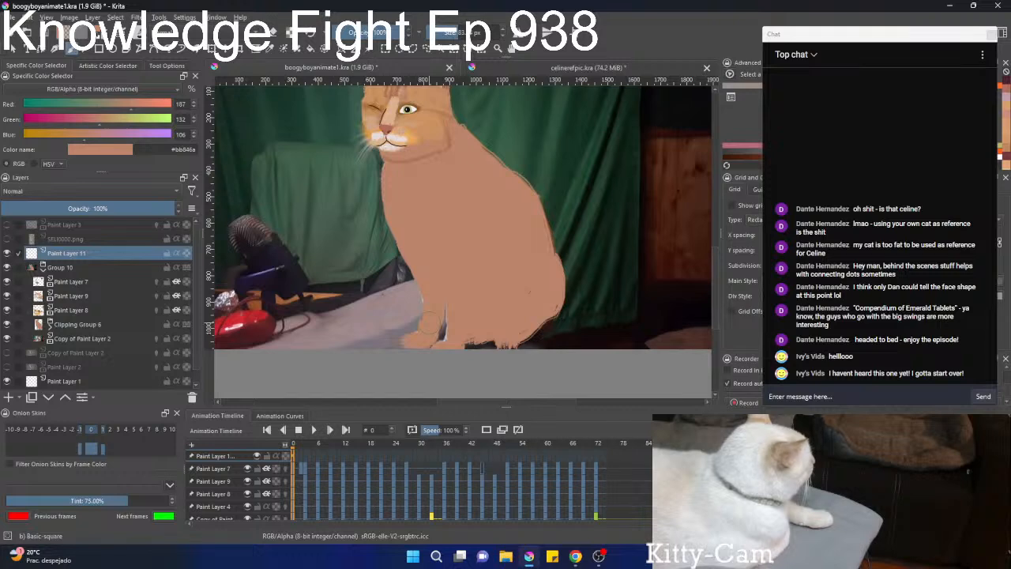
ctrl+click(429, 322)
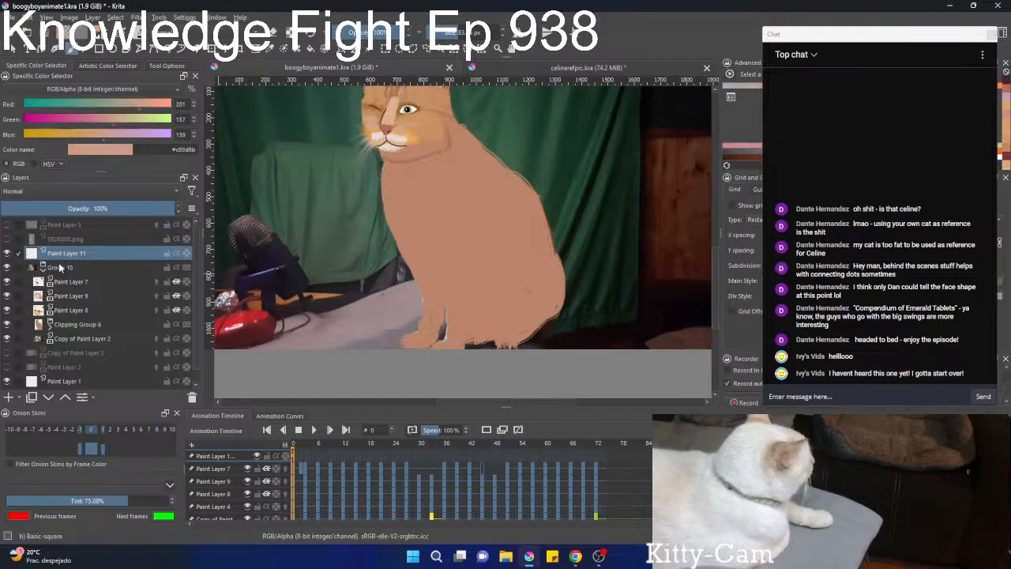
click(7, 324)
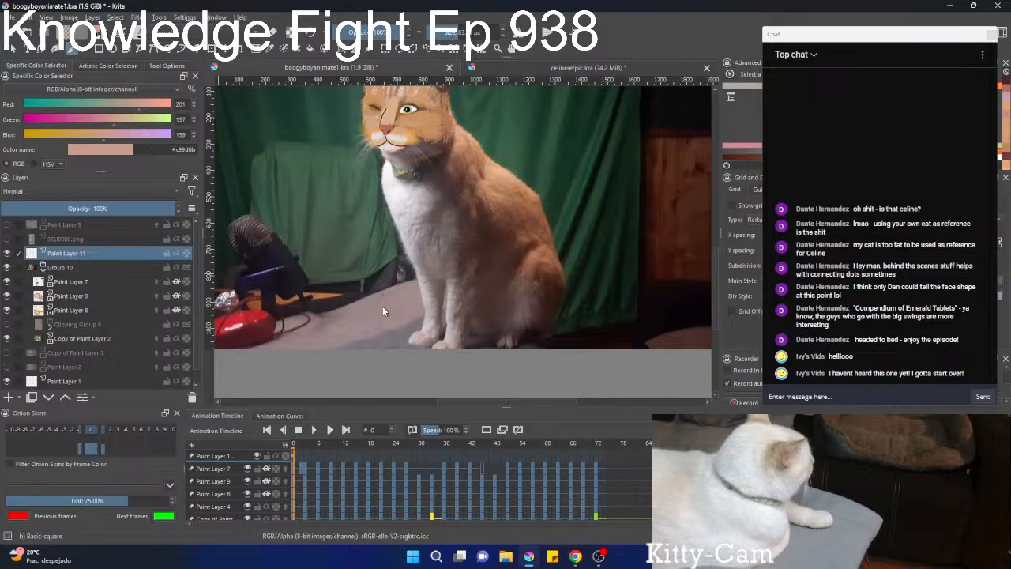
mouse_move(454, 289)
mouse_down()
mouse_move(423, 303)
mouse_move(411, 326)
mouse_move(430, 278)
mouse_move(476, 235)
mouse_up()
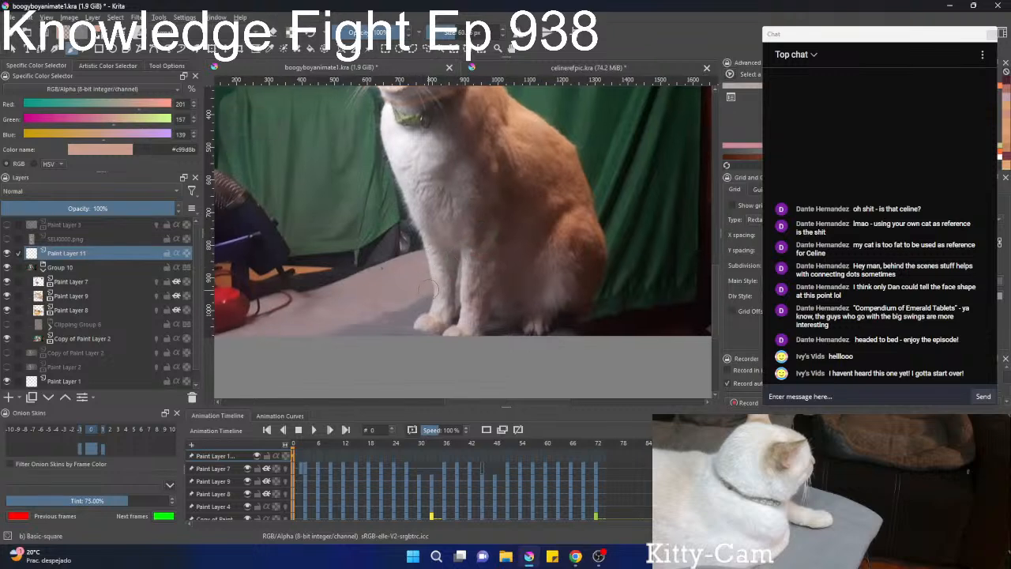
Check the leg motion across frames, return to frame 0 and paint the near front leg's base shape on Paint Layer 11 in #c99d8b.
scroll(483, 459, up, 16)
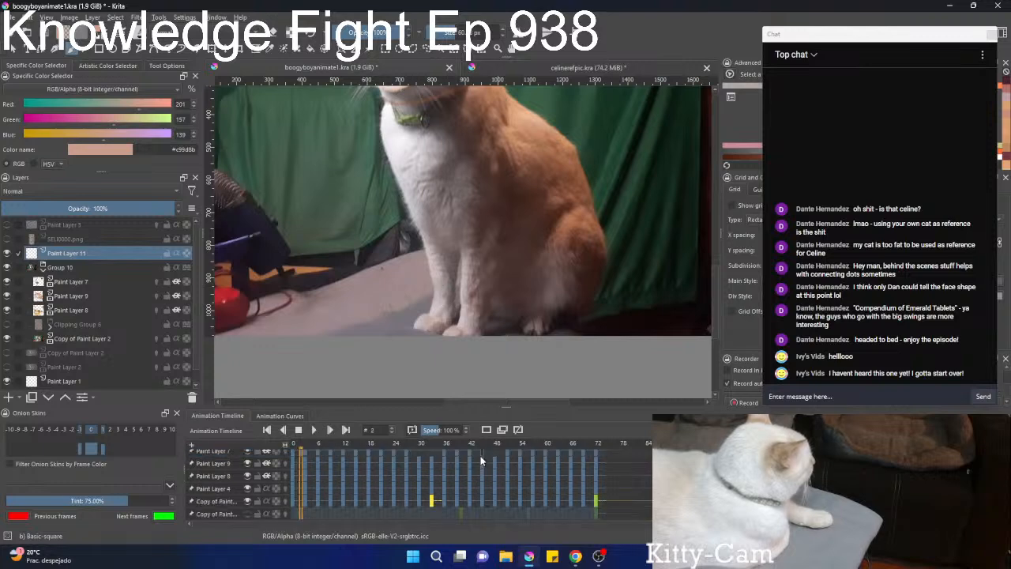
scroll(482, 455, down, 5)
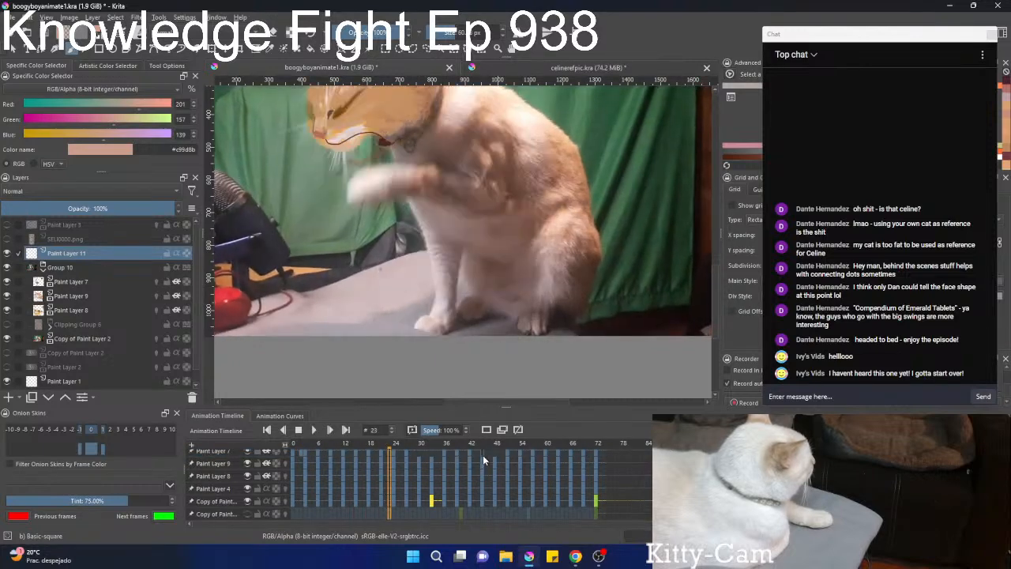
scroll(482, 450, down, 11)
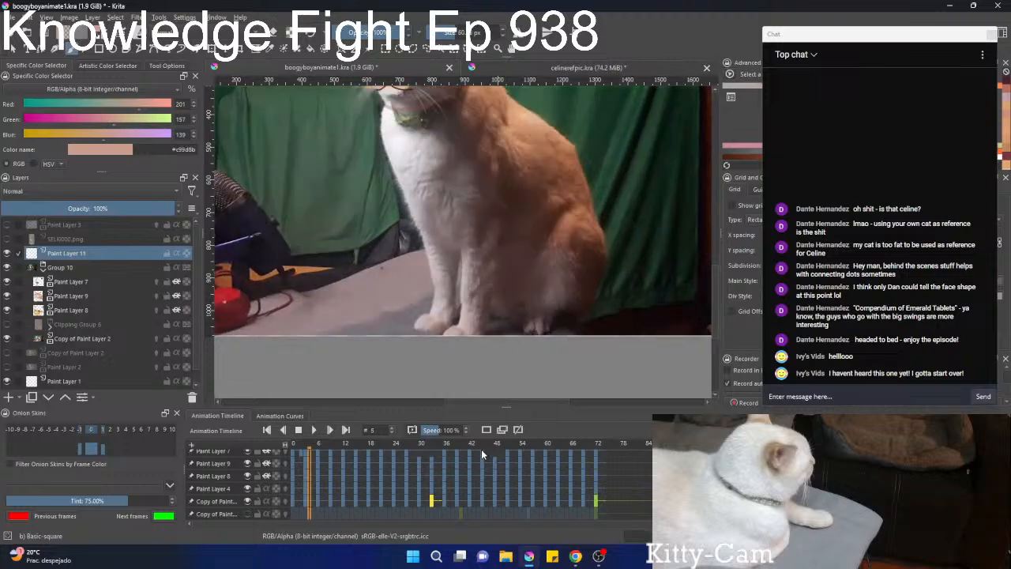
scroll(532, 270, up, 2)
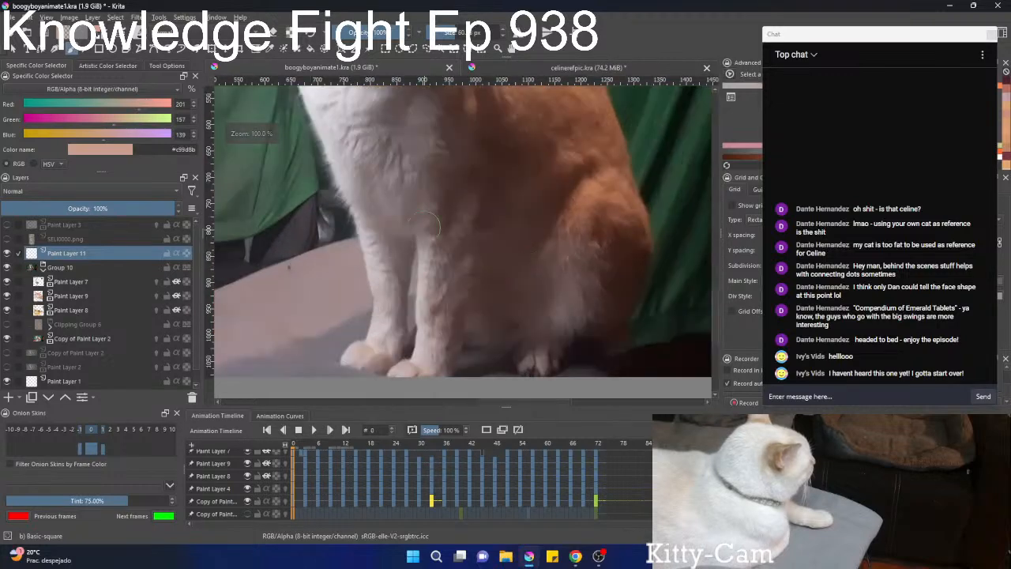
drag(468, 196, 498, 157)
mouse_move(467, 197)
mouse_down()
mouse_move(459, 322)
mouse_move(434, 333)
mouse_move(458, 330)
mouse_move(490, 163)
mouse_move(463, 330)
mouse_move(483, 215)
mouse_move(478, 296)
mouse_move(464, 338)
mouse_move(494, 144)
mouse_move(462, 308)
mouse_move(466, 164)
mouse_move(465, 300)
mouse_move(459, 324)
mouse_move(435, 340)
mouse_move(468, 298)
mouse_move(490, 146)
mouse_move(479, 276)
mouse_move(462, 256)
mouse_move(450, 332)
mouse_move(468, 320)
mouse_move(478, 239)
mouse_up()
key(ctrl+z)
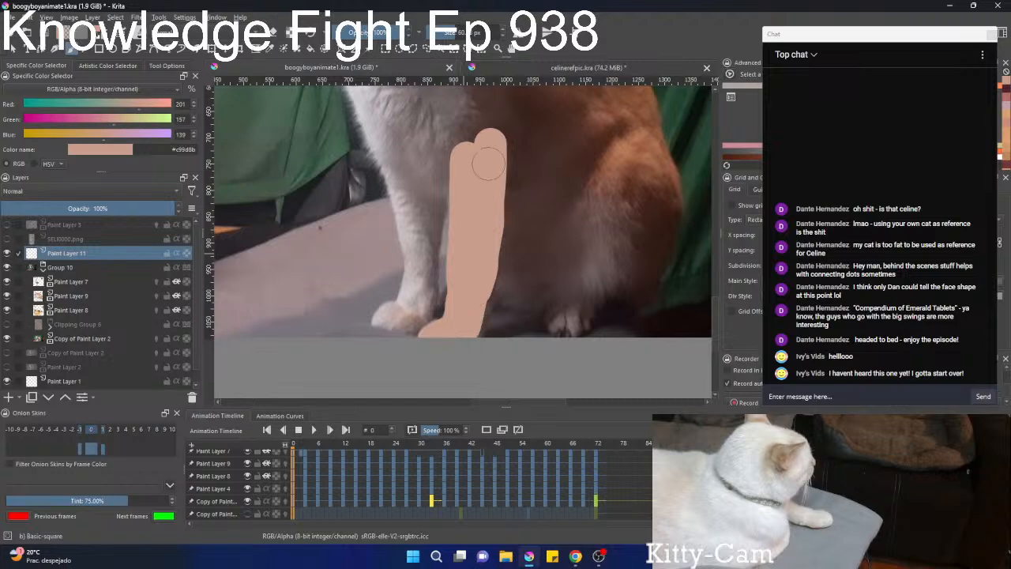
Fill out the top of the painted front leg and smooth its edges on frame 0 in the same fur colour.
scroll(470, 249, down, 3)
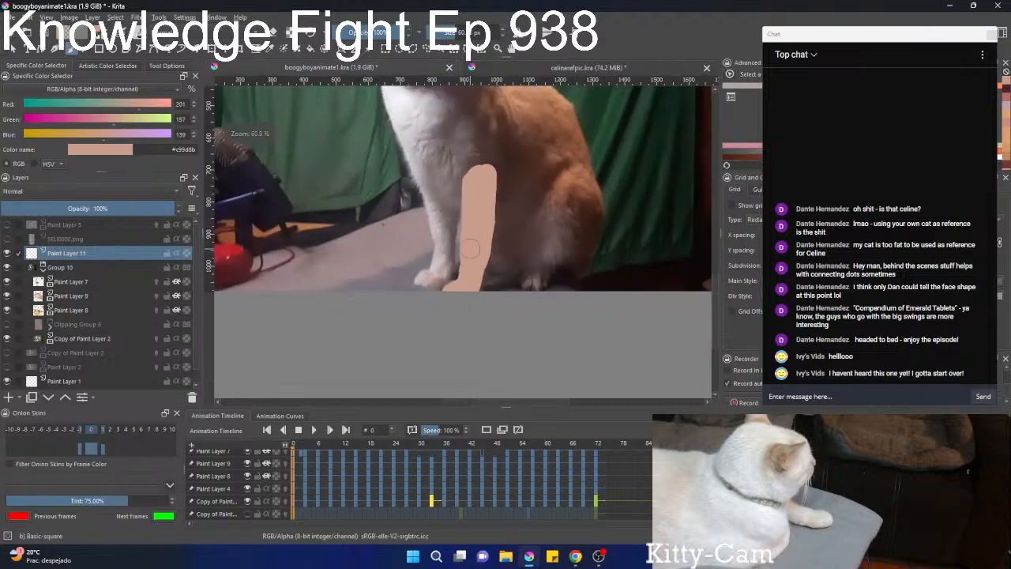
scroll(470, 249, up, 2)
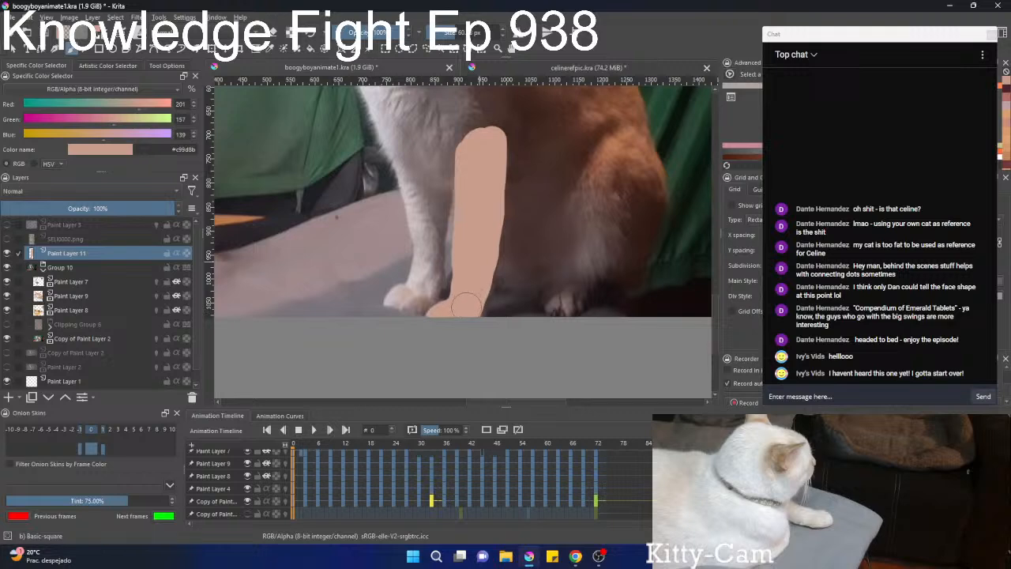
drag(484, 249, 499, 127)
mouse_move(488, 181)
mouse_down()
mouse_move(481, 266)
mouse_move(462, 213)
mouse_move(480, 198)
mouse_move(464, 218)
mouse_move(452, 194)
mouse_move(476, 199)
mouse_move(469, 282)
mouse_move(474, 234)
mouse_up()
scroll(474, 235, up, 3)
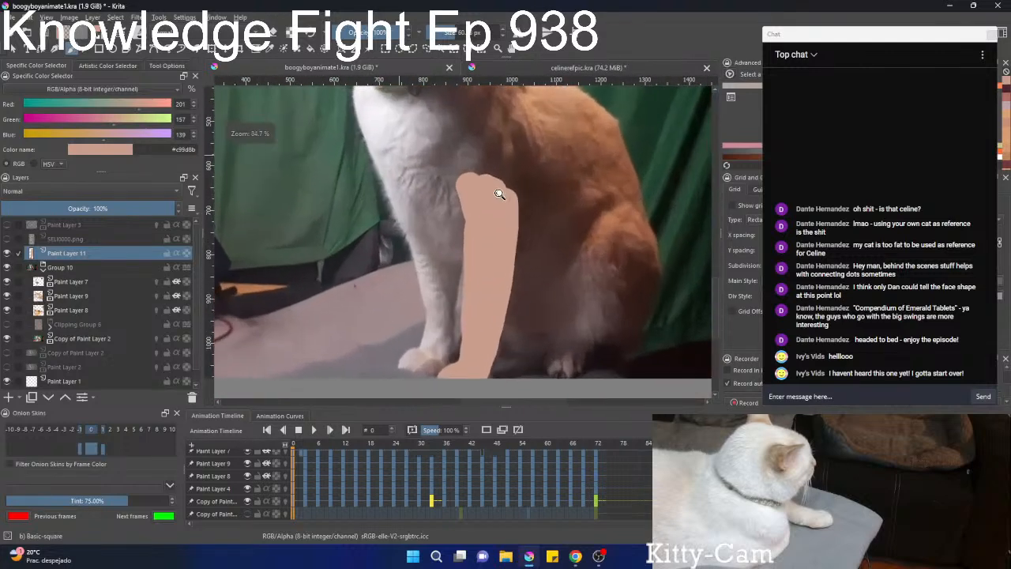
scroll(482, 222, down, 3)
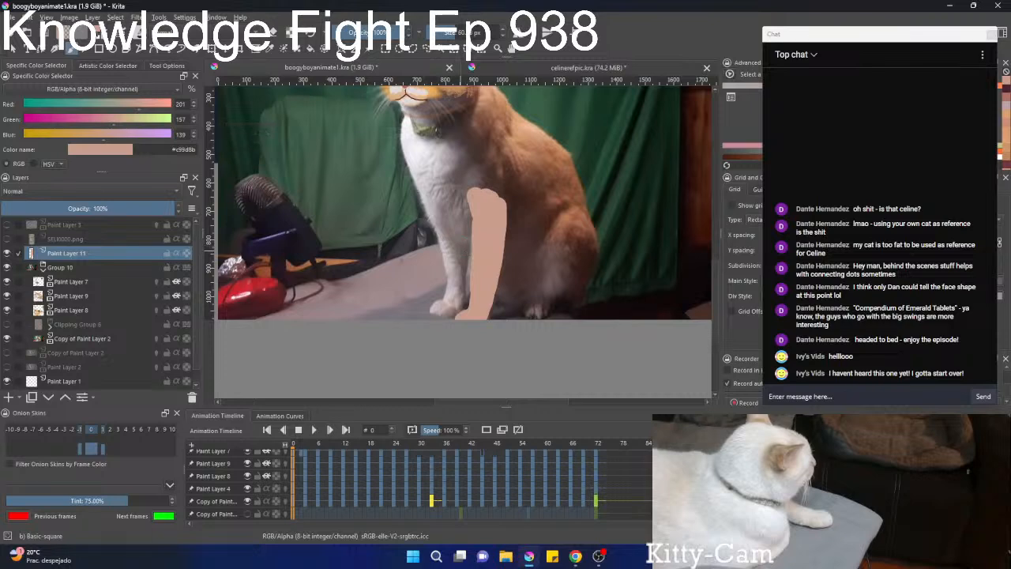
Put Paint Layer 11 into a clipping group with a mask layer, and choose colour #d7967c with the Pencil-2 brush.
key(ctrl+shift+g)
right_click(458, 229)
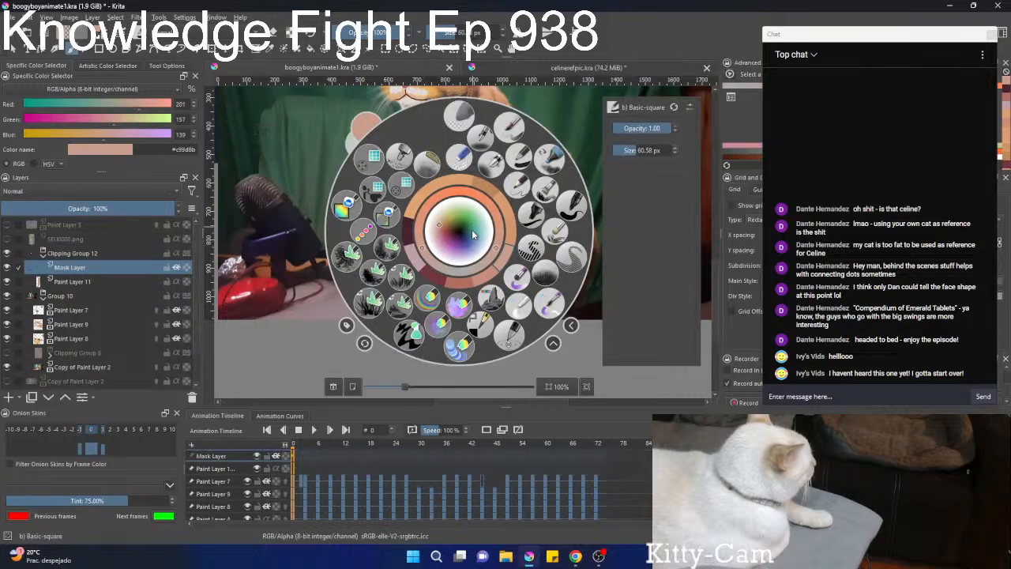
click(421, 231)
click(520, 194)
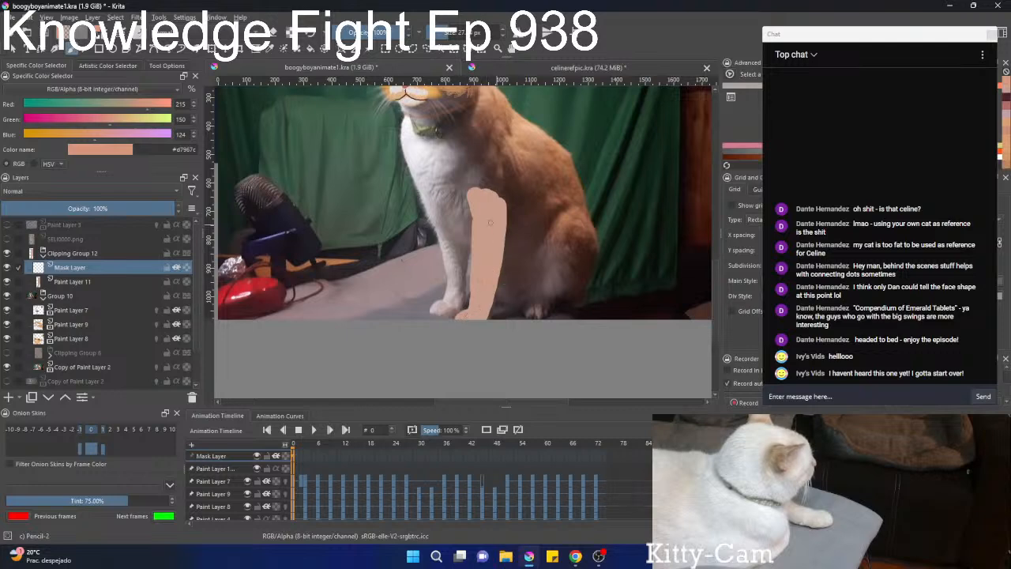
Change the brush colour to brown #9f6043 and paint the first short stripes across the upper front leg on the mask layer.
scroll(489, 221, up, 3)
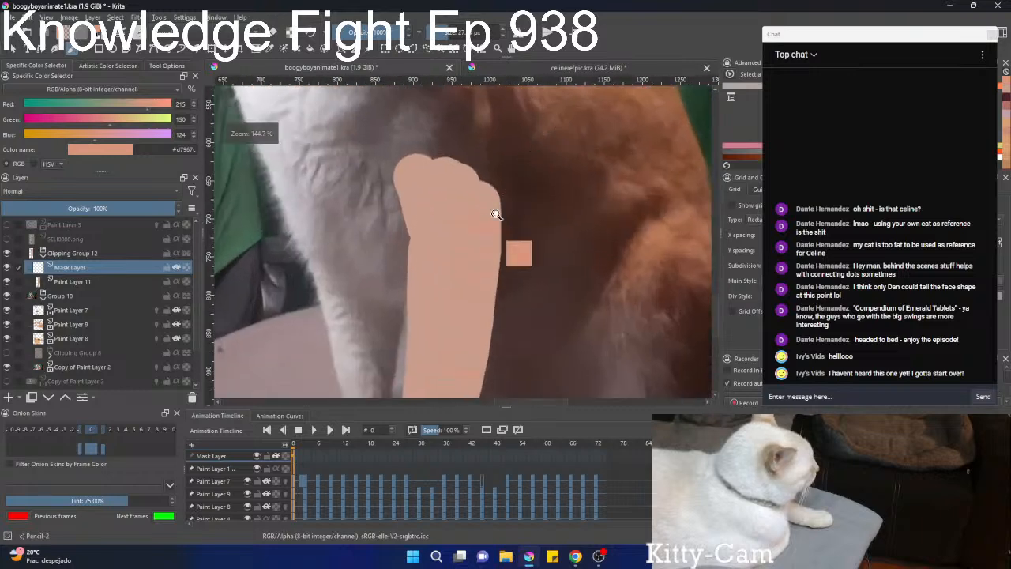
scroll(505, 198, up, 2)
scroll(529, 170, down, 4)
right_click(449, 230)
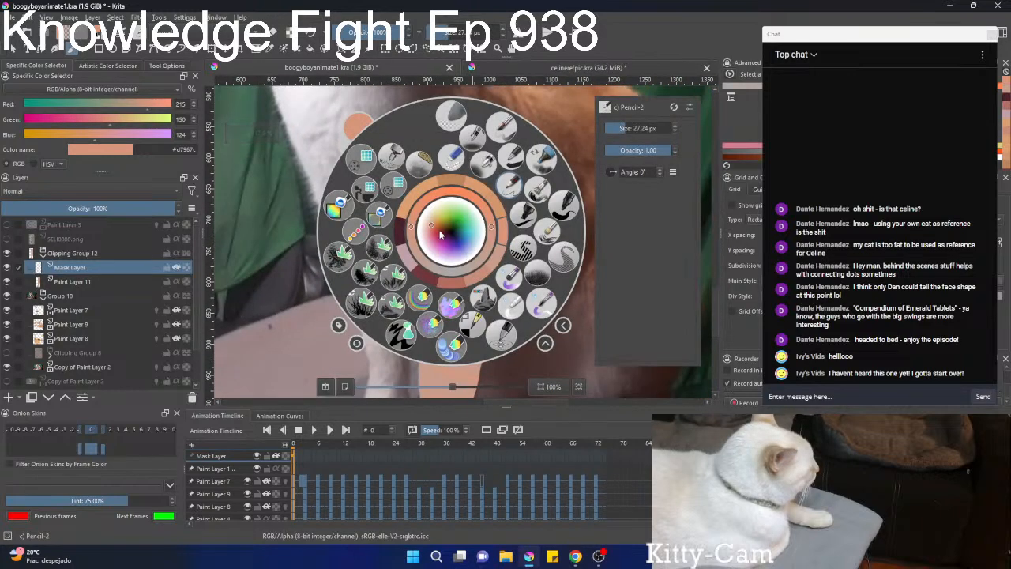
mouse_move(472, 240)
mouse_down()
mouse_move(482, 245)
mouse_move(471, 223)
mouse_up()
right_click(477, 240)
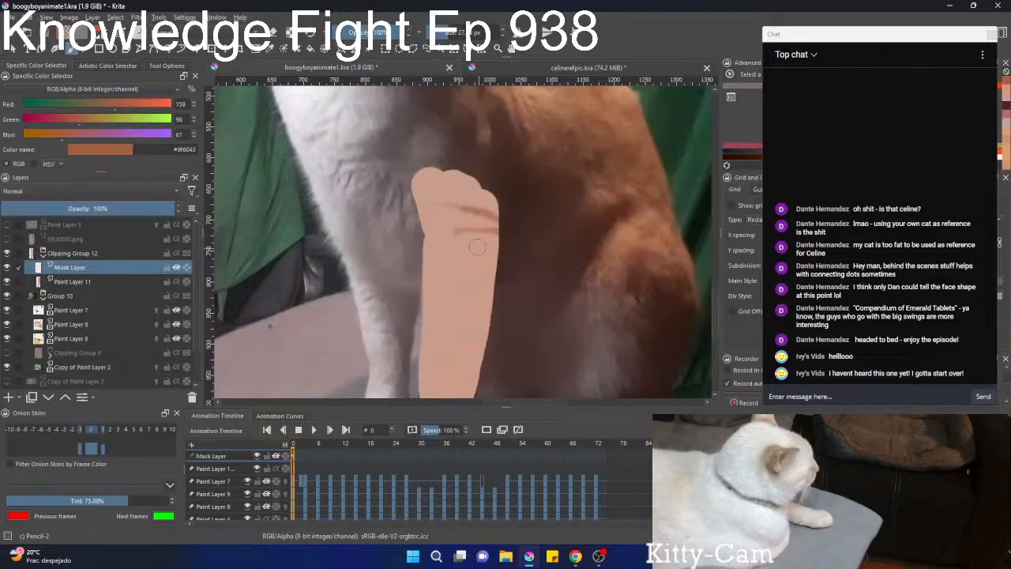
Examine the fur markings in the reference photo of the cat in the kitchen cabinet beside the canvas.
scroll(472, 236, down, 5)
scroll(483, 232, down, 3)
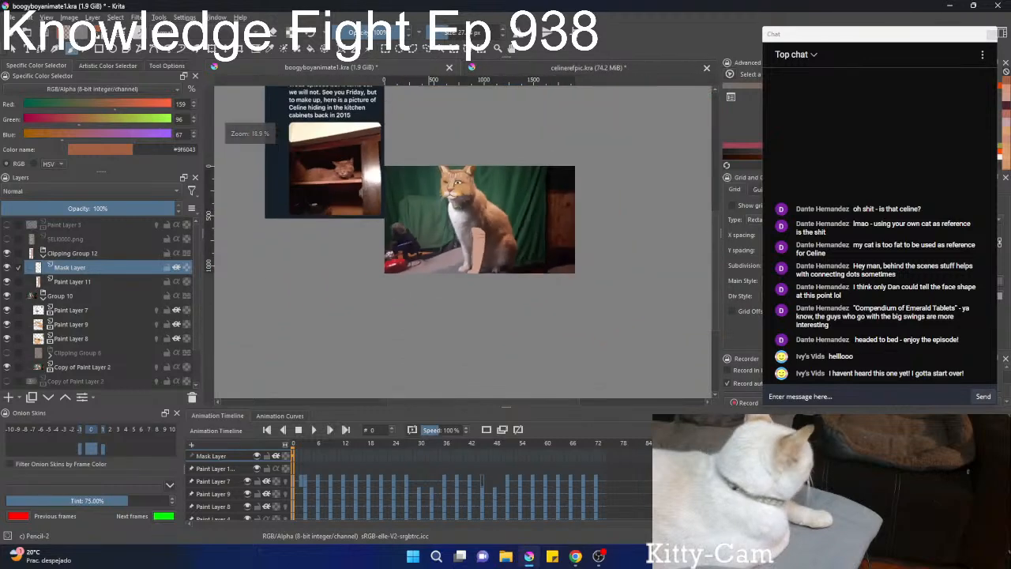
drag(365, 214, 442, 238)
scroll(443, 238, up, 4)
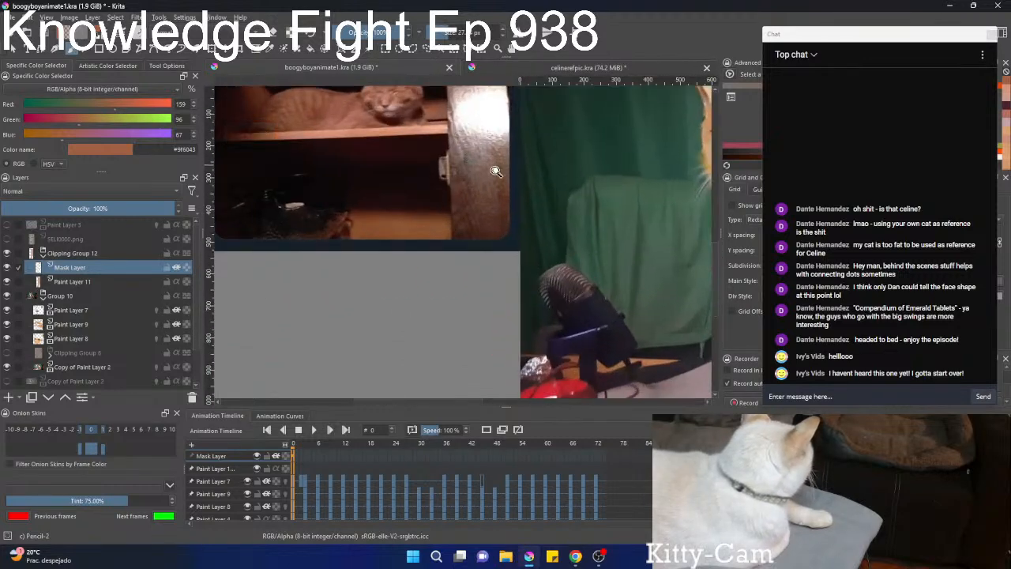
scroll(497, 164, down, 2)
drag(510, 216, 438, 210)
drag(589, 222, 492, 182)
Paint more short brown #9f6043 stripes down the front leg to the paw.
scroll(529, 199, up, 4)
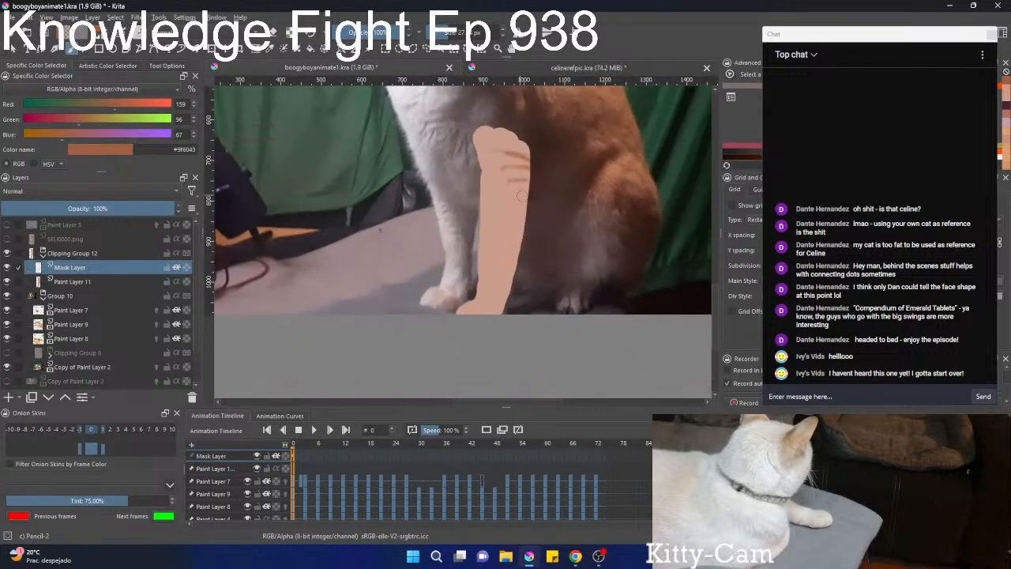
drag(531, 211, 497, 211)
mouse_move(521, 251)
mouse_down()
mouse_move(492, 262)
mouse_move(517, 281)
mouse_move(491, 295)
mouse_up()
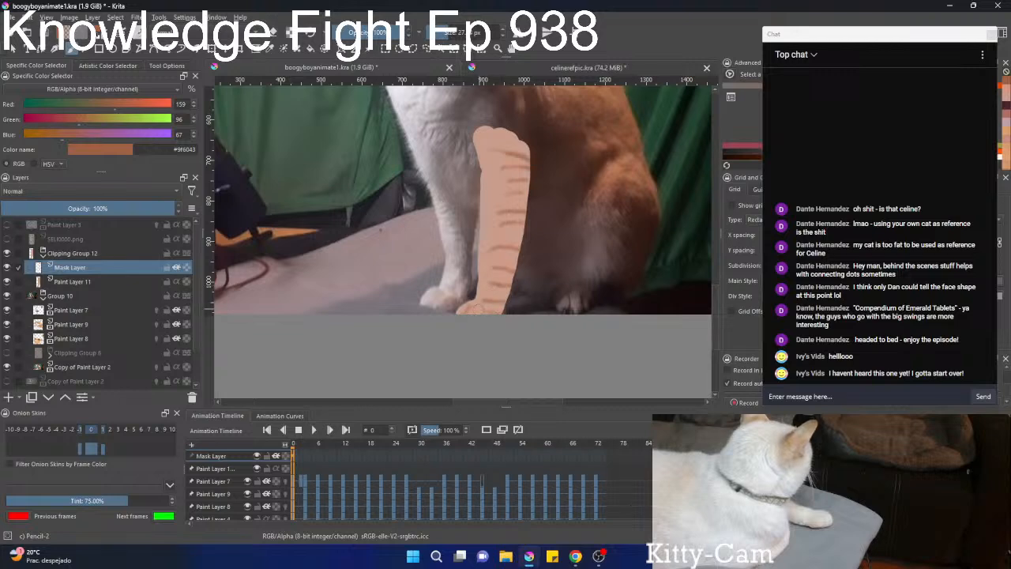
Undo the stripes painted along the lower part of the front leg.
scroll(515, 238, down, 5)
scroll(509, 243, up, 4)
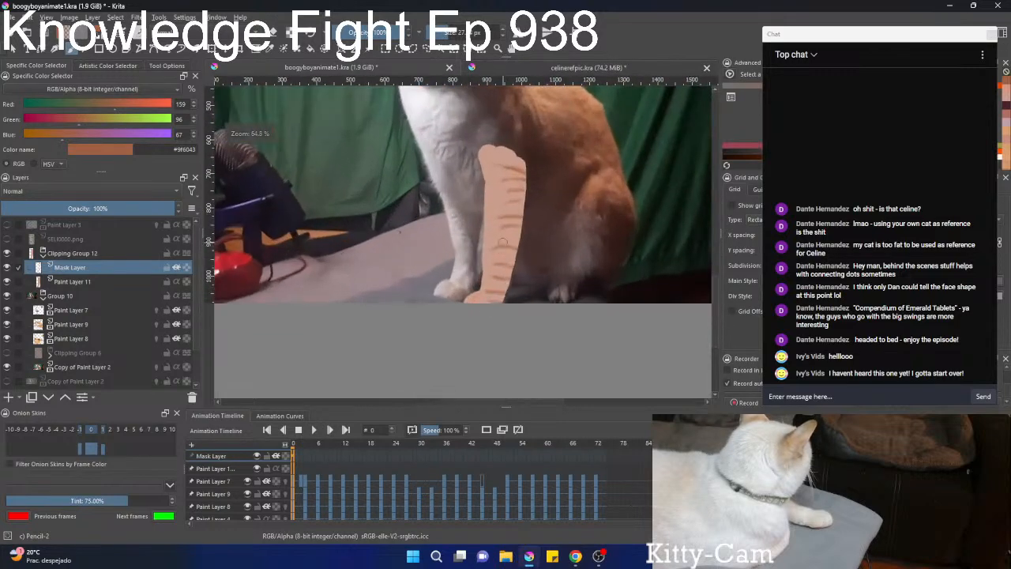
key(ctrl+z)
key(ctrl+z)
key(ctrl+z)
key(ctrl+z)
key(ctrl+z)
key(ctrl+z)
key(ctrl+z)
key(ctrl+z)
key(ctrl+z)
key(ctrl+z)
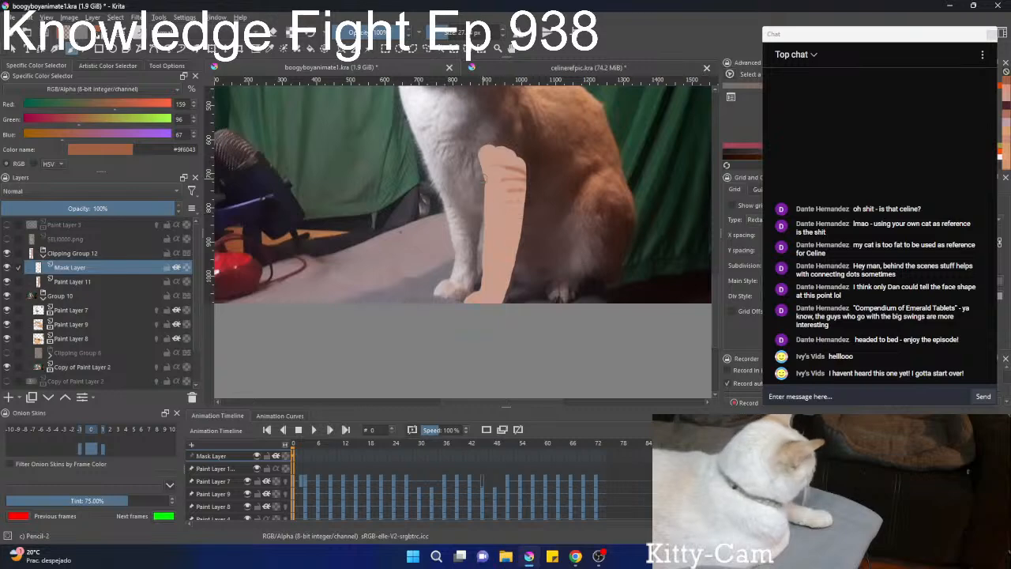
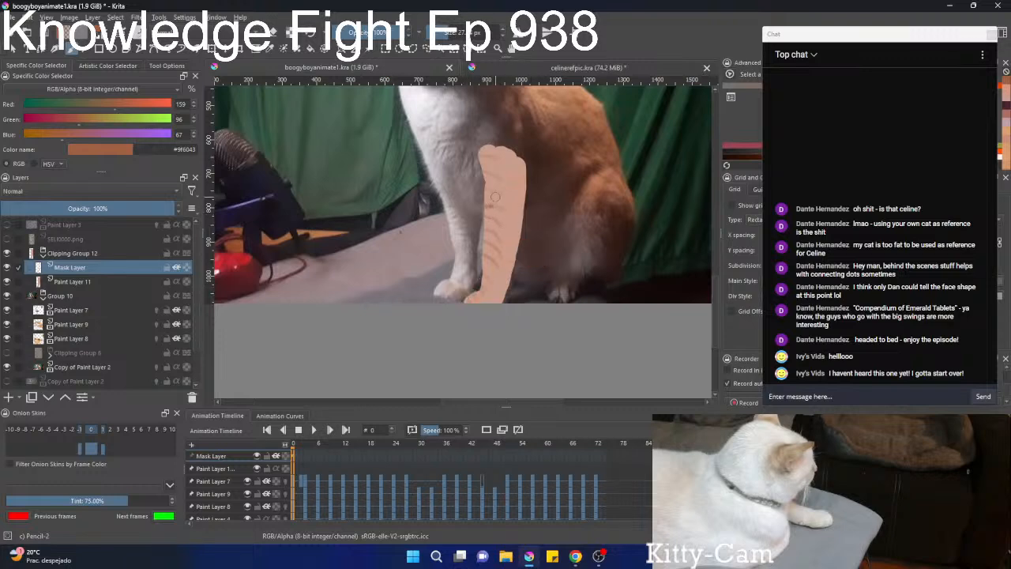
Finish the brown #9f6043 stripes along the upper front leg and merge Clipping Group 12 into a single layer.
drag(490, 161, 480, 158)
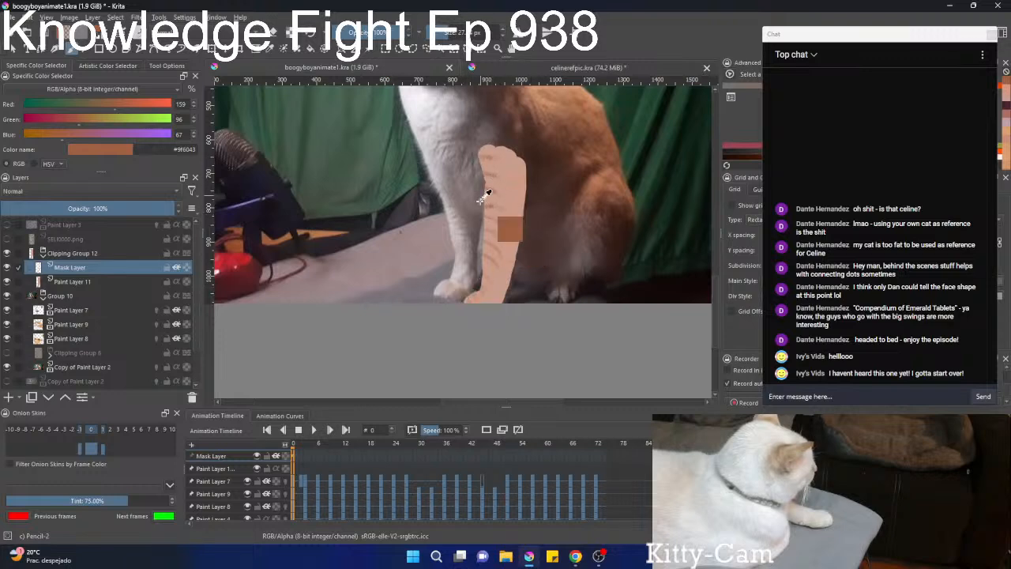
mouse_move(481, 215)
mouse_down()
mouse_move(474, 263)
mouse_move(507, 203)
mouse_move(505, 243)
mouse_move(443, 252)
mouse_up()
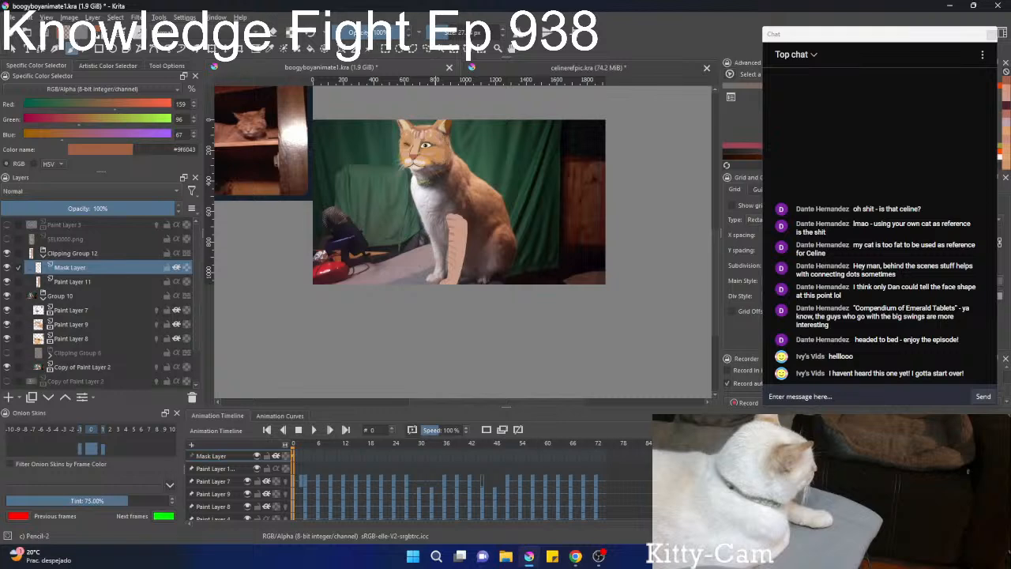
right_click(72, 257)
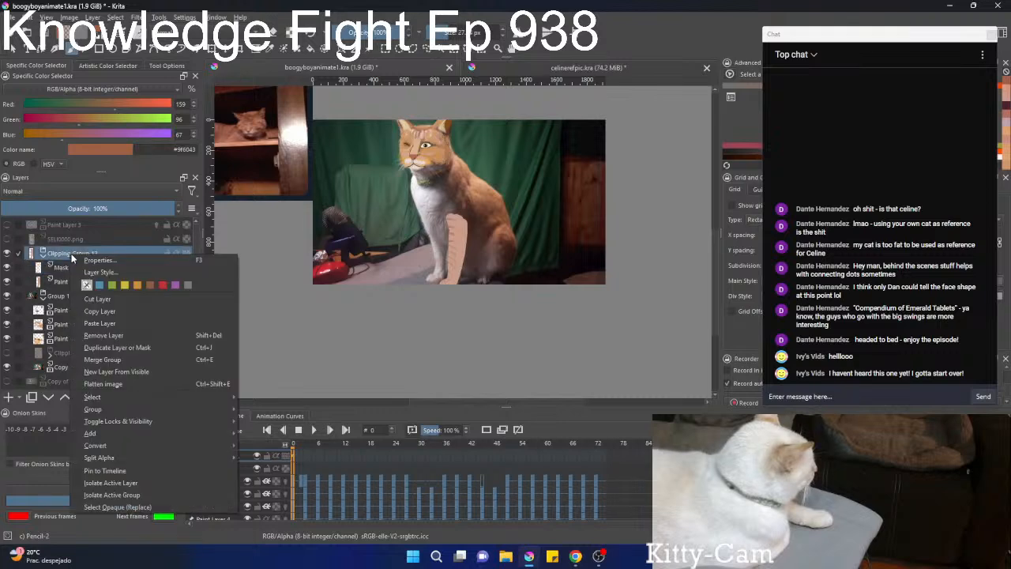
mouse_move(120, 446)
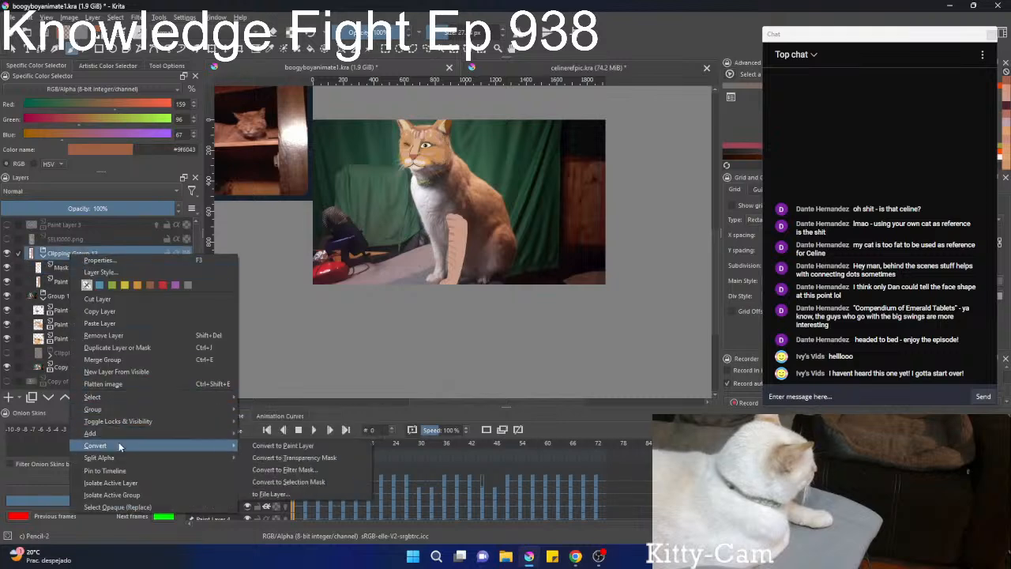
click(103, 359)
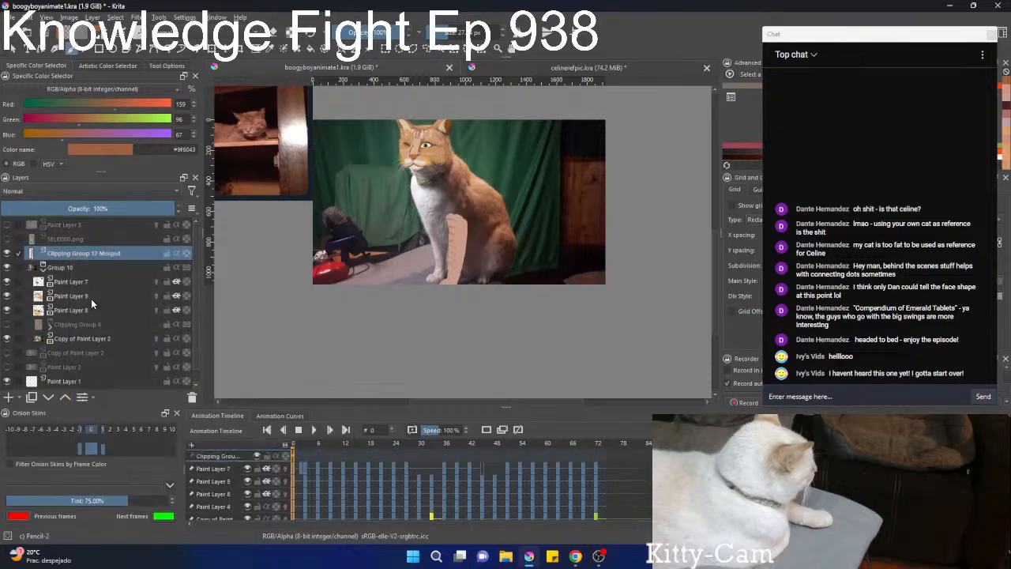
Key the merged leg layer at frame 0, and on frame 12 shift the painted leg slightly to follow the footage.
right_click(294, 460)
click(335, 446)
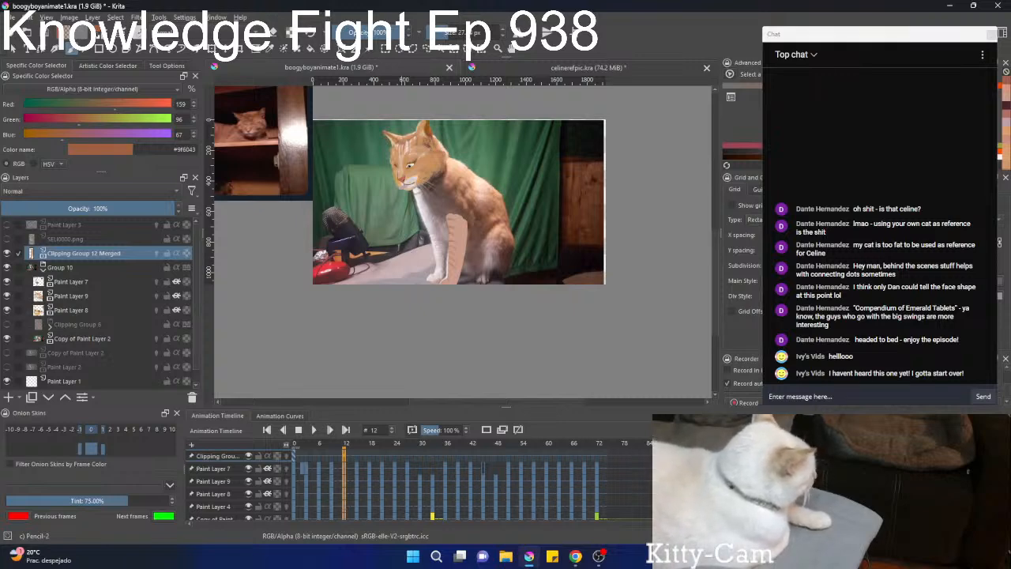
scroll(411, 322, up, 3)
drag(488, 155, 431, 241)
scroll(459, 230, up, 3)
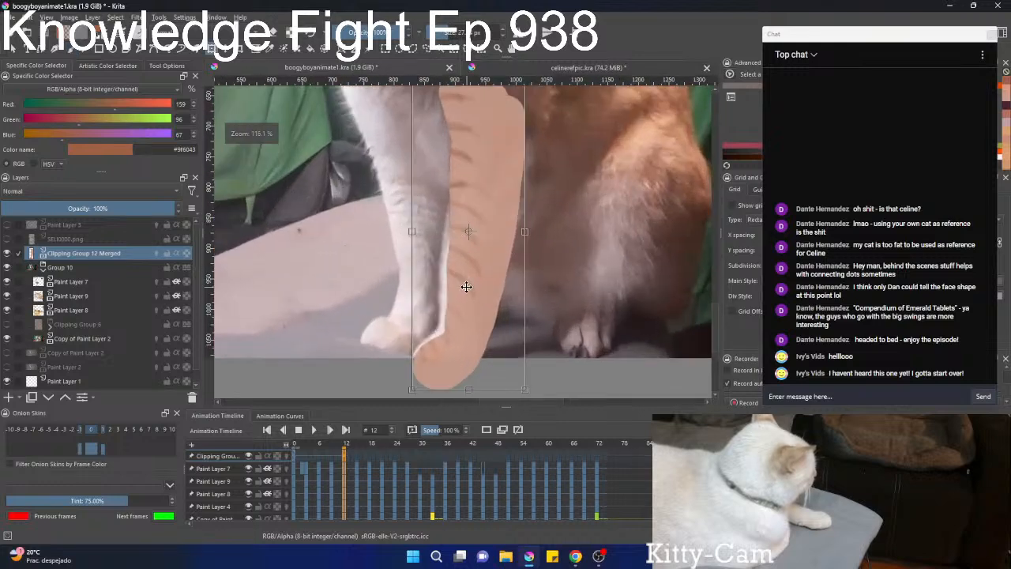
drag(466, 287, 461, 281)
drag(548, 229, 524, 259)
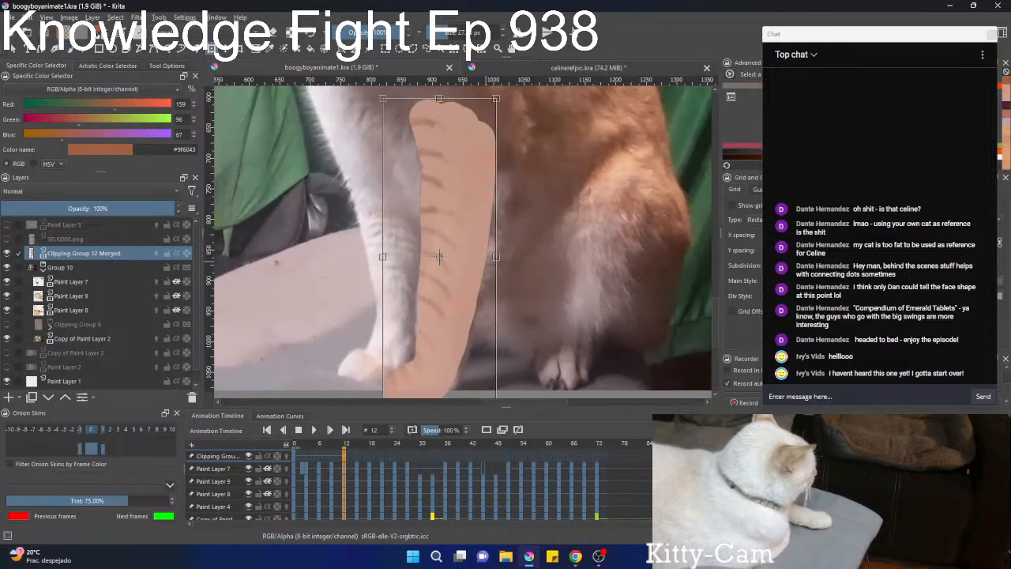
key(b)
scroll(454, 315, down, 3)
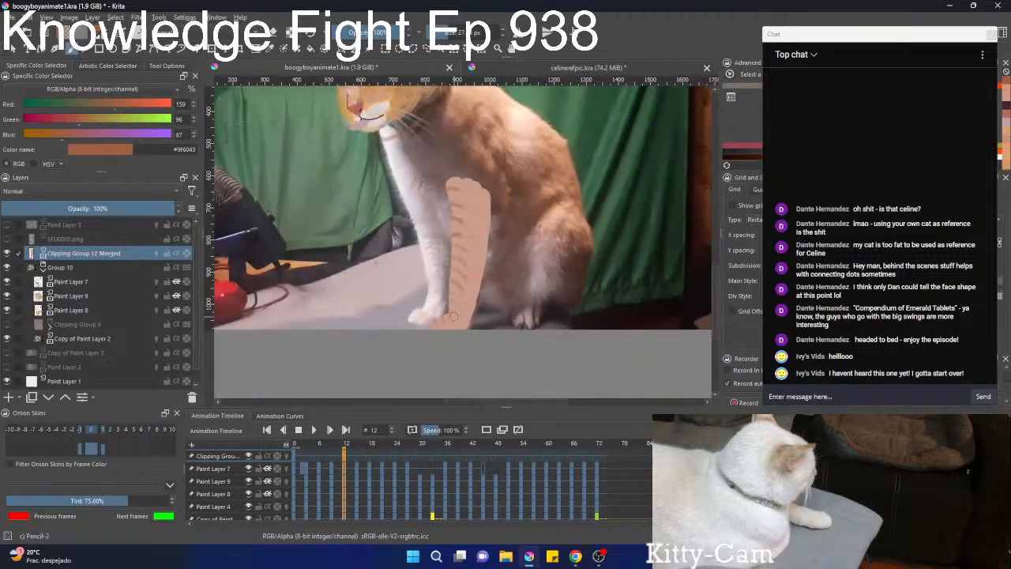
Step back and forth through the frames before frame 12 to compare the painted leg's position with the footage.
key(Left)
key(Left)
key(Right)
key(Right)
key(Right)
key(Left)
key(Left)
key(Left)
key(Left)
key(Left)
key(Left)
key(Left)
key(Left)
key(Right)
key(Right)
key(Right)
key(Right)
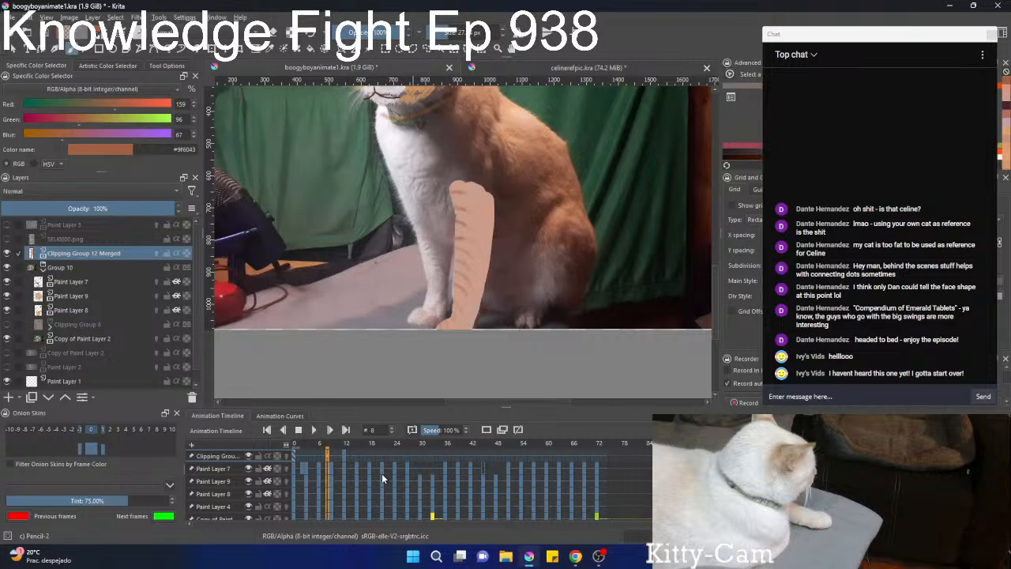
On frame 9, transform the painted leg by nudging it slightly toward the cat's other front leg.
key(ctrl+t)
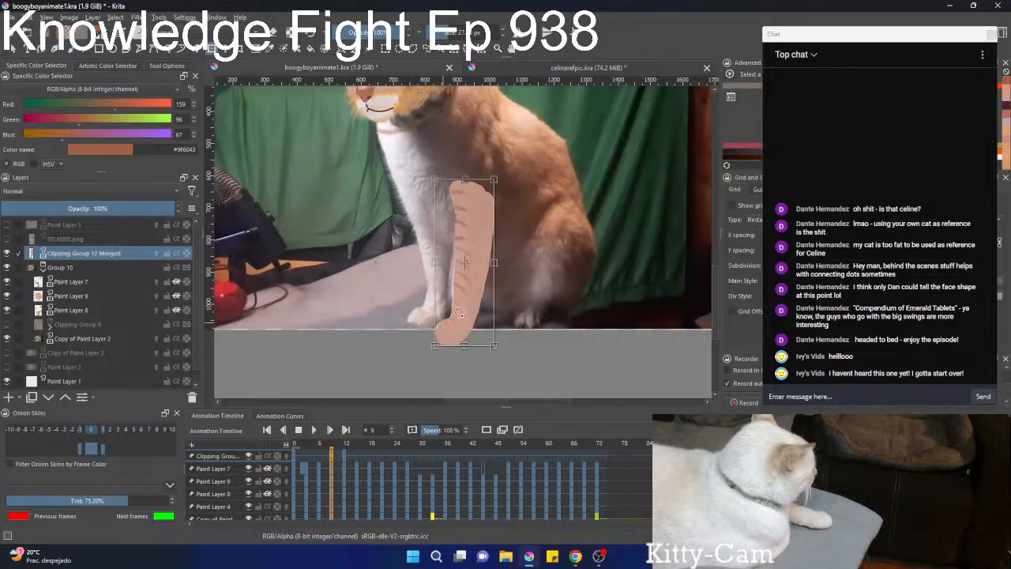
scroll(478, 258, up, 4)
drag(440, 309, 436, 310)
key(b)
scroll(426, 323, down, 2)
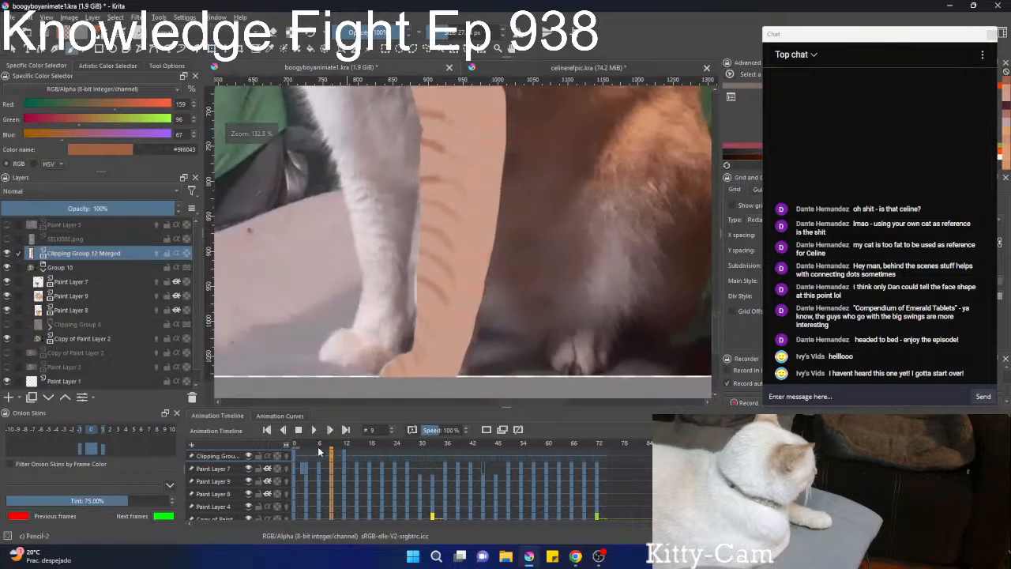
On frame 6, nudge the painted leg slightly sideways to match the cat's leg in the footage.
click(320, 444)
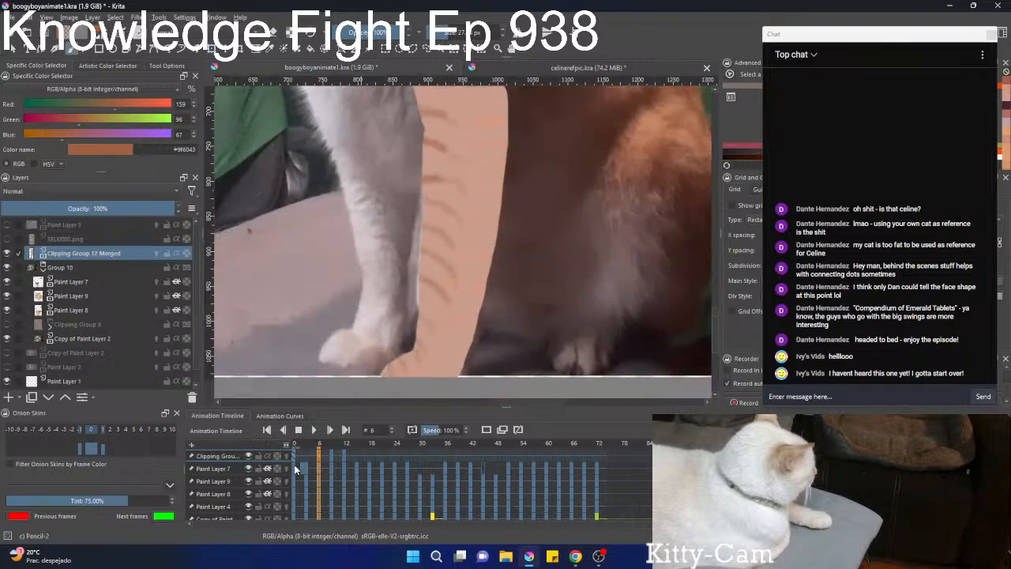
key(ctrl+t)
drag(446, 338, 443, 337)
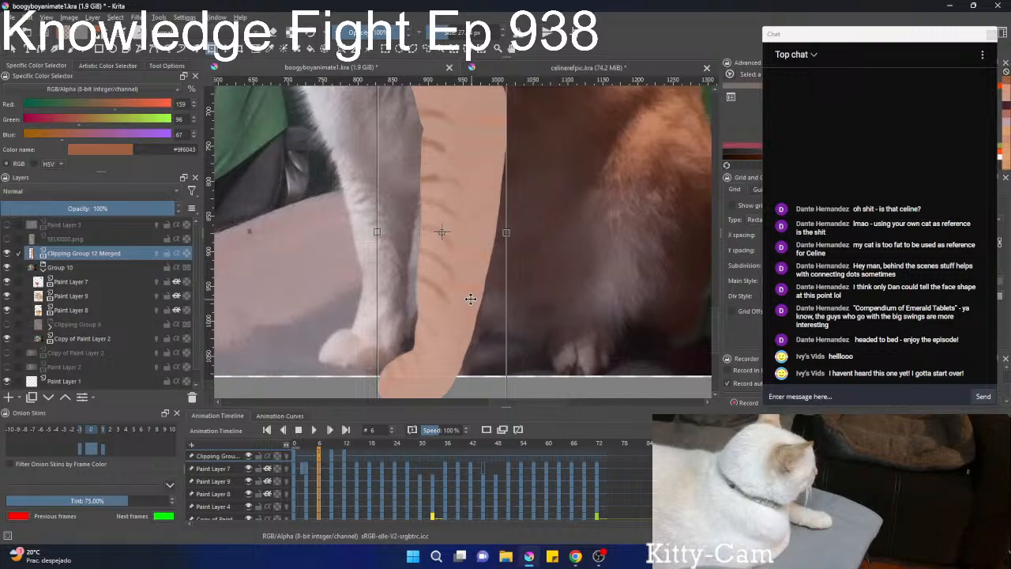
Step through the frames up to frame 23 to check how the painted leg follows the footage.
key(Right)
key(Right)
key(Right)
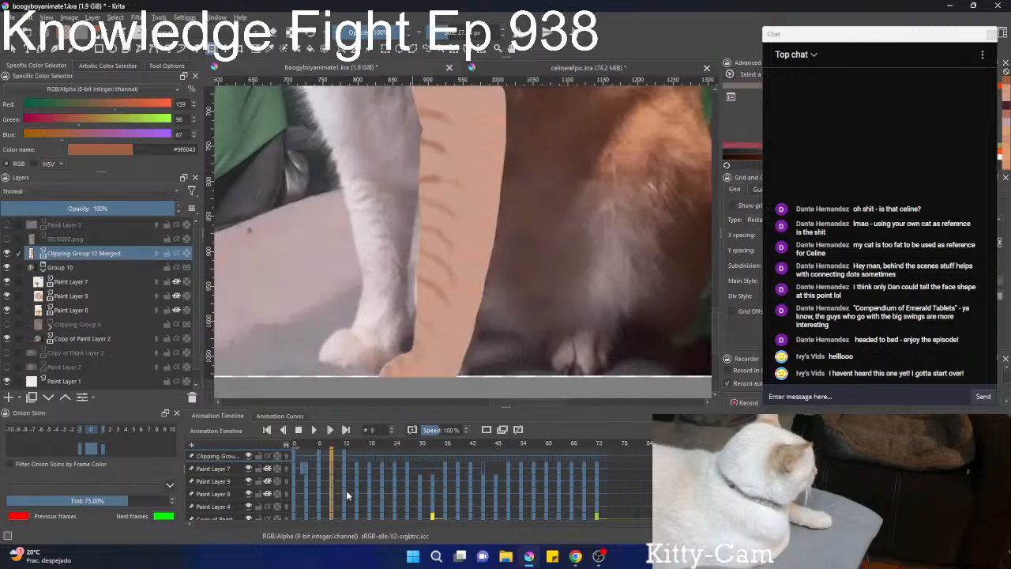
key(Left)
key(Left)
key(Right)
key(Right)
key(Right)
key(Right)
key(Right)
key(Right)
key(Right)
key(Right)
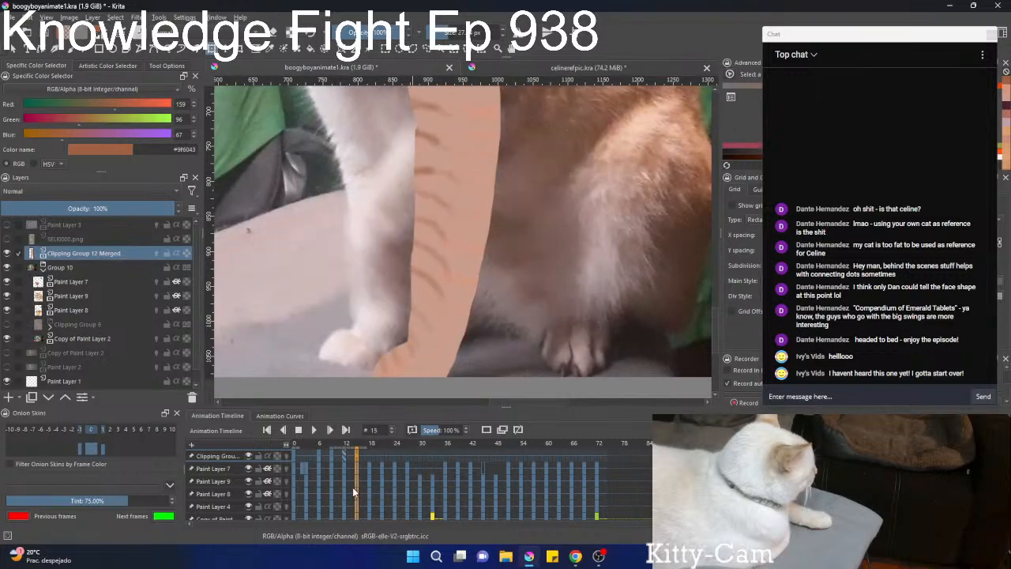
key(Left)
key(Right)
key(Right)
key(Right)
key(Right)
key(Right)
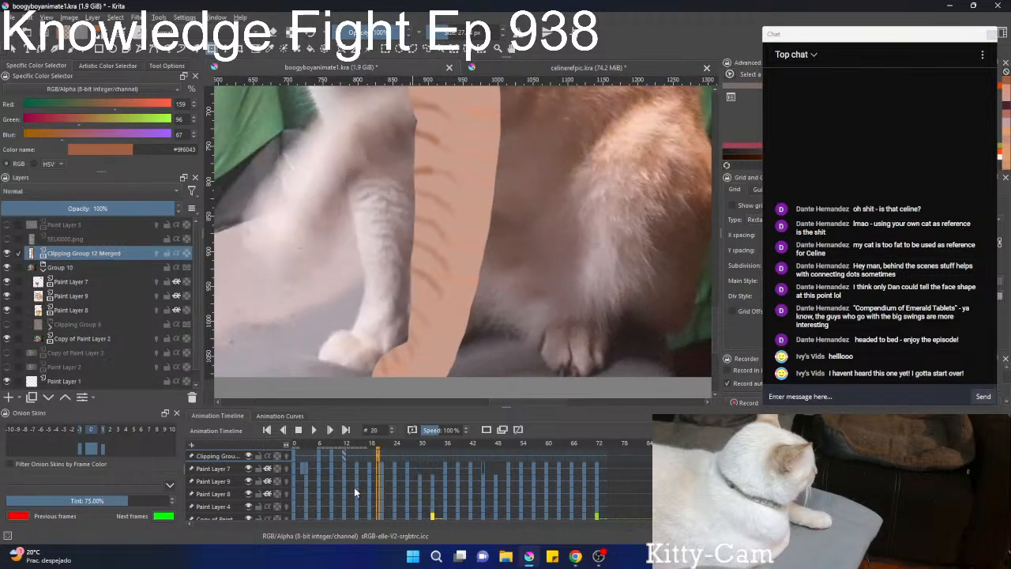
key(Right)
key(Right)
key(Right)
key(Right)
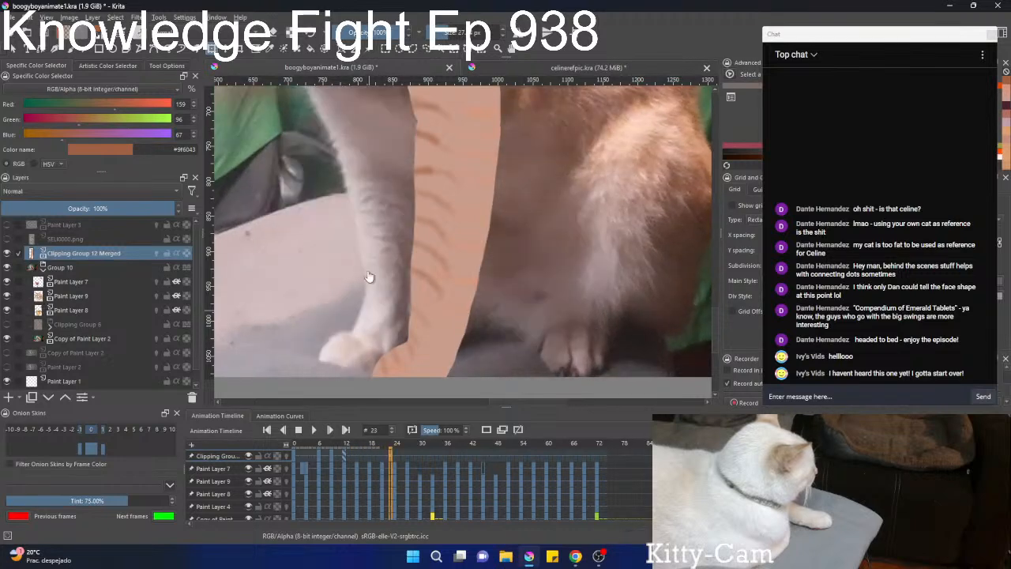
scroll(370, 259, down, 4)
scroll(389, 297, up, 3)
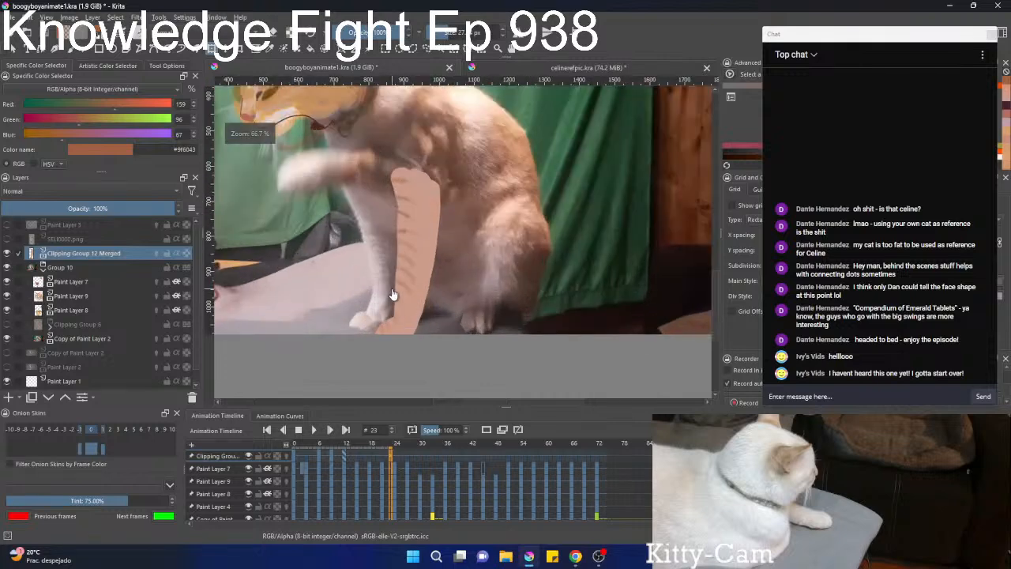
scroll(400, 309, up, 1)
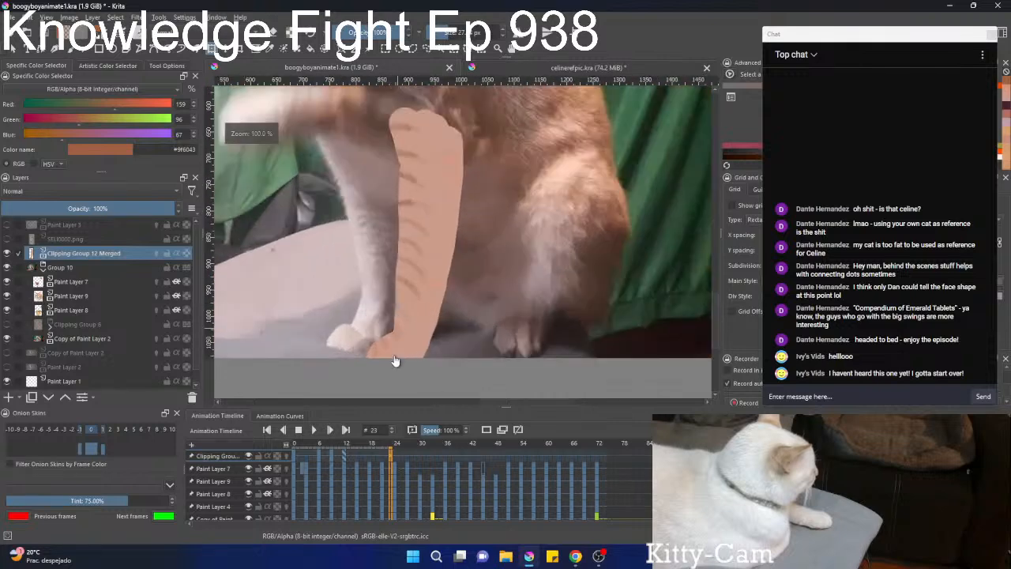
On frame 24, sample the leg's base colour #c99d8b and paint the lower outline of the raised front leg from chin to elbow.
click(393, 462)
scroll(468, 186, down, 1)
drag(470, 174, 418, 272)
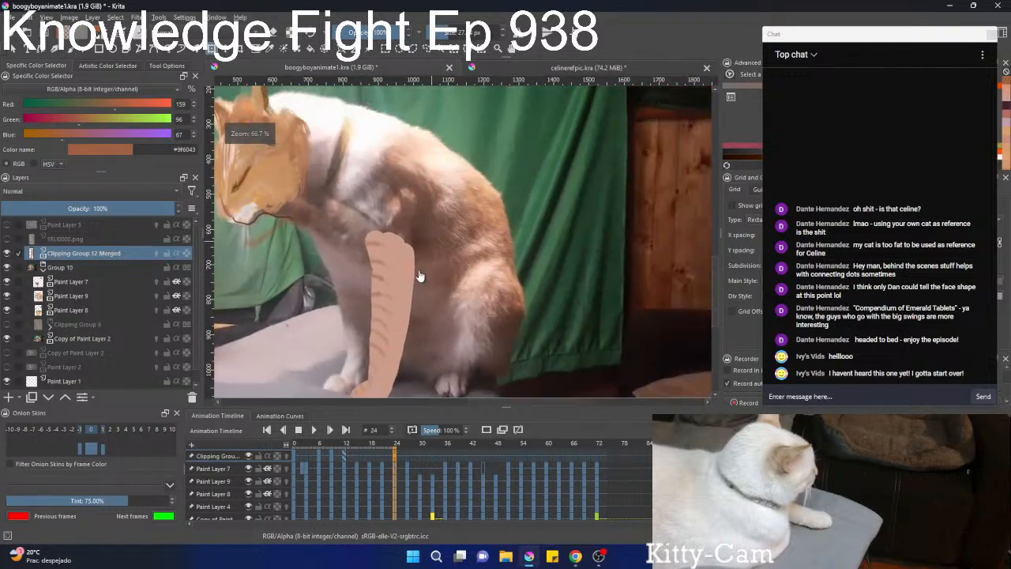
drag(427, 326, 473, 334)
drag(415, 226, 436, 271)
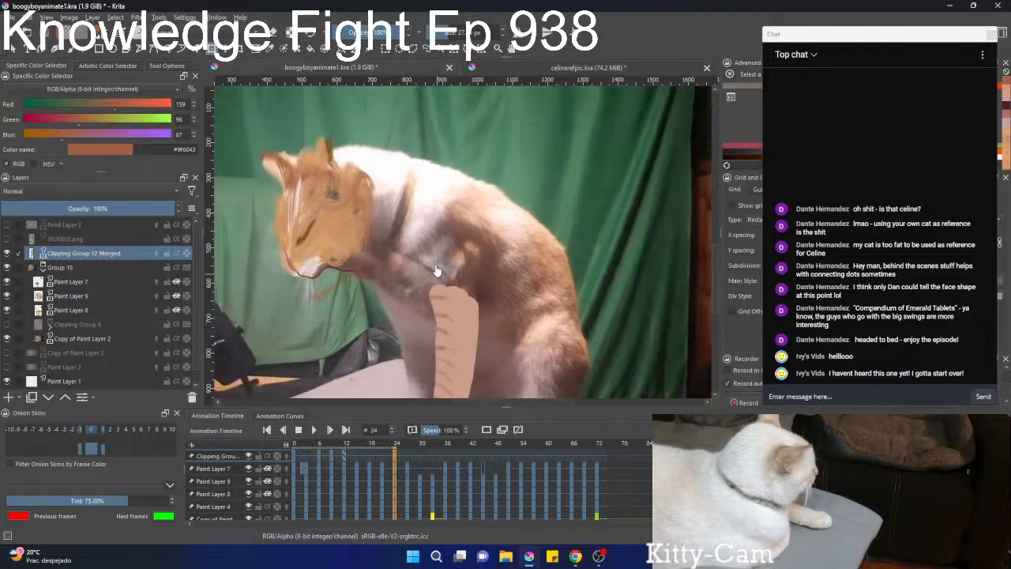
key(b)
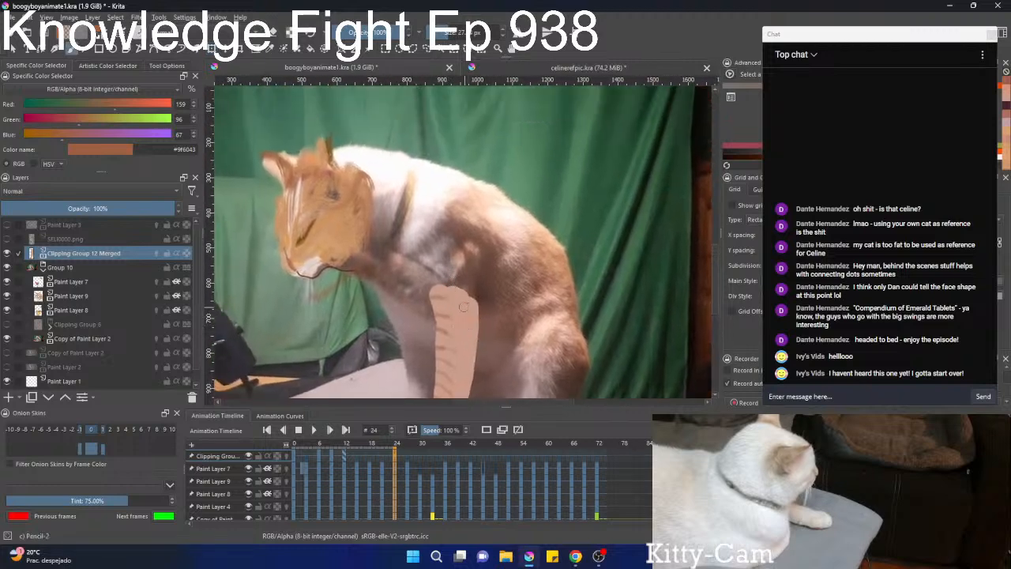
ctrl+click(466, 304)
drag(472, 261, 474, 269)
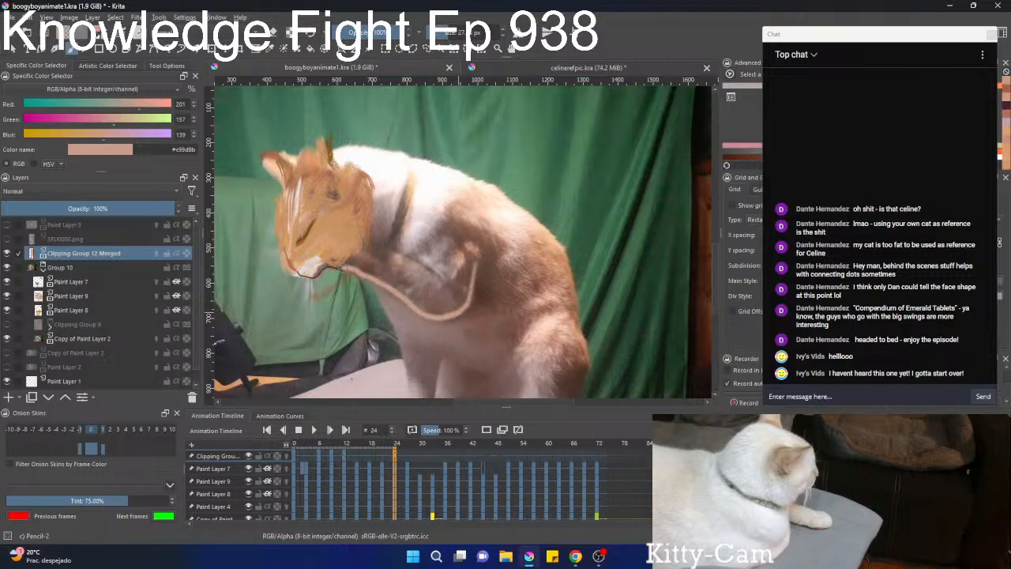
Hide Paint Layer 8 and Paint Layer 9 to uncover the raised paw in the footage.
scroll(332, 277, up, 2)
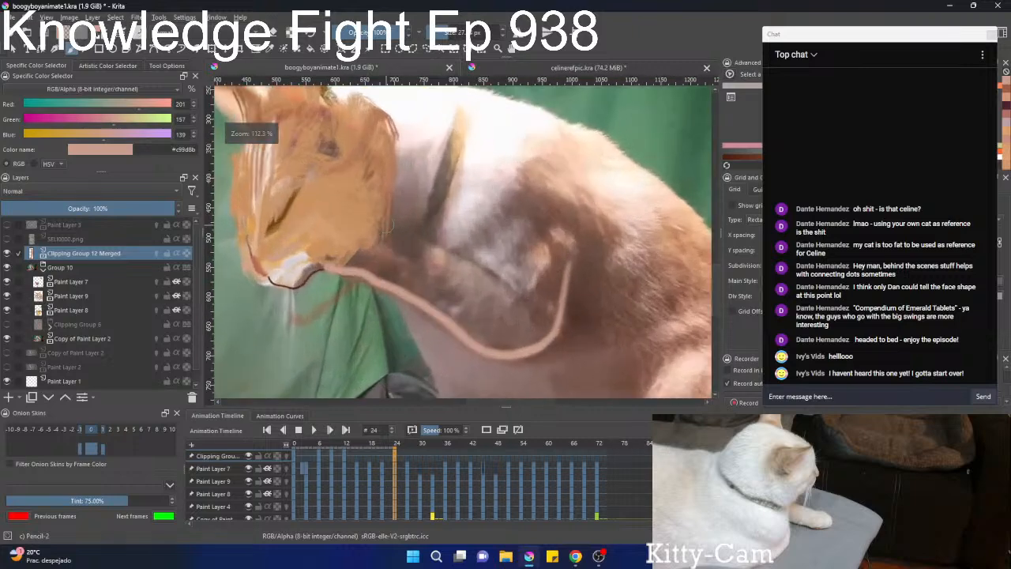
click(6, 308)
click(7, 296)
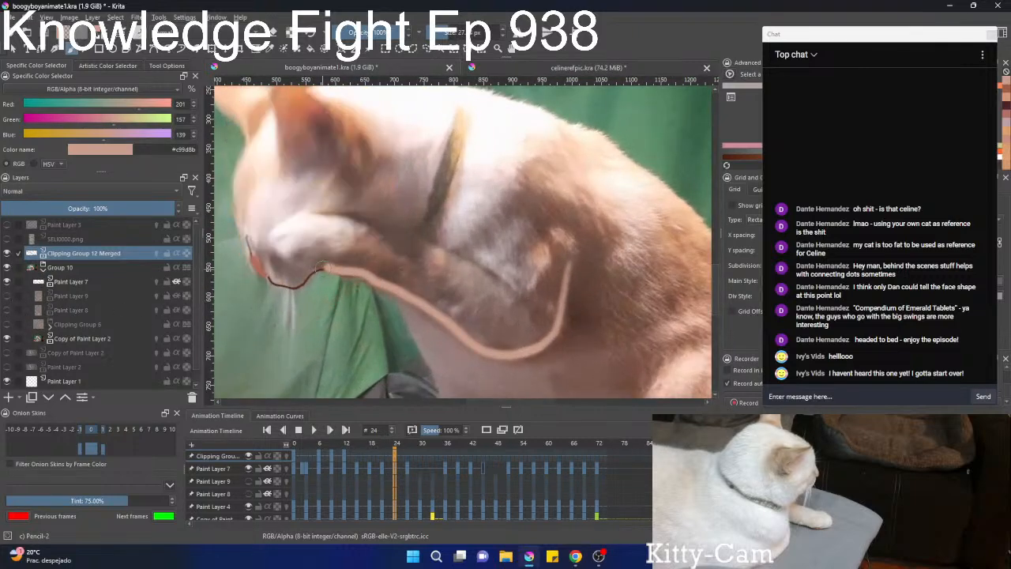
Outline the raised paw and upper foreleg in #c99d8b, and close the shape around the elbow and shoulder.
mouse_move(332, 266)
mouse_down()
mouse_move(279, 257)
mouse_move(268, 239)
mouse_move(311, 217)
mouse_move(361, 215)
mouse_move(457, 262)
mouse_up()
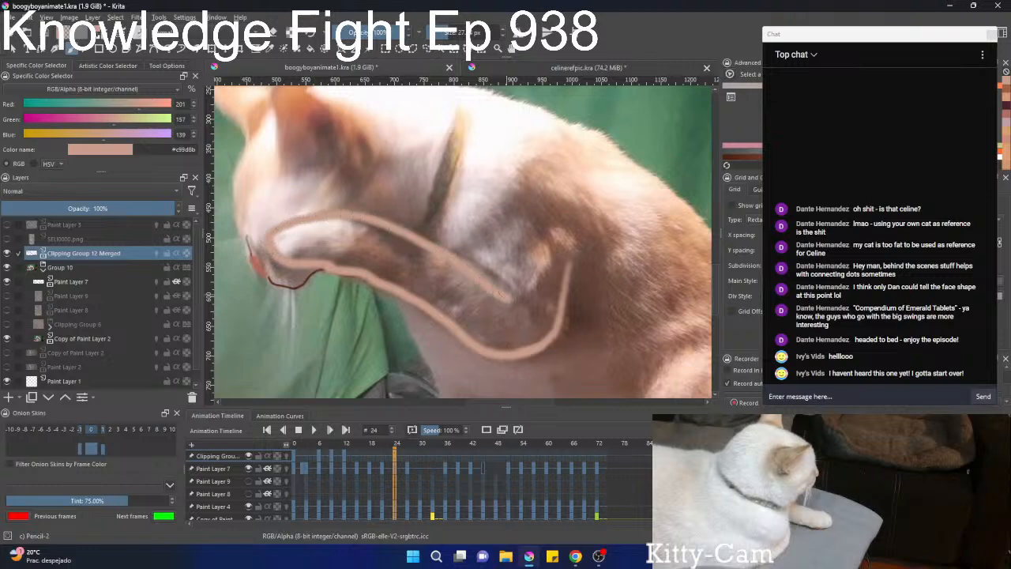
mouse_move(559, 335)
mouse_down()
mouse_move(560, 257)
mouse_move(545, 220)
mouse_up()
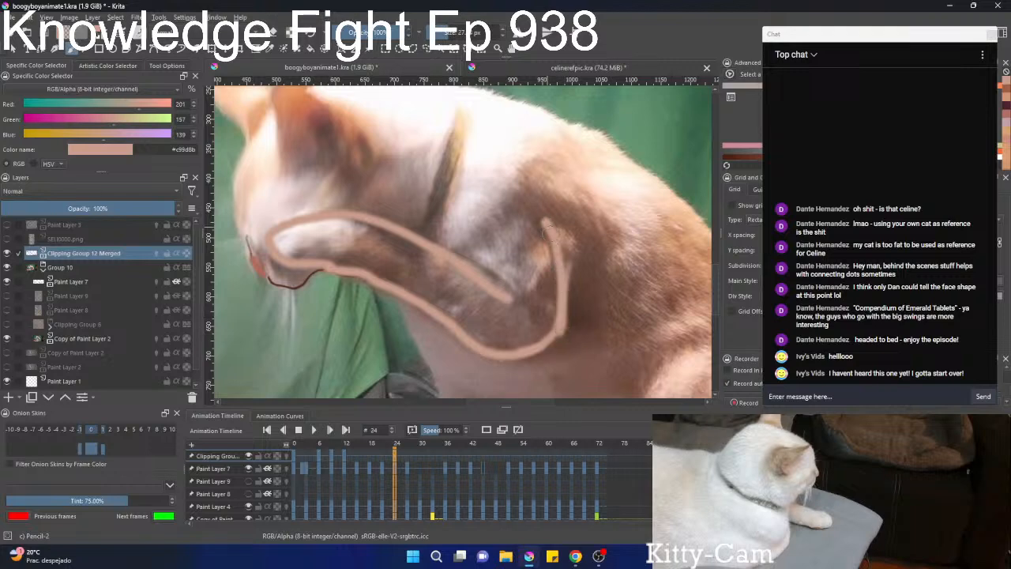
scroll(547, 225, down, 2)
scroll(553, 229, up, 2)
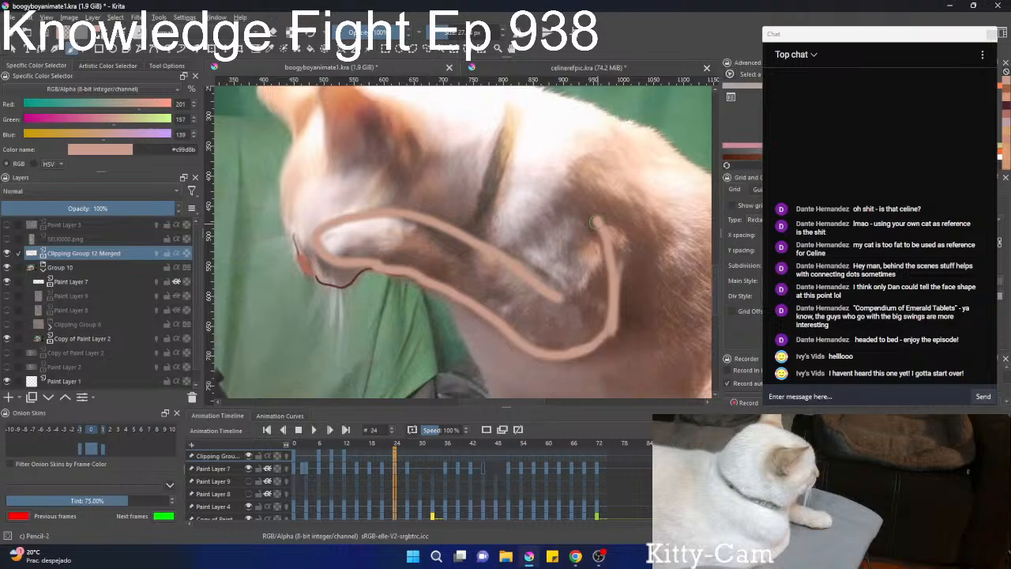
drag(594, 222, 545, 238)
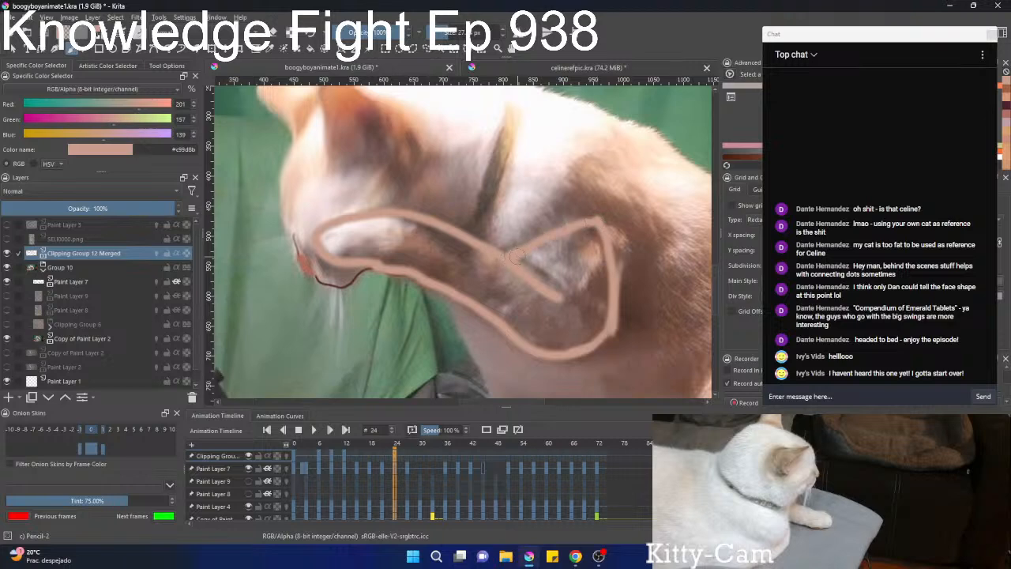
Enlarge the brush and fill the raised paw inside its outline with #c99d8b.
scroll(537, 250, down, 3)
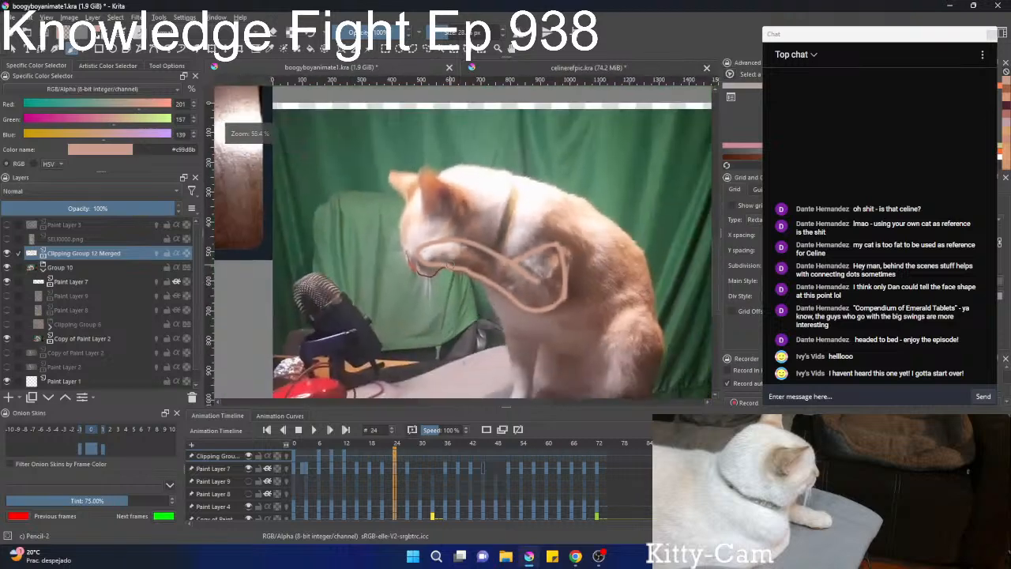
scroll(438, 254, up, 3)
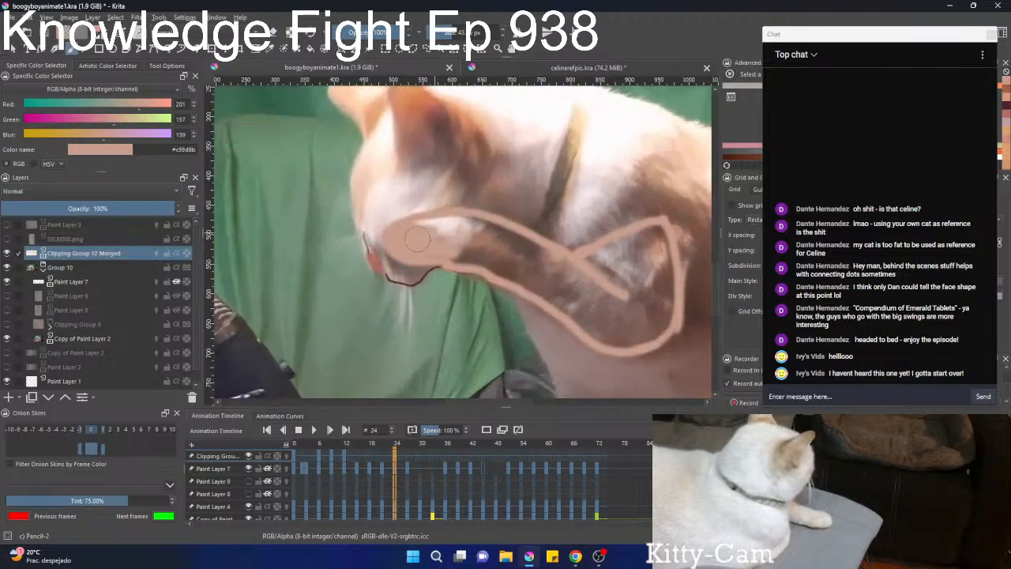
mouse_move(418, 238)
mouse_down()
mouse_move(446, 221)
mouse_move(485, 223)
mouse_move(442, 251)
mouse_move(469, 257)
mouse_move(465, 245)
mouse_up()
Compare the leg's pose on frame 23 with the raised leg painted on frame 24.
click(390, 444)
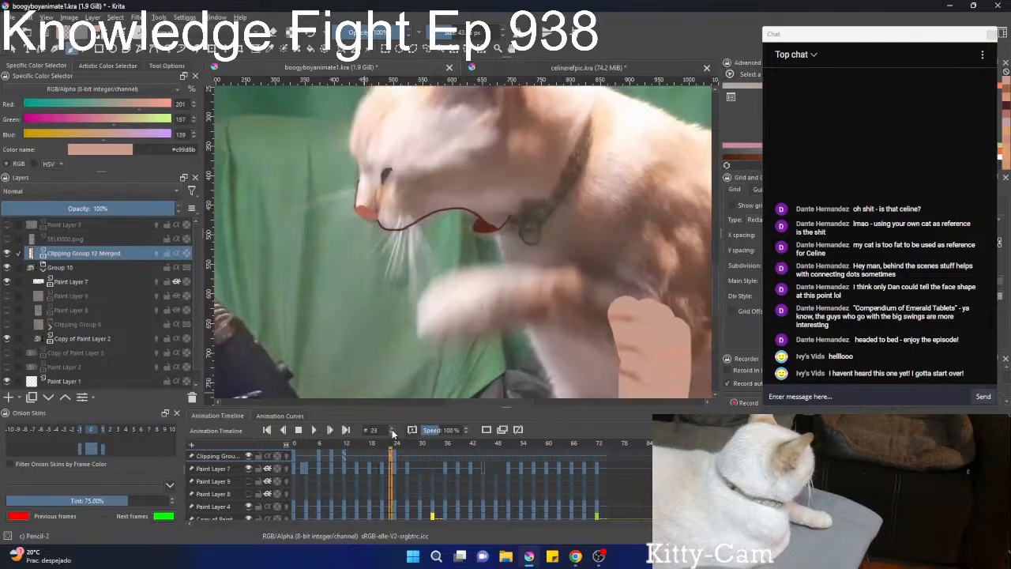
drag(540, 286, 466, 181)
drag(574, 246, 576, 257)
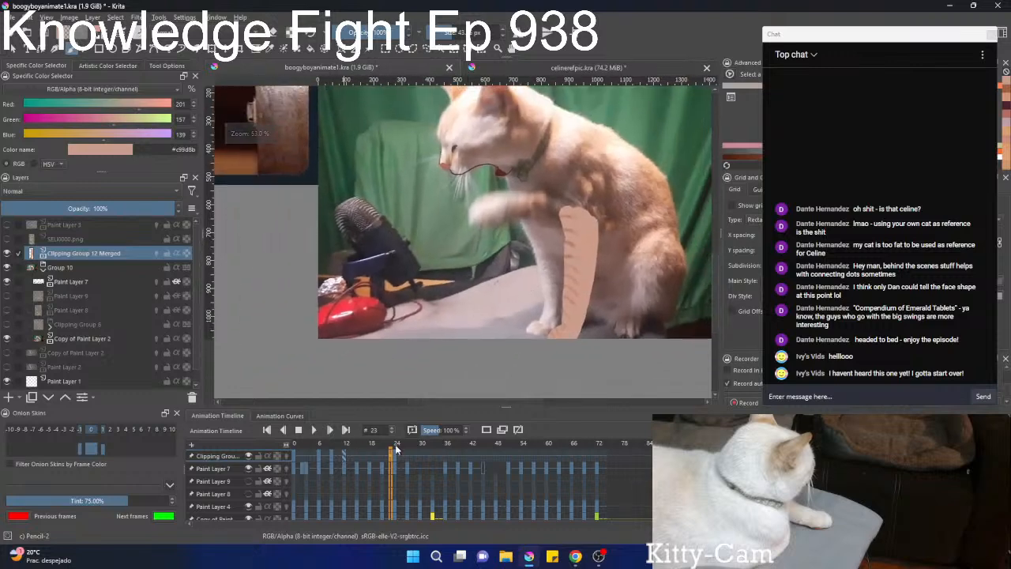
key(period)
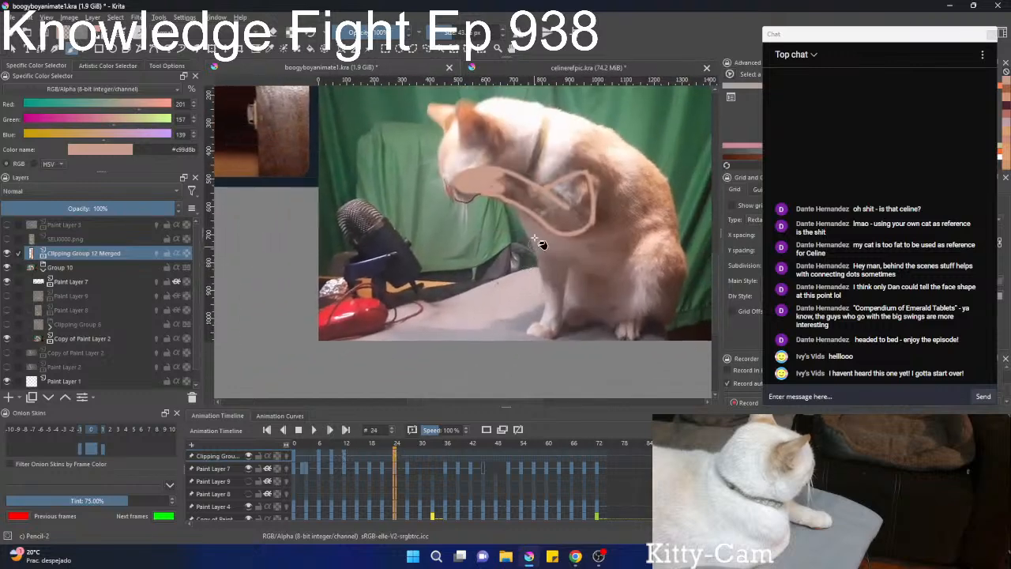
Set the Fill tool's grow to 1 px and fill the outlined foreleg and shoulder on frame 24 with #c99d8b.
key(e)
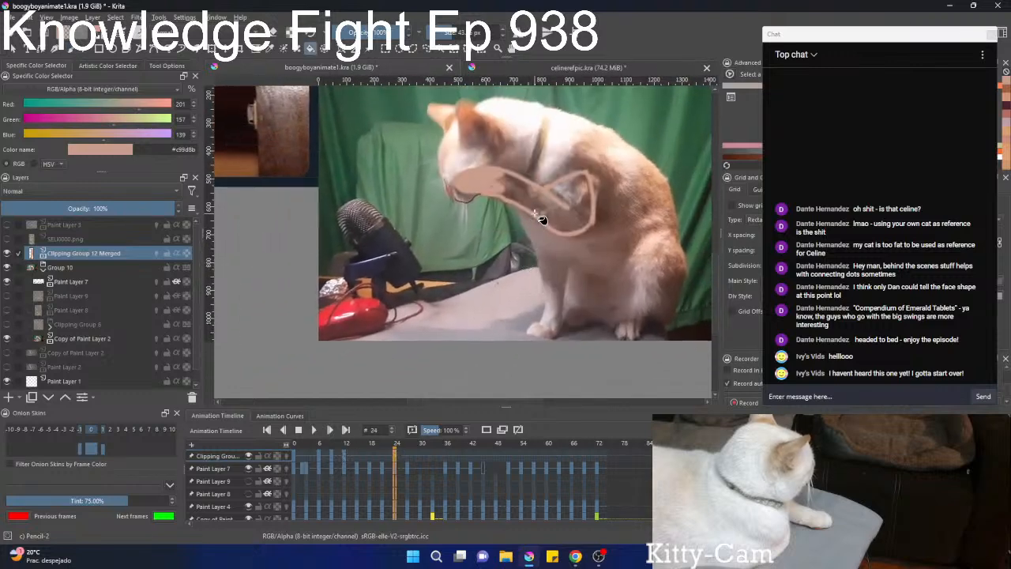
click(167, 66)
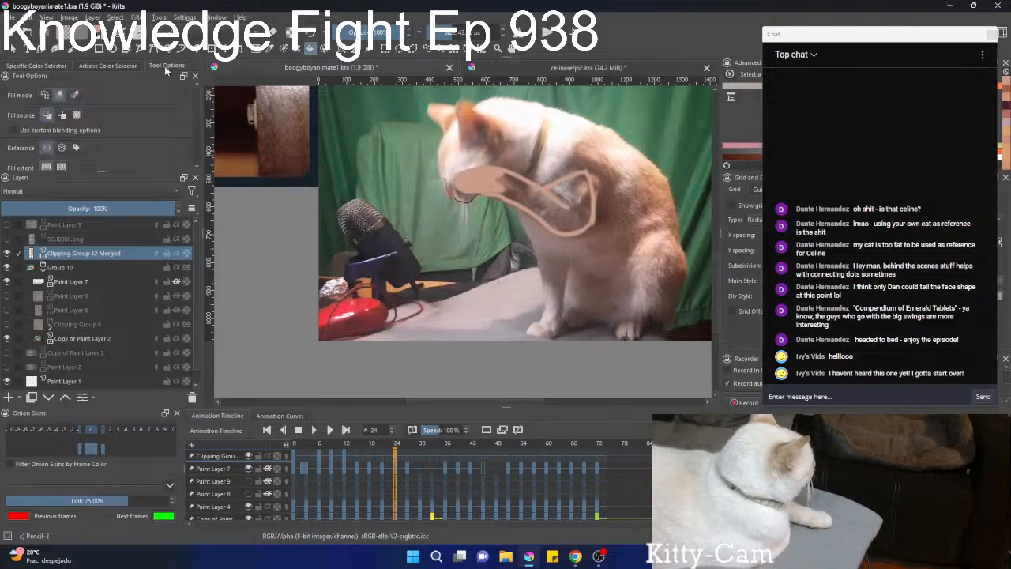
click(565, 218)
key(ctrl+z)
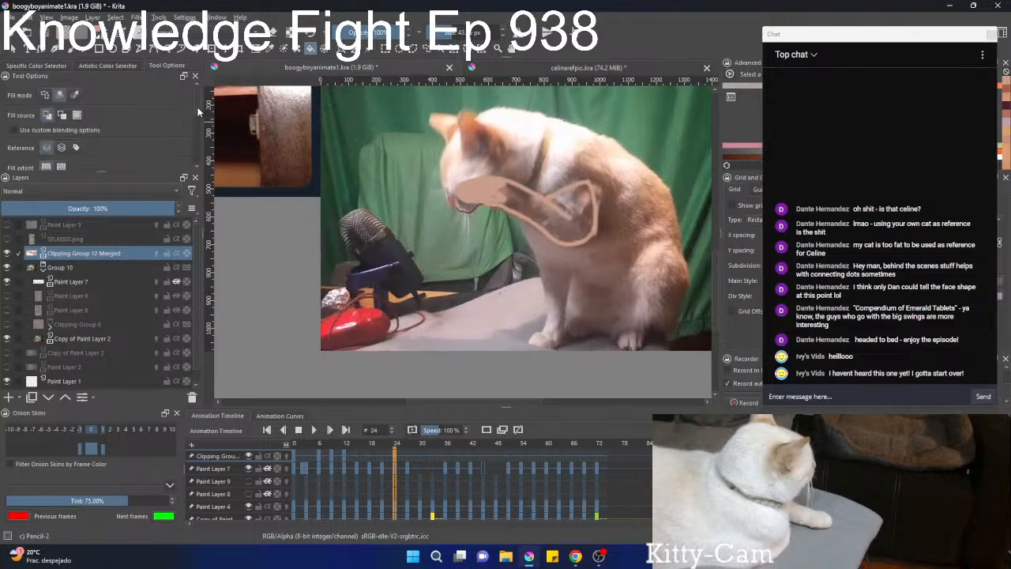
drag(197, 108, 196, 157)
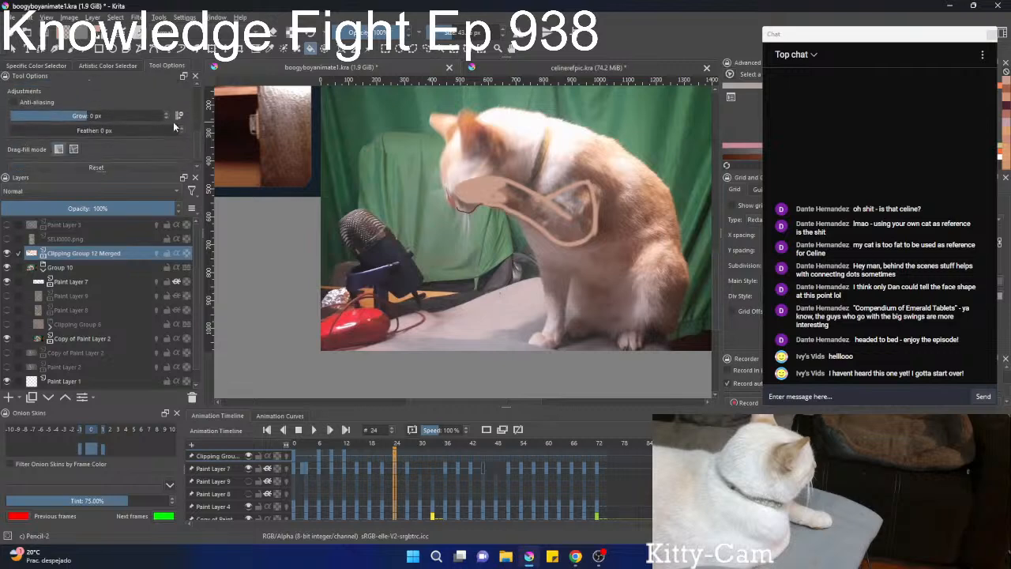
click(539, 217)
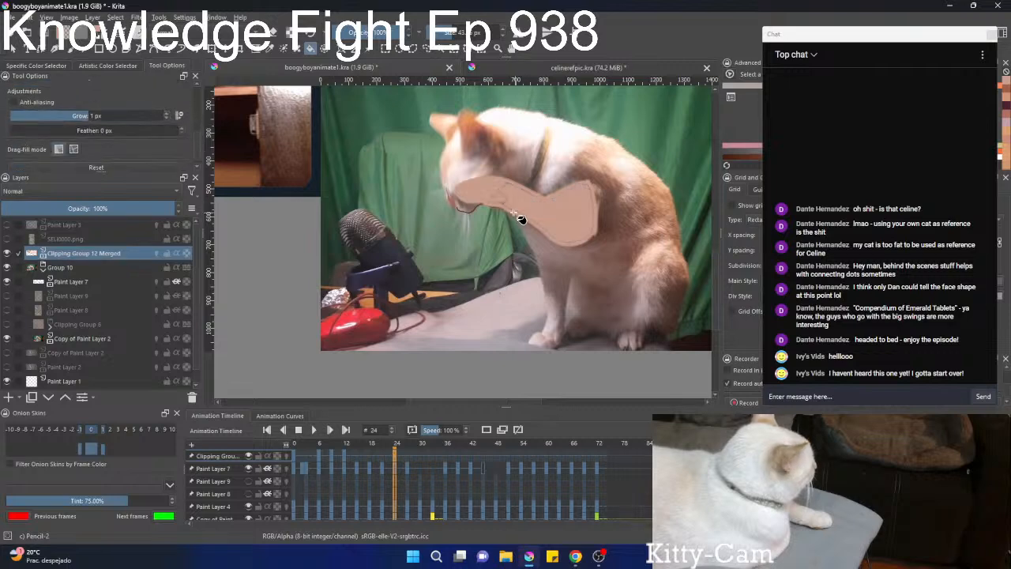
Paint over the seam lines left inside the filled raised leg with the Basic-square brush in the same skin tone.
scroll(525, 210, up, 3)
scroll(543, 193, down, 3)
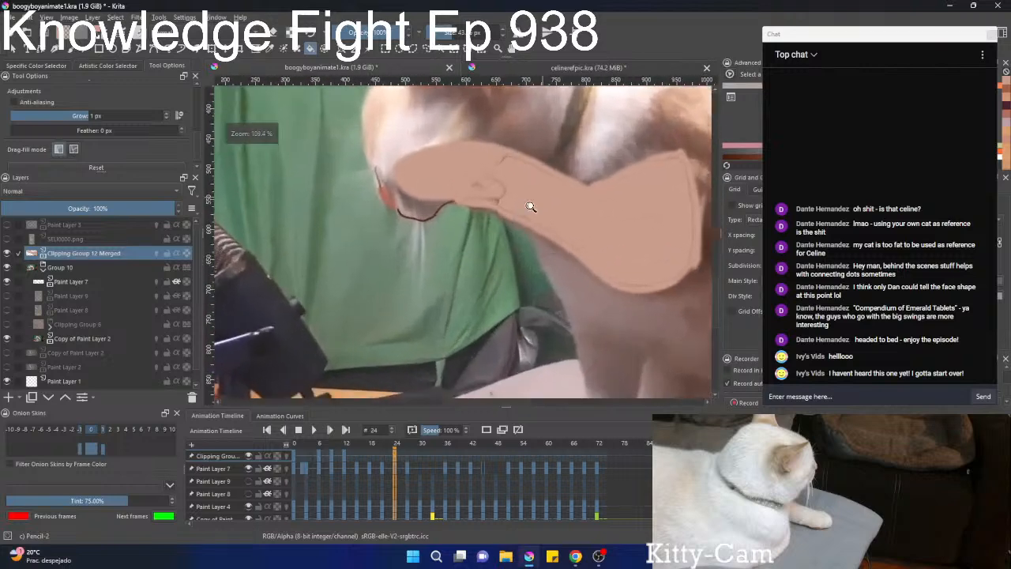
scroll(523, 228, up, 2)
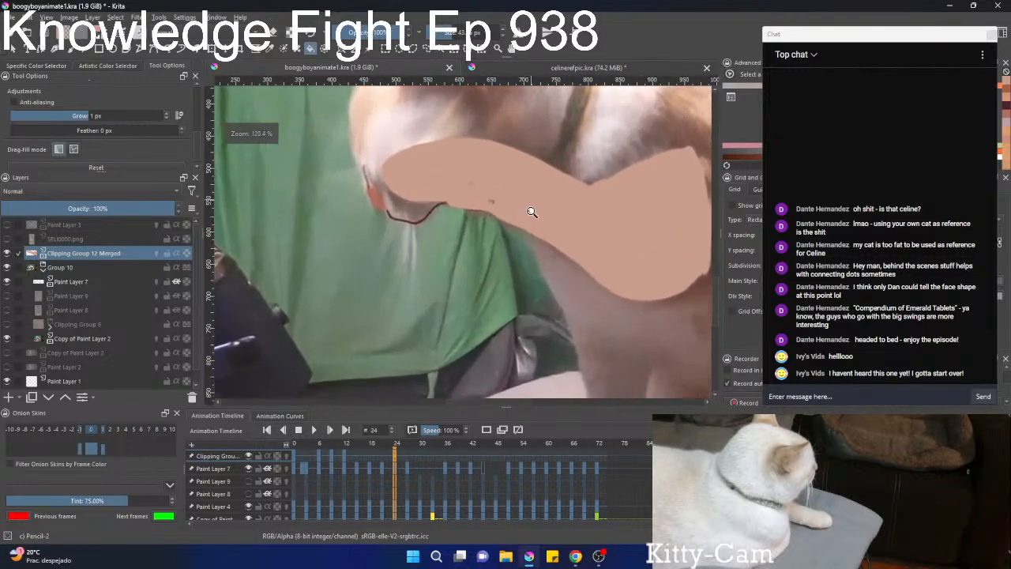
key(b)
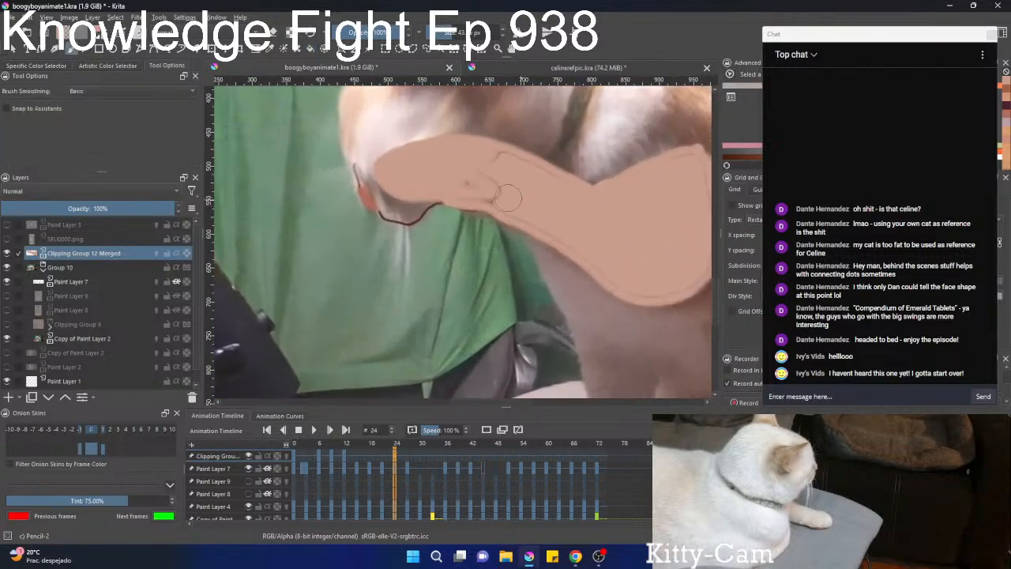
right_click(441, 233)
click(491, 188)
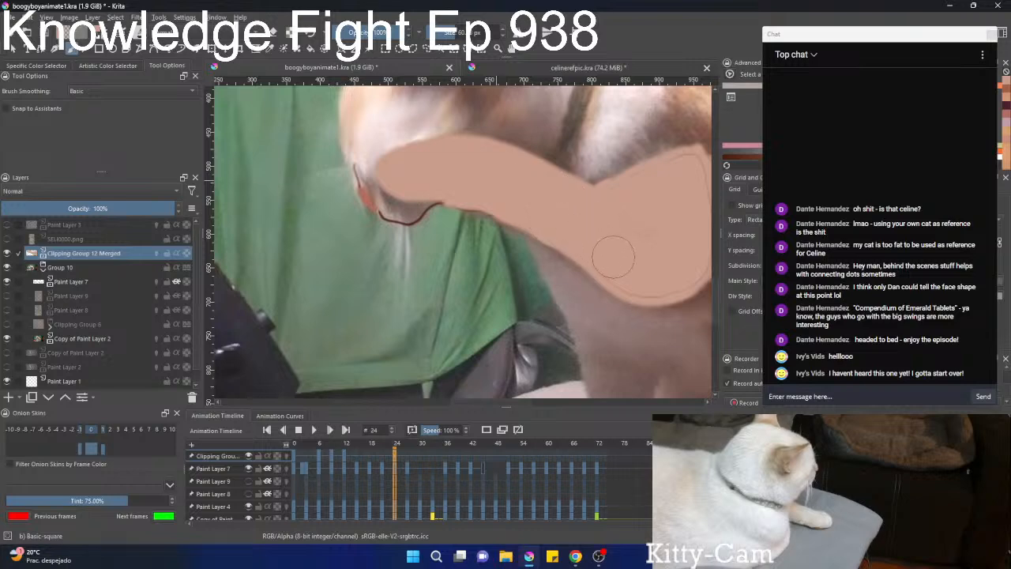
mouse_move(661, 243)
mouse_down()
mouse_move(575, 248)
mouse_move(556, 273)
mouse_move(590, 260)
mouse_move(594, 209)
mouse_move(581, 197)
mouse_move(536, 215)
mouse_up()
key(bracketleft)
key(bracketleft)
key(bracketleft)
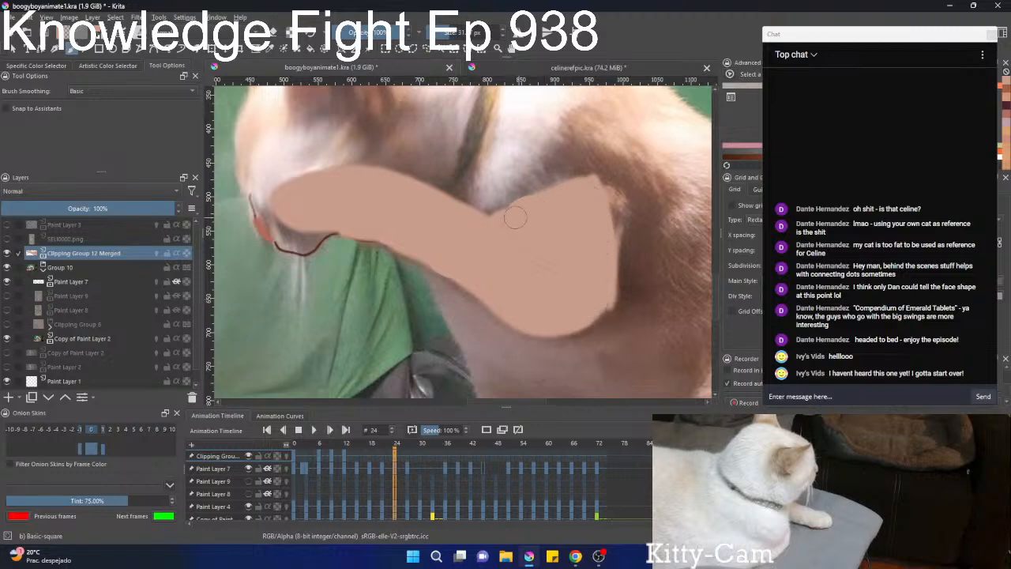
Draw a thin dark brown crease from the notch at the leg's upper edge into the shoulder with the Basic-square brush at 5.71 px.
scroll(533, 228, down, 3)
scroll(538, 212, up, 2)
right_click(542, 203)
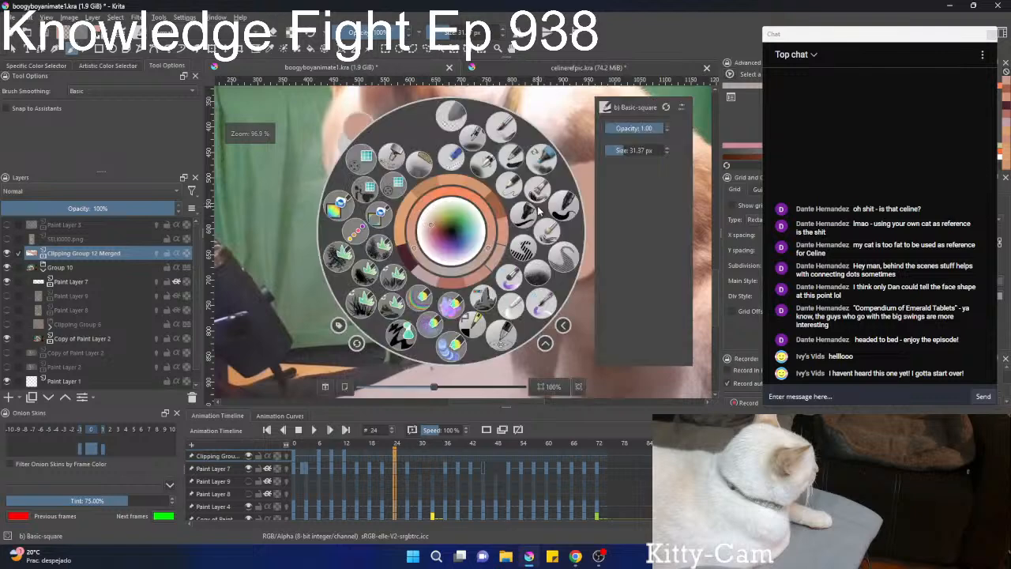
right_click(446, 229)
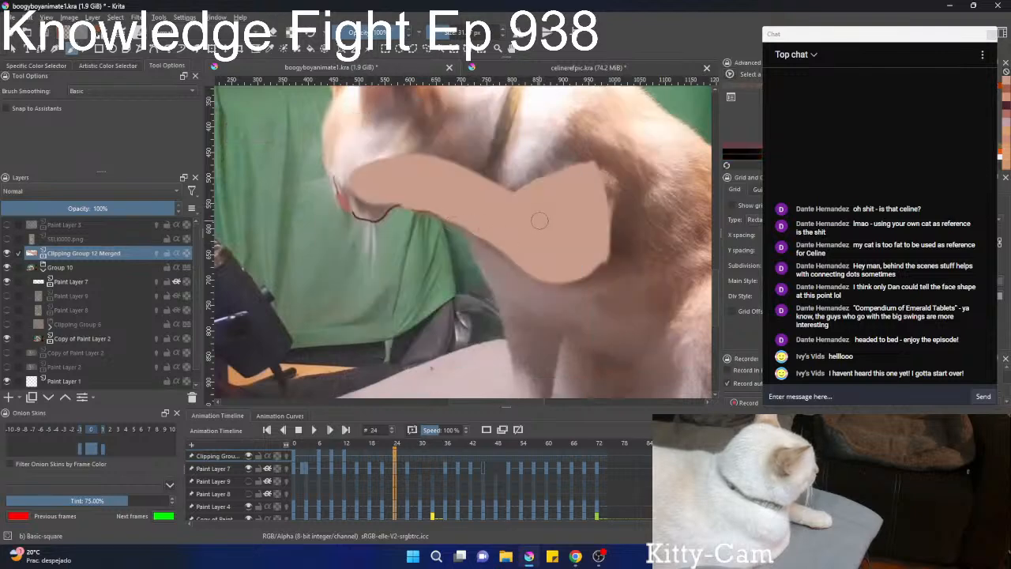
shift+drag(542, 218, 531, 218)
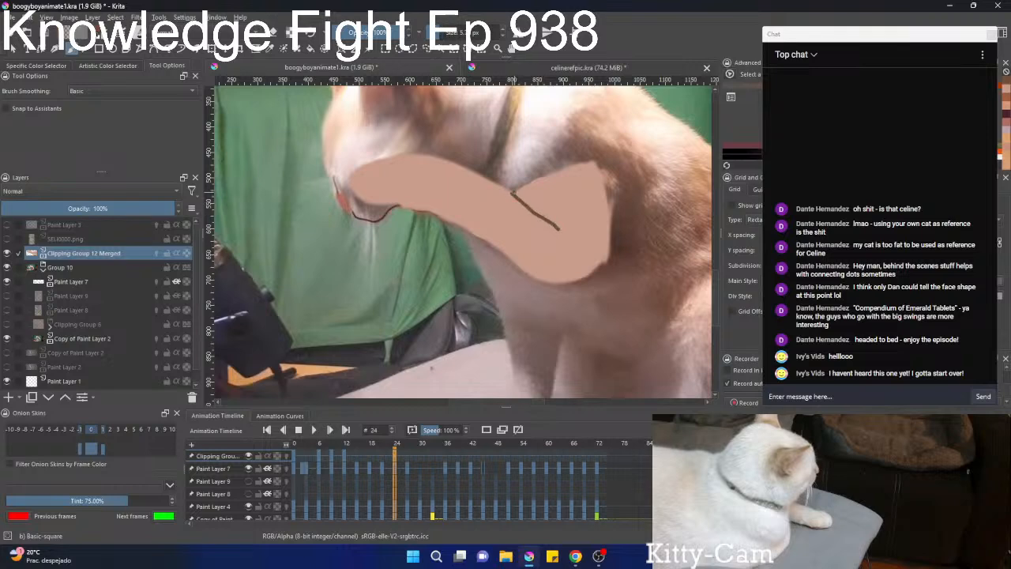
drag(513, 191, 511, 189)
mouse_move(545, 205)
mouse_down()
mouse_move(620, 196)
mouse_move(644, 206)
mouse_up()
ctrl+drag(475, 177, 511, 148)
mouse_move(469, 164)
mouse_down()
mouse_move(457, 165)
mouse_move(436, 206)
mouse_move(445, 233)
mouse_up()
key(ctrl+z)
Sample the stripe colour from the leg on frame 23 and paint Pencil-2 stripes along the raised leg's upper edge on frame 24.
right_click(445, 232)
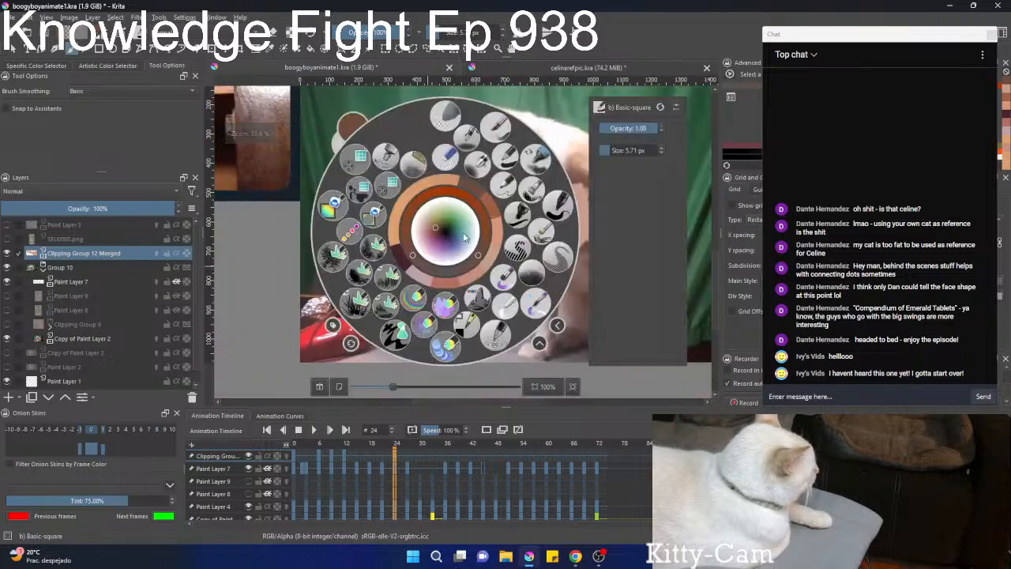
click(505, 187)
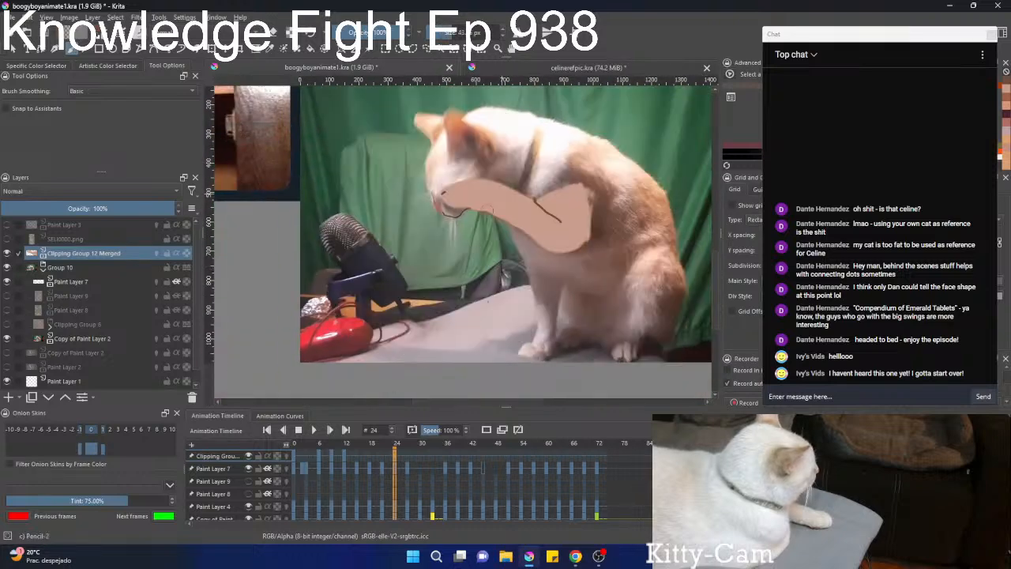
click(390, 458)
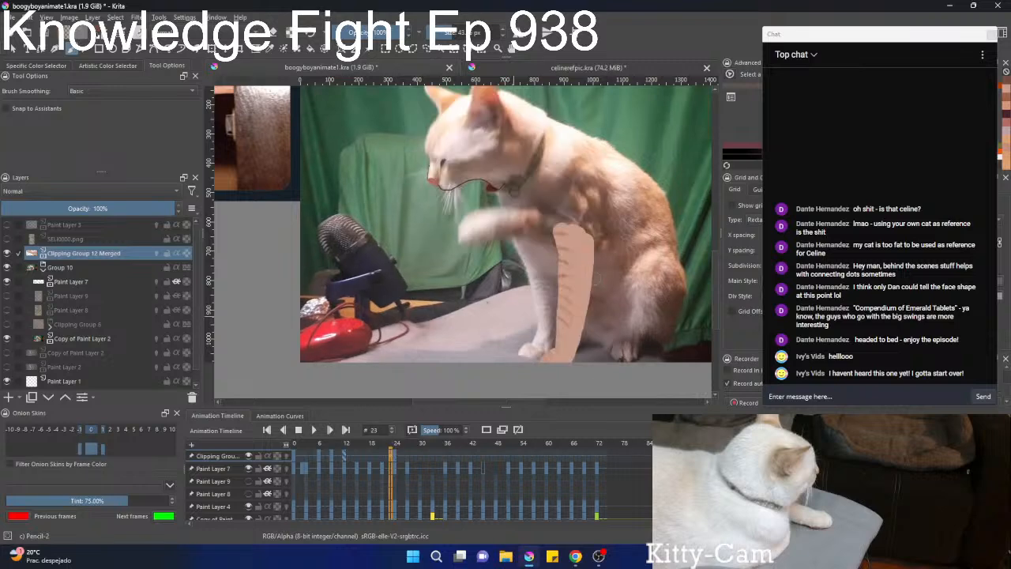
ctrl+click(565, 260)
click(396, 456)
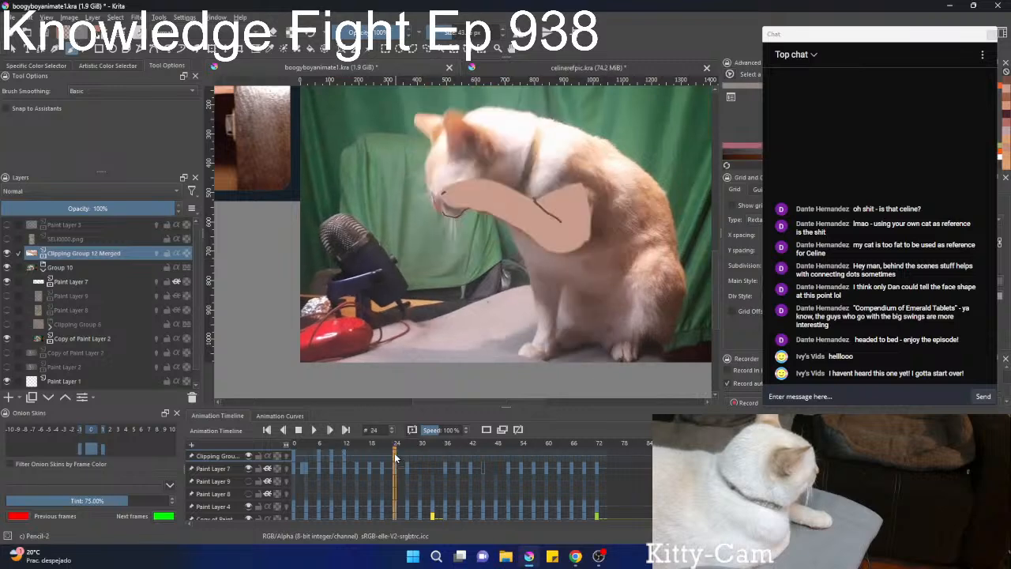
scroll(506, 214, down, 3)
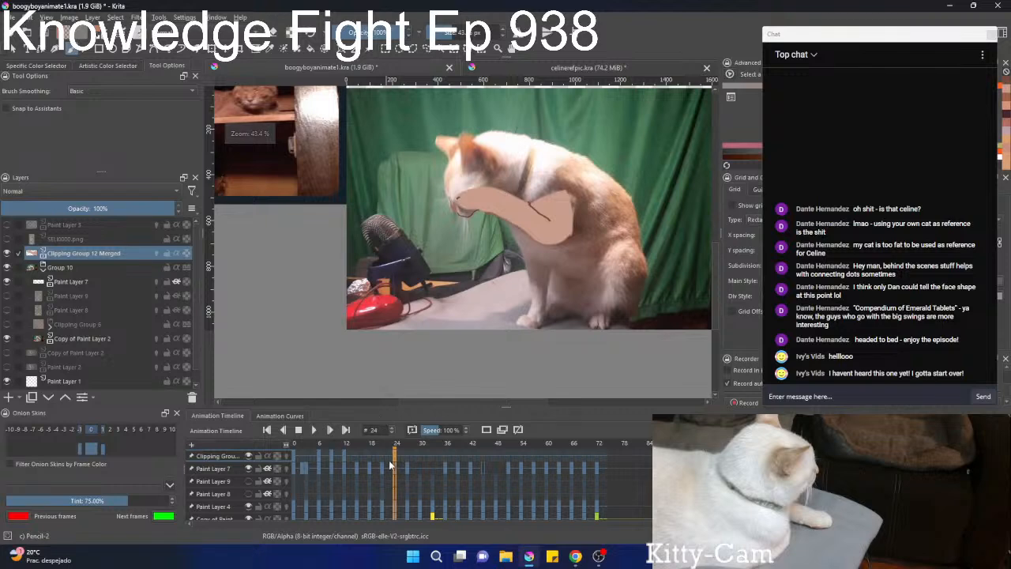
click(387, 456)
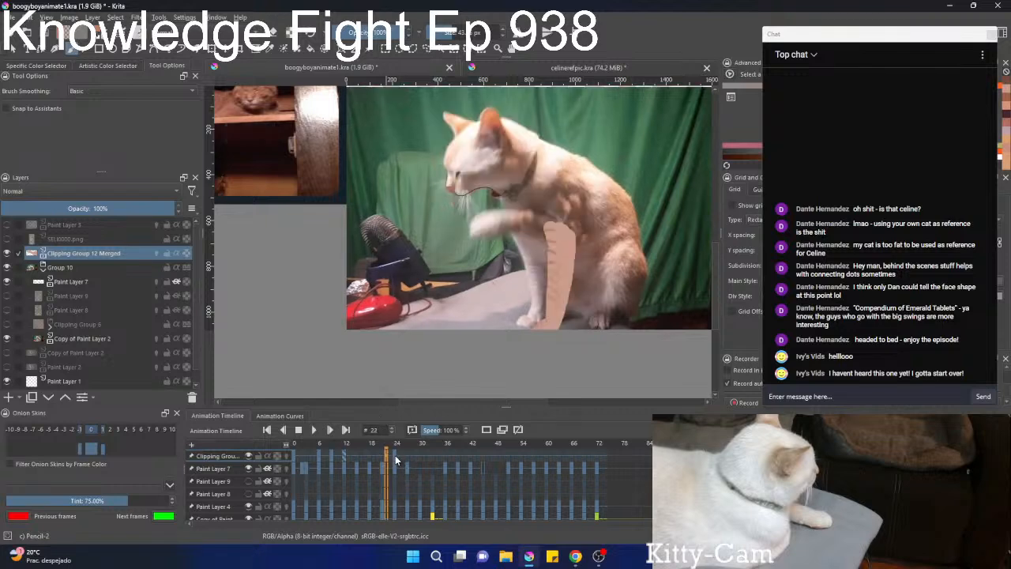
click(396, 456)
scroll(490, 218, up, 3)
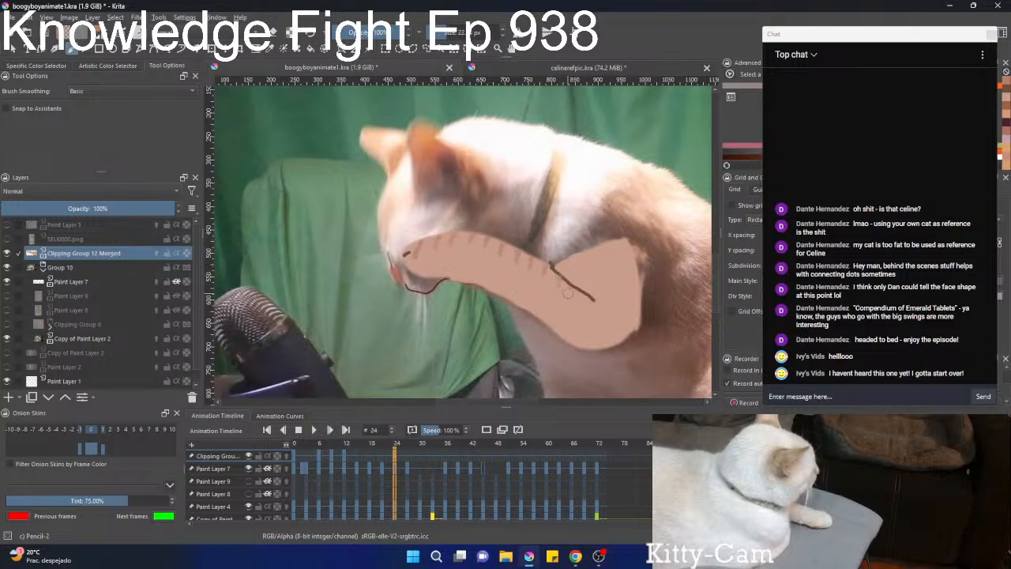
drag(568, 269, 559, 332)
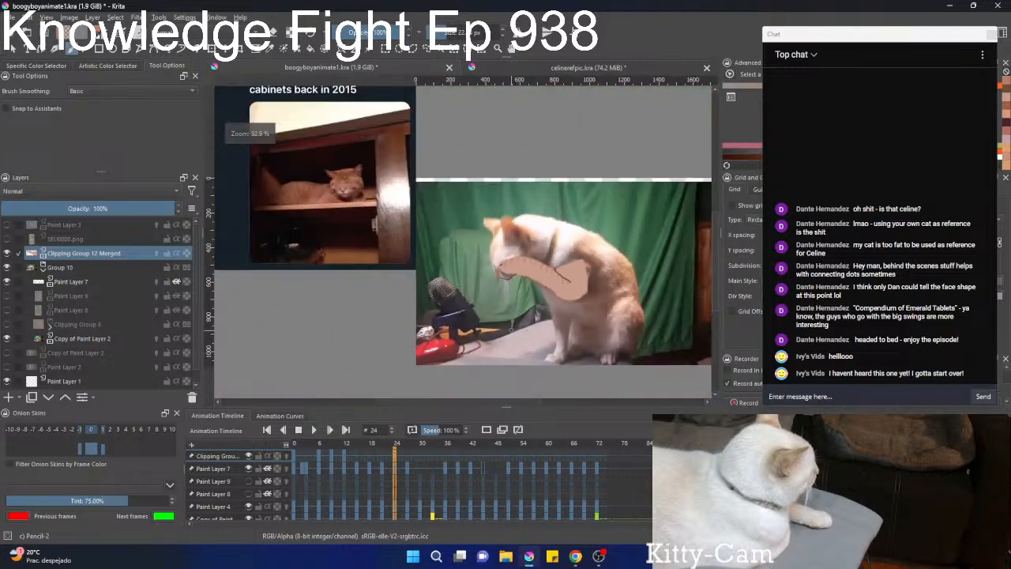
Cover the dark mark at the tip of the raised paw with the leg's skin tone.
drag(507, 268, 563, 126)
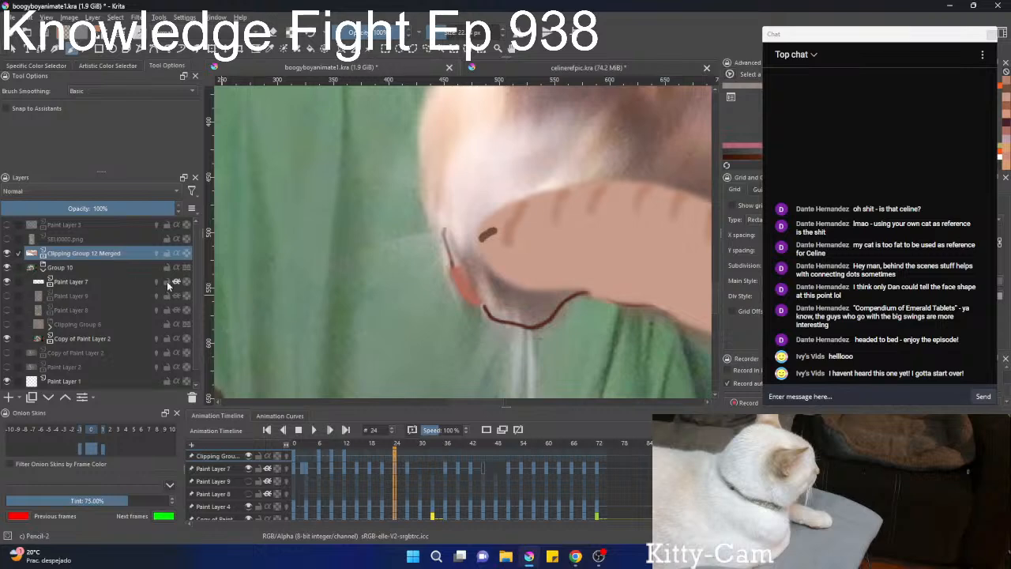
drag(489, 236, 504, 203)
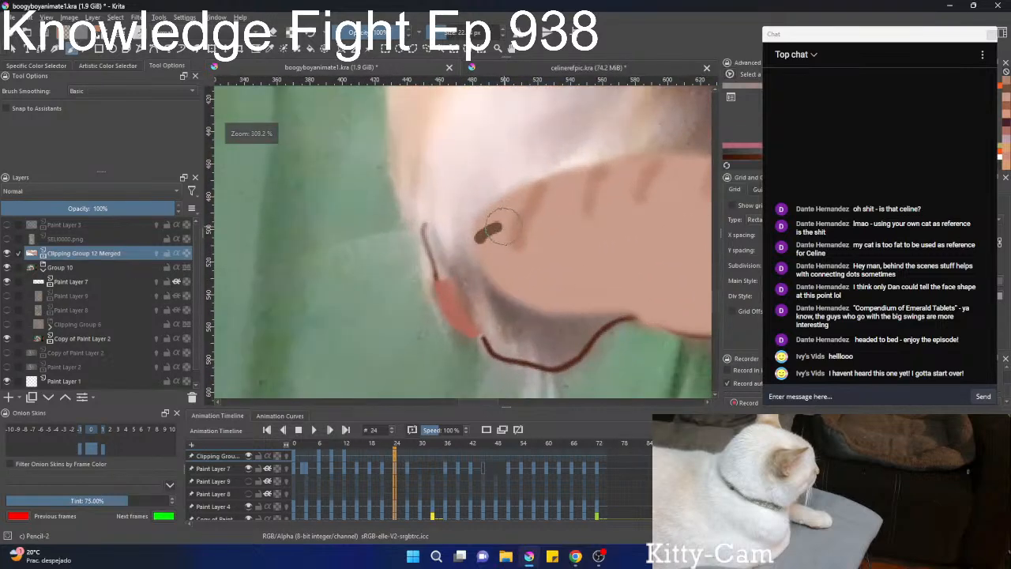
ctrl+click(522, 259)
key(ctrl+z)
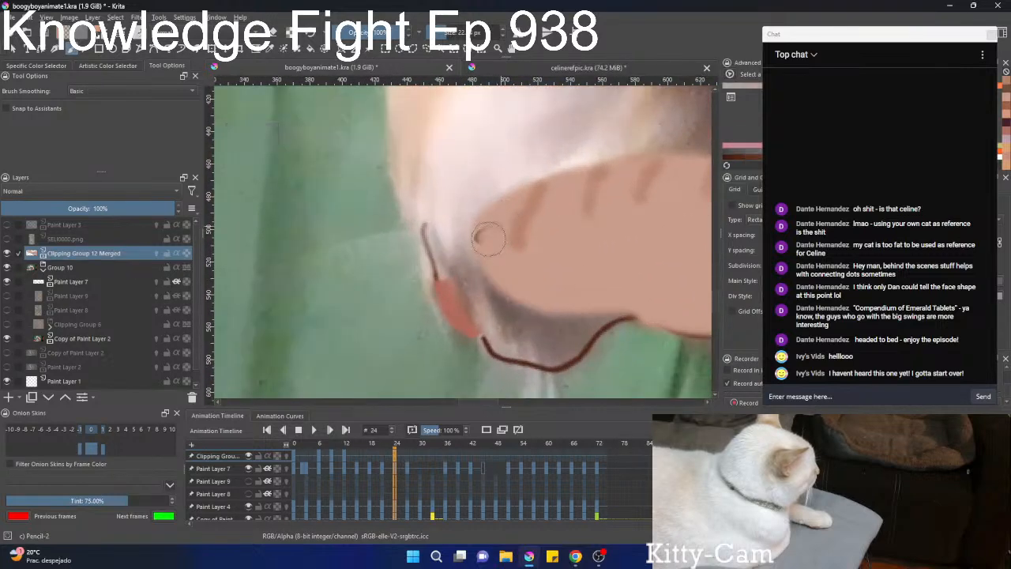
mouse_move(491, 233)
mouse_down()
mouse_move(463, 331)
mouse_move(493, 244)
mouse_up()
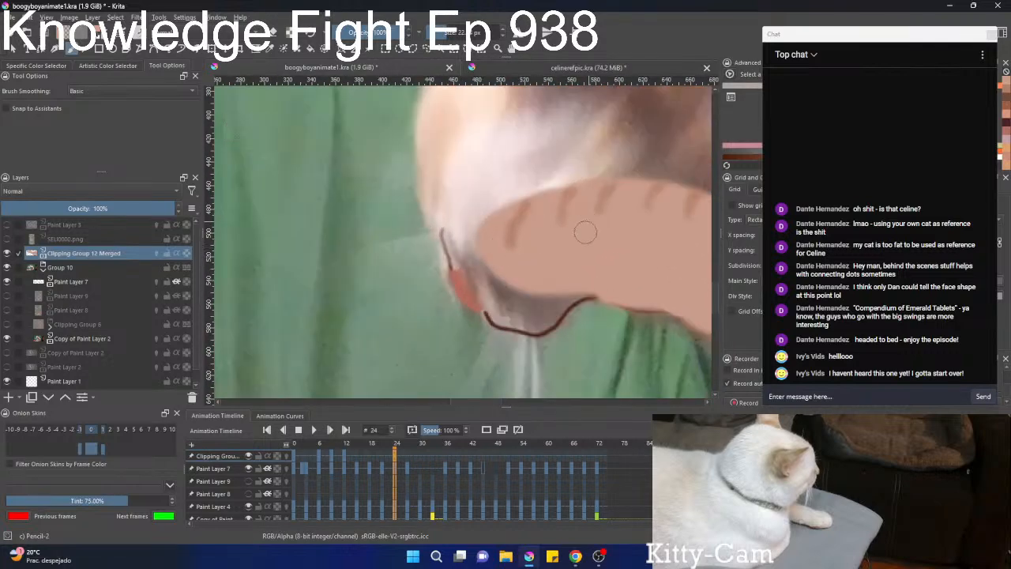
Pick a darker reddish brown, shrink the brush, and draw thin toe lines at the tip of the raised paw.
right_click(500, 249)
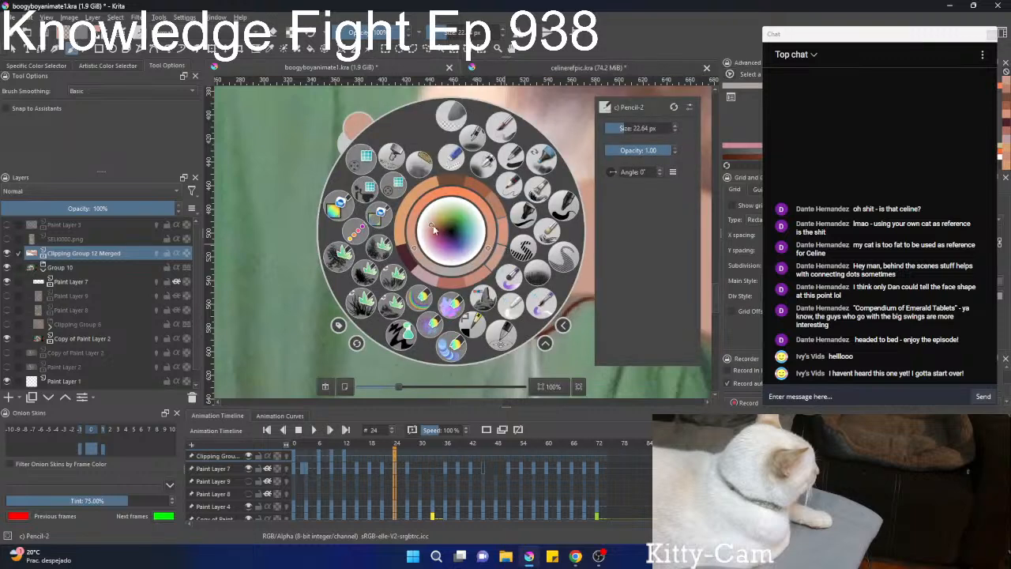
drag(432, 226, 442, 224)
right_click(443, 230)
right_click(486, 244)
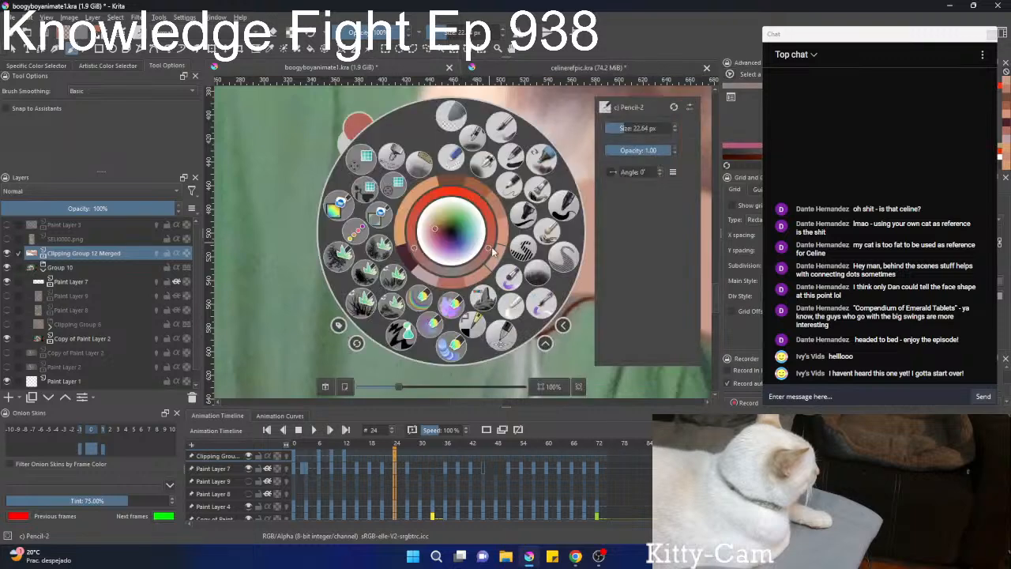
right_click(485, 245)
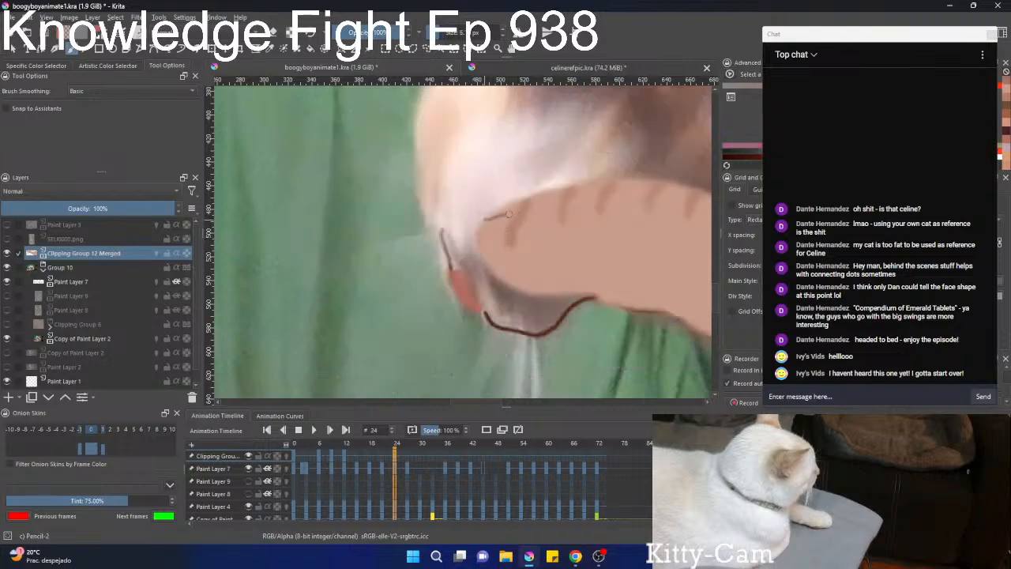
ctrl+scroll(509, 233, down, 3)
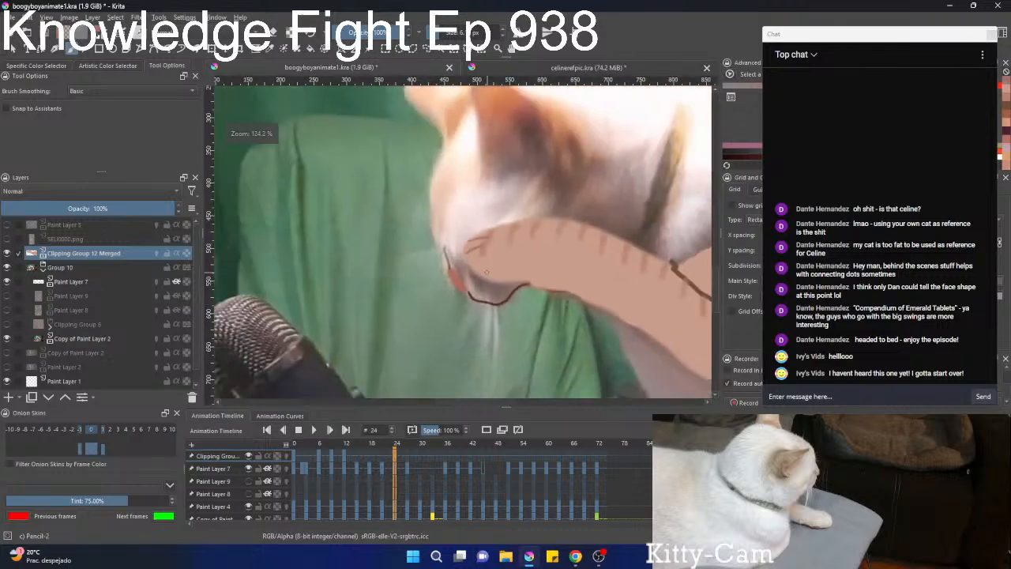
drag(503, 239, 466, 324)
drag(494, 261, 482, 277)
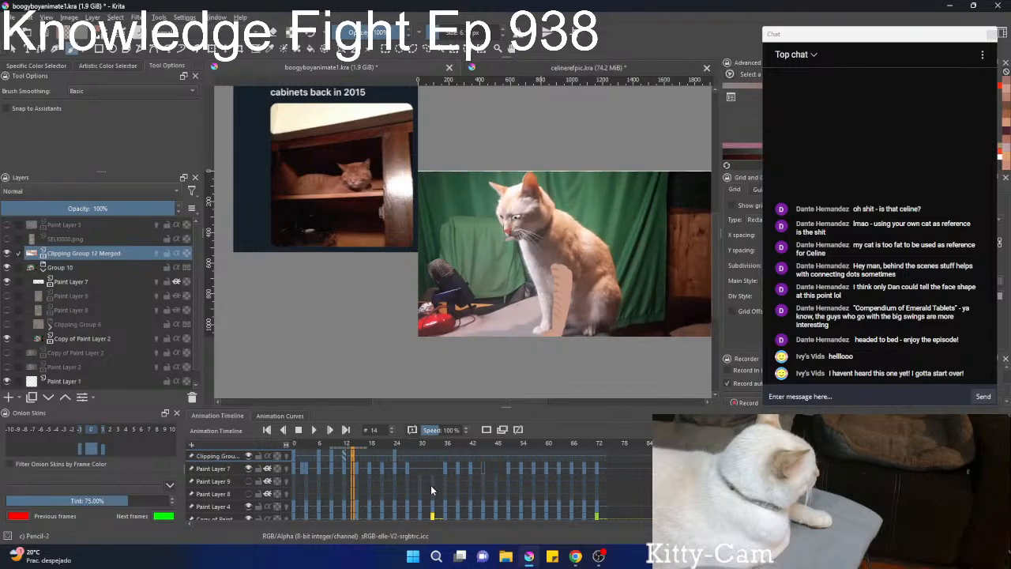
Transform the striped front leg on frame 15, tilting it and lifting it up toward the shoulder.
key(Right)
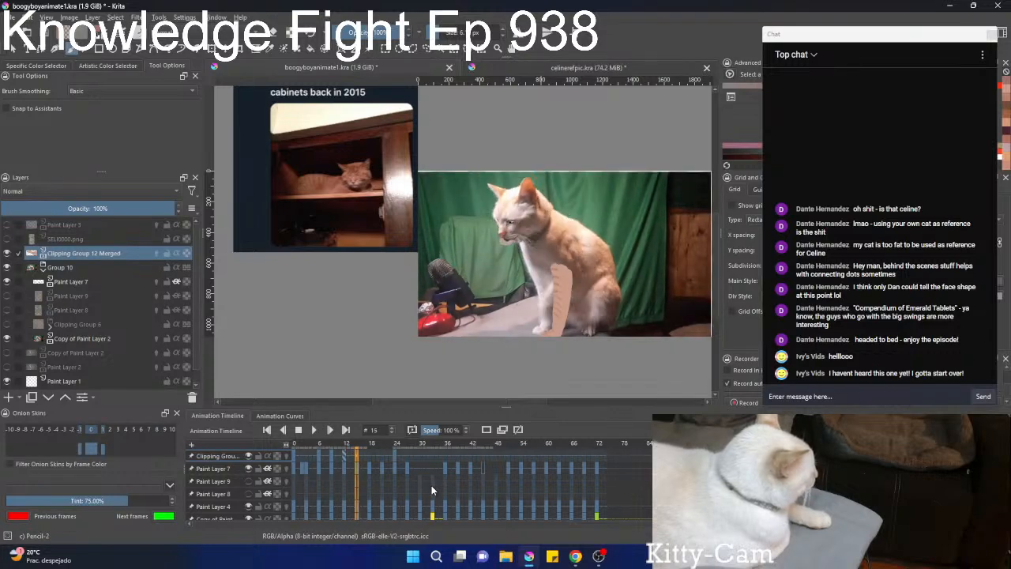
scroll(648, 321, up, 2)
scroll(647, 321, up, 2)
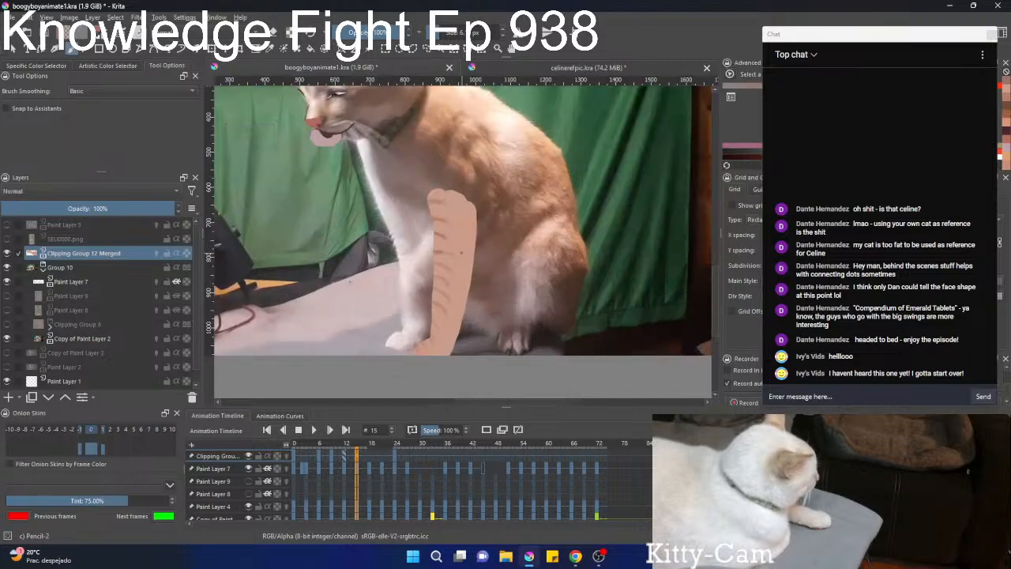
key(ctrl+t)
mouse_move(473, 253)
mouse_down()
mouse_move(359, 320)
mouse_move(339, 284)
mouse_move(338, 255)
mouse_move(352, 246)
mouse_move(419, 223)
mouse_move(502, 234)
mouse_move(493, 212)
mouse_up()
Select the upper part of the striped leg on frame 15 and rotate it counterclockwise toward the cat's chest.
key(l)
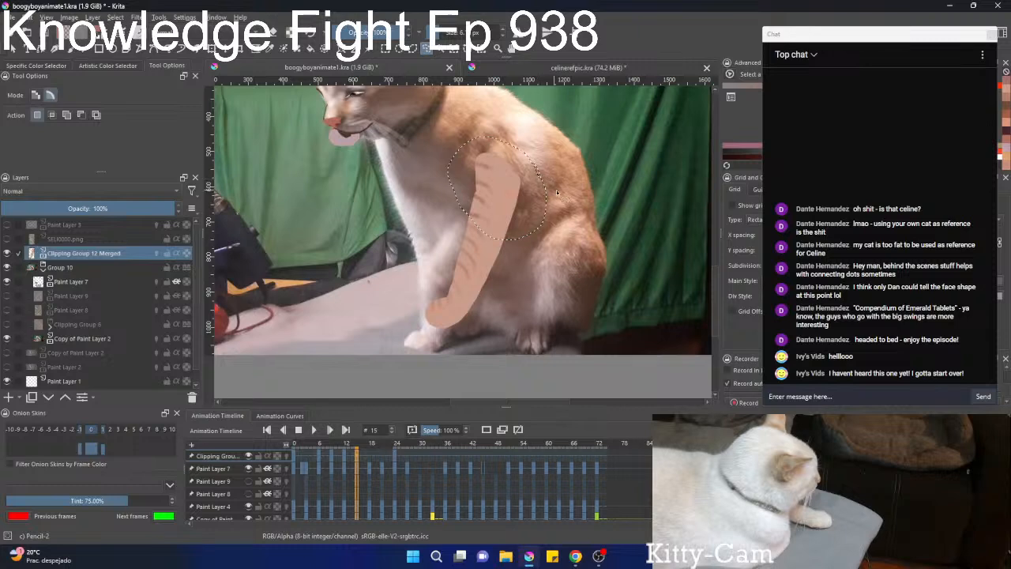
key(ctrl+t)
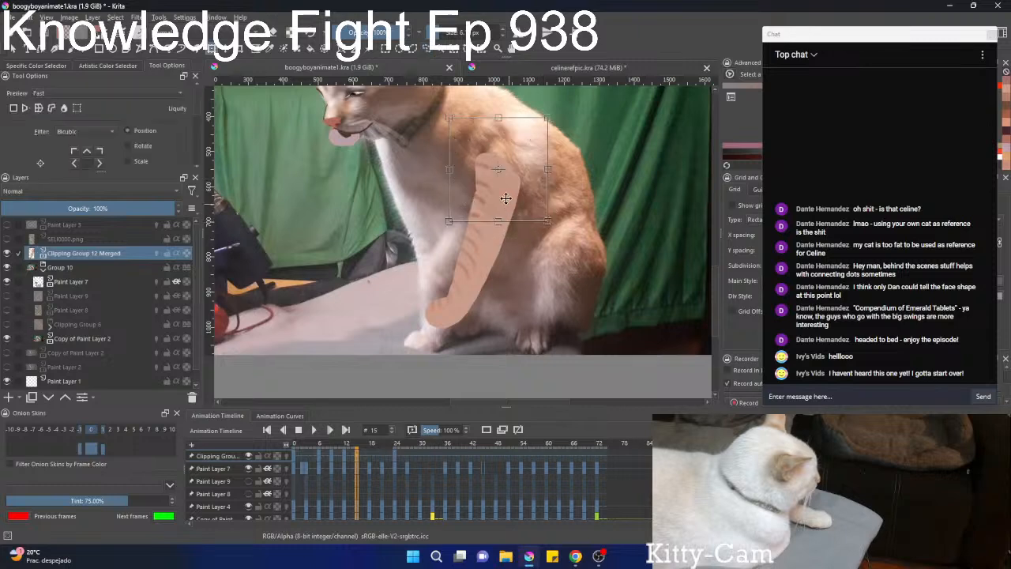
key(Return)
drag(508, 227, 507, 226)
drag(596, 167, 569, 136)
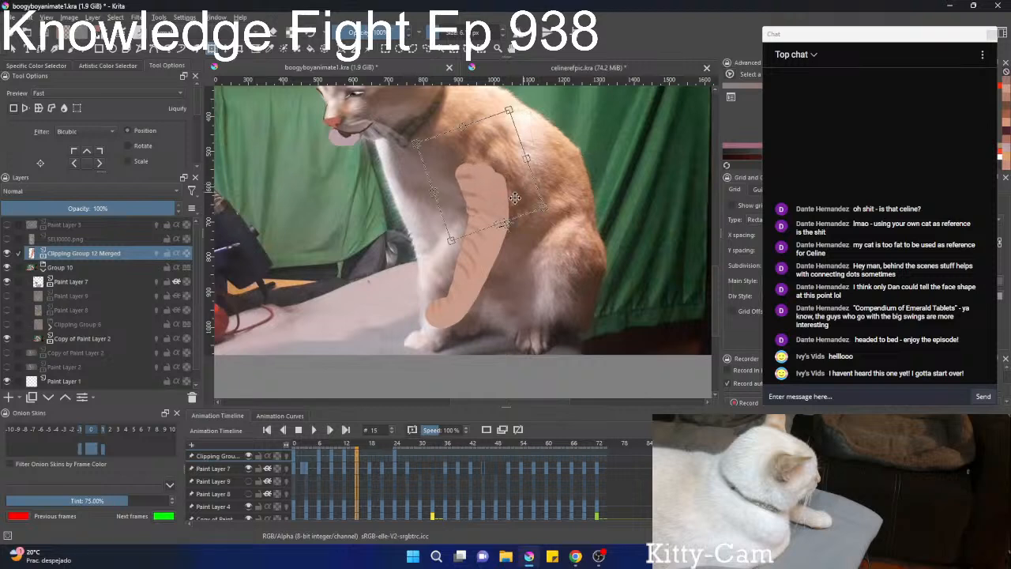
mouse_move(511, 202)
mouse_down()
mouse_move(409, 216)
mouse_move(507, 203)
mouse_up()
Select another section of the leg on frame 15, rotate it slightly clockwise and shift it toward the chest.
key(l)
key(ctrl+t)
drag(572, 239, 565, 273)
drag(504, 208, 485, 203)
key(b)
Select the paw end of the leg on frame 15, rotate it, mirror it horizontally and fit it to the leg.
scroll(436, 282, up, 3)
key(l)
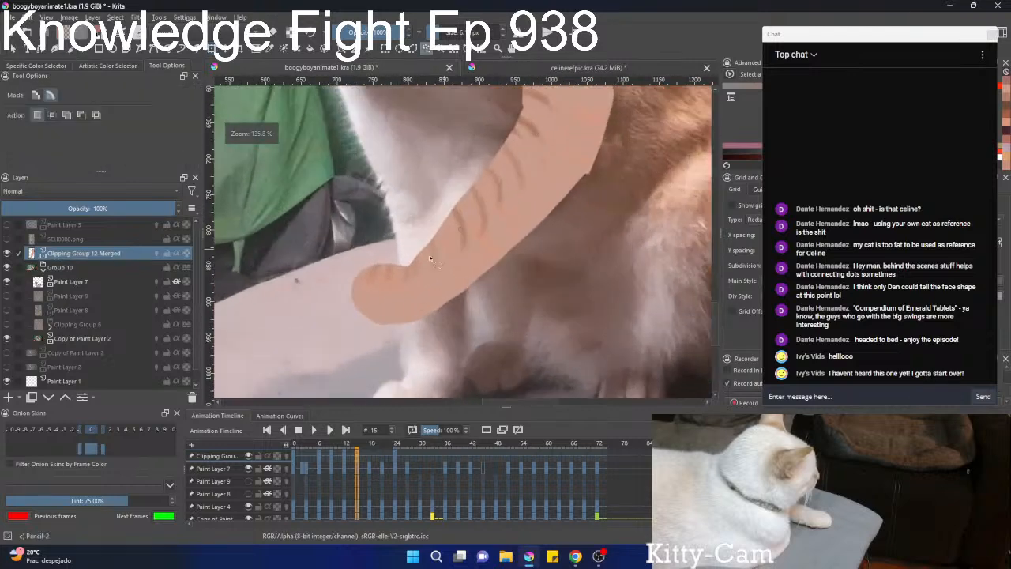
mouse_move(427, 254)
mouse_down()
mouse_move(336, 264)
mouse_move(389, 239)
mouse_up()
key(ctrl+t)
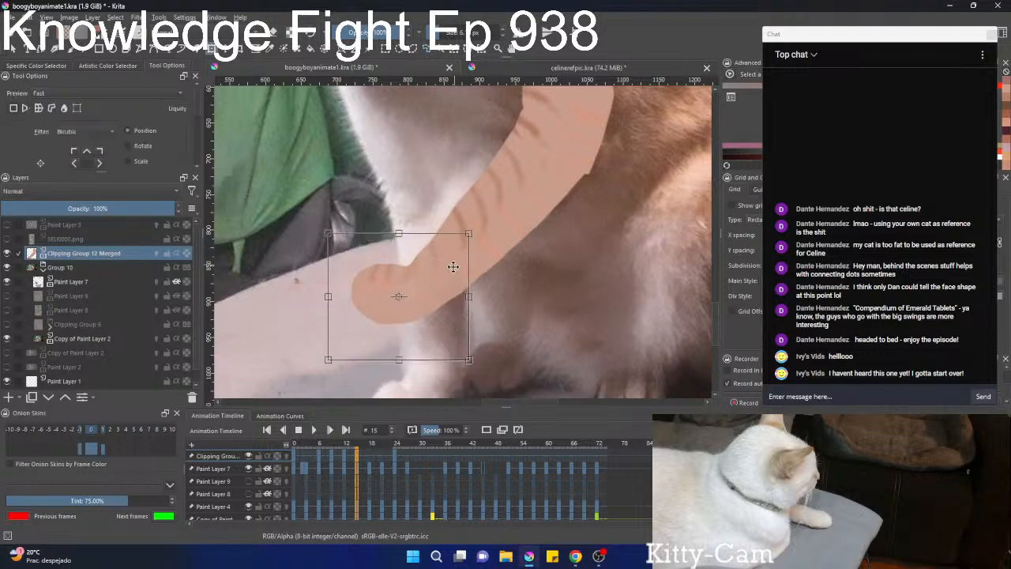
drag(497, 282, 438, 289)
right_click(436, 291)
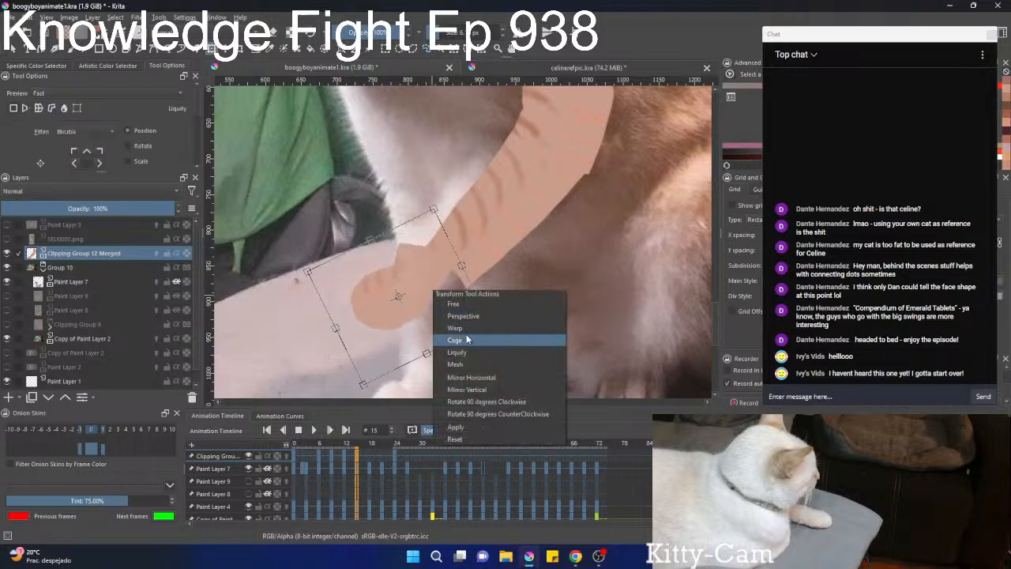
click(495, 378)
drag(522, 258, 481, 264)
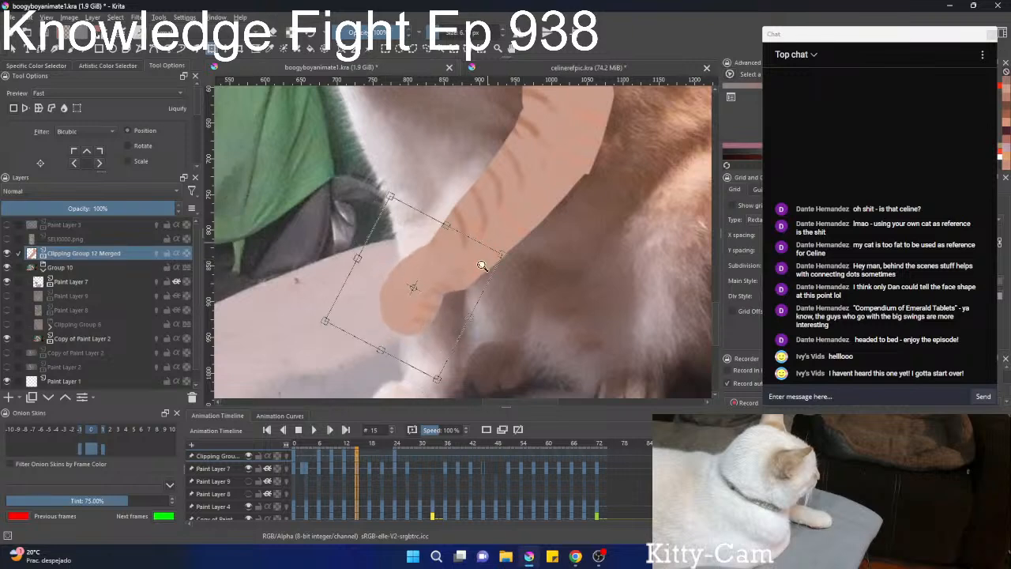
scroll(481, 264, down, 3)
scroll(475, 286, up, 3)
key(l)
mouse_move(501, 224)
mouse_down()
mouse_move(432, 341)
mouse_move(419, 319)
mouse_up()
On frame 18, rotate the striped leg clockwise to lift its paw and shift it to follow the cat's moving leg.
click(343, 457)
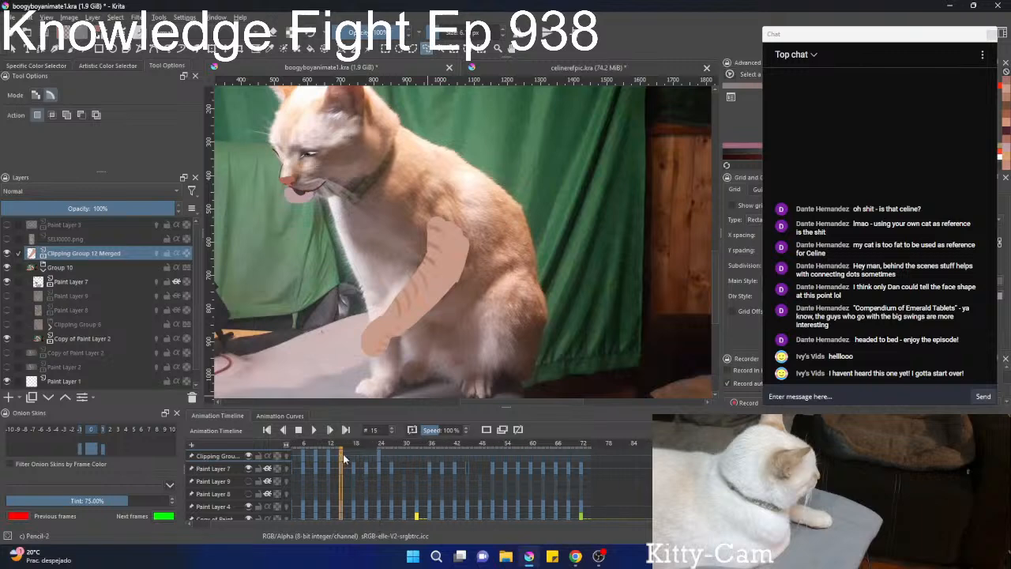
key(Right)
key(Right)
key(Right)
key(Right)
key(Right)
key(Right)
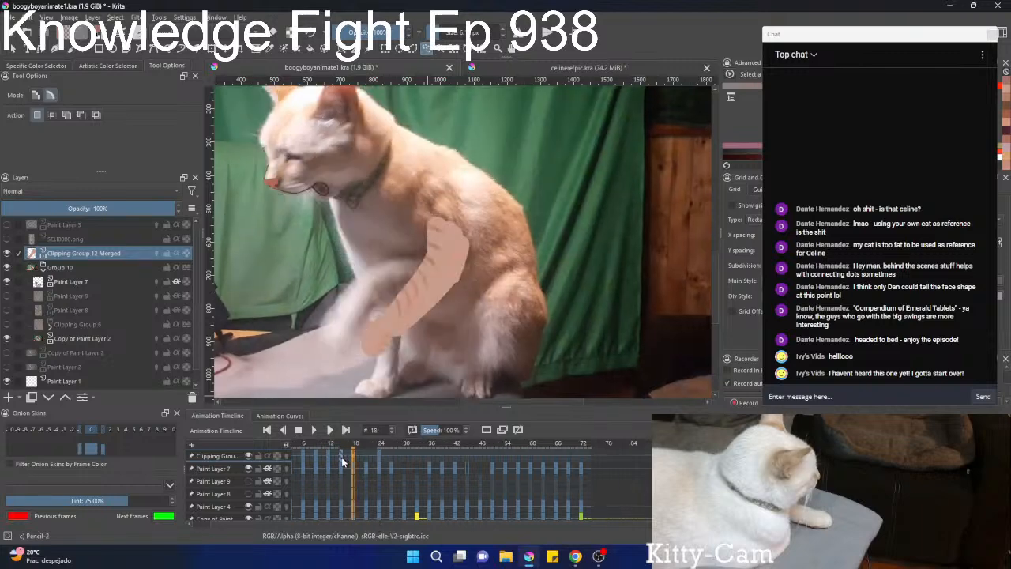
key(ctrl+t)
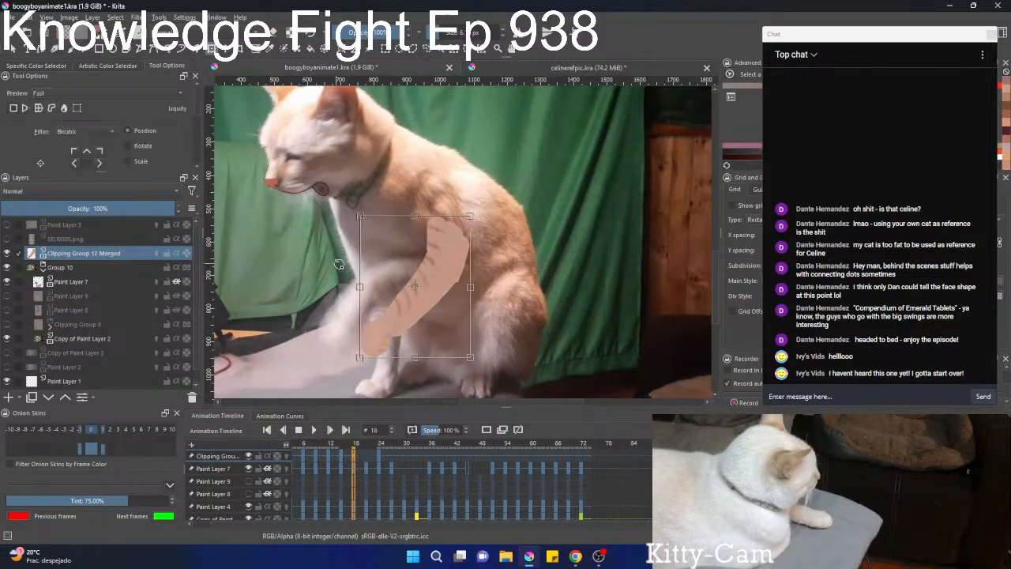
drag(392, 252, 403, 232)
drag(420, 290, 383, 267)
drag(523, 248, 427, 251)
Liquify the leg on frame 18, pushing the shoulder end outward along the body and bending the paw downward.
key(ctrl+t)
right_click(451, 230)
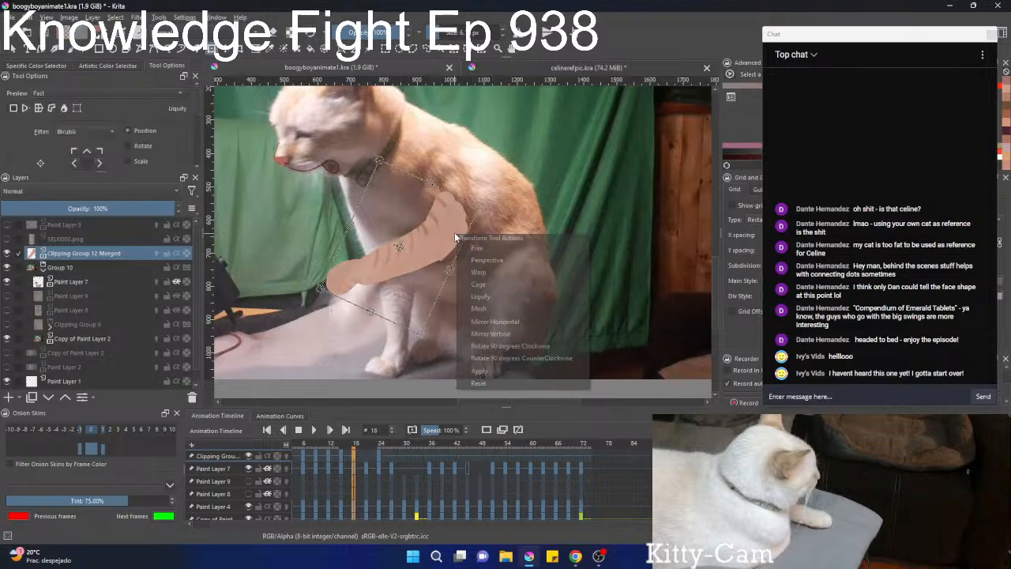
click(484, 299)
drag(474, 257, 506, 257)
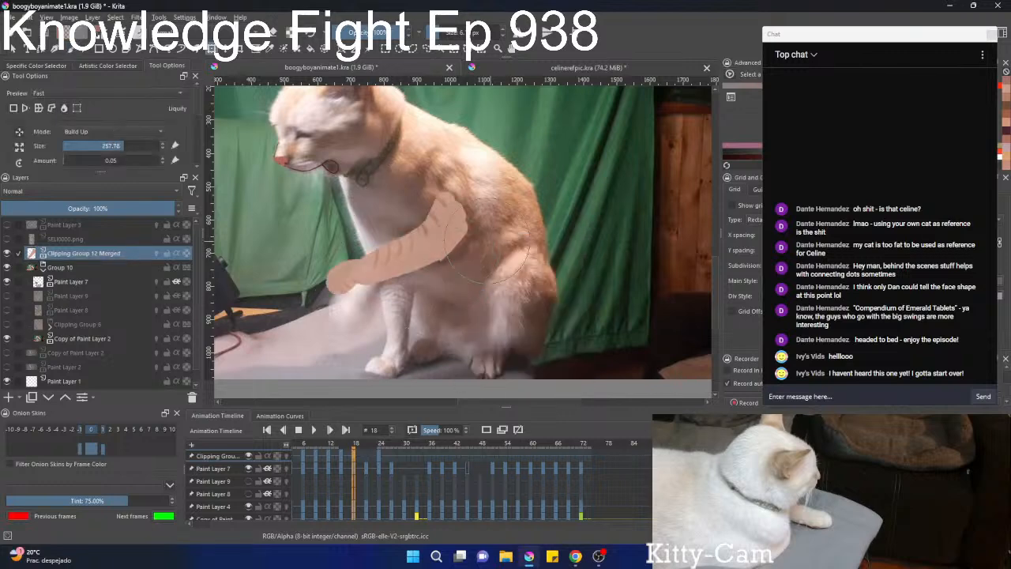
drag(450, 226, 485, 219)
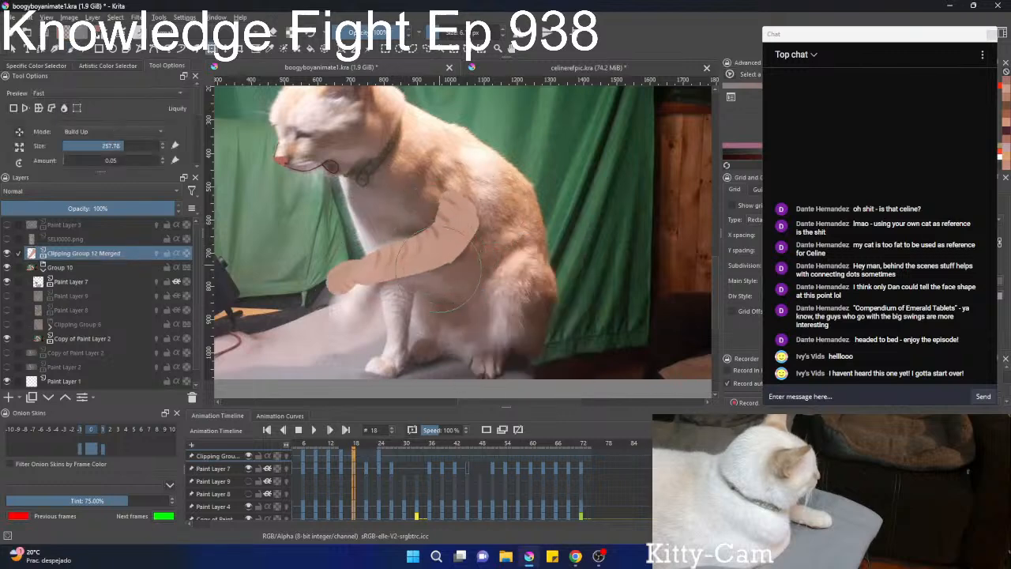
mouse_move(346, 278)
mouse_down()
mouse_move(364, 311)
mouse_move(322, 284)
mouse_move(341, 325)
mouse_move(336, 270)
mouse_move(332, 298)
mouse_move(385, 252)
mouse_move(376, 246)
mouse_move(393, 276)
mouse_move(337, 322)
mouse_move(345, 315)
mouse_move(361, 326)
mouse_move(385, 285)
mouse_up()
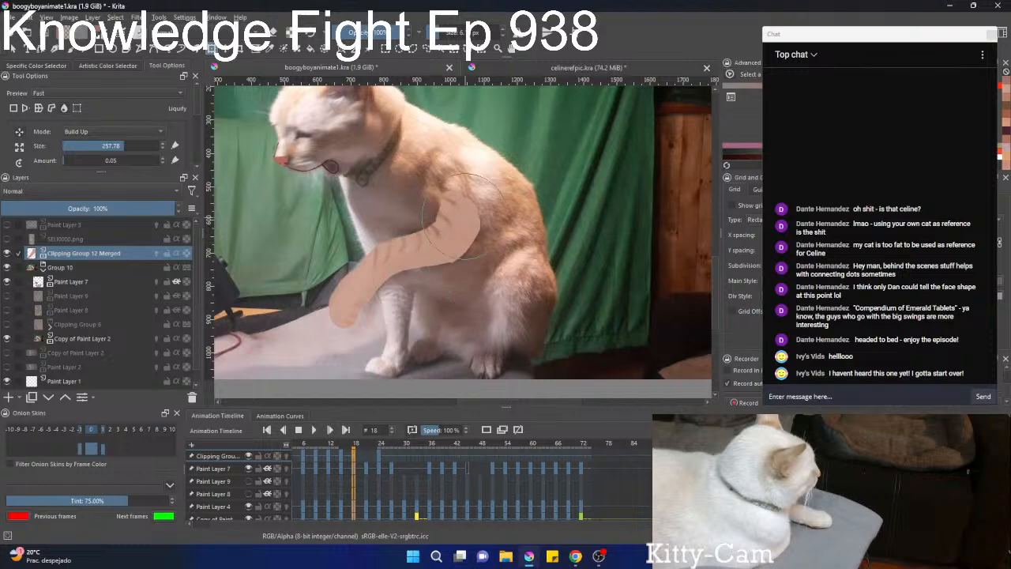
key(b)
On frame 21, rotate the striped leg until it is nearly level and raise it over the cat's lifted front leg.
scroll(472, 188, down, 5)
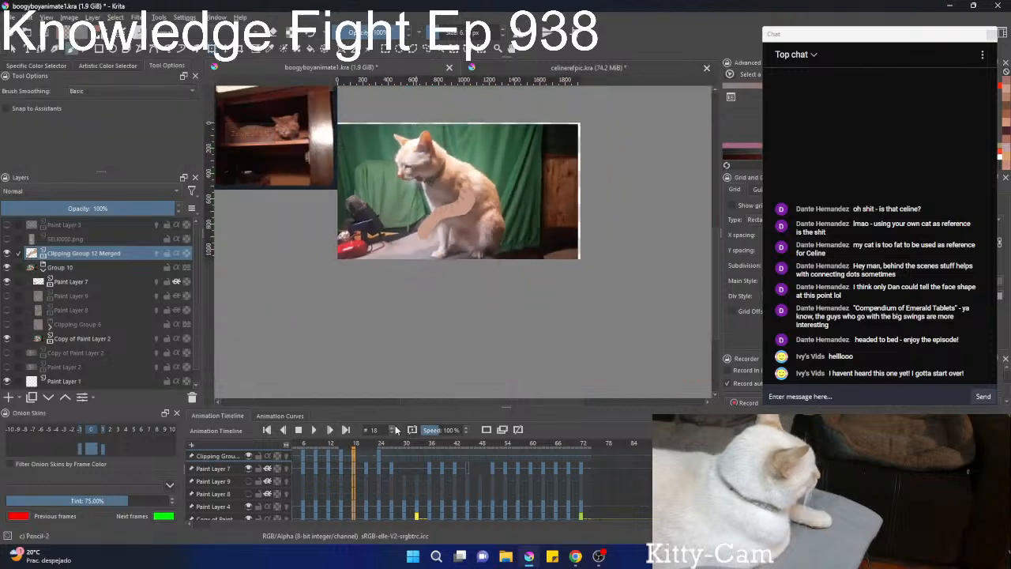
click(347, 493)
scroll(347, 495, down, 2)
scroll(347, 494, up, 8)
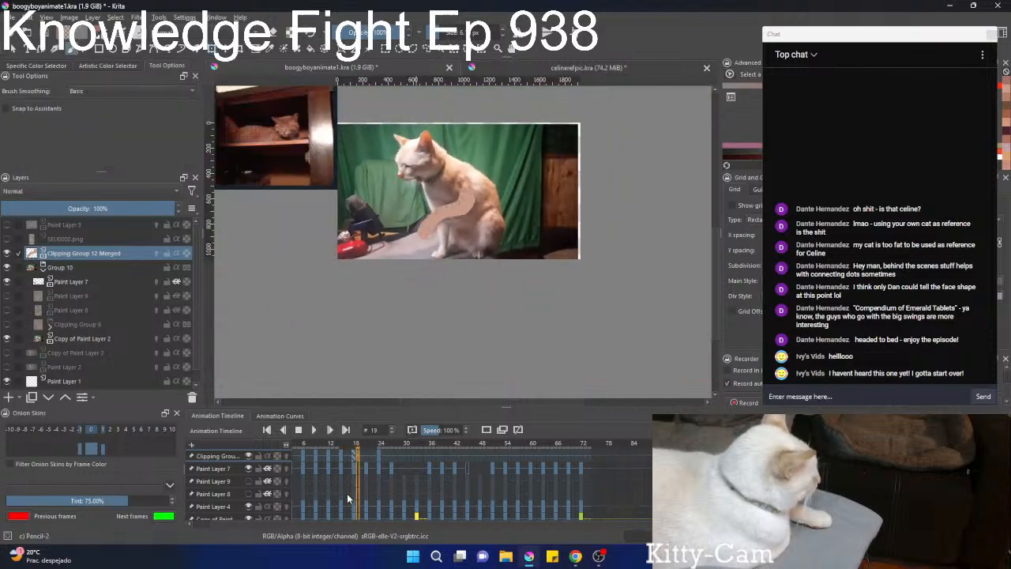
scroll(347, 495, down, 5)
scroll(347, 496, up, 5)
scroll(347, 500, down, 3)
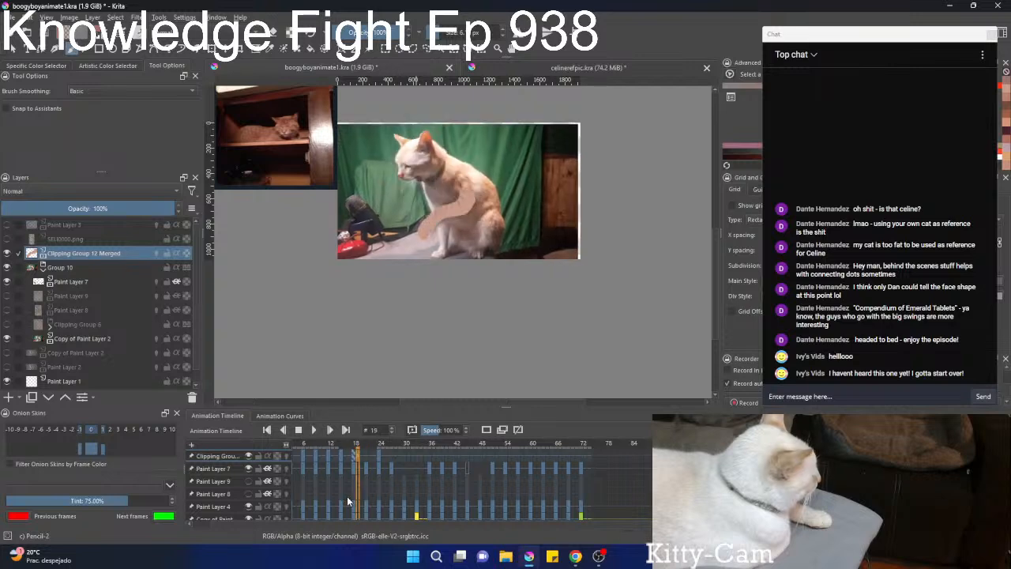
scroll(347, 501, up, 3)
scroll(438, 155, up, 4)
key(ctrl+t)
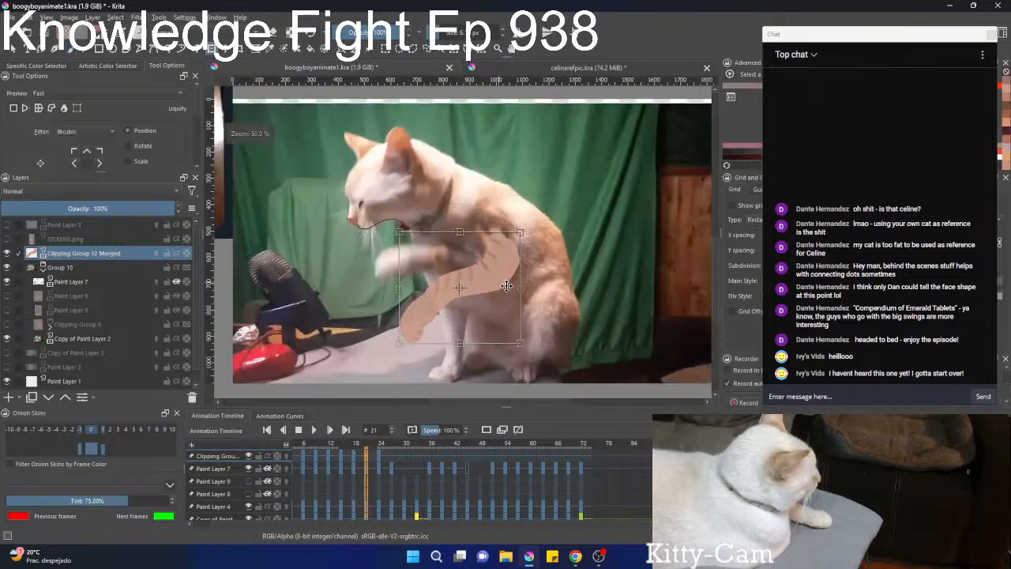
drag(564, 311, 555, 365)
drag(464, 290, 451, 244)
drag(548, 254, 543, 276)
drag(480, 229, 482, 244)
key(b)
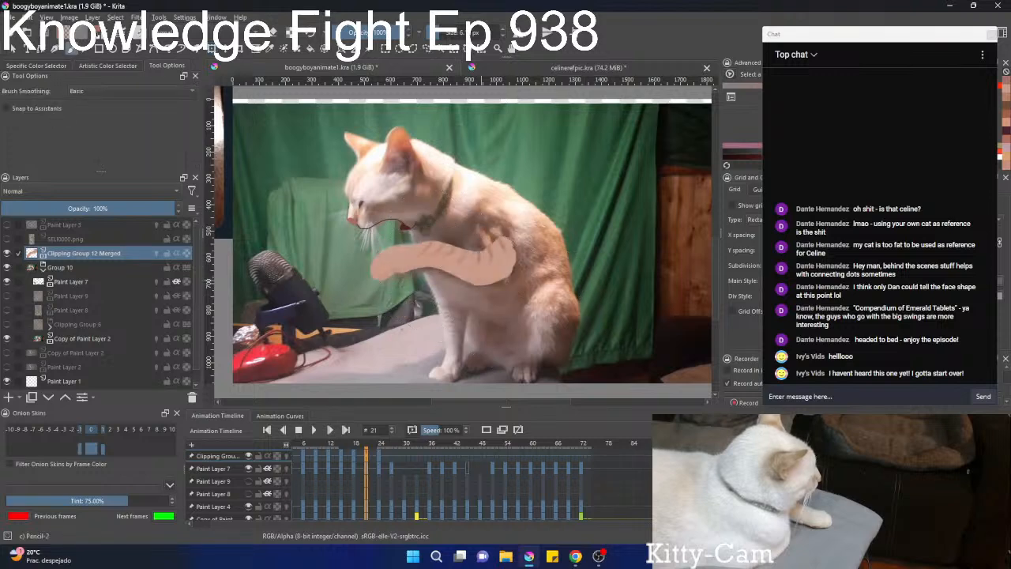
On frame 27, rotate the striped leg counterclockwise and lower it over the paw held at the cat's face.
key(period)
key(period)
key(period)
key(period)
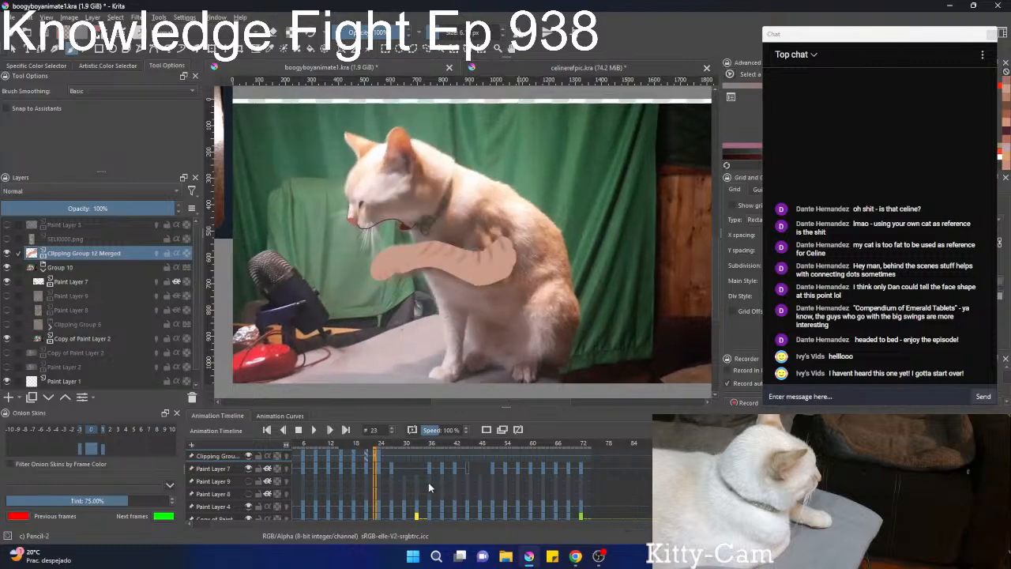
key(period)
key(period)
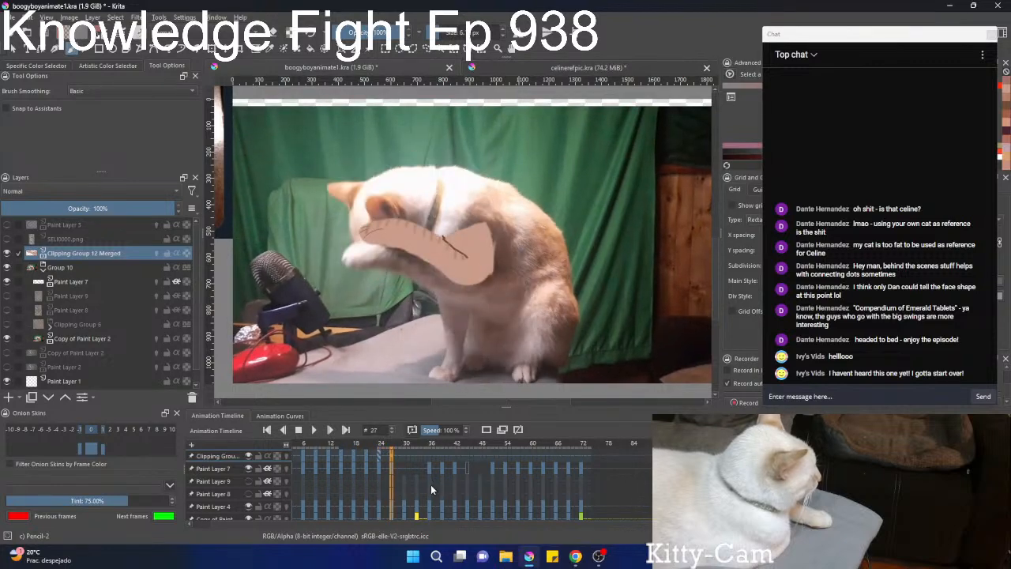
key(ctrl+t)
mouse_move(422, 235)
mouse_down()
mouse_move(418, 319)
mouse_move(407, 253)
mouse_up()
drag(505, 271, 537, 247)
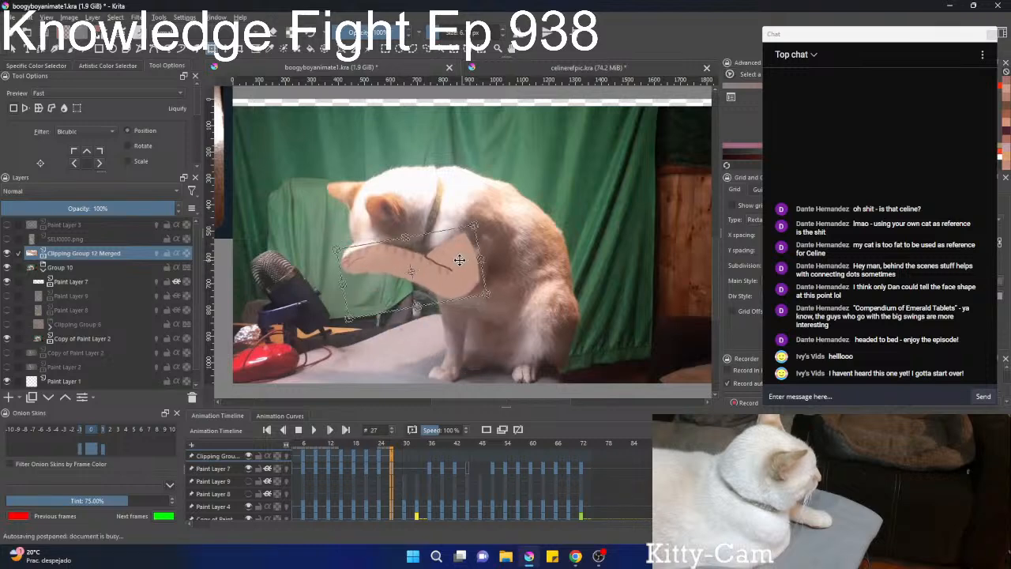
drag(459, 260, 488, 254)
key(b)
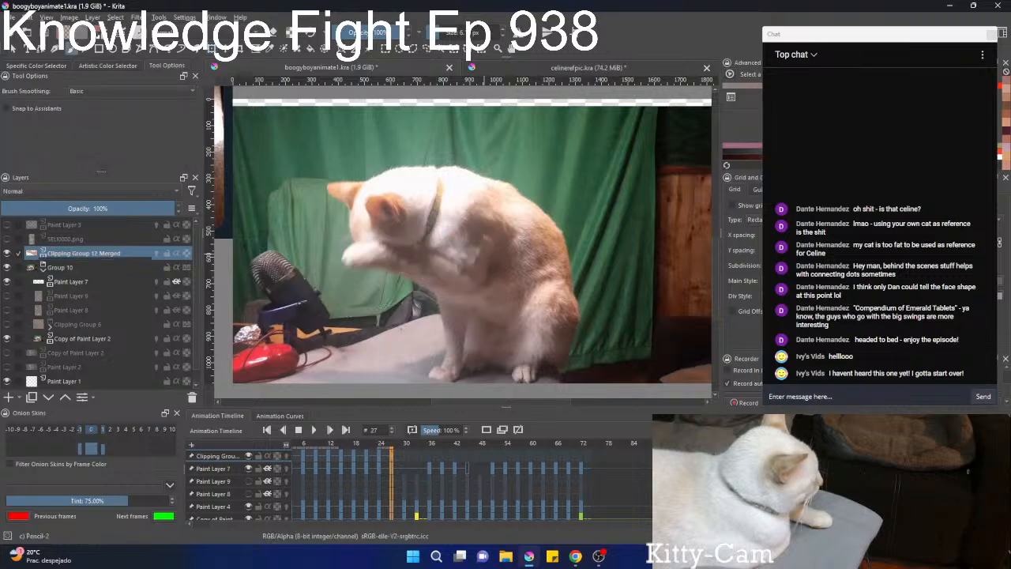
On frame 30, stretch the striped leg slightly past the paw and reduce its height from the upper edge.
key(period)
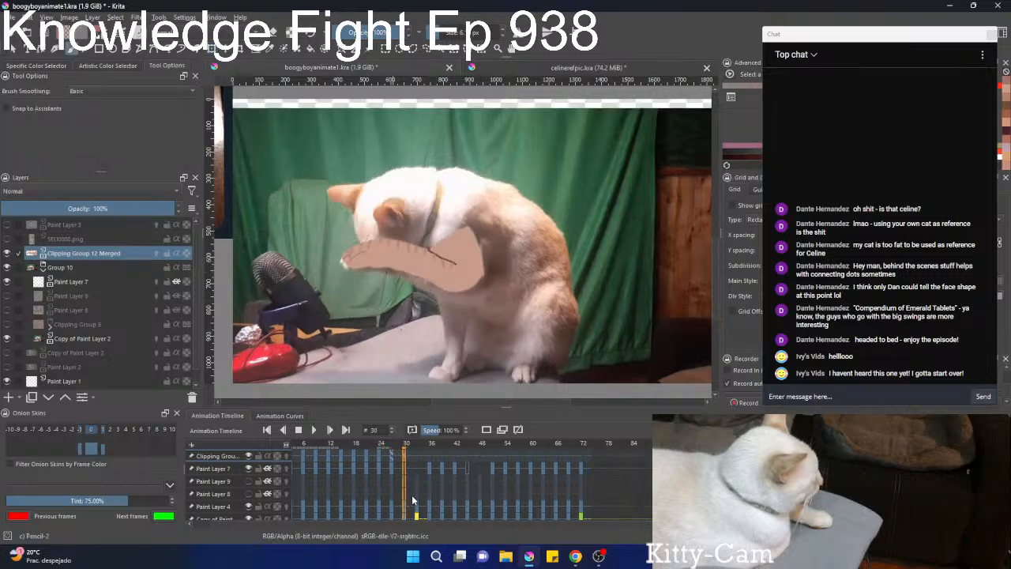
key(ctrl+t)
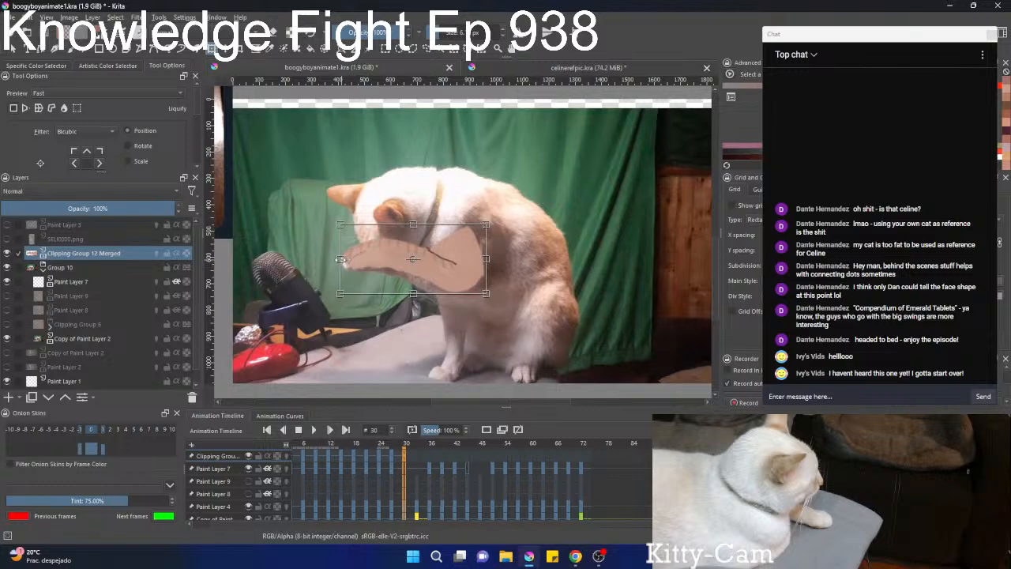
drag(340, 259, 334, 259)
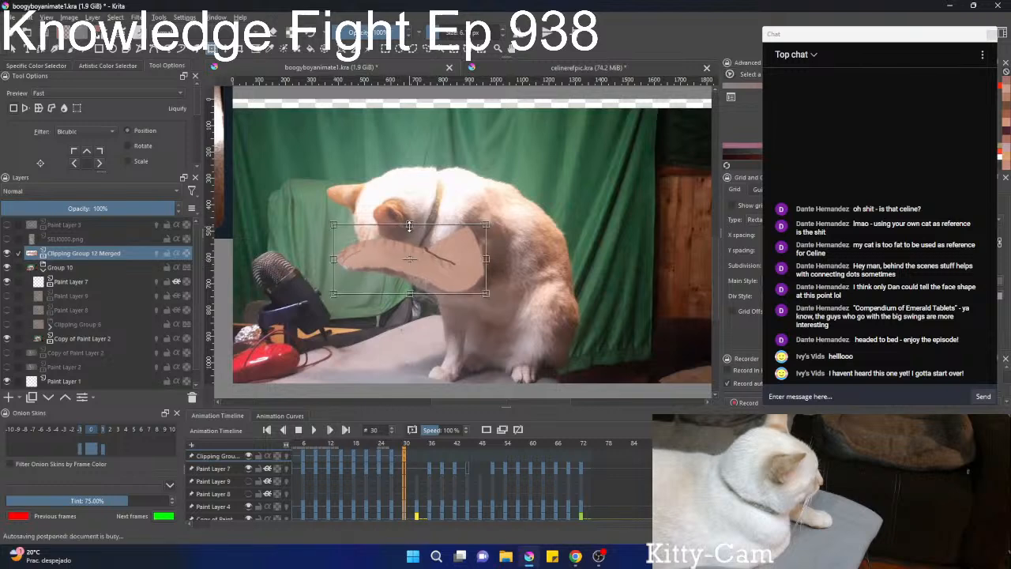
drag(409, 226, 409, 234)
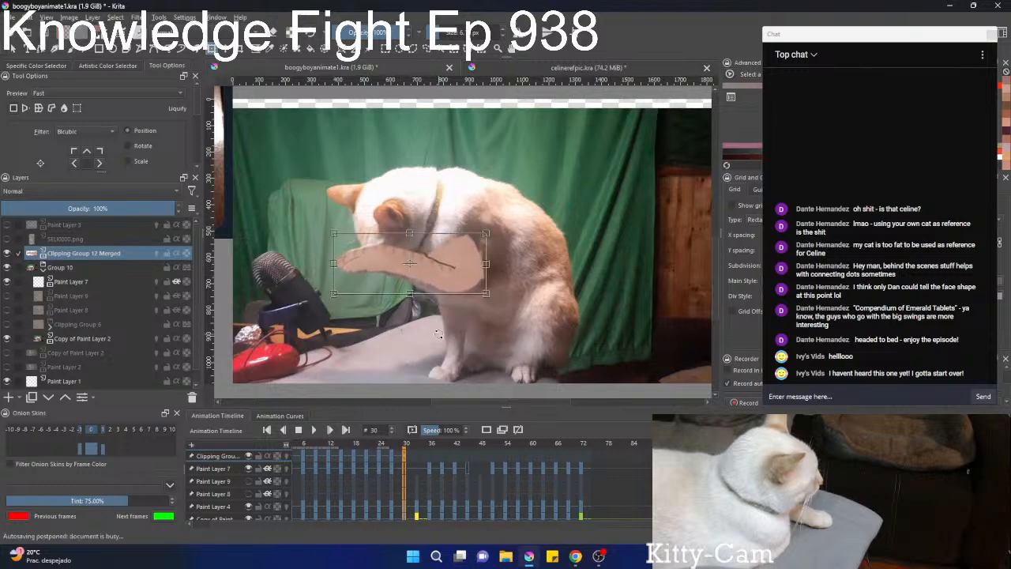
key(Return)
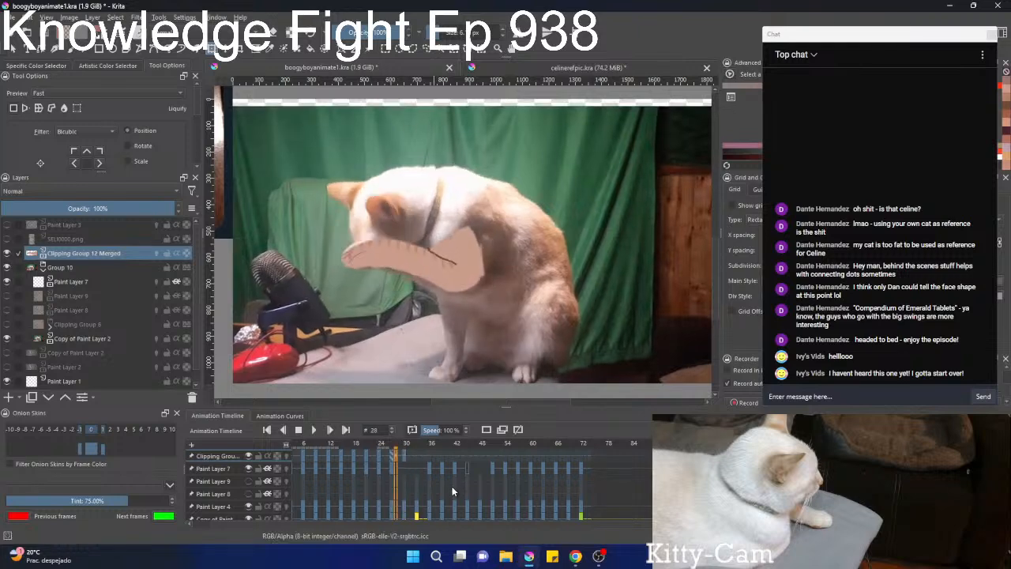
On frame 34, shift the striped leg down and toward the body over the cat's leg, and move its keyframe to frame 33.
key(Right)
key(Right)
key(Right)
key(Right)
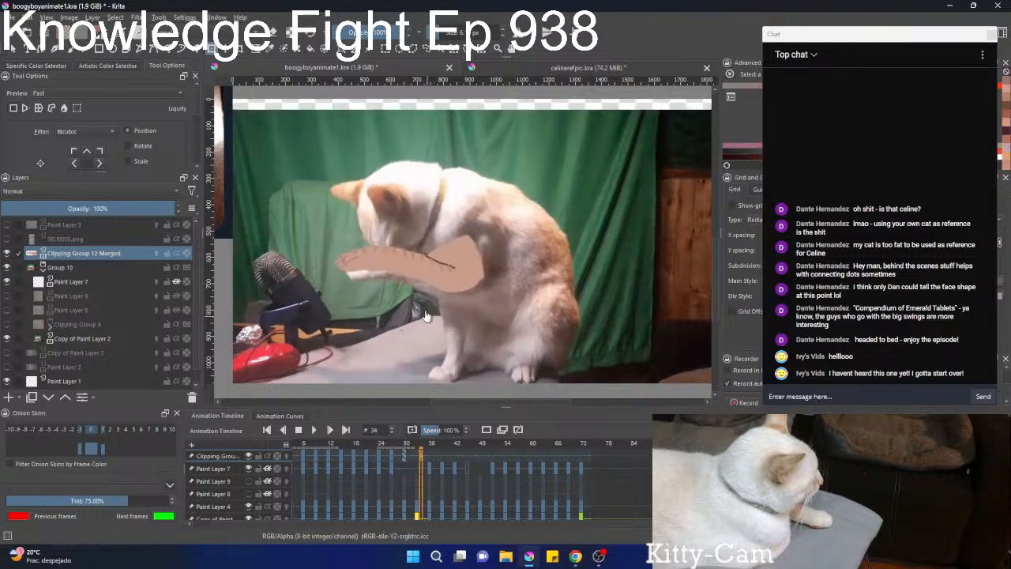
drag(406, 263, 415, 274)
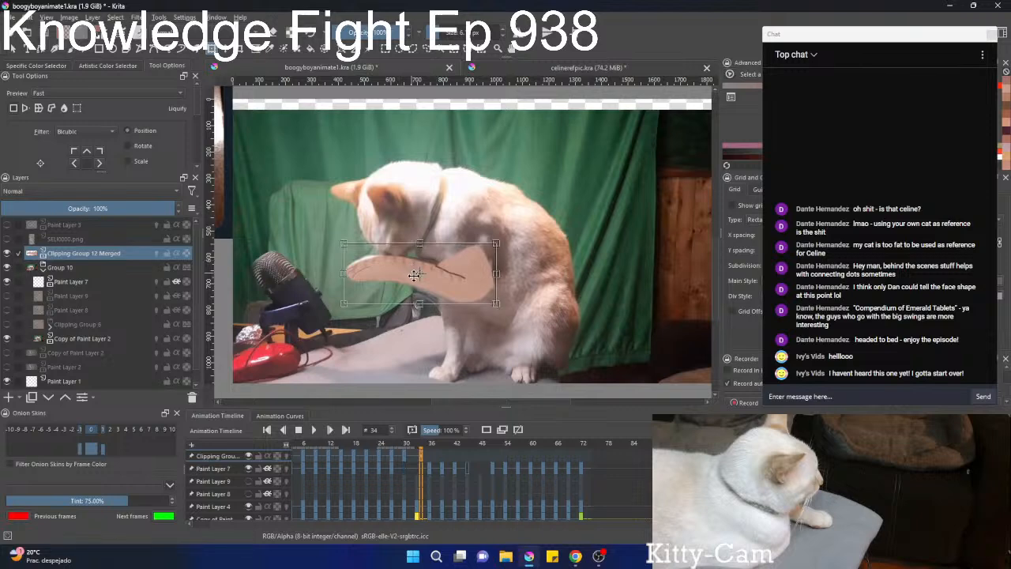
key(Return)
key(Right)
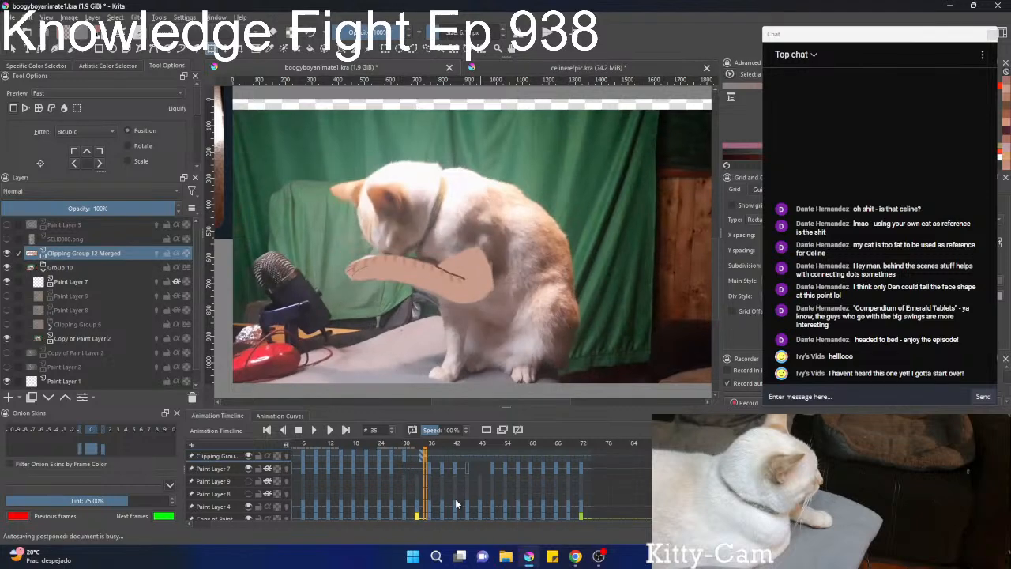
key(Left)
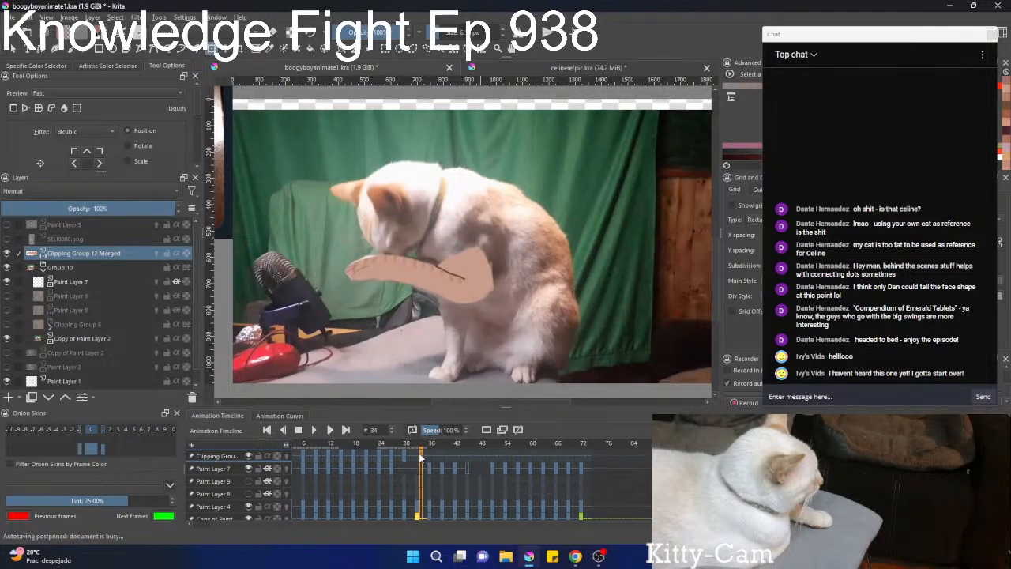
click(416, 456)
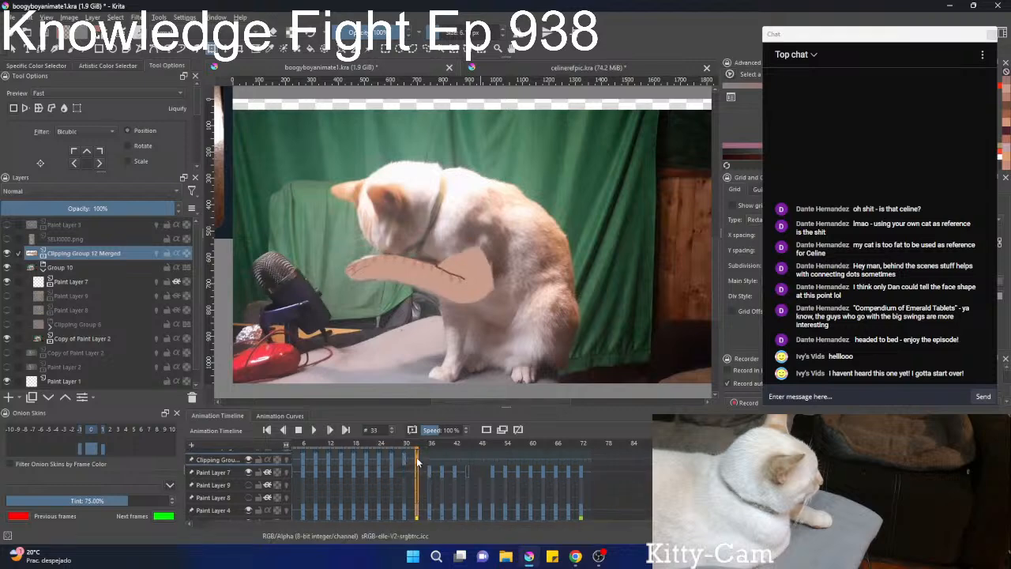
On frame 36, shift the striped leg toward the shoulder so it covers the cat's raised front leg.
click(429, 460)
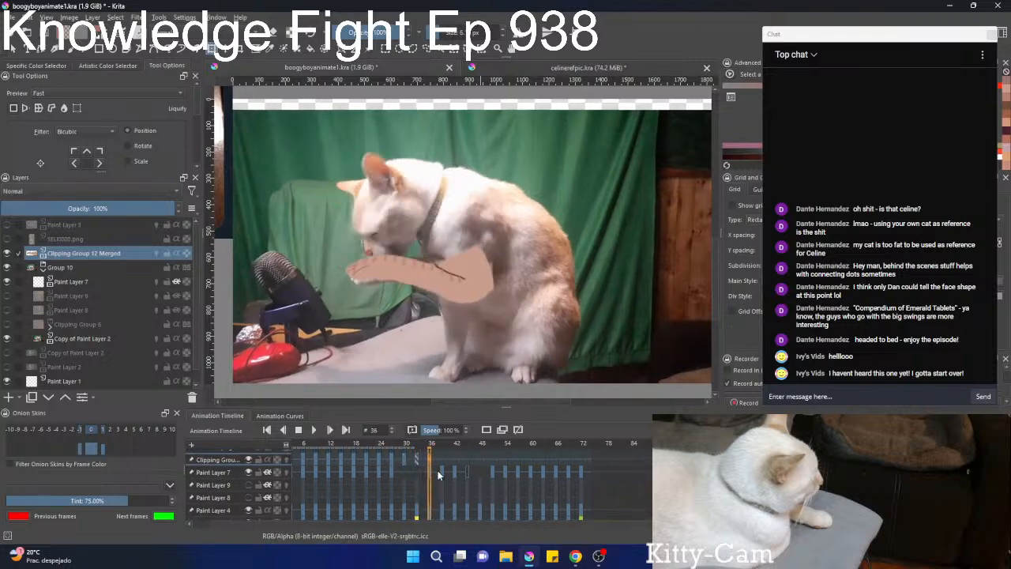
click(425, 281)
mouse_move(428, 283)
mouse_down()
mouse_move(500, 293)
mouse_move(454, 237)
mouse_move(466, 270)
mouse_move(514, 267)
mouse_move(511, 283)
mouse_move(432, 305)
mouse_move(434, 276)
mouse_up()
key(b)
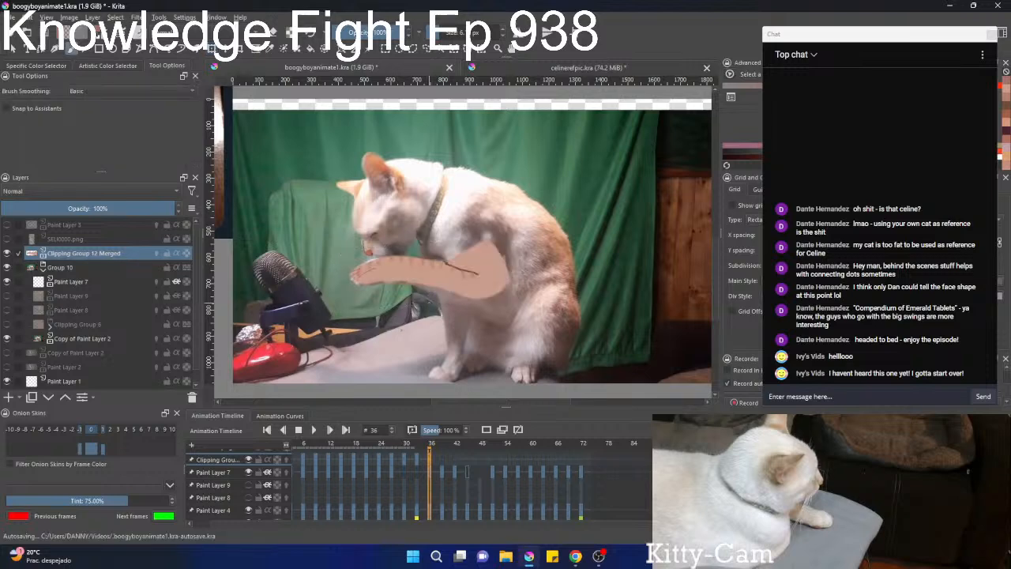
On frame 40, rotate the striped leg slightly counterclockwise so its paw end lowers toward the cat's raised paw.
key(Left)
key(Right)
key(Right)
key(Right)
key(Right)
key(Right)
key(Left)
key(Left)
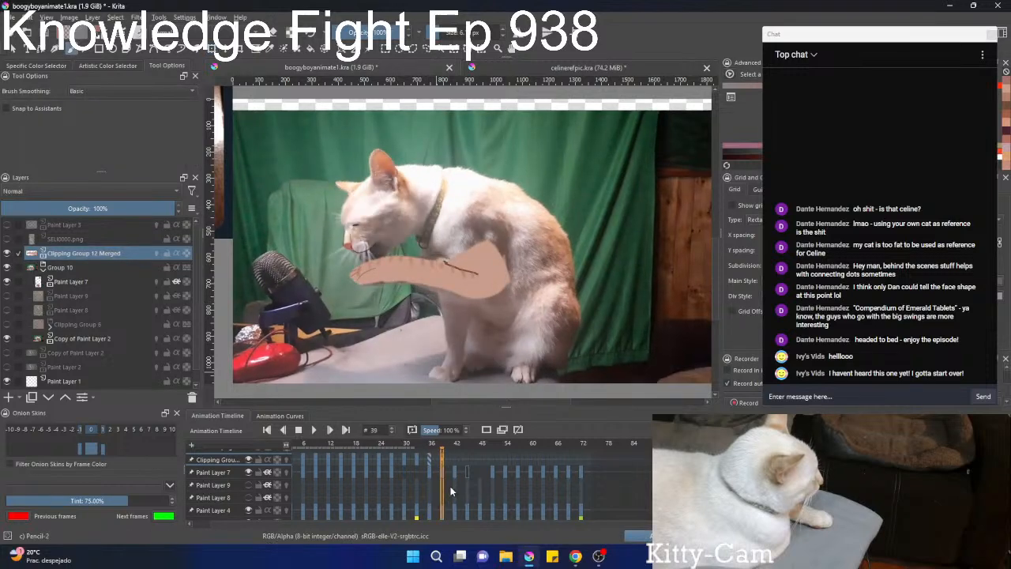
key(Right)
key(Right)
key(ctrl+t)
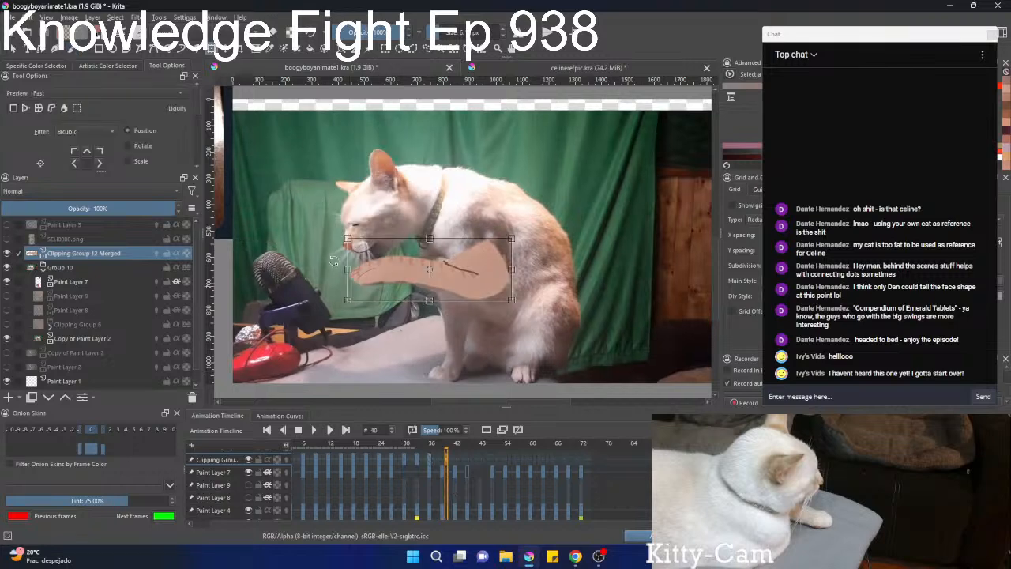
drag(350, 262, 355, 293)
mouse_move(513, 267)
mouse_down()
mouse_move(532, 256)
mouse_move(490, 263)
mouse_up()
key(b)
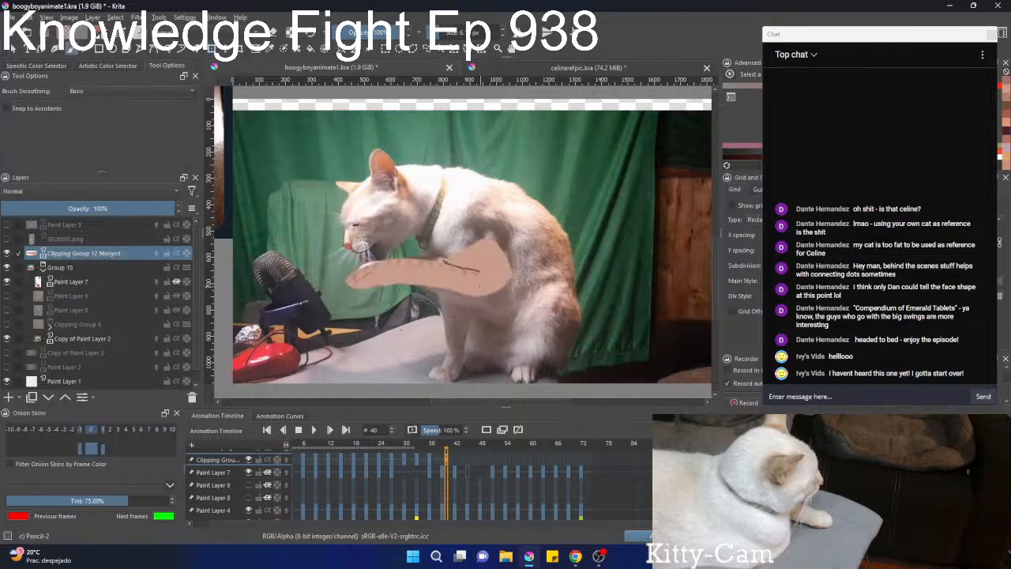
On frame 40, reshape the striped leg's forearm and paw with the Liquify transform to follow the cat's raised leg.
key(ctrl+t)
right_click(397, 286)
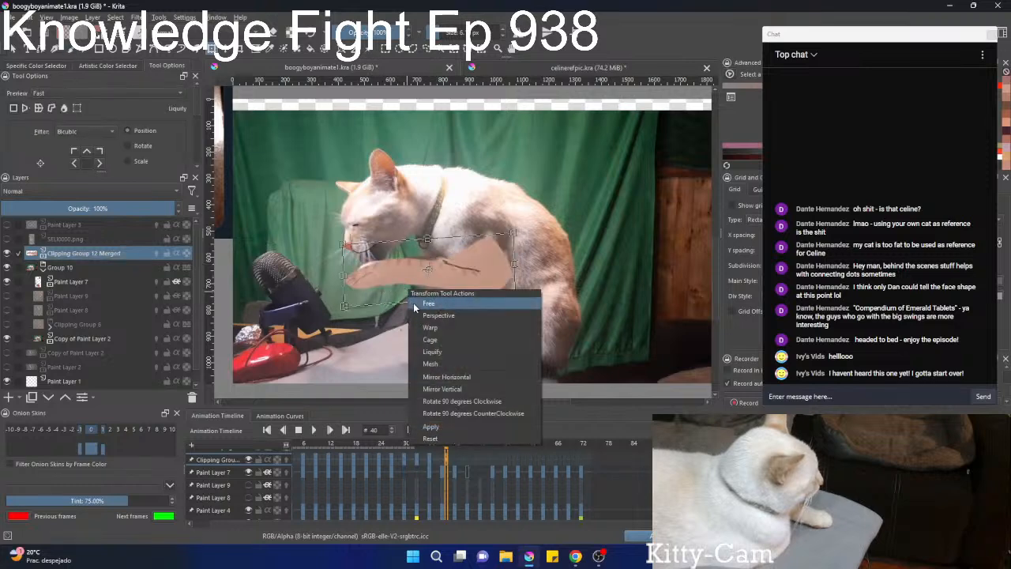
click(424, 357)
mouse_move(467, 279)
mouse_down()
mouse_move(442, 252)
mouse_move(421, 268)
mouse_up()
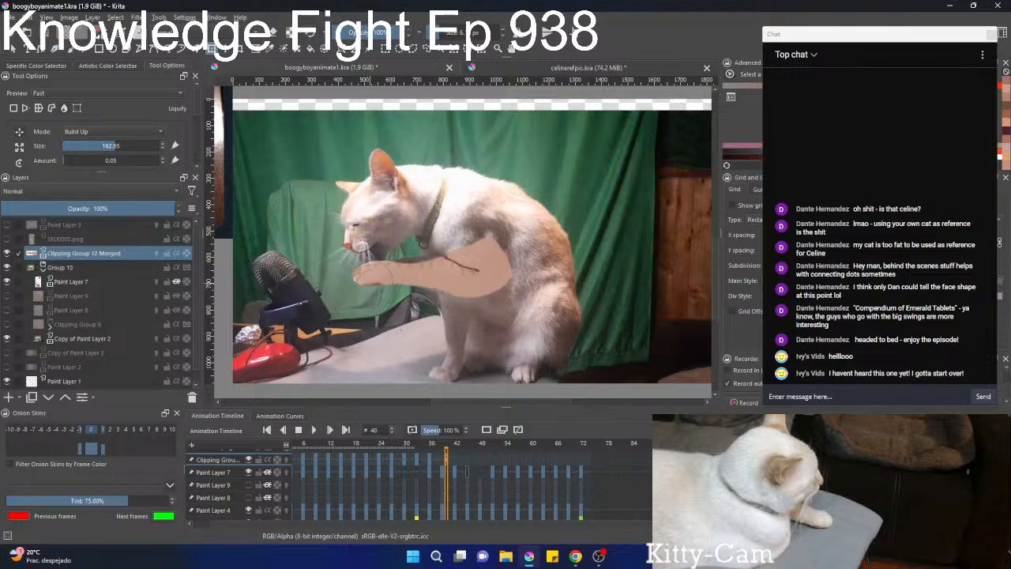
key(b)
Compare the leg pose across the neighbouring frames and move its keyframe from frame 40 to frame 39.
scroll(414, 261, down, 4)
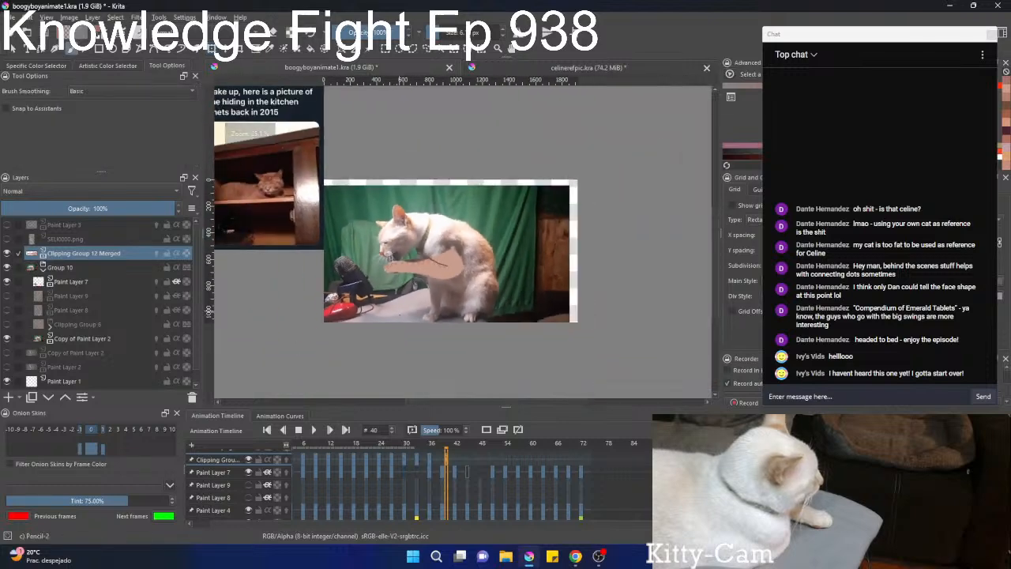
click(445, 493)
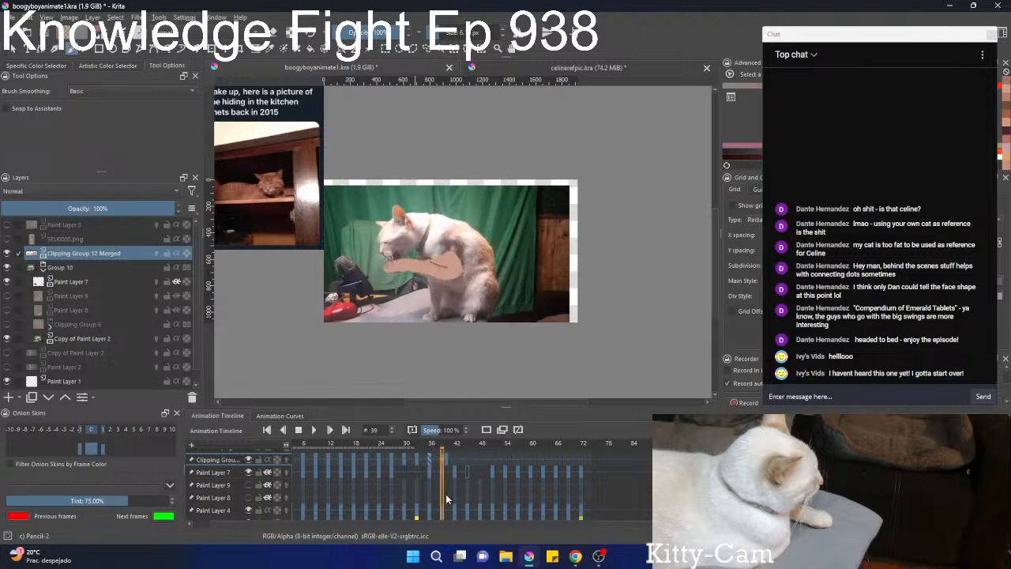
click(445, 494)
key(Left)
key(Left)
key(Left)
key(Right)
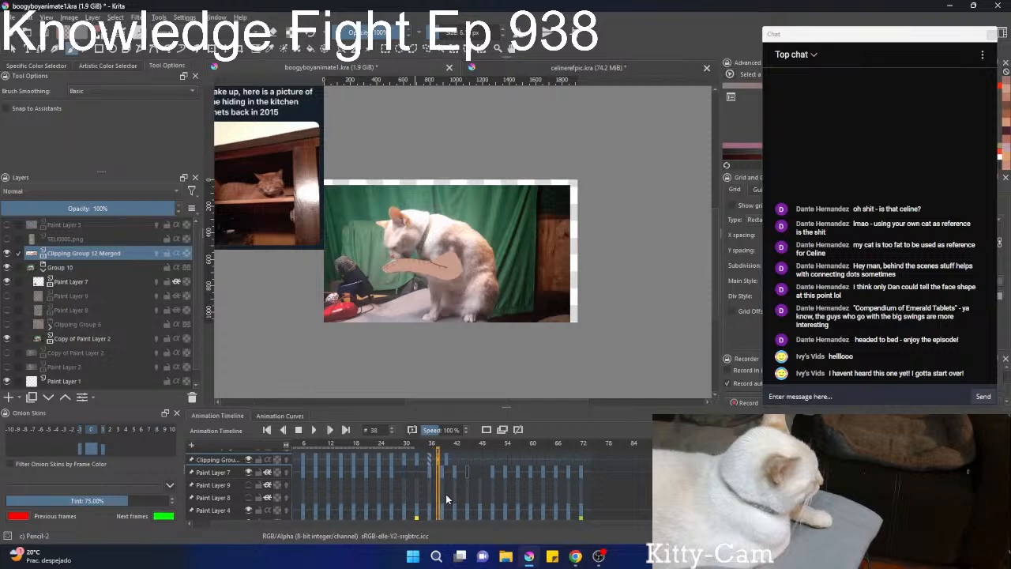
key(Right)
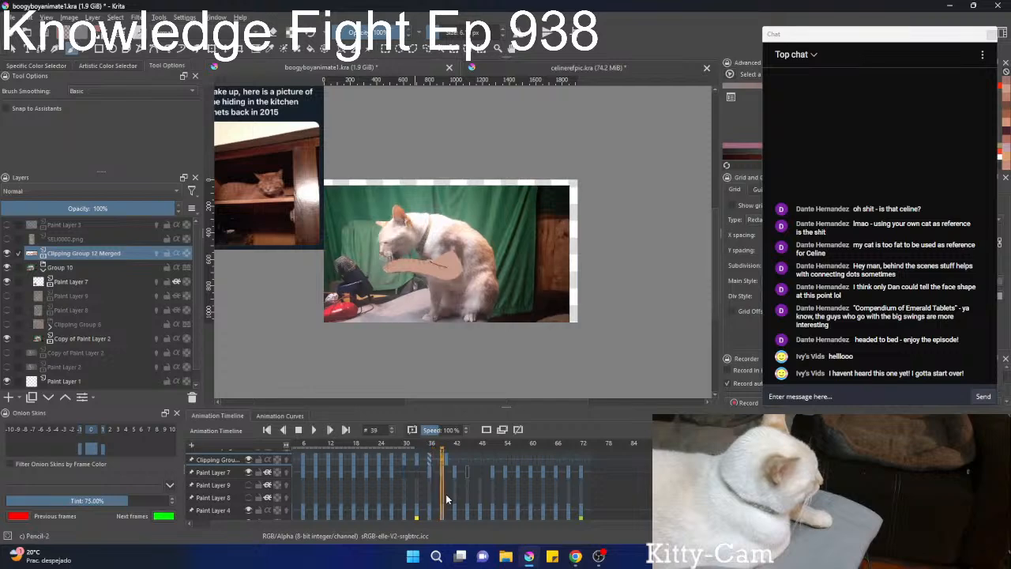
drag(448, 460, 442, 461)
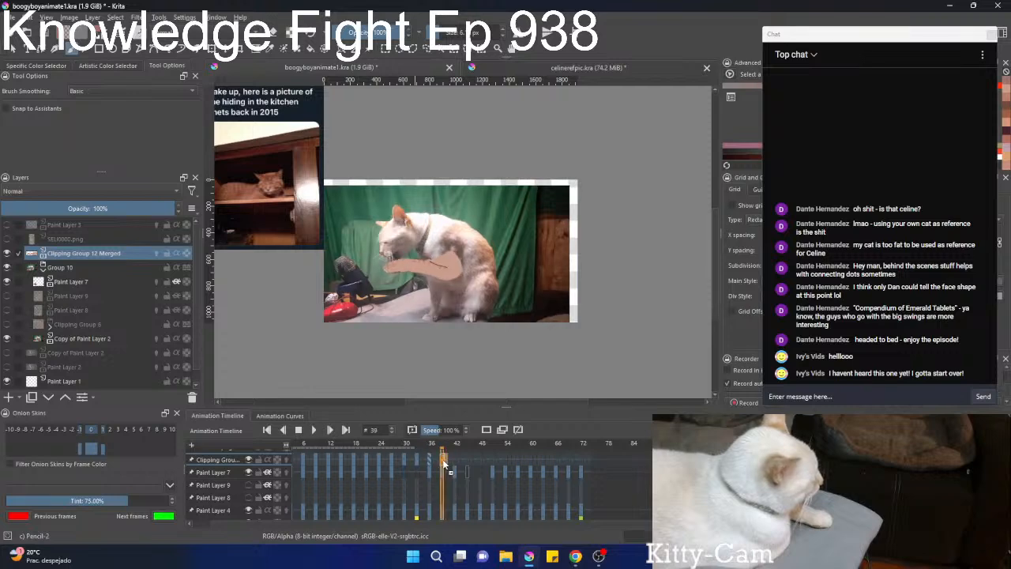
On frame 42, rotate the striped leg slightly clockwise so its paw end rises over the cat's paw.
key(Right)
key(Right)
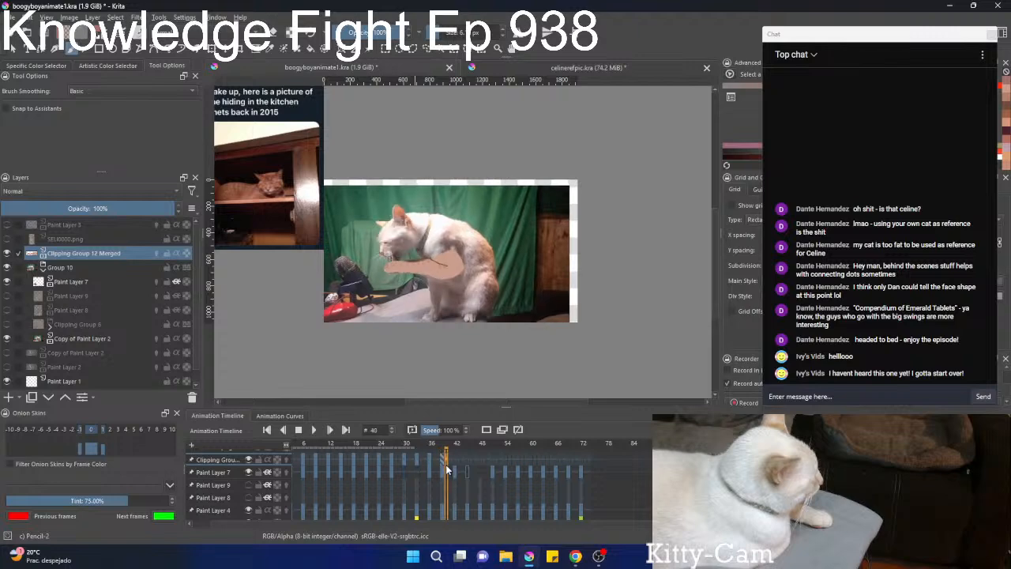
key(Right)
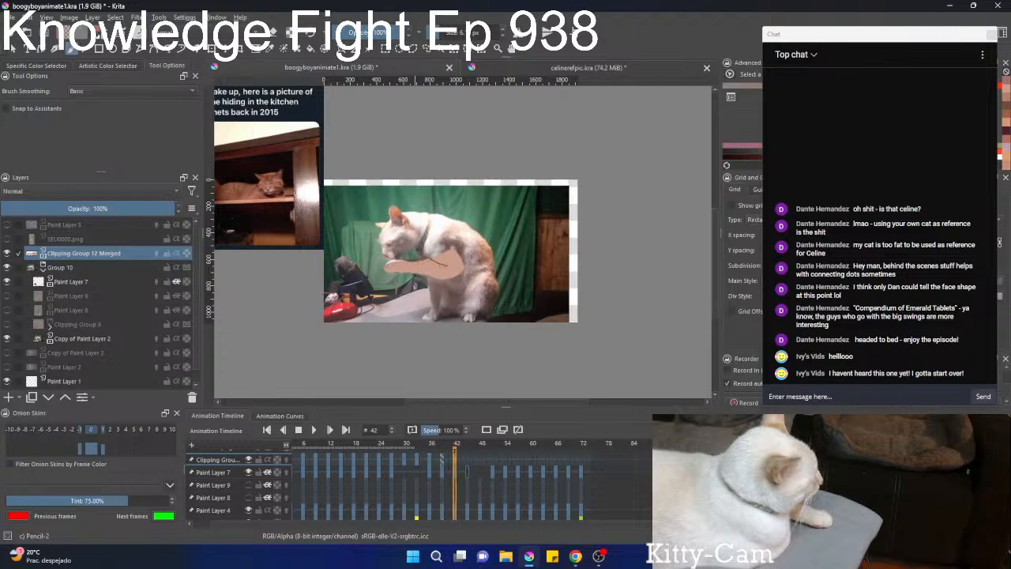
scroll(421, 260, up, 5)
key(ctrl+t)
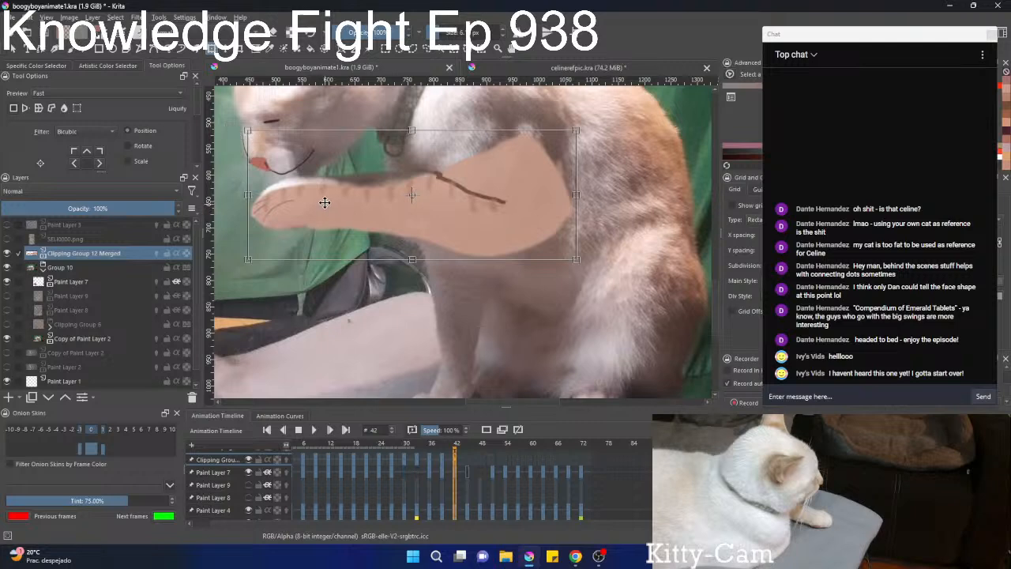
drag(317, 205, 318, 197)
drag(598, 333, 587, 346)
drag(327, 214, 329, 219)
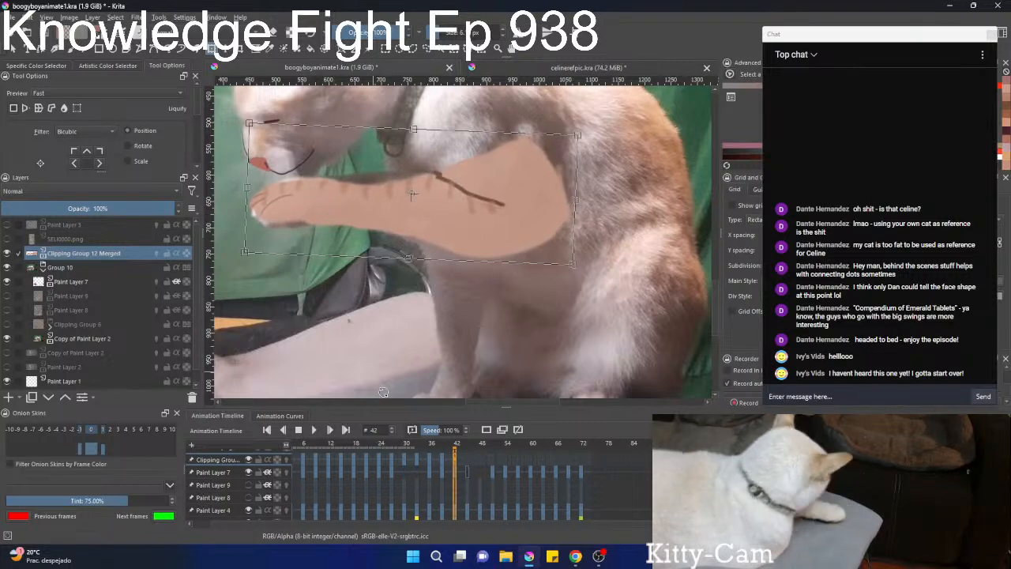
click(443, 472)
On frame 45, rotate the striped leg slightly further clockwise to raise its paw end toward the cat's face.
key(Right)
key(Right)
key(Right)
key(Right)
key(Right)
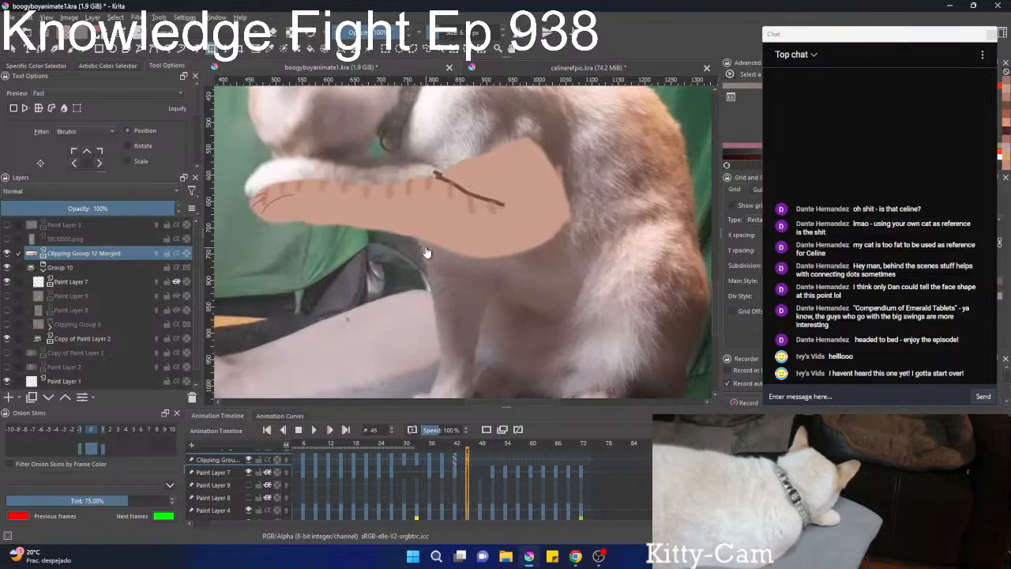
scroll(426, 252, down, 2)
drag(426, 252, 476, 257)
click(485, 242)
drag(342, 236, 342, 229)
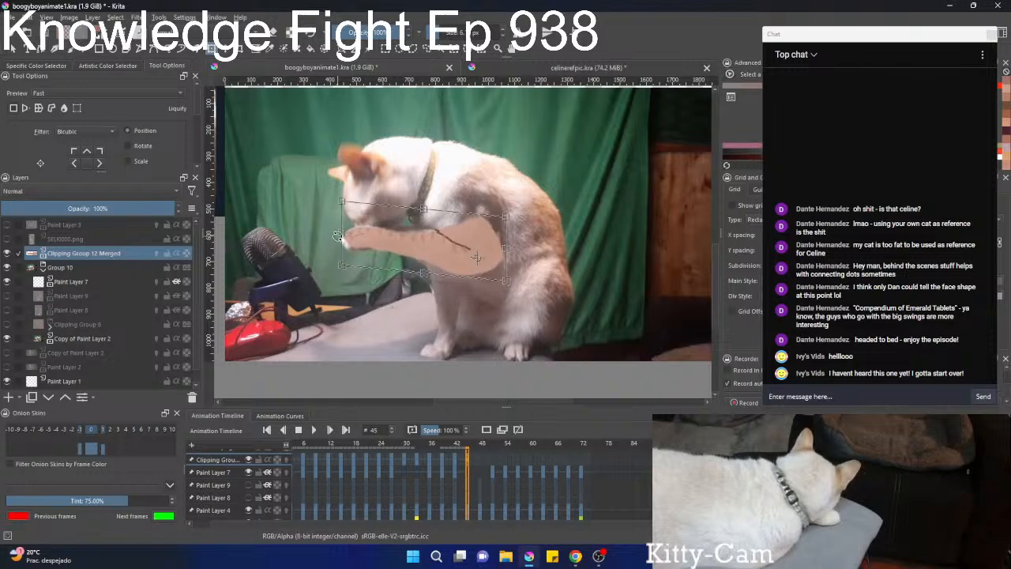
On frame 48, extend the striped leg's paw end outward so it covers the cat's white paw.
scroll(499, 496, down, 2)
scroll(499, 496, up, 3)
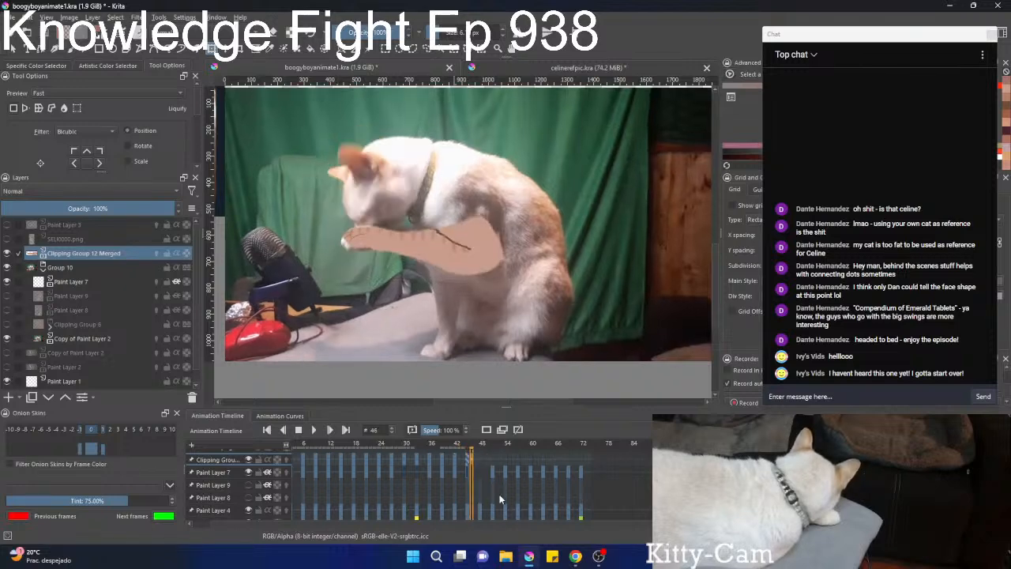
scroll(499, 494, down, 1)
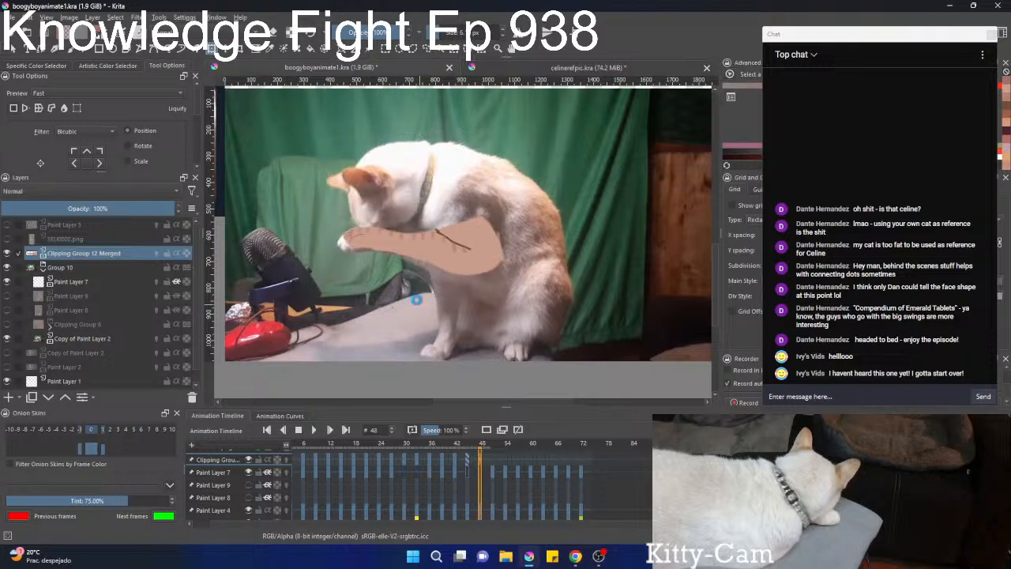
click(338, 242)
drag(342, 244, 330, 250)
key(Return)
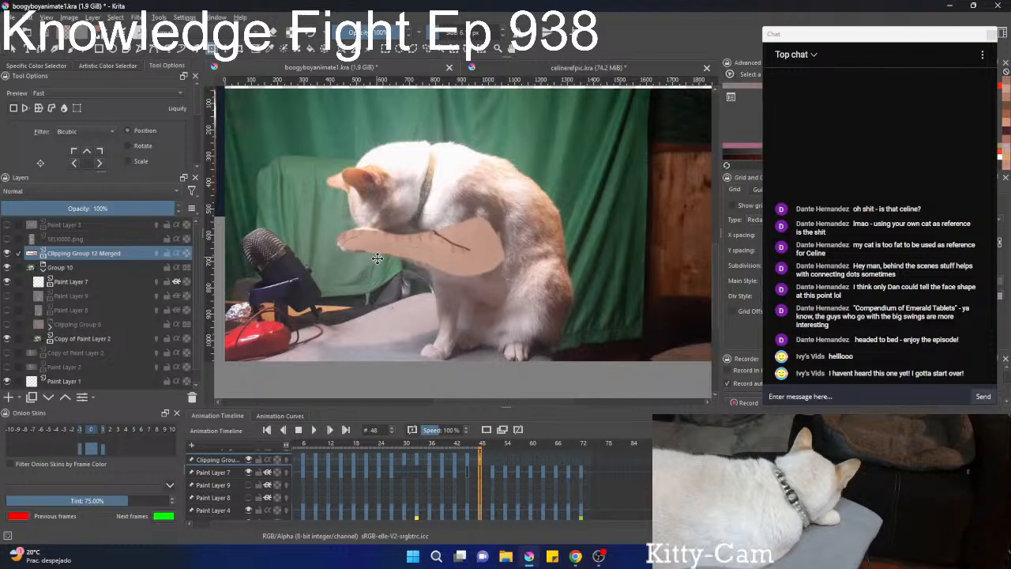
On frame 51, lower the striped leg's paw end slightly to fit over the cat's paw.
scroll(510, 478, down, 1)
scroll(510, 481, up, 3)
scroll(509, 484, down, 1)
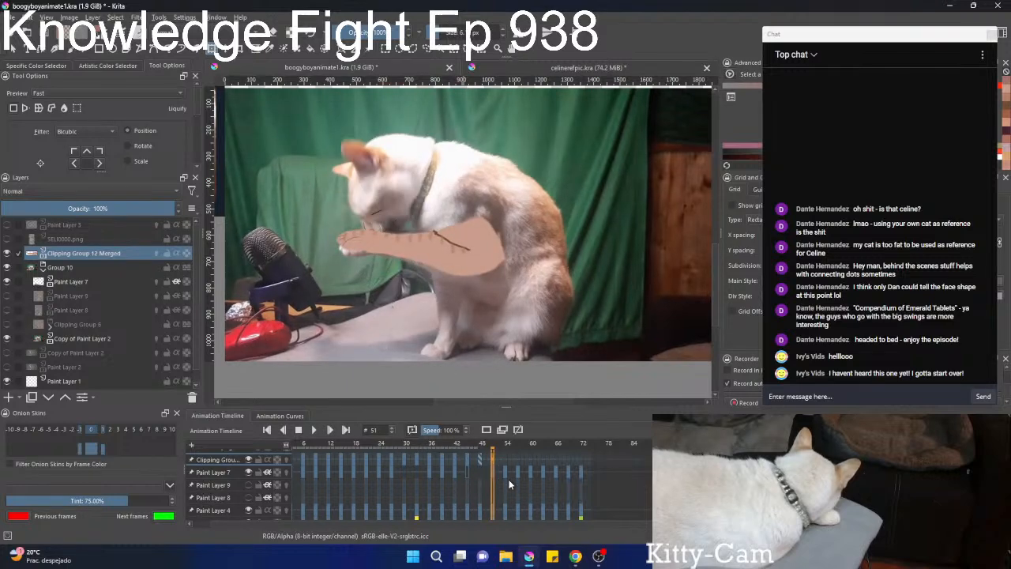
click(412, 299)
key(Return)
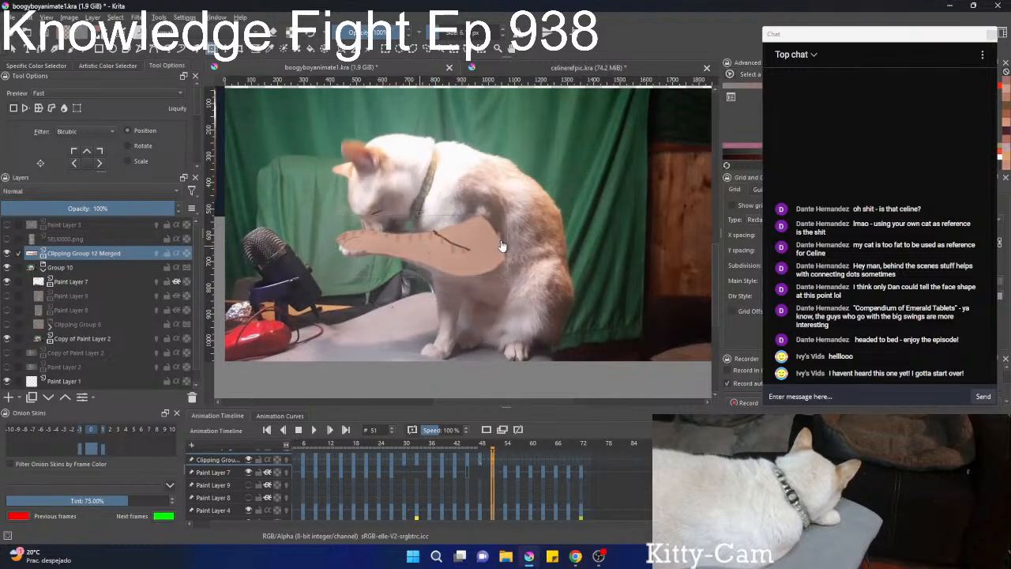
click(501, 246)
key(Return)
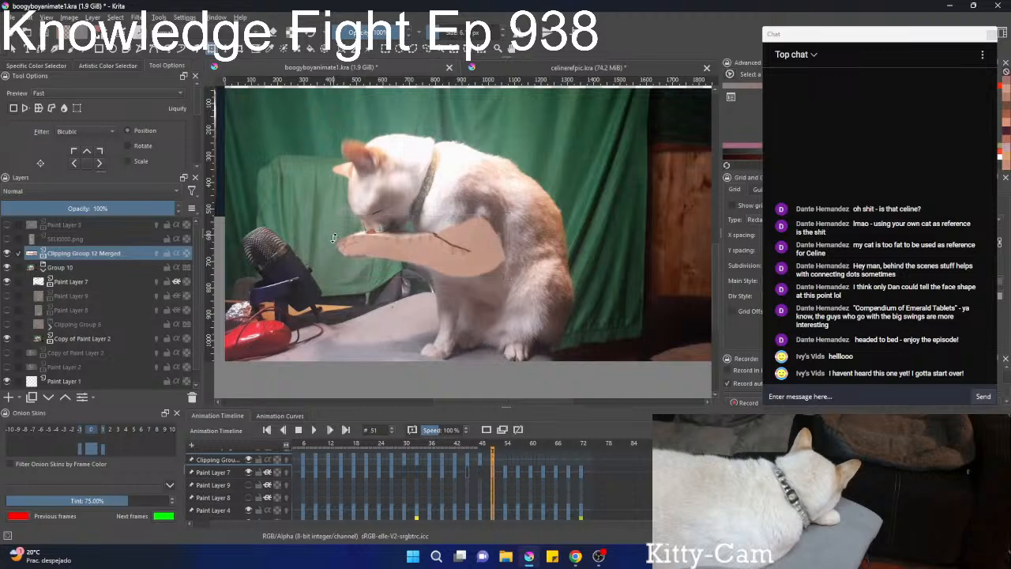
On frame 54, rotate the striped leg slightly counterclockwise about a pivot at the shoulder and increase its height from the upper edge.
key(Left)
key(Left)
key(Right)
key(Right)
key(Right)
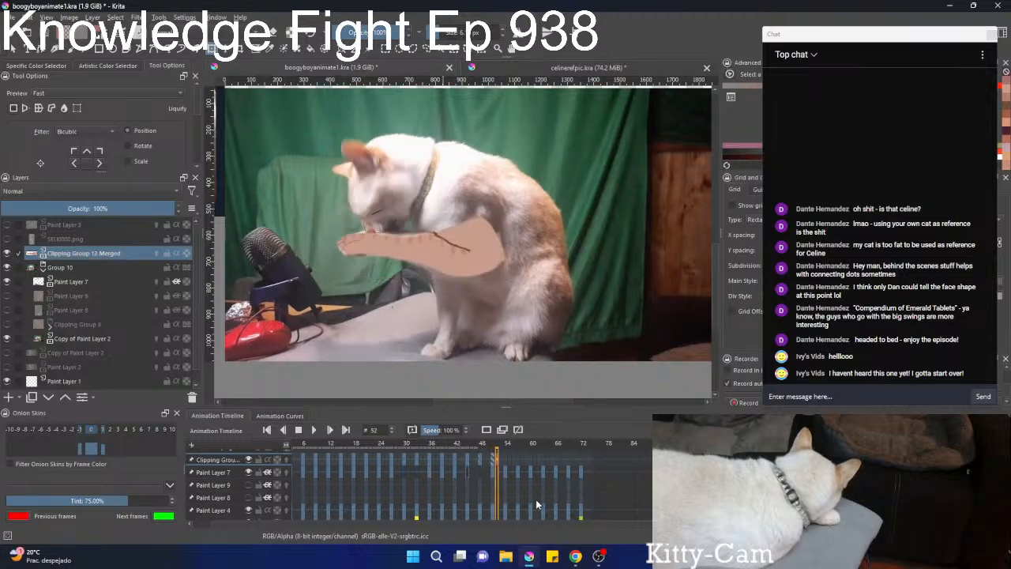
key(Right)
key(Right)
click(367, 282)
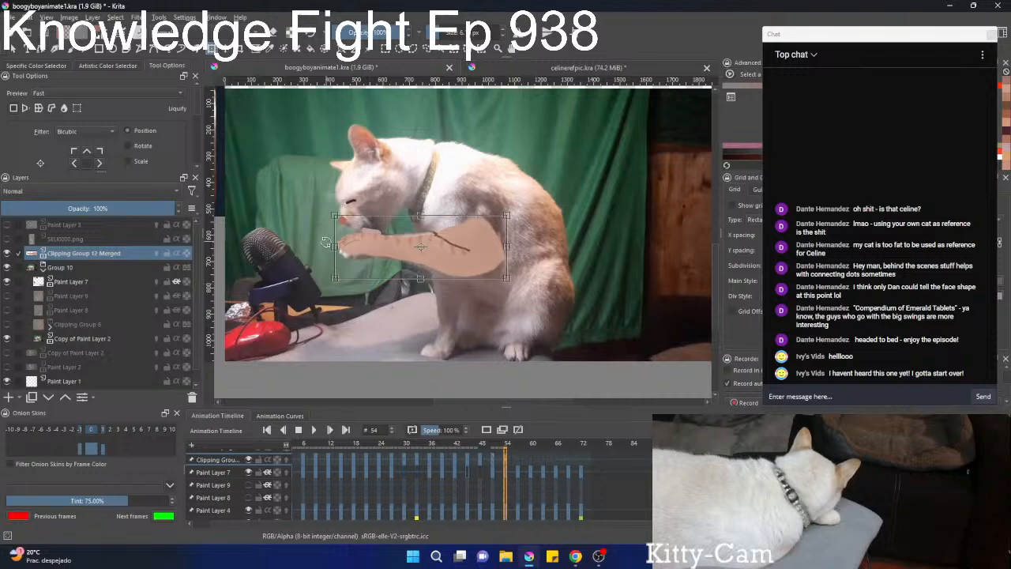
drag(334, 245, 338, 251)
drag(421, 247, 496, 236)
drag(332, 300, 335, 307)
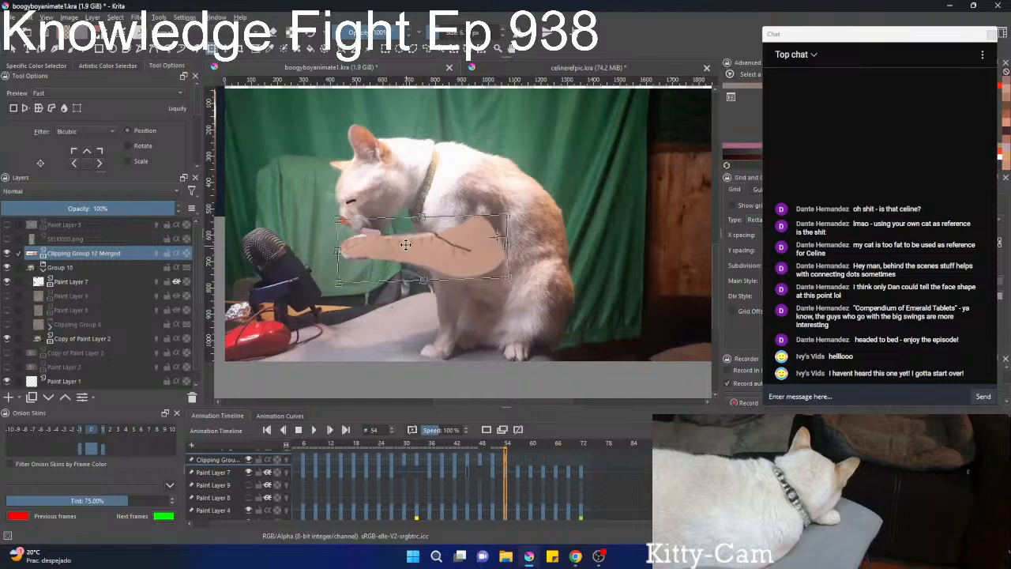
drag(422, 219, 424, 211)
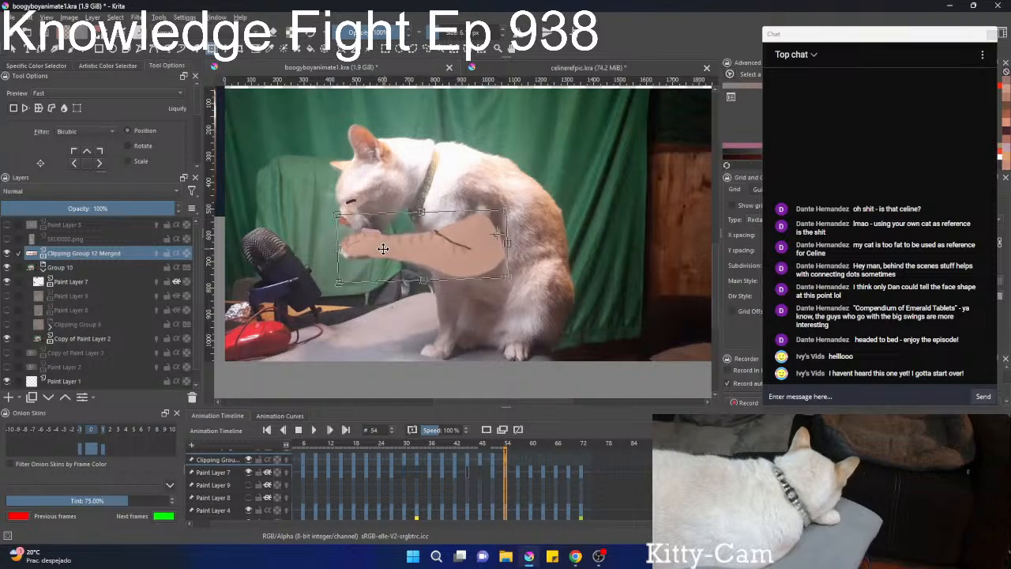
drag(293, 298, 294, 306)
On frame 57, shorten the striped leg slightly from the paw end and extend its upper edge upward.
key(Left)
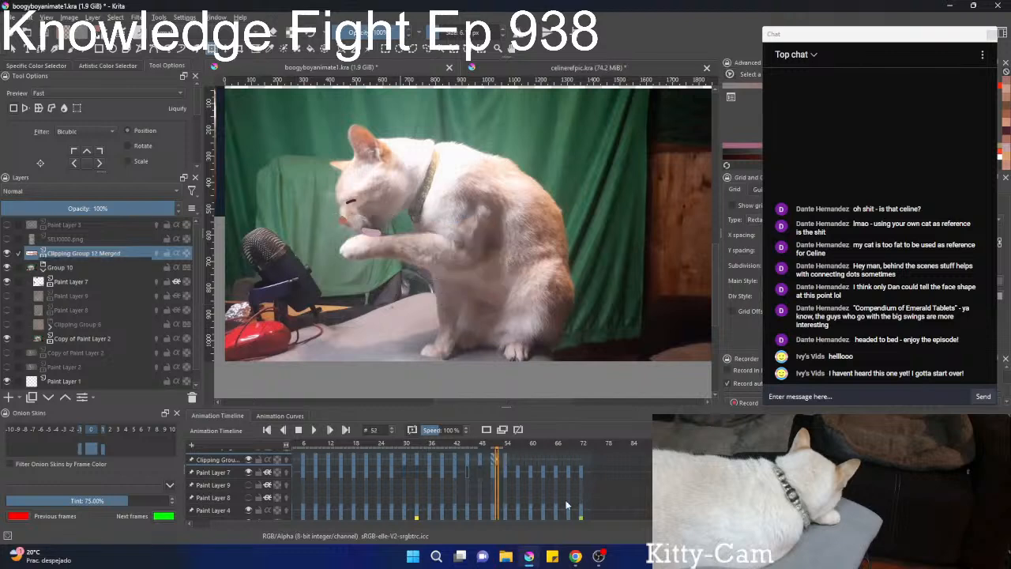
key(Right)
key(Right)
key(Right)
key(Right)
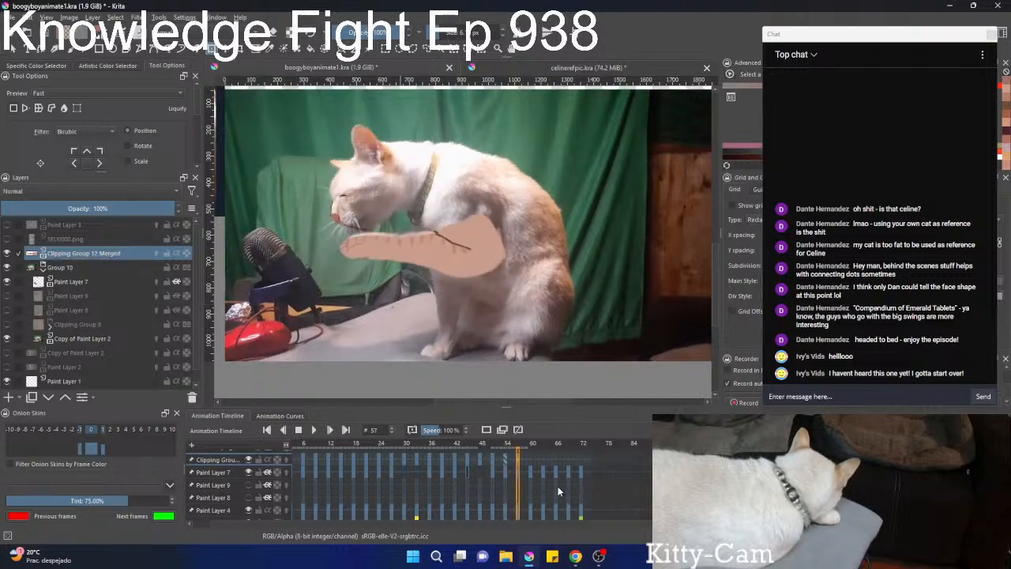
click(388, 199)
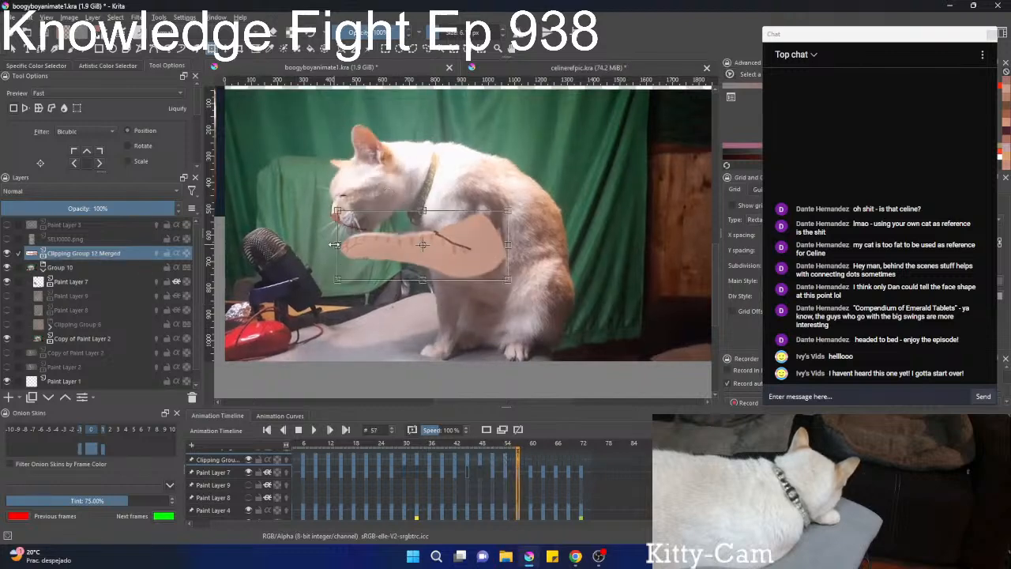
key(Return)
click(340, 245)
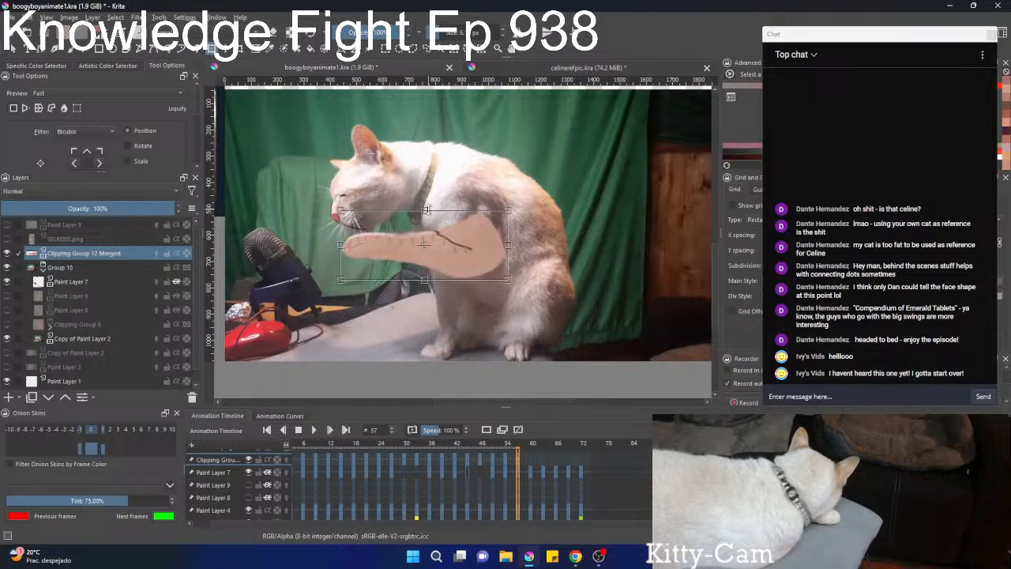
drag(427, 209, 427, 206)
On frame 60, move the transform pivot to the shoulder and rotate the striped leg slightly clockwise to raise the paw.
key(Left)
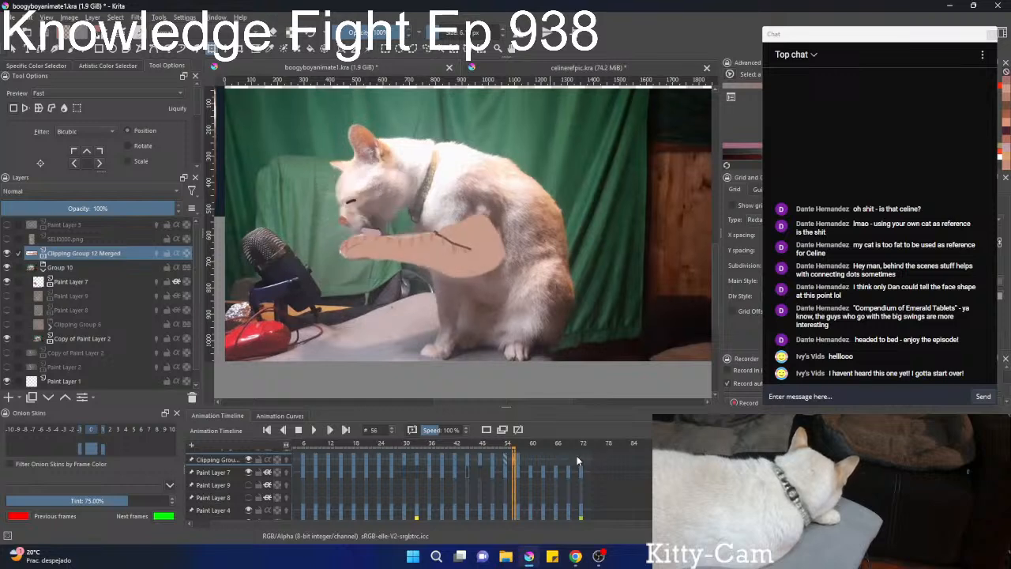
key(Right)
key(Right)
key(Right)
key(Right)
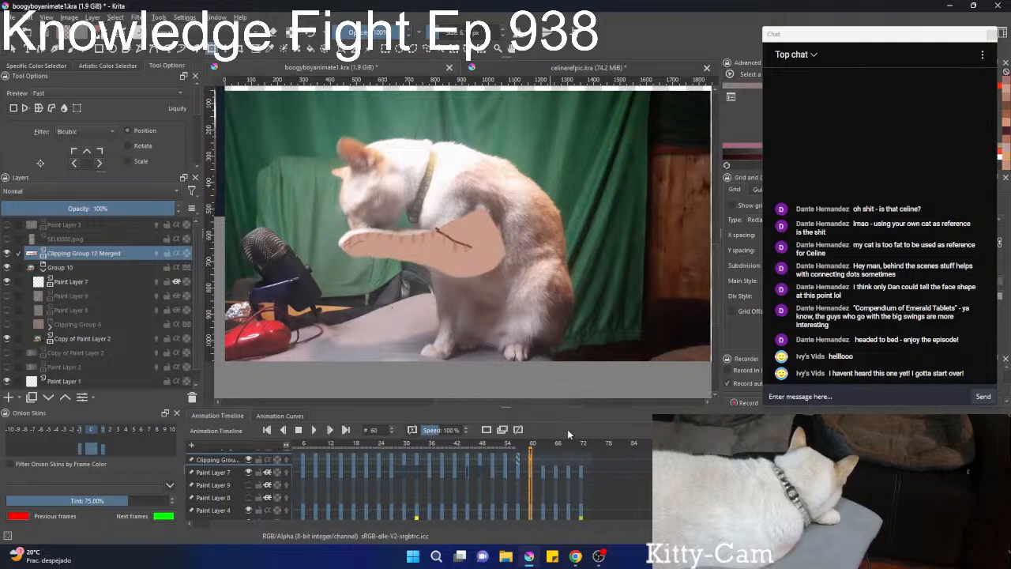
click(437, 233)
drag(427, 248, 484, 237)
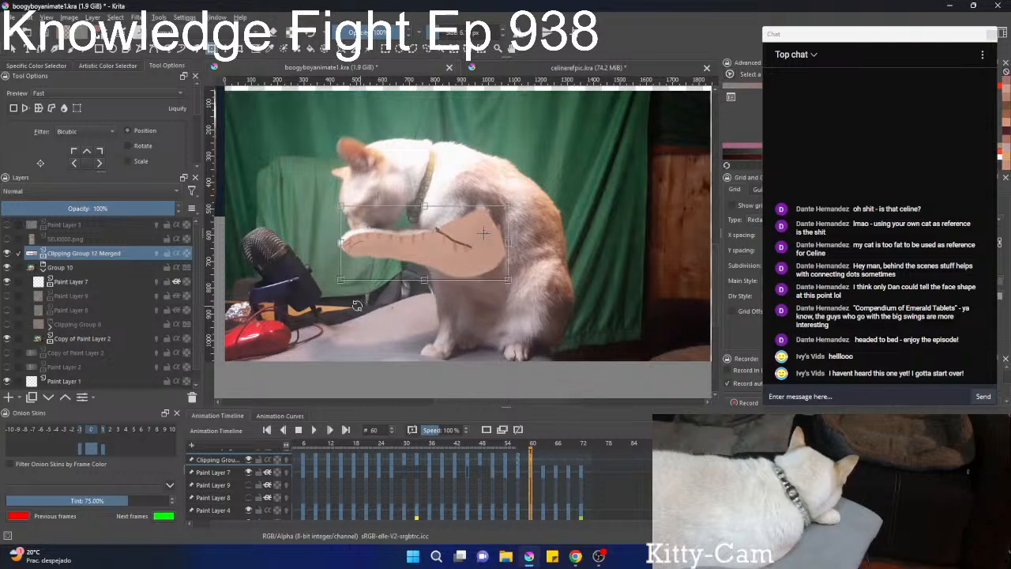
drag(330, 305, 327, 301)
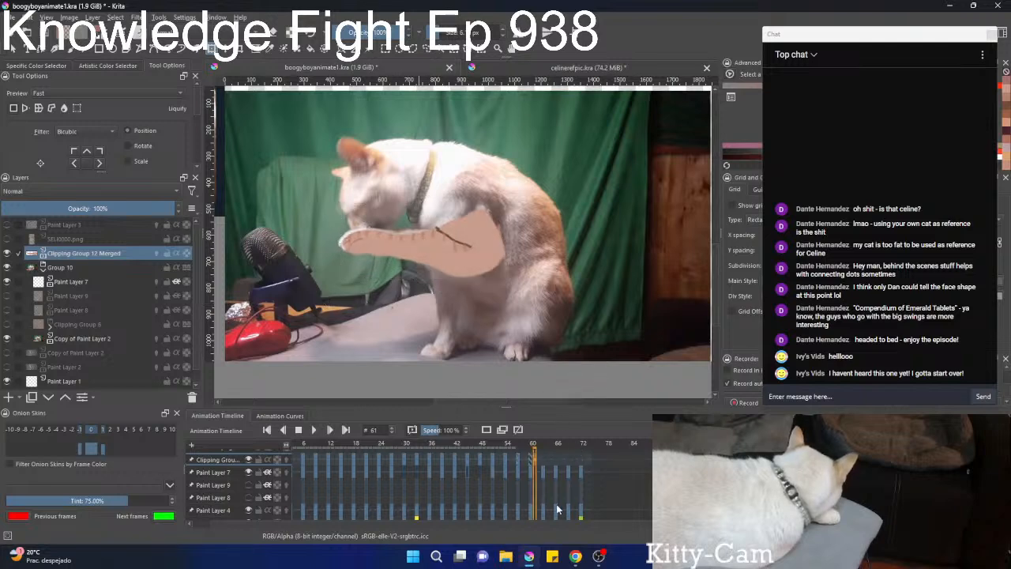
On frame 63, rotate the striped leg slightly clockwise about the shoulder and lengthen it slightly at the paw end.
key(Right)
key(Right)
key(Right)
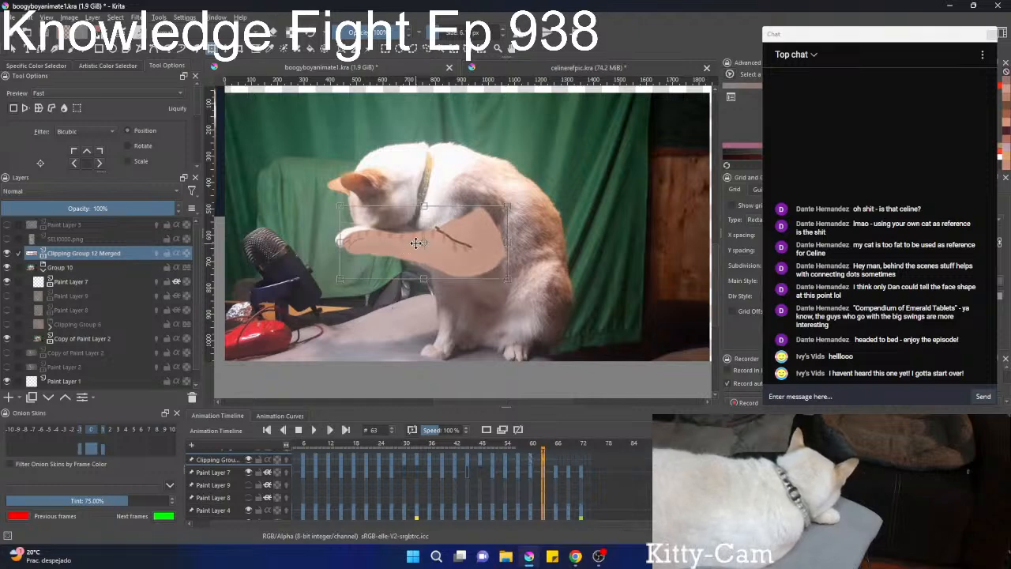
click(397, 266)
drag(396, 267, 393, 264)
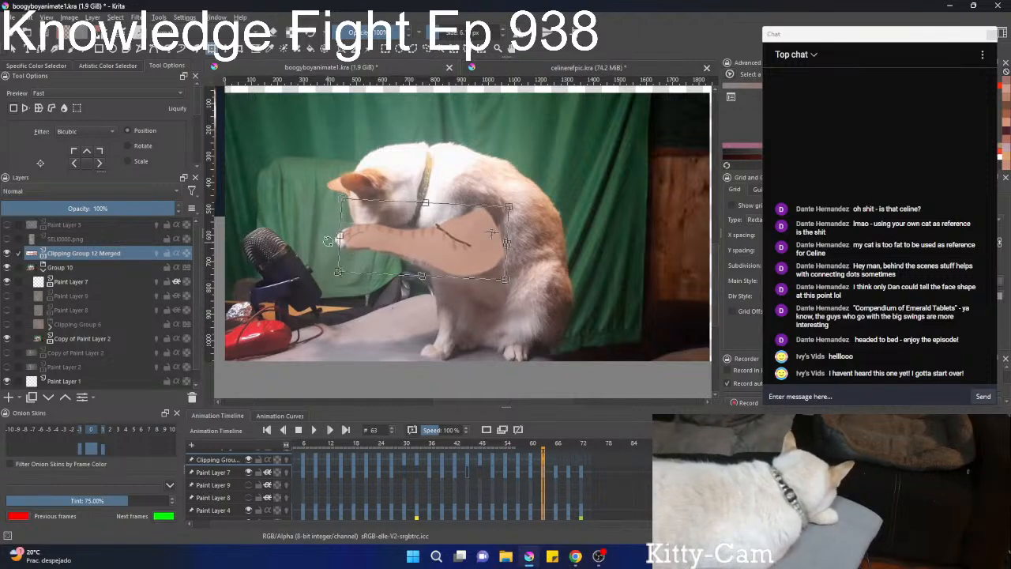
drag(339, 233, 336, 234)
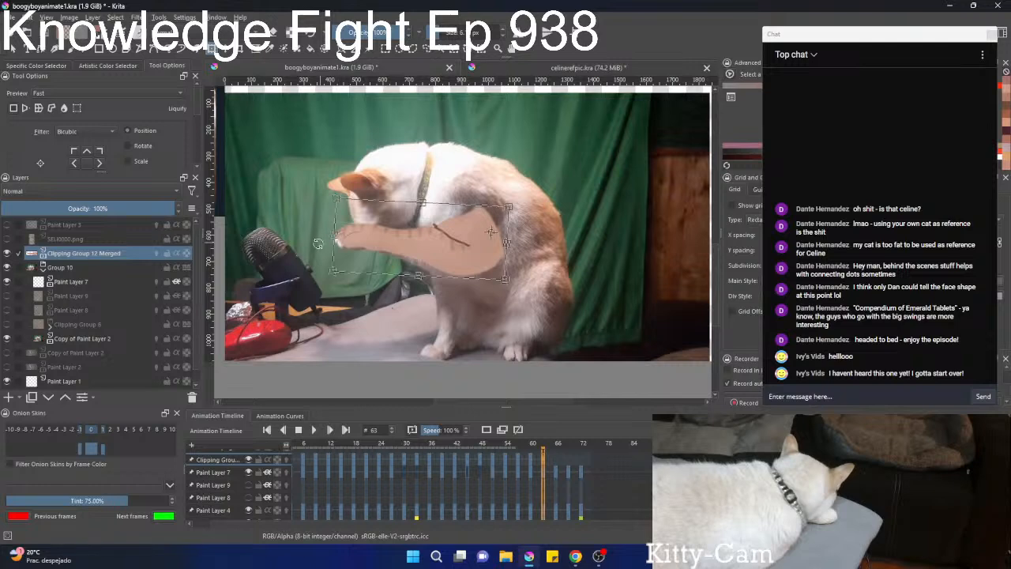
key(Return)
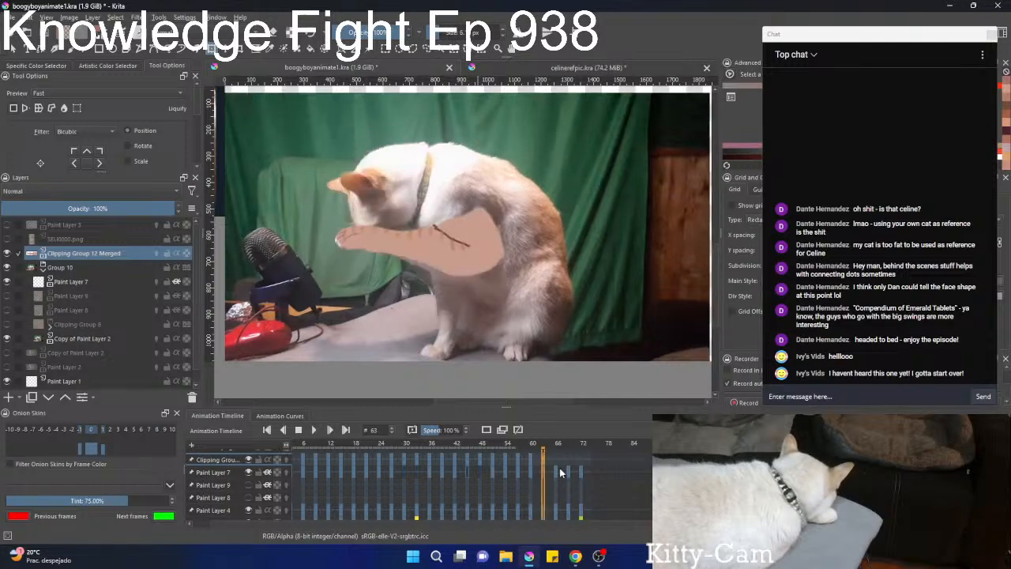
On frame 66, lengthen the striped leg slightly at the paw end and rotate it slightly counterclockwise about the shoulder.
key(Right)
key(Right)
key(Right)
click(380, 233)
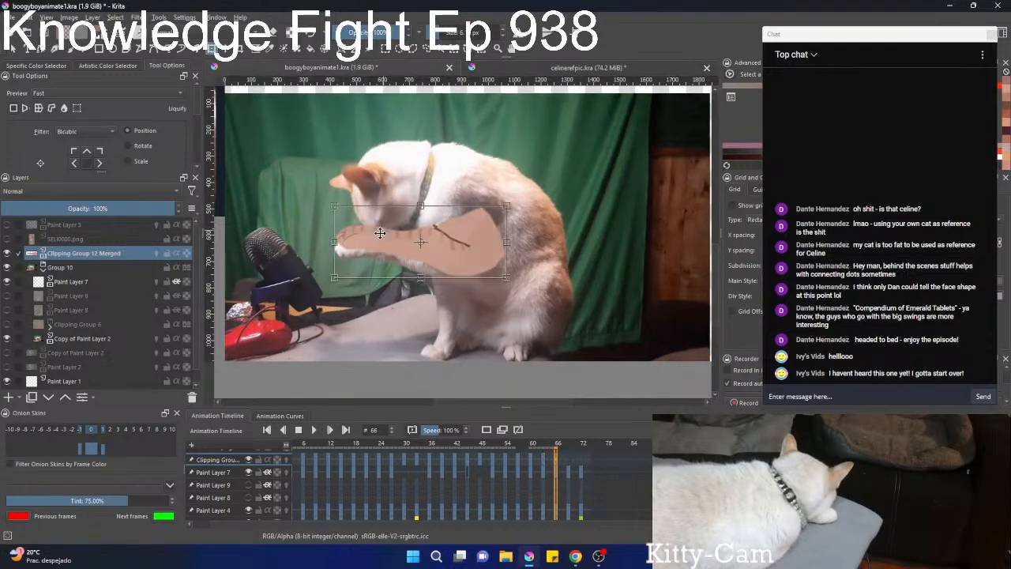
drag(334, 242, 331, 244)
key(Return)
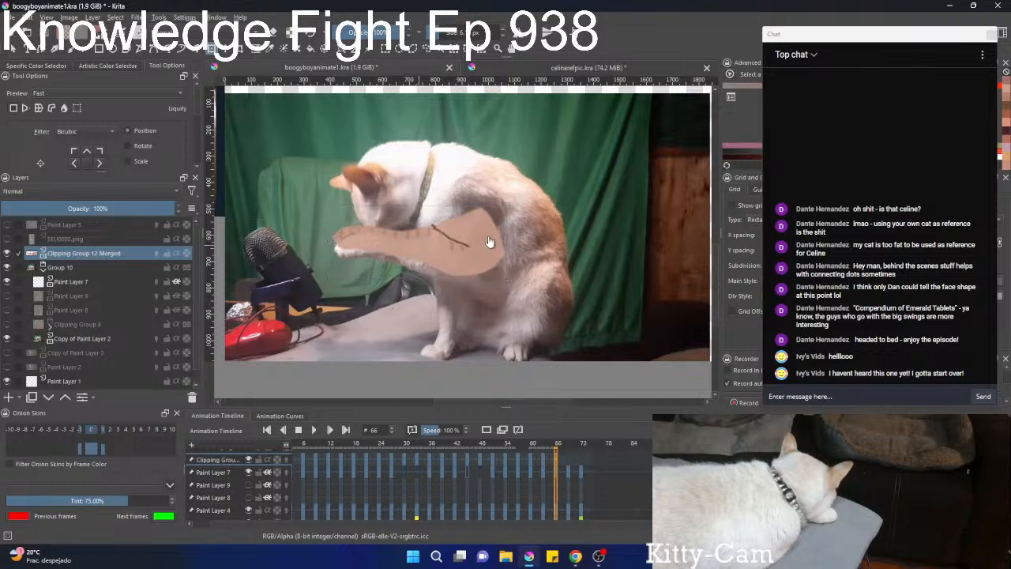
click(489, 241)
key(Return)
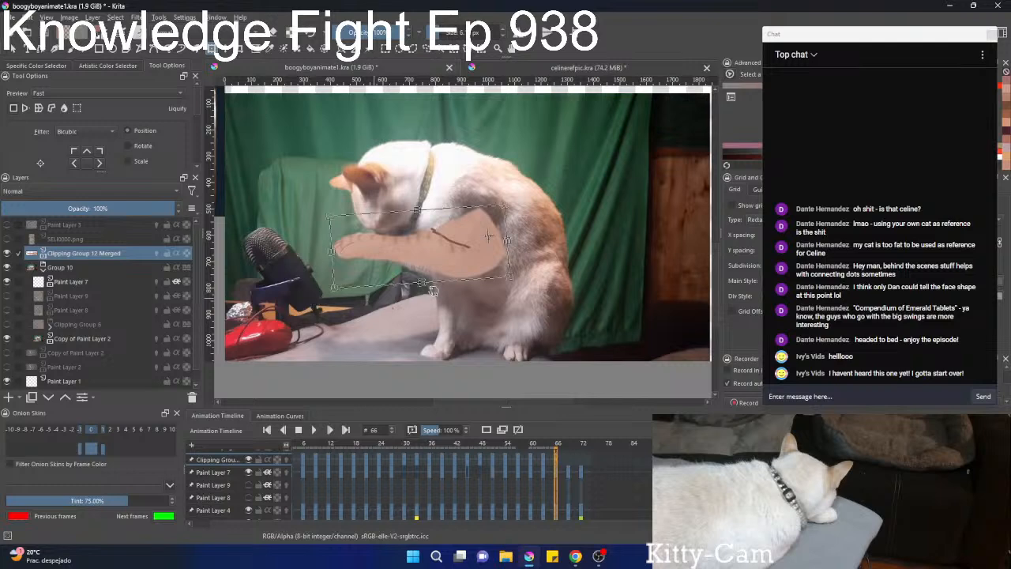
mouse_move(474, 260)
mouse_down()
mouse_move(484, 294)
mouse_move(483, 251)
mouse_move(479, 260)
mouse_up()
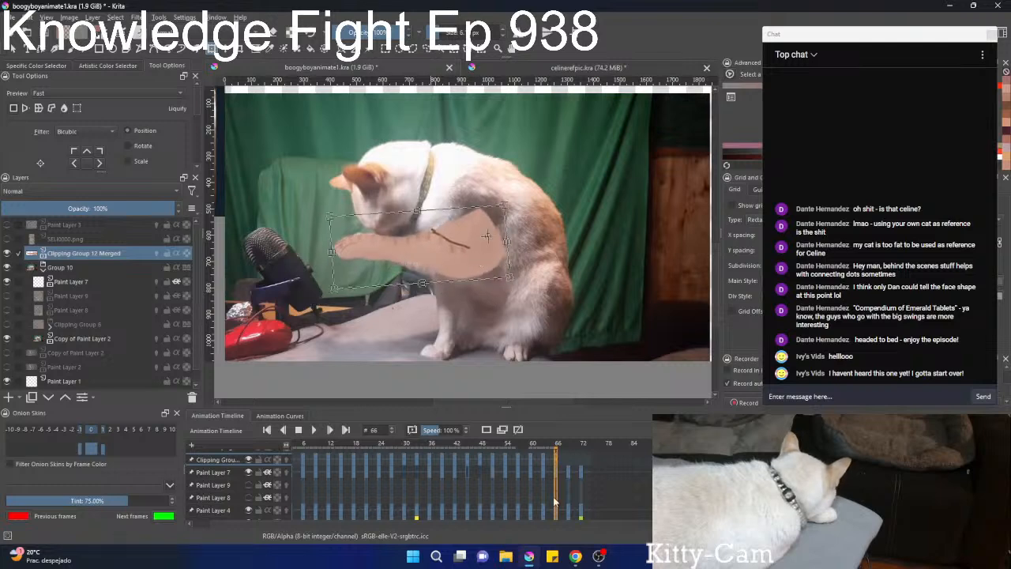
Lower the striped leg's upper edge slightly on frame 69 and shorten the leg slightly from the paw end on frame 72.
scroll(554, 499, up, 3)
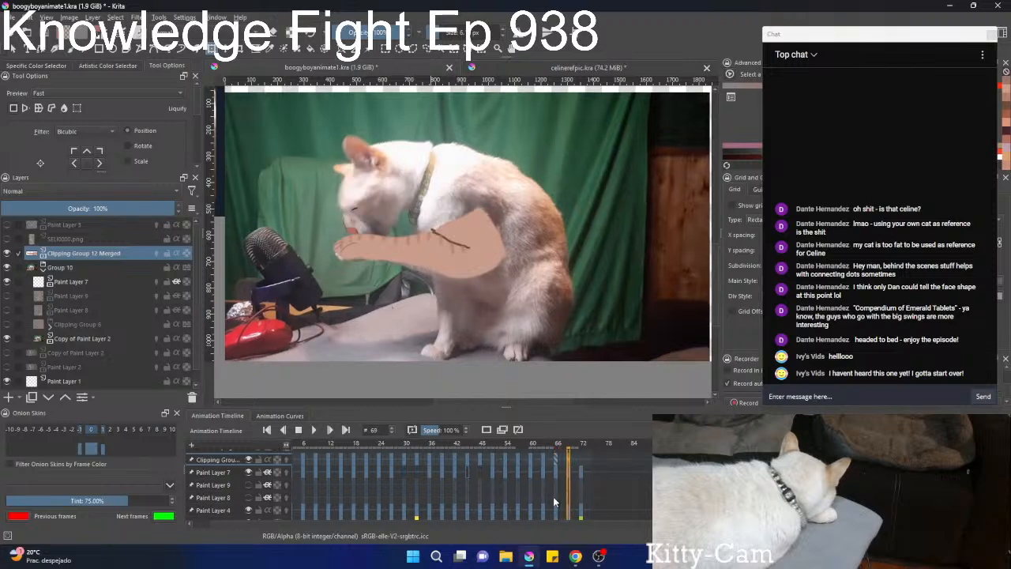
click(420, 248)
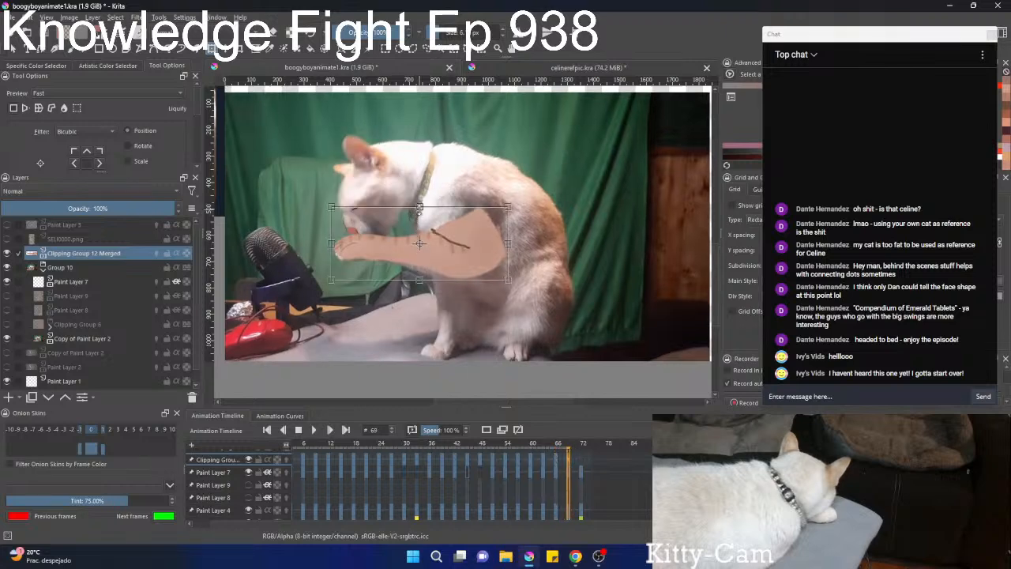
key(Return)
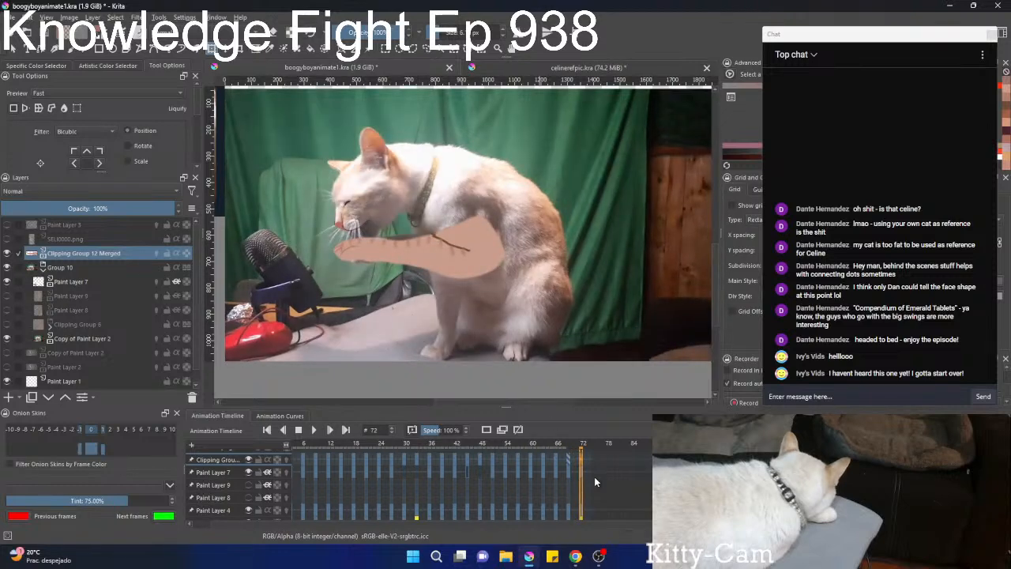
click(390, 253)
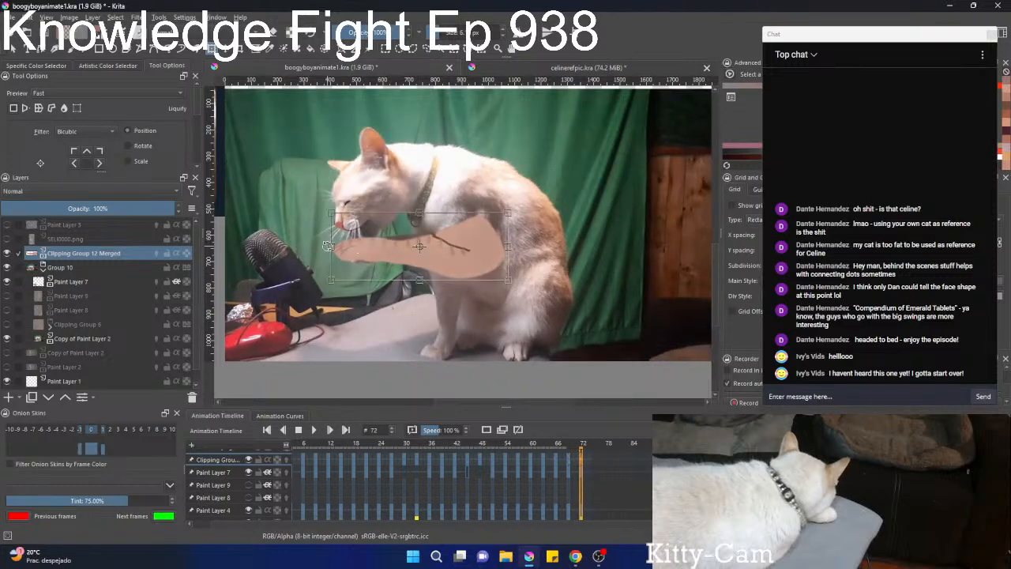
mouse_move(332, 247)
mouse_down()
mouse_move(345, 246)
mouse_move(336, 248)
mouse_up()
Step back from frame 72 to frame 31 to examine the striped leg's poses over the footage.
key(Left)
key(Left)
key(Left)
key(Left)
key(Left)
key(Left)
key(Left)
key(Left)
key(Left)
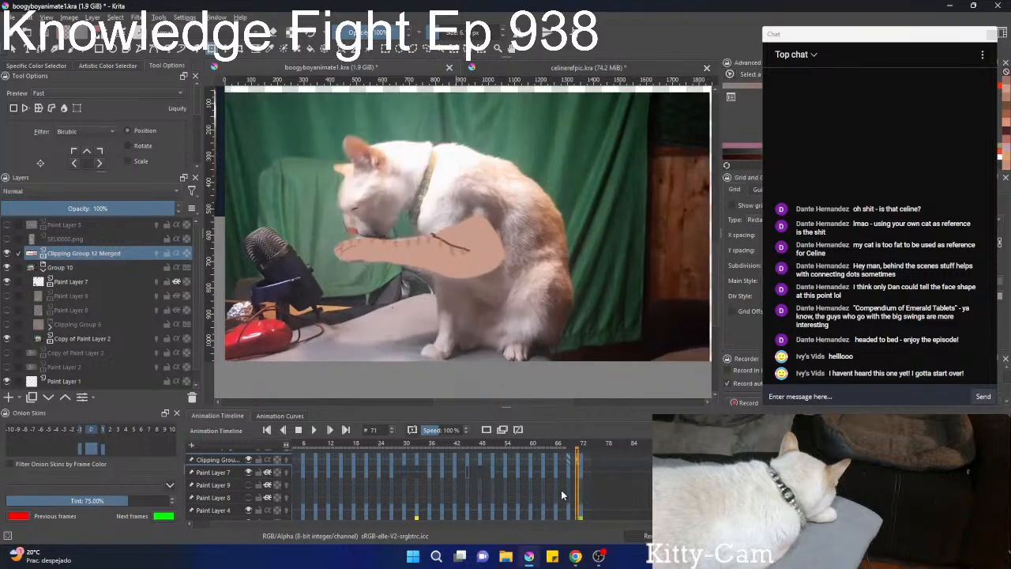
key(Left)
key(Left)
key(Left)
key(Left)
key(Left)
key(Left)
key(Left)
key(Left)
key(Left)
key(Left)
key(Left)
key(Left)
key(Left)
key(Left)
key(Left)
key(Left)
key(Left)
key(Left)
key(Left)
key(Left)
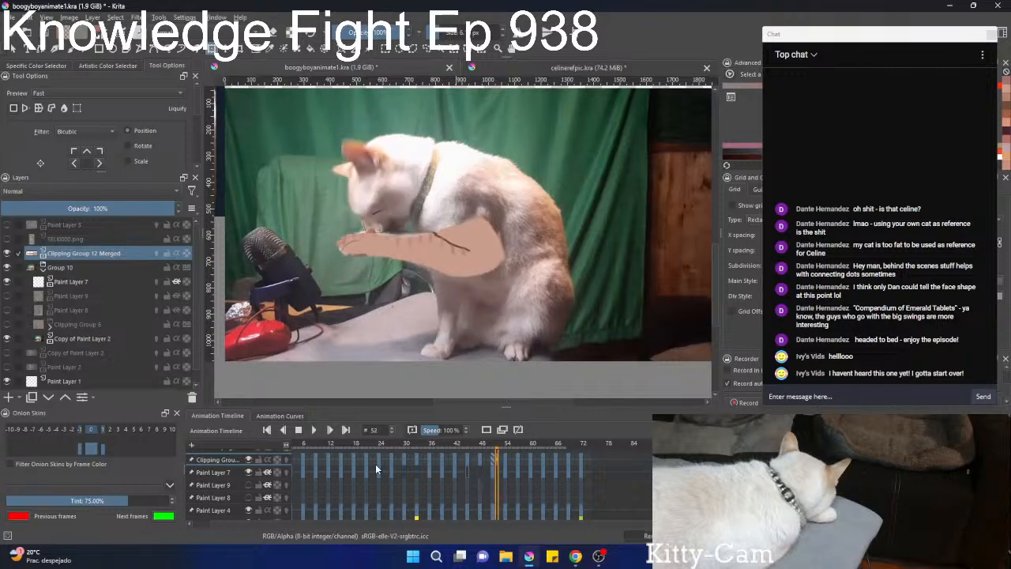
key(Left)
key(Left)
key(Left)
key(Left)
key(Left)
key(Left)
key(Left)
key(Left)
key(Left)
key(Left)
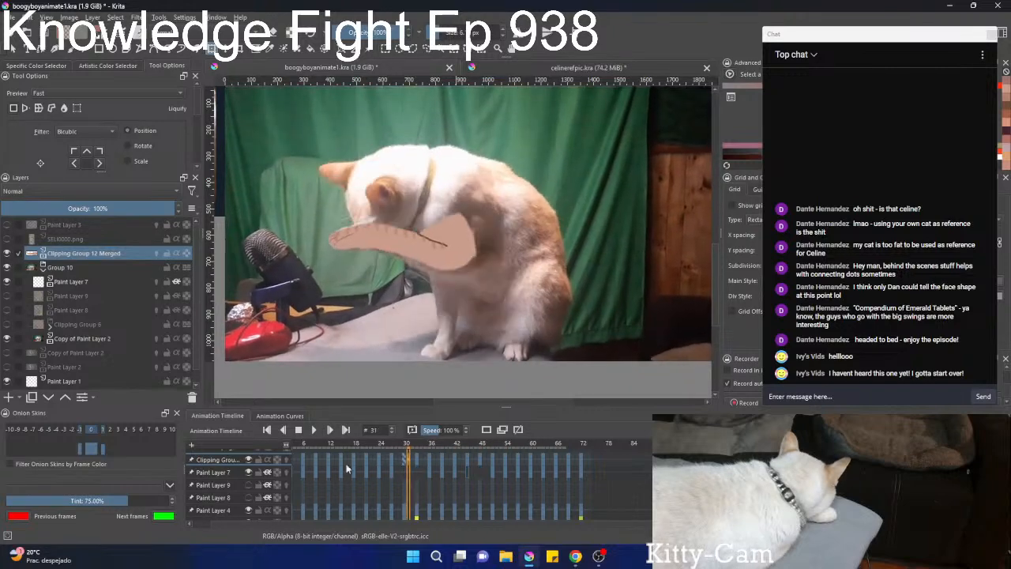
Show Paint Layer 9, Paint Layer 8 and Clipping Group 6, and hide the video footage layer Copy of Paint Layer 2.
click(8, 295)
click(7, 309)
click(8, 323)
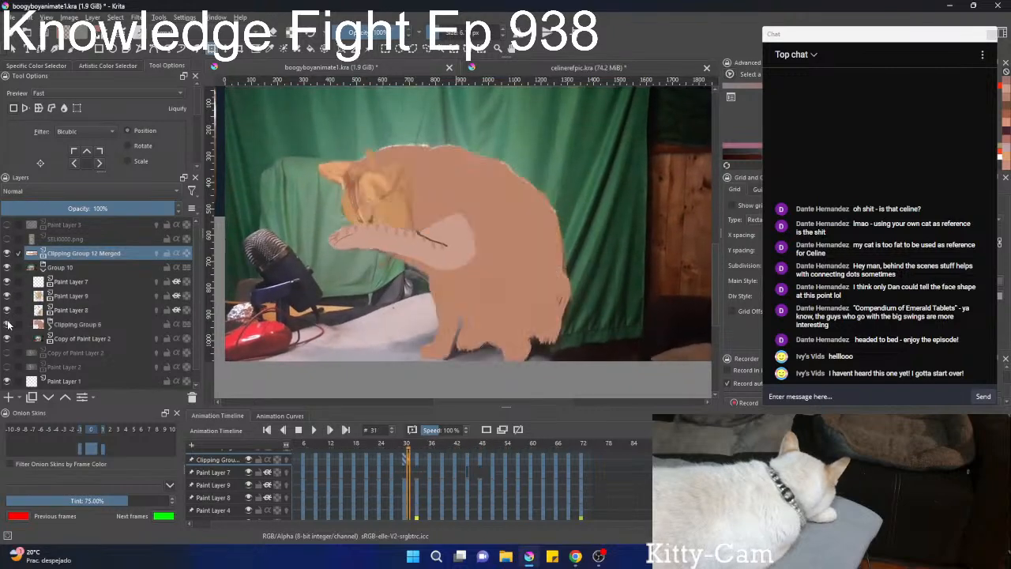
click(7, 339)
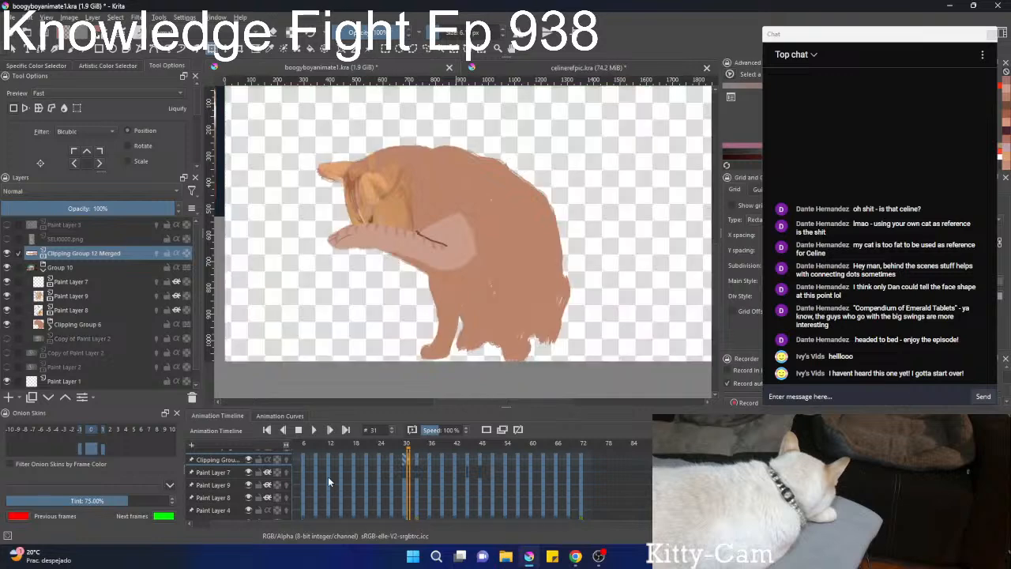
Play the painted cat animation from frame 0 to review the leg's motion with the body, and stop playback.
key(Left)
key(Left)
key(Left)
key(Left)
key(Left)
key(Left)
click(298, 431)
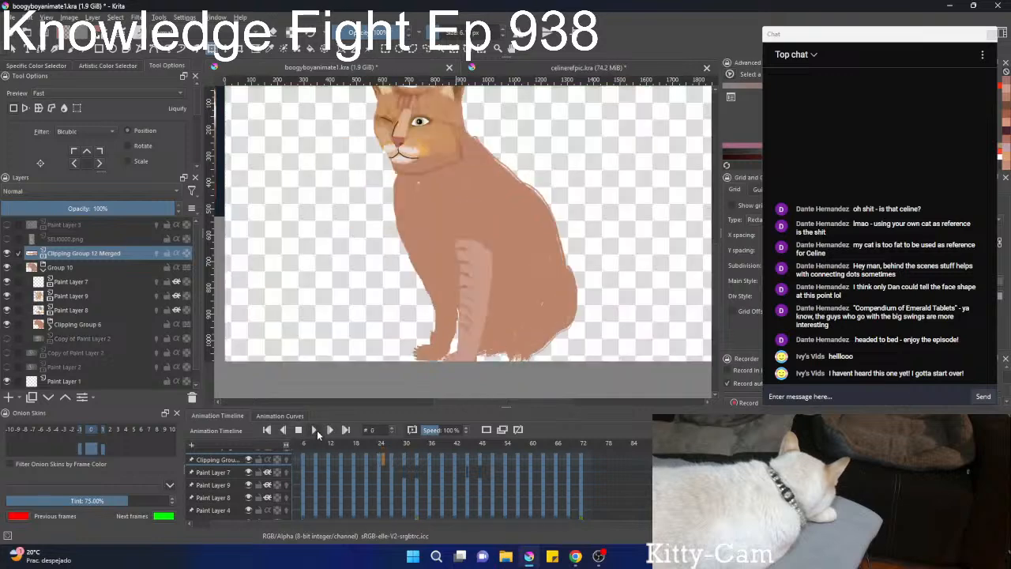
click(314, 430)
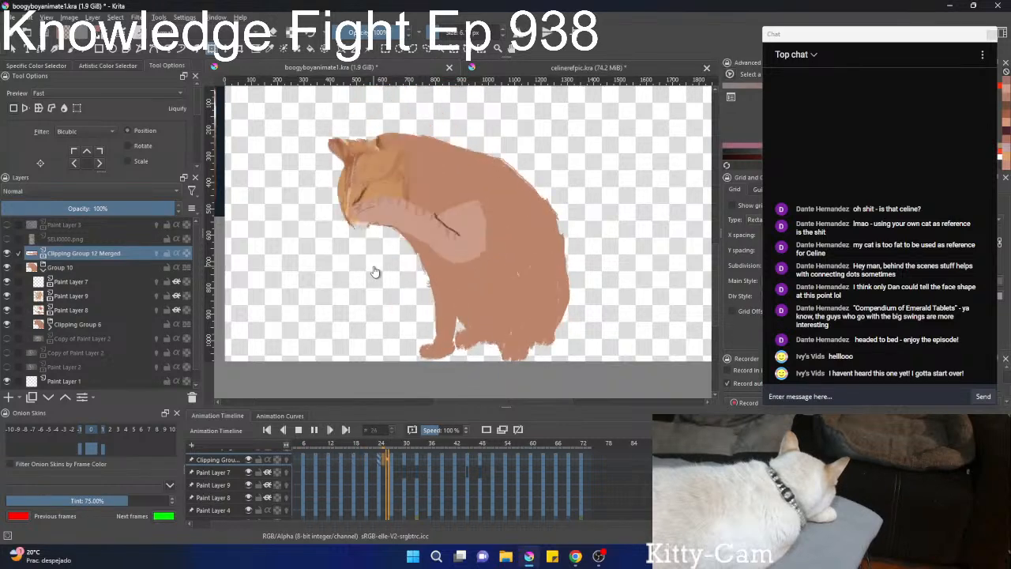
scroll(375, 271, down, 2)
scroll(374, 276, up, 1)
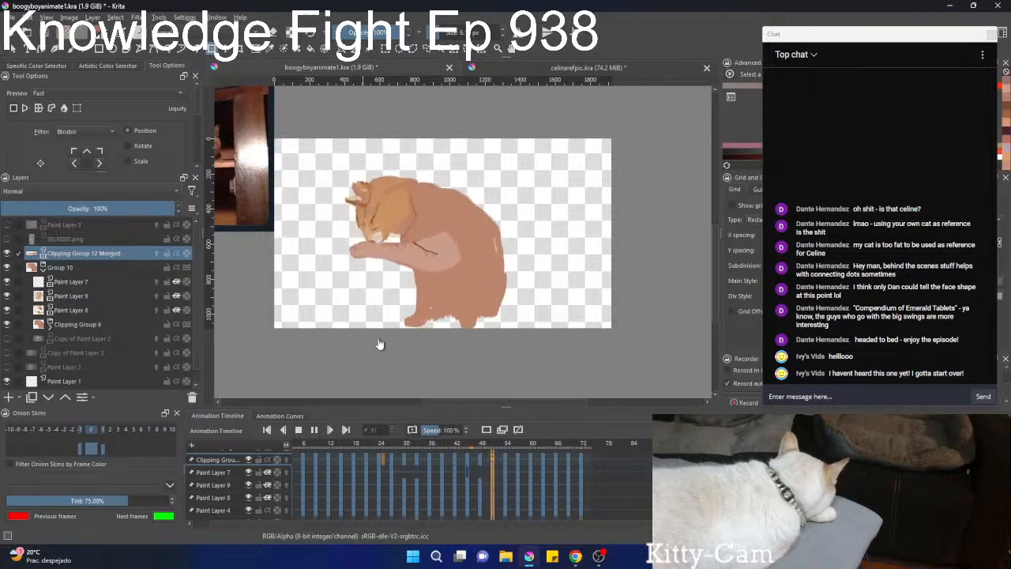
click(314, 429)
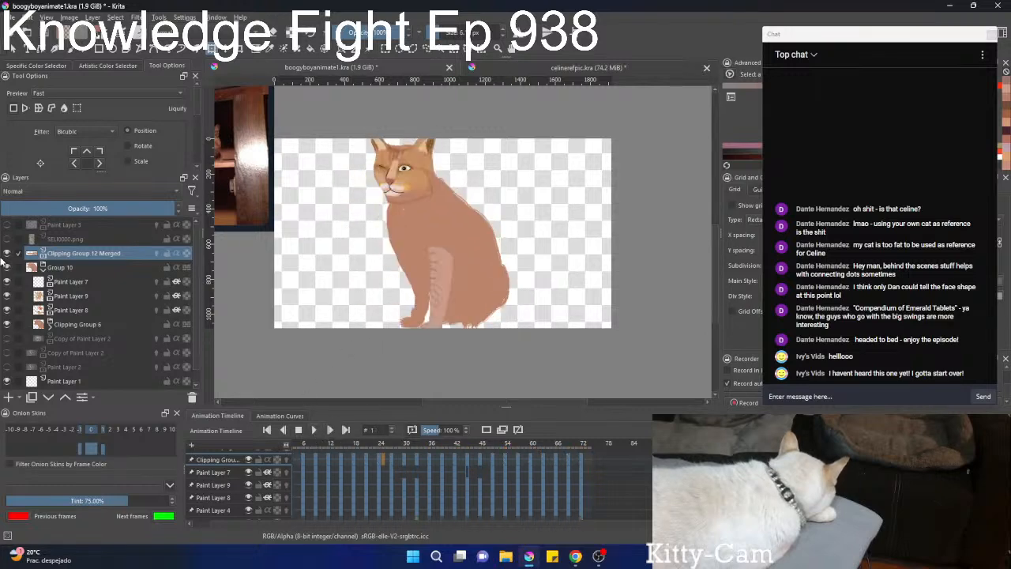
Add a new paint layer at the top of Group 10 and create its first keyframe at frame 0.
click(92, 266)
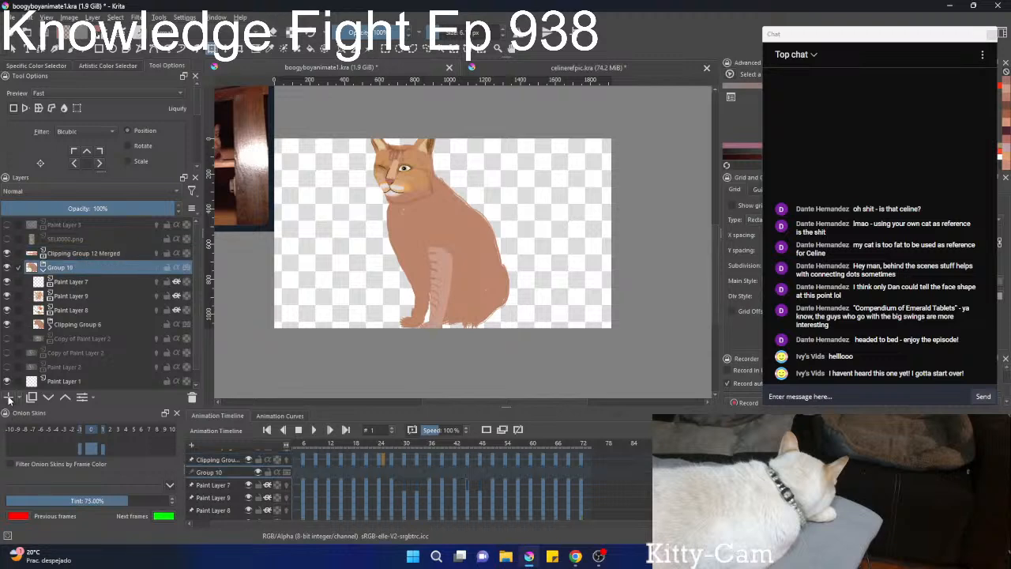
key(Insert)
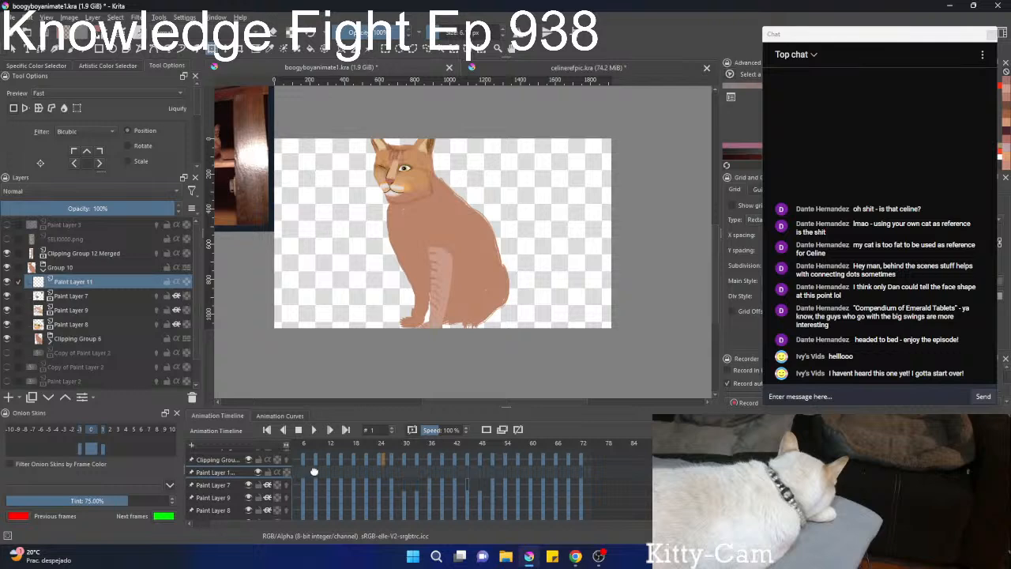
drag(312, 474, 416, 473)
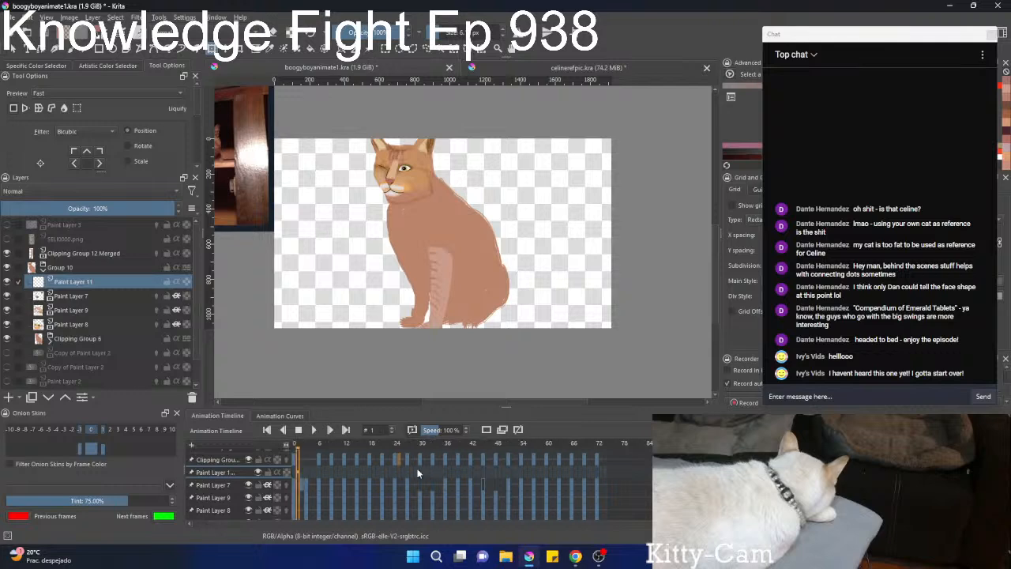
right_click(296, 475)
click(323, 456)
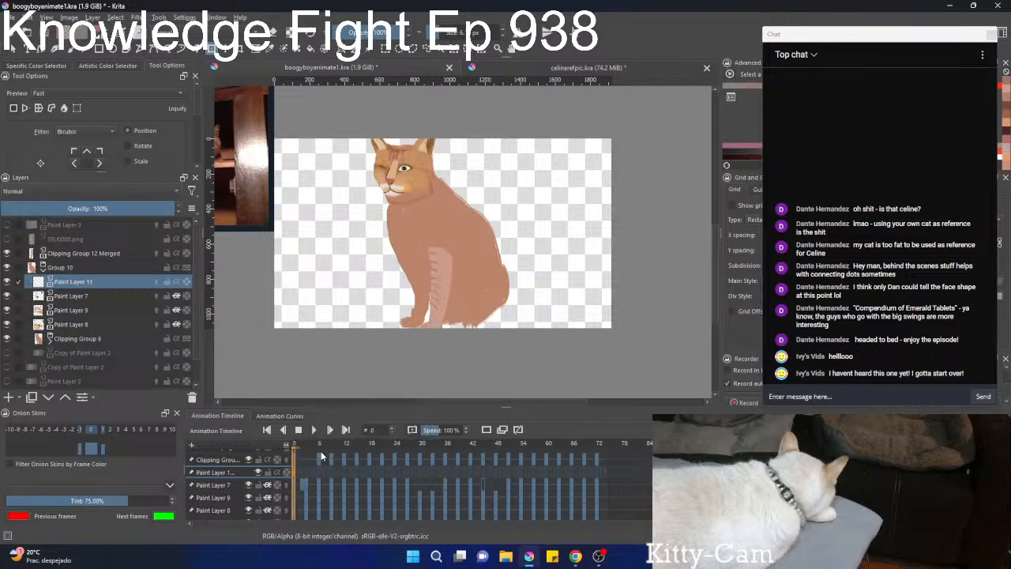
Choose a muted reddish skin tone and draw a short zigzag just above the striped leg with the 43.89 px Pencil-2 brush.
key(b)
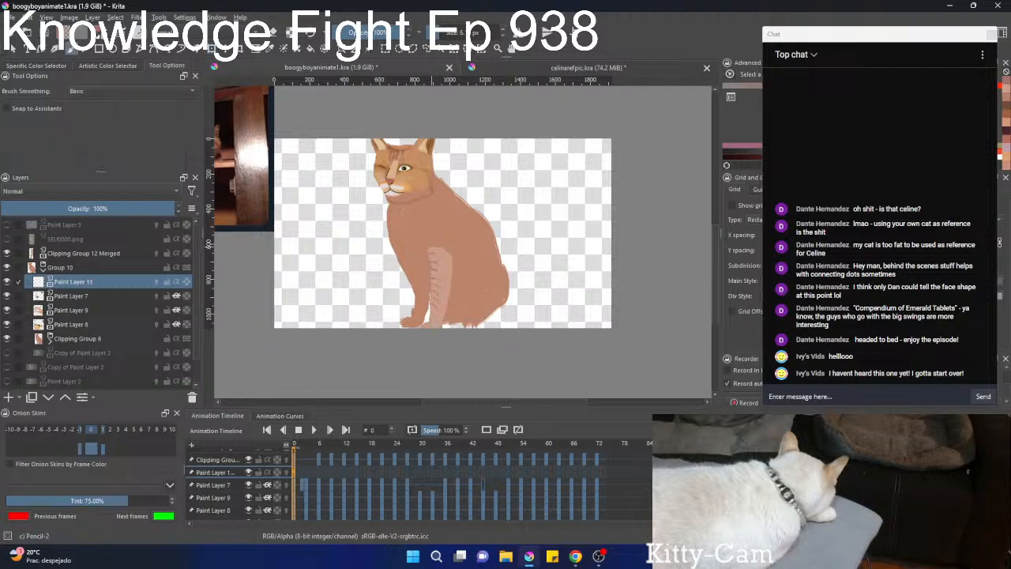
right_click(434, 237)
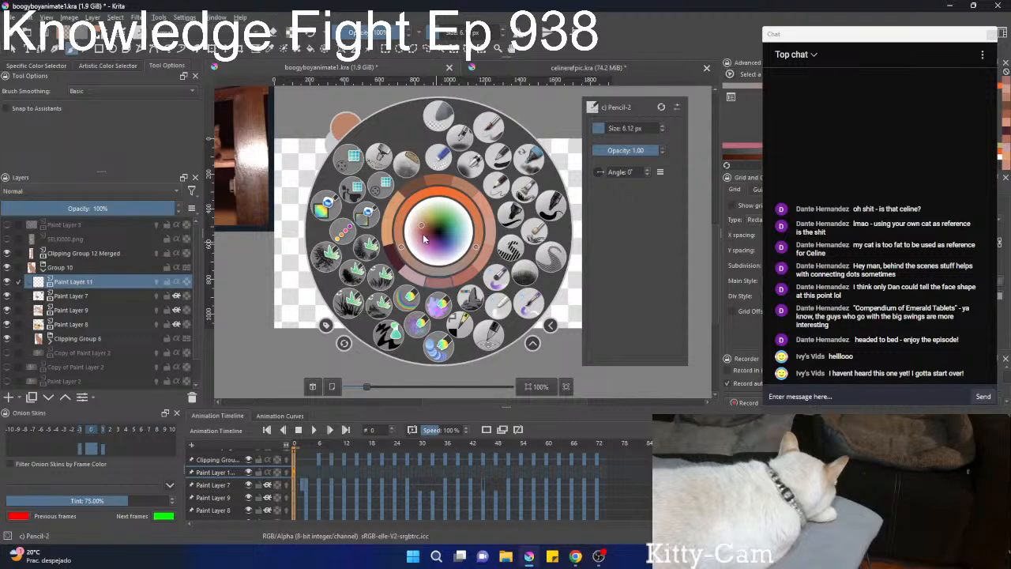
click(420, 236)
right_click(422, 235)
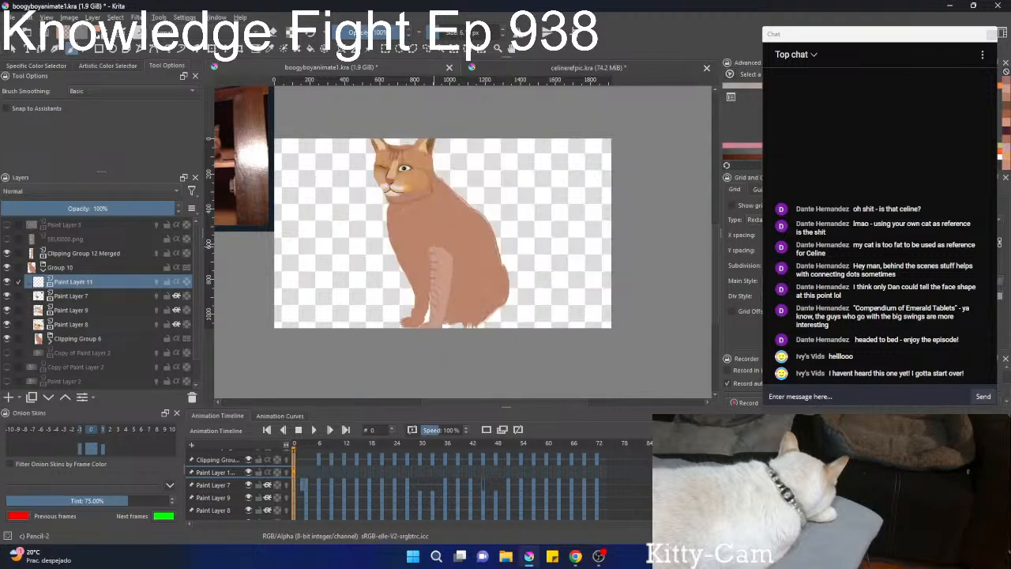
right_click(442, 236)
right_click(442, 236)
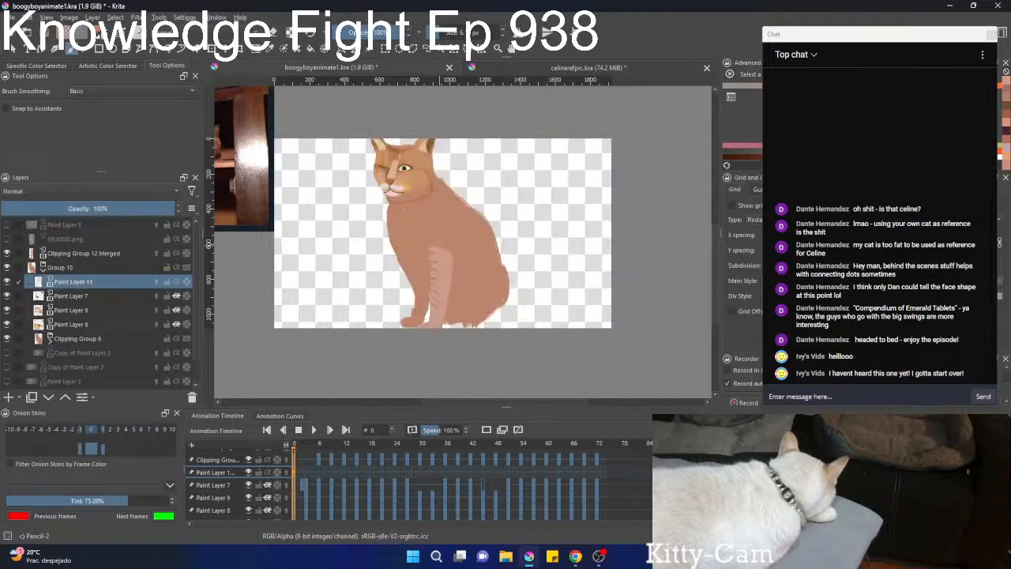
scroll(442, 237, up, 5)
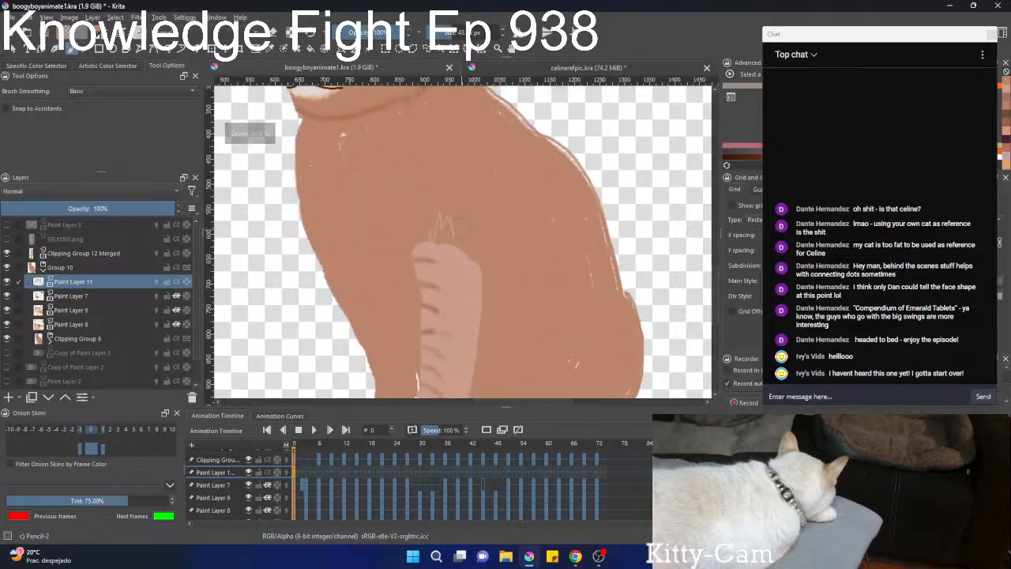
Try a few strokes with the 125 px Cliffbrush just above the striped leg and undo them.
right_click(451, 231)
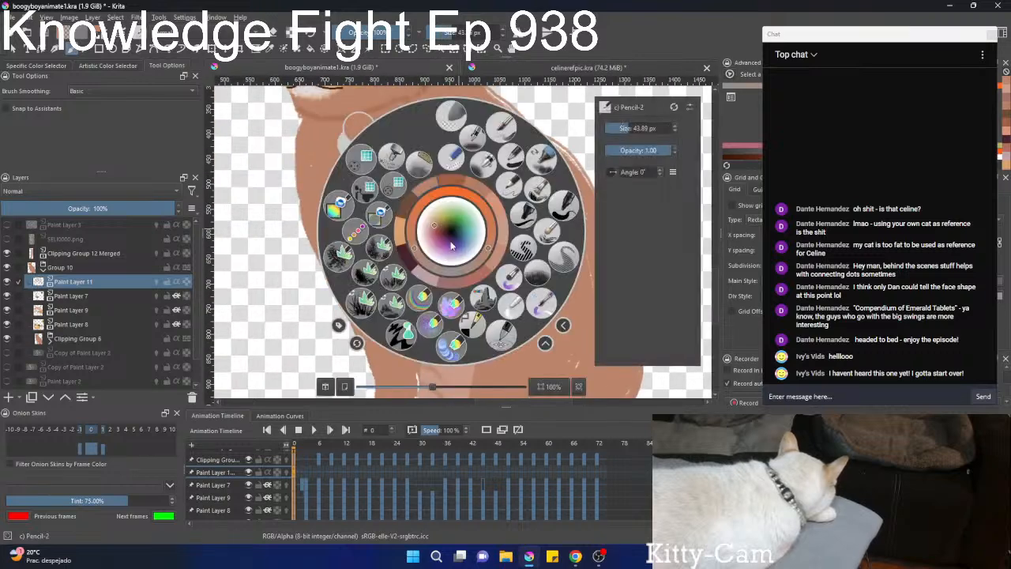
click(401, 300)
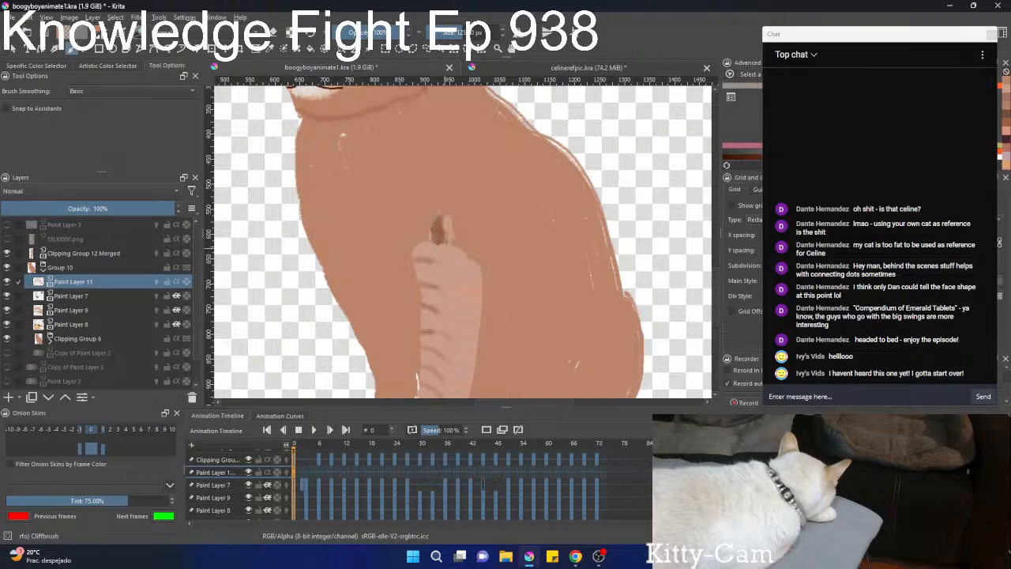
key(ctrl+z)
Switch to the Dry Brushing preset and test a short, dark hatched stroke on the body above the striped leg at 76.07 px.
right_click(451, 232)
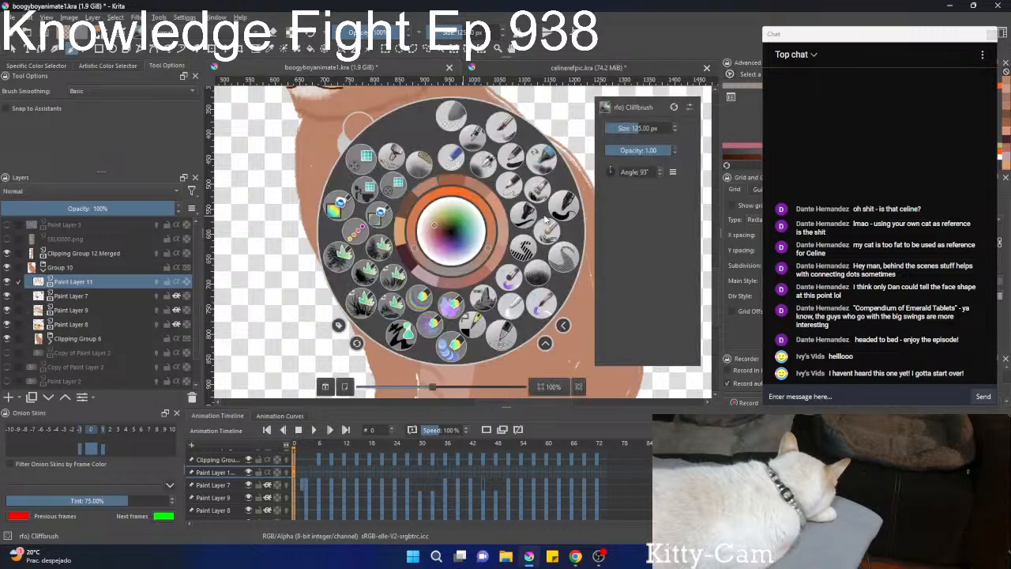
click(548, 231)
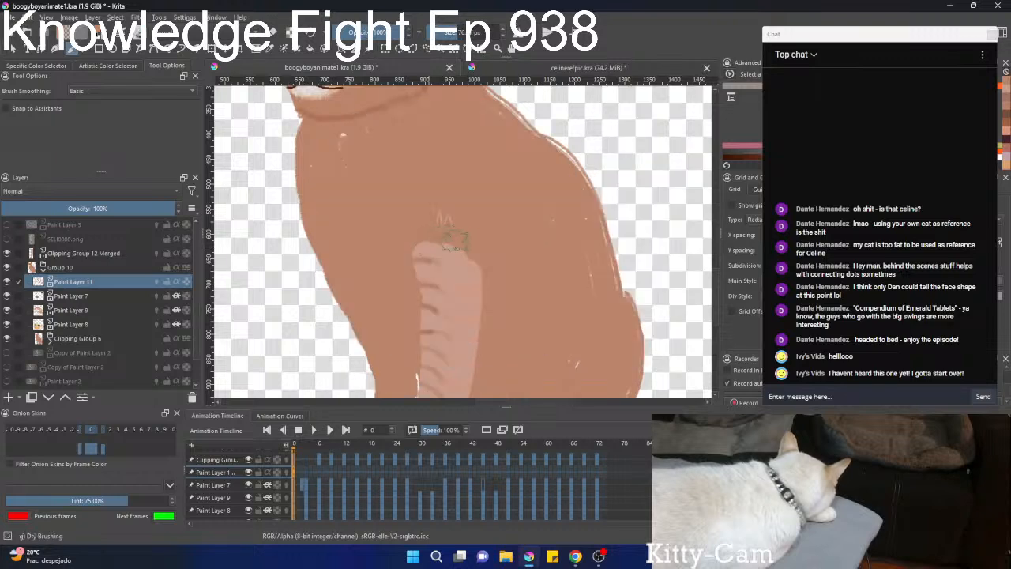
scroll(484, 202, down, 2)
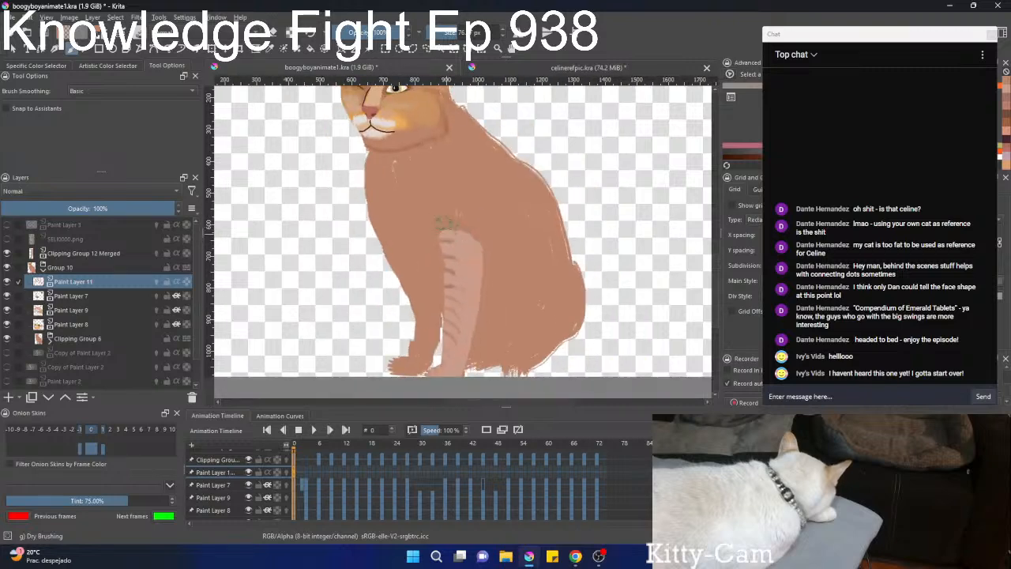
right_click(451, 231)
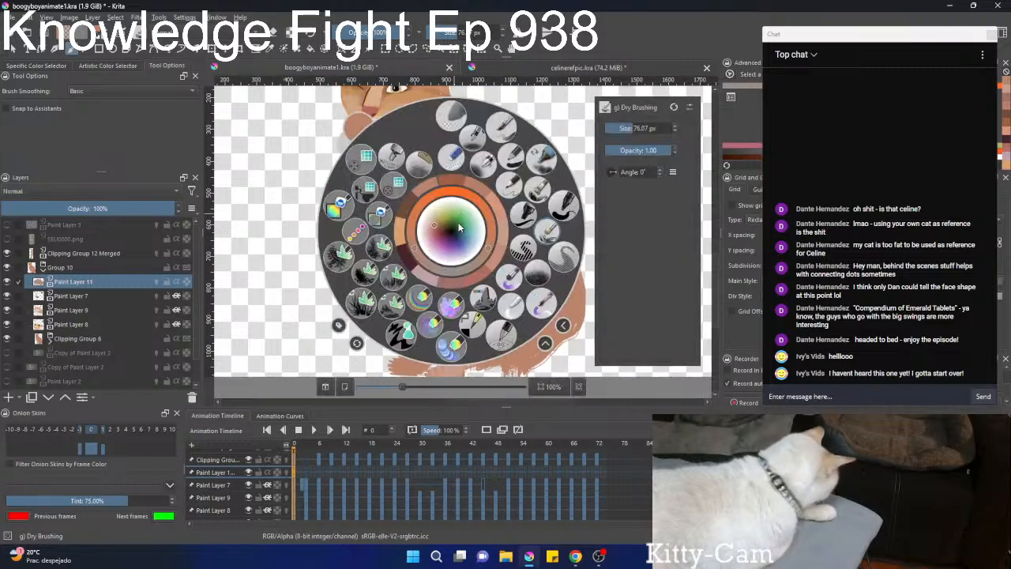
click(545, 232)
key(ctrl+r)
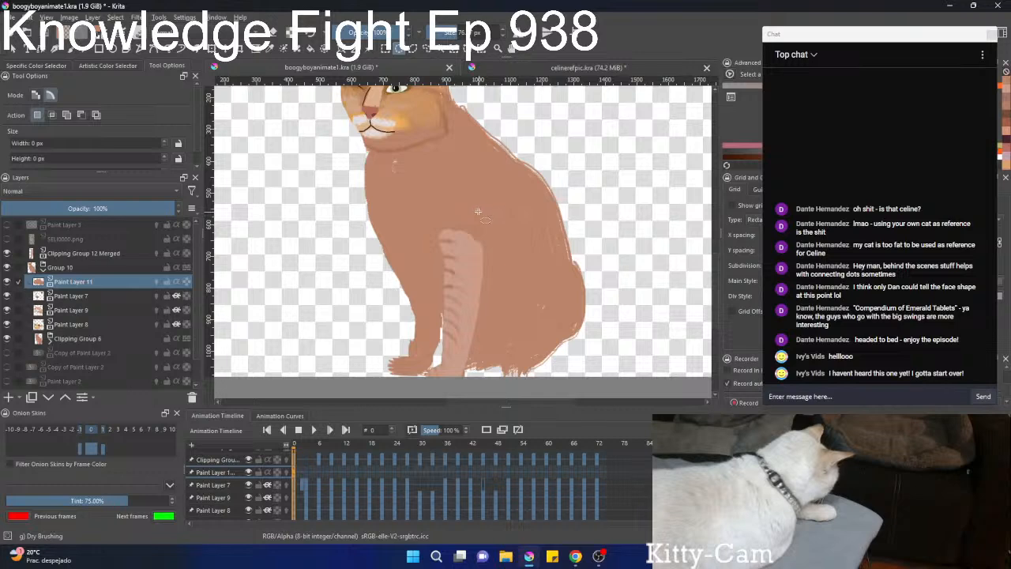
key(b)
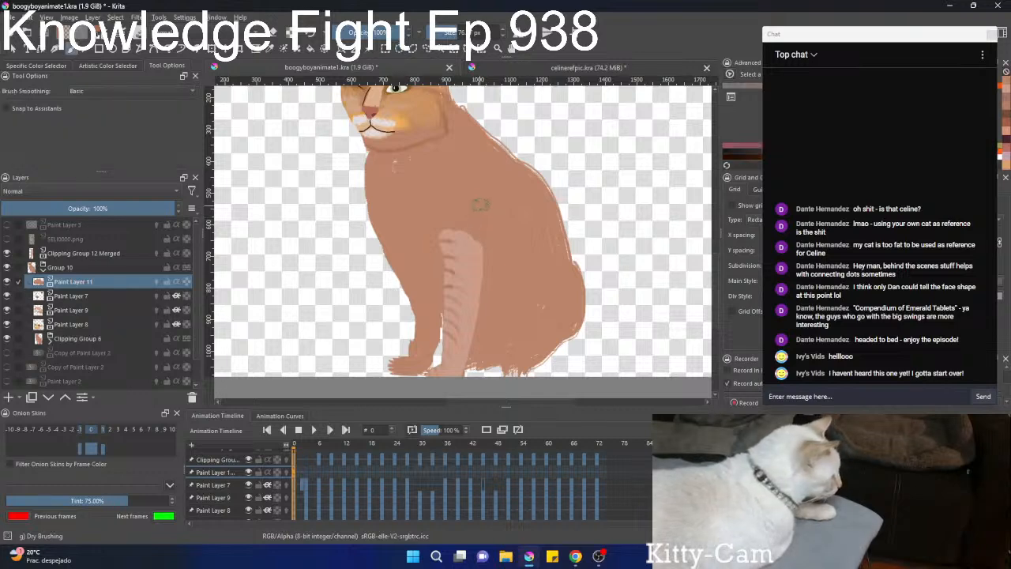
drag(481, 204, 486, 199)
scroll(504, 208, up, 2)
key(x)
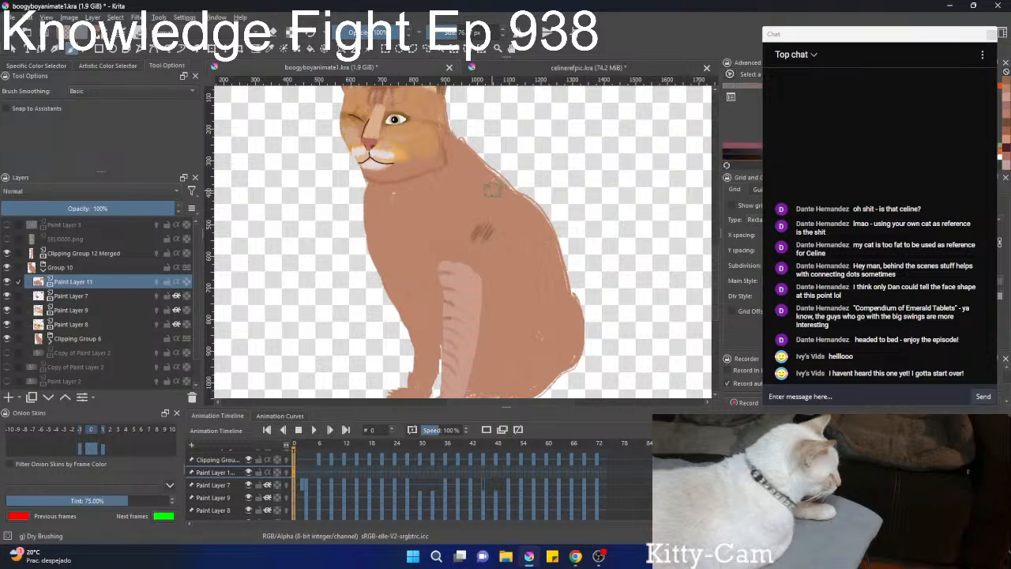
Turn on Inherit Alpha for Paint Layer 11, check the contents of Clipping Group 6, and return to Paint Layer 11.
scroll(496, 192, down, 2)
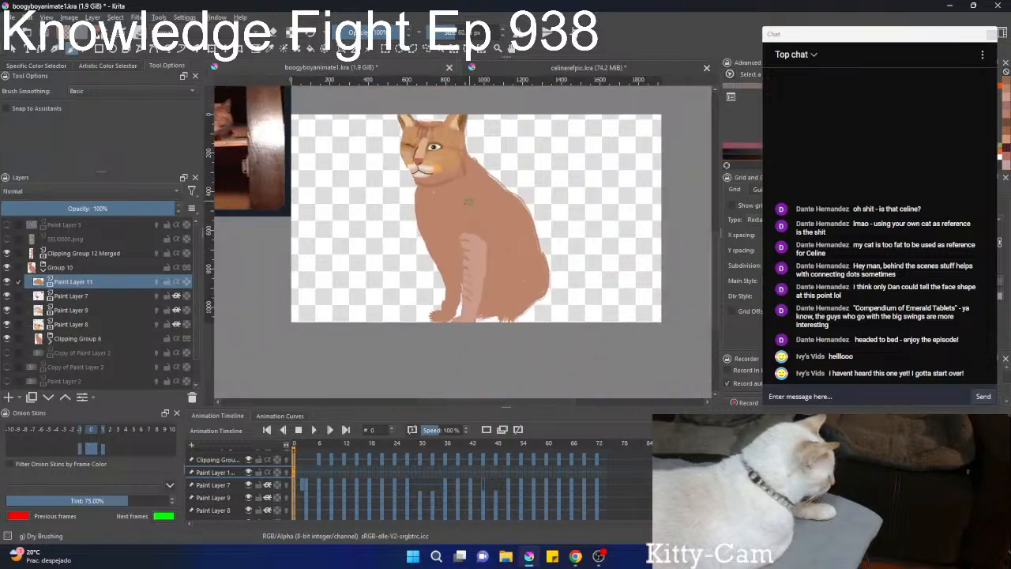
click(176, 282)
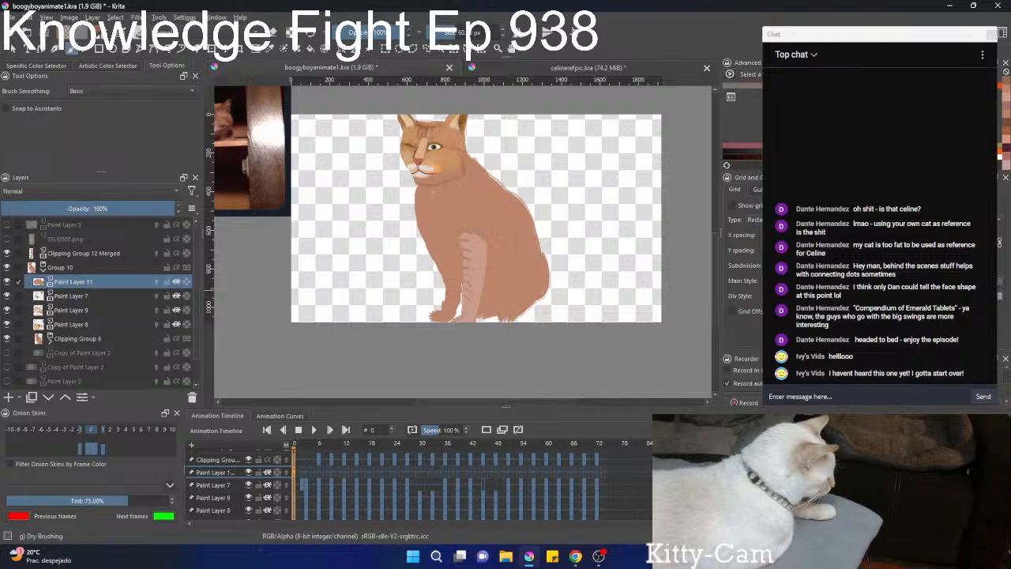
click(66, 342)
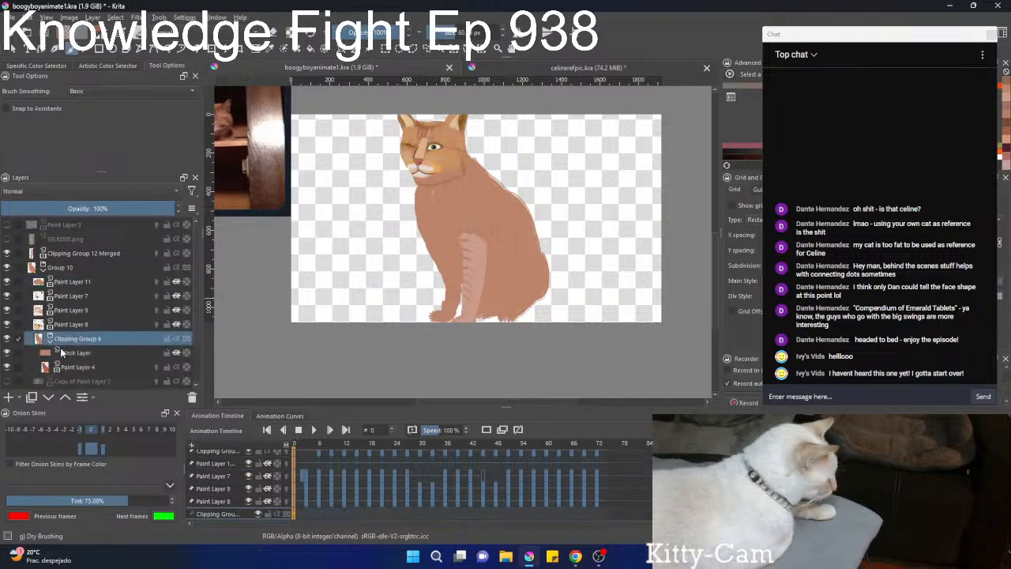
click(86, 289)
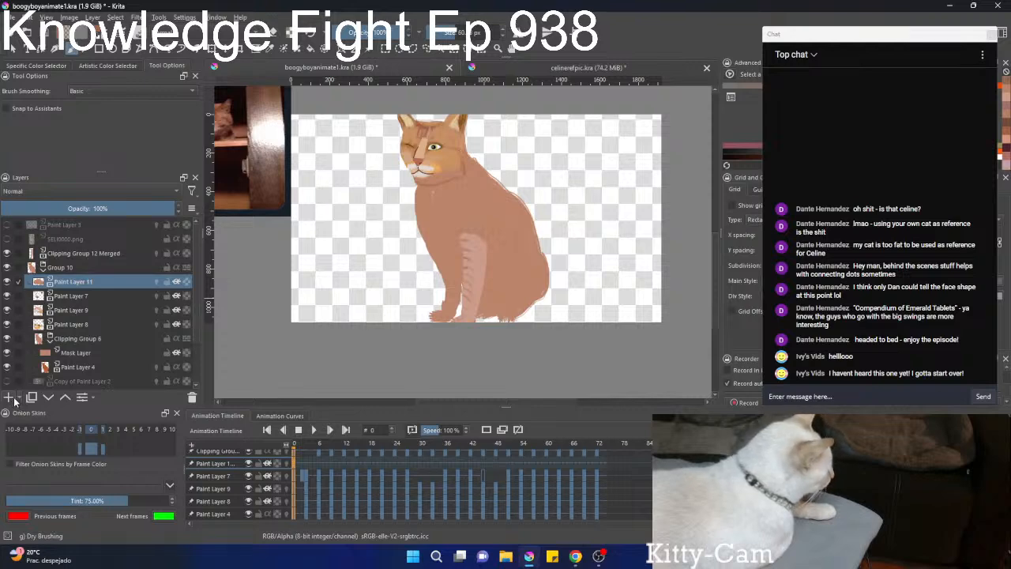
click(50, 339)
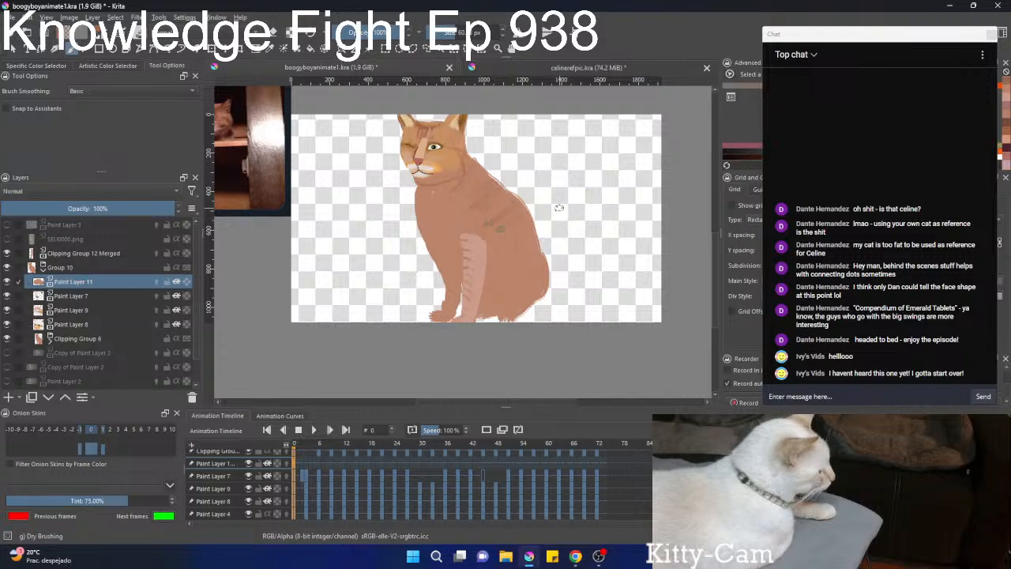
Paint dark diagonal stripes across the cat's back and flank with the Dry Brushing brush at frame 0.
drag(559, 208, 493, 245)
drag(561, 230, 494, 264)
drag(566, 259, 499, 297)
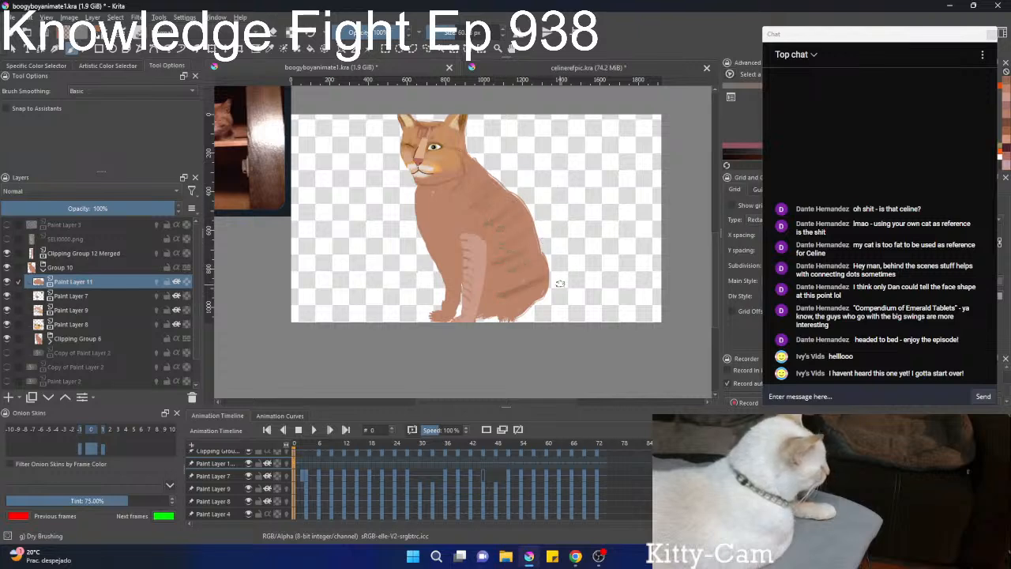
Sample orange from the cat's cheek and brush fur streaks over the flank and chest, enlarging the brush to 187.64 px.
scroll(463, 237, up, 4)
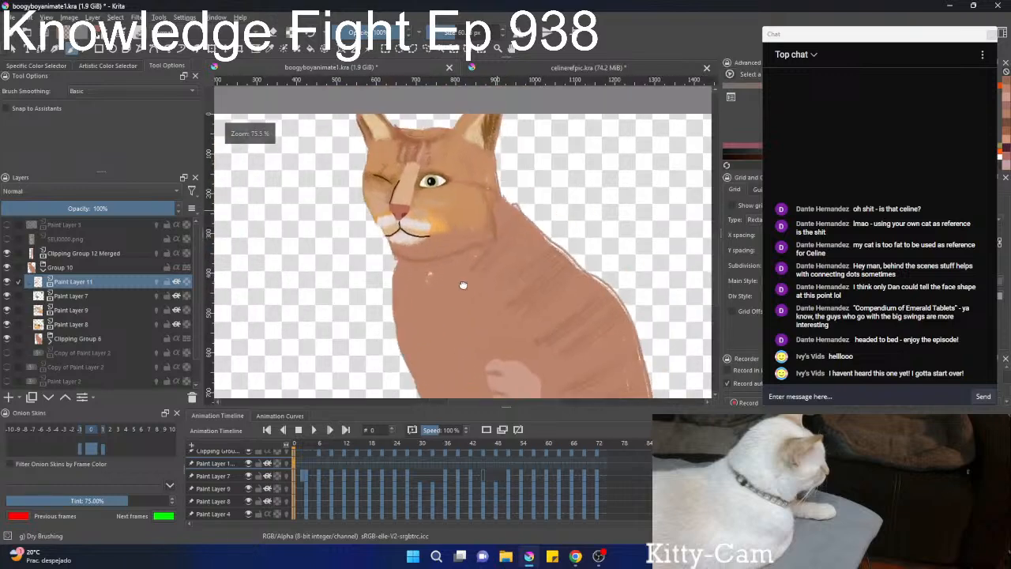
drag(463, 285, 447, 312)
scroll(460, 246, up, 1)
drag(446, 234, 463, 241)
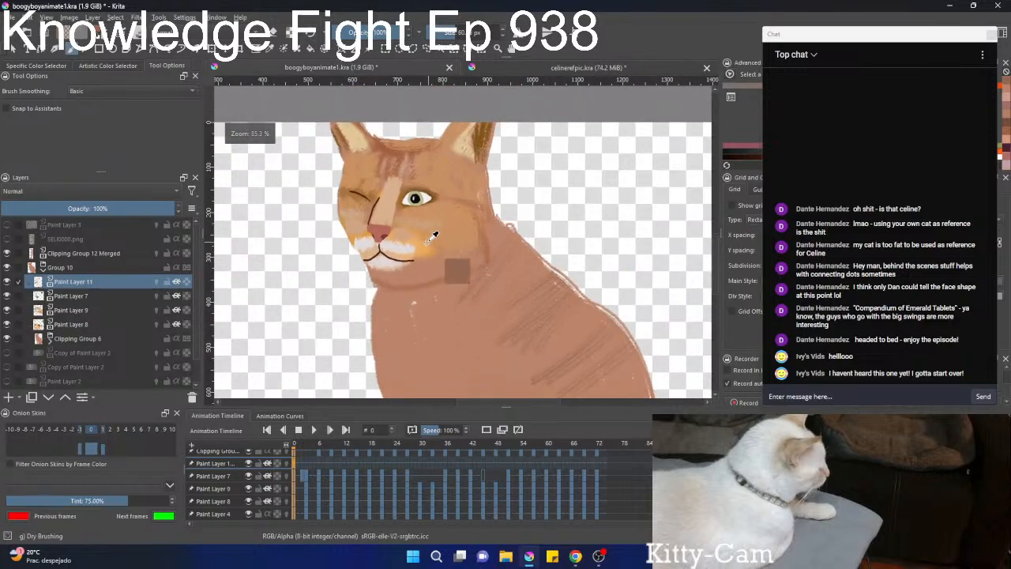
ctrl+click(427, 242)
scroll(517, 230, down, 2)
scroll(475, 240, down, 2)
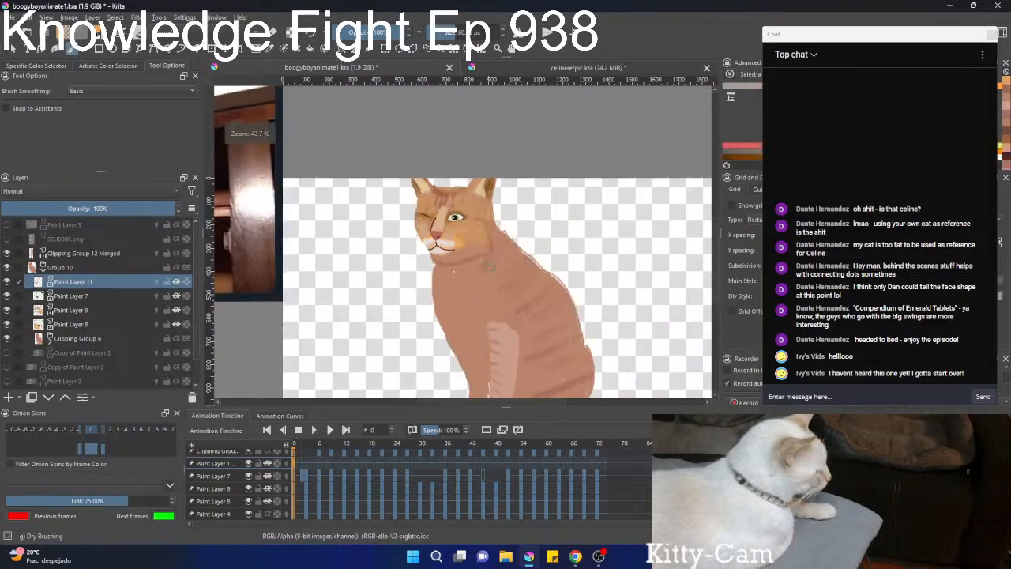
scroll(489, 272, down, 2)
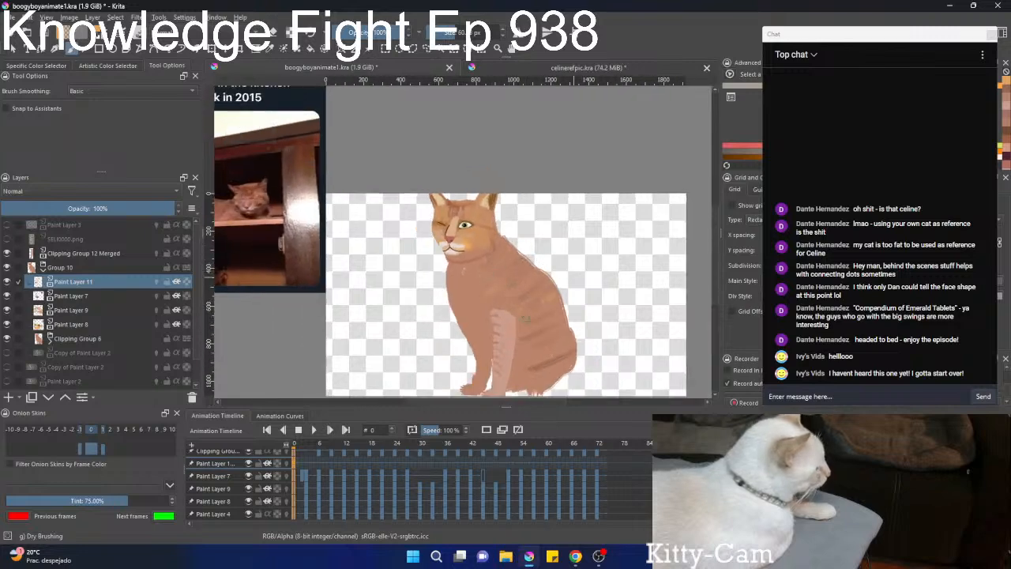
drag(568, 286, 523, 322)
mouse_move(581, 306)
mouse_down()
mouse_move(531, 341)
mouse_move(535, 359)
mouse_up()
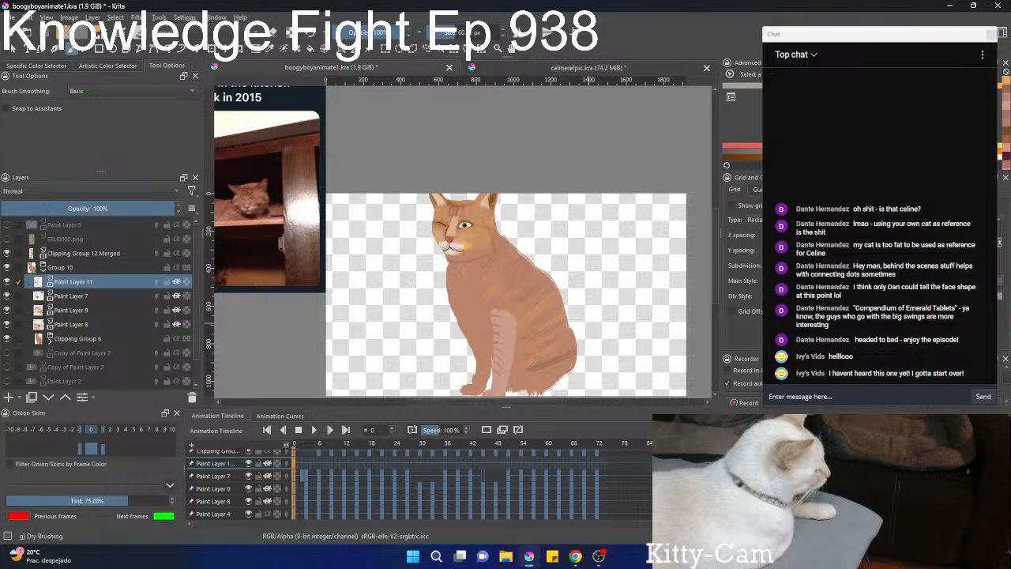
scroll(539, 291, down, 2)
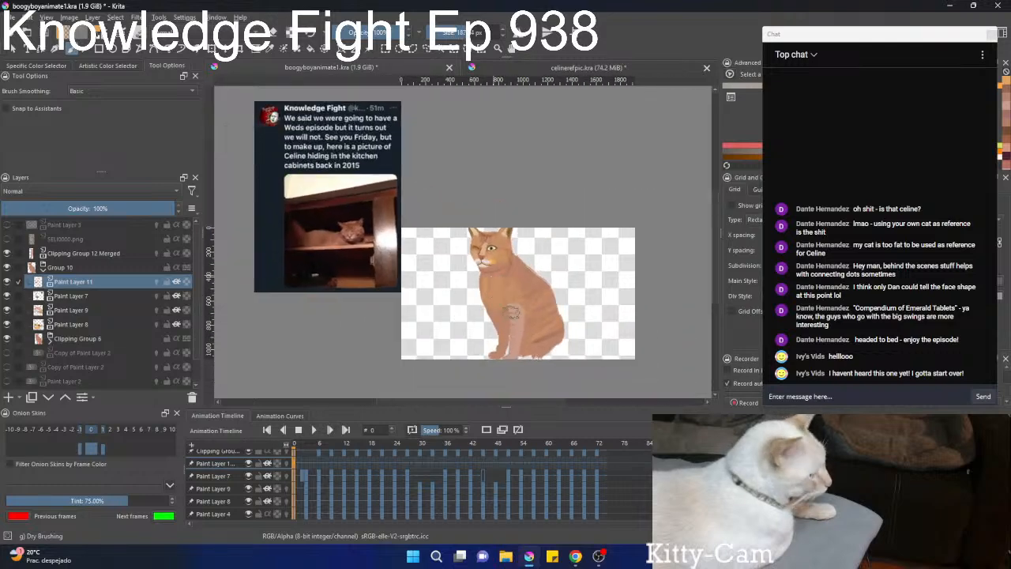
mouse_move(512, 336)
mouse_down()
mouse_move(514, 309)
mouse_move(501, 300)
mouse_move(511, 323)
mouse_move(501, 288)
mouse_move(525, 341)
mouse_up()
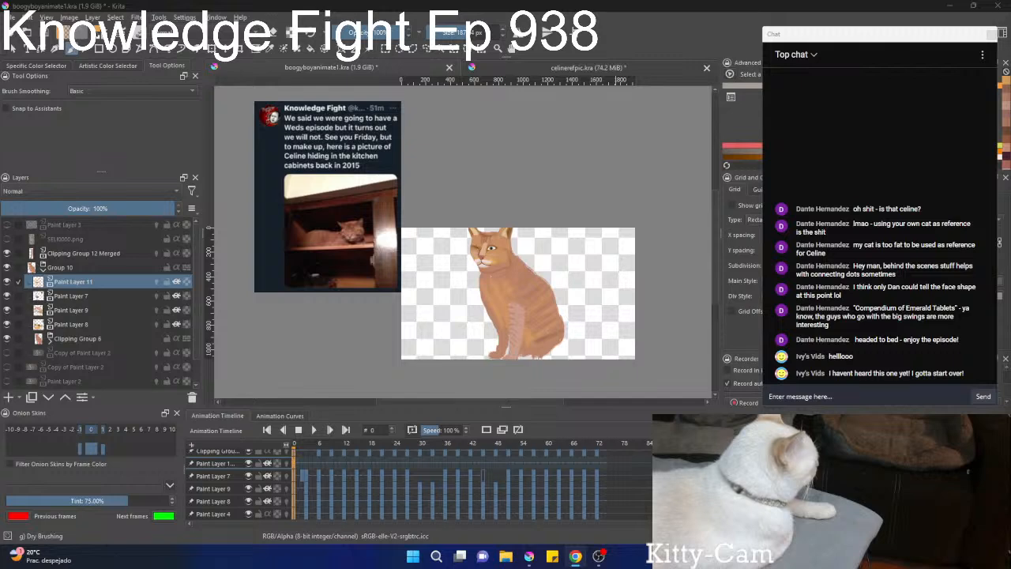
Check how the painted fur fits the bent-over pose at frame 50, and return to frame 0.
scroll(401, 383, down, 1)
click(378, 444)
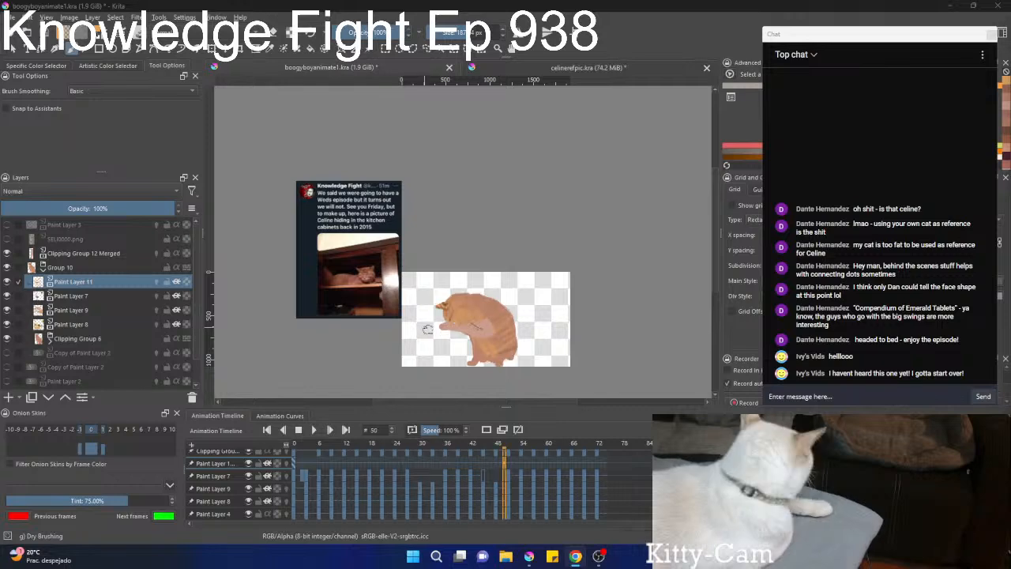
scroll(427, 329, up, 2)
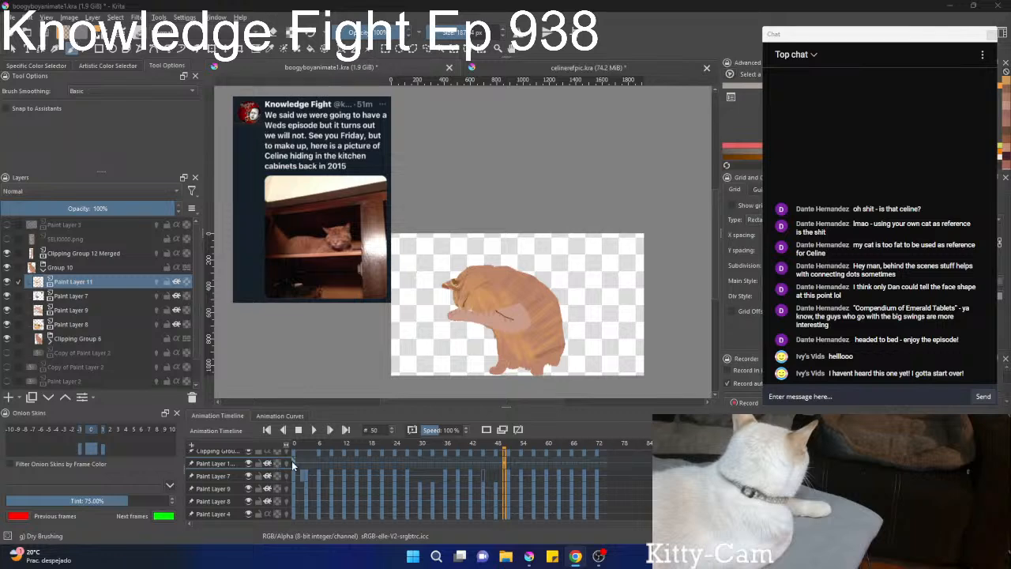
click(294, 461)
Choose a paler orange and brush light fur highlights down the chest, and pick a dark maroon from the recent colours.
scroll(532, 390, up, 3)
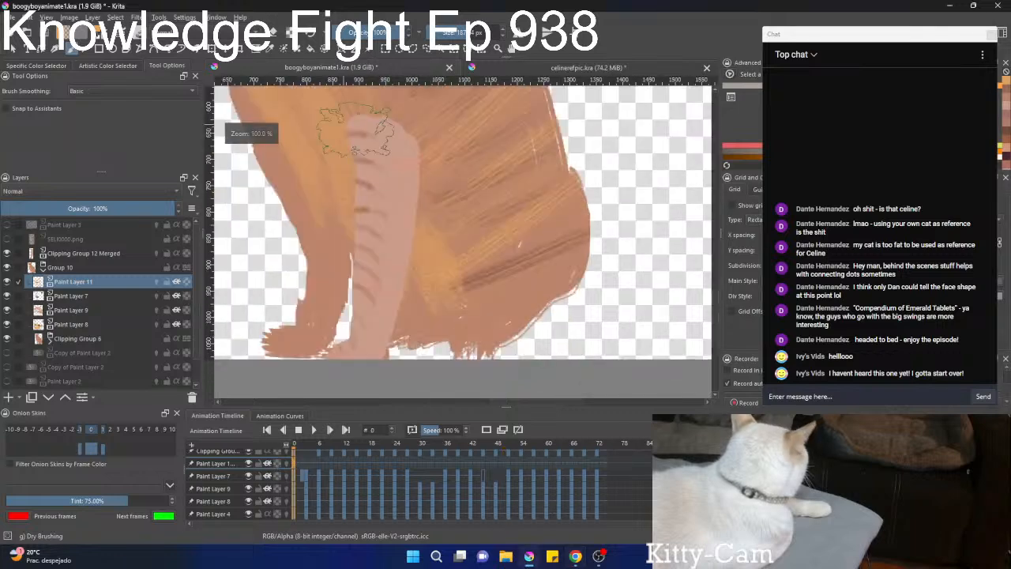
scroll(387, 213, down, 2)
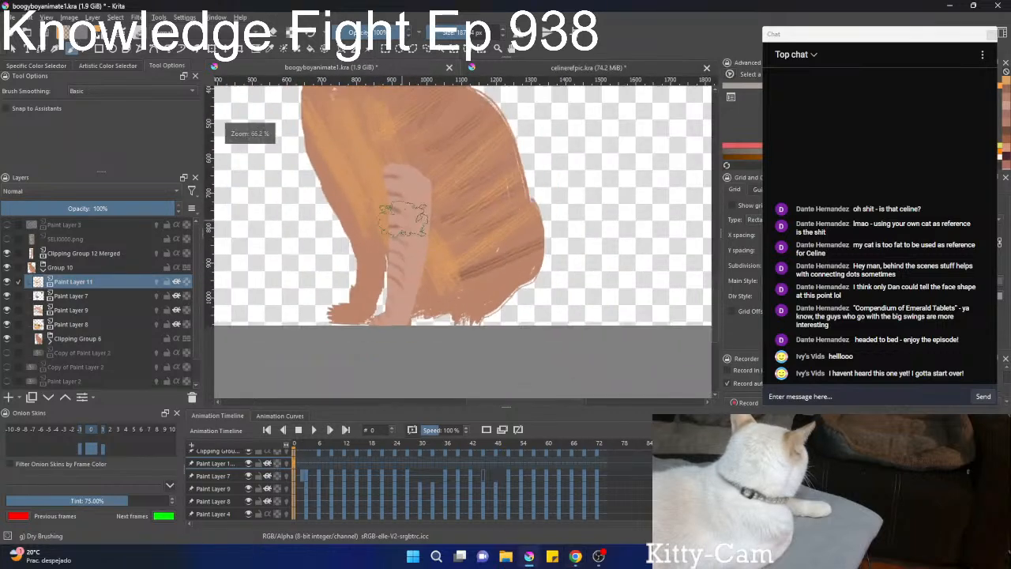
drag(400, 186, 418, 289)
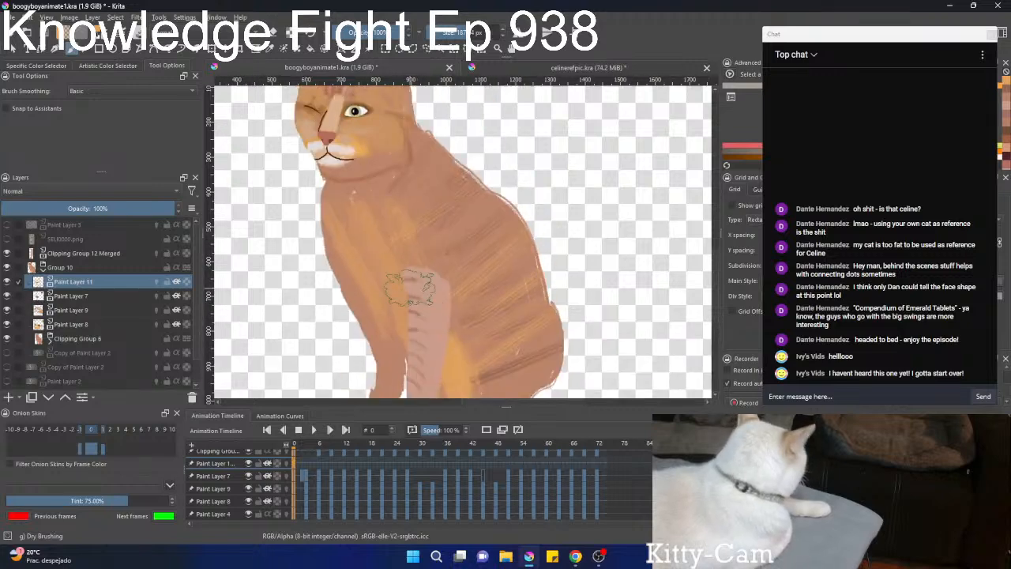
right_click(370, 259)
click(351, 218)
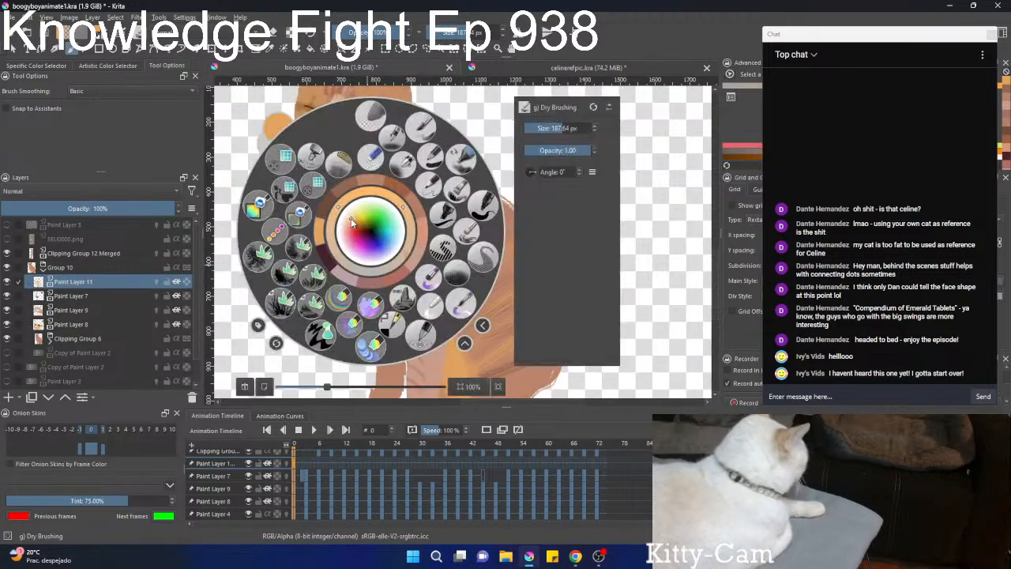
right_click(379, 277)
mouse_move(386, 310)
mouse_down()
mouse_move(359, 291)
mouse_move(342, 205)
mouse_up()
scroll(351, 263, down, 2)
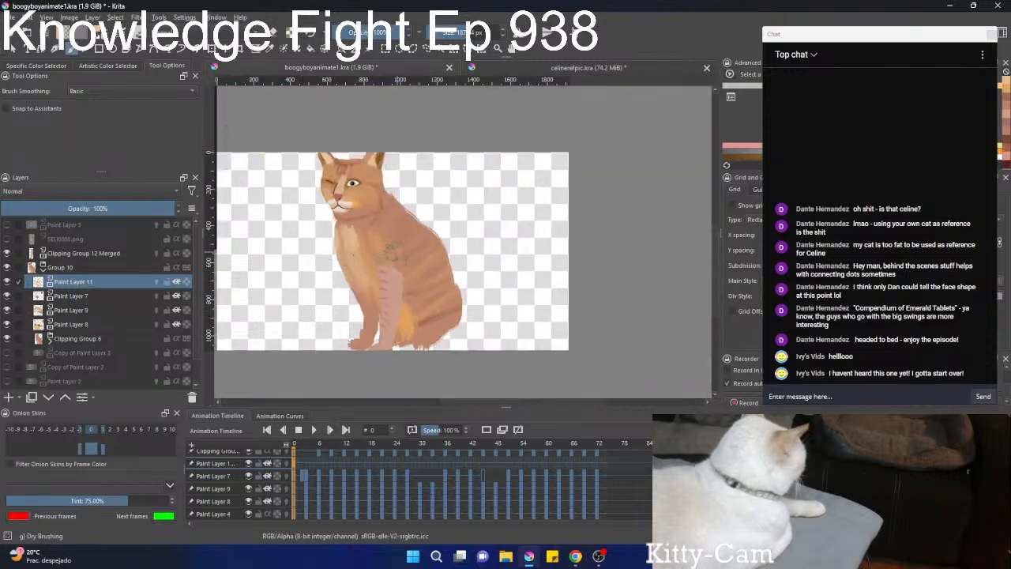
right_click(387, 249)
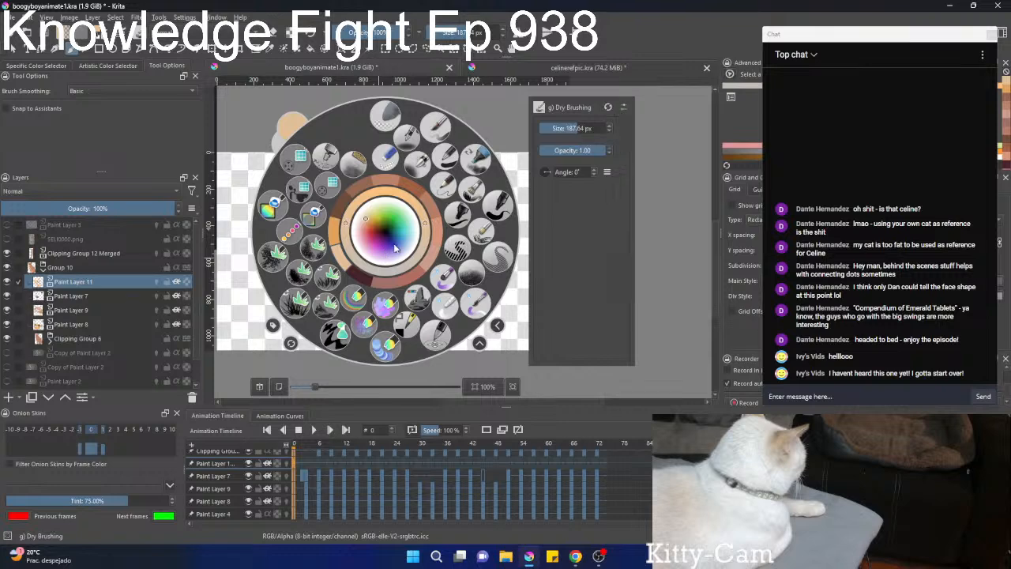
click(358, 272)
right_click(340, 207)
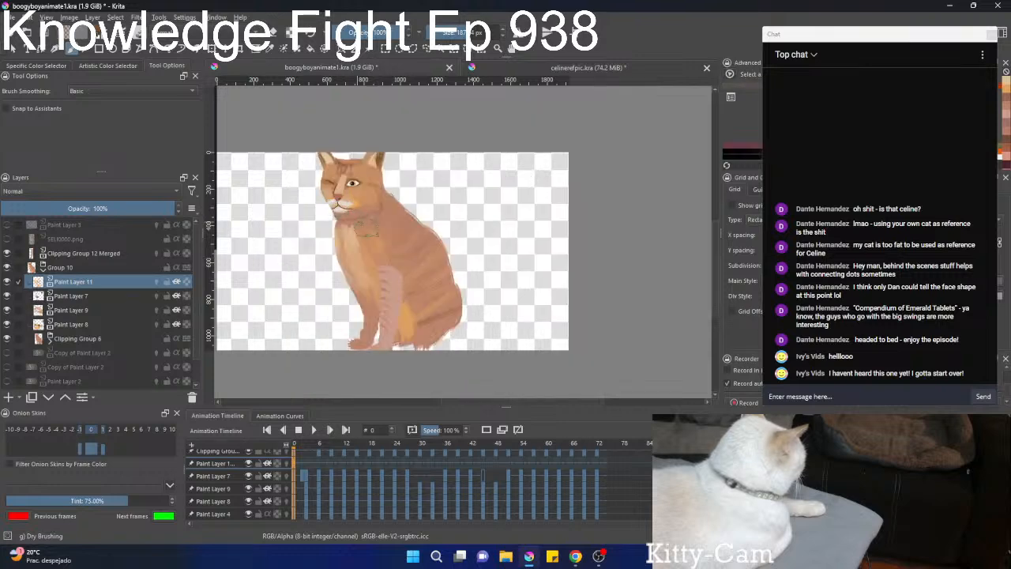
Step forward to frame 9 and nudge the fur strokes on Paint Layer 11 slightly with the Transform tool.
click(309, 462)
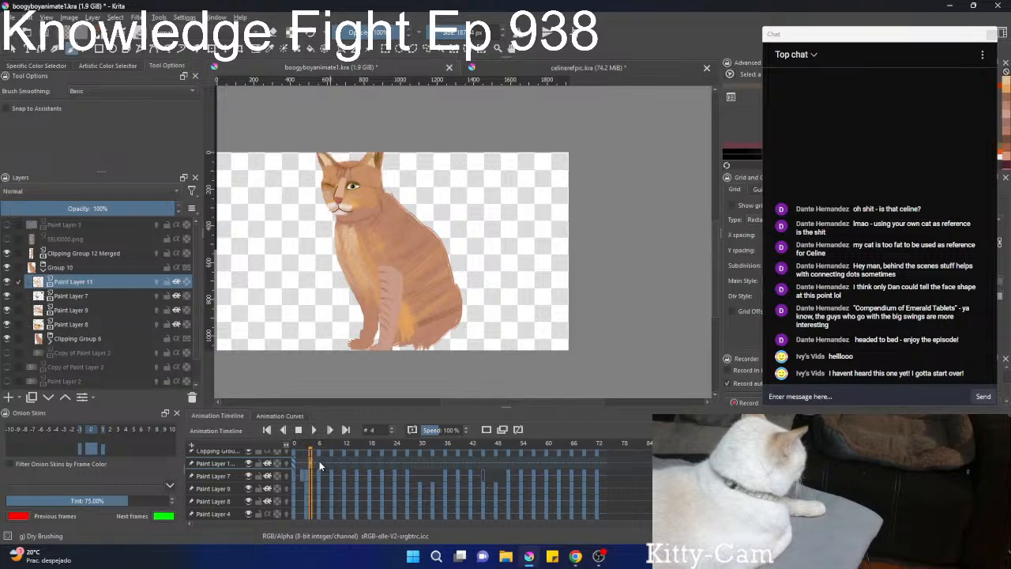
click(319, 460)
click(331, 462)
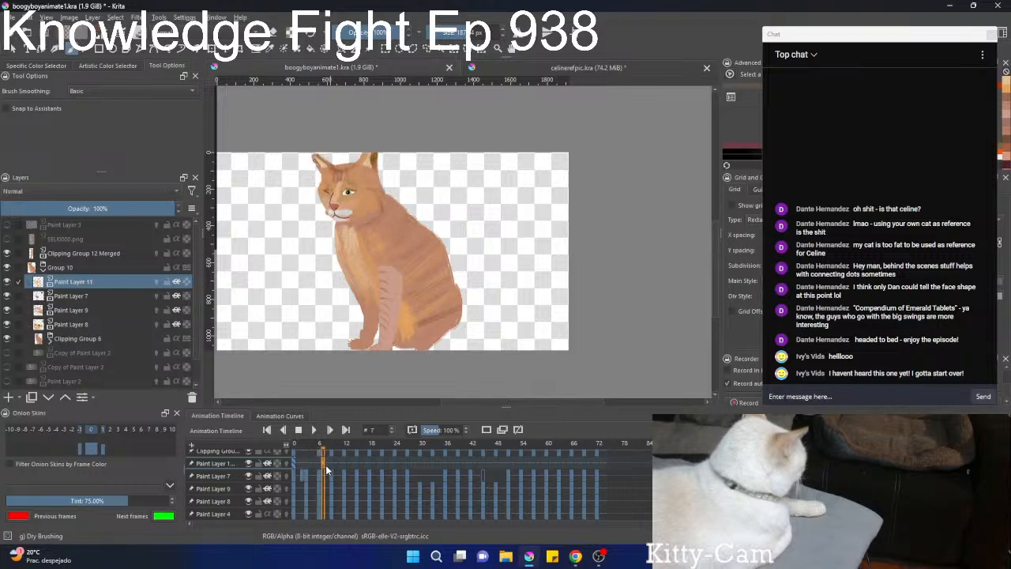
key(ctrl+t)
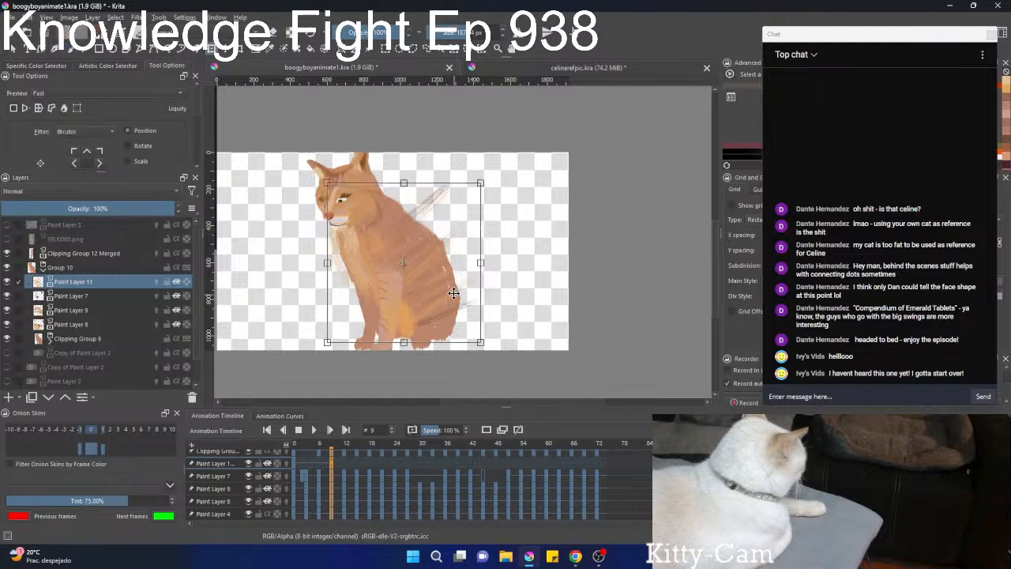
drag(454, 290, 456, 290)
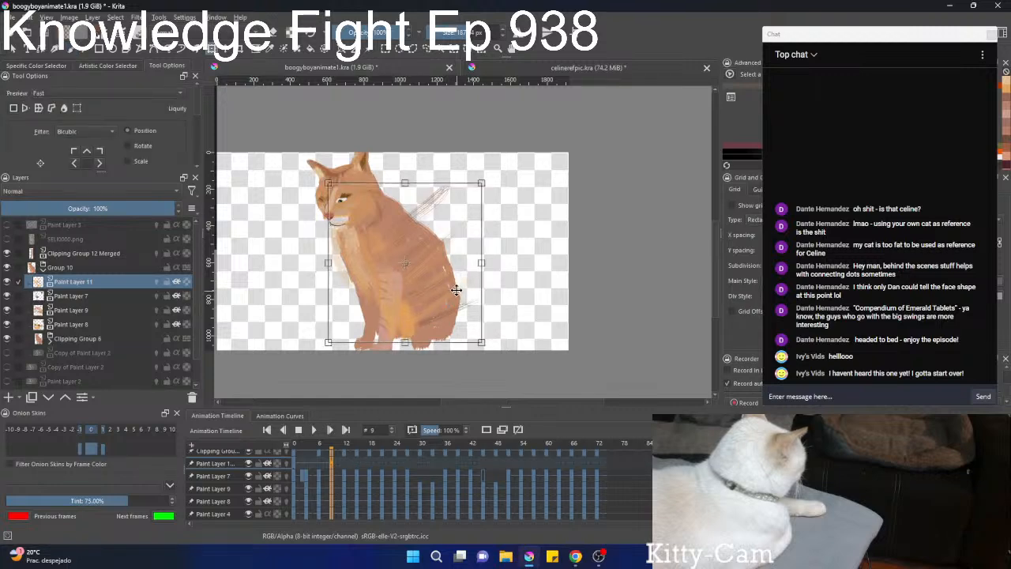
key(b)
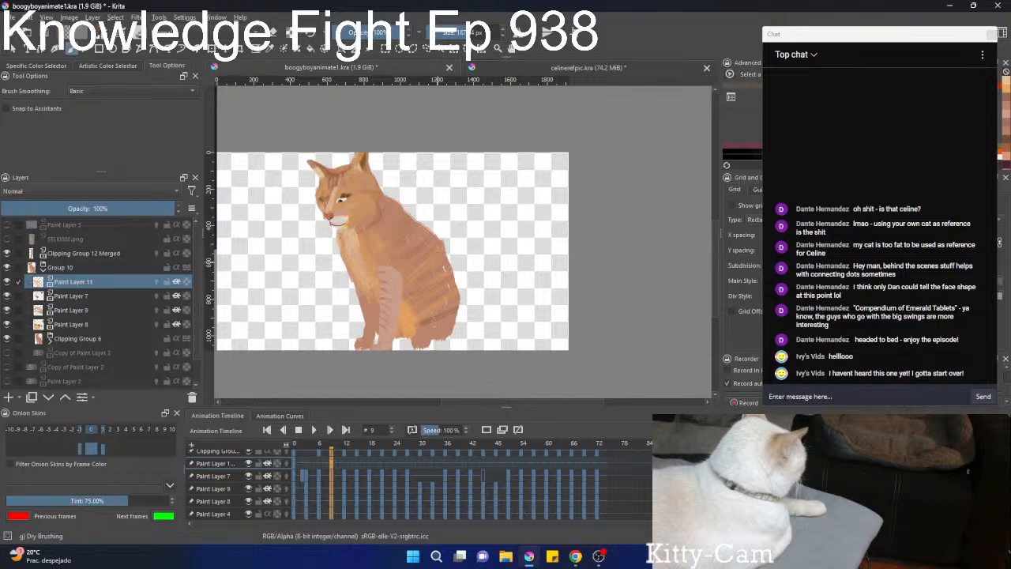
Start a Liquify transform on the fur strokes of Paint Layer 11 at frame 9.
right_click(424, 244)
key(Escape)
key(ctrl+t)
right_click(426, 263)
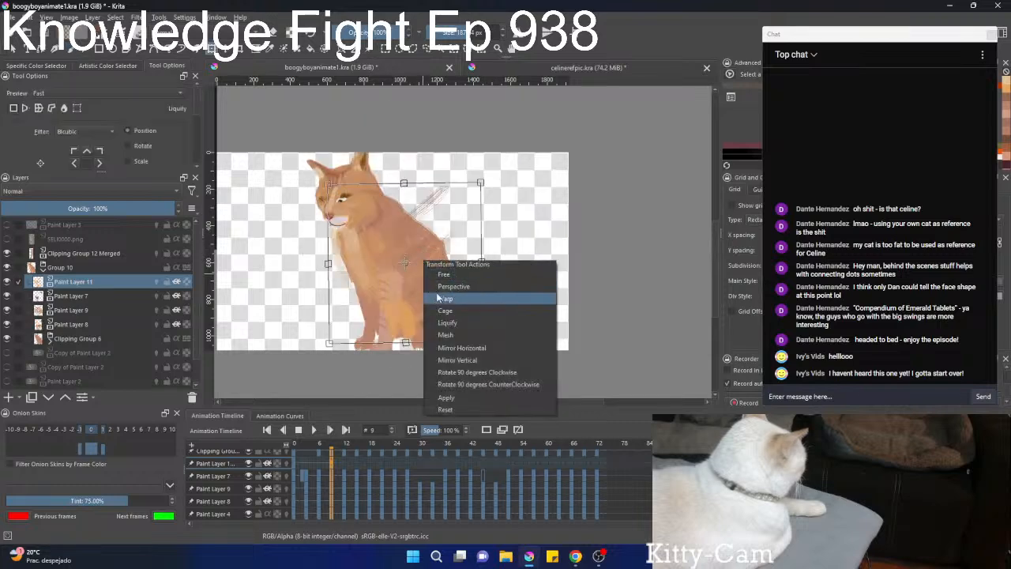
click(447, 322)
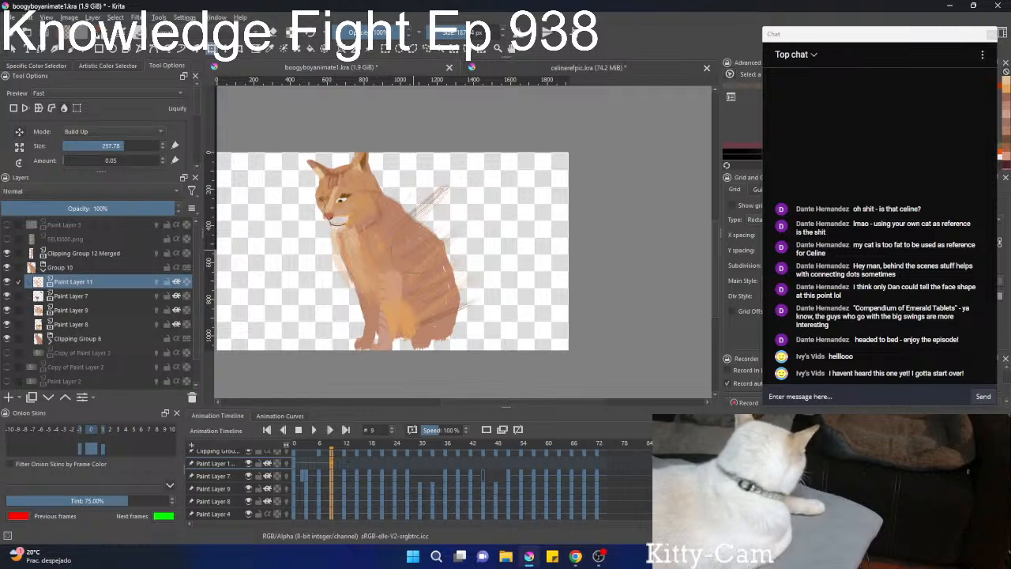
Liquify the fur strokes on Paint Layer 11 to follow the cat's body at frames 12, 15 and 18.
click(345, 462)
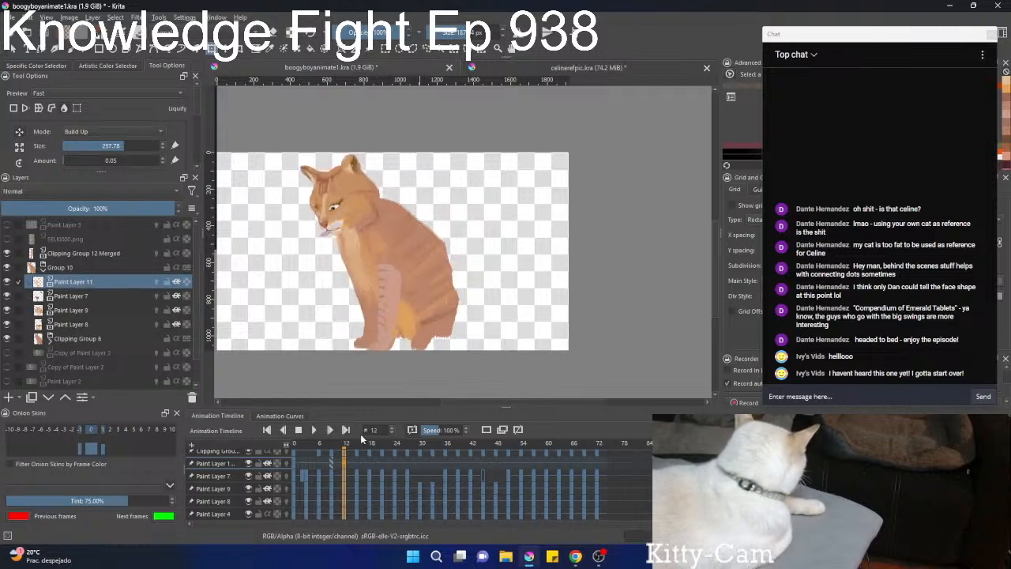
drag(417, 248, 452, 248)
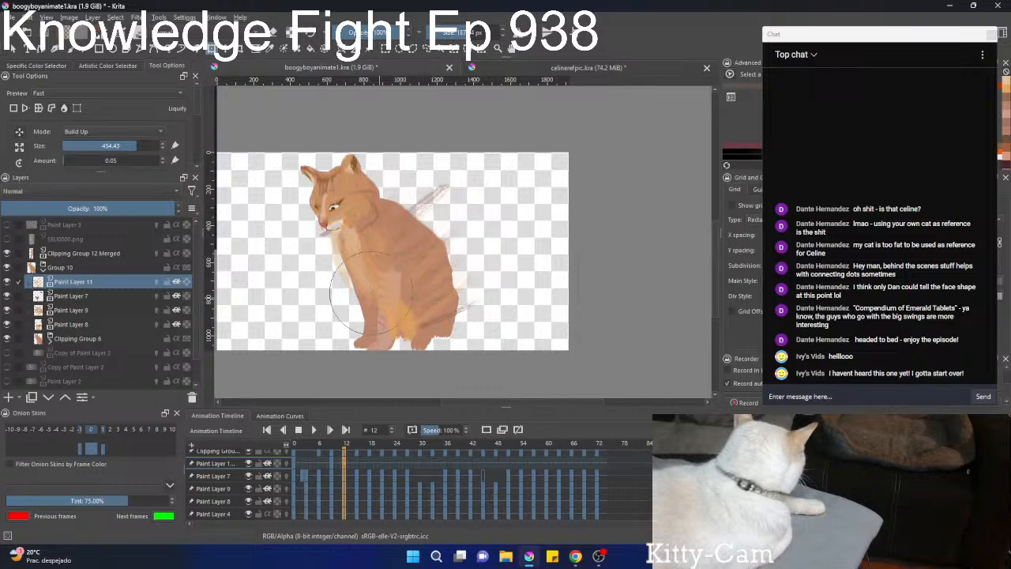
click(363, 462)
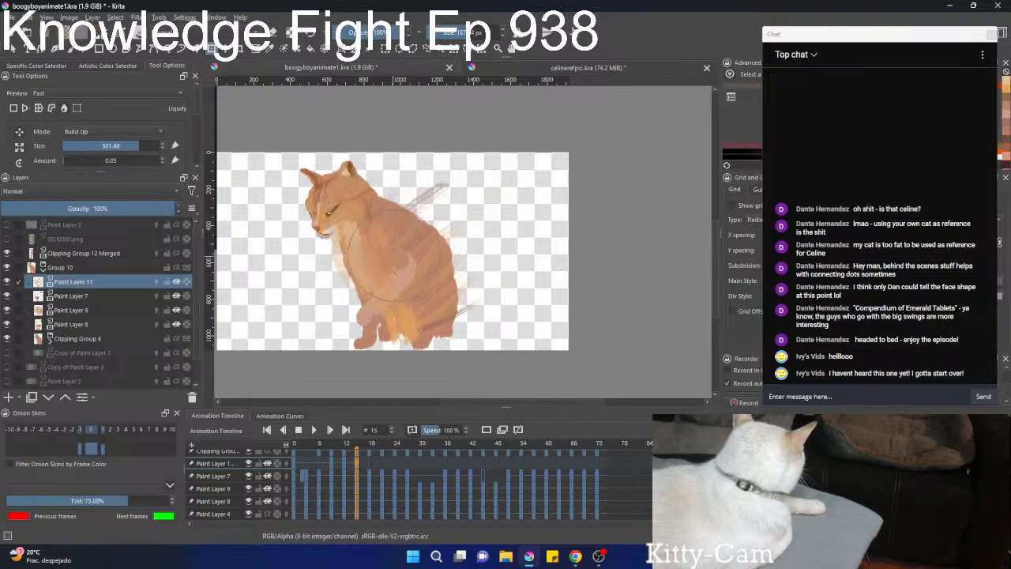
click(371, 472)
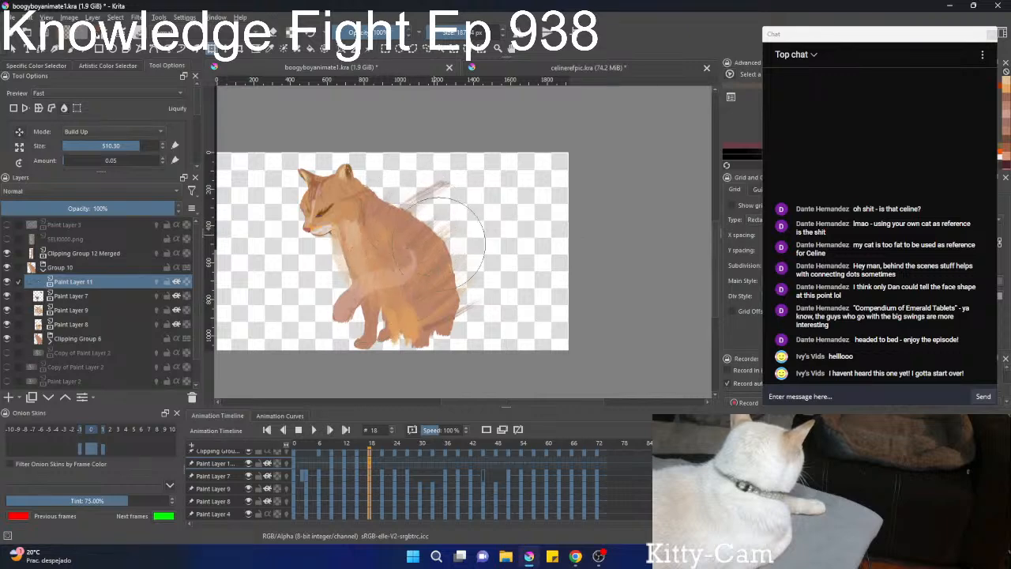
Enlarge the Liquify brush and push the fur strokes toward the leaning body at frames 21 and 24.
click(383, 464)
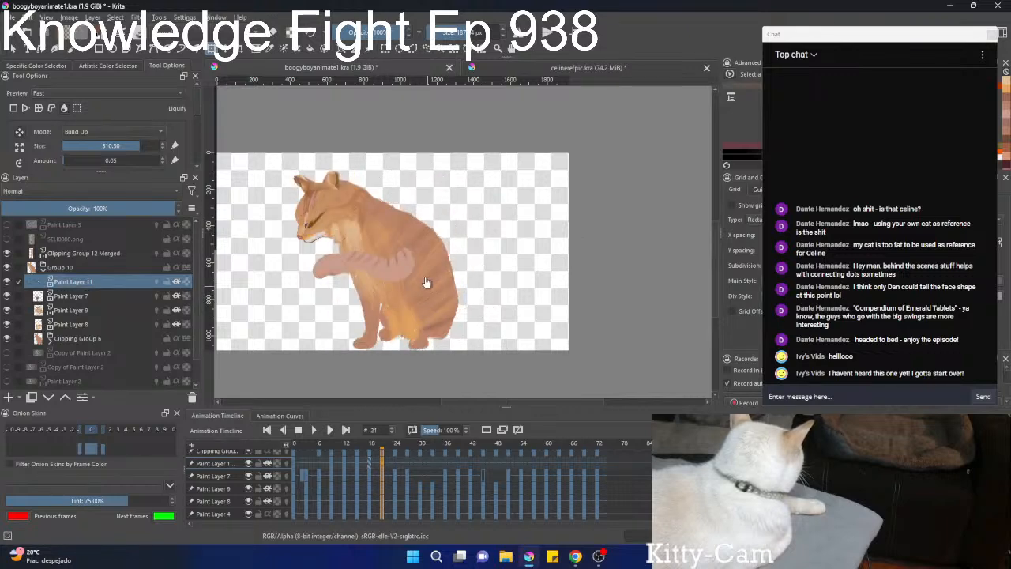
shift+drag(479, 282, 632, 281)
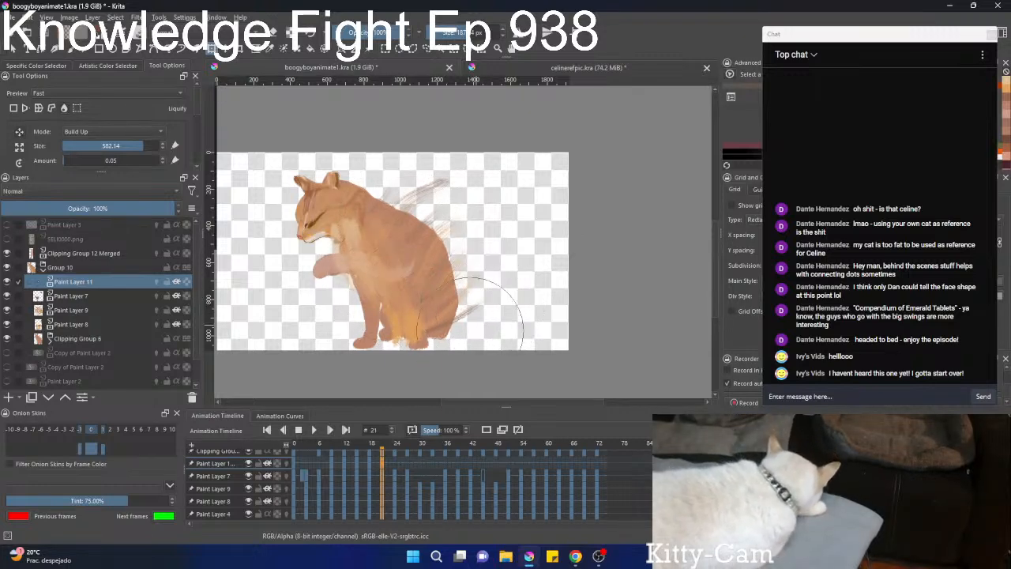
click(396, 467)
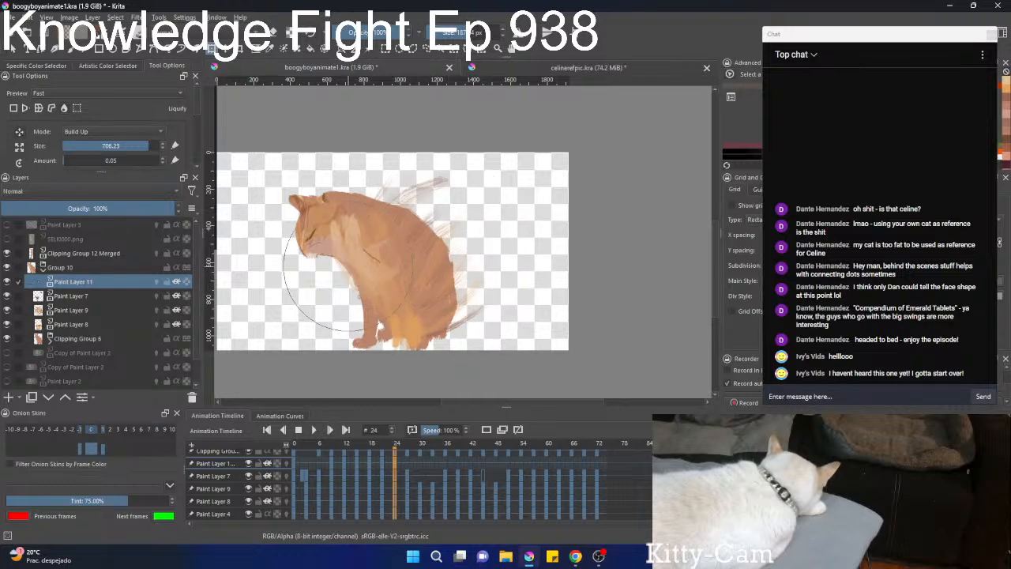
drag(345, 293, 308, 290)
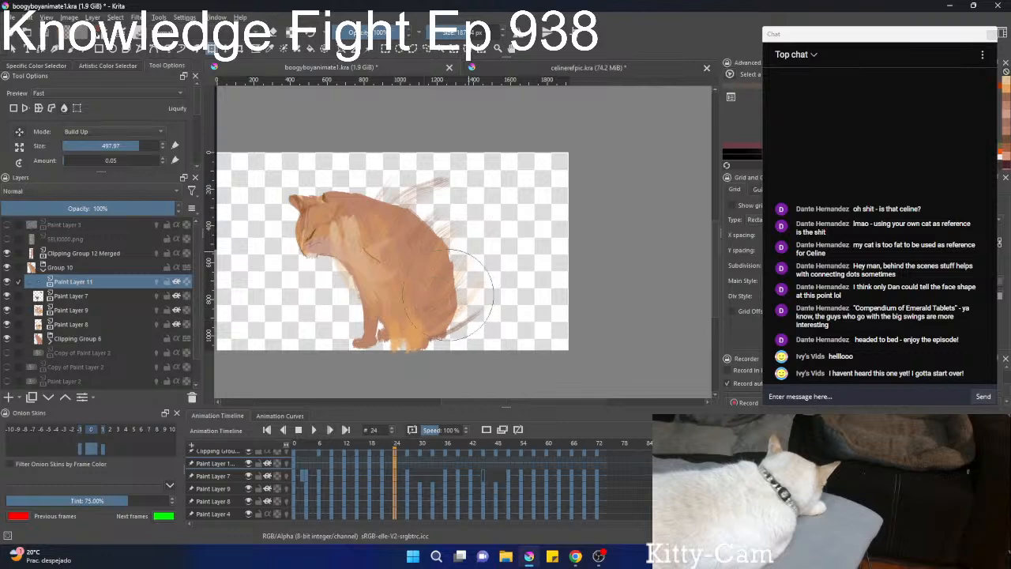
Inspect the flank fur up close at frame 27 and liquify the strokes along the cat's back.
scroll(424, 430, down, 2)
scroll(421, 459, down, 1)
scroll(427, 480, up, 5)
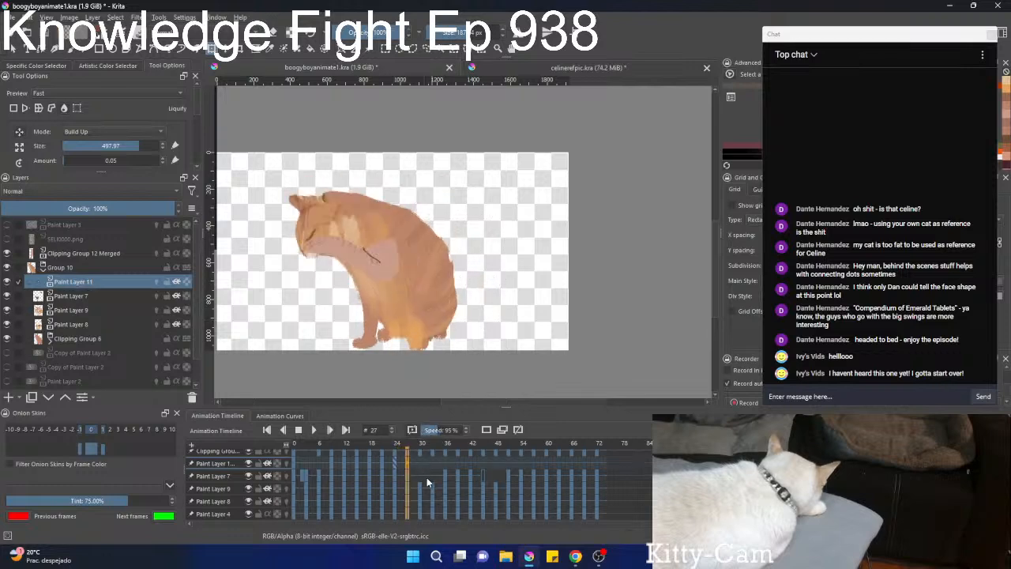
scroll(420, 293, up, 2)
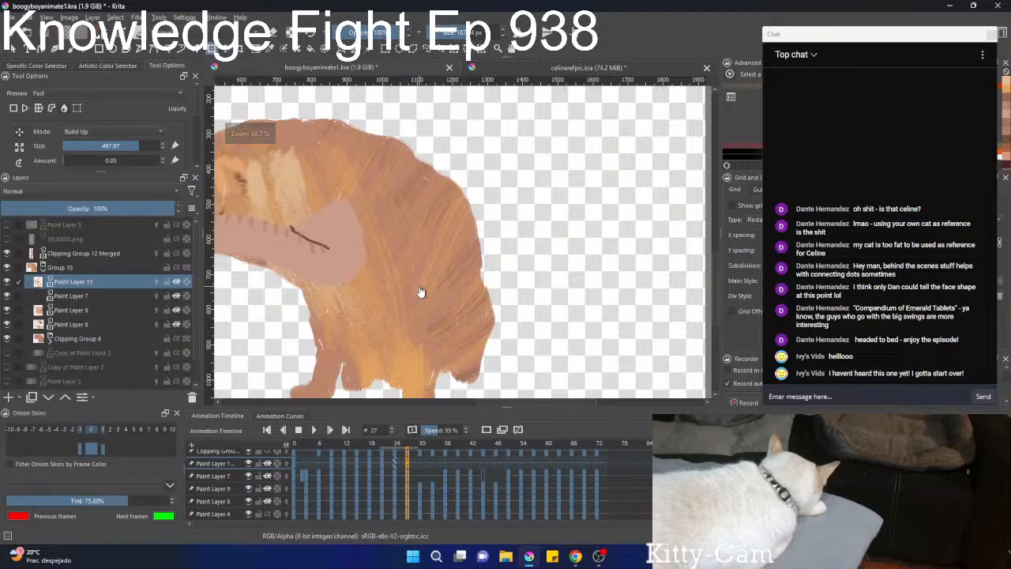
scroll(428, 252, down, 3)
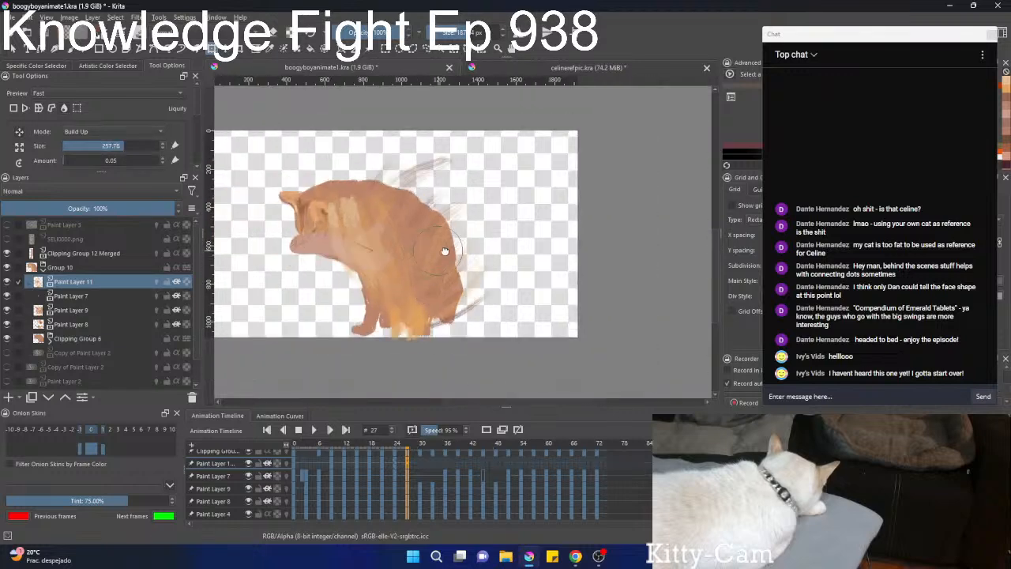
drag(423, 263, 453, 251)
drag(432, 219, 386, 219)
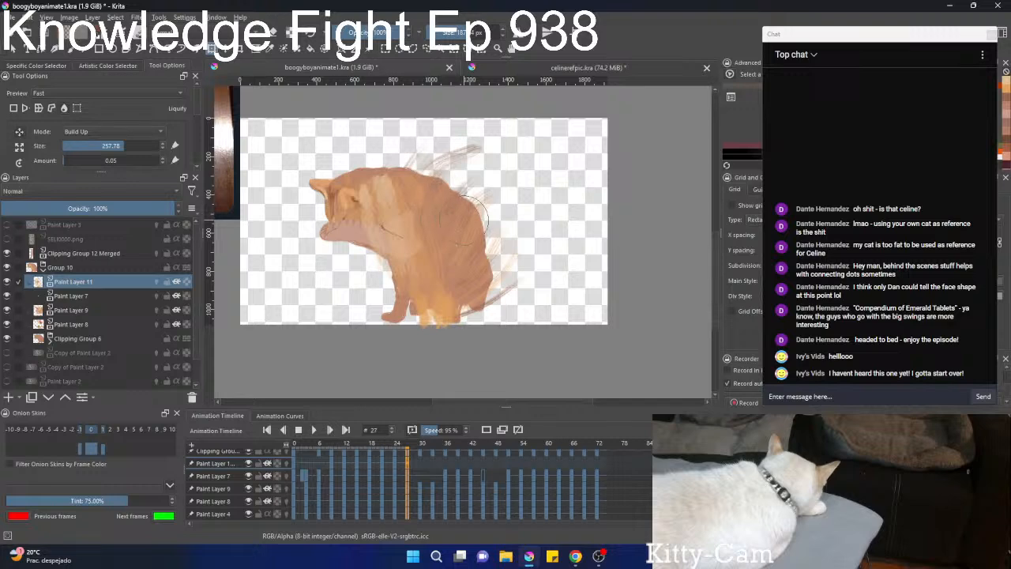
Liquify the fur over the back and chest to fit the bent-over poses at frames 30 and 33.
click(422, 464)
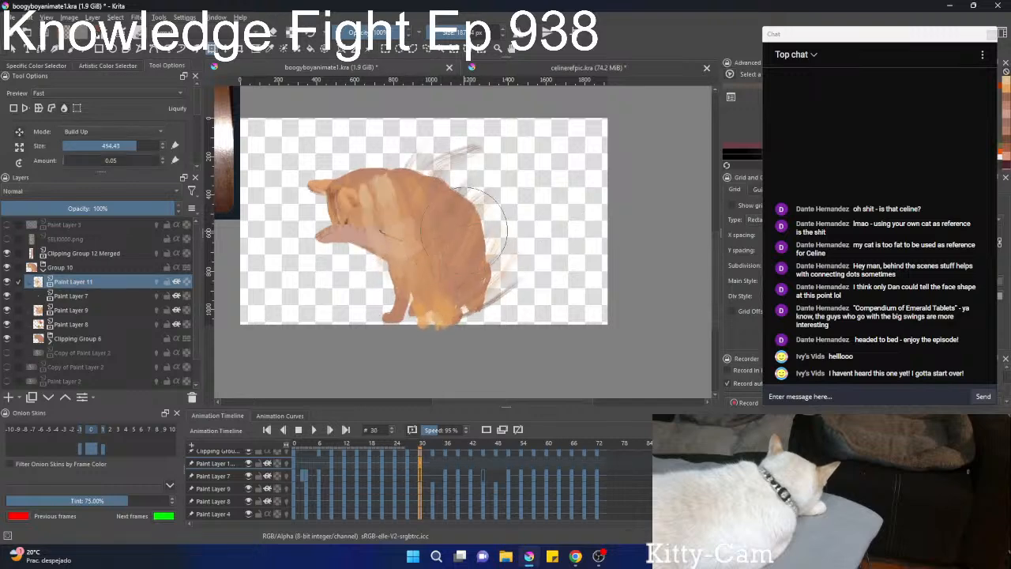
mouse_move(469, 228)
mouse_down()
mouse_move(466, 202)
mouse_move(443, 186)
mouse_up()
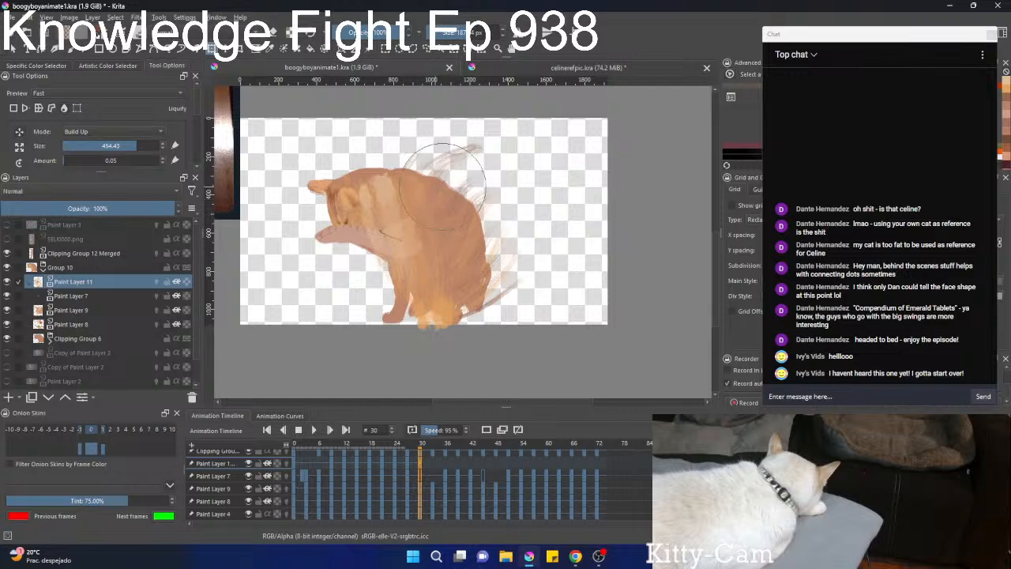
click(433, 462)
click(438, 254)
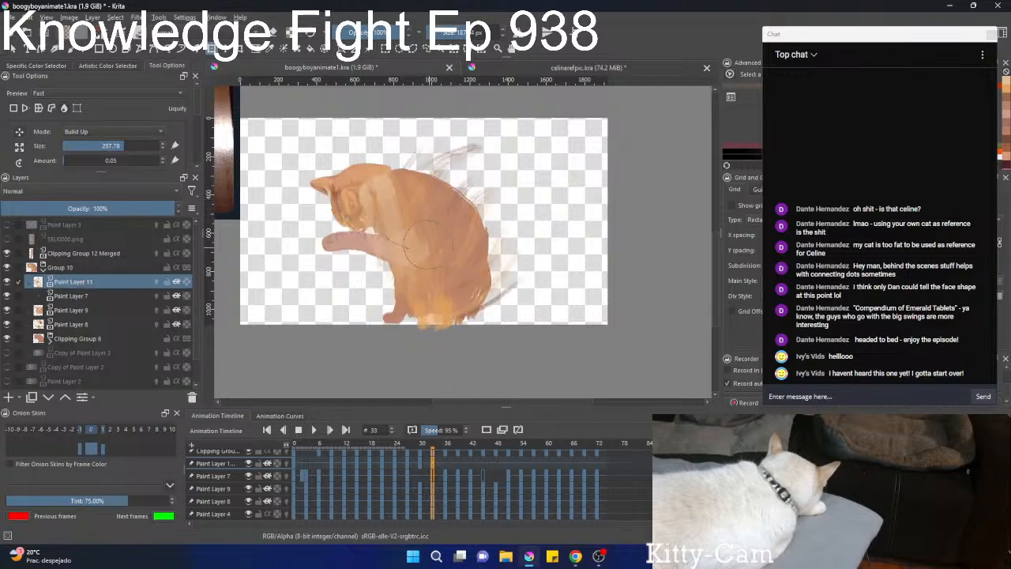
mouse_move(404, 211)
shift+mouse_down()
mouse_move(402, 184)
mouse_move(386, 201)
mouse_move(381, 191)
mouse_move(392, 216)
mouse_move(414, 197)
mouse_move(377, 226)
shift+mouse_up()
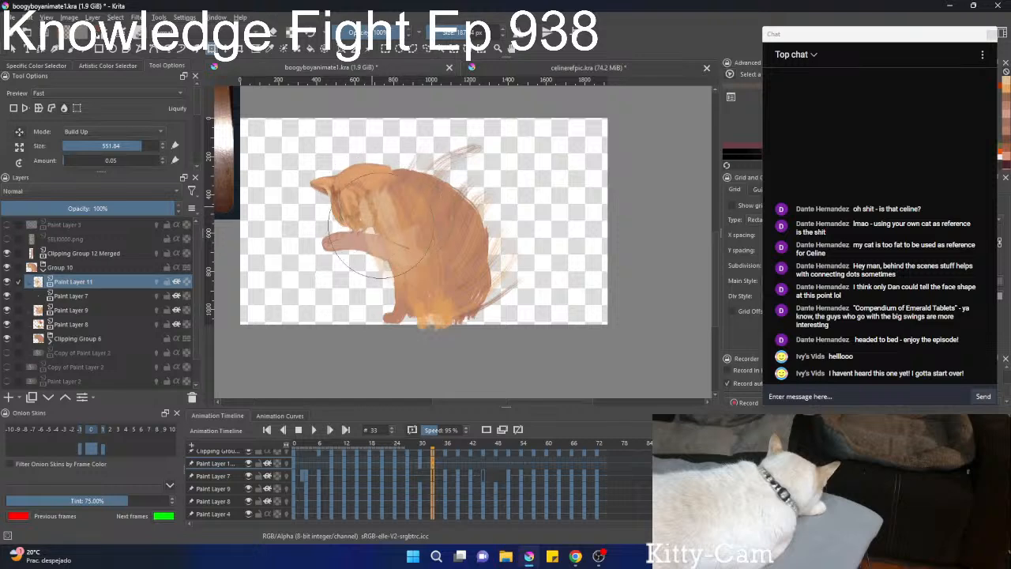
mouse_move(443, 202)
mouse_down()
mouse_move(370, 202)
mouse_move(406, 317)
mouse_move(354, 207)
mouse_move(388, 205)
mouse_move(361, 182)
mouse_move(347, 190)
mouse_move(371, 231)
mouse_move(357, 182)
mouse_move(368, 218)
mouse_up()
Return to frame 30 and pull the upper back strokes toward the neck with a 495.53 Liquify brush.
click(422, 464)
click(374, 221)
mouse_move(433, 172)
mouse_down()
mouse_move(373, 168)
mouse_move(444, 151)
mouse_move(419, 171)
mouse_up()
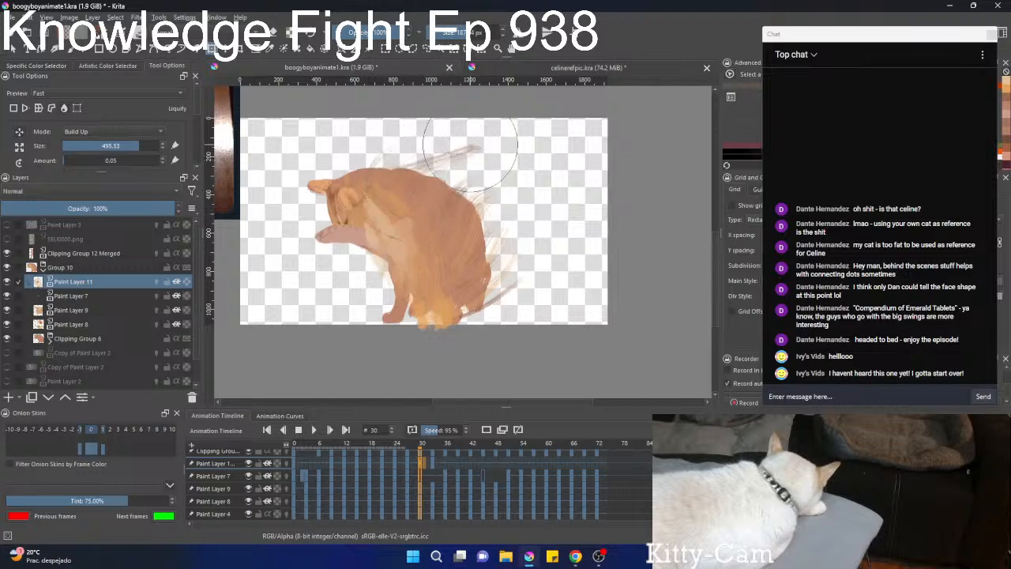
drag(471, 150, 441, 150)
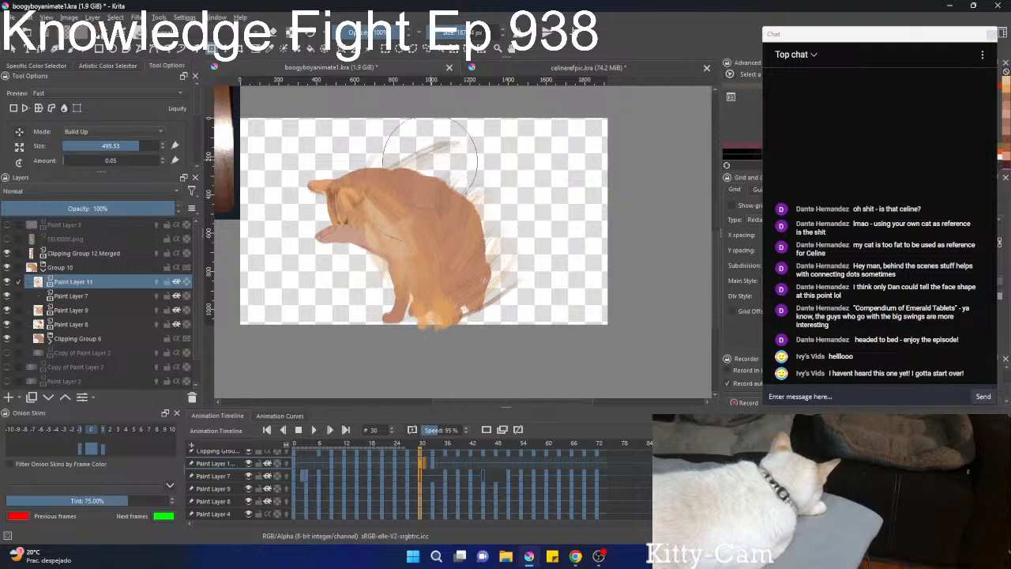
Pull the back and chest fur toward the head at frame 33 with a 498.31 Liquify brush.
click(434, 469)
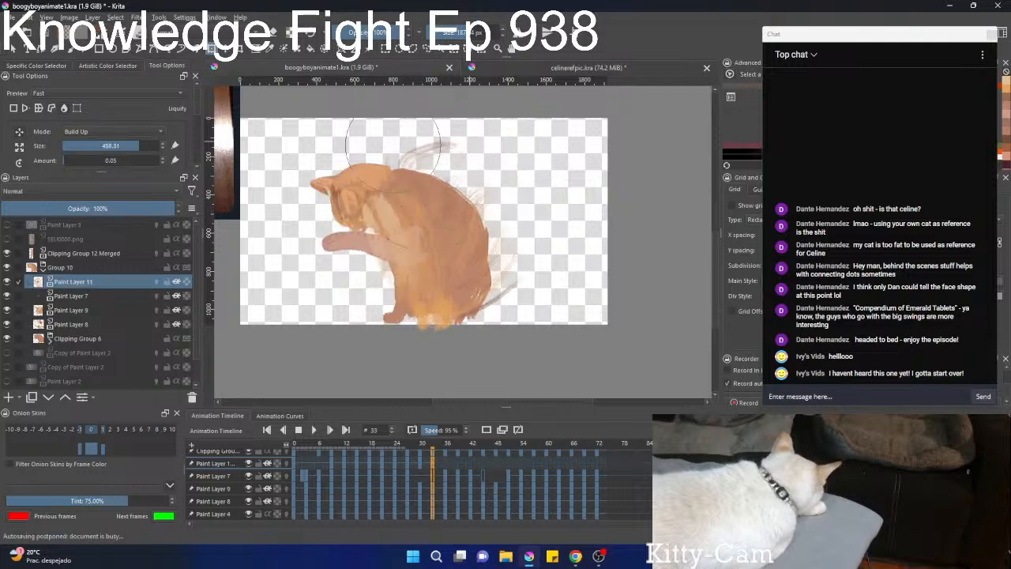
mouse_move(475, 147)
mouse_down()
mouse_move(453, 164)
mouse_move(500, 220)
mouse_move(463, 158)
mouse_move(475, 130)
mouse_move(403, 147)
mouse_up()
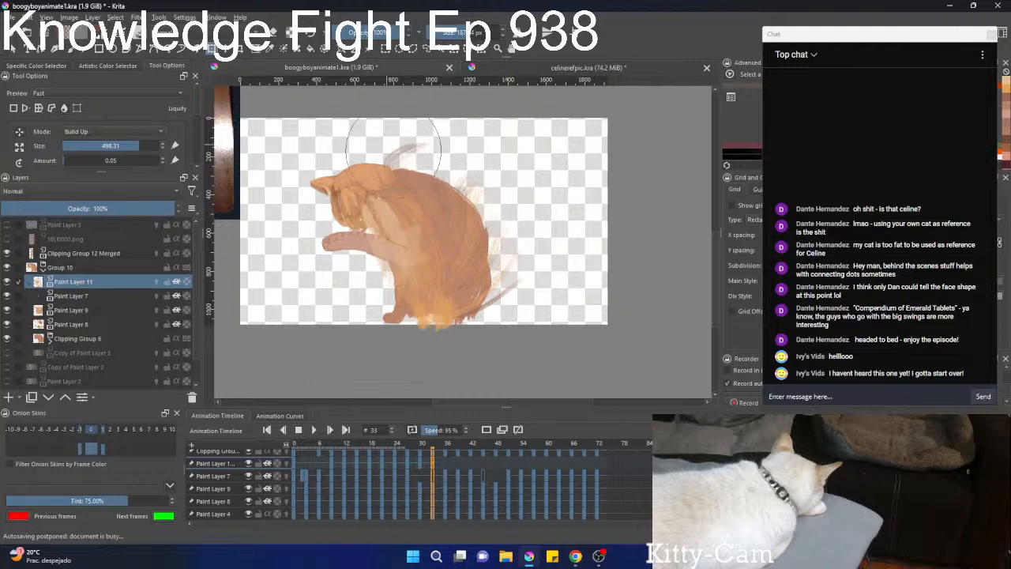
drag(395, 218, 370, 188)
drag(367, 225, 360, 190)
drag(413, 164, 386, 150)
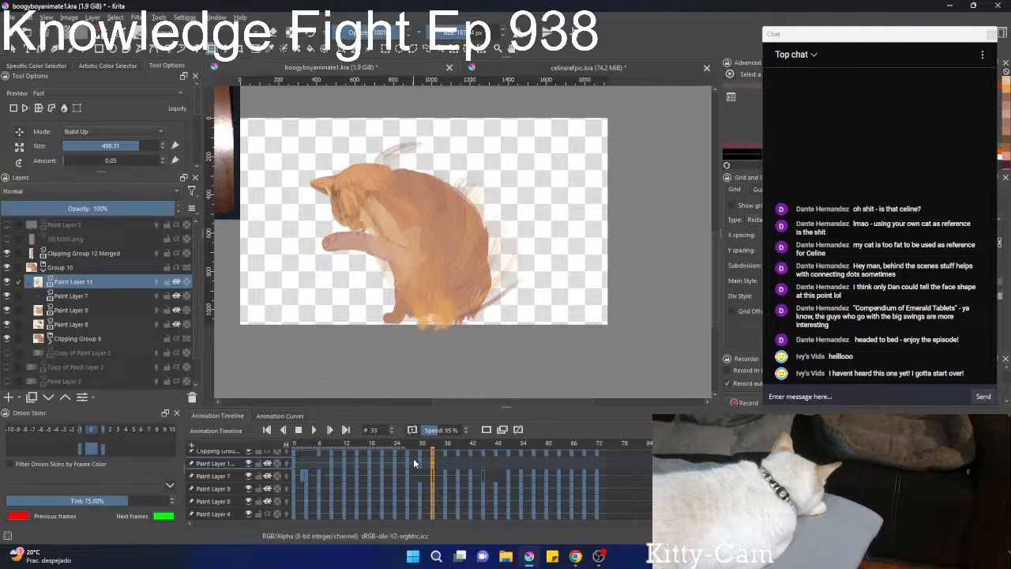
Reshape the neck, back and belly fur at frame 36 with the Liquify brush enlarged to 541.41.
click(447, 462)
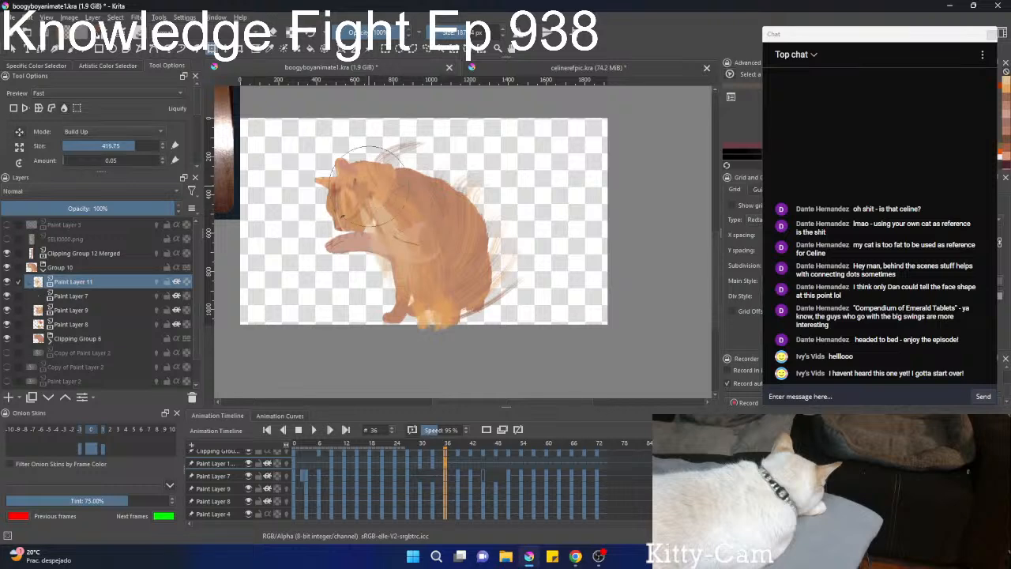
shift+drag(369, 186, 393, 185)
drag(369, 219, 348, 174)
drag(418, 142, 372, 139)
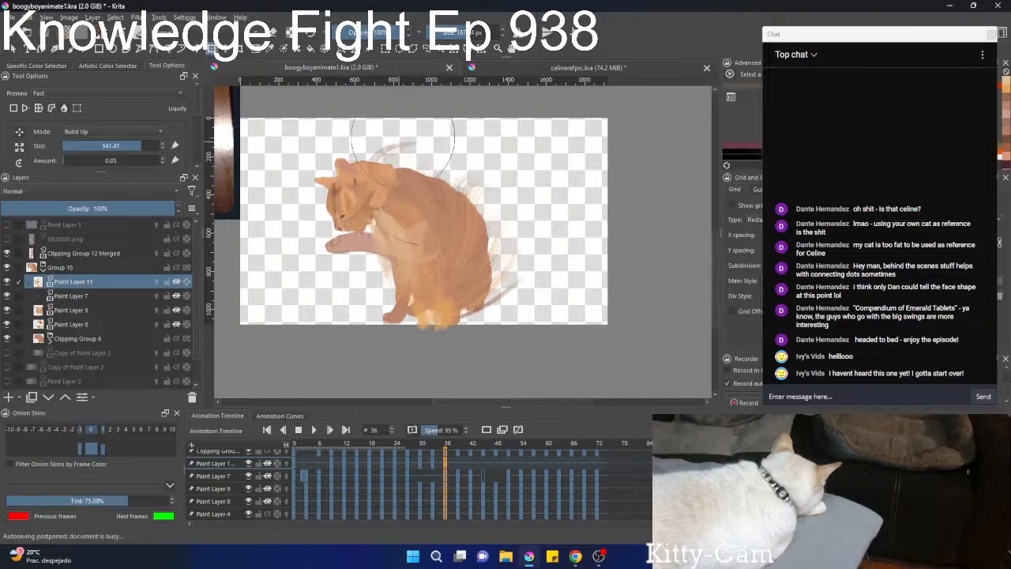
mouse_move(469, 186)
mouse_down()
mouse_move(442, 146)
mouse_move(389, 167)
mouse_move(389, 126)
mouse_move(376, 179)
mouse_move(398, 123)
mouse_up()
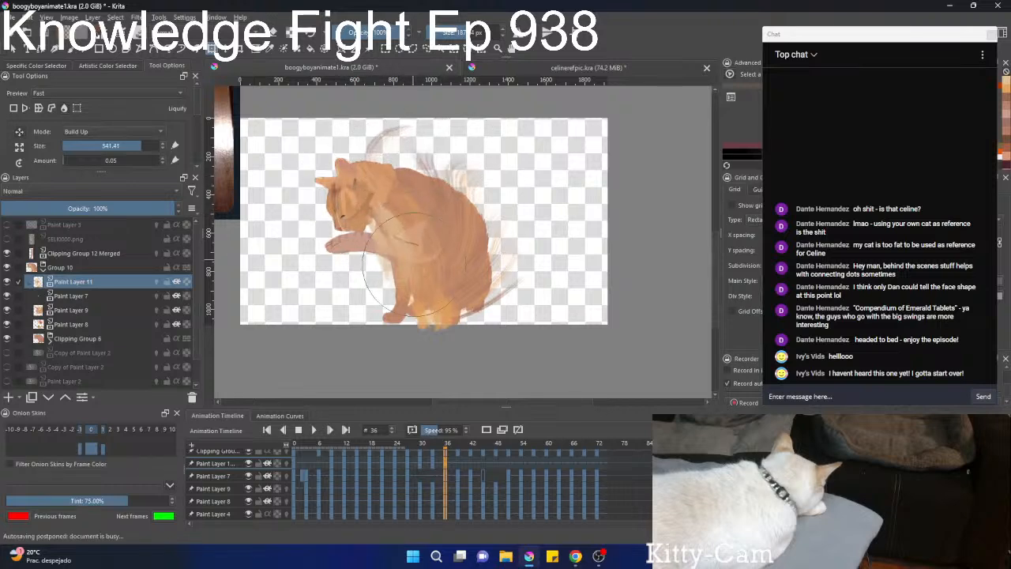
mouse_move(415, 264)
mouse_down()
mouse_move(379, 201)
mouse_move(385, 234)
mouse_move(366, 259)
mouse_up()
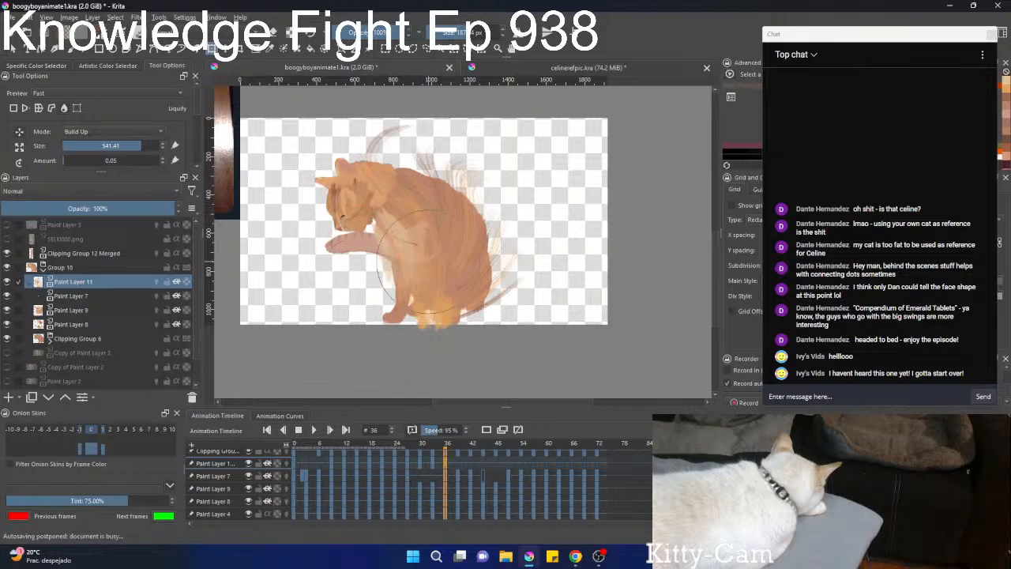
Compare the fur across the frames around 36 and liquify it slightly again from frame 33.
click(459, 447)
key(Left)
key(Left)
key(Right)
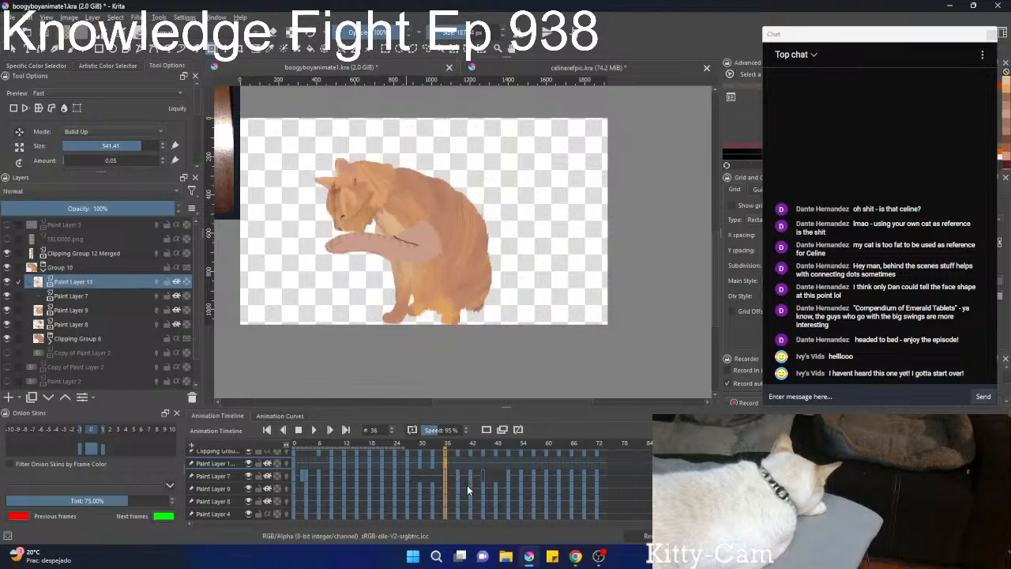
key(Left)
key(Left)
key(Left)
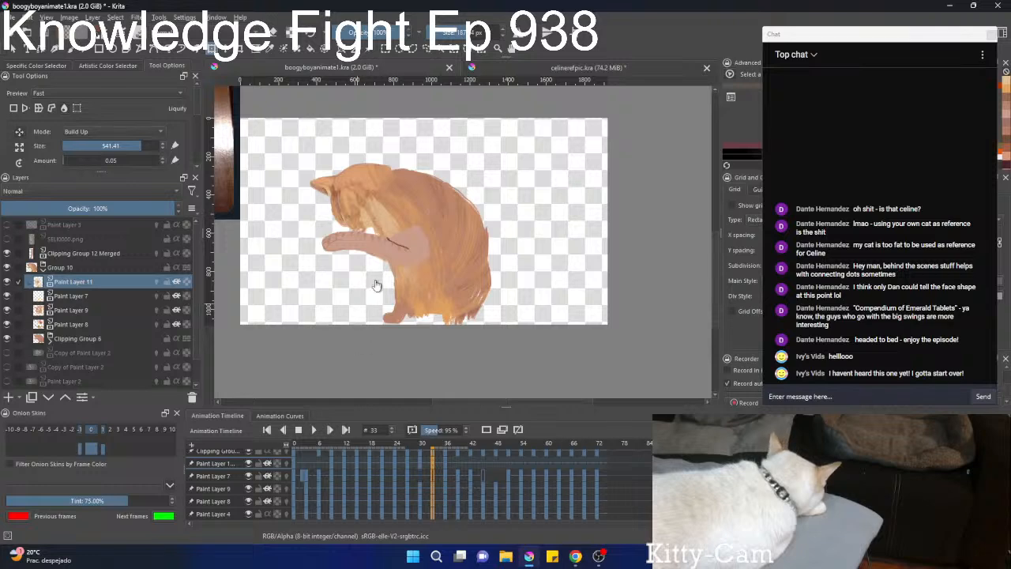
click(376, 285)
drag(330, 197, 325, 197)
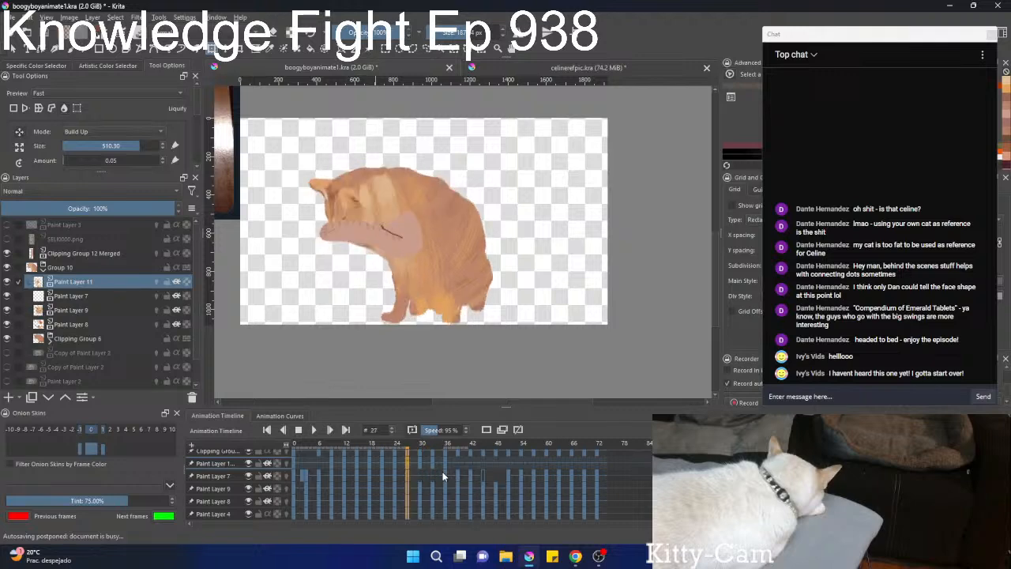
Step back to frame 24 and liquify the chest, neck and back fur to follow the hunched body.
key(Left)
key(Left)
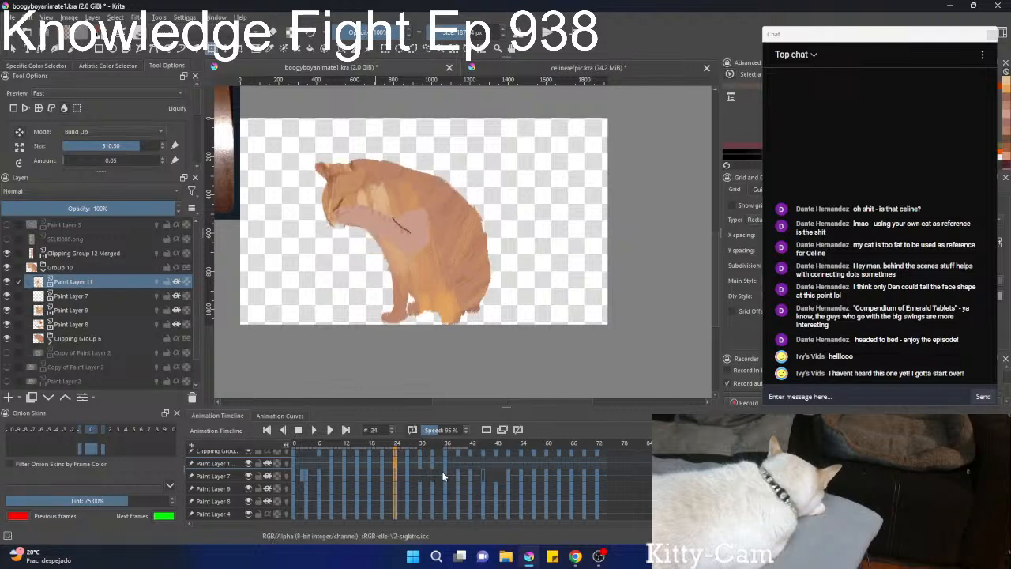
click(413, 248)
mouse_move(358, 196)
mouse_down()
mouse_move(389, 225)
mouse_move(358, 173)
mouse_move(363, 218)
mouse_up()
drag(434, 183, 388, 154)
mouse_move(466, 155)
mouse_down()
mouse_move(435, 140)
mouse_move(416, 148)
mouse_up()
drag(327, 235, 396, 252)
mouse_move(488, 212)
mouse_down()
mouse_move(454, 158)
mouse_move(423, 171)
mouse_up()
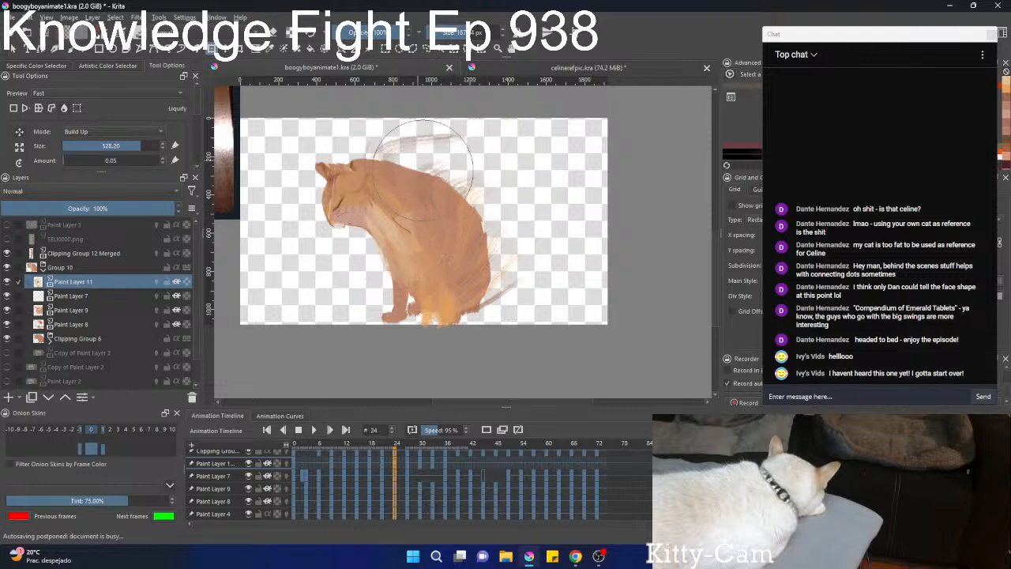
Go back to frame 21 and liquify the neck and chest fur to follow the raised paw pose.
click(386, 448)
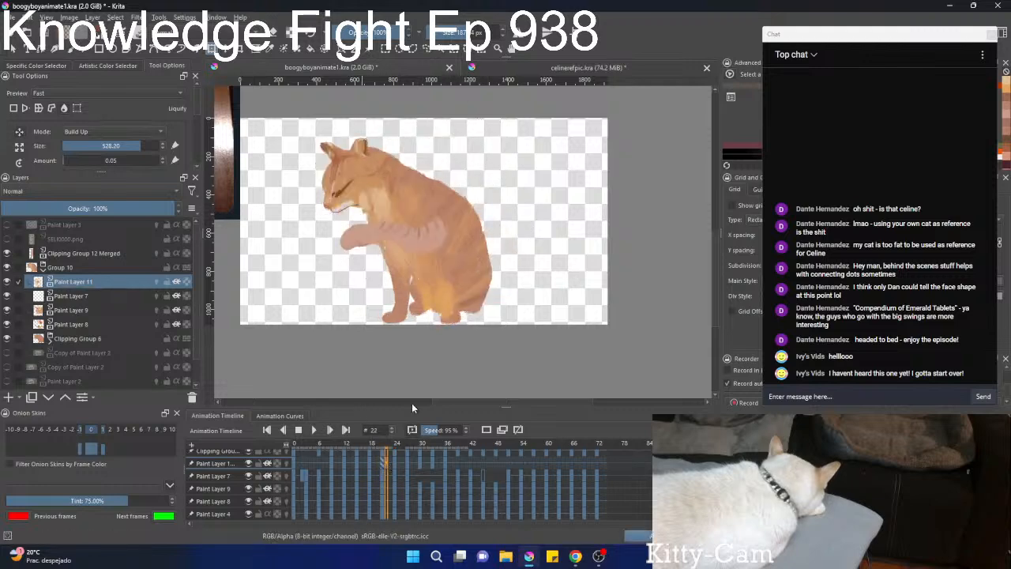
click(353, 204)
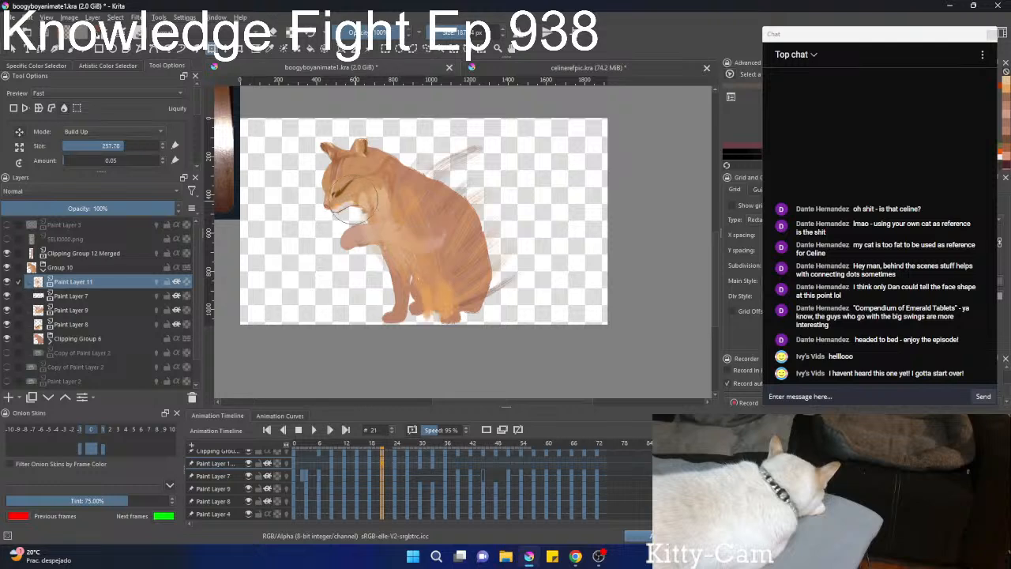
mouse_move(337, 240)
mouse_down()
mouse_move(373, 250)
mouse_move(376, 275)
mouse_up()
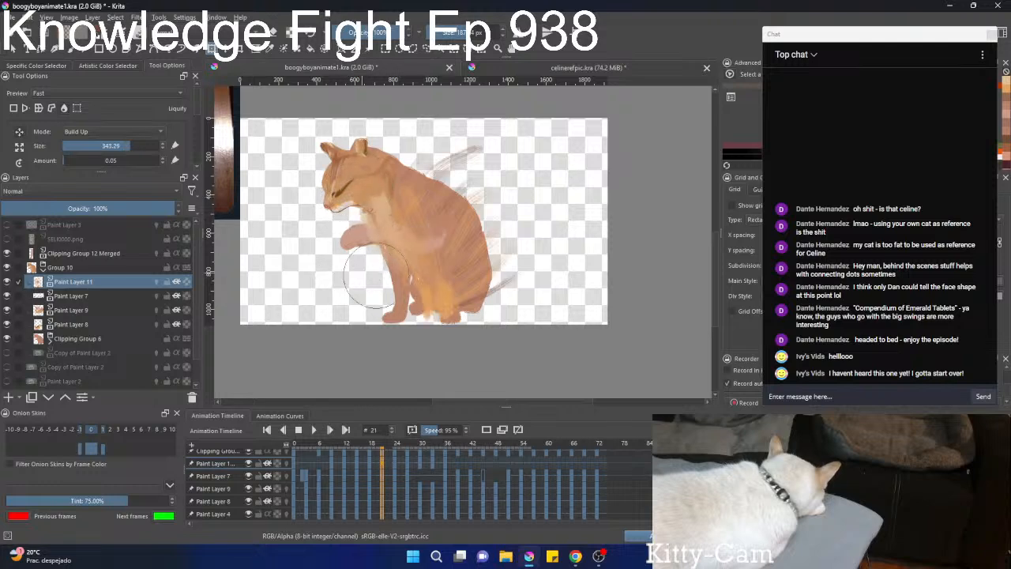
mouse_move(401, 193)
mouse_down()
mouse_move(433, 152)
mouse_move(402, 150)
mouse_move(393, 252)
mouse_up()
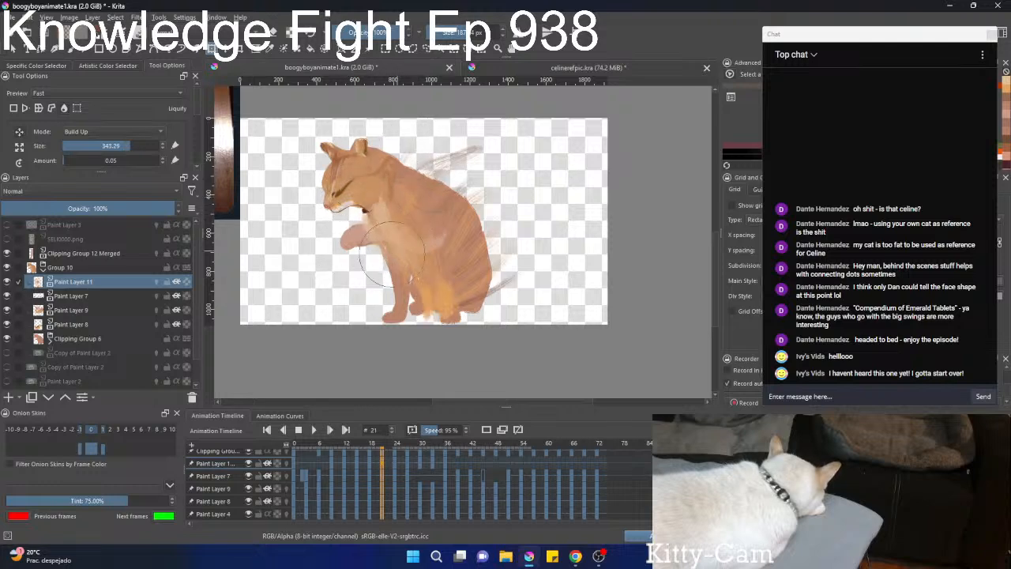
Liquify the neck, back and belly fur at frame 27 with the brush enlarged to 618.57.
click(406, 465)
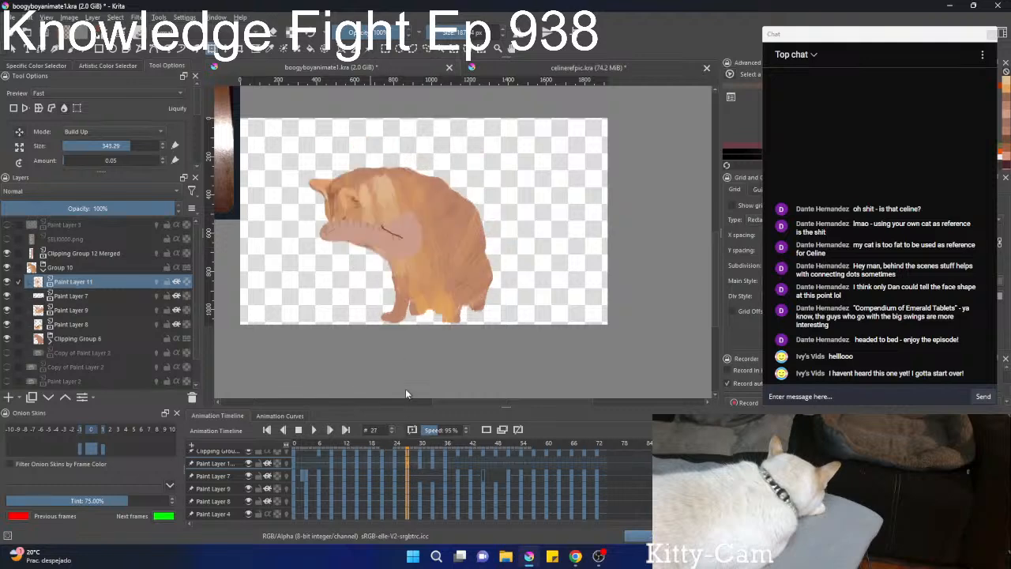
click(377, 213)
drag(392, 176, 395, 264)
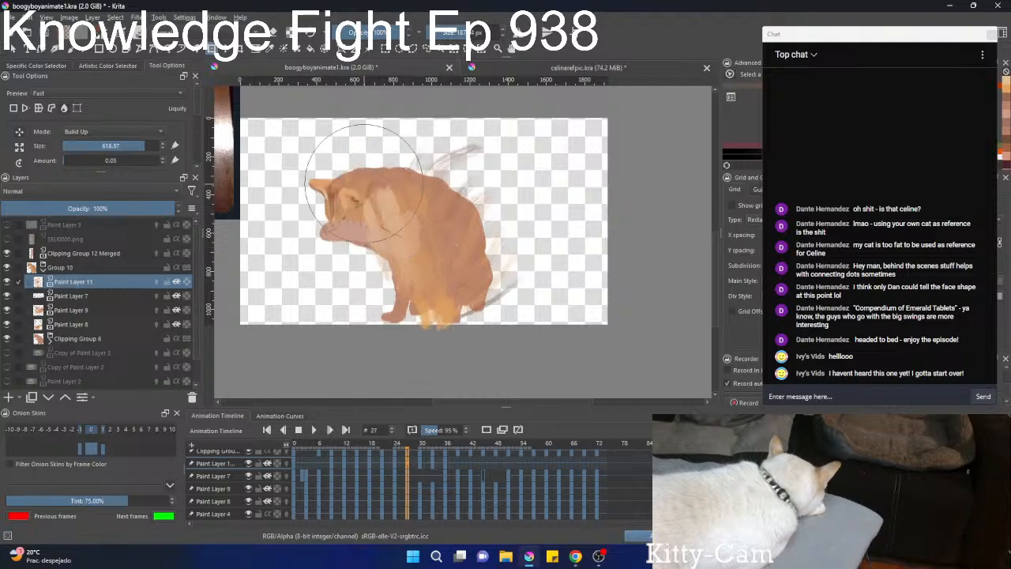
mouse_move(364, 182)
mouse_down()
mouse_move(386, 229)
mouse_move(450, 158)
mouse_move(431, 180)
mouse_move(474, 176)
mouse_move(425, 131)
mouse_move(359, 234)
mouse_move(351, 222)
mouse_move(376, 250)
mouse_move(360, 237)
mouse_move(375, 268)
mouse_move(386, 223)
mouse_move(369, 267)
mouse_move(403, 213)
mouse_move(375, 237)
mouse_move(452, 199)
mouse_move(471, 158)
mouse_move(401, 168)
mouse_move(489, 192)
mouse_move(491, 216)
mouse_move(462, 207)
mouse_move(440, 229)
mouse_move(457, 267)
mouse_move(468, 215)
mouse_move(446, 234)
mouse_move(460, 226)
mouse_move(439, 268)
mouse_move(440, 308)
mouse_up()
Review frames 26 to 40, then liquify the face at frame 38, reshaping its edge on Paint Layer 9 with a 139.78 brush.
scroll(397, 508, up, 2)
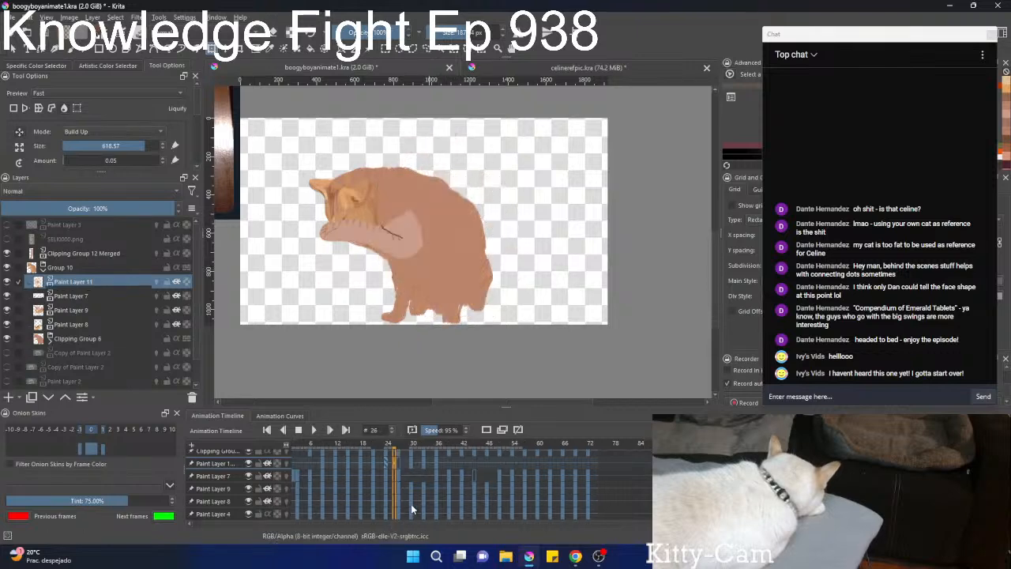
scroll(414, 509, up, 7)
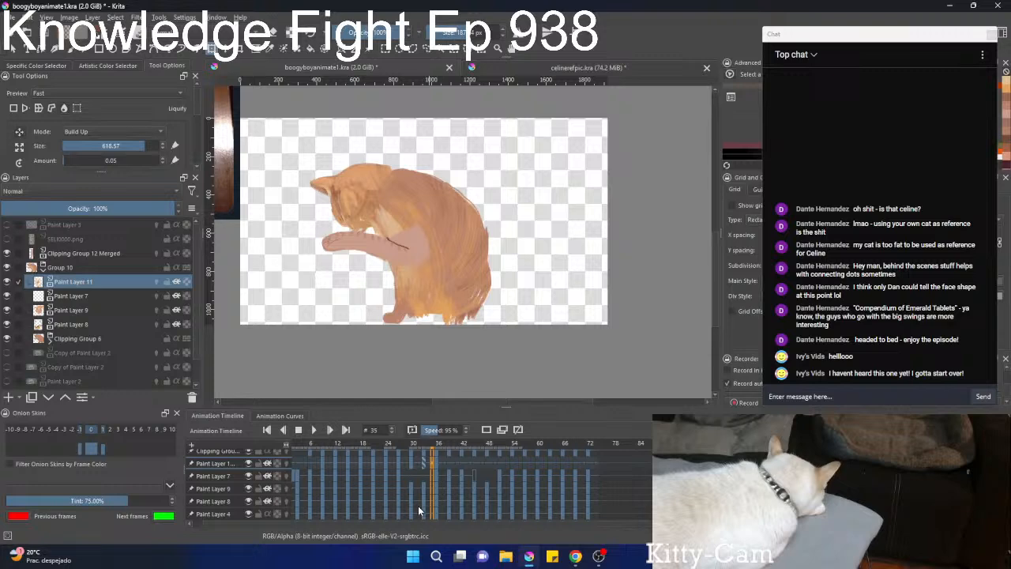
scroll(418, 505, up, 5)
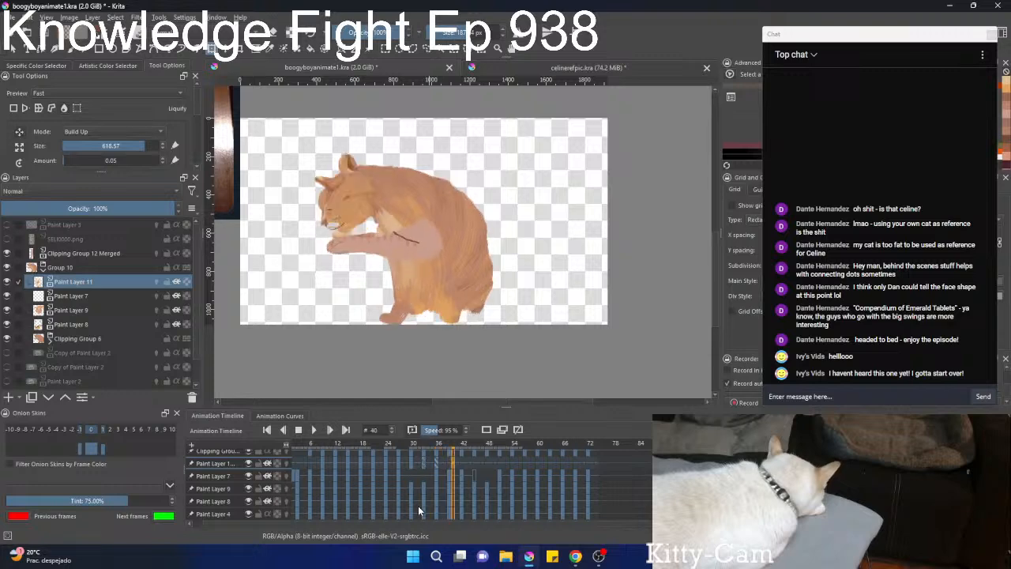
scroll(418, 505, down, 2)
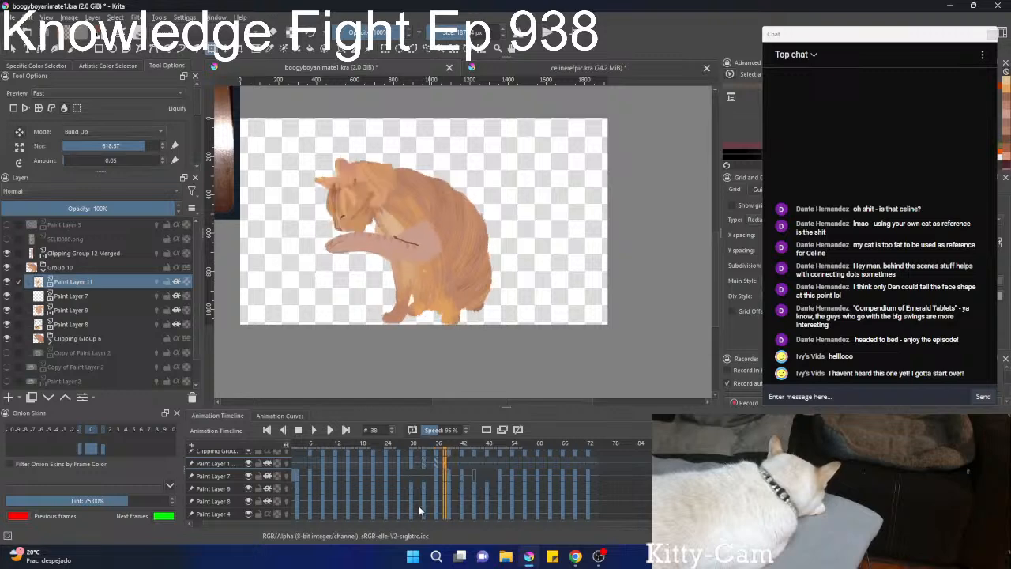
scroll(351, 190, up, 5)
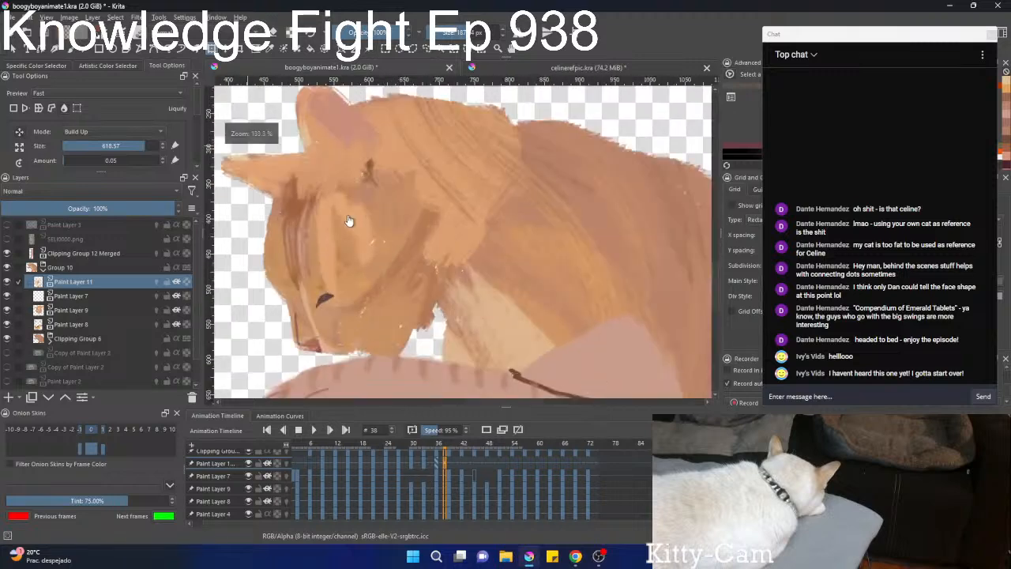
click(349, 221)
scroll(248, 257, down, 5)
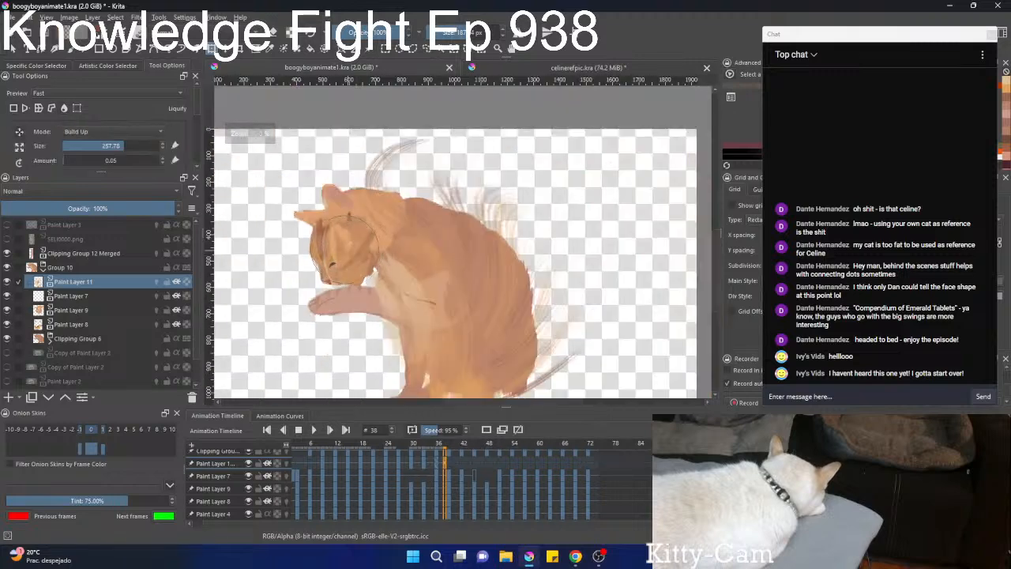
click(71, 310)
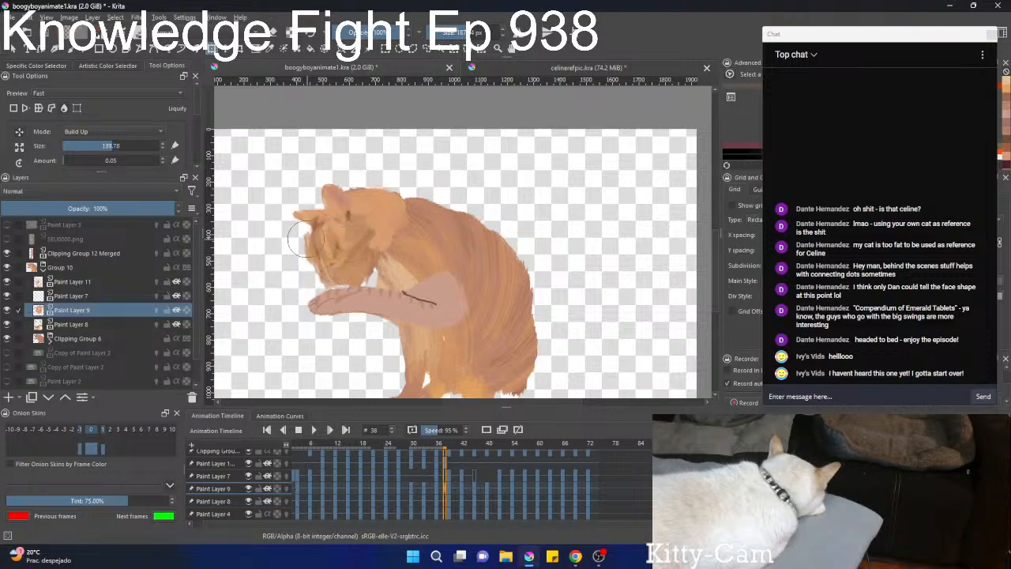
drag(303, 237, 329, 239)
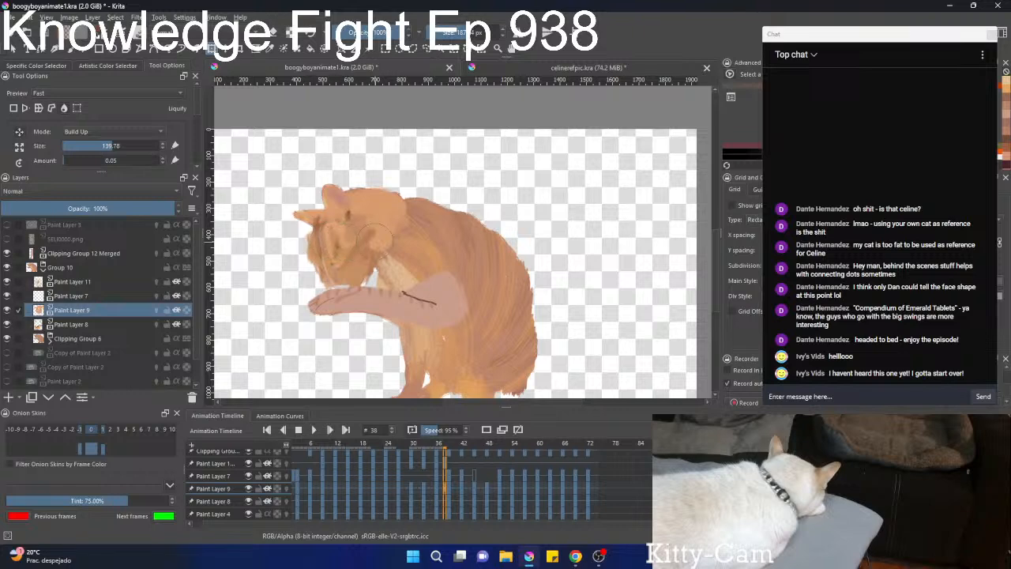
Compare frames 36 to 38 and move the Paint Layer 11 keyframe from frame 38 to frame 36.
key(Left)
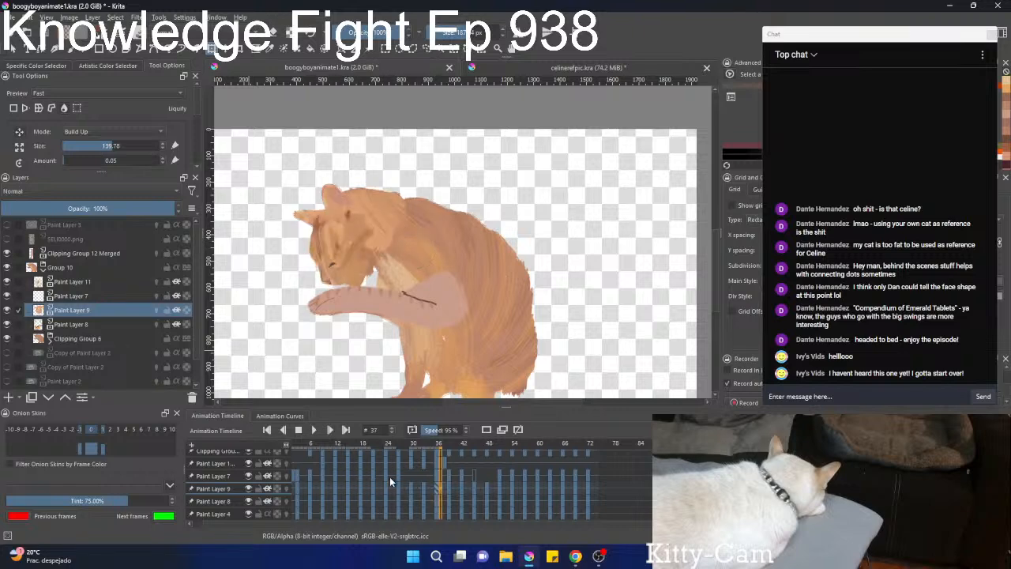
key(Right)
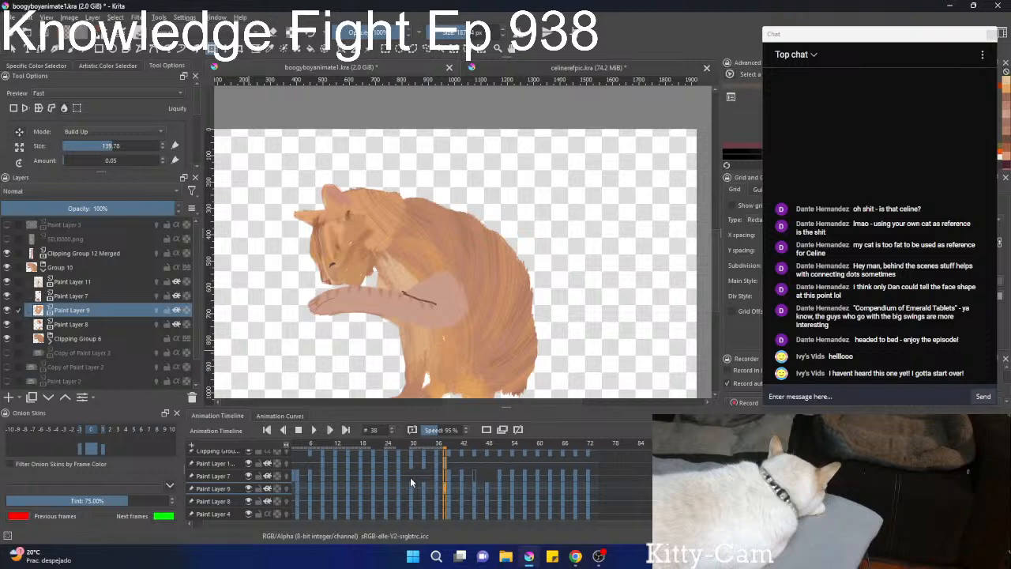
key(Left)
key(Left)
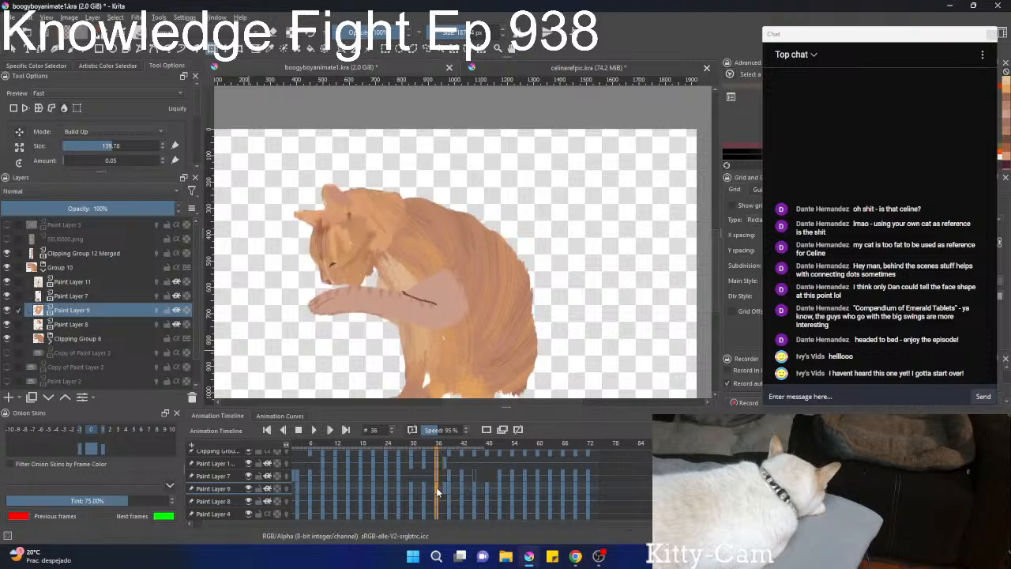
key(Right)
key(Right)
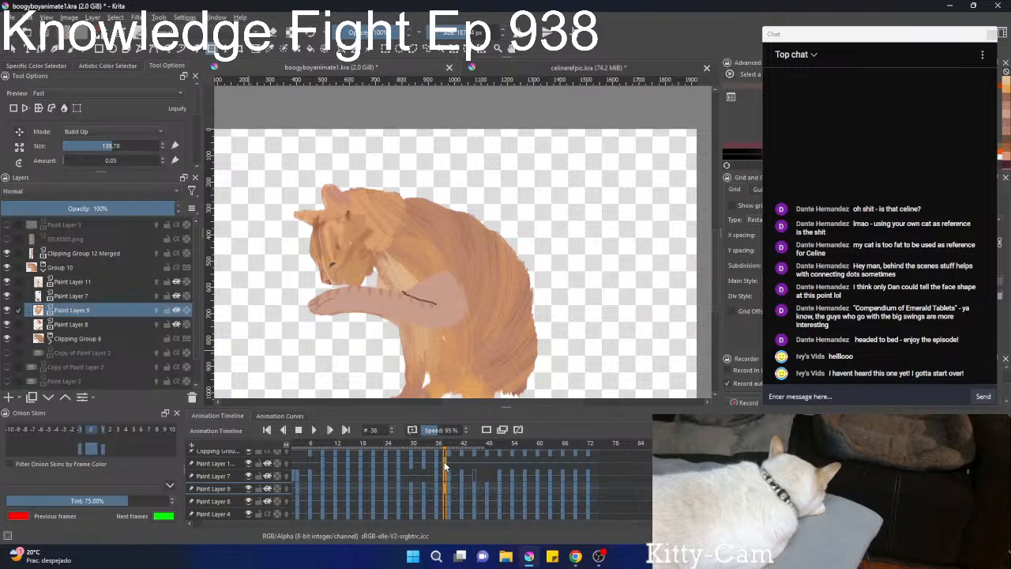
drag(444, 466, 433, 468)
Step through the frames from 38 to 53 to examine how the fur changes from pose to pose.
key(Right)
key(Right)
key(Right)
key(Right)
key(Right)
key(Left)
key(Left)
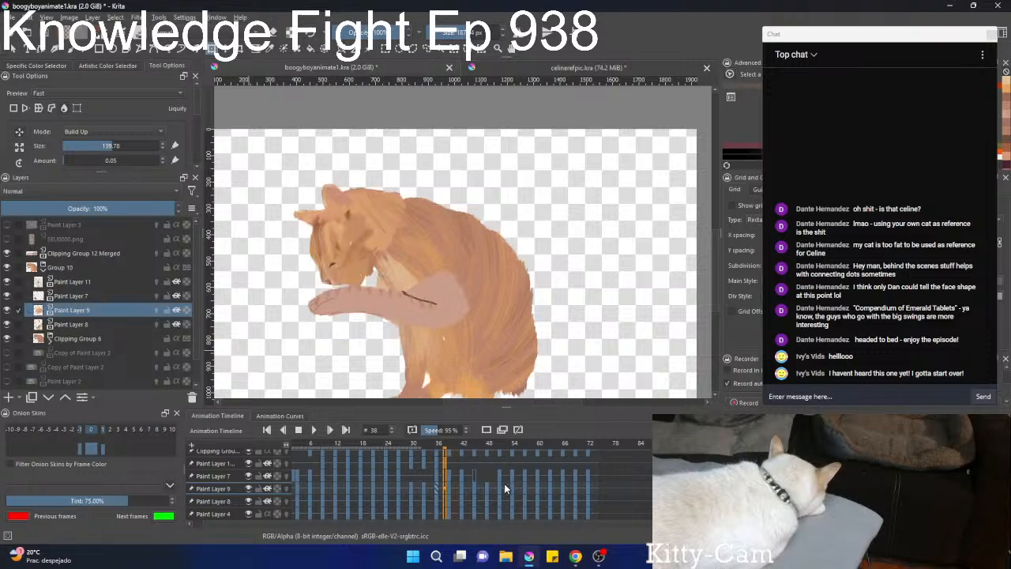
key(Right)
key(Left)
key(Right)
key(Right)
key(Right)
key(Right)
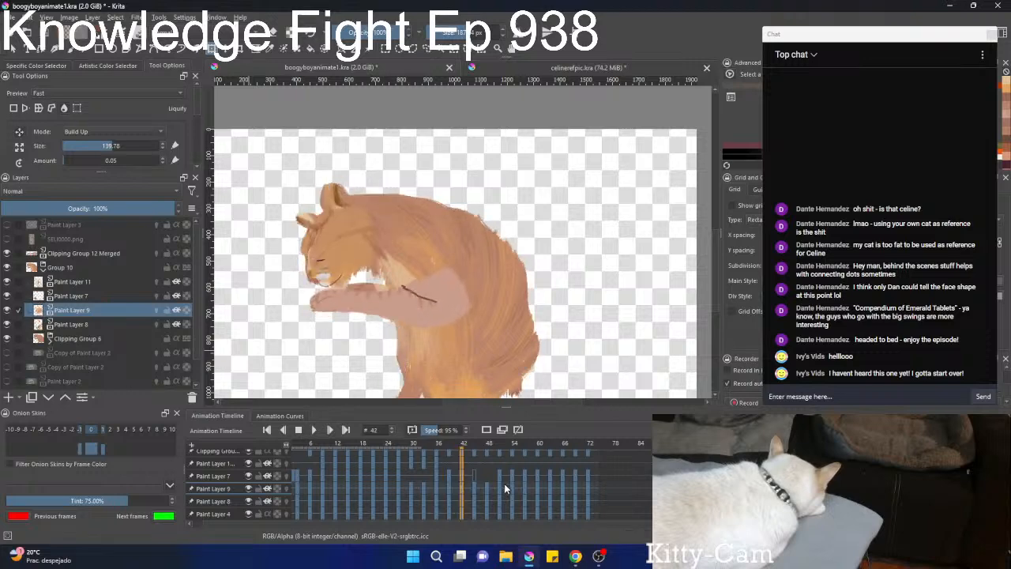
key(Right)
key(Right)
key(Right)
scroll(502, 285, down, 3)
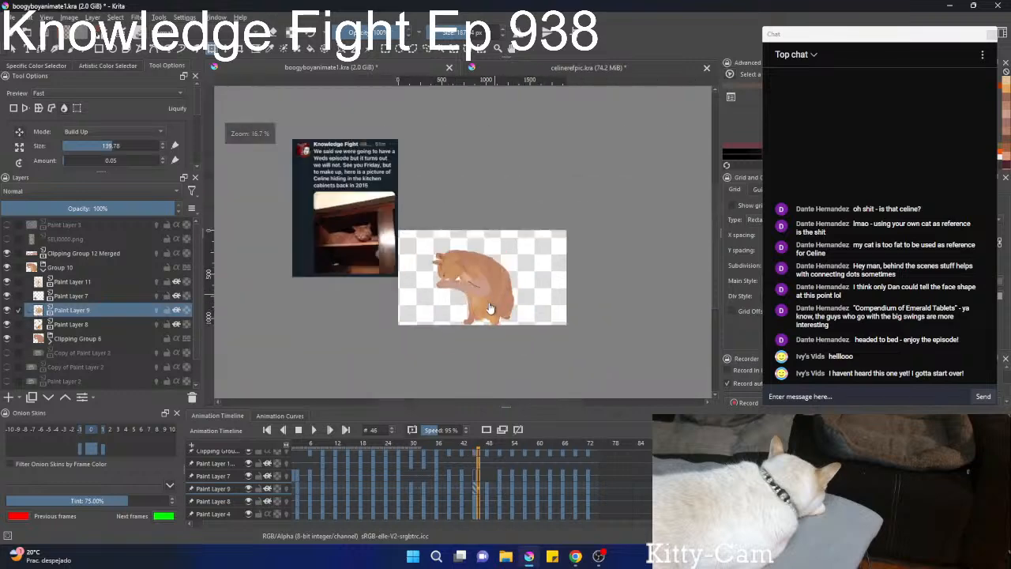
key(Right)
key(Right)
key(Right)
key(Right)
key(Right)
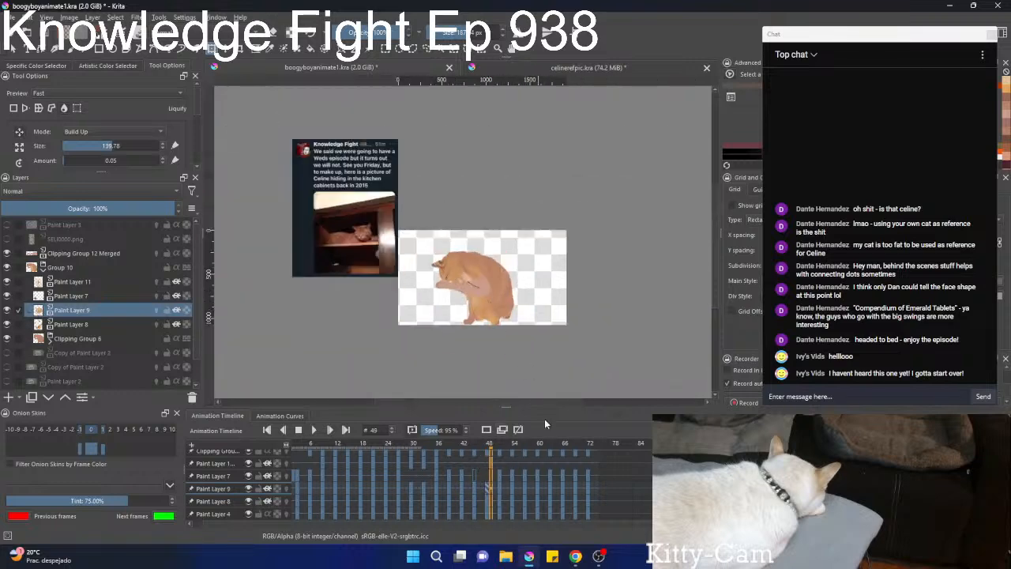
key(Right)
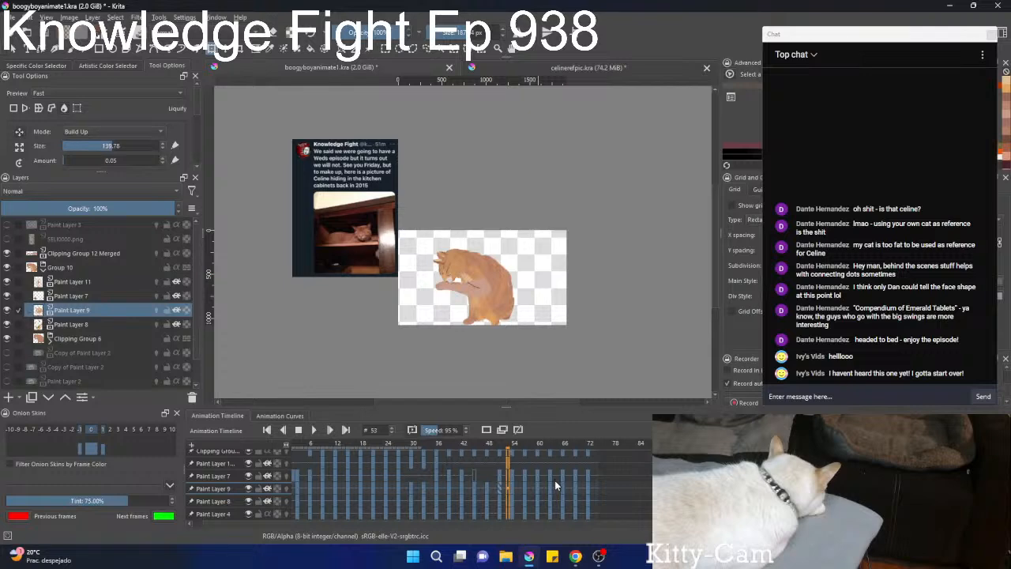
Return to frame 51, frame the whole cat in view and save the animation file.
scroll(500, 308, up, 3)
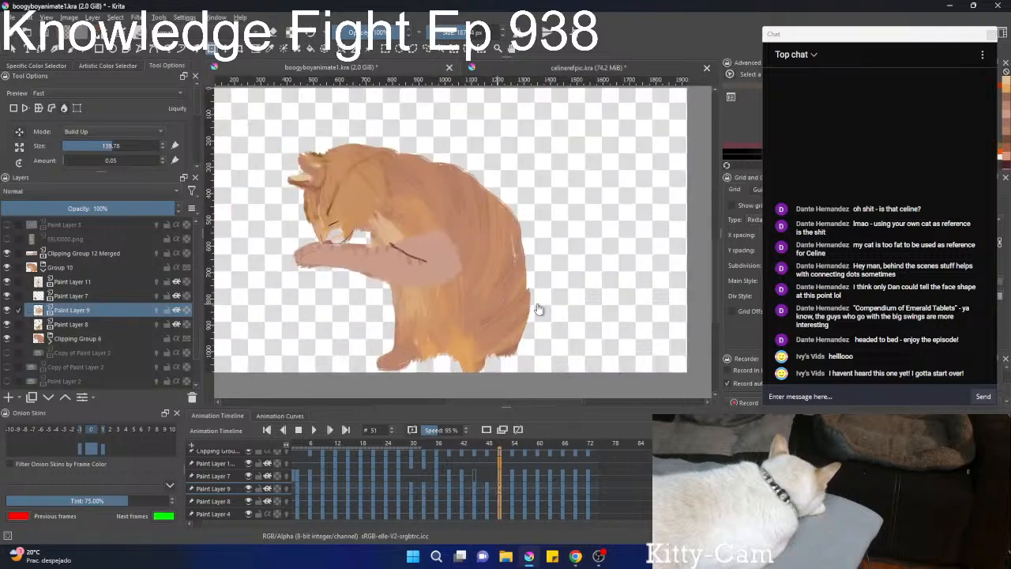
drag(538, 309, 608, 316)
key(ctrl+s)
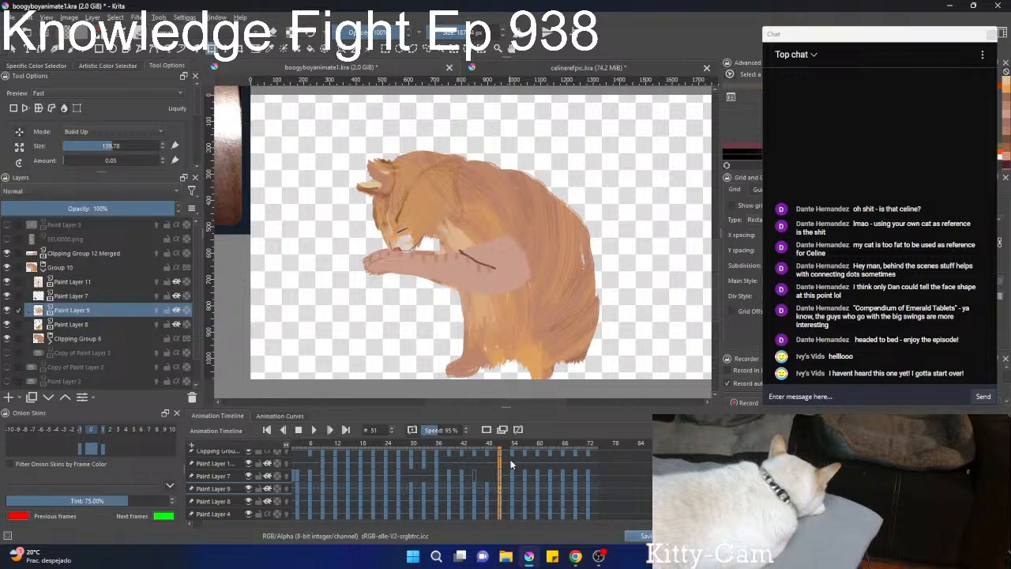
Play back the animation to check the fur movement from a distance and close up, then pause it.
click(313, 430)
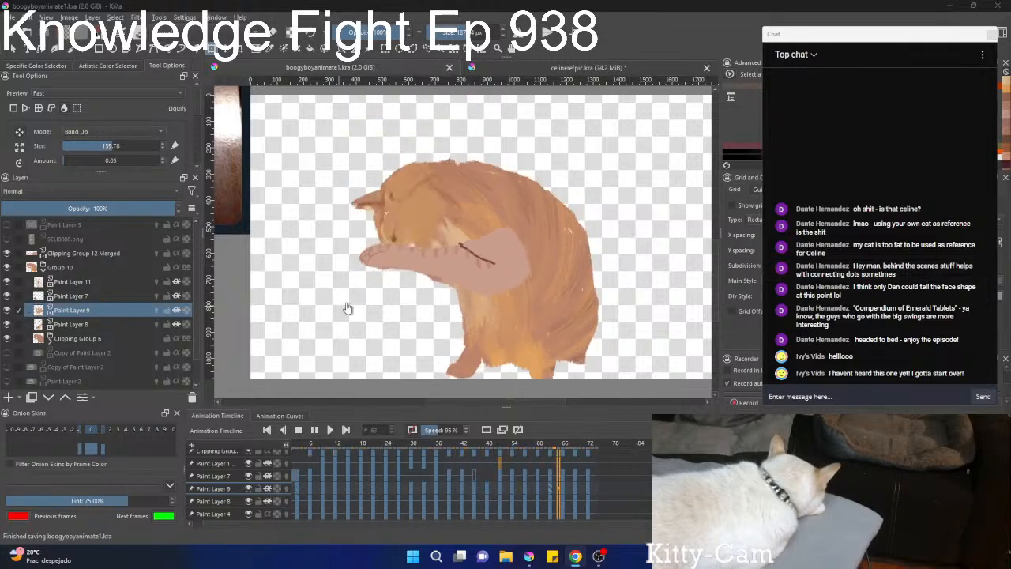
scroll(470, 274, down, 2)
scroll(470, 274, down, 2)
drag(471, 273, 403, 310)
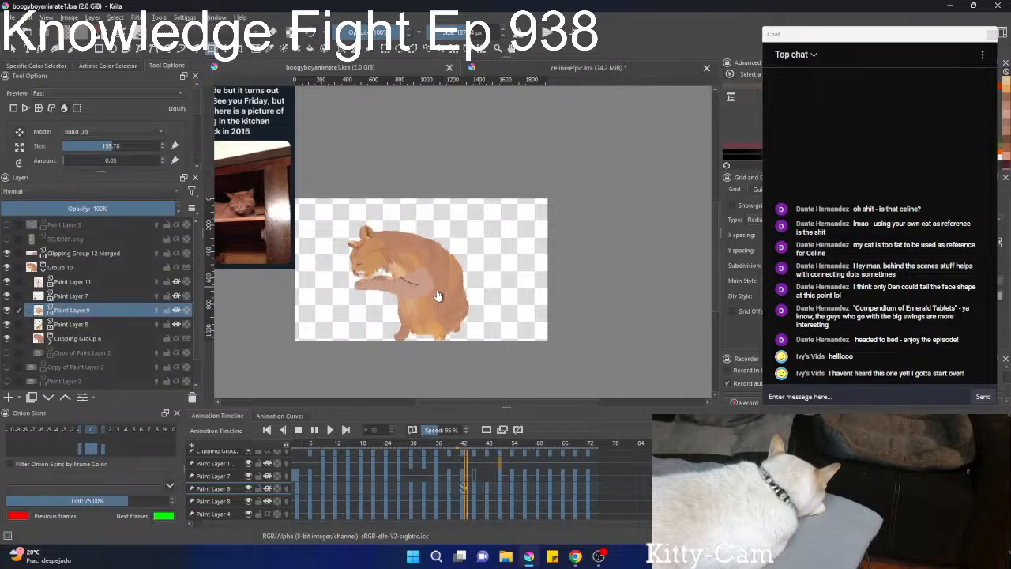
scroll(438, 295, up, 4)
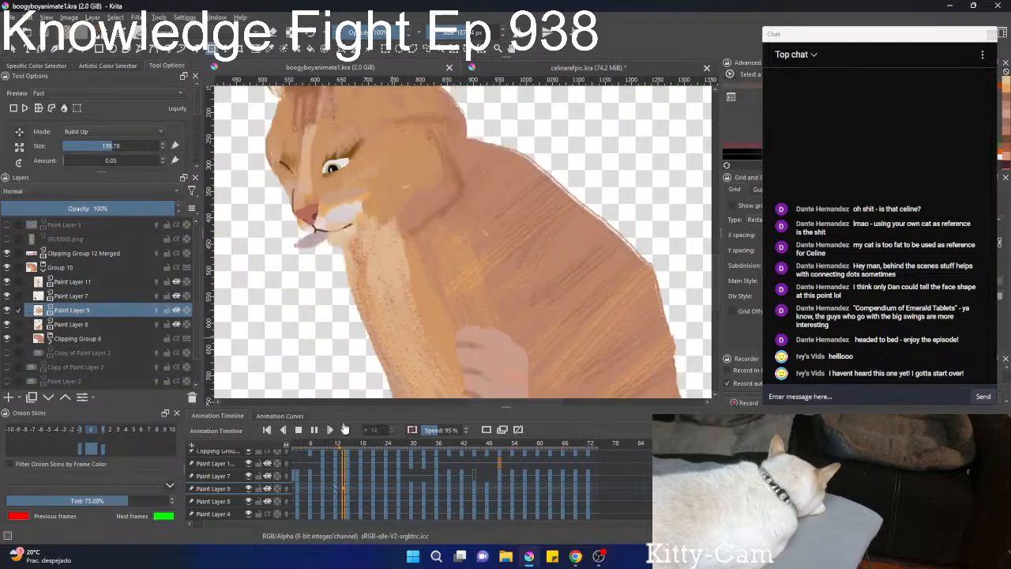
click(314, 430)
Inspect the fur from frame 32 to 41 and compare it with Paint Layer 11 hidden and shown.
click(417, 470)
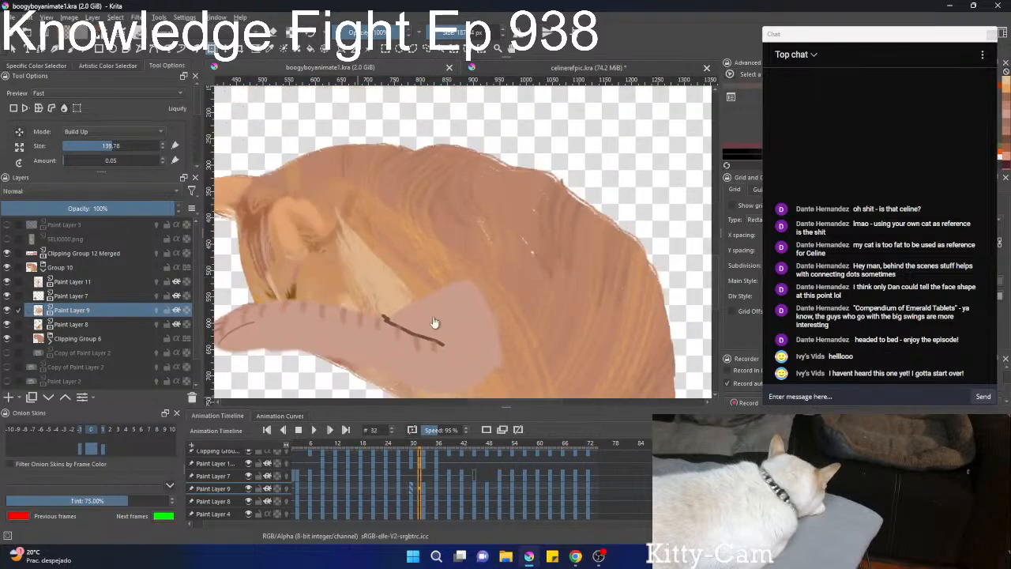
scroll(439, 292, down, 2)
scroll(417, 473, up, 4)
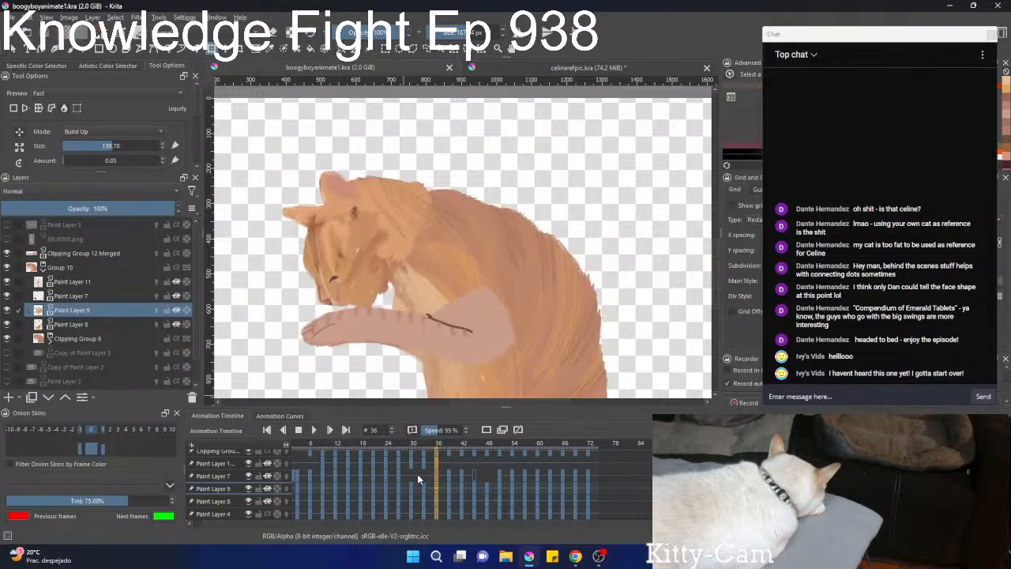
scroll(417, 474, up, 5)
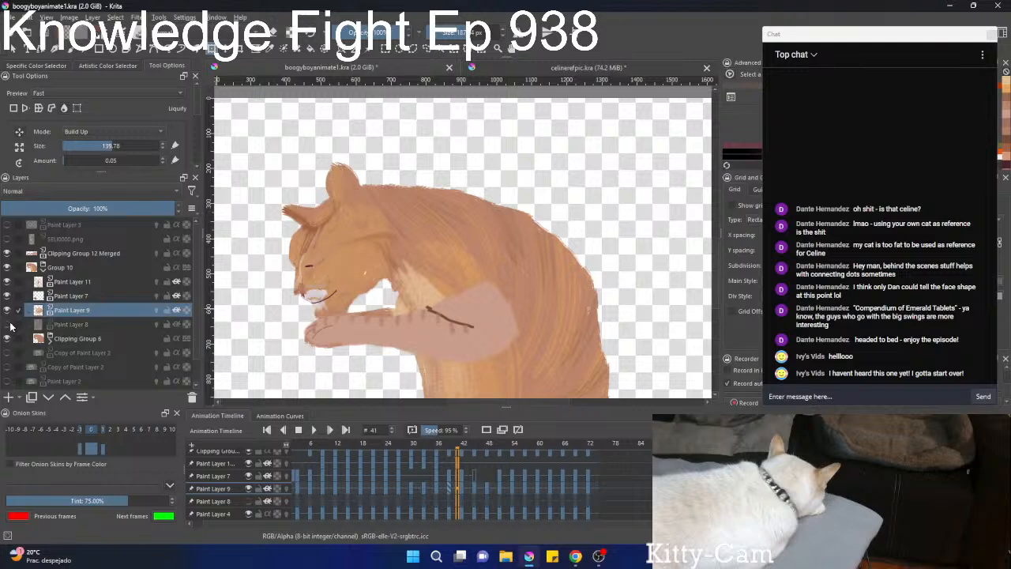
click(7, 281)
click(7, 281)
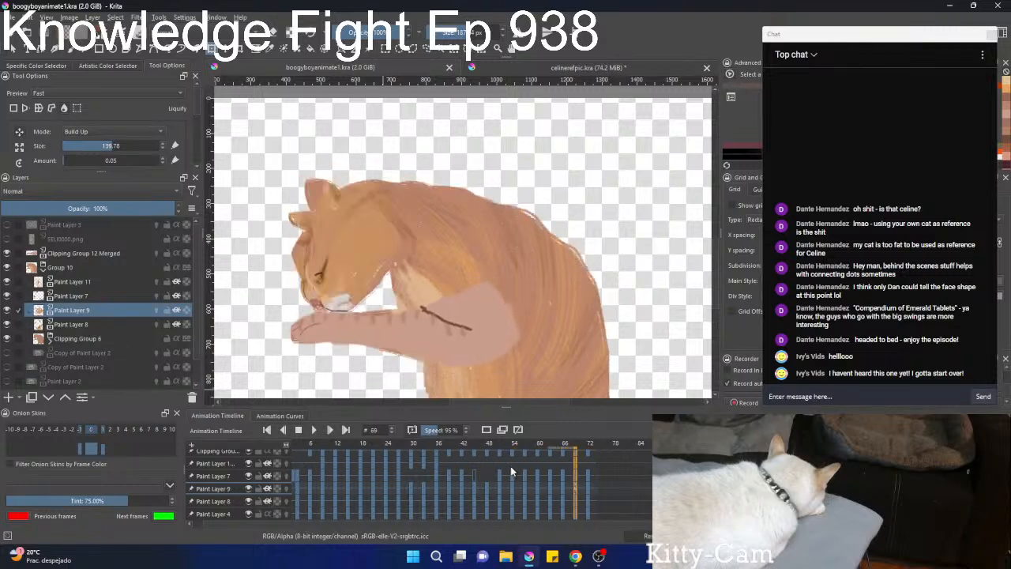
Check the fur at frames 66 and 20, then return to frame 0.
scroll(474, 286, down, 3)
scroll(405, 315, up, 3)
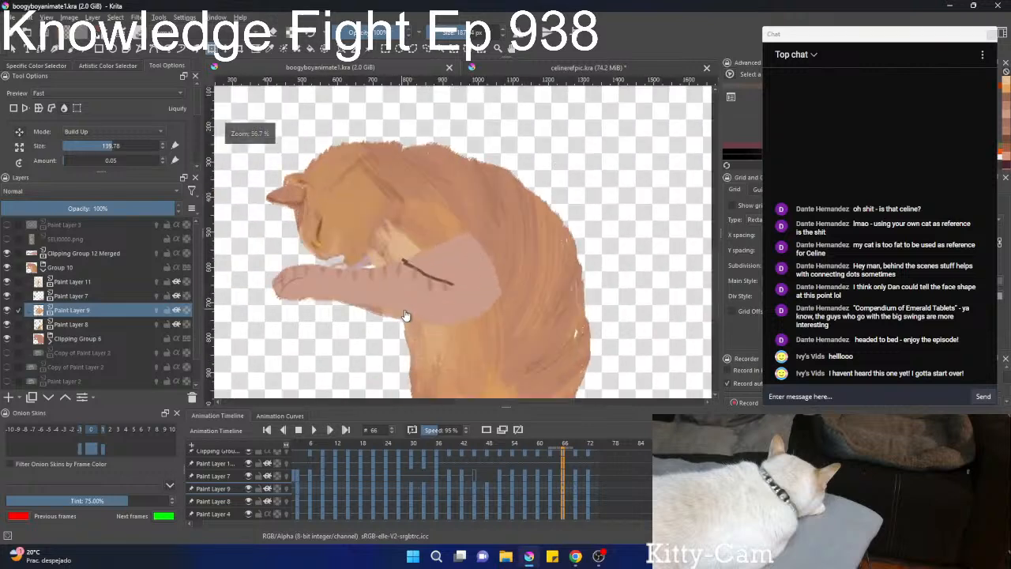
scroll(404, 315, down, 3)
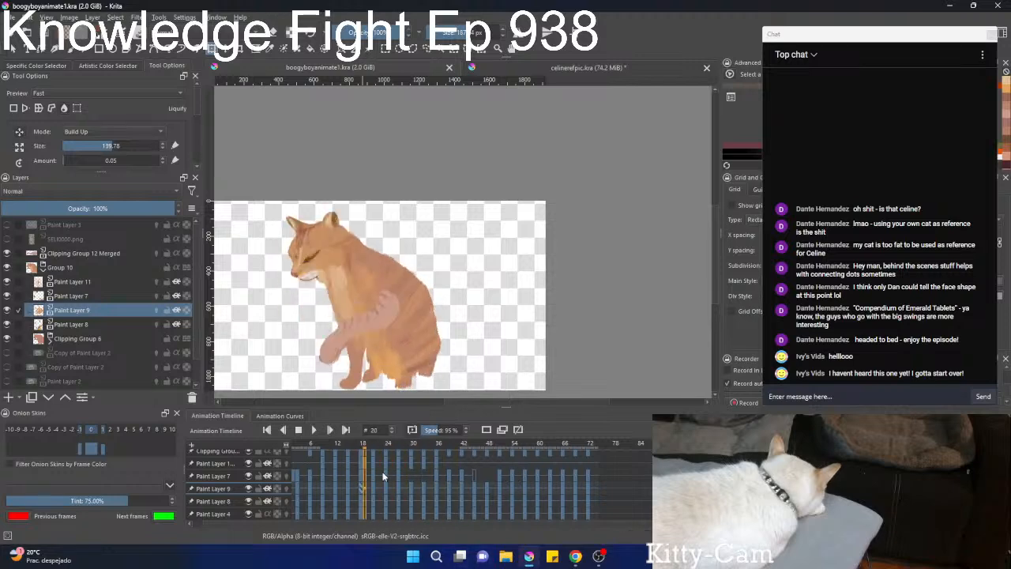
key(Escape)
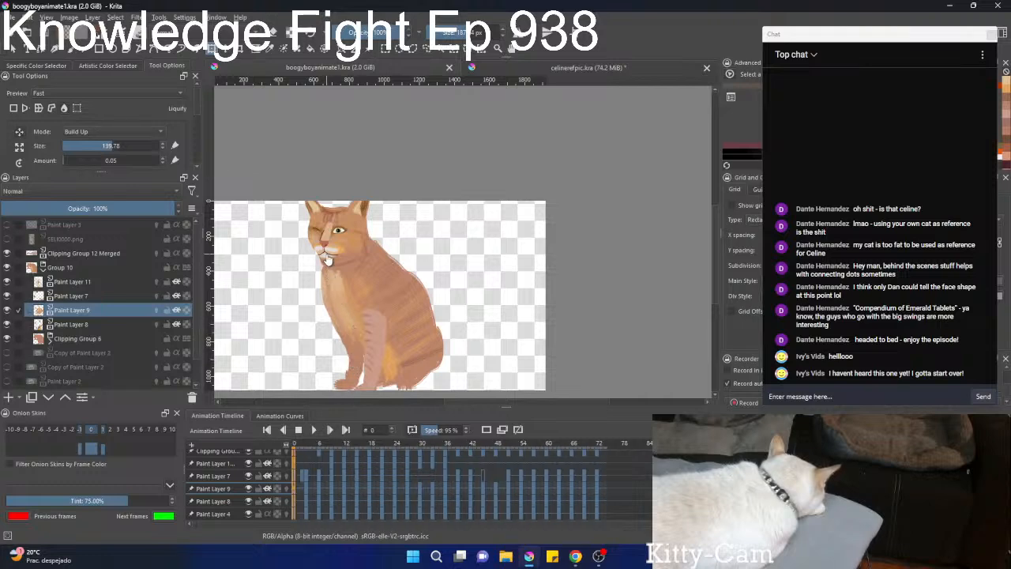
Examine the cat's face and fur at frame 0, from the whole canvas down to close-ups around the eyes and nose.
scroll(333, 259, down, 5)
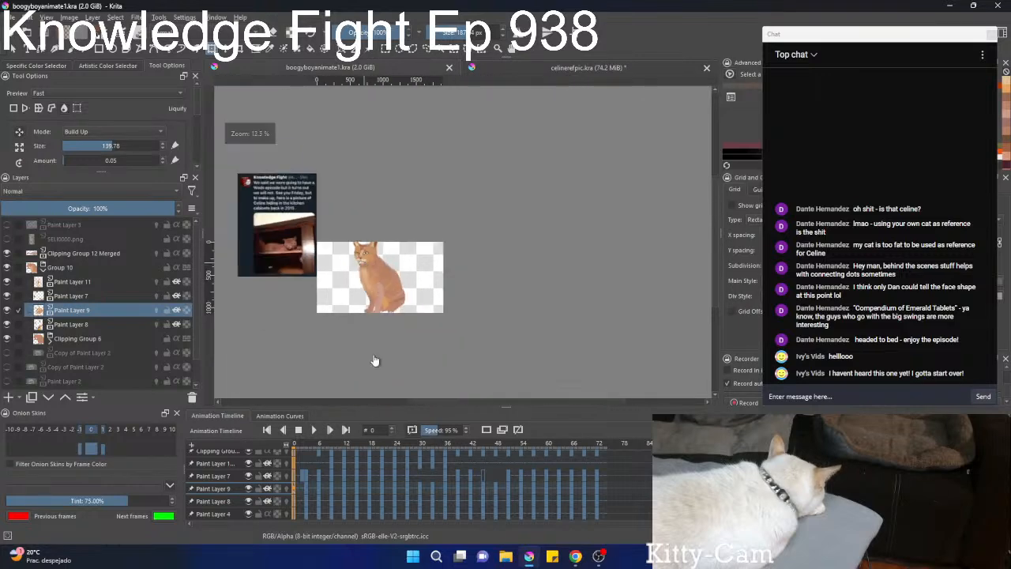
key(space)
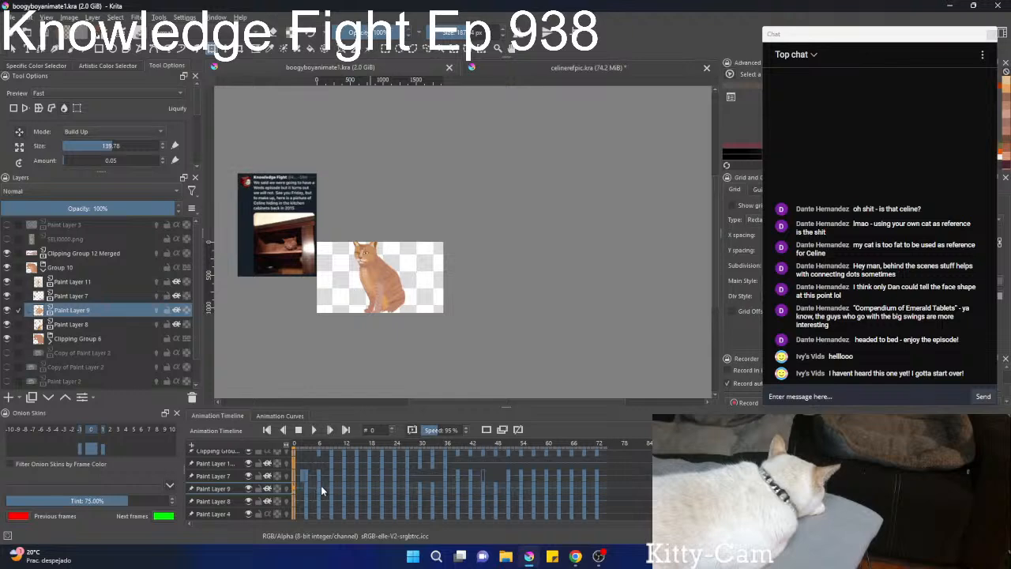
scroll(480, 200, up, 6)
scroll(302, 302, down, 6)
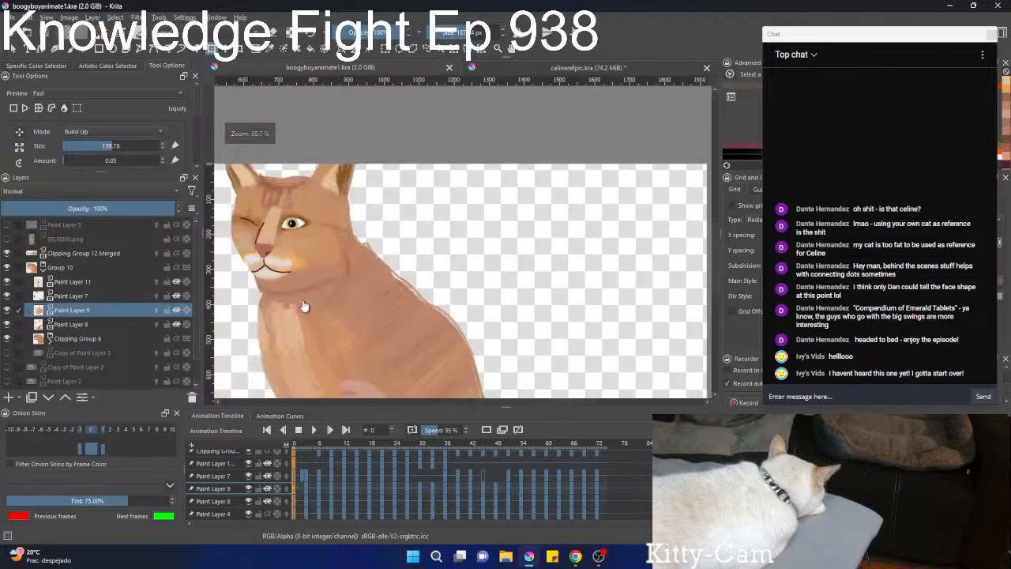
scroll(288, 272, up, 7)
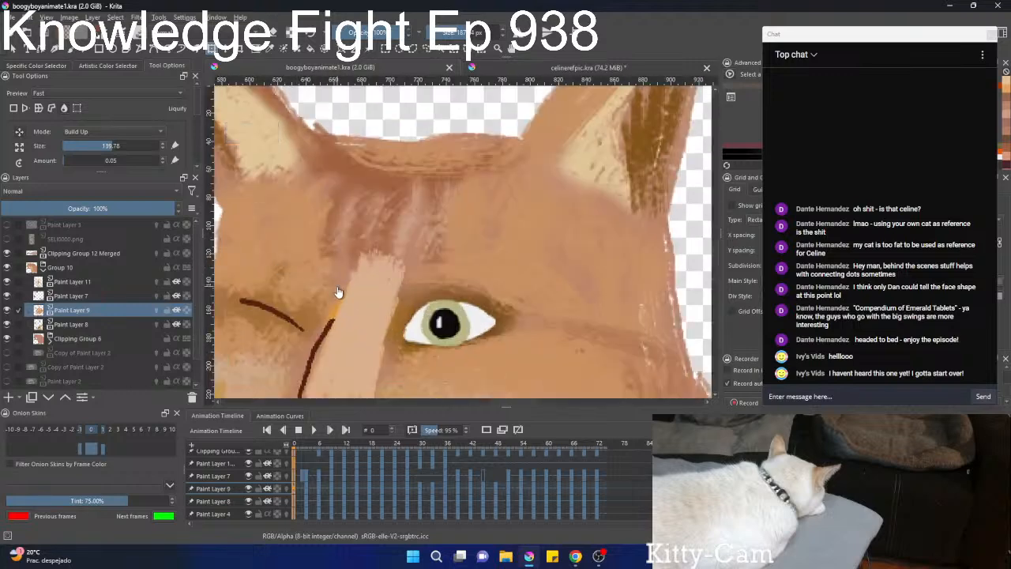
scroll(338, 293, up, 3)
scroll(338, 293, down, 8)
scroll(344, 308, up, 6)
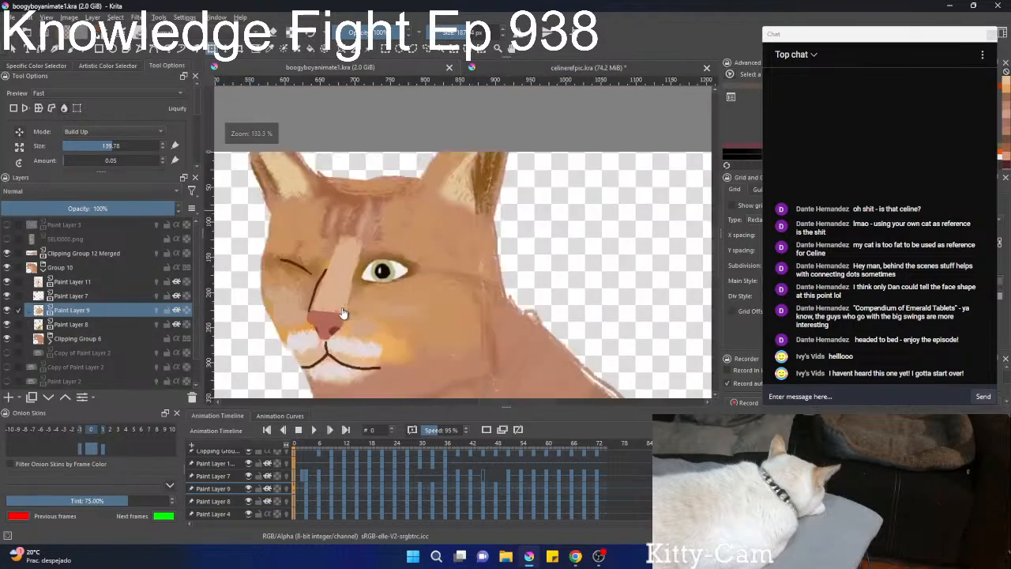
scroll(343, 310, down, 6)
scroll(342, 315, up, 5)
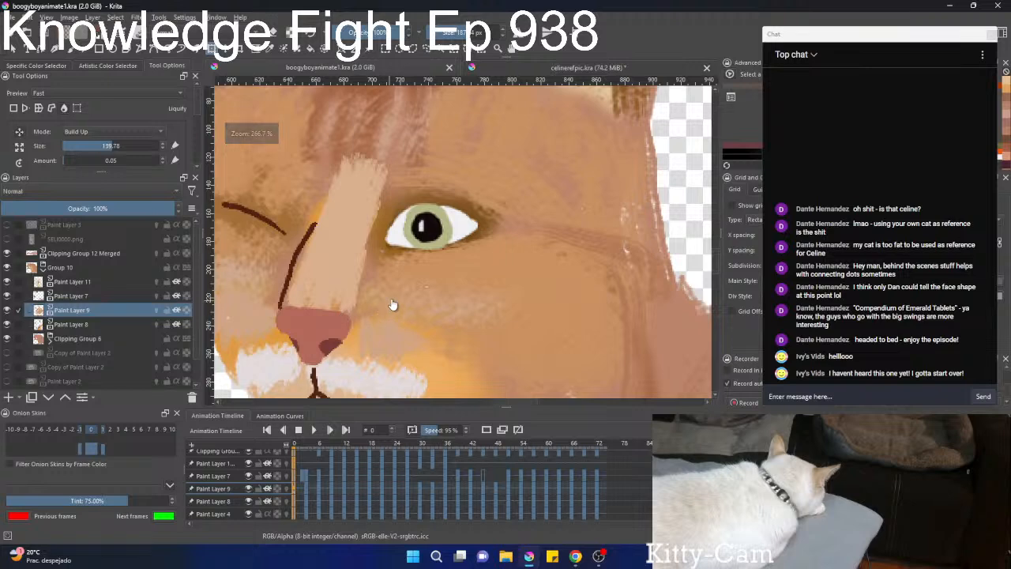
scroll(392, 303, down, 6)
Make Paint Layer 7 active, go from frame 9 back to frame 6 and apply one Liquify dab on the cat's cheek.
click(330, 473)
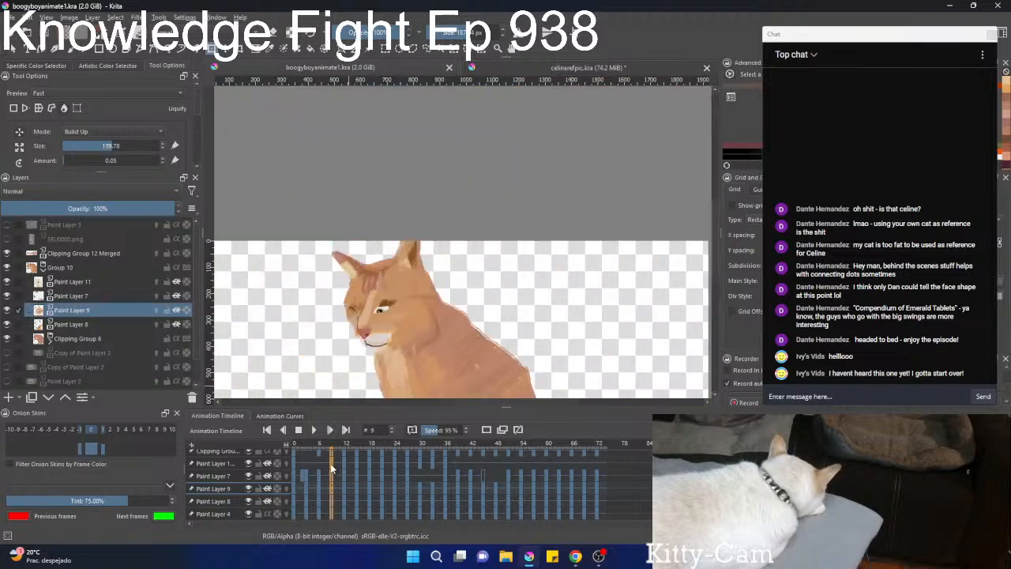
key(Right)
click(62, 295)
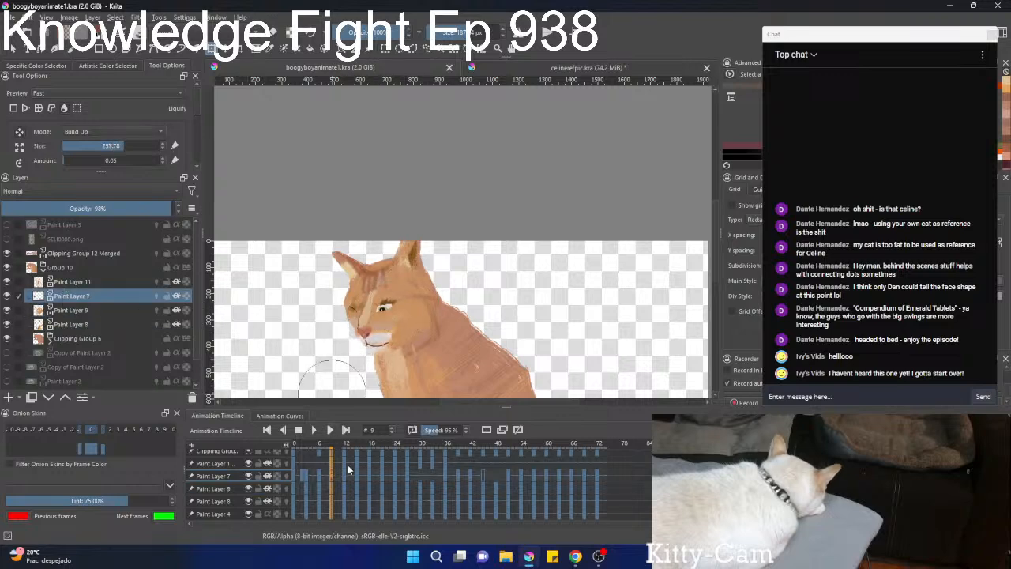
key(Left)
key(Left)
key(Left)
click(428, 288)
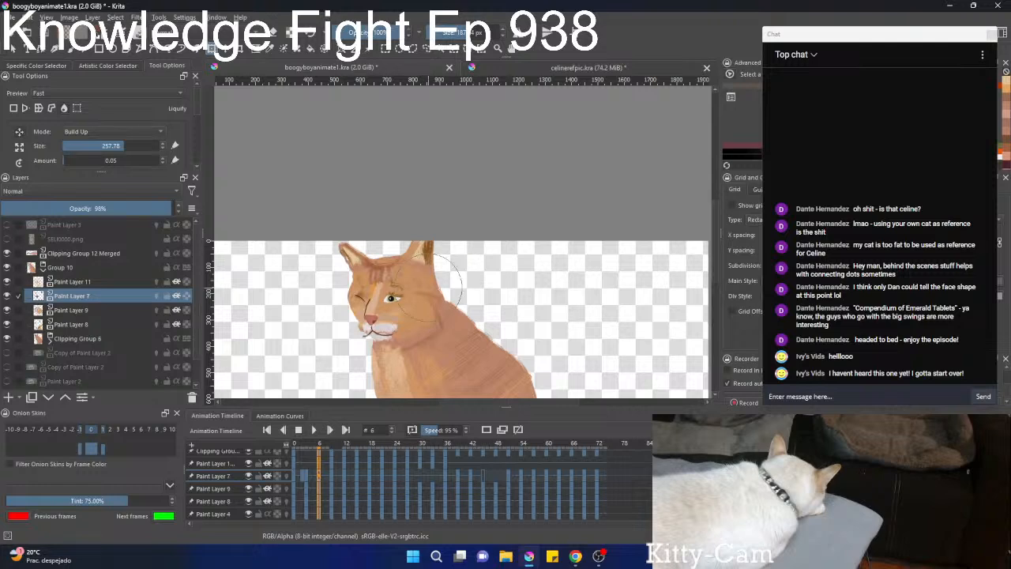
Go back frame by frame from frame 6 to frame 2, checking the cat's pose close up and with the whole canvas in view.
key(Left)
key(Left)
key(Left)
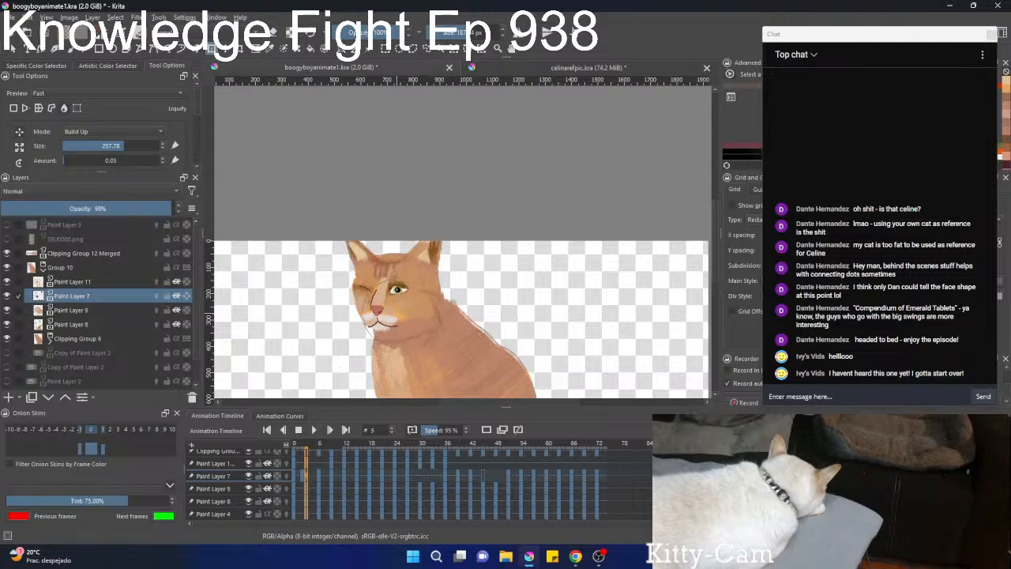
scroll(383, 365, down, 4)
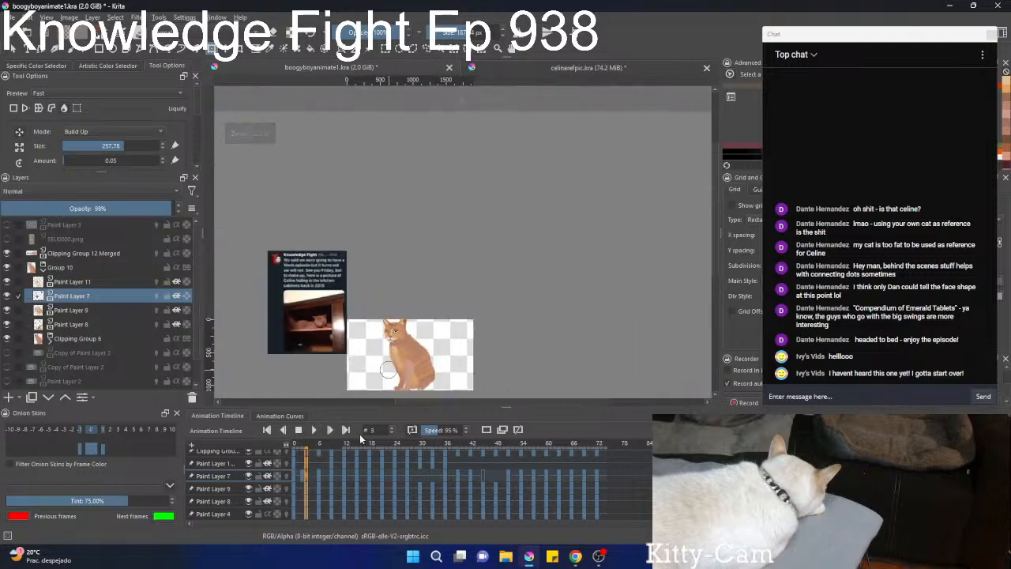
key(Left)
key(Left)
key(Left)
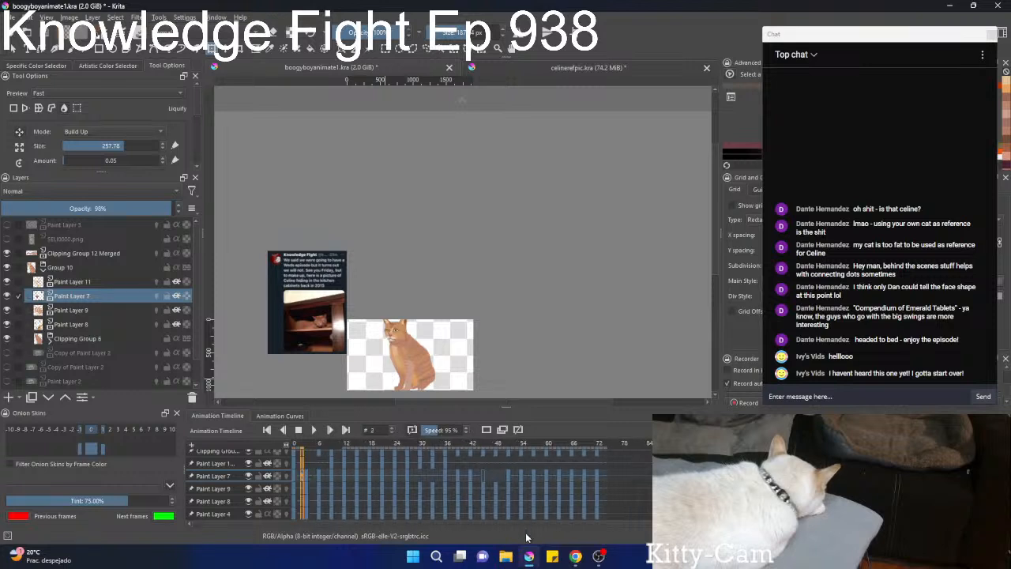
mouse_move(524, 559)
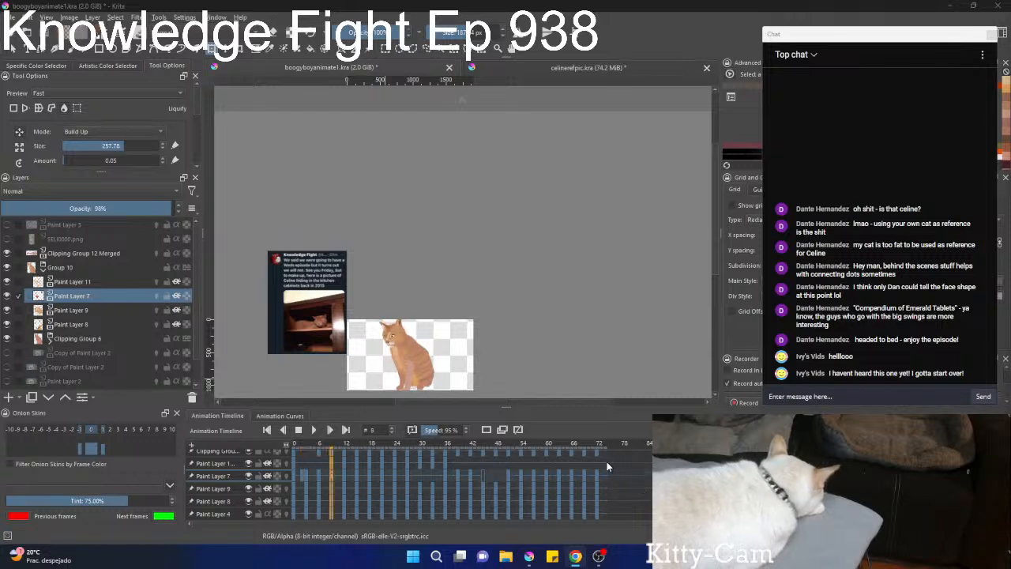
Select the frames of Paint Layers 11, 7 and 9 from the end of the animation back to frame 0.
drag(606, 461, 292, 491)
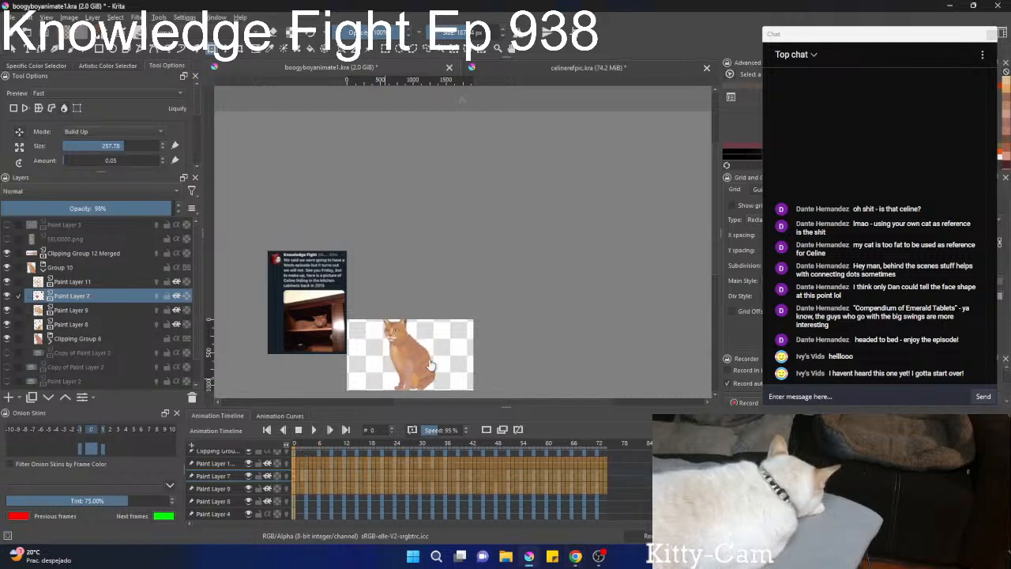
scroll(508, 307, up, 4)
drag(508, 305, 672, 183)
drag(357, 280, 556, 228)
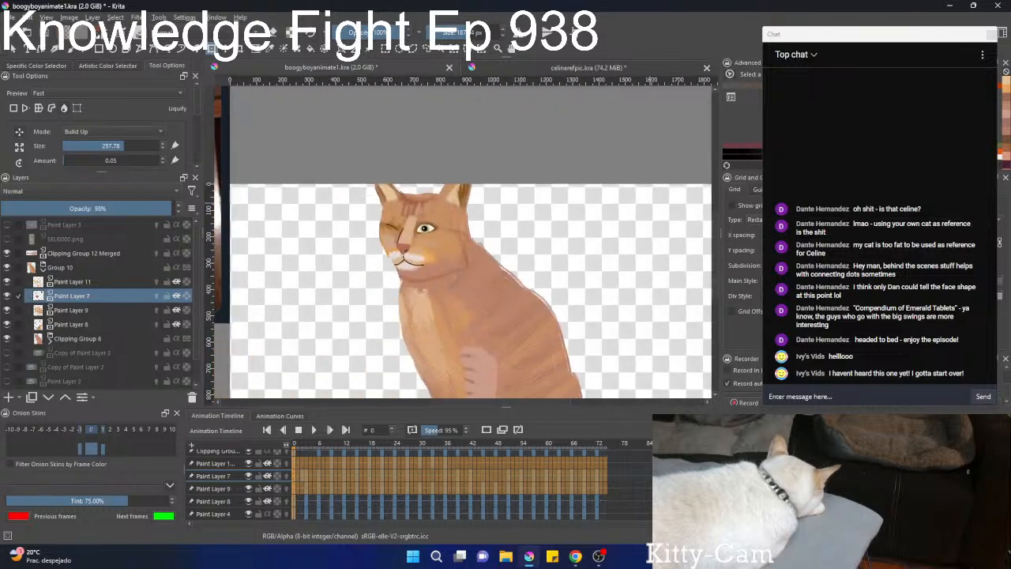